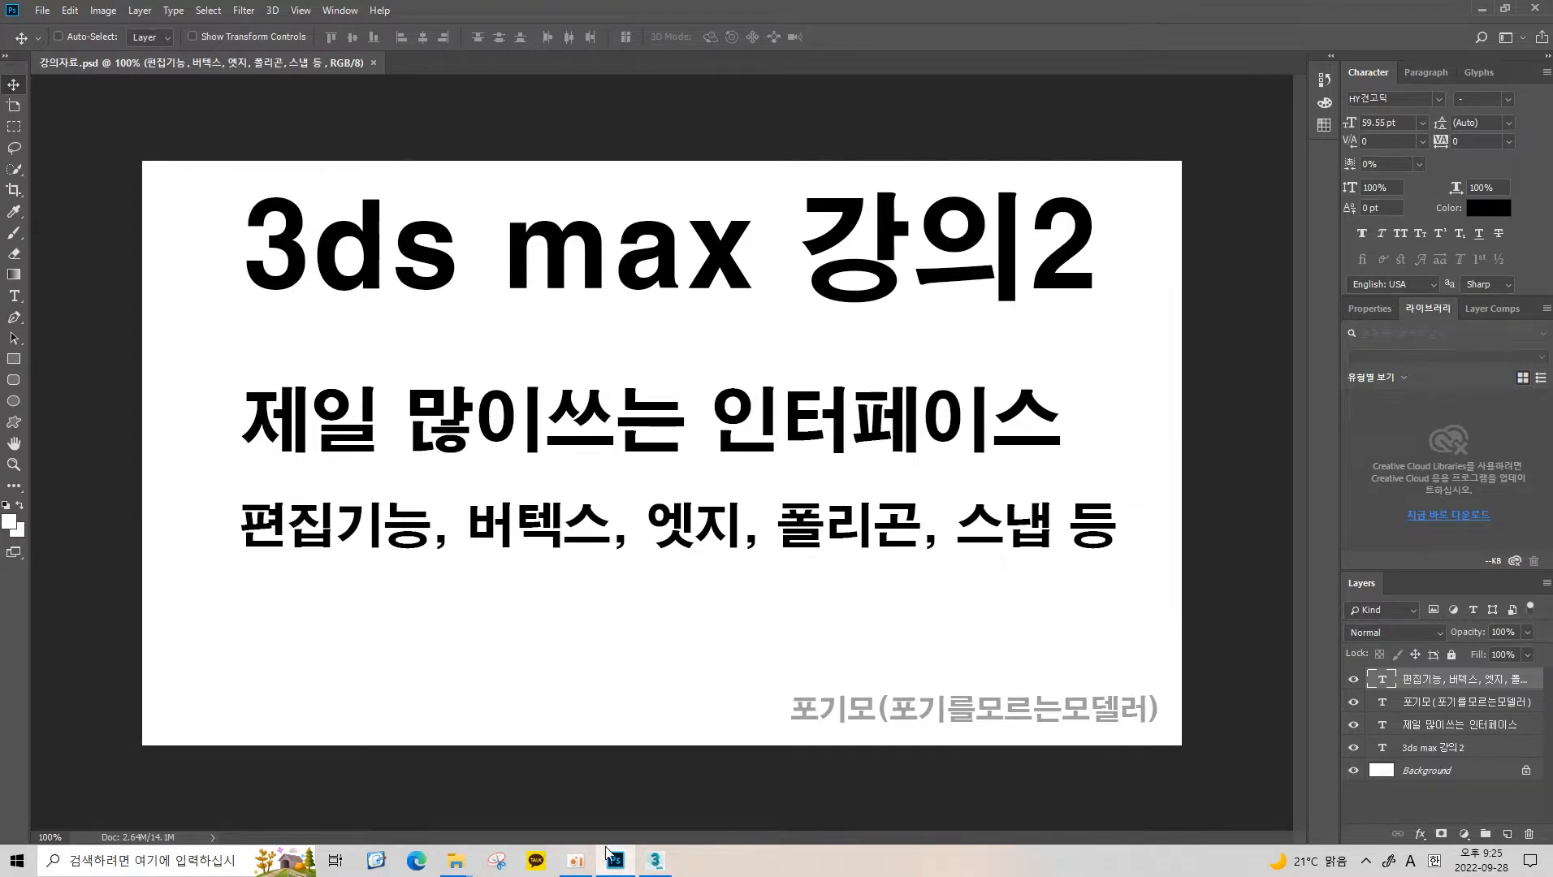
# Switch to 3ds Max and create a tall box near the edge of the perspective grid.
pyautogui.click(672, 859)
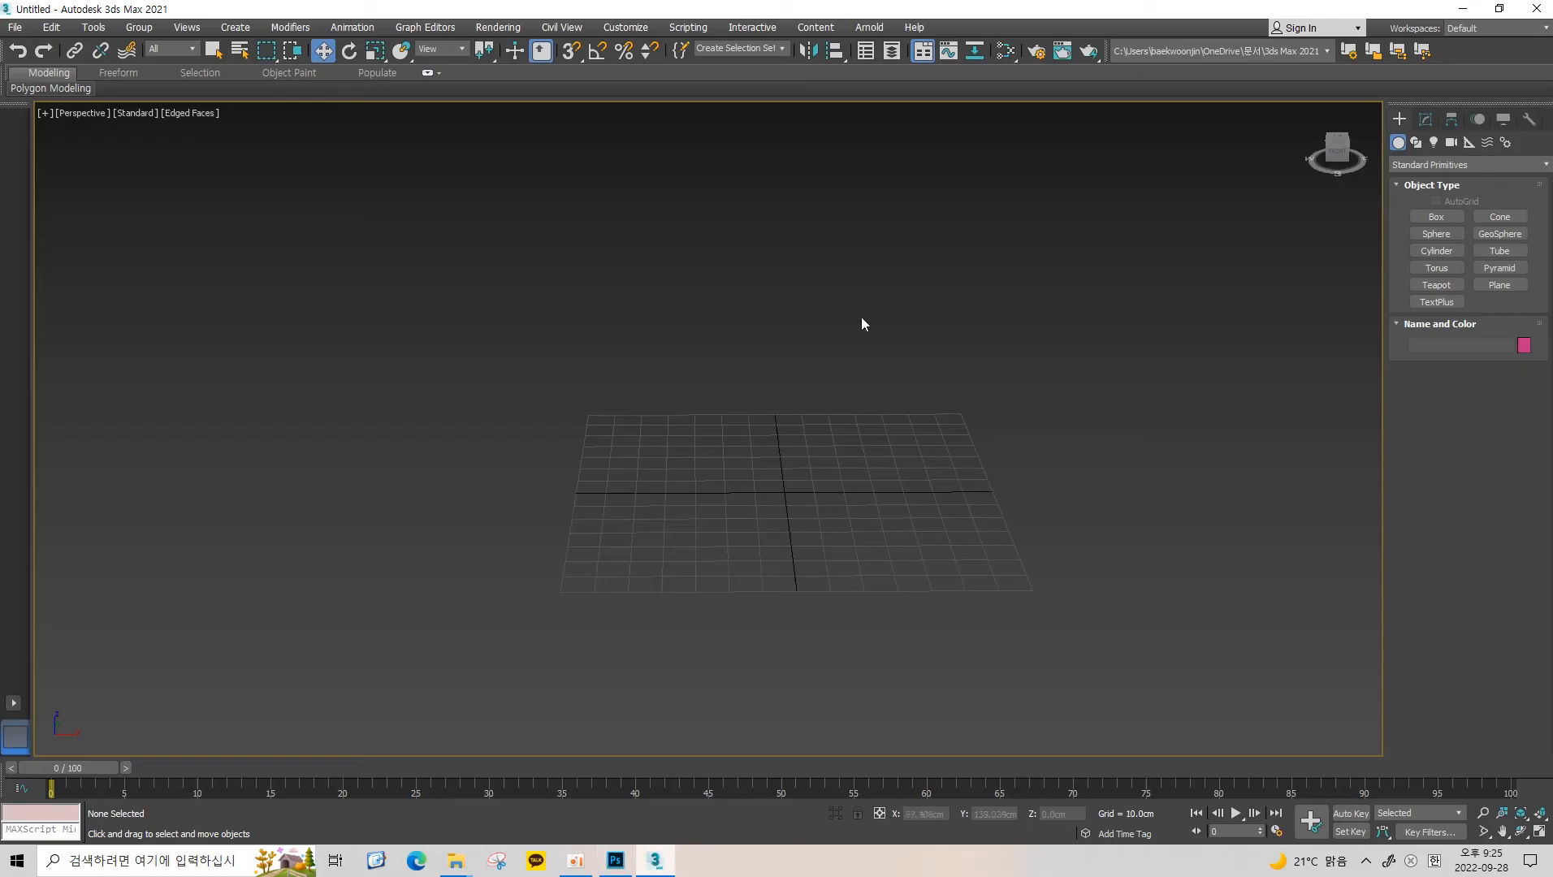
pyautogui.moveTo(895, 388); pyautogui.dragTo(893, 409, button='middle')
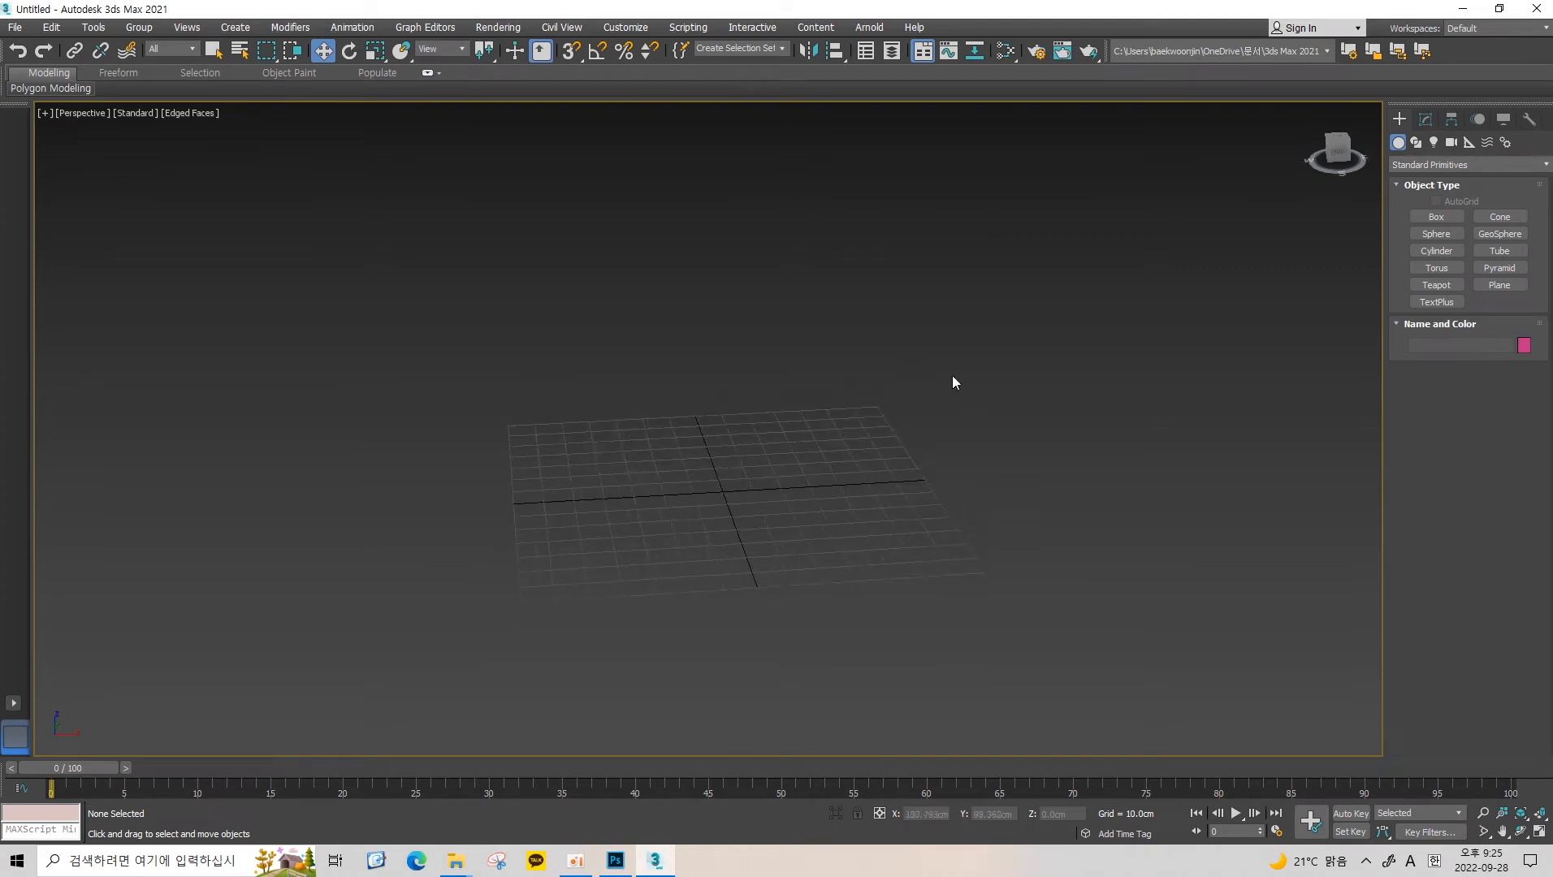
pyautogui.click(1401, 119)
pyautogui.moveTo(1052, 338); pyautogui.dragTo(1070, 344, button='middle')
pyautogui.click(1437, 217)
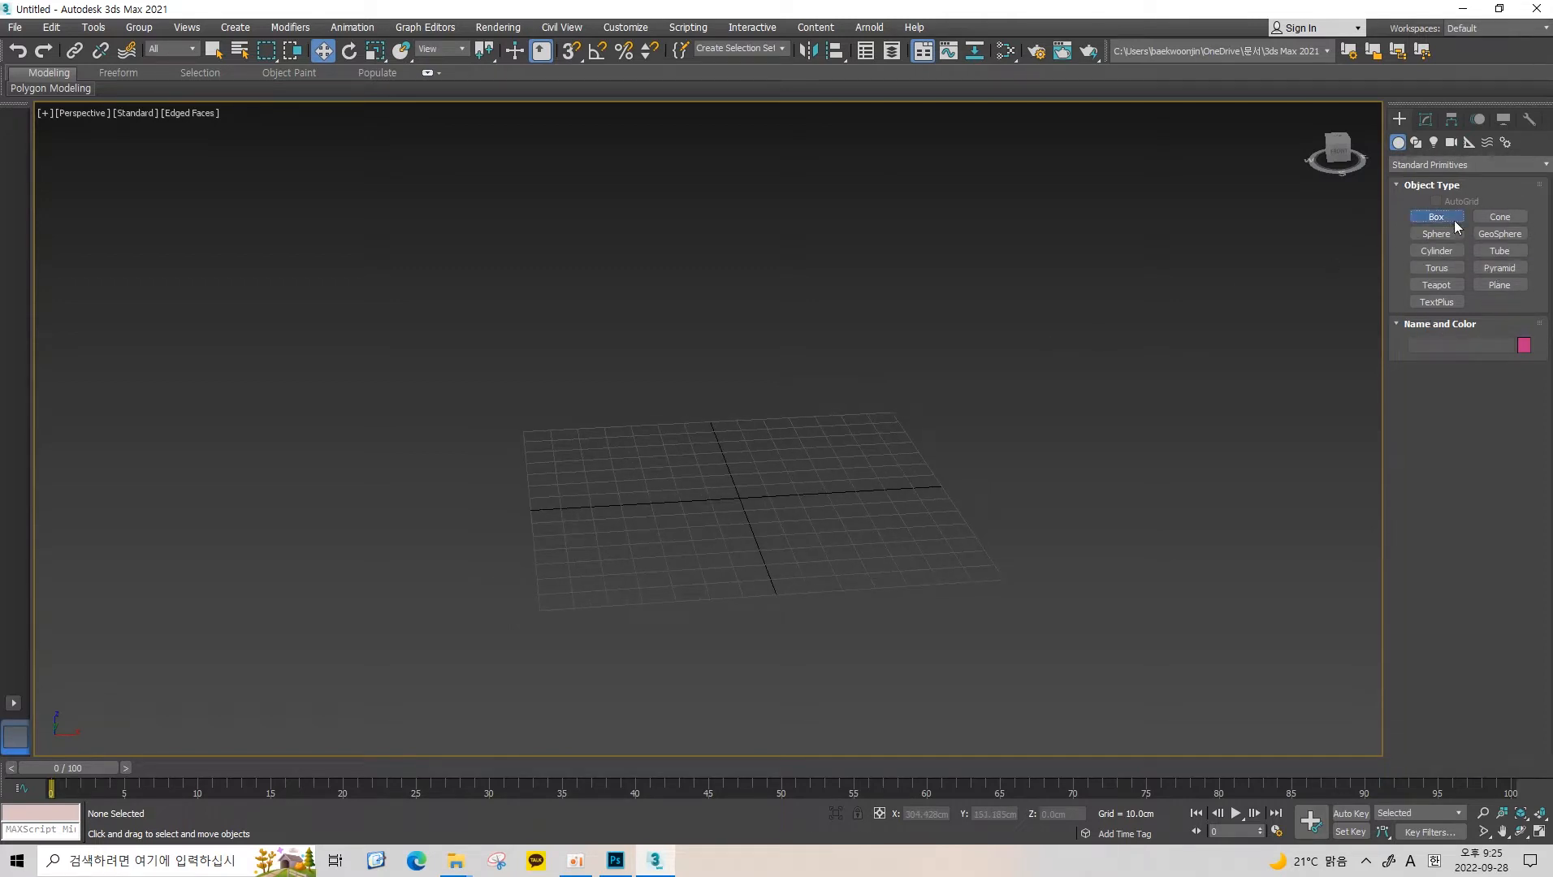
pyautogui.moveTo(516, 495); pyautogui.dragTo(622, 528)
# Create a cylinder beside the box and a large sphere next to the cylinder.
pyautogui.click(1436, 251)
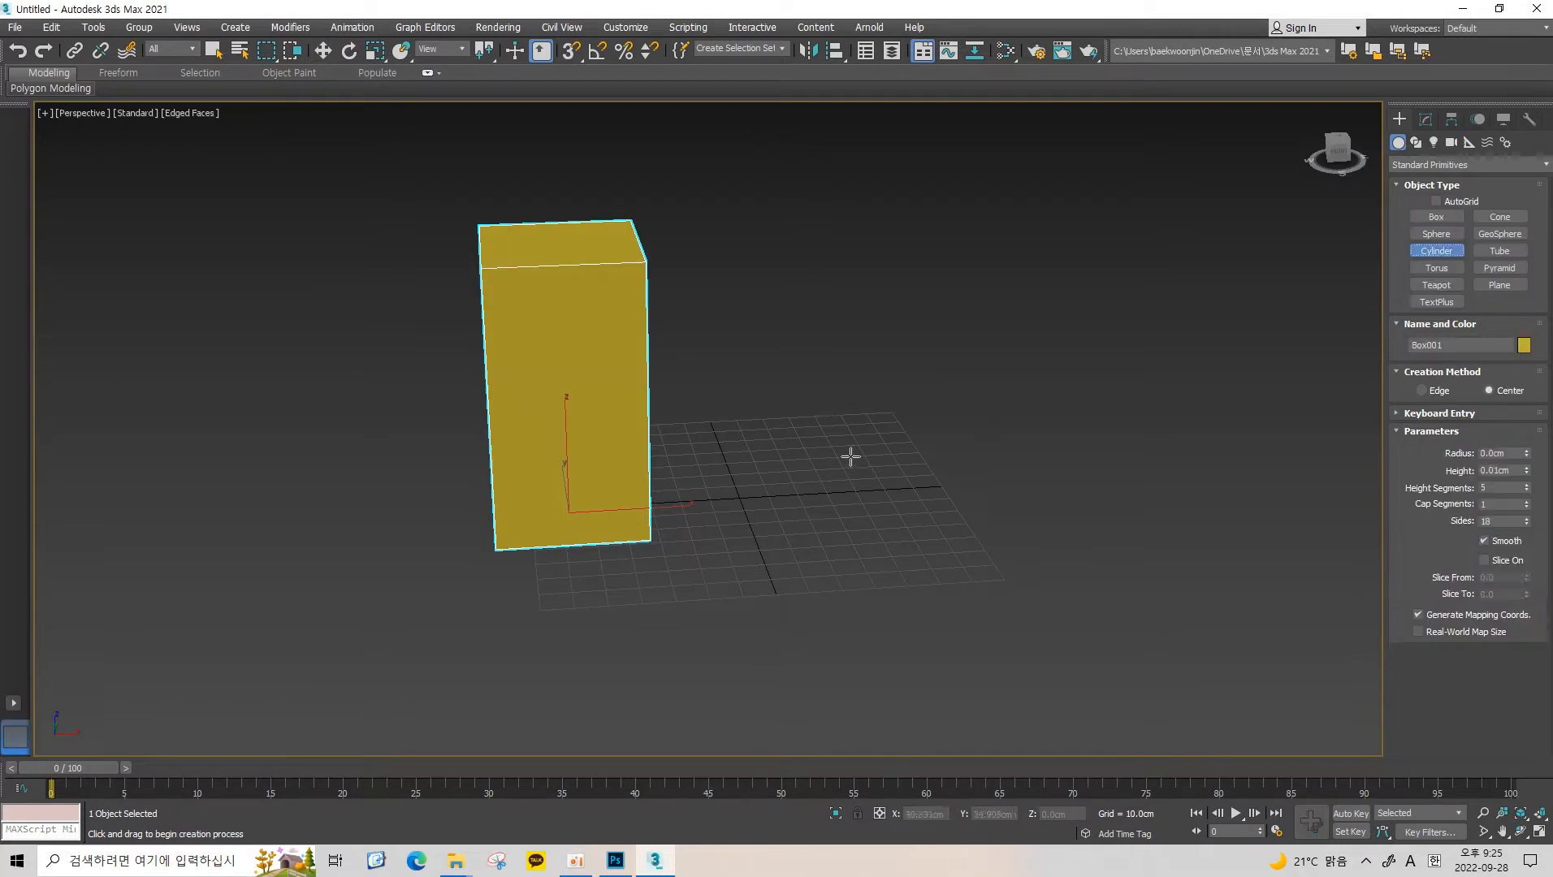
pyautogui.moveTo(796, 479); pyautogui.dragTo(854, 478)
pyautogui.click(841, 280)
pyautogui.click(1436, 234)
pyautogui.moveTo(992, 451); pyautogui.dragTo(1297, 329)
# Create a large flat plane on the far side of the sphere and return to the Move tool.
pyautogui.click(1497, 286)
pyautogui.moveTo(1283, 444); pyautogui.dragTo(1140, 479, button='middle')
pyautogui.press('w')
pyautogui.moveTo(1144, 447); pyautogui.dragTo(1320, 438)
pyautogui.moveTo(1214, 303); pyautogui.dragTo(1024, 365, button='middle')
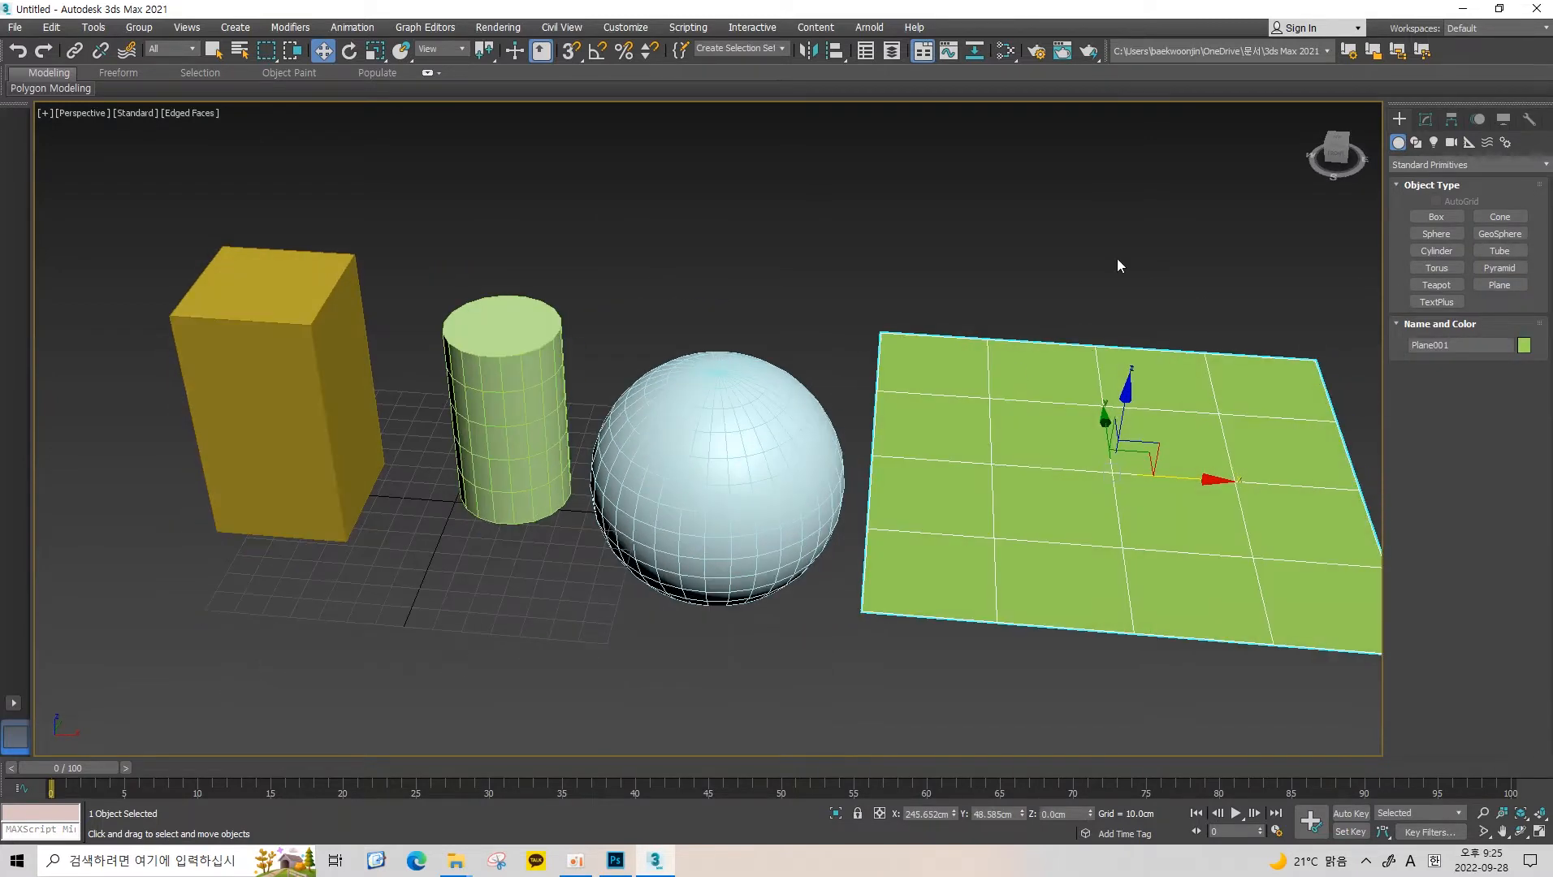
# Select the box, cylinder, sphere and plane together and delete them.
pyautogui.moveTo(1117, 259); pyautogui.dragTo(139, 566)
pyautogui.moveTo(433, 438); pyautogui.dragTo(531, 395, button='middle')
pyautogui.keyDown('alt'); pyautogui.moveTo(531, 395); pyautogui.dragTo(553, 430, button='middle'); pyautogui.keyUp('alt')
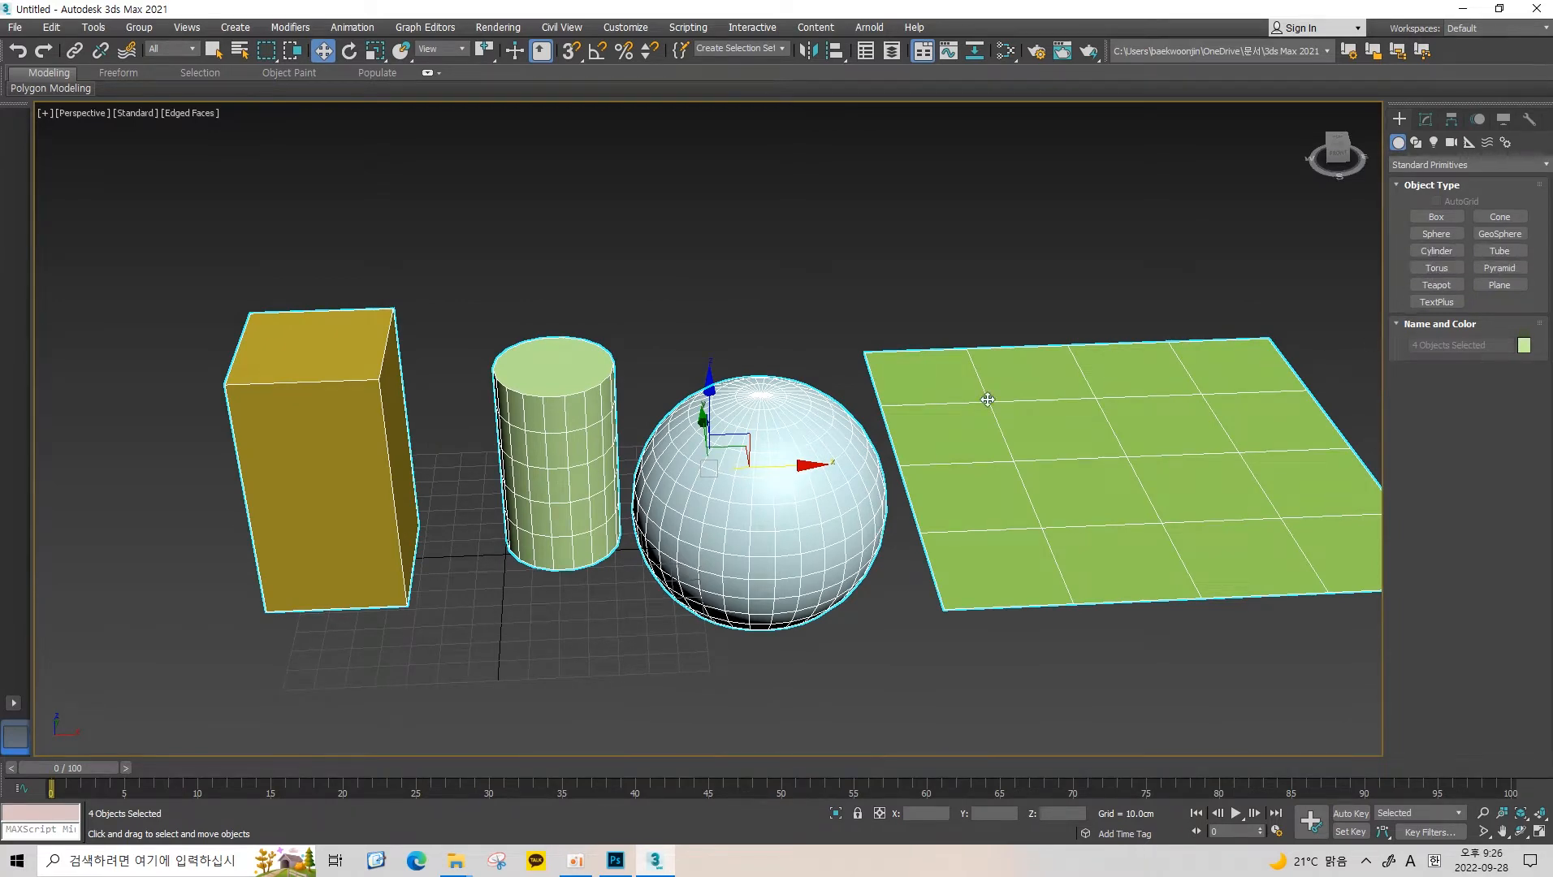
pyautogui.moveTo(987, 399); pyautogui.dragTo(934, 441, button='middle')
pyautogui.moveTo(1099, 229); pyautogui.dragTo(317, 472)
pyautogui.hotkey('ctrl', 'z')
pyautogui.click(1052, 285)
pyautogui.click(850, 221)
pyautogui.moveTo(840, 352); pyautogui.dragTo(928, 300, button='middle')
pyautogui.moveTo(928, 301); pyautogui.dragTo(287, 496)
pyautogui.press('Delete')
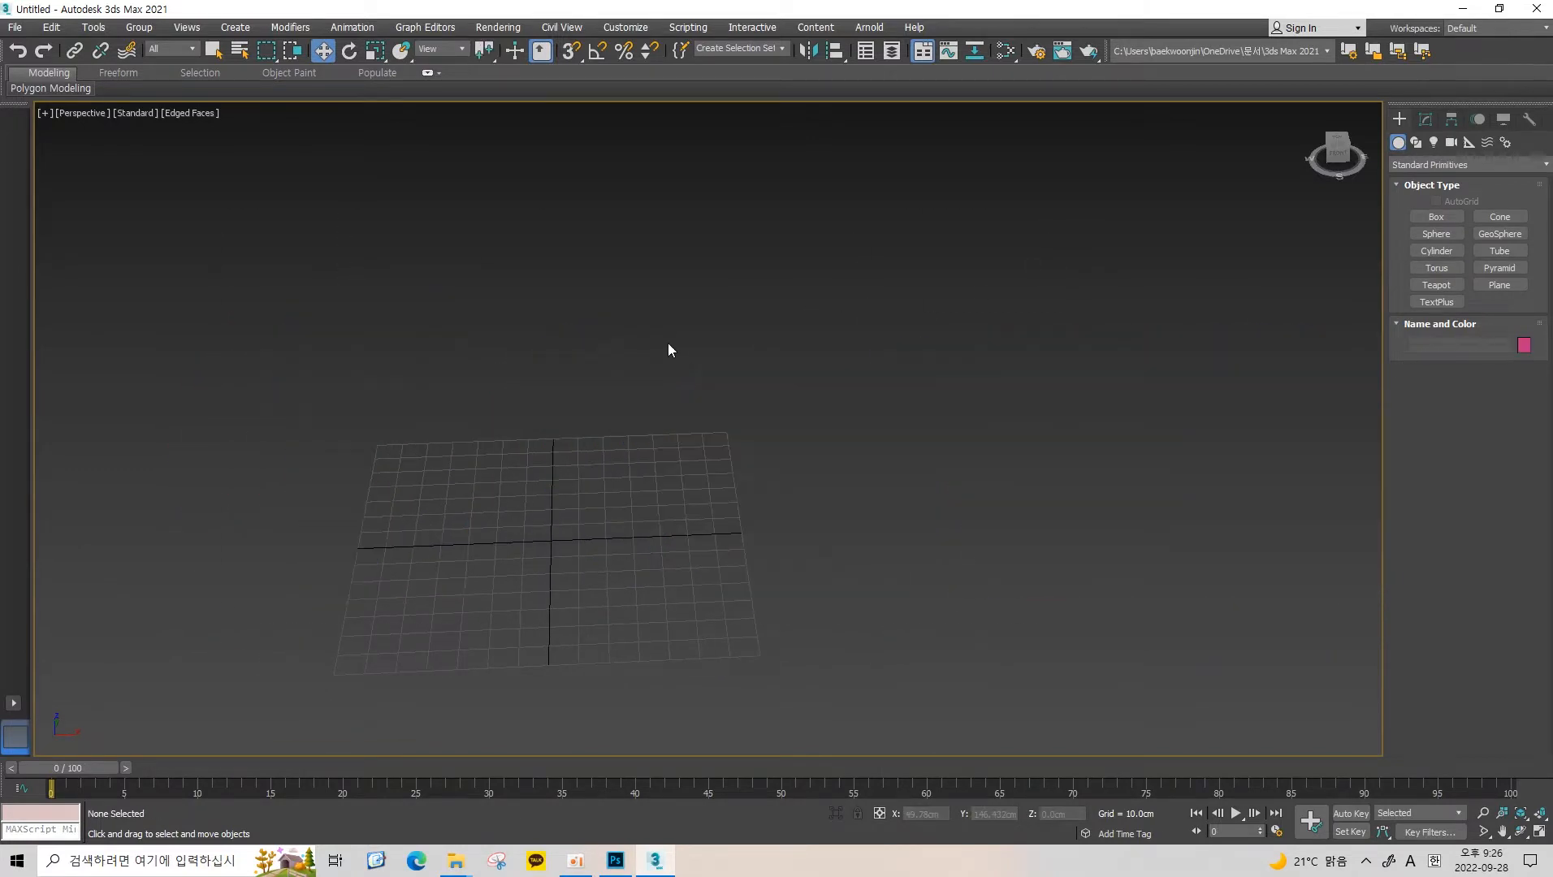
# Create a box over the grid with a base about 165 cm long and 123 cm wide.
pyautogui.moveTo(668, 343); pyautogui.dragTo(850, 332, button='middle')
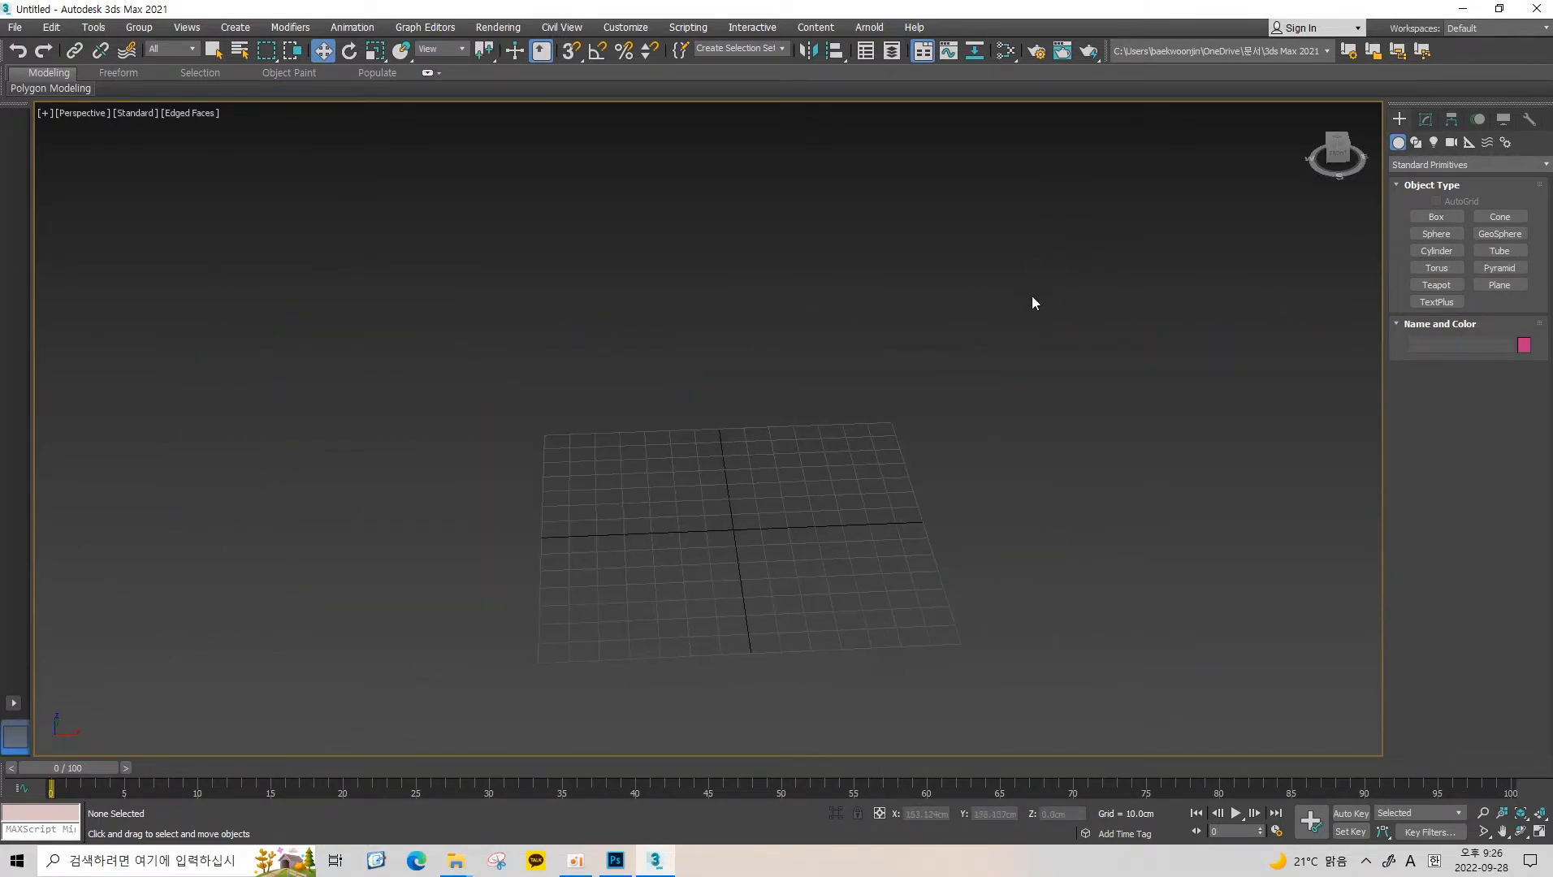
pyautogui.moveTo(1032, 302); pyautogui.dragTo(1154, 221, button='middle')
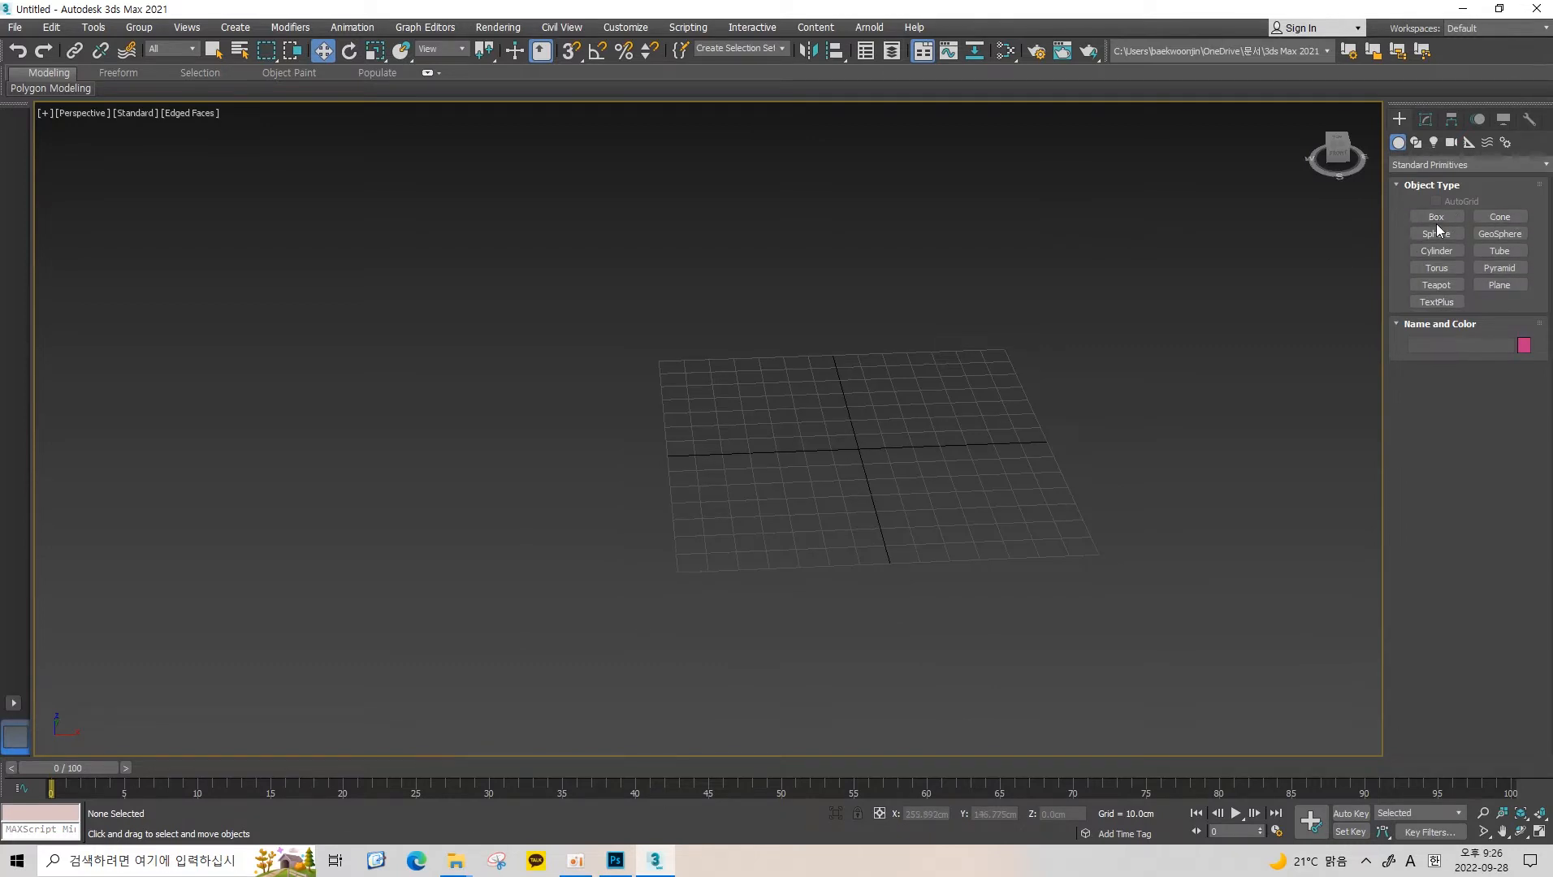
pyautogui.click(1437, 219)
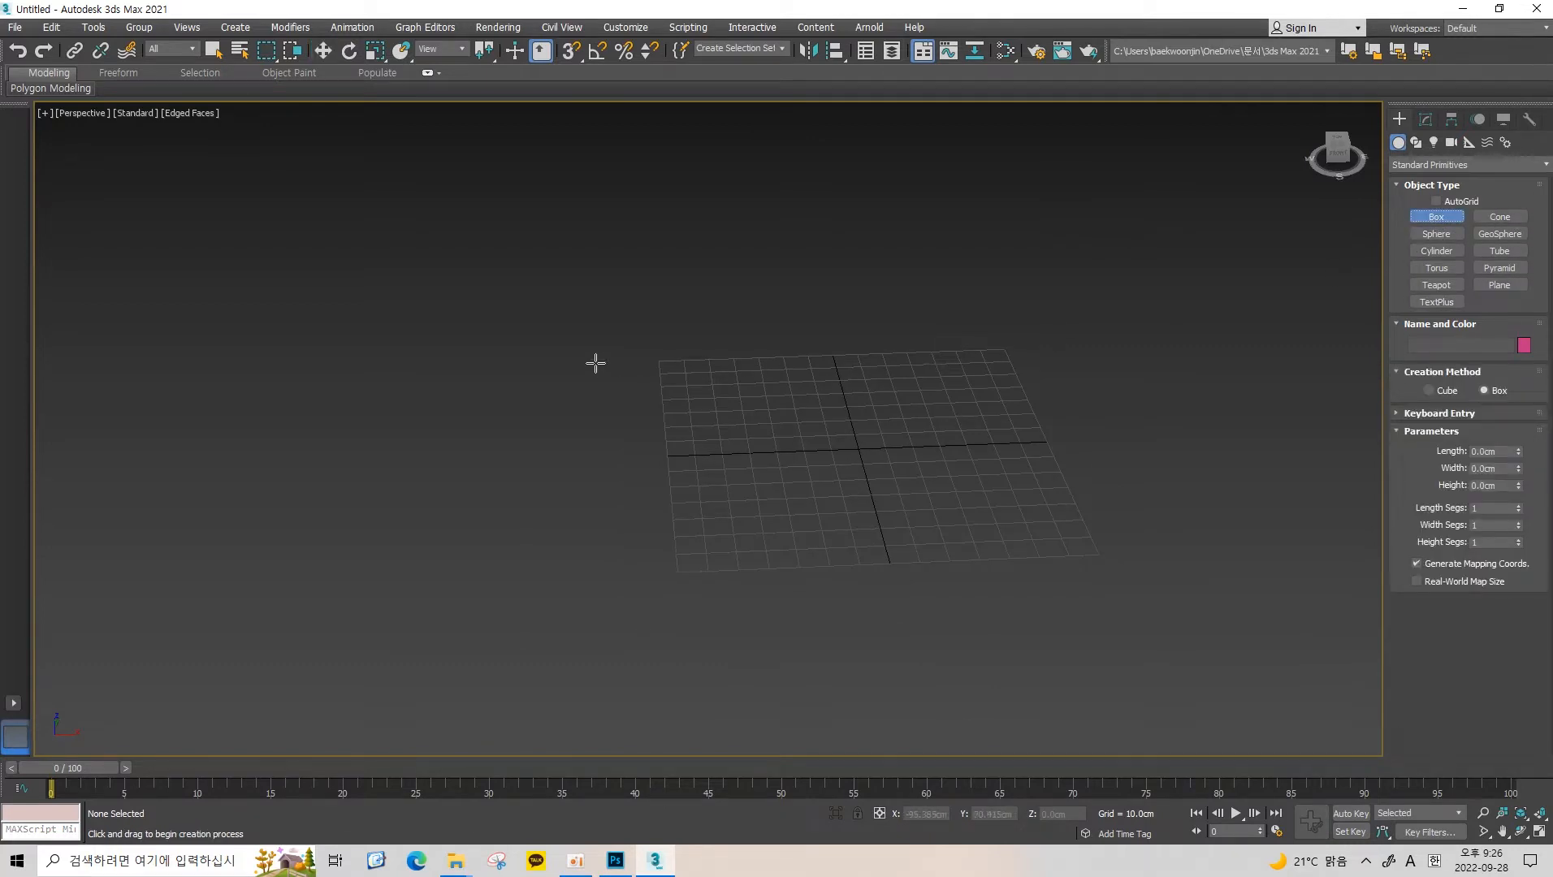
pyautogui.moveTo(582, 344); pyautogui.dragTo(963, 578)
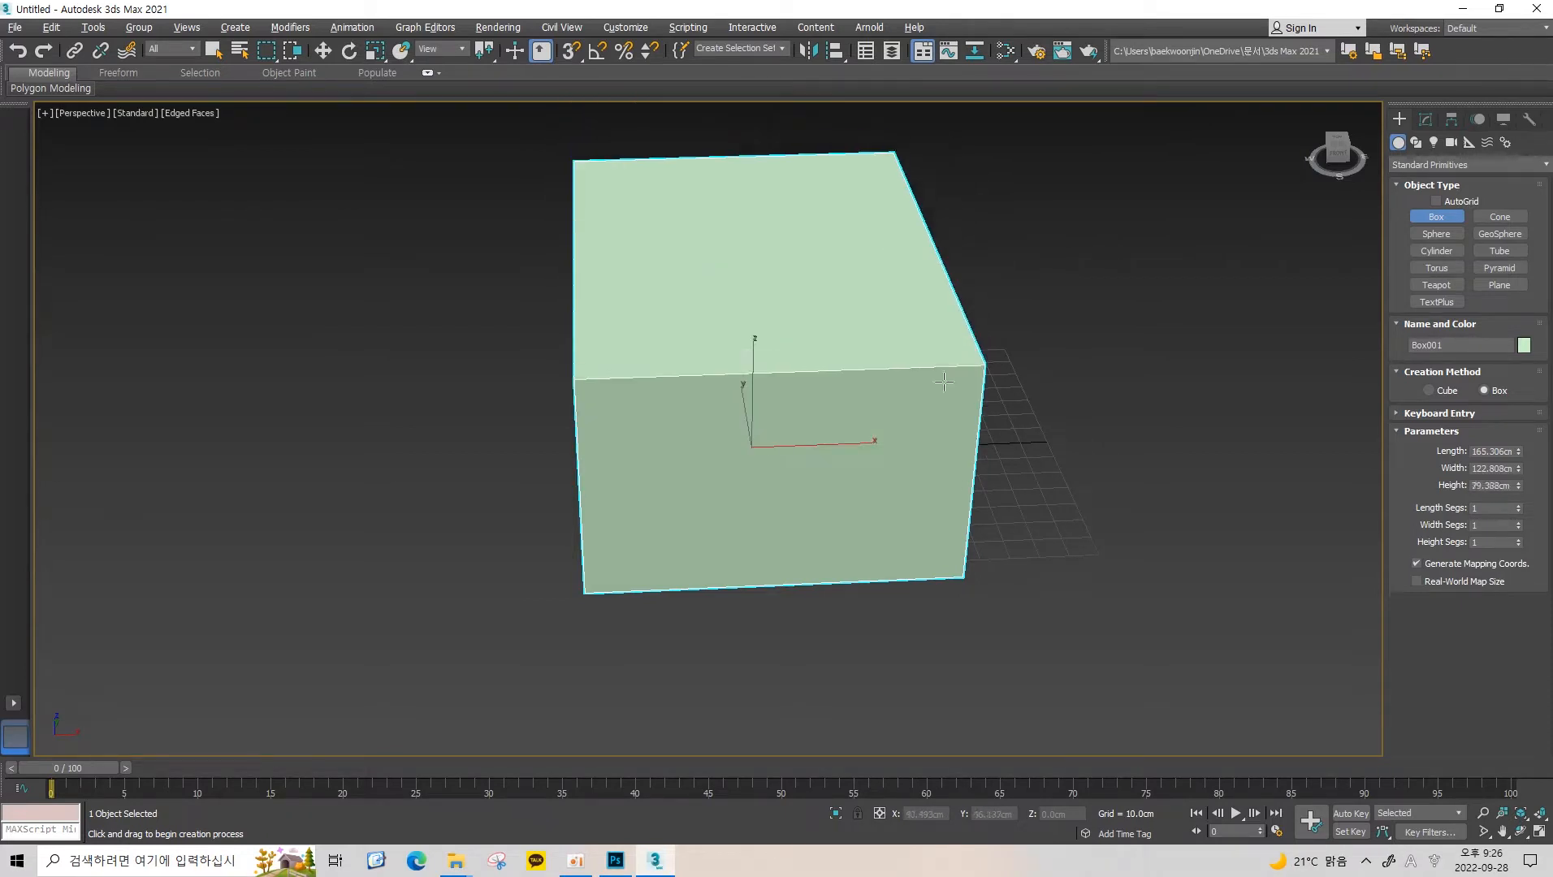
pyautogui.moveTo(987, 305); pyautogui.dragTo(978, 369, button='middle')
pyautogui.press('w')
# Create a sphere with a radius of about 92 cm beside the box.
pyautogui.click(1436, 233)
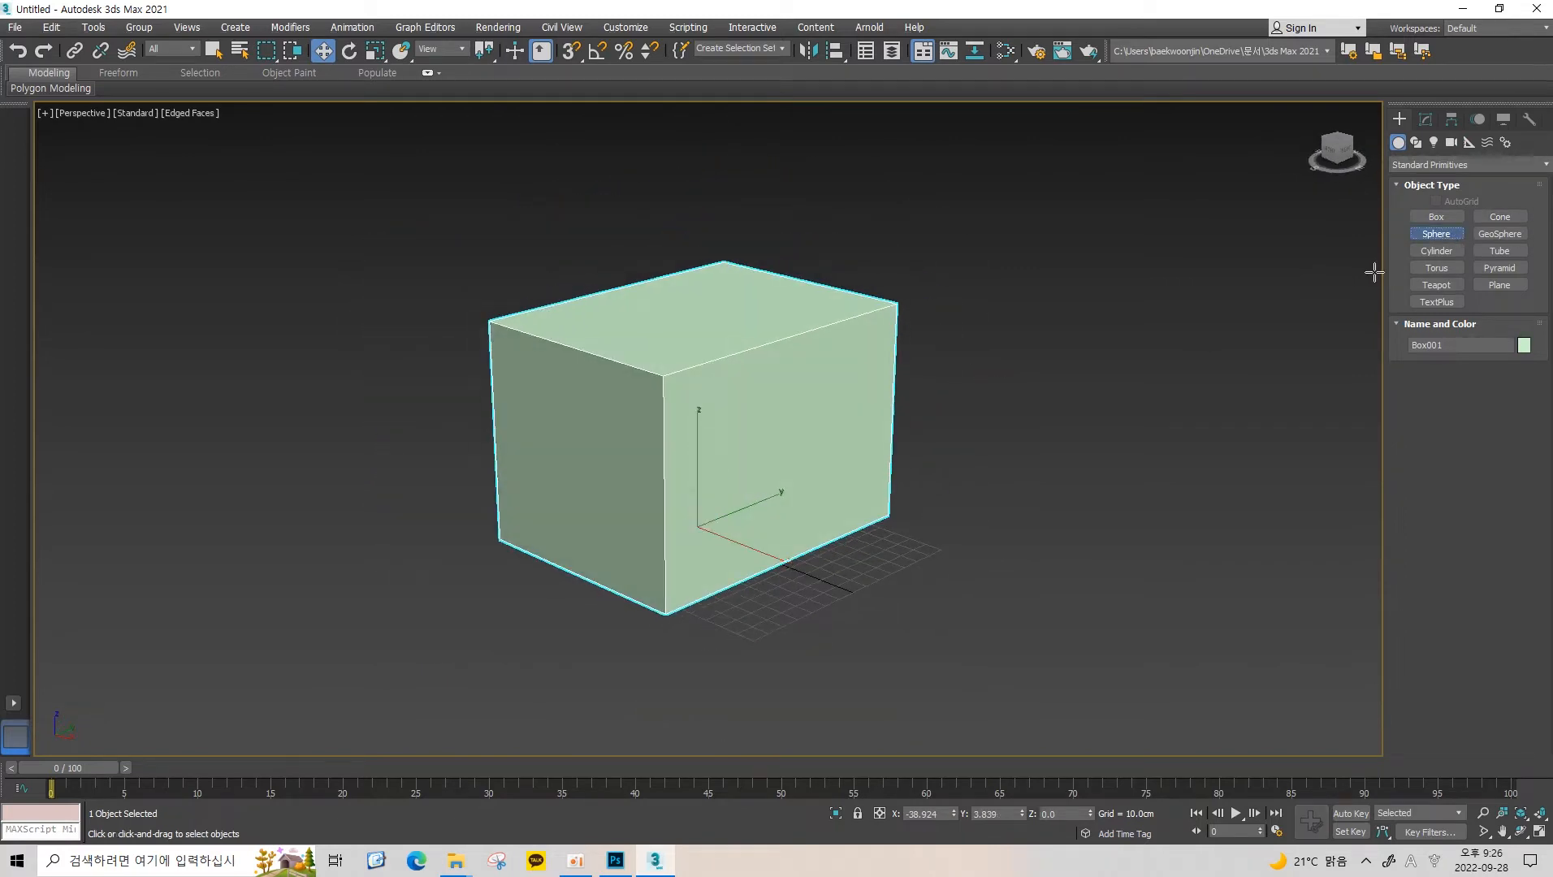
pyautogui.keyDown('alt'); pyautogui.moveTo(1376, 267); pyautogui.dragTo(992, 489, button='middle'); pyautogui.keyUp('alt')
pyautogui.moveTo(987, 490); pyautogui.dragTo(1112, 556)
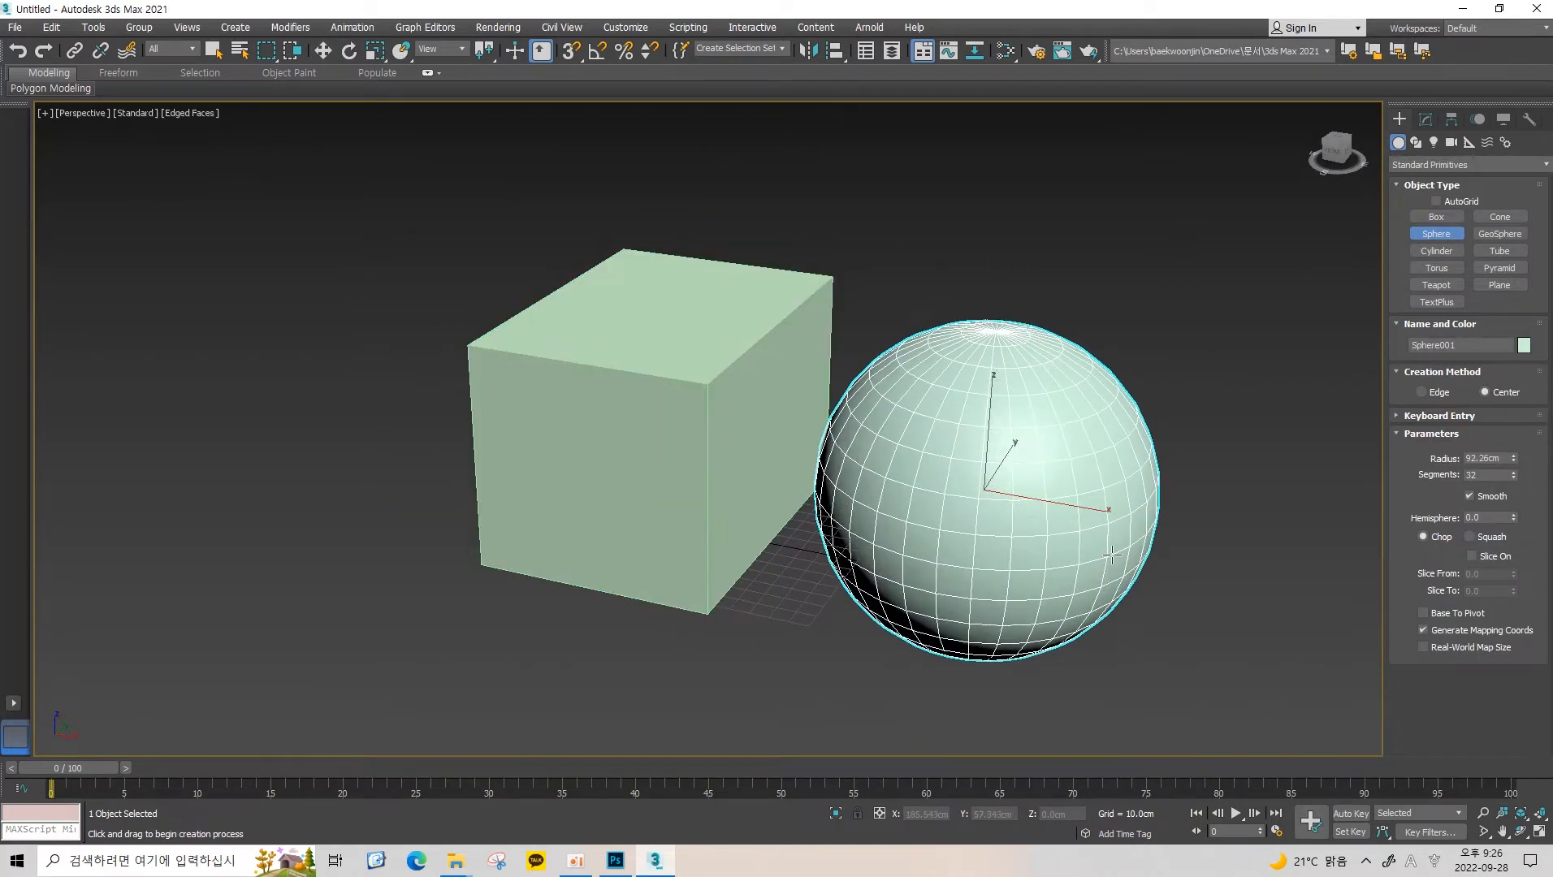
pyautogui.moveTo(1112, 556); pyautogui.dragTo(965, 539, button='middle')
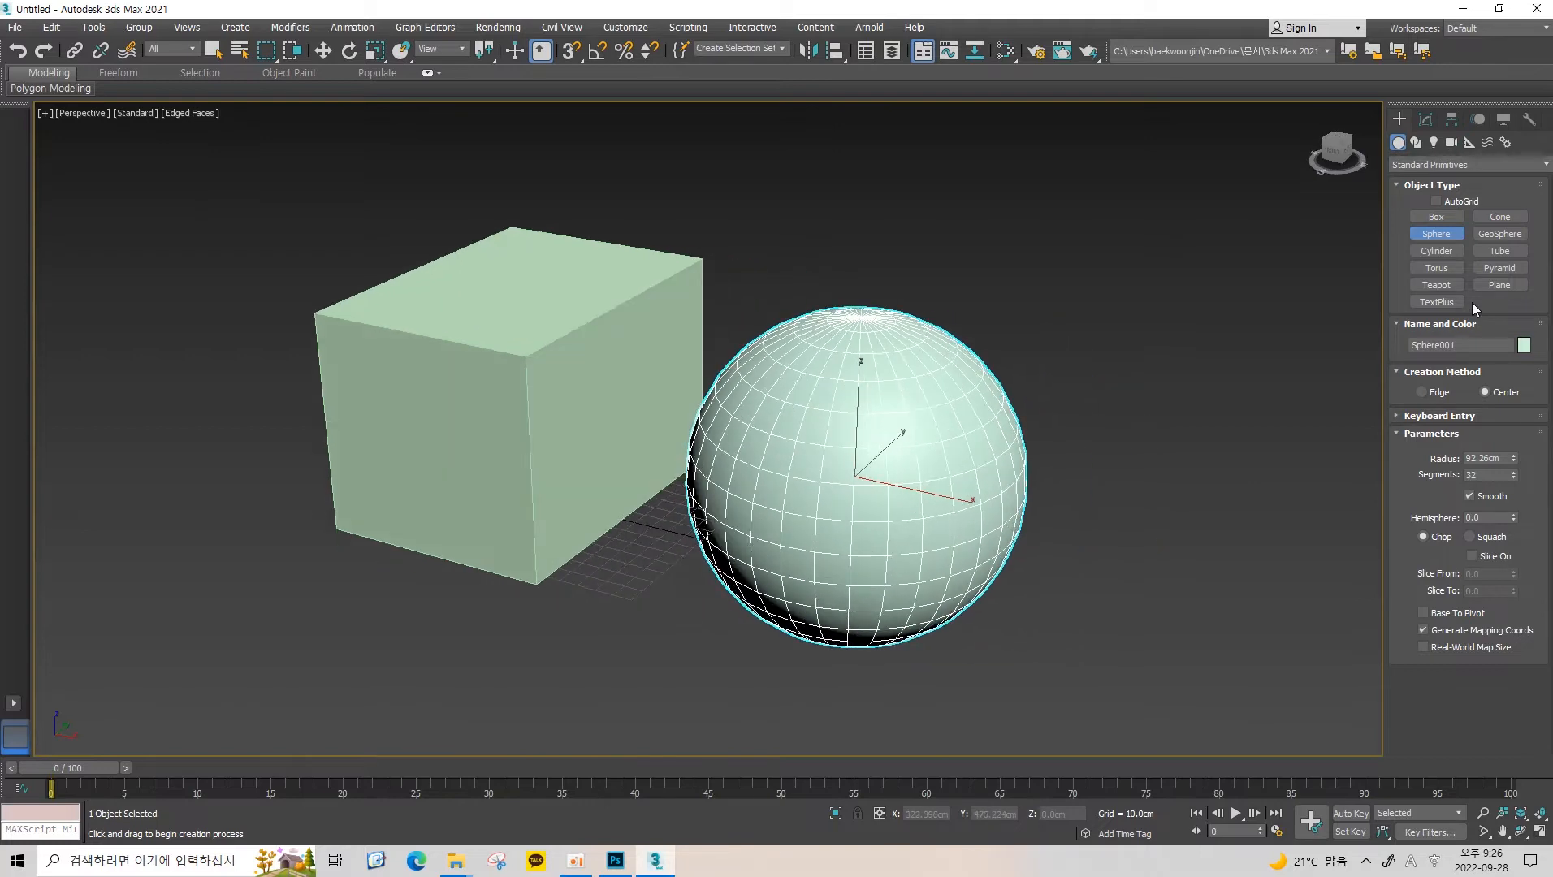
# Create a cylinder about 78 cm in radius and 200 cm high on the other side of the sphere from the box.
pyautogui.click(1437, 251)
pyautogui.moveTo(1286, 349); pyautogui.dragTo(1144, 357, button='middle')
pyautogui.moveTo(1006, 548); pyautogui.dragTo(1130, 615)
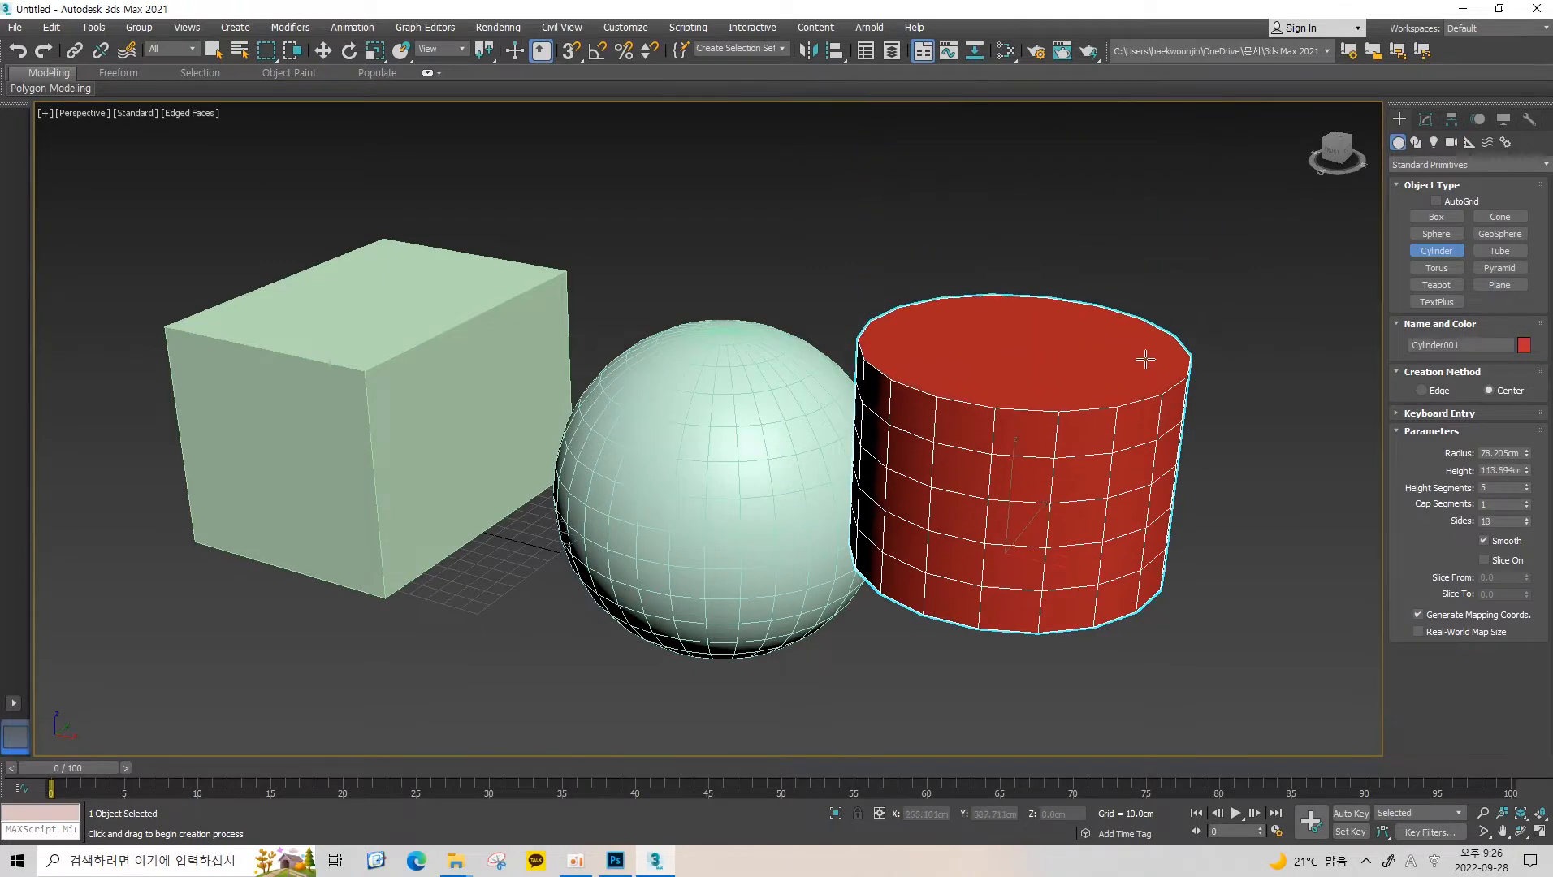
pyautogui.click(1168, 188)
pyautogui.moveTo(1185, 273); pyautogui.dragTo(1028, 298, button='middle')
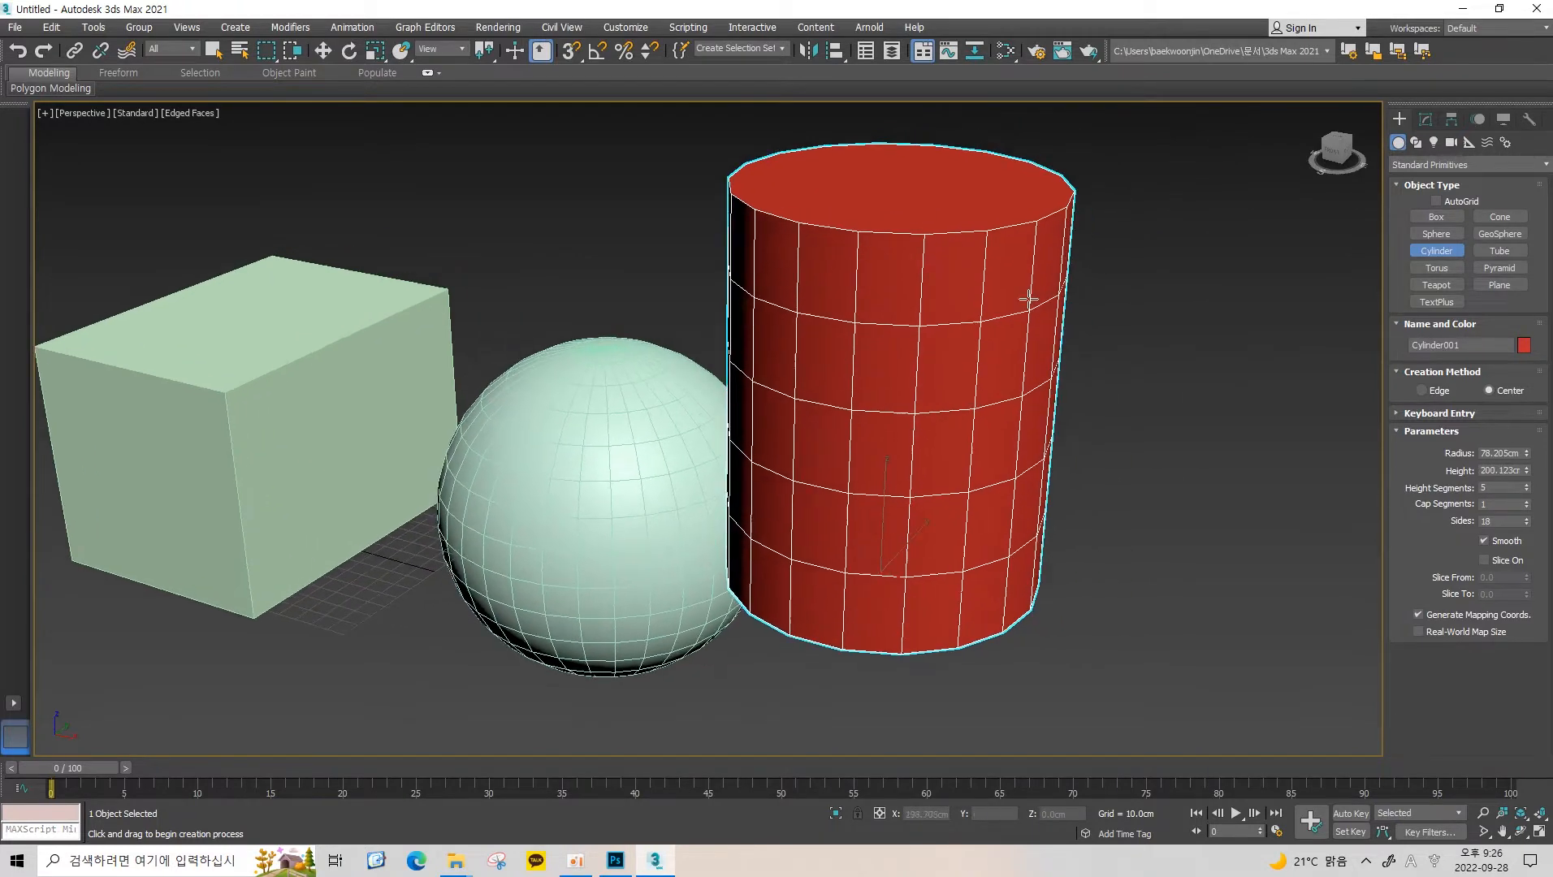
# Create a small plane beyond the cylinder, return to the Move tool and clear the selection.
pyautogui.click(1500, 284)
pyautogui.moveTo(1278, 594); pyautogui.dragTo(1371, 737)
pyautogui.scroll(-4, 902, 453)
pyautogui.moveTo(1088, 567); pyautogui.dragTo(1005, 461, button='middle')
pyautogui.press('w')
pyautogui.moveTo(1005, 461); pyautogui.dragTo(1043, 426, button='middle')
pyautogui.click(1219, 263)
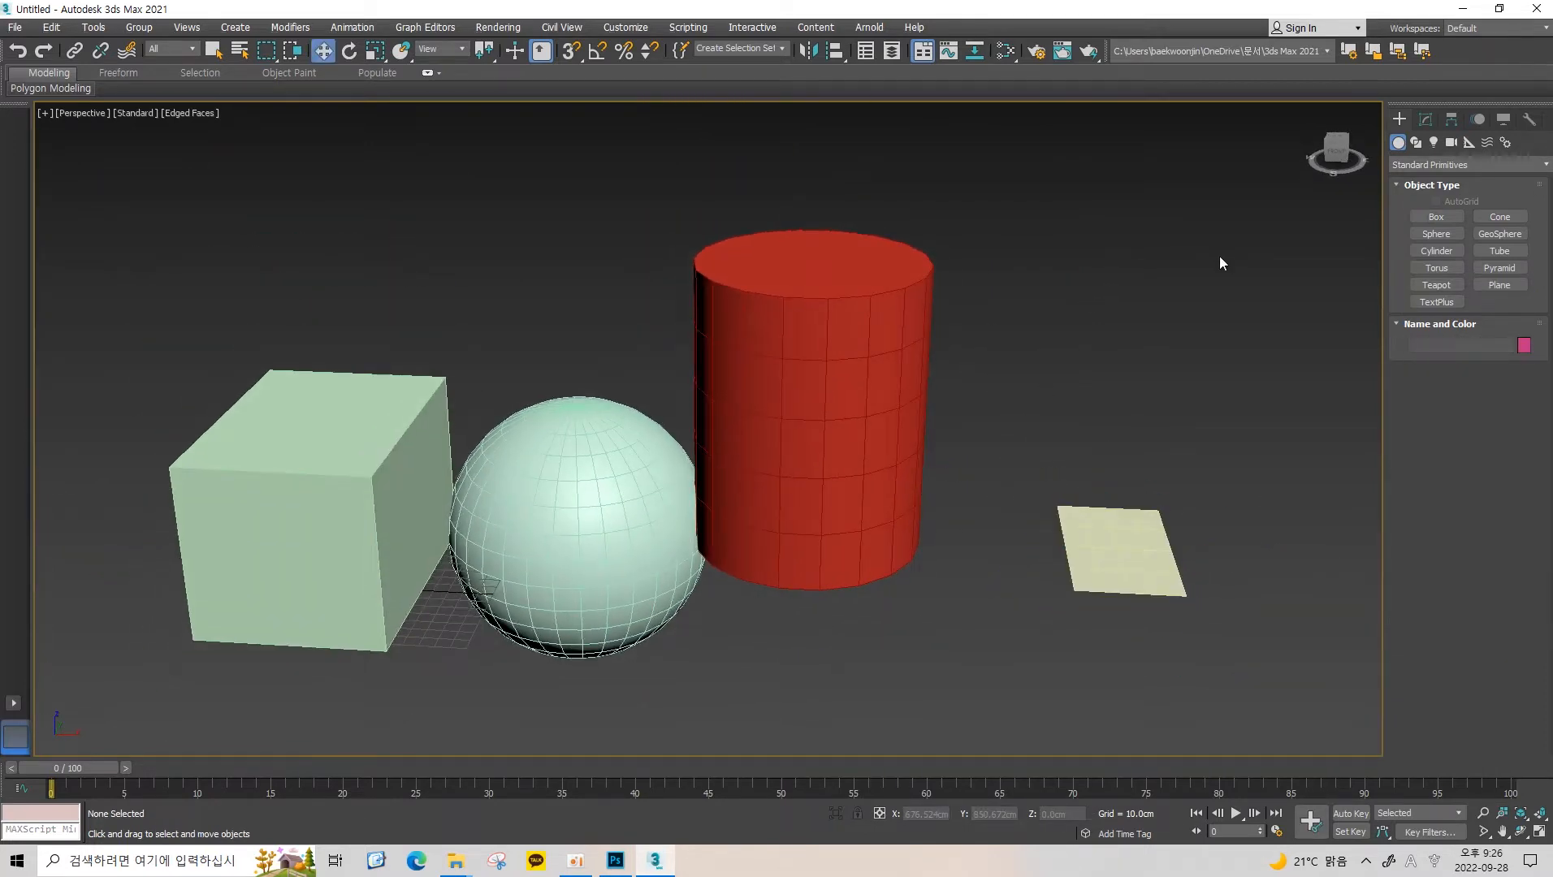
# Select the sphere, cylinder and plane and delete them, keeping only the box.
pyautogui.moveTo(1209, 274); pyautogui.dragTo(420, 708)
pyautogui.moveTo(1189, 221); pyautogui.dragTo(508, 636)
pyautogui.moveTo(1154, 306); pyautogui.dragTo(1246, 279, button='middle')
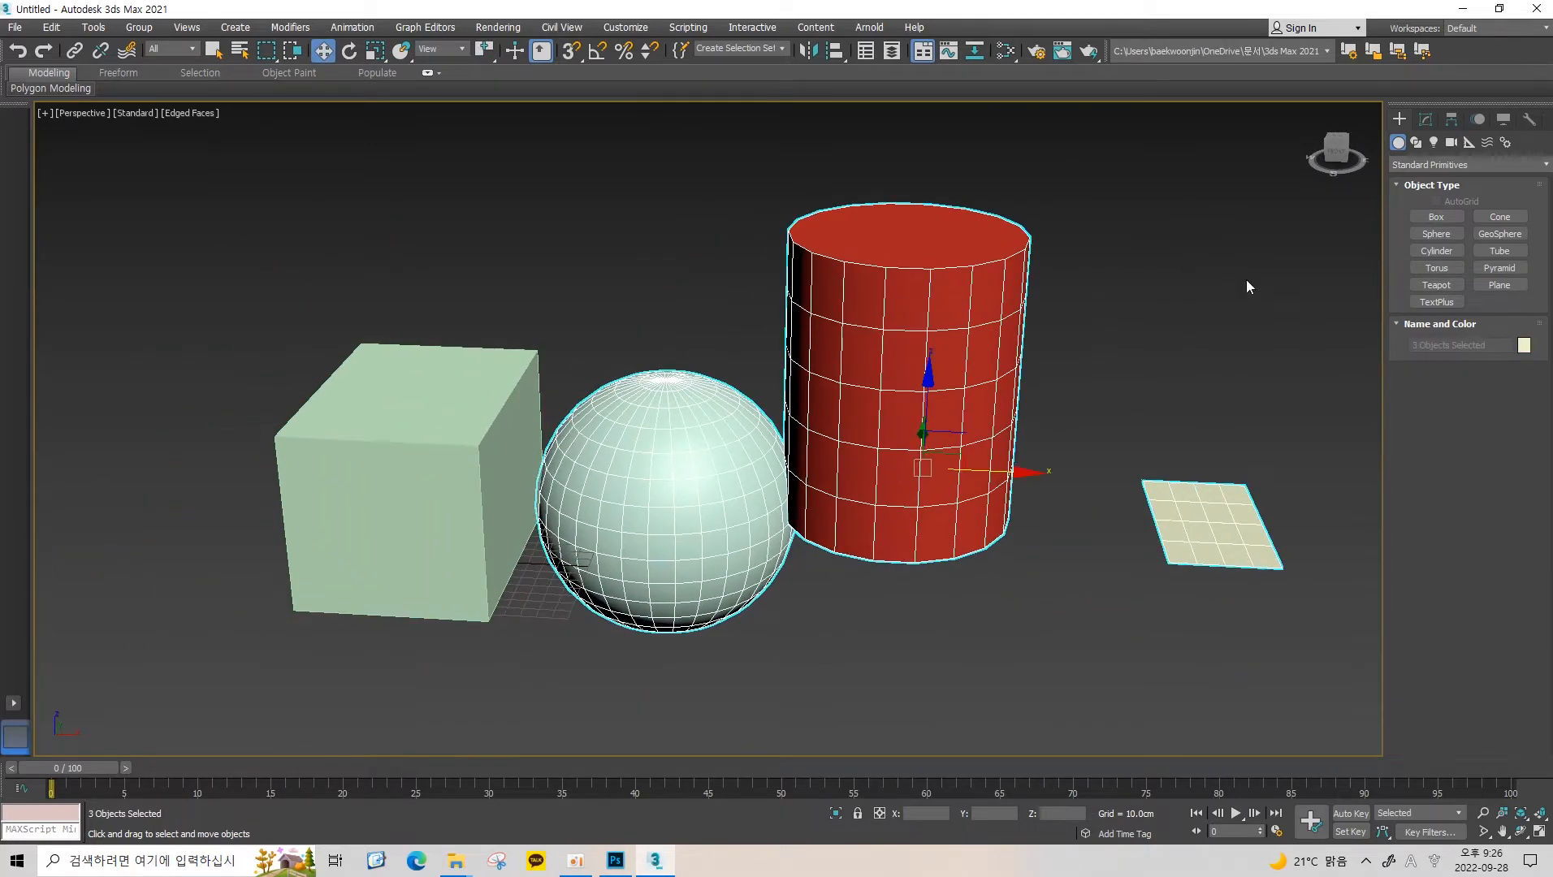
pyautogui.moveTo(1299, 224); pyautogui.dragTo(715, 619)
pyautogui.press('Delete')
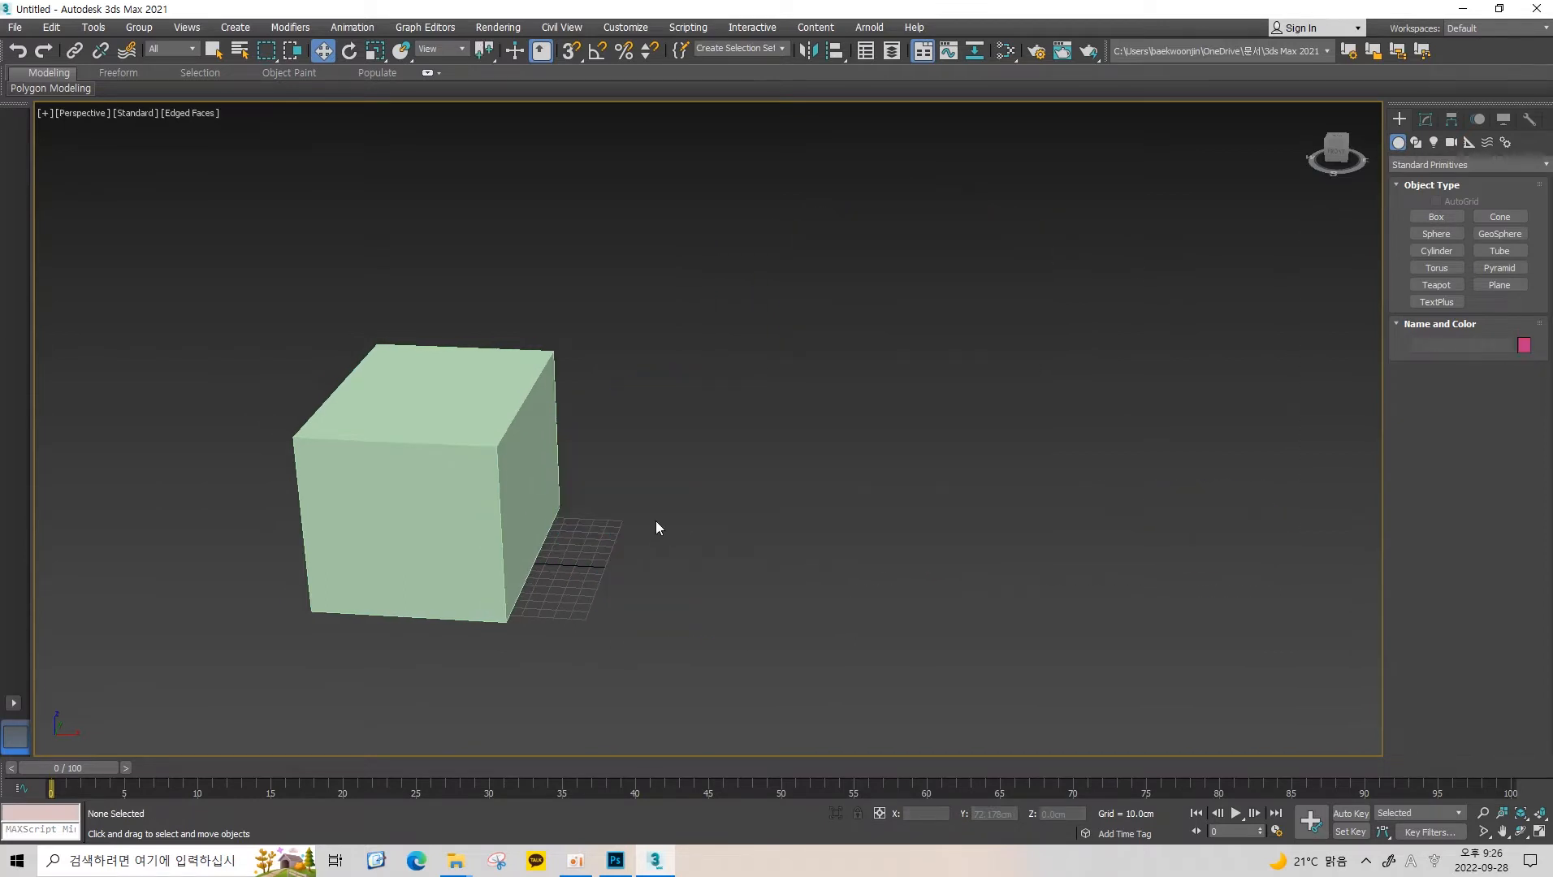
# Create a second, narrow box beside the first with a base about 198 cm long and 49 cm wide.
pyautogui.click(380, 489)
pyautogui.moveTo(380, 490); pyautogui.dragTo(493, 467, button='middle')
pyautogui.click(1436, 217)
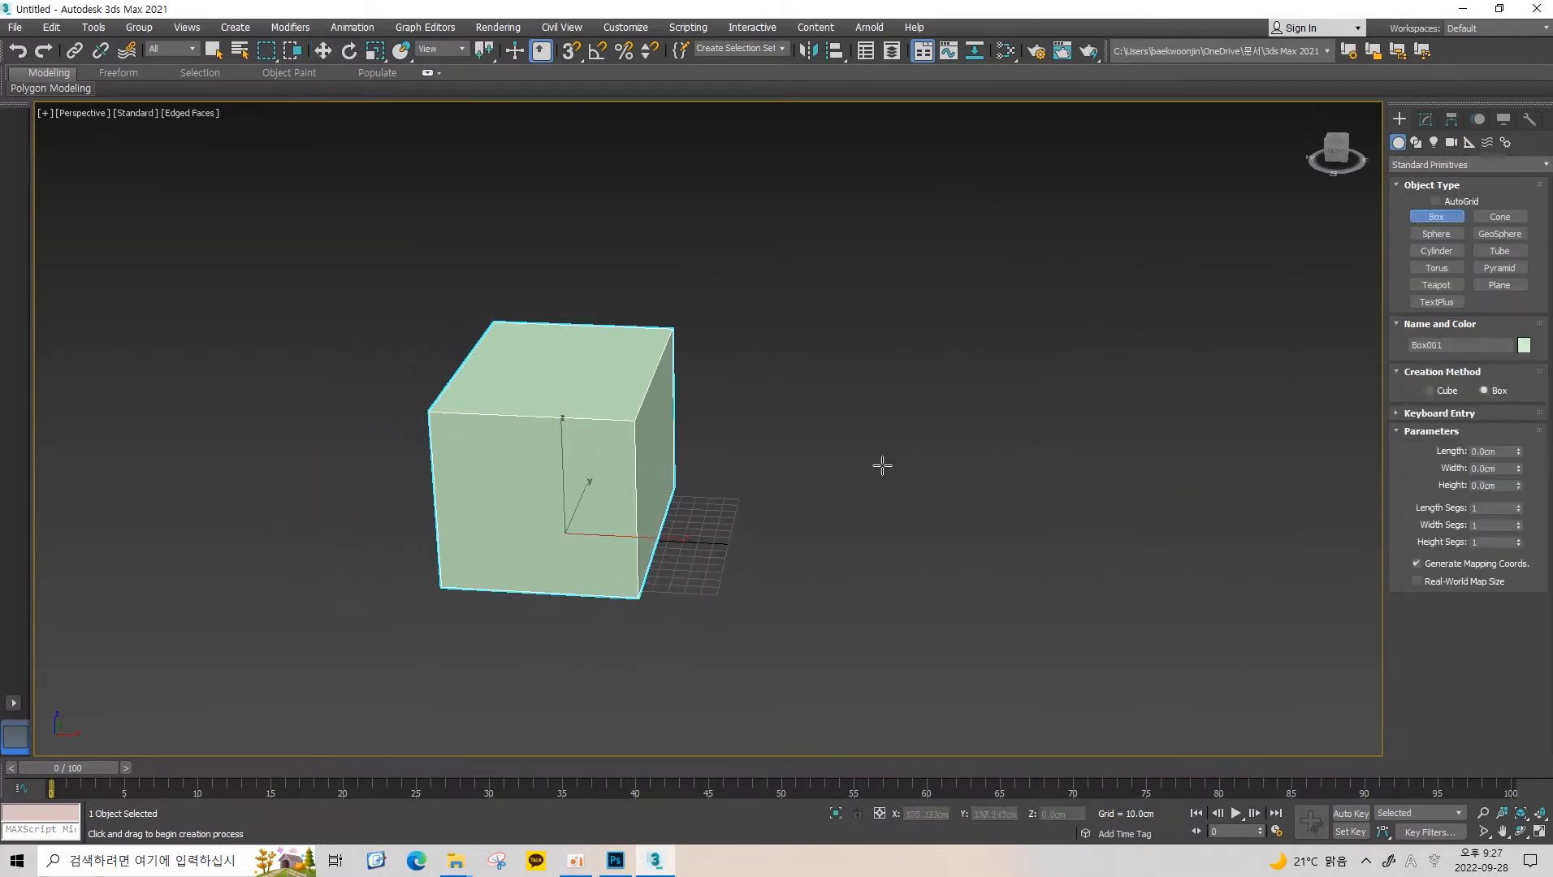
pyautogui.moveTo(777, 453); pyautogui.dragTo(832, 584)
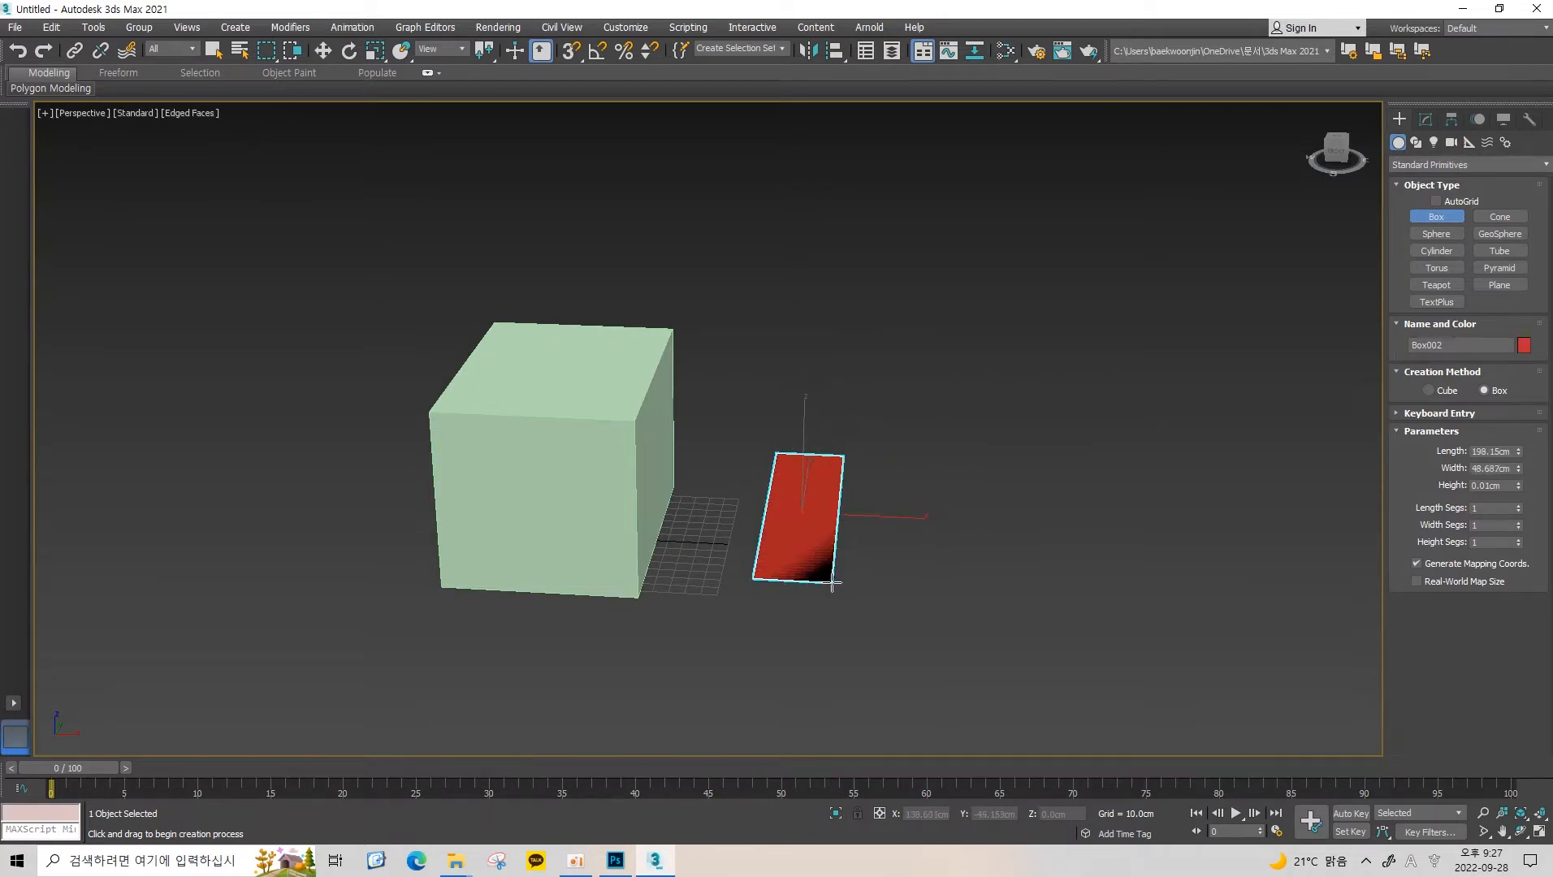
pyautogui.click(908, 443)
pyautogui.moveTo(908, 443); pyautogui.dragTo(845, 479, button='middle')
pyautogui.moveTo(852, 489); pyautogui.dragTo(1012, 646)
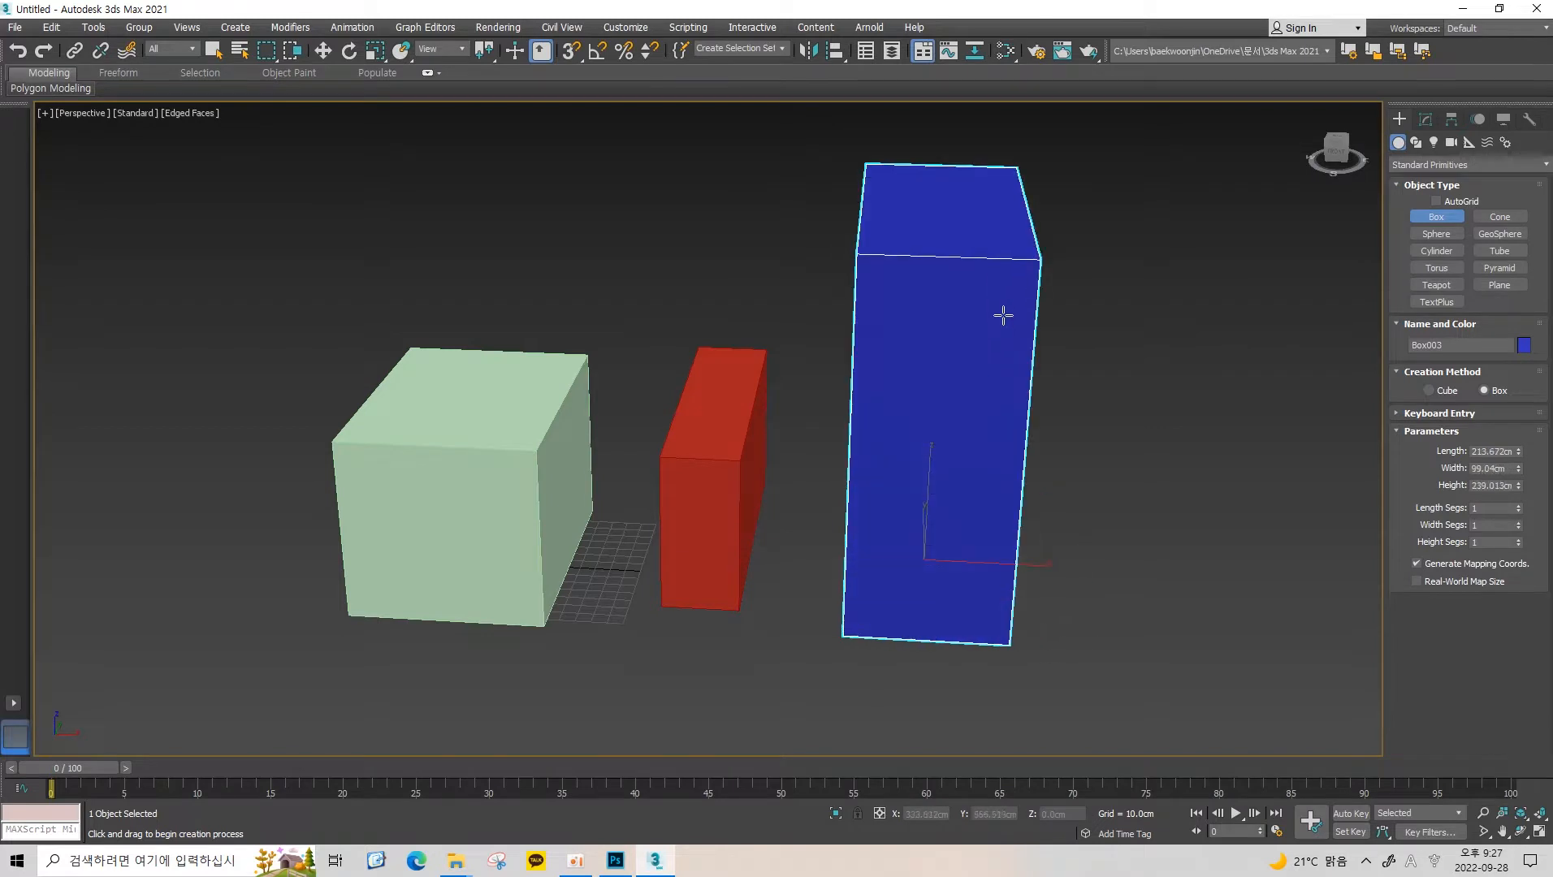
pyautogui.moveTo(1045, 338); pyautogui.dragTo(948, 333, button='middle')
pyautogui.hotkey('ctrl', 'z')
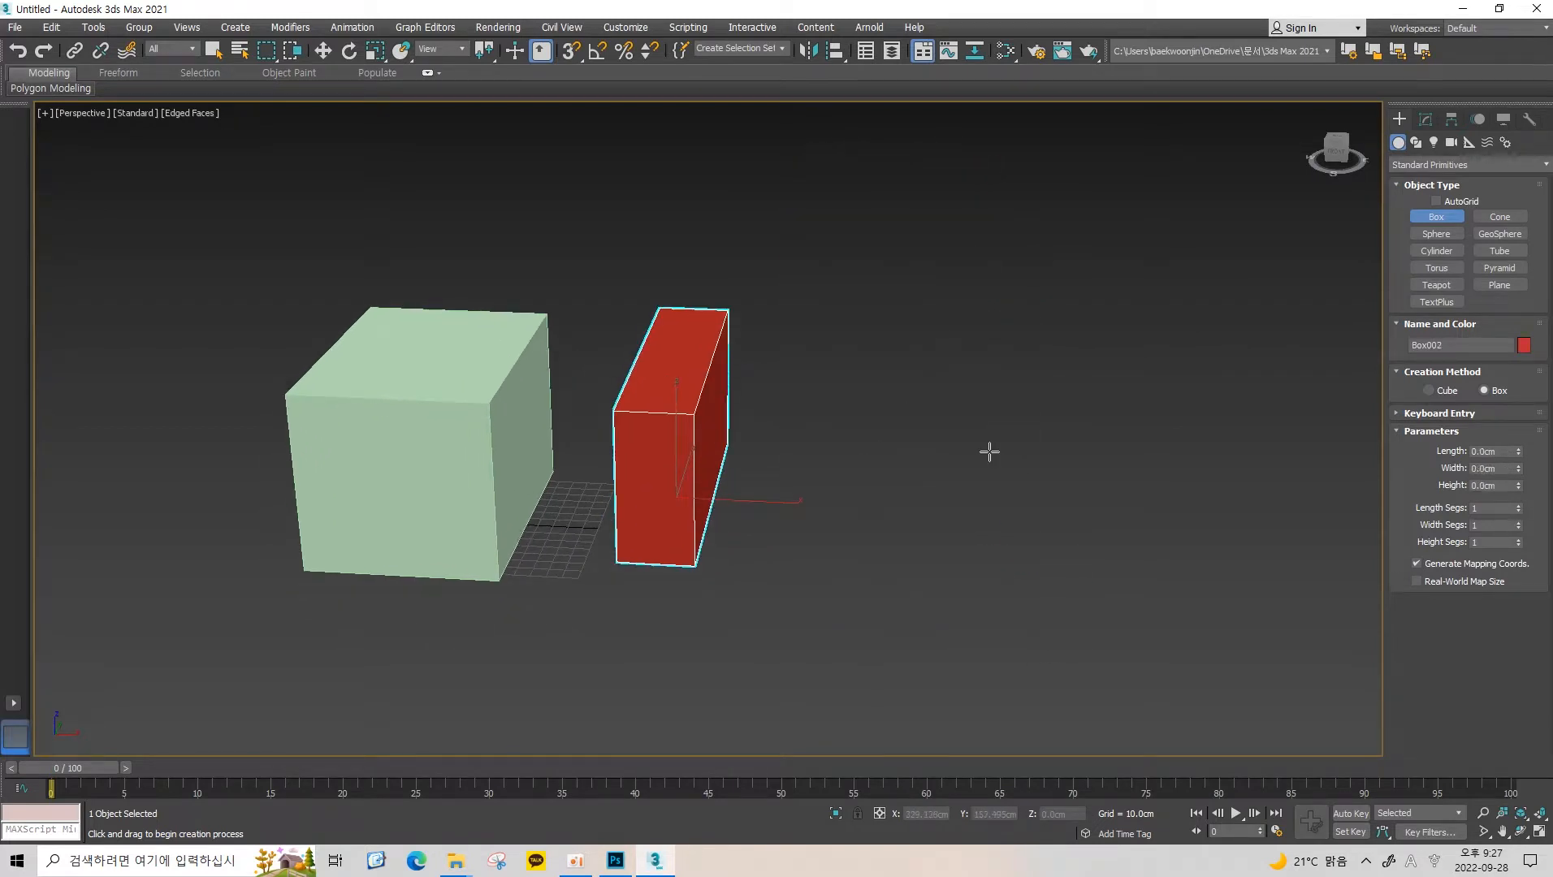
# Create a third box beside the narrow one with a square base about 138 cm per side and a height of about 133 cm.
pyautogui.moveTo(989, 452); pyautogui.dragTo(1072, 382, button='middle')
pyautogui.keyDown('ctrl'); pyautogui.moveTo(940, 437); pyautogui.dragTo(1015, 481); pyautogui.keyUp('ctrl')
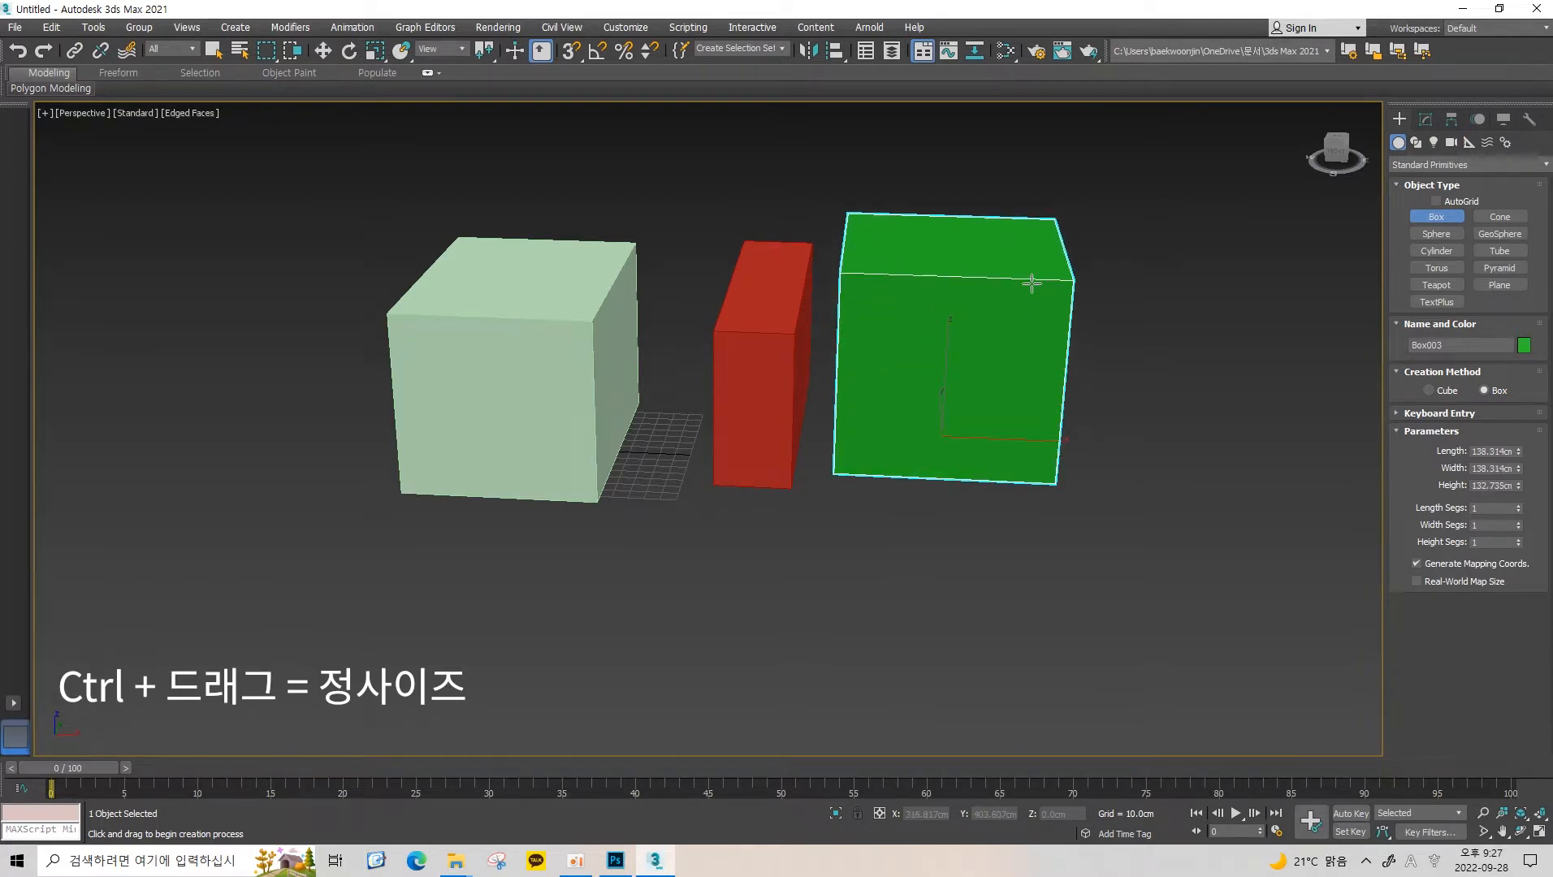
pyautogui.keyDown('alt'); pyautogui.moveTo(1032, 283); pyautogui.dragTo(700, 379, button='middle'); pyautogui.keyUp('alt')
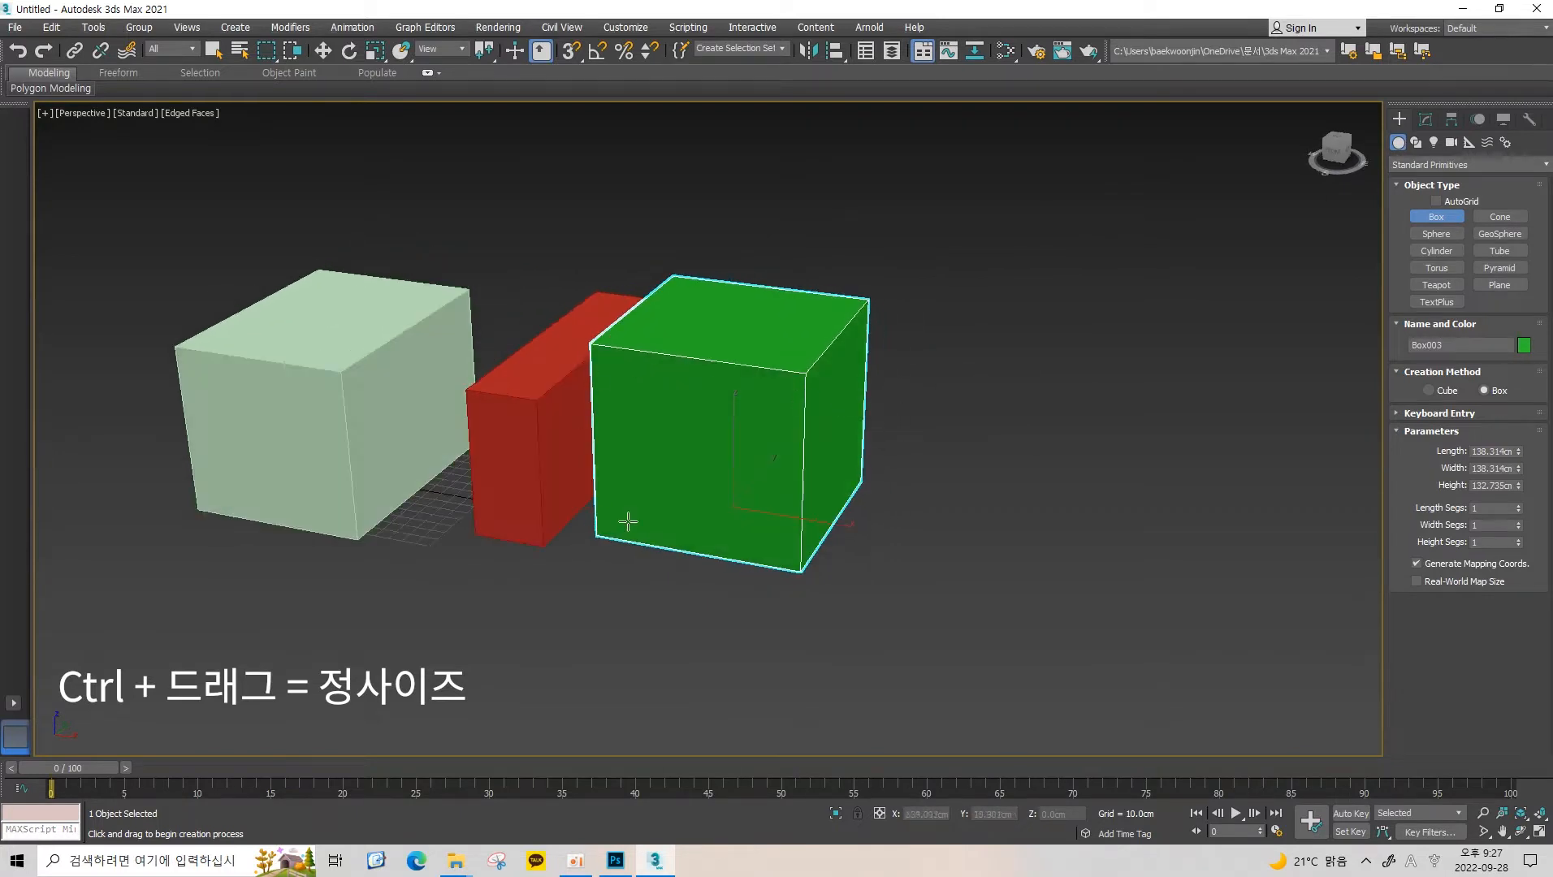
# Switch the box creation method to Cube and create a cube of about 142 cm beside the square-based box.
pyautogui.keyDown('alt'); pyautogui.moveTo(678, 324); pyautogui.dragTo(1377, 390, button='middle'); pyautogui.keyUp('alt')
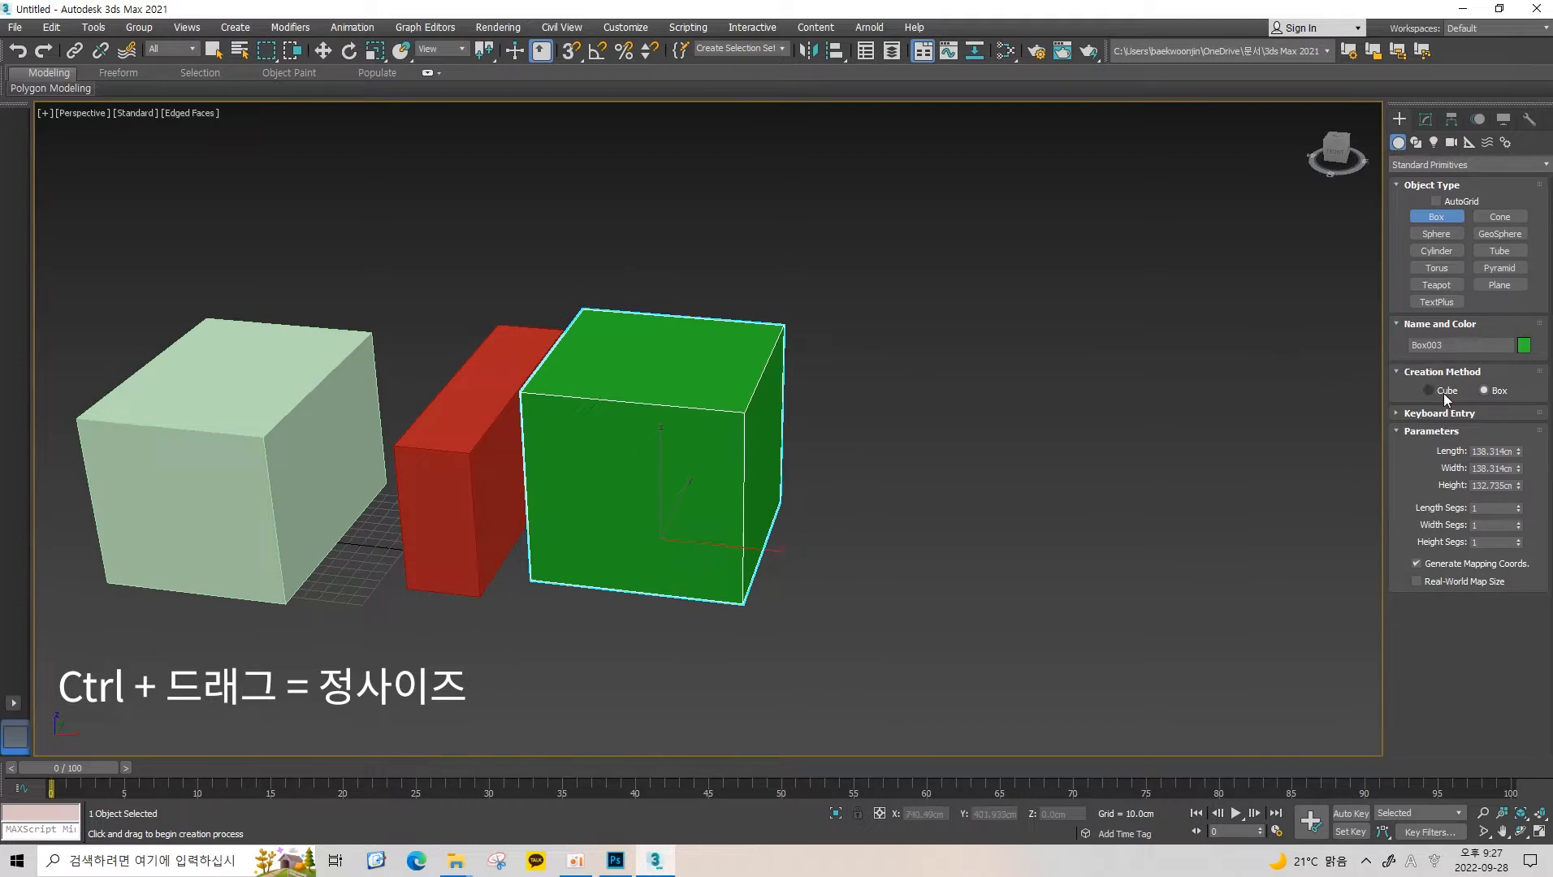
pyautogui.moveTo(983, 542); pyautogui.dragTo(1020, 573)
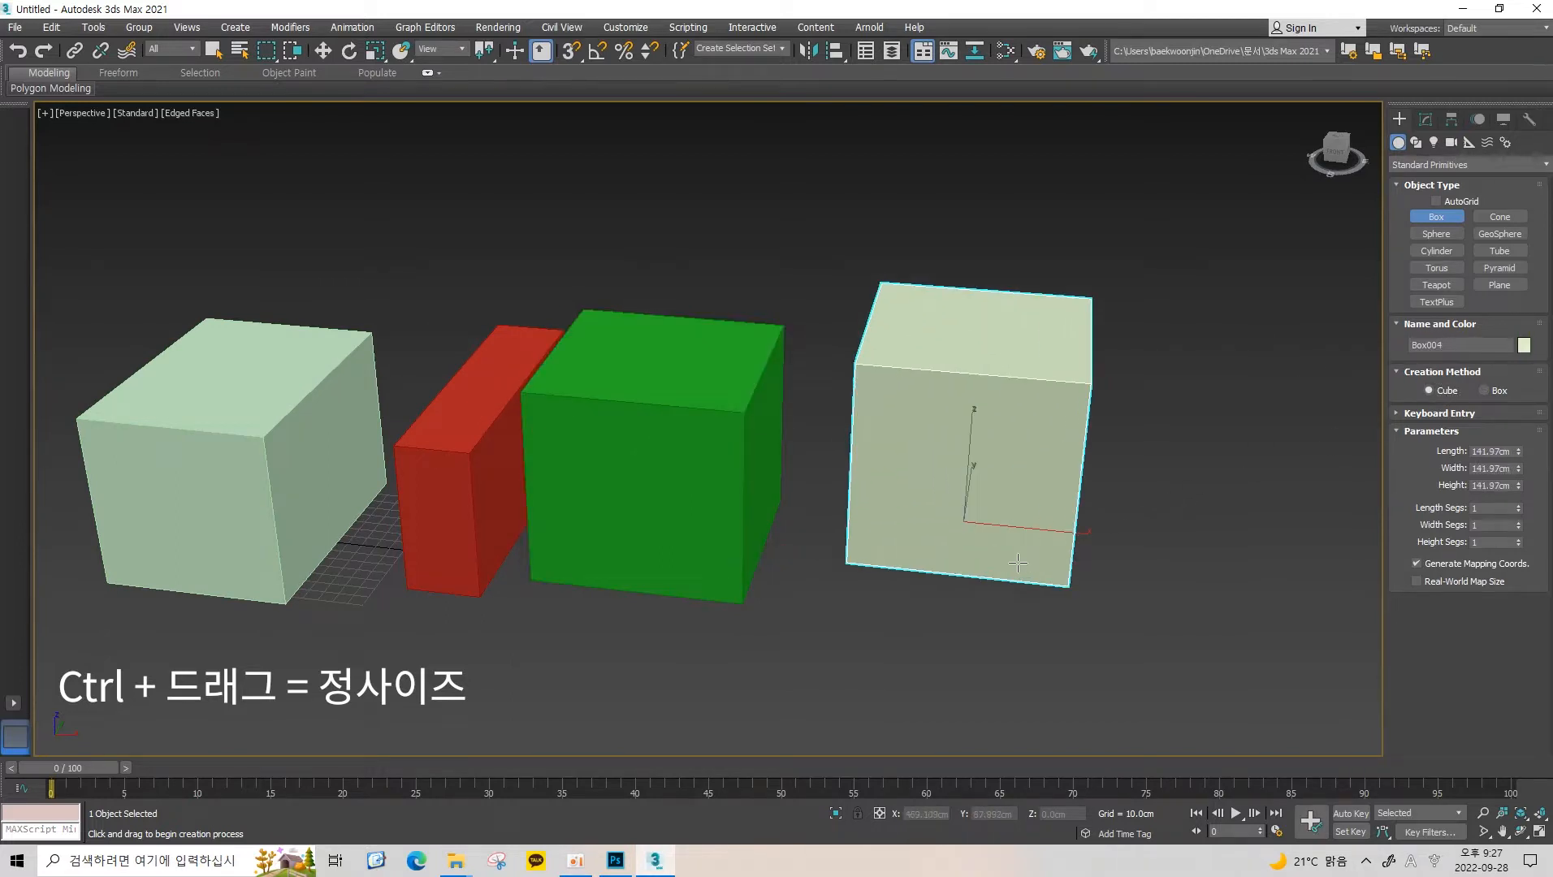
pyautogui.moveTo(1070, 347); pyautogui.dragTo(973, 395, button='middle')
pyautogui.keyDown('alt'); pyautogui.moveTo(946, 480); pyautogui.dragTo(964, 426, button='middle'); pyautogui.keyUp('alt')
# Select all four boxes and delete them.
pyautogui.press('w')
pyautogui.moveTo(1200, 177); pyautogui.dragTo(317, 528)
pyautogui.press('Delete')
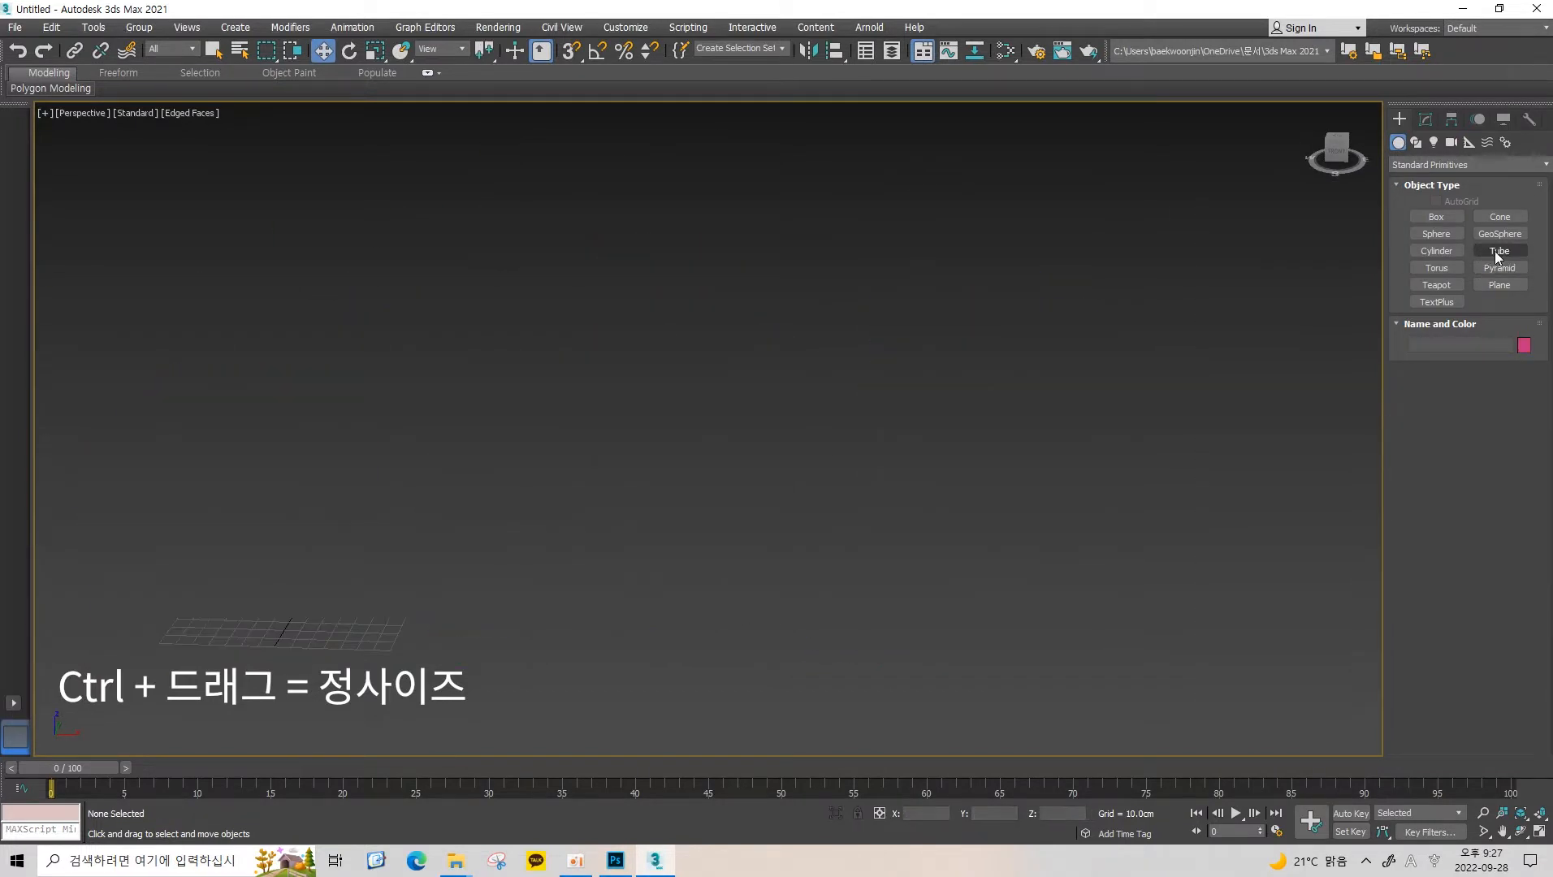
# Create a tall cylinder with a radius of about 60 cm on the grid and return to the Move tool.
pyautogui.click(1444, 251)
pyautogui.moveTo(503, 590); pyautogui.dragTo(581, 617)
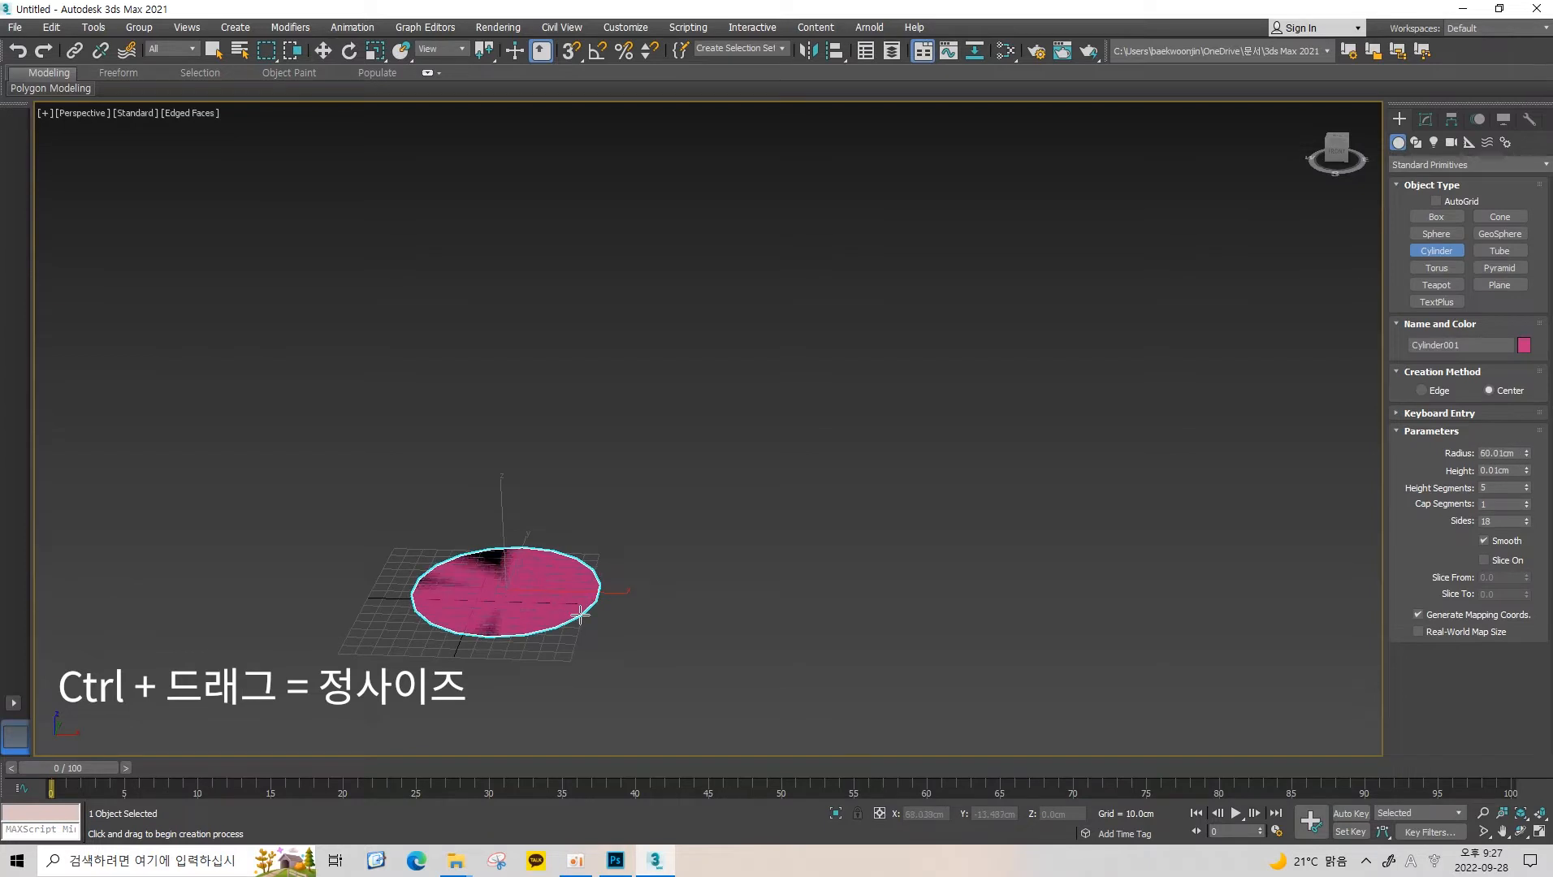
pyautogui.click(601, 317)
pyautogui.moveTo(715, 328); pyautogui.dragTo(775, 303, button='middle')
pyautogui.press('w')
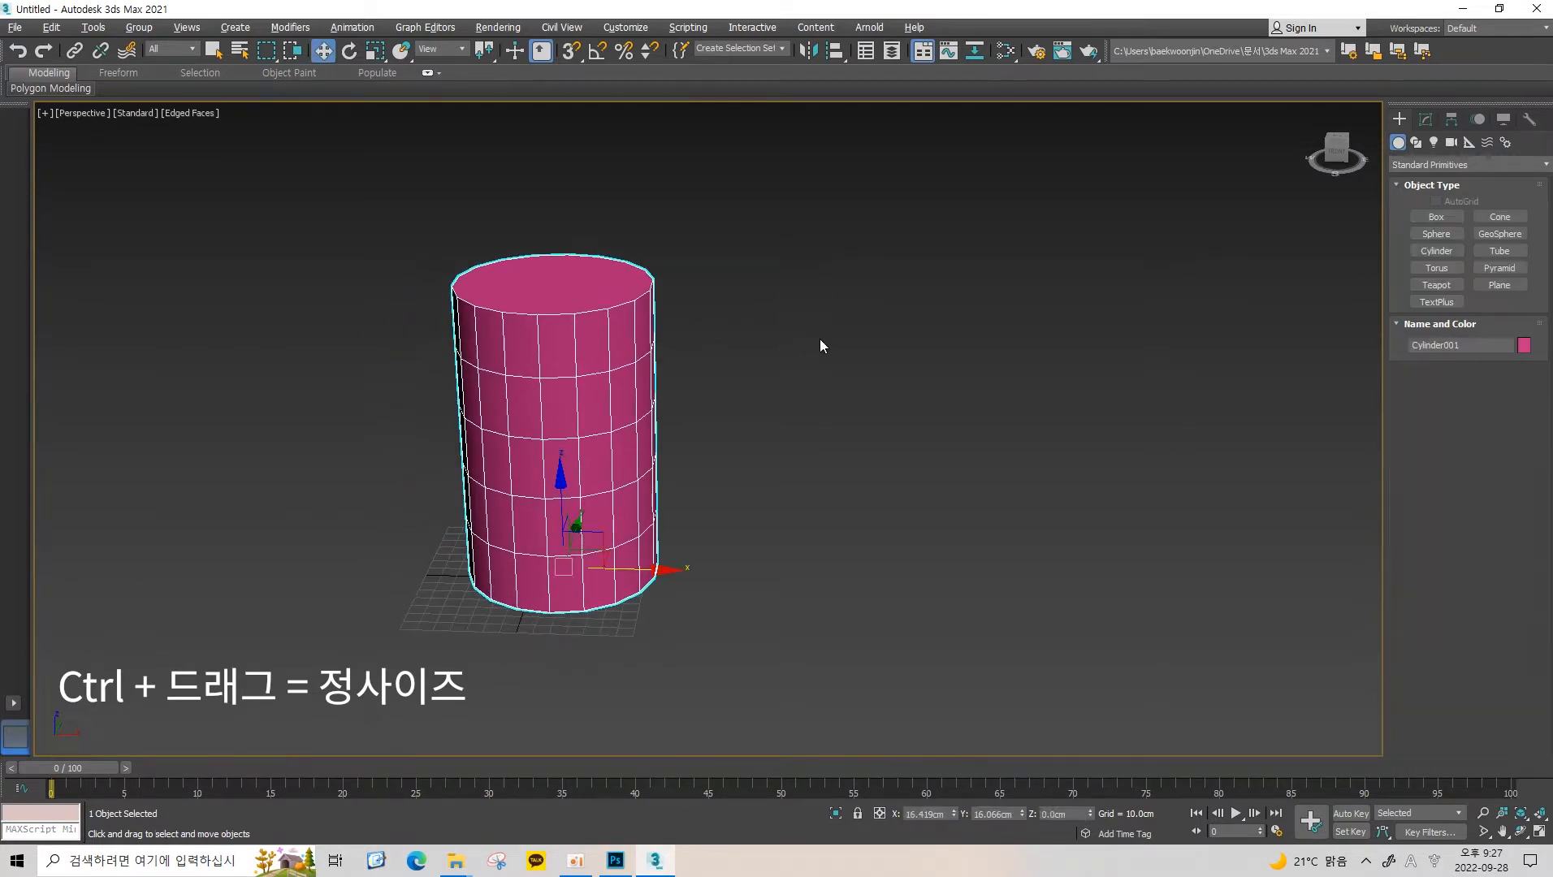
# Create a square plane about 135 cm per side next to the cylinder.
pyautogui.click(1501, 283)
pyautogui.keyDown('ctrl'); pyautogui.moveTo(767, 532); pyautogui.dragTo(836, 599); pyautogui.keyUp('ctrl')
pyautogui.moveTo(836, 599); pyautogui.dragTo(960, 433, button='middle')
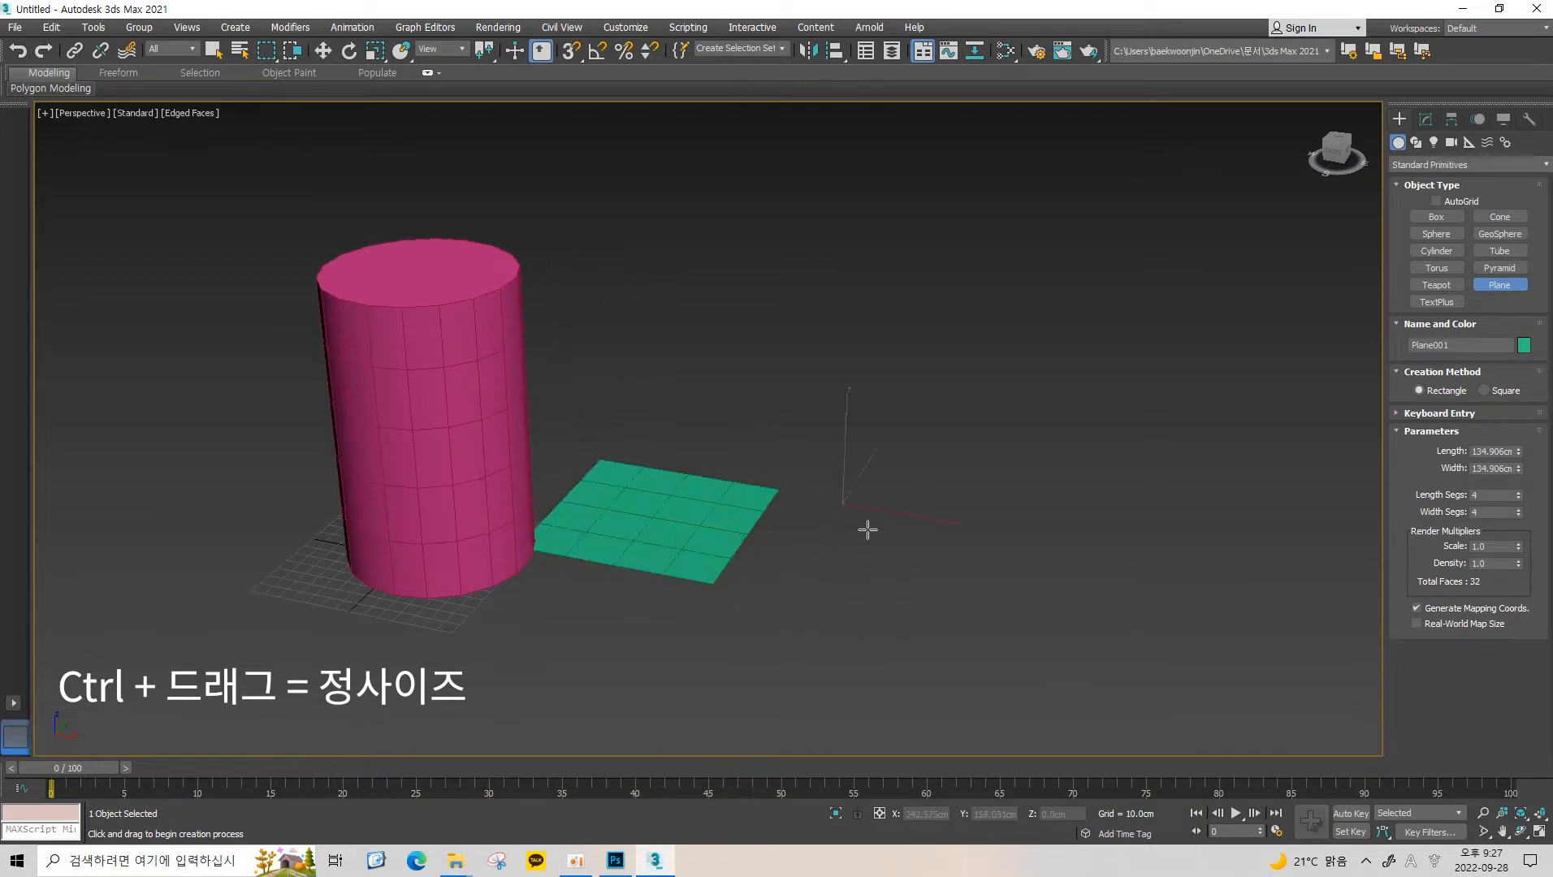
pyautogui.moveTo(843, 505); pyautogui.dragTo(1071, 684)
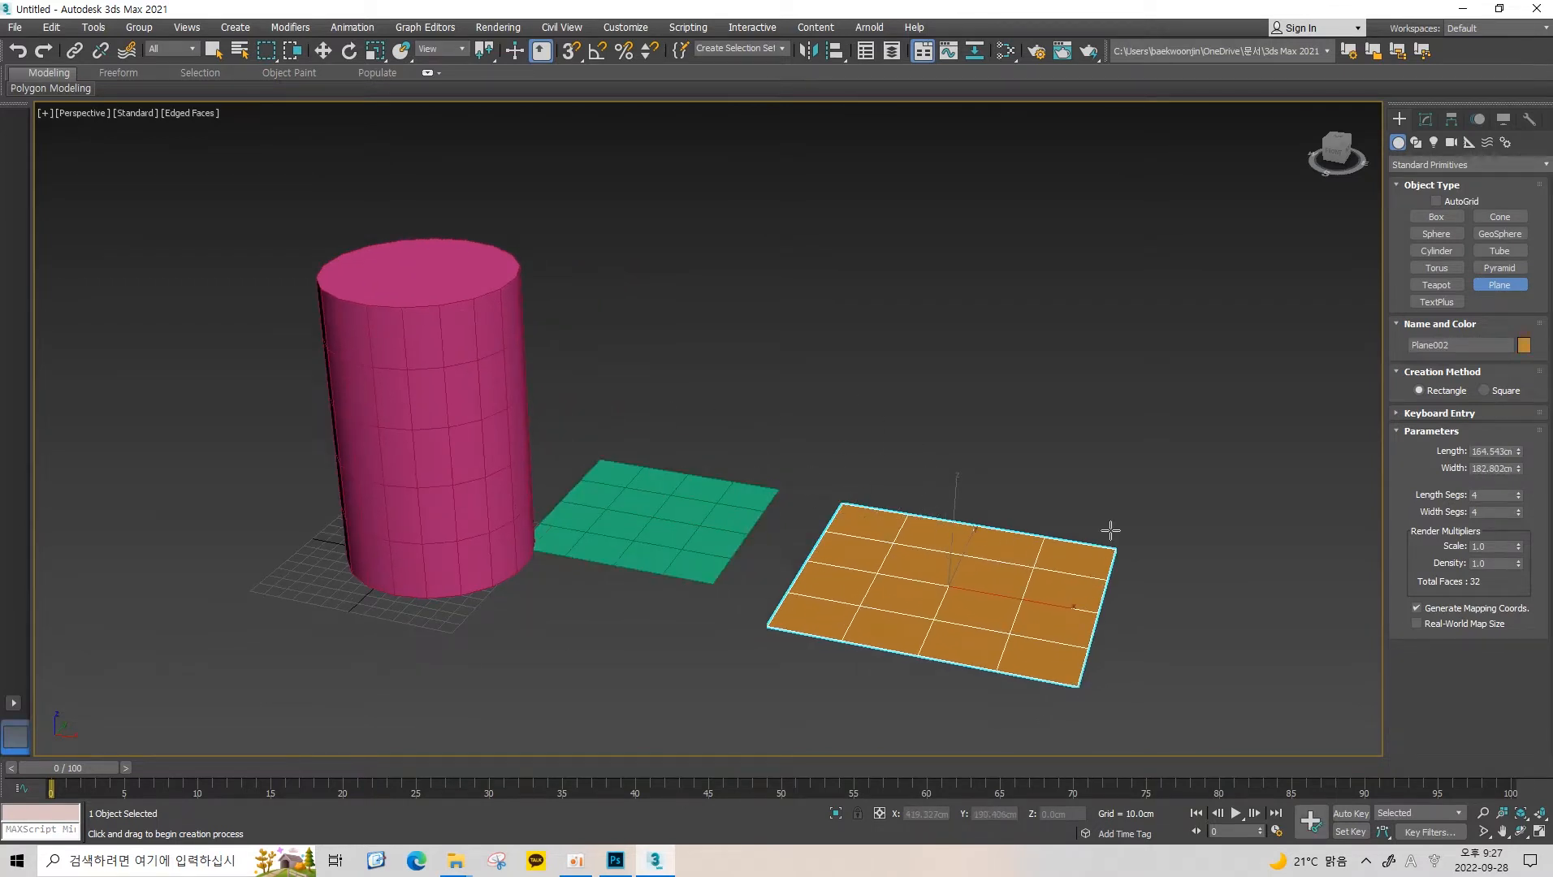
pyautogui.moveTo(1110, 531); pyautogui.dragTo(836, 497, button='middle')
pyautogui.hotkey('ctrl', 'z')
# Create a second square plane about 188 cm per side beside the first plane, and clear the selection.
pyautogui.keyDown('ctrl'); pyautogui.moveTo(749, 483); pyautogui.dragTo(856, 574); pyautogui.keyUp('ctrl')
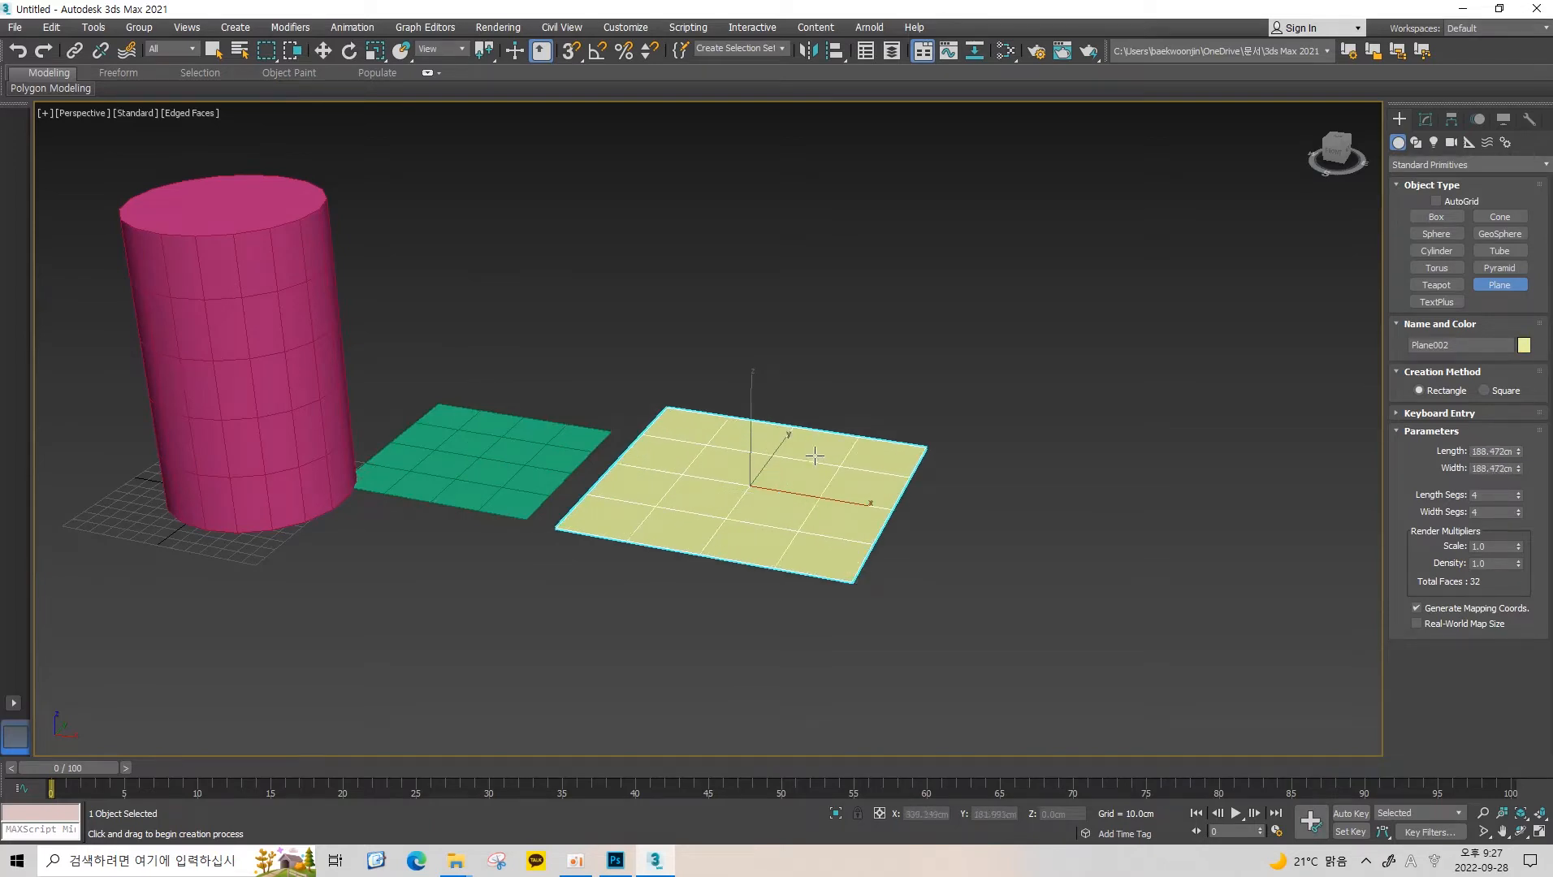
pyautogui.moveTo(815, 456); pyautogui.dragTo(922, 490, button='middle')
pyautogui.press('w')
pyautogui.click(1121, 315)
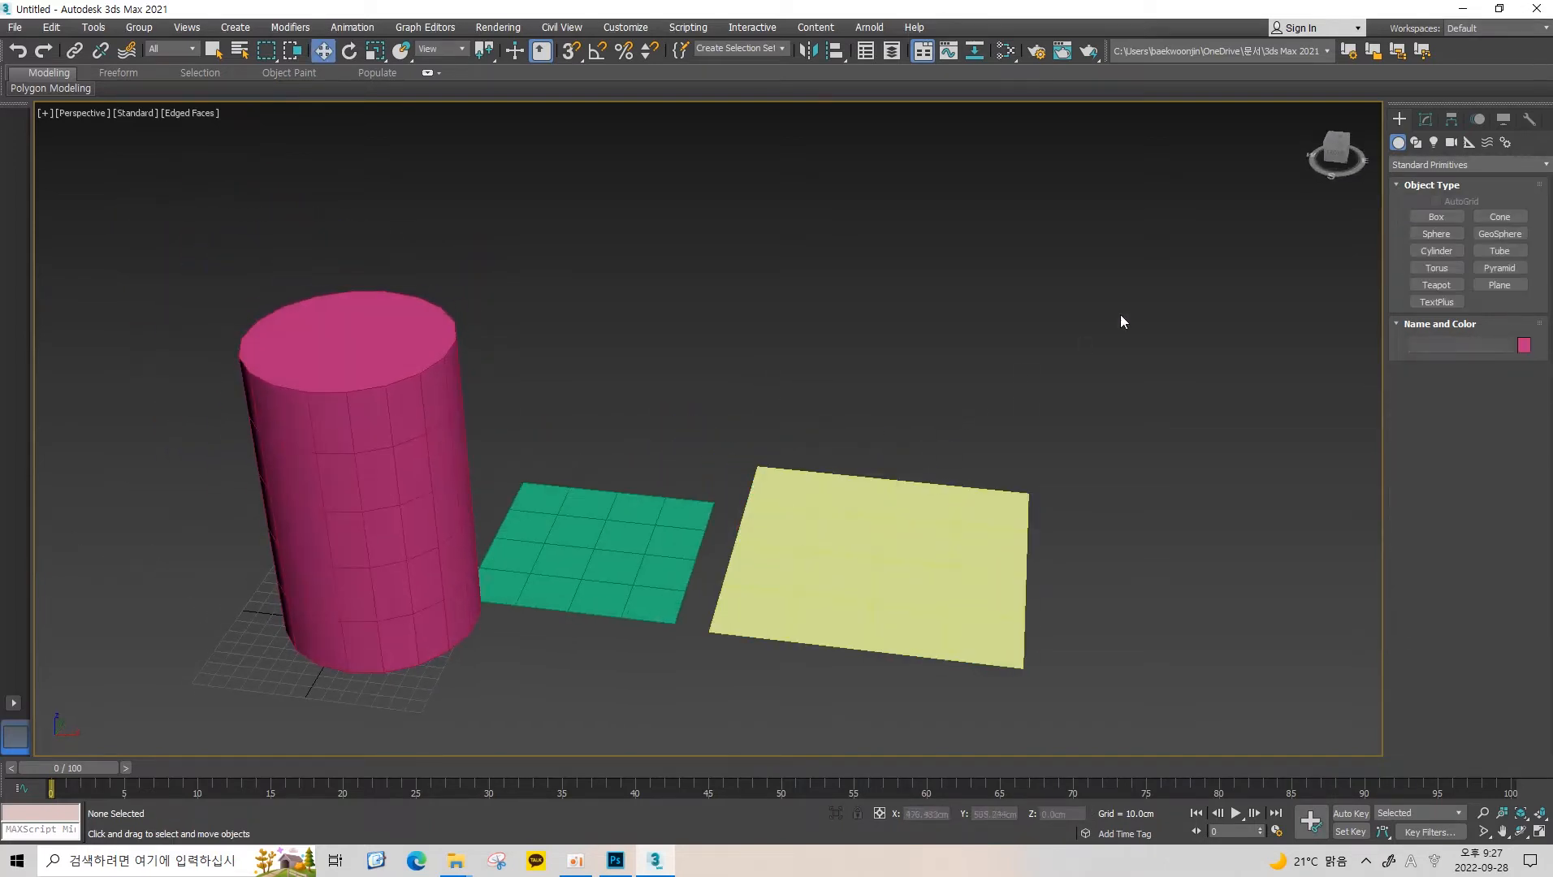
# Delete the cylinder and both planes to empty the scene.
pyautogui.hotkey('ctrl', 'a')
pyautogui.moveTo(747, 451); pyautogui.dragTo(865, 405, button='middle')
pyautogui.press('Delete')
pyautogui.moveTo(682, 486); pyautogui.dragTo(874, 442, button='middle')
pyautogui.scroll(4, 872, 488)
pyautogui.moveTo(869, 519); pyautogui.dragTo(827, 427, button='middle')
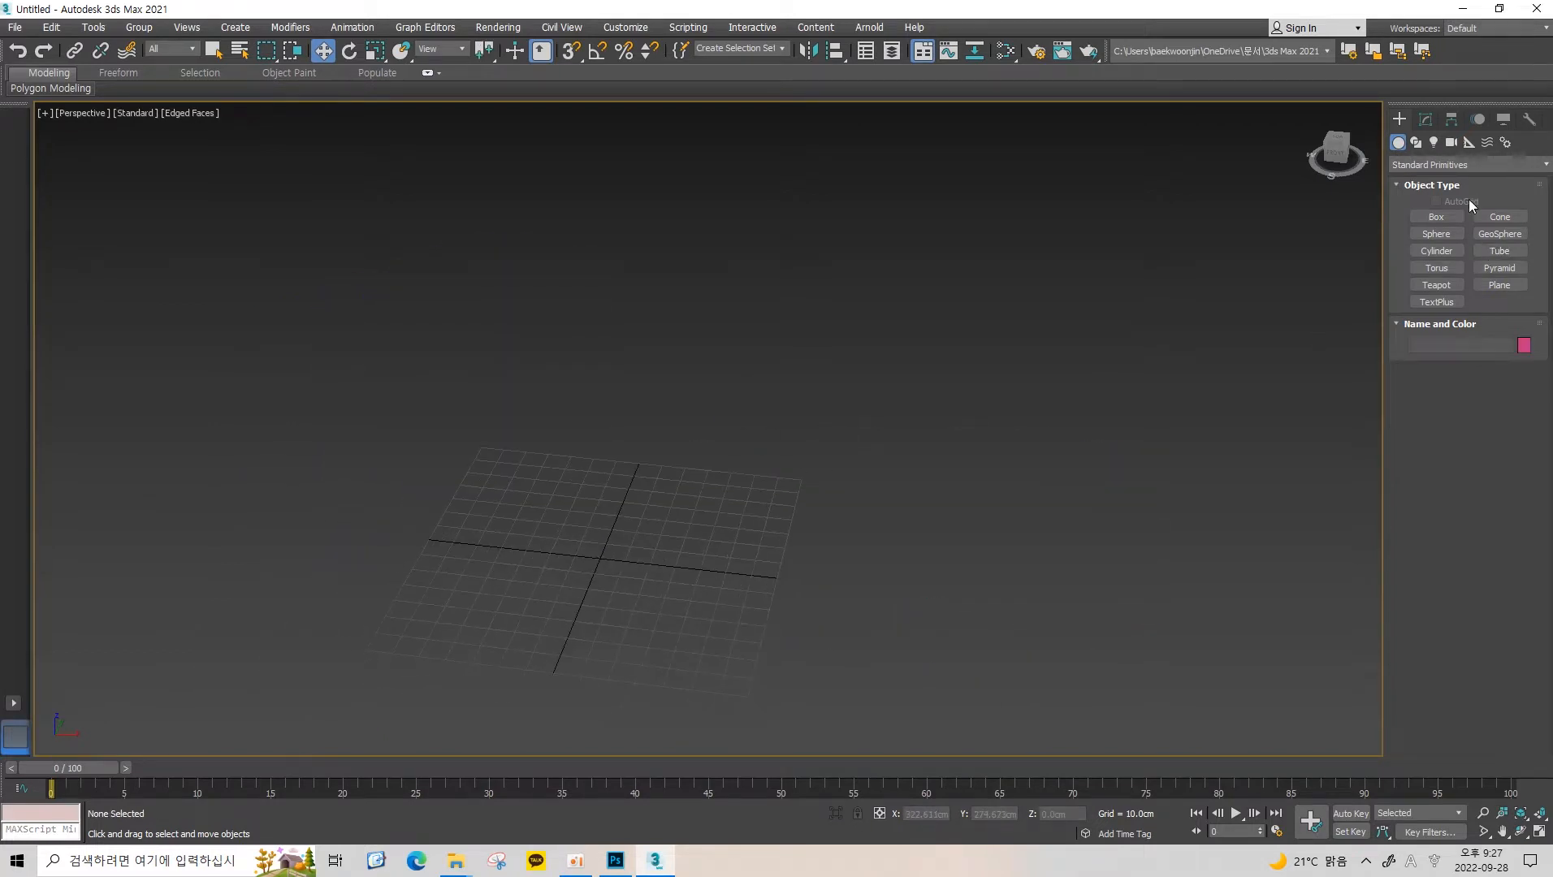
pyautogui.click(1437, 216)
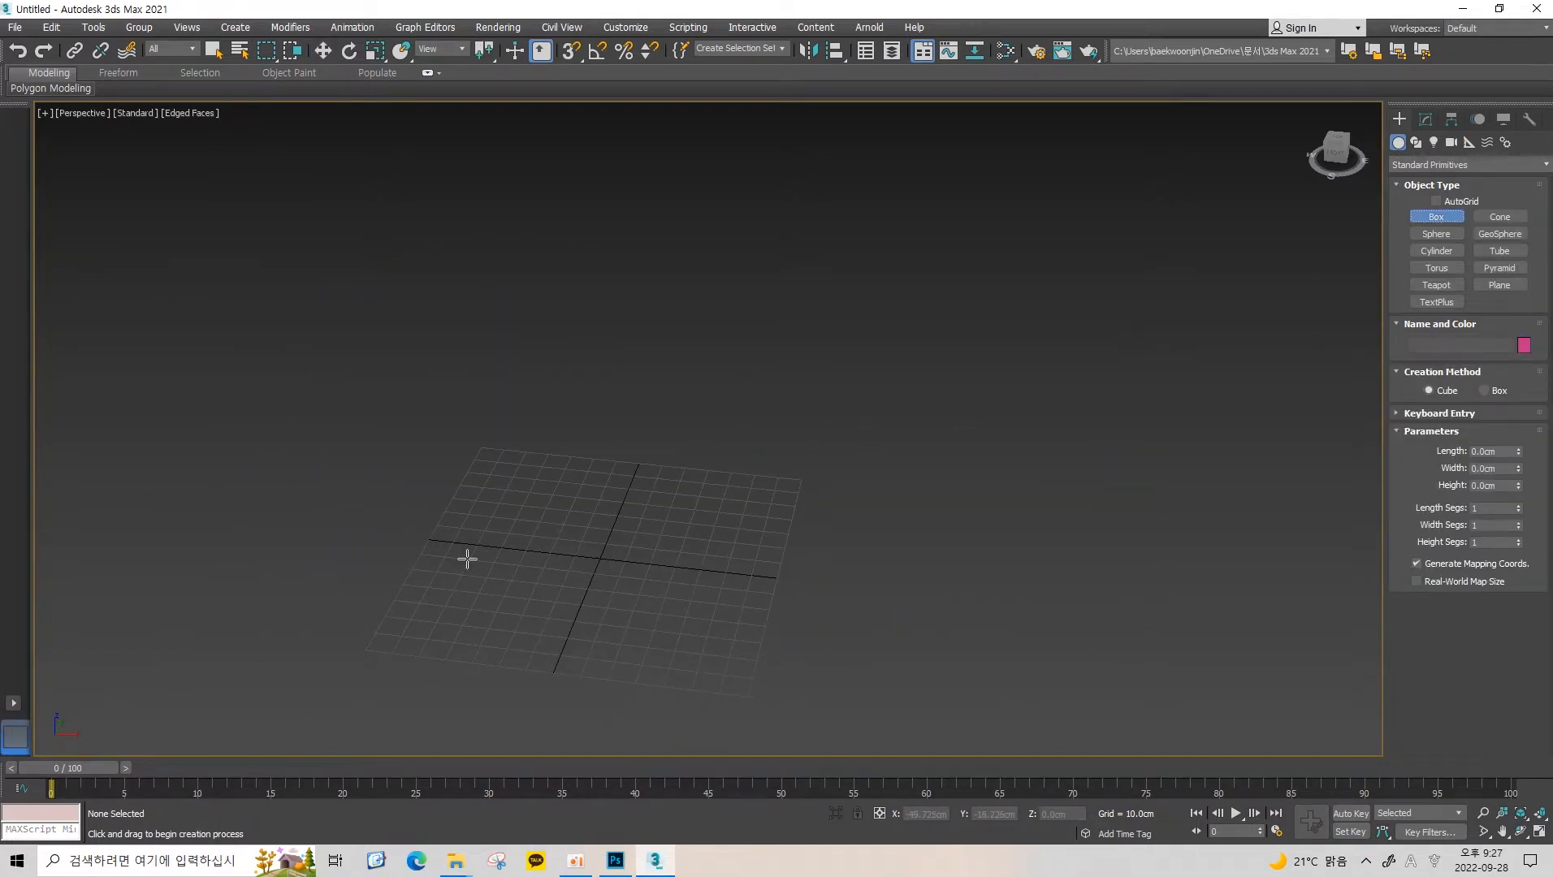
pyautogui.moveTo(464, 558); pyautogui.dragTo(573, 480)
pyautogui.keyDown('alt'); pyautogui.moveTo(573, 480); pyautogui.dragTo(693, 467, button='middle'); pyautogui.keyUp('alt')
pyautogui.press('w')
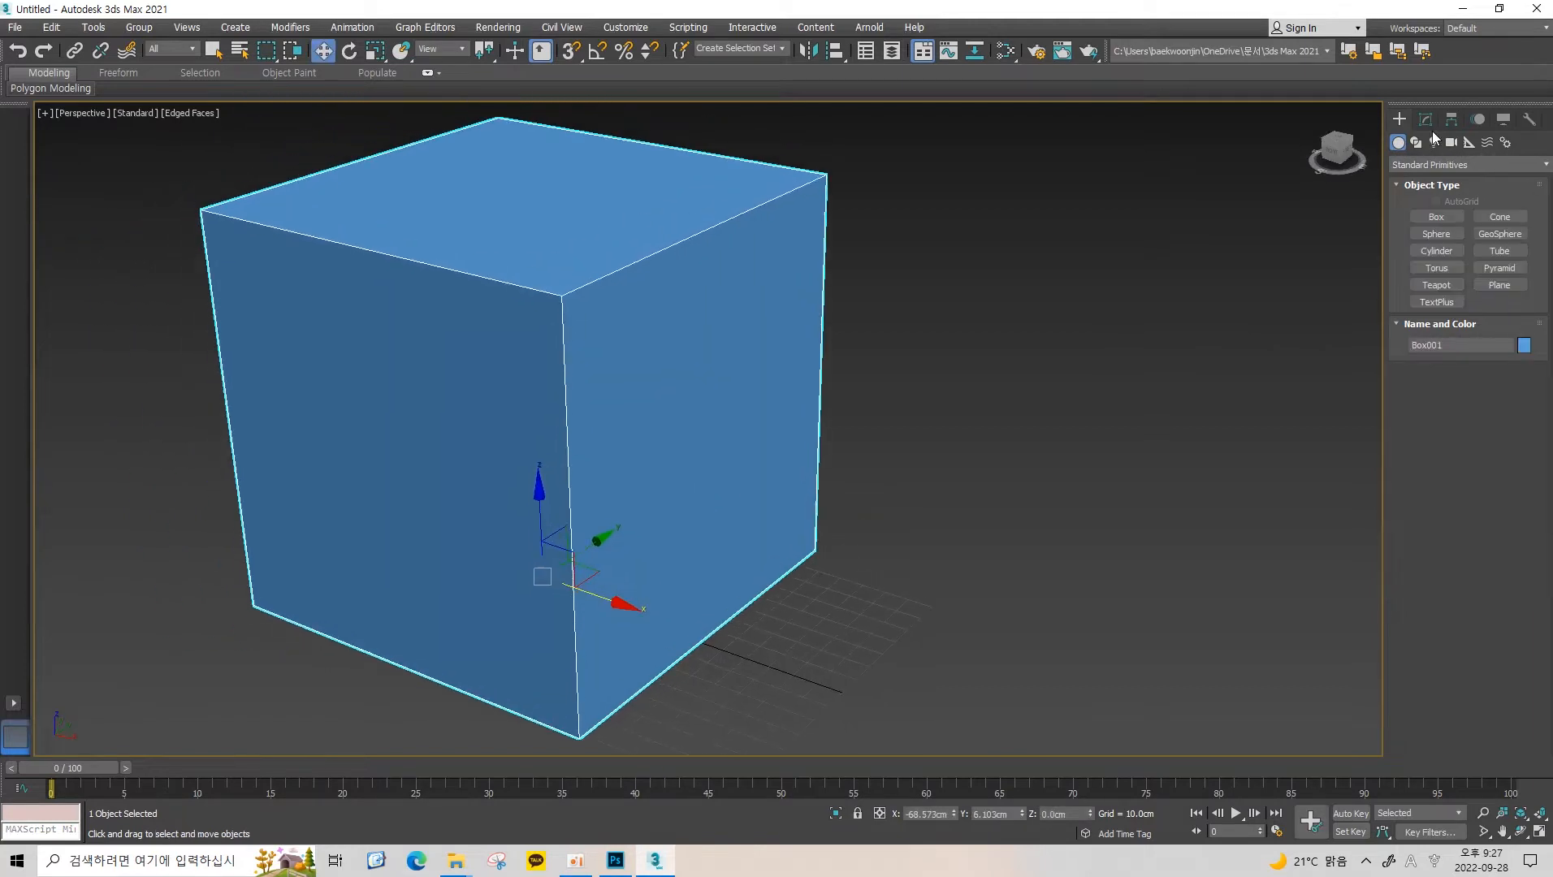
pyautogui.click(1025, 334)
pyautogui.hotkey('ctrl', 'z')
pyautogui.hotkey('ctrl', 'z')
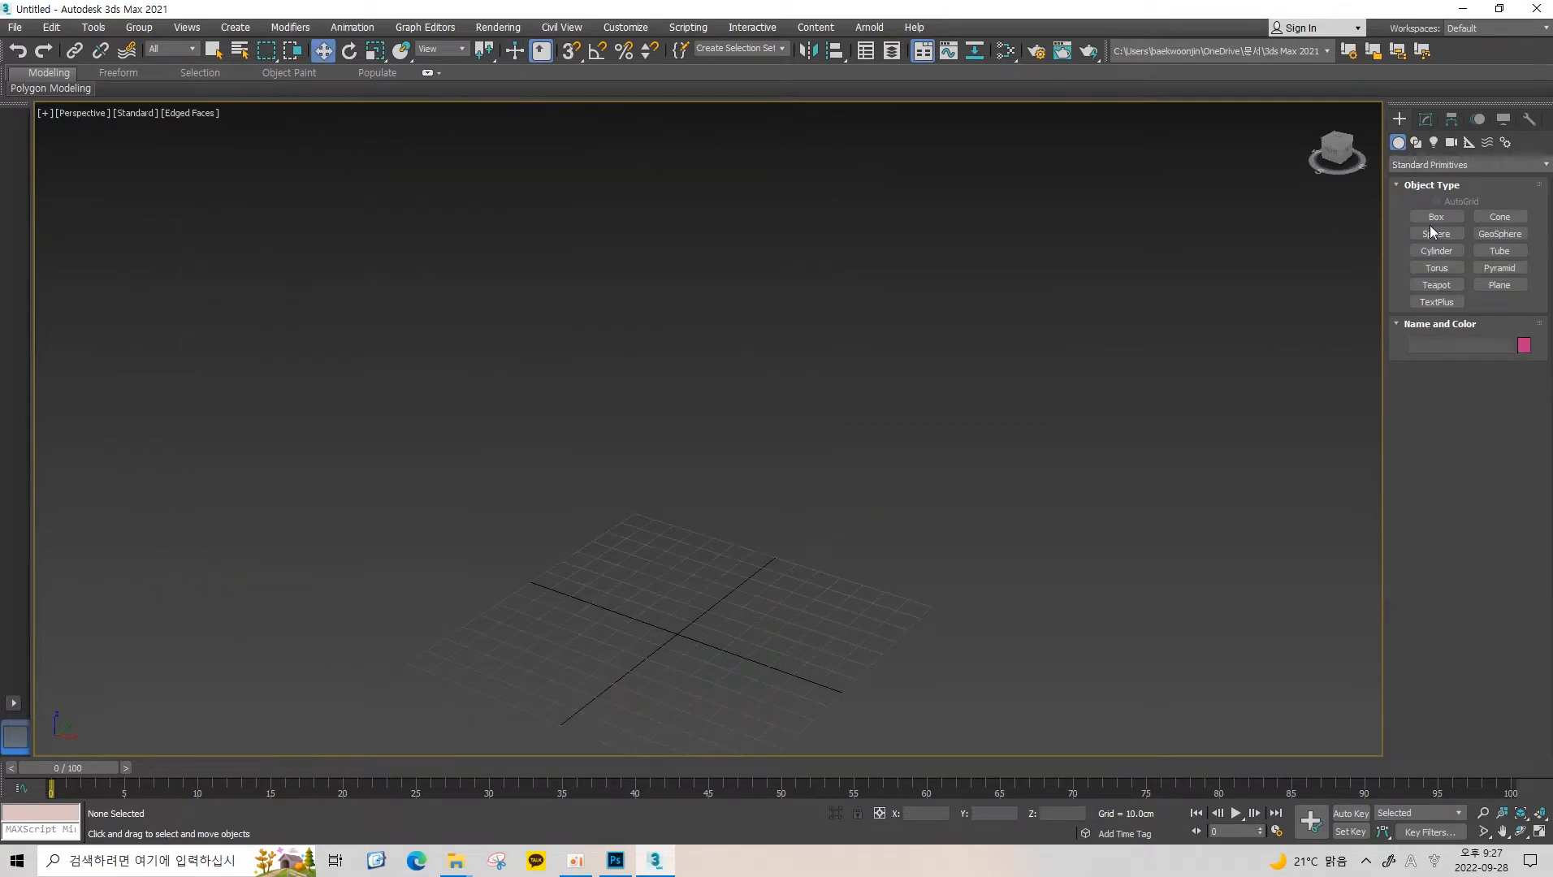
# Create a cube about 170 cm per side on the grid using the Box primitive.
pyautogui.click(1429, 222)
pyautogui.moveTo(585, 512); pyautogui.dragTo(692, 598)
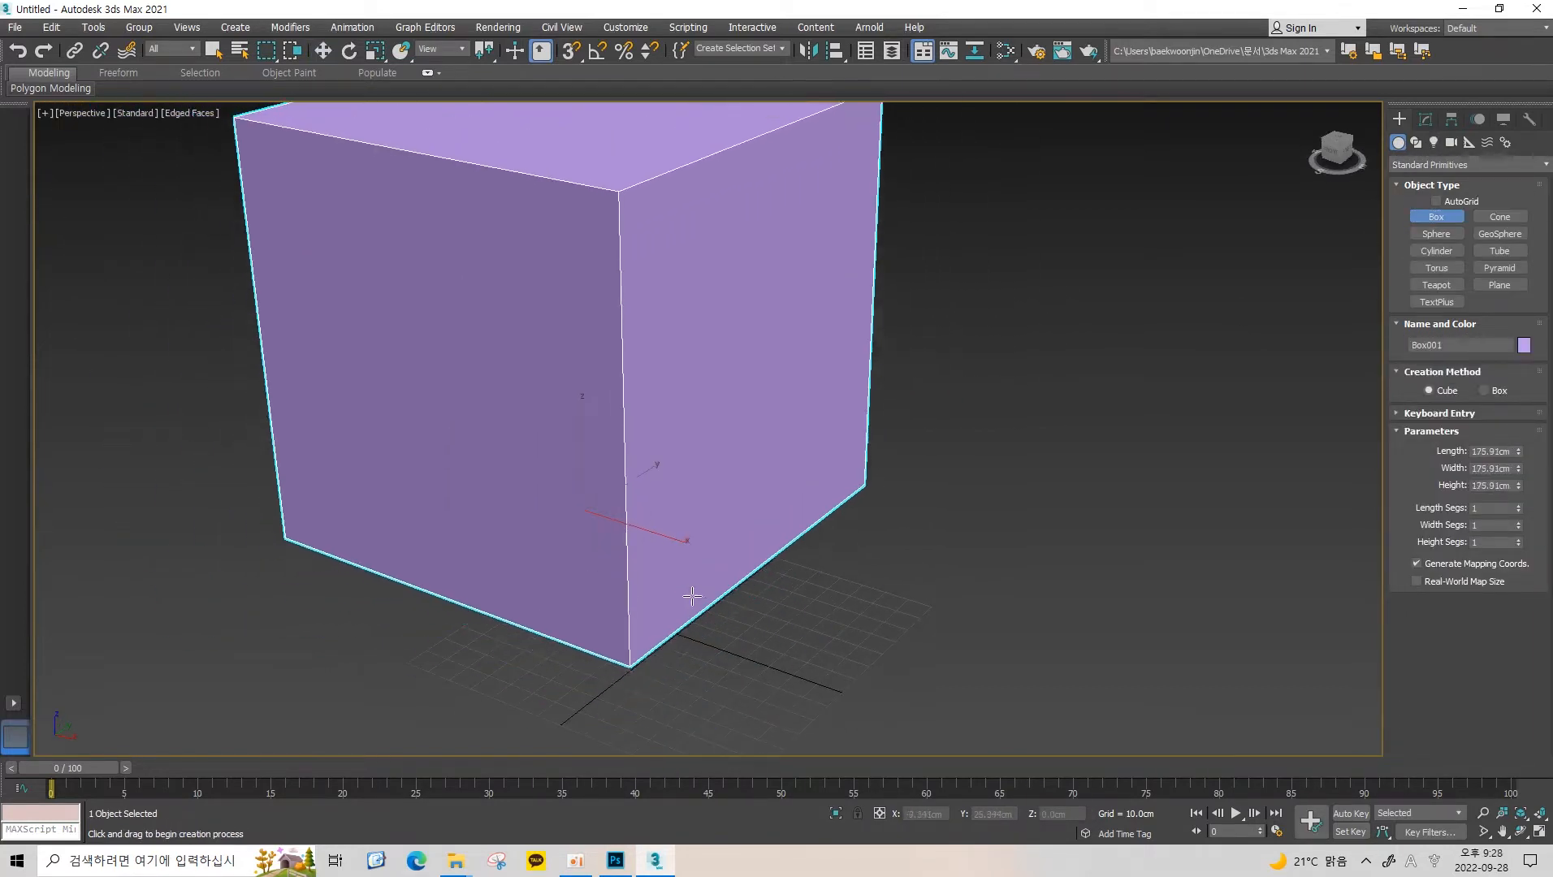
pyautogui.keyDown('alt'); pyautogui.moveTo(818, 523); pyautogui.dragTo(1046, 422, button='middle'); pyautogui.keyUp('alt')
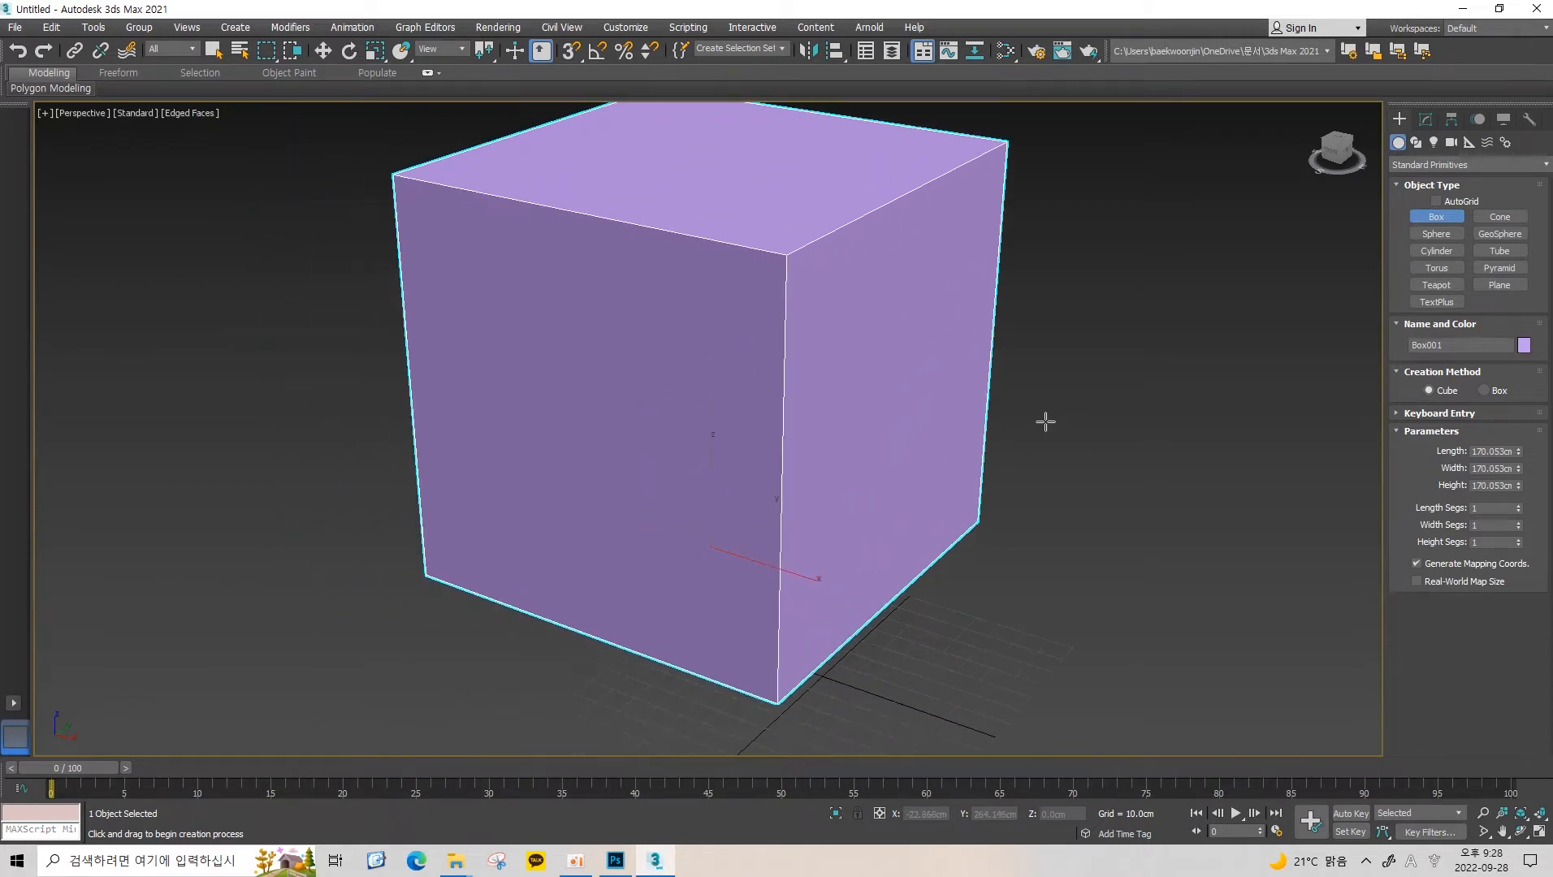
pyautogui.keyDown('alt'); pyautogui.moveTo(948, 461); pyautogui.dragTo(937, 460, button='middle'); pyautogui.keyUp('alt')
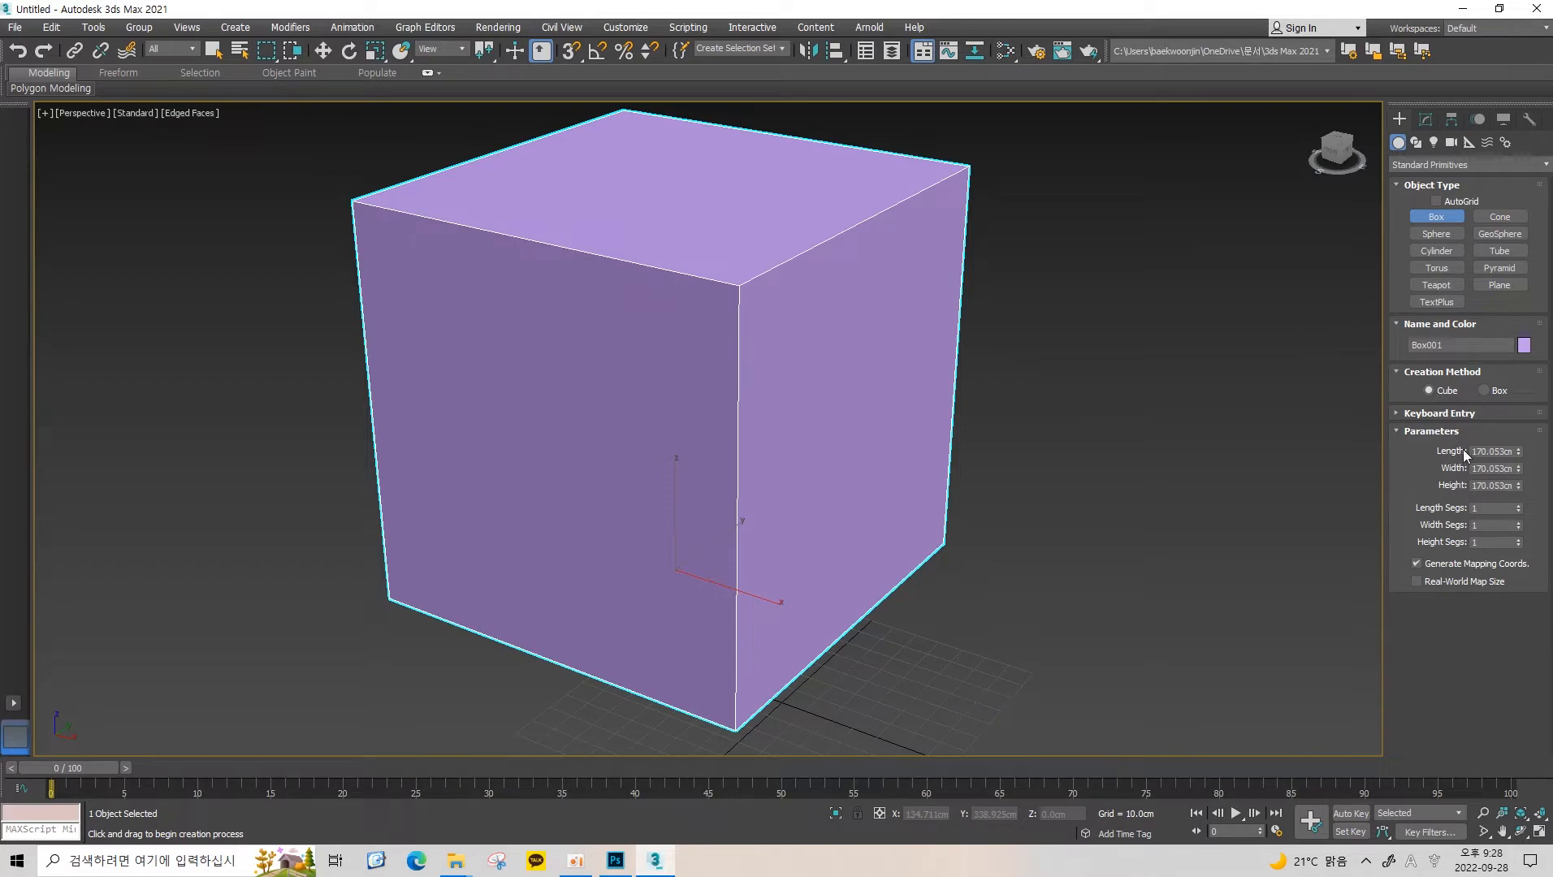
# Examine the shaded cube without edge lines in the Front view and from angled orthographic views.
pyautogui.moveTo(666, 578); pyautogui.dragTo(702, 549, button='middle')
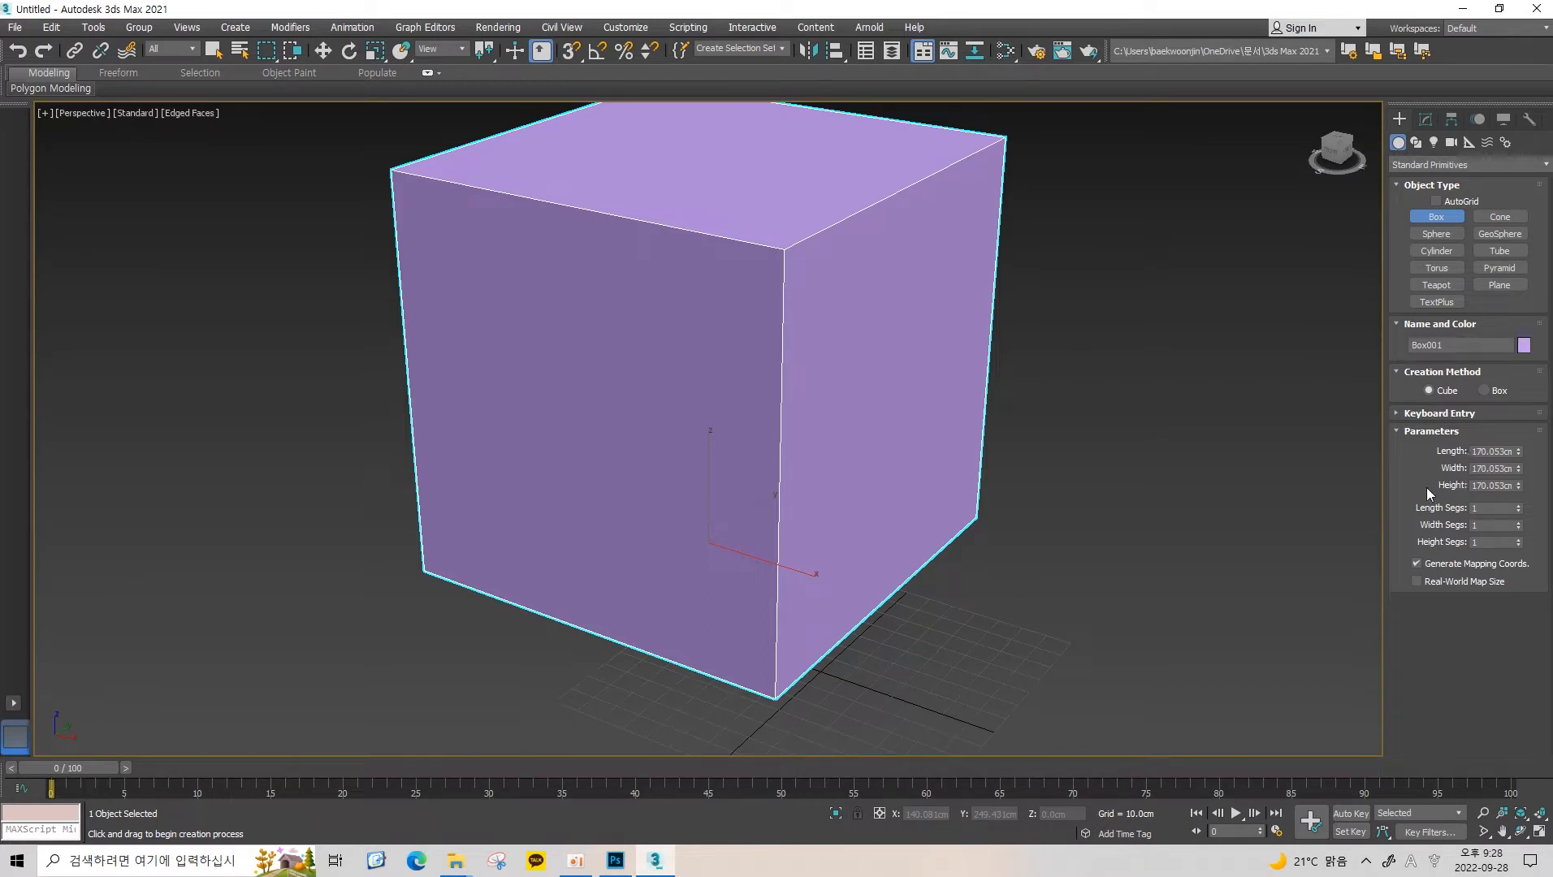
pyautogui.moveTo(1025, 484); pyautogui.dragTo(1089, 480, button='middle')
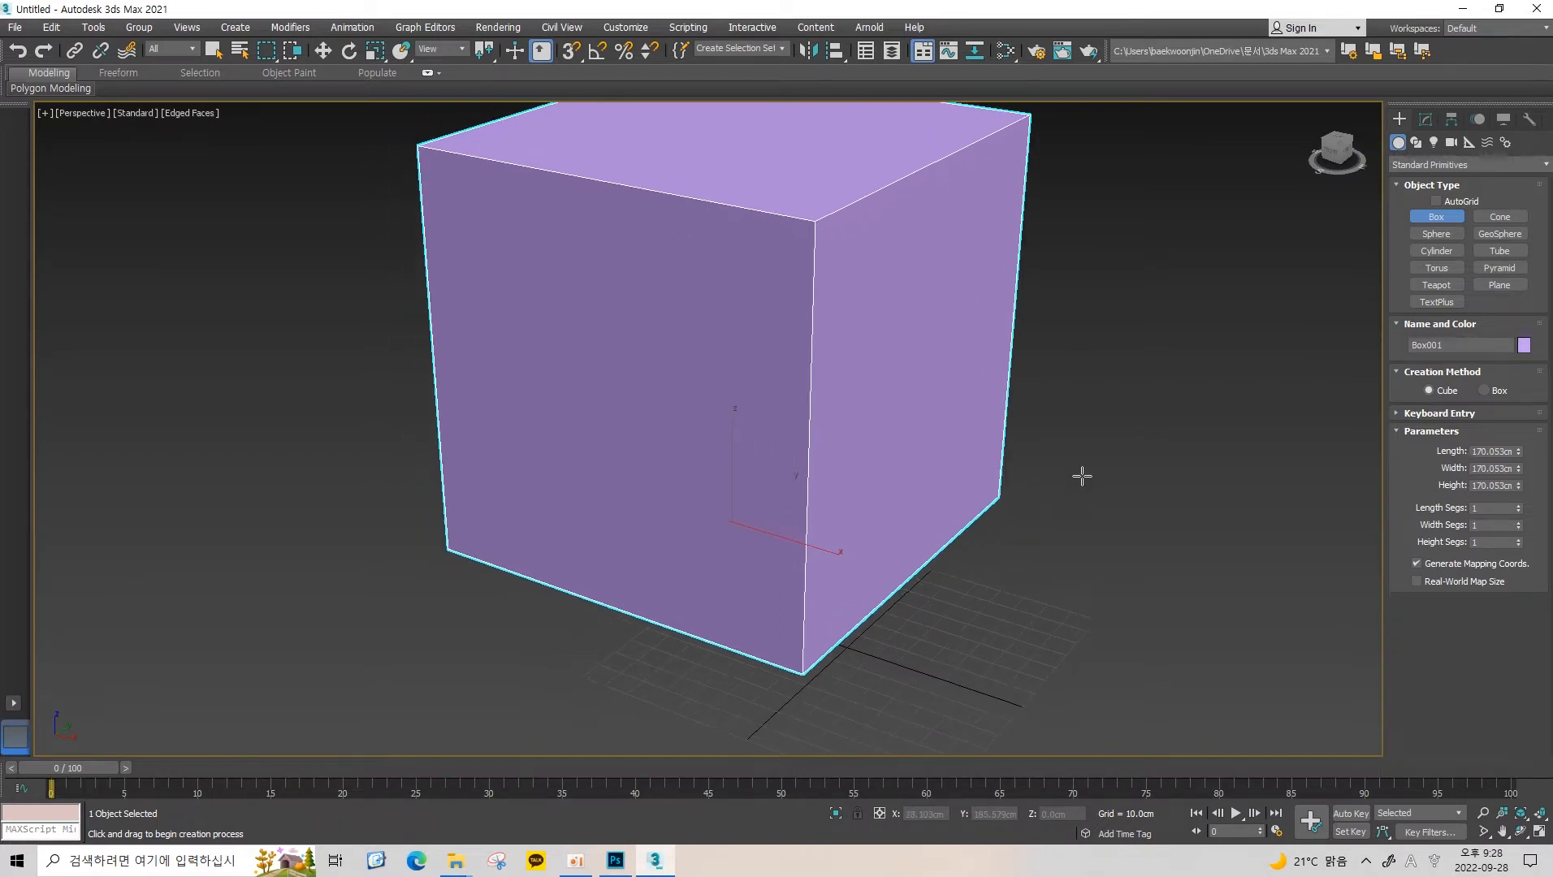
pyautogui.press('f')
pyautogui.moveTo(723, 416); pyautogui.dragTo(867, 475, button='middle')
pyautogui.press('F3')
pyautogui.moveTo(655, 461); pyautogui.dragTo(699, 522, button='middle')
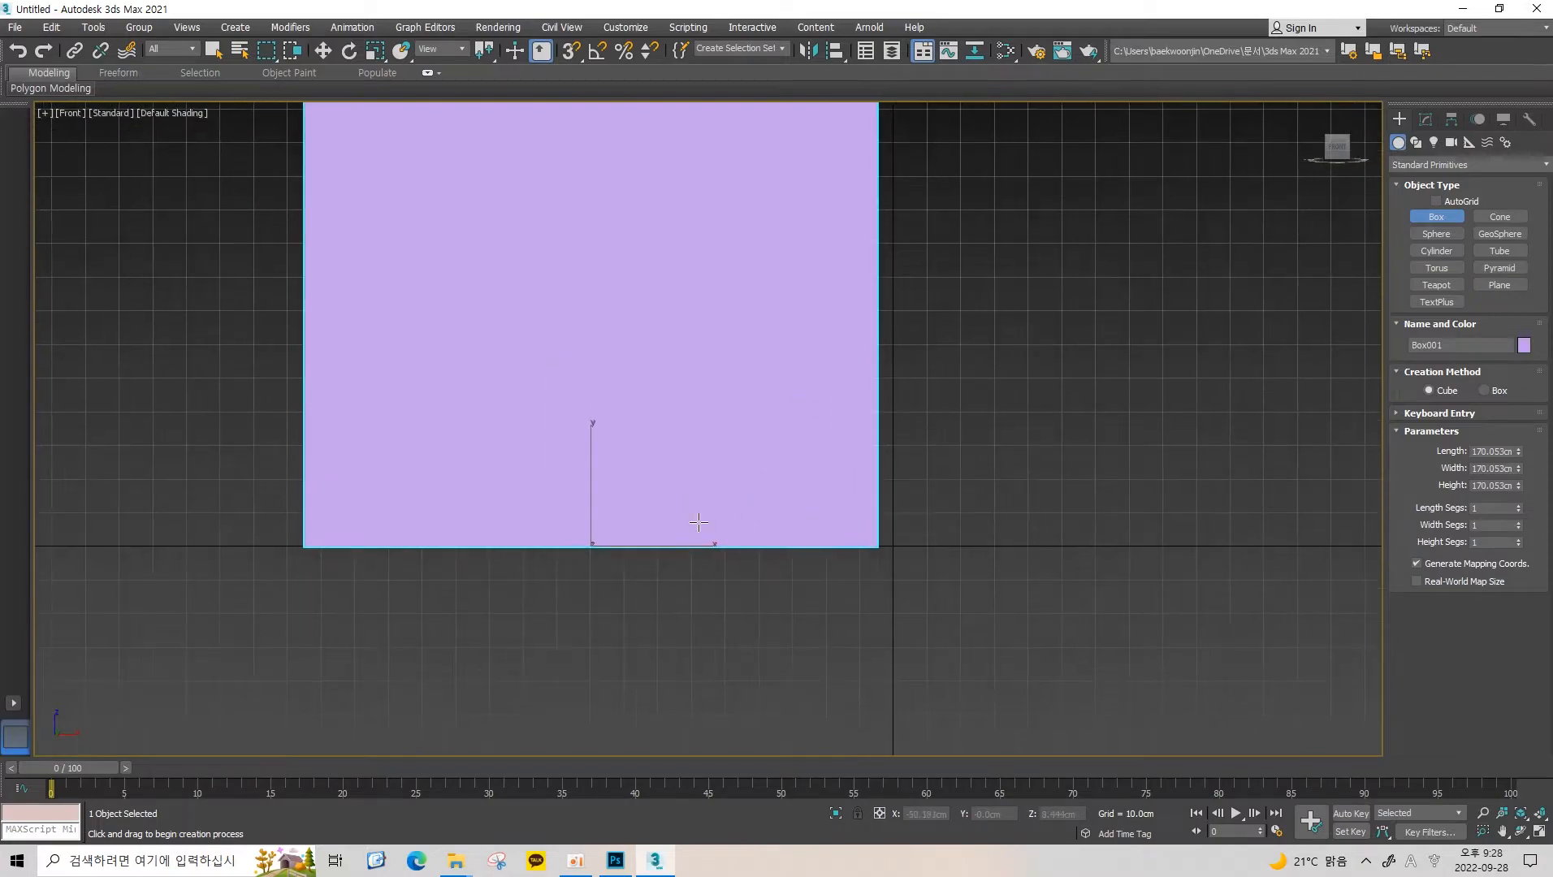
pyautogui.moveTo(821, 499)
pyautogui.keyDown('alt'); pyautogui.mouseDown(button='middle')
pyautogui.moveTo(832, 485)
pyautogui.moveTo(811, 497)
pyautogui.mouseUp(button='middle'); pyautogui.keyUp('alt')
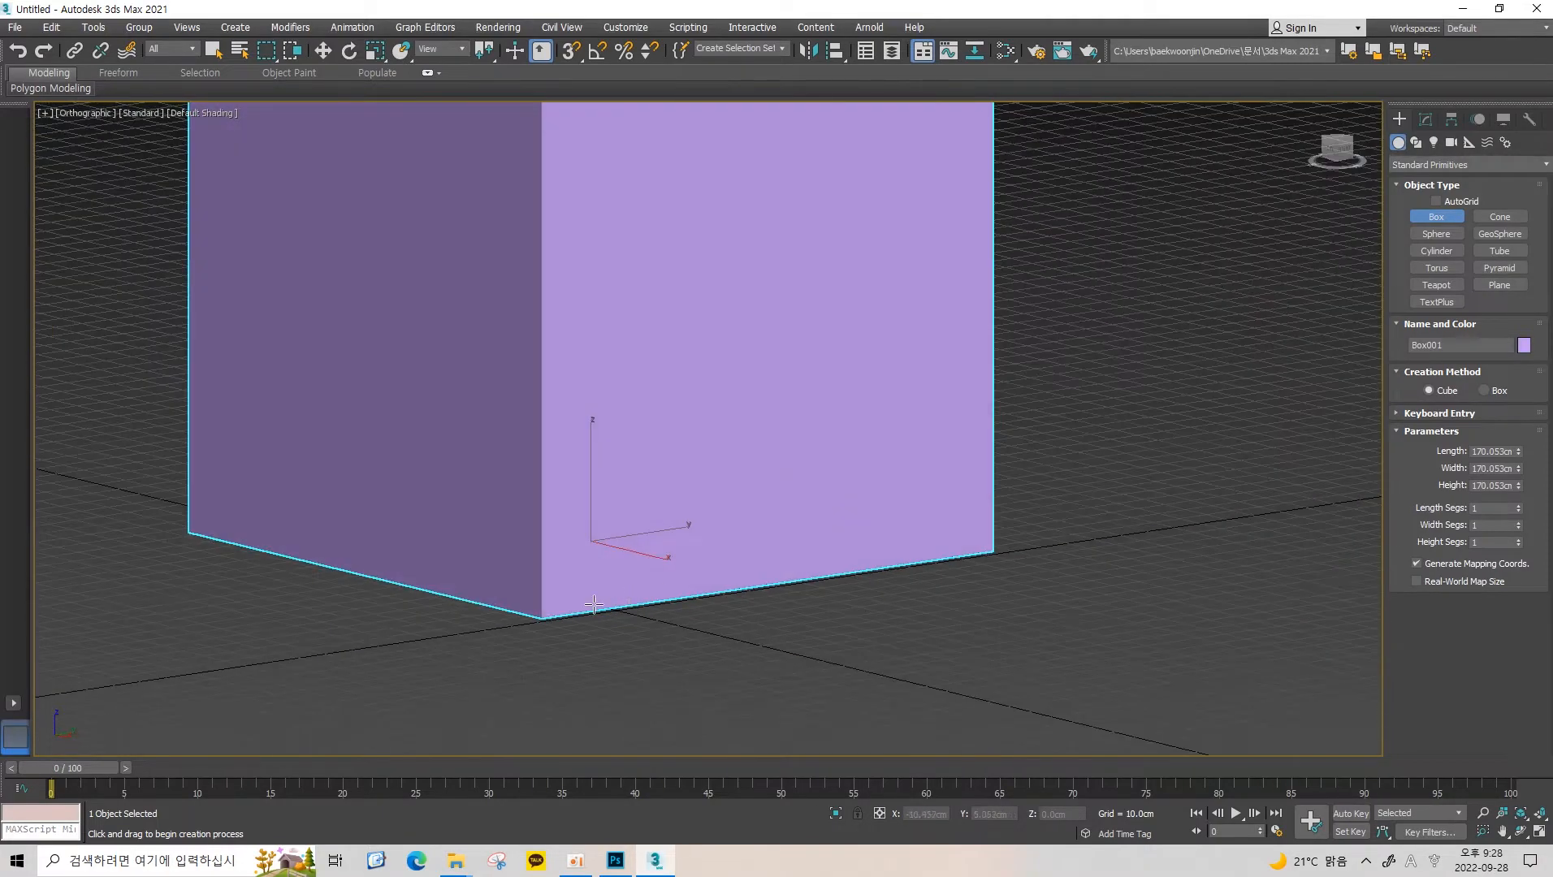
pyautogui.moveTo(993, 508); pyautogui.dragTo(966, 643, button='middle')
pyautogui.scroll(-4, 929, 359)
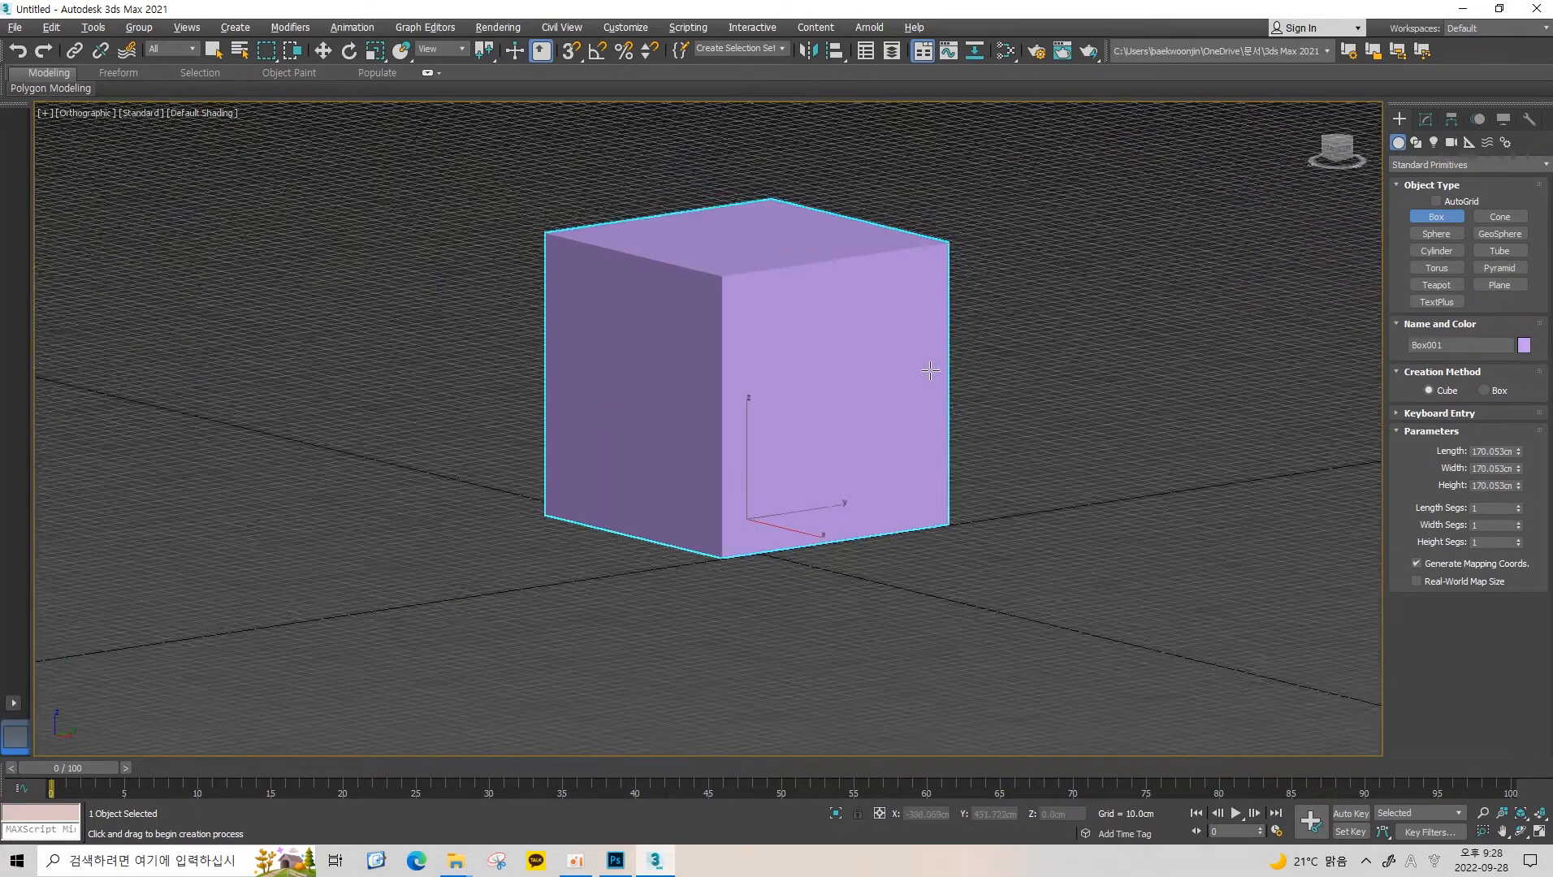
pyautogui.scroll(2, 931, 362)
pyautogui.keyDown('alt'); pyautogui.moveTo(921, 366); pyautogui.dragTo(956, 396, button='middle'); pyautogui.keyUp('alt')
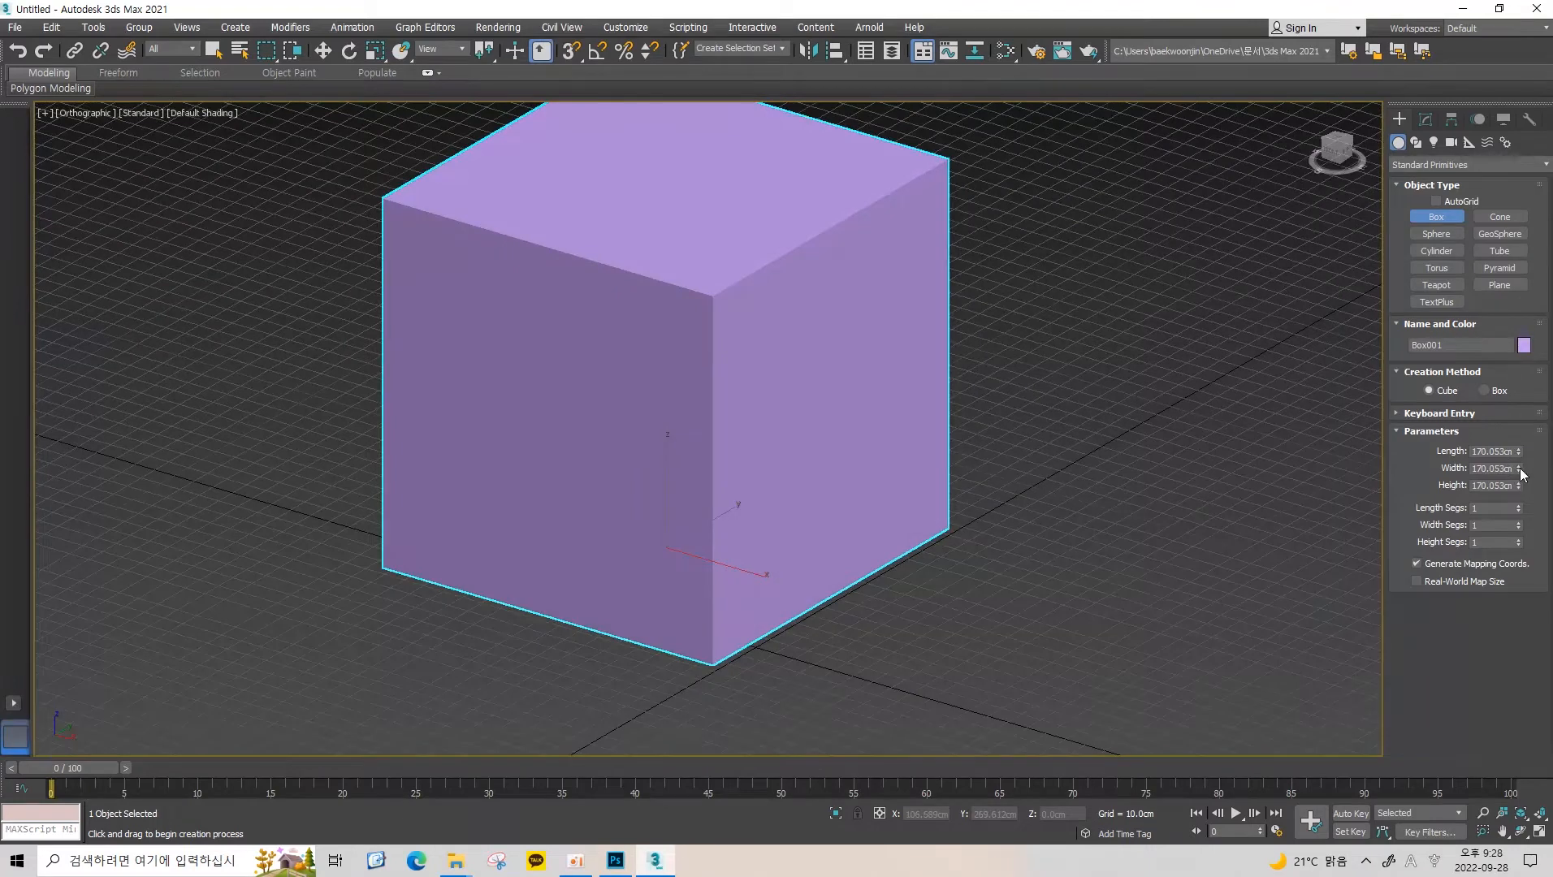
# Enlarge the box to about 328 cm long, 248 cm wide and 405 cm high.
pyautogui.moveTo(1523, 476); pyautogui.dragTo(1526, 398)
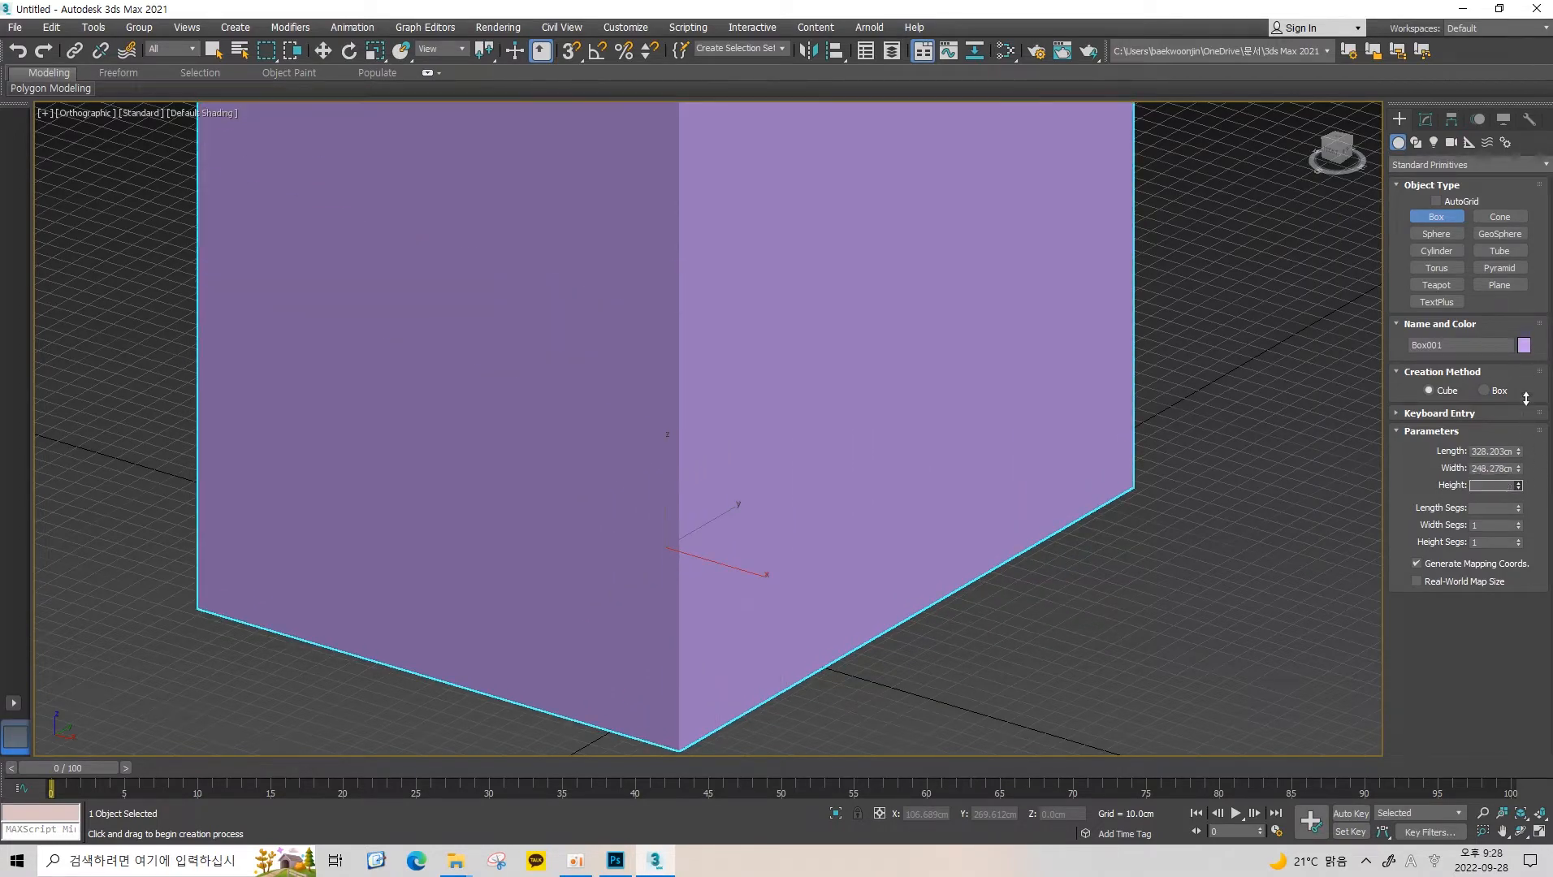
pyautogui.scroll(-5, 1099, 461)
pyautogui.keyDown('alt'); pyautogui.moveTo(1099, 462); pyautogui.dragTo(1083, 493, button='middle'); pyautogui.keyUp('alt')
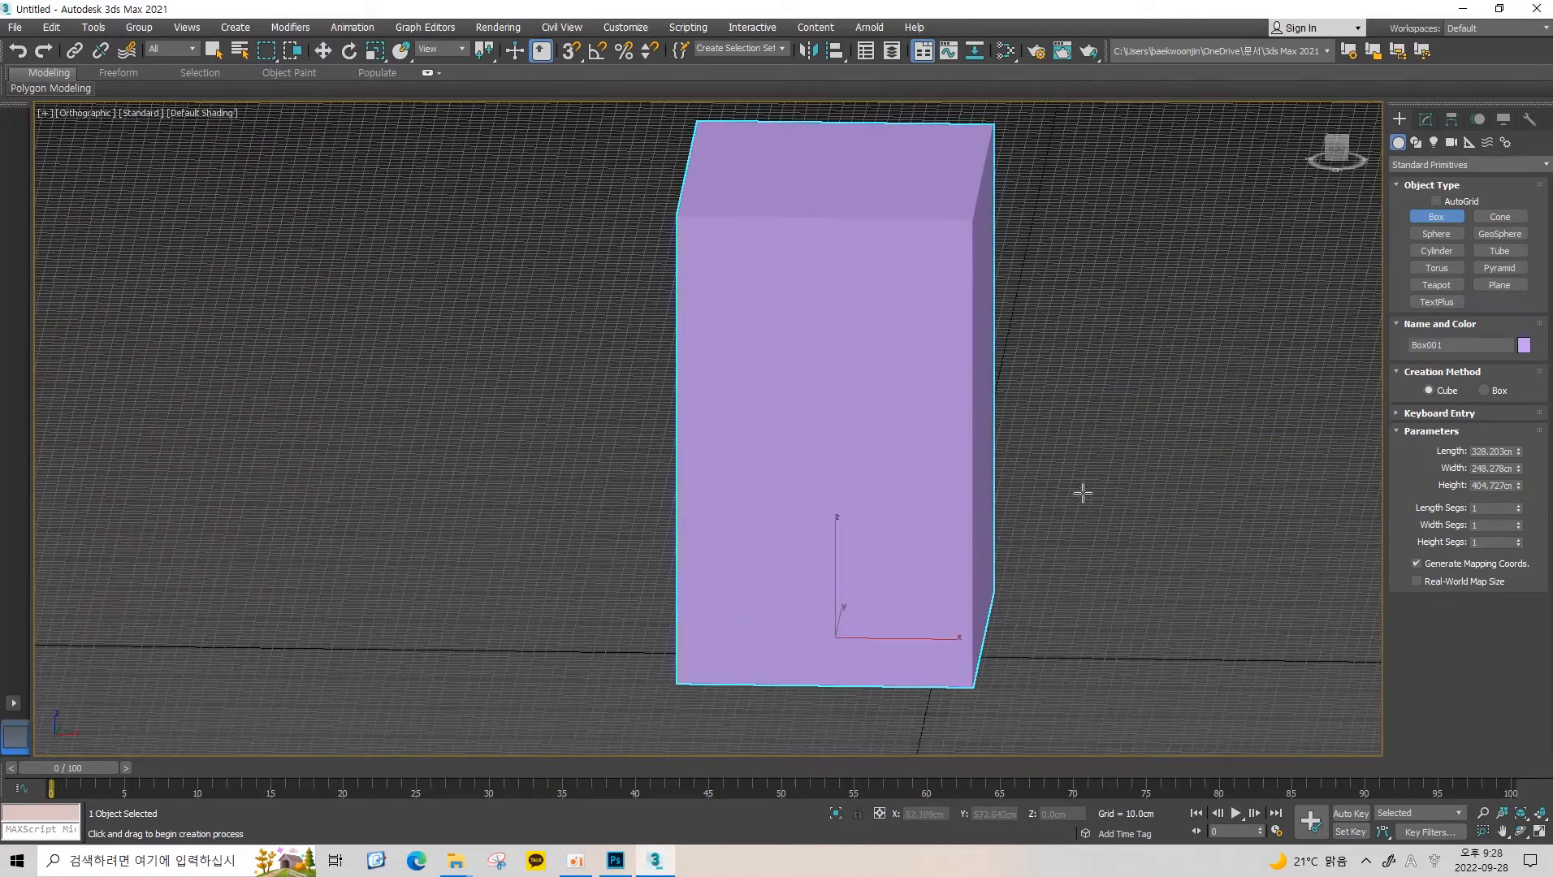
# Change the box's proportions to about 504 cm wide and 308 cm high.
pyautogui.moveTo(1518, 468); pyautogui.dragTo(1509, 499)
pyautogui.moveTo(1144, 516); pyautogui.dragTo(1113, 454, button='middle')
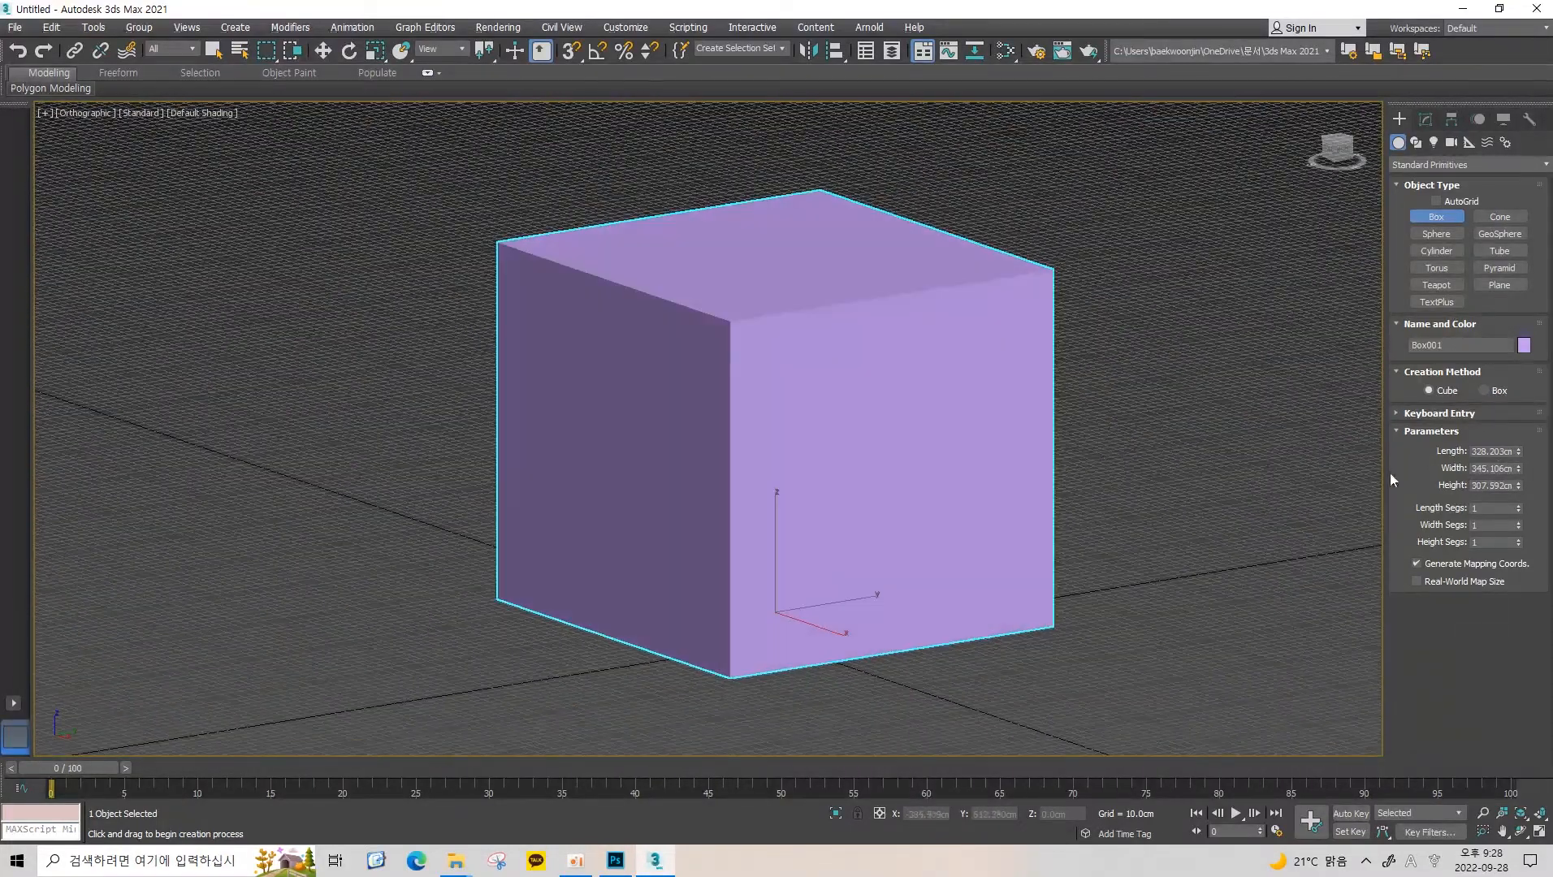
pyautogui.moveTo(1519, 469); pyautogui.dragTo(1511, 432)
pyautogui.keyDown('alt'); pyautogui.moveTo(1290, 478); pyautogui.dragTo(1173, 496, button='middle'); pyautogui.keyUp('alt')
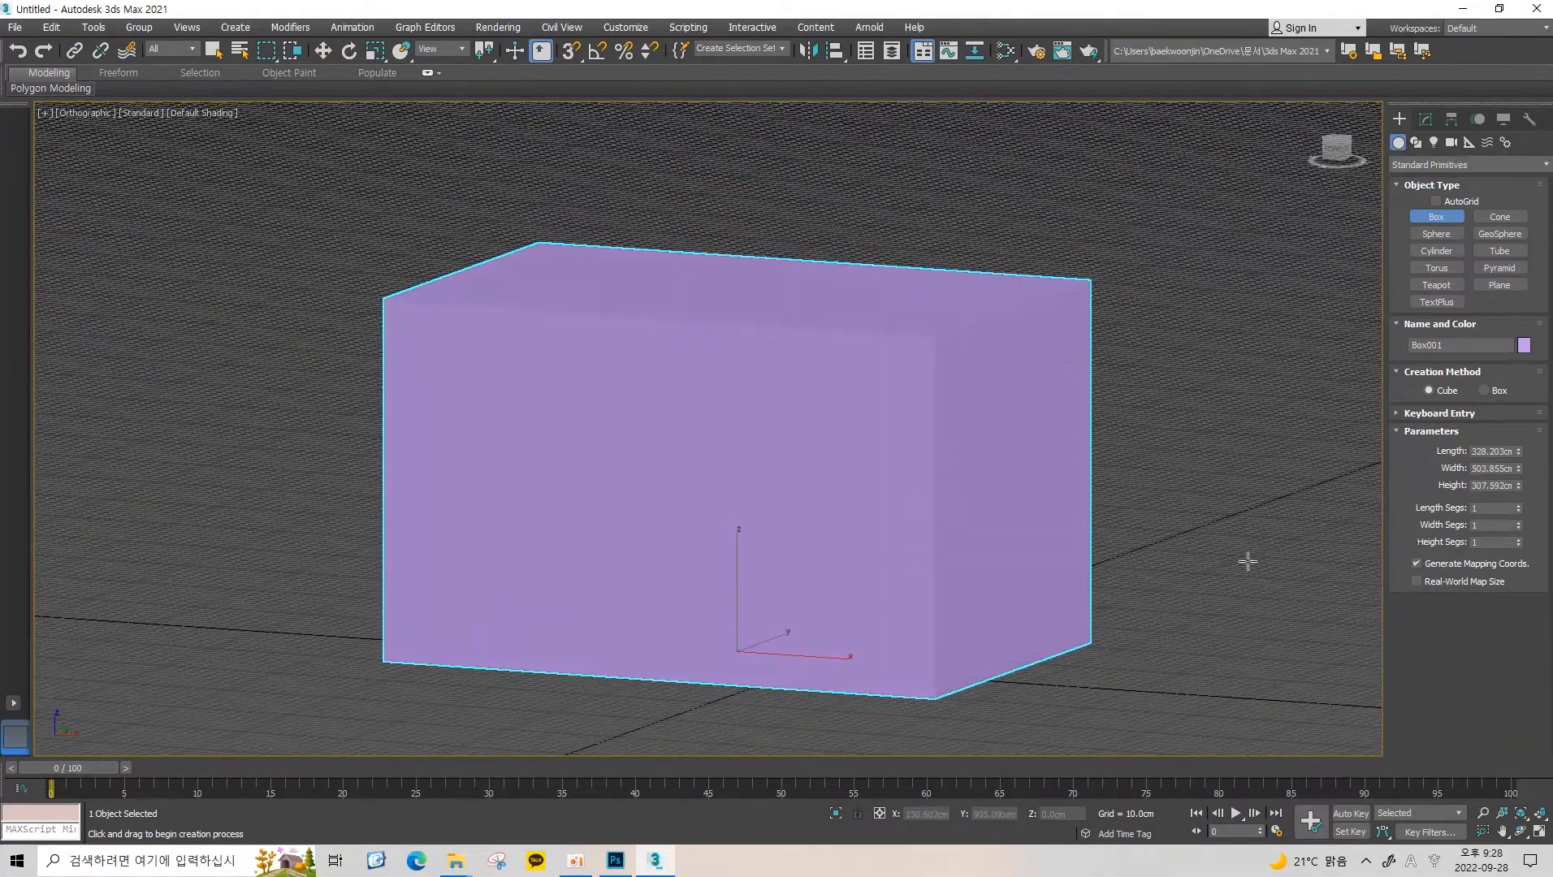
pyautogui.moveTo(1248, 562); pyautogui.dragTo(1270, 544, button='middle')
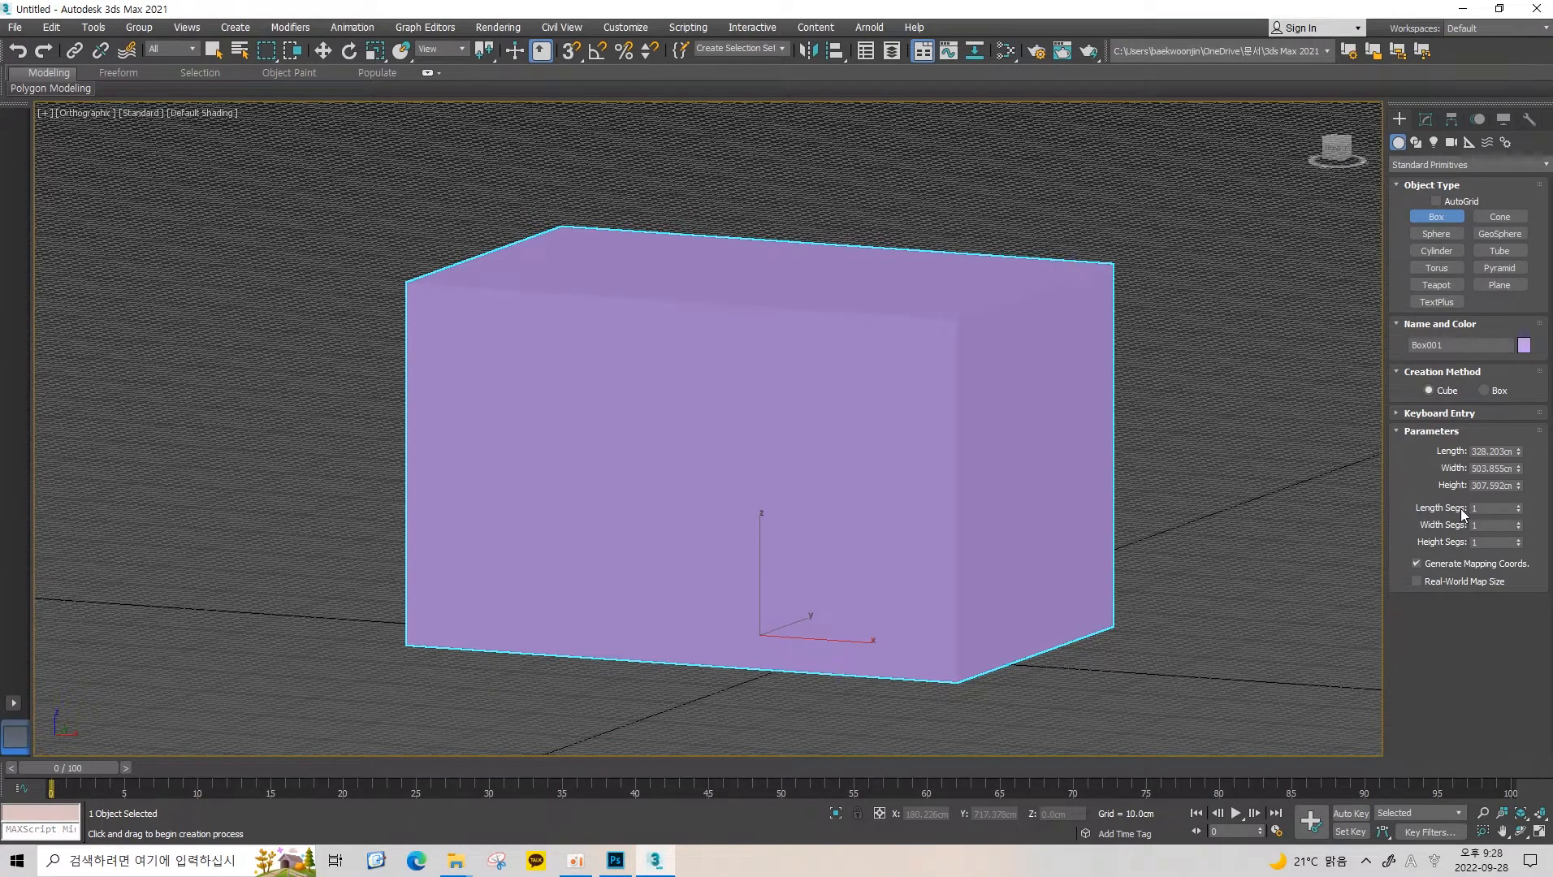
# Display edged faces in the viewport and set the box's length segments to 13.
pyautogui.moveTo(1026, 450); pyautogui.dragTo(1047, 487, button='middle')
pyautogui.press('F4')
pyautogui.keyDown('alt'); pyautogui.moveTo(943, 451); pyautogui.dragTo(928, 421, button='middle'); pyautogui.keyUp('alt')
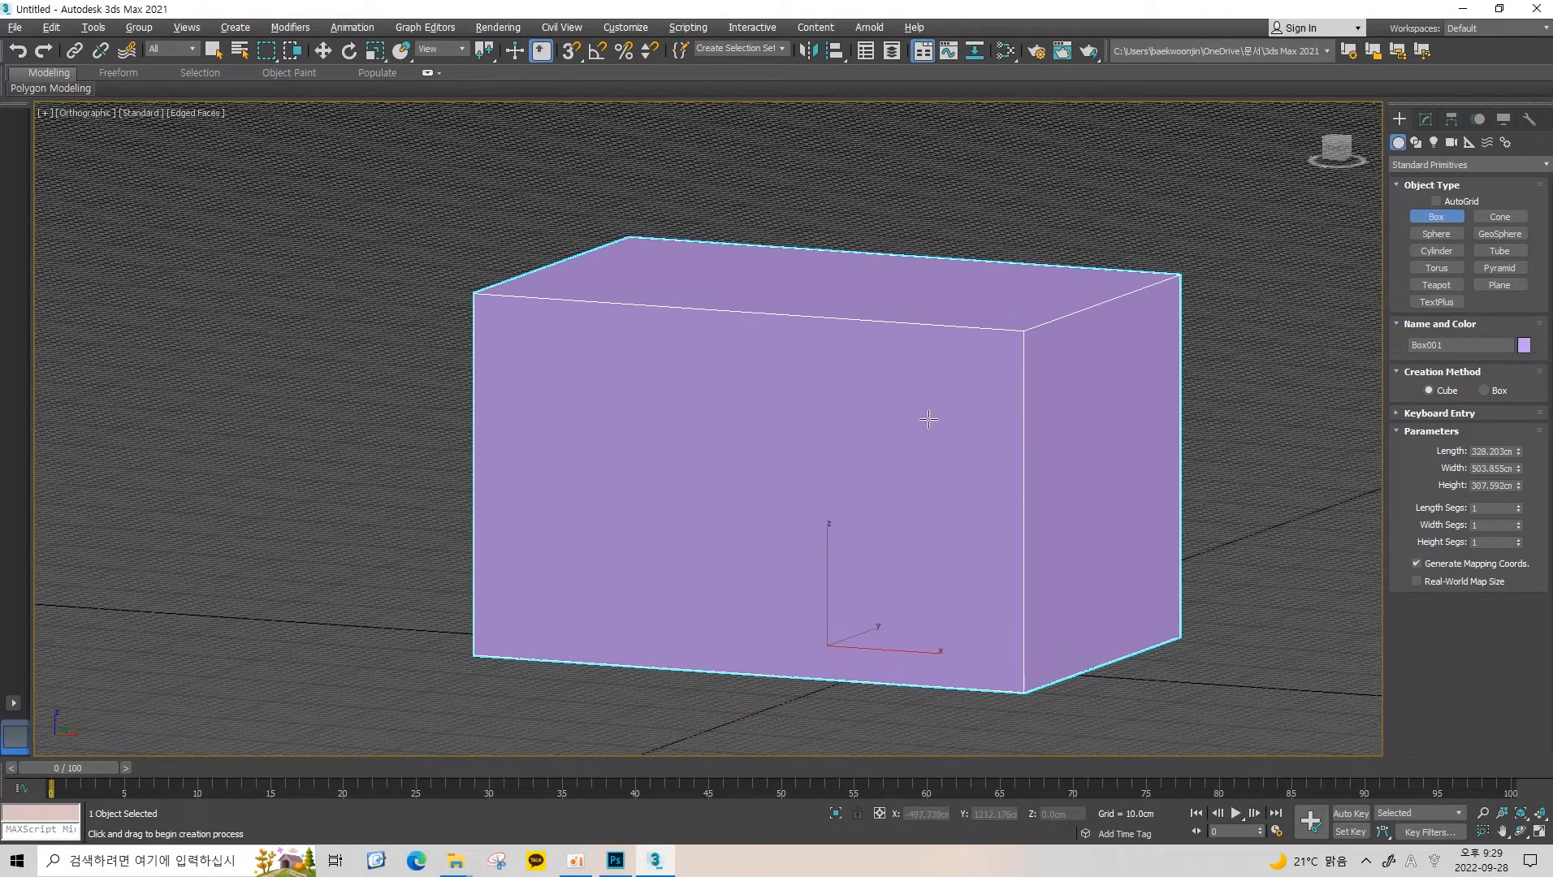
pyautogui.moveTo(1519, 508); pyautogui.dragTo(1518, 476)
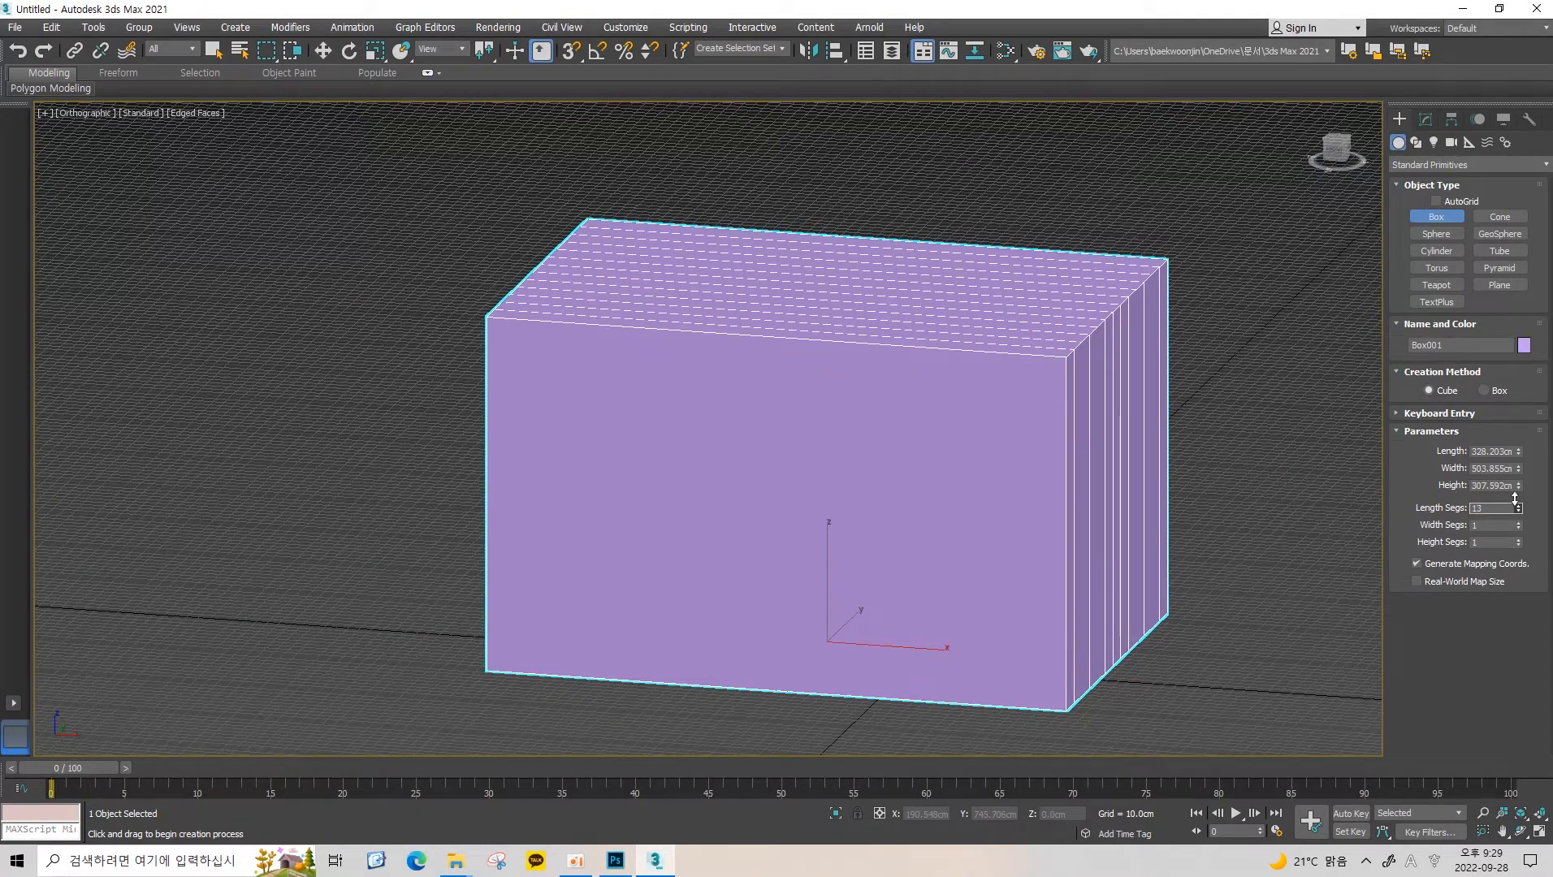
pyautogui.keyDown('alt'); pyautogui.moveTo(771, 325); pyautogui.dragTo(695, 183, button='middle'); pyautogui.keyUp('alt')
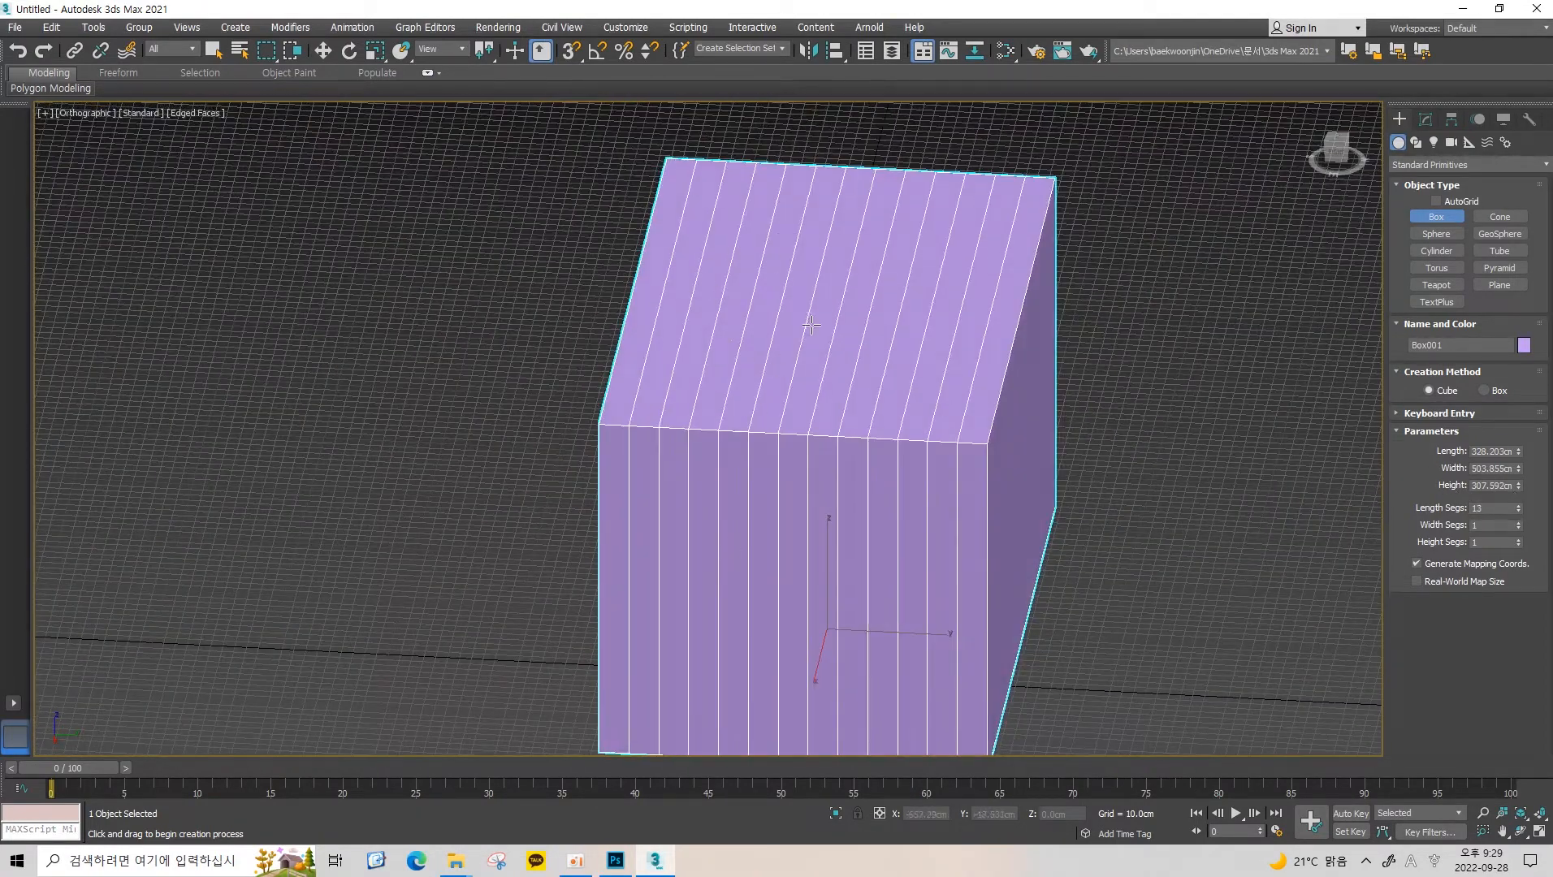
pyautogui.keyDown('alt'); pyautogui.moveTo(812, 325); pyautogui.dragTo(966, 340, button='middle'); pyautogui.keyUp('alt')
pyautogui.scroll(4, 903, 404)
pyautogui.moveTo(960, 409); pyautogui.dragTo(897, 399, button='middle')
pyautogui.scroll(2, 896, 398)
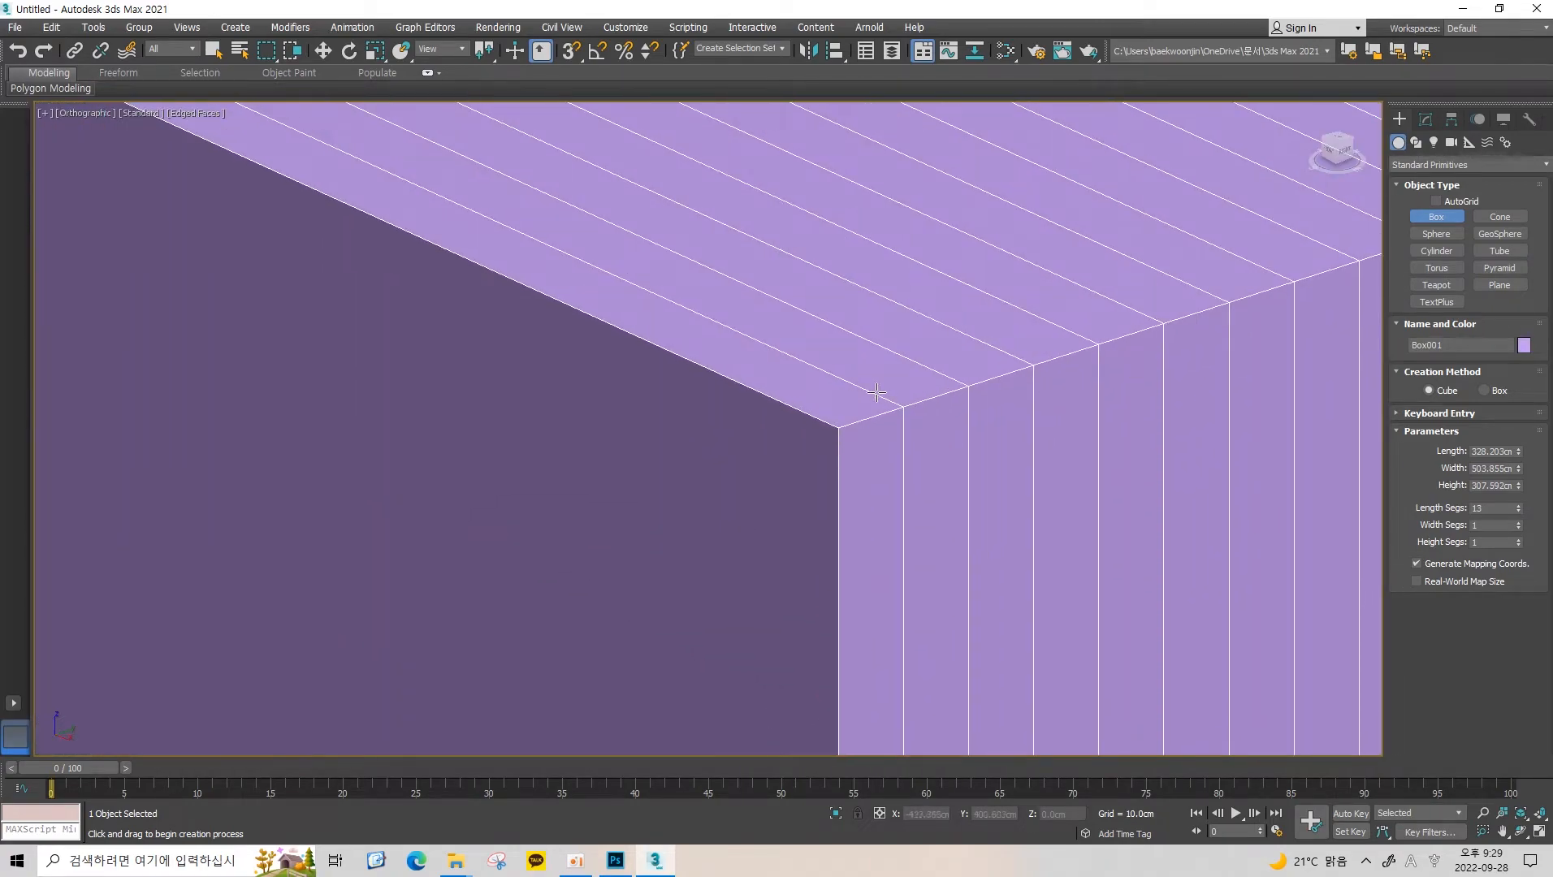
pyautogui.press('z')
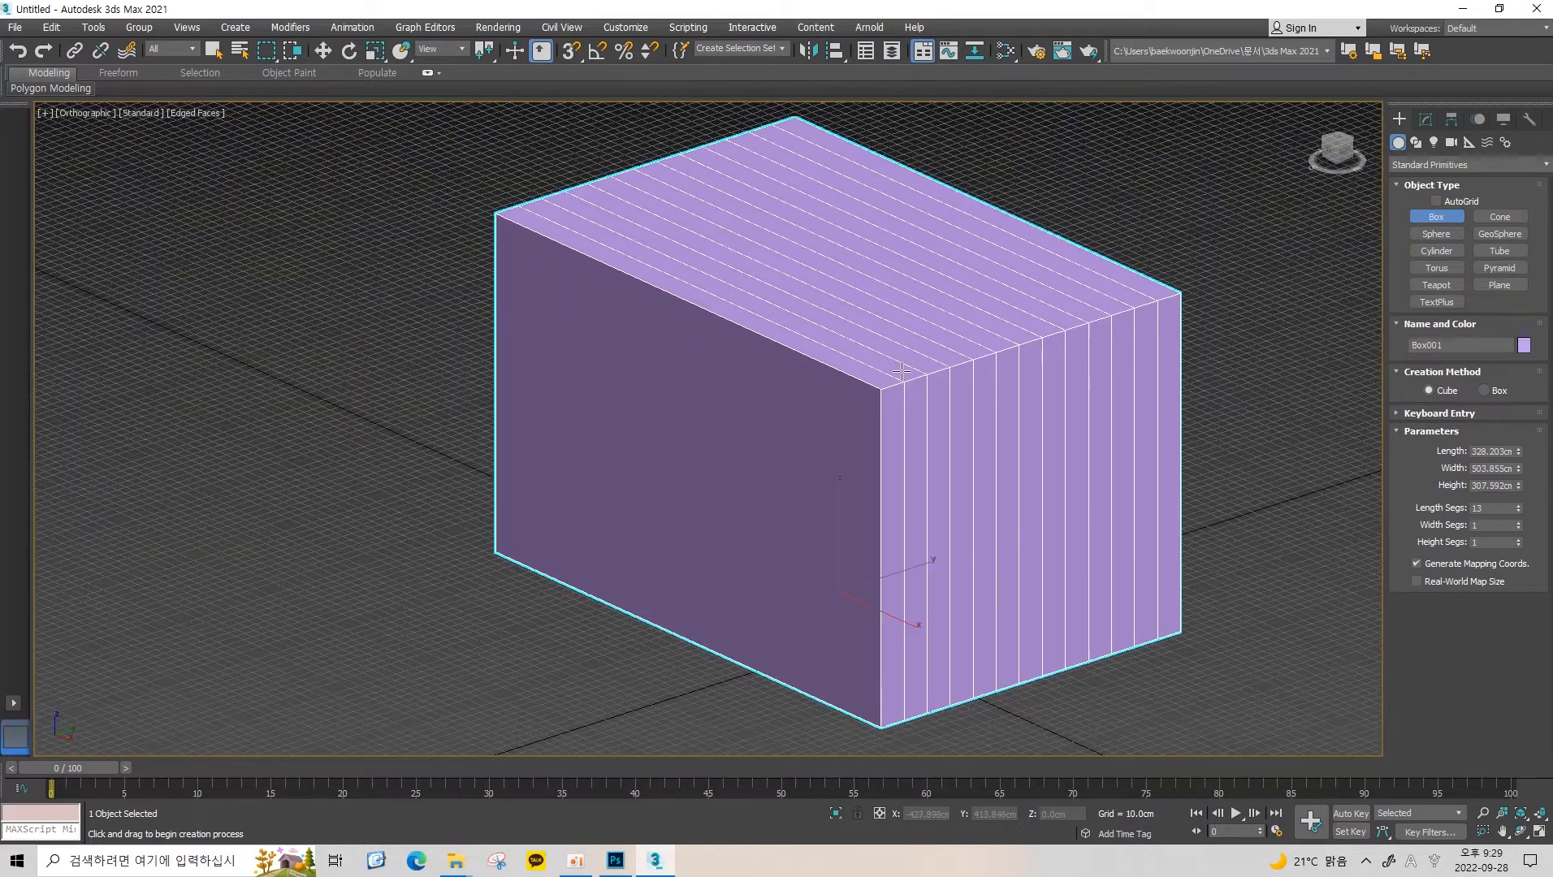
# Set the box's height segments to 18, leaving a single width segment.
pyautogui.moveTo(1518, 532)
pyautogui.mouseDown()
pyautogui.moveTo(1515, 514)
pyautogui.moveTo(1518, 528)
pyautogui.mouseUp()
pyautogui.rightClick(1518, 528)
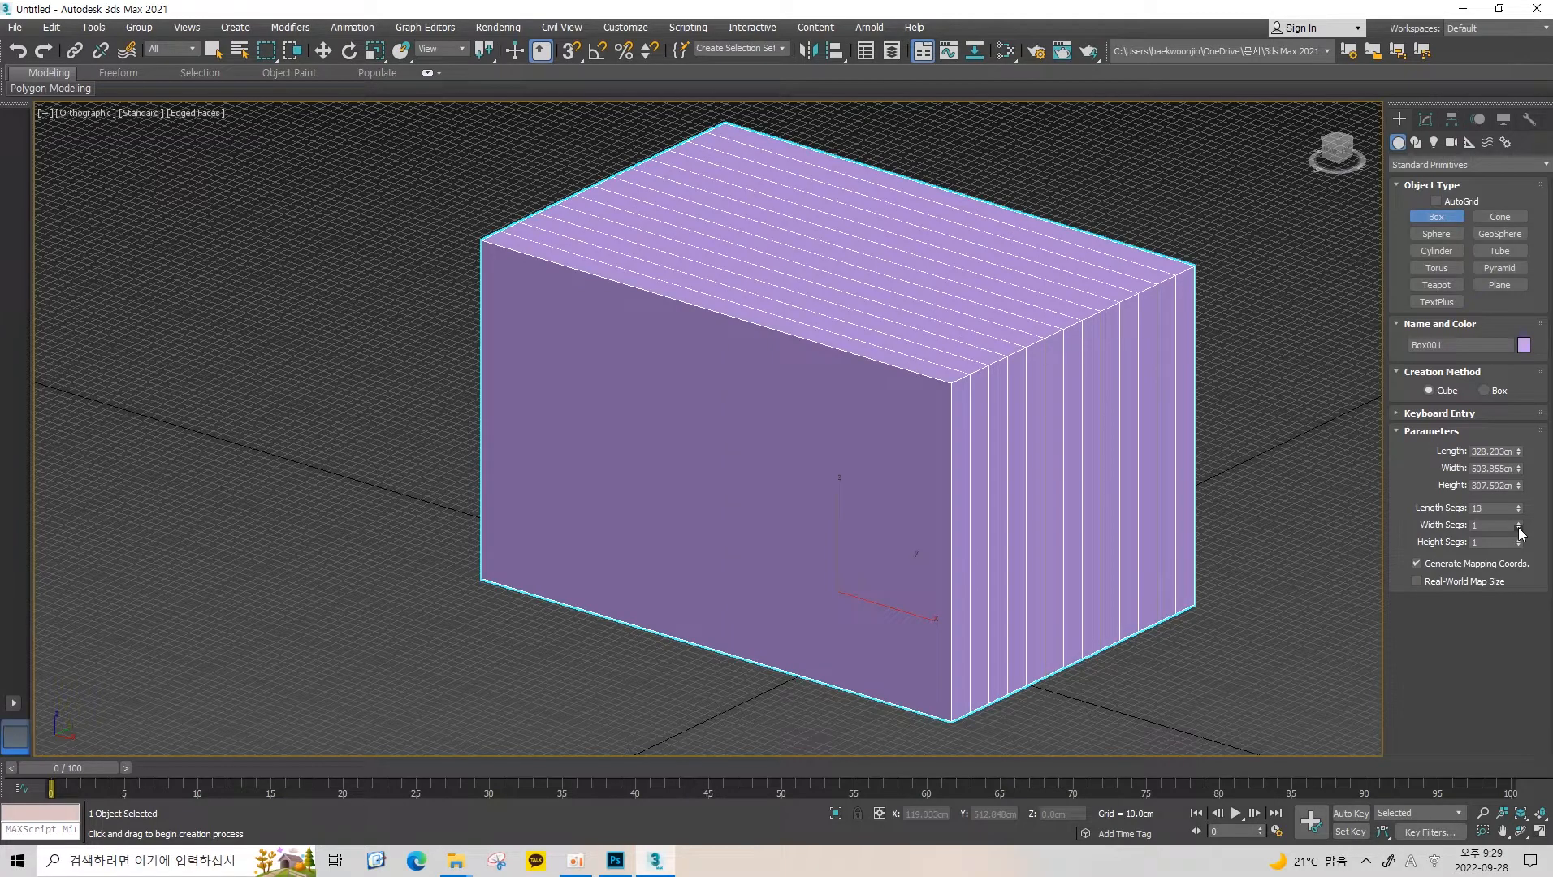
pyautogui.moveTo(1518, 527)
pyautogui.mouseDown()
pyautogui.moveTo(1515, 499)
pyautogui.moveTo(1519, 529)
pyautogui.mouseUp()
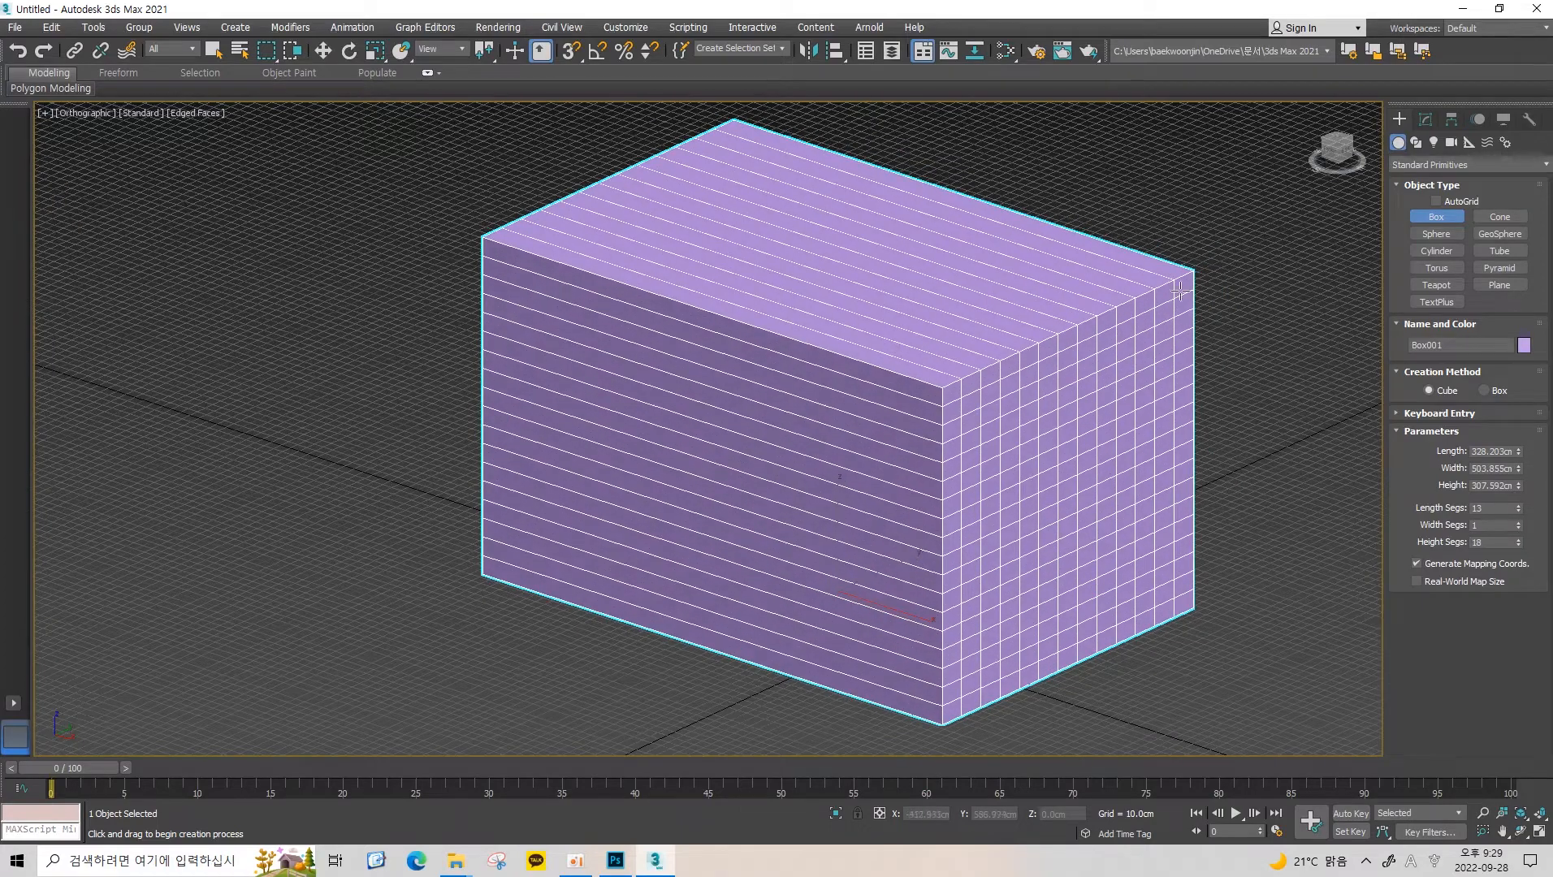
pyautogui.moveTo(891, 407); pyautogui.dragTo(814, 386, button='middle')
pyautogui.scroll(3, 831, 404)
pyautogui.moveTo(799, 323); pyautogui.dragTo(810, 363, button='middle')
pyautogui.moveTo(886, 515); pyautogui.dragTo(891, 366, button='middle')
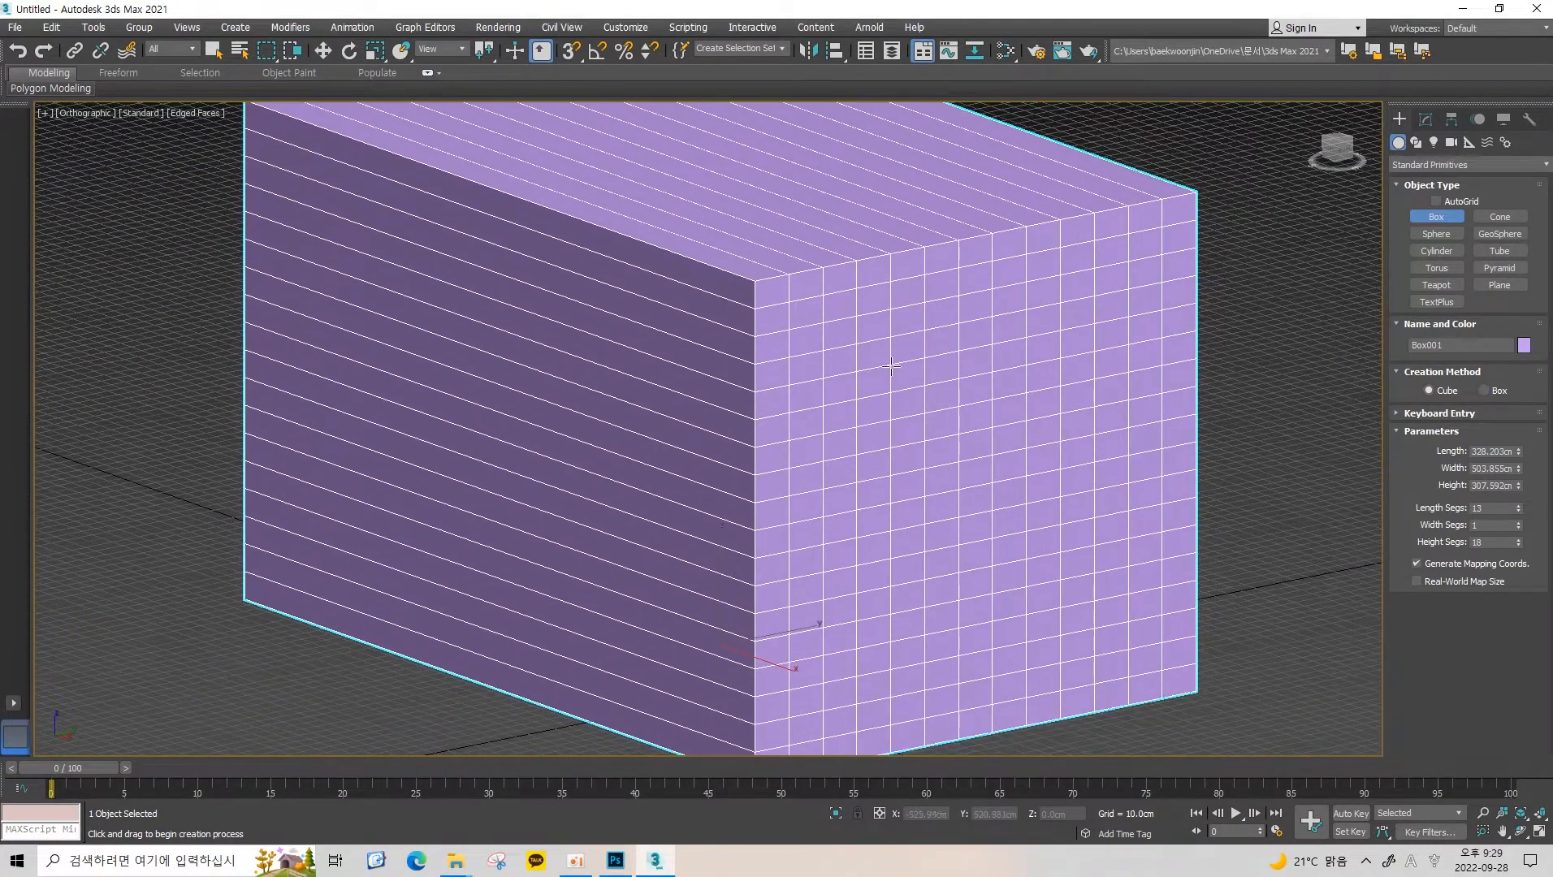
pyautogui.keyDown('alt'); pyautogui.moveTo(810, 317); pyautogui.dragTo(876, 330, button='middle'); pyautogui.keyUp('alt')
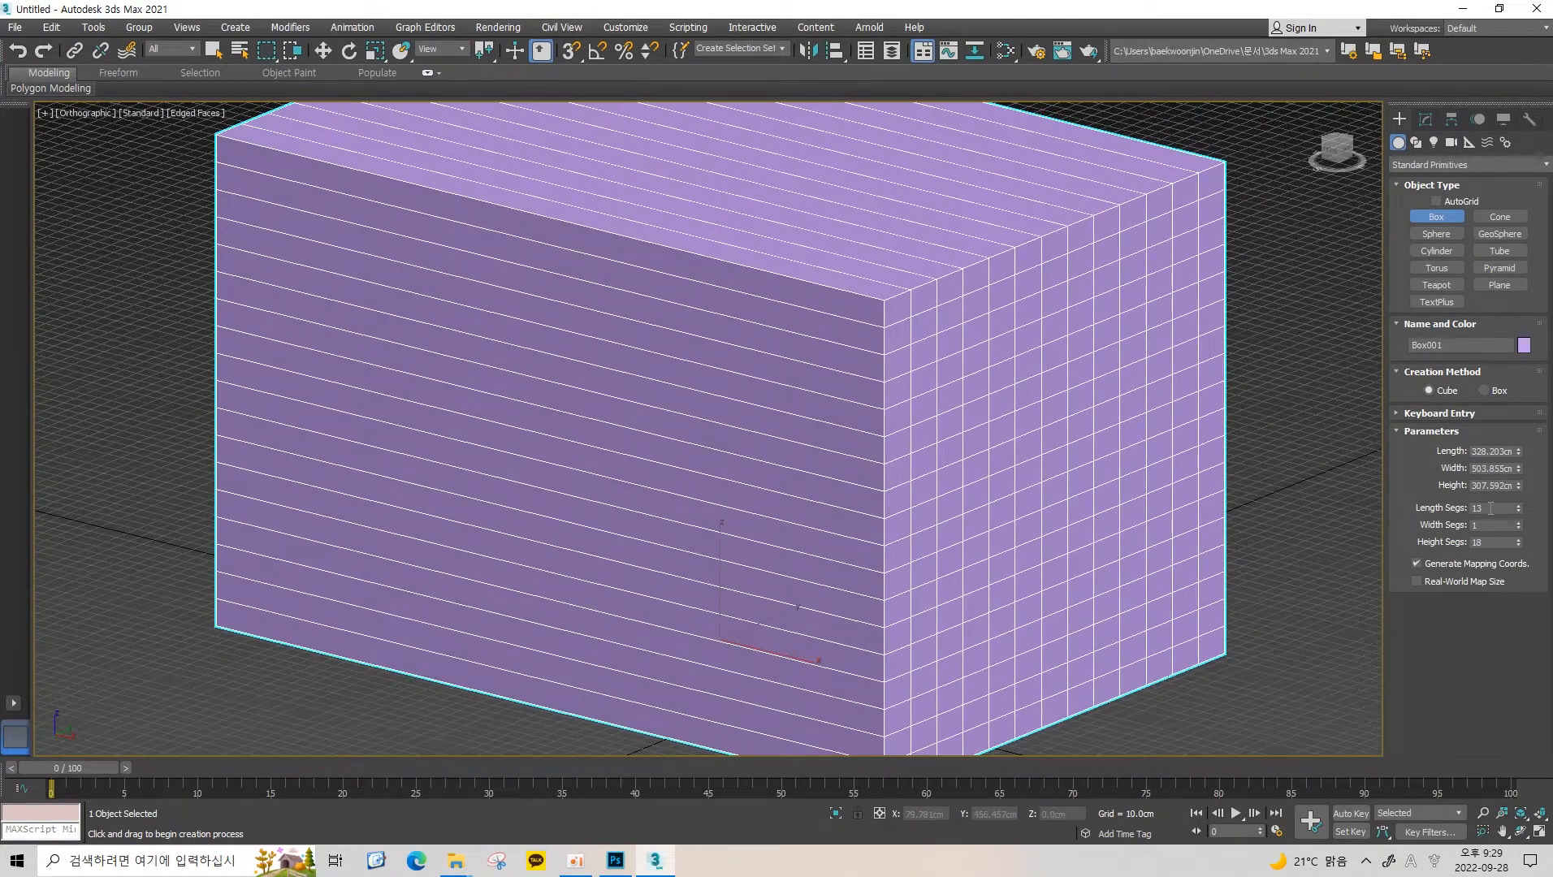
# Set the box's length segments and height segments both to 1.
pyautogui.doubleClick(1490, 509)
pyautogui.write('1')
pyautogui.click(1493, 527)
pyautogui.doubleClick(1493, 543)
pyautogui.write('1')
pyautogui.press('Return')
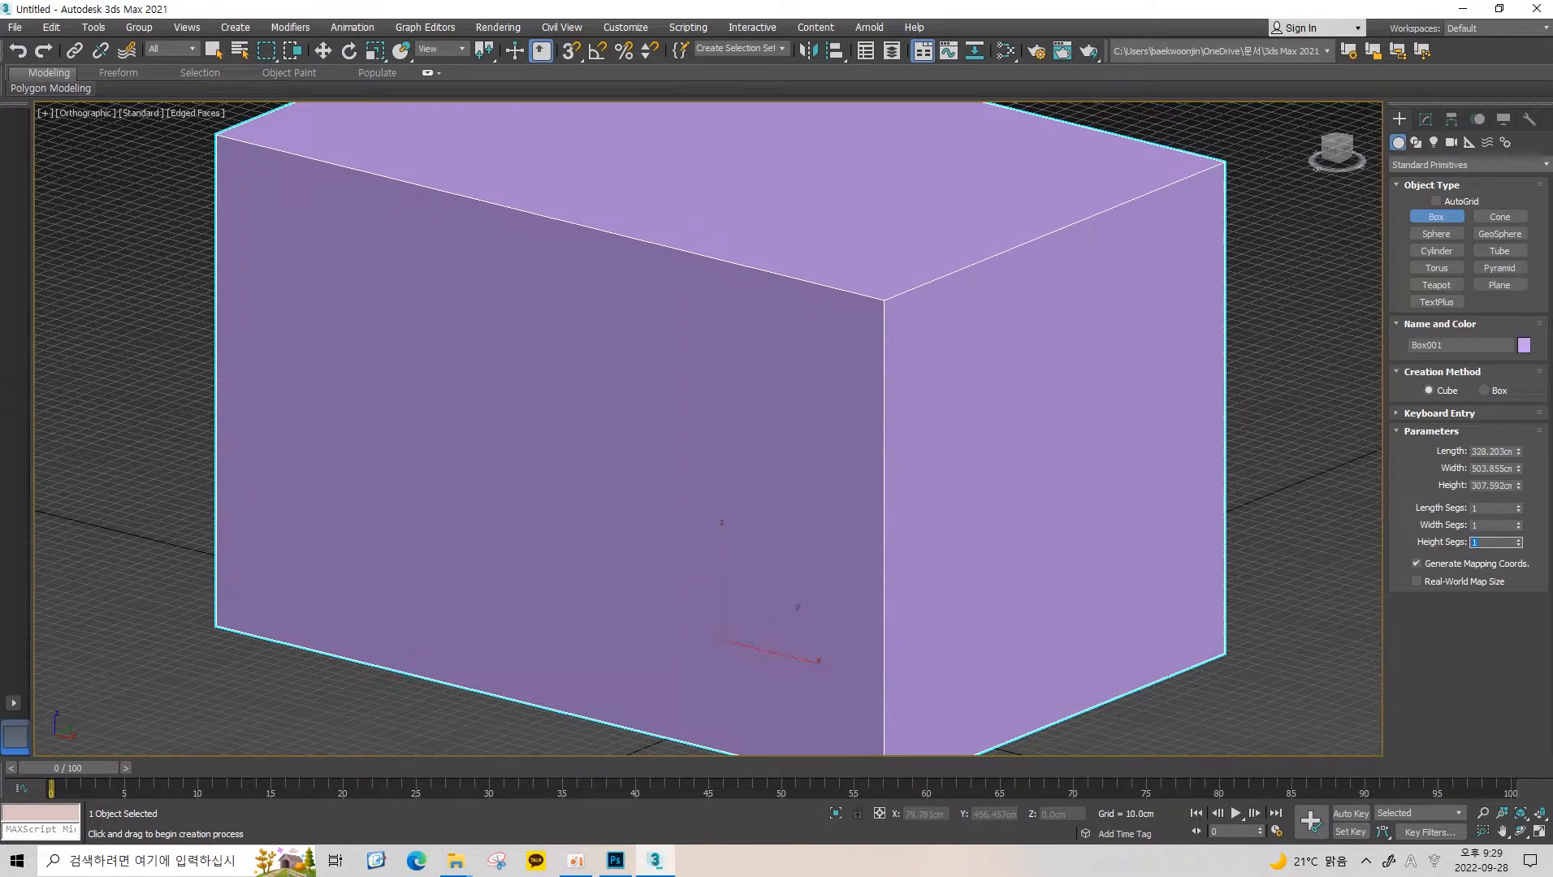
# Convert the box to an Editable Poly and move one top corner vertex inward along X.
pyautogui.keyDown('alt'); pyautogui.moveTo(874, 399); pyautogui.dragTo(835, 397, button='middle'); pyautogui.keyUp('alt')
pyautogui.hotkey('alt', 'e')
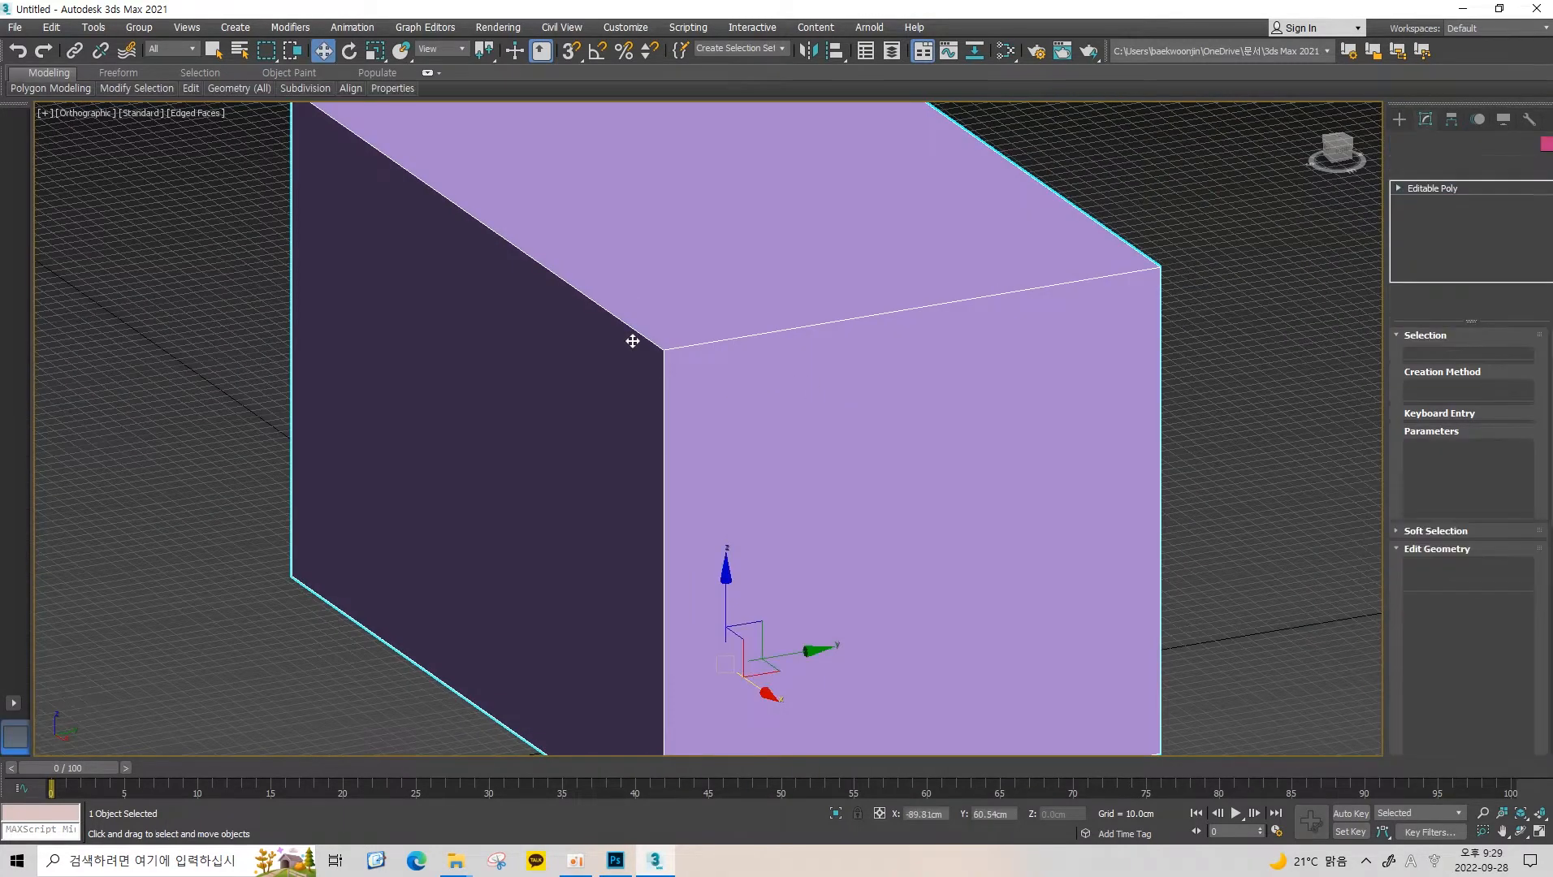
pyautogui.press('1')
pyautogui.click(666, 351)
pyautogui.keyDown('alt'); pyautogui.moveTo(667, 351); pyautogui.dragTo(601, 366, button='middle'); pyautogui.keyUp('alt')
pyautogui.moveTo(687, 300); pyautogui.dragTo(867, 272, button='middle')
# Move the neighbouring top corner vertex outward to about X 189 cm and down to about Z 227 cm.
pyautogui.scroll(-3, 868, 270)
pyautogui.click(899, 261)
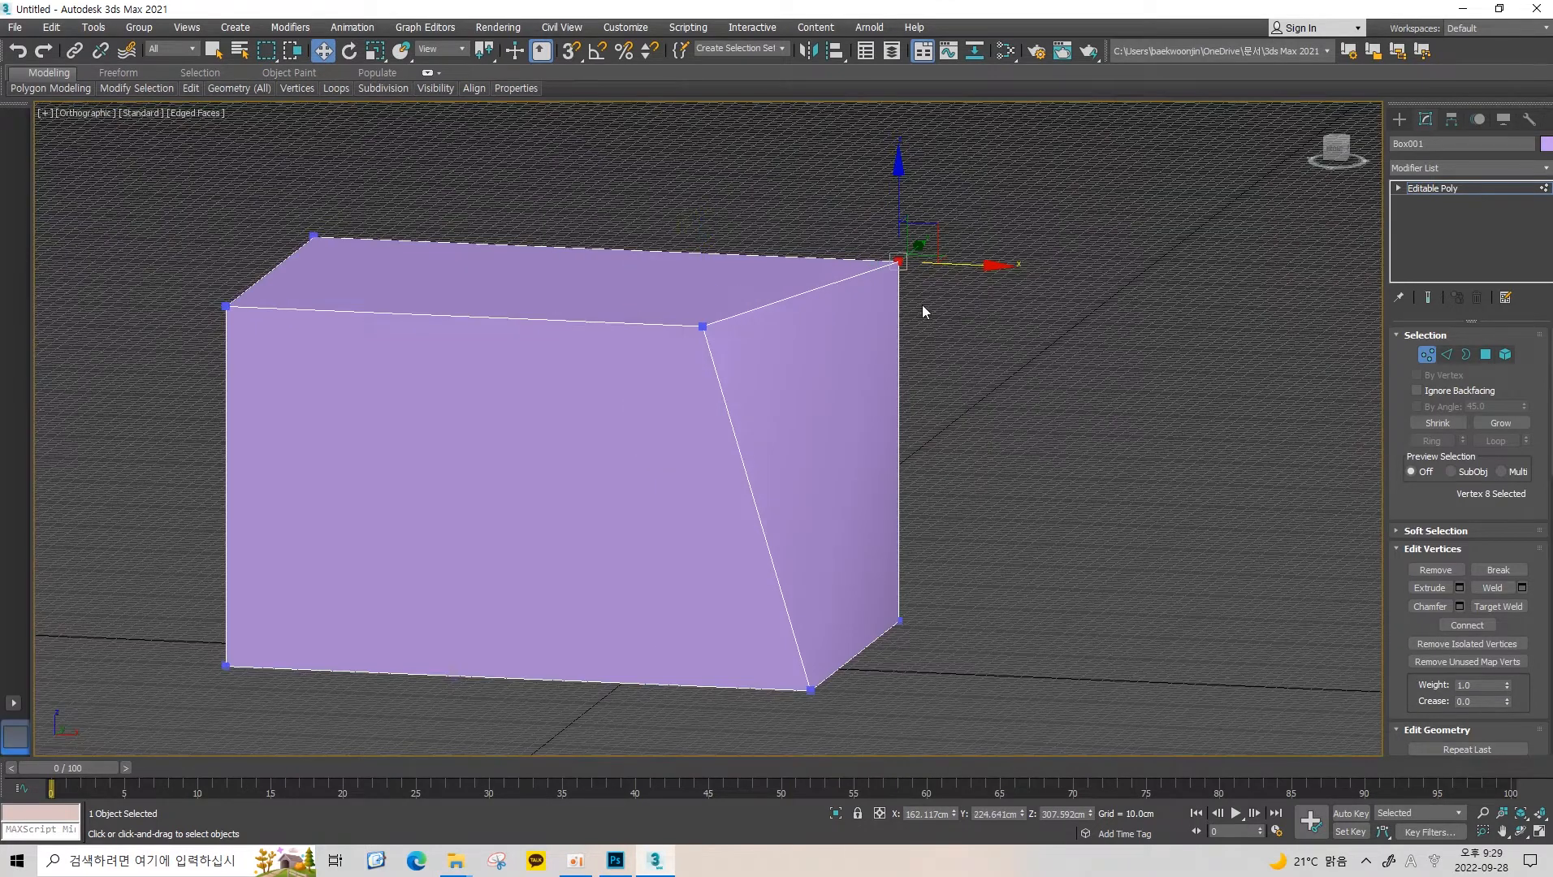
pyautogui.moveTo(967, 271); pyautogui.dragTo(999, 273)
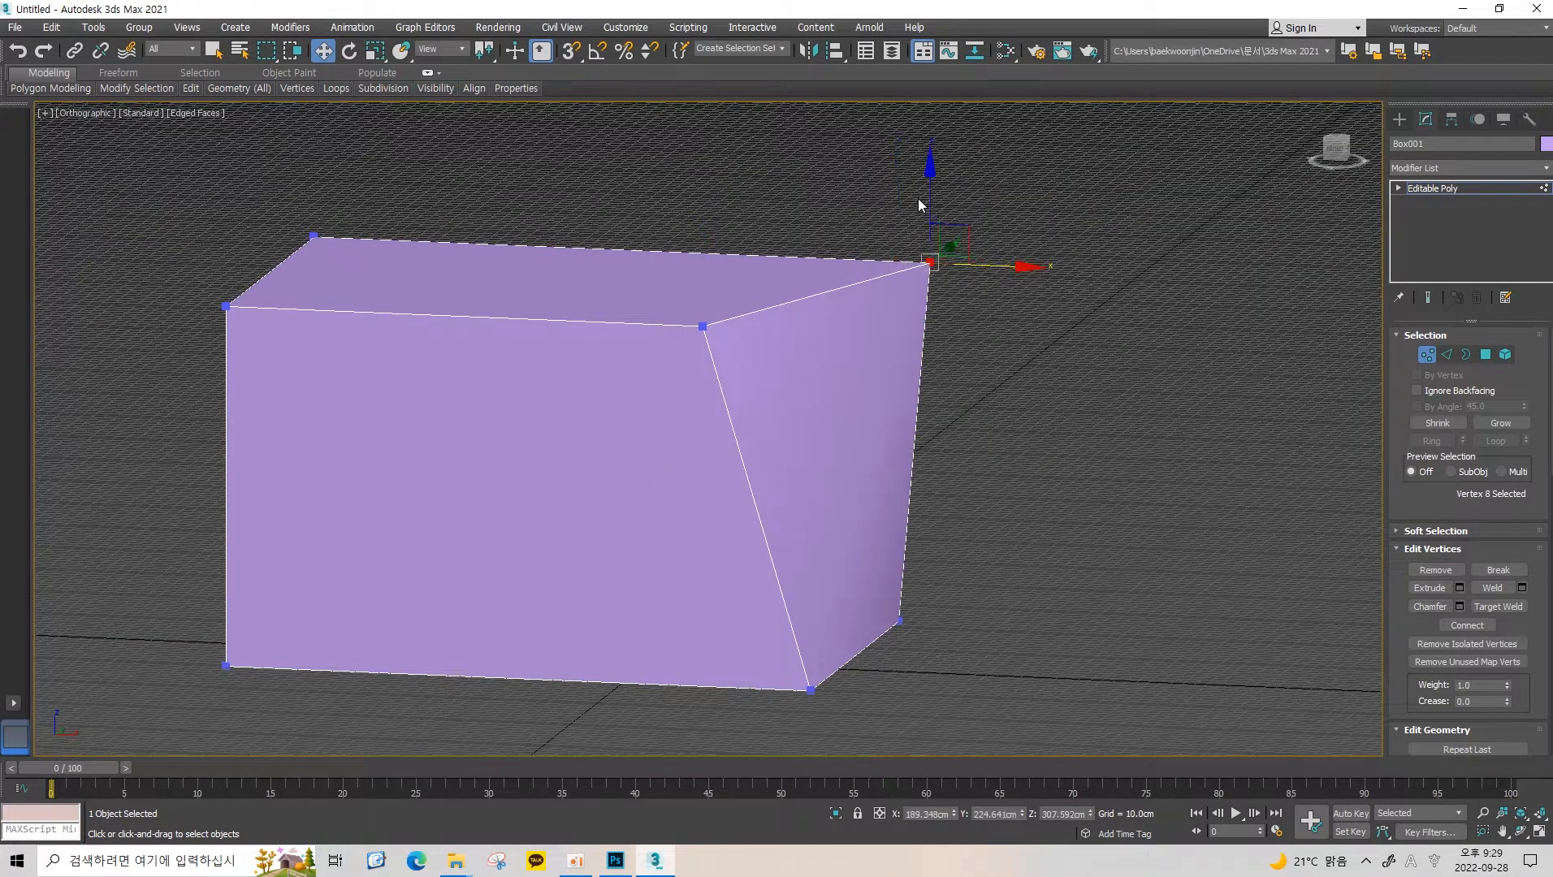
pyautogui.moveTo(932, 201); pyautogui.dragTo(934, 294)
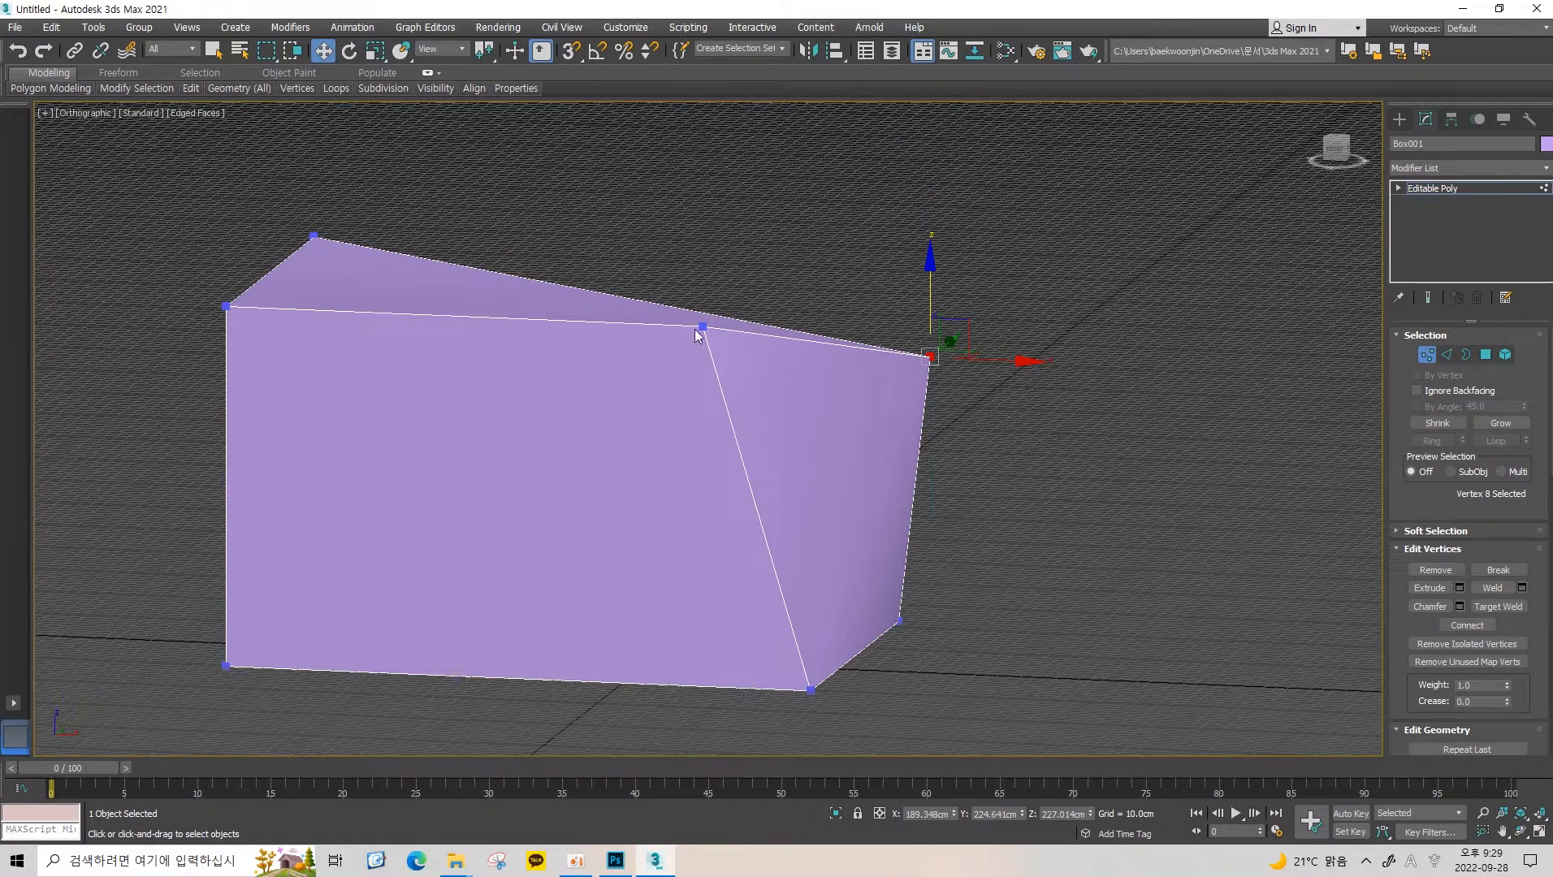
# Undo the vertex moves and the vertex selections on the box.
pyautogui.hotkey('ctrl', 'z')
pyautogui.hotkey('ctrl', 'z')
pyautogui.hotkey('ctrl', 'z')
pyautogui.hotkey('ctrl', 'z')
pyautogui.hotkey('ctrl', 'z')
pyautogui.moveTo(933, 361); pyautogui.dragTo(949, 383, button='middle')
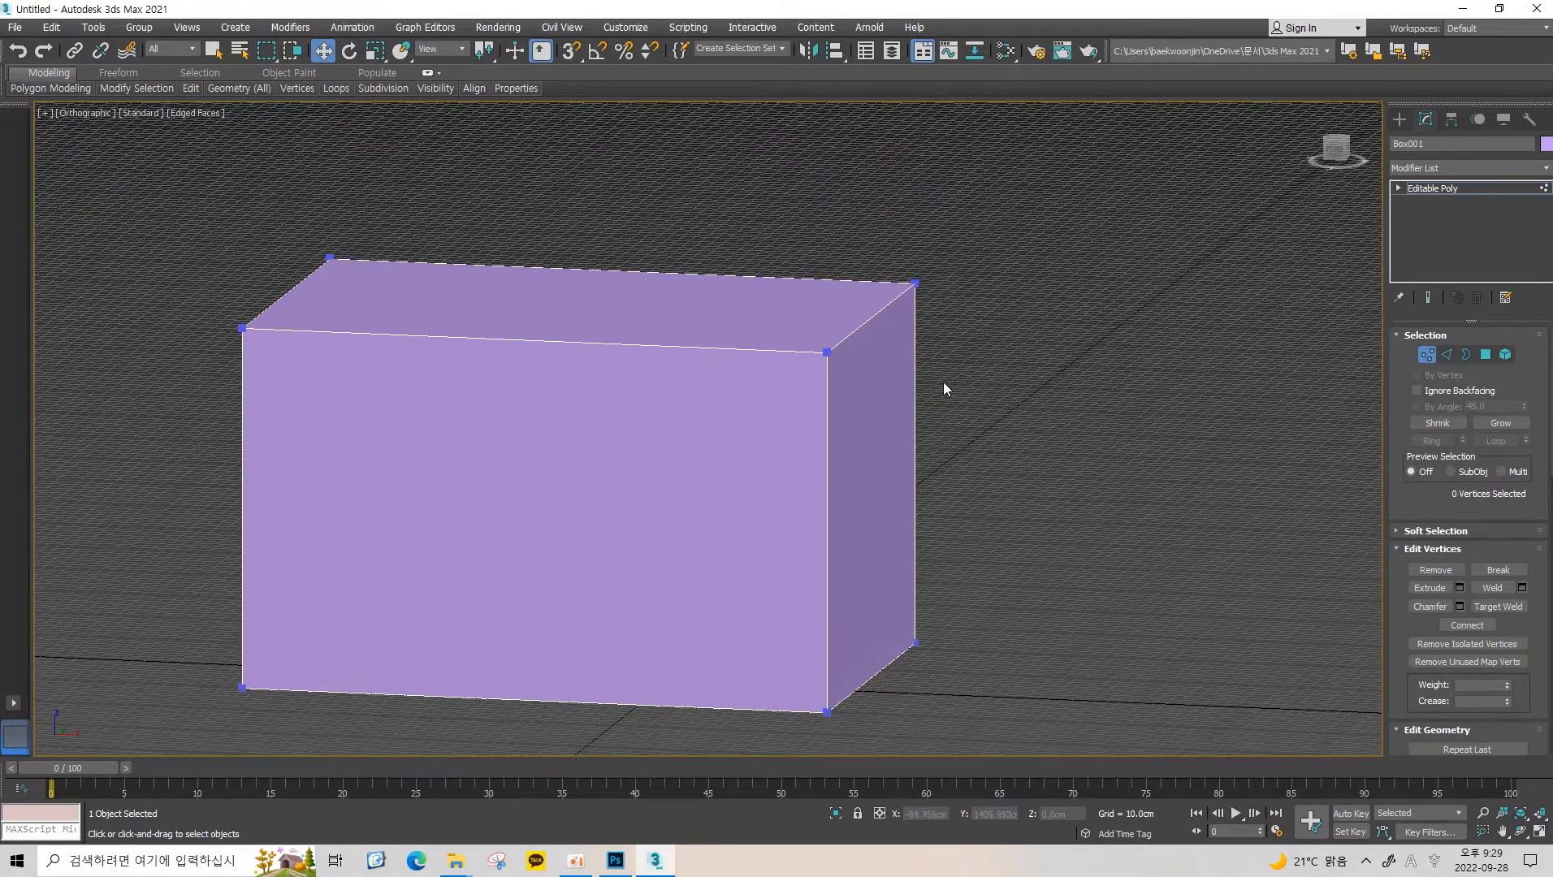
# Leave vertex editing and undo back to the parametric box with 18 height segments, showing its modifiable parameters.
pyautogui.press('1')
pyautogui.moveTo(1219, 224); pyautogui.dragTo(1221, 211, button='middle')
pyautogui.click(1399, 120)
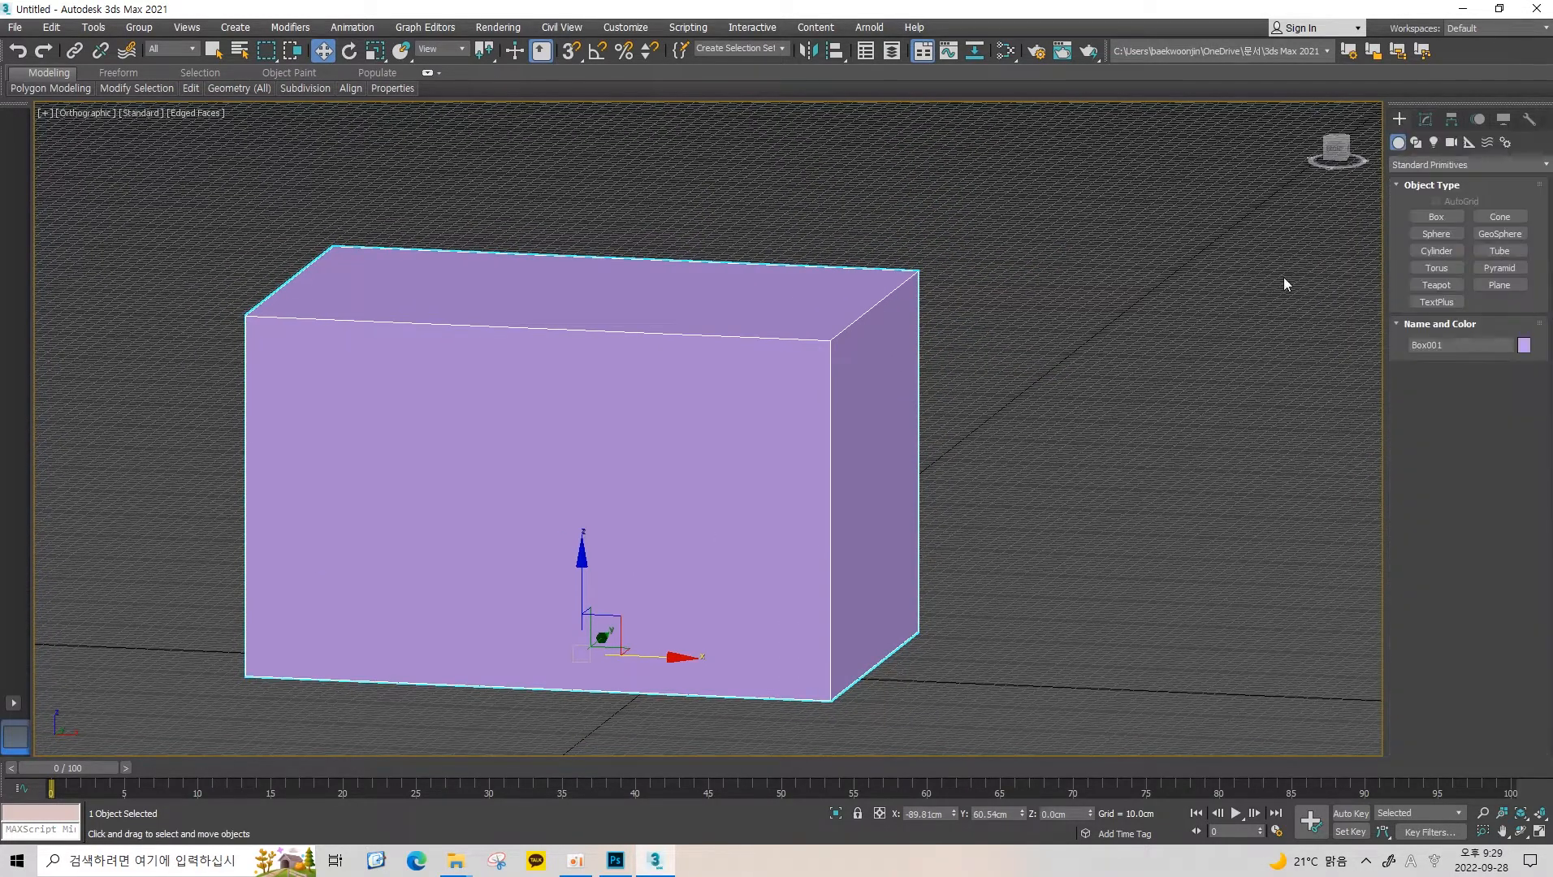
pyautogui.click(1424, 119)
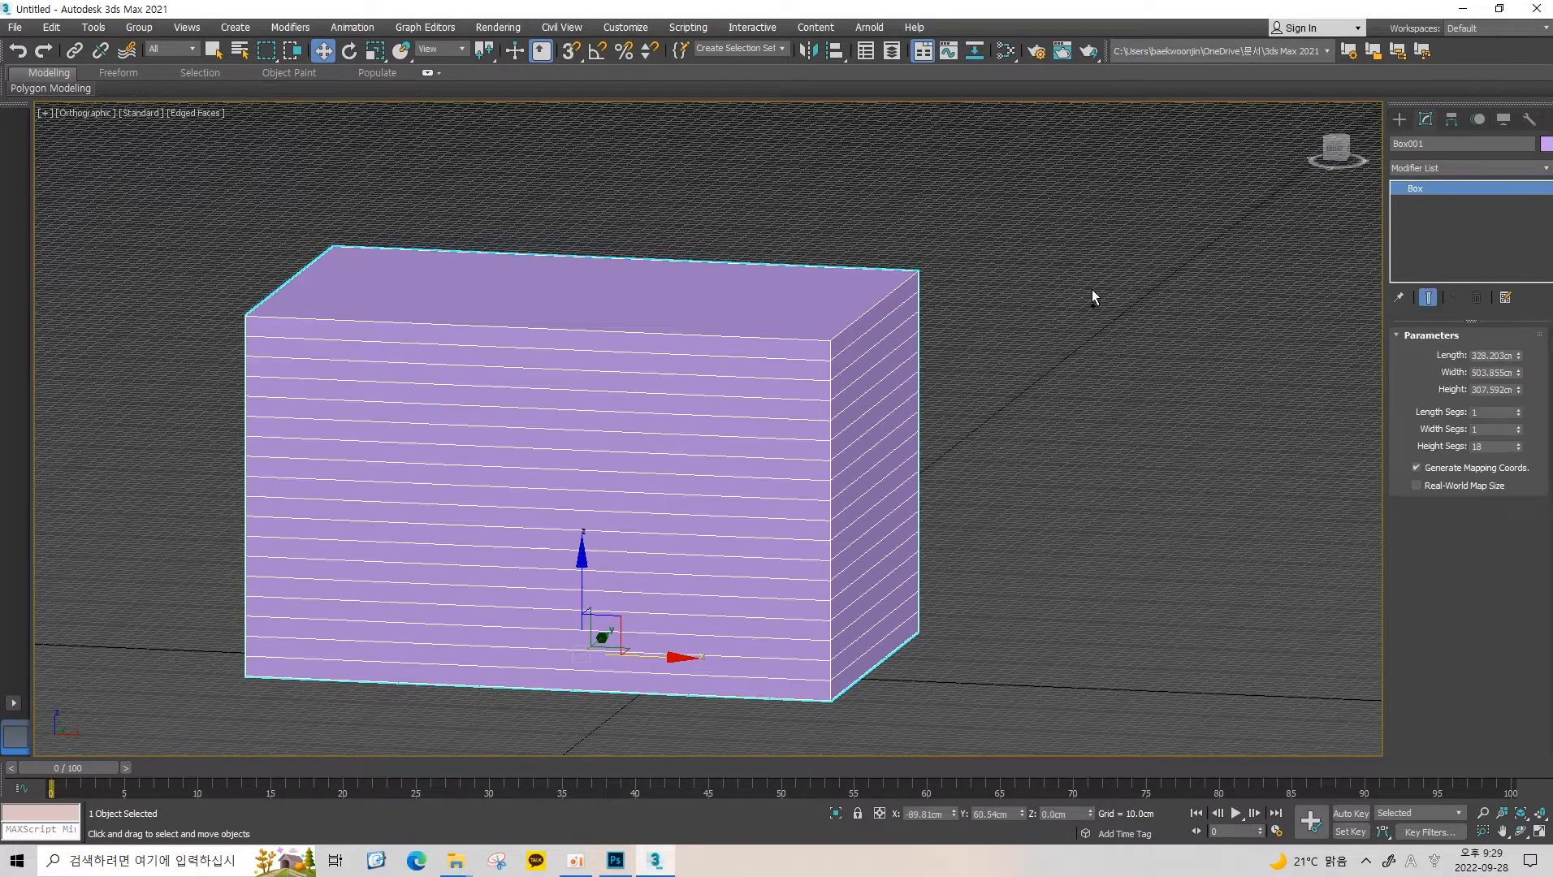
pyautogui.moveTo(1074, 363); pyautogui.dragTo(1089, 358, button='middle')
pyautogui.moveTo(1300, 342); pyautogui.dragTo(1314, 349, button='middle')
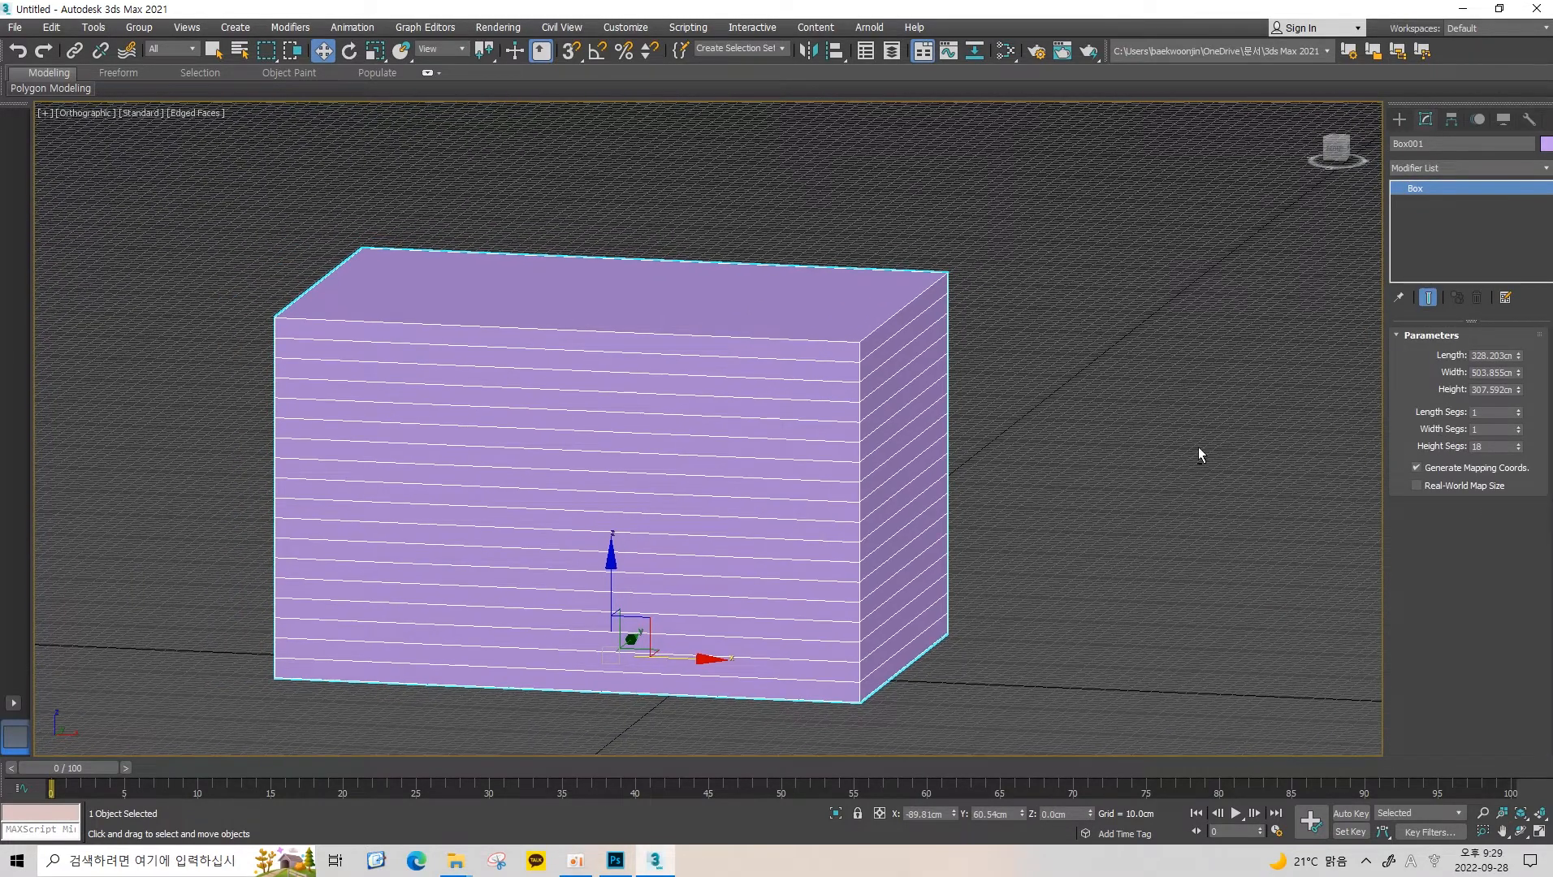
# Set the box's width segments to 16, convert it to an Editable Poly and enter vertex editing.
pyautogui.keyDown('alt'); pyautogui.moveTo(1199, 448); pyautogui.dragTo(1300, 445, button='middle'); pyautogui.keyUp('alt')
pyautogui.moveTo(1519, 432); pyautogui.dragTo(1517, 398)
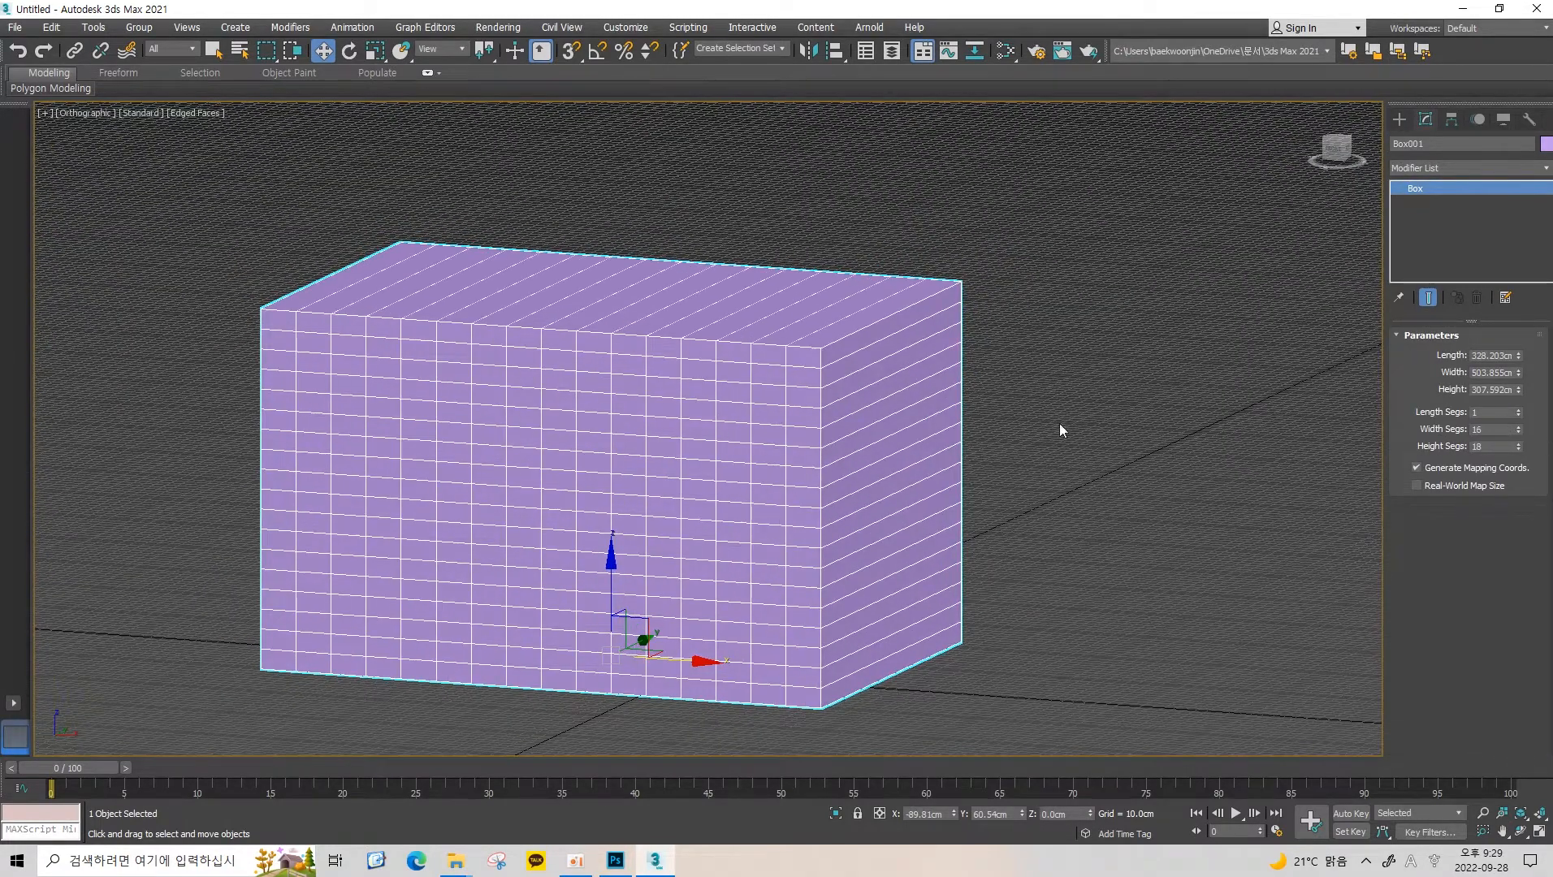
pyautogui.hotkey('alt', 'e')
pyautogui.press('1')
# Select a block of vertices along the upper front edge near the corner and move it about 47 cm along Y.
pyautogui.scroll(2, 813, 378)
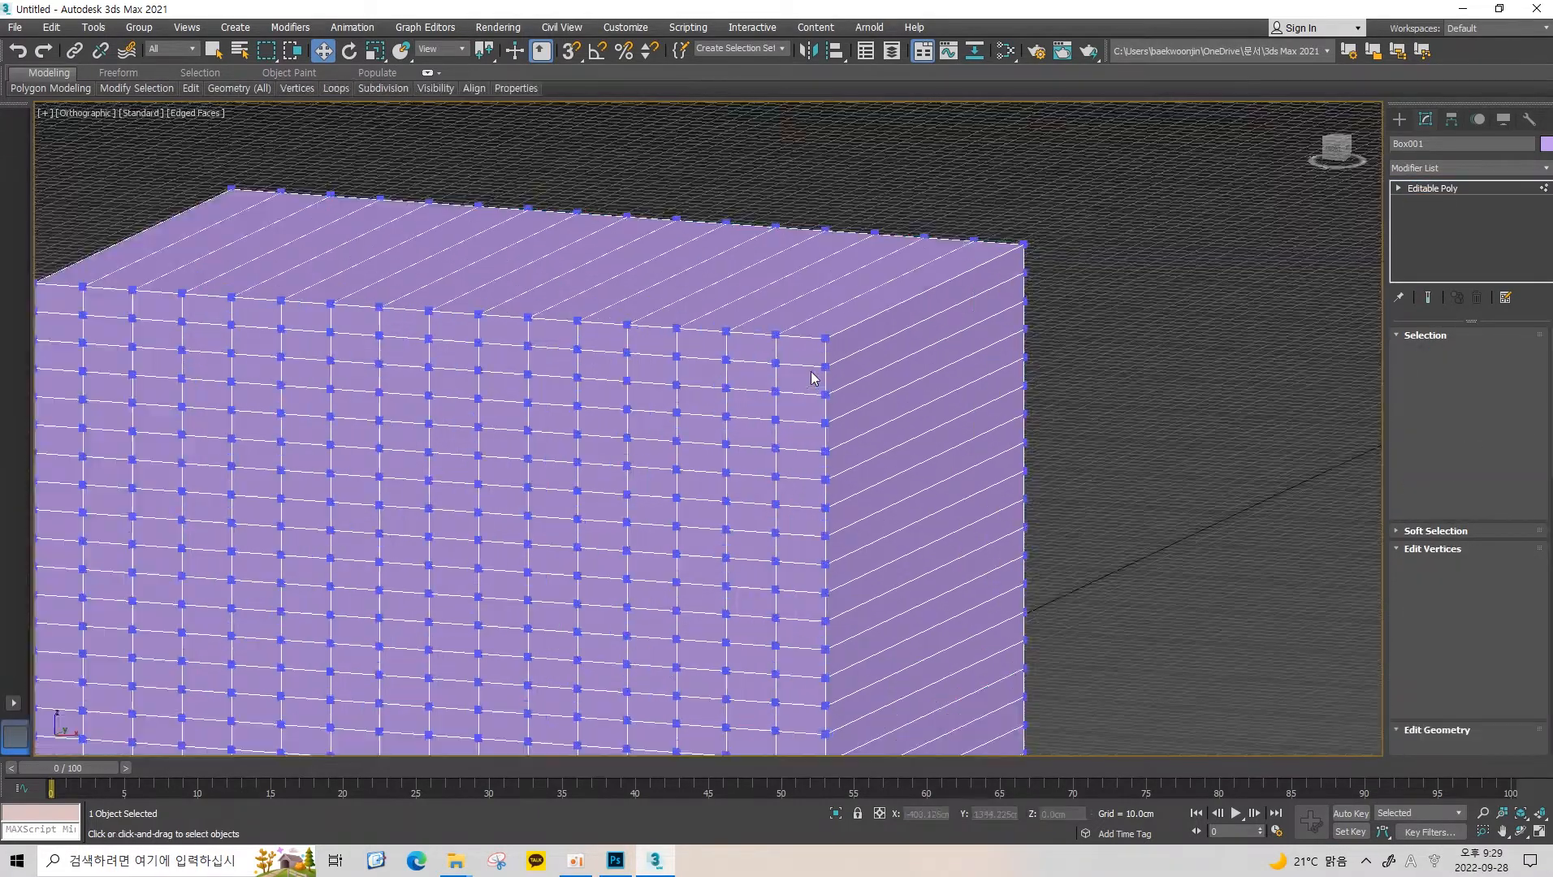
pyautogui.scroll(-2, 828, 369)
pyautogui.moveTo(857, 338); pyautogui.dragTo(776, 436)
pyautogui.scroll(2, 848, 366)
pyautogui.keyDown('alt'); pyautogui.moveTo(848, 366); pyautogui.dragTo(759, 368, button='middle'); pyautogui.keyUp('alt')
pyautogui.scroll(-2, 759, 367)
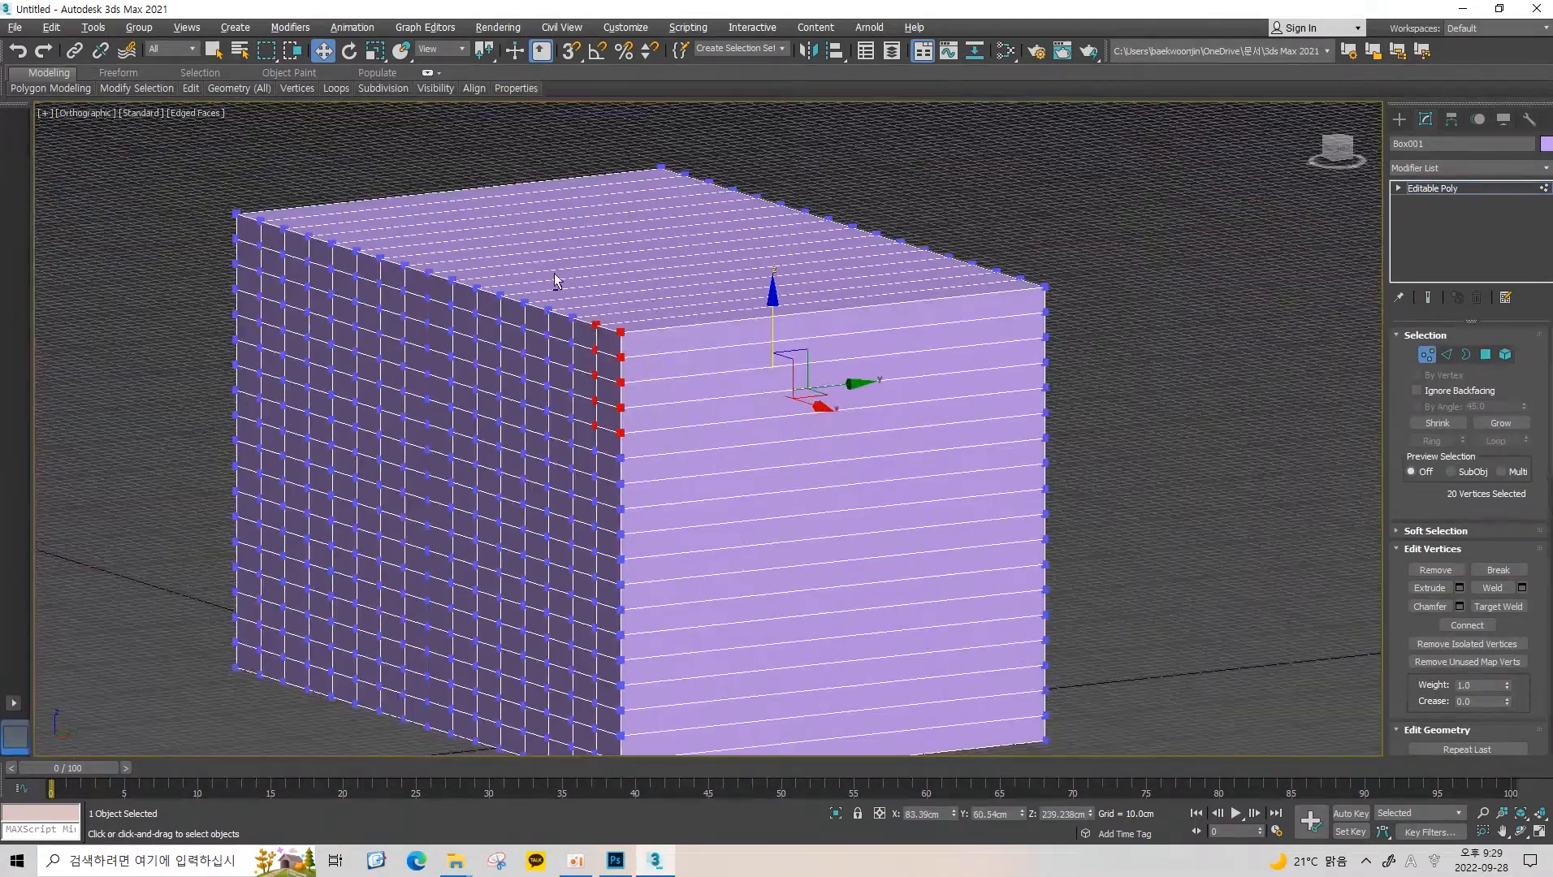
pyautogui.keyDown('alt'); pyautogui.moveTo(554, 282); pyautogui.dragTo(583, 295, button='middle'); pyautogui.keyUp('alt')
pyautogui.moveTo(433, 395); pyautogui.dragTo(609, 293)
pyautogui.keyDown('alt'); pyautogui.moveTo(548, 359); pyautogui.dragTo(504, 366, button='middle'); pyautogui.keyUp('alt')
pyautogui.moveTo(569, 323); pyautogui.dragTo(632, 312)
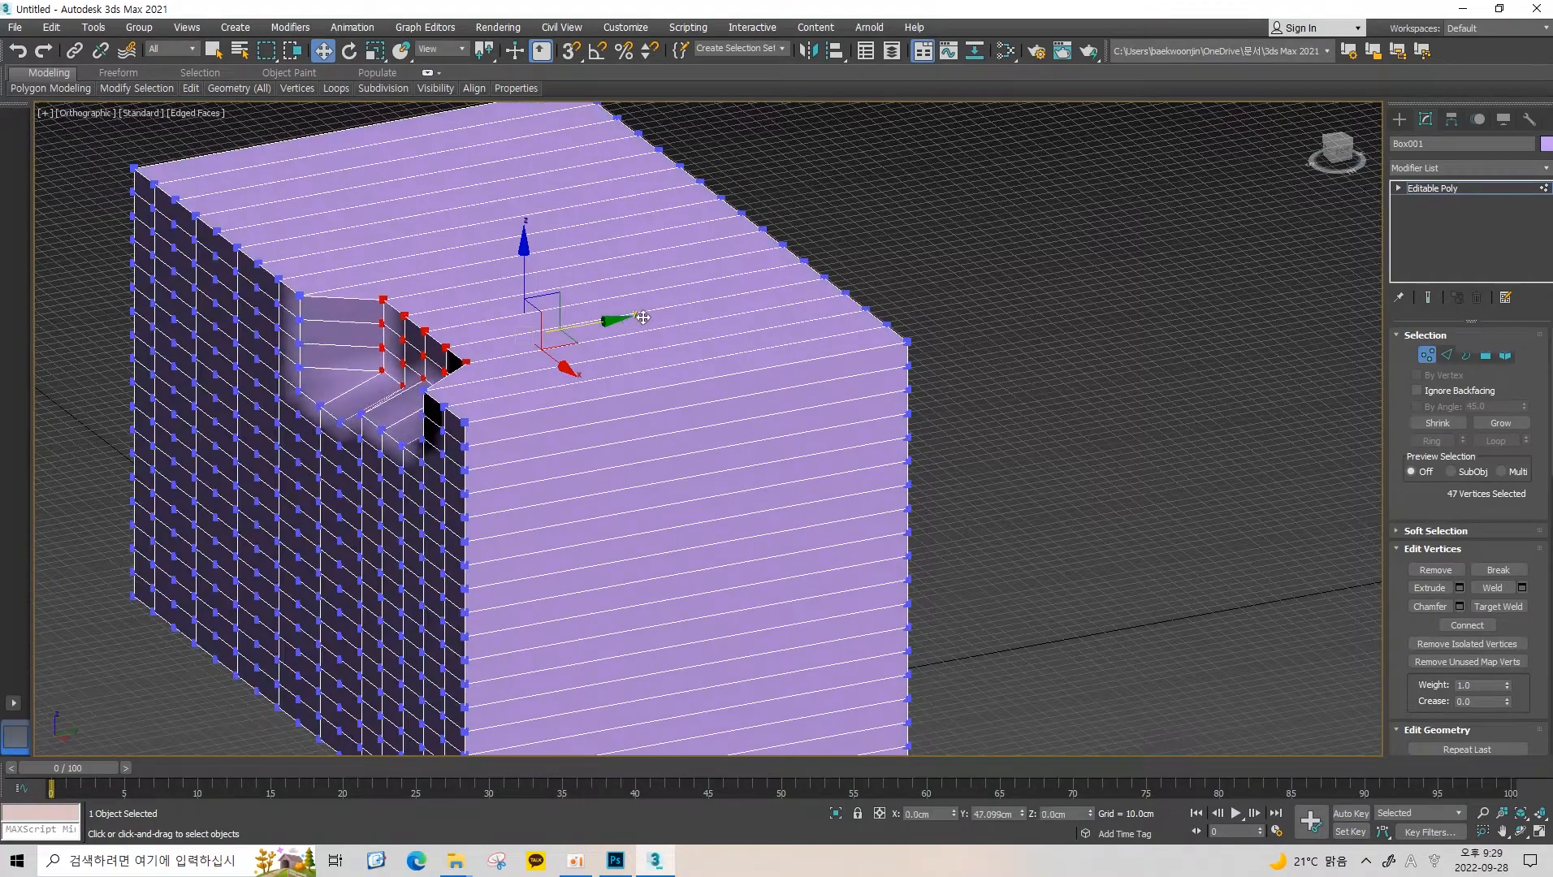
# Move the group of vertices around the front vertical corner edge along Y, and select further vertex blocks on the front face.
pyautogui.moveTo(483, 414); pyautogui.dragTo(393, 538)
pyautogui.moveTo(515, 467); pyautogui.dragTo(633, 446)
pyautogui.click(702, 320)
pyautogui.moveTo(280, 548); pyautogui.dragTo(495, 377)
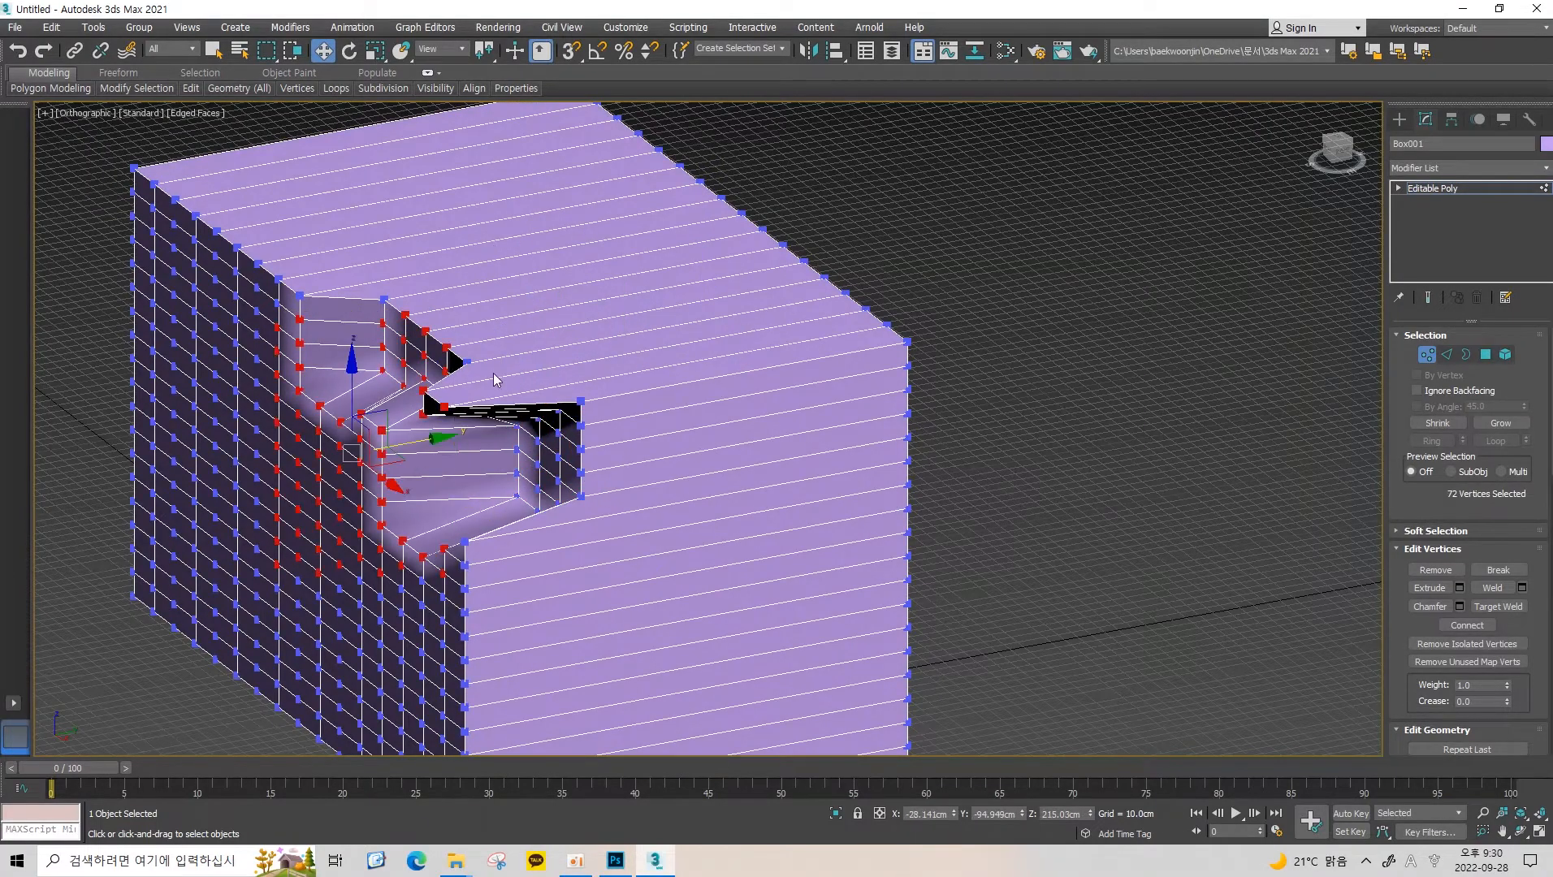
pyautogui.scroll(-3, 495, 378)
pyautogui.keyDown('alt'); pyautogui.moveTo(496, 378); pyautogui.dragTo(569, 366, button='middle'); pyautogui.keyUp('alt')
pyautogui.moveTo(442, 572); pyautogui.dragTo(638, 423)
pyautogui.moveTo(576, 417); pyautogui.dragTo(681, 418, button='middle')
pyautogui.scroll(3, 681, 418)
# Undo the vertex edits and the Editable Poly conversion back to the parametric box with 16 width segments.
pyautogui.hotkey('ctrl', 'z')
pyautogui.hotkey('ctrl', 'z')
pyautogui.hotkey('ctrl', 'z')
pyautogui.hotkey('ctrl', 'z')
pyautogui.hotkey('ctrl', 'z')
pyautogui.hotkey('ctrl', 'z')
pyautogui.hotkey('ctrl', 'z')
pyautogui.hotkey('ctrl', 'z')
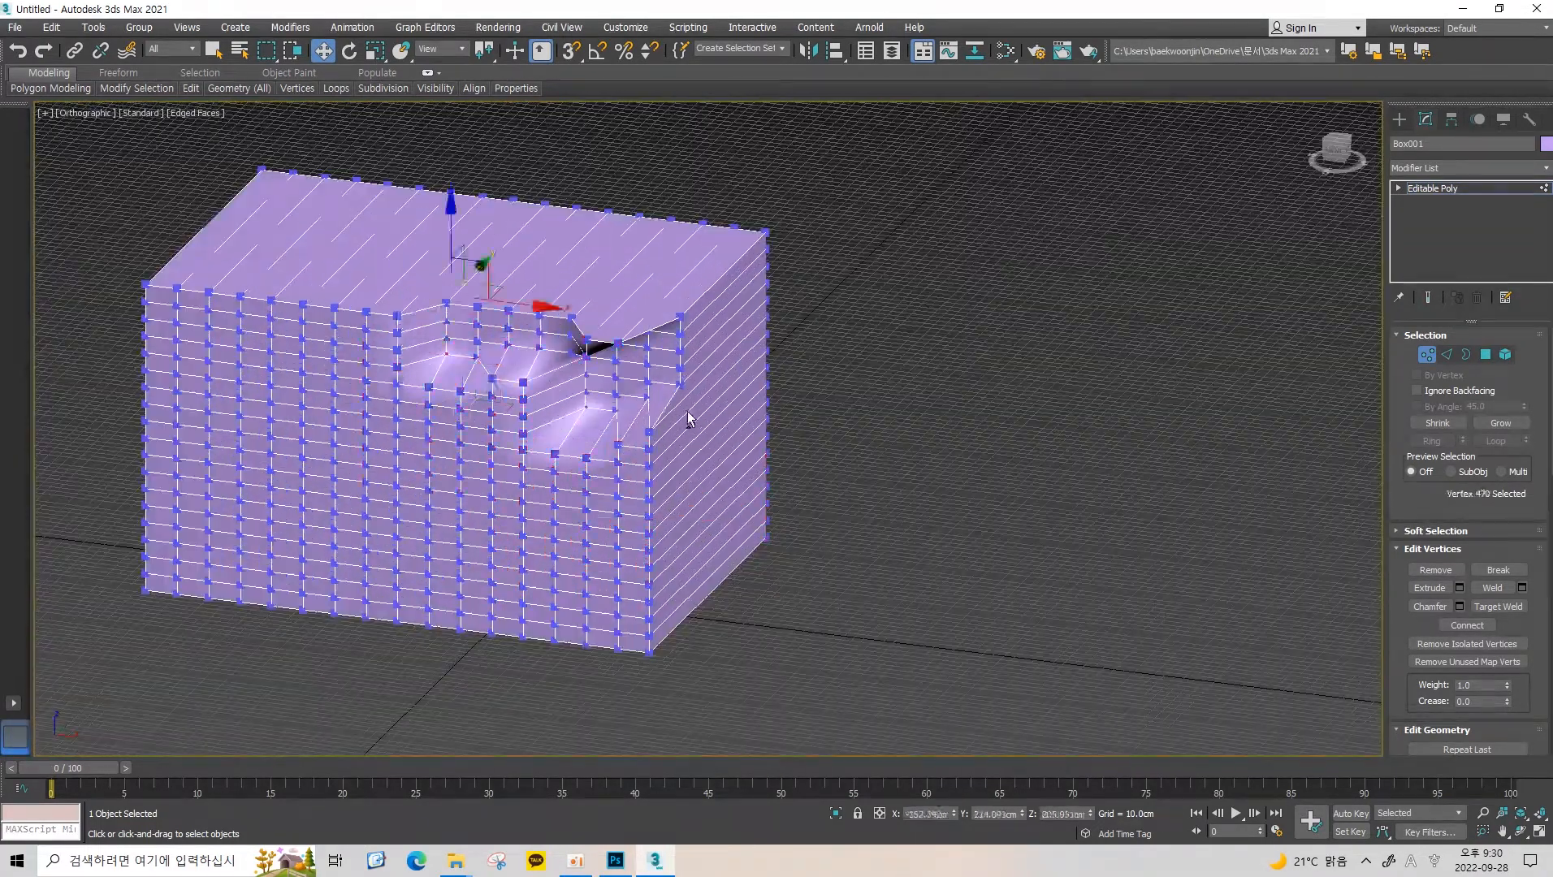
pyautogui.hotkey('ctrl', 'z')
pyautogui.hotkey('ctrl', 'z')
pyautogui.hotkey('ctrl', 'z')
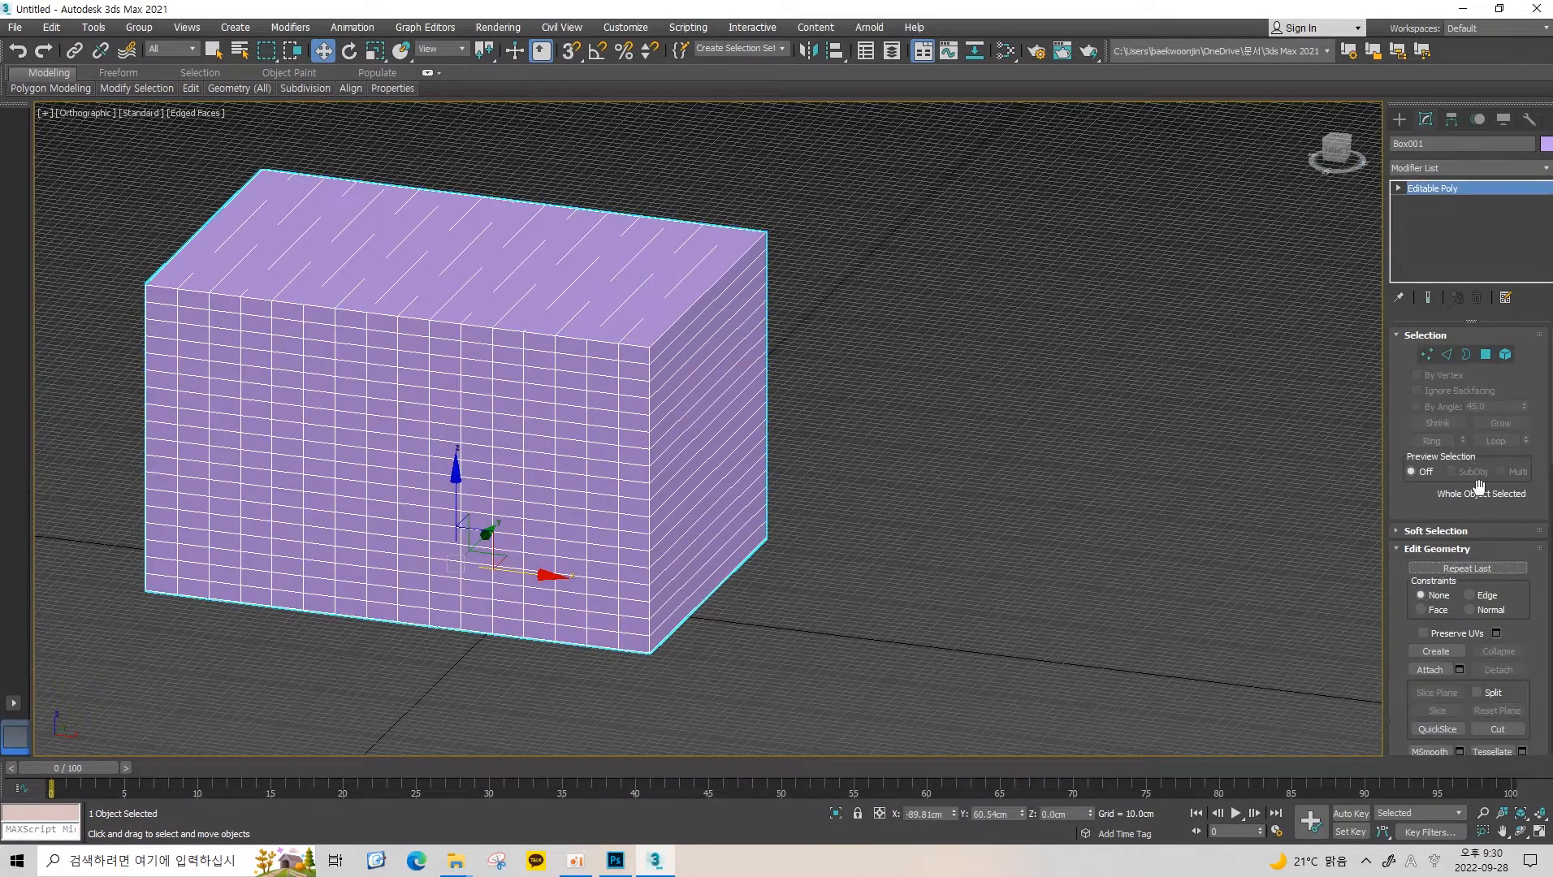
pyautogui.moveTo(891, 383); pyautogui.dragTo(1040, 405, button='middle')
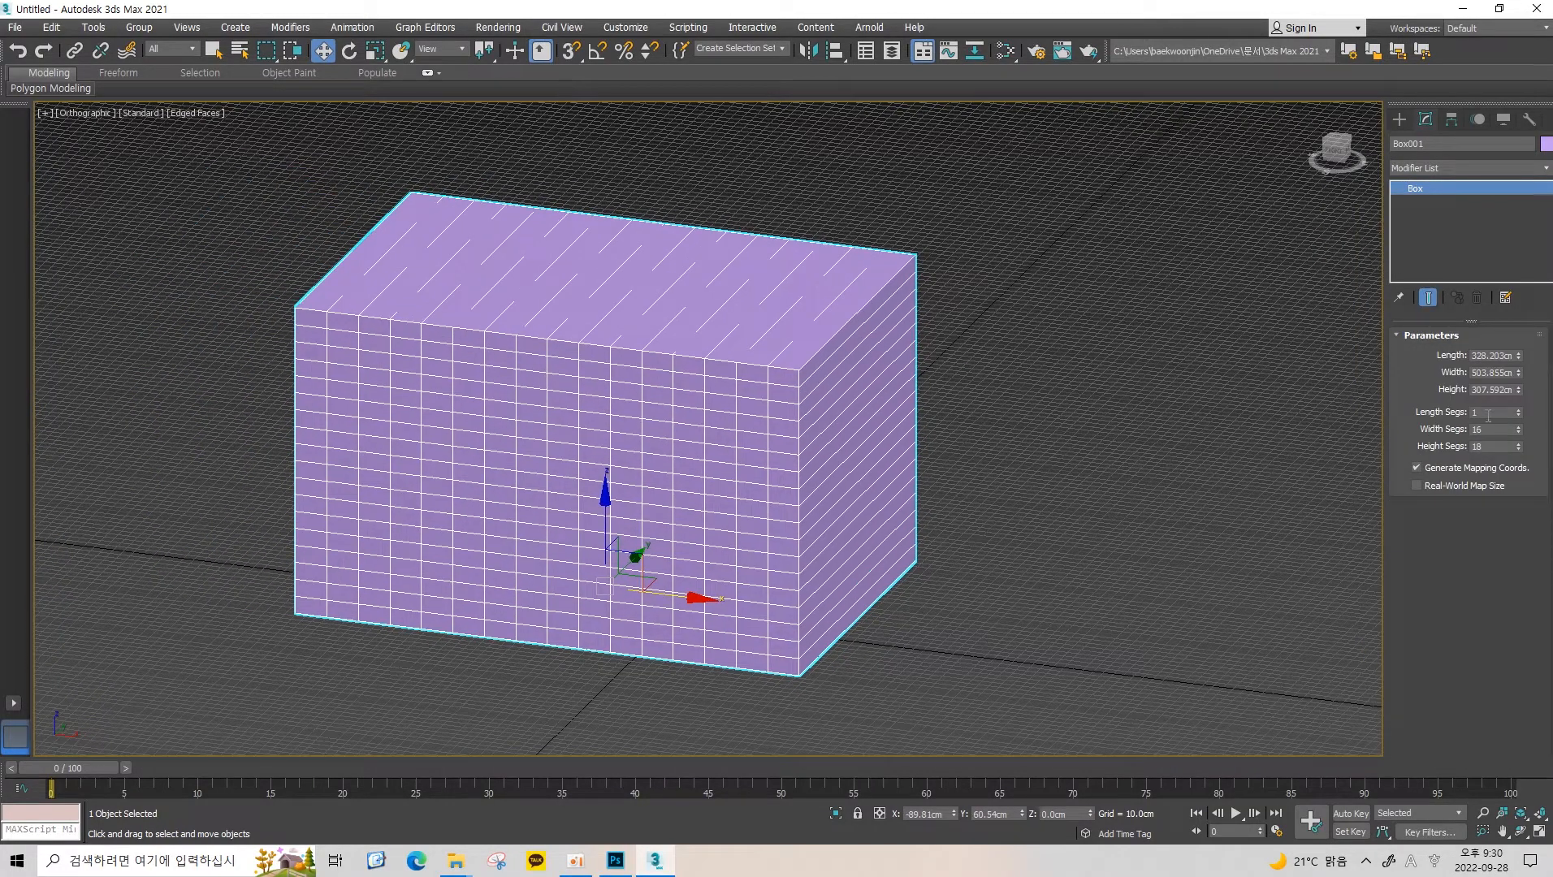
# Set the box's length, width and height segments to 3 each.
pyautogui.write('3')
pyautogui.press('Tab')
pyautogui.write('3')
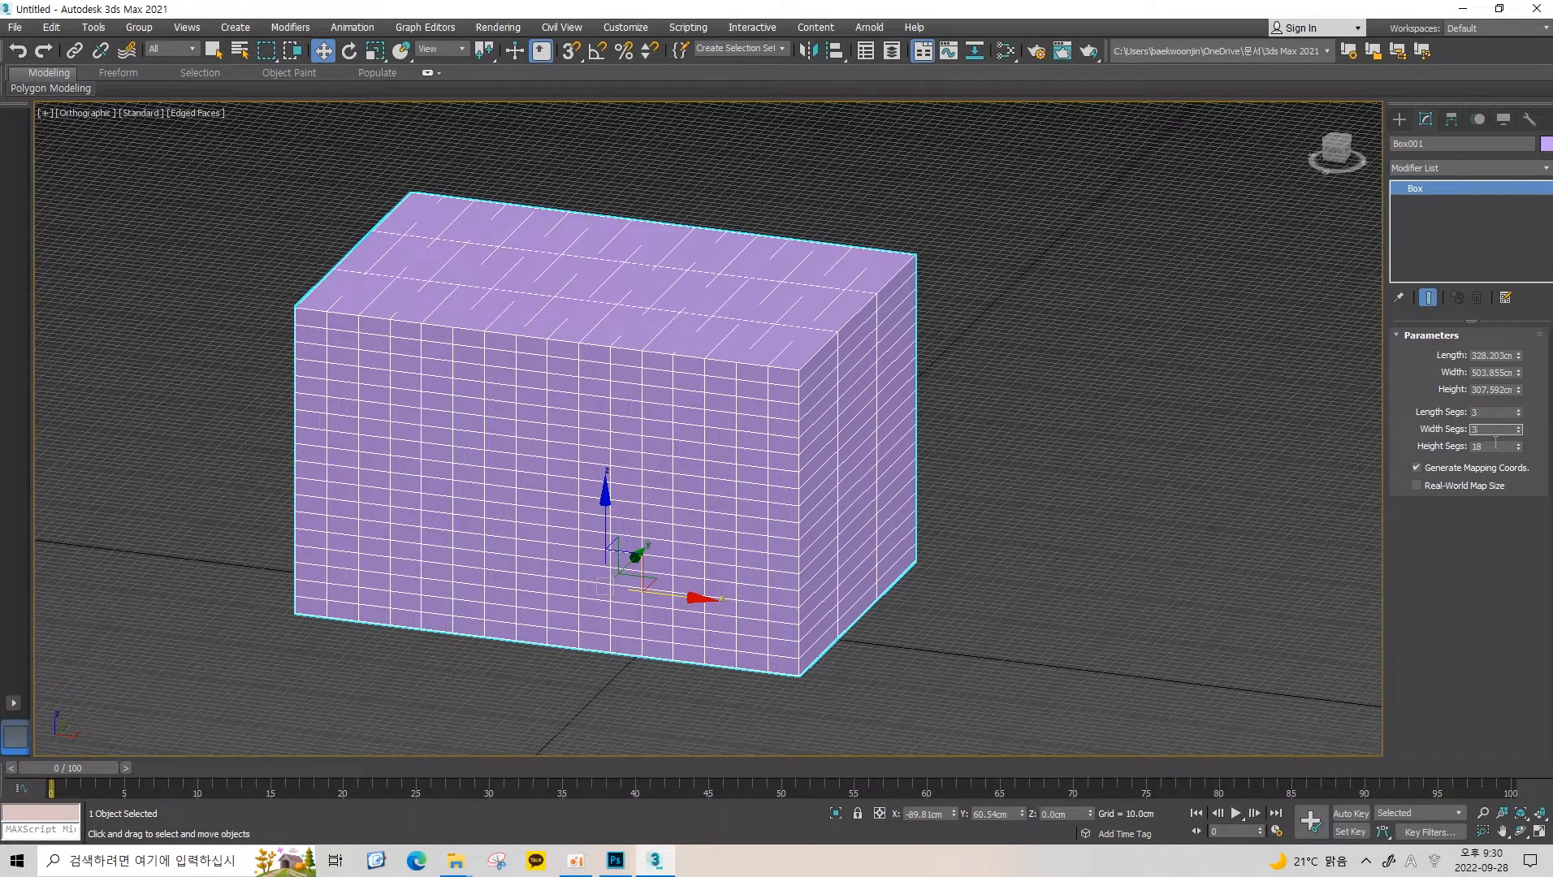
pyautogui.press('Tab')
pyautogui.write('3')
pyautogui.press('Tab')
pyautogui.moveTo(1147, 439); pyautogui.dragTo(1203, 448, button='middle')
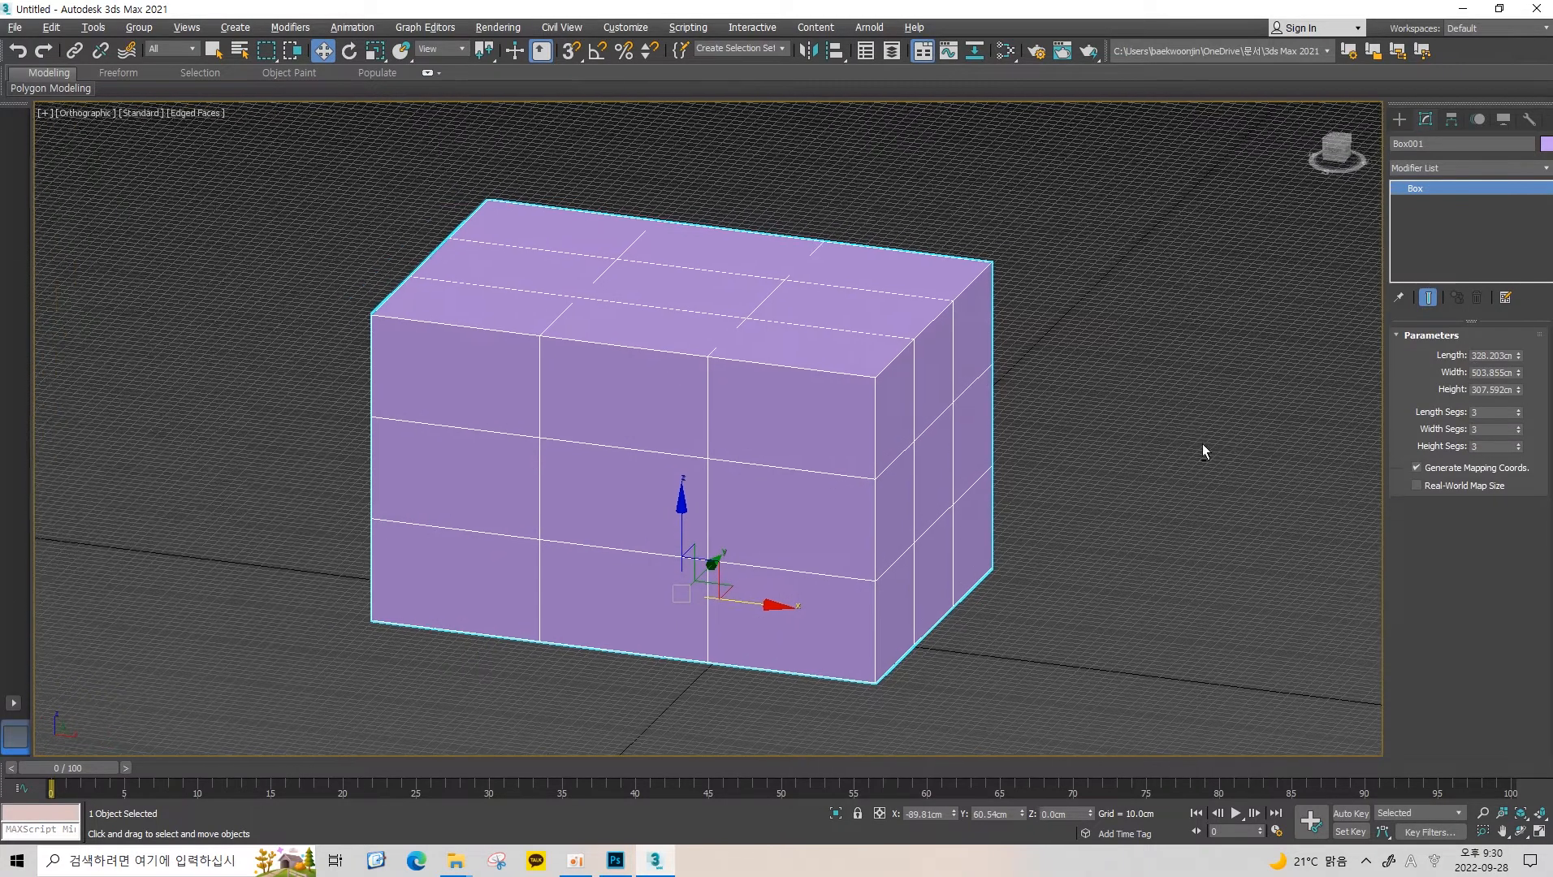
# Reduce the box's length, width and height segments to 1 each.
pyautogui.press('Tab')
pyautogui.write('1')
pyautogui.press('Tab')
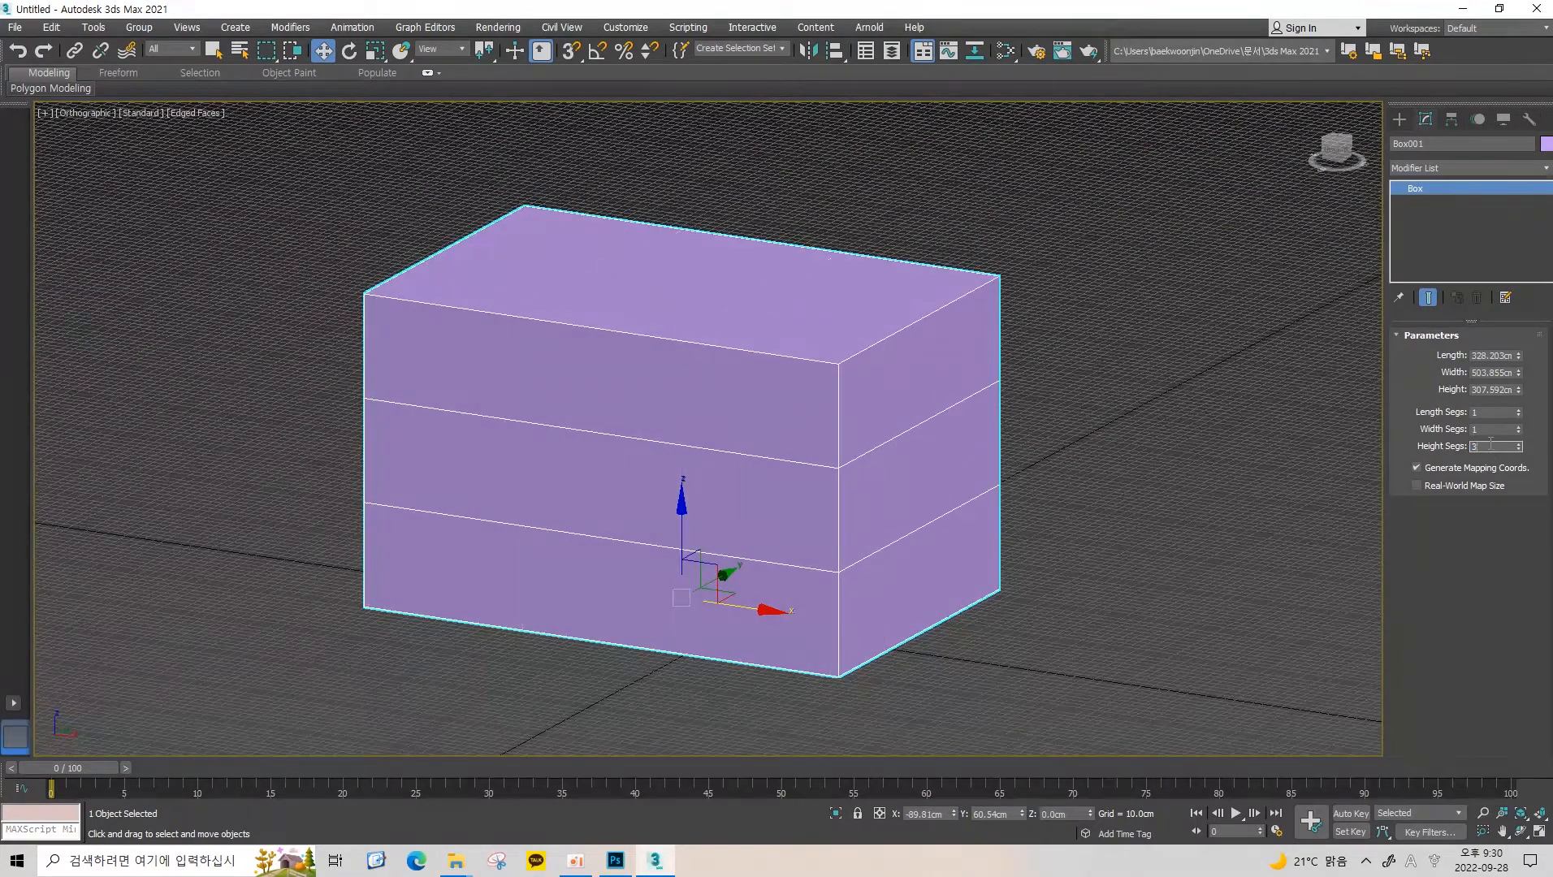
pyautogui.write('1')
pyautogui.press('Return')
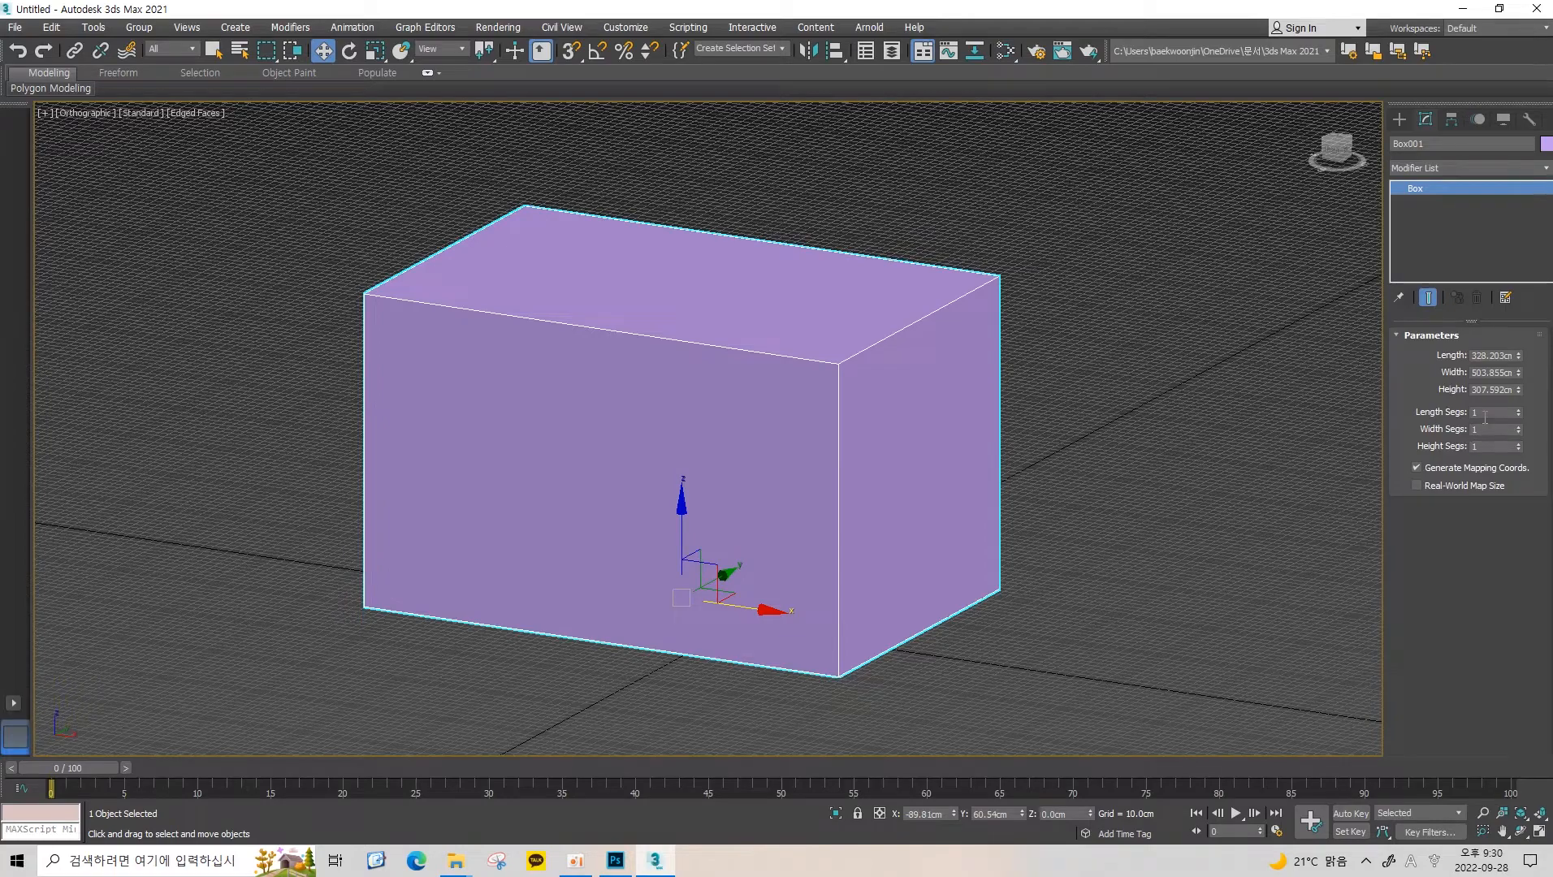
# Set the box's length, width and height segments back to 3 and switch the viewport to Perspective.
pyautogui.write('3')
pyautogui.press('Tab')
pyautogui.press('Tab')
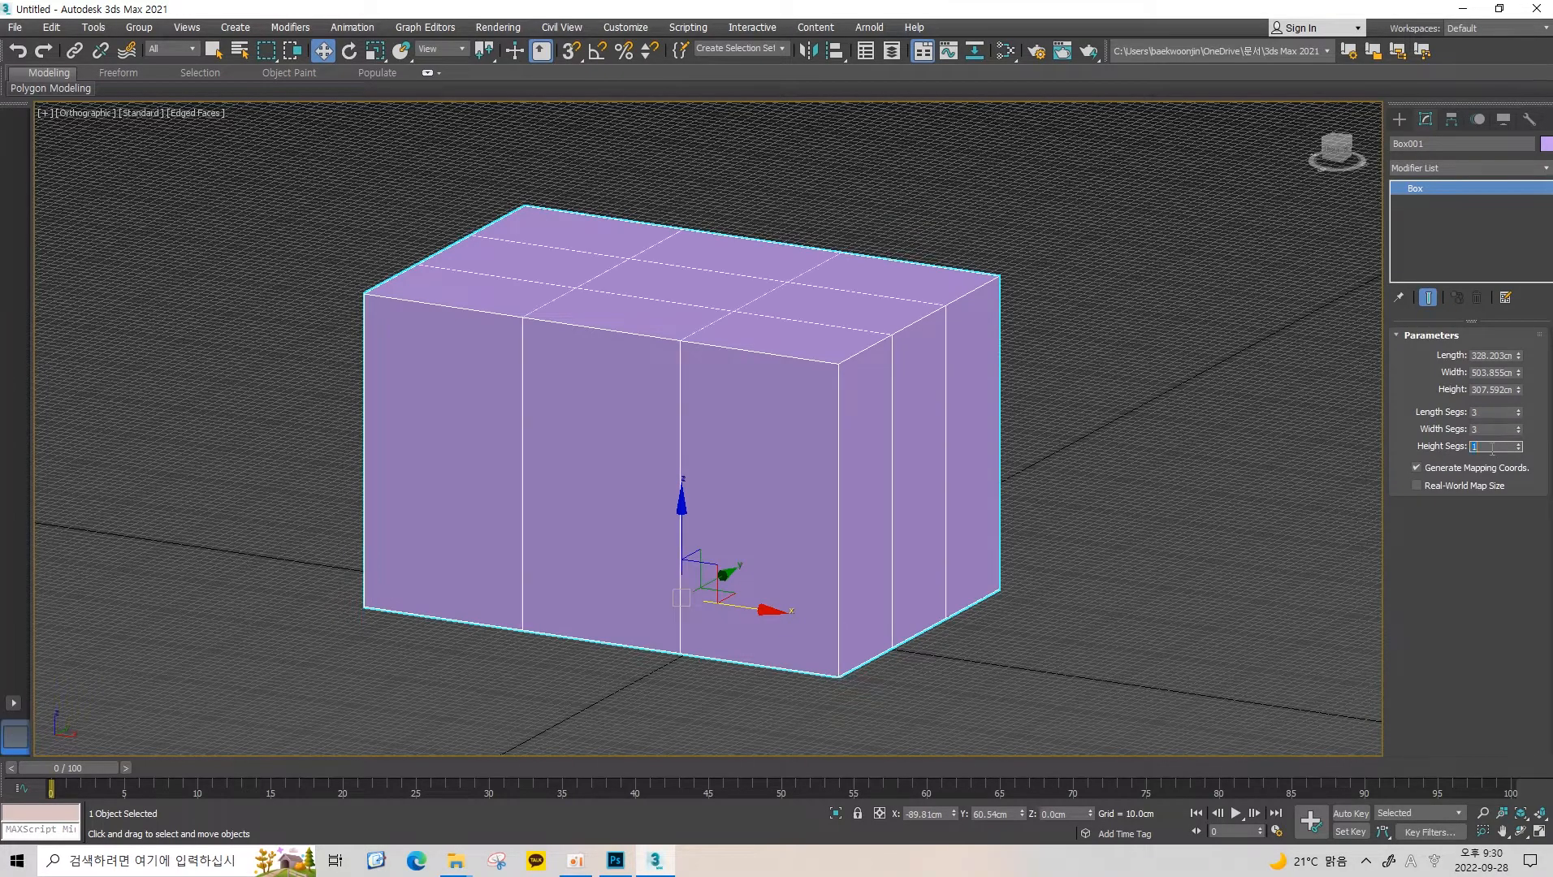
pyautogui.press('Return')
pyautogui.keyDown('alt'); pyautogui.moveTo(1165, 494); pyautogui.dragTo(1083, 387, button='middle'); pyautogui.keyUp('alt')
pyautogui.press('p')
pyautogui.scroll(-5, 1010, 323)
pyautogui.scroll(-5, 913, 406)
pyautogui.moveTo(1026, 284); pyautogui.dragTo(1265, 318, button='middle')
pyautogui.scroll(2, 877, 407)
pyautogui.scroll(3, 929, 406)
pyautogui.scroll(3, 977, 391)
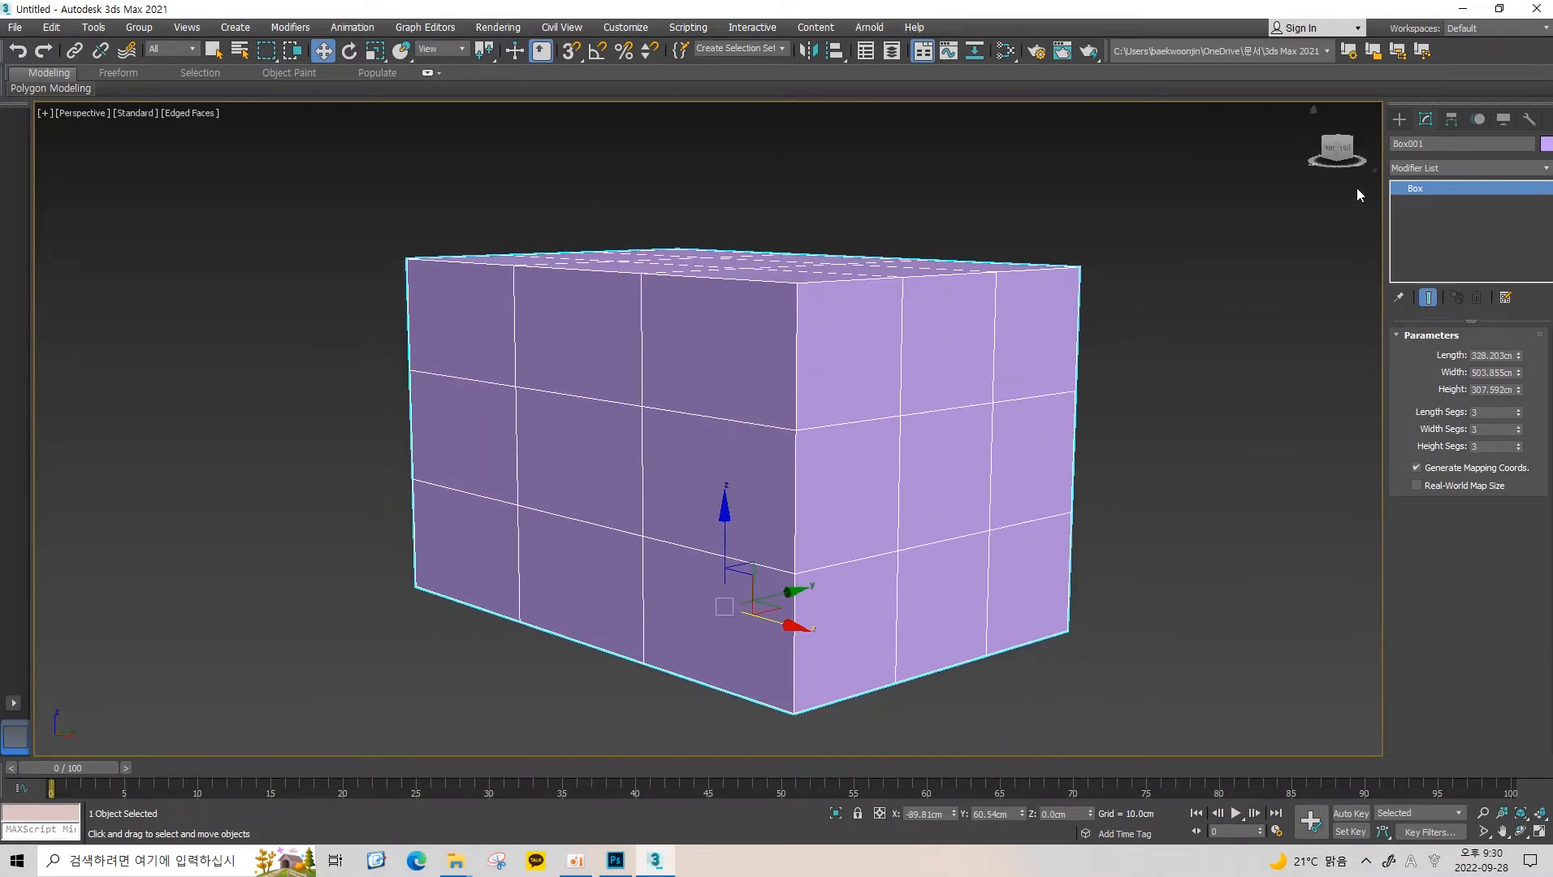
# Draw a sphere about 184 cm in radius beside the box and undo its creation.
pyautogui.click(1399, 120)
pyautogui.scroll(-3, 1047, 347)
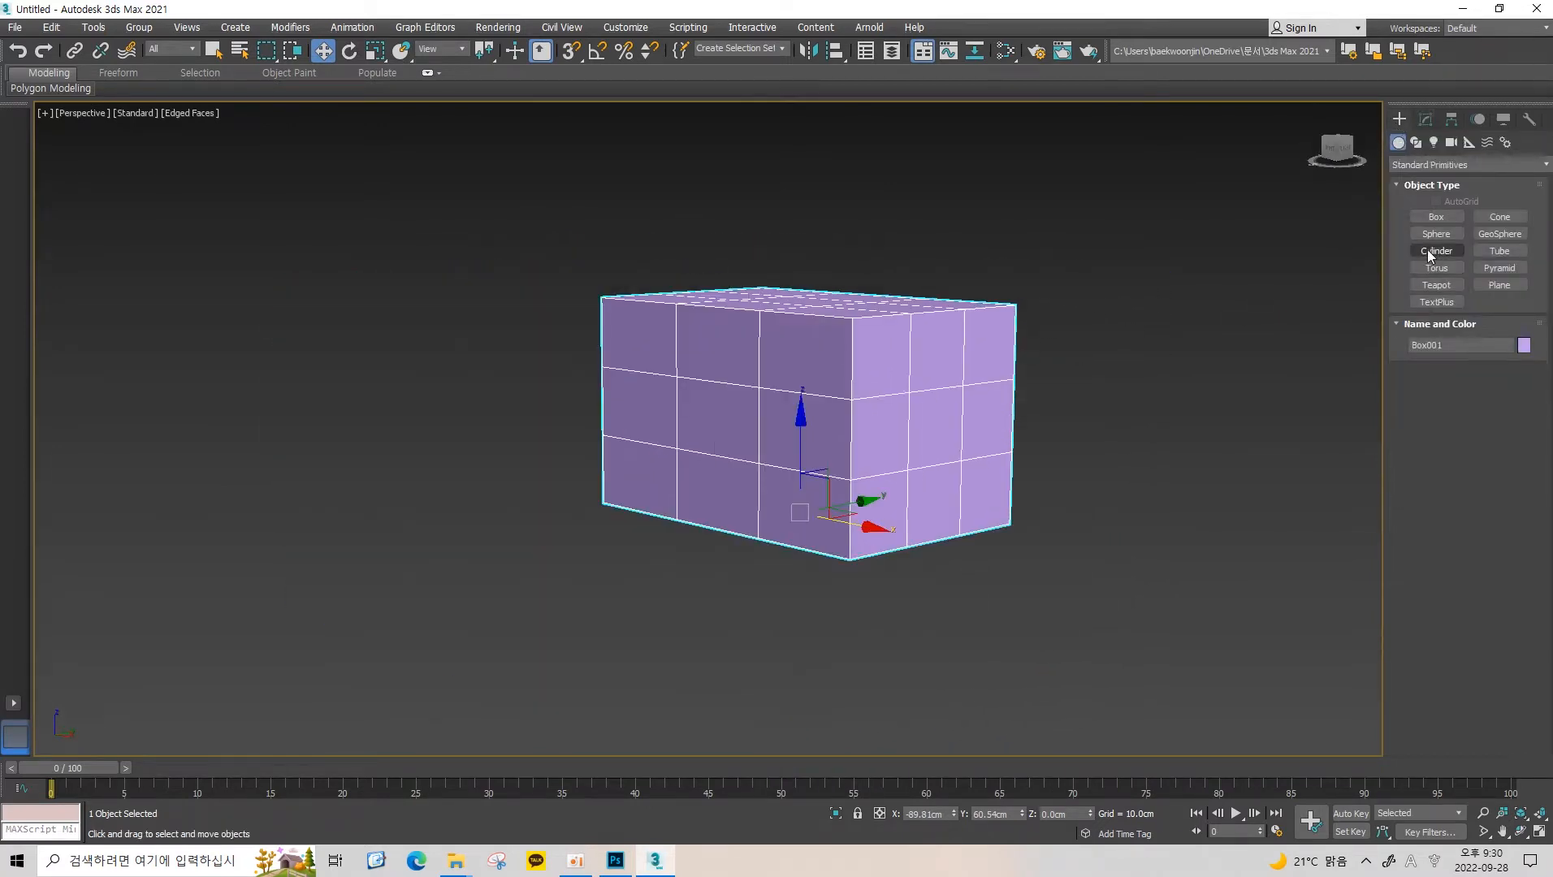
pyautogui.click(1434, 235)
pyautogui.moveTo(1047, 527); pyautogui.dragTo(1166, 527)
pyautogui.moveTo(1250, 468); pyautogui.dragTo(1213, 468, button='middle')
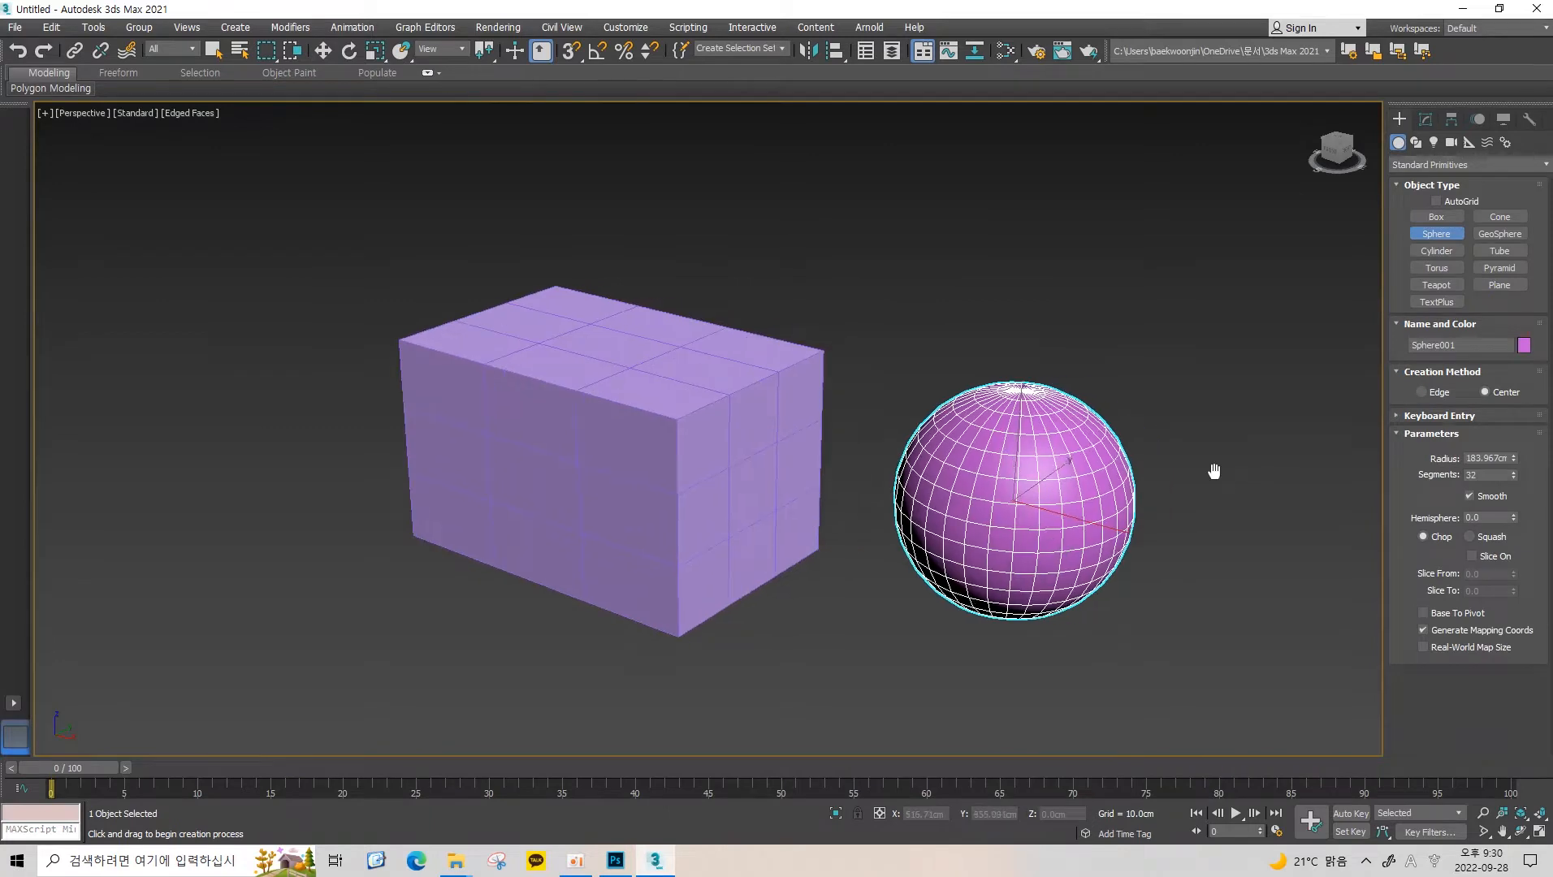
pyautogui.scroll(3, 1009, 507)
pyautogui.keyDown('alt'); pyautogui.moveTo(1058, 416); pyautogui.dragTo(1036, 401, button='middle'); pyautogui.keyUp('alt')
pyautogui.click(1245, 262)
pyautogui.hotkey('ctrl', 'z')
pyautogui.hotkey('ctrl', 'z')
# Create a sphere about 121 cm in radius beside the box and show its modifiable parameters.
pyautogui.click(1436, 233)
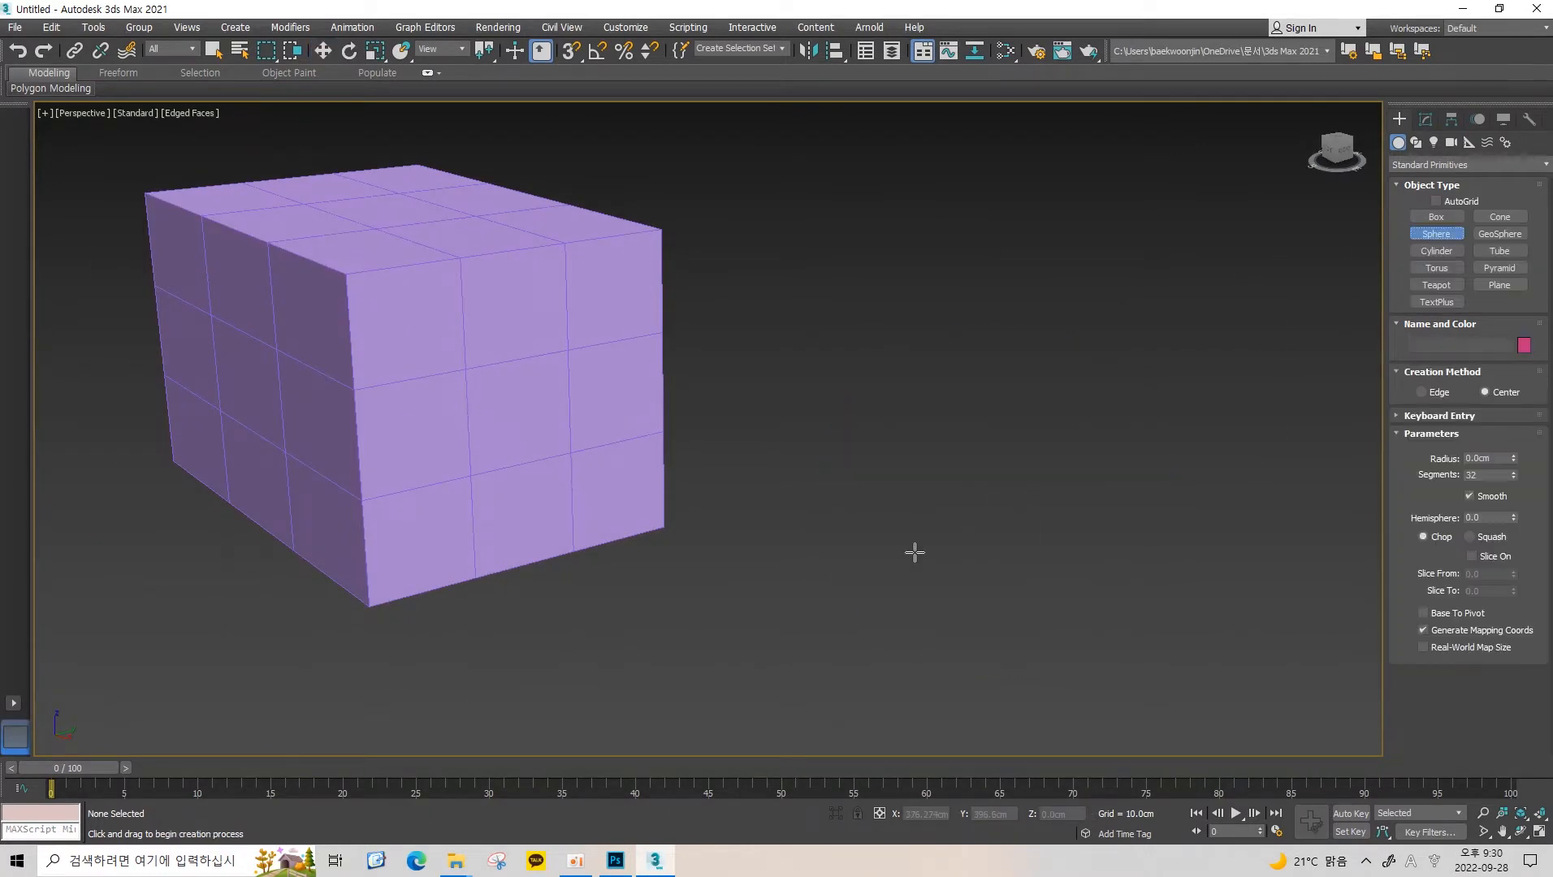
pyautogui.moveTo(938, 502); pyautogui.dragTo(1006, 539)
pyautogui.scroll(4, 1006, 539)
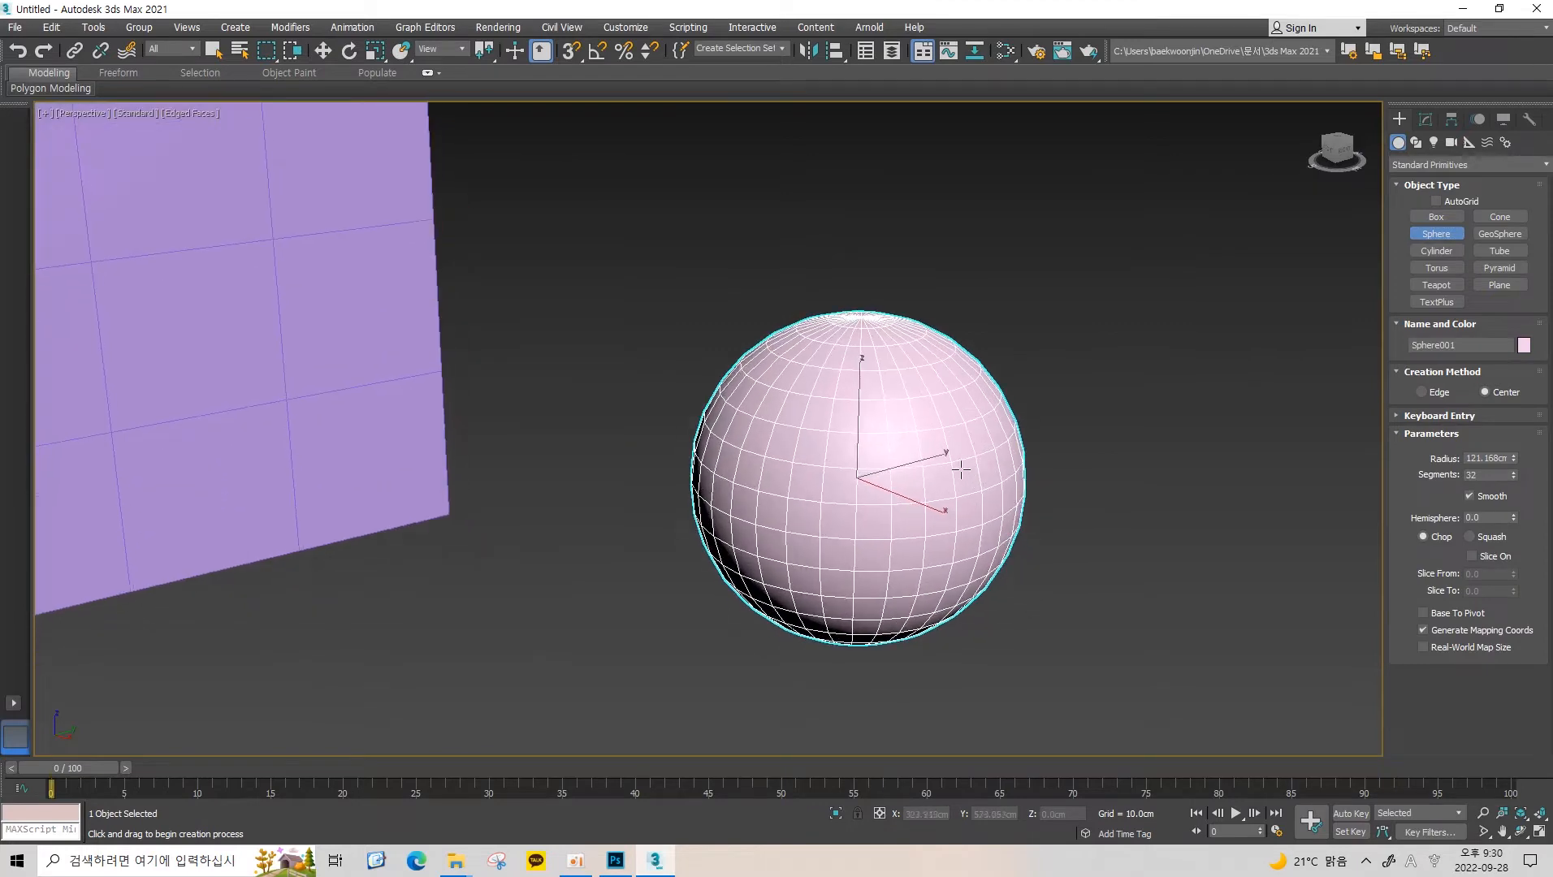
pyautogui.press('w')
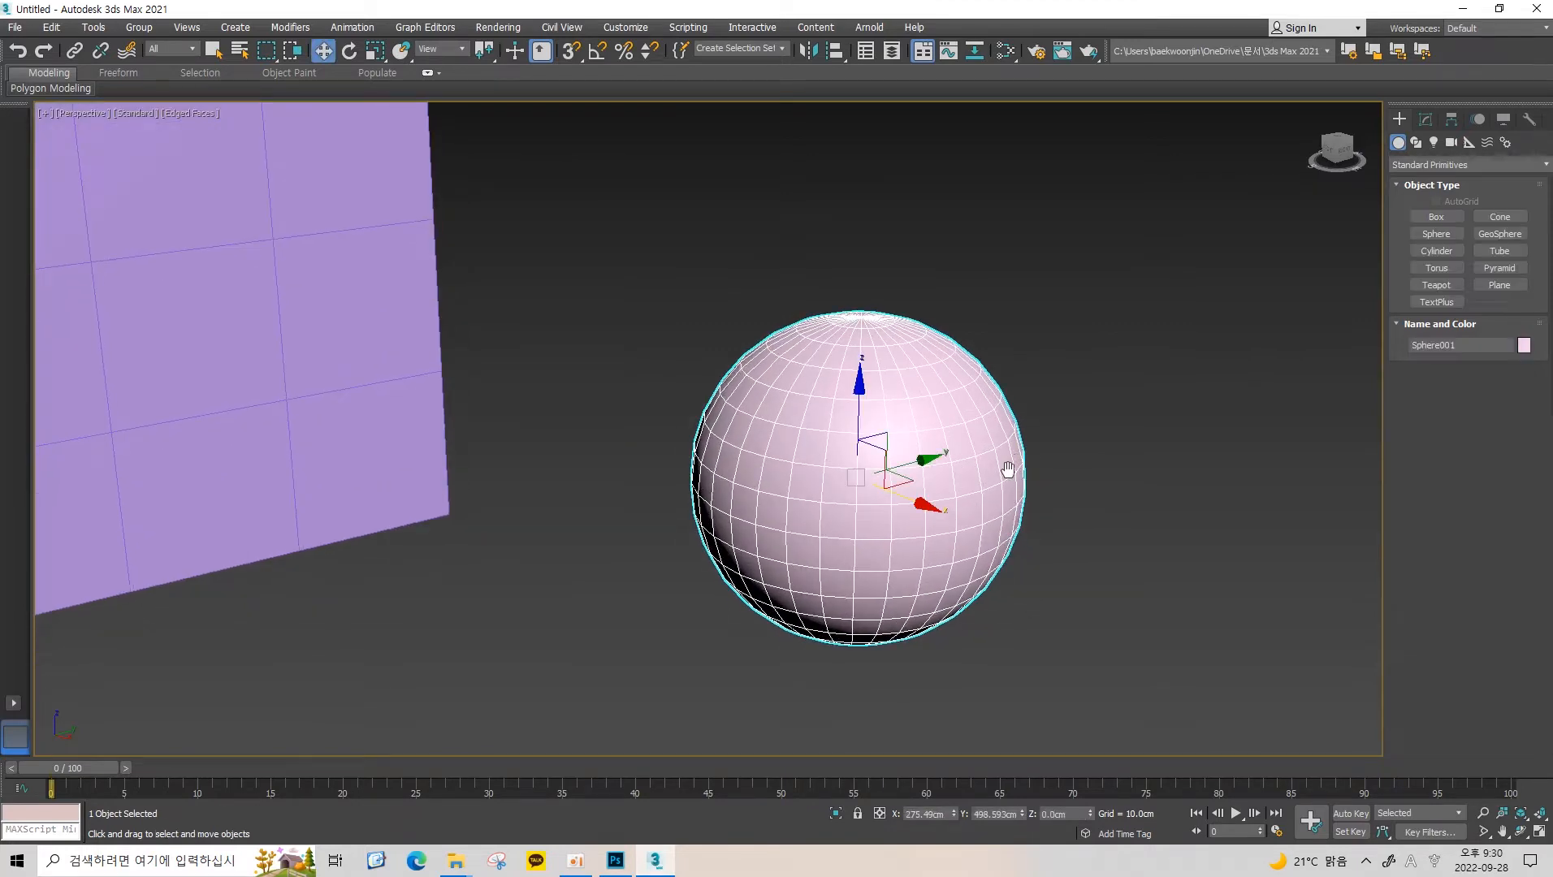
pyautogui.moveTo(979, 456); pyautogui.dragTo(936, 487, button='middle')
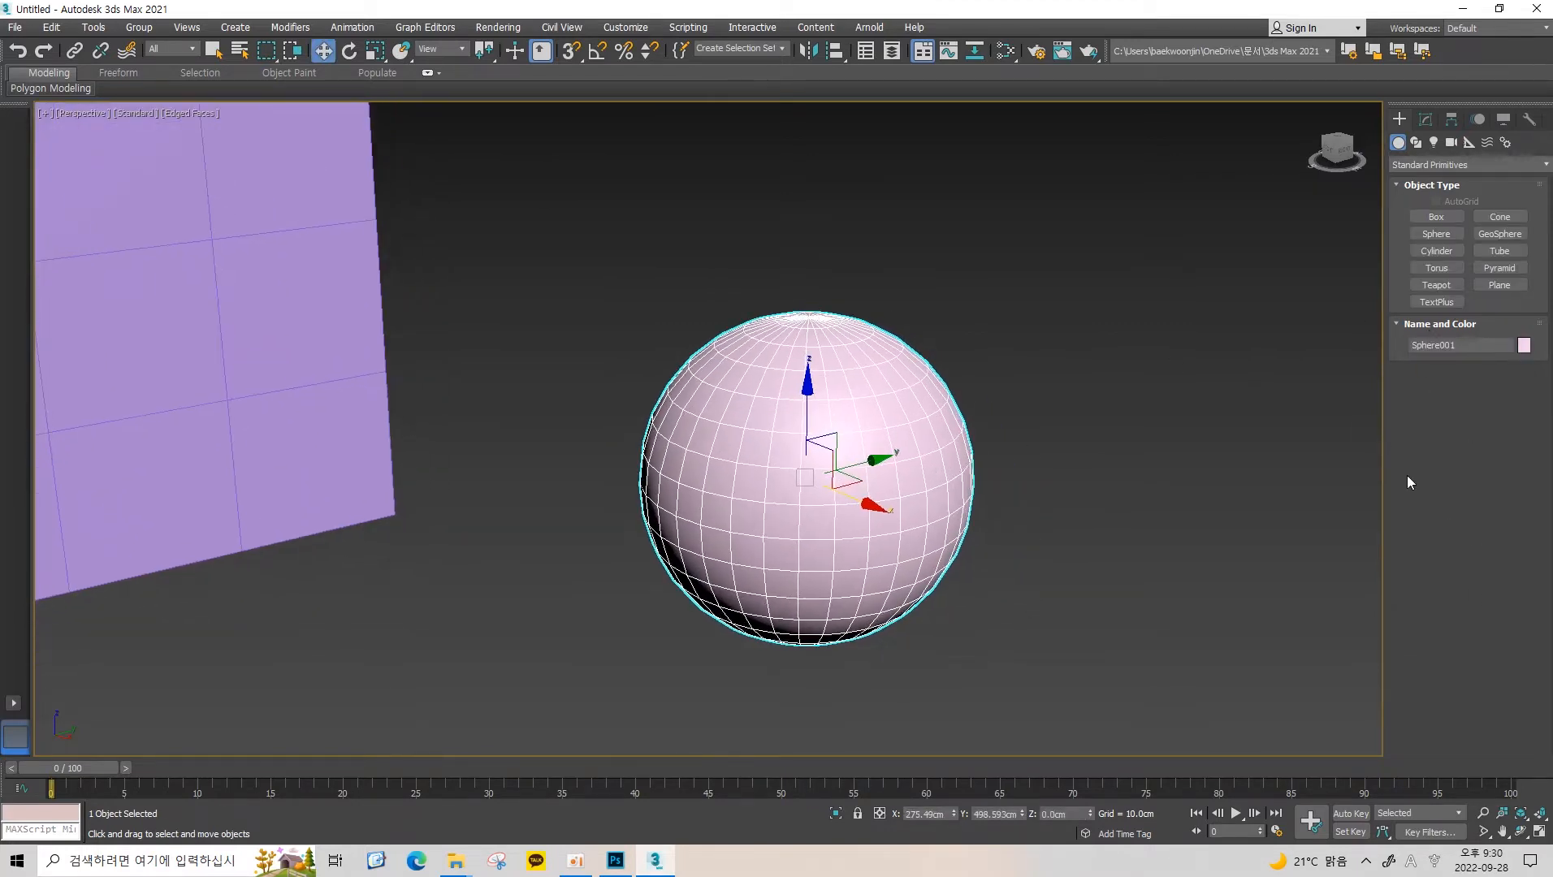
pyautogui.click(1425, 119)
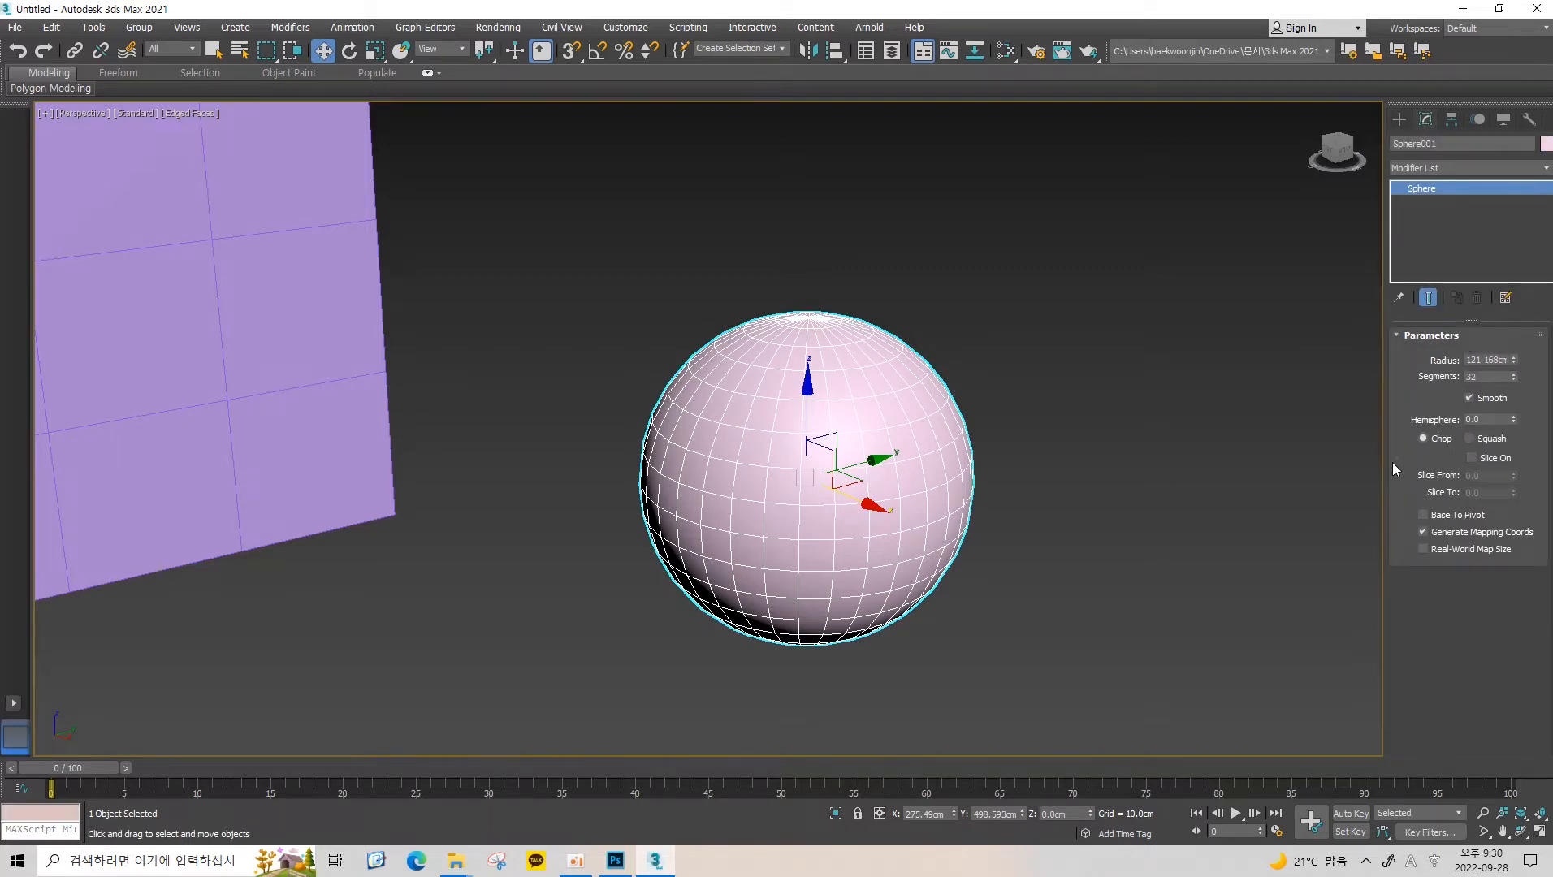
pyautogui.scroll(4, 981, 427)
pyautogui.scroll(-4, 1026, 411)
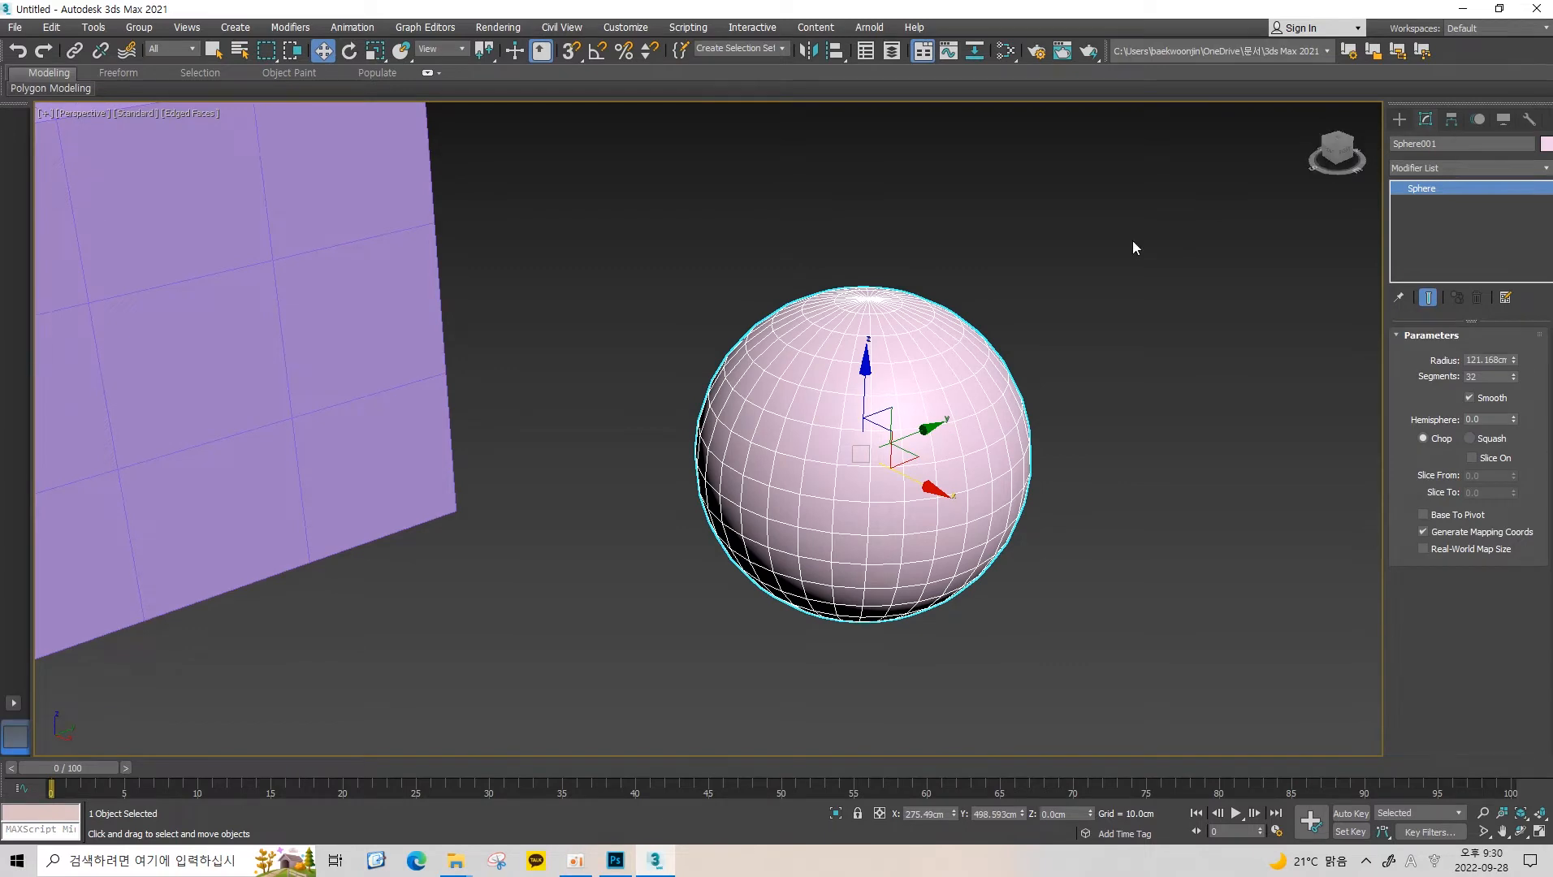
pyautogui.hotkey('shift', 'z')
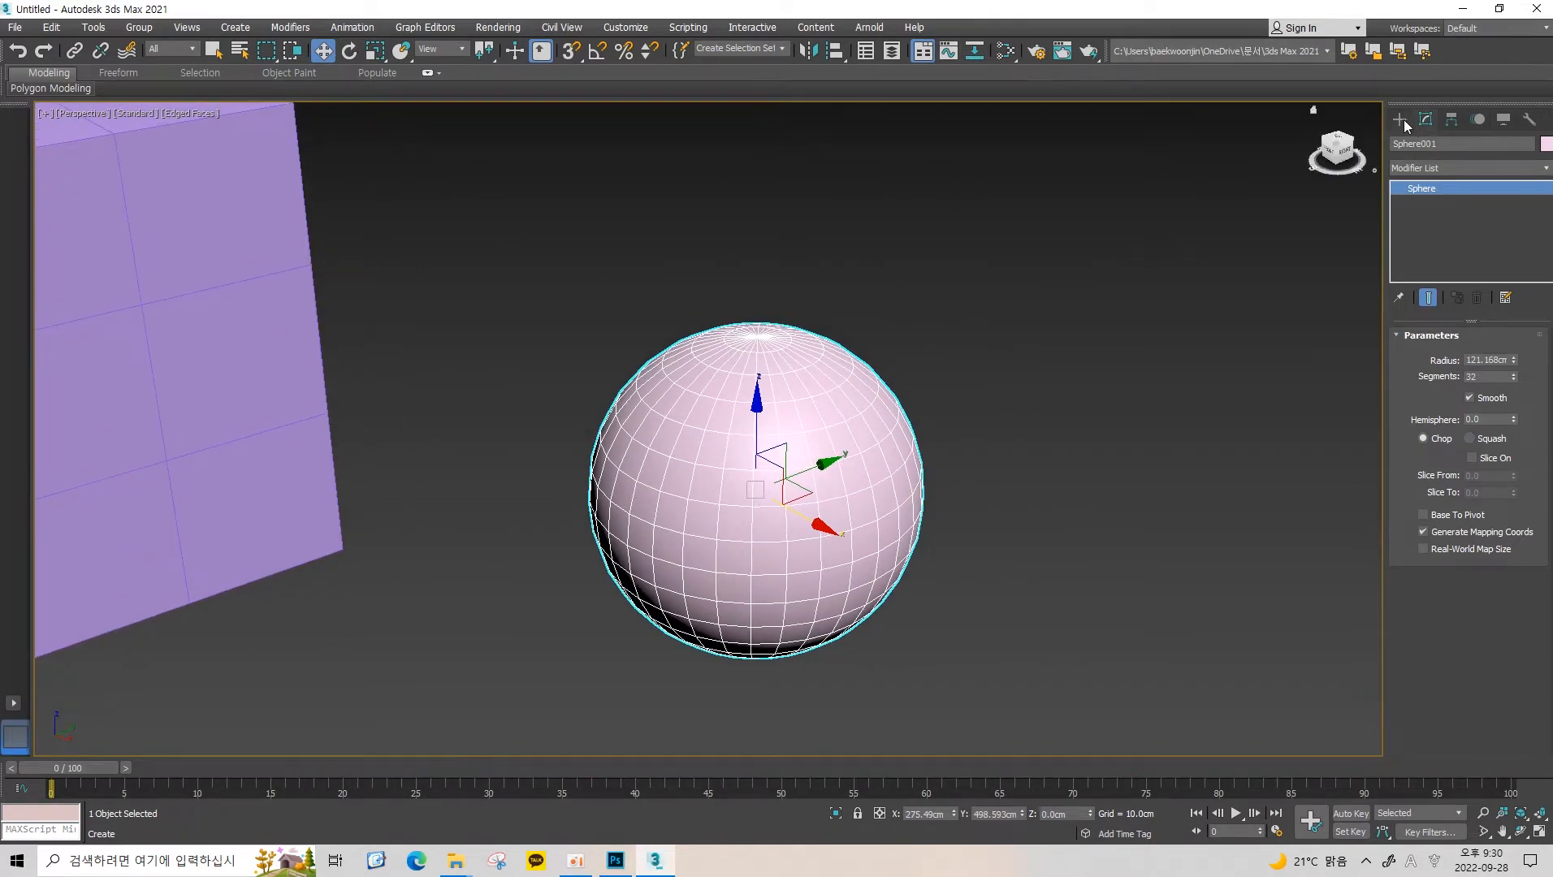
pyautogui.moveTo(996, 414); pyautogui.dragTo(1055, 382, button='middle')
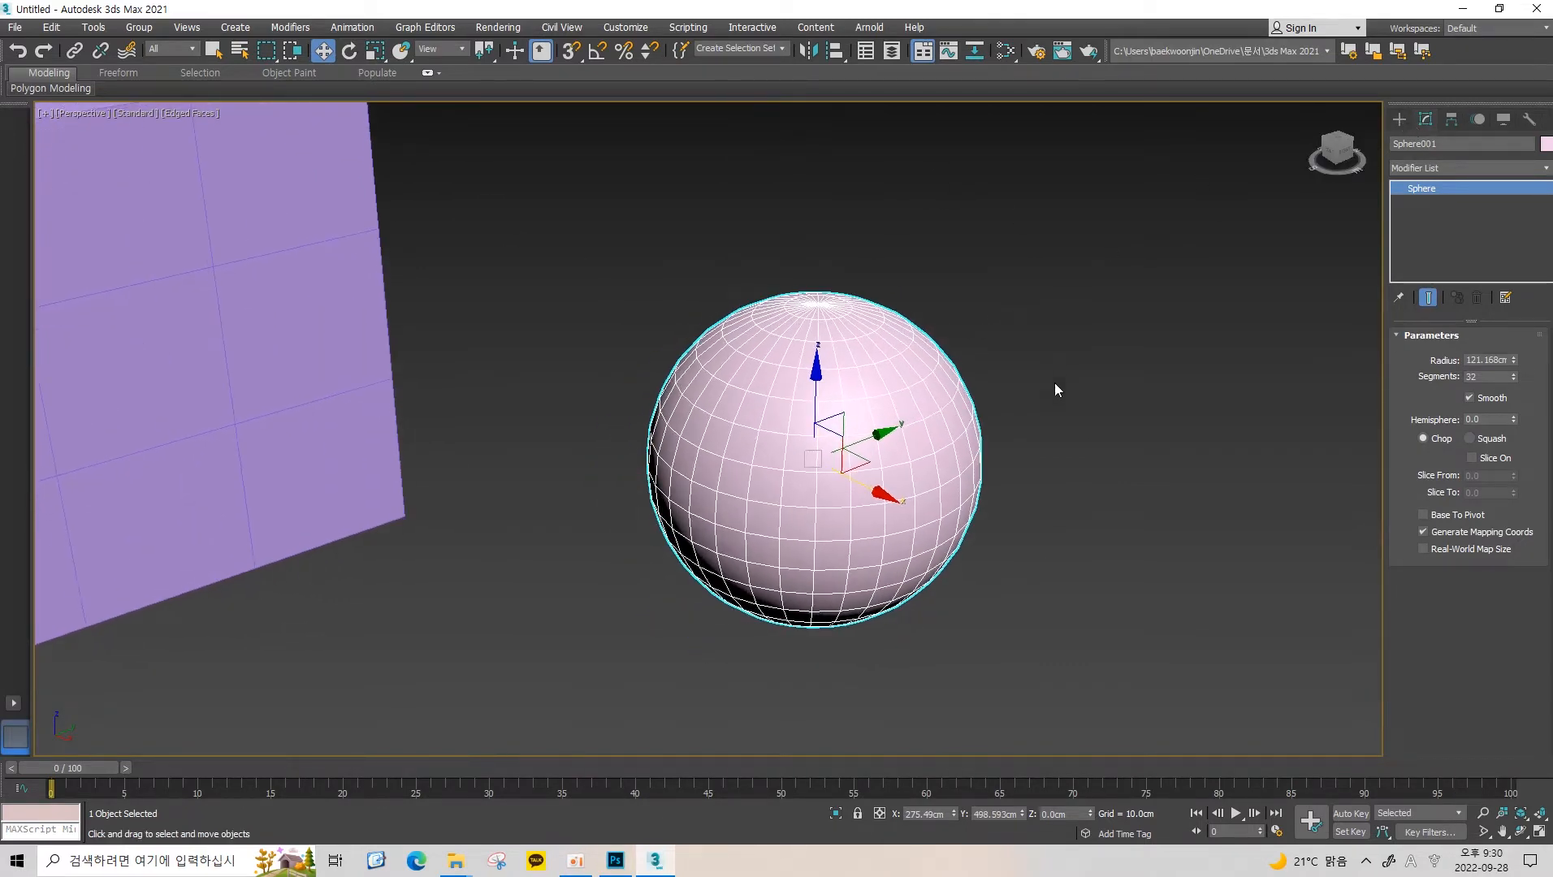
# Try changing the sphere's segment count and undo the parameter change.
pyautogui.moveTo(1513, 377); pyautogui.dragTo(1517, 346)
pyautogui.rightClick(1514, 363)
pyautogui.hotkey('ctrl', 'z')
# Try enlarging the sphere's radius to about 174 cm and undo the change.
pyautogui.moveTo(1063, 414); pyautogui.dragTo(1097, 410, button='middle')
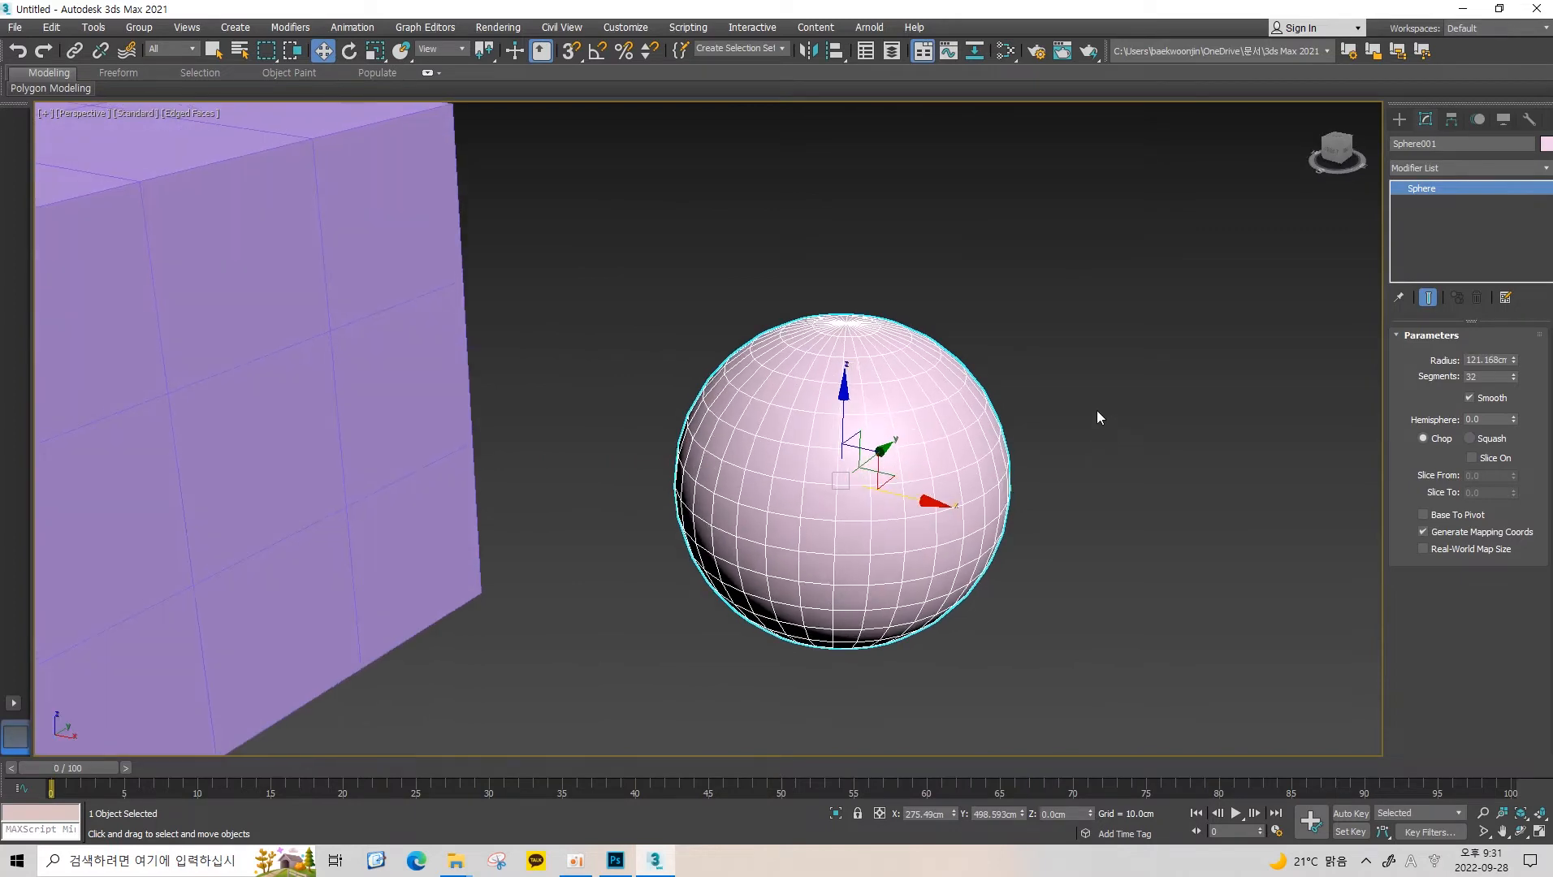
pyautogui.scroll(-3, 1097, 410)
pyautogui.keyDown('alt'); pyautogui.moveTo(1203, 398); pyautogui.dragTo(1264, 385, button='middle'); pyautogui.keyUp('alt')
pyautogui.moveTo(1514, 361); pyautogui.dragTo(1500, 337)
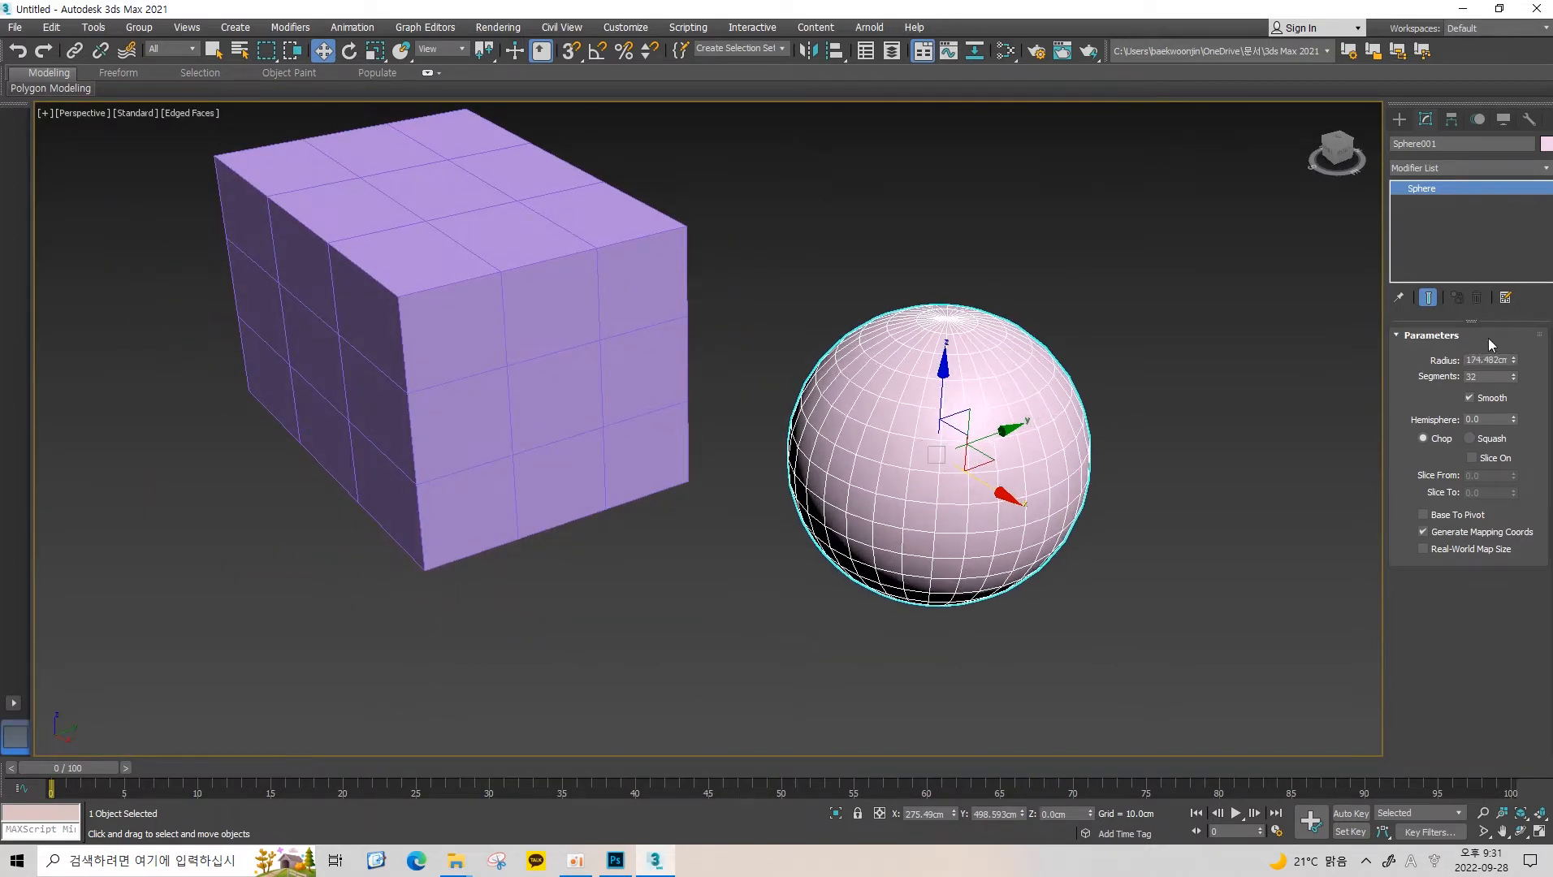
pyautogui.hotkey('ctrl', 'z')
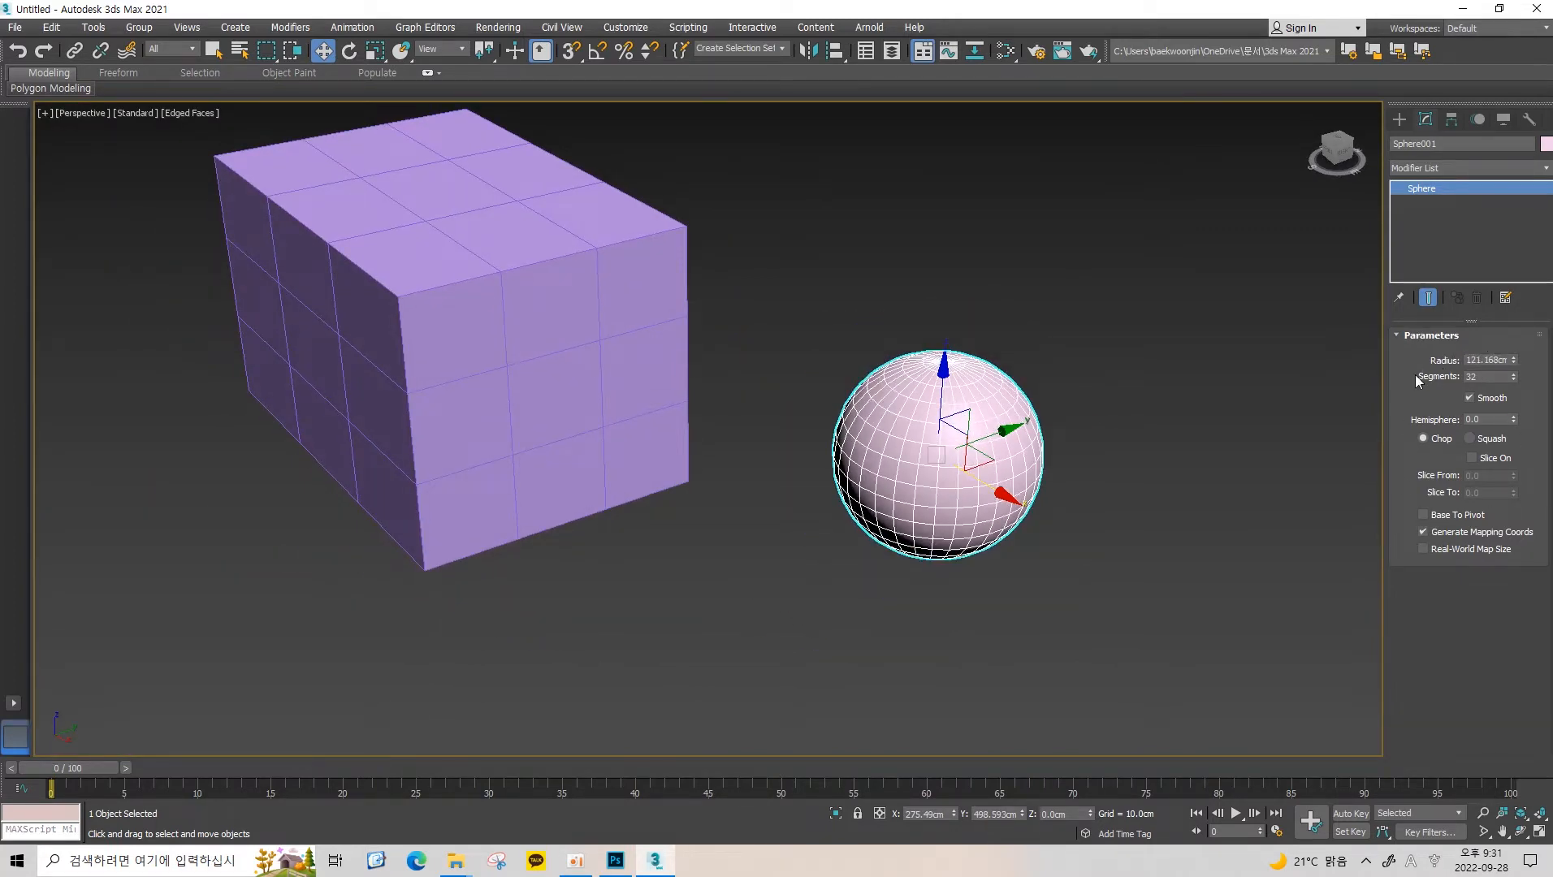
# Try resizing the sphere with the uniform Scale tool and undo the scaling.
pyautogui.keyDown('alt'); pyautogui.moveTo(1240, 404); pyautogui.dragTo(966, 374, button='middle'); pyautogui.keyUp('alt')
pyautogui.click(999, 339)
pyautogui.click(934, 455)
pyautogui.keyDown('alt'); pyautogui.moveTo(934, 455); pyautogui.dragTo(906, 475, button='middle'); pyautogui.keyUp('alt')
pyautogui.press('r')
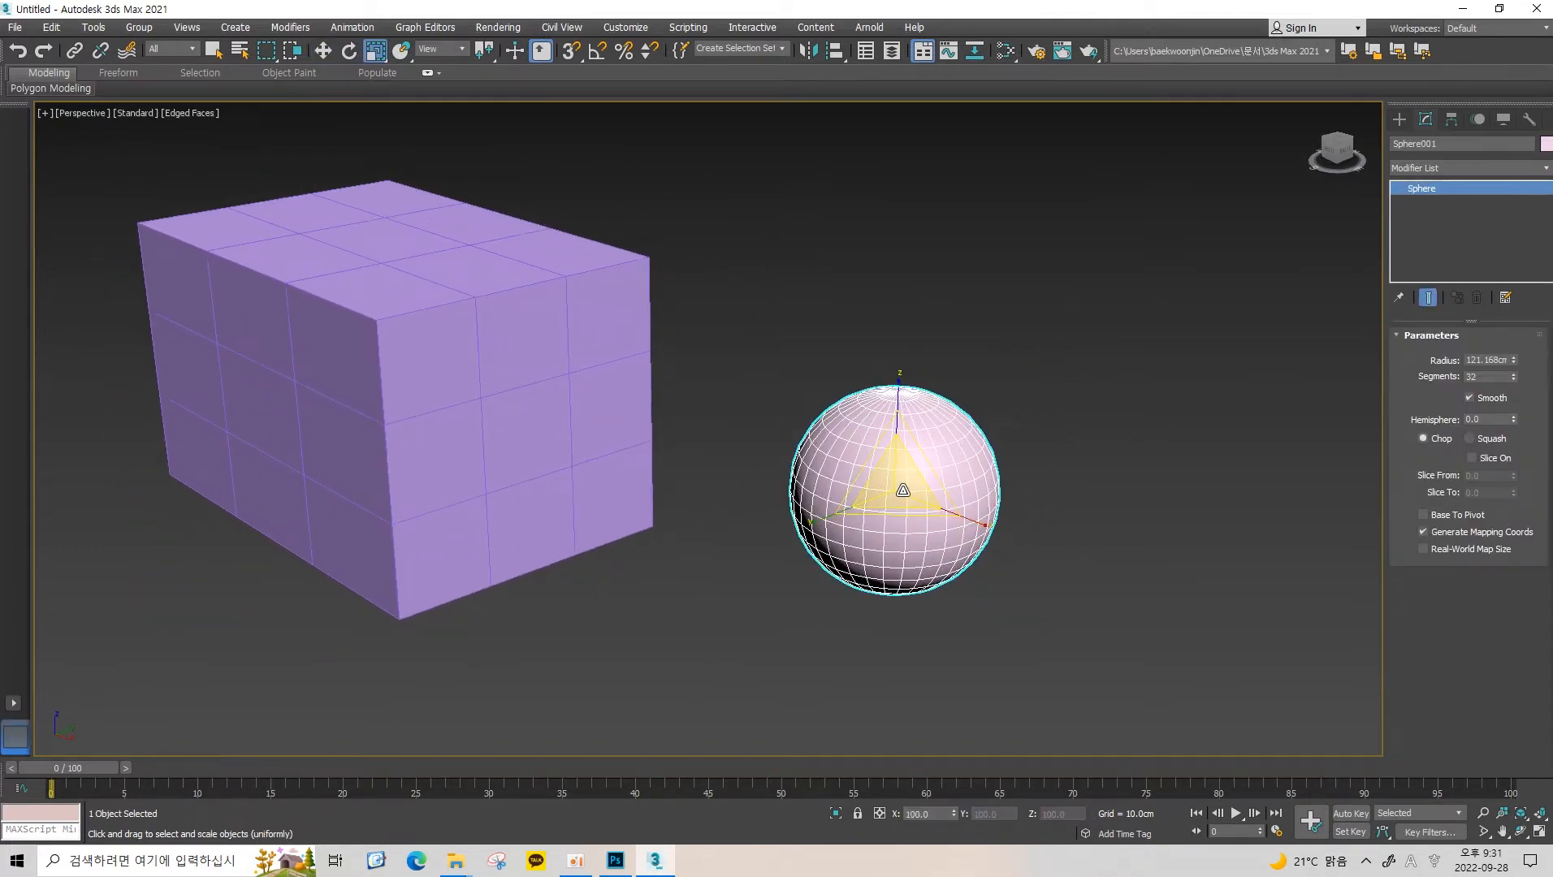
pyautogui.moveTo(902, 488); pyautogui.dragTo(848, 327)
pyautogui.press('w')
pyautogui.hotkey('ctrl', 'z')
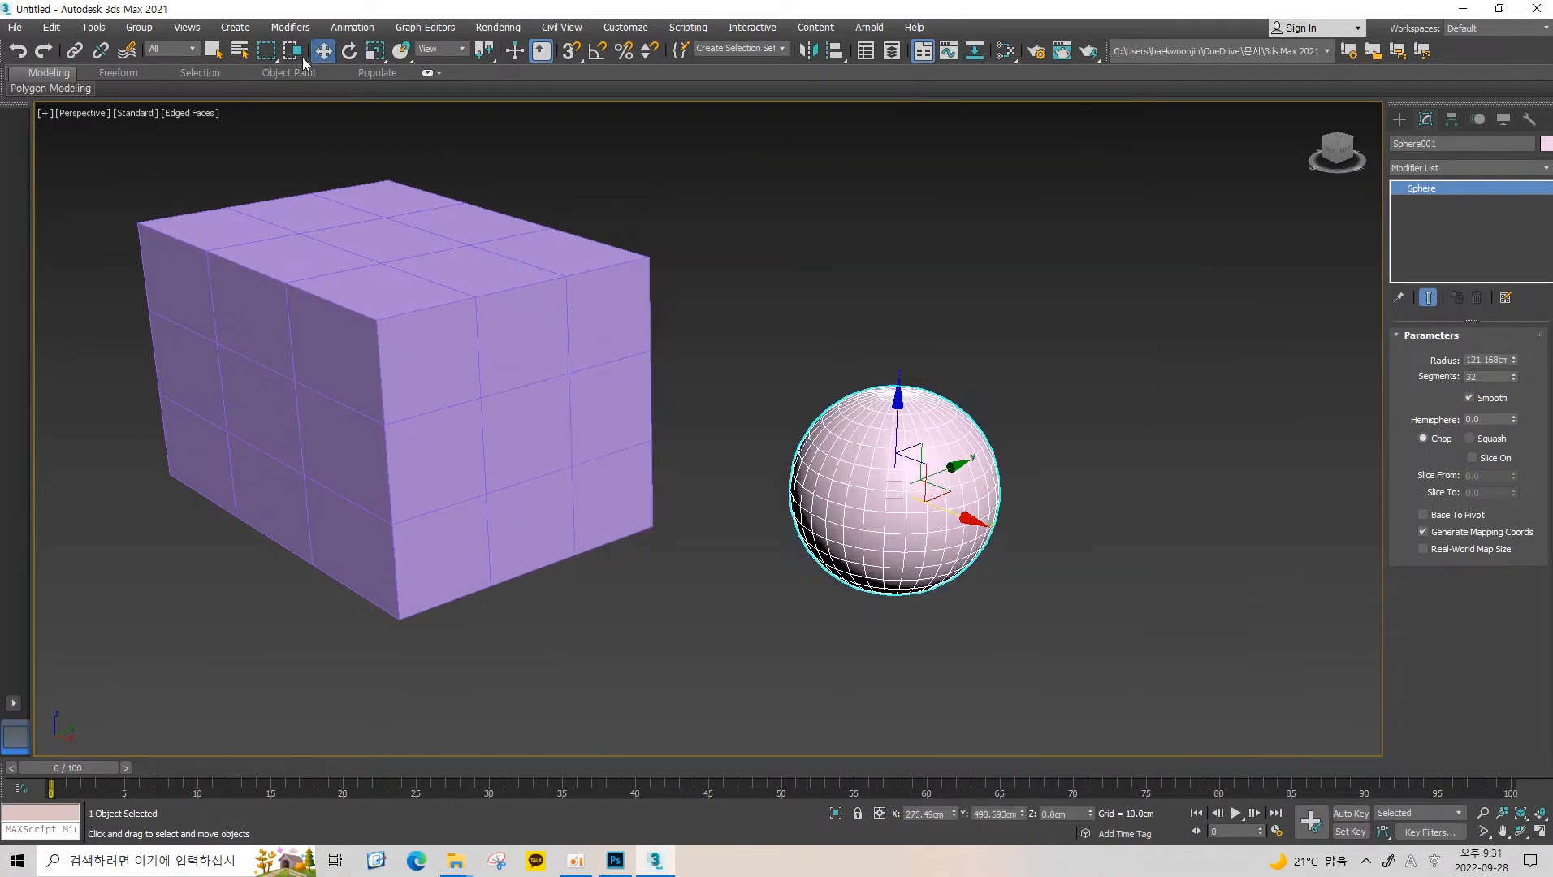
pyautogui.press('r')
pyautogui.moveTo(893, 469)
pyautogui.mouseDown()
pyautogui.moveTo(888, 321)
pyautogui.moveTo(897, 472)
pyautogui.moveTo(849, 358)
pyautogui.moveTo(873, 374)
pyautogui.moveTo(897, 472)
pyautogui.mouseUp()
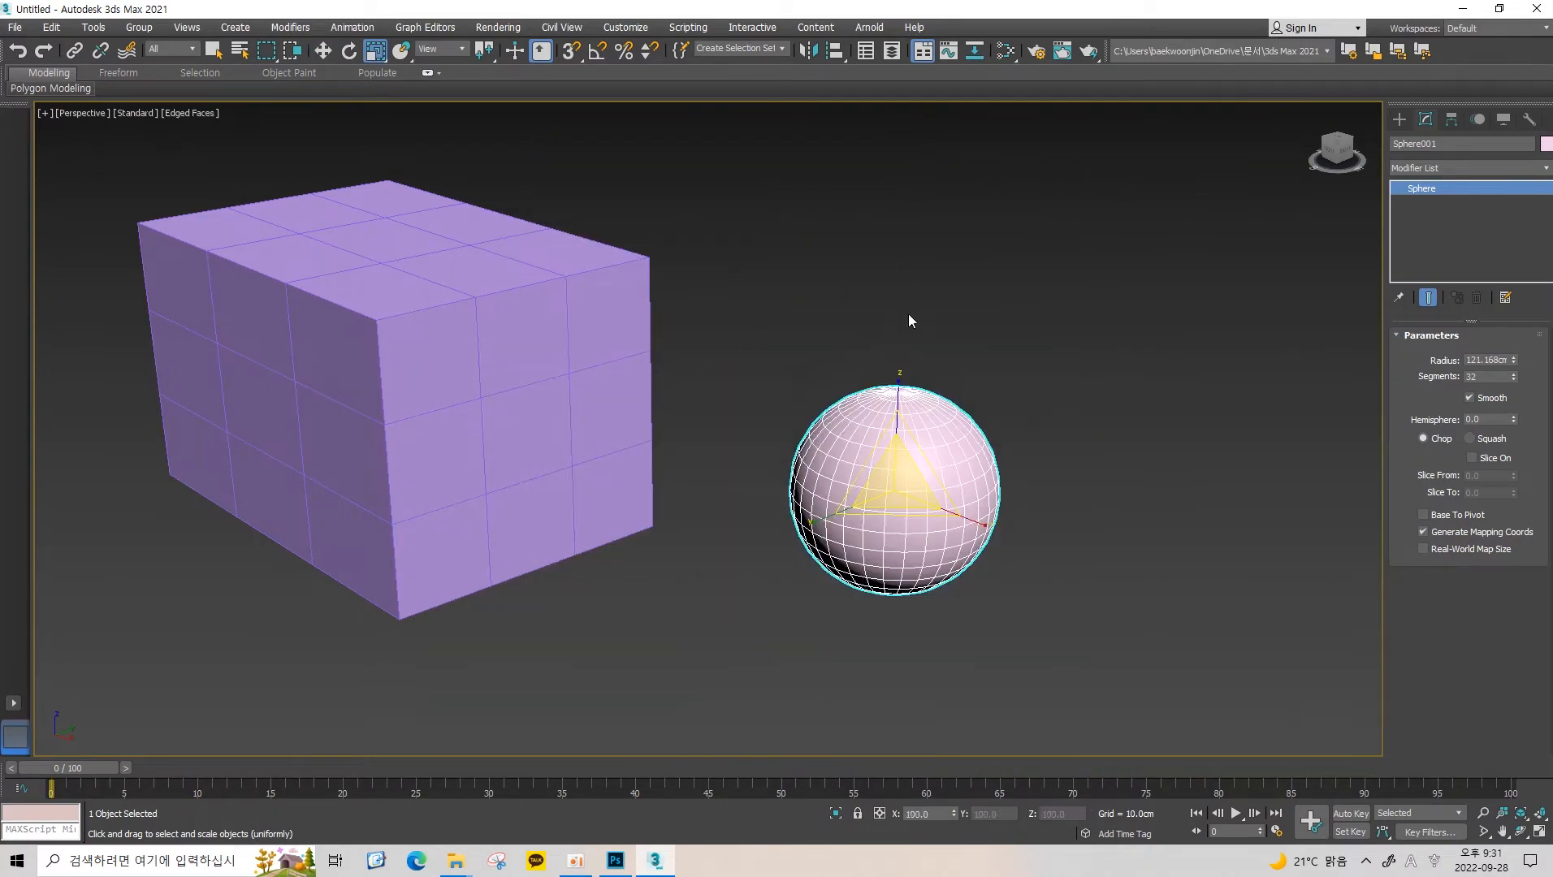
pyautogui.moveTo(912, 319); pyautogui.dragTo(955, 332, button='middle')
# Select the box together with the sphere and delete both objects.
pyautogui.press('w')
pyautogui.scroll(-4, 958, 357)
pyautogui.keyDown('ctrl'); pyautogui.click(820, 392); pyautogui.keyUp('ctrl')
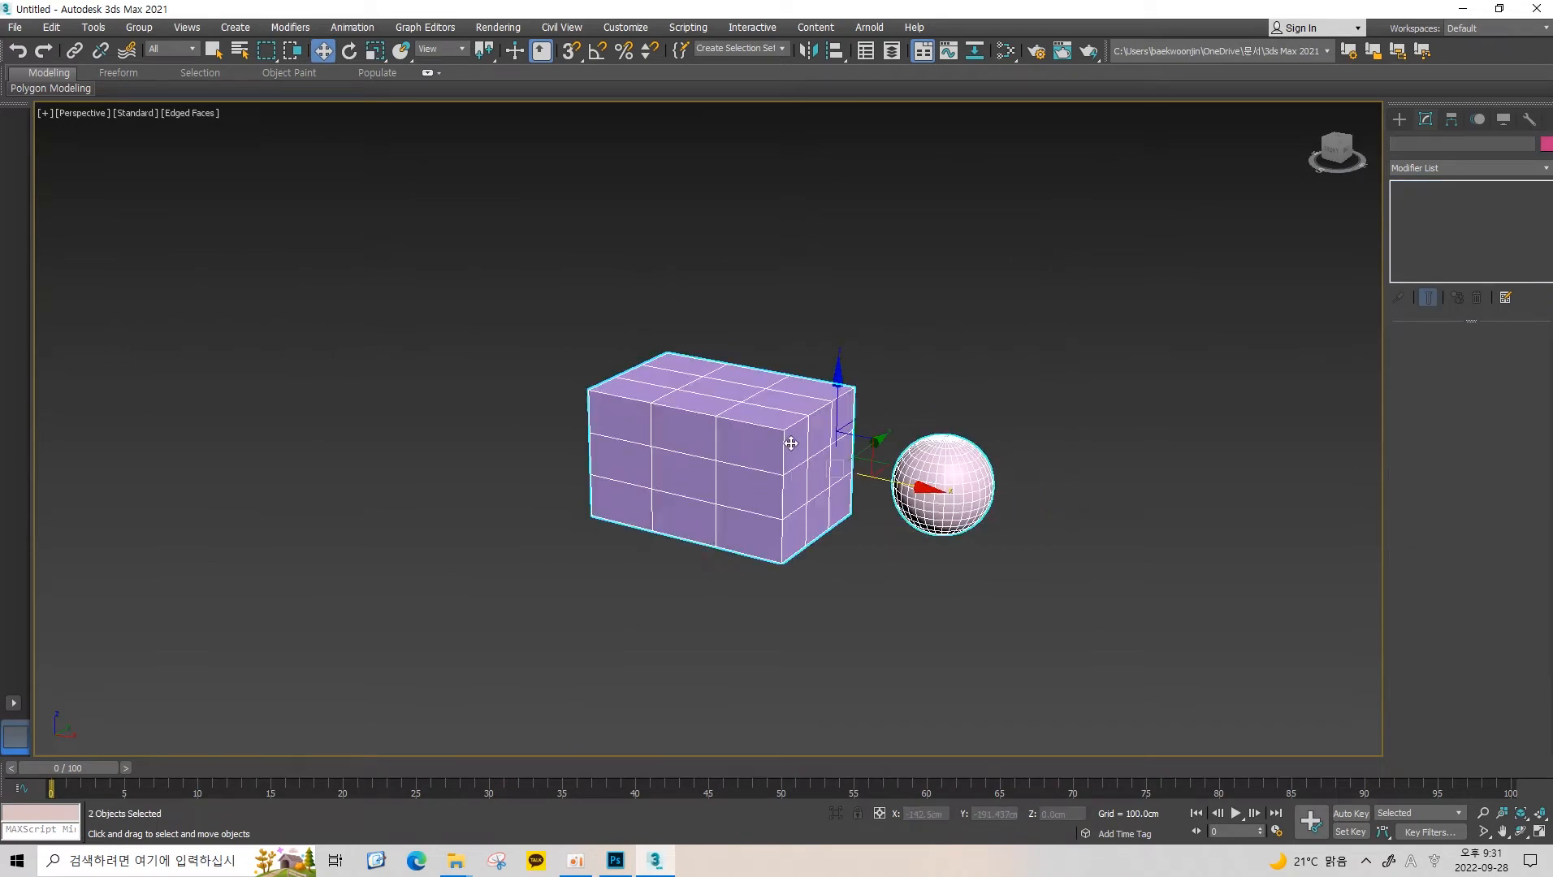
pyautogui.press('Delete')
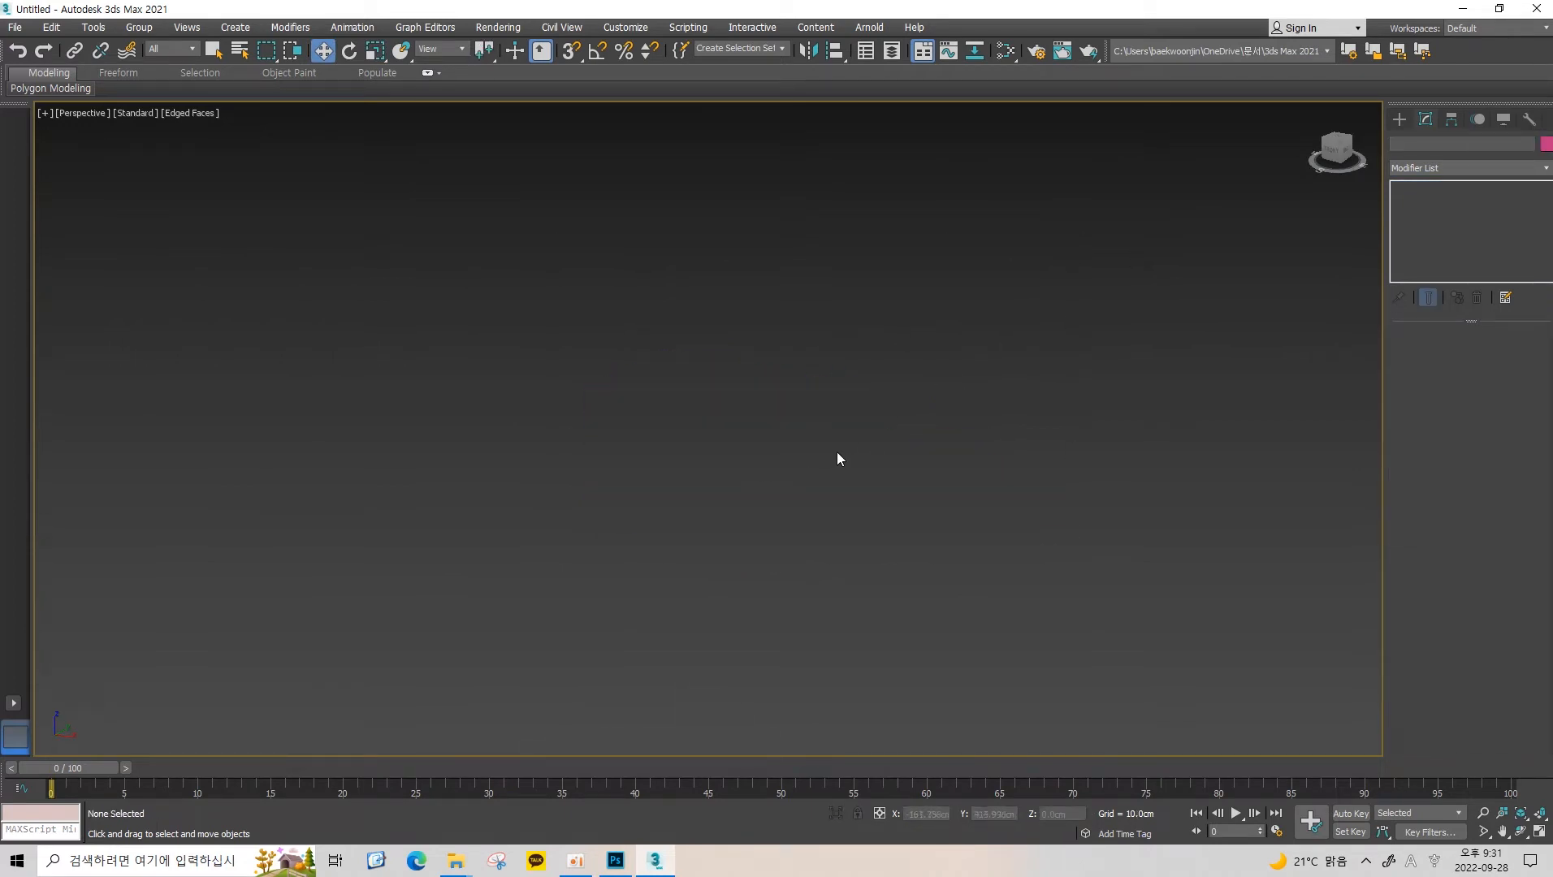
# Create a new, roughly cubic box on the home grid near the origin and frame it in the viewport.
pyautogui.press('z')
pyautogui.click(1398, 127)
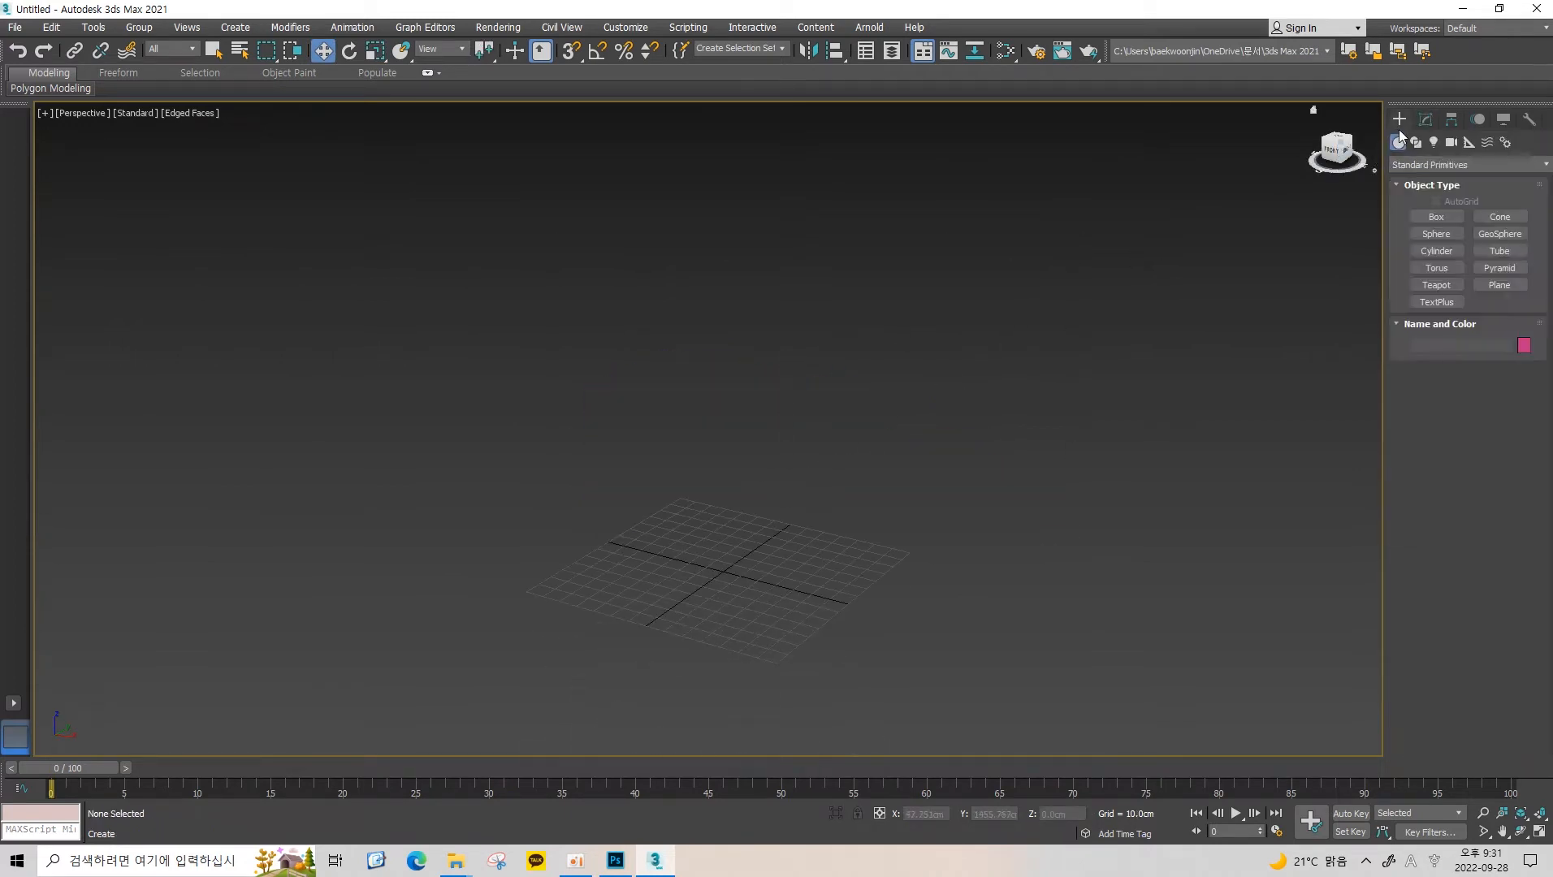
pyautogui.click(1436, 217)
pyautogui.moveTo(679, 534); pyautogui.dragTo(783, 693)
pyautogui.click(842, 415)
pyautogui.press('z')
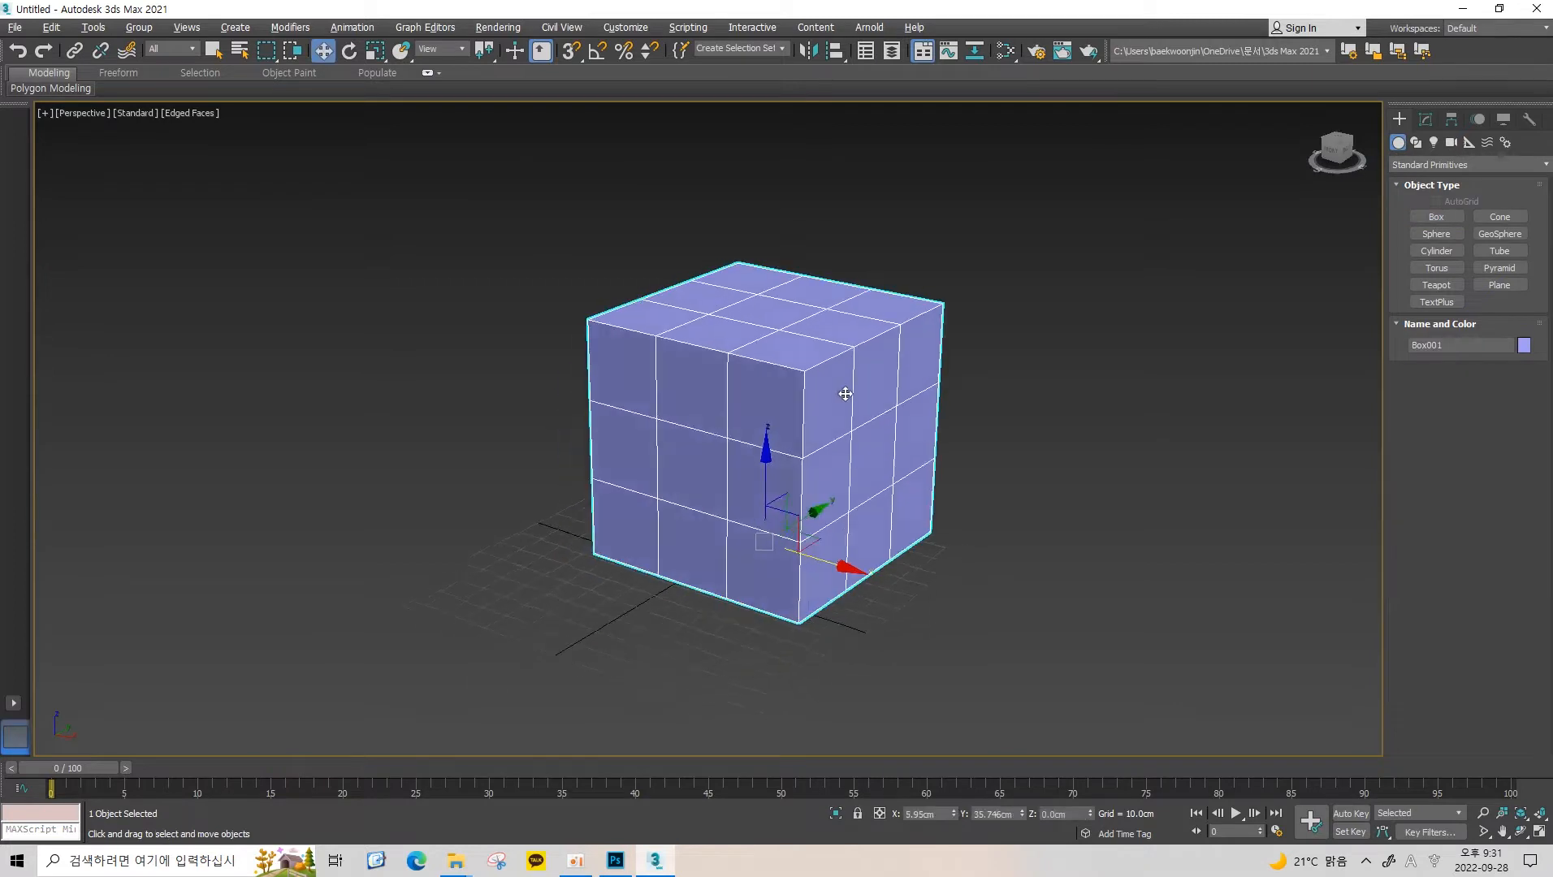
pyautogui.moveTo(895, 454); pyautogui.dragTo(760, 434, button='middle')
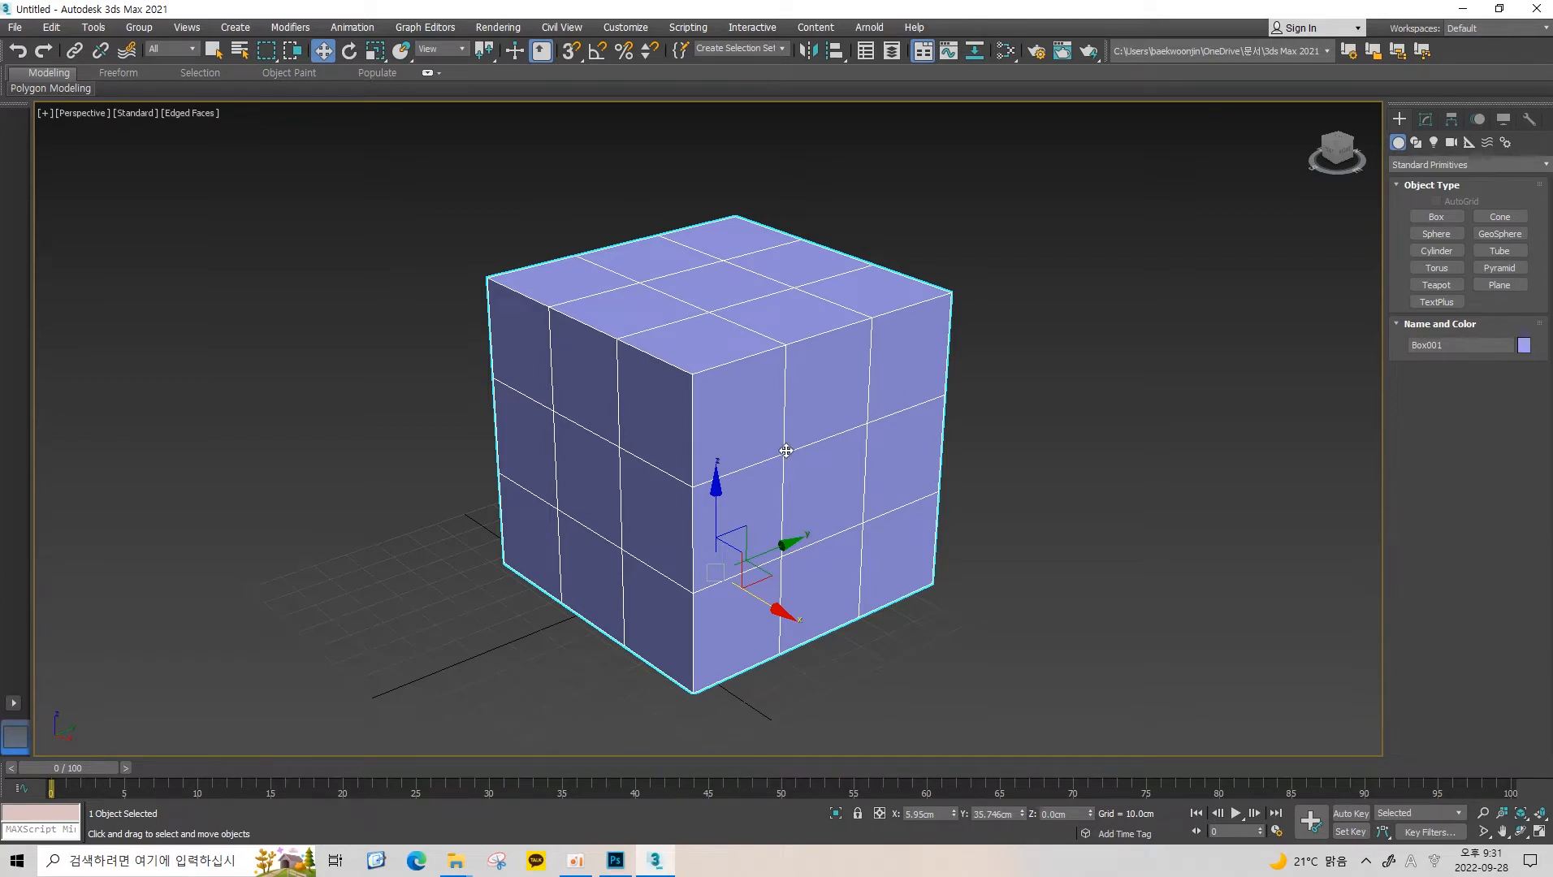
# Display the box's creation parameters and examine its segmented faces from several angles.
pyautogui.keyDown('alt'); pyautogui.moveTo(767, 463); pyautogui.dragTo(855, 408, button='middle'); pyautogui.keyUp('alt')
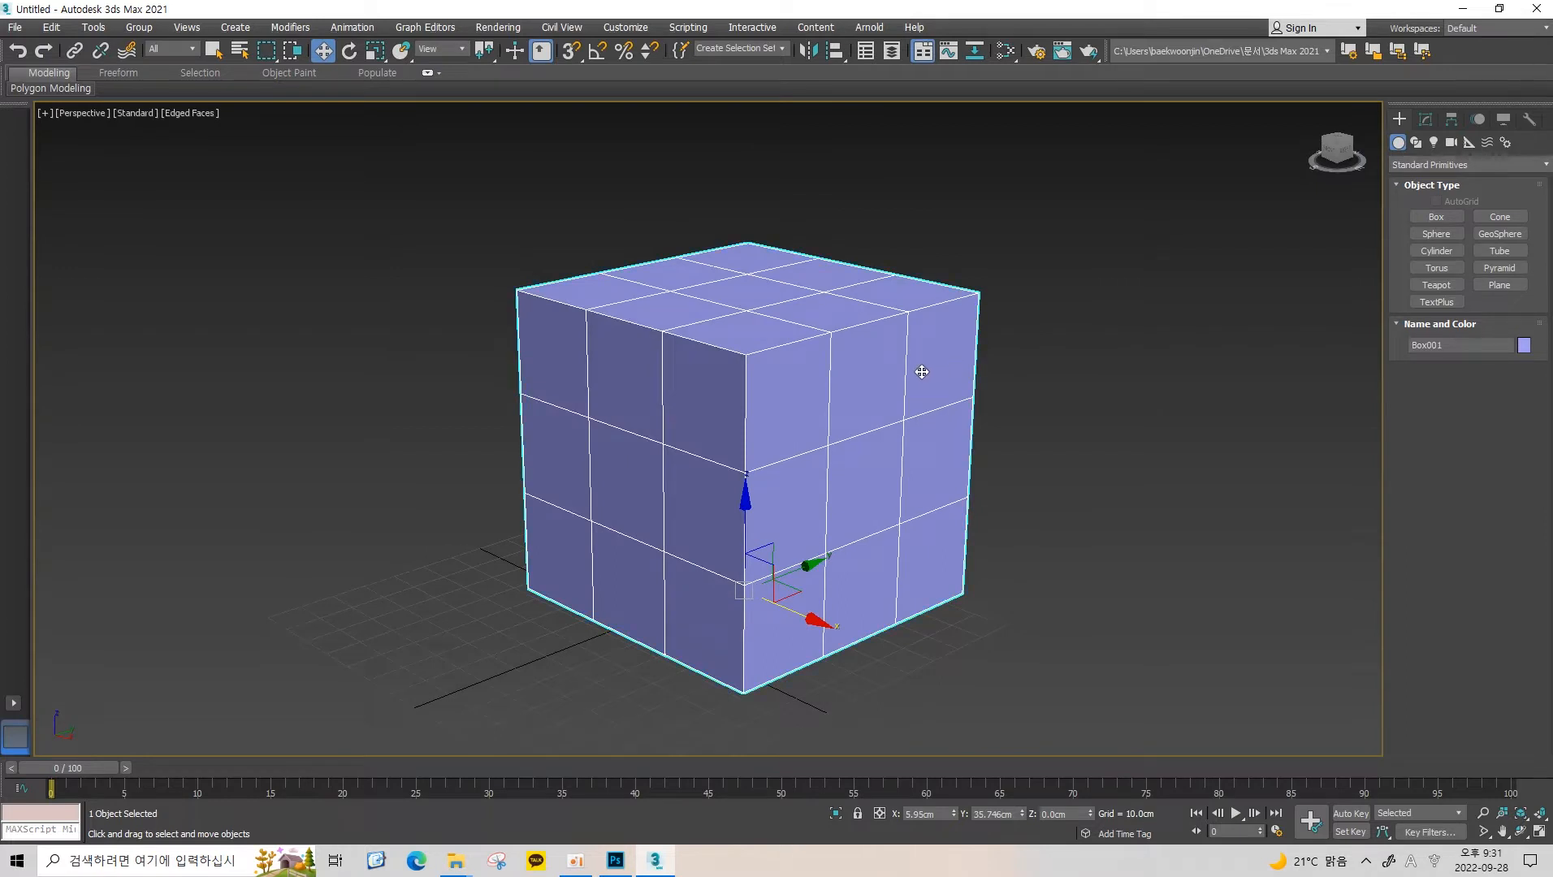
pyautogui.click(1425, 119)
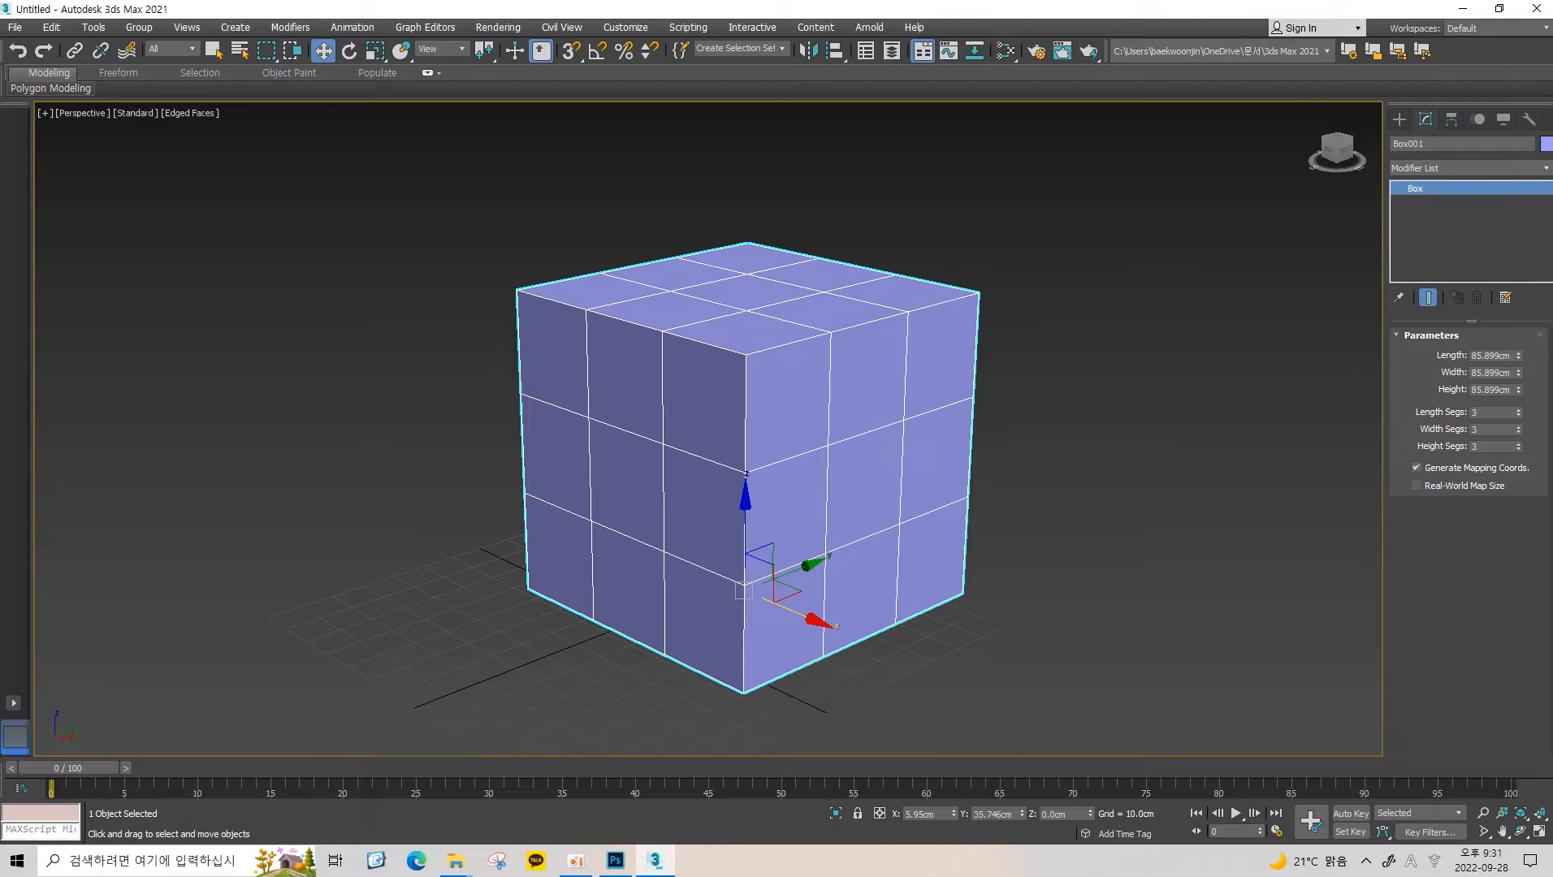
pyautogui.moveTo(977, 374); pyautogui.dragTo(999, 364, button='middle')
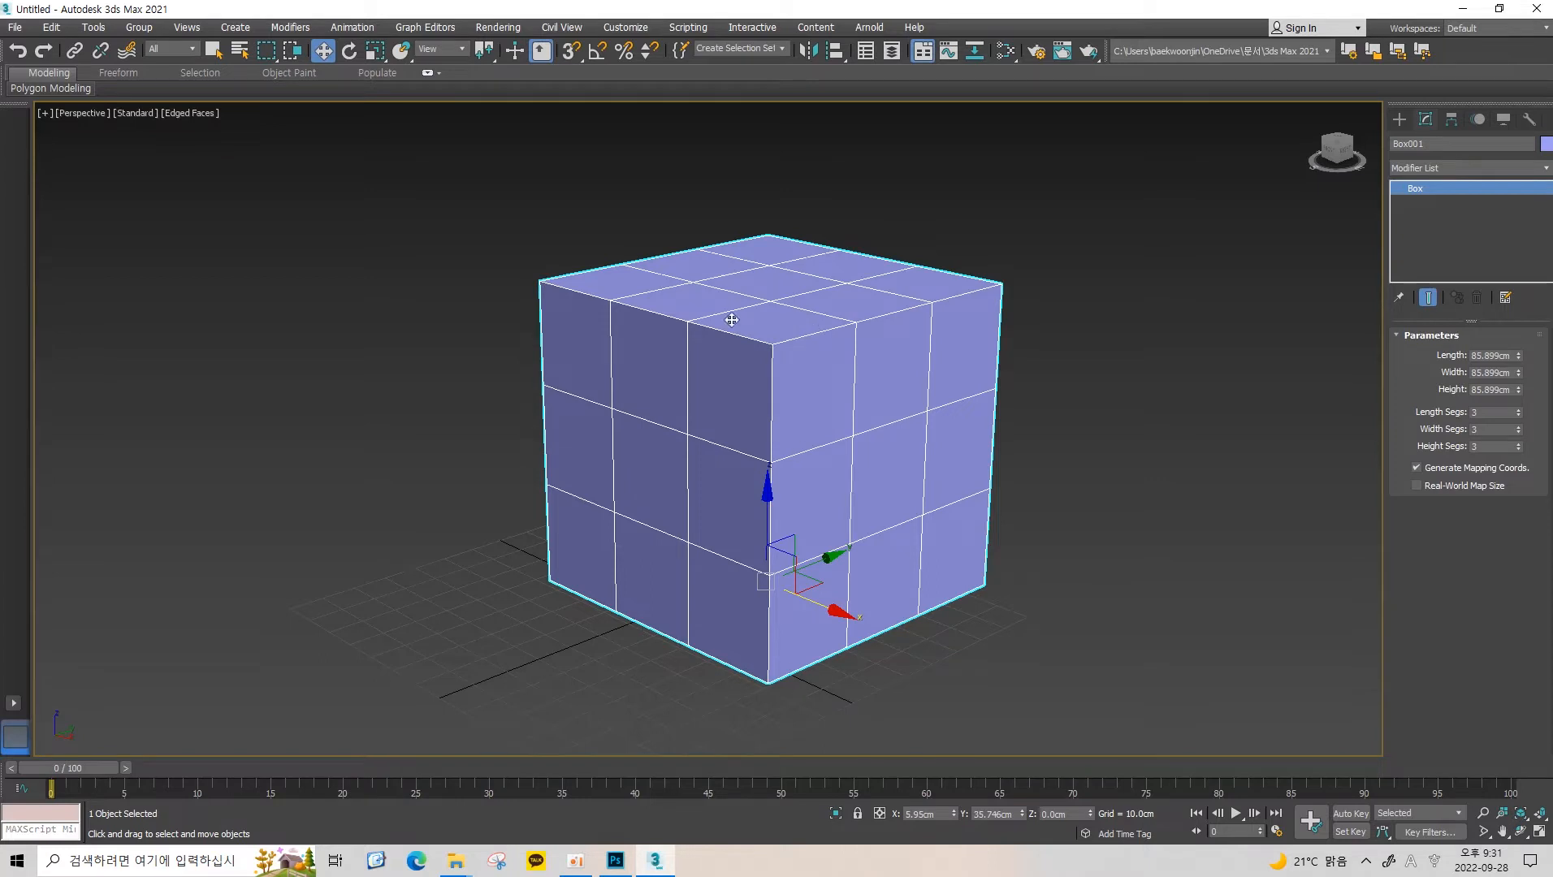
pyautogui.moveTo(799, 377); pyautogui.dragTo(741, 386, button='middle')
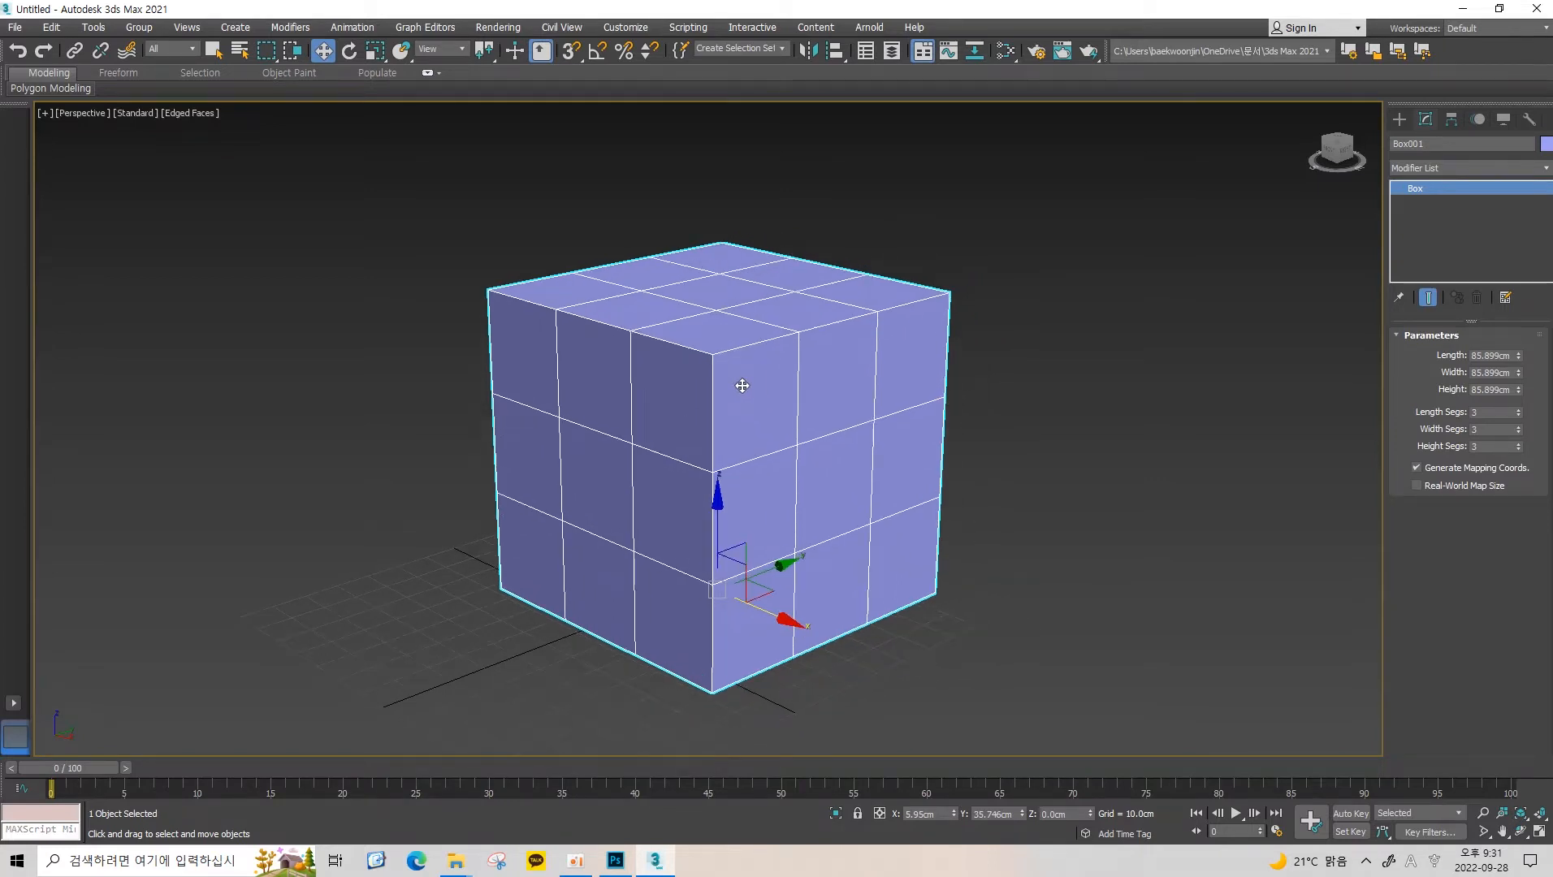
pyautogui.moveTo(769, 362)
pyautogui.keyDown('alt'); pyautogui.mouseDown(button='middle')
pyautogui.moveTo(850, 350)
pyautogui.moveTo(894, 371)
pyautogui.moveTo(804, 372)
pyautogui.moveTo(794, 357)
pyautogui.mouseUp(button='middle'); pyautogui.keyUp('alt')
pyautogui.scroll(1, 747, 320)
pyautogui.scroll(-2, 781, 351)
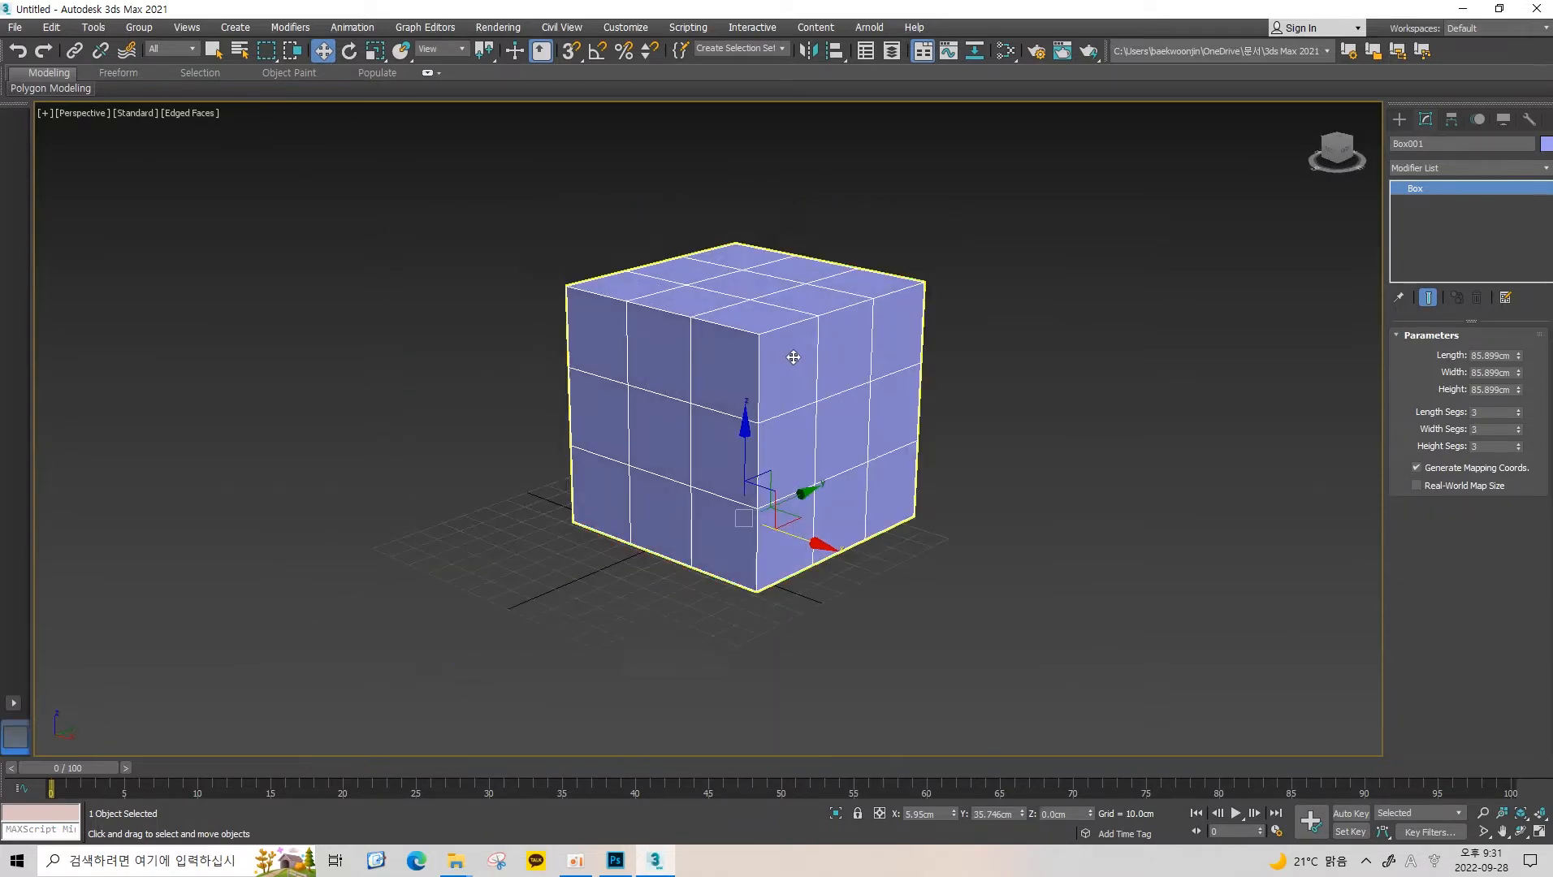
pyautogui.scroll(1, 784, 354)
pyautogui.scroll(-1, 753, 343)
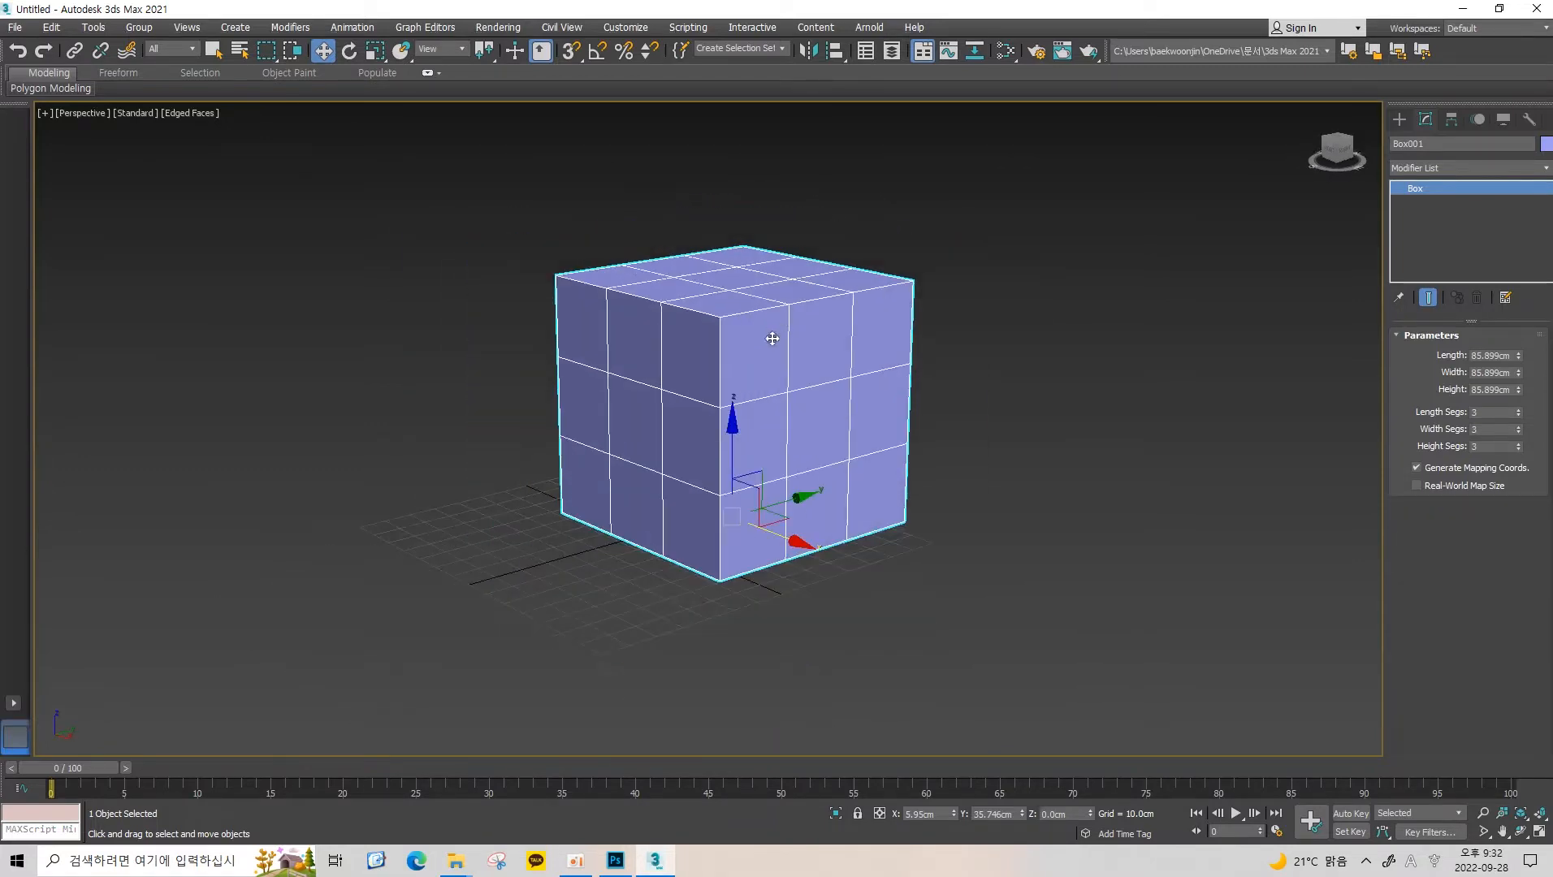
# Convert the segmented box to an Editable Poly.
pyautogui.rightClick(772, 338)
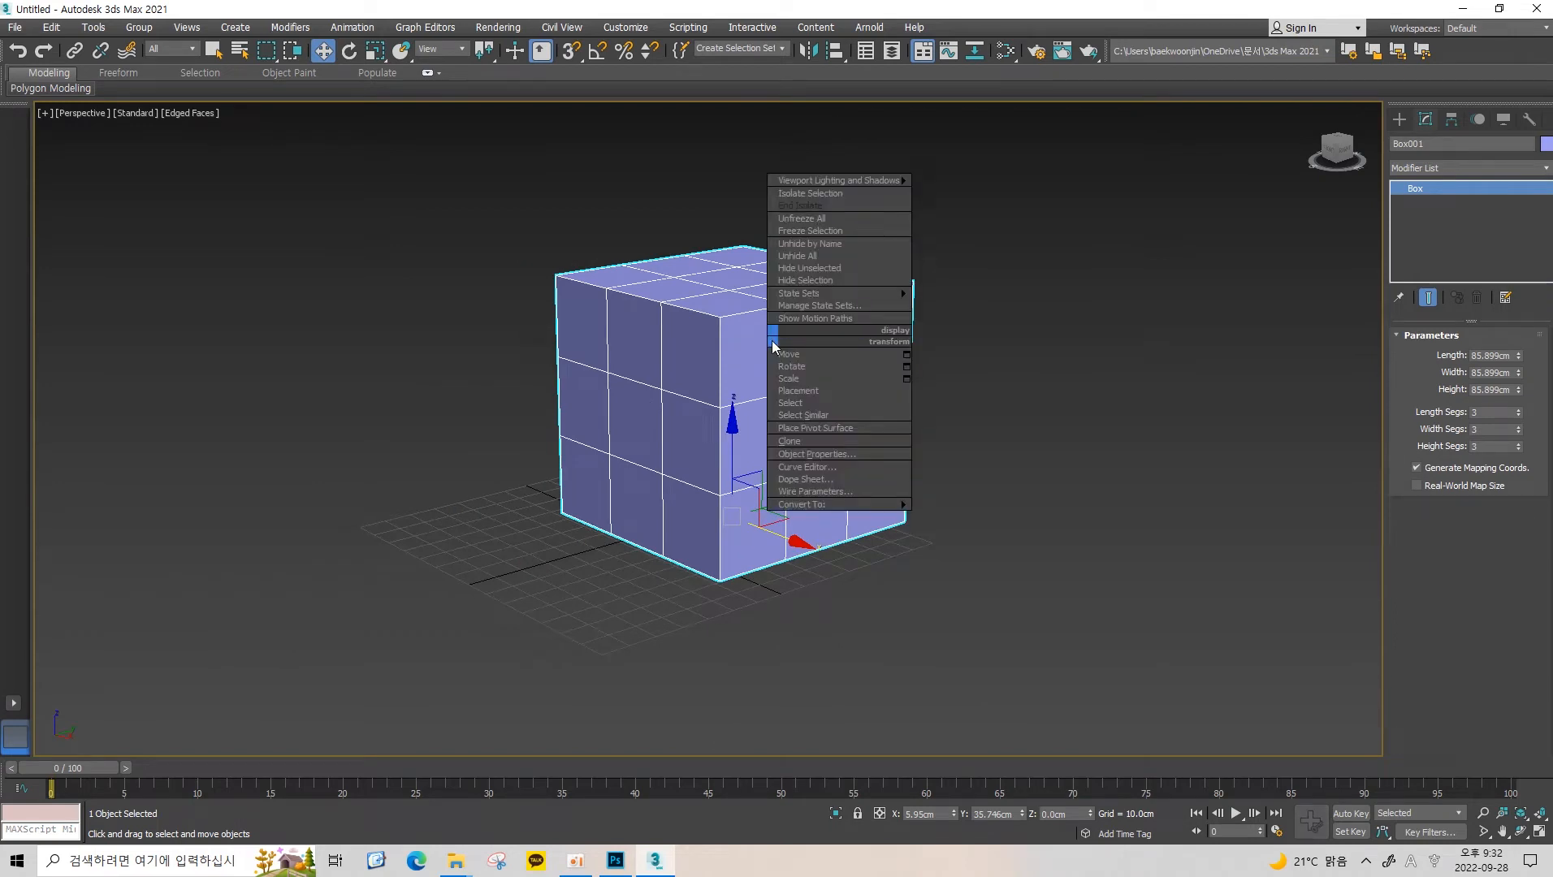
pyautogui.moveTo(796, 504)
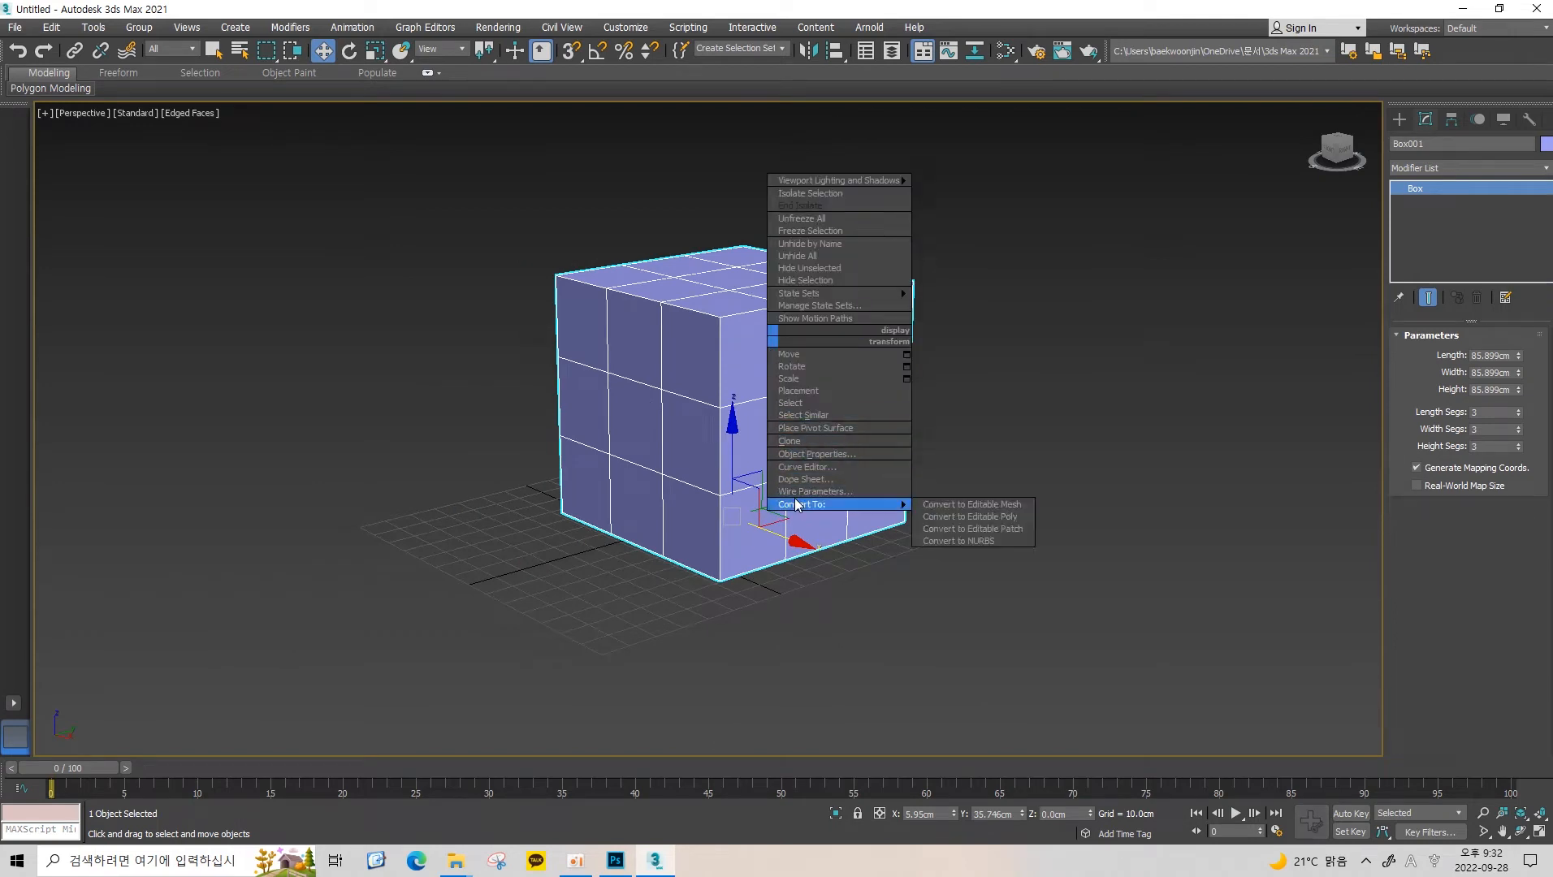
pyautogui.click(963, 521)
pyautogui.scroll(3, 894, 414)
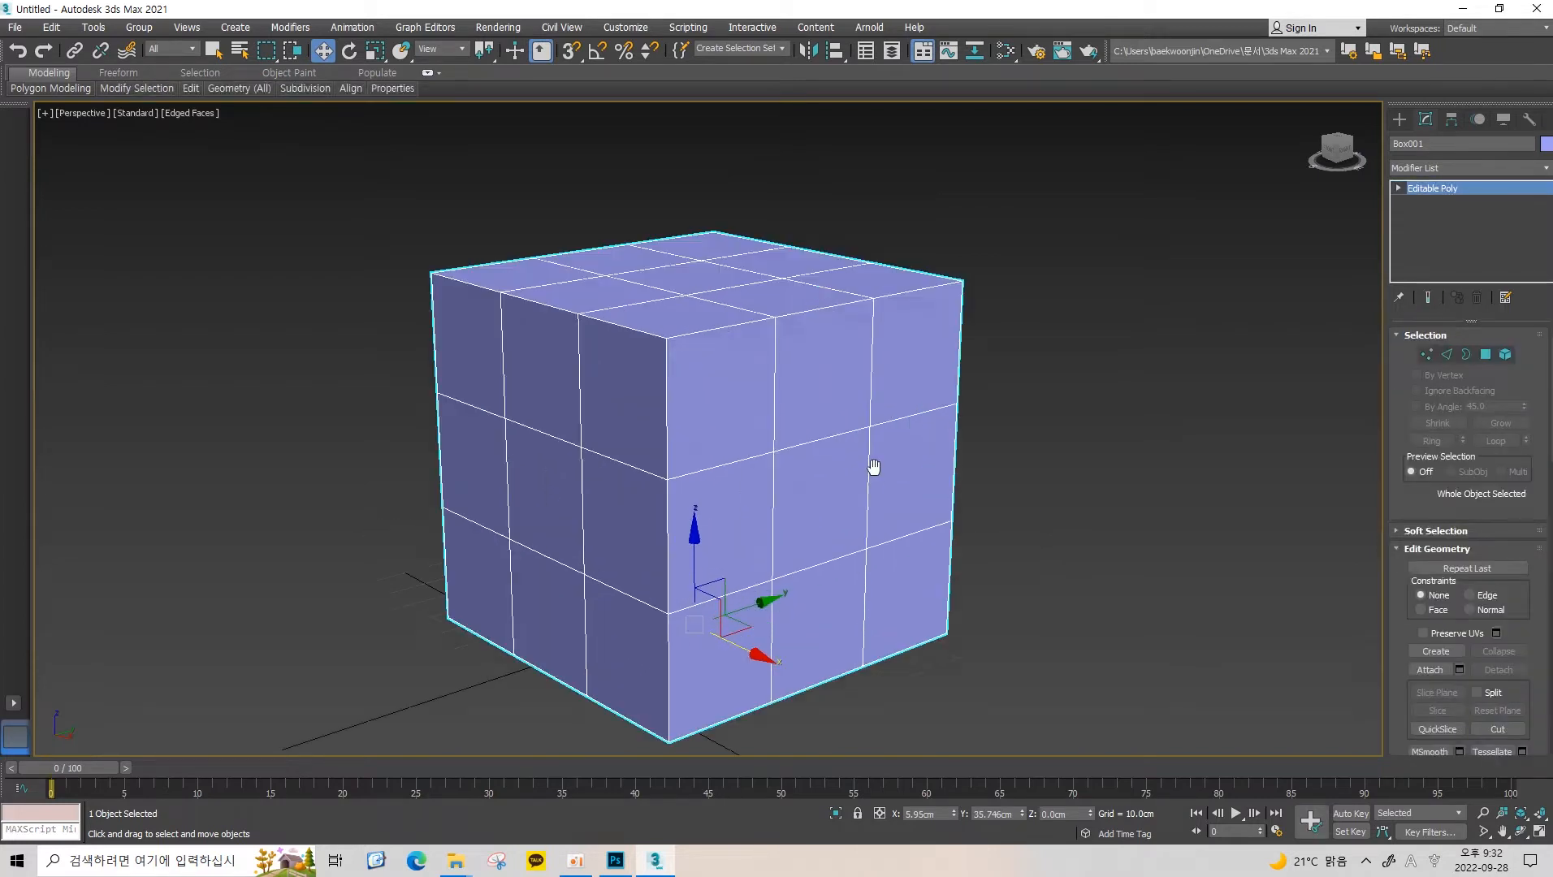
pyautogui.scroll(-3, 873, 459)
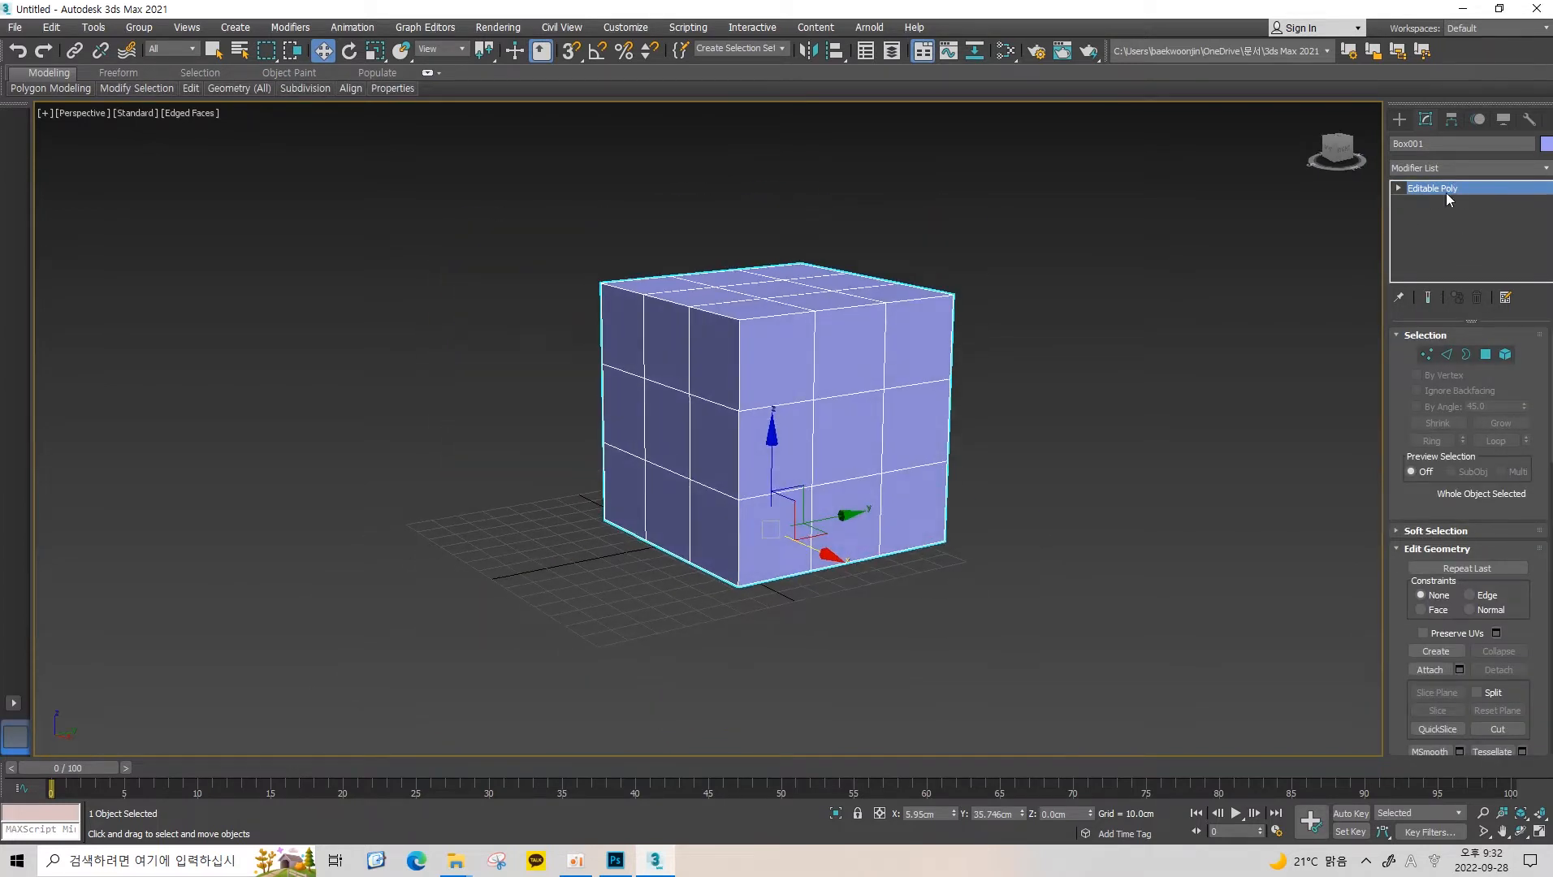
pyautogui.scroll(3, 883, 358)
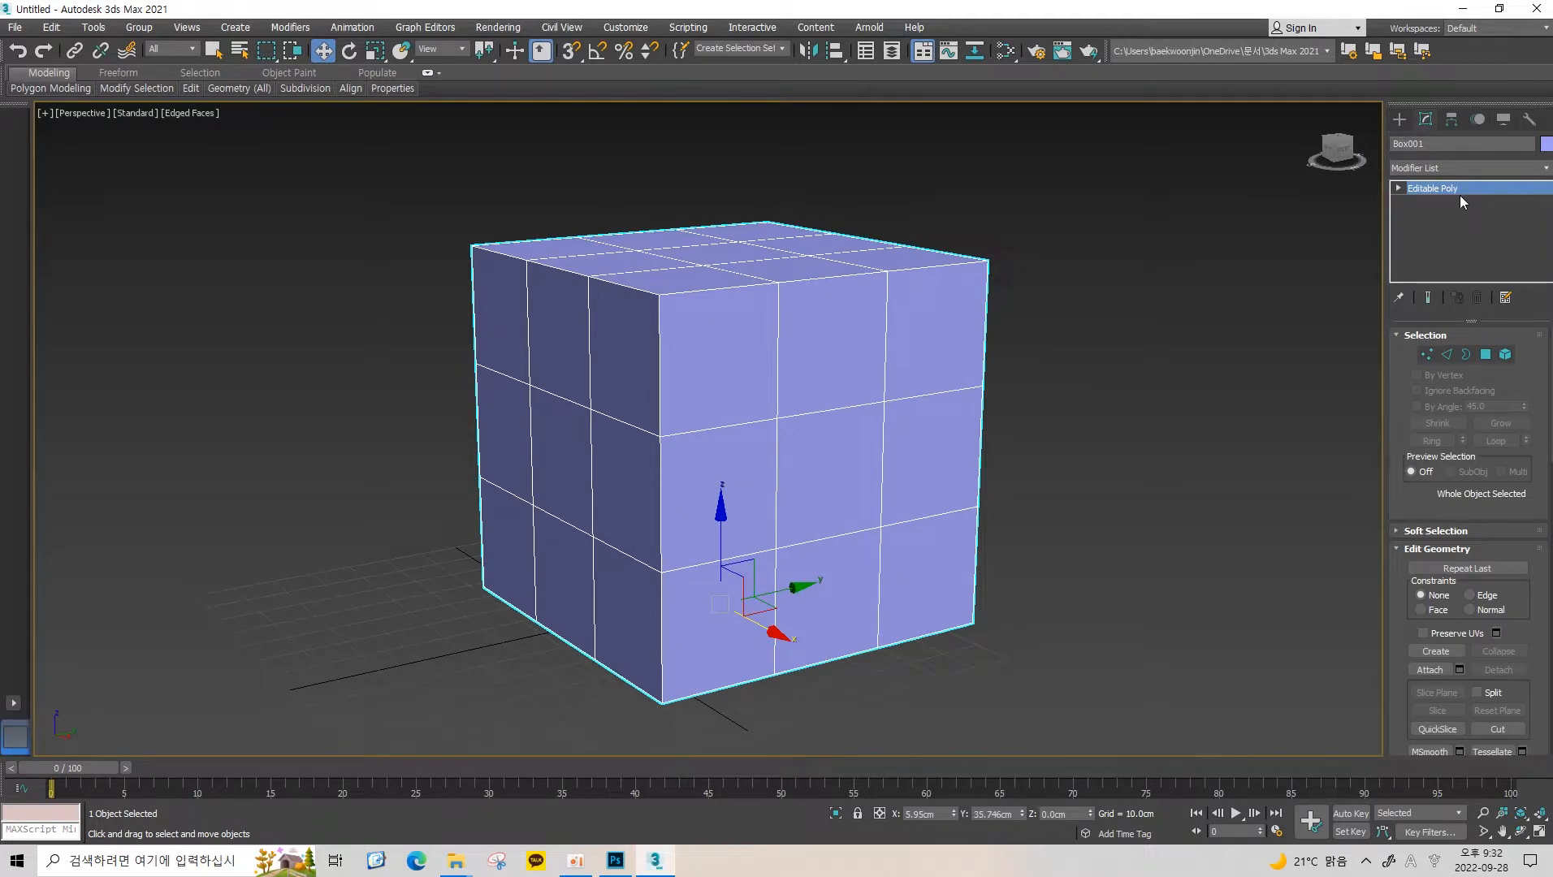
# Try moving the near top corner vertex and a group of upper vertices at Vertex level, and undo the moves.
pyautogui.keyDown('alt'); pyautogui.moveTo(964, 208); pyautogui.dragTo(1033, 254, button='middle'); pyautogui.keyUp('alt')
pyautogui.keyDown('alt'); pyautogui.moveTo(757, 435); pyautogui.dragTo(878, 360, button='middle'); pyautogui.keyUp('alt')
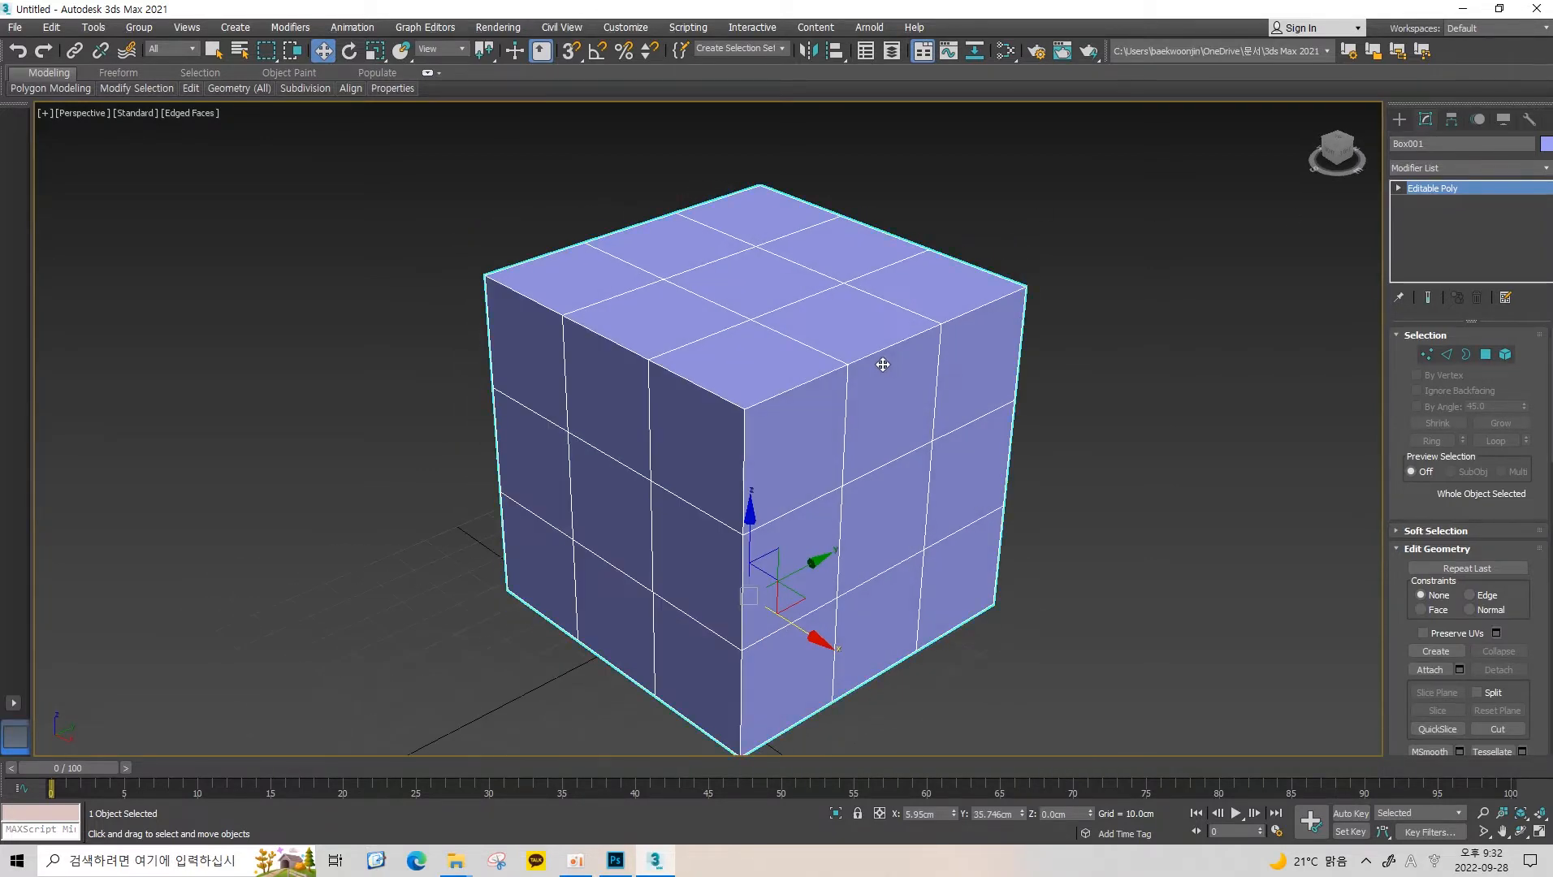
pyautogui.press('1')
pyautogui.click(746, 412)
pyautogui.keyDown('alt'); pyautogui.moveTo(746, 412); pyautogui.dragTo(756, 381, button='middle'); pyautogui.keyUp('alt')
pyautogui.moveTo(814, 385); pyautogui.dragTo(862, 382)
pyautogui.moveTo(605, 504); pyautogui.dragTo(927, 210)
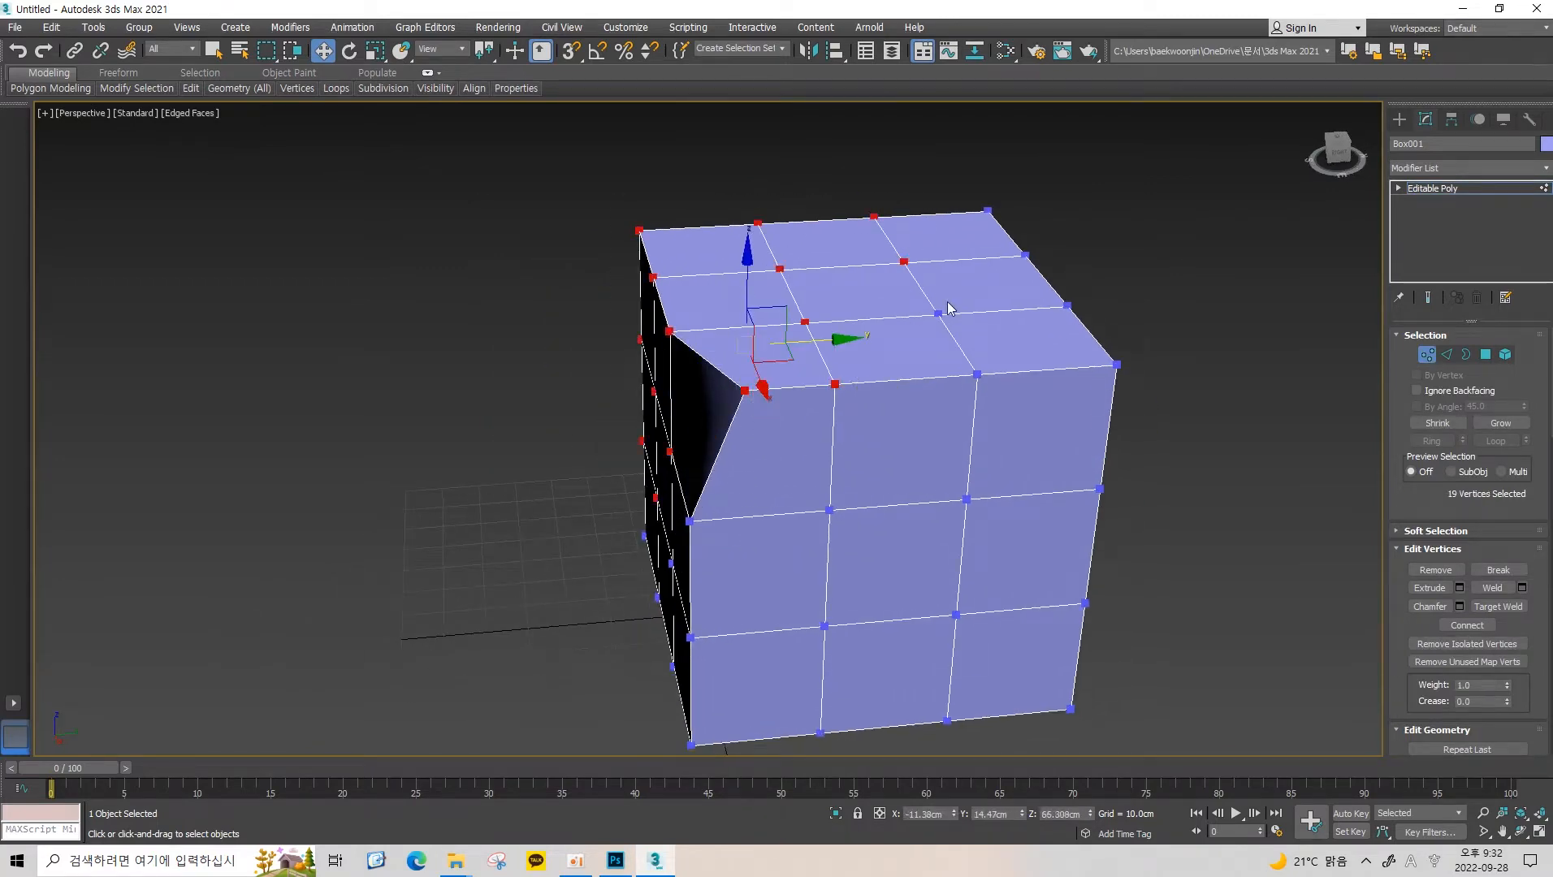
pyautogui.moveTo(794, 341); pyautogui.dragTo(759, 364)
pyautogui.hotkey('ctrl', 'z')
pyautogui.hotkey('ctrl', 'z')
pyautogui.hotkey('ctrl', 'z')
# Convert the box to an Editable Poly again, leaving Vertex level.
pyautogui.keyDown('alt'); pyautogui.moveTo(888, 367); pyautogui.dragTo(1408, 205, button='middle'); pyautogui.keyUp('alt')
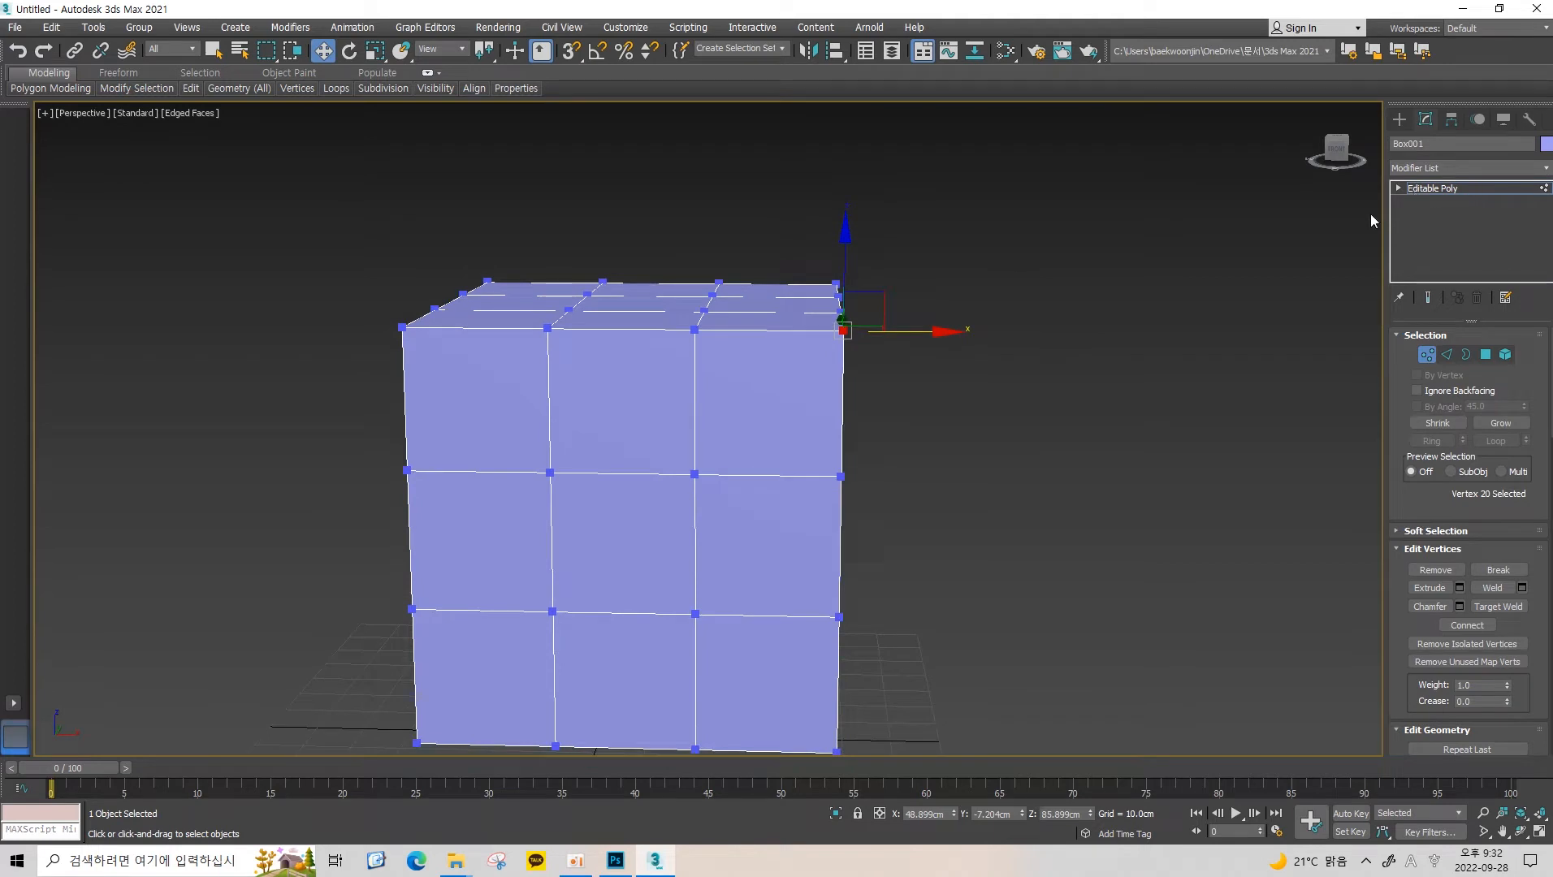
pyautogui.scroll(-4, 942, 307)
pyautogui.keyDown('alt'); pyautogui.moveTo(943, 307); pyautogui.dragTo(740, 333, button='middle'); pyautogui.keyUp('alt')
pyautogui.scroll(3, 866, 315)
pyautogui.rightClick(878, 258)
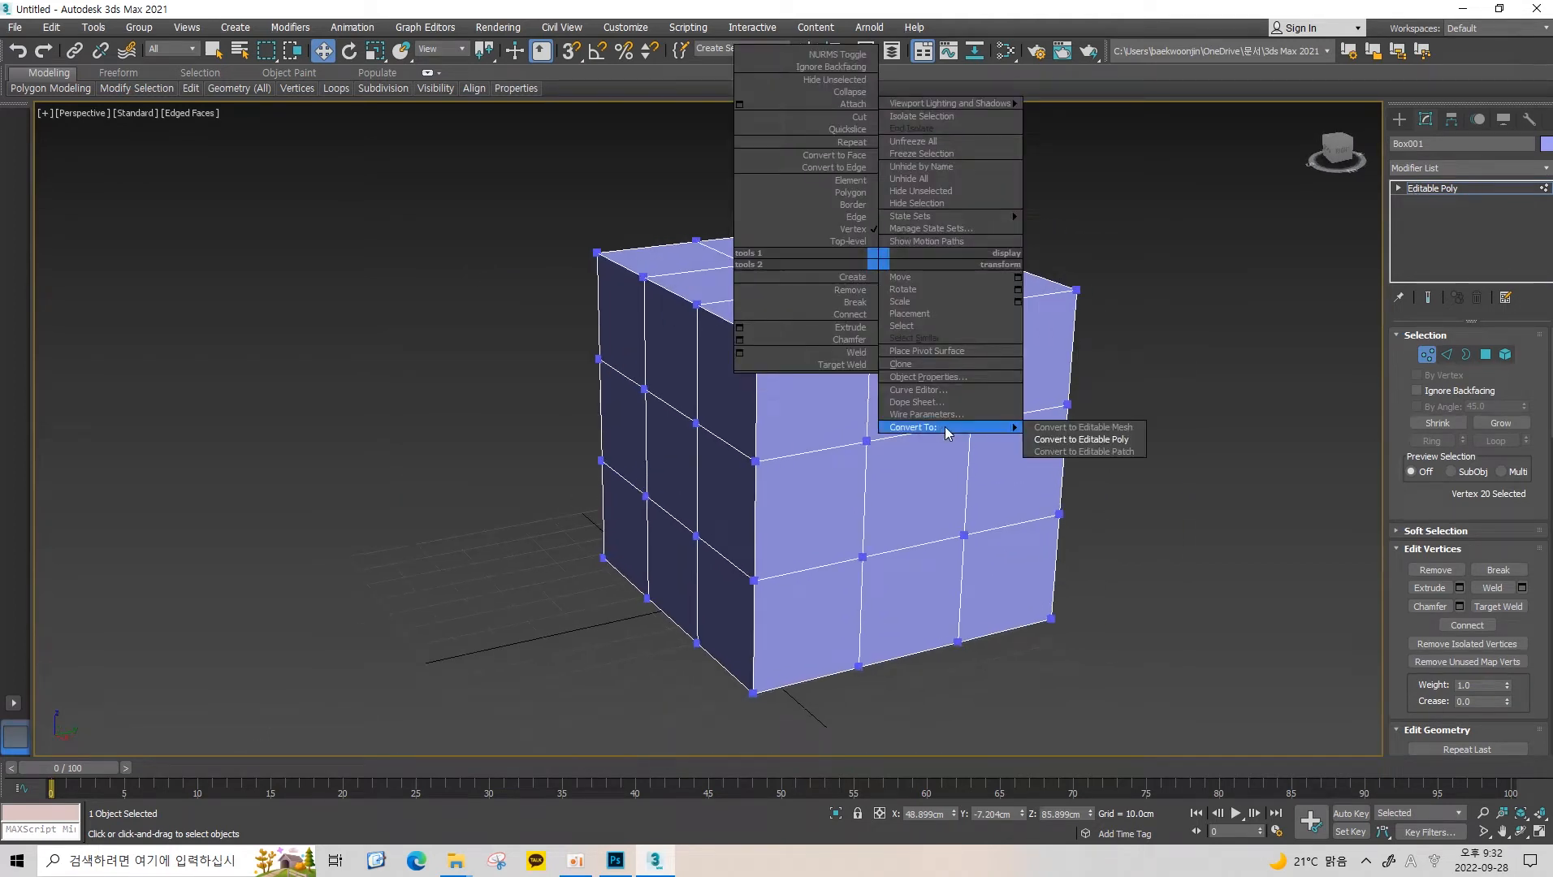
pyautogui.moveTo(1015, 428)
pyautogui.click(1064, 440)
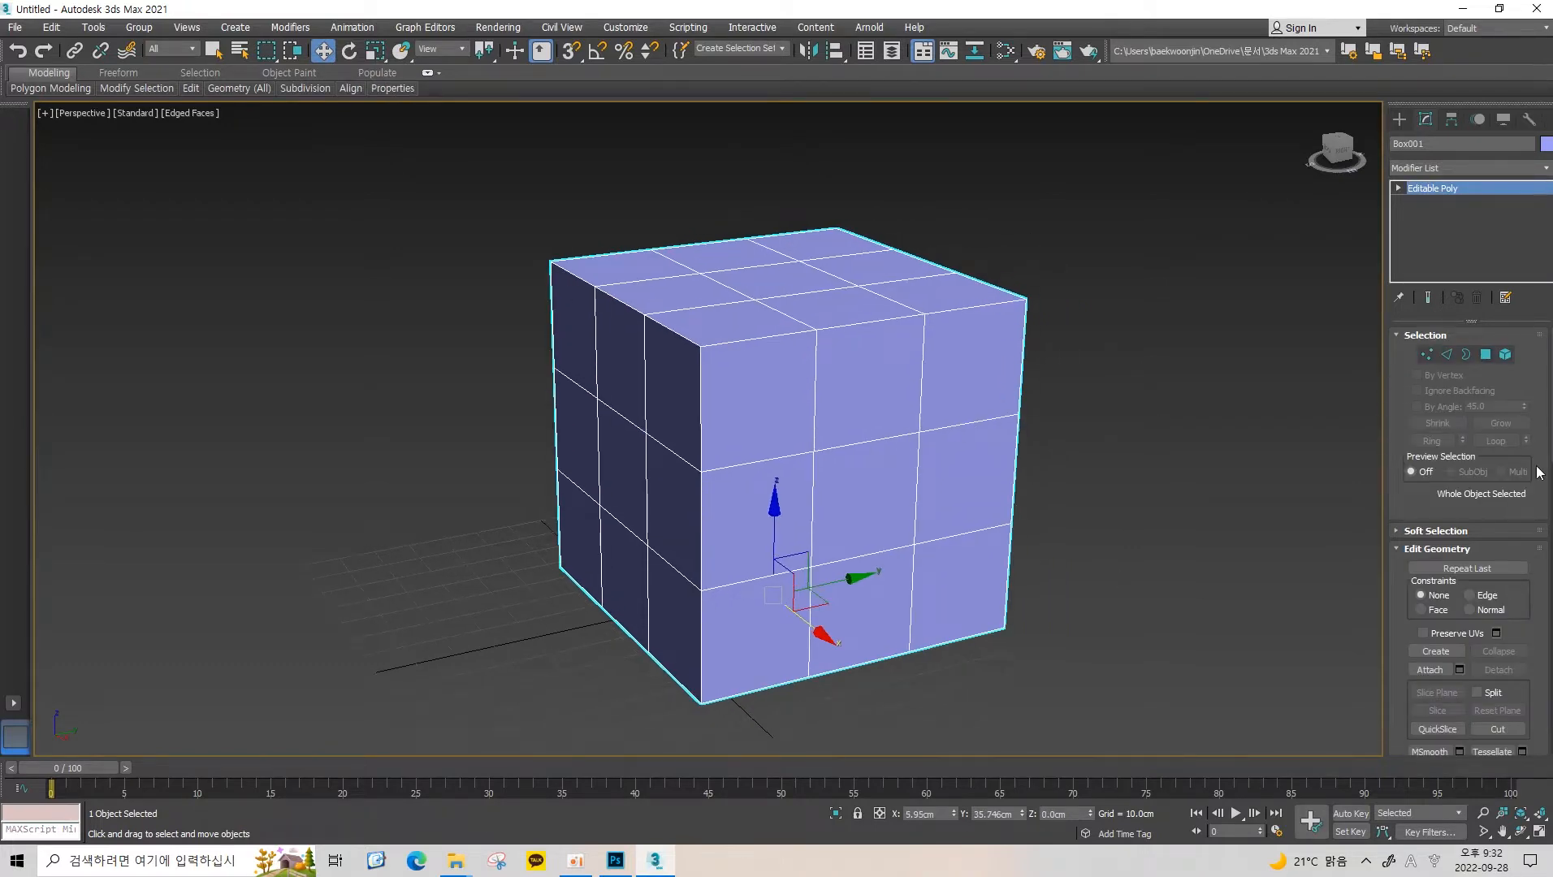
# Step through the box's Vertex, Edge, Border, Polygon and Element levels and return to Vertex level.
pyautogui.scroll(5, 893, 345)
pyautogui.scroll(-4, 894, 346)
pyautogui.keyDown('alt'); pyautogui.moveTo(895, 345); pyautogui.dragTo(893, 307, button='middle'); pyautogui.keyUp('alt')
pyautogui.scroll(4, 841, 316)
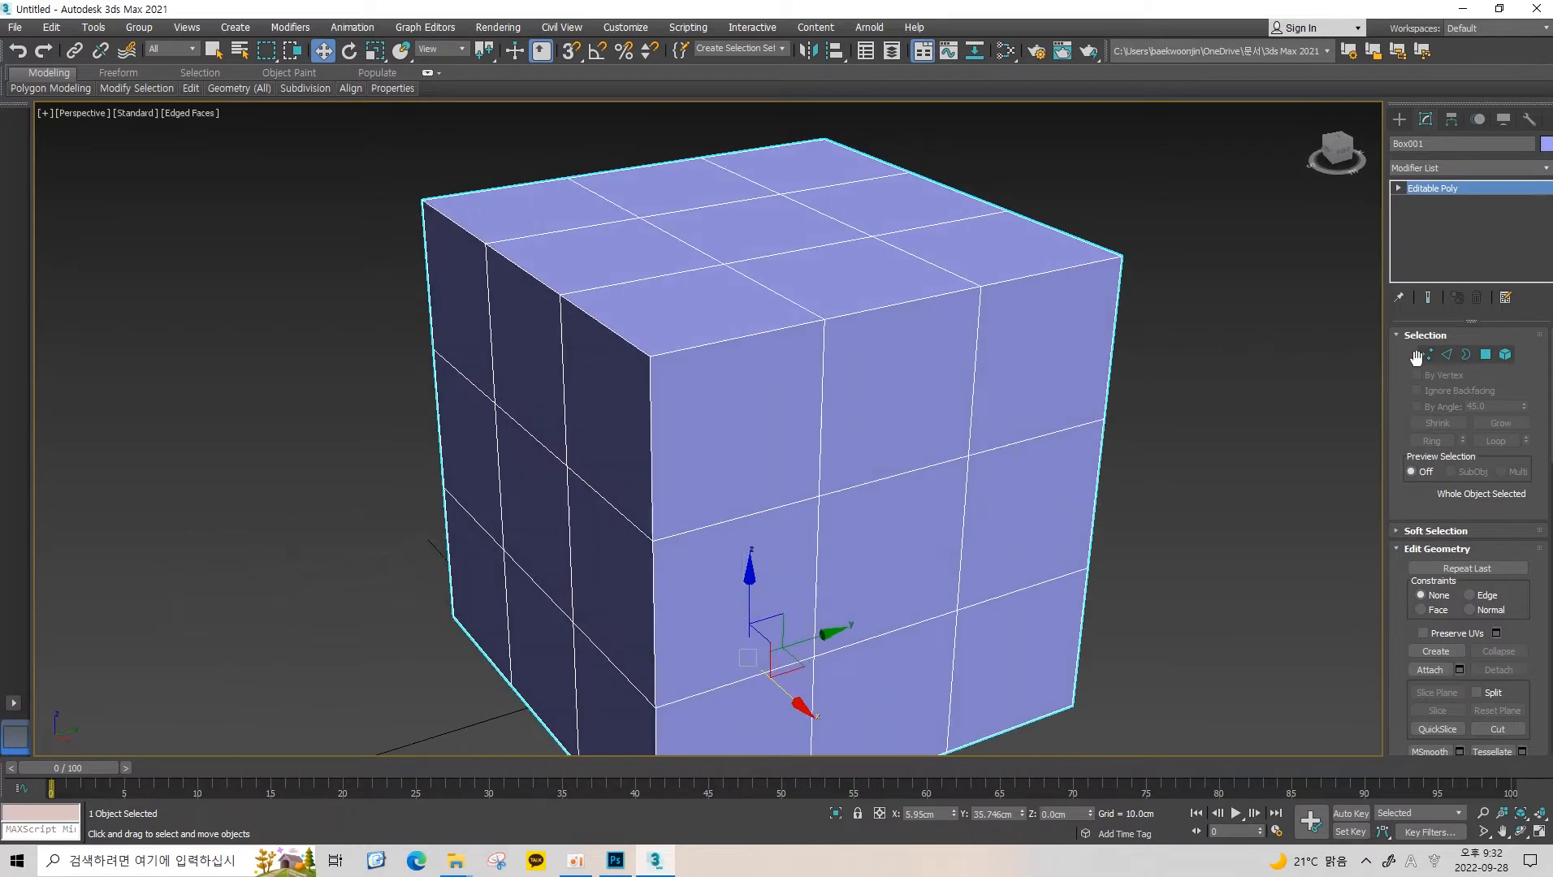
pyautogui.keyDown('alt'); pyautogui.moveTo(1007, 358); pyautogui.dragTo(963, 367, button='middle'); pyautogui.keyUp('alt')
pyautogui.scroll(-4, 1022, 352)
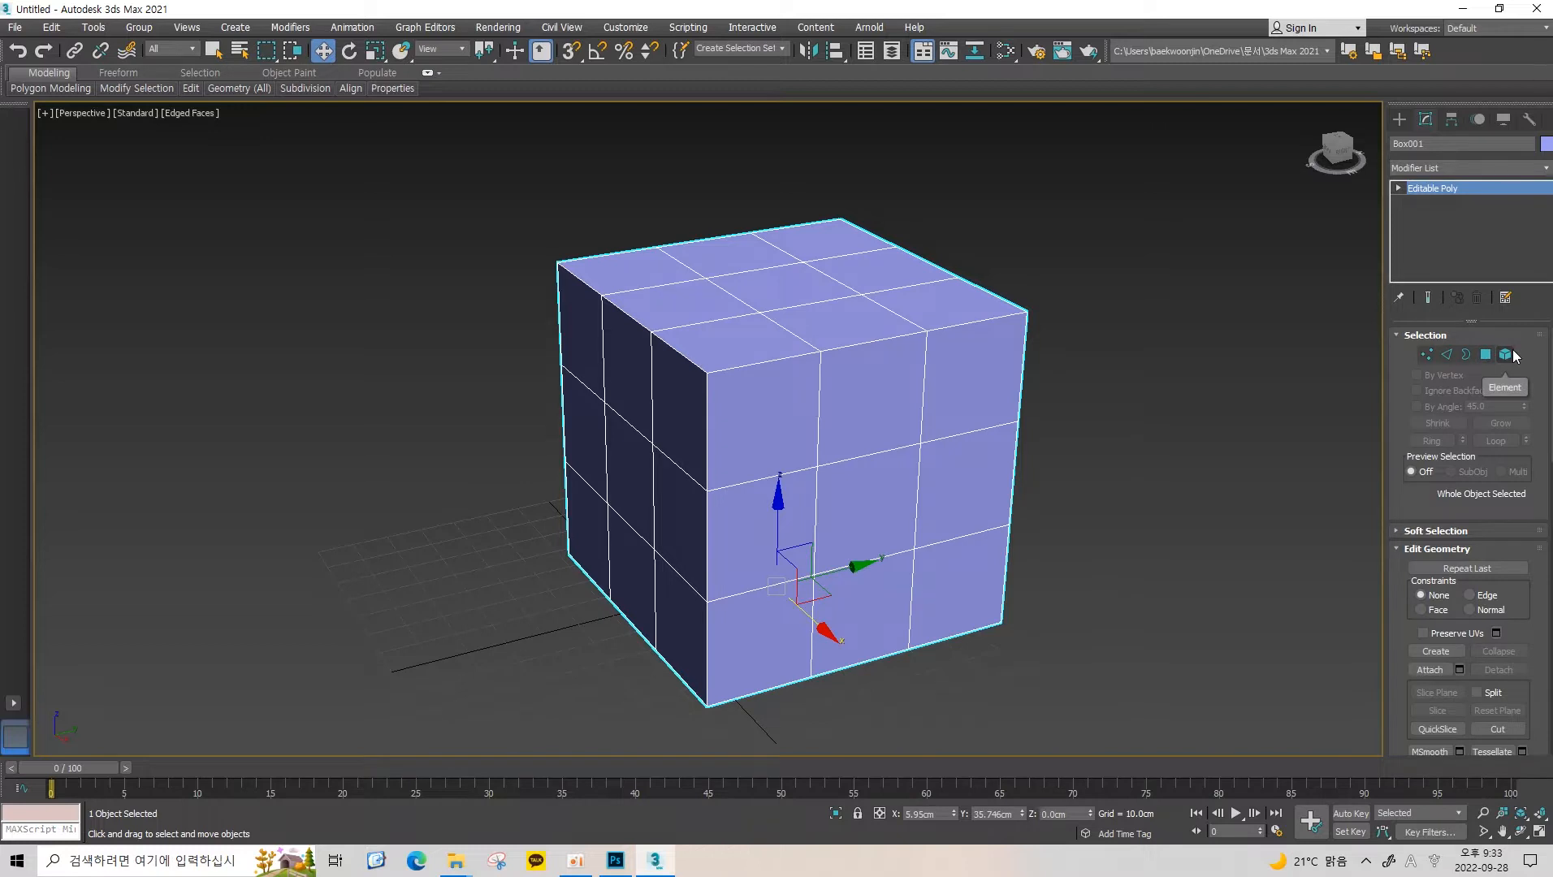
pyautogui.click(1426, 354)
pyautogui.click(1447, 354)
pyautogui.click(1467, 356)
pyautogui.click(1486, 356)
pyautogui.click(1506, 356)
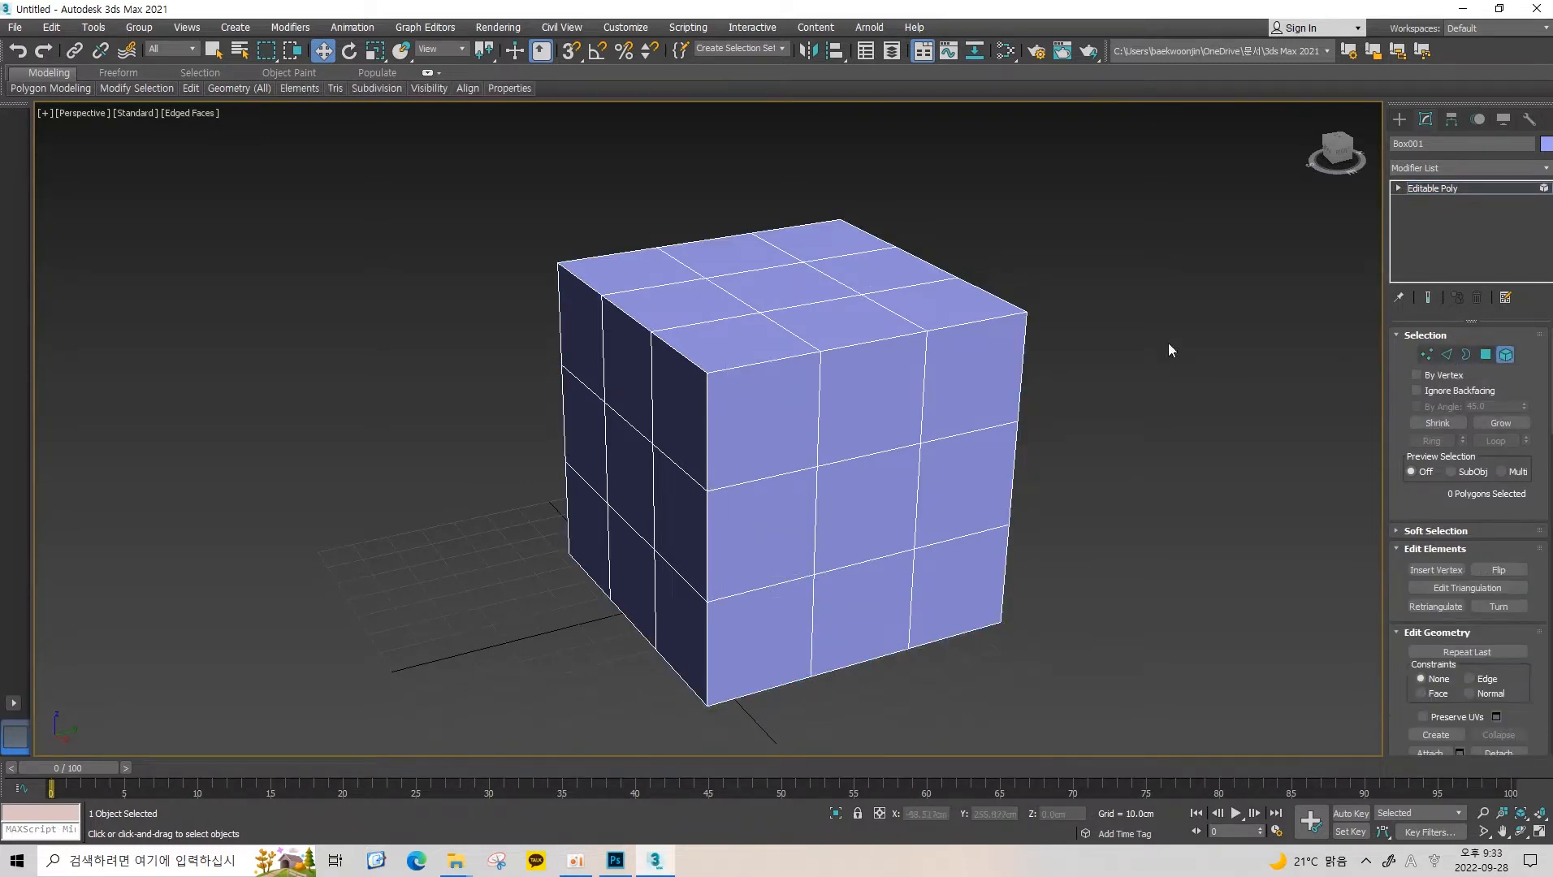
pyautogui.click(1427, 356)
pyautogui.moveTo(1186, 372); pyautogui.dragTo(1183, 374, button='middle')
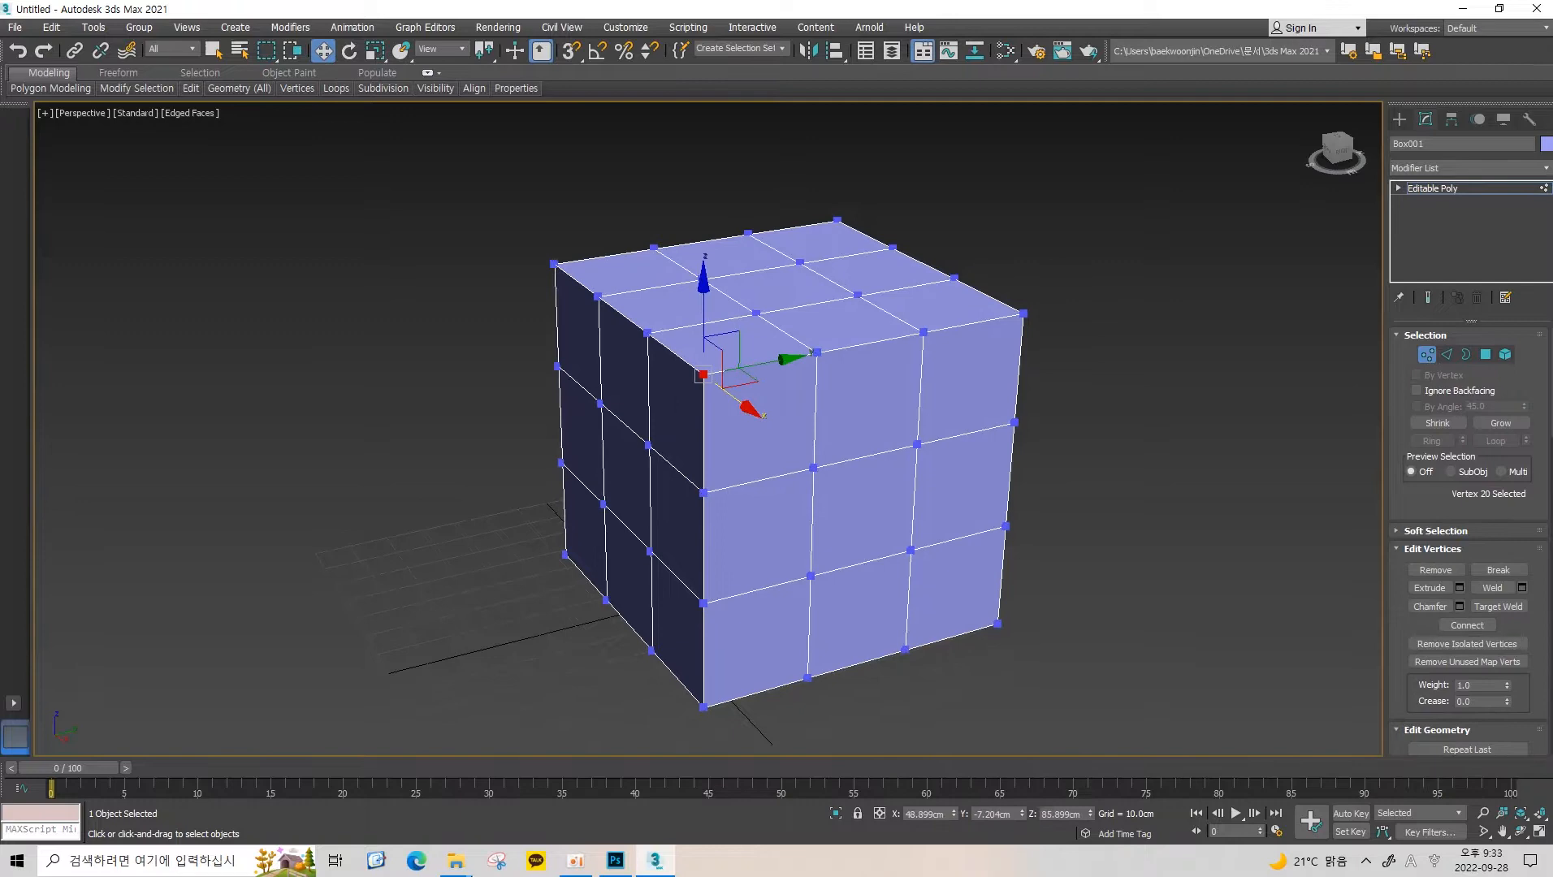
# Switch to the Snipping Tool and capture the viewport area showing the box and its vertices.
pyautogui.click(496, 862)
pyautogui.click(638, 590)
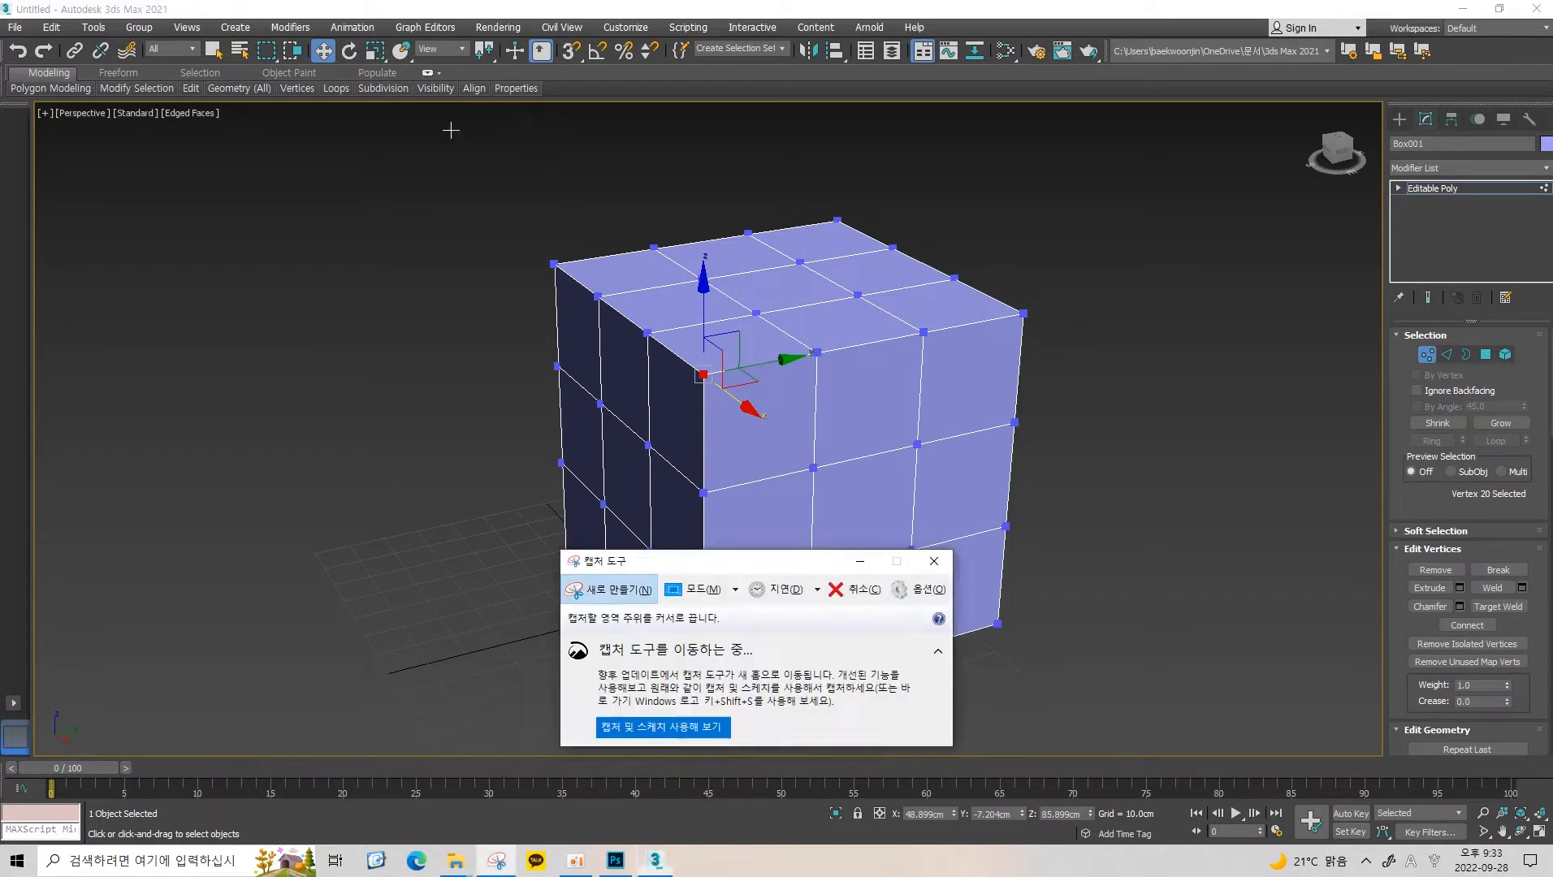
pyautogui.moveTo(396, 132); pyautogui.dragTo(1249, 813)
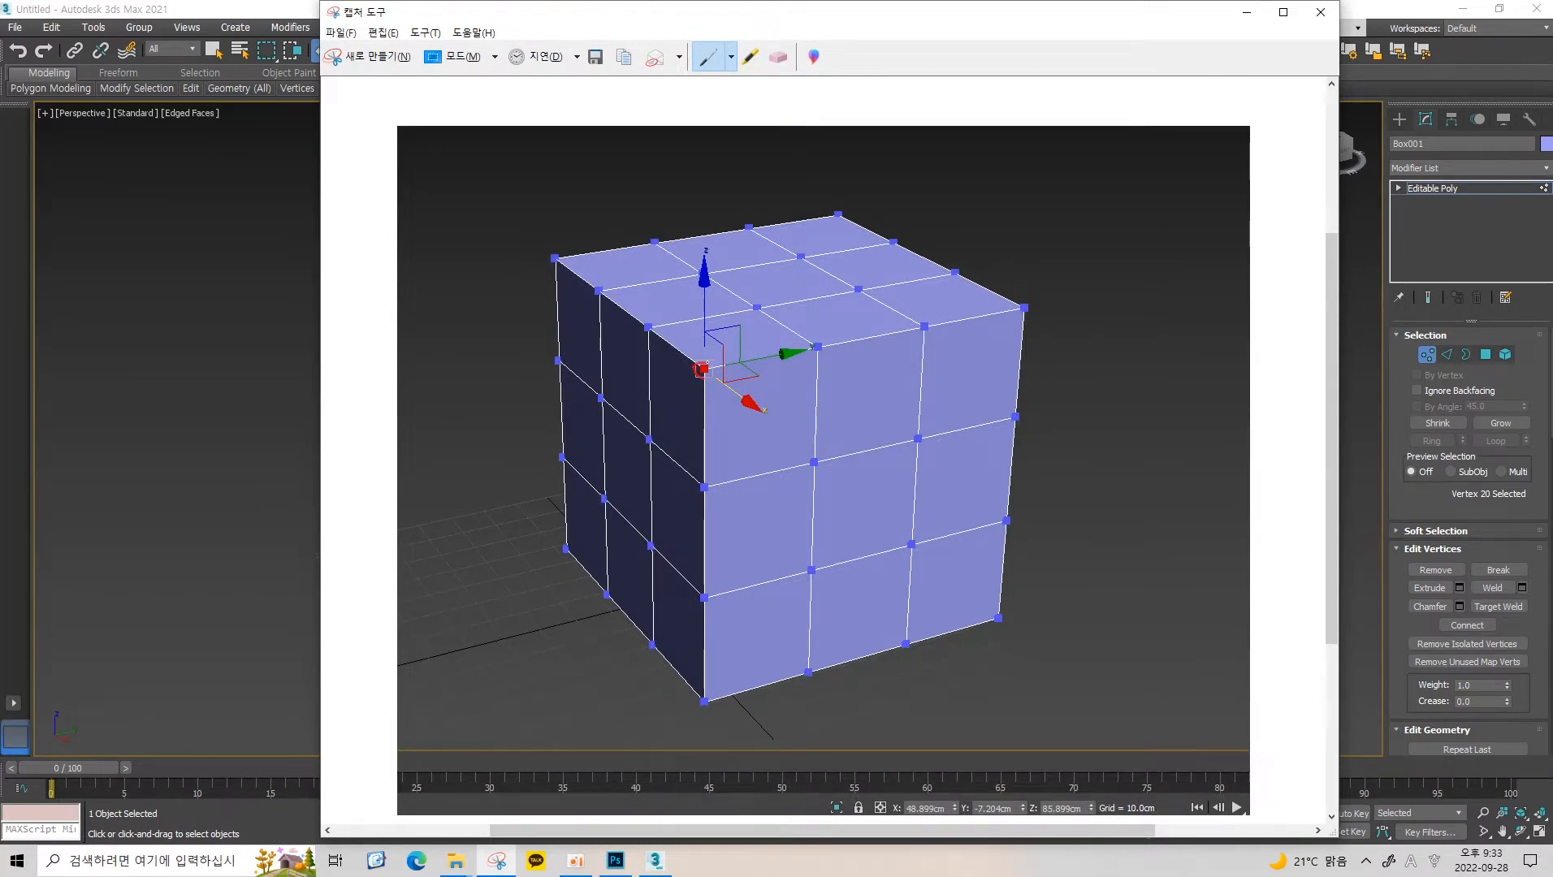
# Circle the vertices in the upper three rows of the box's larger front face in red and label them 점 with an arrow.
pyautogui.moveTo(708, 363); pyautogui.dragTo(701, 376)
pyautogui.moveTo(811, 353); pyautogui.dragTo(822, 355)
pyautogui.moveTo(916, 330); pyautogui.dragTo(932, 334)
pyautogui.moveTo(1021, 312); pyautogui.dragTo(1033, 305)
pyautogui.moveTo(1011, 433); pyautogui.dragTo(1024, 423)
pyautogui.moveTo(927, 436); pyautogui.dragTo(926, 443)
pyautogui.moveTo(814, 472); pyautogui.dragTo(823, 450)
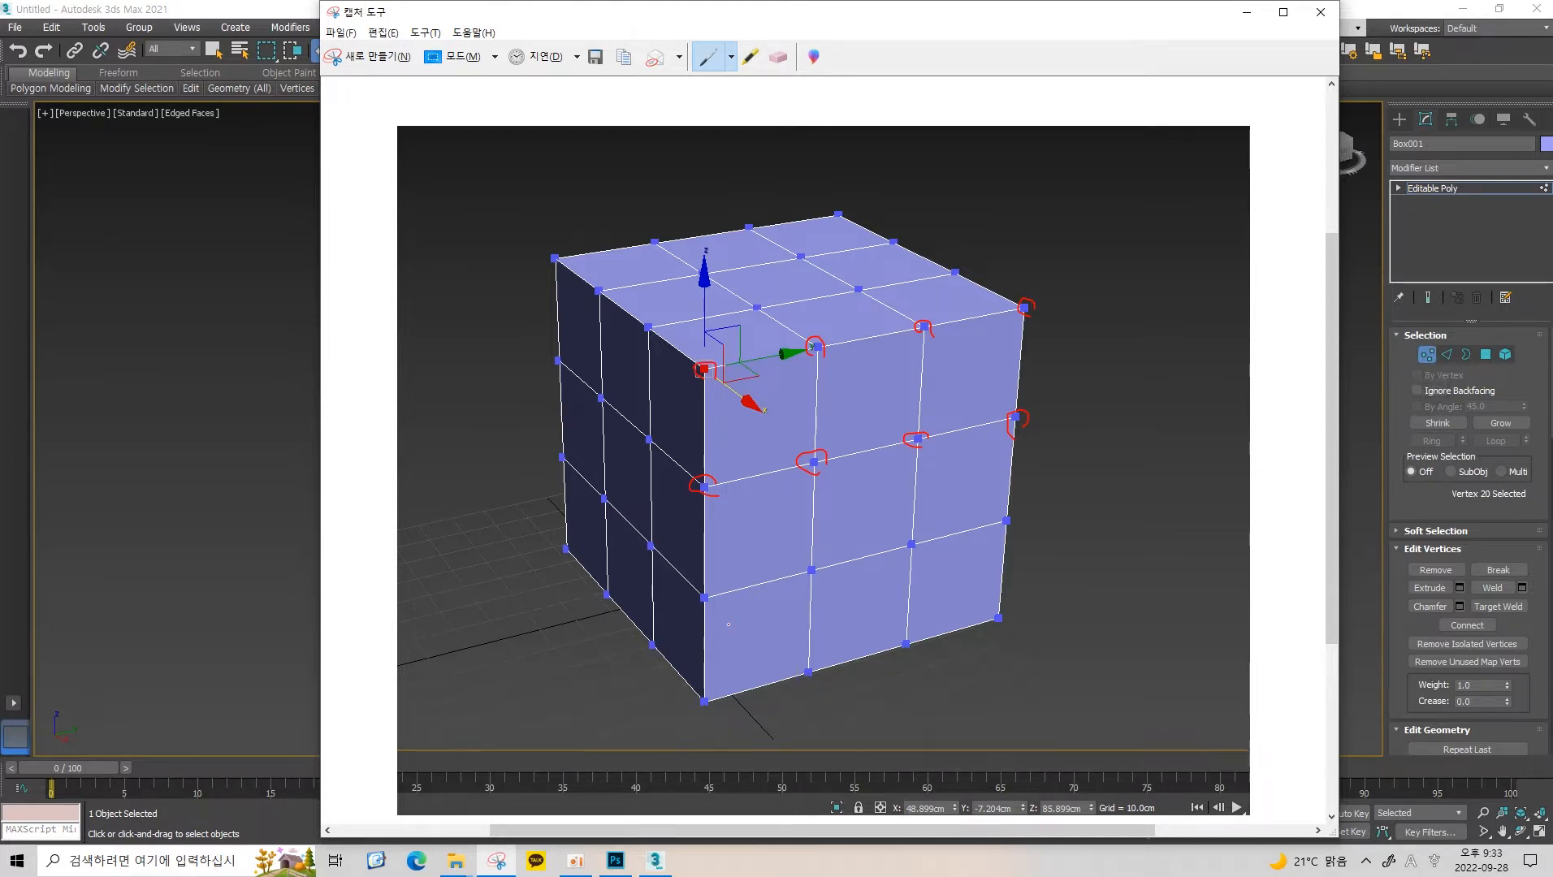
pyautogui.moveTo(705, 589); pyautogui.dragTo(709, 602)
pyautogui.moveTo(905, 548); pyautogui.dragTo(911, 553)
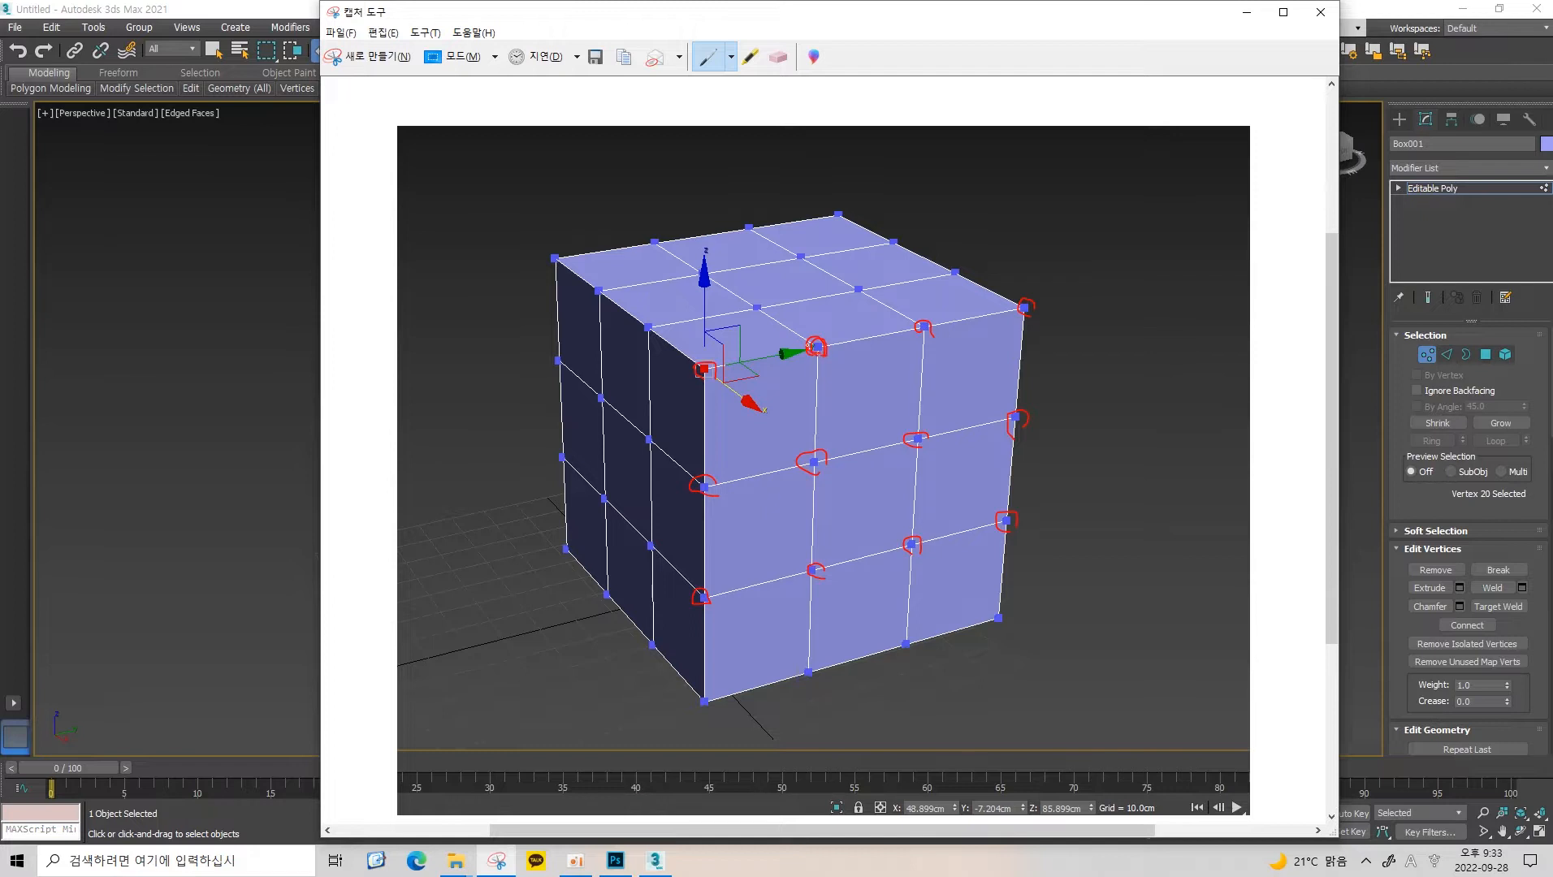
pyautogui.moveTo(809, 345); pyautogui.dragTo(822, 350)
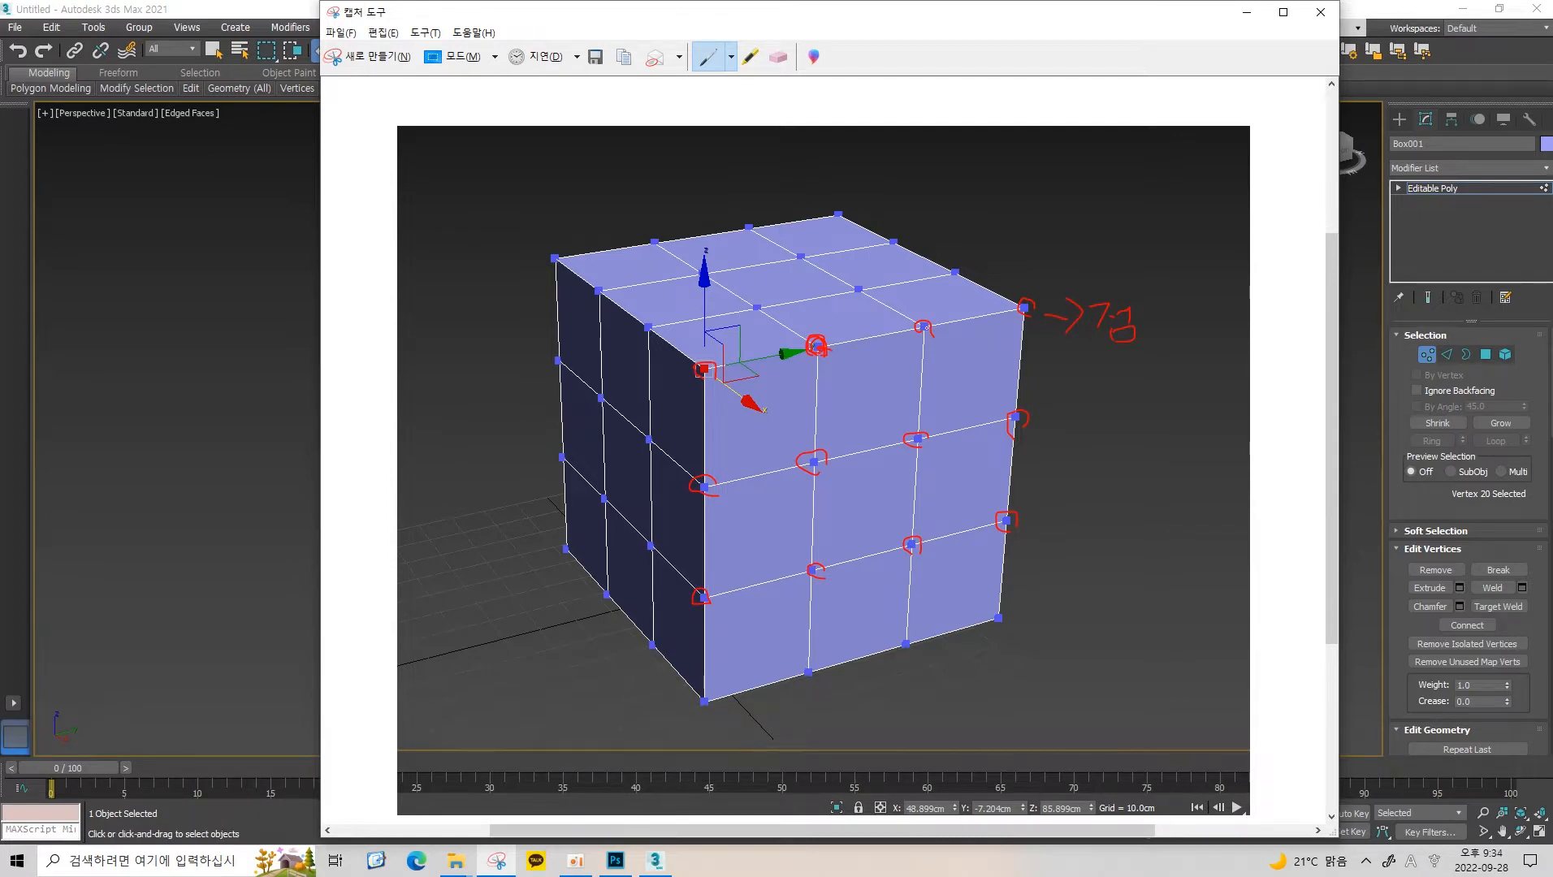
# Trace several edges of the same face in red on the capture and label one 선 with an arrow.
pyautogui.moveTo(926, 329)
pyautogui.mouseDown()
pyautogui.moveTo(1015, 307)
pyautogui.moveTo(979, 309)
pyautogui.moveTo(920, 432)
pyautogui.moveTo(1005, 418)
pyautogui.mouseUp()
pyautogui.moveTo(919, 459)
pyautogui.mouseDown()
pyautogui.moveTo(918, 531)
pyautogui.moveTo(977, 532)
pyautogui.moveTo(1071, 468)
pyautogui.moveTo(1144, 451)
pyautogui.mouseUp()
pyautogui.moveTo(1146, 444); pyautogui.dragTo(1142, 502)
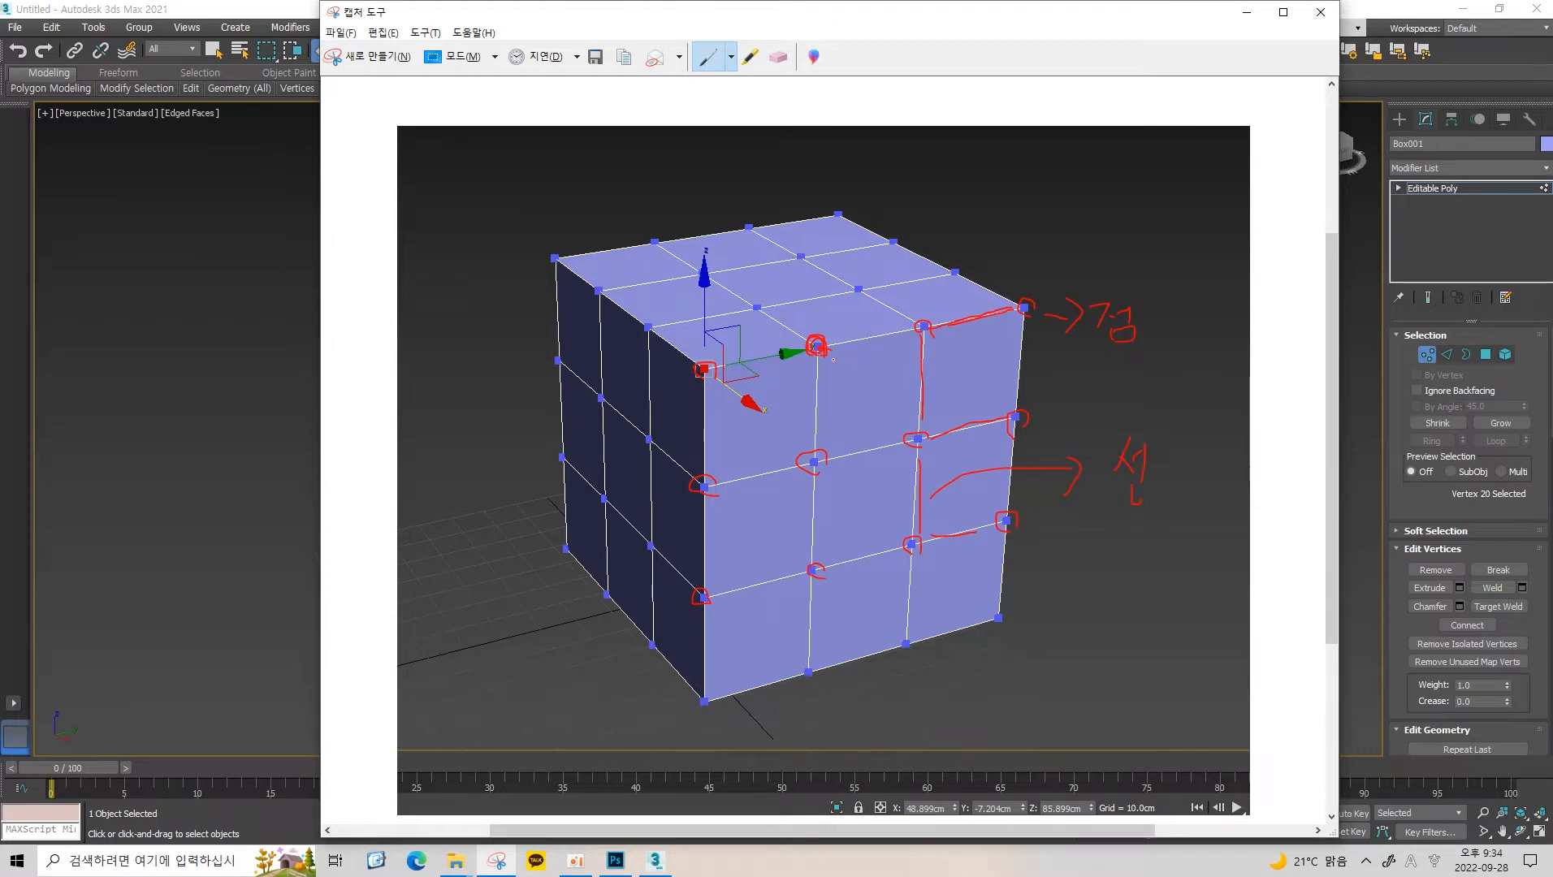
# Outline and hatch the upper middle polygon of that face in red and label it 면 with an arrow.
pyautogui.moveTo(817, 351)
pyautogui.mouseDown()
pyautogui.moveTo(822, 447)
pyautogui.moveTo(918, 446)
pyautogui.moveTo(925, 331)
pyautogui.moveTo(828, 343)
pyautogui.moveTo(842, 395)
pyautogui.mouseUp()
pyautogui.moveTo(887, 341)
pyautogui.mouseDown()
pyautogui.moveTo(846, 433)
pyautogui.moveTo(868, 445)
pyautogui.mouseUp()
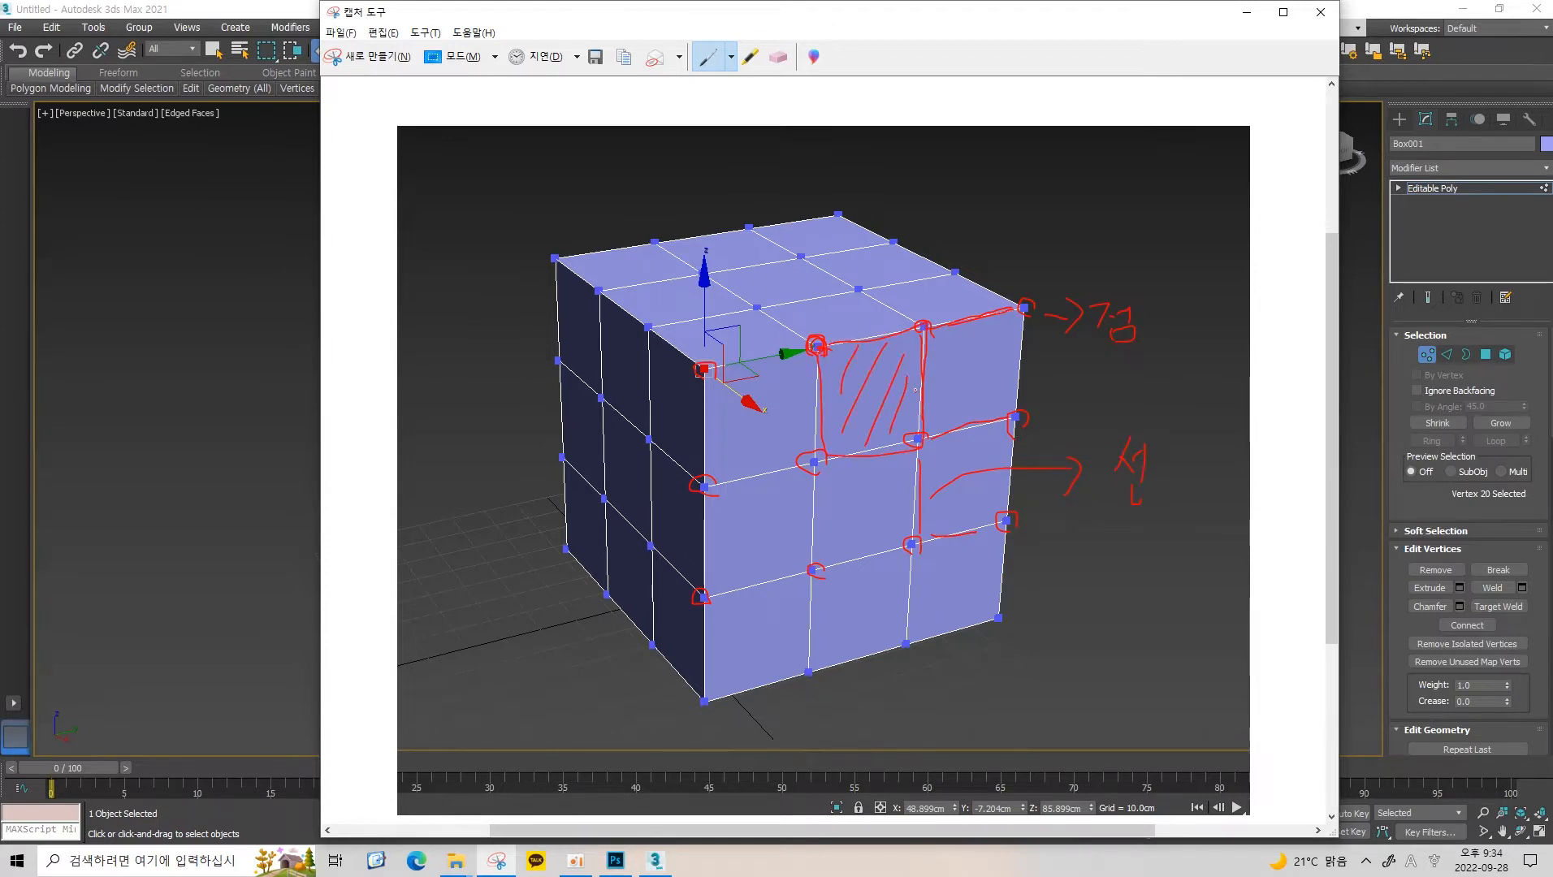
pyautogui.moveTo(916, 390)
pyautogui.mouseDown()
pyautogui.moveTo(890, 435)
pyautogui.moveTo(1062, 392)
pyautogui.mouseUp()
pyautogui.moveTo(1051, 385)
pyautogui.mouseDown()
pyautogui.moveTo(1057, 413)
pyautogui.moveTo(1154, 418)
pyautogui.mouseUp()
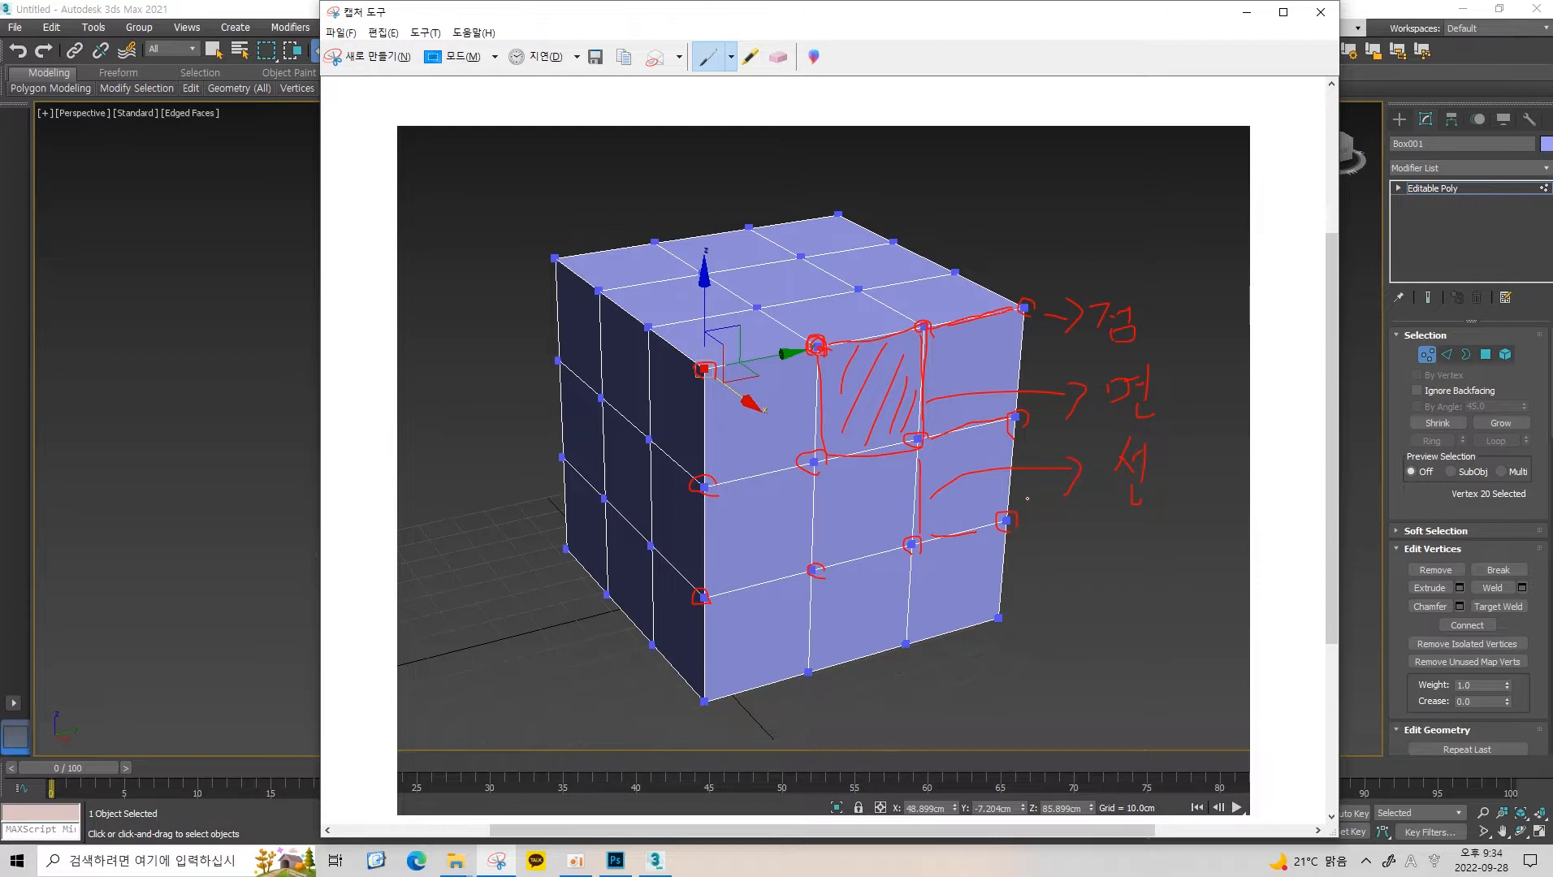
# Return to 3ds Max and select the top-edge vertex next to the box's near corner.
pyautogui.click(1247, 13)
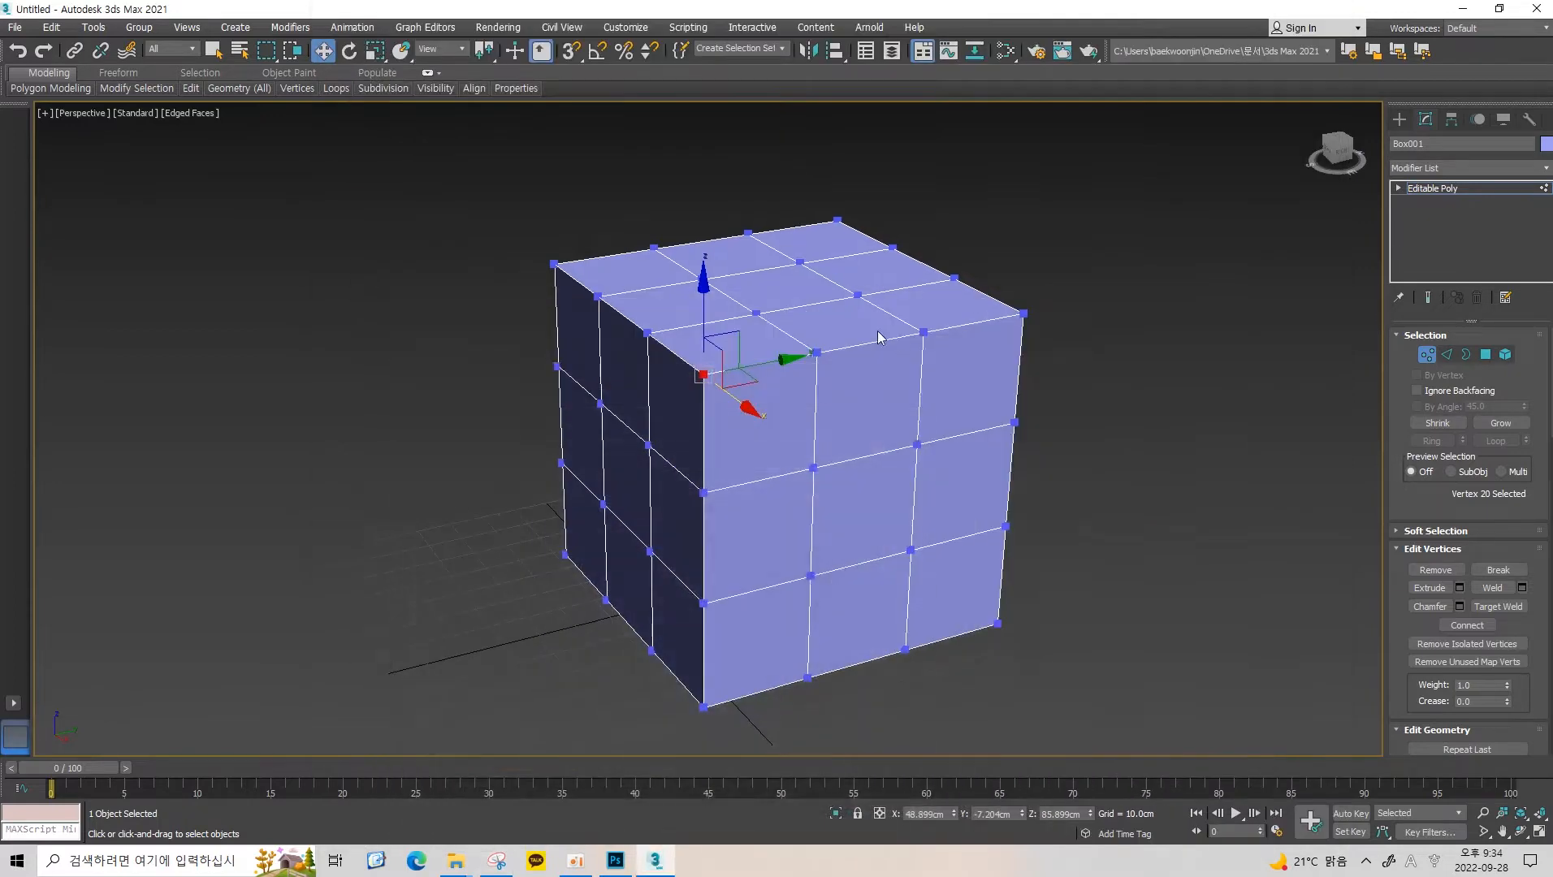
pyautogui.keyDown('alt'); pyautogui.moveTo(877, 360); pyautogui.dragTo(838, 315, button='middle'); pyautogui.keyUp('alt')
pyautogui.scroll(3, 736, 351)
pyautogui.scroll(2, 888, 376)
pyautogui.click(883, 334)
pyautogui.scroll(3, 837, 315)
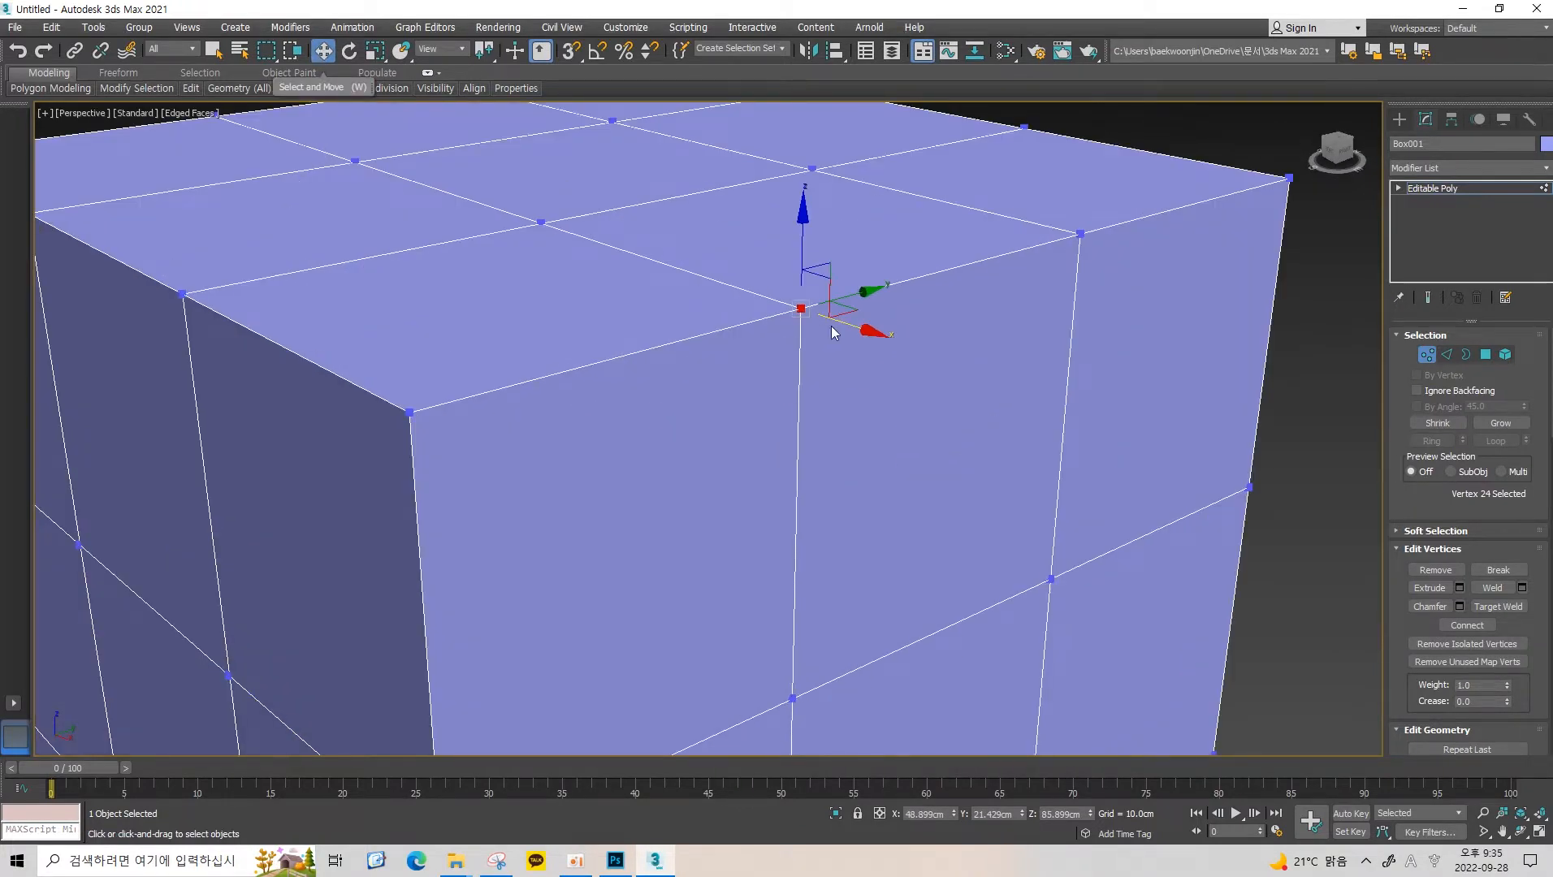
# Try pulling the selected vertex outward along X to about 75.7 cm and undo the move.
pyautogui.keyDown('alt'); pyautogui.moveTo(863, 326); pyautogui.dragTo(888, 319, button='middle'); pyautogui.keyUp('alt')
pyautogui.moveTo(889, 319); pyautogui.dragTo(1142, 358)
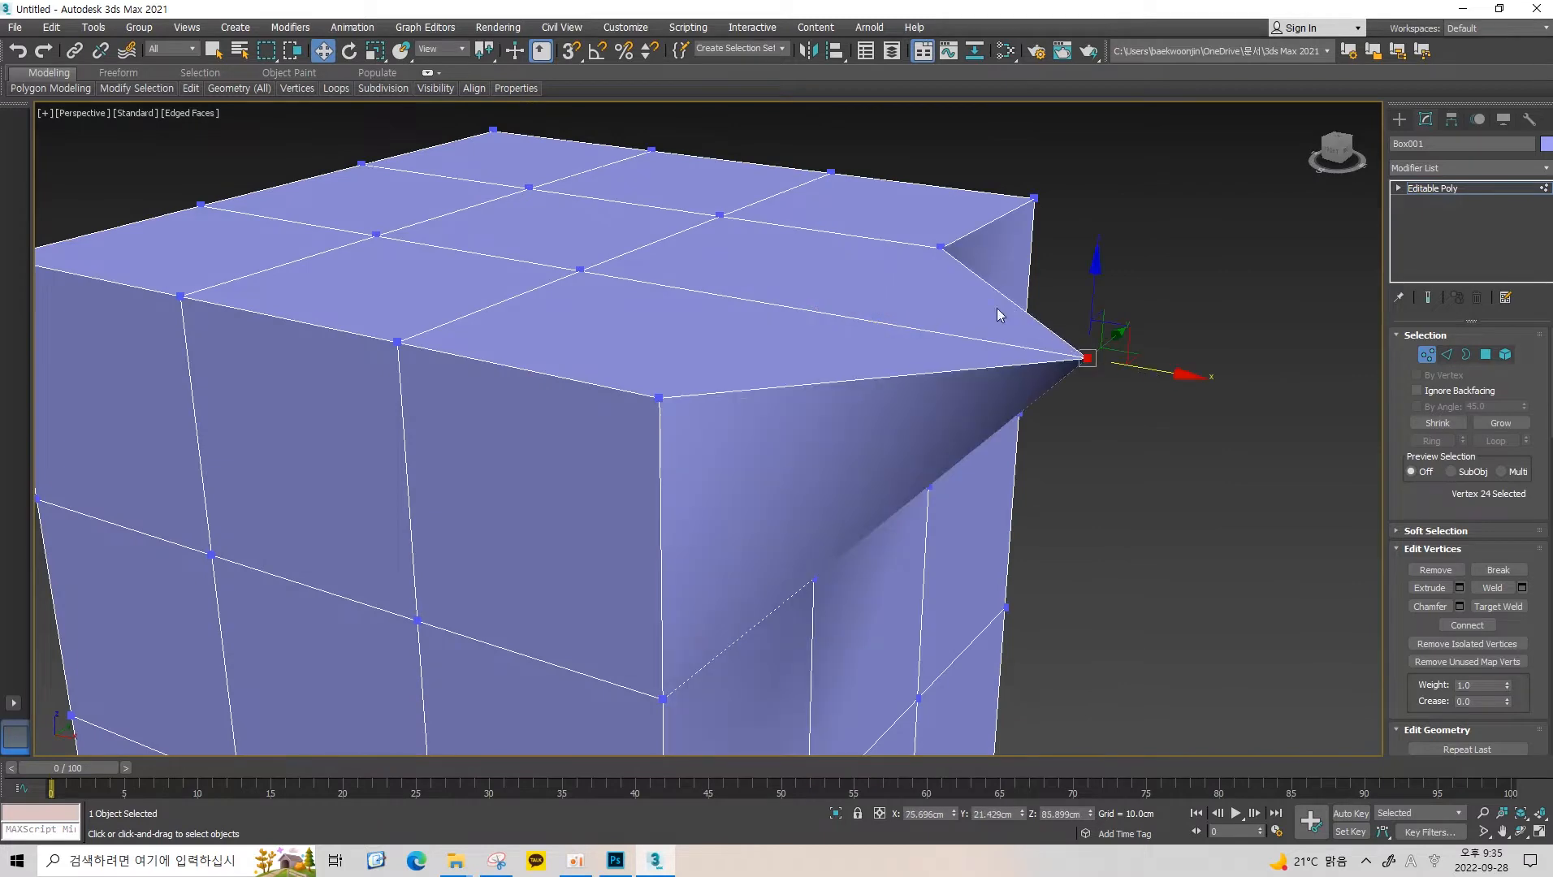
pyautogui.keyDown('alt'); pyautogui.moveTo(999, 313); pyautogui.dragTo(961, 313, button='middle'); pyautogui.keyUp('alt')
pyautogui.hotkey('ctrl', 'z')
# Pull the selected vertex outward to about X 57.7 cm and raise the neighbouring top-edge vertex to about Z 93.3 cm.
pyautogui.moveTo(813, 369); pyautogui.dragTo(902, 374)
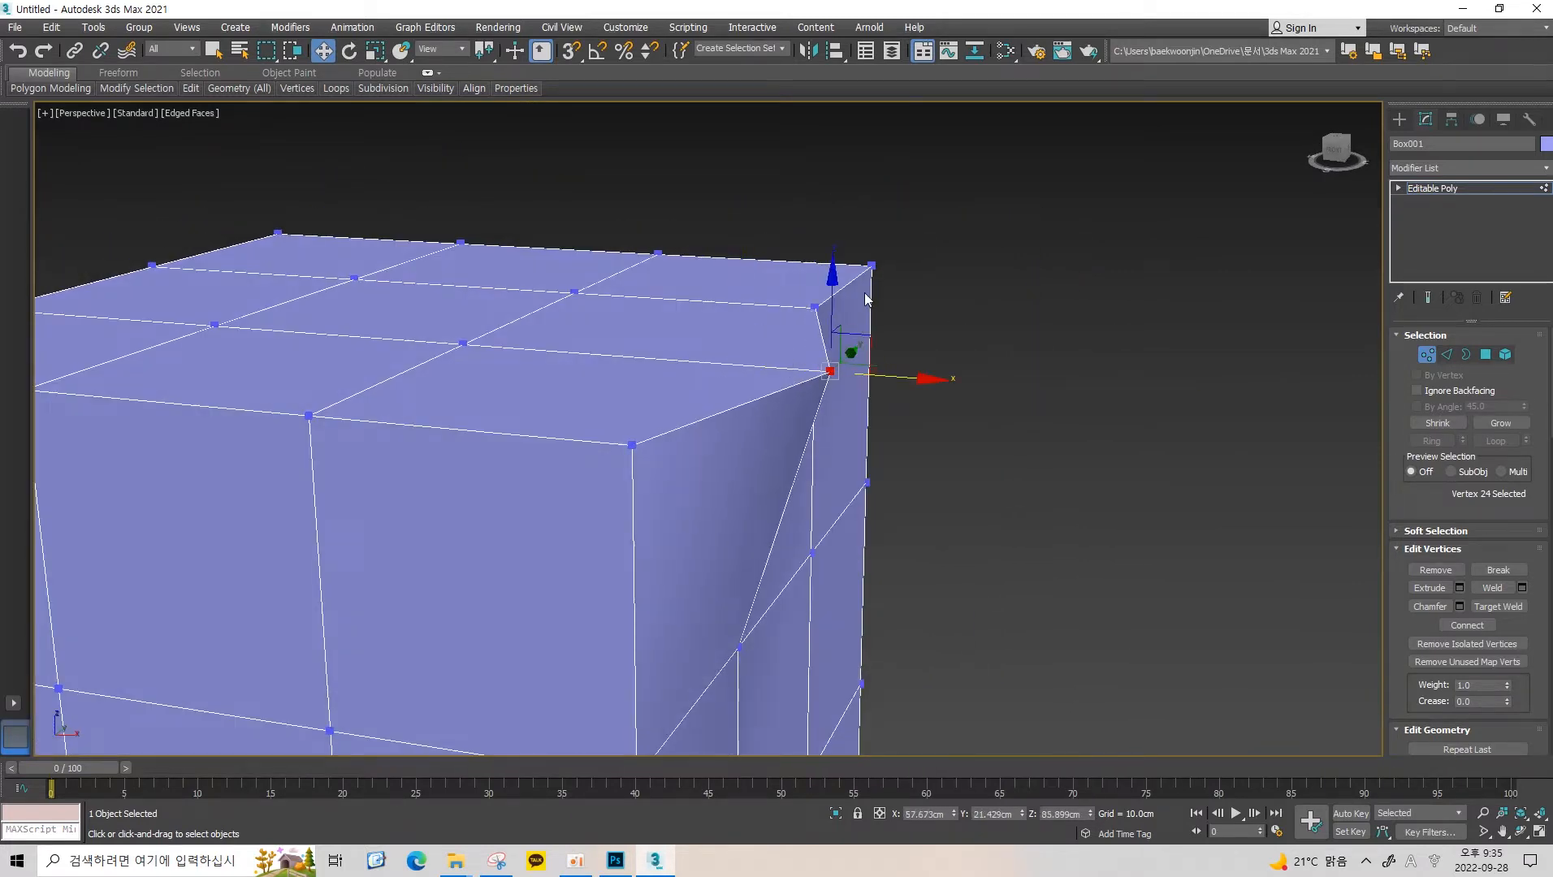
pyautogui.click(815, 304)
pyautogui.moveTo(818, 216); pyautogui.dragTo(818, 148)
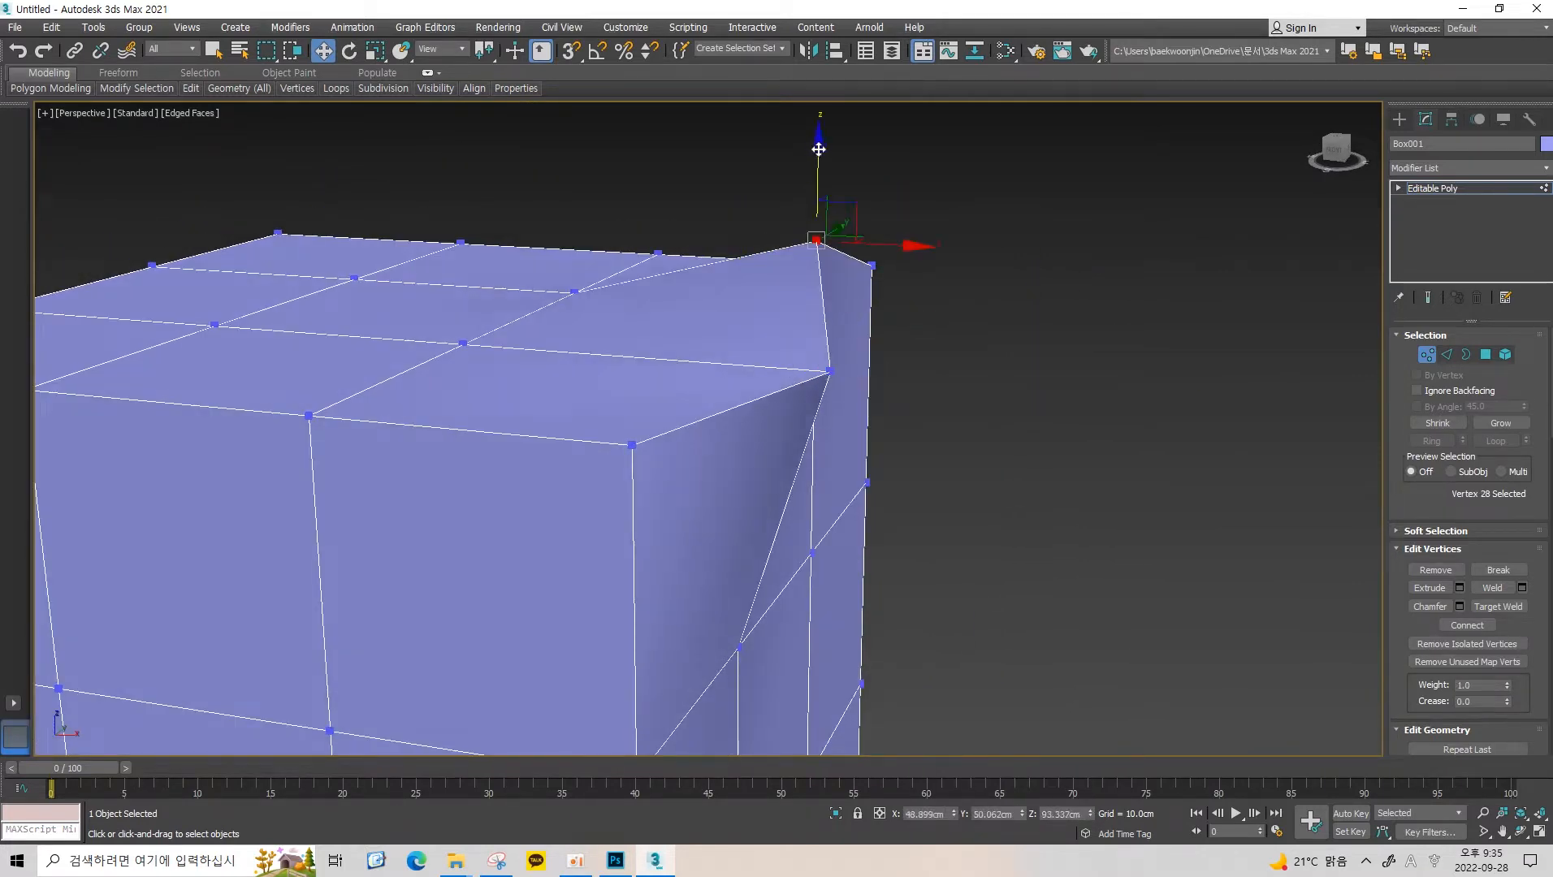
# Lower the box's near top corner vertex along Z and push it inward along X.
pyautogui.scroll(-5, 818, 154)
pyautogui.keyDown('alt'); pyautogui.moveTo(861, 203); pyautogui.dragTo(779, 273, button='middle'); pyautogui.keyUp('alt')
pyautogui.scroll(3, 799, 219)
pyautogui.click(595, 262)
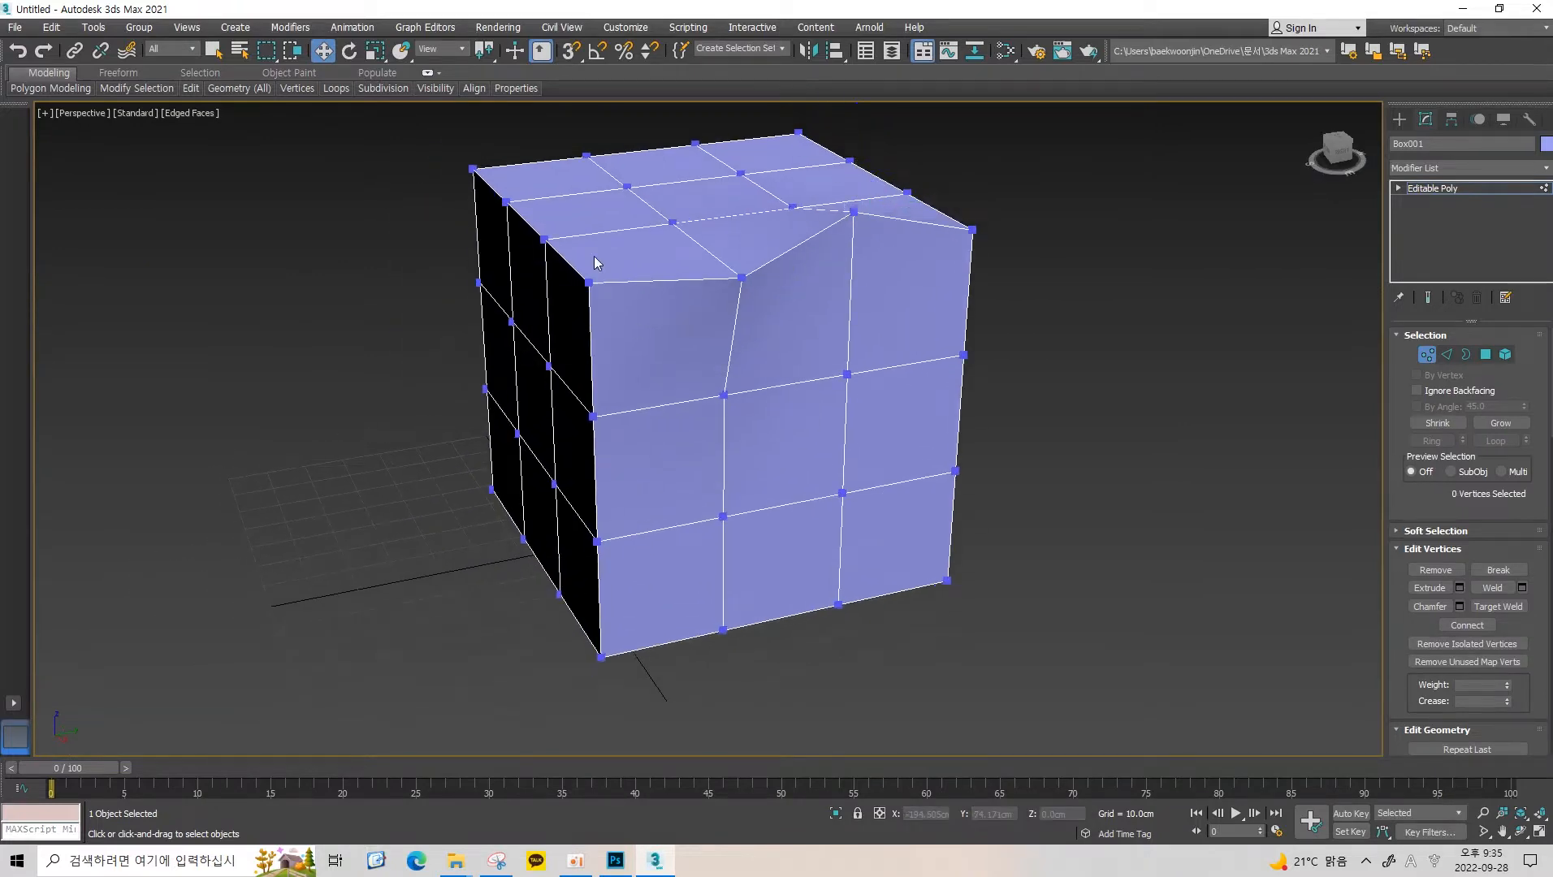
pyautogui.click(589, 285)
pyautogui.moveTo(583, 202); pyautogui.dragTo(585, 266)
pyautogui.keyDown('alt'); pyautogui.moveTo(622, 260); pyautogui.dragTo(902, 244, button='middle'); pyautogui.keyUp('alt')
pyautogui.moveTo(815, 354); pyautogui.dragTo(752, 354)
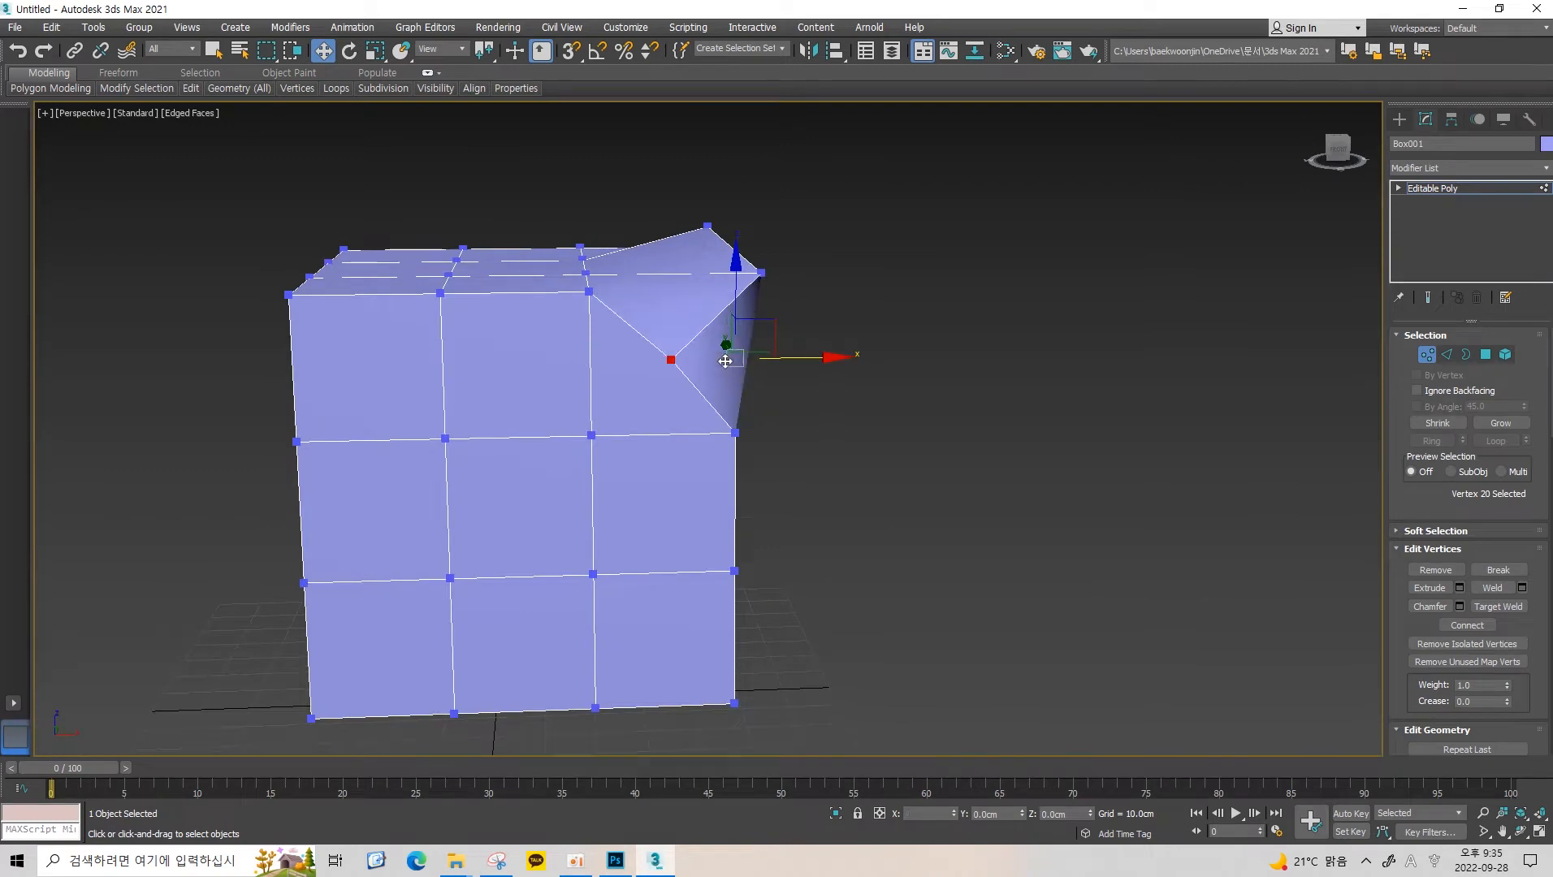
# Select the top vertex at the box's other near corner and push it inward along X to about 38.9 cm.
pyautogui.moveTo(782, 295); pyautogui.dragTo(666, 342, button='middle')
pyautogui.moveTo(666, 341); pyautogui.dragTo(496, 359, button='middle')
pyautogui.keyDown('alt'); pyautogui.moveTo(497, 360); pyautogui.dragTo(431, 398, button='middle'); pyautogui.keyUp('alt')
pyautogui.click(739, 533)
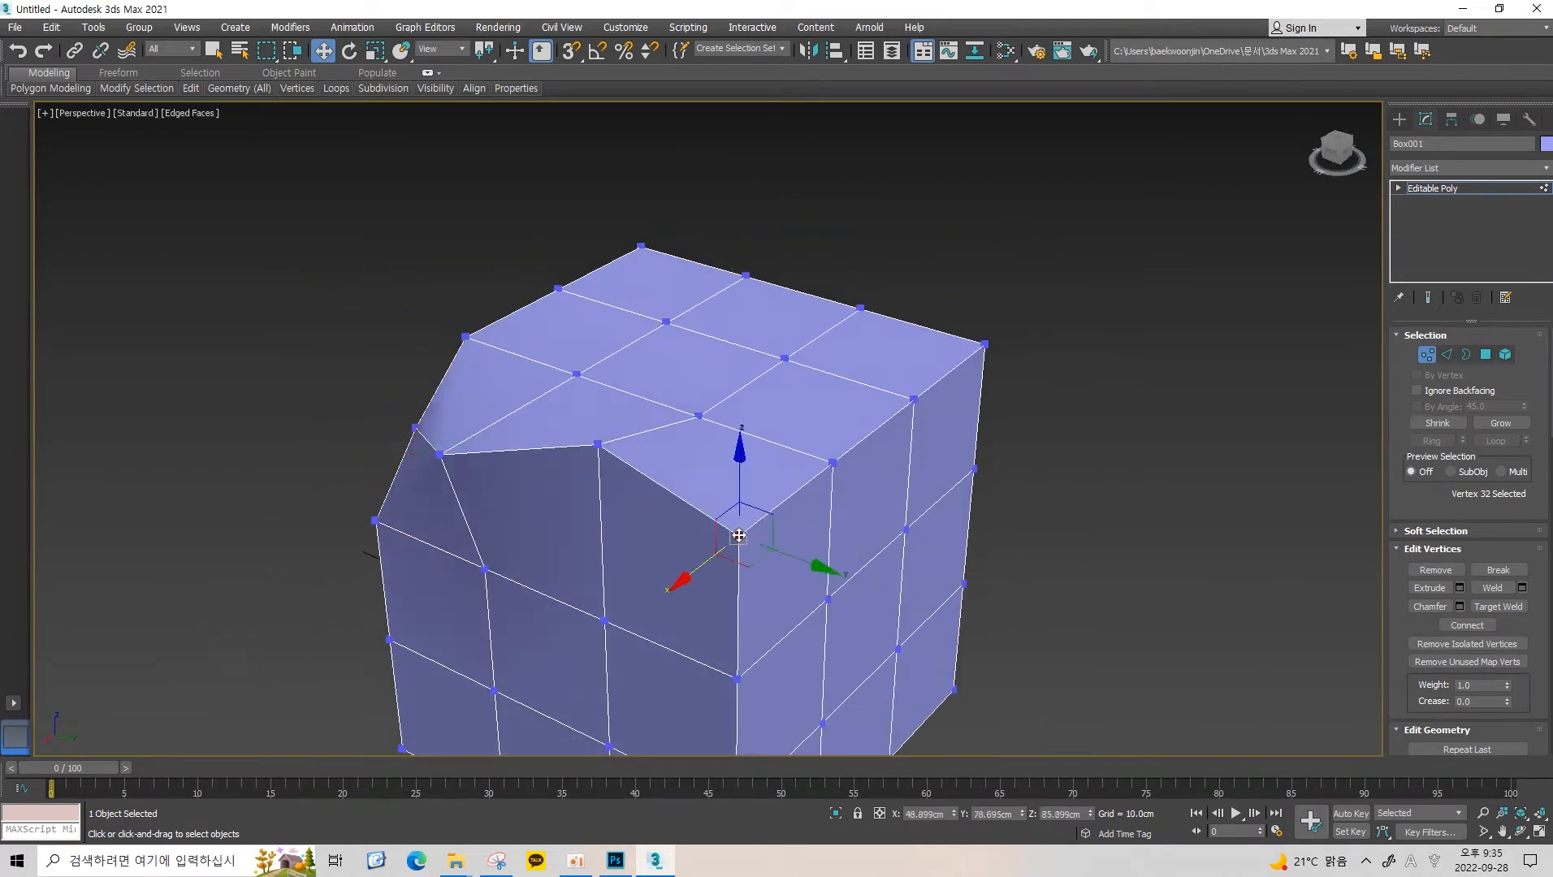
pyautogui.moveTo(829, 475); pyautogui.dragTo(804, 358, button='middle')
pyautogui.keyDown('alt'); pyautogui.moveTo(804, 357); pyautogui.dragTo(755, 344, button='middle'); pyautogui.keyUp('alt')
pyautogui.moveTo(642, 440); pyautogui.dragTo(693, 416)
pyautogui.moveTo(694, 415); pyautogui.dragTo(642, 418, button='middle')
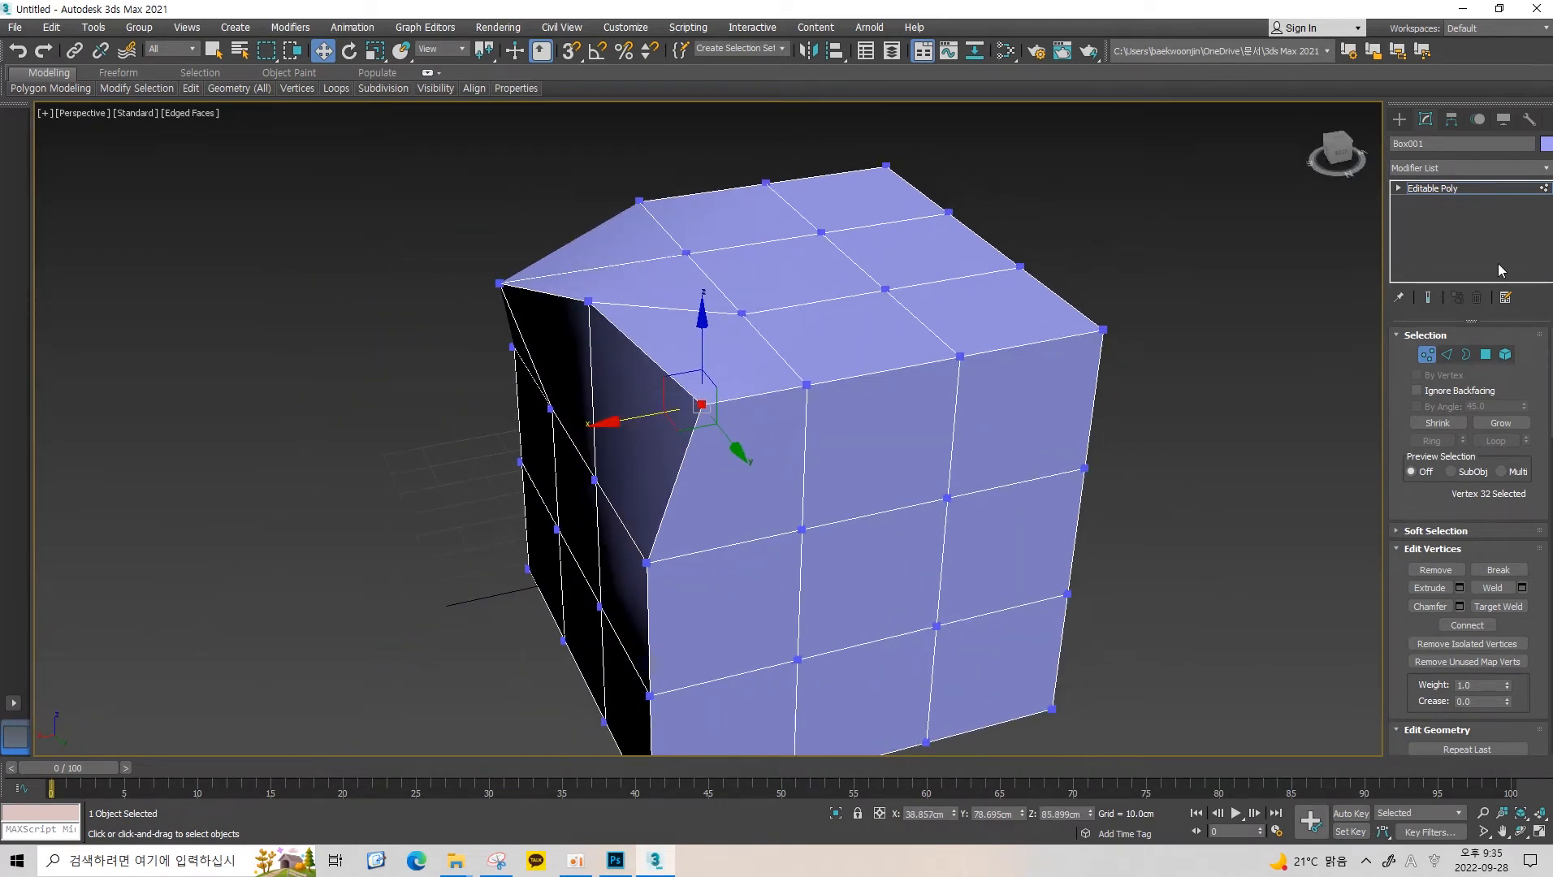
# Switch to edge editing and move the middle top edge of the box's side along Z.
pyautogui.click(1445, 356)
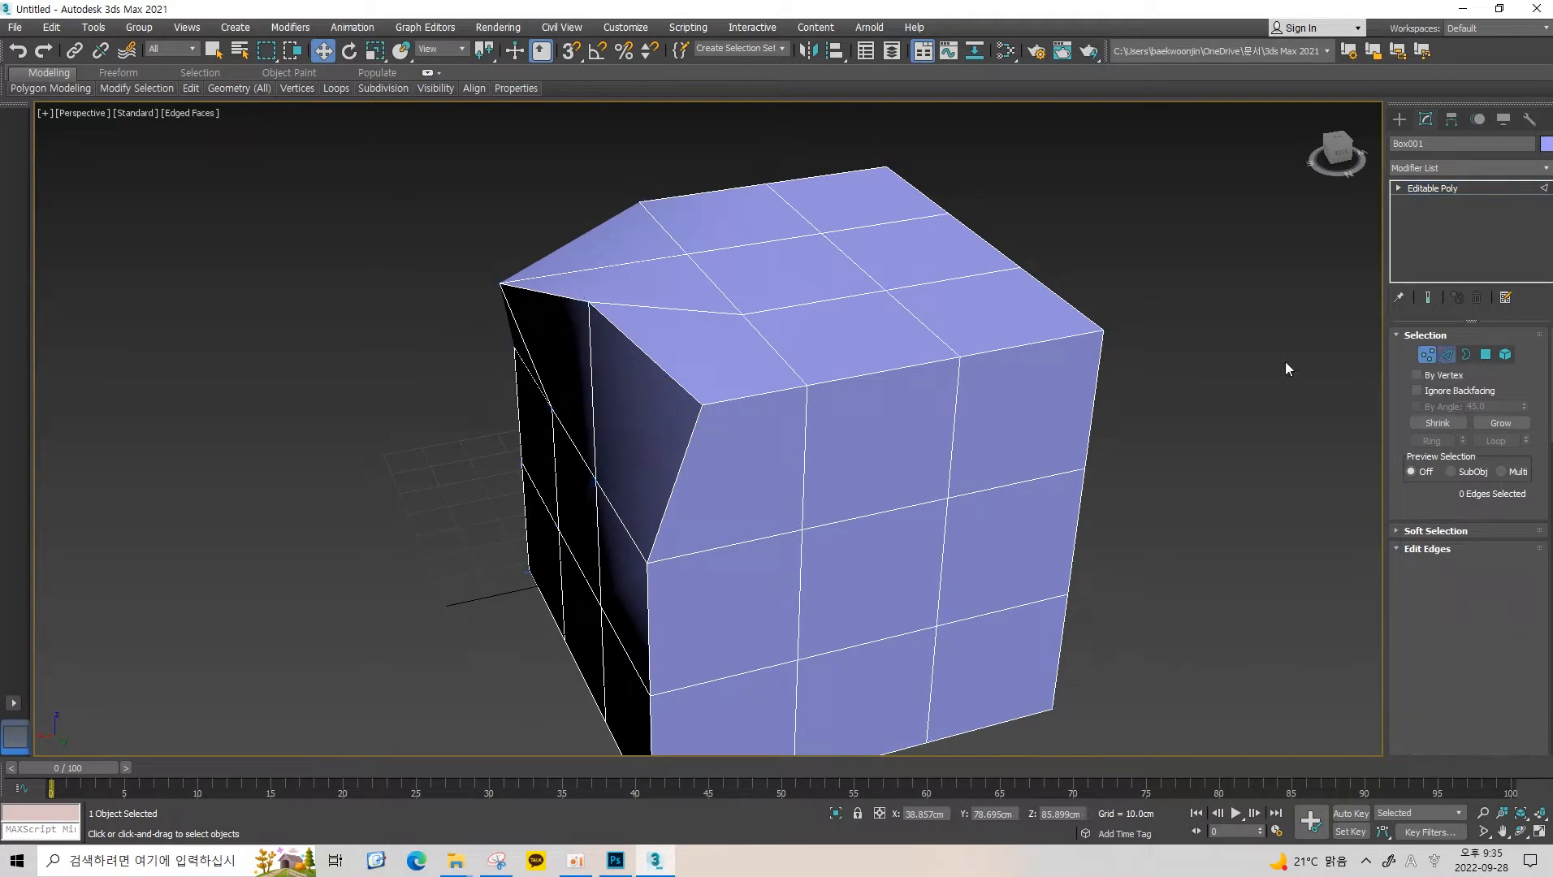
pyautogui.scroll(1, 888, 329)
pyautogui.click(888, 329)
pyautogui.scroll(3, 902, 317)
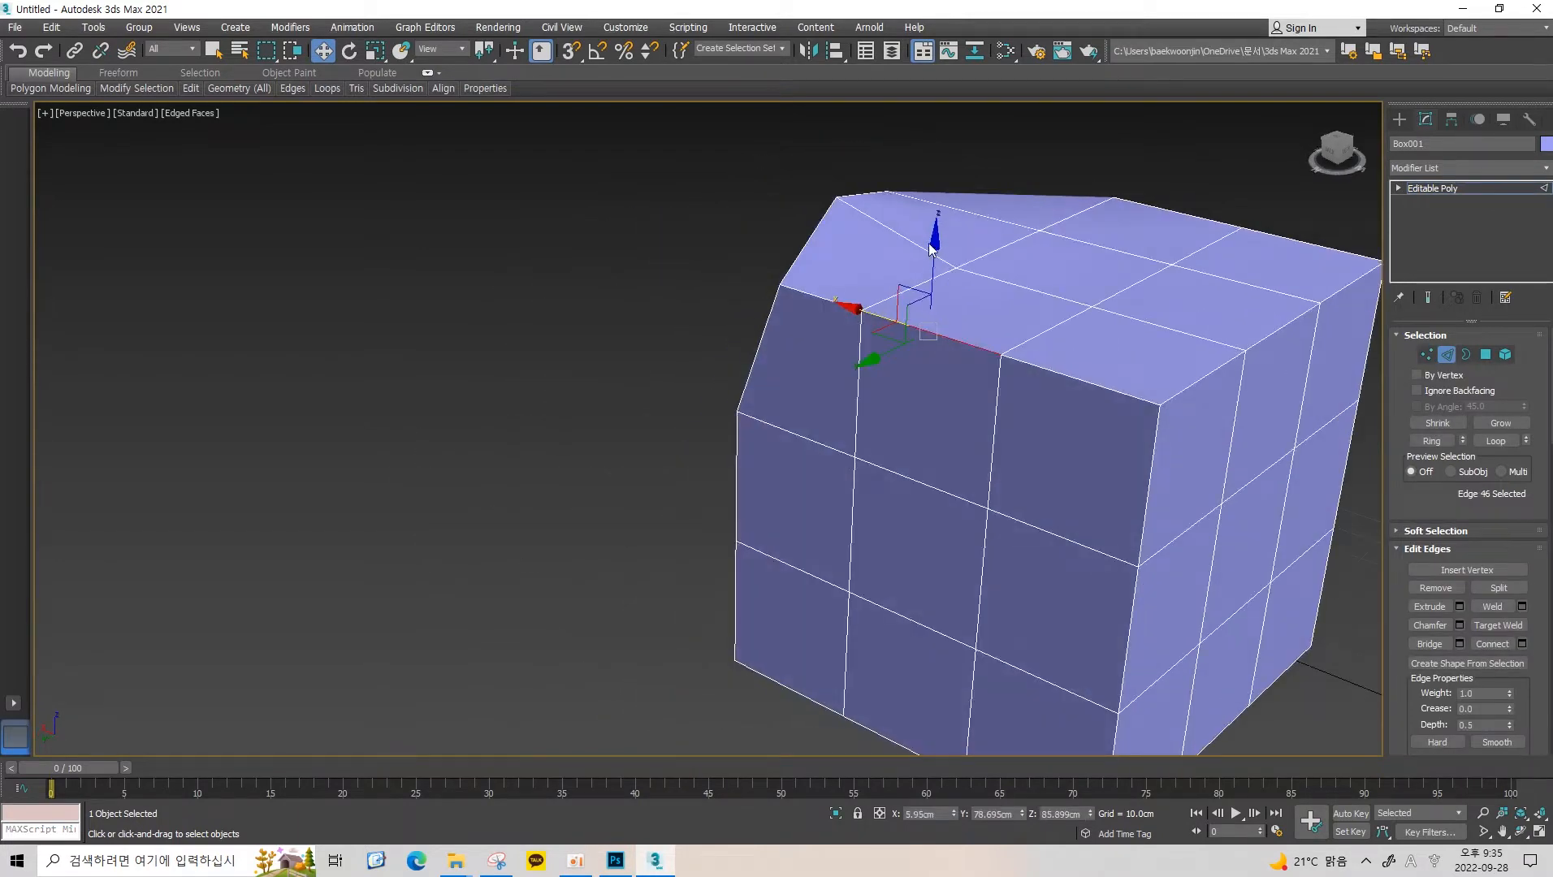
pyautogui.keyDown('alt'); pyautogui.moveTo(929, 260); pyautogui.dragTo(833, 333, button='middle'); pyautogui.keyUp('alt')
# Select inner edges on the box's top face and raise them along Z.
pyautogui.click(876, 320)
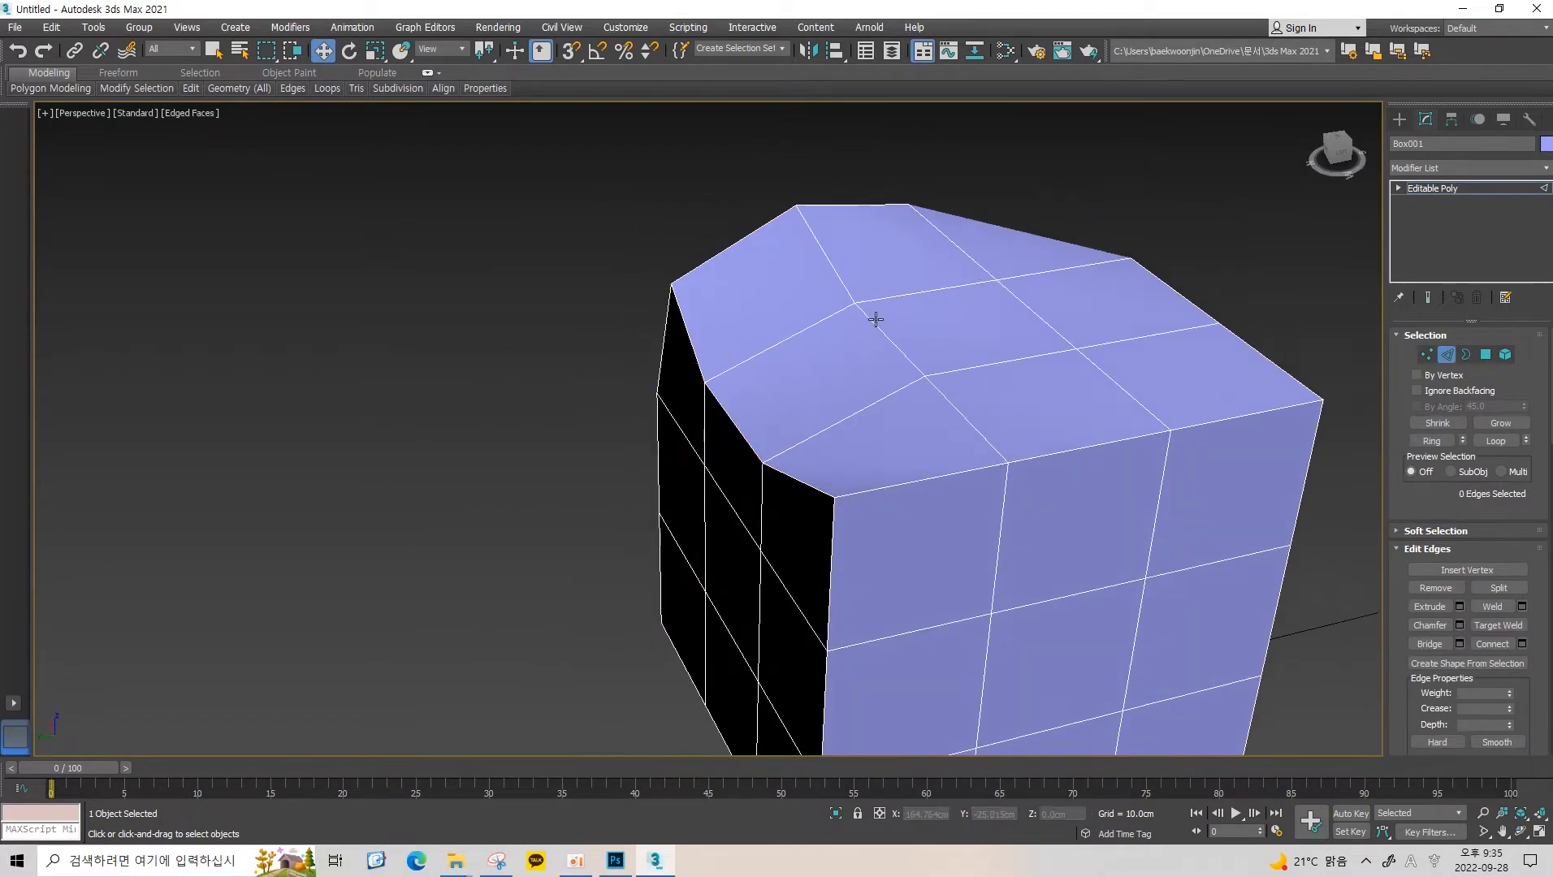
pyautogui.doubleClick(875, 319)
pyautogui.moveTo(918, 283); pyautogui.dragTo(877, 293, button='middle')
pyautogui.click(840, 336)
pyautogui.moveTo(854, 255); pyautogui.dragTo(852, 245)
pyautogui.moveTo(852, 245); pyautogui.dragTo(718, 249, button='middle')
pyautogui.click(828, 319)
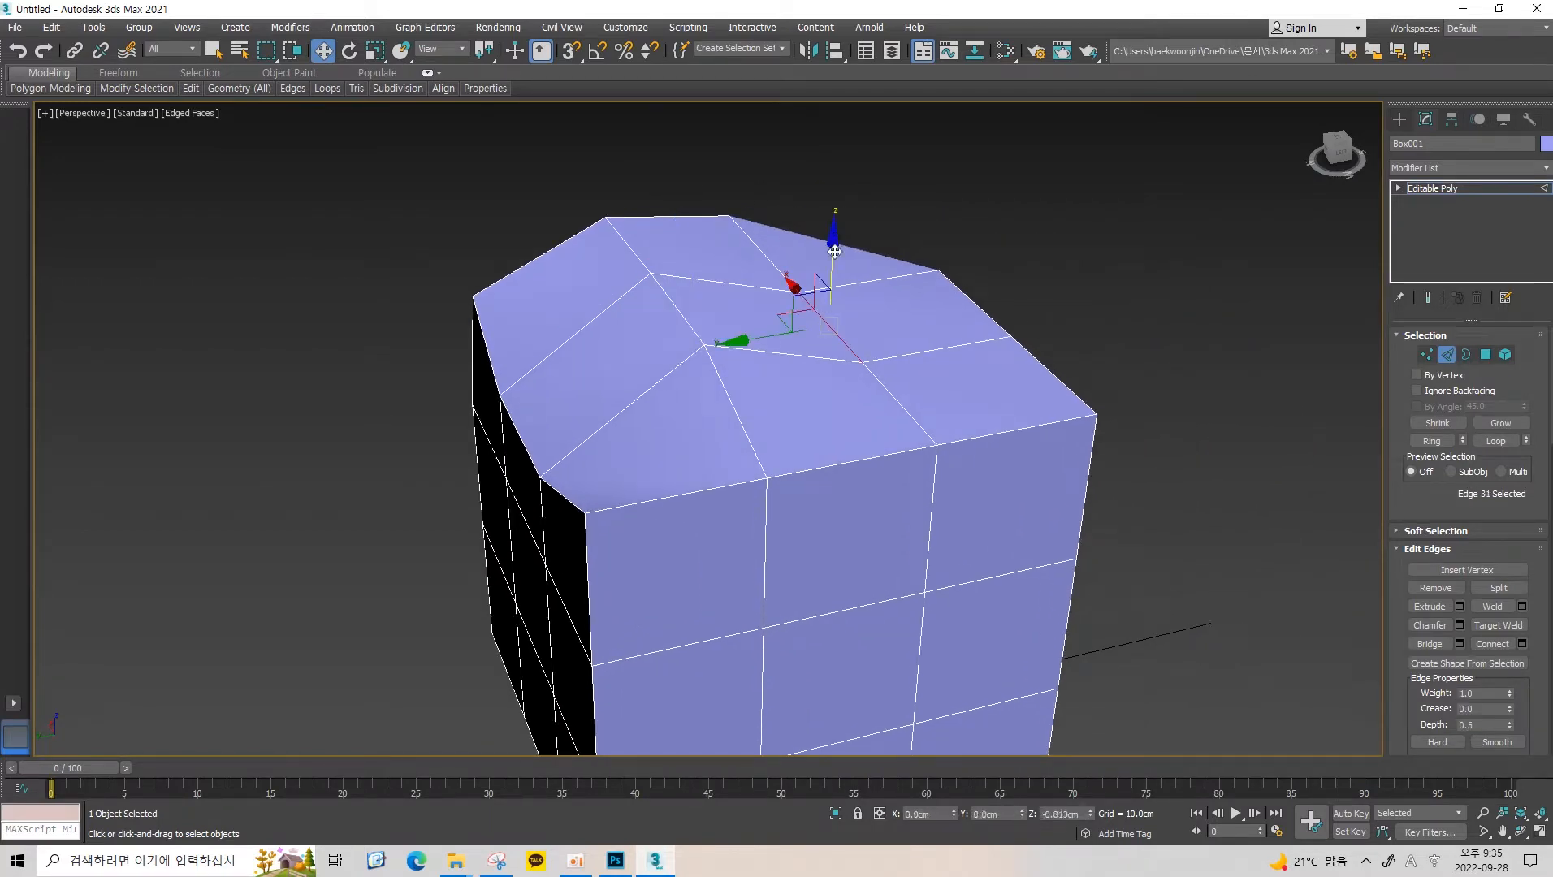
pyautogui.keyDown('alt'); pyautogui.moveTo(835, 252); pyautogui.dragTo(975, 347, button='middle'); pyautogui.keyUp('alt')
# Rotate the middle top edge of the adjacent side about the Z axis.
pyautogui.click(975, 351)
pyautogui.press('e')
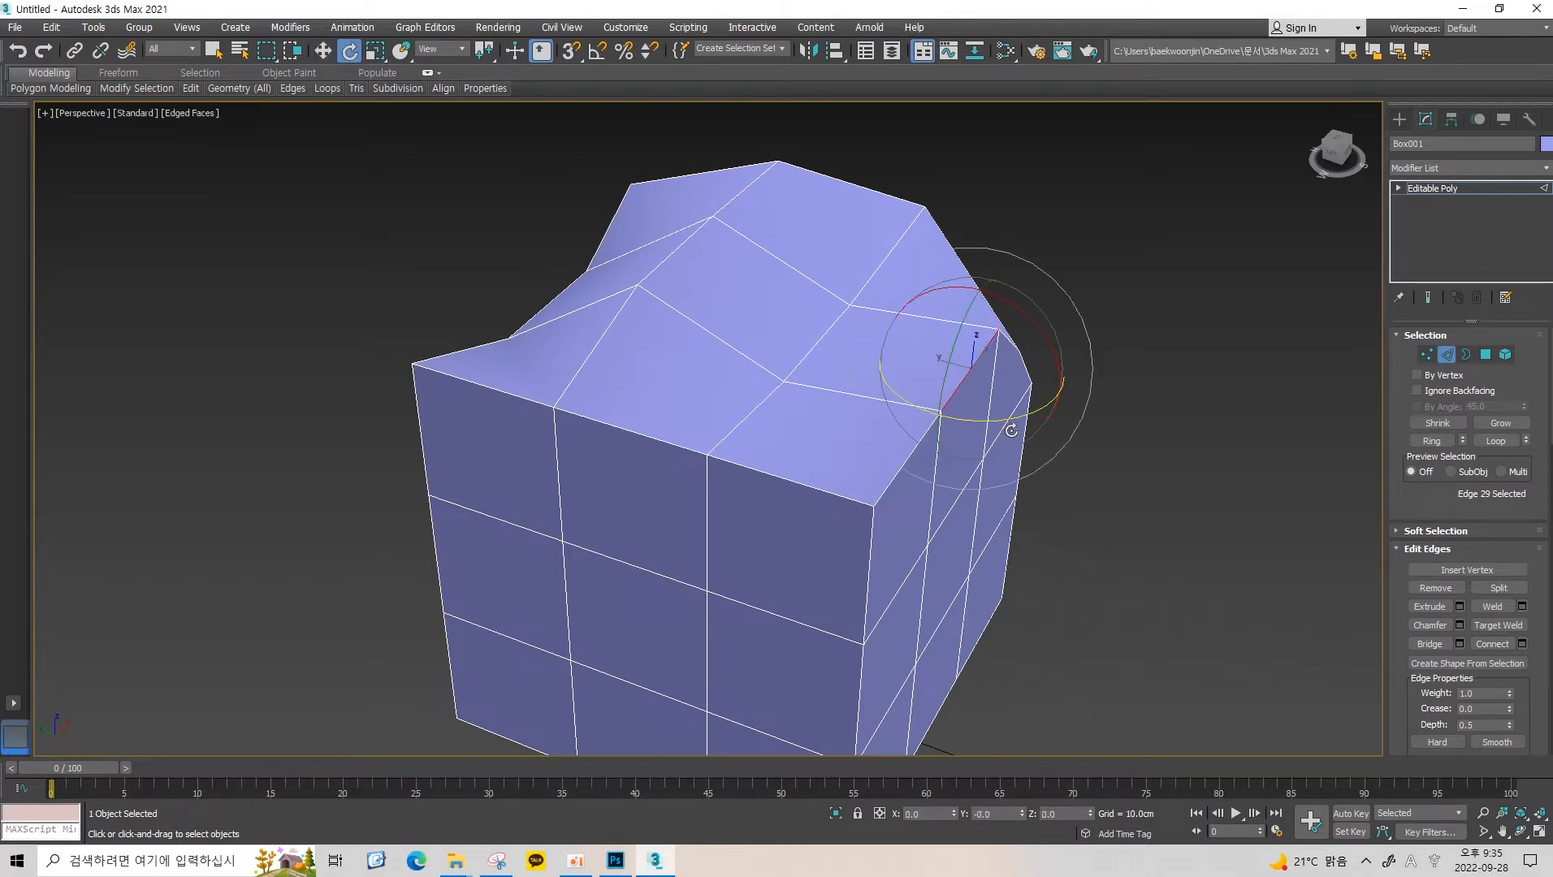
pyautogui.keyDown('alt'); pyautogui.moveTo(1011, 430); pyautogui.dragTo(944, 418, button='middle'); pyautogui.keyUp('alt')
pyautogui.moveTo(944, 419); pyautogui.dragTo(995, 417)
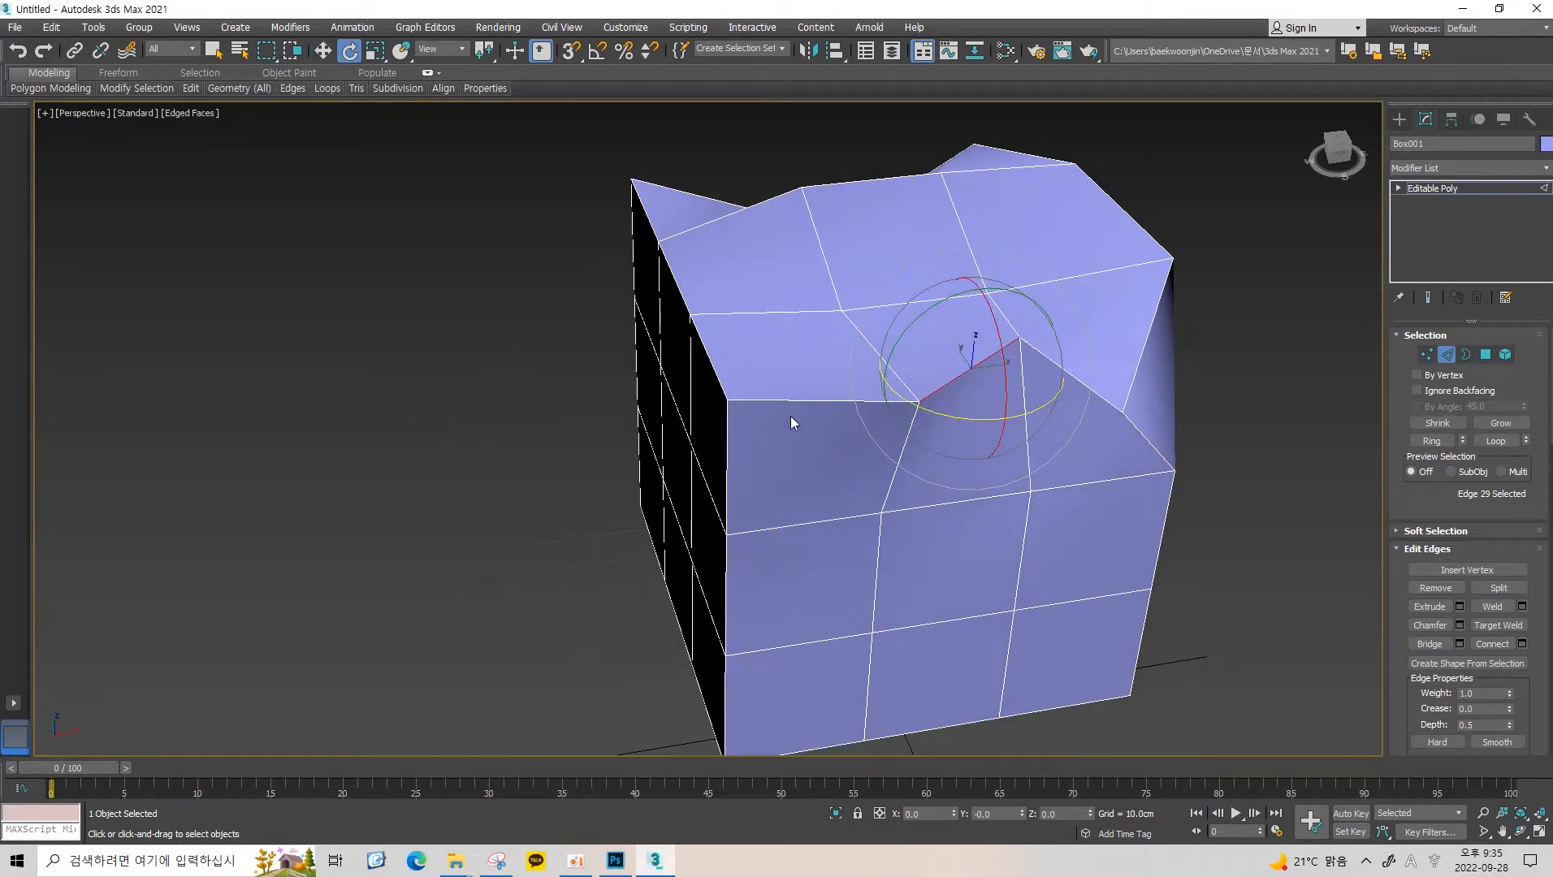
# Rotate the neighbouring top edge at the near corner about Z and return to the Move tool.
pyautogui.keyDown('alt'); pyautogui.moveTo(792, 422); pyautogui.dragTo(834, 443, button='middle'); pyautogui.keyUp('alt')
pyautogui.click(814, 450)
pyautogui.moveTo(783, 463); pyautogui.dragTo(802, 475)
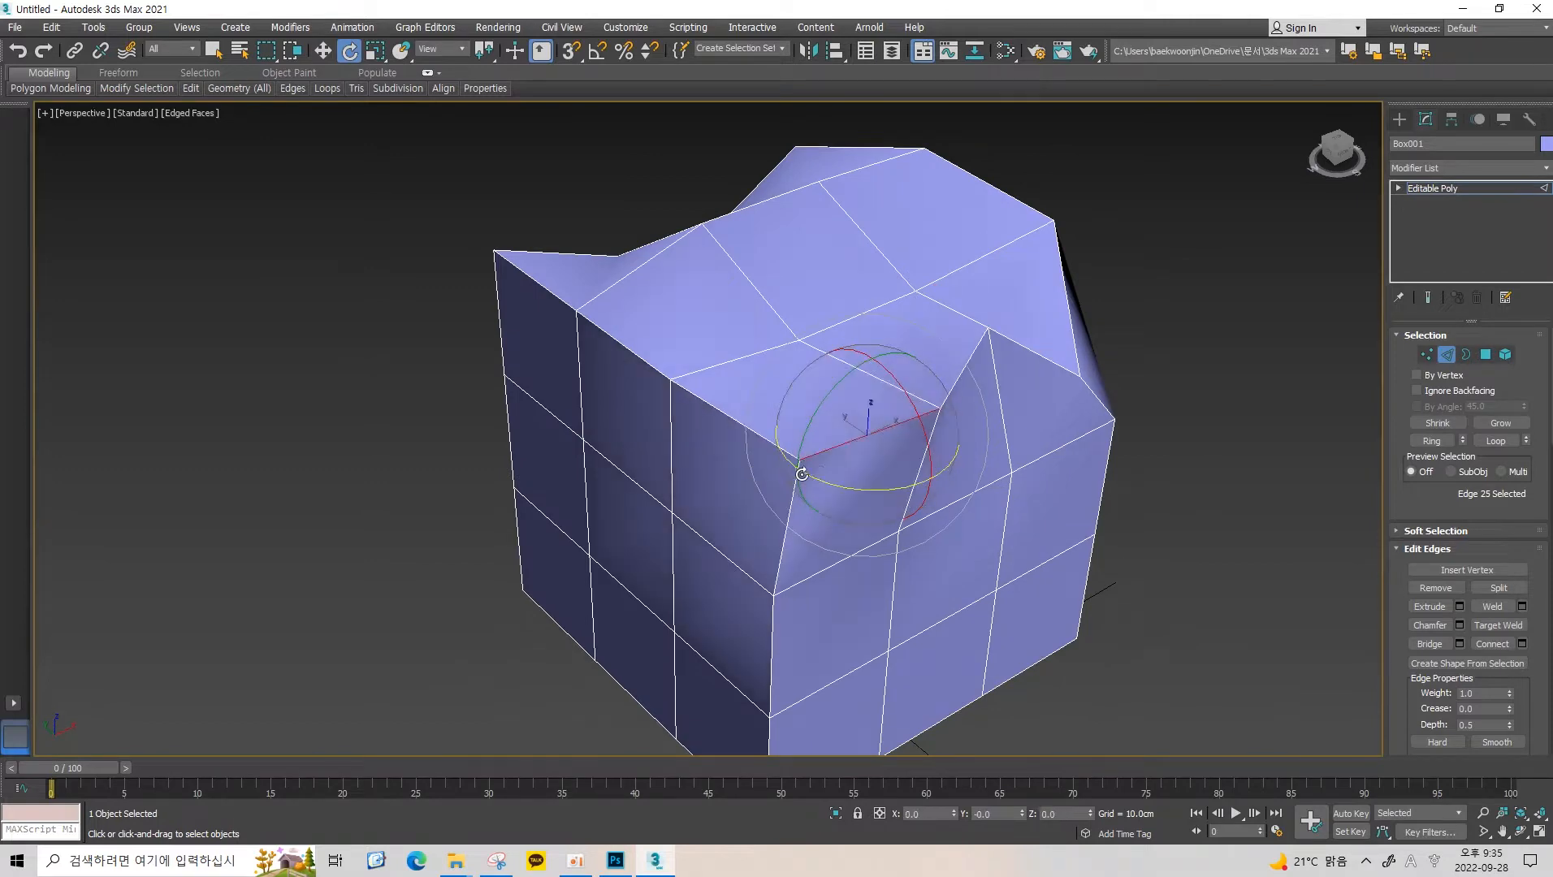
pyautogui.keyDown('alt'); pyautogui.moveTo(858, 490); pyautogui.dragTo(836, 456, button='middle'); pyautogui.keyUp('alt')
pyautogui.press('w')
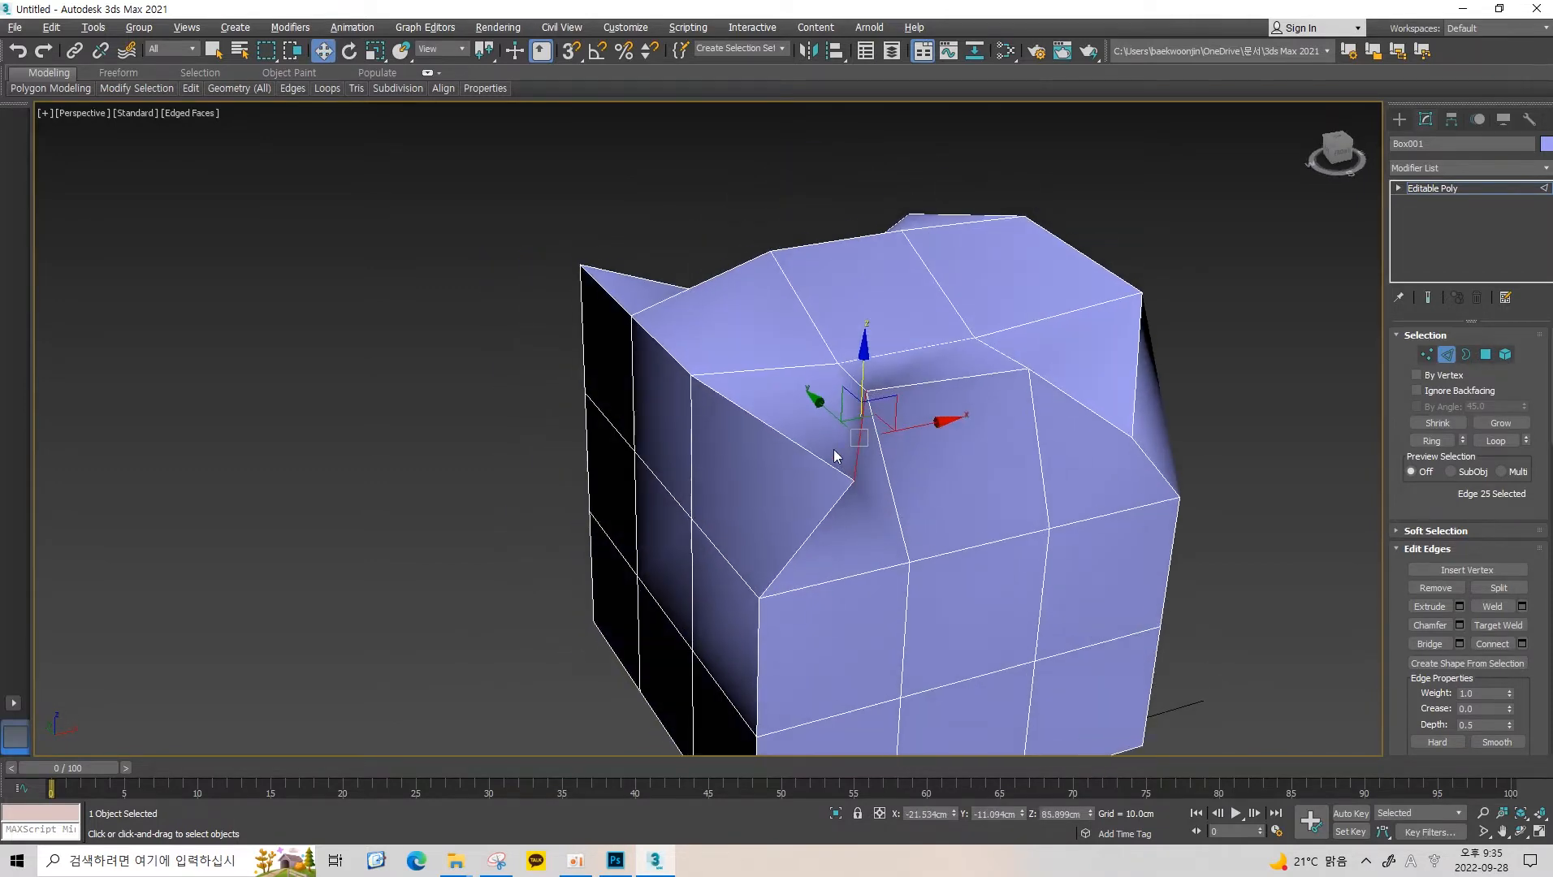
# Switch to polygon editing and select the centre polygon of the box's front side.
pyautogui.click(1482, 359)
pyautogui.keyDown('alt'); pyautogui.moveTo(1023, 440); pyautogui.dragTo(766, 362, button='middle'); pyautogui.keyUp('alt')
pyautogui.press('4')
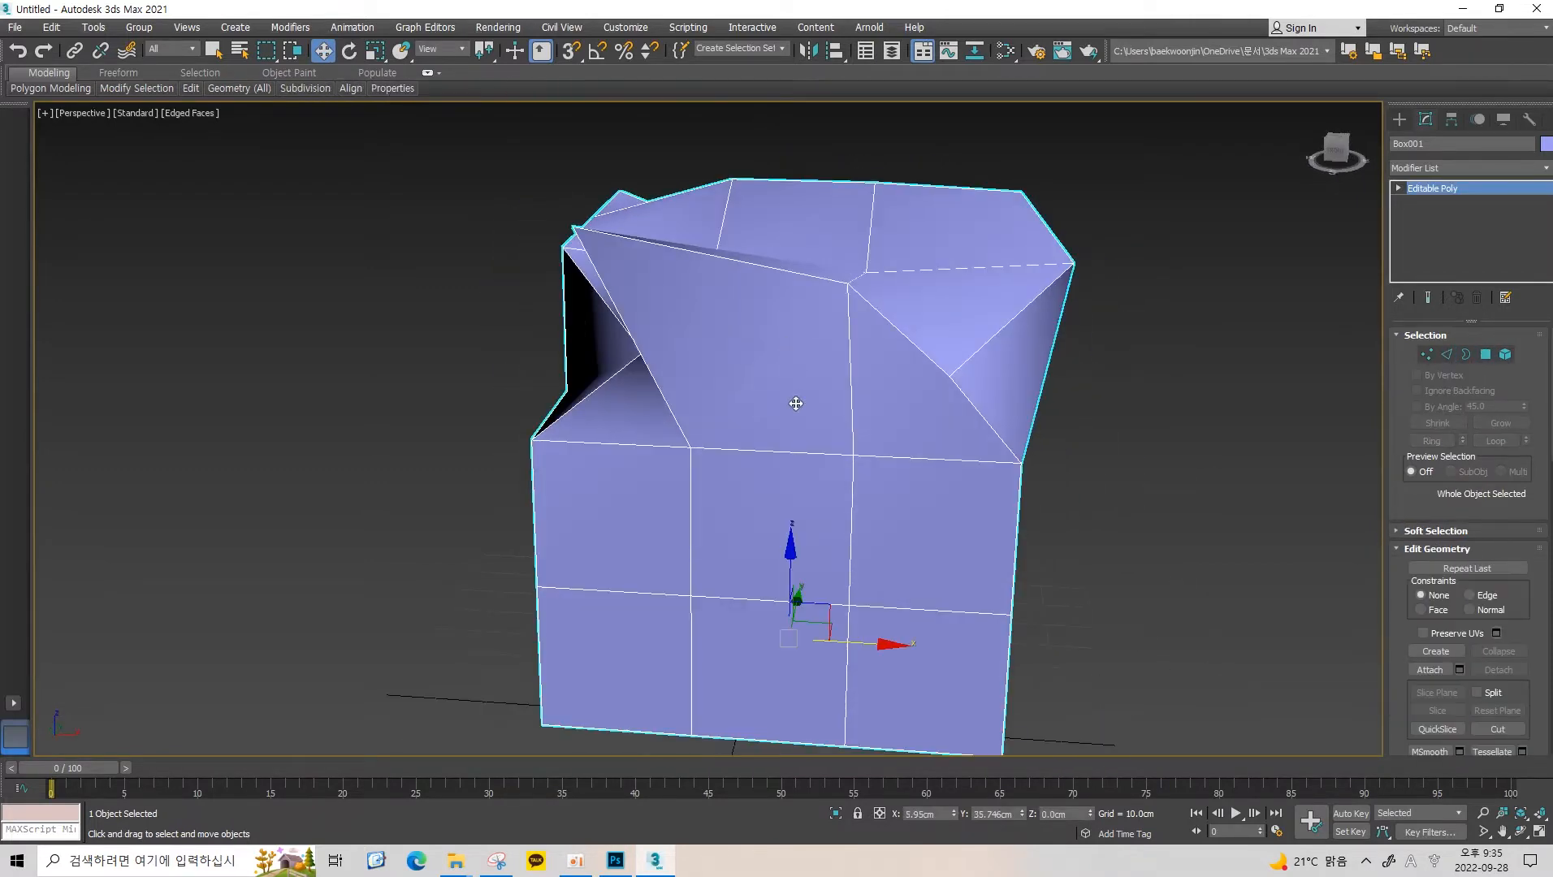
pyautogui.press('4')
pyautogui.press('4')
pyautogui.click(777, 506)
# Try moving the centre polygon inward along Y and scaling it uniformly, and undo both changes.
pyautogui.keyDown('alt'); pyautogui.moveTo(778, 506); pyautogui.dragTo(823, 528, button='middle'); pyautogui.keyUp('alt')
pyautogui.press('e')
pyautogui.press('w')
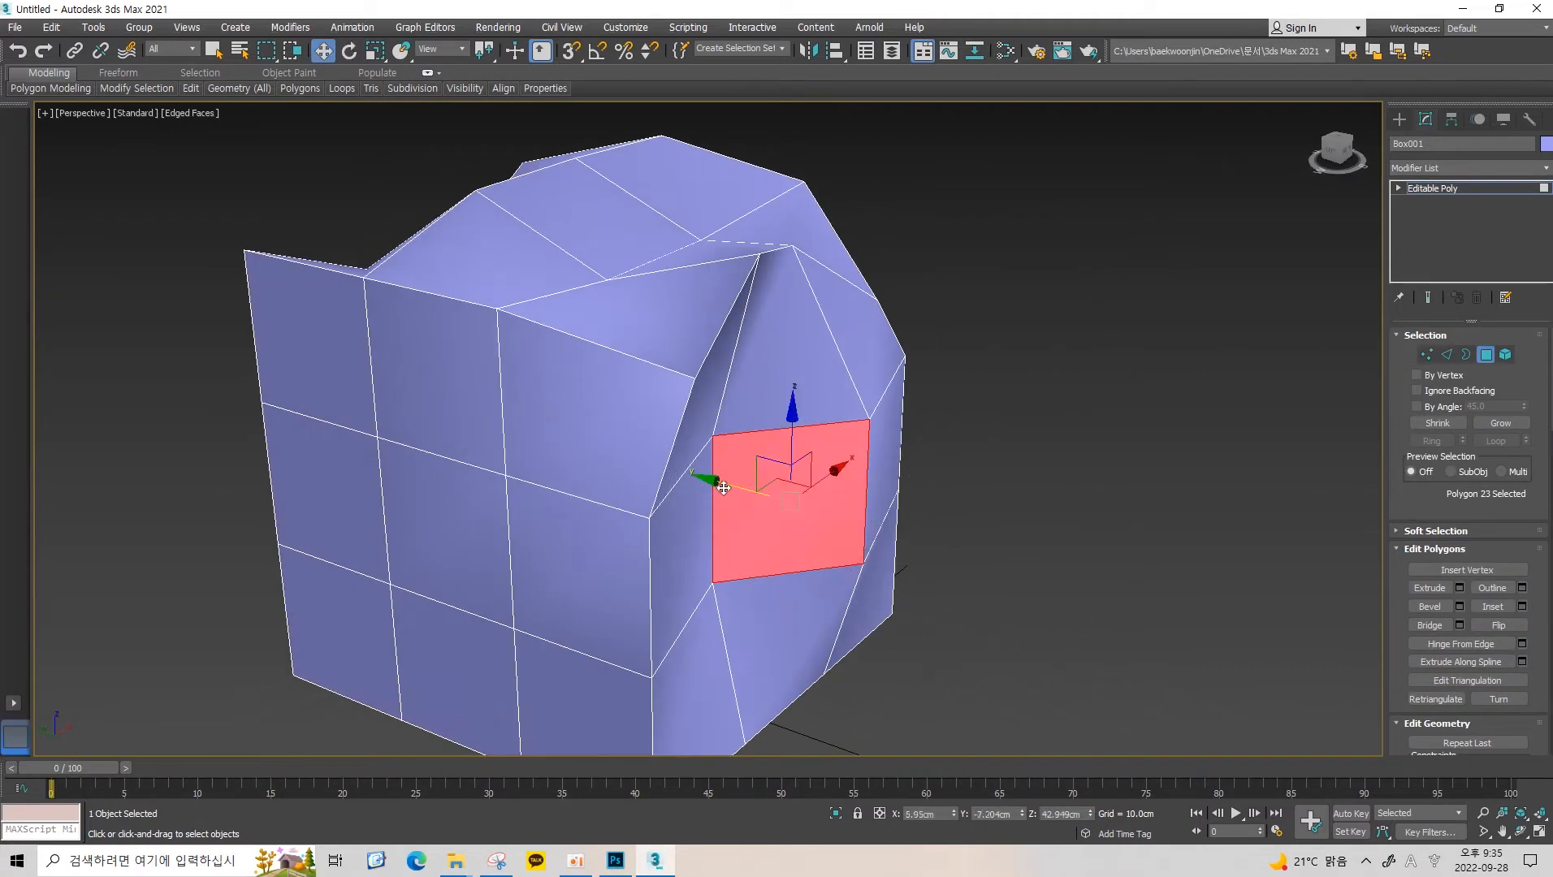
pyautogui.keyDown('alt'); pyautogui.moveTo(724, 488); pyautogui.dragTo(780, 488, button='middle'); pyautogui.keyUp('alt')
pyautogui.hotkey('shift', 'z')
pyautogui.press('r')
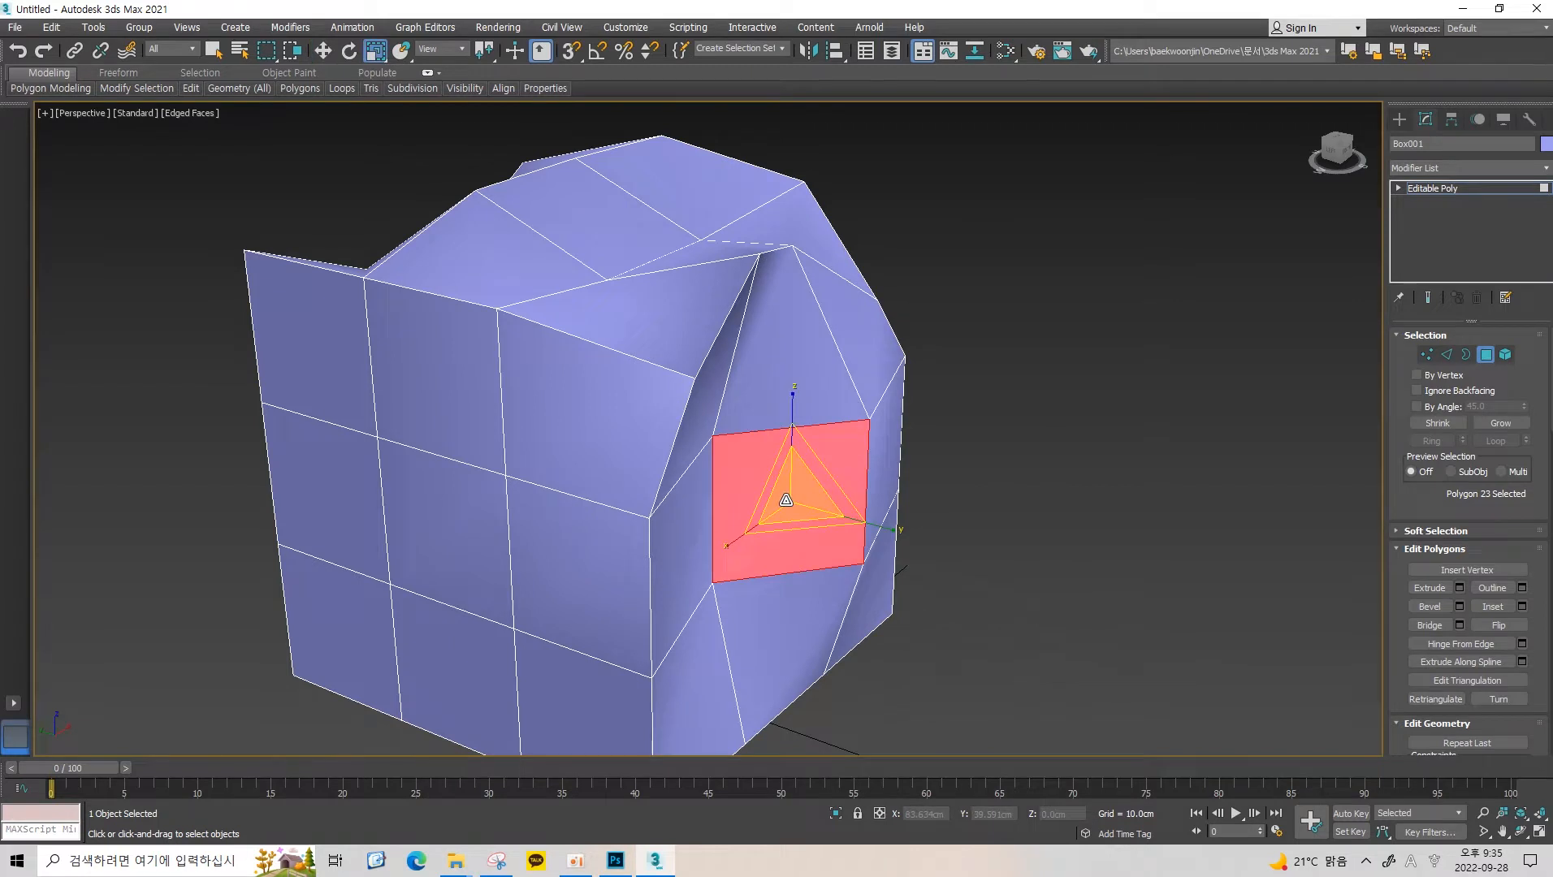
pyautogui.moveTo(788, 499); pyautogui.dragTo(731, 453)
pyautogui.hotkey('ctrl', 'z')
pyautogui.press('w')
pyautogui.hotkey('shift', 'z')
pyautogui.hotkey('shift', 'z')
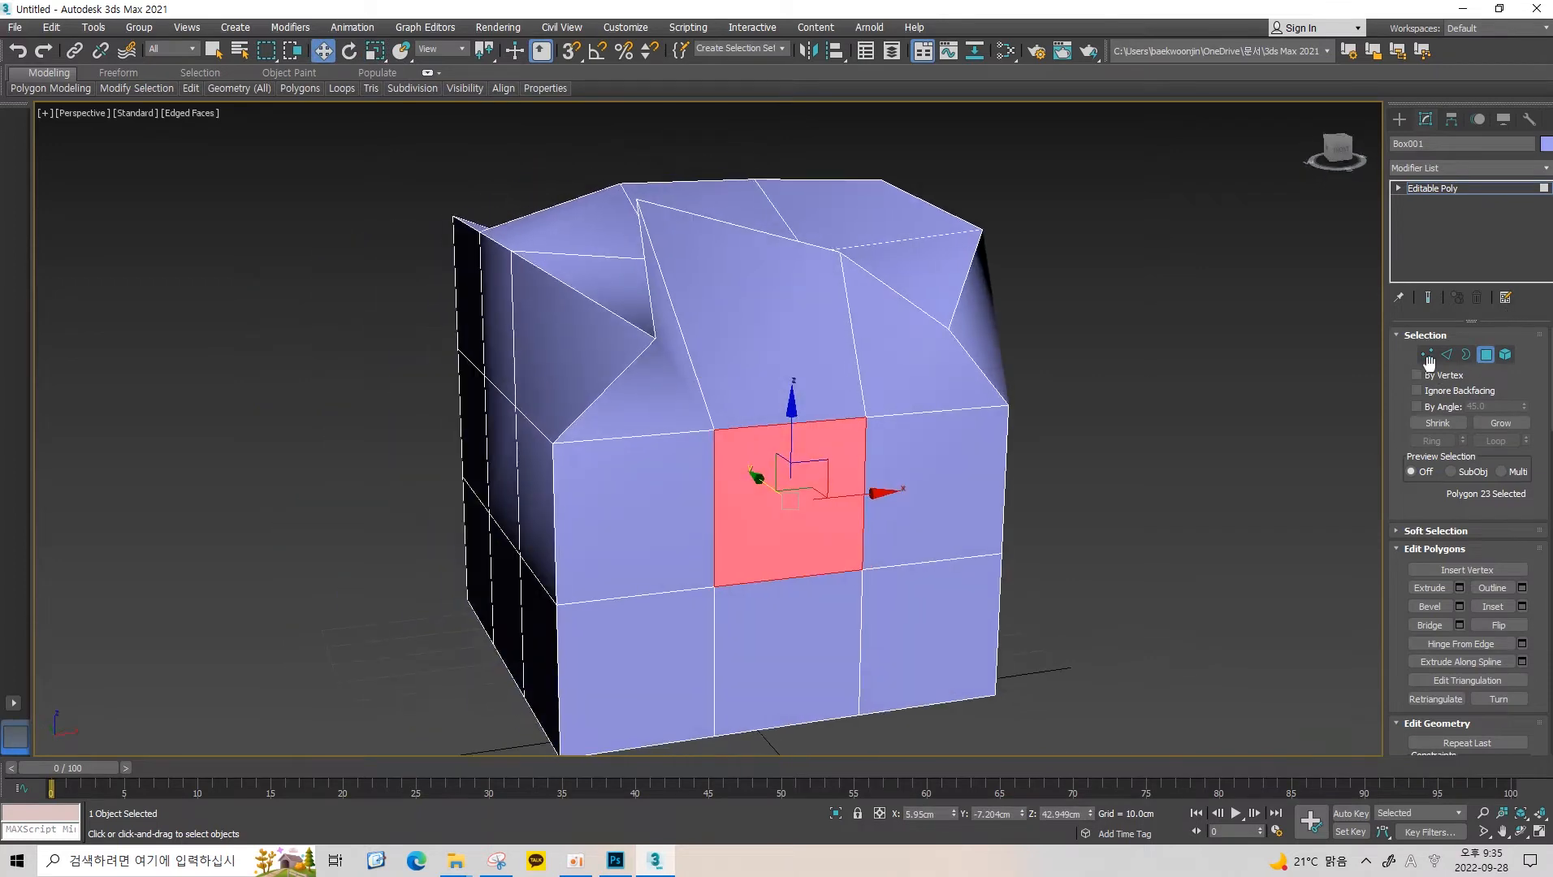
# Go through the vertex, edge, polygon and border levels and select the whole mesh at Element level.
pyautogui.click(1442, 355)
pyautogui.click(1428, 355)
pyautogui.click(1485, 355)
pyautogui.moveTo(926, 288); pyautogui.dragTo(1230, 388, button='middle')
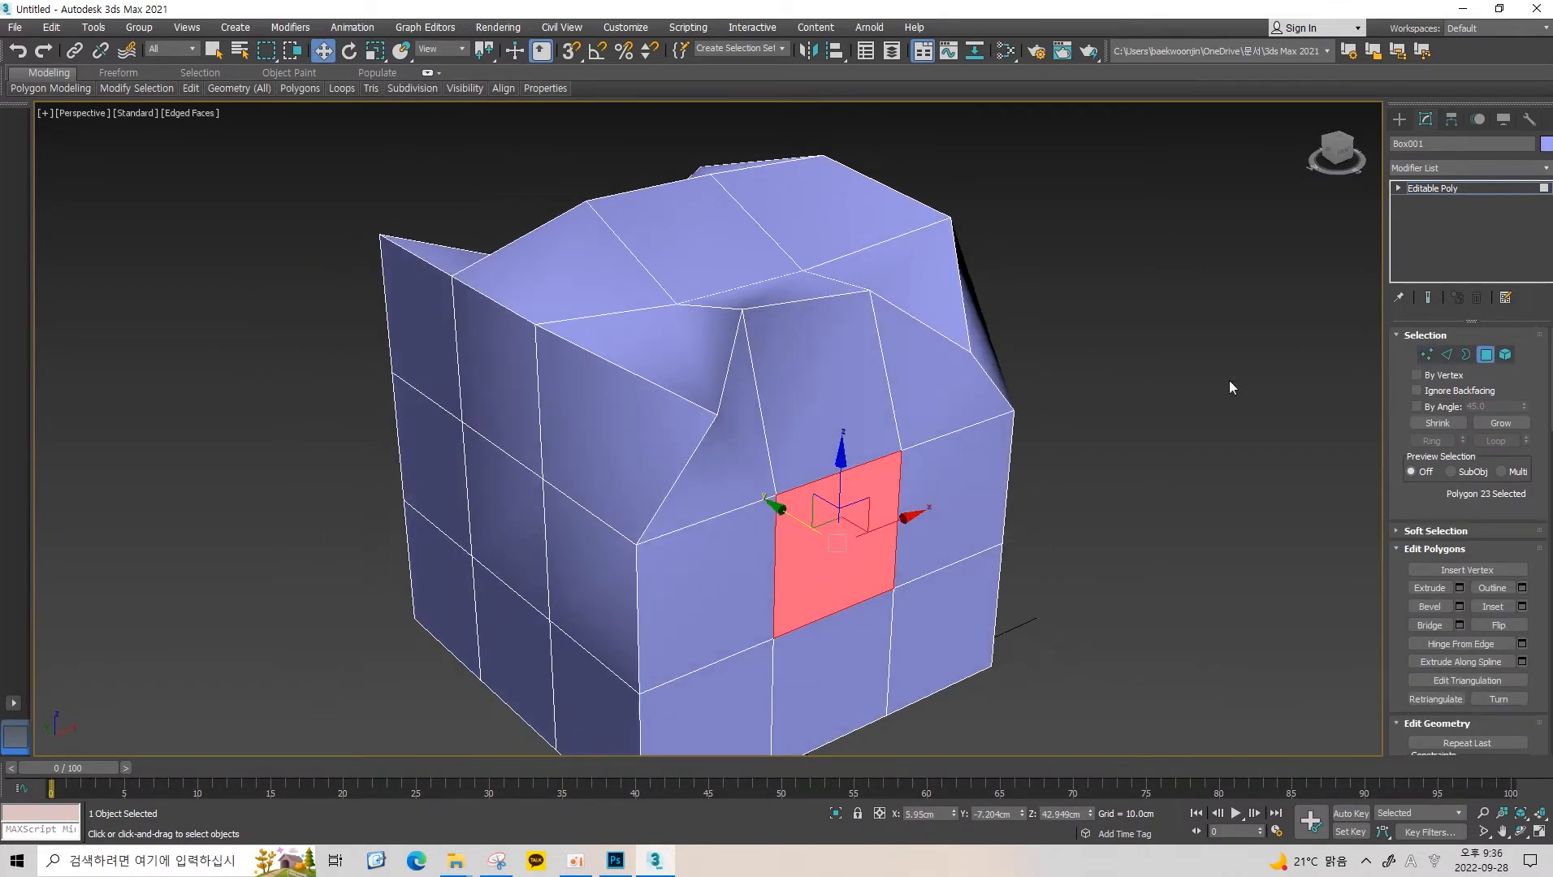
pyautogui.click(1465, 355)
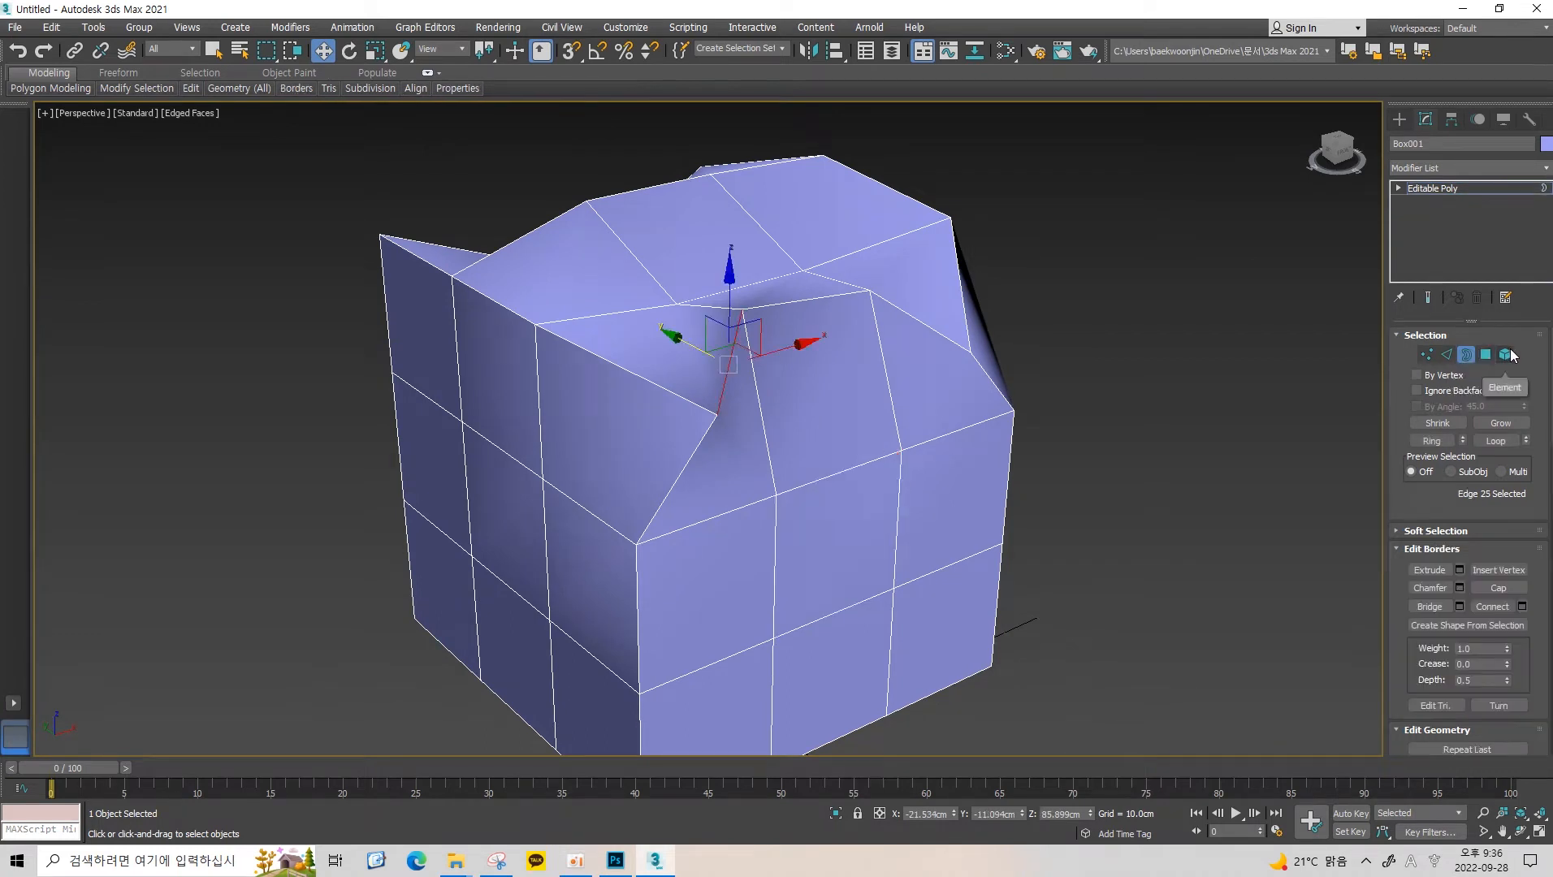
pyautogui.click(1505, 355)
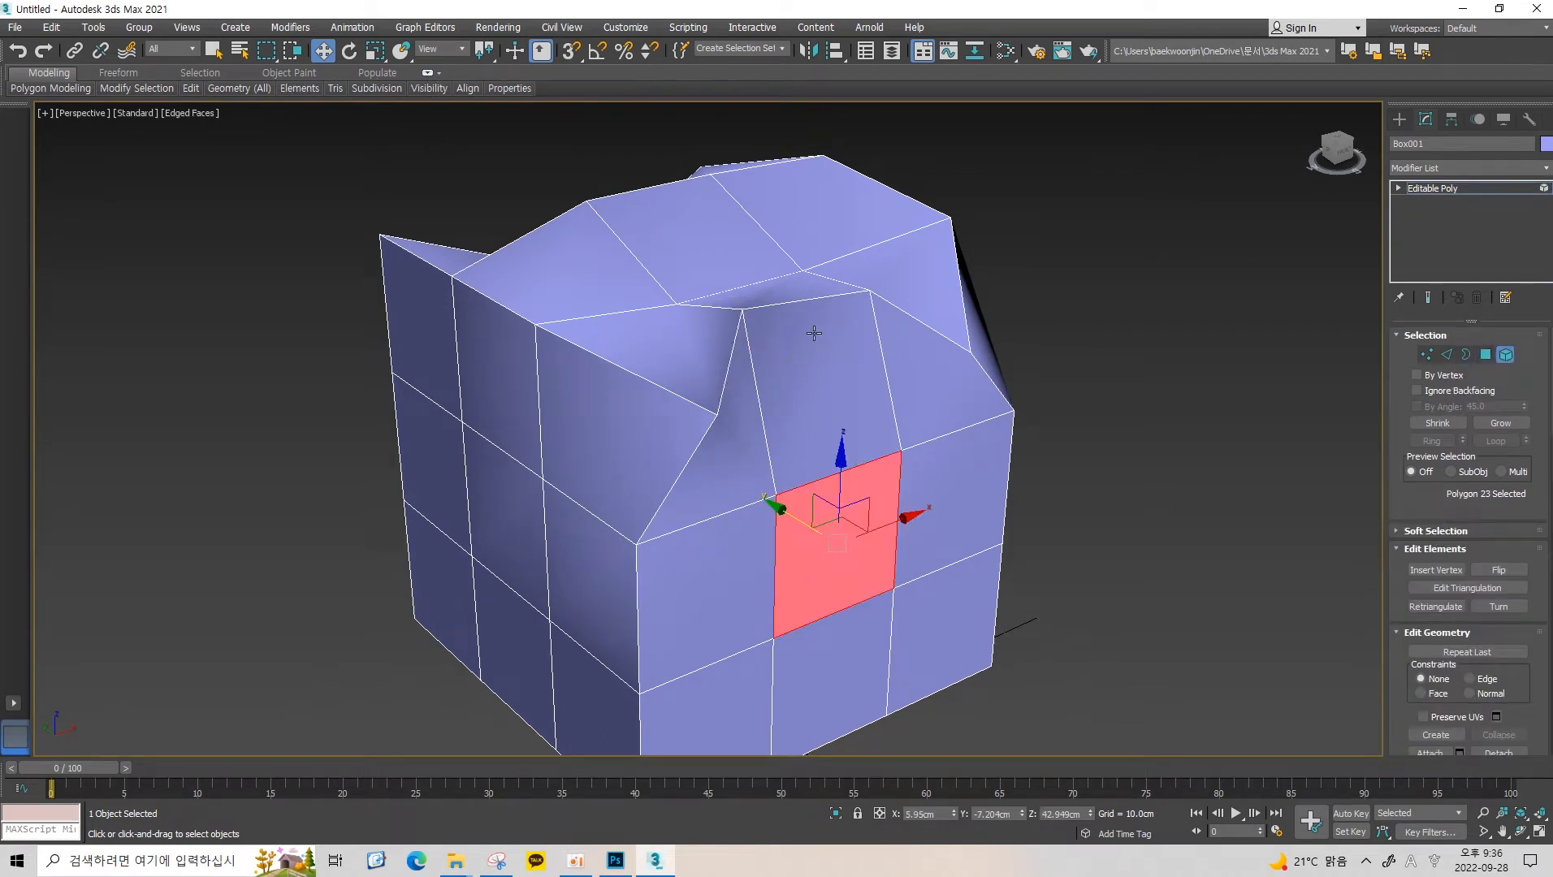
pyautogui.keyDown('alt'); pyautogui.moveTo(813, 333); pyautogui.dragTo(886, 349, button='middle'); pyautogui.keyUp('alt')
pyautogui.click(892, 345)
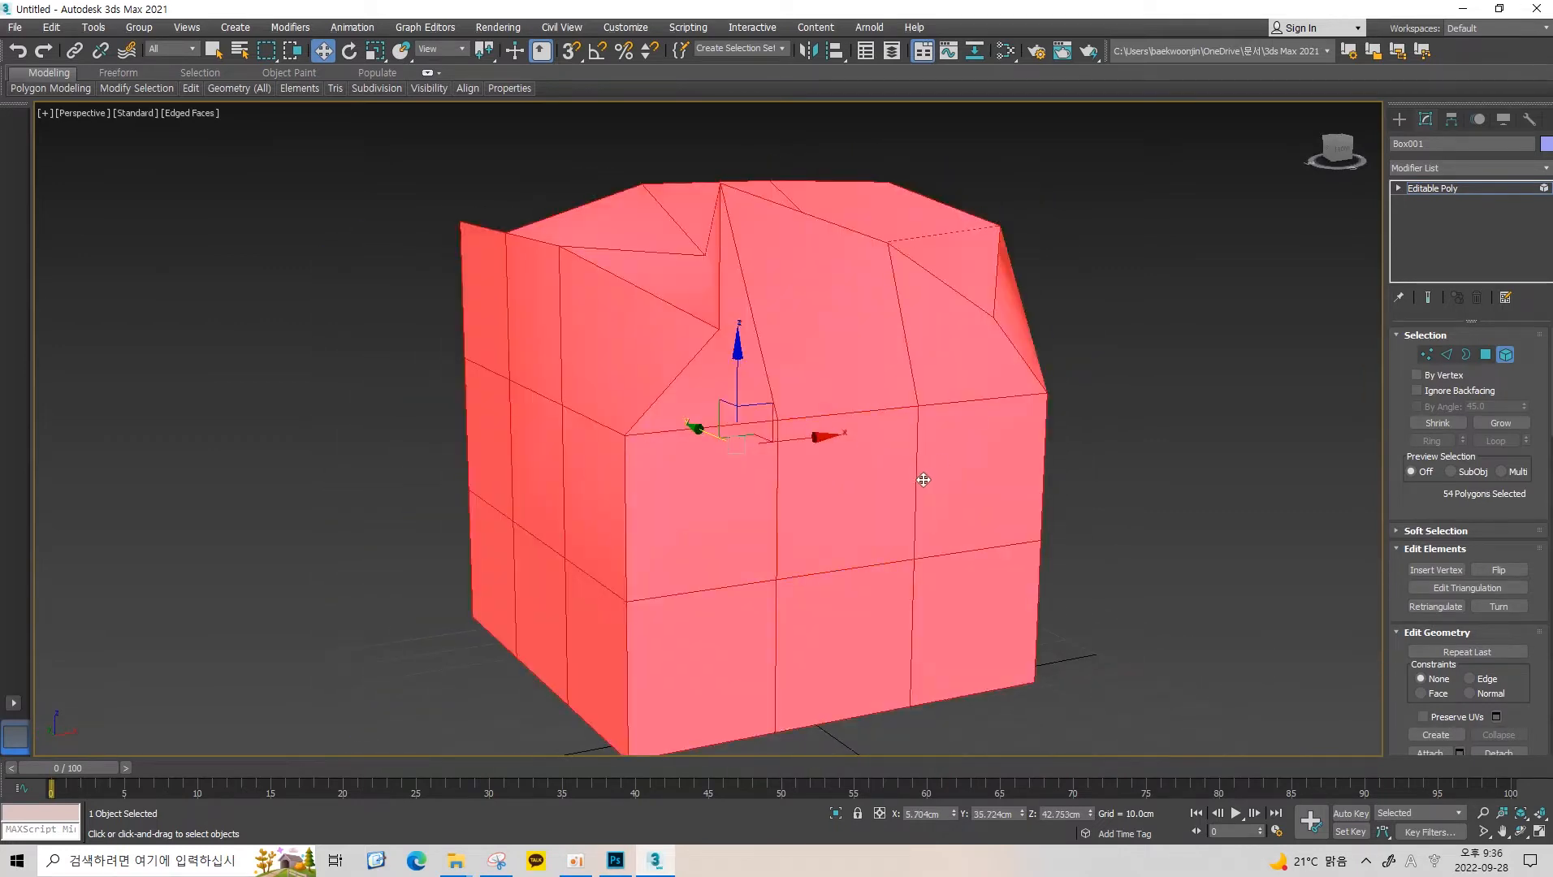
# Return to polygon editing and delete the centre polygon of the front side to open a hole.
pyautogui.press('4')
pyautogui.click(884, 460)
pyautogui.moveTo(866, 408); pyautogui.dragTo(781, 402, button='middle')
pyautogui.press('Delete')
pyautogui.moveTo(756, 456); pyautogui.dragTo(631, 364, button='middle')
pyautogui.scroll(4, 766, 364)
pyautogui.scroll(-4, 662, 358)
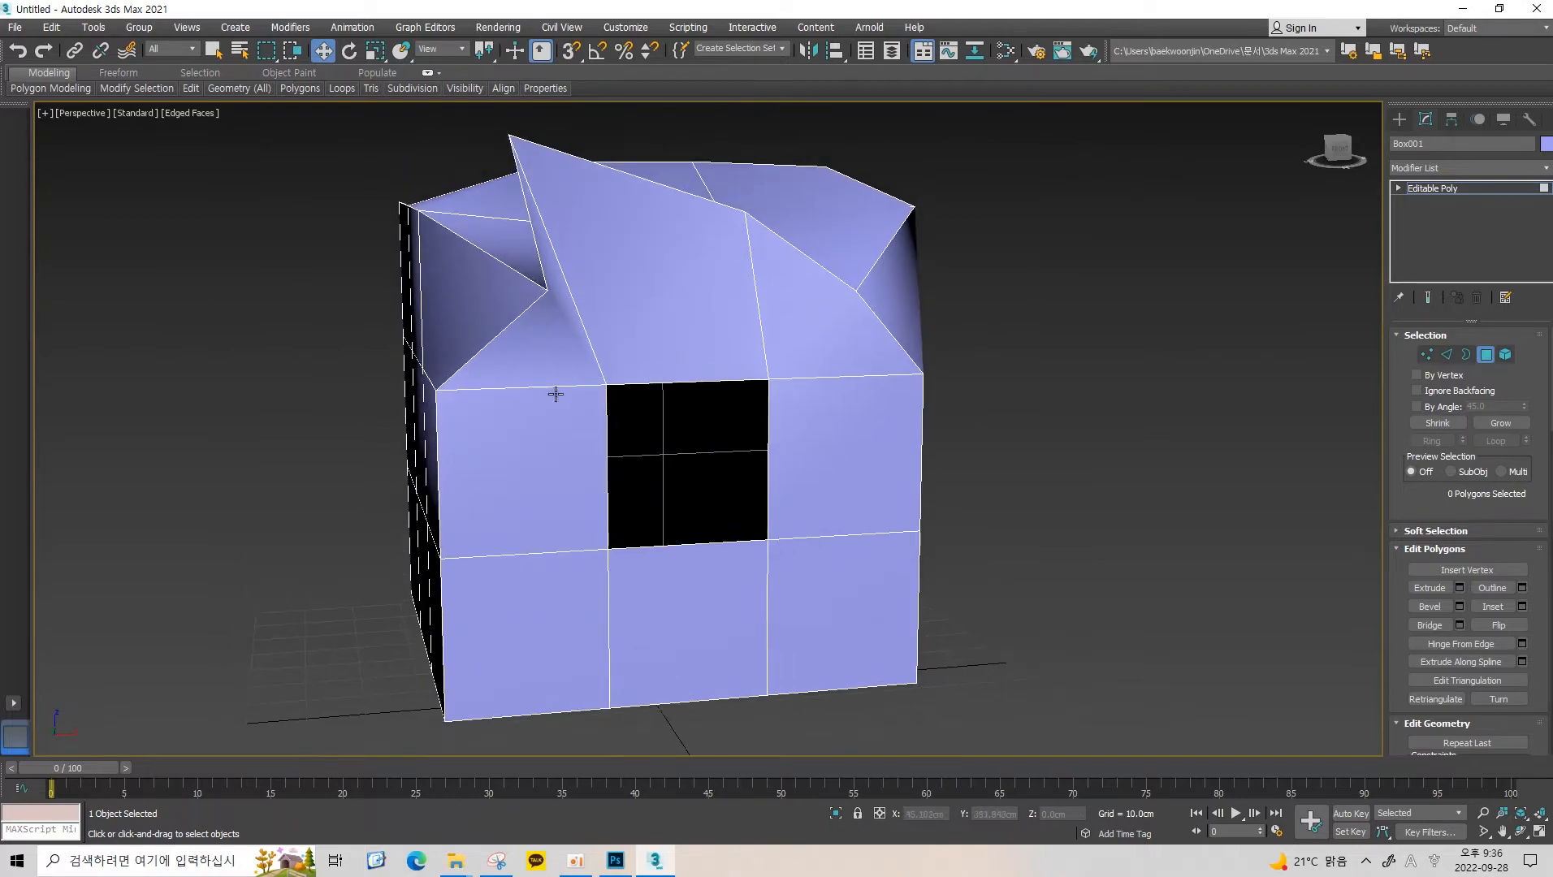
pyautogui.keyDown('alt'); pyautogui.moveTo(656, 442); pyautogui.dragTo(698, 292, button='middle'); pyautogui.keyUp('alt')
pyautogui.scroll(3, 702, 377)
pyautogui.scroll(-4, 728, 331)
pyautogui.moveTo(699, 293); pyautogui.dragTo(684, 364, button='middle')
# Switch to border editing and select the open border around the hole.
pyautogui.press('3')
pyautogui.moveTo(953, 236); pyautogui.dragTo(588, 583)
pyautogui.keyDown('alt'); pyautogui.moveTo(707, 463); pyautogui.dragTo(668, 440, button='middle'); pyautogui.keyUp('alt')
pyautogui.scroll(4, 667, 439)
pyautogui.scroll(-4, 668, 441)
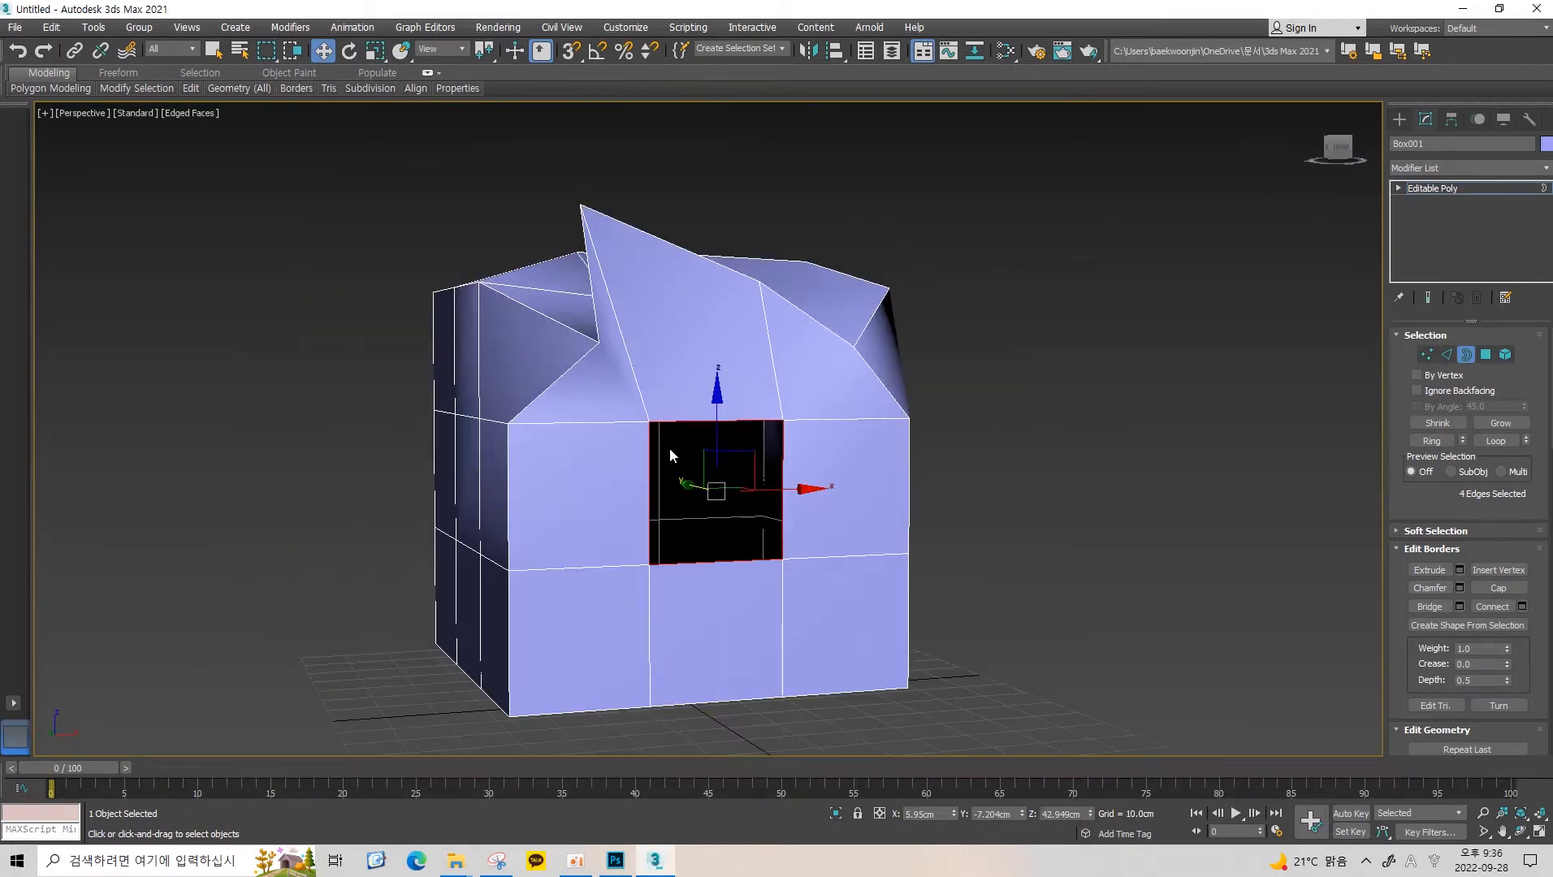
# Close the hole in the front side by applying Cap to the selected border.
pyautogui.scroll(5, 670, 455)
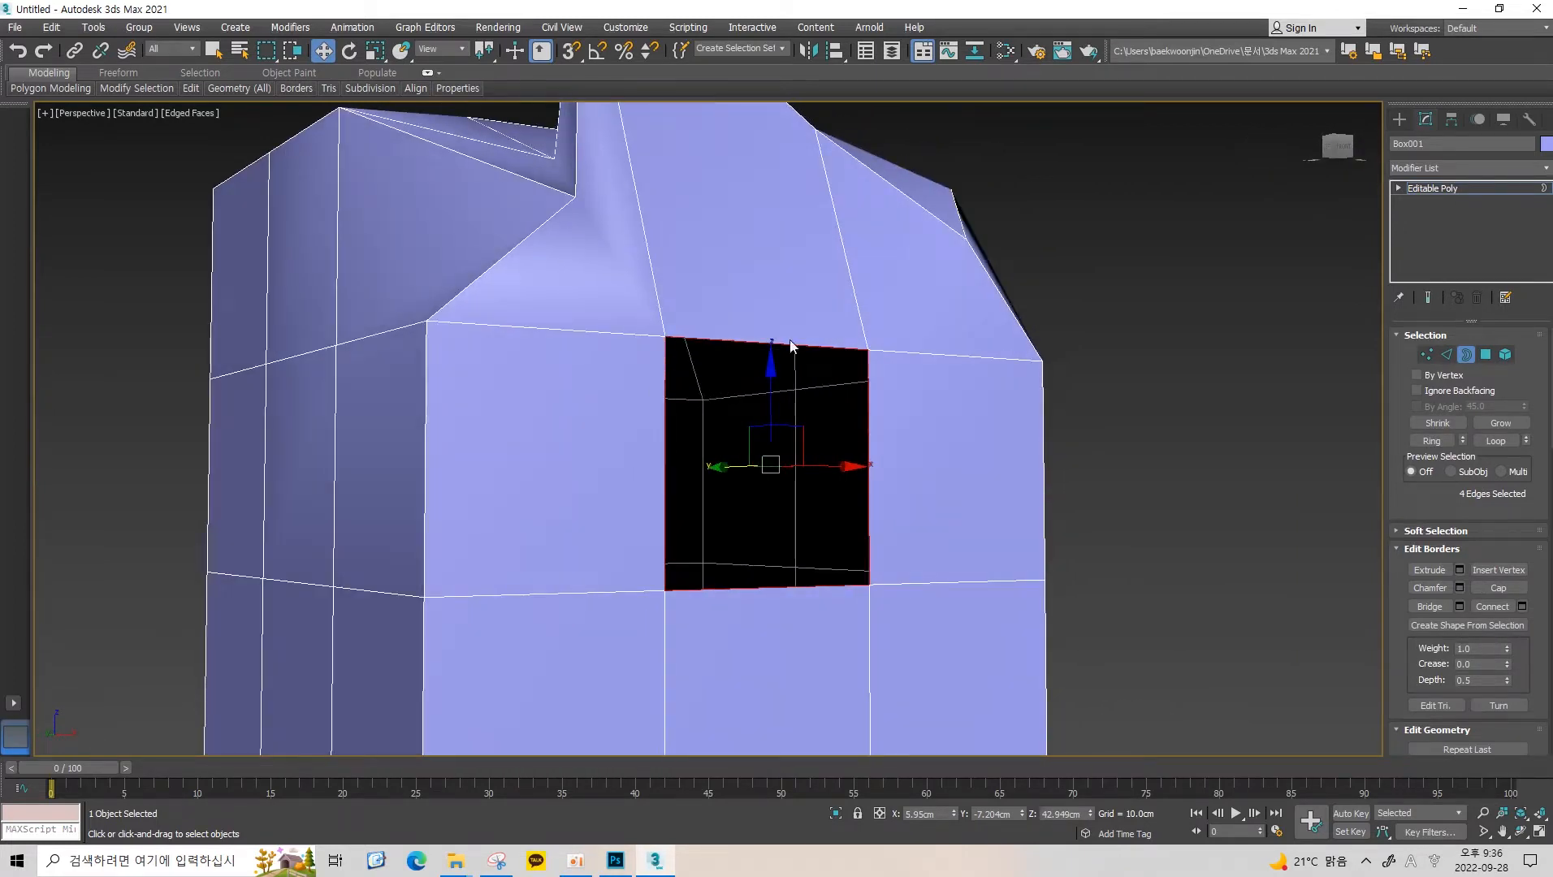
pyautogui.keyDown('alt'); pyautogui.moveTo(713, 408); pyautogui.dragTo(618, 402, button='middle'); pyautogui.keyUp('alt')
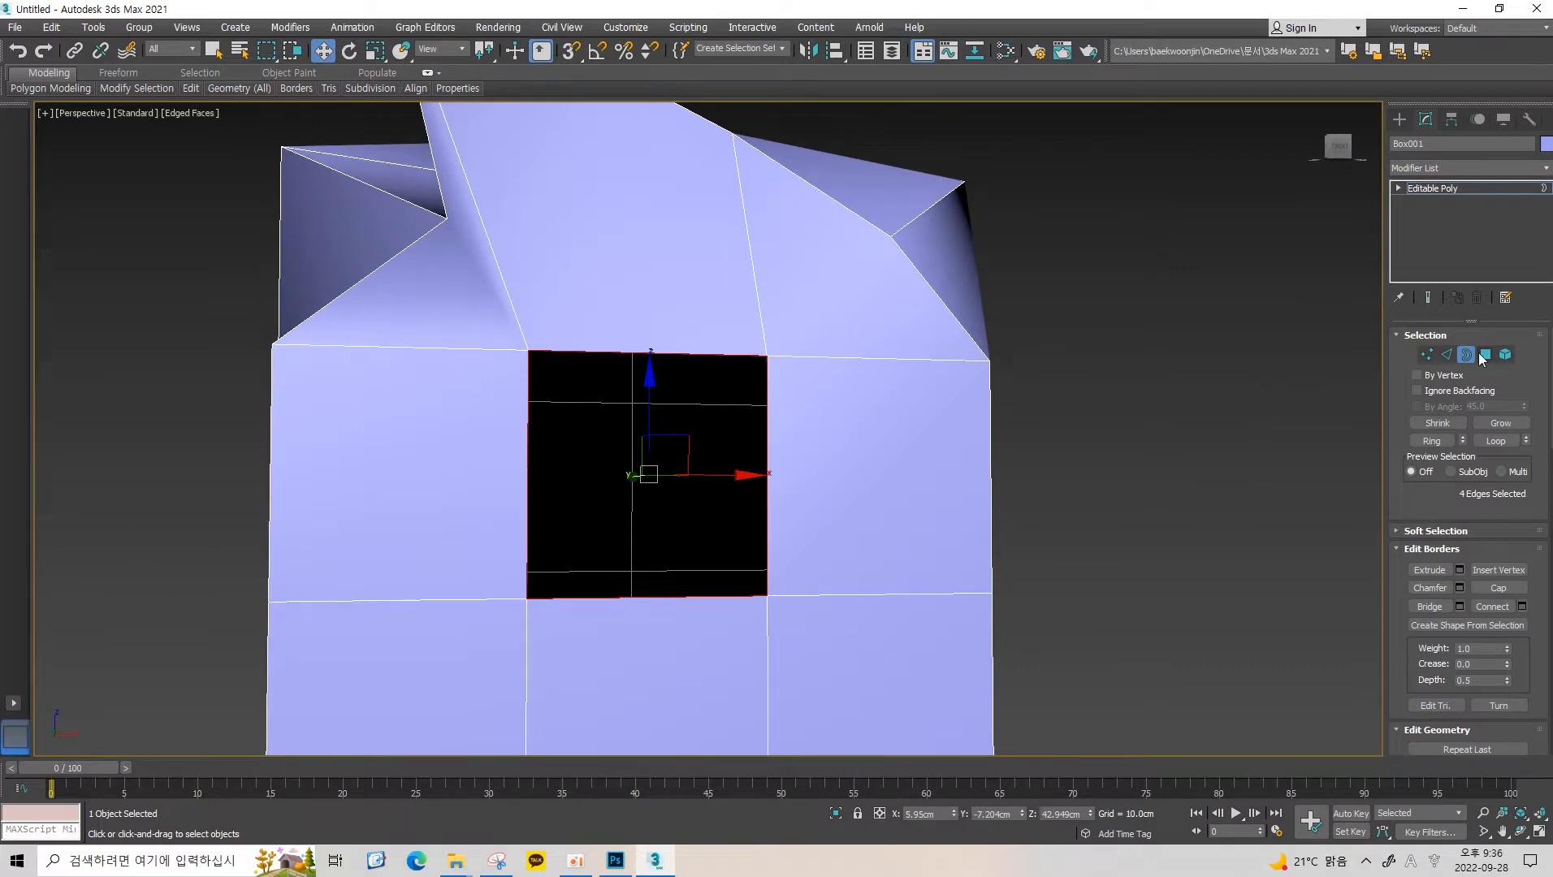
pyautogui.keyDown('alt'); pyautogui.moveTo(821, 408); pyautogui.dragTo(553, 322, button='middle'); pyautogui.keyUp('alt')
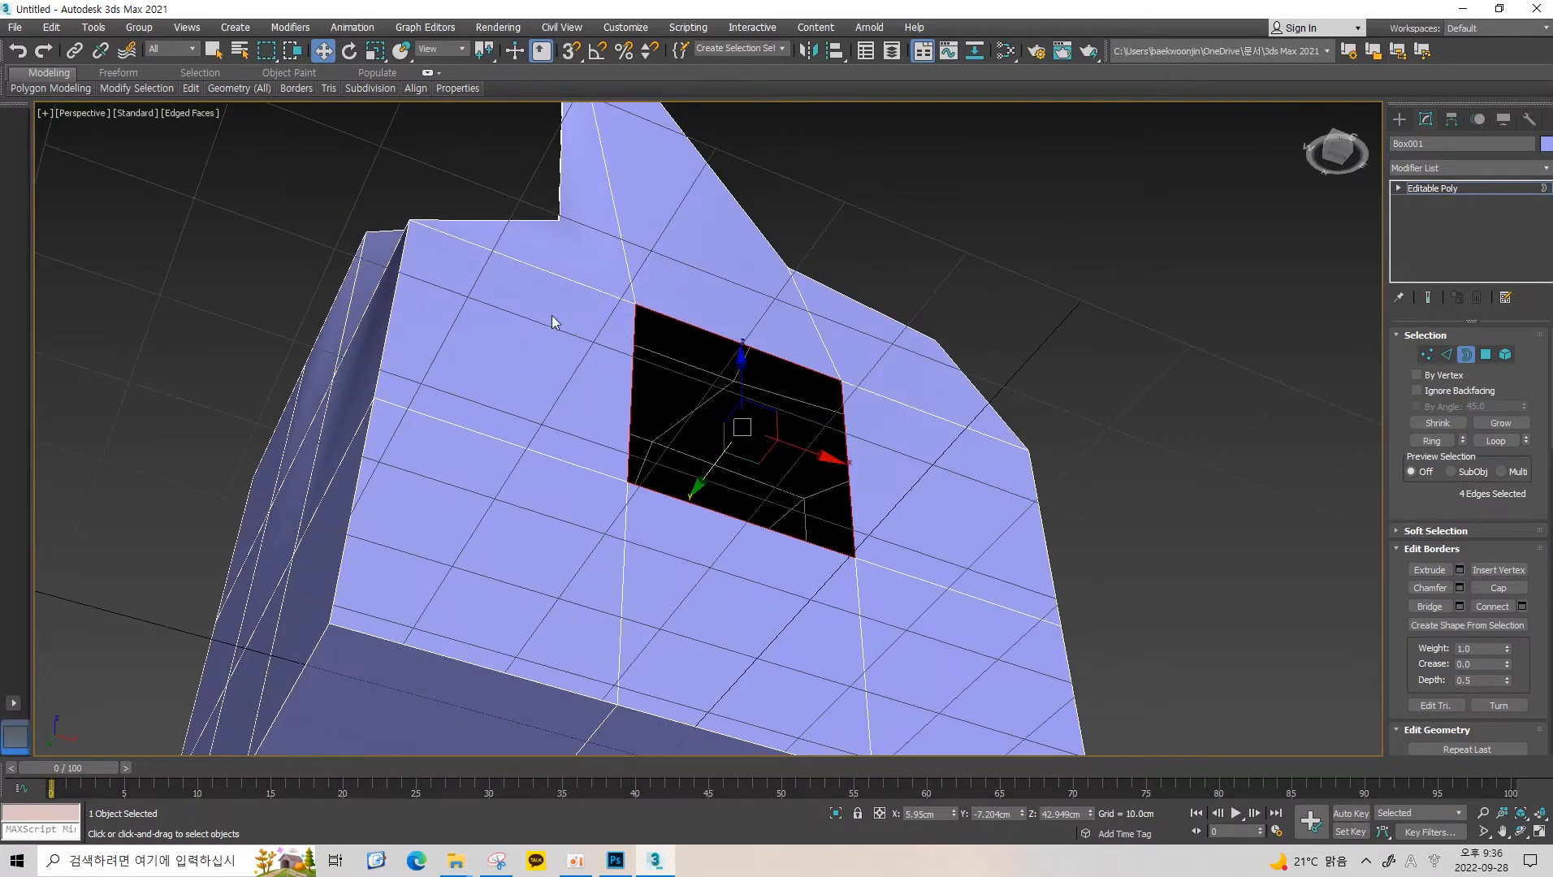
pyautogui.keyDown('alt'); pyautogui.moveTo(630, 359); pyautogui.dragTo(659, 420, button='middle'); pyautogui.keyUp('alt')
pyautogui.moveTo(1087, 562); pyautogui.dragTo(1056, 408, button='middle')
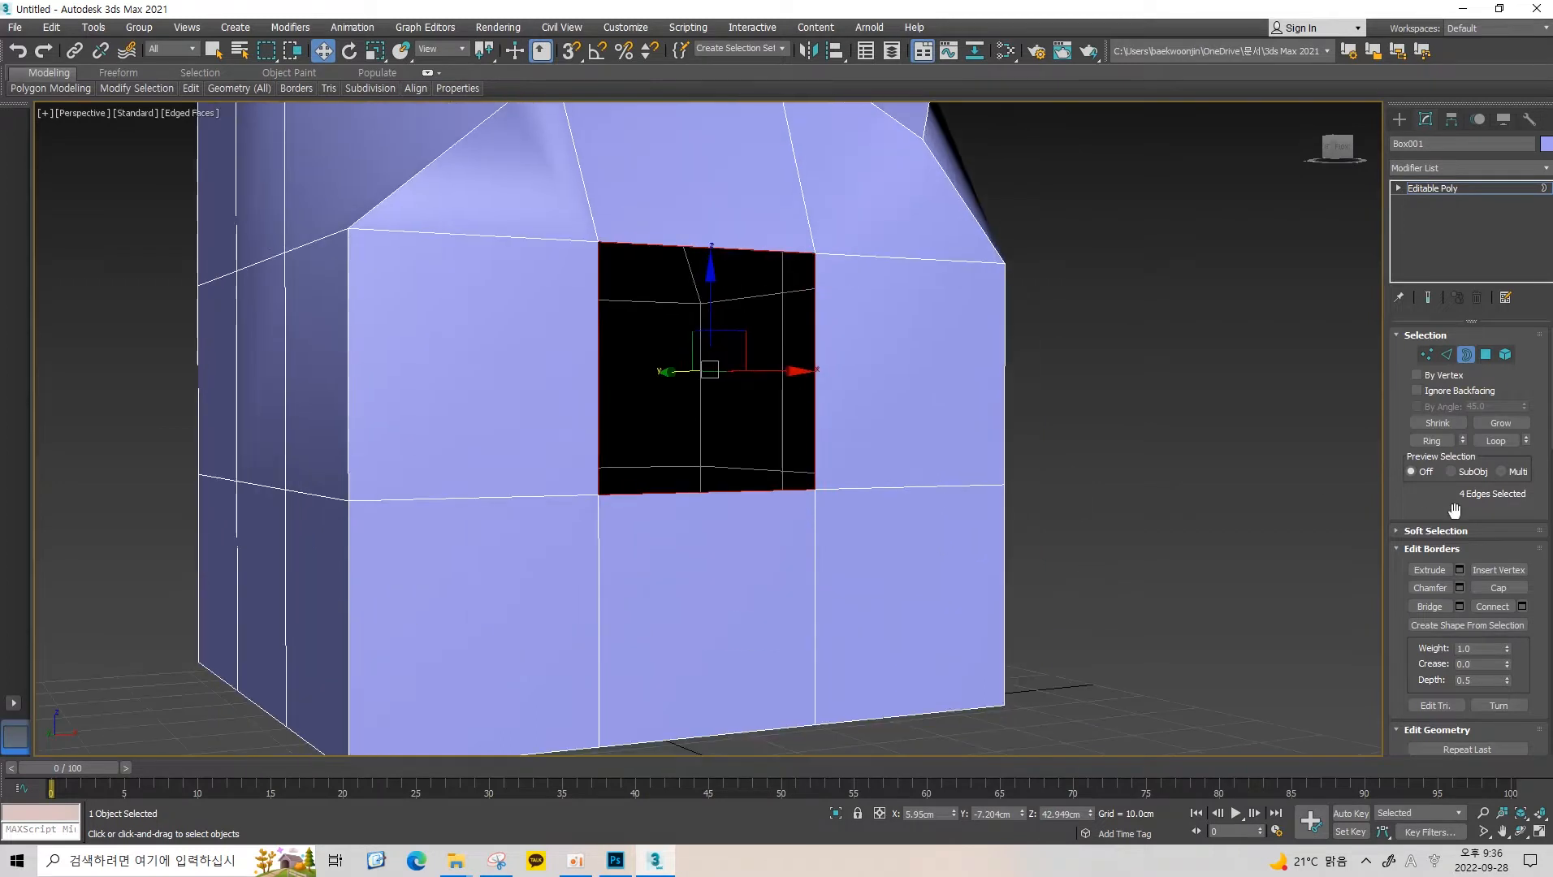
pyautogui.keyDown('alt'); pyautogui.moveTo(706, 357); pyautogui.dragTo(665, 317, button='middle'); pyautogui.keyUp('alt')
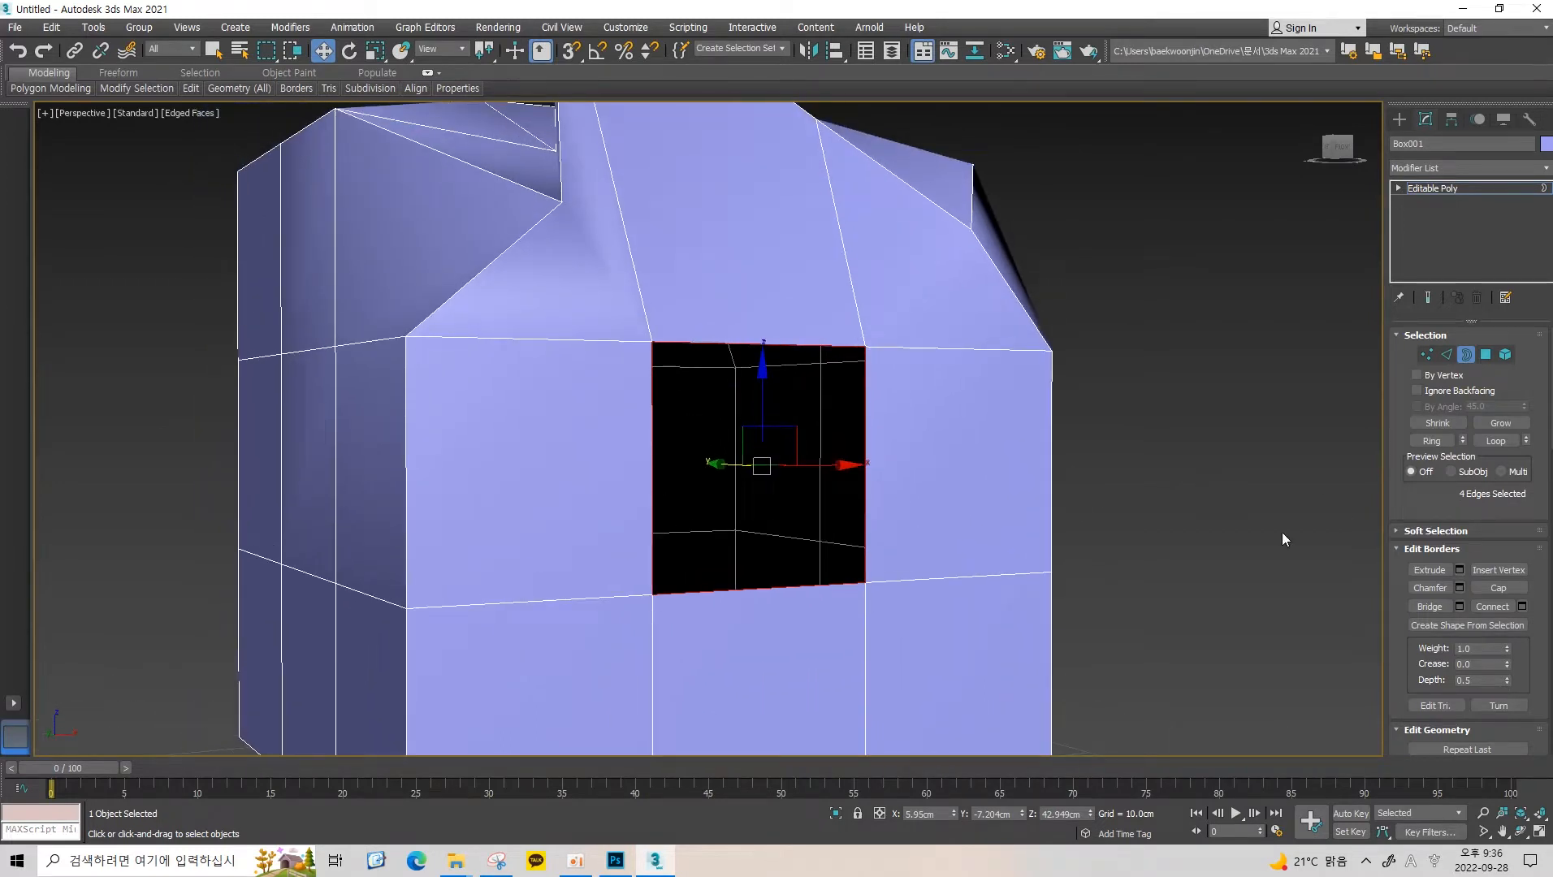
pyautogui.click(1498, 587)
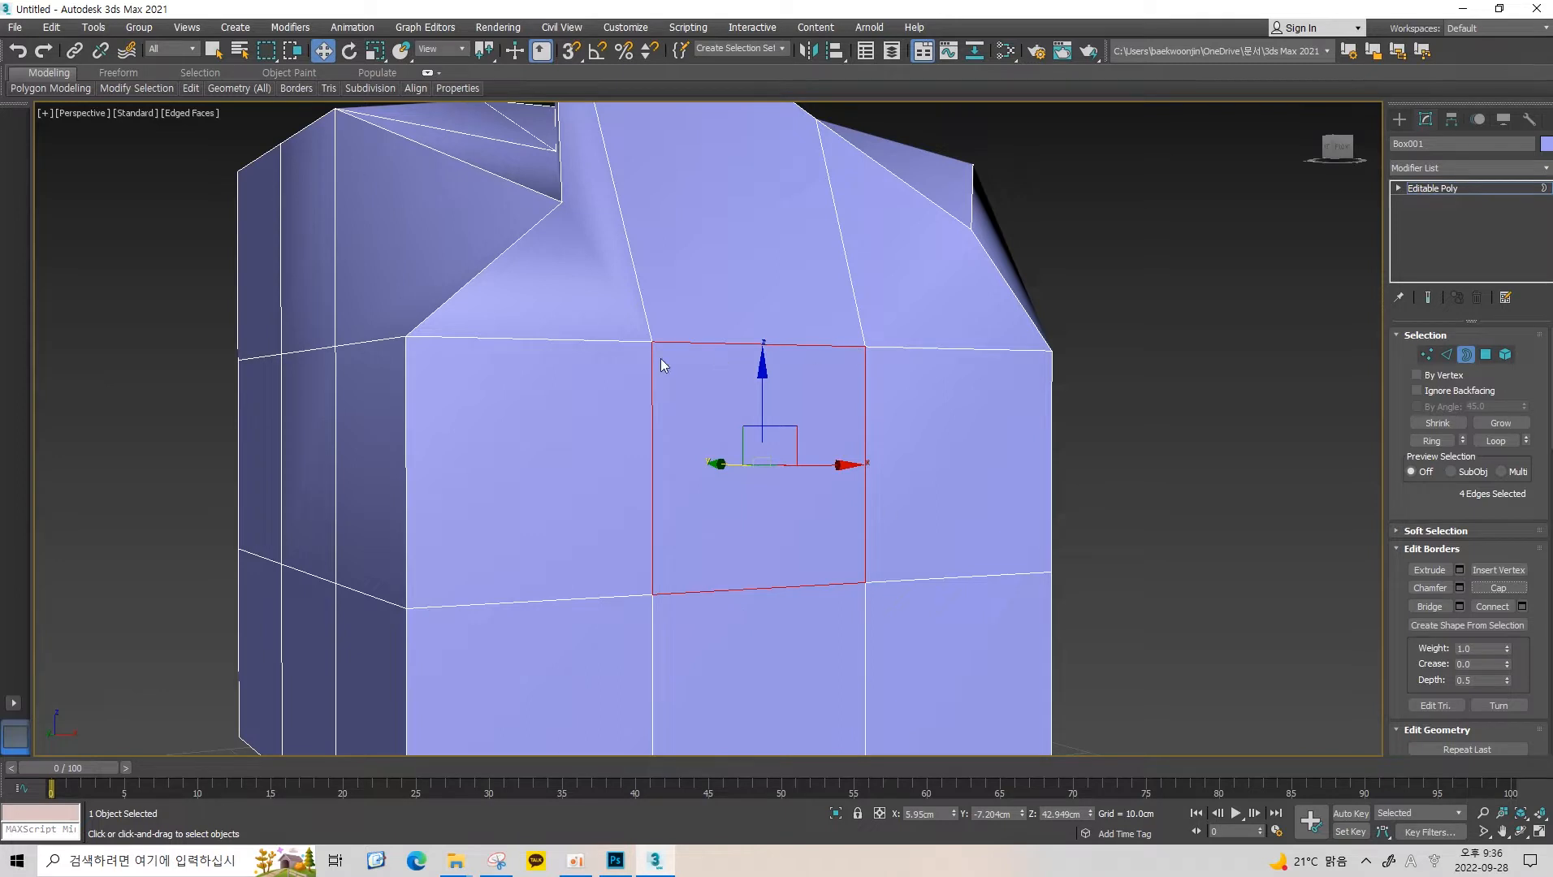
# Delete the capped polygon at Polygon level and go back to the hole's border at Border level.
pyautogui.click(1486, 354)
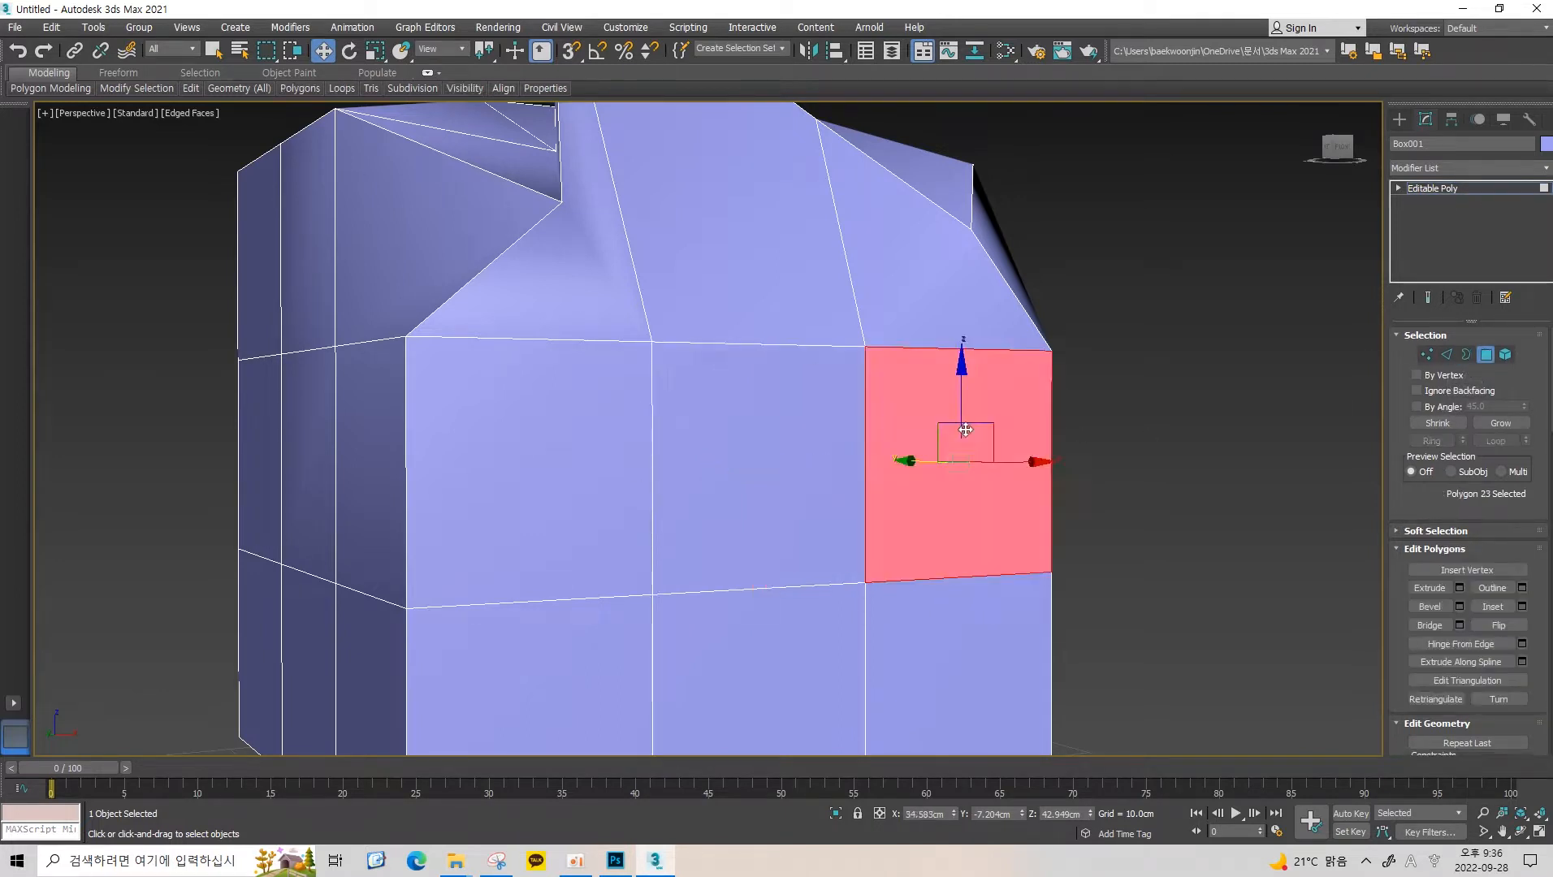
pyautogui.click(801, 438)
pyautogui.press('Delete')
pyautogui.click(1466, 358)
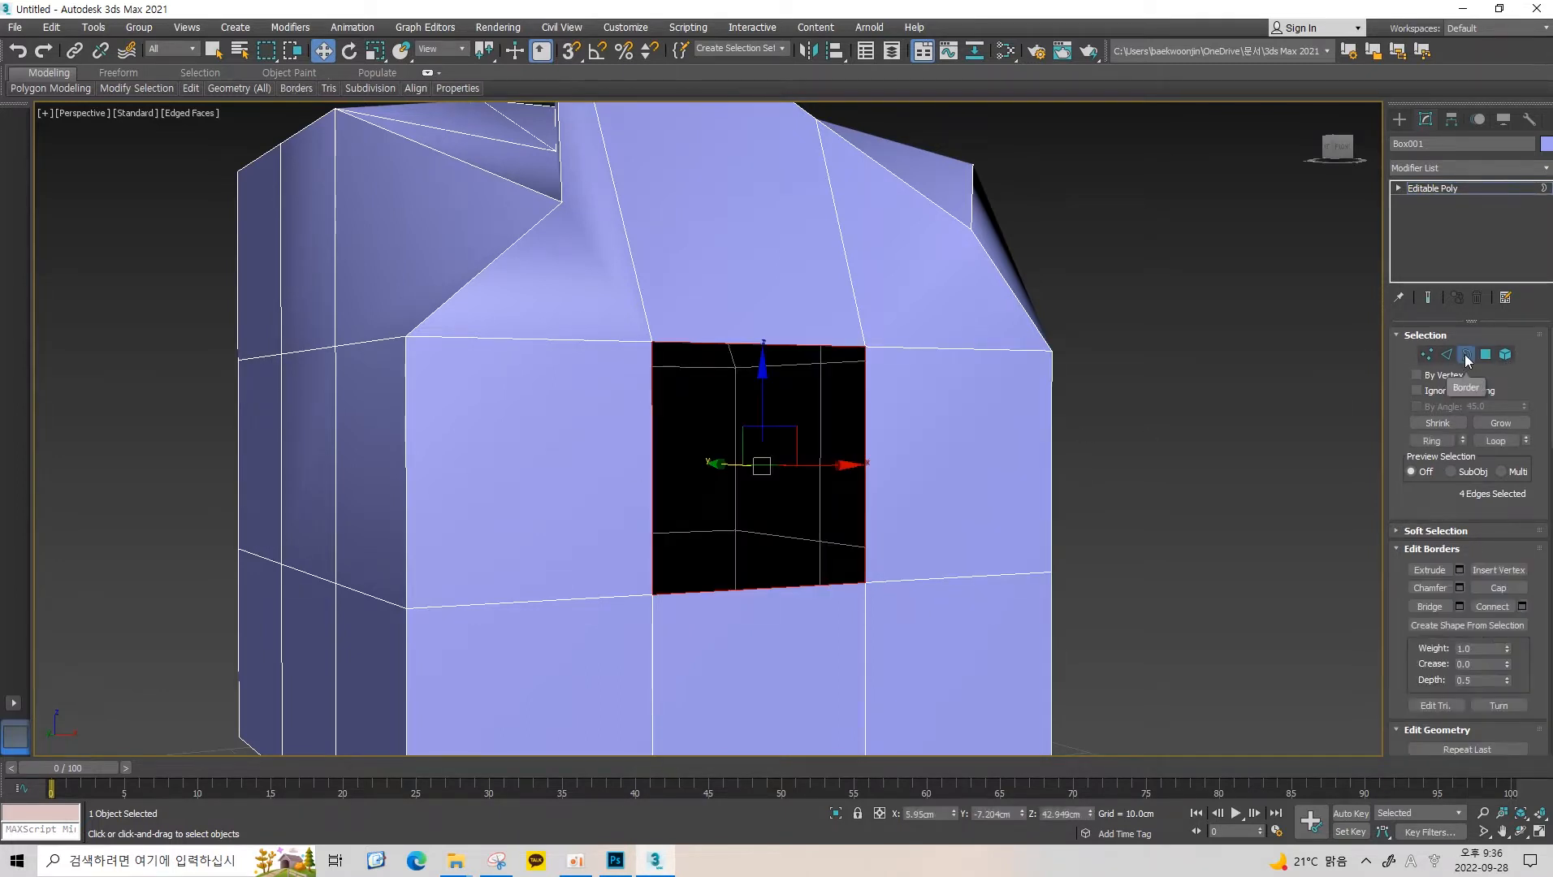
# Cap the hole's border several times and undo each cap.
pyautogui.click(1501, 589)
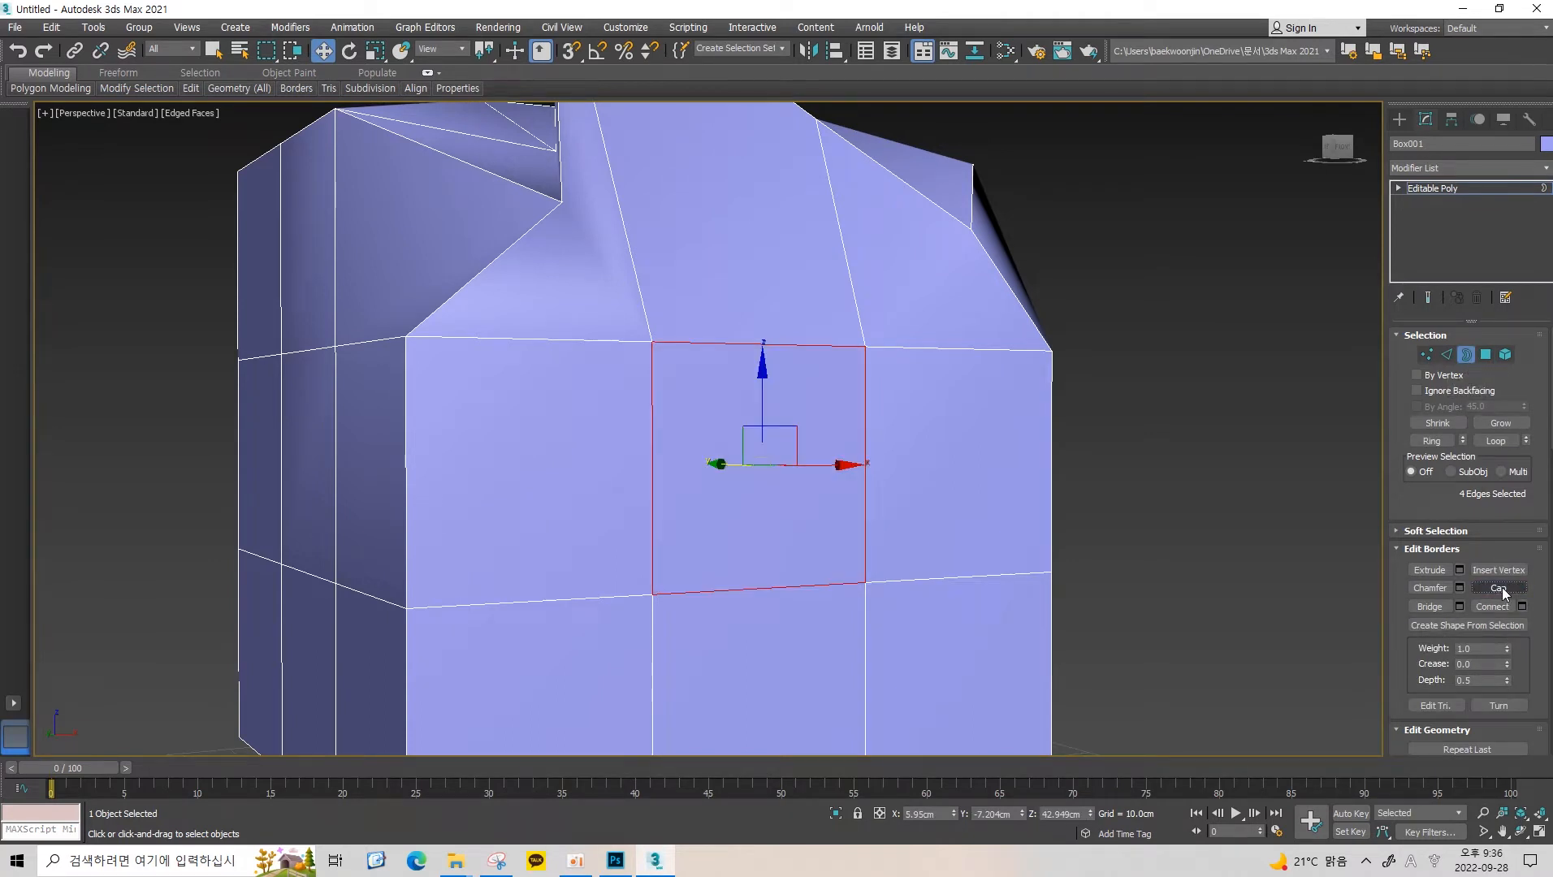
pyautogui.hotkey('ctrl', 'z')
pyautogui.click(1502, 588)
pyautogui.hotkey('ctrl', 'z')
pyautogui.click(1502, 589)
pyautogui.hotkey('ctrl', 'z')
pyautogui.click(1502, 588)
pyautogui.hotkey('ctrl', 'z')
pyautogui.moveTo(977, 391); pyautogui.dragTo(996, 411, button='middle')
pyautogui.press('3')
pyautogui.press('3')
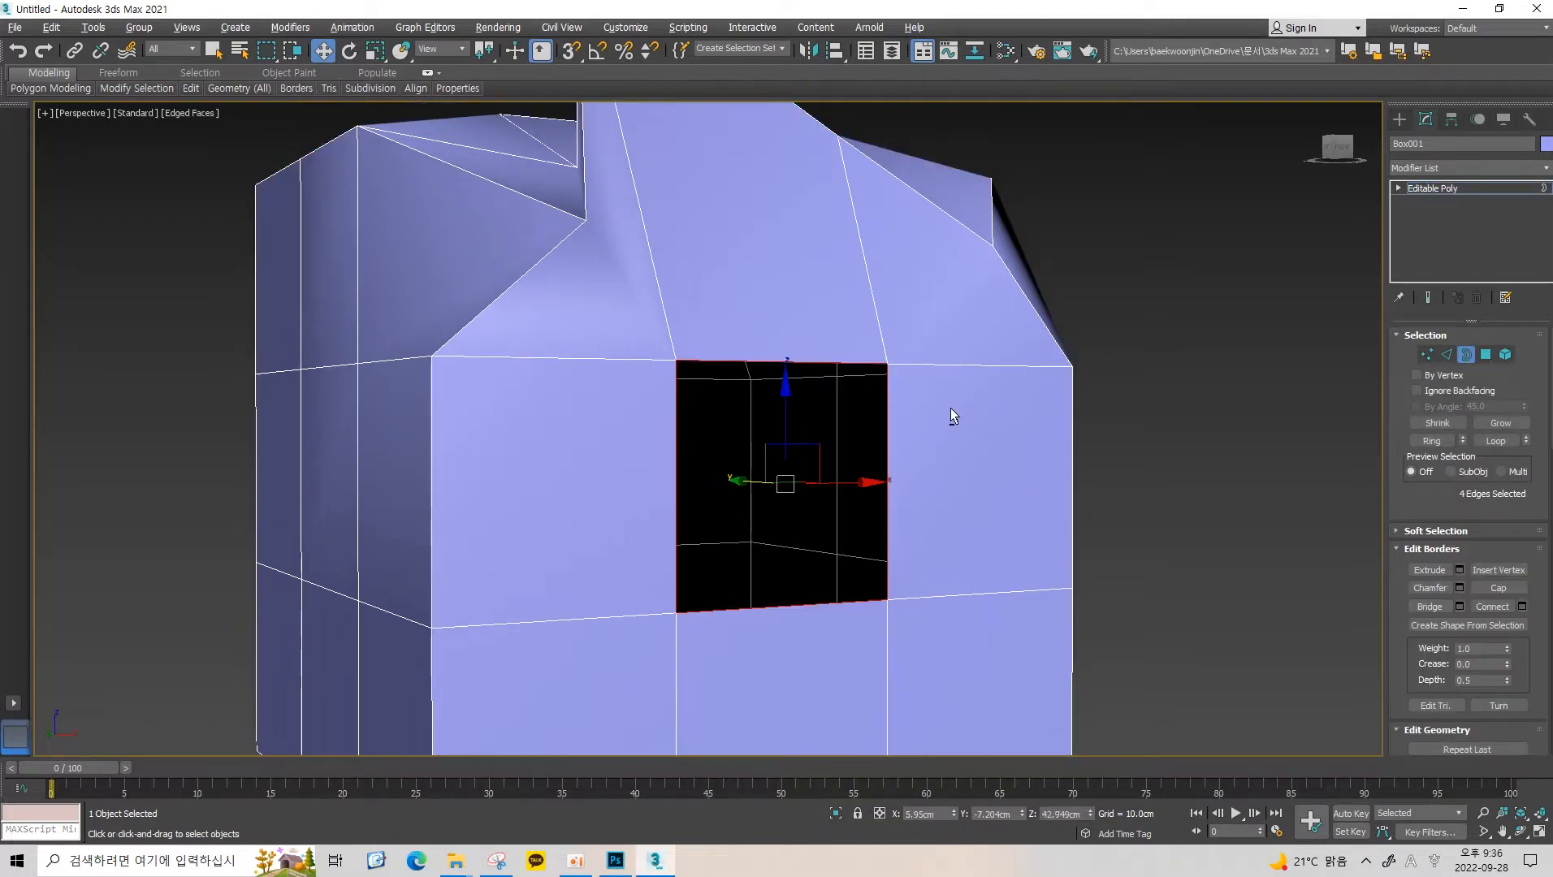
# Clear the border selection and switch to vertex editing at the hole's upper corner.
pyautogui.scroll(-3, 951, 408)
pyautogui.keyDown('alt'); pyautogui.moveTo(904, 361); pyautogui.dragTo(696, 338, button='middle'); pyautogui.keyUp('alt')
pyautogui.scroll(3, 697, 338)
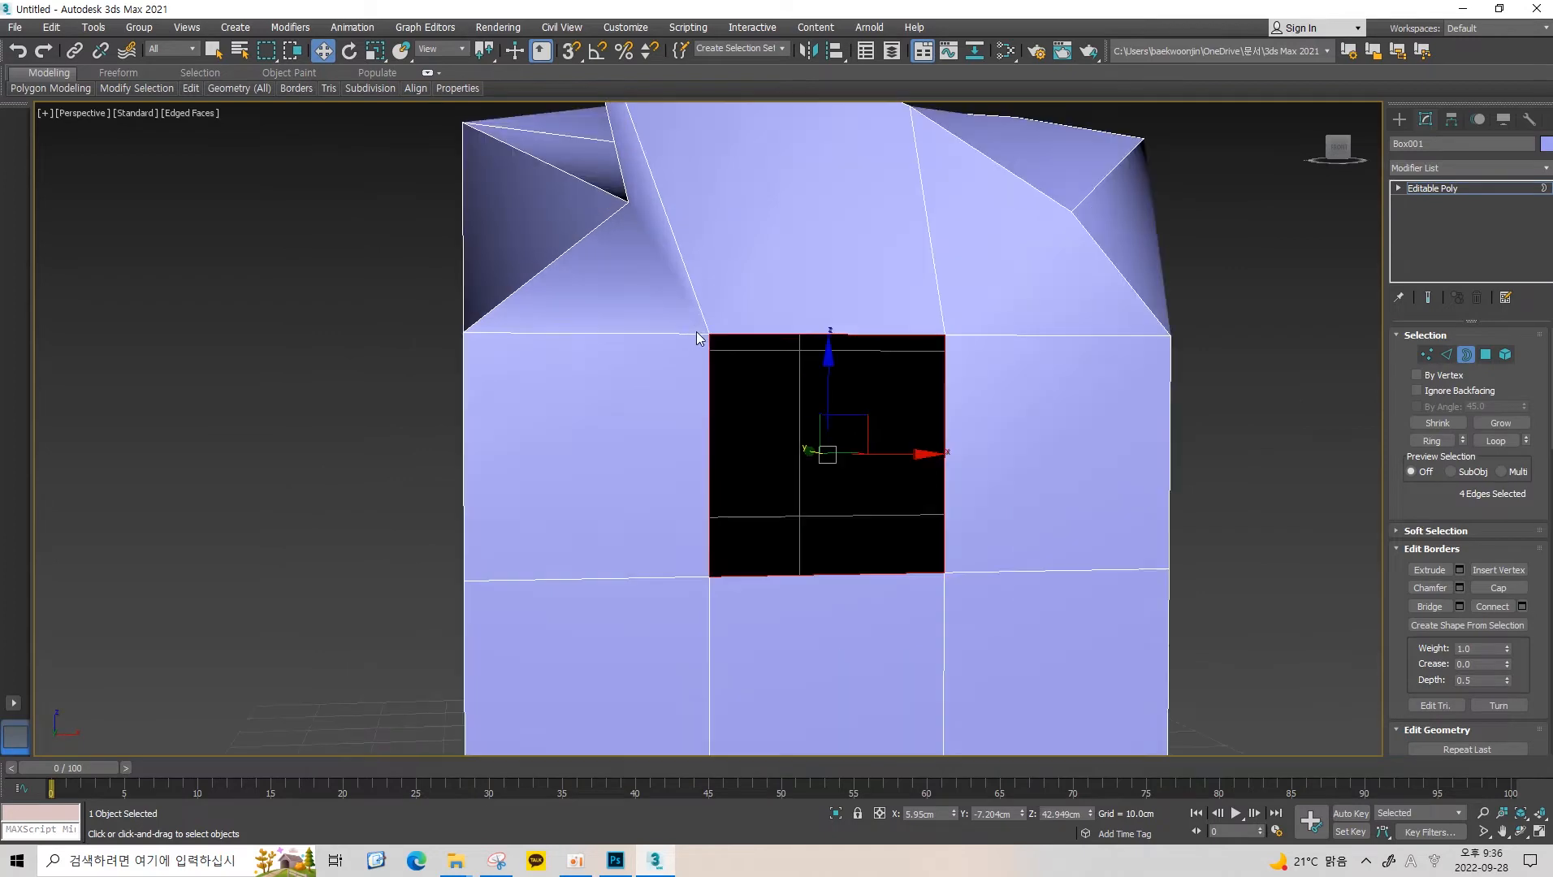
pyautogui.moveTo(886, 351); pyautogui.dragTo(853, 322, button='middle')
pyautogui.click(754, 385)
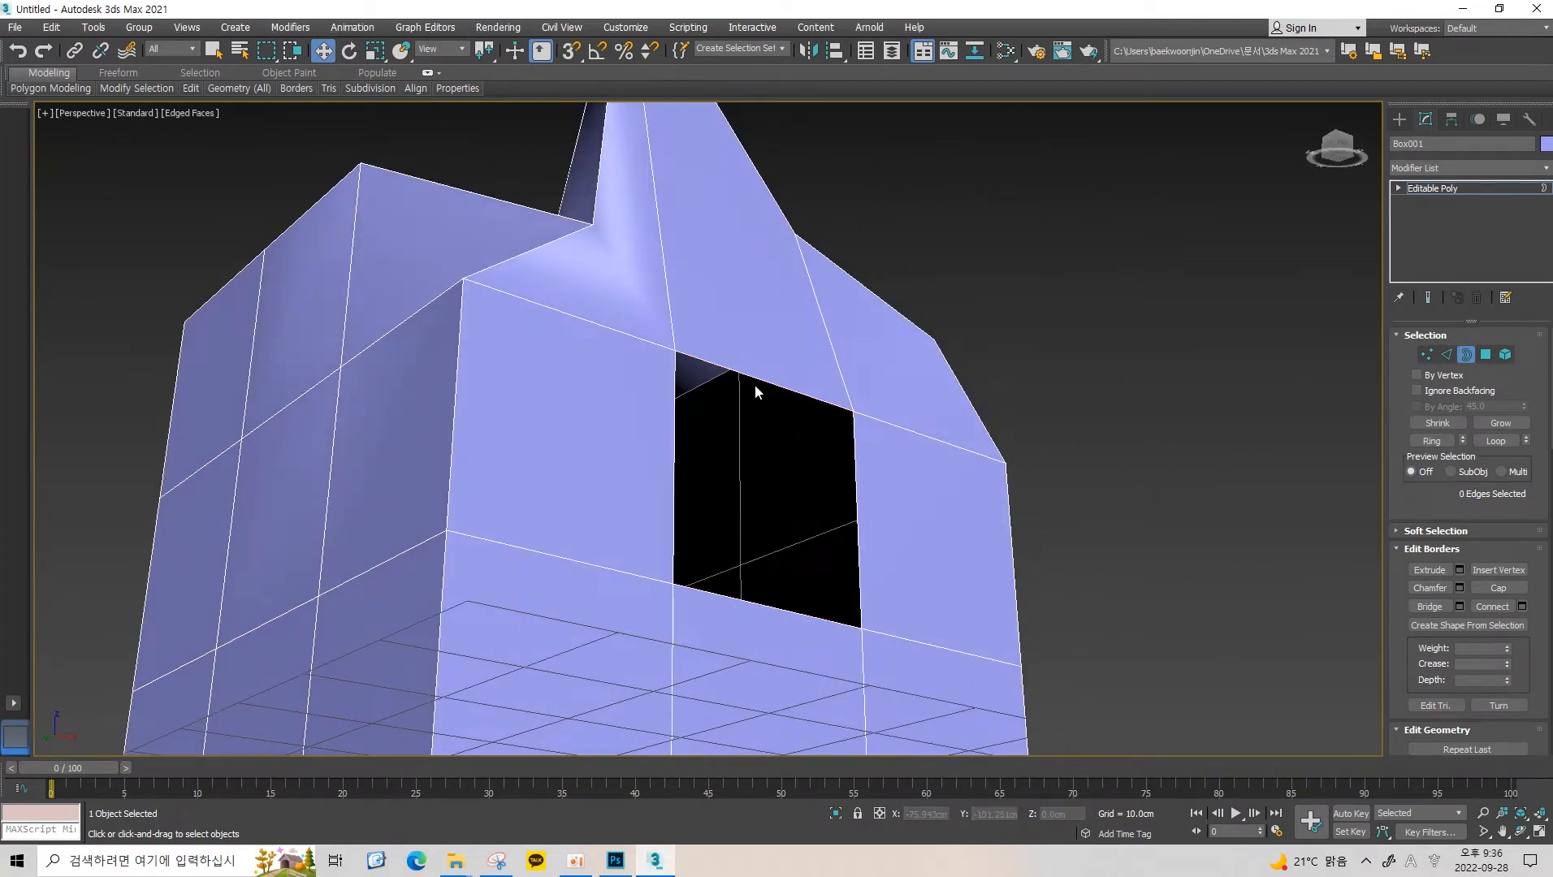
pyautogui.press('1')
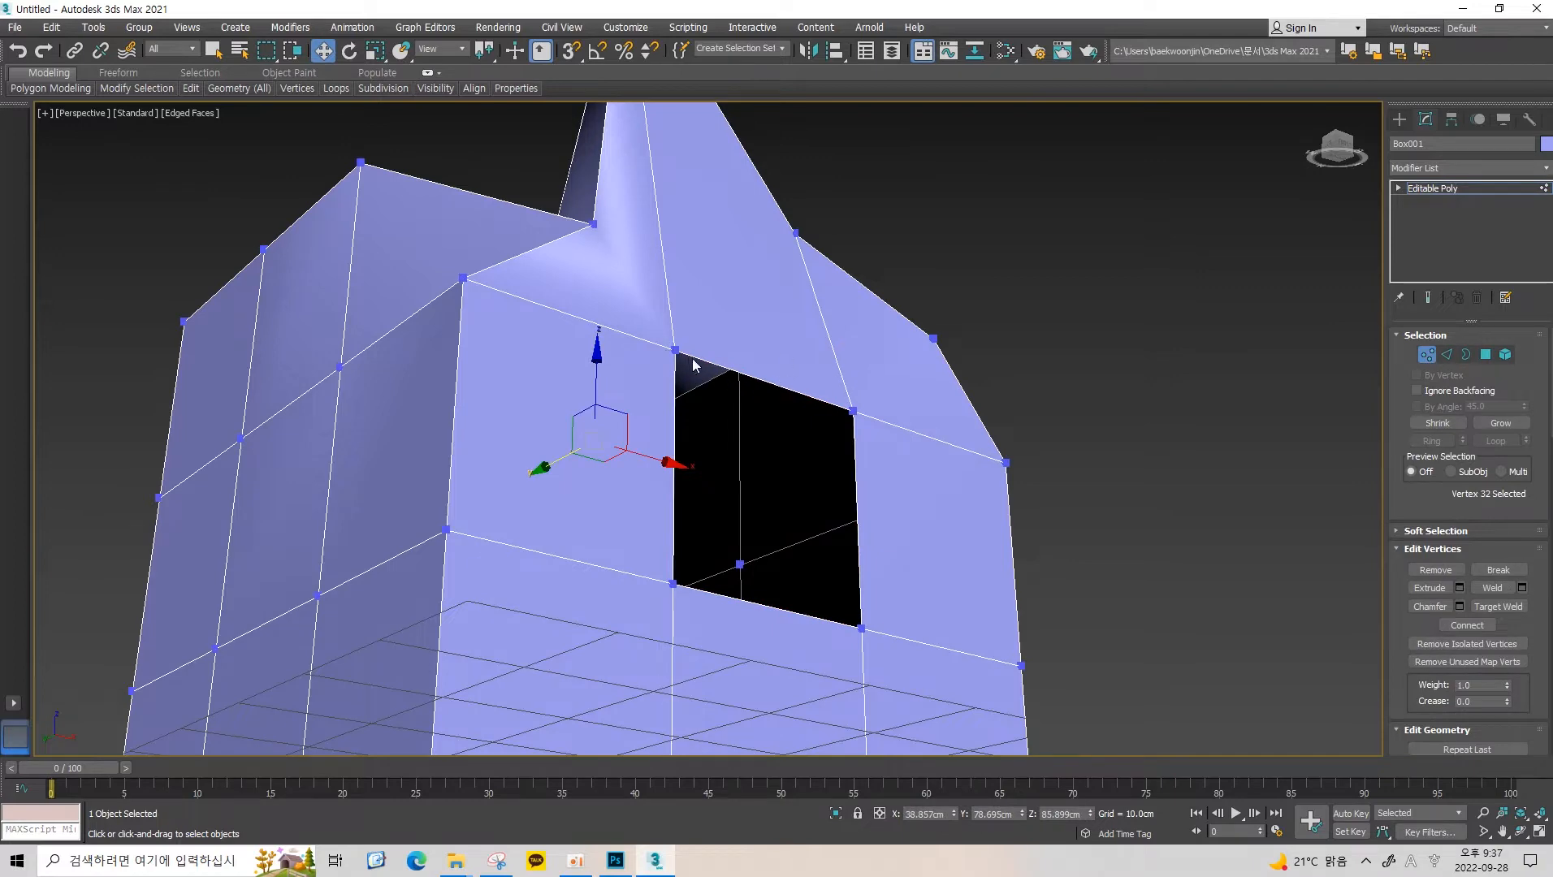
pyautogui.click(692, 360)
# Select individual edges around the hole at Edge level and clear the selection.
pyautogui.press('2')
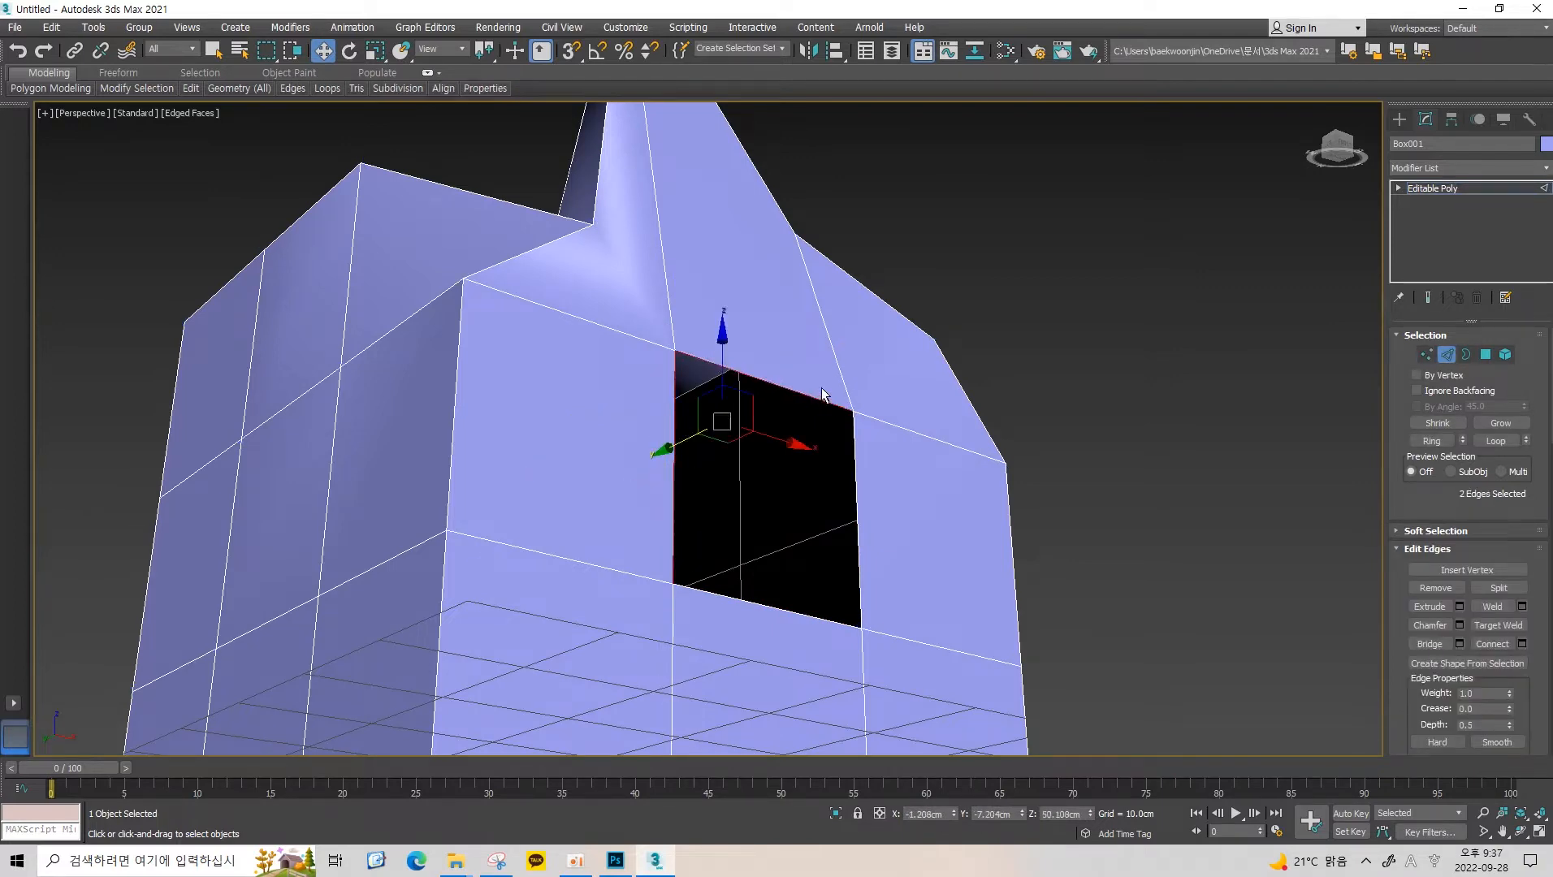
pyautogui.keyDown('ctrl'); pyautogui.click(818, 621); pyautogui.keyUp('ctrl')
pyautogui.keyDown('alt'); pyautogui.moveTo(832, 618); pyautogui.dragTo(687, 459, button='middle'); pyautogui.keyUp('alt')
pyautogui.click(623, 279)
pyautogui.moveTo(640, 260); pyautogui.dragTo(645, 300, button='middle')
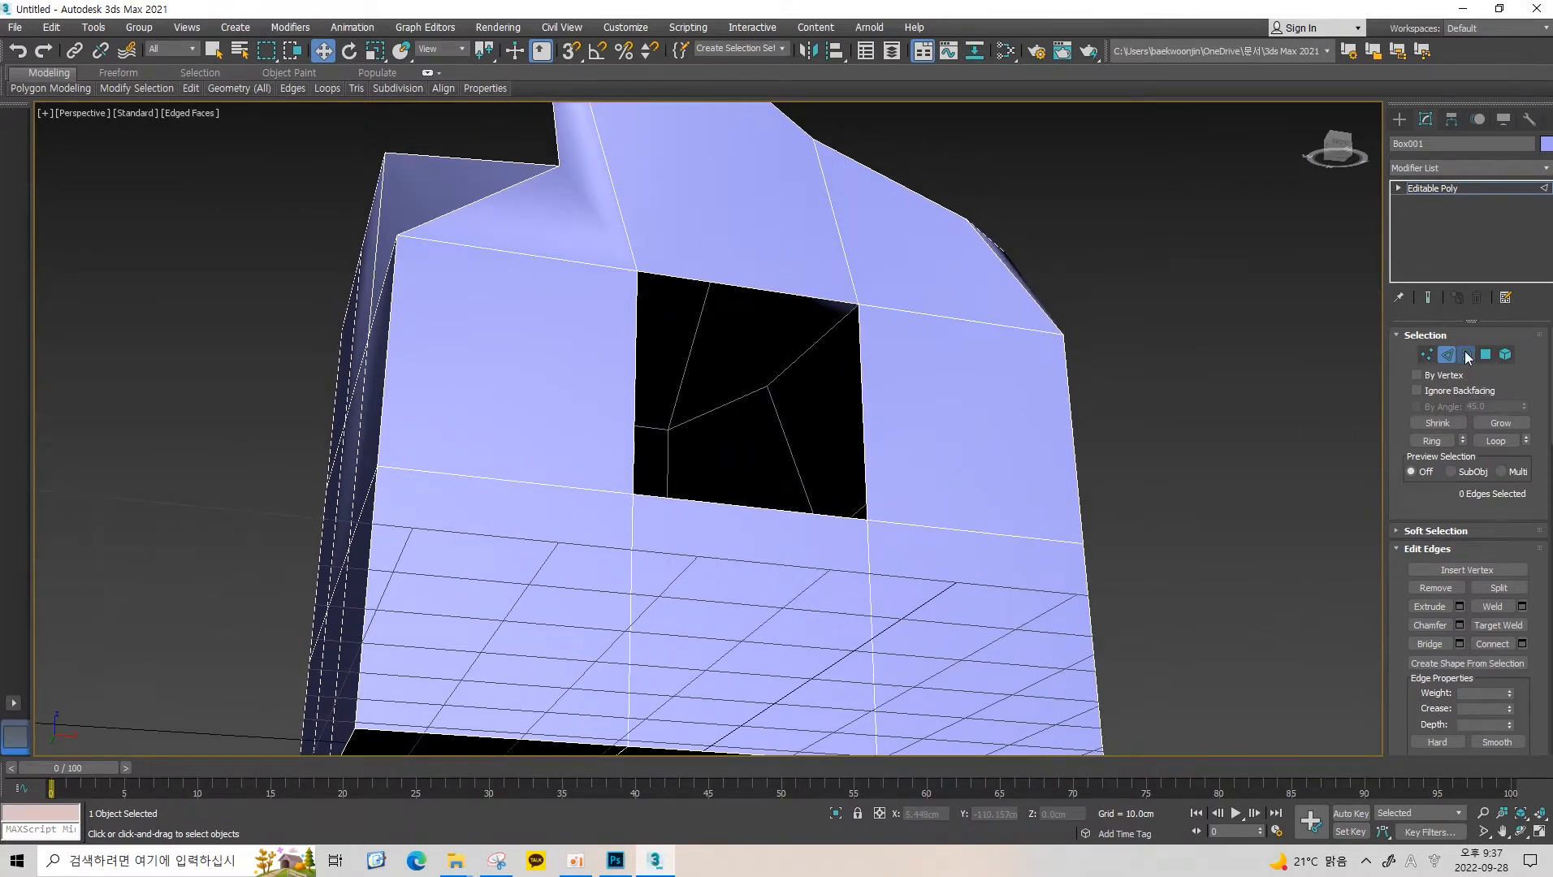
# Select the square hole's border at Border level and view it from a few angles.
pyautogui.click(1467, 356)
pyautogui.click(776, 299)
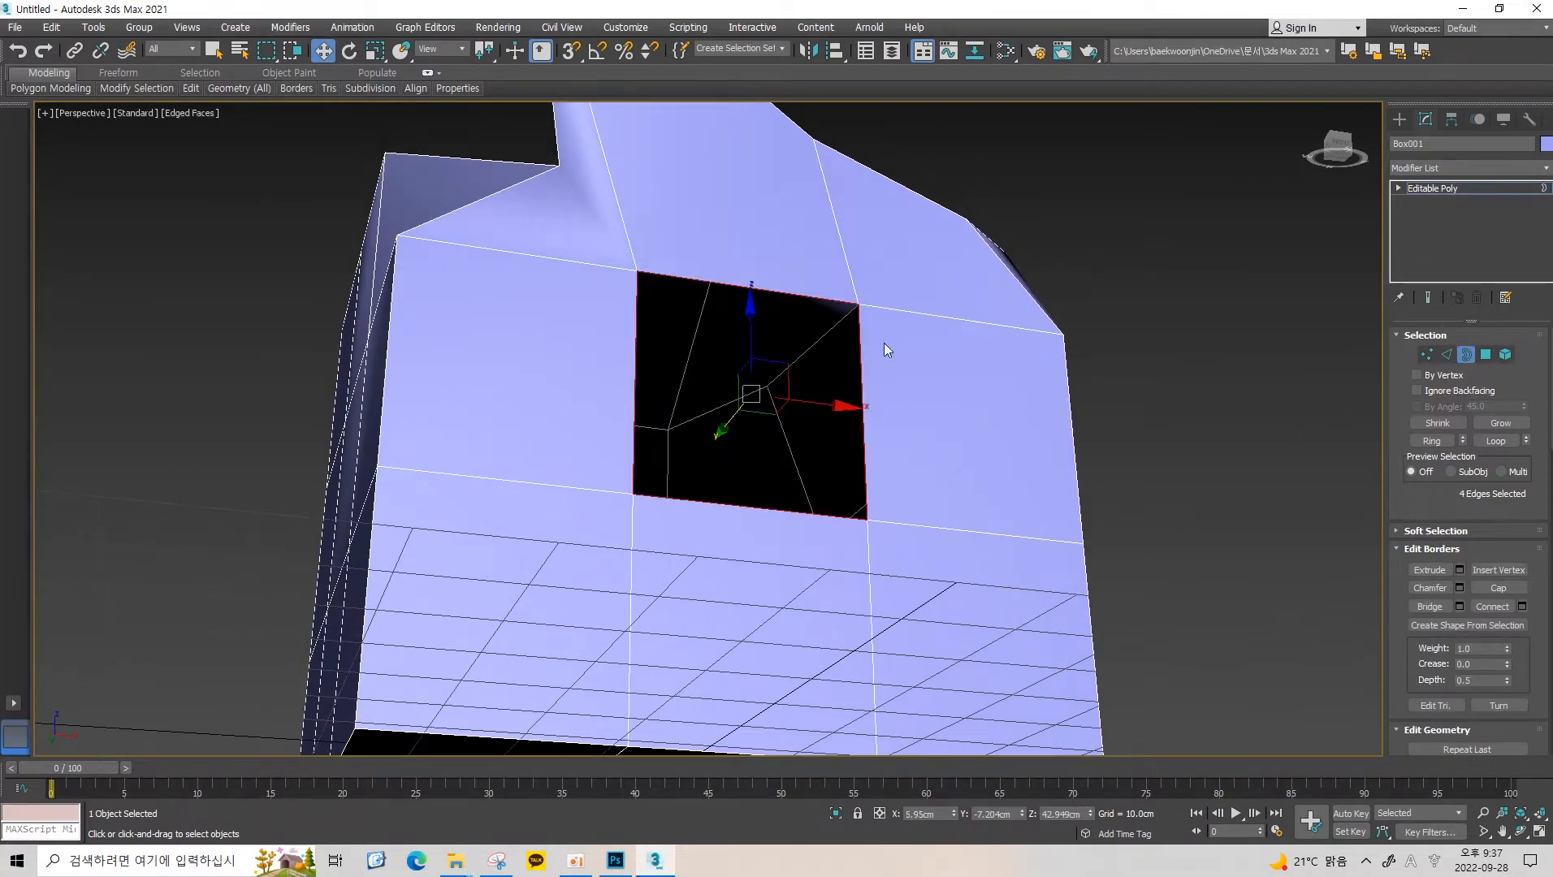
pyautogui.keyDown('alt'); pyautogui.moveTo(883, 343); pyautogui.dragTo(840, 417, button='middle'); pyautogui.keyUp('alt')
pyautogui.scroll(-4, 814, 398)
pyautogui.scroll(3, 818, 410)
pyautogui.scroll(-4, 840, 417)
pyautogui.scroll(3, 840, 416)
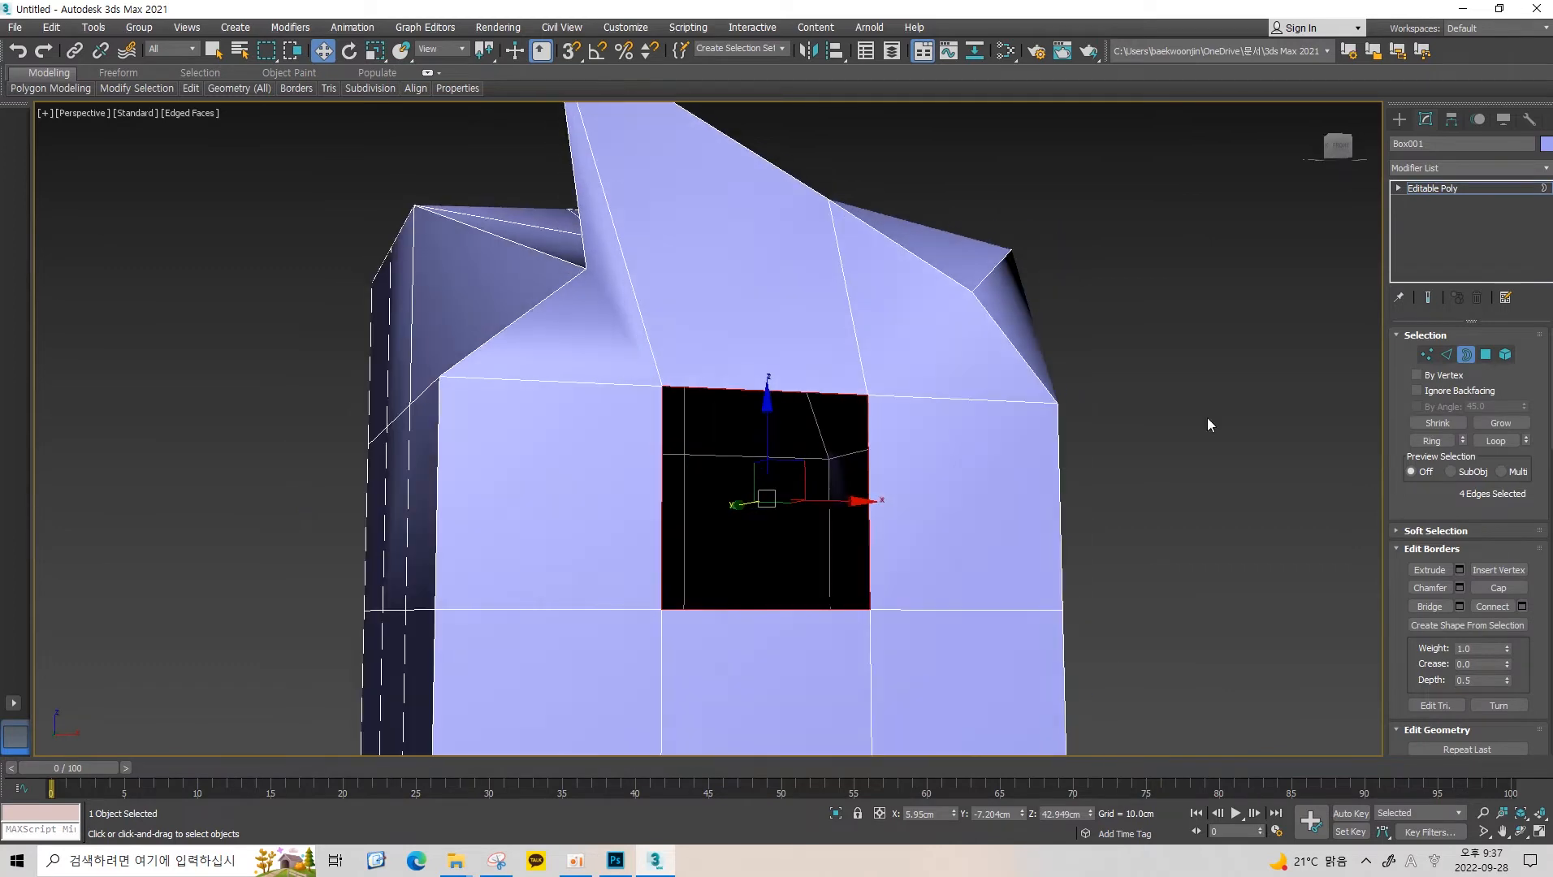
# Toggle the box between Vertex level and whole-object mode several times.
pyautogui.press('1')
pyautogui.moveTo(941, 368); pyautogui.dragTo(1084, 370, button='middle')
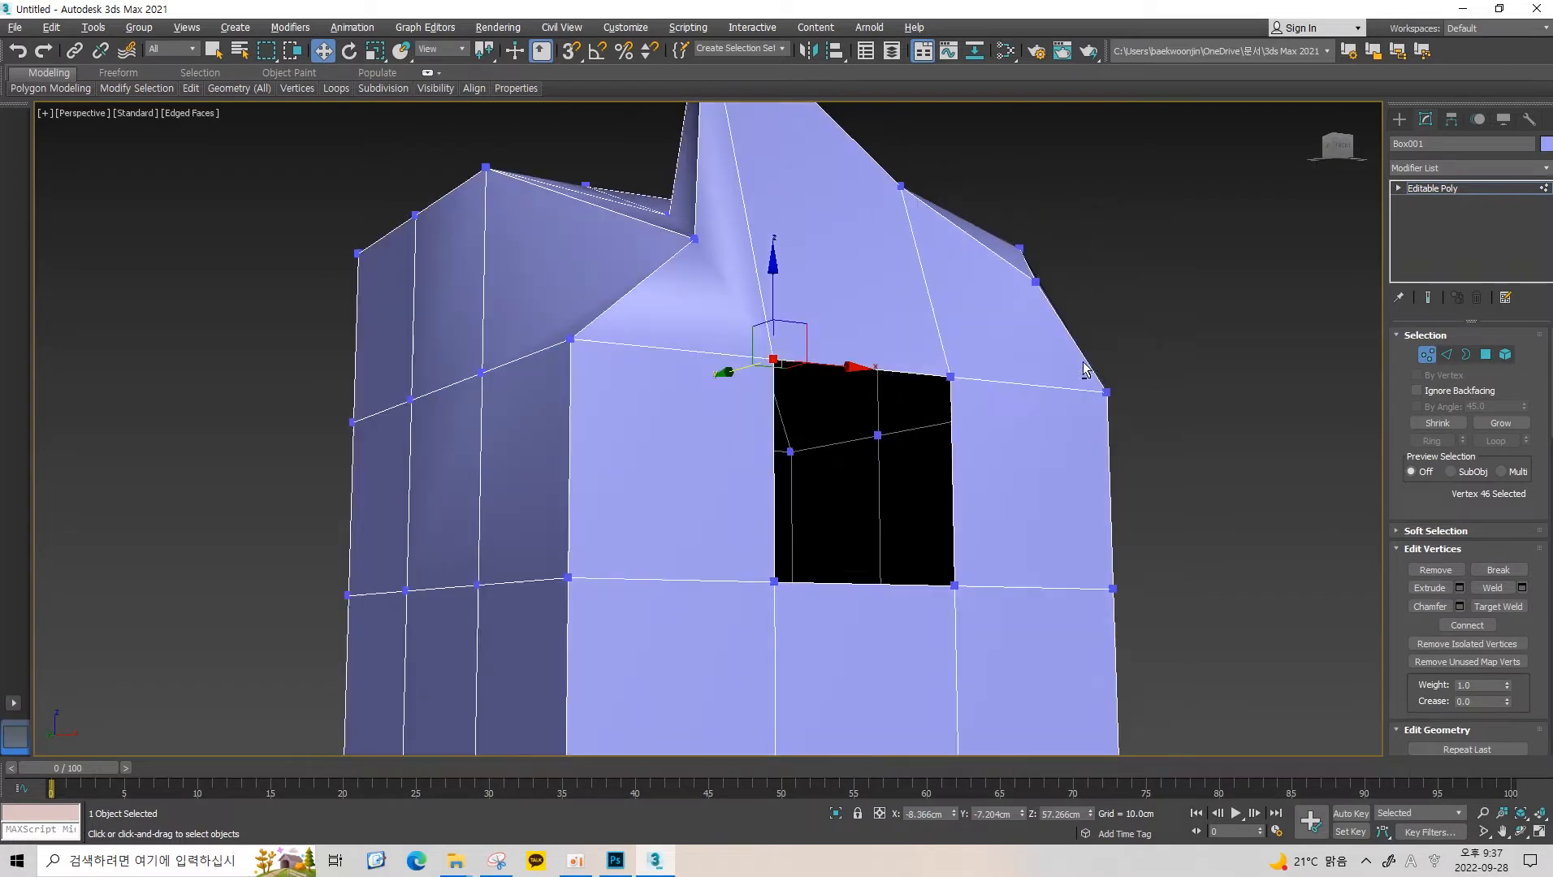
pyautogui.click(1435, 356)
pyautogui.click(1435, 355)
pyautogui.click(1435, 356)
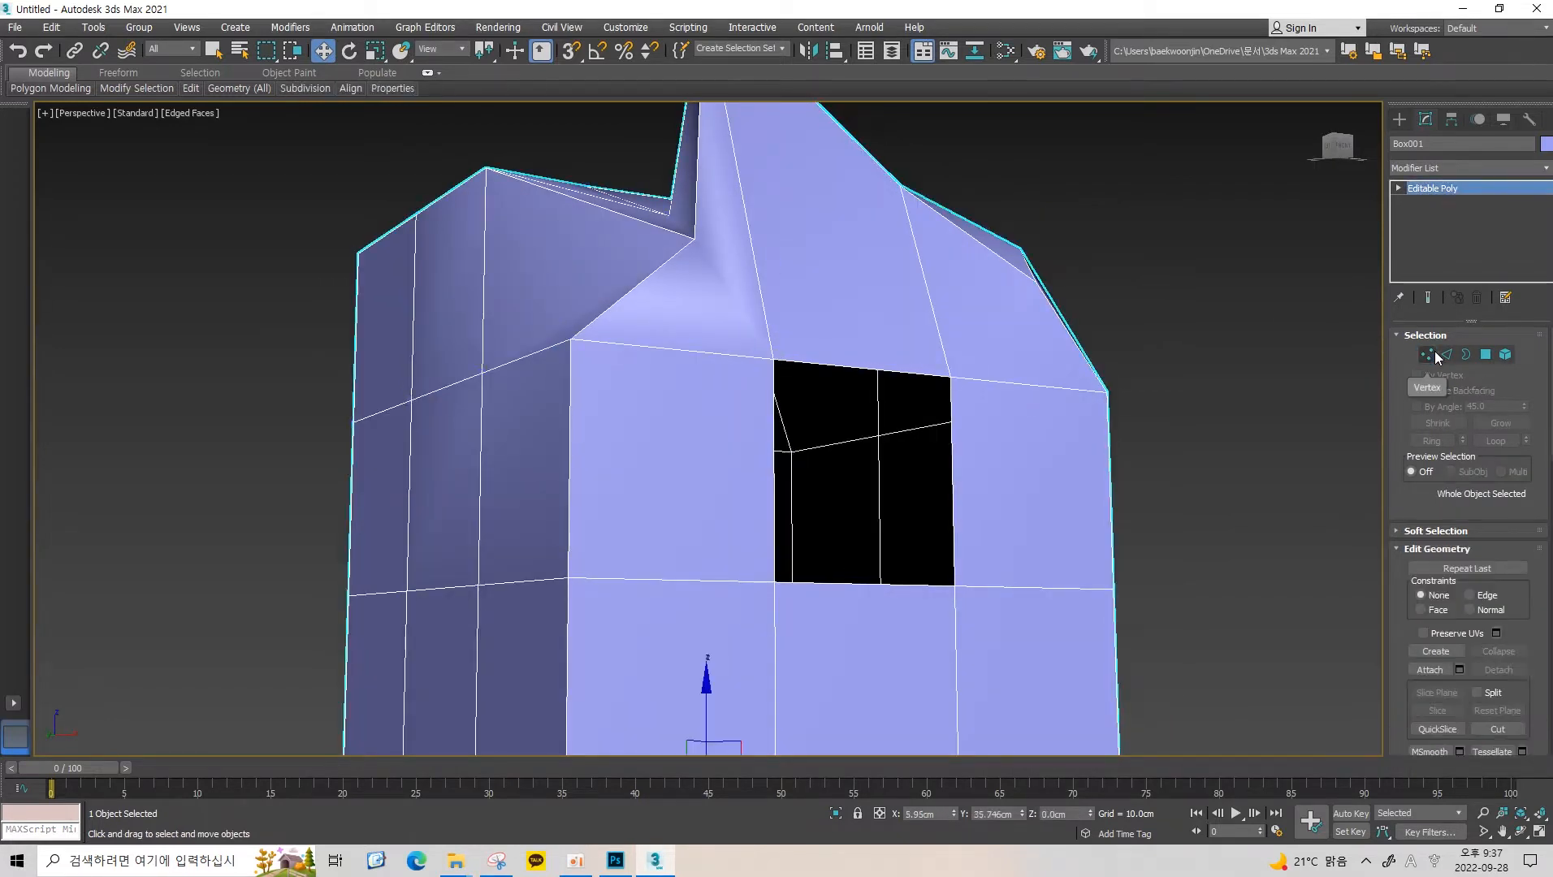
pyautogui.click(1435, 356)
pyautogui.keyDown('alt'); pyautogui.moveTo(930, 404); pyautogui.dragTo(842, 398, button='middle'); pyautogui.keyUp('alt')
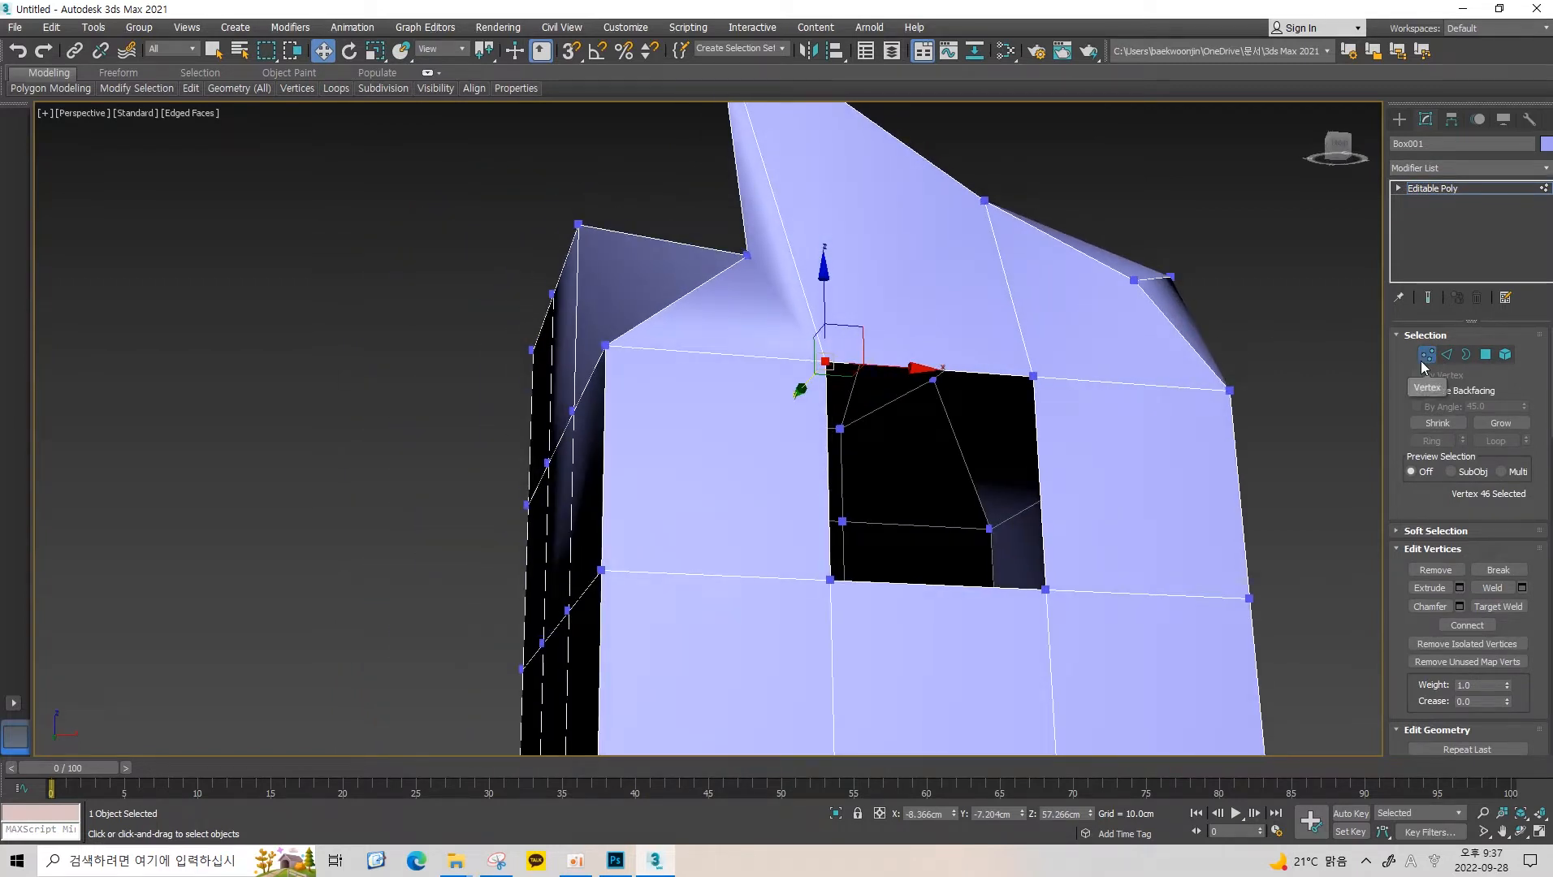
pyautogui.press('1')
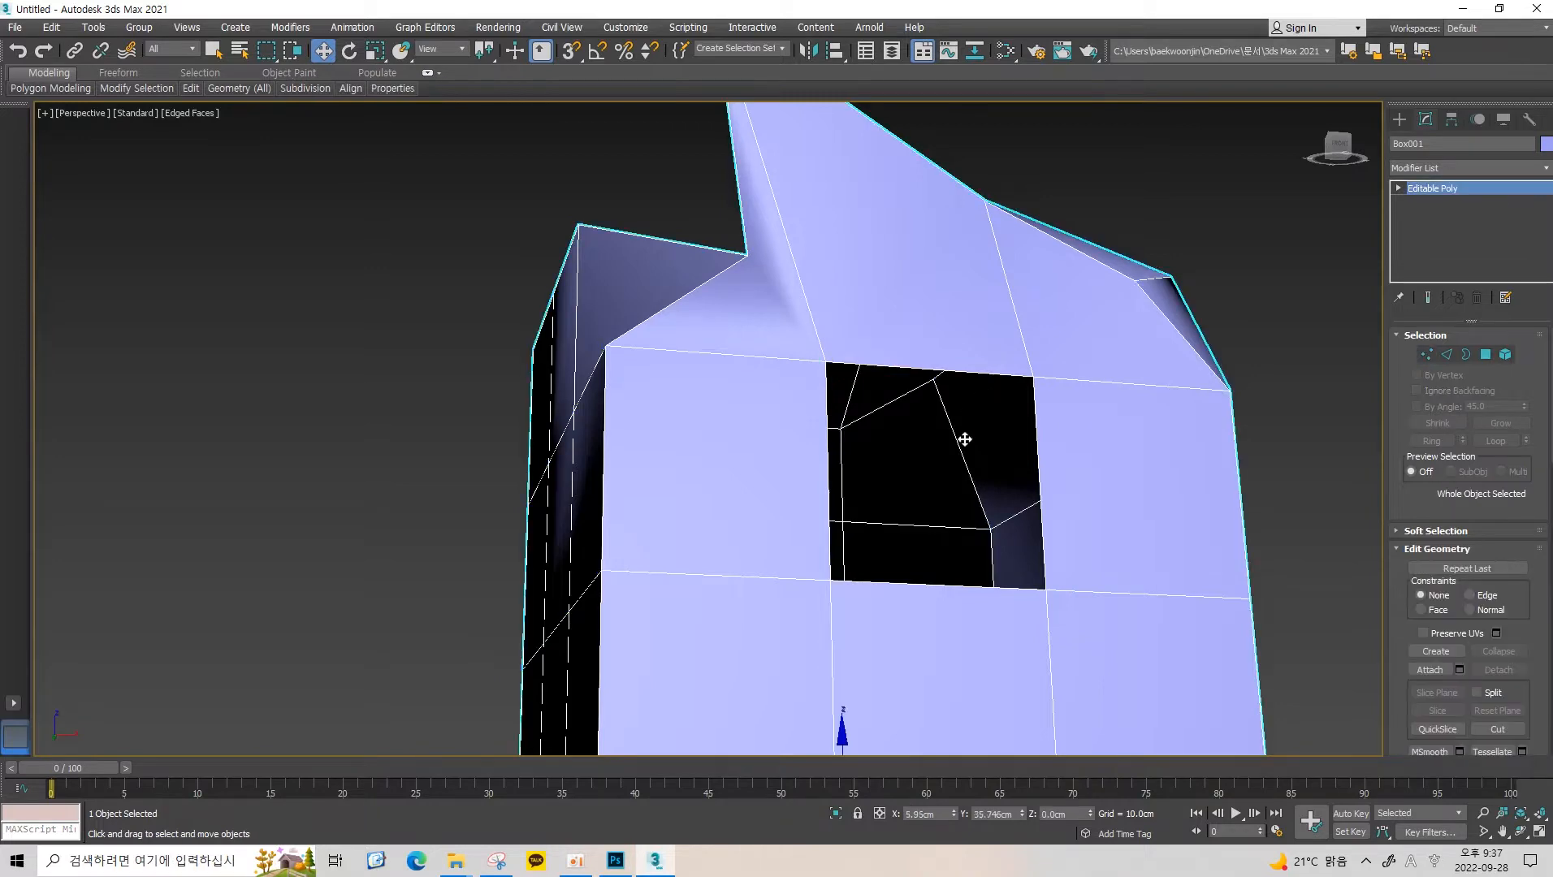
pyautogui.moveTo(965, 439); pyautogui.dragTo(958, 323, button='middle')
pyautogui.moveTo(1152, 336); pyautogui.dragTo(1047, 371, button='middle')
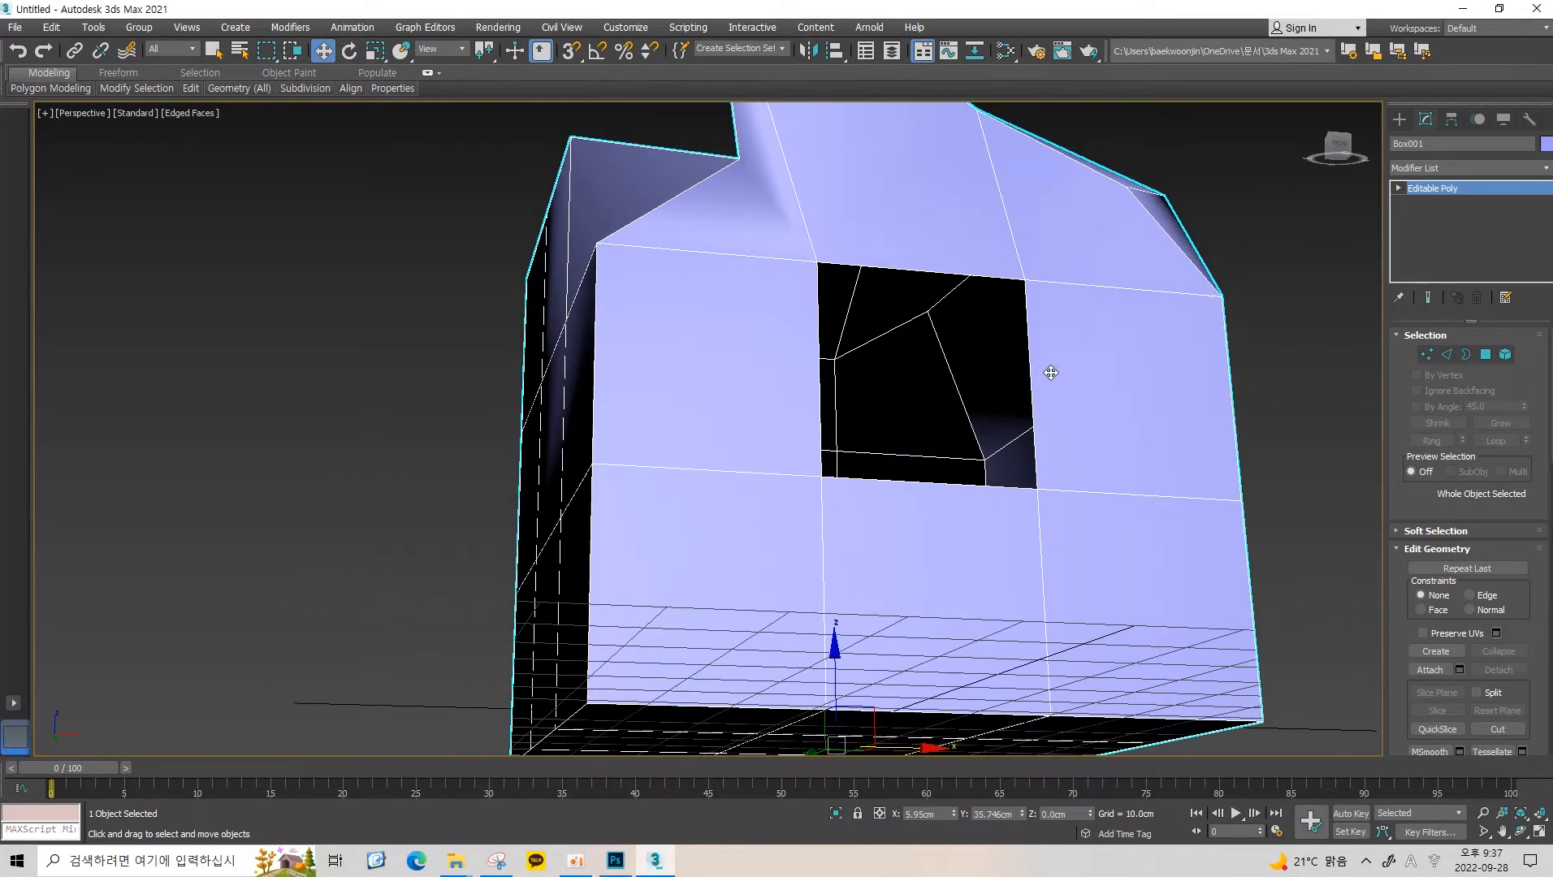
# Cycle the box through the Vertex, Edge, Border and Polygon levels, and return to whole-object mode.
pyautogui.press('1')
pyautogui.press('1')
pyautogui.press('2')
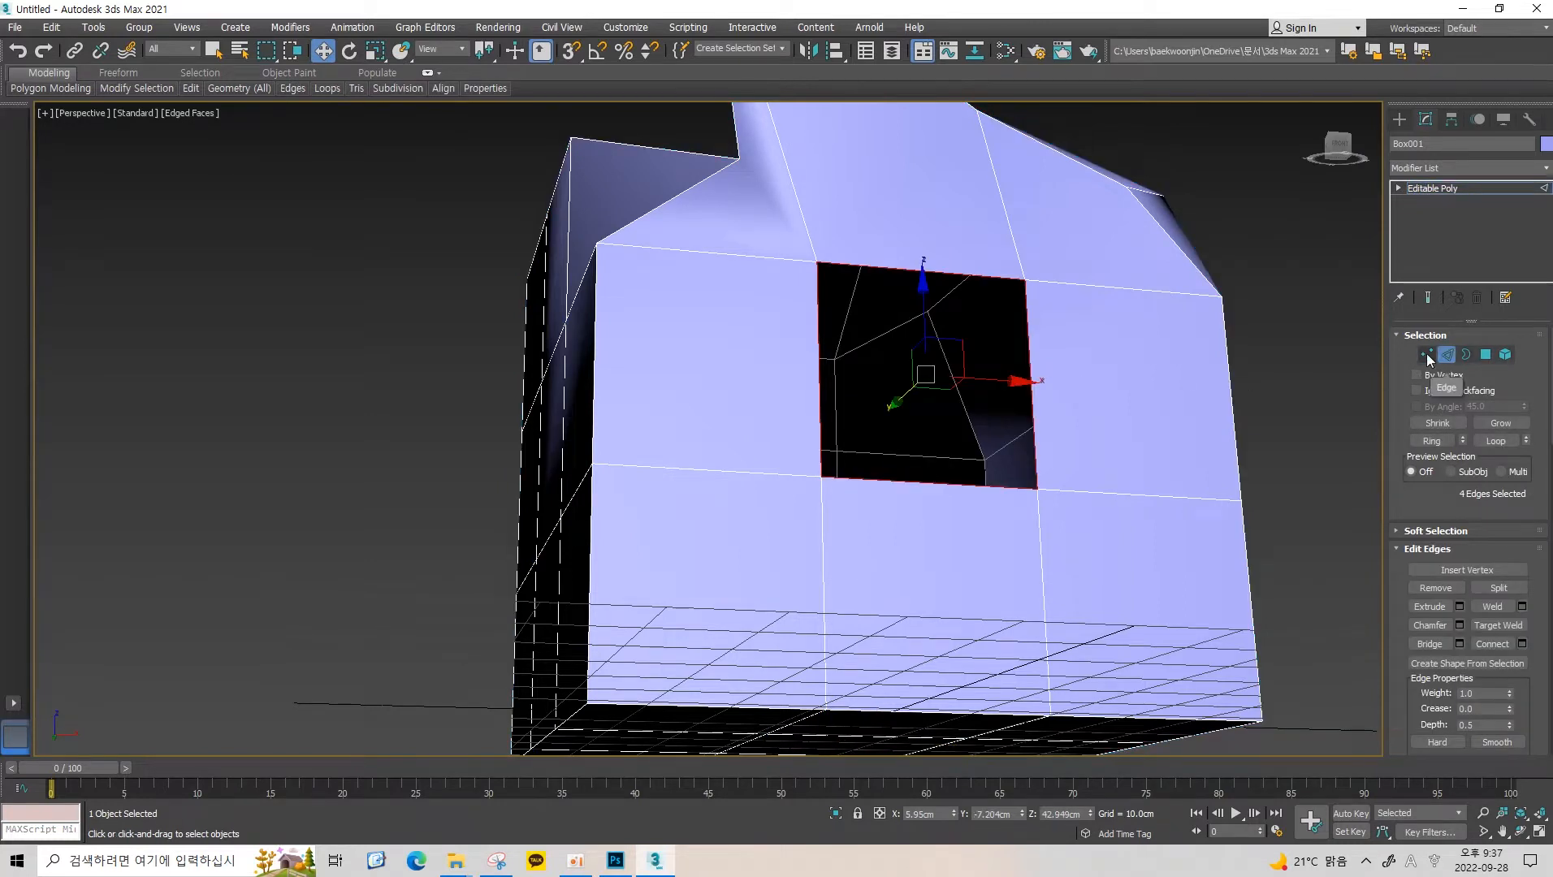
pyautogui.press('1')
pyautogui.press('2')
pyautogui.press('3')
pyautogui.click(1489, 357)
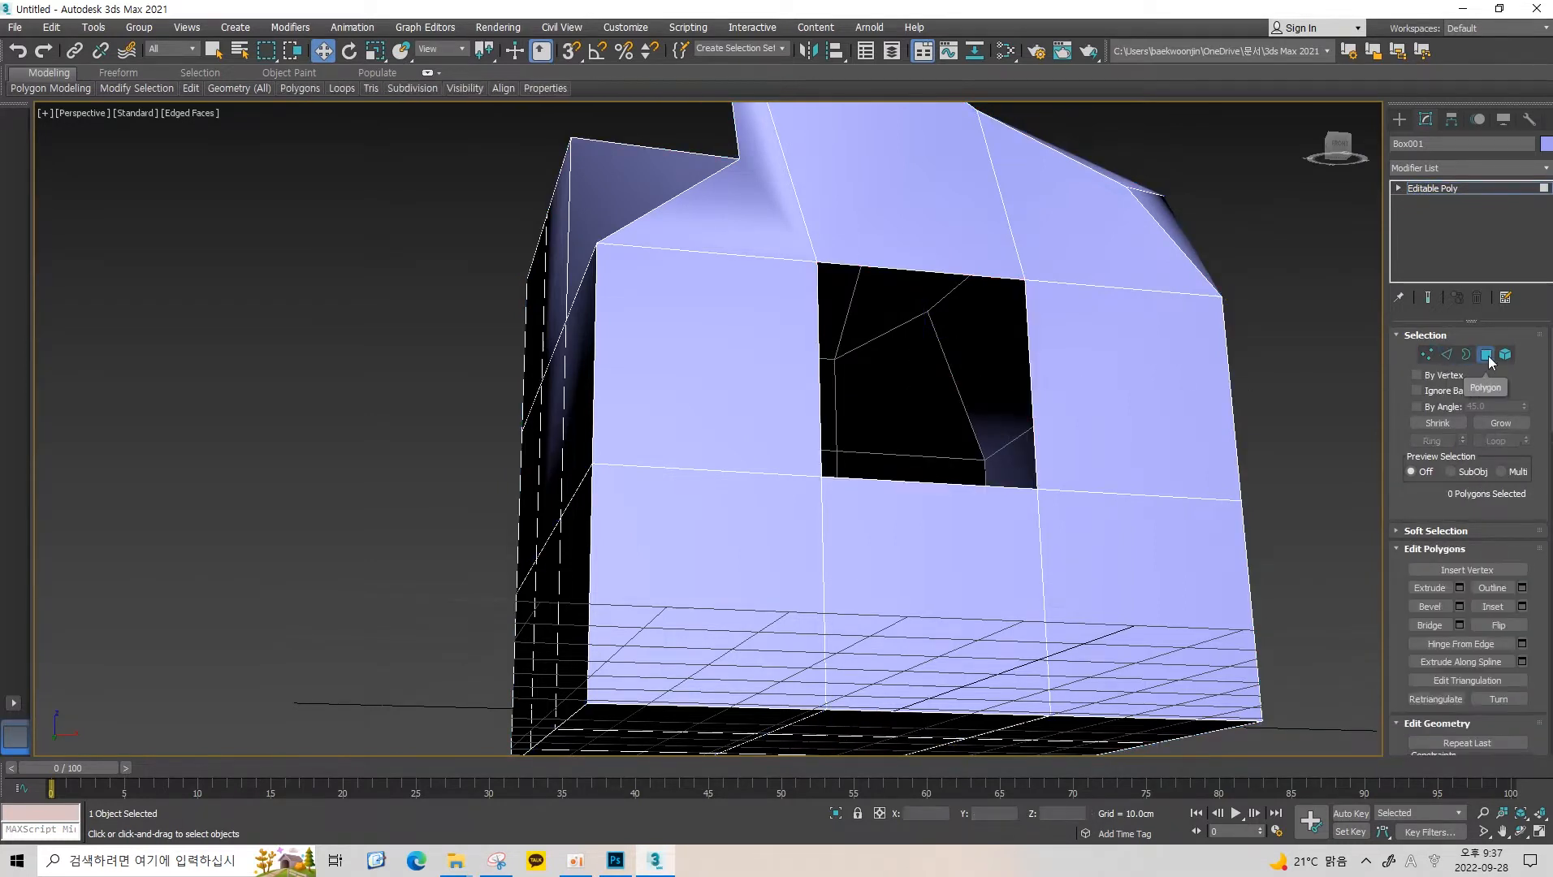
pyautogui.press('3')
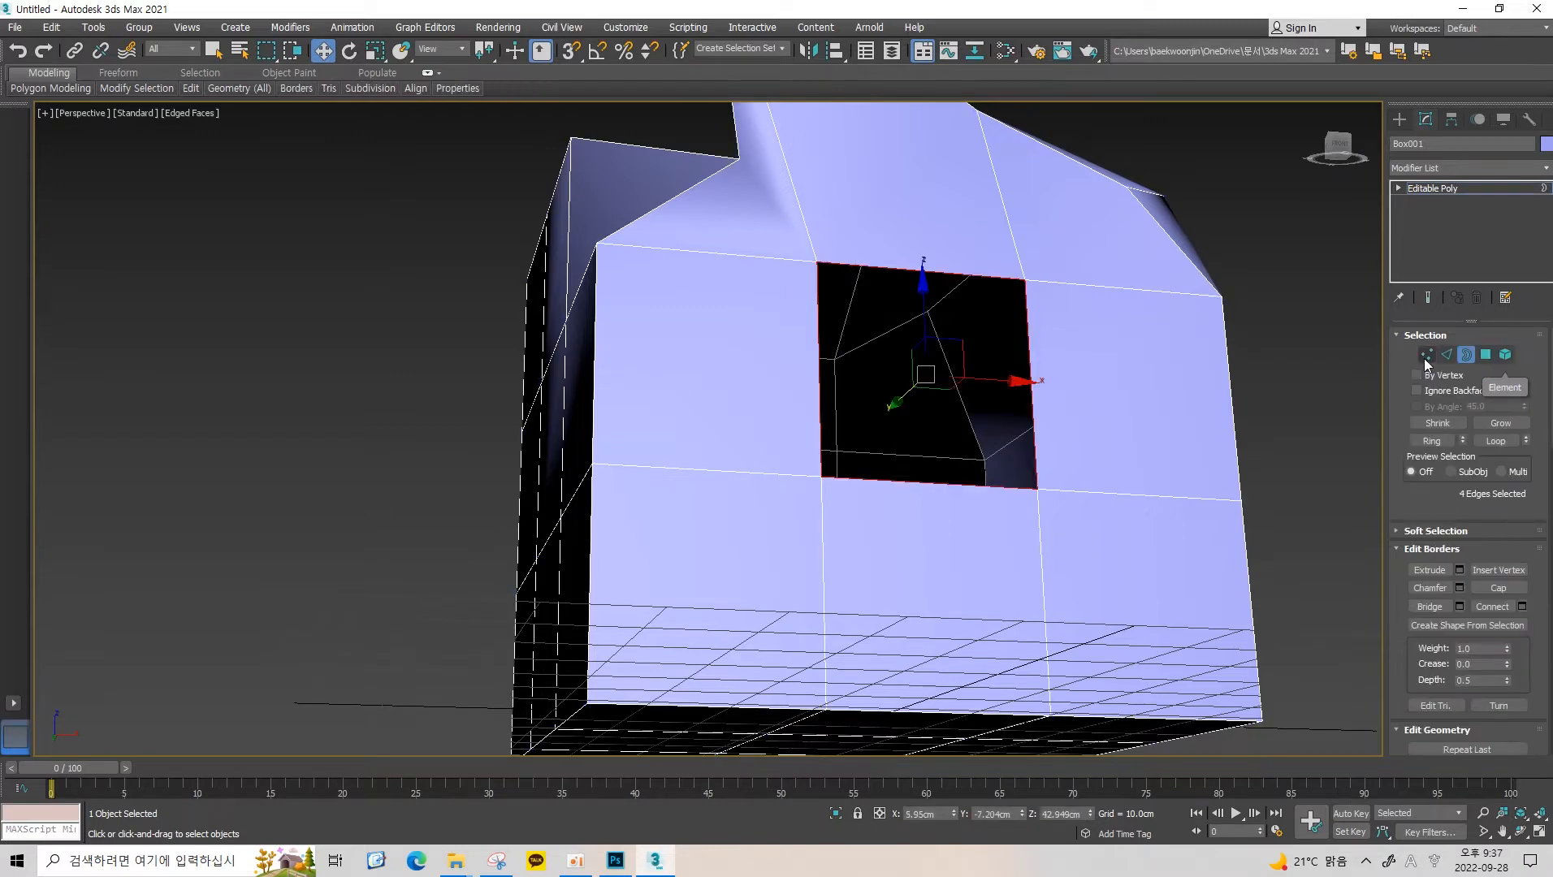
pyautogui.moveTo(1102, 336); pyautogui.dragTo(854, 351, button='middle')
pyautogui.press('2')
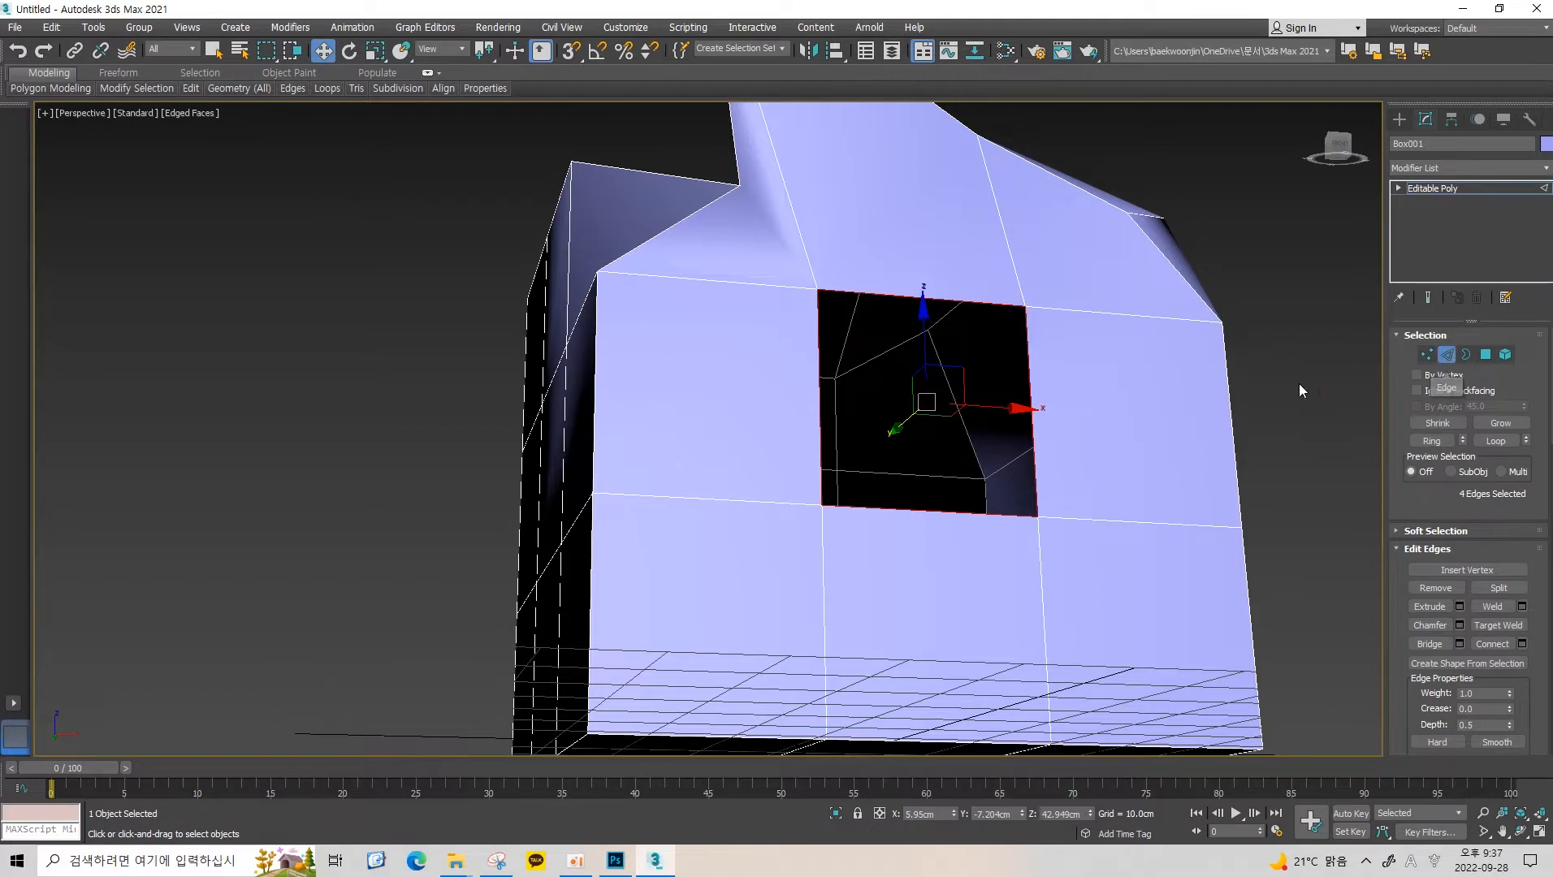
pyautogui.press('2')
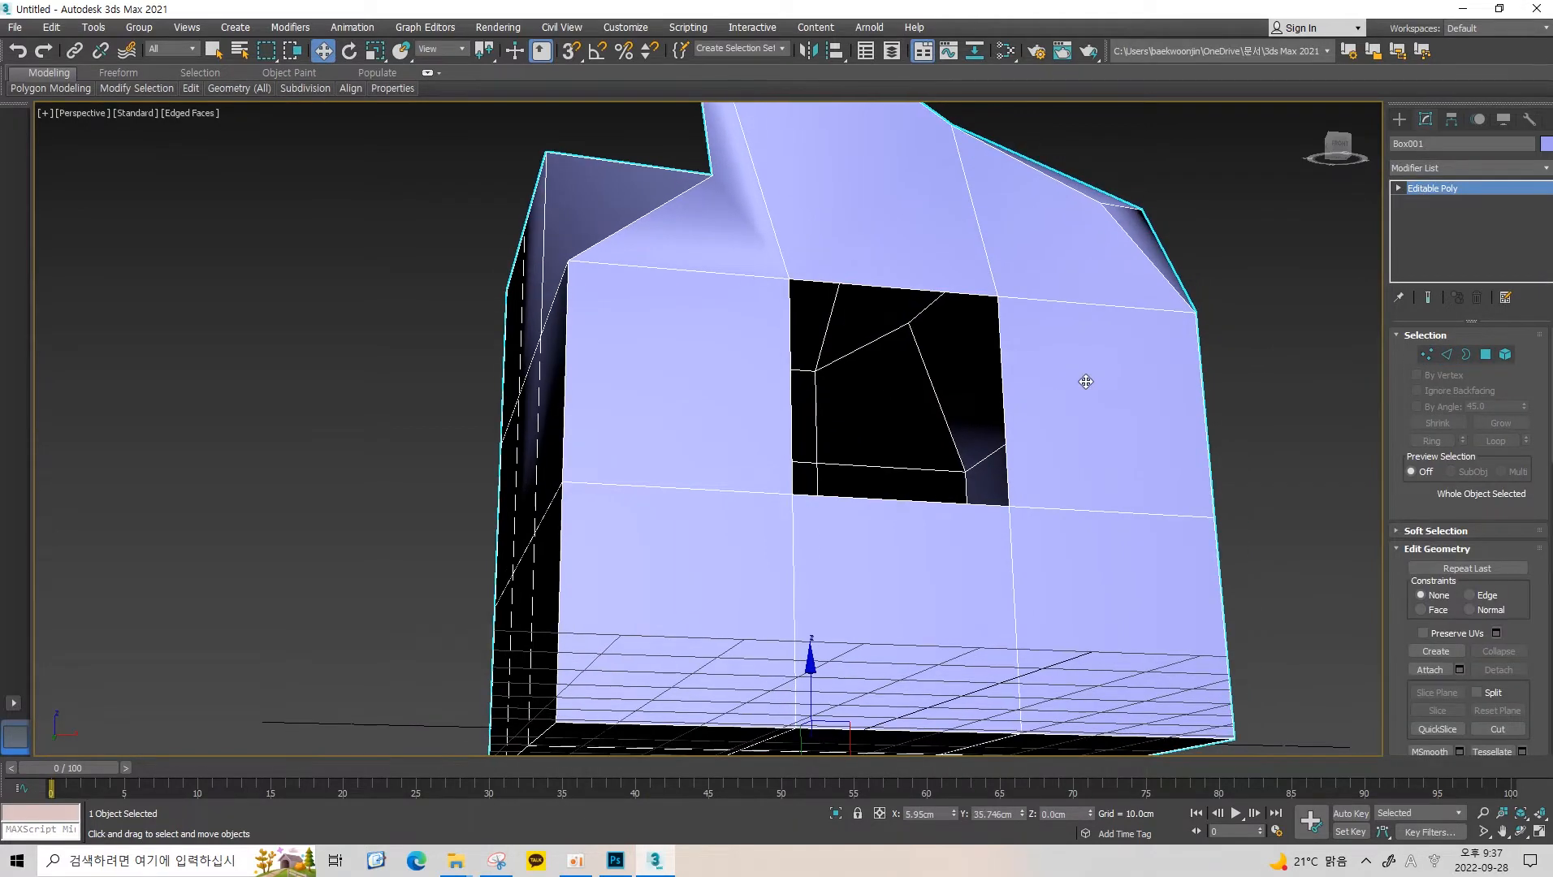
# Cycle through the Edge, Border, Polygon and Element levels, and leave sub-object mode.
pyautogui.press('2')
pyautogui.keyDown('alt'); pyautogui.moveTo(1085, 382); pyautogui.dragTo(1131, 342, button='middle'); pyautogui.keyUp('alt')
pyautogui.press('2')
pyautogui.press('3')
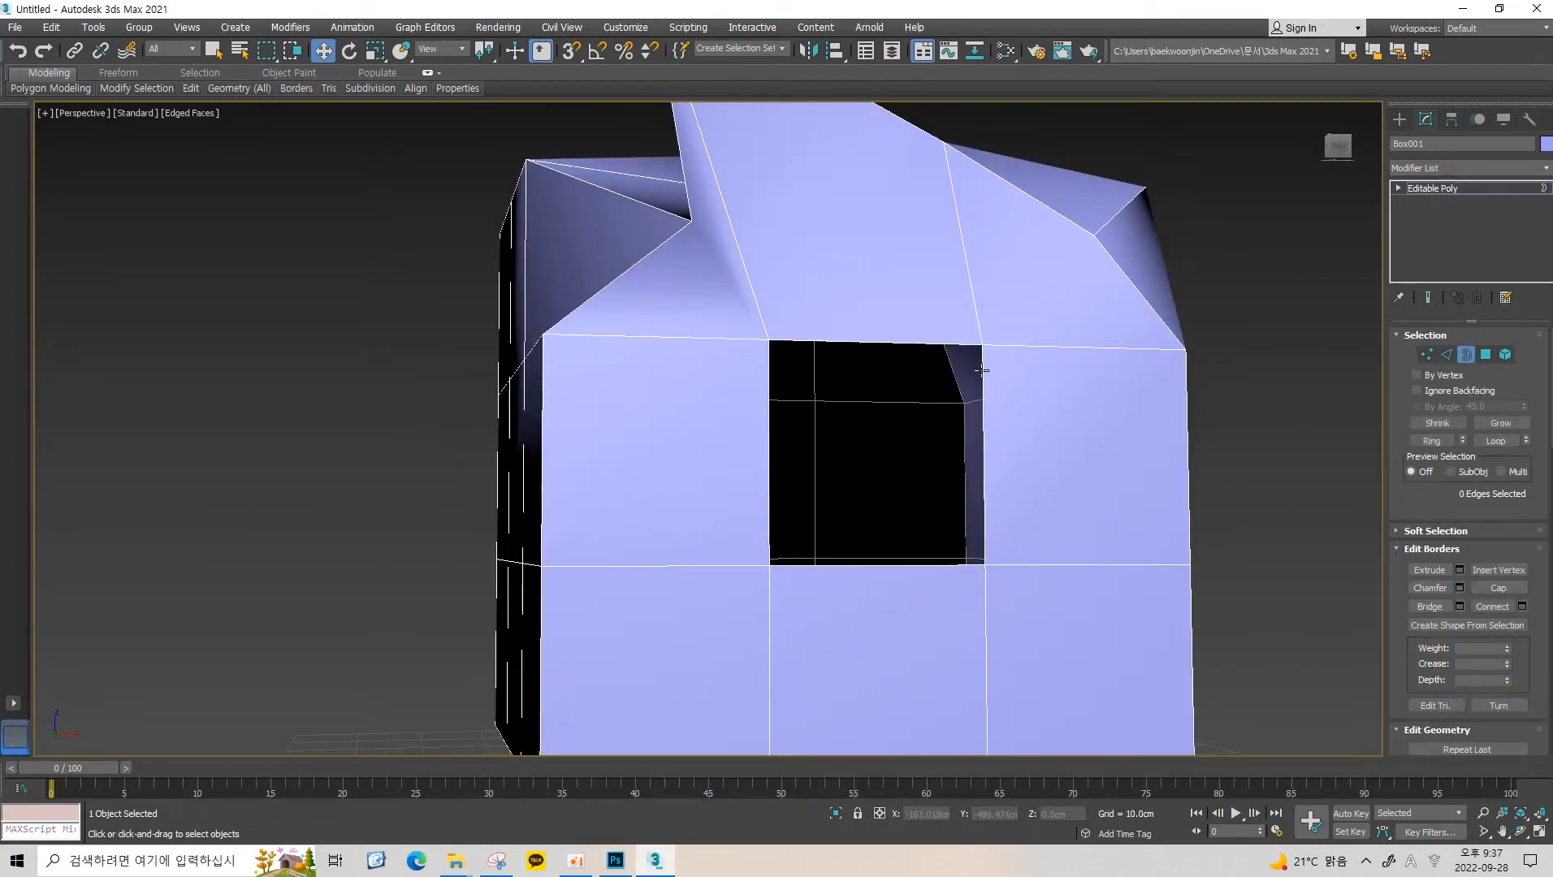
pyautogui.click(1466, 354)
pyautogui.click(1486, 354)
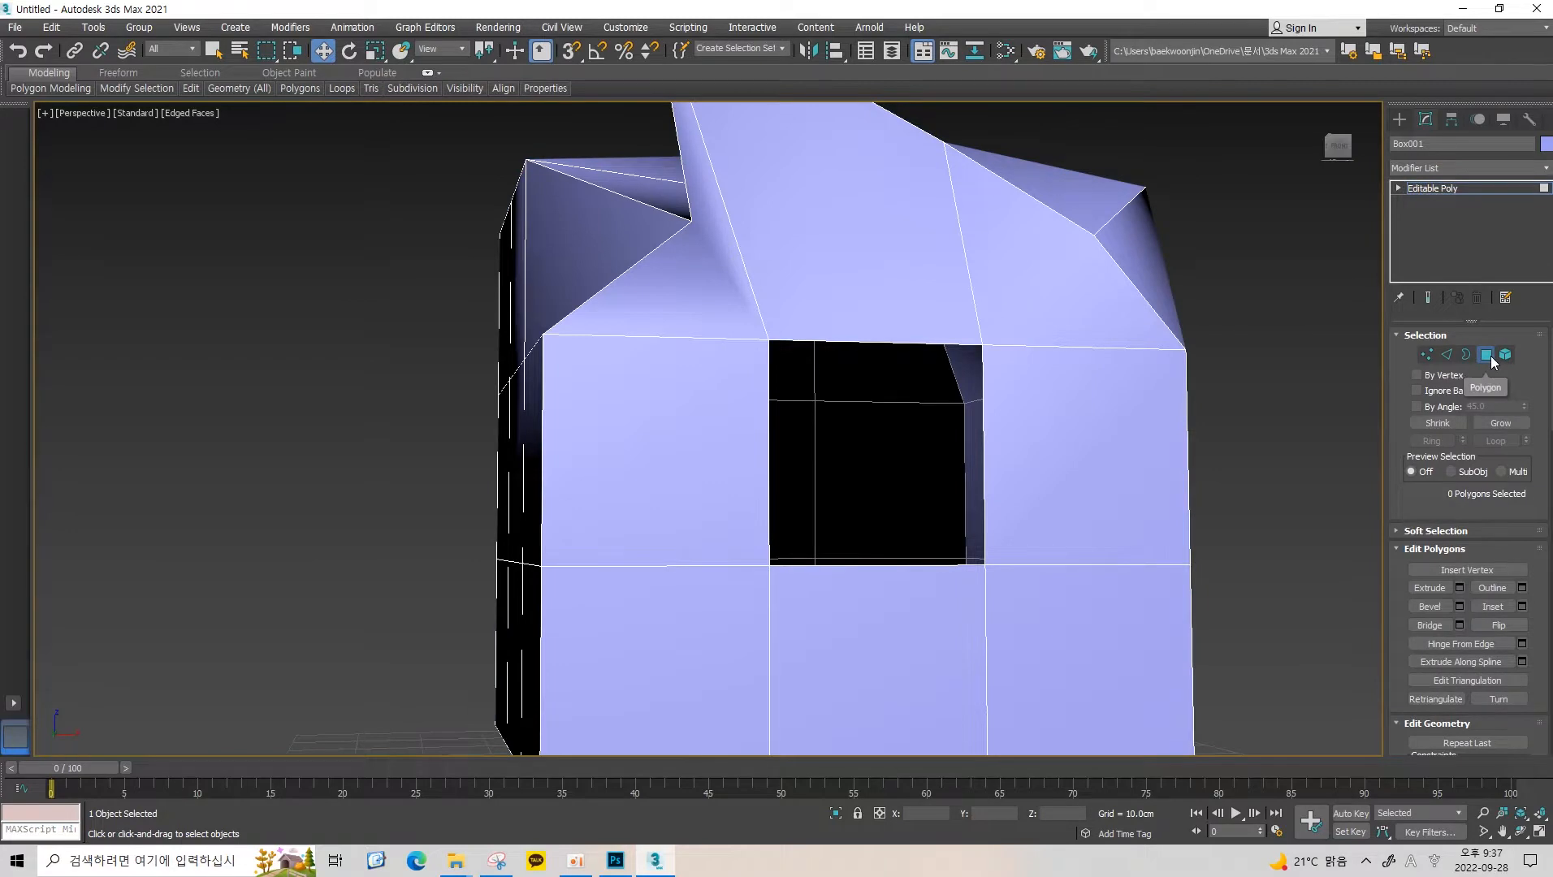
pyautogui.press('4')
pyautogui.moveTo(1168, 419); pyautogui.dragTo(1162, 391, button='middle')
pyautogui.click(1505, 355)
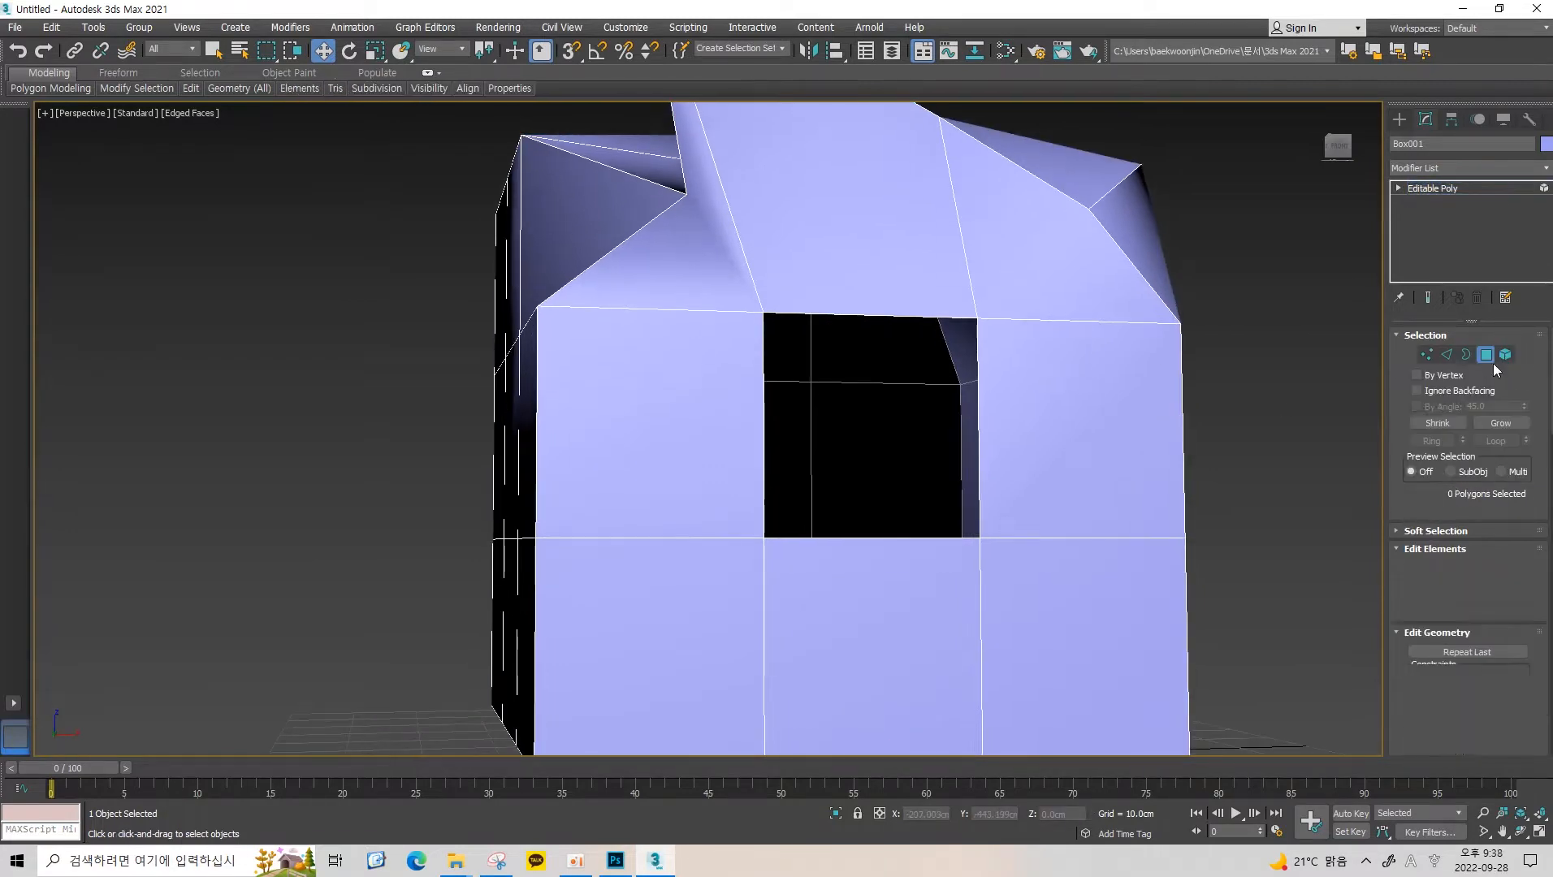
pyautogui.press('5')
pyautogui.scroll(-3, 982, 357)
pyautogui.keyDown('alt'); pyautogui.moveTo(981, 357); pyautogui.dragTo(1074, 321, button='middle'); pyautogui.keyUp('alt')
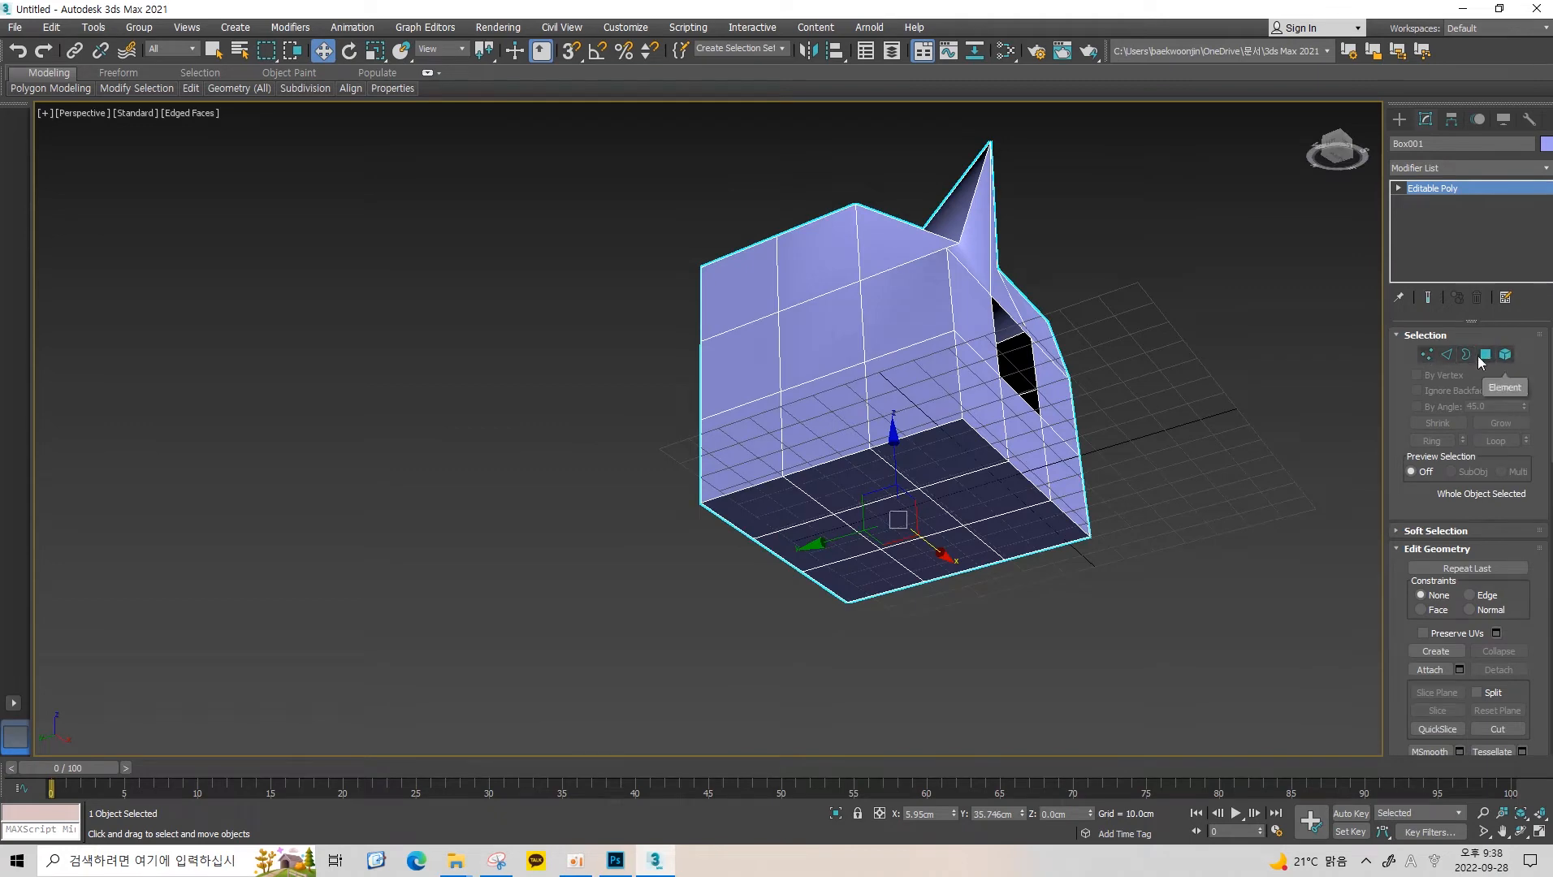
# Clone the box about 131 cm along the Y axis as one independent copy.
pyautogui.keyDown('alt'); pyautogui.moveTo(1202, 329); pyautogui.dragTo(1271, 402, button='middle'); pyautogui.keyUp('alt')
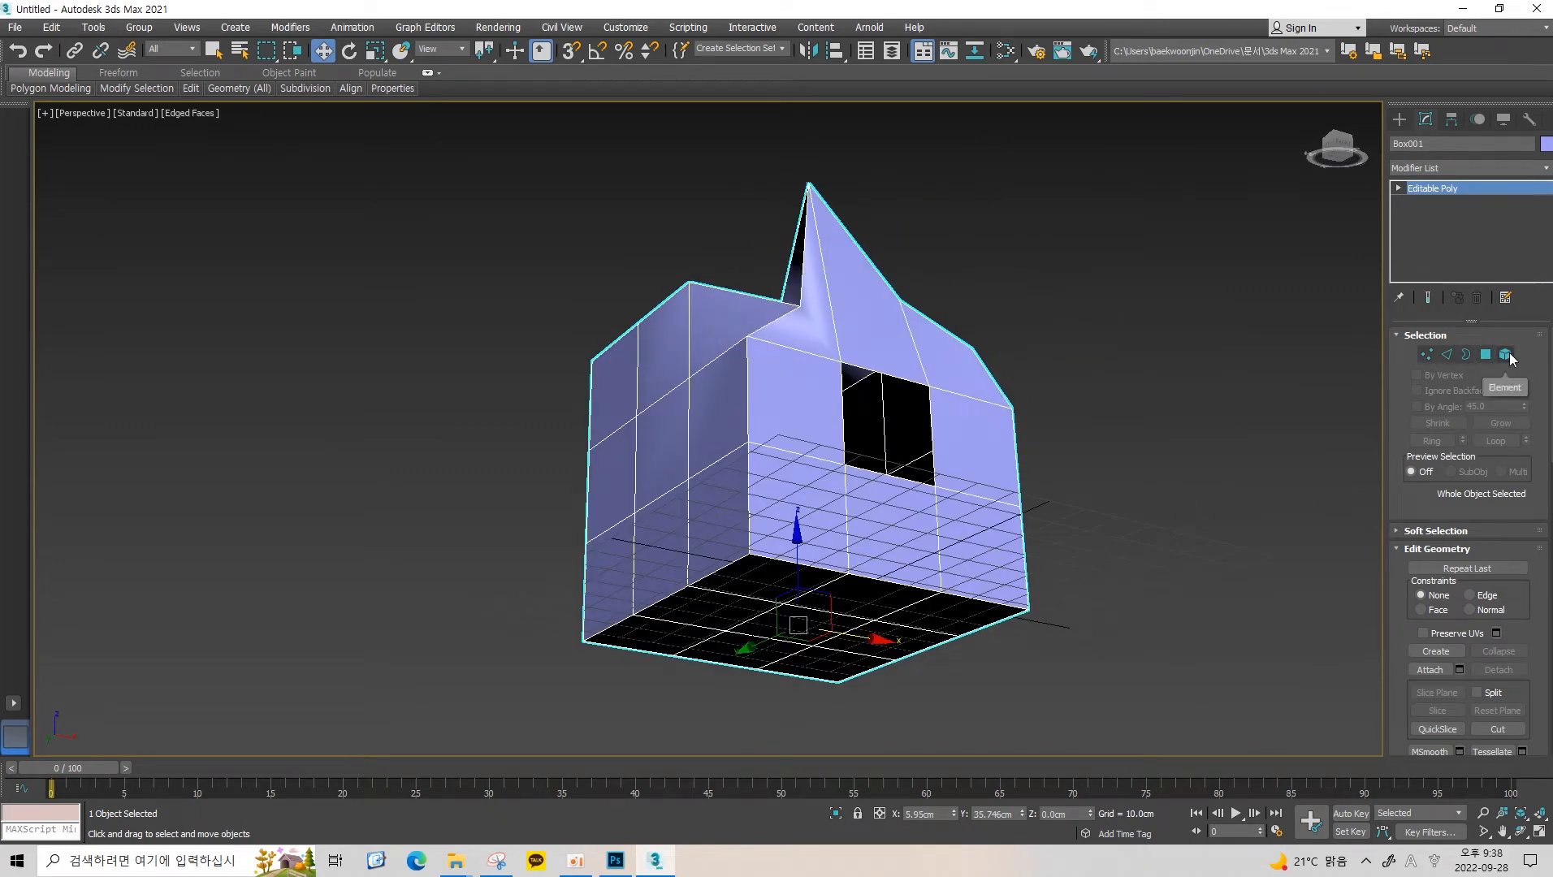
pyautogui.moveTo(991, 361)
pyautogui.keyDown('alt'); pyautogui.mouseDown(button='middle')
pyautogui.moveTo(914, 363)
pyautogui.moveTo(960, 385)
pyautogui.moveTo(967, 440)
pyautogui.moveTo(942, 440)
pyautogui.mouseUp(button='middle'); pyautogui.keyUp('alt')
pyautogui.scroll(-3, 968, 440)
pyautogui.scroll(8, 909, 411)
pyautogui.scroll(-7, 909, 411)
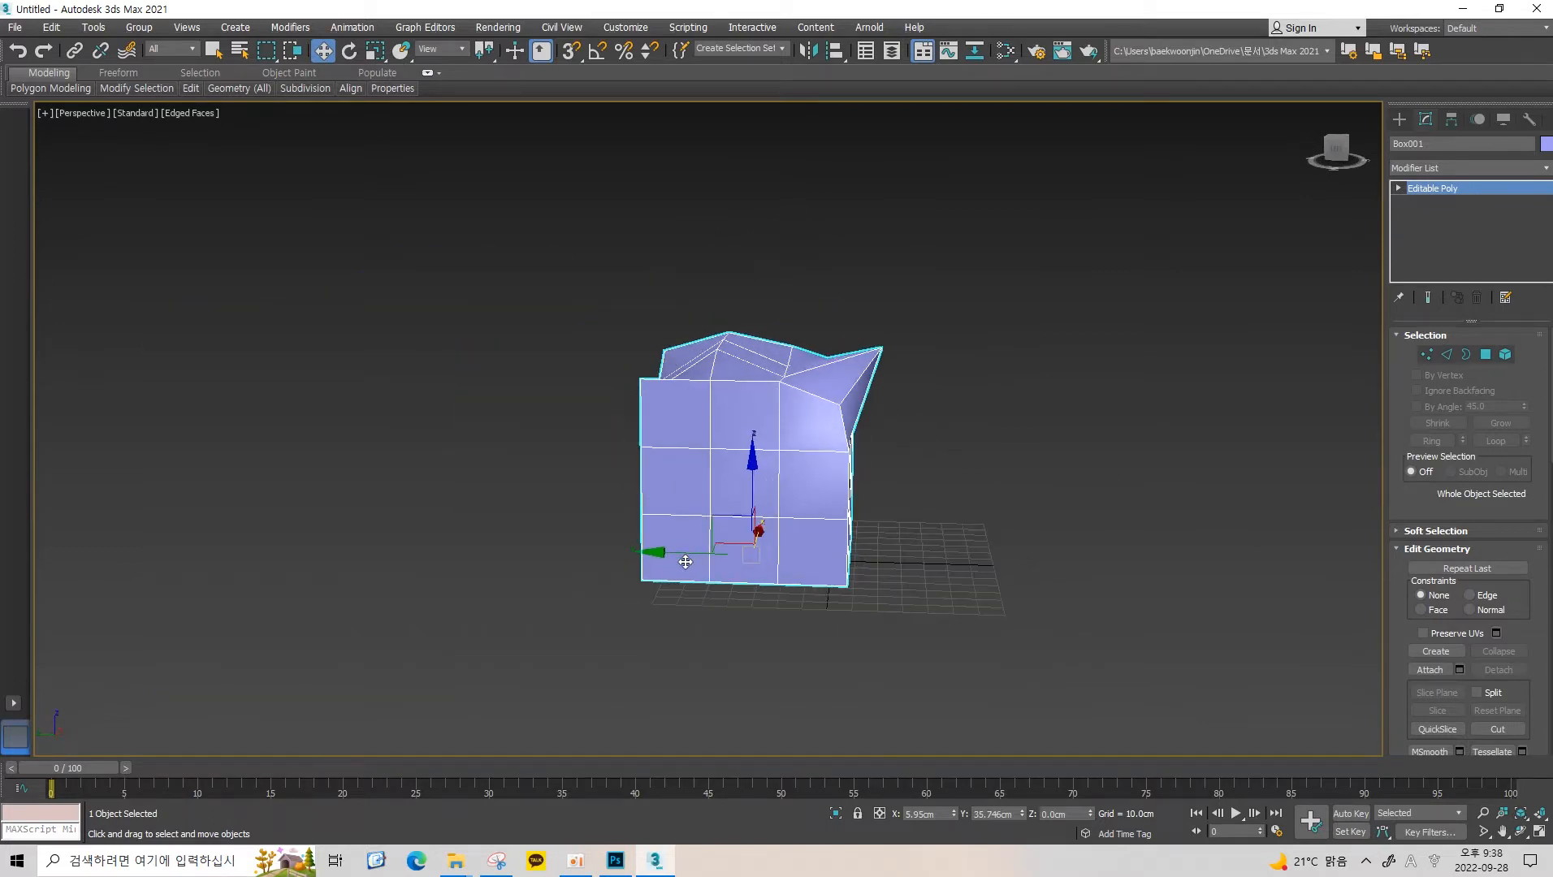
pyautogui.keyDown('shift'); pyautogui.moveTo(686, 555); pyautogui.dragTo(981, 528); pyautogui.keyUp('shift')
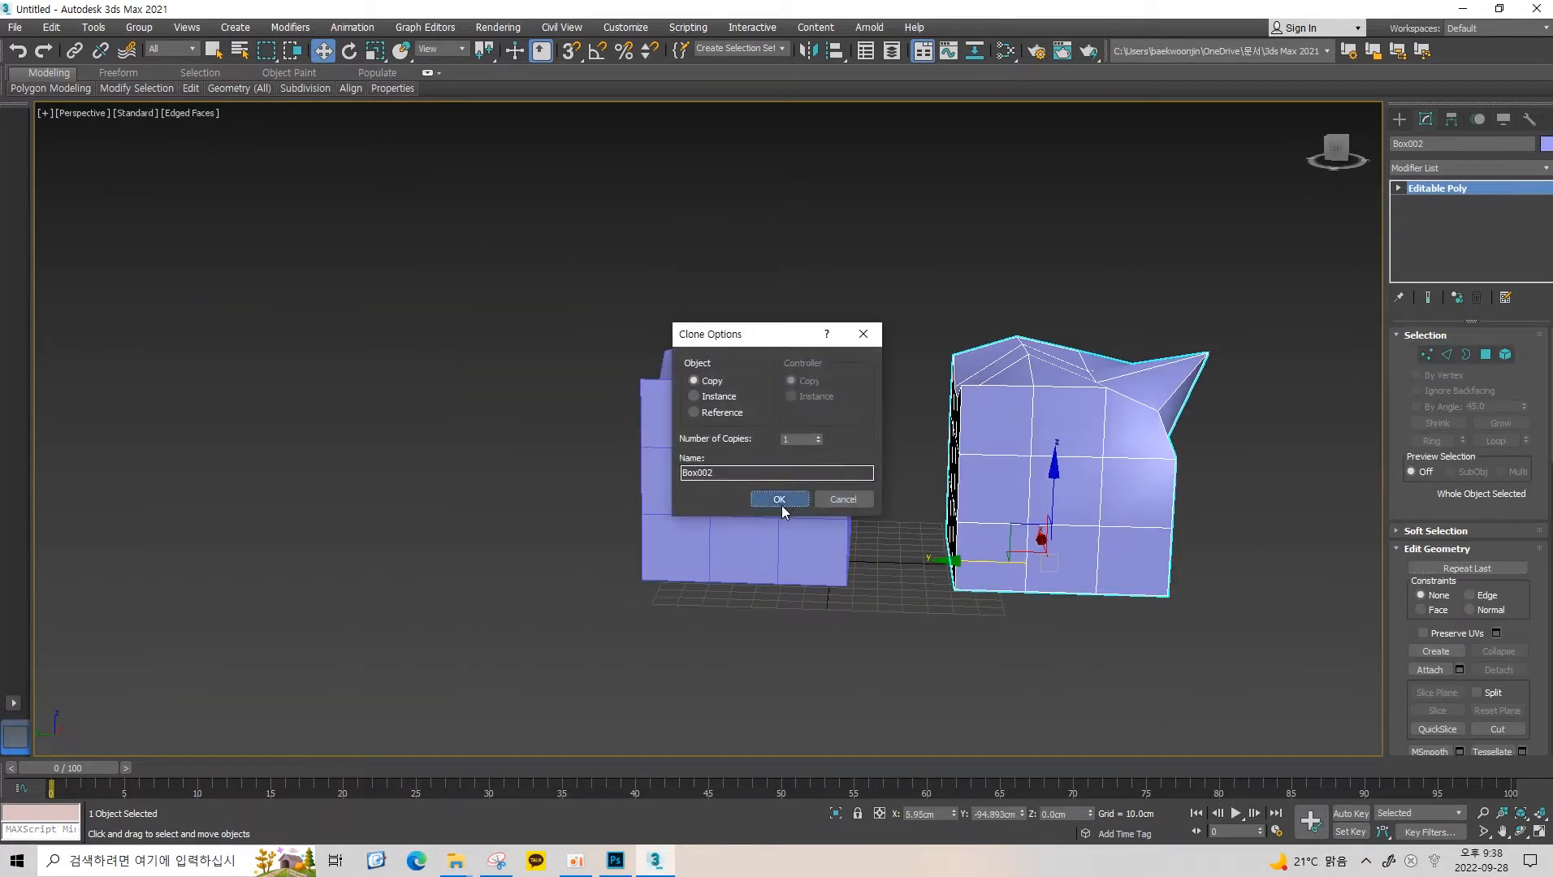
pyautogui.click(783, 498)
# Select the original and the cloned box separately and together to check that they are separate objects.
pyautogui.moveTo(849, 428); pyautogui.dragTo(823, 439, button='middle')
pyautogui.moveTo(1040, 284); pyautogui.dragTo(996, 279, button='middle')
pyautogui.moveTo(1058, 229); pyautogui.dragTo(926, 413)
pyautogui.scroll(4, 967, 334)
pyautogui.moveTo(967, 334); pyautogui.dragTo(969, 279, button='middle')
pyautogui.click(1029, 216)
pyautogui.click(674, 390)
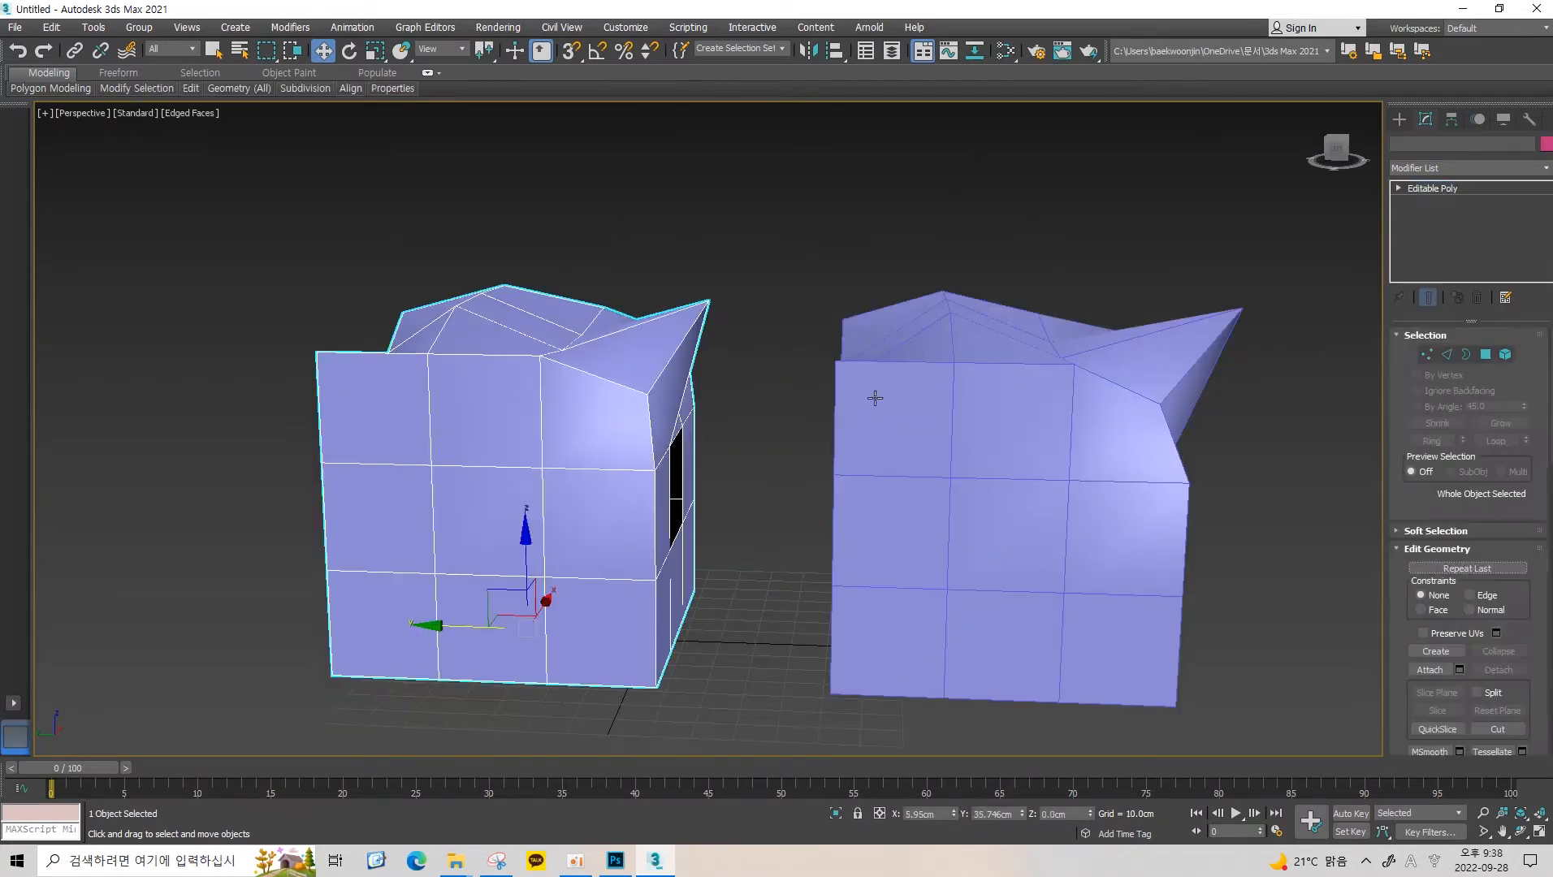
pyautogui.keyDown('ctrl'); pyautogui.click(874, 399); pyautogui.keyUp('ctrl')
pyautogui.click(812, 265)
# Select the original box and attach the cloned box to it.
pyautogui.click(667, 357)
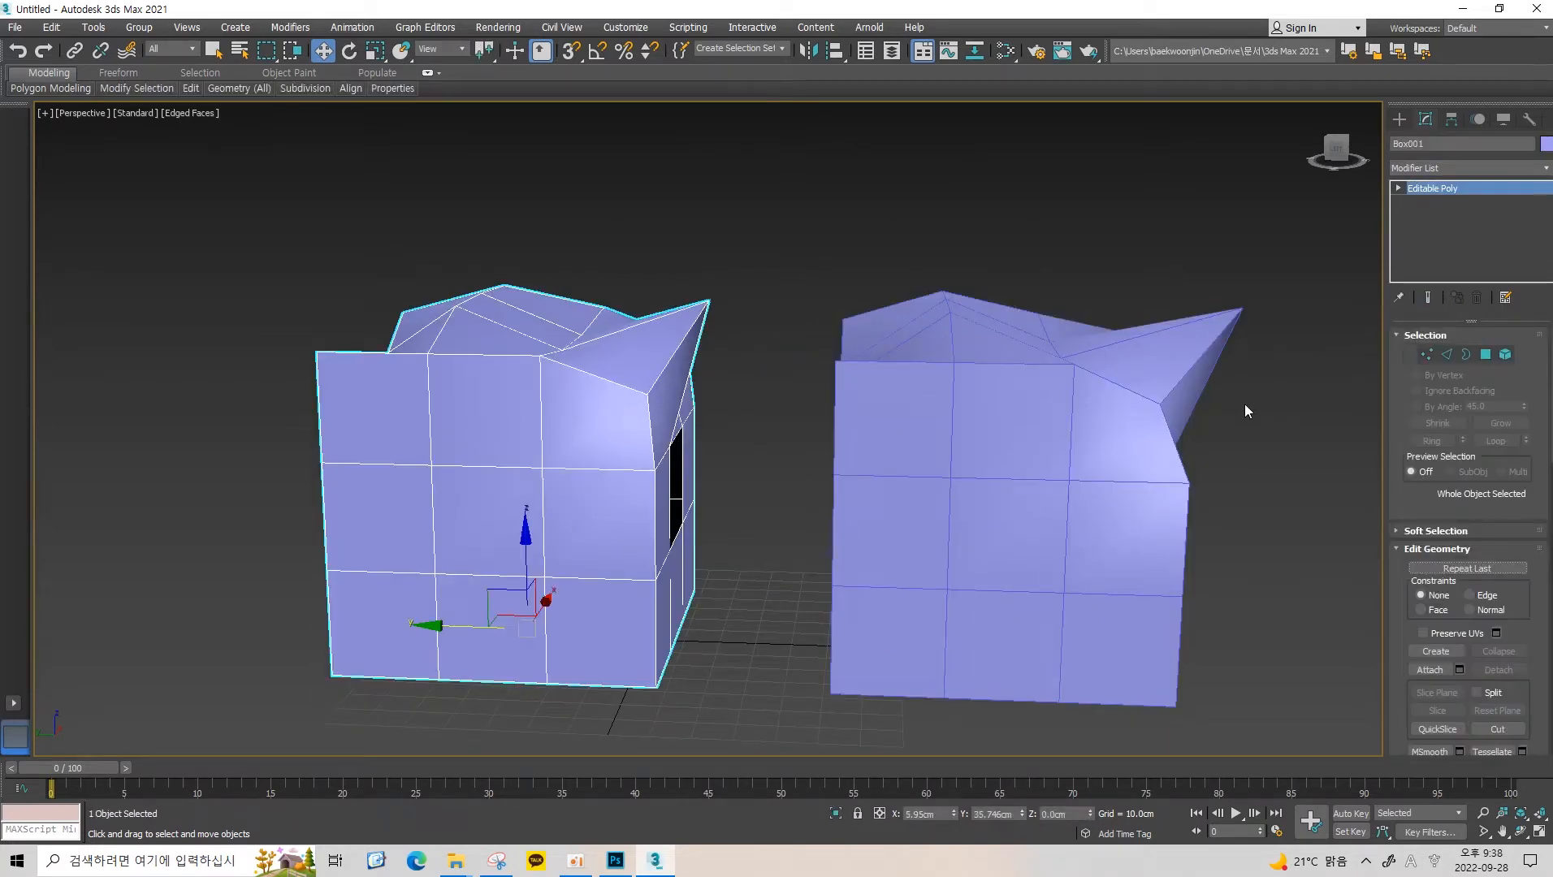
pyautogui.scroll(-1, 1458, 597)
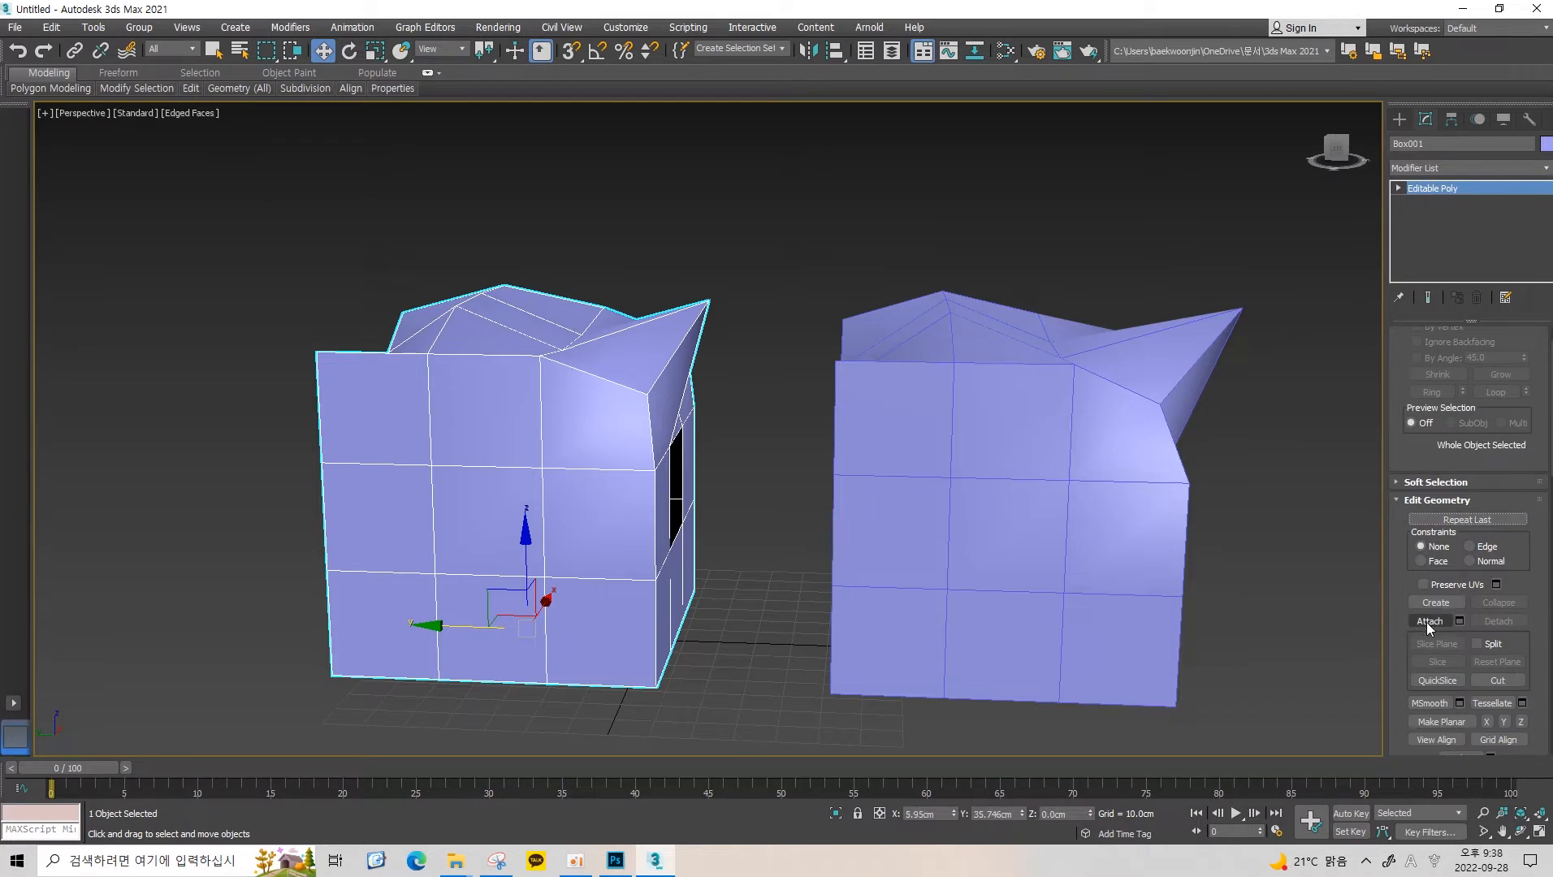
pyautogui.click(1428, 621)
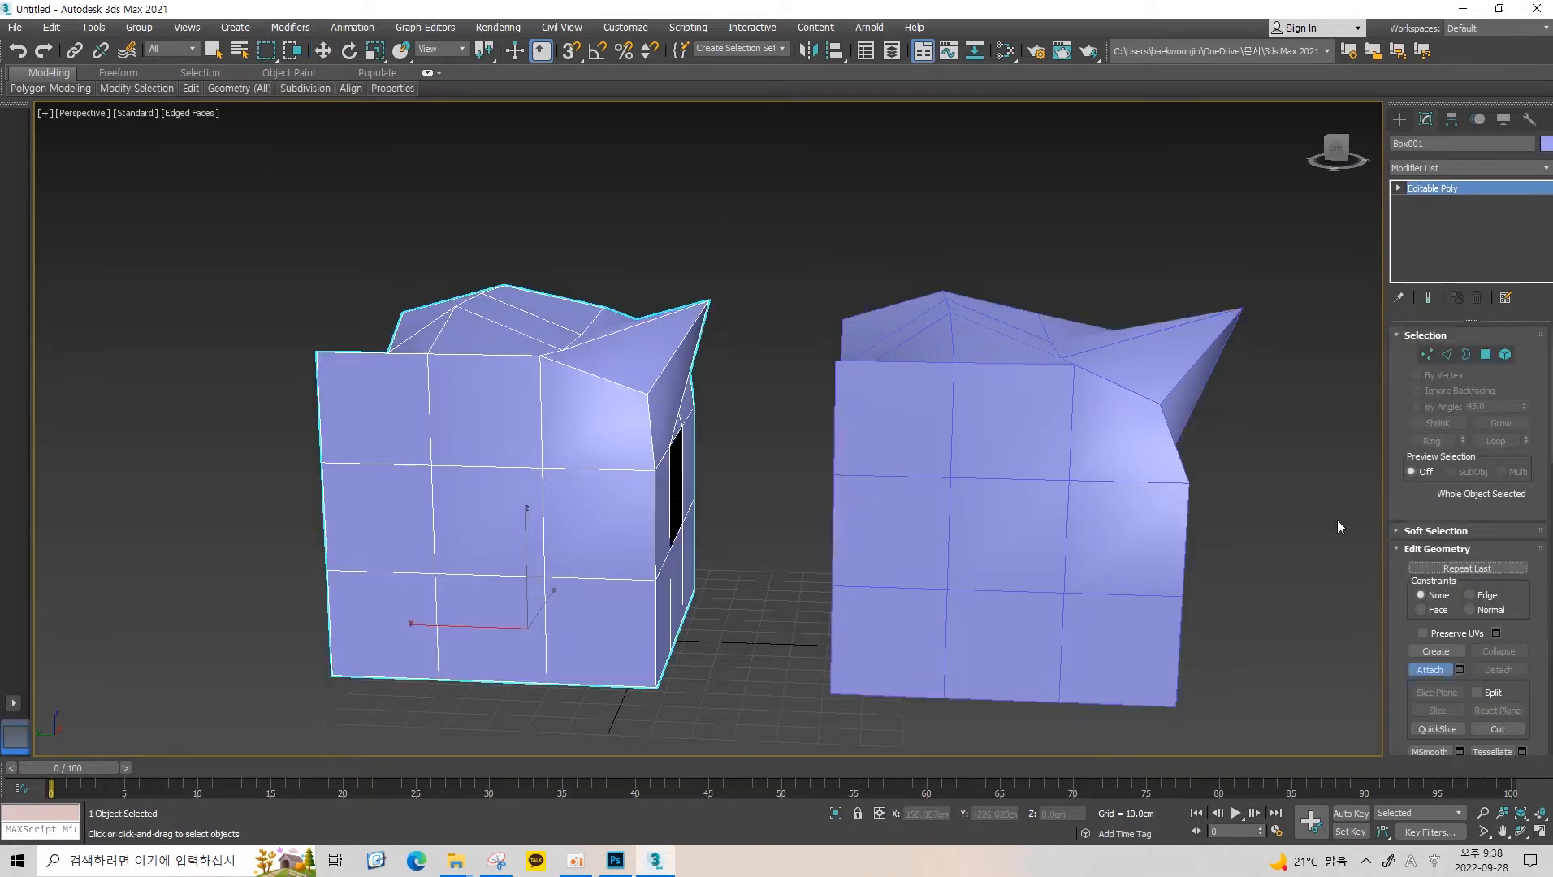
pyautogui.click(883, 363)
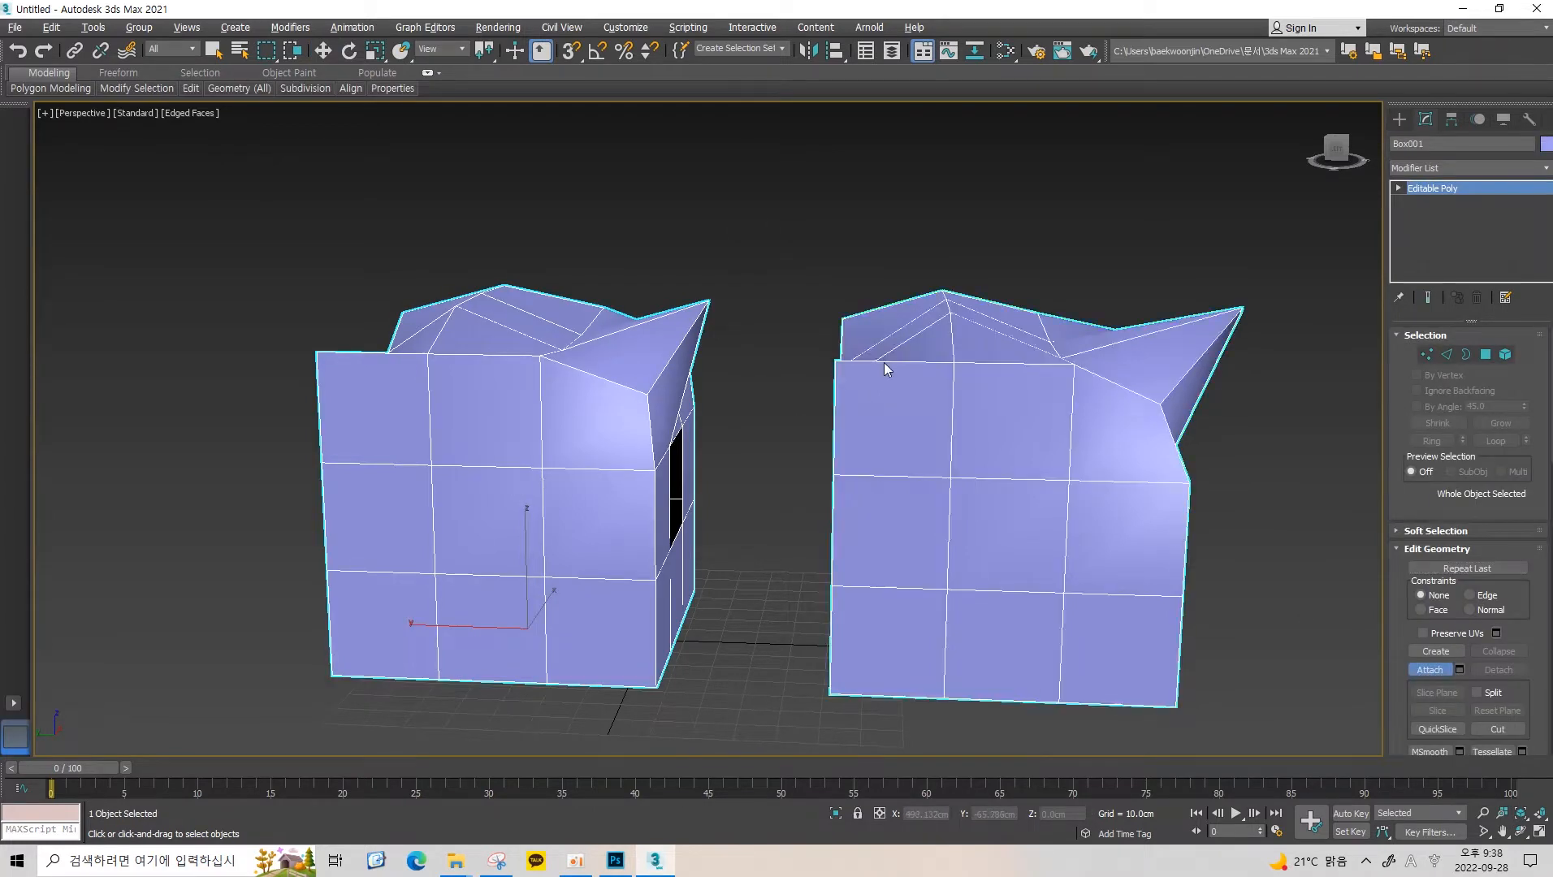
# Deselect and reselect the attached boxes, checking from several angles that they act as a single object.
pyautogui.moveTo(980, 186); pyautogui.dragTo(362, 564)
pyautogui.click(940, 209)
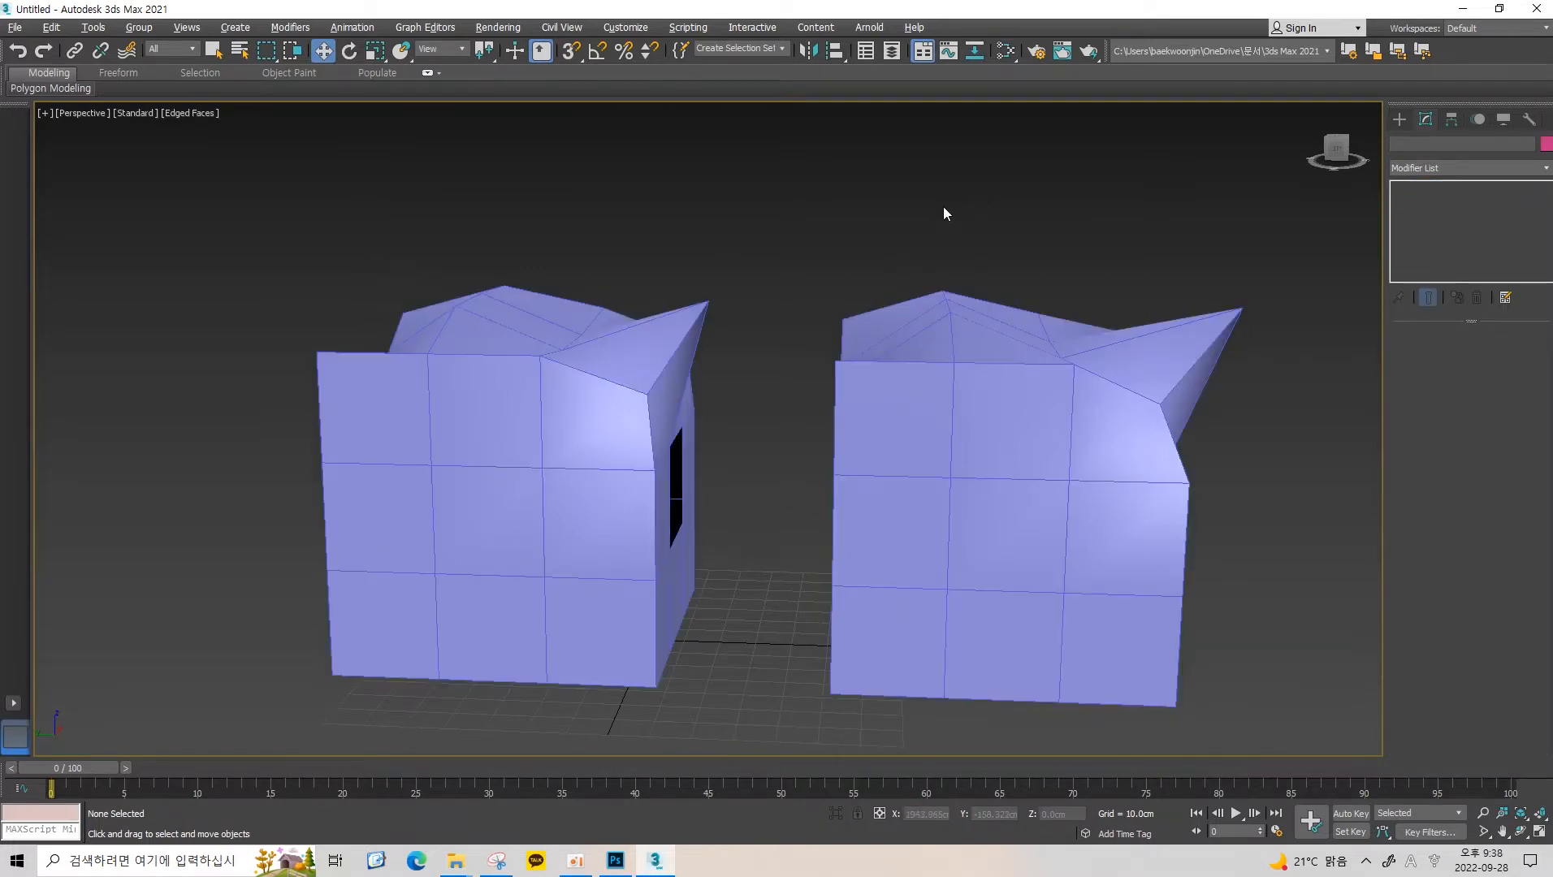
pyautogui.click(918, 301)
pyautogui.click(776, 302)
pyautogui.click(468, 306)
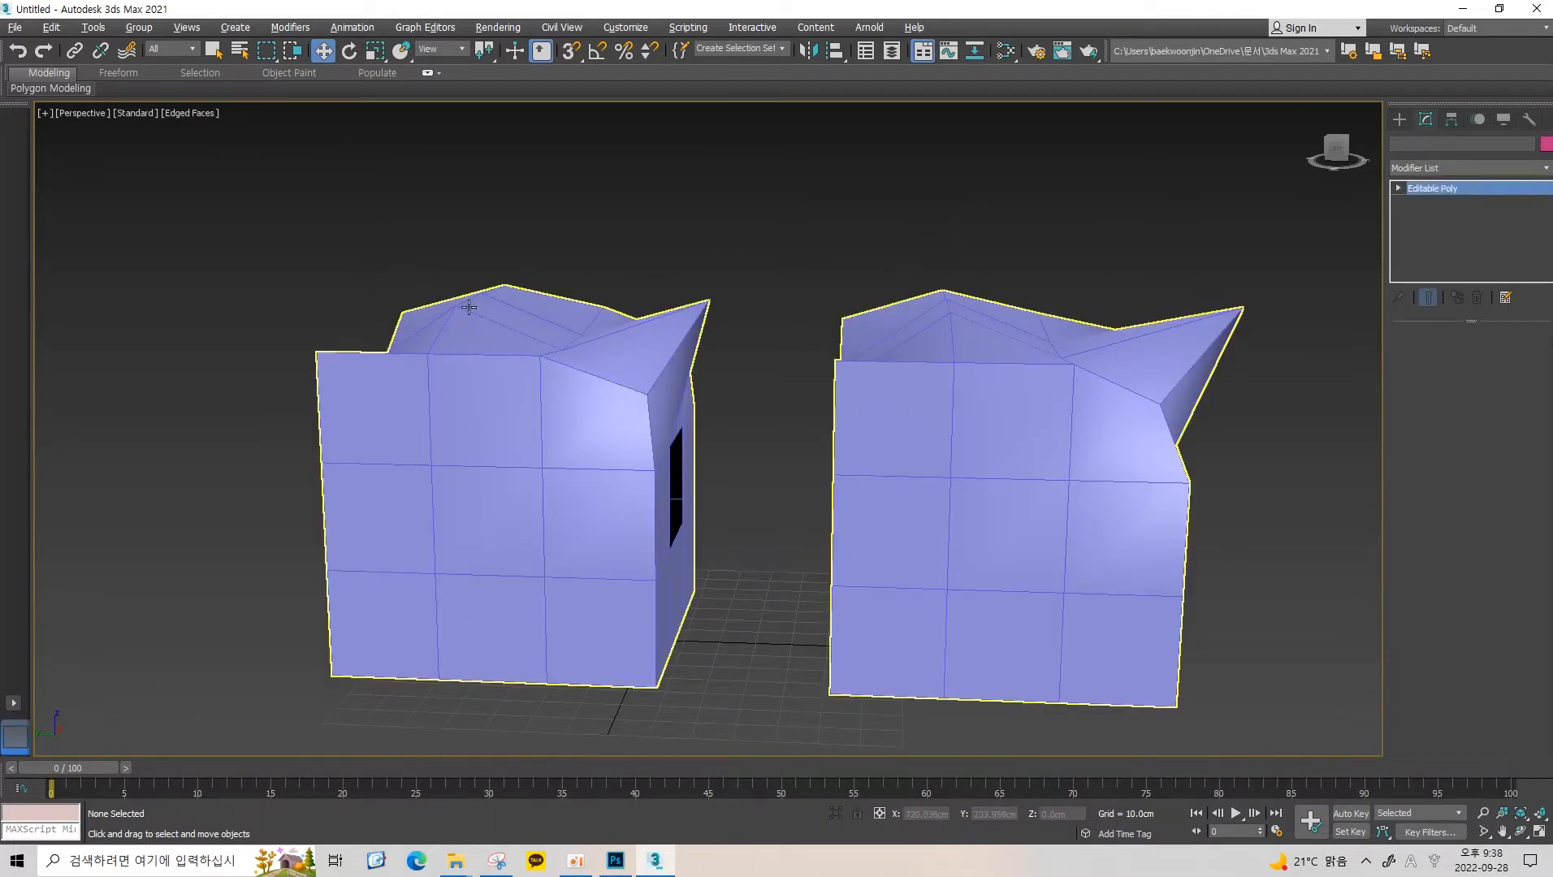
pyautogui.keyDown('alt'); pyautogui.moveTo(966, 381); pyautogui.dragTo(664, 436, button='middle'); pyautogui.keyUp('alt')
pyautogui.scroll(3, 664, 436)
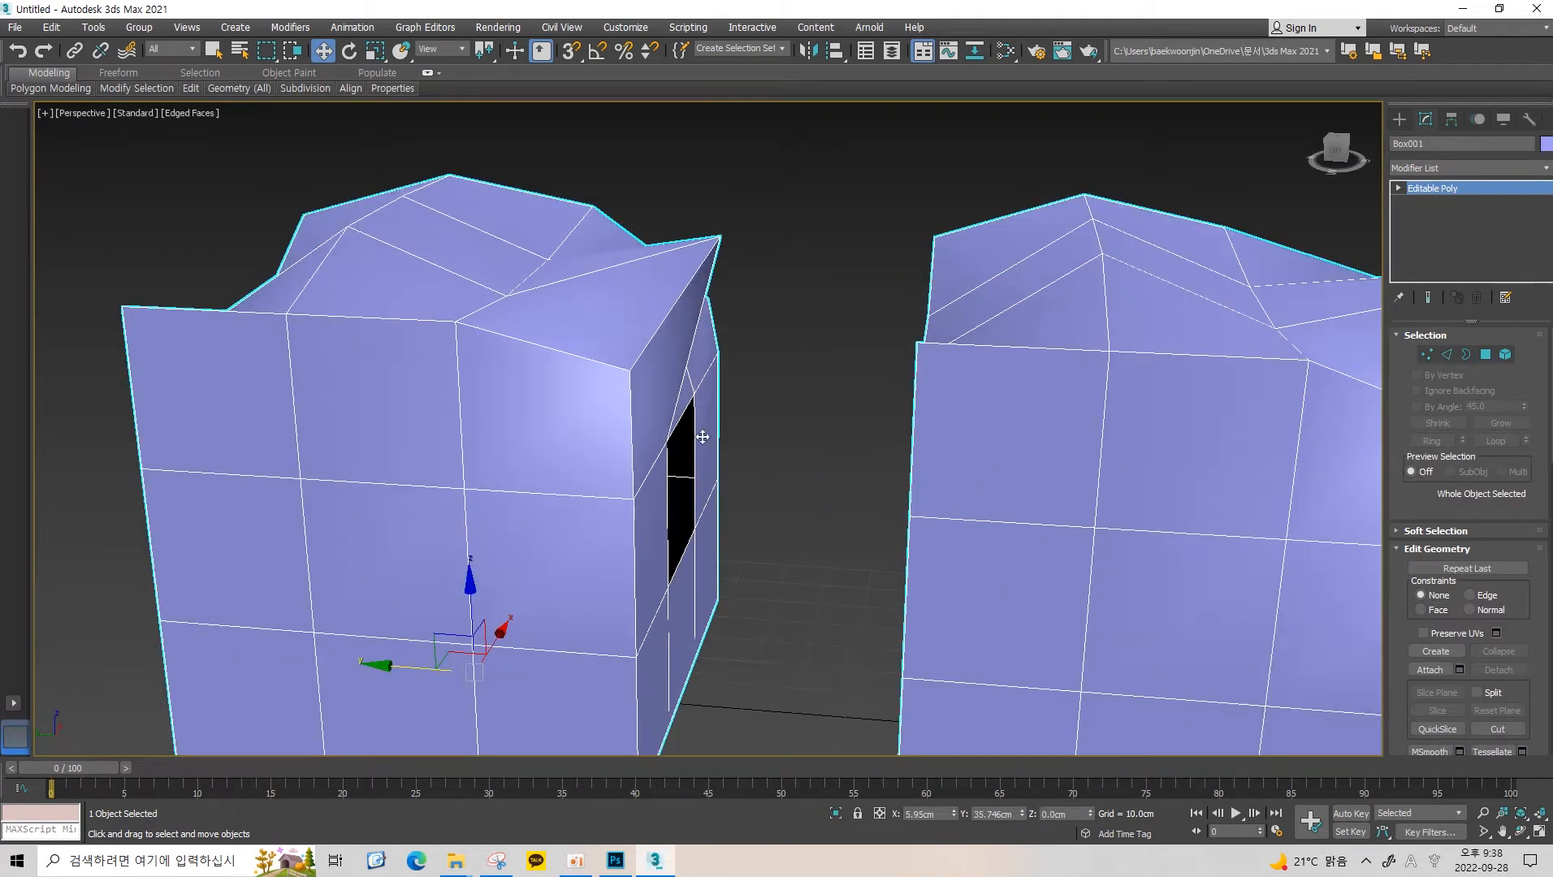
pyautogui.hotkey('shift', 'z')
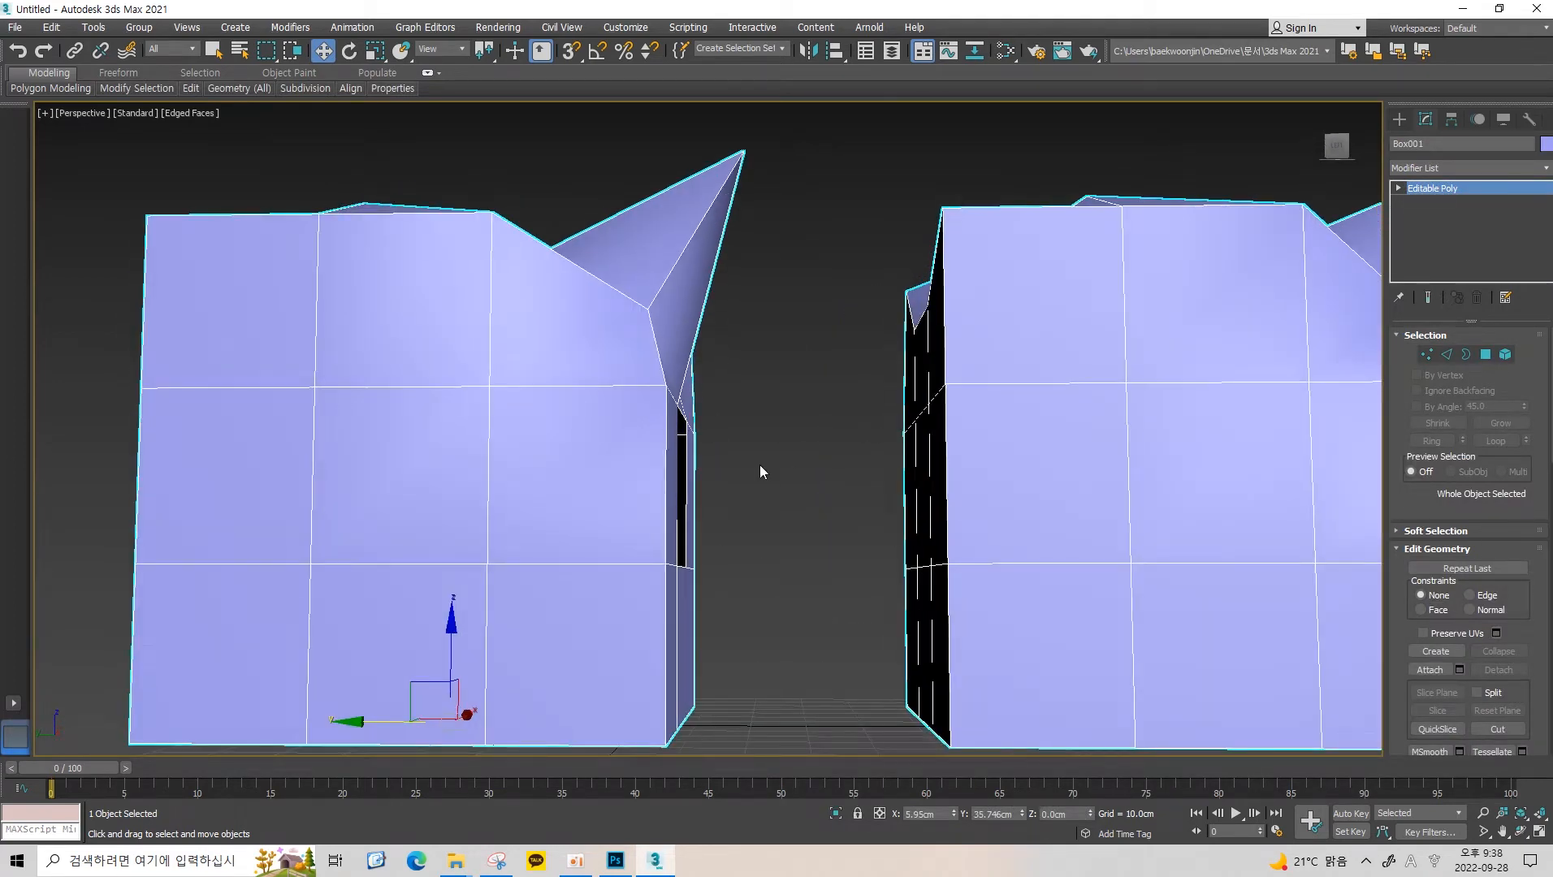
pyautogui.scroll(-6, 762, 471)
pyautogui.scroll(5, 624, 322)
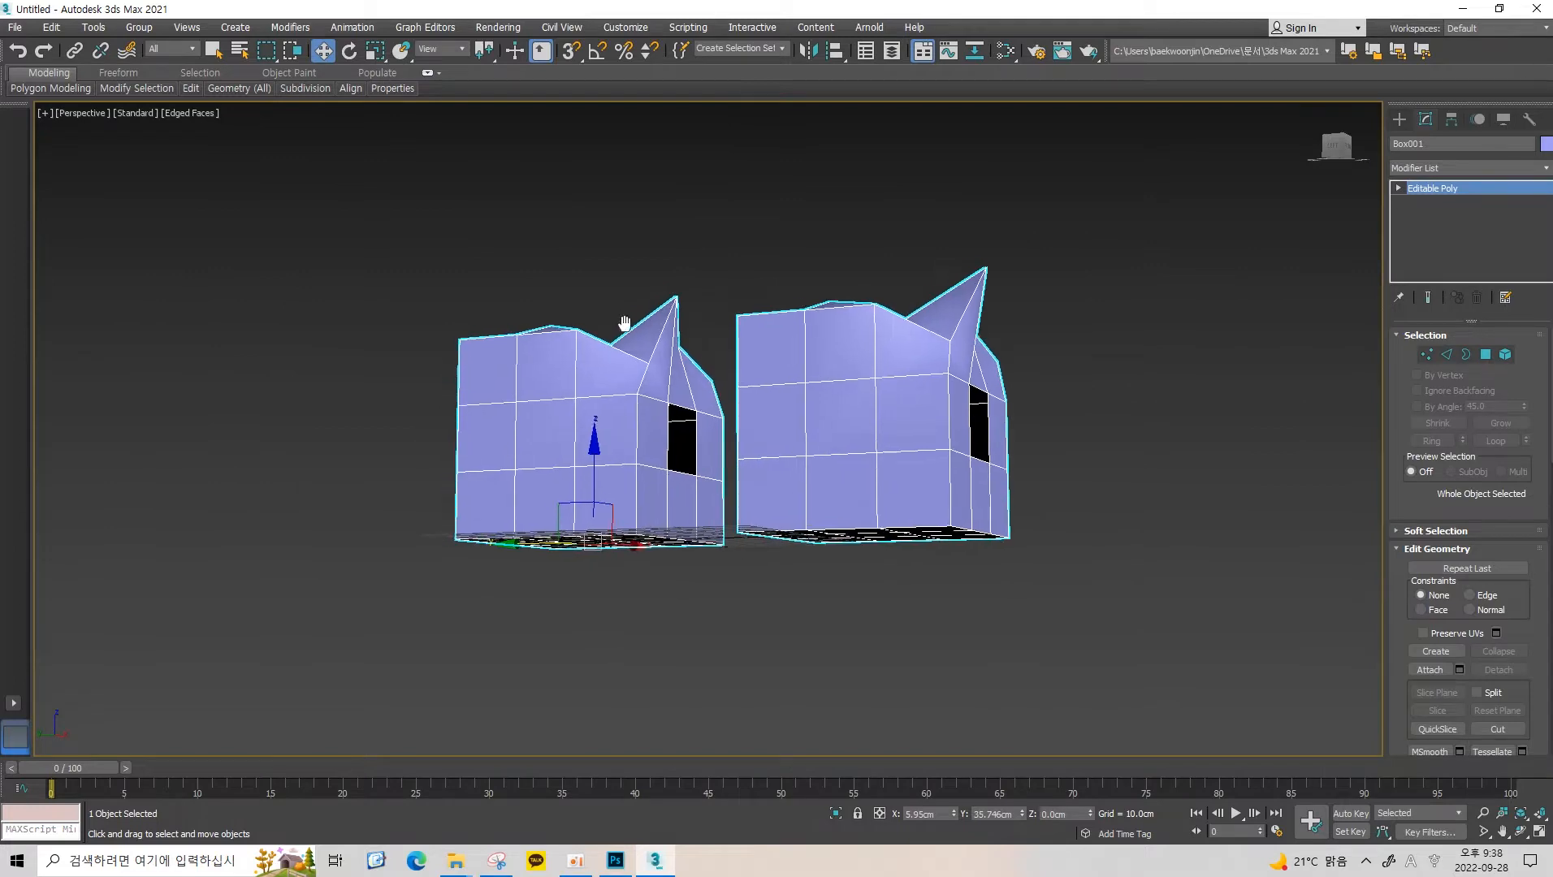
pyautogui.moveTo(726, 235); pyautogui.dragTo(558, 433)
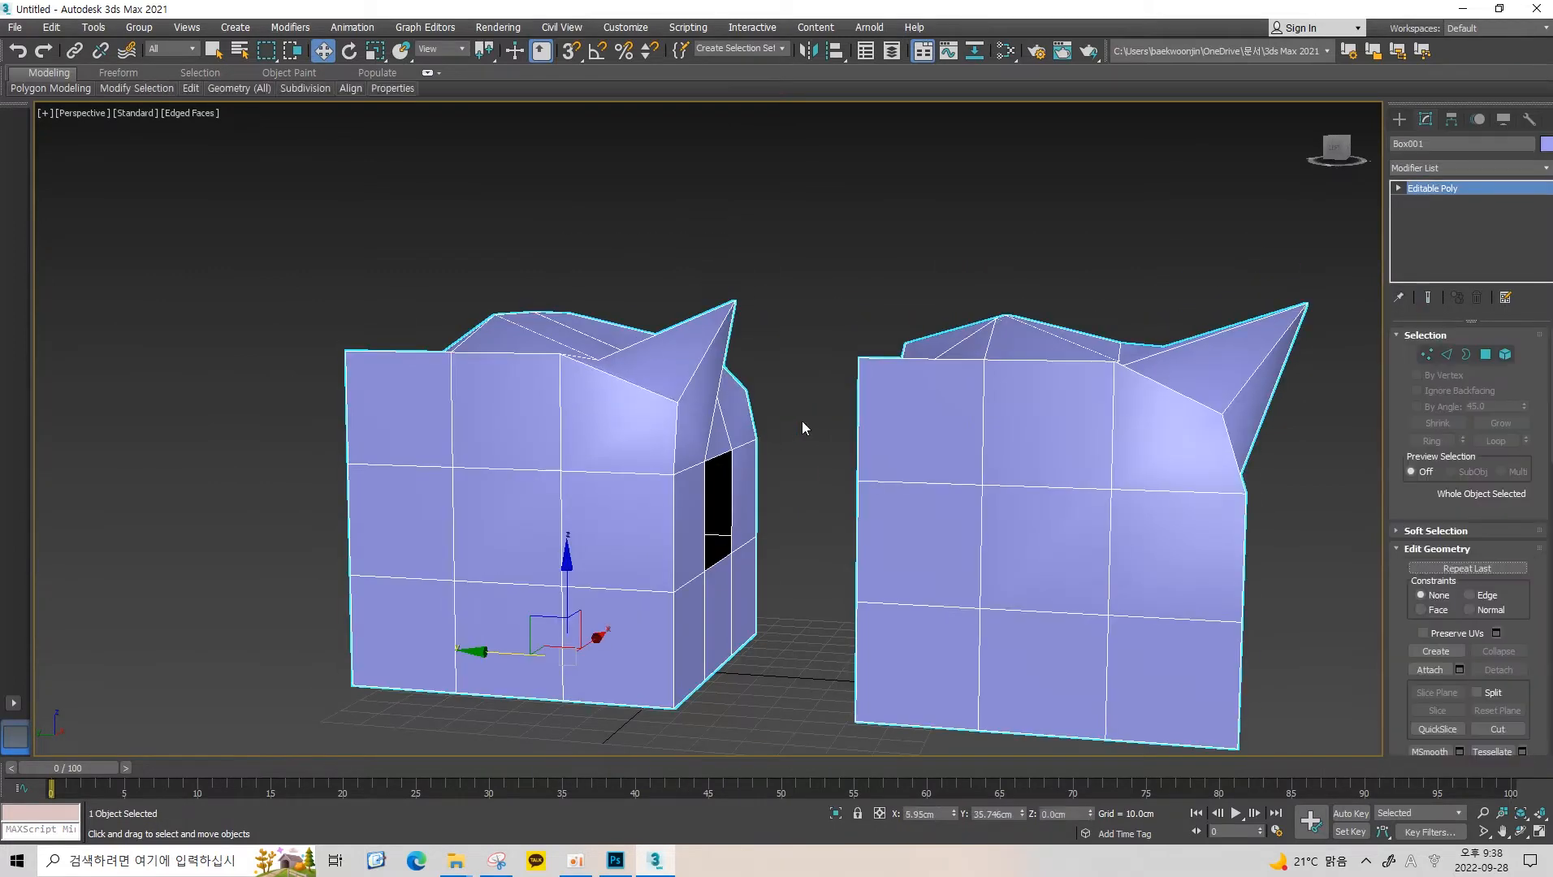
pyautogui.keyDown('alt'); pyautogui.moveTo(802, 421); pyautogui.dragTo(713, 410, button='middle'); pyautogui.keyUp('alt')
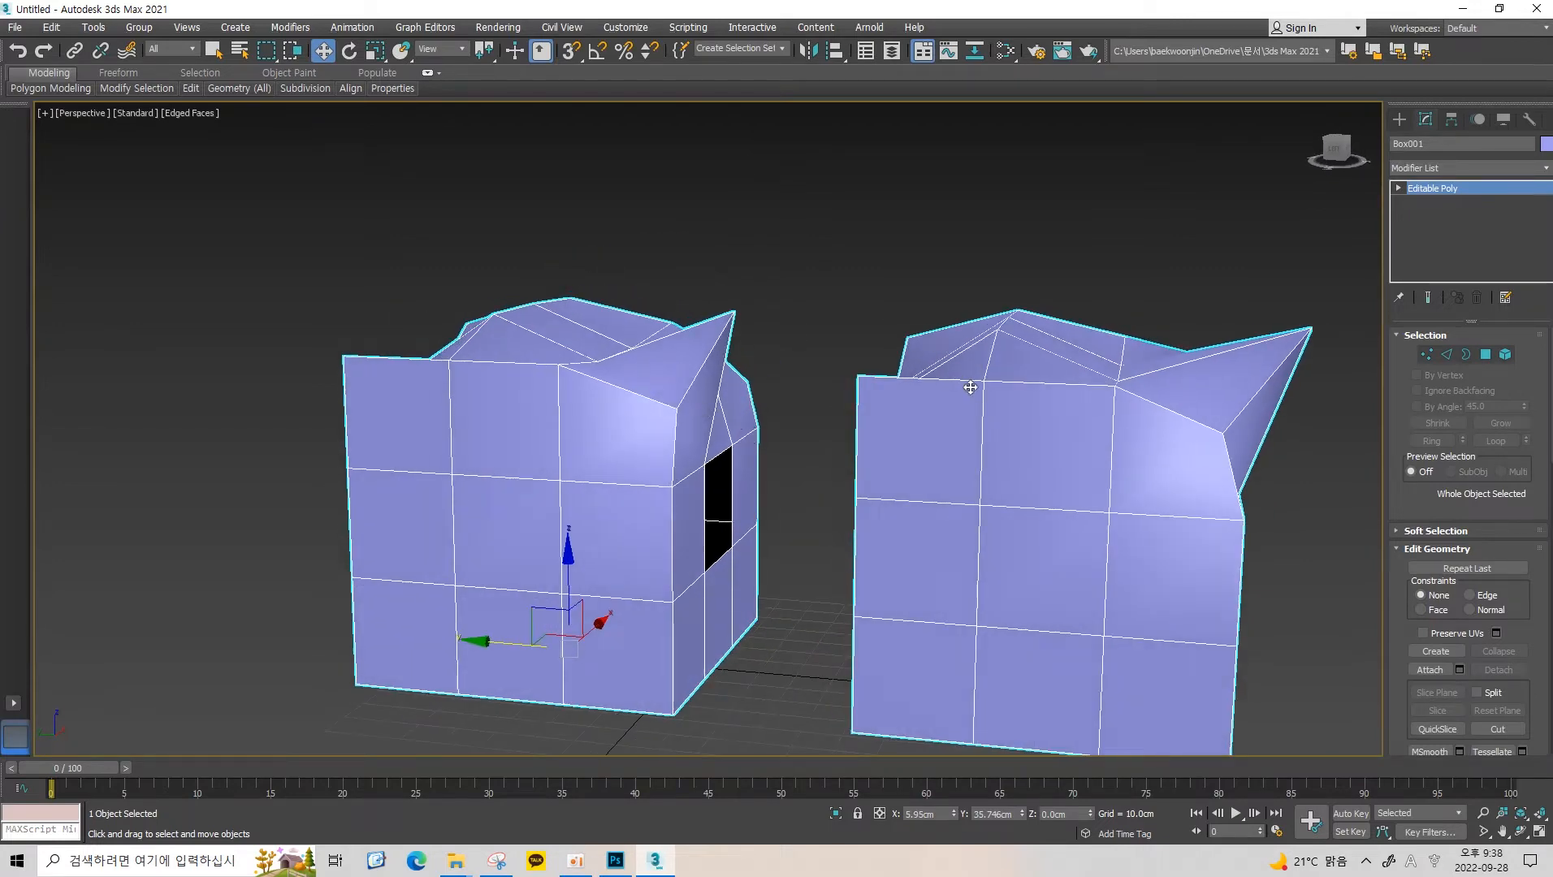
# Clear the combined object's selection, undo that change, and reselect the object to test it again.
pyautogui.click(801, 192)
pyautogui.hotkey('ctrl', 'z')
pyautogui.moveTo(1016, 173); pyautogui.dragTo(845, 466)
pyautogui.keyDown('alt'); pyautogui.moveTo(842, 439); pyautogui.dragTo(837, 362, button='middle'); pyautogui.keyUp('alt')
pyautogui.click(757, 371)
pyautogui.click(572, 417)
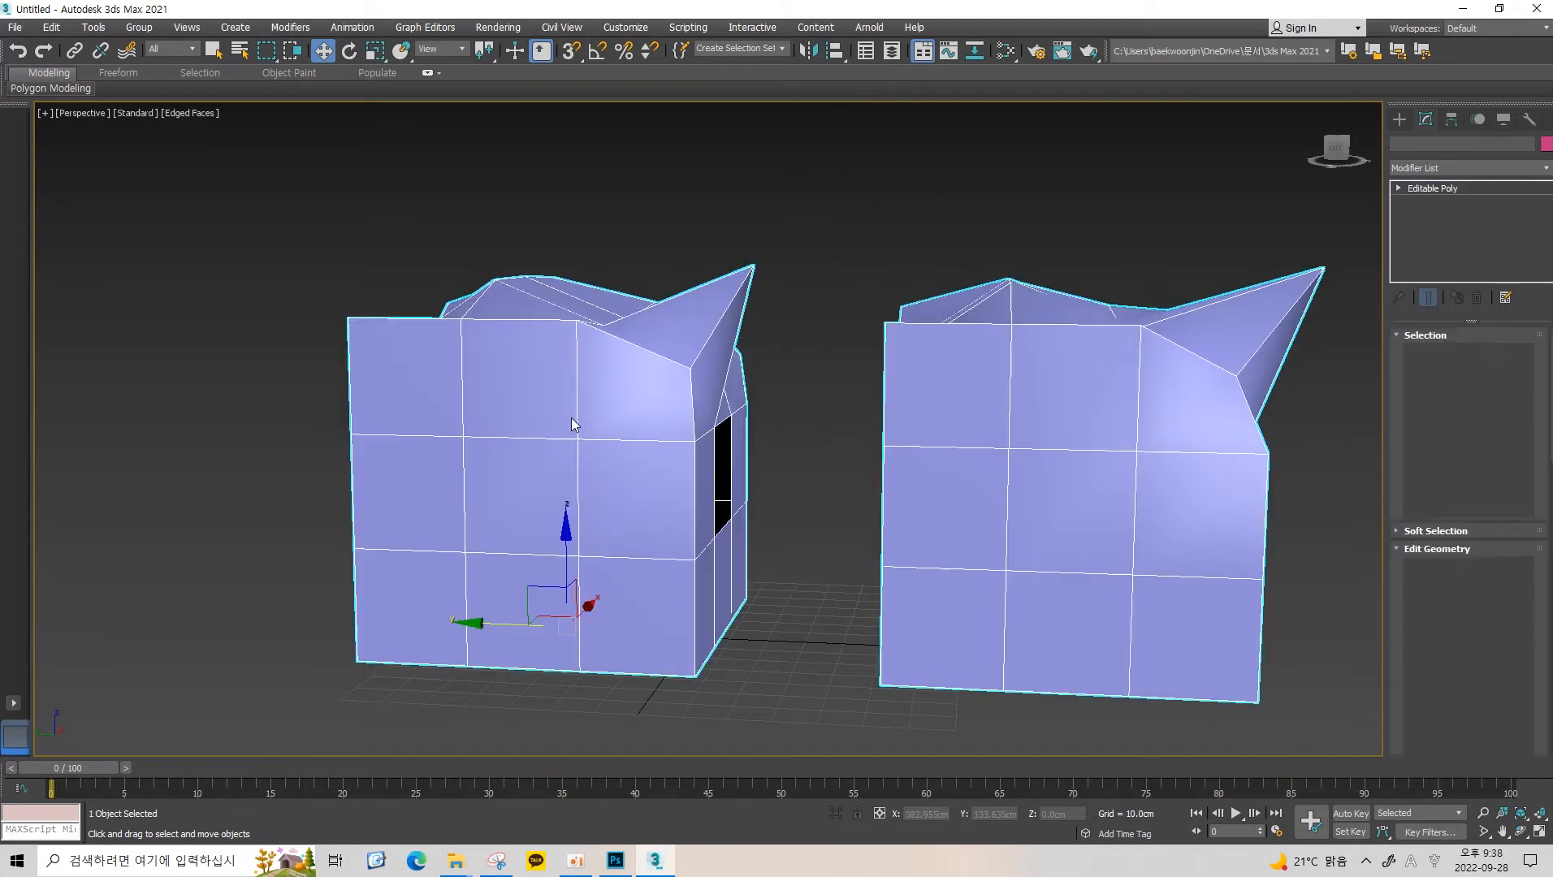
# Switch the combined object to Element level.
pyautogui.keyDown('alt'); pyautogui.moveTo(571, 417); pyautogui.dragTo(894, 374, button='middle'); pyautogui.keyUp('alt')
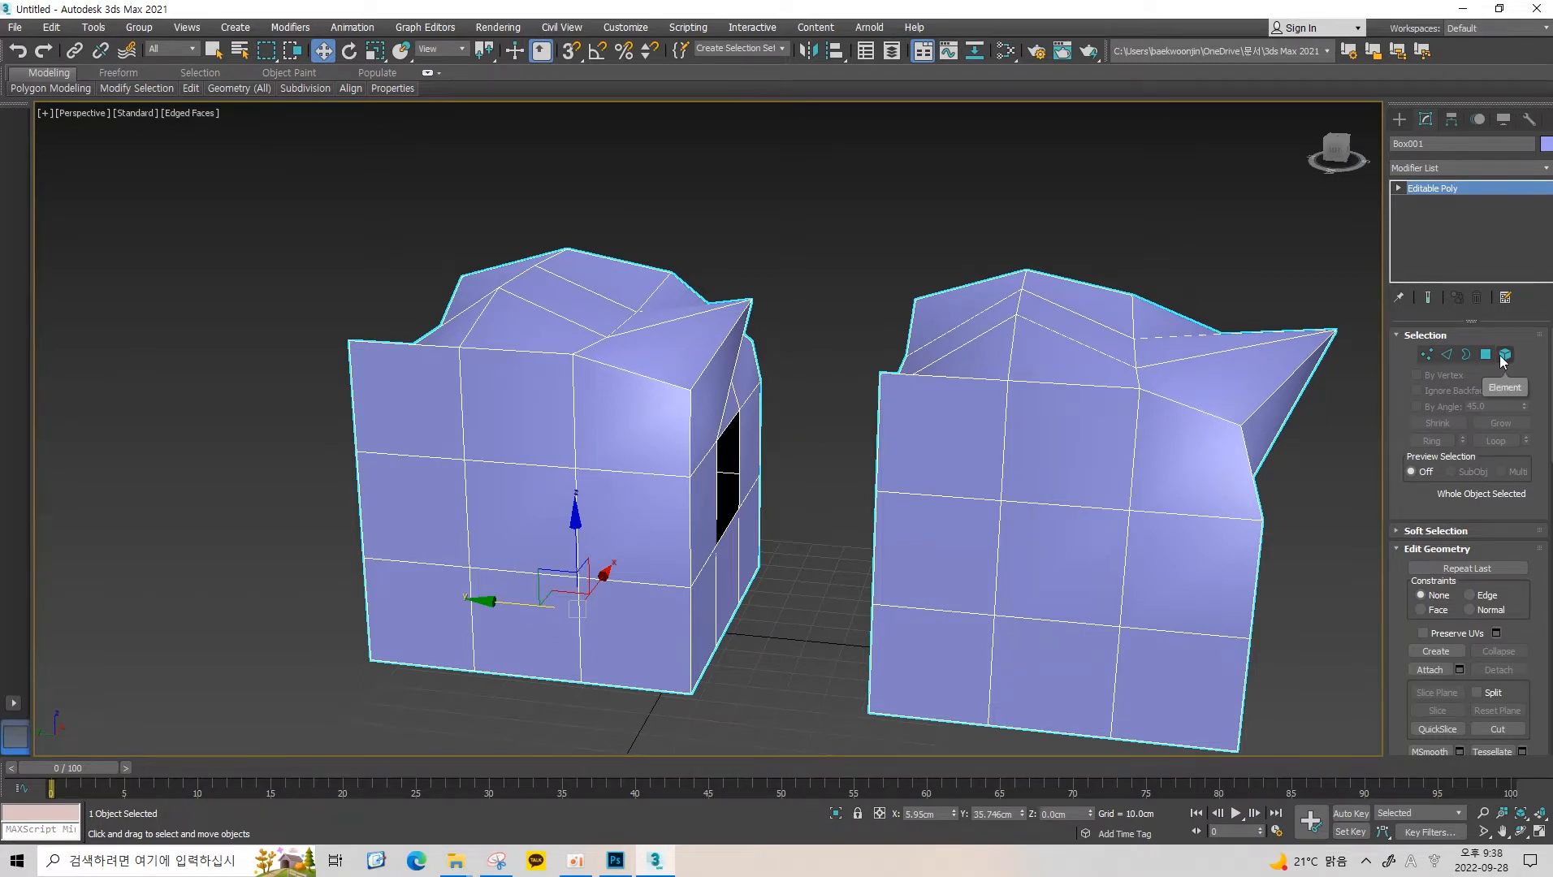
pyautogui.keyDown('alt'); pyautogui.moveTo(999, 357); pyautogui.dragTo(1058, 346, button='middle'); pyautogui.keyUp('alt')
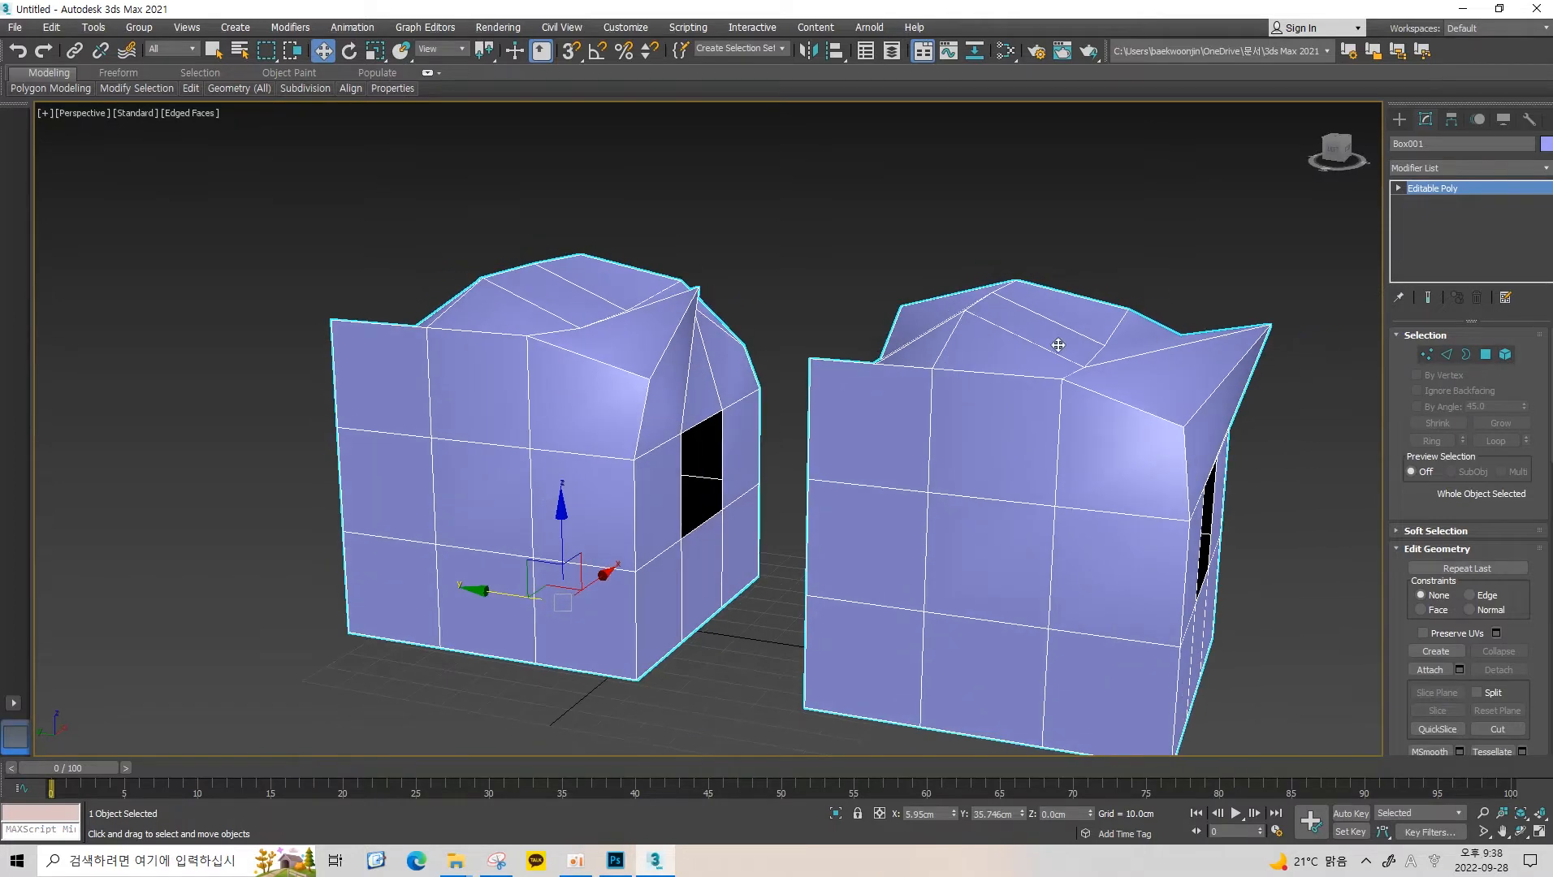
pyautogui.click(1505, 355)
pyautogui.keyDown('alt'); pyautogui.moveTo(732, 357); pyautogui.dragTo(672, 360, button='middle'); pyautogui.keyUp('alt')
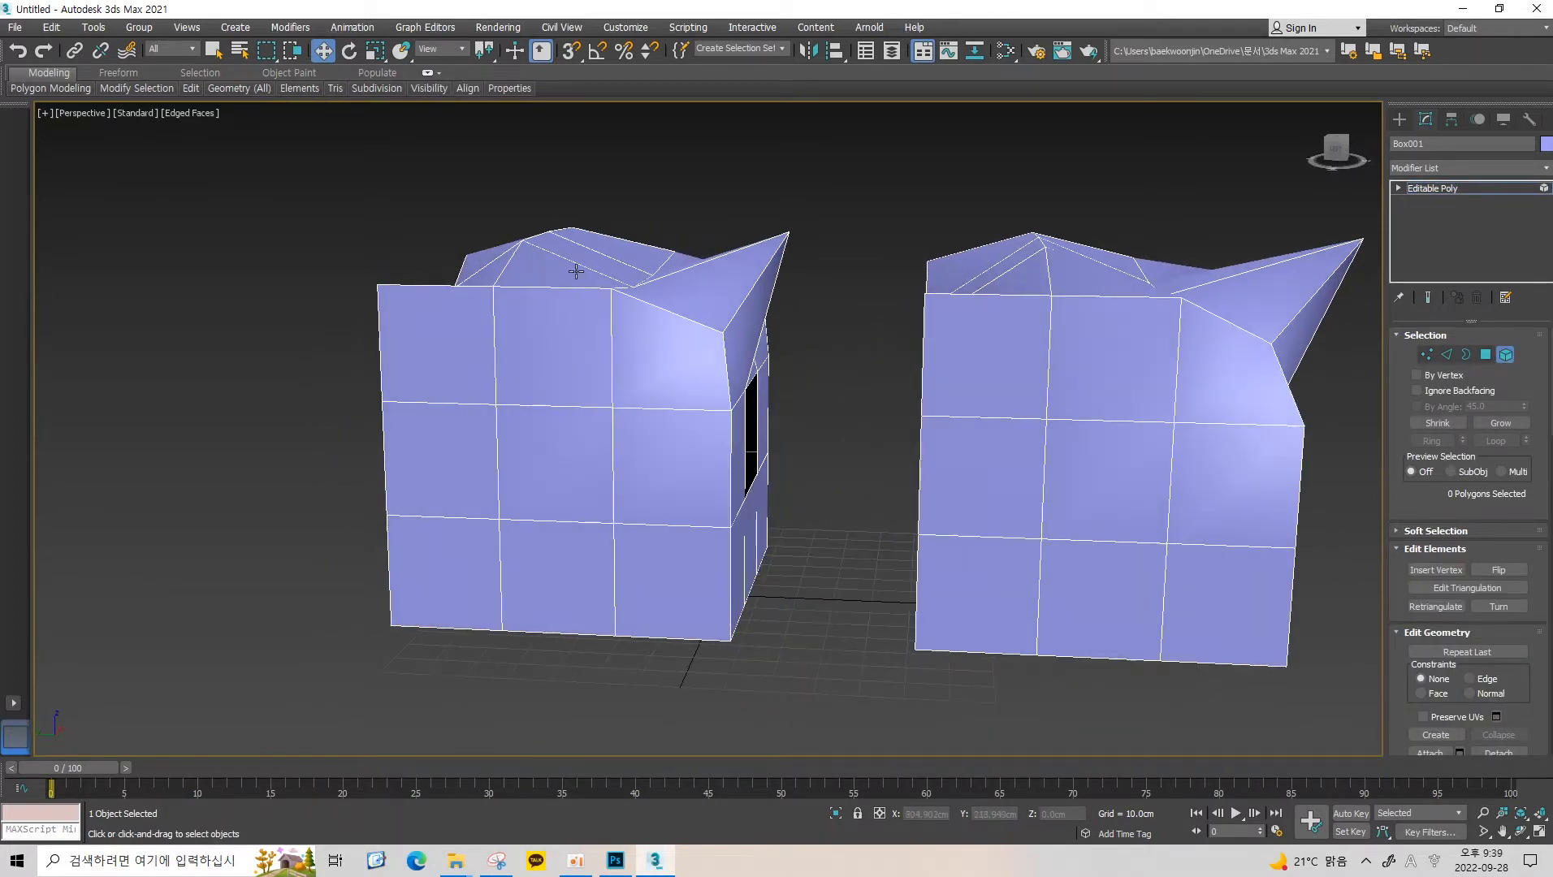
# Select the element of the box with the visible hole and examine it from above, below and the sides.
pyautogui.moveTo(576, 271); pyautogui.dragTo(577, 294, button='middle')
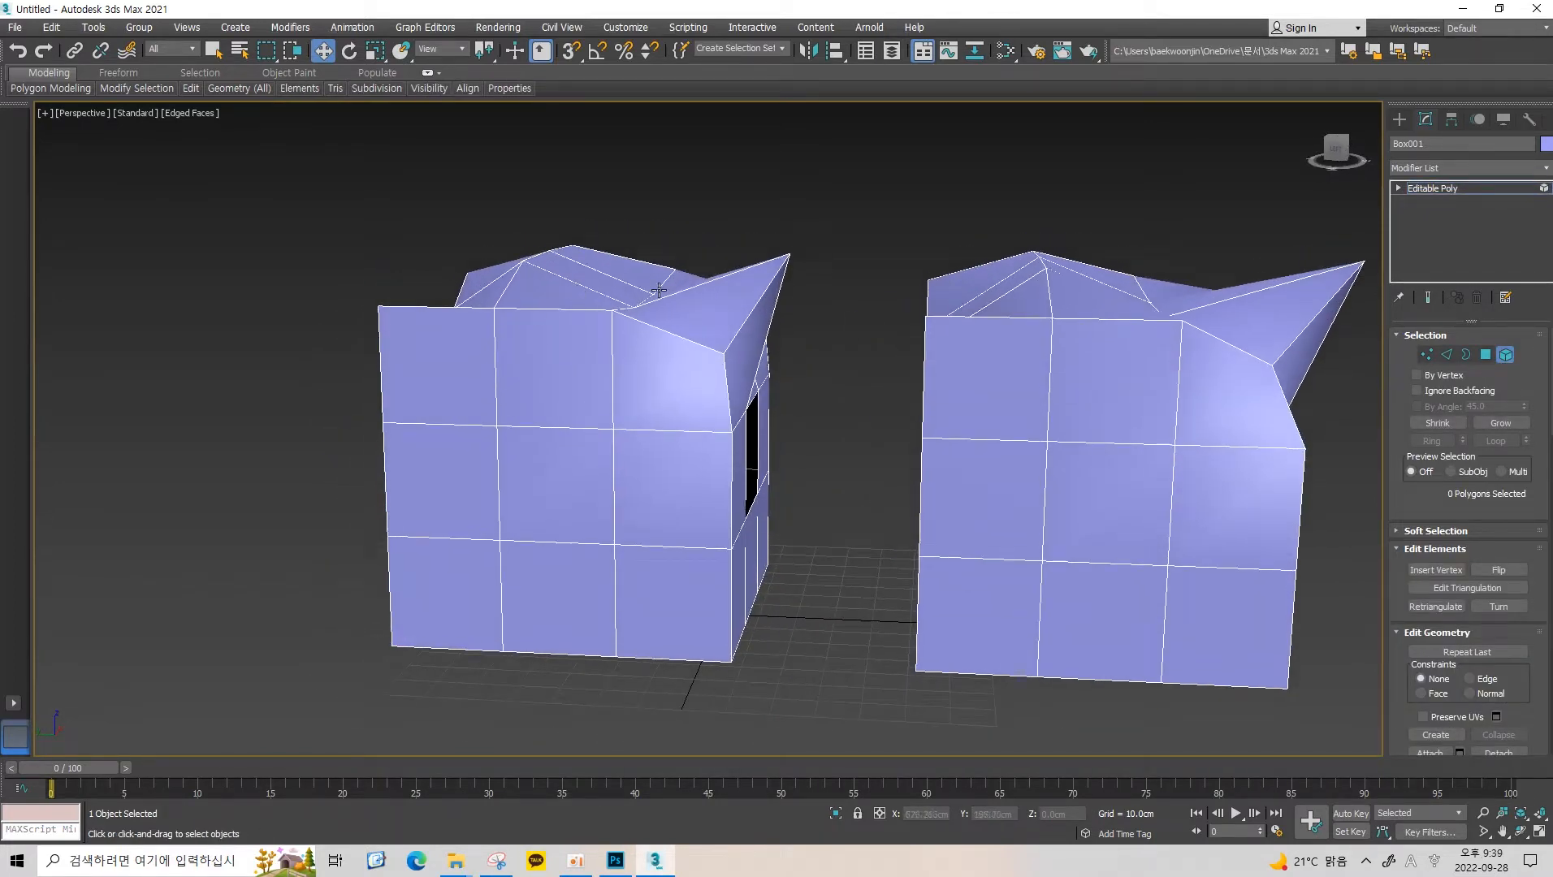
pyautogui.click(549, 308)
pyautogui.keyDown('alt'); pyautogui.moveTo(625, 342); pyautogui.dragTo(732, 436, button='middle'); pyautogui.keyUp('alt')
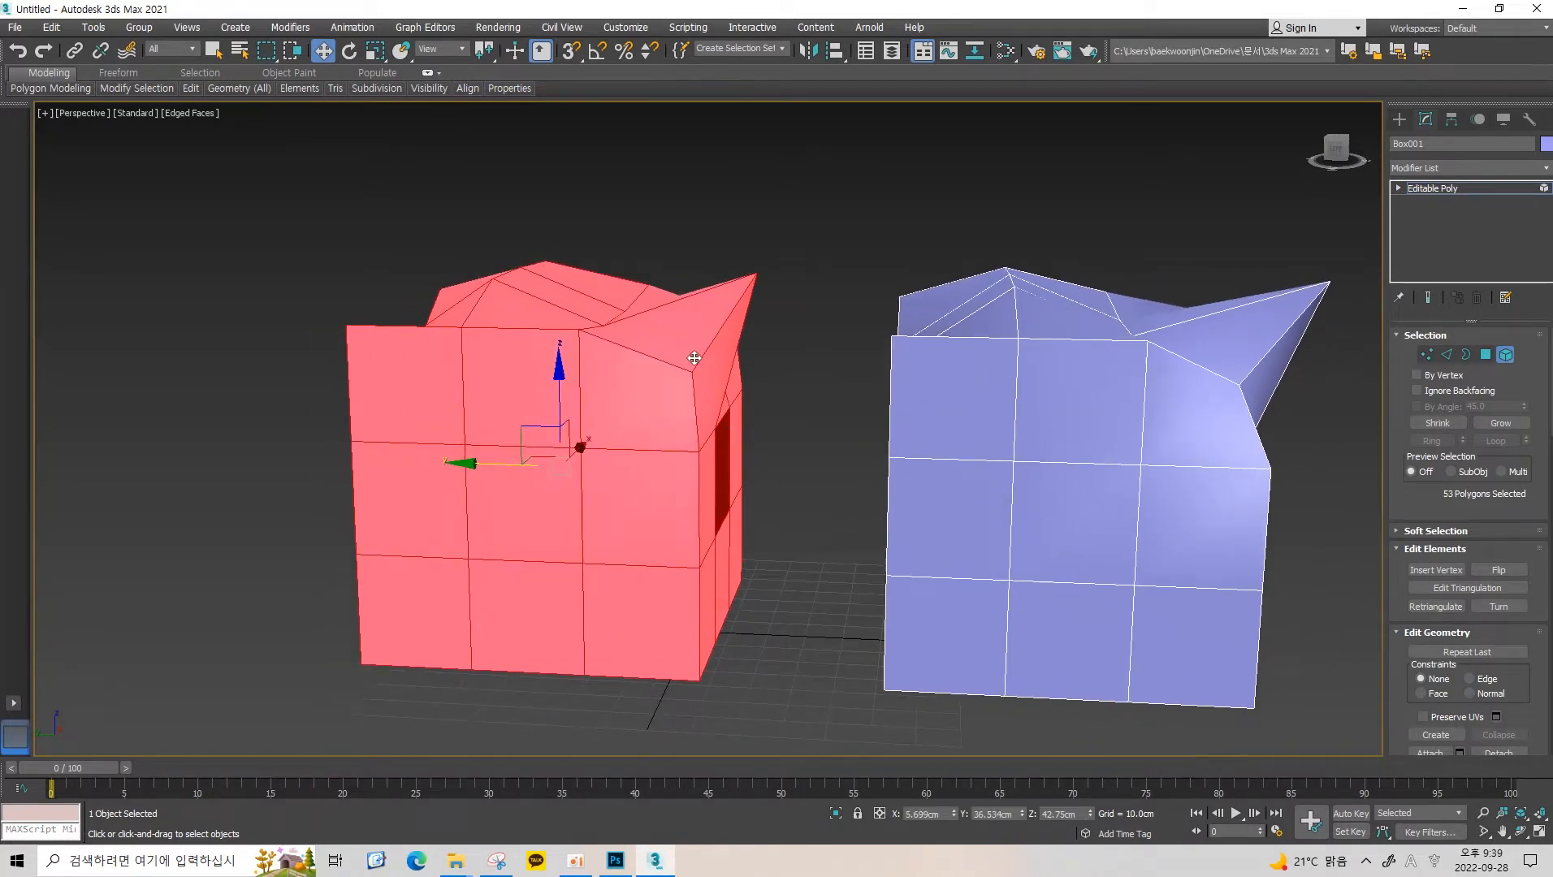
pyautogui.moveTo(658, 345); pyautogui.dragTo(727, 359, button='middle')
pyautogui.click(843, 263)
pyautogui.hotkey('ctrl', 'z')
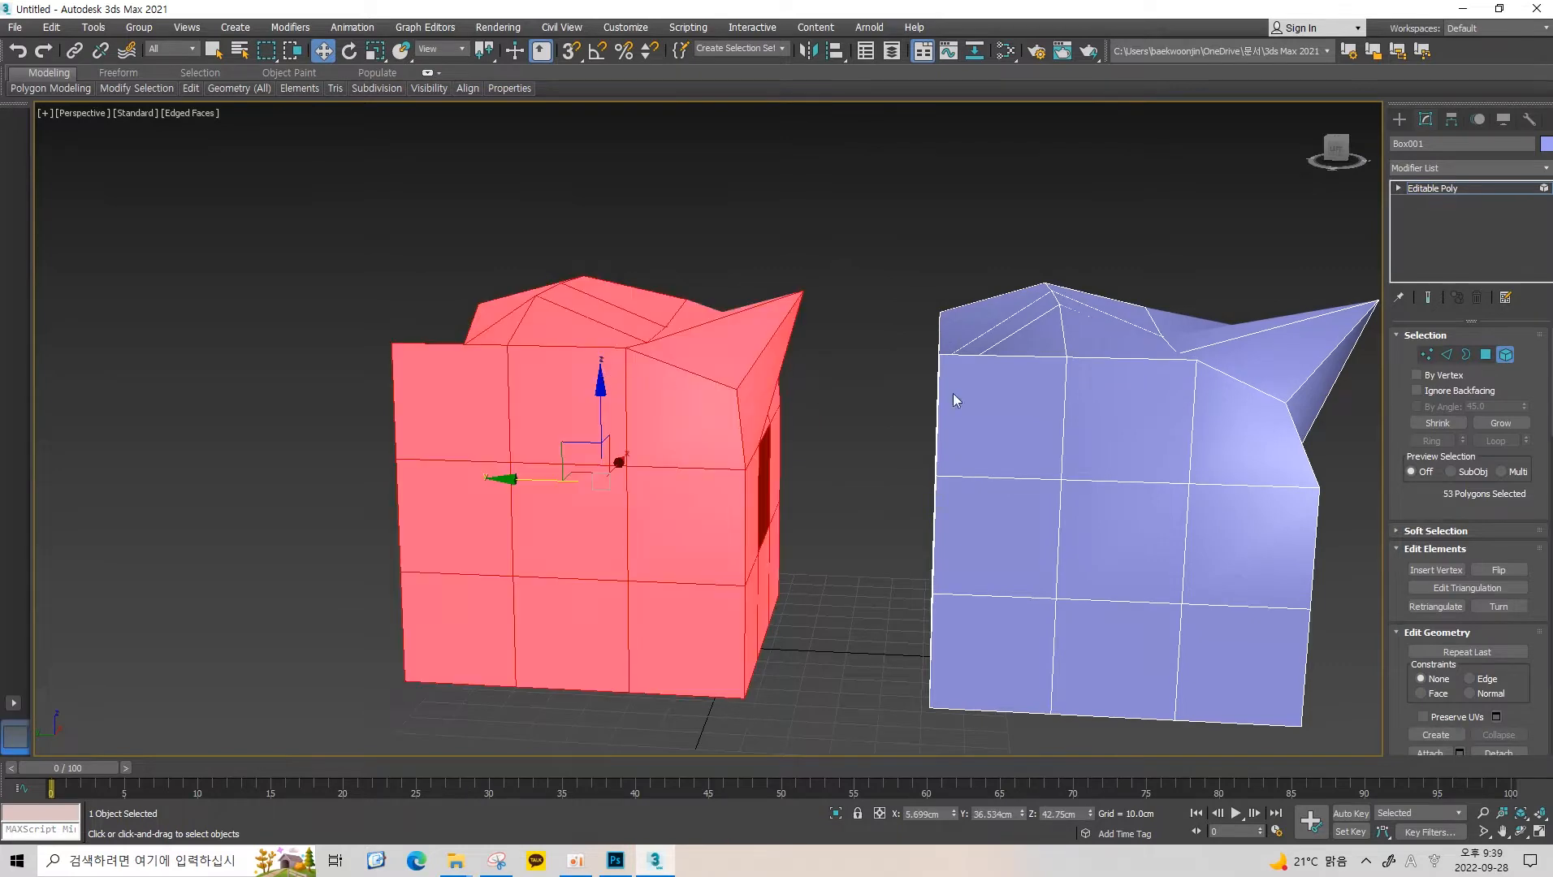
pyautogui.keyDown('alt'); pyautogui.moveTo(1367, 379); pyautogui.dragTo(731, 479, button='middle'); pyautogui.keyUp('alt')
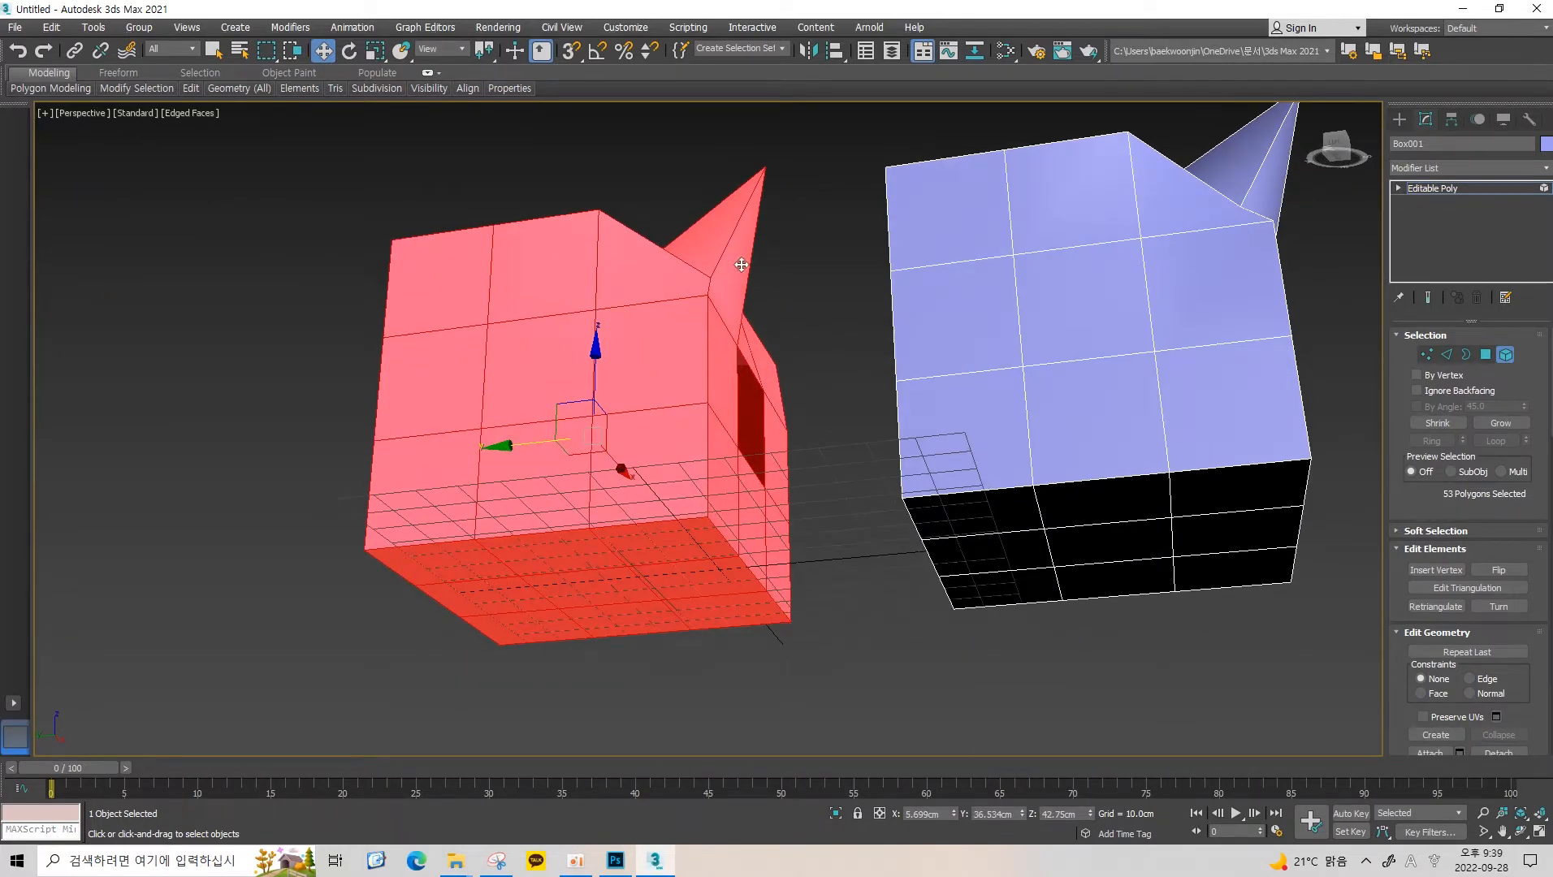
pyautogui.keyDown('alt'); pyautogui.moveTo(741, 265); pyautogui.dragTo(575, 383, button='middle'); pyautogui.keyUp('alt')
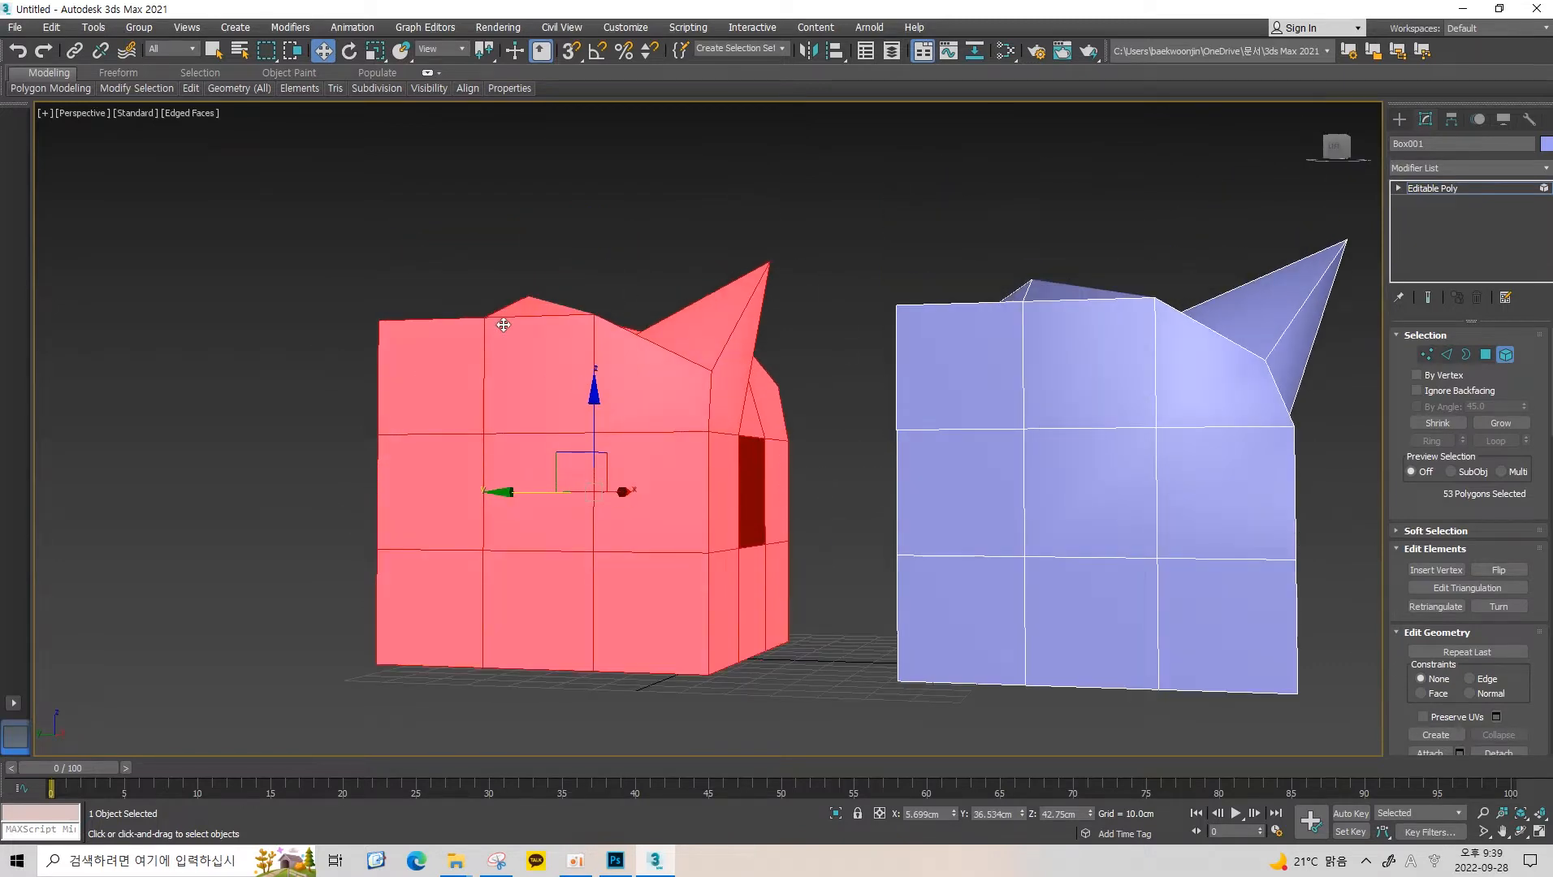
pyautogui.keyDown('alt'); pyautogui.moveTo(726, 652); pyautogui.dragTo(723, 583, button='middle'); pyautogui.keyUp('alt')
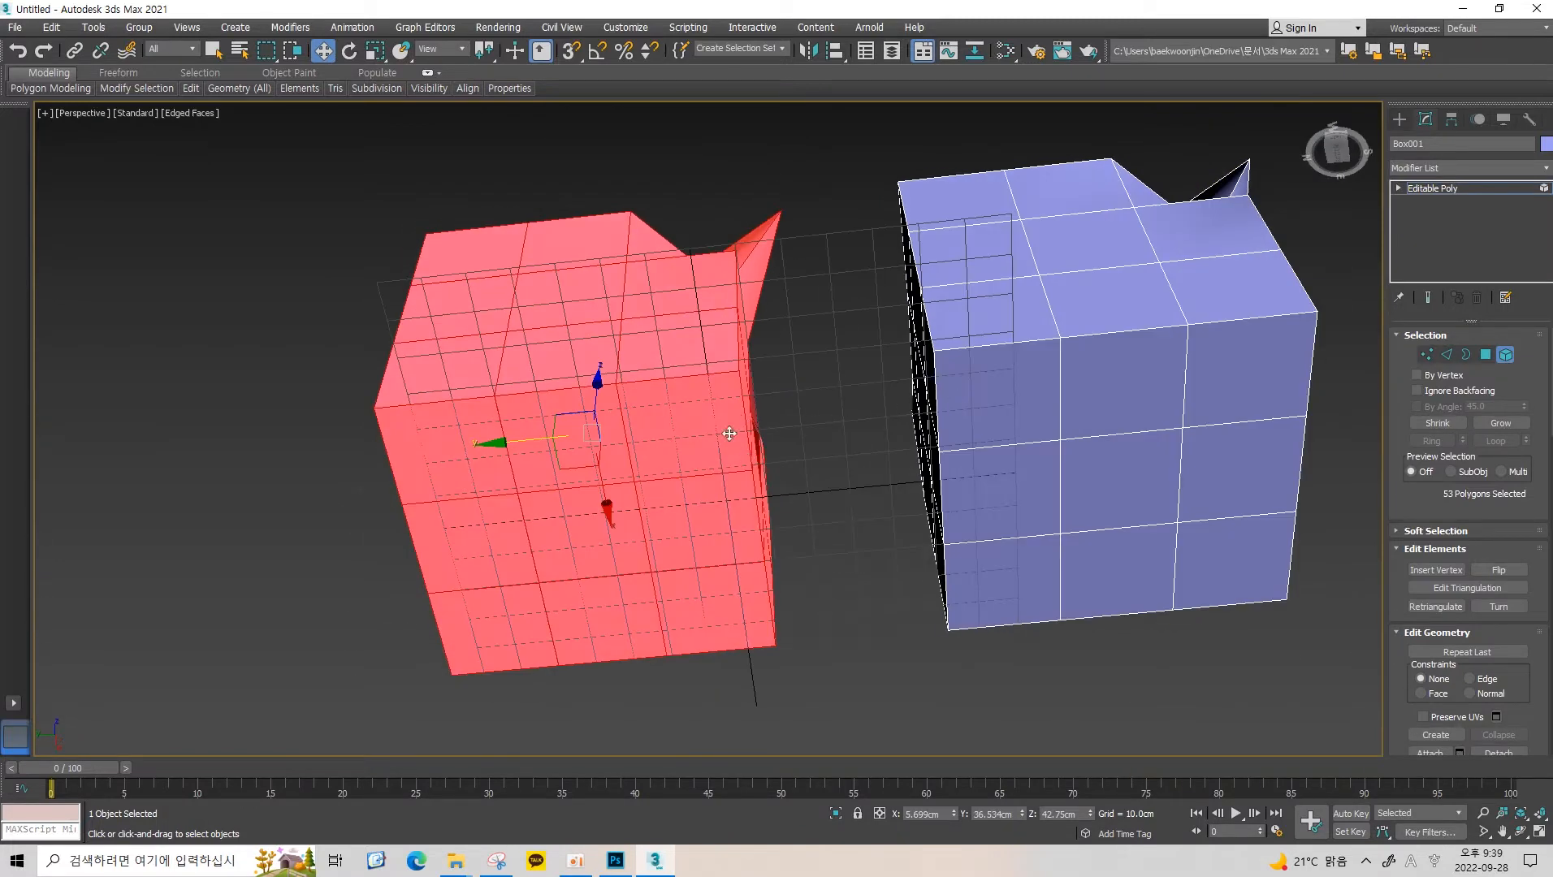
pyautogui.keyDown('alt'); pyautogui.moveTo(769, 422); pyautogui.dragTo(711, 357, button='middle'); pyautogui.keyUp('alt')
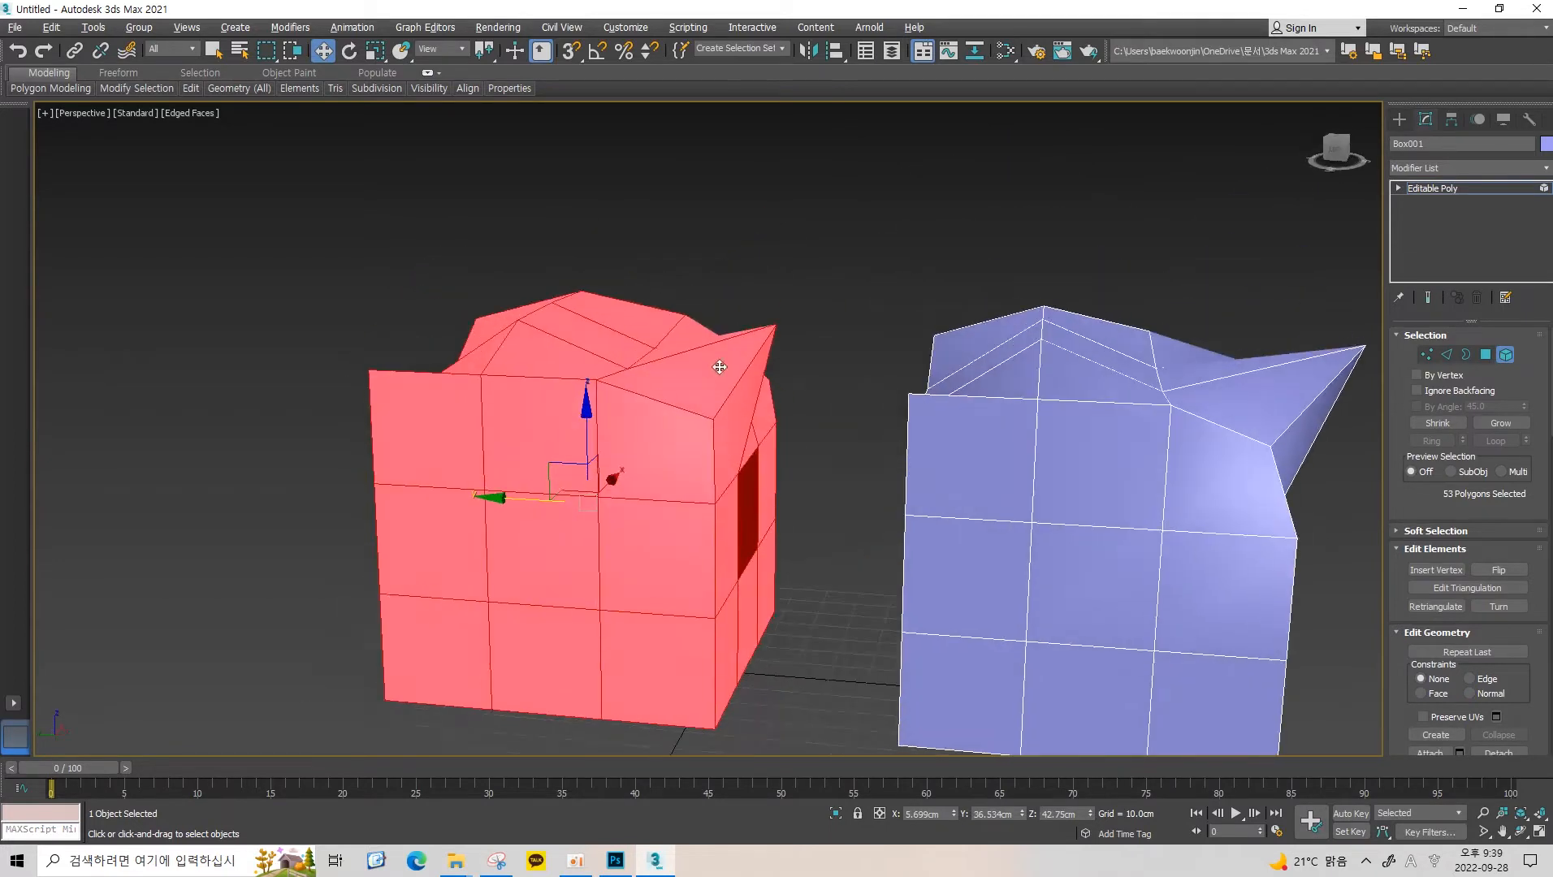
# Deselect and reselect the first box's element to test element selection.
pyautogui.hotkey('ctrl', 'd')
pyautogui.click(659, 425)
pyautogui.keyDown('alt'); pyautogui.moveTo(697, 399); pyautogui.dragTo(756, 334, button='middle'); pyautogui.keyUp('alt')
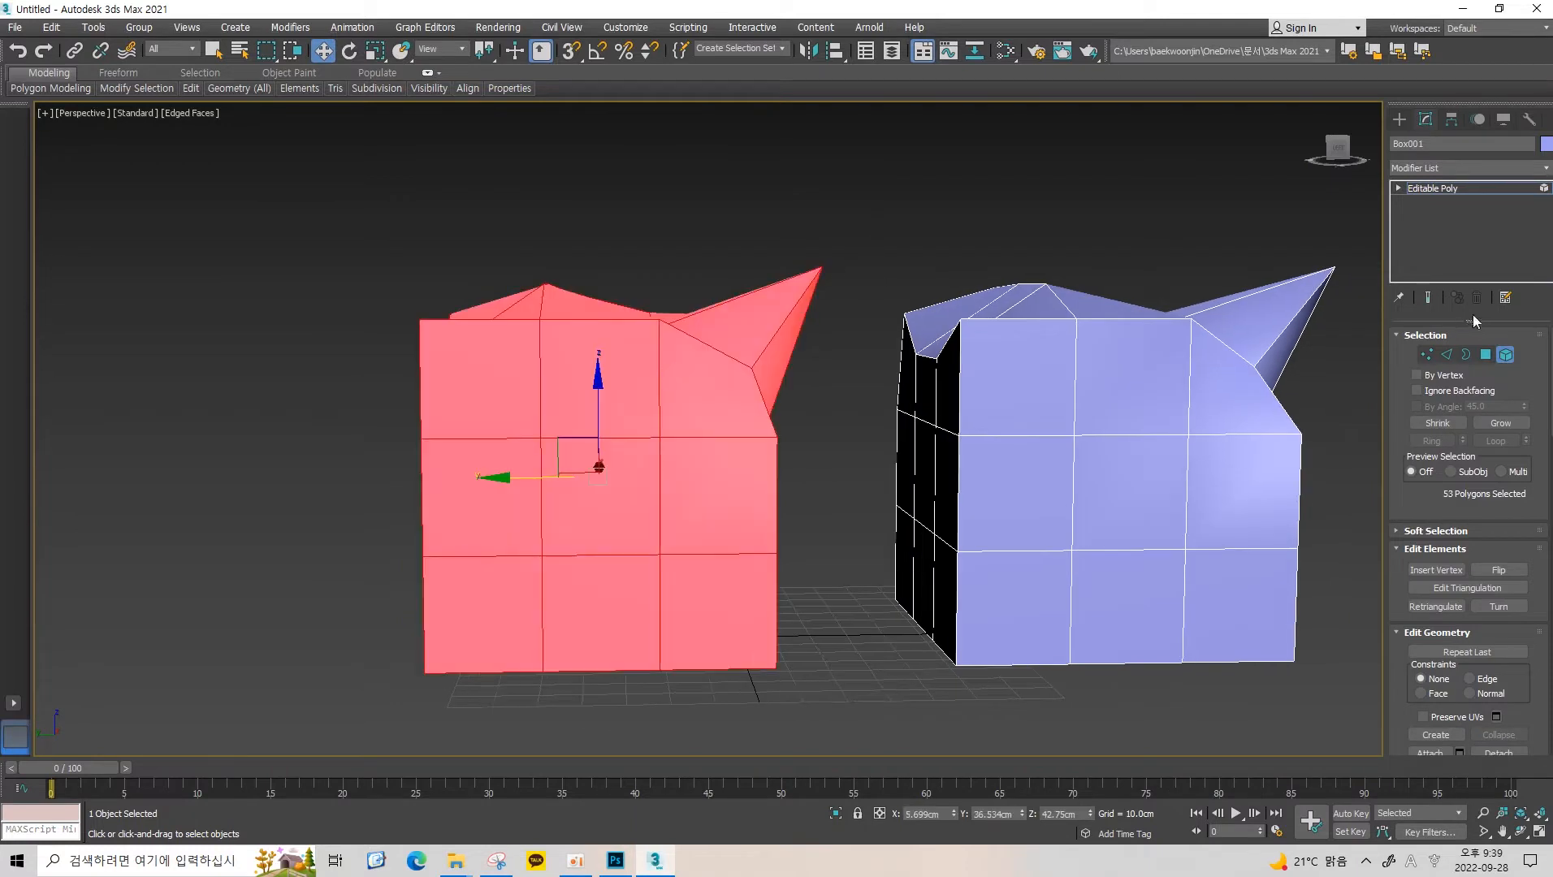
pyautogui.click(911, 220)
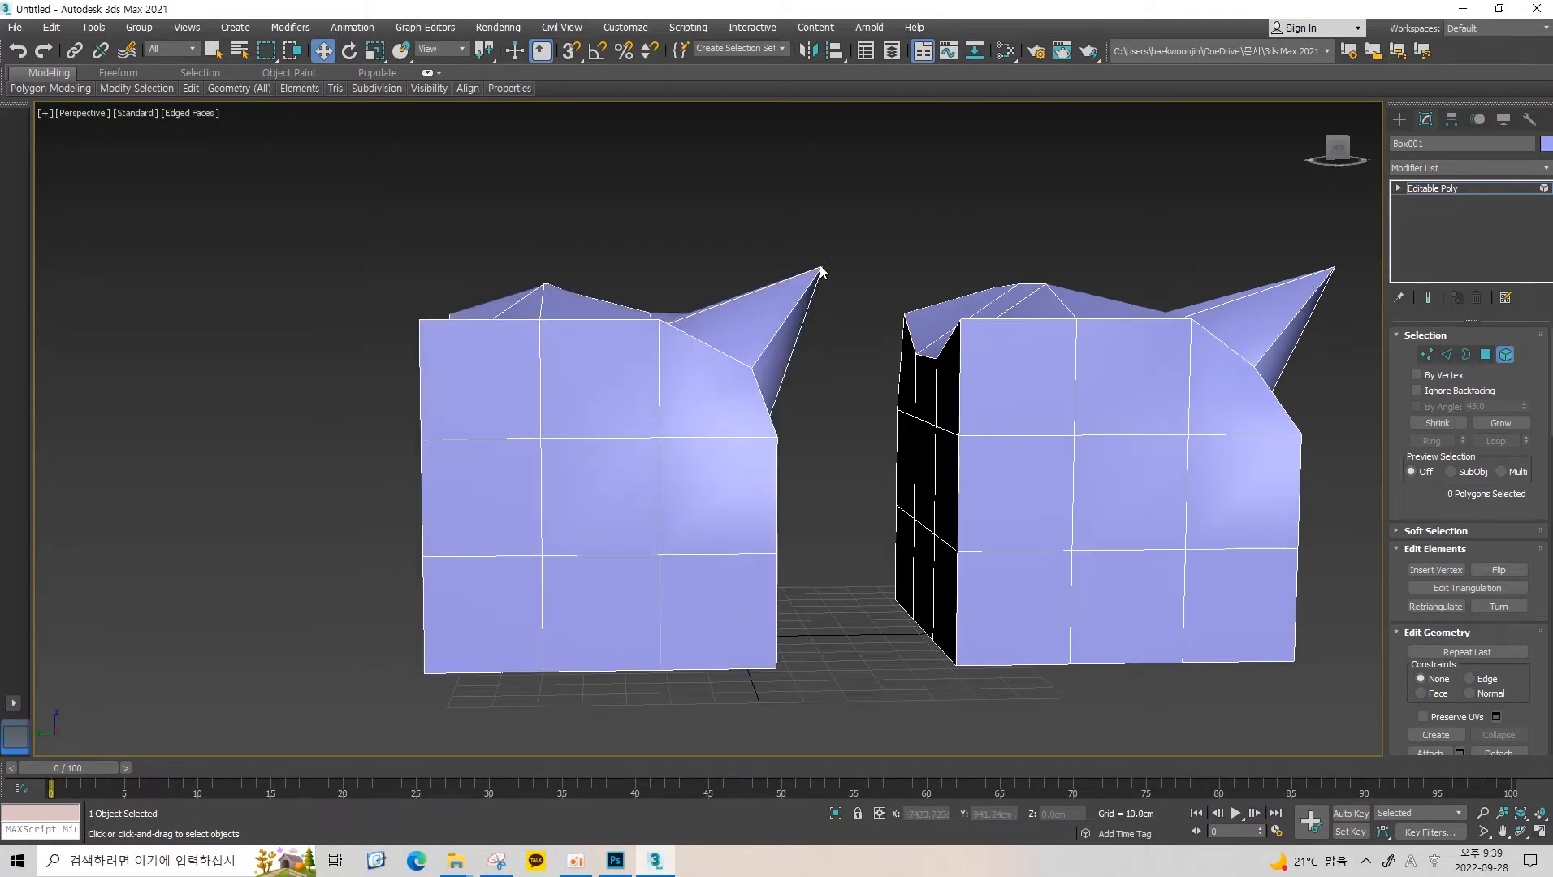
pyautogui.click(812, 275)
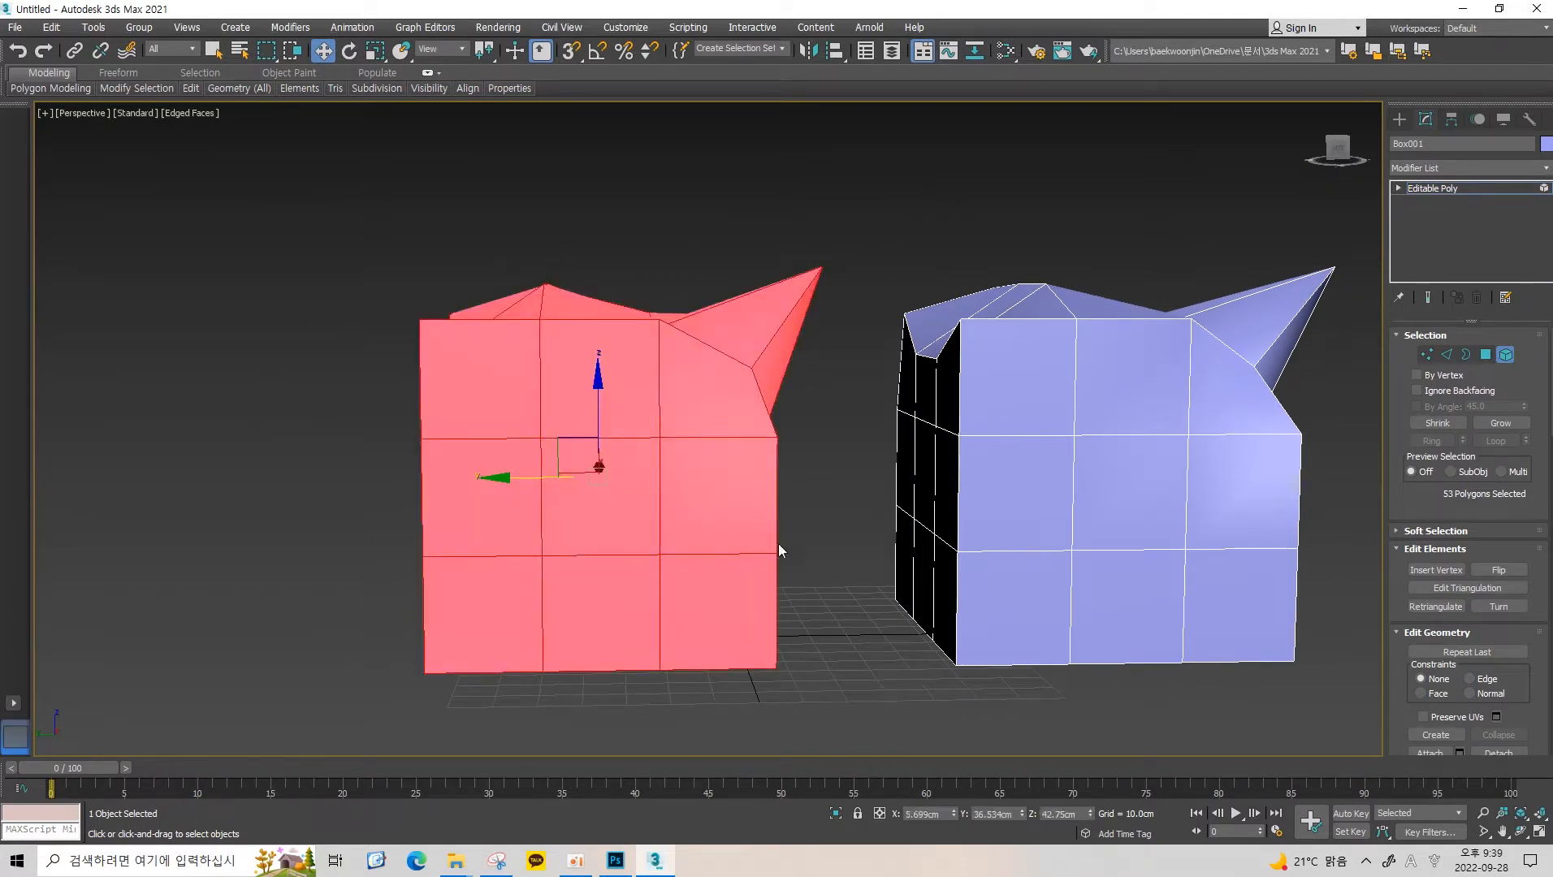
# Select the second box's element on its own, then clear the element selection.
pyautogui.keyDown('alt'); pyautogui.moveTo(779, 551); pyautogui.dragTo(769, 220, button='middle'); pyautogui.keyUp('alt')
pyautogui.click(773, 311)
pyautogui.click(935, 314)
pyautogui.moveTo(880, 242); pyautogui.dragTo(857, 252, button='middle')
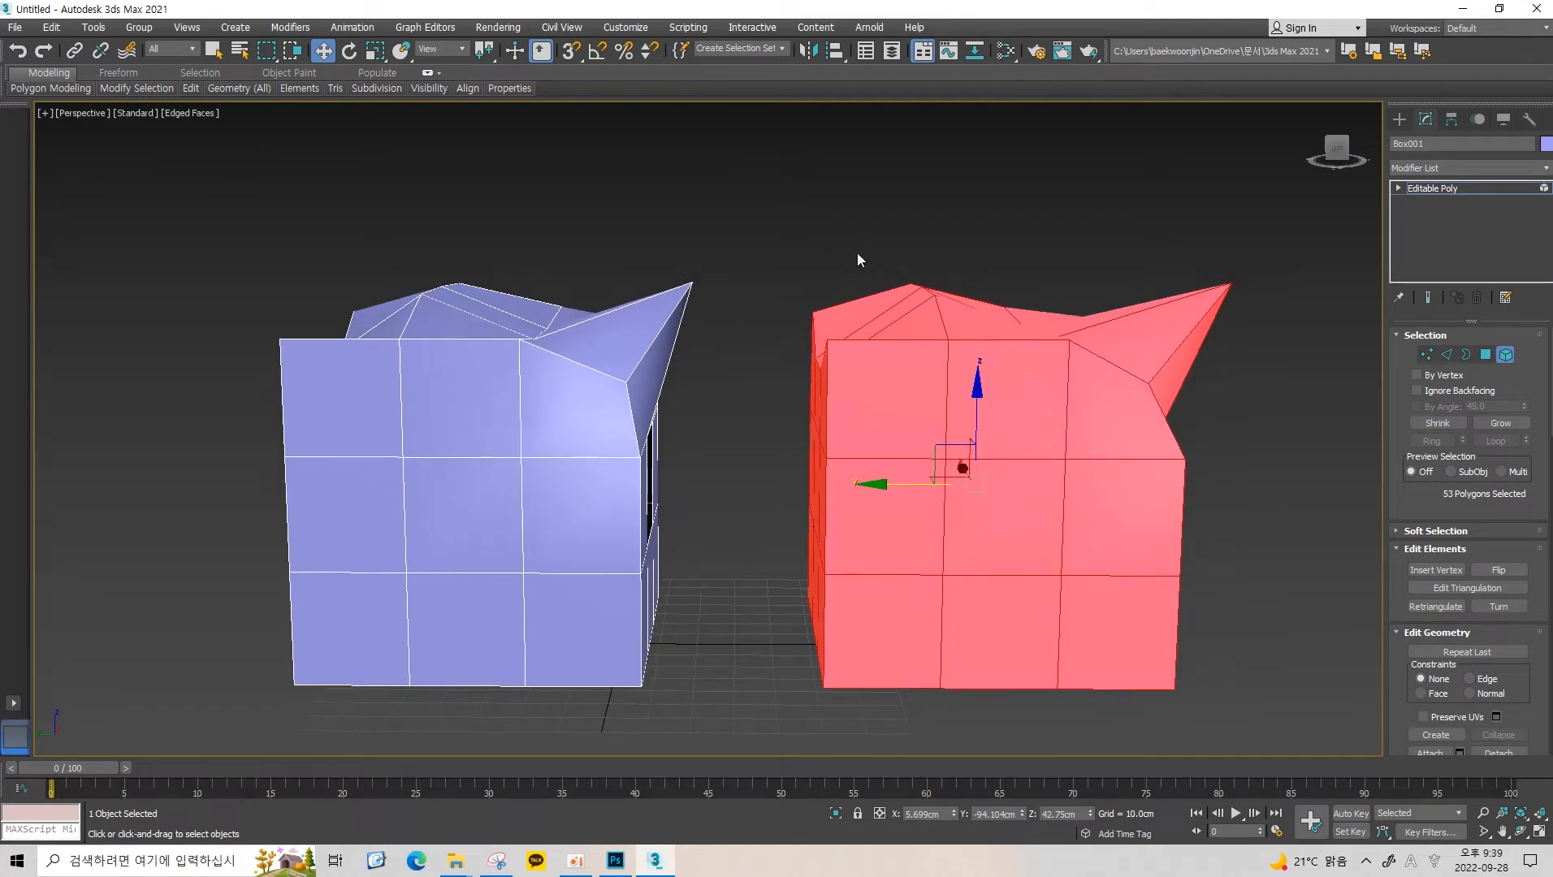
pyautogui.click(857, 255)
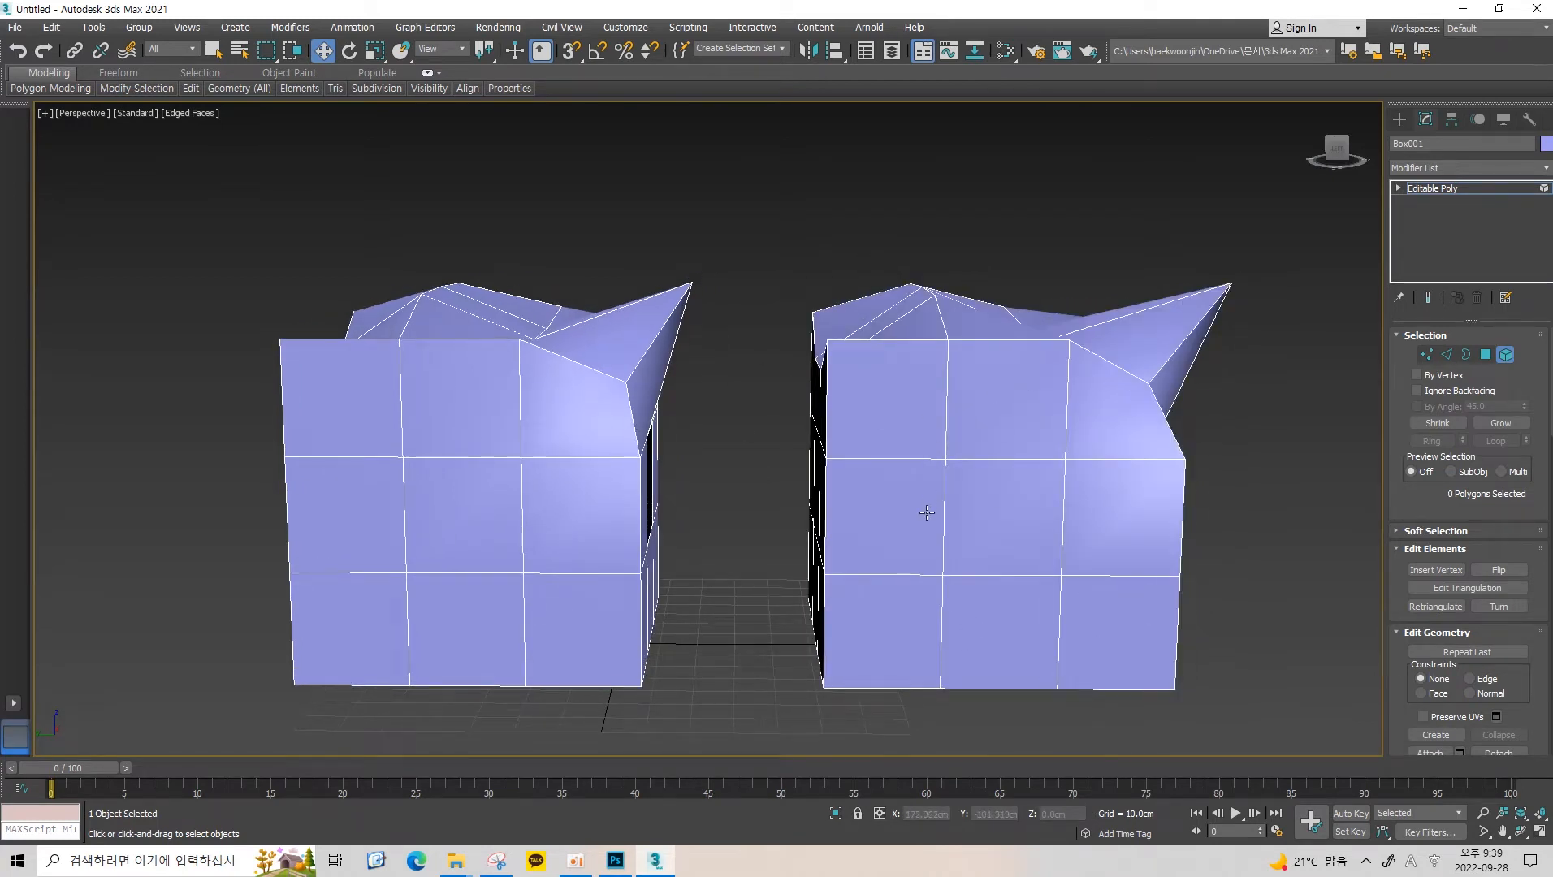
# Select the second box's element and detach it as a separate object, keeping the suggested name.
pyautogui.click(987, 377)
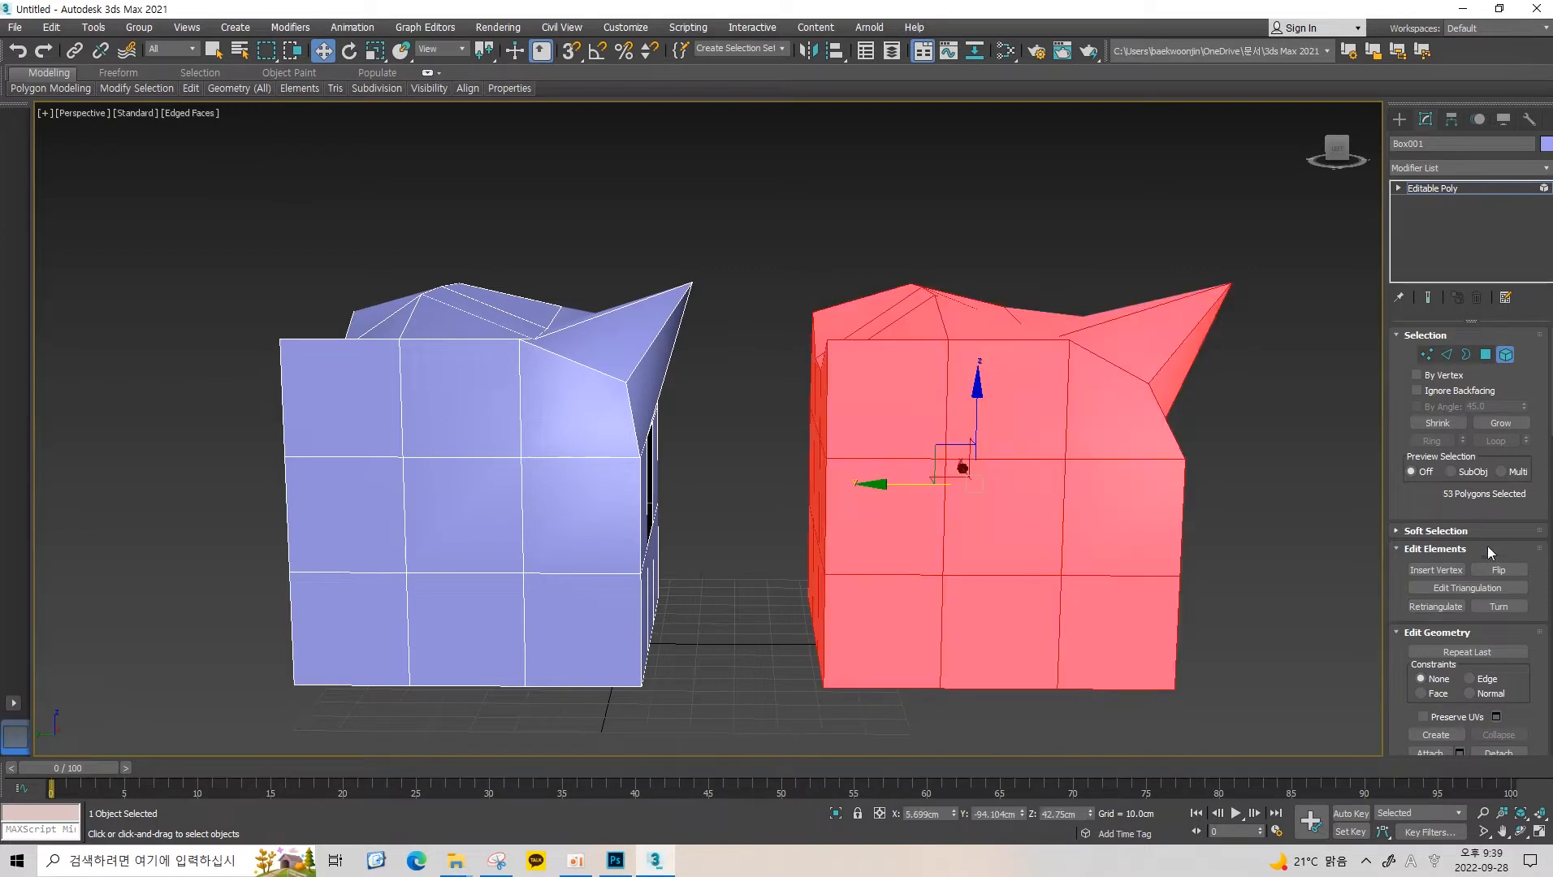
pyautogui.scroll(-2, 1492, 585)
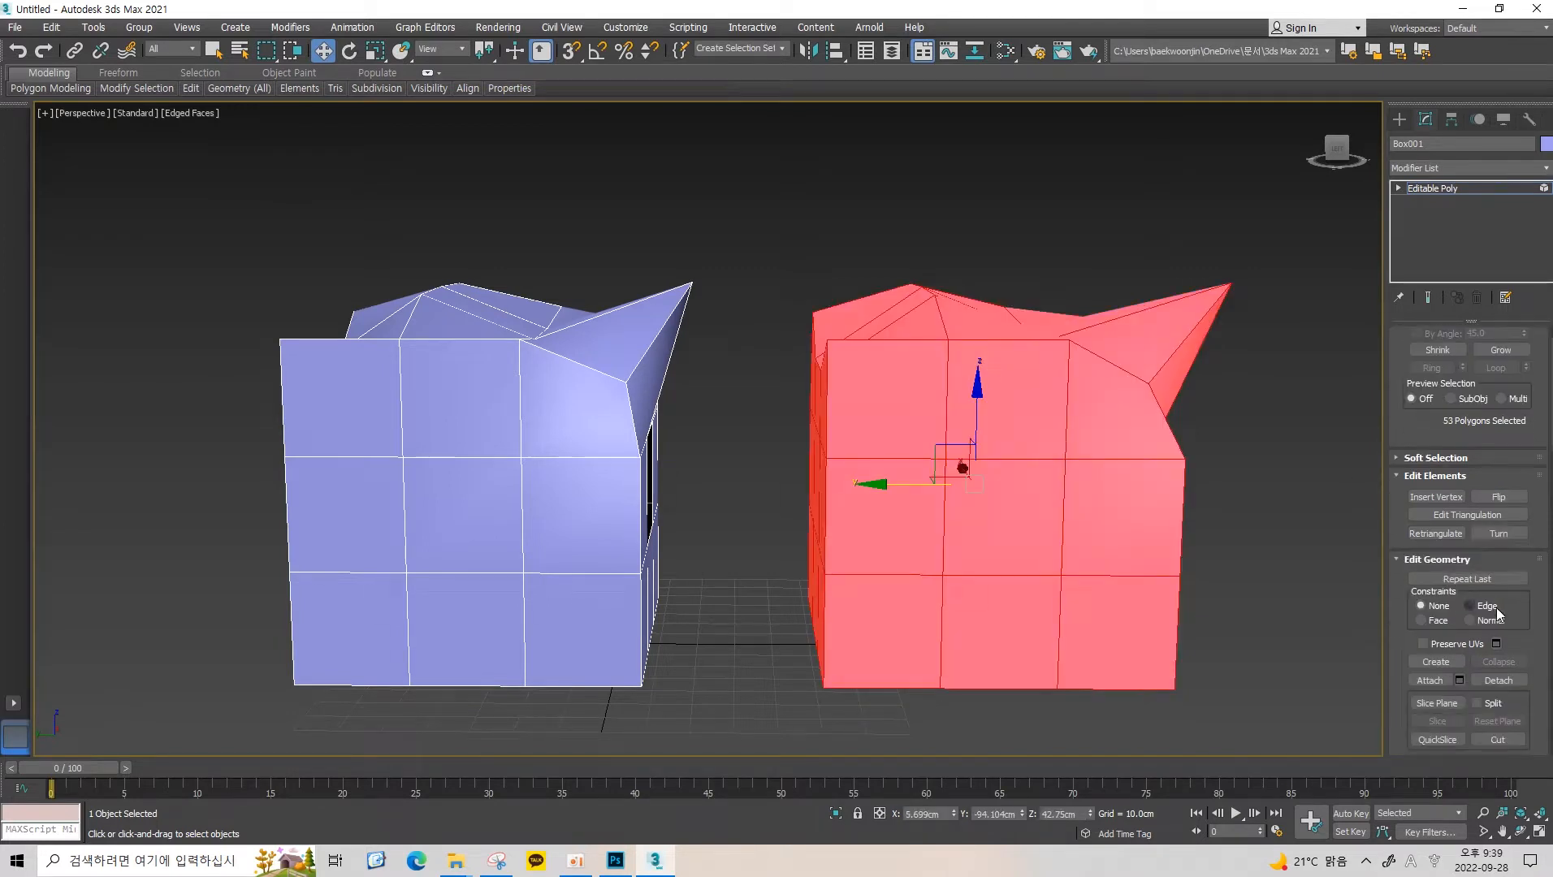
pyautogui.click(1497, 680)
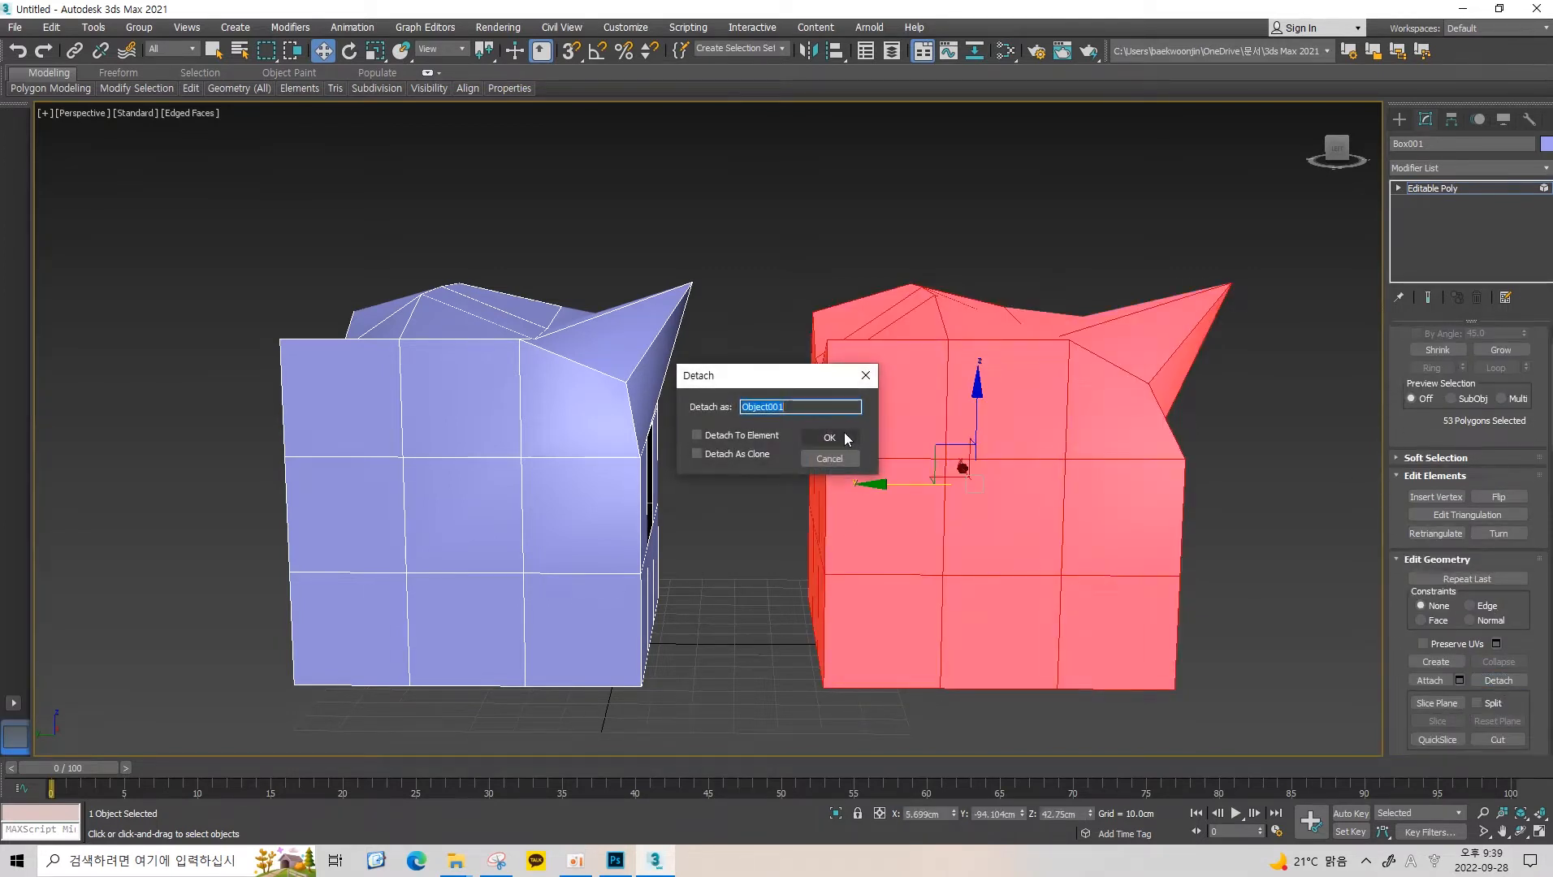
pyautogui.click(845, 433)
pyautogui.moveTo(844, 432); pyautogui.dragTo(792, 430, button='middle')
# Select the remaining box's element to test the split, then leave Element level and clear the selection.
pyautogui.click(435, 421)
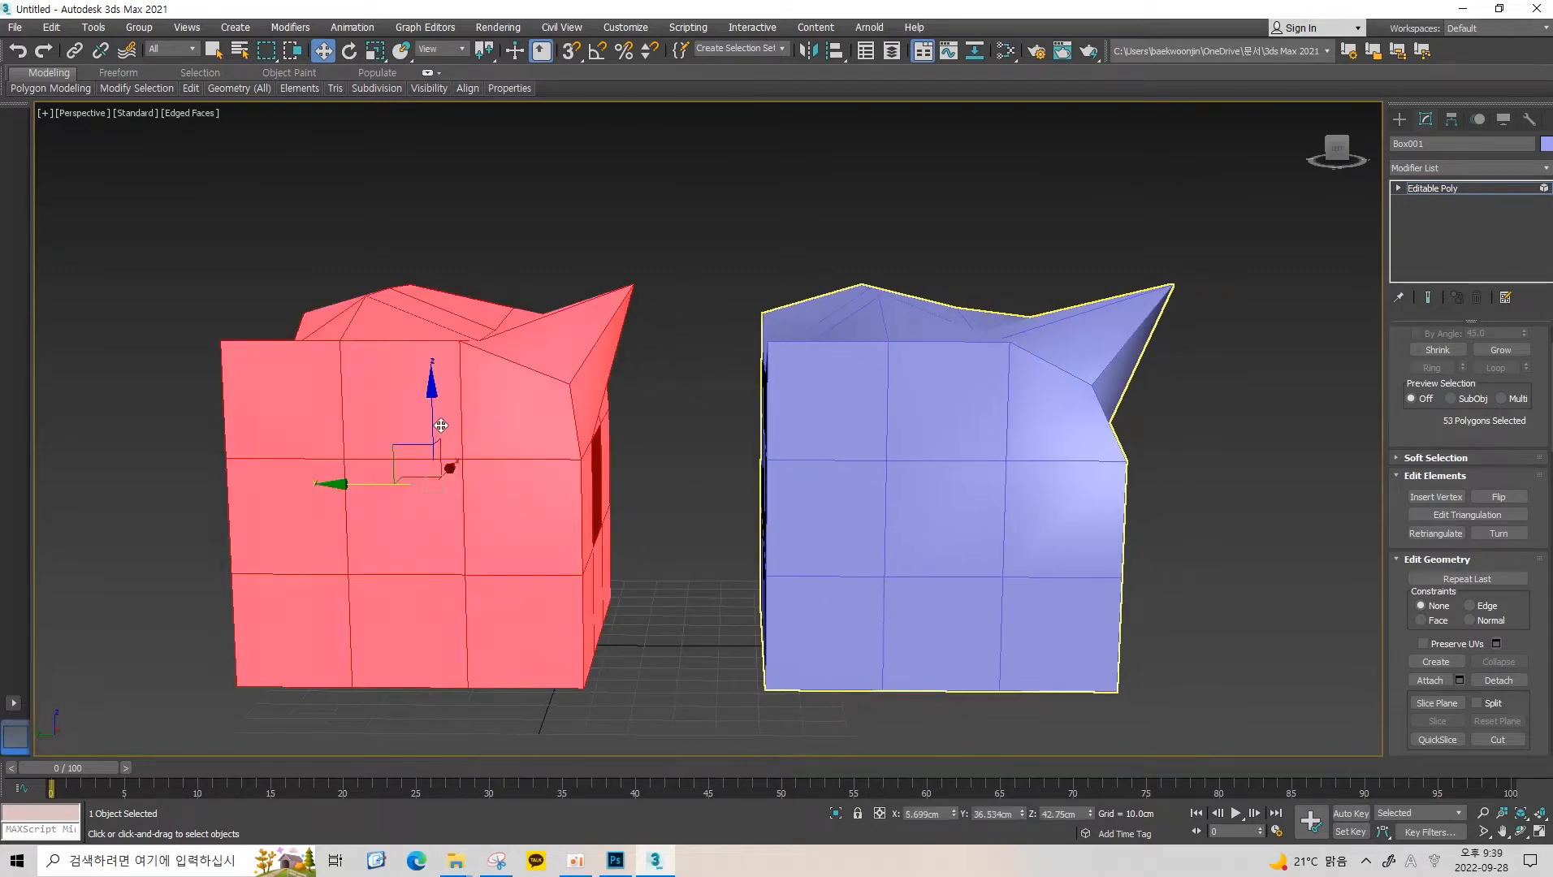
pyautogui.click(913, 351)
pyautogui.press('5')
pyautogui.click(726, 363)
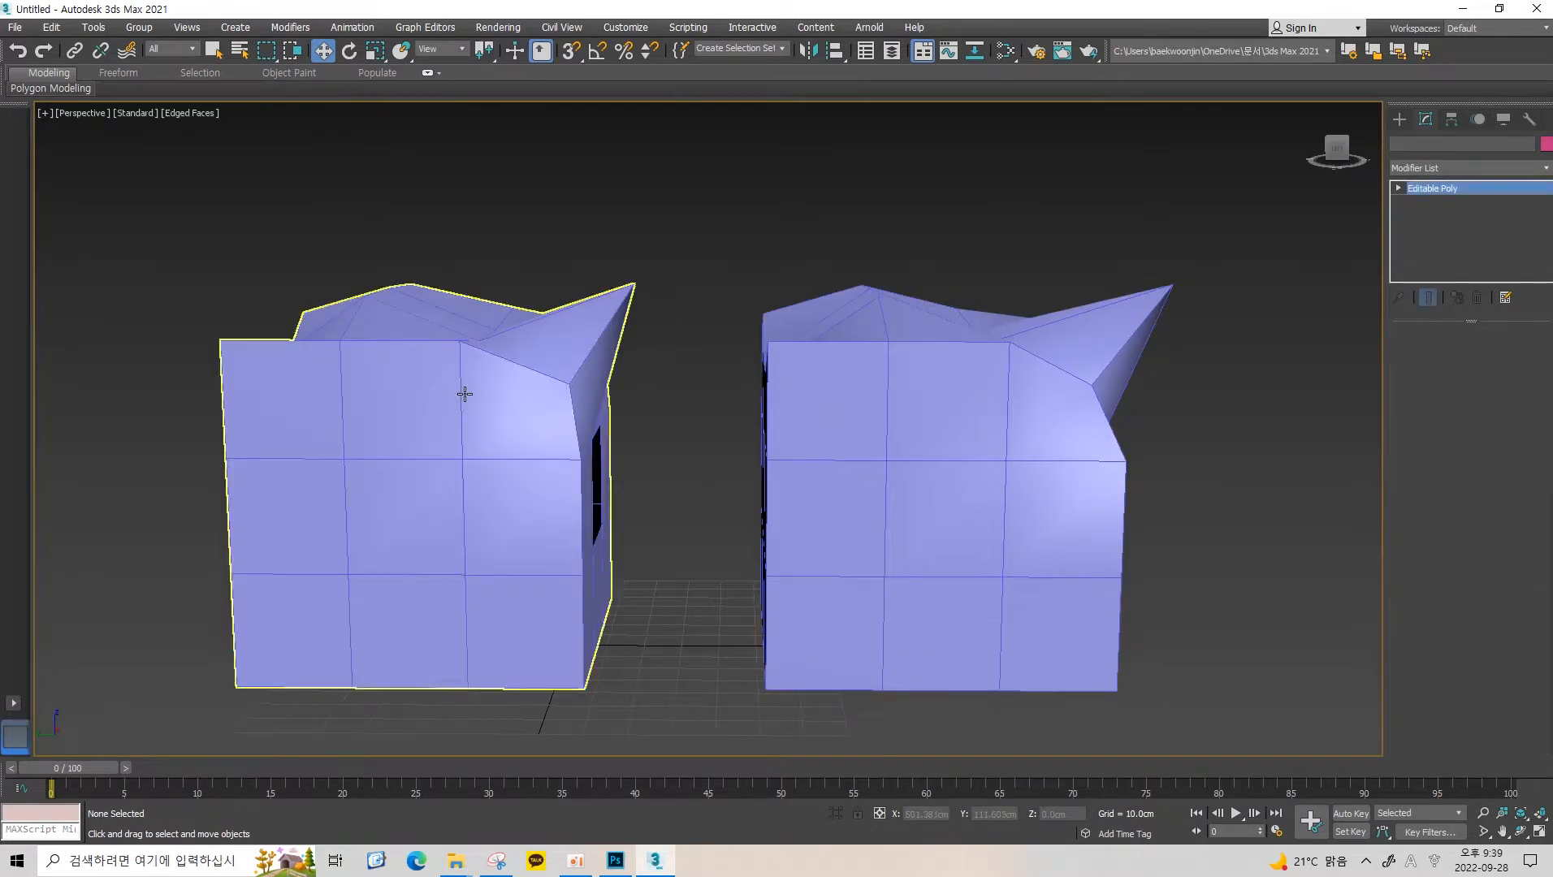
# Alternately select the original and detached boxes to check that they are separate objects, finishing on the original box.
pyautogui.click(465, 391)
pyautogui.click(818, 354)
pyautogui.click(510, 376)
pyautogui.click(834, 381)
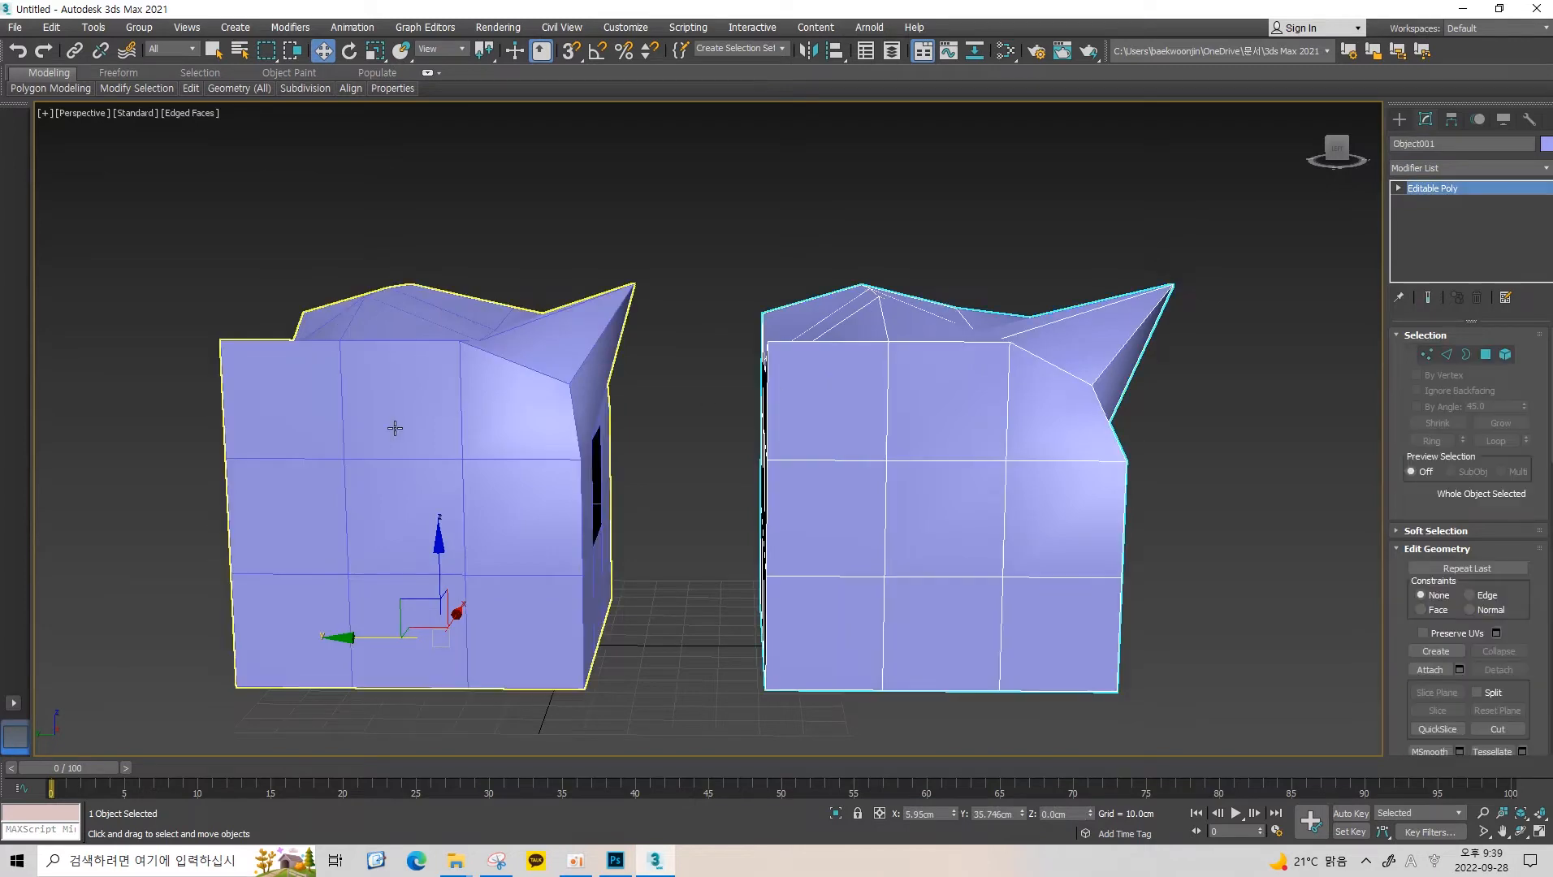
pyautogui.click(394, 429)
pyautogui.click(867, 399)
pyautogui.click(463, 430)
pyautogui.click(869, 430)
pyautogui.click(532, 437)
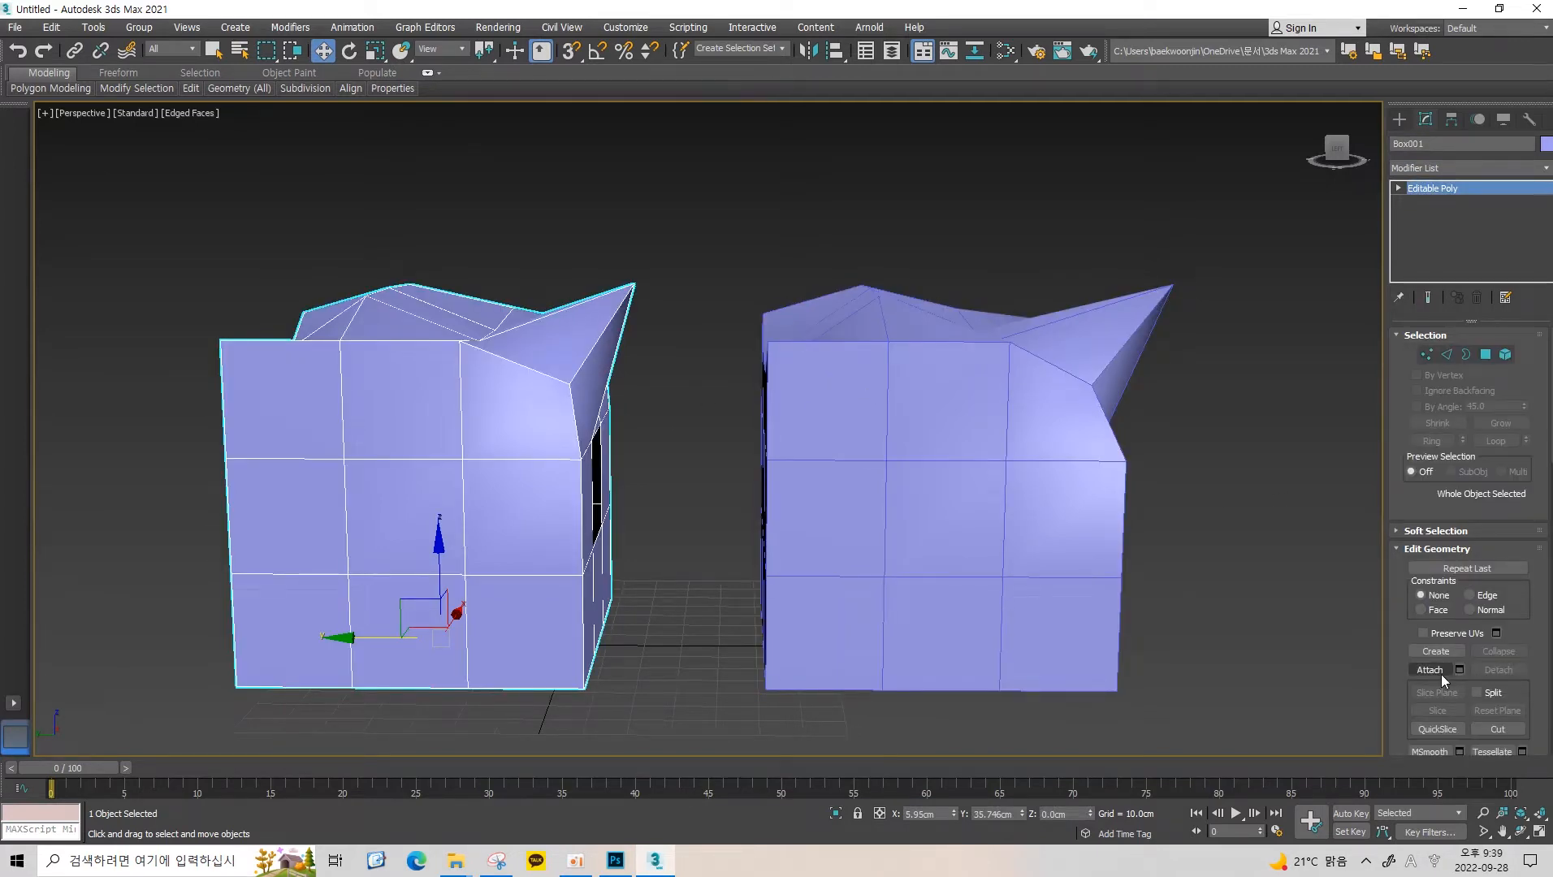
pyautogui.moveTo(683, 431); pyautogui.dragTo(806, 310, button='middle')
pyautogui.moveTo(950, 289); pyautogui.dragTo(936, 294, button='middle')
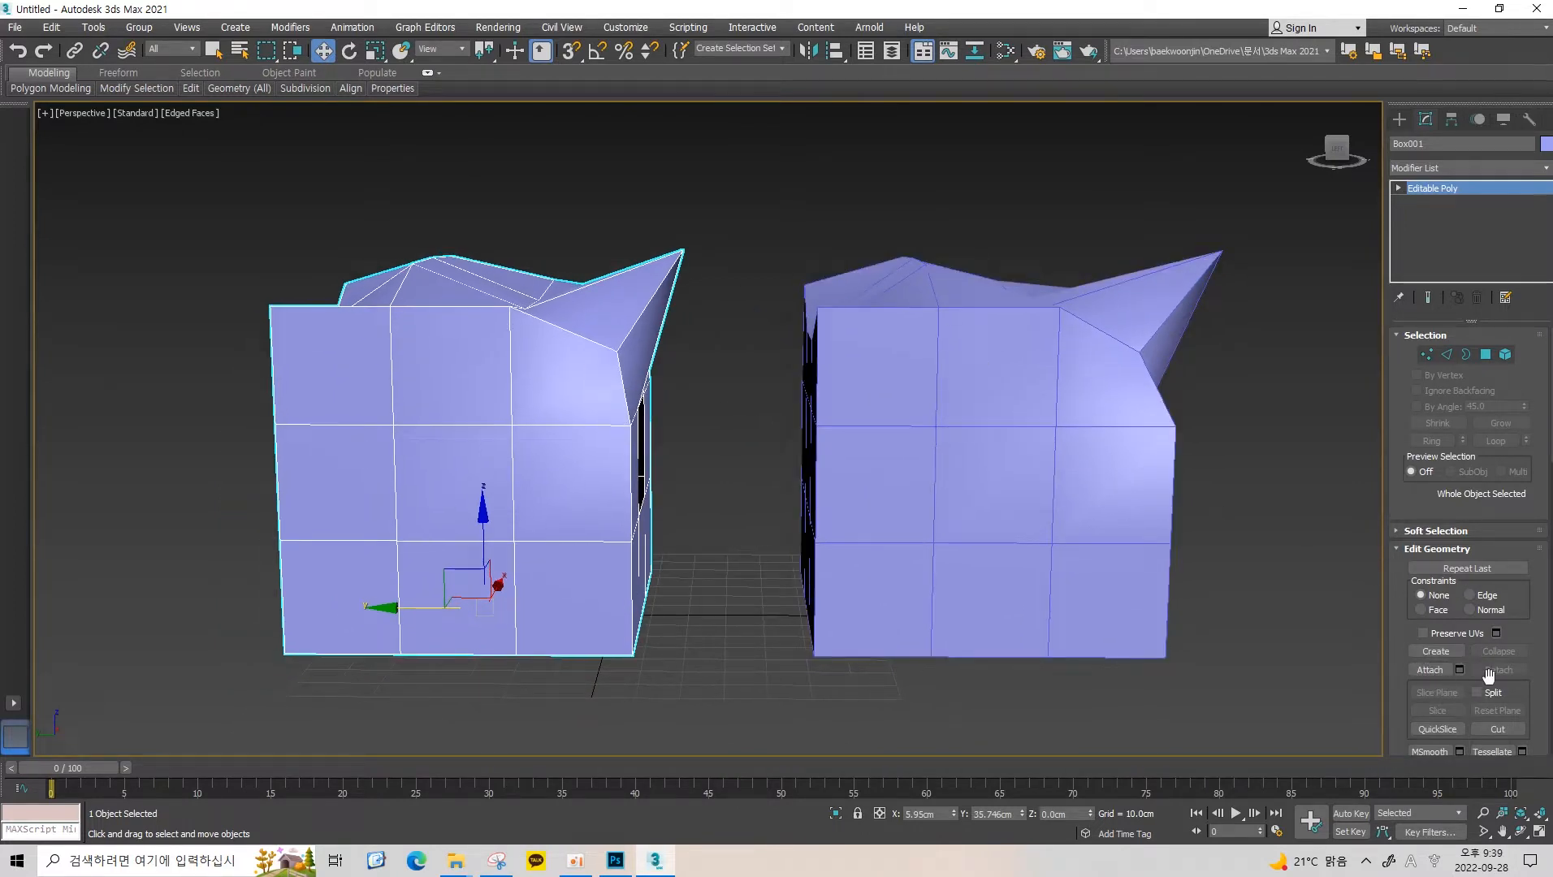
pyautogui.keyDown('alt'); pyautogui.moveTo(935, 454); pyautogui.dragTo(1205, 431, button='middle'); pyautogui.keyUp('alt')
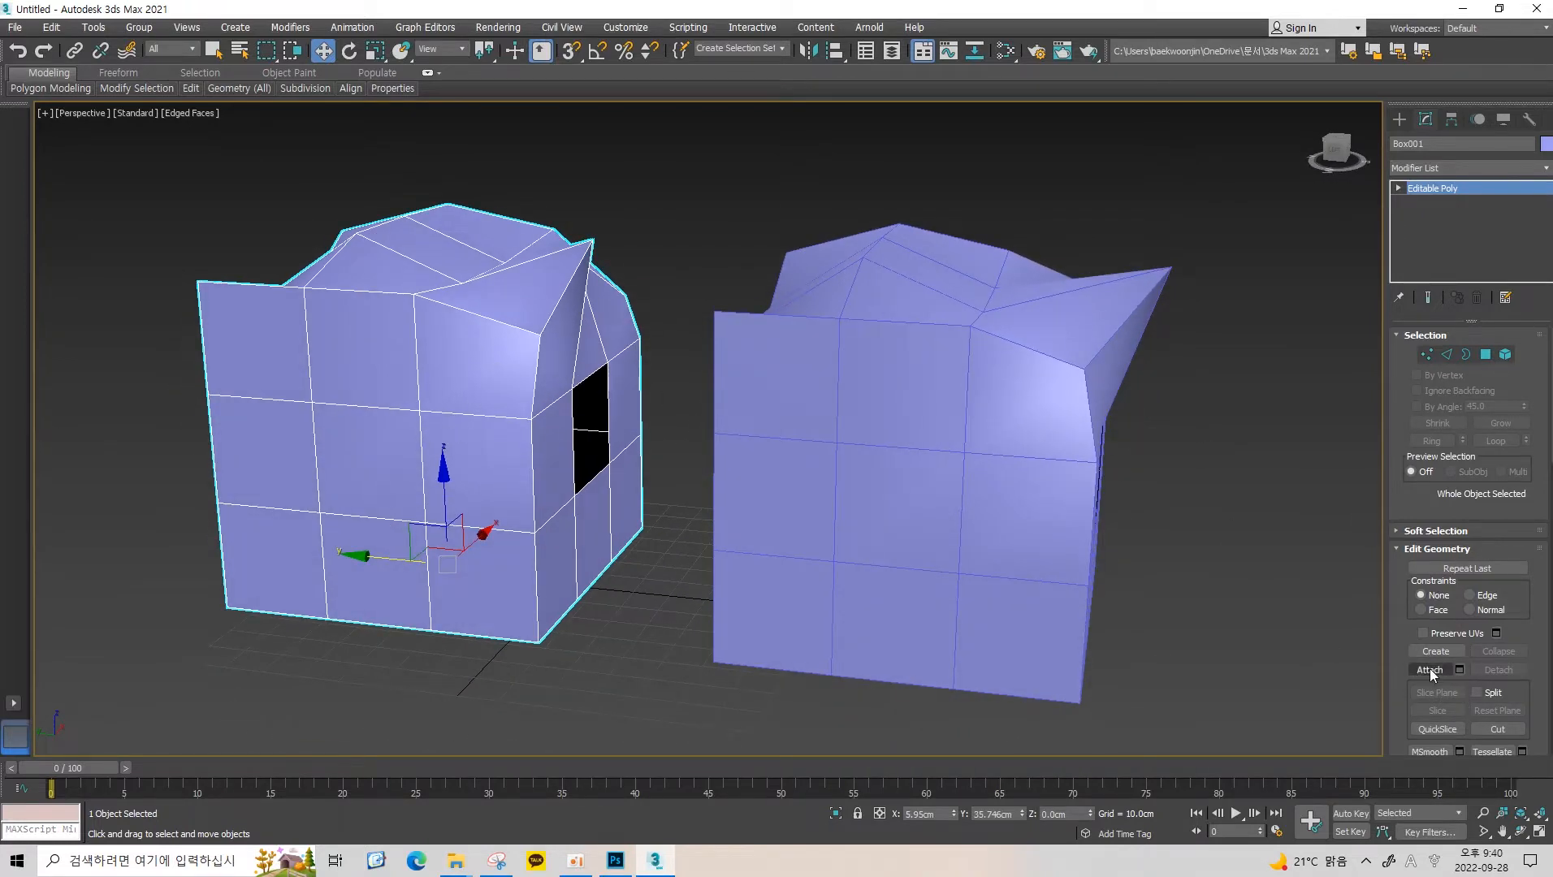
pyautogui.moveTo(950, 341); pyautogui.dragTo(990, 362, button='middle')
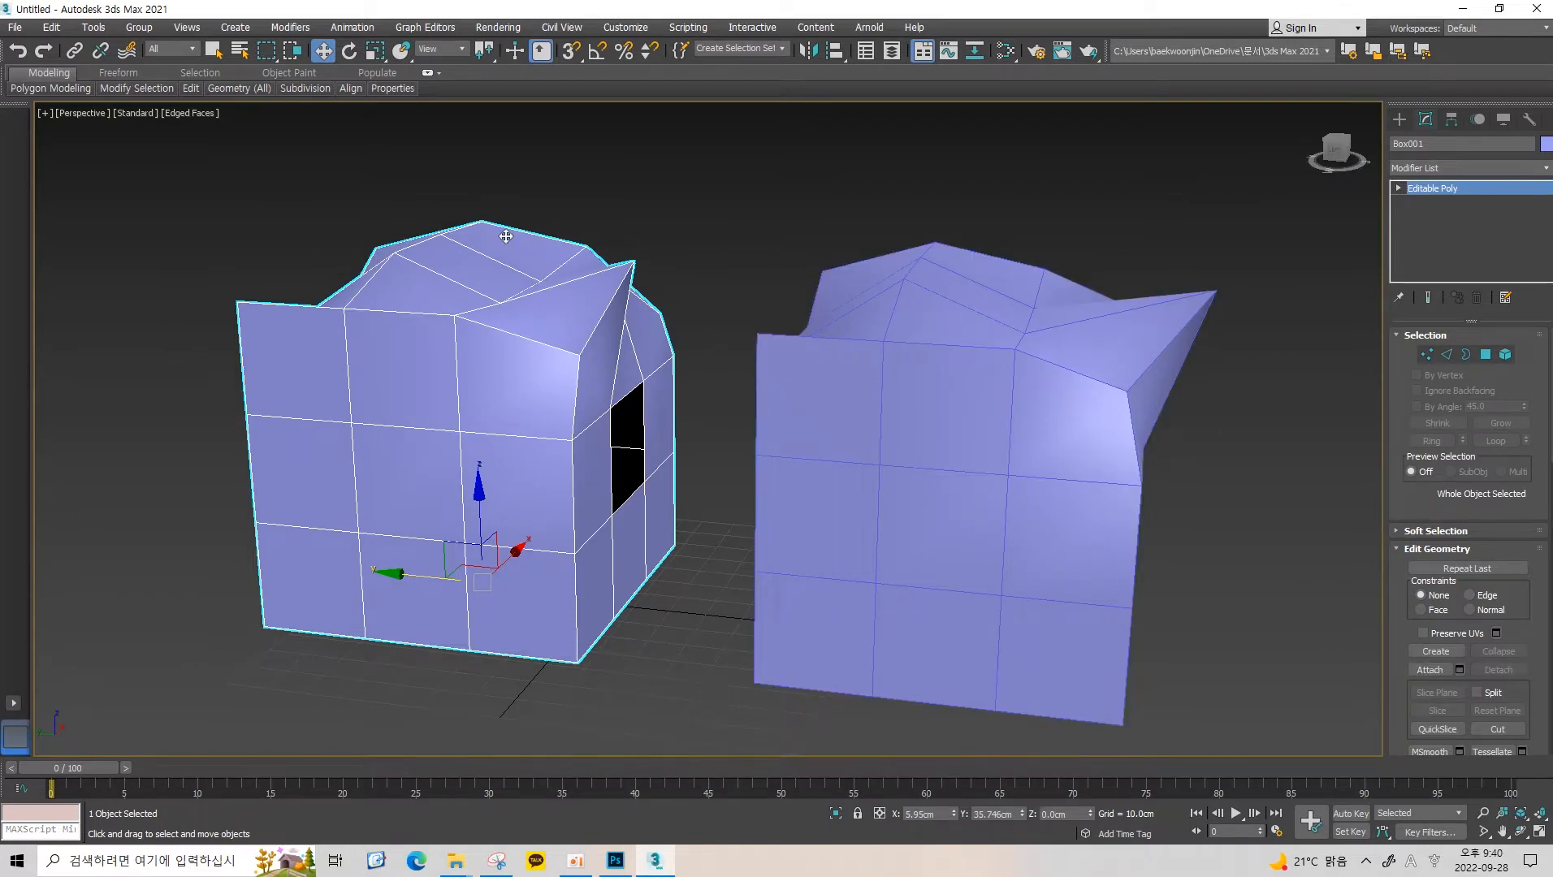
pyautogui.moveTo(757, 318); pyautogui.dragTo(822, 297, button='middle')
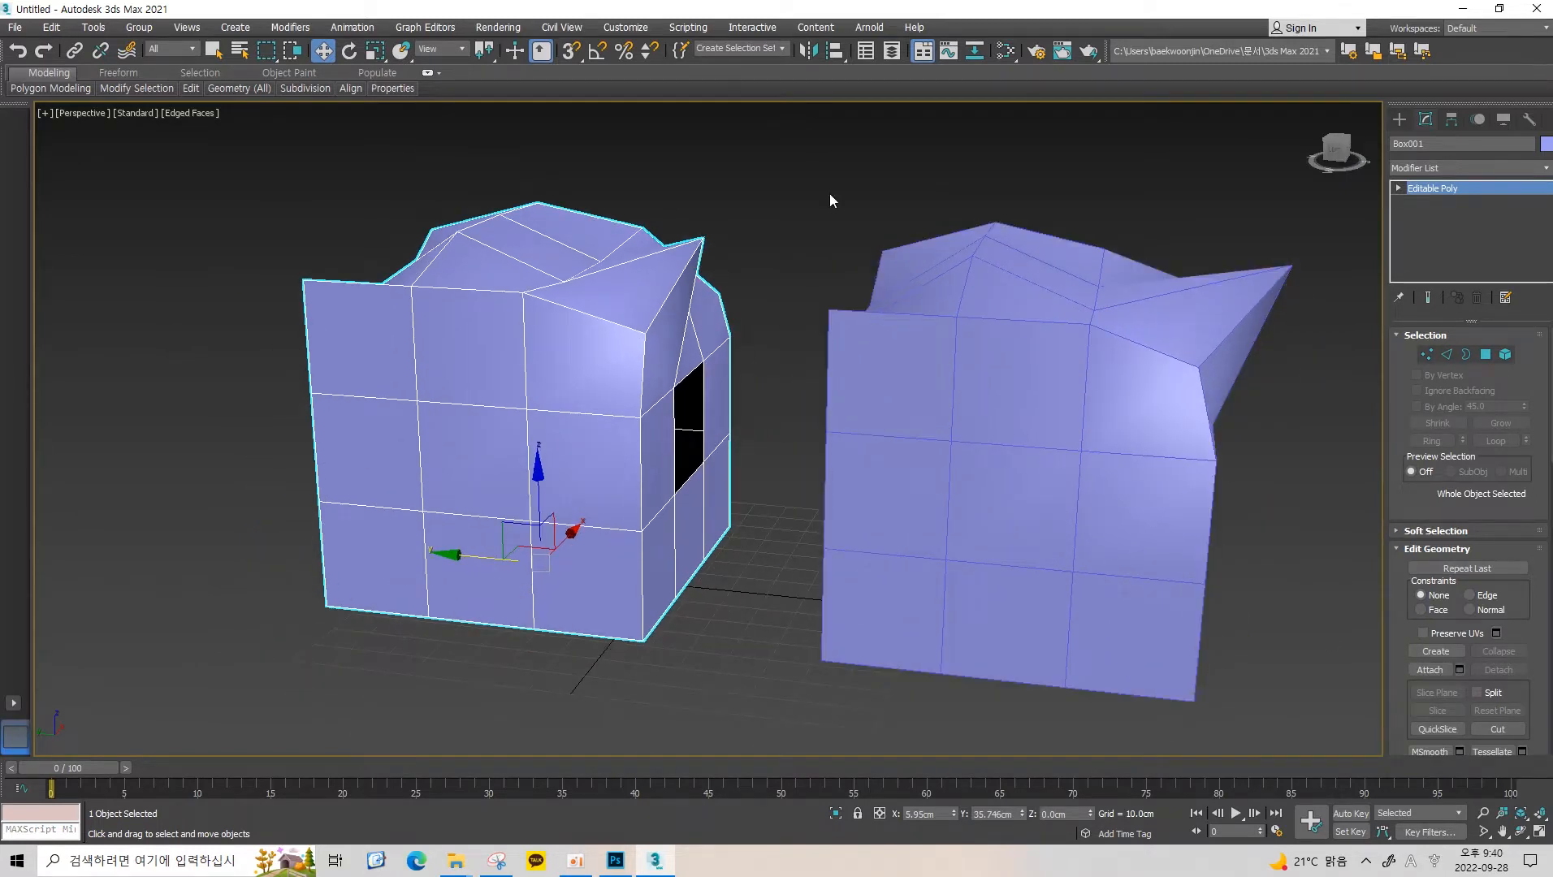
pyautogui.moveTo(927, 477); pyautogui.dragTo(886, 381, button='middle')
pyautogui.moveTo(739, 473); pyautogui.dragTo(812, 301, button='middle')
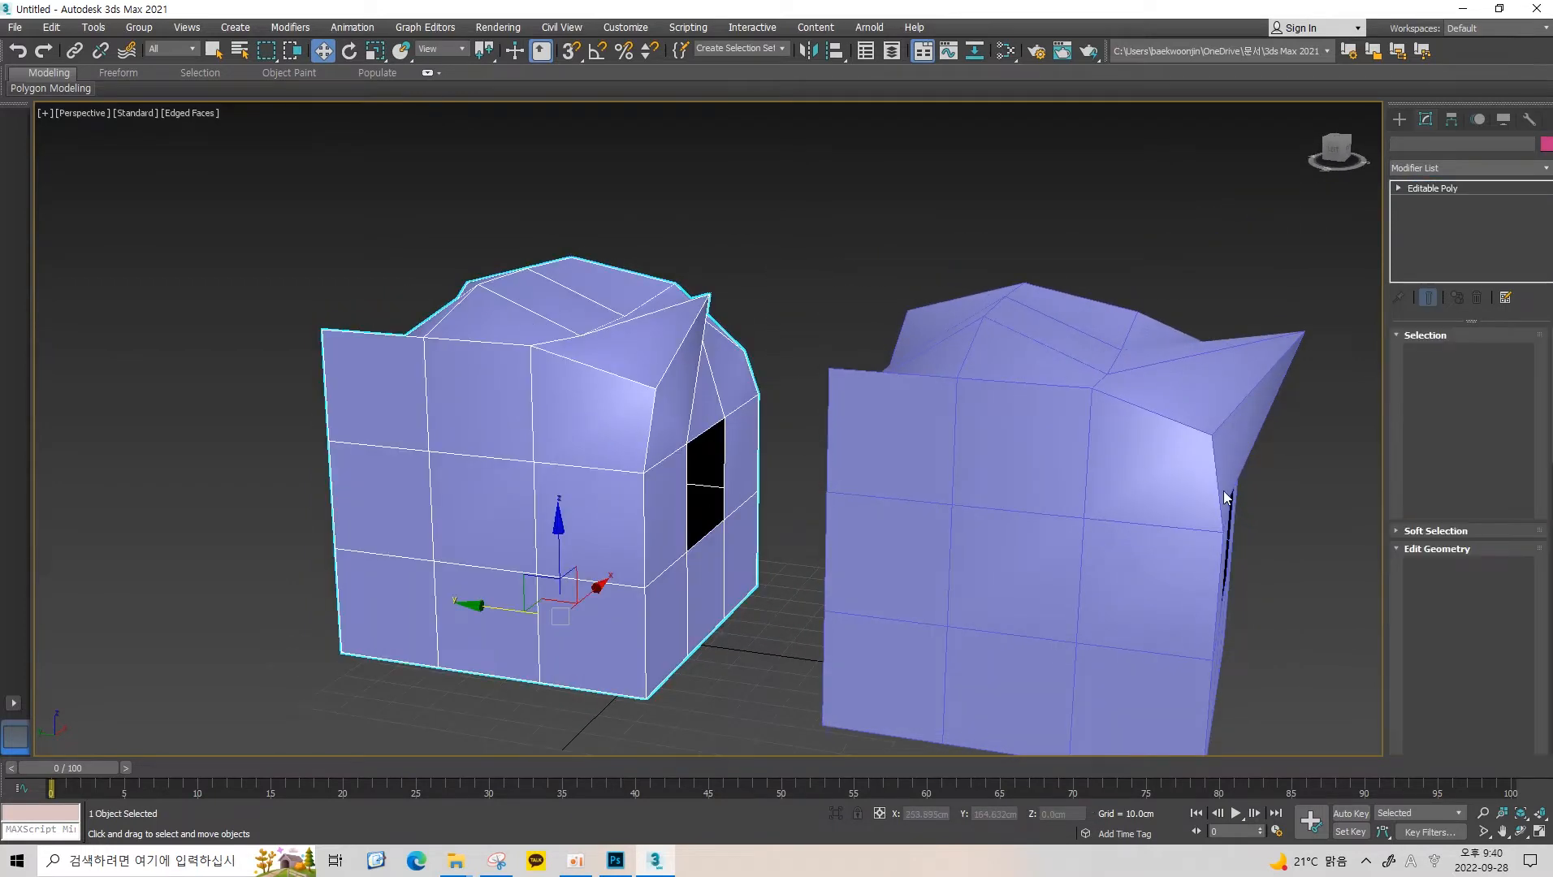
# Switch the original box to Element level and look through its selection, element and geometry editing options.
pyautogui.click(1505, 354)
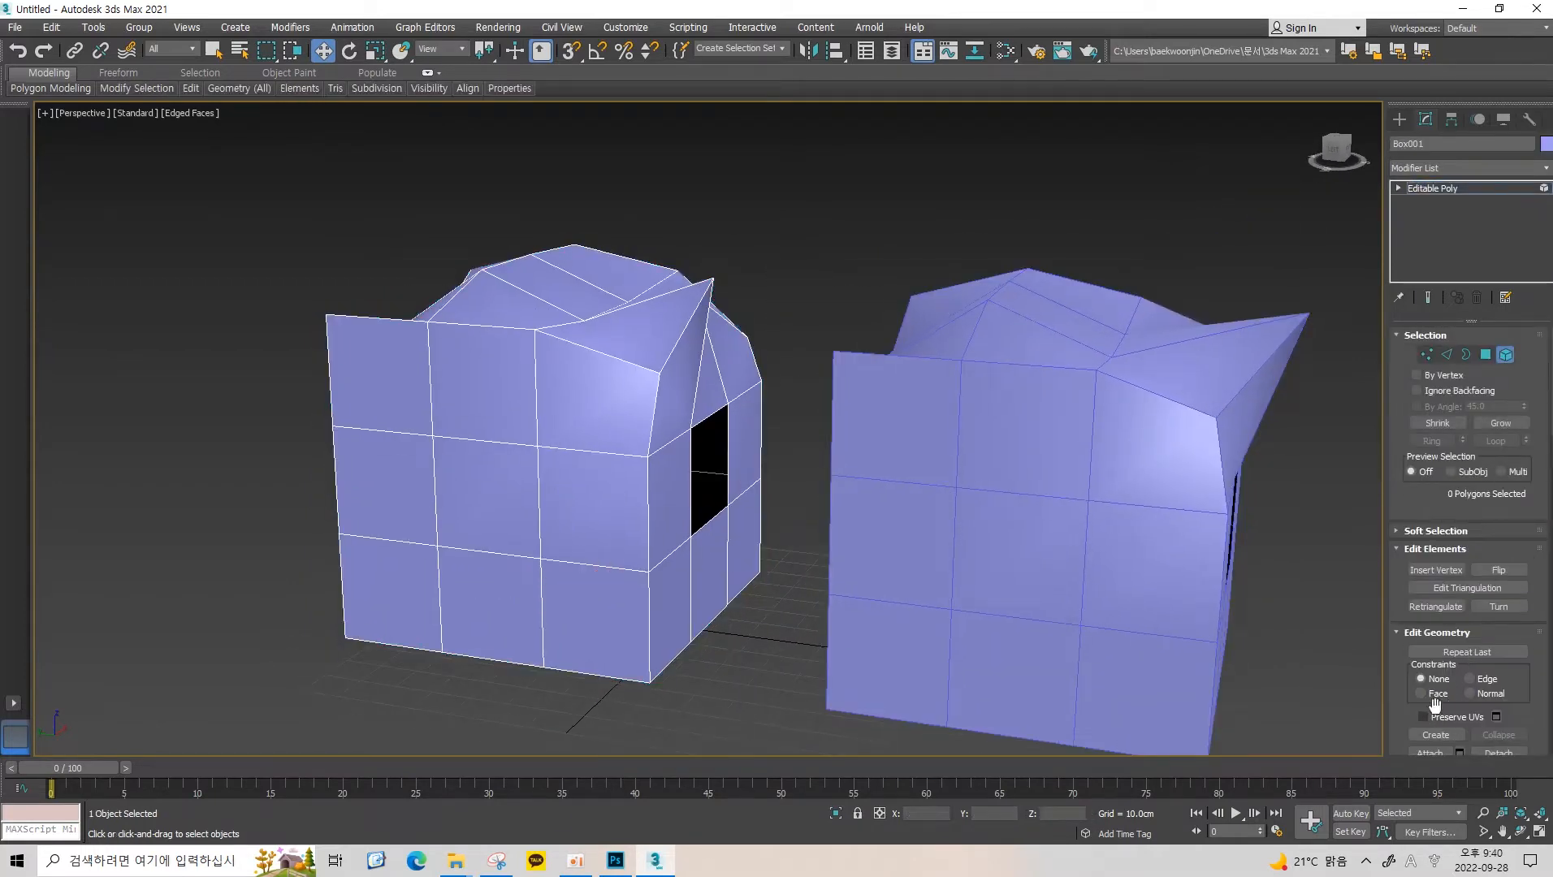
pyautogui.scroll(-2, 1436, 698)
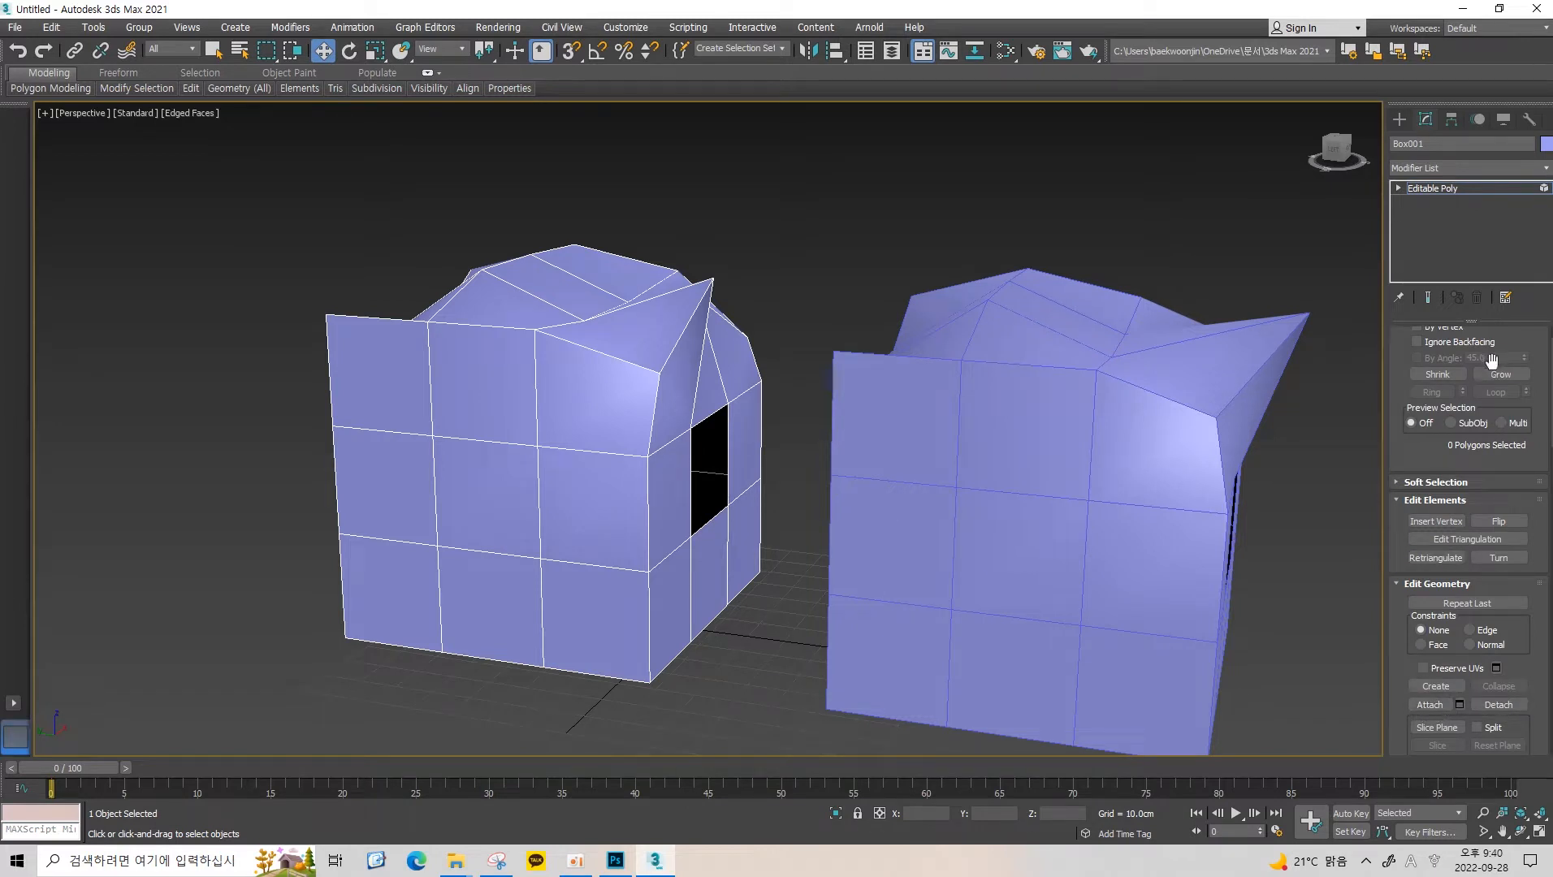
pyautogui.scroll(2, 1445, 705)
pyautogui.scroll(-2, 1447, 706)
pyautogui.moveTo(833, 408); pyautogui.dragTo(813, 371, button='middle')
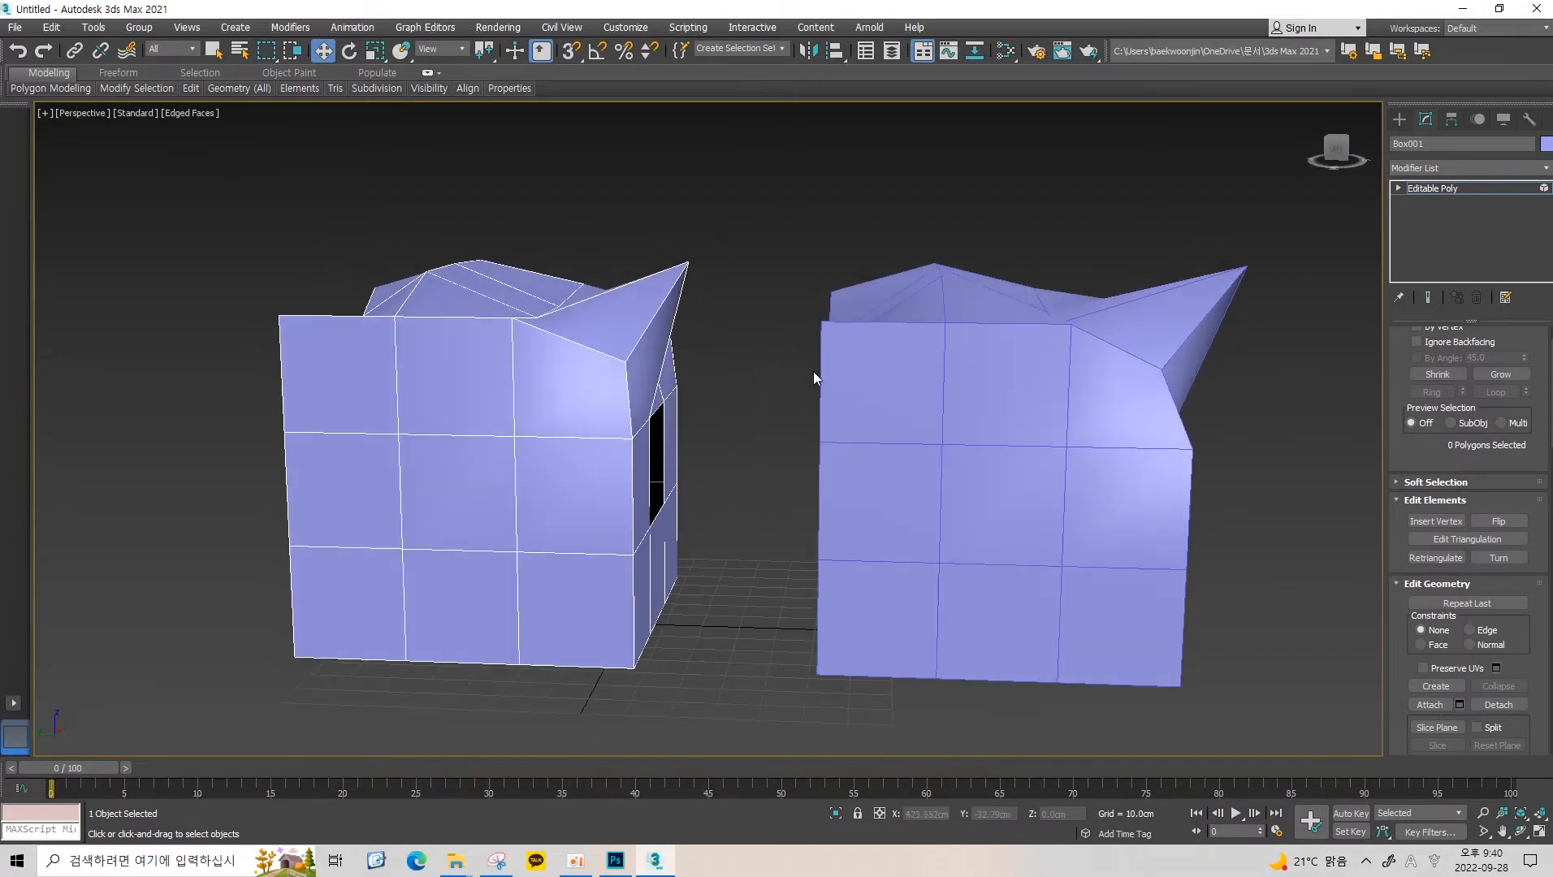
pyautogui.keyDown('alt'); pyautogui.moveTo(988, 253); pyautogui.dragTo(961, 373, button='middle'); pyautogui.keyUp('alt')
pyautogui.scroll(2, 1513, 509)
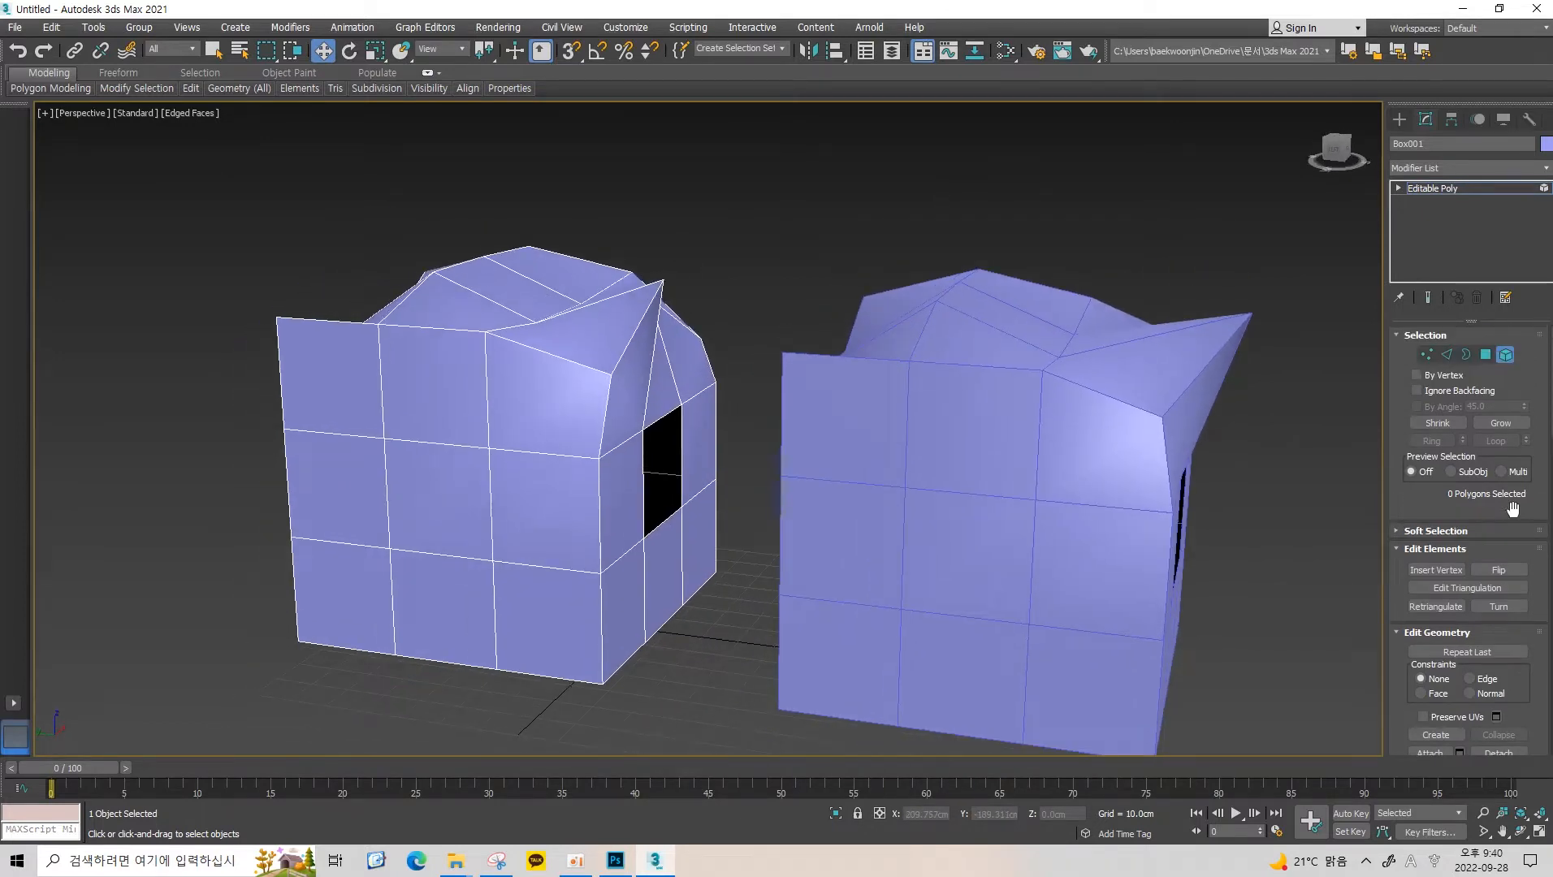
pyautogui.click(1505, 355)
pyautogui.keyDown('alt'); pyautogui.moveTo(1155, 404); pyautogui.dragTo(918, 383, button='middle'); pyautogui.keyUp('alt')
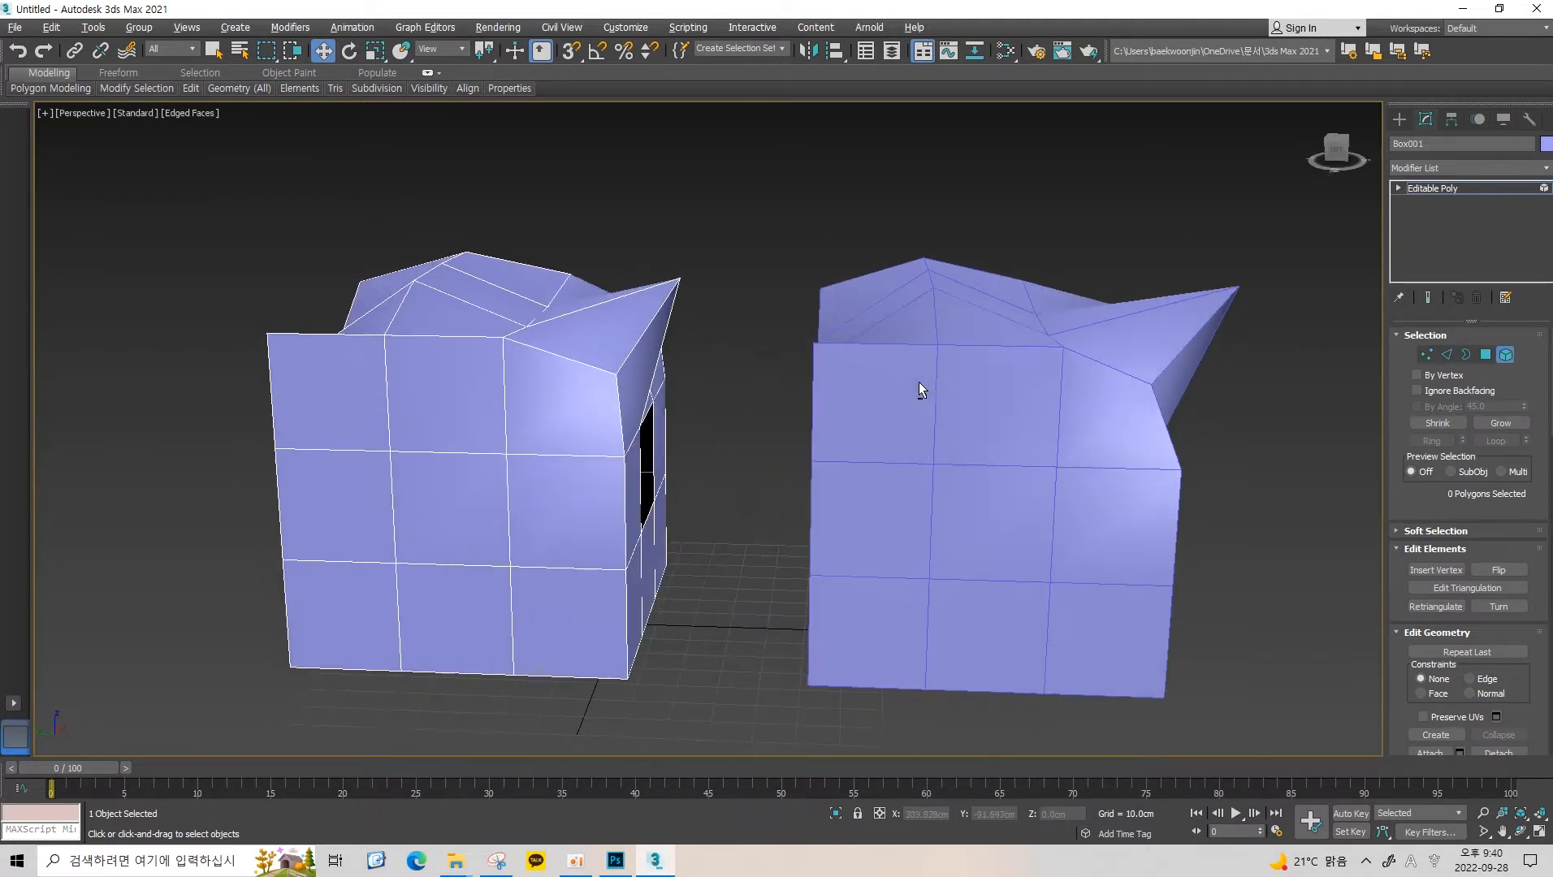
# Toggle Element level off and on, then select, deselect and reselect the original box's element.
pyautogui.press('5')
pyautogui.press('5')
pyautogui.click(564, 390)
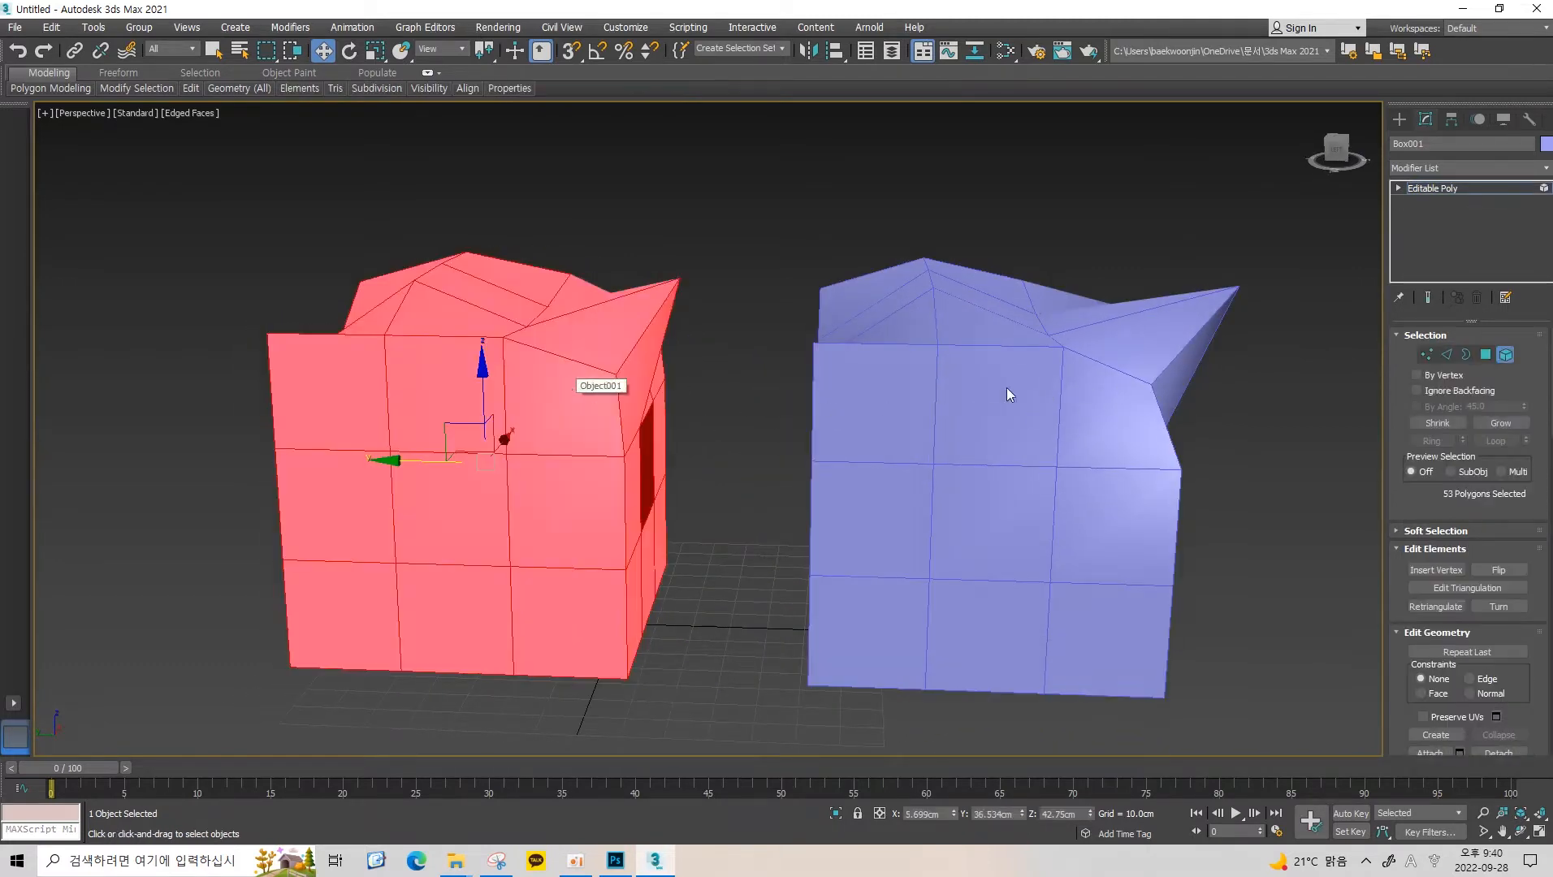
pyautogui.click(695, 398)
pyautogui.click(662, 391)
pyautogui.moveTo(751, 387); pyautogui.dragTo(832, 406, button='middle')
pyautogui.scroll(-2, 1462, 634)
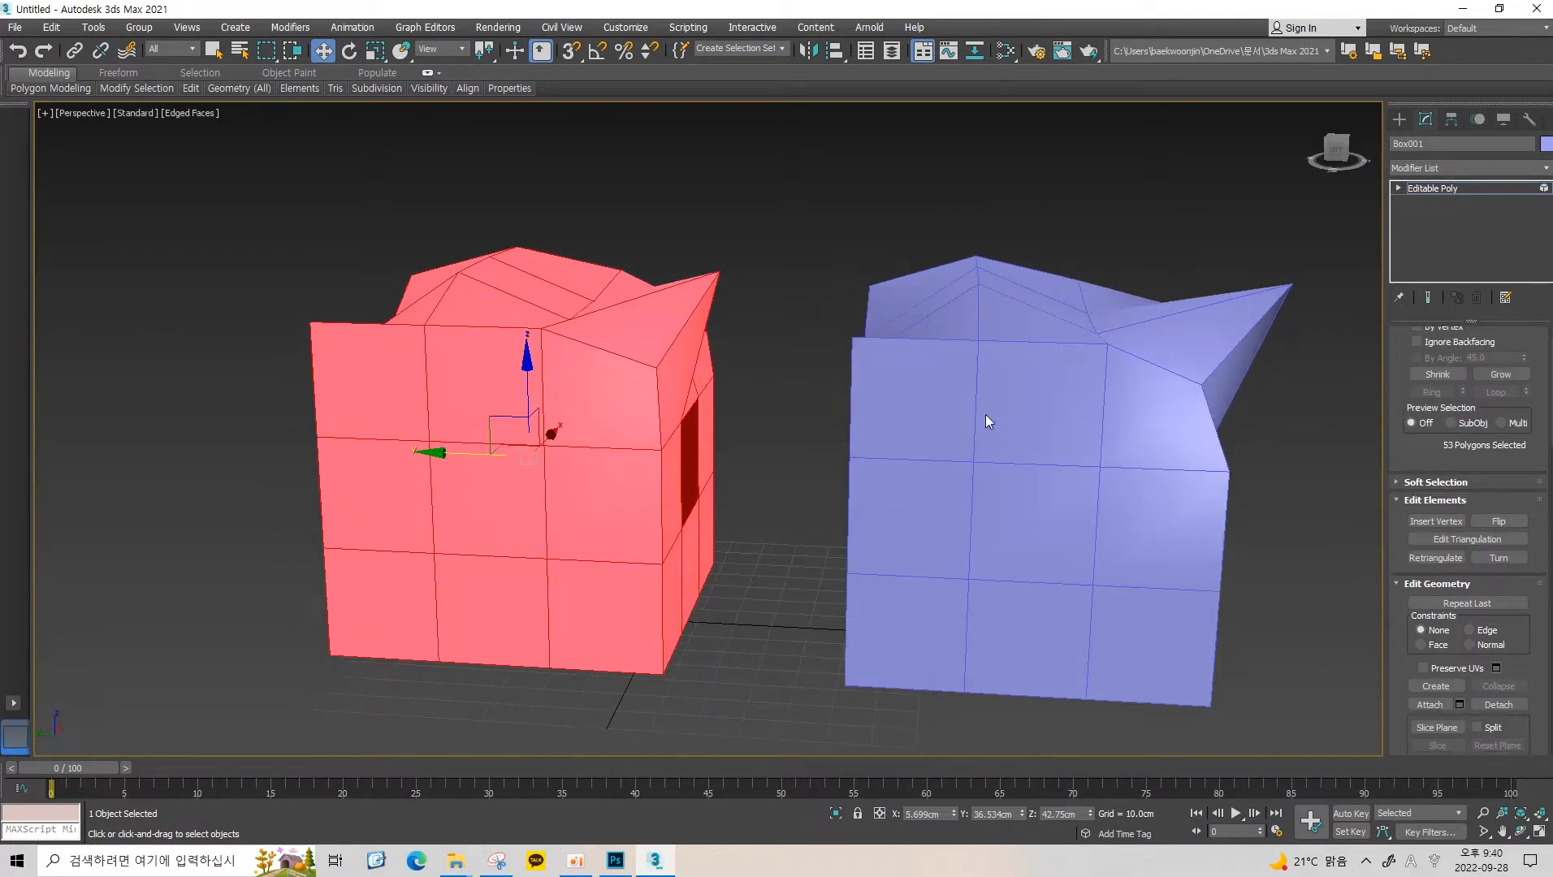
# Leave the original box's Element level and select the detached box as a whole object.
pyautogui.press('5')
pyautogui.moveTo(836, 395); pyautogui.dragTo(872, 390, button='middle')
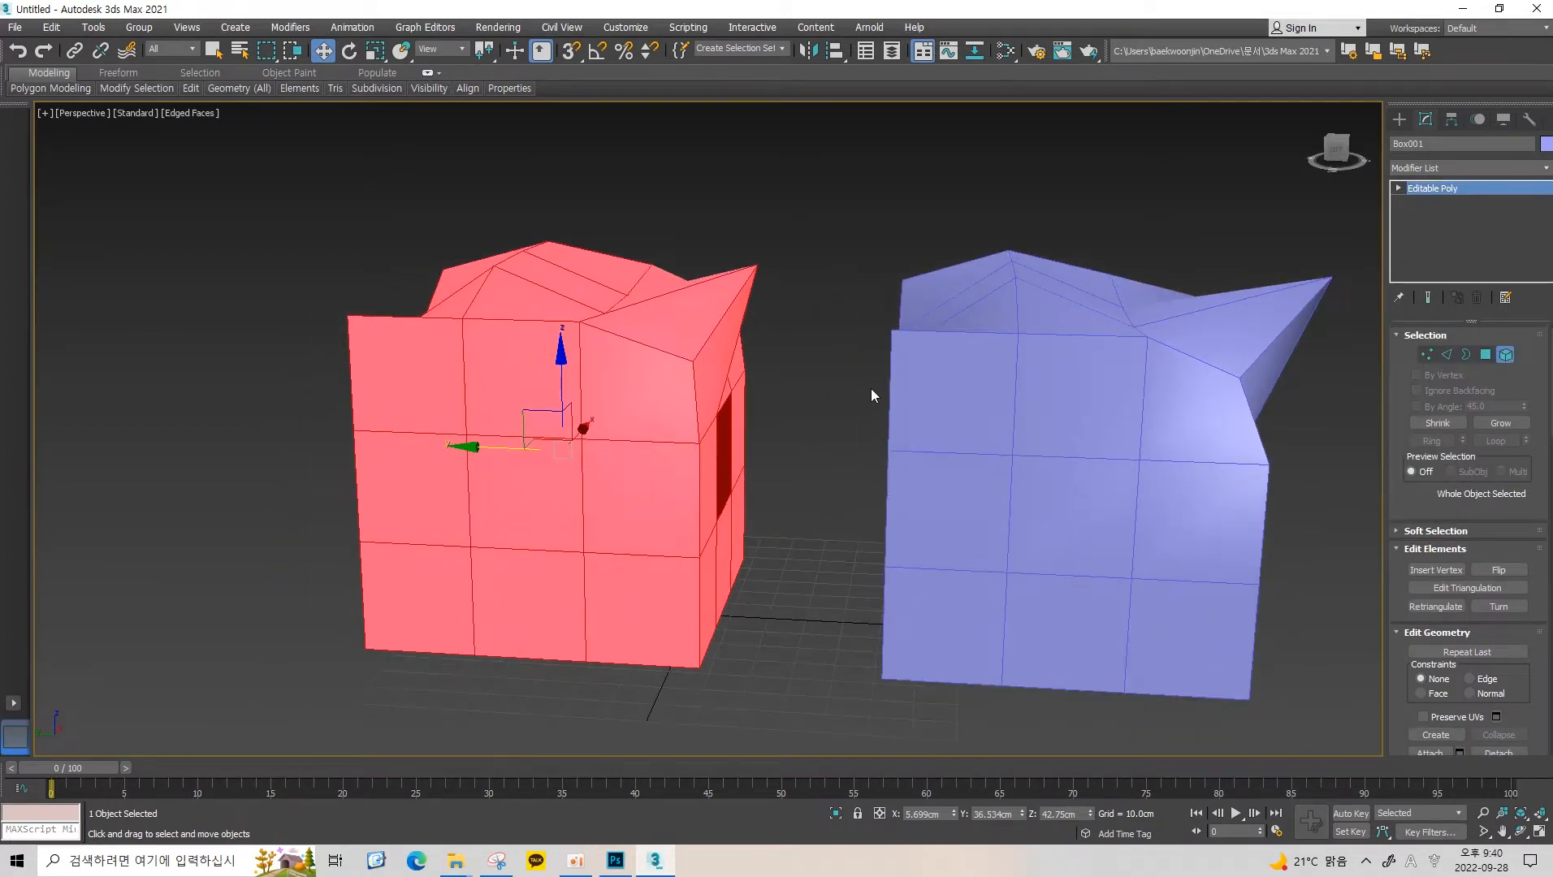
pyautogui.press('5')
pyautogui.moveTo(742, 201); pyautogui.dragTo(510, 422)
pyautogui.keyDown('alt'); pyautogui.moveTo(649, 388); pyautogui.dragTo(938, 375, button='middle'); pyautogui.keyUp('alt')
pyautogui.click(967, 385)
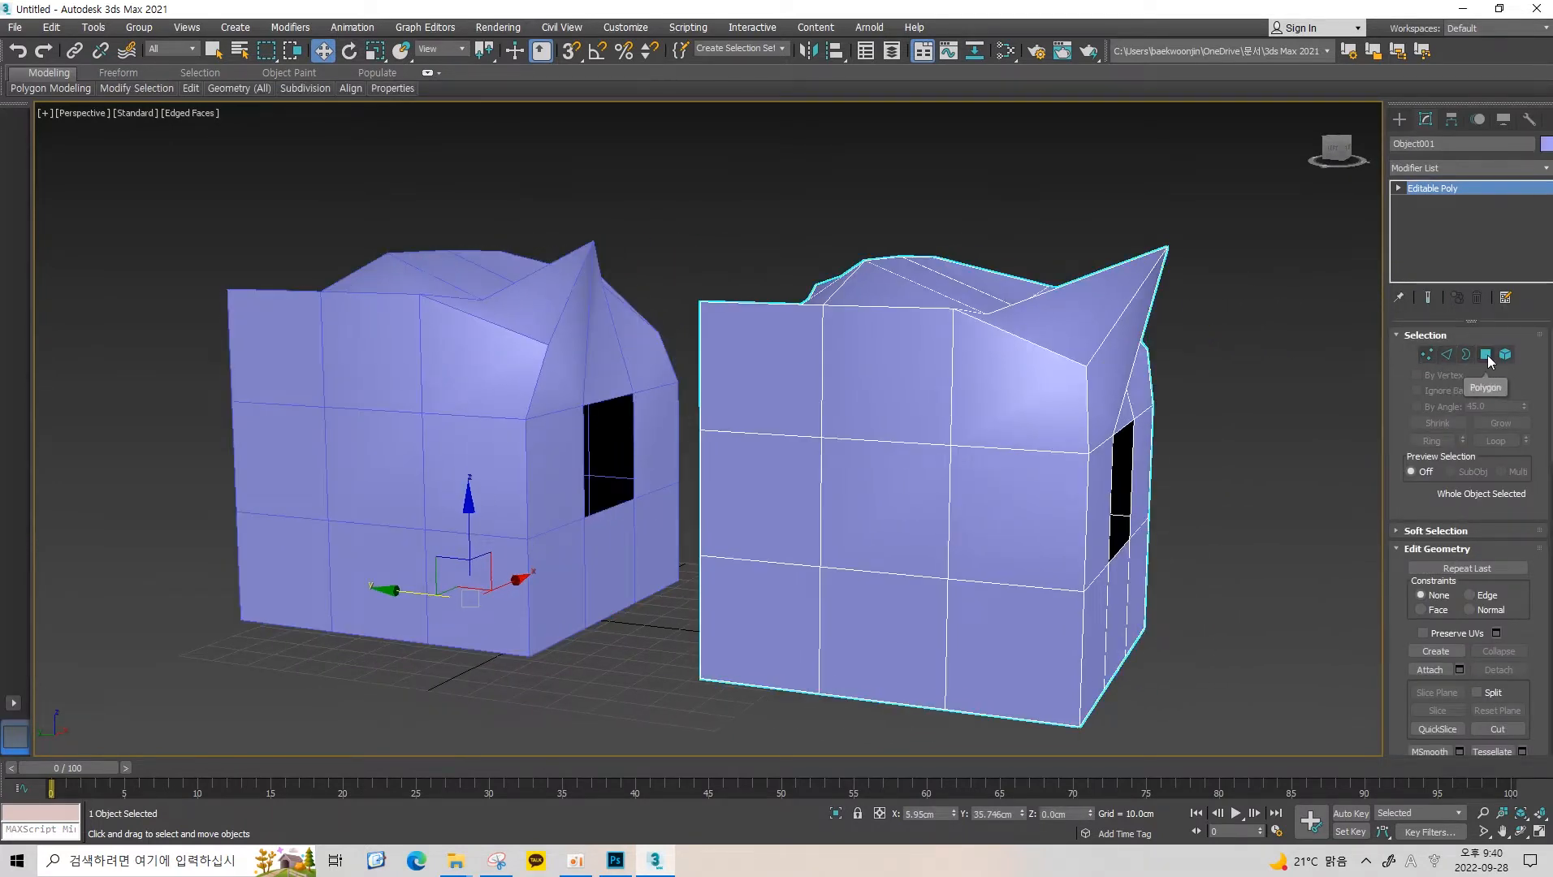
# Switch the detached box to Vertex level and look over its vertex and geometry editing options.
pyautogui.click(1427, 355)
pyautogui.scroll(-2, 1413, 455)
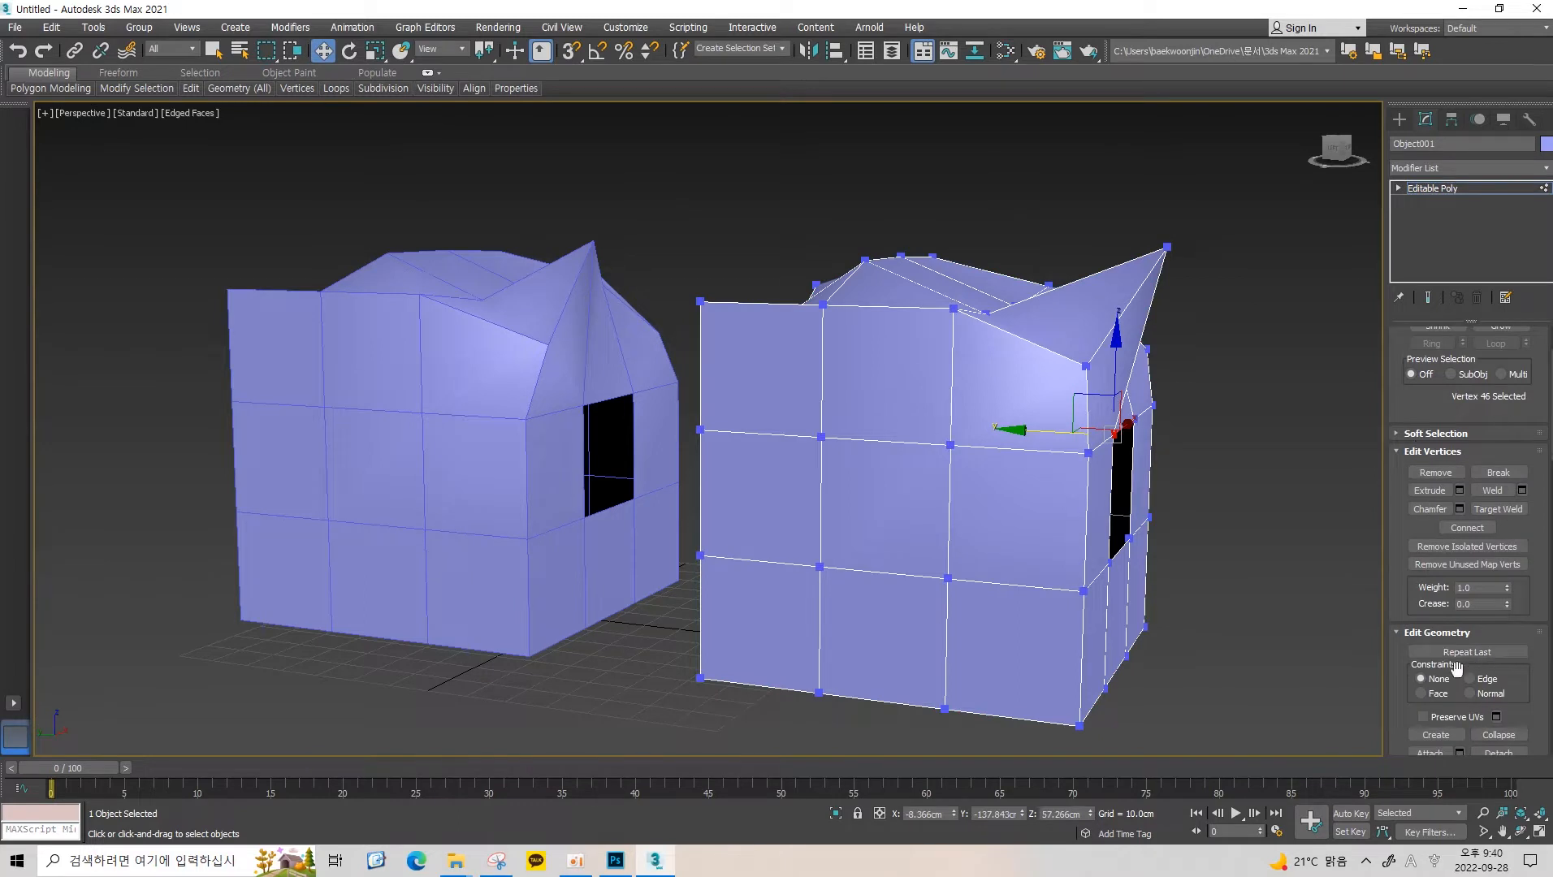
pyautogui.scroll(-4, 1456, 668)
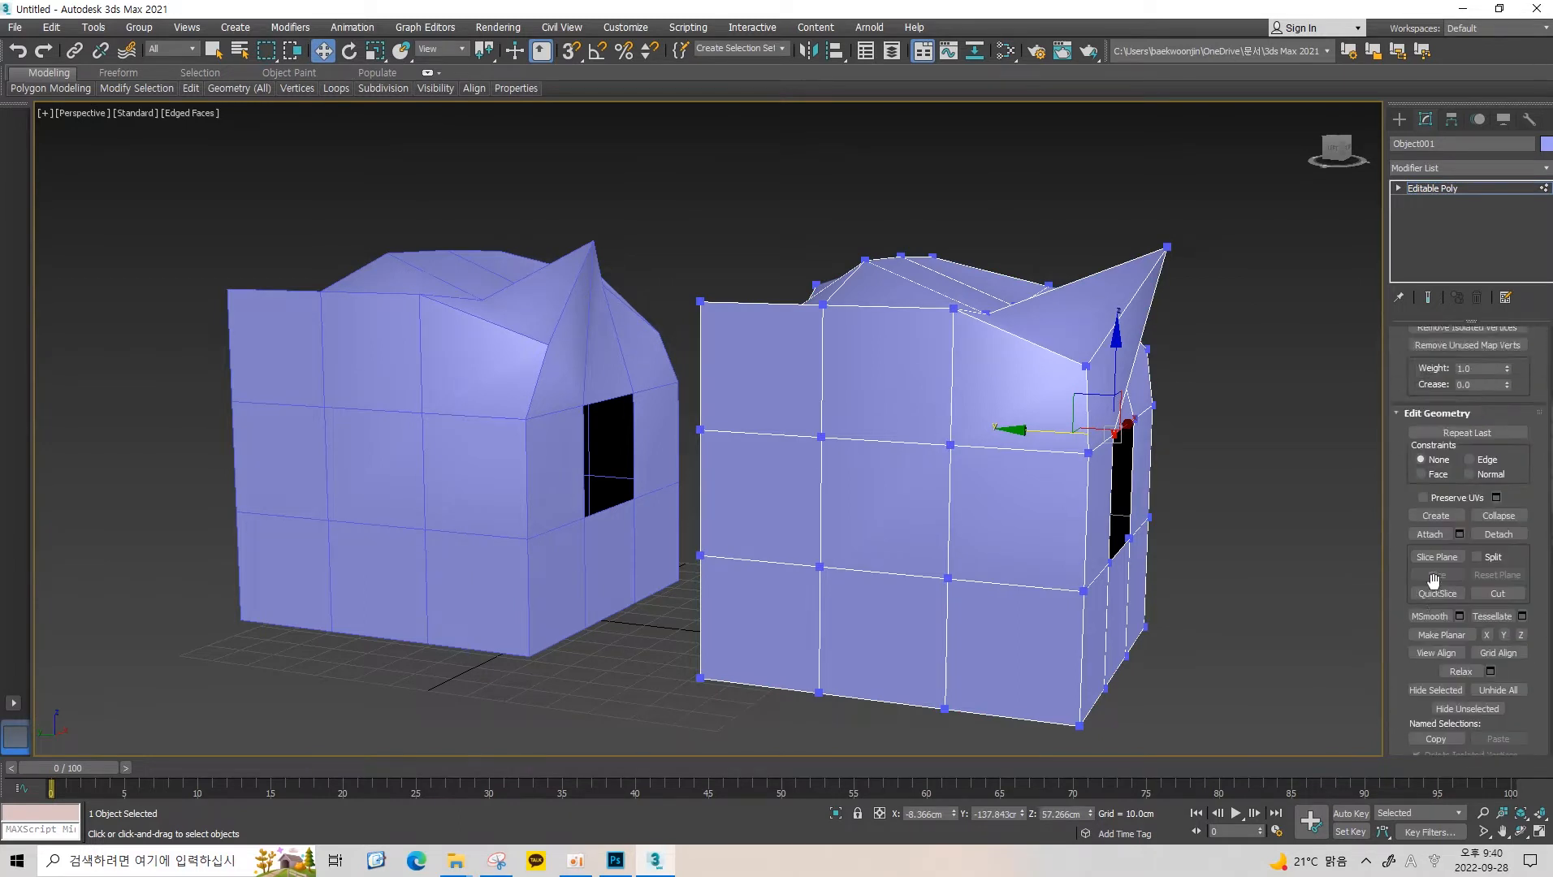
# Look through the detached box's vertex selection, vertex editing and geometry editing options again.
pyautogui.scroll(6, 1434, 581)
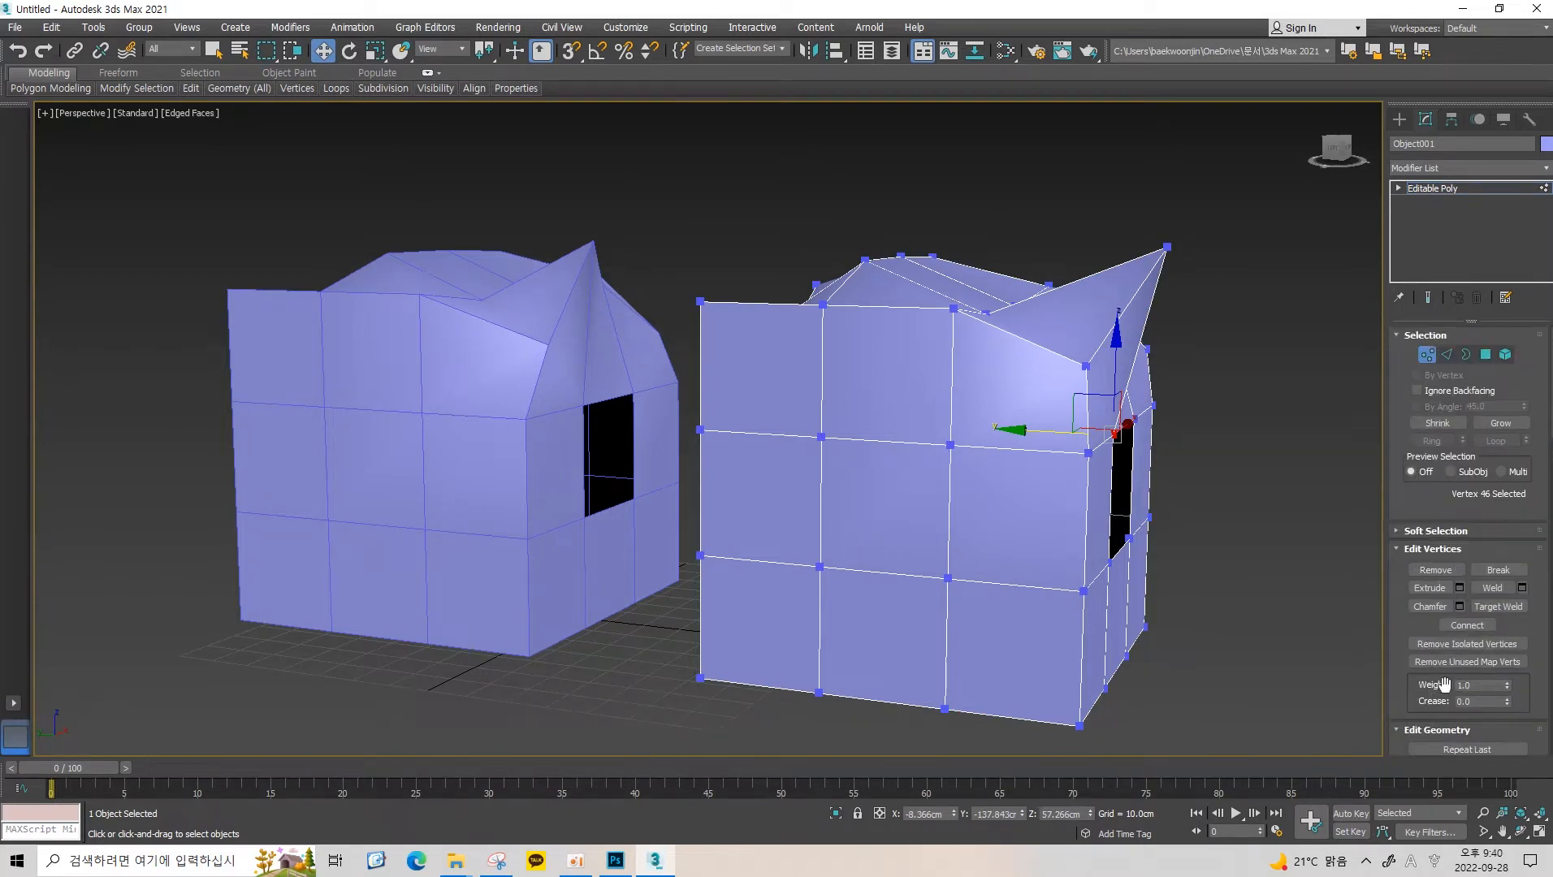
pyautogui.scroll(-6, 1447, 534)
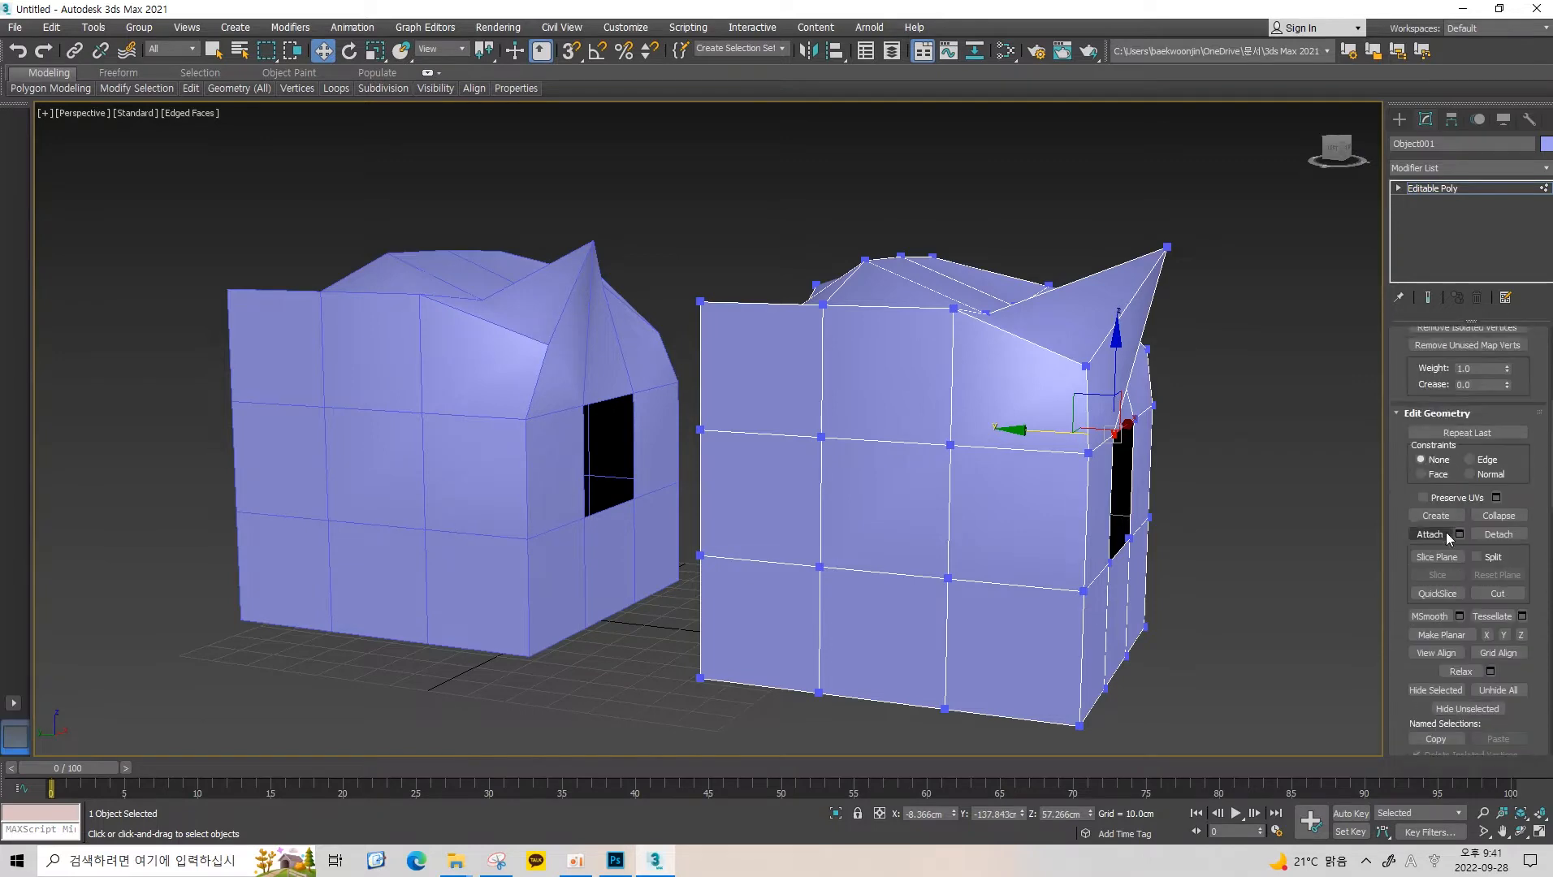
pyautogui.scroll(5, 1447, 533)
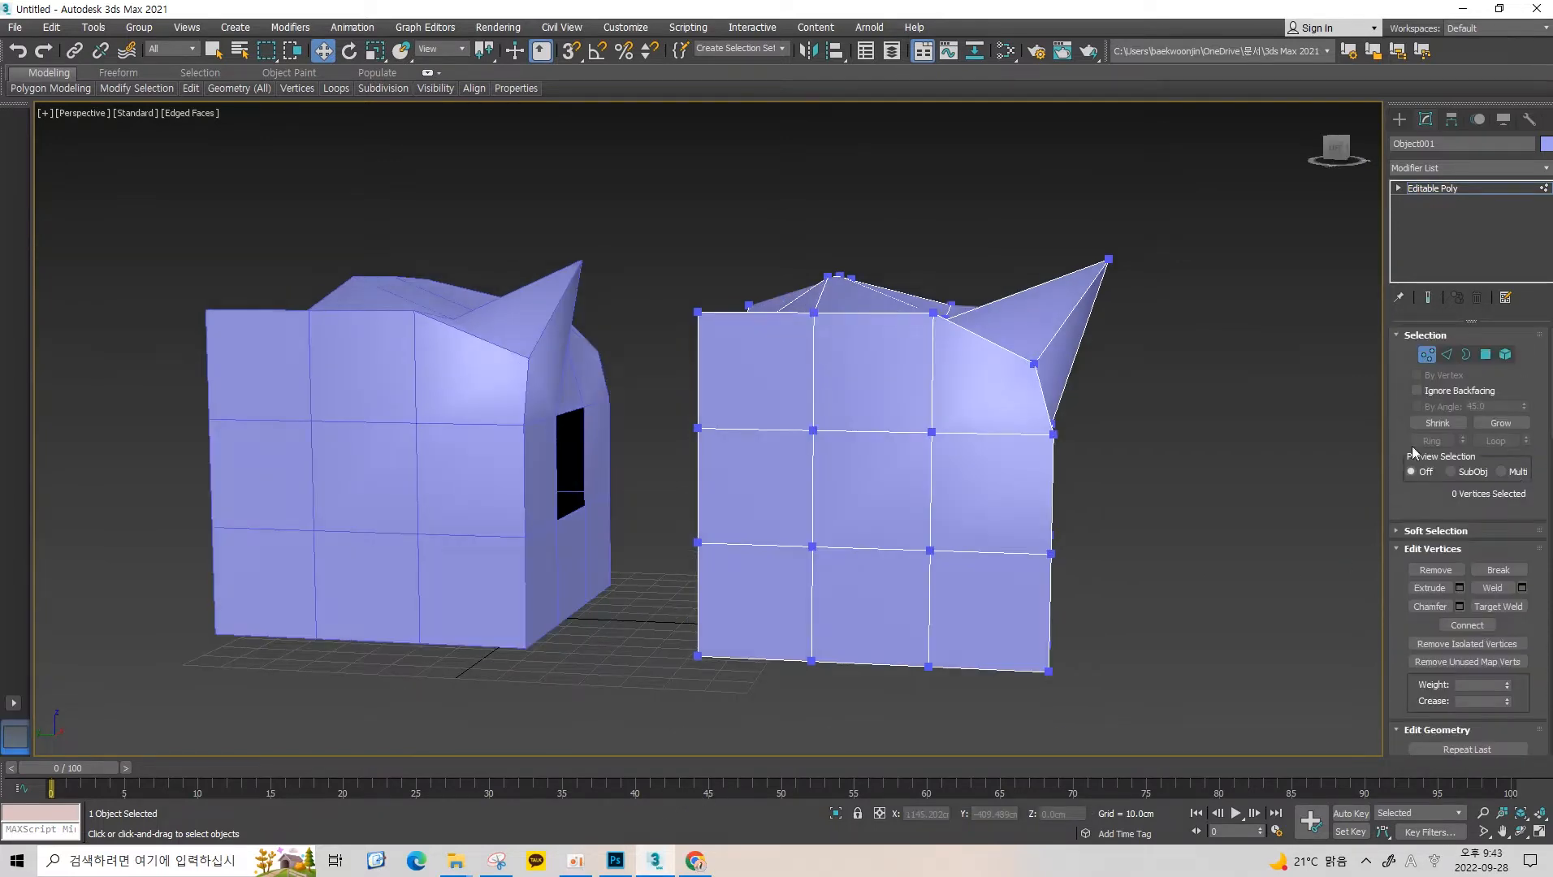
pyautogui.scroll(3, 728, 378)
pyautogui.scroll(-3, 728, 378)
pyautogui.keyDown('alt'); pyautogui.moveTo(728, 377); pyautogui.dragTo(731, 373, button='middle'); pyautogui.keyUp('alt')
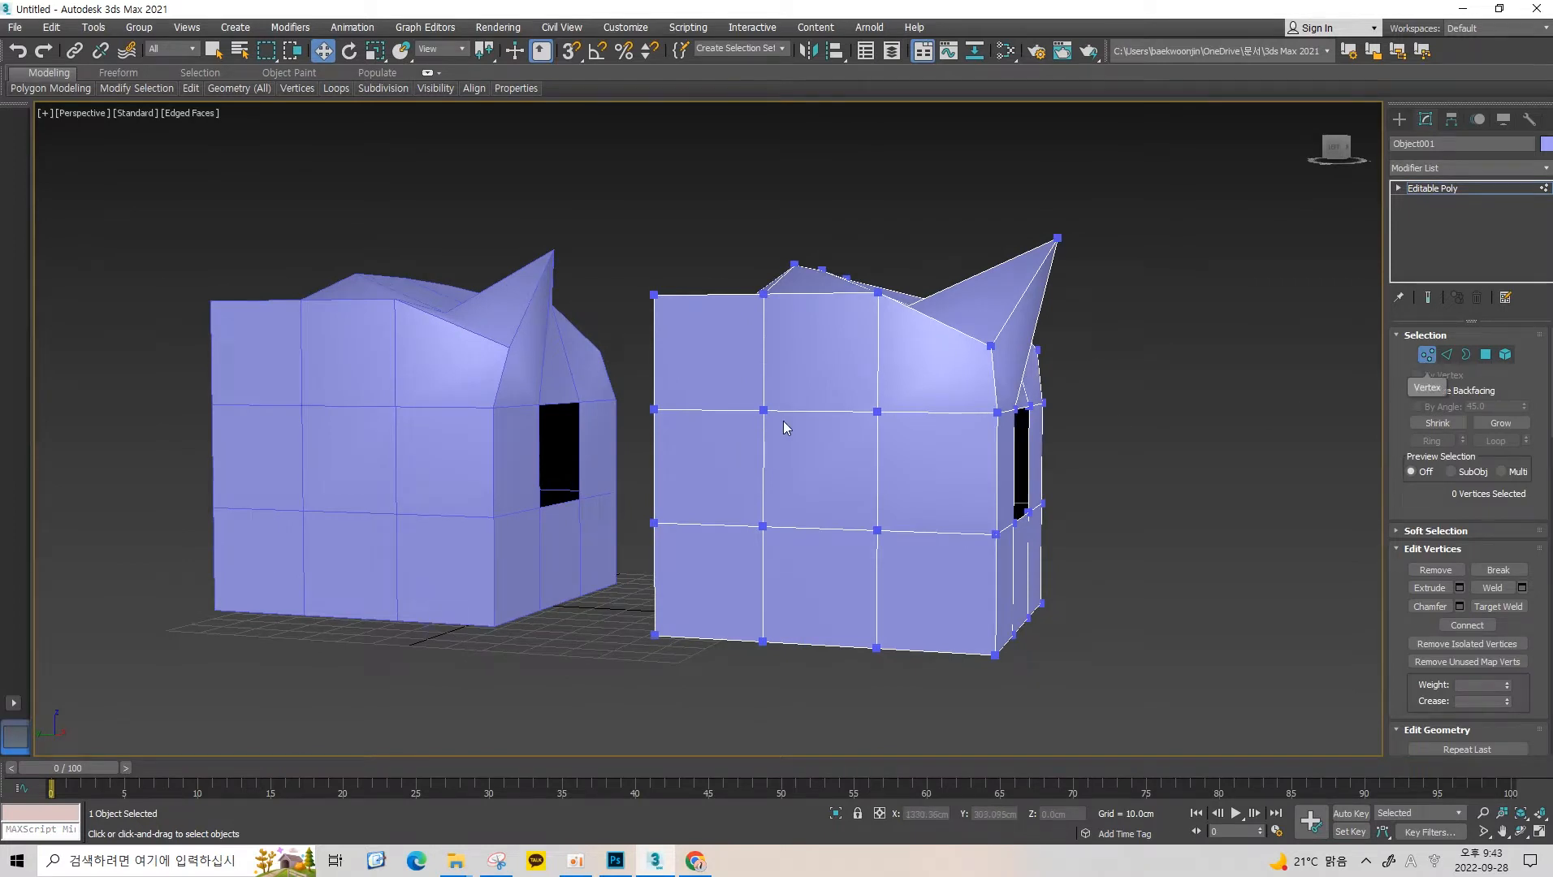
# Select one inner vertex on the detached box's front face, try Shrink on it, and undo the shrink.
pyautogui.scroll(4, 787, 423)
pyautogui.click(914, 393)
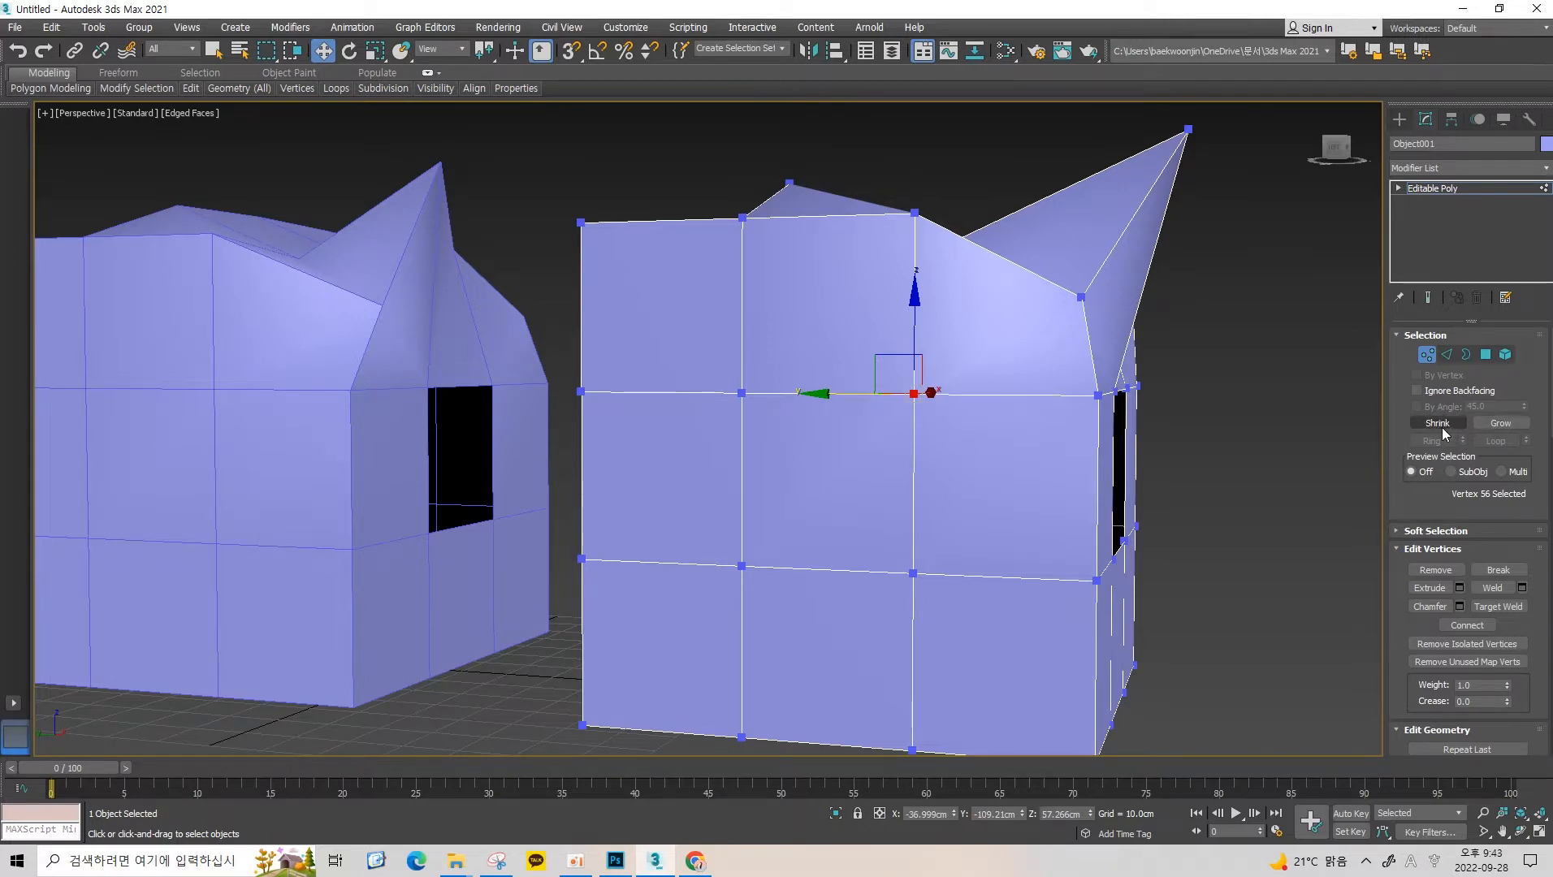
pyautogui.click(1441, 428)
pyautogui.hotkey('ctrl', 'z')
pyautogui.scroll(3, 922, 417)
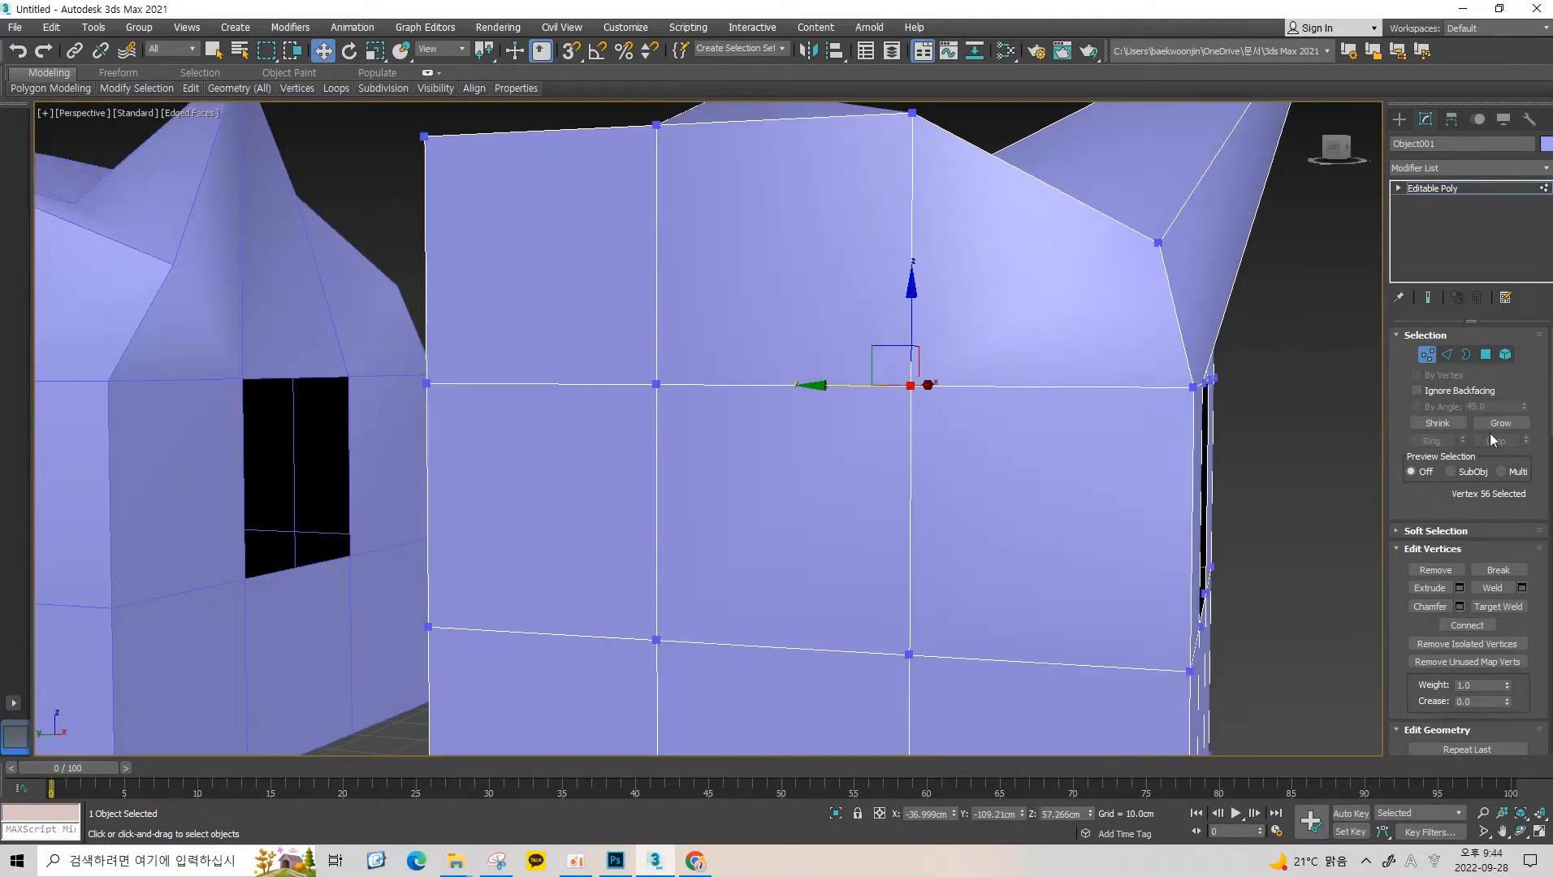
# Region-select the first three vertex columns of the detached box, shrink the selection twice, and clear it.
pyautogui.click(655, 384)
pyautogui.scroll(-2, 755, 333)
pyautogui.moveTo(426, 727); pyautogui.dragTo(427, 726)
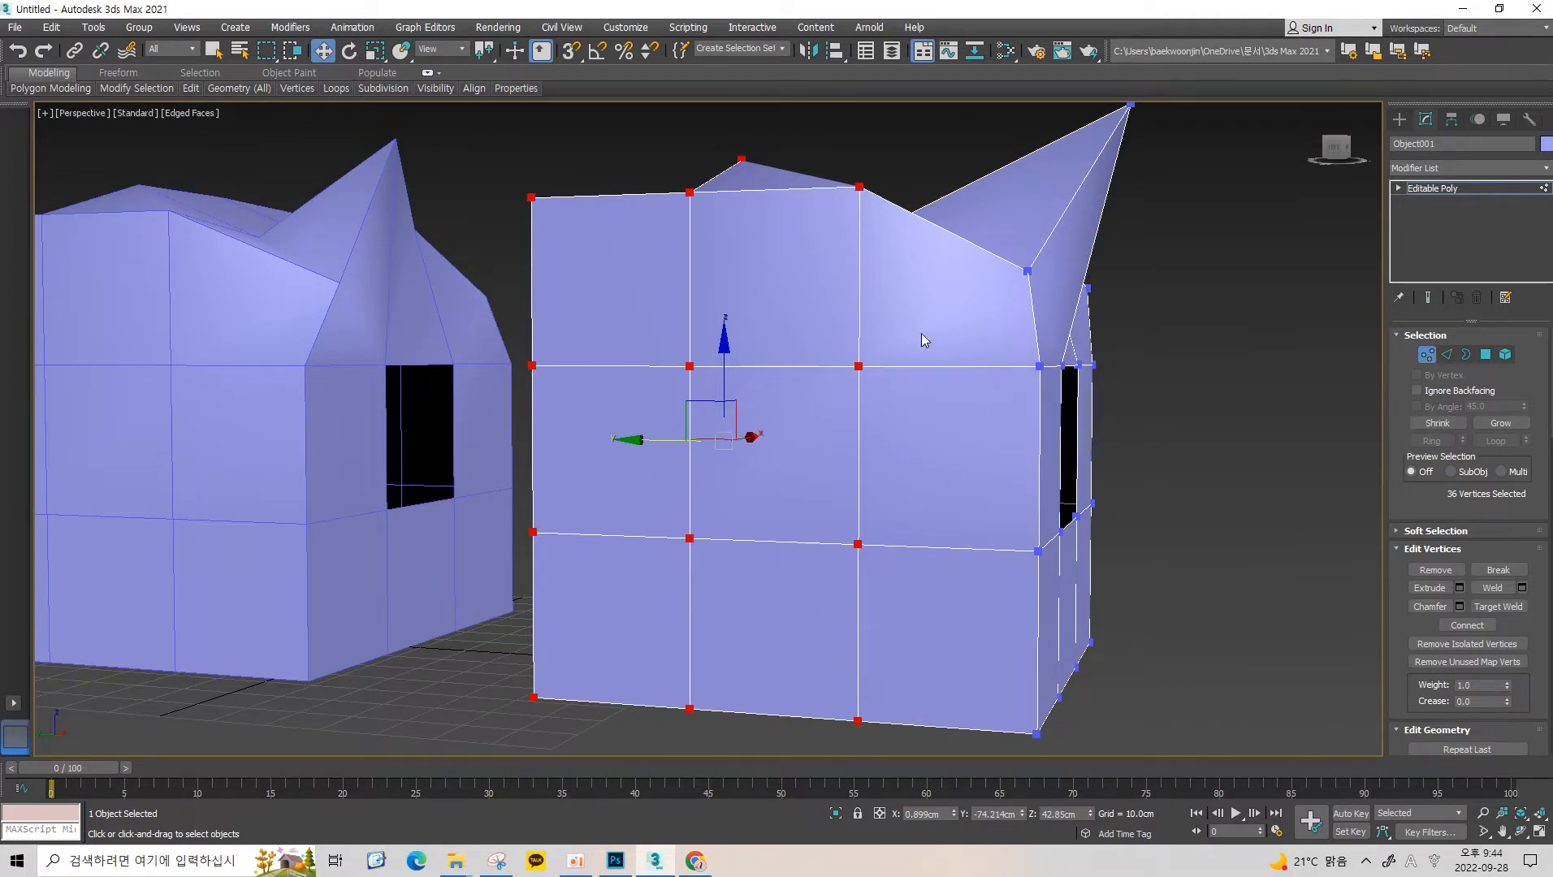
pyautogui.click(1455, 427)
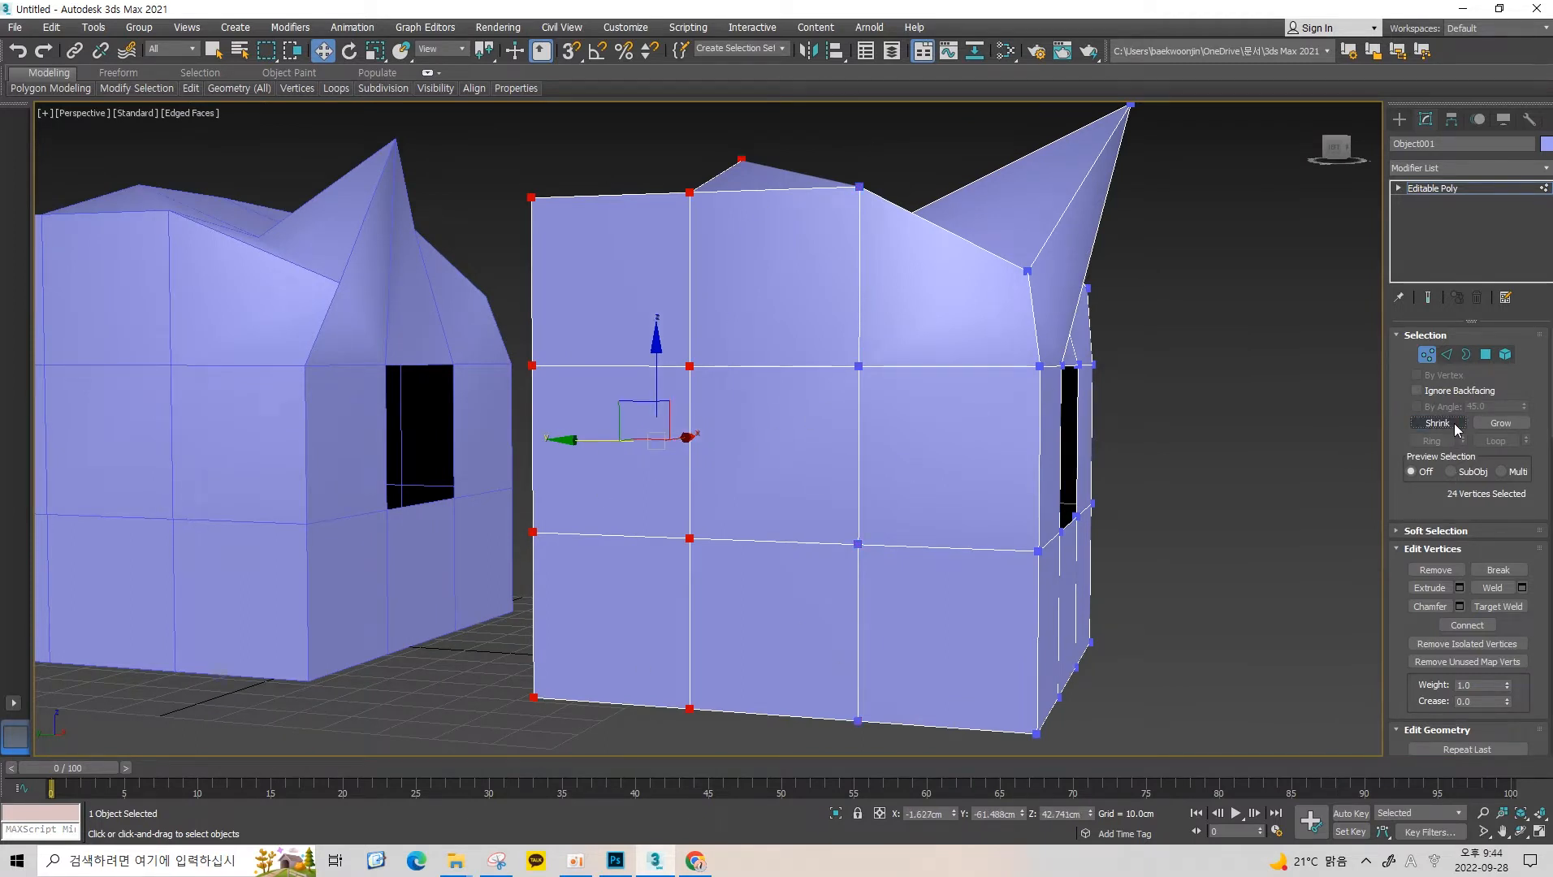
pyautogui.click(1447, 424)
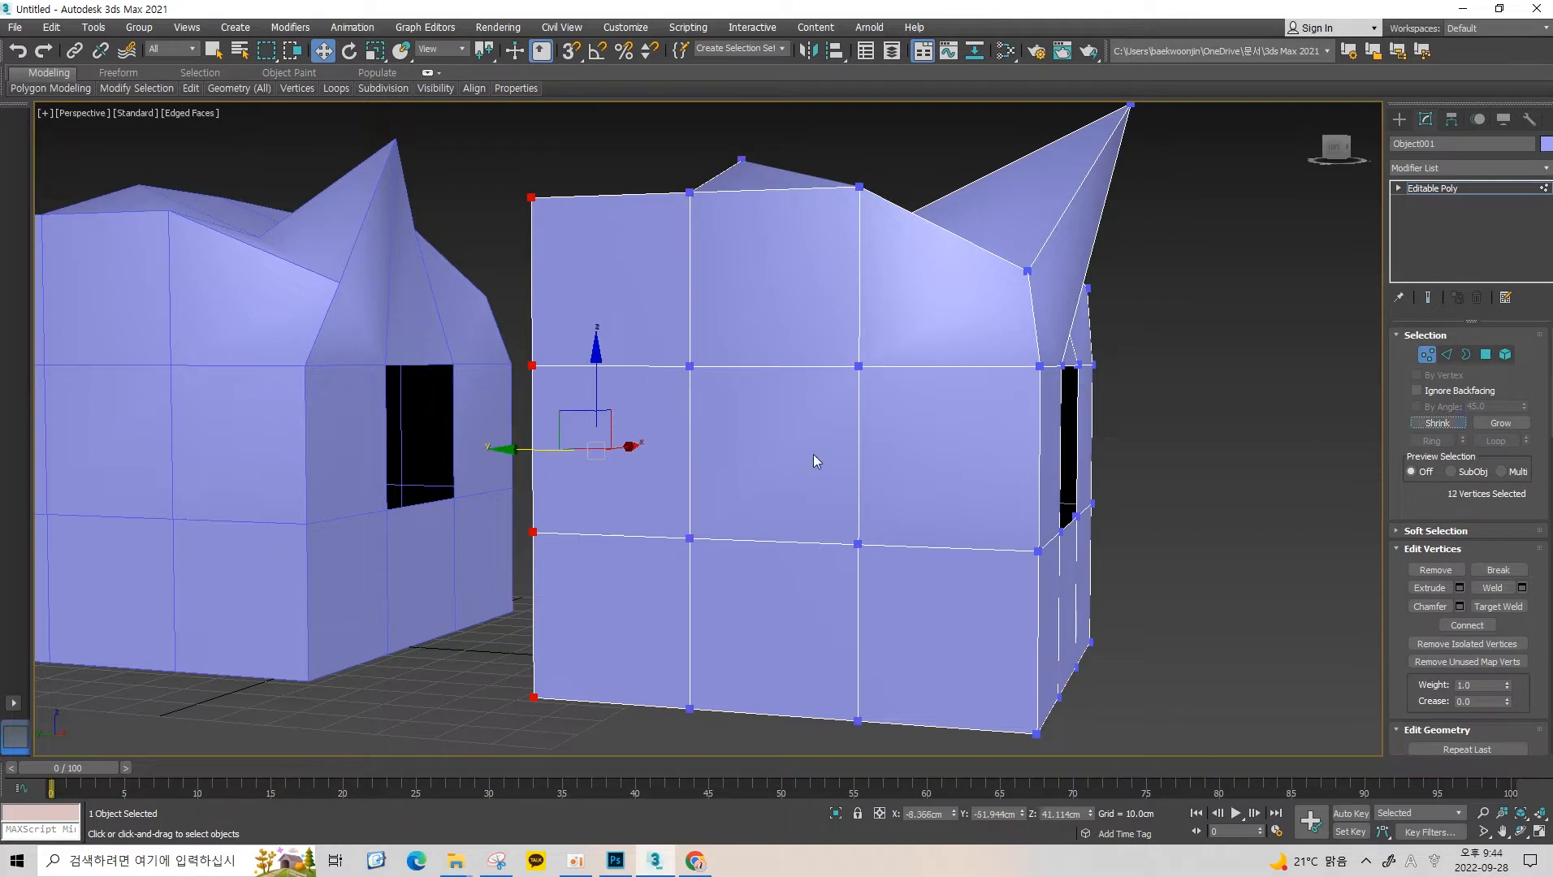
pyautogui.click(718, 459)
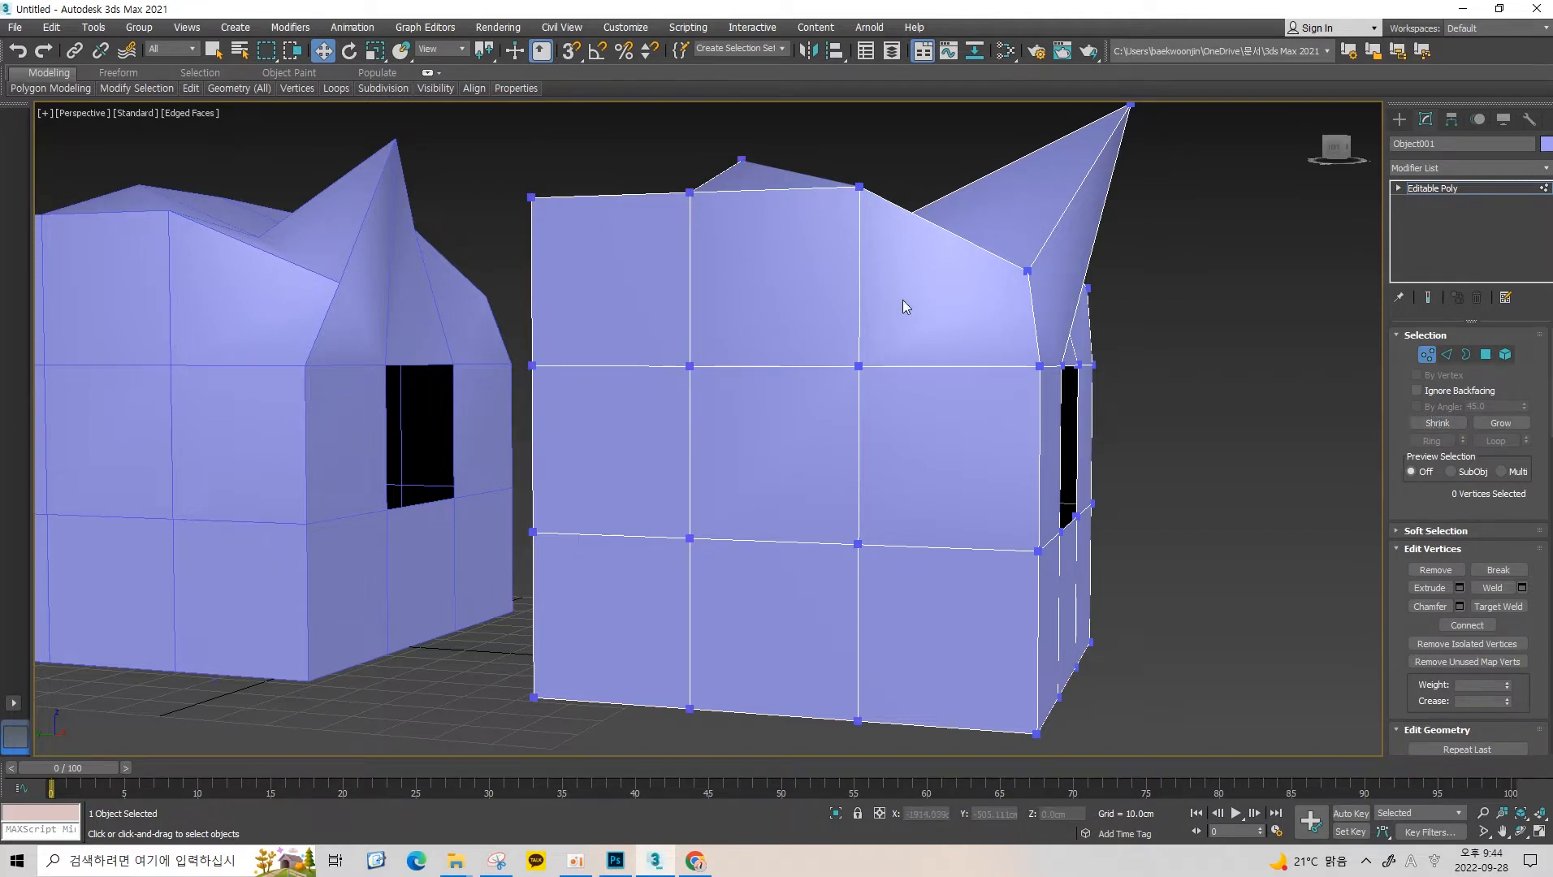
# Region-select the lower three rows of the first three vertex columns, shrink and regrow the selection, and clear it.
pyautogui.moveTo(946, 286); pyautogui.dragTo(500, 743)
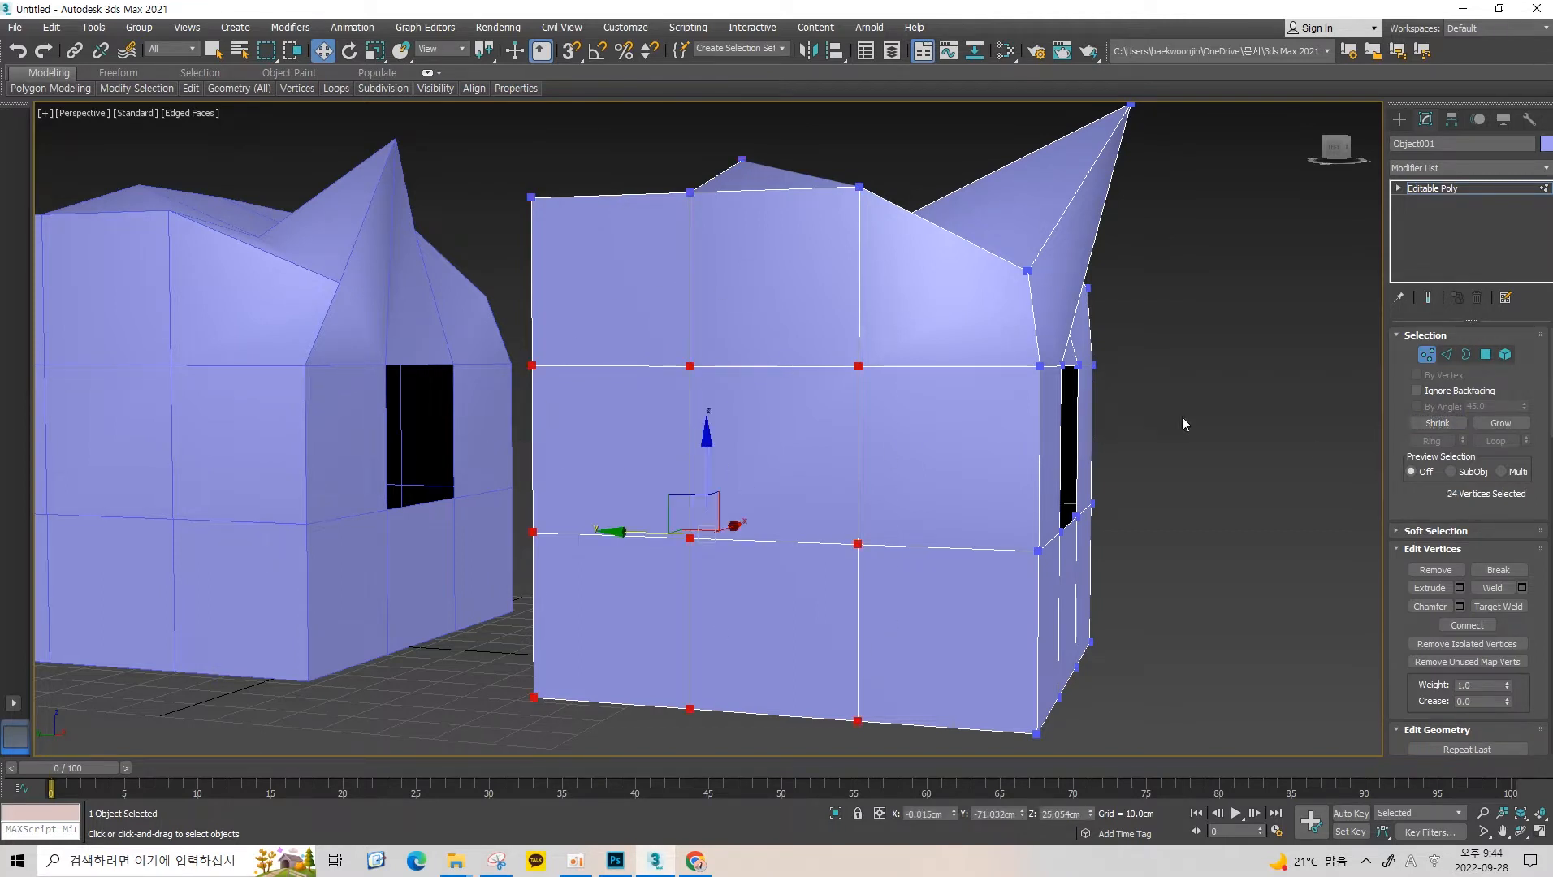
pyautogui.click(1438, 423)
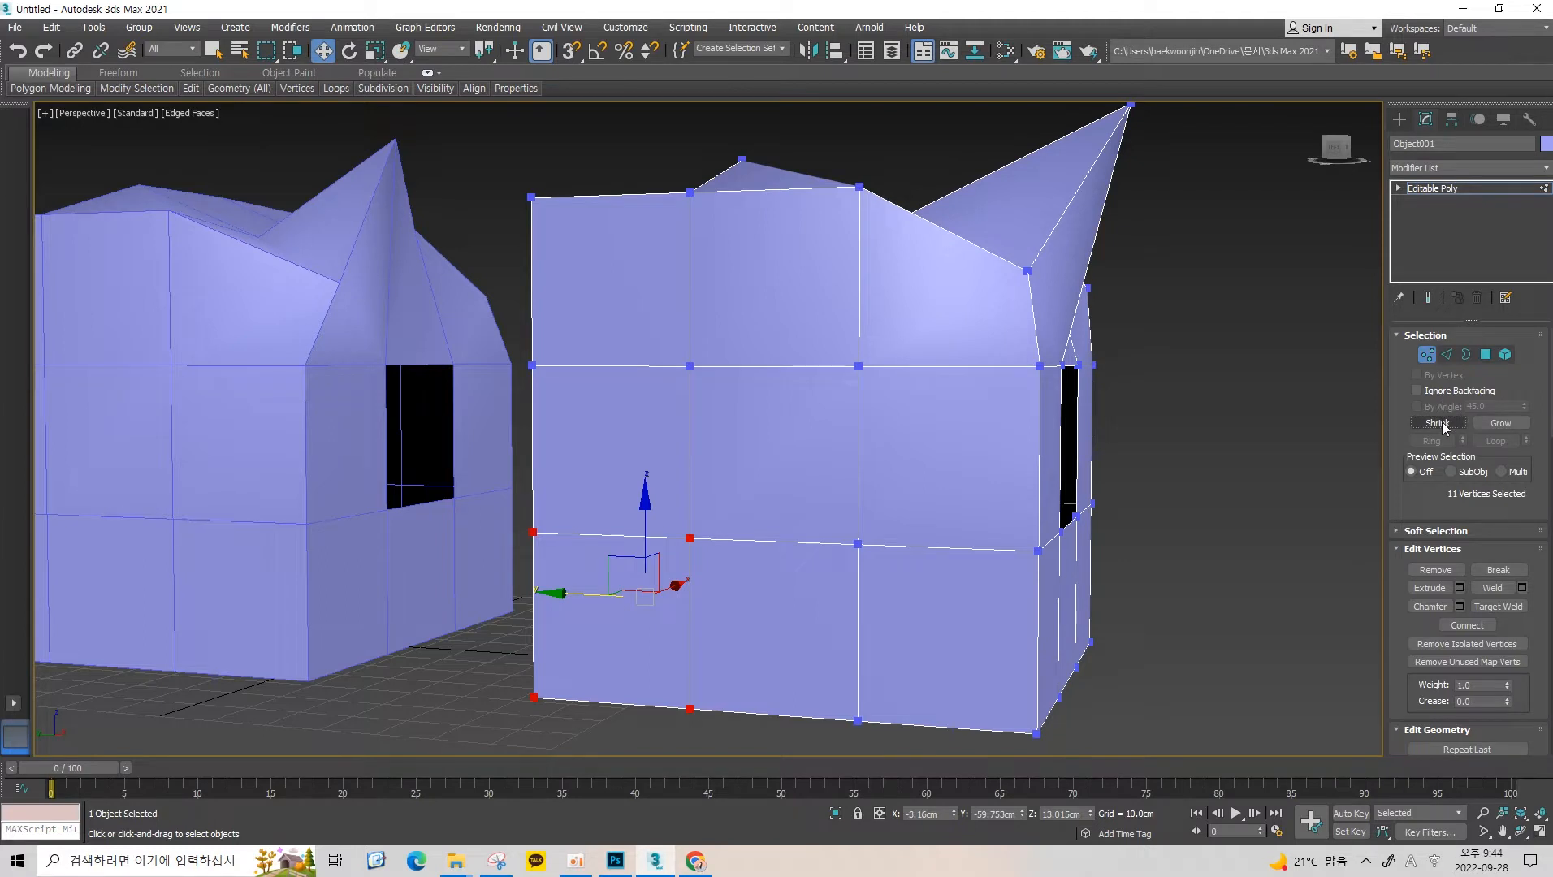
pyautogui.click(1501, 423)
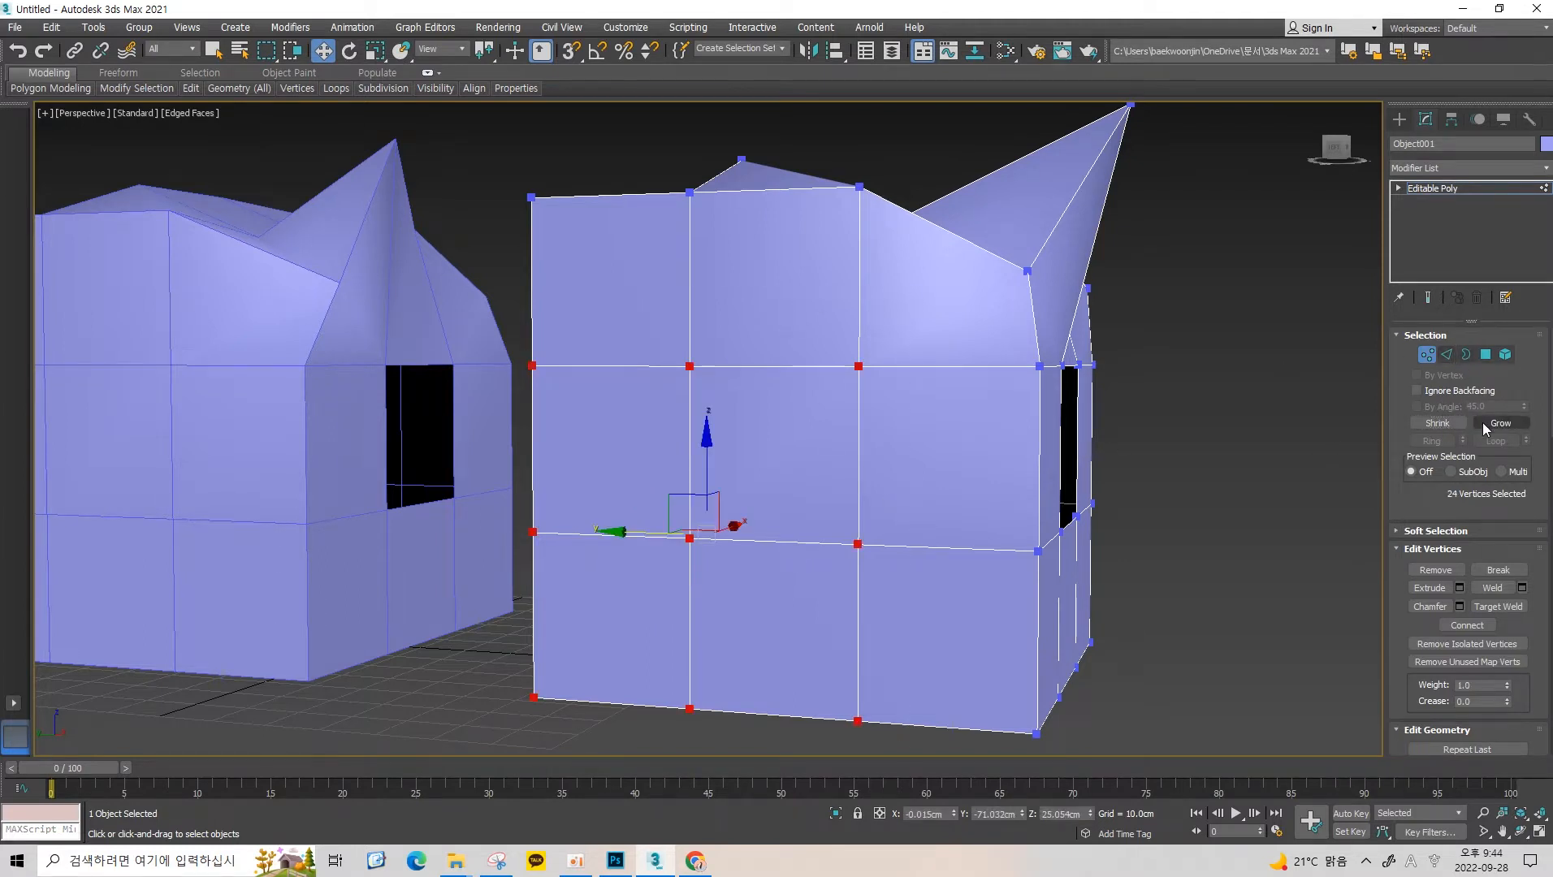
pyautogui.click(678, 572)
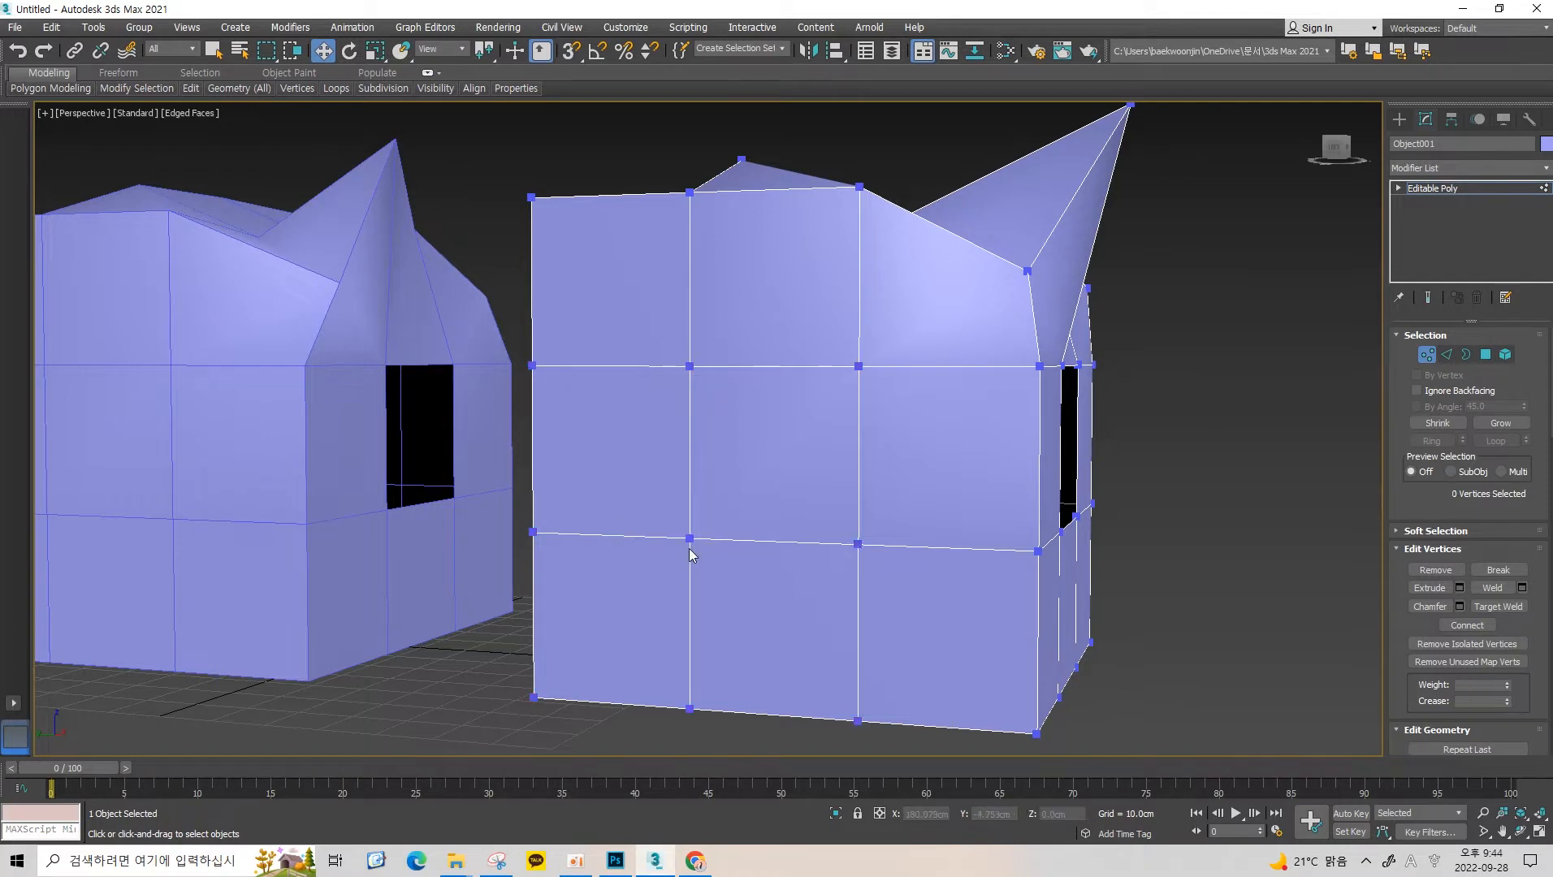
# Select a single lower inner vertex on the front face and grow the selection three times.
pyautogui.click(691, 538)
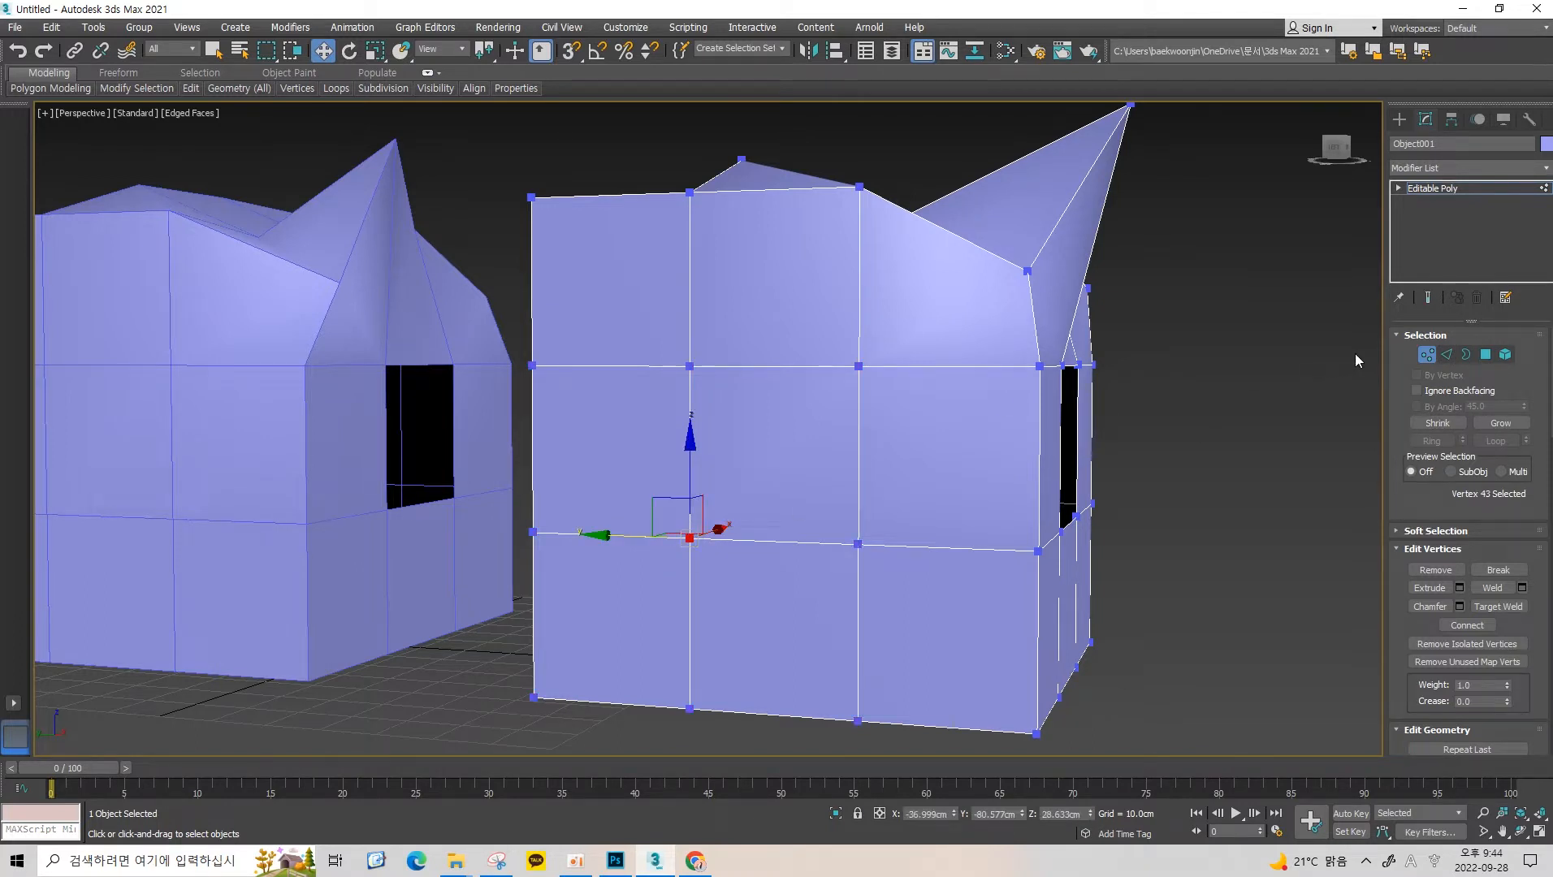
pyautogui.click(1500, 423)
pyautogui.click(1499, 423)
pyautogui.click(1499, 423)
pyautogui.moveTo(1025, 431); pyautogui.dragTo(964, 391, button='middle')
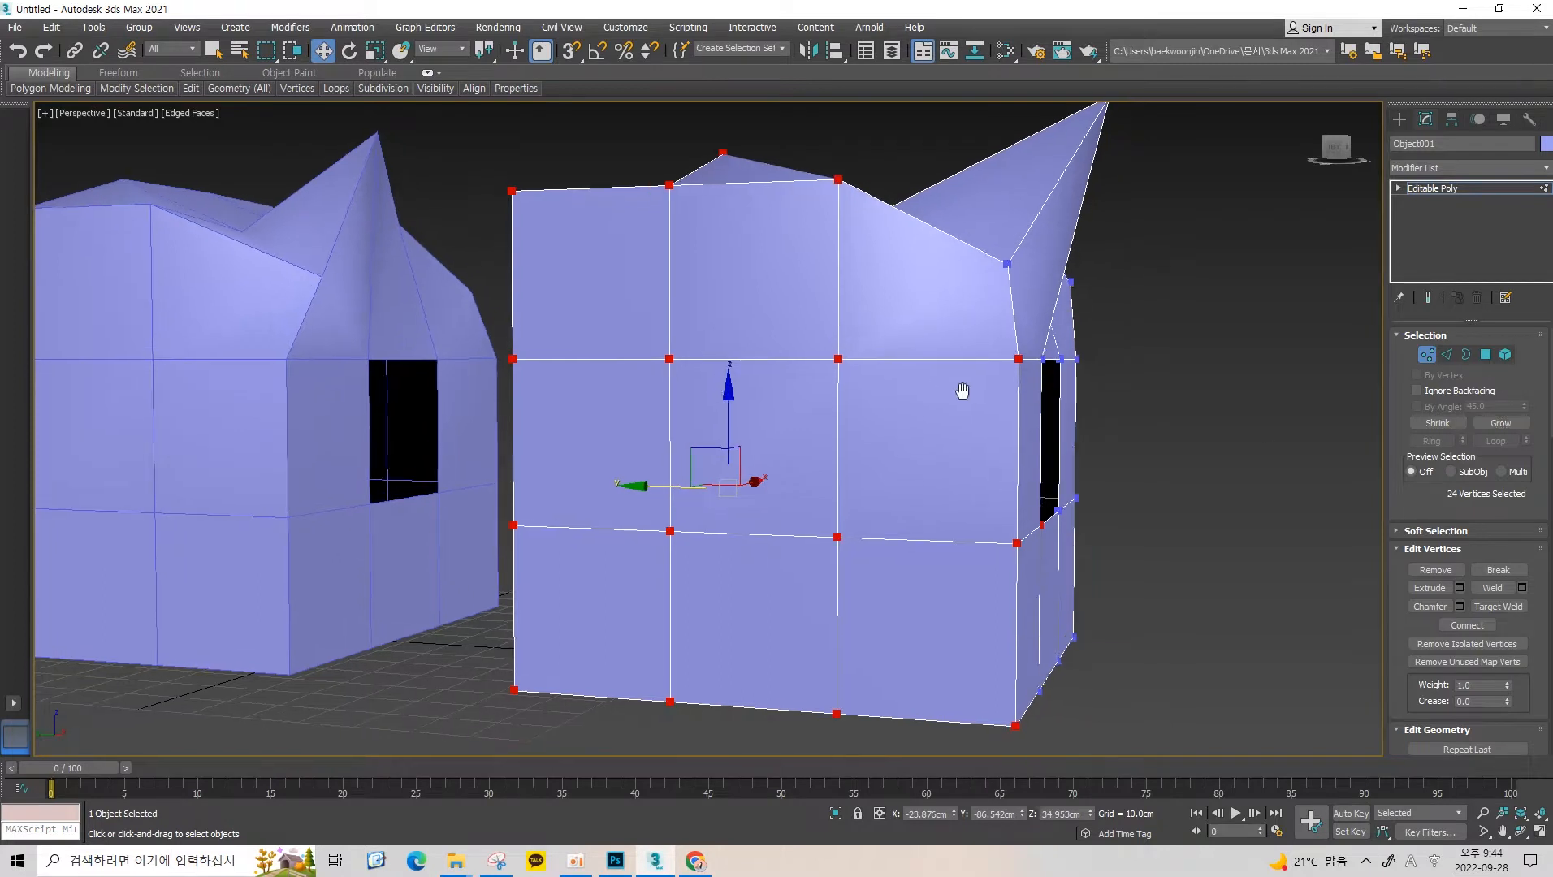
# Alternately shrink and grow the vertex selection several times around the starting vertex, and clear the selection.
pyautogui.click(1436, 423)
pyautogui.click(1436, 423)
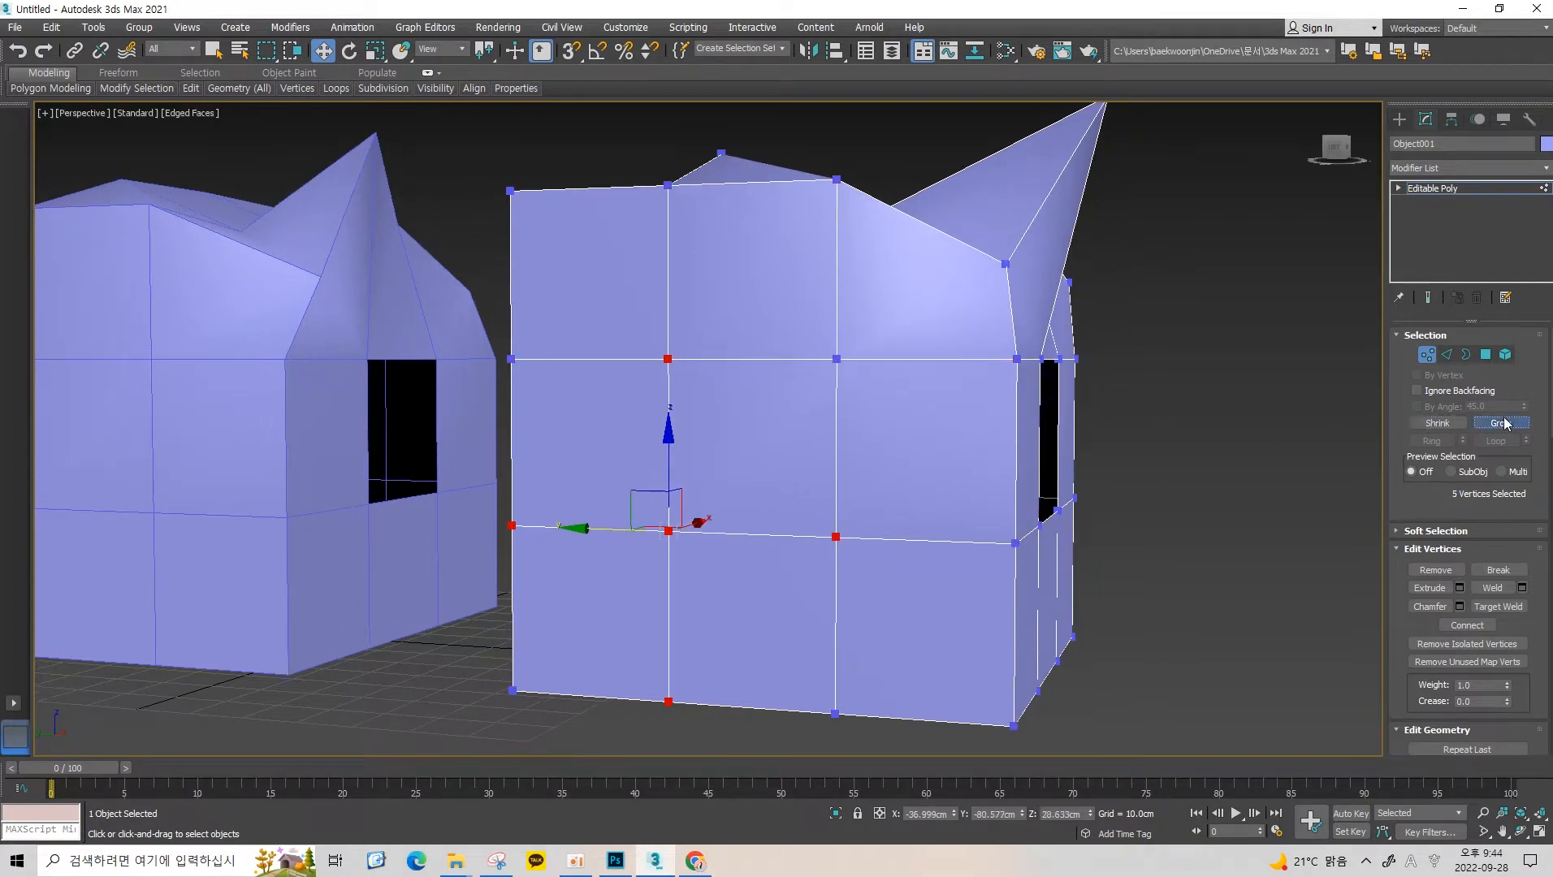
pyautogui.click(1500, 424)
pyautogui.click(1499, 423)
pyautogui.click(1436, 423)
pyautogui.click(1500, 424)
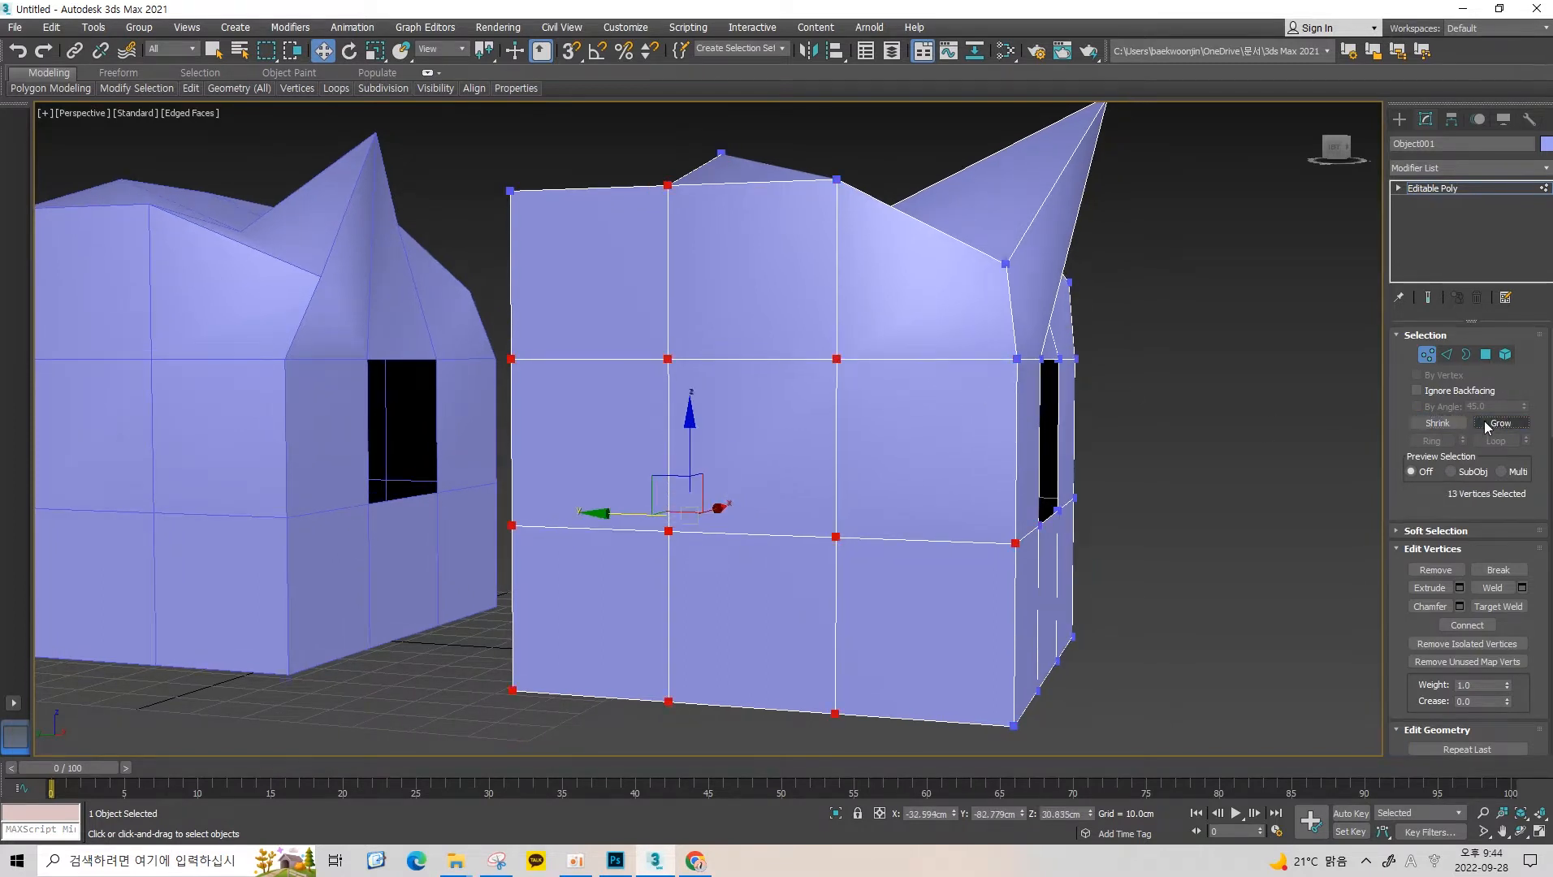
pyautogui.click(1437, 423)
pyautogui.click(1438, 423)
pyautogui.click(1500, 423)
pyautogui.click(1499, 423)
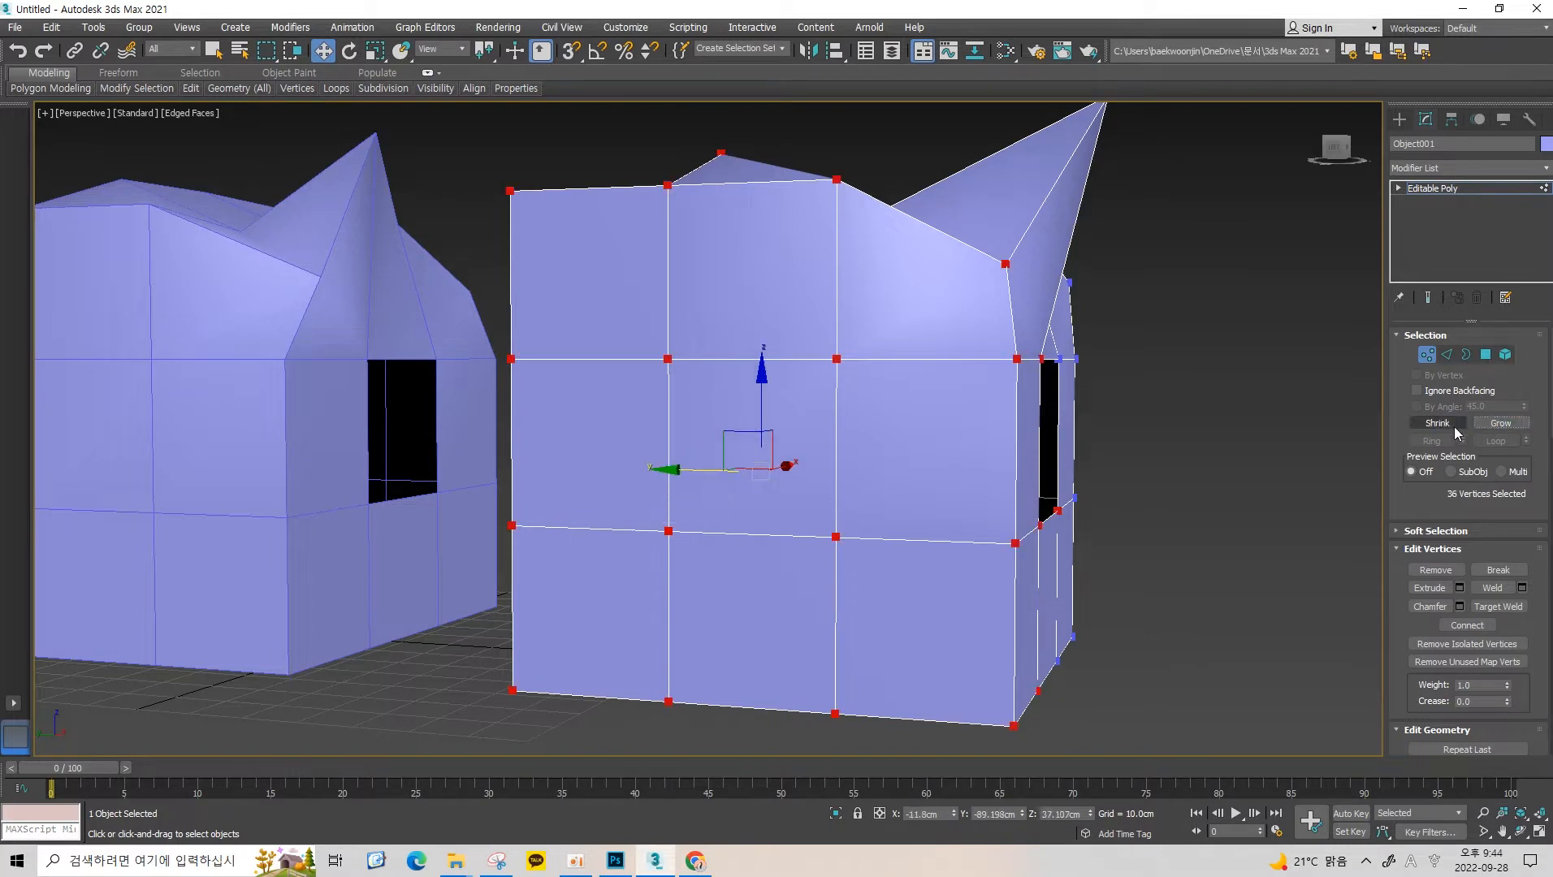
pyautogui.click(1437, 423)
pyautogui.click(1434, 425)
pyautogui.keyDown('alt'); pyautogui.moveTo(934, 406); pyautogui.dragTo(768, 403, button='middle'); pyautogui.keyUp('alt')
pyautogui.click(769, 403)
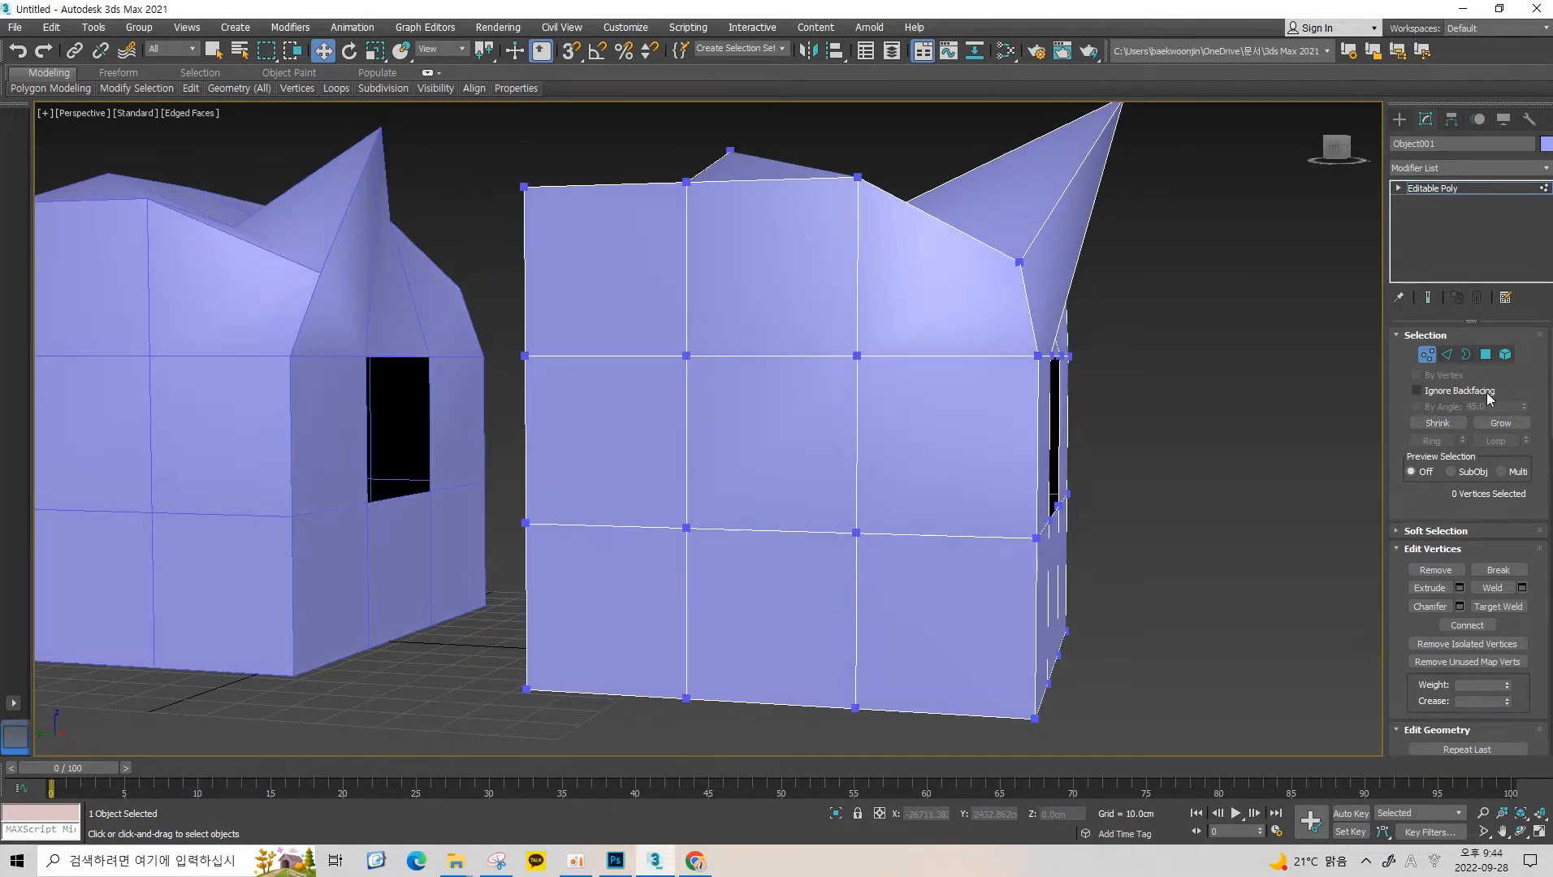
# Region-select the lower three rows of the first three vertex columns, clear them, and region-select them again.
pyautogui.moveTo(927, 345); pyautogui.dragTo(863, 349, button='middle')
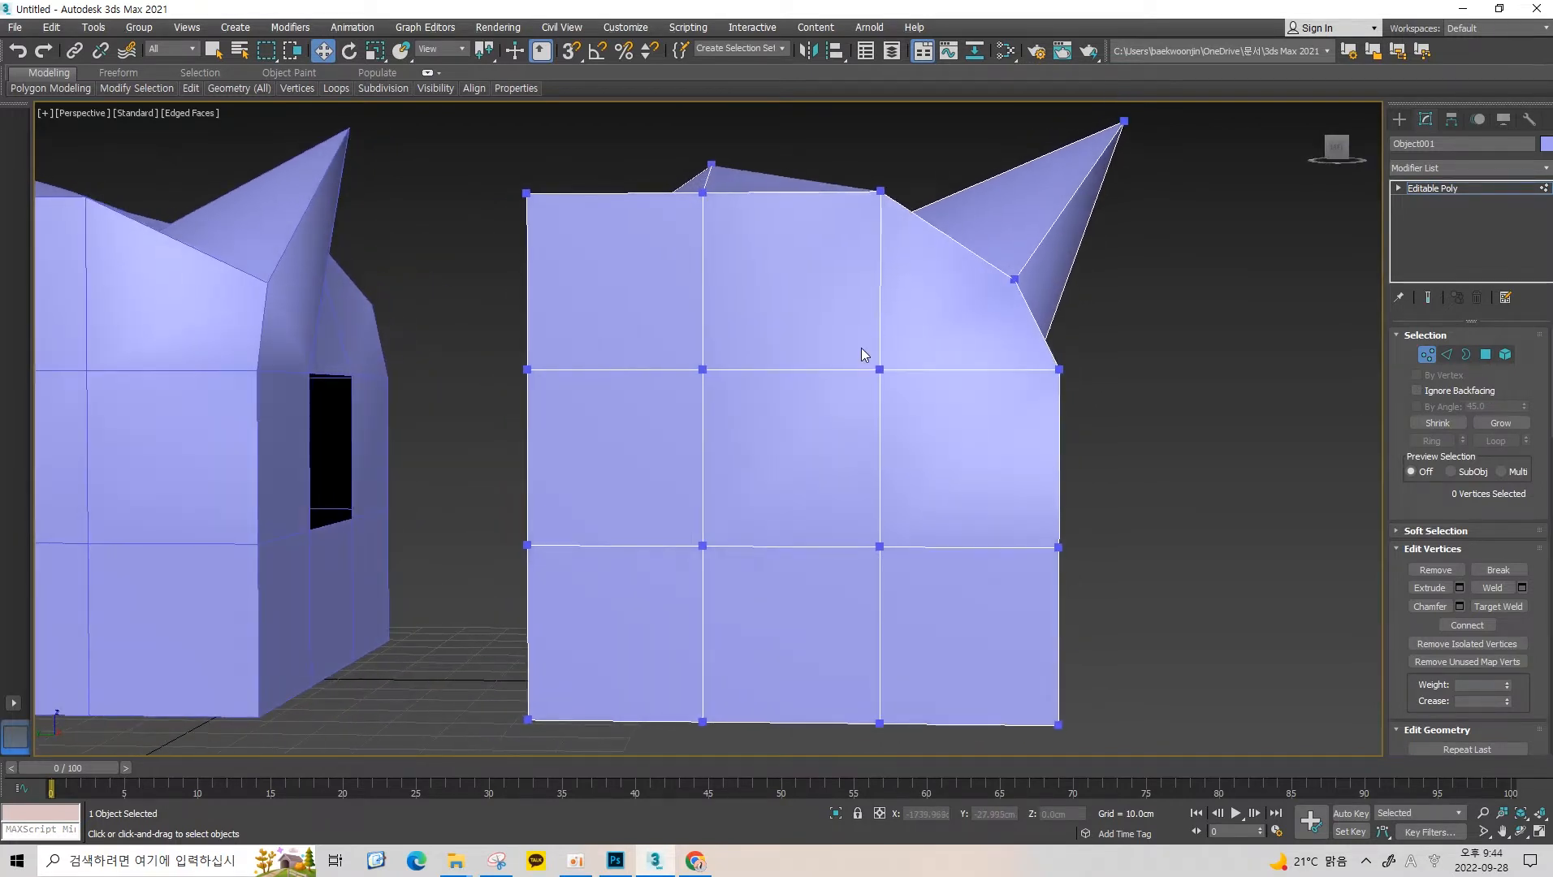
pyautogui.click(703, 370)
pyautogui.click(840, 301)
pyautogui.moveTo(498, 833); pyautogui.dragTo(500, 813)
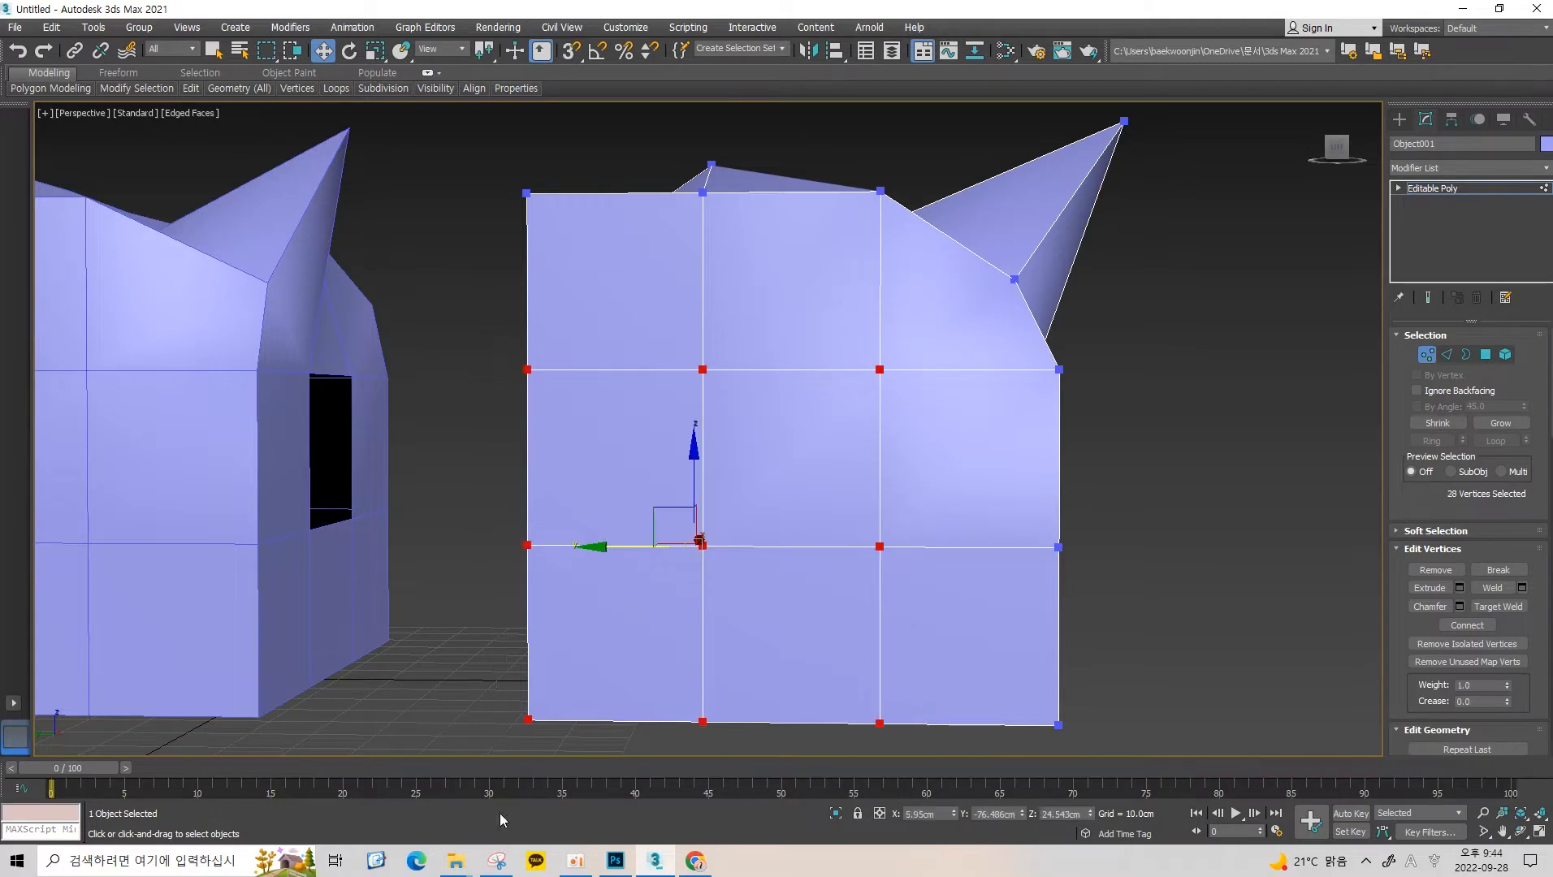
pyautogui.click(404, 220)
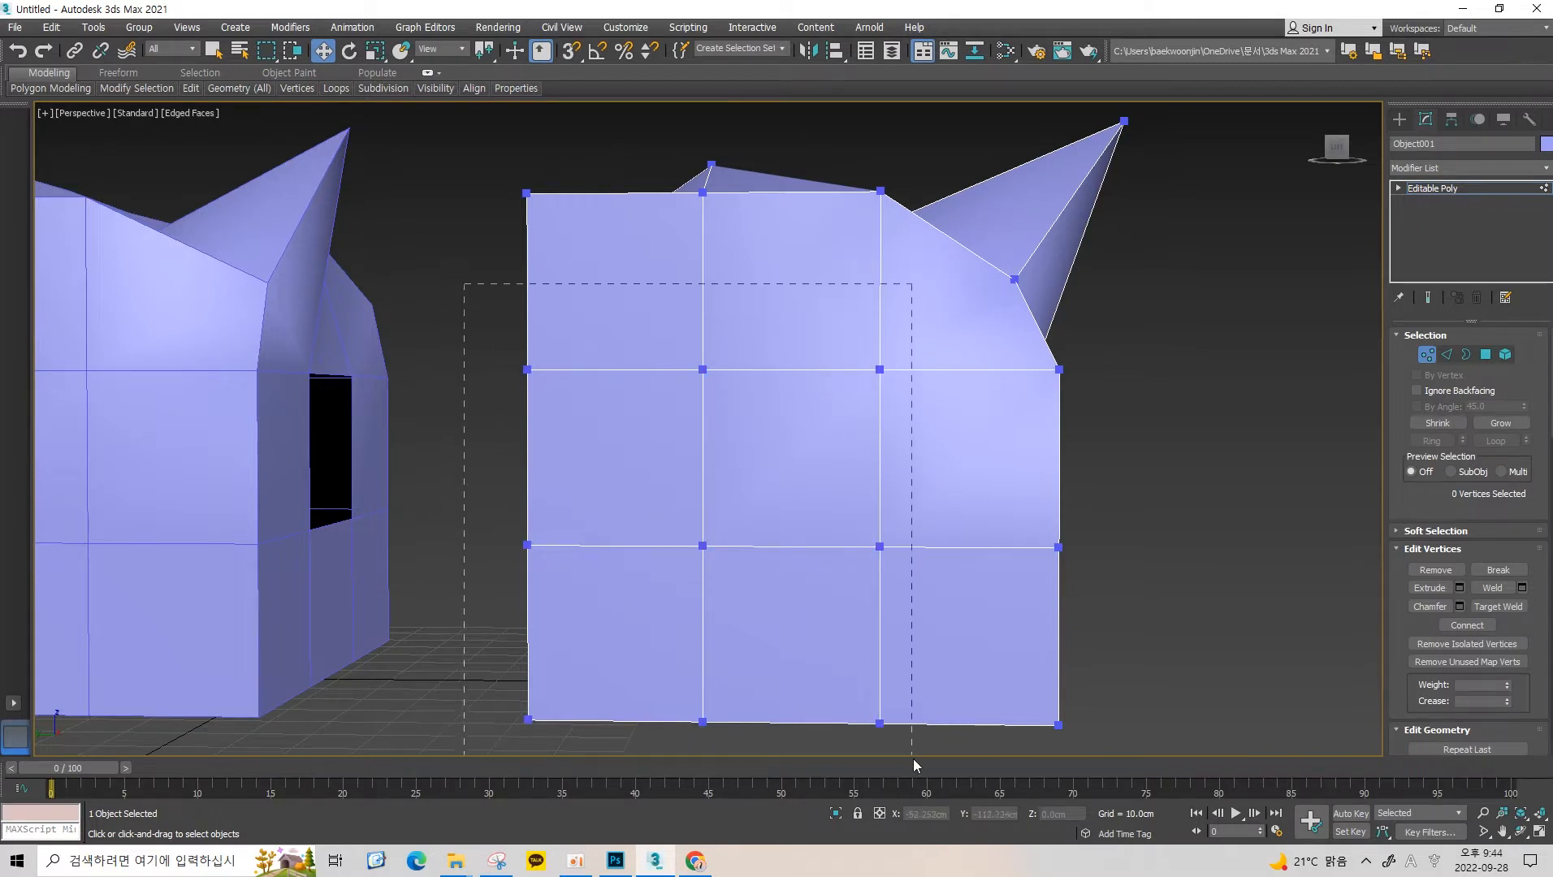
pyautogui.moveTo(912, 759); pyautogui.dragTo(912, 759)
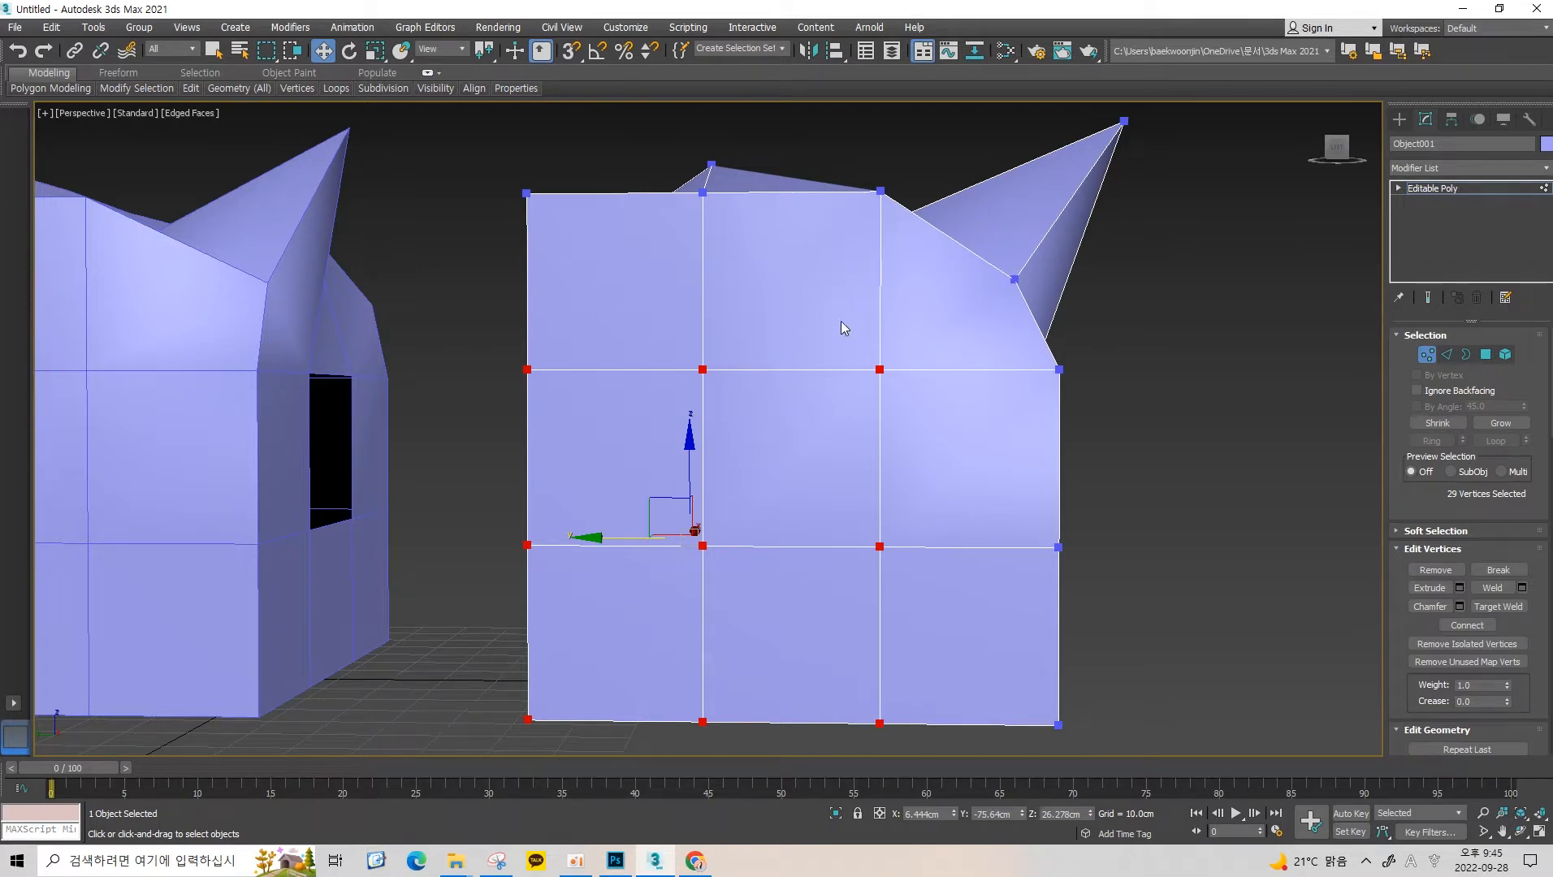
# Examine in wireframe and shaded display, from several angles, which vertices behind the front face are selected.
pyautogui.press('F3')
pyautogui.moveTo(836, 337)
pyautogui.keyDown('alt'); pyautogui.mouseDown(button='middle')
pyautogui.moveTo(812, 367)
pyautogui.moveTo(614, 370)
pyautogui.moveTo(711, 319)
pyautogui.mouseUp(button='middle'); pyautogui.keyUp('alt')
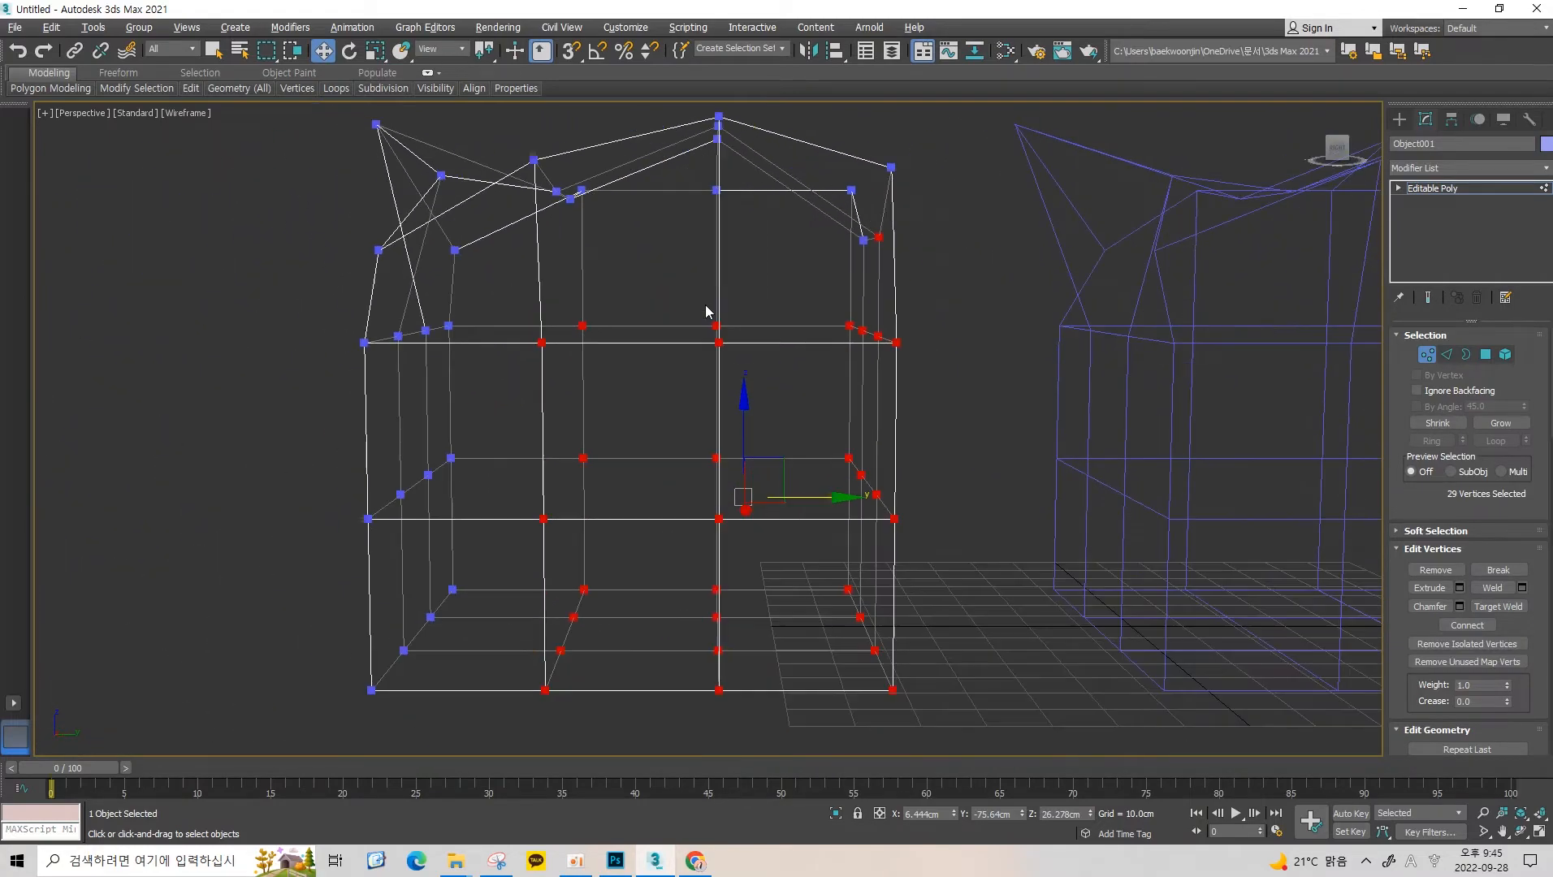
pyautogui.press('F3')
pyautogui.moveTo(709, 256)
pyautogui.keyDown('alt'); pyautogui.mouseDown(button='middle')
pyautogui.moveTo(689, 267)
pyautogui.moveTo(697, 292)
pyautogui.moveTo(727, 261)
pyautogui.moveTo(1030, 259)
pyautogui.moveTo(845, 382)
pyautogui.mouseUp(button='middle'); pyautogui.keyUp('alt')
pyautogui.press('F3')
pyautogui.scroll(3, 848, 374)
pyautogui.scroll(-4, 845, 357)
pyautogui.moveTo(833, 329)
pyautogui.keyDown('alt'); pyautogui.mouseDown(button='middle')
pyautogui.moveTo(850, 316)
pyautogui.moveTo(810, 310)
pyautogui.mouseUp(button='middle'); pyautogui.keyUp('alt')
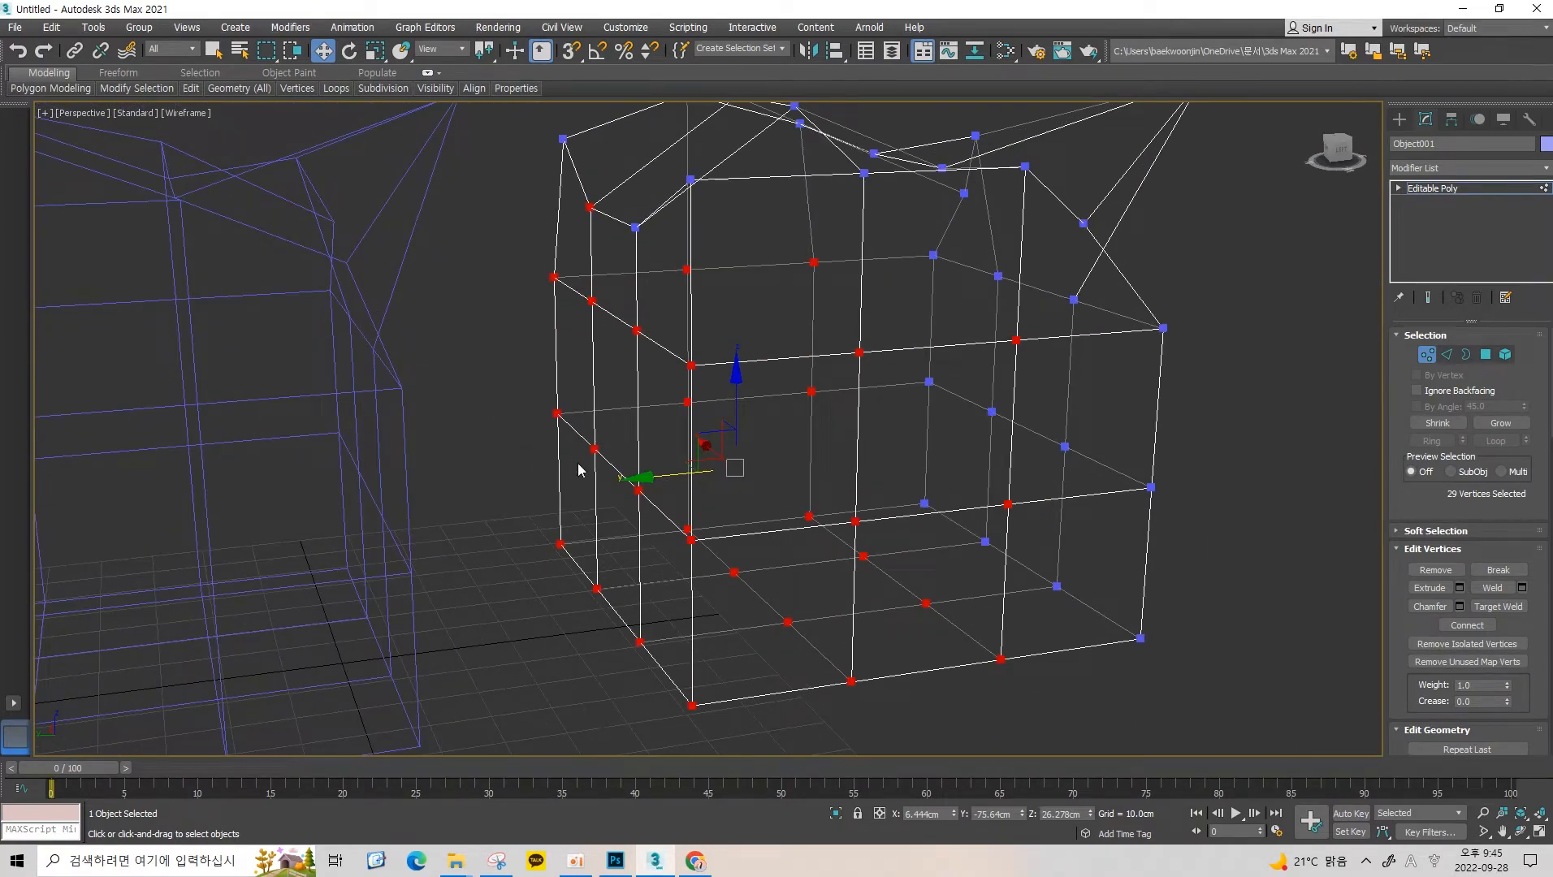
pyautogui.keyDown('alt'); pyautogui.moveTo(808, 230); pyautogui.dragTo(679, 267, button='middle'); pyautogui.keyUp('alt')
pyautogui.scroll(3, 694, 300)
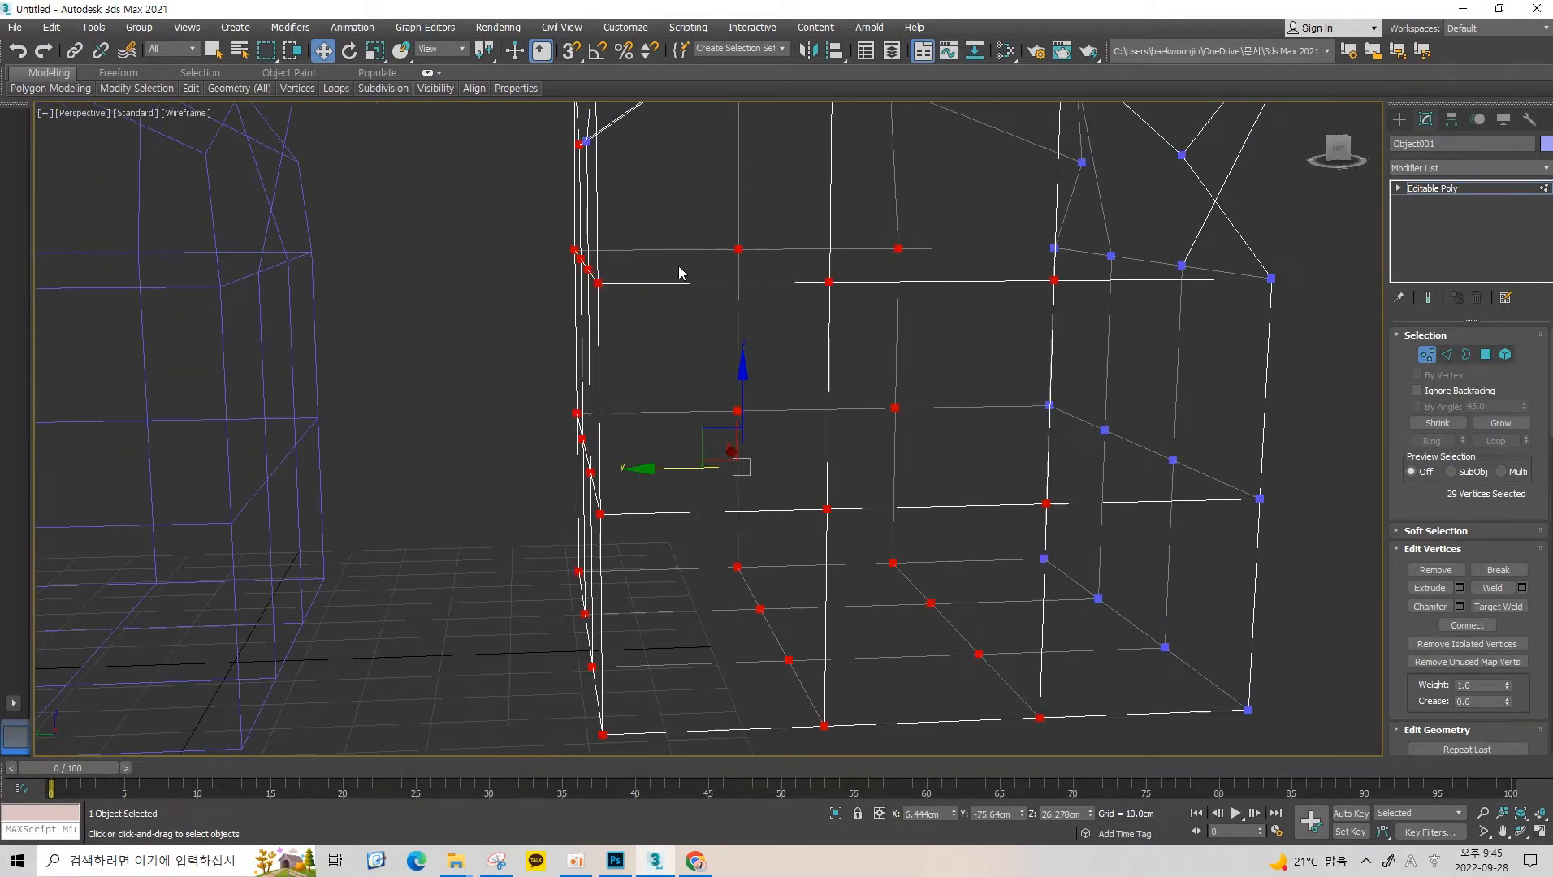
pyautogui.scroll(-2, 678, 266)
pyautogui.press('F3')
pyautogui.scroll(3, 643, 286)
# Reselect the lower three rows of the first three vertex columns and check the selection in wireframe.
pyautogui.click(665, 277)
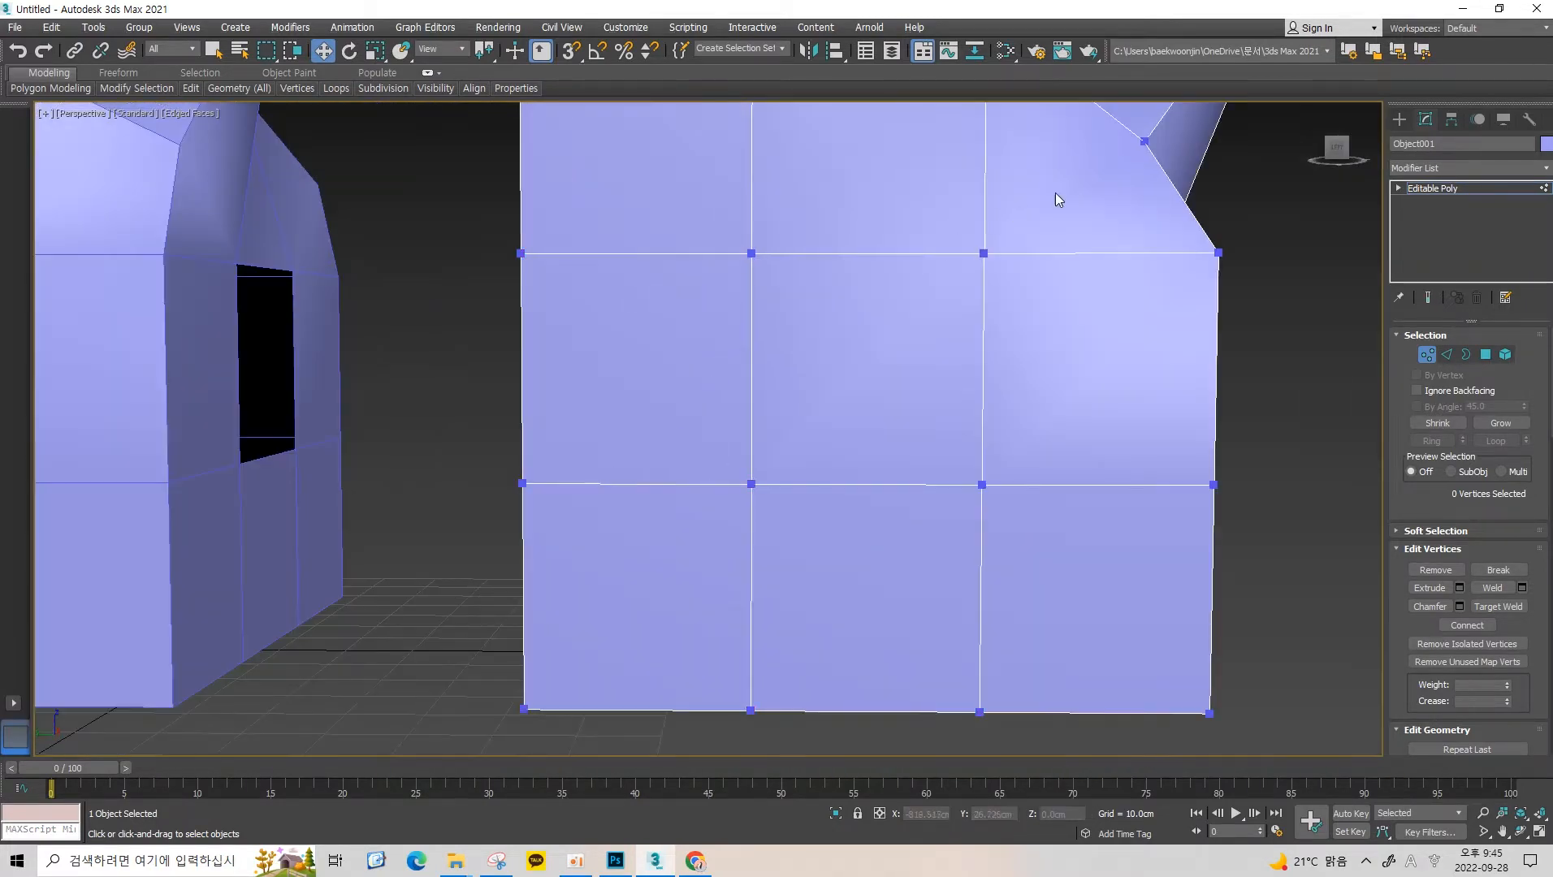
pyautogui.moveTo(1028, 214); pyautogui.dragTo(471, 796)
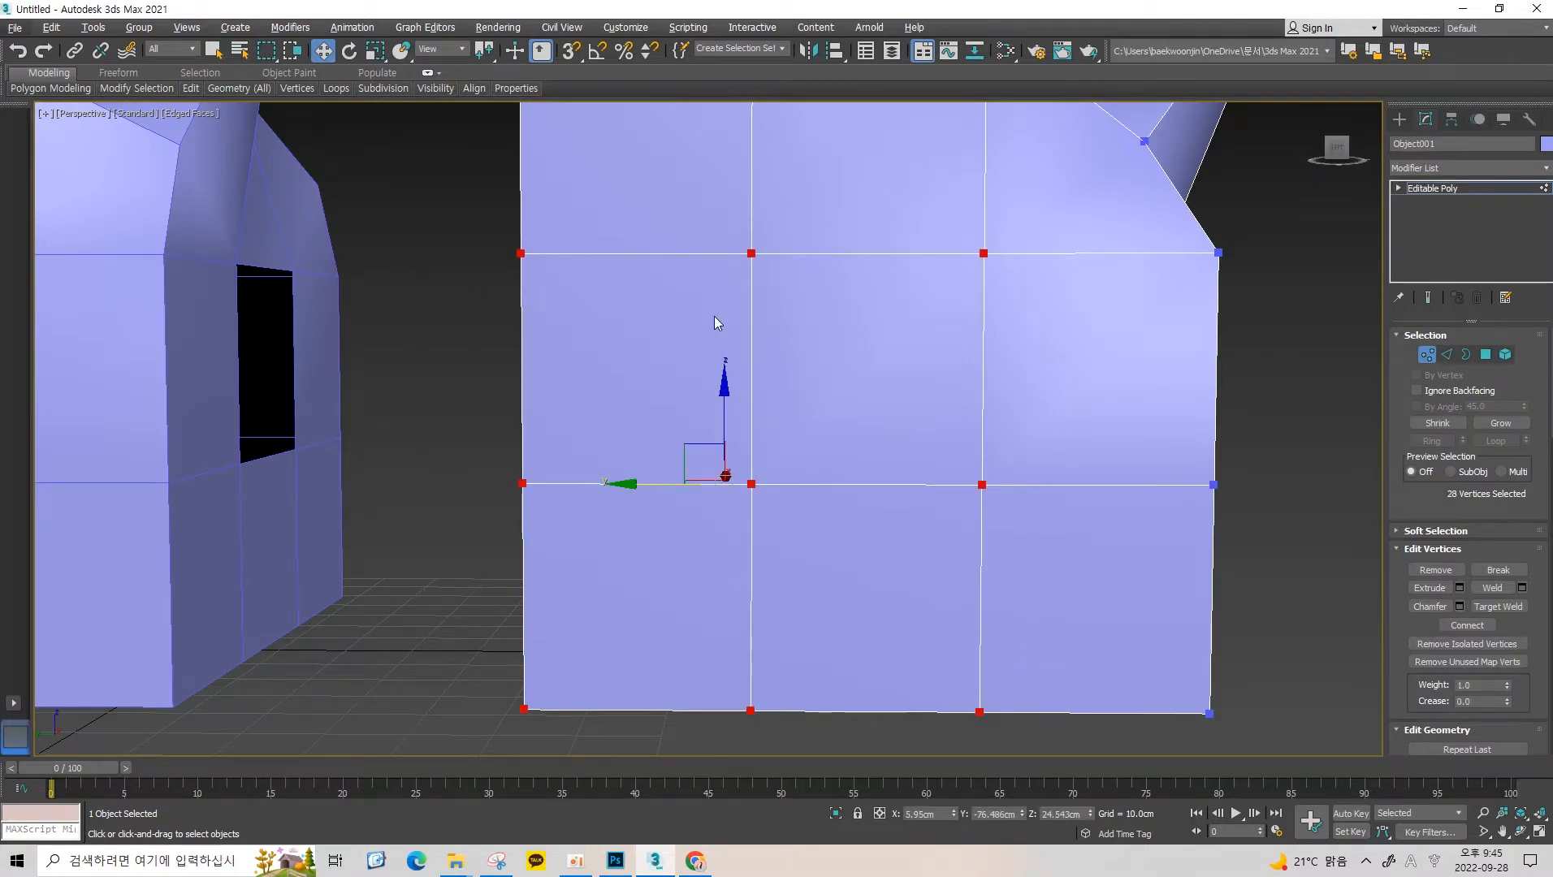
pyautogui.moveTo(717, 322)
pyautogui.keyDown('alt'); pyautogui.mouseDown(button='middle')
pyautogui.moveTo(818, 350)
pyautogui.moveTo(711, 358)
pyautogui.moveTo(690, 339)
pyautogui.moveTo(722, 320)
pyautogui.moveTo(821, 348)
pyautogui.mouseUp(button='middle'); pyautogui.keyUp('alt')
pyautogui.press('F3')
pyautogui.press('F3')
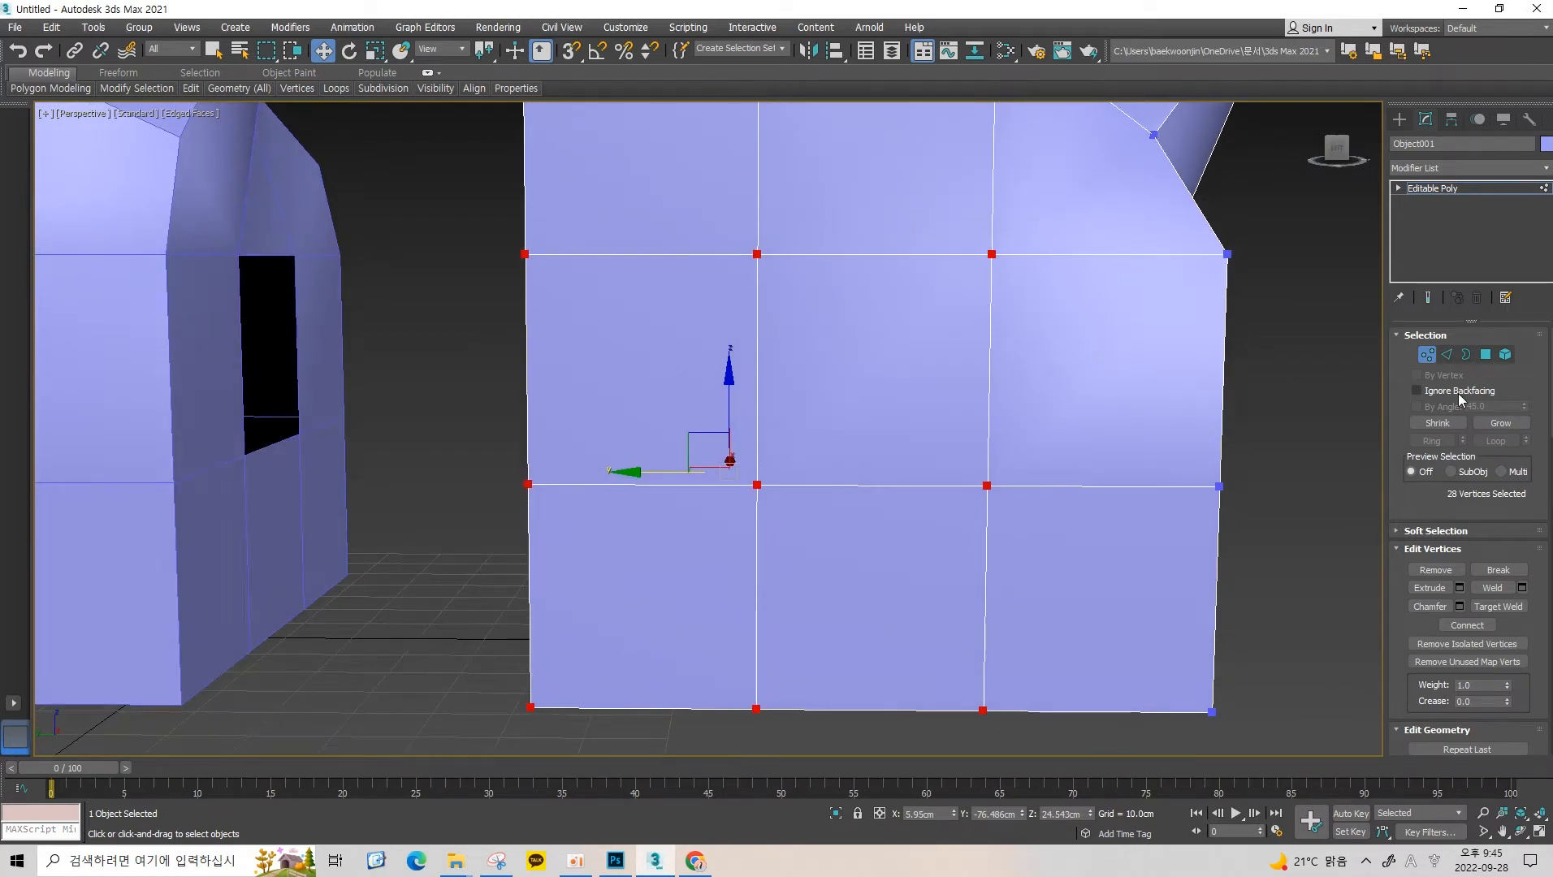
pyautogui.moveTo(1337, 324); pyautogui.dragTo(1300, 340, button='middle')
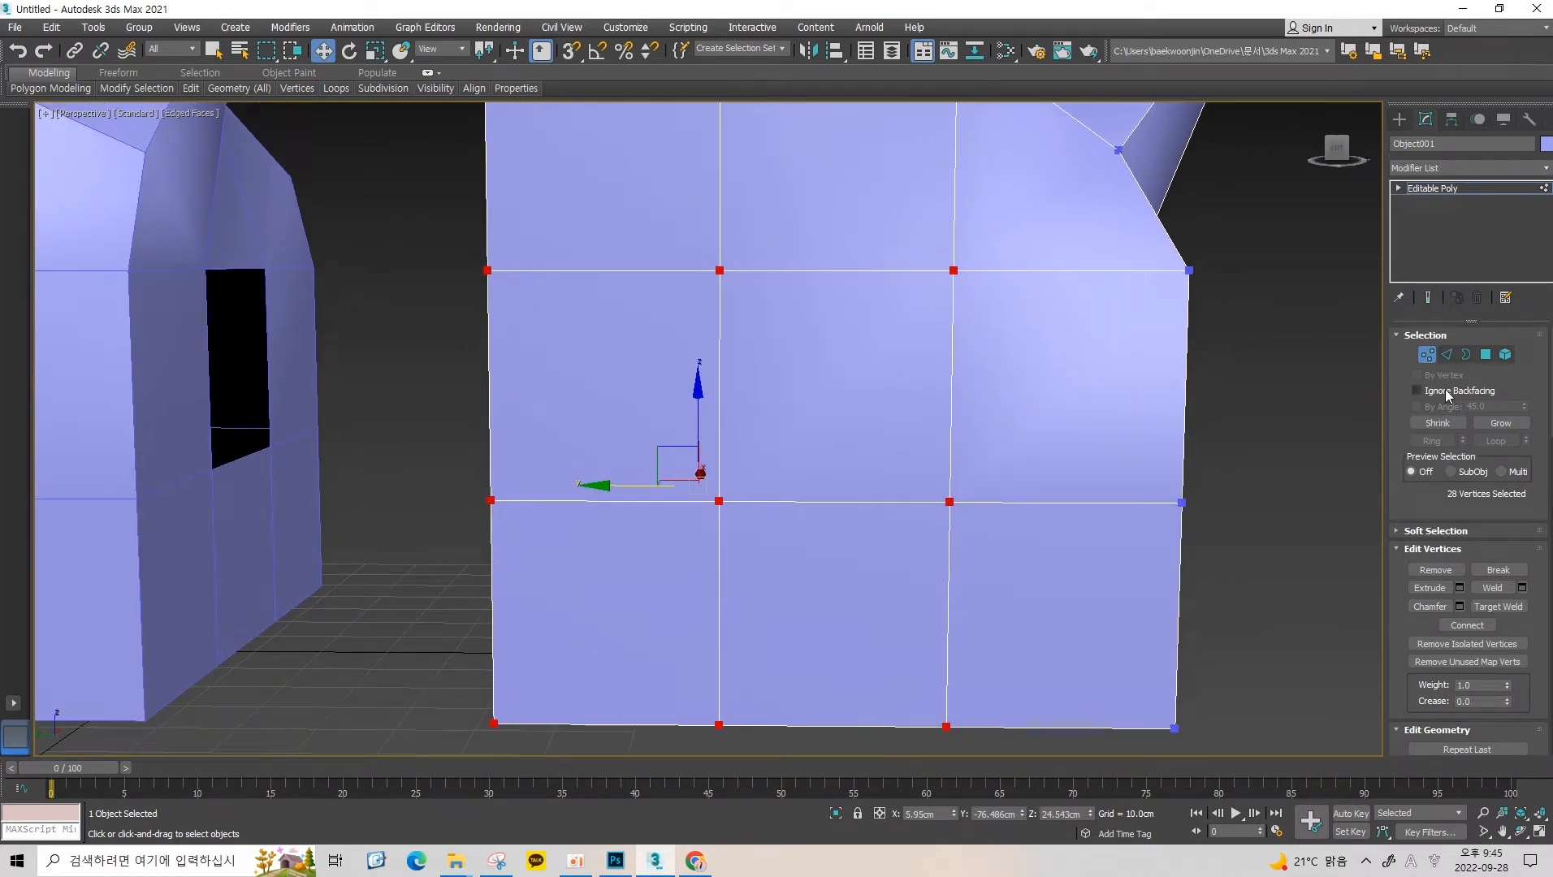
# Enable Ignore Backfacing, region-select front-face vertices and check them in wireframe, and clear the selection.
pyautogui.moveTo(992, 218); pyautogui.dragTo(639, 769)
pyautogui.press('F3')
pyautogui.moveTo(824, 293)
pyautogui.keyDown('alt'); pyautogui.mouseDown(button='middle')
pyautogui.moveTo(940, 326)
pyautogui.moveTo(530, 302)
pyautogui.moveTo(766, 208)
pyautogui.moveTo(610, 263)
pyautogui.moveTo(697, 274)
pyautogui.moveTo(679, 289)
pyautogui.moveTo(698, 302)
pyautogui.mouseUp(button='middle'); pyautogui.keyUp('alt')
pyautogui.press('F3')
pyautogui.click(879, 267)
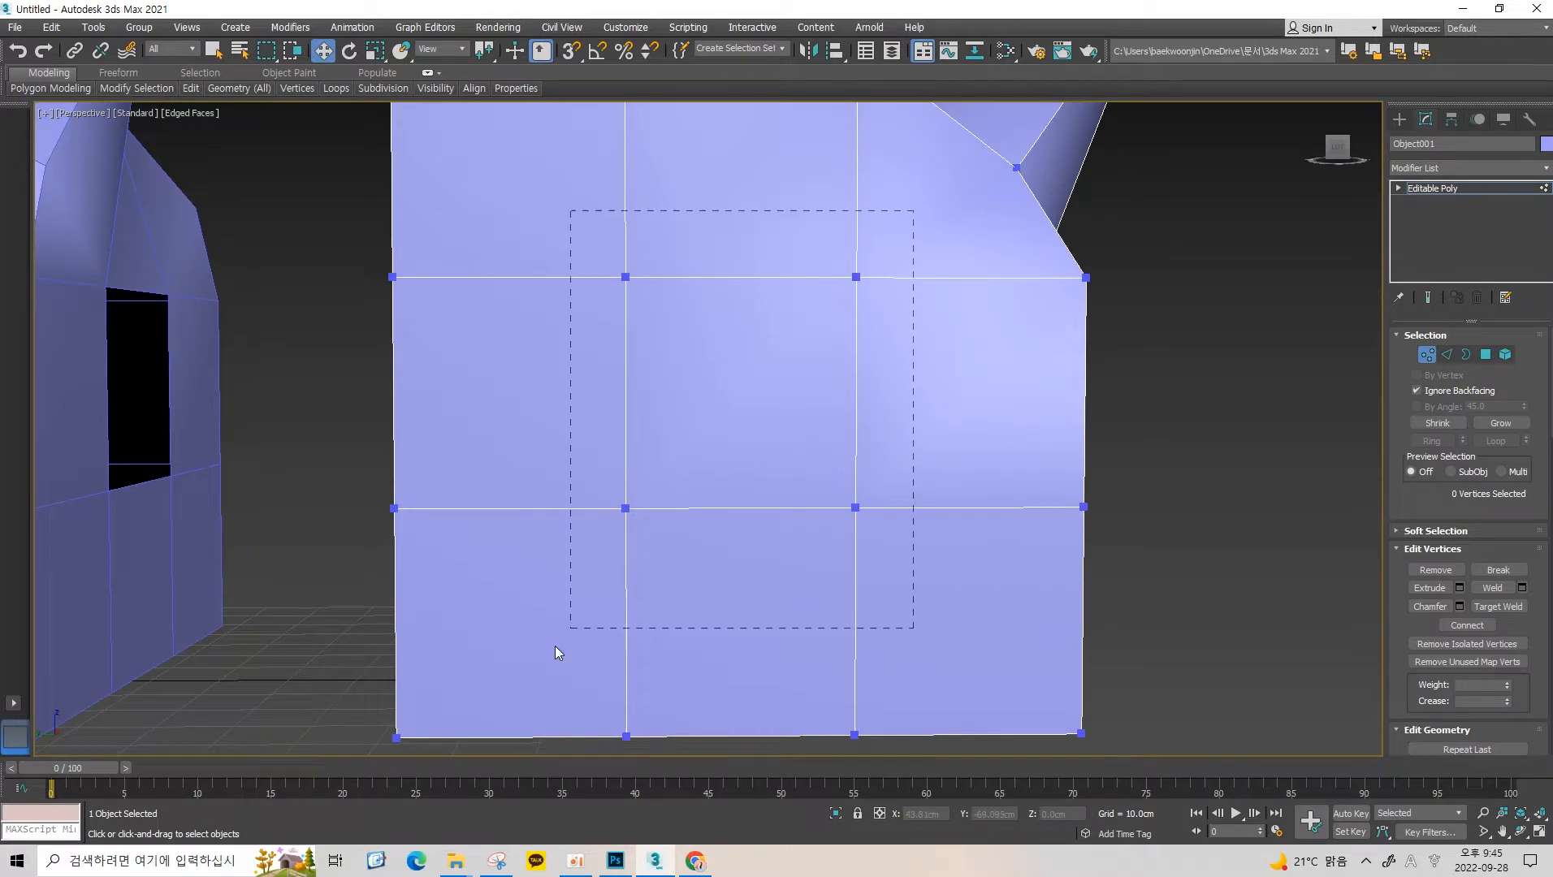
# Region-select the lower part of the two middle vertex columns in wireframe, and only the four central front vertices in shaded display.
pyautogui.moveTo(531, 713); pyautogui.dragTo(532, 714)
pyautogui.press('F3')
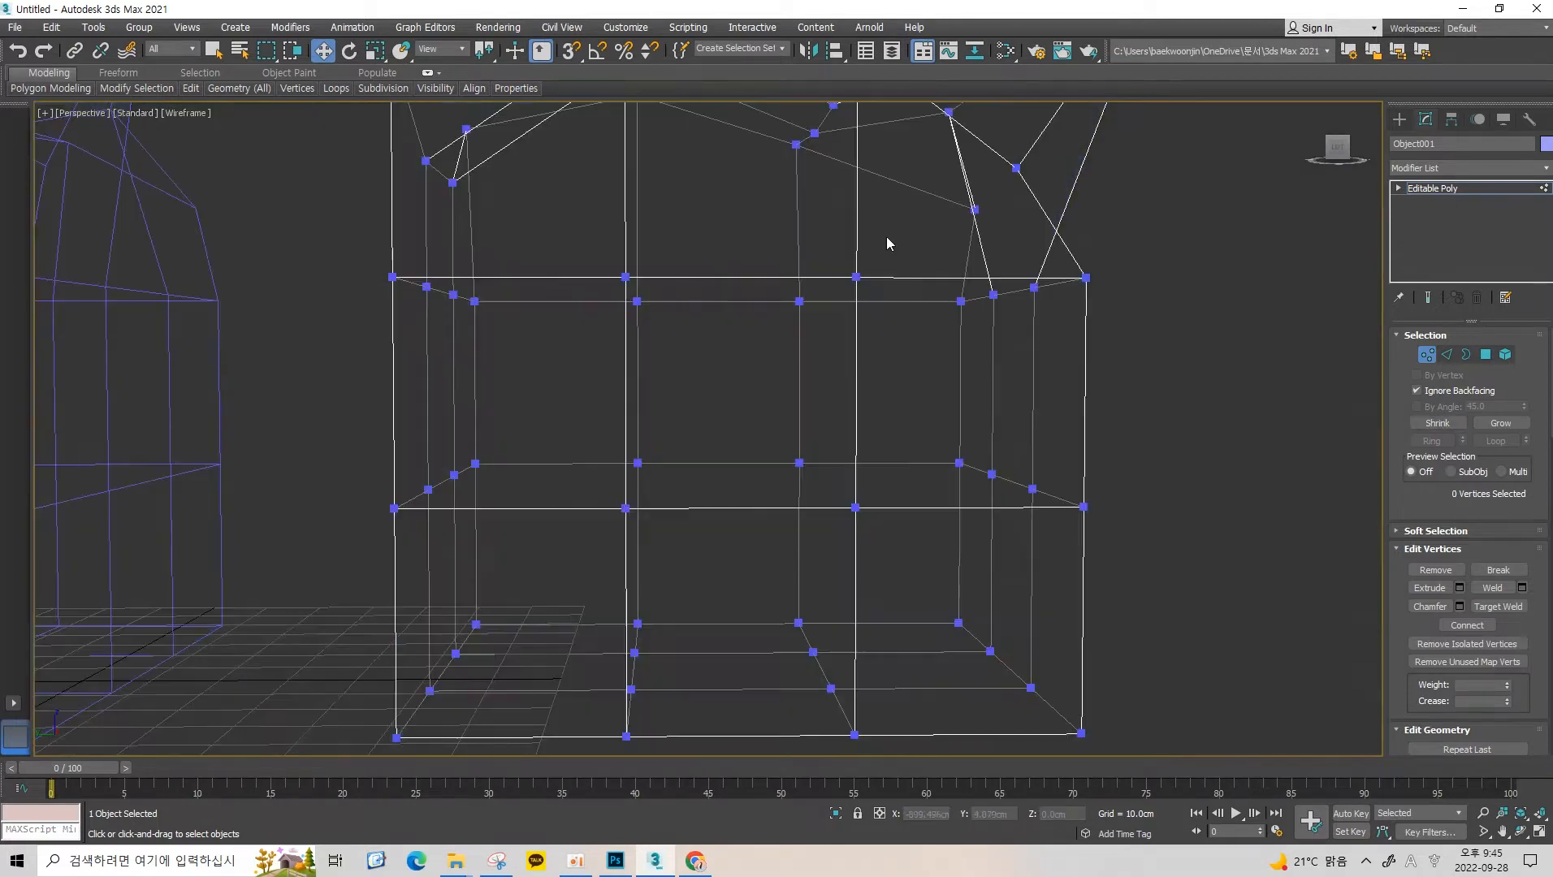
pyautogui.moveTo(908, 213); pyautogui.dragTo(597, 755)
pyautogui.moveTo(810, 291); pyautogui.dragTo(805, 270, button='middle')
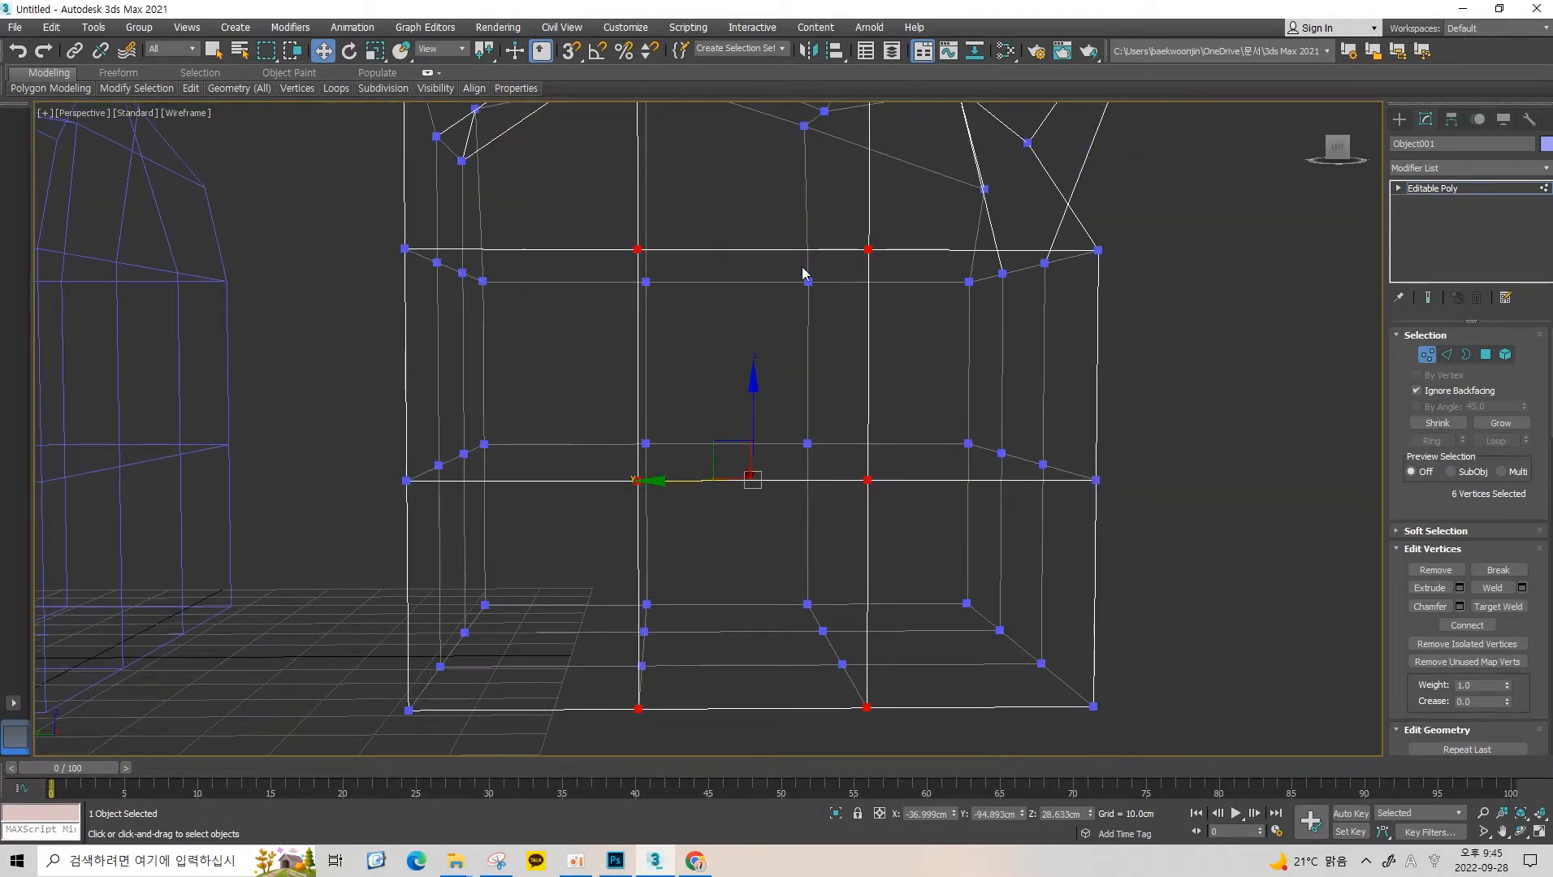
pyautogui.press('F3')
pyautogui.moveTo(547, 554); pyautogui.dragTo(547, 553)
pyautogui.keyDown('alt'); pyautogui.moveTo(692, 377); pyautogui.dragTo(722, 375, button='middle'); pyautogui.keyUp('alt')
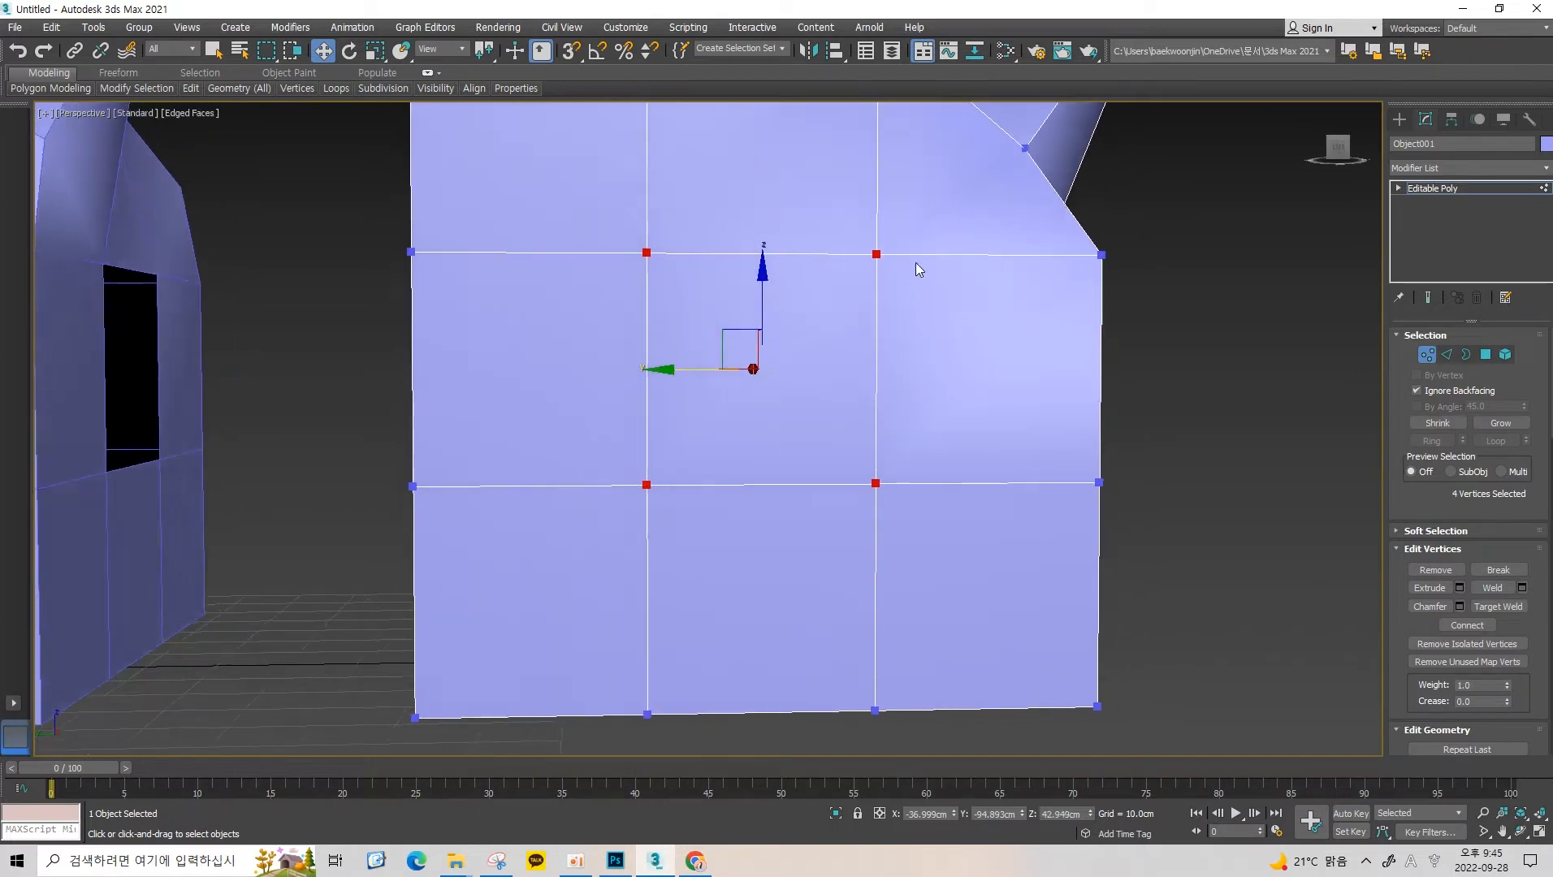
# Region-select the lower three rows of the two middle vertex columns on the front face and clear the selection.
pyautogui.click(935, 194)
pyautogui.press('F3')
pyautogui.press('F3')
pyautogui.moveTo(533, 746); pyautogui.dragTo(532, 746)
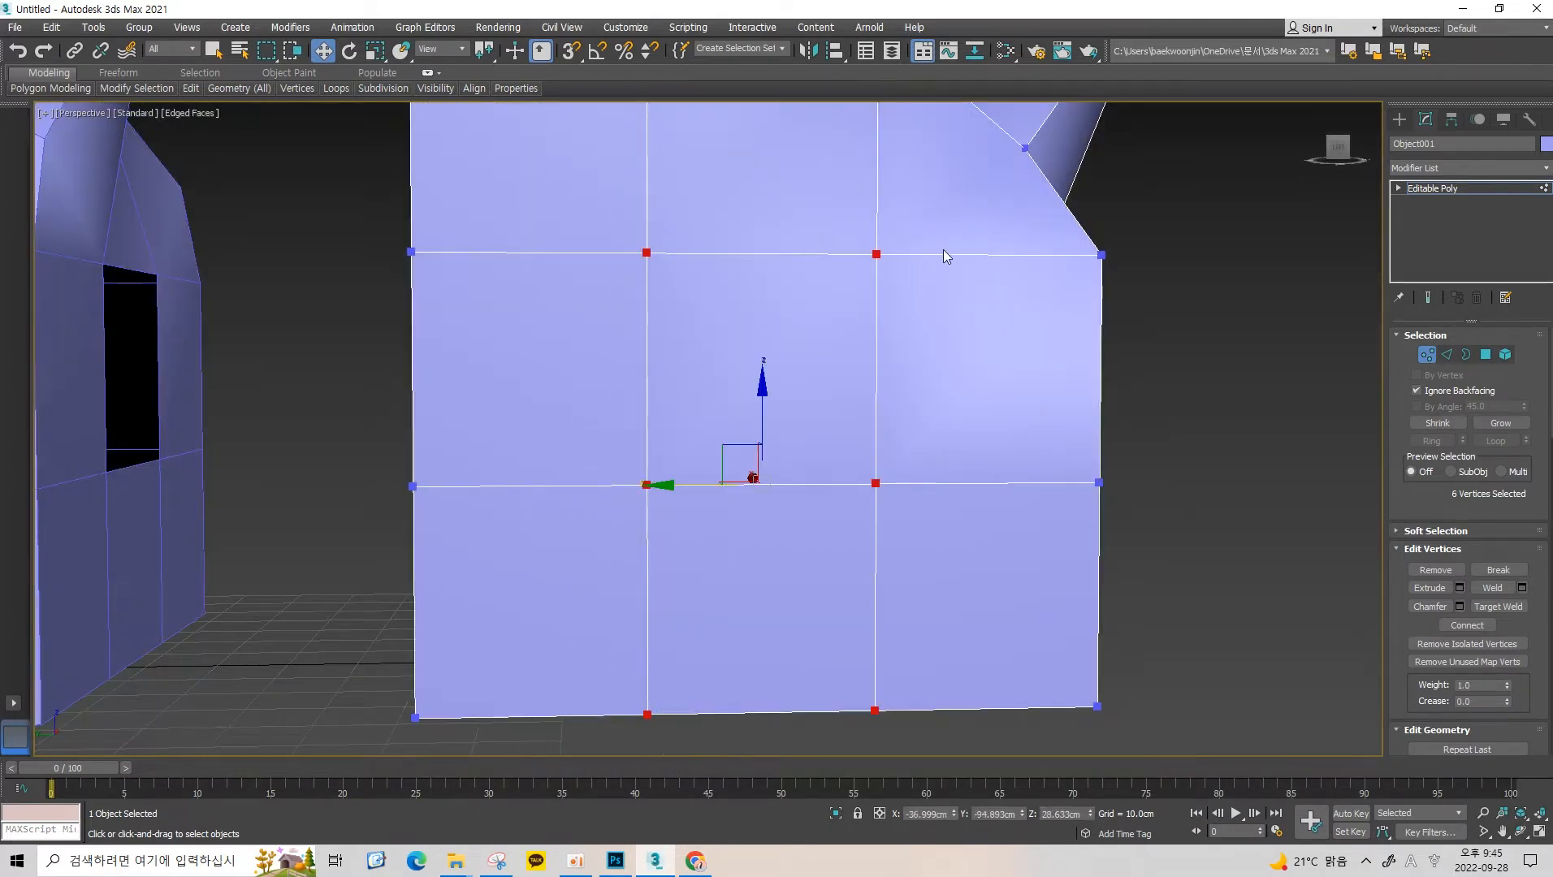
pyautogui.click(943, 250)
# Region-select vertices around the front corner in wireframe, compare with the four central front vertices in shaded display, and clear the selection.
pyautogui.keyDown('alt'); pyautogui.moveTo(943, 250); pyautogui.dragTo(930, 357, button='middle'); pyautogui.keyUp('alt')
pyautogui.press('F3')
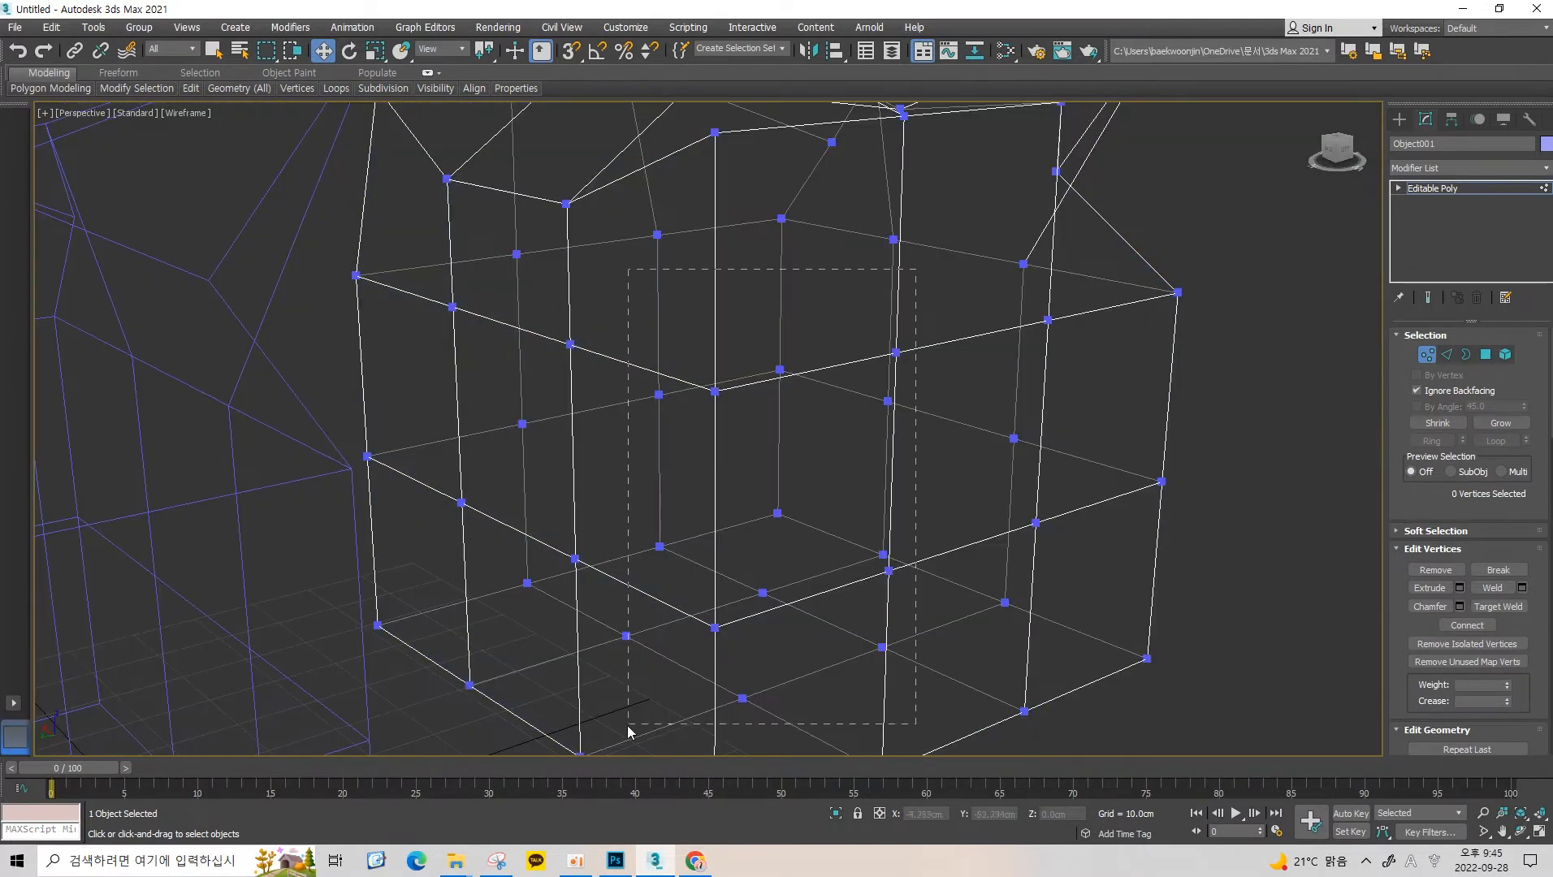
pyautogui.moveTo(628, 731); pyautogui.dragTo(628, 731)
pyautogui.keyDown('alt'); pyautogui.moveTo(950, 423); pyautogui.dragTo(1009, 277, button='middle'); pyautogui.keyUp('alt')
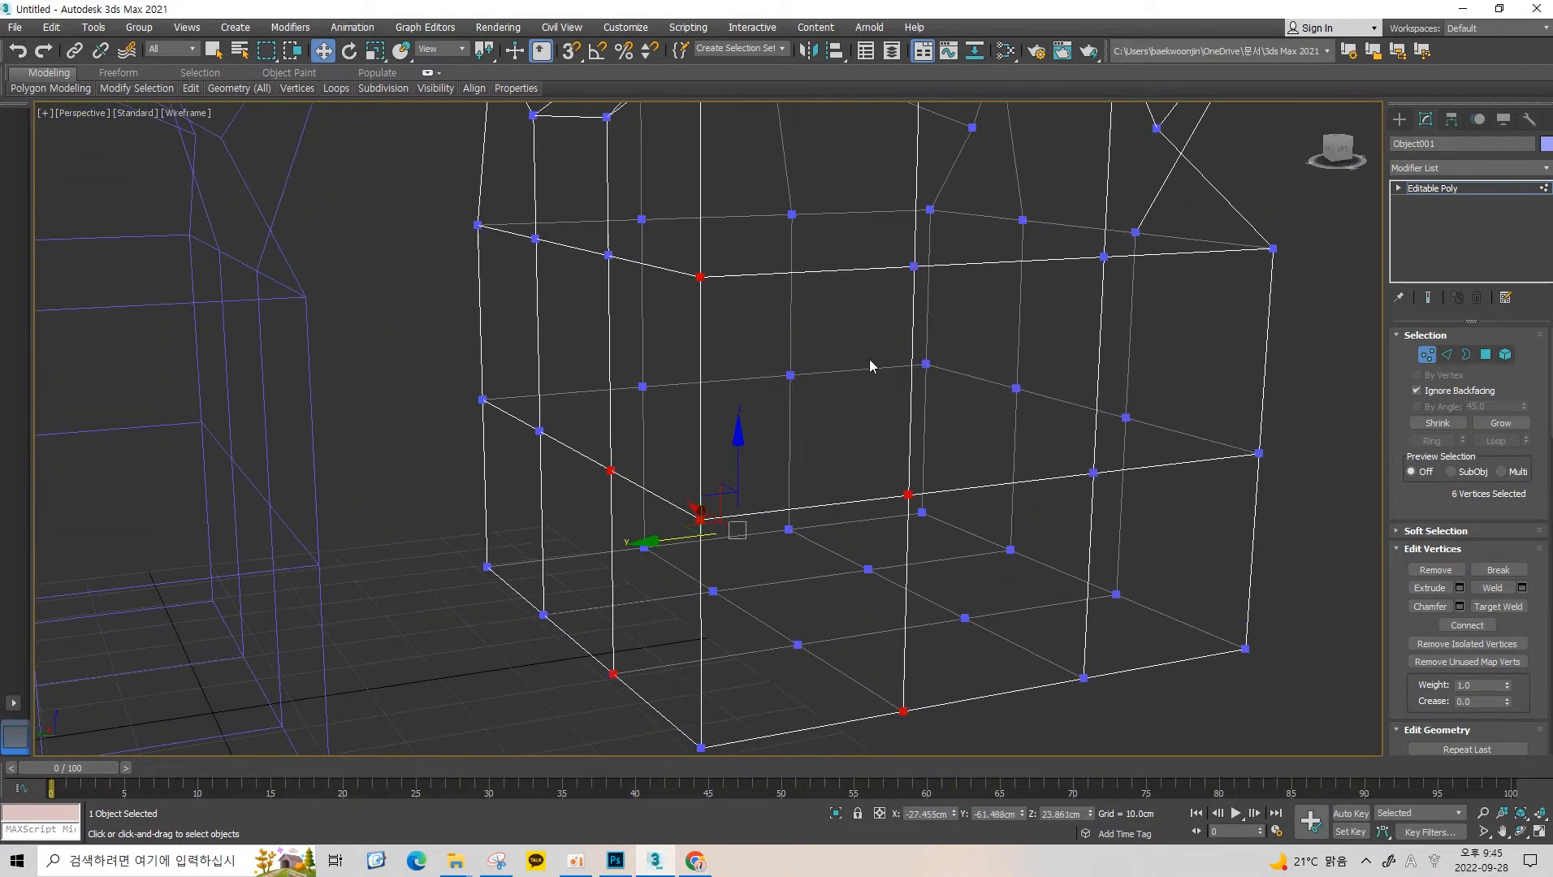
pyautogui.moveTo(869, 365)
pyautogui.keyDown('alt'); pyautogui.mouseDown(button='middle')
pyautogui.moveTo(832, 340)
pyautogui.moveTo(977, 295)
pyautogui.moveTo(780, 516)
pyautogui.mouseUp(button='middle'); pyautogui.keyUp('alt')
pyautogui.press('F3')
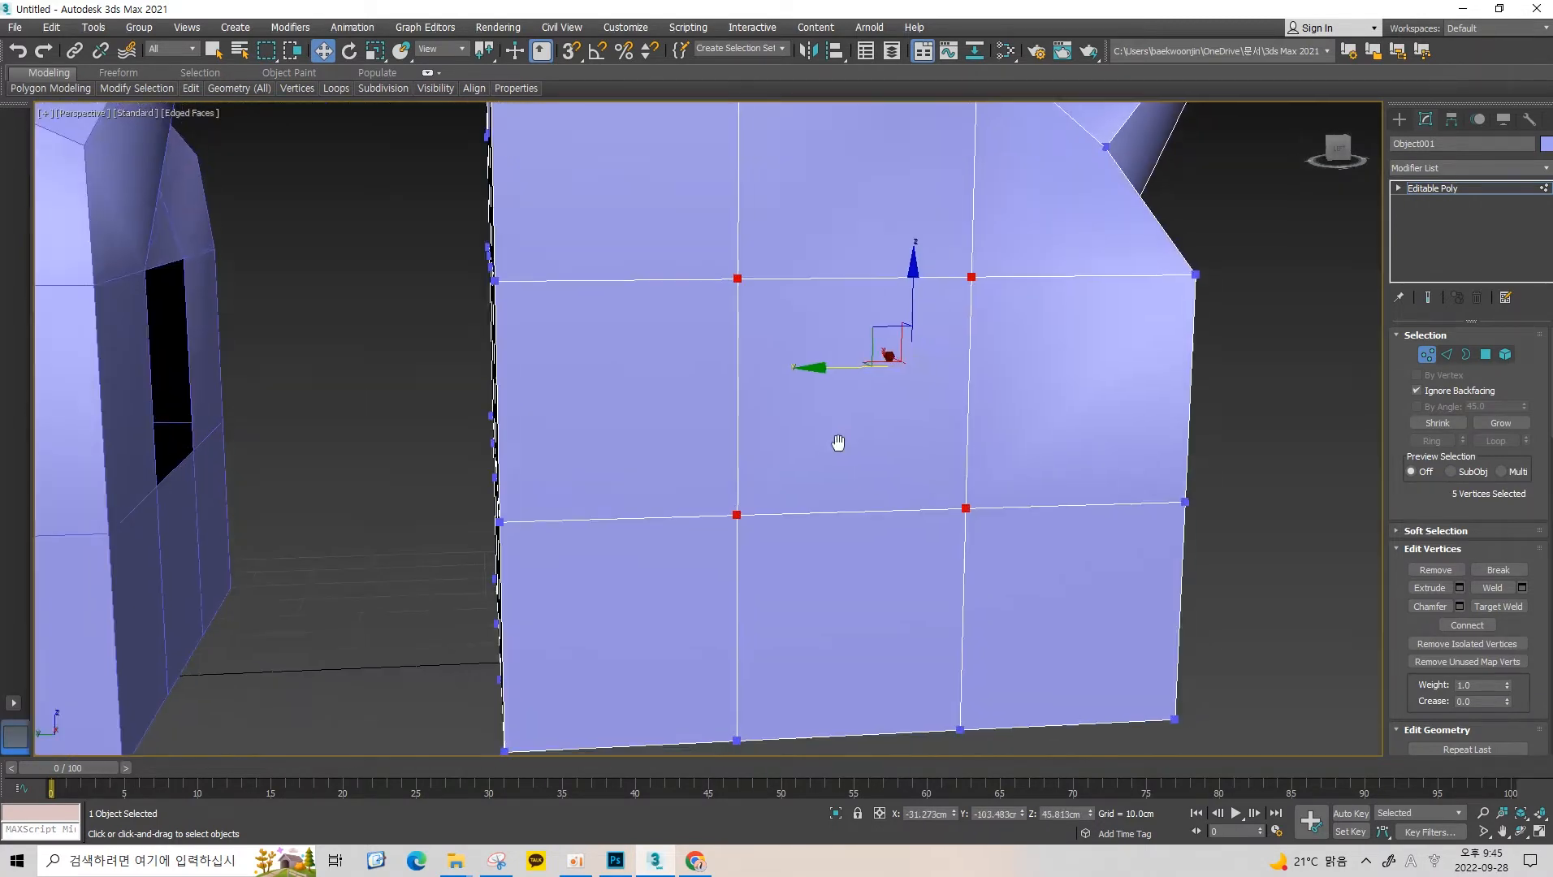
pyautogui.keyDown('alt'); pyautogui.moveTo(838, 443); pyautogui.dragTo(812, 434, button='middle'); pyautogui.keyUp('alt')
pyautogui.click(1039, 329)
pyautogui.keyDown('alt'); pyautogui.moveTo(1039, 329); pyautogui.dragTo(937, 338, button='middle'); pyautogui.keyUp('alt')
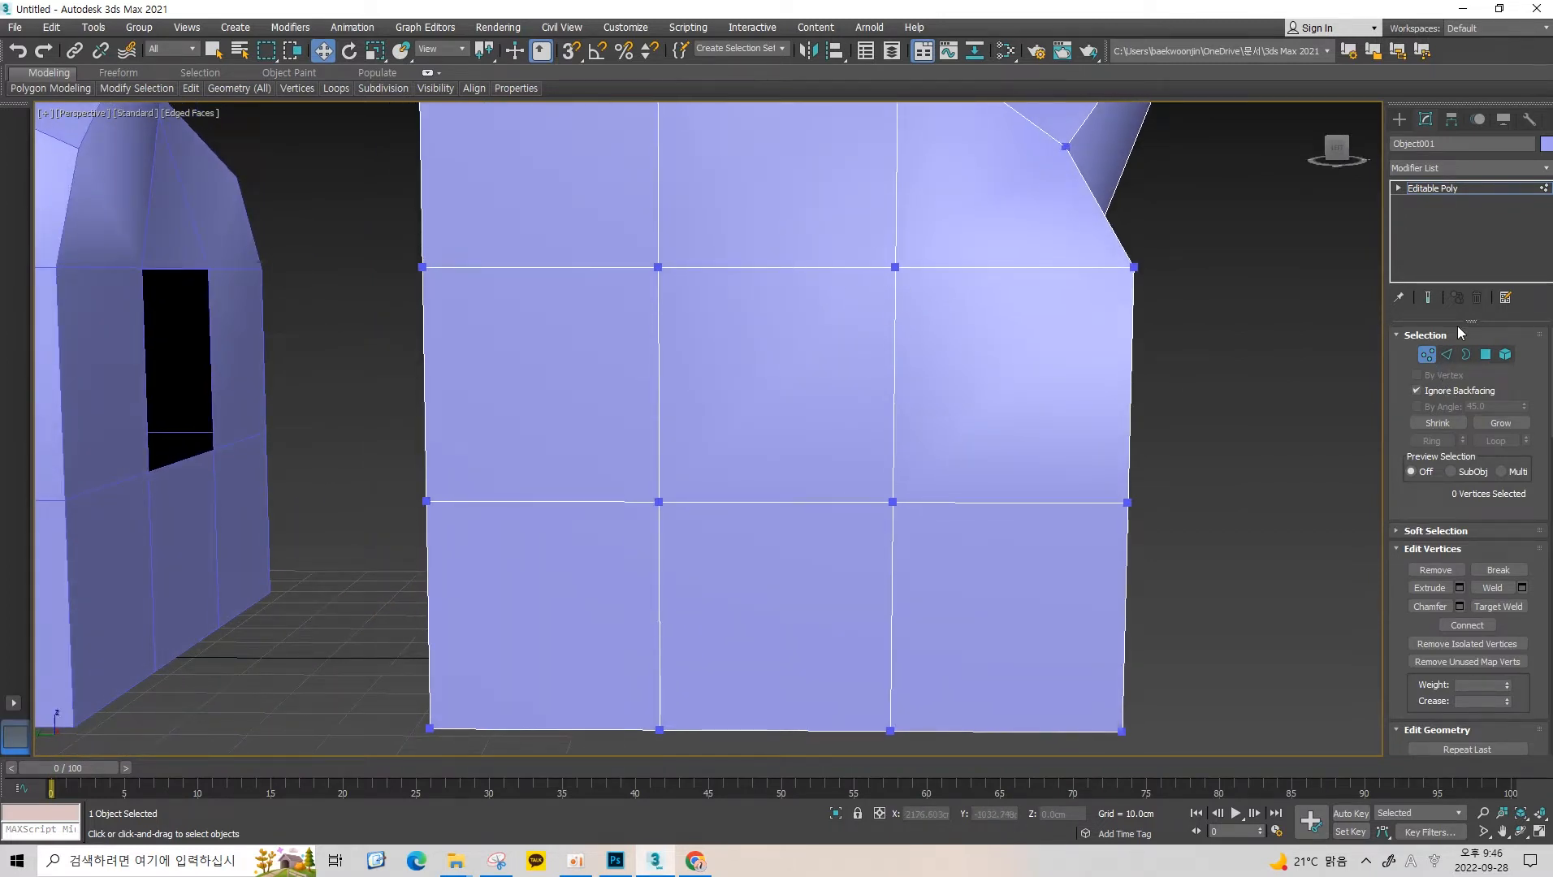
# Step through the Edge, Border and Polygon levels to compare their selection options, and return to the Vertex level.
pyautogui.click(1449, 355)
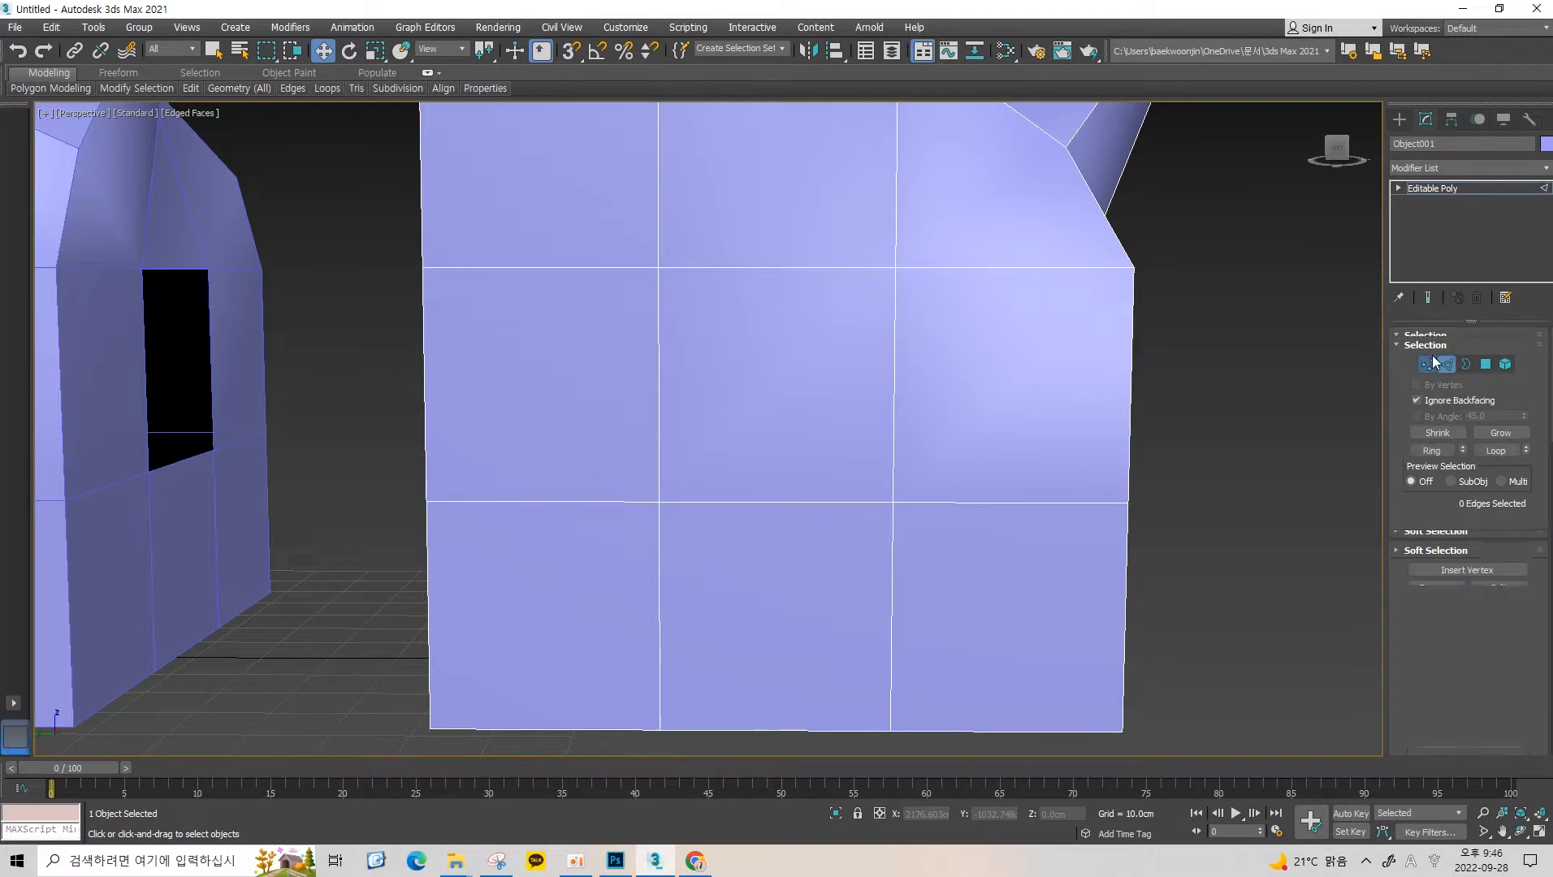
pyautogui.click(1428, 355)
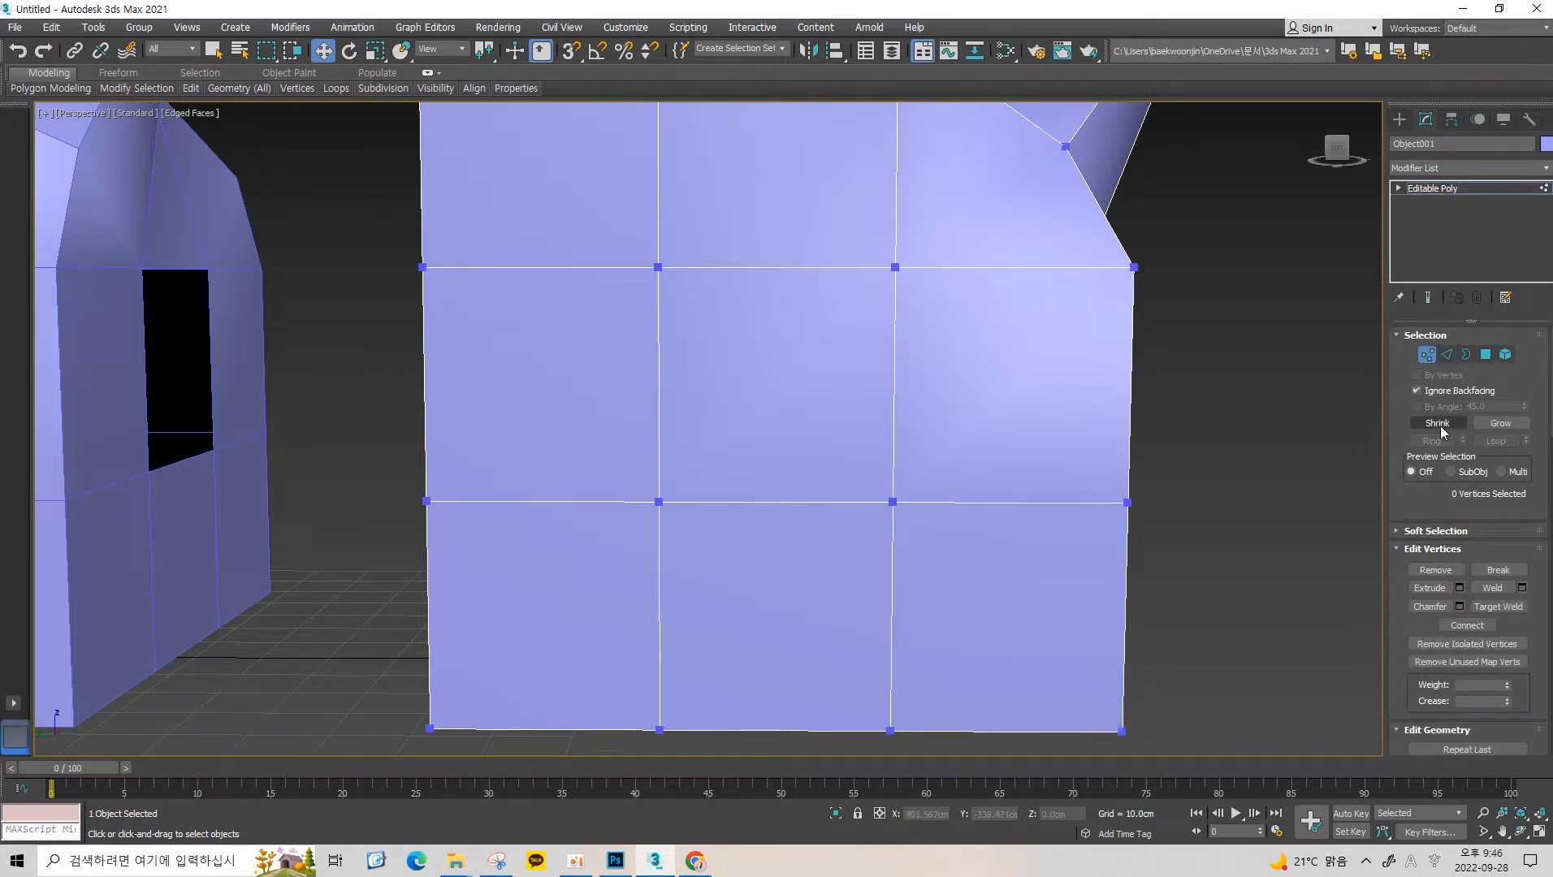
pyautogui.click(1447, 356)
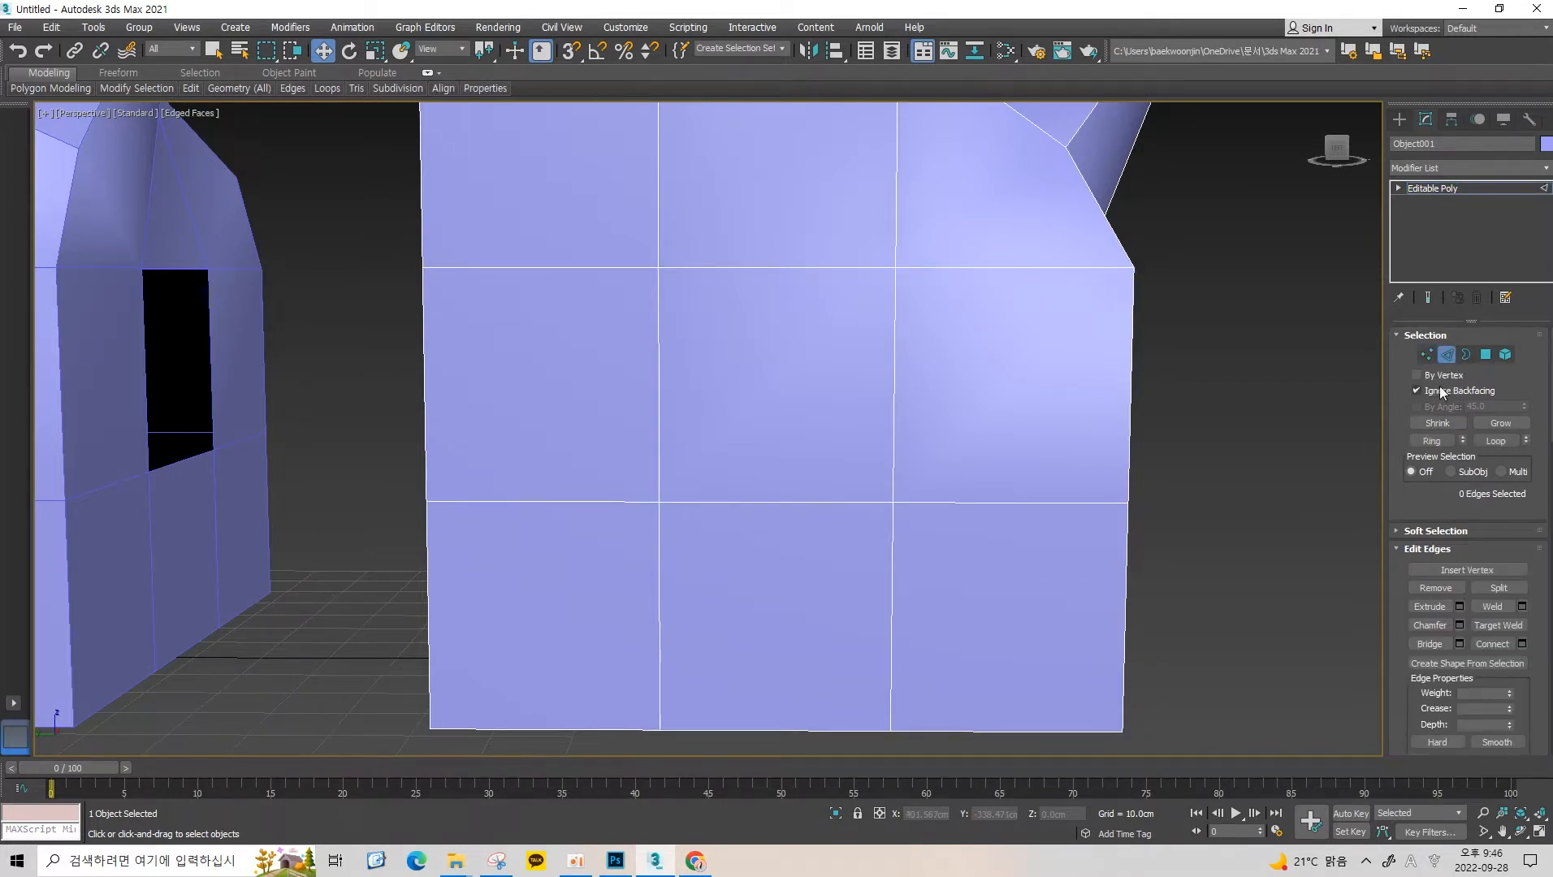
pyautogui.click(1464, 355)
pyautogui.click(1445, 356)
pyautogui.click(1466, 356)
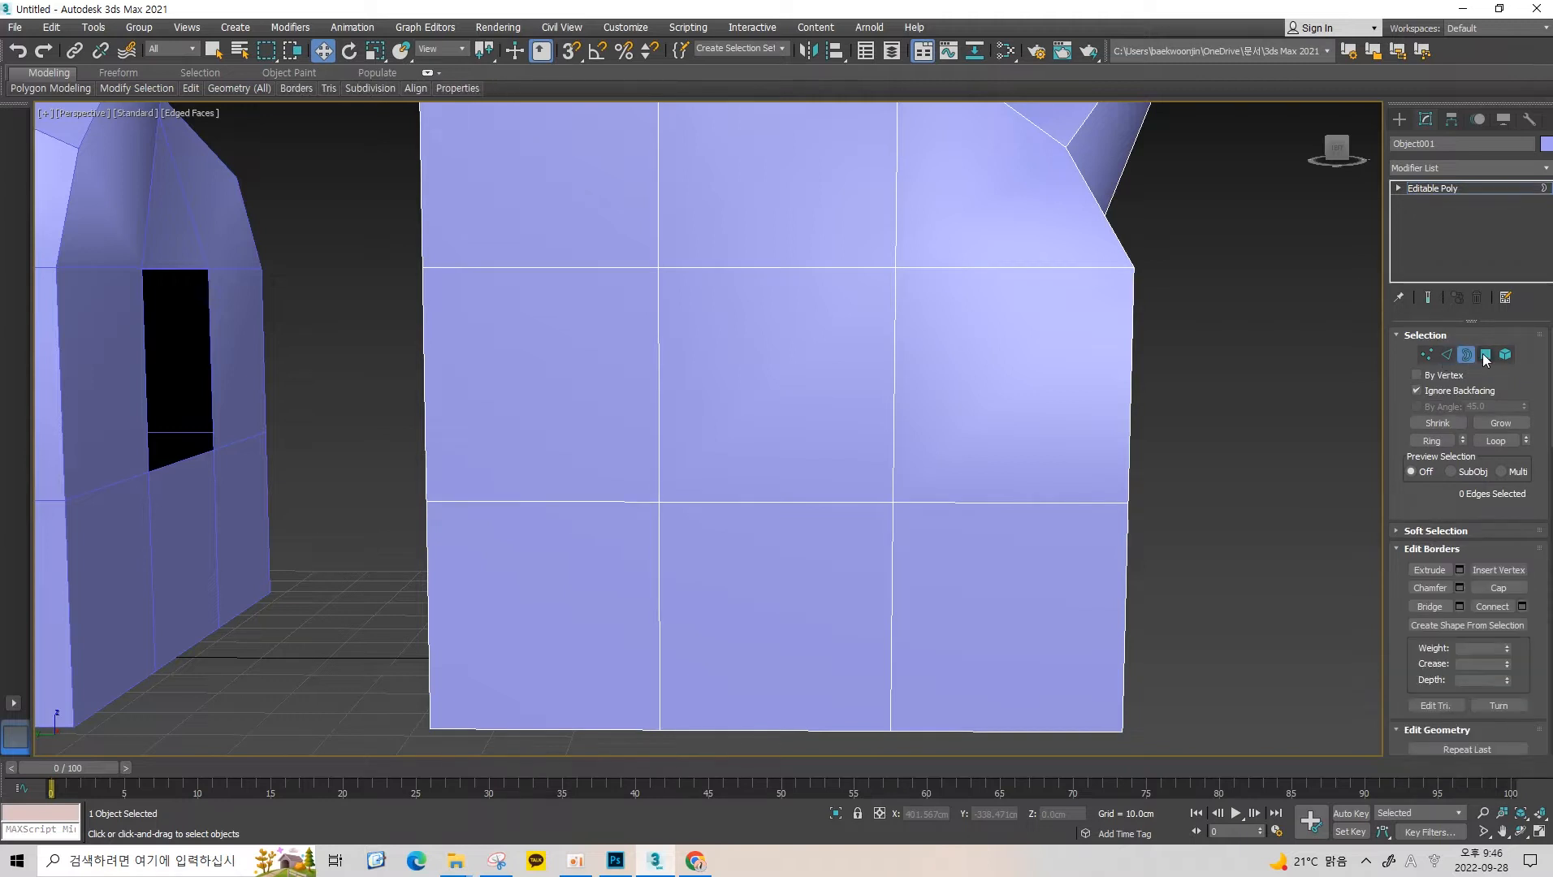
pyautogui.click(1489, 355)
pyautogui.click(1427, 355)
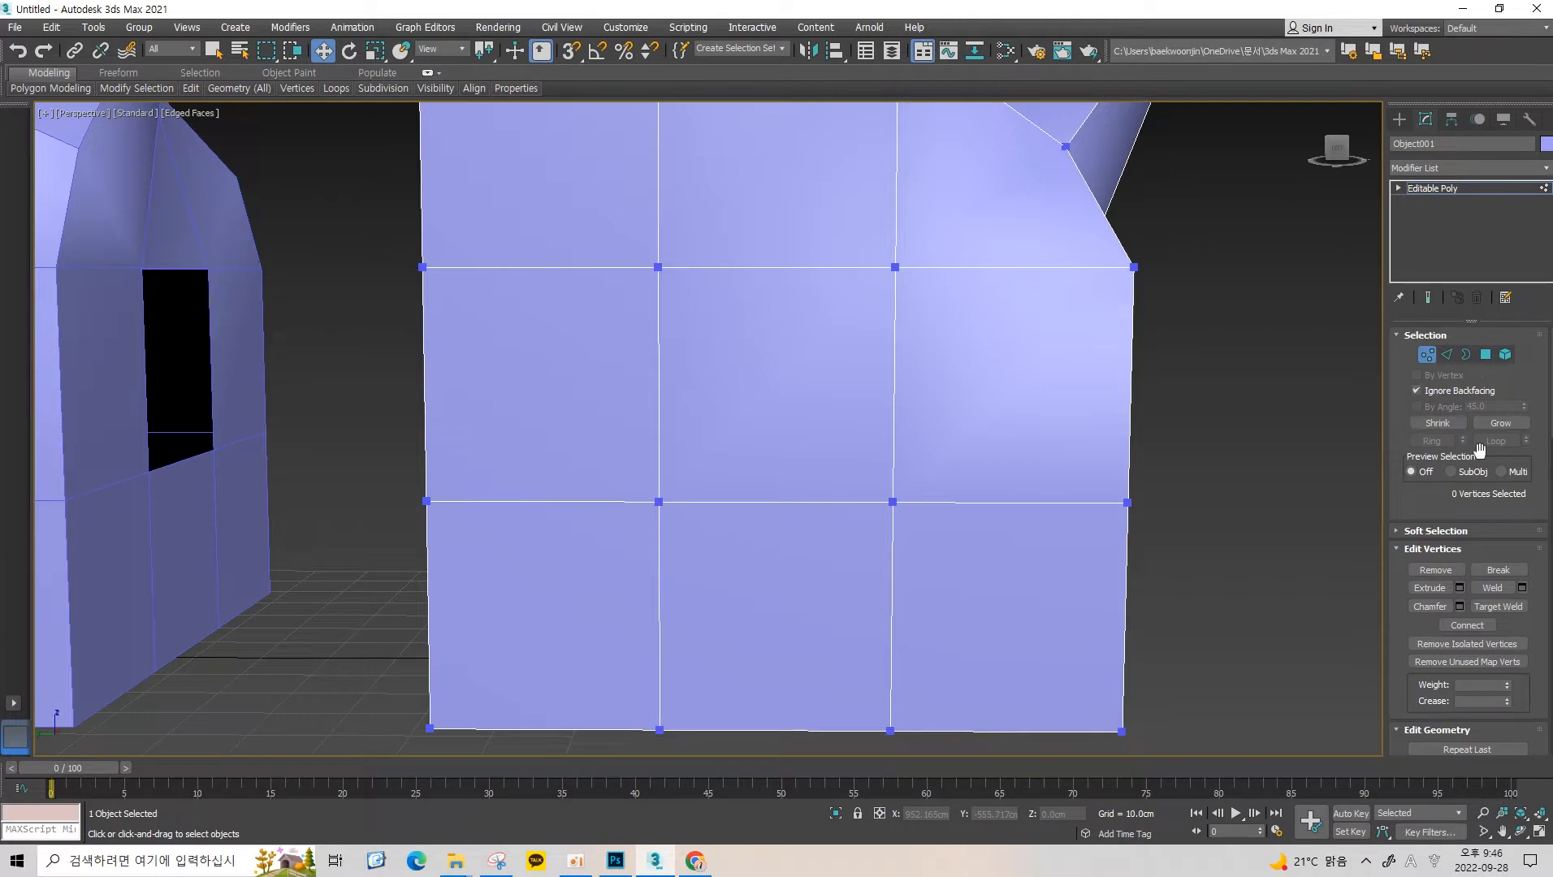
pyautogui.click(1445, 356)
pyautogui.click(1466, 355)
pyautogui.click(1486, 355)
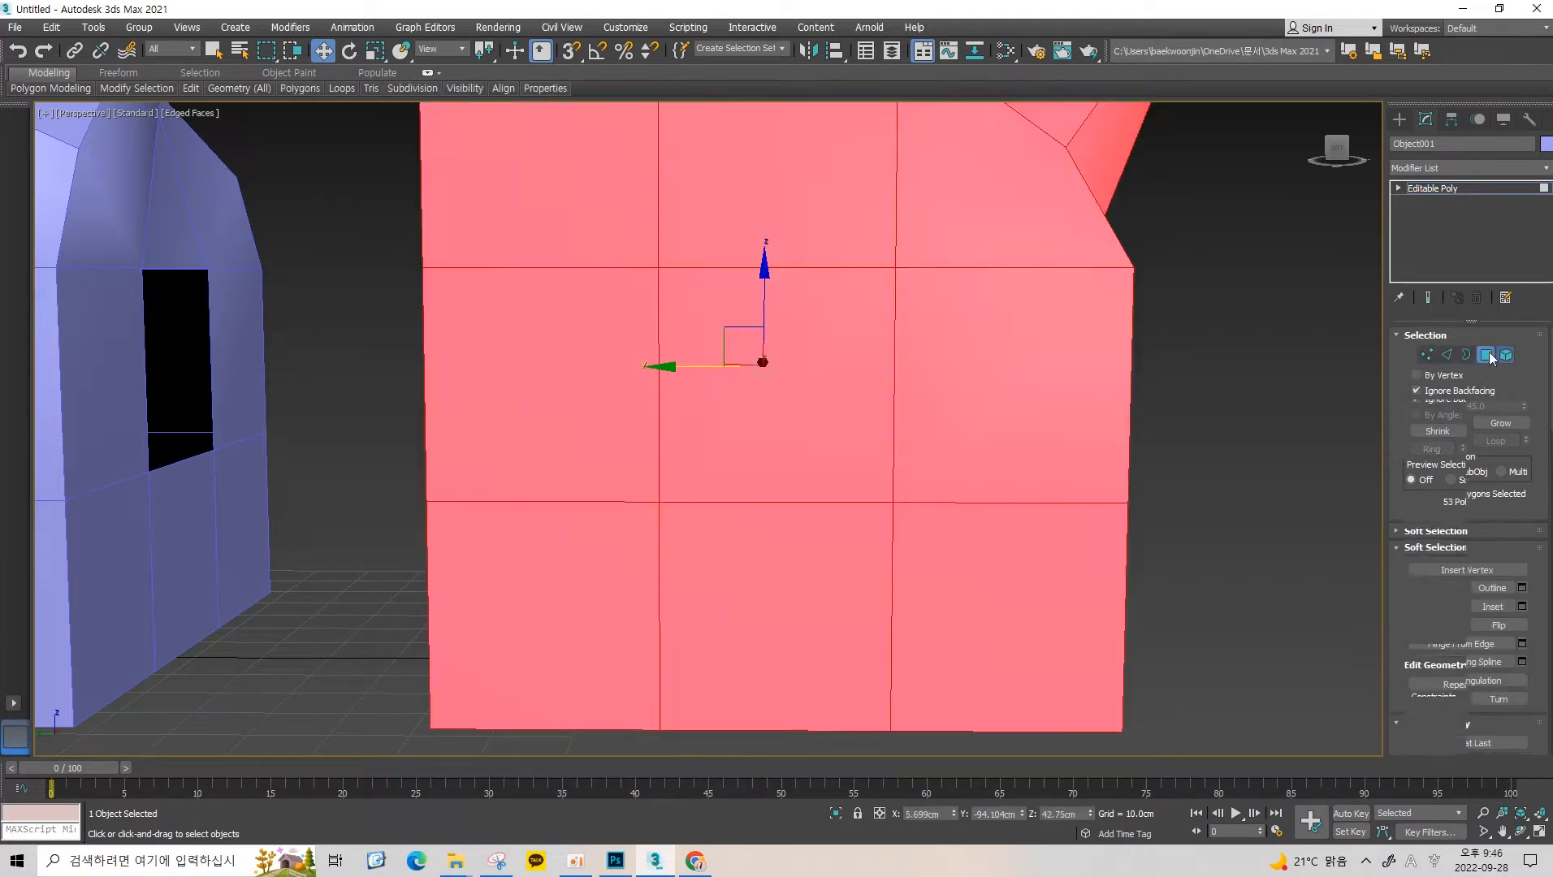
pyautogui.click(1427, 355)
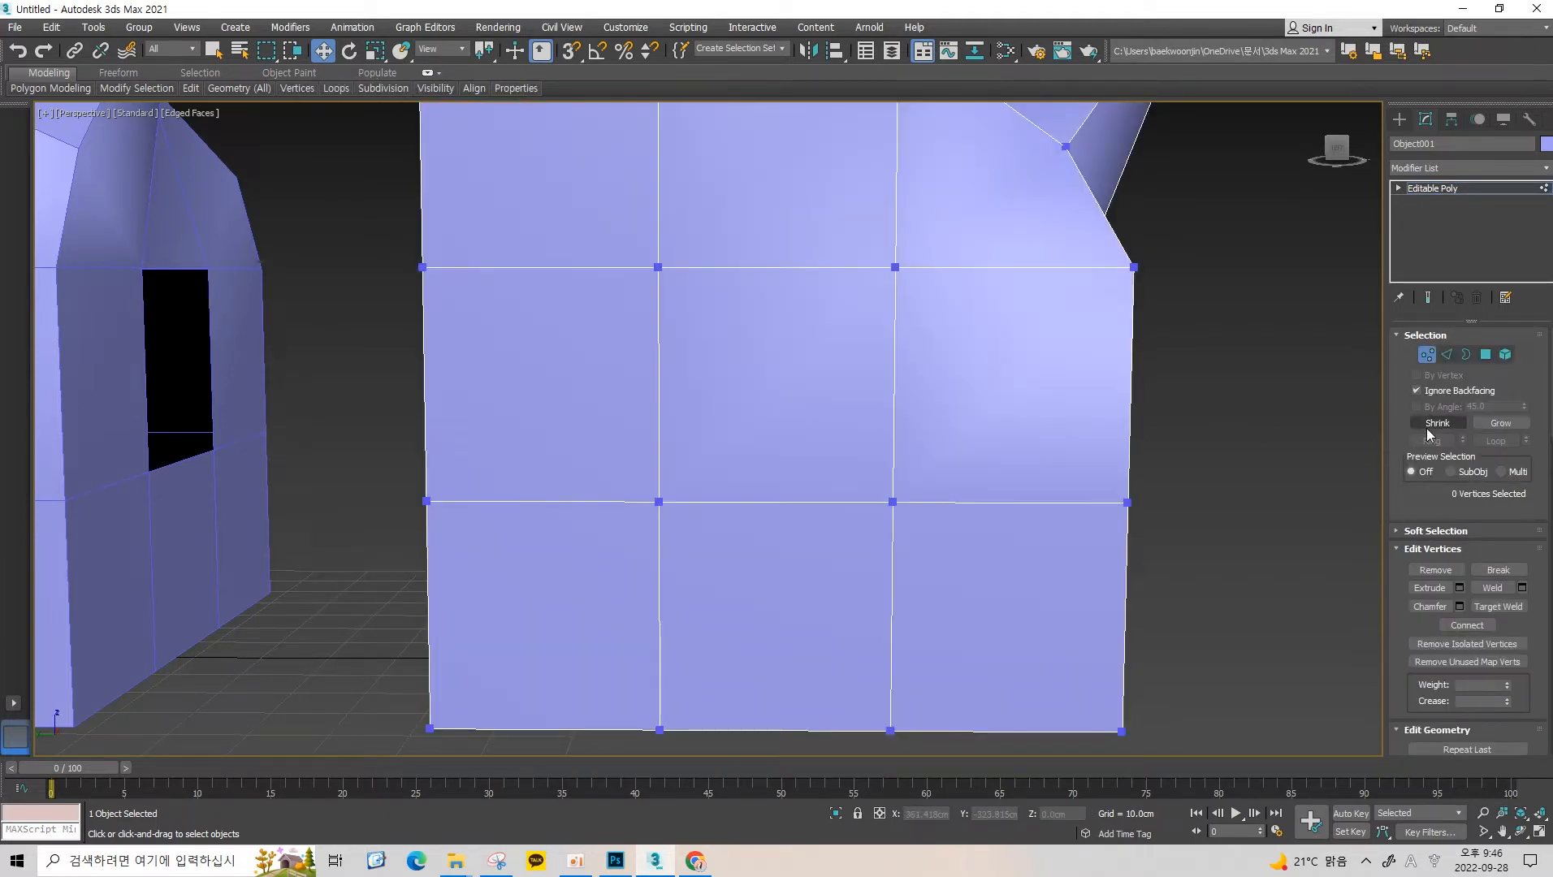
# Disable Ignore Backfacing for vertex selection.
pyautogui.scroll(-3, 743, 347)
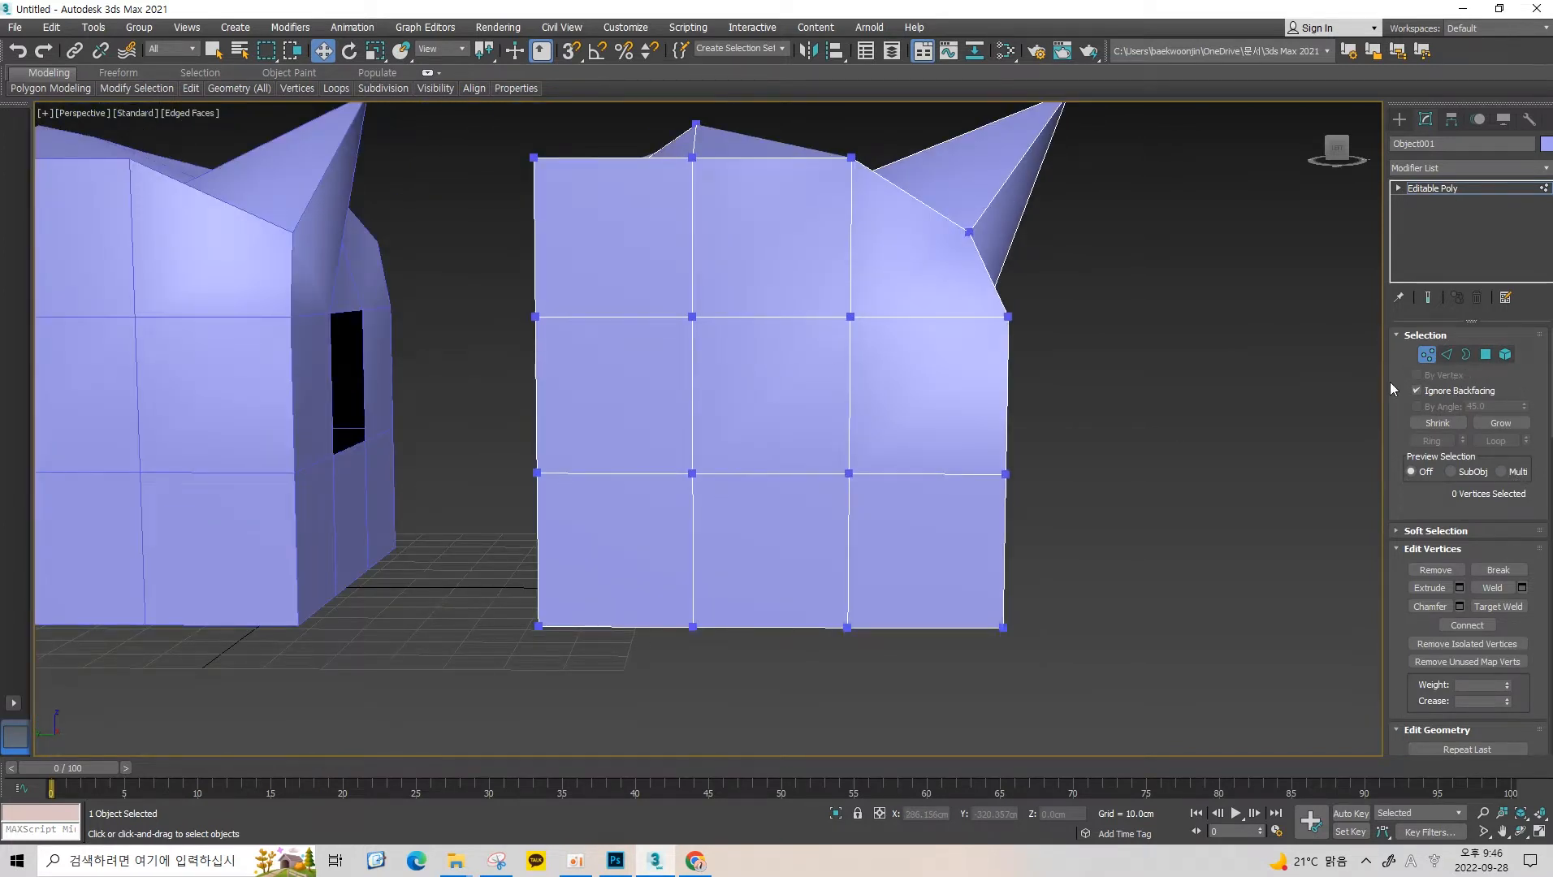
pyautogui.moveTo(1069, 413); pyautogui.dragTo(1015, 393, button='middle')
pyautogui.click(1452, 394)
pyautogui.click(1461, 395)
# Remove the upper-right inner vertex of the front face with the Remove command, and undo the removal.
pyautogui.scroll(2, 1033, 419)
pyautogui.scroll(-4, 1126, 416)
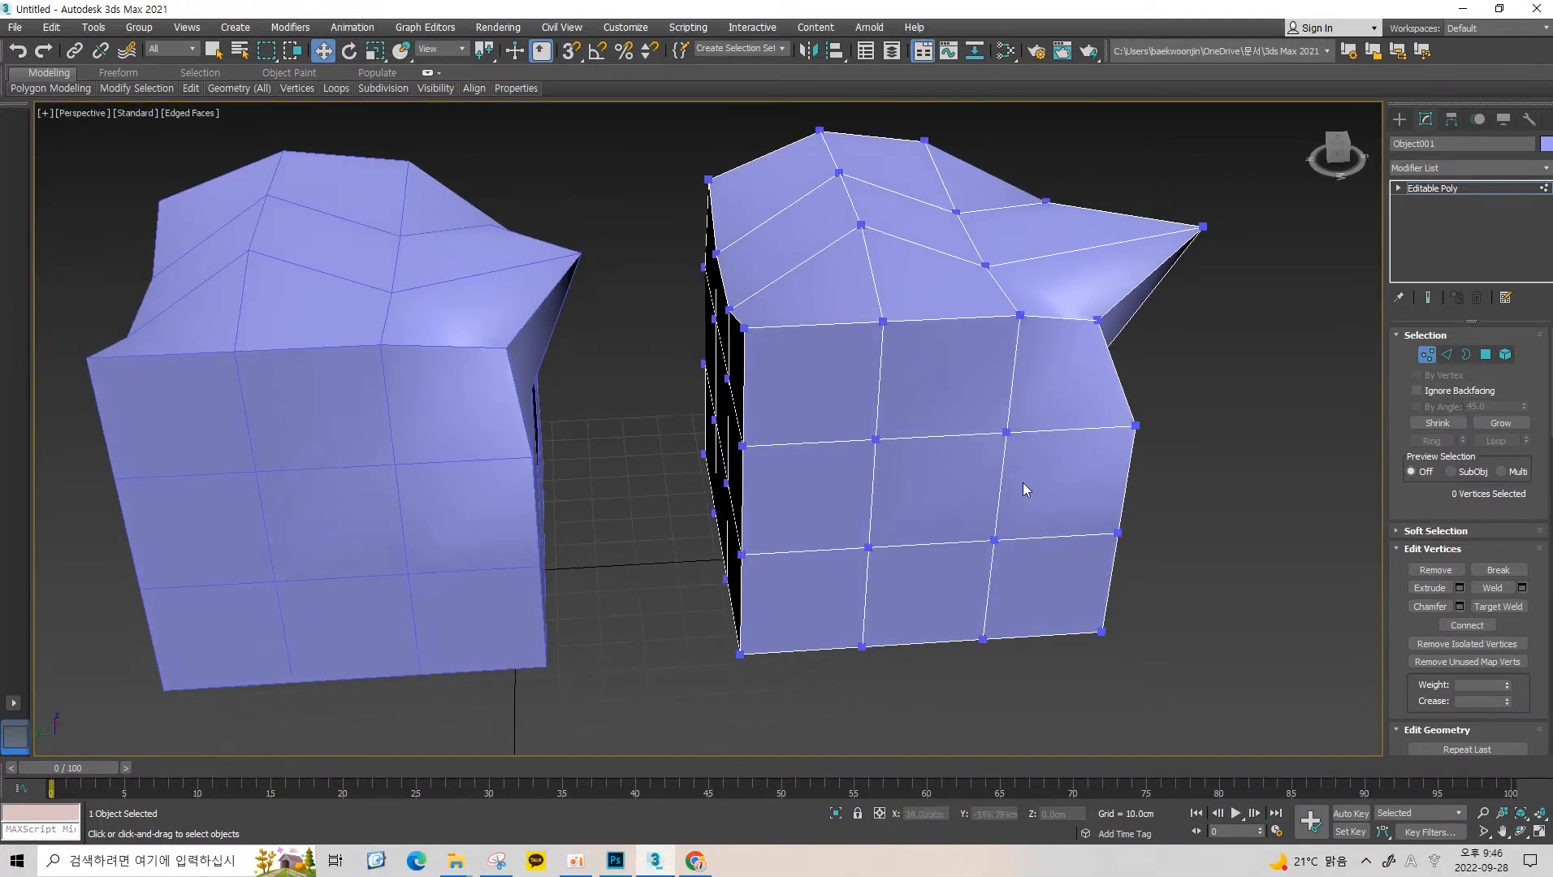
pyautogui.keyDown('alt'); pyautogui.moveTo(1023, 484); pyautogui.dragTo(993, 435, button='middle'); pyautogui.keyUp('alt')
pyautogui.scroll(3, 993, 435)
pyautogui.scroll(3, 975, 455)
pyautogui.scroll(-5, 965, 475)
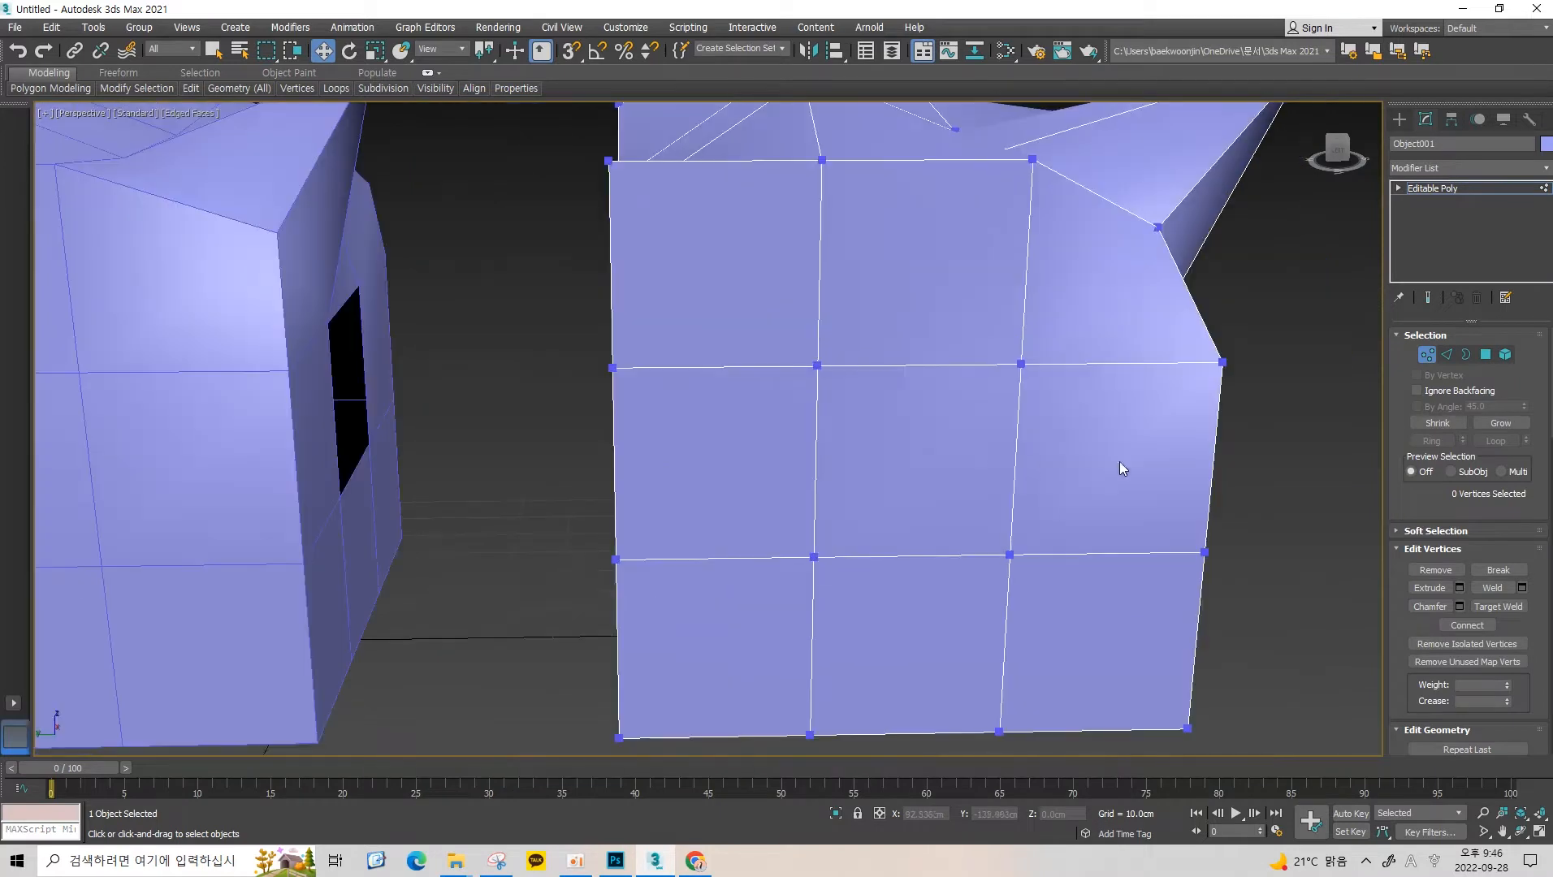
pyautogui.scroll(-1, 1415, 454)
pyautogui.scroll(-3, 1455, 541)
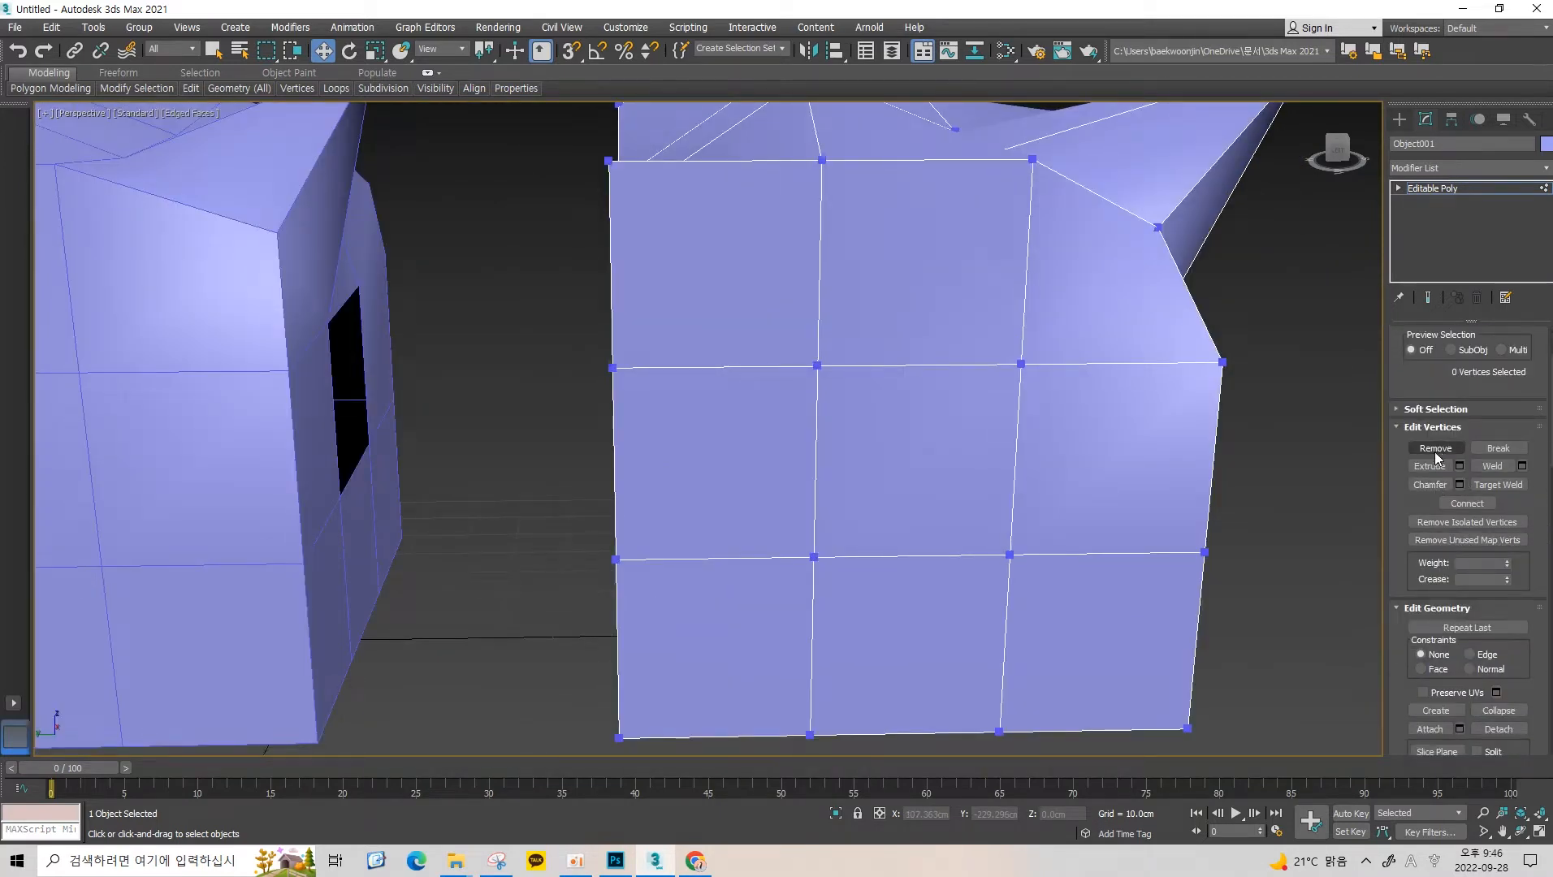
pyautogui.click(1021, 363)
pyautogui.scroll(3, 1057, 341)
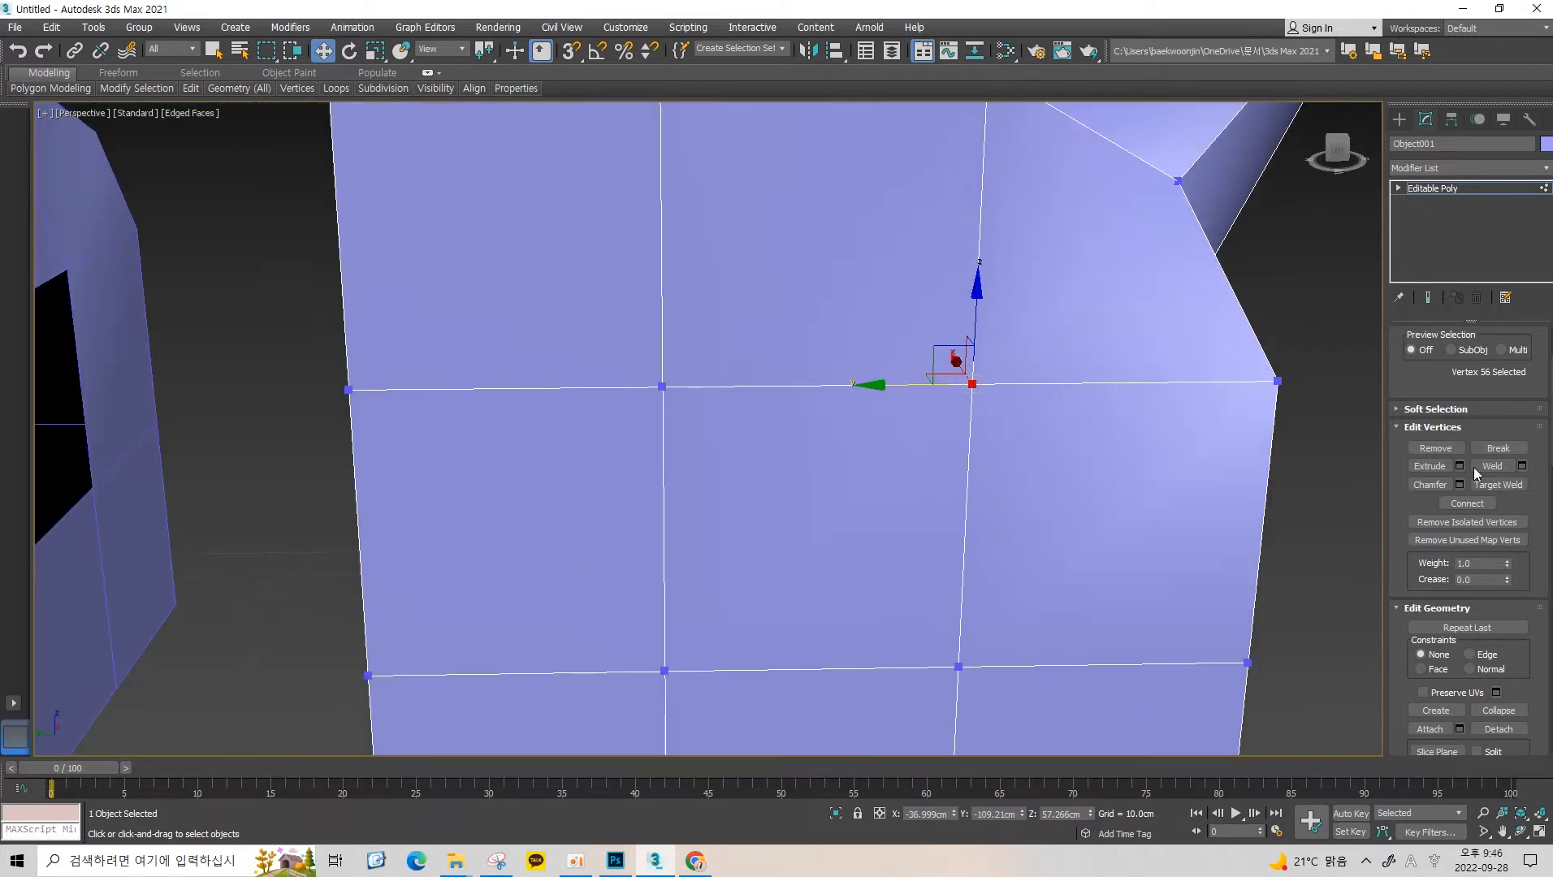
pyautogui.click(1455, 452)
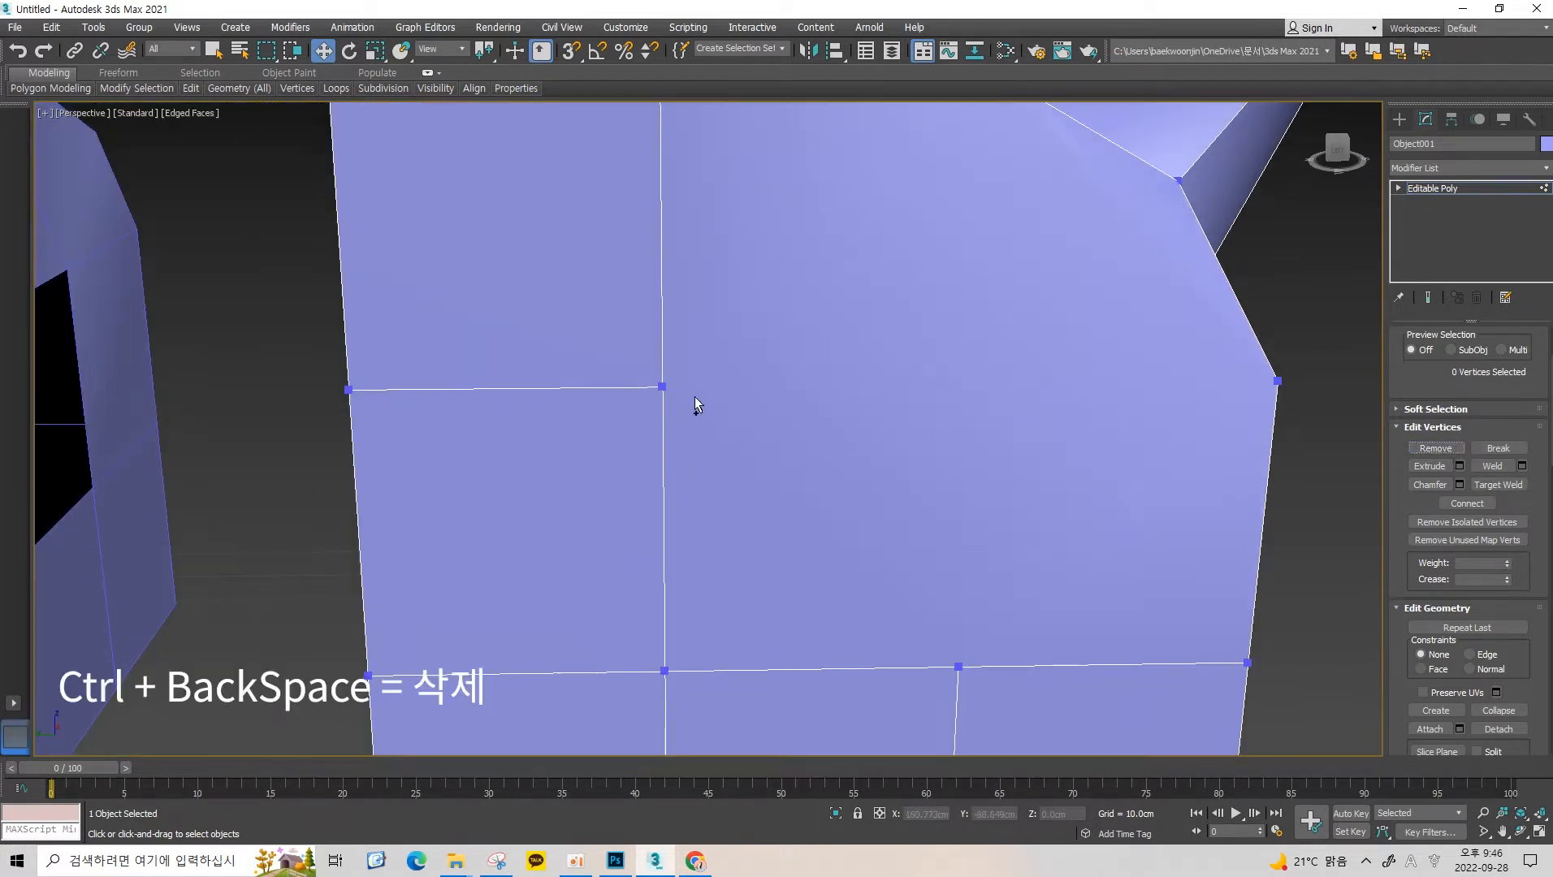
pyautogui.hotkey('ctrl', 'z')
# Remove the upper-left inner vertex and the lower-right inner vertex of the front face in turn, undoing each removal.
pyautogui.click(663, 386)
pyautogui.moveTo(623, 459); pyautogui.dragTo(642, 371, button='middle')
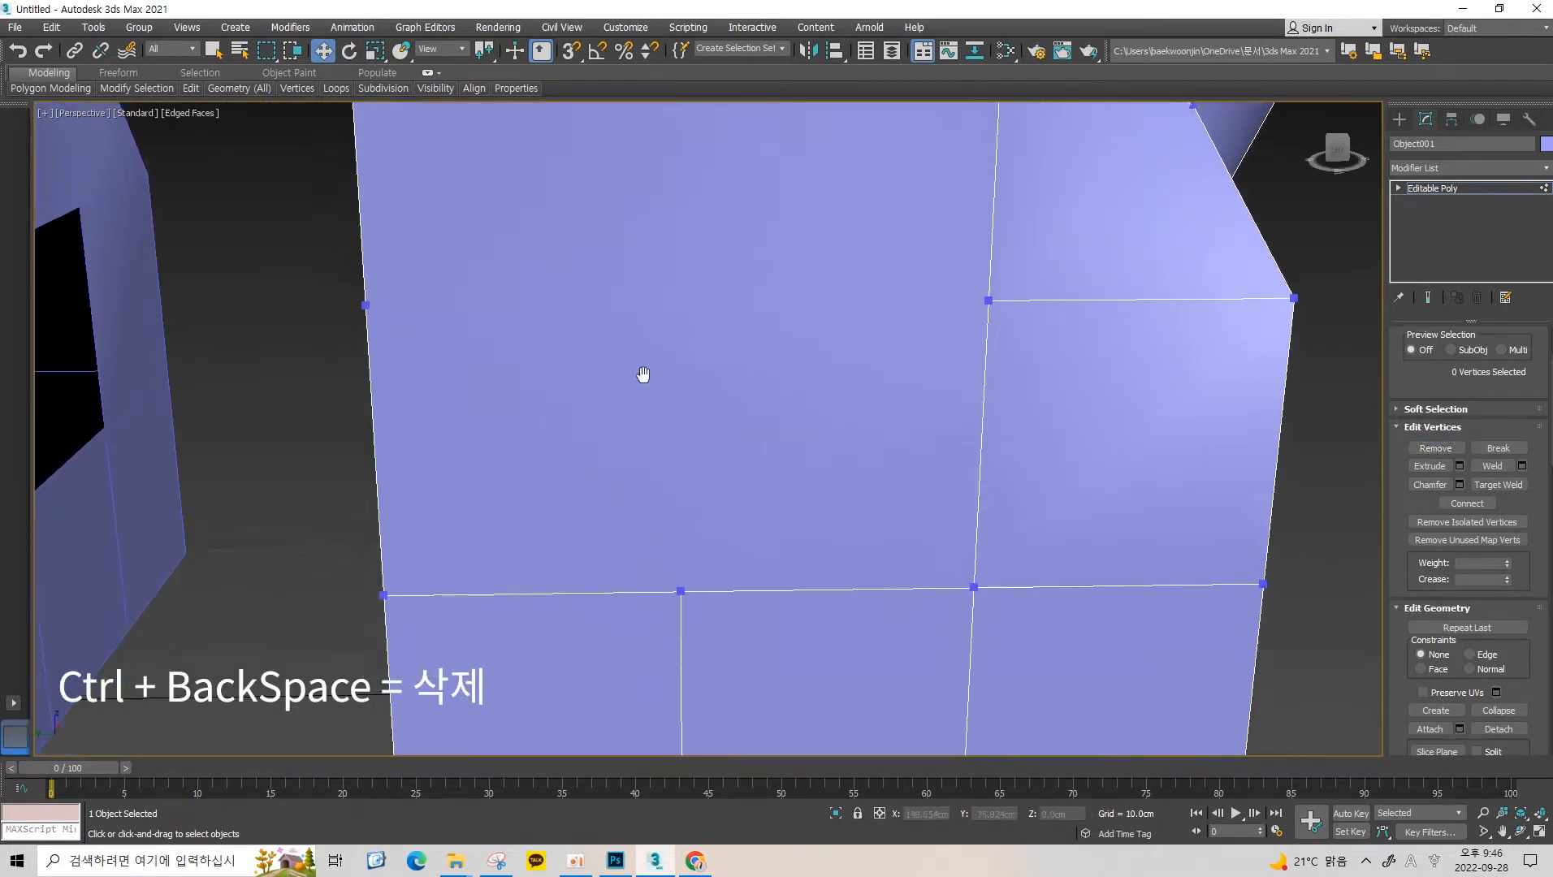
pyautogui.click(975, 584)
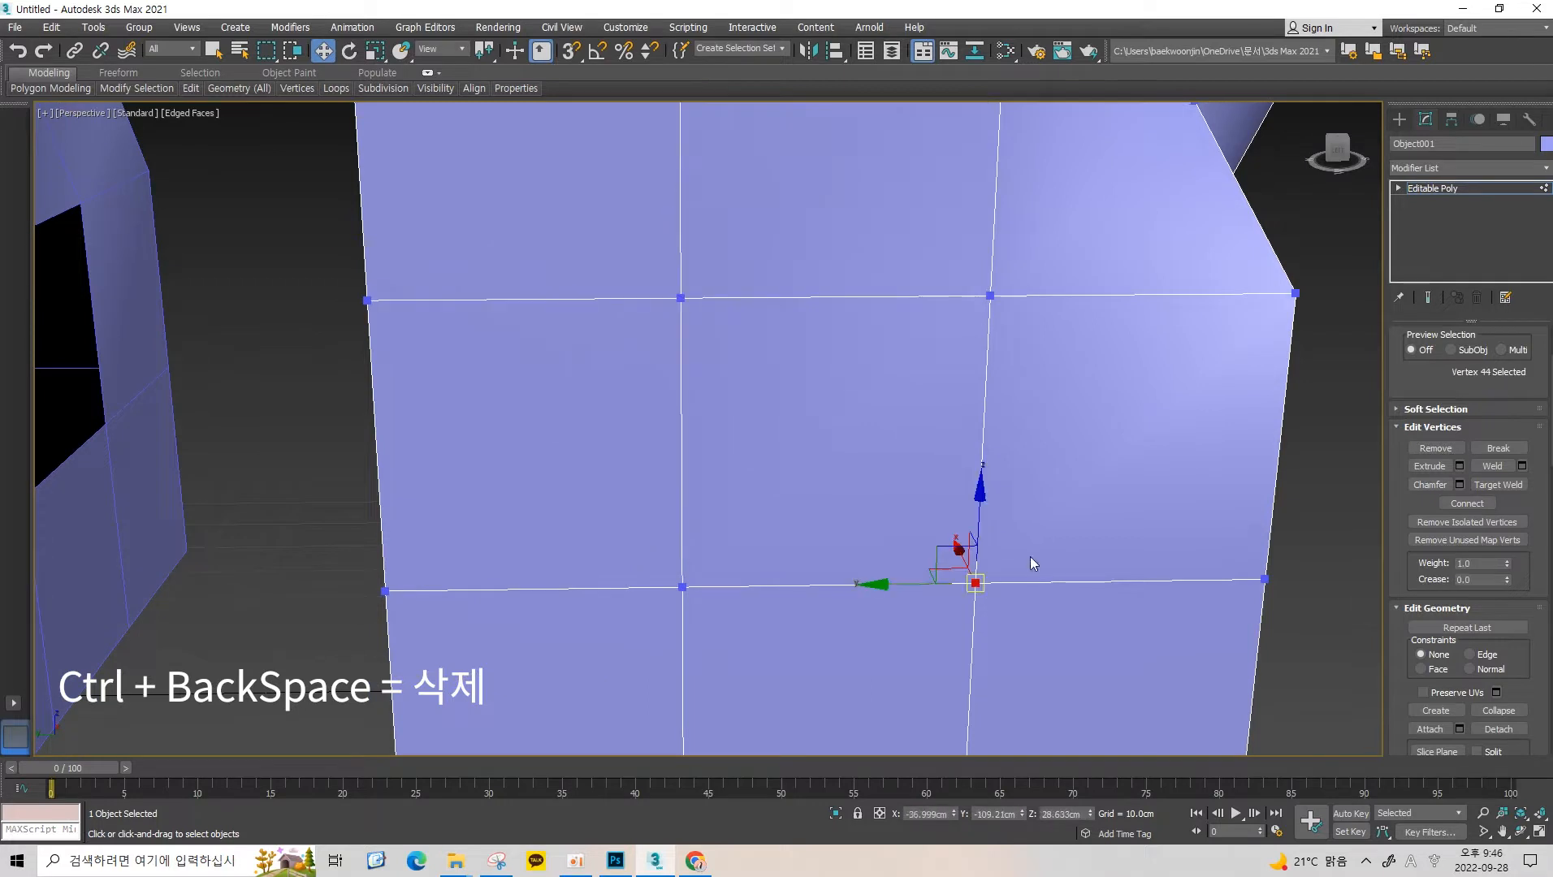
pyautogui.click(1455, 448)
pyautogui.hotkey('ctrl', 'z')
pyautogui.moveTo(929, 376); pyautogui.dragTo(931, 428, button='middle')
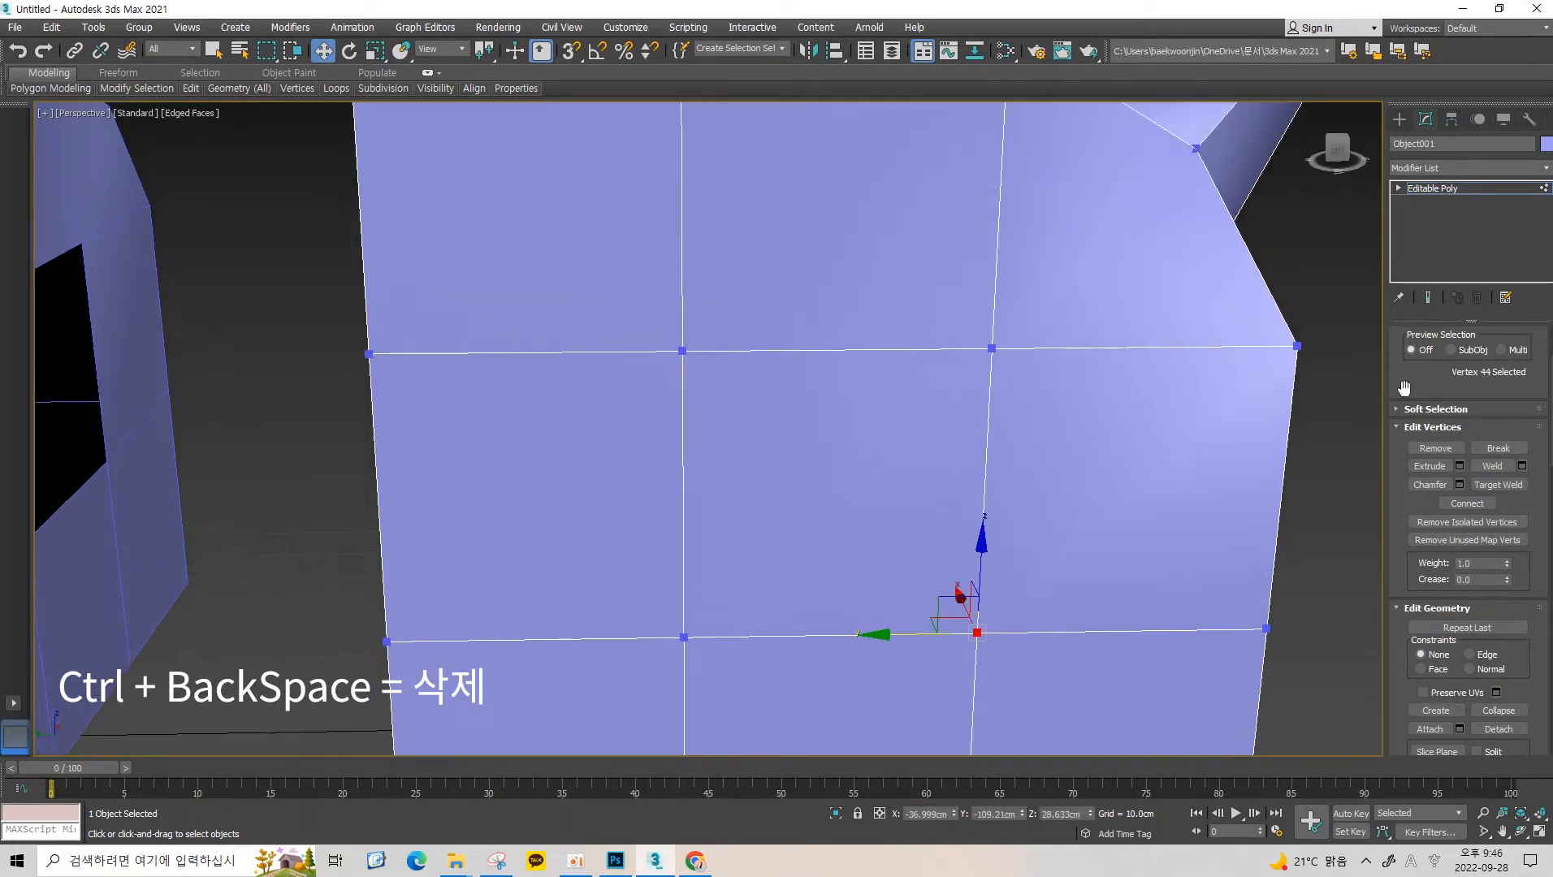
pyautogui.click(1439, 447)
pyautogui.hotkey('ctrl', 'z')
# Reselect the upper-right inner vertex of the front face, remove it again, and undo the removal.
pyautogui.click(1011, 359)
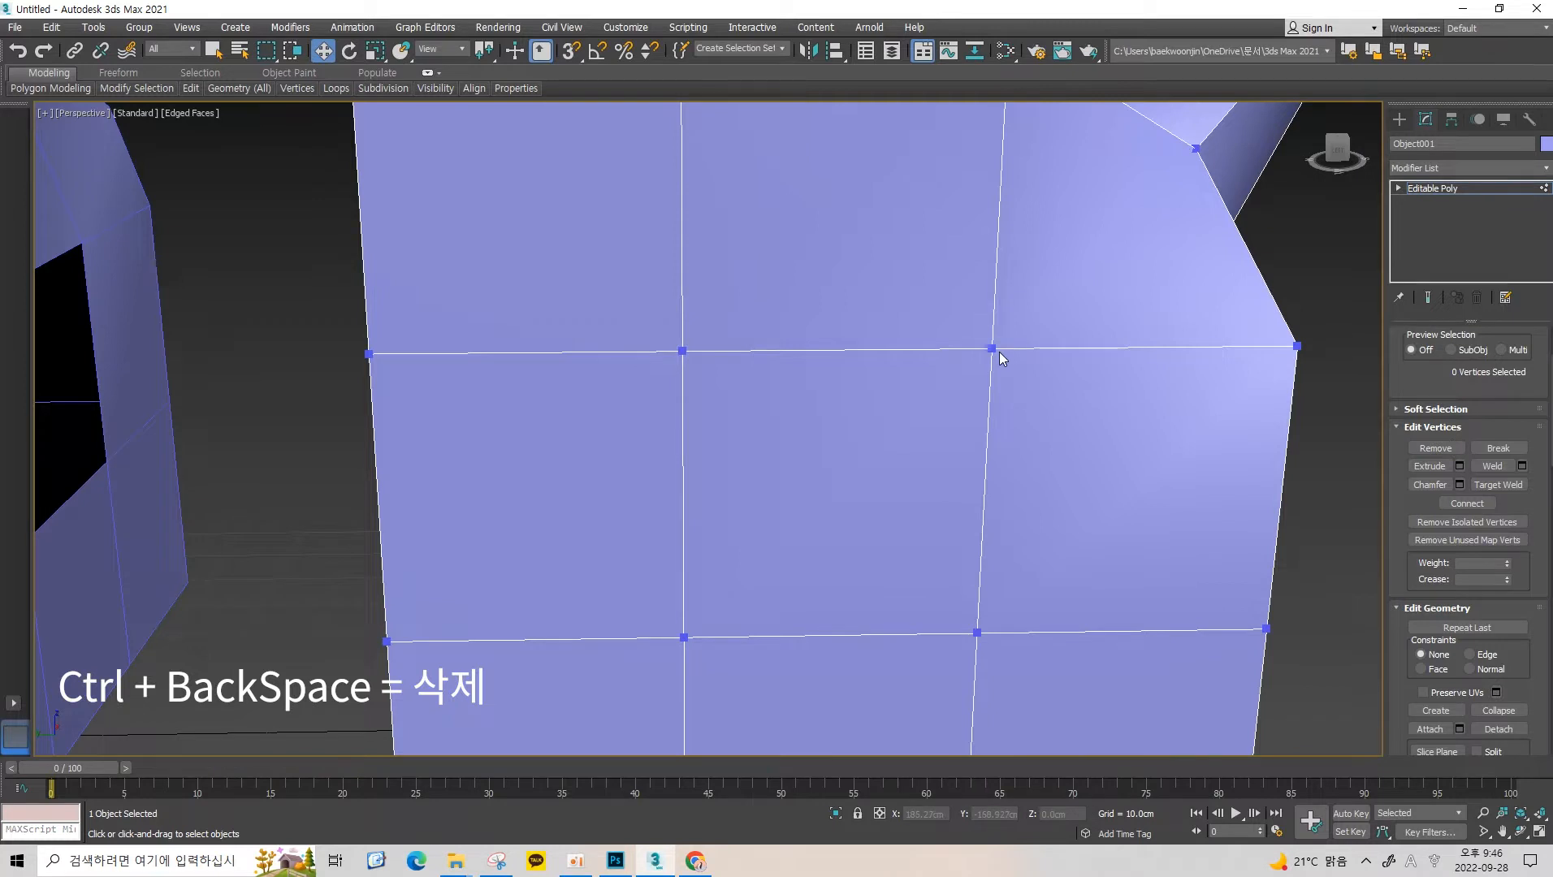
pyautogui.click(993, 350)
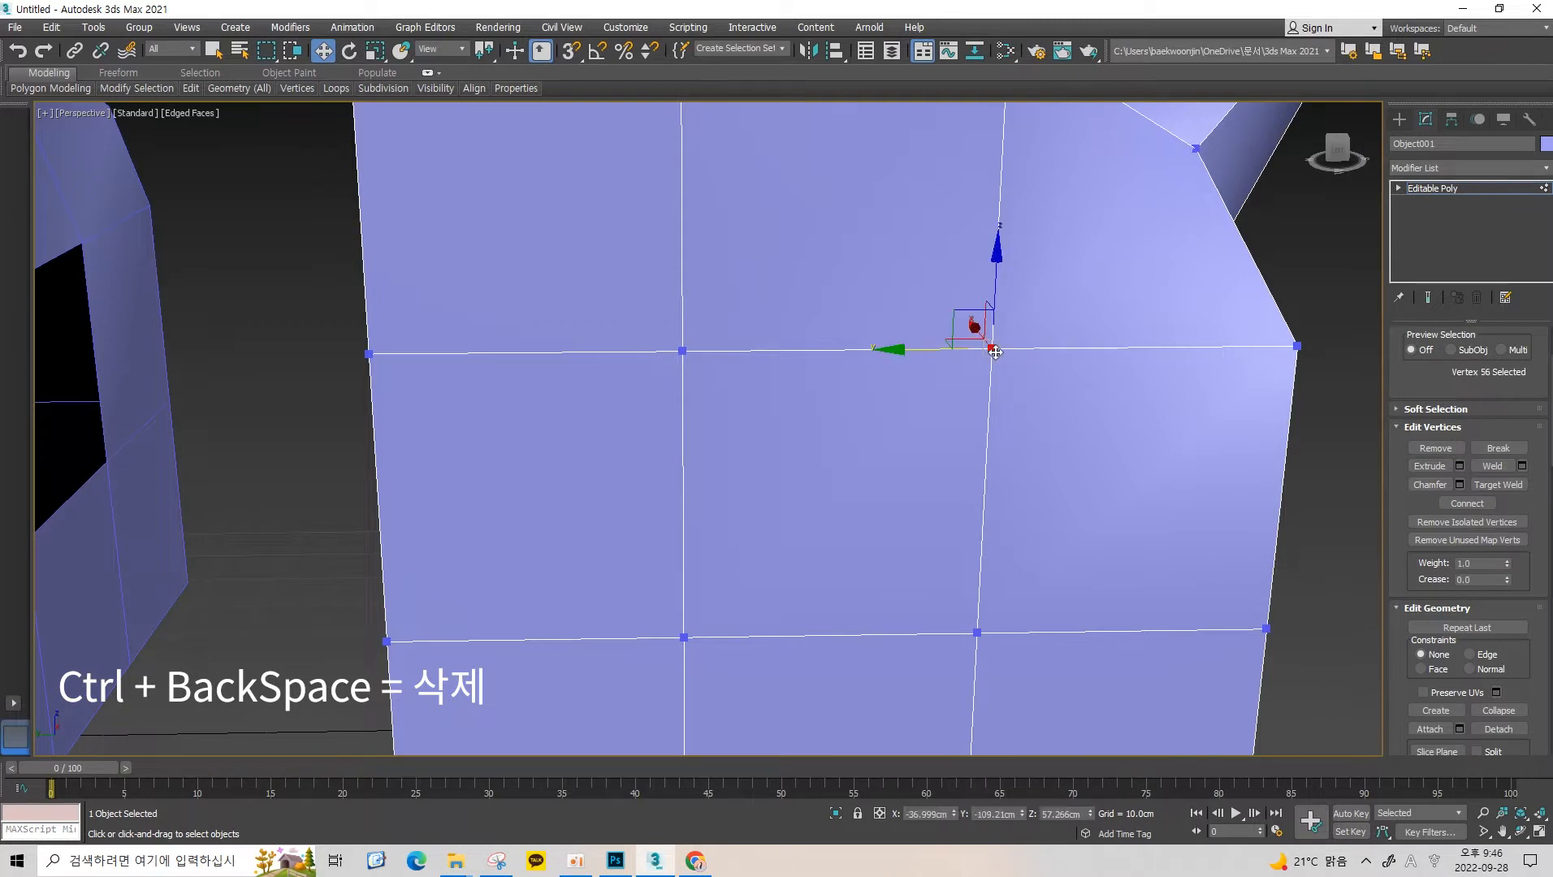
pyautogui.click(1442, 452)
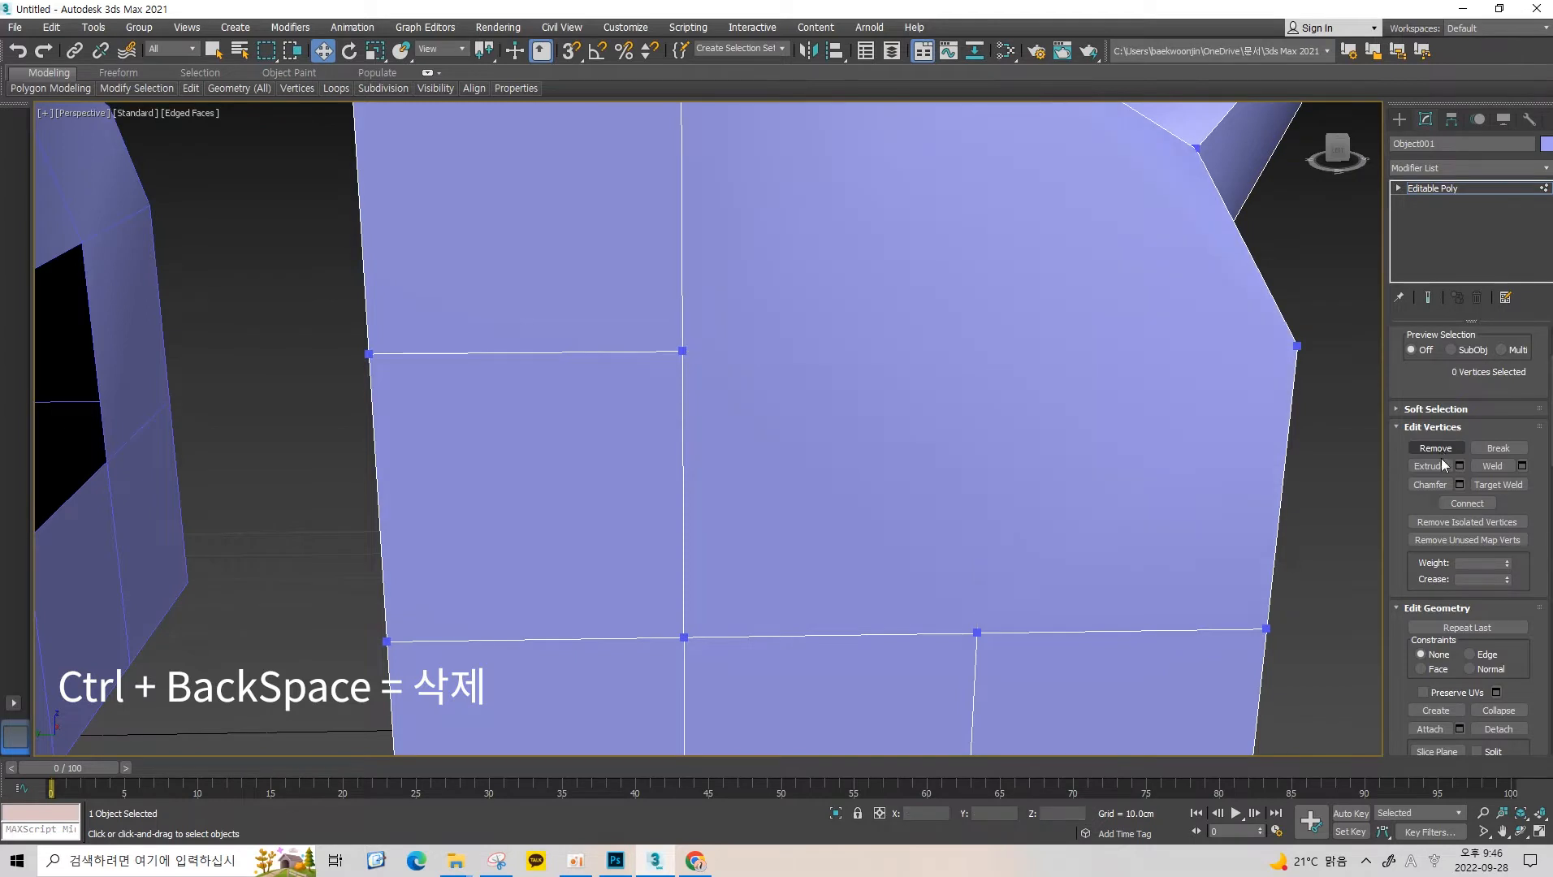
pyautogui.hotkey('ctrl', 'z')
# Remove the upper-left and the upper-right inner vertices of the front face one at a time, undoing each removal.
pyautogui.click(698, 345)
pyautogui.click(683, 350)
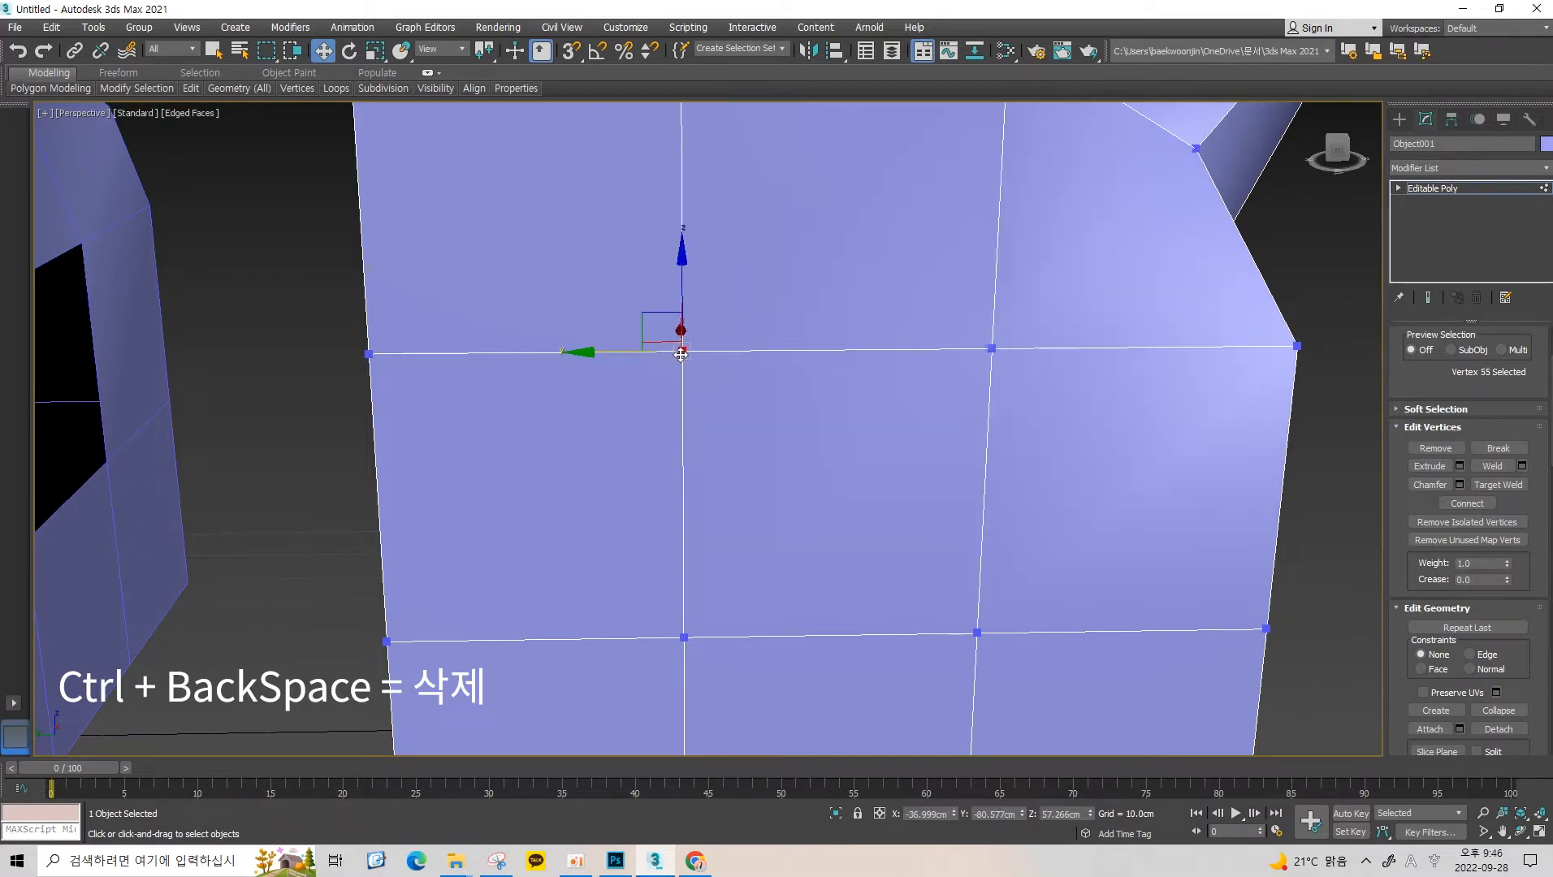
pyautogui.hotkey('ctrl', 'BackSpace')
pyautogui.hotkey('ctrl', 'z')
pyautogui.click(985, 354)
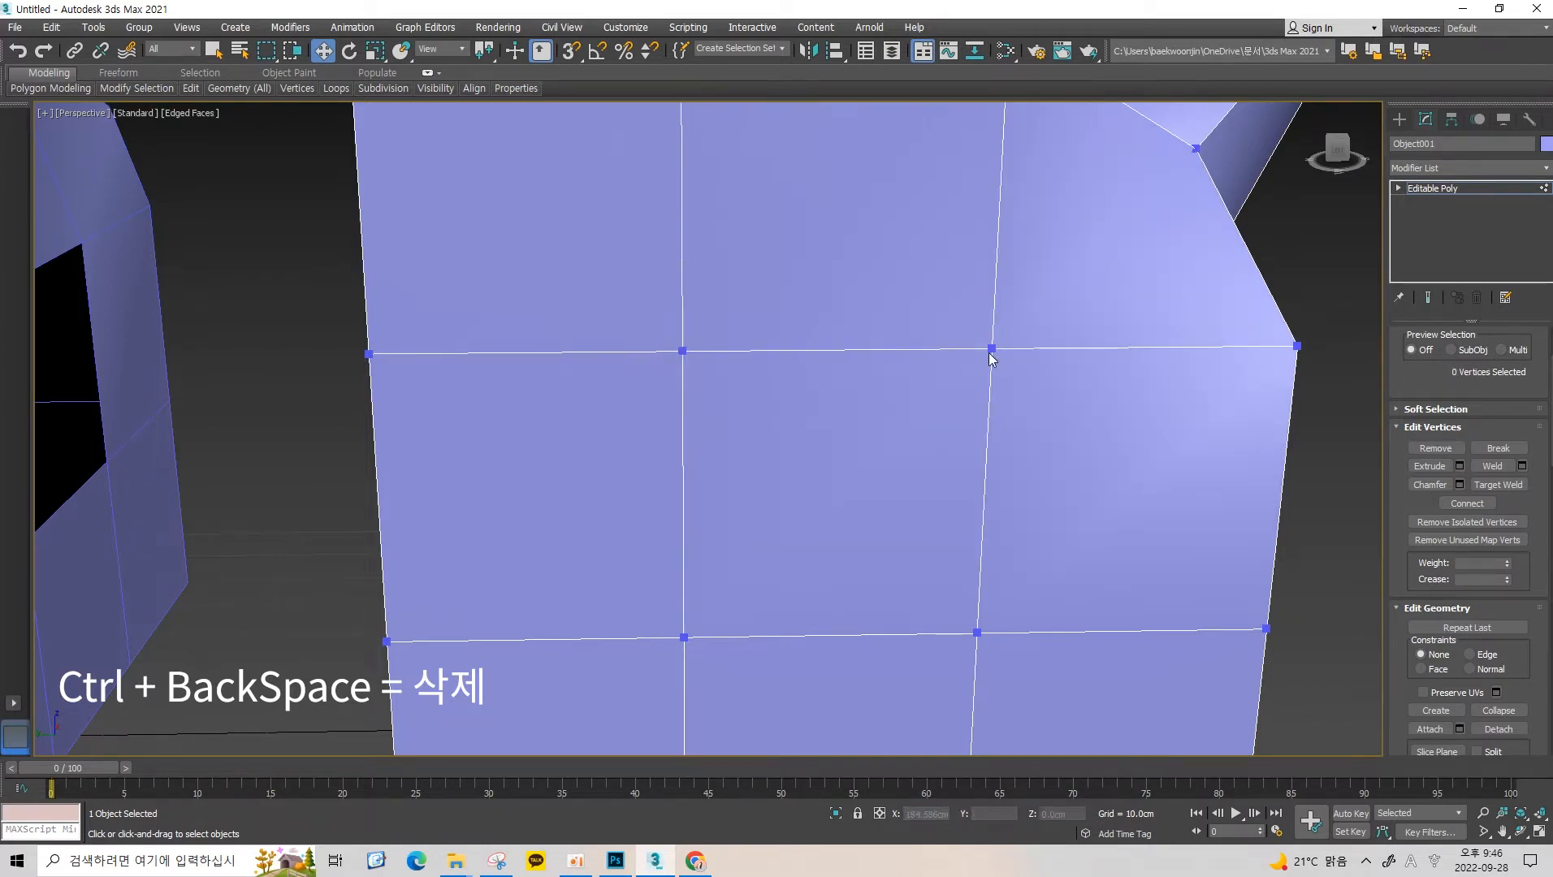
pyautogui.click(991, 347)
pyautogui.hotkey('ctrl', 'BackSpace')
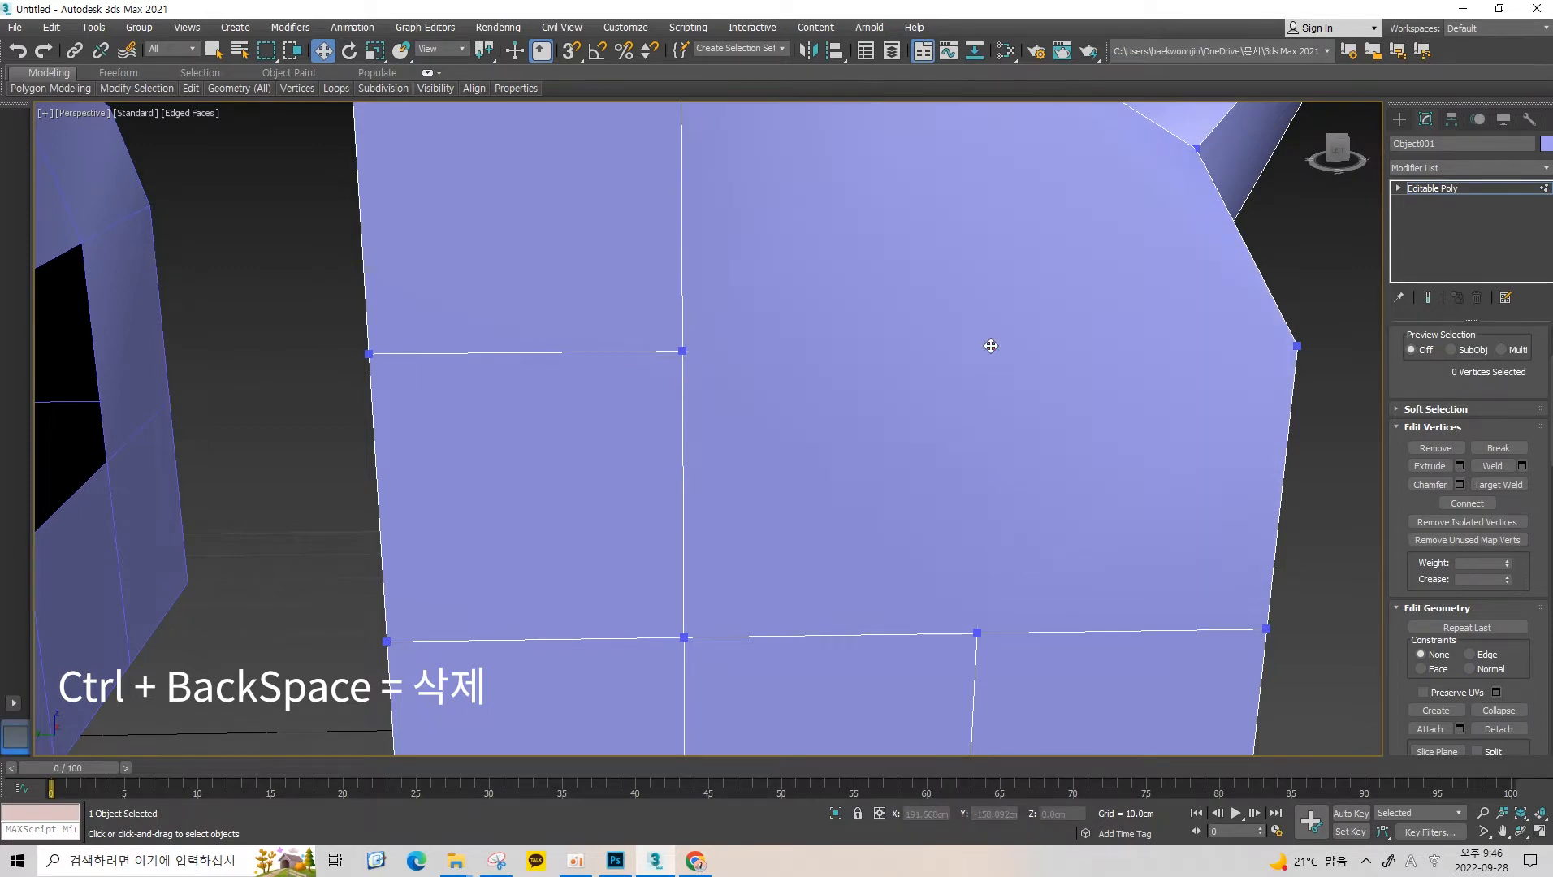
pyautogui.hotkey('ctrl', 'z')
# Select the lower-right inner vertex of the front face, clear that selection, and select the lower-left inner vertex instead.
pyautogui.click(976, 631)
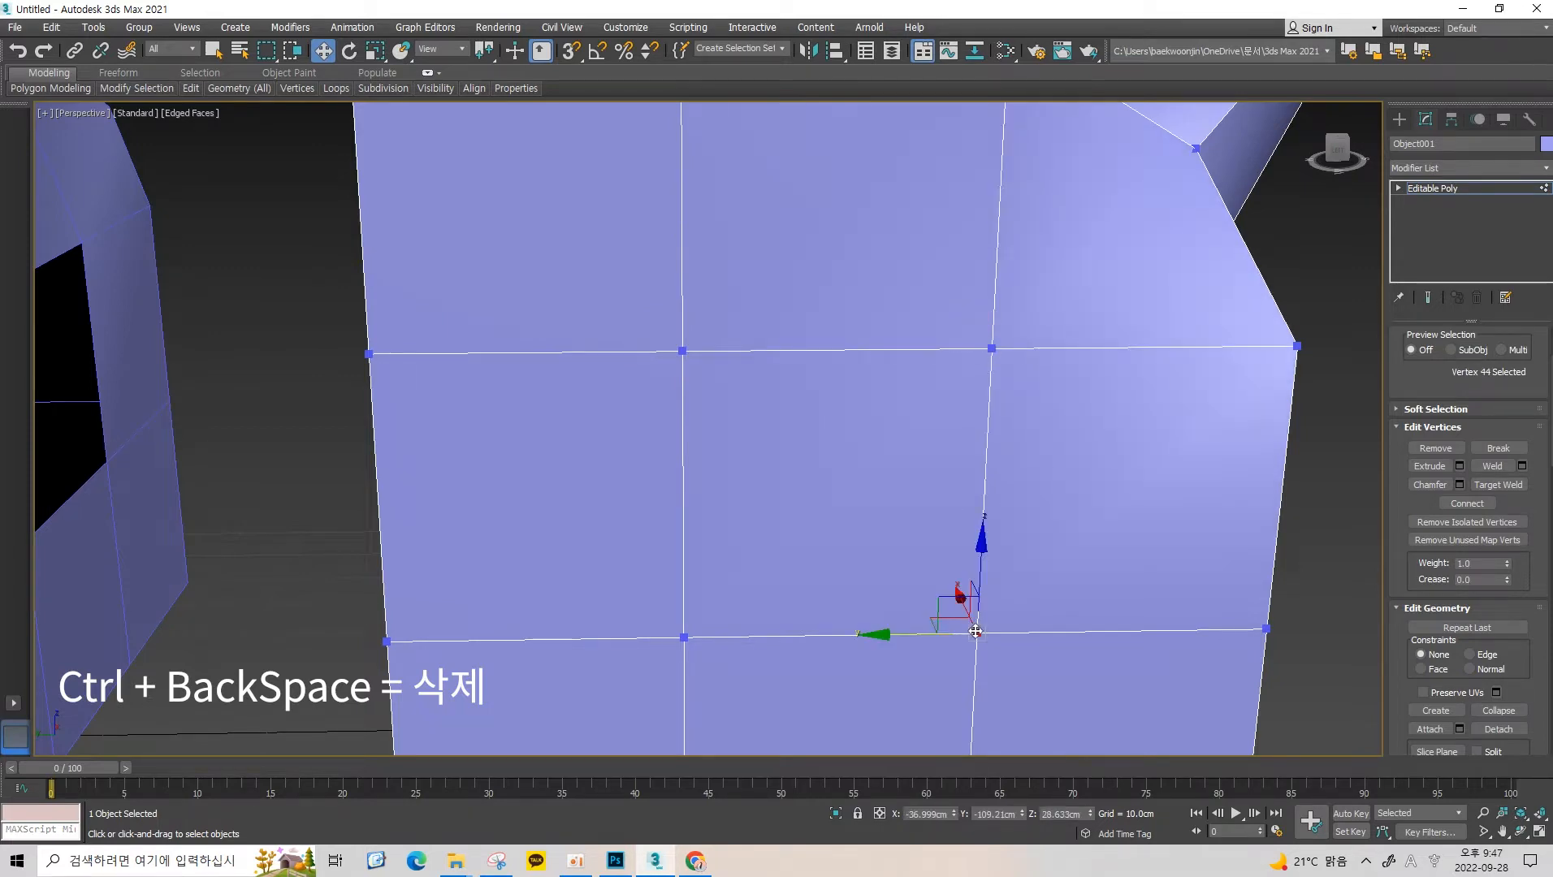
pyautogui.scroll(-5, 975, 628)
pyautogui.scroll(4, 936, 575)
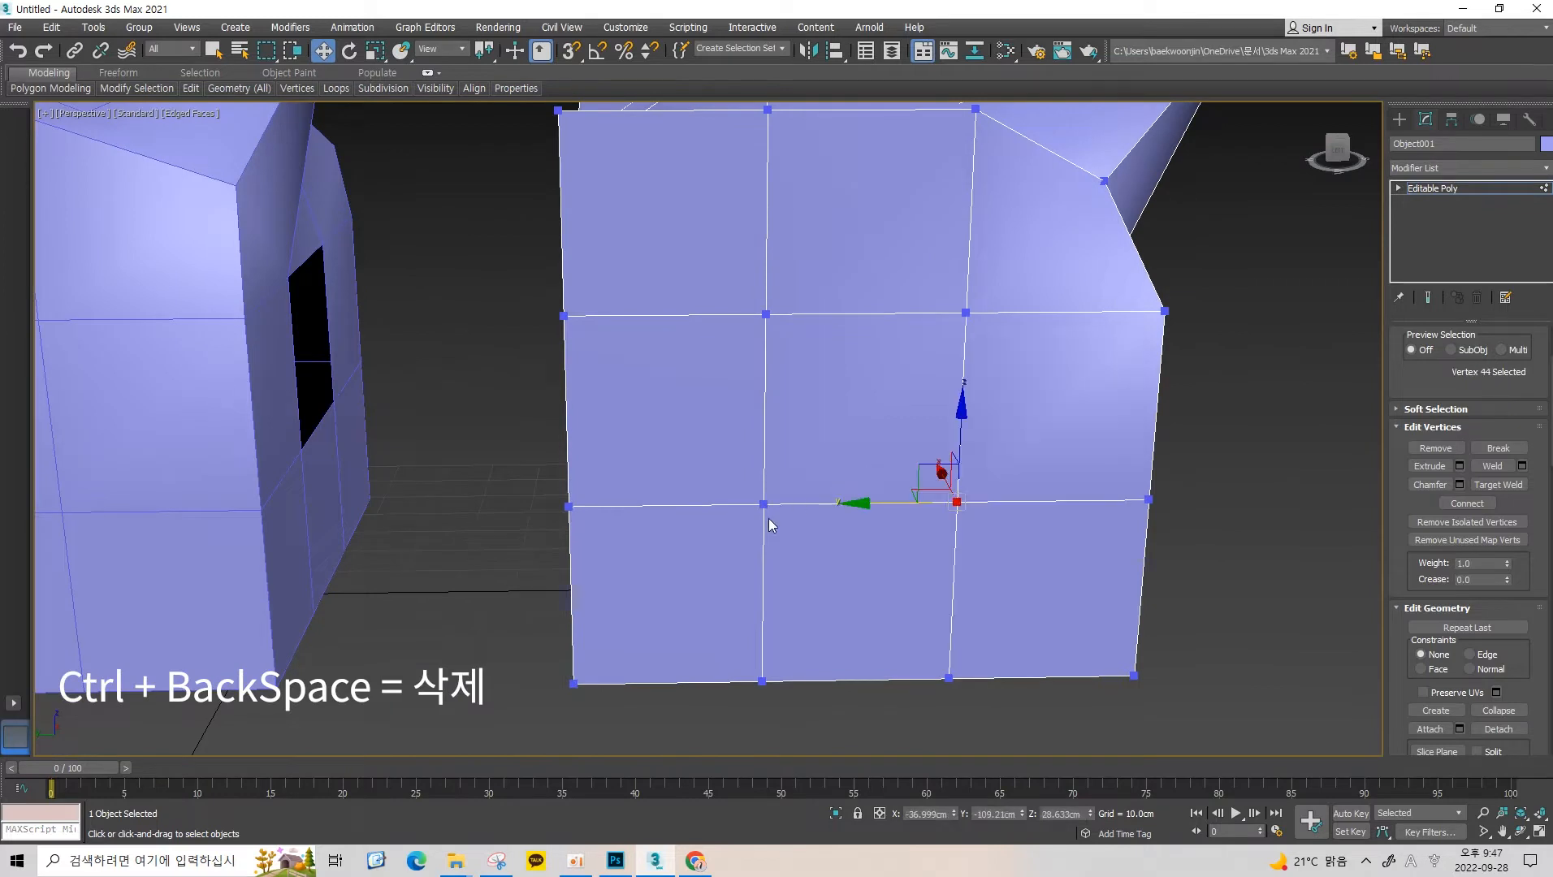
pyautogui.click(803, 479)
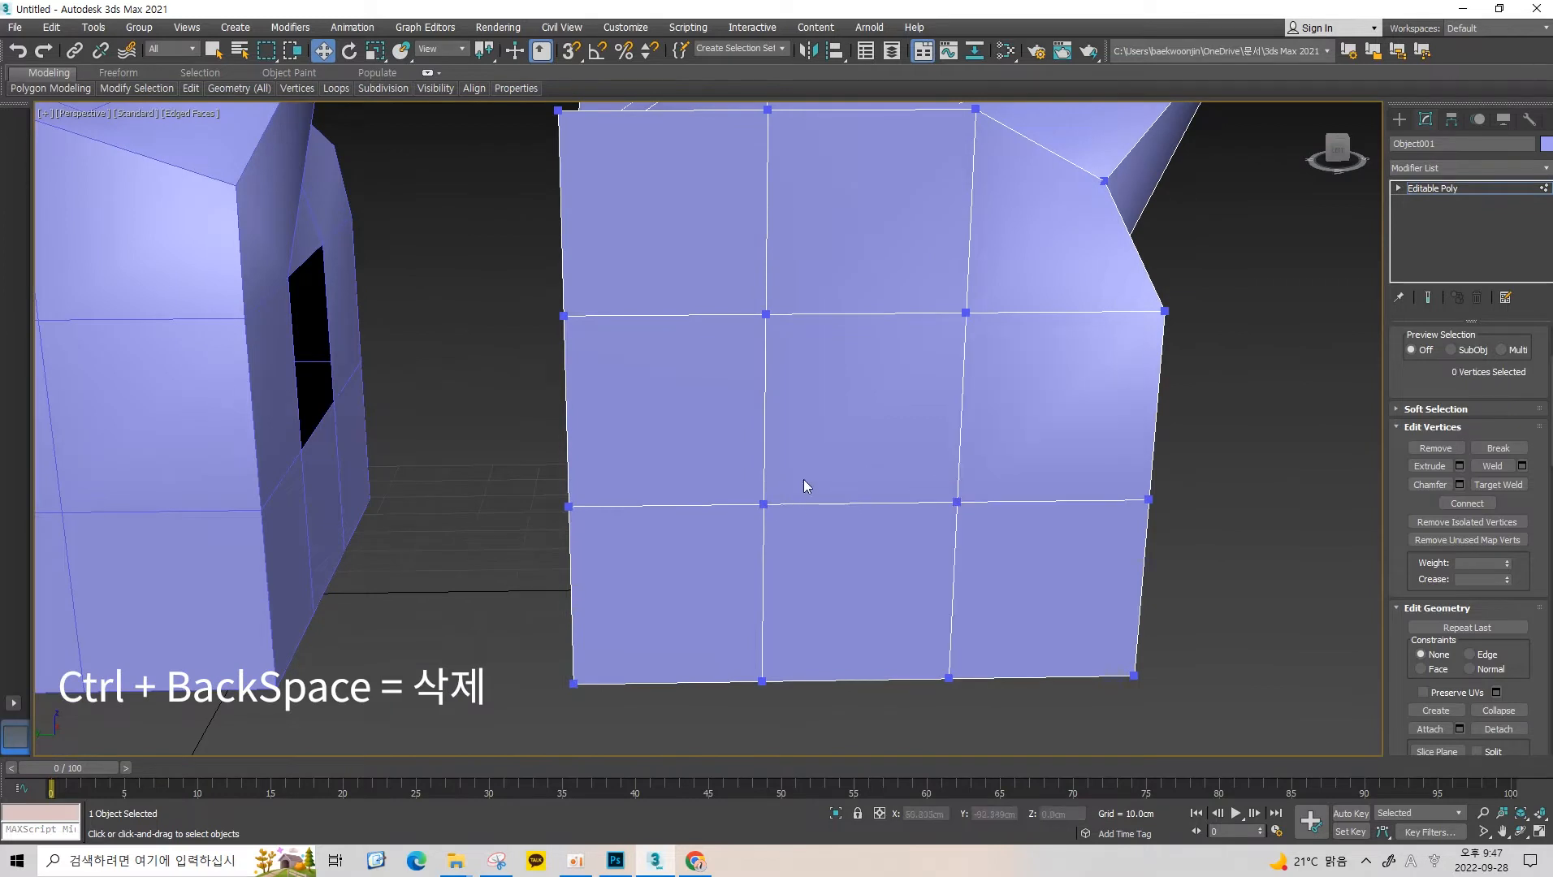
pyautogui.click(761, 510)
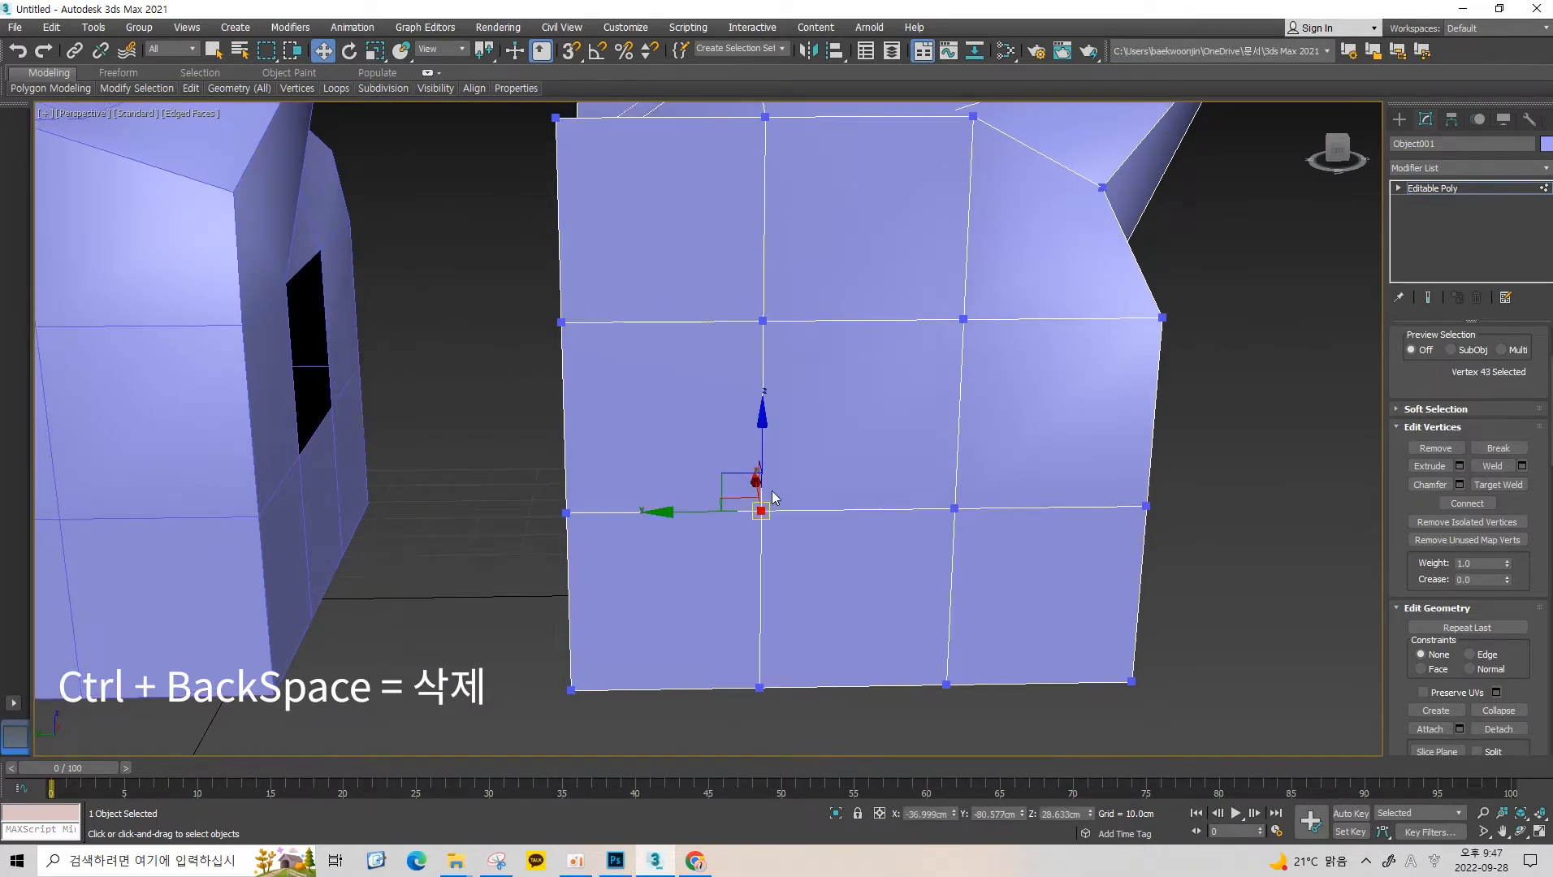
pyautogui.scroll(3, 817, 459)
pyautogui.keyDown('alt'); pyautogui.moveTo(932, 421); pyautogui.dragTo(934, 399, button='middle'); pyautogui.keyUp('alt')
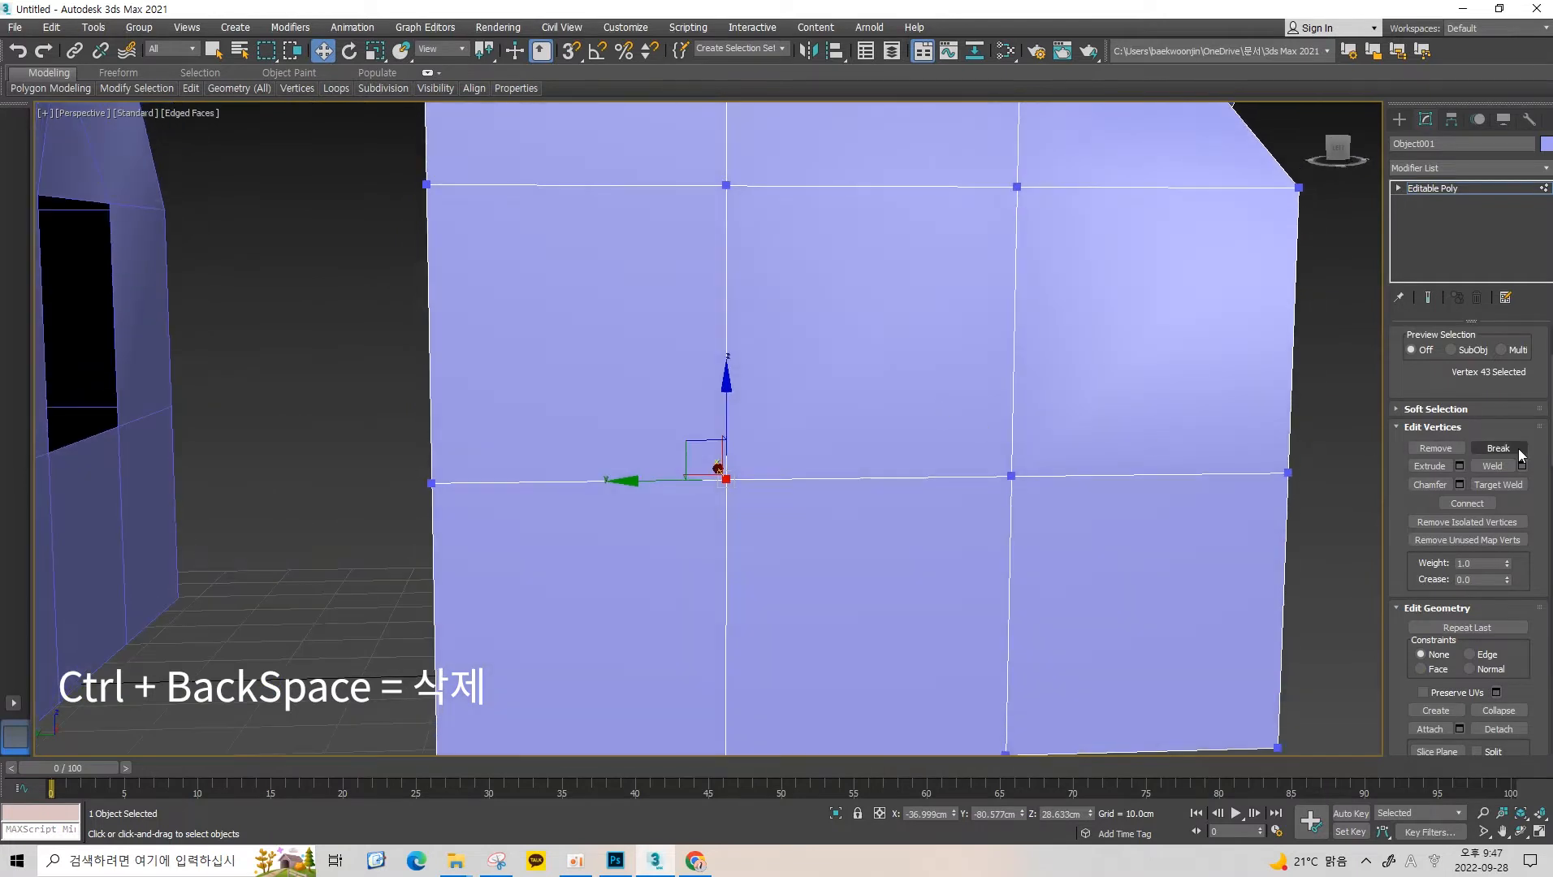
pyautogui.moveTo(782, 421); pyautogui.dragTo(838, 388, button='middle')
pyautogui.scroll(2, 839, 396)
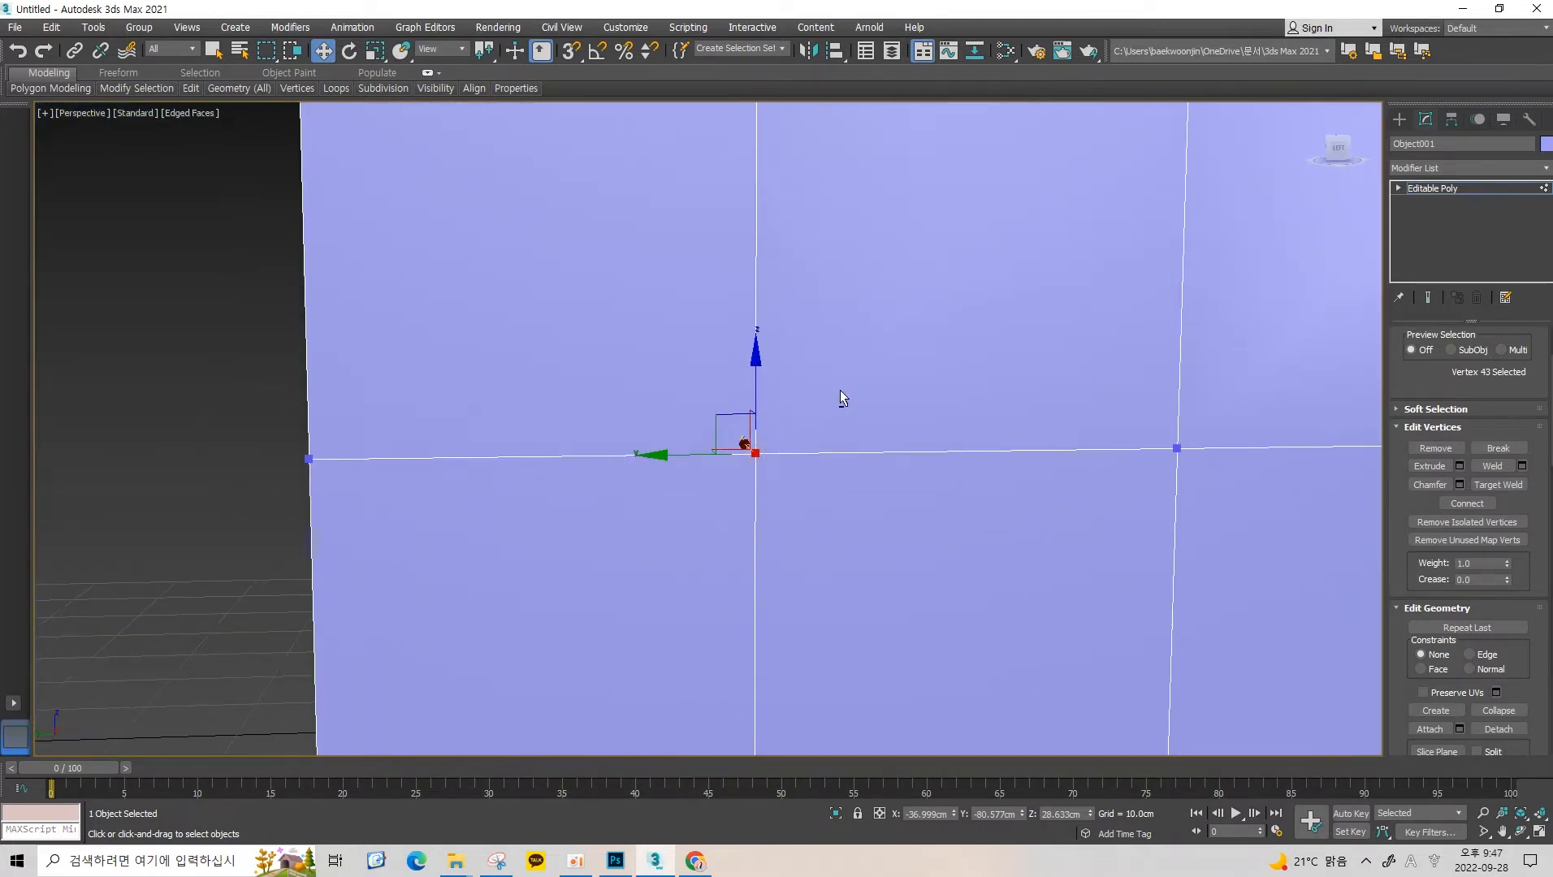
pyautogui.click(1519, 454)
pyautogui.keyDown('alt'); pyautogui.moveTo(992, 440); pyautogui.dragTo(1006, 445, button='middle'); pyautogui.keyUp('alt')
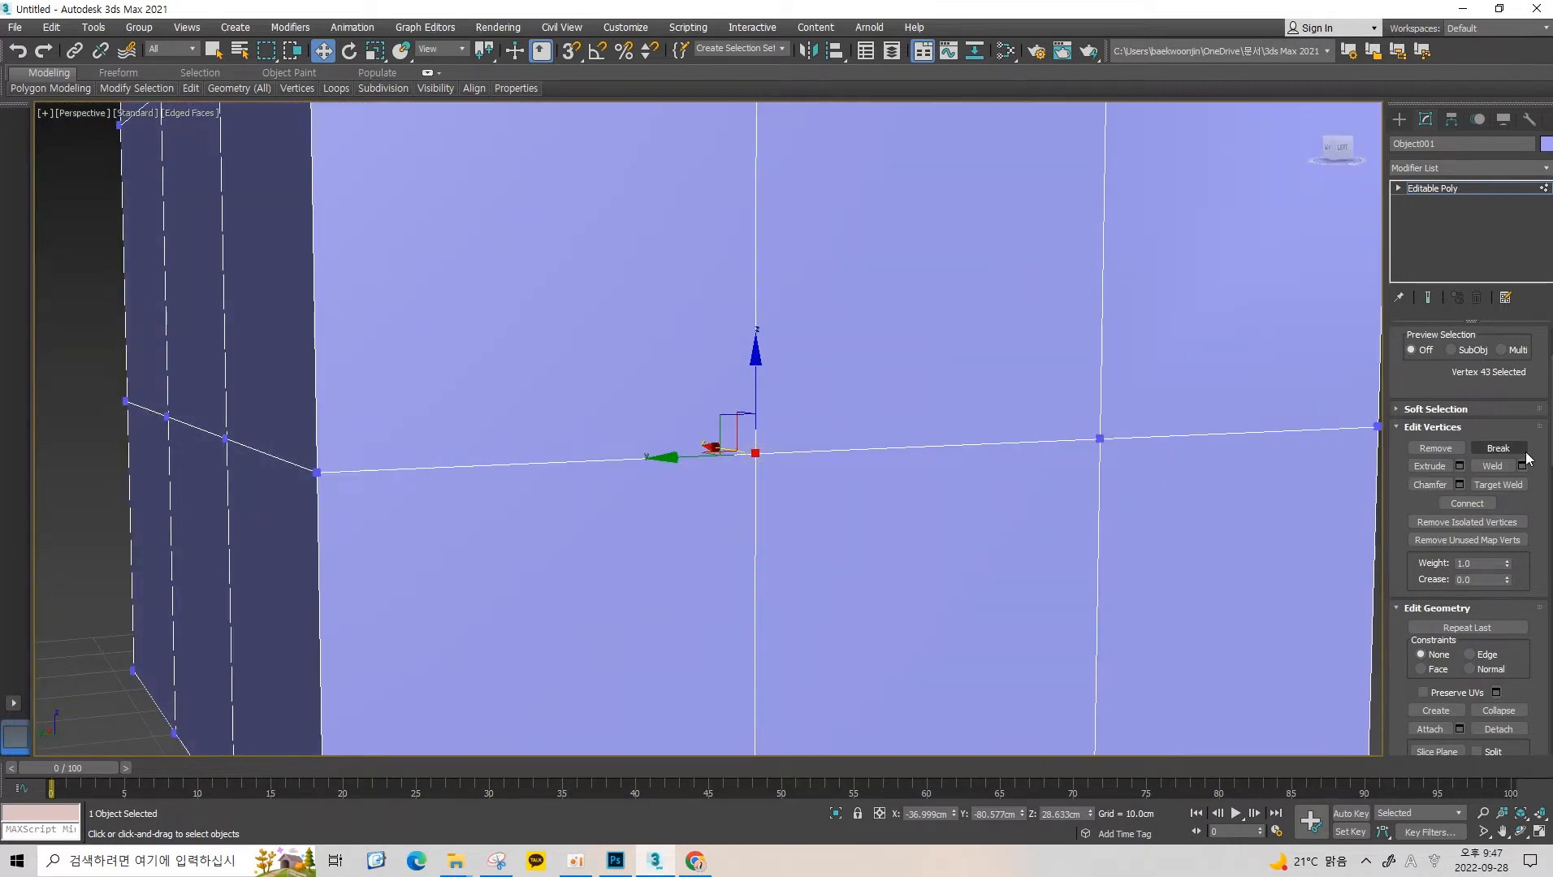
pyautogui.scroll(4, 1071, 392)
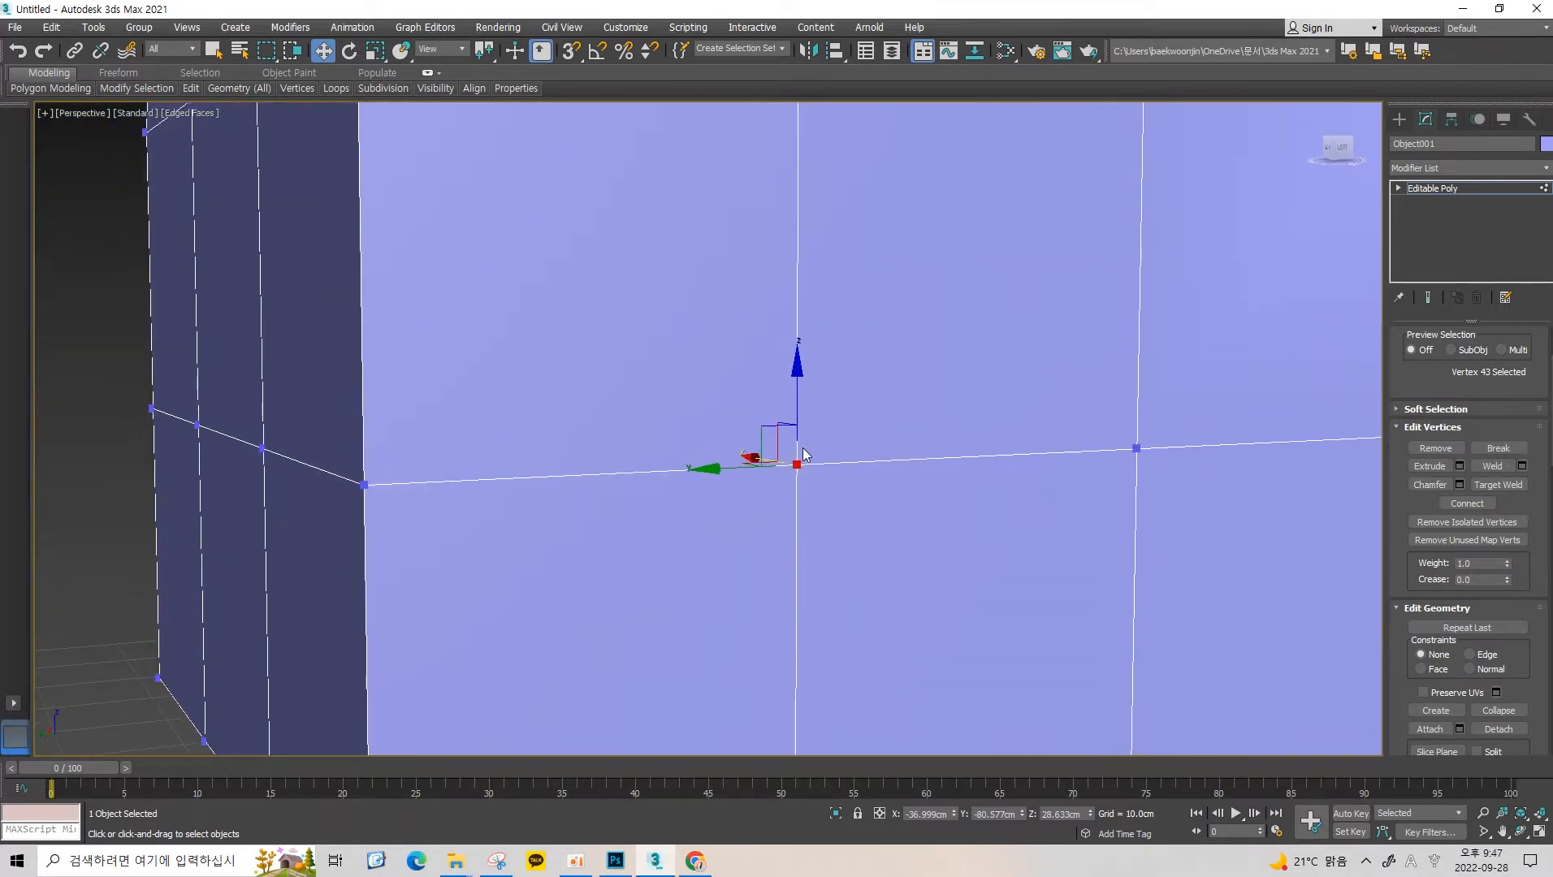
pyautogui.scroll(-3, 1267, 463)
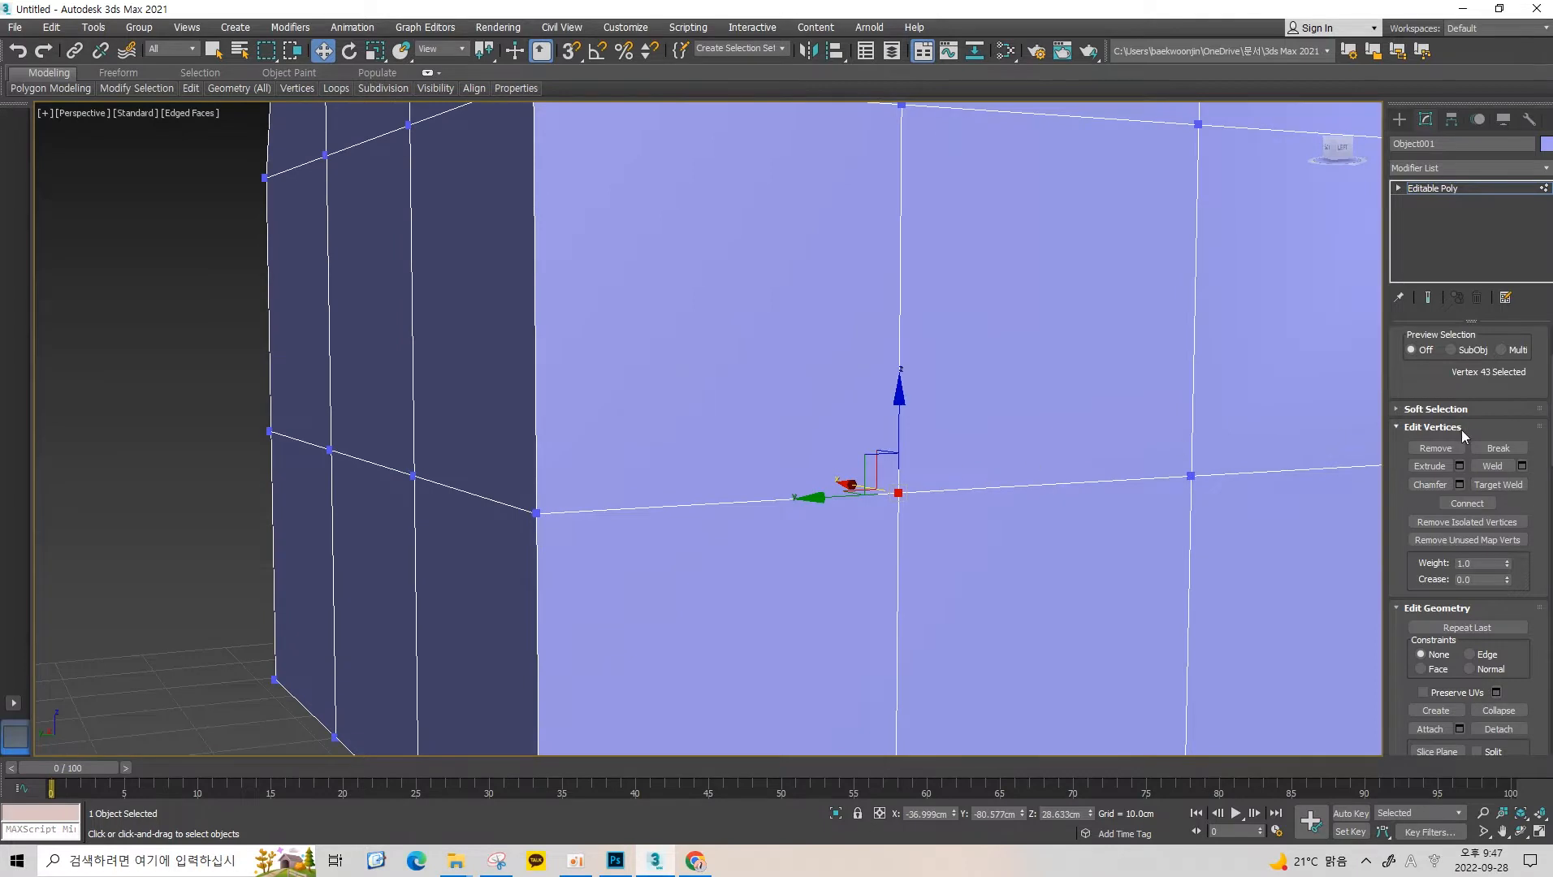
pyautogui.scroll(3, 959, 462)
# Try moving the lower-left inner vertex of the front face twice, undoing each move.
pyautogui.click(898, 530)
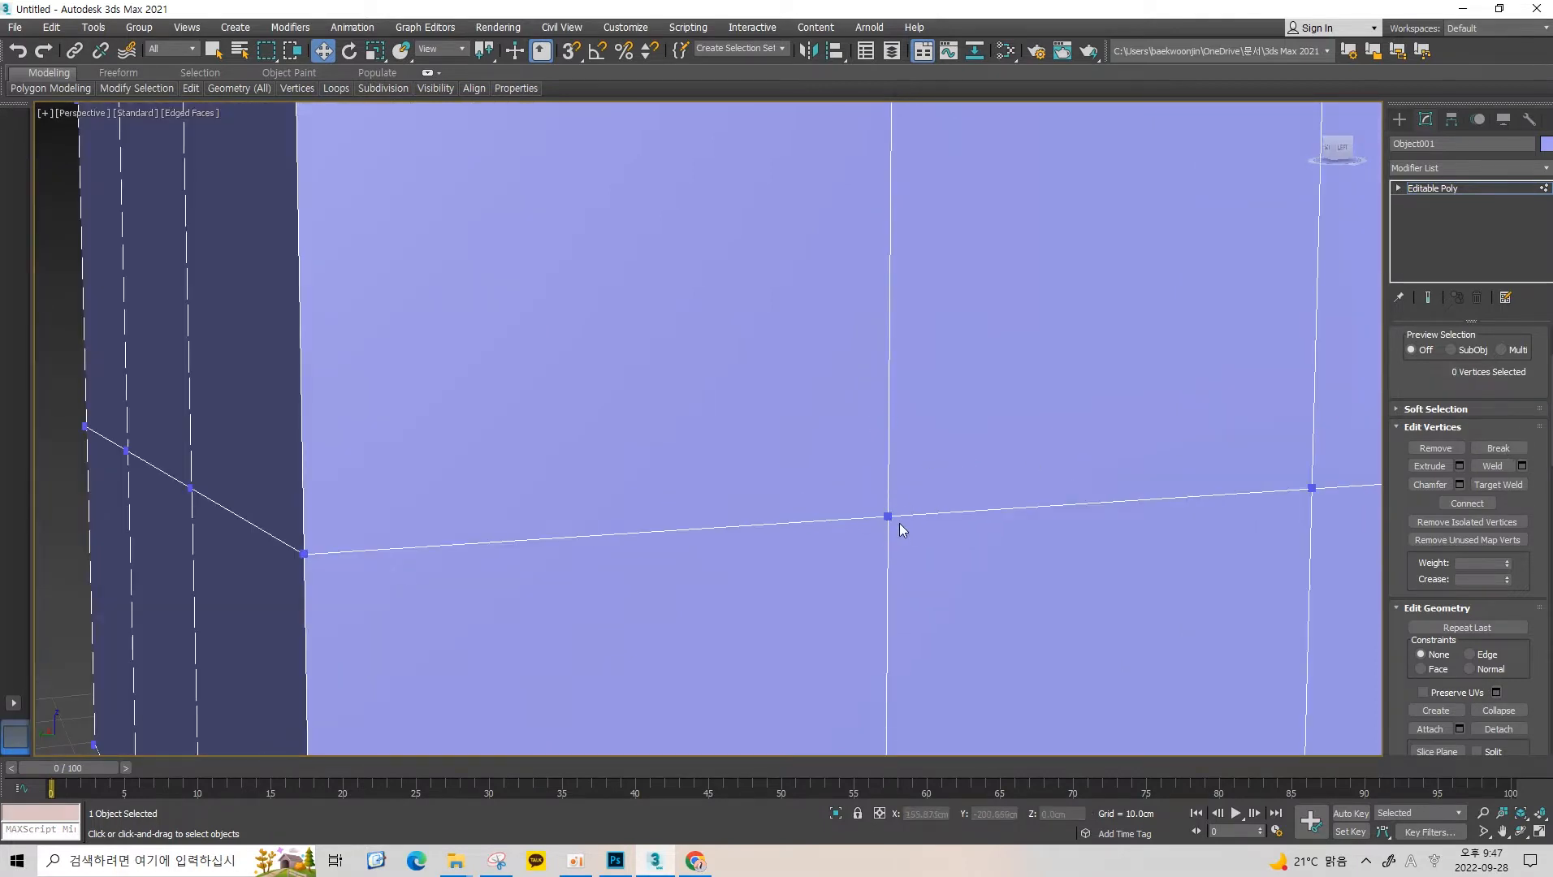
pyautogui.moveTo(888, 517); pyautogui.dragTo(942, 441)
pyautogui.hotkey('ctrl', 'z')
pyautogui.moveTo(937, 475); pyautogui.dragTo(853, 452, button='middle')
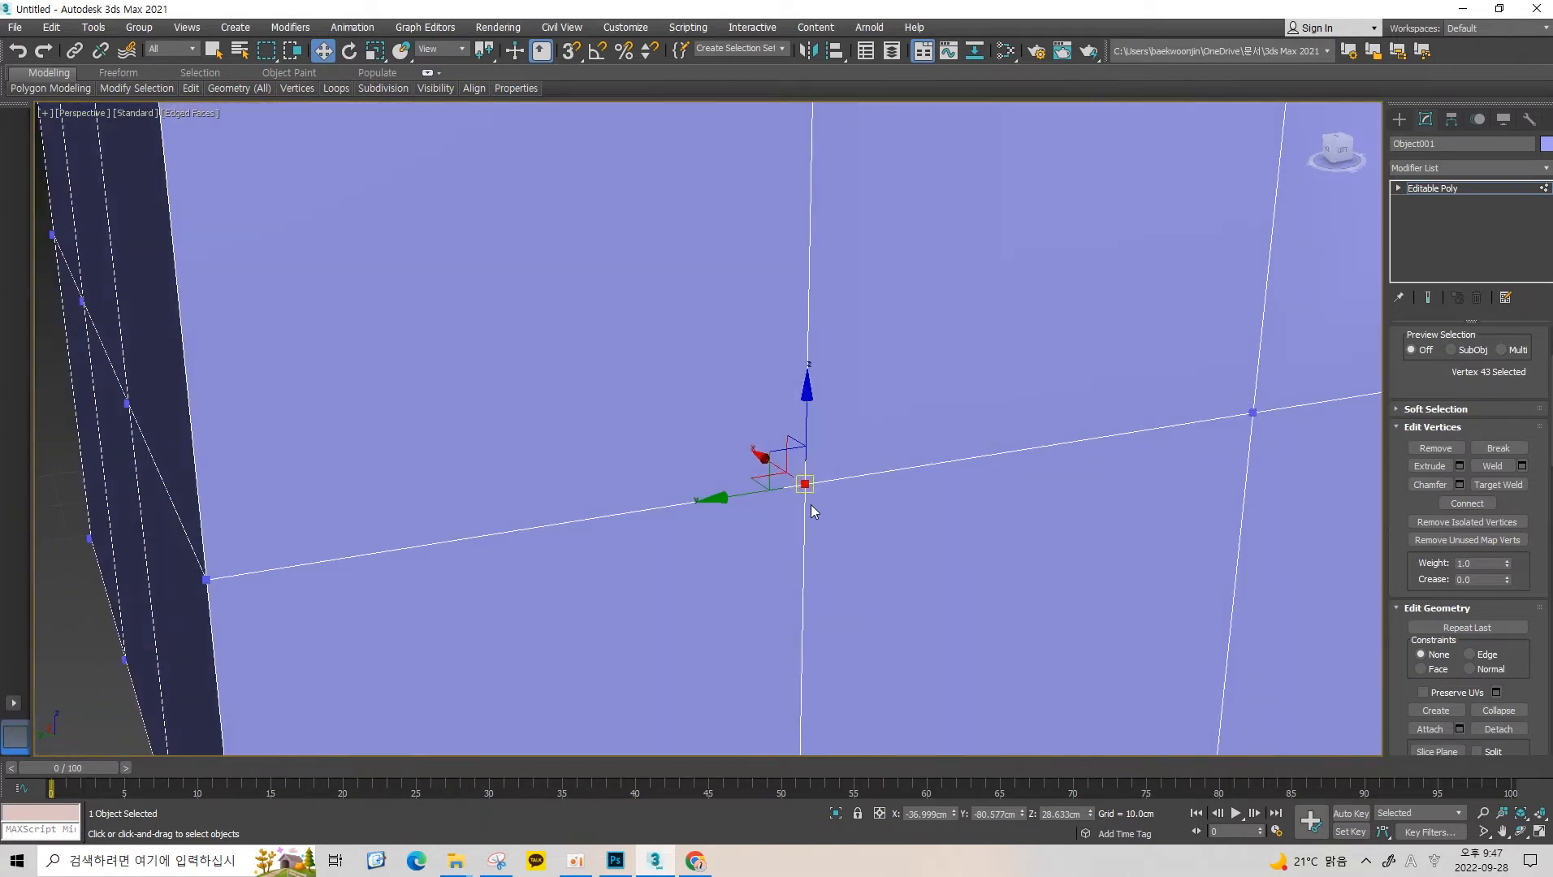
pyautogui.moveTo(816, 493); pyautogui.dragTo(871, 512)
pyautogui.hotkey('ctrl', 'z')
pyautogui.click(853, 511)
# Break the lower-left inner vertex of the front face into separate vertices and clear the selection.
pyautogui.click(806, 485)
pyautogui.click(1503, 449)
pyautogui.click(1504, 448)
pyautogui.click(927, 493)
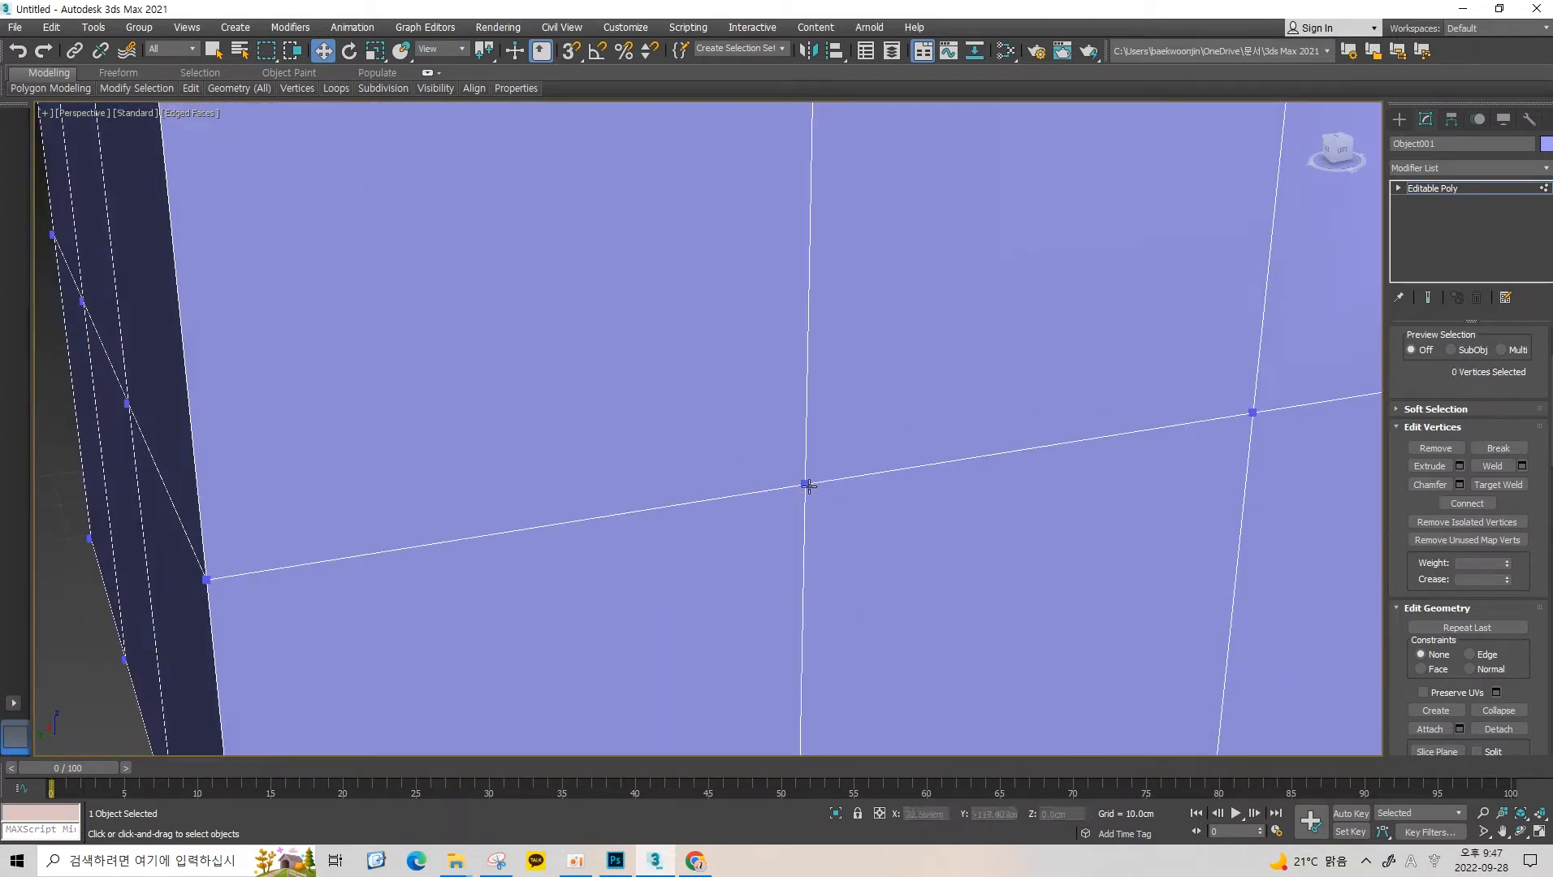
# Pull two of the broken vertices apart, moving one up and to the left and another down and to the right.
pyautogui.click(807, 485)
pyautogui.keyDown('alt'); pyautogui.moveTo(831, 491); pyautogui.dragTo(809, 475, button='middle'); pyautogui.keyUp('alt')
pyautogui.moveTo(806, 473); pyautogui.dragTo(742, 438)
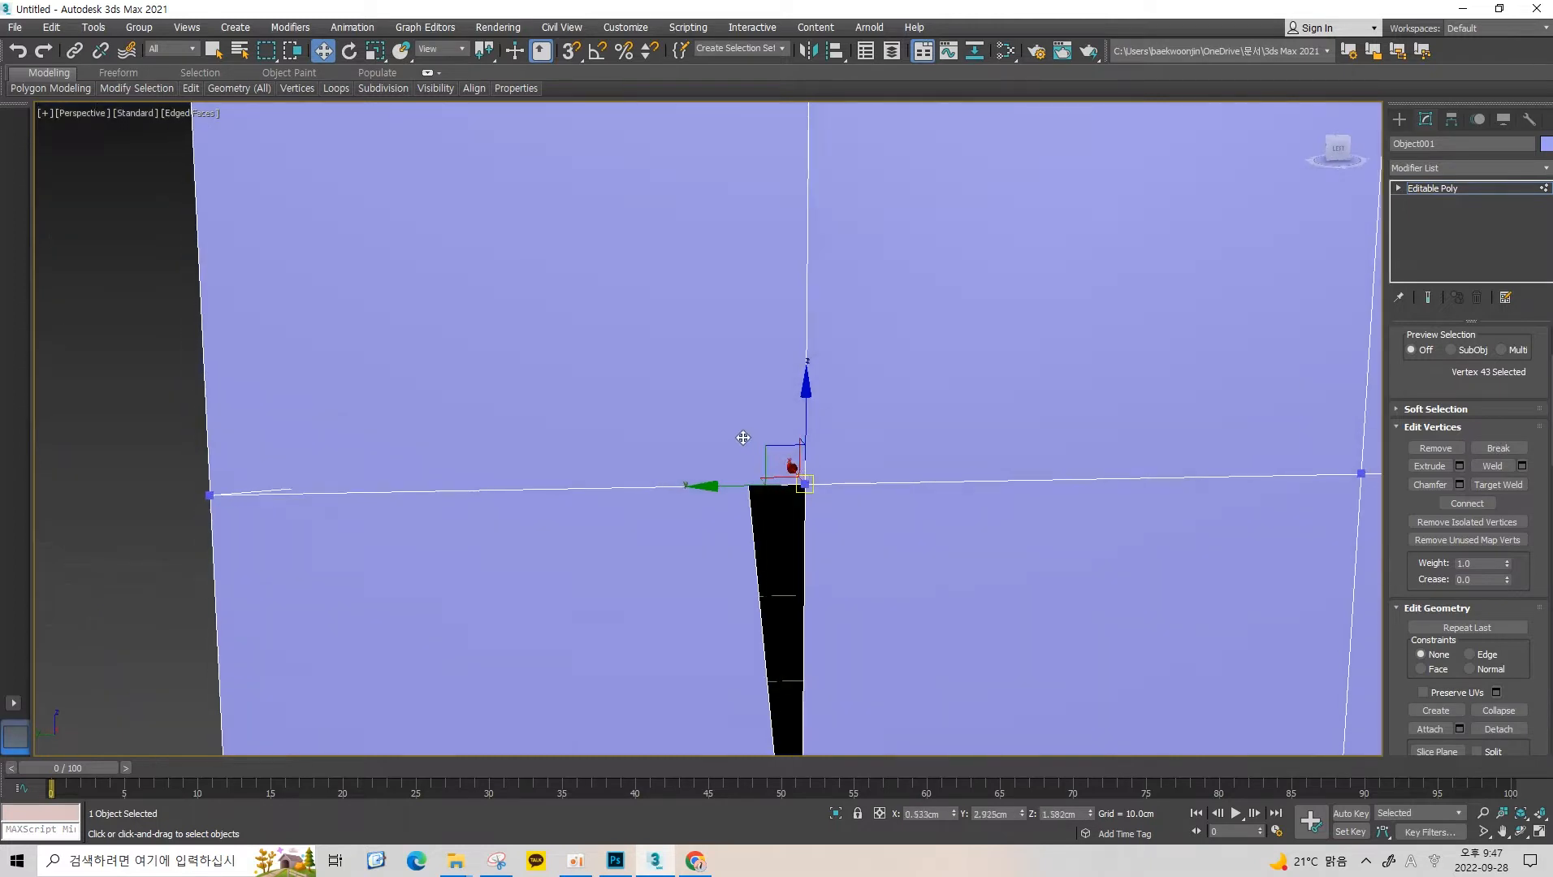
pyautogui.click(810, 485)
pyautogui.moveTo(812, 484); pyautogui.dragTo(843, 535)
# Move the remaining two broken vertices to the upper left and upper right, opening the gap between all four polygons.
pyautogui.hotkey('ctrl', 'a')
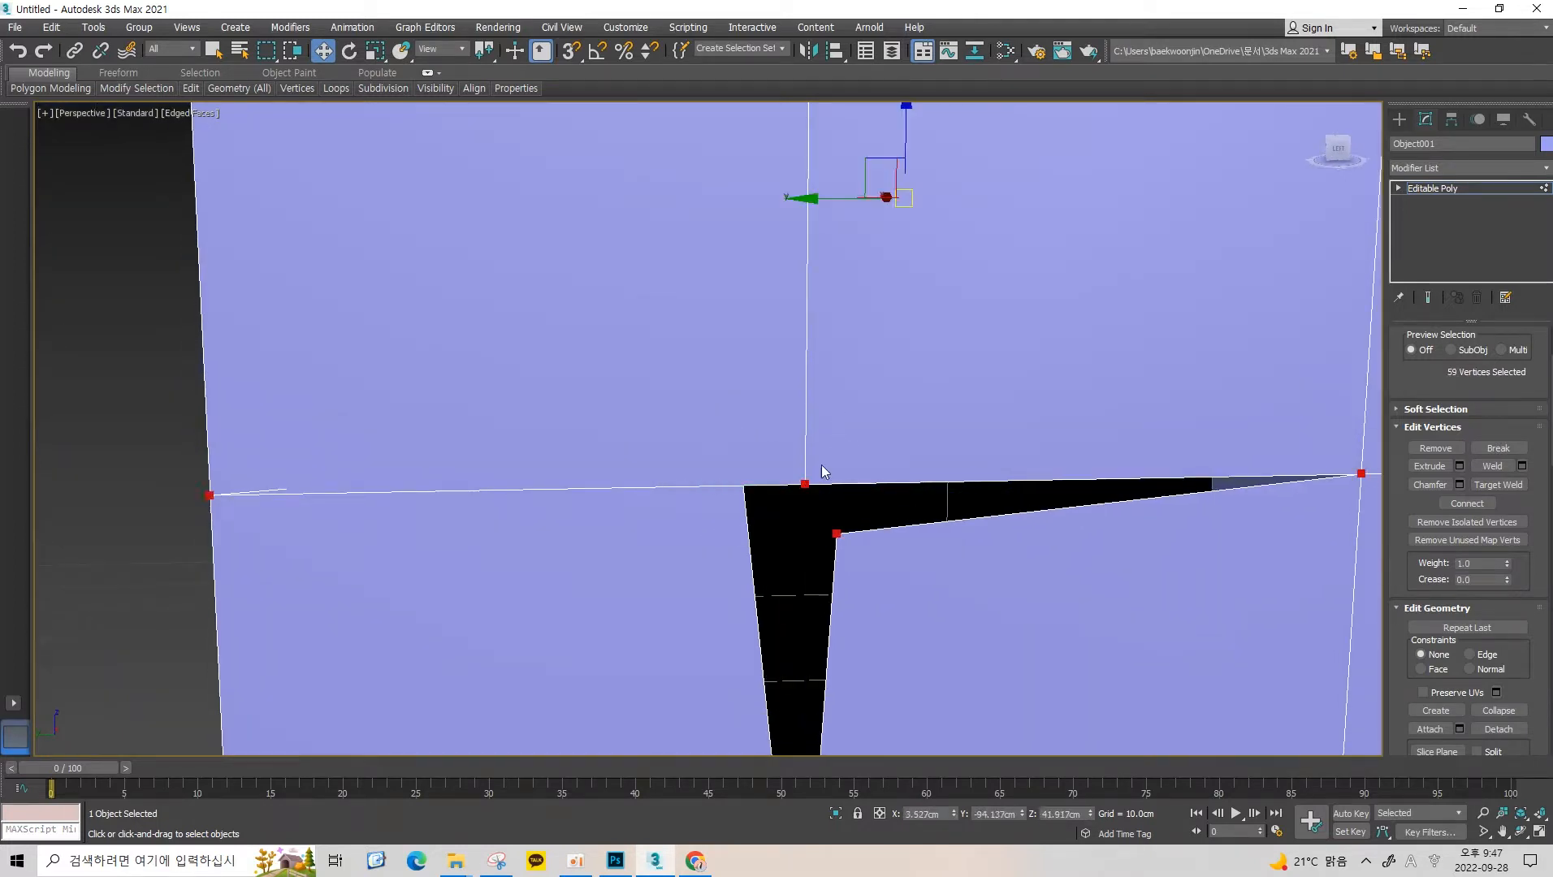
pyautogui.click(807, 485)
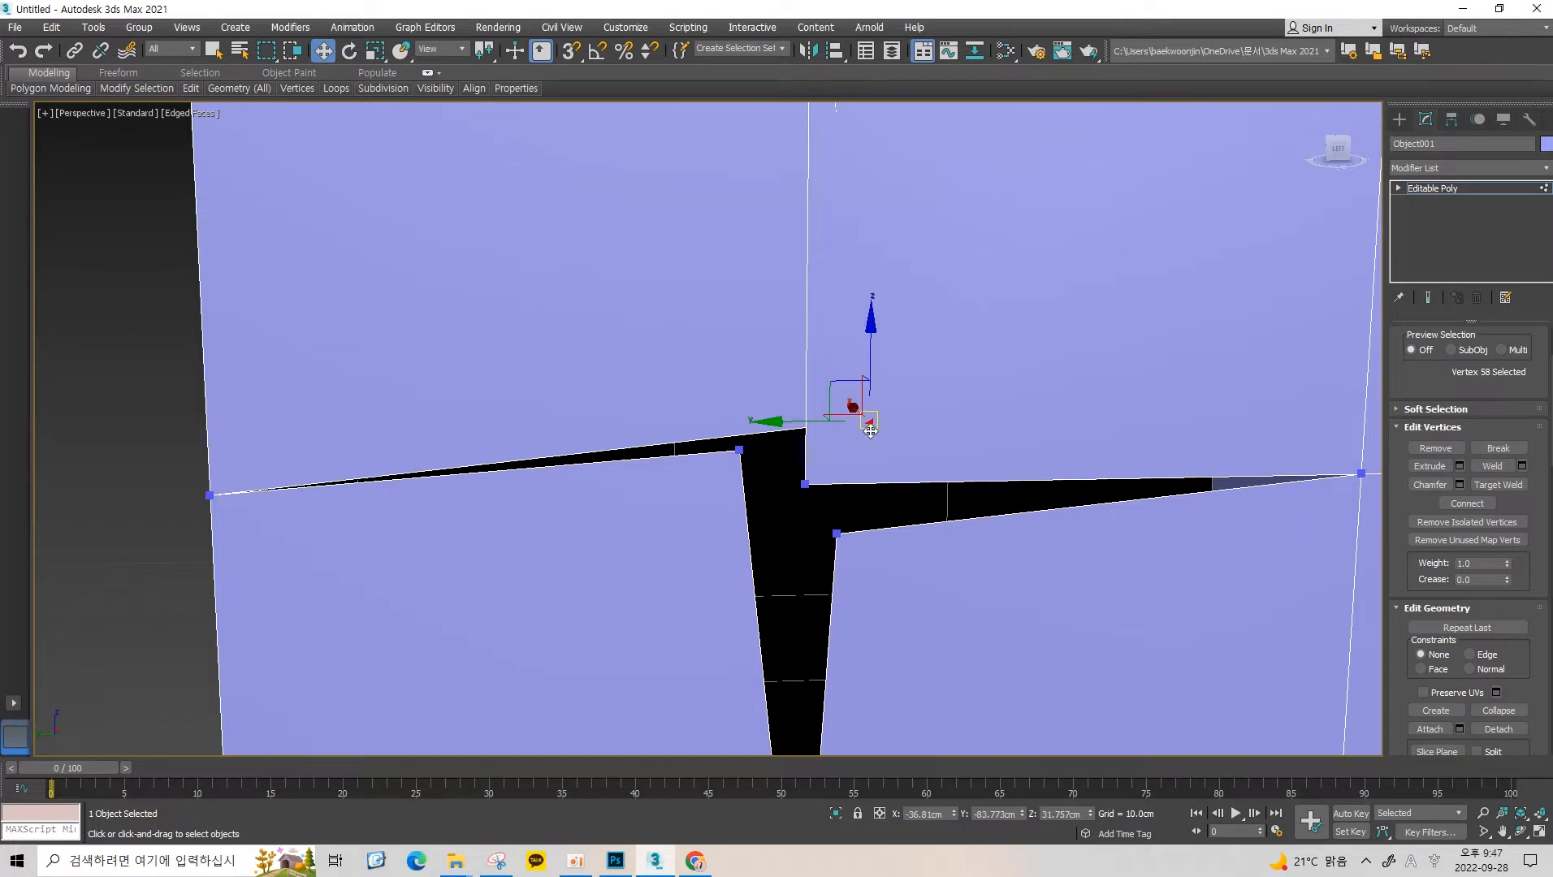
pyautogui.moveTo(870, 432); pyautogui.dragTo(752, 439)
pyautogui.moveTo(804, 487); pyautogui.dragTo(826, 440)
pyautogui.click(912, 497)
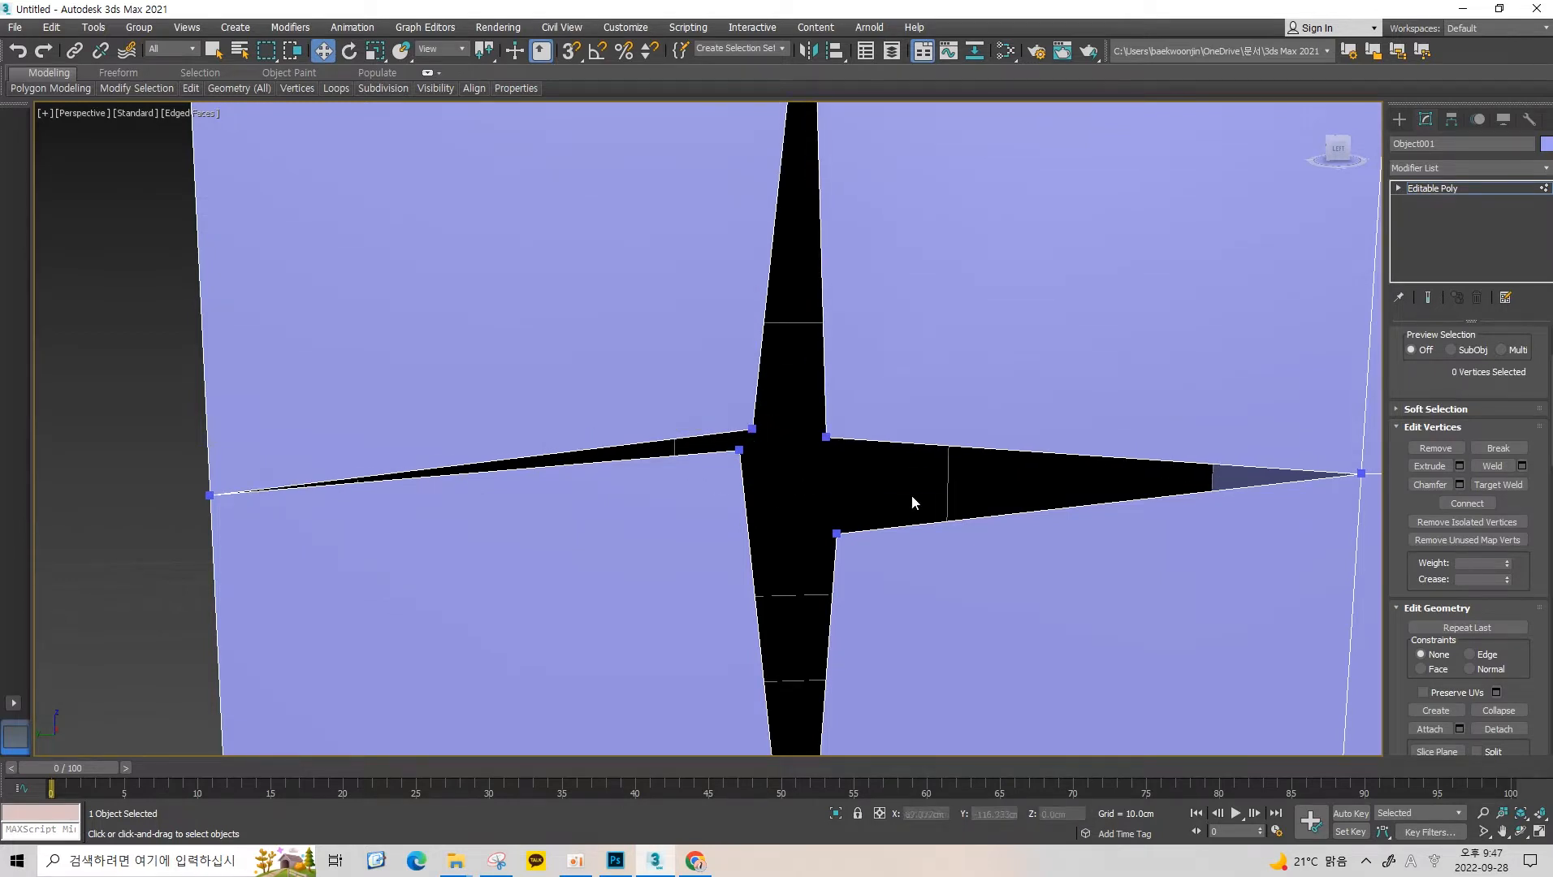
# Select the four separated vertices around the gap and collapse them into a single vertex.
pyautogui.scroll(-4, 825, 497)
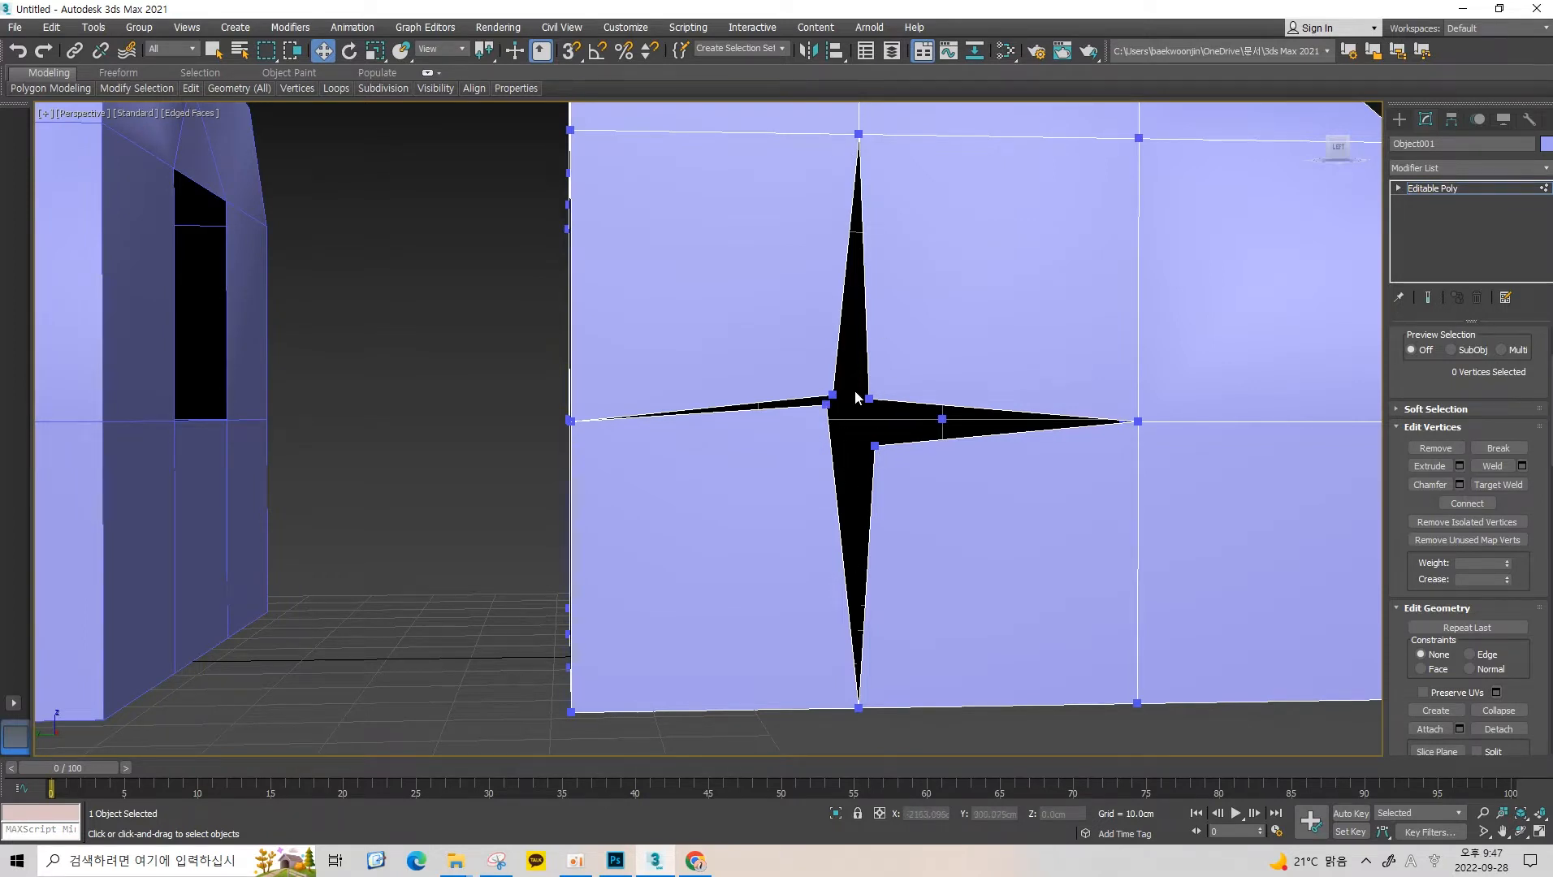
pyautogui.scroll(4, 878, 411)
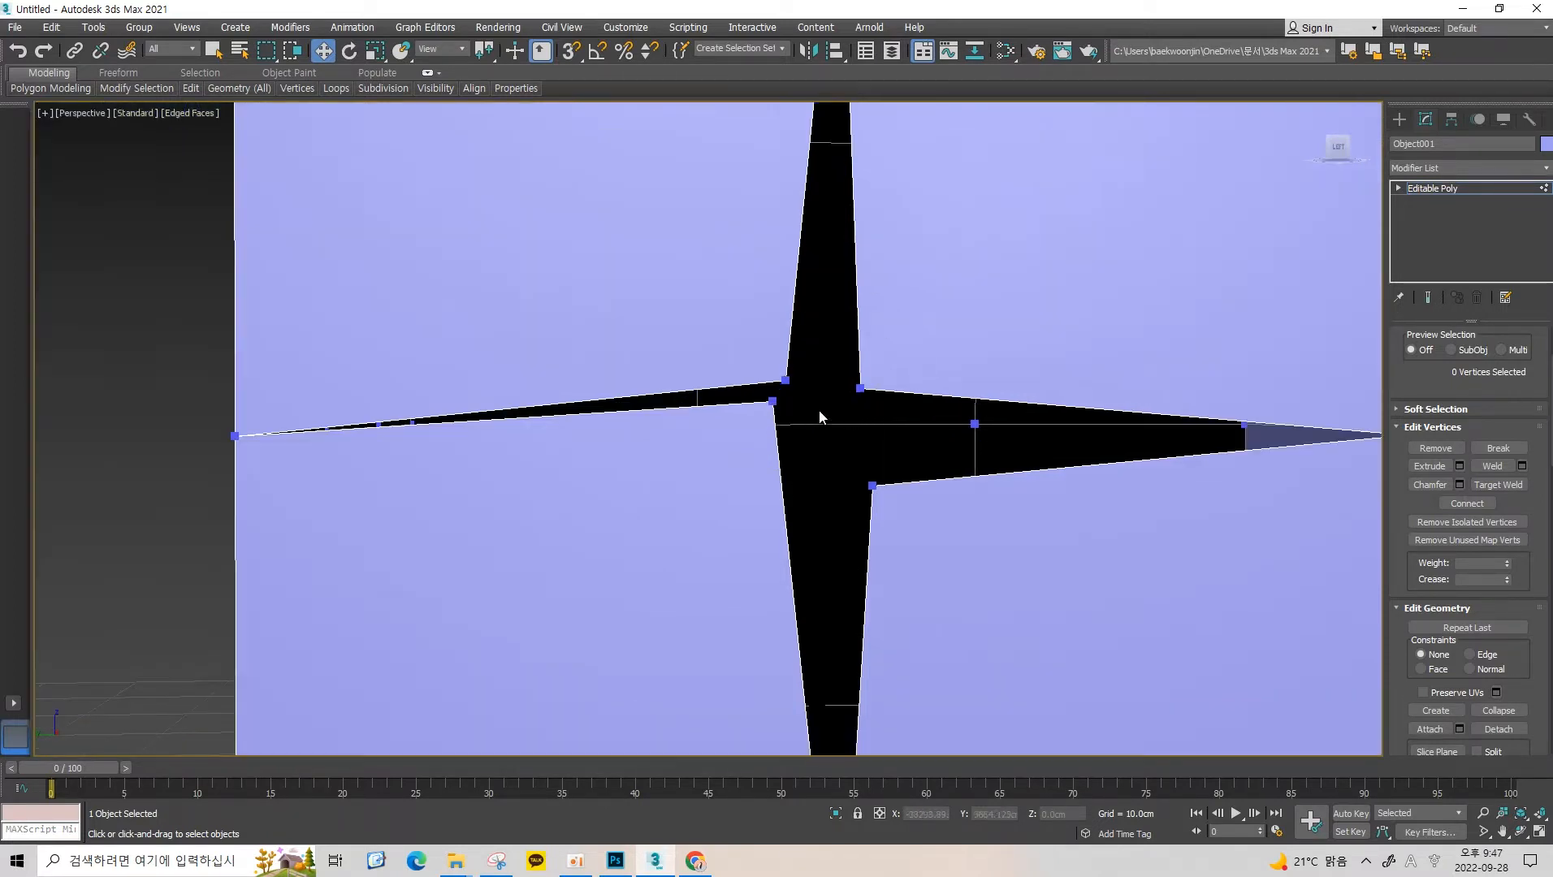
pyautogui.click(859, 388)
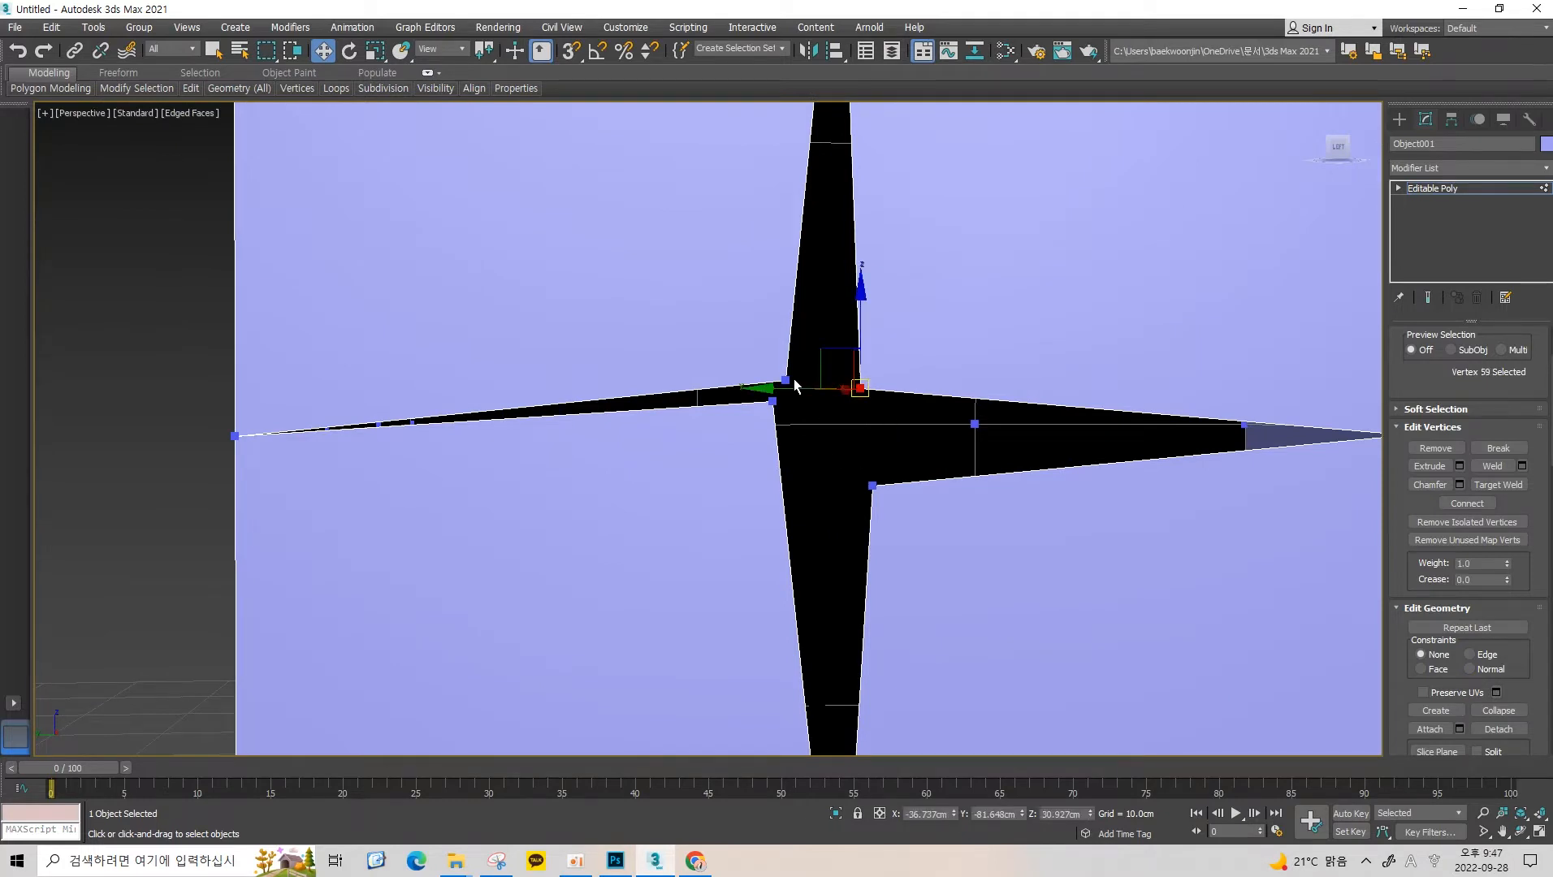
pyautogui.keyDown('ctrl'); pyautogui.click(785, 380); pyautogui.keyUp('ctrl')
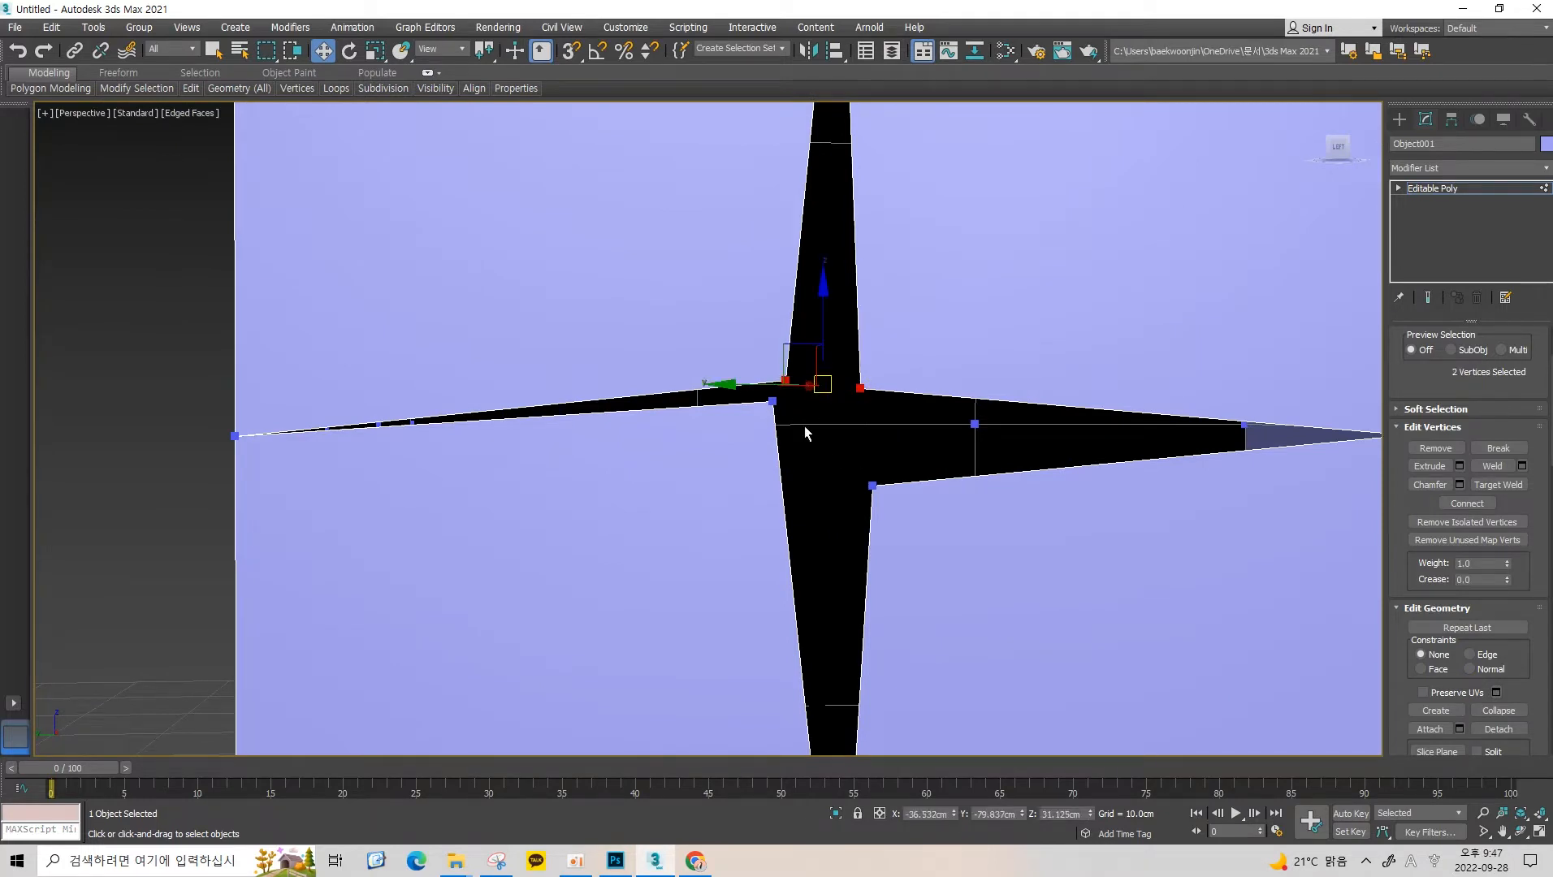
pyautogui.keyDown('ctrl'); pyautogui.click(772, 402); pyautogui.keyUp('ctrl')
pyautogui.keyDown('ctrl'); pyautogui.click(873, 485); pyautogui.keyUp('ctrl')
pyautogui.hotkey('ctrl', 'alt', 'c')
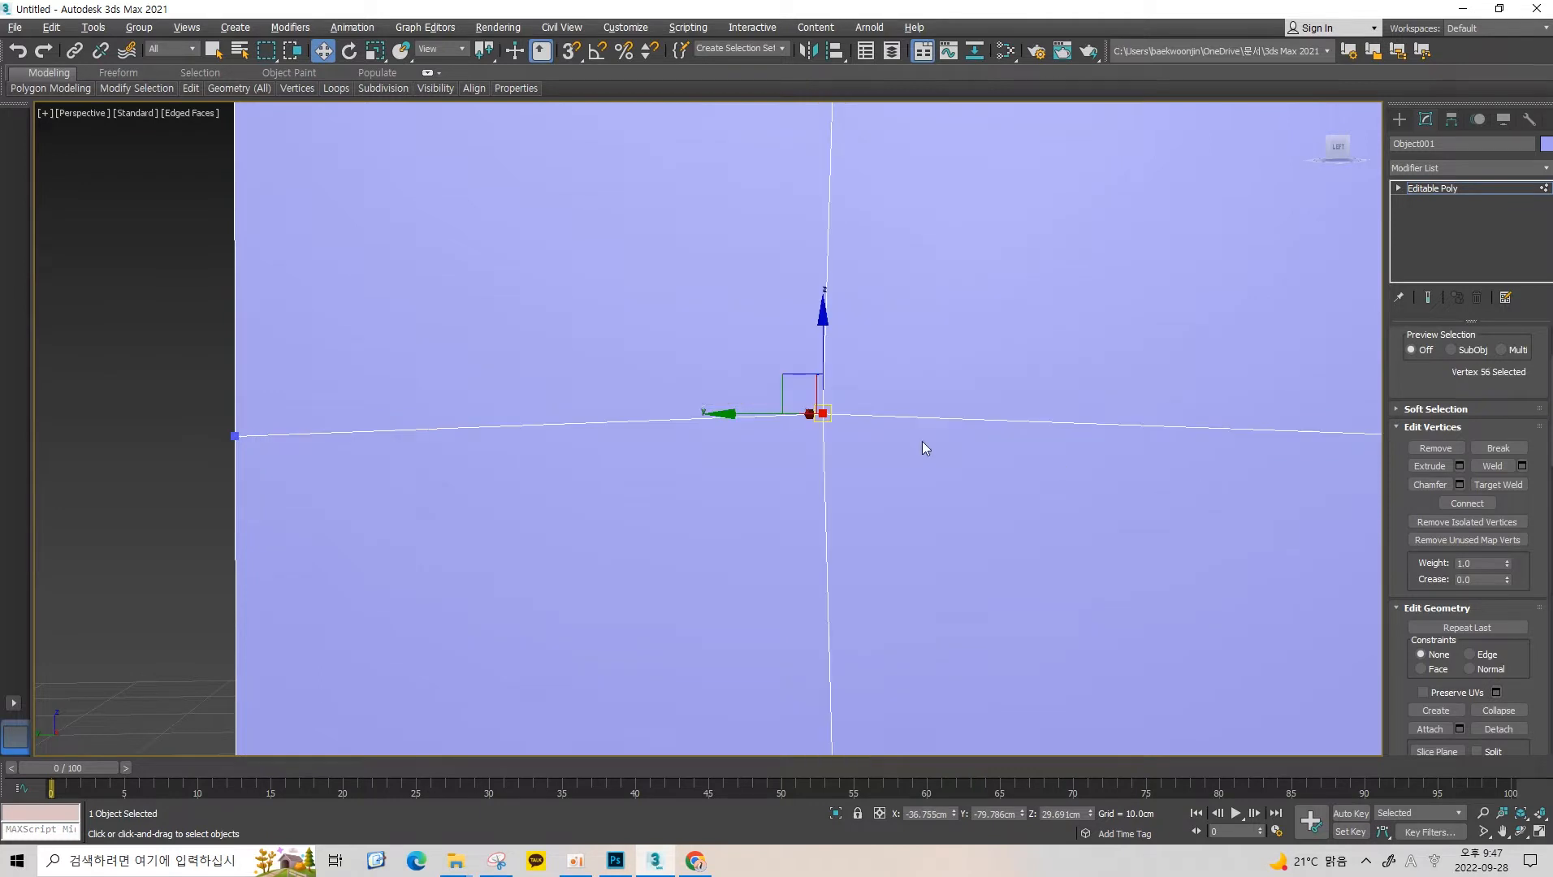
# Reselect the collapsed lower-left inner vertex on the front face.
pyautogui.click(871, 437)
pyautogui.click(820, 412)
pyautogui.keyDown('alt'); pyautogui.moveTo(821, 412); pyautogui.dragTo(933, 417, button='middle'); pyautogui.keyUp('alt')
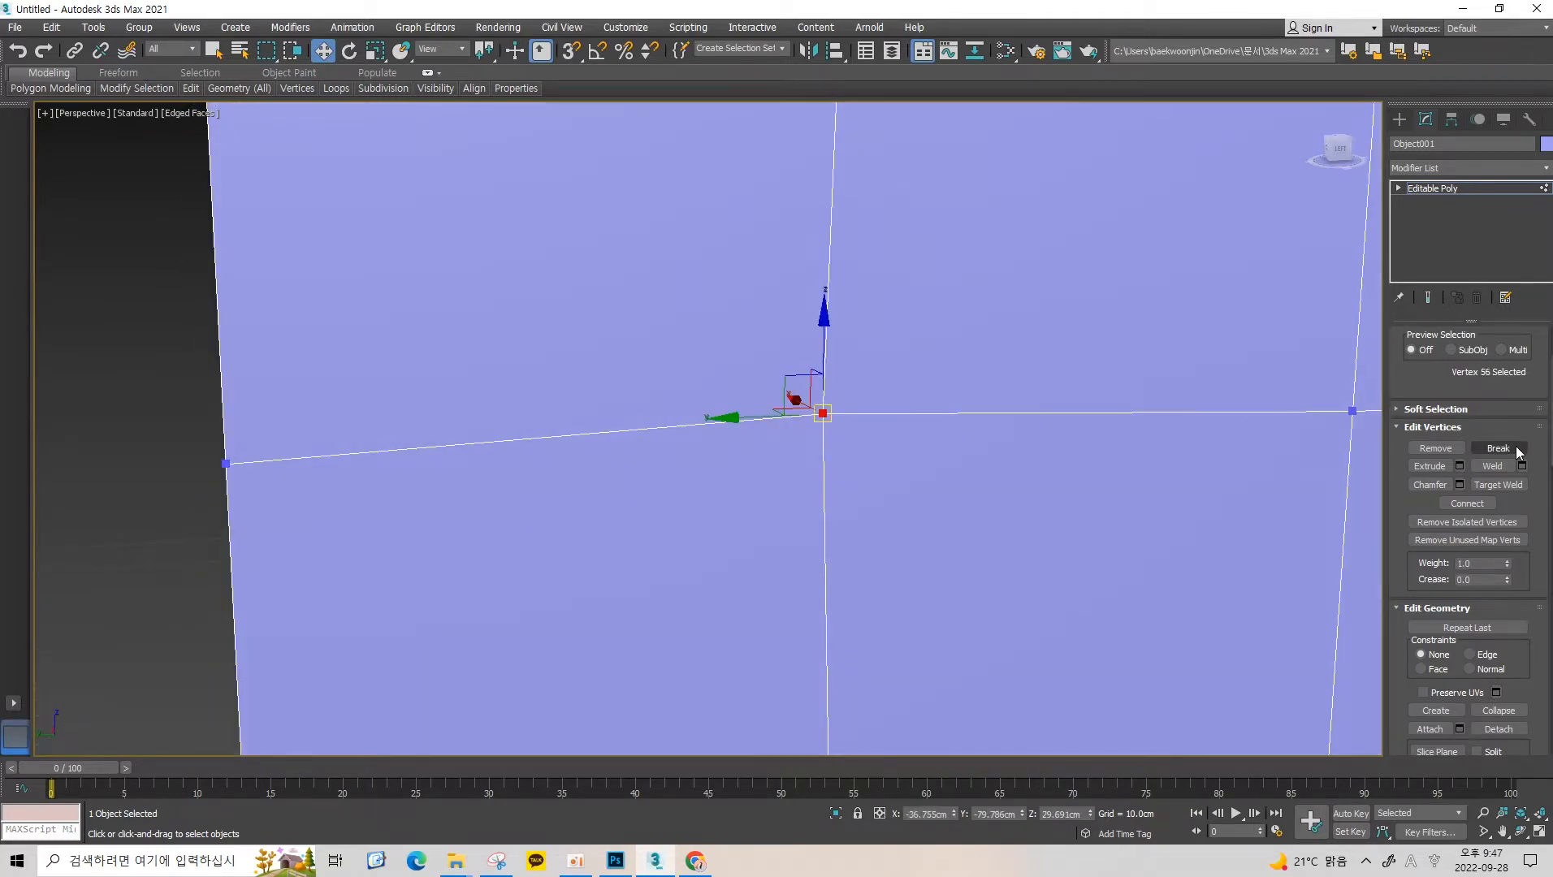
pyautogui.scroll(-4, 902, 391)
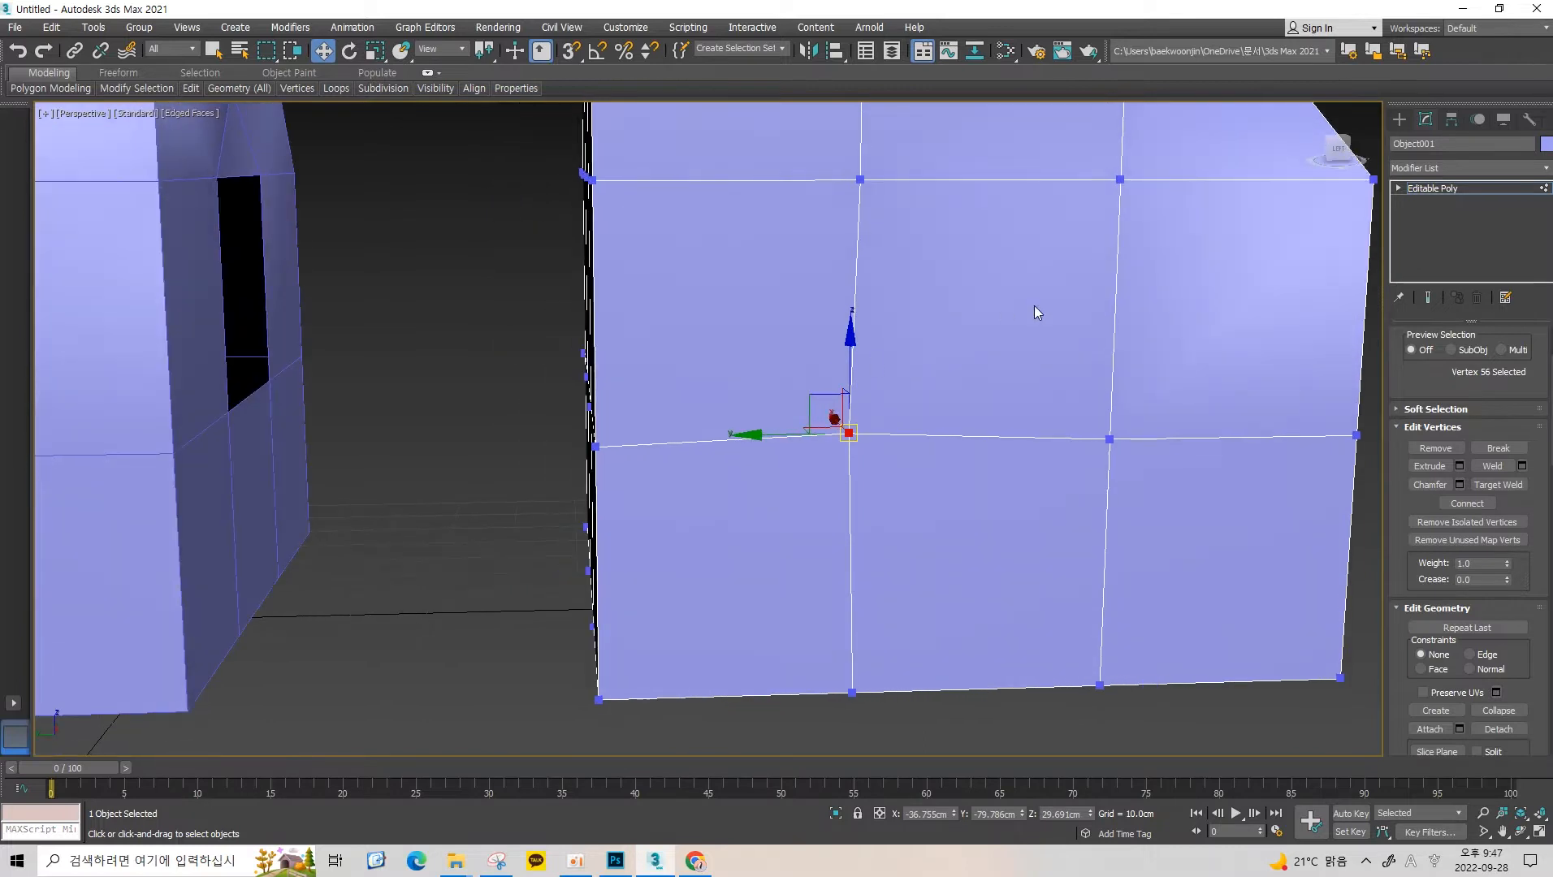
pyautogui.scroll(4, 863, 392)
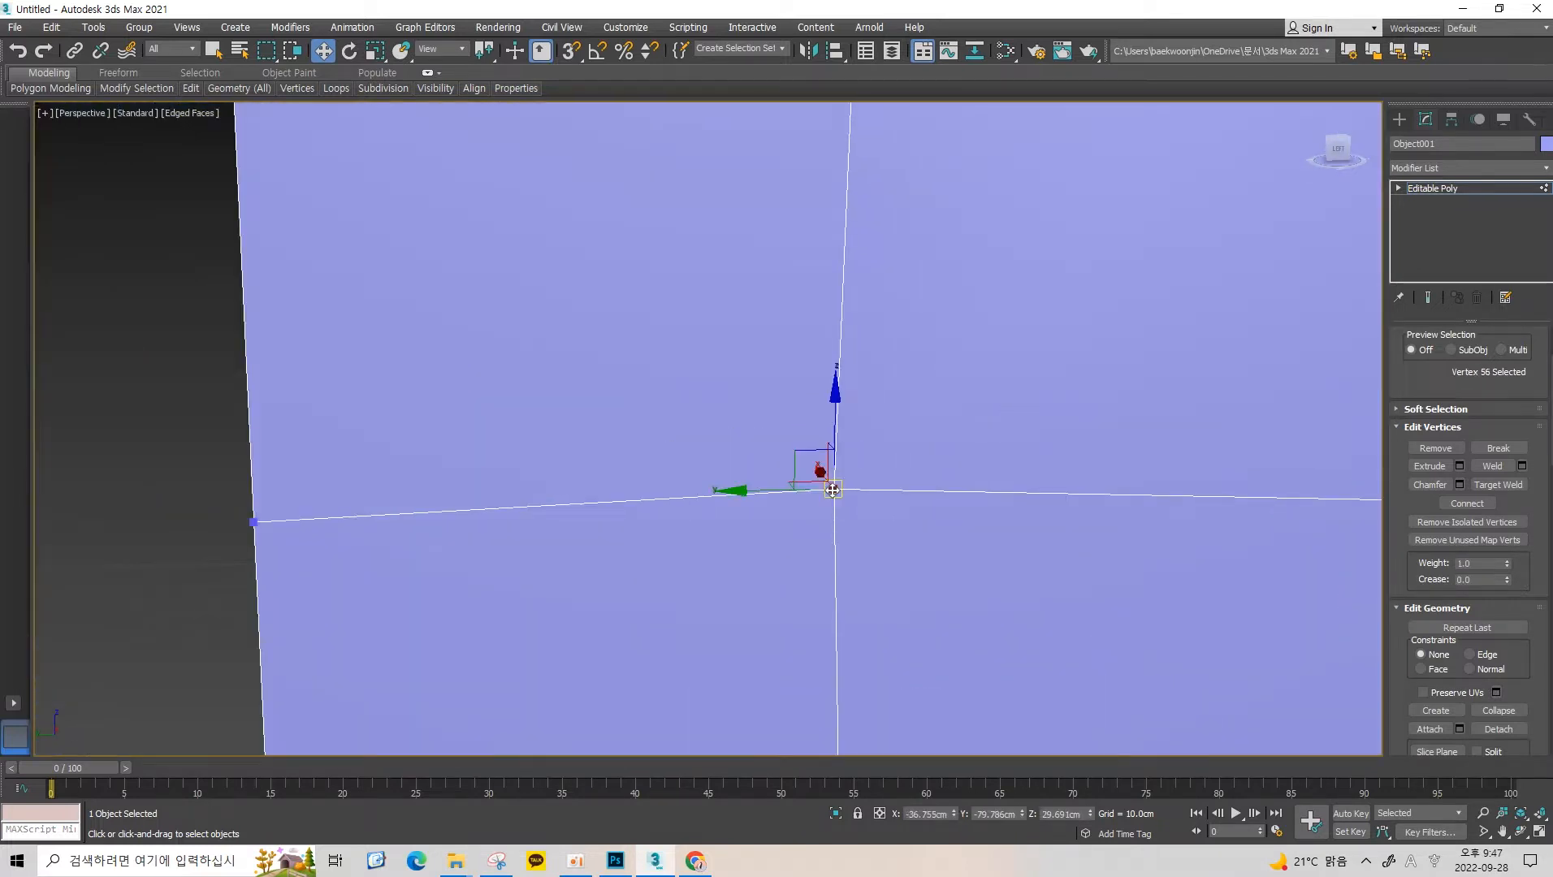
pyautogui.scroll(-1, 931, 358)
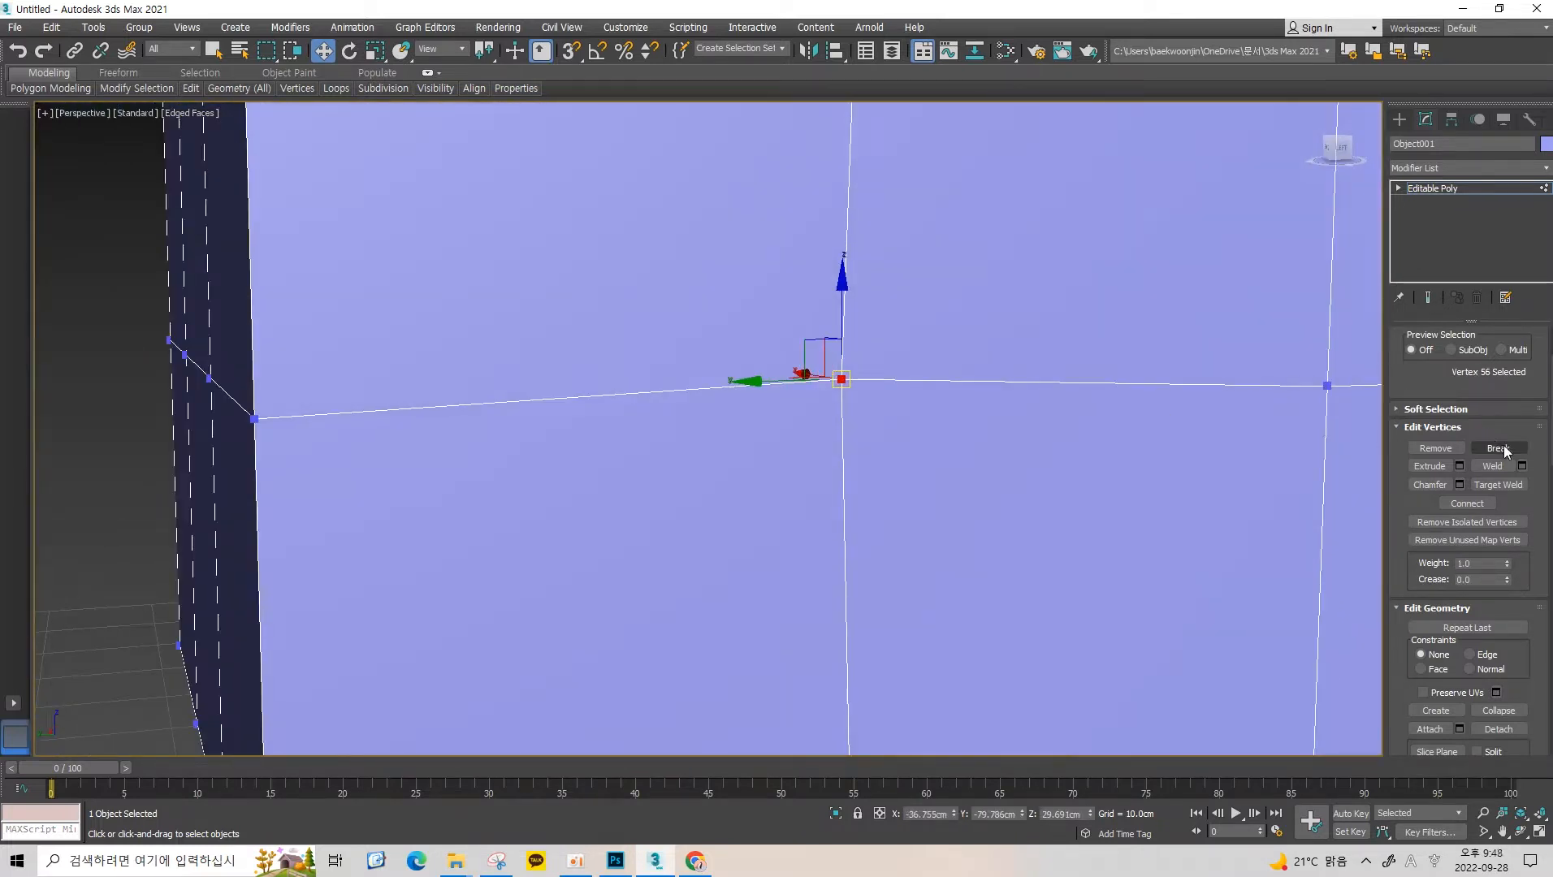
# Break the selected vertex in the middle of the wall face and pull the split corners apart to open a gap.
pyautogui.click(1501, 447)
pyautogui.moveTo(842, 381); pyautogui.dragTo(816, 422)
pyautogui.click(1500, 449)
pyautogui.click(842, 381)
pyautogui.moveTo(842, 379); pyautogui.dragTo(826, 368)
pyautogui.click(915, 294)
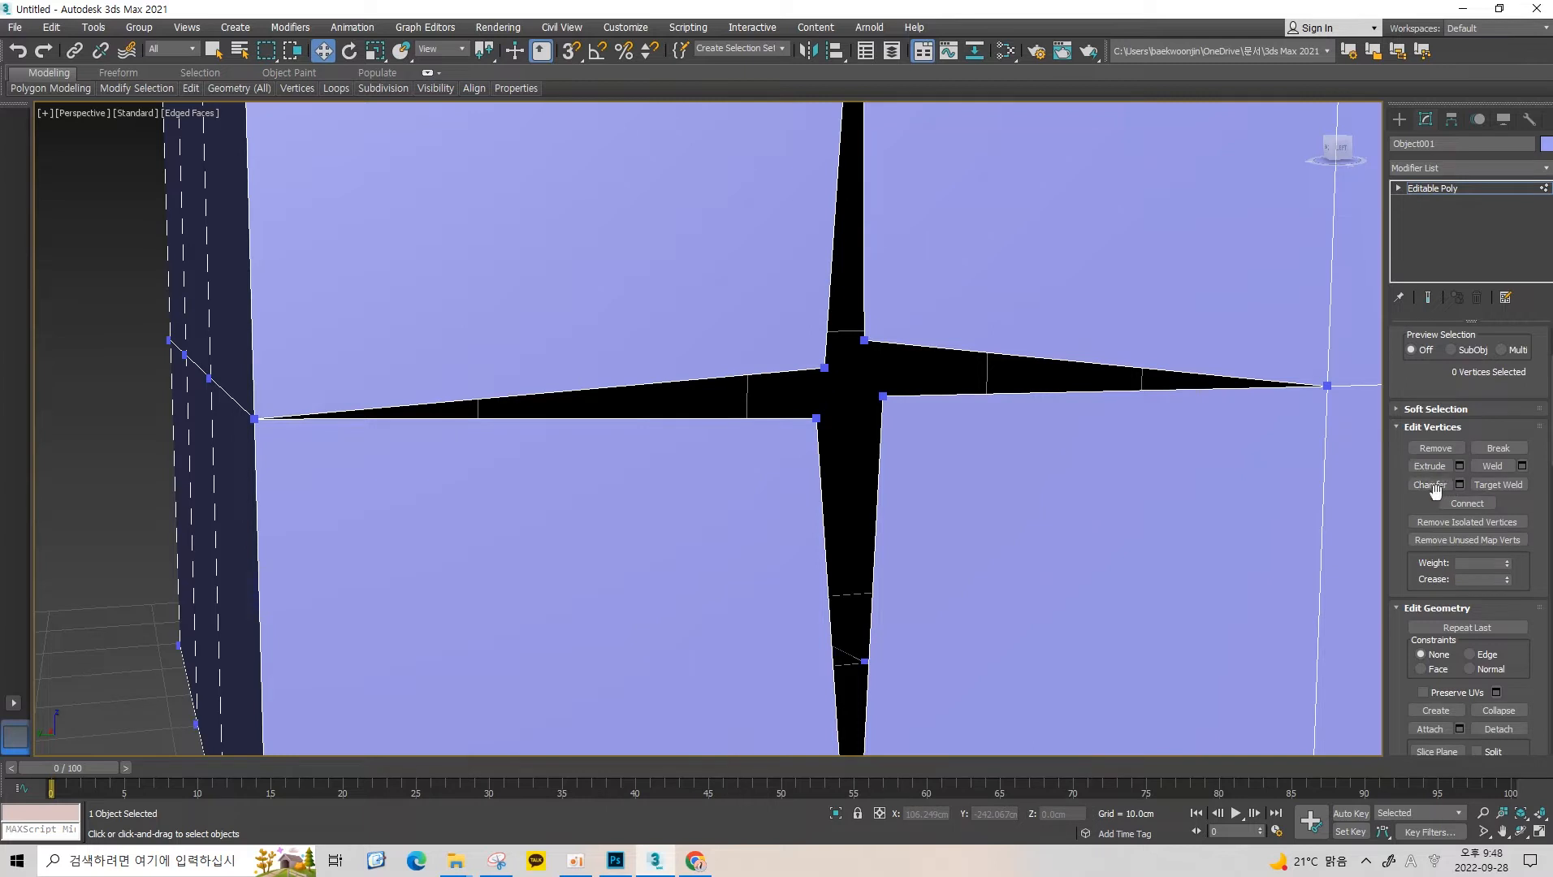
# Try to weld the four separated corner vertices around the gap.
pyautogui.moveTo(820, 358)
pyautogui.keyDown('alt'); pyautogui.mouseDown(button='middle')
pyautogui.moveTo(789, 345)
pyautogui.moveTo(818, 363)
pyautogui.mouseUp(button='middle'); pyautogui.keyUp('alt')
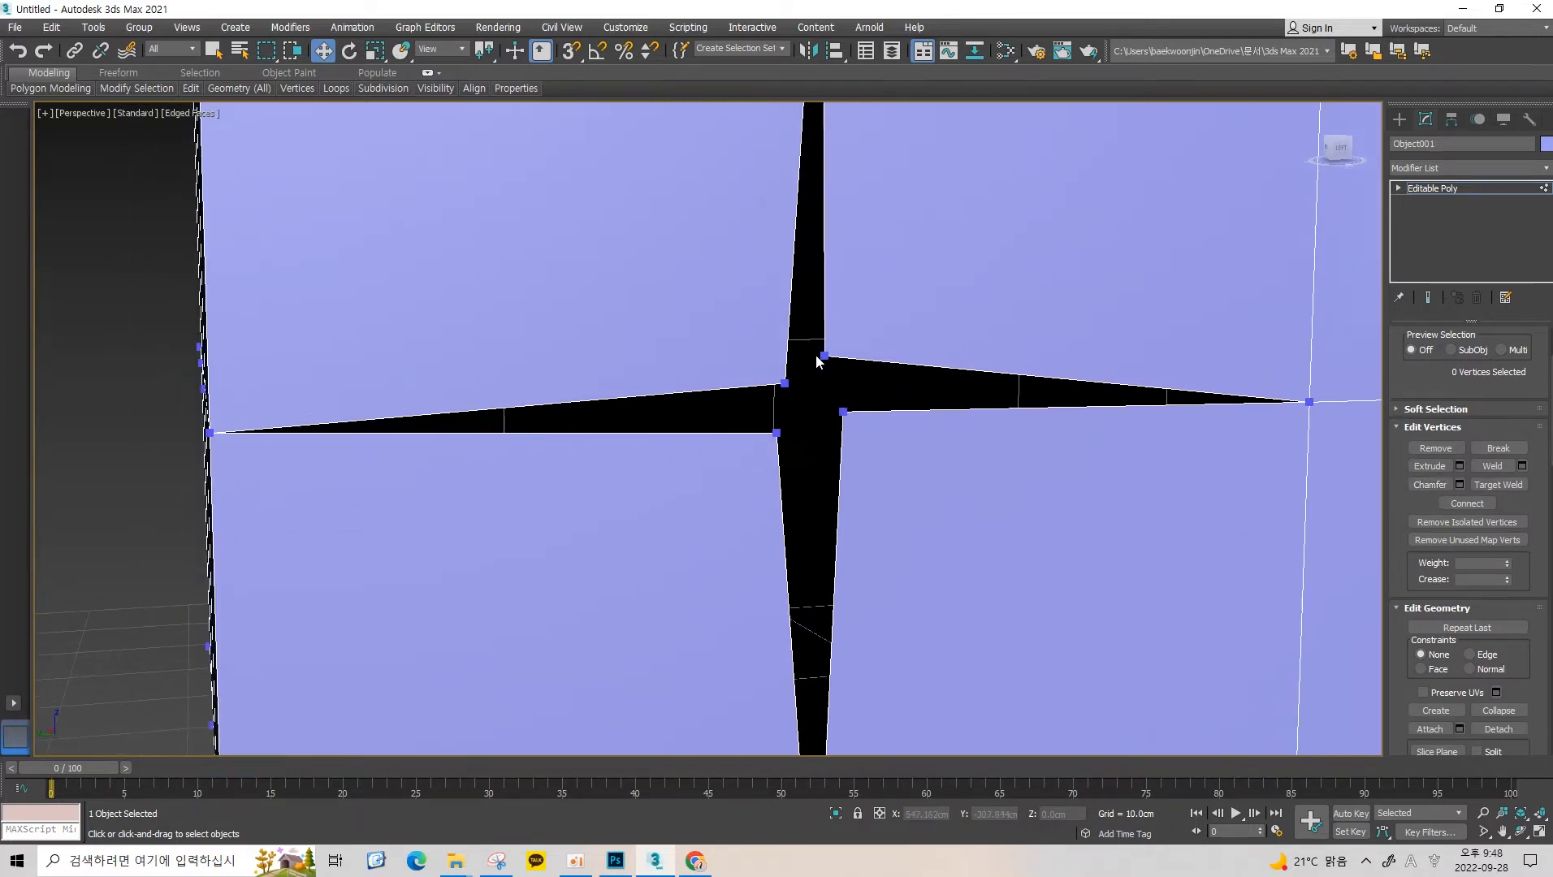
pyautogui.click(827, 356)
pyautogui.keyDown('ctrl'); pyautogui.click(842, 413); pyautogui.keyUp('ctrl')
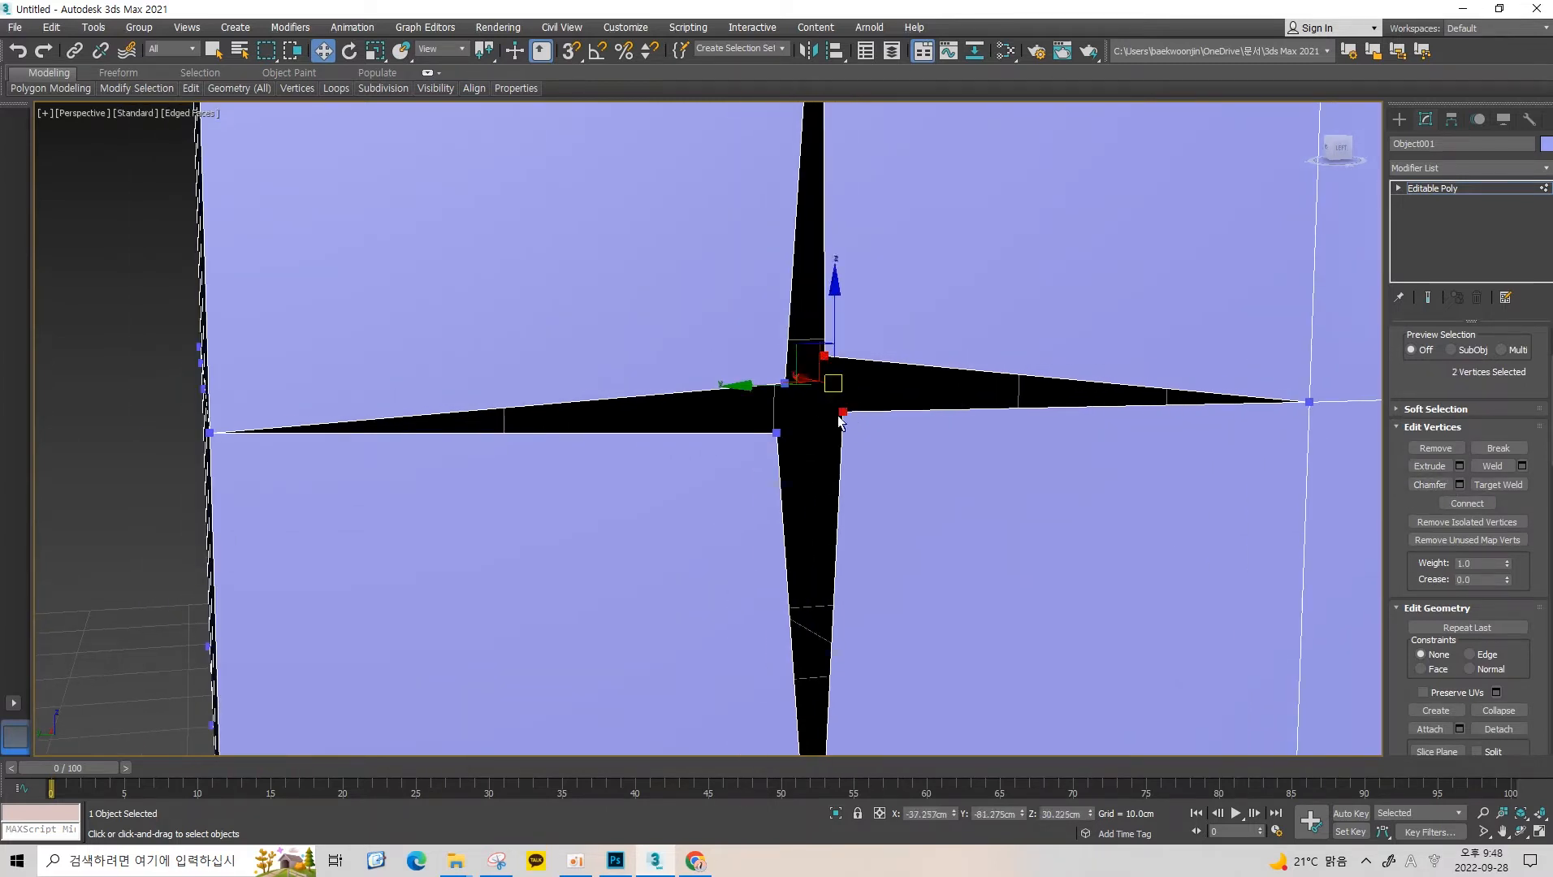
pyautogui.keyDown('ctrl'); pyautogui.click(775, 433); pyautogui.keyUp('ctrl')
pyautogui.keyDown('ctrl'); pyautogui.click(785, 383); pyautogui.keyUp('ctrl')
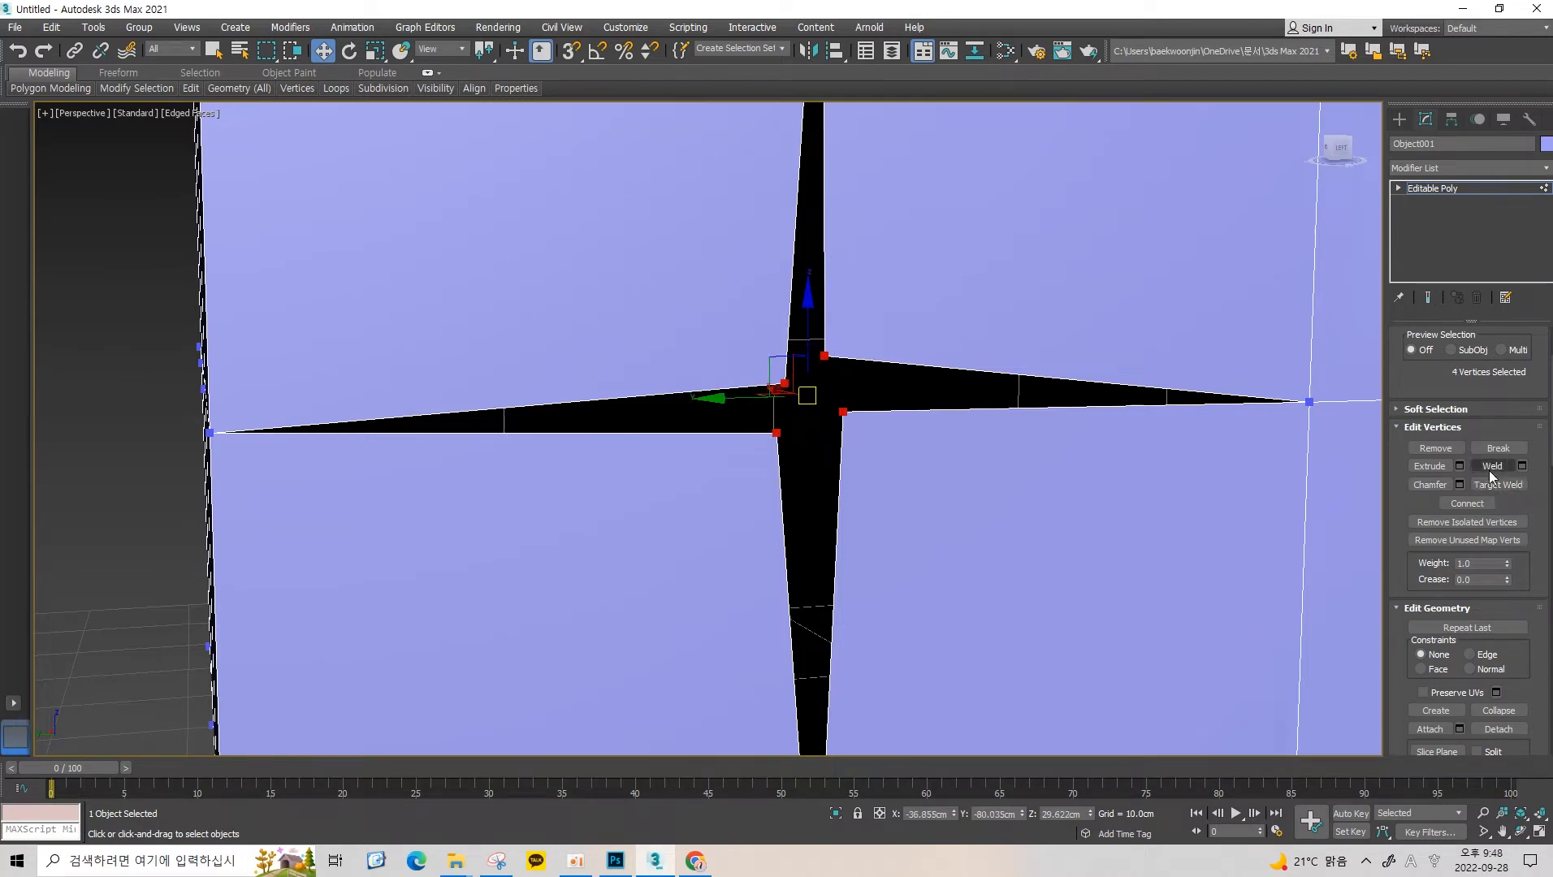
pyautogui.click(1491, 474)
pyautogui.click(897, 506)
# Reselect the four corner vertices around the gap and weld them into one.
pyautogui.click(826, 356)
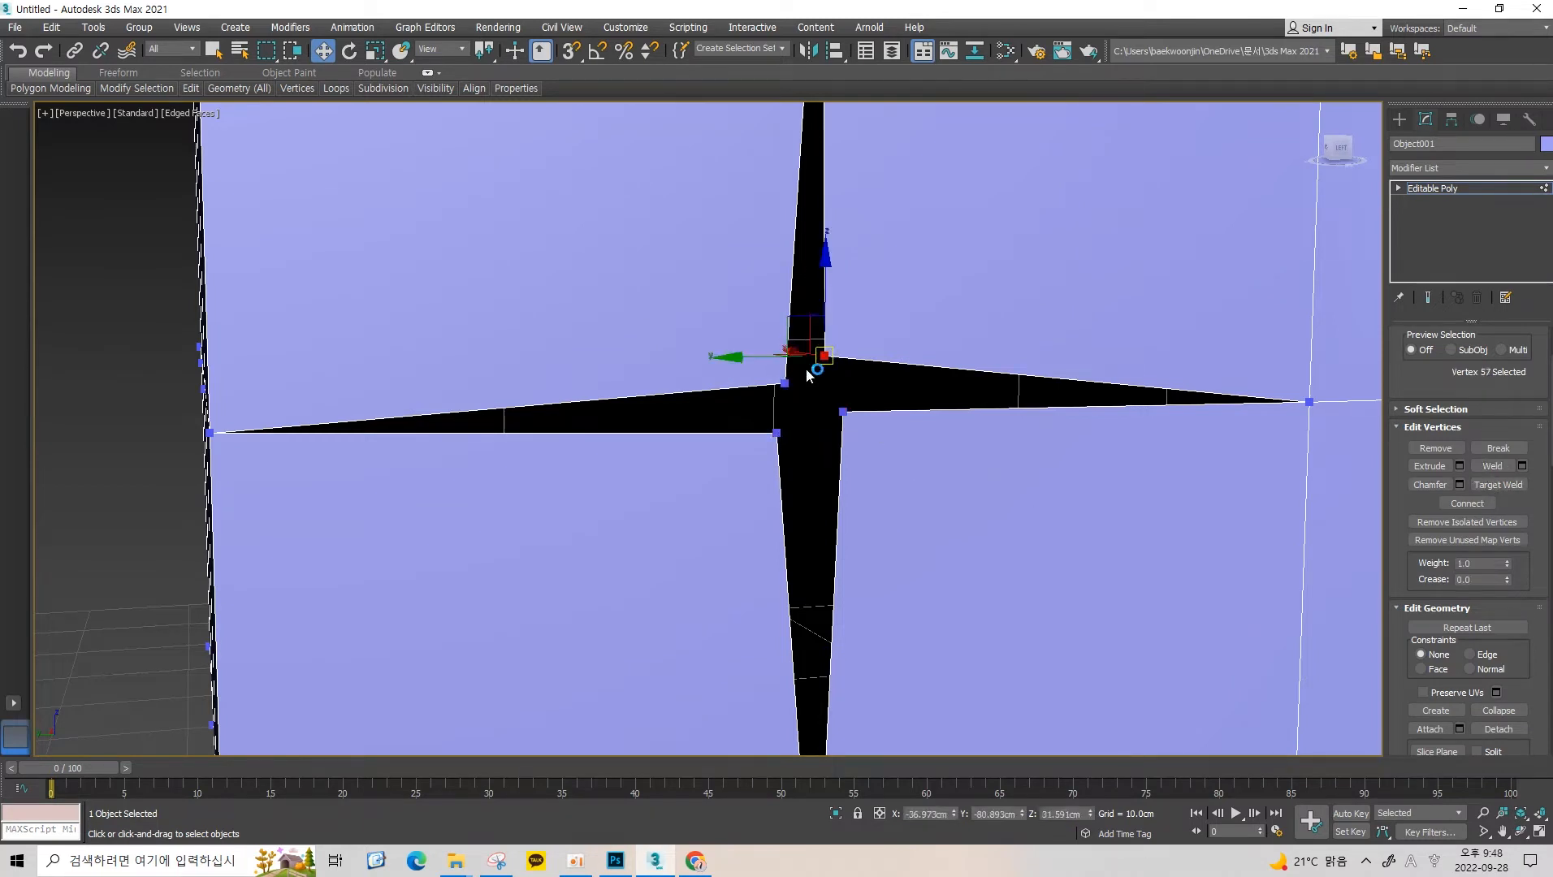
pyautogui.keyDown('ctrl'); pyautogui.click(784, 383); pyautogui.keyUp('ctrl')
pyautogui.keyDown('ctrl'); pyautogui.click(776, 433); pyautogui.keyUp('ctrl')
pyautogui.keyDown('ctrl'); pyautogui.click(842, 411); pyautogui.keyUp('ctrl')
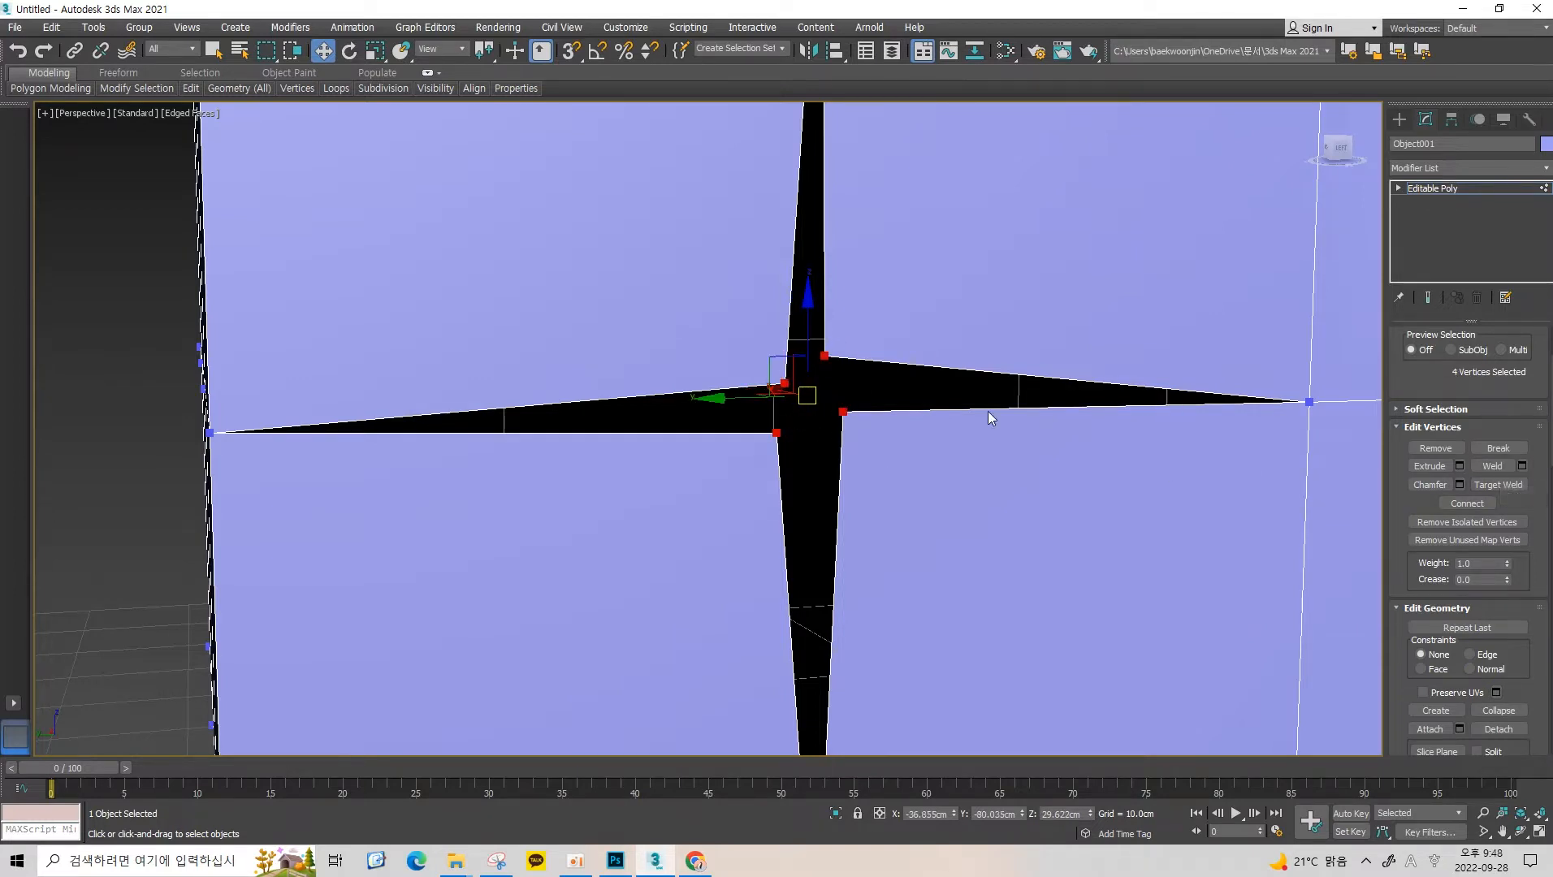
pyautogui.click(1497, 469)
pyautogui.click(1497, 469)
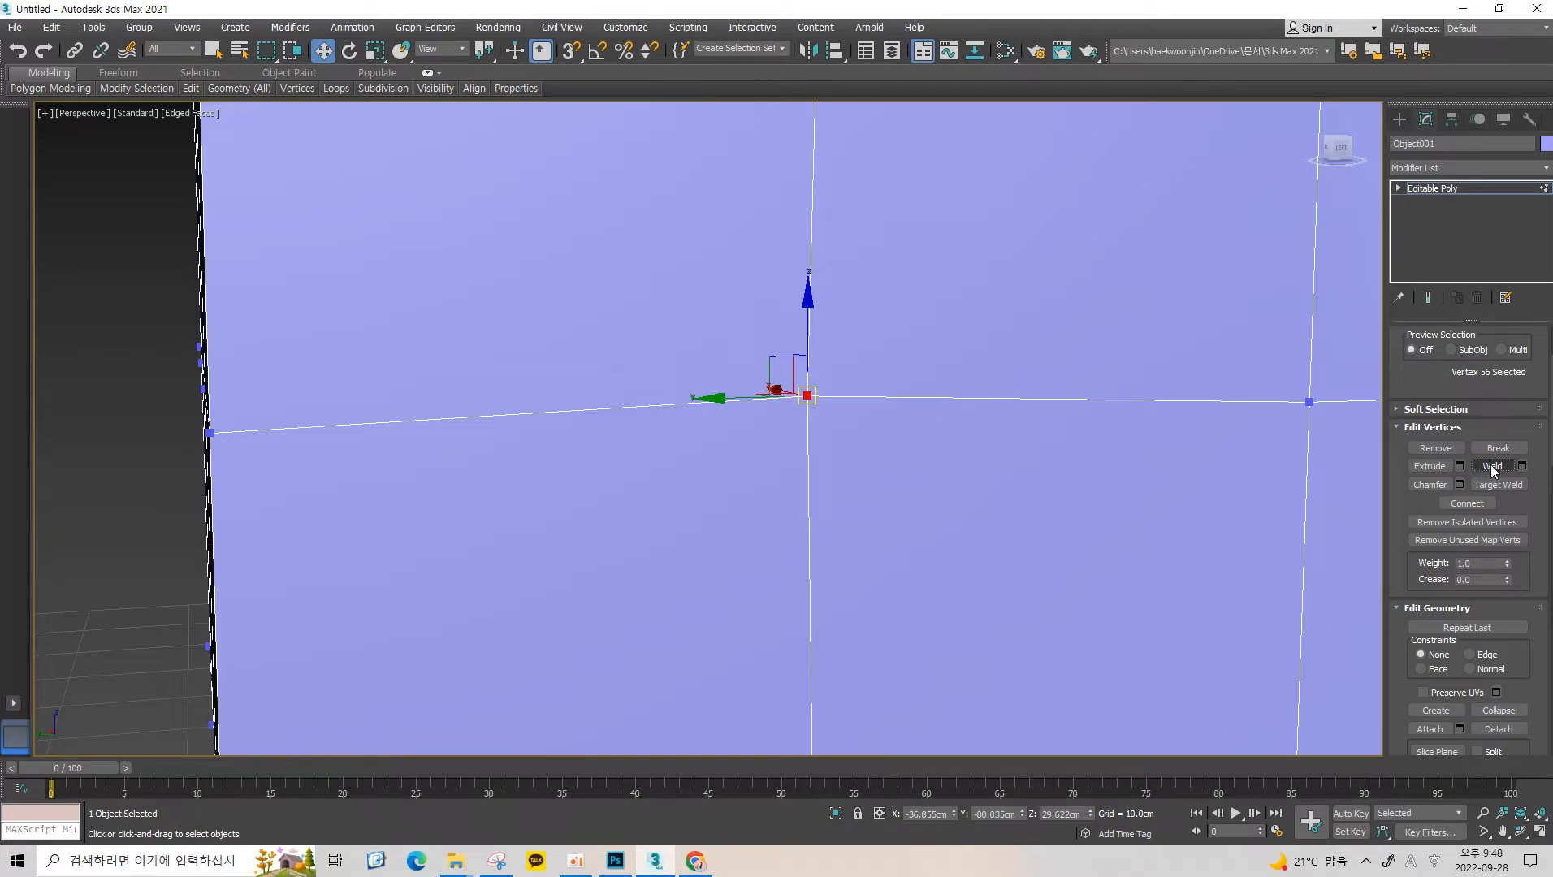
# Examine the welded vertex up close, and undo the weld.
pyautogui.moveTo(886, 409); pyautogui.dragTo(911, 401, button='middle')
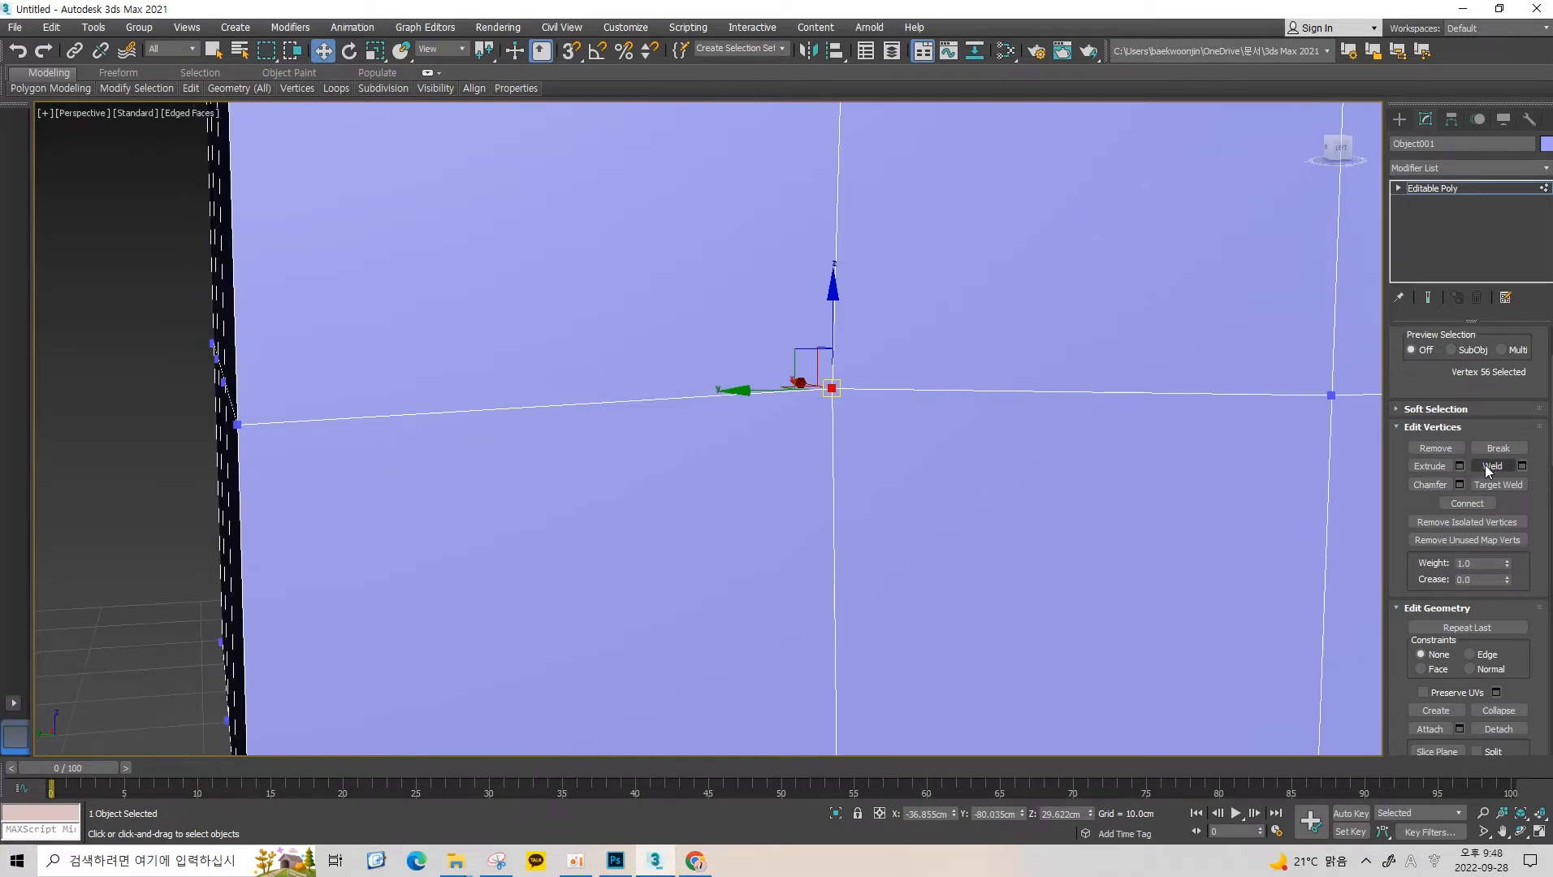
pyautogui.scroll(2, 811, 379)
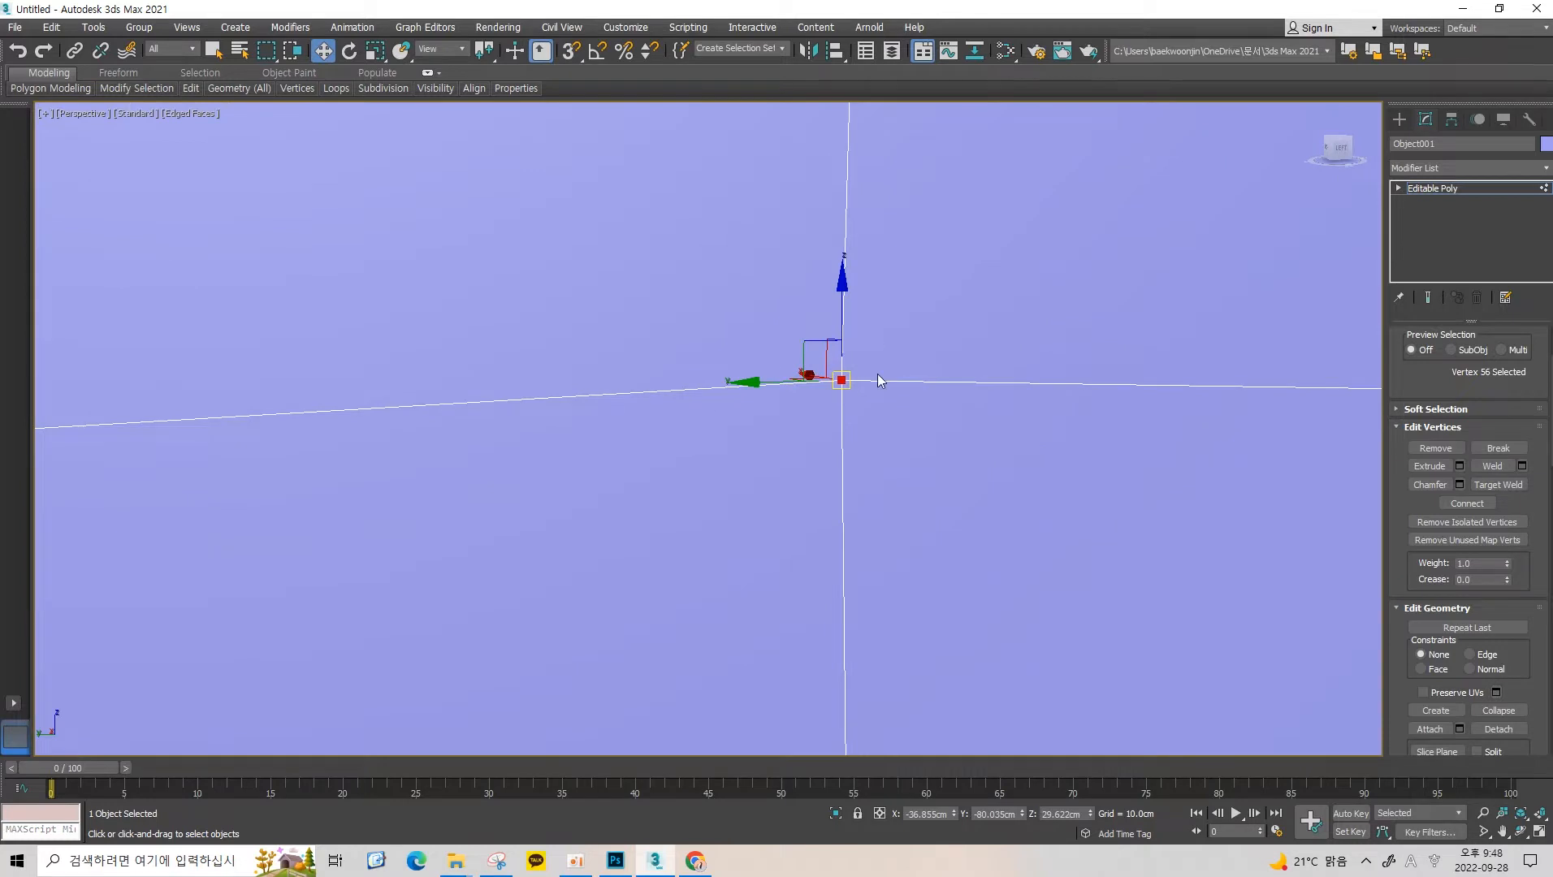
pyautogui.scroll(-2, 858, 398)
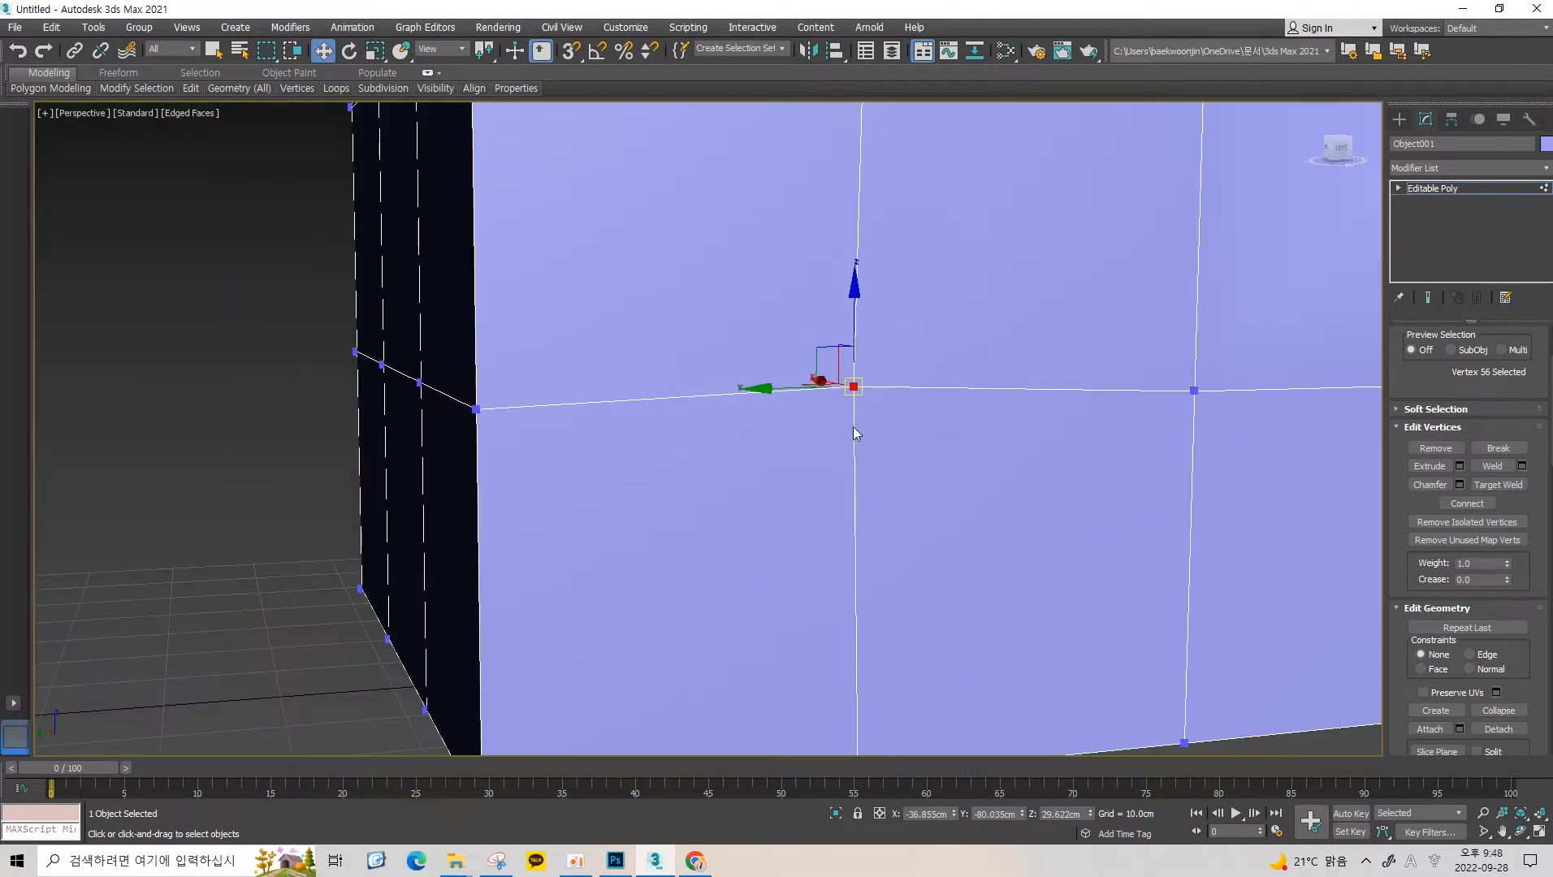
pyautogui.scroll(1, 853, 426)
pyautogui.hotkey('ctrl', 'z')
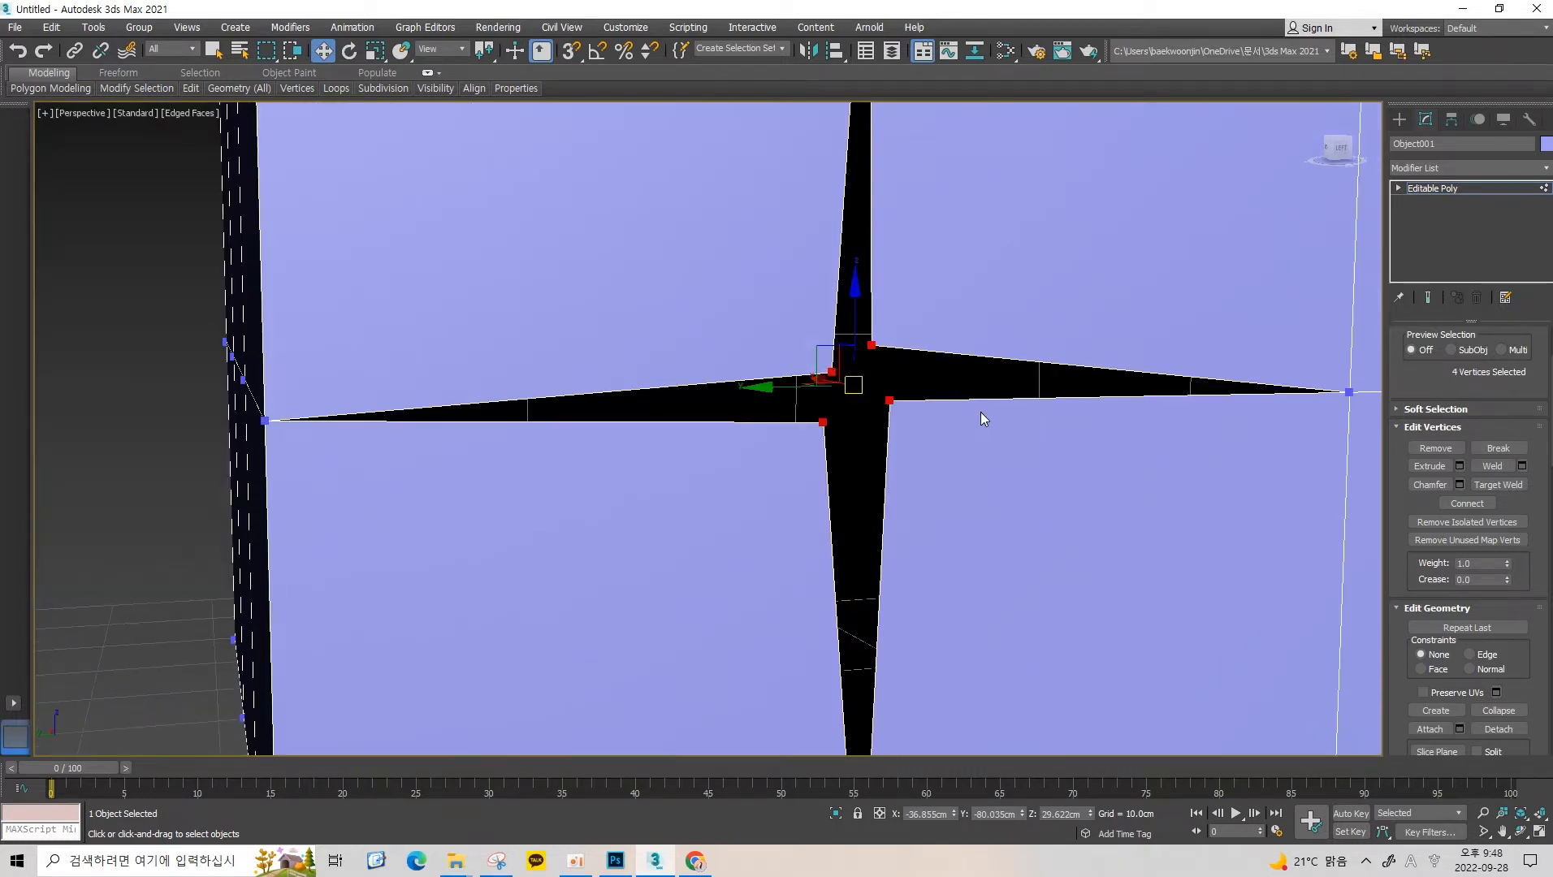
# Preview the weld on the four corner vertices with its threshold set to 20.775 cm, and clear the vertex selection.
pyautogui.click(1521, 468)
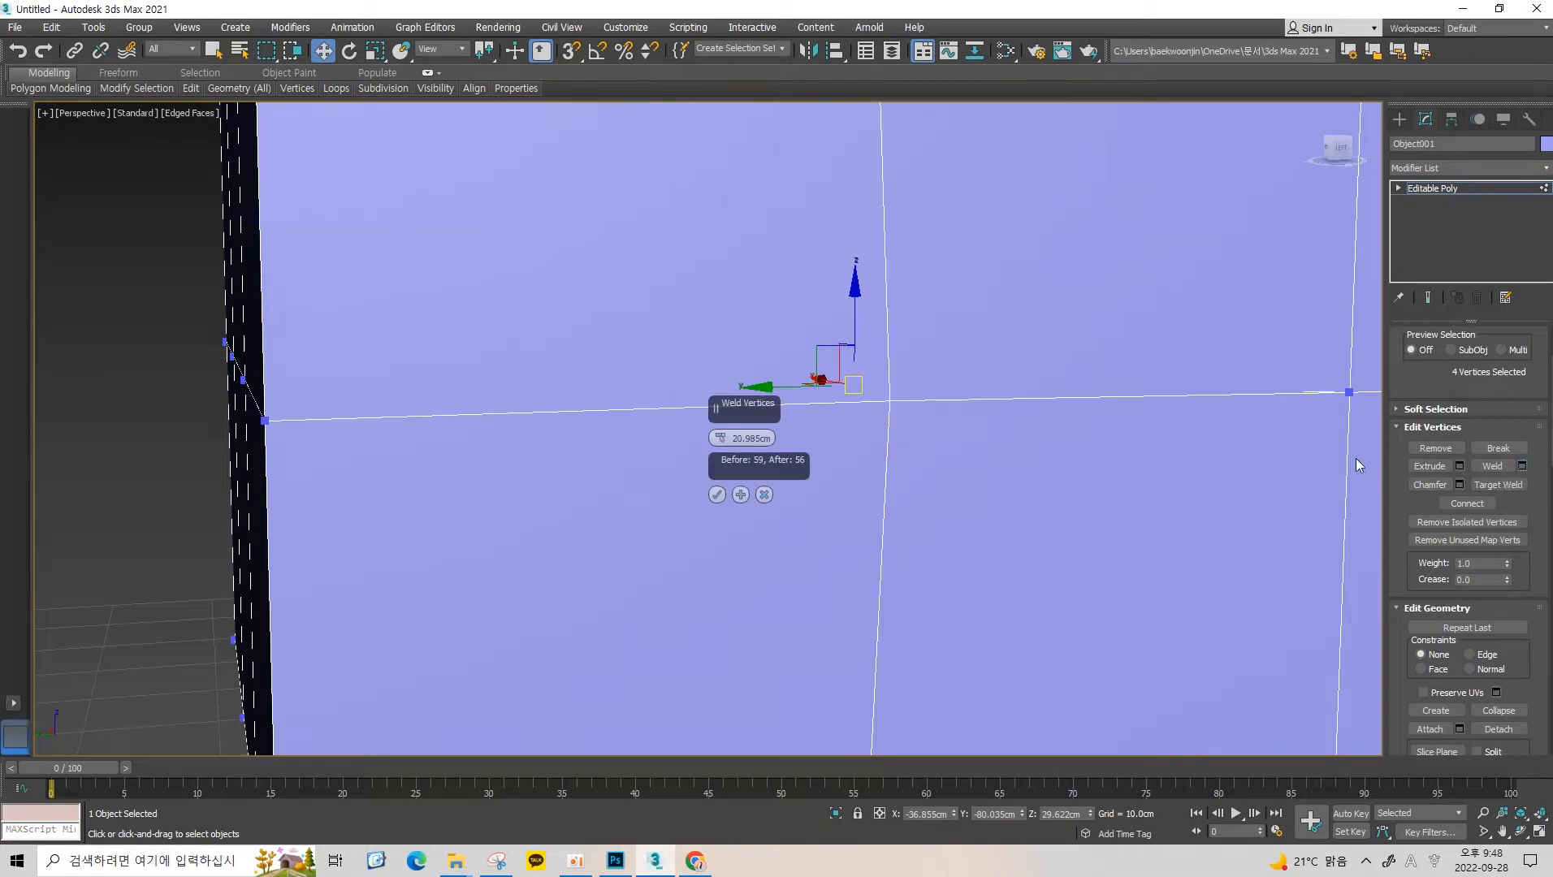
pyautogui.doubleClick(743, 439)
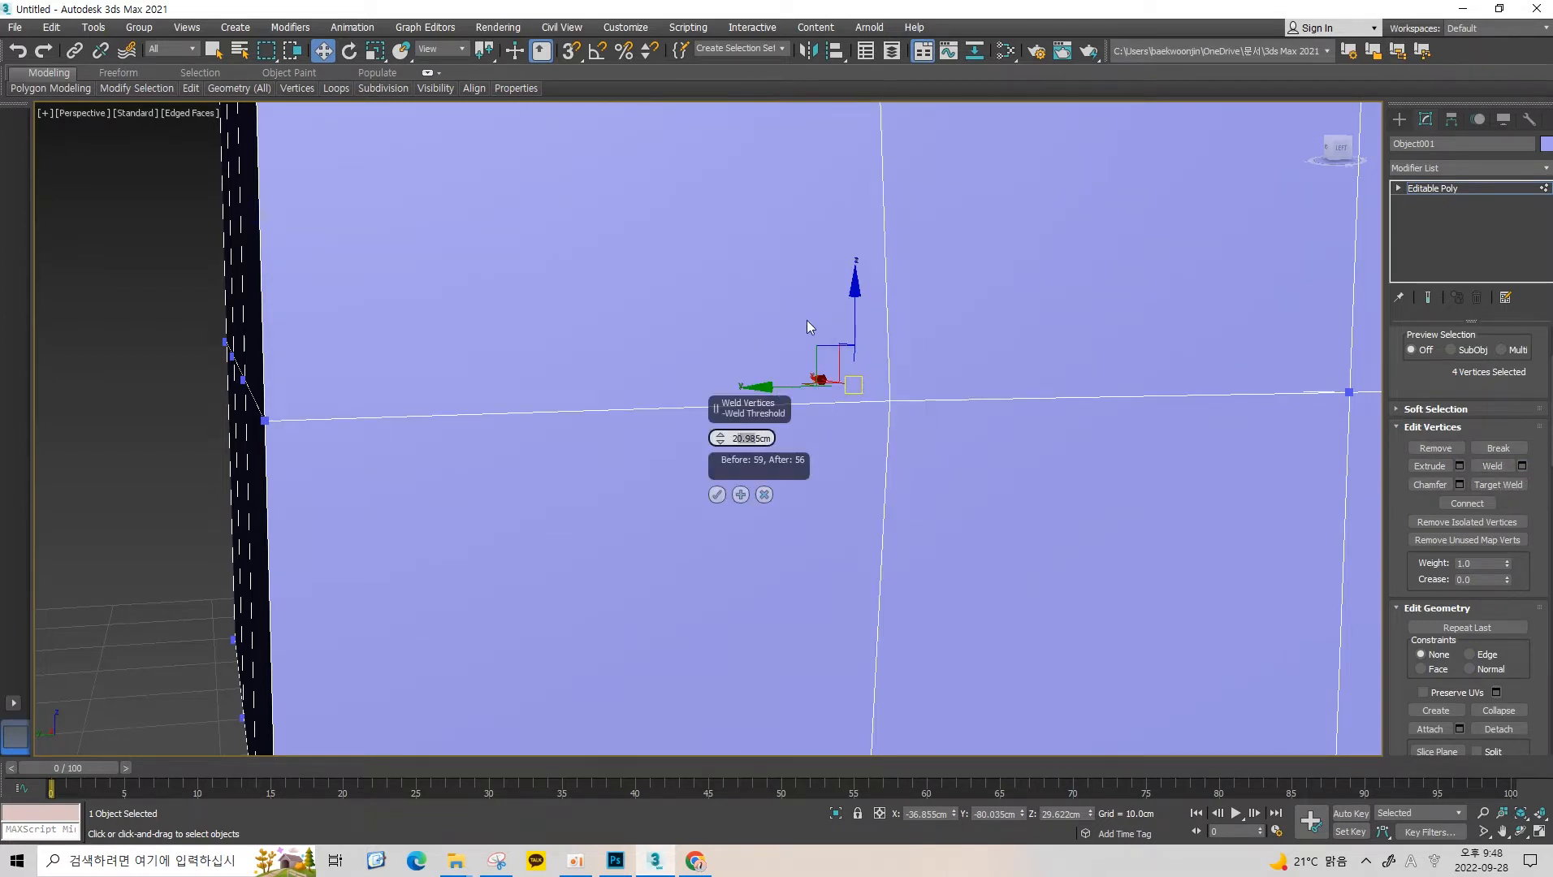
pyautogui.click(722, 442)
pyautogui.moveTo(732, 438); pyautogui.dragTo(772, 437)
pyautogui.click(835, 419)
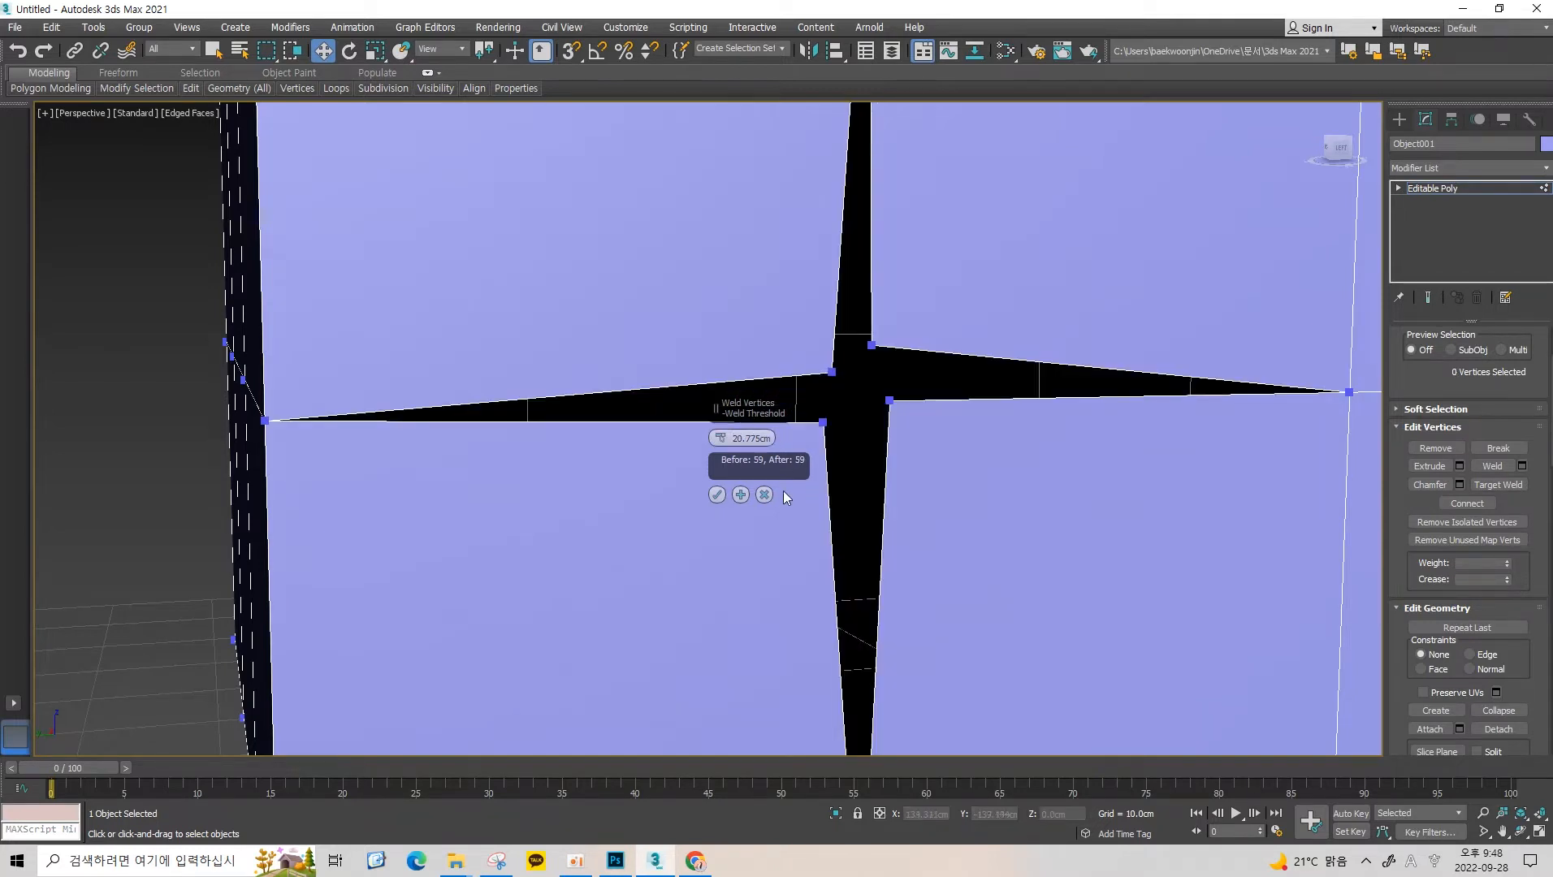
# Preview the weld at a 20.775 cm threshold on different combinations of the gap's corner vertices.
pyautogui.click(832, 372)
pyautogui.keyDown('ctrl'); pyautogui.click(823, 423); pyautogui.keyUp('ctrl')
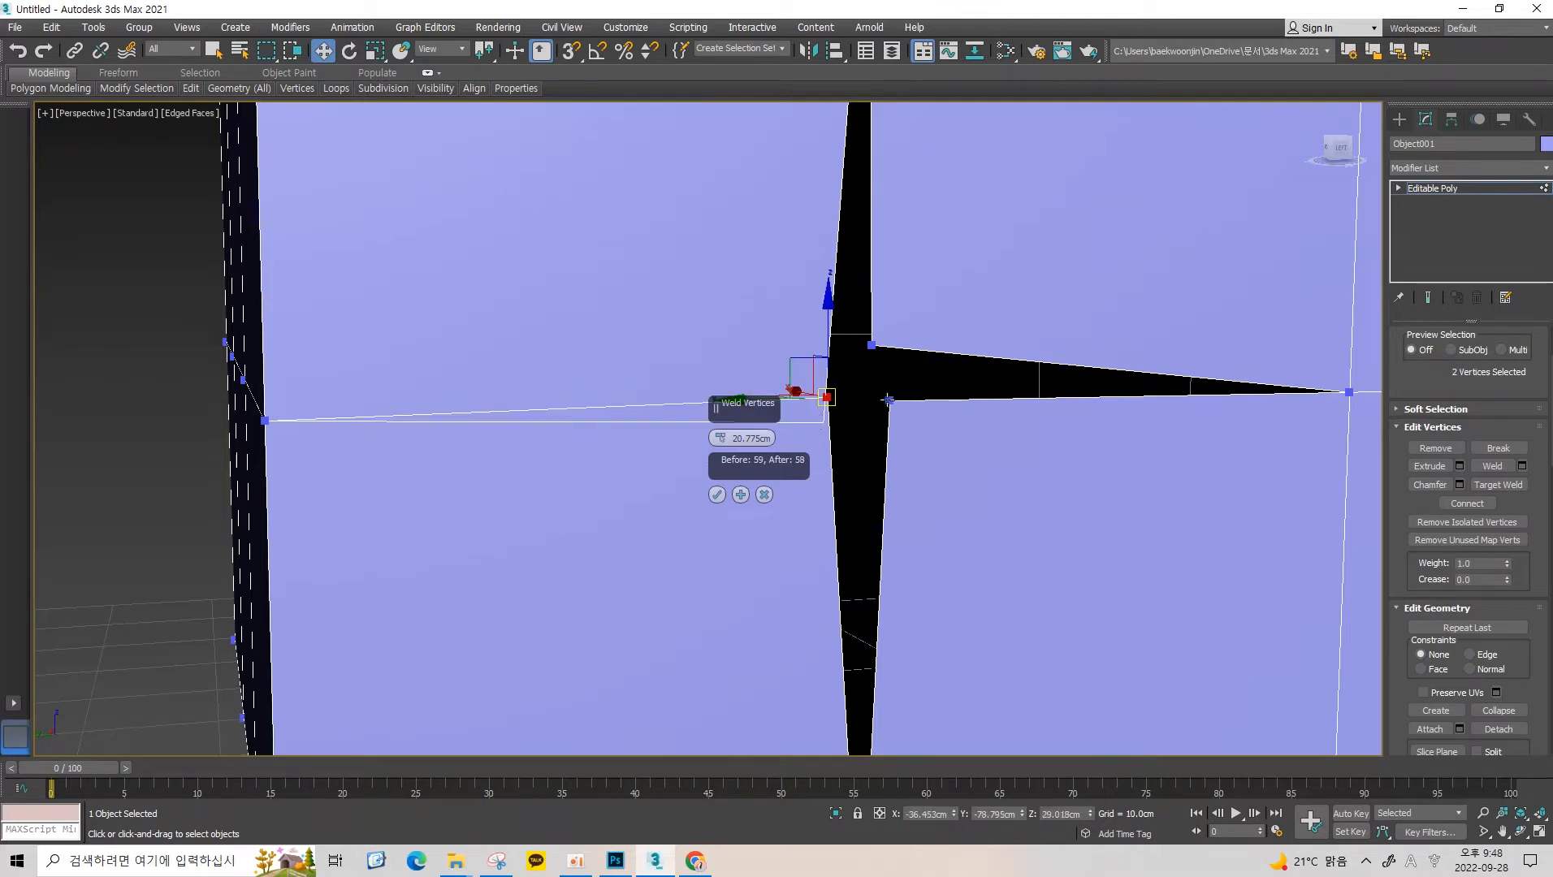
pyautogui.keyDown('ctrl'); pyautogui.click(890, 400); pyautogui.keyUp('ctrl')
pyautogui.keyDown('ctrl'); pyautogui.click(872, 345); pyautogui.keyUp('ctrl')
pyautogui.click(873, 344)
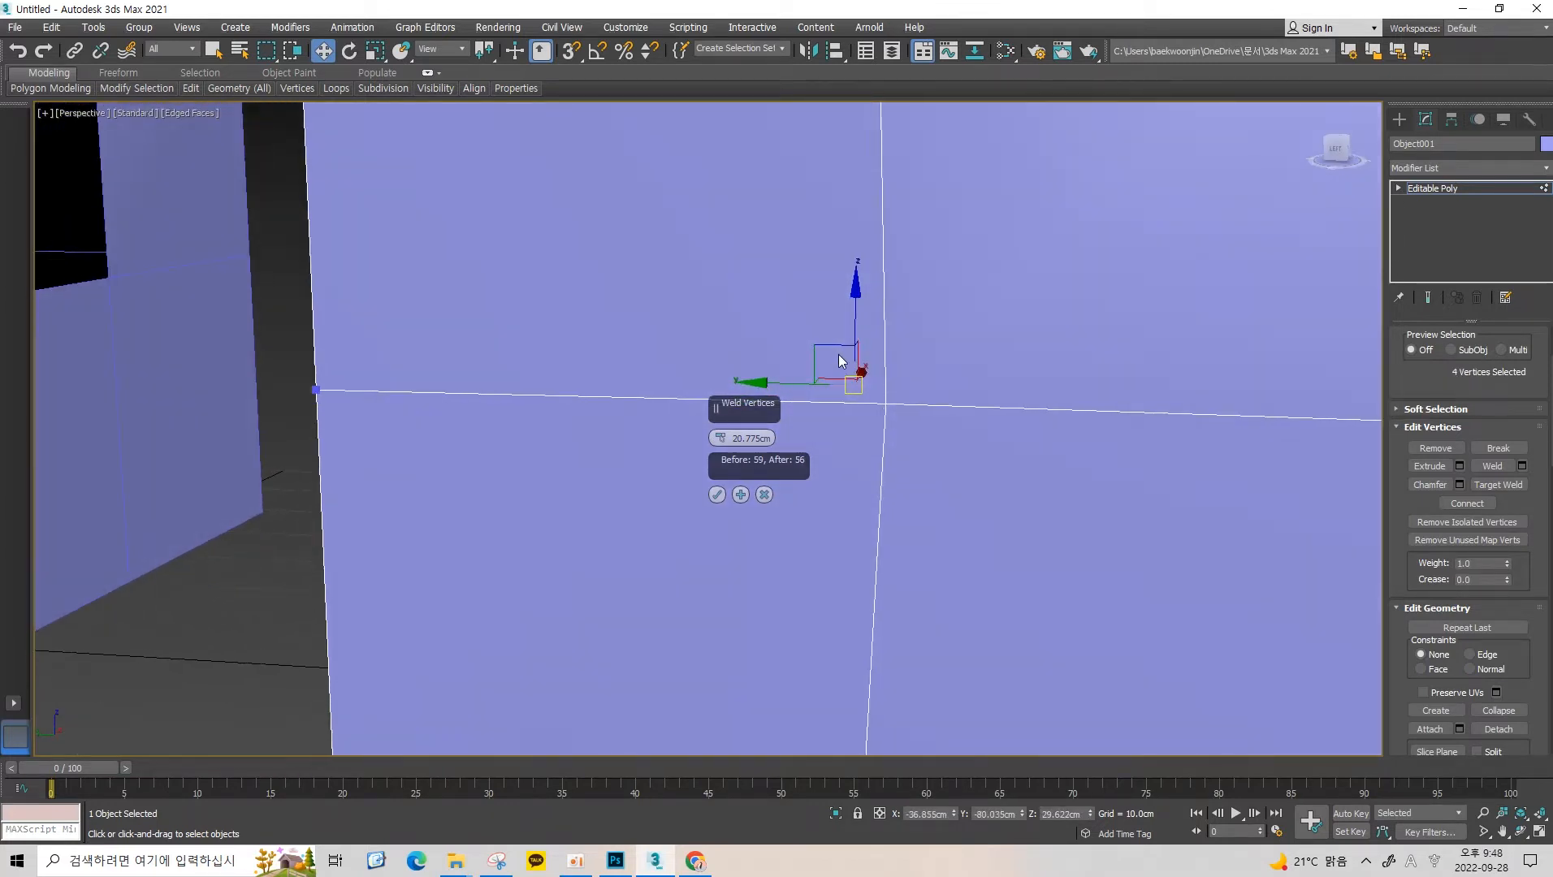
pyautogui.keyDown('ctrl'); pyautogui.click(837, 368); pyautogui.keyUp('ctrl')
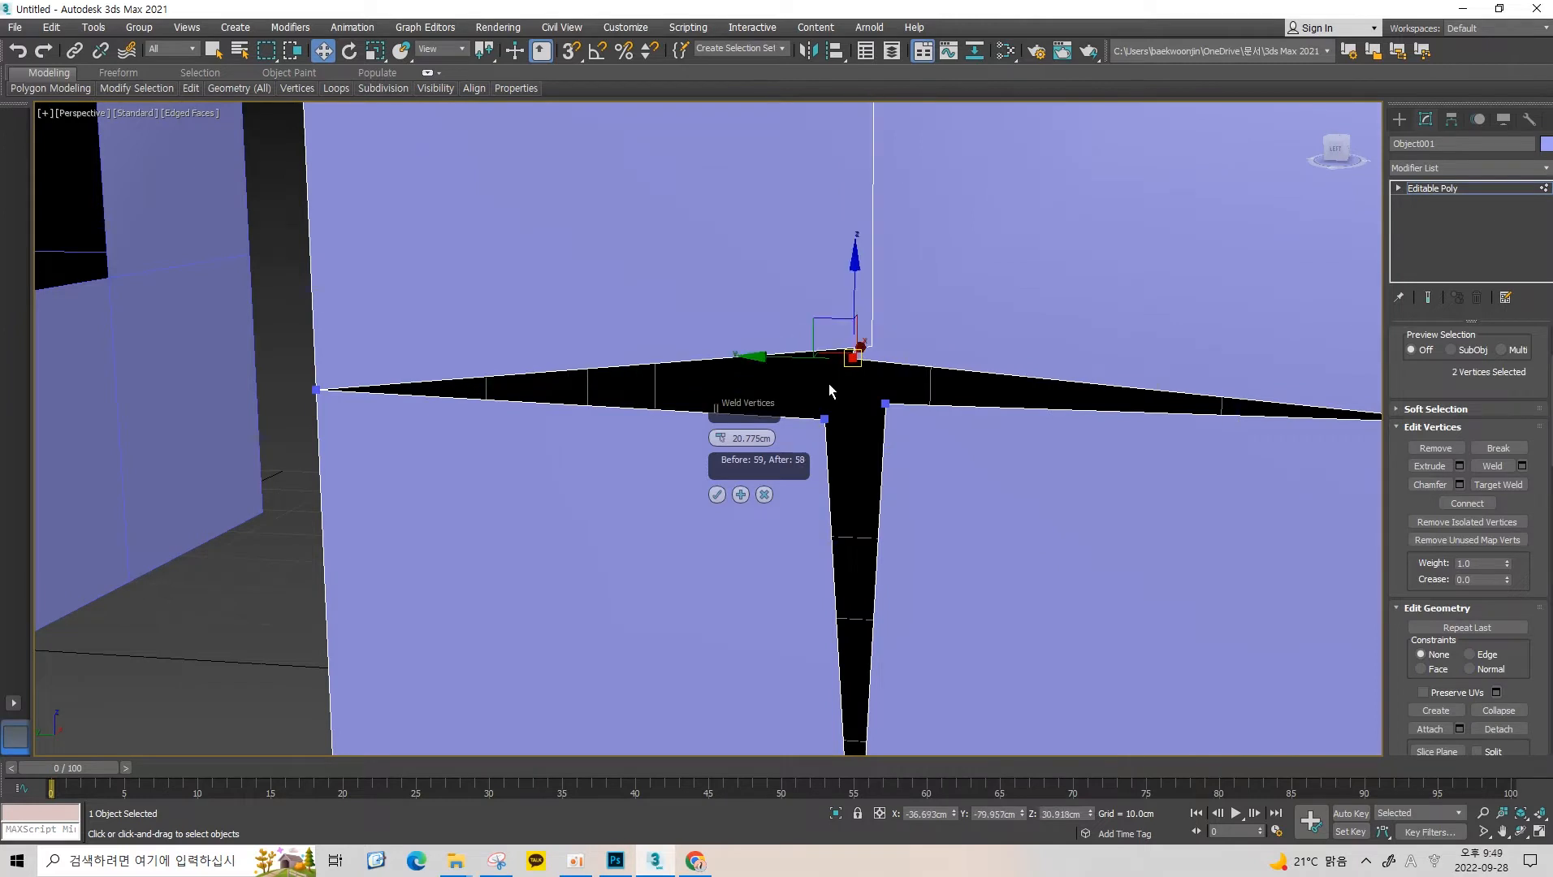
# Clear the vertex selection and cancel the weld settings.
pyautogui.moveTo(936, 354)
pyautogui.keyDown('alt'); pyautogui.mouseDown(button='middle')
pyautogui.moveTo(971, 329)
pyautogui.moveTo(948, 352)
pyautogui.mouseUp(button='middle'); pyautogui.keyUp('alt')
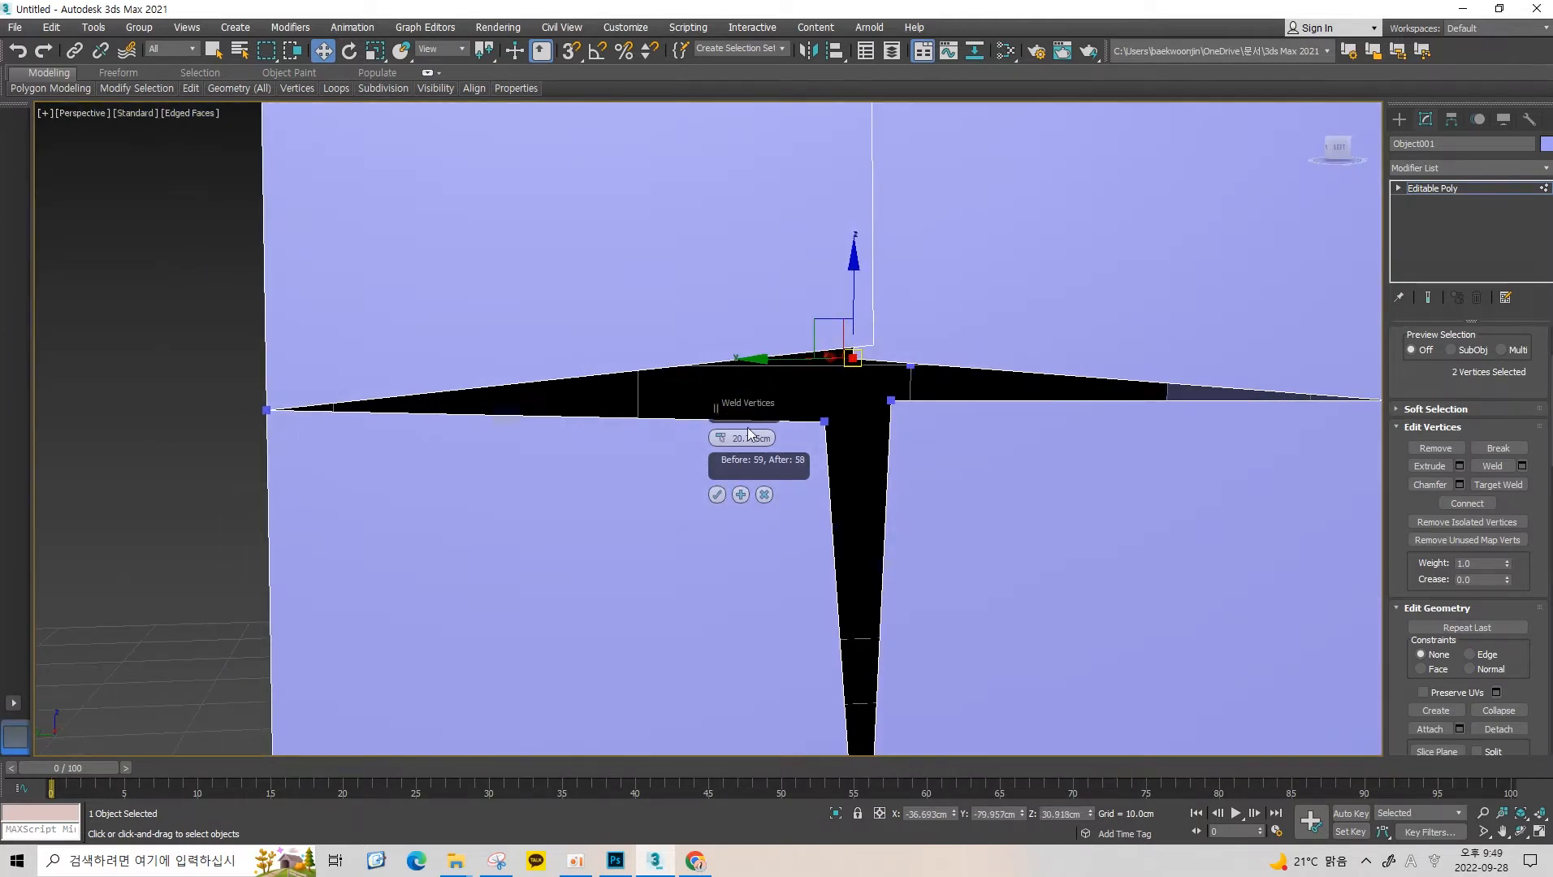
pyautogui.moveTo(720, 439); pyautogui.dragTo(751, 410)
pyautogui.keyDown('alt'); pyautogui.moveTo(751, 410); pyautogui.dragTo(891, 372, button='middle'); pyautogui.keyUp('alt')
pyautogui.click(870, 349)
pyautogui.click(781, 492)
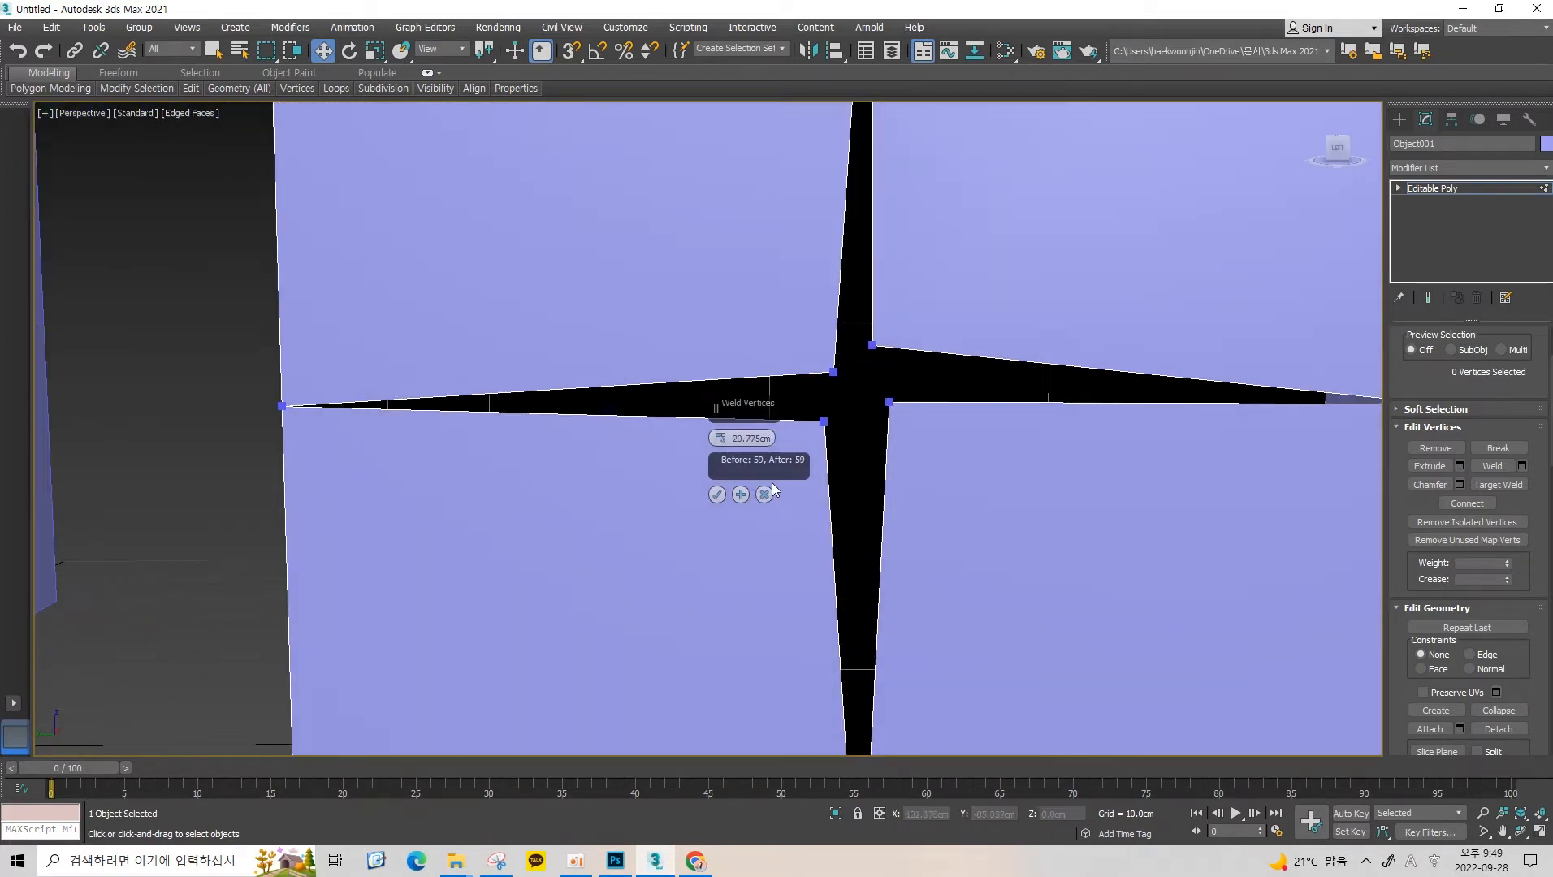
pyautogui.click(766, 493)
# Select the gap's four corner vertices and weld them directly with the current threshold.
pyautogui.click(832, 373)
pyautogui.keyDown('ctrl'); pyautogui.click(824, 422); pyautogui.keyUp('ctrl')
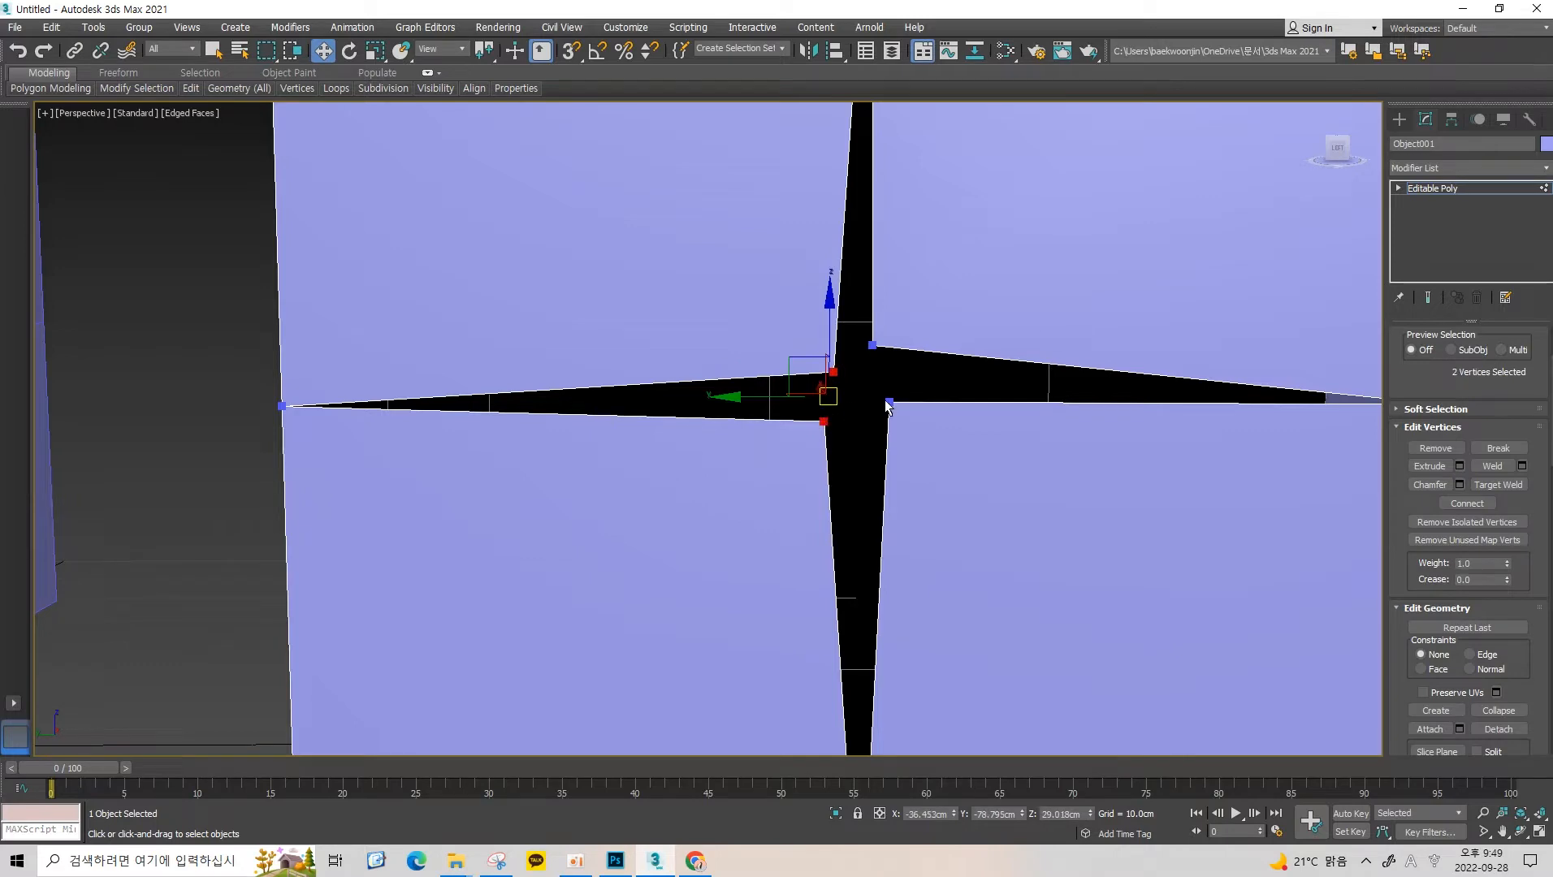
pyautogui.keyDown('ctrl'); pyautogui.click(888, 403); pyautogui.keyUp('ctrl')
pyautogui.keyDown('ctrl'); pyautogui.click(873, 346); pyautogui.keyUp('ctrl')
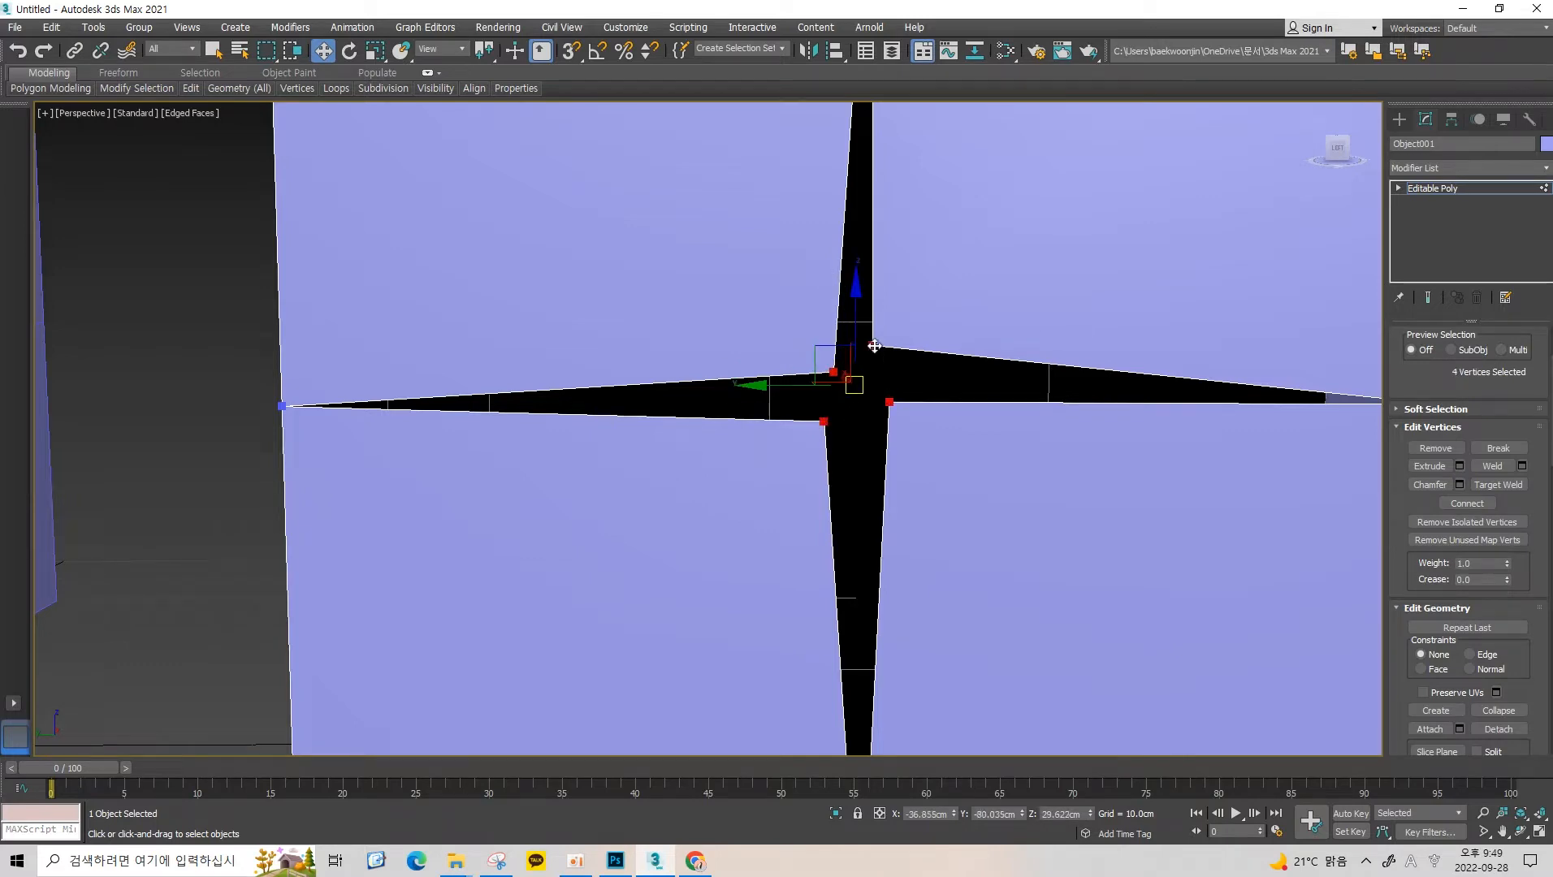
pyautogui.click(1502, 470)
pyautogui.keyDown('alt'); pyautogui.moveTo(872, 355); pyautogui.dragTo(909, 358, button='middle'); pyautogui.keyUp('alt')
pyautogui.scroll(3, 907, 362)
pyautogui.scroll(2, 891, 361)
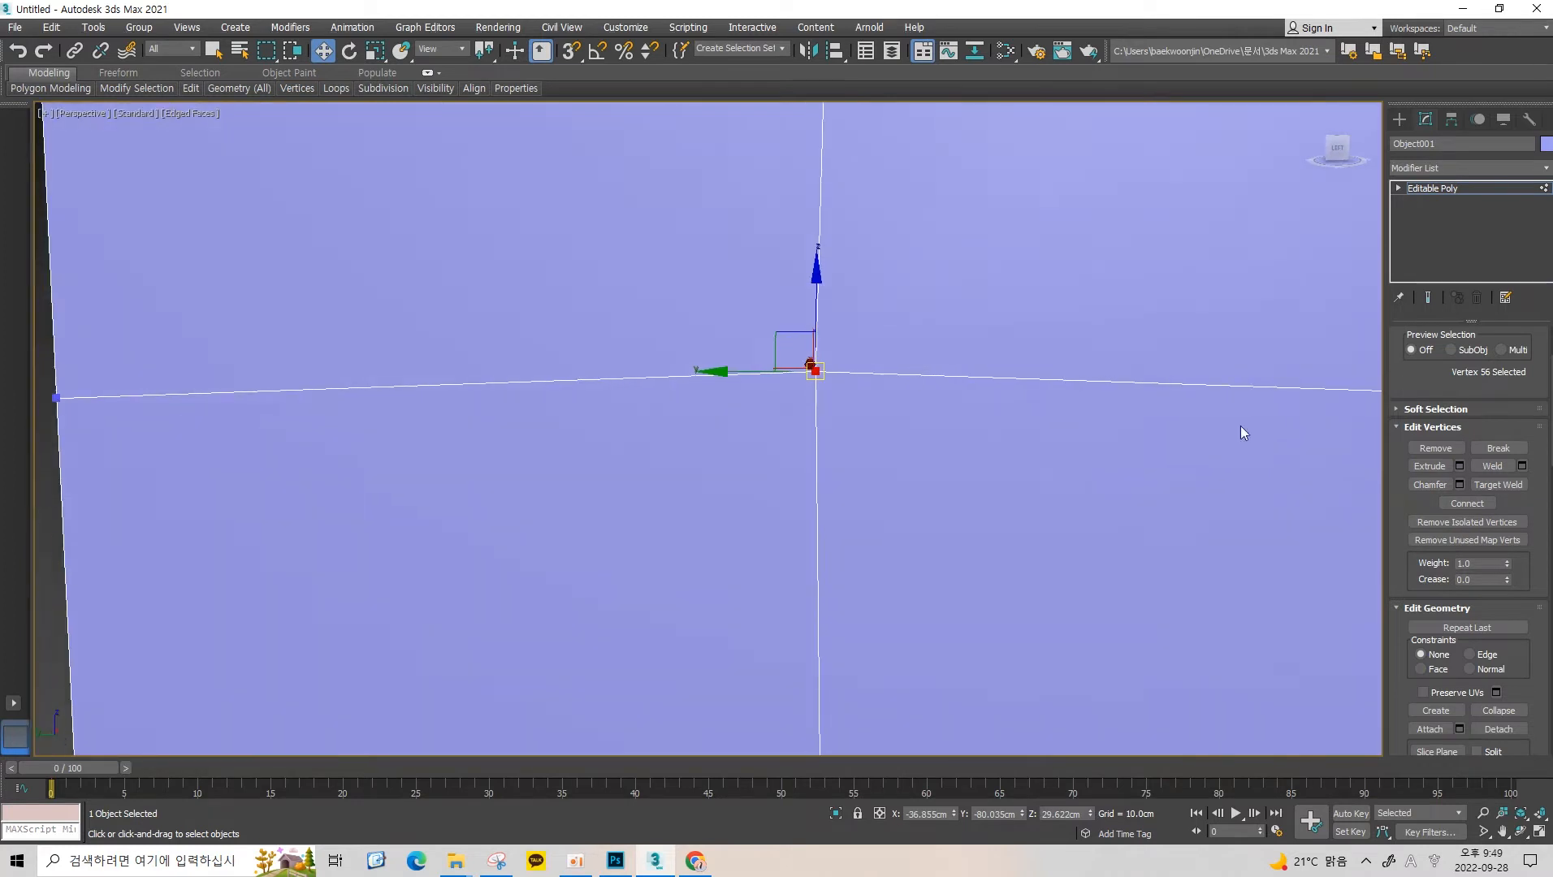
# Open and cancel the weld settings, and undo the direct weld to separate the corner vertices again.
pyautogui.click(1521, 467)
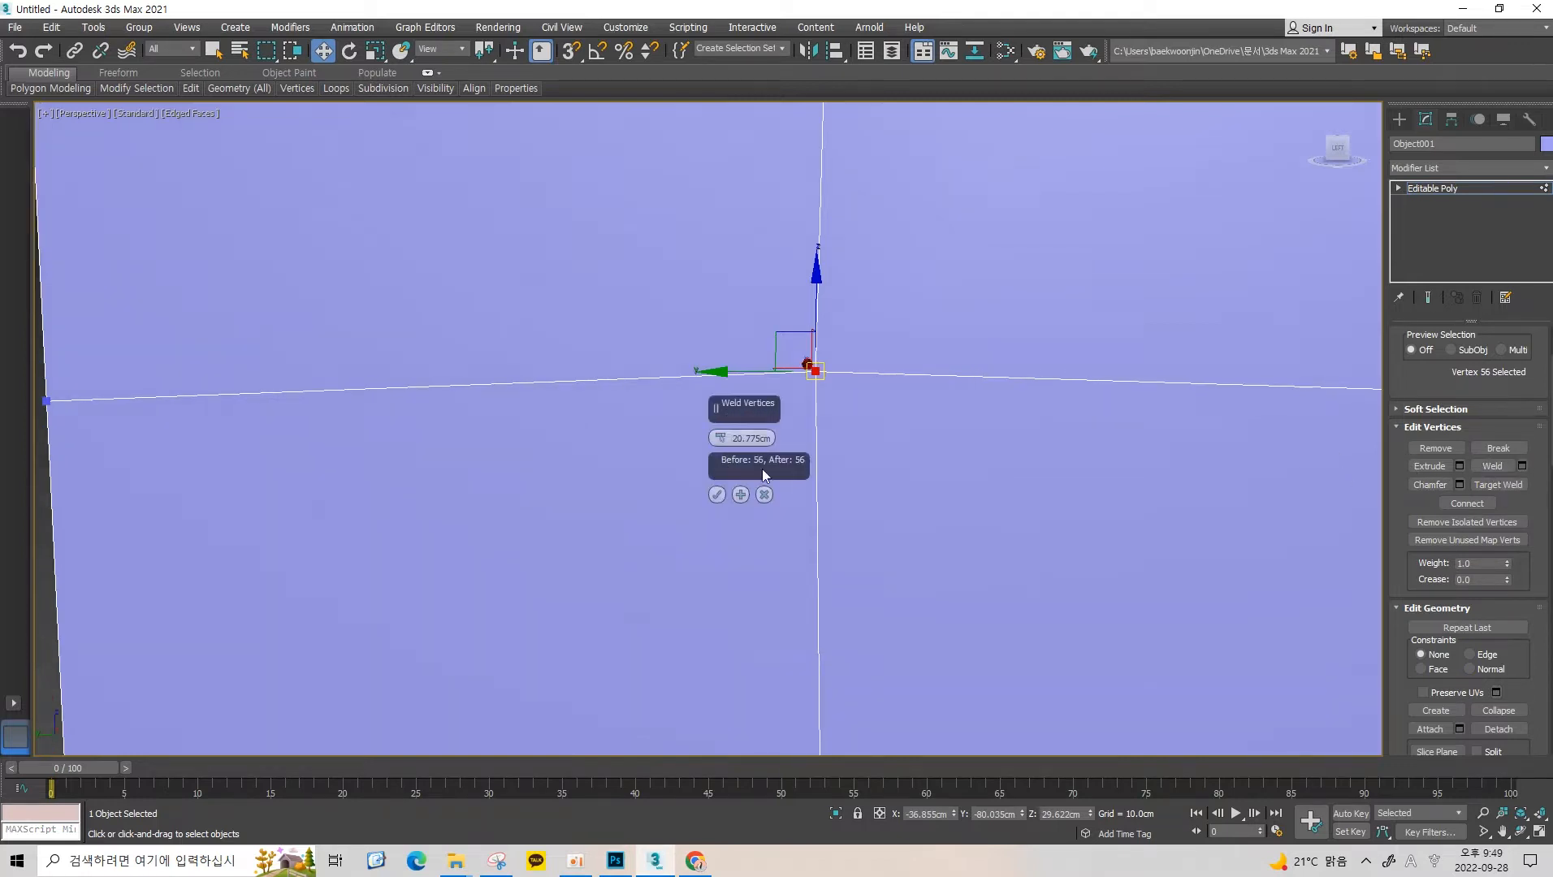
pyautogui.click(763, 494)
pyautogui.hotkey('ctrl', 'z')
pyautogui.hotkey('ctrl', 'z')
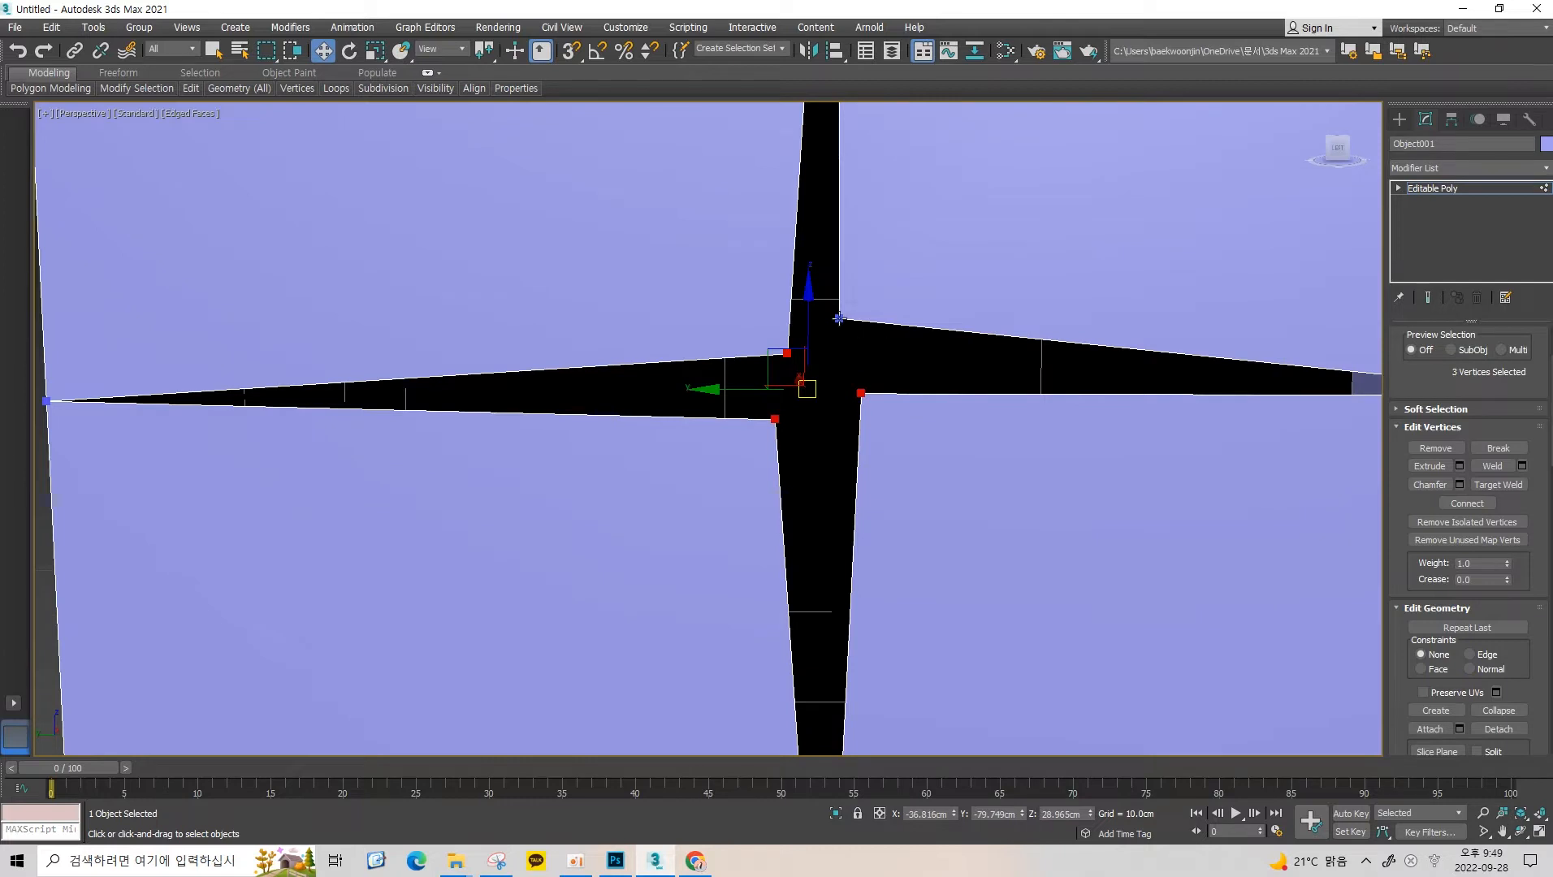
pyautogui.hotkey('ctrl', 'z')
pyautogui.hotkey('ctrl', 'z')
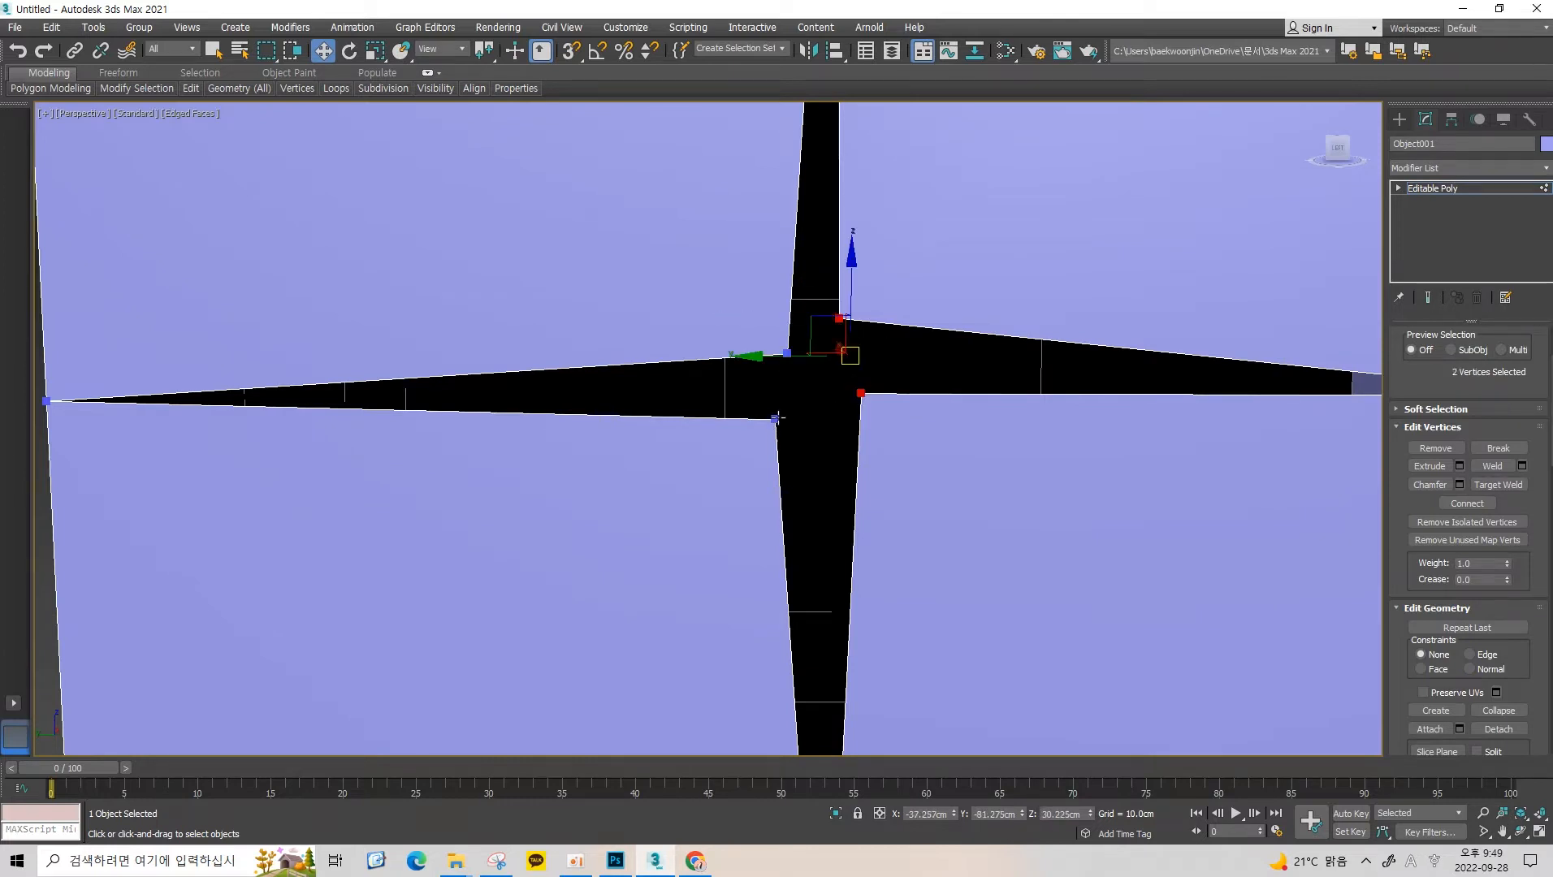
# Select all four corner vertices and weld them with a threshold of 14.979 cm.
pyautogui.keyDown('ctrl'); pyautogui.click(777, 419); pyautogui.keyUp('ctrl')
pyautogui.keyDown('ctrl'); pyautogui.click(787, 354); pyautogui.keyUp('ctrl')
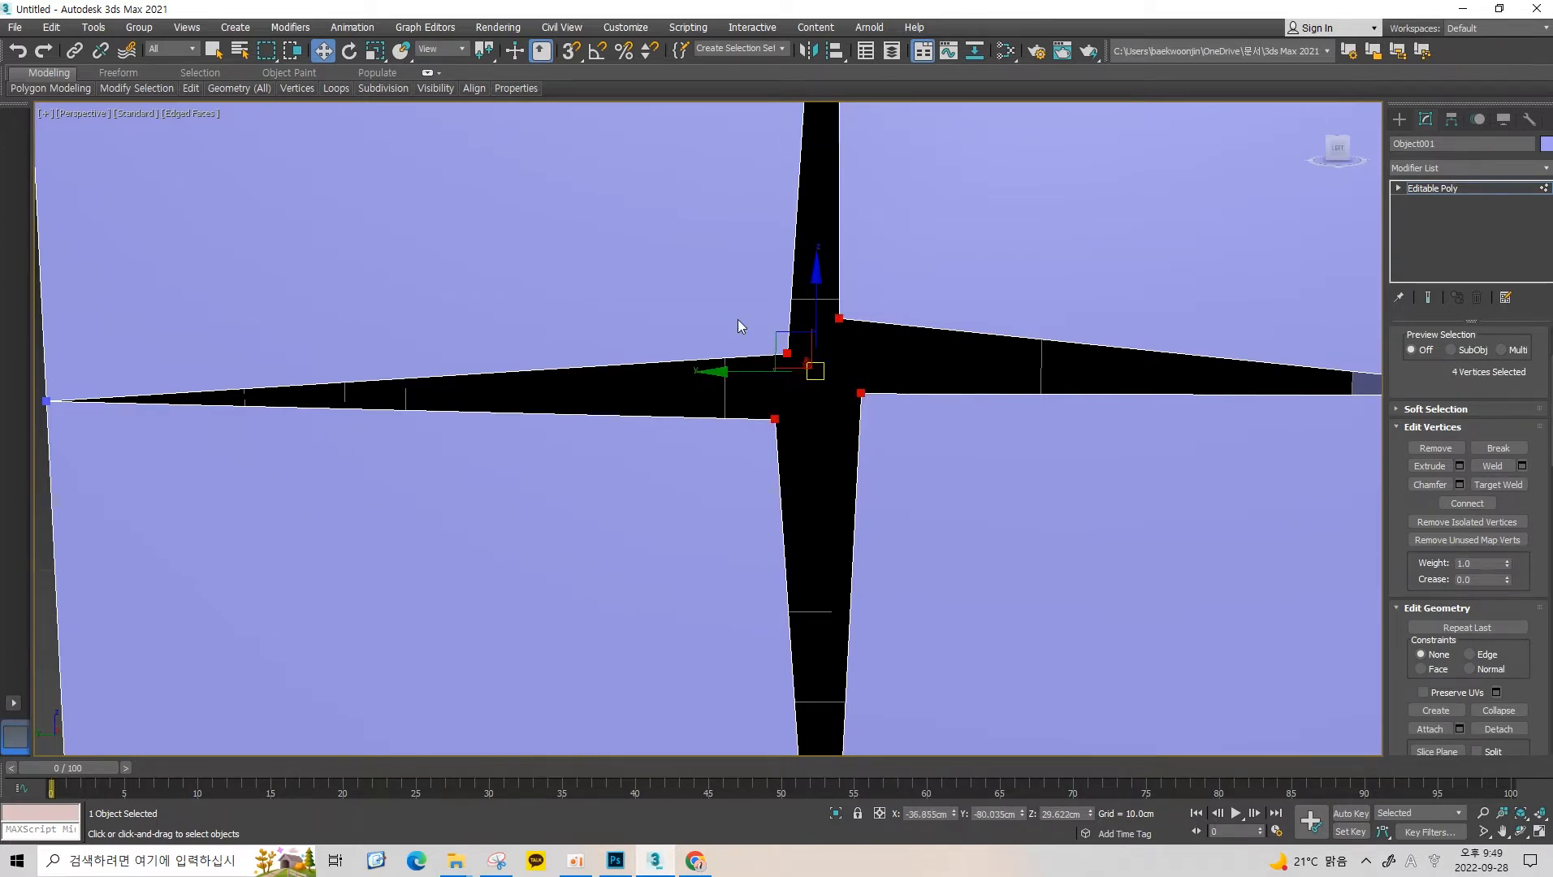
pyautogui.click(1521, 466)
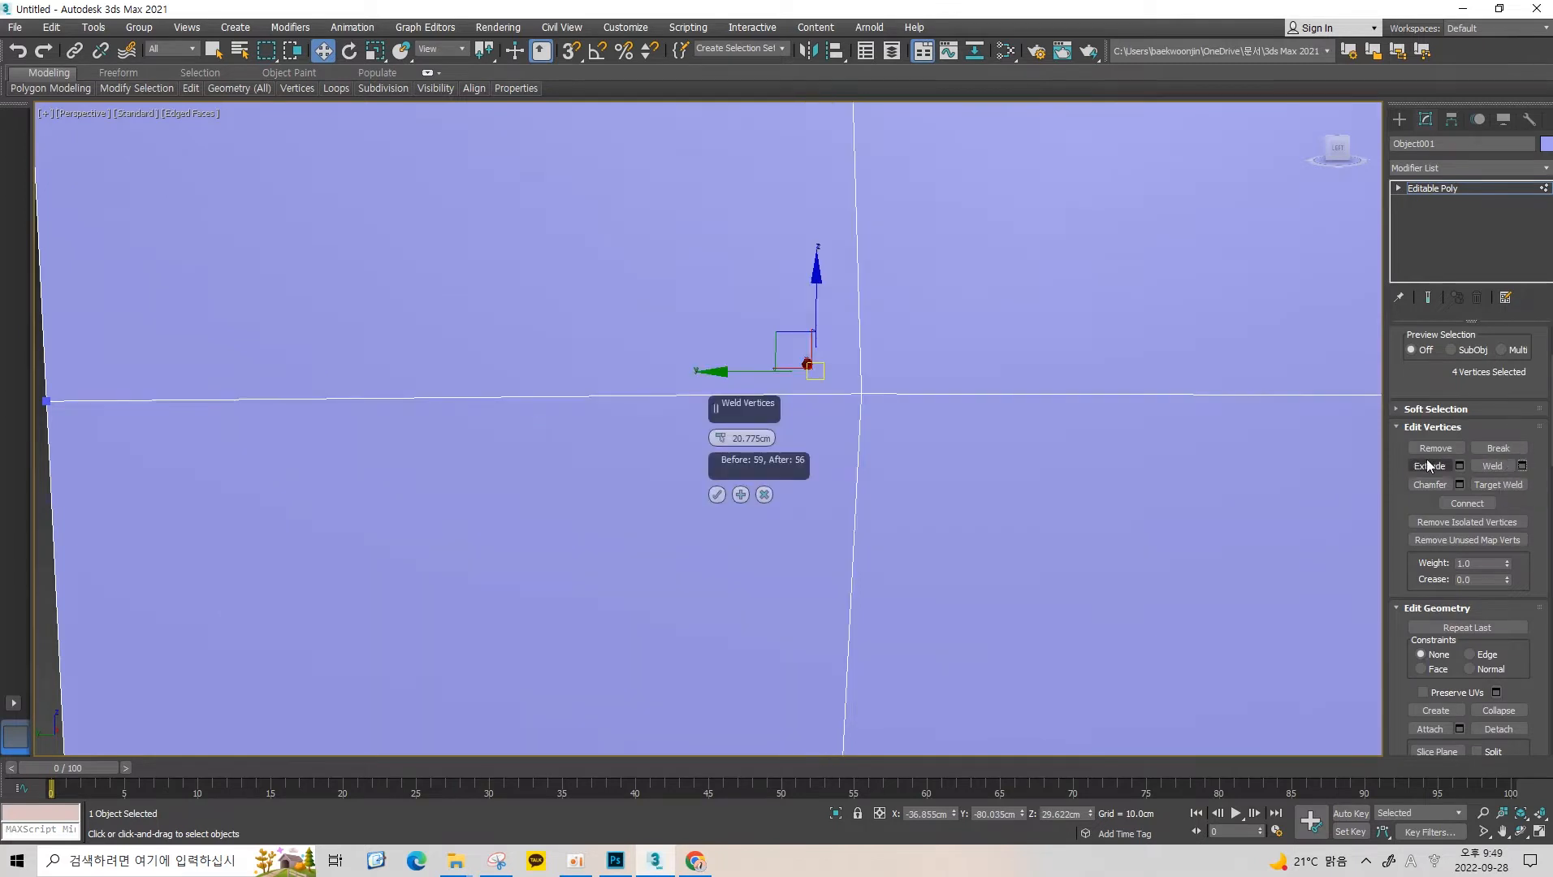
pyautogui.moveTo(720, 440); pyautogui.dragTo(730, 520)
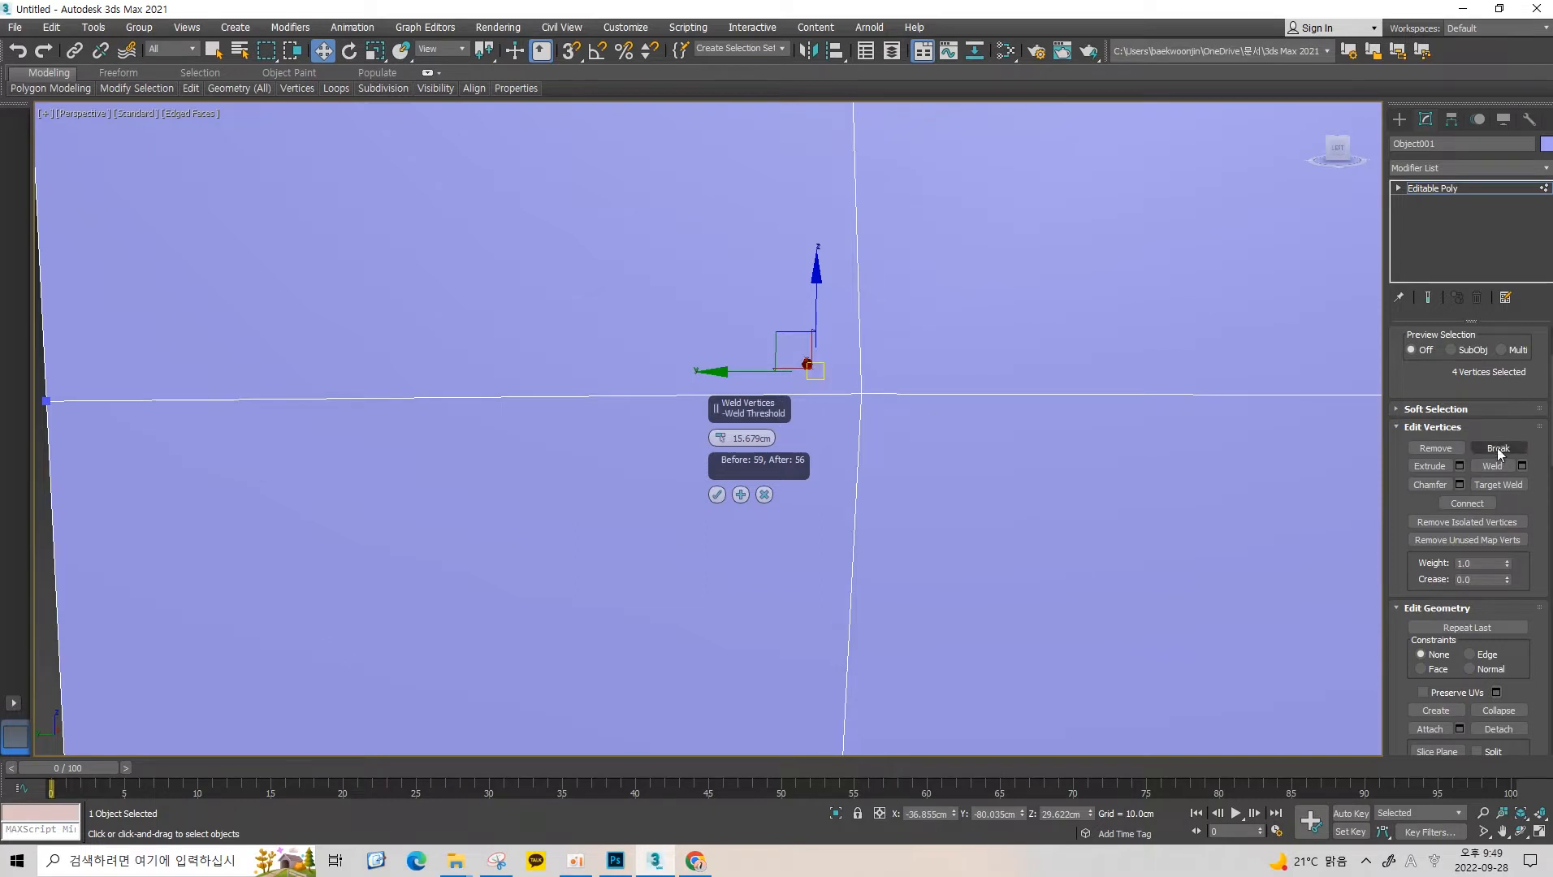
pyautogui.moveTo(720, 440)
pyautogui.mouseDown()
pyautogui.moveTo(712, 581)
pyautogui.moveTo(704, 457)
pyautogui.mouseUp()
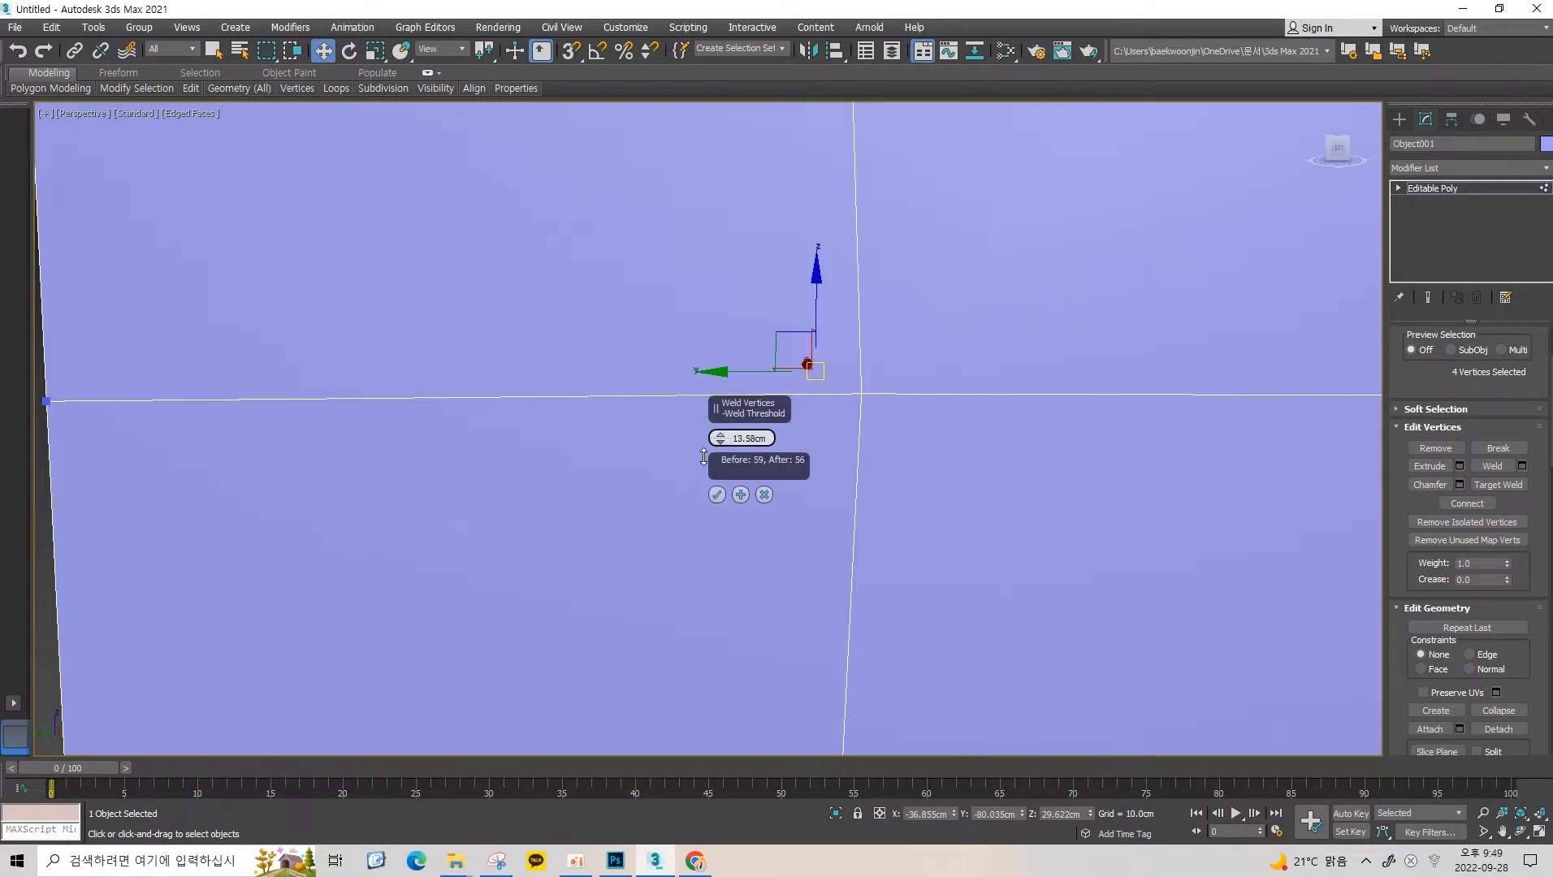
pyautogui.click(716, 494)
# Try a lower weld threshold on the merged vertex, cancel it, and undo the previous weld of the four corners.
pyautogui.scroll(-5, 991, 346)
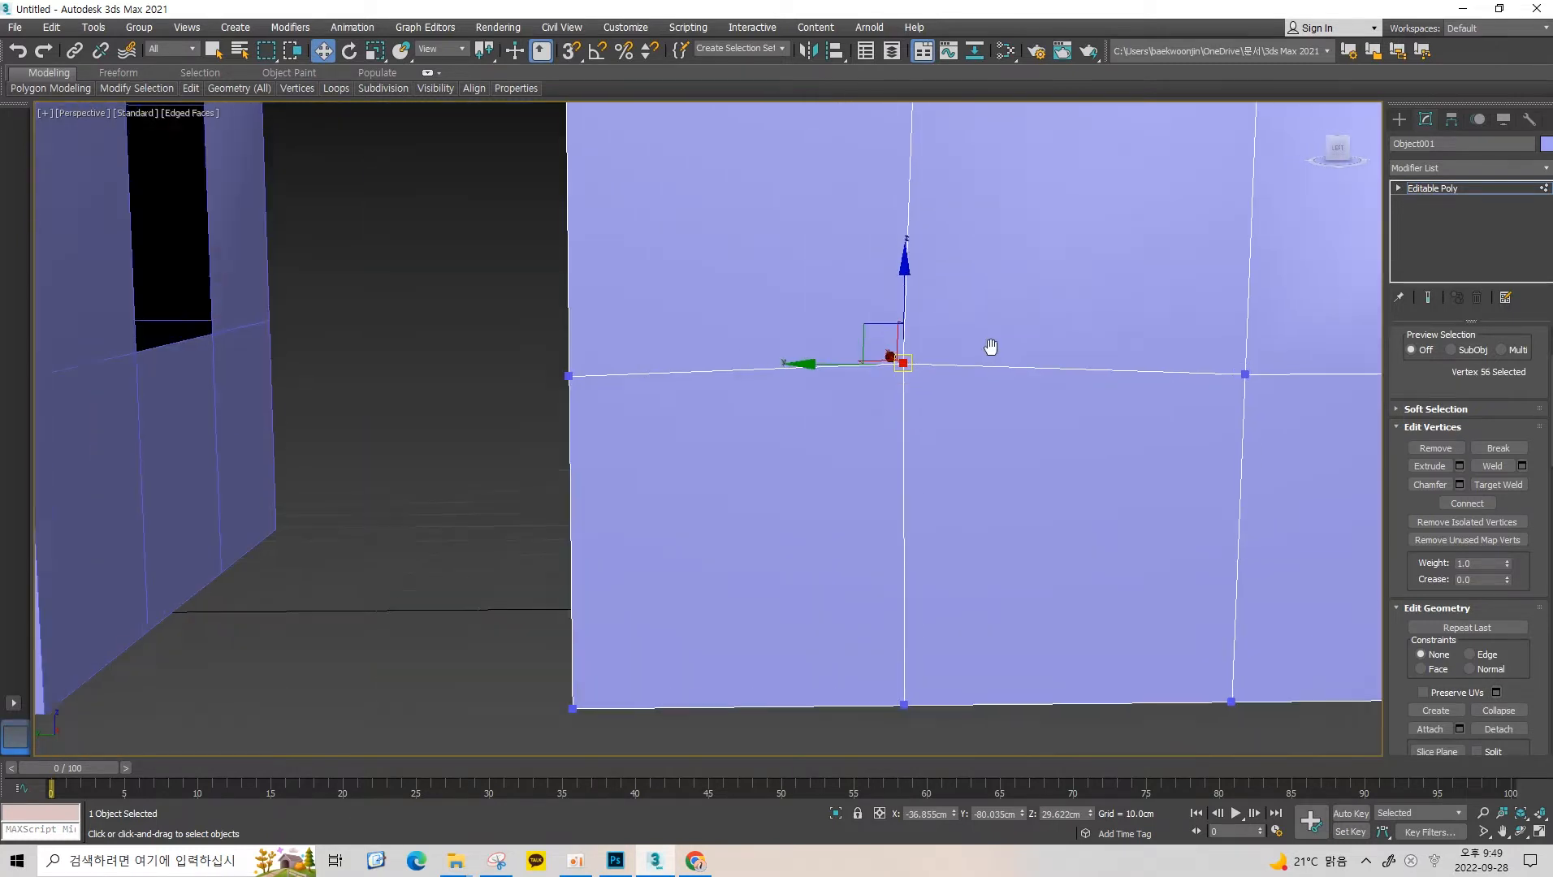
pyautogui.moveTo(991, 347); pyautogui.dragTo(1267, 456, button='middle')
pyautogui.scroll(5, 857, 421)
pyautogui.moveTo(952, 406)
pyautogui.keyDown('alt'); pyautogui.mouseDown(button='middle')
pyautogui.moveTo(919, 412)
pyautogui.moveTo(936, 431)
pyautogui.mouseUp(button='middle'); pyautogui.keyUp('alt')
pyautogui.click(1522, 465)
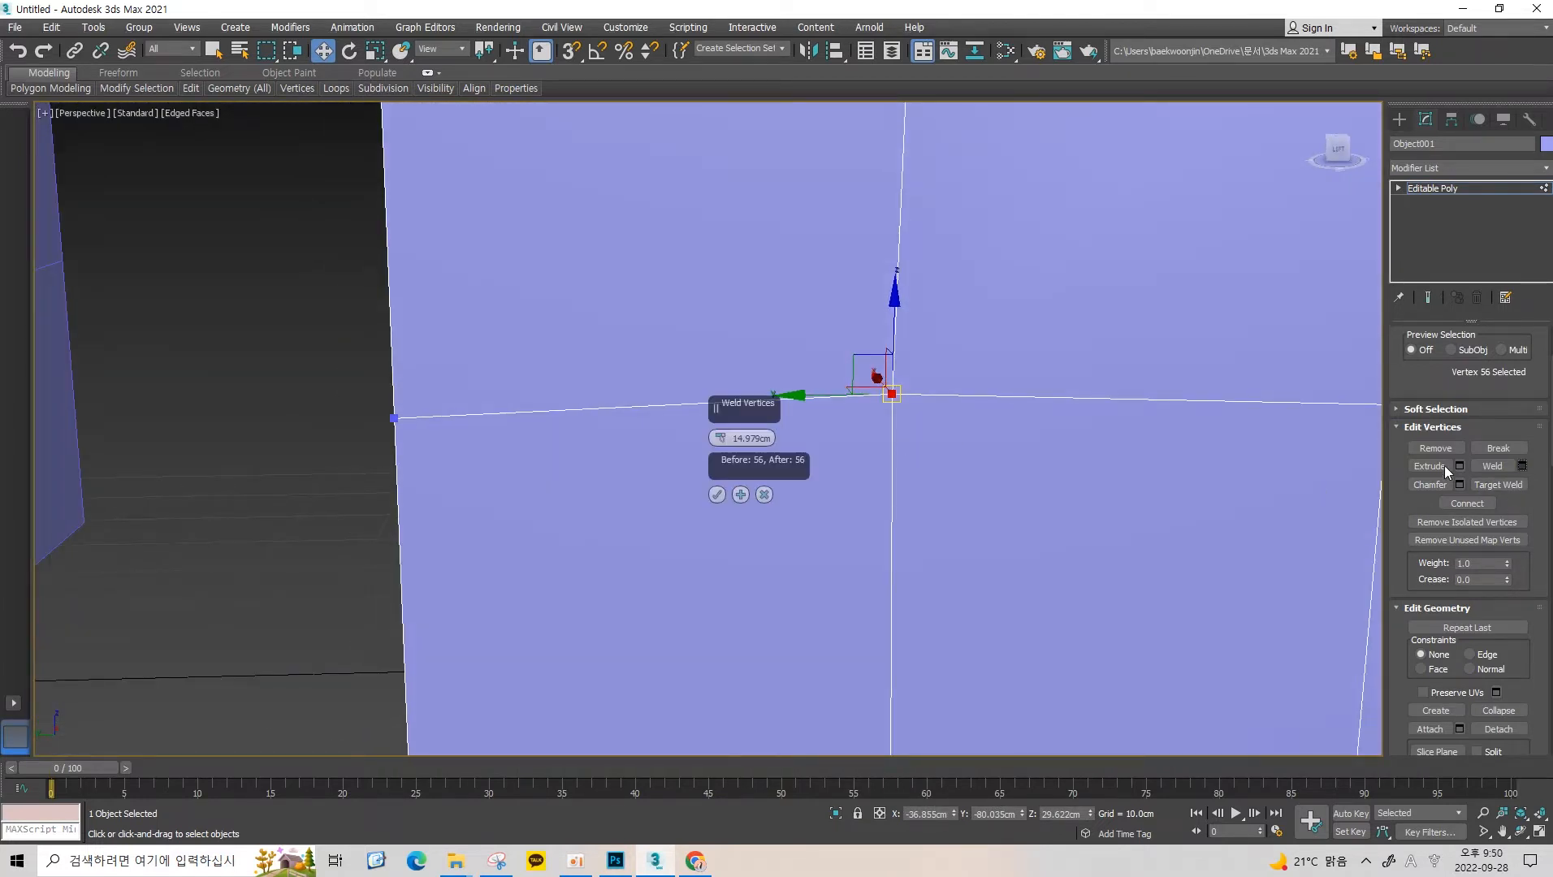
pyautogui.moveTo(719, 444); pyautogui.dragTo(747, 528)
pyautogui.click(764, 494)
pyautogui.hotkey('ctrl', 'z')
pyautogui.hotkey('ctrl', 'z')
pyautogui.hotkey('ctrl', 'z')
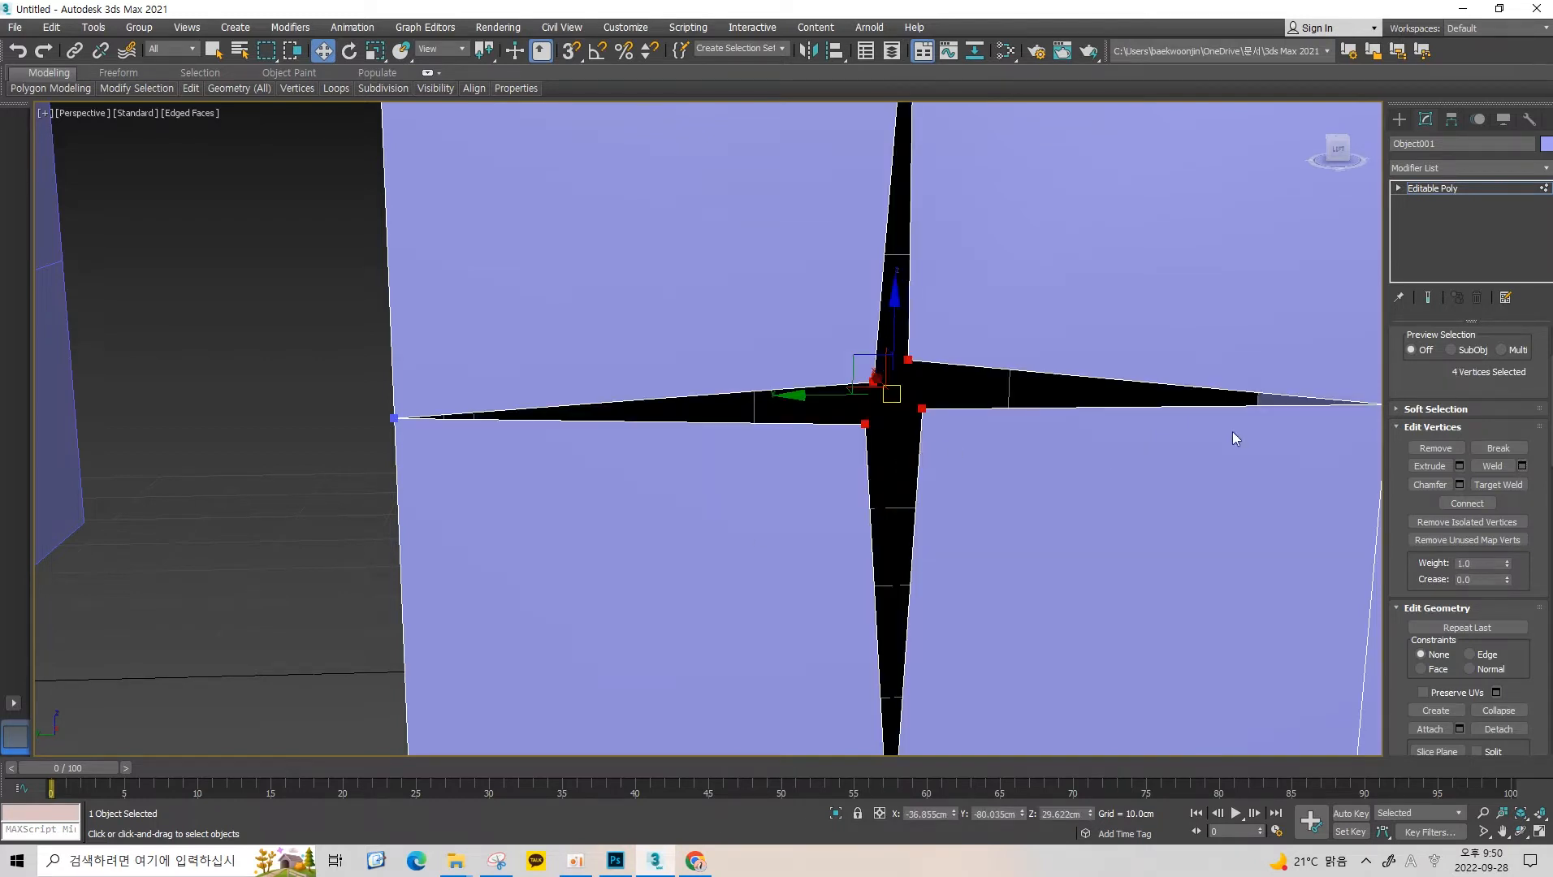
# Weld the four selected corner vertices with the threshold lowered to 2.987 cm.
pyautogui.click(1521, 465)
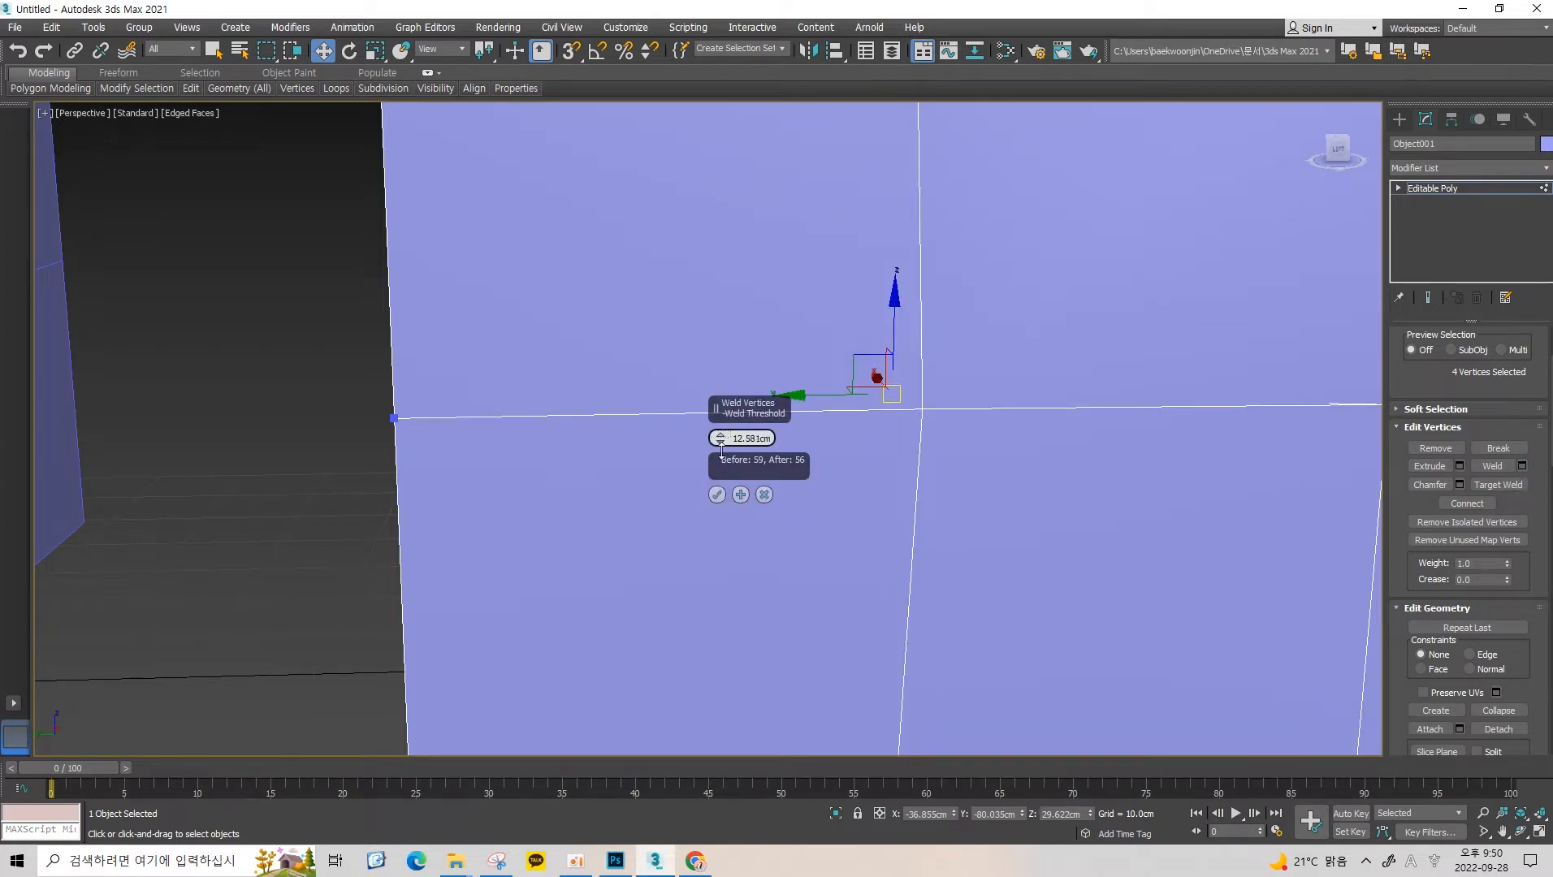
pyautogui.moveTo(721, 449); pyautogui.dragTo(712, 526)
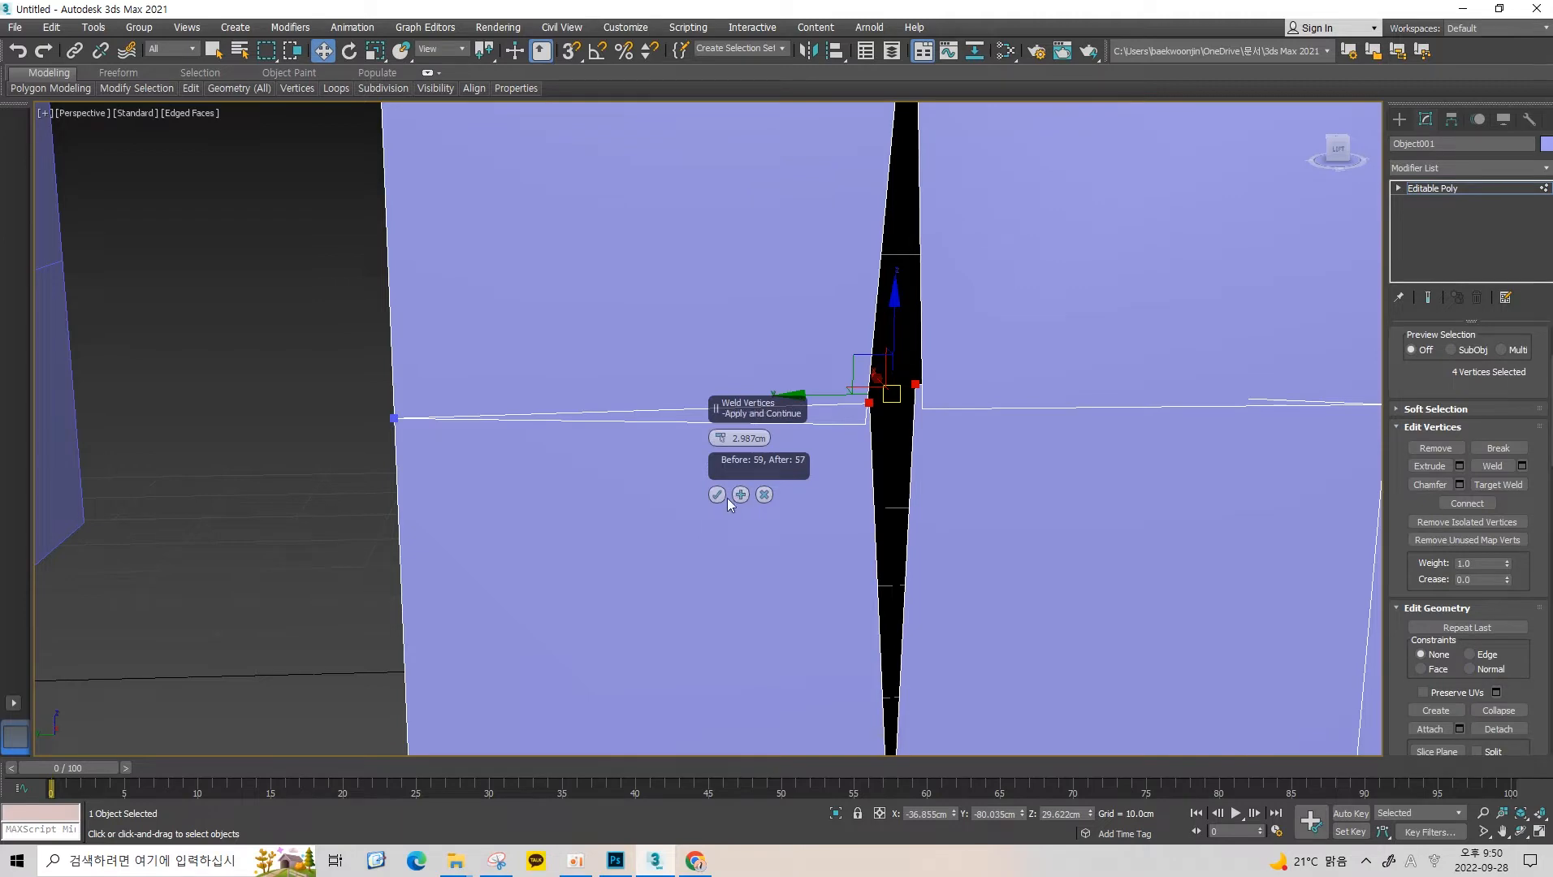
pyautogui.click(718, 494)
pyautogui.scroll(-3, 917, 351)
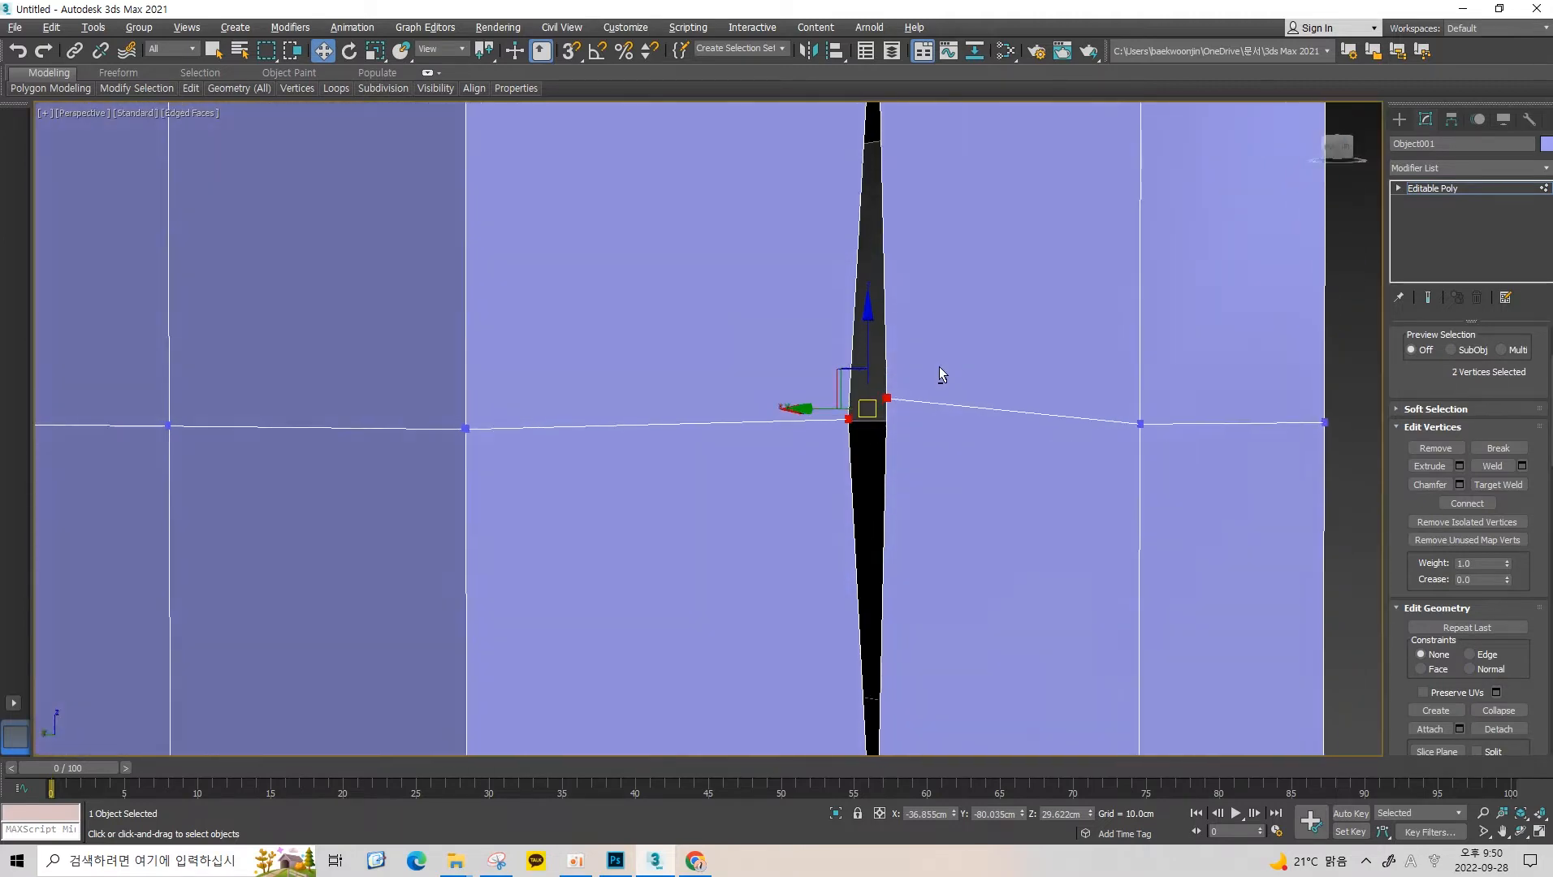
# Try to weld the two selected vertices on either side of the wall gap with the weld threshold lowered to 0.789 cm.
pyautogui.keyDown('alt'); pyautogui.moveTo(939, 367); pyautogui.dragTo(833, 422, button='middle'); pyautogui.keyUp('alt')
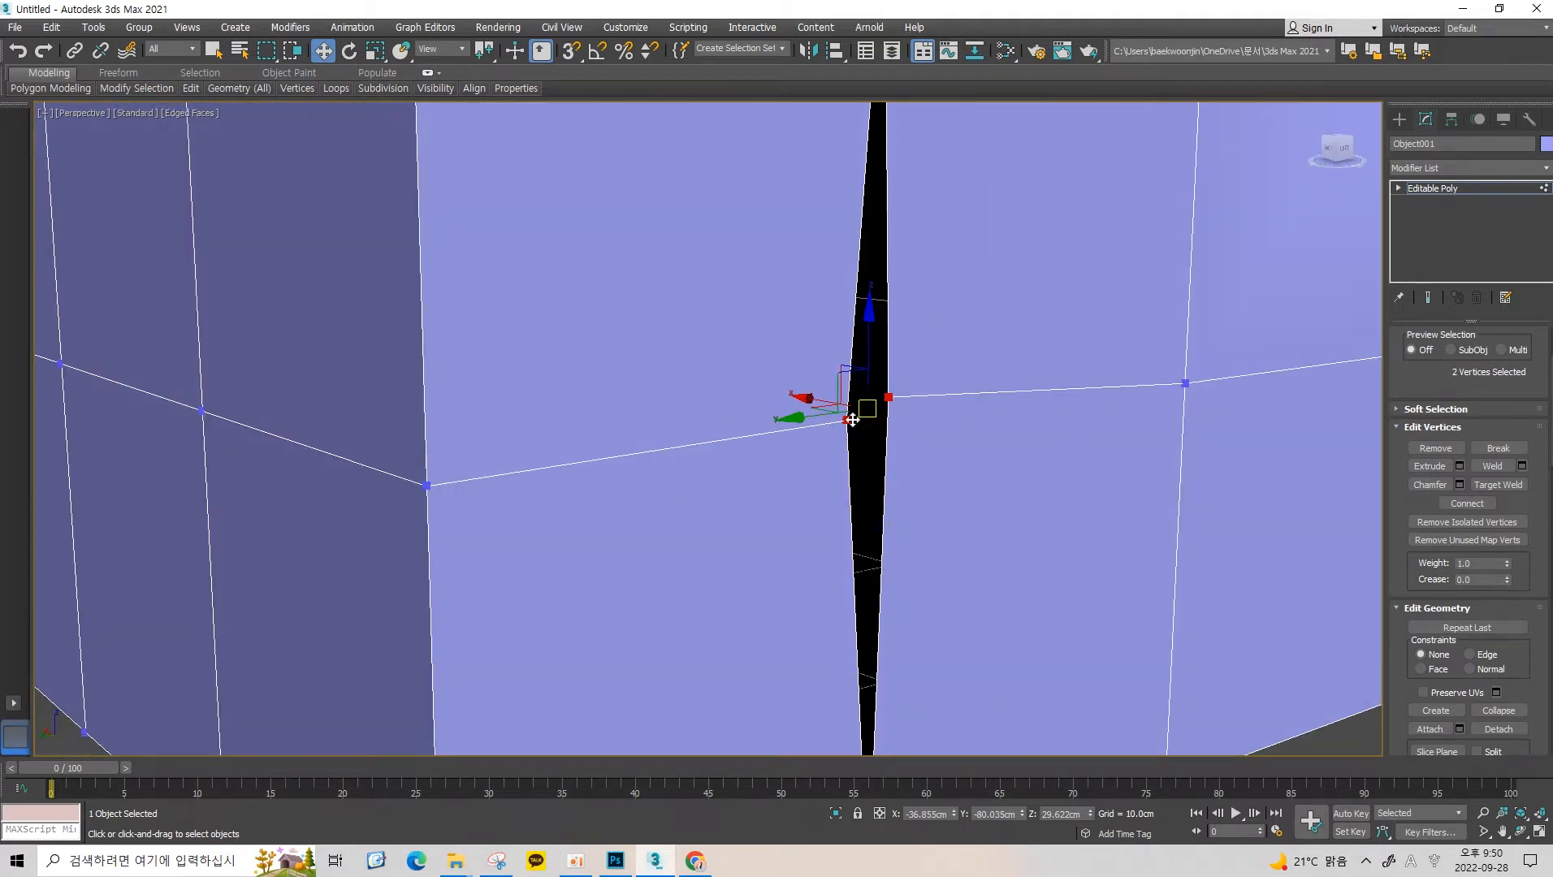
pyautogui.scroll(5, 856, 428)
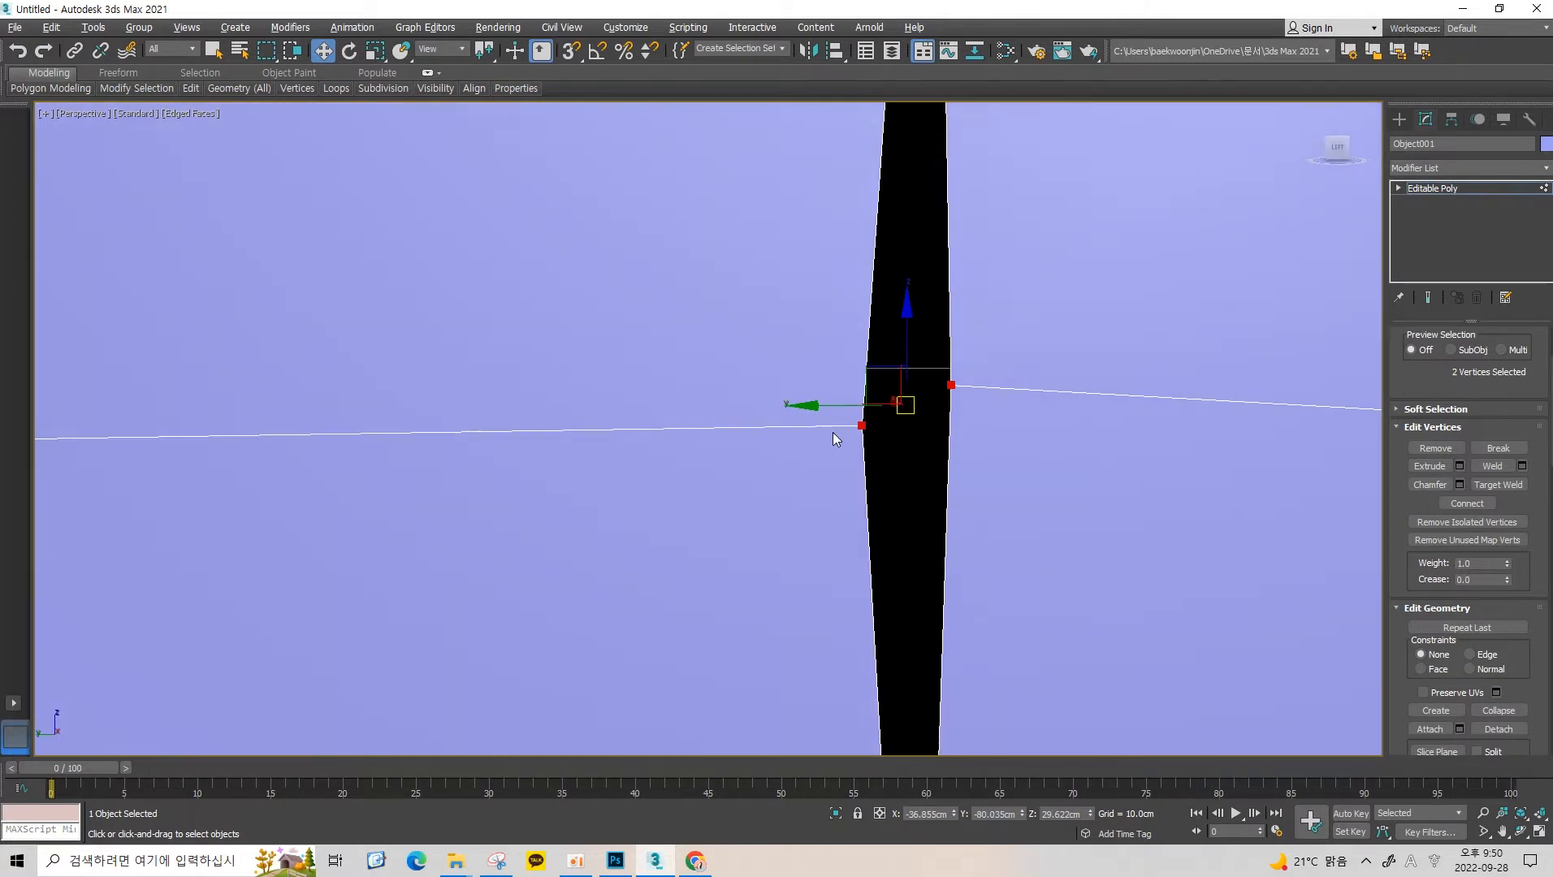
pyautogui.click(1522, 465)
pyautogui.moveTo(719, 442); pyautogui.dragTo(718, 448)
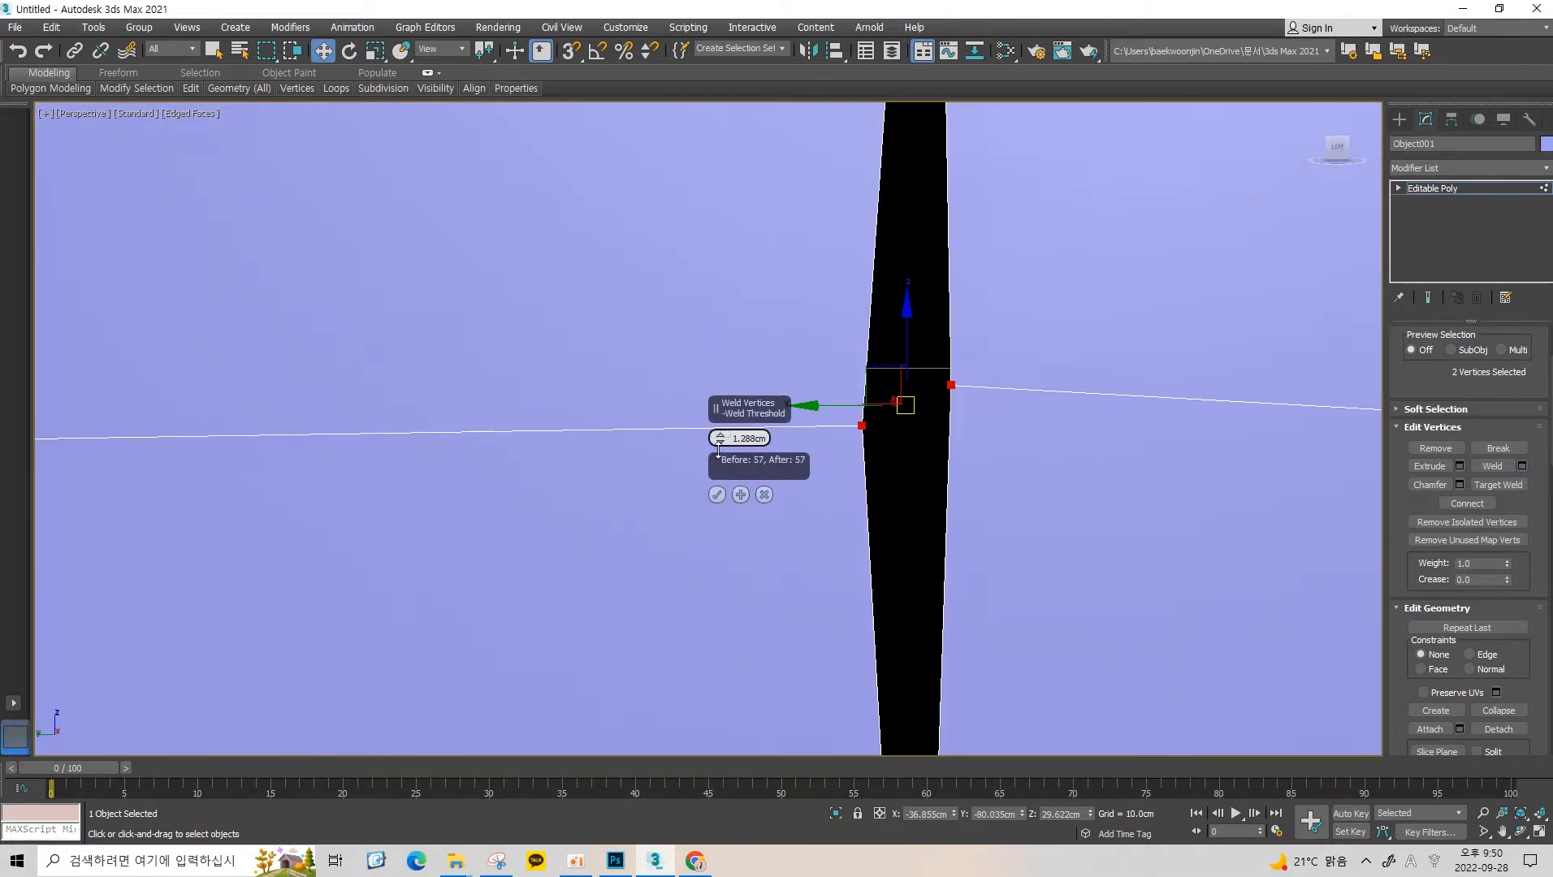
pyautogui.click(719, 494)
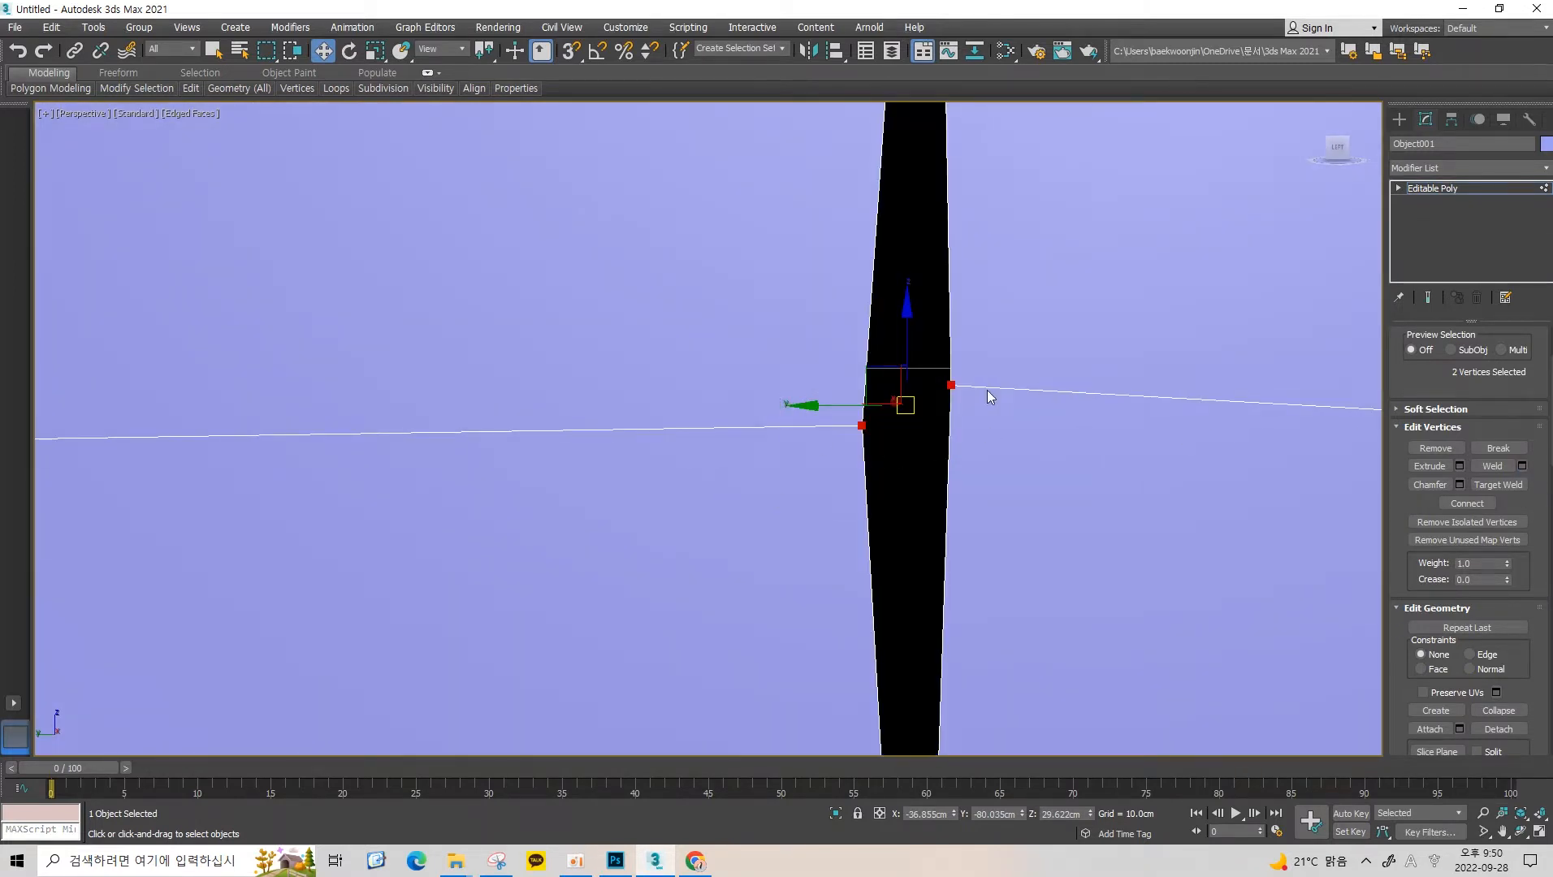
# Try welding the two gap vertices directly with the stored threshold, and clear the selection.
pyautogui.moveTo(988, 390); pyautogui.dragTo(927, 399, button='middle')
pyautogui.scroll(-4, 874, 411)
pyautogui.scroll(-4, 901, 402)
pyautogui.scroll(4, 891, 396)
pyautogui.scroll(4, 910, 378)
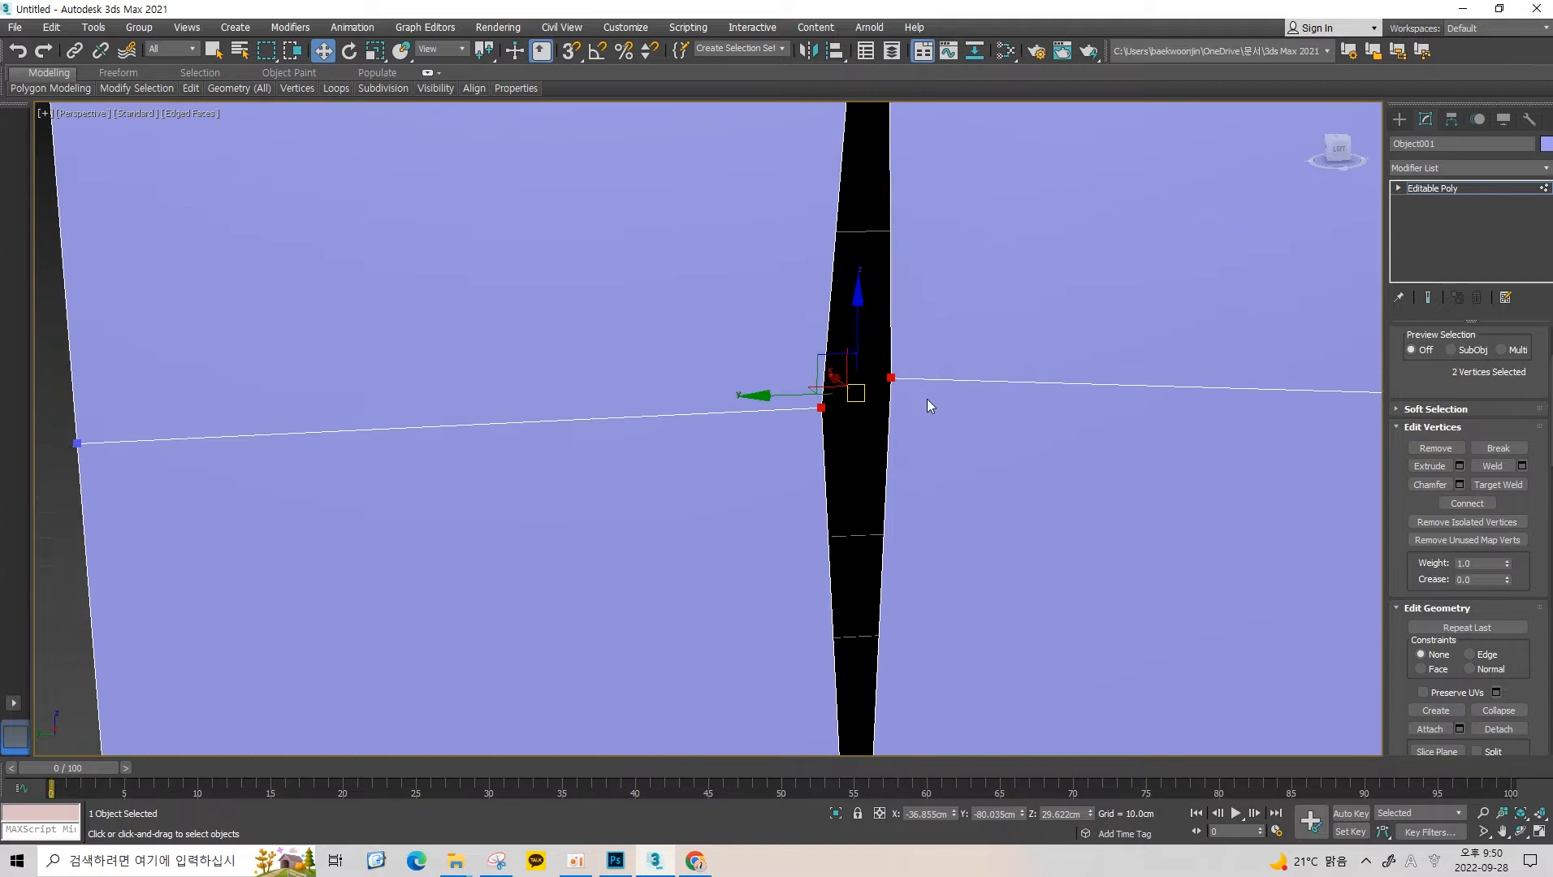
pyautogui.click(1498, 468)
pyautogui.click(994, 412)
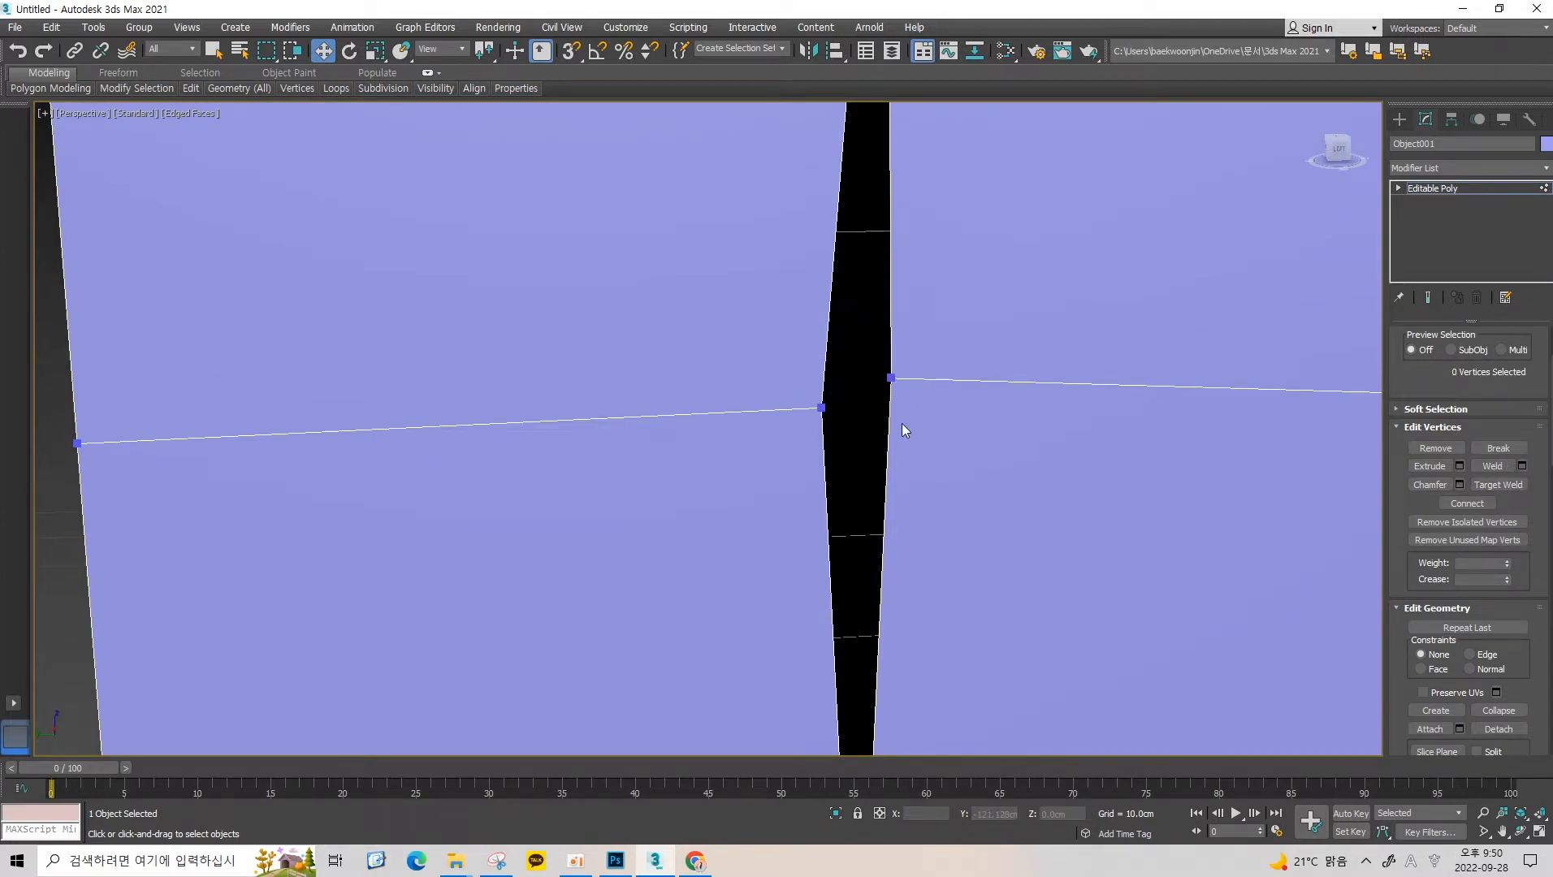
# Select the vertices on both sides of the gap to check whether they are separate.
pyautogui.click(891, 377)
pyautogui.keyDown('alt'); pyautogui.moveTo(993, 409); pyautogui.dragTo(840, 405, button='middle'); pyautogui.keyUp('alt')
pyautogui.scroll(-3, 926, 403)
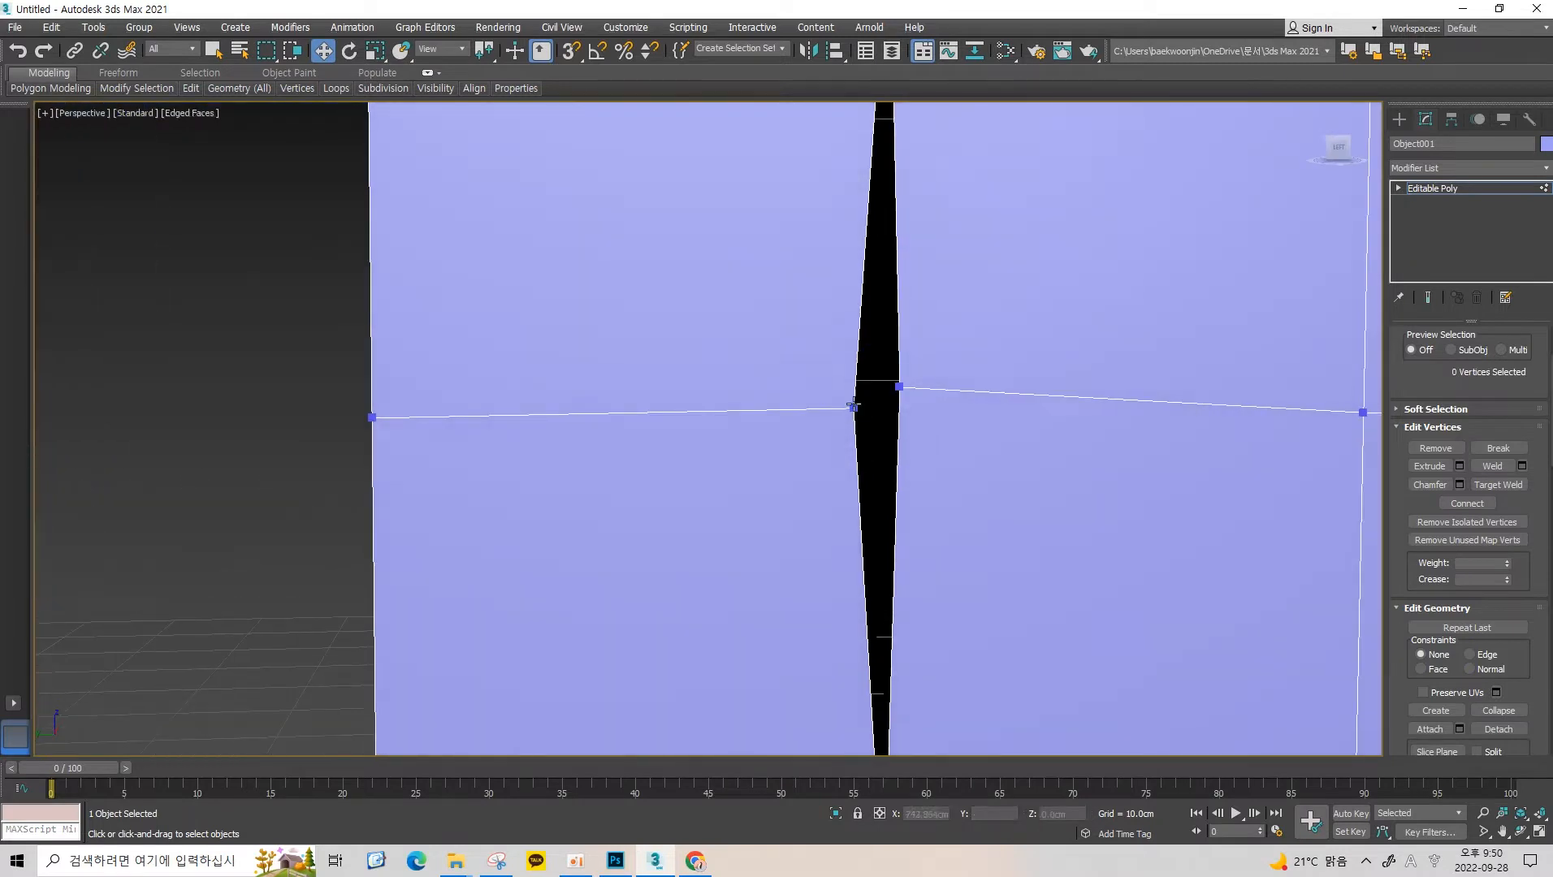
pyautogui.click(851, 408)
pyautogui.click(893, 390)
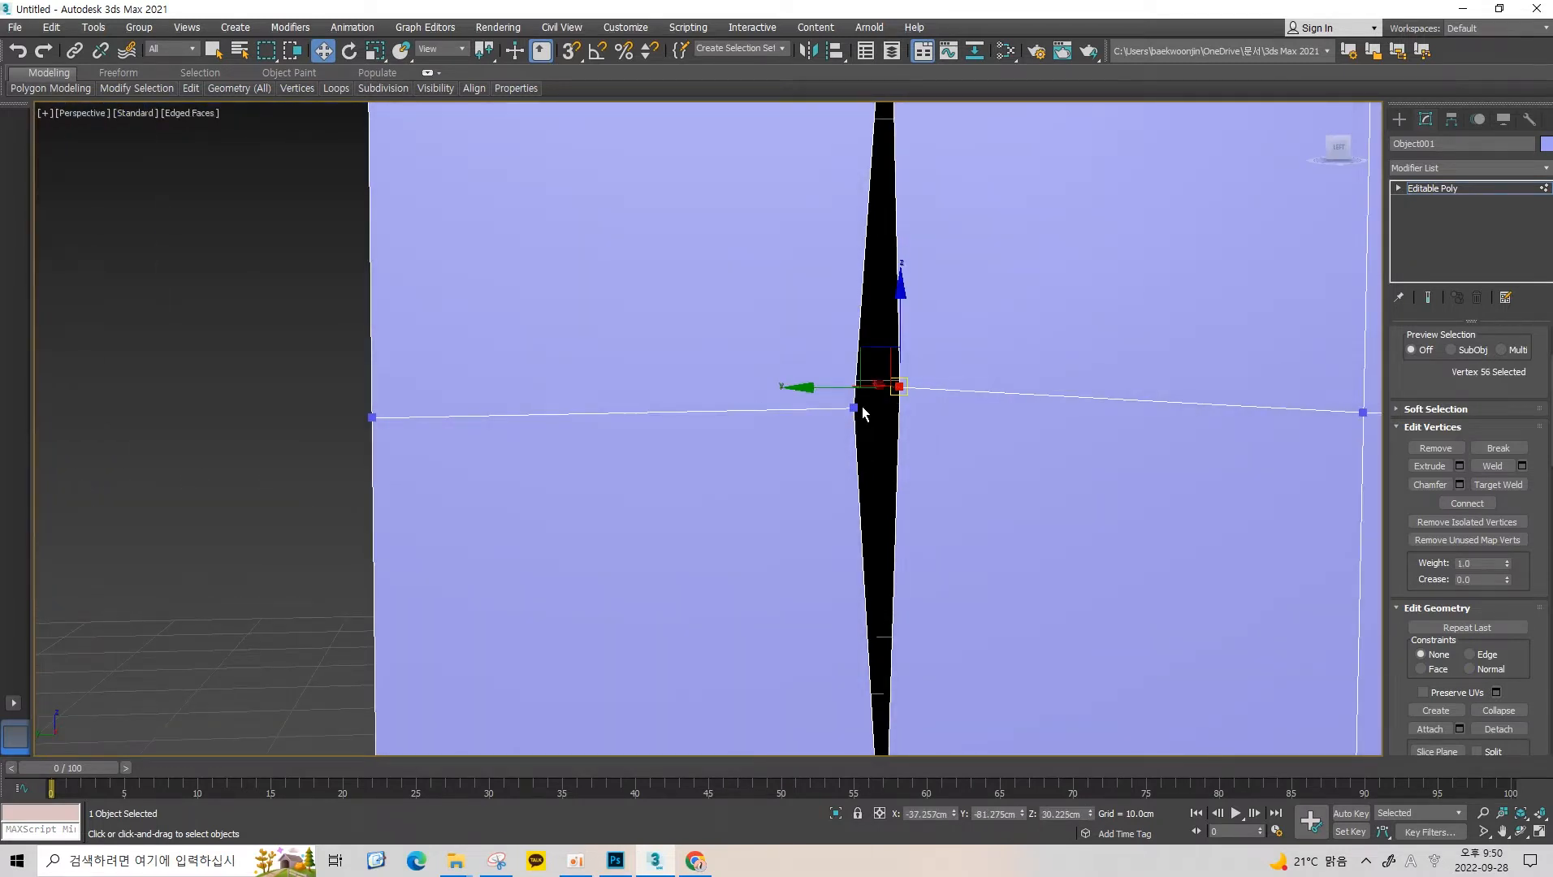
pyautogui.scroll(5, 863, 414)
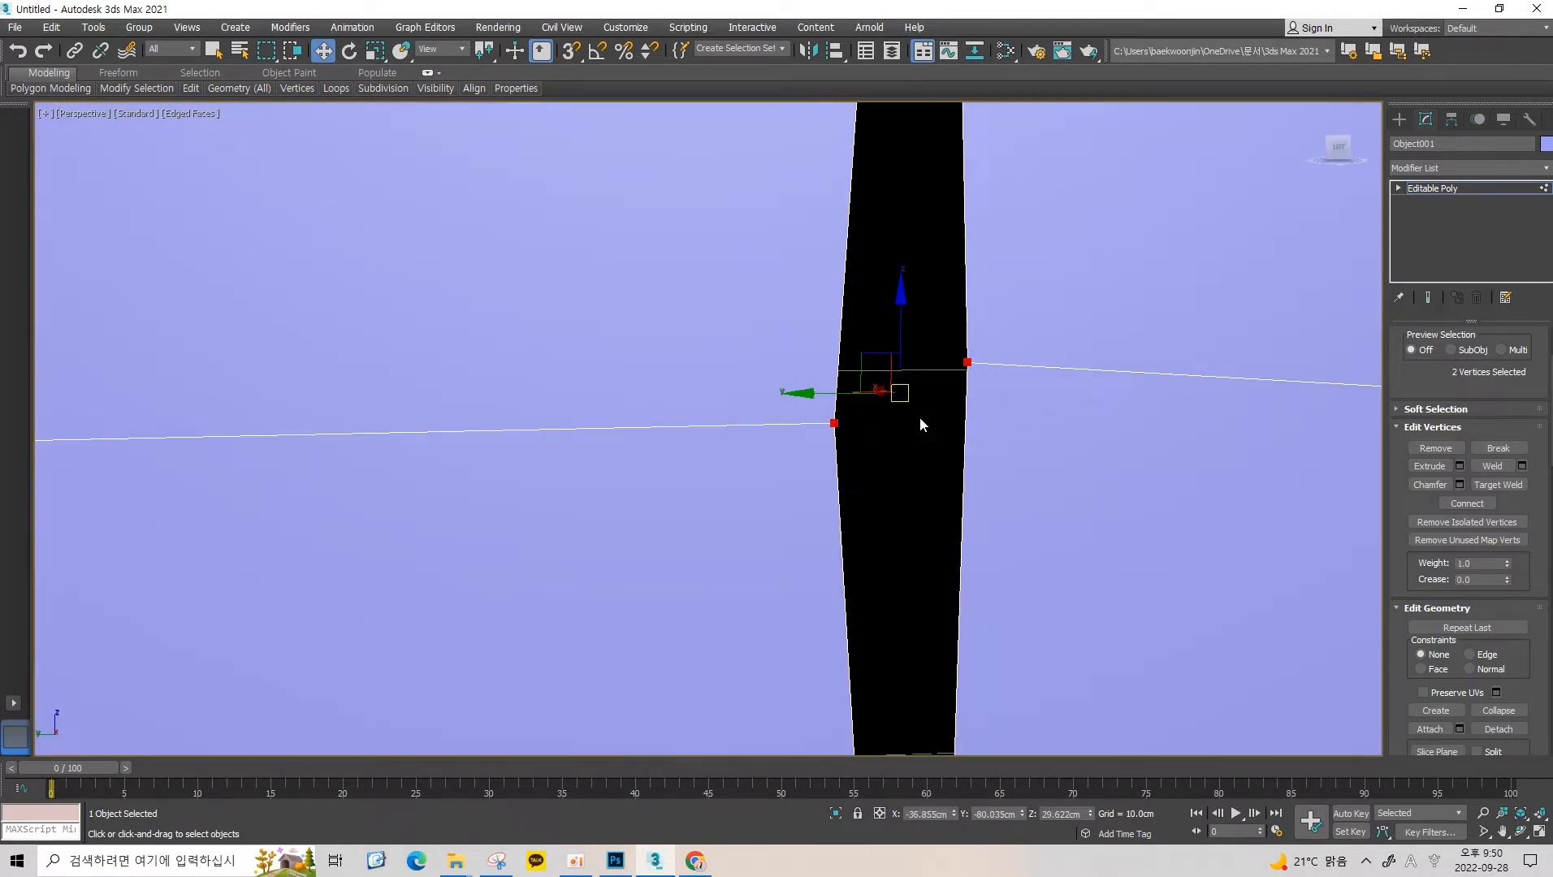
# Turn on 3D snapping and snap the vertex at the gap's left edge onto the vertex across the gap.
pyautogui.click(834, 423)
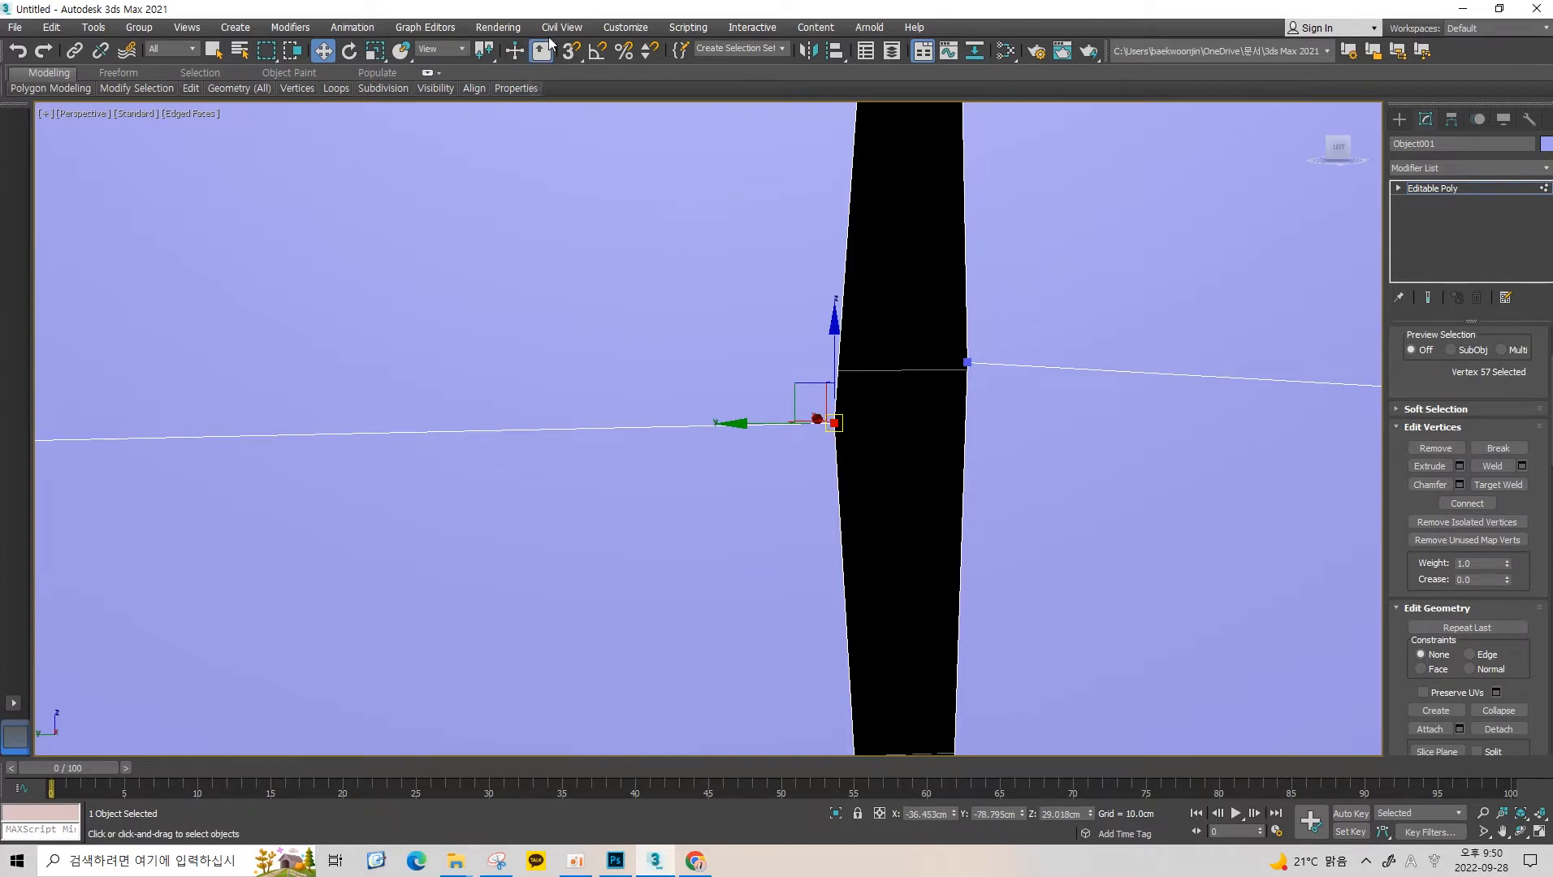
pyautogui.moveTo(845, 182); pyautogui.dragTo(875, 284, button='middle')
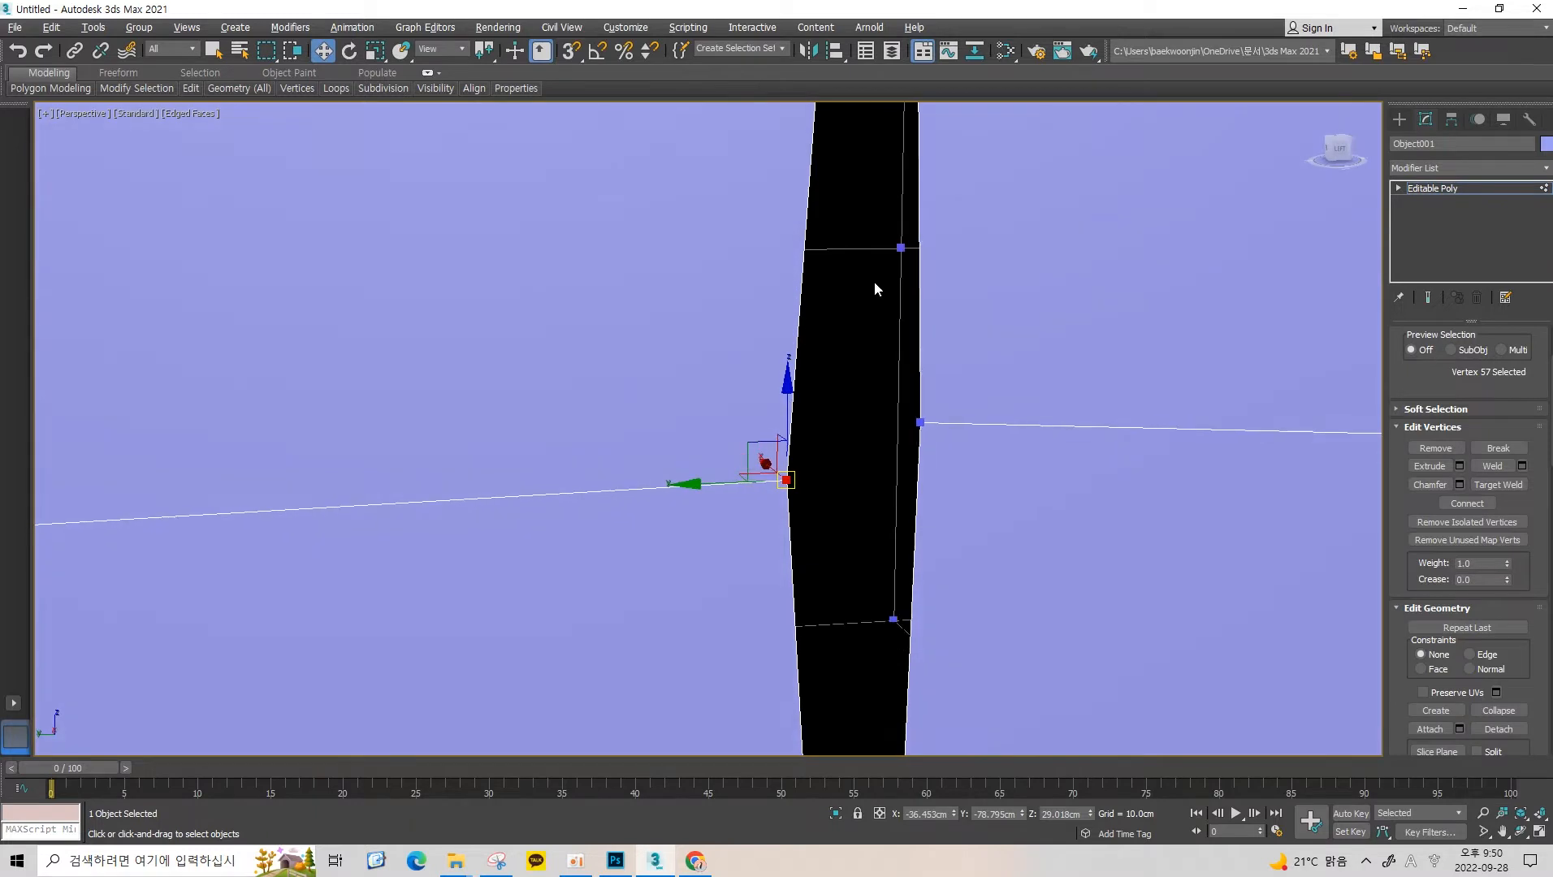
pyautogui.click(570, 60)
pyautogui.keyDown('alt'); pyautogui.moveTo(714, 371); pyautogui.dragTo(751, 450, button='middle'); pyautogui.keyUp('alt')
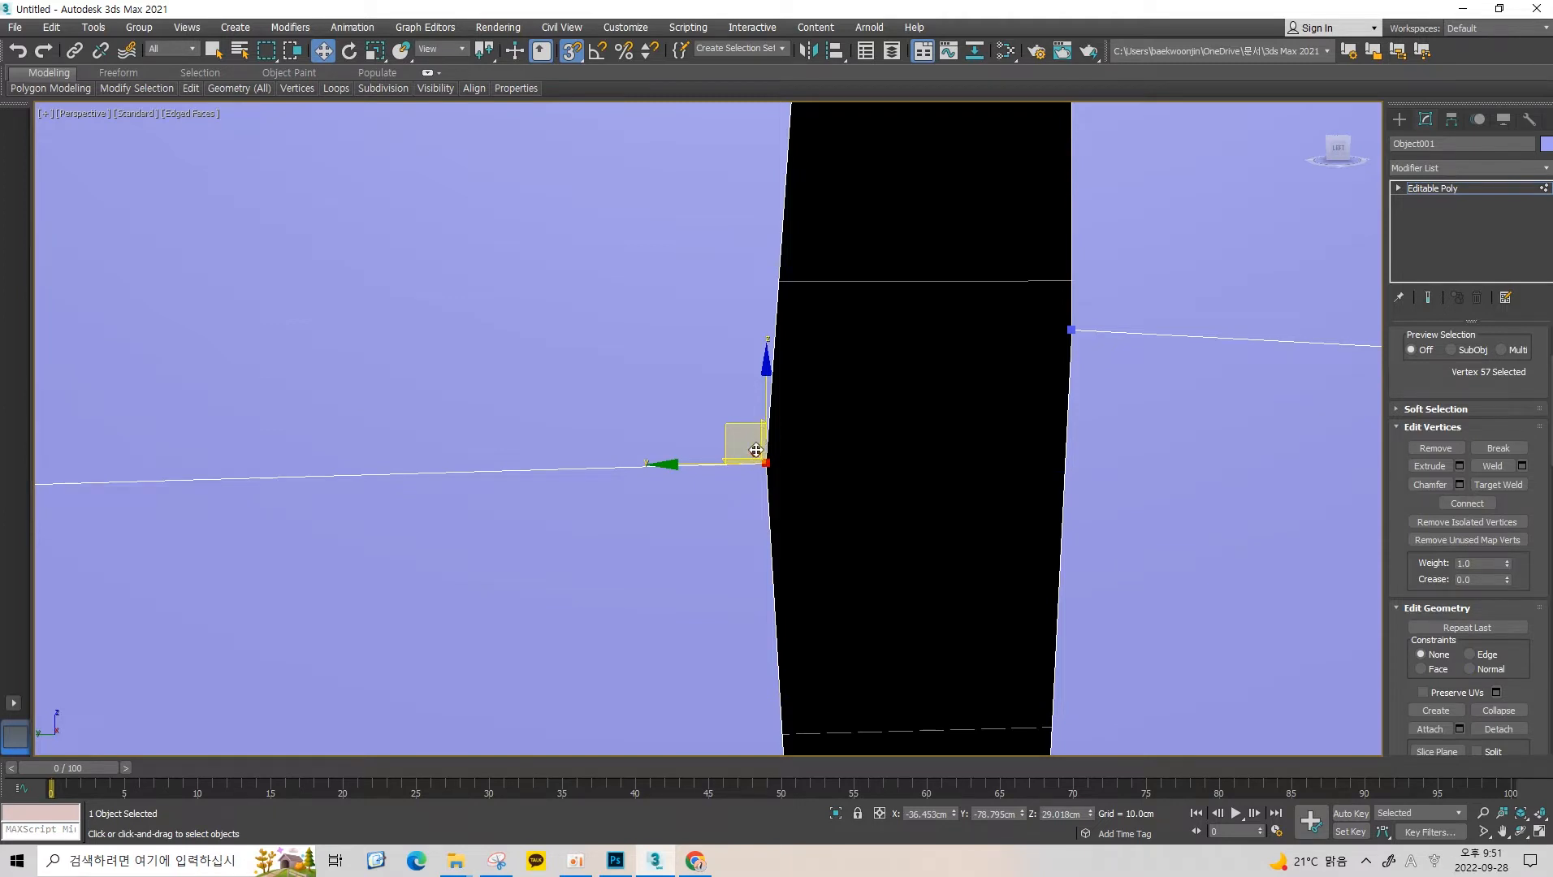
pyautogui.moveTo(756, 450)
pyautogui.mouseDown()
pyautogui.moveTo(934, 351)
pyautogui.moveTo(1067, 330)
pyautogui.mouseUp()
pyautogui.hotkey('ctrl', 'z')
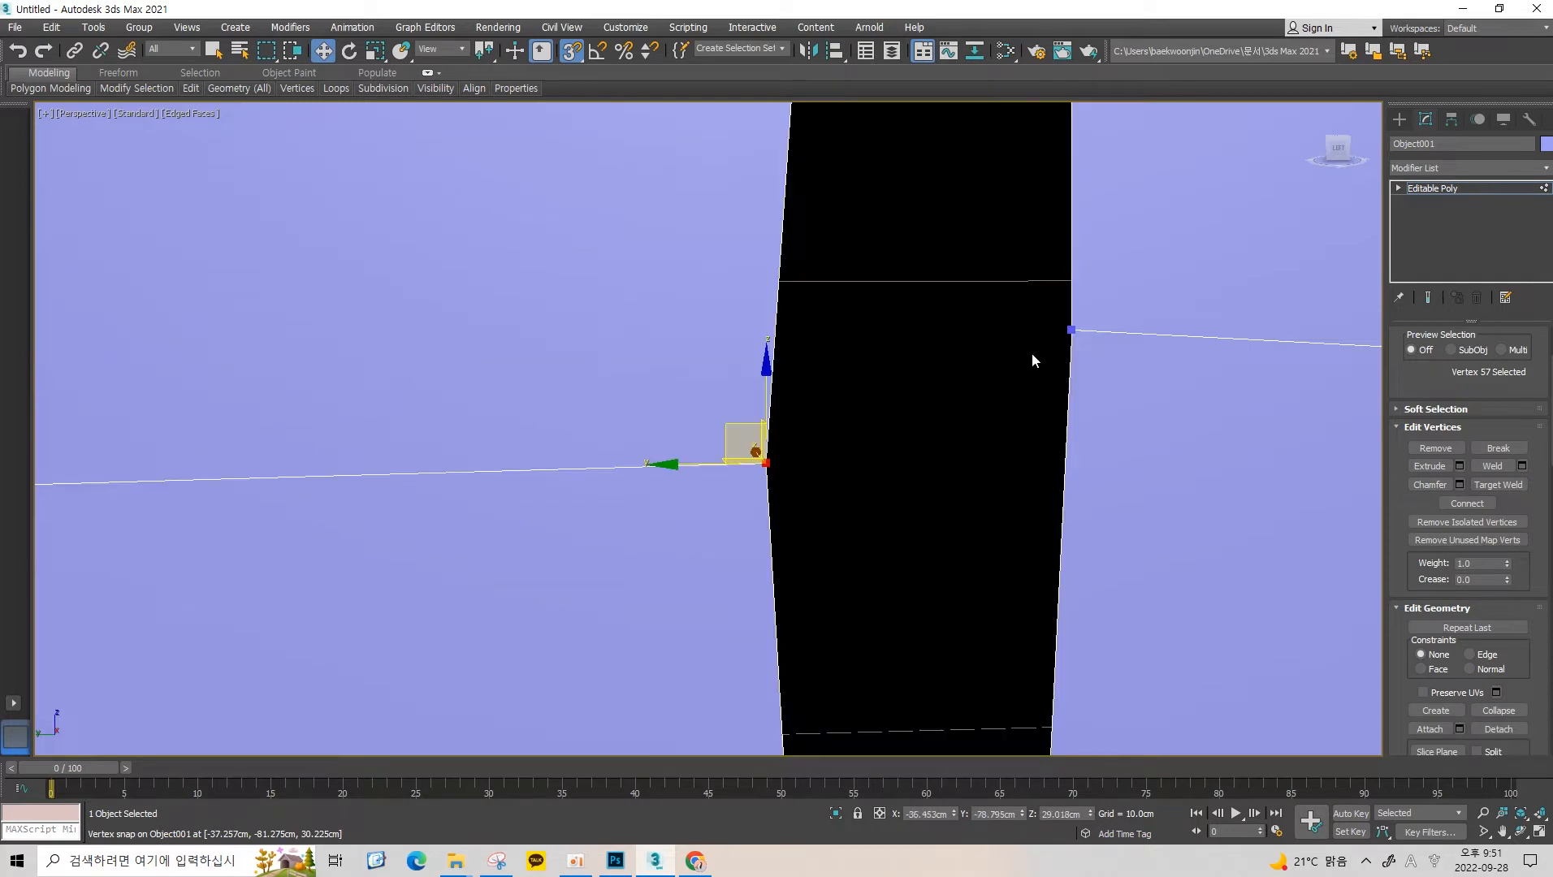
pyautogui.moveTo(753, 454); pyautogui.dragTo(1063, 329)
pyautogui.moveTo(1063, 330); pyautogui.dragTo(1029, 403, button='middle')
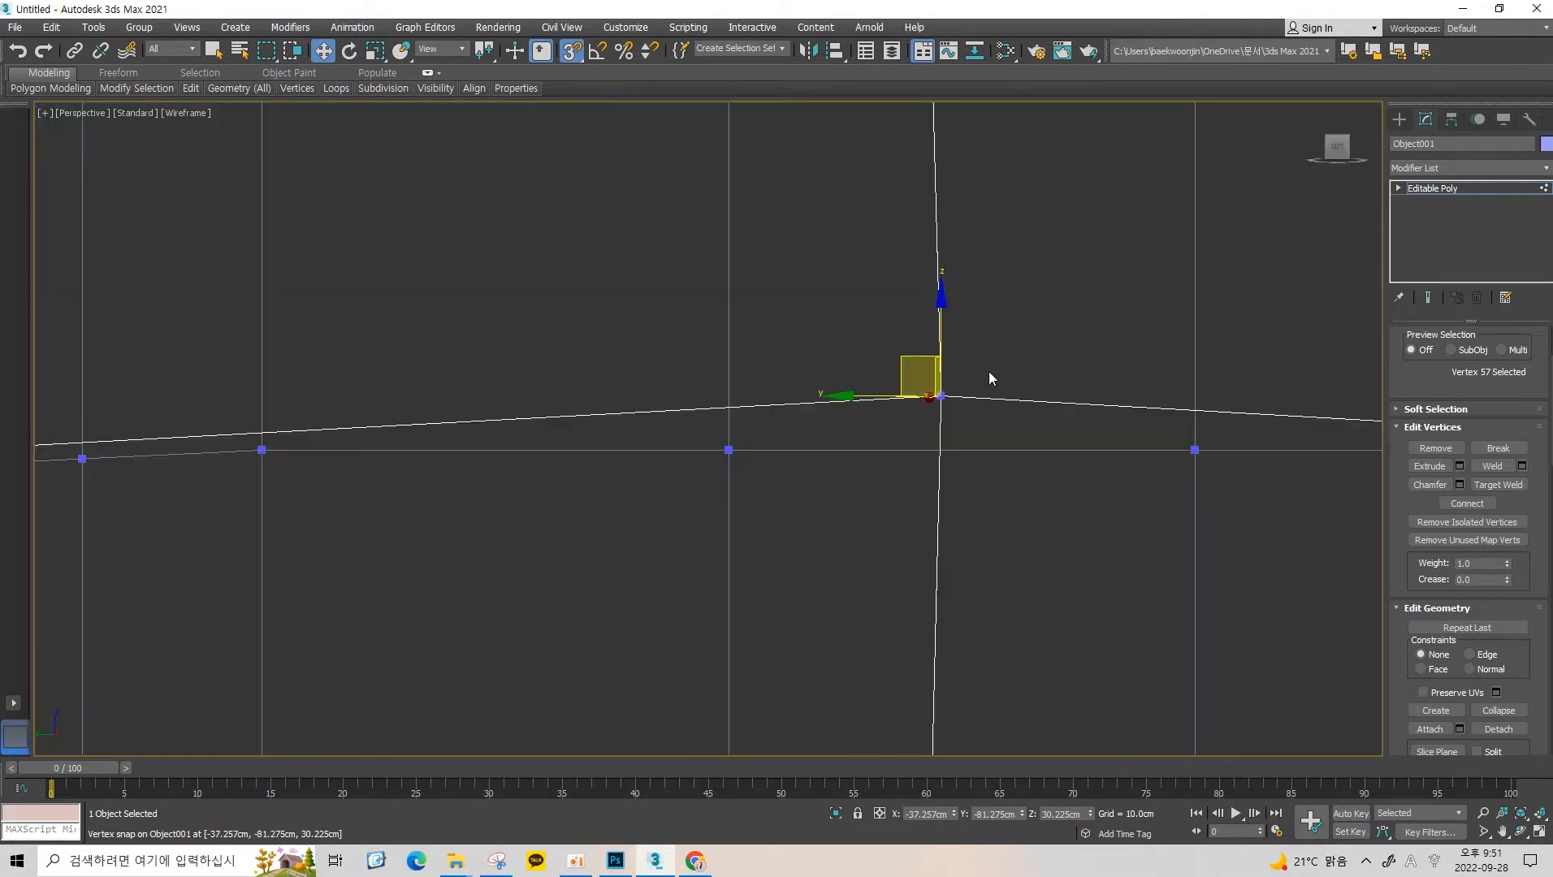
# Select both overlapping vertices in wireframe display and examine the point where they meet.
pyautogui.click(988, 374)
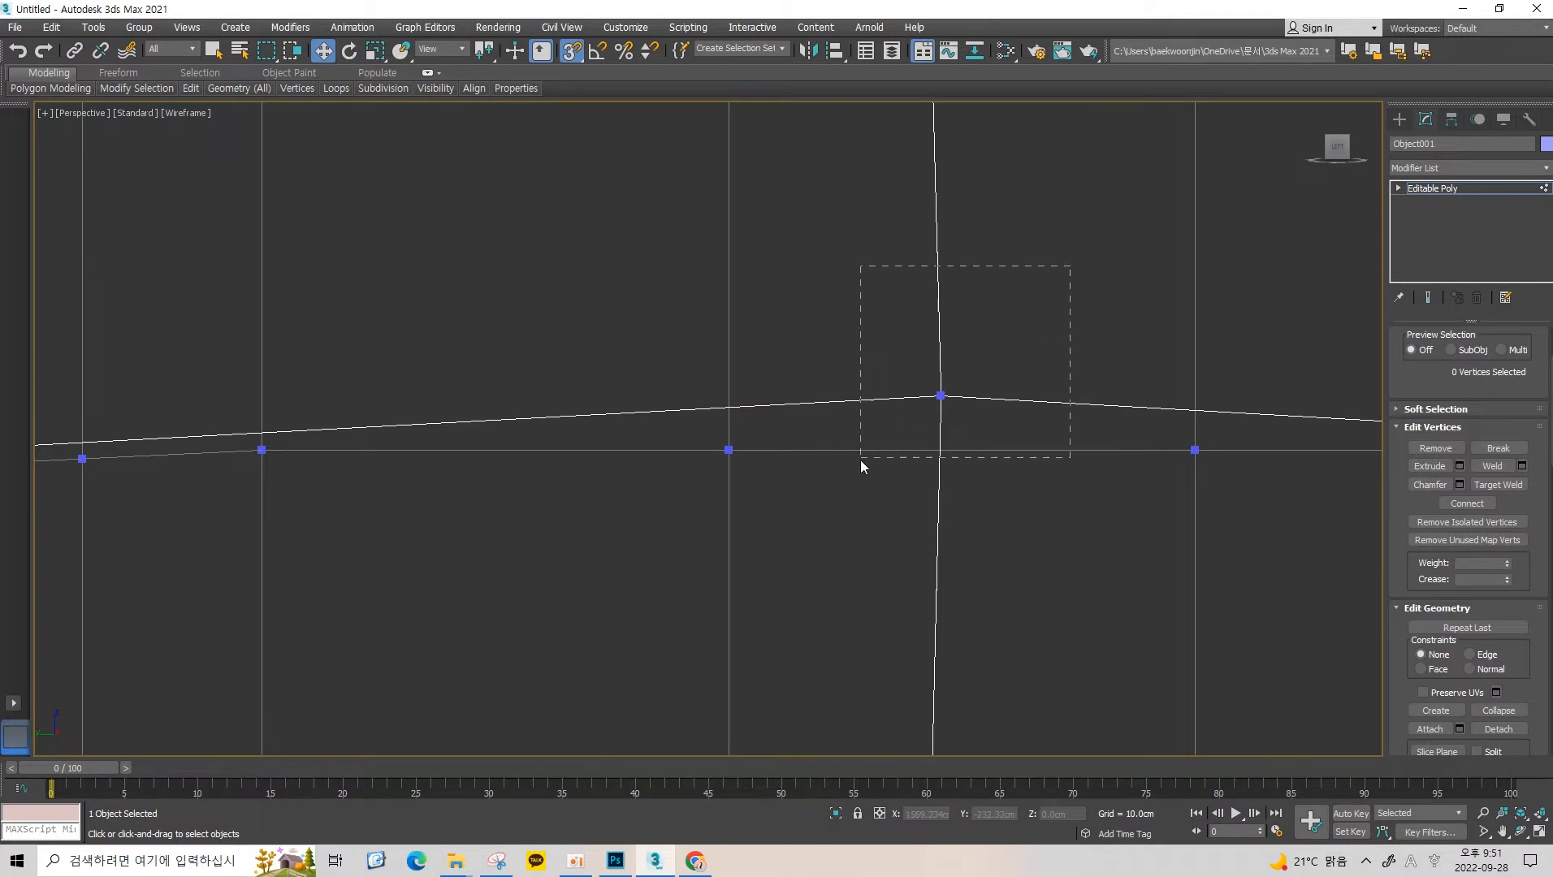
pyautogui.moveTo(860, 460); pyautogui.dragTo(843, 474)
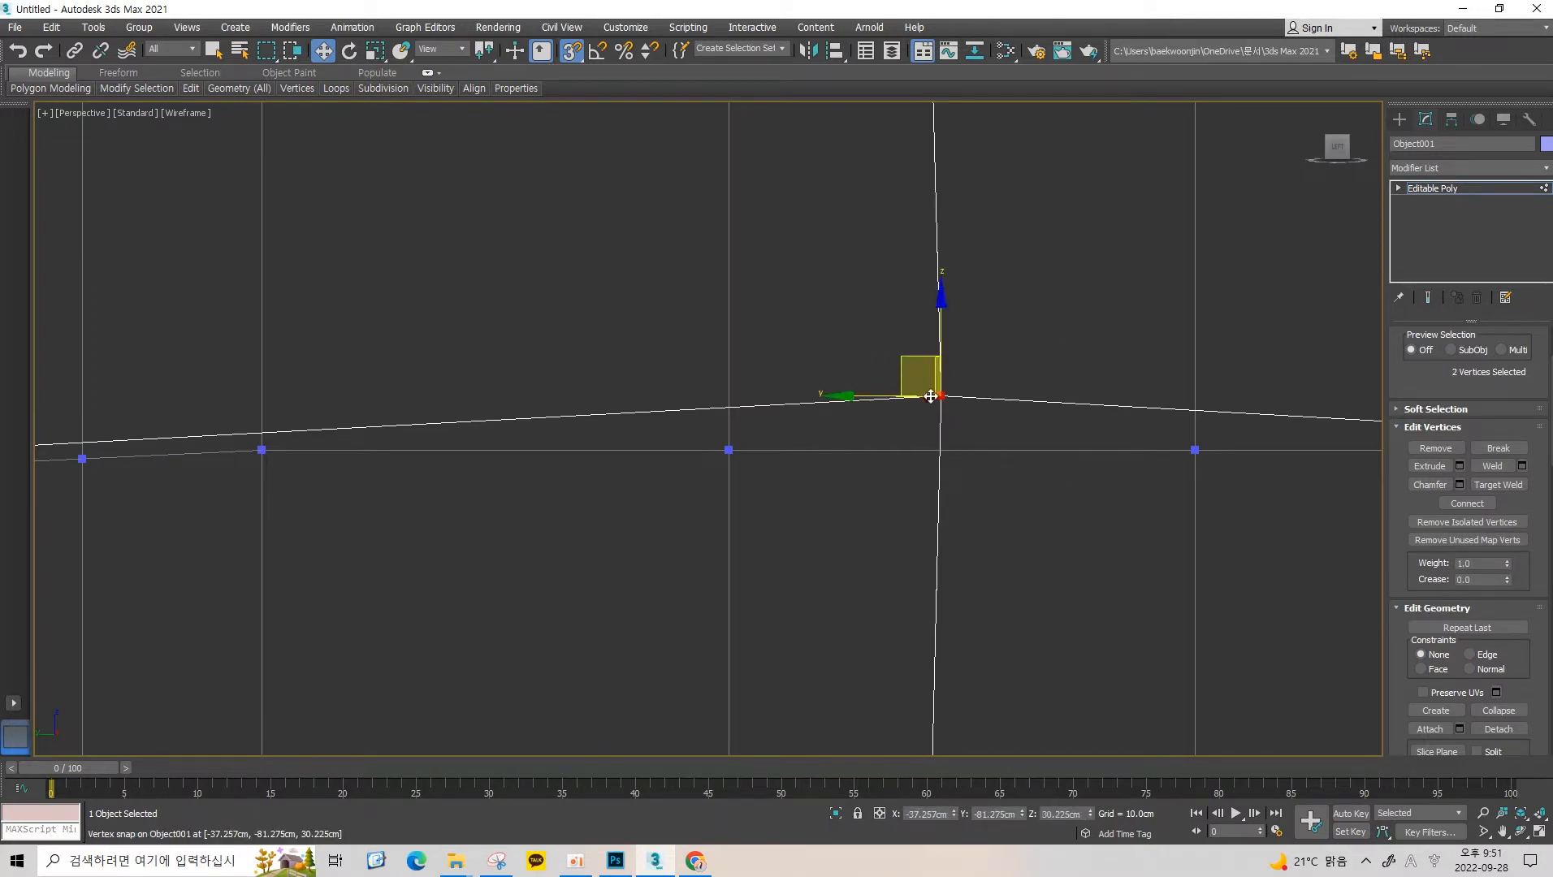
pyautogui.moveTo(932, 397); pyautogui.dragTo(932, 396)
pyautogui.scroll(5, 942, 406)
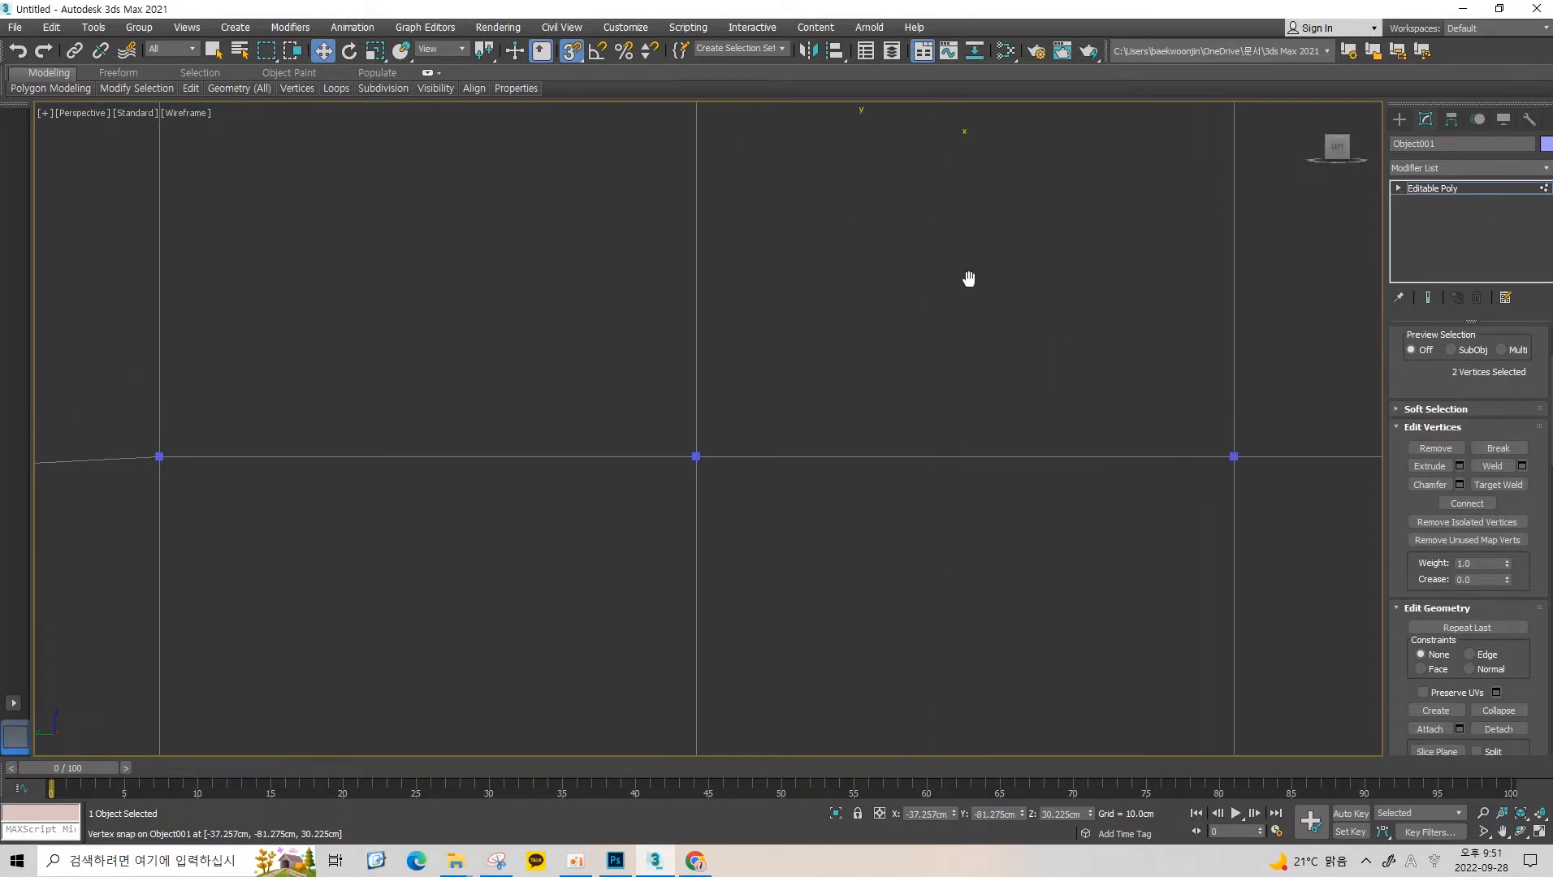
pyautogui.scroll(-2, 881, 332)
pyautogui.moveTo(873, 319); pyautogui.dragTo(870, 346, button='middle')
pyautogui.scroll(2, 866, 487)
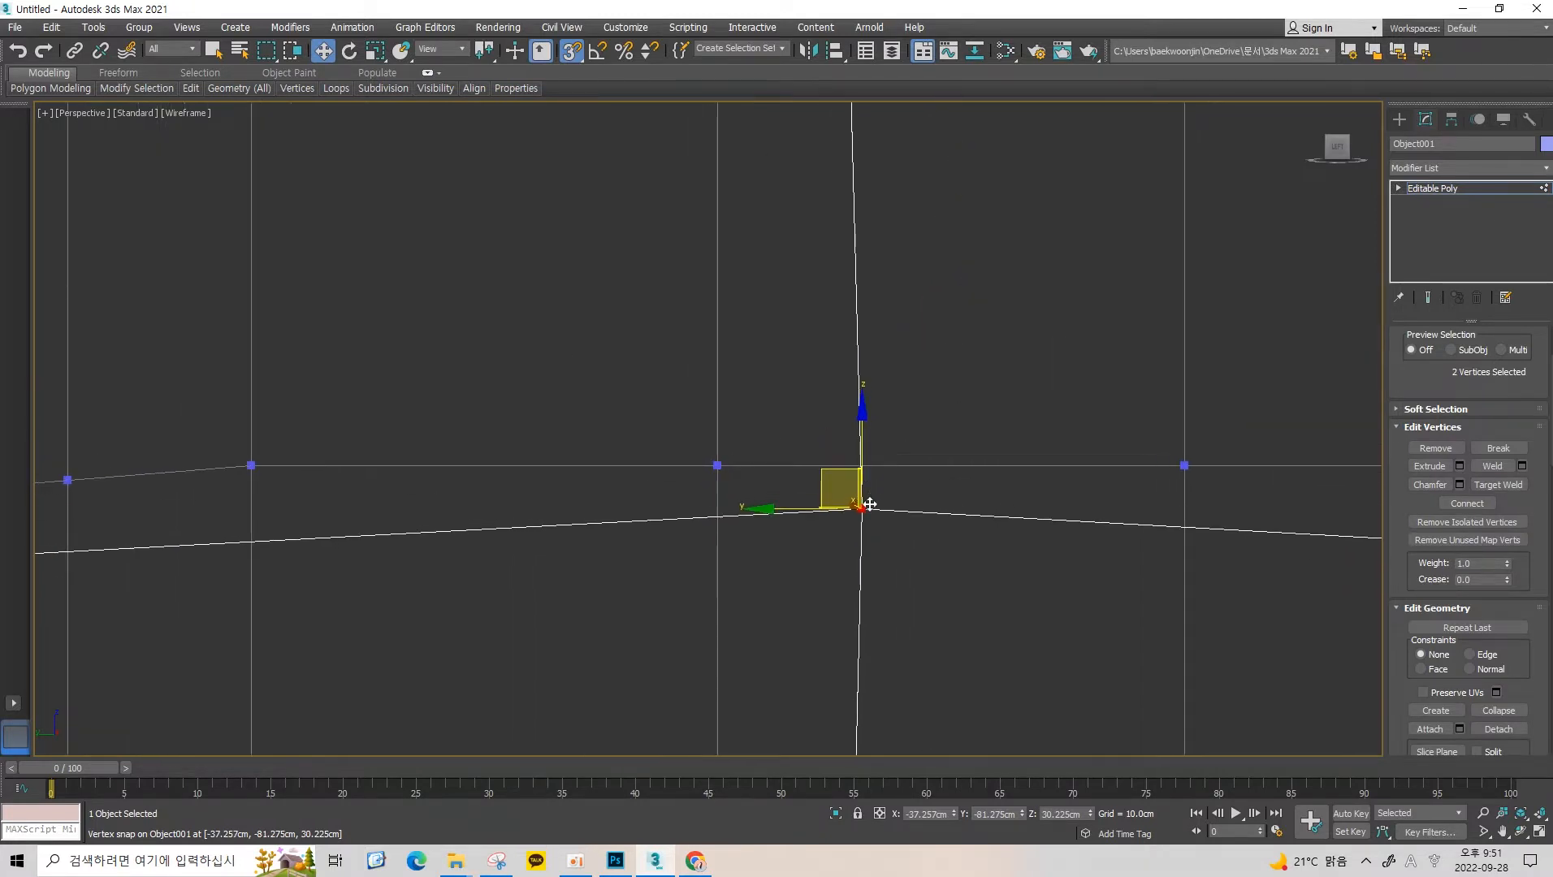
# Return to shaded display and move one of the two overlapping vertices sideways along the wall, away from the other.
pyautogui.press('F3')
pyautogui.moveTo(864, 488); pyautogui.dragTo(868, 465, button='middle')
pyautogui.click(887, 453)
pyautogui.scroll(-3, 885, 455)
pyautogui.scroll(2, 884, 452)
pyautogui.click(876, 454)
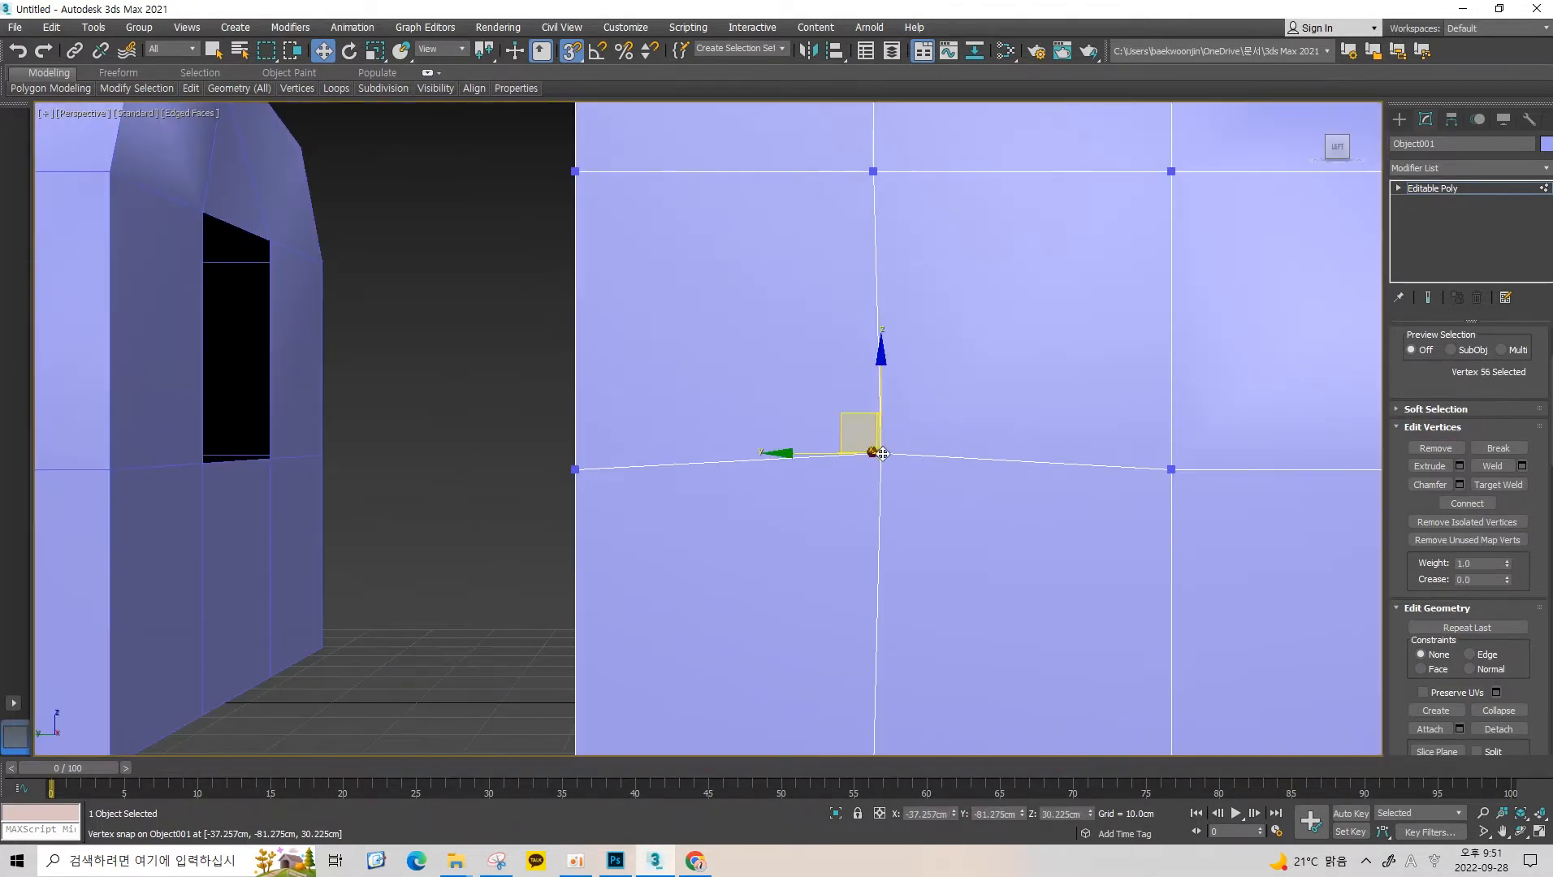
pyautogui.moveTo(827, 456); pyautogui.dragTo(959, 439)
# Snap the vertex left behind onto the moved vertex so both share the same position.
pyautogui.click(879, 457)
pyautogui.click(880, 455)
pyautogui.scroll(3, 899, 458)
pyautogui.press('s')
pyautogui.press('s')
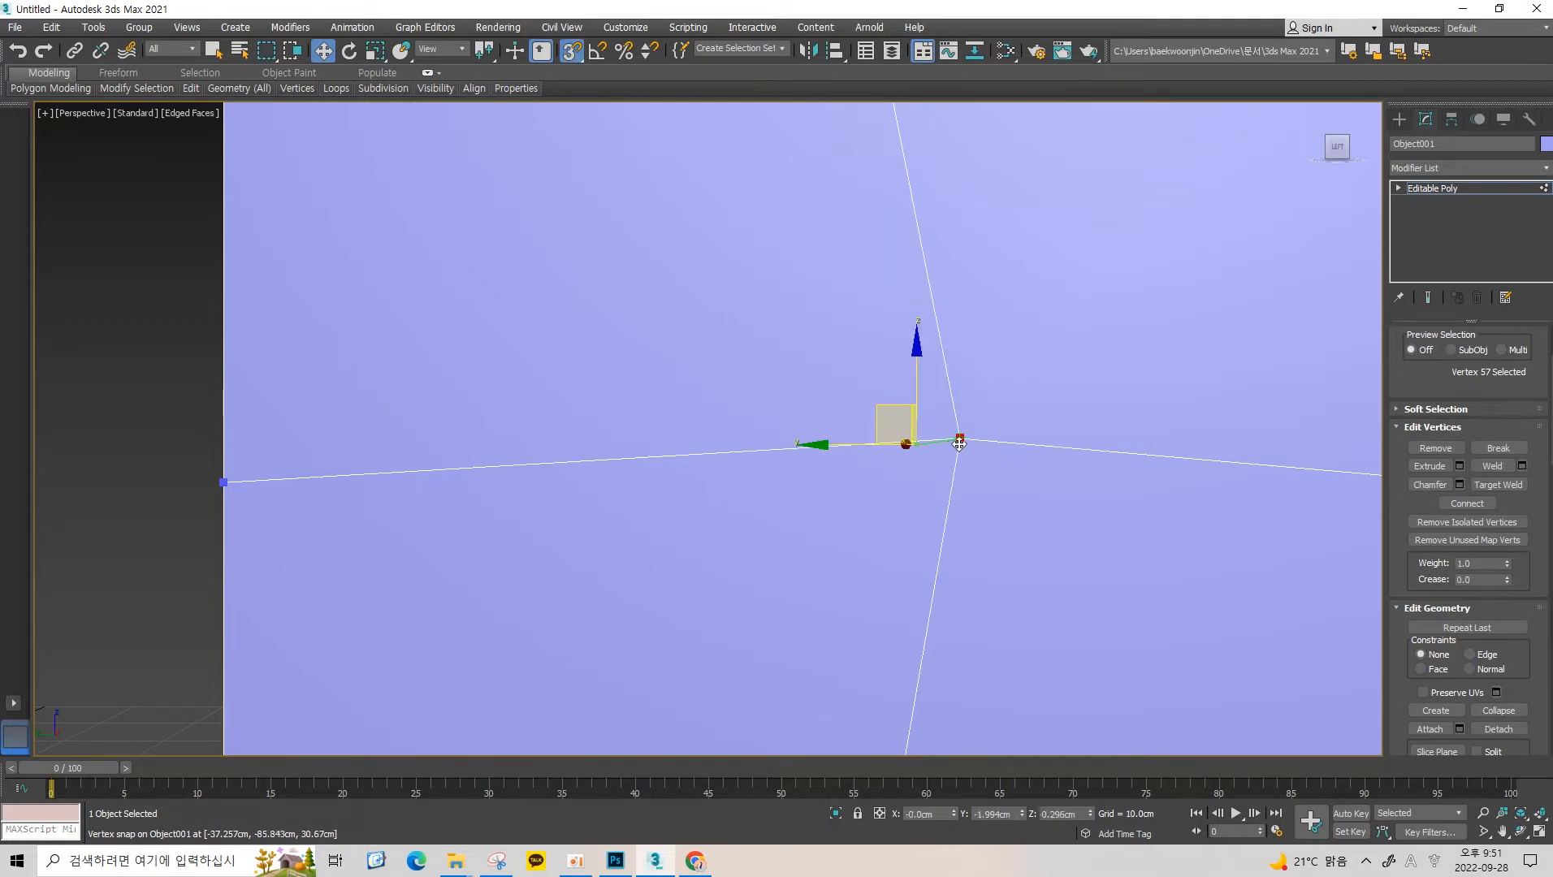
pyautogui.moveTo(1064, 423); pyautogui.dragTo(971, 426, button='middle')
# Select both overlapping vertices and weld them with a threshold of 0.001 cm.
pyautogui.press('F3')
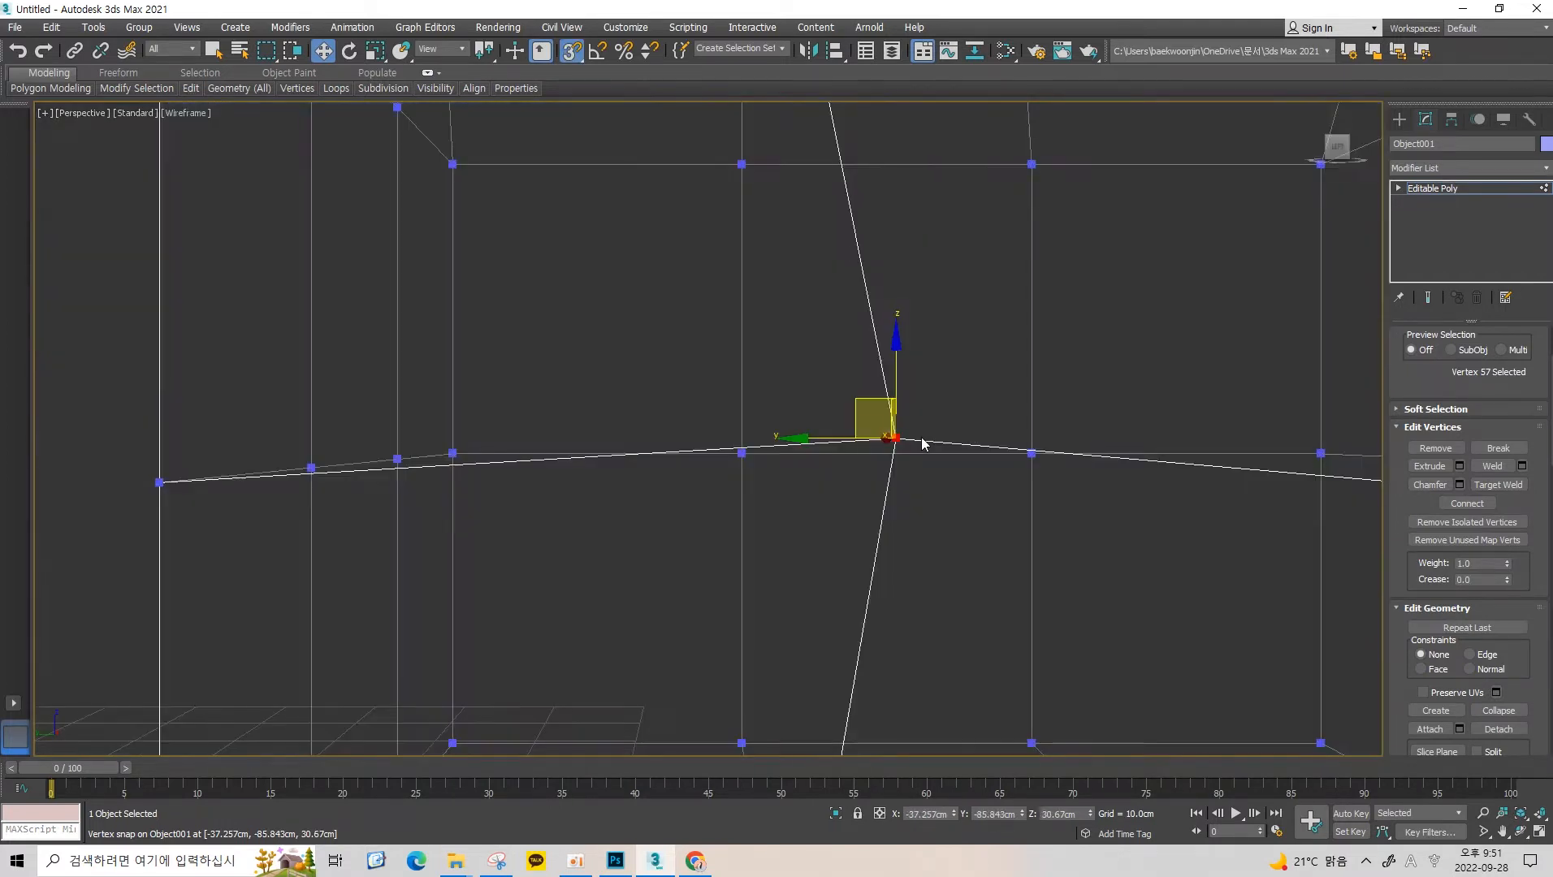
pyautogui.click(941, 385)
pyautogui.press('F3')
pyautogui.moveTo(926, 406); pyautogui.dragTo(855, 485)
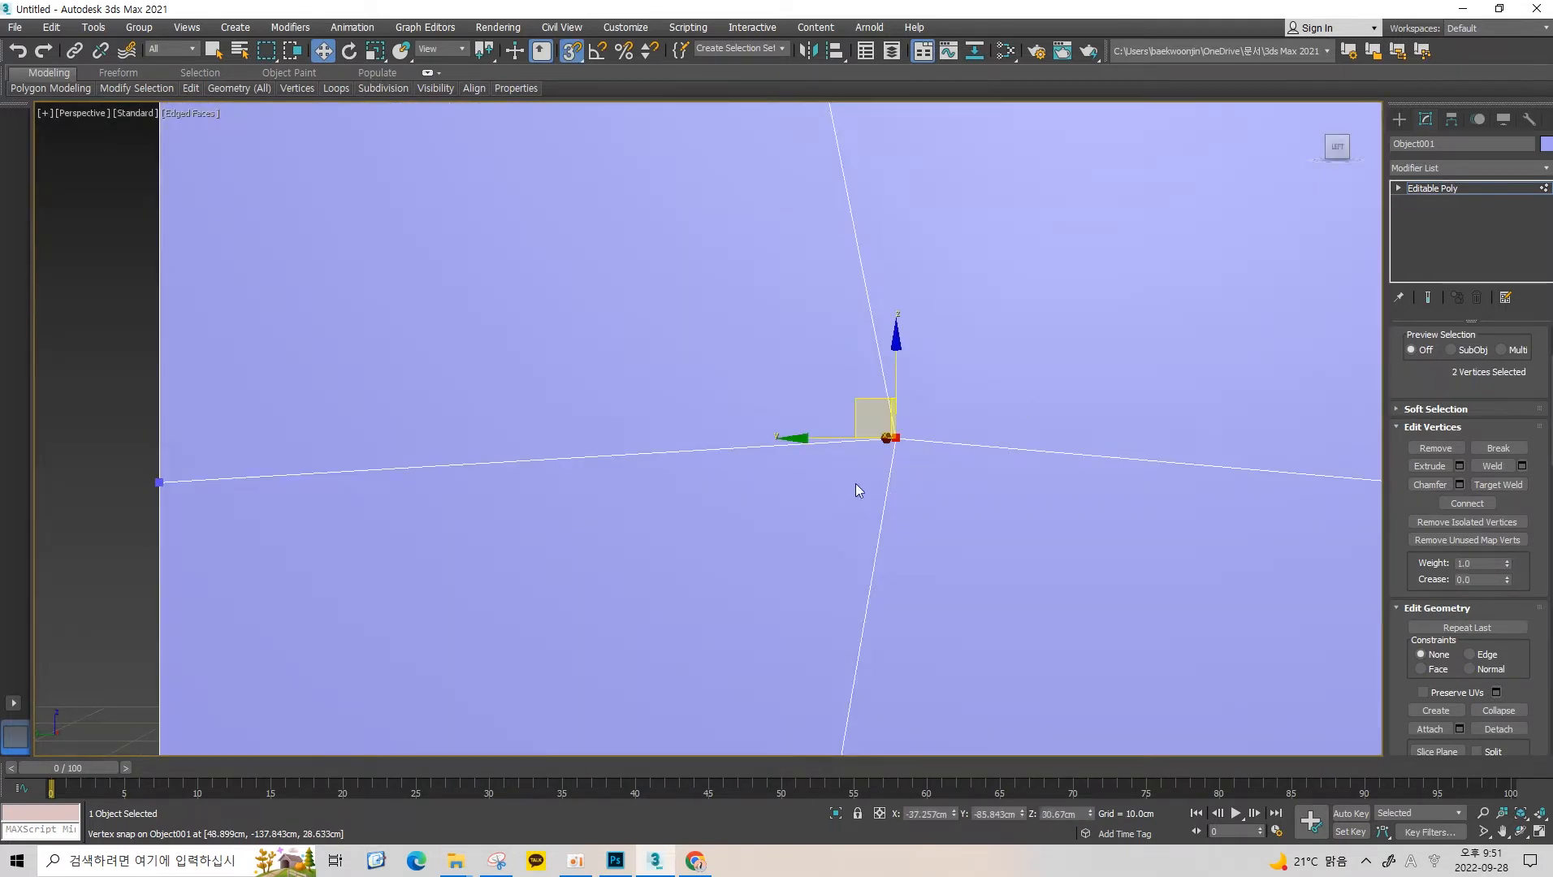
pyautogui.click(1524, 466)
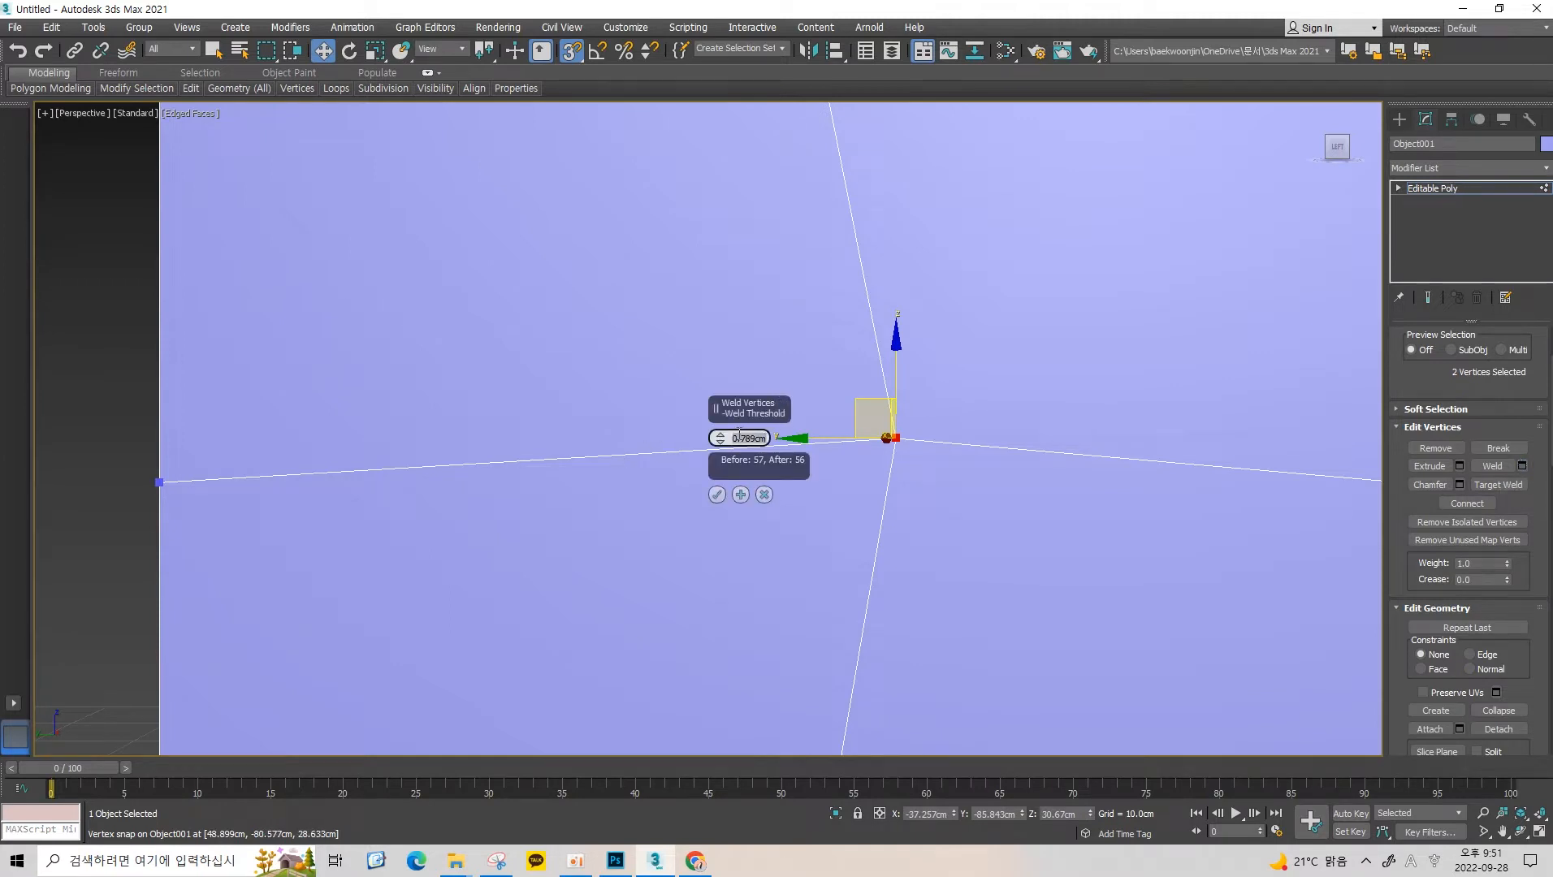
pyautogui.write('0.001')
pyautogui.click(717, 495)
# Select the welded vertex and move it sideways along the wall to check that all its edges follow.
pyautogui.click(924, 430)
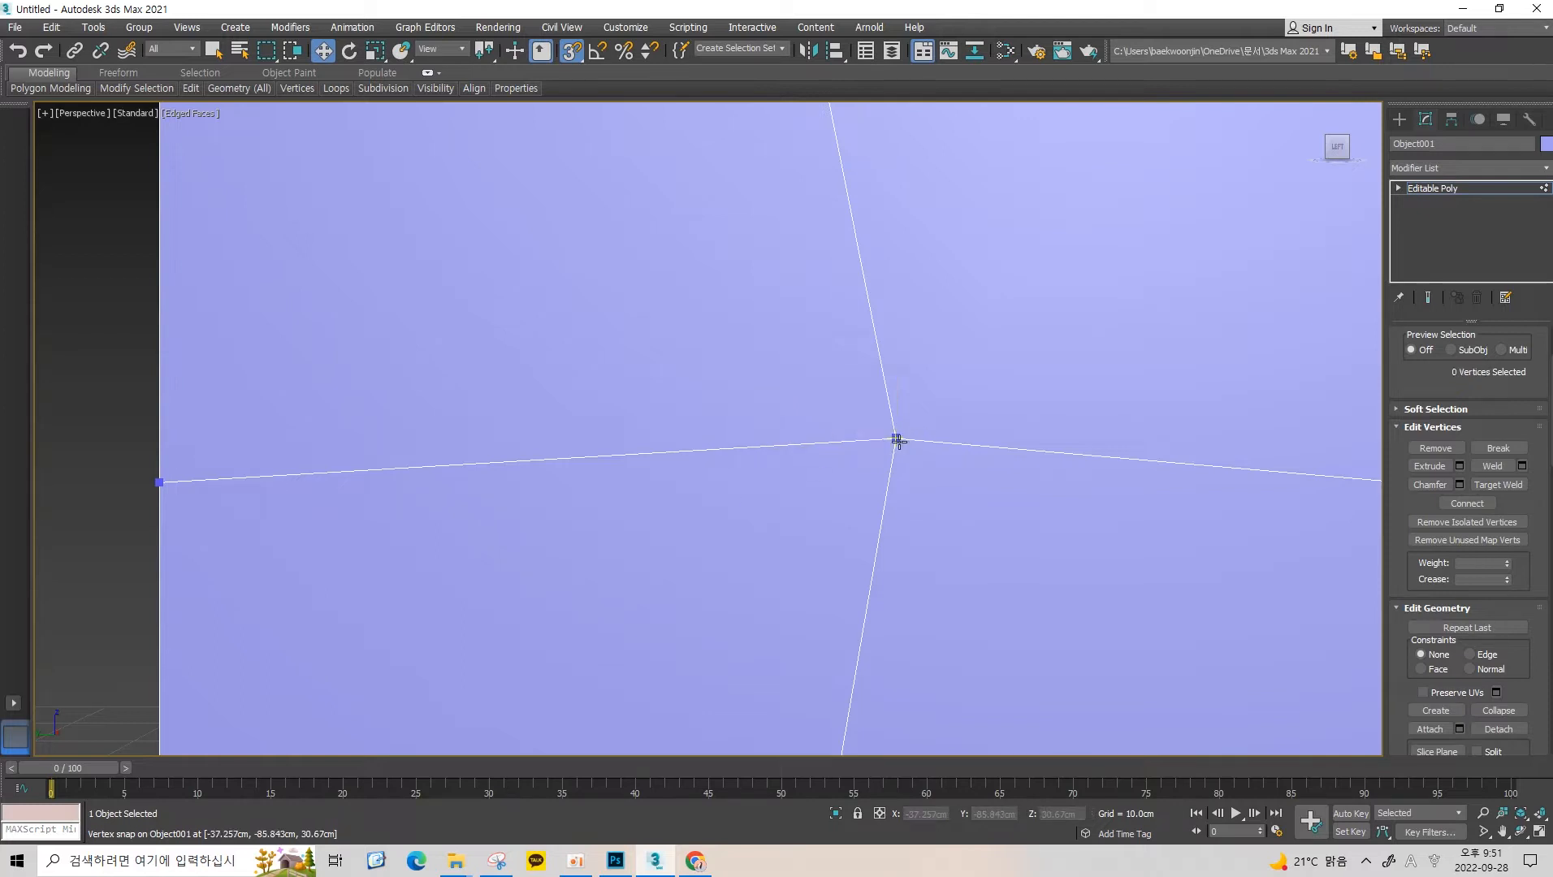
pyautogui.click(897, 439)
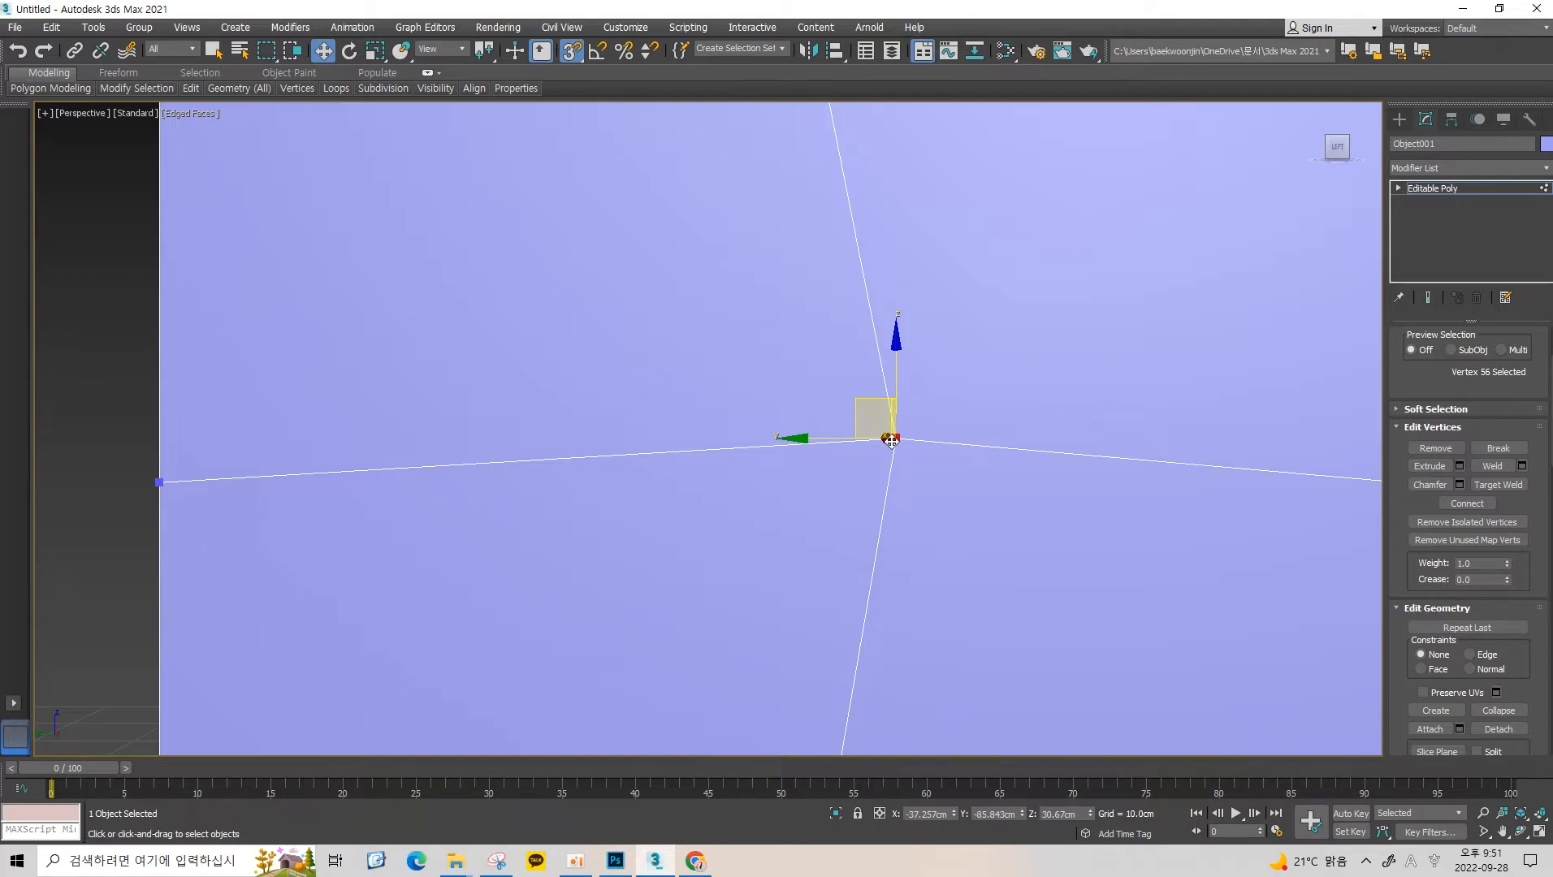
pyautogui.click(952, 416)
pyautogui.click(894, 440)
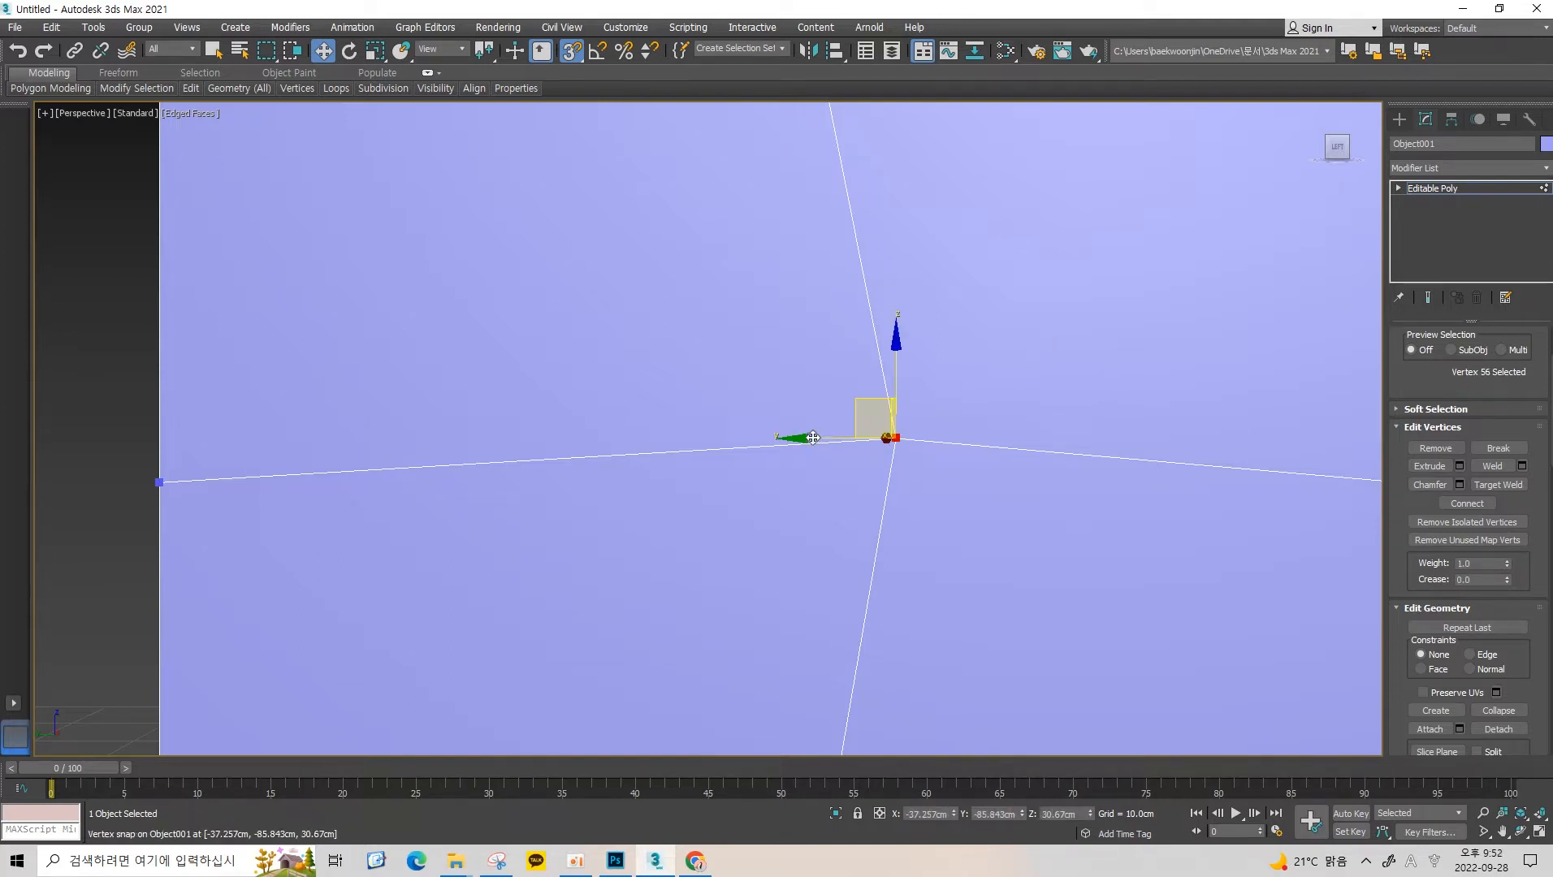
pyautogui.moveTo(813, 438); pyautogui.dragTo(895, 430)
pyautogui.scroll(-5, 958, 372)
pyautogui.scroll(4, 958, 372)
pyautogui.click(947, 417)
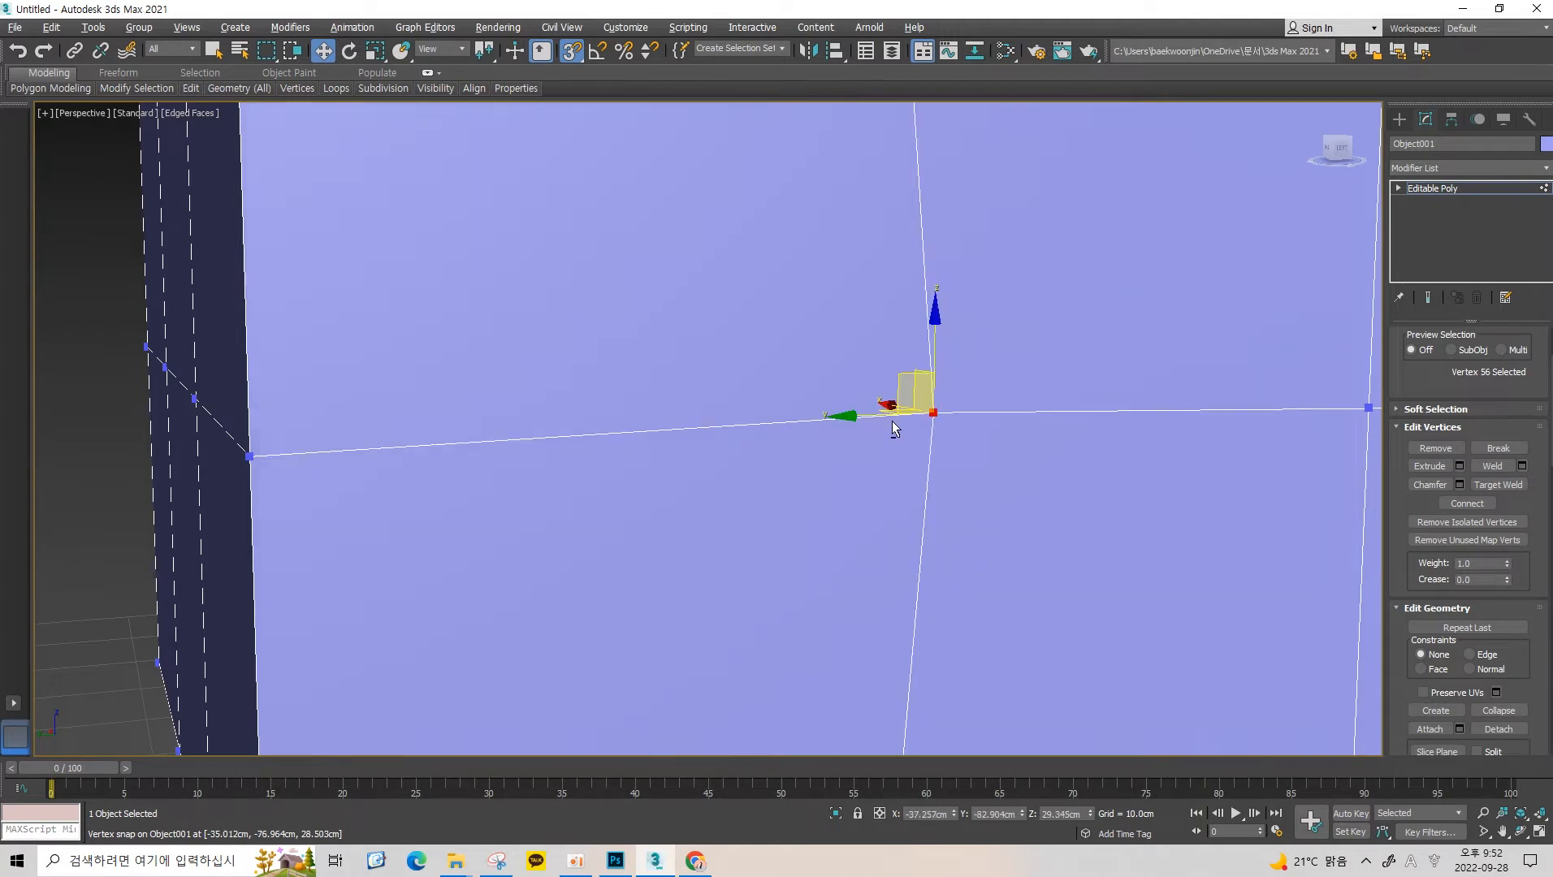
pyautogui.keyDown('alt'); pyautogui.moveTo(895, 429); pyautogui.dragTo(873, 431, button='middle'); pyautogui.keyUp('alt')
pyautogui.scroll(3, 882, 430)
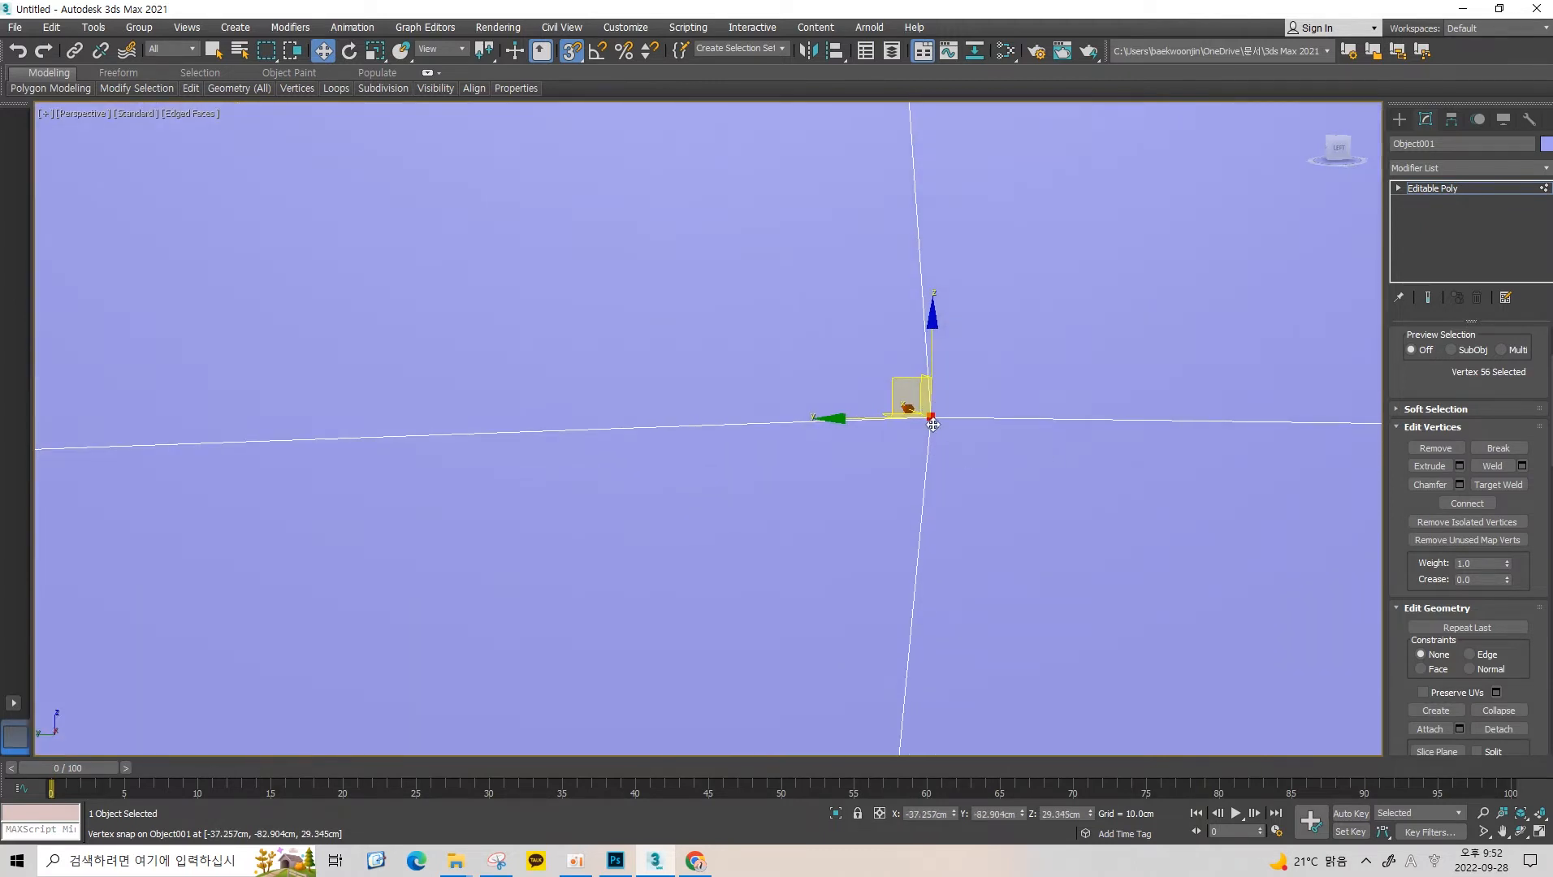
pyautogui.moveTo(932, 424)
pyautogui.mouseDown()
pyautogui.moveTo(1011, 389)
pyautogui.moveTo(915, 439)
pyautogui.mouseUp()
pyautogui.scroll(-4, 912, 435)
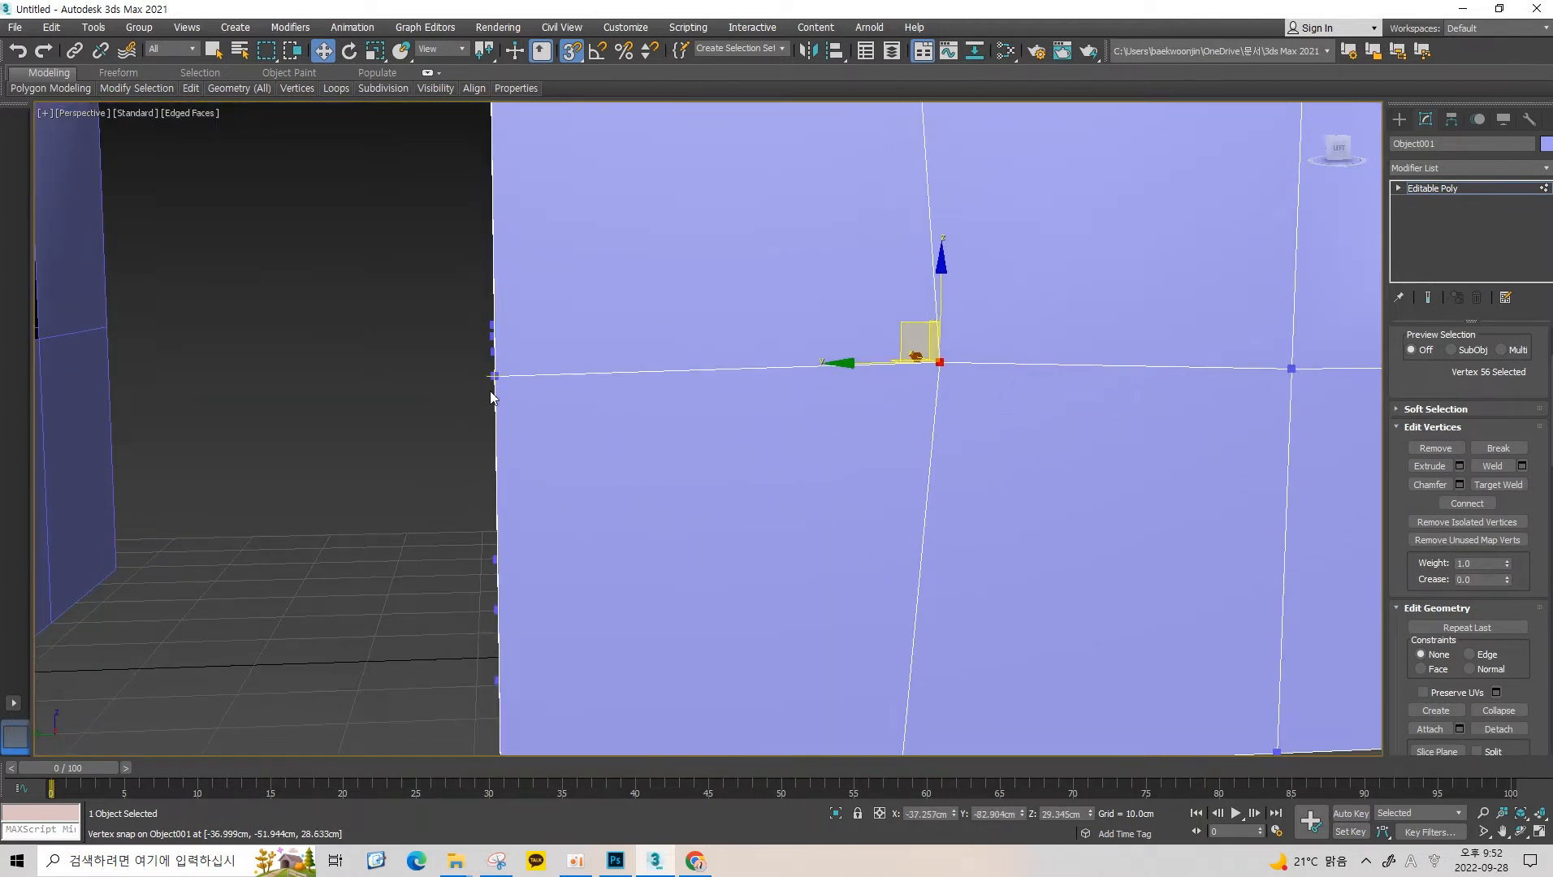
# Try snapping the wall's corner vertex onto the neighbouring side-wall vertex and welding the pair, and undo the attempt.
pyautogui.keyDown('alt'); pyautogui.moveTo(491, 398); pyautogui.dragTo(632, 418, button='middle'); pyautogui.keyUp('alt')
pyautogui.click(554, 388)
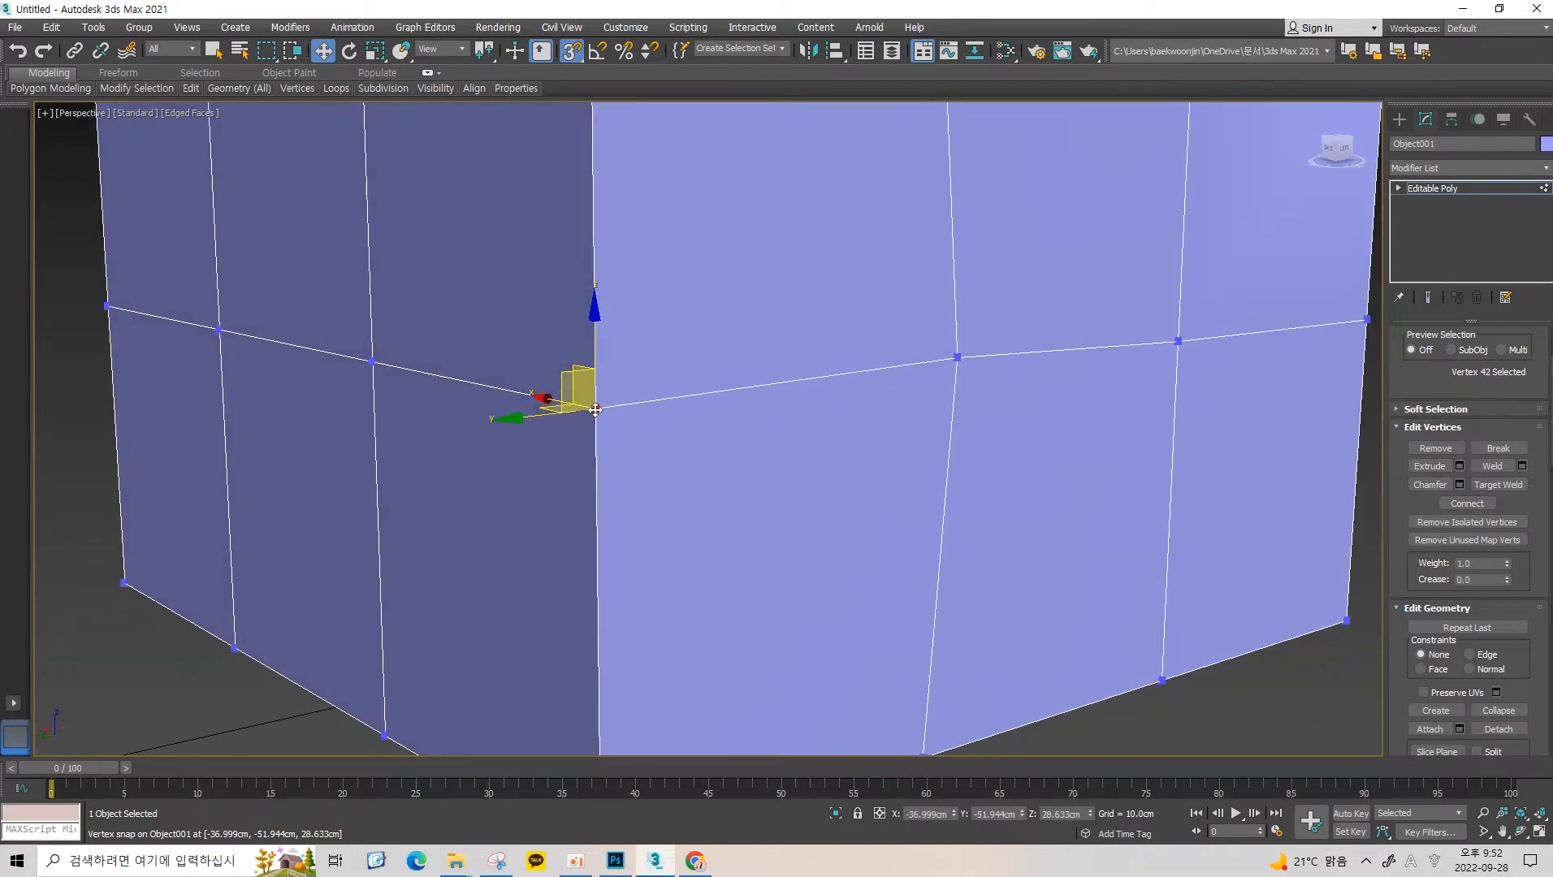
pyautogui.moveTo(596, 411); pyautogui.dragTo(374, 361)
pyautogui.moveTo(375, 361); pyautogui.dragTo(515, 357, button='middle')
pyautogui.scroll(2, 540, 357)
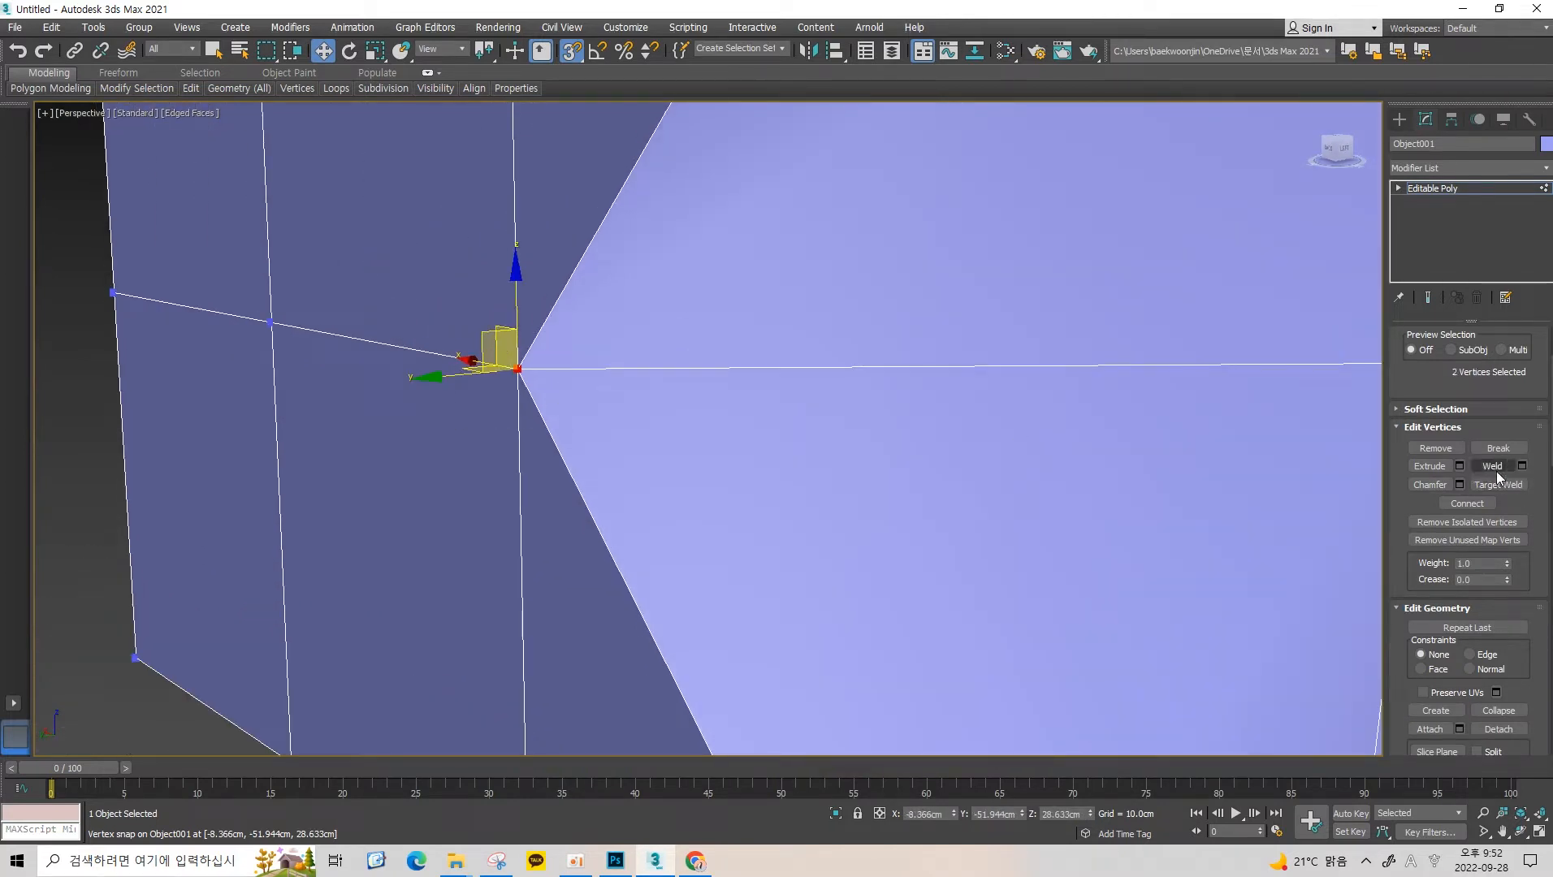
pyautogui.click(782, 463)
pyautogui.hotkey('ctrl', 'z')
pyautogui.hotkey('ctrl', 'z')
pyautogui.hotkey('ctrl', 'z')
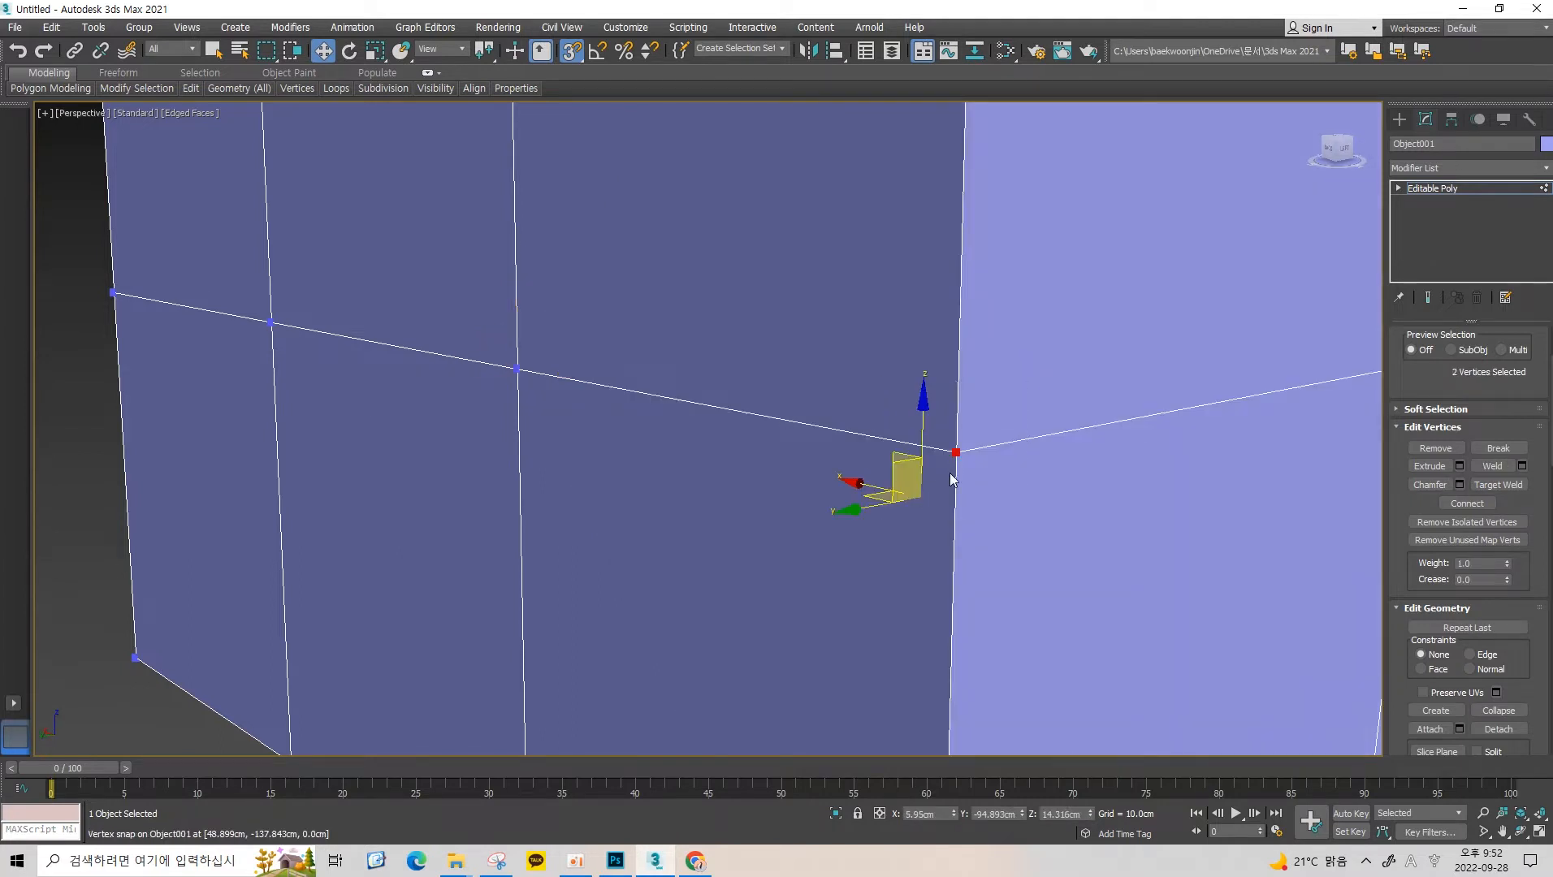
# Snap the wall's corner vertex onto the neighbouring side-wall vertex again and select the overlapping pair to check it.
pyautogui.click(952, 470)
pyautogui.click(952, 457)
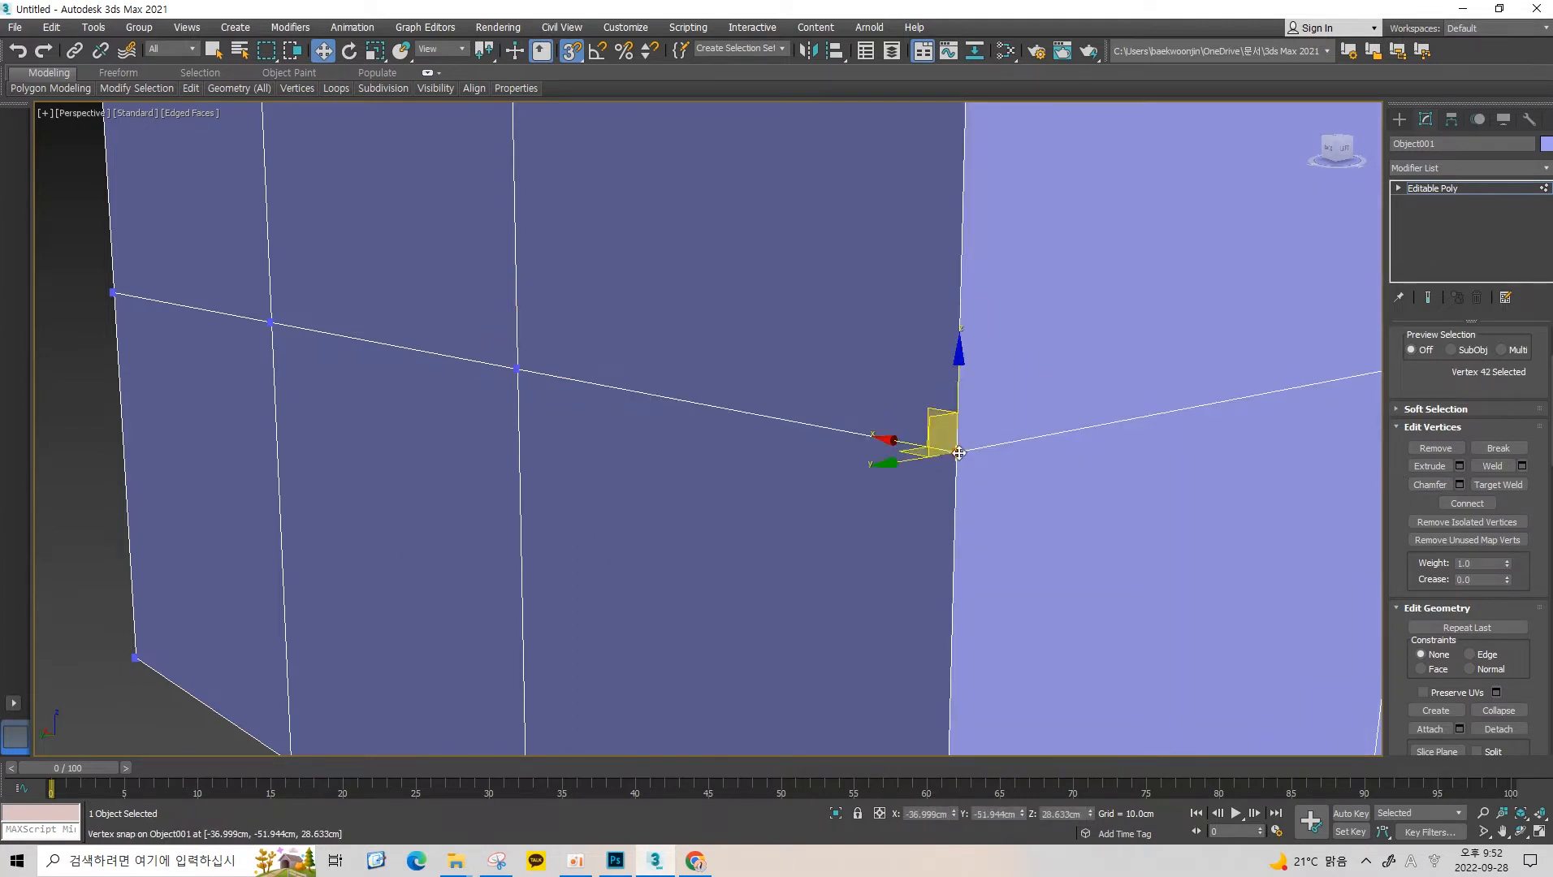
pyautogui.moveTo(952, 457); pyautogui.dragTo(518, 369)
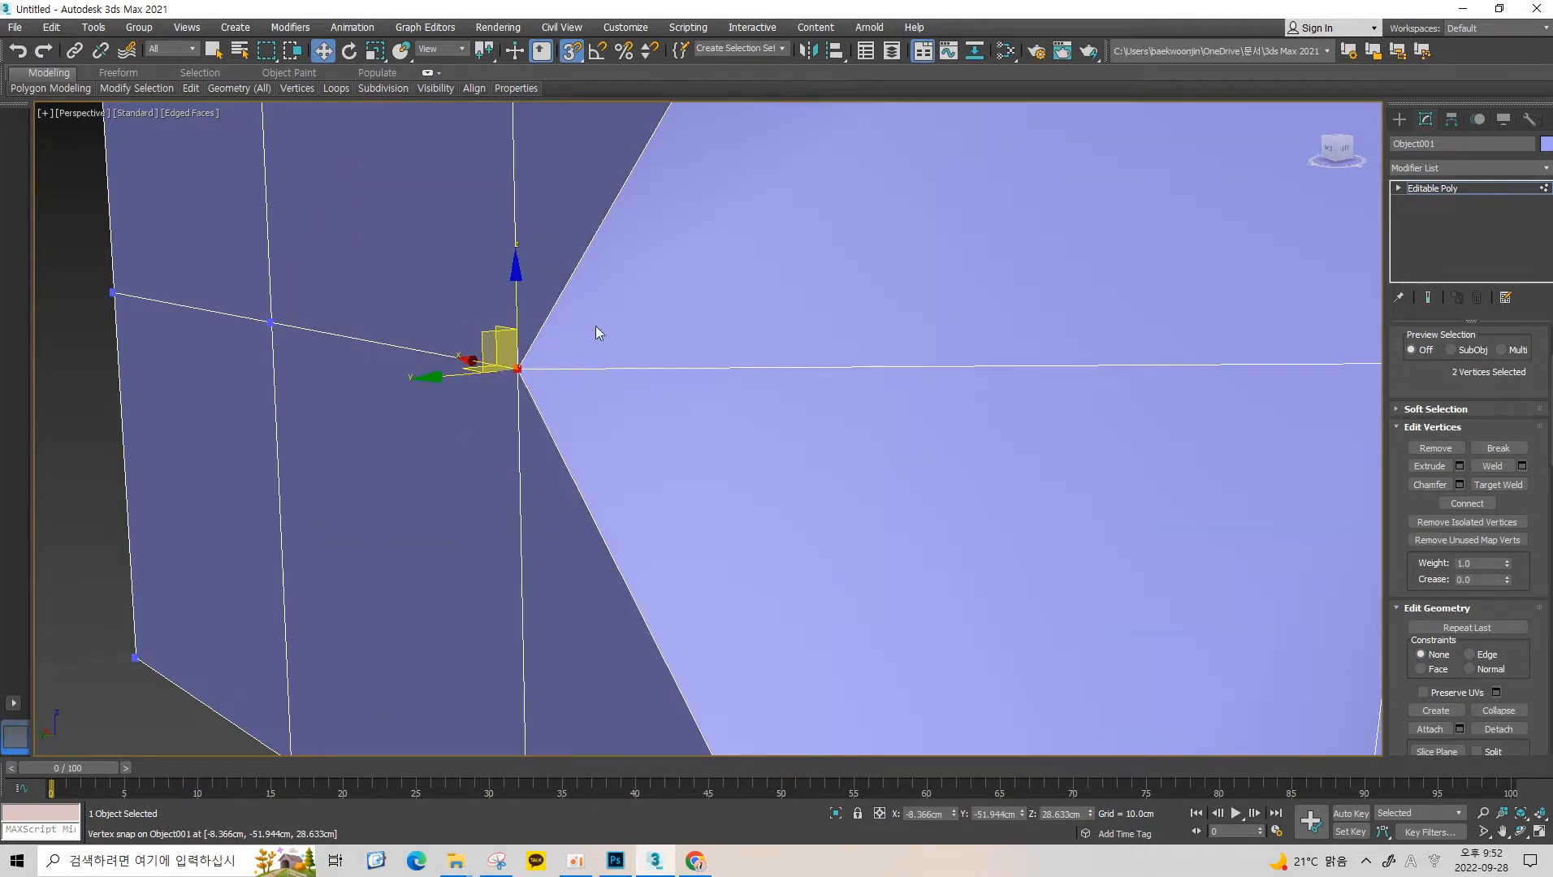
pyautogui.click(510, 360)
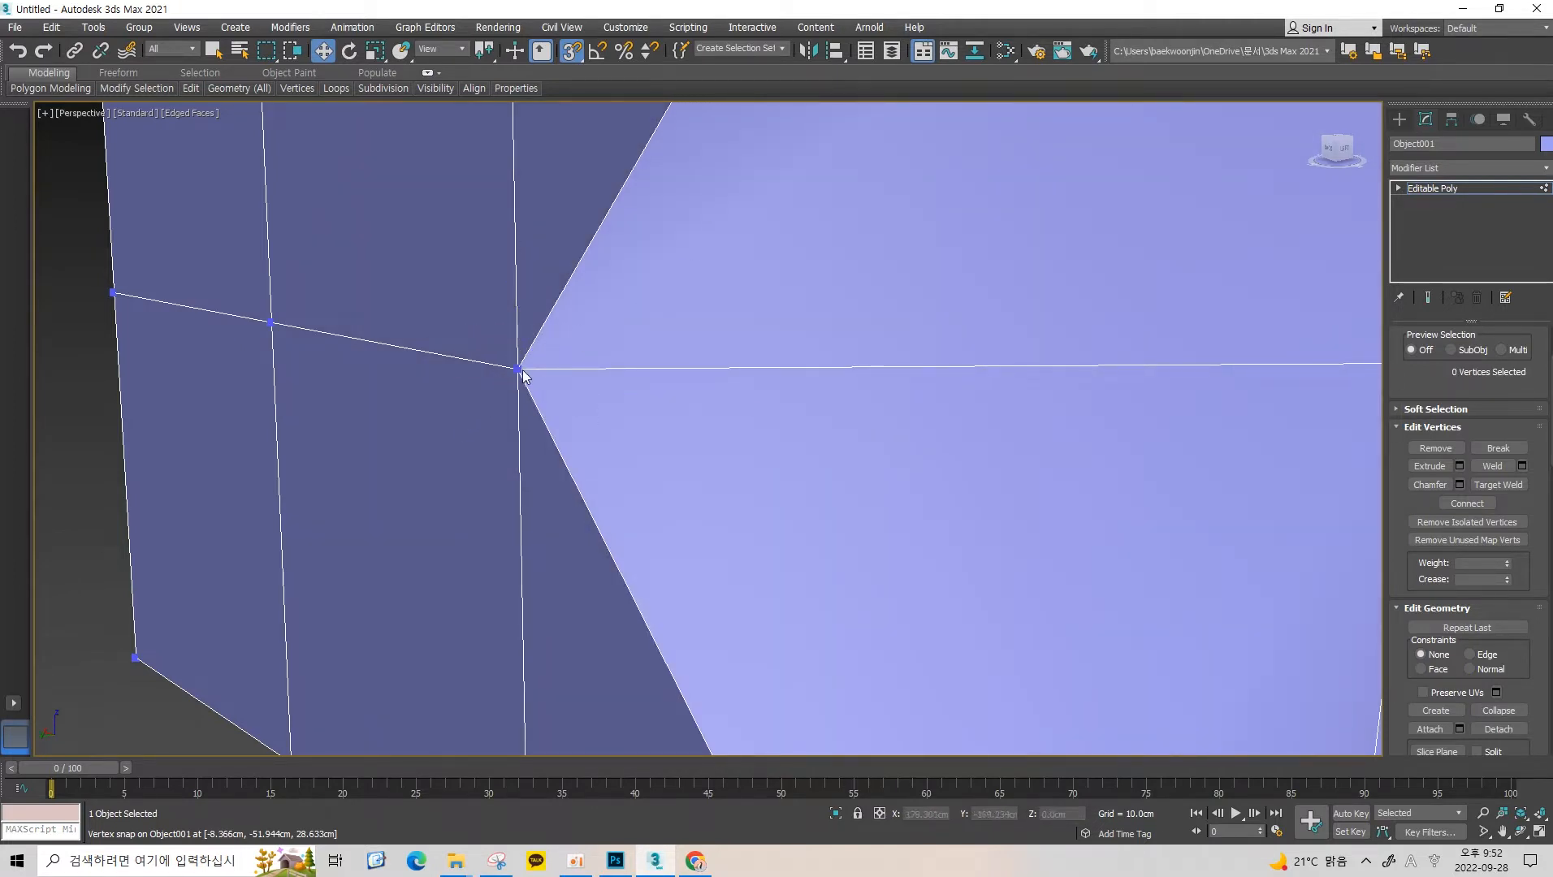
# Select the overlapping pair of vertices at the wall's corner and weld them with a threshold of 0.001 cm.
pyautogui.click(517, 369)
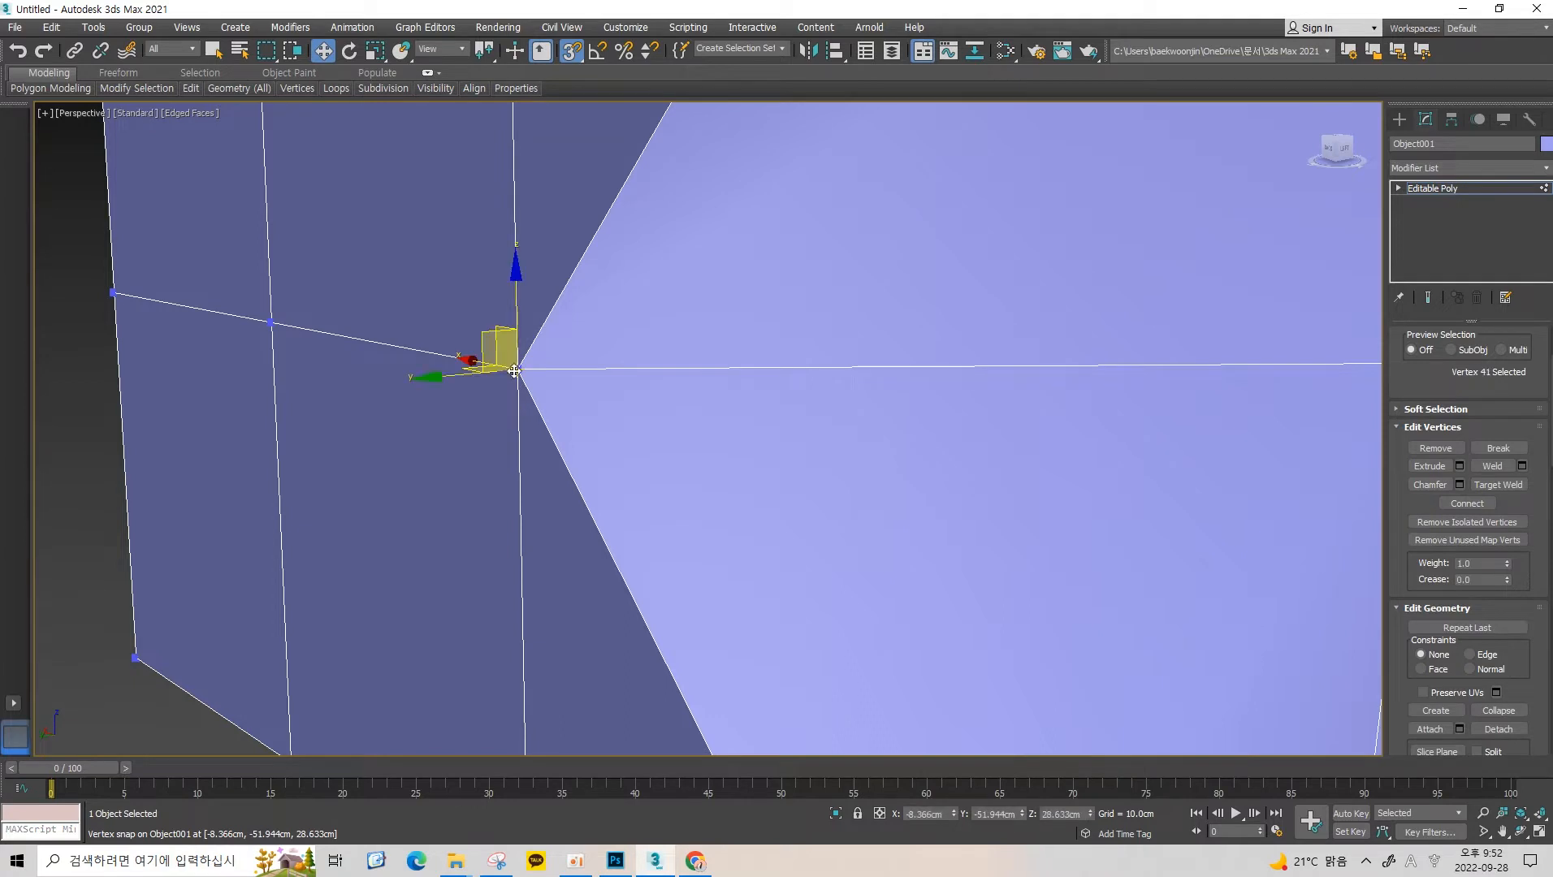
pyautogui.click(559, 354)
pyautogui.moveTo(582, 328); pyautogui.dragTo(485, 414)
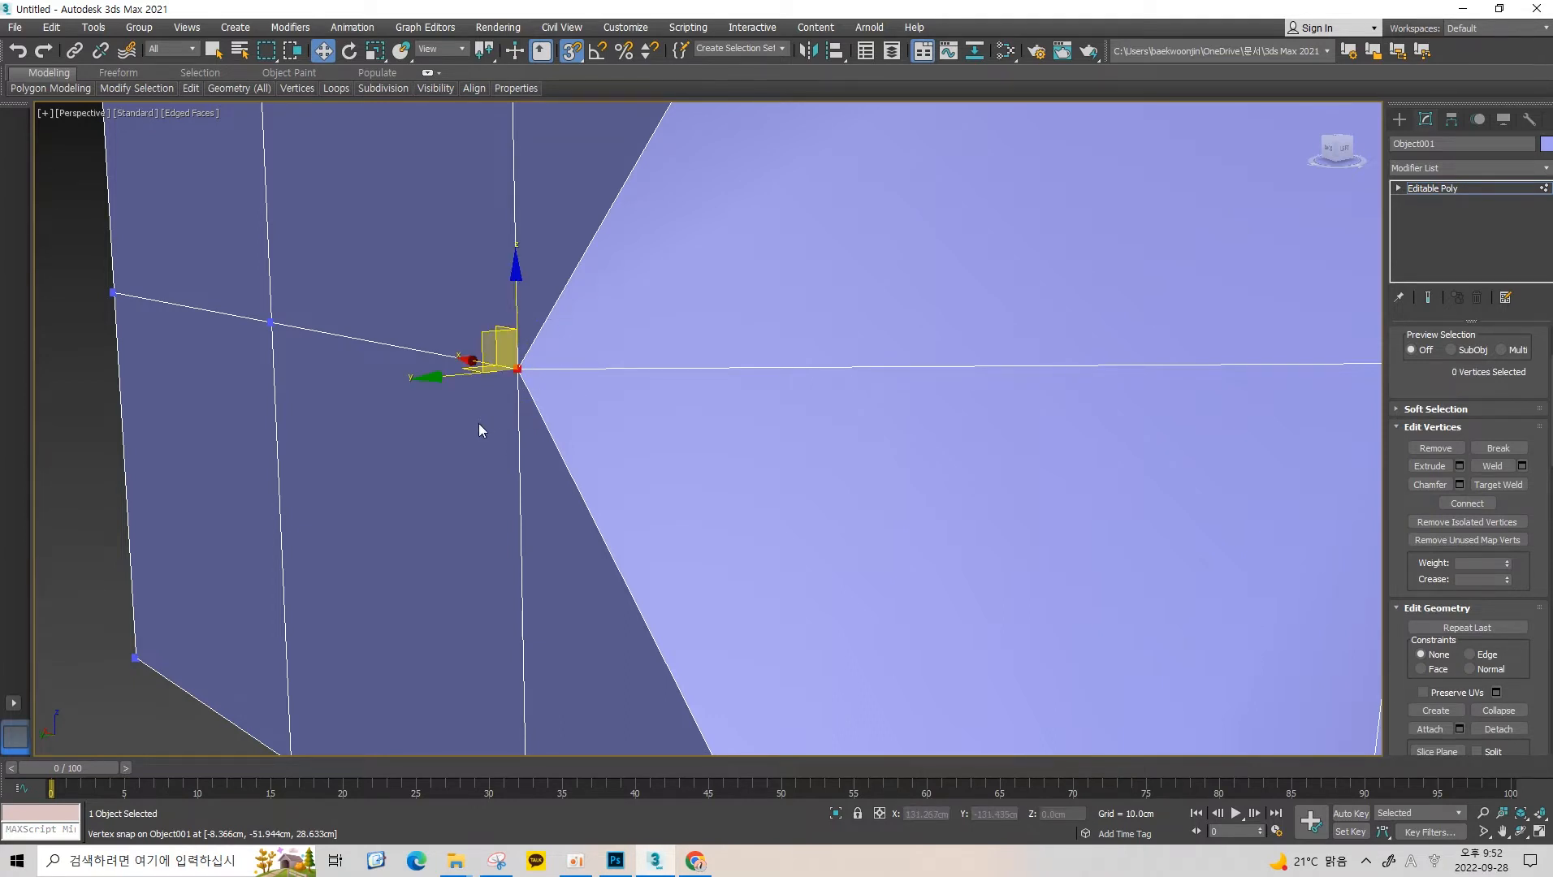
pyautogui.press('F3')
pyautogui.press('F3')
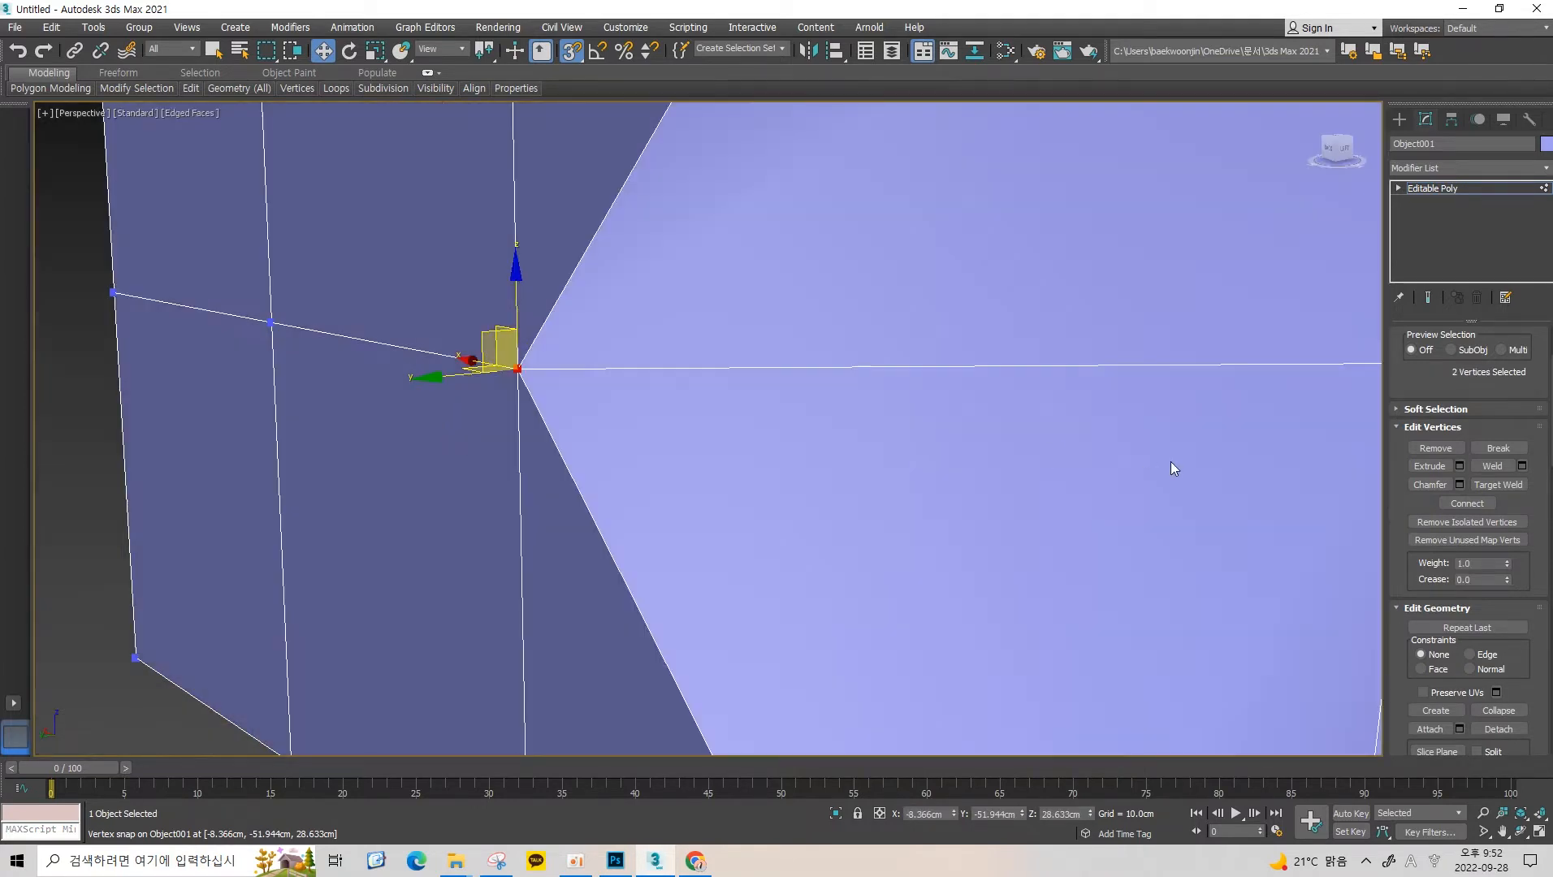
pyautogui.click(1492, 467)
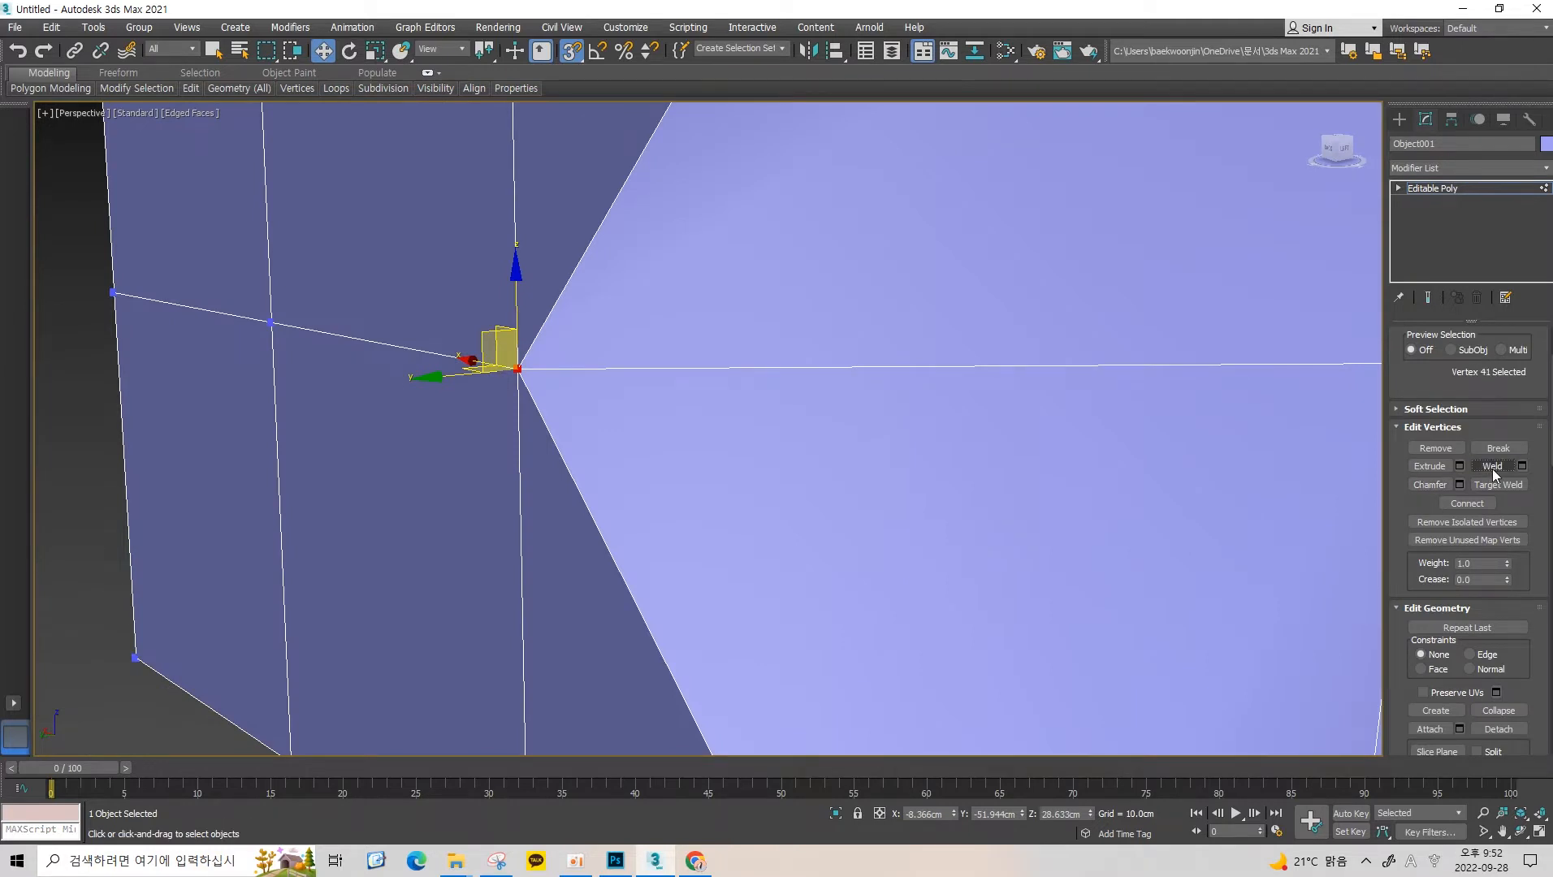
pyautogui.click(1524, 466)
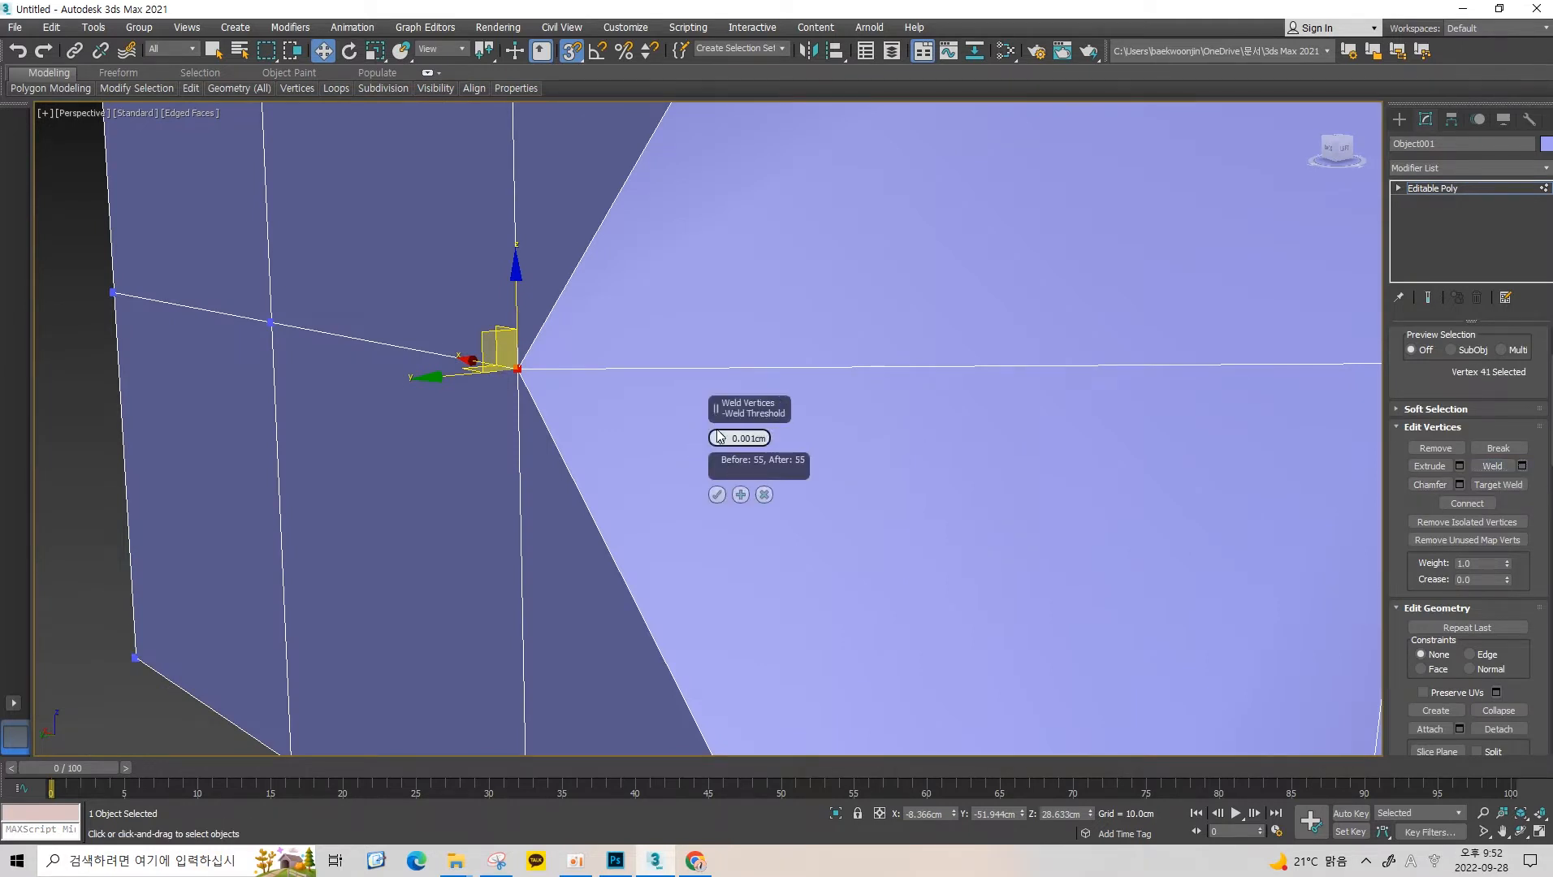
pyautogui.click(716, 494)
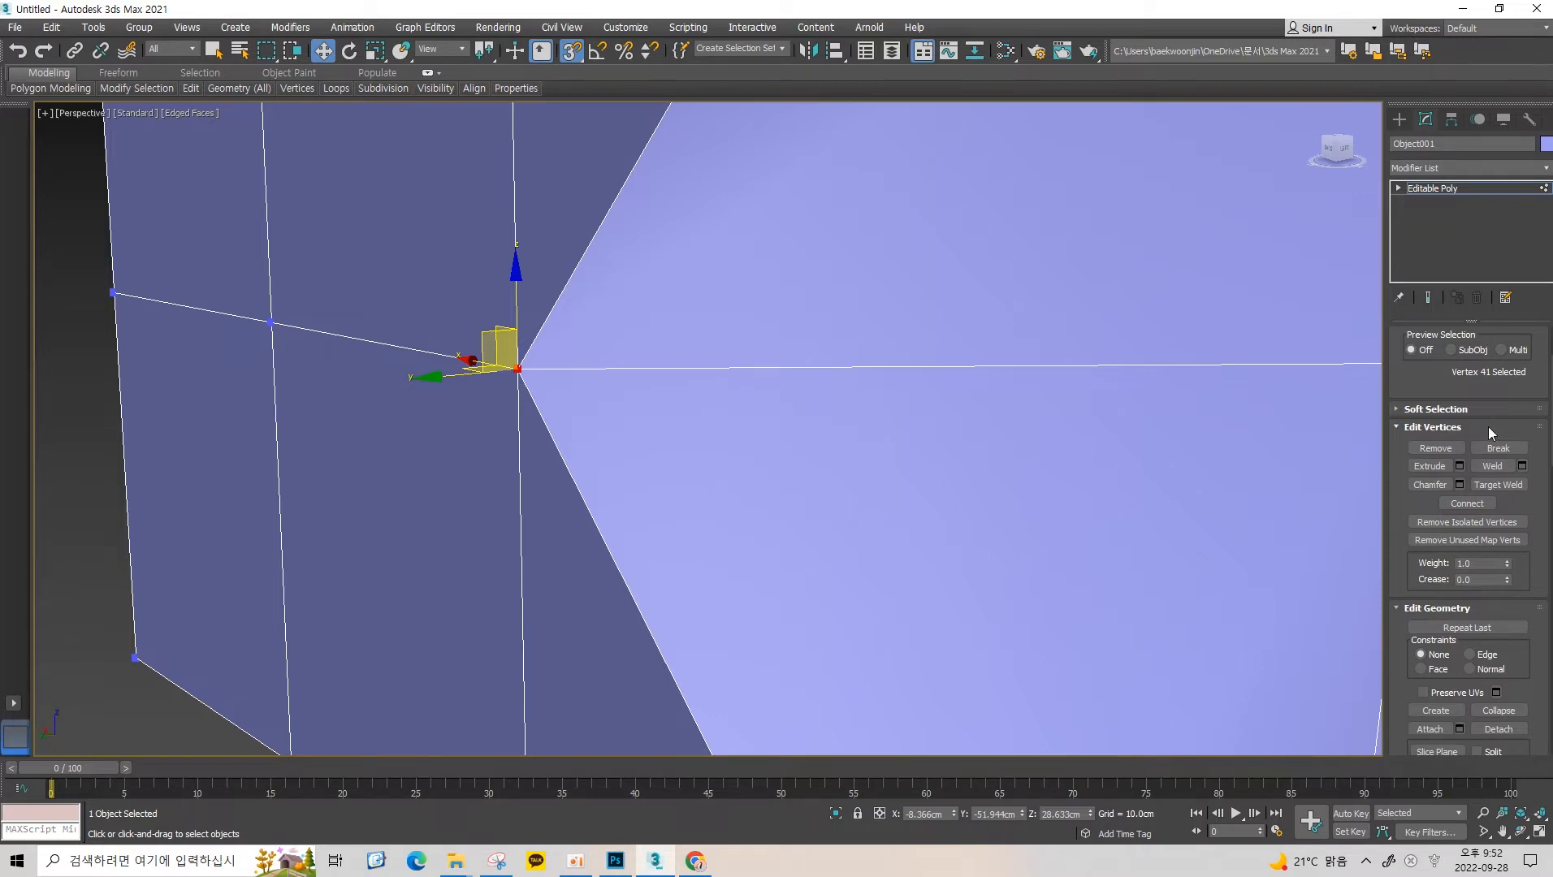
# Select the welded corner vertex, move it to check that its edges follow, and undo the move.
pyautogui.click(733, 314)
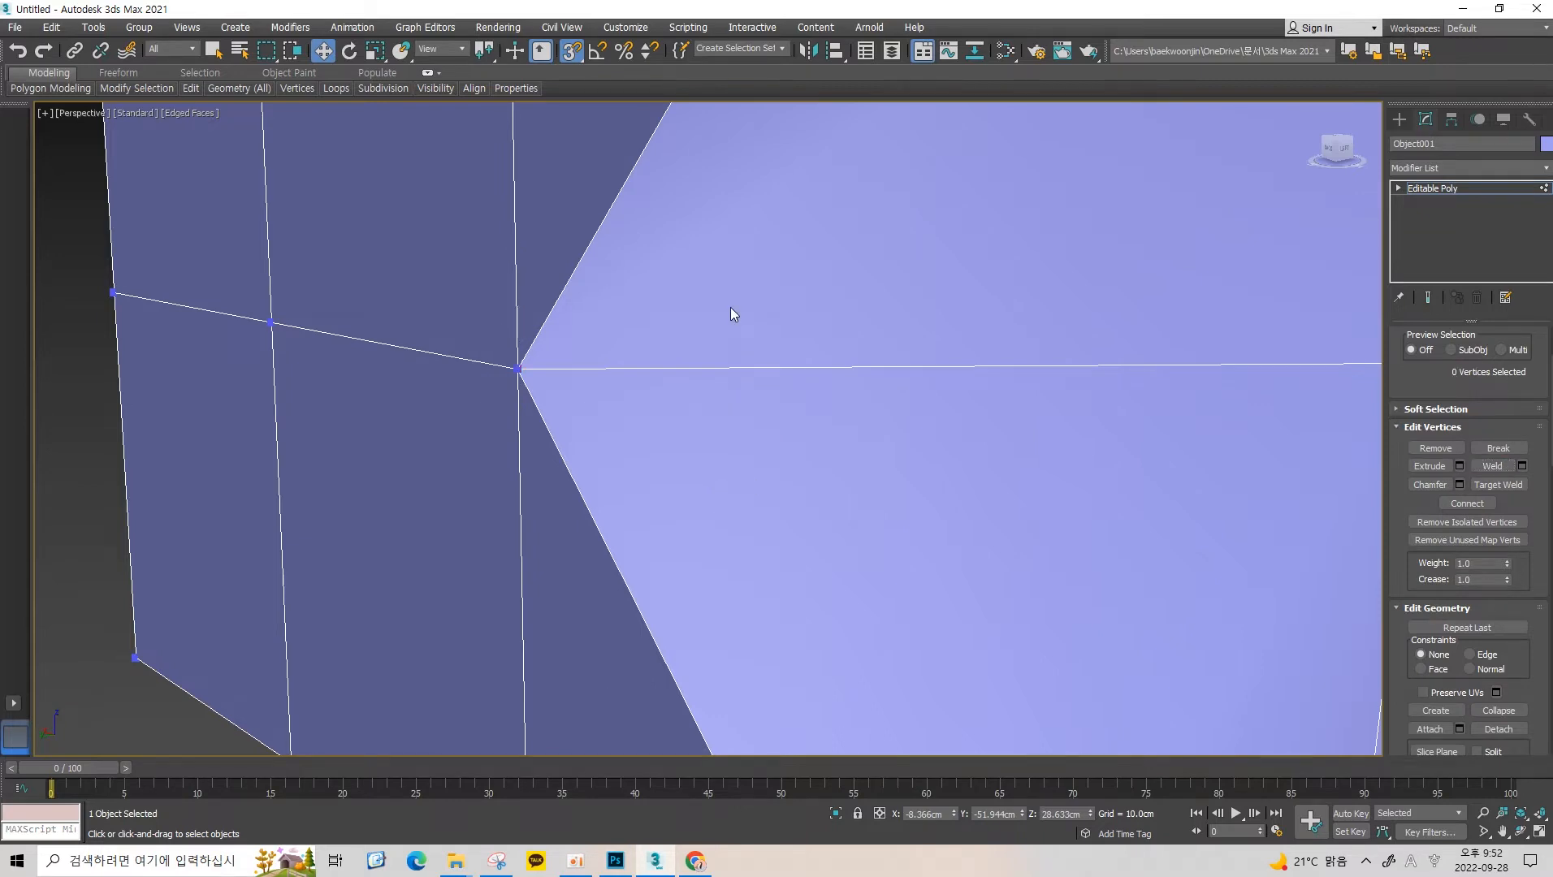
pyautogui.click(516, 369)
pyautogui.scroll(-6, 658, 305)
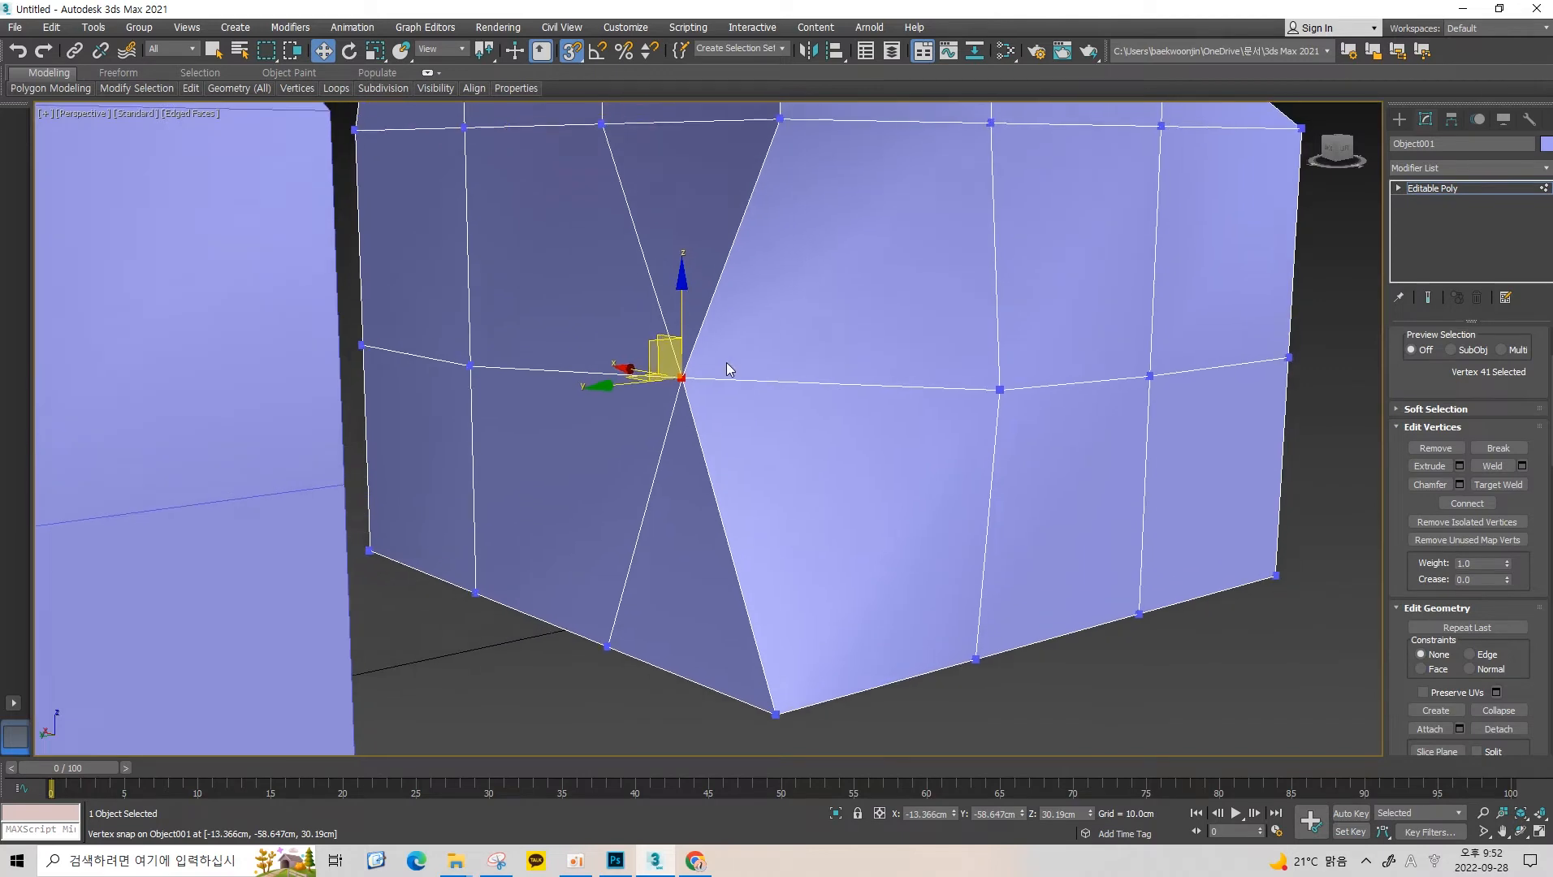
pyautogui.keyDown('alt'); pyautogui.moveTo(726, 363); pyautogui.dragTo(653, 389, button='middle'); pyautogui.keyUp('alt')
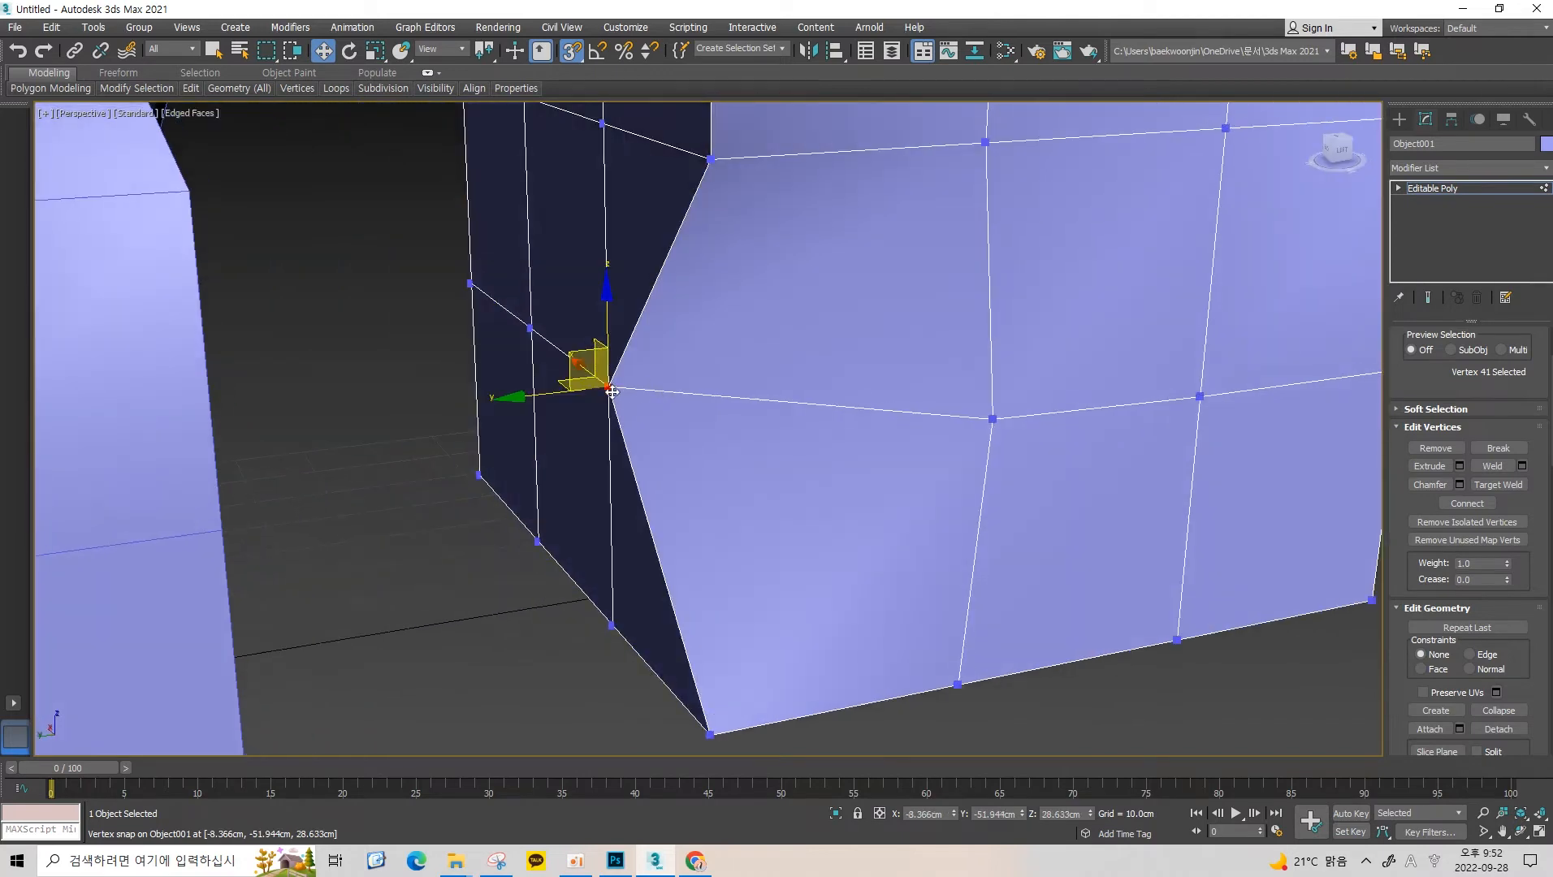
pyautogui.moveTo(607, 386); pyautogui.dragTo(458, 481)
pyautogui.hotkey('ctrl', 'z')
pyautogui.keyDown('alt'); pyautogui.moveTo(766, 405); pyautogui.dragTo(580, 111, button='middle'); pyautogui.keyUp('alt')
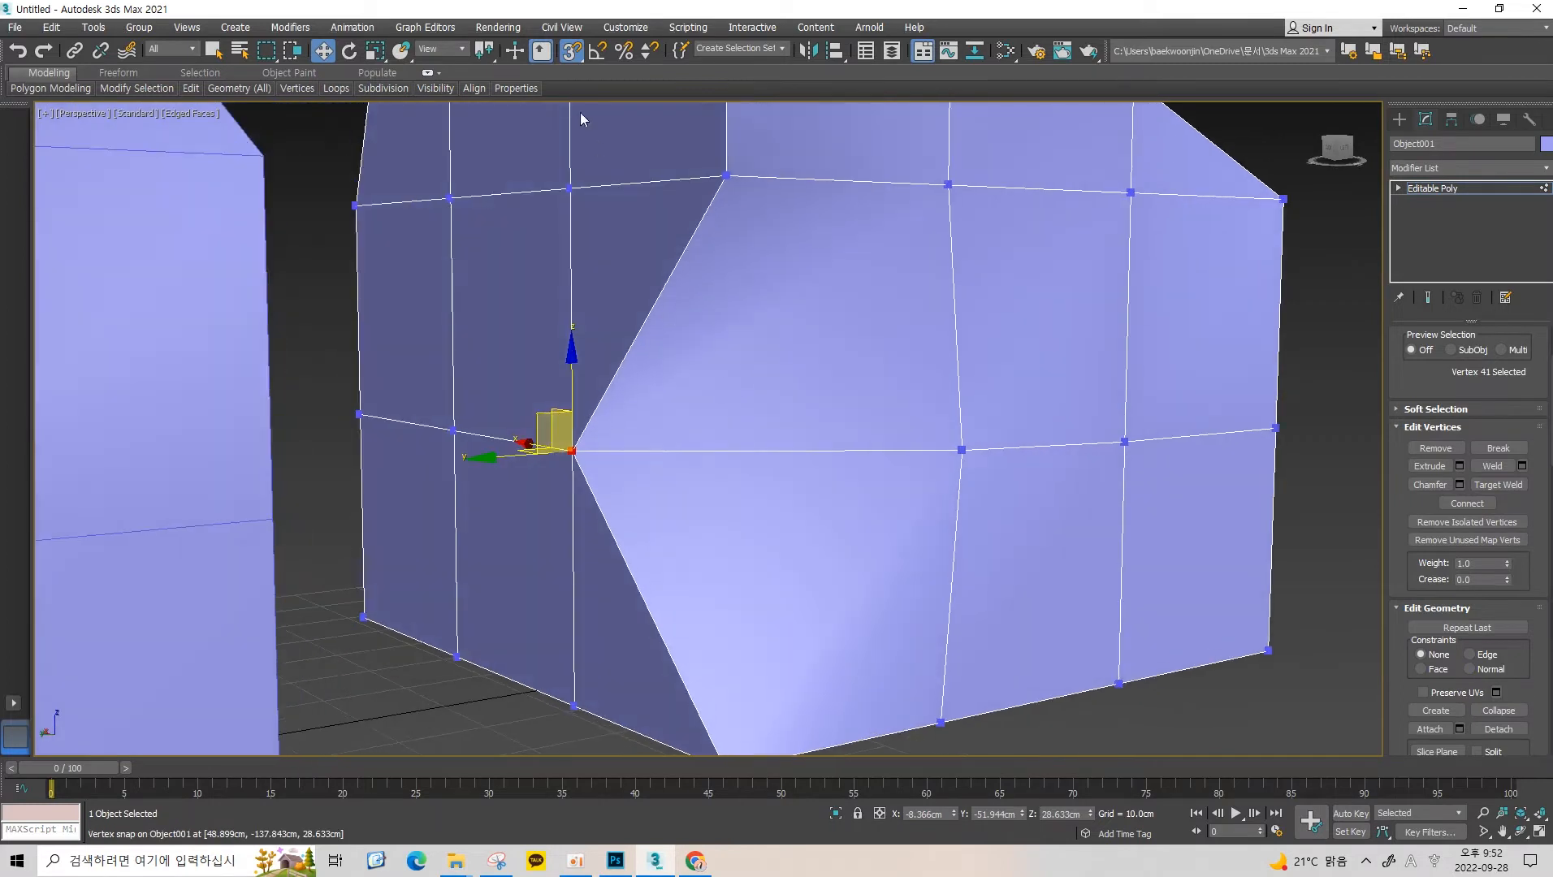
# Turn off Grid Points in the Grid and Snap Settings so only Vertex snapping stays active, and close the settings.
pyautogui.rightClick(573, 53)
pyautogui.moveTo(797, 319); pyautogui.dragTo(818, 237)
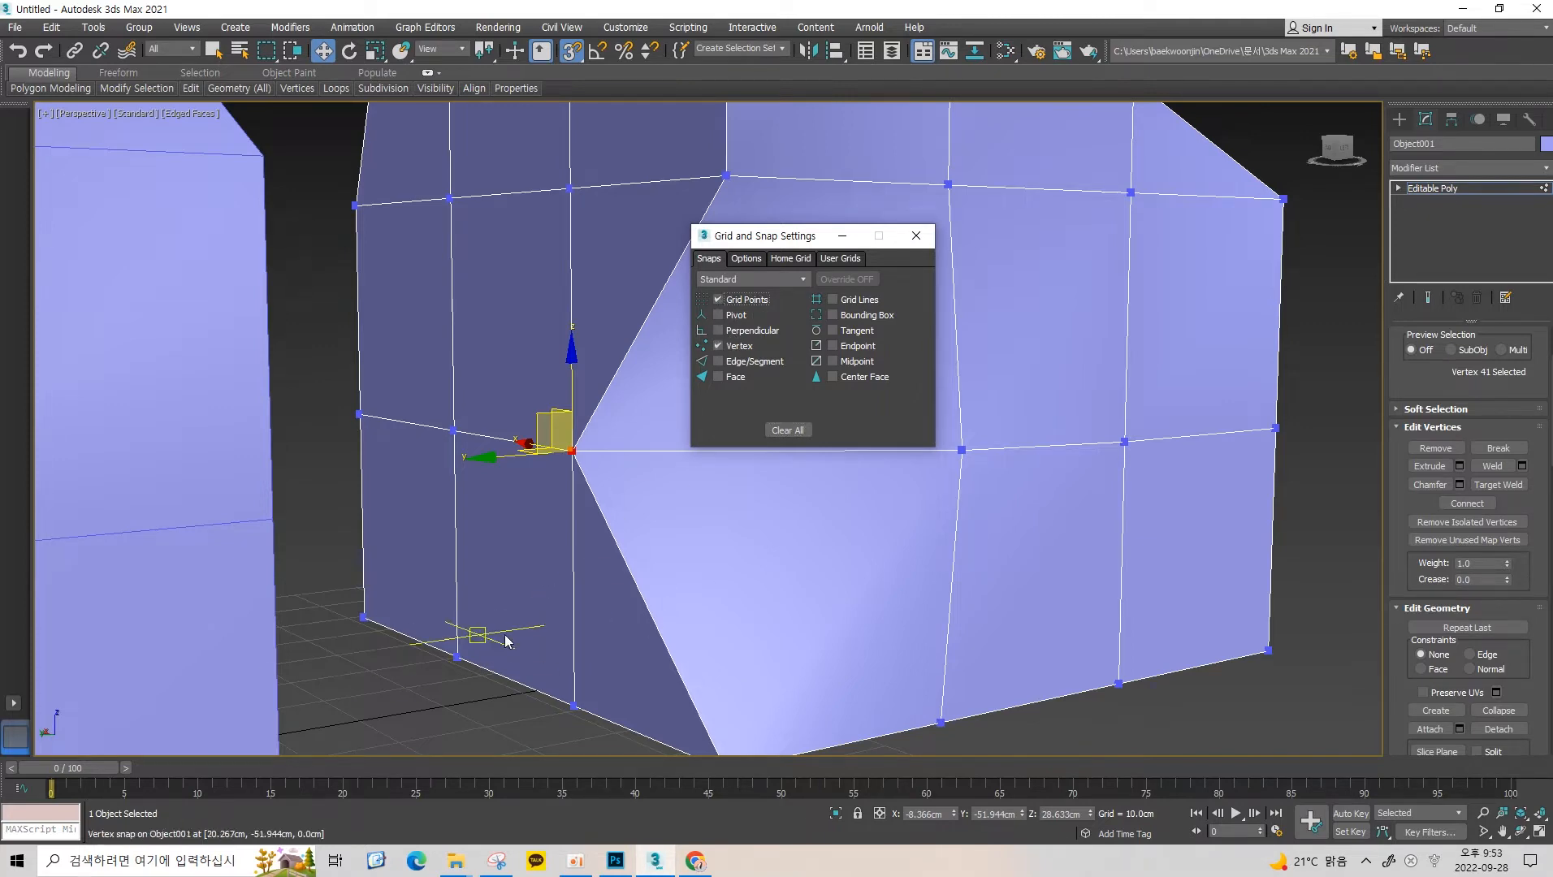
pyautogui.scroll(-5, 504, 634)
pyautogui.scroll(8, 445, 701)
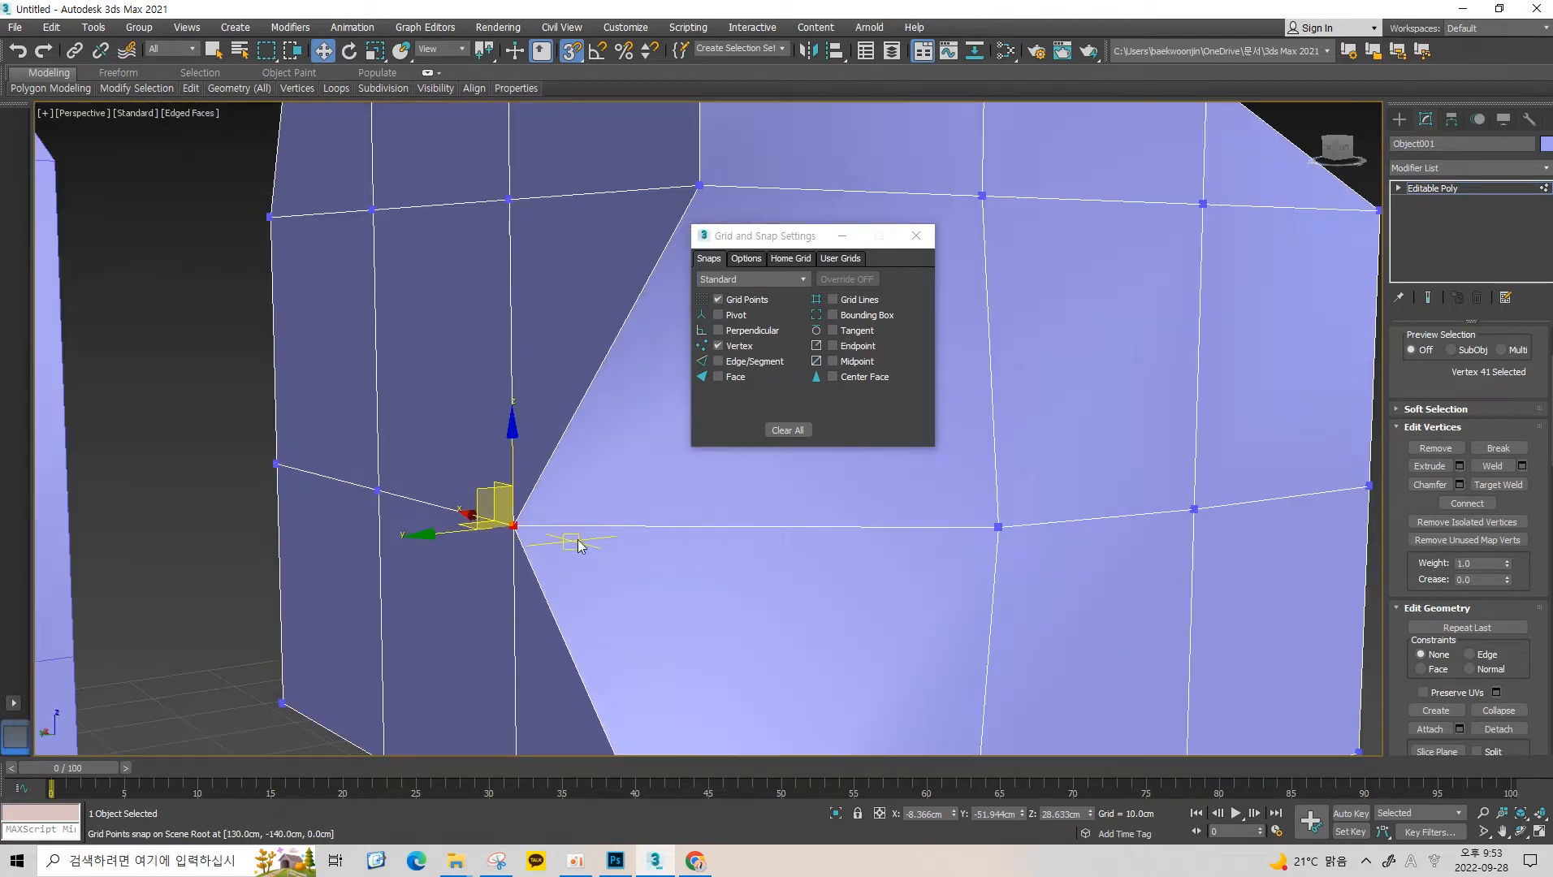
pyautogui.click(720, 301)
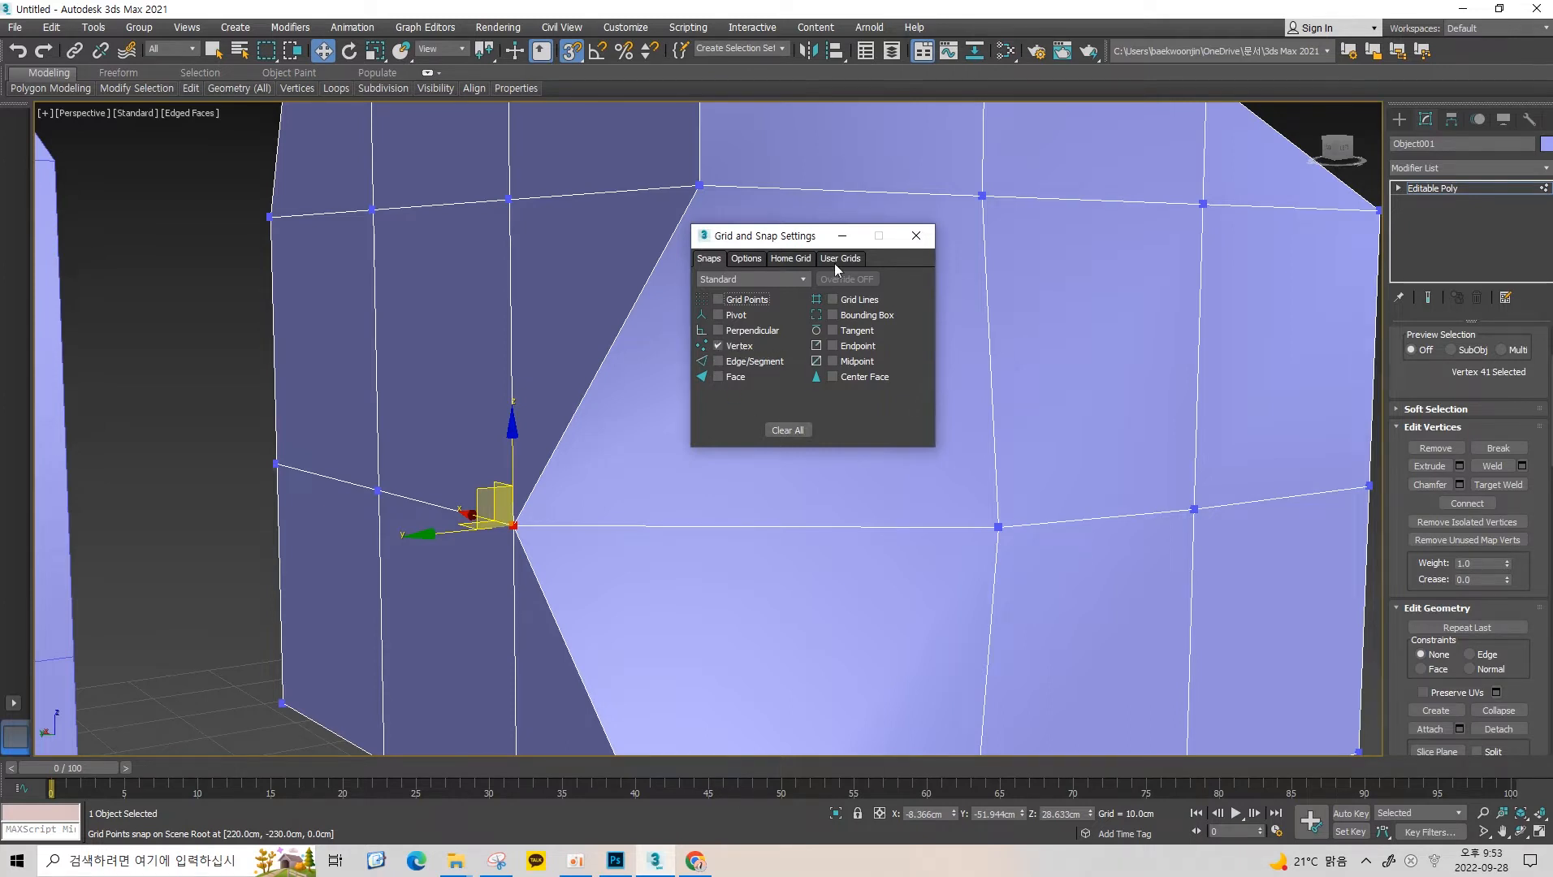
pyautogui.click(916, 235)
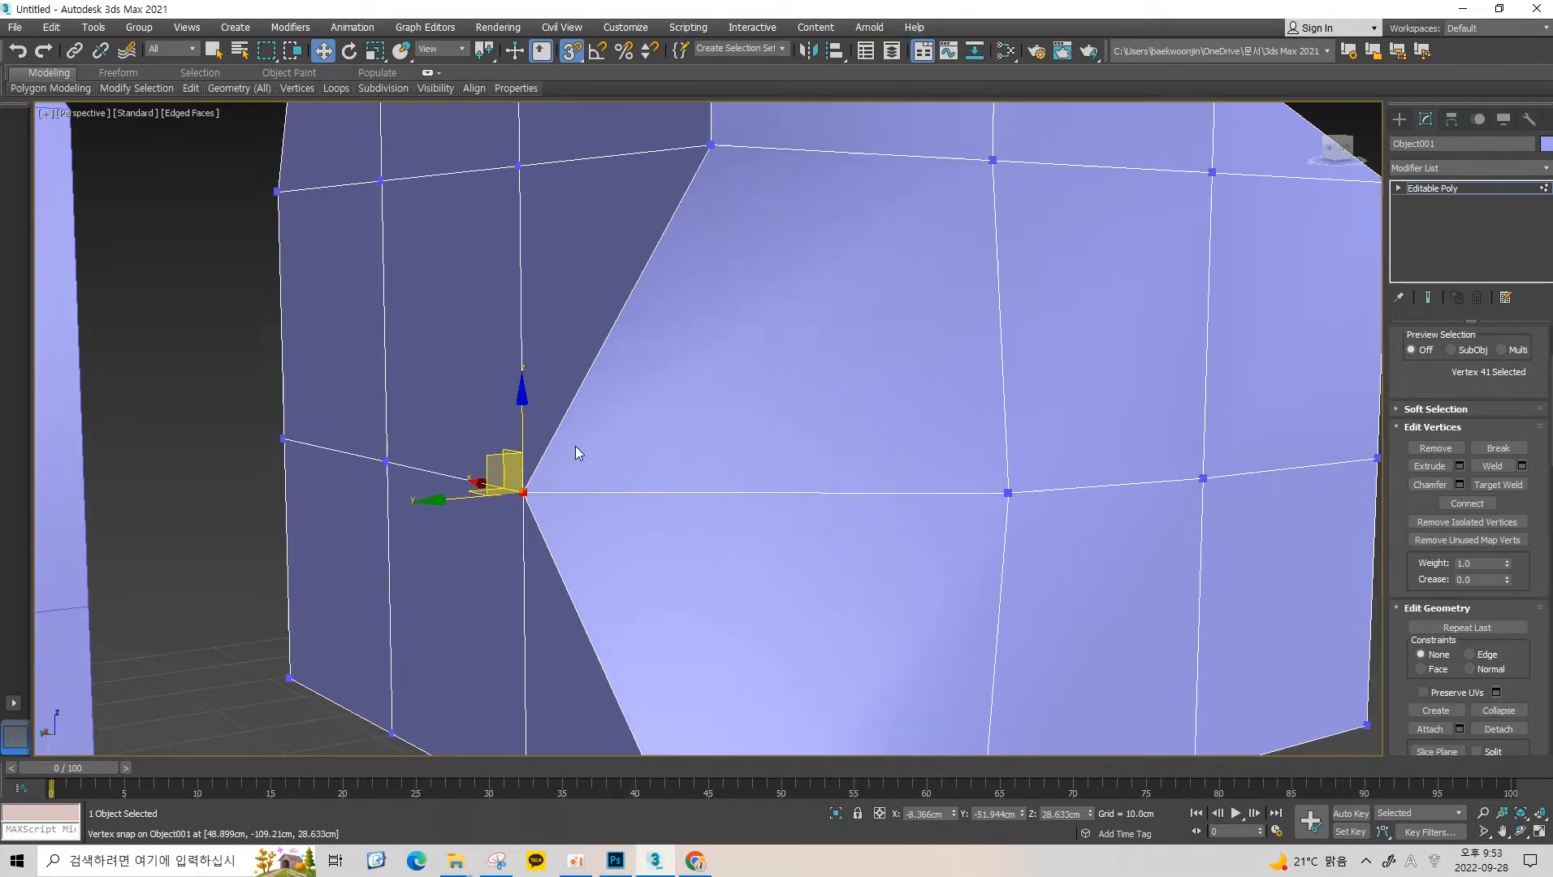
# Switch 3D snapping off and back on to demonstrate the toggle.
pyautogui.click(571, 55)
pyautogui.click(570, 55)
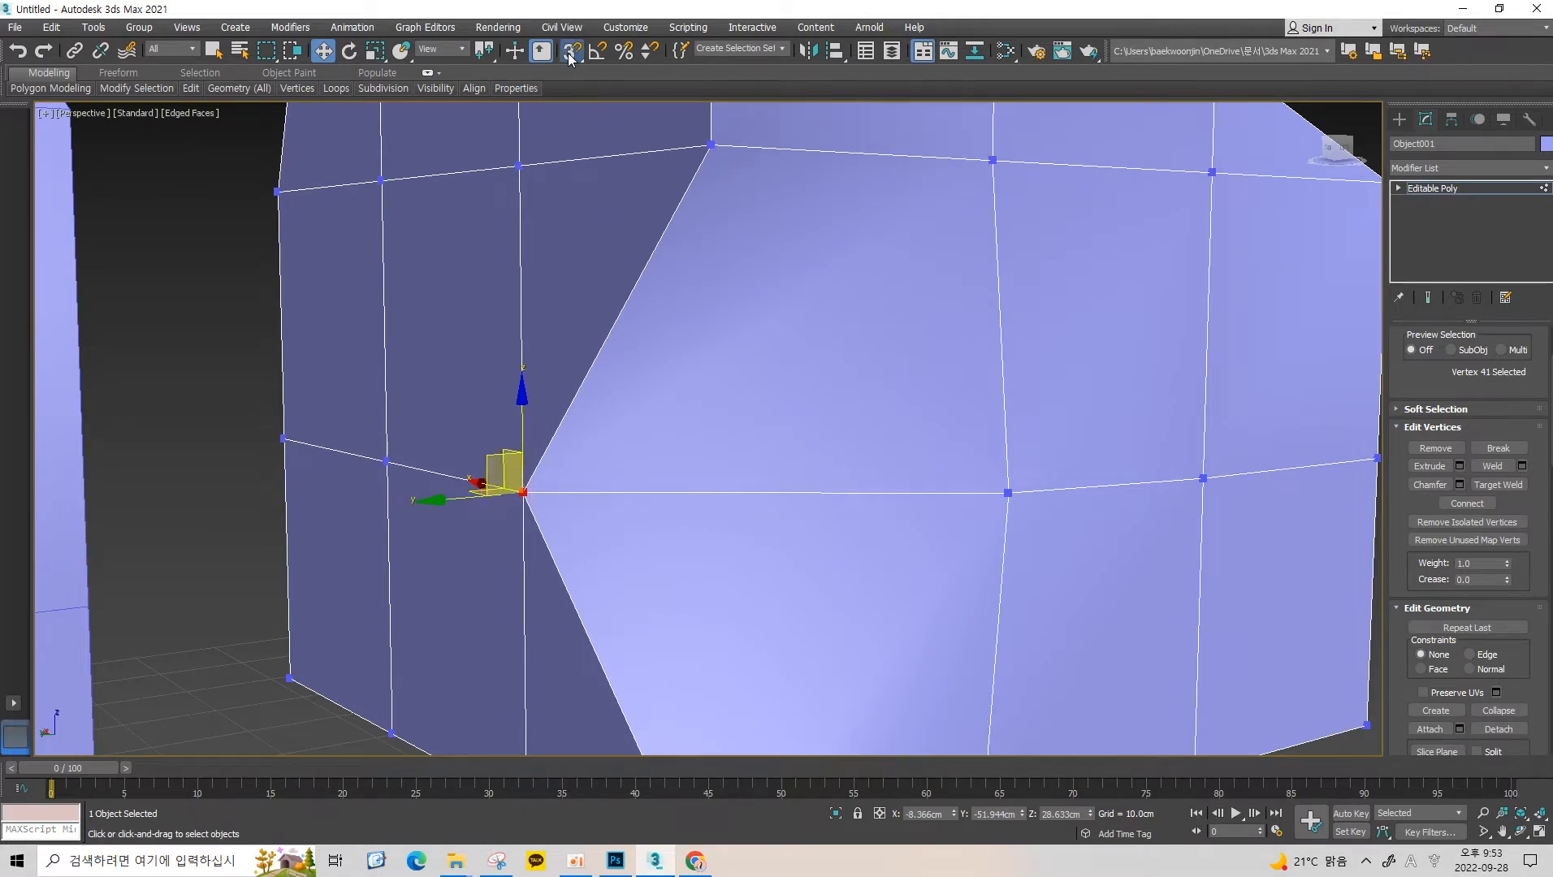
pyautogui.moveTo(639, 505); pyautogui.dragTo(605, 435, button='middle')
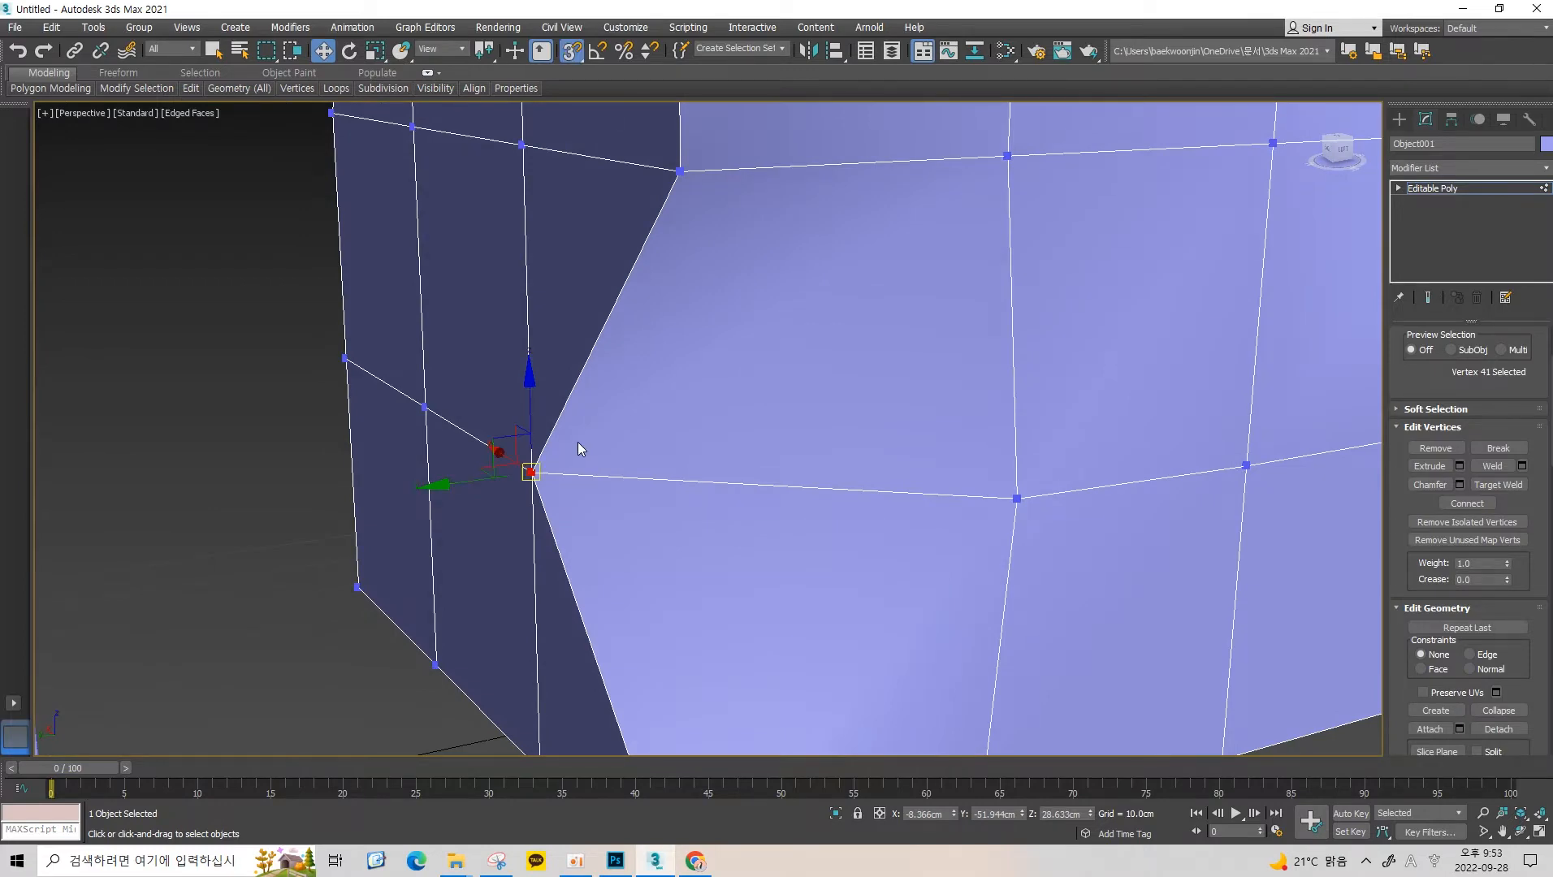
pyautogui.press('s')
pyautogui.moveTo(585, 446)
pyautogui.keyDown('alt'); pyautogui.mouseDown(button='middle')
pyautogui.moveTo(618, 439)
pyautogui.moveTo(591, 436)
pyautogui.moveTo(595, 398)
pyautogui.moveTo(569, 430)
pyautogui.mouseUp(button='middle'); pyautogui.keyUp('alt')
pyautogui.press('s')
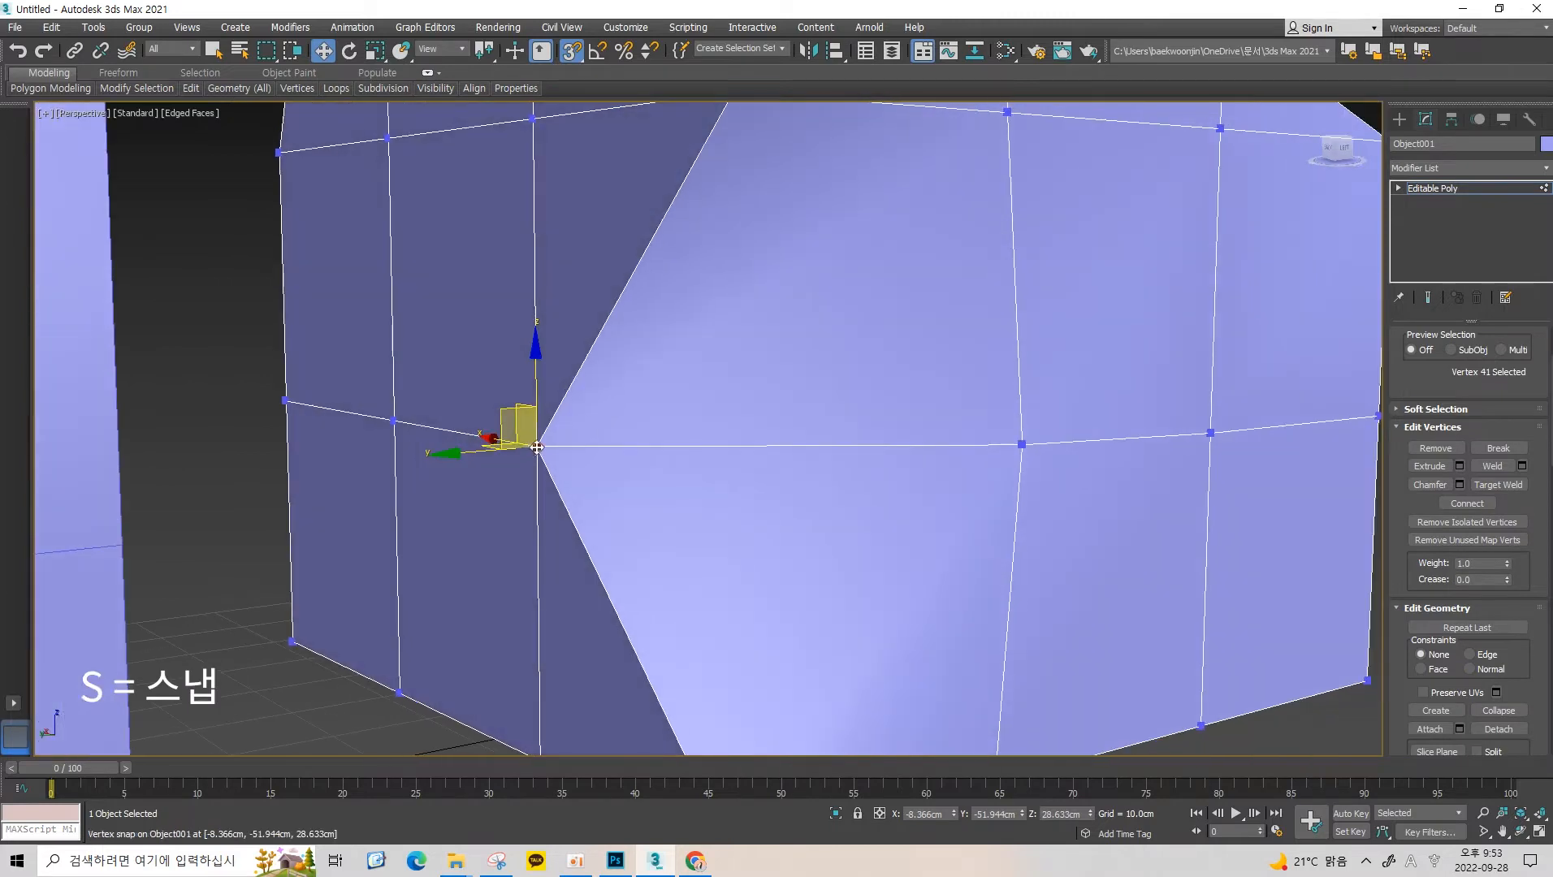
# Move the welded vertex around the wall, leave it at about X -30.3, Y -57.8, Z 16.2 cm, and deselect it.
pyautogui.moveTo(536, 446); pyautogui.dragTo(782, 435)
pyautogui.keyDown('alt'); pyautogui.moveTo(781, 435); pyautogui.dragTo(708, 451, button='middle'); pyautogui.keyUp('alt')
pyautogui.moveTo(709, 452); pyautogui.dragTo(461, 517)
pyautogui.keyDown('alt'); pyautogui.moveTo(461, 518); pyautogui.dragTo(617, 388, button='middle'); pyautogui.keyUp('alt')
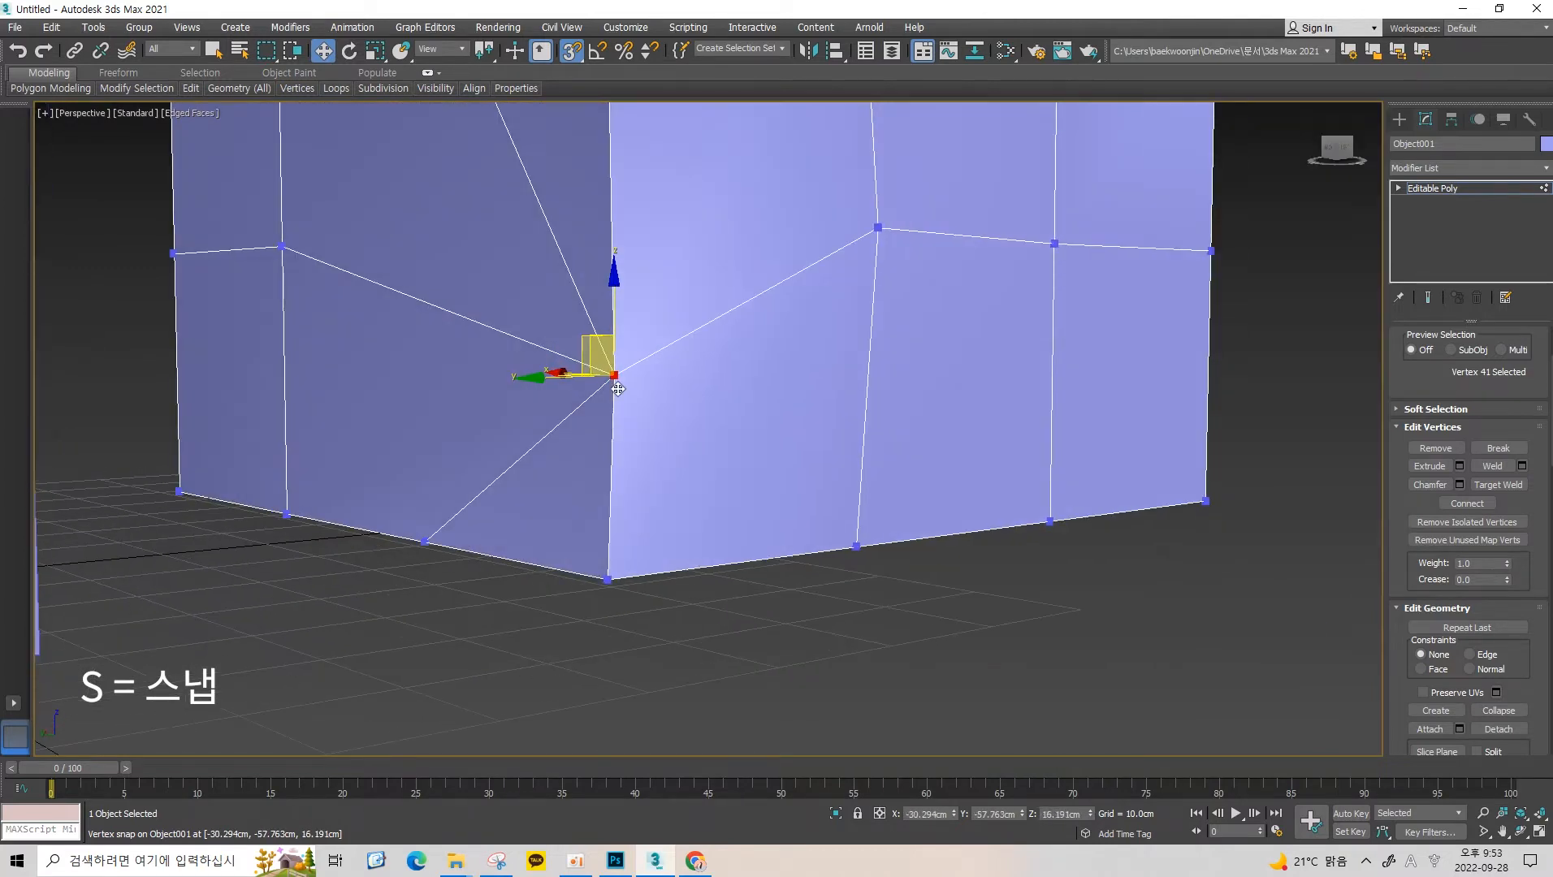
pyautogui.moveTo(597, 602)
pyautogui.mouseDown()
pyautogui.moveTo(599, 372)
pyautogui.moveTo(624, 513)
pyautogui.moveTo(609, 579)
pyautogui.mouseUp()
pyautogui.keyDown('alt'); pyautogui.moveTo(641, 420); pyautogui.dragTo(780, 486, button='middle'); pyautogui.keyUp('alt')
pyautogui.click(766, 436)
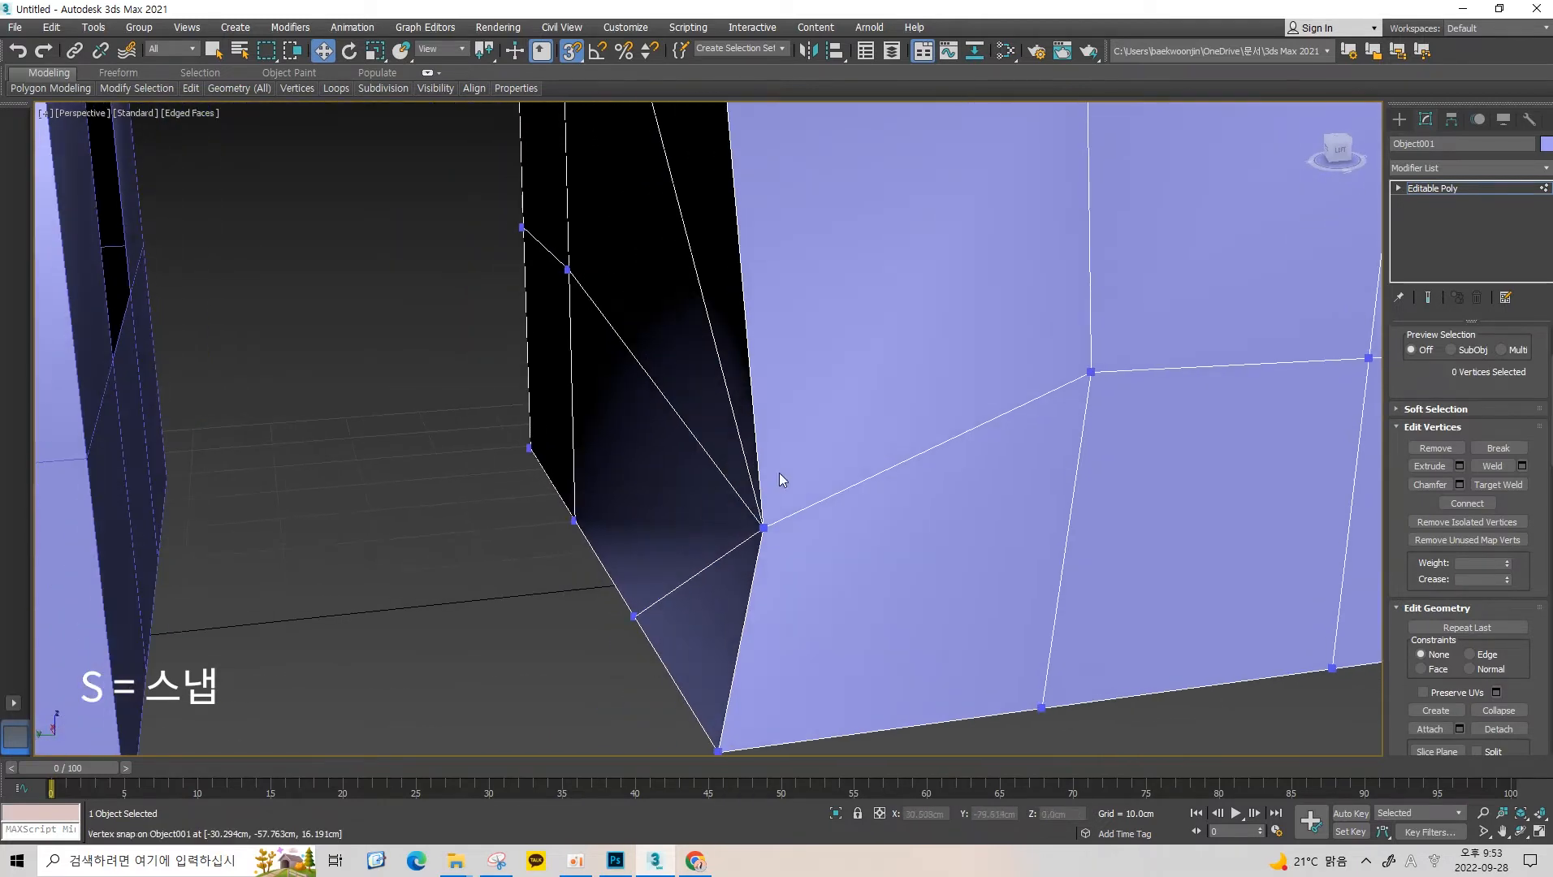
# Select the wall's inner middle-row vertex nearest the moved corner vertex, turn off 3D snapping, and clear the selection.
pyautogui.scroll(5, 911, 474)
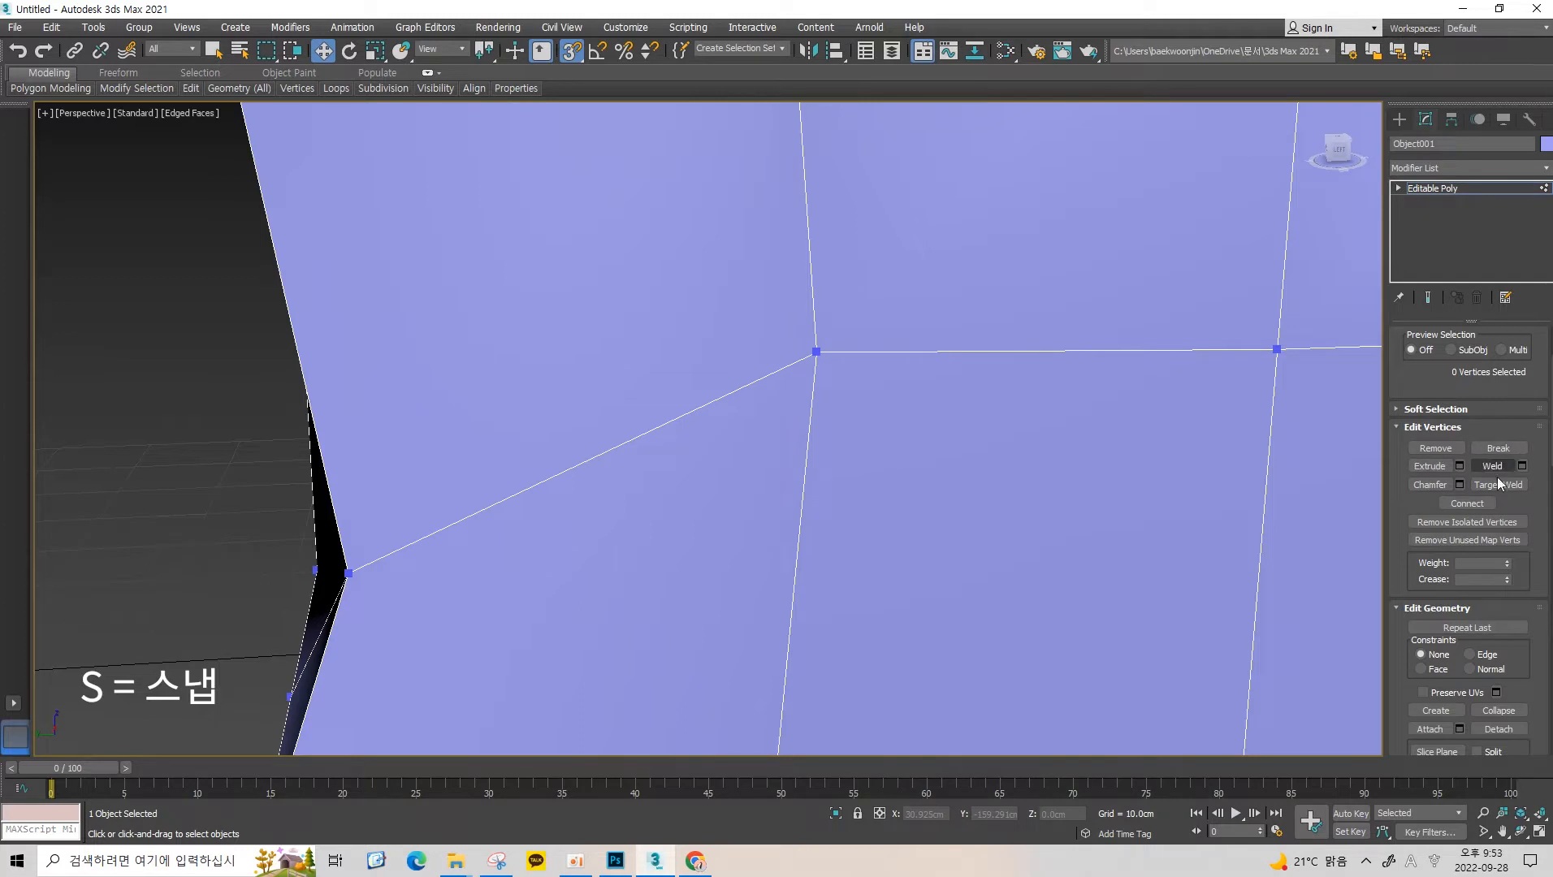
pyautogui.scroll(-2, 1474, 502)
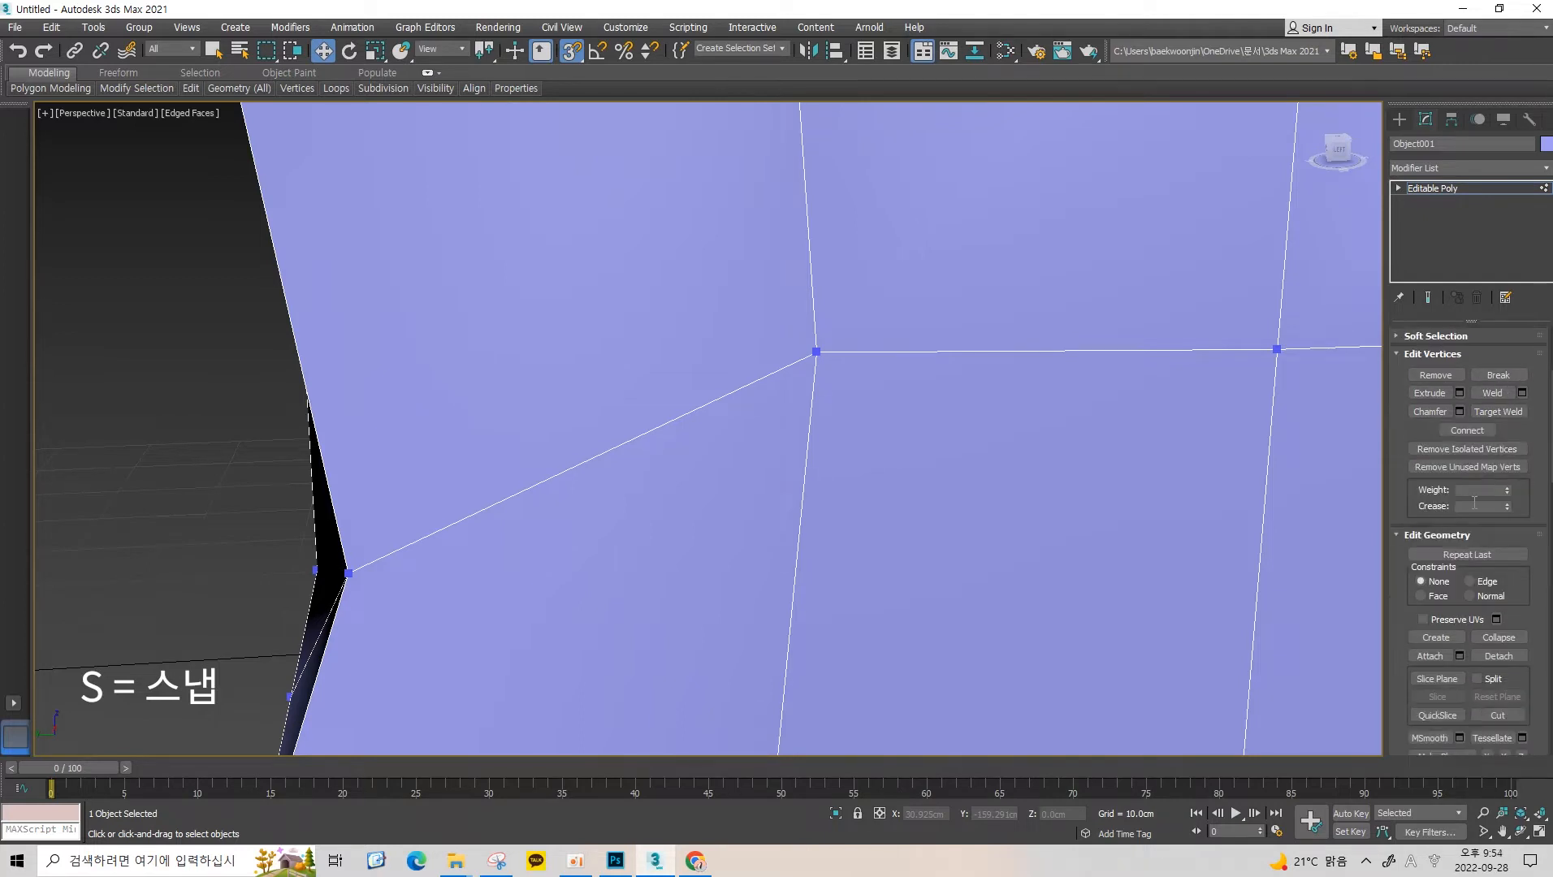
pyautogui.scroll(-2, 816, 532)
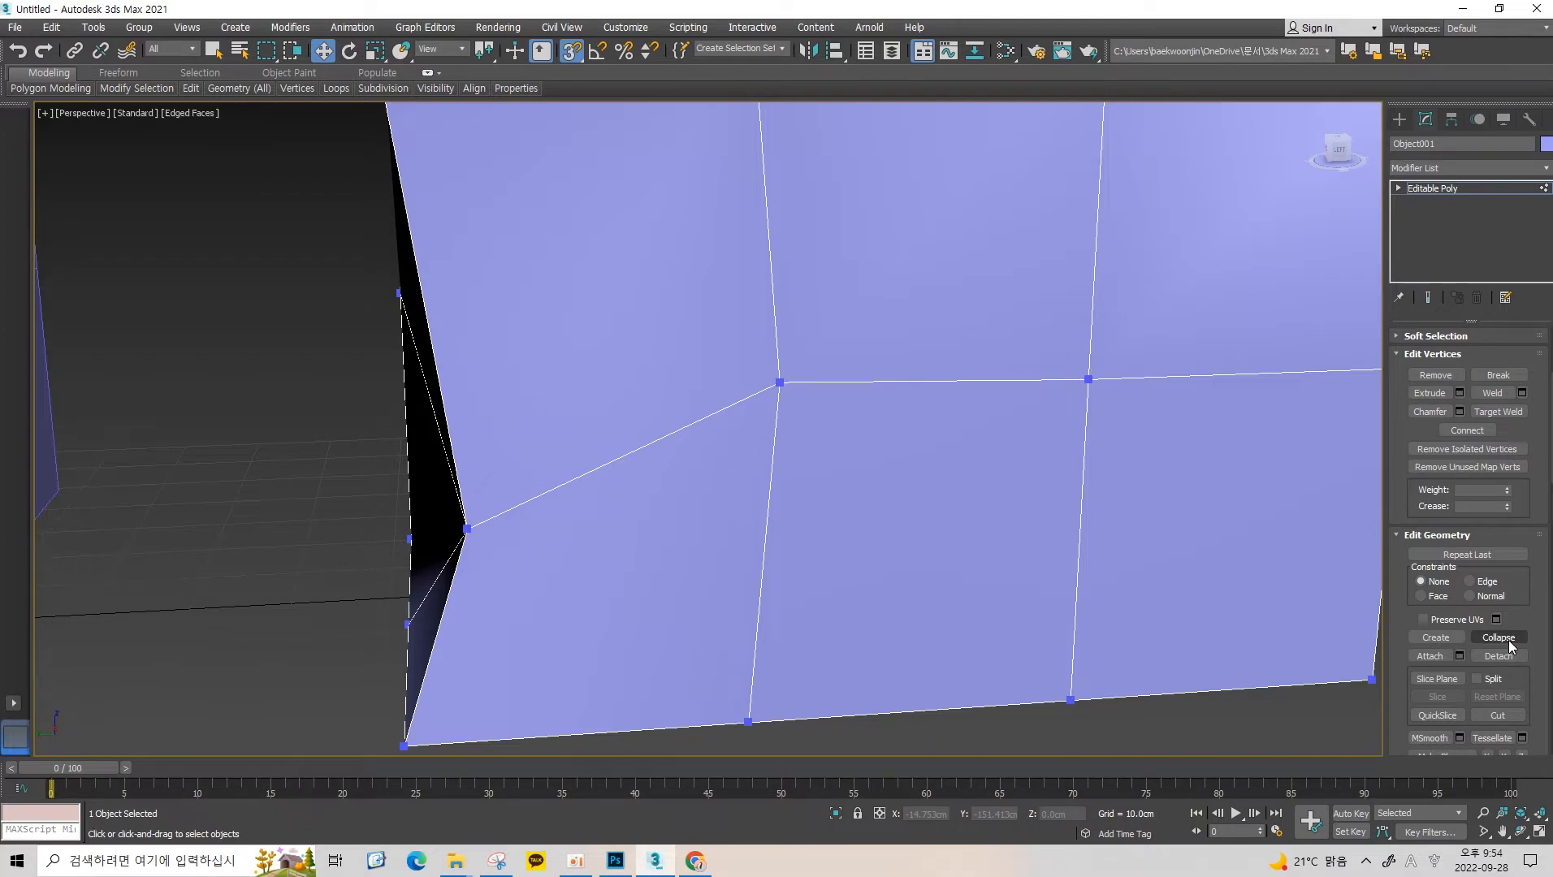
pyautogui.keyDown('alt'); pyautogui.moveTo(935, 488); pyautogui.dragTo(756, 465, button='middle'); pyautogui.keyUp('alt')
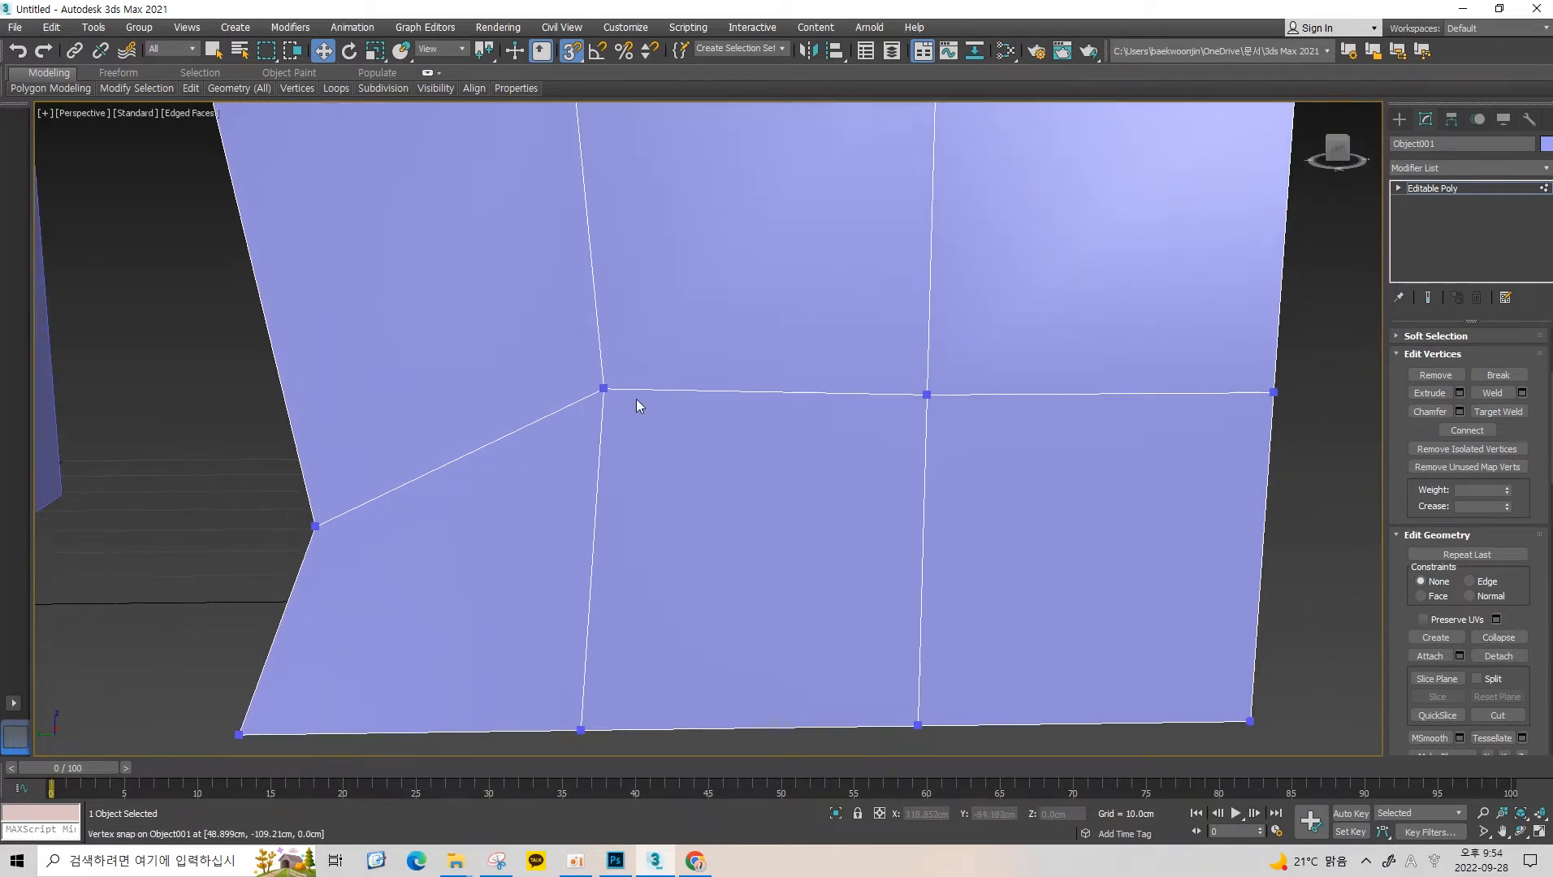
pyautogui.click(604, 389)
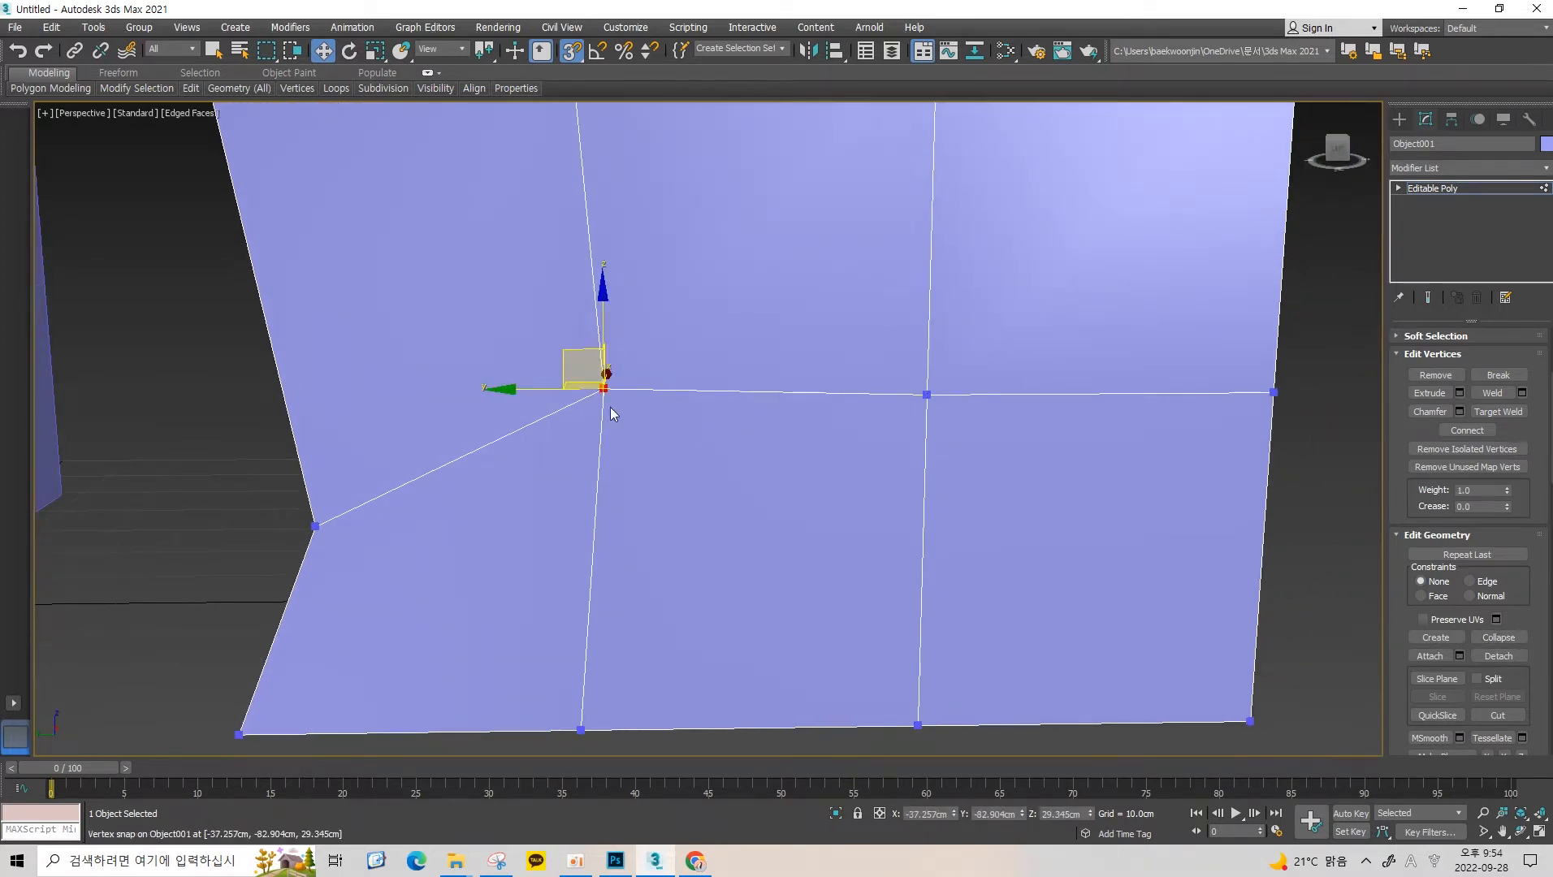
pyautogui.press('s')
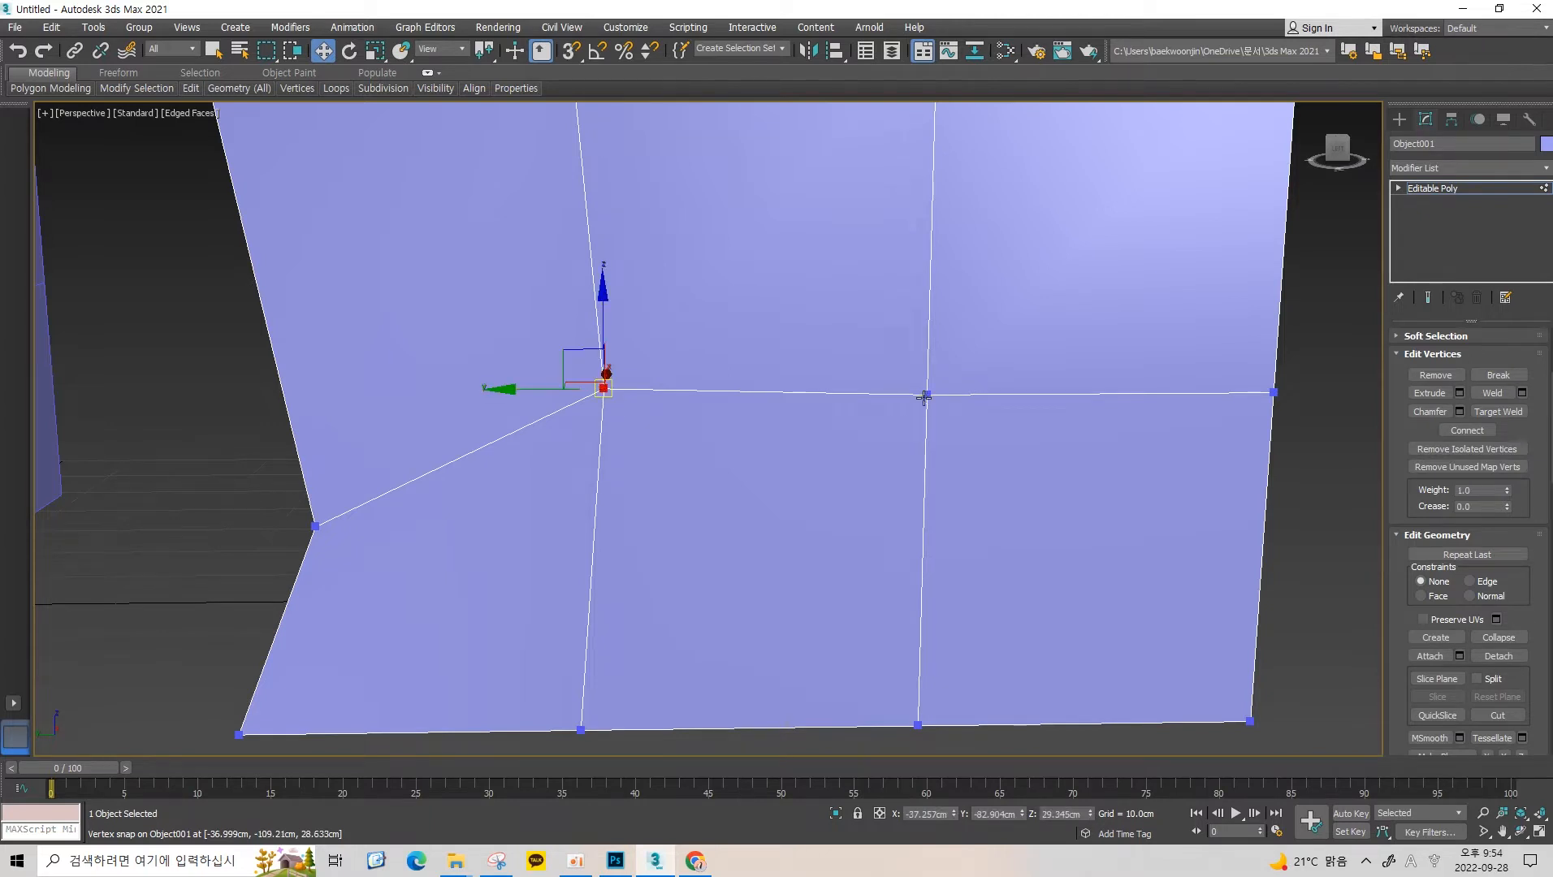
pyautogui.click(926, 397)
pyautogui.click(606, 388)
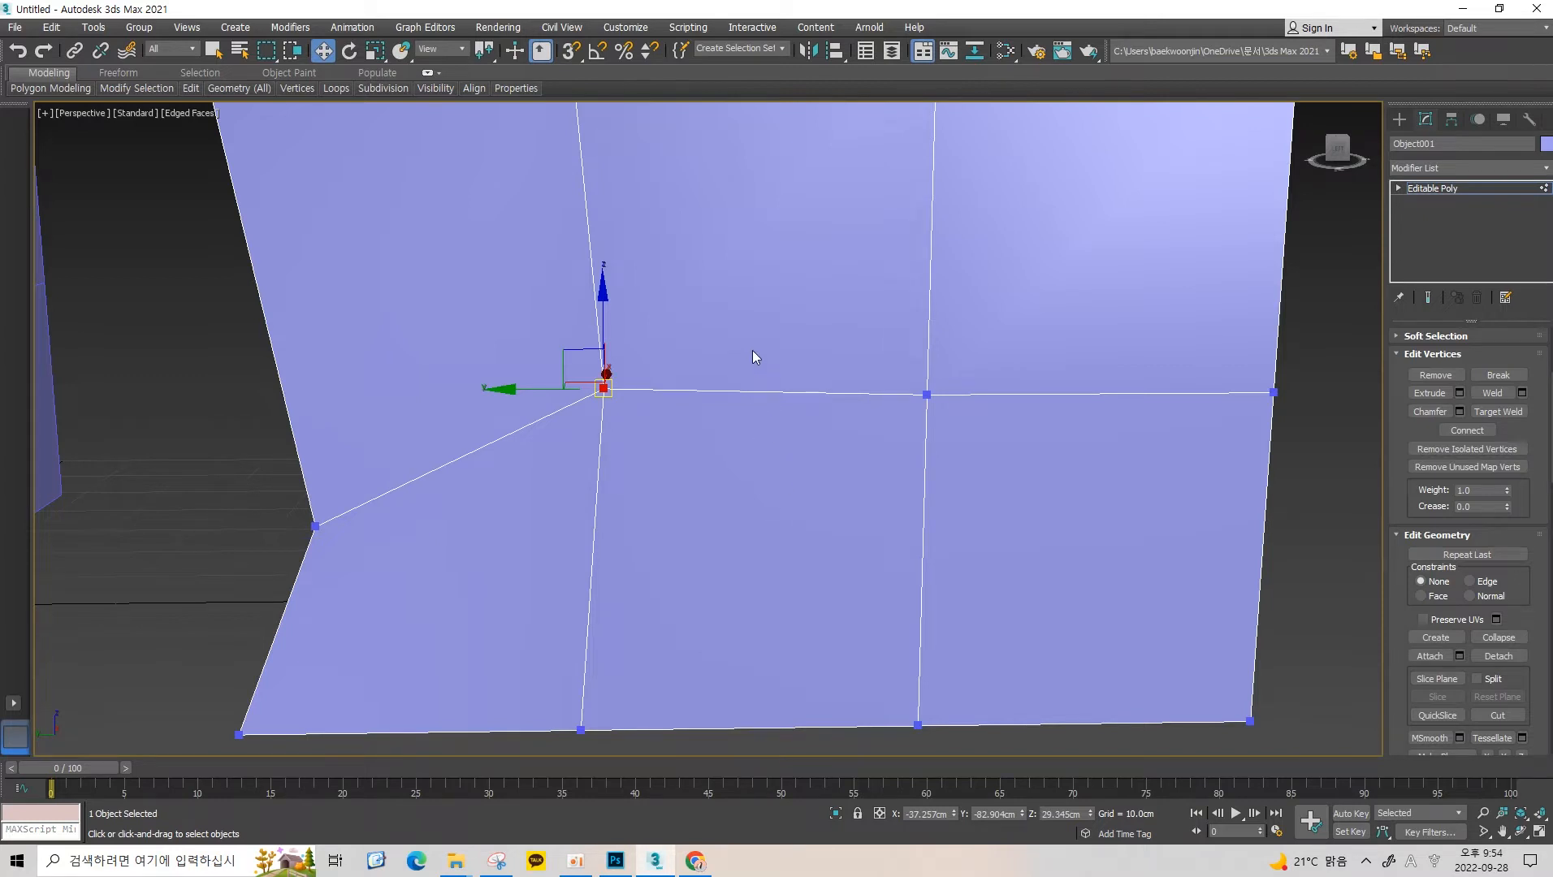
pyautogui.click(773, 388)
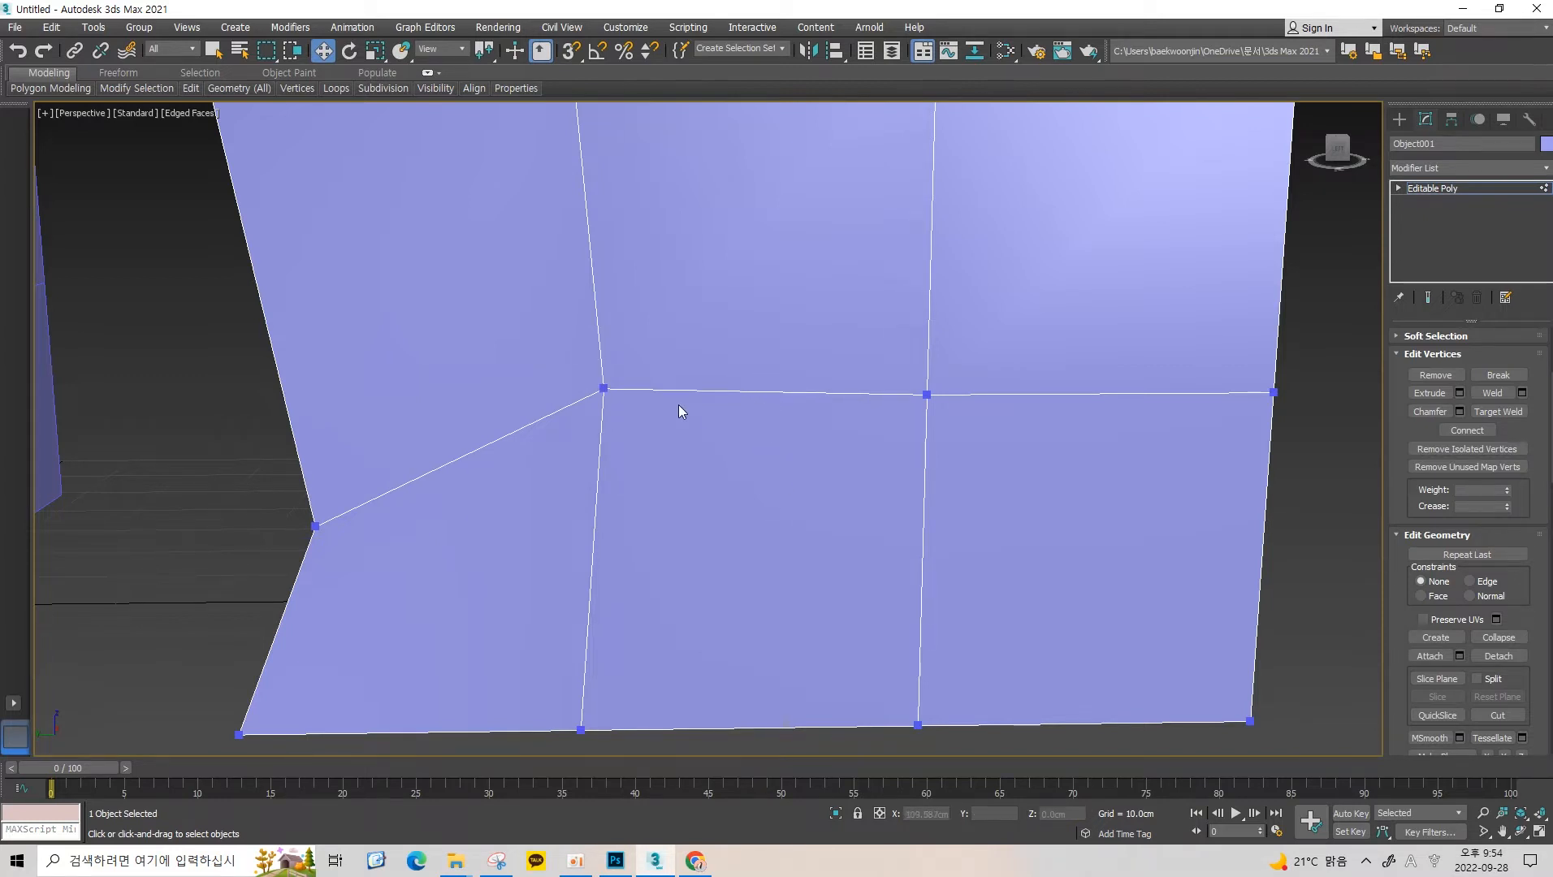
# Try collapsing the two neighbouring inner vertices of the wall's middle row twice, undo each attempt, and clear the selection.
pyautogui.click(604, 388)
pyautogui.keyDown('ctrl'); pyautogui.click(927, 395); pyautogui.keyUp('ctrl')
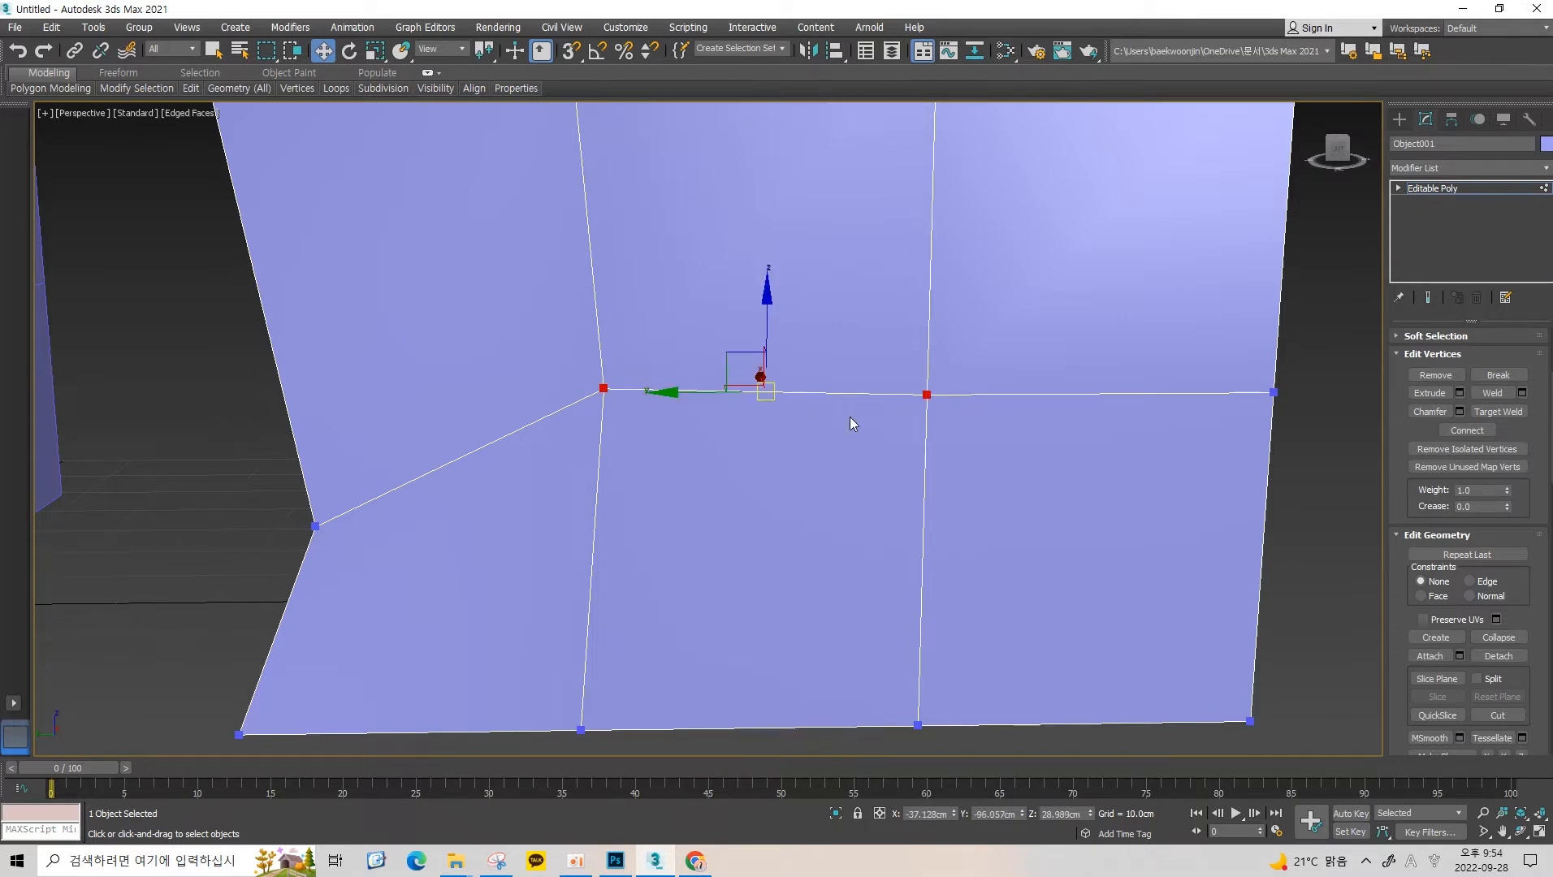
pyautogui.click(1505, 657)
pyautogui.click(1499, 638)
pyautogui.hotkey('ctrl', 'z')
pyautogui.moveTo(663, 400); pyautogui.dragTo(662, 447, button='middle')
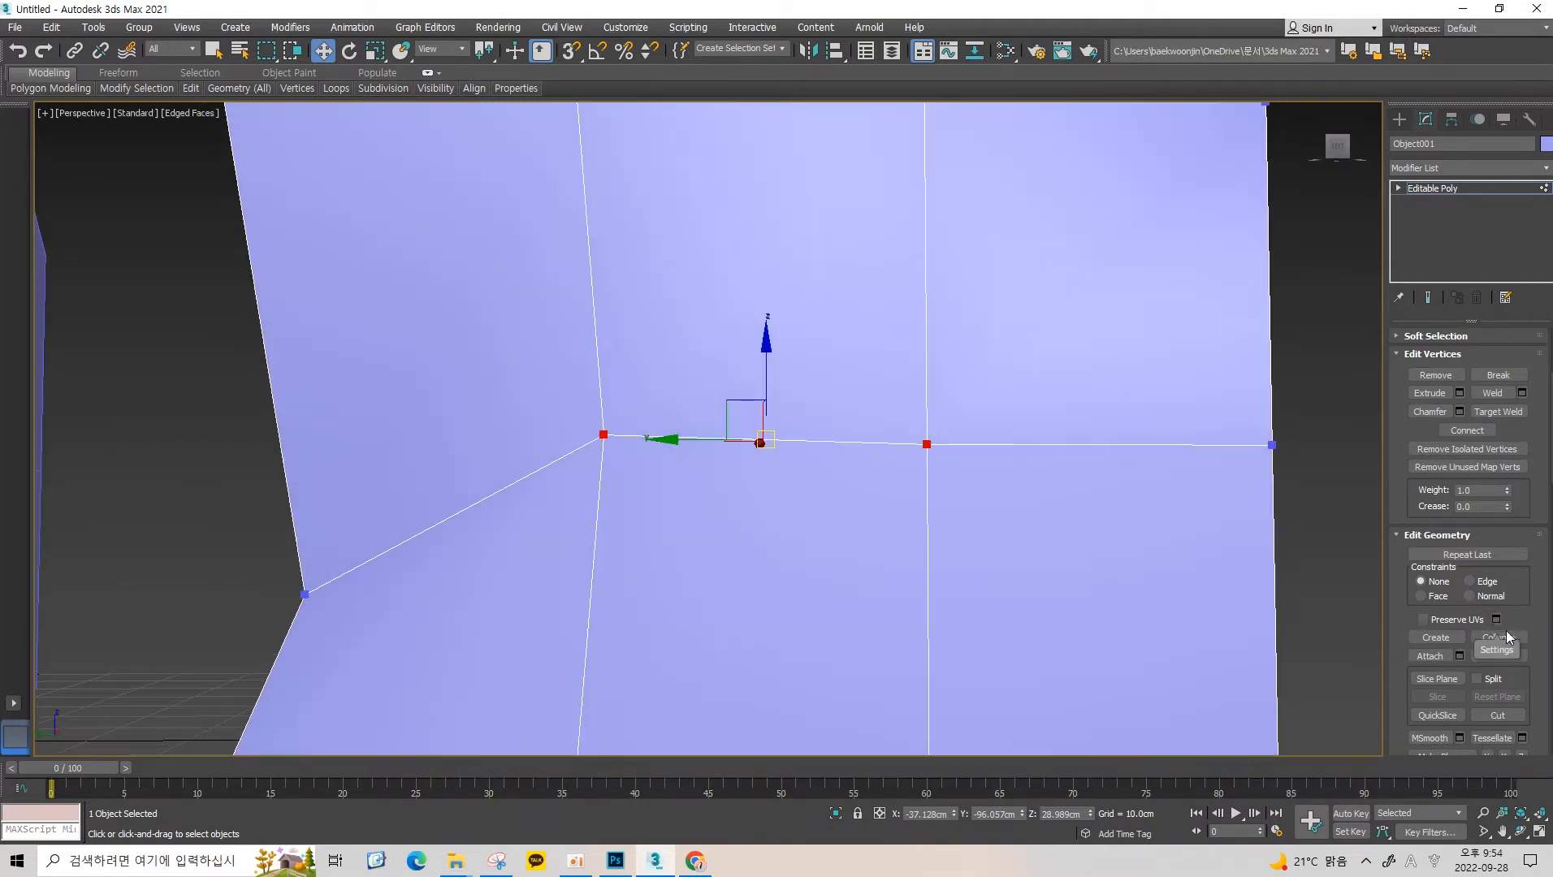
pyautogui.click(1516, 640)
pyautogui.hotkey('ctrl', 'z')
pyautogui.click(597, 439)
pyautogui.click(845, 445)
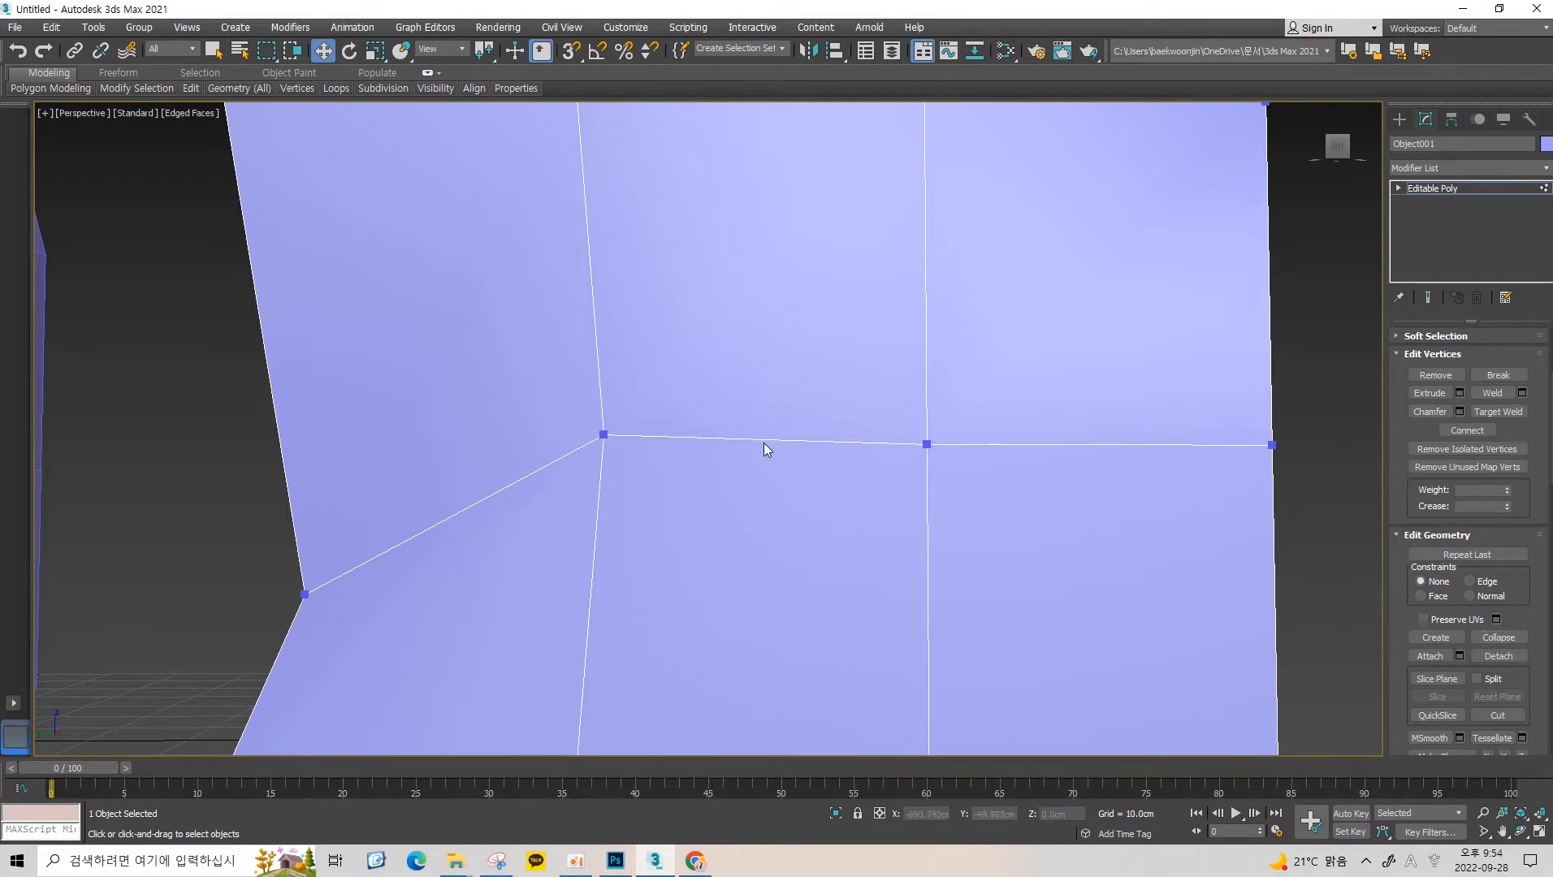
# Select the same two inner middle-row vertices again and collapse them into one vertex.
pyautogui.click(924, 444)
pyautogui.keyDown('ctrl'); pyautogui.click(603, 435); pyautogui.keyUp('ctrl')
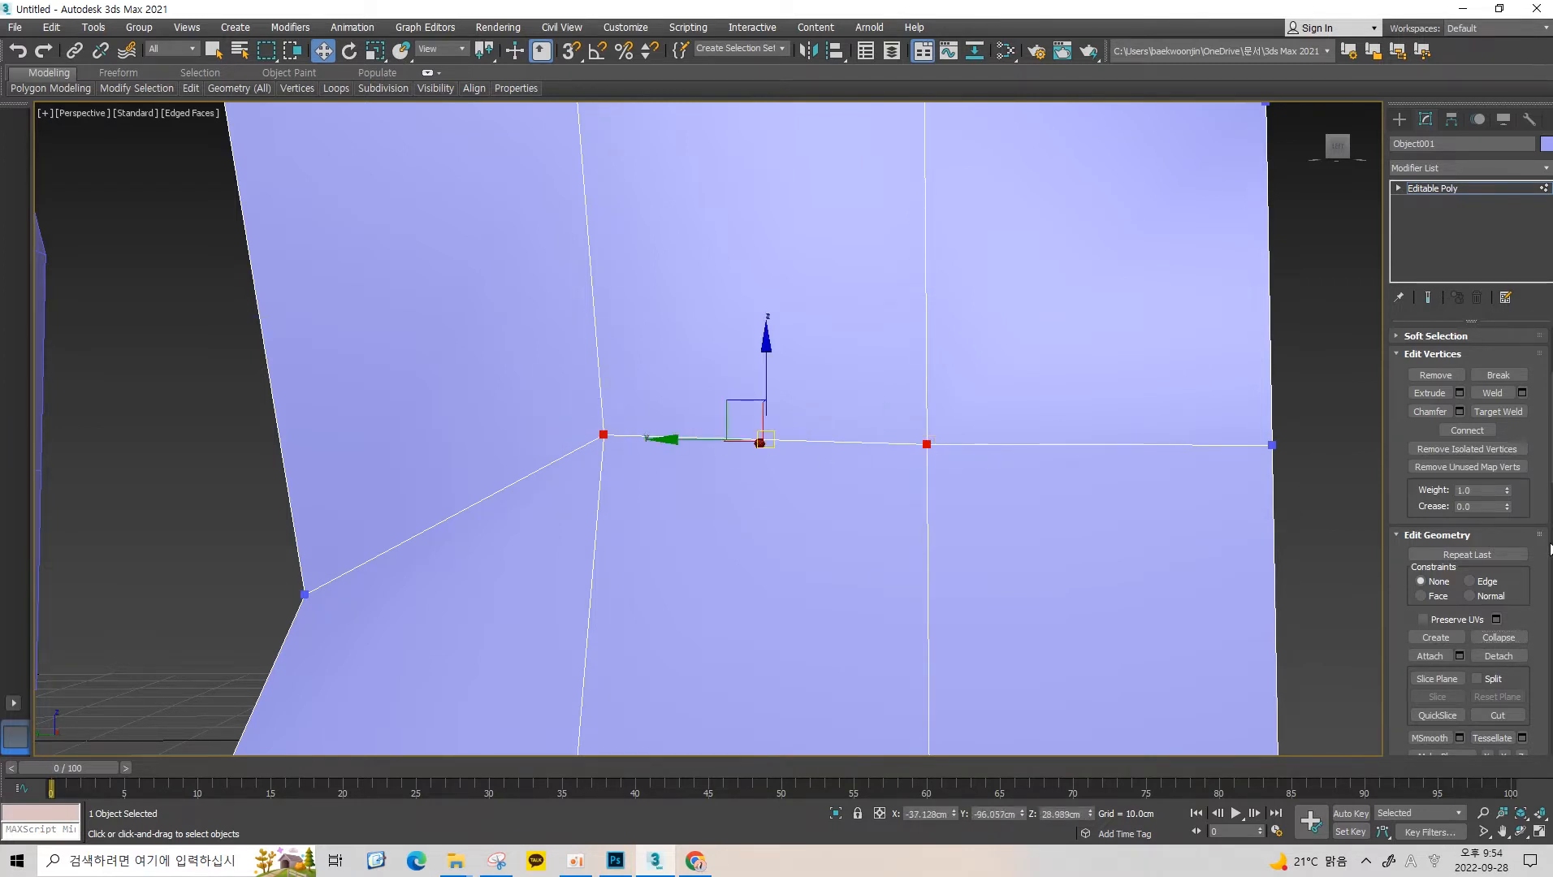
pyautogui.click(1508, 636)
pyautogui.keyDown('alt'); pyautogui.moveTo(816, 449); pyautogui.dragTo(862, 388, button='middle'); pyautogui.keyUp('alt')
pyautogui.scroll(8, 862, 393)
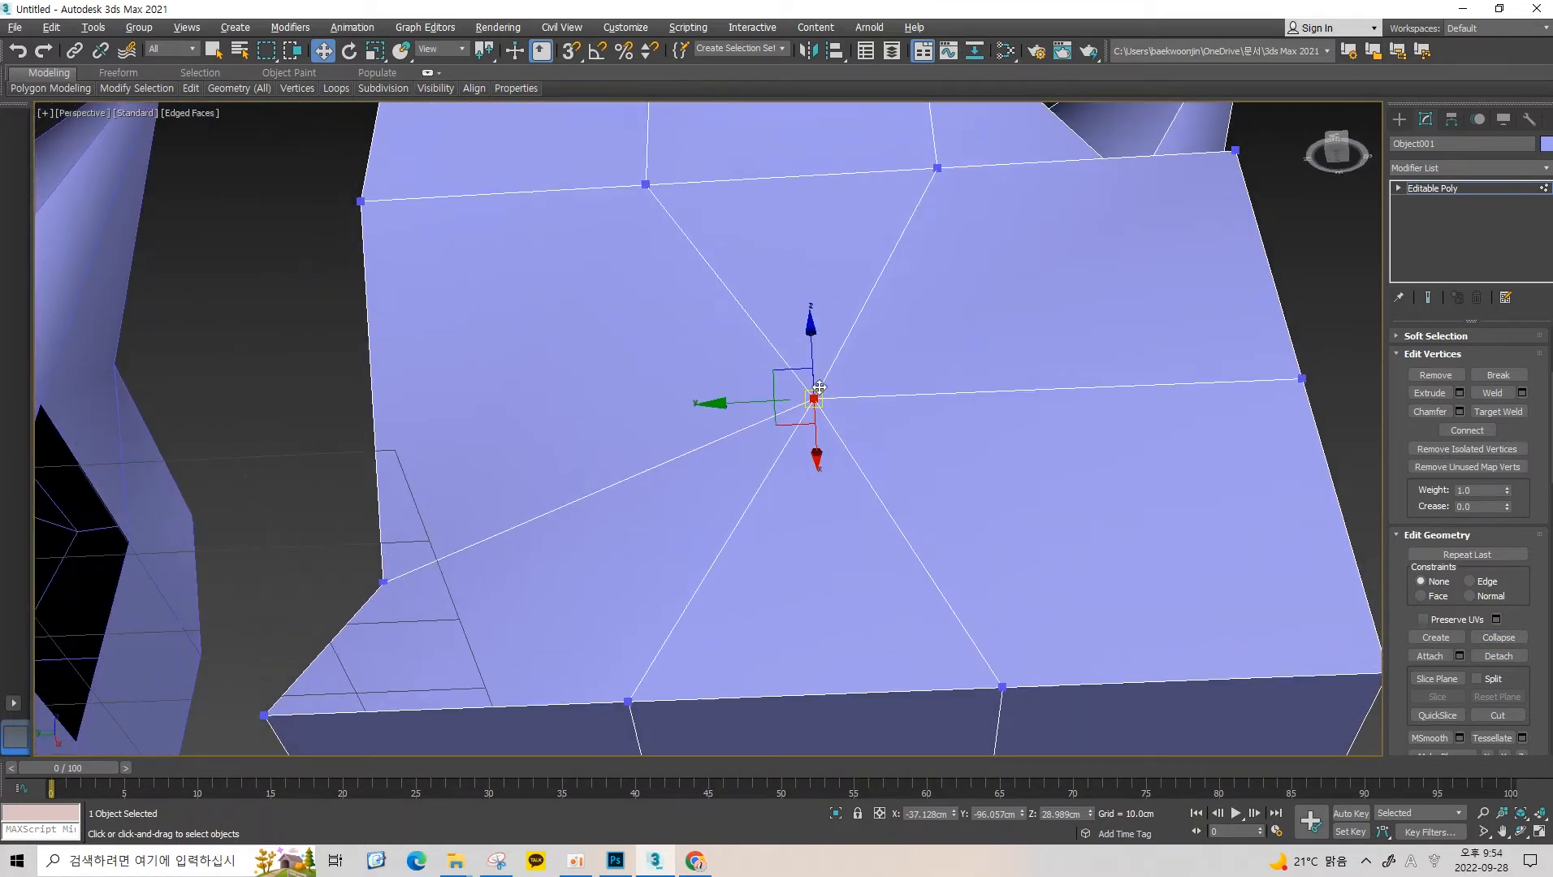
# Undo and redo the vertex collapse repeatedly to compare both states, ending with the collapse undone.
pyautogui.hotkey('ctrl', 'z')
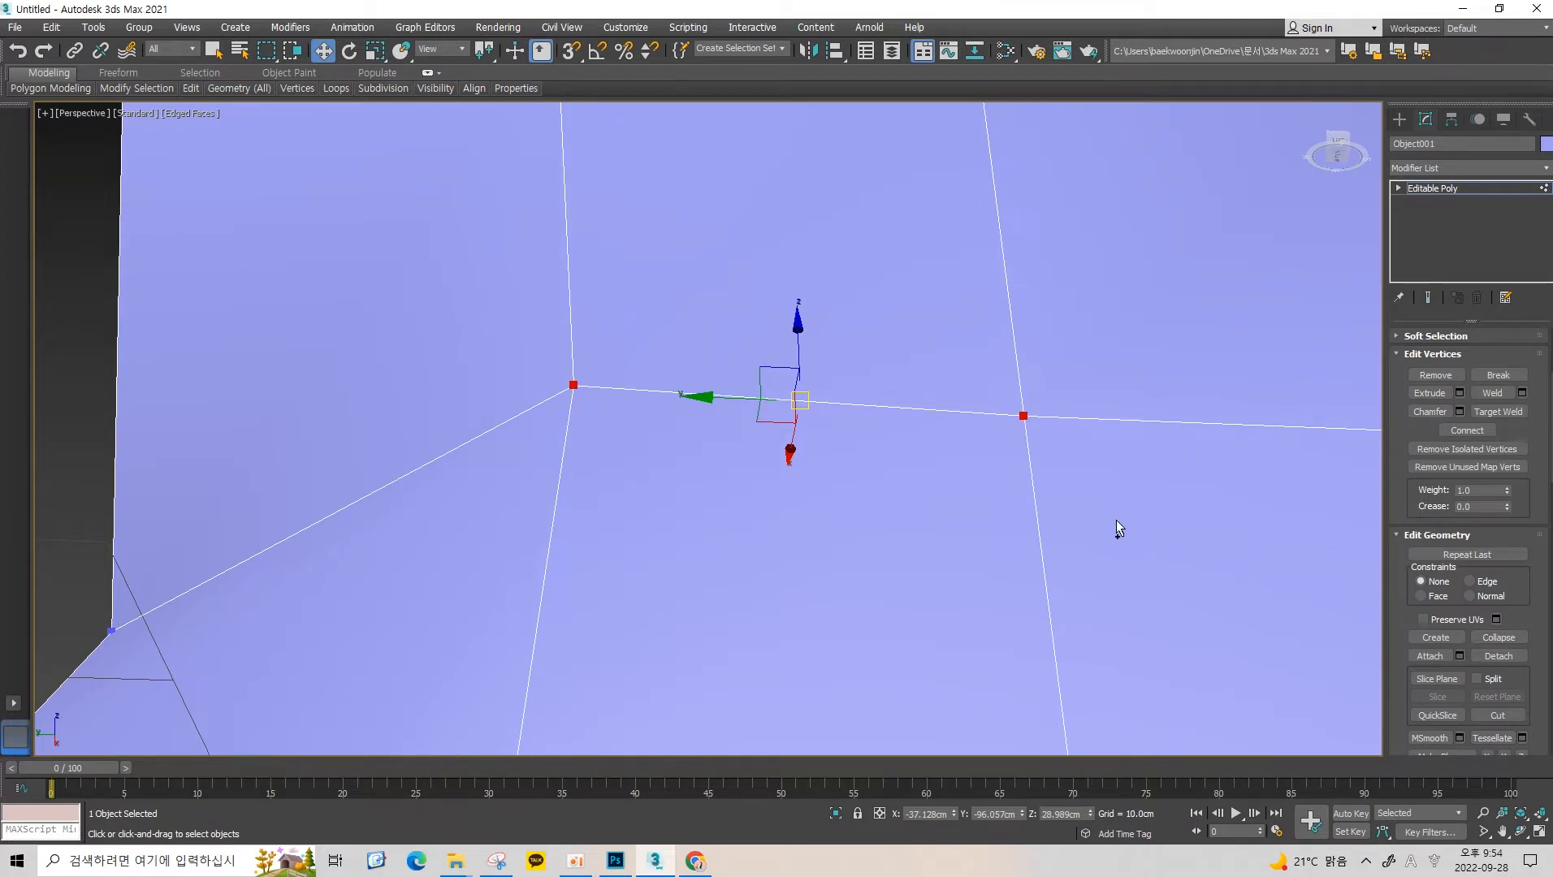
pyautogui.hotkey('ctrl', 'y')
pyautogui.hotkey('ctrl', 'z')
pyautogui.hotkey('ctrl', 'y')
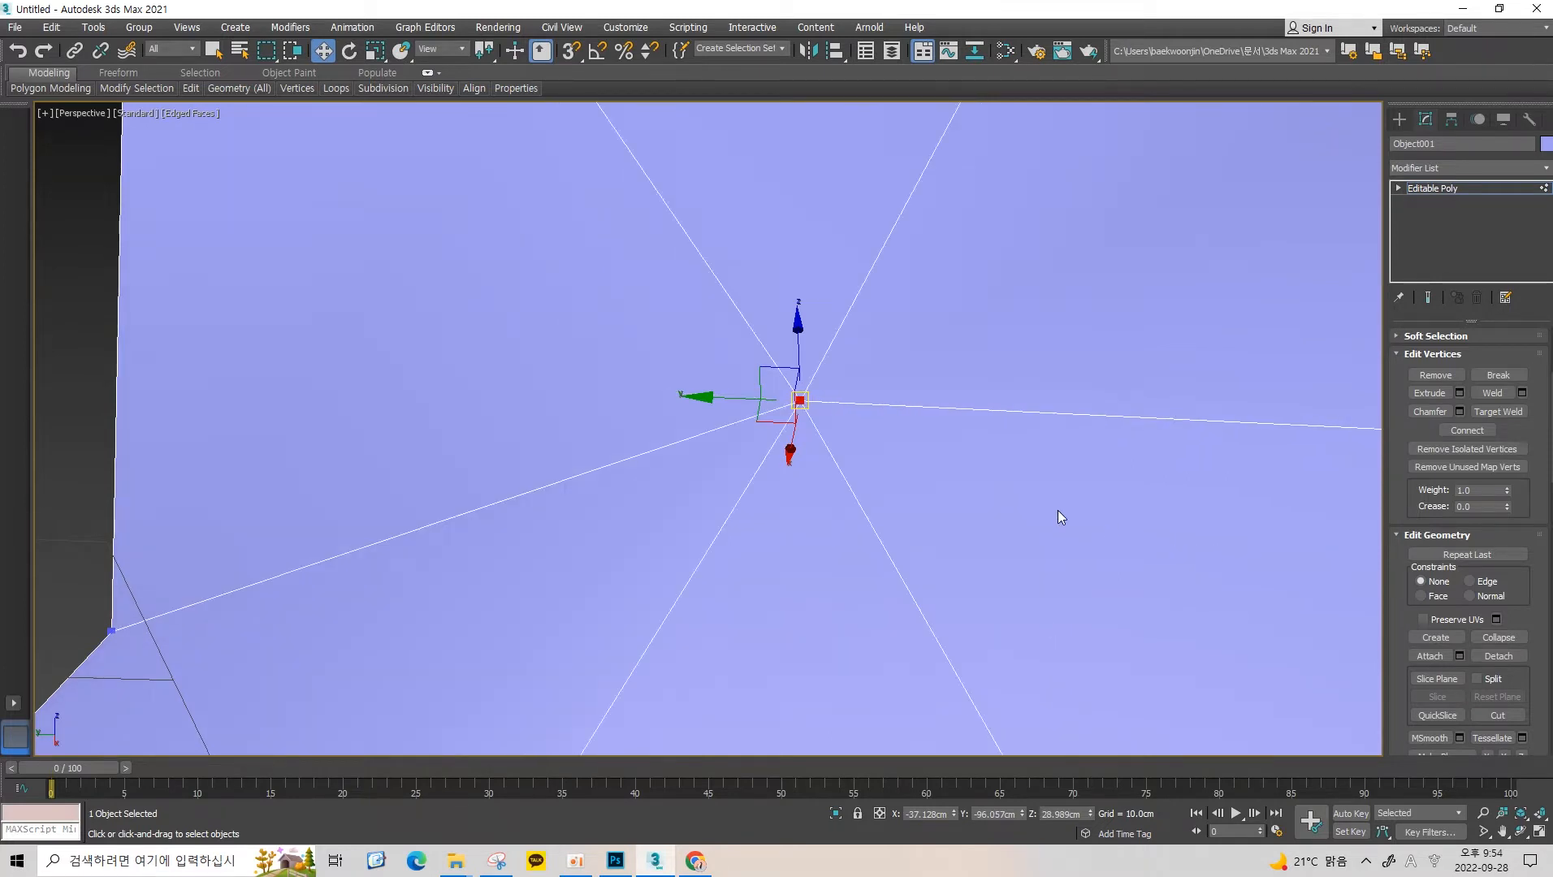
pyautogui.hotkey('ctrl', 'z')
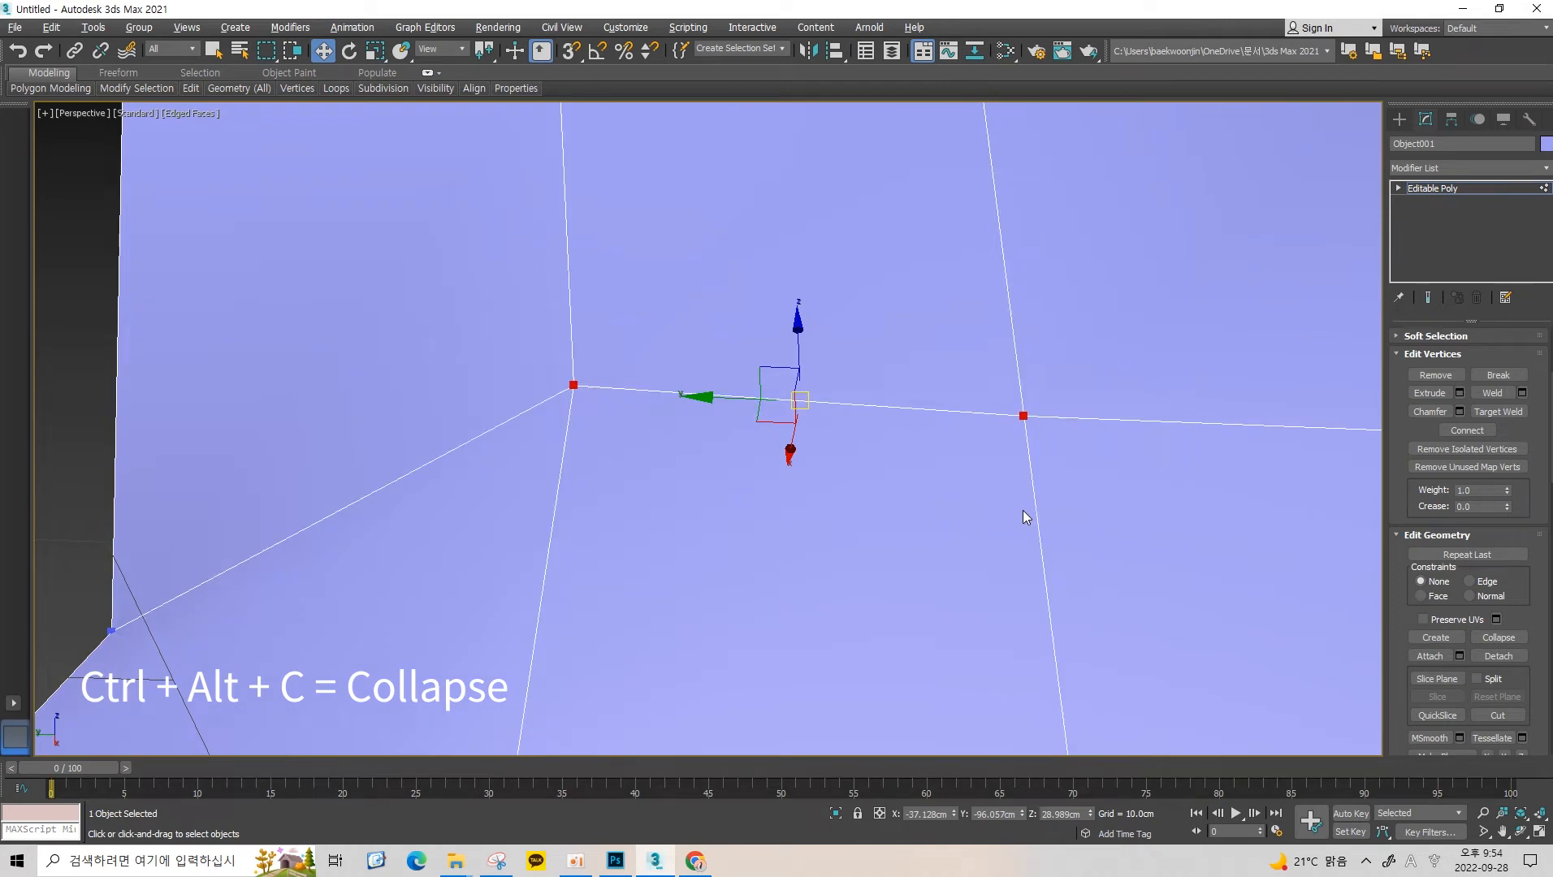
# At edge level, select the two parallel horizontal edges between the wall's inner vertices in the upper and middle rows and collapse both.
pyautogui.scroll(-5, 1024, 517)
pyautogui.keyDown('alt'); pyautogui.moveTo(997, 436); pyautogui.dragTo(992, 505, button='middle'); pyautogui.keyUp('alt')
pyautogui.moveTo(992, 505); pyautogui.dragTo(1010, 412, button='middle')
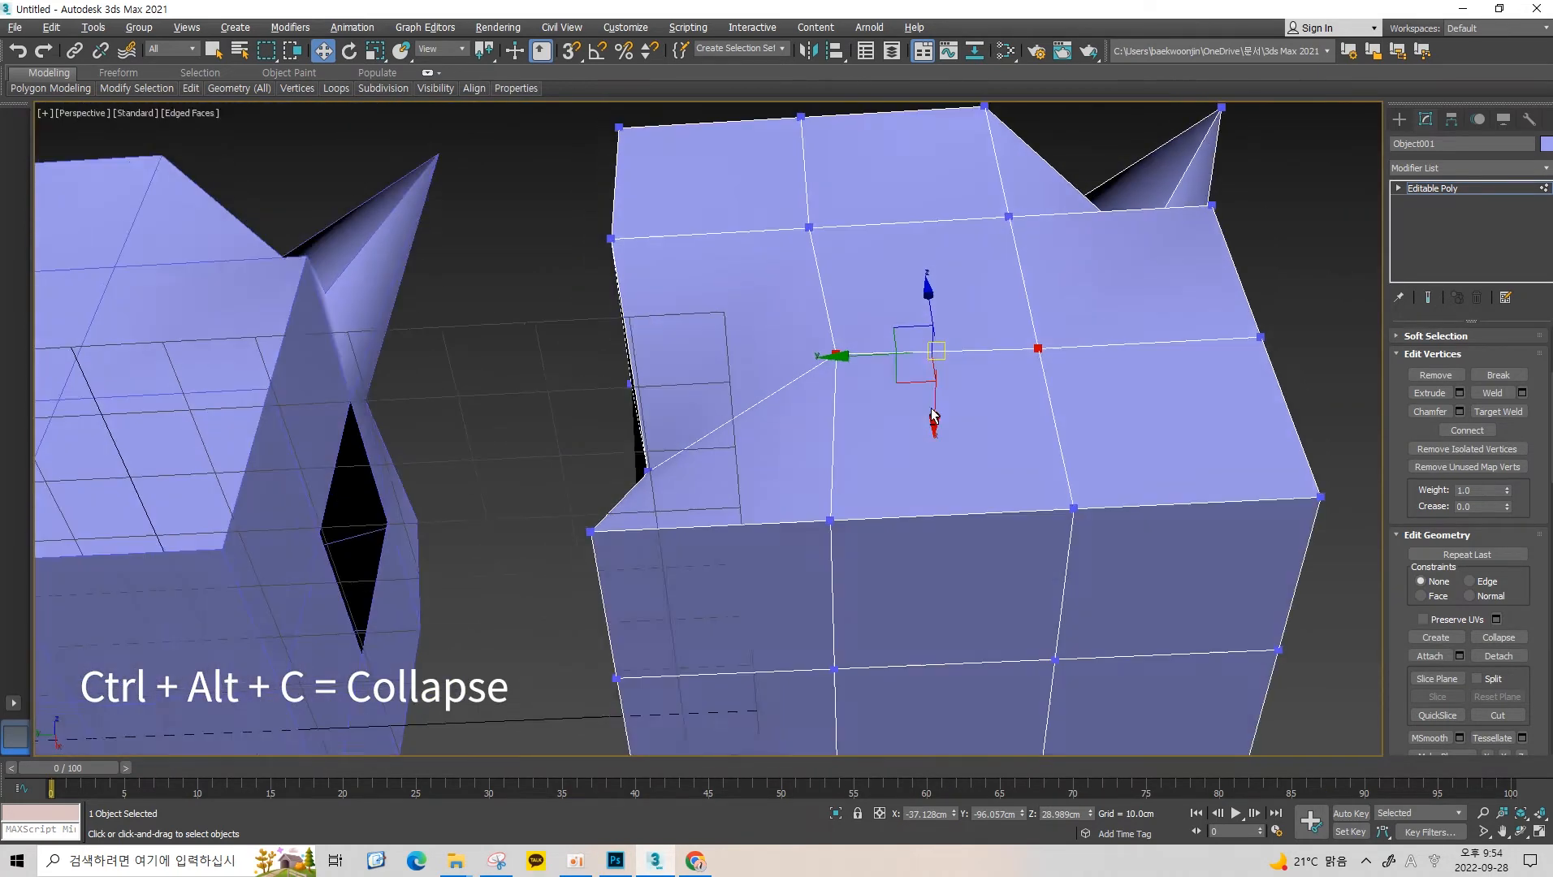
pyautogui.press('2')
pyautogui.click(963, 355)
pyautogui.keyDown('alt'); pyautogui.moveTo(963, 355); pyautogui.dragTo(708, 294, button='middle'); pyautogui.keyUp('alt')
pyautogui.click(906, 275)
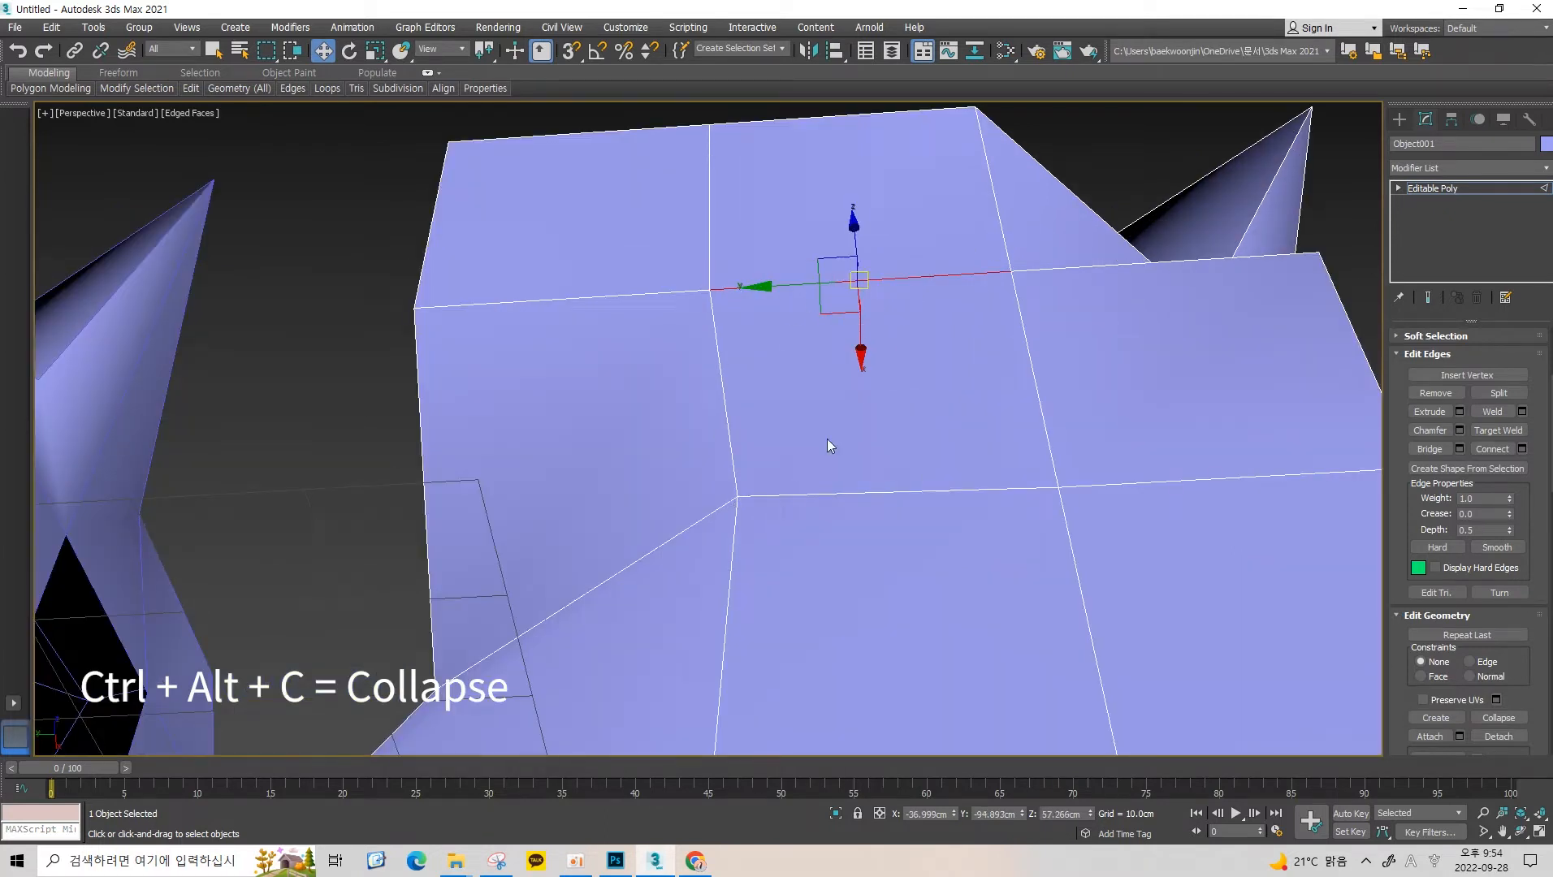
pyautogui.click(910, 493)
pyautogui.keyDown('ctrl'); pyautogui.click(882, 277); pyautogui.keyUp('ctrl')
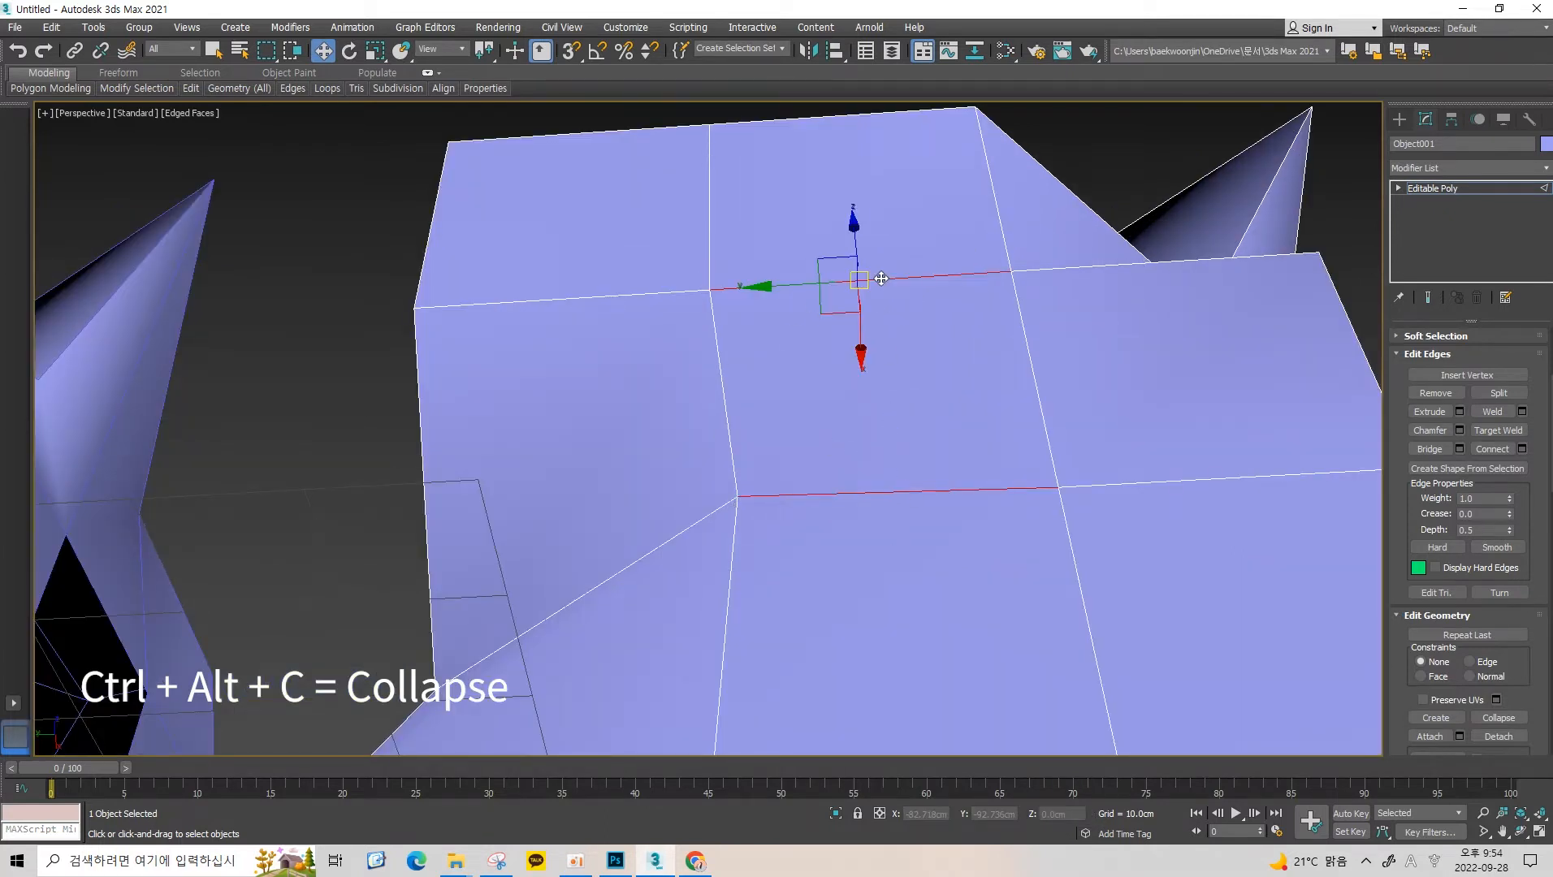
pyautogui.click(876, 213)
pyautogui.click(883, 282)
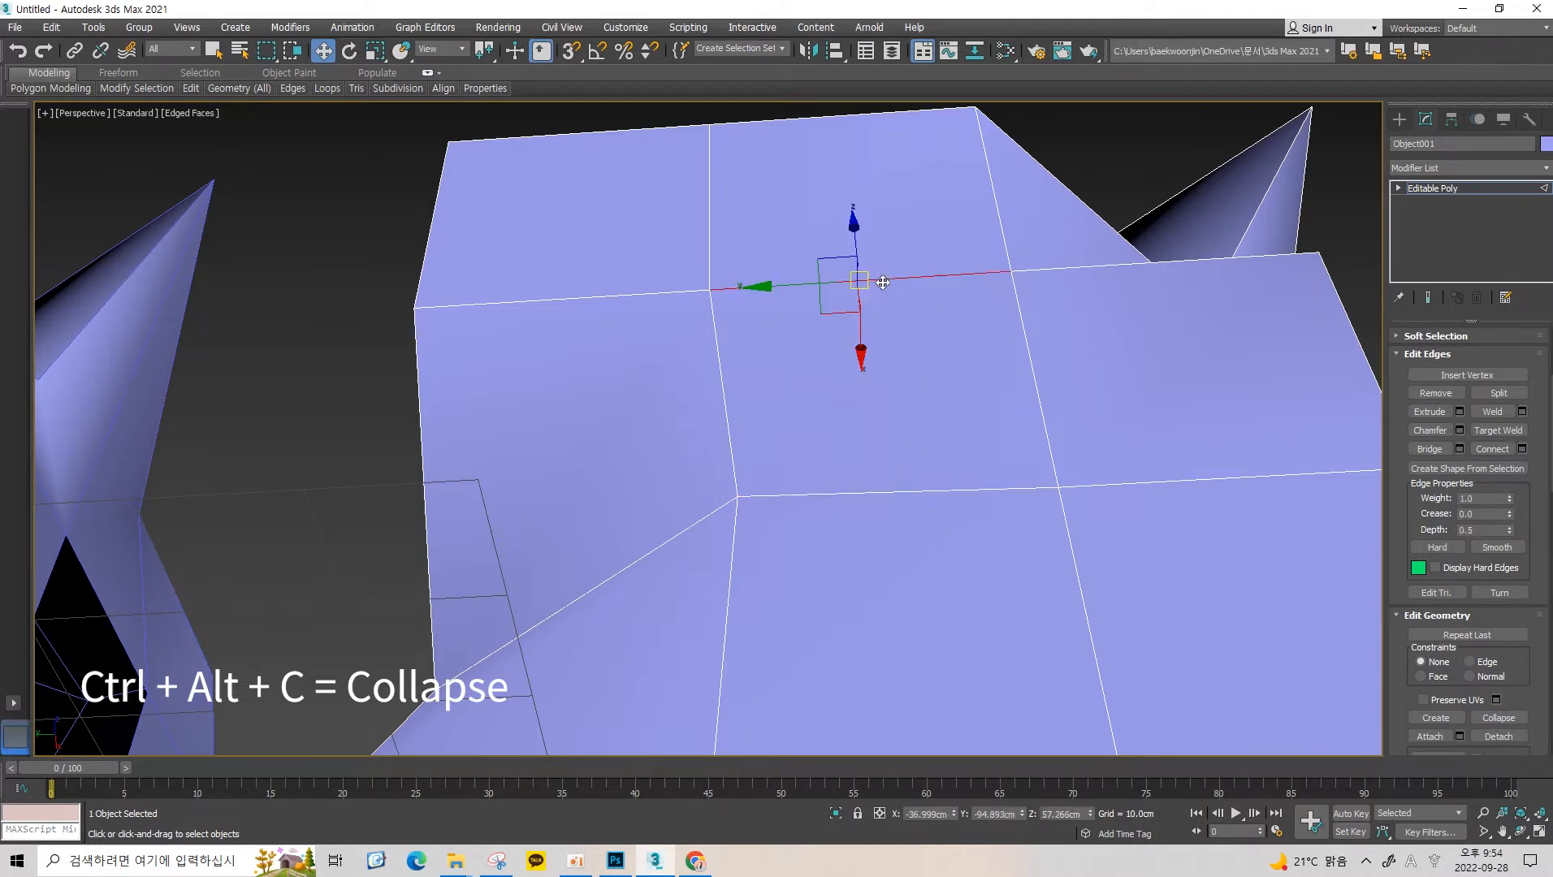
pyautogui.keyDown('ctrl'); pyautogui.click(885, 492); pyautogui.keyUp('ctrl')
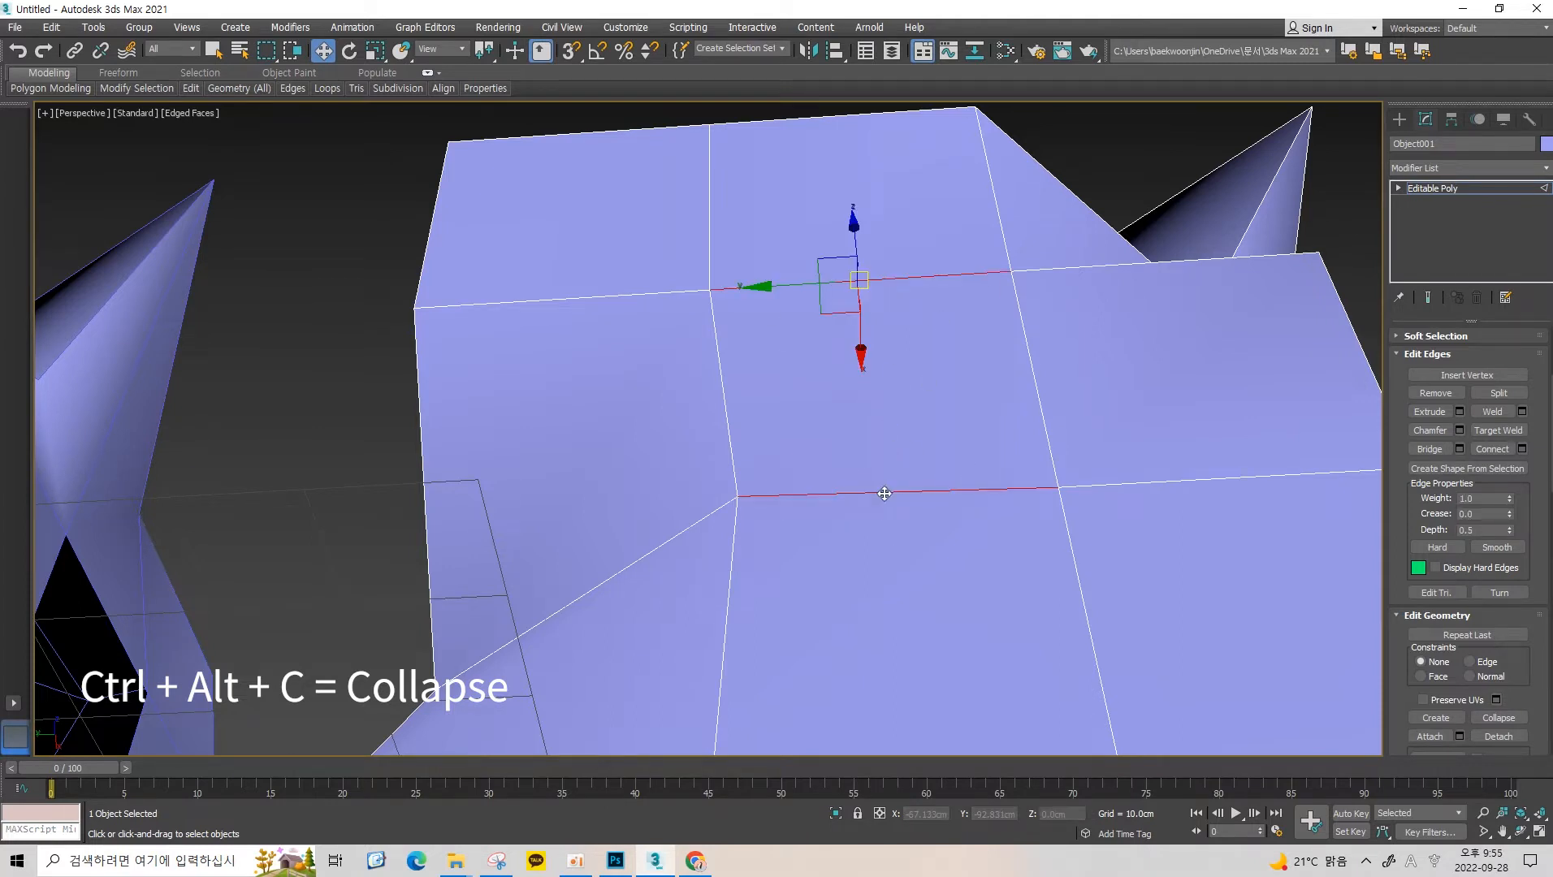
pyautogui.hotkey('ctrl', 'alt', 'c')
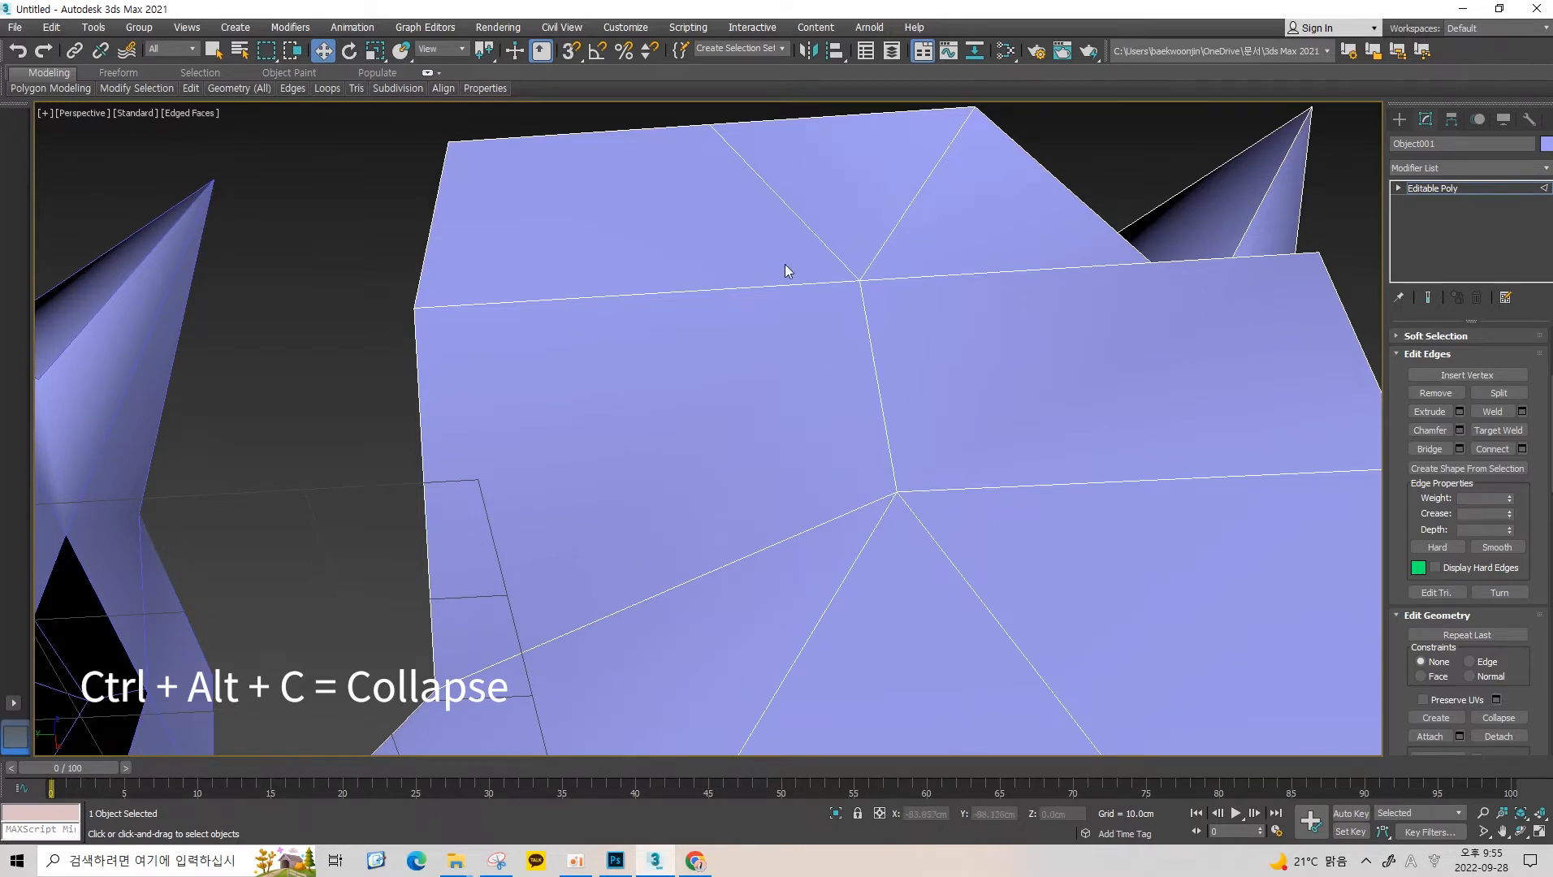
pyautogui.scroll(-5, 877, 487)
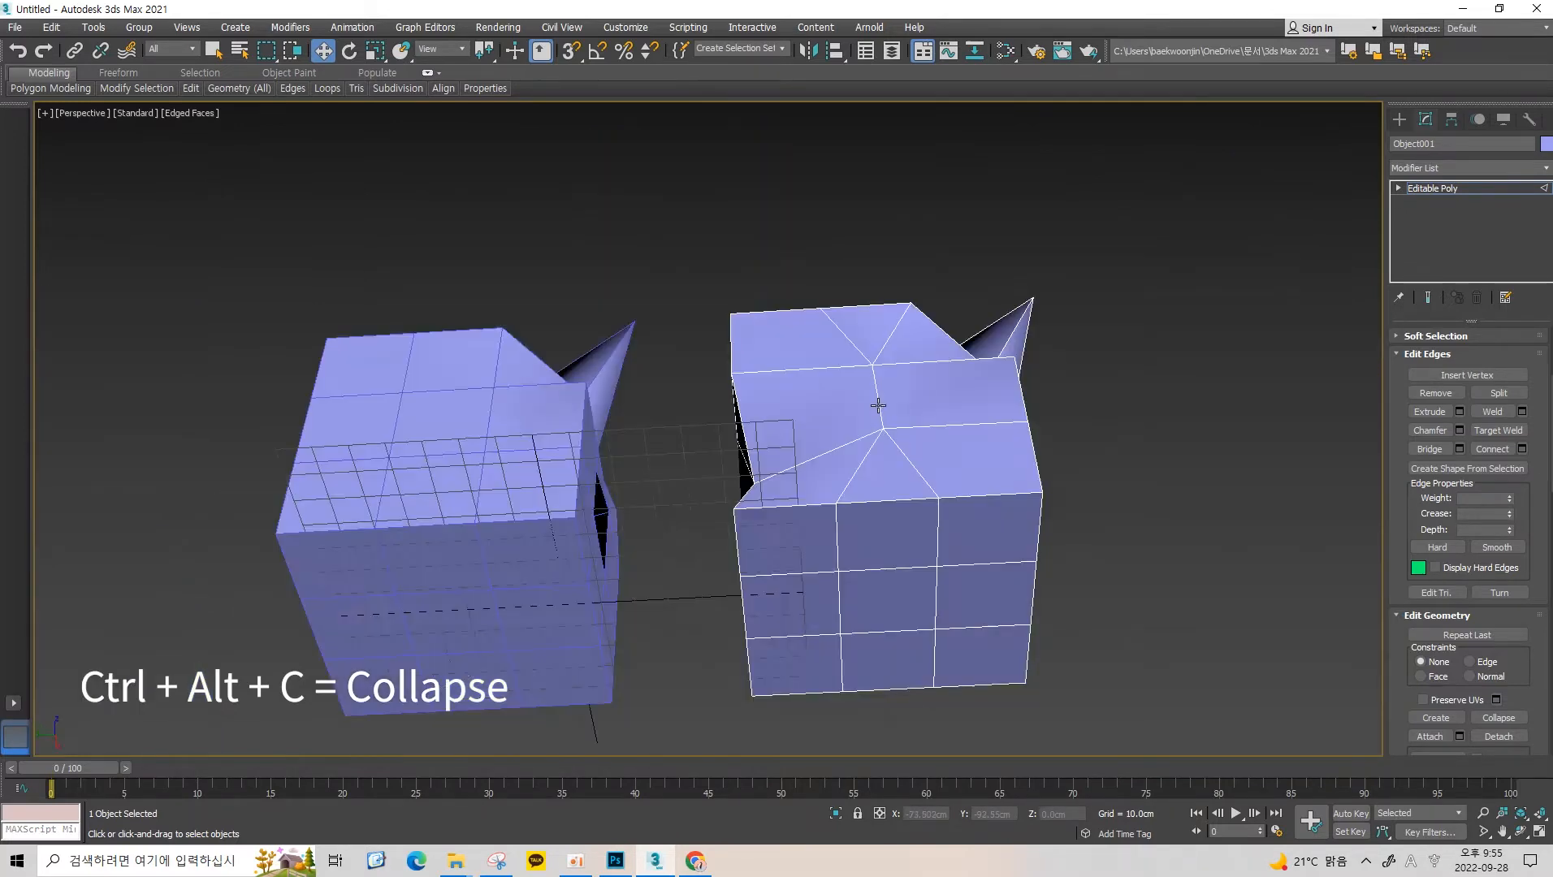
pyautogui.keyDown('alt'); pyautogui.moveTo(877, 405); pyautogui.dragTo(910, 426, button='middle'); pyautogui.keyUp('alt')
# Undo the edge collapse and return to vertex level.
pyautogui.scroll(3, 921, 453)
pyautogui.scroll(3, 892, 382)
pyautogui.hotkey('ctrl', 'z')
pyautogui.hotkey('ctrl', 'z')
pyautogui.press('1')
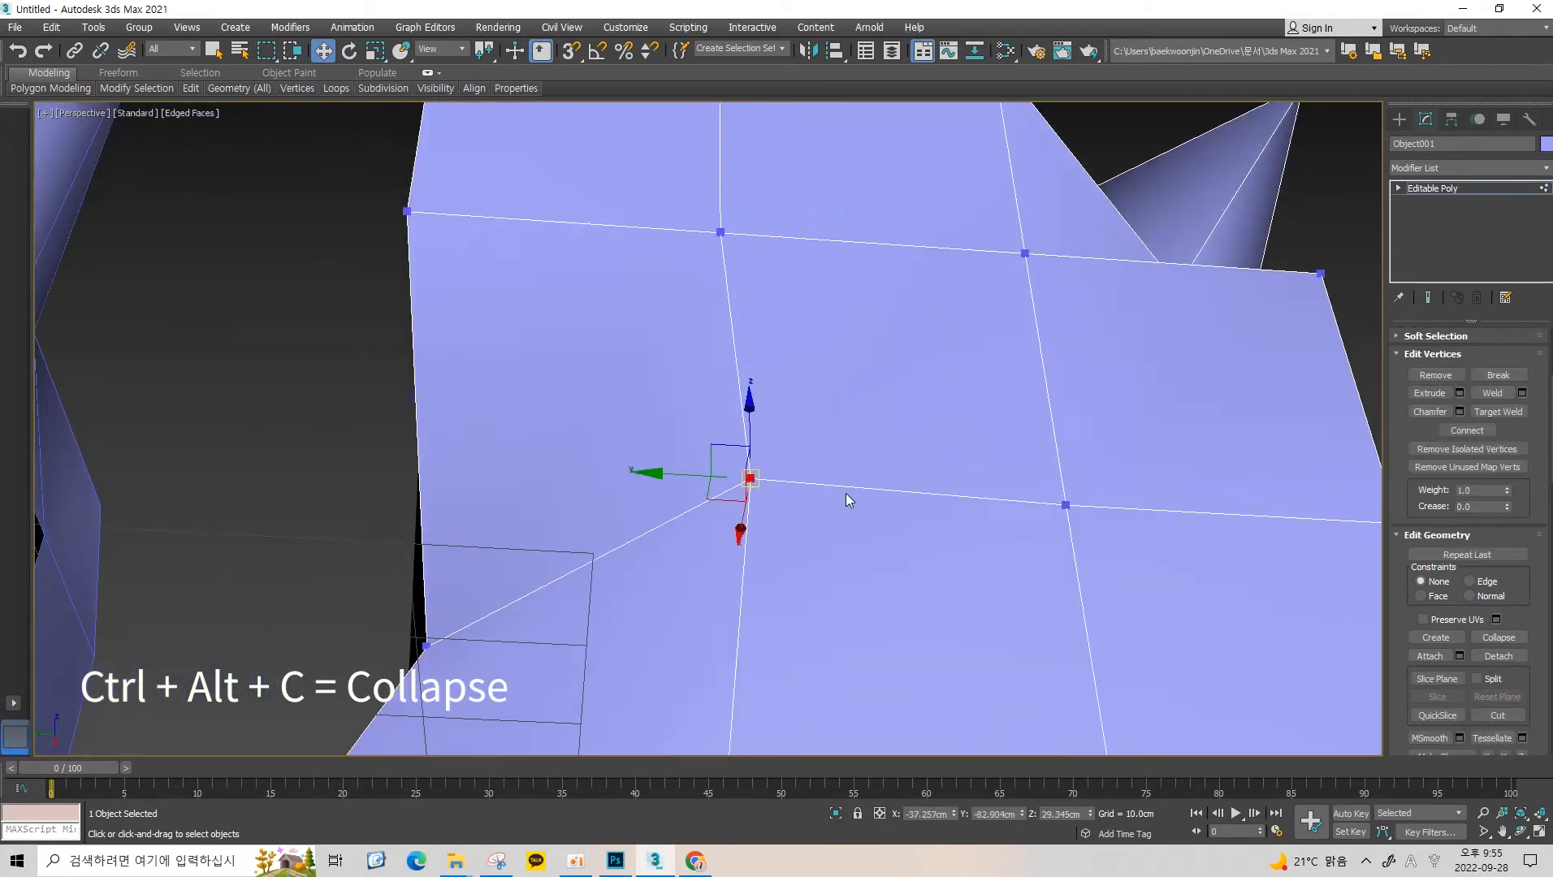
# Collapse the wall's two inner middle-row vertices into one, and do the same with the two inner vertices of the row above.
pyautogui.keyDown('ctrl'); pyautogui.click(1064, 503); pyautogui.keyUp('ctrl')
pyautogui.hotkey('ctrl', 'alt', 'c')
pyautogui.click(1025, 254)
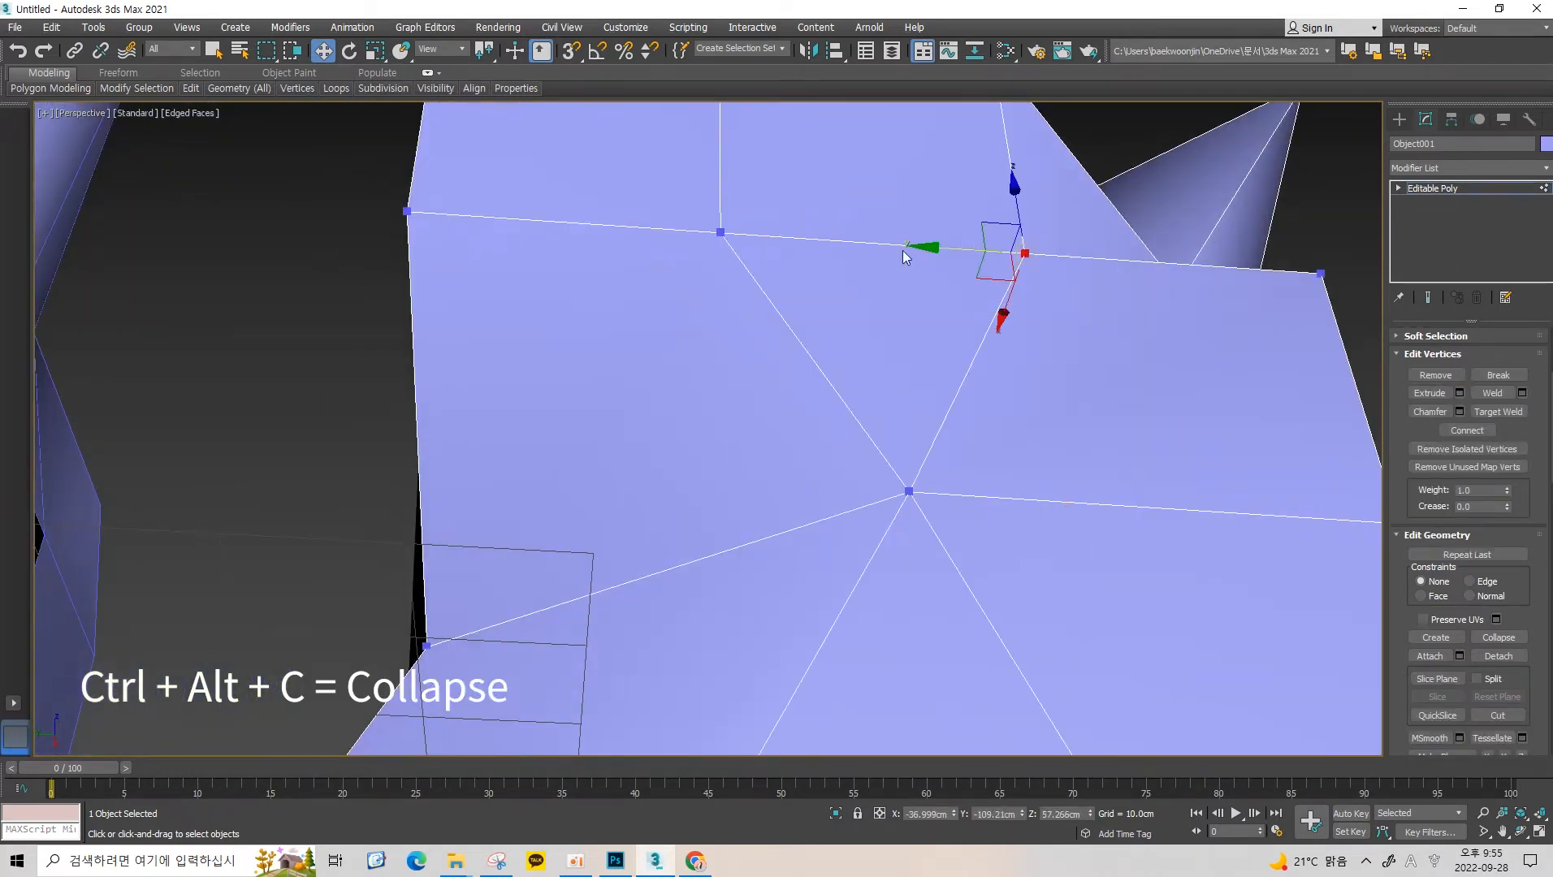
pyautogui.keyDown('ctrl'); pyautogui.click(720, 232); pyautogui.keyUp('ctrl')
pyautogui.hotkey('ctrl', 'alt', 'c')
# Undo both vertex collapses and bring the wall with the window opening at its corner into view.
pyautogui.moveTo(947, 164); pyautogui.dragTo(919, 277, button='middle')
pyautogui.hotkey('ctrl', 'z')
pyautogui.hotkey('ctrl', 'z')
pyautogui.hotkey('ctrl', 'z')
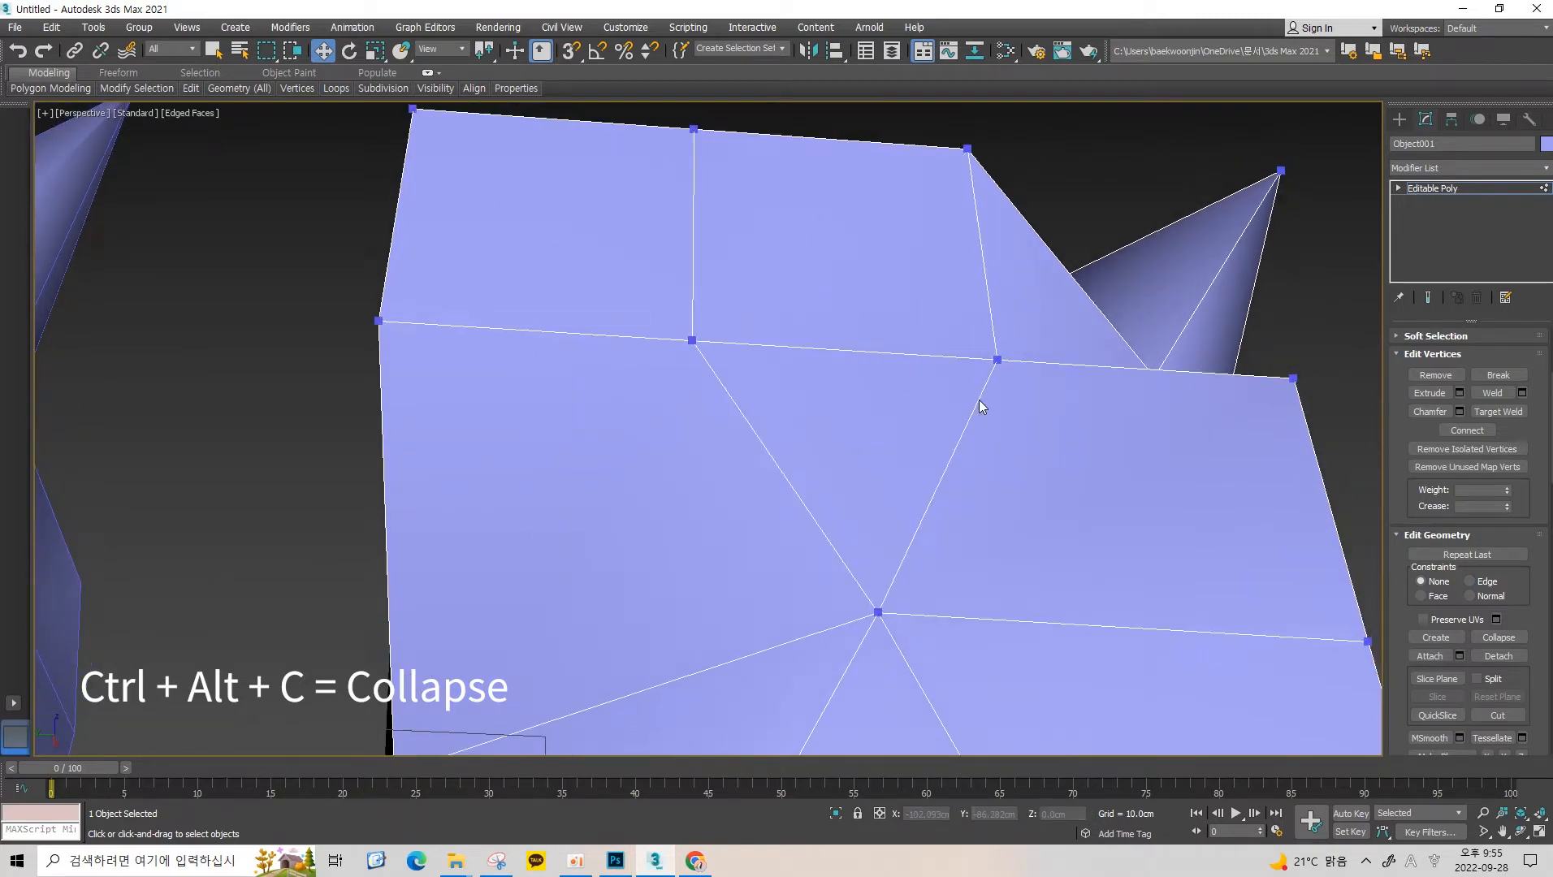
pyautogui.hotkey('ctrl', 'z')
pyautogui.moveTo(978, 399); pyautogui.dragTo(1079, 394, button='middle')
pyautogui.scroll(-3, 944, 353)
pyautogui.hotkey('ctrl', 'z')
pyautogui.scroll(3, 1004, 387)
pyautogui.scroll(-3, 1004, 388)
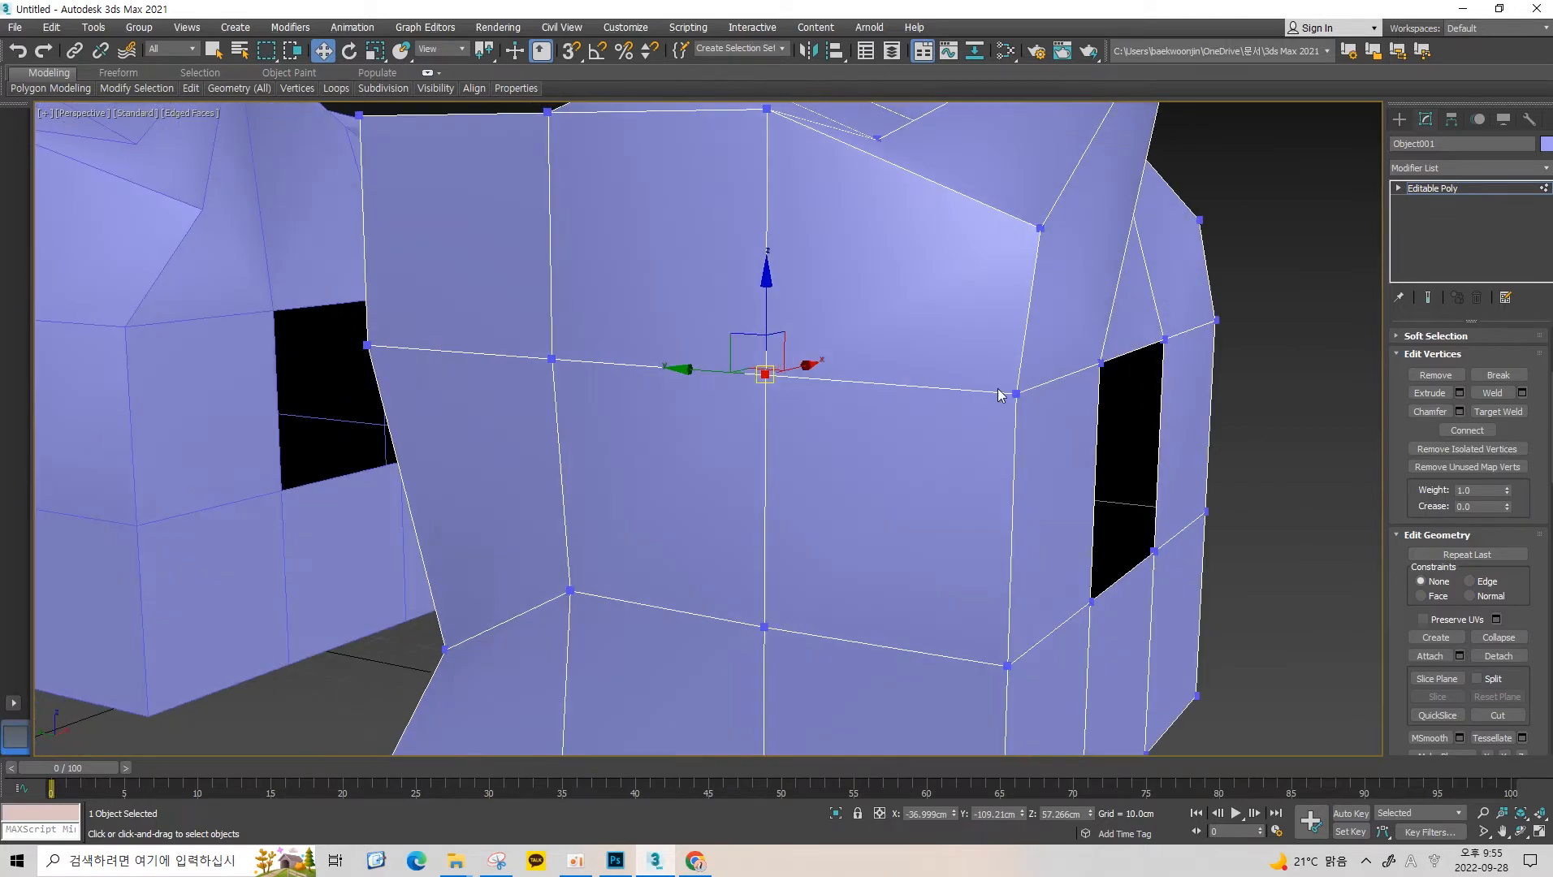
# Turn on 3D snapping, try to snap the middle-row vertex onto the neighbouring corner vertex, and undo the move.
pyautogui.press('s')
pyautogui.moveTo(771, 392); pyautogui.dragTo(990, 414)
pyautogui.hotkey('ctrl', 'z')
# Collapse the middle-row vertex with the adjacent corner vertex near the window opening, inspect the mesh, and undo the collapse.
pyautogui.keyDown('ctrl'); pyautogui.click(766, 375); pyautogui.keyUp('ctrl')
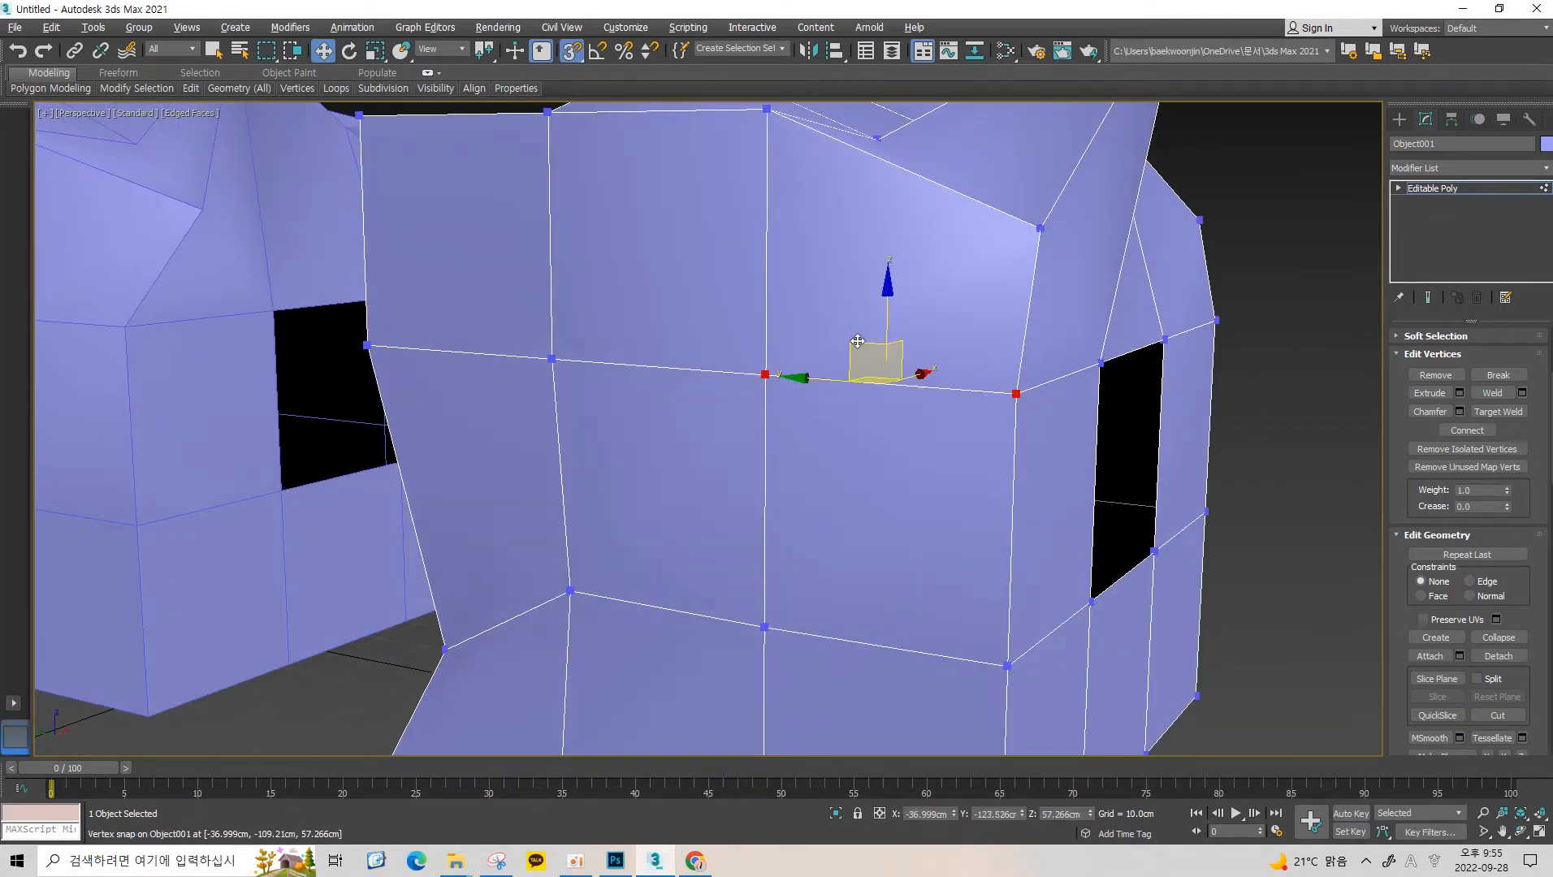
pyautogui.keyDown('alt'); pyautogui.moveTo(767, 374); pyautogui.dragTo(893, 423, button='middle'); pyautogui.keyUp('alt')
pyautogui.hotkey('ctrl', 'alt', 'c')
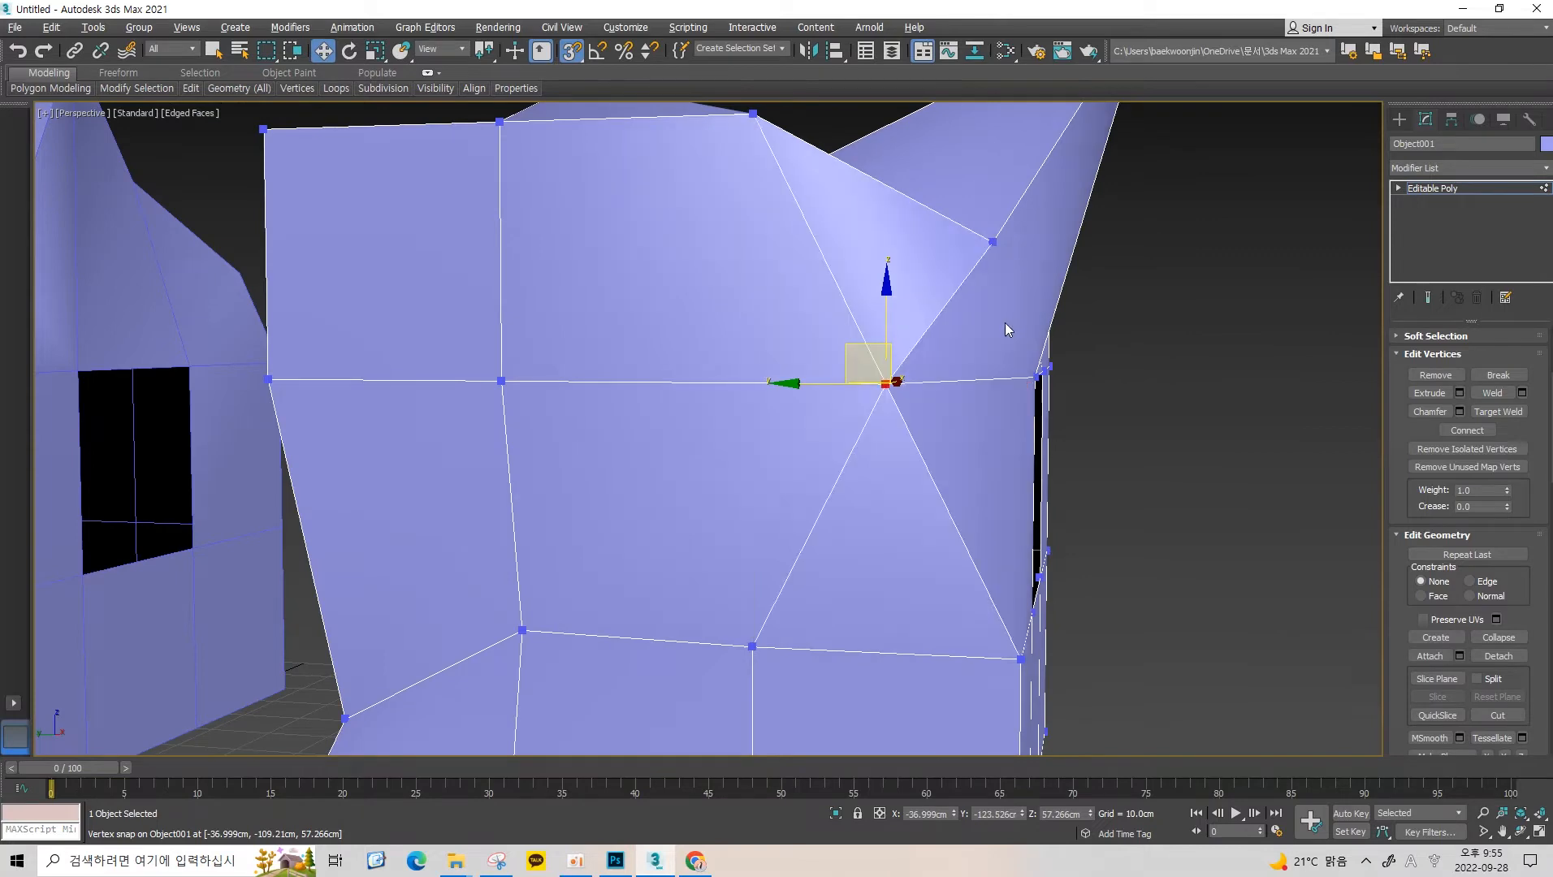
pyautogui.moveTo(1007, 329)
pyautogui.keyDown('alt'); pyautogui.mouseDown(button='middle')
pyautogui.moveTo(892, 313)
pyautogui.moveTo(833, 357)
pyautogui.moveTo(878, 323)
pyautogui.moveTo(1007, 313)
pyautogui.mouseUp(button='middle'); pyautogui.keyUp('alt')
pyautogui.scroll(-4, 892, 313)
pyautogui.hotkey('ctrl', 'z')
pyautogui.scroll(3, 878, 323)
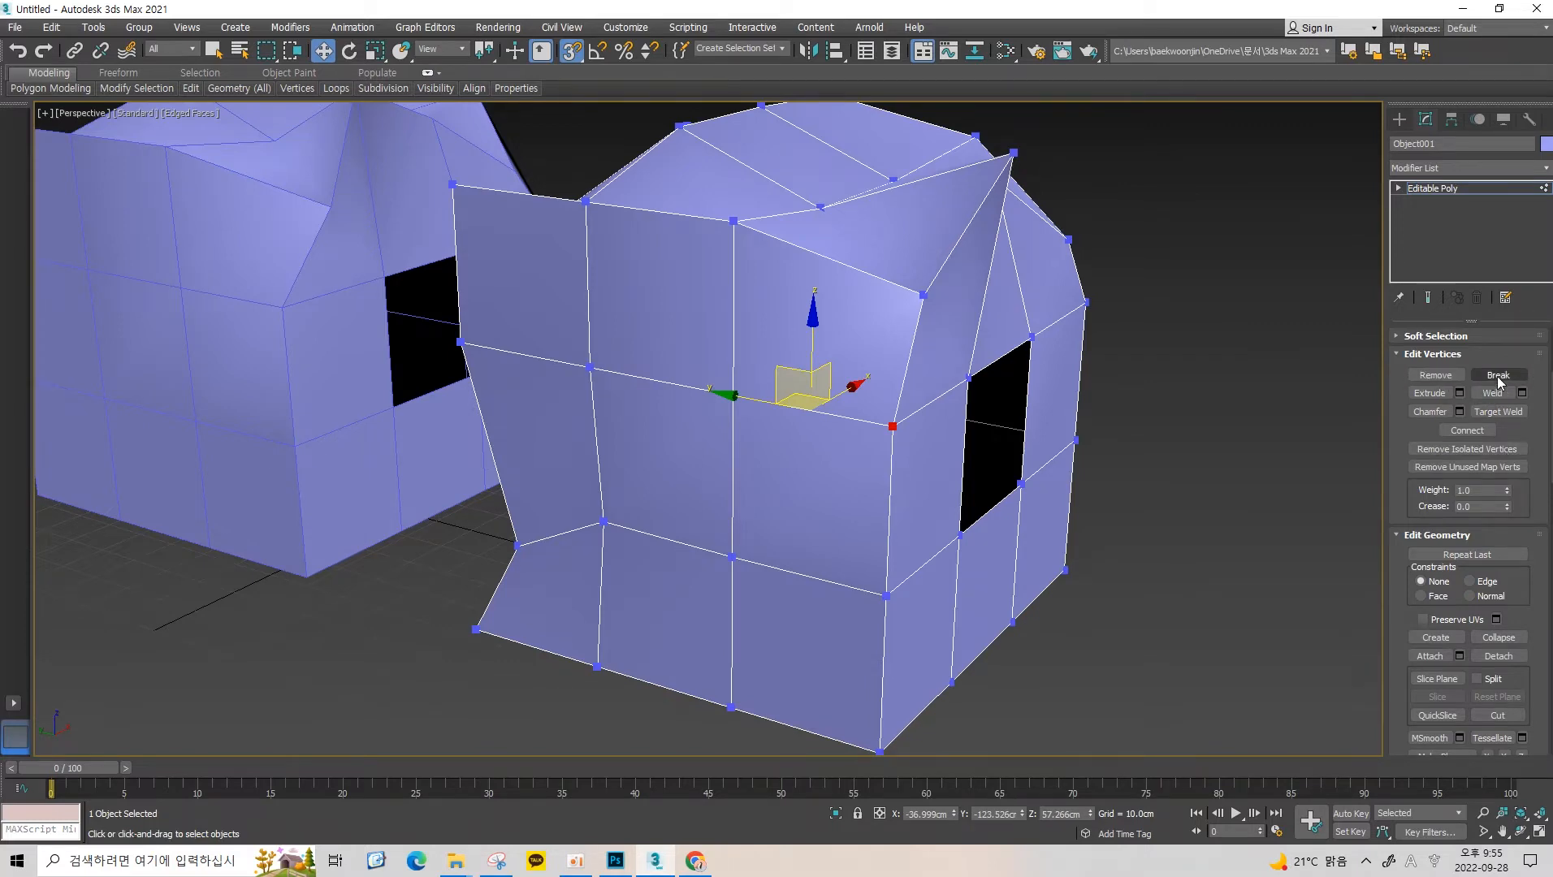
# Examine the corner vertex and its middle-row neighbour in relation to the Weld and Collapse commands.
pyautogui.scroll(4, 902, 410)
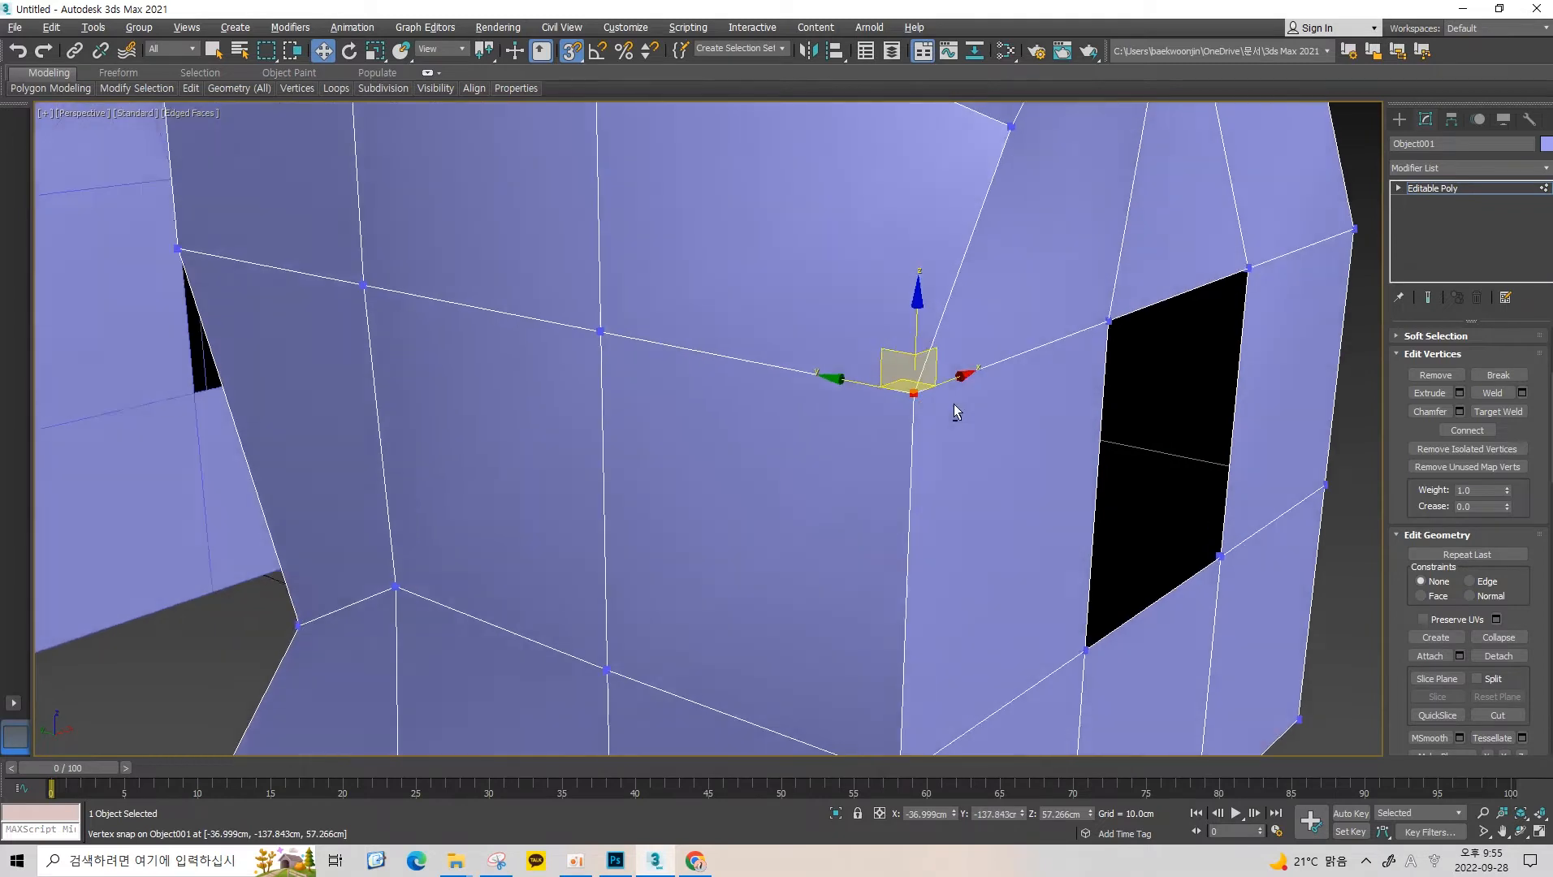
pyautogui.scroll(3, 954, 404)
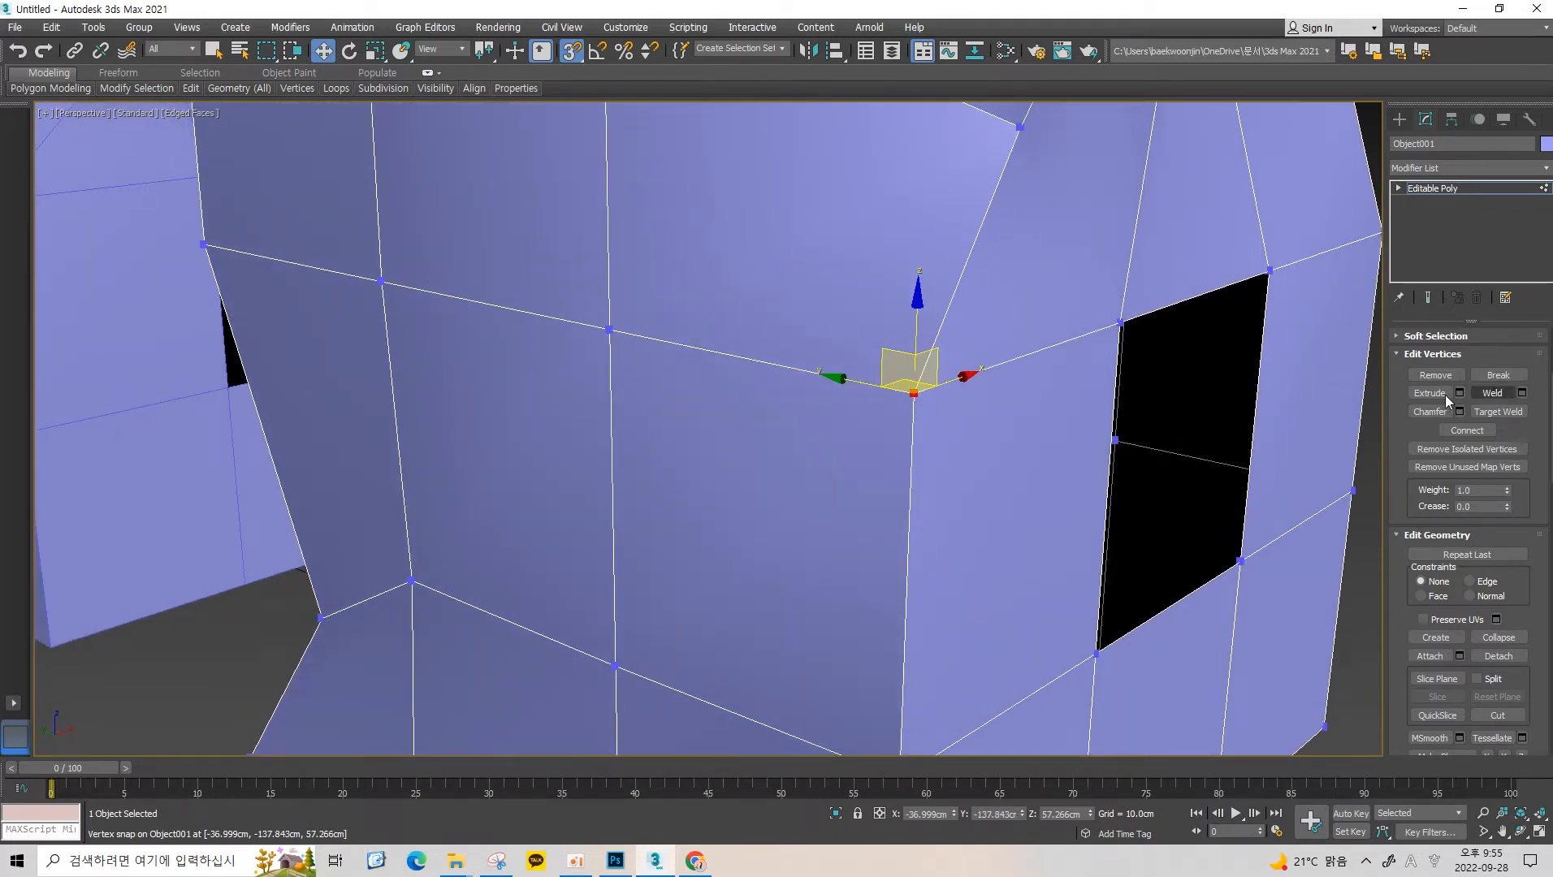
pyautogui.keyDown('alt'); pyautogui.moveTo(987, 407); pyautogui.dragTo(1082, 412, button='middle'); pyautogui.keyUp('alt')
pyautogui.moveTo(887, 412); pyautogui.dragTo(965, 393, button='middle')
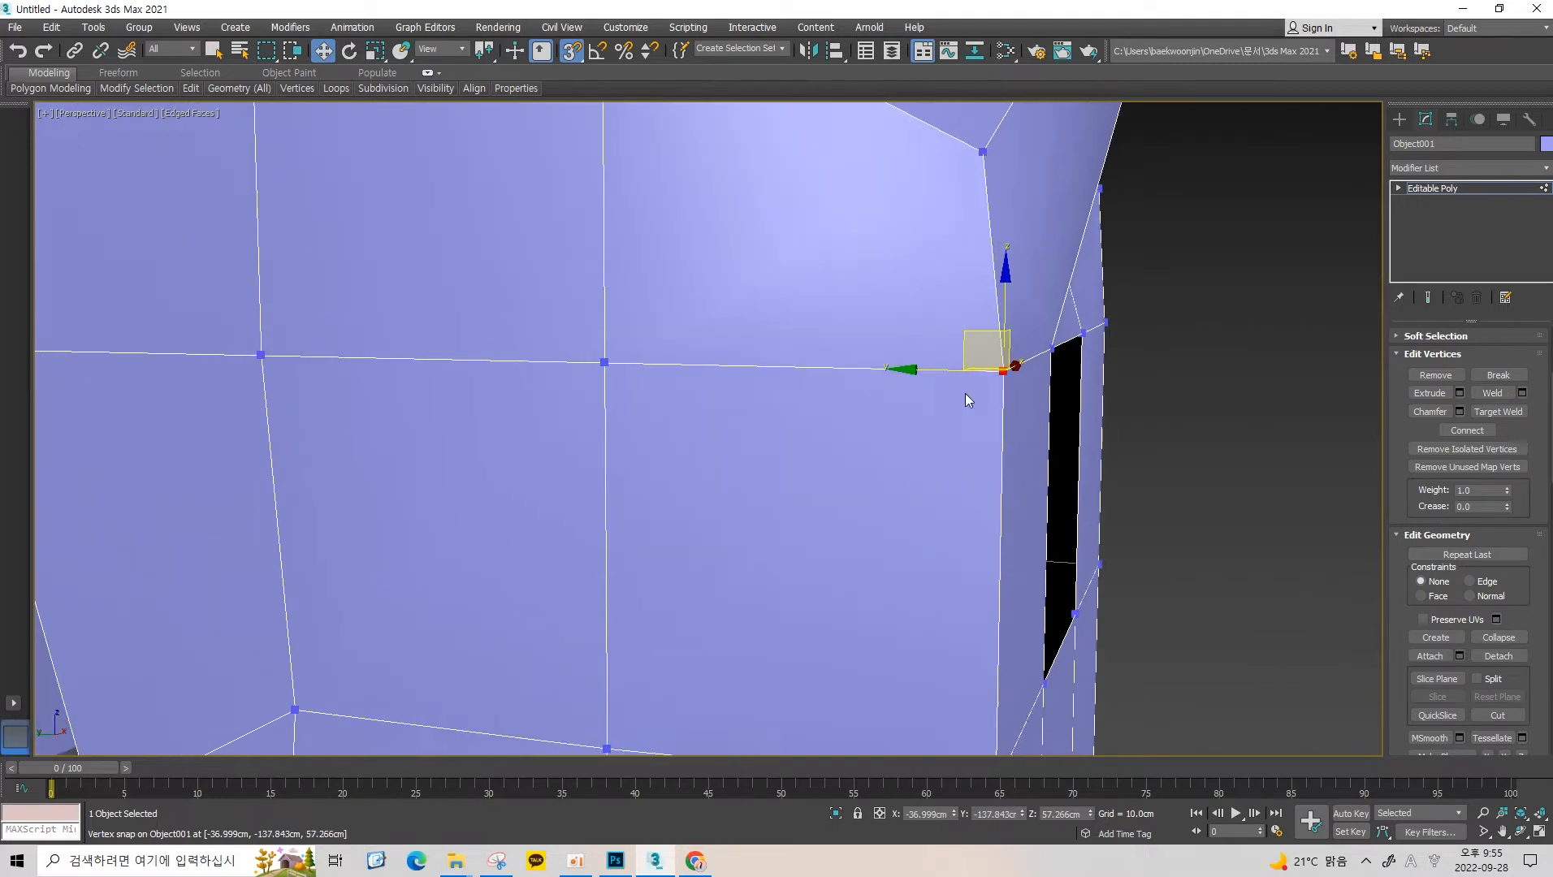
pyautogui.click(607, 362)
pyautogui.click(1003, 370)
pyautogui.click(1476, 396)
pyautogui.click(1083, 334)
pyautogui.click(1077, 371)
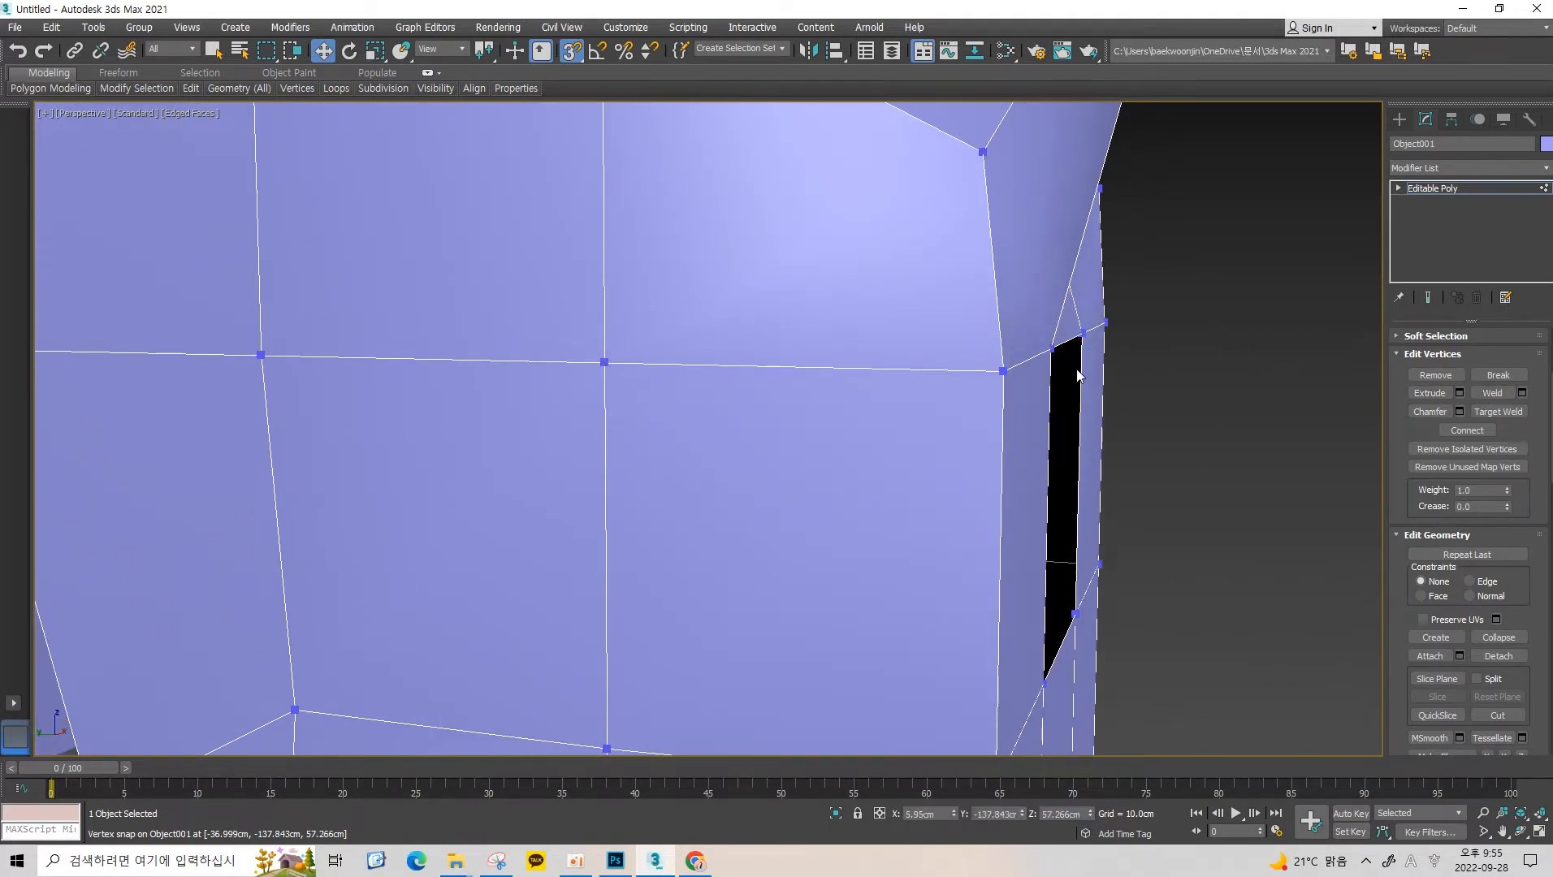
pyautogui.click(1511, 638)
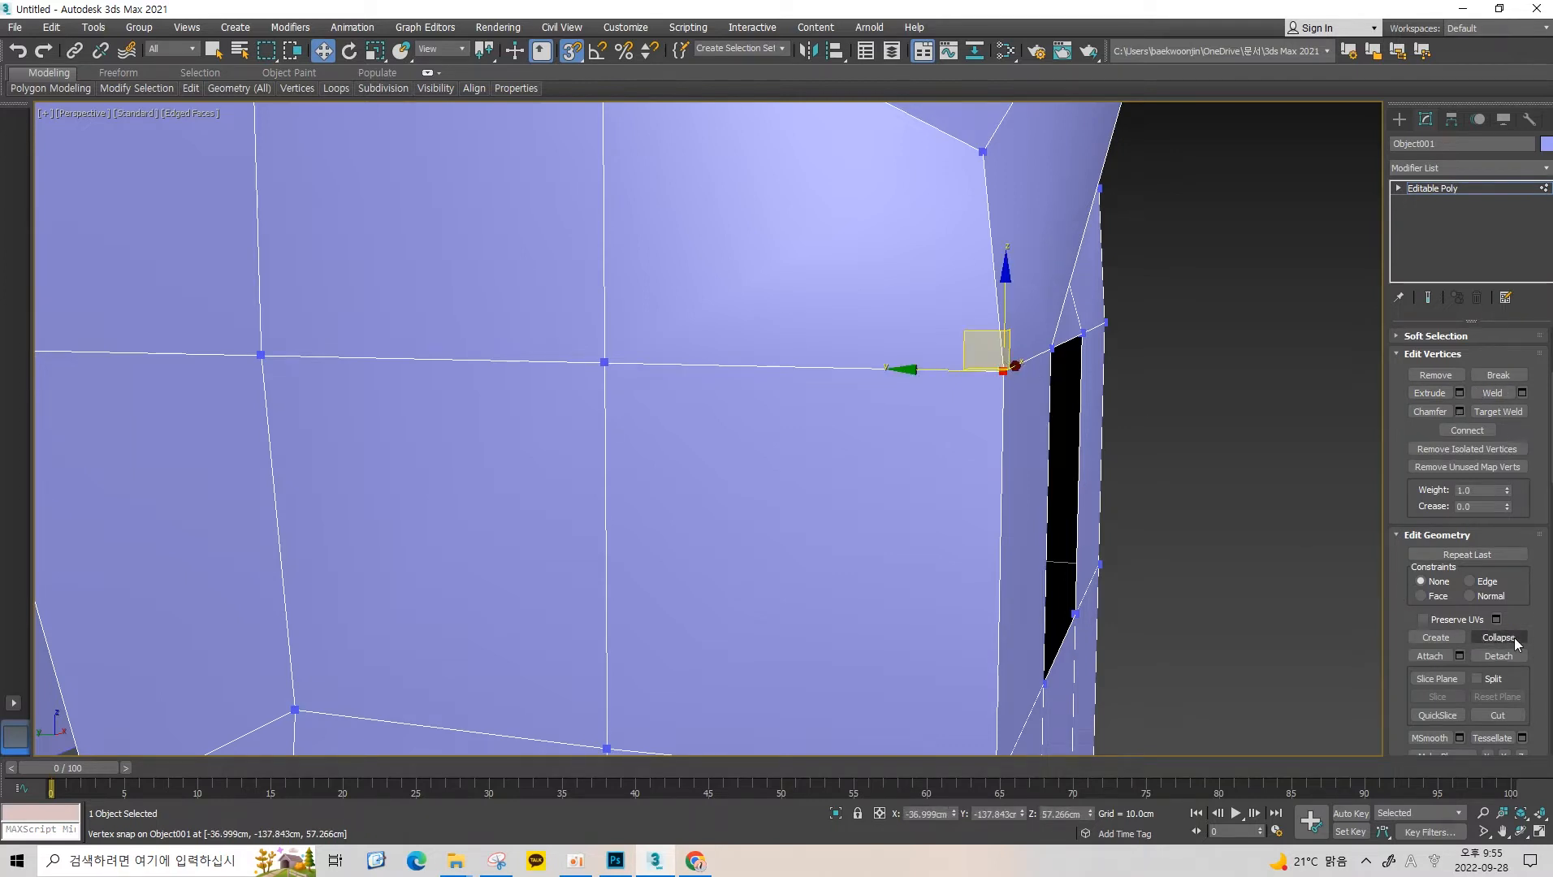
# Try collapsing the selected corner vertex with its middle-row neighbour again and undo the collapse.
pyautogui.scroll(2, 565, 450)
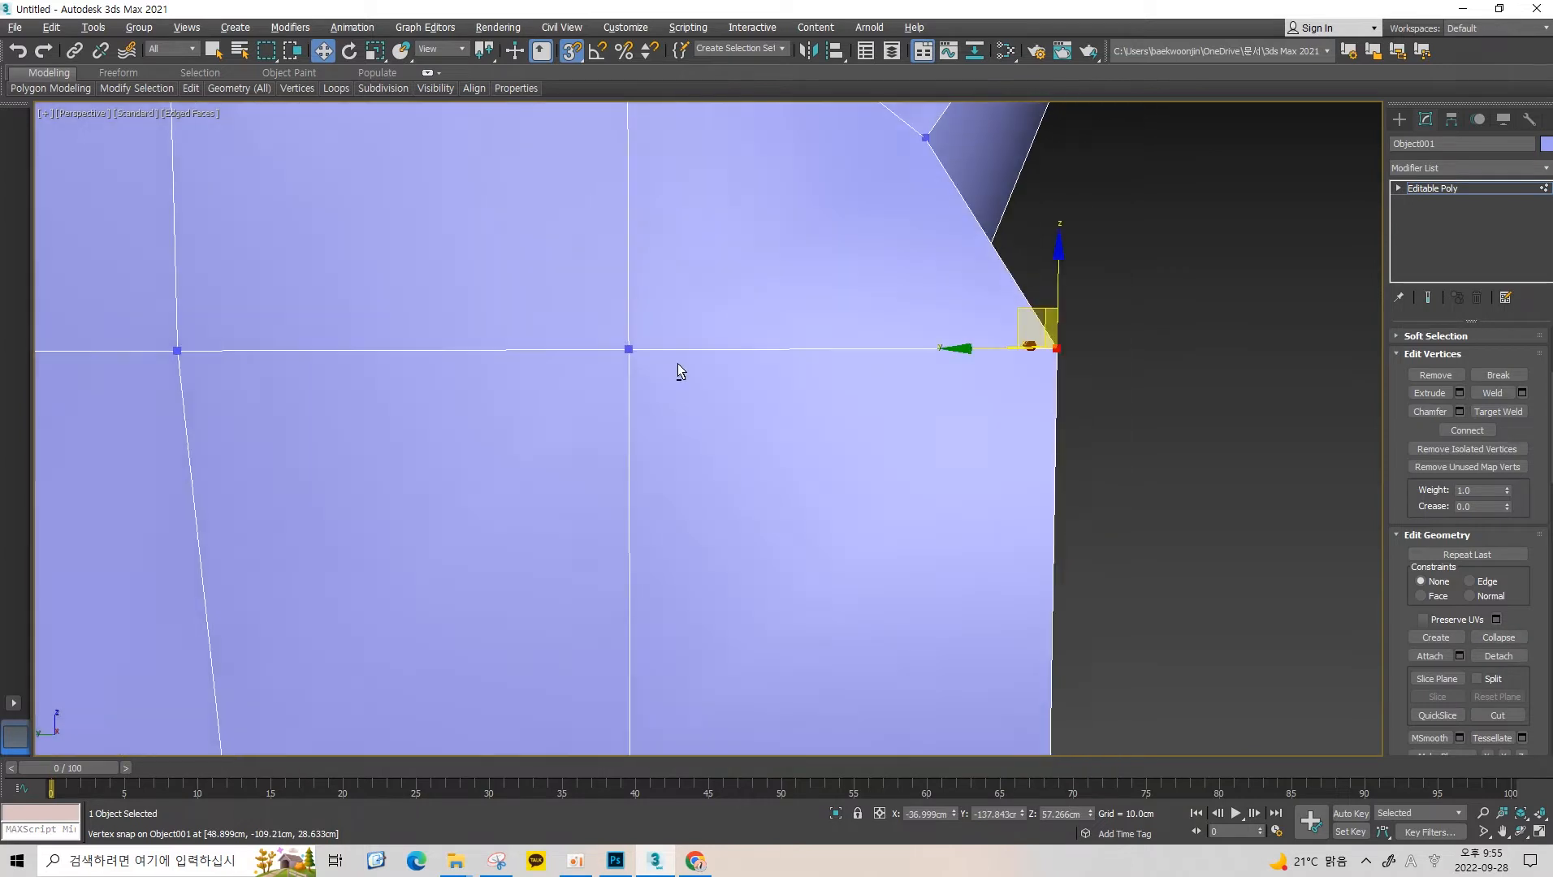
pyautogui.keyDown('ctrl'); pyautogui.click(627, 350); pyautogui.keyUp('ctrl')
pyautogui.hotkey('ctrl', 'alt', 'c')
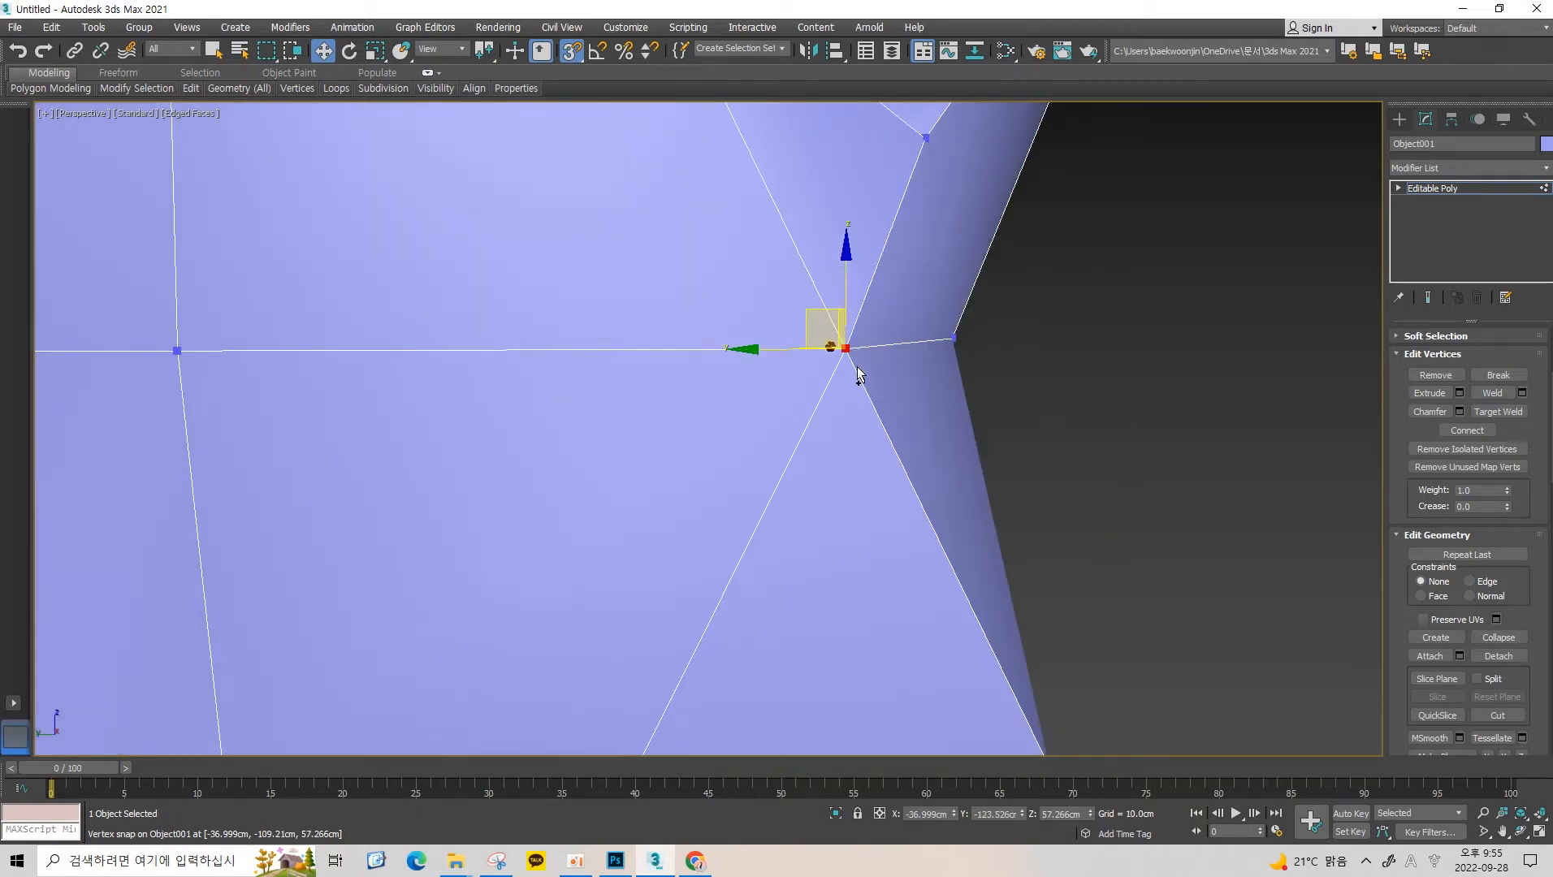
pyautogui.hotkey('ctrl', 'z')
# Reselect the middle-row vertex together with the corner vertex and inspect the distance between them.
pyautogui.click(611, 341)
pyautogui.click(629, 362)
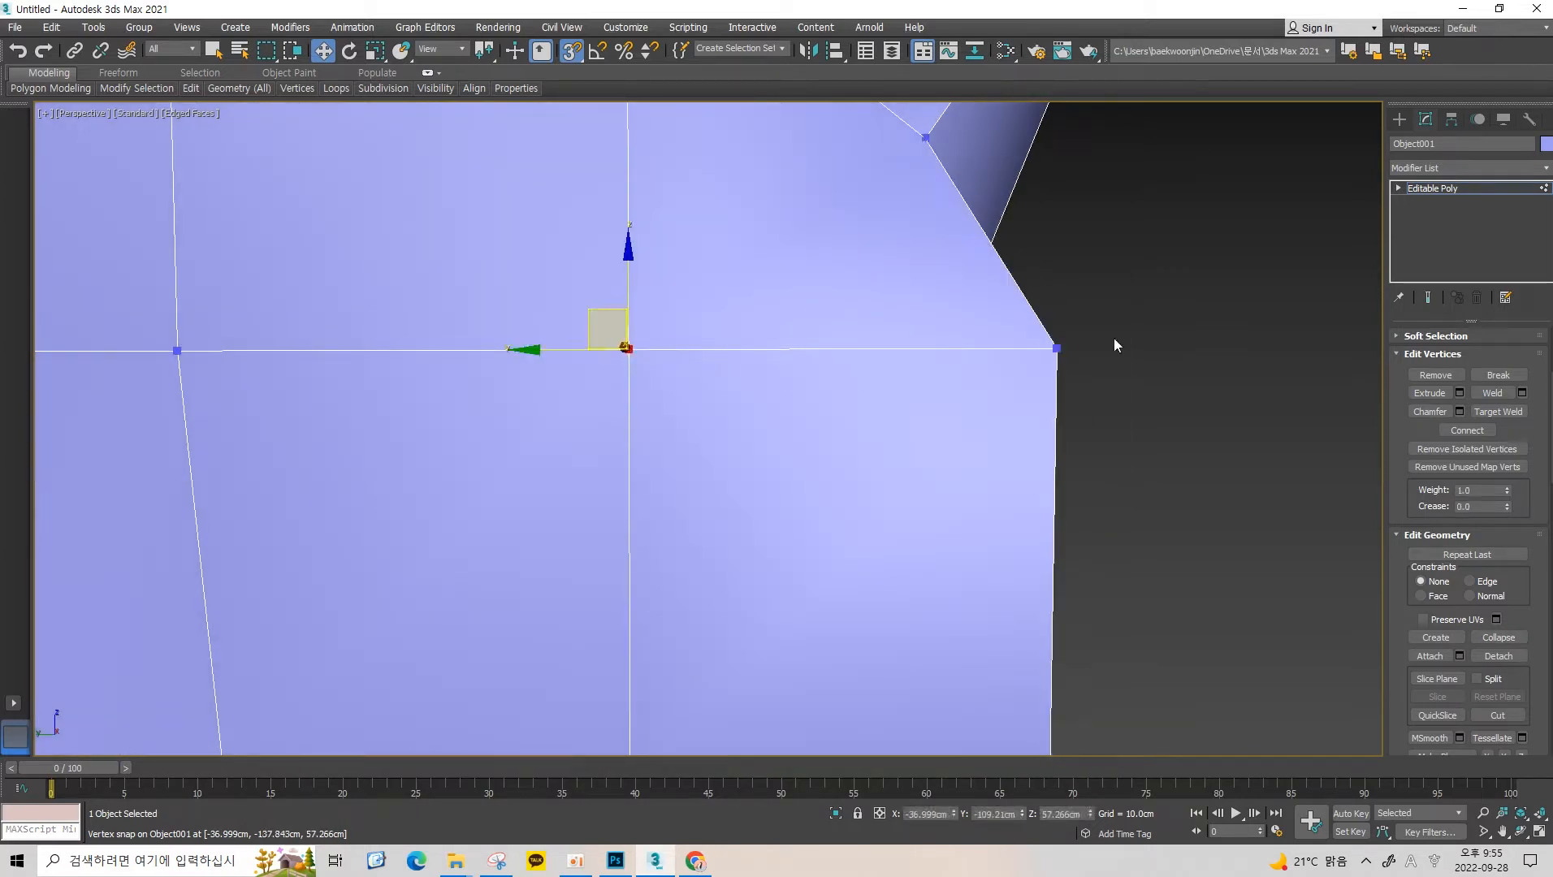
pyautogui.keyDown('ctrl'); pyautogui.click(1058, 347); pyautogui.keyUp('ctrl')
pyautogui.scroll(-5, 889, 351)
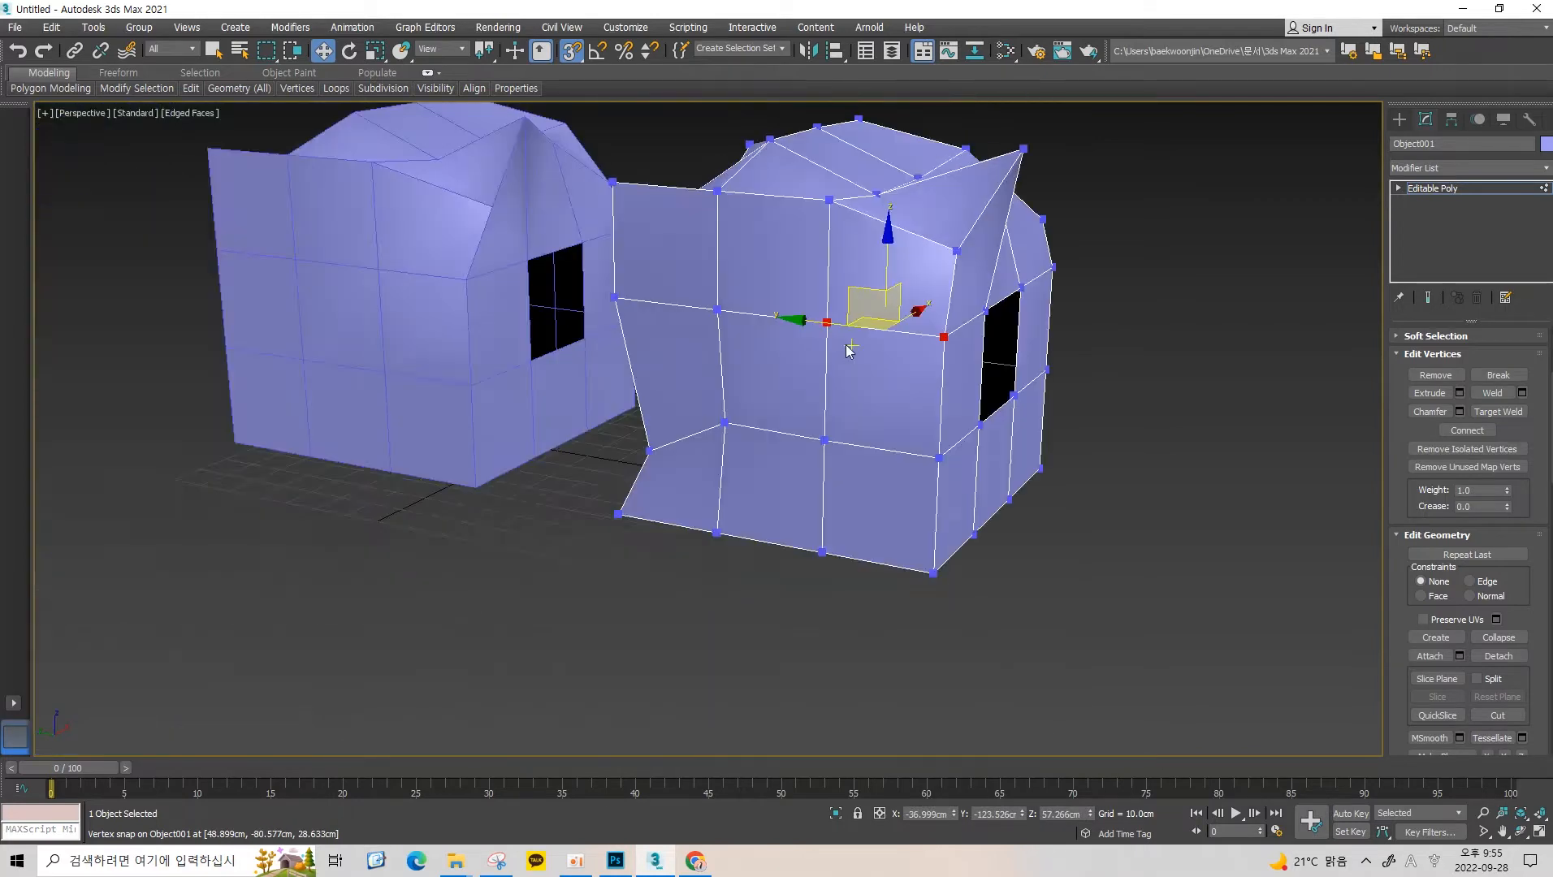
pyautogui.scroll(3, 774, 331)
pyautogui.moveTo(774, 325); pyautogui.dragTo(696, 362, button='middle')
pyautogui.scroll(3, 847, 365)
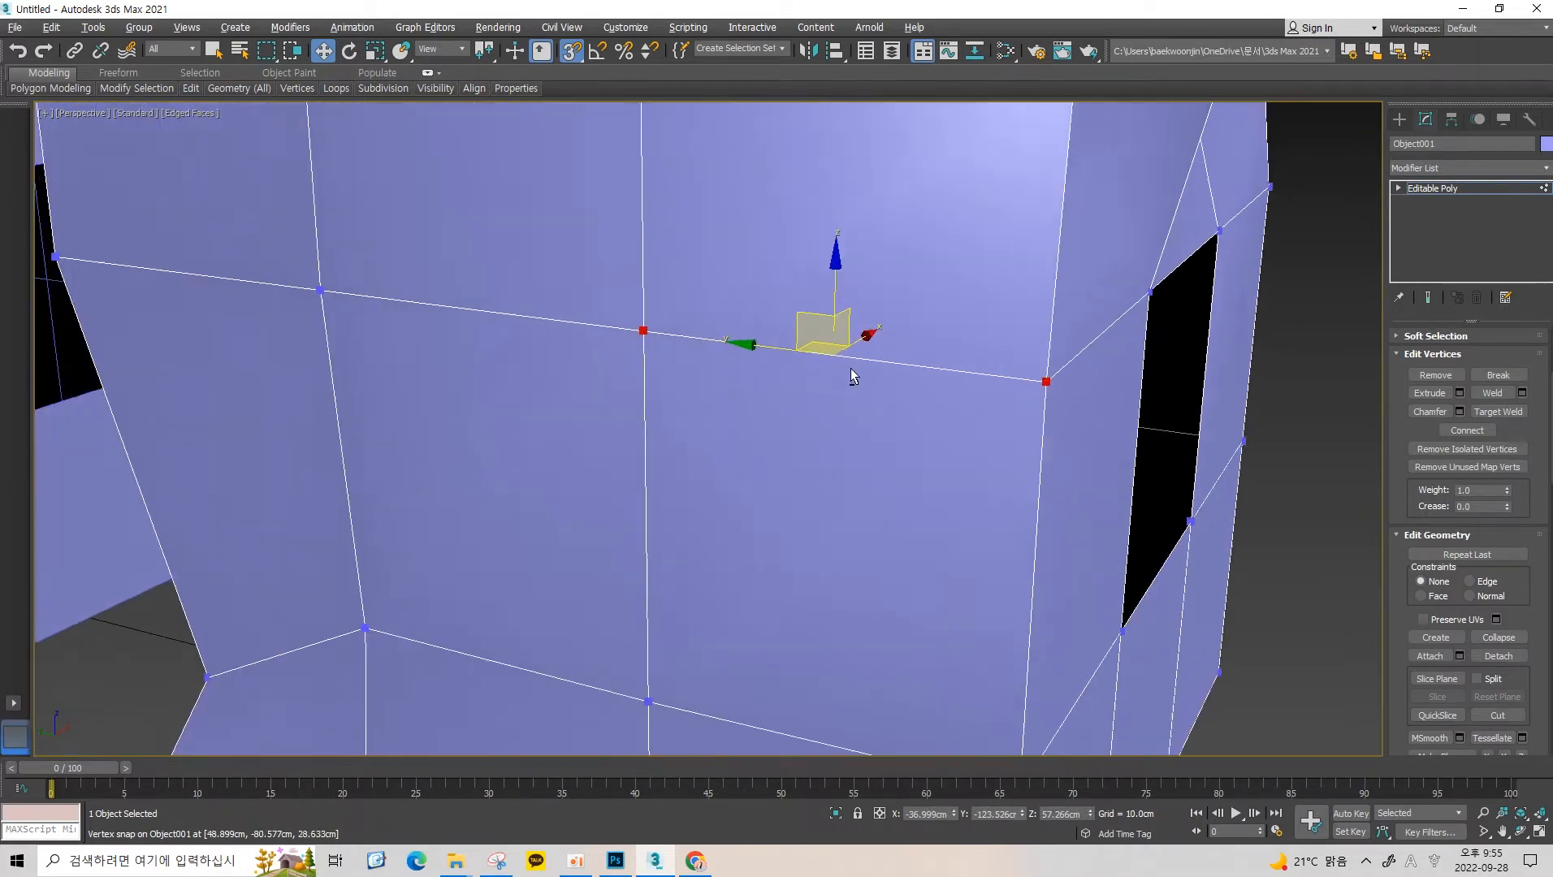
pyautogui.keyDown('alt'); pyautogui.moveTo(847, 366); pyautogui.dragTo(863, 360, button='middle'); pyautogui.keyUp('alt')
# Move the middle-row vertex freehand close to the corner vertex, to about X -31, Y -128, Z 51 cm.
pyautogui.click(634, 342)
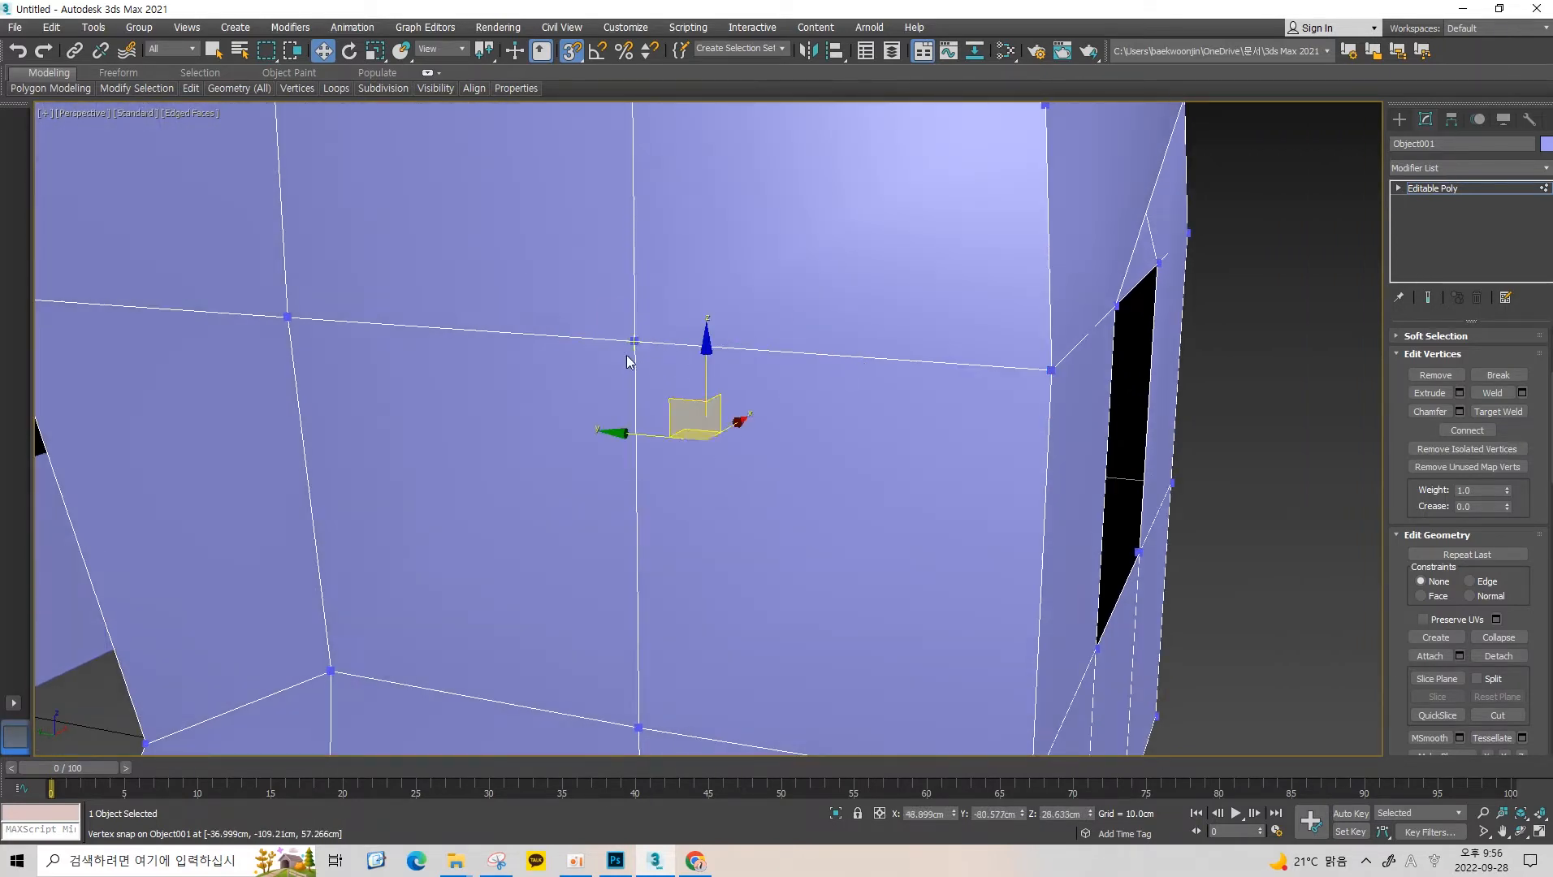
pyautogui.scroll(-3, 635, 342)
pyautogui.moveTo(619, 323); pyautogui.dragTo(917, 426)
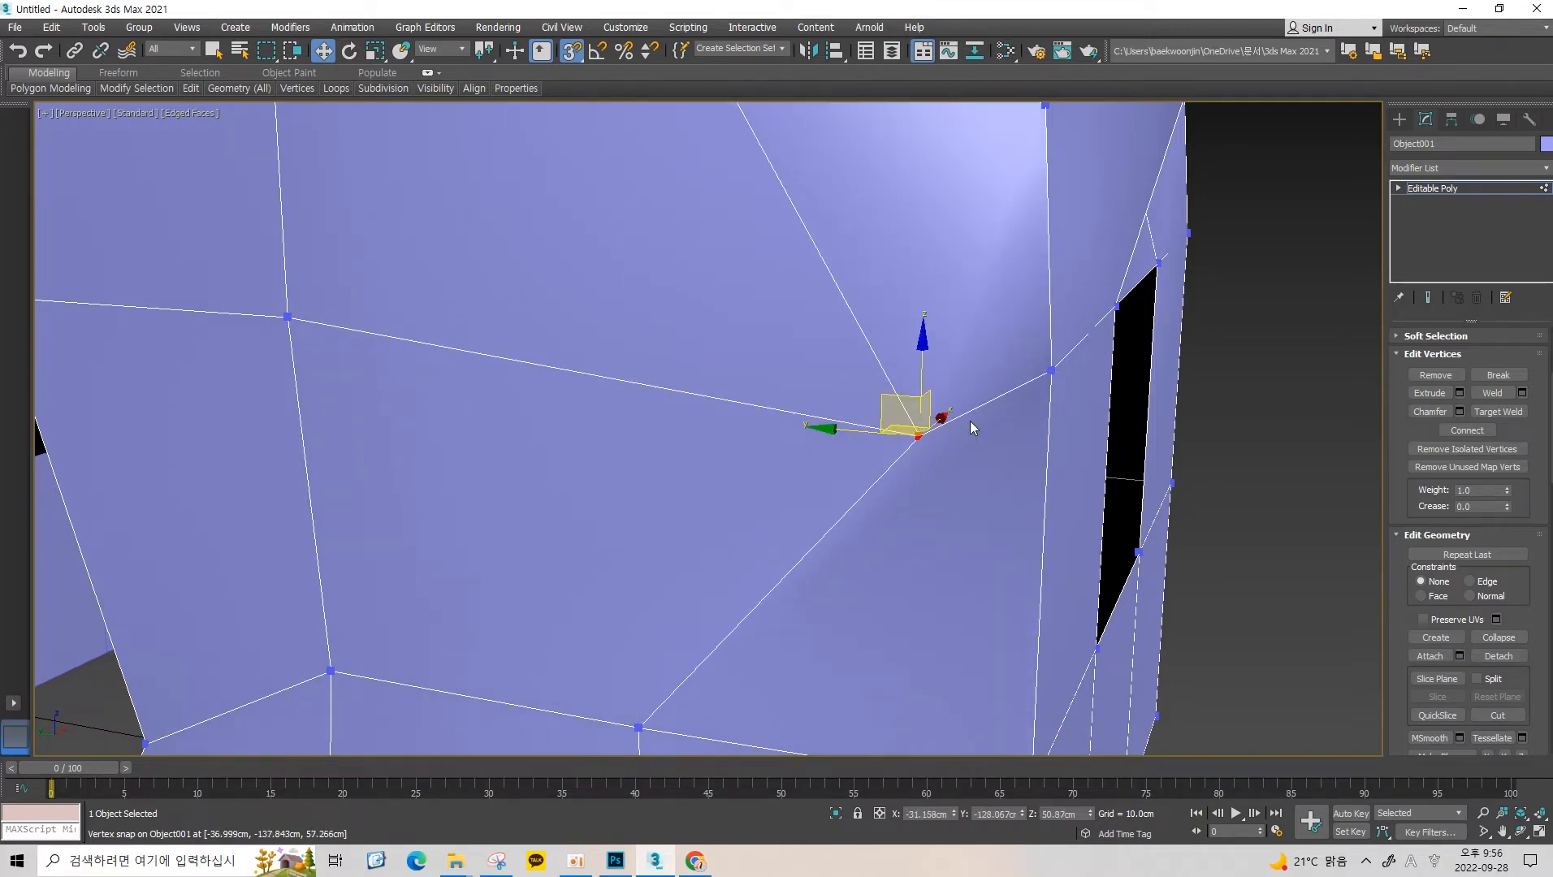
# Collapse the corner vertex and the nearby moved vertex into one, and turn off 3D snapping.
pyautogui.scroll(4, 970, 421)
pyautogui.keyDown('alt'); pyautogui.moveTo(950, 385); pyautogui.dragTo(1054, 363, button='middle'); pyautogui.keyUp('alt')
pyautogui.click(1015, 363)
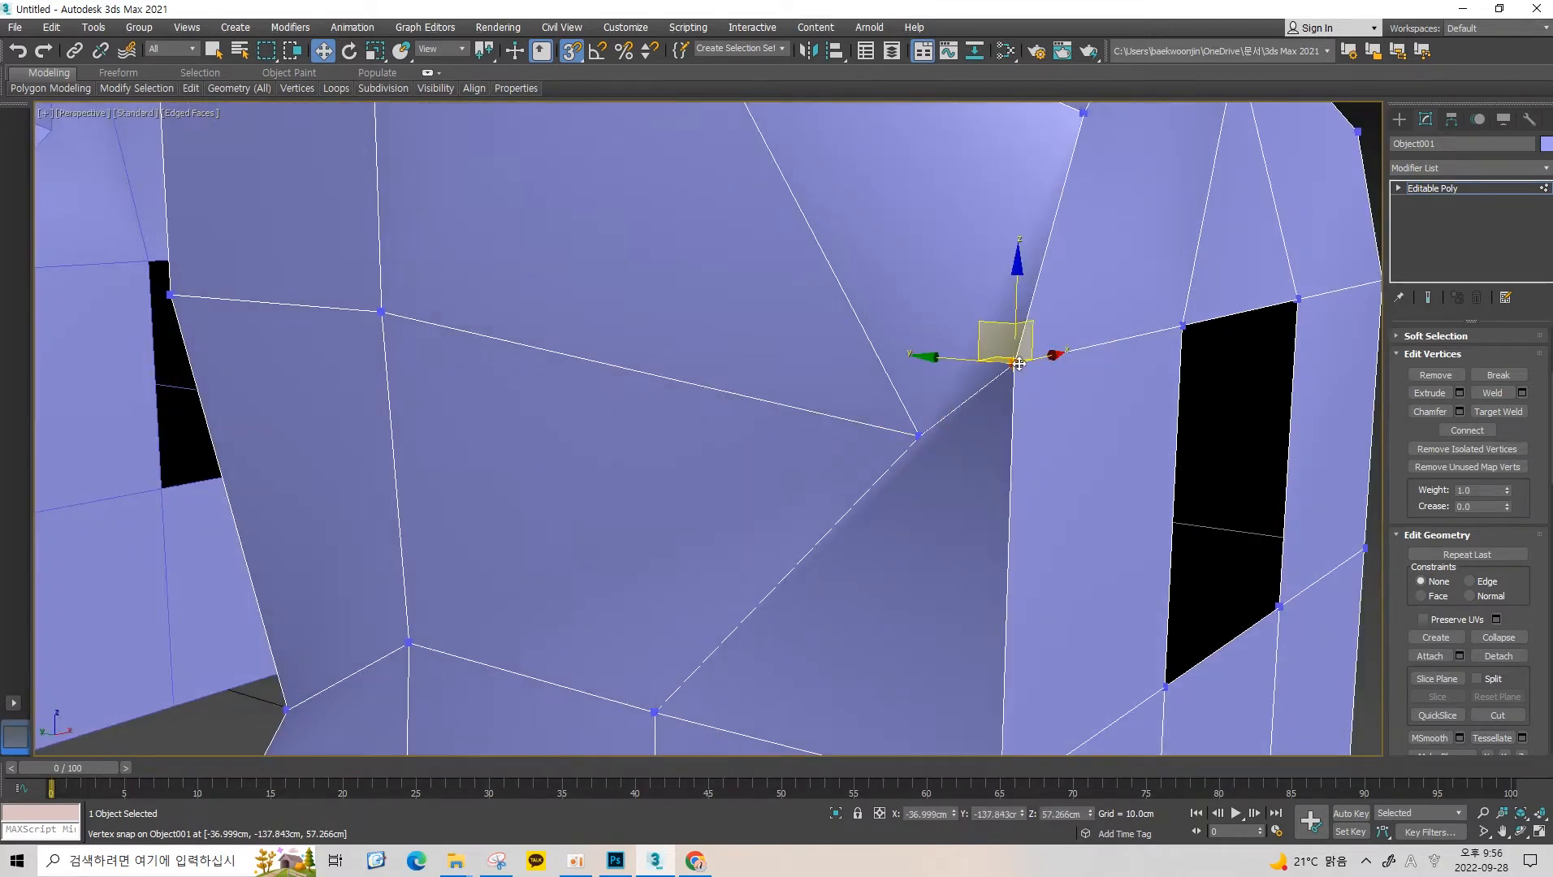
pyautogui.keyDown('ctrl'); pyautogui.click(918, 436); pyautogui.keyUp('ctrl')
pyautogui.scroll(-6, 994, 347)
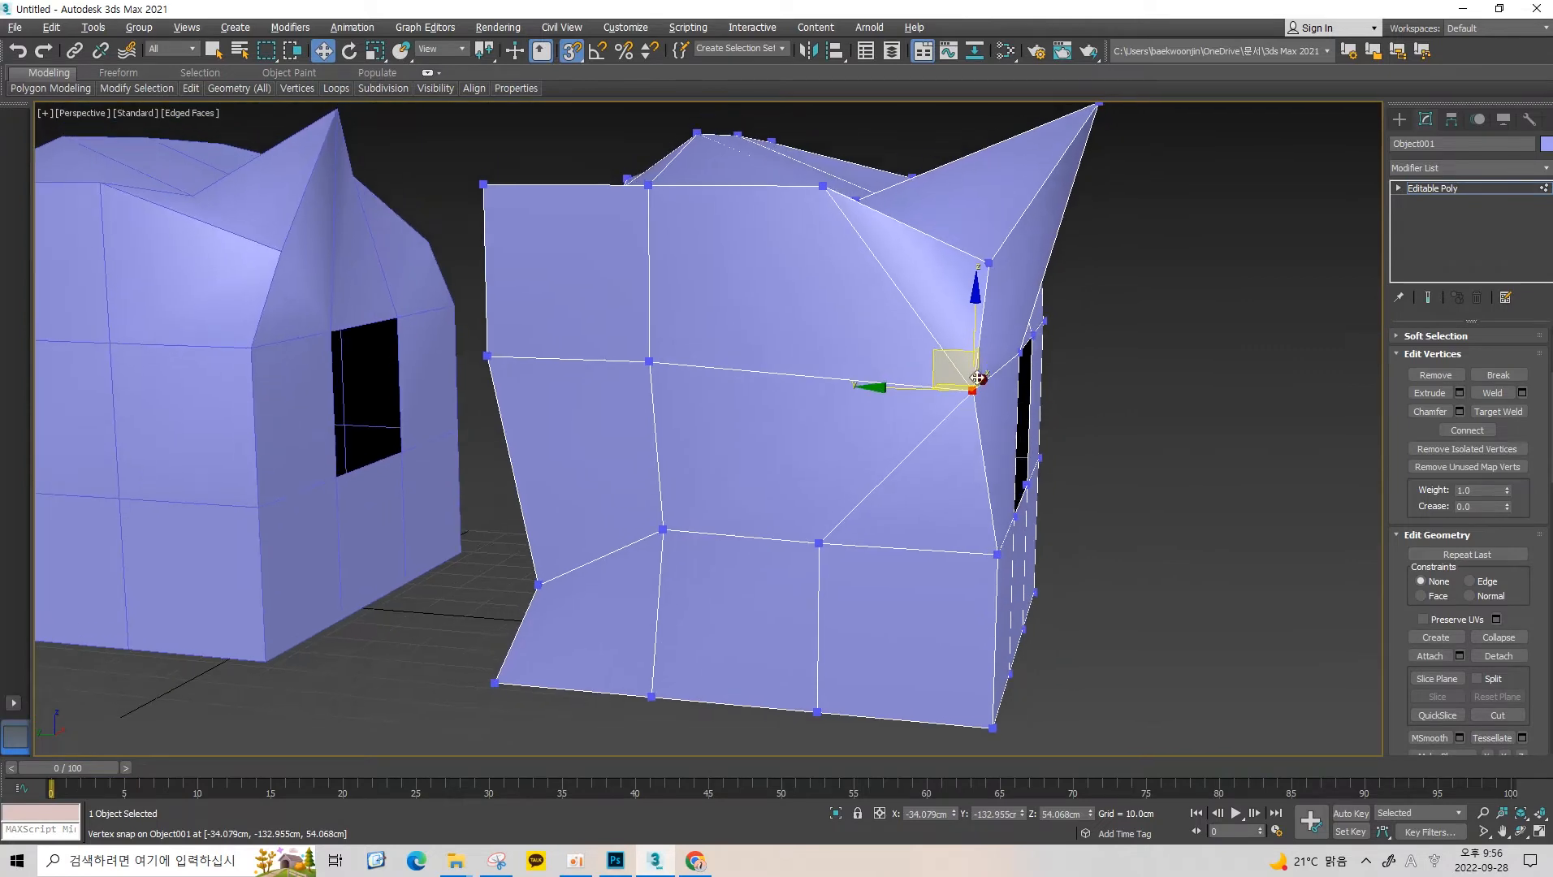
pyautogui.moveTo(994, 347)
pyautogui.keyDown('alt'); pyautogui.mouseDown(button='middle')
pyautogui.moveTo(928, 376)
pyautogui.moveTo(983, 374)
pyautogui.moveTo(1013, 350)
pyautogui.mouseUp(button='middle'); pyautogui.keyUp('alt')
pyautogui.scroll(4, 934, 377)
pyautogui.press('s')
pyautogui.moveTo(1003, 291); pyautogui.dragTo(999, 338, button='middle')
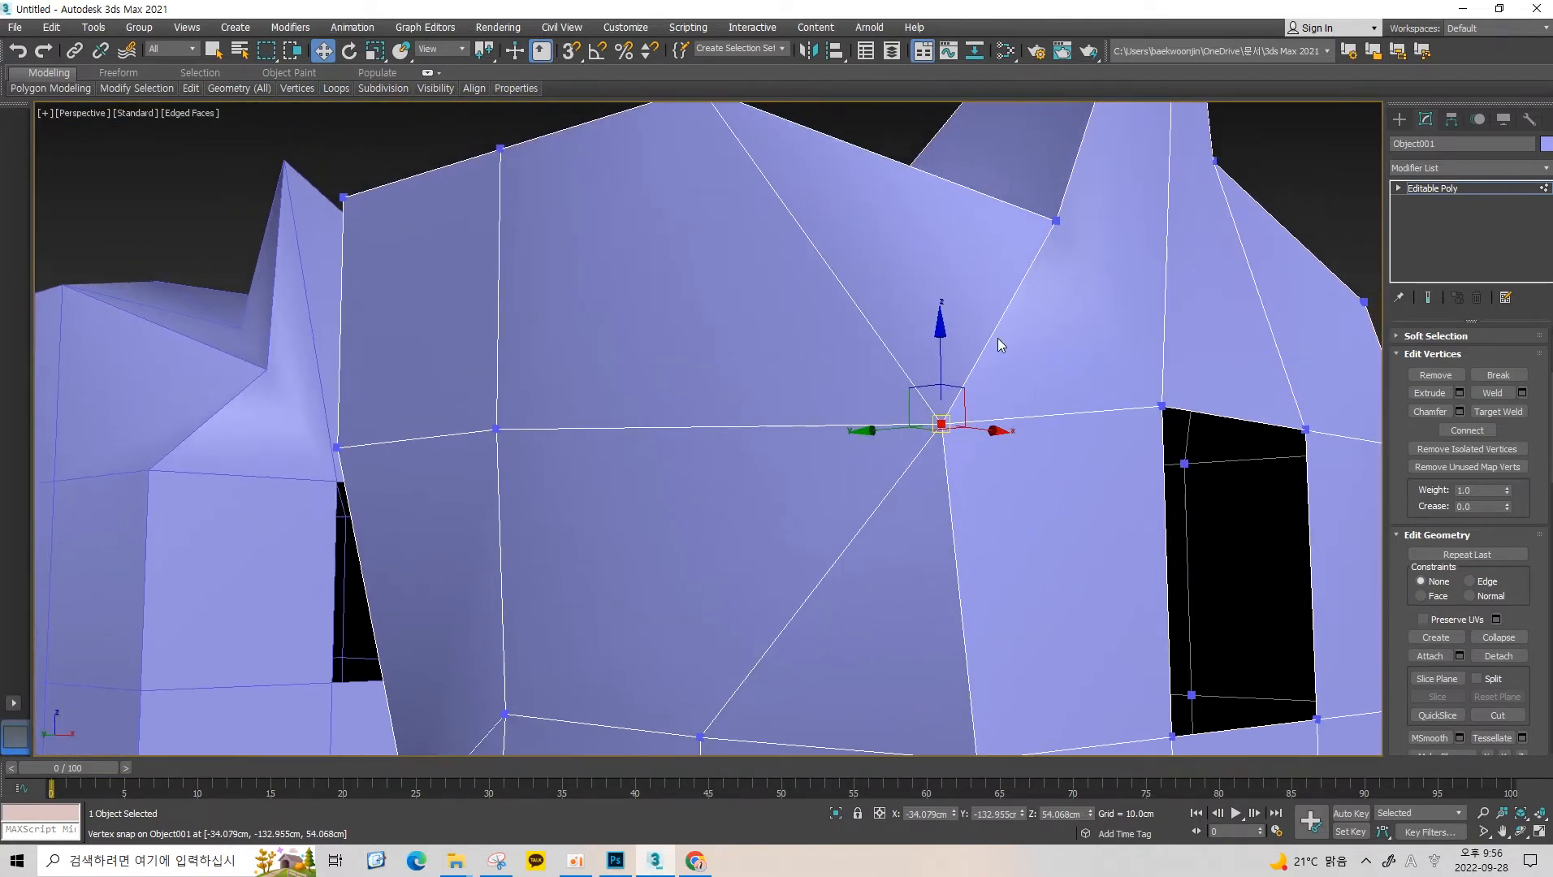
pyautogui.scroll(-5, 998, 335)
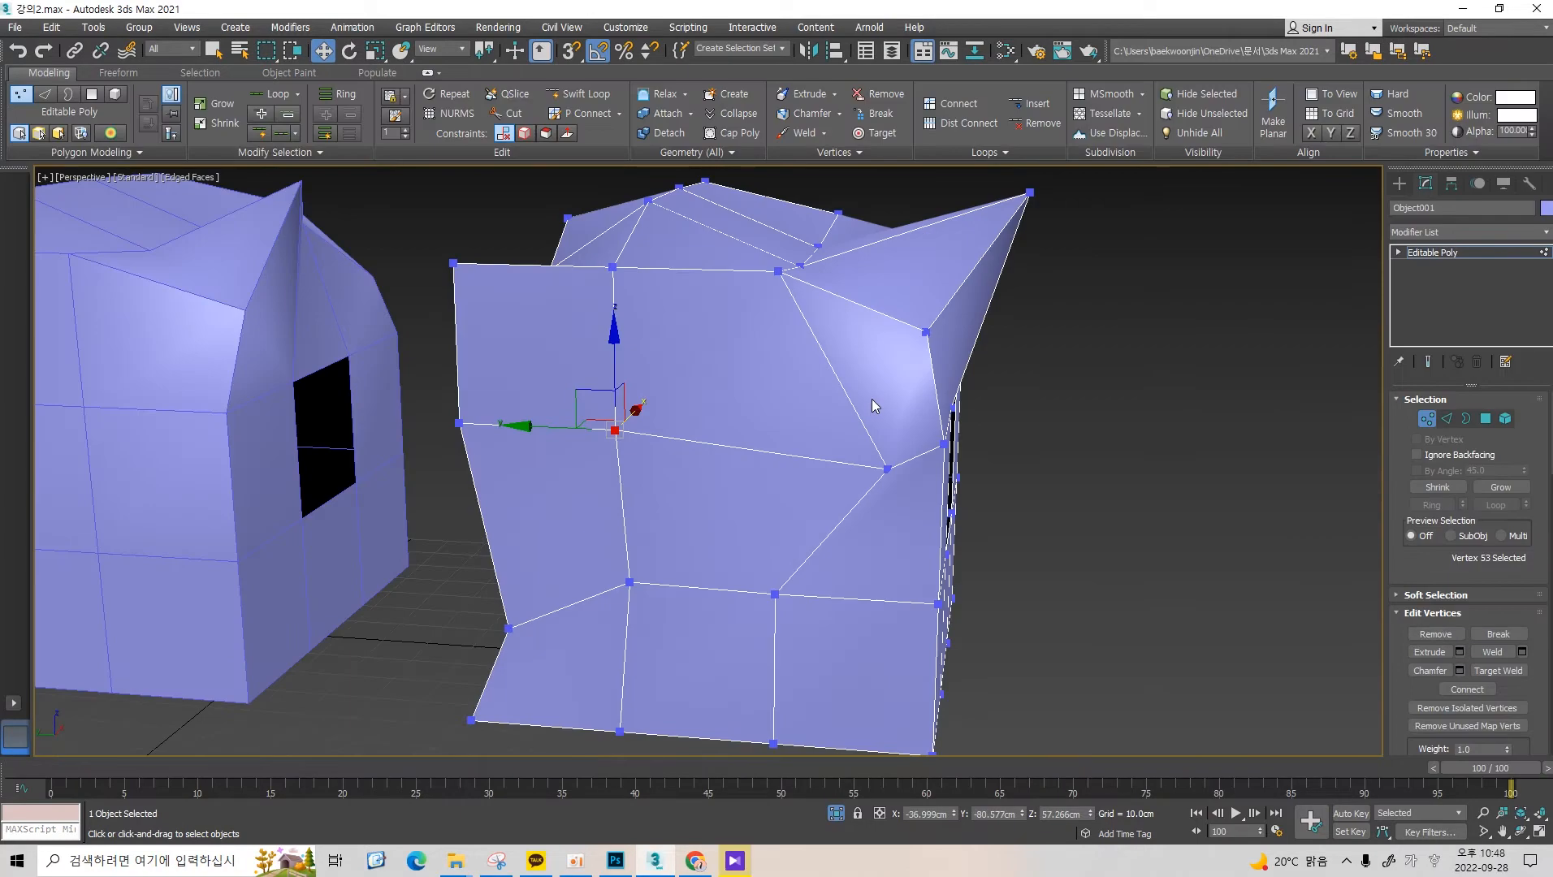
# Try connecting the middle-row vertex diagonally to the upper-row vertex at the ear's base with Connect, and undo the new edge.
pyautogui.moveTo(877, 416)
pyautogui.keyDown('alt'); pyautogui.mouseDown(button='middle')
pyautogui.moveTo(833, 444)
pyautogui.moveTo(885, 393)
pyautogui.mouseUp(button='middle'); pyautogui.keyUp('alt')
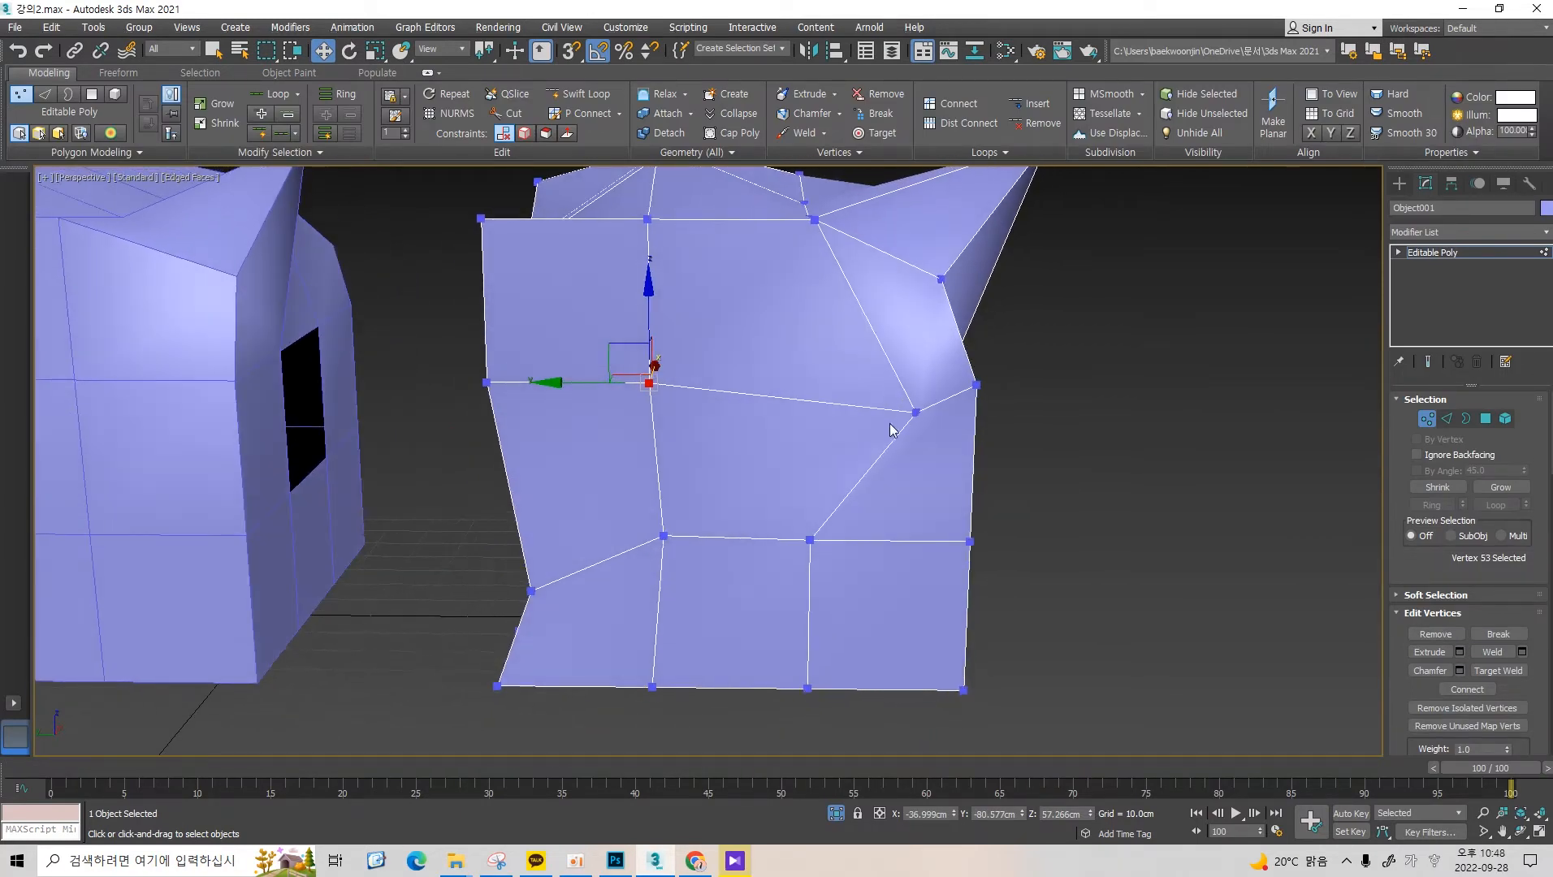
pyautogui.scroll(-5, 1494, 553)
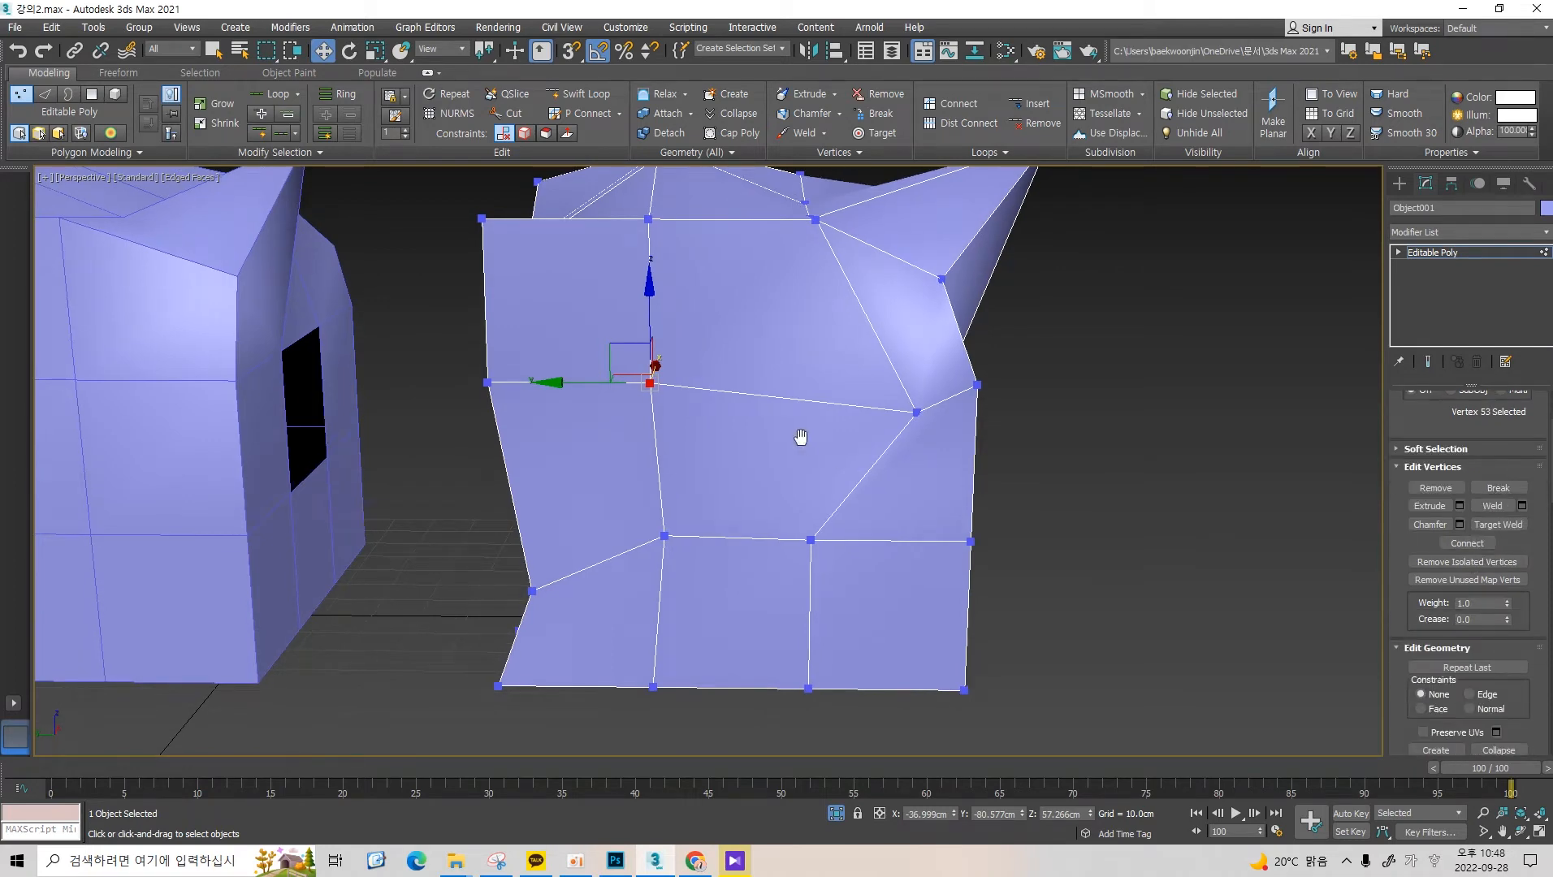
pyautogui.click(1459, 544)
pyautogui.moveTo(660, 340); pyautogui.dragTo(692, 377, button='middle')
pyautogui.scroll(3, 789, 373)
pyautogui.scroll(-3, 790, 373)
pyautogui.moveTo(803, 376)
pyautogui.mouseDown(button='middle')
pyautogui.moveTo(816, 352)
pyautogui.moveTo(821, 416)
pyautogui.moveTo(823, 389)
pyautogui.mouseUp(button='middle')
pyautogui.scroll(2, 816, 351)
pyautogui.click(713, 404)
pyautogui.click(642, 467)
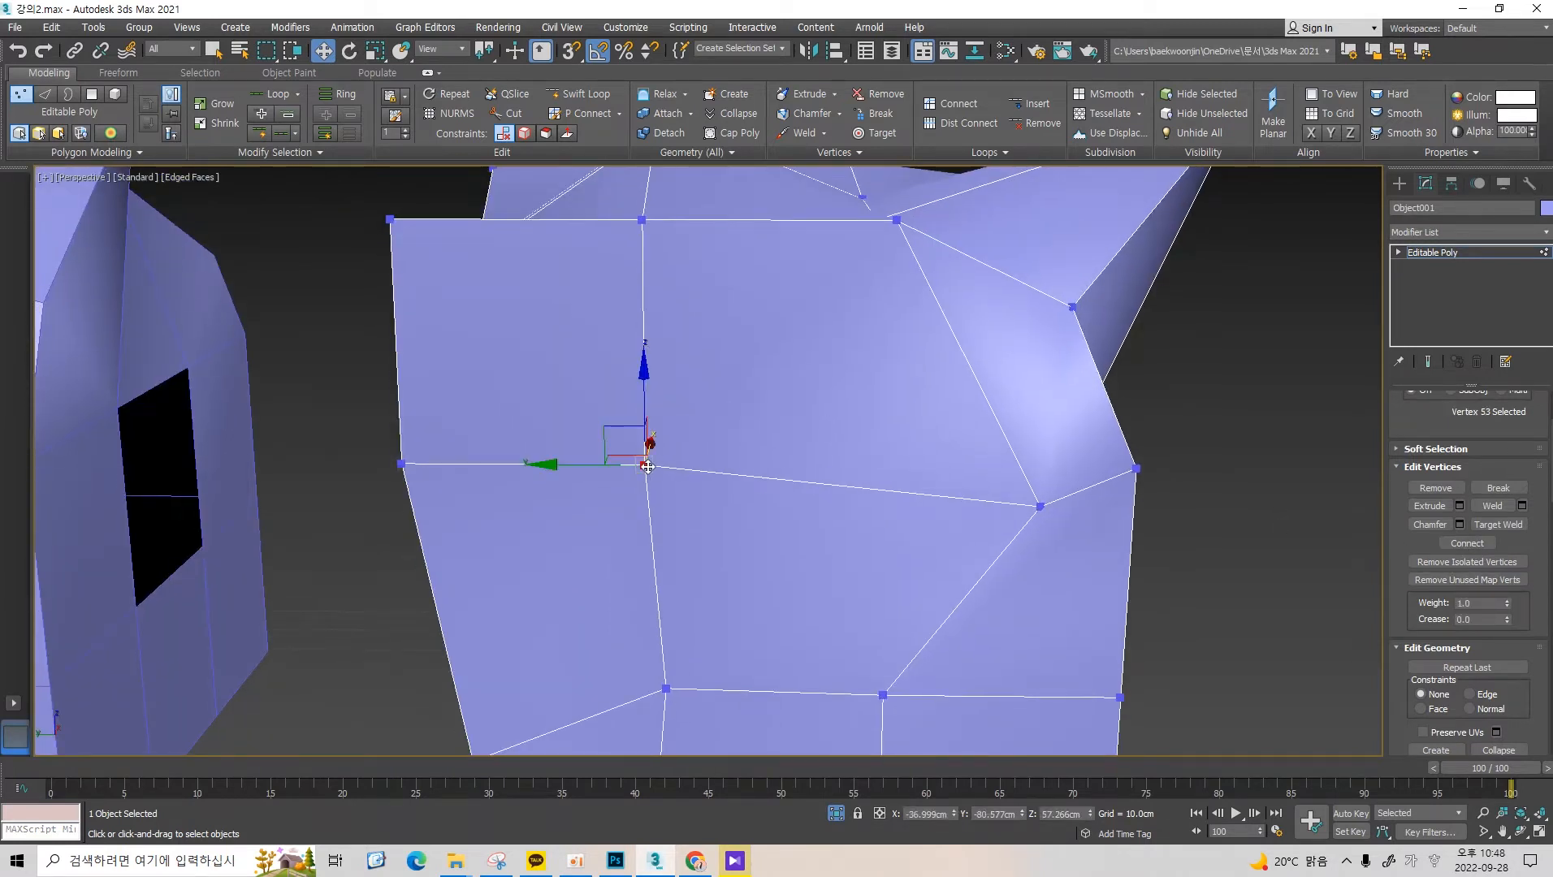
pyautogui.keyDown('ctrl'); pyautogui.click(895, 219); pyautogui.keyUp('ctrl')
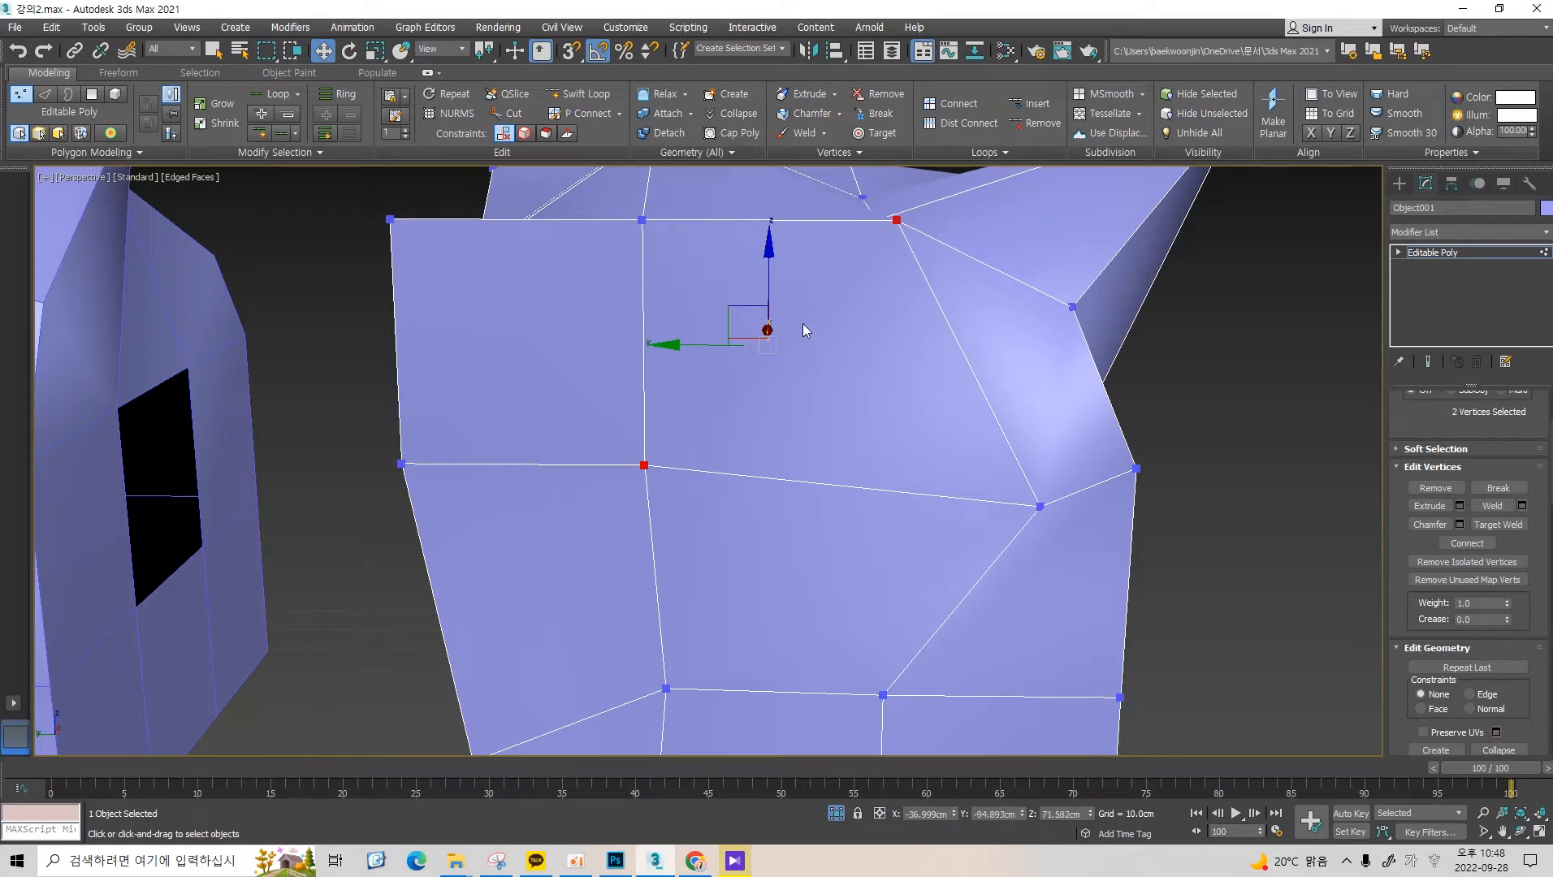
pyautogui.moveTo(803, 325); pyautogui.dragTo(800, 346, button='middle')
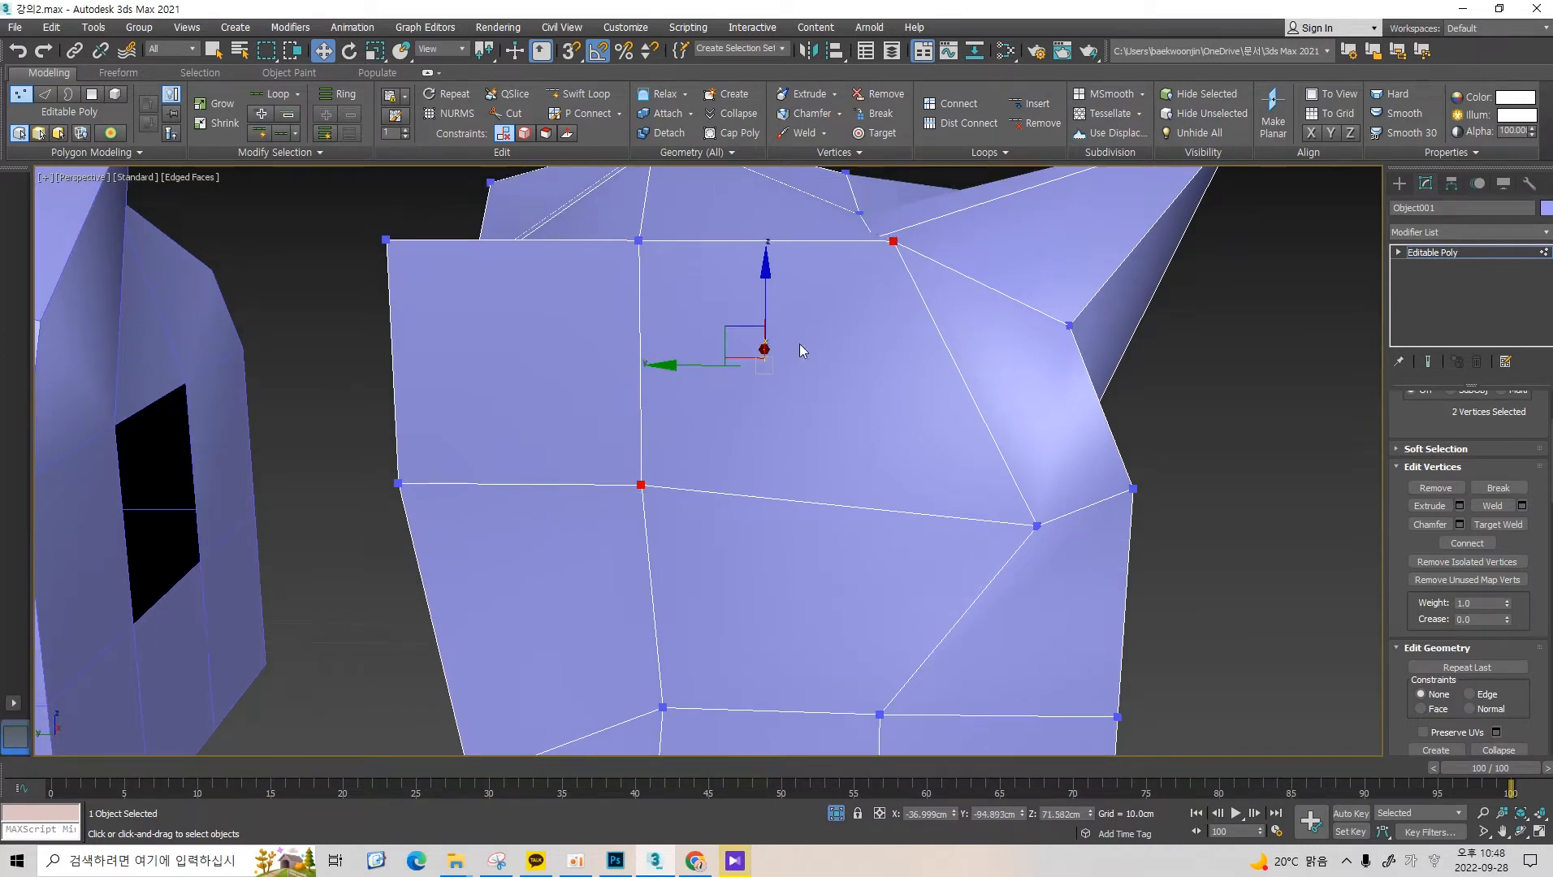
pyautogui.click(1460, 544)
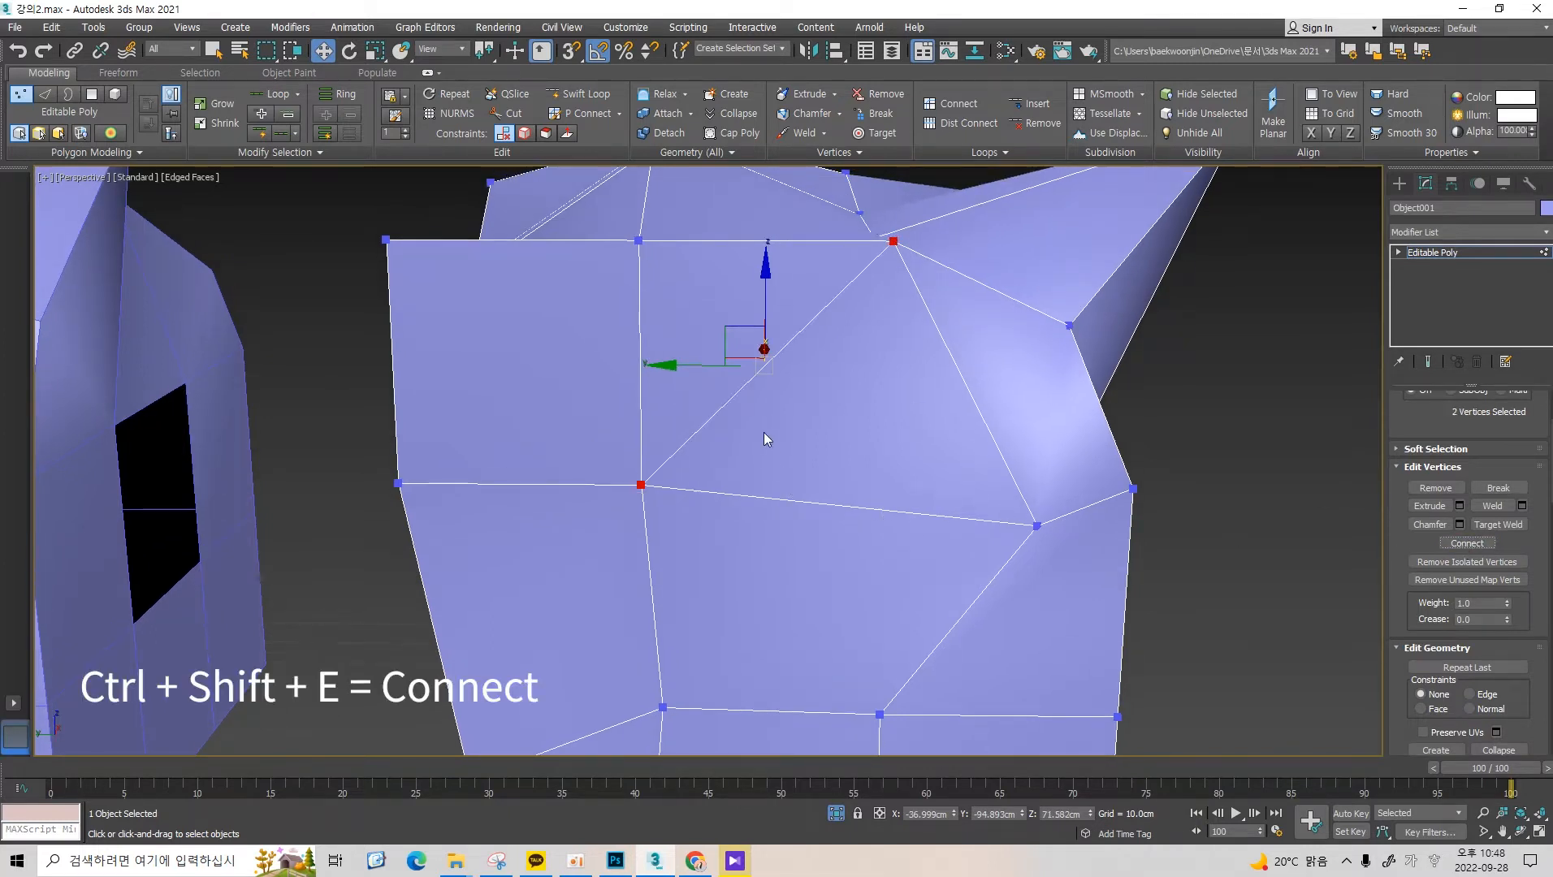
pyautogui.hotkey('ctrl', 'z')
pyautogui.hotkey('ctrl', 'z')
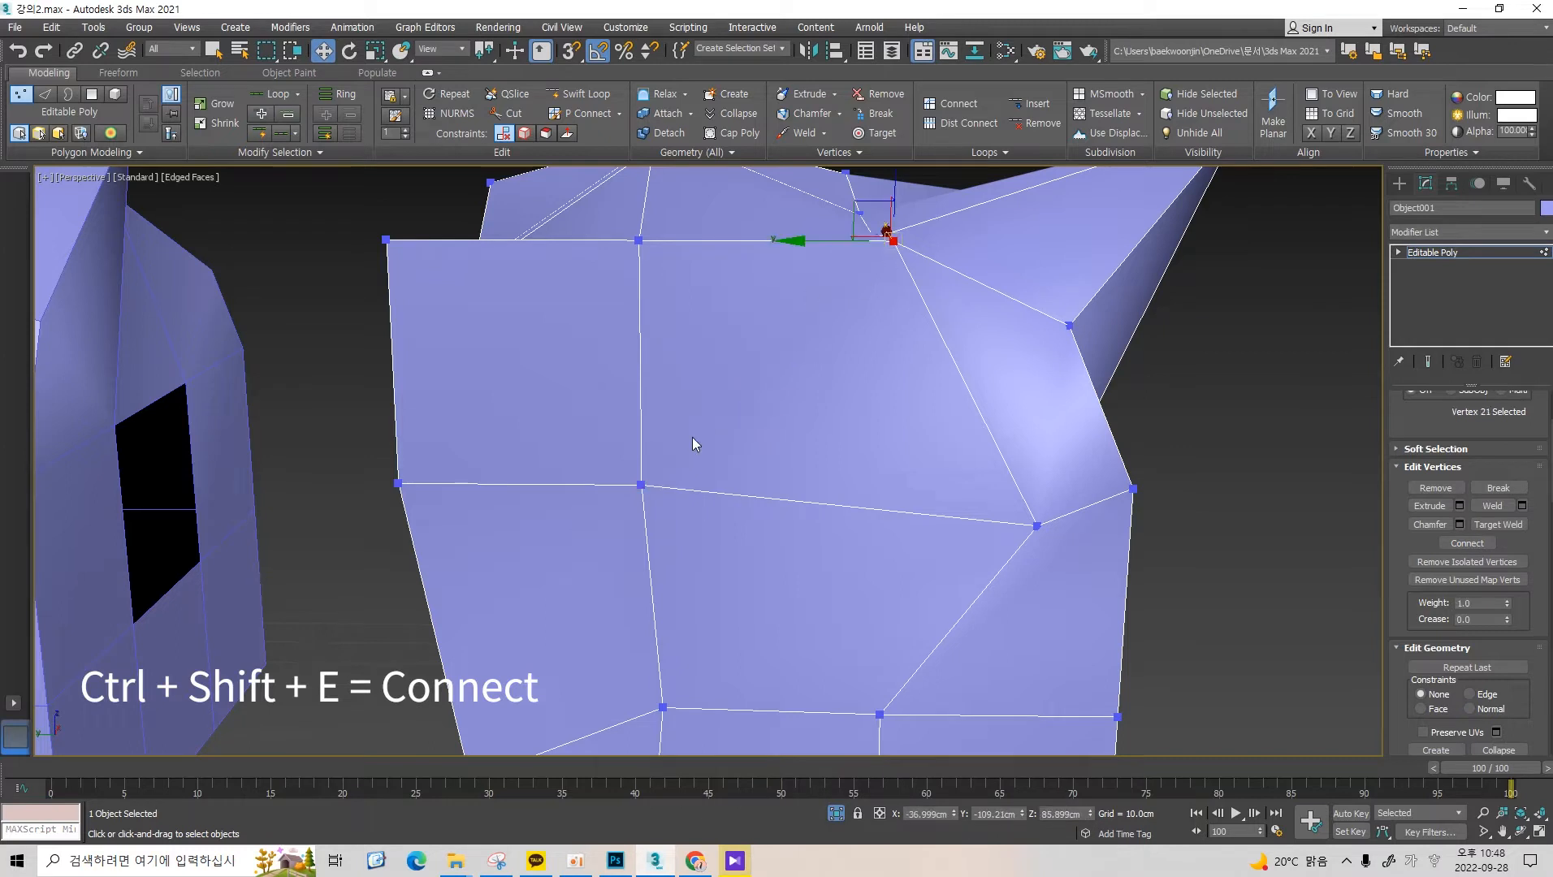
# Select the middle-row vertex together with the upper-row vertex at the ear's base again and connect them with a diagonal edge.
pyautogui.keyDown('ctrl'); pyautogui.click(642, 485); pyautogui.keyUp('ctrl')
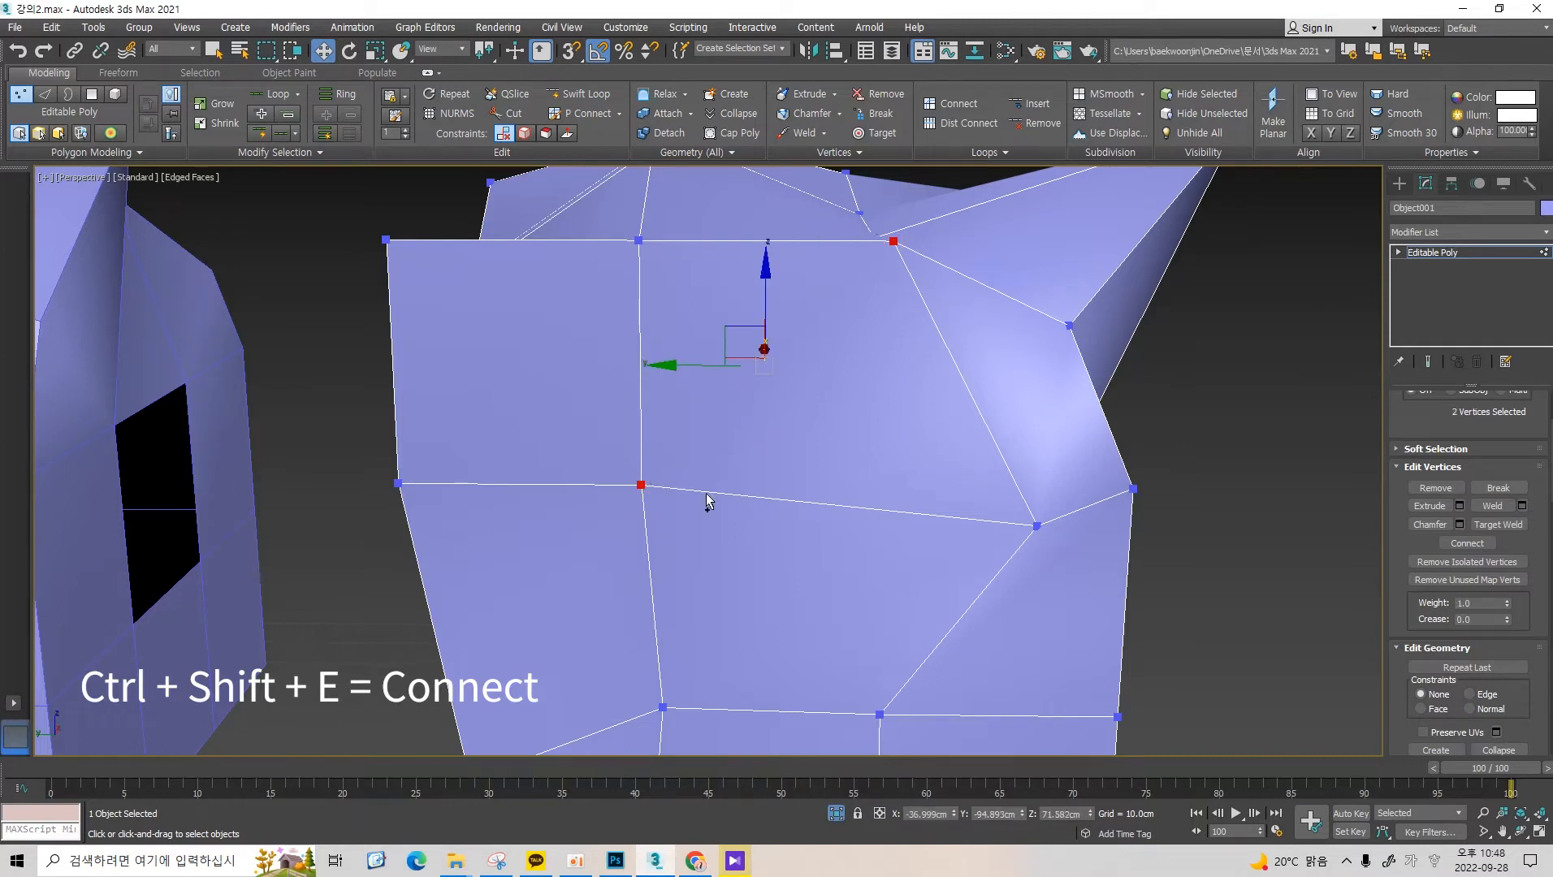
pyautogui.click(1463, 546)
pyautogui.moveTo(900, 251); pyautogui.dragTo(888, 307, button='middle')
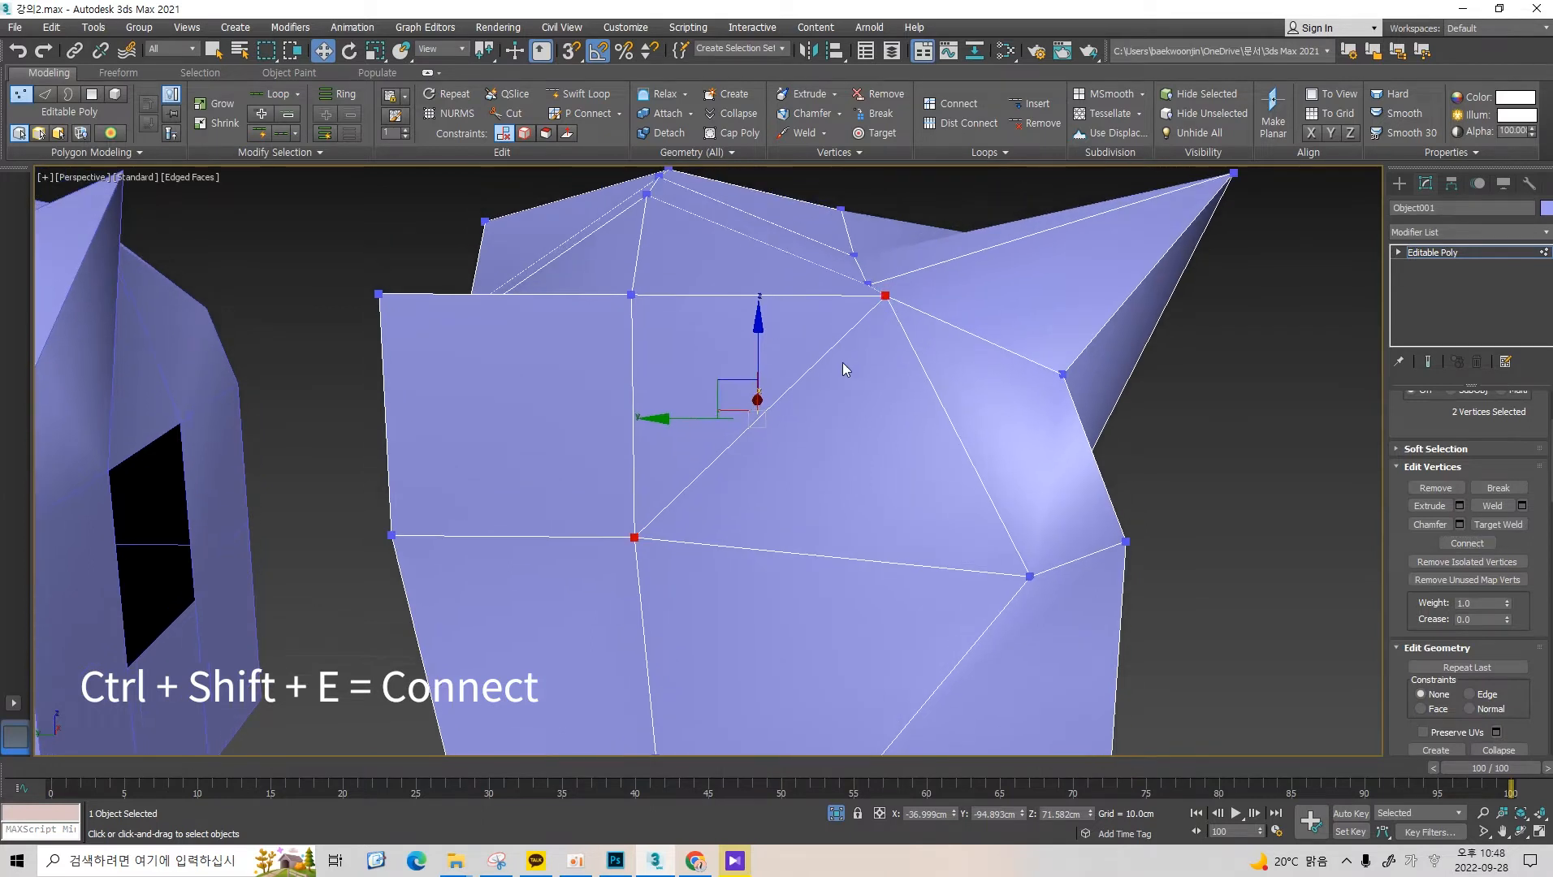
# Inspect the new diagonal edge, its middle-row end vertex and the lower-row vertex diagonally opposite on the face below.
pyautogui.click(884, 296)
pyautogui.moveTo(888, 386); pyautogui.dragTo(900, 299, button='middle')
pyautogui.keyDown('alt'); pyautogui.moveTo(900, 299); pyautogui.dragTo(800, 362, button='middle'); pyautogui.keyUp('alt')
pyautogui.click(650, 445)
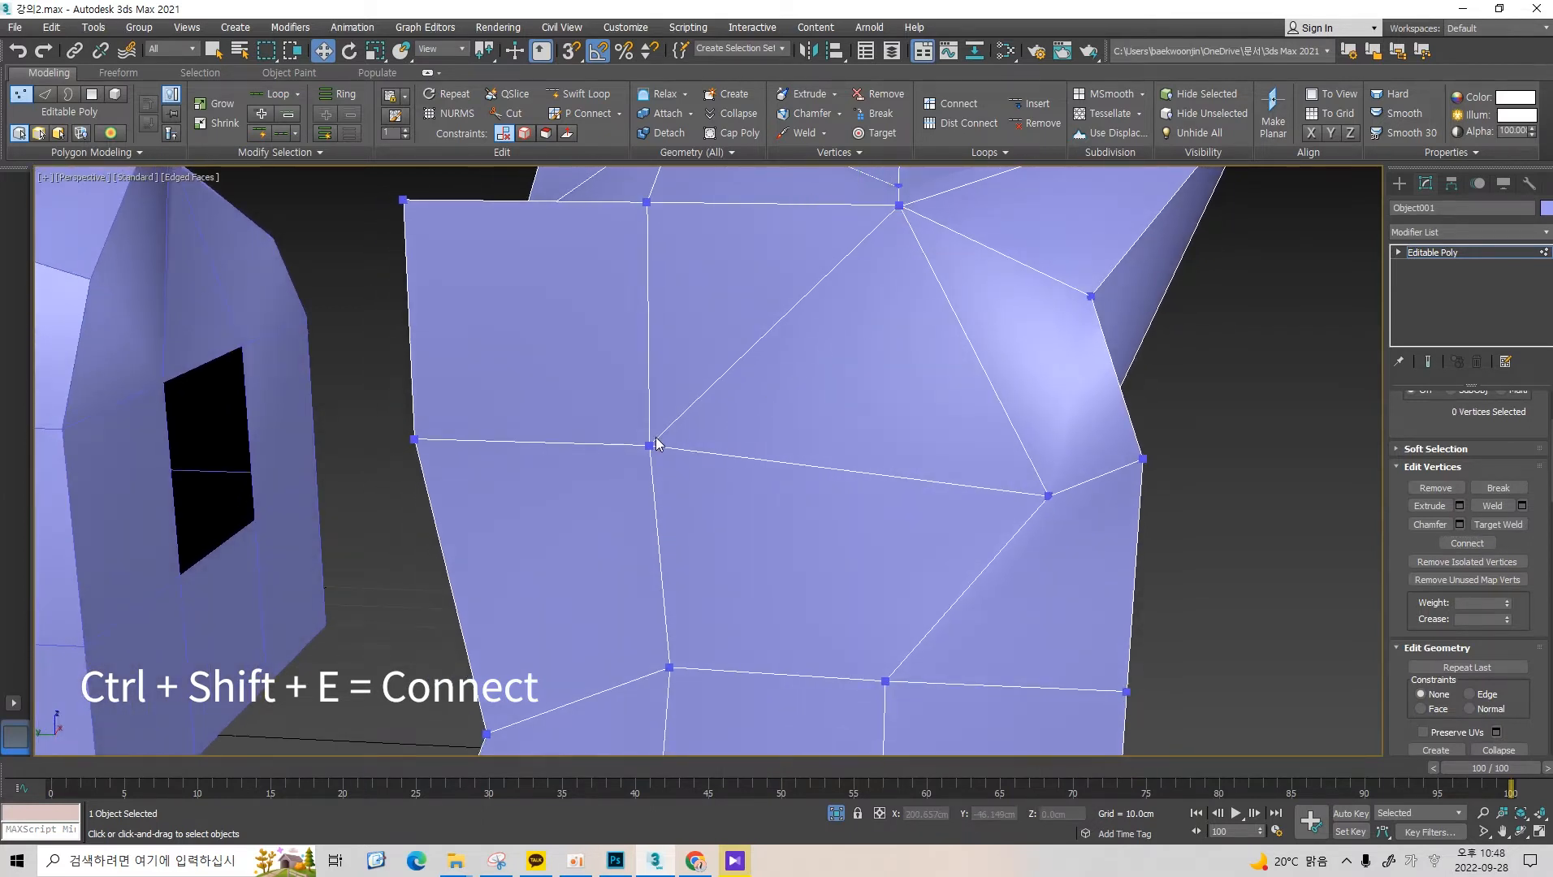
pyautogui.keyDown('alt'); pyautogui.moveTo(931, 343); pyautogui.dragTo(935, 260, button='middle'); pyautogui.keyUp('alt')
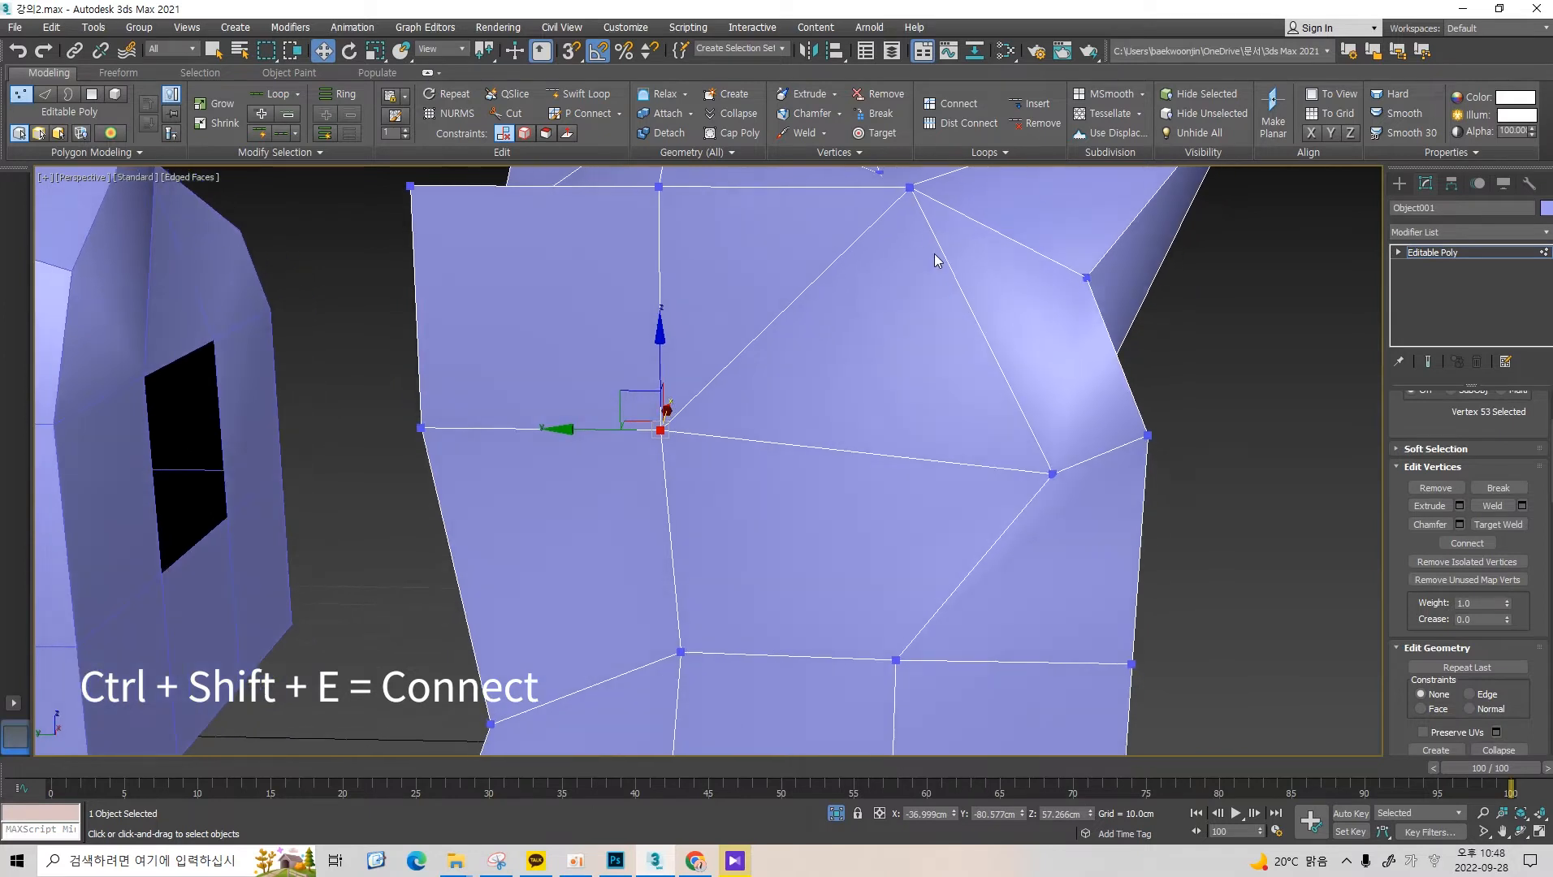
pyautogui.click(896, 674)
pyautogui.click(895, 660)
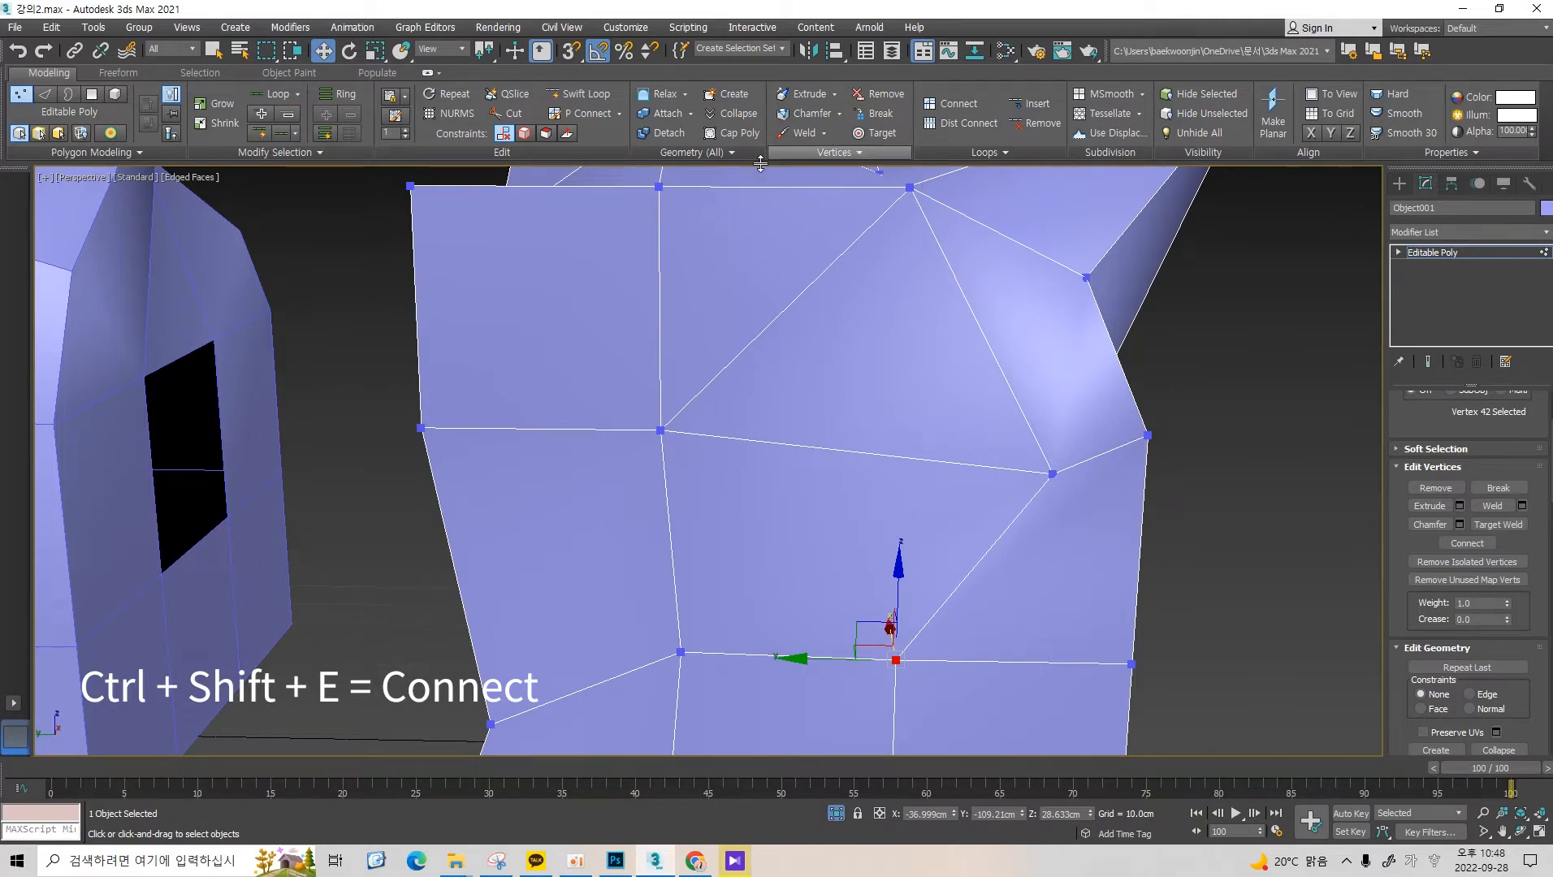
pyautogui.keyDown('alt'); pyautogui.moveTo(793, 308); pyautogui.dragTo(908, 246, button='middle'); pyautogui.keyUp('alt')
pyautogui.scroll(-4, 819, 380)
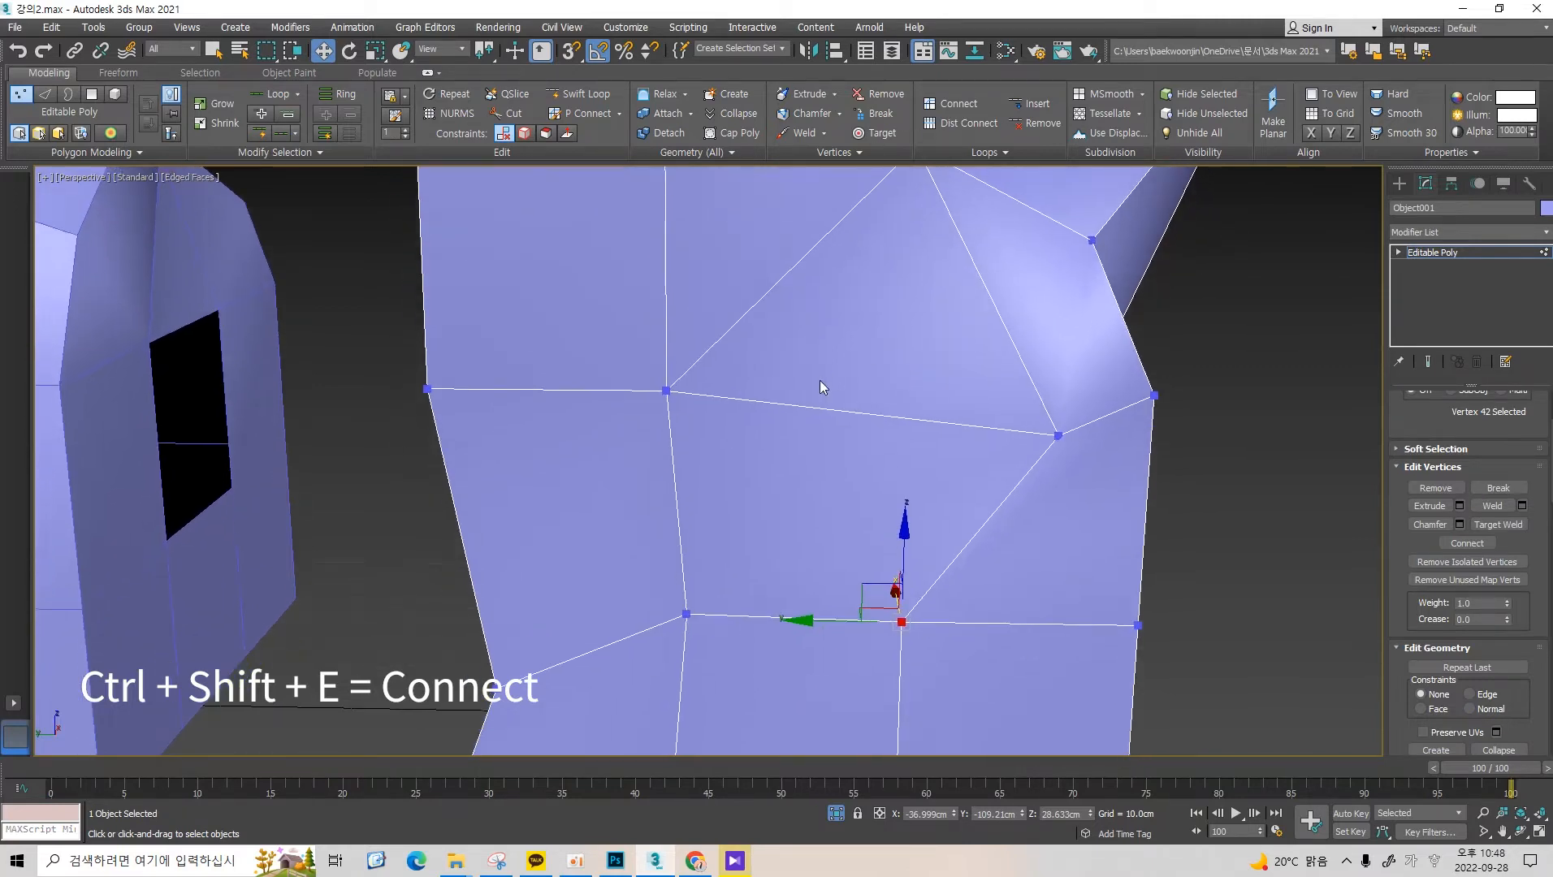
pyautogui.moveTo(773, 317); pyautogui.dragTo(918, 264, button='middle')
pyautogui.scroll(4, 784, 391)
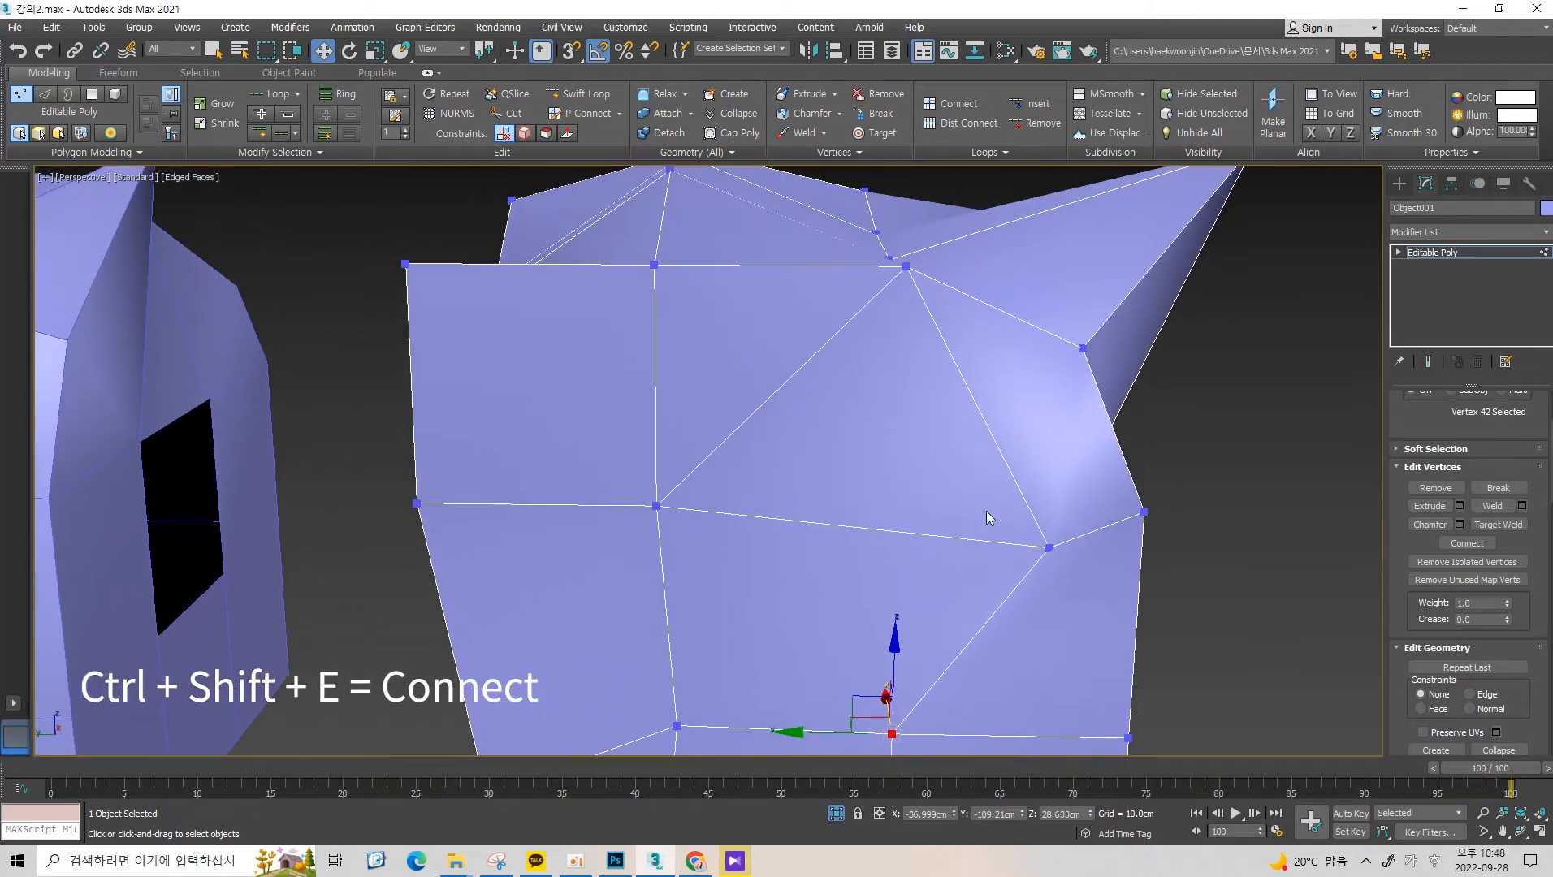
pyautogui.moveTo(859, 398); pyautogui.dragTo(865, 276, button='middle')
# Try connecting the middle-row vertex to the diagonally opposite lower-row vertex, repeat the Connect, and undo it.
pyautogui.click(657, 379)
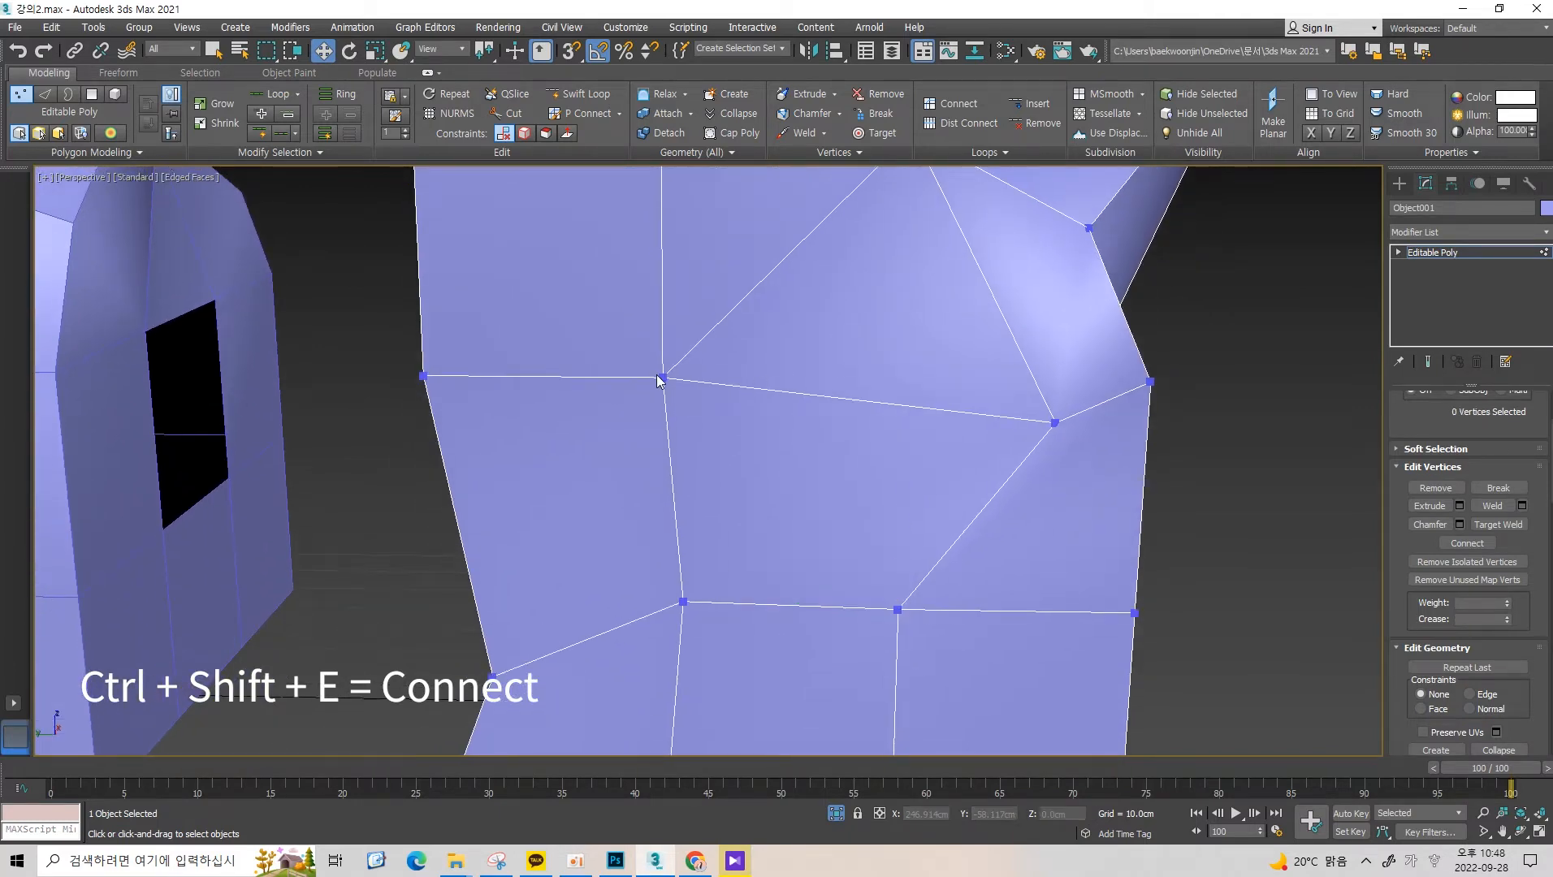
pyautogui.click(660, 380)
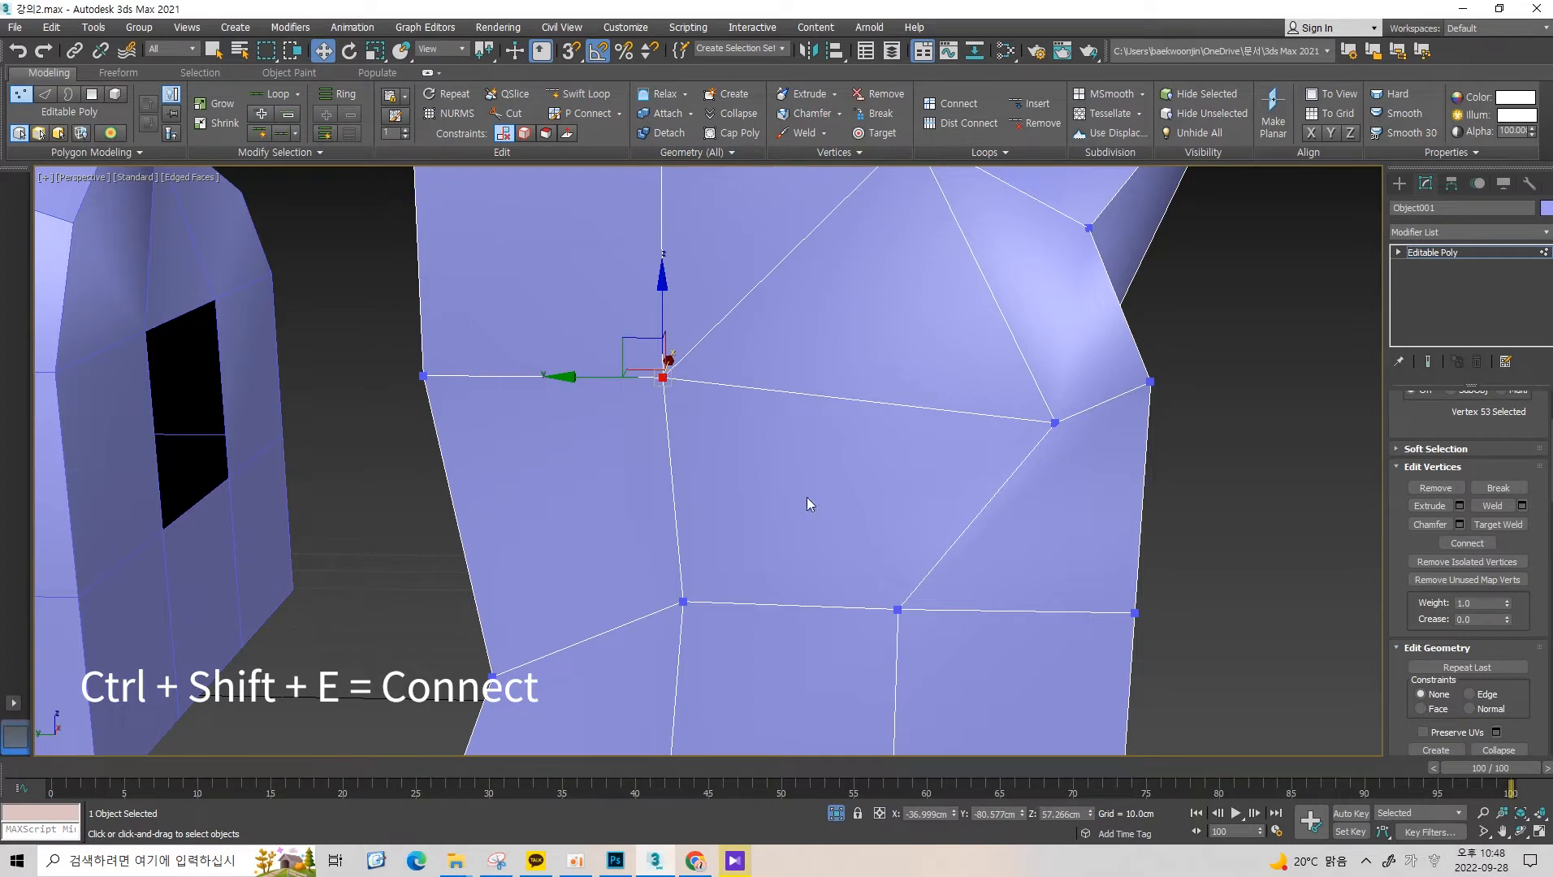
pyautogui.keyDown('ctrl'); pyautogui.click(898, 608); pyautogui.keyUp('ctrl')
pyautogui.scroll(-1, 1462, 585)
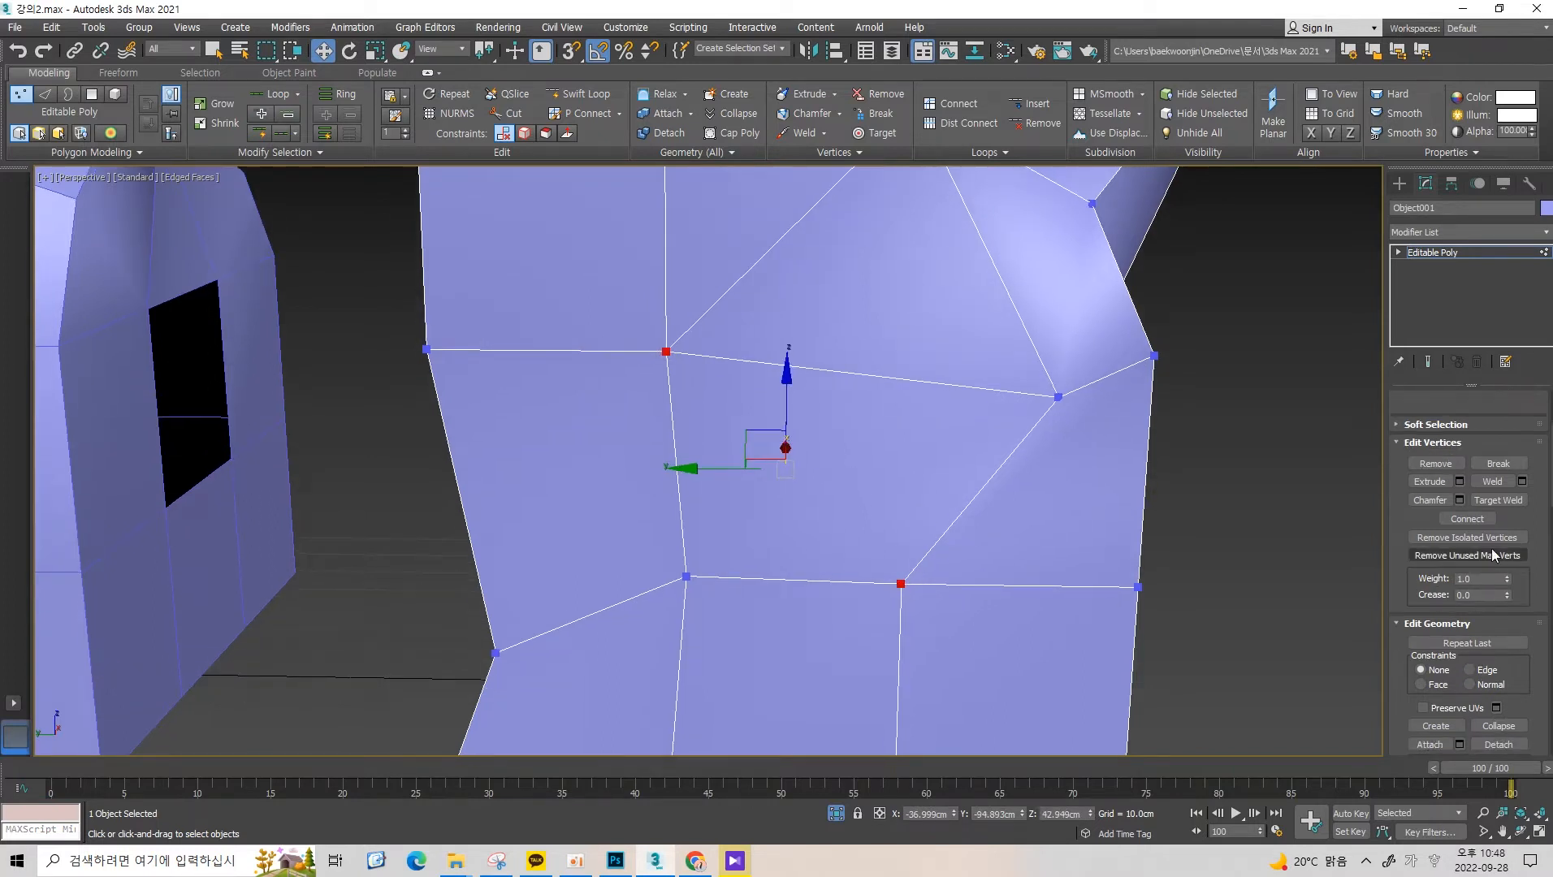
pyautogui.click(1483, 522)
pyautogui.moveTo(1070, 405); pyautogui.dragTo(877, 479, button='middle')
pyautogui.hotkey('ctrl', 'z')
pyautogui.click(1467, 521)
pyautogui.hotkey('ctrl', 'z')
# Connect the front-border vertex diagonally across the top surface to the opposite vertex, and connect that one to the next diagonal vertex.
pyautogui.click(873, 498)
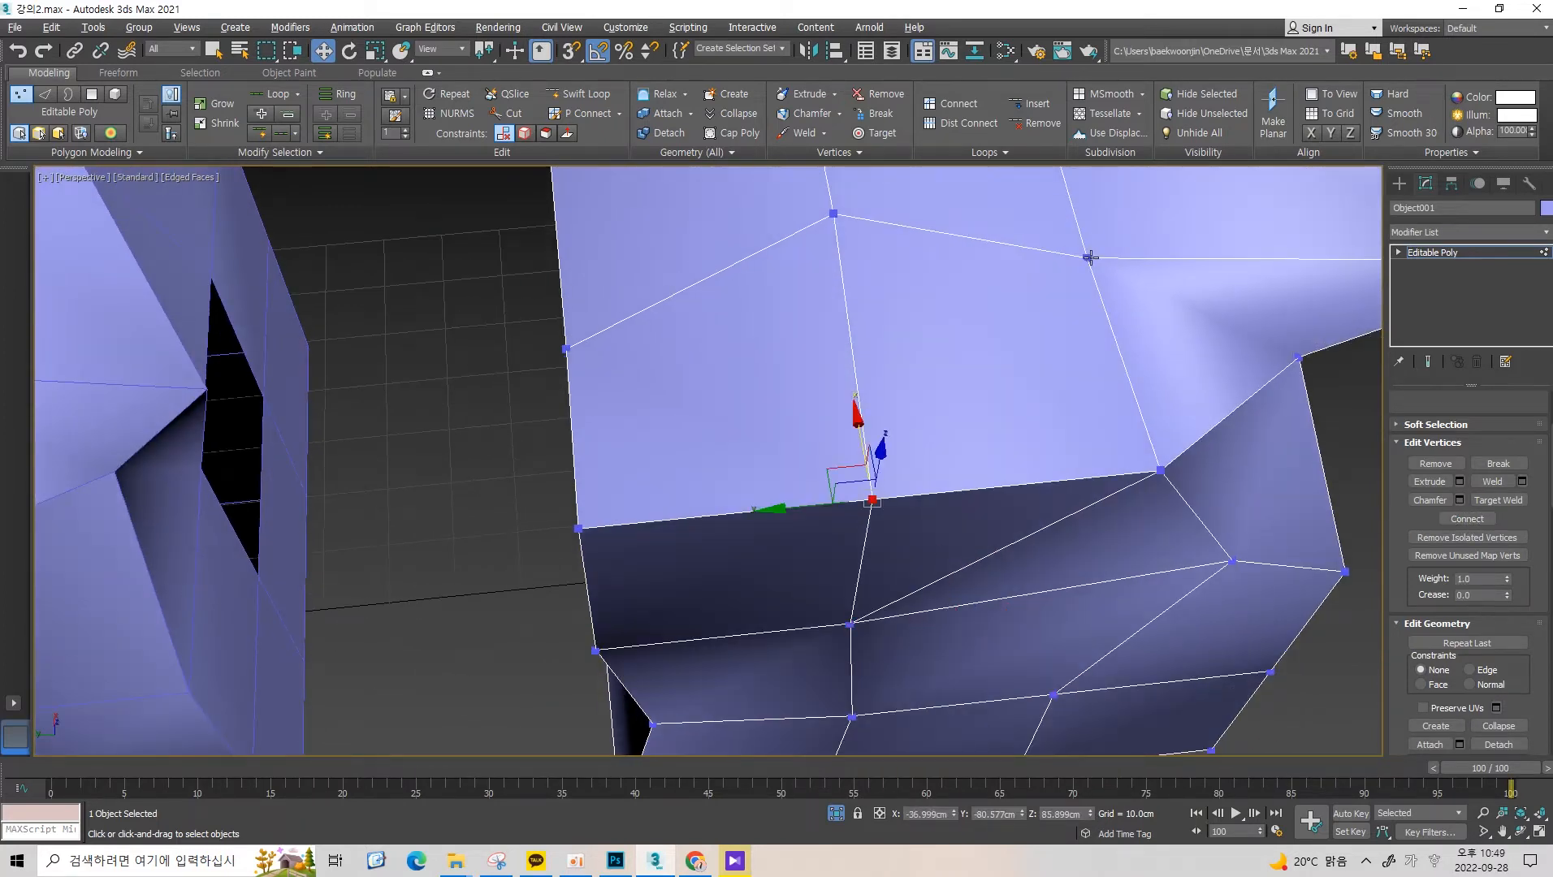
pyautogui.keyDown('alt'); pyautogui.moveTo(1034, 267); pyautogui.dragTo(719, 404, button='middle'); pyautogui.keyUp('alt')
pyautogui.keyDown('ctrl'); pyautogui.click(1158, 321); pyautogui.keyUp('ctrl')
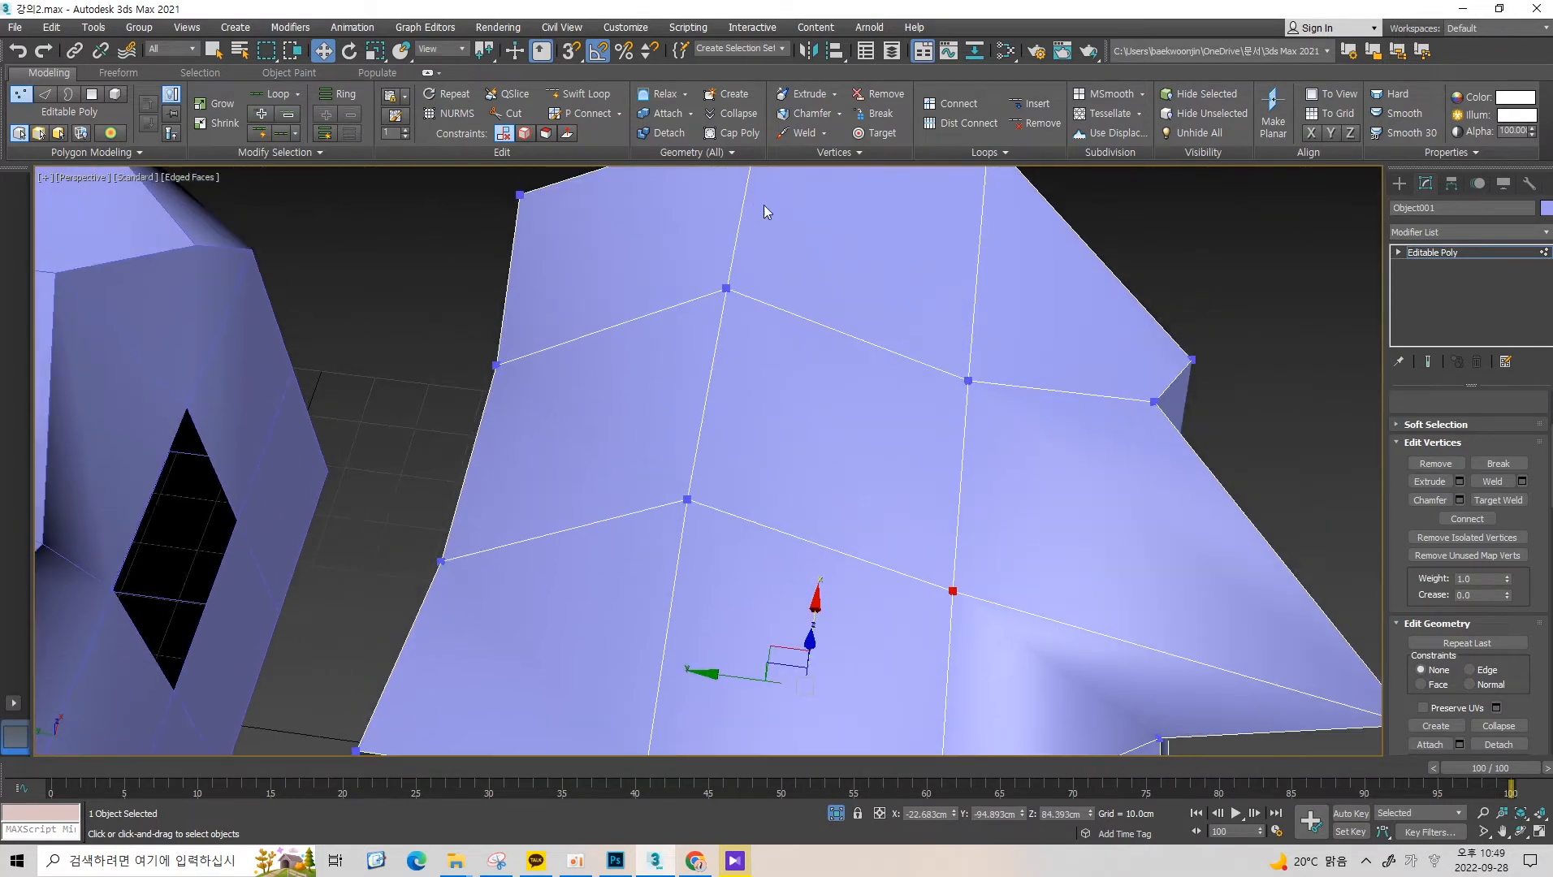
pyautogui.keyDown('alt'); pyautogui.moveTo(893, 688); pyautogui.dragTo(825, 482, button='middle'); pyautogui.keyUp('alt')
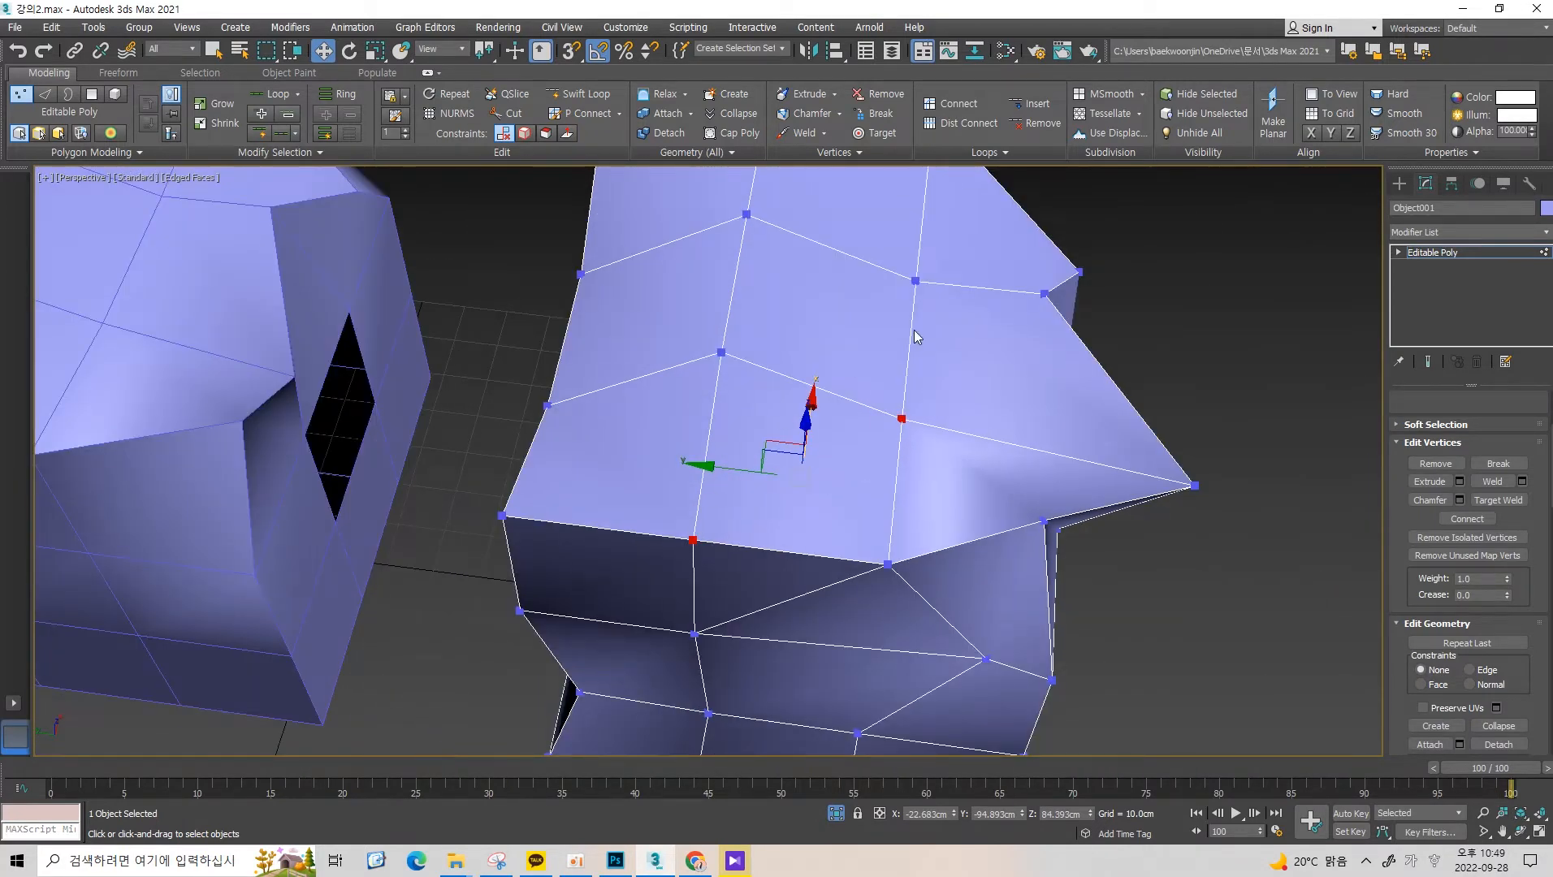
pyautogui.keyDown('alt'); pyautogui.moveTo(755, 504); pyautogui.dragTo(690, 546, button='middle'); pyautogui.keyUp('alt')
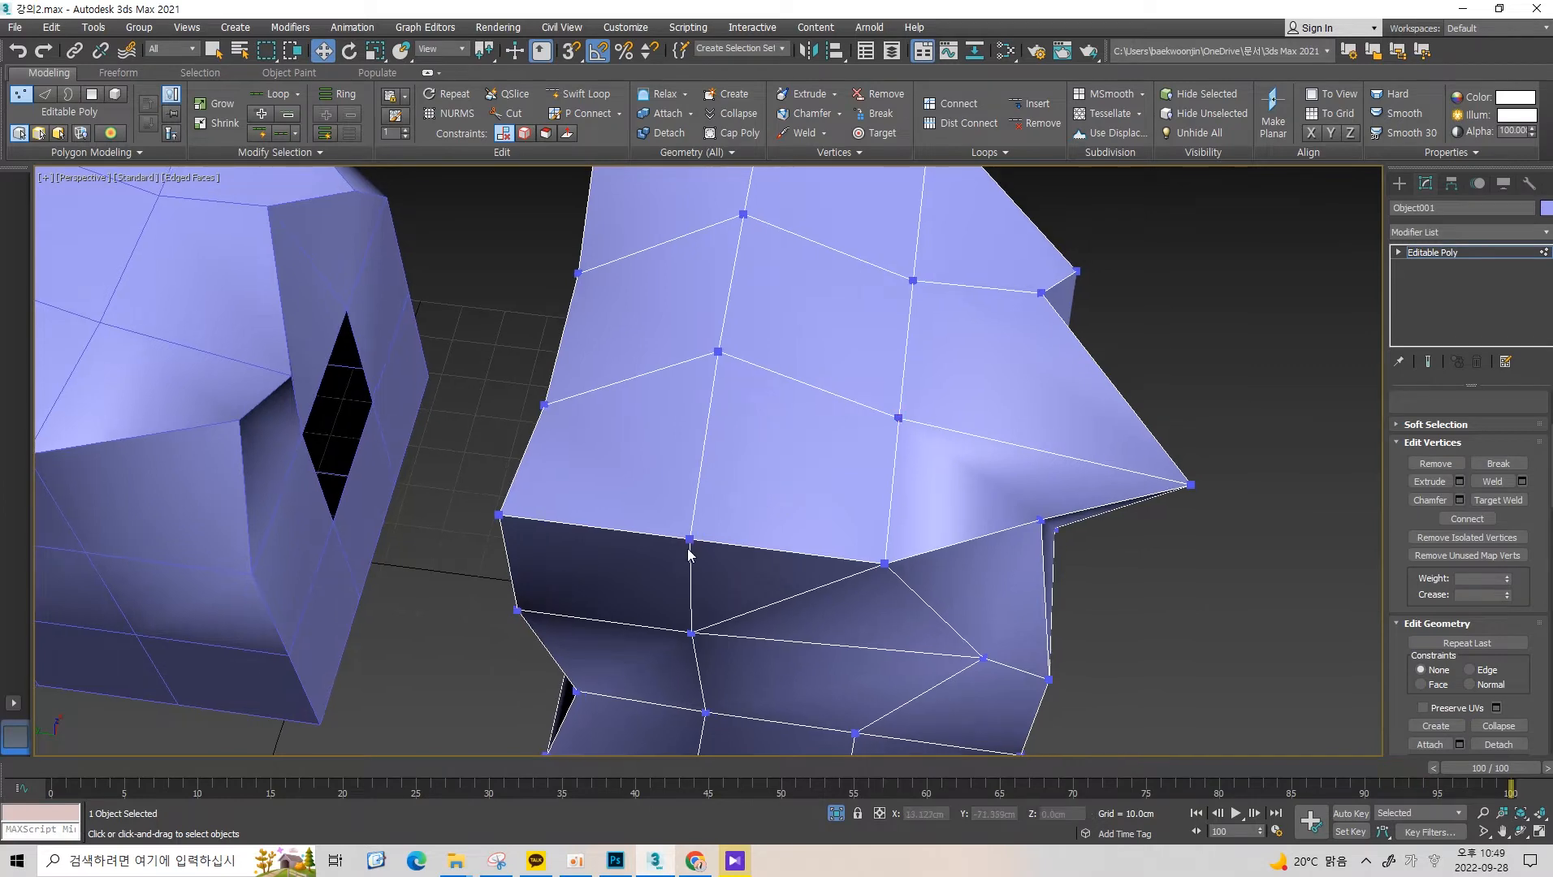
pyautogui.click(691, 539)
pyautogui.click(897, 418)
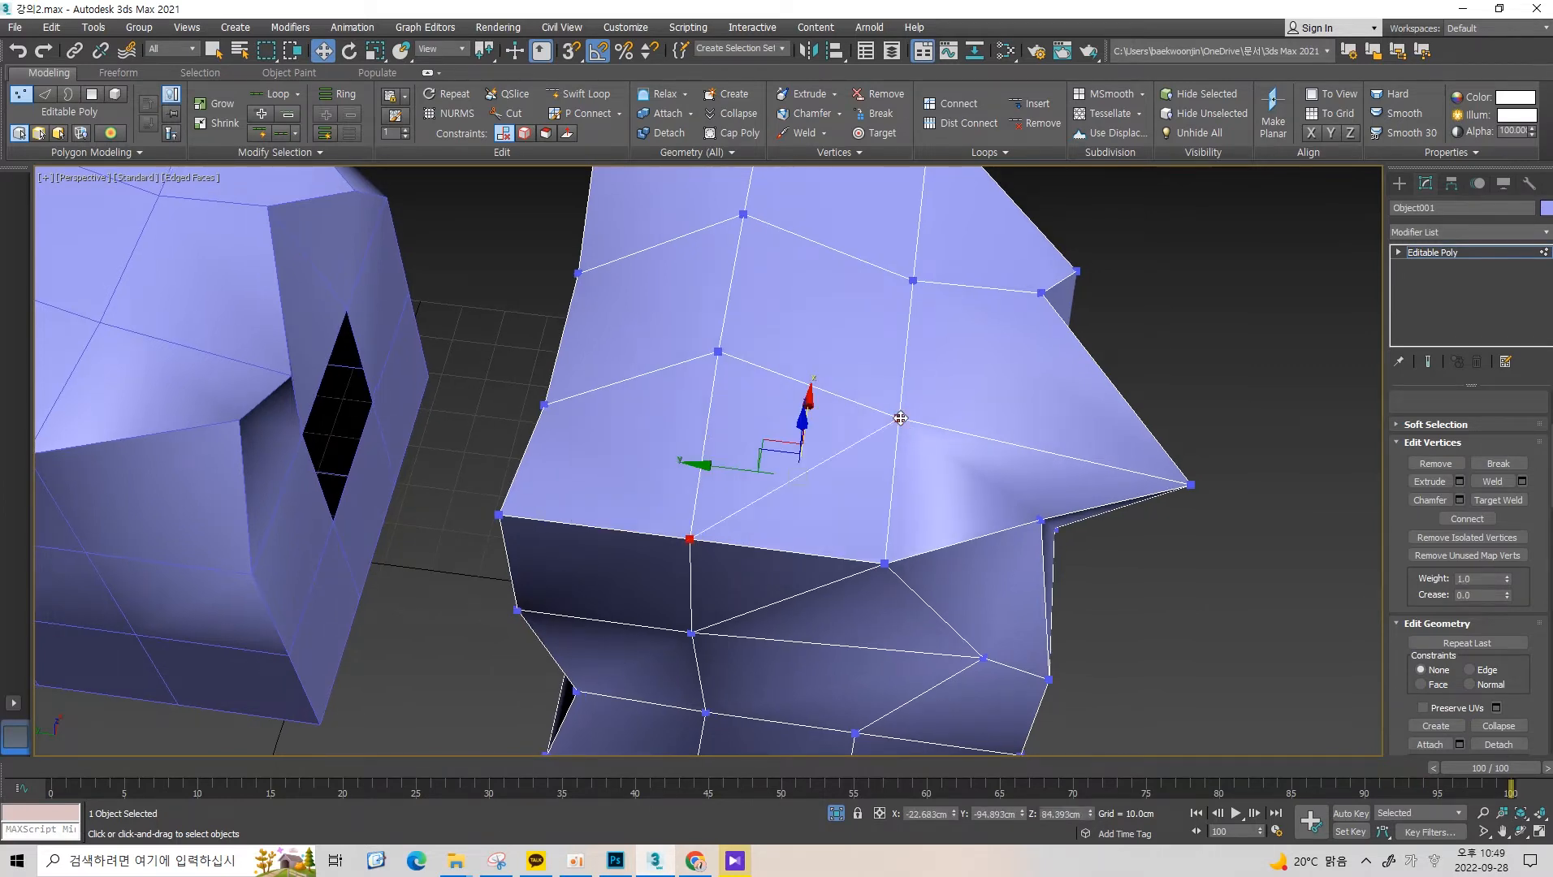
pyautogui.keyDown('ctrl'); pyautogui.click(1042, 293); pyautogui.keyUp('ctrl')
# Select the four edges forming two columns at the rear of the top surface and remove them together with their vertices.
pyautogui.keyDown('alt'); pyautogui.moveTo(935, 357); pyautogui.dragTo(873, 431, button='middle'); pyautogui.keyUp('alt')
pyautogui.press('2')
pyautogui.click(889, 390)
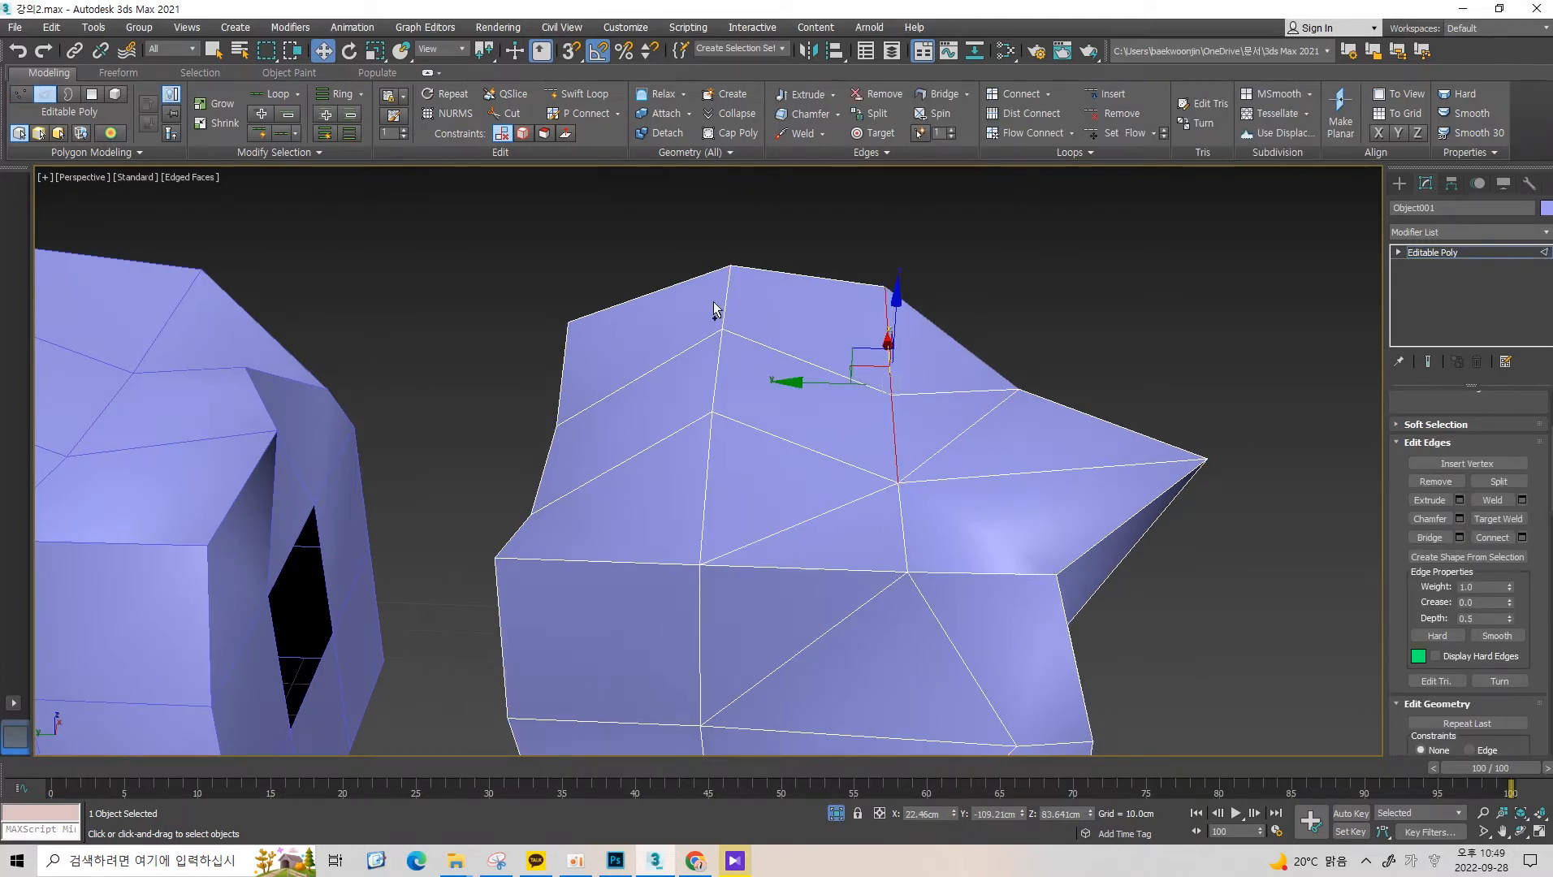
pyautogui.keyDown('ctrl'); pyautogui.click(719, 350); pyautogui.keyUp('ctrl')
pyautogui.keyDown('ctrl'); pyautogui.click(707, 453); pyautogui.keyUp('ctrl')
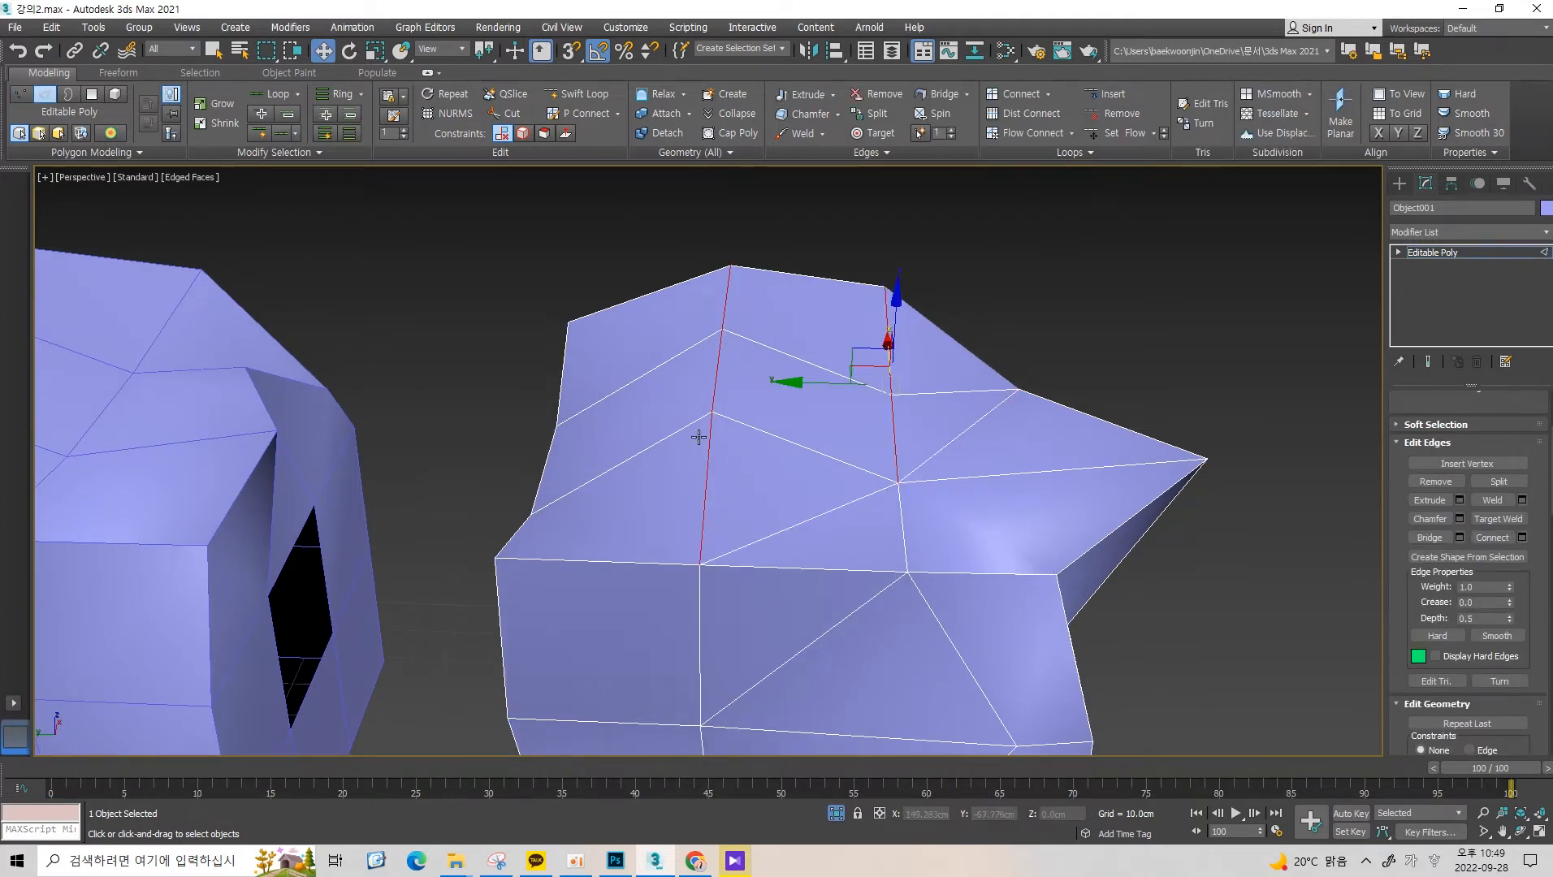
pyautogui.click(698, 437)
pyautogui.keyDown('alt'); pyautogui.moveTo(697, 437); pyautogui.dragTo(822, 479, button='middle'); pyautogui.keyUp('alt')
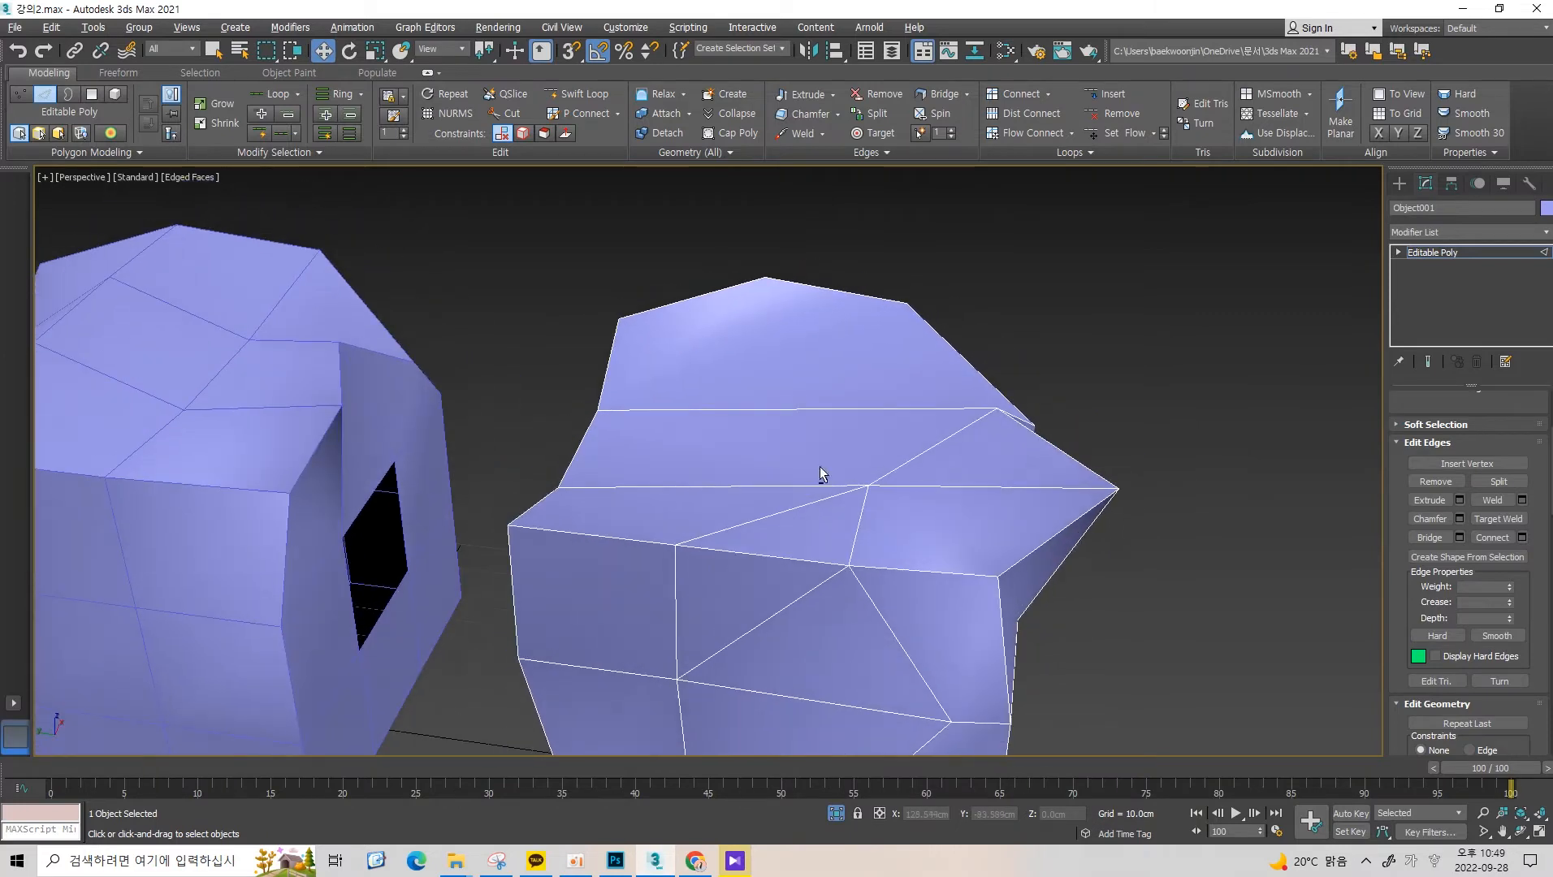
pyautogui.keyDown('alt'); pyautogui.moveTo(784, 532); pyautogui.dragTo(849, 546, button='middle'); pyautogui.keyUp('alt')
pyautogui.scroll(3, 942, 476)
# Undo the removal of the two edge columns on the top surface and the edge selections made for it.
pyautogui.hotkey('ctrl', 'z')
pyautogui.hotkey('ctrl', 'z')
pyautogui.scroll(-3, 943, 481)
pyautogui.moveTo(823, 375); pyautogui.dragTo(822, 410, button='middle')
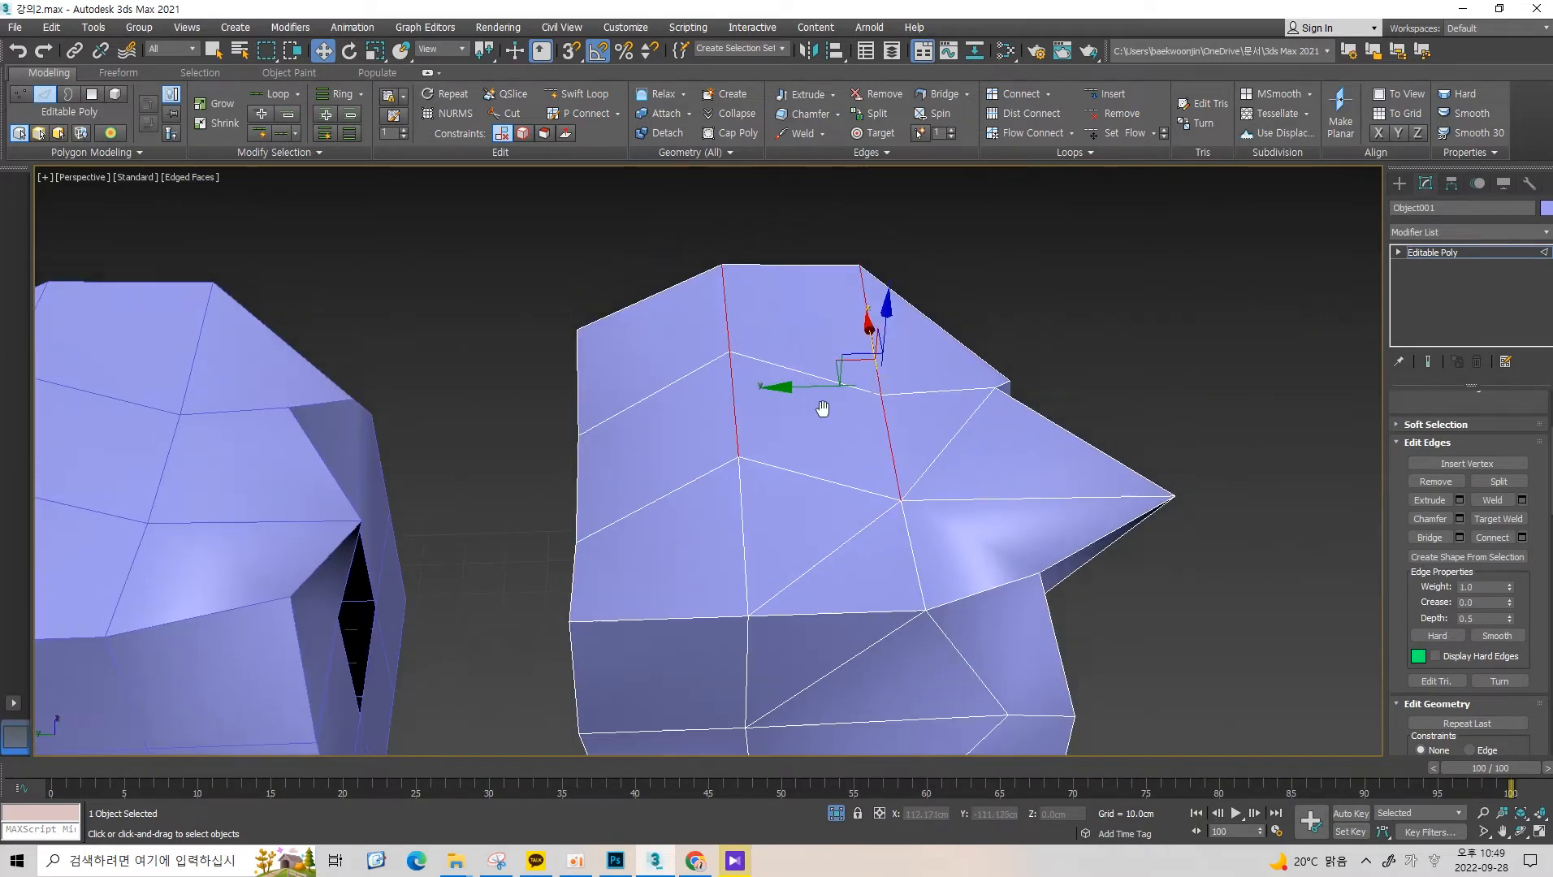
pyautogui.hotkey('ctrl', 'z')
pyautogui.hotkey('ctrl', 'z')
pyautogui.hotkey('ctrl', 'z')
pyautogui.moveTo(876, 495); pyautogui.dragTo(888, 363, button='middle')
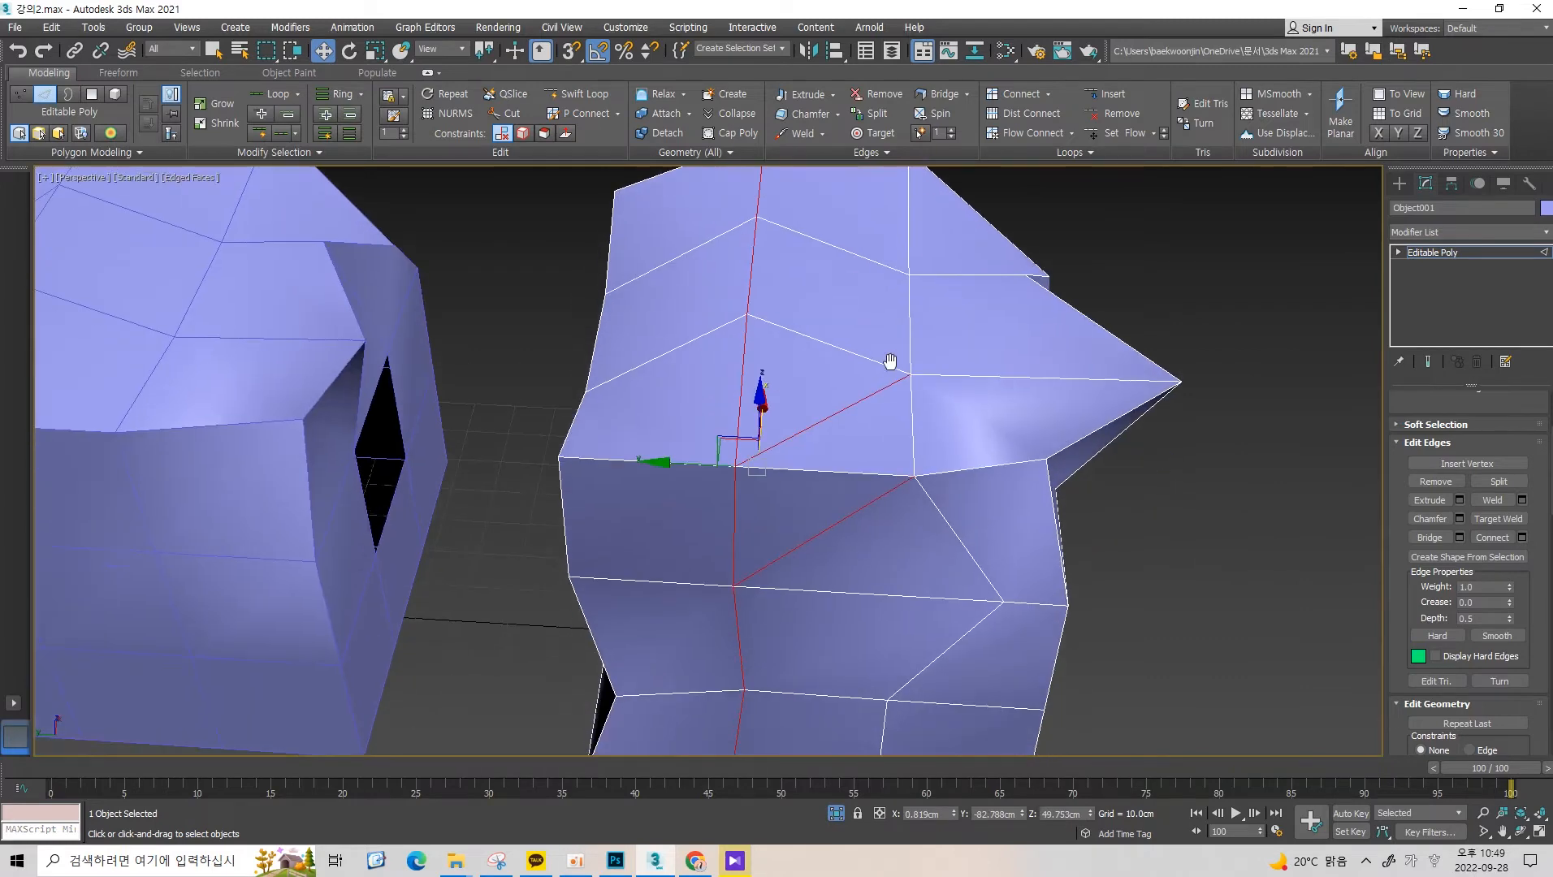
pyautogui.keyDown('alt'); pyautogui.moveTo(885, 455); pyautogui.dragTo(861, 421, button='middle'); pyautogui.keyUp('alt')
pyautogui.scroll(3, 861, 421)
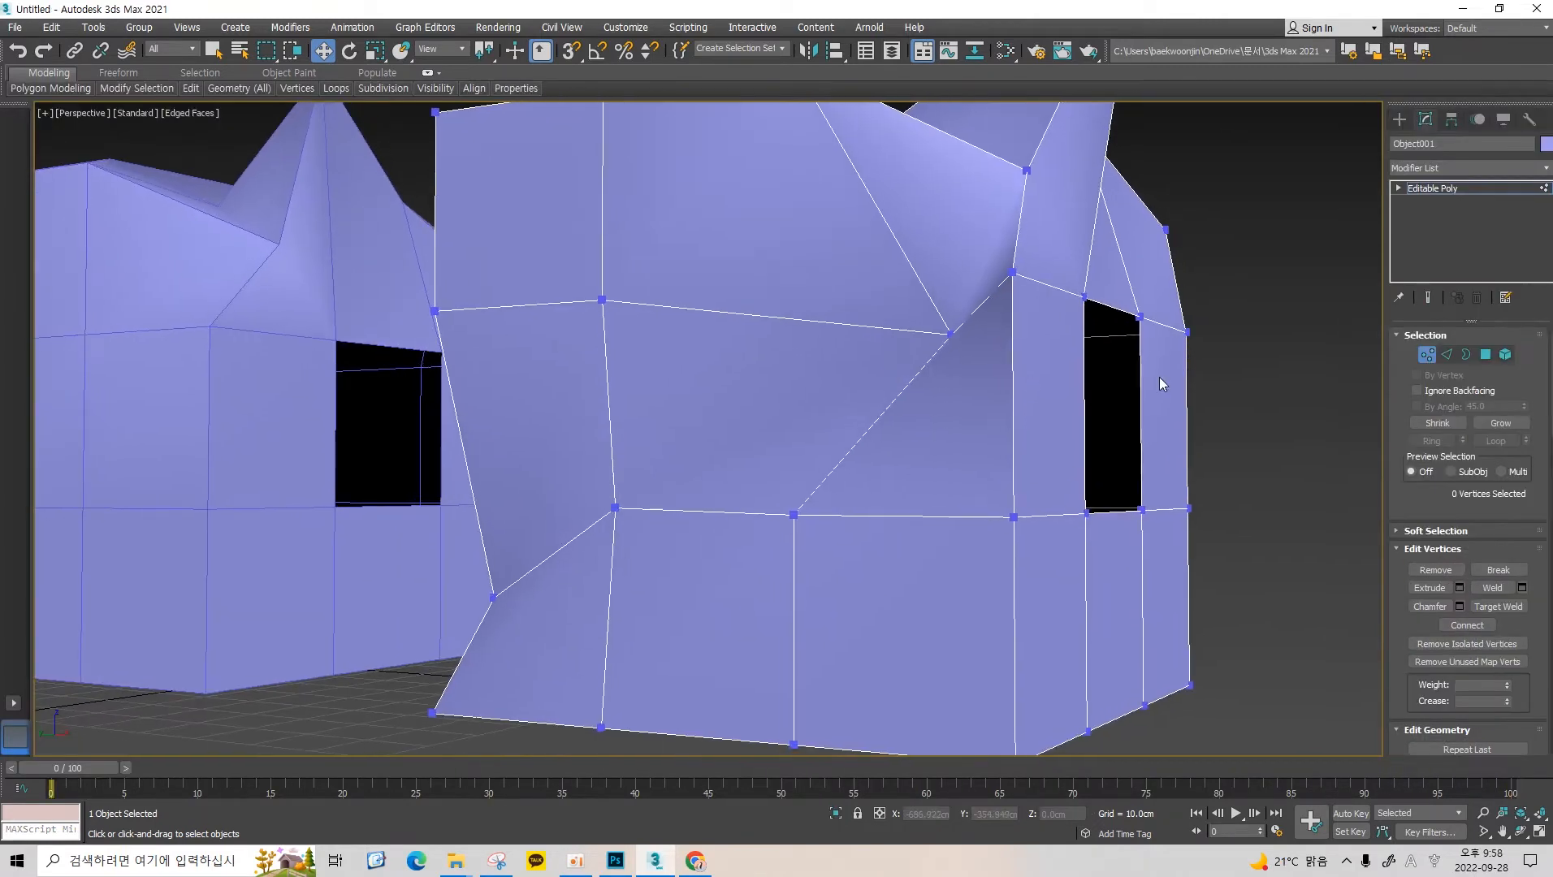
# Select the vertical edge in the middle row of the front surface in Edge mode and review the Edit Edges commands.
pyautogui.click(1447, 355)
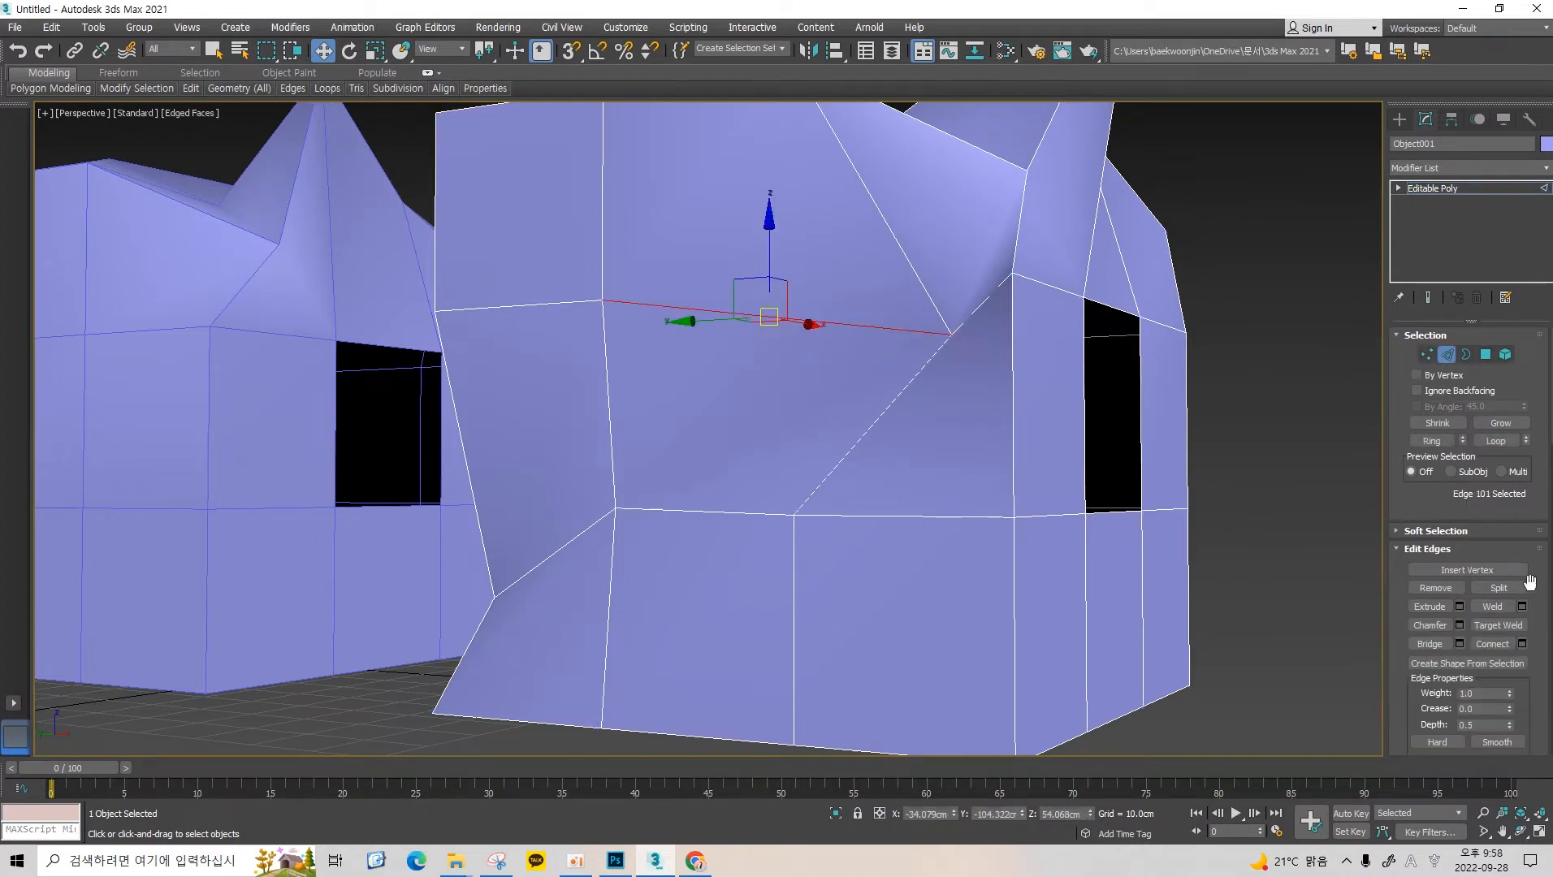
pyautogui.keyDown('alt'); pyautogui.moveTo(1015, 439); pyautogui.dragTo(894, 356, button='middle'); pyautogui.keyUp('alt')
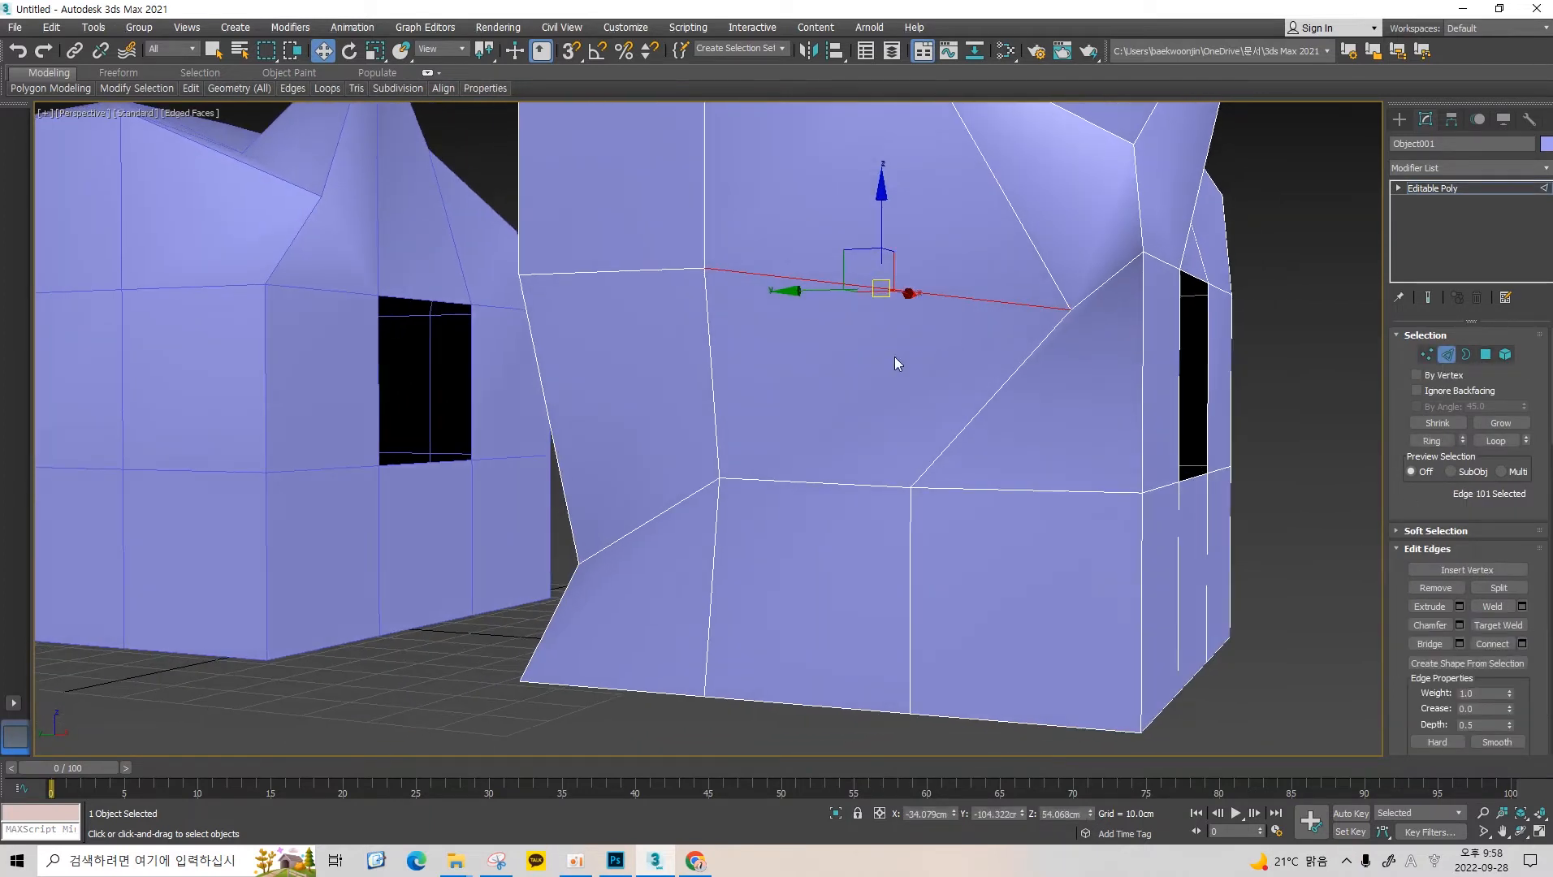
pyautogui.click(718, 344)
pyautogui.scroll(-2, 1477, 511)
pyautogui.scroll(-2, 1478, 520)
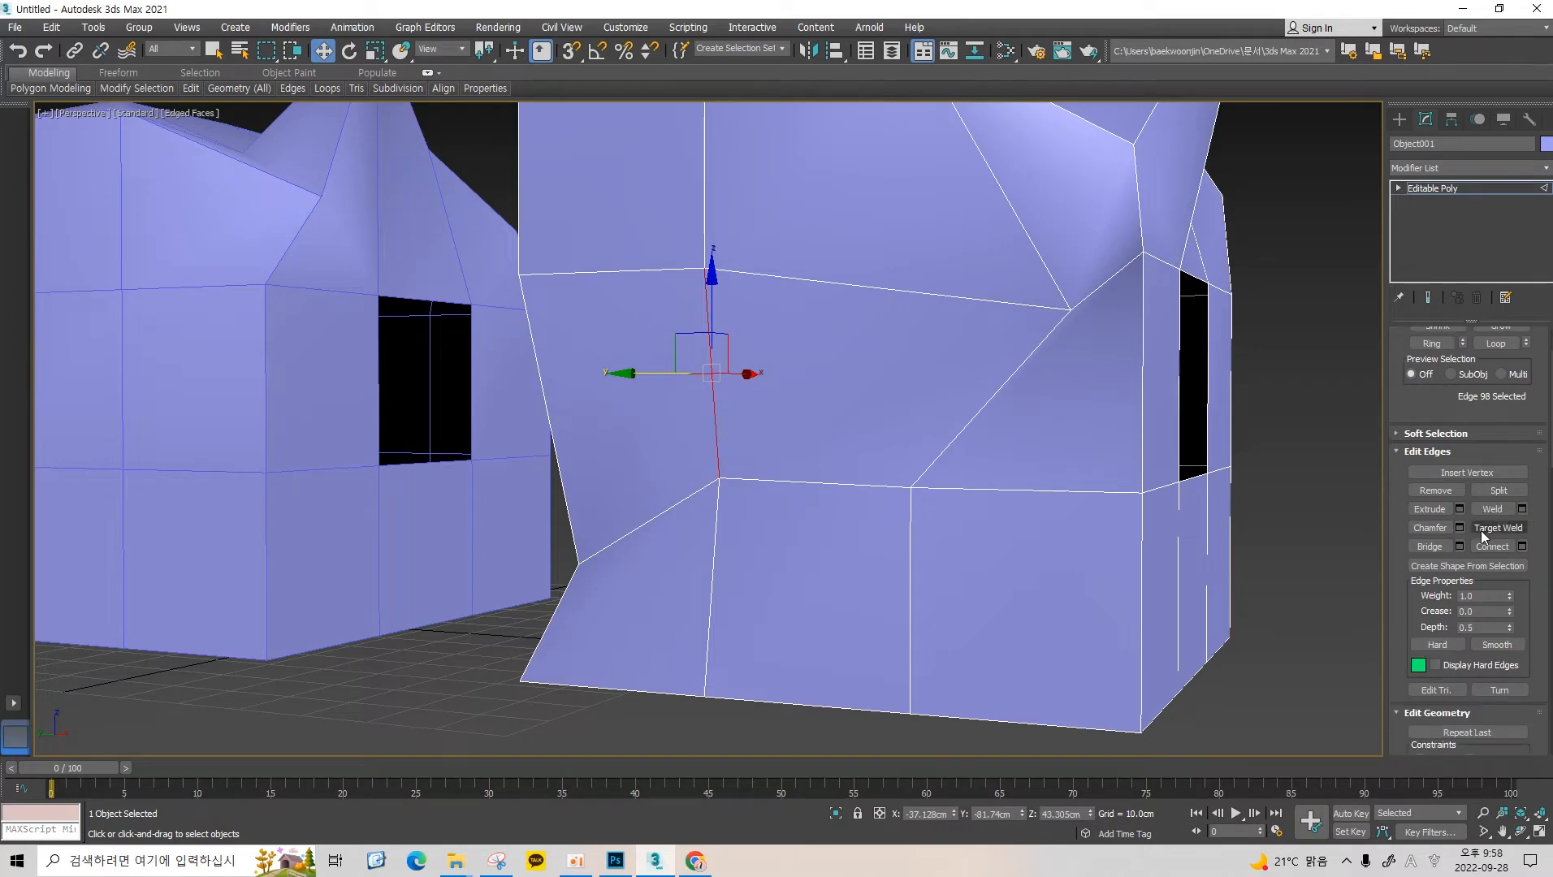
pyautogui.scroll(-3, 948, 432)
pyautogui.scroll(5, 919, 430)
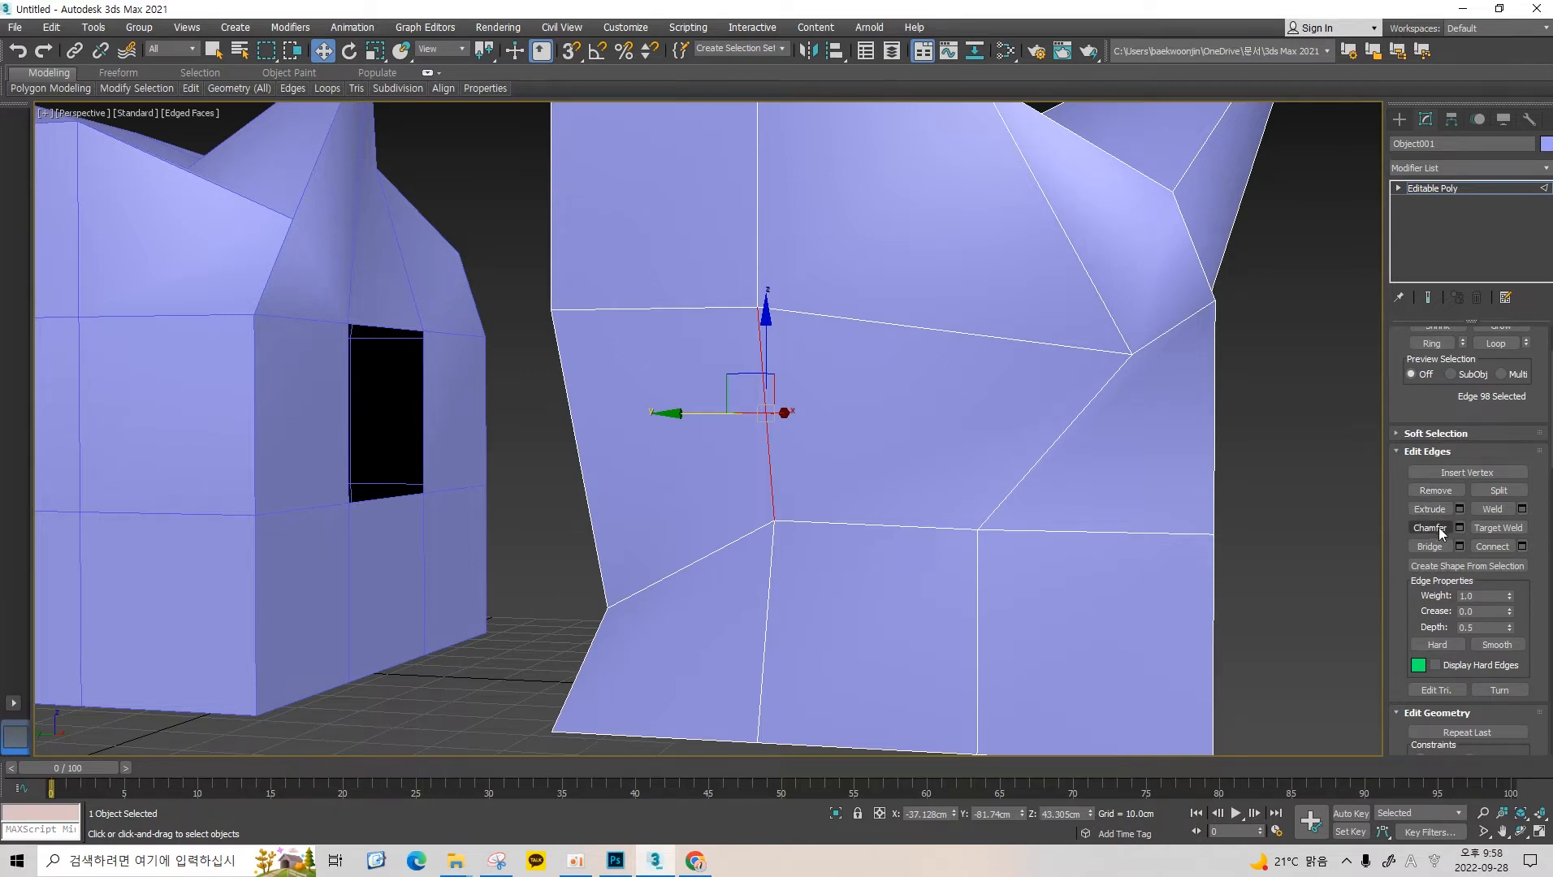
pyautogui.scroll(-2, 1496, 569)
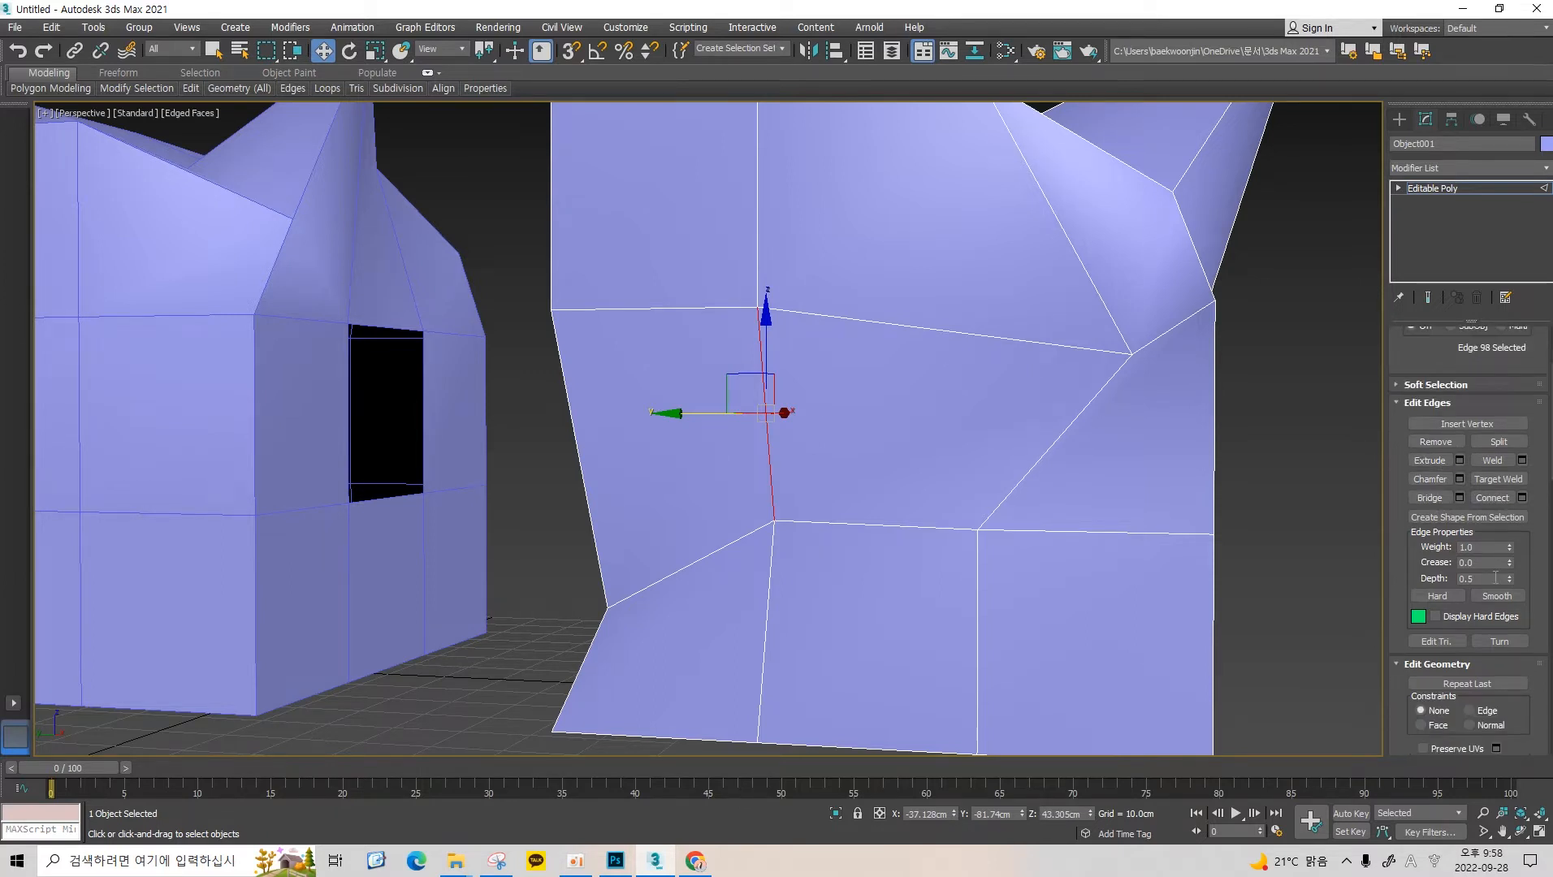
pyautogui.scroll(2, 1461, 533)
# Check the polygon beside the selected vertical edge in Polygon mode, return to Edge mode, and delete the edge with Remove.
pyautogui.moveTo(882, 489); pyautogui.dragTo(953, 404, button='middle')
pyautogui.moveTo(952, 404)
pyautogui.mouseDown(button='middle')
pyautogui.moveTo(952, 463)
pyautogui.moveTo(1062, 424)
pyautogui.moveTo(1115, 364)
pyautogui.moveTo(1024, 409)
pyautogui.moveTo(893, 343)
pyautogui.moveTo(936, 324)
pyautogui.moveTo(1060, 379)
pyautogui.moveTo(1049, 398)
pyautogui.moveTo(980, 403)
pyautogui.mouseUp(button='middle')
pyautogui.scroll(-3, 950, 454)
pyautogui.click(875, 306)
pyautogui.click(879, 316)
pyautogui.click(878, 335)
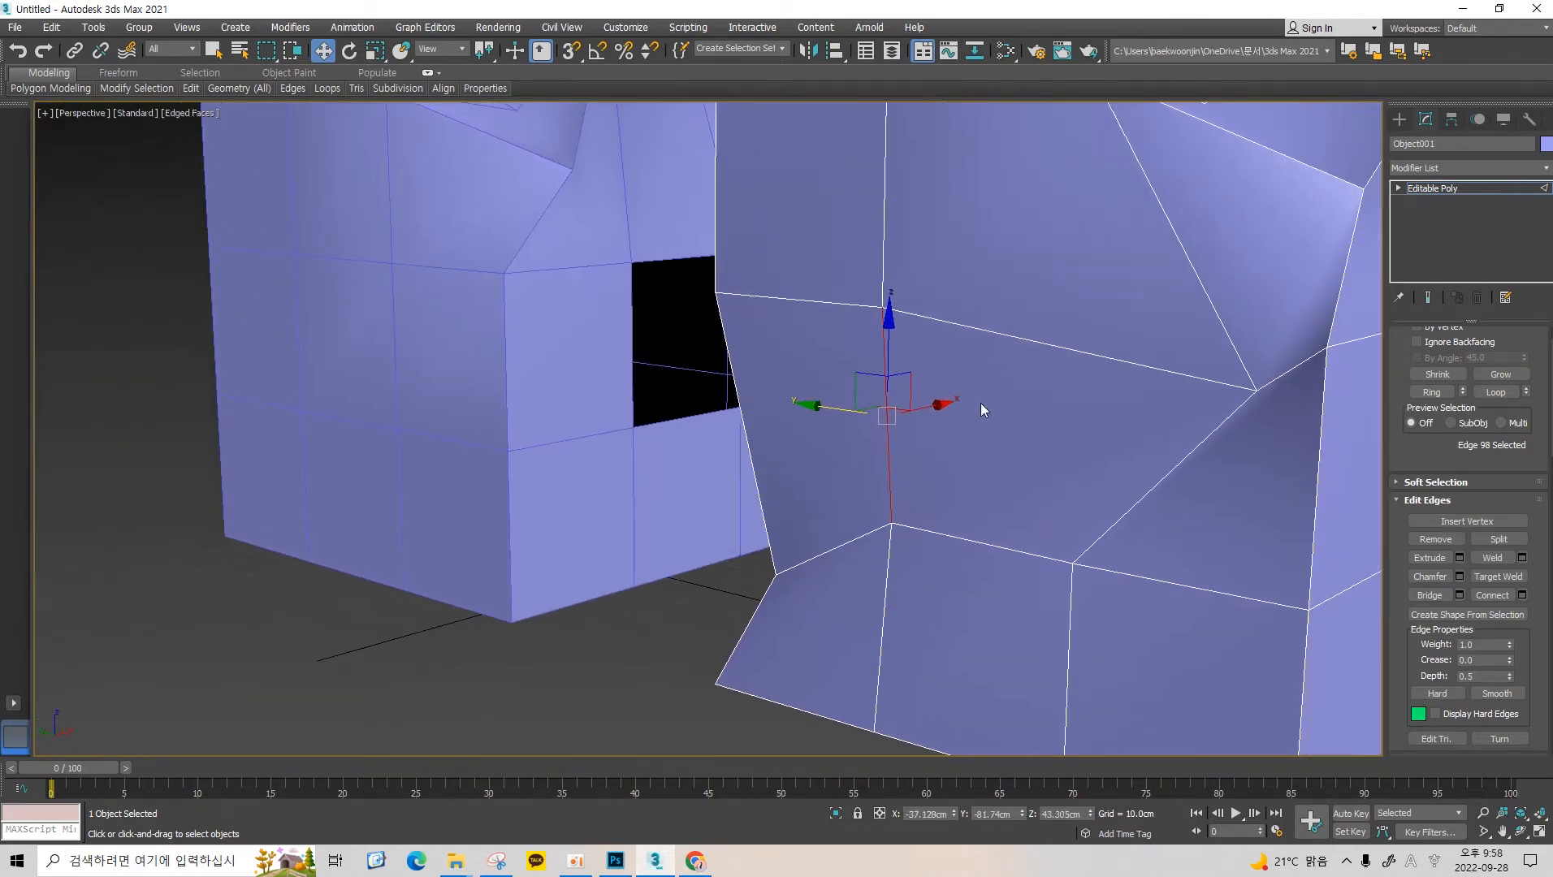
pyautogui.press('4')
pyautogui.click(981, 402)
pyautogui.press('2')
pyautogui.keyDown('alt'); pyautogui.moveTo(854, 344); pyautogui.dragTo(1008, 382, button='middle'); pyautogui.keyUp('alt')
pyautogui.click(1434, 539)
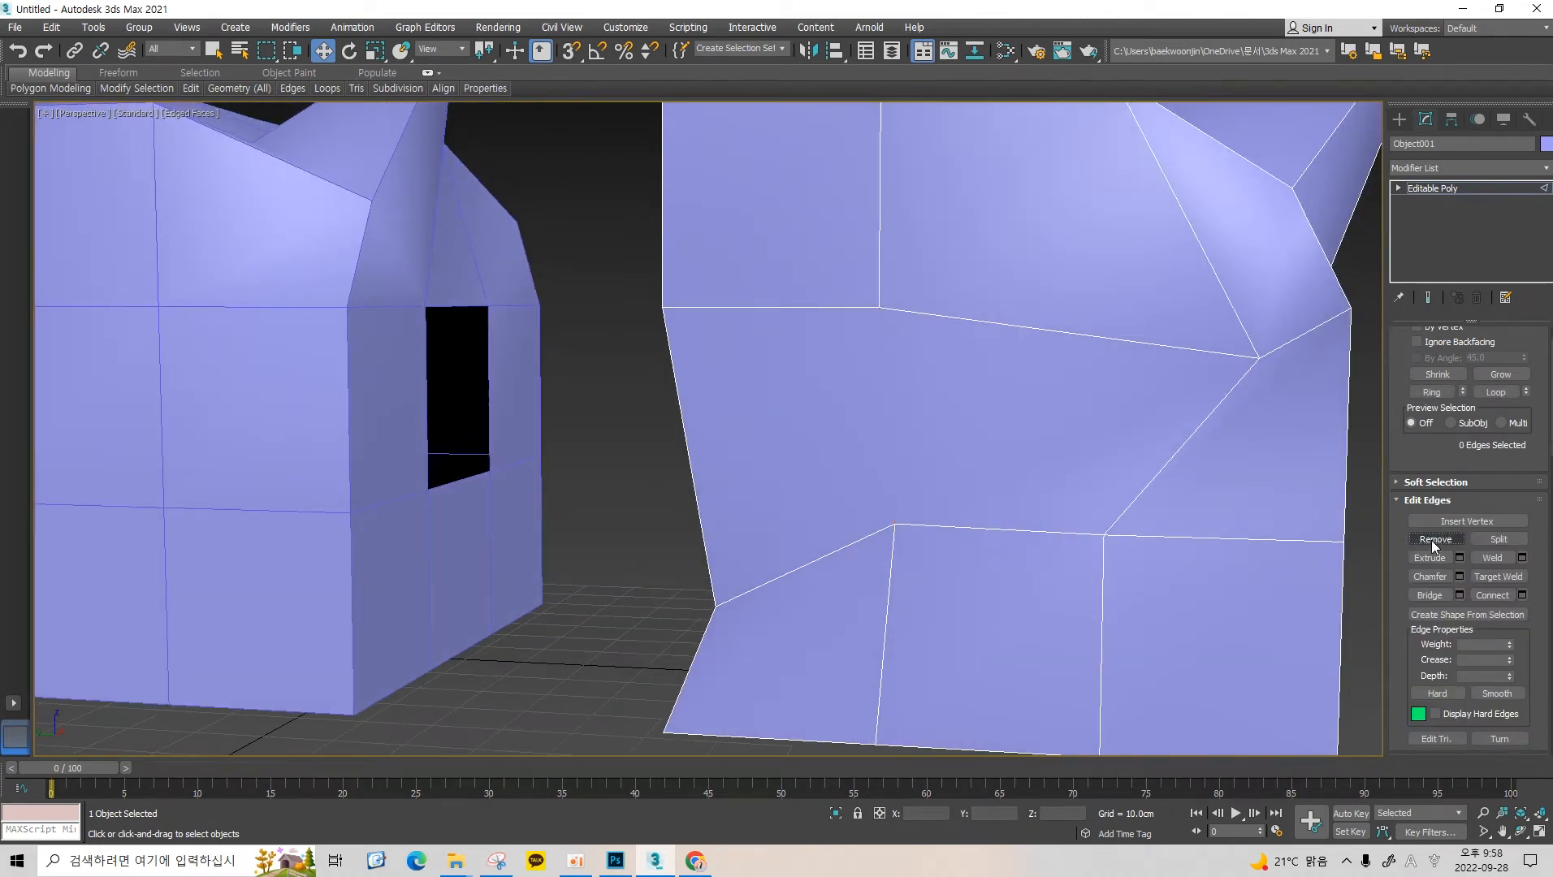
# Remove the vertical edge in the front surface's middle row several times, undoing each removal, and clear the edge selection.
pyautogui.hotkey('ctrl', 'z')
pyautogui.click(1434, 540)
pyautogui.hotkey('ctrl', 'z')
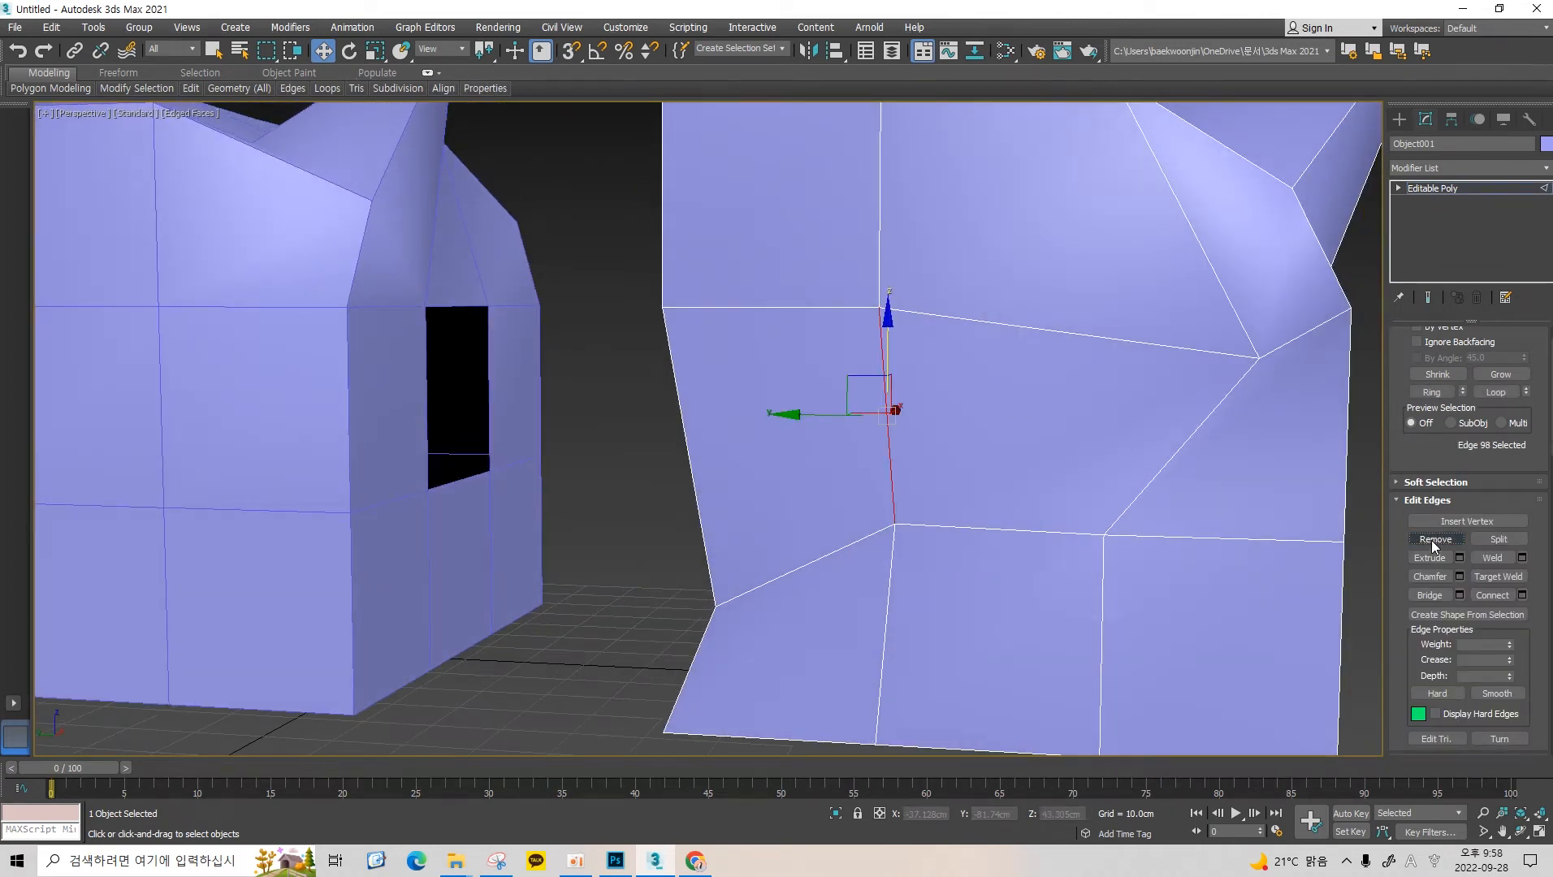
pyautogui.click(1435, 539)
pyautogui.hotkey('ctrl', 'z')
pyautogui.press('BackSpace')
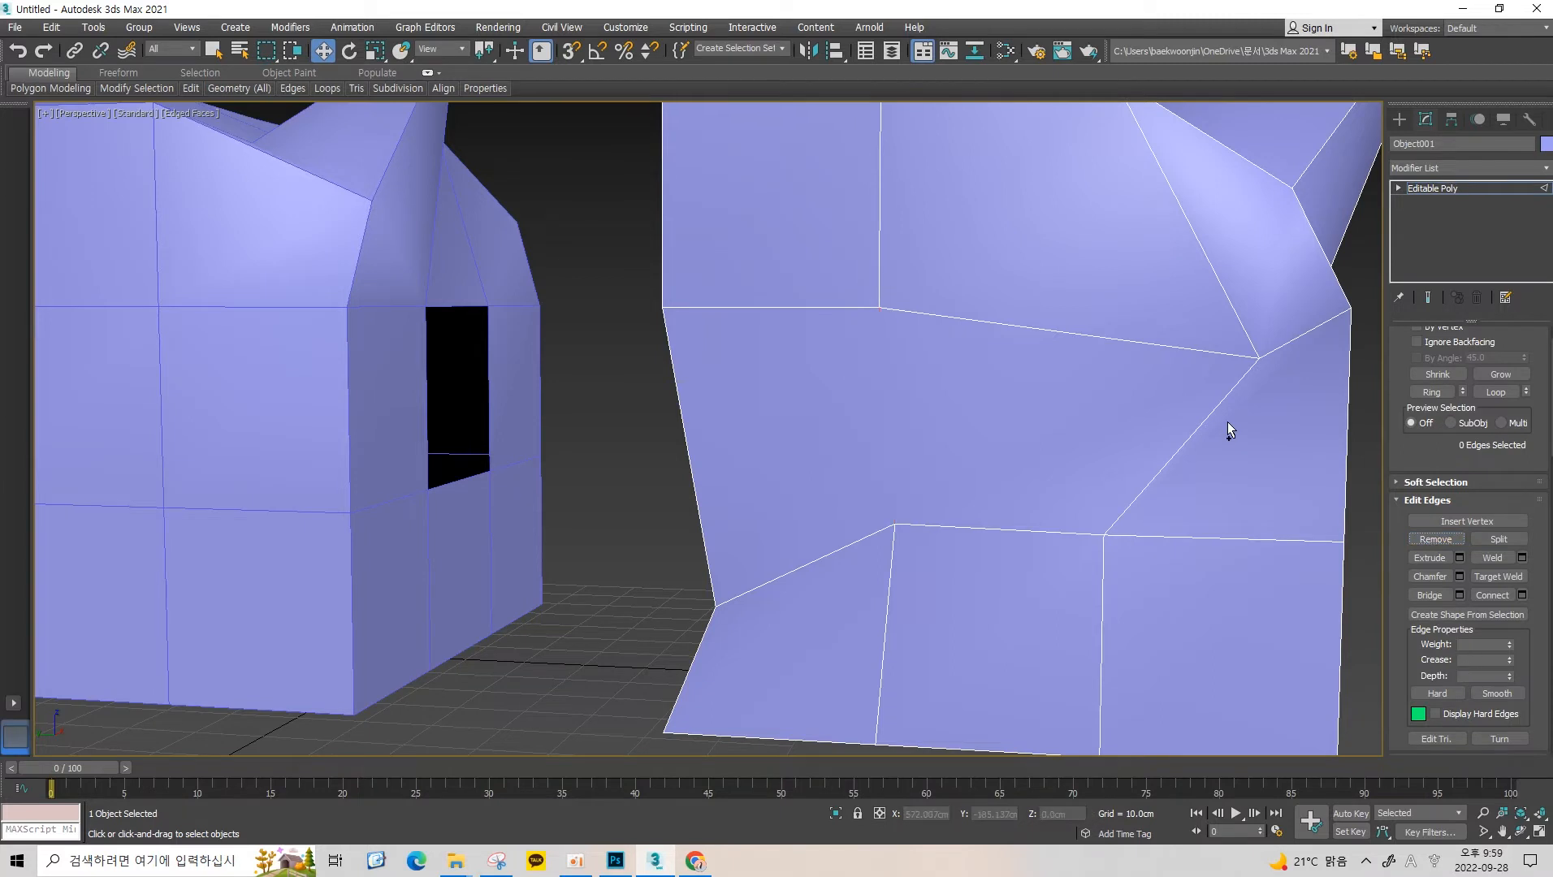
pyautogui.hotkey('ctrl', 'z')
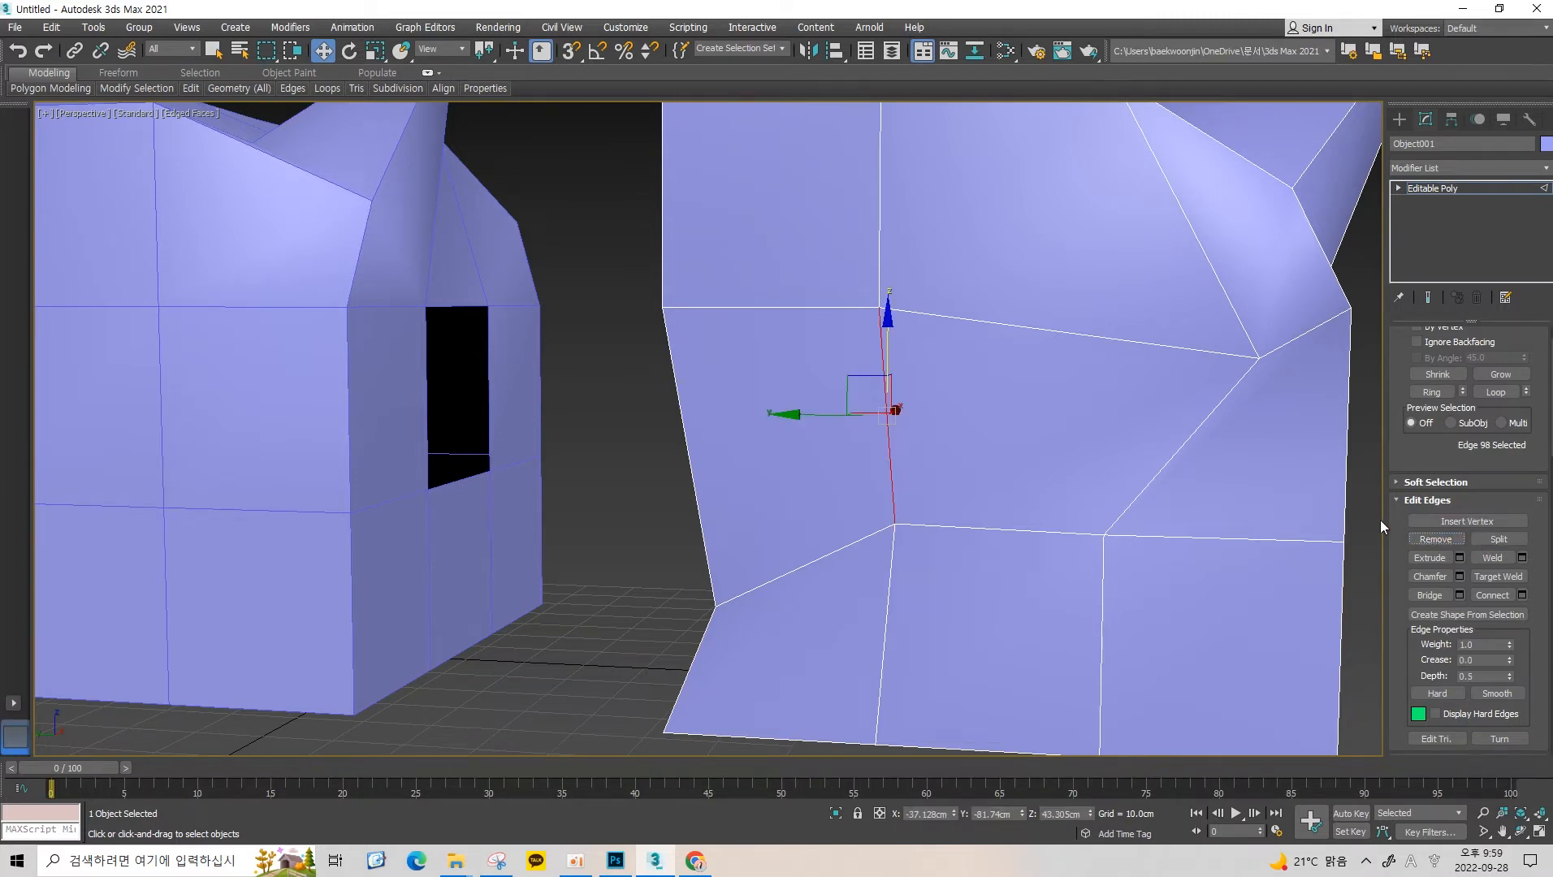
pyautogui.click(1361, 511)
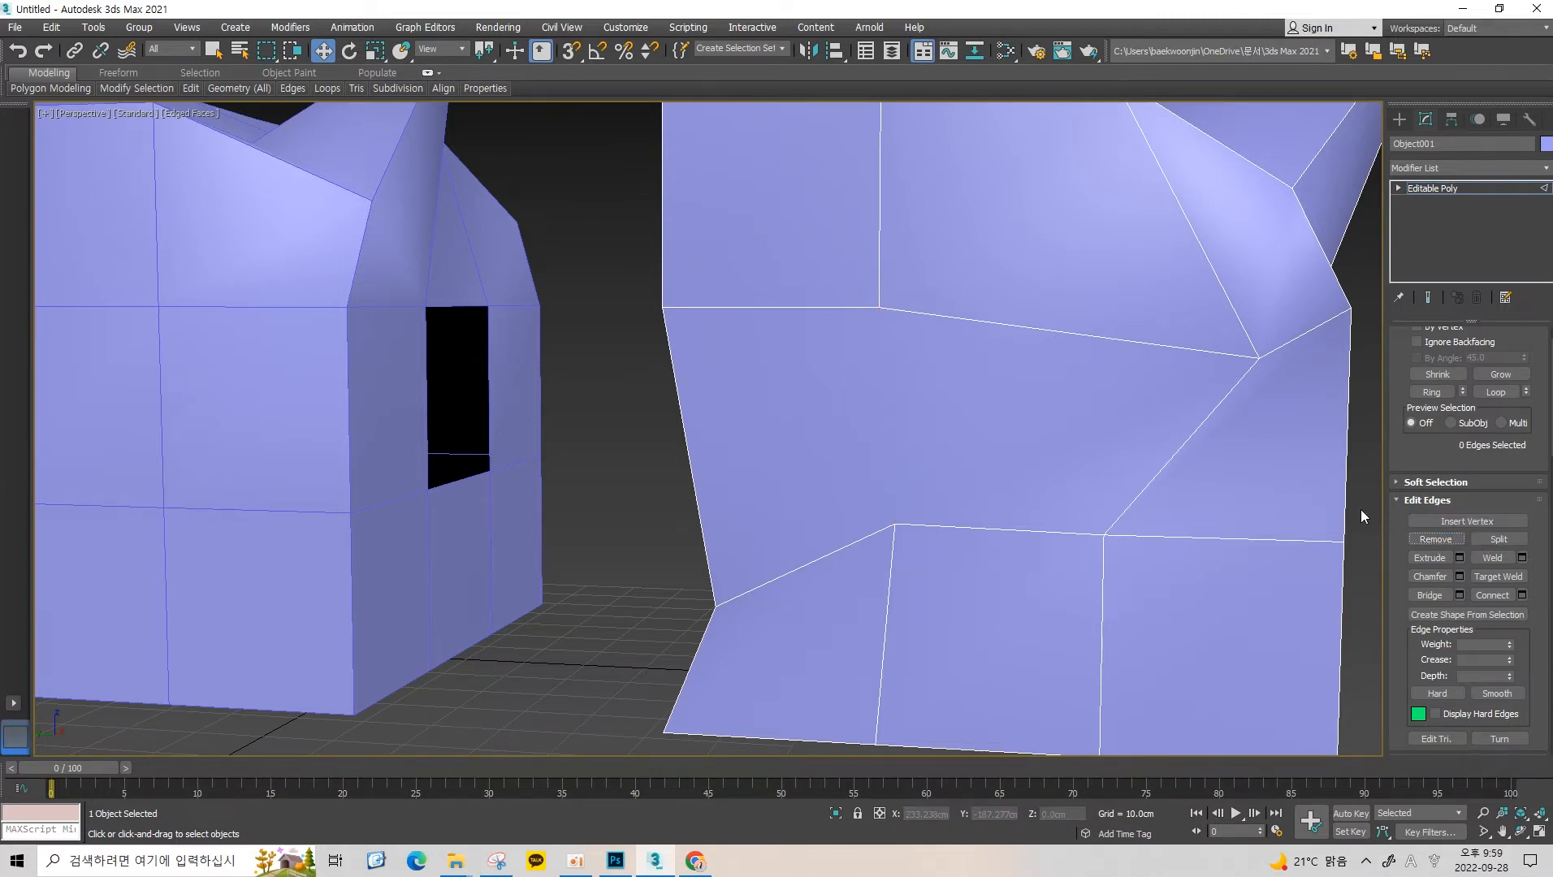
# Reselect the middle-row vertical edge, delete it together with its adjoining polygons, and undo the deletion.
pyautogui.moveTo(954, 409); pyautogui.dragTo(960, 411, button='middle')
pyautogui.click(898, 354)
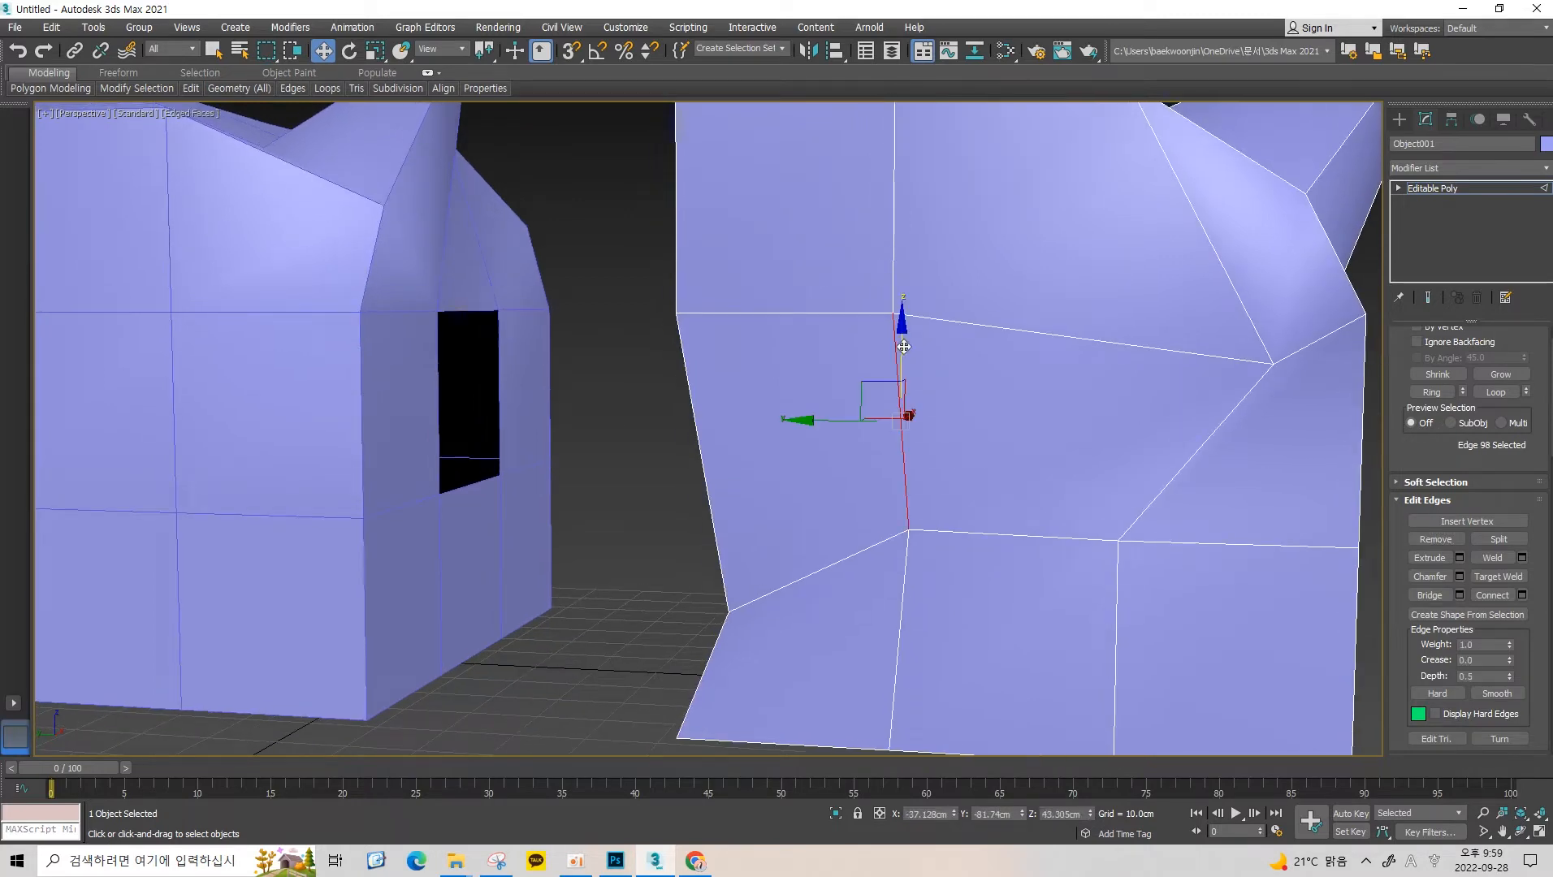
pyautogui.click(951, 366)
pyautogui.click(898, 356)
pyautogui.moveTo(962, 336); pyautogui.dragTo(987, 375, button='middle')
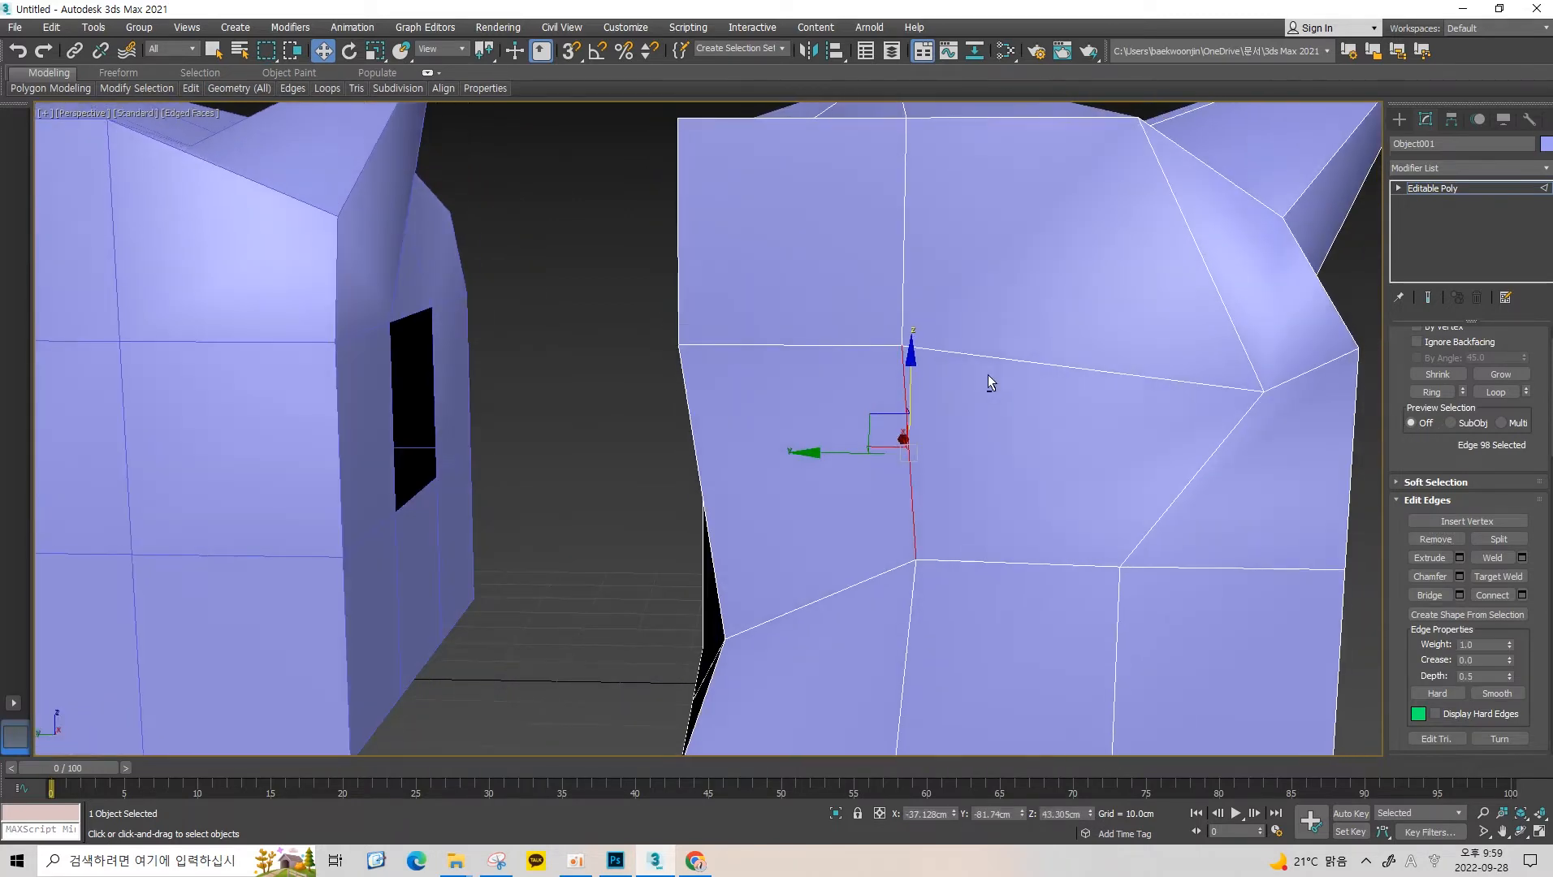
pyautogui.press('Delete')
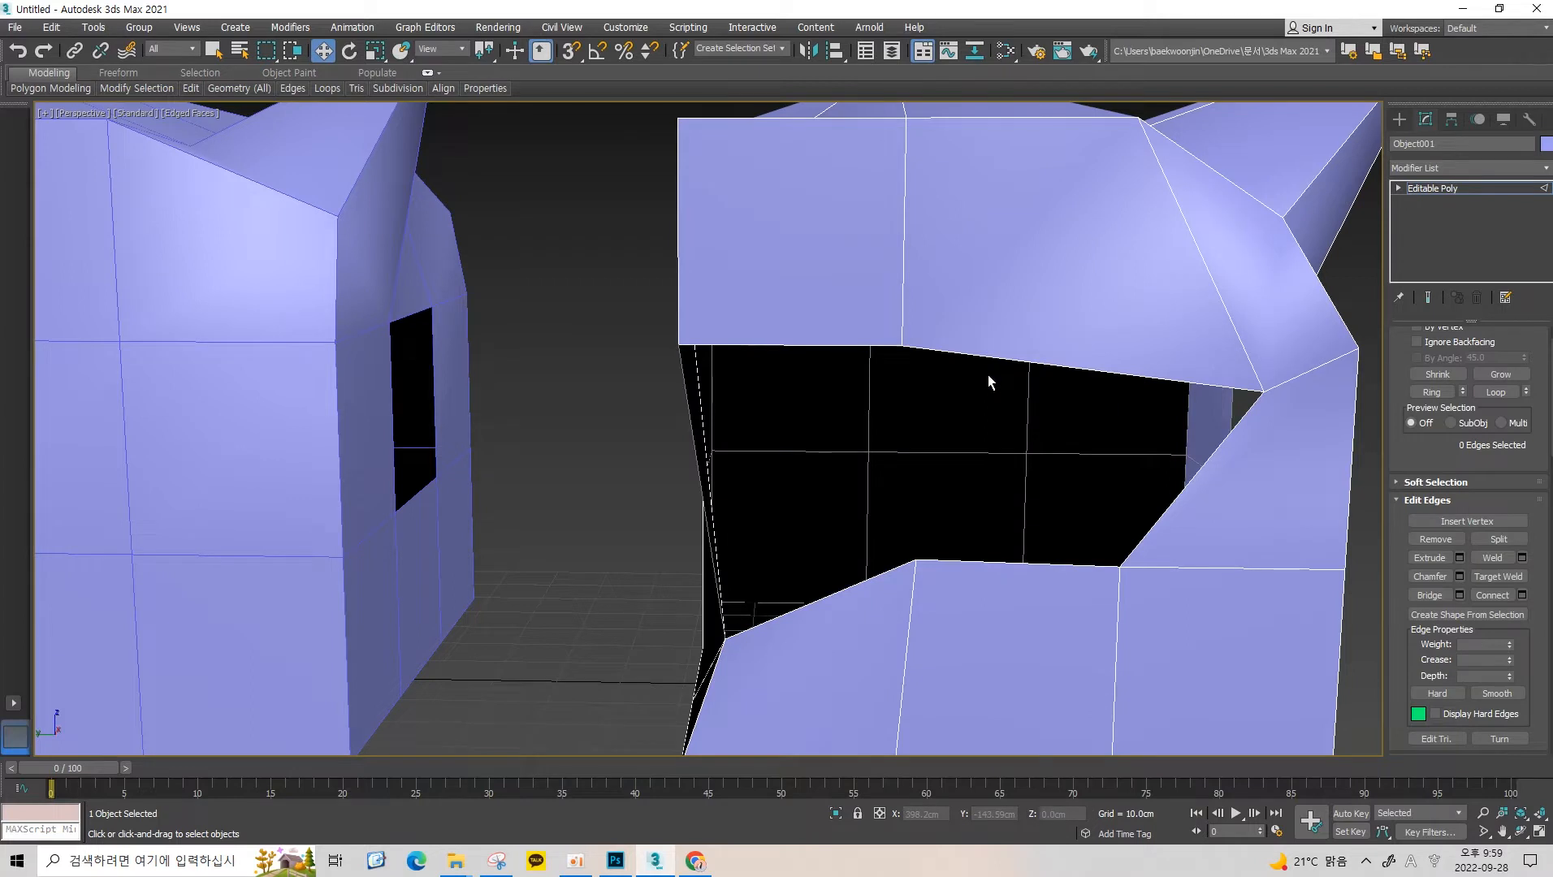
pyautogui.hotkey('ctrl', 'z')
pyautogui.moveTo(930, 414); pyautogui.dragTo(882, 405, button='middle')
# In Vertex mode, delete the vertex at the upper end of the middle-row vertical edge with its surrounding polygons, undoing each deletion.
pyautogui.press('1')
pyautogui.click(860, 318)
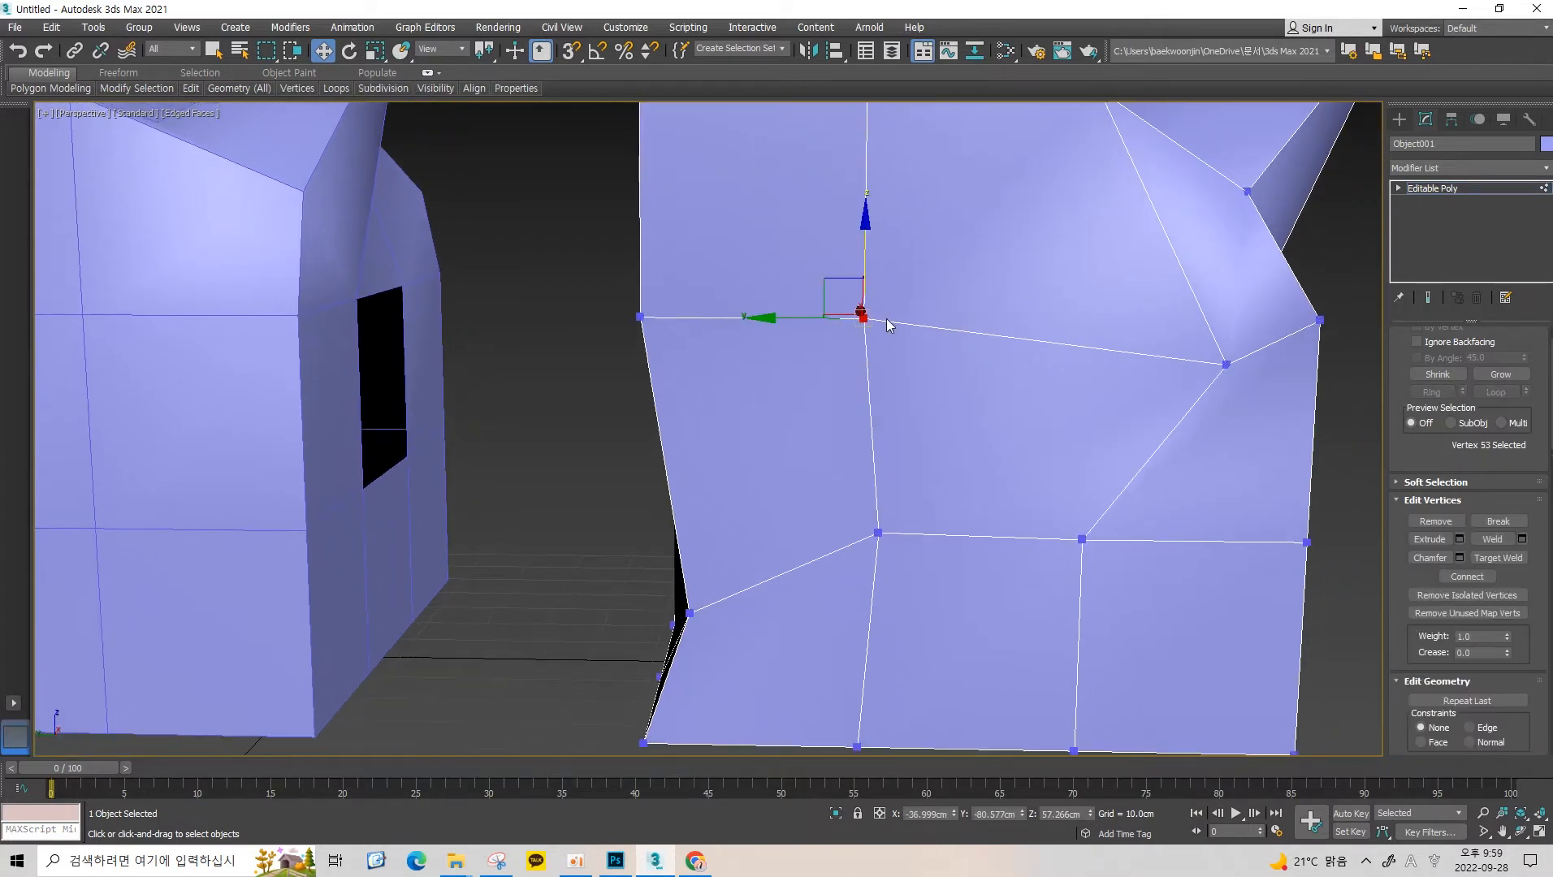
pyautogui.scroll(2, 883, 322)
pyautogui.press('Delete')
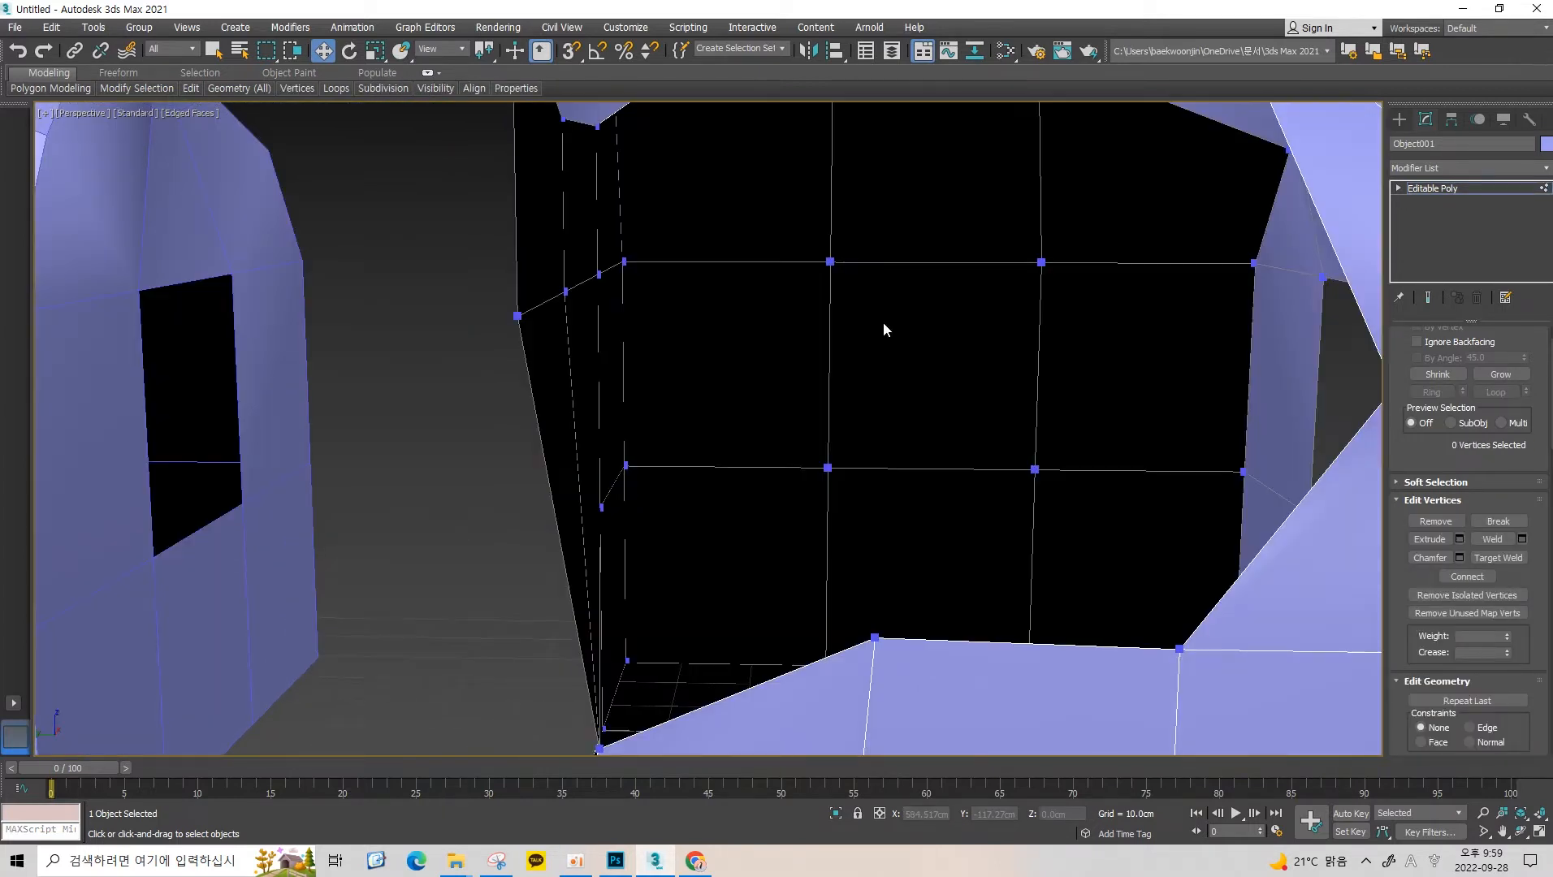
pyautogui.hotkey('ctrl', 'z')
pyautogui.scroll(-3, 971, 430)
pyautogui.keyDown('alt'); pyautogui.moveTo(946, 404); pyautogui.dragTo(961, 394, button='middle'); pyautogui.keyUp('alt')
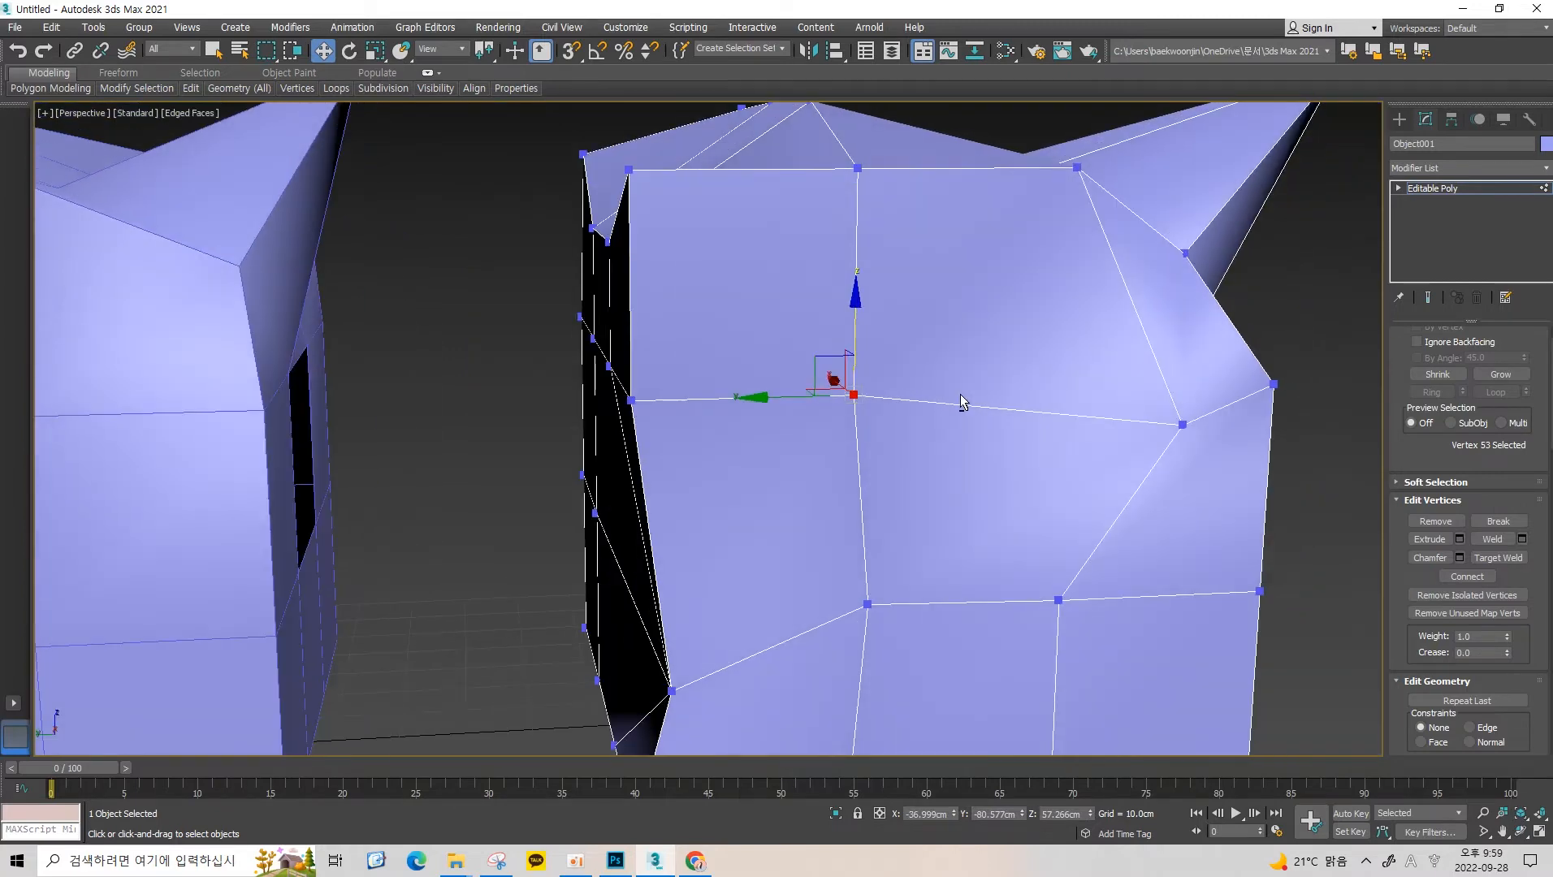
pyautogui.press('Delete')
pyautogui.hotkey('ctrl', 'z')
pyautogui.press('Delete')
pyautogui.hotkey('ctrl', 'z')
pyautogui.keyDown('alt'); pyautogui.moveTo(797, 368); pyautogui.dragTo(850, 368, button='middle'); pyautogui.keyUp('alt')
pyautogui.scroll(3, 851, 365)
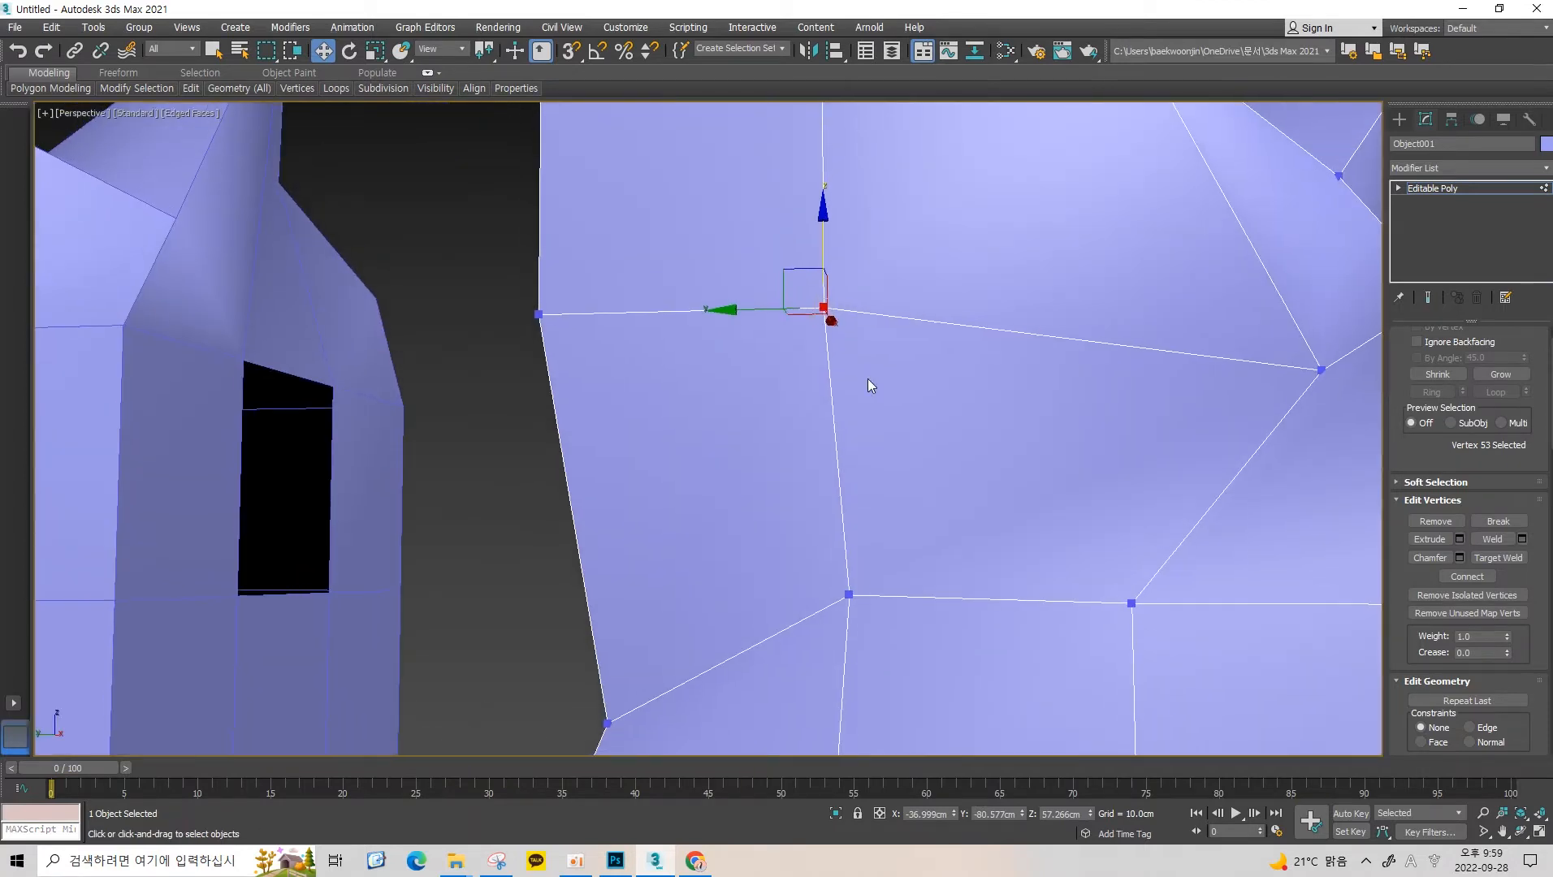
pyautogui.press('Delete')
pyautogui.hotkey('ctrl', 'z')
# Apply Remove to the same selected vertex several times, undoing each removal.
pyautogui.press('End')
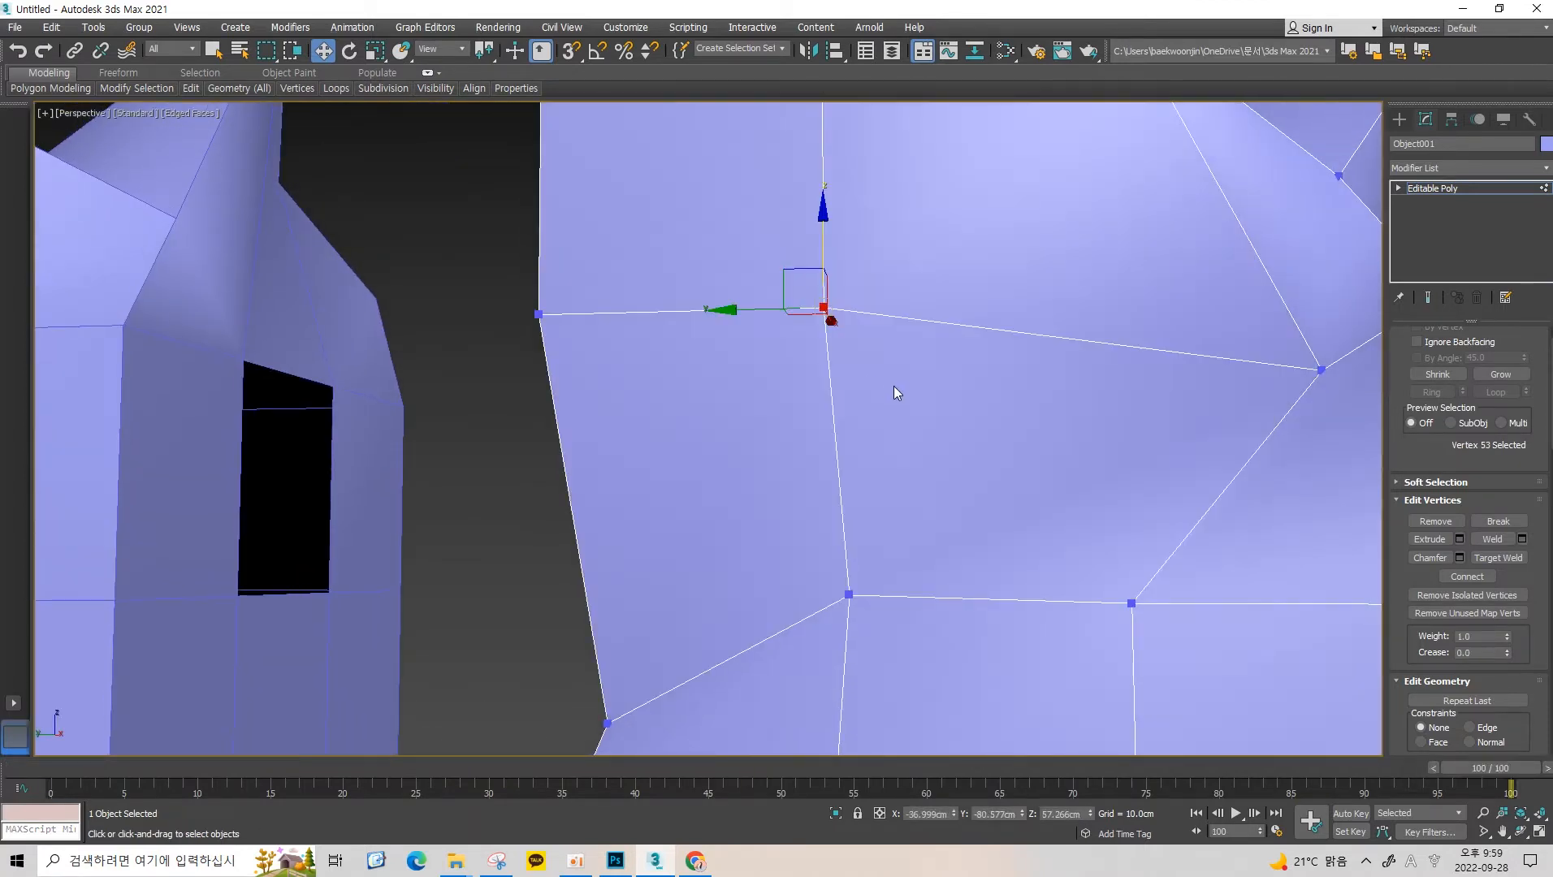
pyautogui.click(1434, 523)
pyautogui.hotkey('ctrl', 'z')
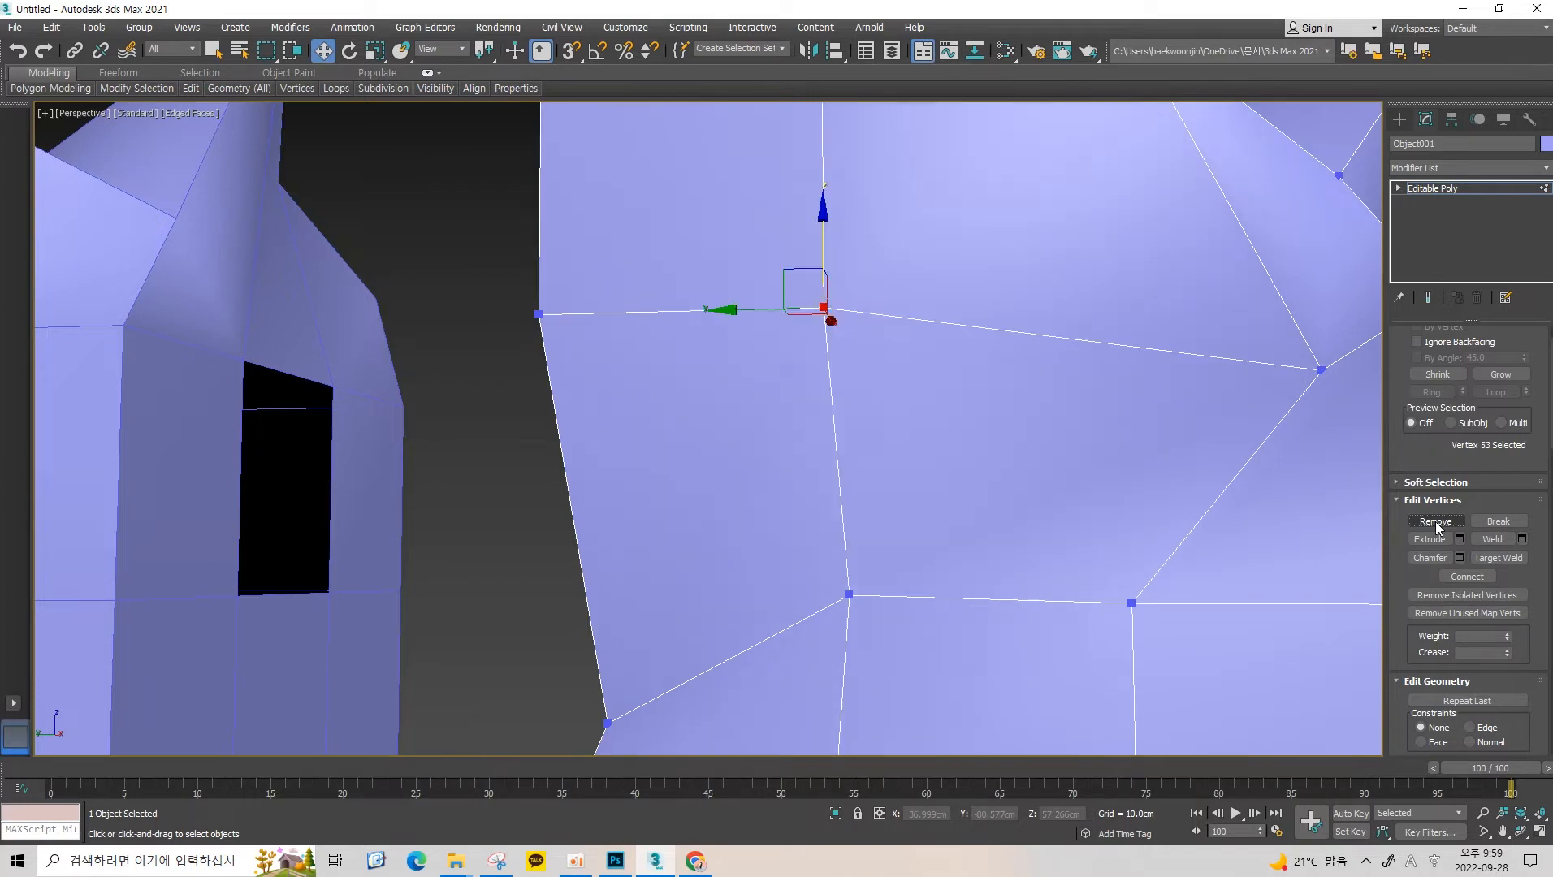
pyautogui.click(1436, 522)
pyautogui.hotkey('ctrl', 'z')
pyautogui.click(1436, 522)
pyautogui.hotkey('ctrl', 'z')
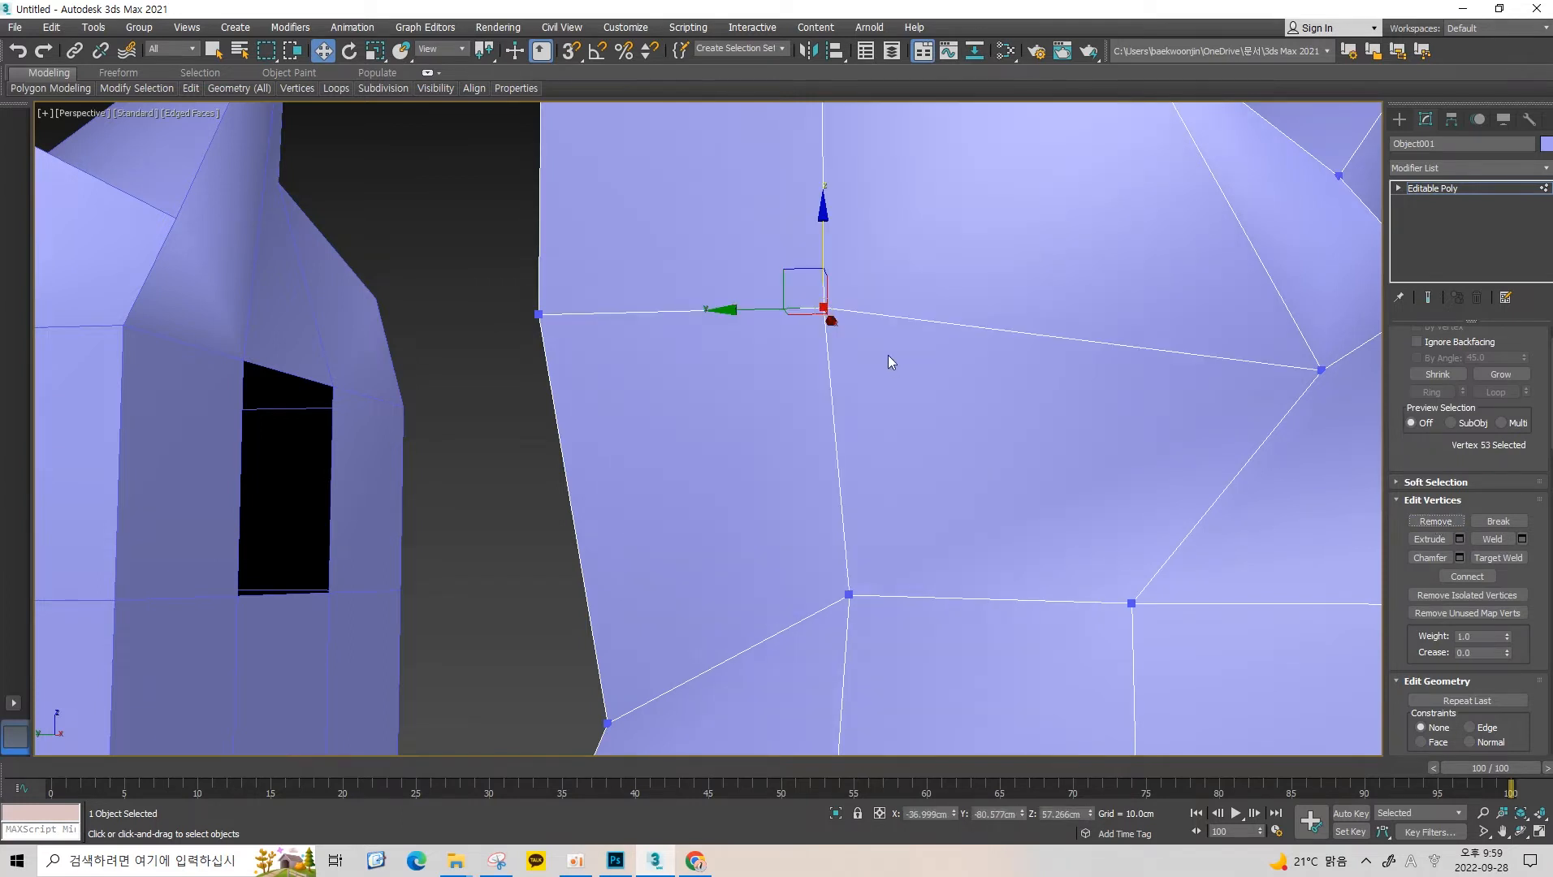
# In Edge mode, remove the vertical edge below that vertex with Remove and undo the removal.
pyautogui.moveTo(931, 385); pyautogui.dragTo(892, 354, button='middle')
pyautogui.press('2')
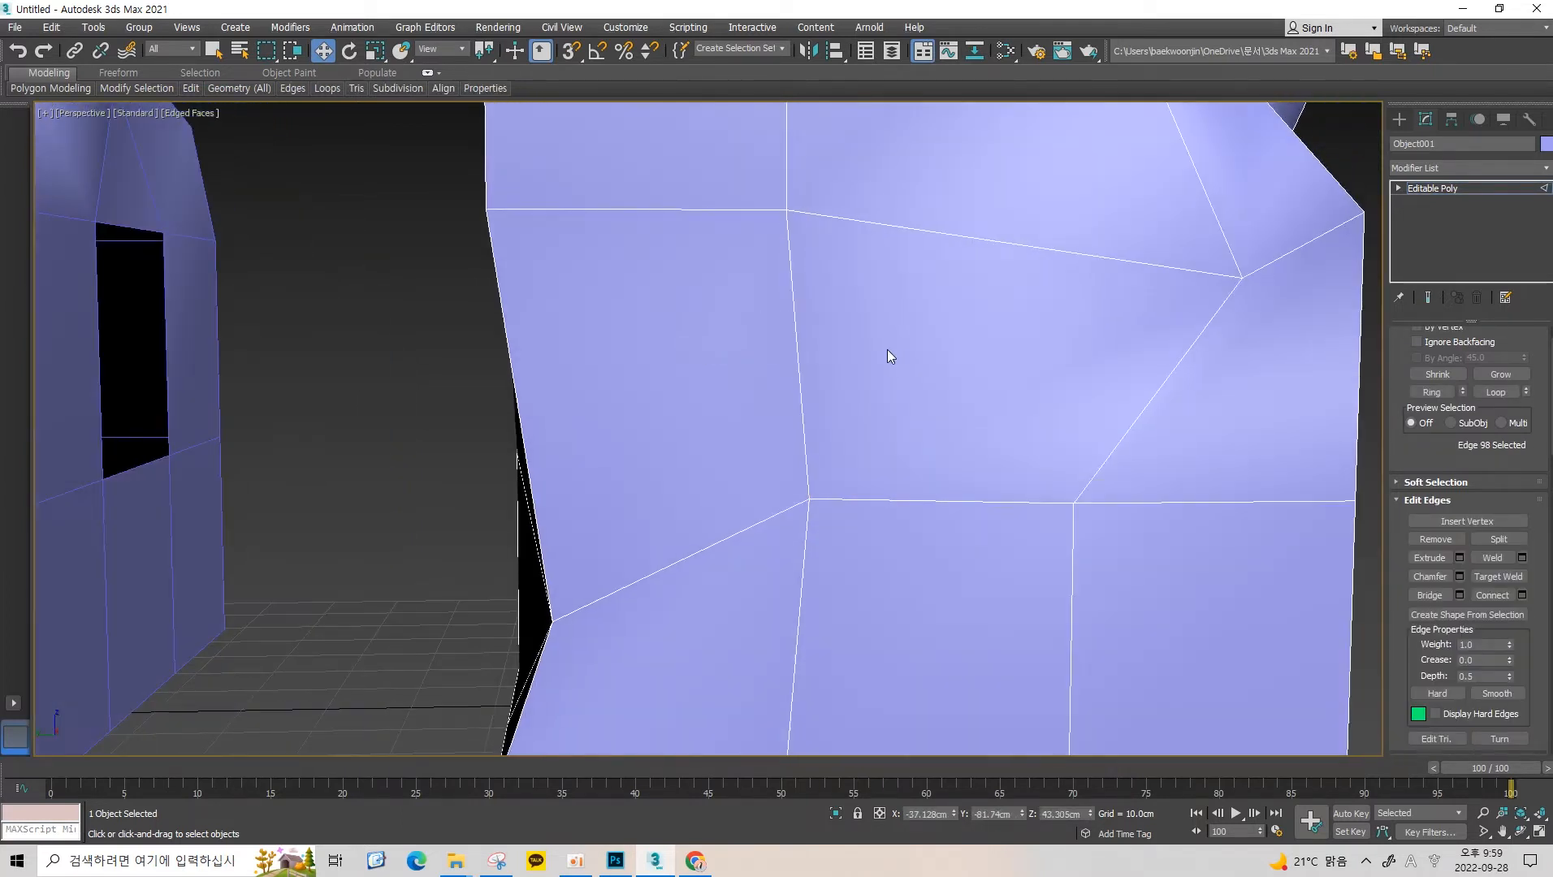
pyautogui.click(792, 277)
pyautogui.click(1438, 545)
pyautogui.hotkey('ctrl', 'z')
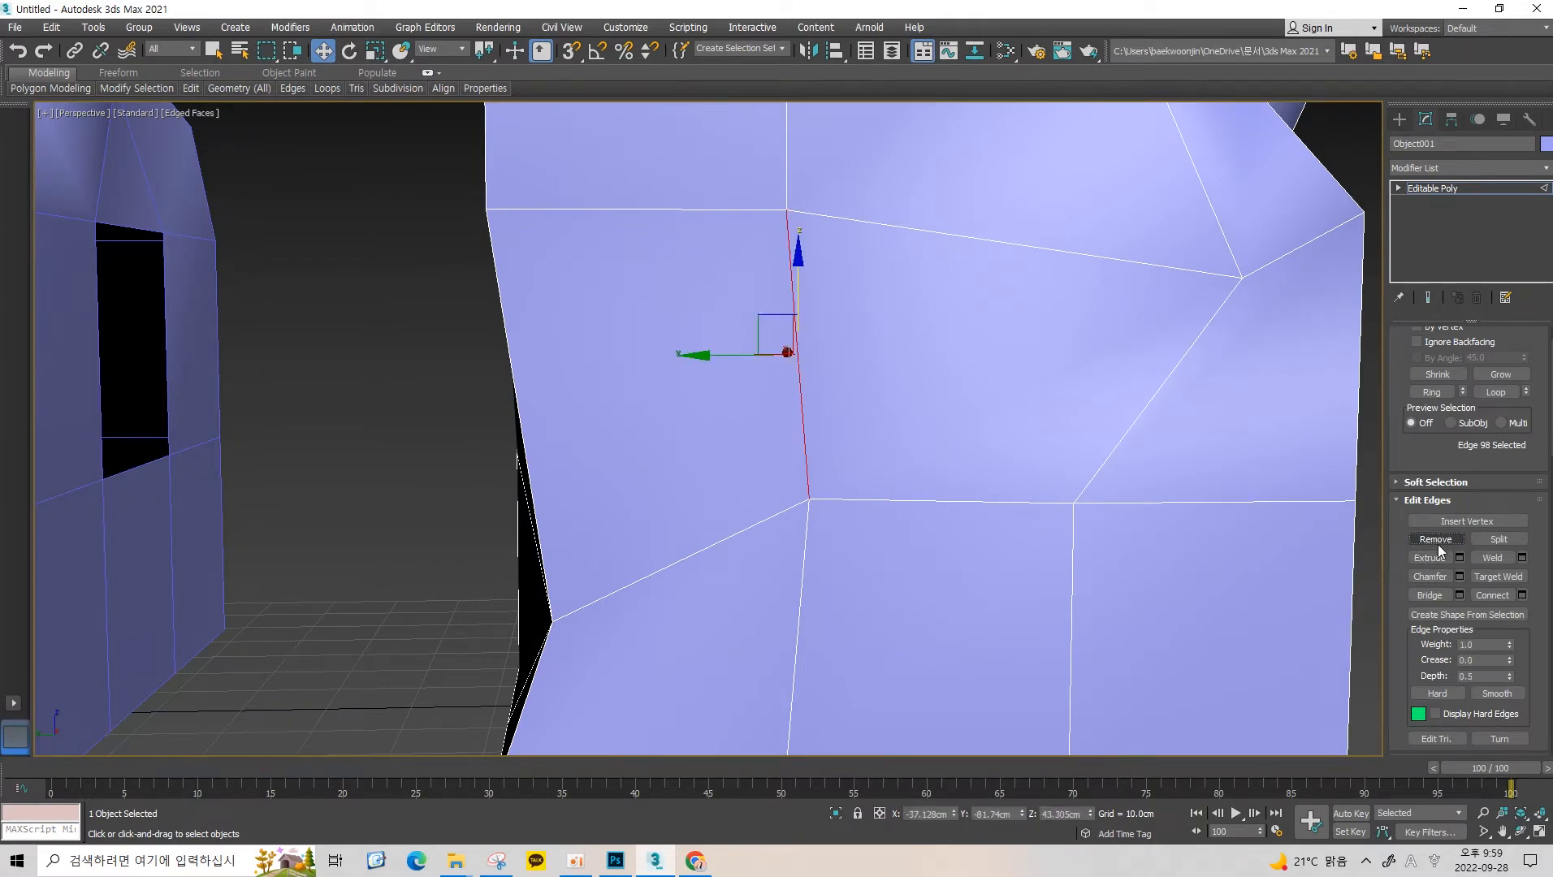
pyautogui.moveTo(700, 345); pyautogui.dragTo(961, 391, button='middle')
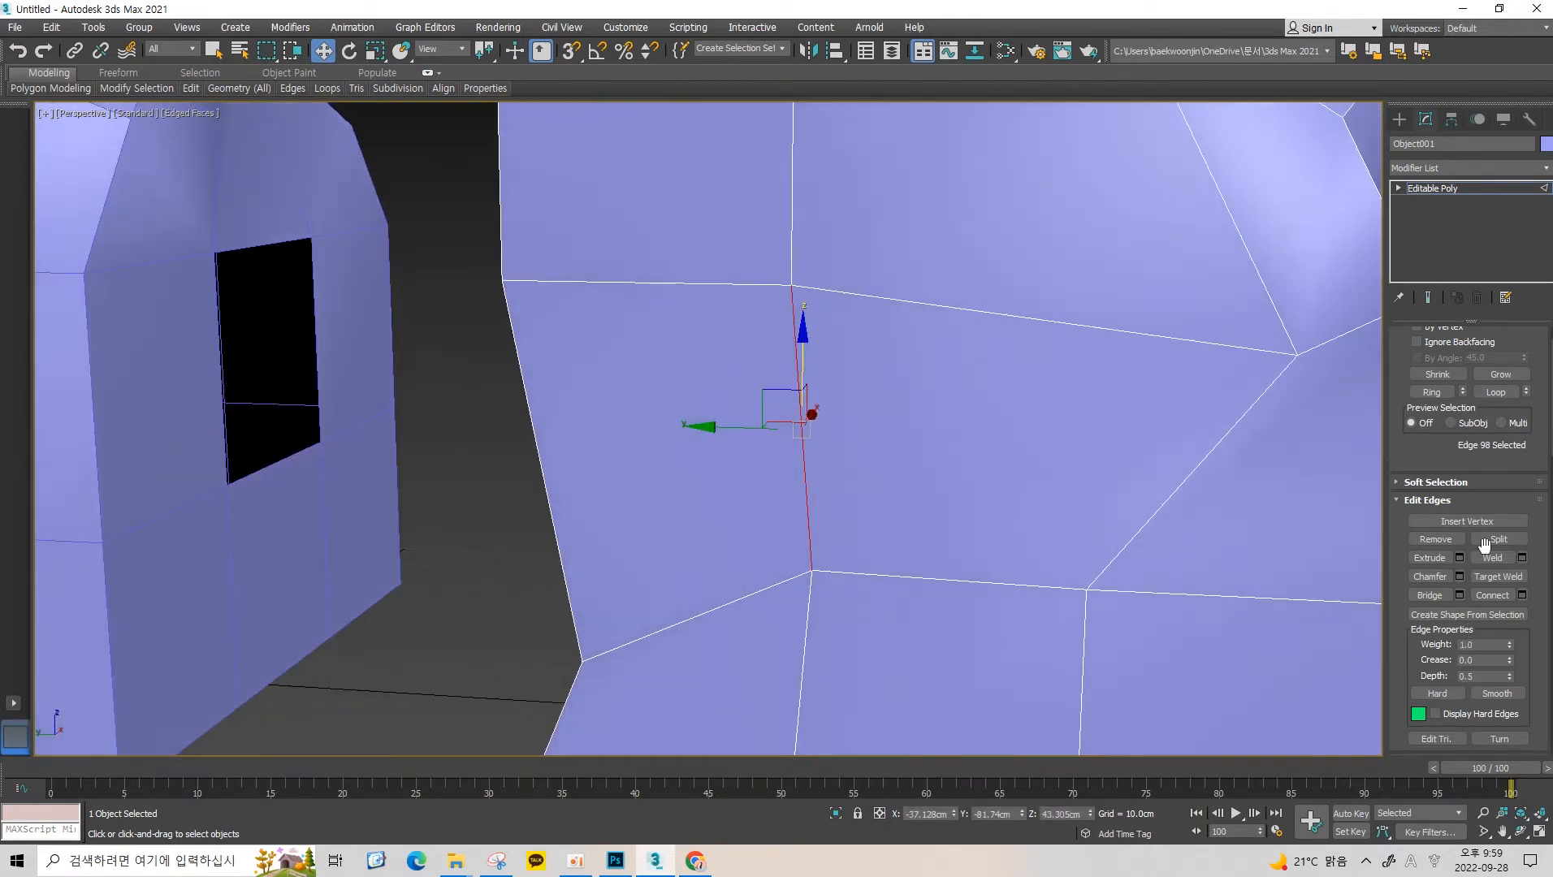
pyautogui.keyDown('alt'); pyautogui.moveTo(823, 413); pyautogui.dragTo(903, 371, button='middle'); pyautogui.keyUp('alt')
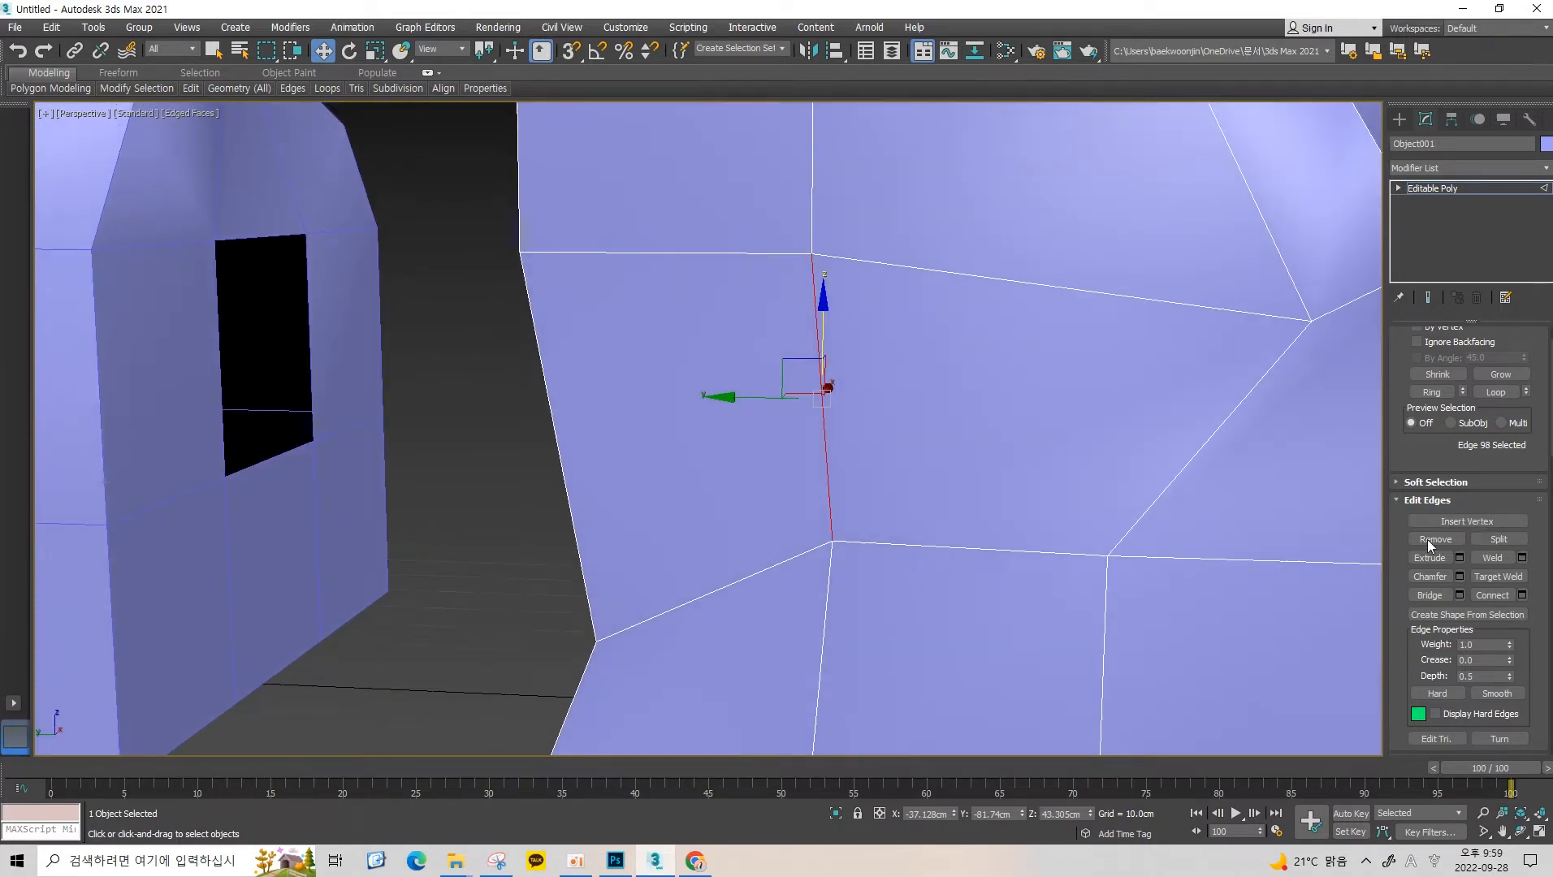
pyautogui.keyDown('alt'); pyautogui.moveTo(1290, 555); pyautogui.dragTo(1329, 546, button='middle'); pyautogui.keyUp('alt')
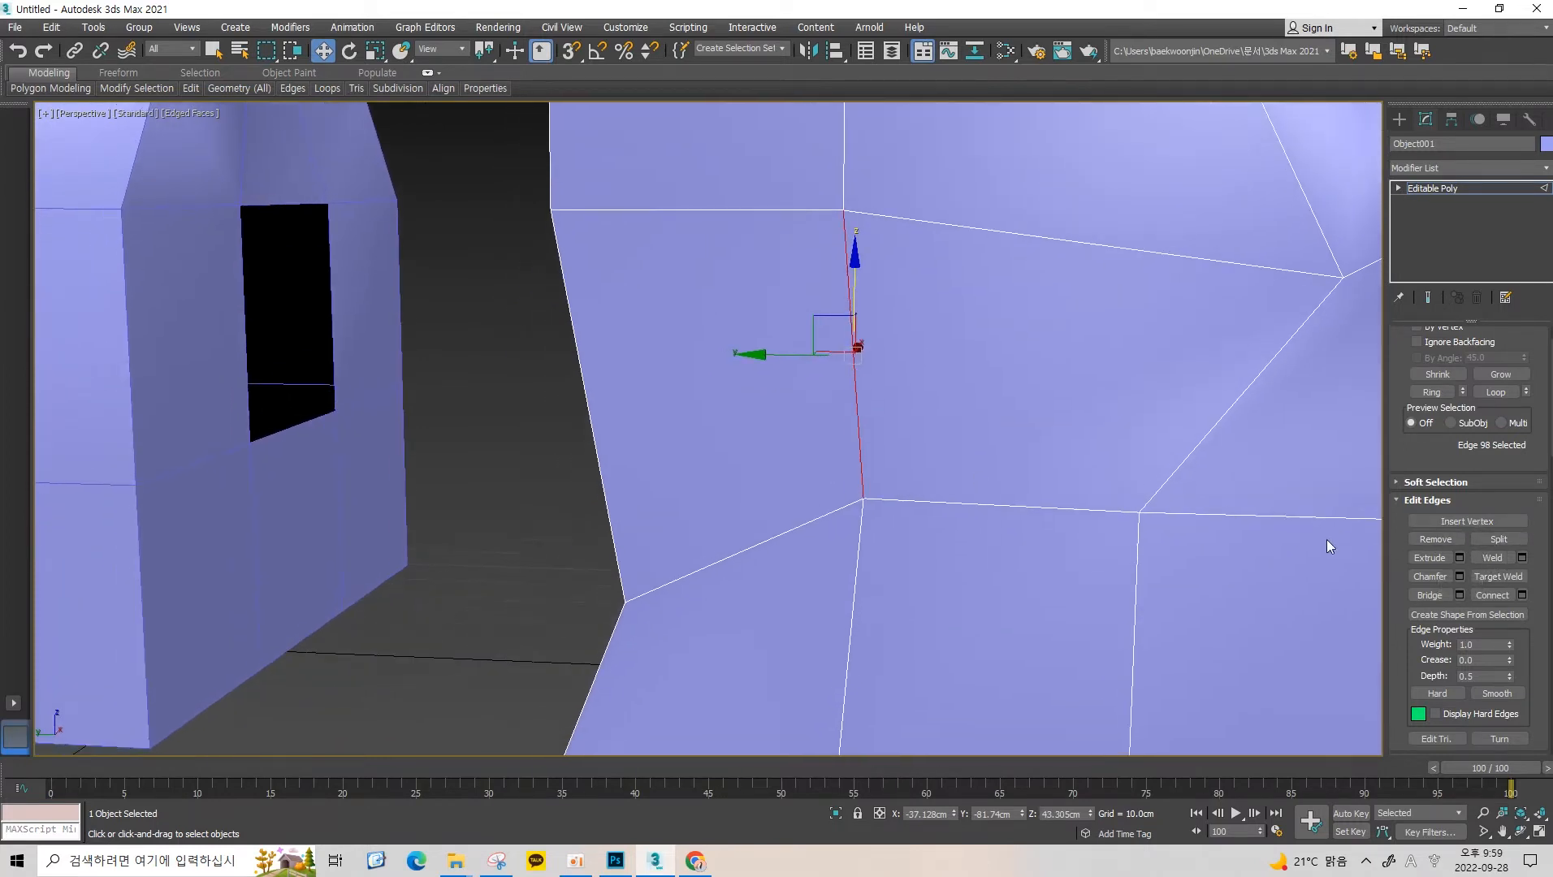
# Leave Edge mode and create a cube about 86 cm in size with three segments per side beside the deformed object.
pyautogui.scroll(-5, 981, 406)
pyautogui.keyDown('alt'); pyautogui.moveTo(982, 408); pyautogui.dragTo(812, 325, button='middle'); pyautogui.keyUp('alt')
pyautogui.click(865, 315)
pyautogui.doubleClick(865, 315)
pyautogui.scroll(-5, 949, 340)
pyautogui.moveTo(812, 325); pyautogui.dragTo(679, 349, button='middle')
pyautogui.keyDown('alt'); pyautogui.moveTo(897, 443); pyautogui.dragTo(740, 416, button='middle'); pyautogui.keyUp('alt')
pyautogui.press('2')
pyautogui.scroll(4, 854, 376)
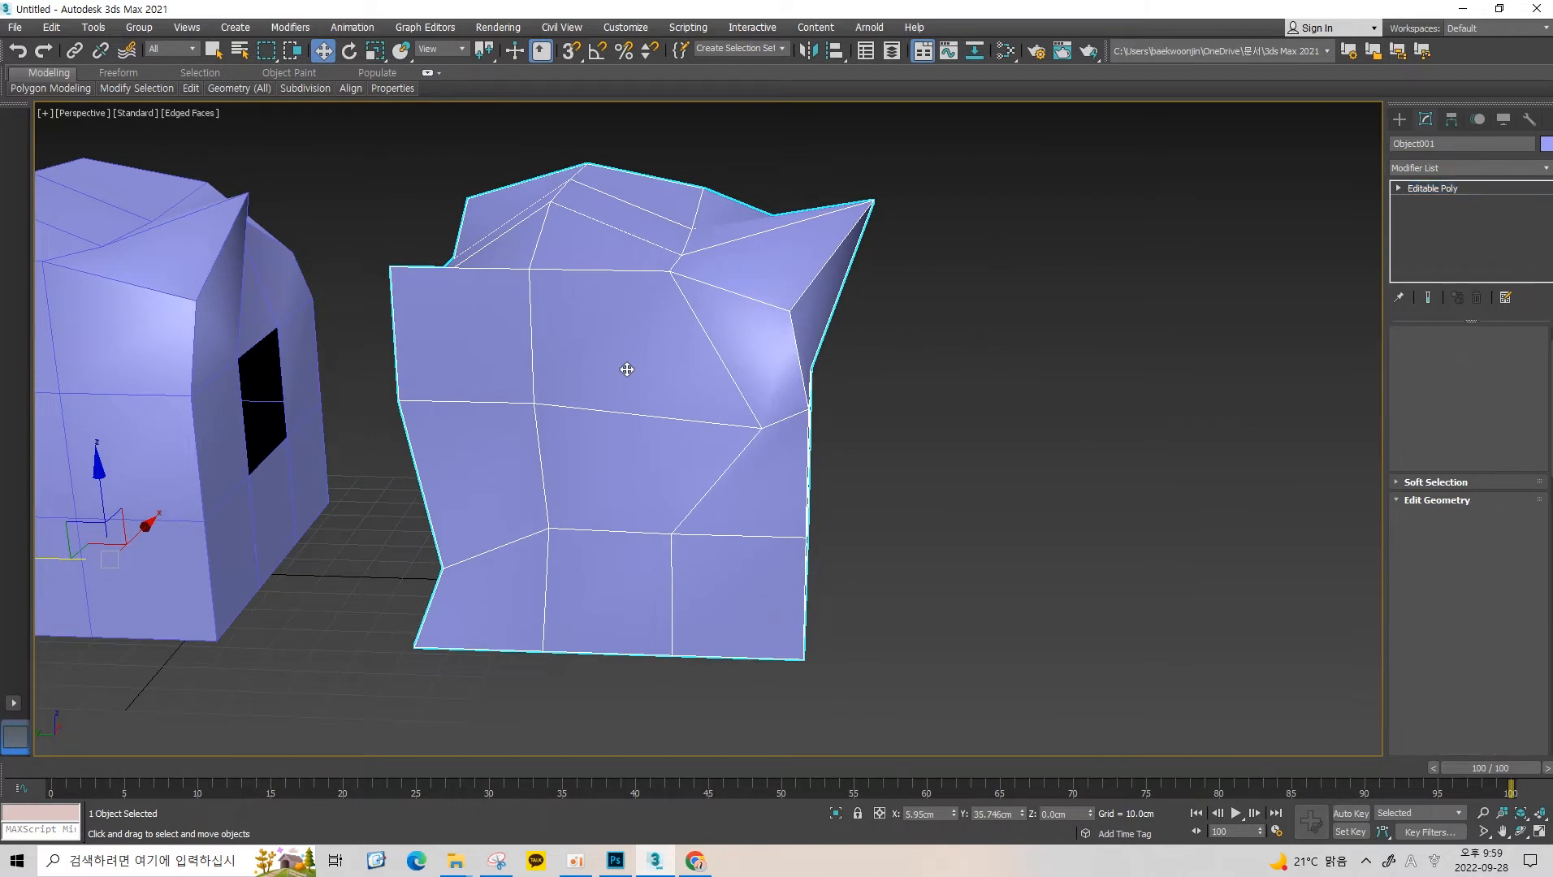
pyautogui.moveTo(1287, 363); pyautogui.dragTo(1134, 379, button='middle')
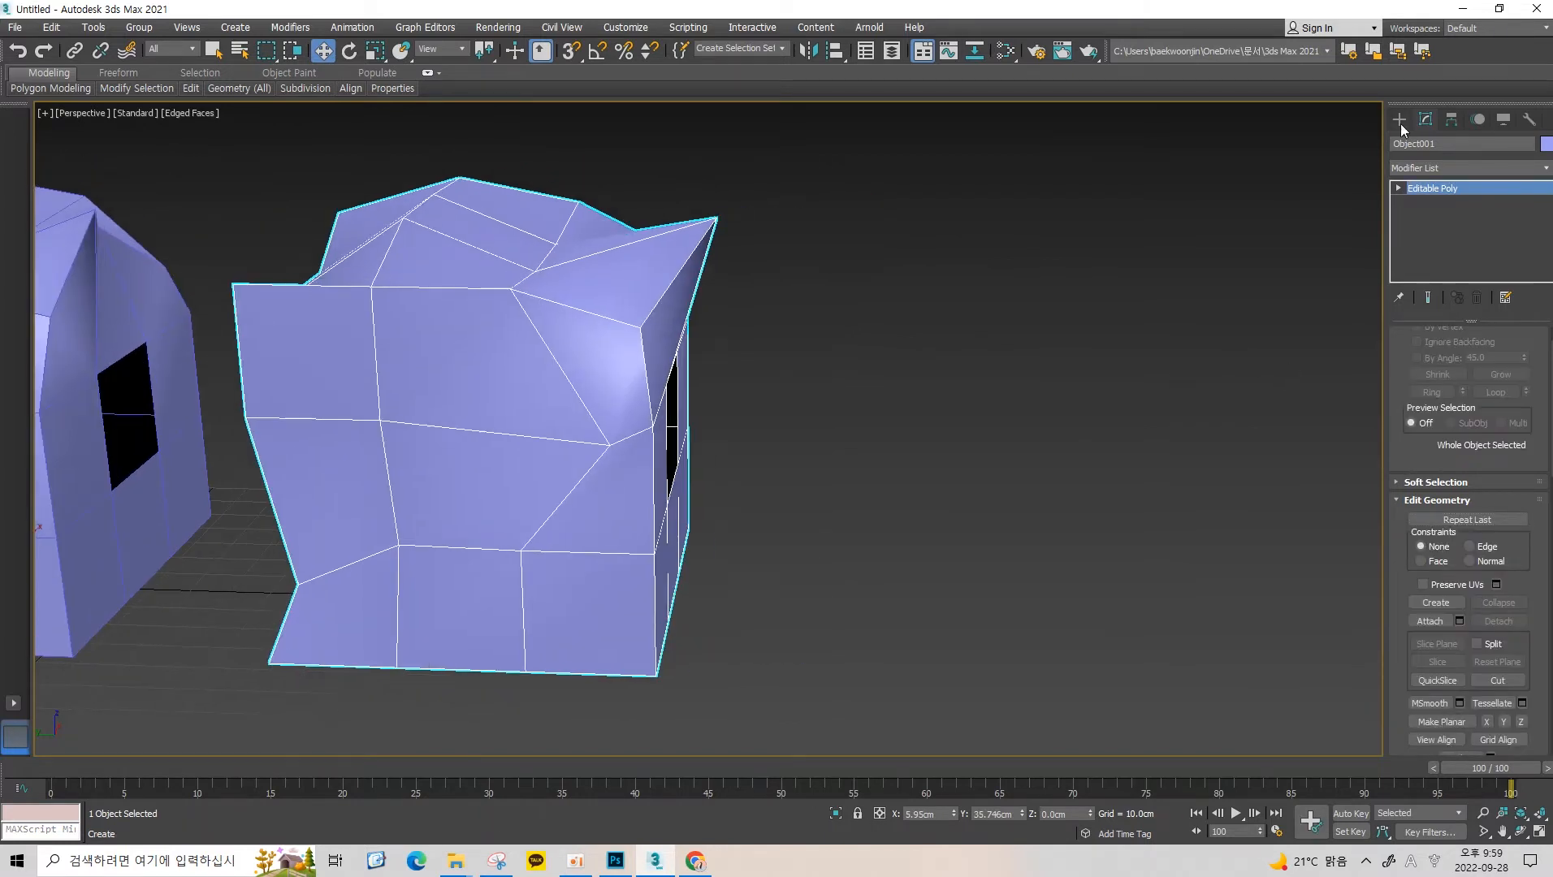
pyautogui.click(1400, 120)
pyautogui.click(1434, 218)
pyautogui.moveTo(967, 513); pyautogui.dragTo(1061, 575)
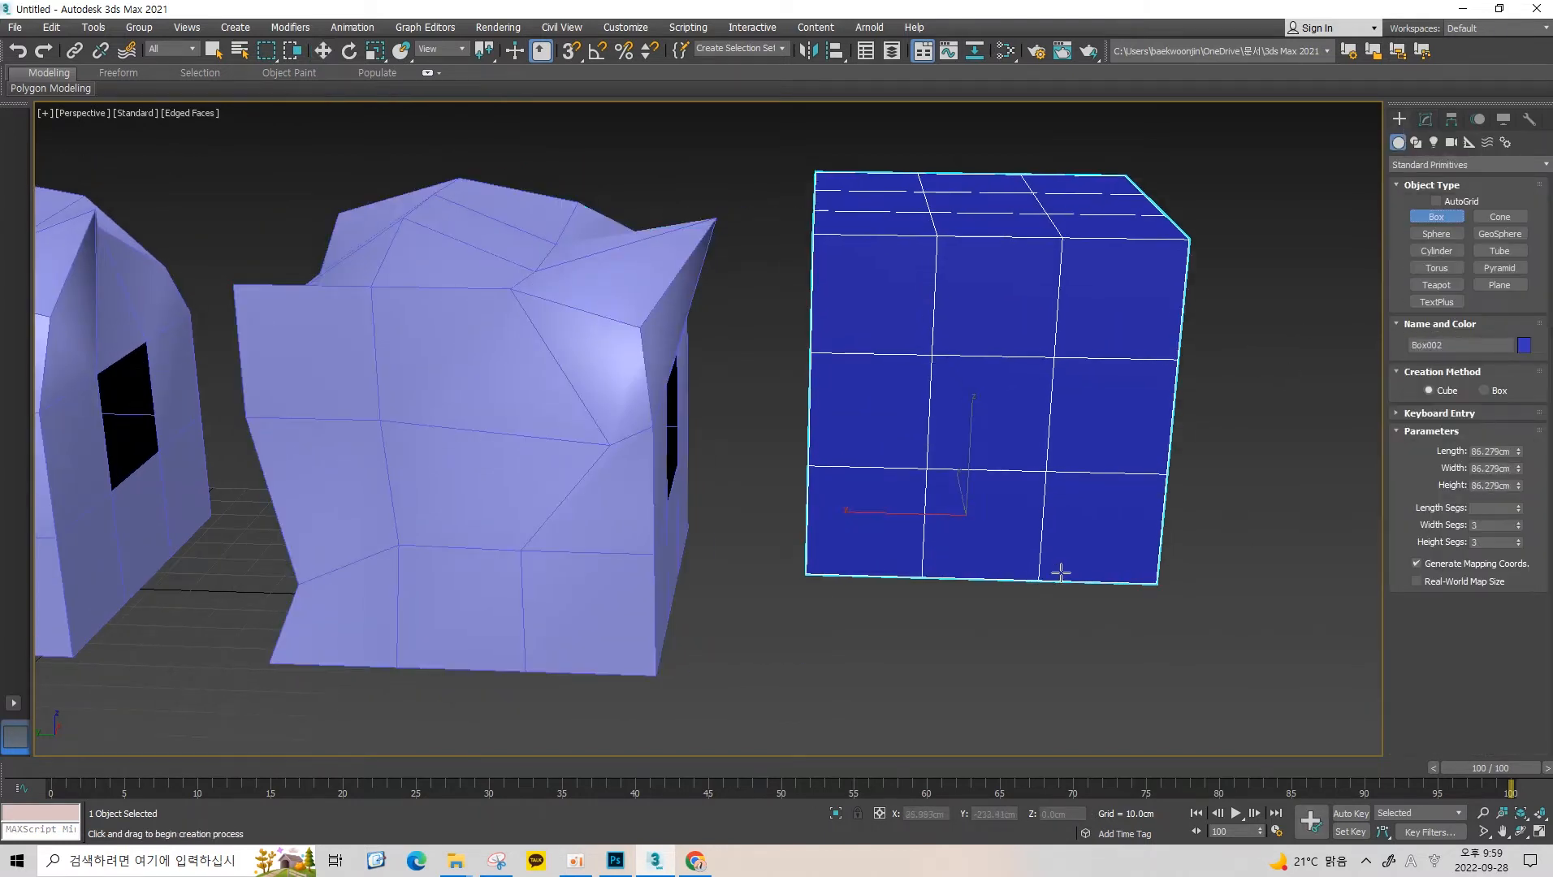
# Convert the new cube to an Editable Poly and enter Edge mode.
pyautogui.press('w')
pyautogui.keyDown('alt'); pyautogui.moveTo(1050, 381); pyautogui.dragTo(953, 440, button='middle'); pyautogui.keyUp('alt')
pyautogui.scroll(3, 842, 455)
pyautogui.keyDown('alt'); pyautogui.moveTo(842, 457); pyautogui.dragTo(919, 406, button='middle'); pyautogui.keyUp('alt')
pyautogui.press('1')
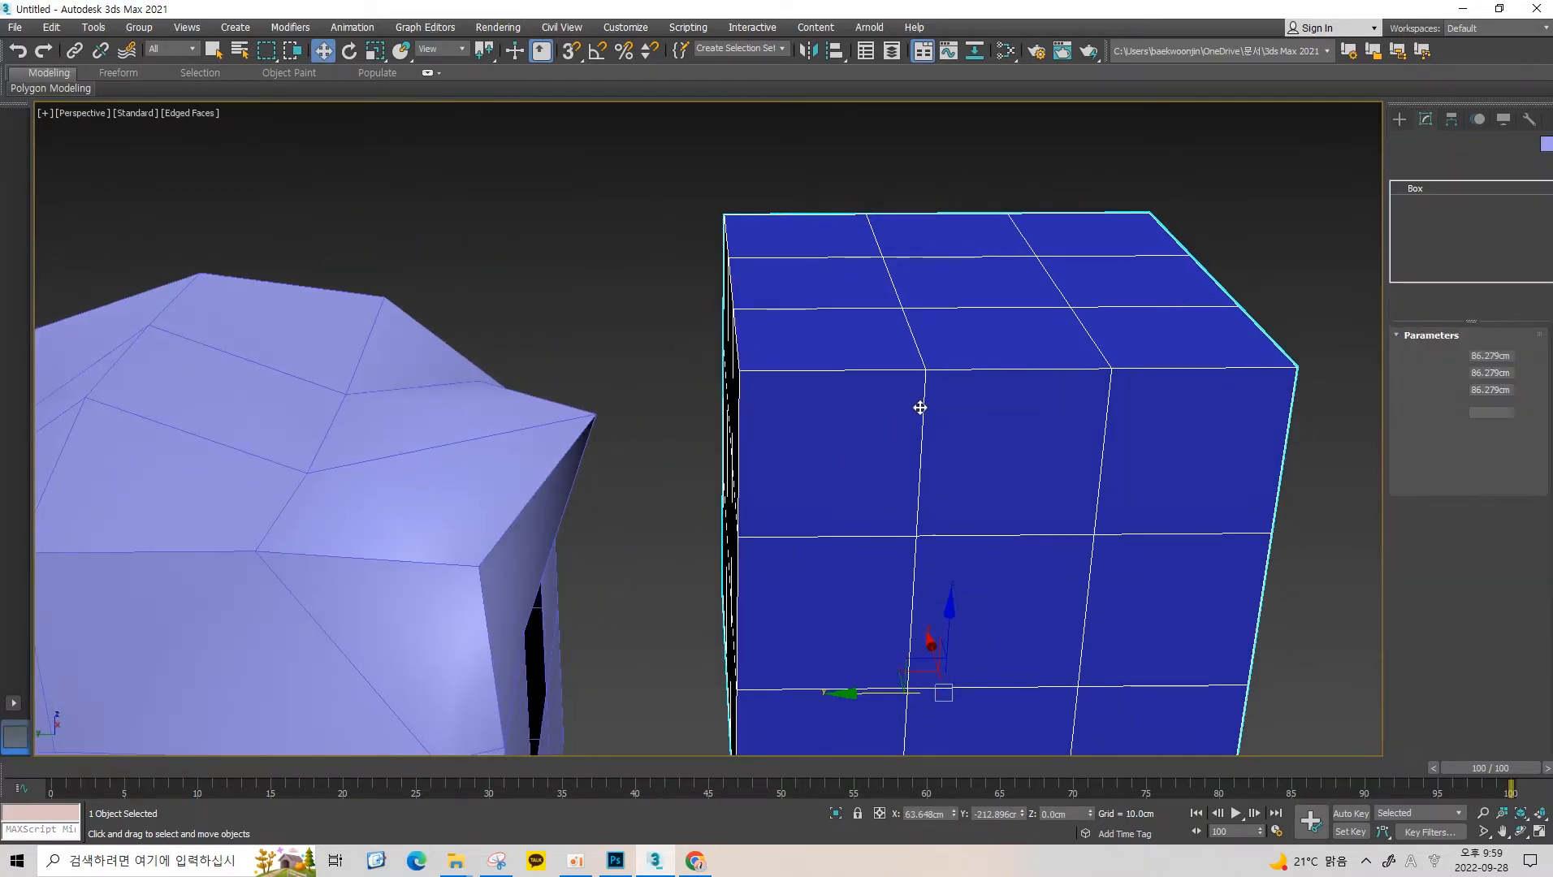
pyautogui.hotkey('alt', 'e')
pyautogui.press('2')
# Select all the inner edge loops of the cube and remove them together with their vertices.
pyautogui.doubleClick(922, 405)
pyautogui.scroll(-2, 934, 404)
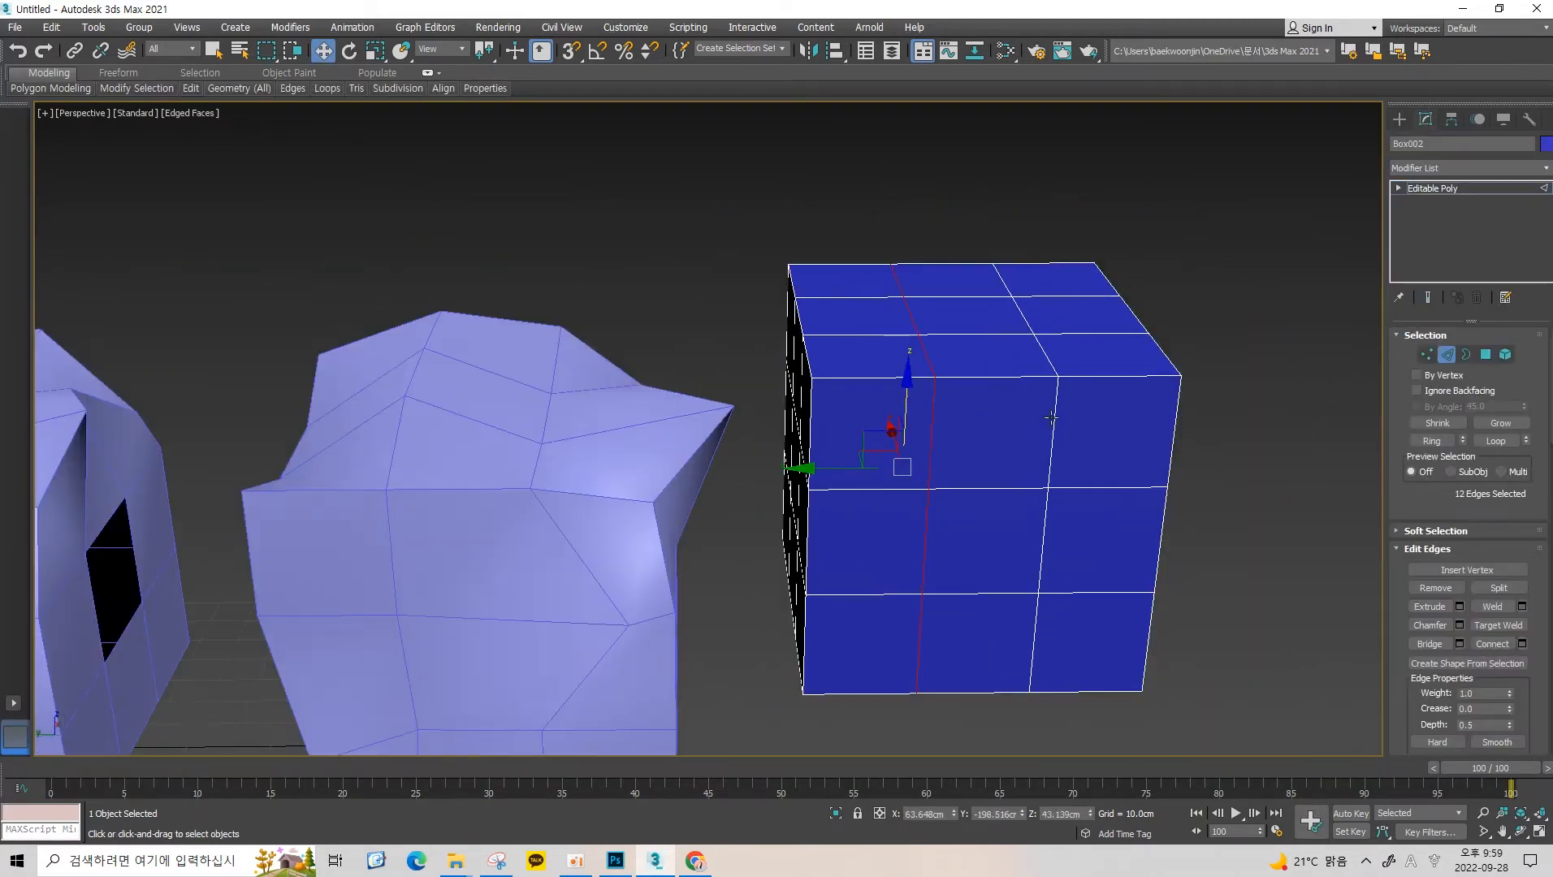
pyautogui.keyDown('ctrl'); pyautogui.doubleClick(1051, 418); pyautogui.keyUp('ctrl')
pyautogui.keyDown('ctrl'); pyautogui.doubleClick(1063, 334); pyautogui.keyUp('ctrl')
pyautogui.keyDown('ctrl'); pyautogui.doubleClick(1068, 297); pyautogui.keyUp('ctrl')
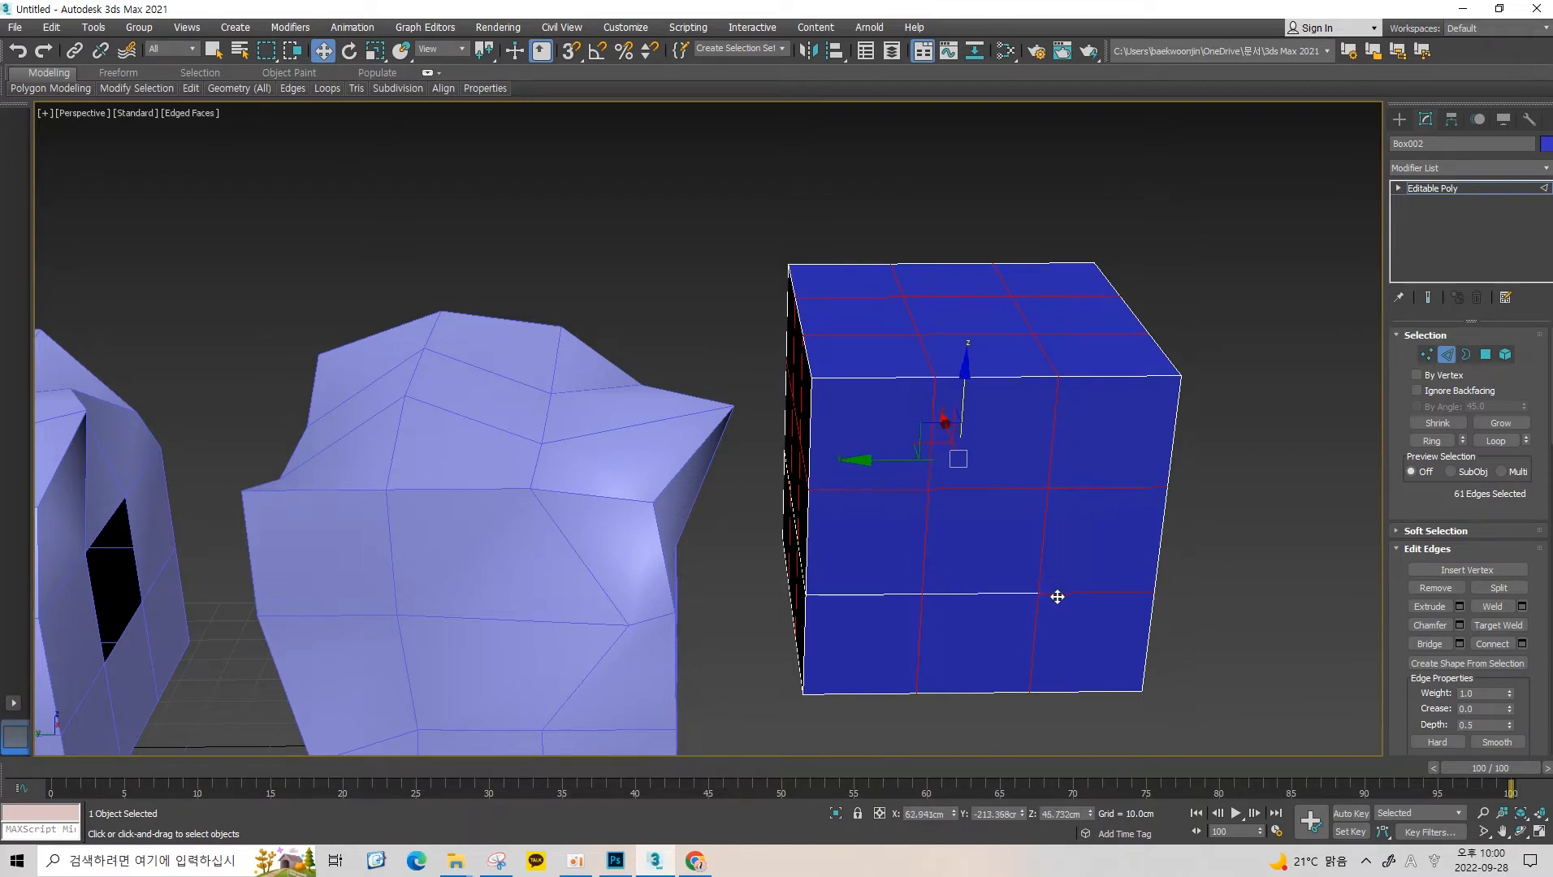
pyautogui.hotkey('ctrl', 'BackSpace')
pyautogui.moveTo(1086, 498); pyautogui.dragTo(963, 431, button='middle')
pyautogui.scroll(2, 907, 411)
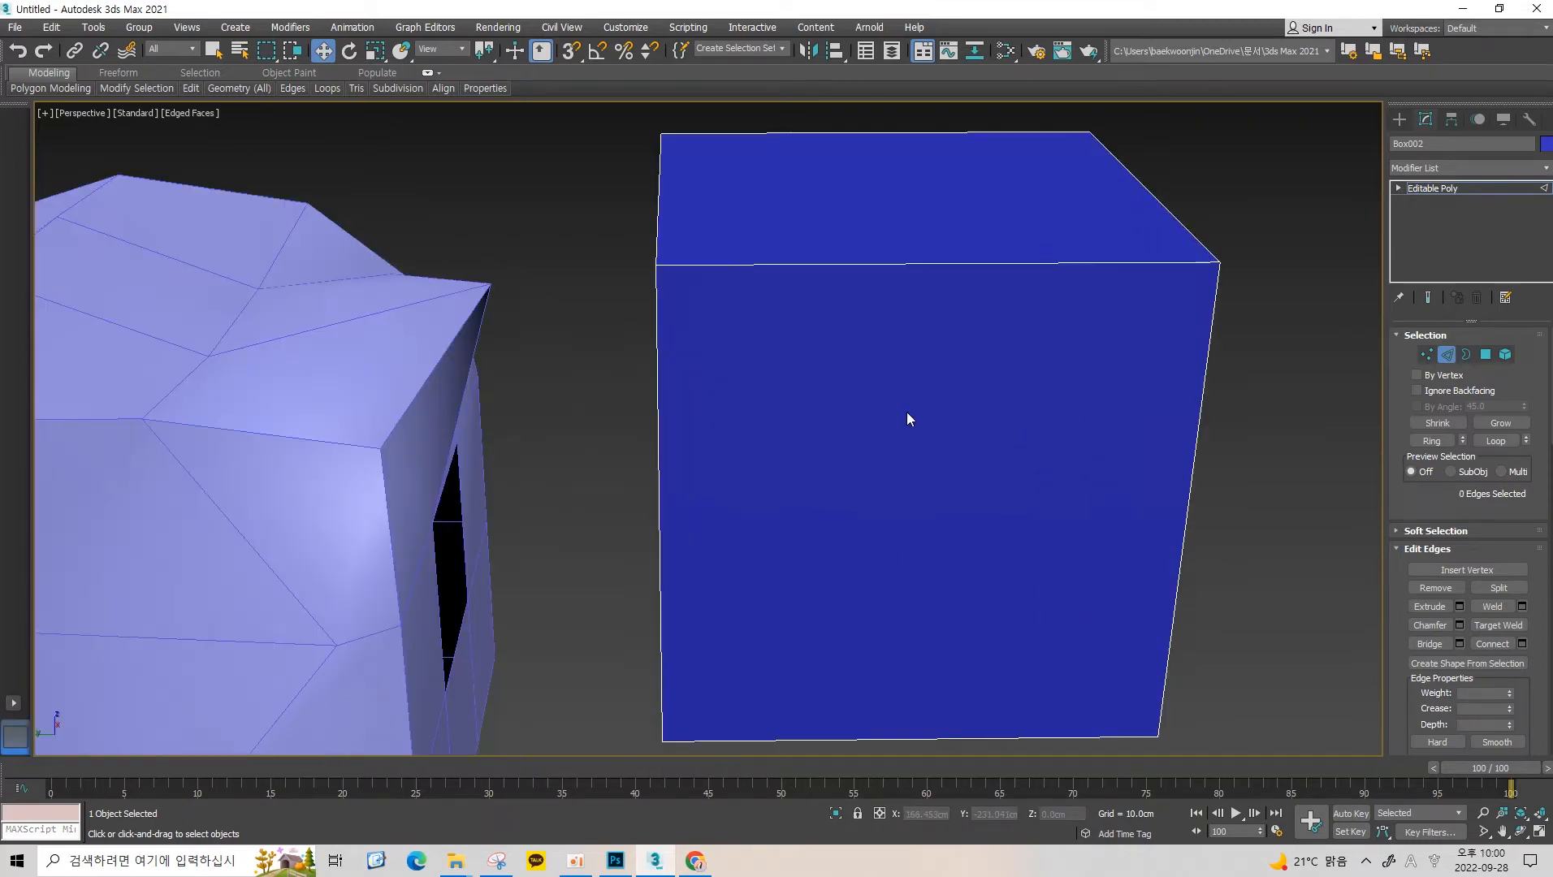
# Isolate the cube in the viewport and return to Edge mode.
pyautogui.scroll(-1, 935, 373)
pyautogui.press('2')
pyautogui.keyDown('alt'); pyautogui.moveTo(934, 373); pyautogui.dragTo(808, 401, button='middle'); pyautogui.keyUp('alt')
pyautogui.keyDown('alt'); pyautogui.moveTo(808, 401); pyautogui.dragTo(721, 322, button='middle'); pyautogui.keyUp('alt')
pyautogui.scroll(4, 662, 317)
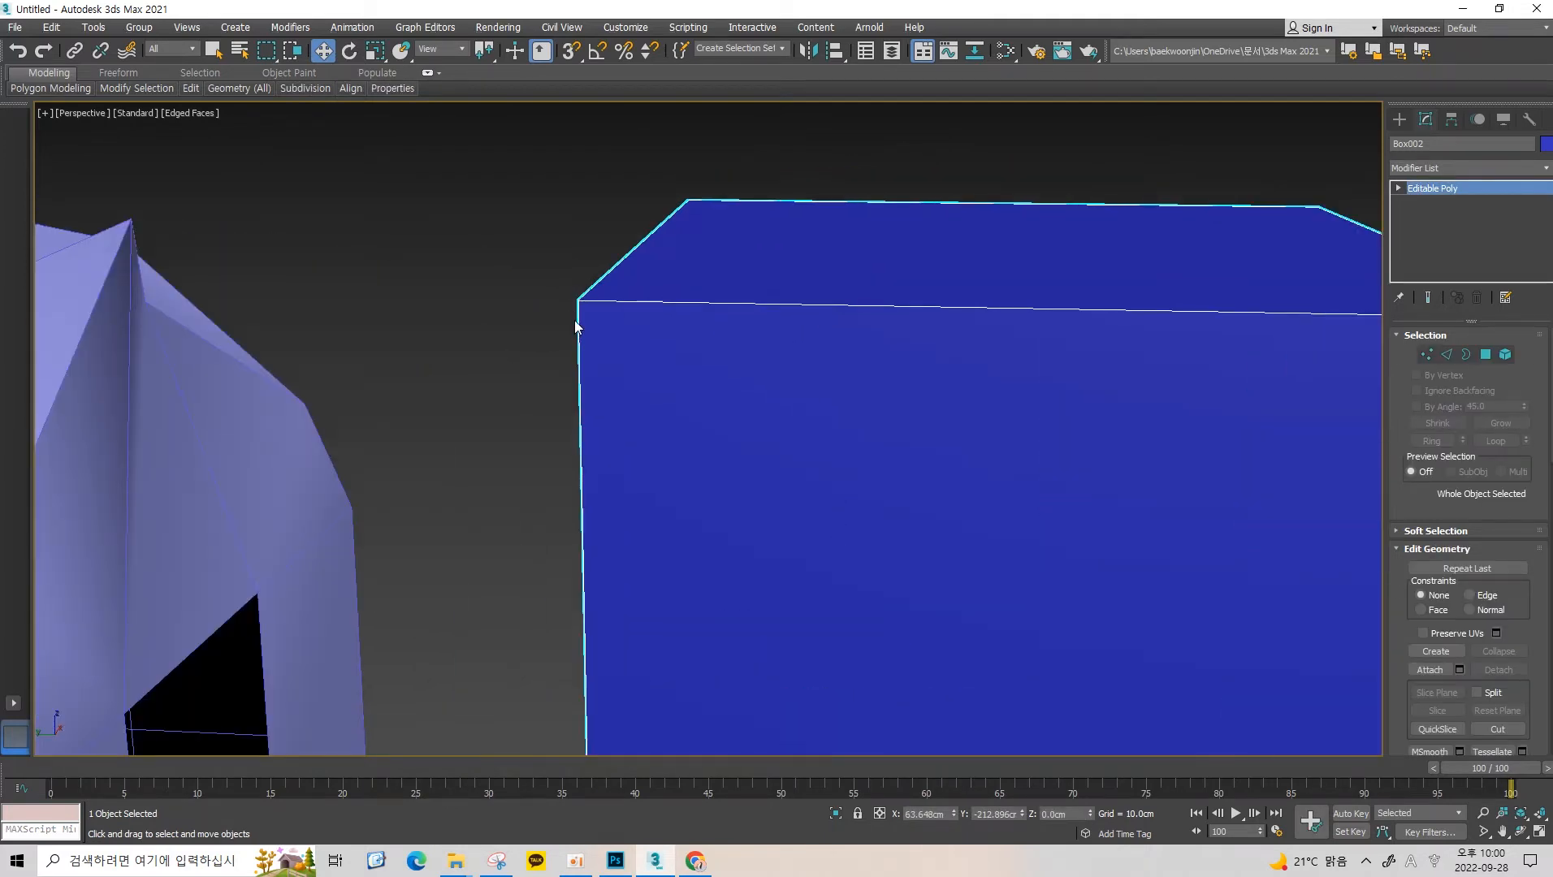
pyautogui.scroll(-4, 592, 289)
pyautogui.scroll(2, 638, 315)
pyautogui.keyDown('alt'); pyautogui.moveTo(638, 317); pyautogui.dragTo(683, 295); pyautogui.keyUp('alt')
pyautogui.keyDown('alt'); pyautogui.moveTo(683, 295); pyautogui.dragTo(766, 325, button='middle'); pyautogui.keyUp('alt')
pyautogui.press('2')
pyautogui.press('2')
pyautogui.press('2')
pyautogui.scroll(-2, 812, 345)
pyautogui.press('2')
pyautogui.press('2')
pyautogui.press('2')
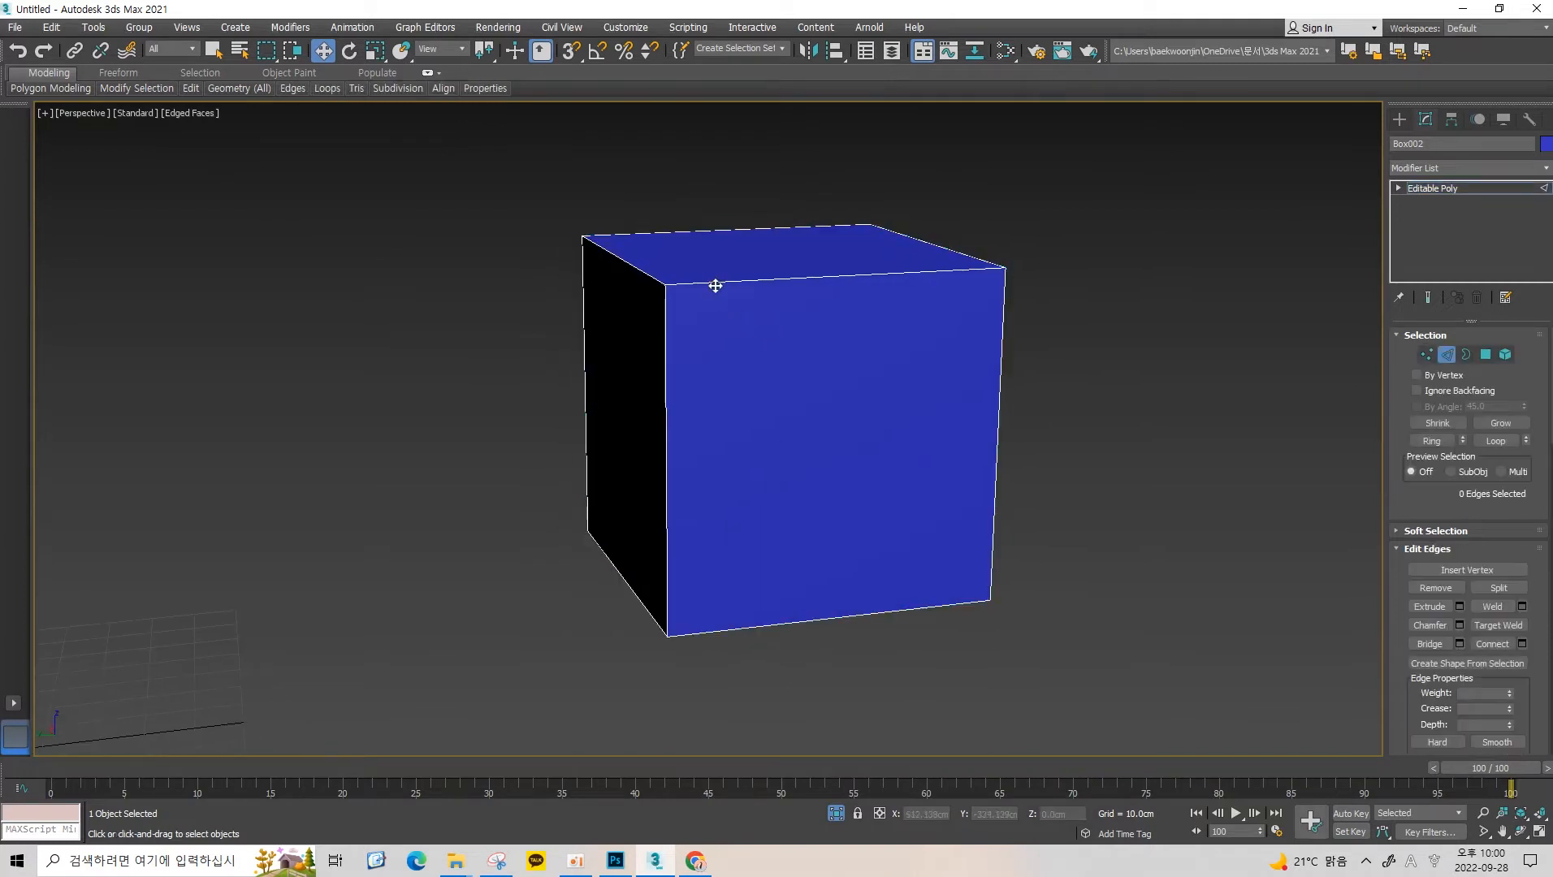
pyautogui.click(714, 286)
pyautogui.keyDown('ctrl'); pyautogui.click(665, 302); pyautogui.keyUp('ctrl')
pyautogui.keyDown('ctrl'); pyautogui.click(654, 277); pyautogui.keyUp('ctrl')
pyautogui.scroll(2, 893, 375)
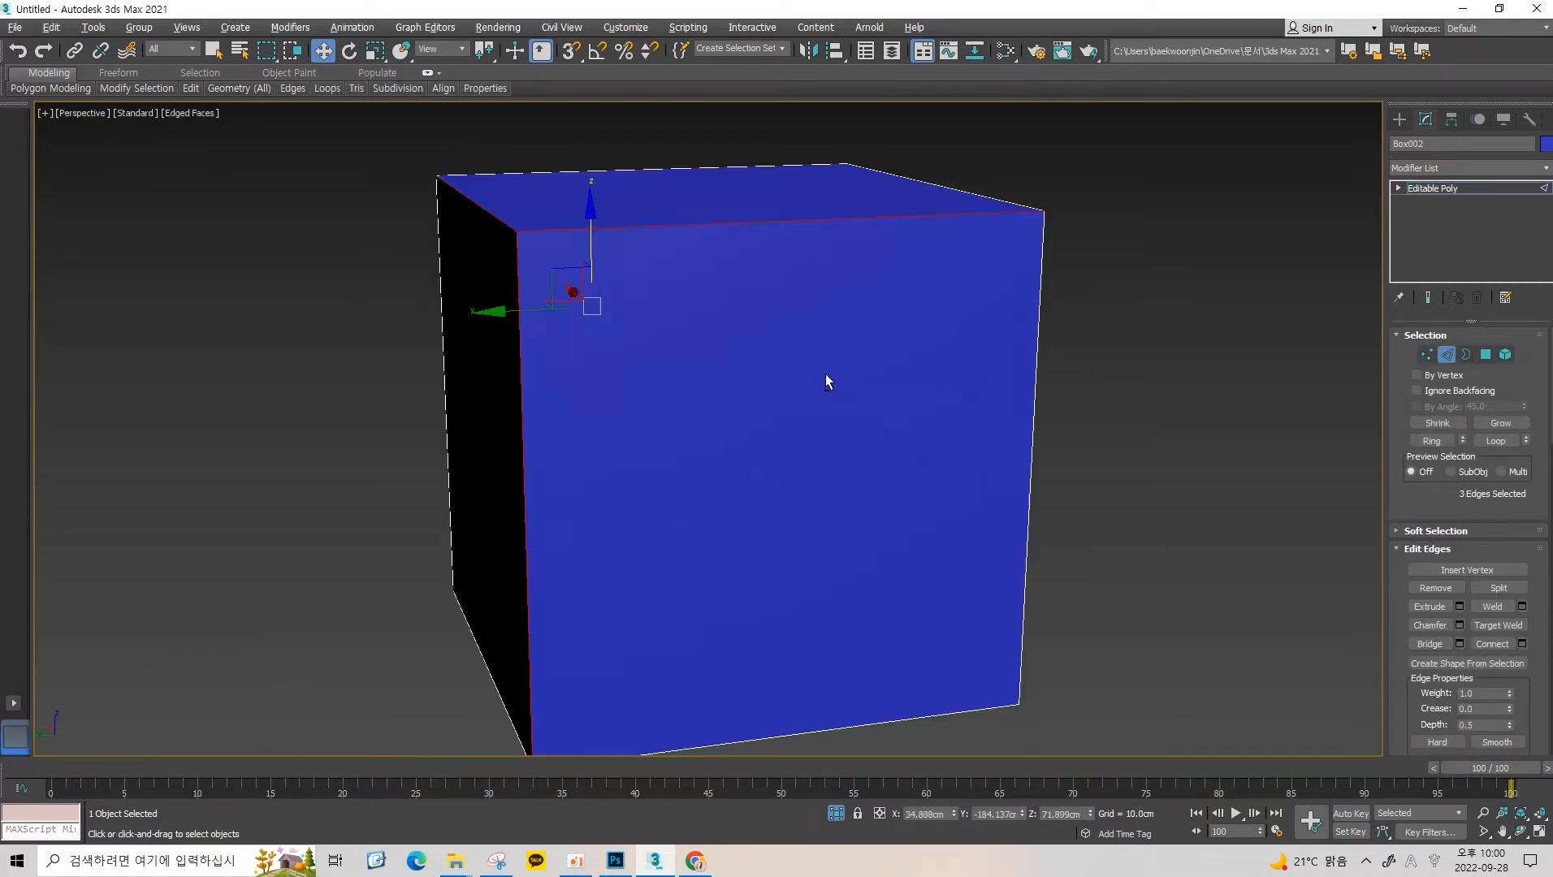
pyautogui.keyDown('alt'); pyautogui.moveTo(825, 374); pyautogui.dragTo(933, 410, button='middle'); pyautogui.keyUp('alt')
pyautogui.click(933, 411)
# Select the cube's front vertical corner edge and preview a chamfer of about 11.4 cm on it.
pyautogui.click(700, 306)
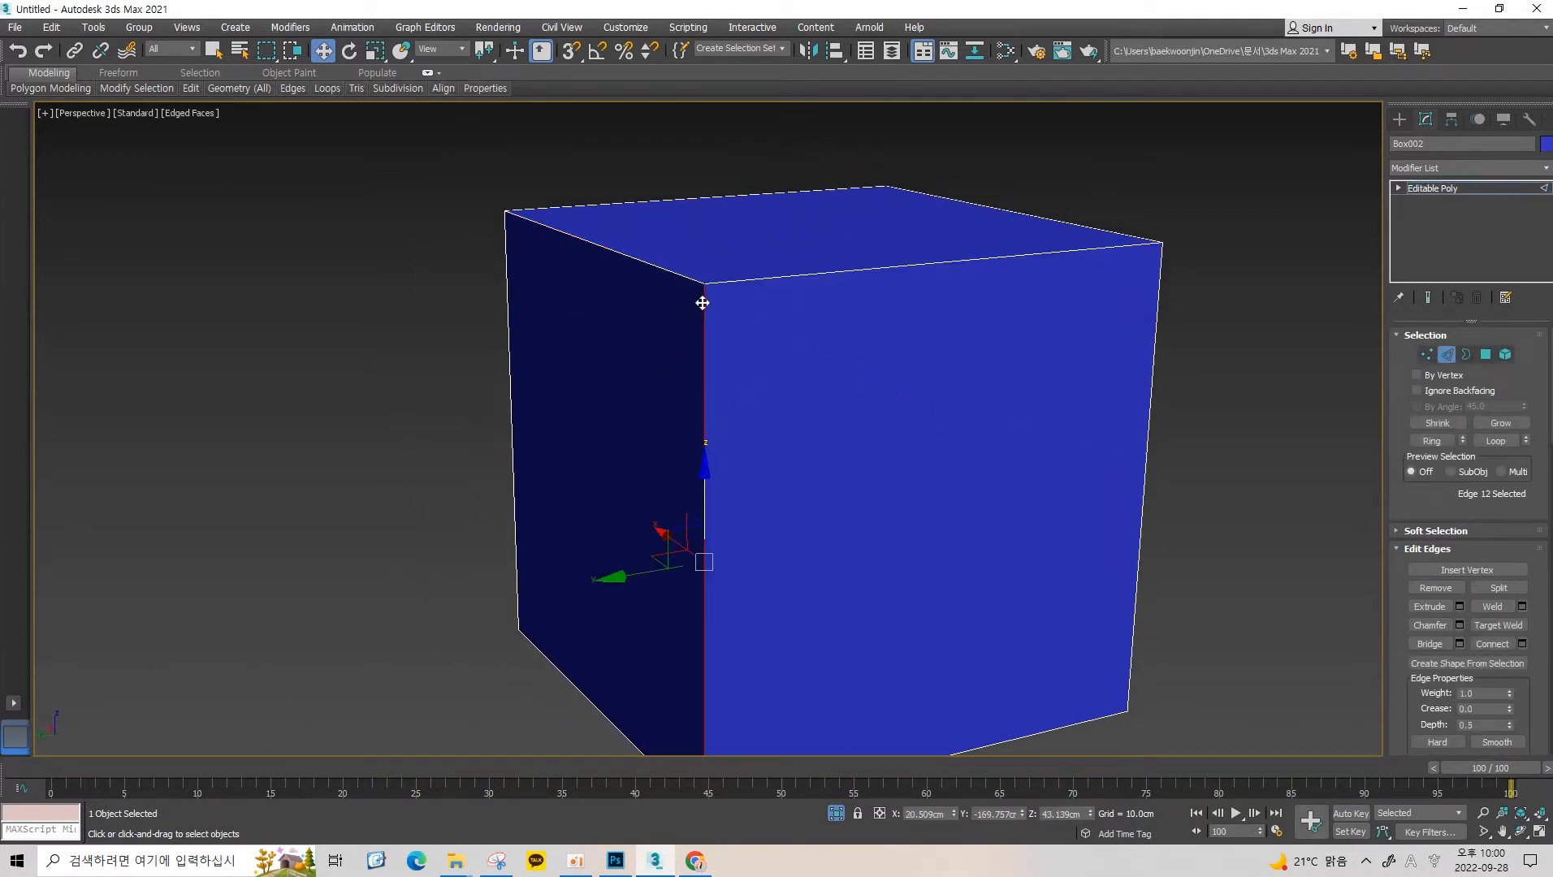
pyautogui.keyDown('alt'); pyautogui.moveTo(697, 301); pyautogui.dragTo(1307, 566, button='middle'); pyautogui.keyUp('alt')
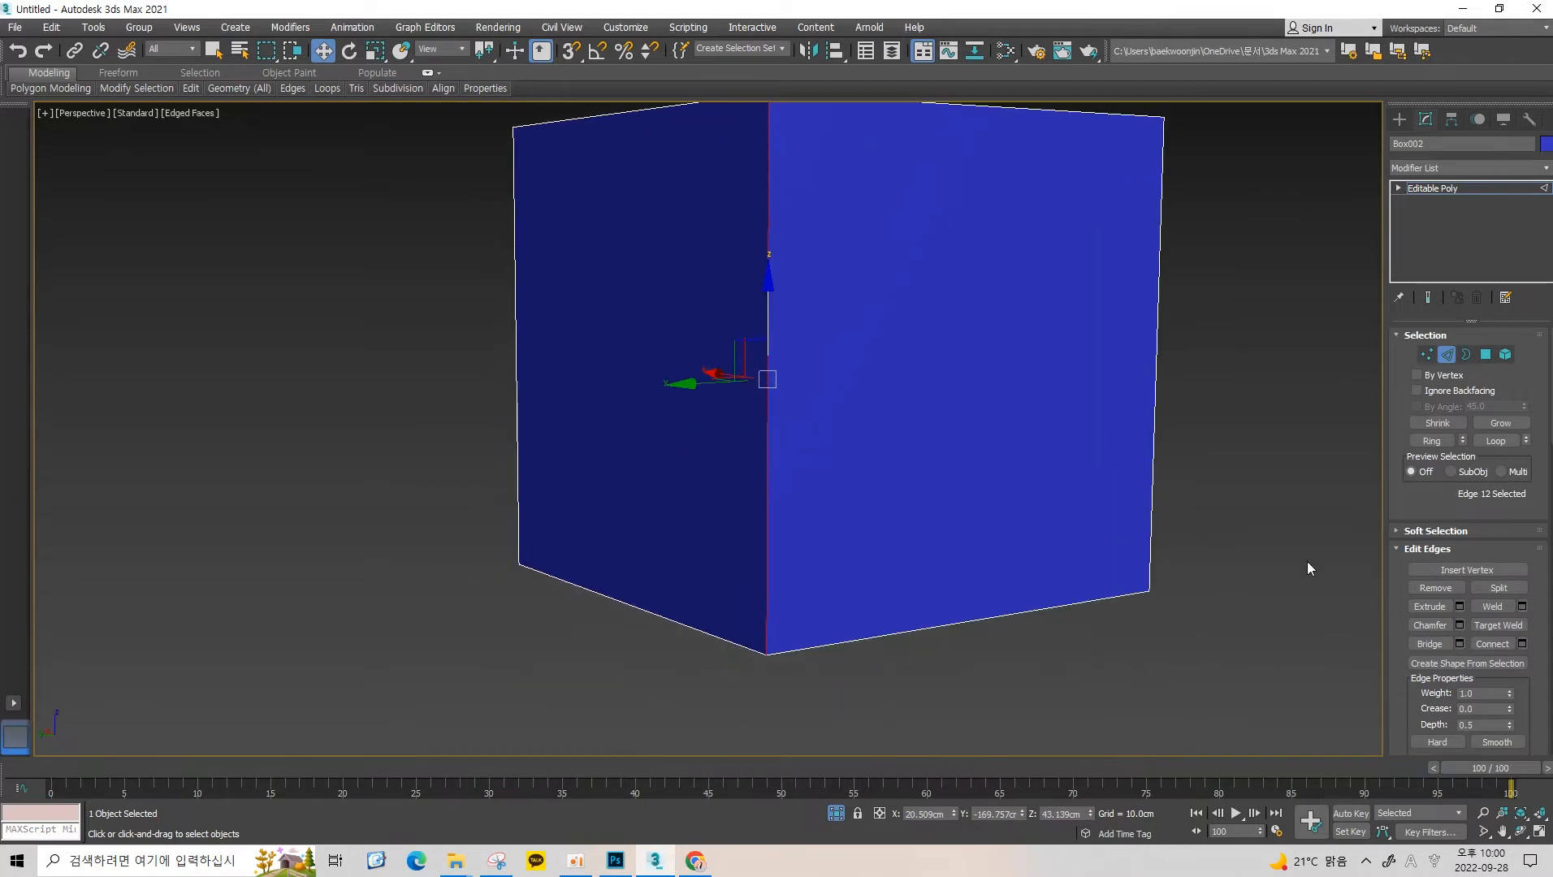
pyautogui.click(1460, 624)
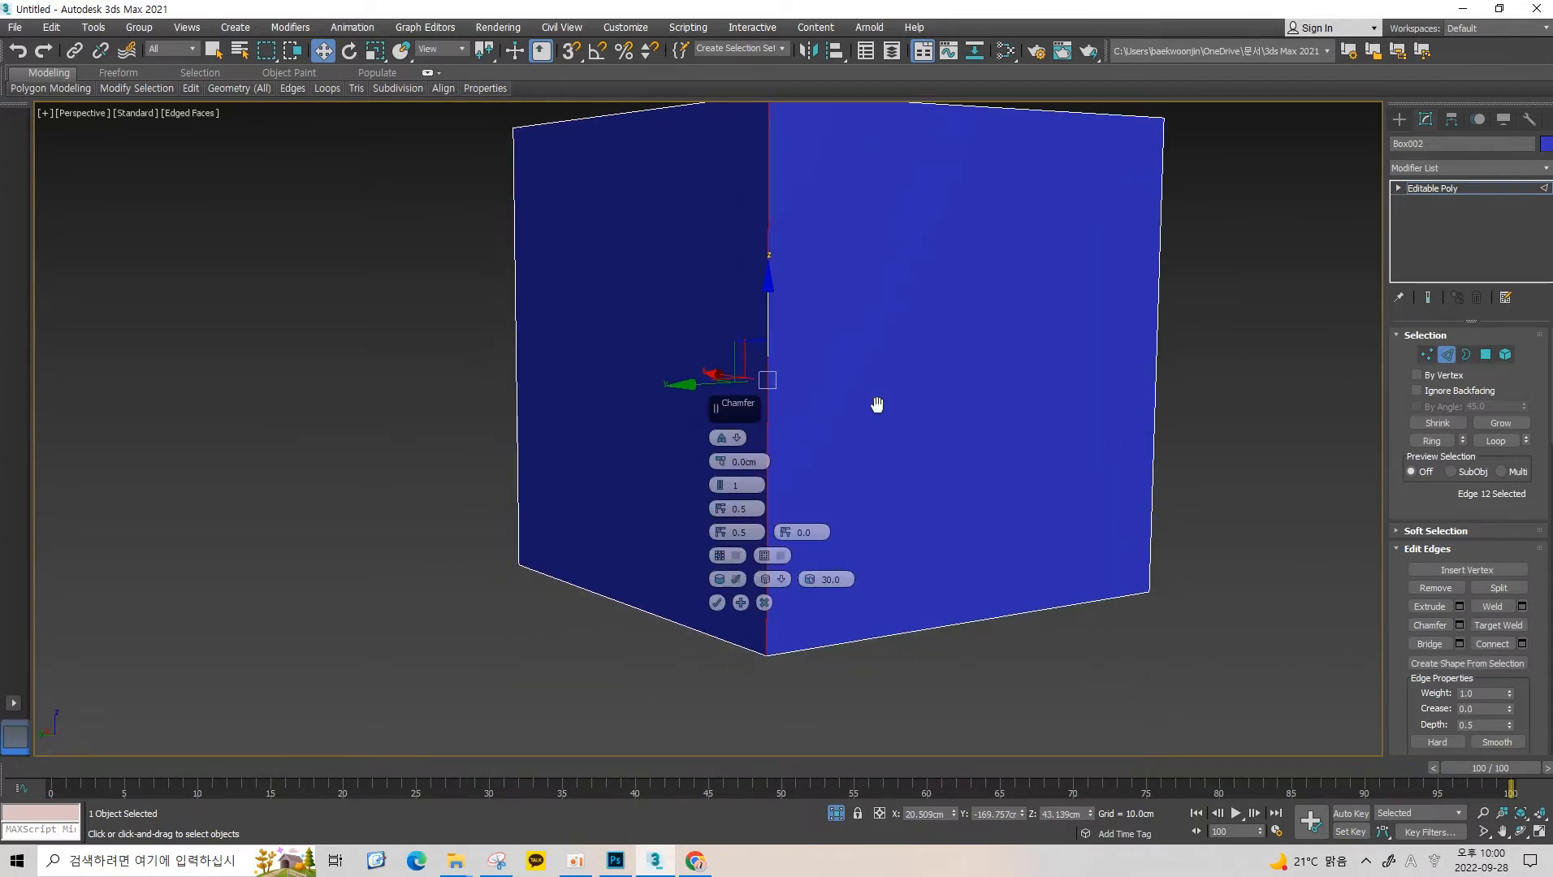
pyautogui.scroll(5, 846, 486)
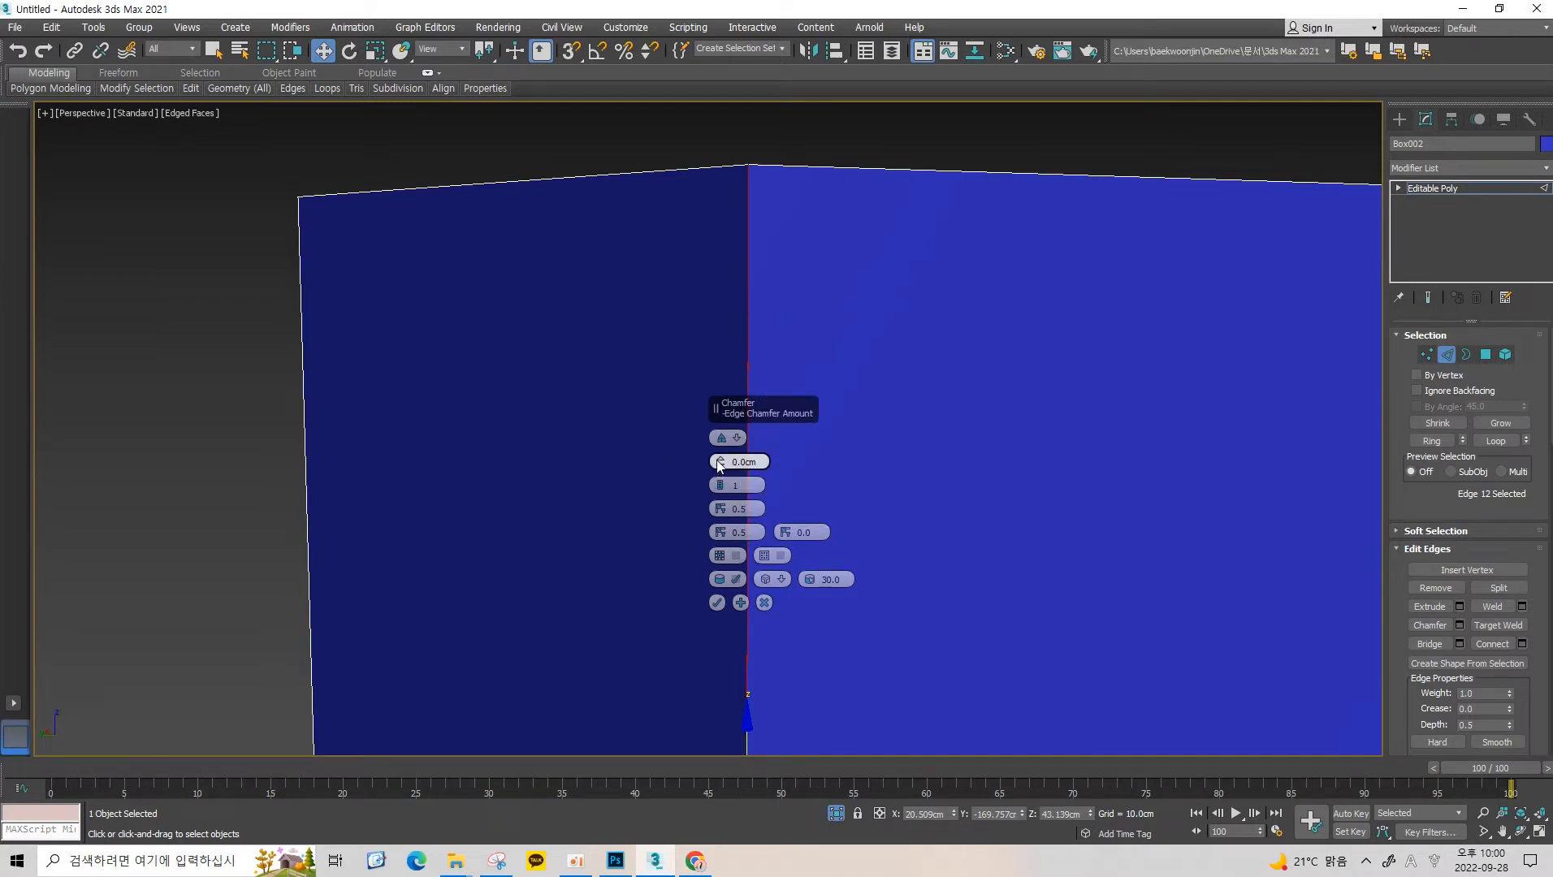
pyautogui.moveTo(718, 465)
pyautogui.mouseDown()
pyautogui.moveTo(714, 383)
pyautogui.moveTo(709, 448)
pyautogui.moveTo(723, 393)
pyautogui.moveTo(721, 442)
pyautogui.mouseUp()
# Compare the corner chamfer with 0 and 1 connecting edge segments.
pyautogui.scroll(-2, 814, 378)
pyautogui.moveTo(814, 378)
pyautogui.keyDown('alt'); pyautogui.mouseDown(button='middle')
pyautogui.moveTo(793, 413)
pyautogui.moveTo(742, 400)
pyautogui.moveTo(804, 361)
pyautogui.mouseUp(button='middle'); pyautogui.keyUp('alt')
pyautogui.scroll(-3, 782, 355)
pyautogui.scroll(2, 776, 351)
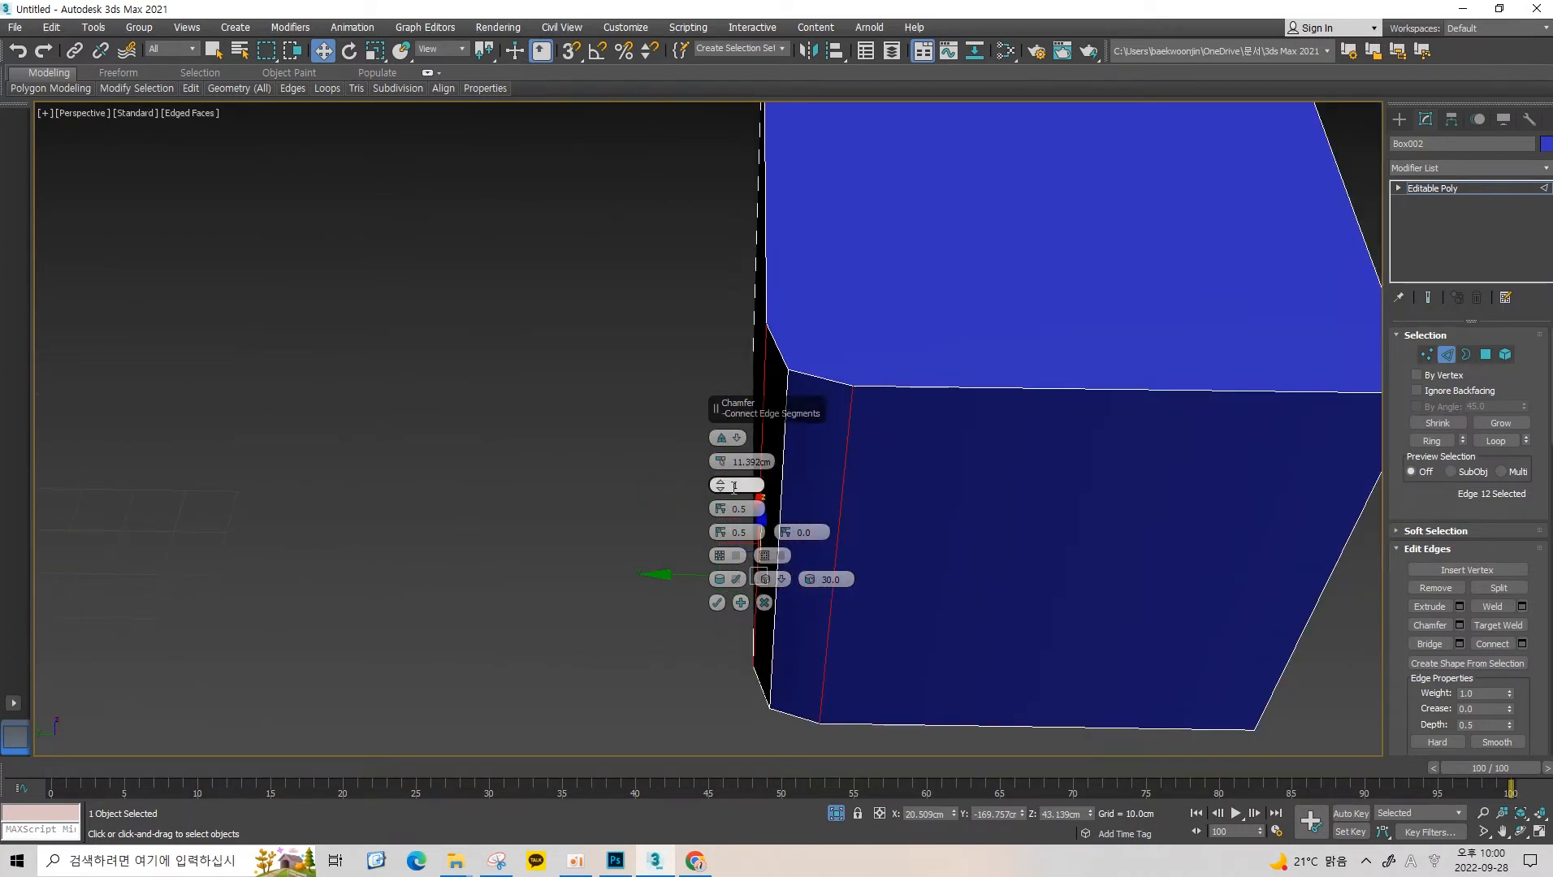
pyautogui.keyDown('alt'); pyautogui.moveTo(776, 357); pyautogui.dragTo(765, 334, button='middle'); pyautogui.keyUp('alt')
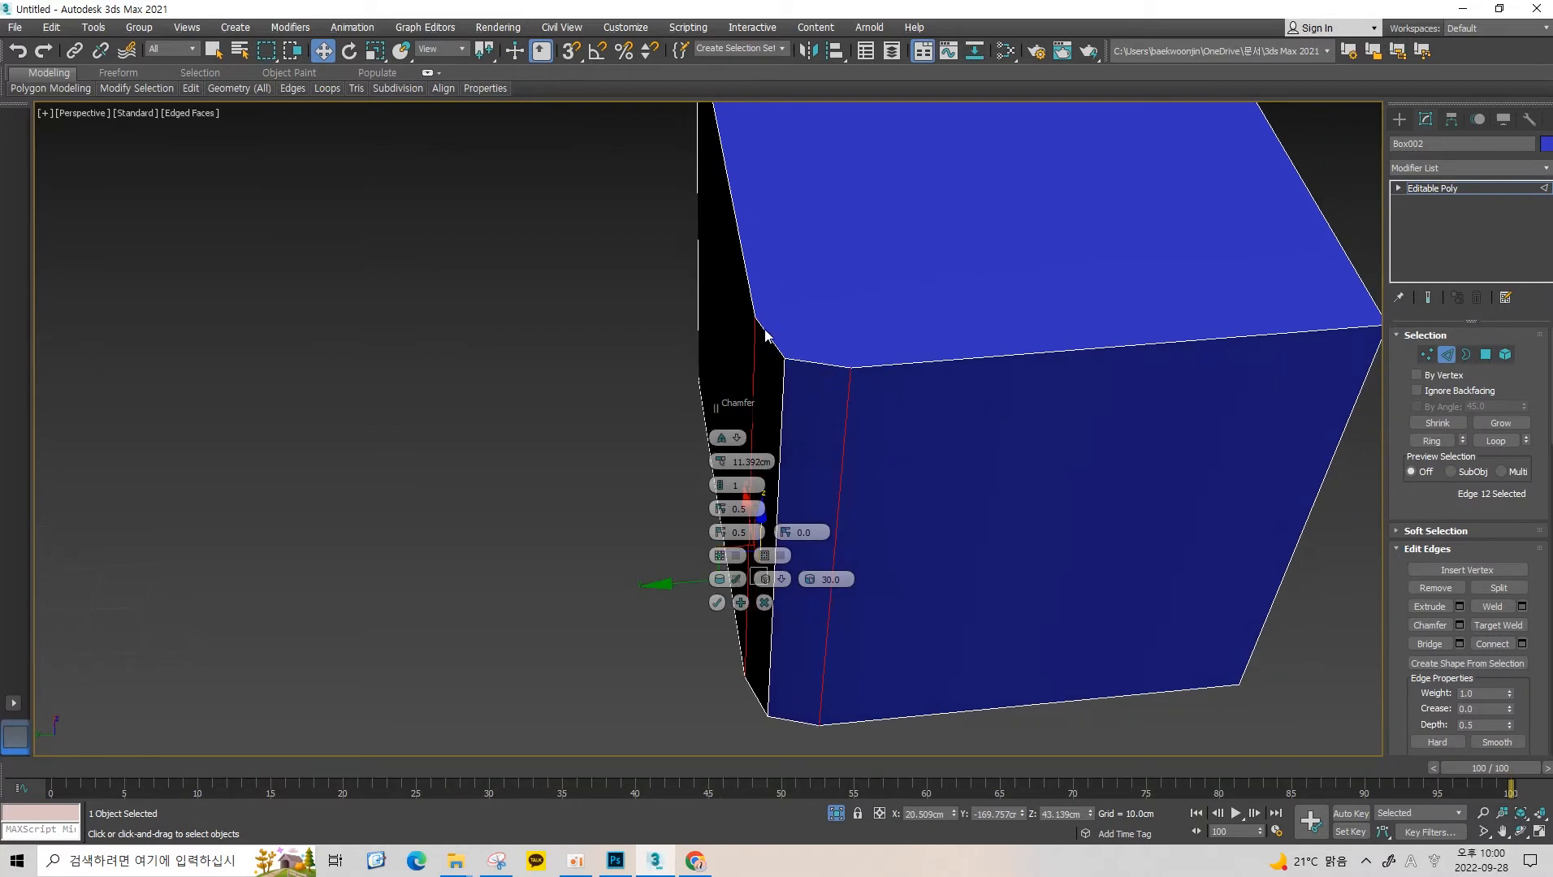
pyautogui.moveTo(723, 492); pyautogui.dragTo(723, 500)
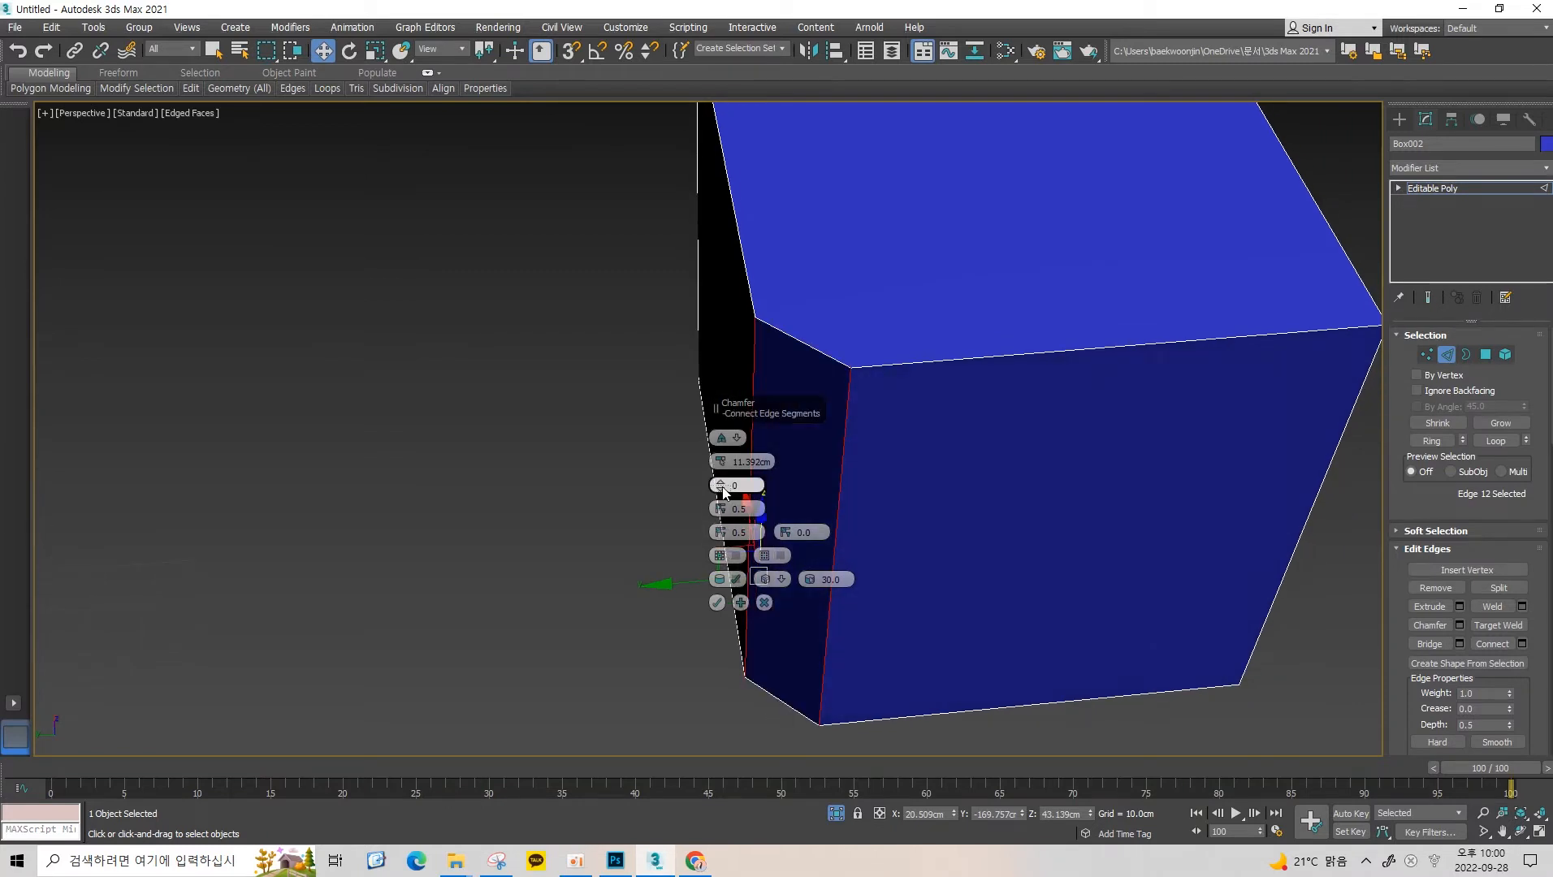
pyautogui.keyDown('alt'); pyautogui.moveTo(723, 499); pyautogui.dragTo(845, 344, button='middle'); pyautogui.keyUp('alt')
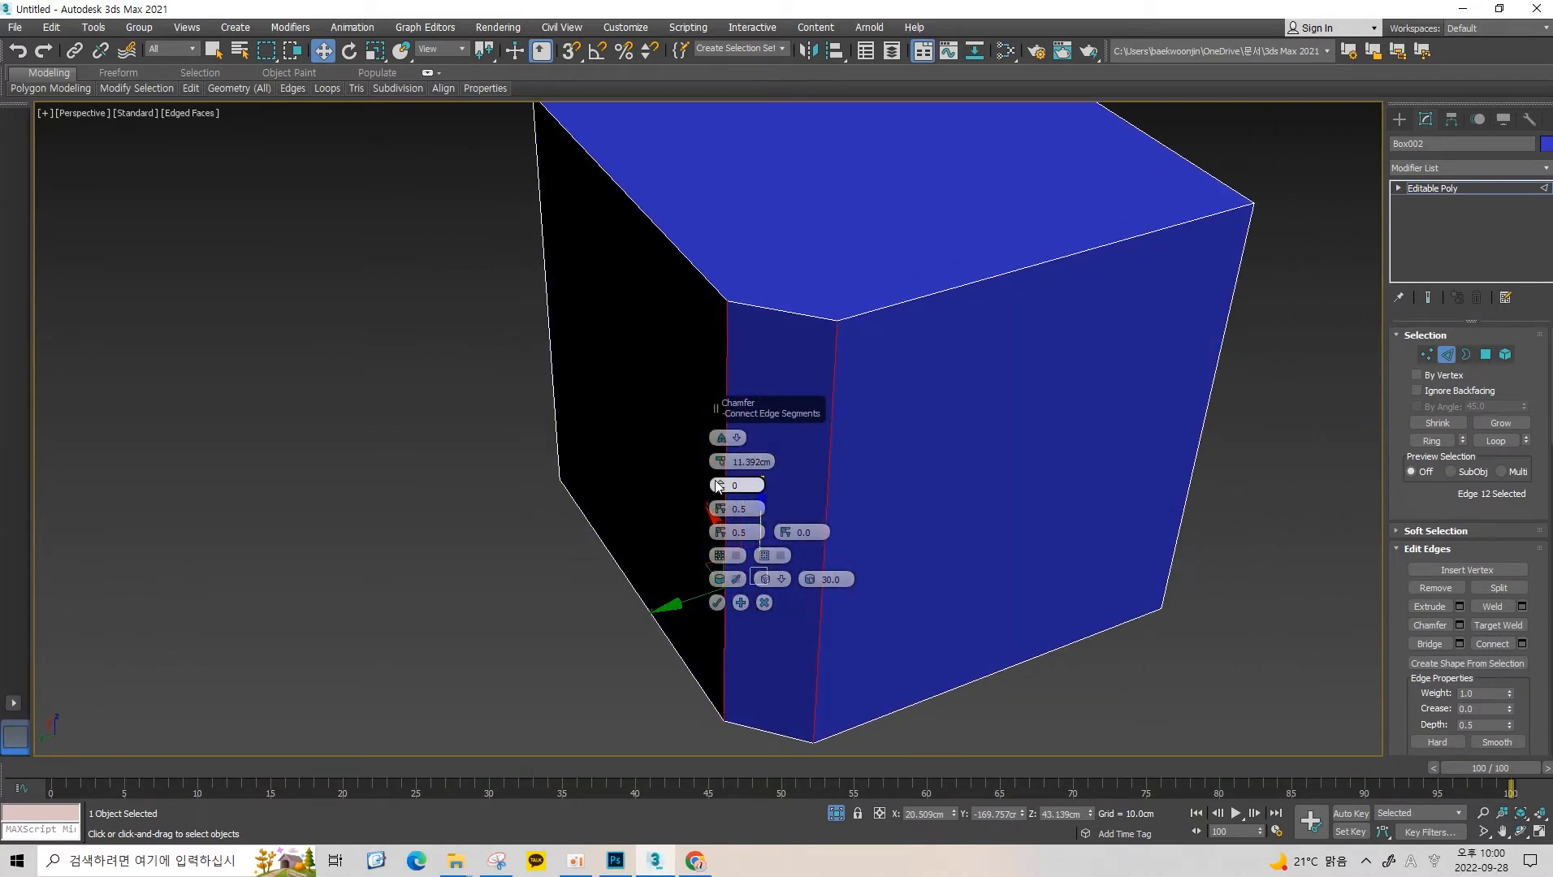
pyautogui.moveTo(718, 487); pyautogui.dragTo(718, 485)
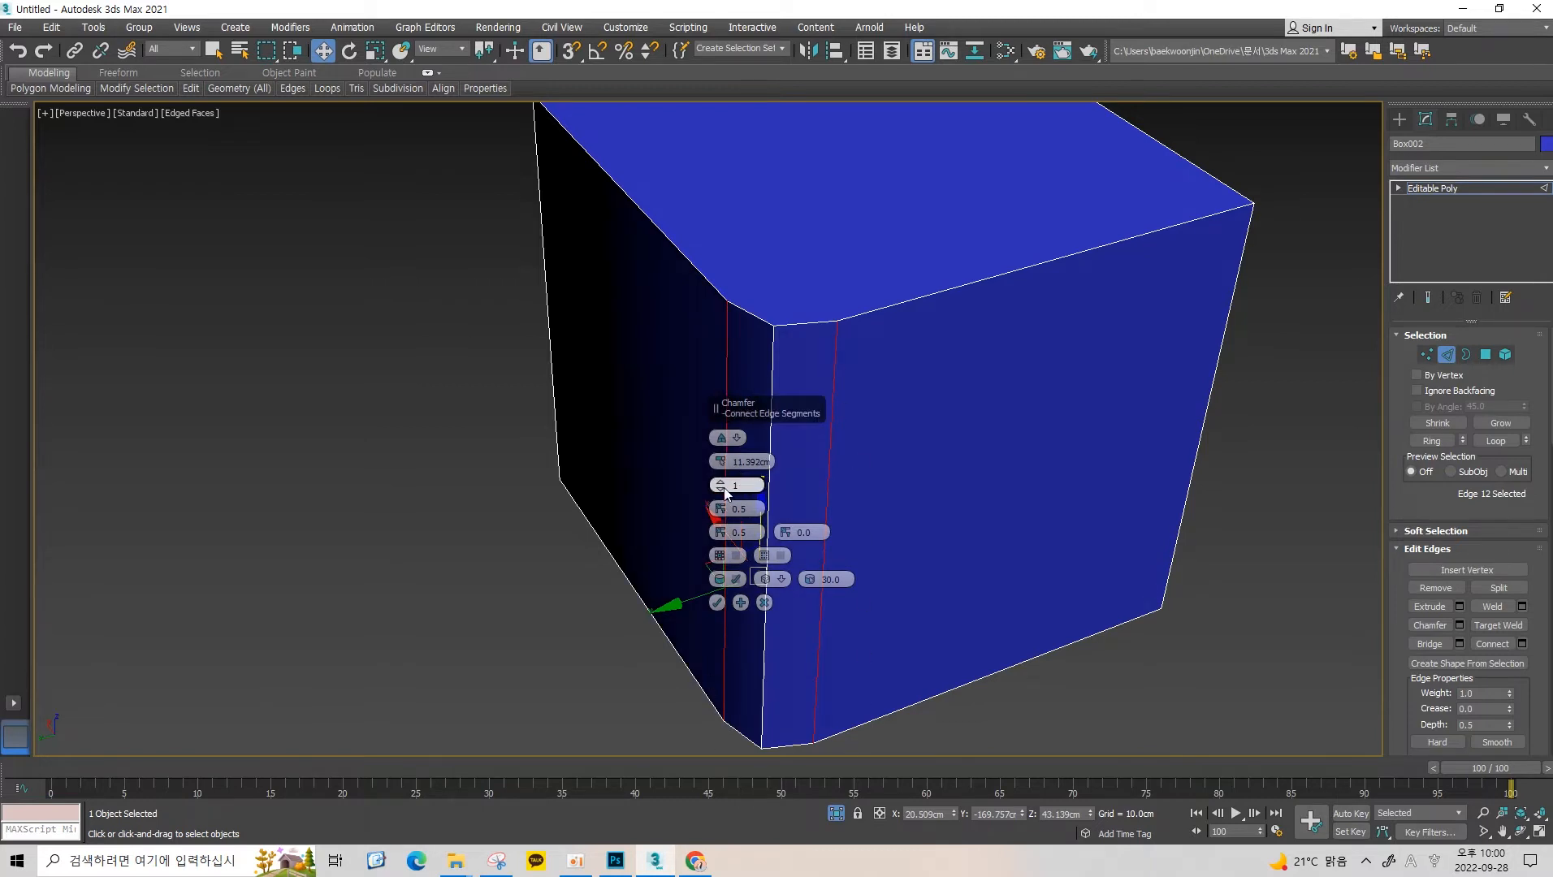
pyautogui.moveTo(726, 492); pyautogui.dragTo(726, 496)
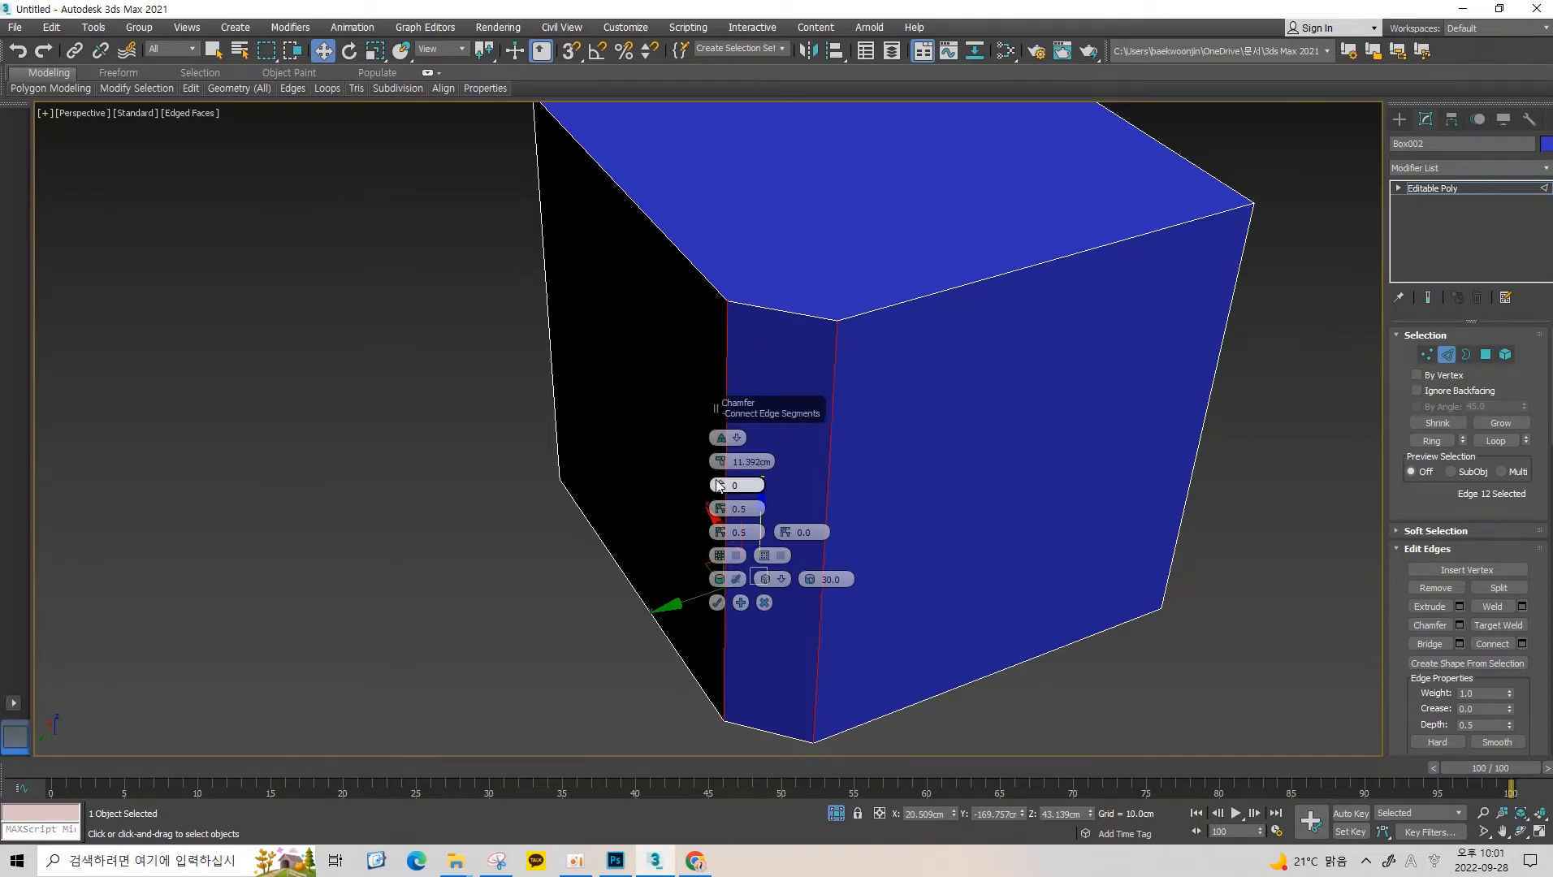
pyautogui.moveTo(719, 486); pyautogui.dragTo(719, 481)
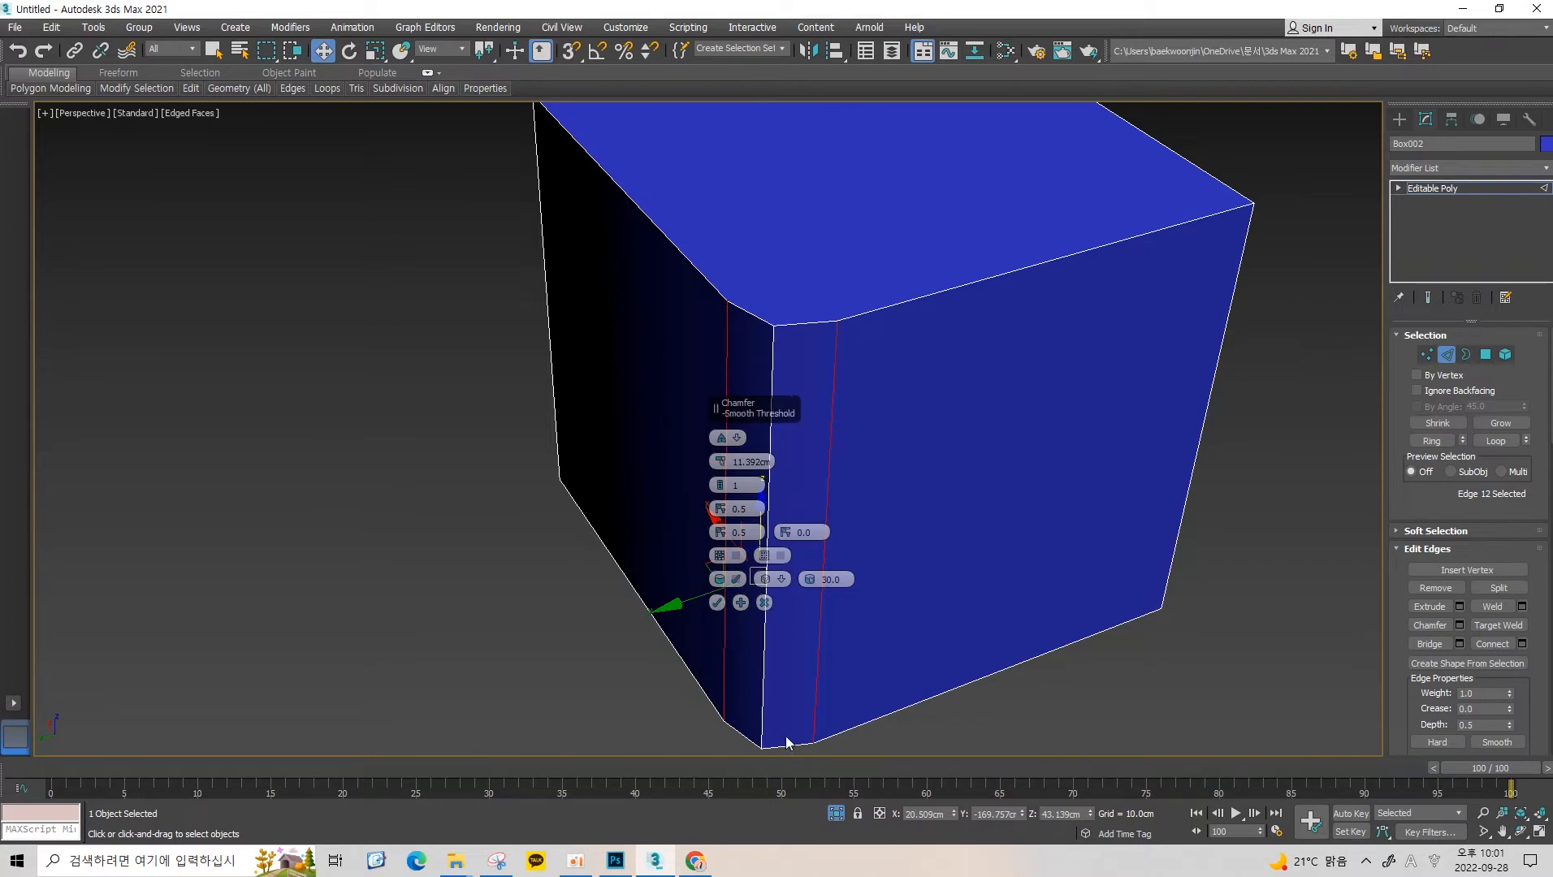
# Try up to 3 connecting edge segments on the corner chamfer and settle on 2.
pyautogui.moveTo(720, 485); pyautogui.dragTo(718, 481)
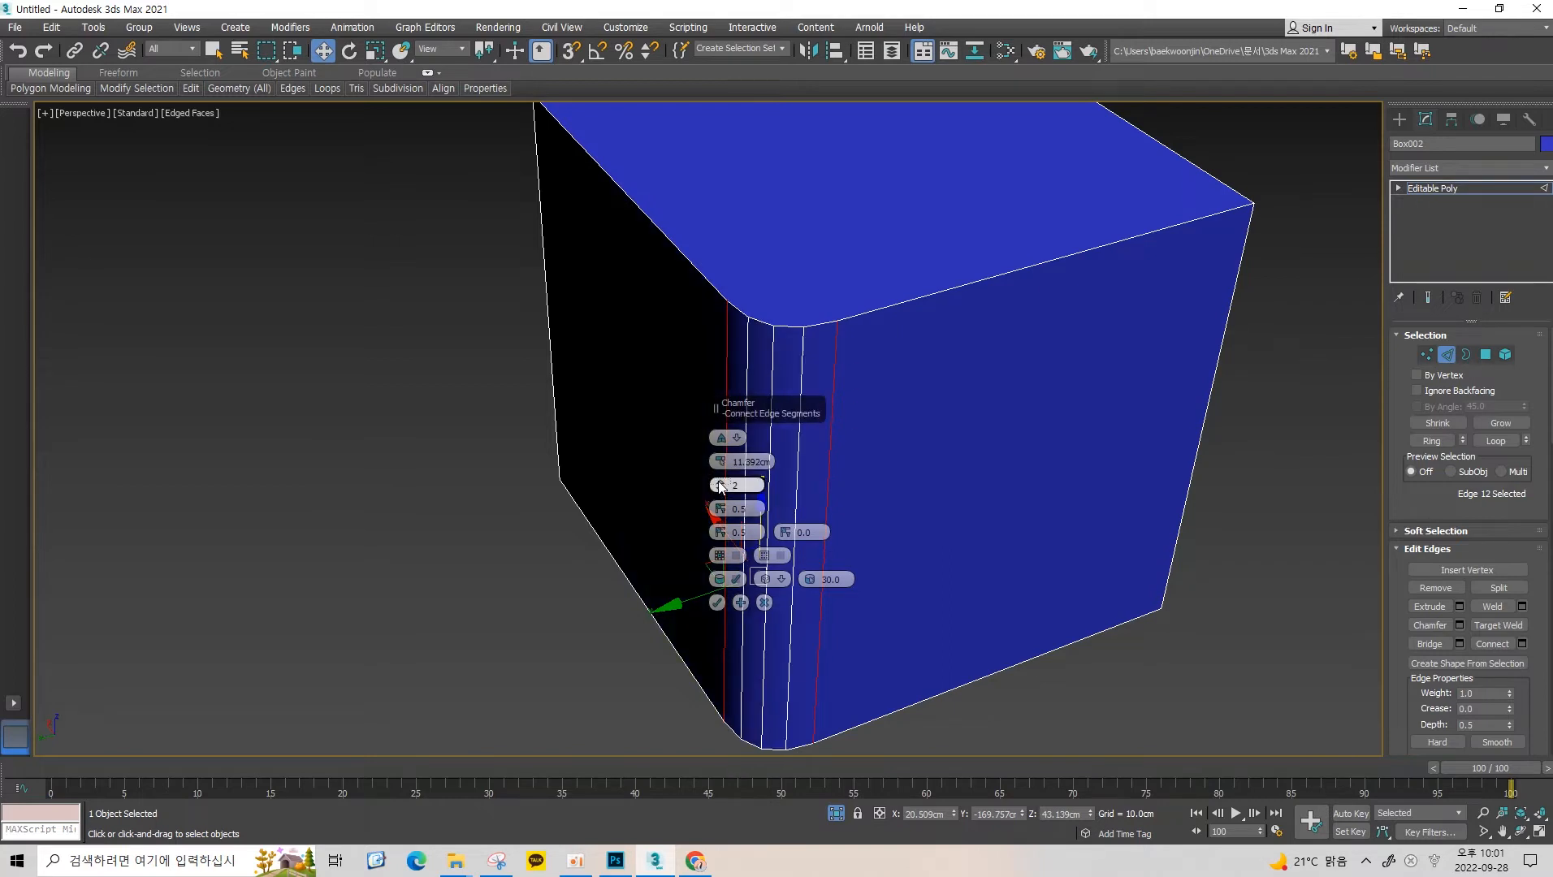
pyautogui.click(718, 481)
pyautogui.click(718, 481)
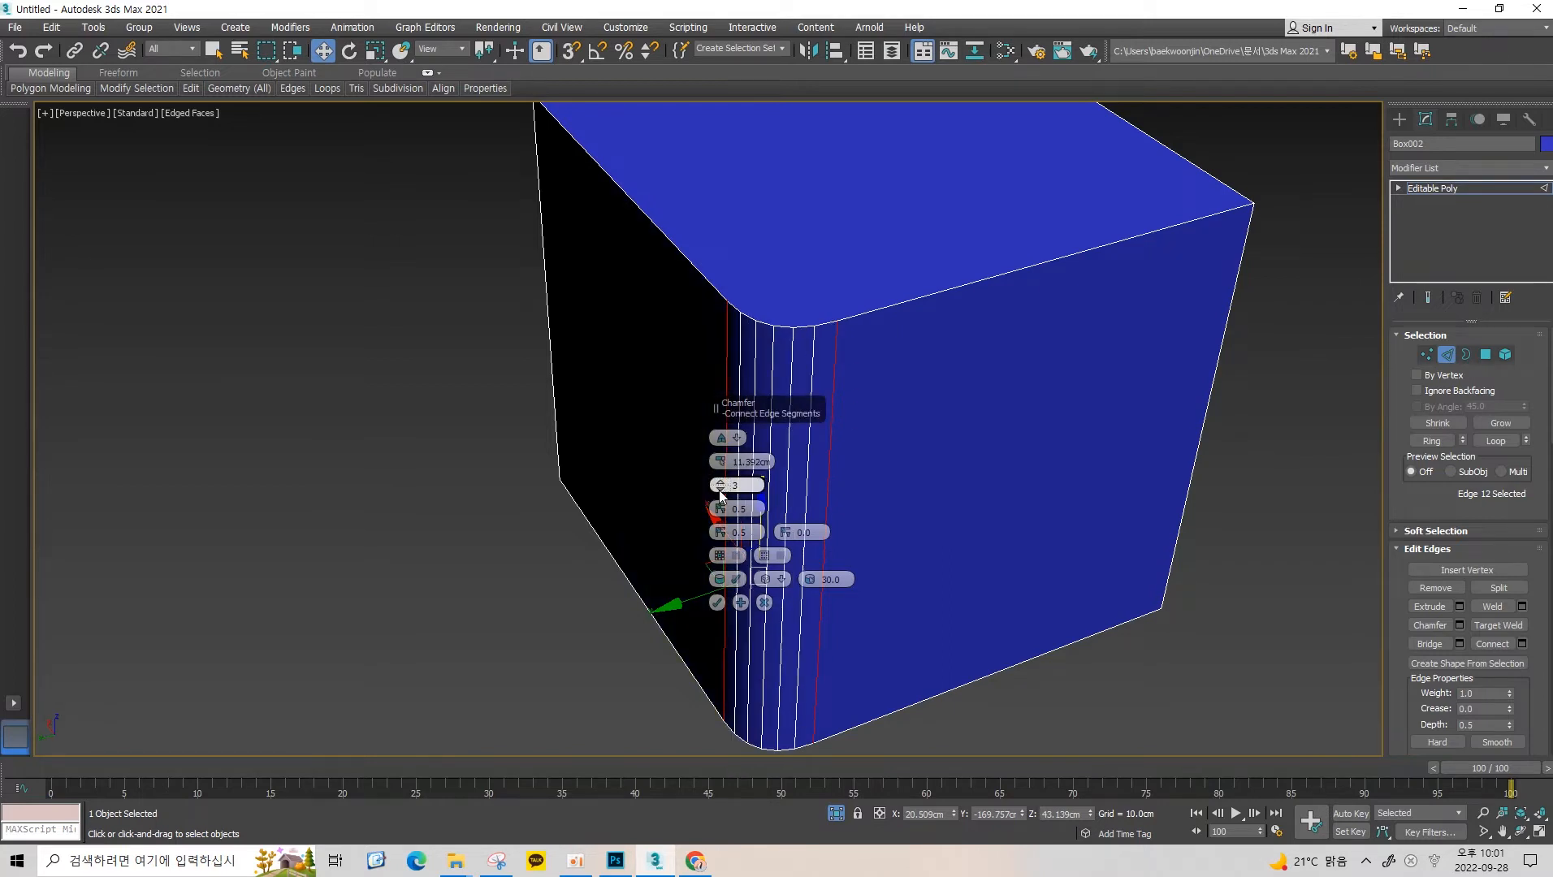
pyautogui.click(718, 491)
pyautogui.moveTo(718, 492)
pyautogui.keyDown('alt'); pyautogui.mouseDown(button='middle')
pyautogui.moveTo(856, 360)
pyautogui.moveTo(877, 406)
pyautogui.moveTo(836, 406)
pyautogui.moveTo(718, 502)
pyautogui.mouseUp(button='middle'); pyautogui.keyUp('alt')
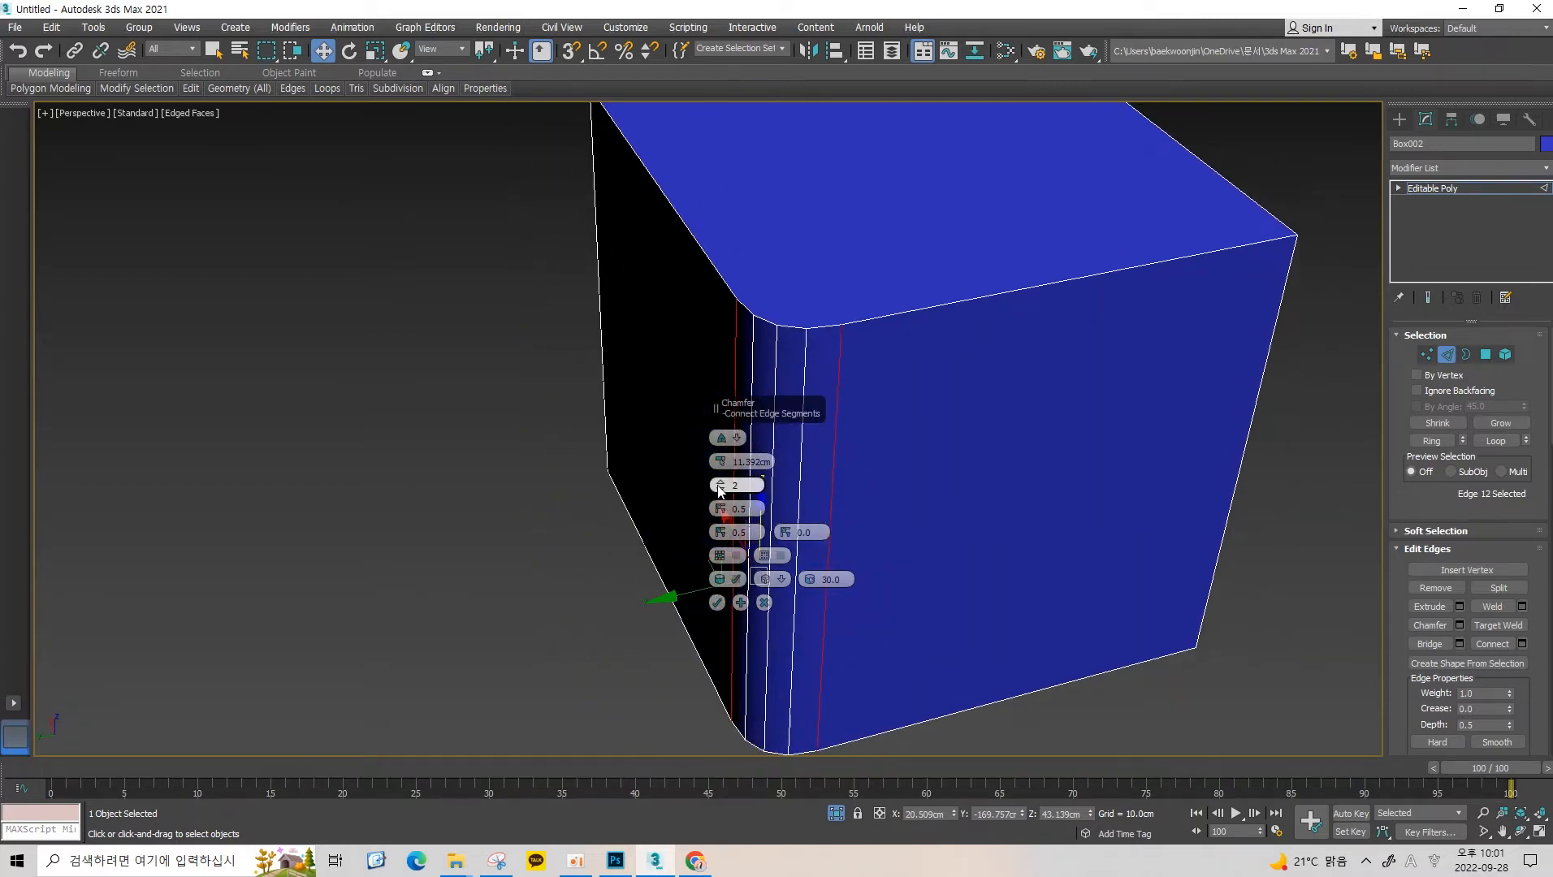
pyautogui.click(721, 488)
pyautogui.click(720, 488)
pyautogui.keyDown('alt'); pyautogui.moveTo(850, 461); pyautogui.dragTo(868, 381, button='middle'); pyautogui.keyUp('alt')
pyautogui.click(720, 487)
pyautogui.click(721, 485)
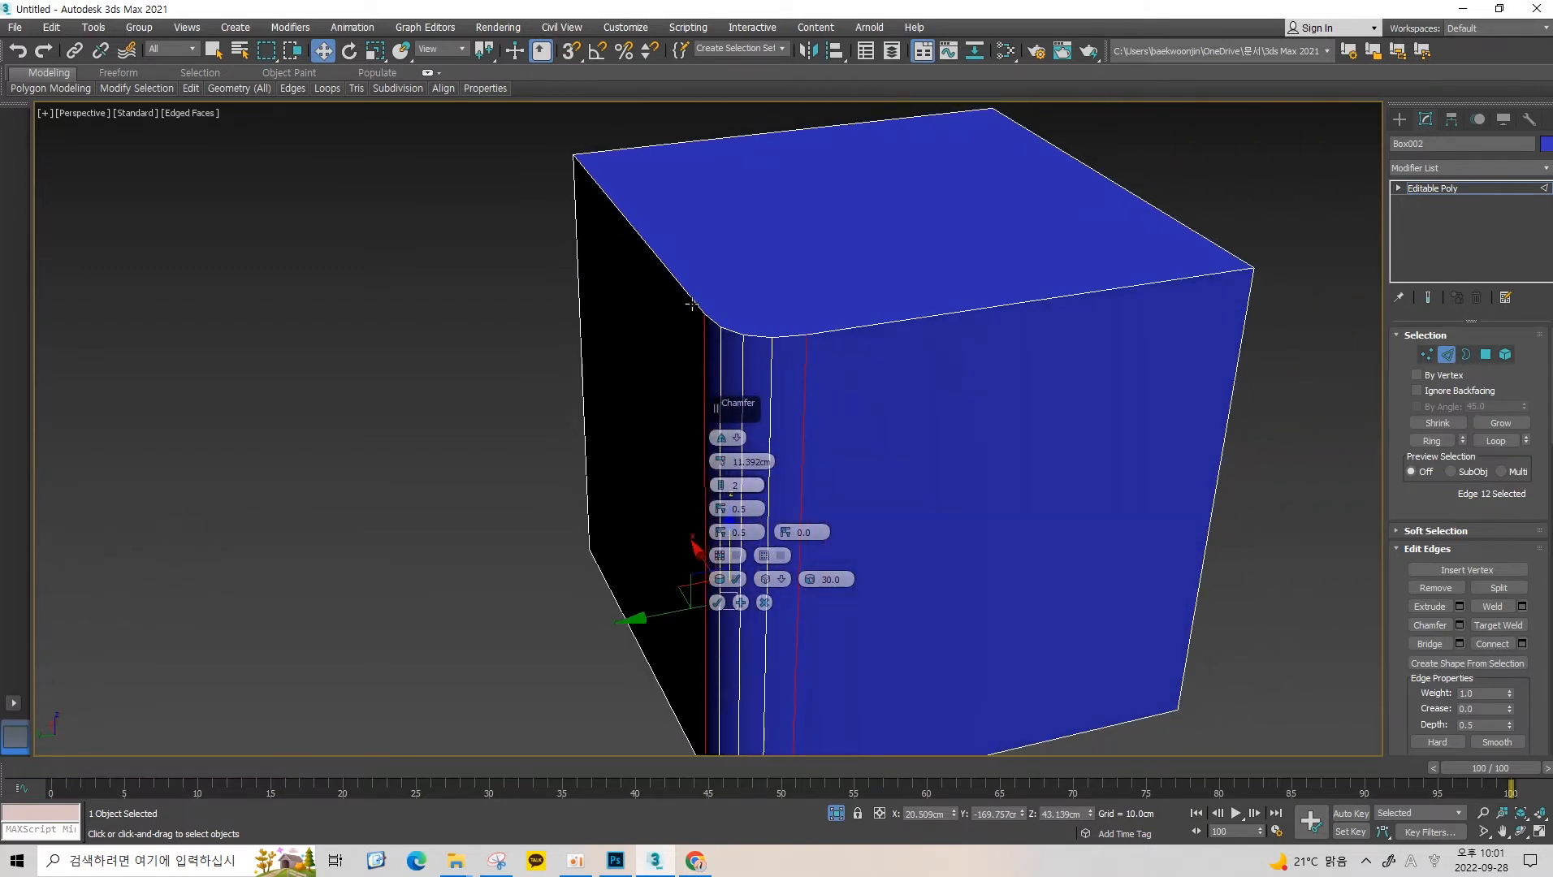
pyautogui.keyDown('alt'); pyautogui.moveTo(862, 314); pyautogui.dragTo(801, 268, button='middle'); pyautogui.keyUp('alt')
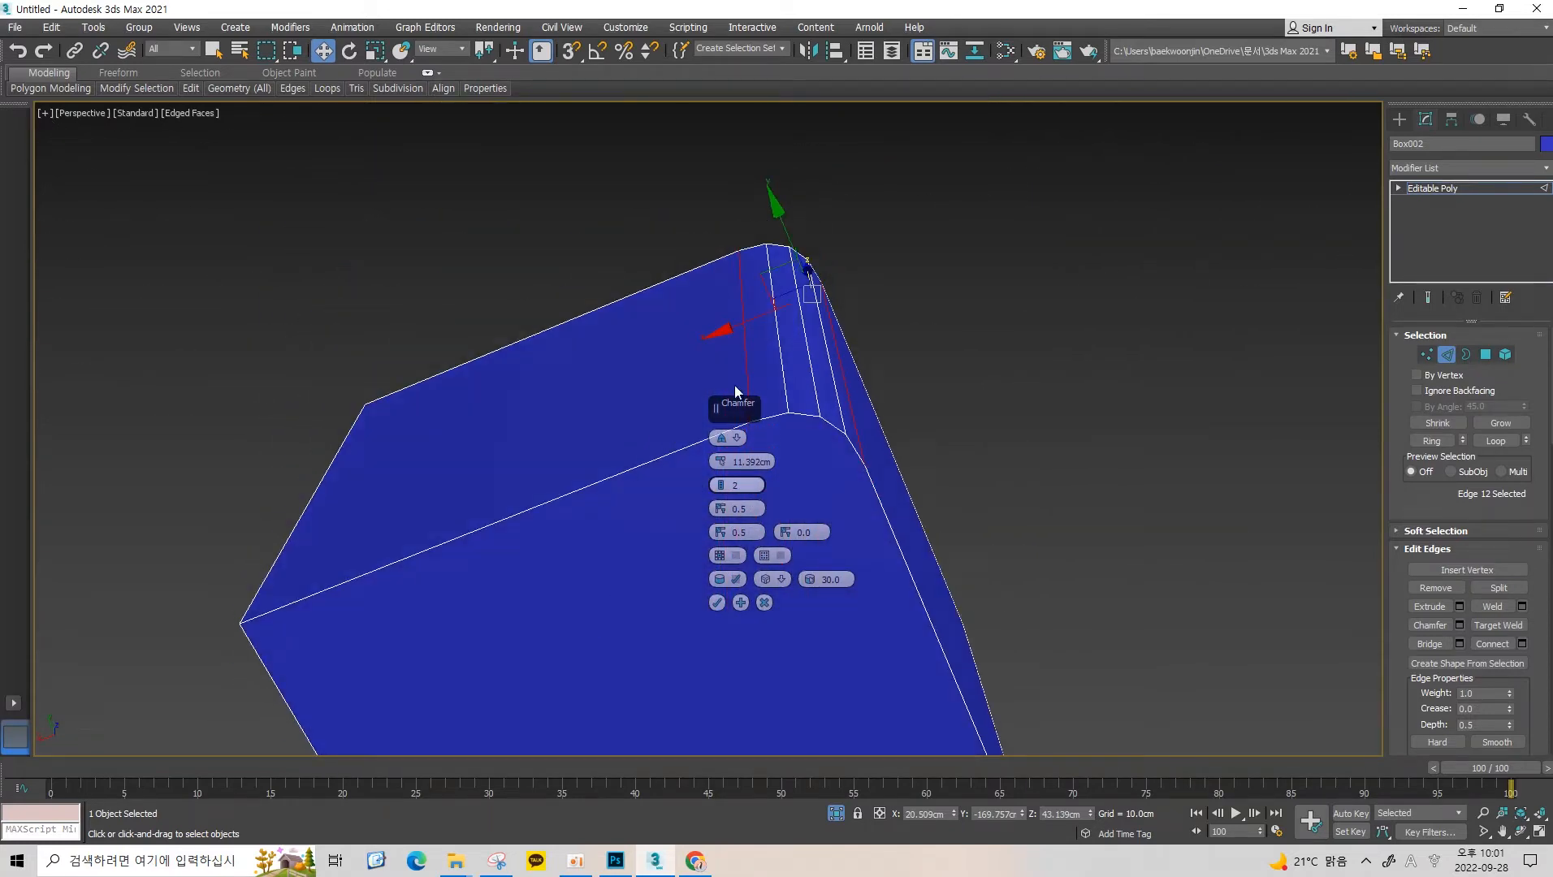
pyautogui.keyDown('alt'); pyautogui.moveTo(799, 420); pyautogui.dragTo(721, 454, button='middle'); pyautogui.keyUp('alt')
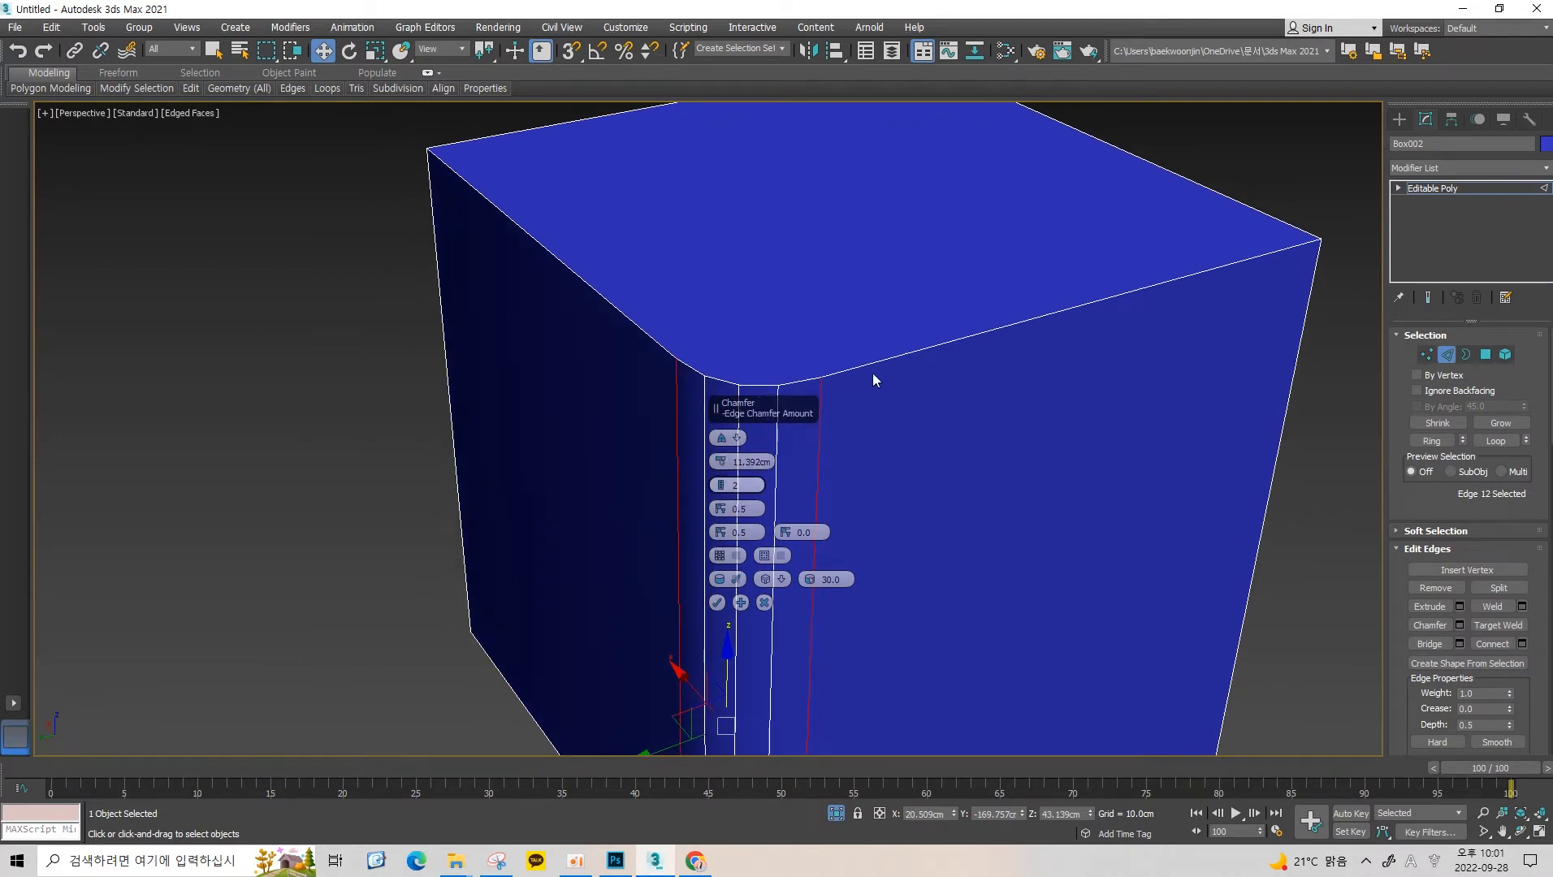
# Review the available chamfer types, Quad, Tri, Uniform, Radial and Patch, without changing the current one.
pyautogui.keyDown('alt'); pyautogui.moveTo(872, 372); pyautogui.dragTo(731, 439, button='middle'); pyautogui.keyUp('alt')
pyautogui.click(736, 437)
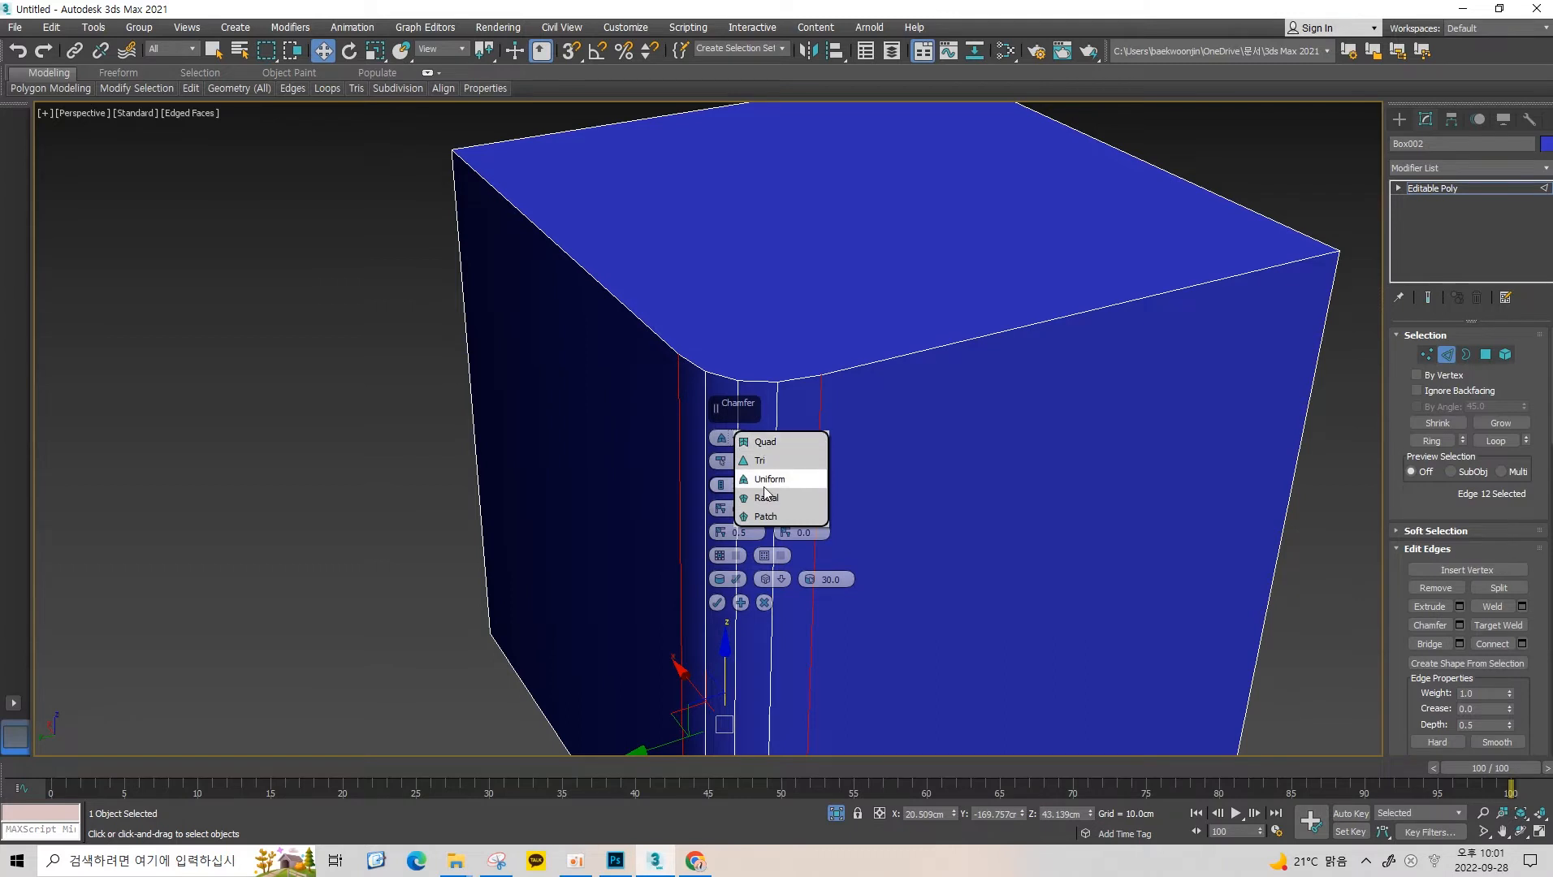
pyautogui.click(799, 455)
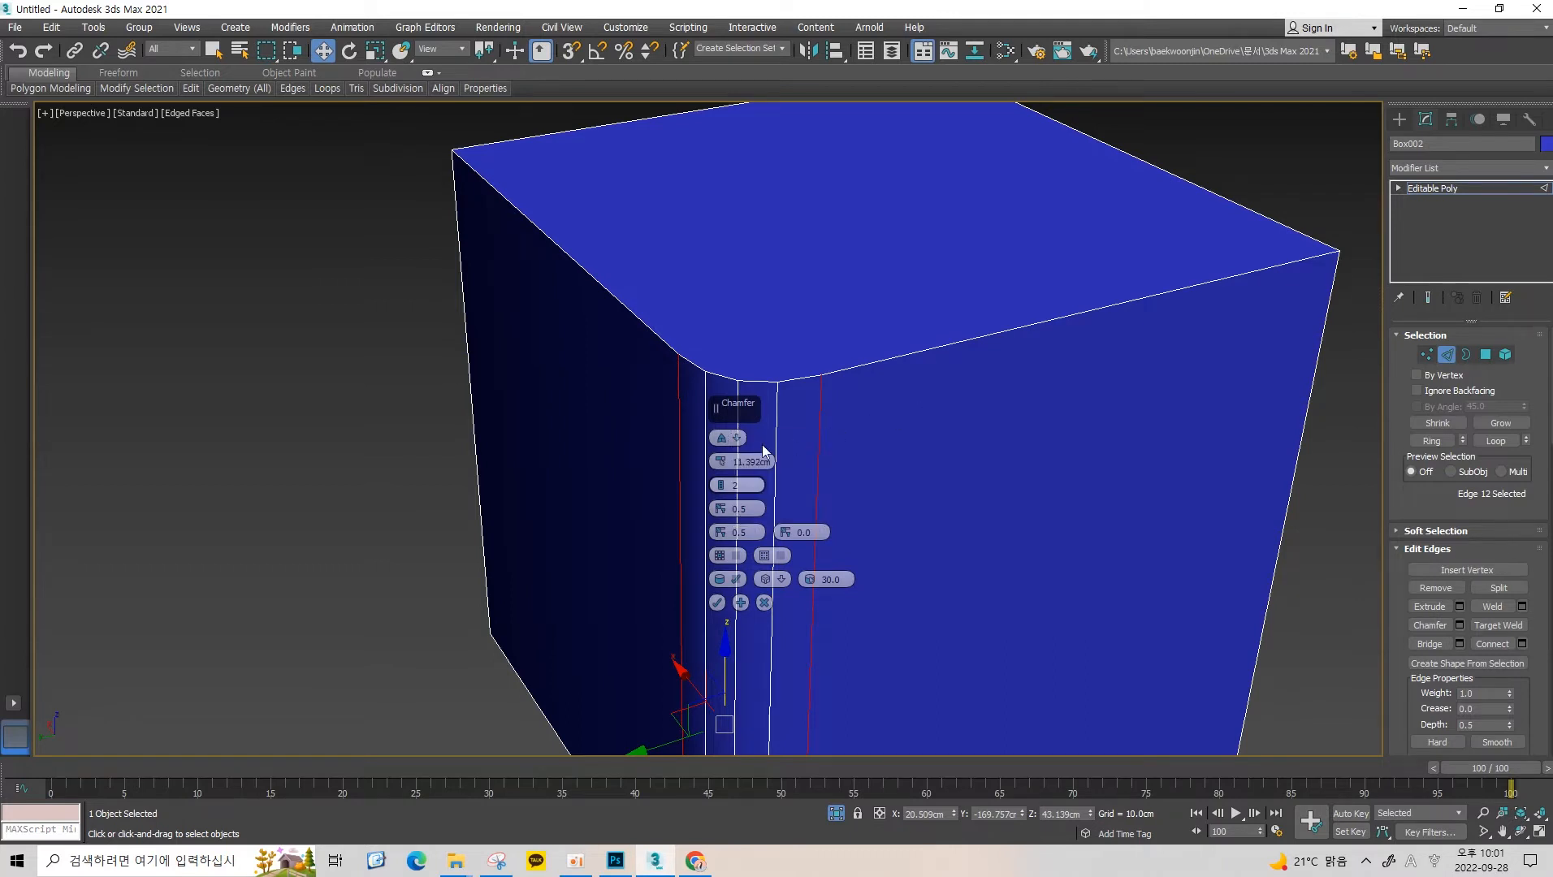
pyautogui.click(735, 437)
pyautogui.click(929, 429)
# Enlarge the corner chamfer to about 22 cm, increase its segments for a smoother rounding, and apply it.
pyautogui.moveTo(787, 465); pyautogui.dragTo(790, 429, button='middle')
pyautogui.moveTo(718, 463); pyautogui.dragTo(763, 329)
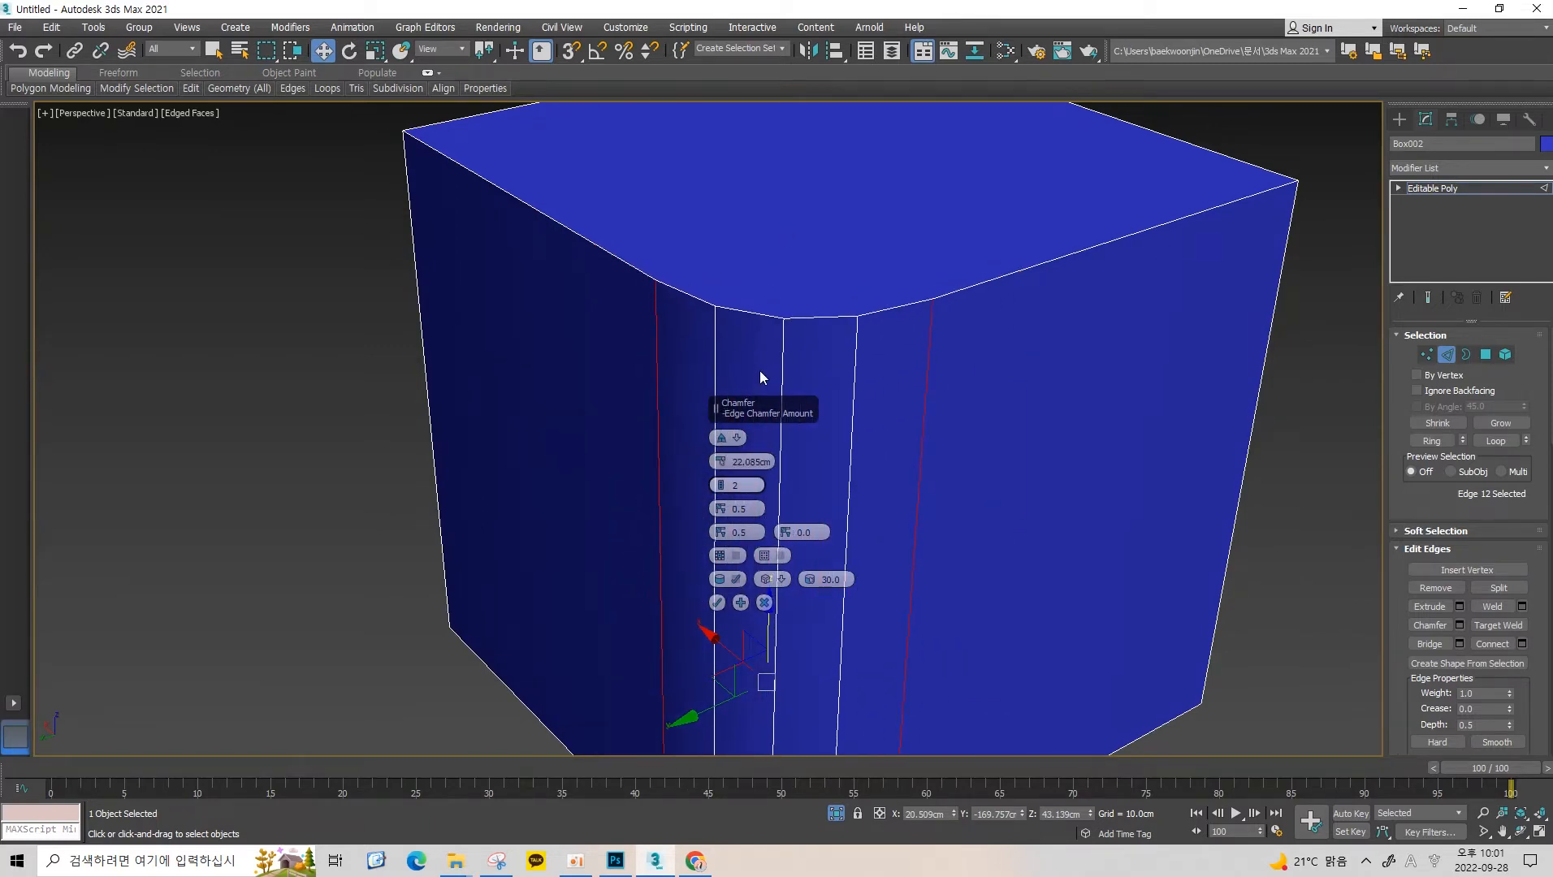
pyautogui.keyDown('alt'); pyautogui.moveTo(763, 329); pyautogui.dragTo(721, 469, button='middle'); pyautogui.keyUp('alt')
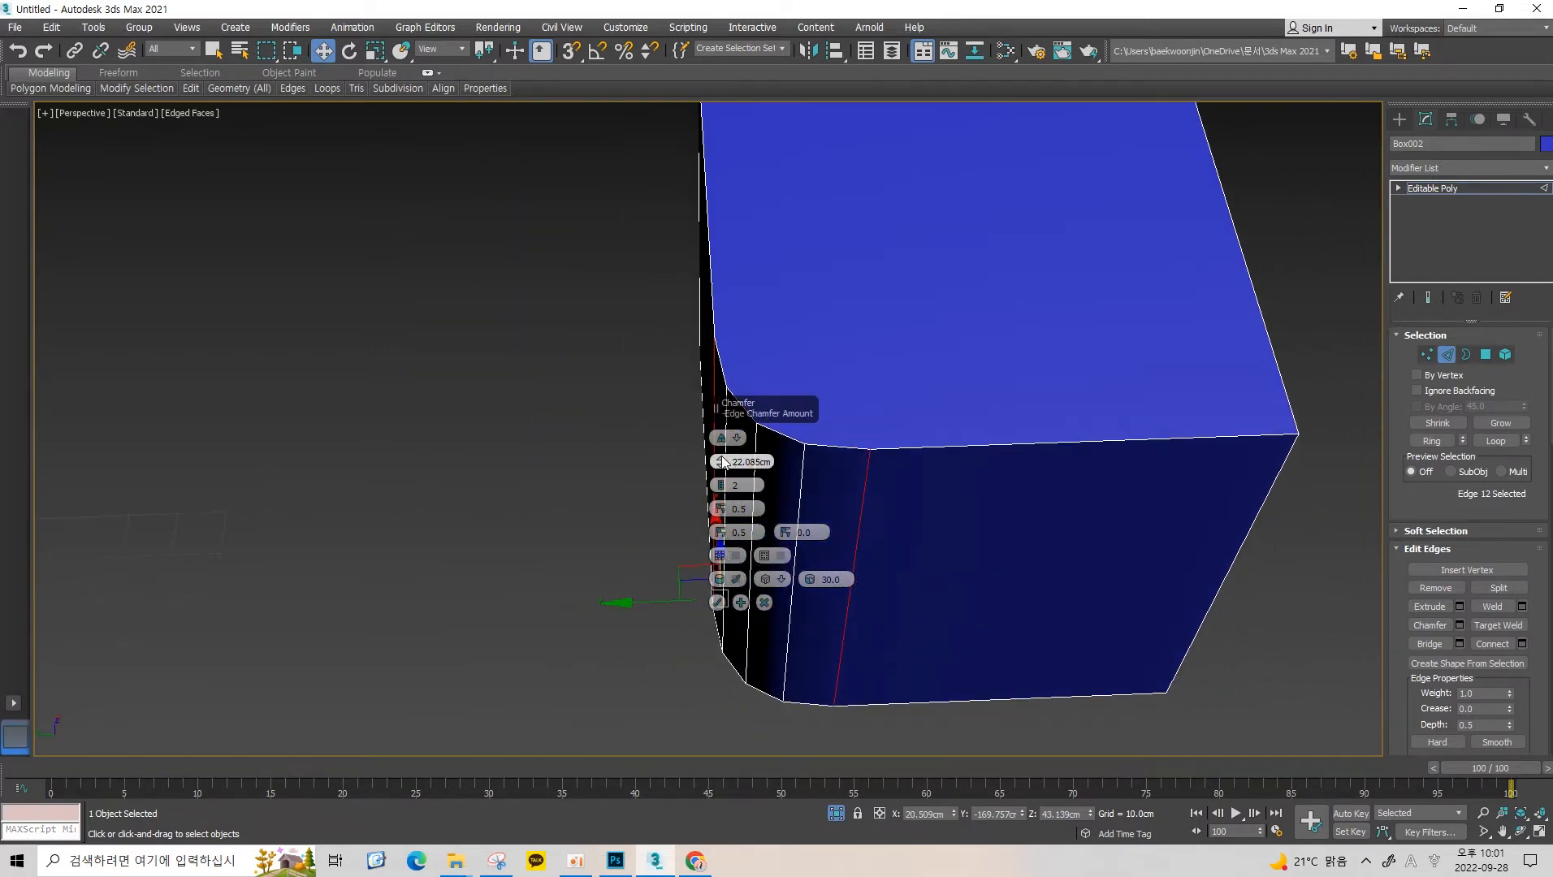
pyautogui.moveTo(721, 462); pyautogui.dragTo(752, 467)
pyautogui.keyDown('alt'); pyautogui.moveTo(885, 408); pyautogui.dragTo(945, 390, button='middle'); pyautogui.keyUp('alt')
pyautogui.click(717, 604)
# Turn the edged-faces display off and back on to examine the rounded corner.
pyautogui.scroll(-3, 845, 422)
pyautogui.moveTo(850, 416)
pyautogui.keyDown('alt'); pyautogui.mouseDown(button='middle')
pyautogui.moveTo(817, 389)
pyautogui.moveTo(817, 439)
pyautogui.moveTo(942, 343)
pyautogui.moveTo(765, 405)
pyautogui.moveTo(843, 405)
pyautogui.moveTo(870, 347)
pyautogui.moveTo(850, 391)
pyautogui.moveTo(864, 360)
pyautogui.mouseUp(button='middle'); pyautogui.keyUp('alt')
pyautogui.press('F4')
pyautogui.scroll(2, 817, 439)
pyautogui.press('F4')
# Leave Edge mode and clone the rounded cube to a spot beside the original.
pyautogui.keyDown('alt'); pyautogui.moveTo(875, 425); pyautogui.dragTo(735, 350, button='middle'); pyautogui.keyUp('alt')
pyautogui.click(1018, 424)
pyautogui.press('2')
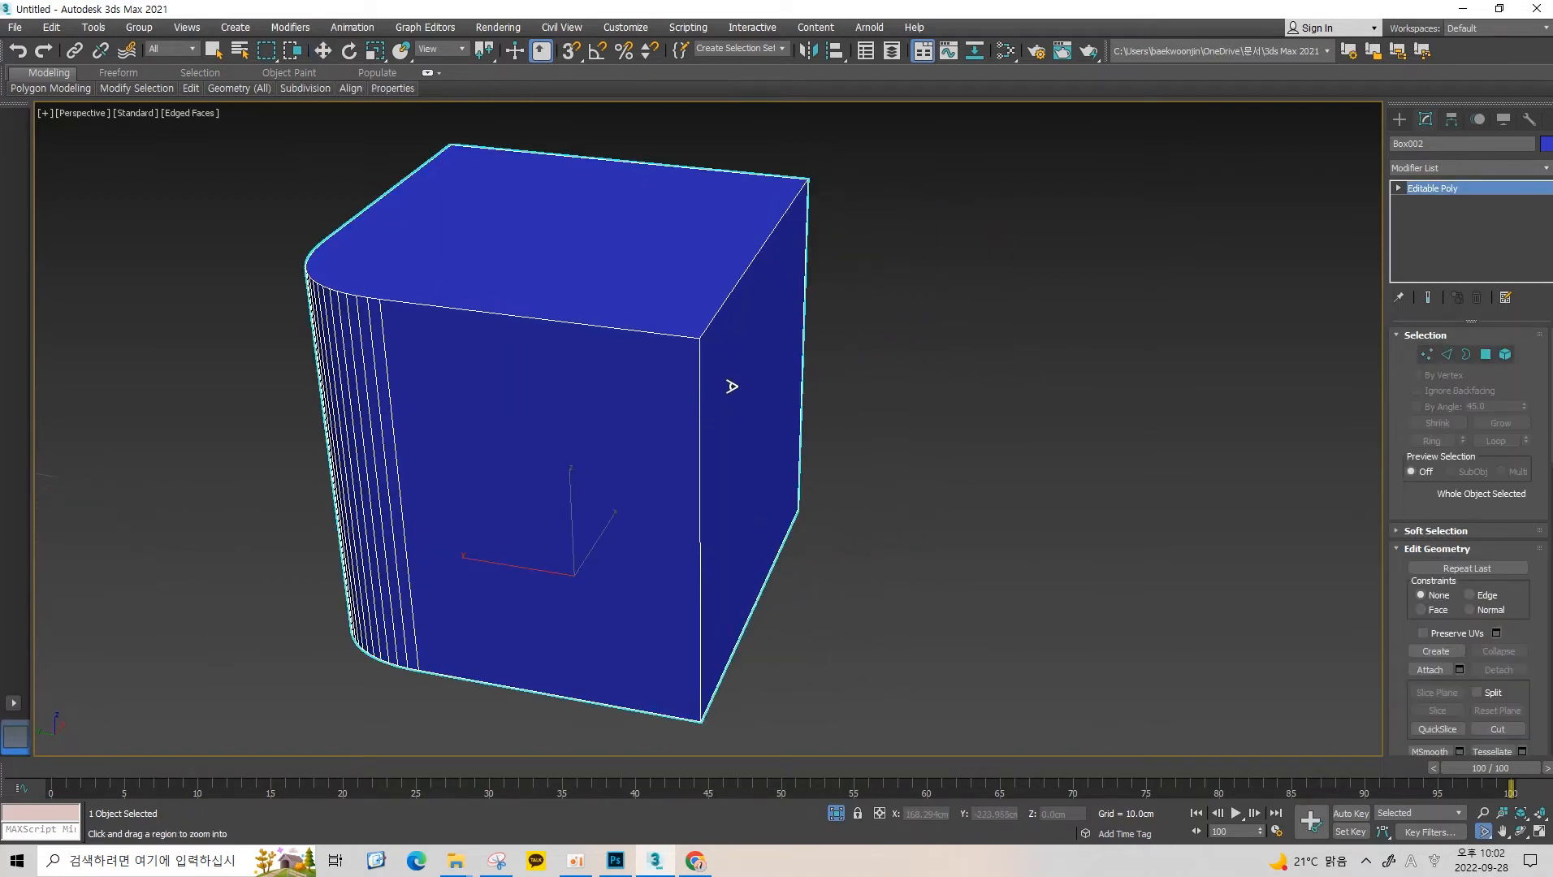
pyautogui.scroll(-3, 629, 539)
pyautogui.keyDown('shift'); pyautogui.moveTo(548, 539); pyautogui.dragTo(967, 538); pyautogui.keyUp('shift')
pyautogui.click(778, 499)
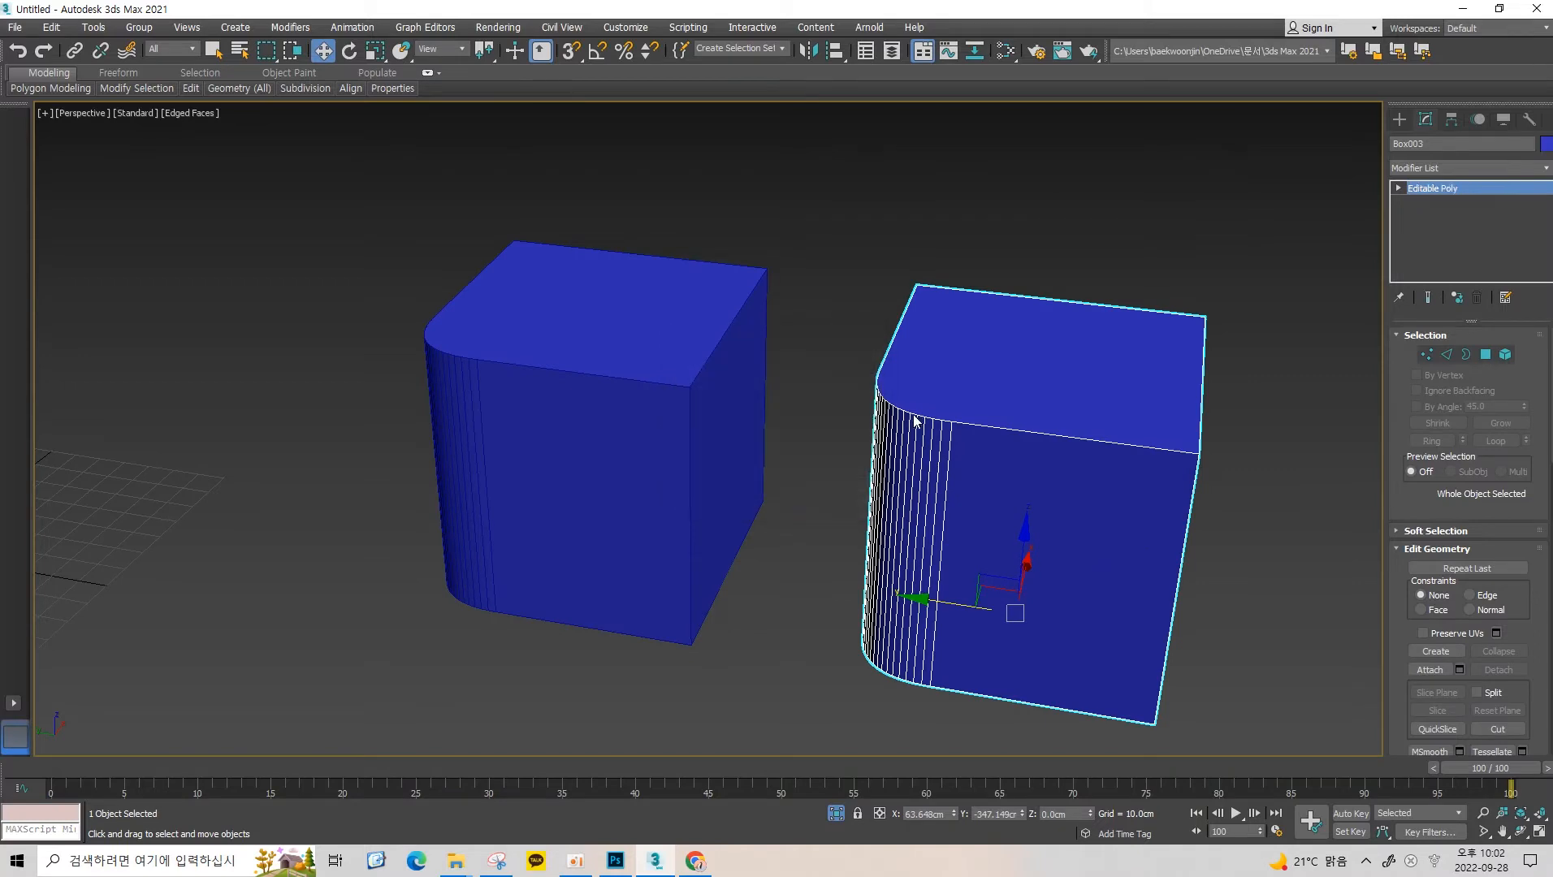
# Delete the copied cube's flat side polygon that faces the original cube.
pyautogui.moveTo(974, 396); pyautogui.dragTo(930, 360, button='middle')
pyautogui.scroll(3, 954, 420)
pyautogui.scroll(-3, 918, 418)
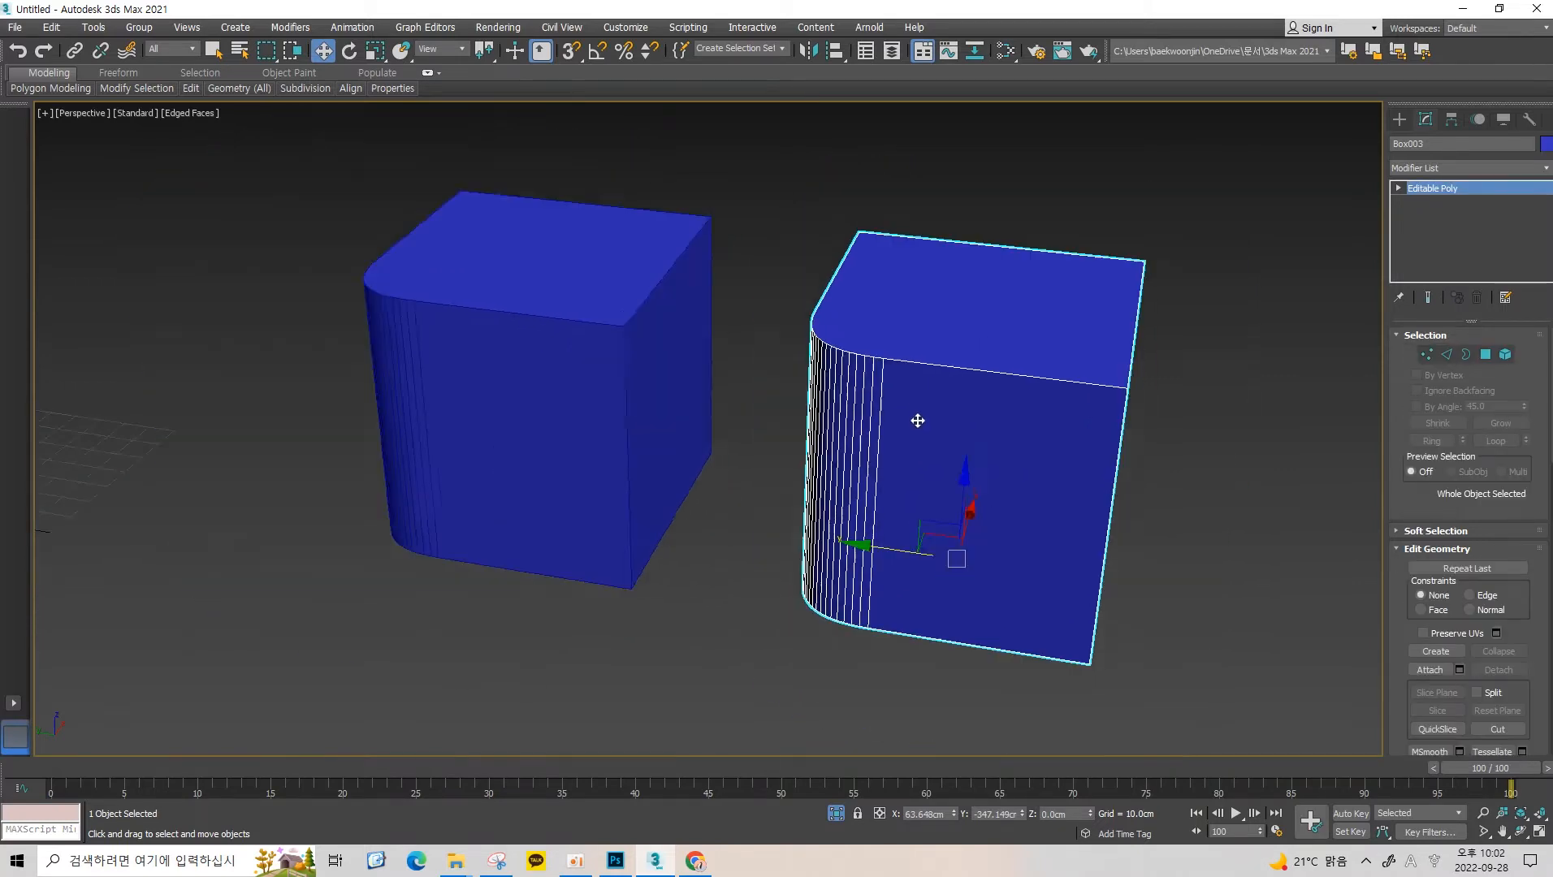
pyautogui.keyDown('alt'); pyautogui.moveTo(919, 419); pyautogui.dragTo(919, 379, button='middle'); pyautogui.keyUp('alt')
pyautogui.press('4')
pyautogui.click(784, 389)
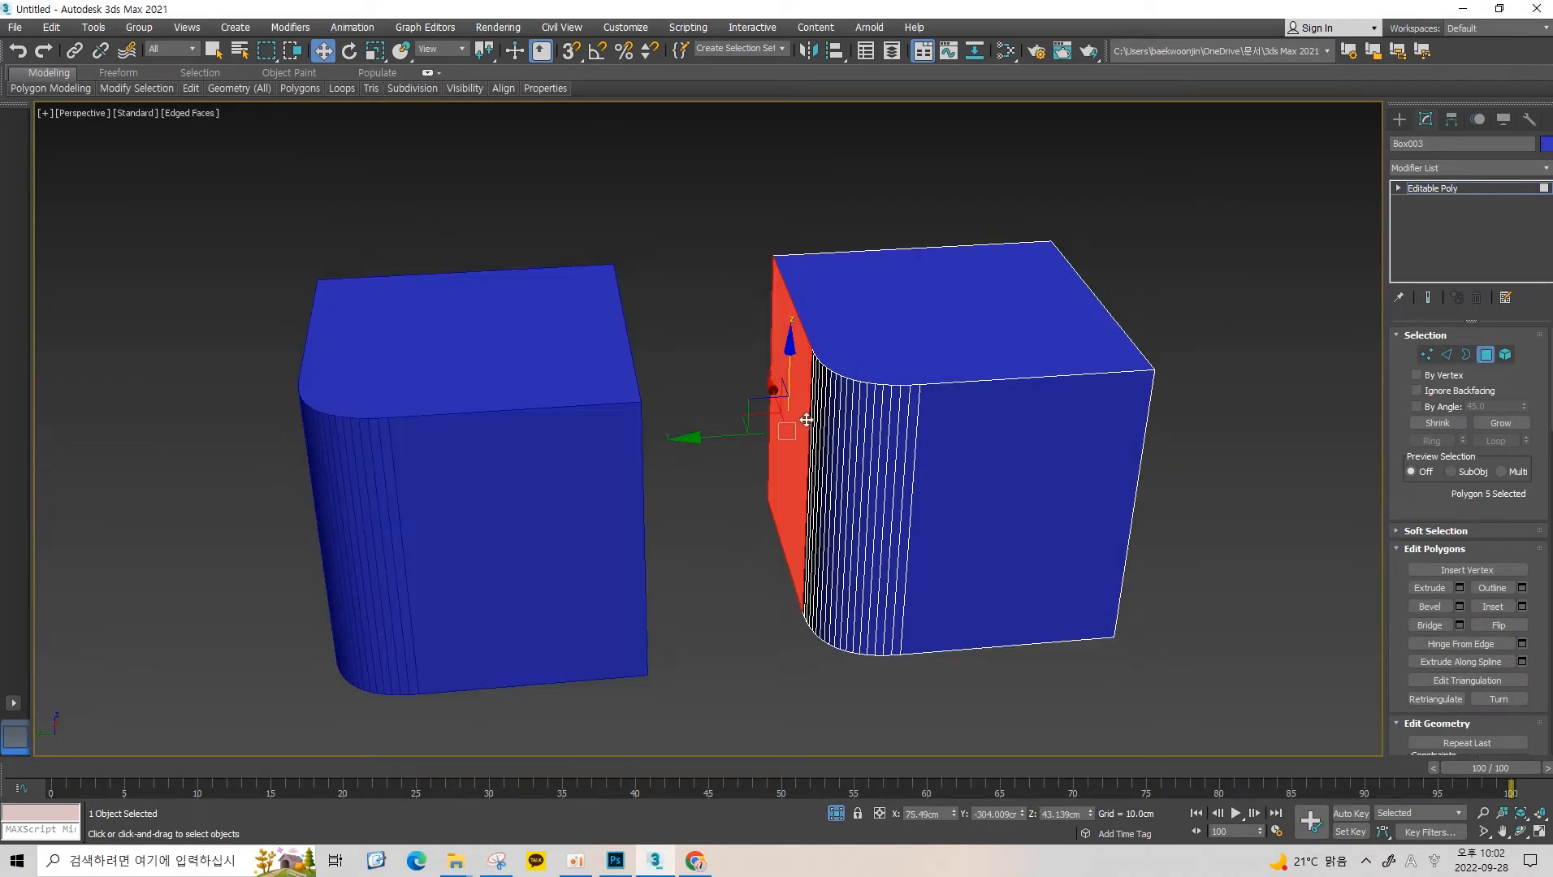
pyautogui.press('Delete')
pyautogui.press('4')
# Delete the original cube's side polygon that faces the copy.
pyautogui.keyDown('alt'); pyautogui.moveTo(611, 393); pyautogui.dragTo(943, 325, button='middle'); pyautogui.keyUp('alt')
pyautogui.click(620, 358)
pyautogui.press('4')
pyautogui.click(624, 359)
pyautogui.press('Delete')
pyautogui.press('4')
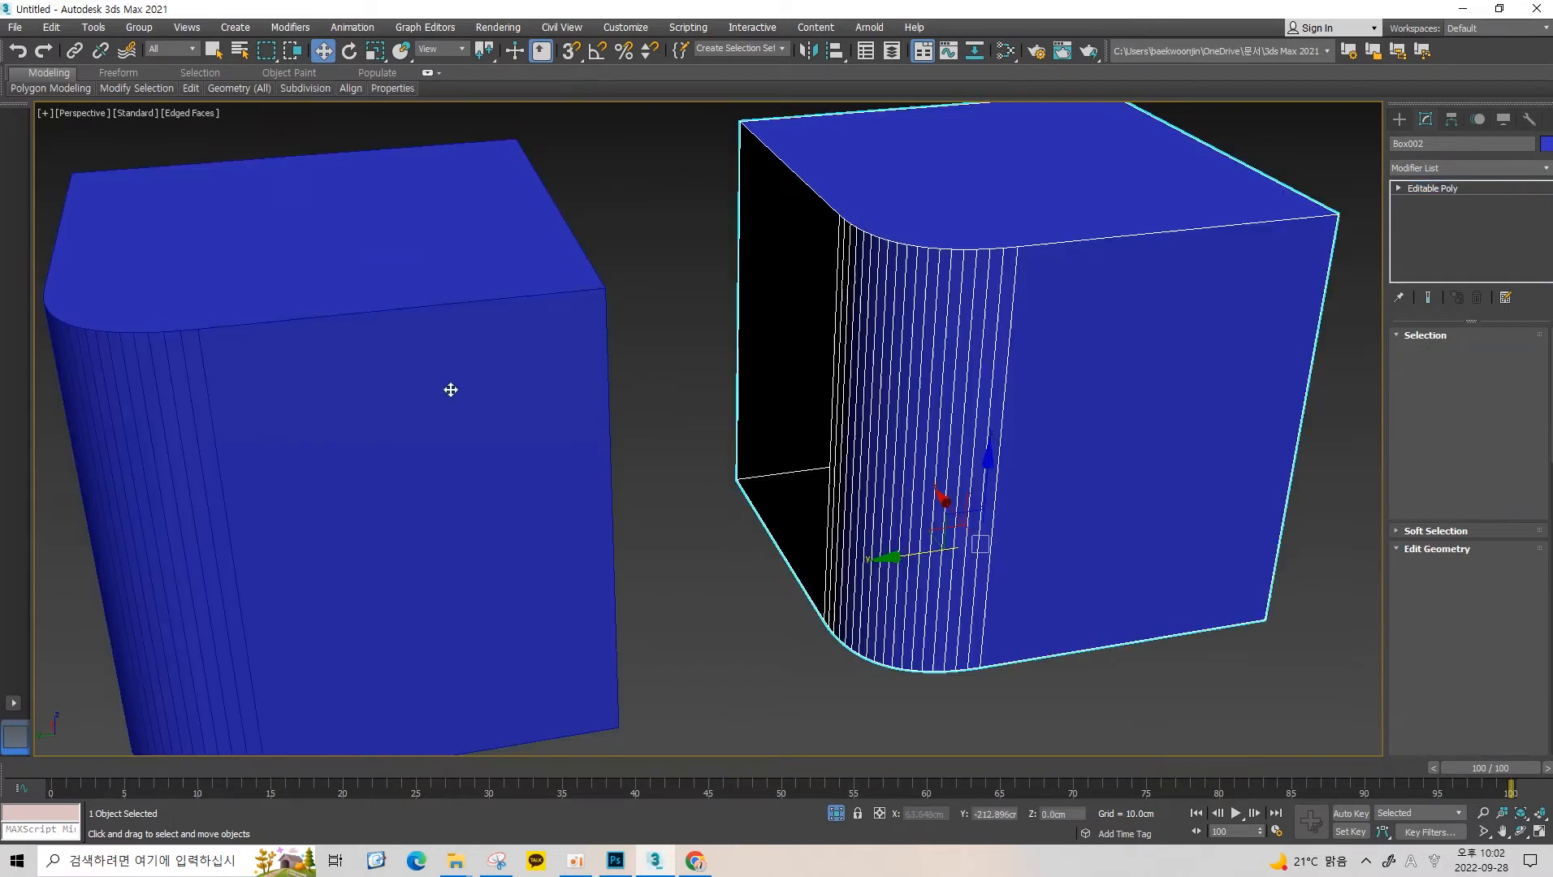
# Attach the original cube to the copy so both open cubes form one Editable Poly.
pyautogui.click(451, 390)
pyautogui.scroll(-3, 597, 381)
pyautogui.keyDown('alt'); pyautogui.moveTo(609, 381); pyautogui.dragTo(576, 384, button='middle'); pyautogui.keyUp('alt')
pyautogui.keyDown('ctrl'); pyautogui.click(849, 336); pyautogui.keyUp('ctrl')
pyautogui.keyDown('alt'); pyautogui.moveTo(849, 336); pyautogui.dragTo(812, 358, button='middle'); pyautogui.keyUp('alt')
pyautogui.click(698, 266)
pyautogui.click(813, 370)
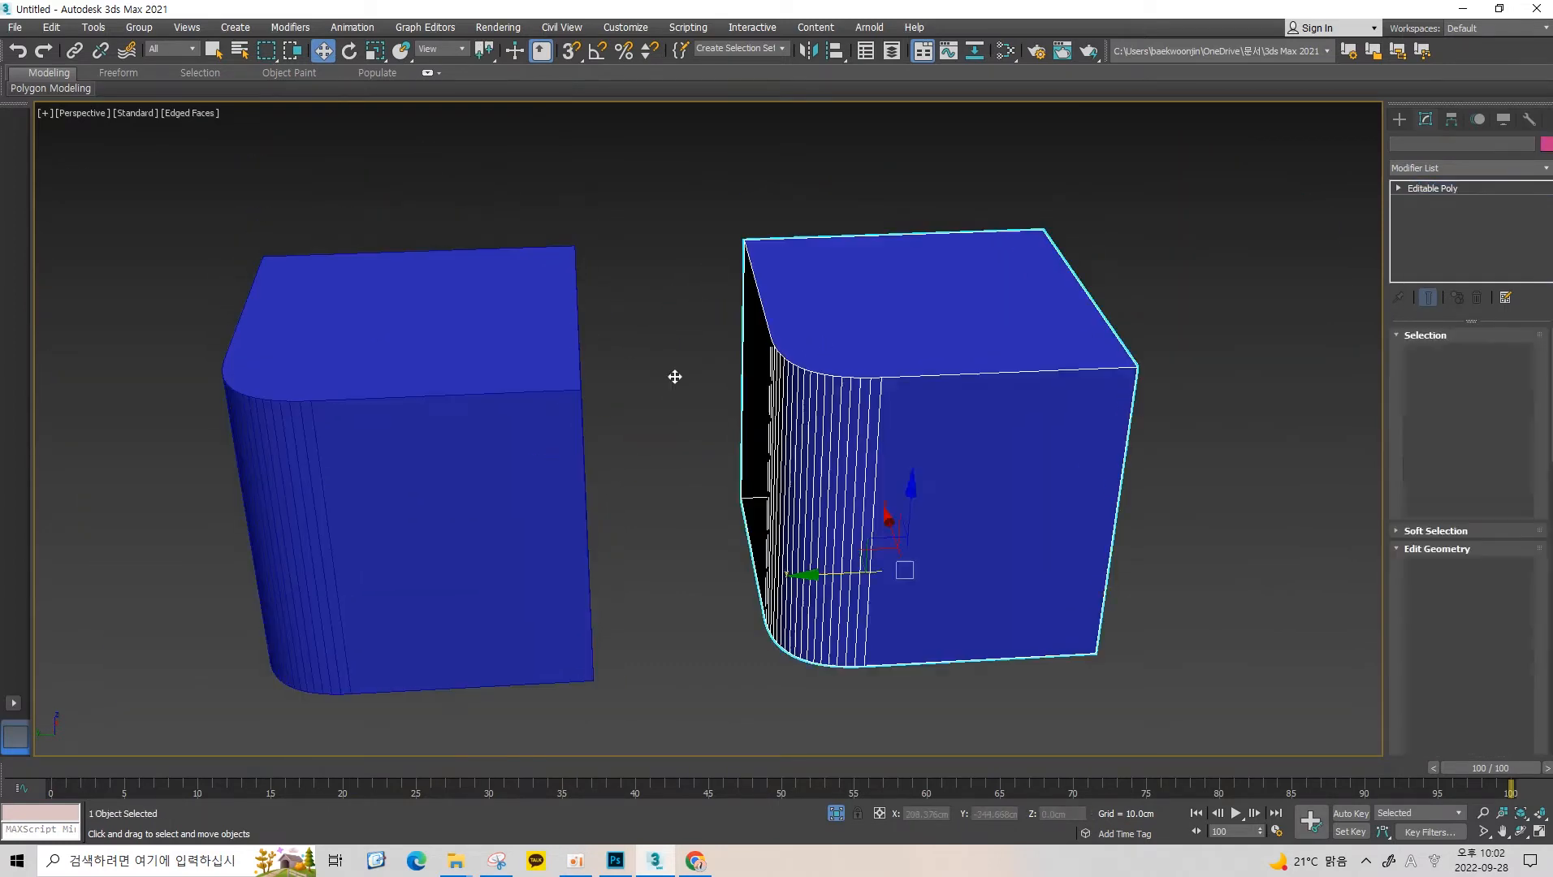
pyautogui.click(1429, 670)
pyautogui.click(520, 378)
pyautogui.keyDown('alt'); pyautogui.moveTo(519, 377); pyautogui.dragTo(638, 326, button='middle'); pyautogui.keyUp('alt')
pyautogui.rightClick(853, 333)
pyautogui.keyDown('alt'); pyautogui.moveTo(853, 333); pyautogui.dragTo(761, 380, button='middle'); pyautogui.keyUp('alt')
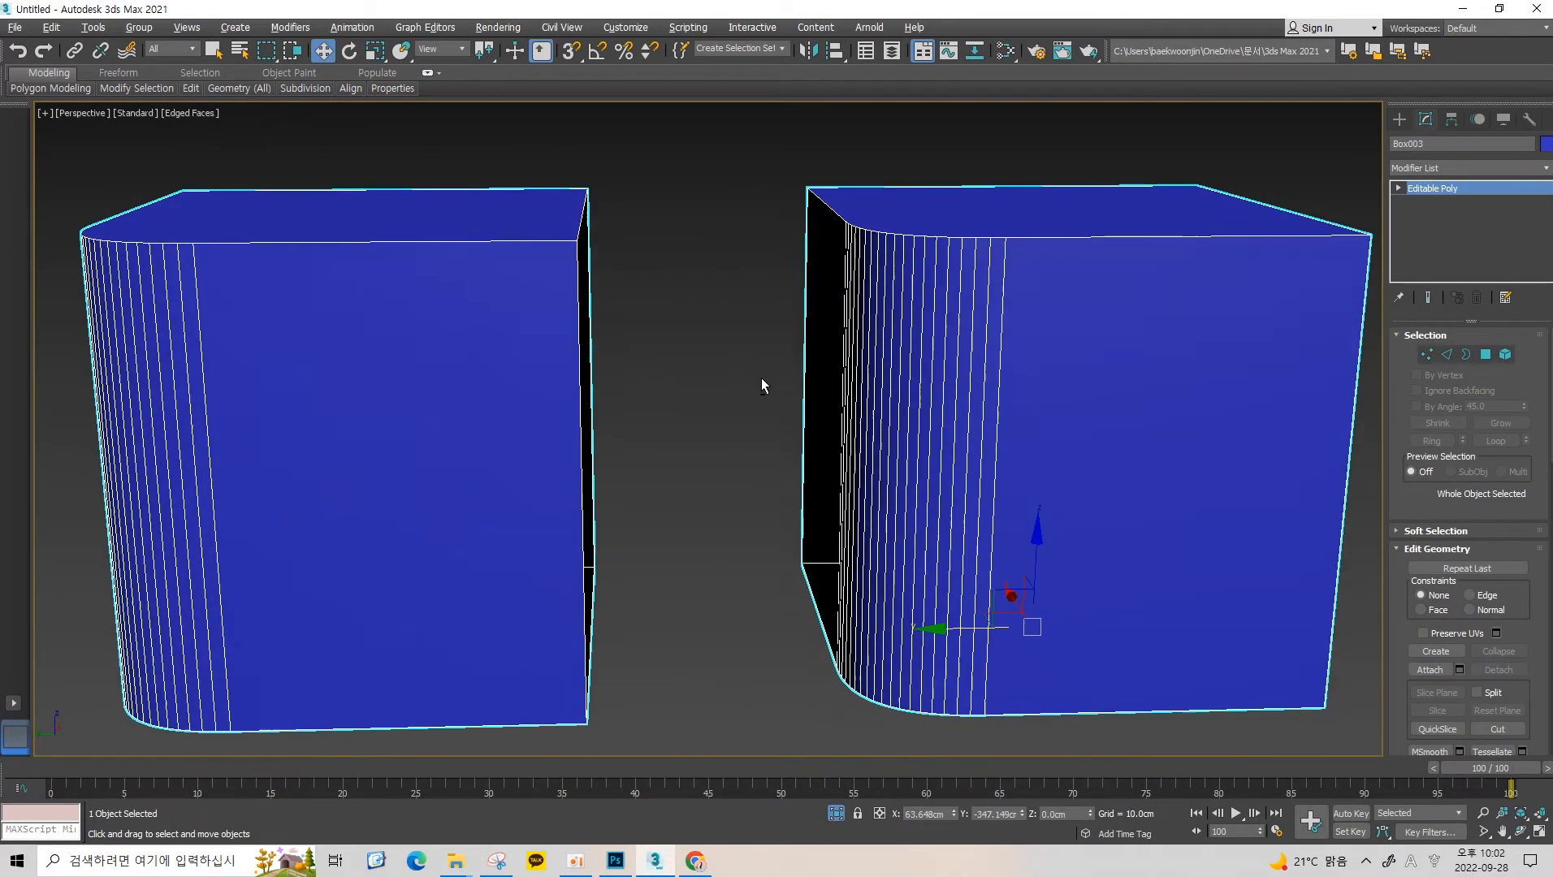
# In Edge mode, select the two facing vertical edges on the non-rounded side of the cubes' openings.
pyautogui.press('2')
pyautogui.click(804, 234)
pyautogui.scroll(3, 623, 304)
pyautogui.keyDown('alt'); pyautogui.moveTo(755, 267); pyautogui.dragTo(715, 287, button='middle'); pyautogui.keyUp('alt')
pyautogui.scroll(-5, 623, 304)
pyautogui.keyDown('ctrl'); pyautogui.click(930, 289); pyautogui.keyUp('ctrl')
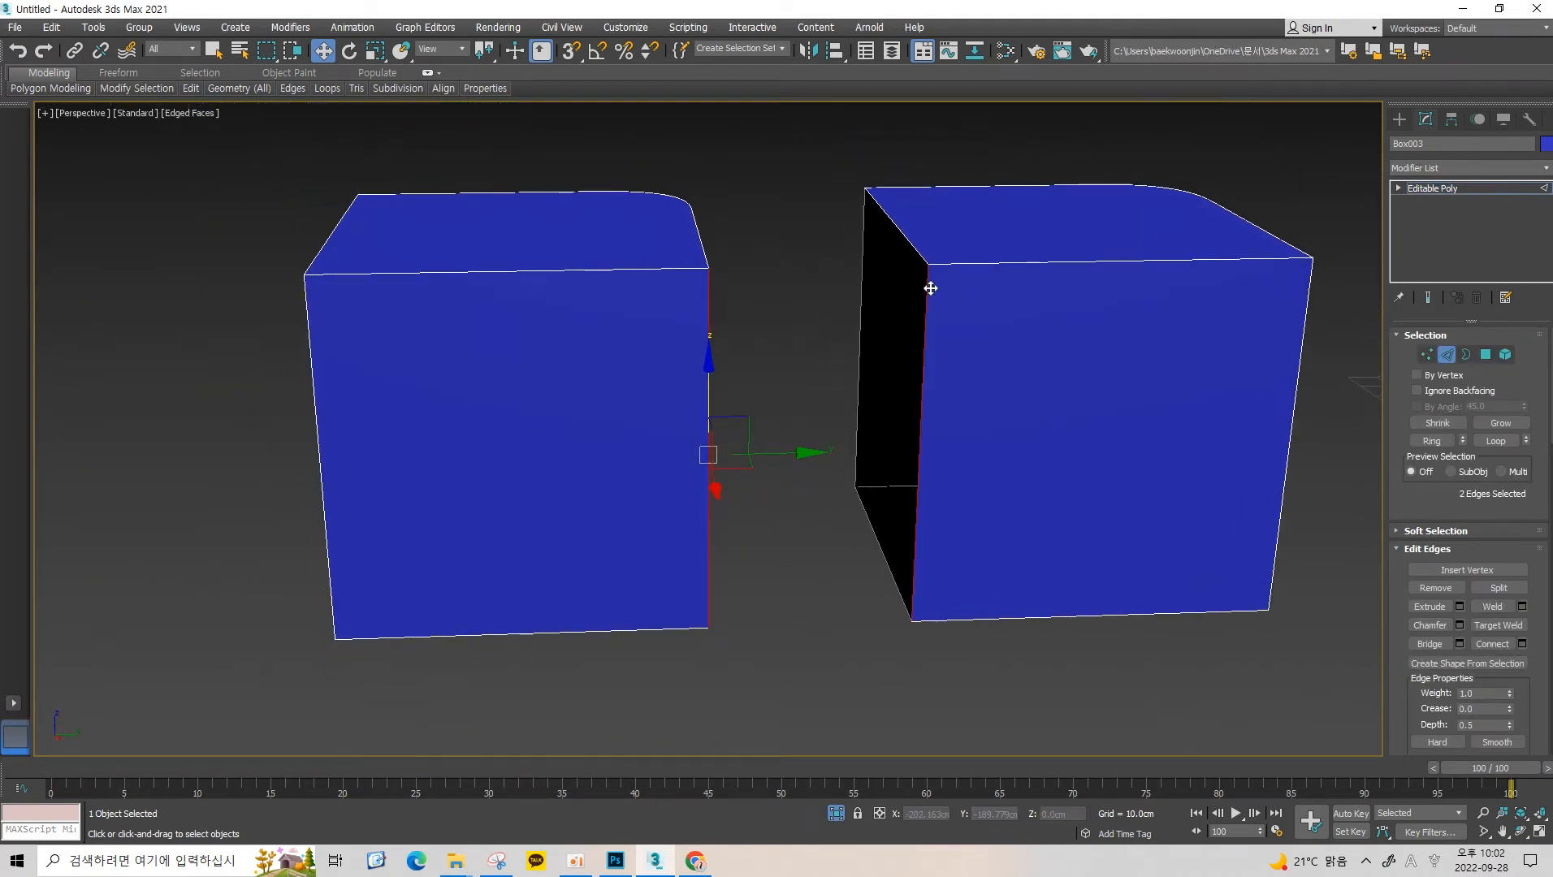
pyautogui.keyDown('alt'); pyautogui.moveTo(930, 289); pyautogui.dragTo(808, 363, button='middle'); pyautogui.keyUp('alt')
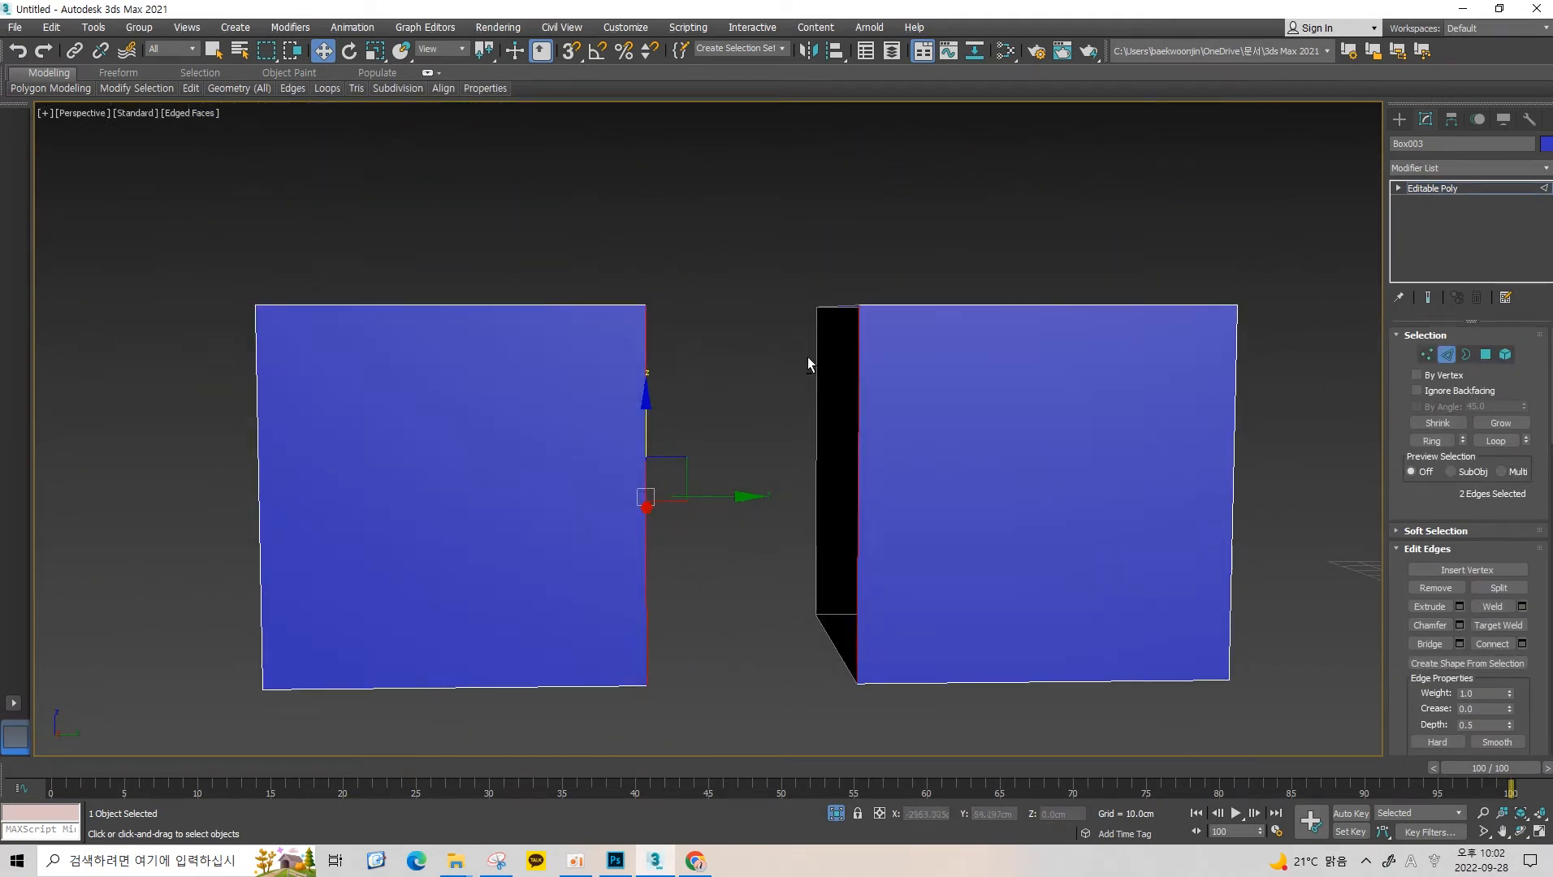
# Bridge the two selected edges with 5 segments.
pyautogui.click(1438, 648)
pyautogui.hotkey('ctrl', 'z')
pyautogui.click(1459, 644)
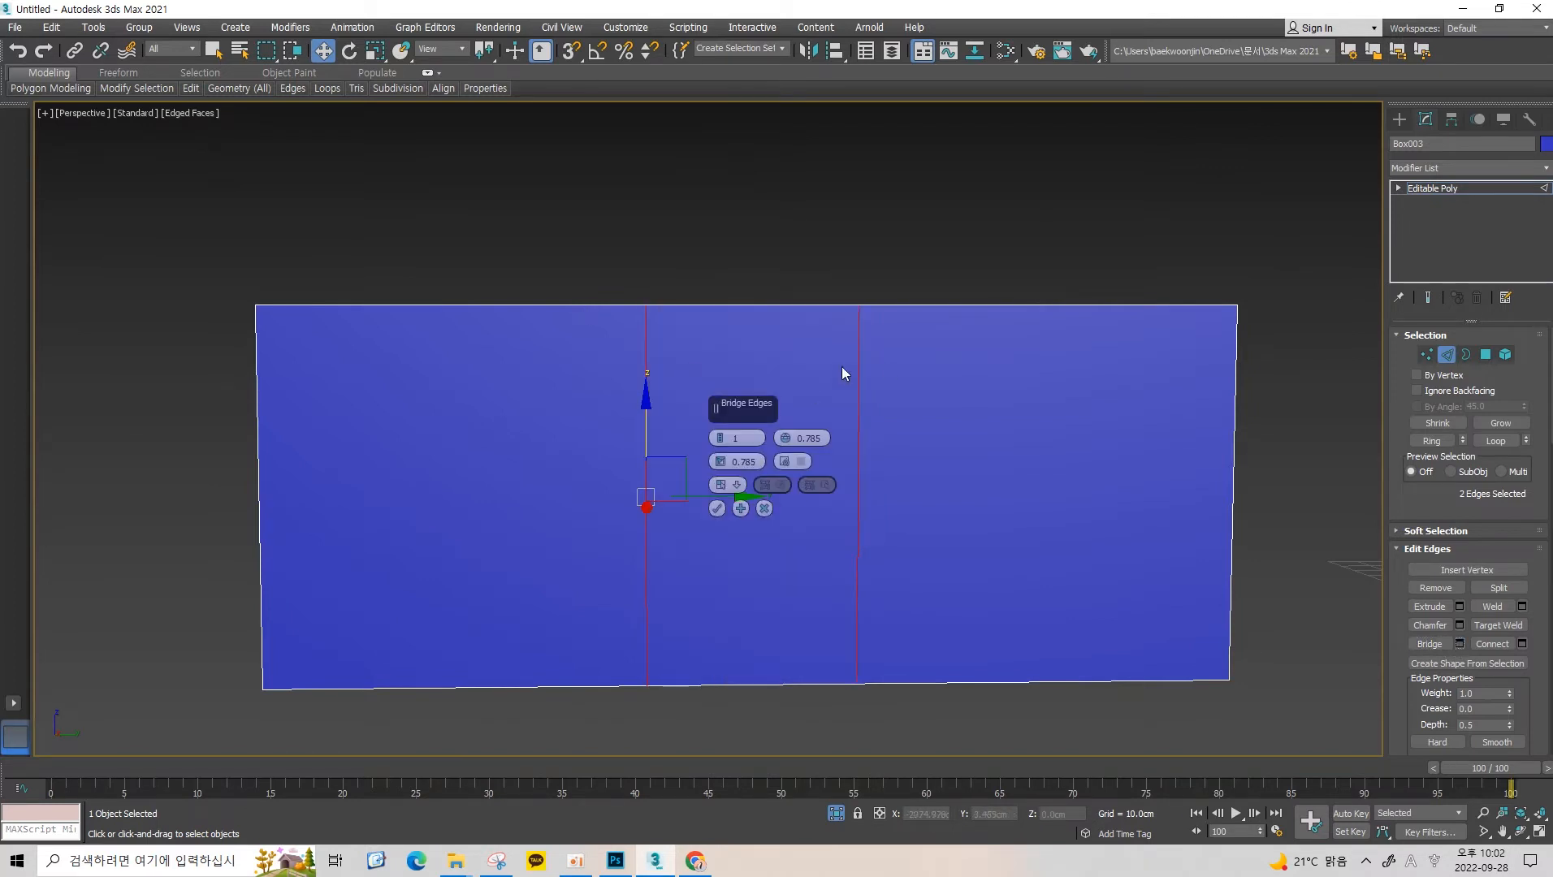
pyautogui.scroll(-4, 843, 370)
pyautogui.moveTo(717, 437); pyautogui.dragTo(706, 433)
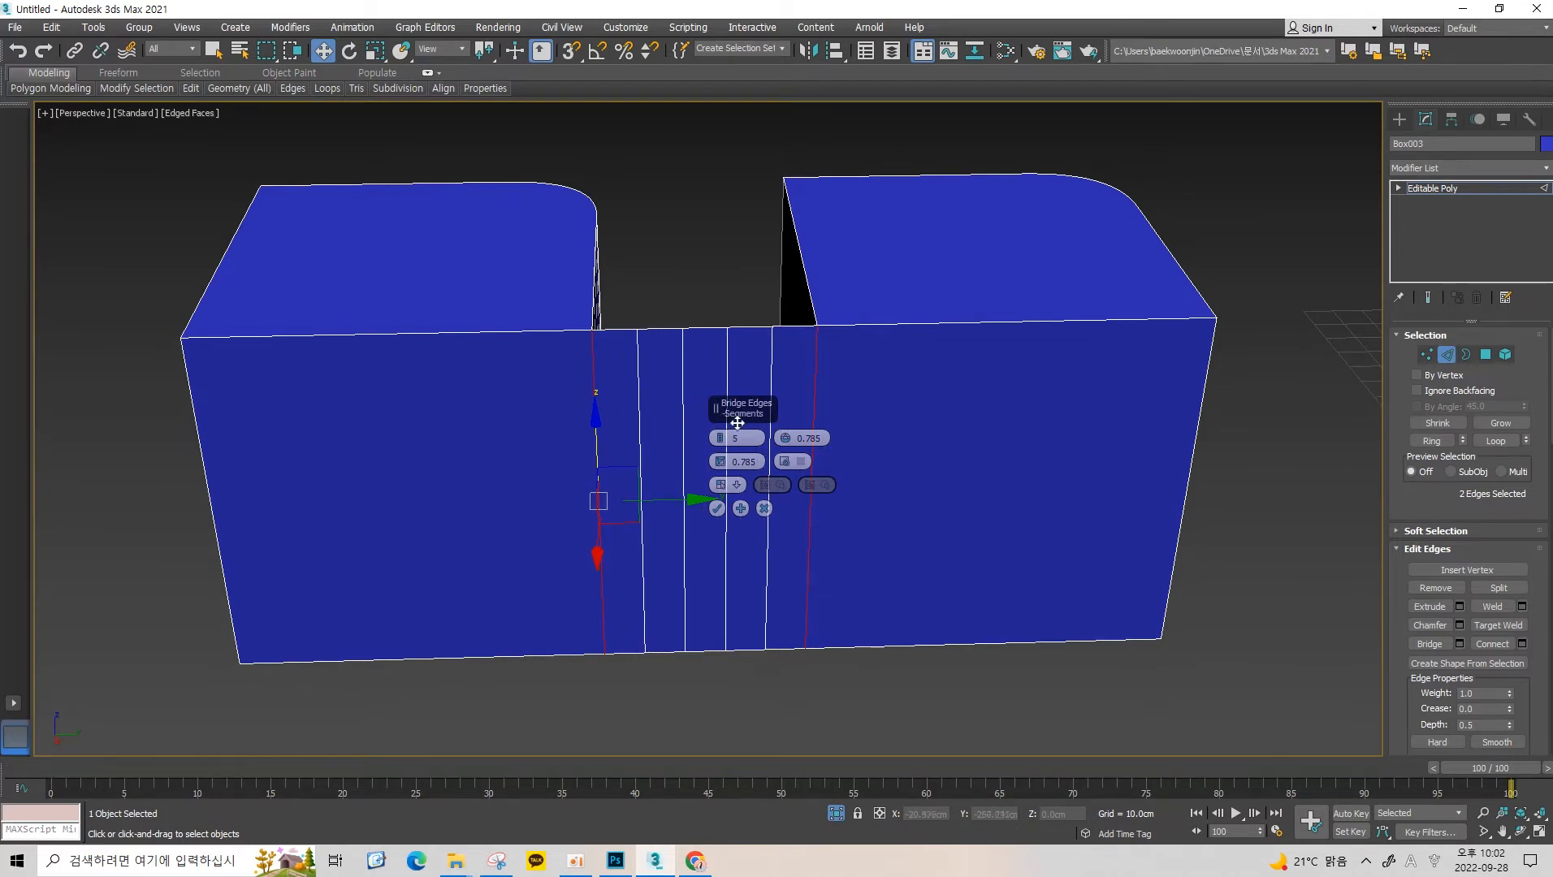
pyautogui.click(764, 509)
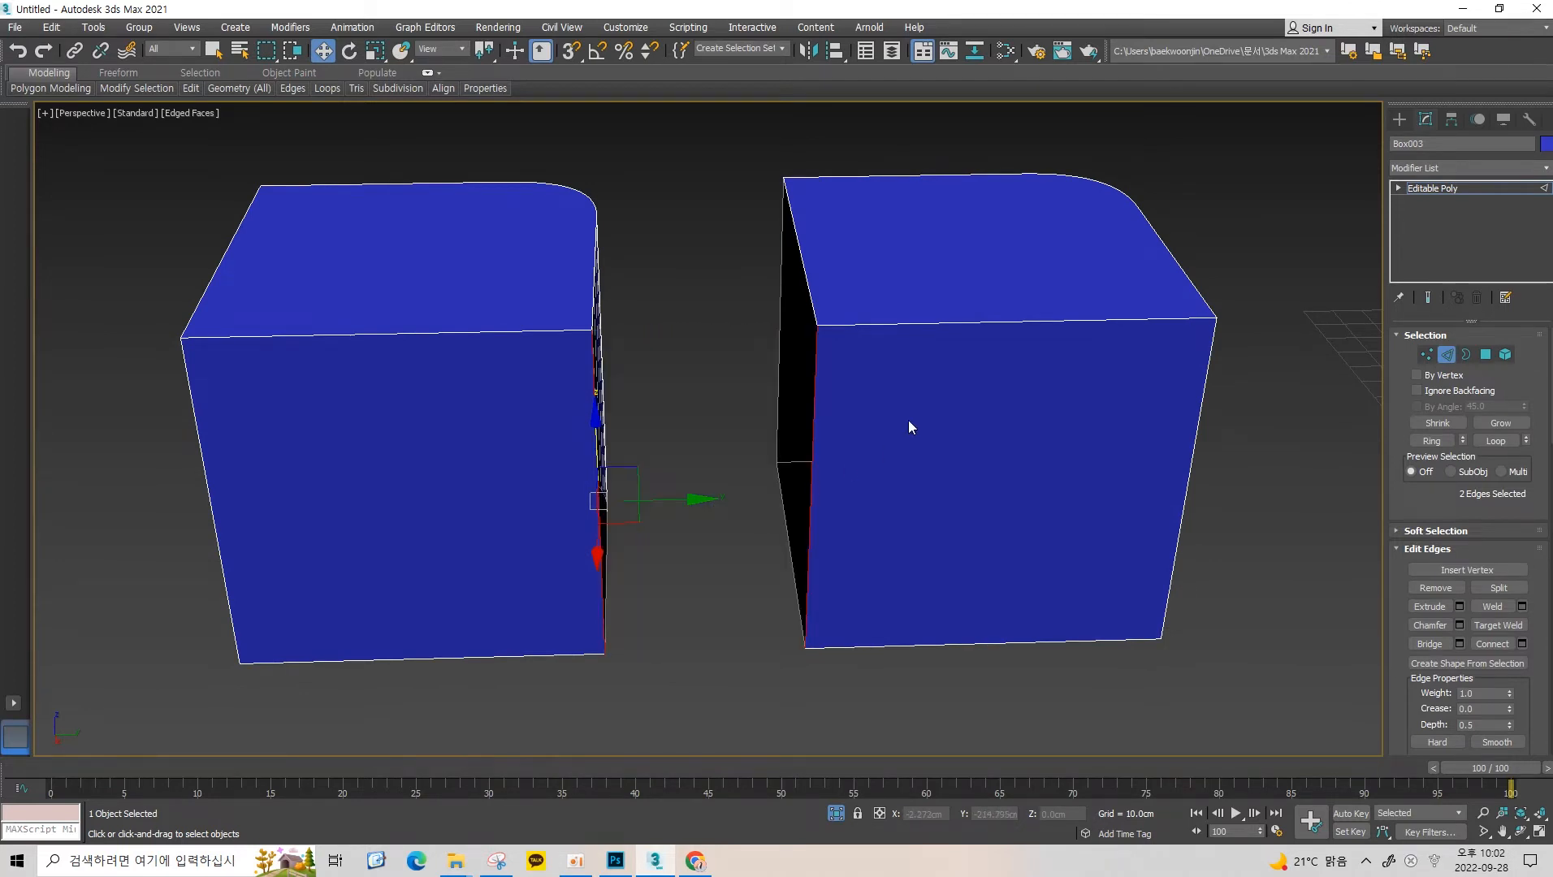
pyautogui.keyDown('alt'); pyautogui.moveTo(907, 421); pyautogui.dragTo(909, 455, button='middle'); pyautogui.keyUp('alt')
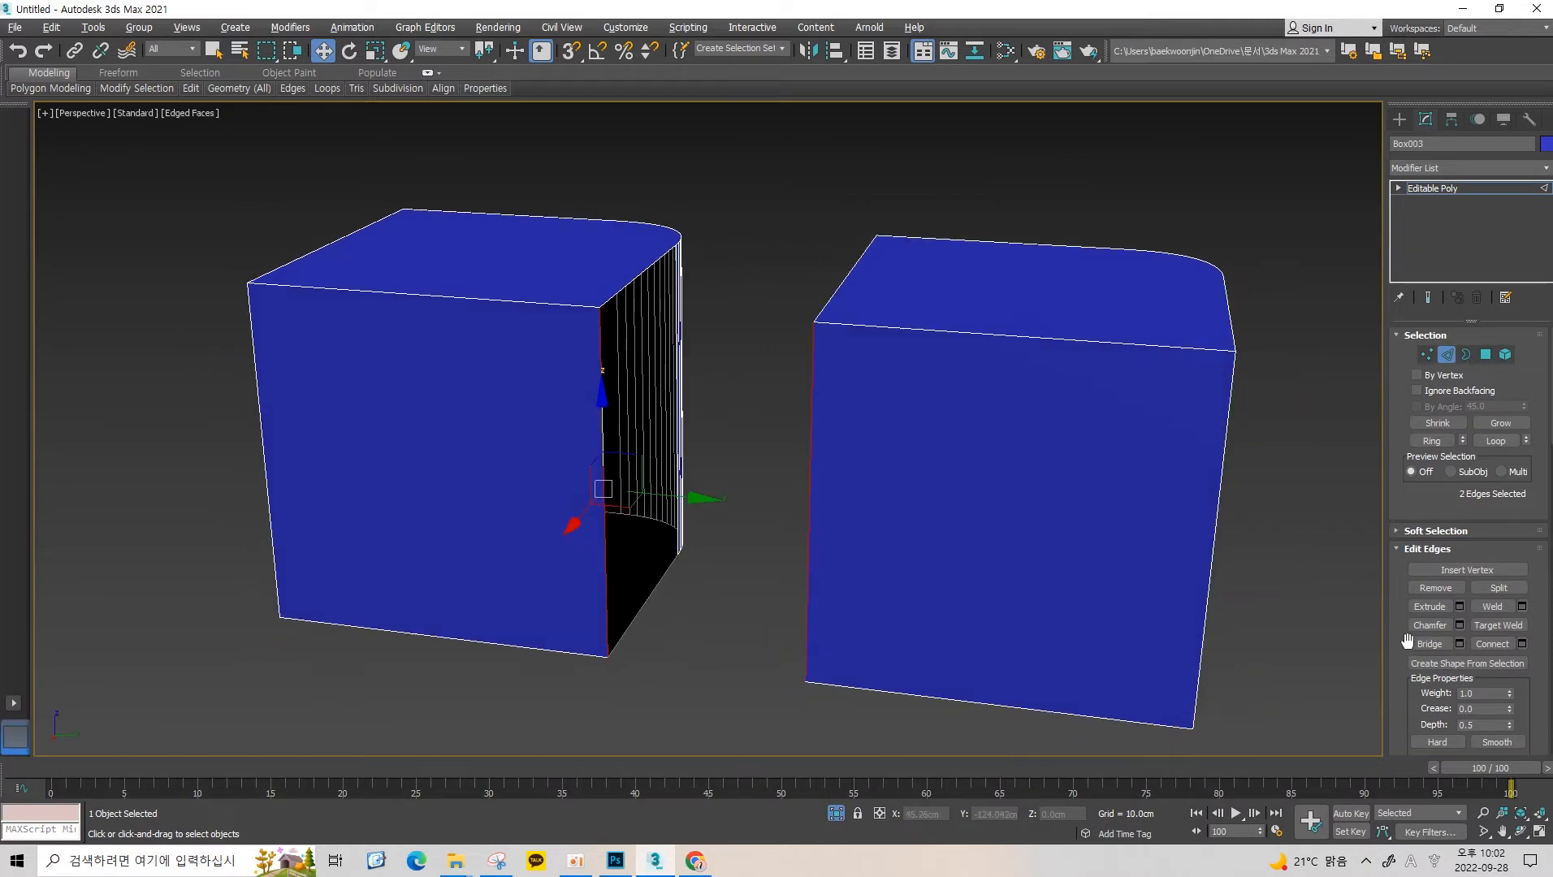
pyautogui.click(1431, 643)
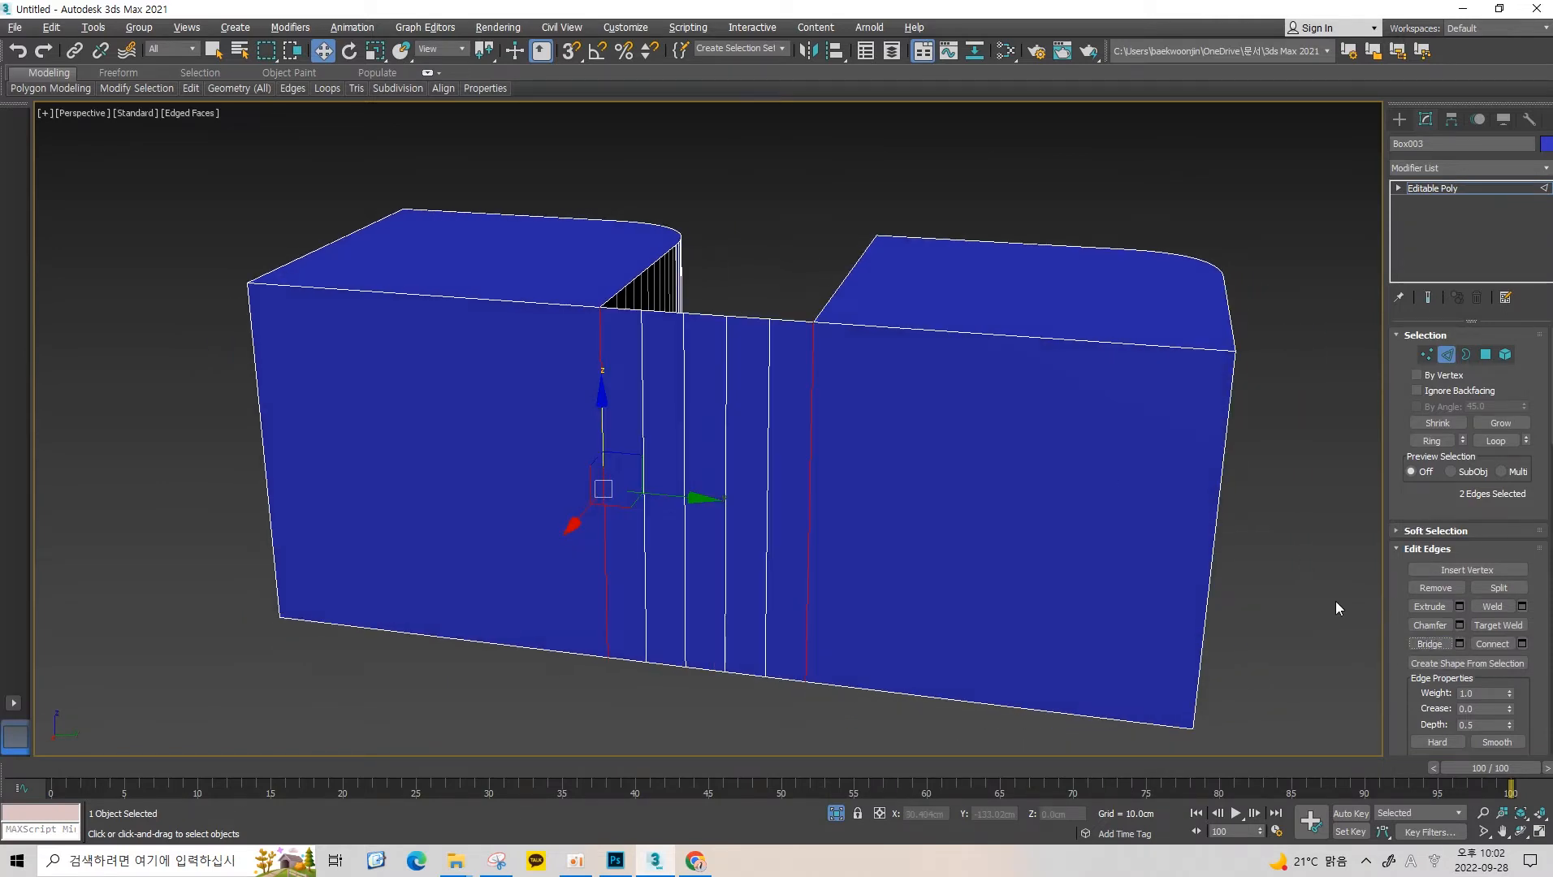
pyautogui.click(1459, 643)
pyautogui.doubleClick(747, 439)
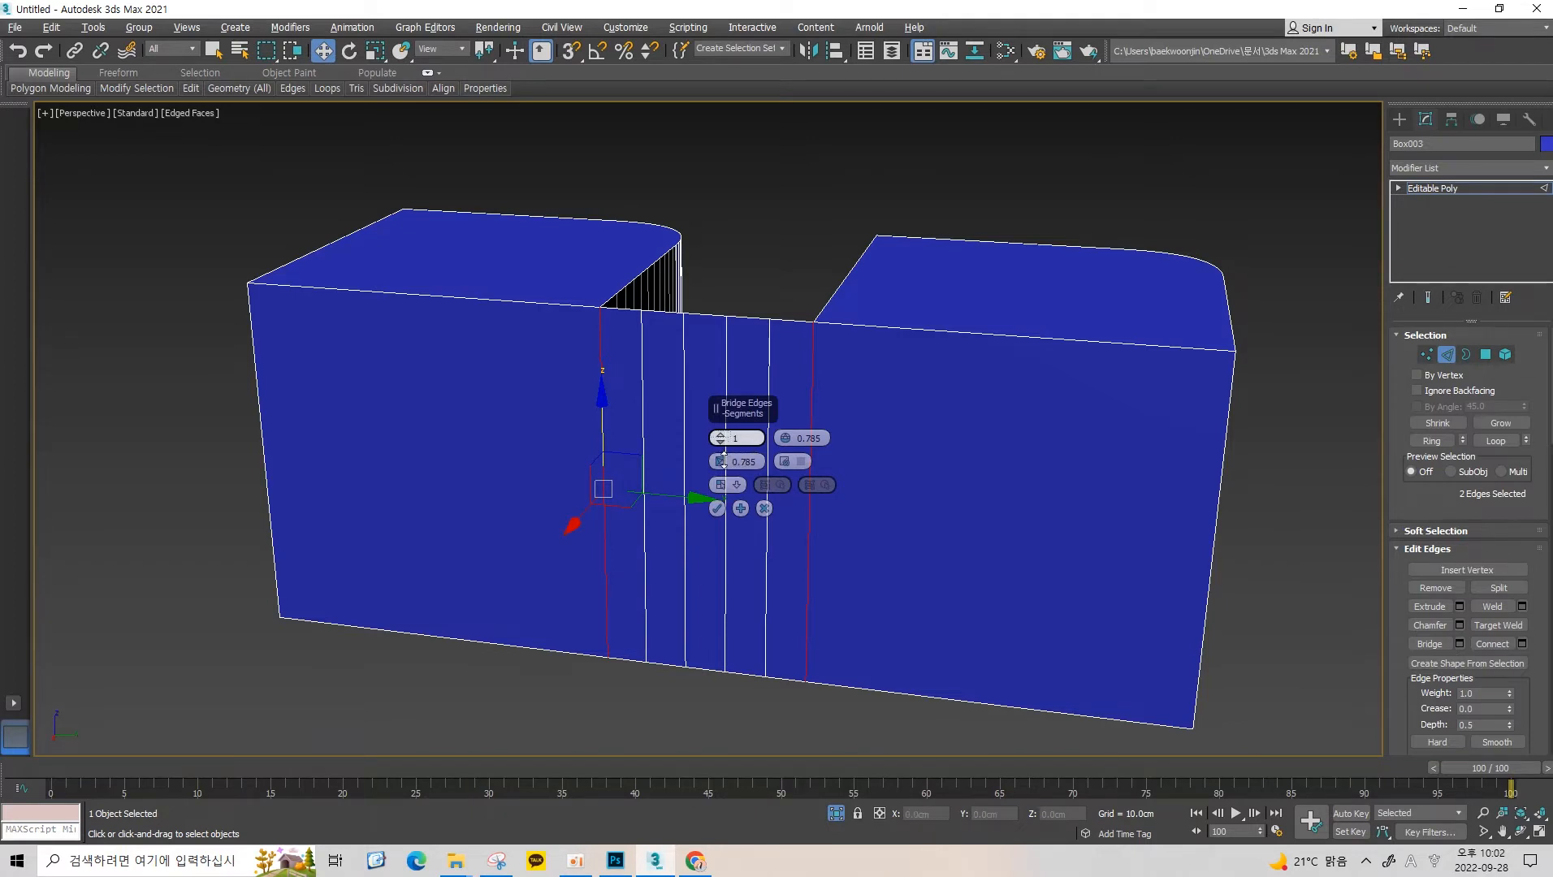
pyautogui.moveTo(722, 415); pyautogui.dragTo(723, 445)
pyautogui.click(764, 509)
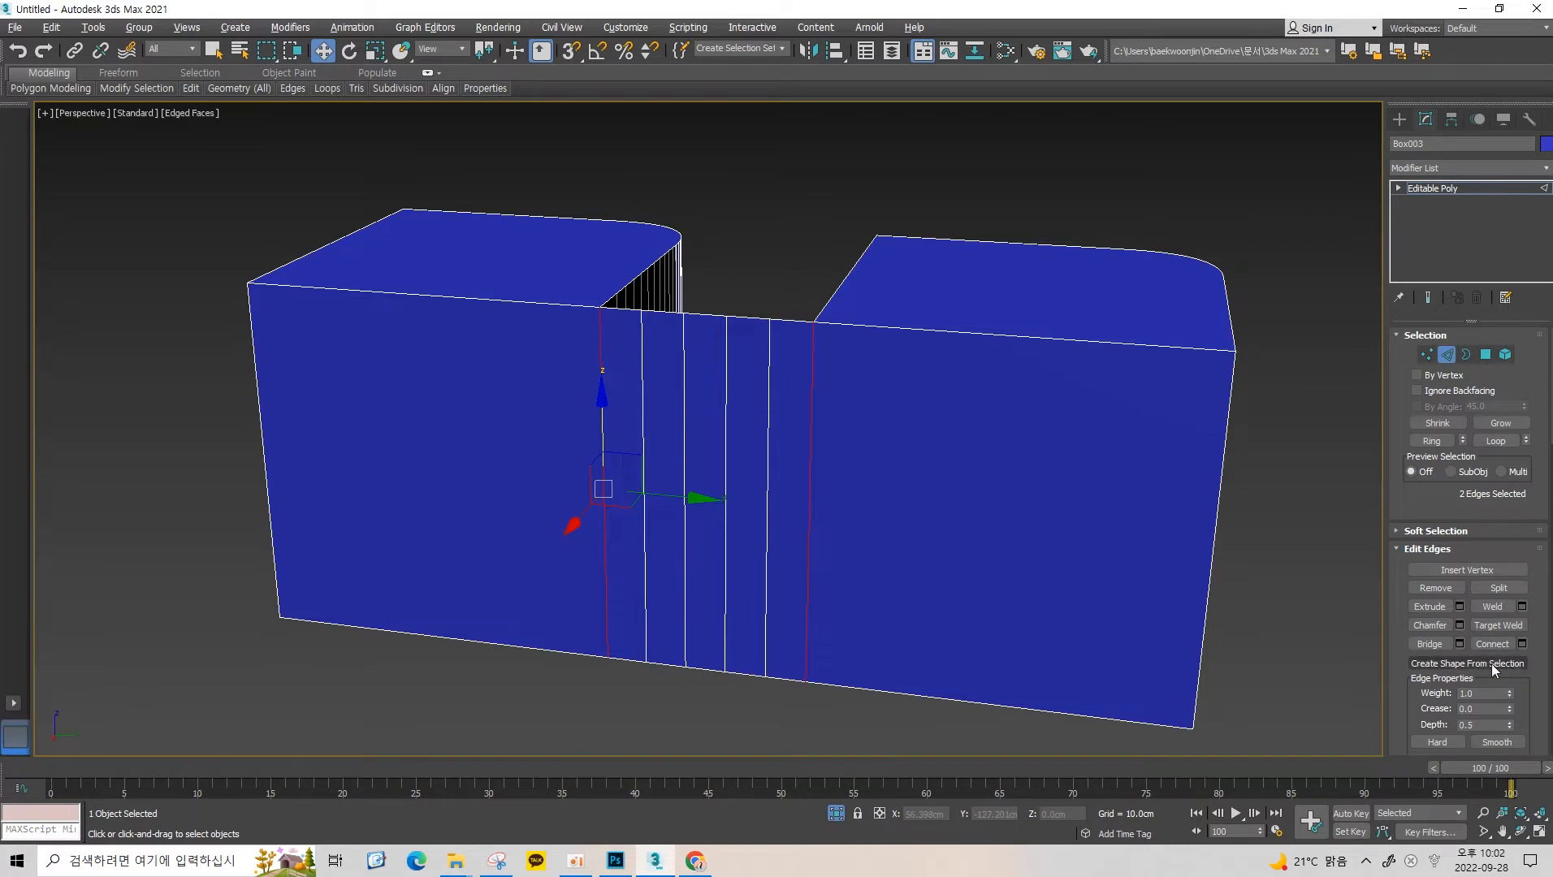
pyautogui.keyDown('alt'); pyautogui.moveTo(792, 508); pyautogui.dragTo(842, 470, button='middle'); pyautogui.keyUp('alt')
# Undo the five-segment bridge and bridge the same two edges again with 1 segment.
pyautogui.hotkey('ctrl', 'z')
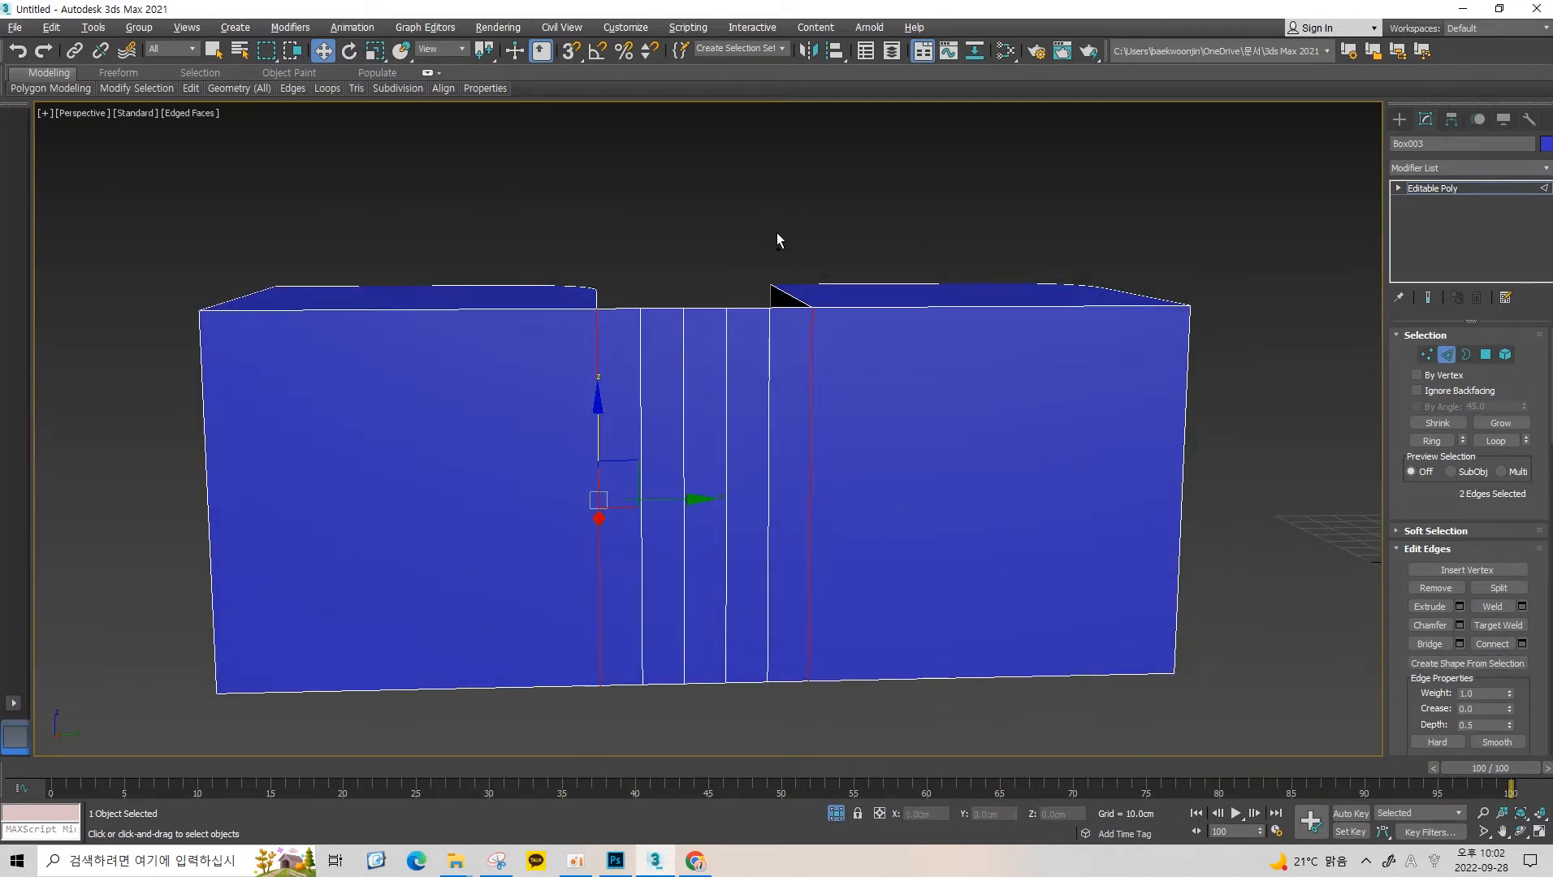
pyautogui.click(1460, 643)
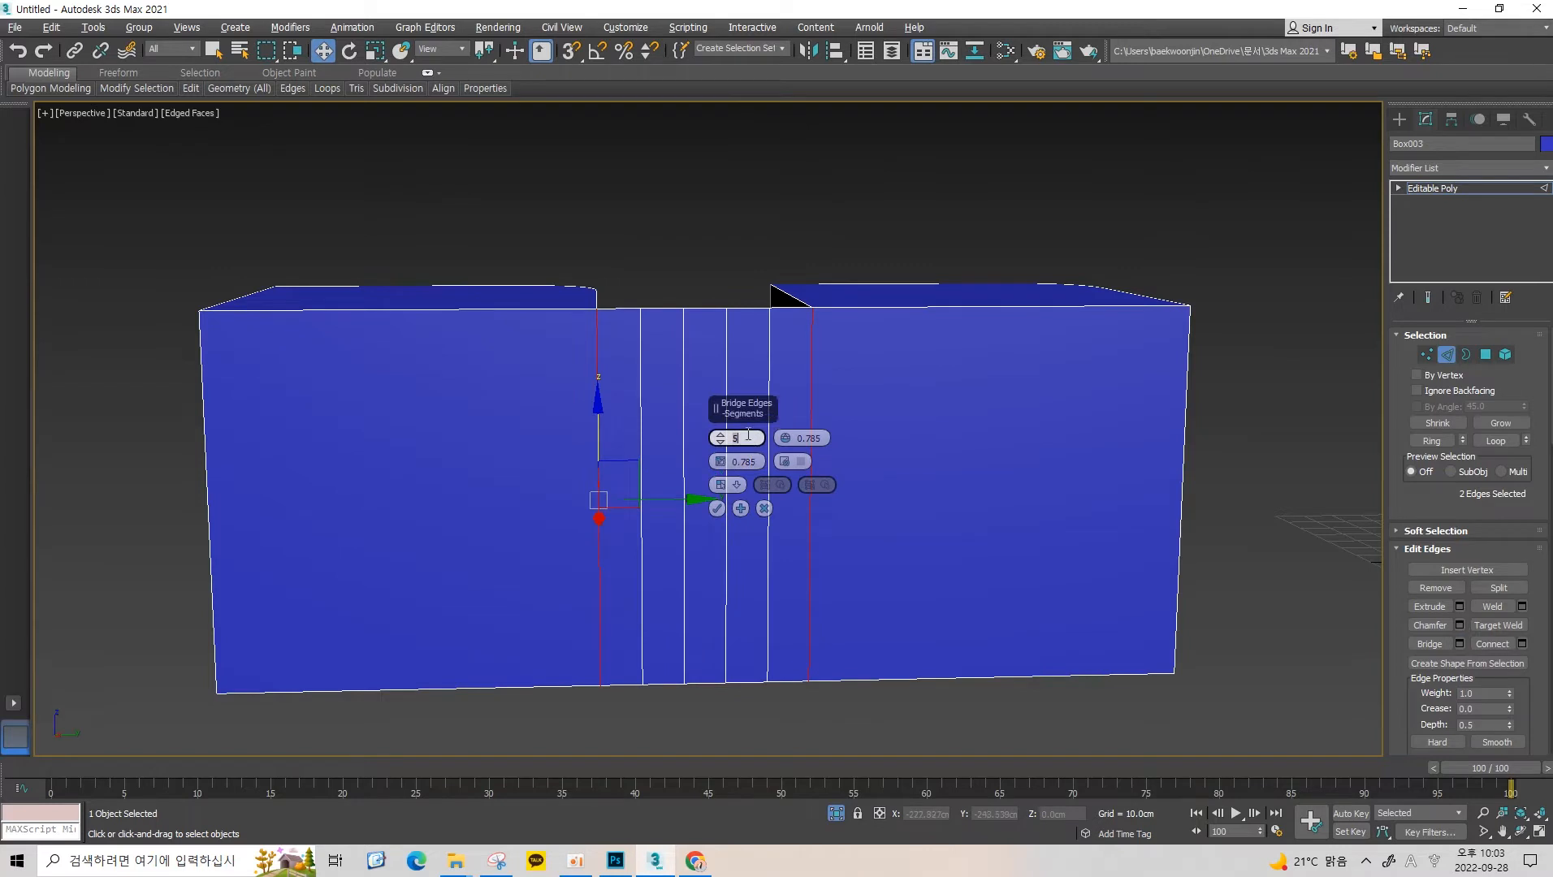
pyautogui.click(721, 459)
pyautogui.click(721, 442)
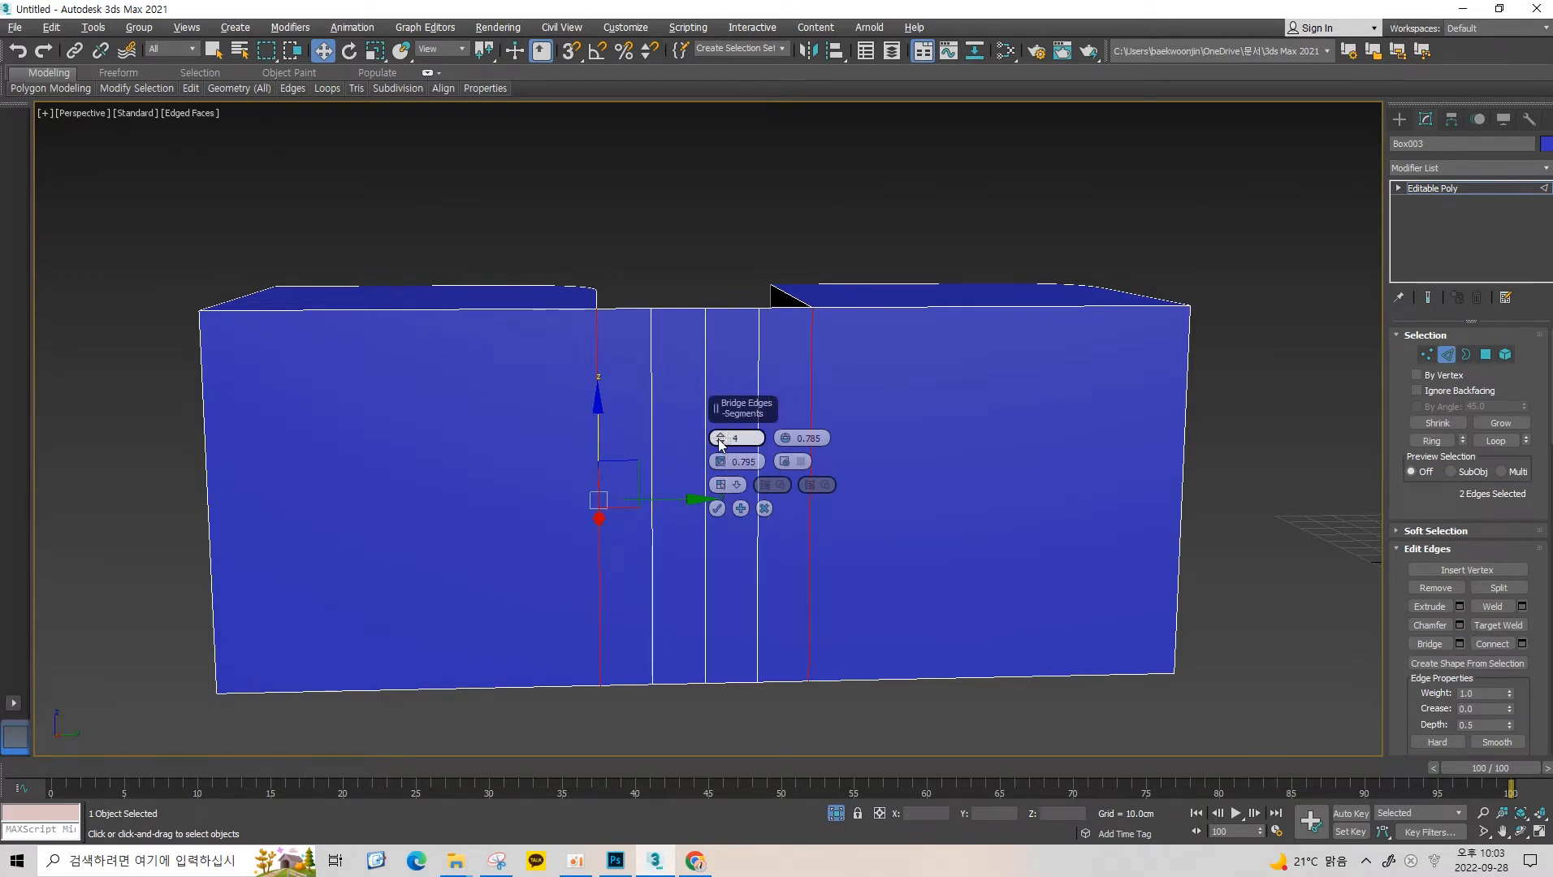
pyautogui.click(720, 441)
pyautogui.click(721, 442)
pyautogui.click(721, 442)
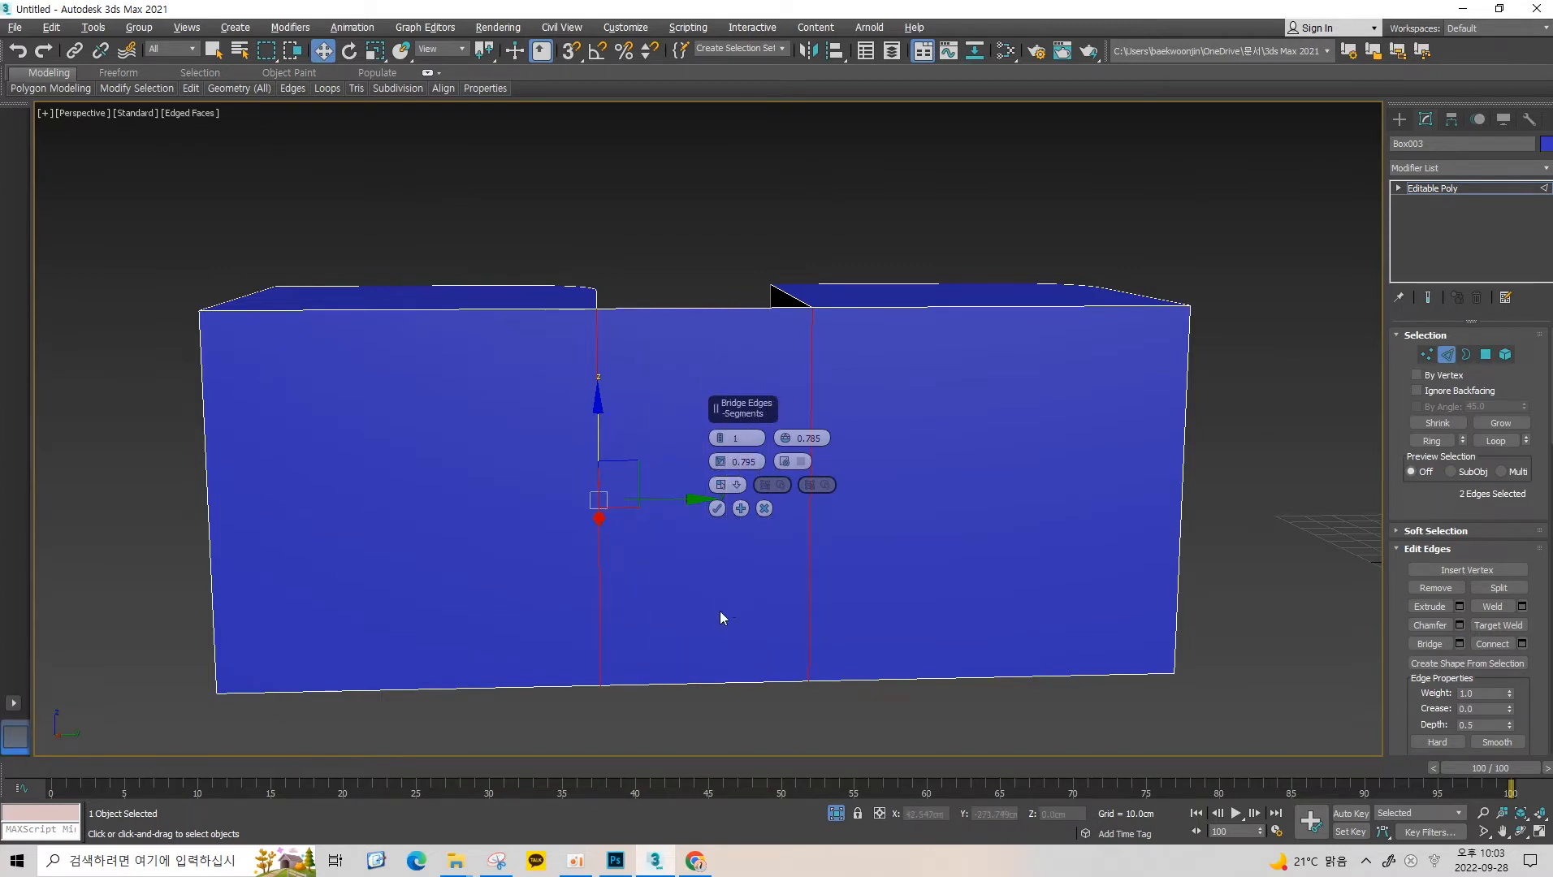
pyautogui.click(717, 509)
# Delete the single polygon that bridges the two cubes.
pyautogui.keyDown('alt'); pyautogui.moveTo(801, 423); pyautogui.dragTo(766, 363, button='middle'); pyautogui.keyUp('alt')
pyautogui.press('4')
pyautogui.click(762, 363)
pyautogui.press('Delete')
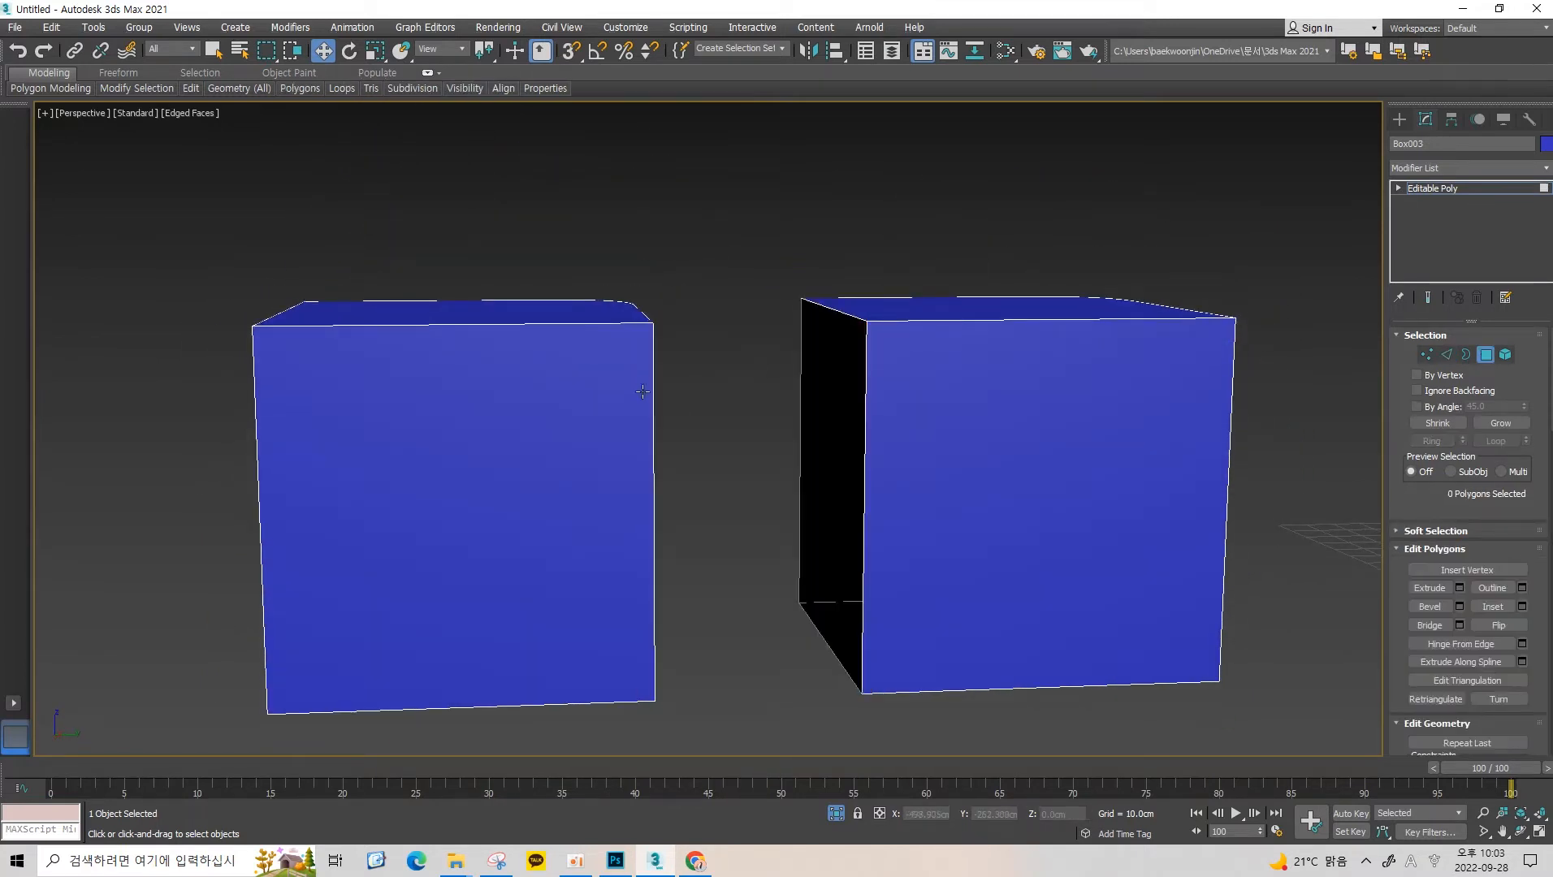
# In Edge mode, bridge the two facing vertical edges on the non-rounded side of the cubes' openings.
pyautogui.press('2')
pyautogui.keyDown('ctrl'); pyautogui.click(864, 385); pyautogui.keyUp('ctrl')
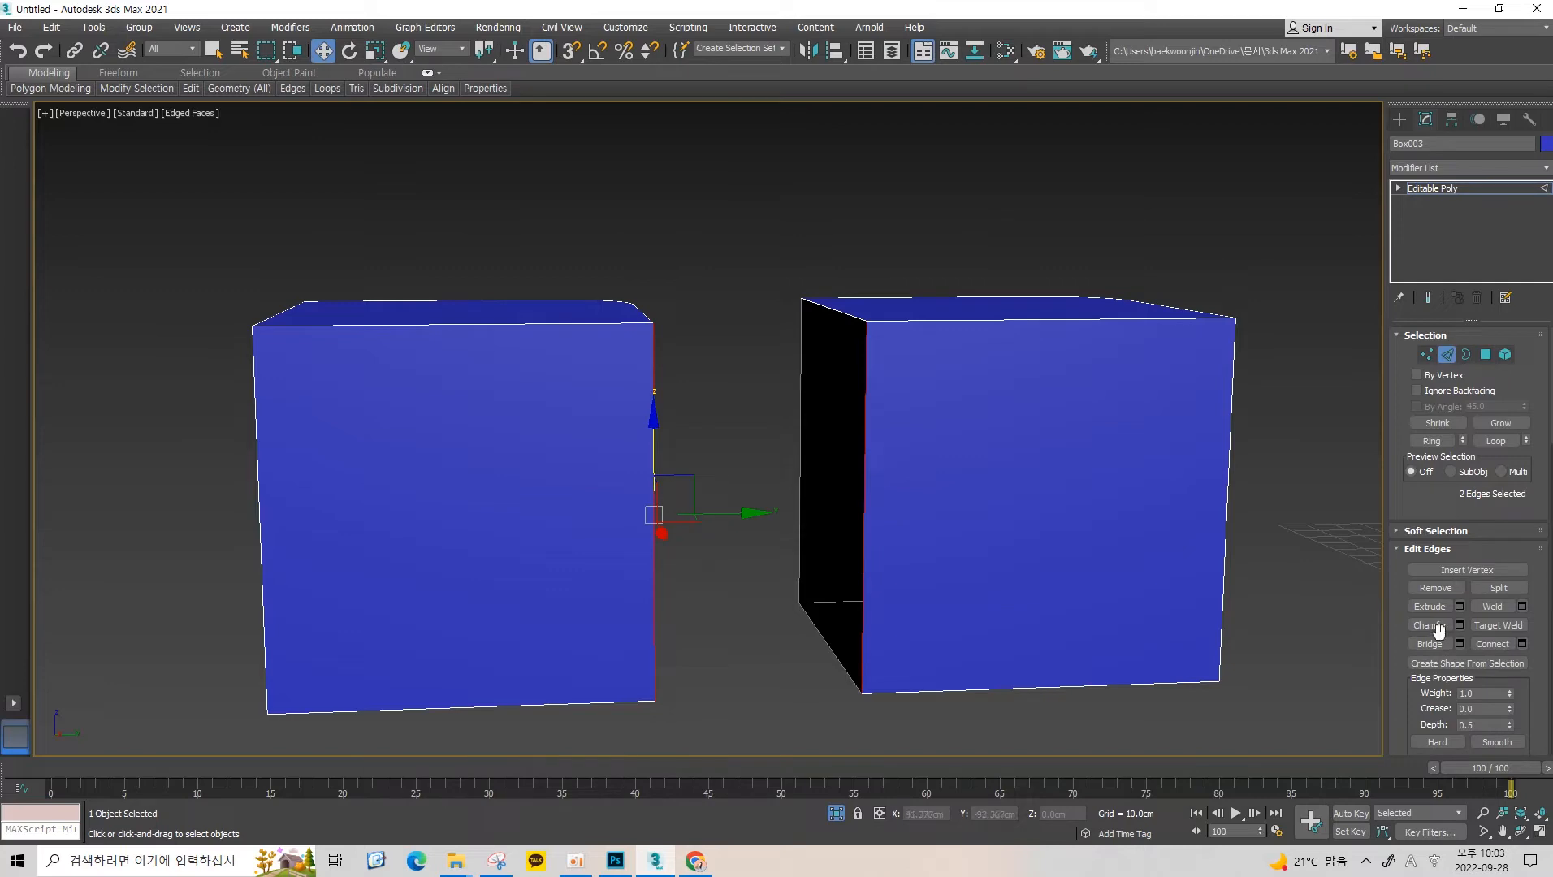
pyautogui.click(1430, 643)
# On the opposite side of the gap, bridge one cube's straight corner edge to the facing vertical edge of the other cube's rounded corner.
pyautogui.keyDown('alt'); pyautogui.moveTo(680, 385); pyautogui.dragTo(543, 362, button='middle'); pyautogui.keyUp('alt')
pyautogui.click(378, 382)
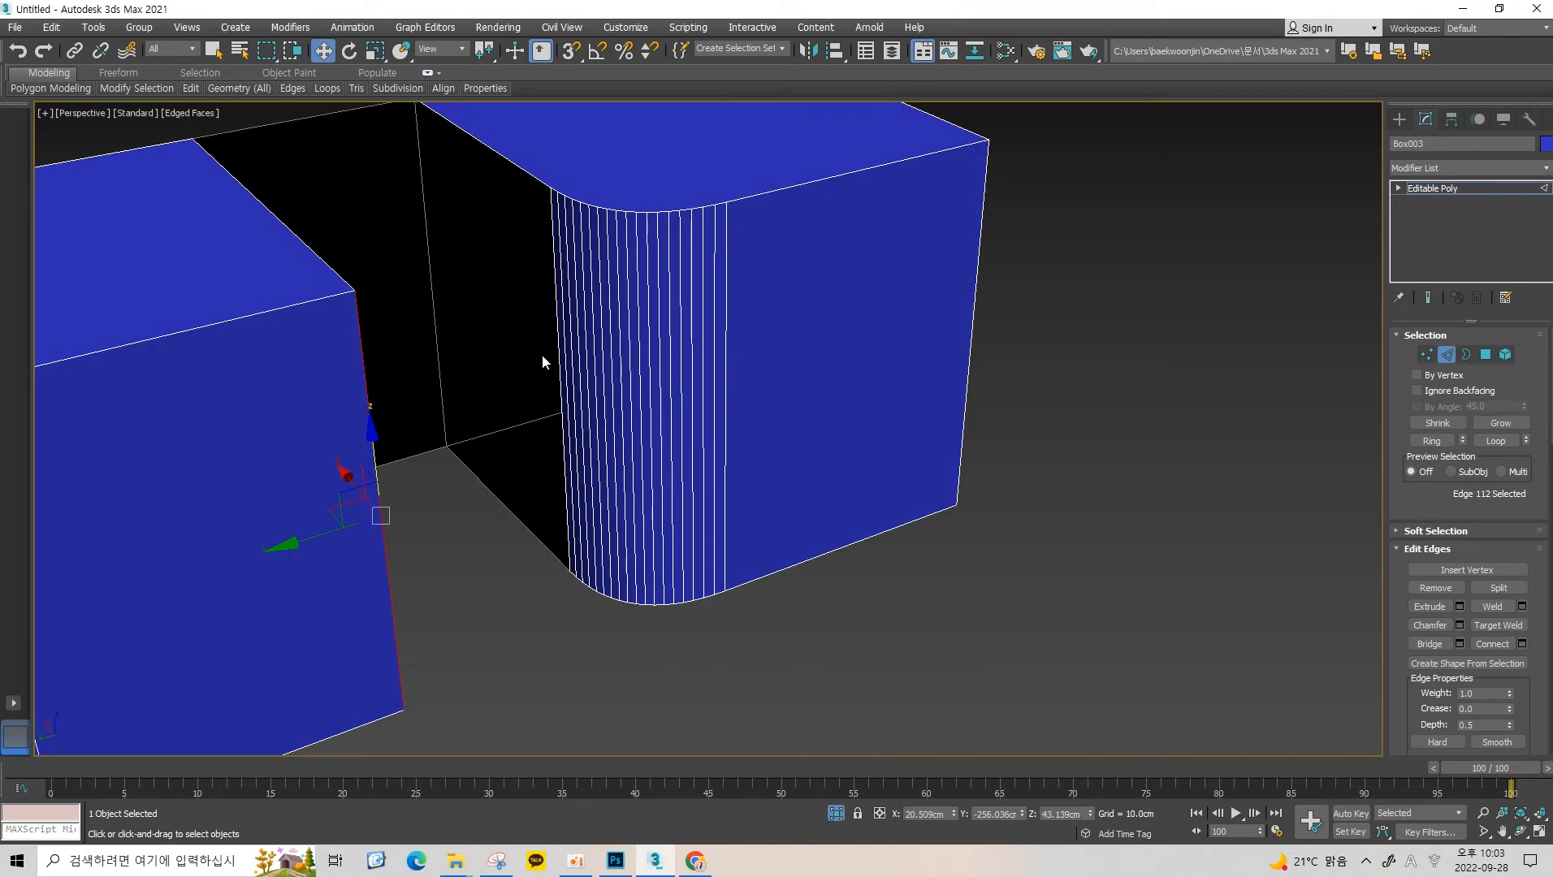
pyautogui.keyDown('ctrl'); pyautogui.click(552, 238); pyautogui.keyUp('ctrl')
pyautogui.click(1444, 643)
pyautogui.keyDown('alt'); pyautogui.moveTo(975, 406); pyautogui.dragTo(1112, 510, button='middle'); pyautogui.keyUp('alt')
pyautogui.keyDown('alt'); pyautogui.moveTo(812, 390); pyautogui.dragTo(882, 406, button='middle'); pyautogui.keyUp('alt')
pyautogui.scroll(-4, 871, 373)
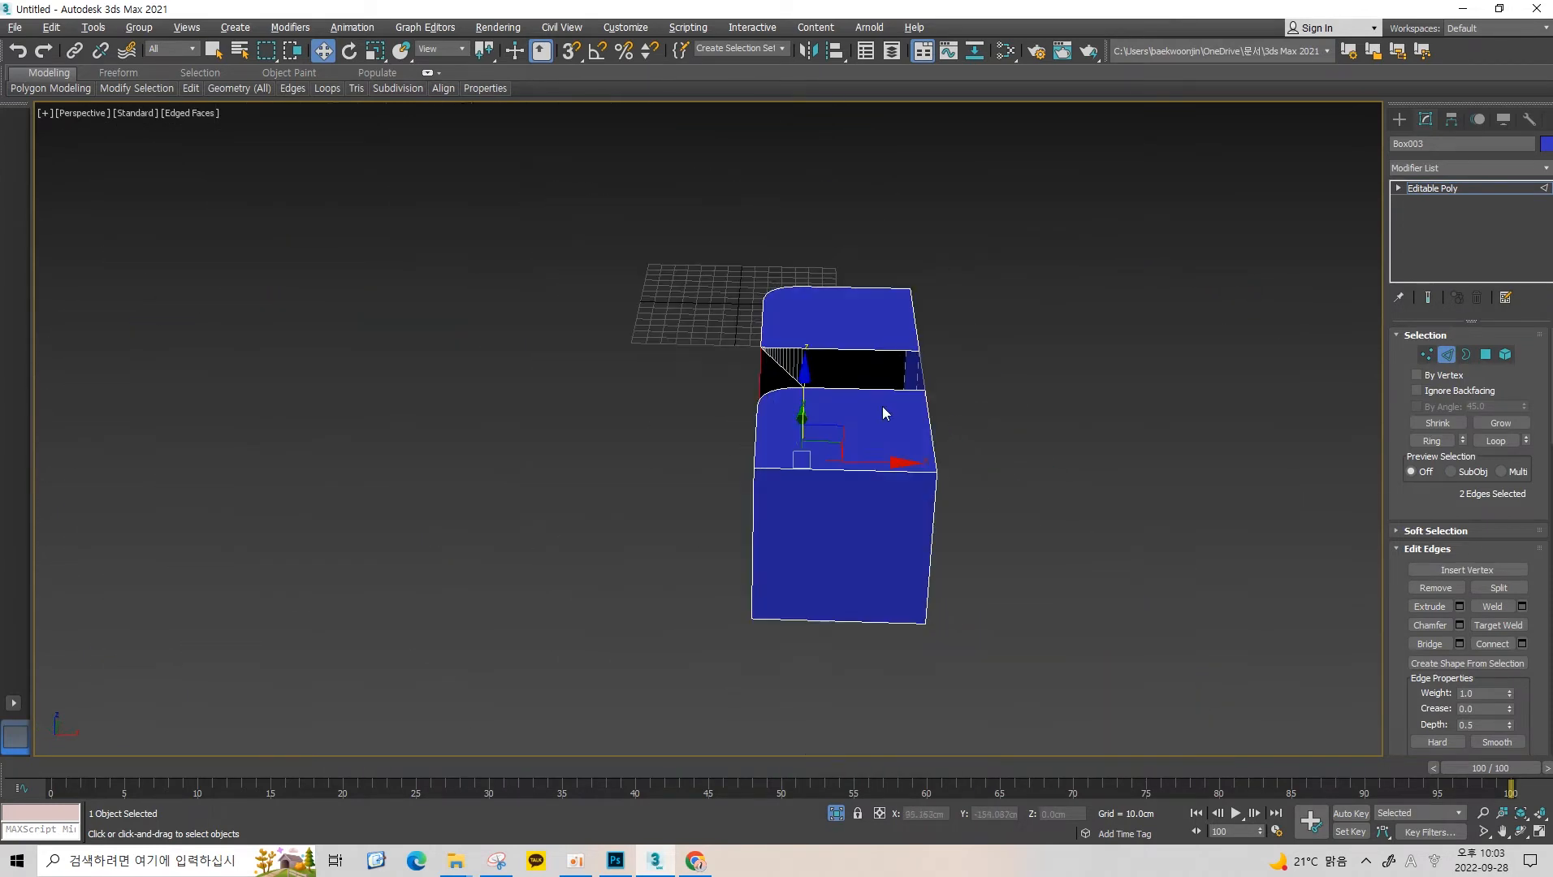
pyautogui.scroll(5, 1042, 509)
pyautogui.scroll(-1, 1042, 509)
pyautogui.keyDown('alt'); pyautogui.moveTo(1042, 509); pyautogui.dragTo(1059, 502, button='middle'); pyautogui.keyUp('alt')
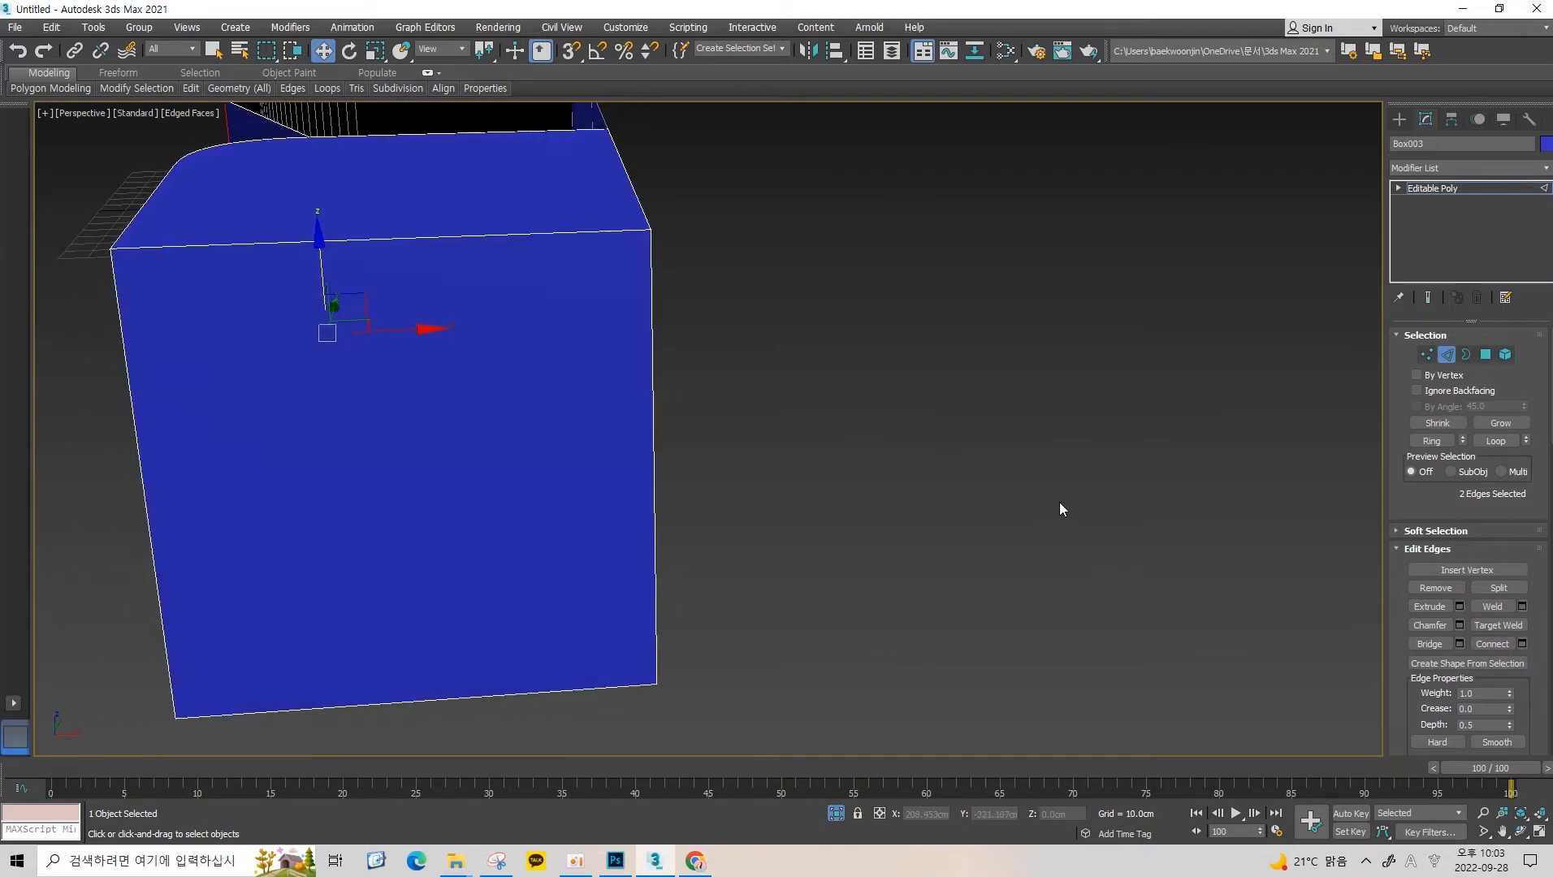
pyautogui.scroll(-3, 1059, 502)
pyautogui.keyDown('alt'); pyautogui.moveTo(786, 484); pyautogui.dragTo(737, 366, button='middle'); pyautogui.keyUp('alt')
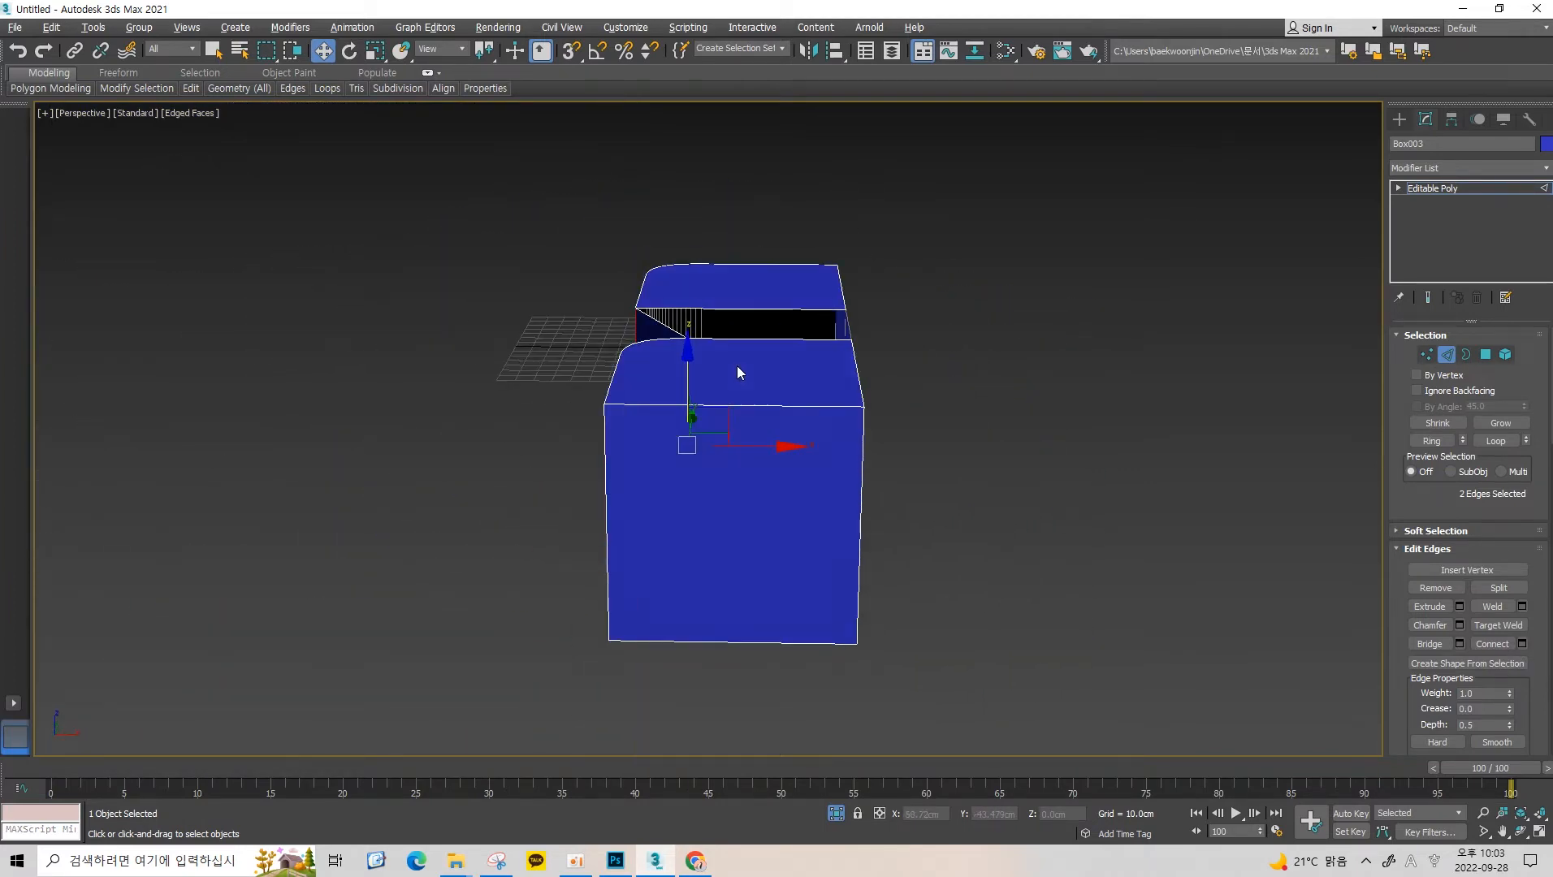
pyautogui.click(767, 404)
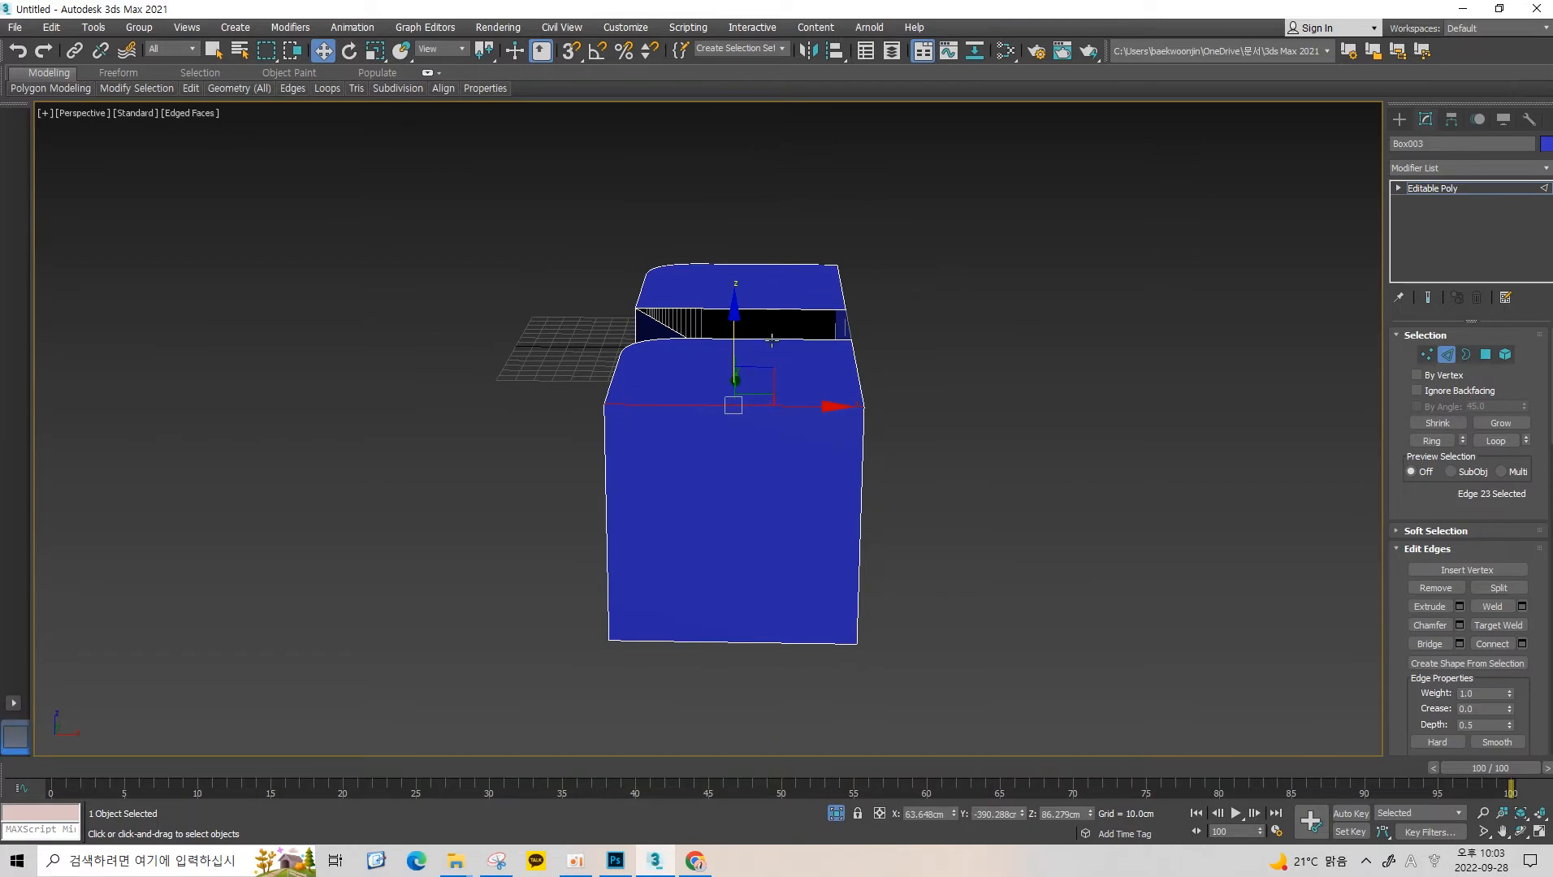
pyautogui.keyDown('ctrl'); pyautogui.click(772, 340); pyautogui.keyUp('ctrl')
pyautogui.keyDown('alt'); pyautogui.moveTo(744, 639); pyautogui.dragTo(761, 366, button='middle'); pyautogui.keyUp('alt')
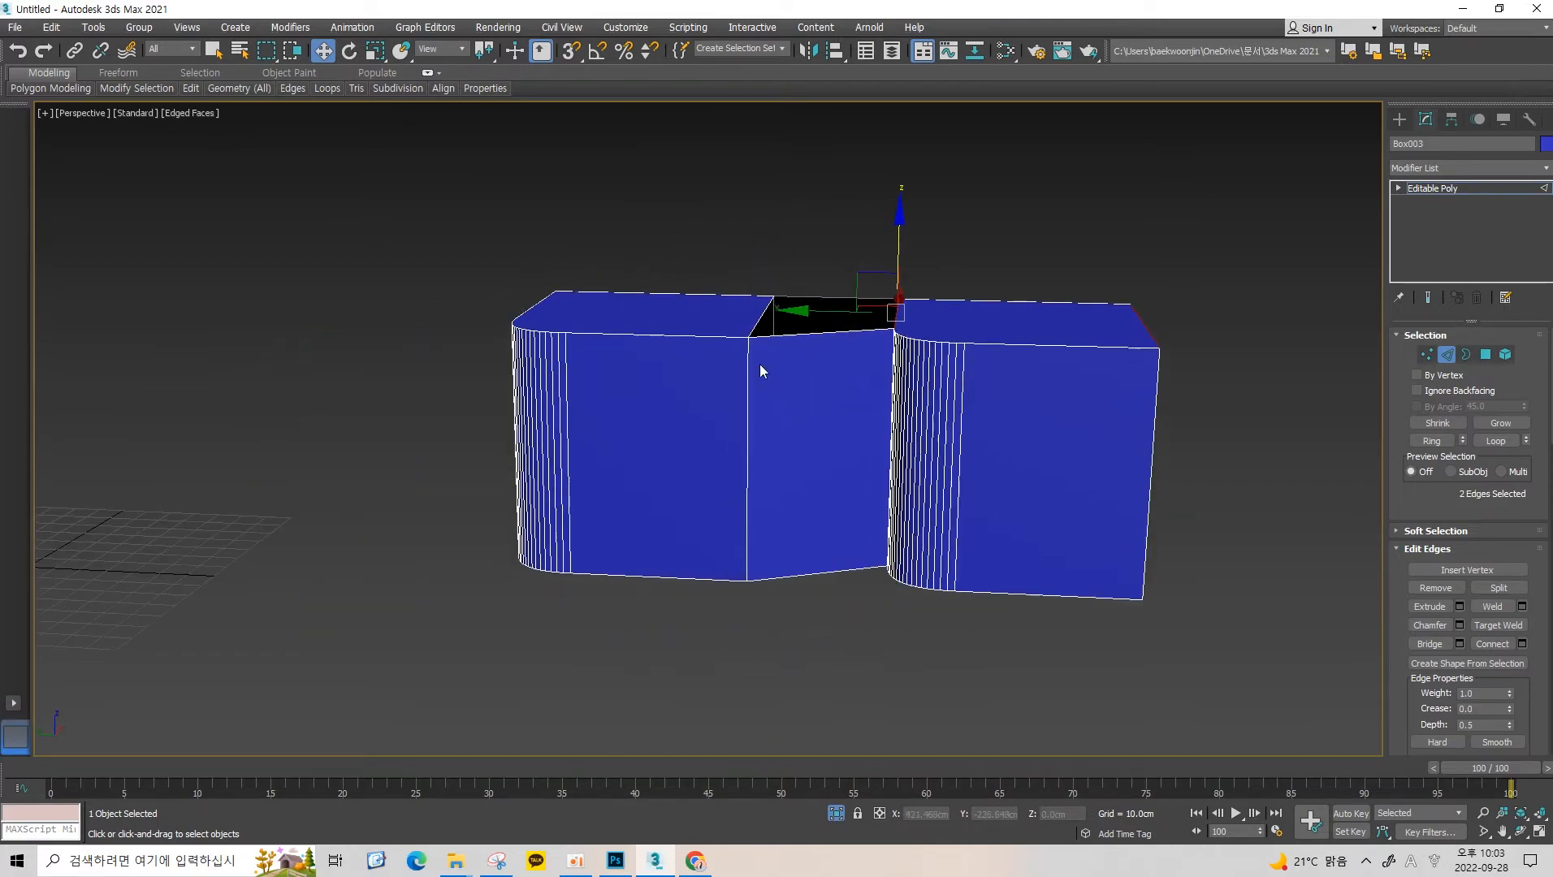
pyautogui.keyDown('alt'); pyautogui.moveTo(912, 502); pyautogui.dragTo(887, 287, button='middle'); pyautogui.keyUp('alt')
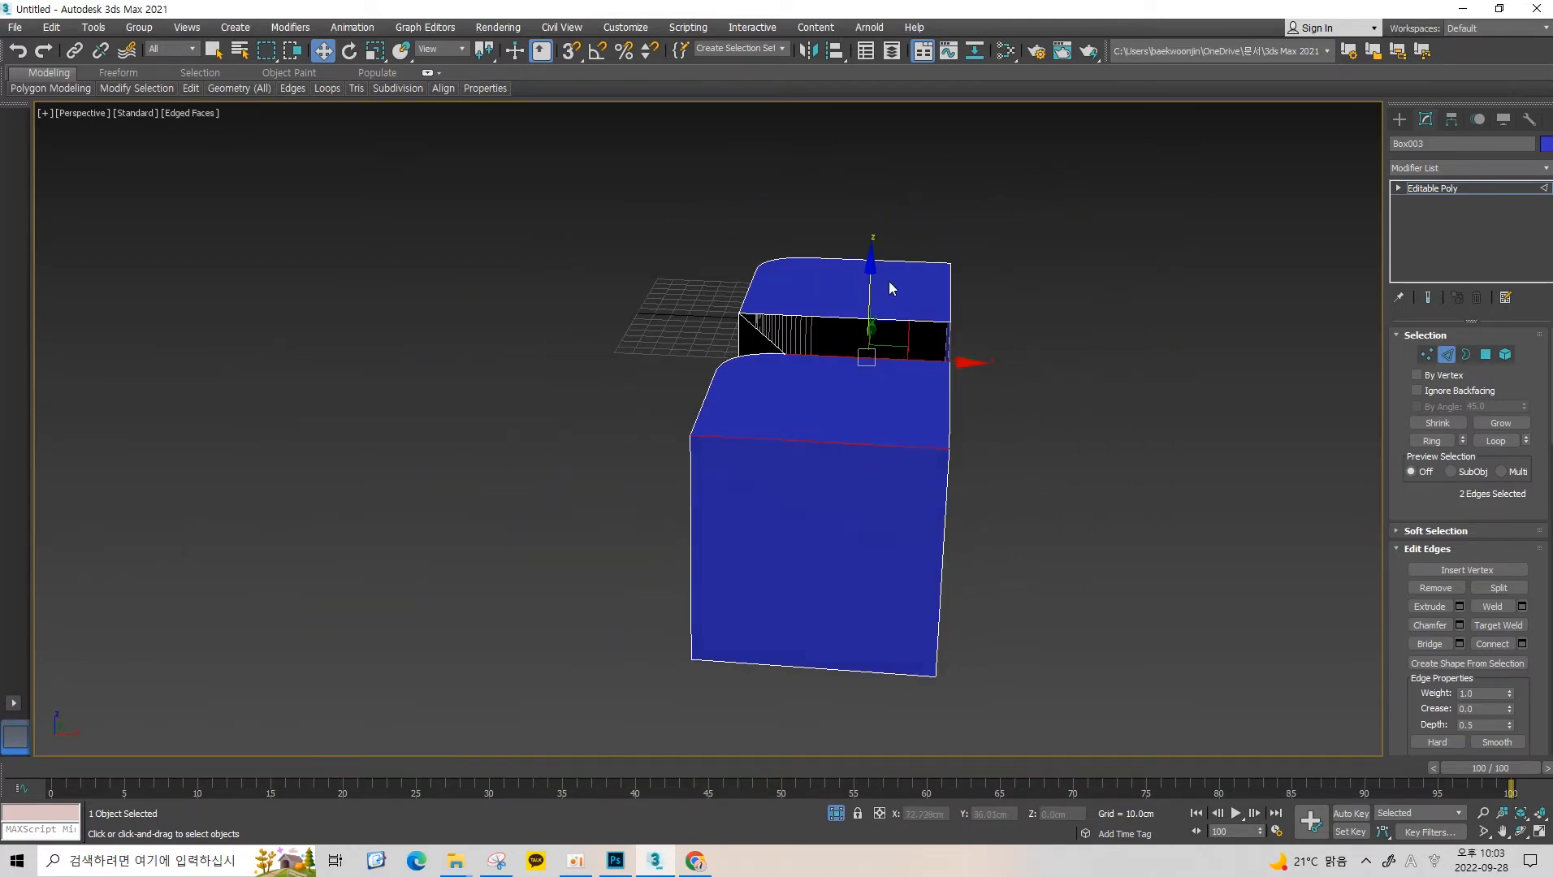
pyautogui.click(859, 192)
# Select the two opposite straight edges of one cube's top face and join them with Connect.
pyautogui.keyDown('alt'); pyautogui.moveTo(858, 192); pyautogui.dragTo(870, 194, button='middle'); pyautogui.keyUp('alt')
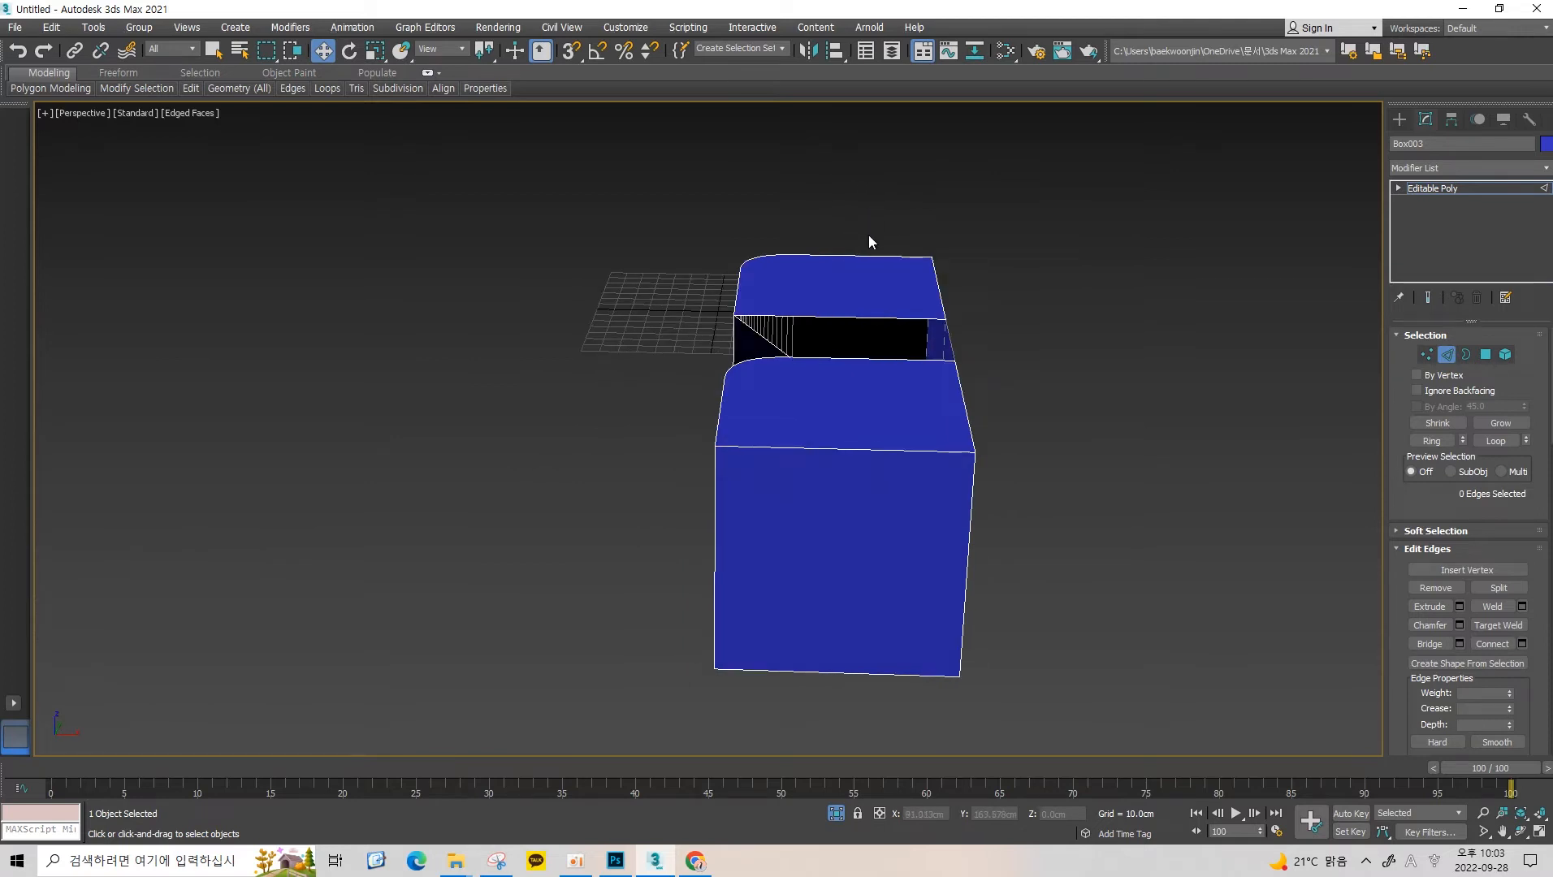
pyautogui.scroll(3, 850, 508)
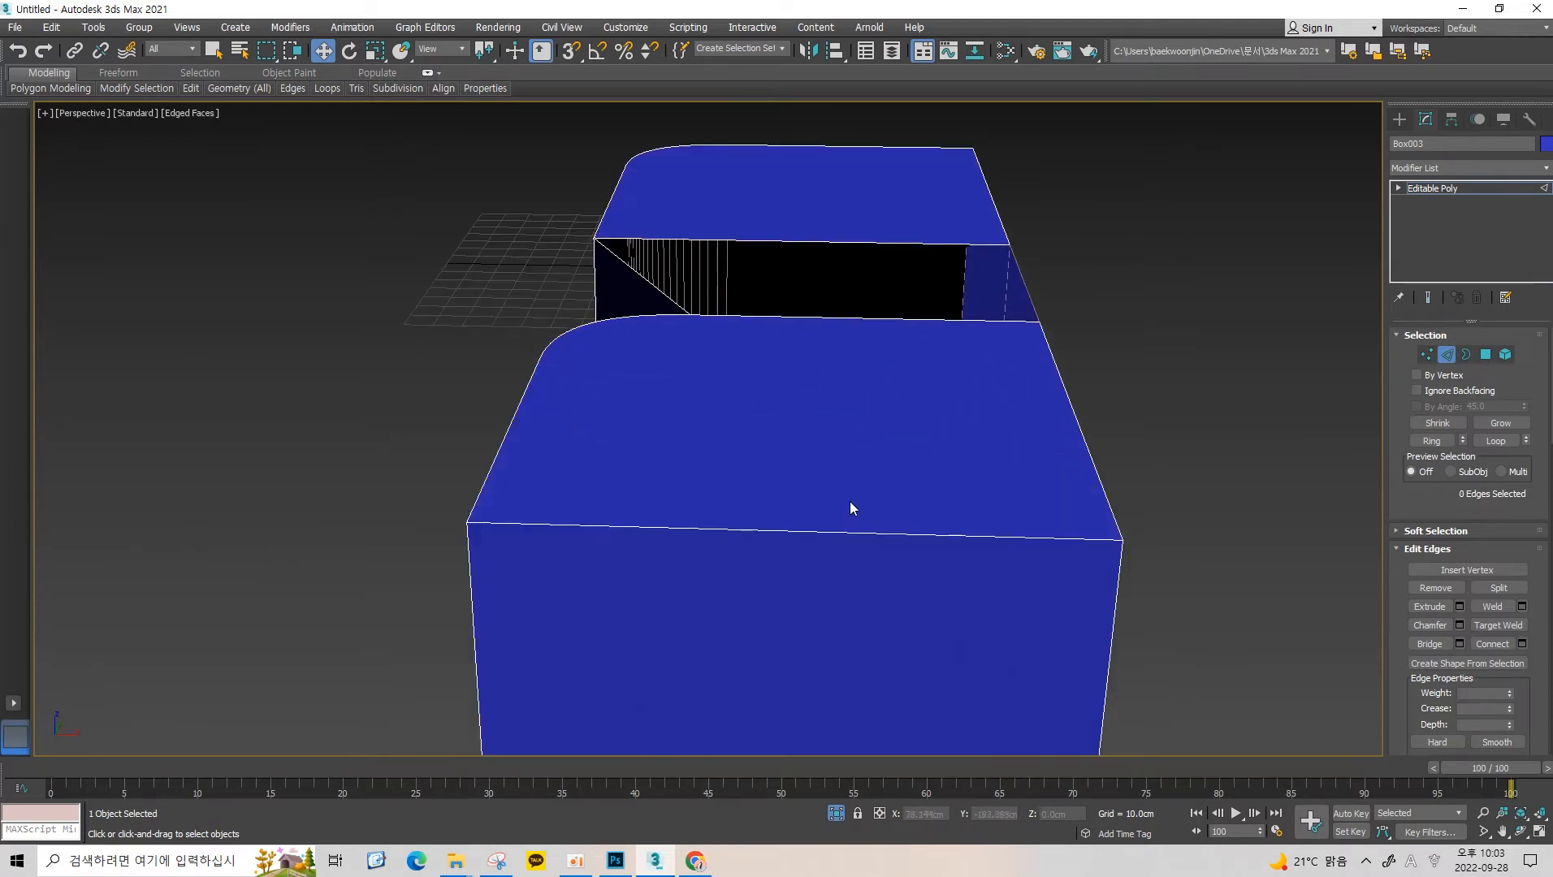
pyautogui.click(846, 528)
pyautogui.scroll(-4, 919, 416)
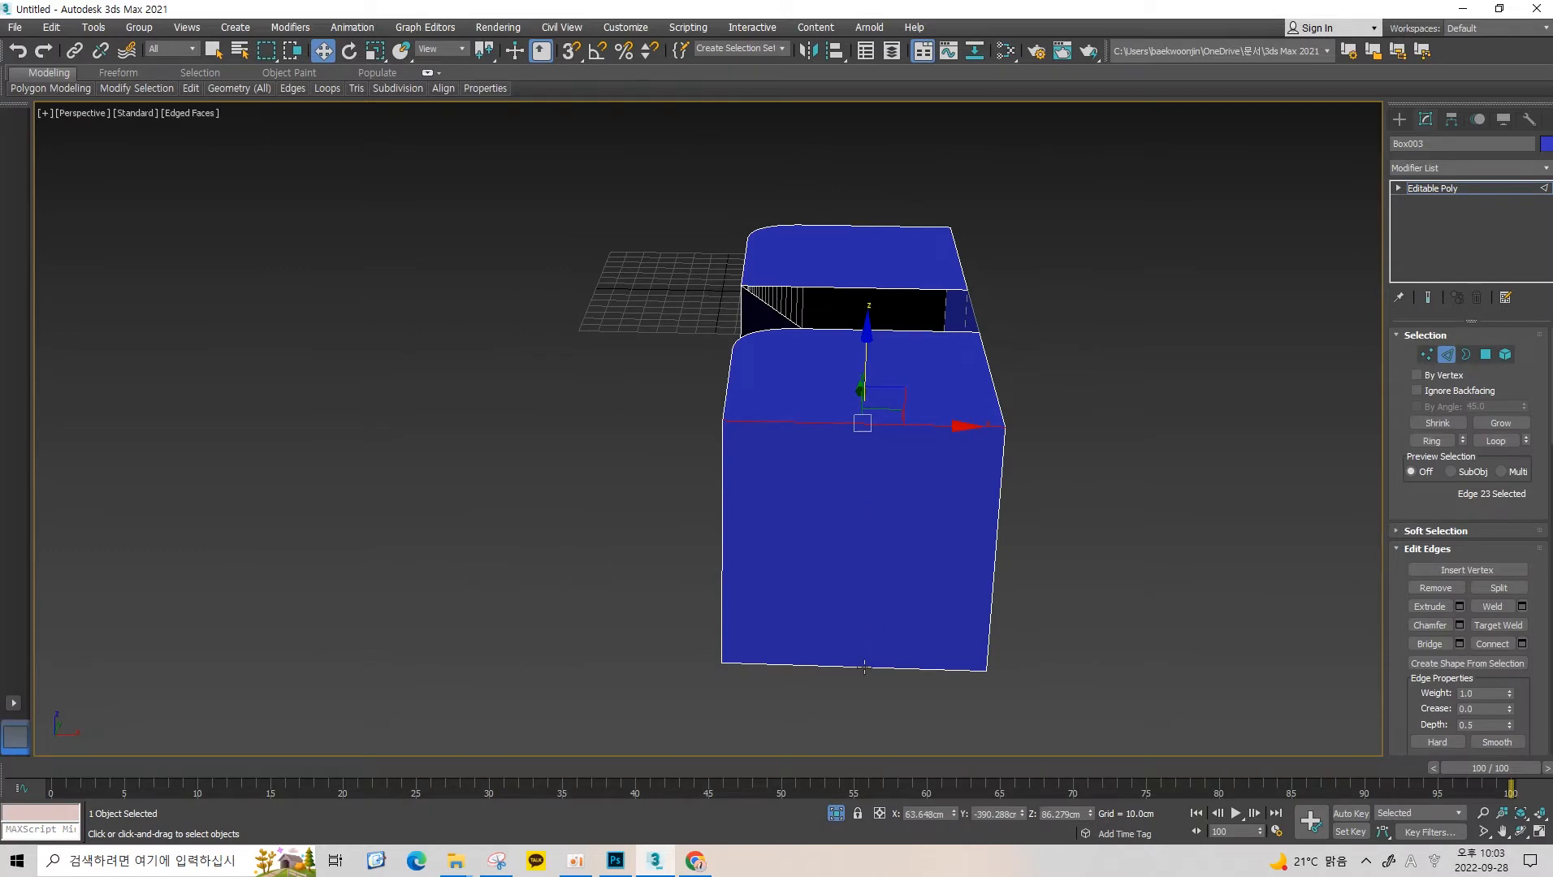
pyautogui.click(864, 668)
pyautogui.click(897, 434)
pyautogui.click(896, 428)
pyautogui.scroll(3, 896, 428)
pyautogui.keyDown('alt'); pyautogui.moveTo(910, 325); pyautogui.dragTo(900, 396, button='middle'); pyautogui.keyUp('alt')
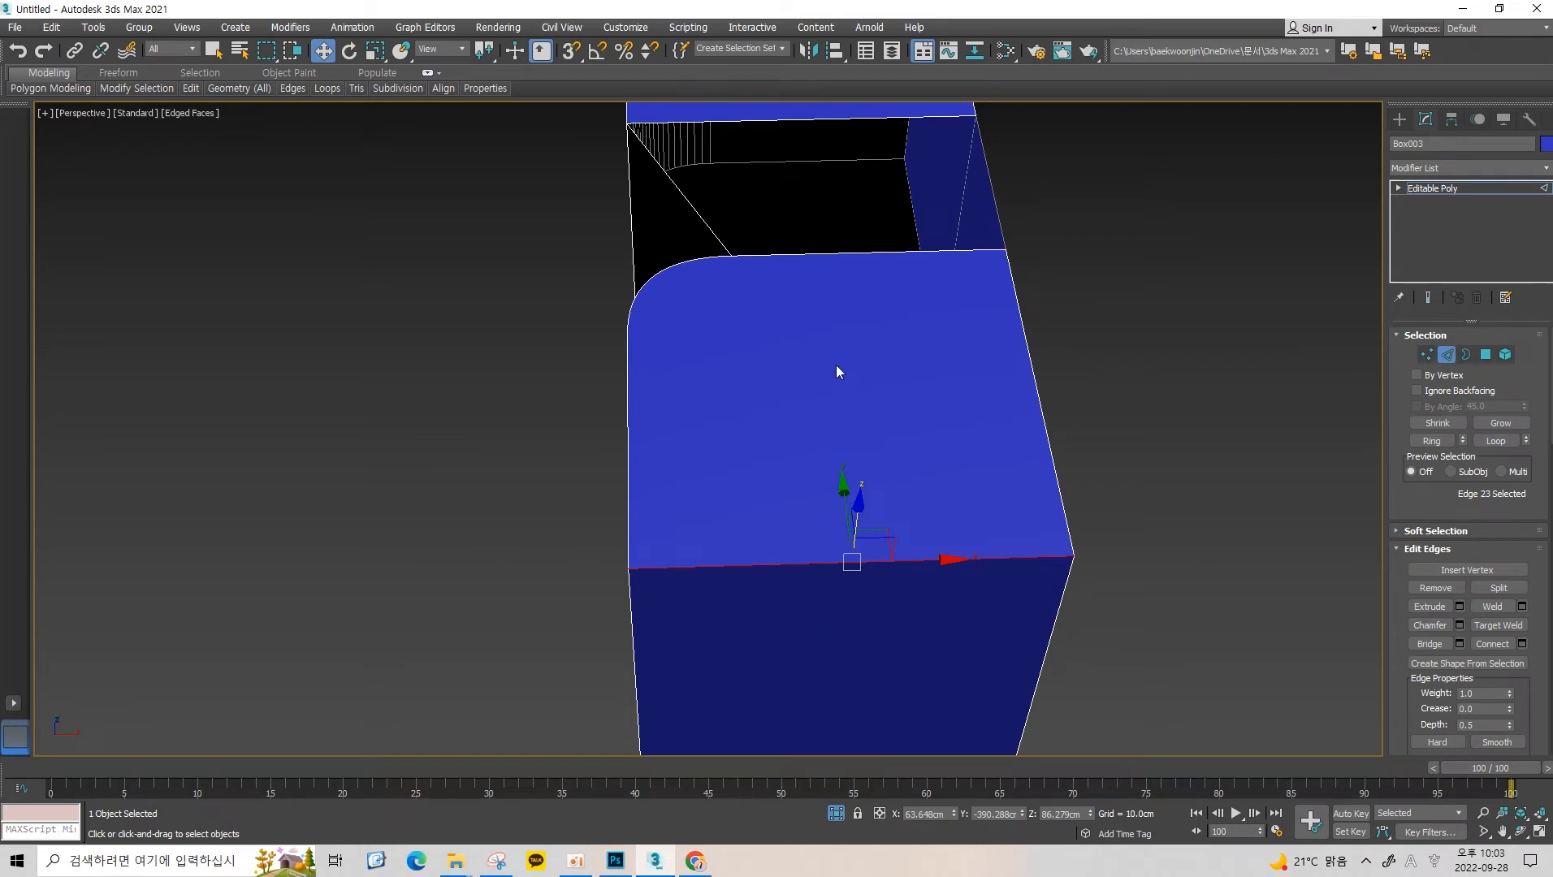
pyautogui.keyDown('alt'); pyautogui.moveTo(965, 413); pyautogui.dragTo(948, 433, button='middle'); pyautogui.keyUp('alt')
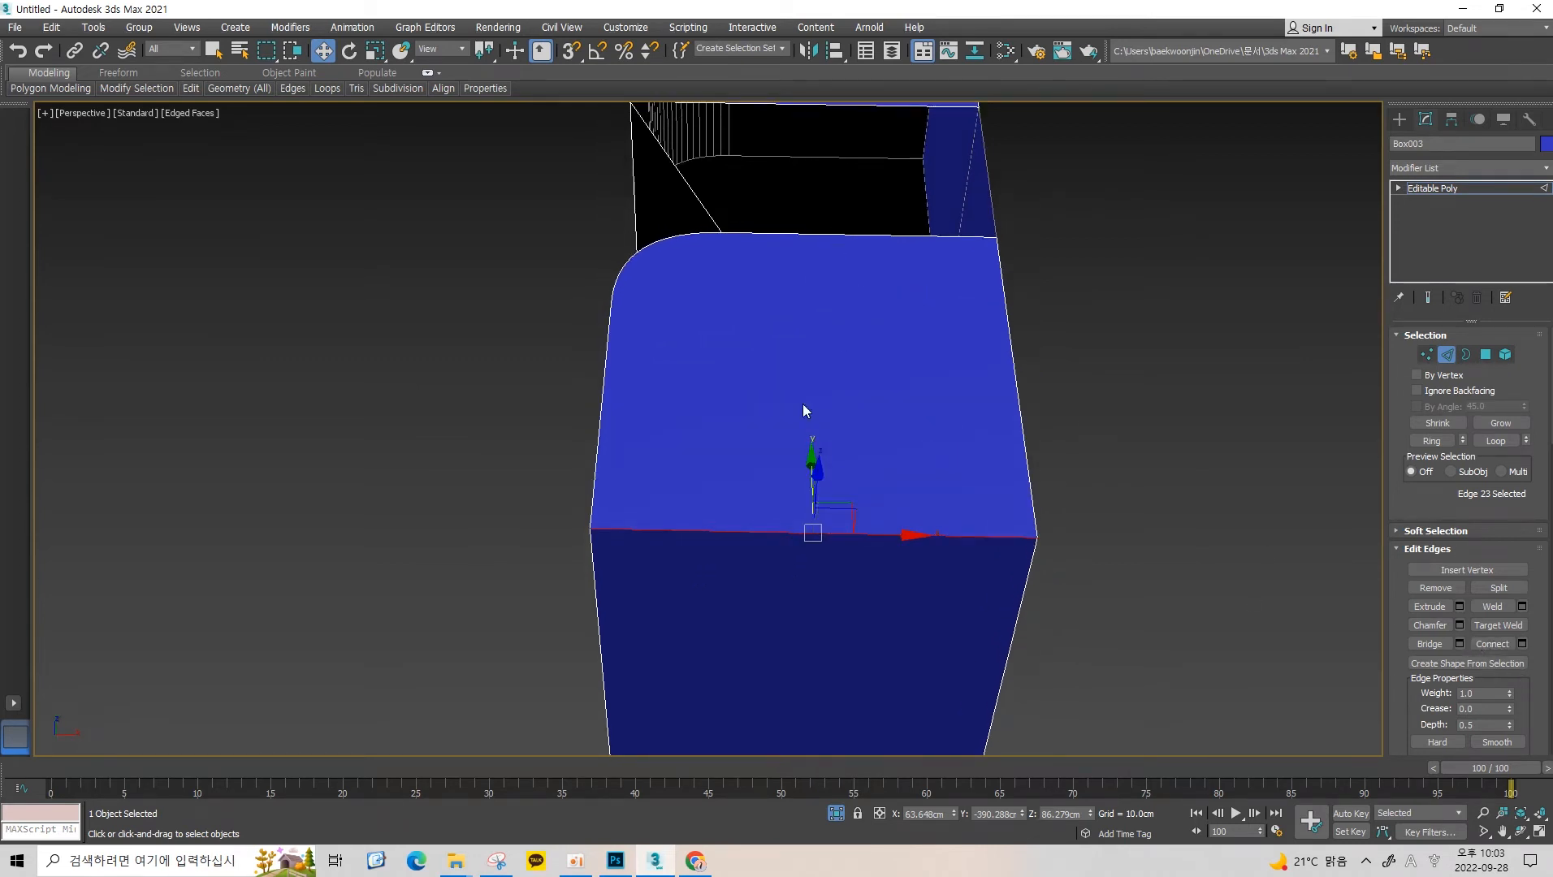
pyautogui.click(833, 233)
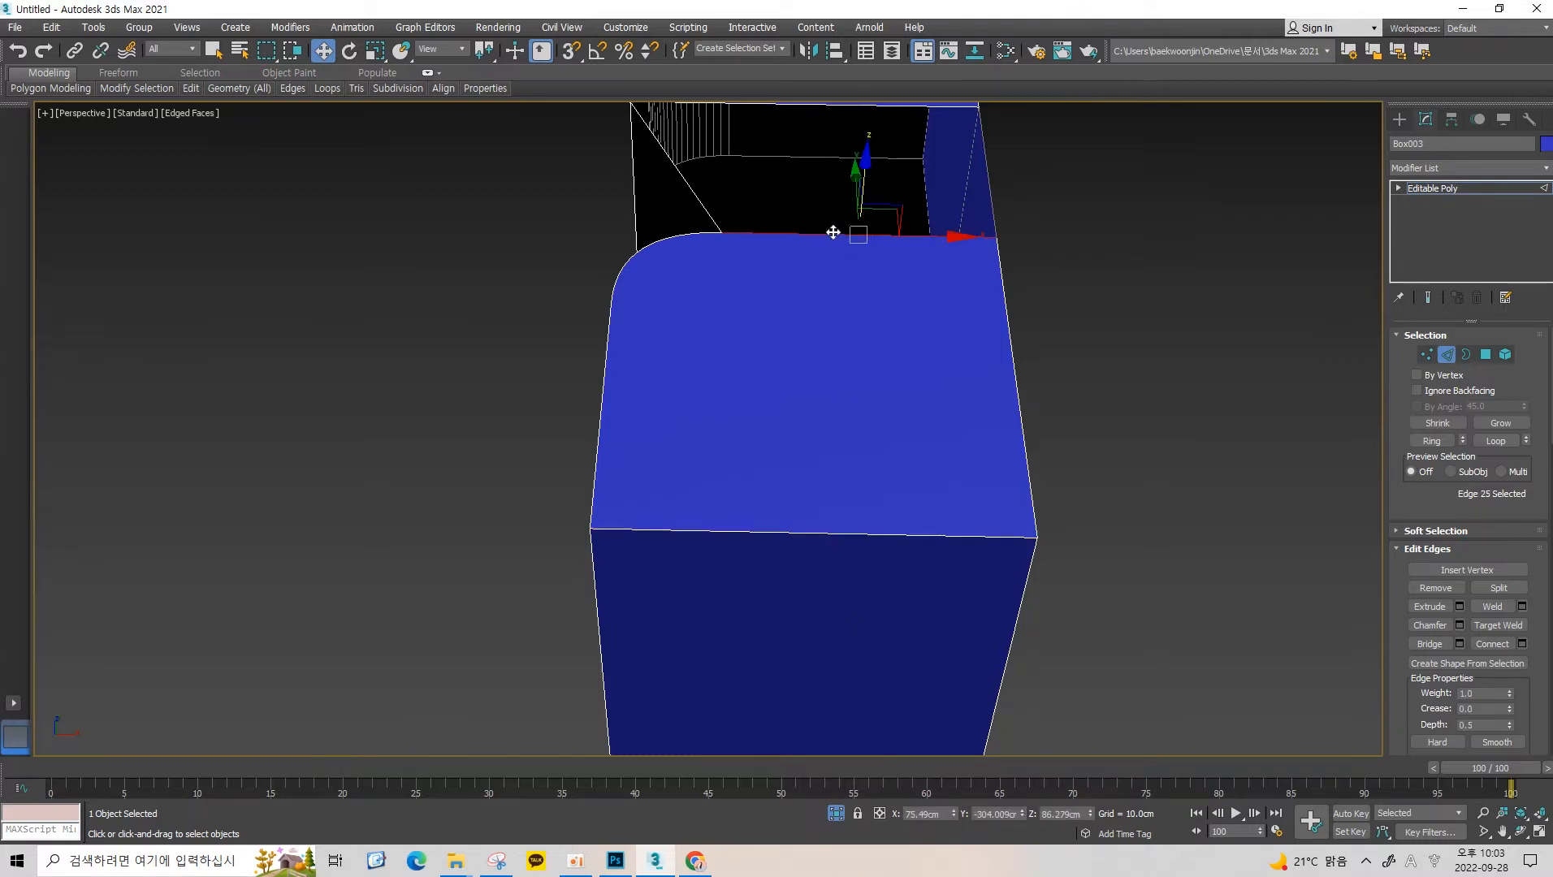
pyautogui.keyDown('ctrl'); pyautogui.click(853, 530); pyautogui.keyUp('ctrl')
pyautogui.moveTo(843, 270); pyautogui.dragTo(842, 315, button='middle')
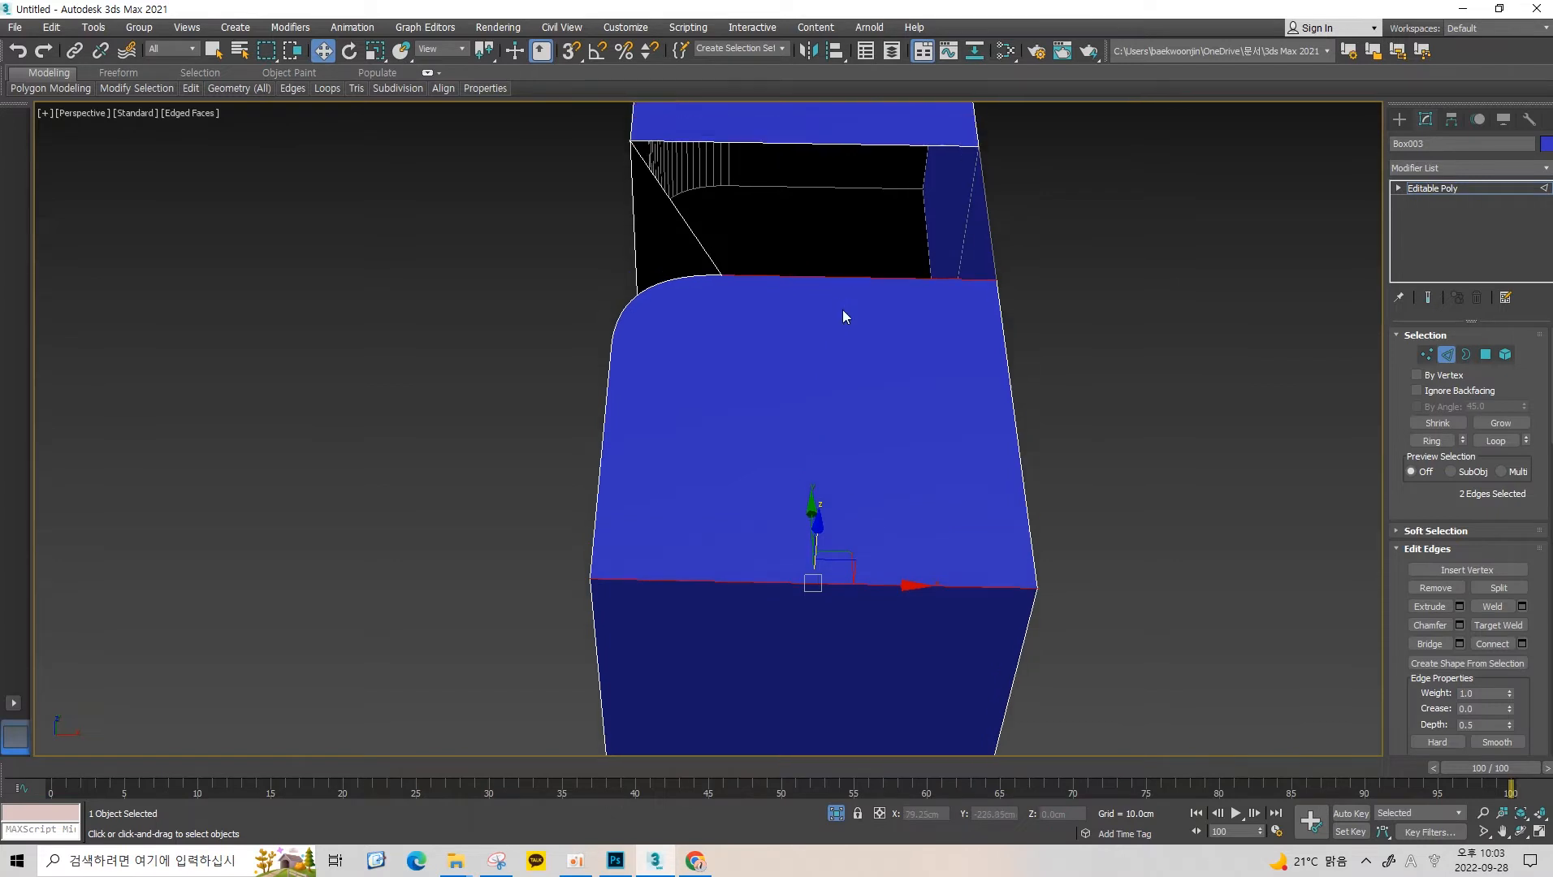
pyautogui.moveTo(897, 404); pyautogui.dragTo(897, 364, button='middle')
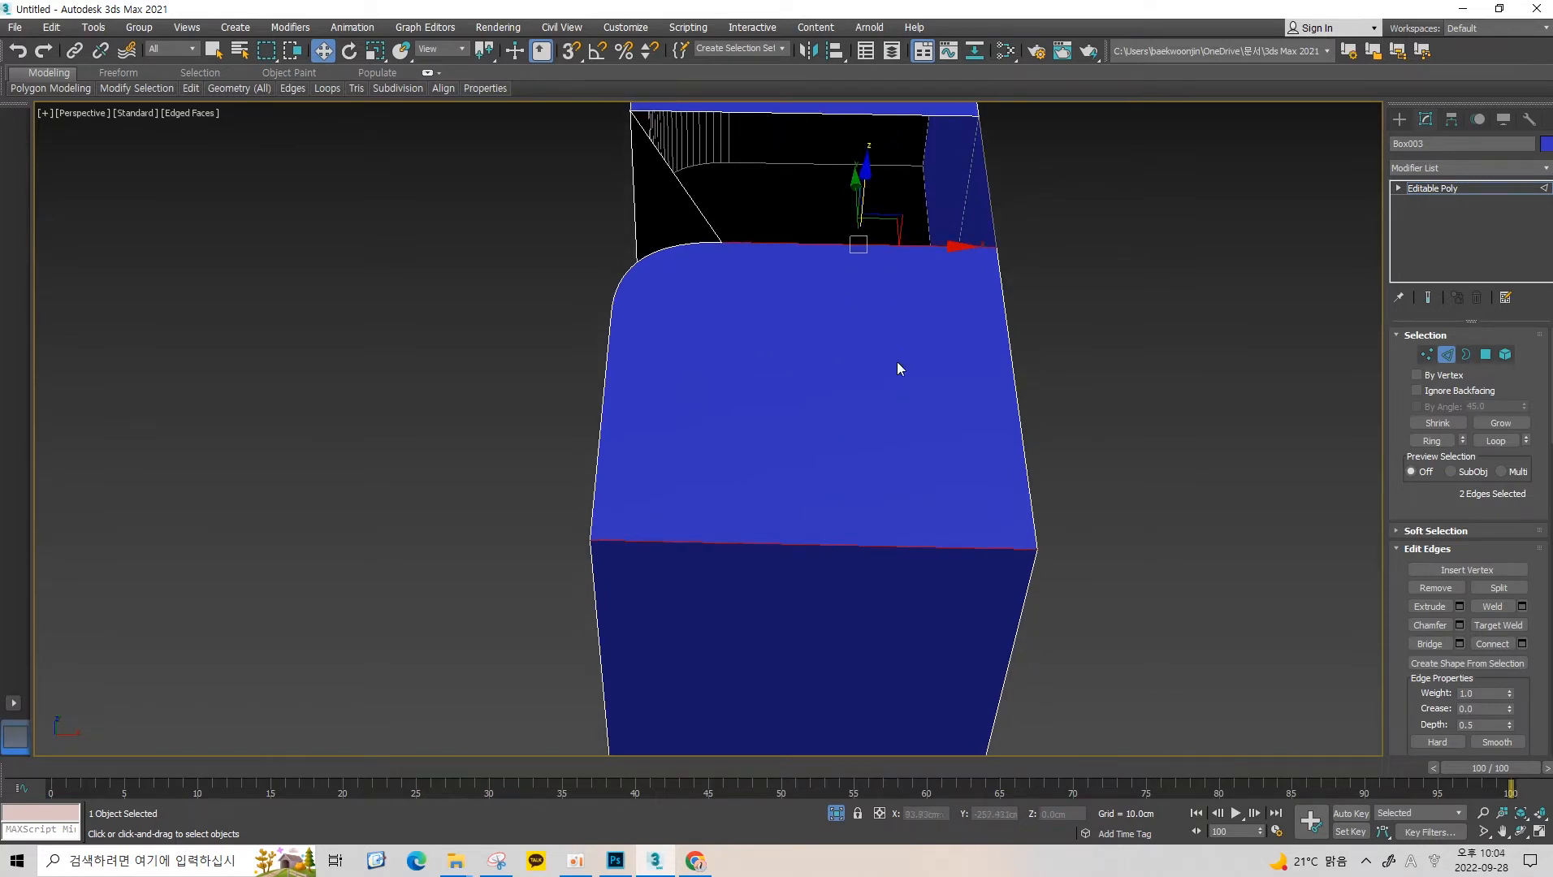
pyautogui.click(1493, 644)
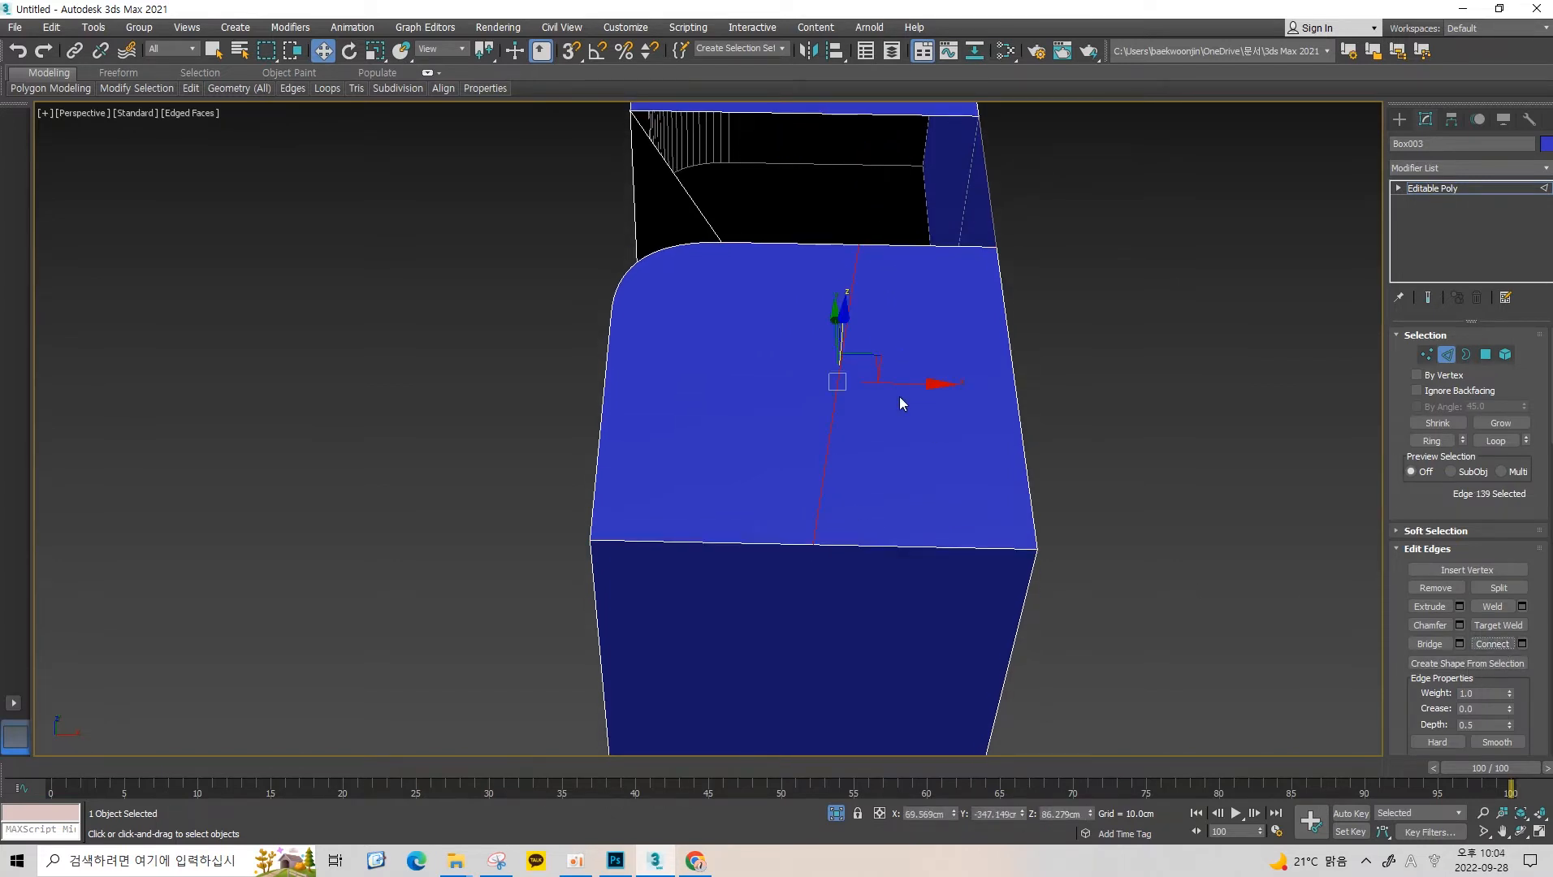
# Undo the connecting edge on the cube's top face.
pyautogui.scroll(-4, 846, 315)
pyautogui.keyDown('alt'); pyautogui.moveTo(846, 315); pyautogui.dragTo(902, 291, button='middle'); pyautogui.keyUp('alt')
pyautogui.hotkey('ctrl', 'z')
# Create a cube of about 73.5 cm with 3 segments in each direction in the empty space beside the deformed meshes.
pyautogui.click(957, 232)
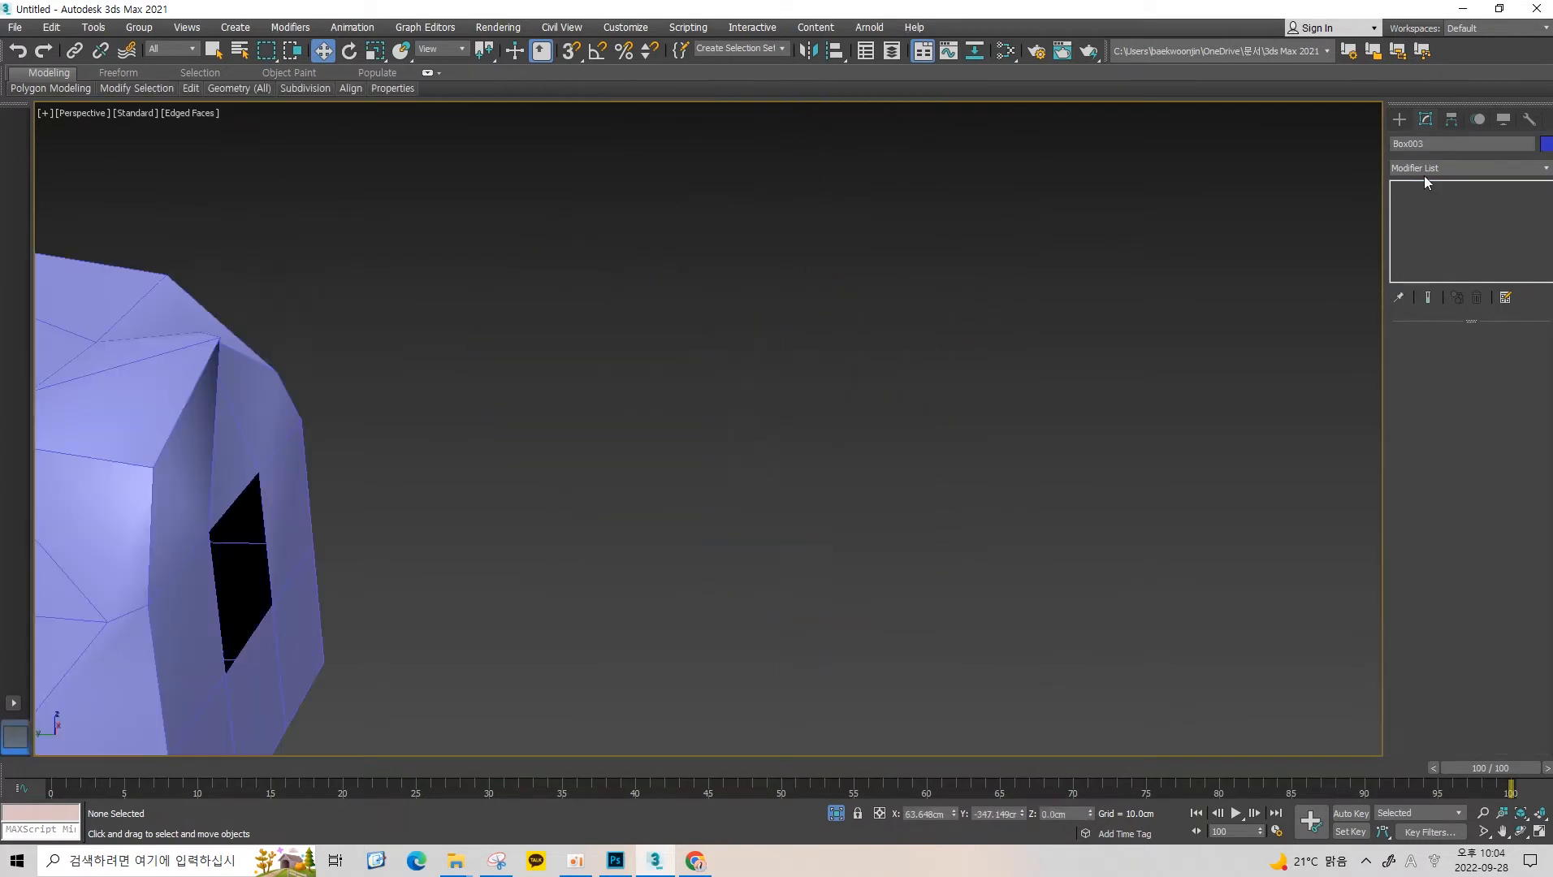
pyautogui.click(1406, 120)
pyautogui.click(1436, 217)
pyautogui.scroll(-3, 888, 492)
pyautogui.moveTo(818, 515); pyautogui.dragTo(1015, 454)
pyautogui.click(894, 382)
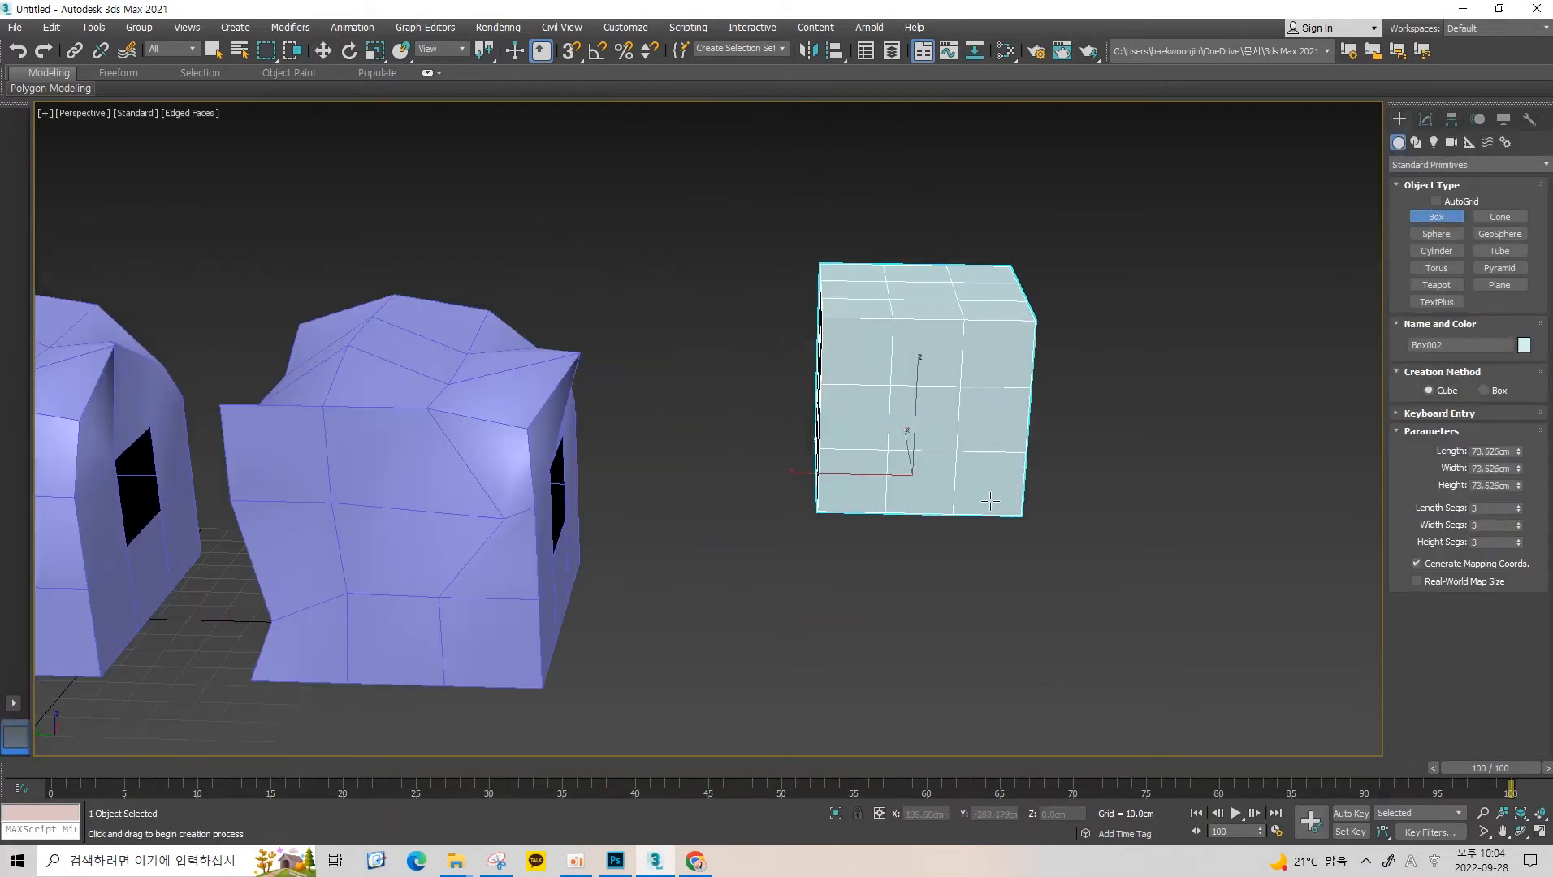
pyautogui.rightClick(980, 379)
# Set the new cube's object color to dark blue.
pyautogui.moveTo(980, 380); pyautogui.dragTo(813, 422, button='middle')
pyautogui.scroll(3, 898, 444)
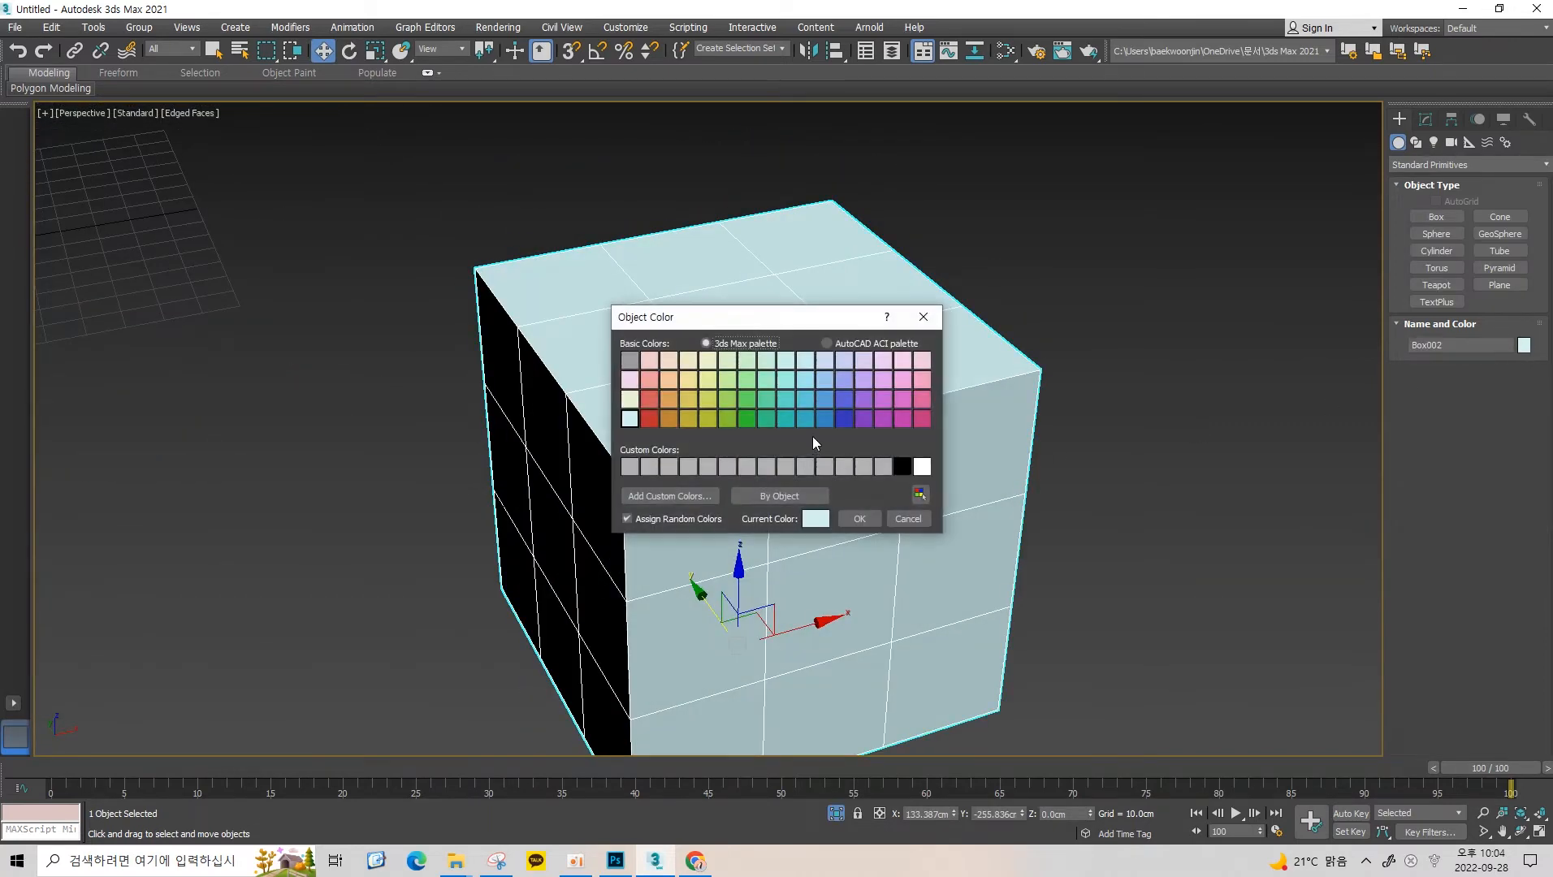
pyautogui.click(844, 398)
pyautogui.click(845, 419)
pyautogui.click(853, 525)
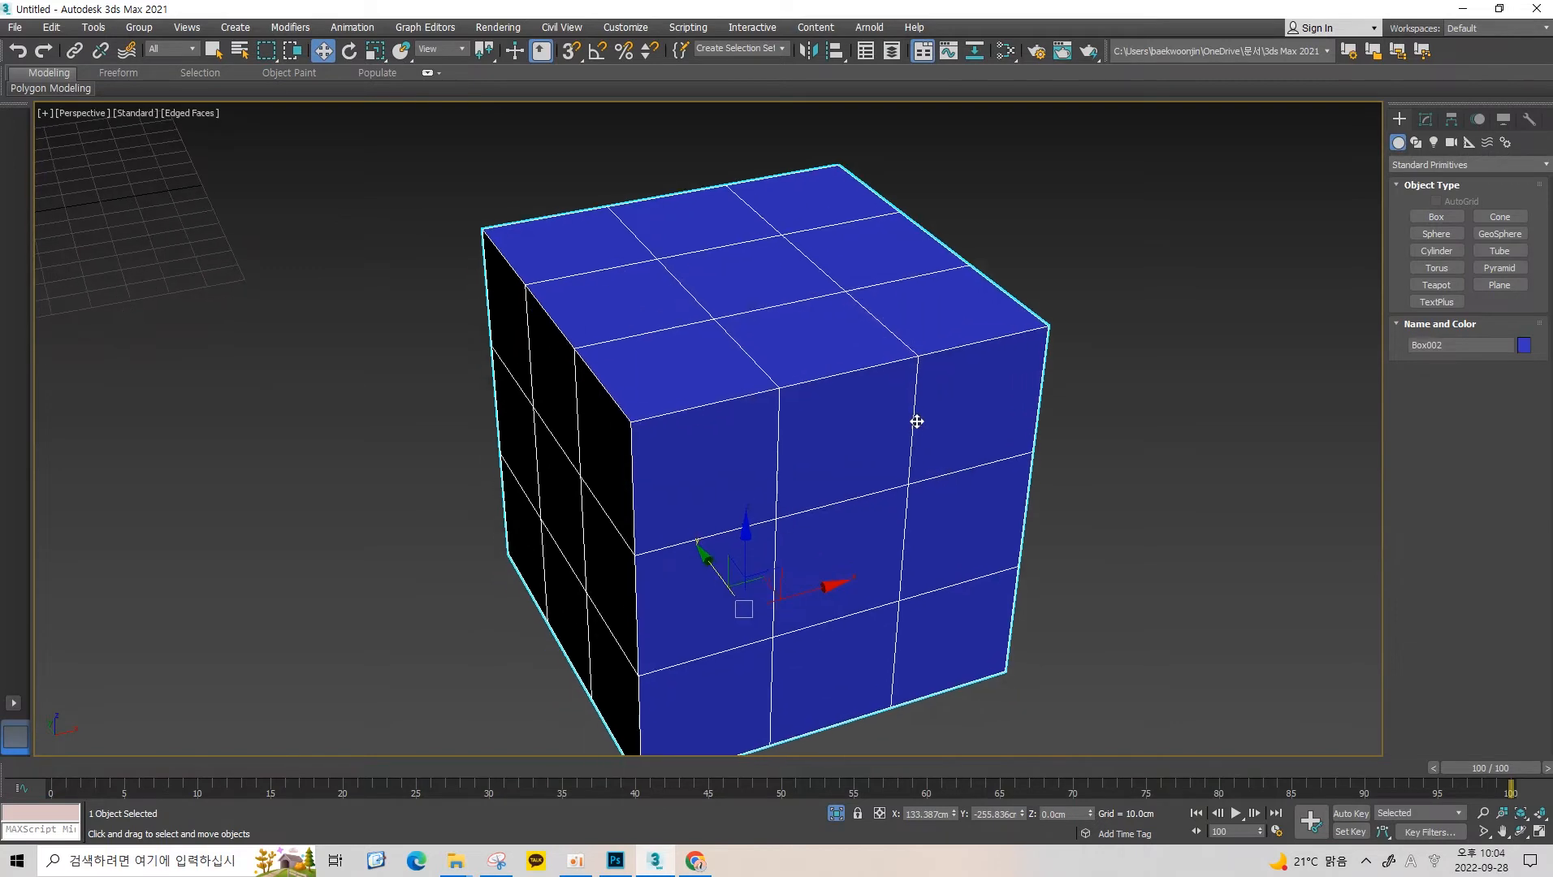
# In Edge mode of the Editable Poly cube, connect the front and back edges of the center polygon on its top face.
pyautogui.keyDown('alt'); pyautogui.moveTo(916, 419); pyautogui.dragTo(1379, 149, button='middle'); pyautogui.keyUp('alt')
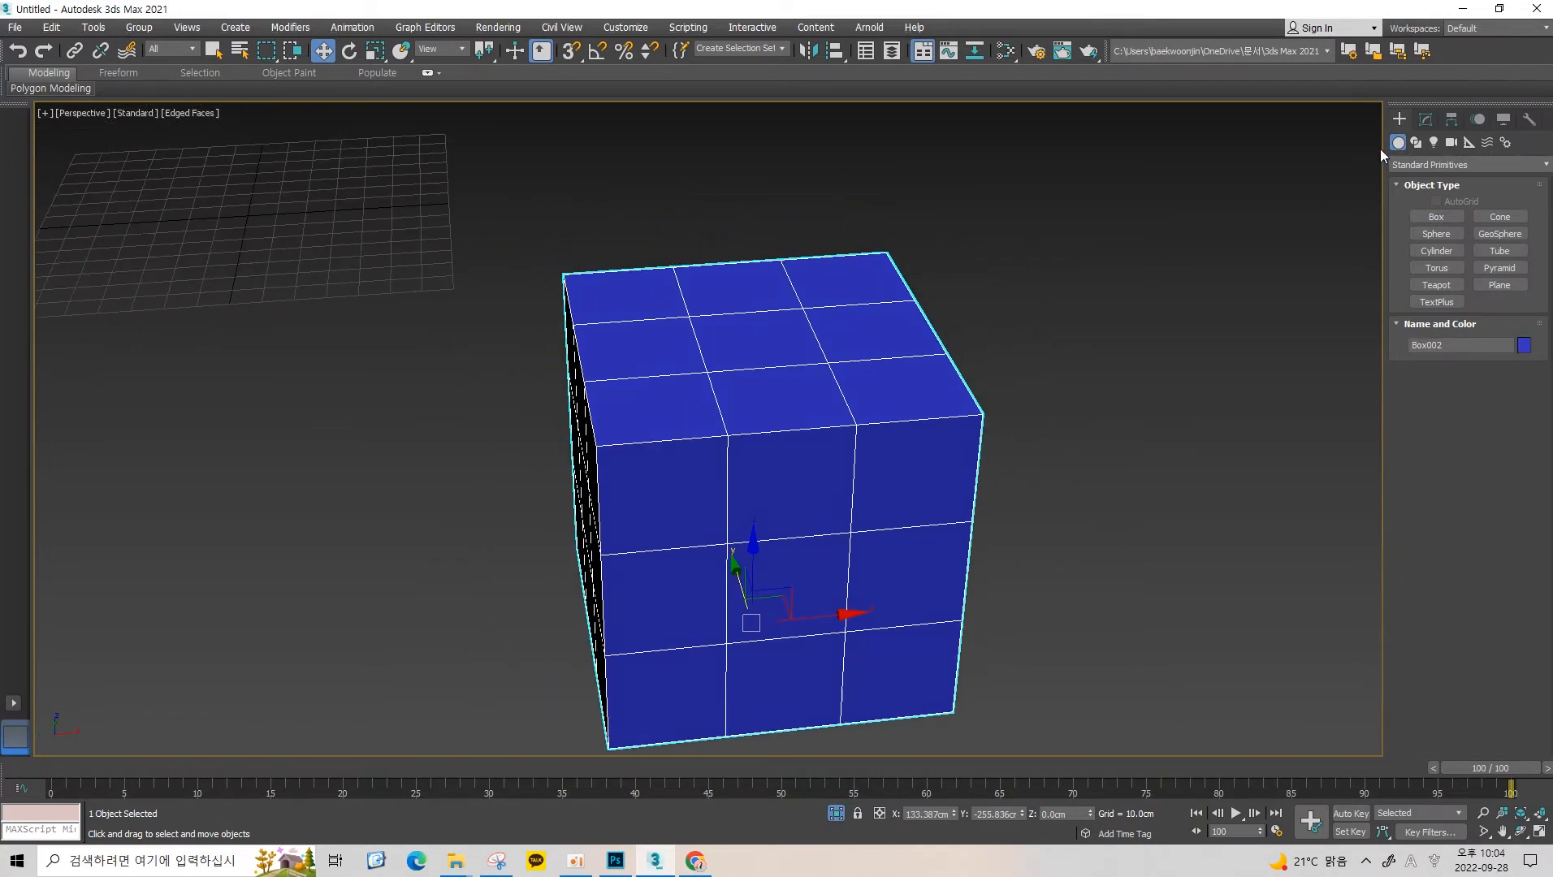
pyautogui.click(1429, 119)
pyautogui.keyDown('alt'); pyautogui.moveTo(782, 409); pyautogui.dragTo(731, 402, button='middle'); pyautogui.keyUp('alt')
pyautogui.press('2')
pyautogui.click(766, 368)
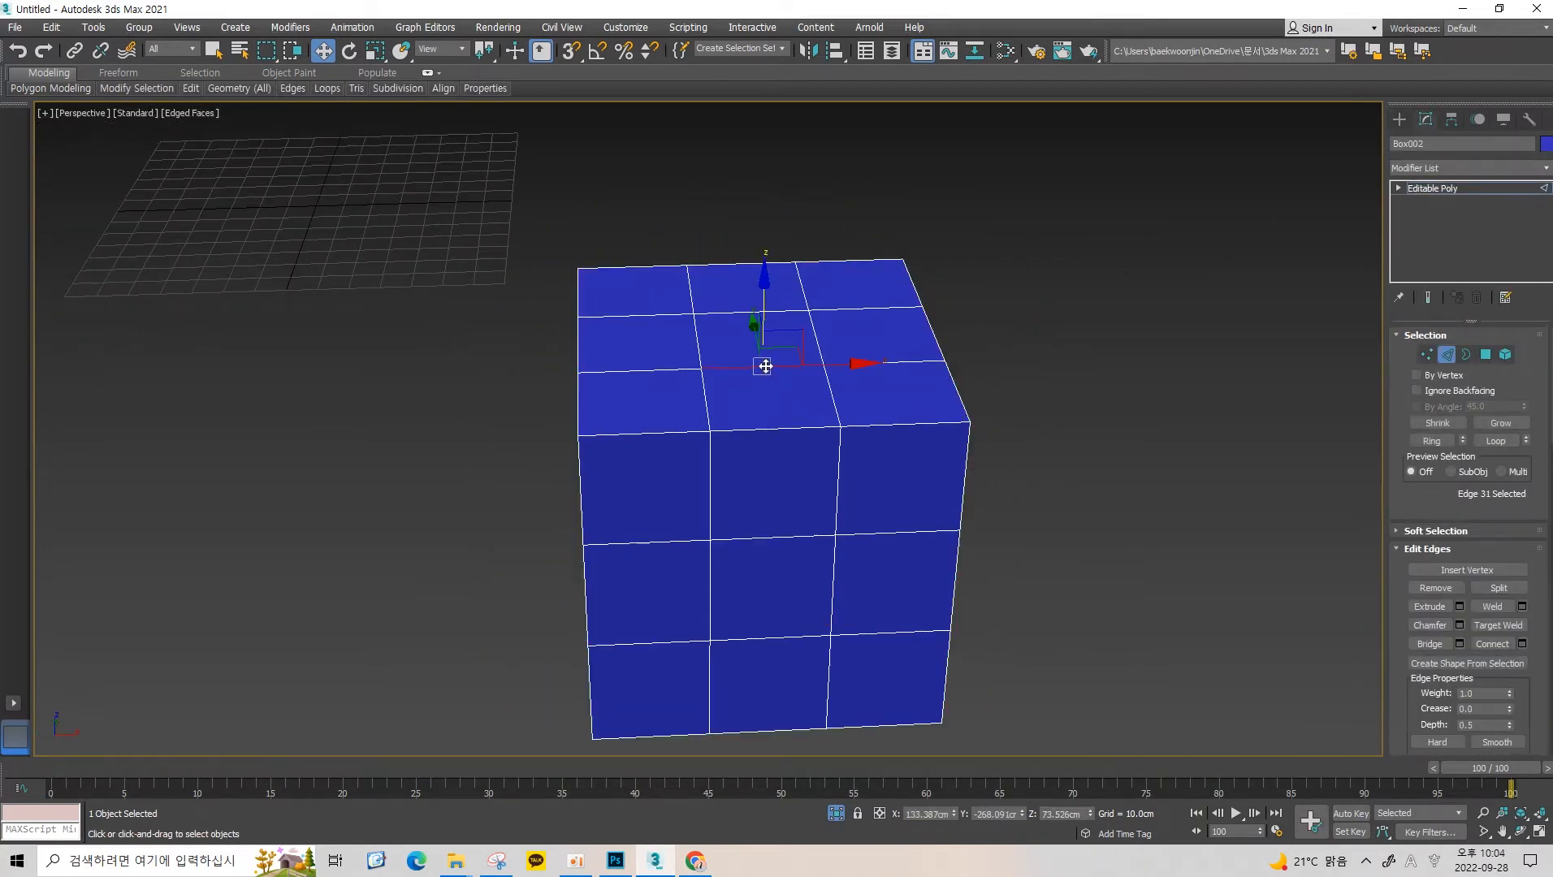
pyautogui.scroll(3, 764, 334)
pyautogui.keyDown('alt'); pyautogui.moveTo(758, 347); pyautogui.dragTo(765, 328, button='middle'); pyautogui.keyUp('alt')
pyautogui.keyDown('ctrl'); pyautogui.click(760, 285); pyautogui.keyUp('ctrl')
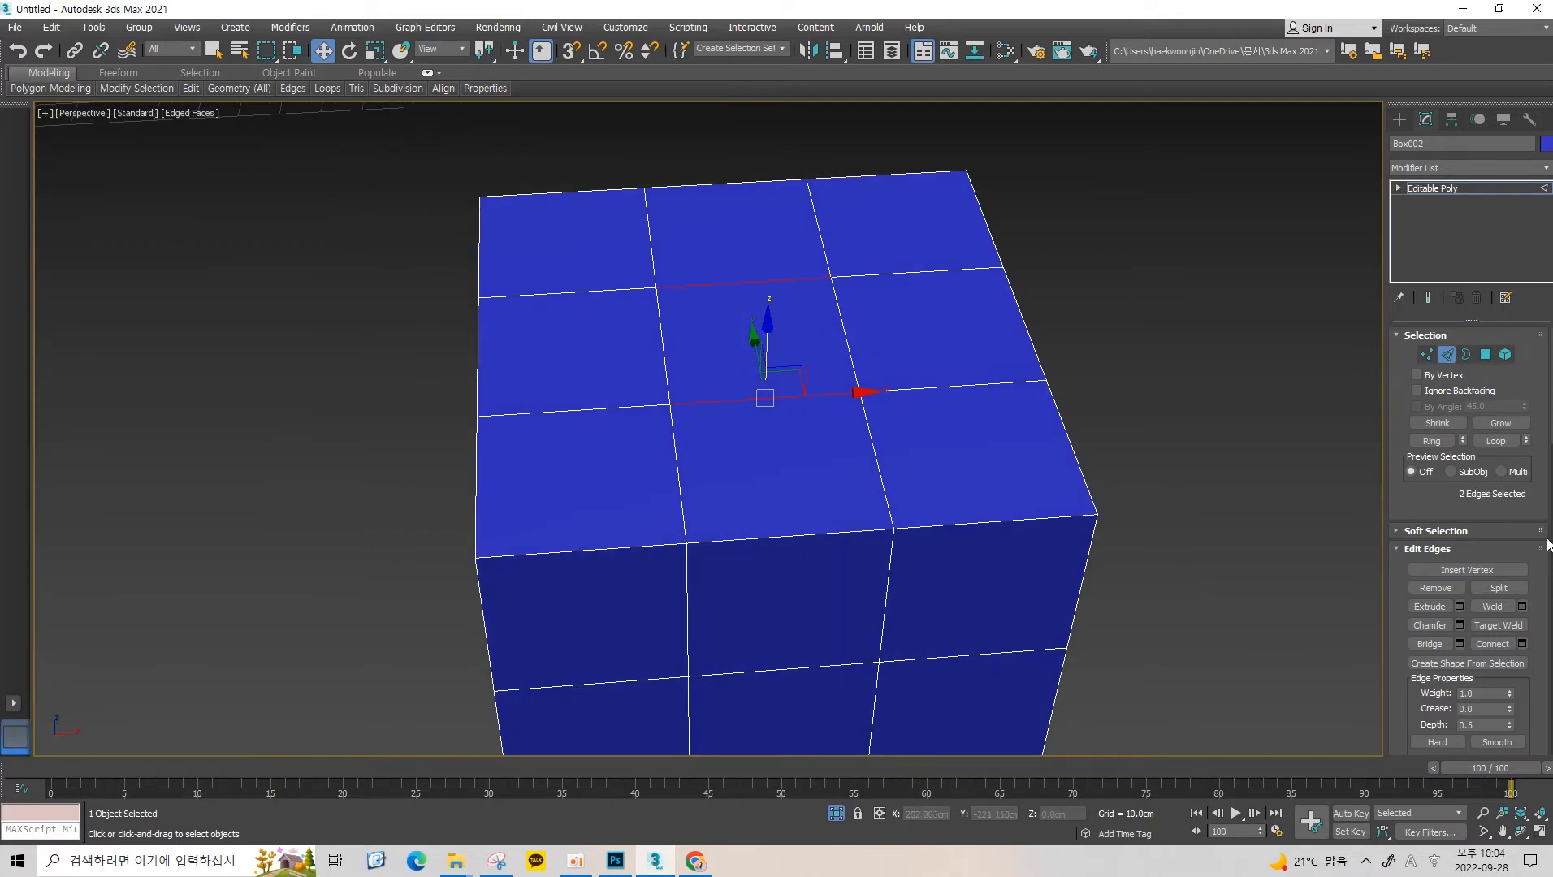
pyautogui.click(1501, 647)
# Examine the new connecting edge on the cube's top face and select it together with the two parallel edges beside it.
pyautogui.keyDown('alt'); pyautogui.moveTo(772, 381); pyautogui.dragTo(903, 315, button='middle'); pyautogui.keyUp('alt')
pyautogui.scroll(4, 780, 408)
pyautogui.scroll(-4, 780, 408)
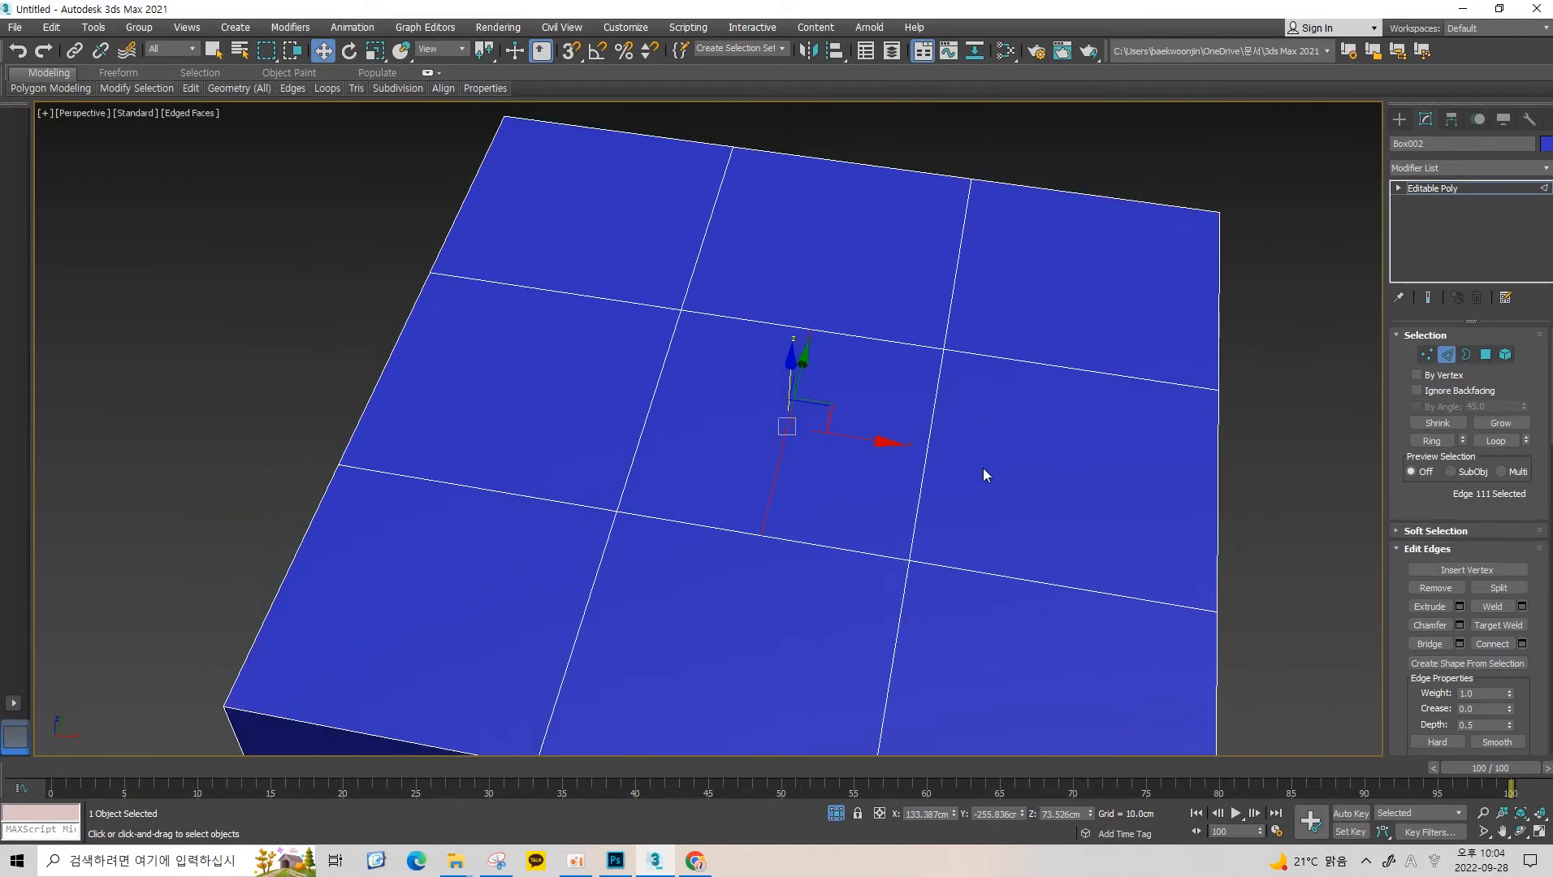
pyautogui.moveTo(984, 473); pyautogui.dragTo(1030, 400, button='middle')
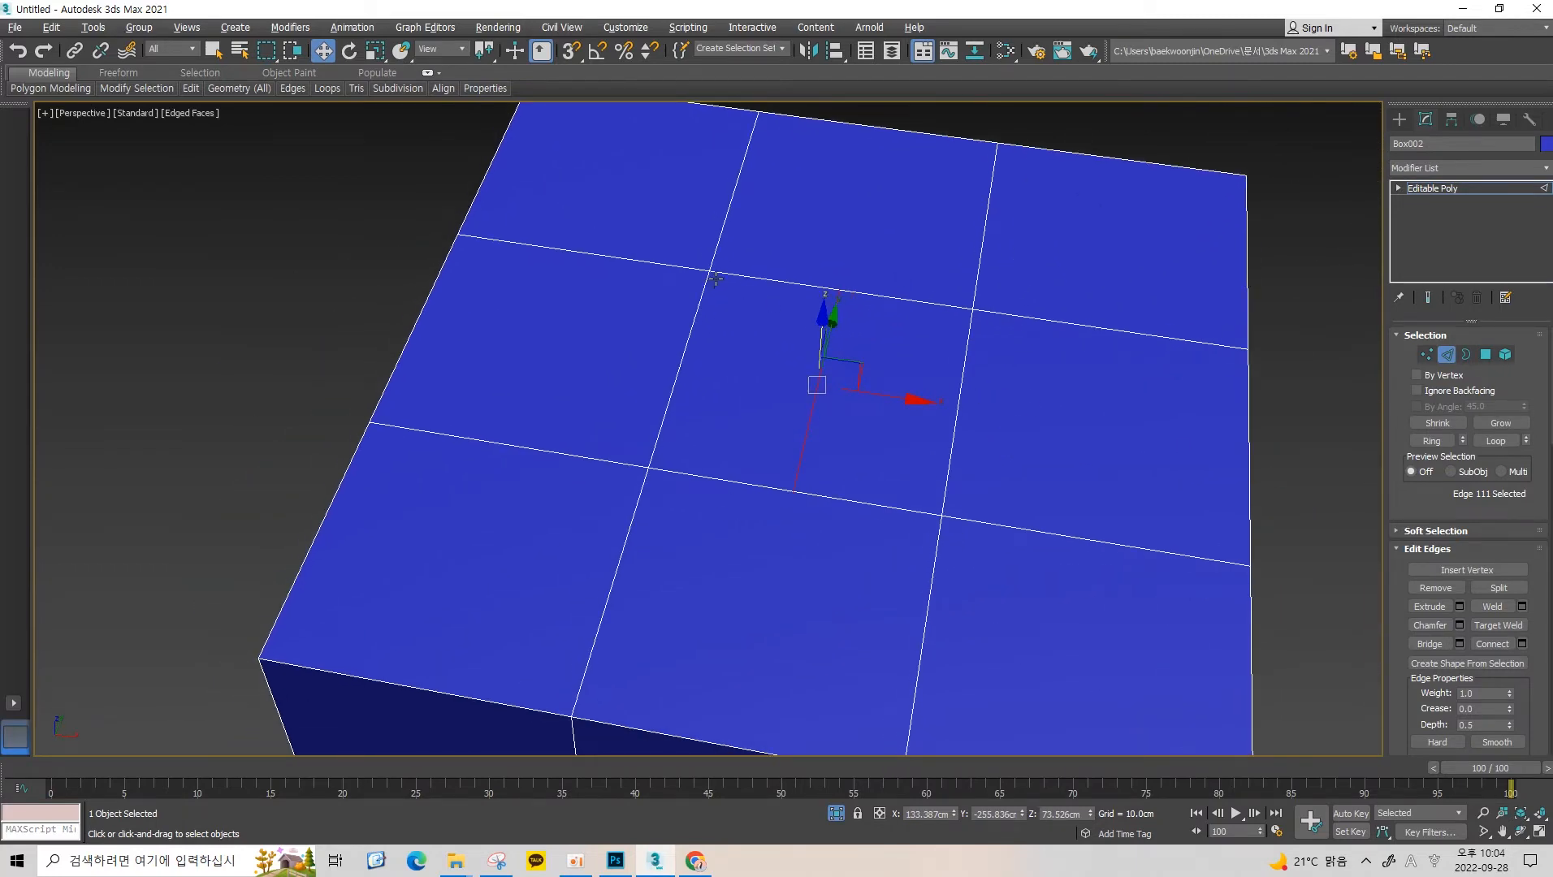
pyautogui.keyDown('alt'); pyautogui.moveTo(715, 278); pyautogui.dragTo(752, 276, button='middle'); pyautogui.keyUp('alt')
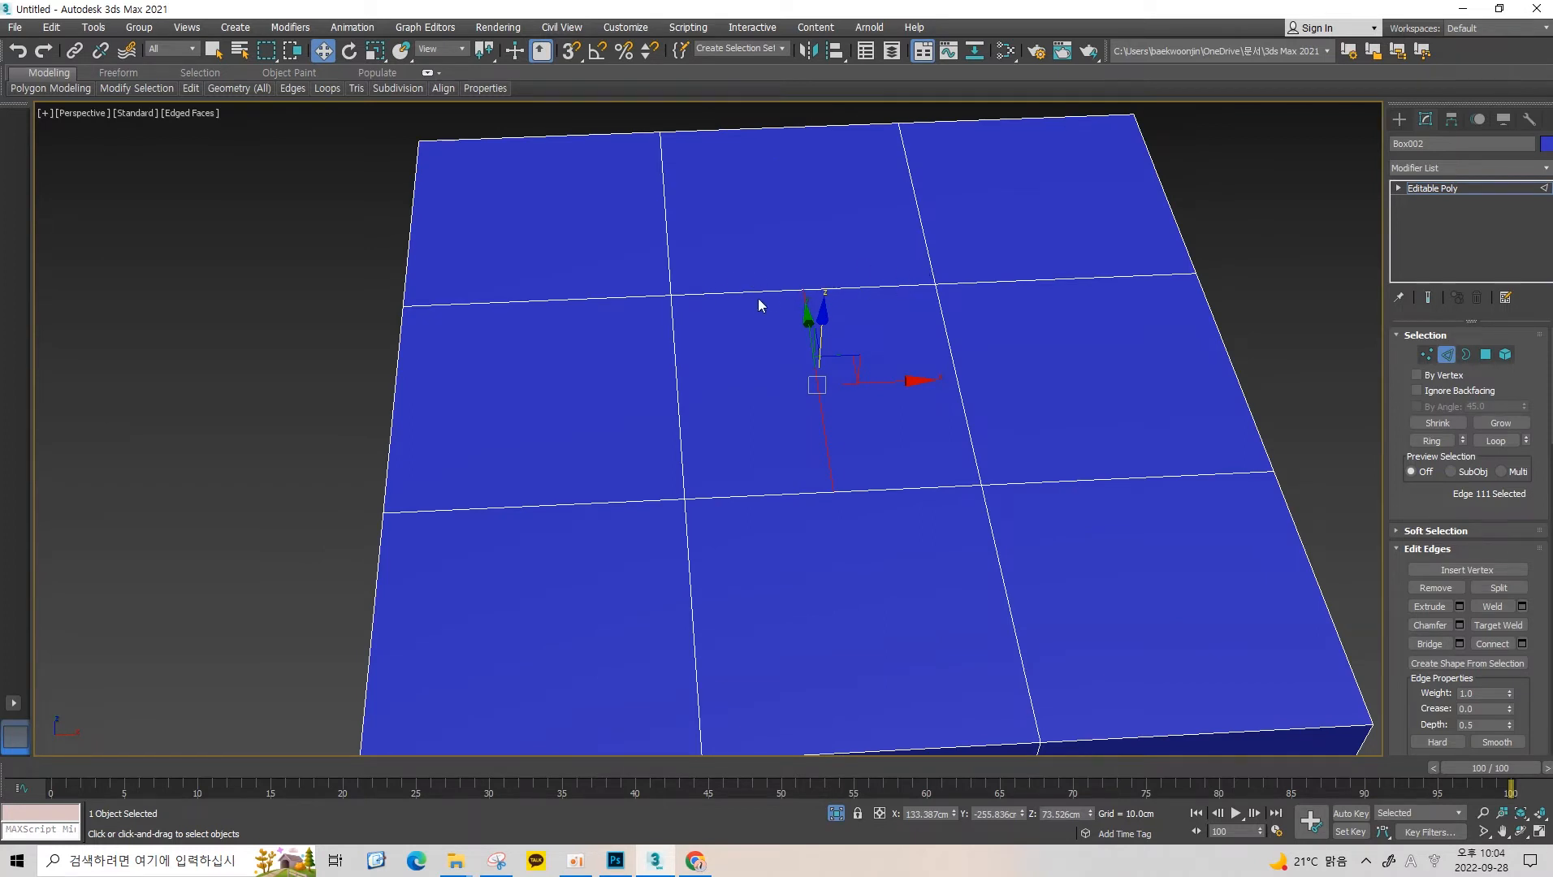
pyautogui.keyDown('alt'); pyautogui.moveTo(832, 323); pyautogui.dragTo(893, 421, button='middle'); pyautogui.keyUp('alt')
pyautogui.keyDown('ctrl'); pyautogui.click(944, 338); pyautogui.keyUp('ctrl')
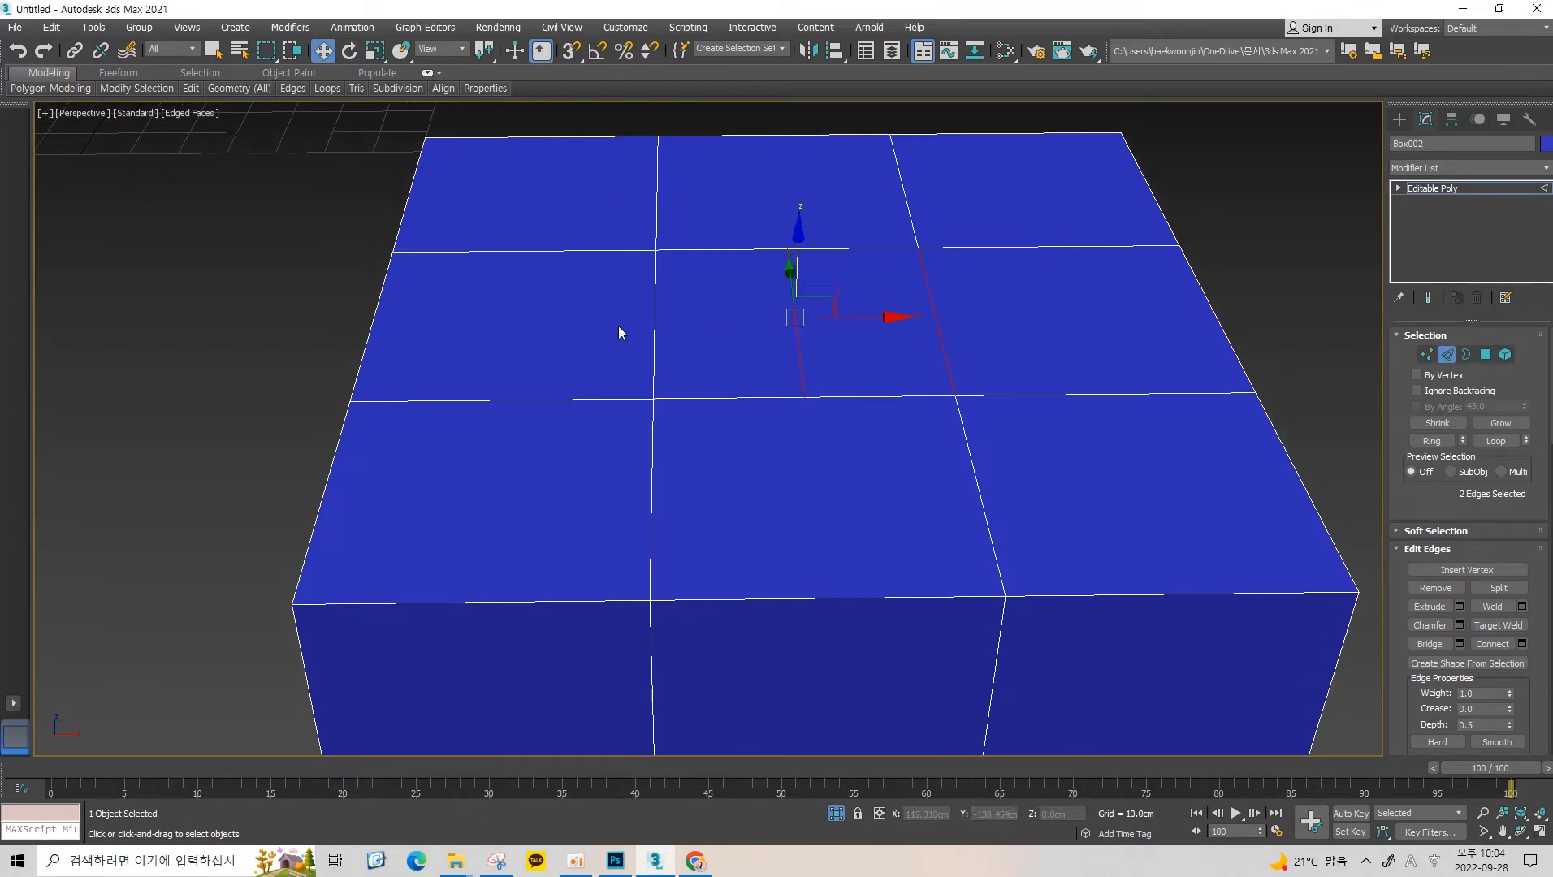
pyautogui.keyDown('ctrl'); pyautogui.click(658, 300); pyautogui.keyUp('ctrl')
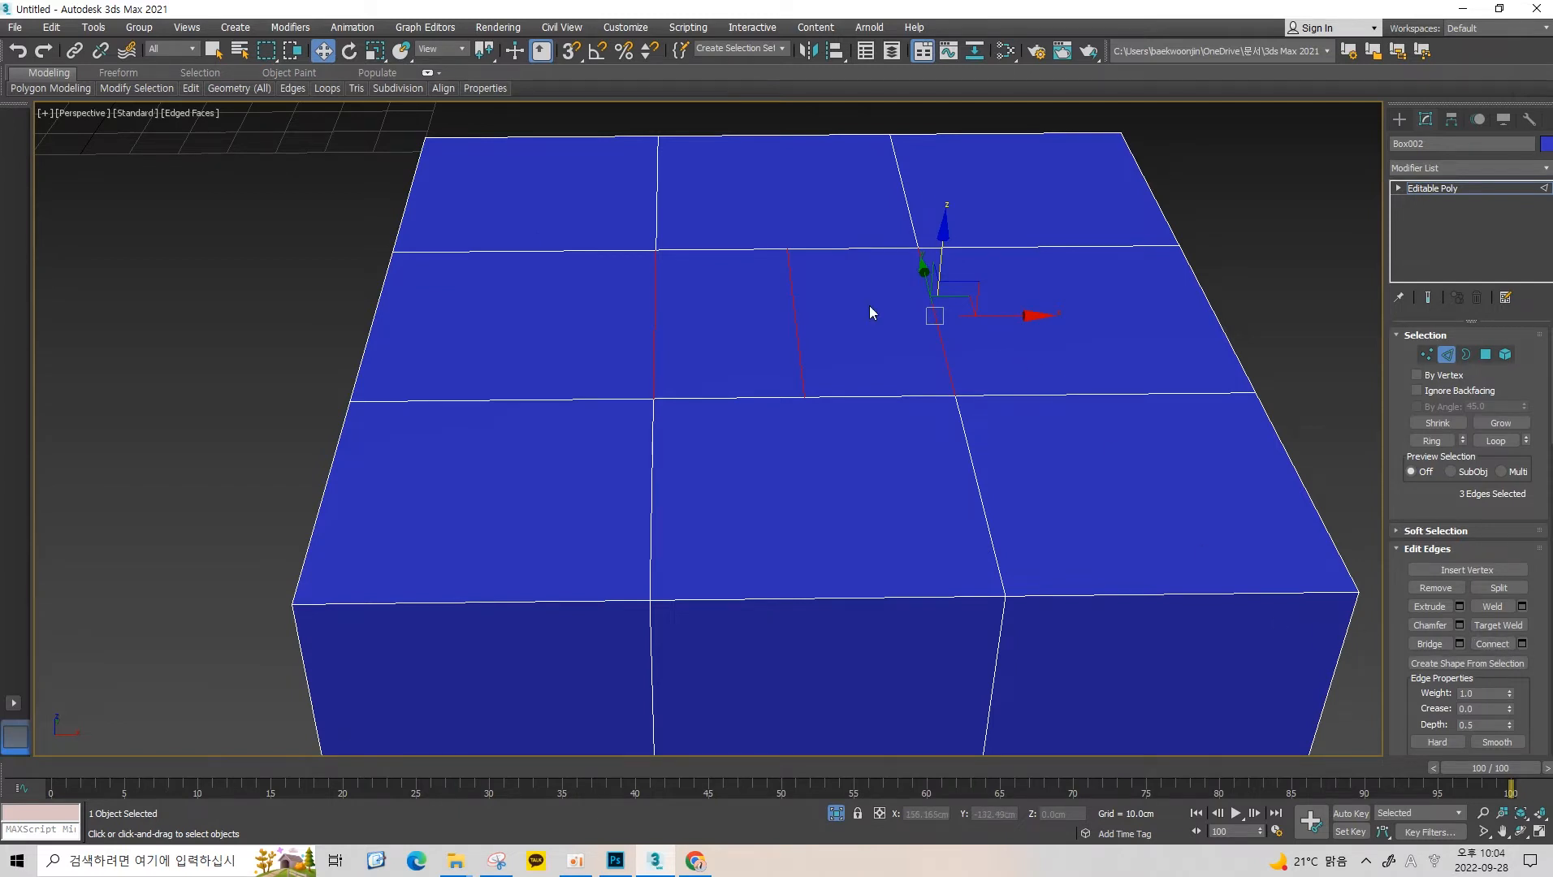
# Remove the connecting edge from the center polygon on the top face.
pyautogui.keyDown('alt'); pyautogui.moveTo(869, 306); pyautogui.dragTo(815, 344, button='middle'); pyautogui.keyUp('alt')
pyautogui.click(785, 333)
pyautogui.click(775, 327)
pyautogui.press('BackSpace')
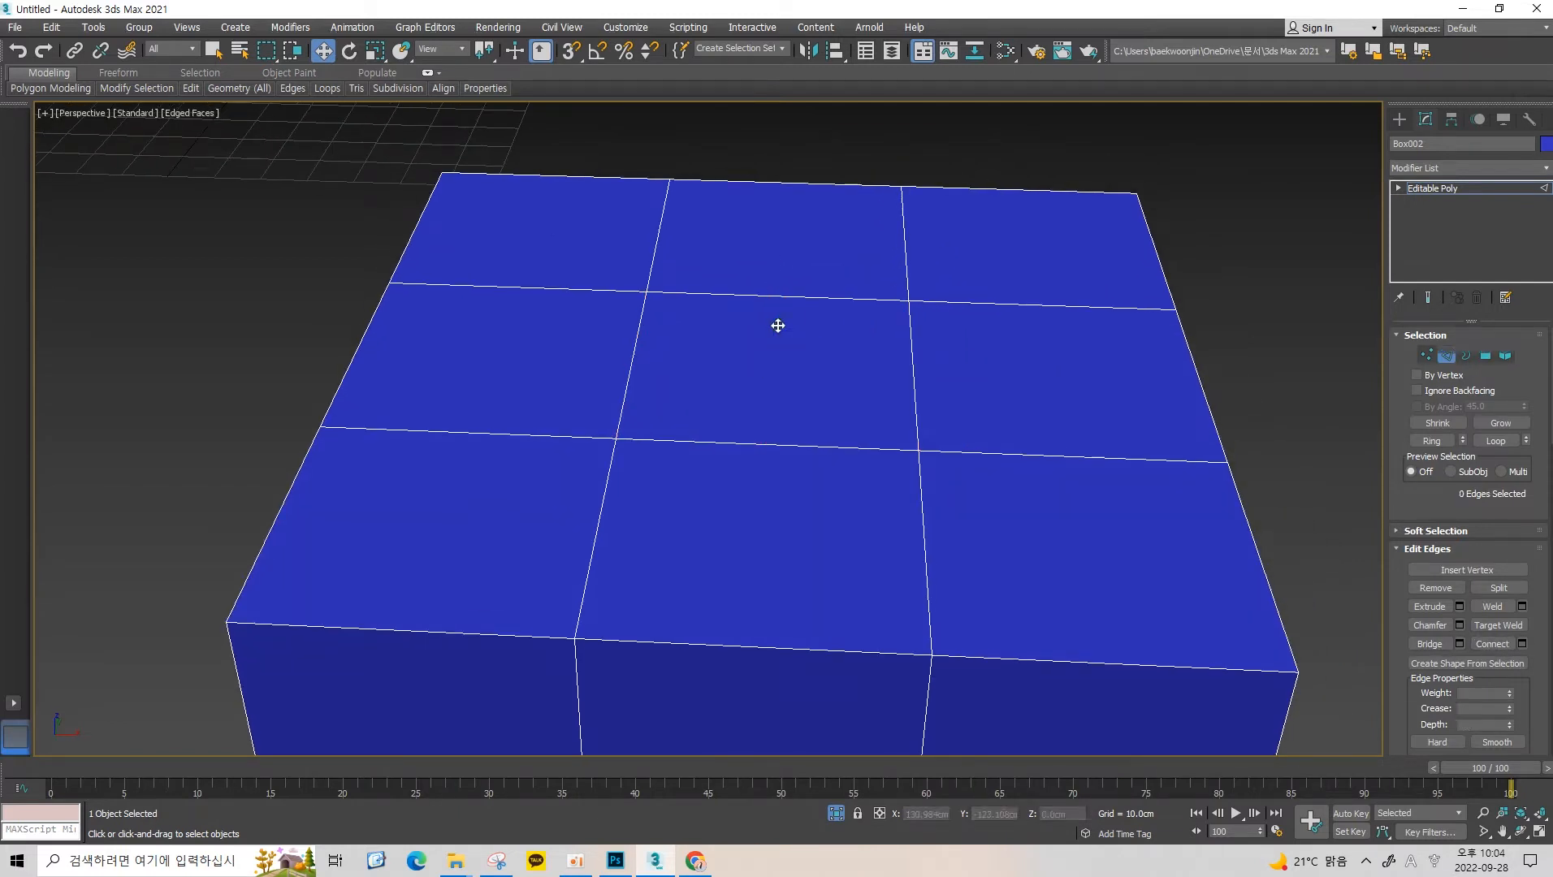
# Connect the front and back edges of the top face's center polygon with 13 segments through the Connect settings.
pyautogui.click(800, 299)
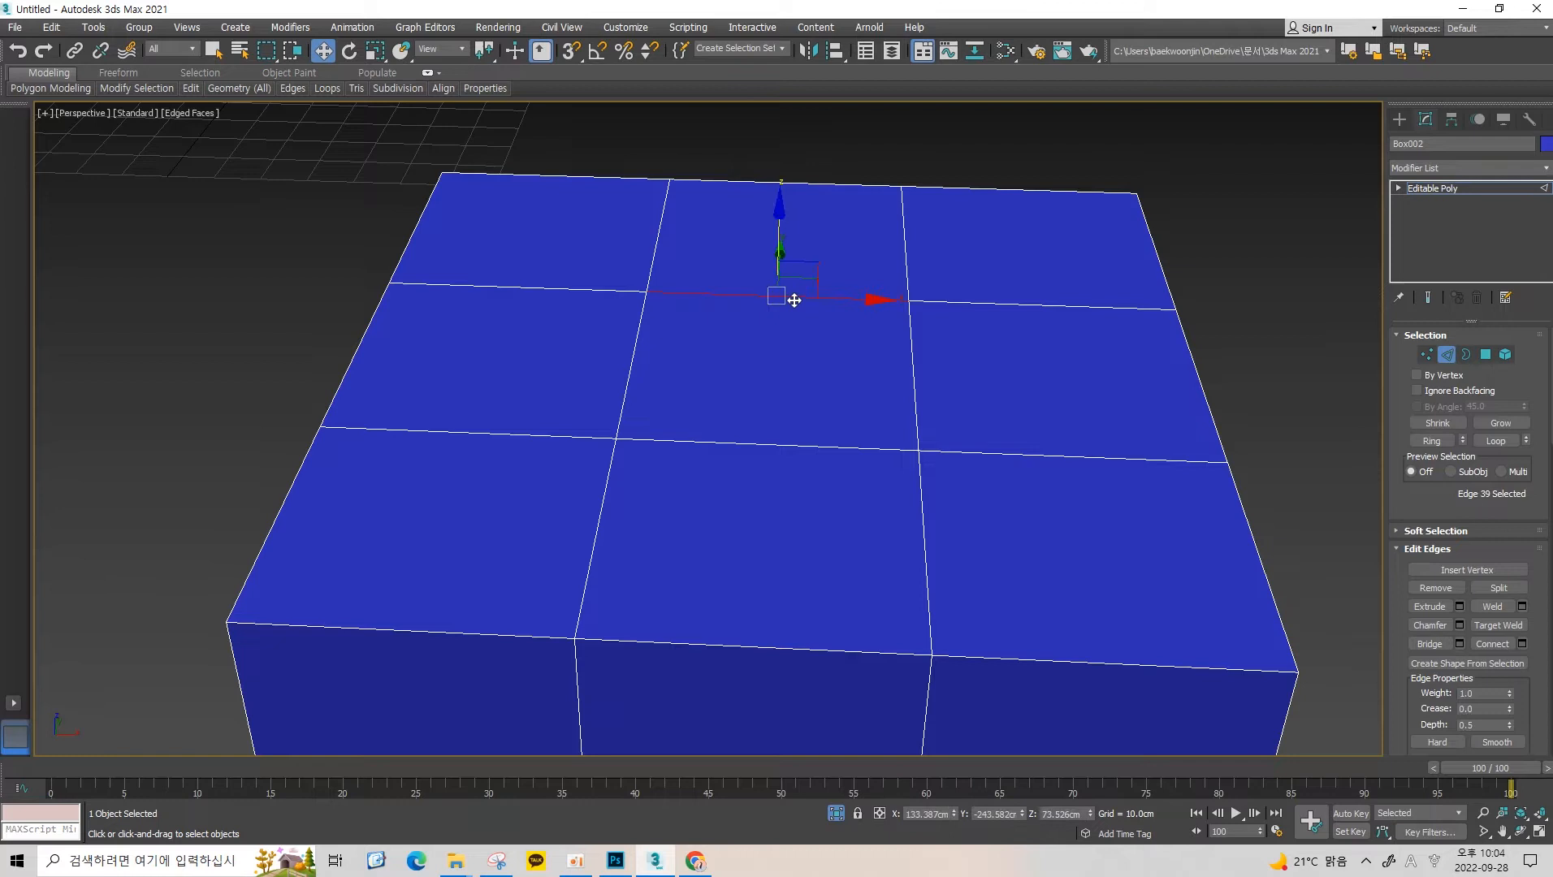
pyautogui.keyDown('ctrl'); pyautogui.click(776, 441); pyautogui.keyUp('ctrl')
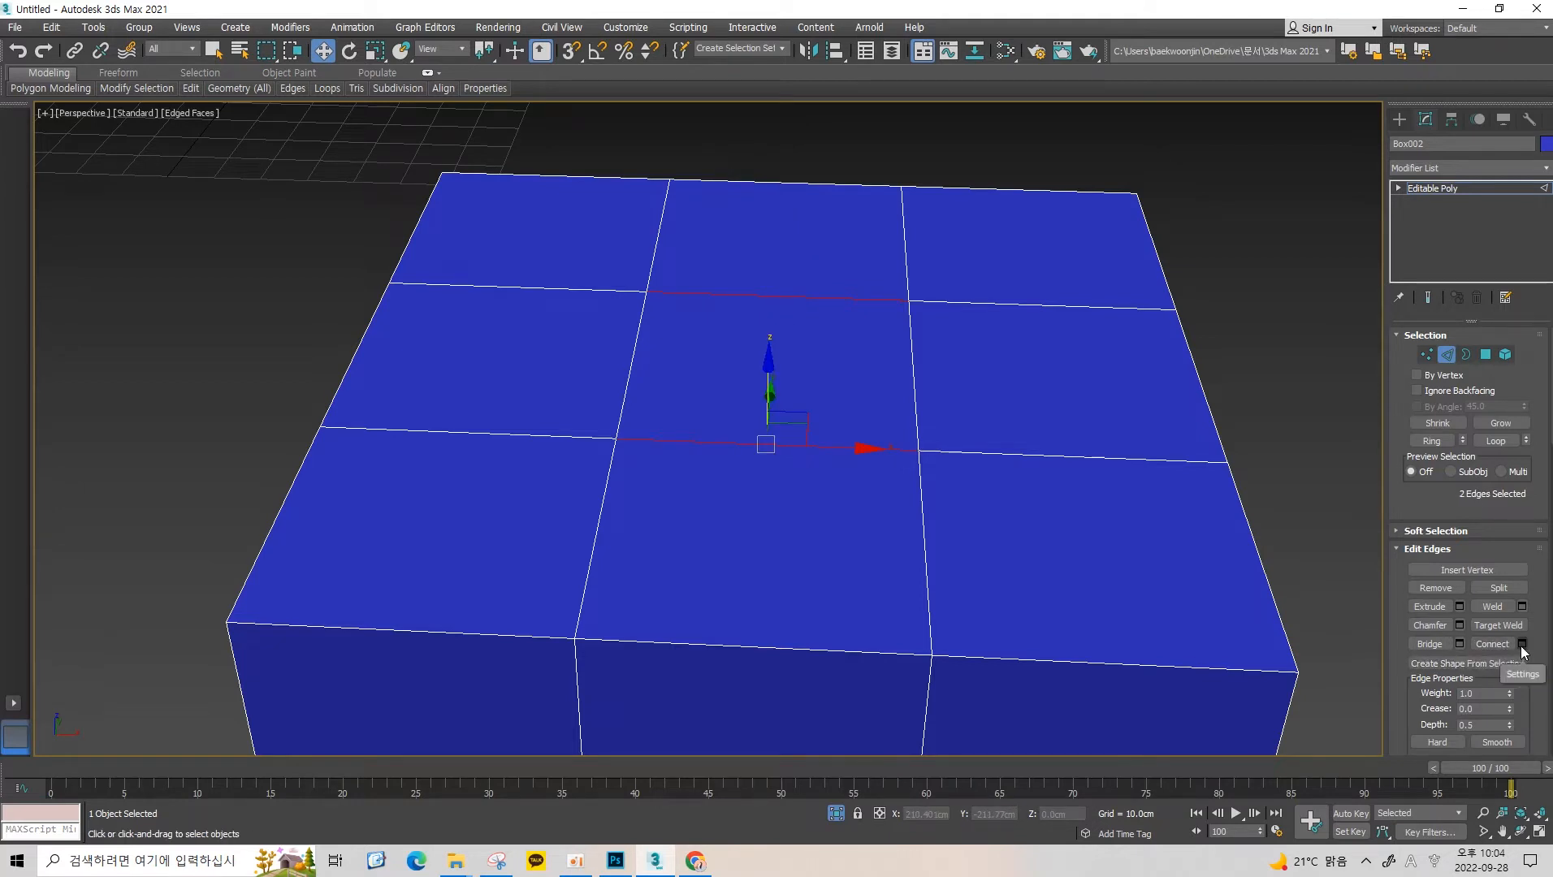
pyautogui.click(1522, 644)
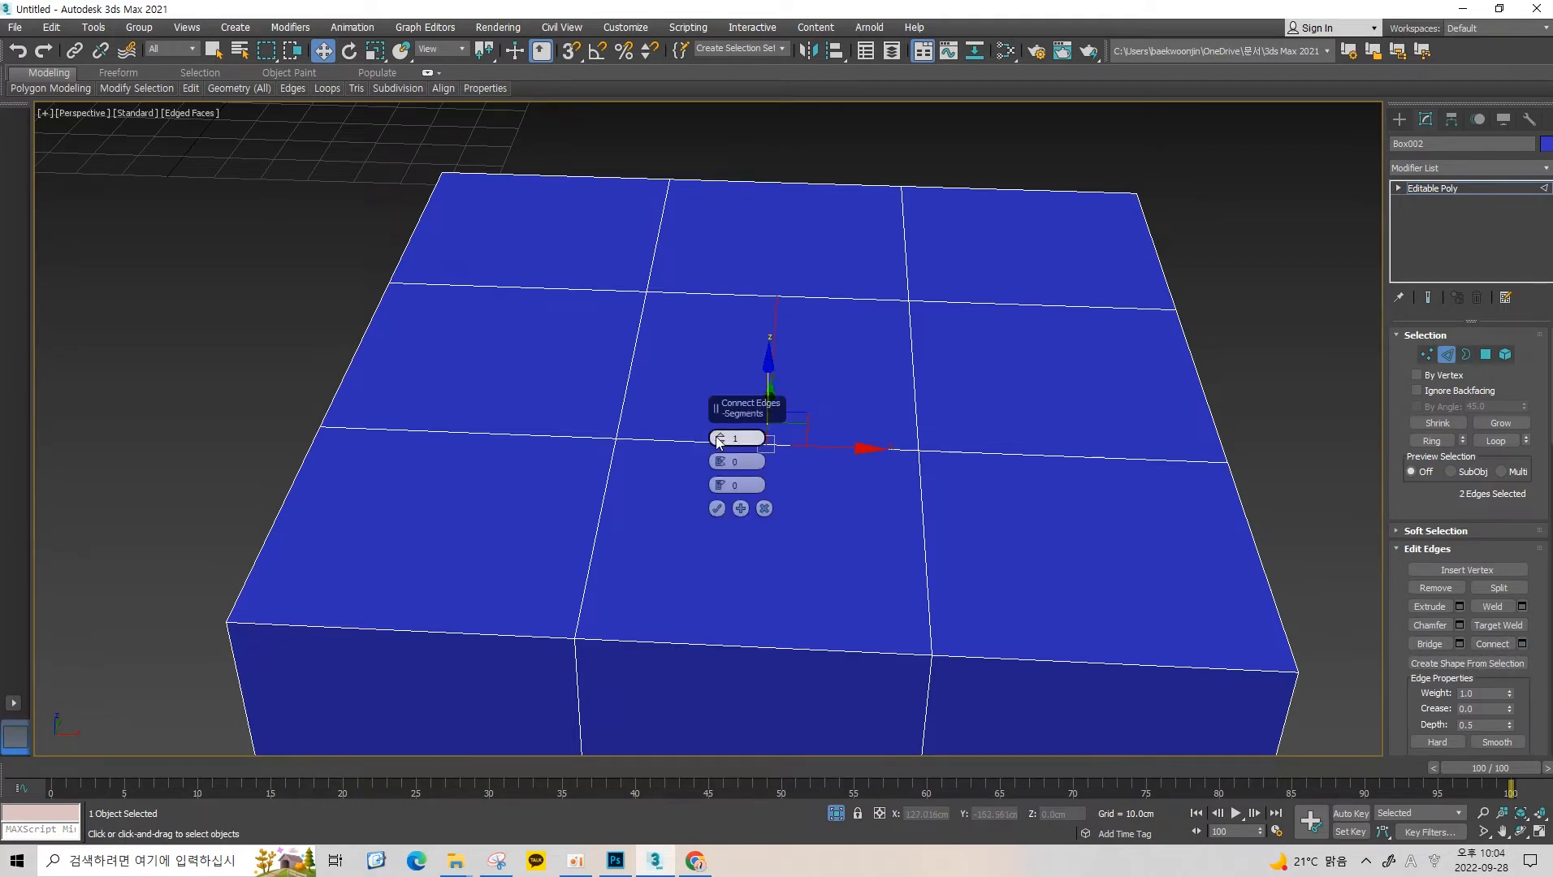
pyautogui.moveTo(718, 442); pyautogui.dragTo(716, 420)
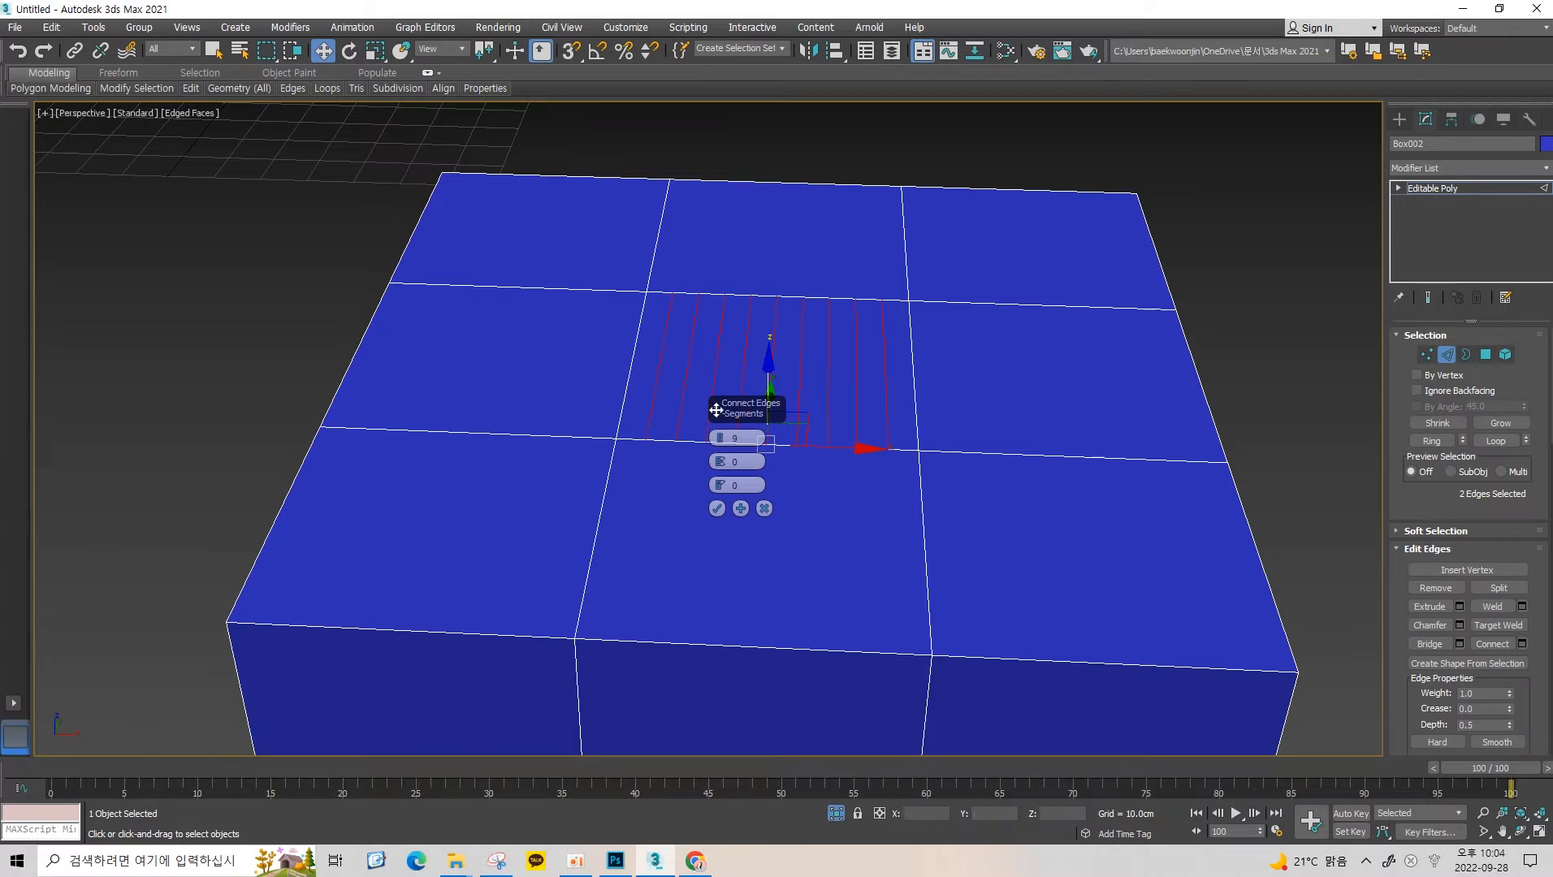
pyautogui.scroll(5, 714, 351)
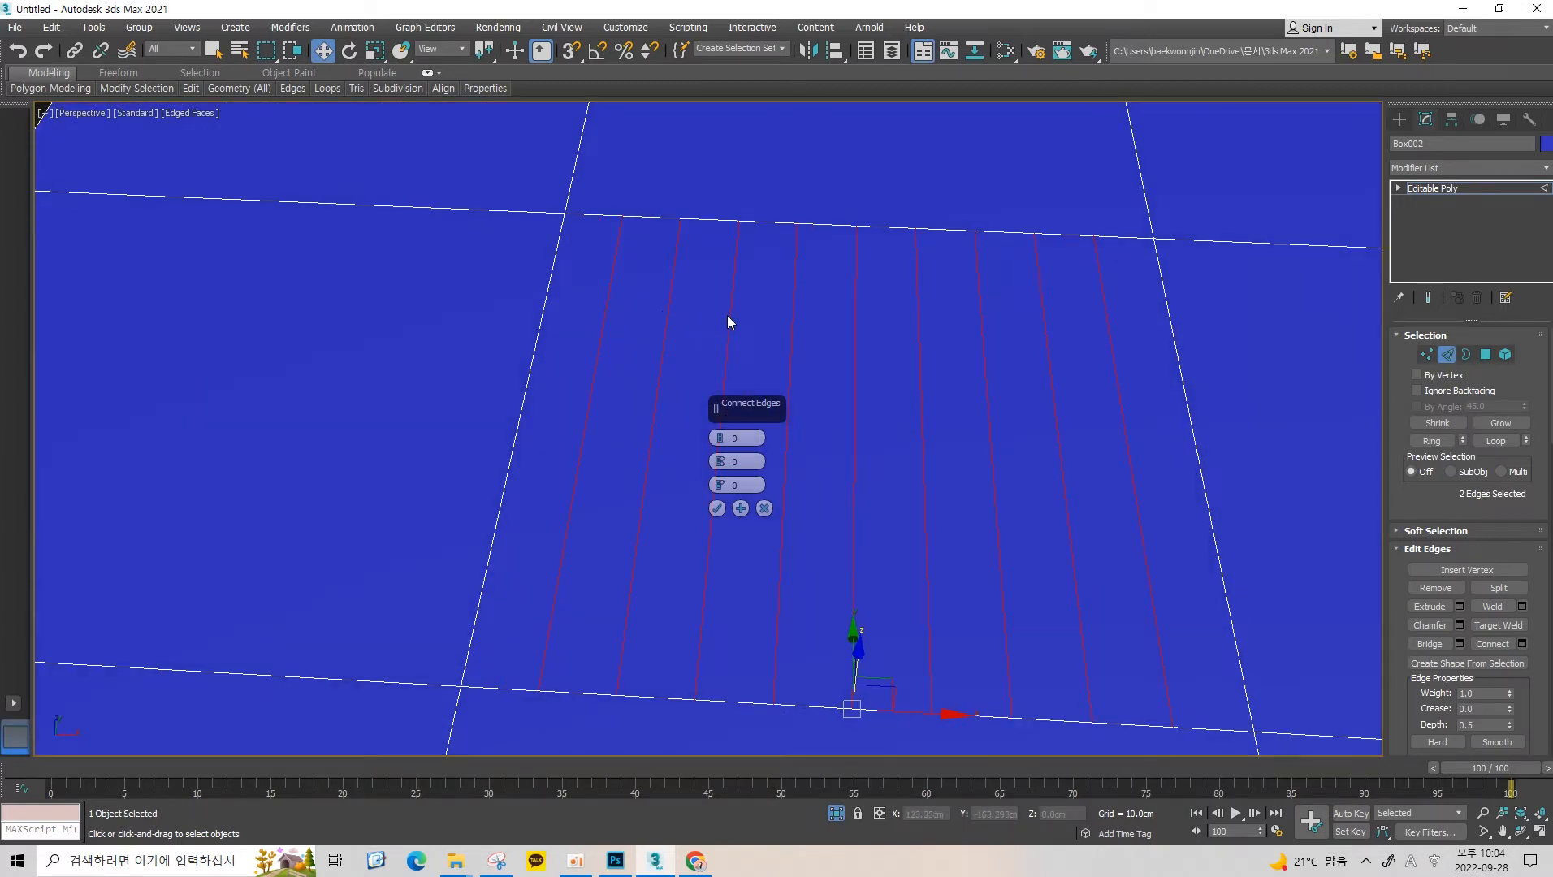
pyautogui.scroll(-3, 1013, 368)
pyautogui.keyDown('alt'); pyautogui.moveTo(1086, 366); pyautogui.dragTo(921, 405, button='middle'); pyautogui.keyUp('alt')
pyautogui.moveTo(719, 439); pyautogui.dragTo(720, 426)
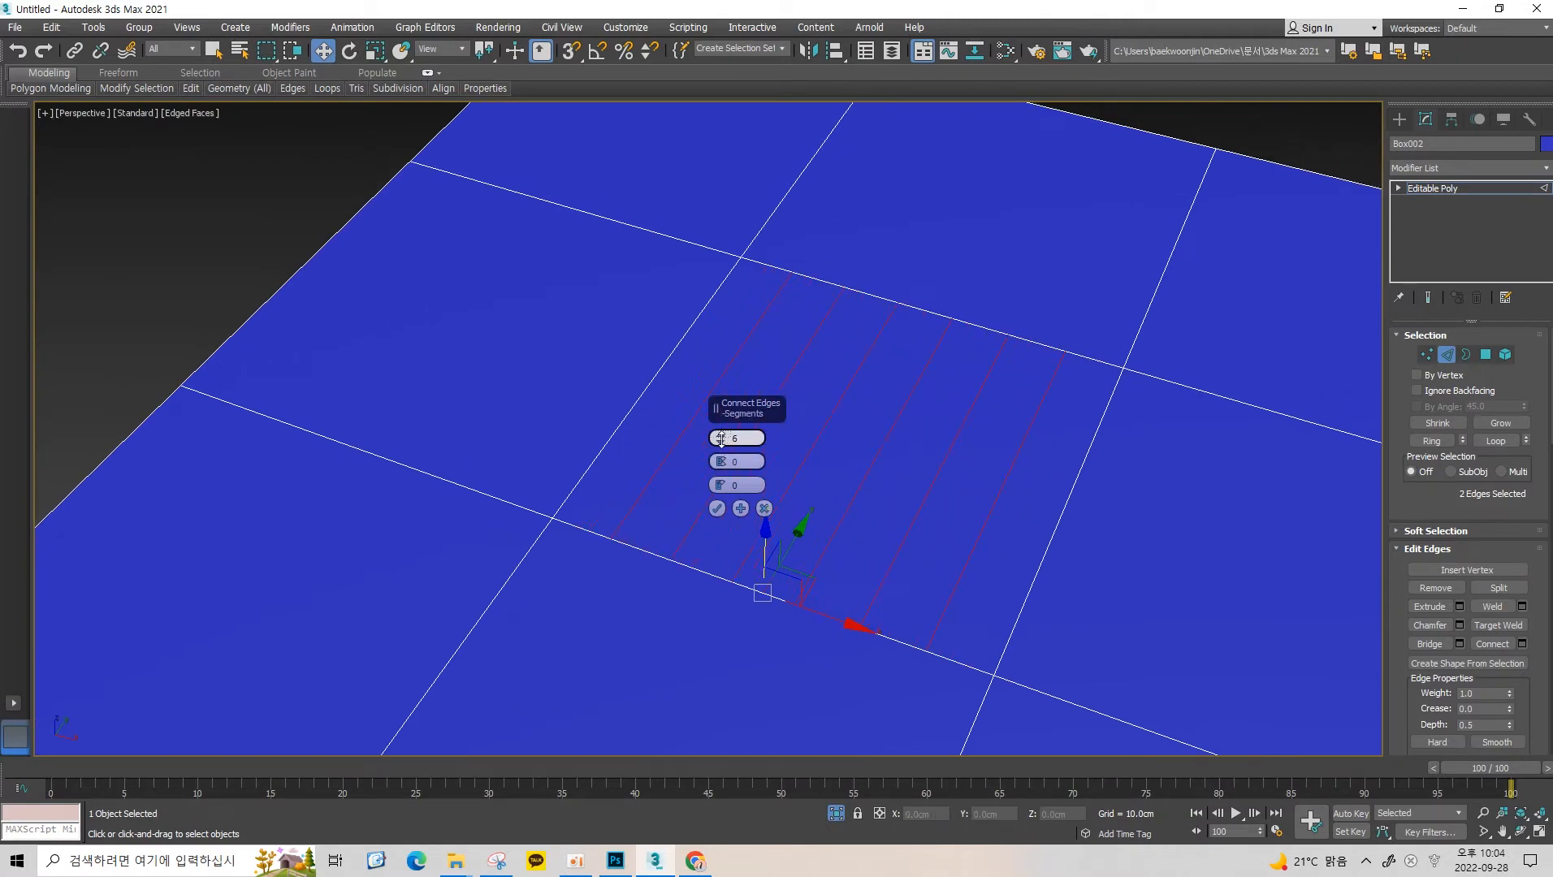
pyautogui.click(717, 508)
# Undo the multi-segment Connect on the top face's center polygon.
pyautogui.scroll(-4, 717, 508)
pyautogui.keyDown('alt'); pyautogui.moveTo(731, 455); pyautogui.dragTo(776, 422, button='middle'); pyautogui.keyUp('alt')
pyautogui.scroll(3, 772, 406)
pyautogui.scroll(-4, 774, 416)
pyautogui.hotkey('ctrl', 'z')
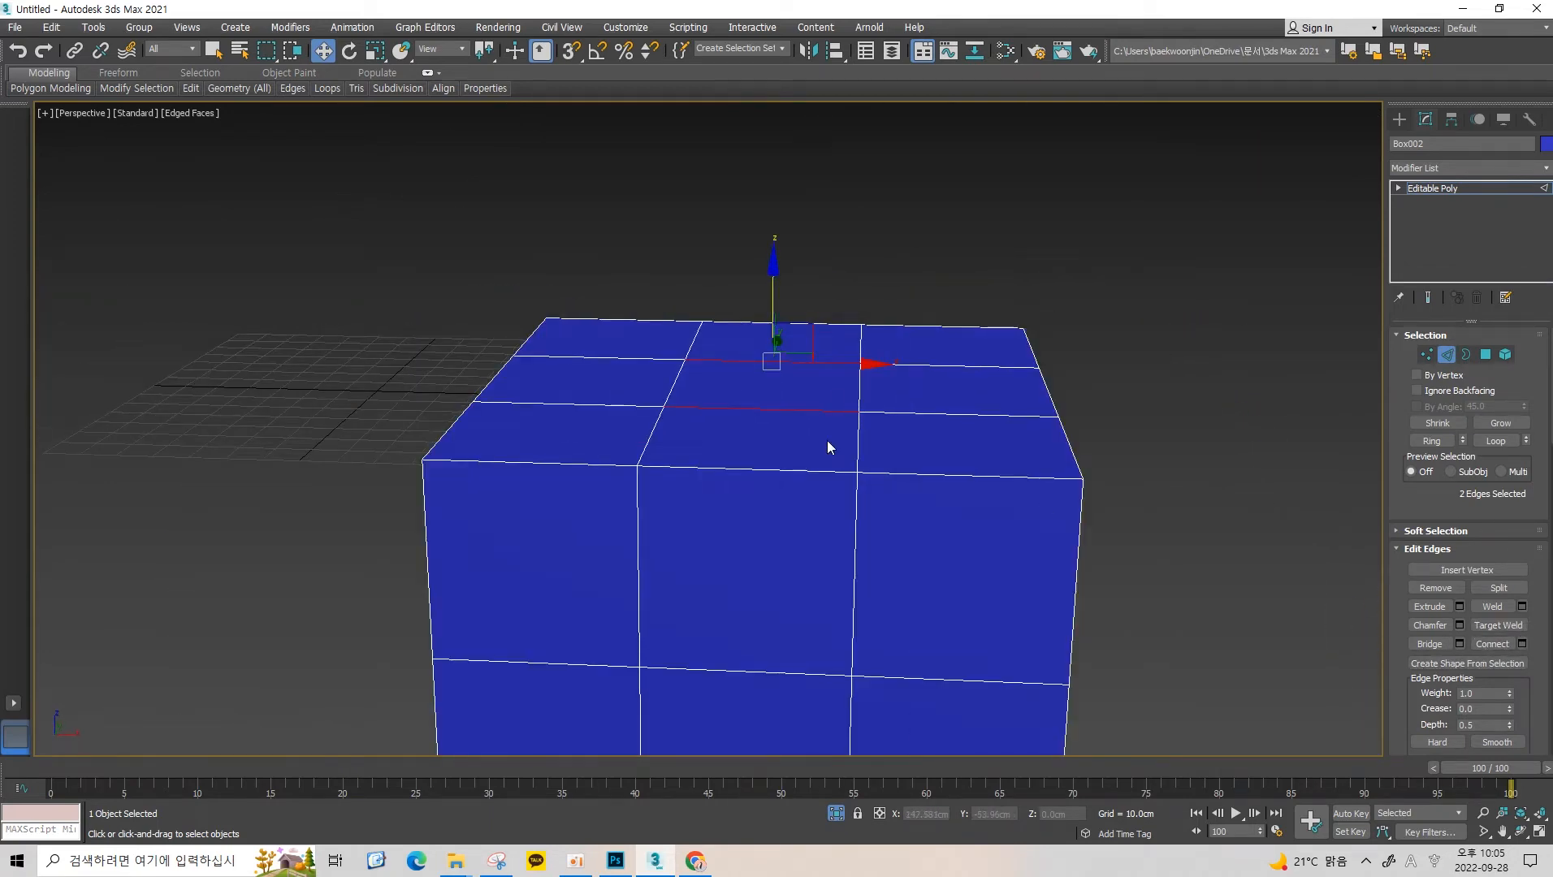
# Reselect the center polygon's front and back edges, connect them directly with the last Connect settings, and undo it.
pyautogui.click(800, 336)
pyautogui.keyDown('alt'); pyautogui.moveTo(800, 337); pyautogui.dragTo(713, 492, button='middle'); pyautogui.keyUp('alt')
pyautogui.click(773, 347)
pyautogui.hotkey('alt', 'shift')
pyautogui.click(765, 391)
pyautogui.click(759, 349)
pyautogui.keyDown('ctrl'); pyautogui.click(708, 480); pyautogui.keyUp('ctrl')
pyautogui.hotkey('ctrl', 'shift', 'e')
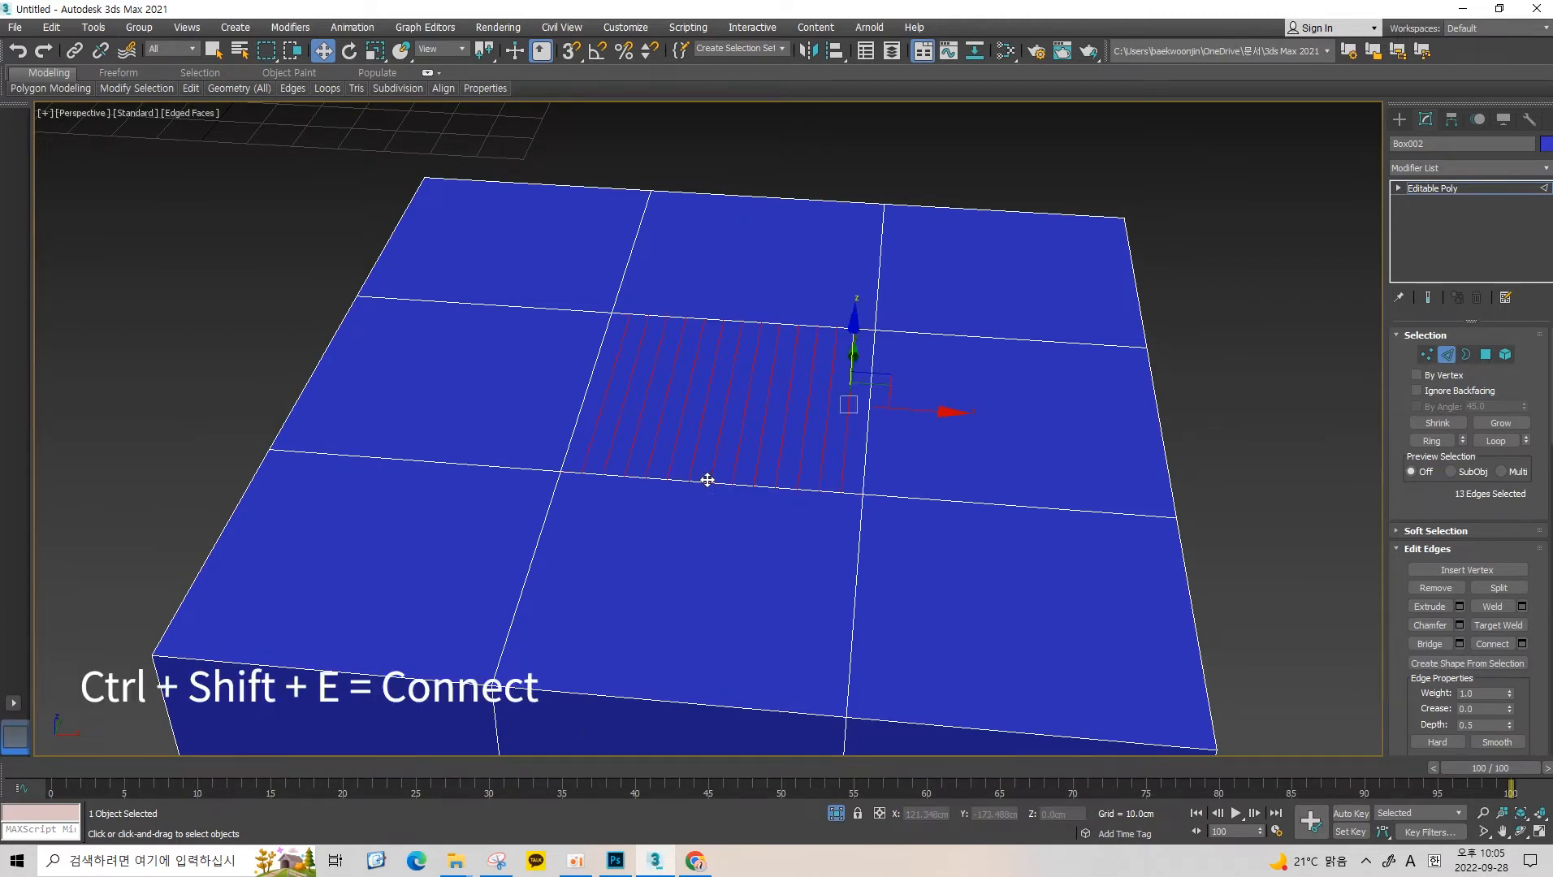
pyautogui.hotkey('ctrl', 'z')
# Set the Connect segments to 1 and connect the two selected edges of the center polygon.
pyautogui.click(1522, 643)
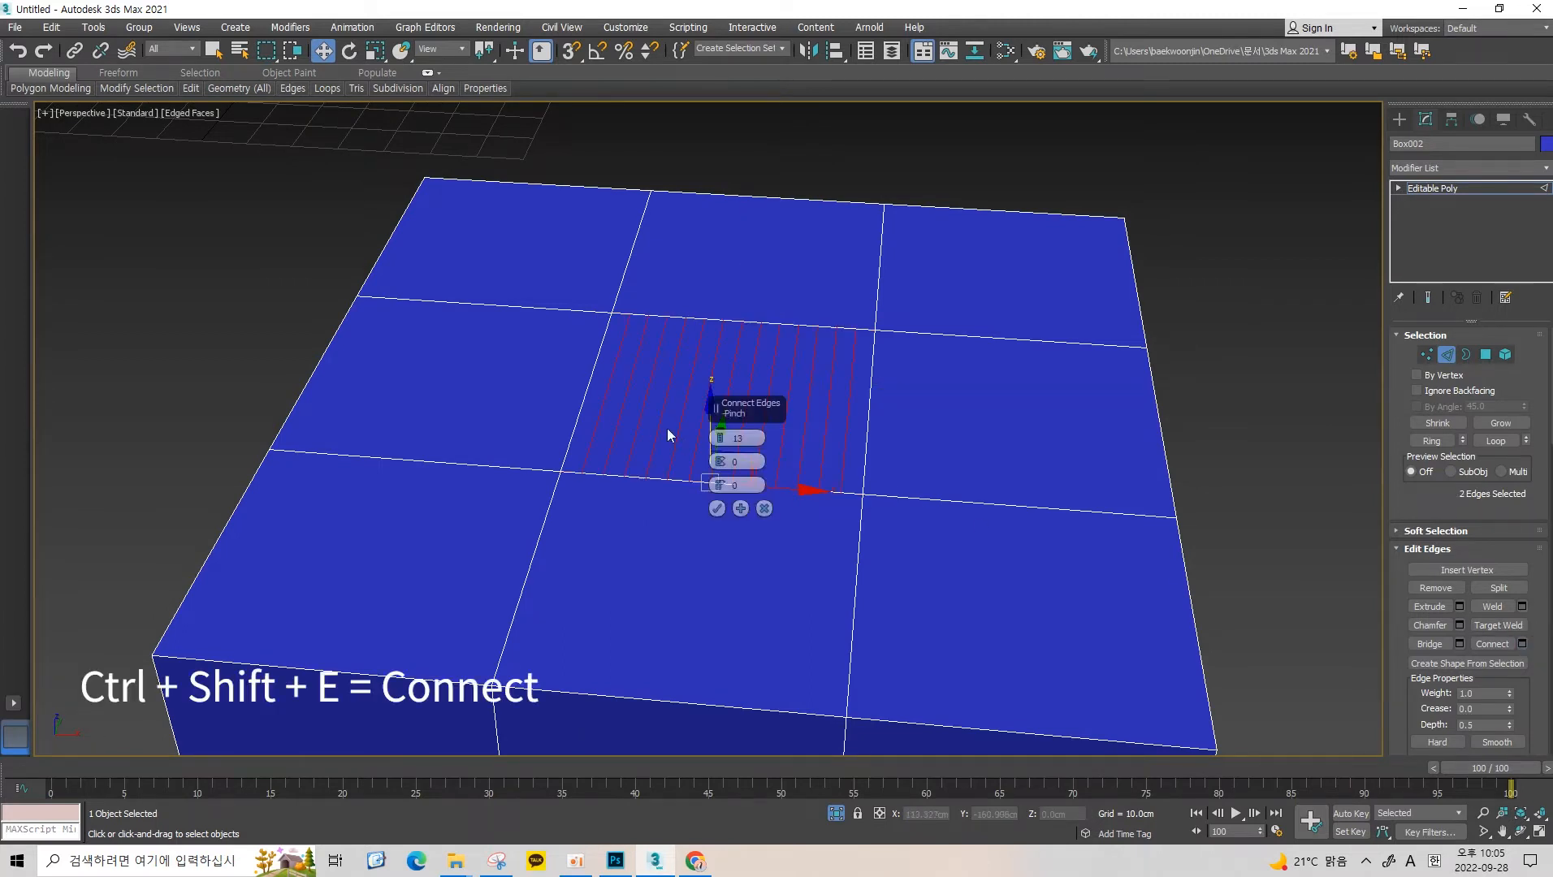
pyautogui.write('1')
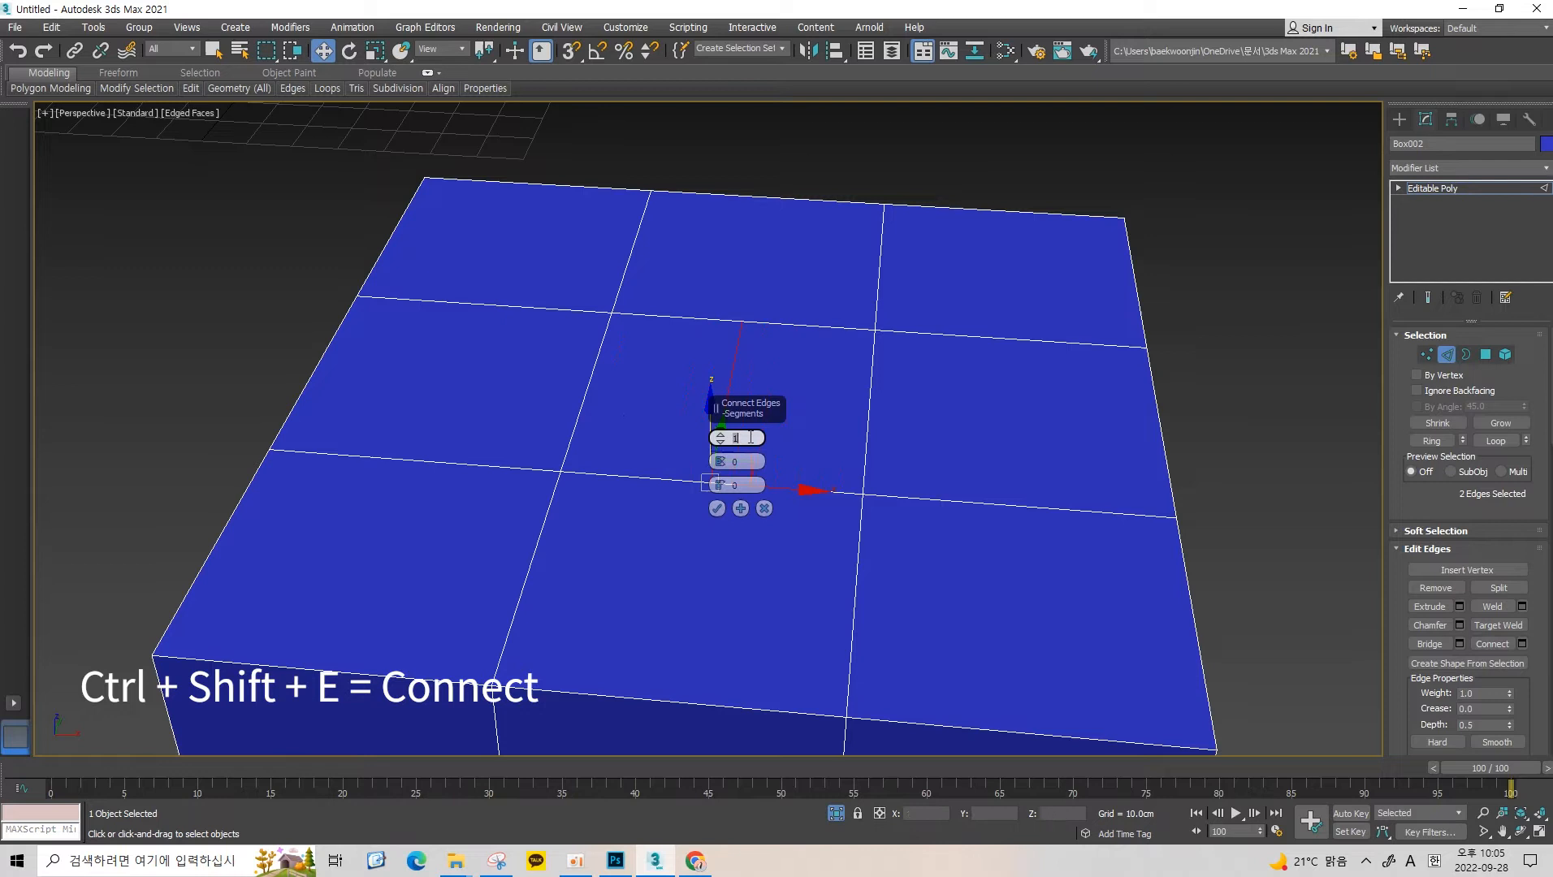
pyautogui.click(717, 508)
# Remove the single connecting edge together with its vertices from the center polygon.
pyautogui.click(754, 400)
pyautogui.click(730, 386)
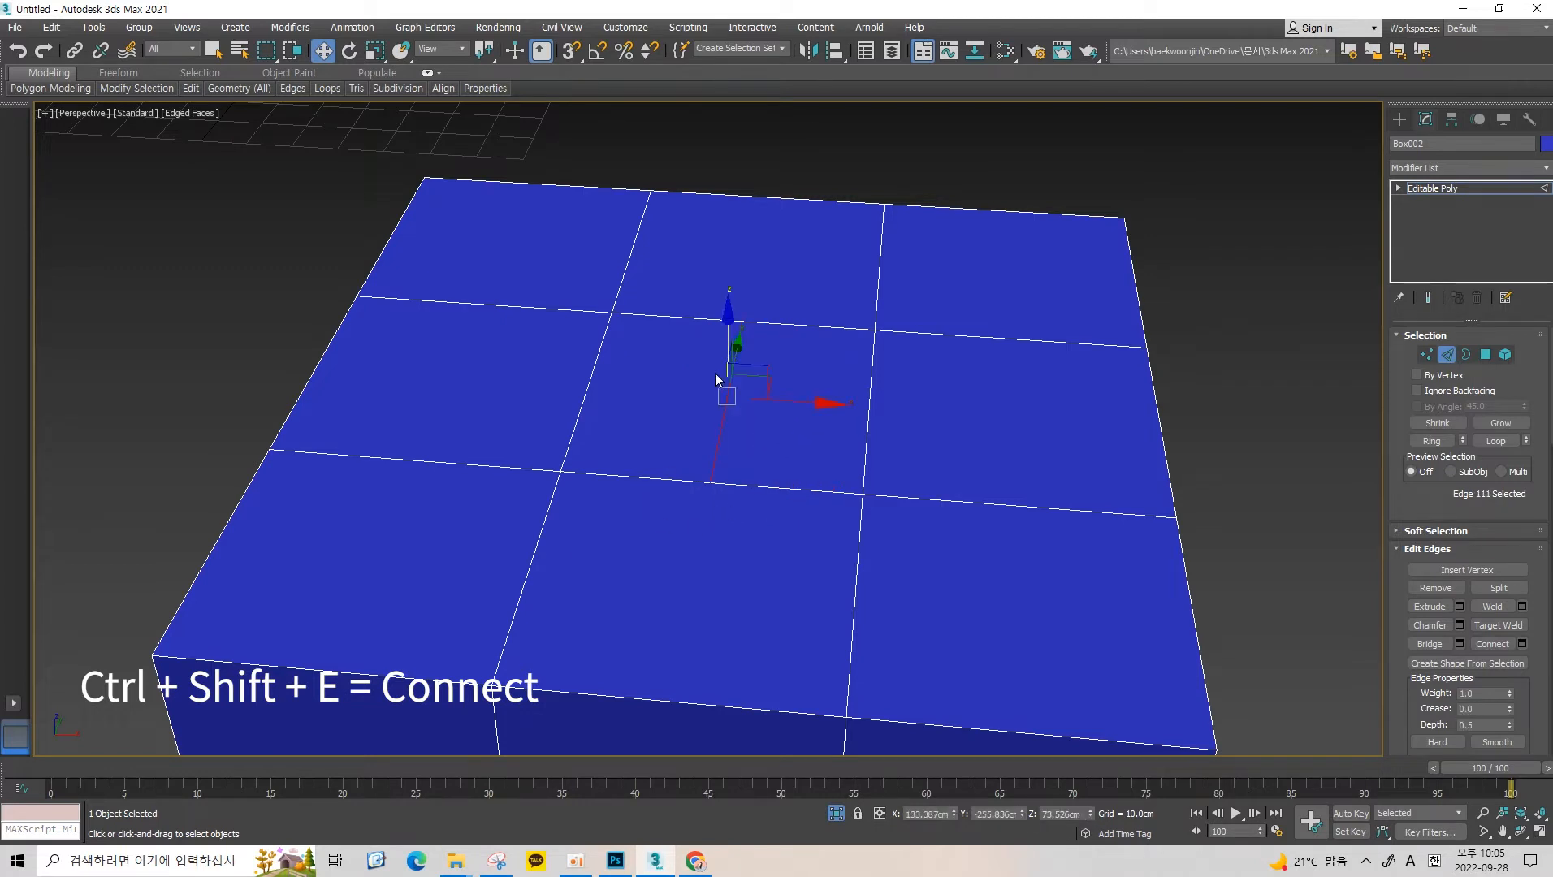
pyautogui.hotkey('ctrl', 'BackSpace')
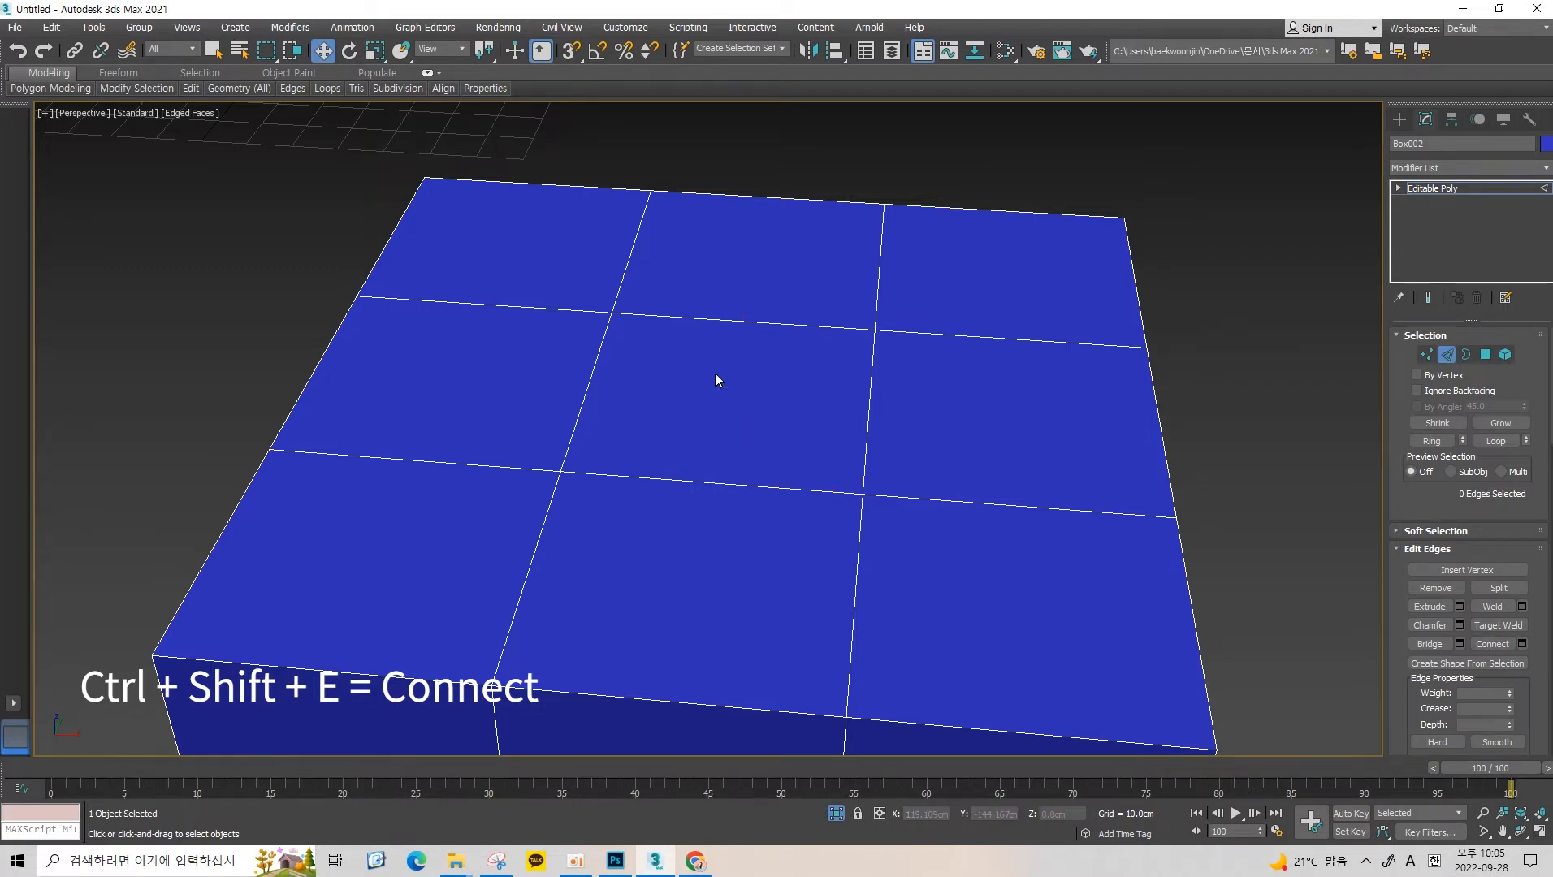
# Connect two opposite edges of the center polygon directly with one segment and undo the connection.
pyautogui.click(784, 325)
pyautogui.keyDown('ctrl'); pyautogui.click(741, 485); pyautogui.keyUp('ctrl')
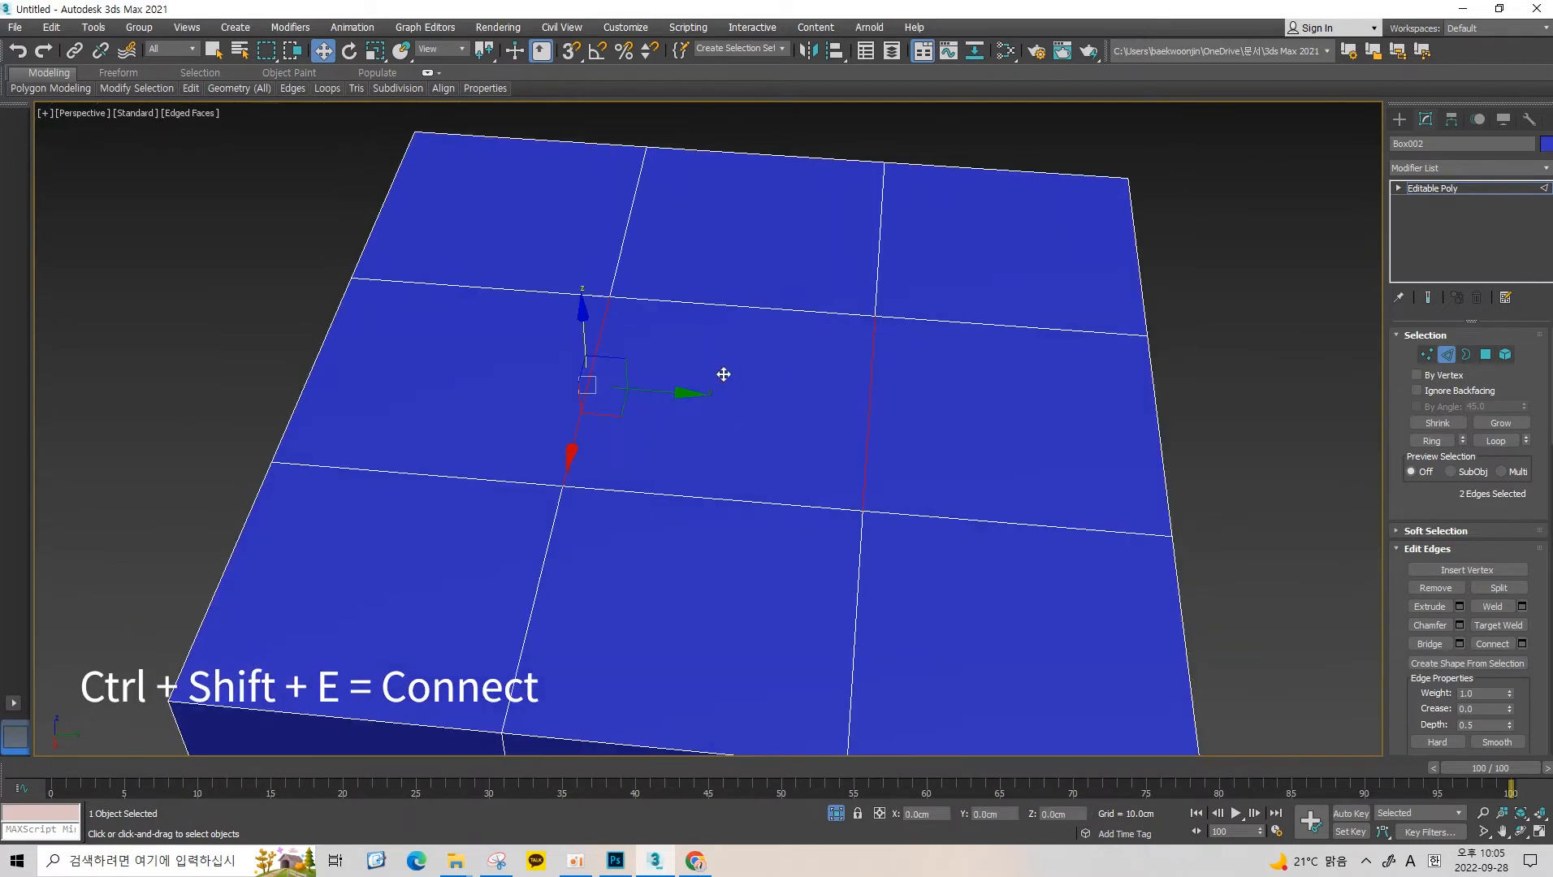
pyautogui.hotkey('ctrl', 'shift', 'e')
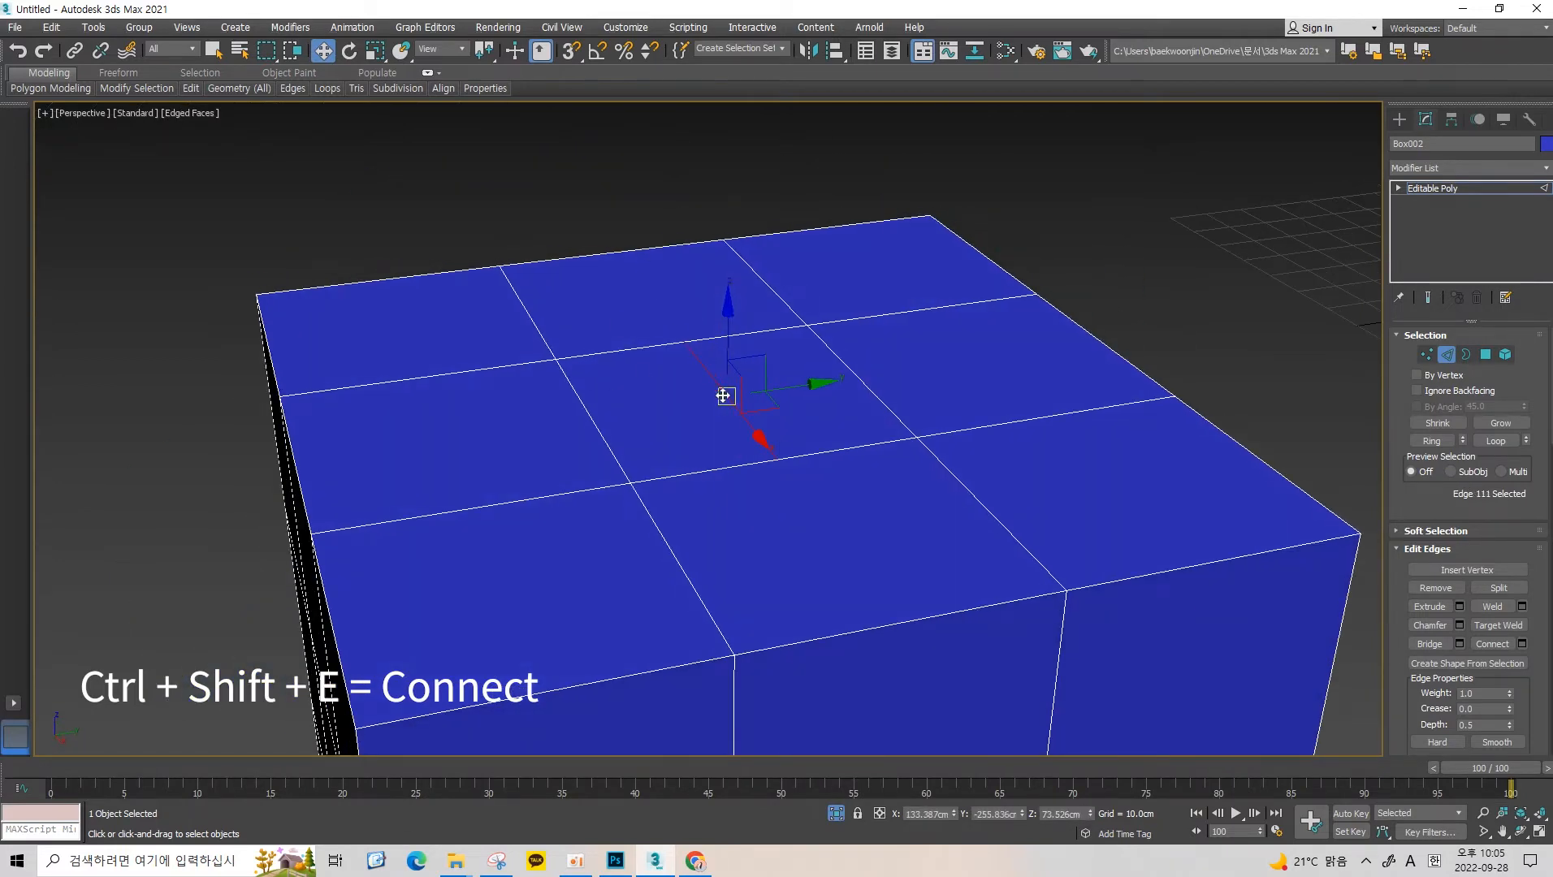
pyautogui.keyDown('alt'); pyautogui.moveTo(785, 515); pyautogui.dragTo(587, 318, button='middle'); pyautogui.keyUp('alt')
pyautogui.keyDown('alt'); pyautogui.moveTo(798, 437); pyautogui.dragTo(718, 332, button='middle'); pyautogui.keyUp('alt')
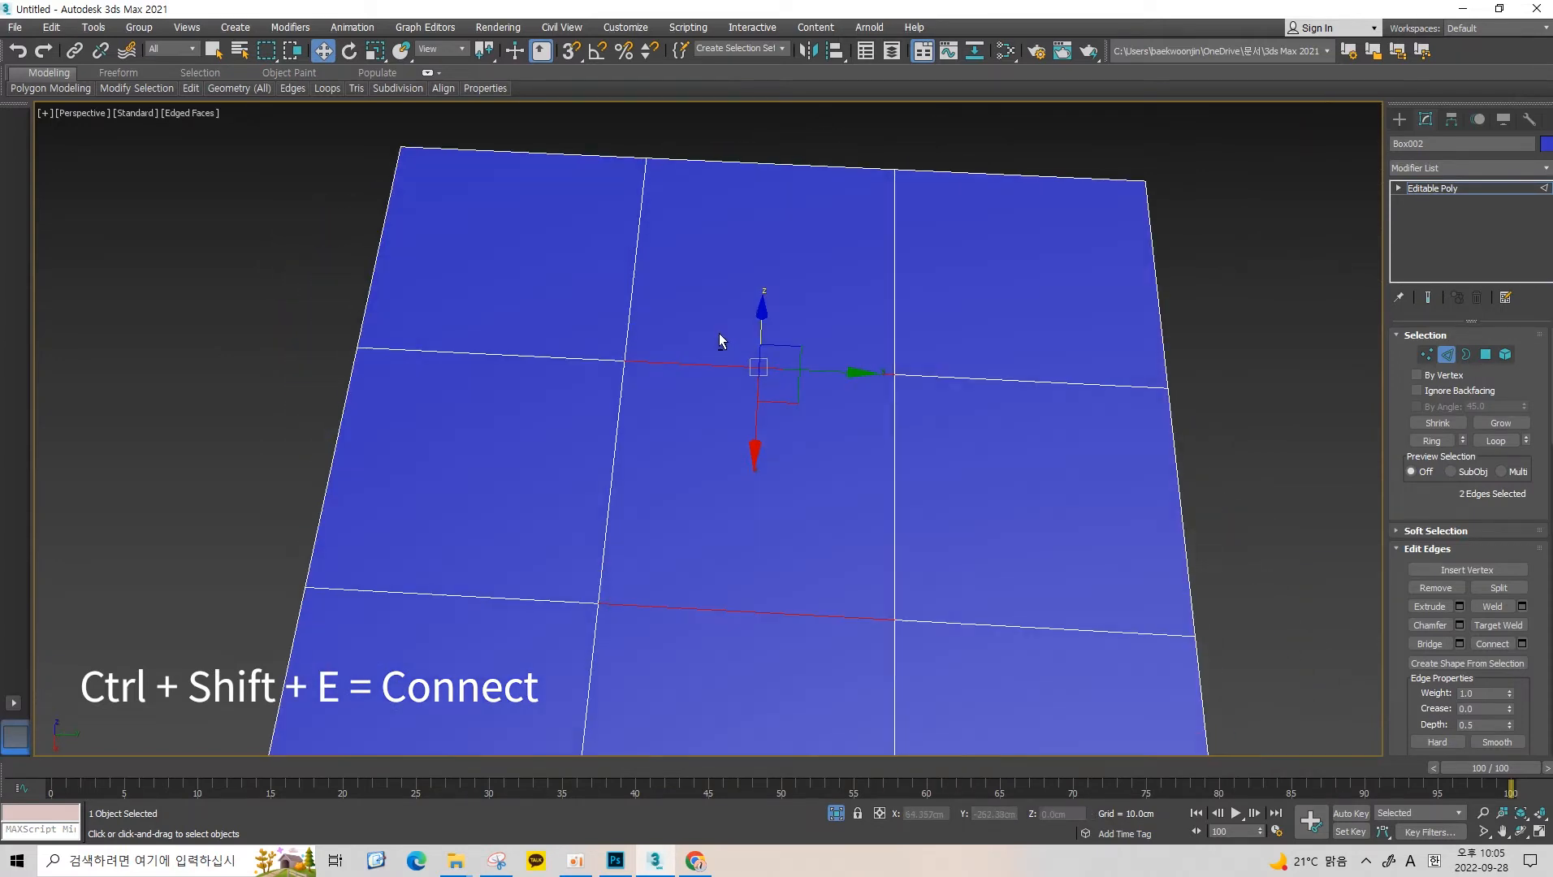
# Clear the selection, then select one edge of the center polygon and the parallel middle edge on the top face's outer rim.
pyautogui.click(766, 161)
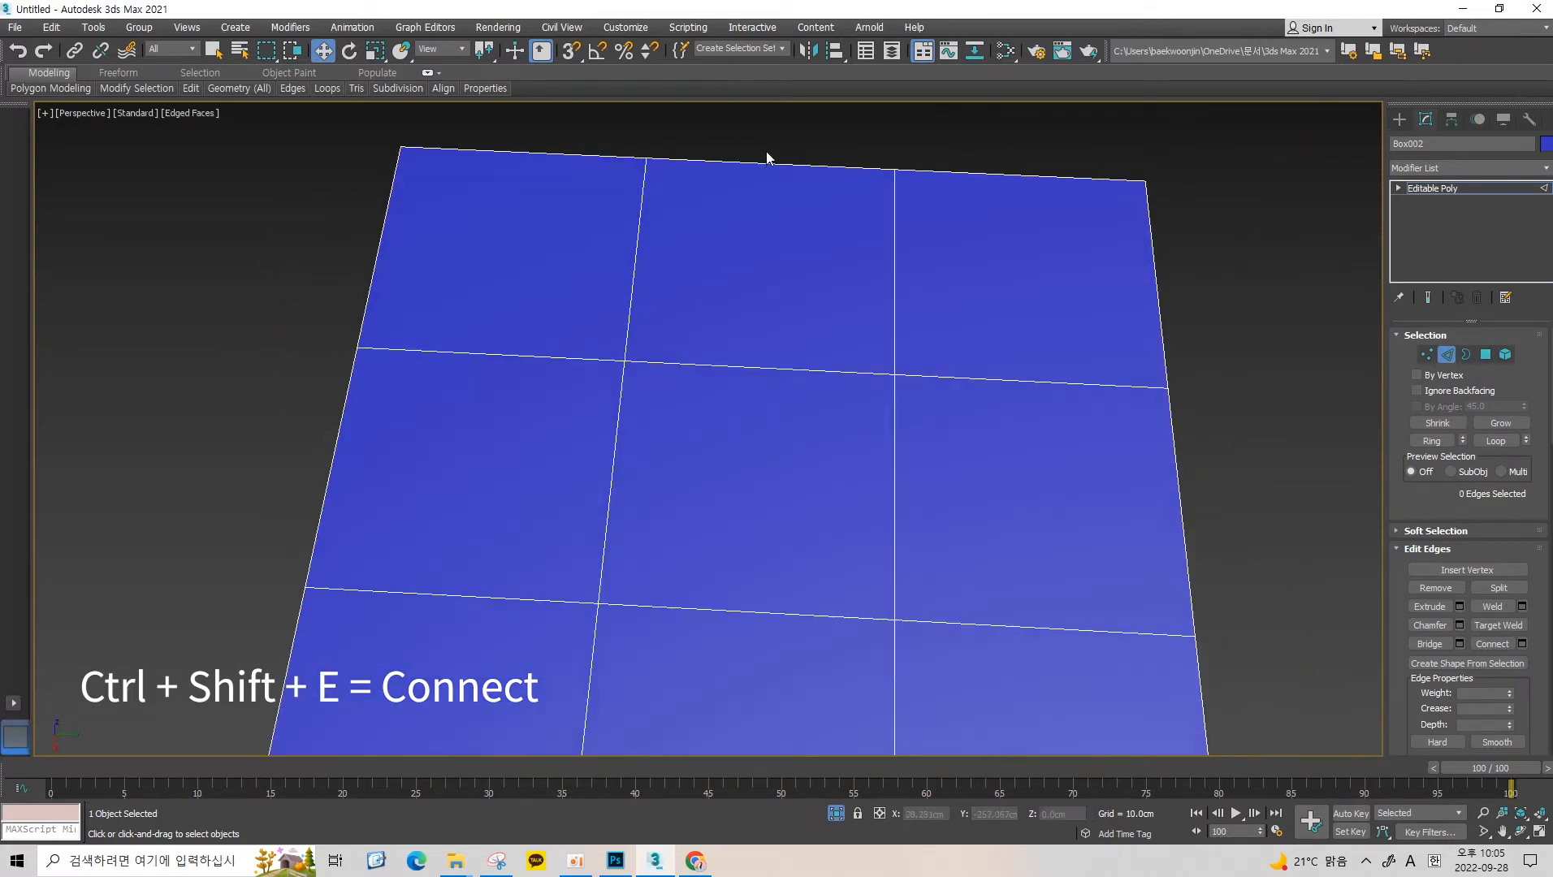
pyautogui.click(762, 367)
pyautogui.keyDown('alt'); pyautogui.moveTo(761, 367); pyautogui.dragTo(842, 341, button='middle'); pyautogui.keyUp('alt')
pyautogui.scroll(3, 812, 350)
pyautogui.keyDown('ctrl'); pyautogui.click(843, 341); pyautogui.keyUp('ctrl')
pyautogui.keyDown('alt'); pyautogui.moveTo(853, 407); pyautogui.dragTo(817, 352, button='middle'); pyautogui.keyUp('alt')
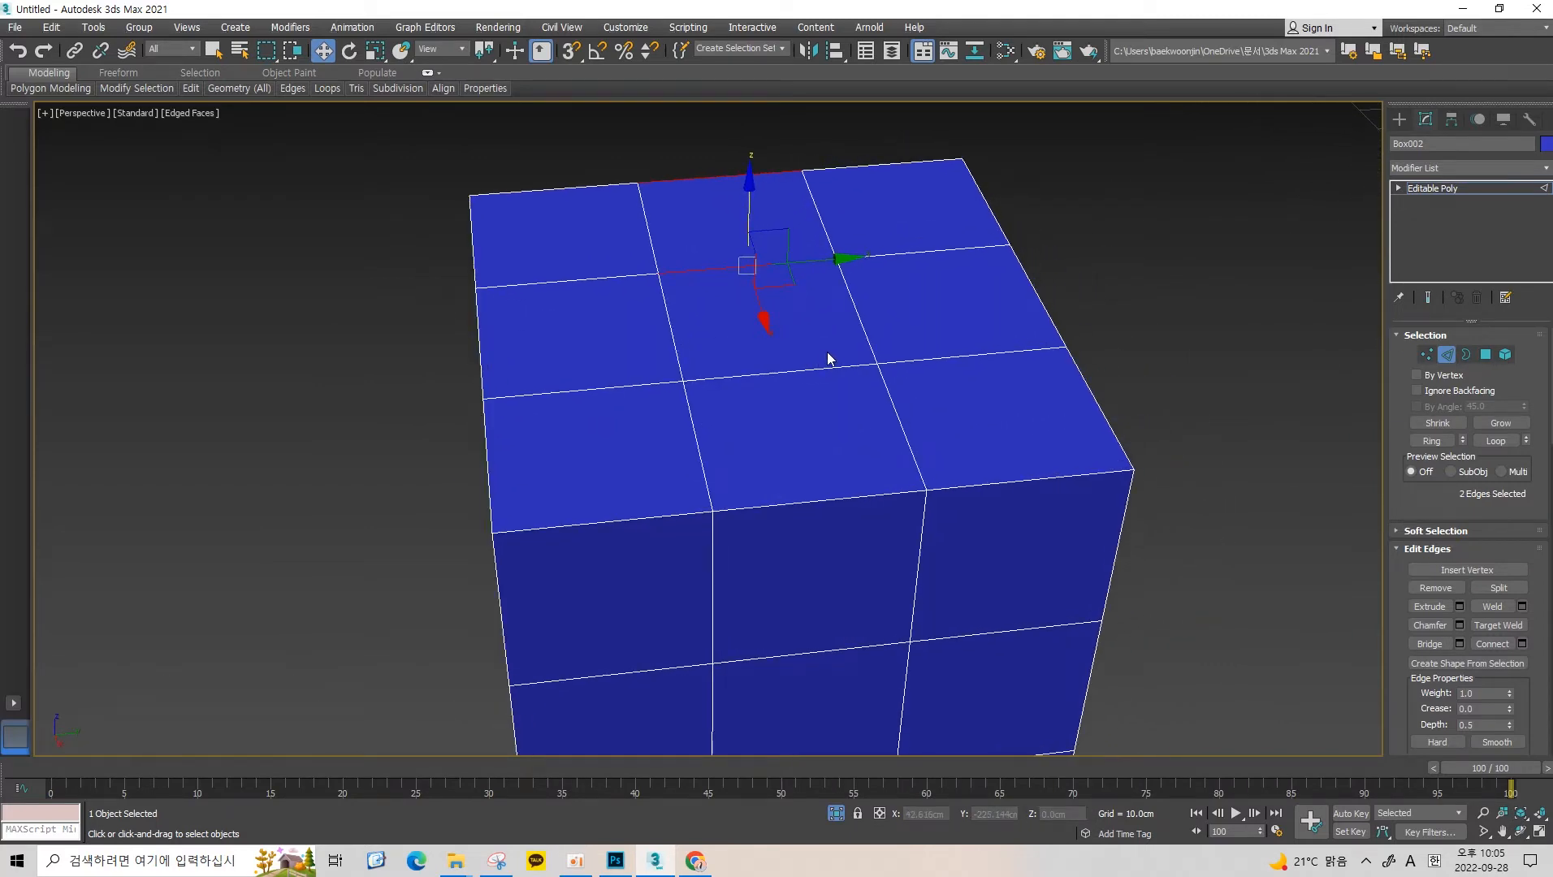
# Select only one edge of the top face's center polygon and examine it with the Ring and Loop selection options.
pyautogui.click(825, 361)
pyautogui.click(787, 263)
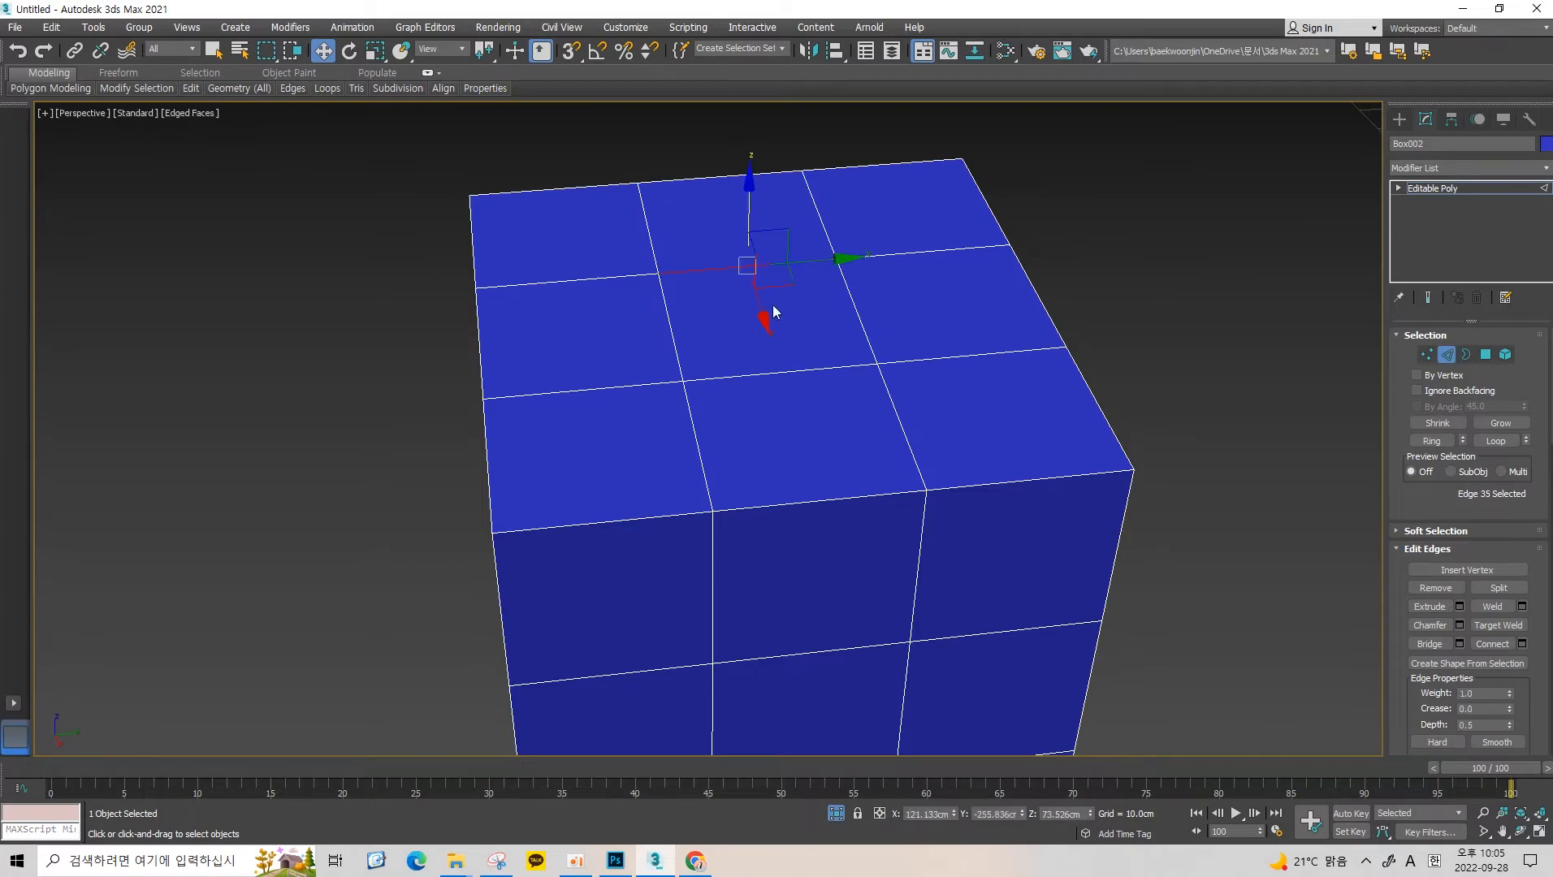
pyautogui.keyDown('alt'); pyautogui.moveTo(771, 309); pyautogui.dragTo(850, 322, button='middle'); pyautogui.keyUp('alt')
pyautogui.scroll(4, 843, 313)
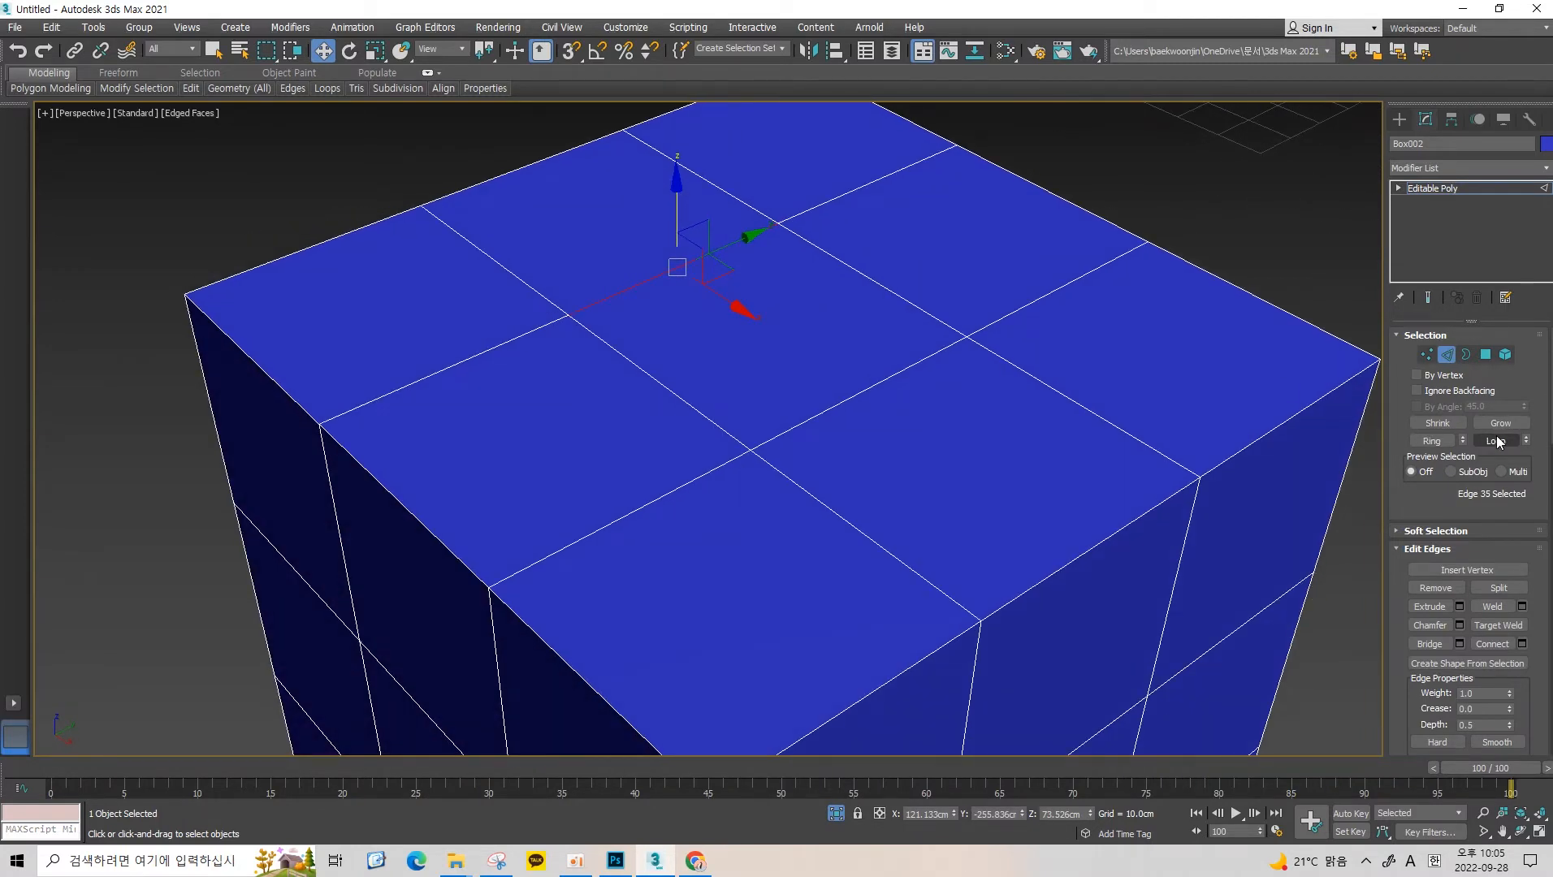
pyautogui.scroll(-5, 741, 381)
pyautogui.keyDown('alt'); pyautogui.moveTo(739, 380); pyautogui.dragTo(859, 359, button='middle'); pyautogui.keyUp('alt')
pyautogui.scroll(-3, 758, 317)
pyautogui.scroll(5, 709, 345)
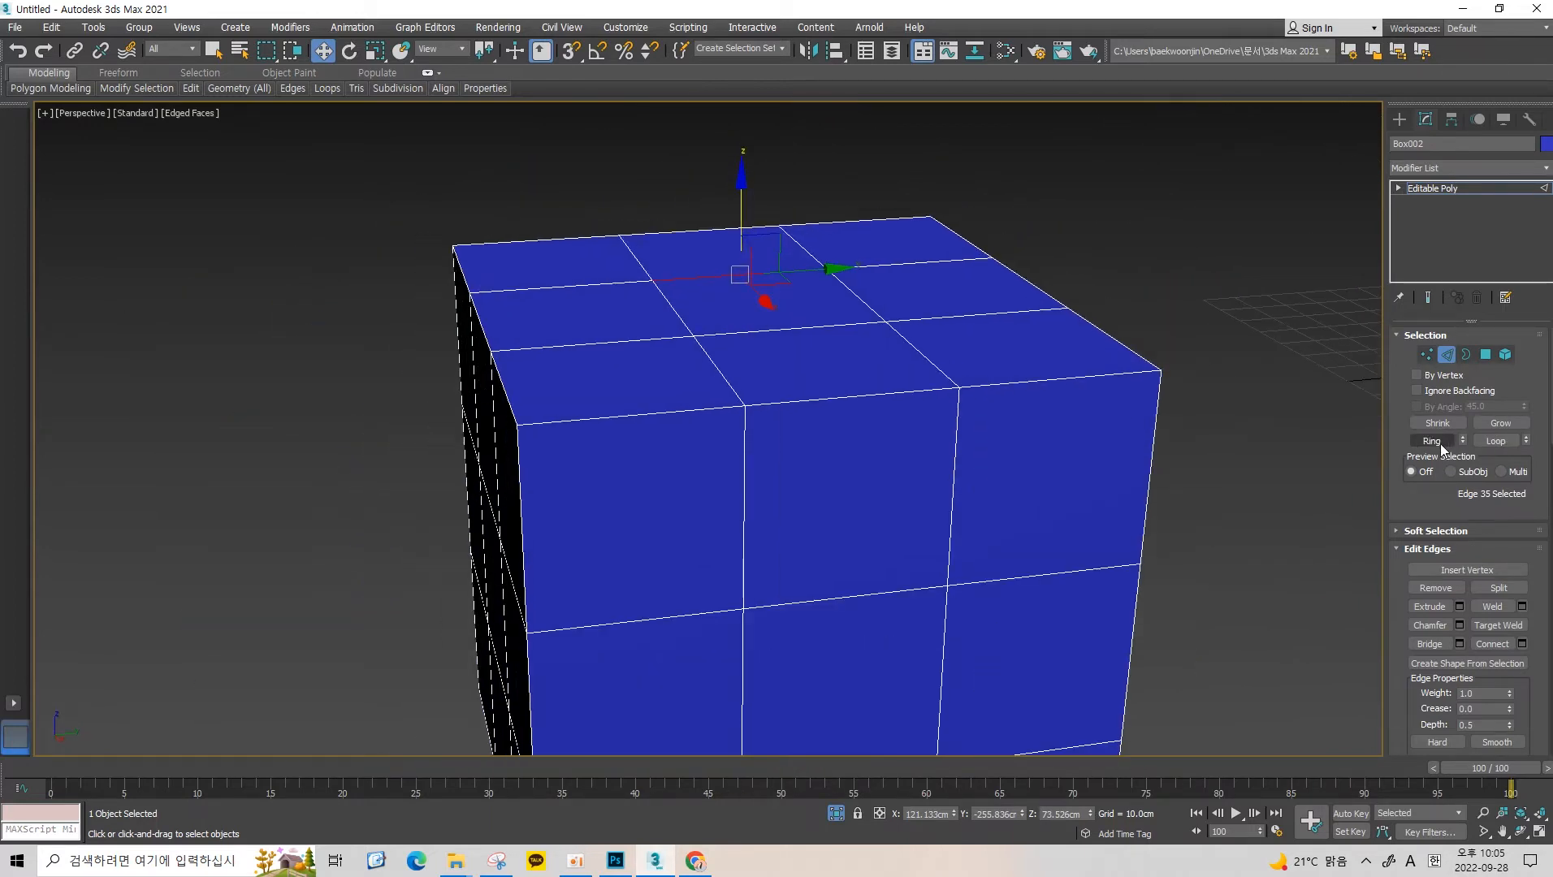
pyautogui.keyDown('alt'); pyautogui.moveTo(777, 325); pyautogui.dragTo(722, 364, button='middle'); pyautogui.keyUp('alt')
pyautogui.scroll(3, 719, 362)
pyautogui.click(662, 354)
pyautogui.click(640, 304)
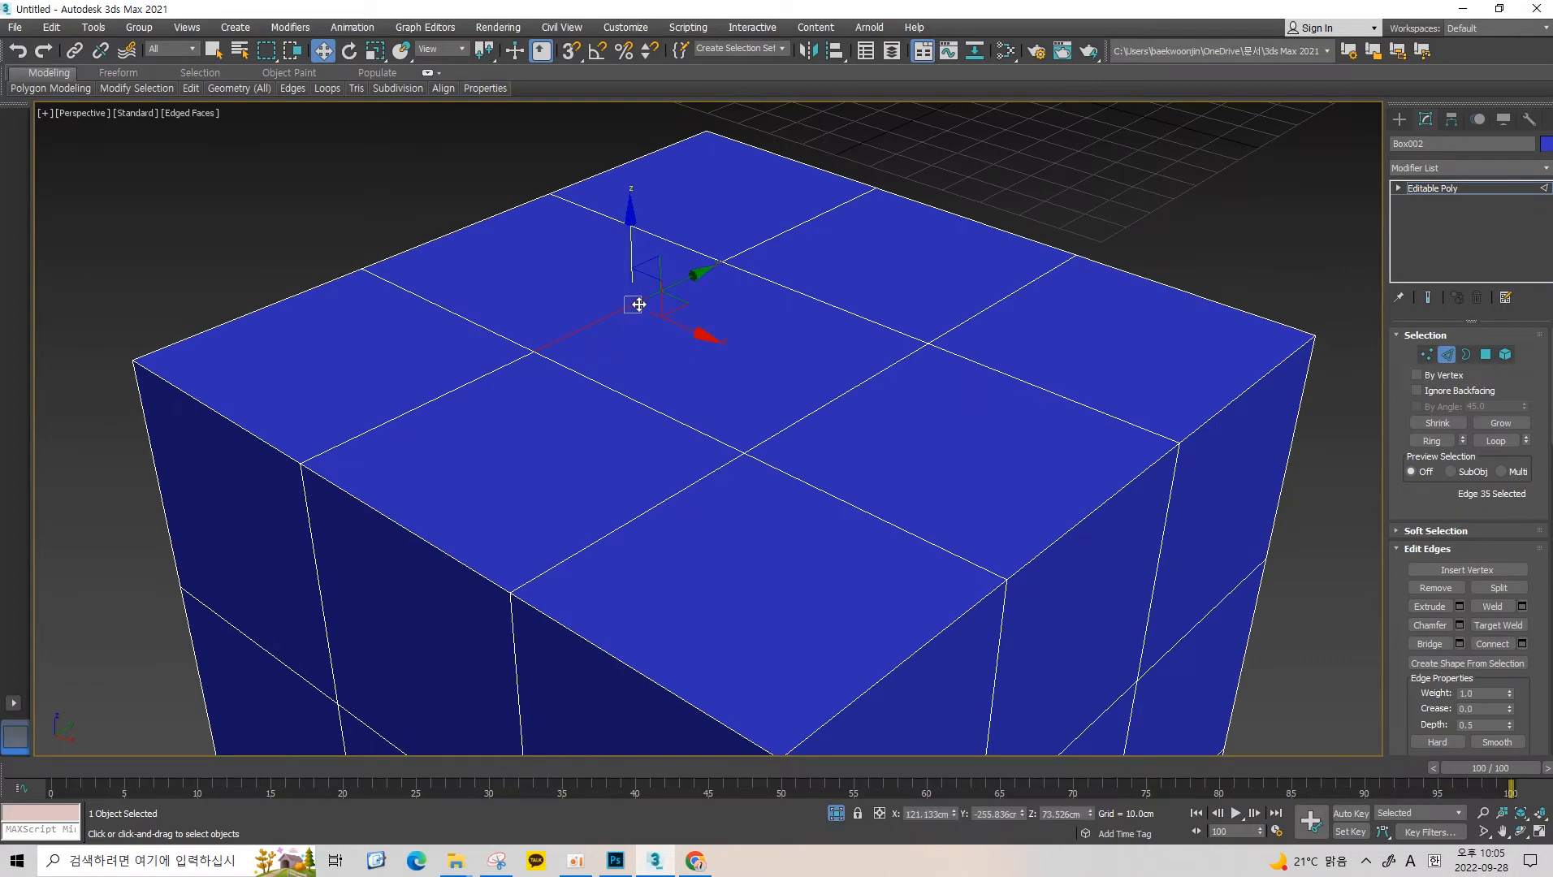
# Region-select the middle column of horizontal edges through the whole cube, then clear and repeat the selection.
pyautogui.scroll(-5, 635, 306)
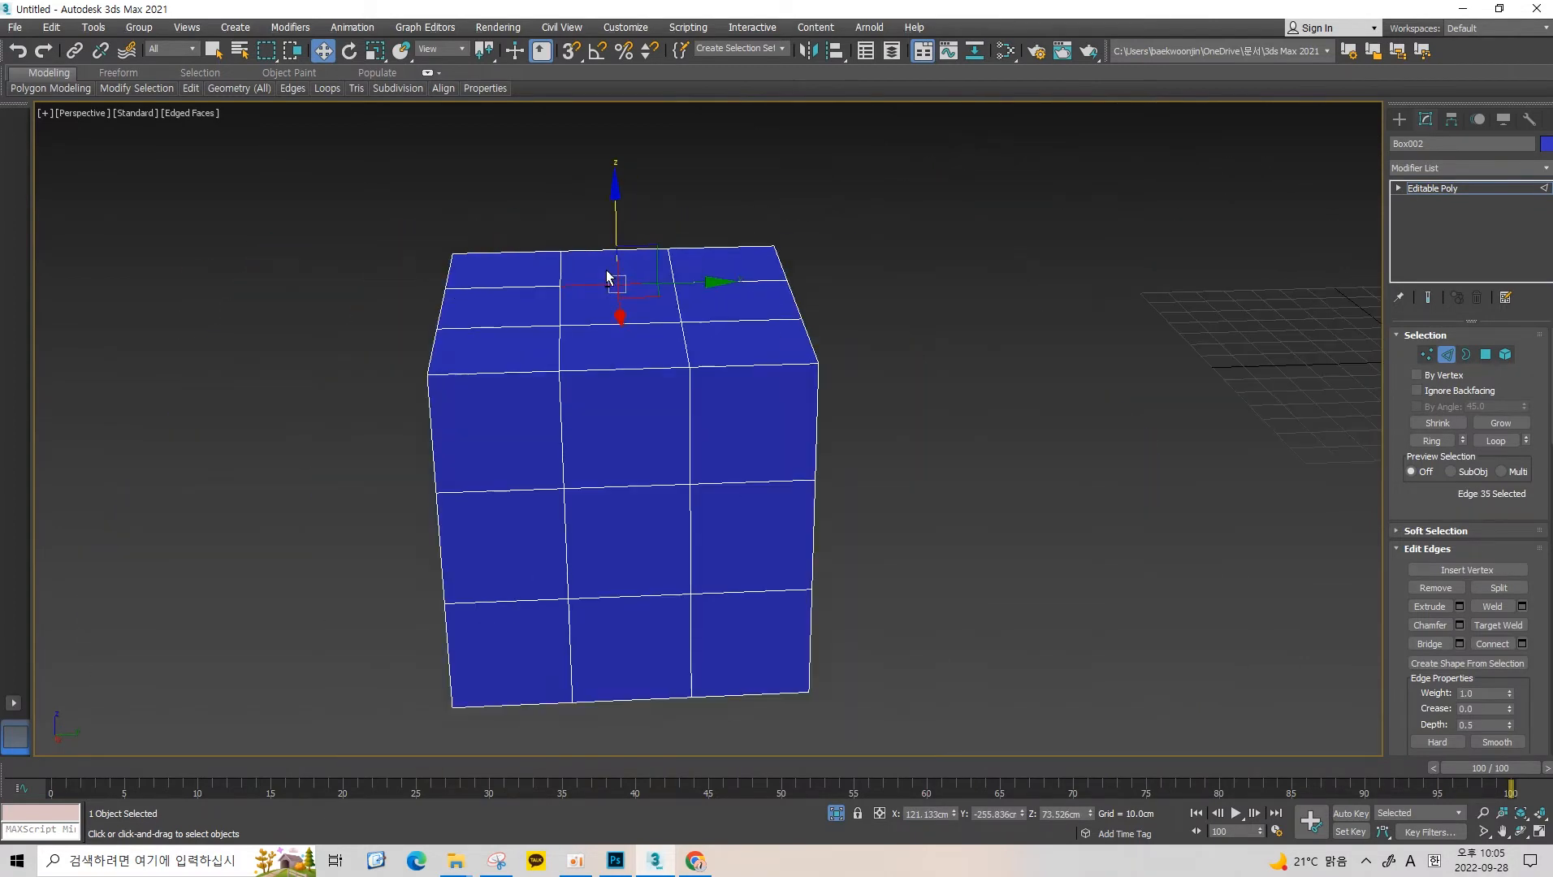
pyautogui.keyDown('alt'); pyautogui.moveTo(627, 238); pyautogui.dragTo(601, 273, button='middle'); pyautogui.keyUp('alt')
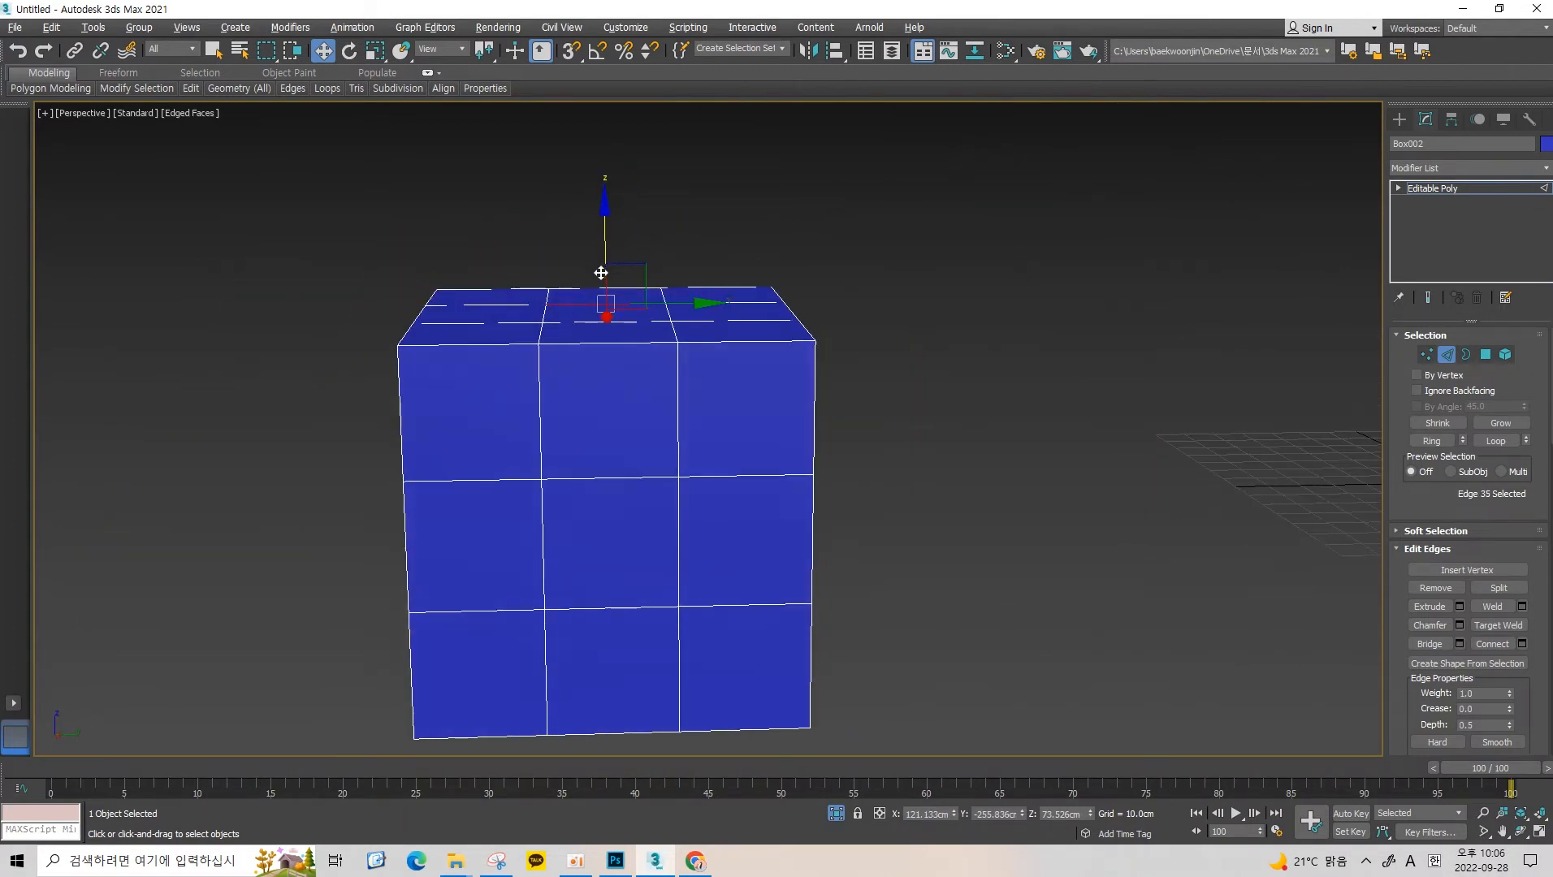
pyautogui.click(557, 183)
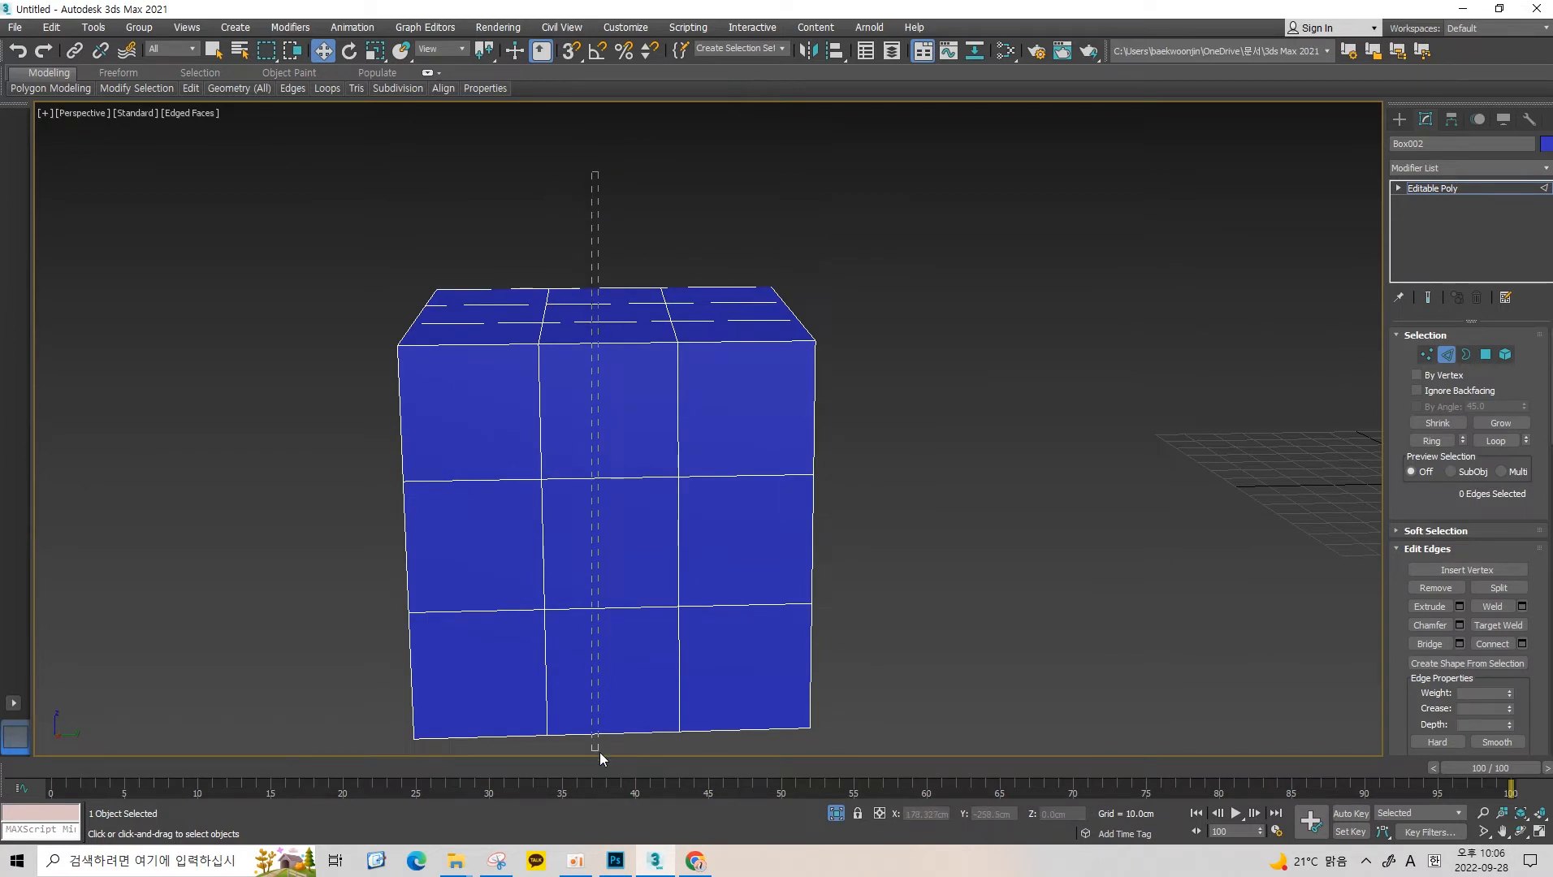
pyautogui.moveTo(599, 752); pyautogui.dragTo(599, 752)
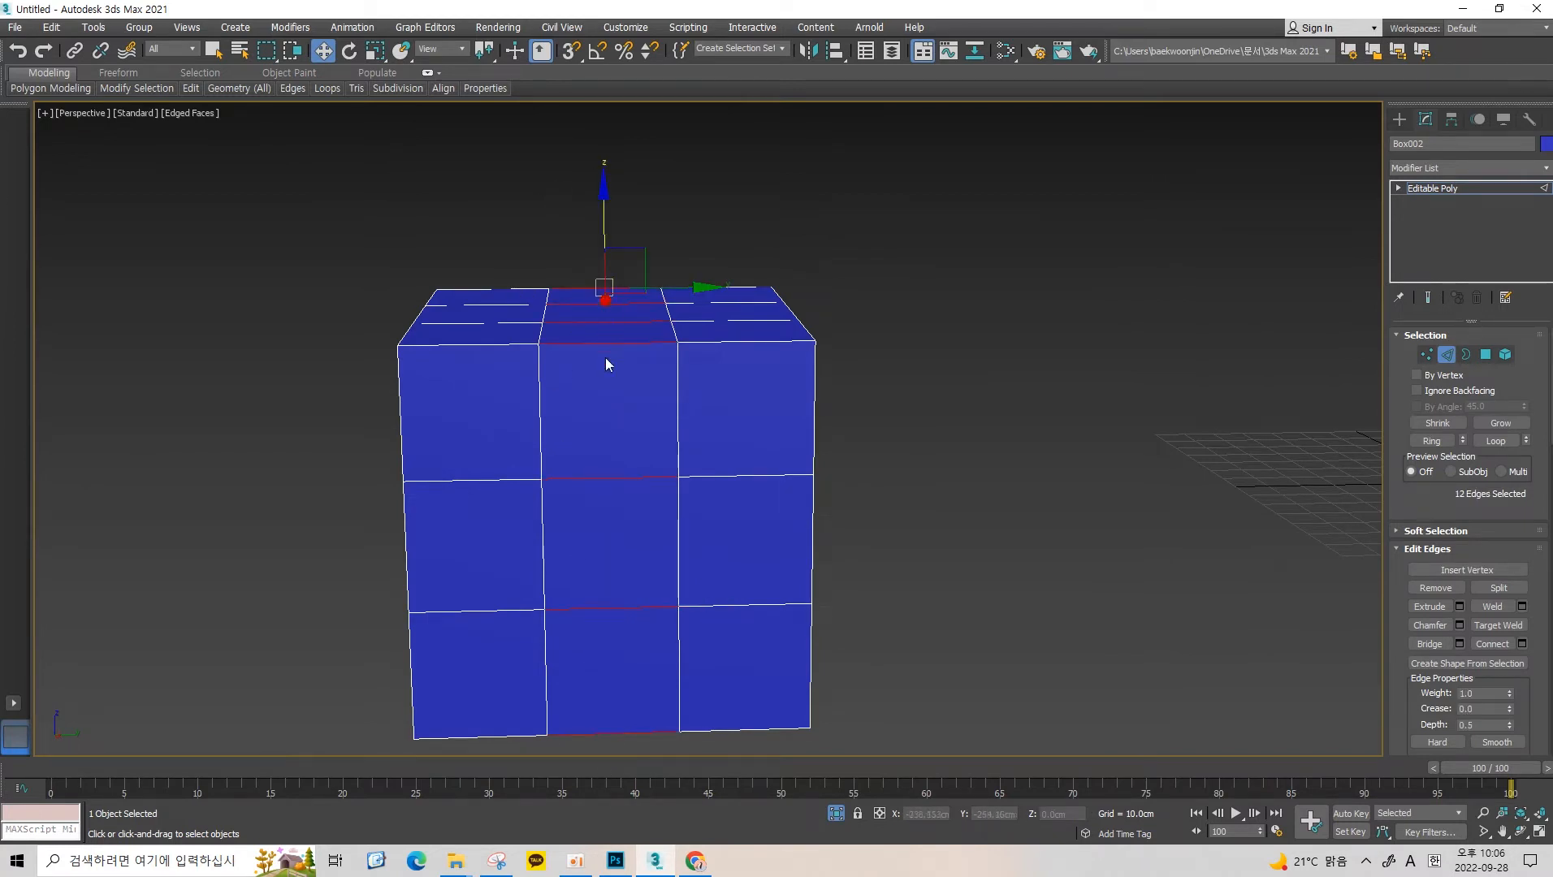
pyautogui.click(623, 237)
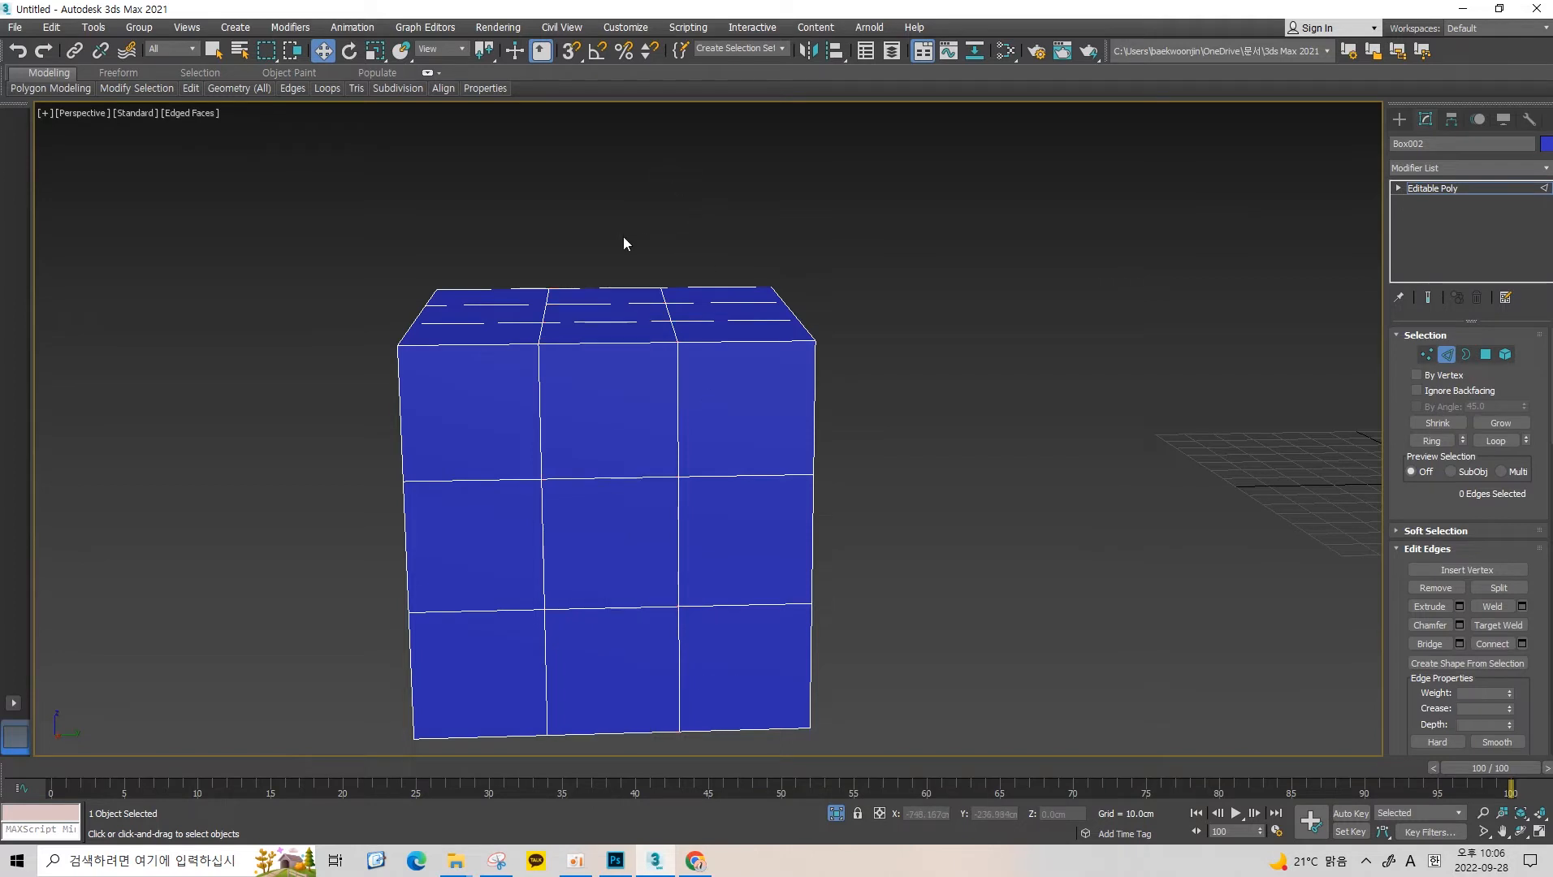
pyautogui.moveTo(632, 874); pyautogui.dragTo(616, 861)
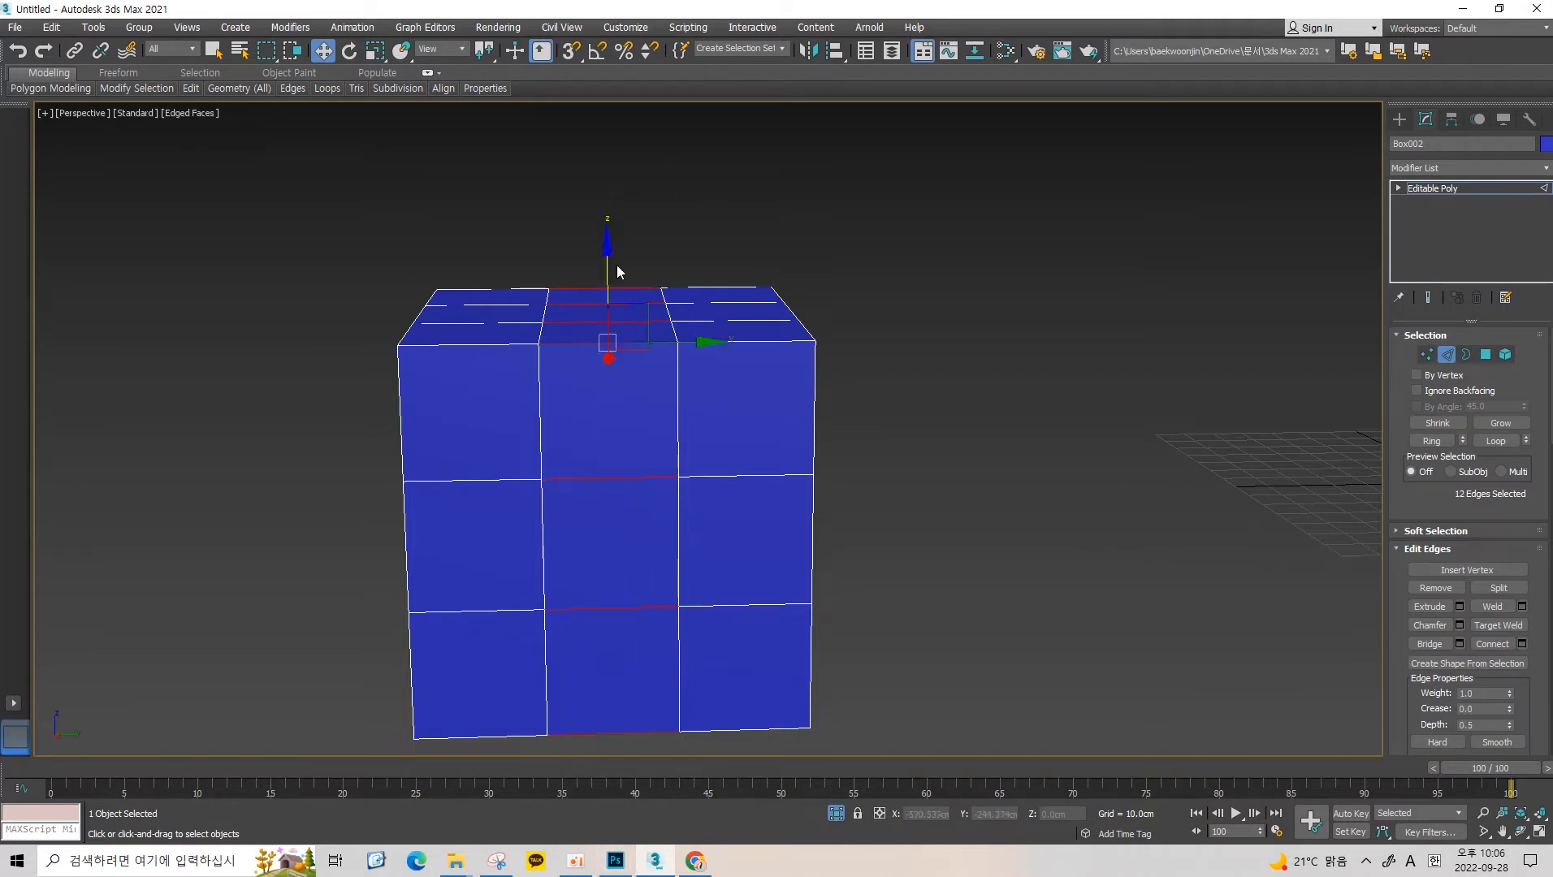
pyautogui.moveTo(614, 195); pyautogui.dragTo(618, 842)
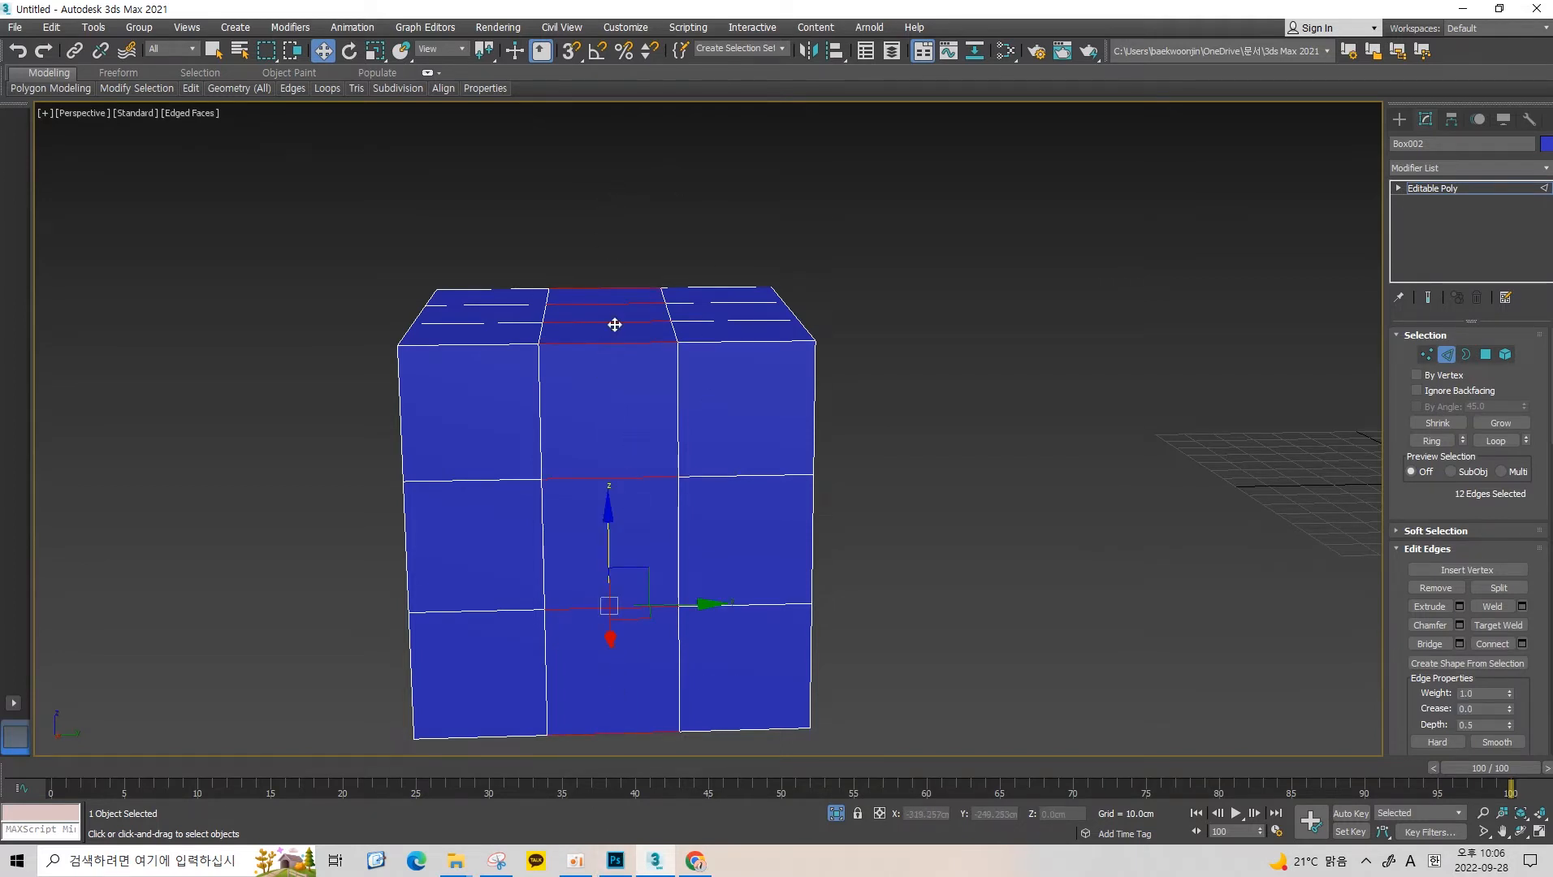
pyautogui.click(612, 216)
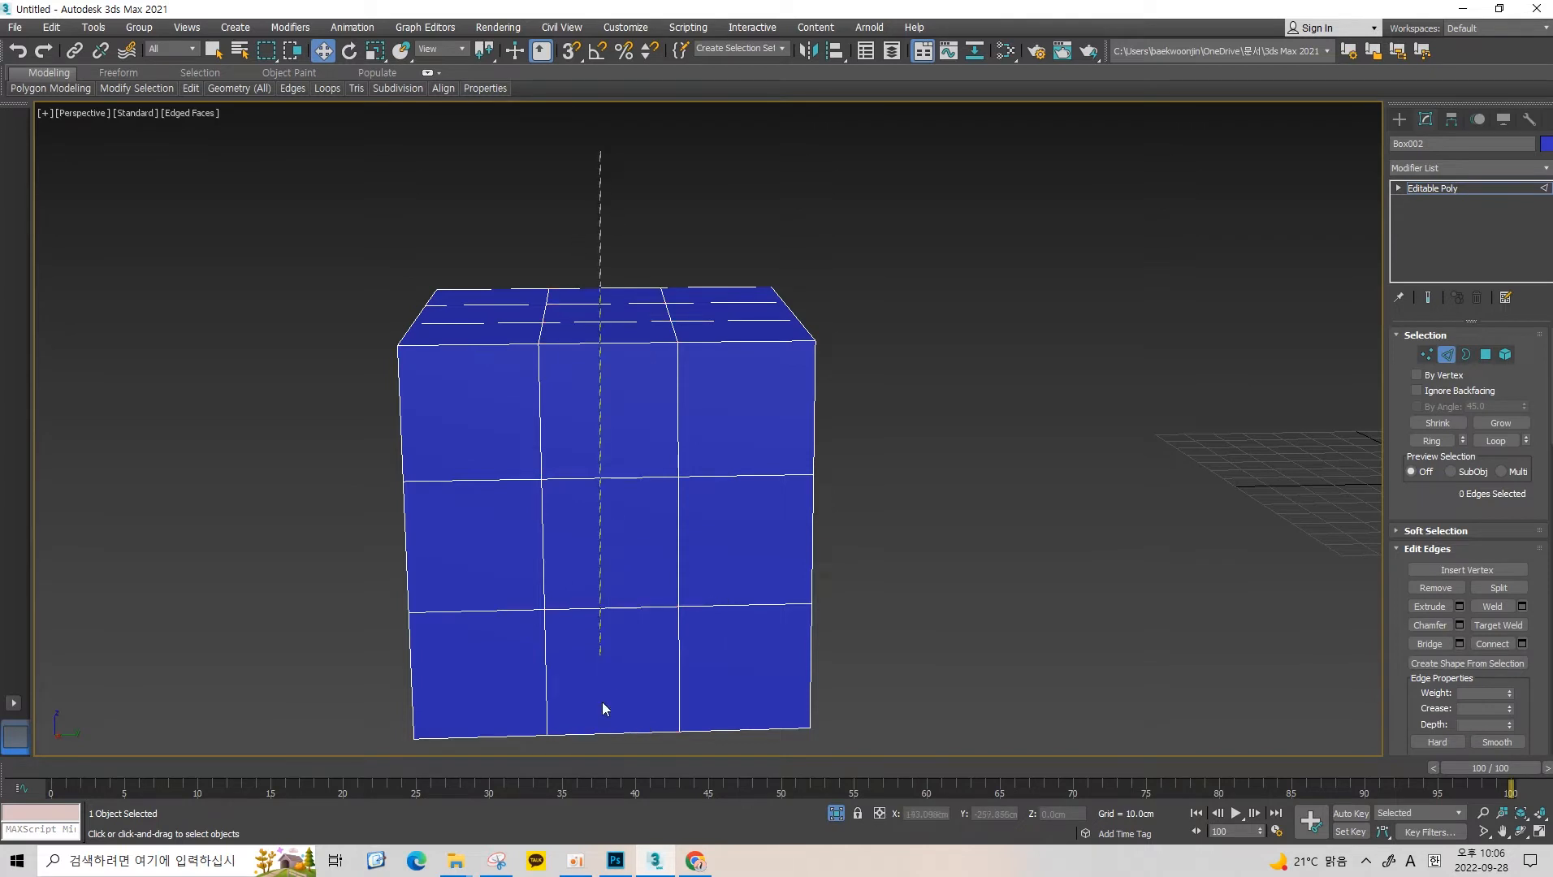
pyautogui.moveTo(602, 709); pyautogui.dragTo(602, 709)
pyautogui.click(877, 531)
pyautogui.keyDown('alt'); pyautogui.moveTo(627, 209); pyautogui.dragTo(620, 200, button='middle'); pyautogui.keyUp('alt')
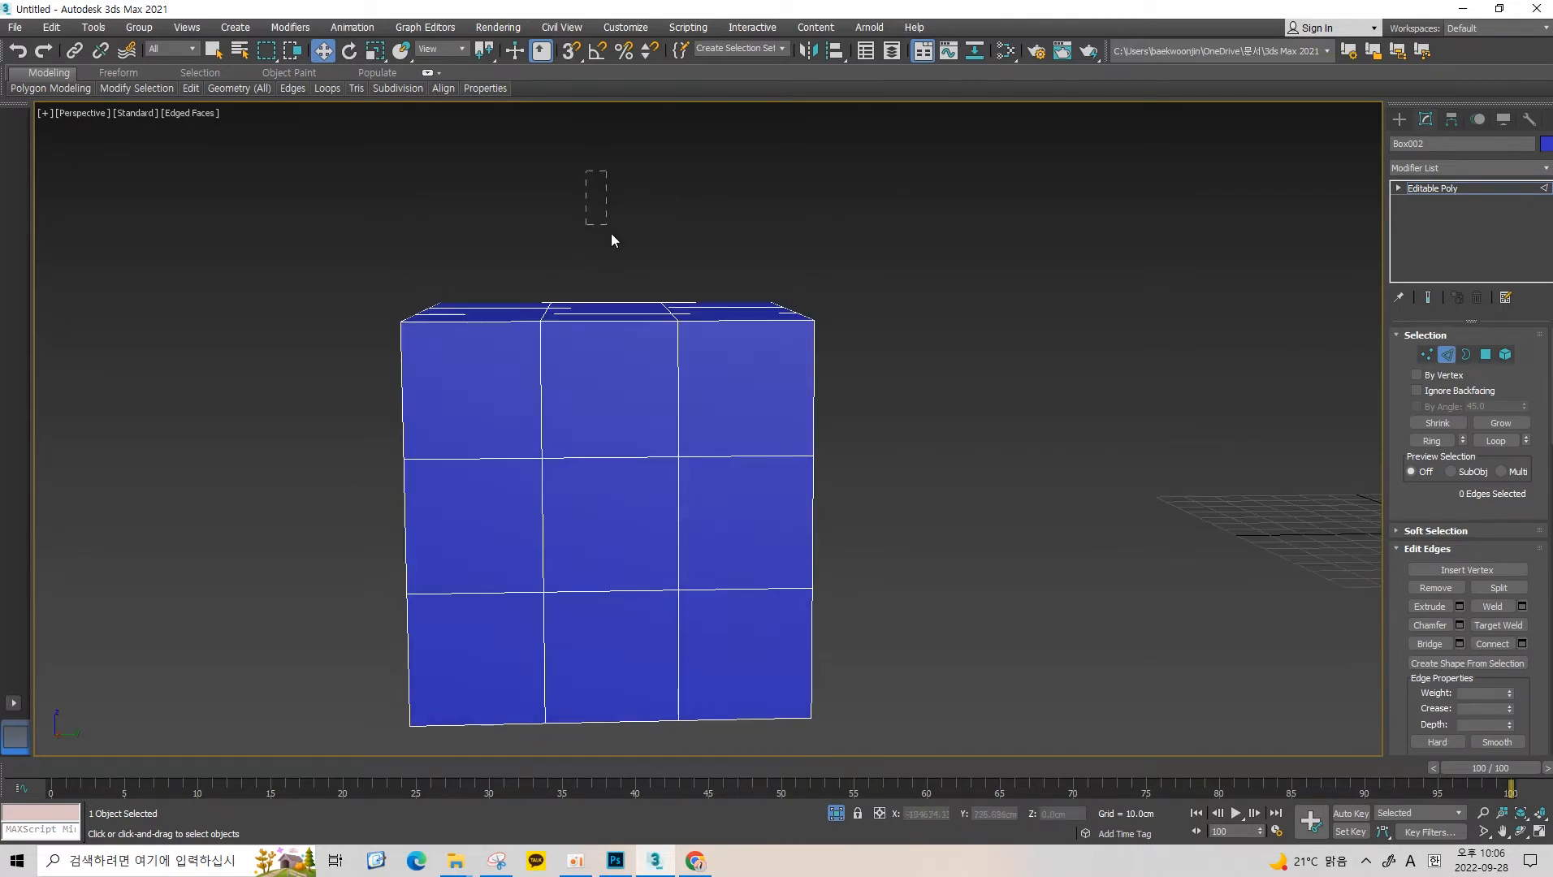
pyautogui.moveTo(634, 774); pyautogui.dragTo(634, 775)
# Select one edge of the top face's center polygon and expand it to its full edge ring.
pyautogui.moveTo(658, 308)
pyautogui.keyDown('alt'); pyautogui.mouseDown(button='middle')
pyautogui.moveTo(628, 336)
pyautogui.moveTo(652, 336)
pyautogui.mouseUp(button='middle'); pyautogui.keyUp('alt')
pyautogui.scroll(5, 604, 312)
pyautogui.click(594, 286)
pyautogui.click(594, 286)
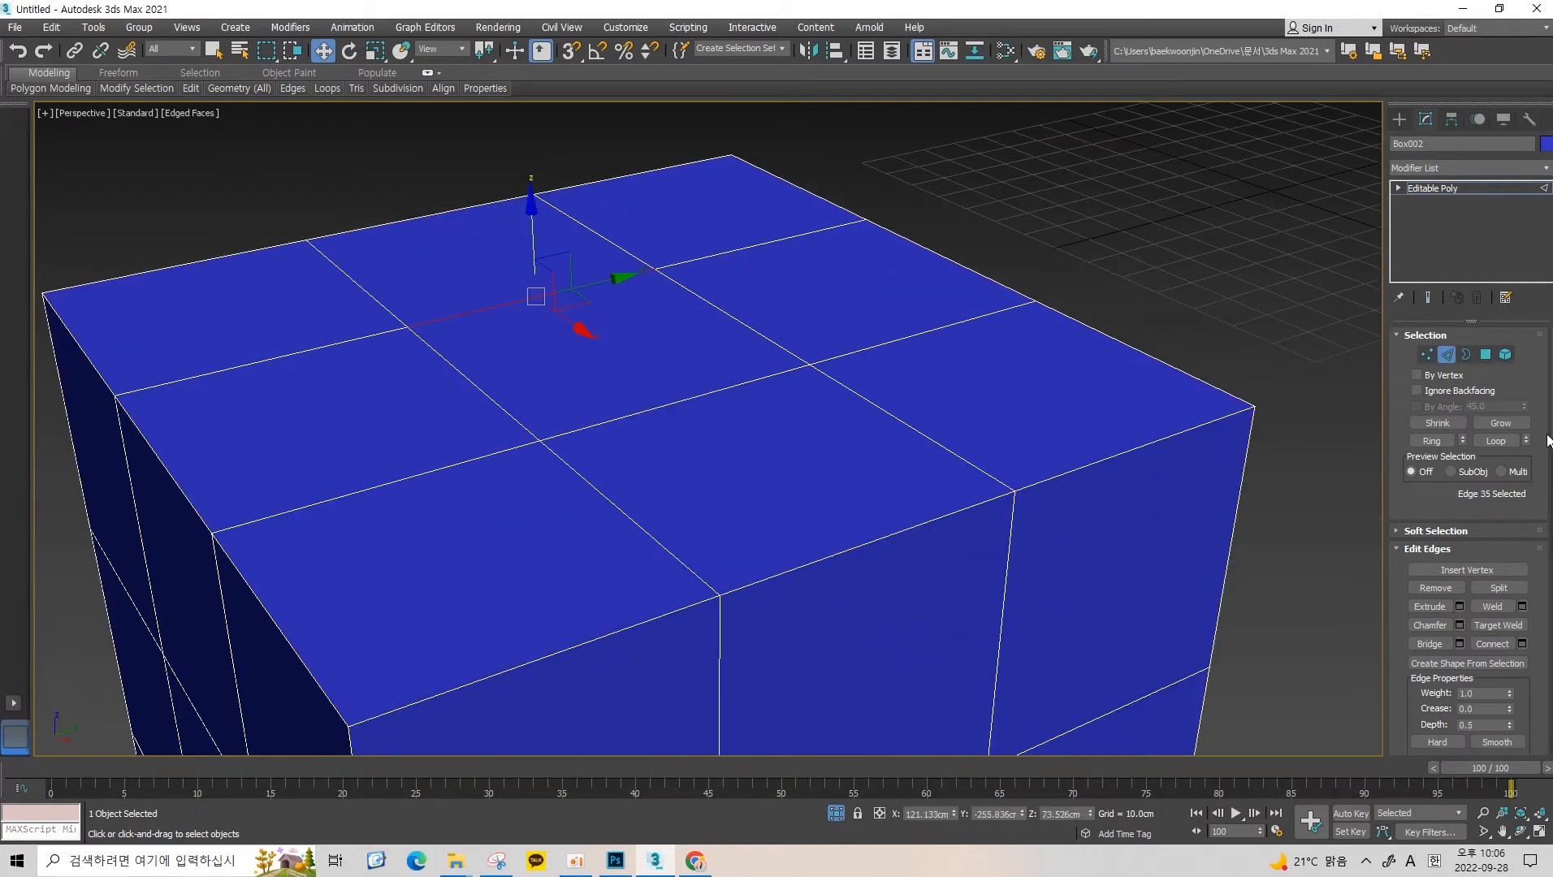
pyautogui.click(1432, 441)
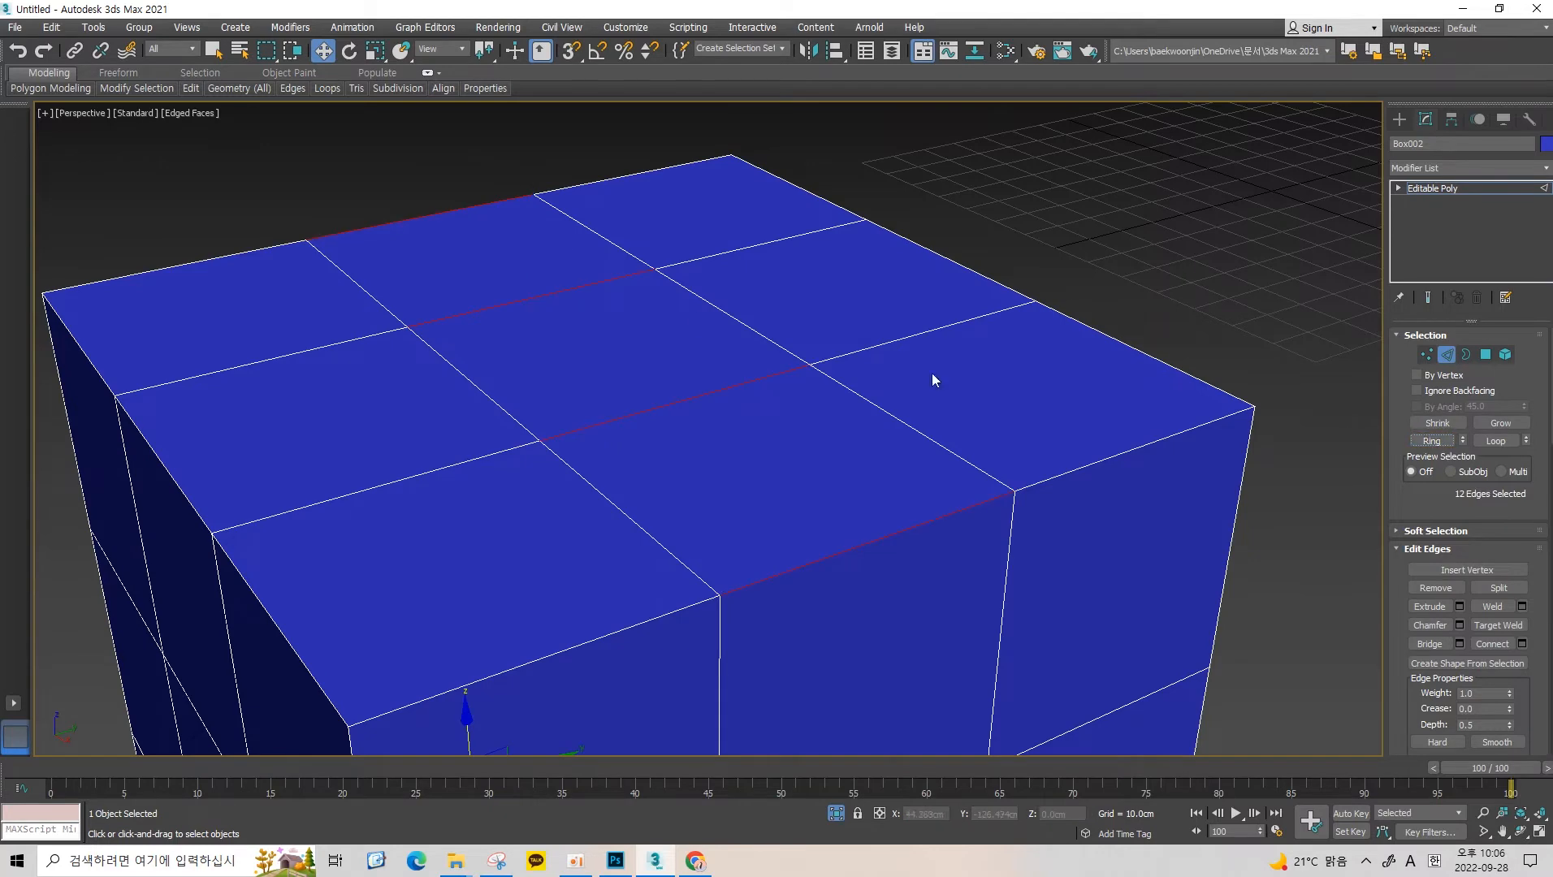
# Select the center polygon's opposite parallel edge alone and expand it to its edge ring around the cube.
pyautogui.keyDown('alt'); pyautogui.moveTo(931, 373); pyautogui.dragTo(780, 300, button='middle'); pyautogui.keyUp('alt')
pyautogui.click(810, 328)
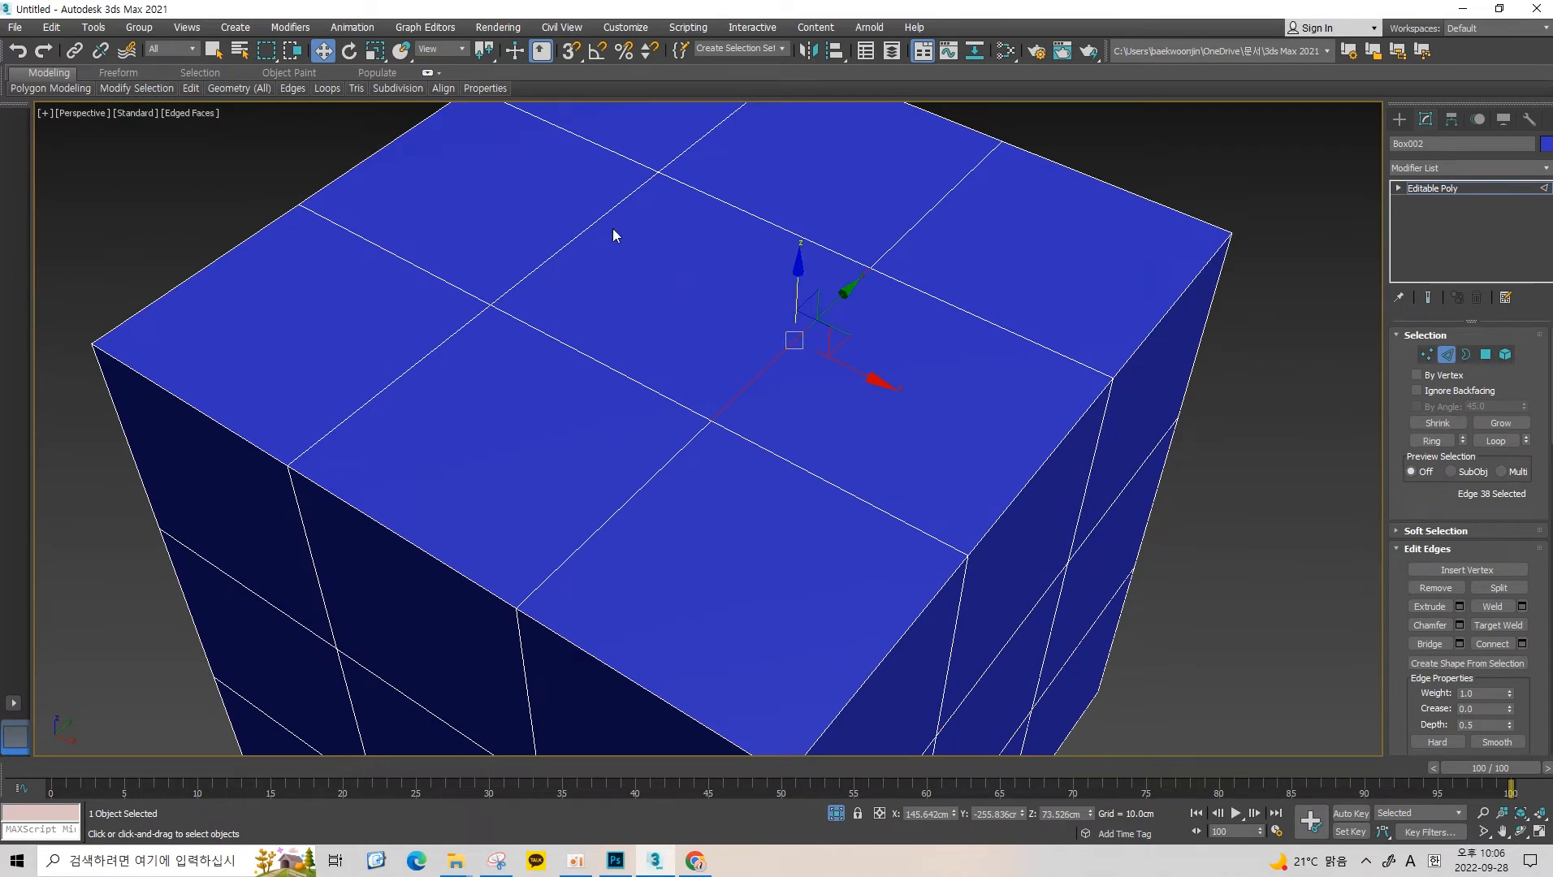
pyautogui.click(1431, 449)
pyautogui.scroll(-5, 987, 358)
pyautogui.keyDown('alt'); pyautogui.moveTo(983, 353); pyautogui.dragTo(934, 167, button='middle'); pyautogui.keyUp('alt')
pyautogui.scroll(3, 924, 301)
pyautogui.scroll(-4, 934, 257)
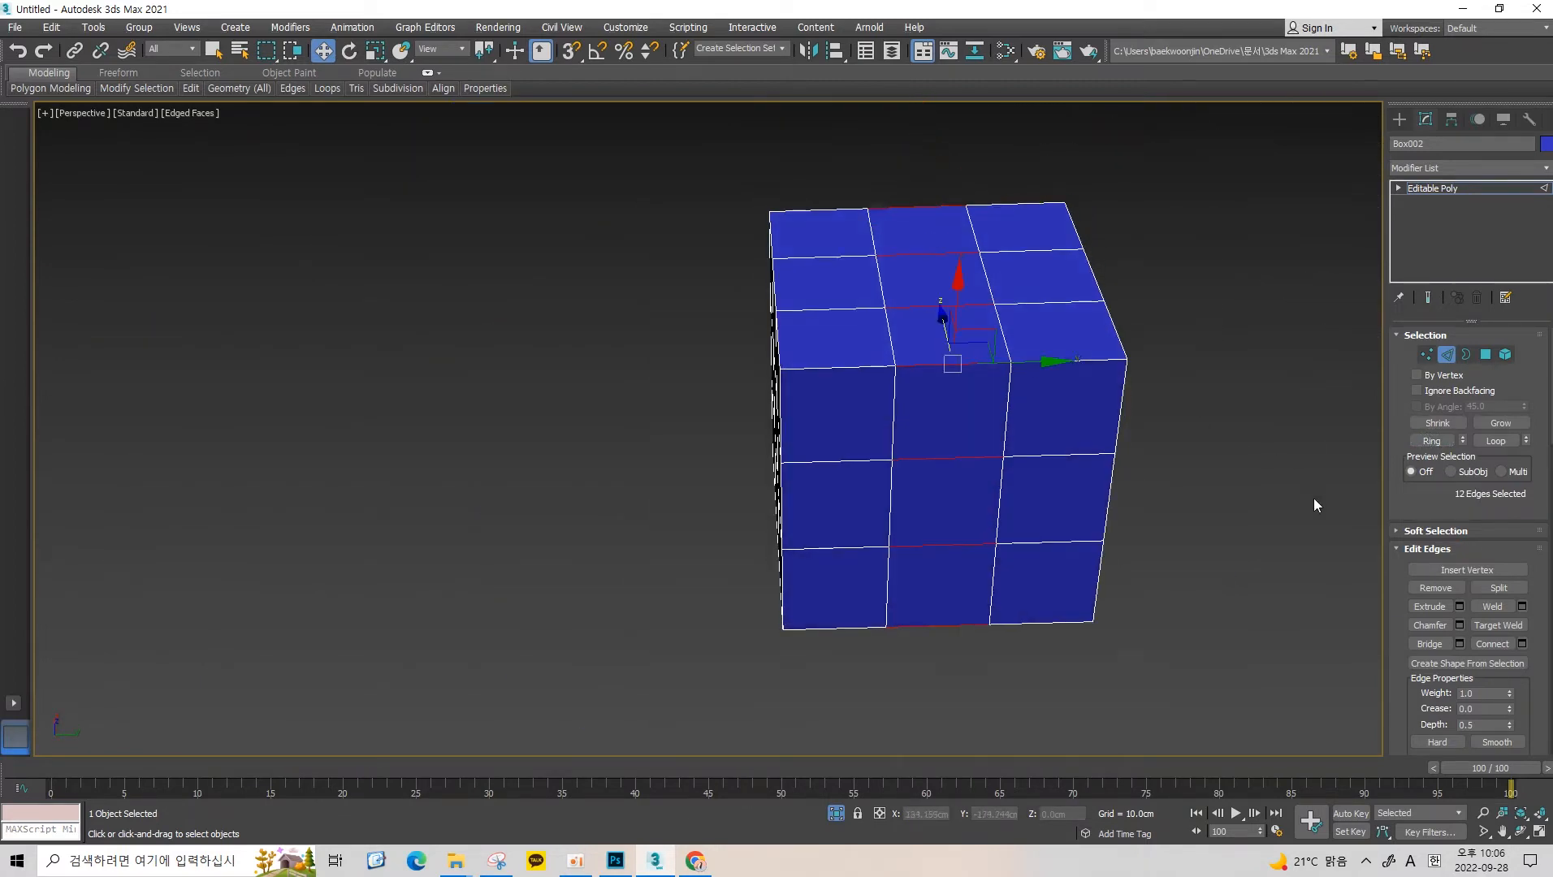
# Connect the selected edge ring with one segment around the cube, examine it from several sides, and undo the connection.
pyautogui.click(1496, 644)
pyautogui.keyDown('alt'); pyautogui.moveTo(1098, 334); pyautogui.dragTo(951, 286, button='middle'); pyautogui.keyUp('alt')
pyautogui.keyDown('alt'); pyautogui.moveTo(910, 566); pyautogui.dragTo(939, 297, button='middle'); pyautogui.keyUp('alt')
pyautogui.keyDown('alt'); pyautogui.moveTo(957, 437); pyautogui.dragTo(945, 362, button='middle'); pyautogui.keyUp('alt')
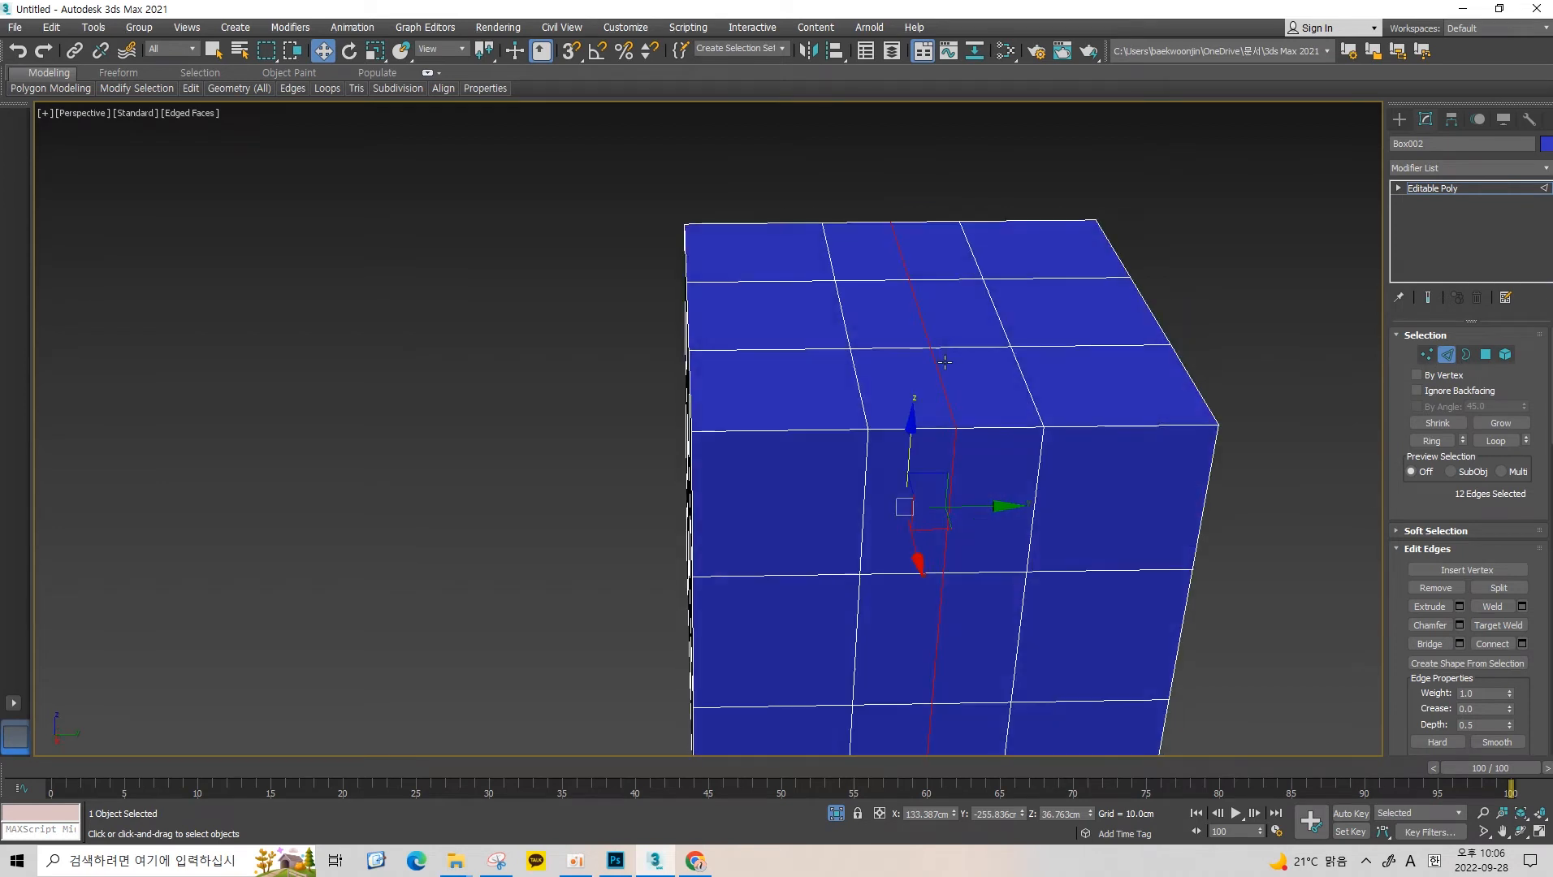
pyautogui.hotkey('ctrl', 'z')
# Reselect a single center-polygon edge and expand it to its ring, undoing the expansion once and repeating it.
pyautogui.click(938, 281)
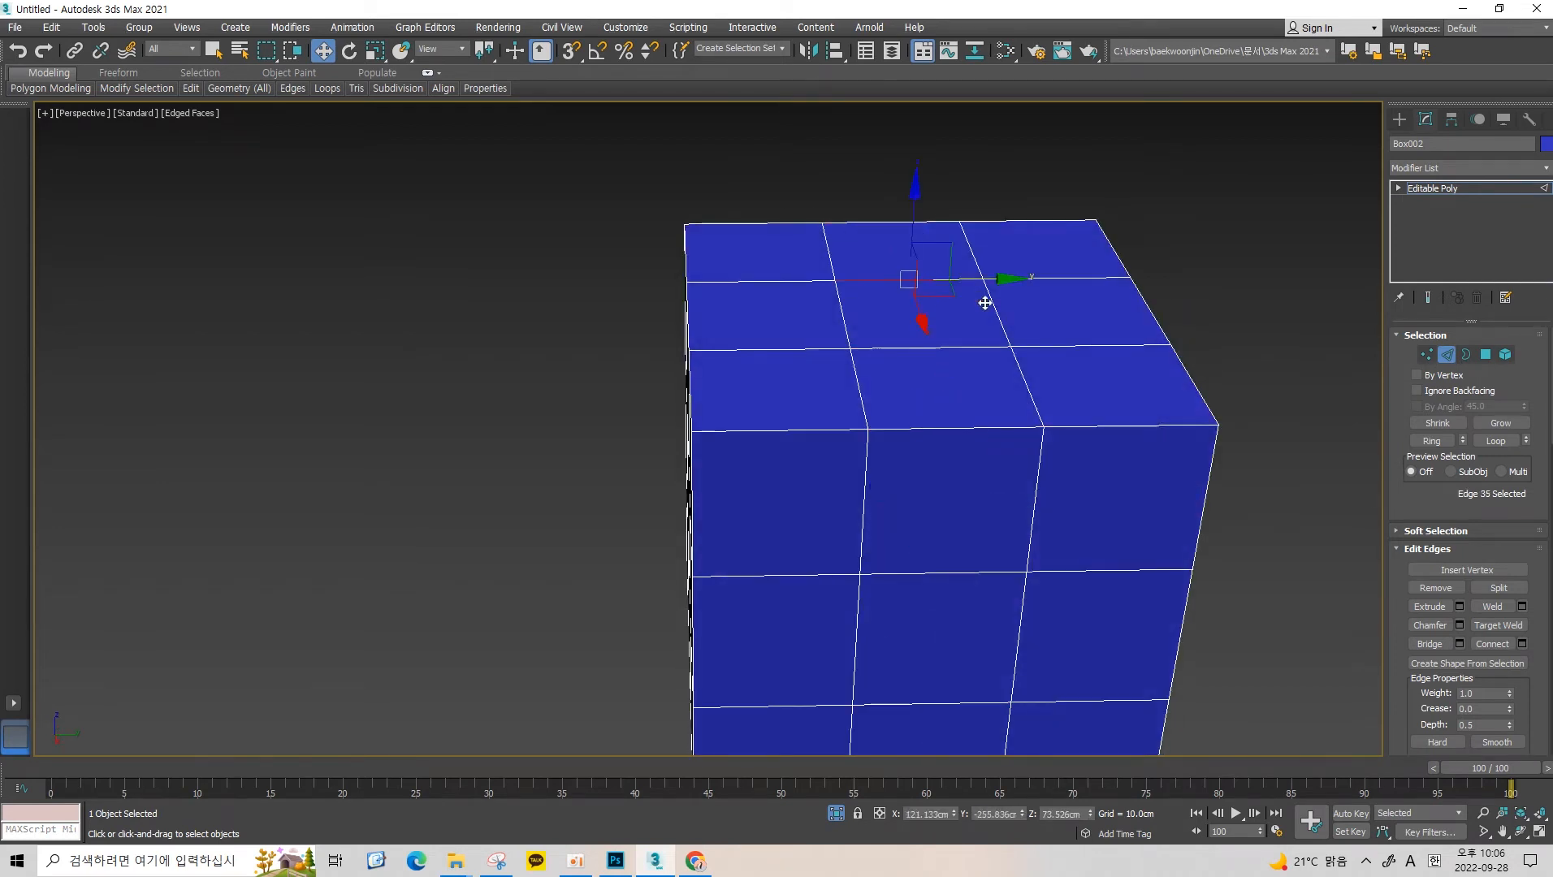
pyautogui.click(1444, 446)
pyautogui.hotkey('ctrl', 'z')
pyautogui.keyDown('alt'); pyautogui.moveTo(929, 294); pyautogui.dragTo(891, 316, button='middle'); pyautogui.keyUp('alt')
pyautogui.click(1430, 446)
pyautogui.click(892, 315)
pyautogui.keyDown('alt'); pyautogui.moveTo(945, 360); pyautogui.dragTo(917, 337, button='middle'); pyautogui.keyUp('alt')
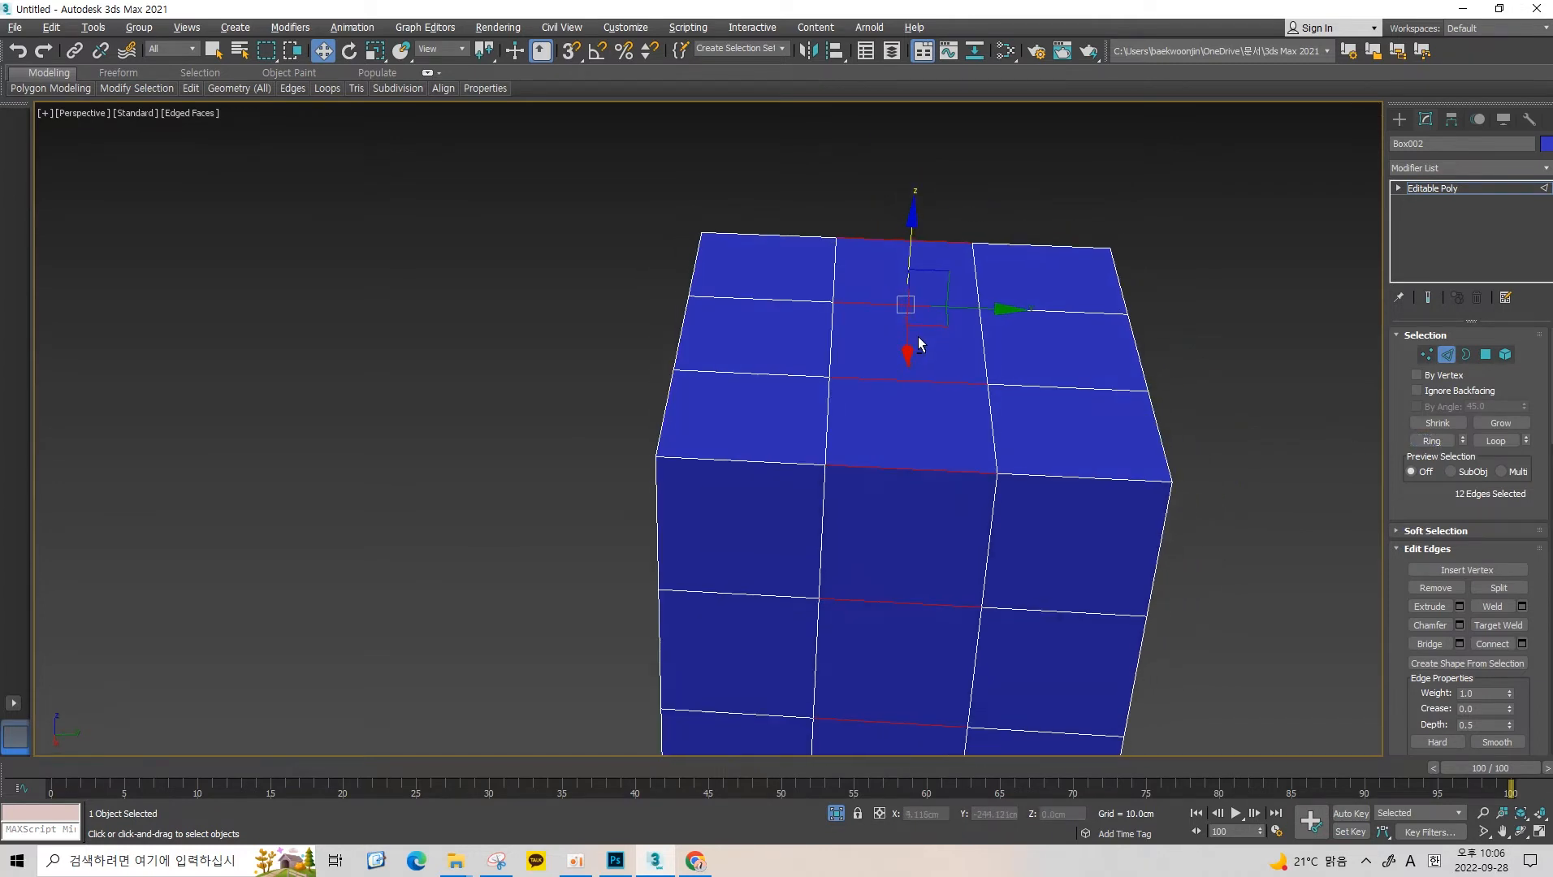
# Reselect only that center-polygon edge and expand it to the edge loop running around the cube.
pyautogui.click(833, 337)
pyautogui.click(900, 317)
pyautogui.click(912, 304)
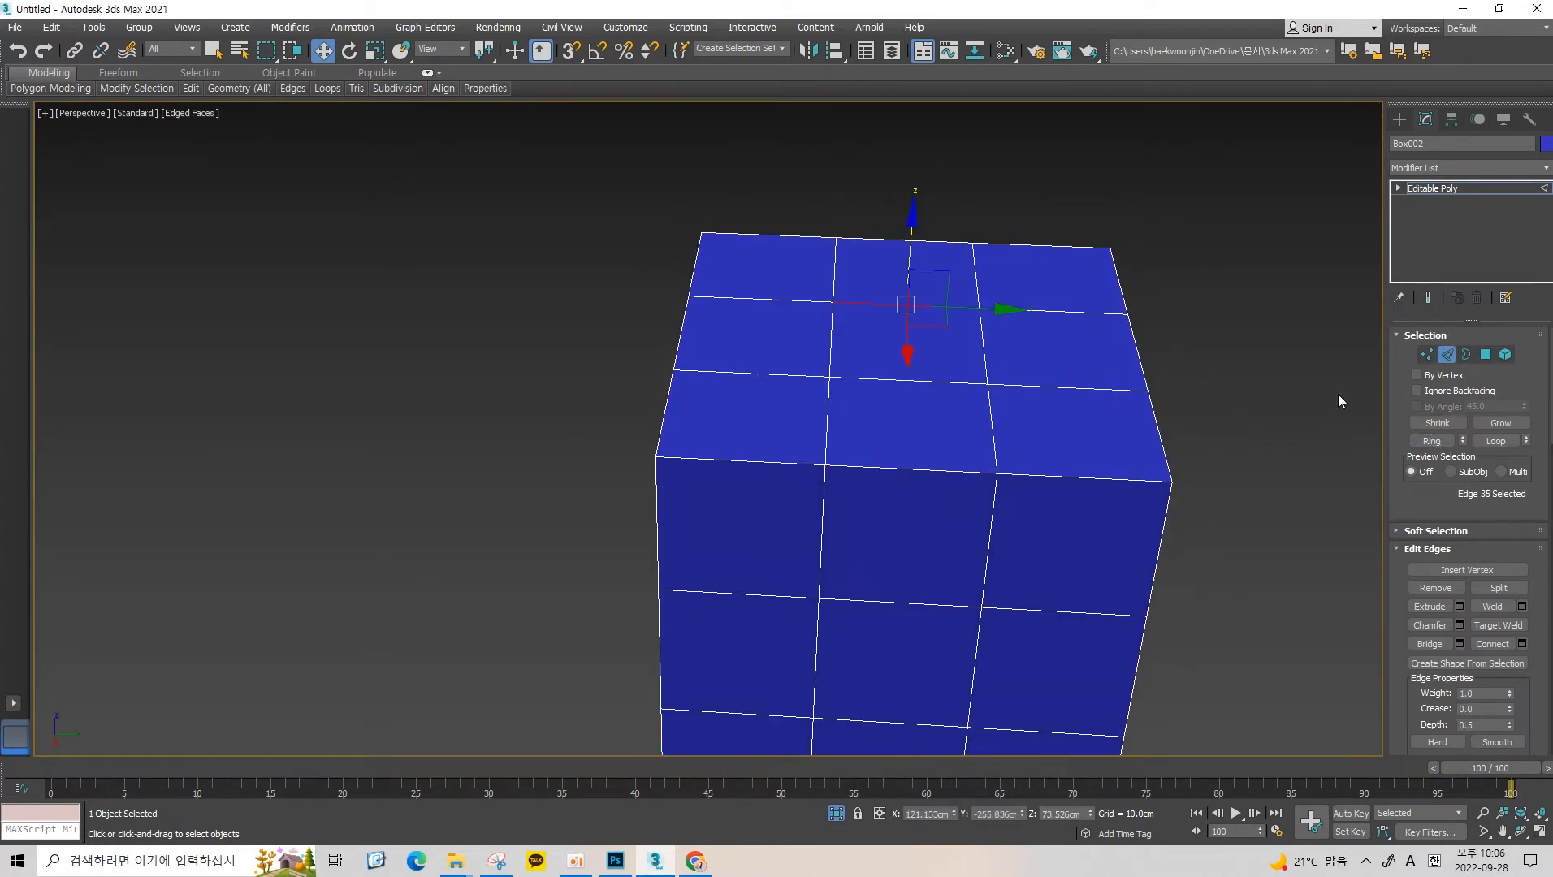
pyautogui.click(1497, 441)
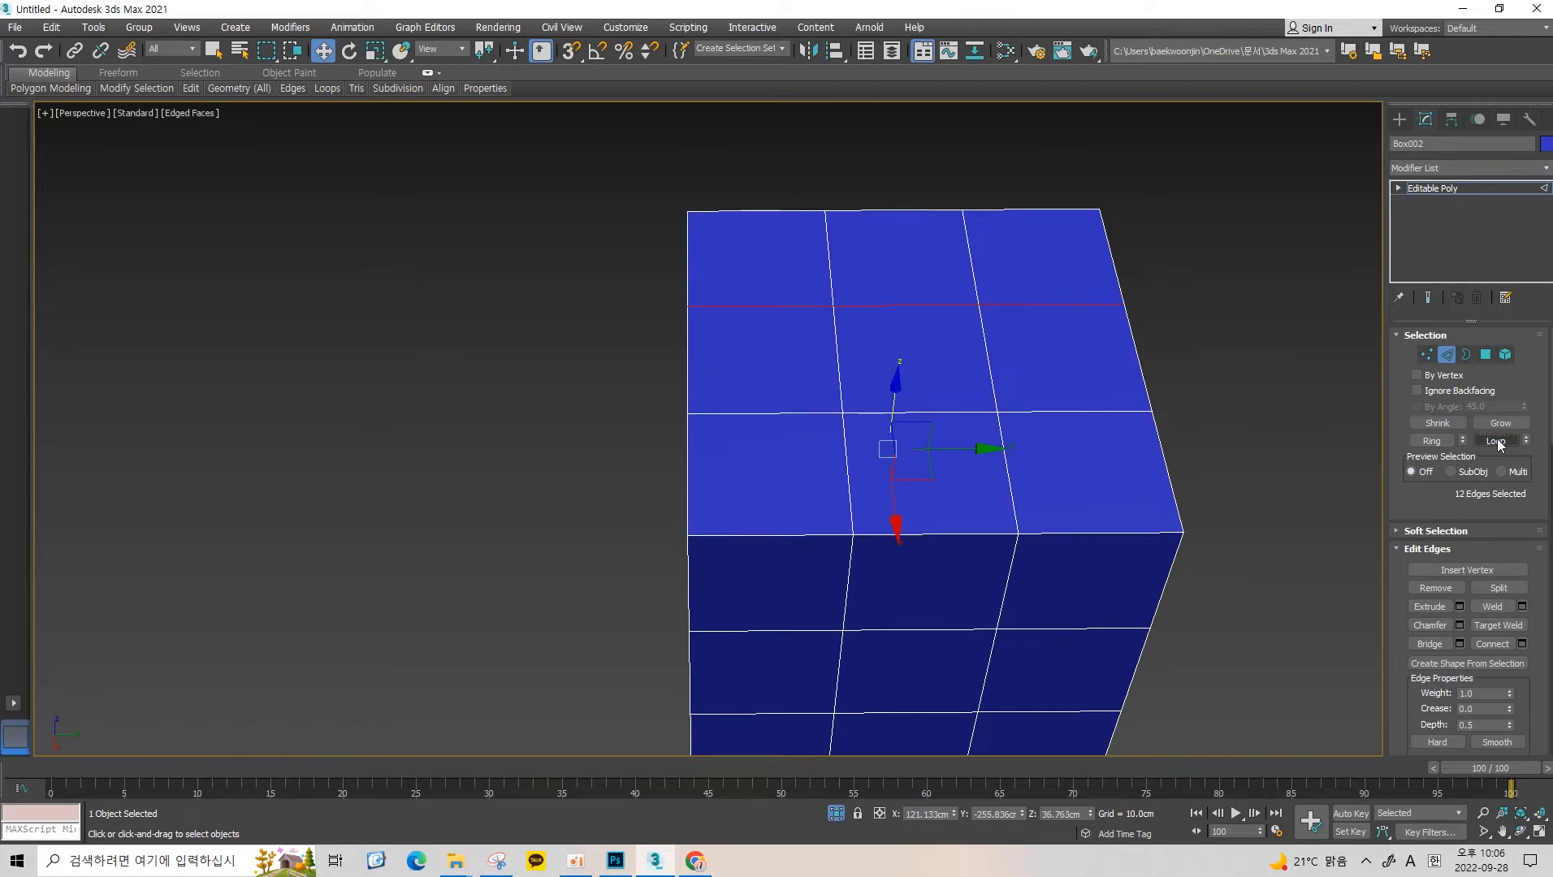
# Clear the loop, try the adjacent side edge, then select the original center-polygon edge and expand it to its loop.
pyautogui.click(903, 312)
pyautogui.click(842, 337)
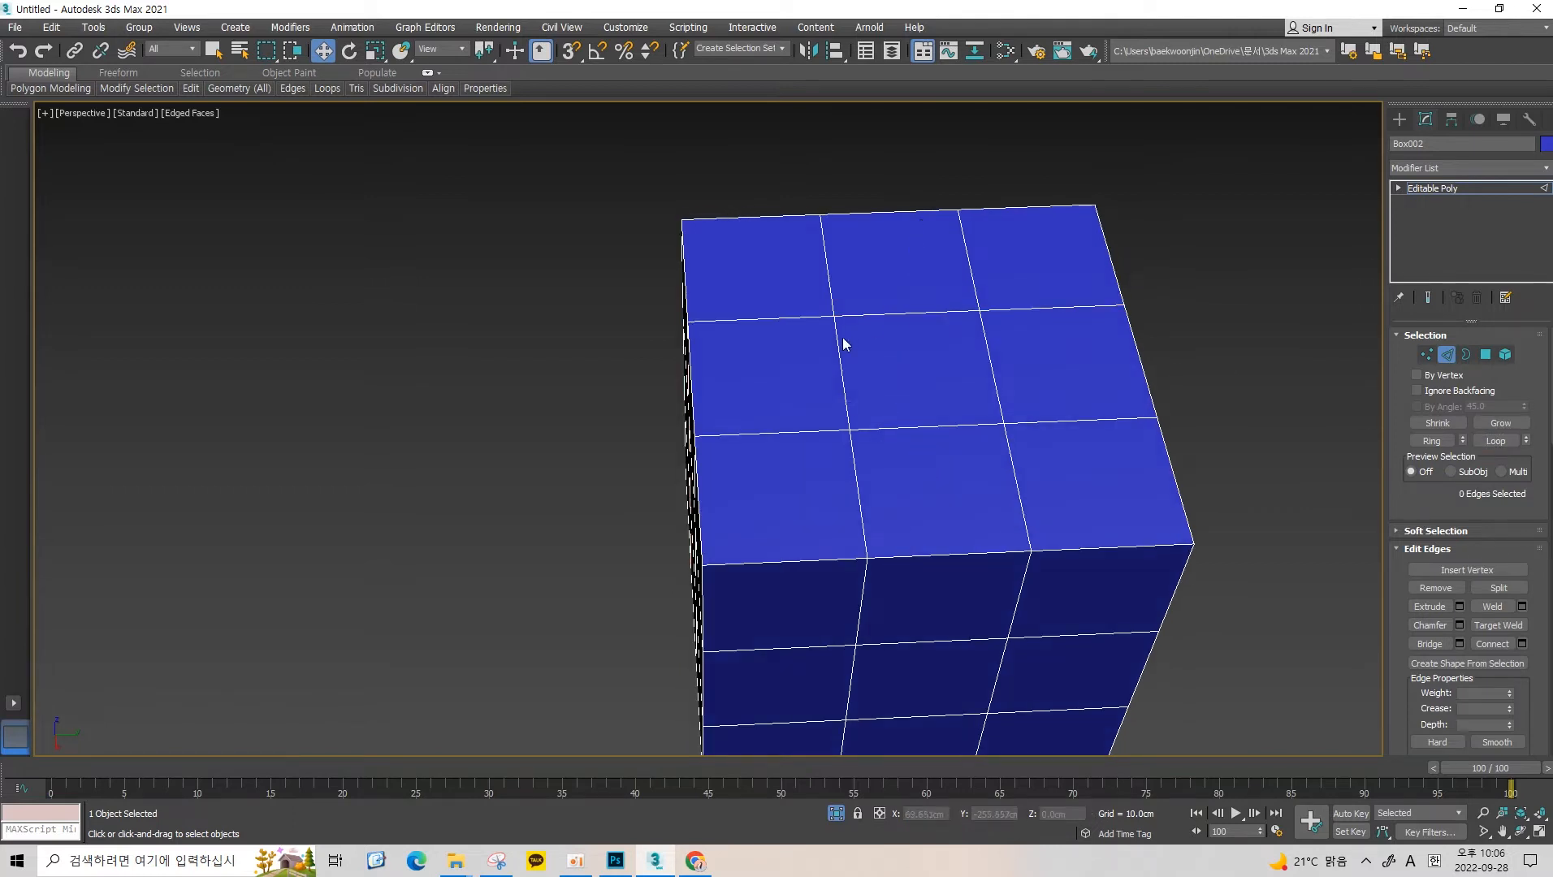
pyautogui.click(840, 351)
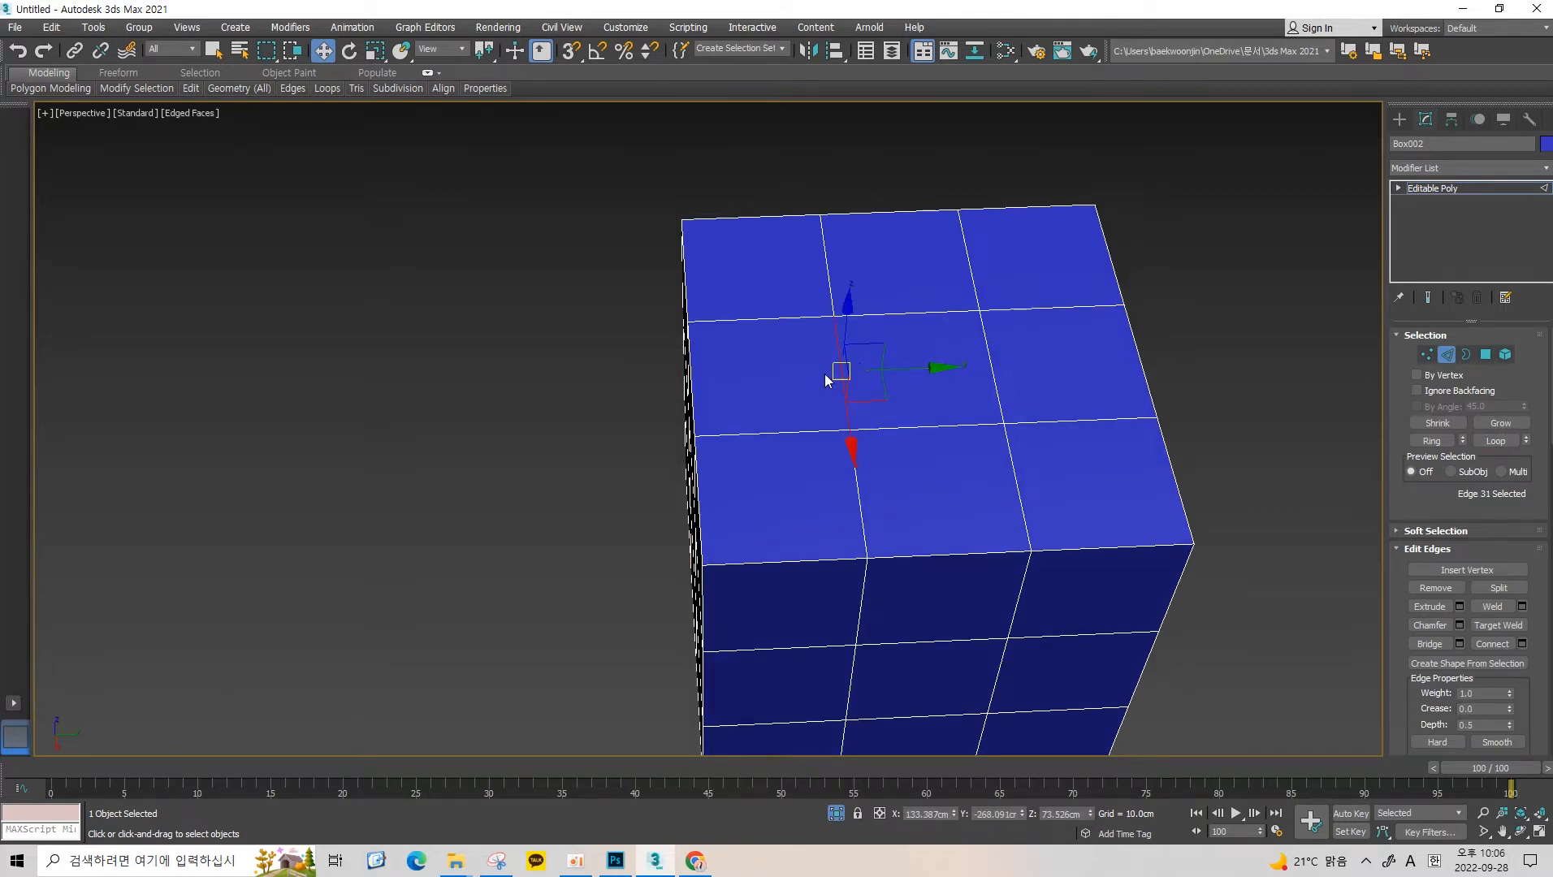
pyautogui.click(869, 314)
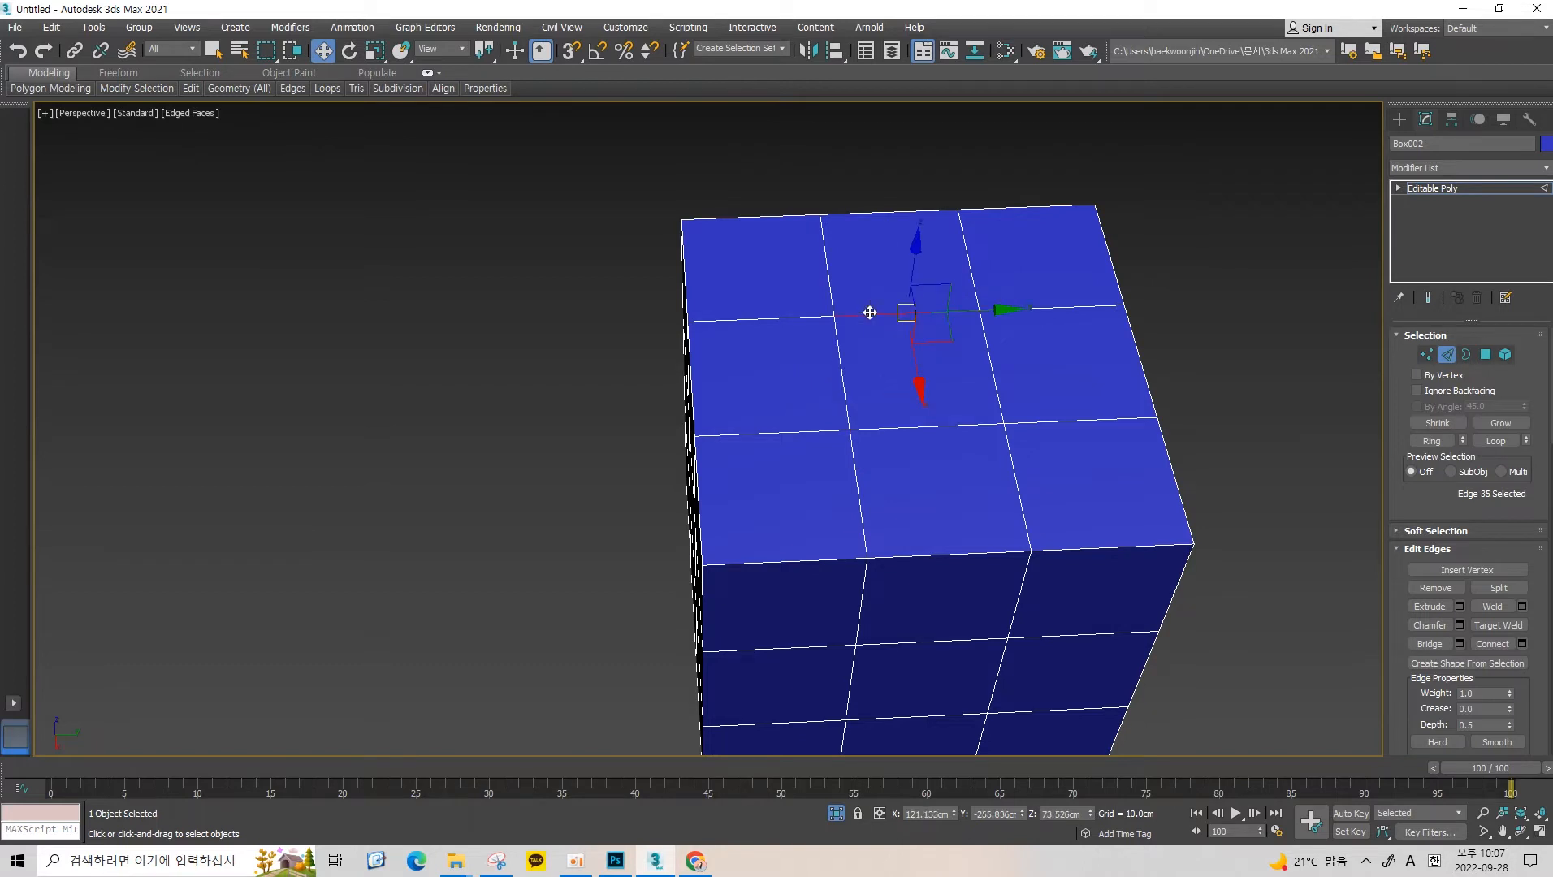
pyautogui.scroll(3, 854, 319)
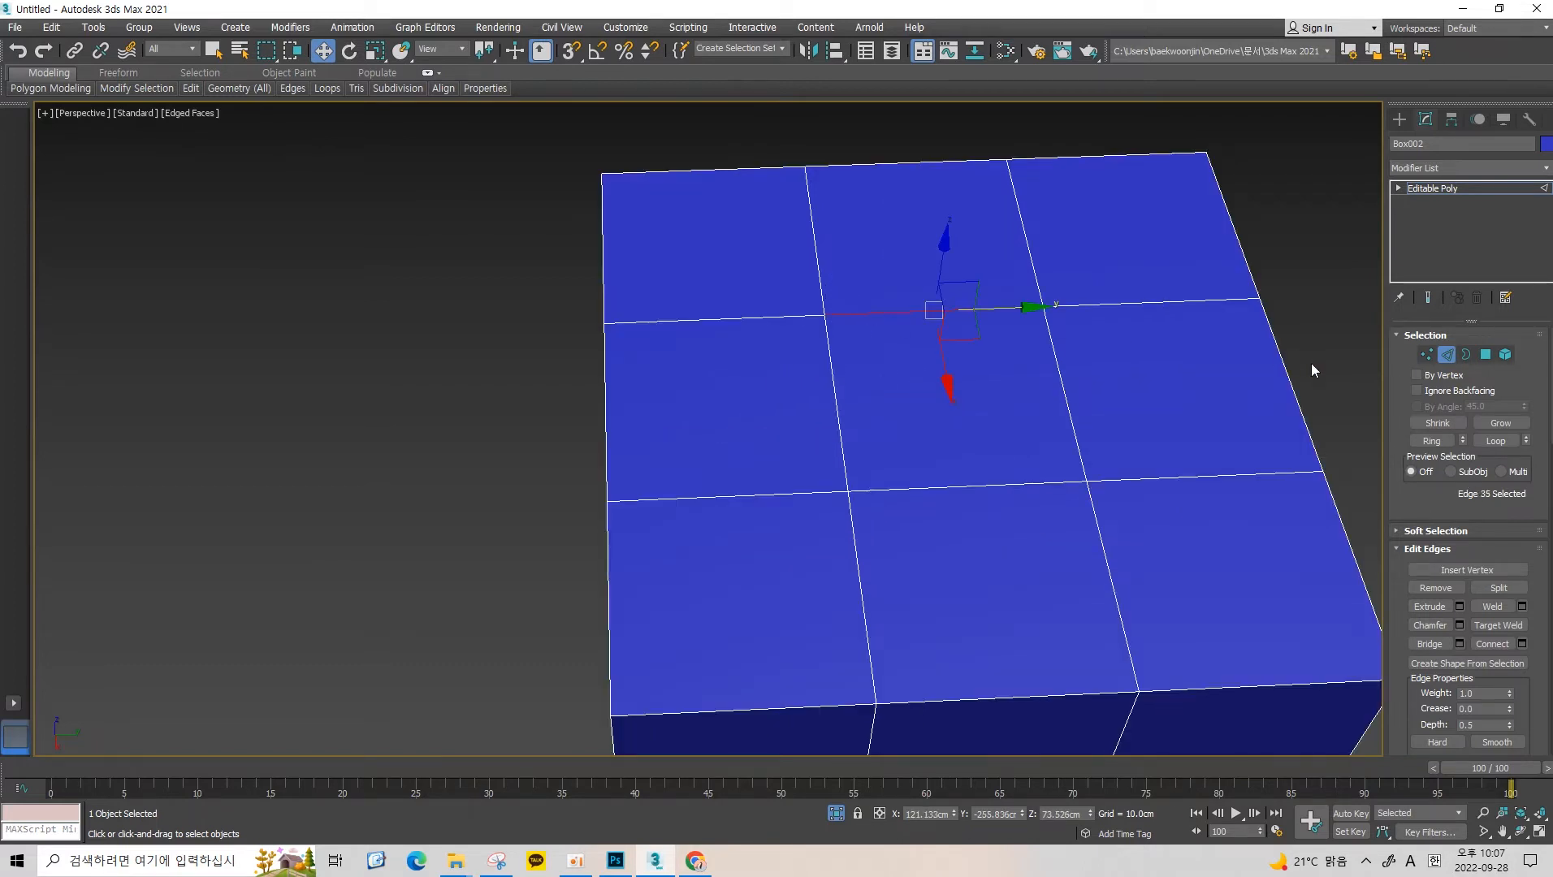
pyautogui.click(1504, 447)
# Clear the loop selection, then select a side edge of the center polygon and add the edge opposite it.
pyautogui.moveTo(1117, 299); pyautogui.dragTo(648, 312, button='middle')
pyautogui.click(898, 316)
pyautogui.click(632, 297)
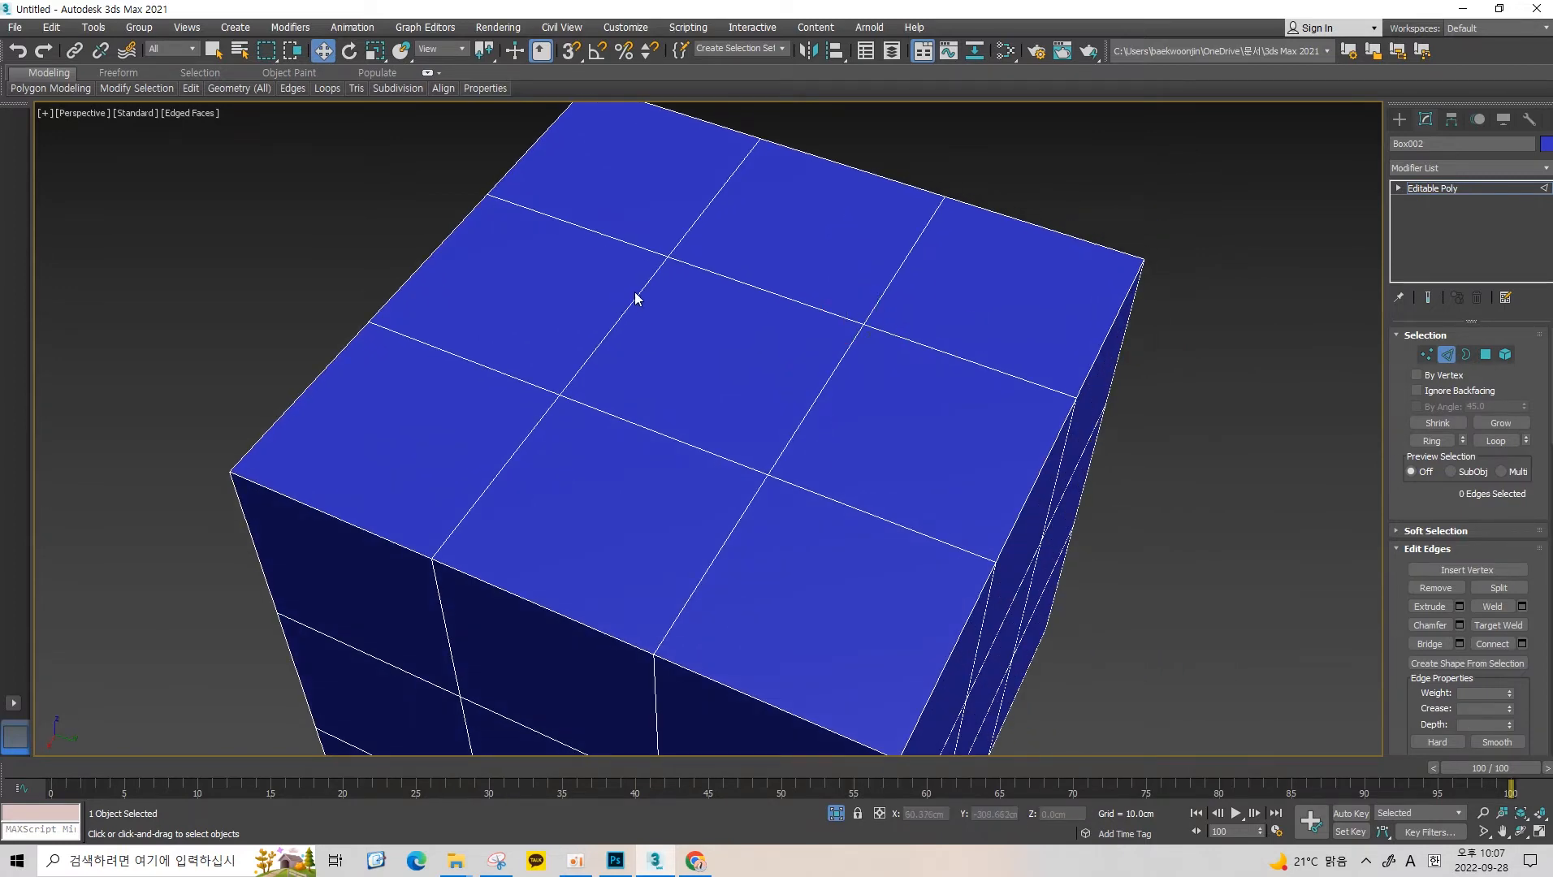
pyautogui.click(639, 296)
pyautogui.keyDown('alt'); pyautogui.moveTo(853, 357); pyautogui.dragTo(846, 319, button='middle'); pyautogui.keyUp('alt')
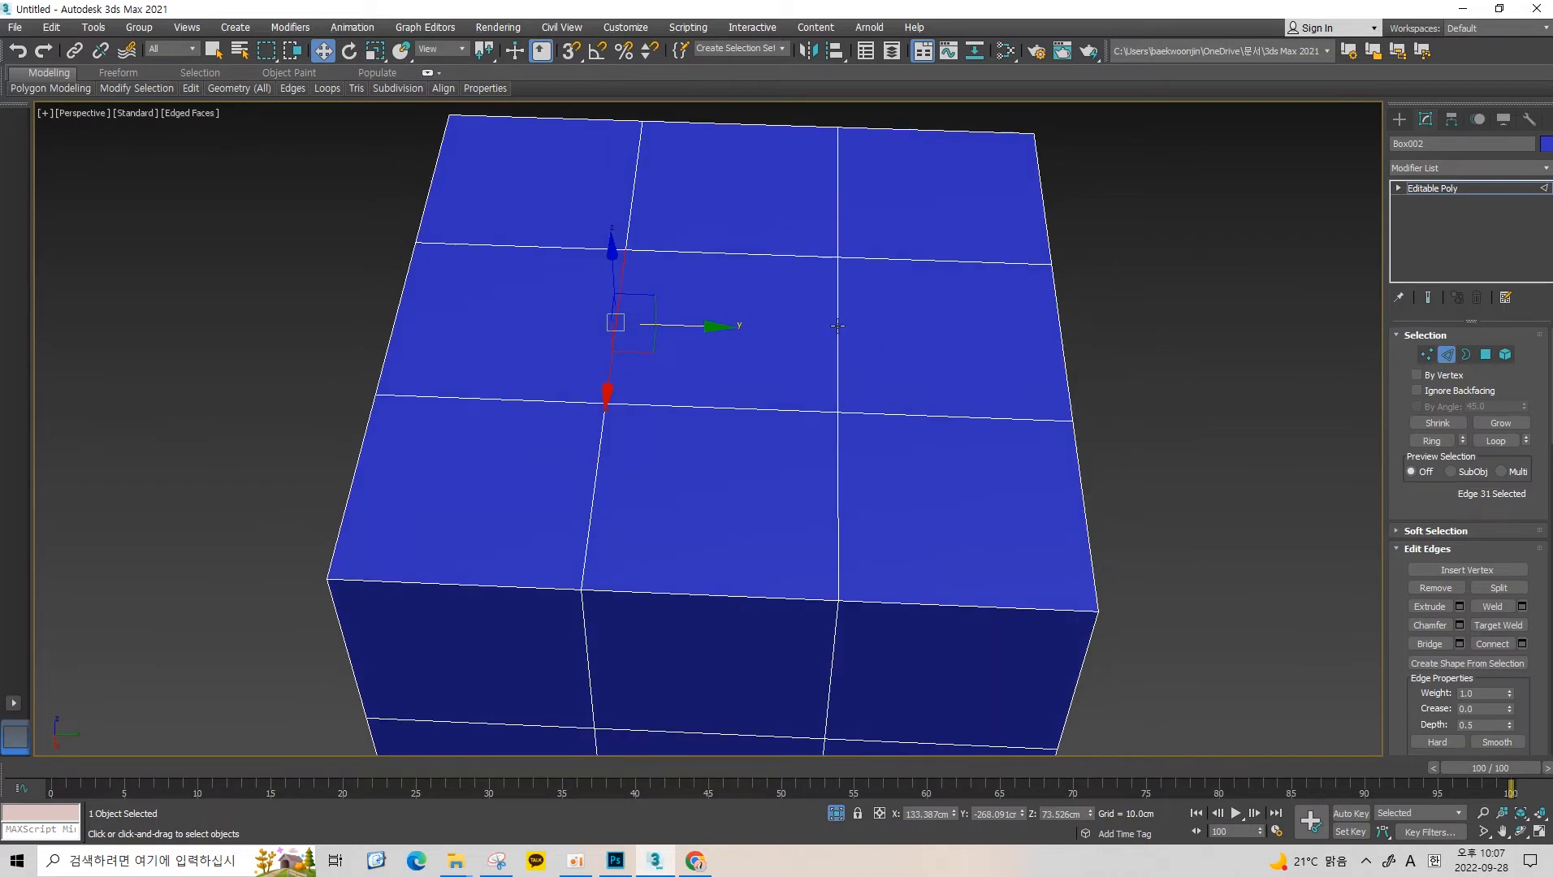
pyautogui.keyDown('ctrl'); pyautogui.click(840, 314); pyautogui.keyUp('ctrl')
pyautogui.keyDown('alt'); pyautogui.moveTo(686, 295); pyautogui.dragTo(670, 309, button='middle'); pyautogui.keyUp('alt')
# Reselect only the center polygon's side edge and expand it to its edge ring.
pyautogui.click(671, 315)
pyautogui.click(619, 290)
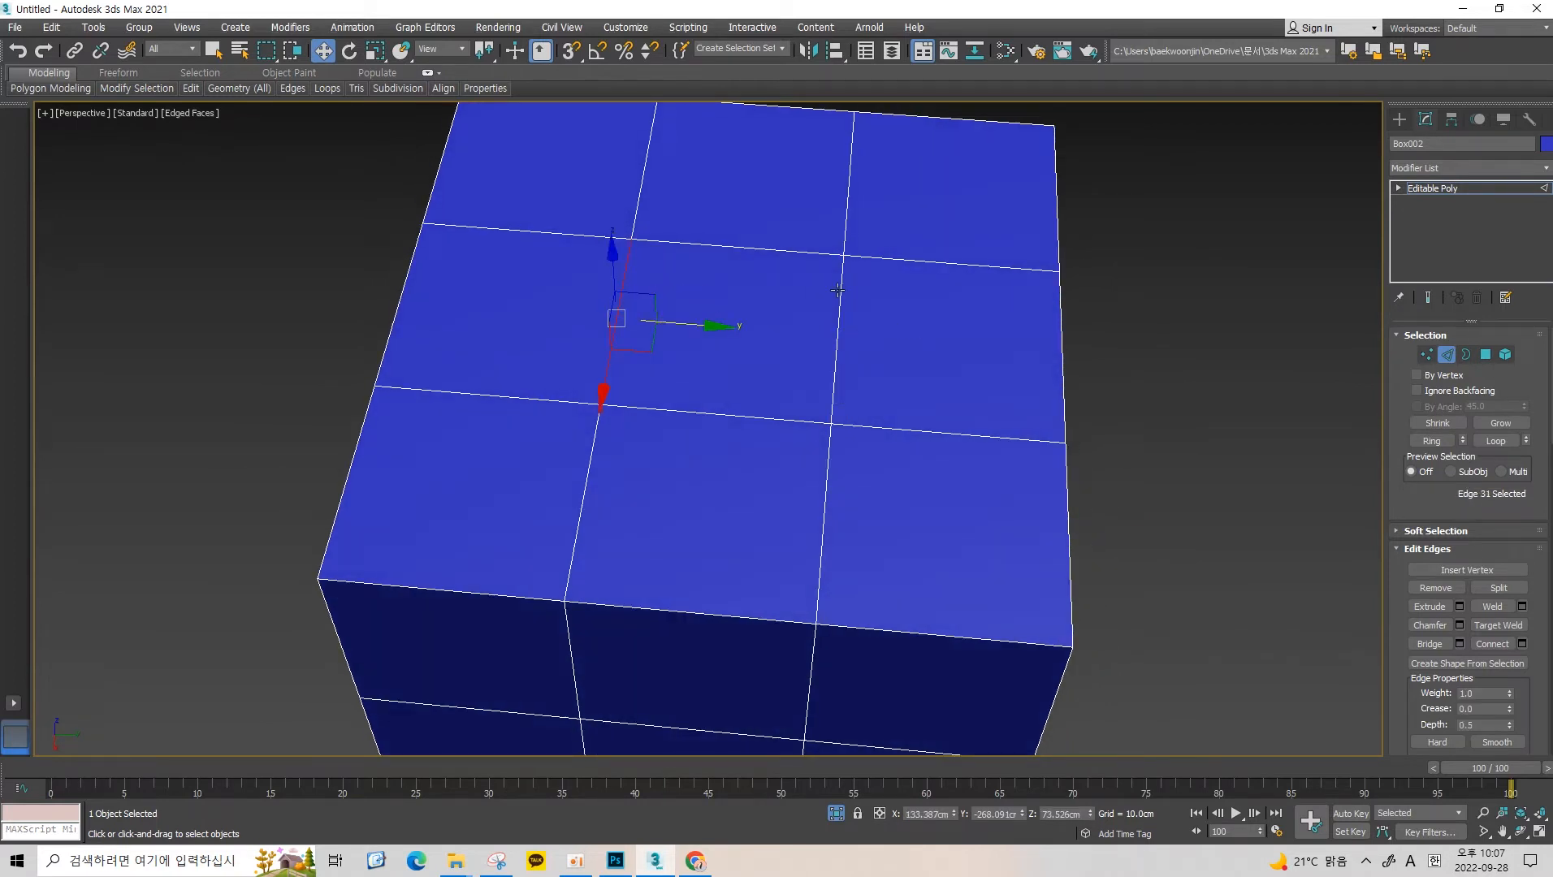
pyautogui.keyDown('alt'); pyautogui.moveTo(646, 273); pyautogui.dragTo(617, 375, button='middle'); pyautogui.keyUp('alt')
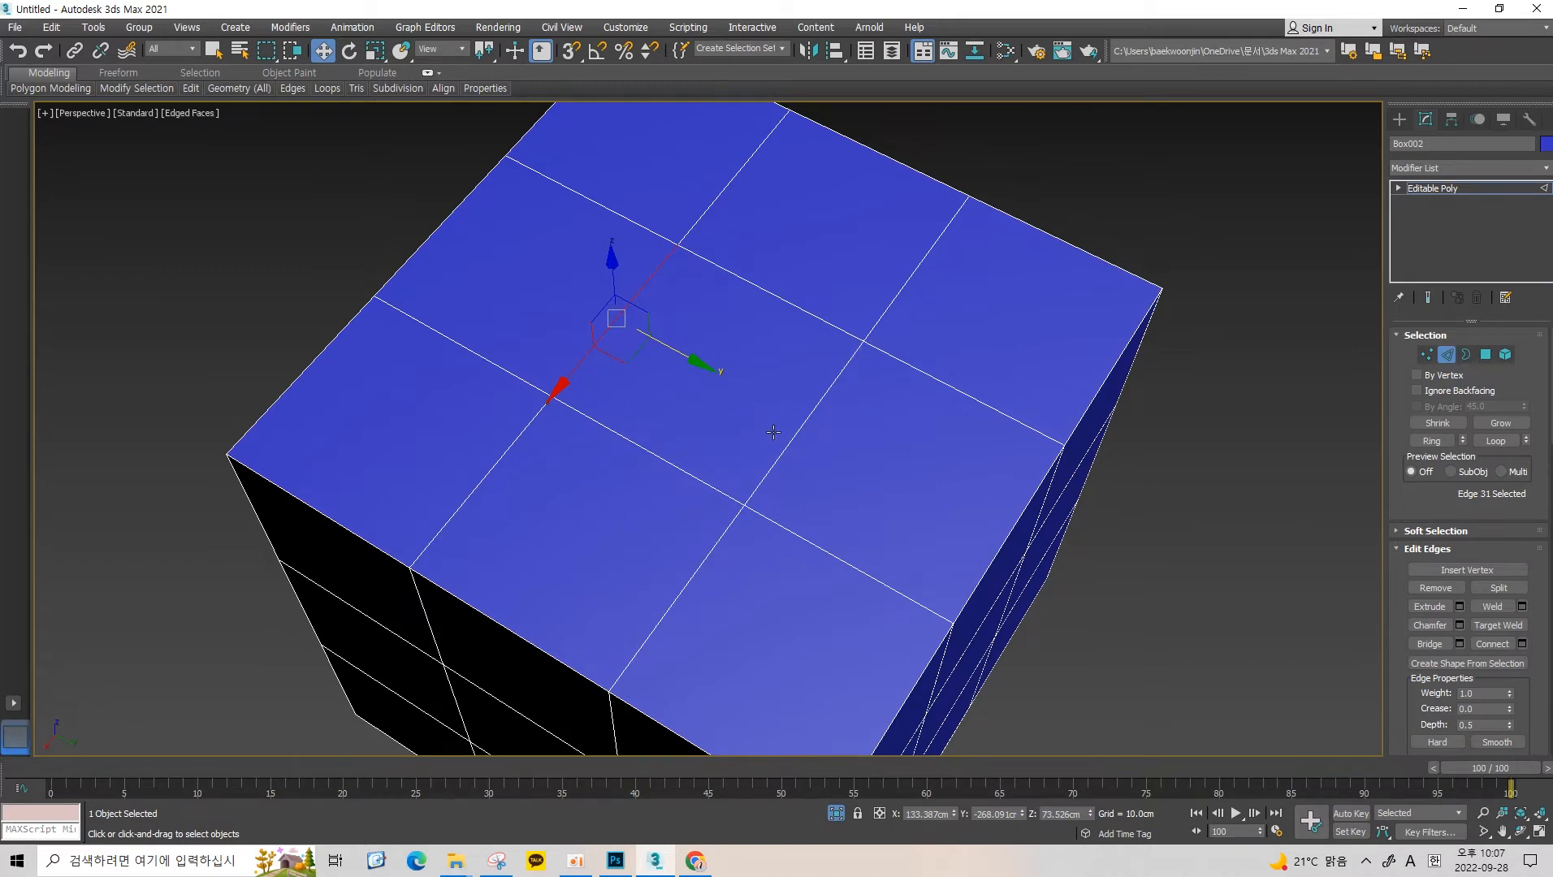
pyautogui.keyDown('alt'); pyautogui.moveTo(774, 432); pyautogui.dragTo(845, 402, button='middle'); pyautogui.keyUp('alt')
pyautogui.click(1431, 440)
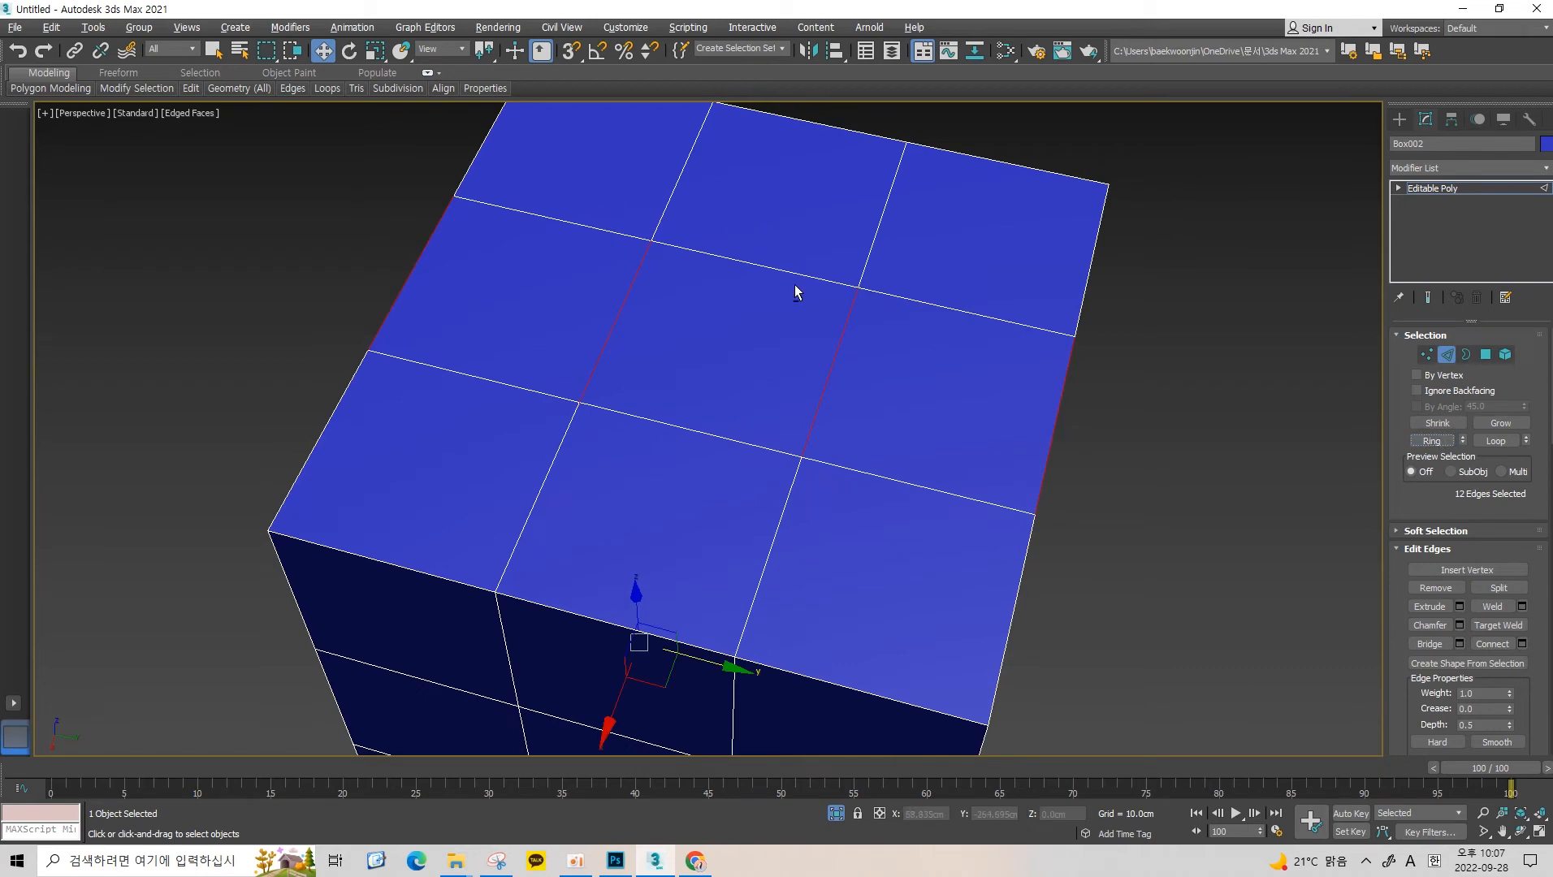
# Clear the ring, select the center-polygon edge perpendicular to it, and expand that edge to its loop.
pyautogui.keyDown('alt'); pyautogui.moveTo(795, 287); pyautogui.dragTo(735, 289, button='middle'); pyautogui.keyUp('alt')
pyautogui.click(769, 278)
pyautogui.click(762, 282)
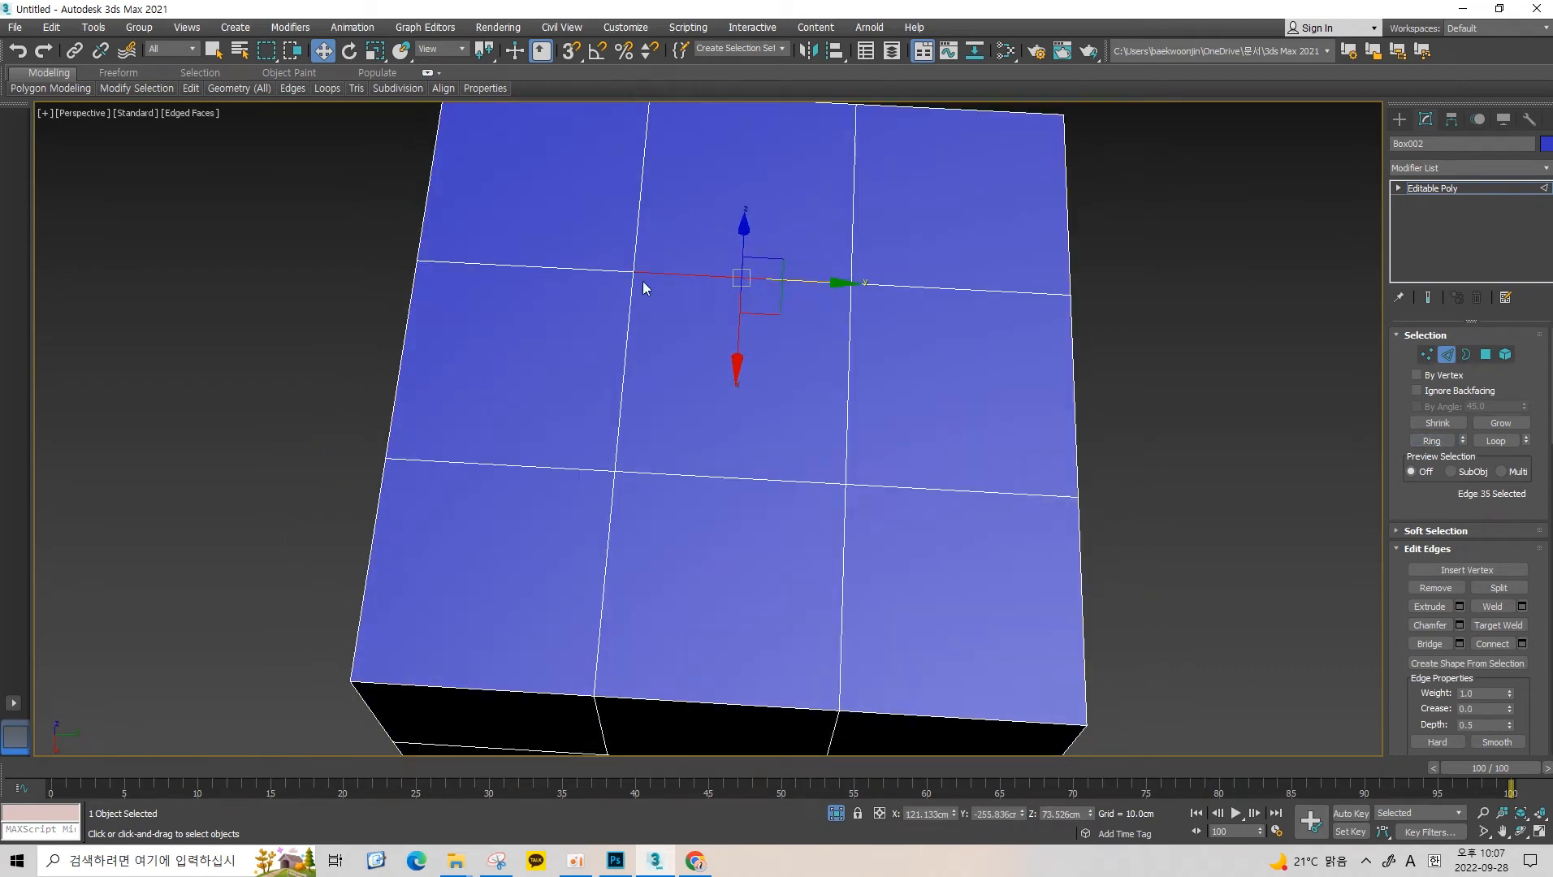
pyautogui.click(1496, 440)
# Expand the center polygon's side edge to its ring, then select the adjacent perpendicular edge and expand it to its loop.
pyautogui.keyDown('alt'); pyautogui.moveTo(934, 349); pyautogui.dragTo(780, 391, button='middle'); pyautogui.keyUp('alt')
pyautogui.click(721, 393)
pyautogui.click(640, 475)
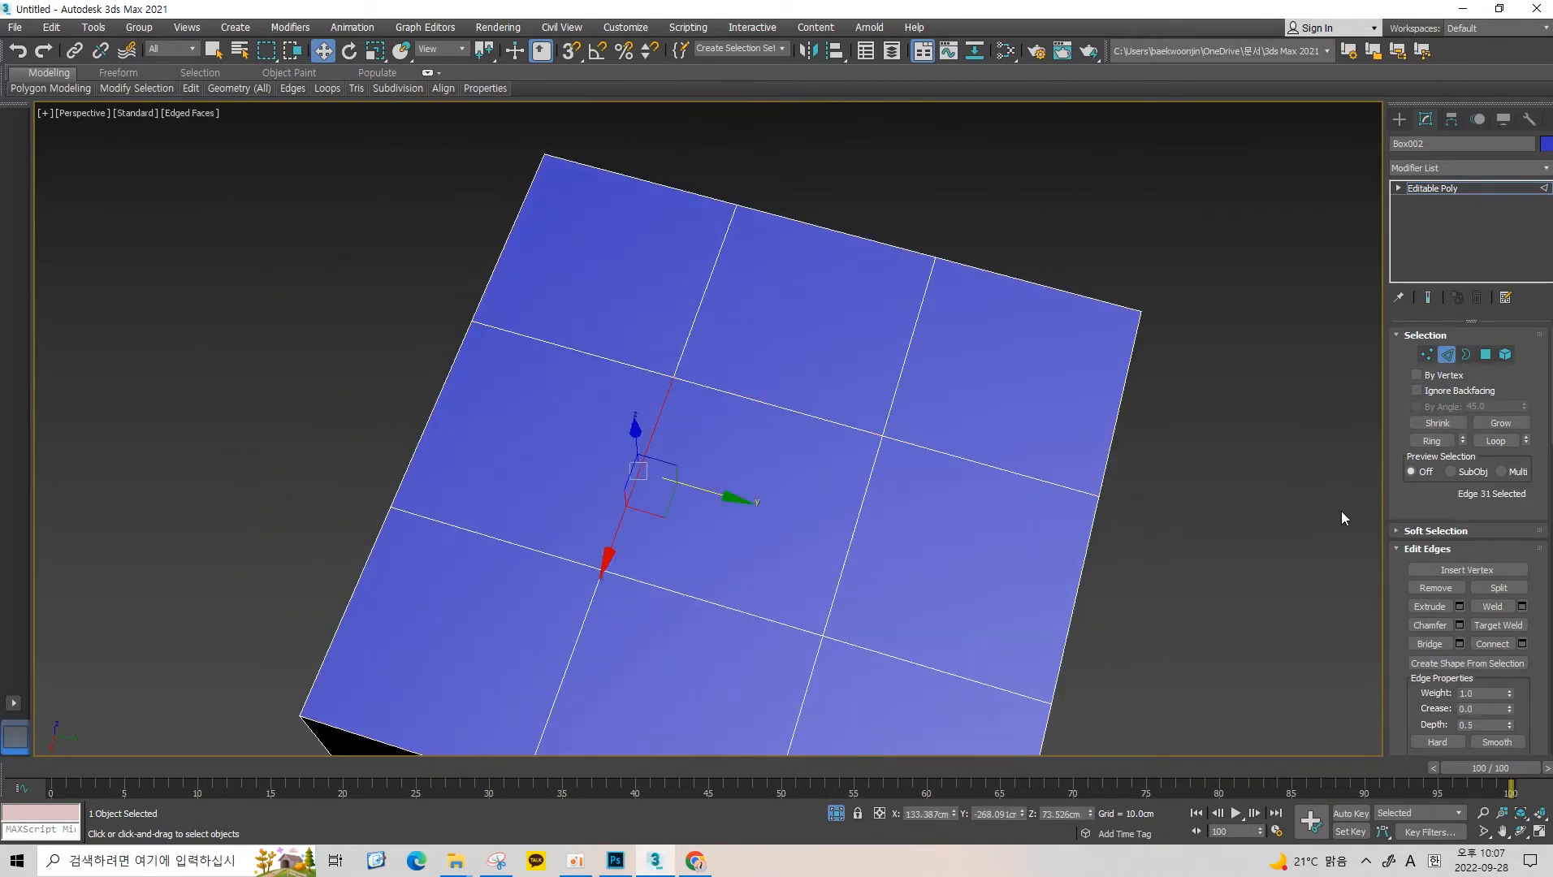
pyautogui.click(1432, 440)
pyautogui.click(792, 416)
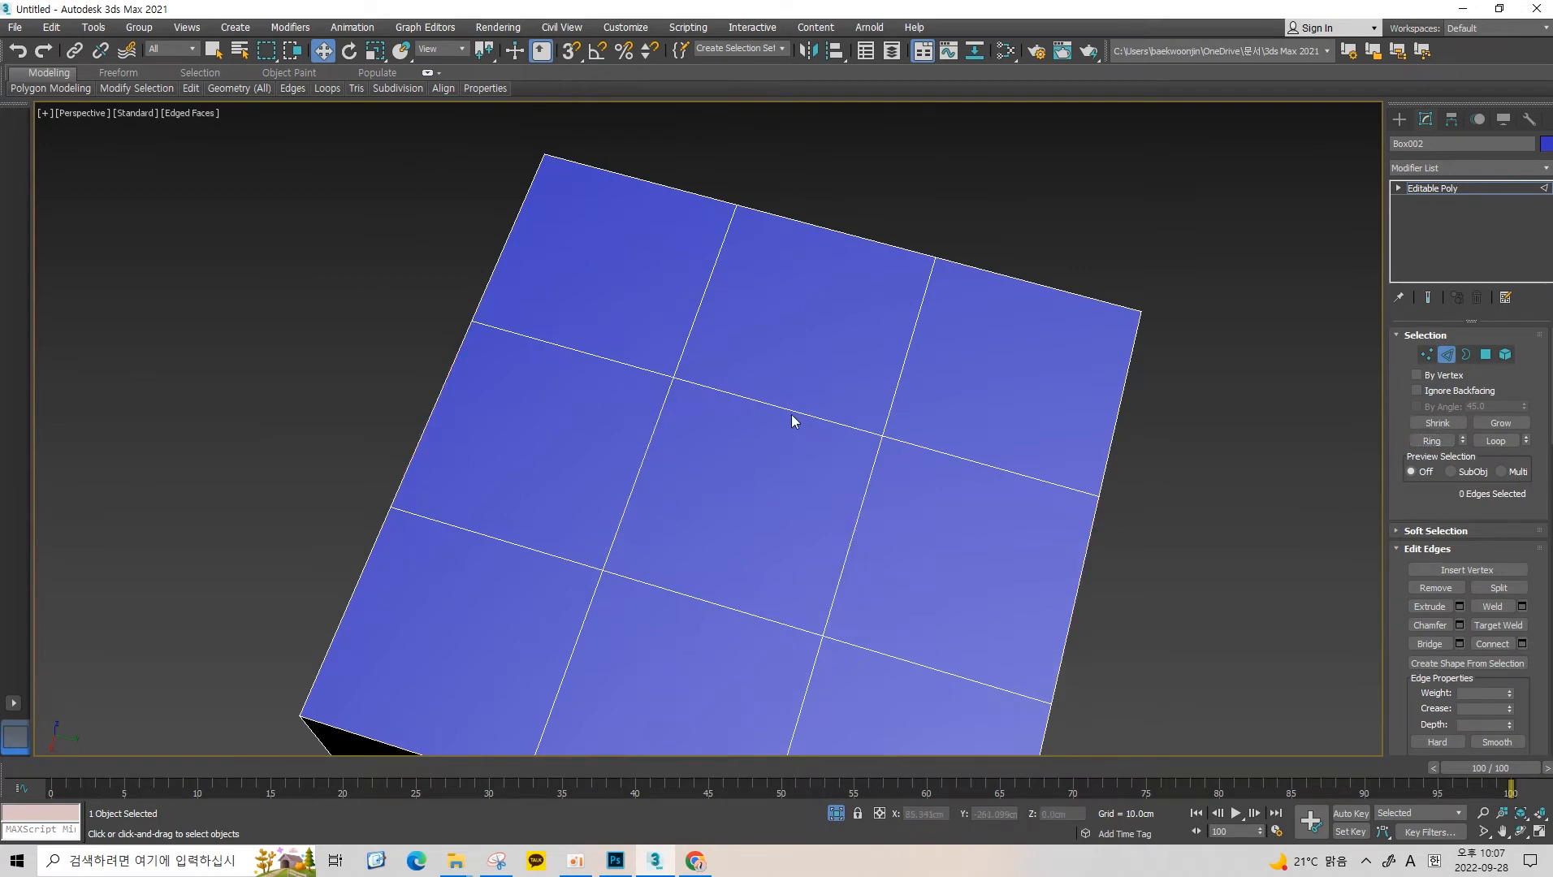
pyautogui.click(791, 412)
pyautogui.click(1495, 440)
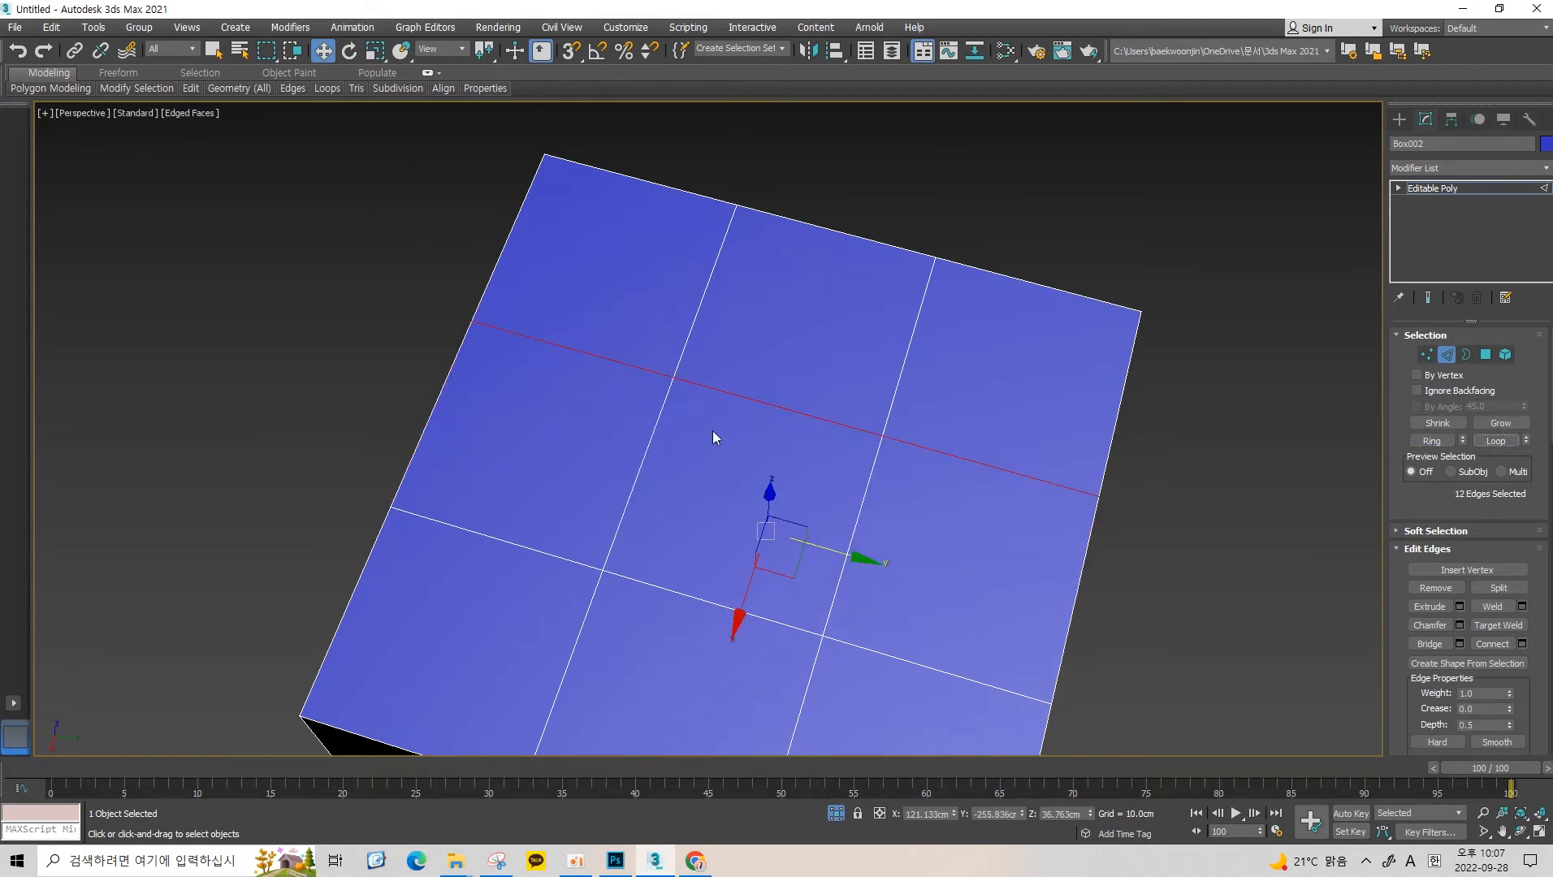
# Expand the center polygon's other side edge to its ring, then an outer top-face edge to its loop, and clear the selection.
pyautogui.keyDown('alt'); pyautogui.moveTo(714, 437); pyautogui.dragTo(589, 400, button='middle'); pyautogui.keyUp('alt')
pyautogui.click(655, 392)
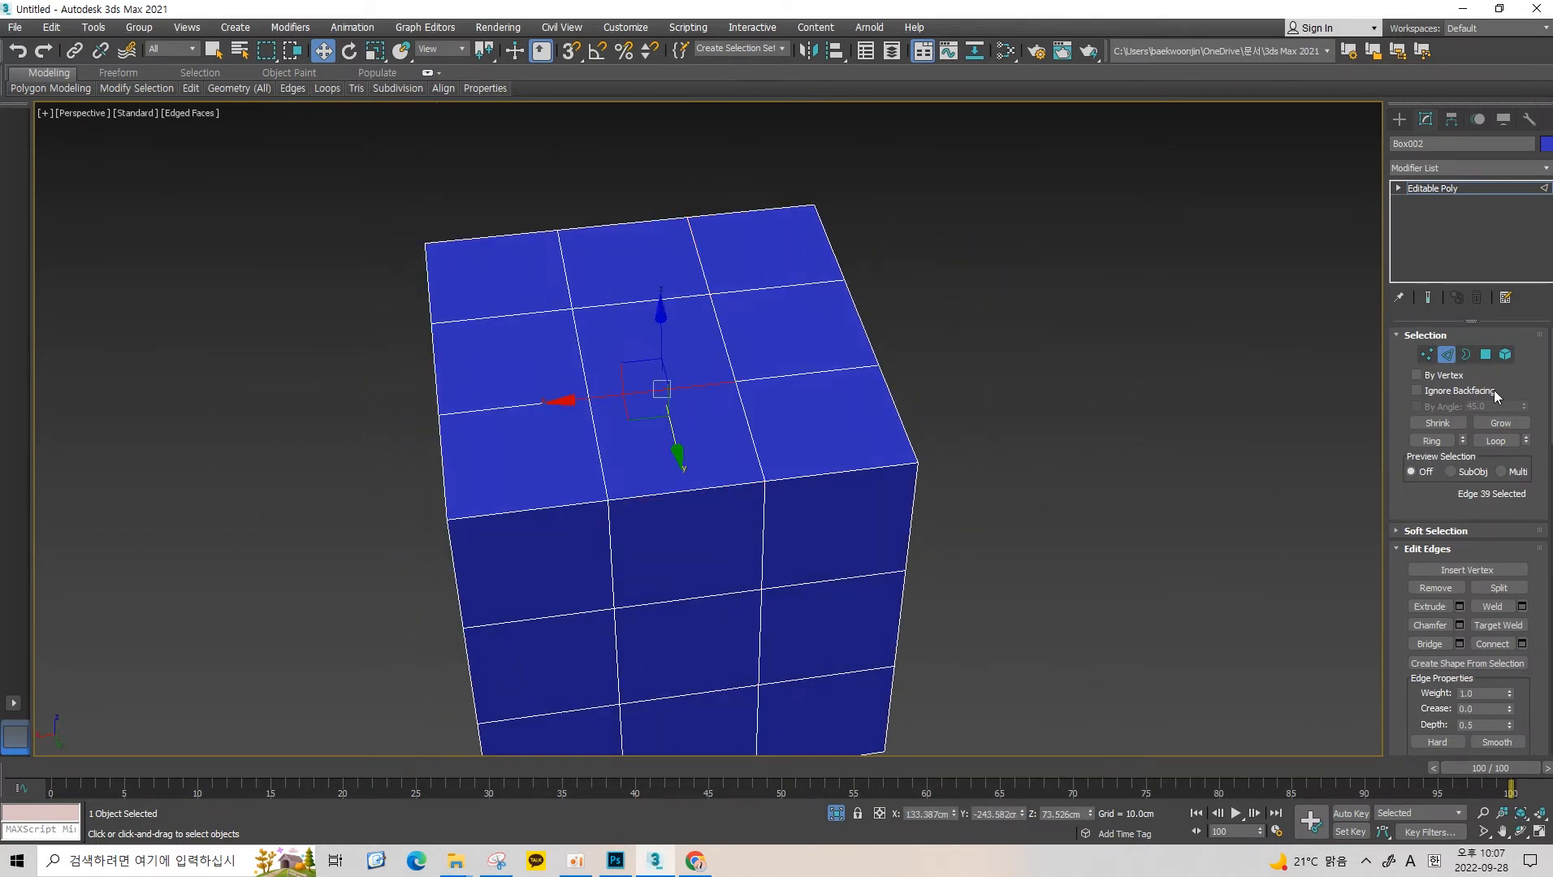
pyautogui.click(1431, 439)
pyautogui.click(745, 410)
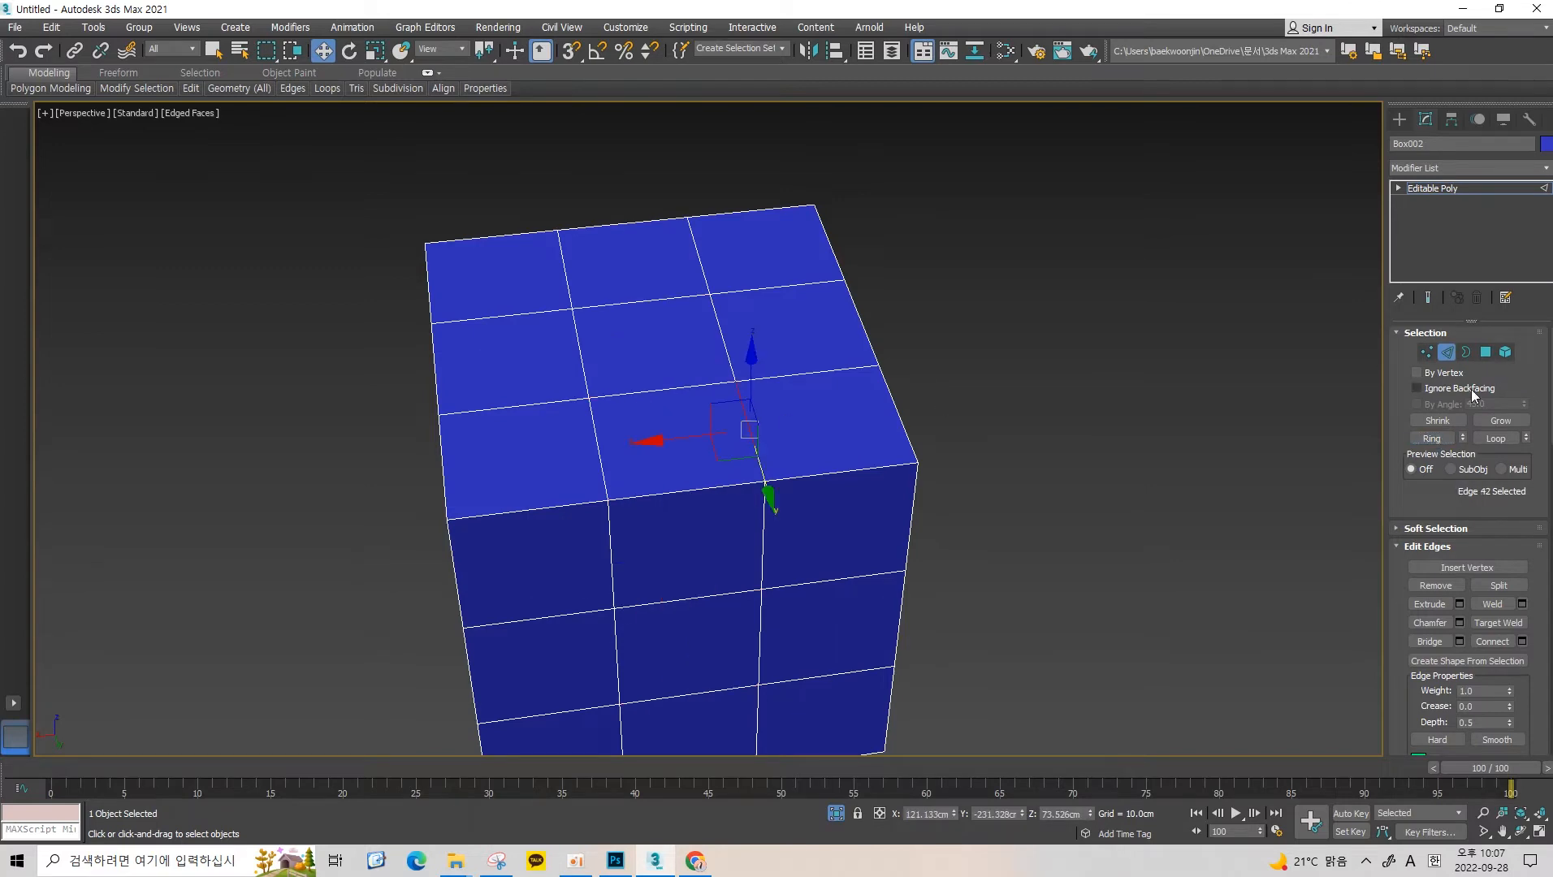
pyautogui.click(1496, 438)
pyautogui.click(925, 315)
# Select only one edge of the top face's center polygon, clearing and reselecting it several times.
pyautogui.moveTo(679, 380); pyautogui.dragTo(714, 375, button='middle')
pyautogui.scroll(3, 714, 374)
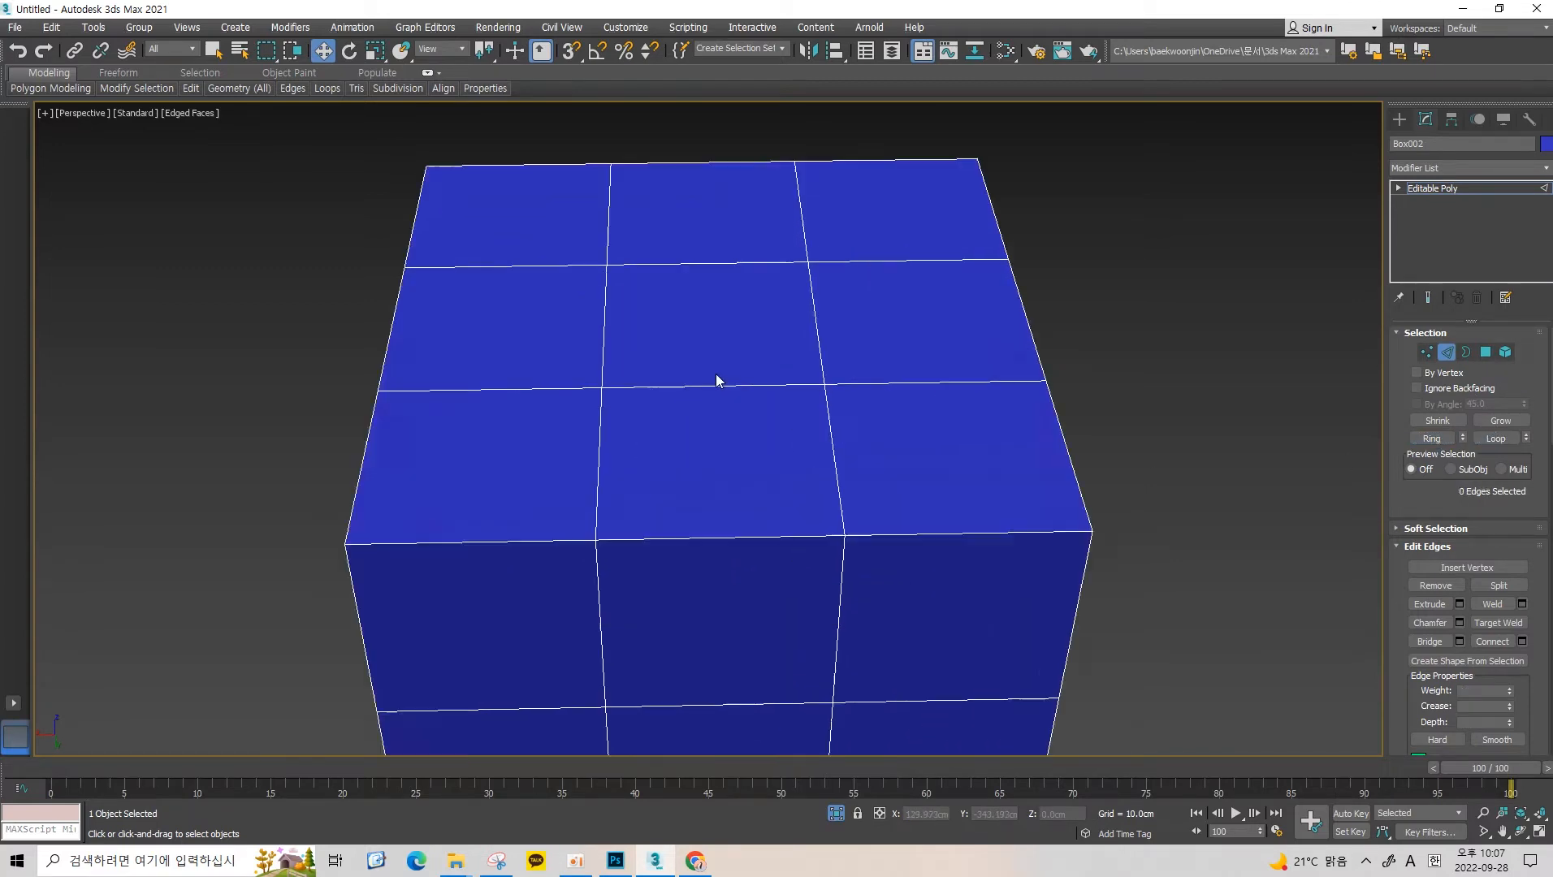
pyautogui.click(814, 318)
pyautogui.keyDown('alt'); pyautogui.moveTo(816, 355); pyautogui.dragTo(893, 338, button='middle'); pyautogui.keyUp('alt')
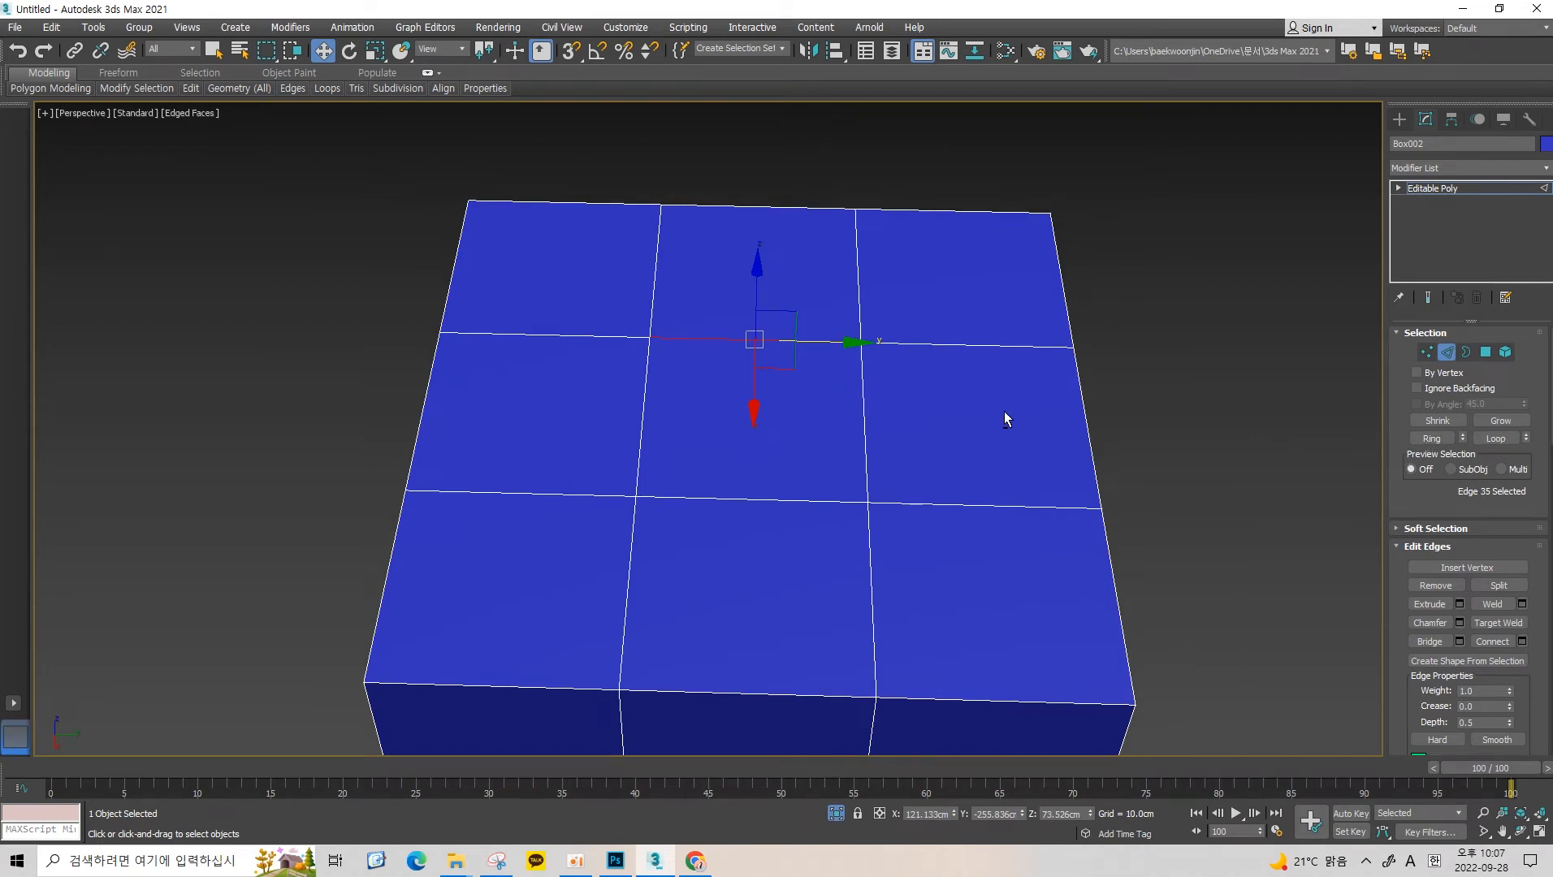
pyautogui.keyDown('alt'); pyautogui.moveTo(1005, 416); pyautogui.dragTo(902, 401, button='middle'); pyautogui.keyUp('alt')
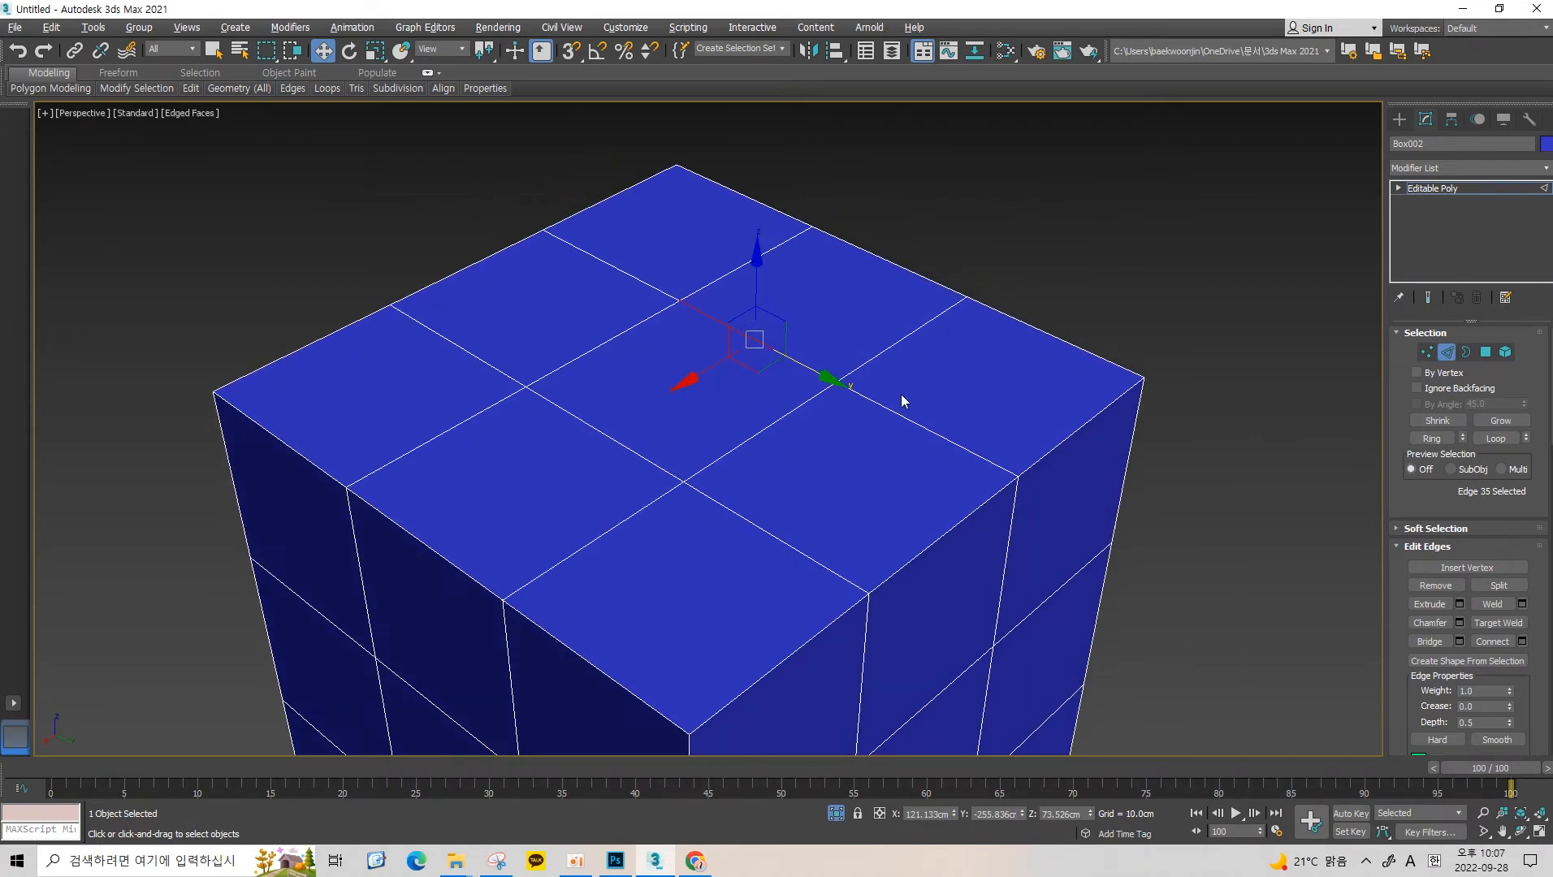
pyautogui.click(854, 391)
pyautogui.click(802, 369)
pyautogui.click(802, 364)
pyautogui.keyDown('alt'); pyautogui.moveTo(802, 363); pyautogui.dragTo(845, 365, button='middle'); pyautogui.keyUp('alt')
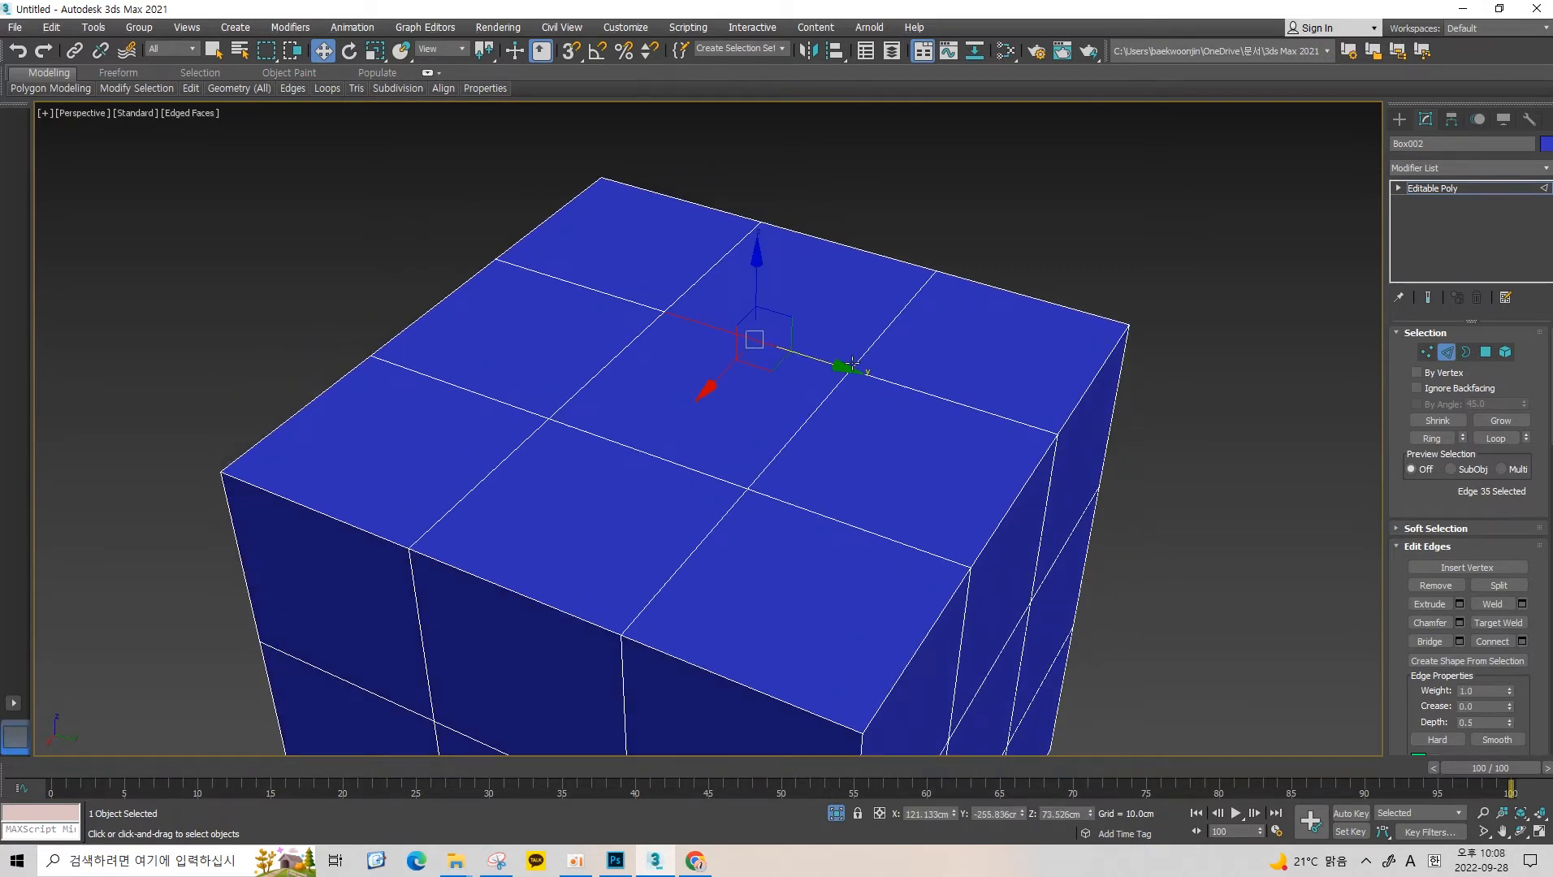
pyautogui.click(807, 379)
pyautogui.click(802, 356)
pyautogui.click(825, 320)
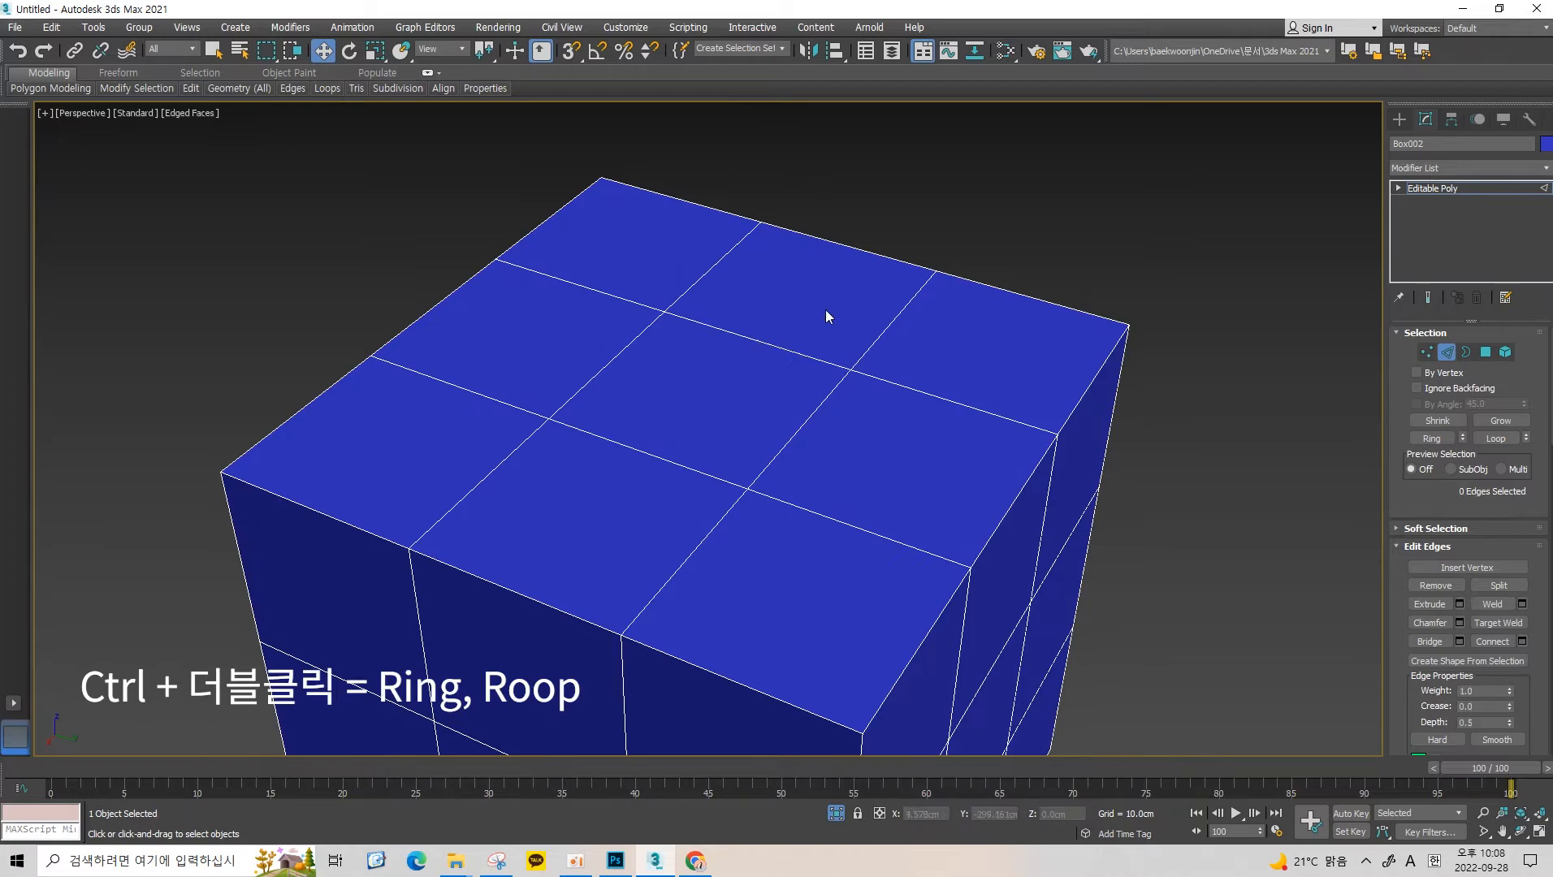
pyautogui.click(782, 348)
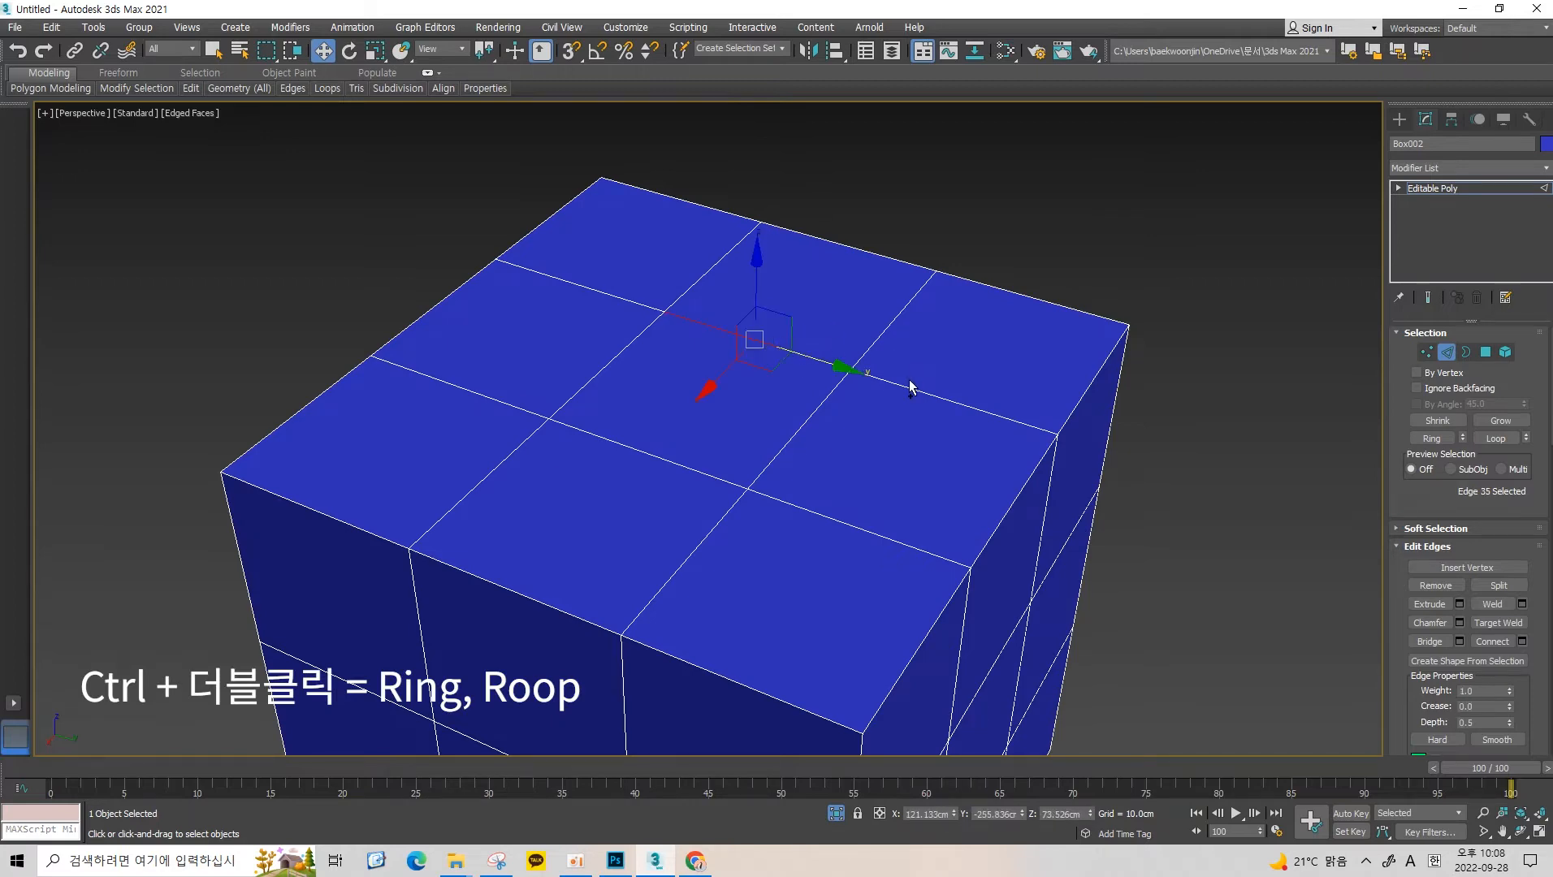
# Extend the selected middle edge on the box's top face to its full edge loop.
pyautogui.scroll(2, 835, 379)
pyautogui.moveTo(835, 379)
pyautogui.keyDown('alt'); pyautogui.mouseDown(button='middle')
pyautogui.moveTo(837, 410)
pyautogui.moveTo(807, 431)
pyautogui.moveTo(807, 381)
pyautogui.mouseUp(button='middle'); pyautogui.keyUp('alt')
pyautogui.scroll(-2, 807, 431)
pyautogui.scroll(2, 807, 380)
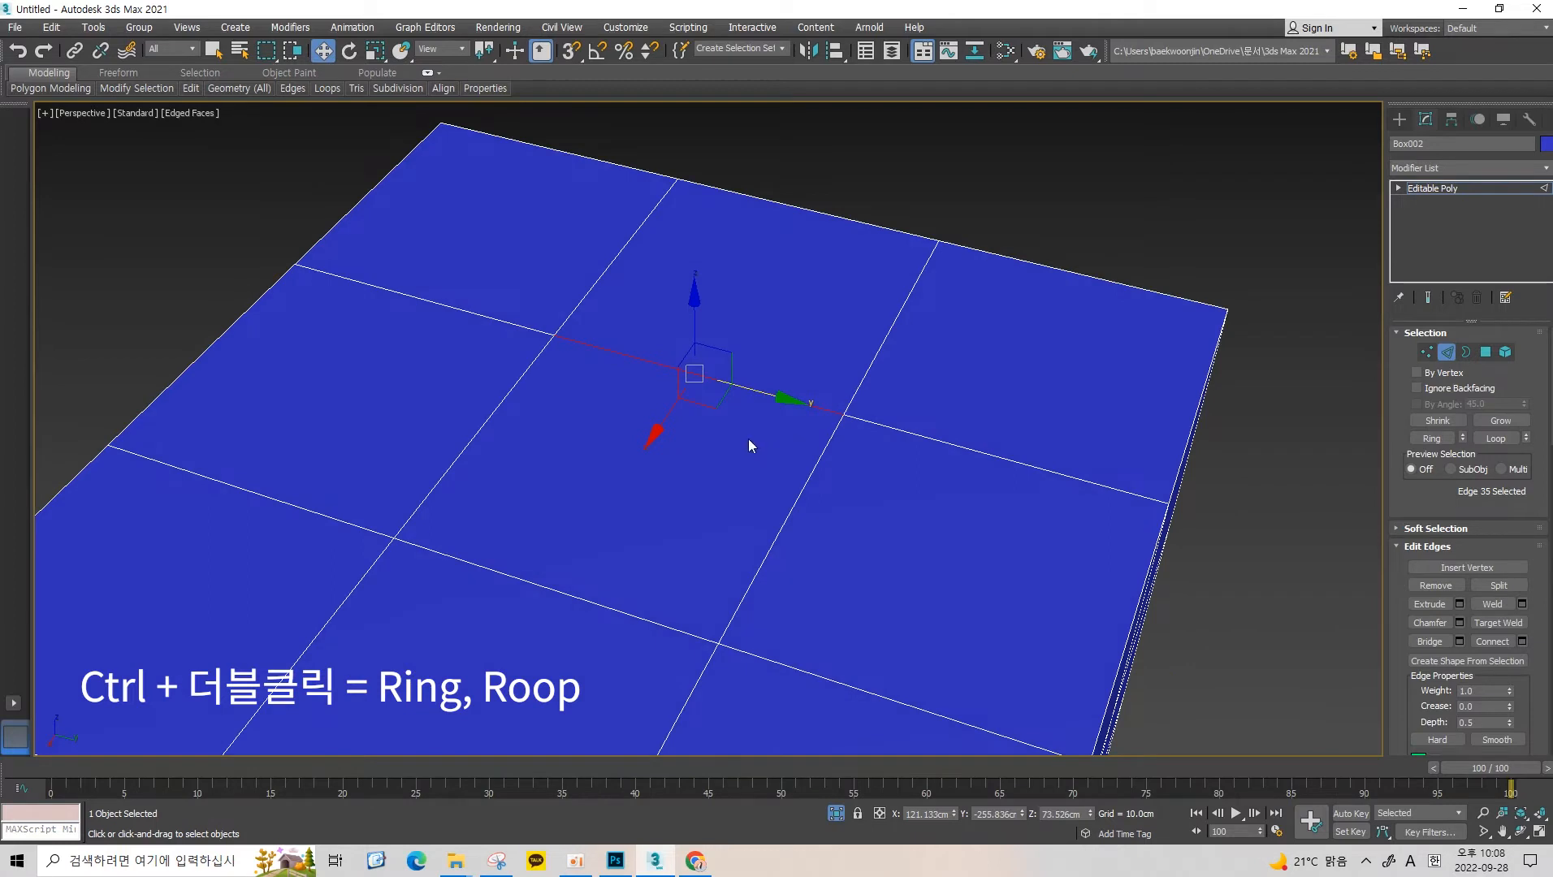
pyautogui.keyDown('ctrl'); pyautogui.doubleClick(895, 428); pyautogui.keyUp('ctrl')
pyautogui.hotkey('ctrl', 'z')
pyautogui.keyDown('ctrl'); pyautogui.doubleClick(896, 428); pyautogui.keyUp('ctrl')
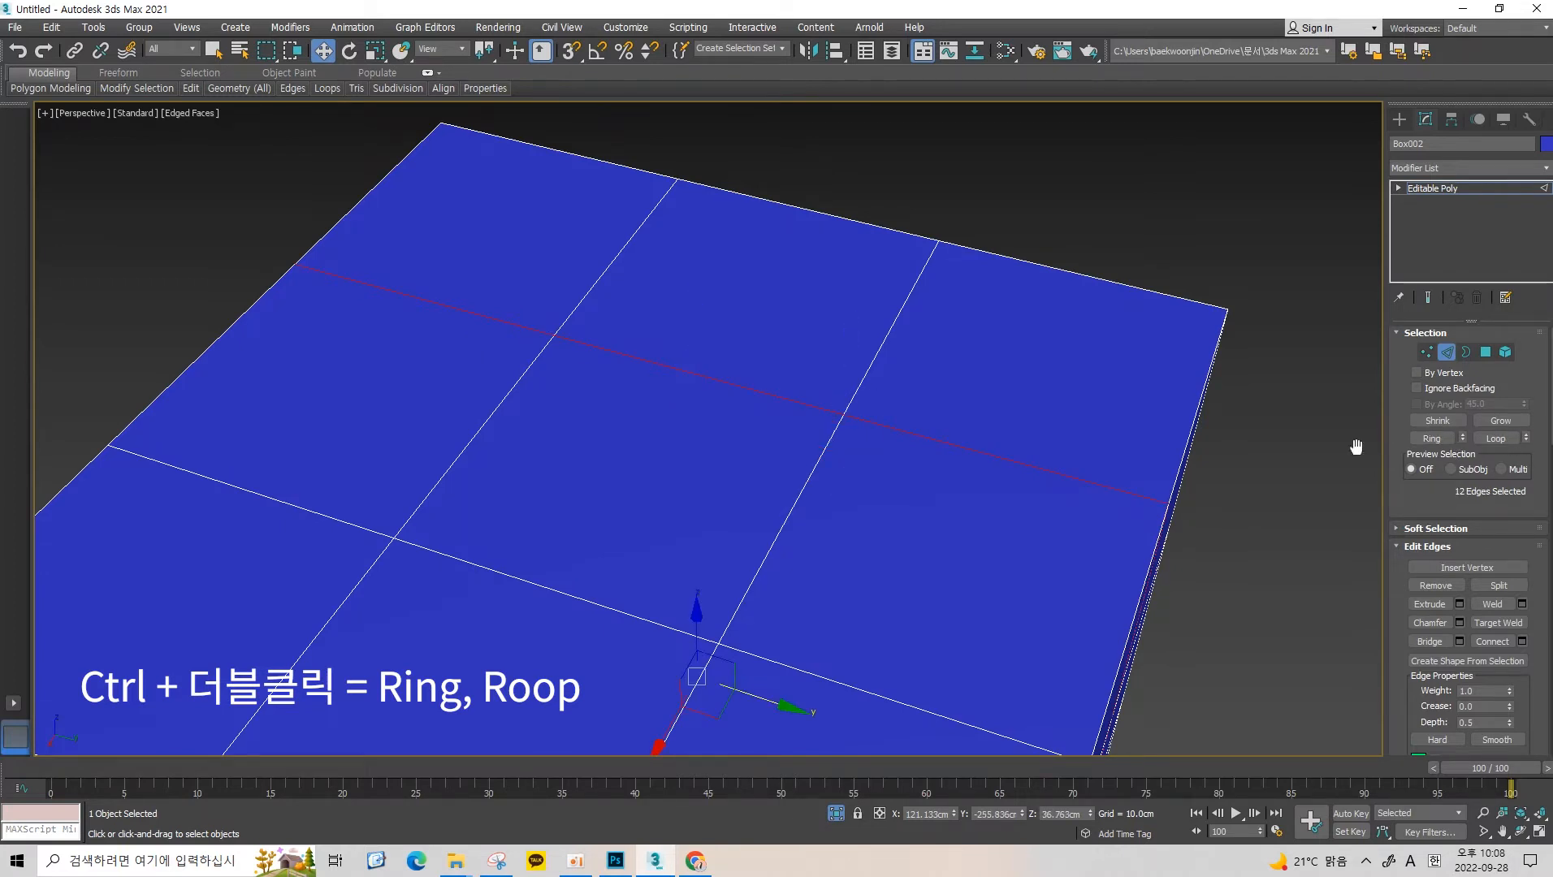
# Reselect only the middle top edge, extend it to its loop again and inspect the loop around the box.
pyautogui.click(759, 394)
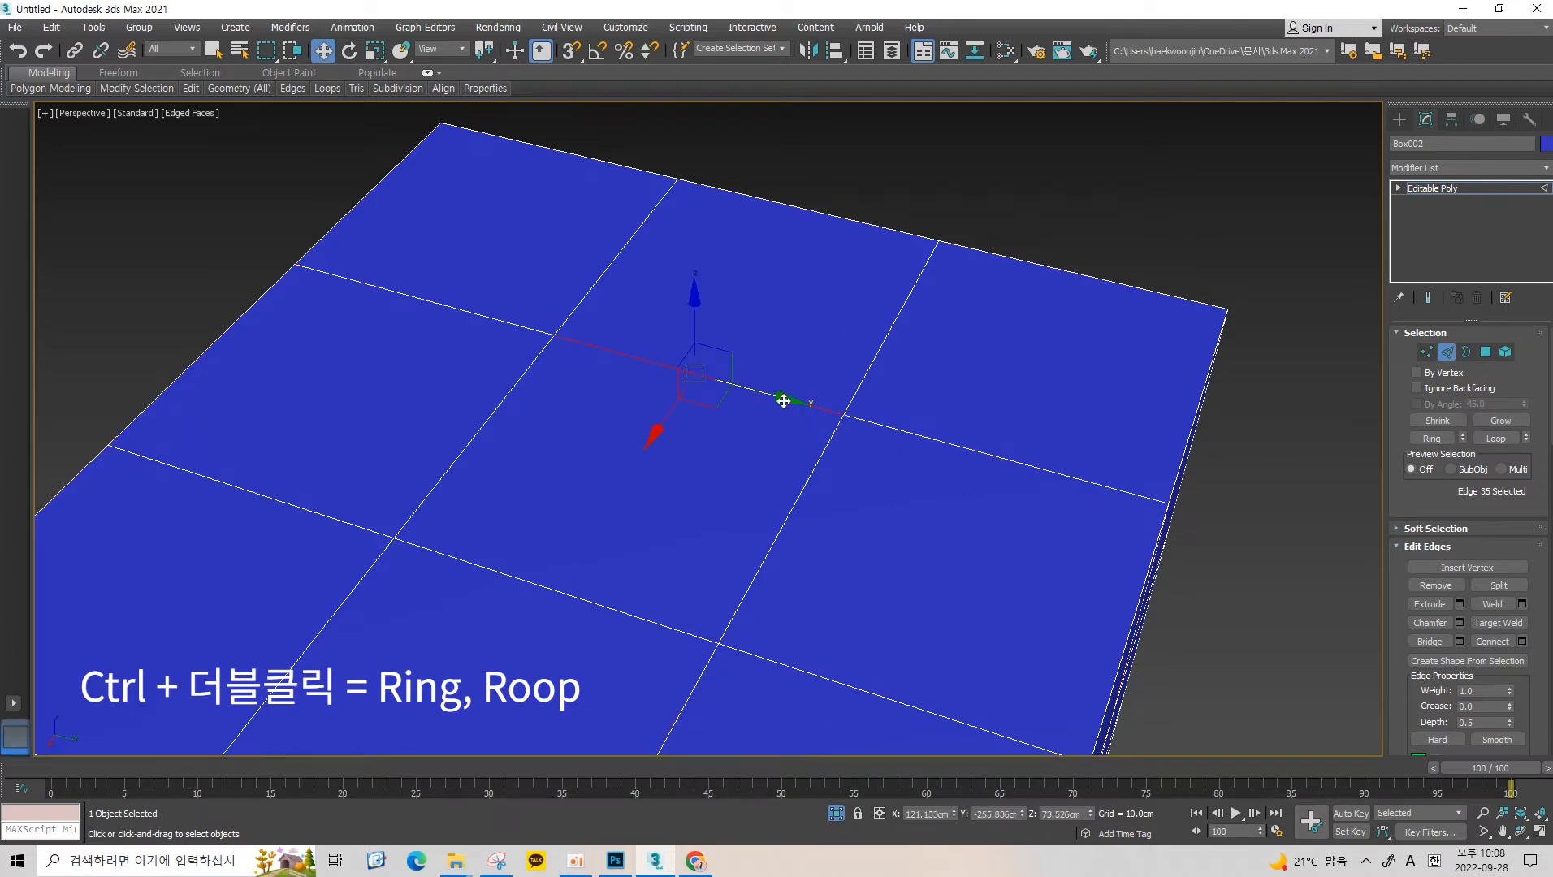
pyautogui.keyDown('ctrl'); pyautogui.doubleClick(882, 424); pyautogui.keyUp('ctrl')
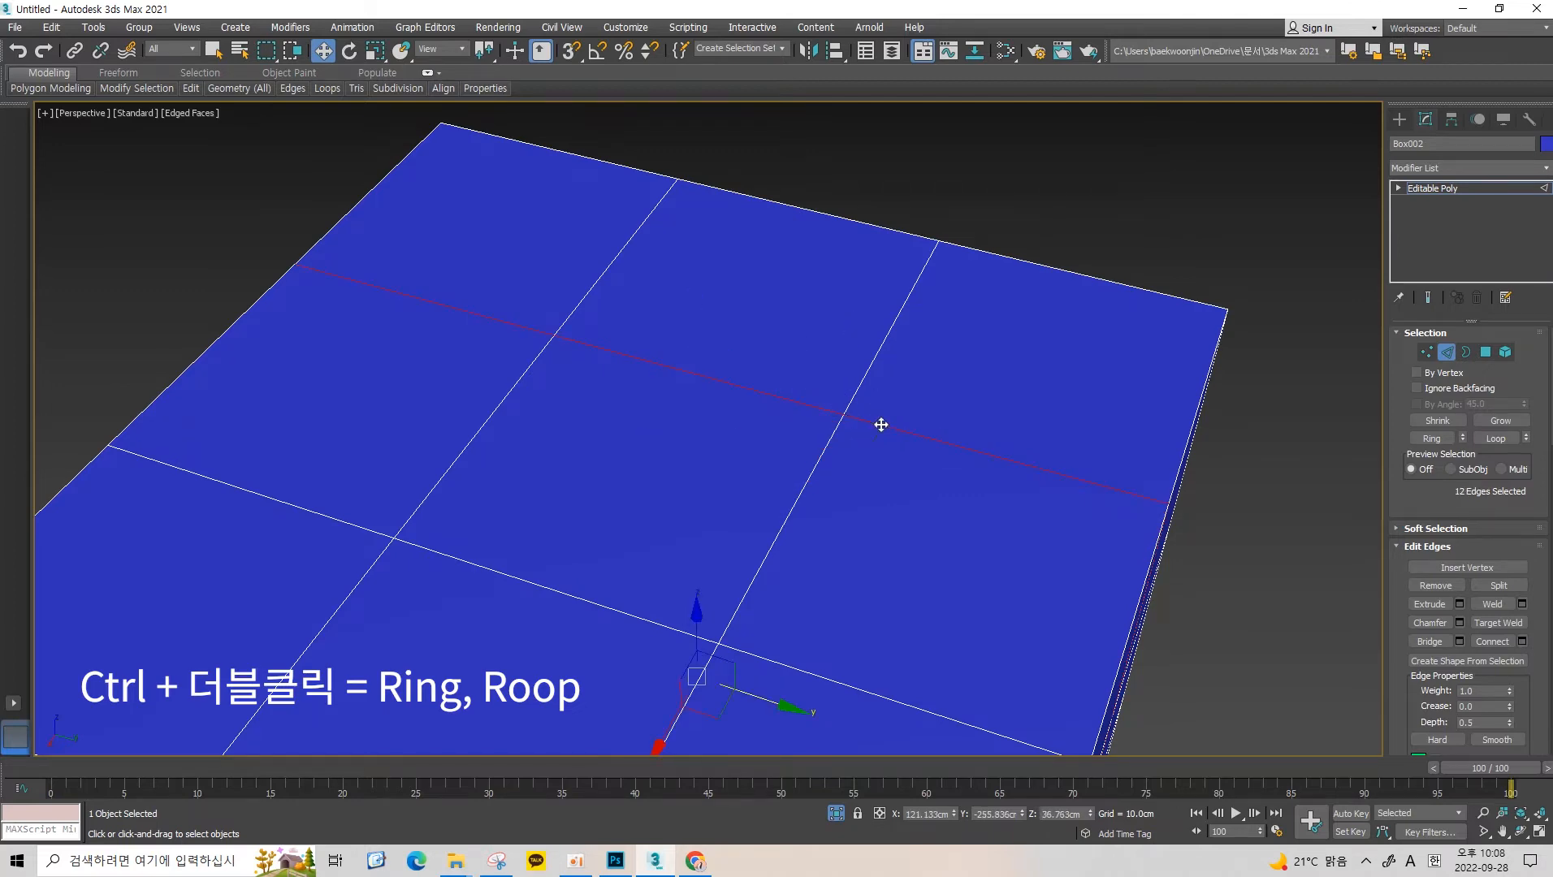
pyautogui.scroll(-5, 272, 290)
pyautogui.keyDown('alt'); pyautogui.moveTo(524, 287); pyautogui.dragTo(435, 224, button='middle'); pyautogui.keyUp('alt')
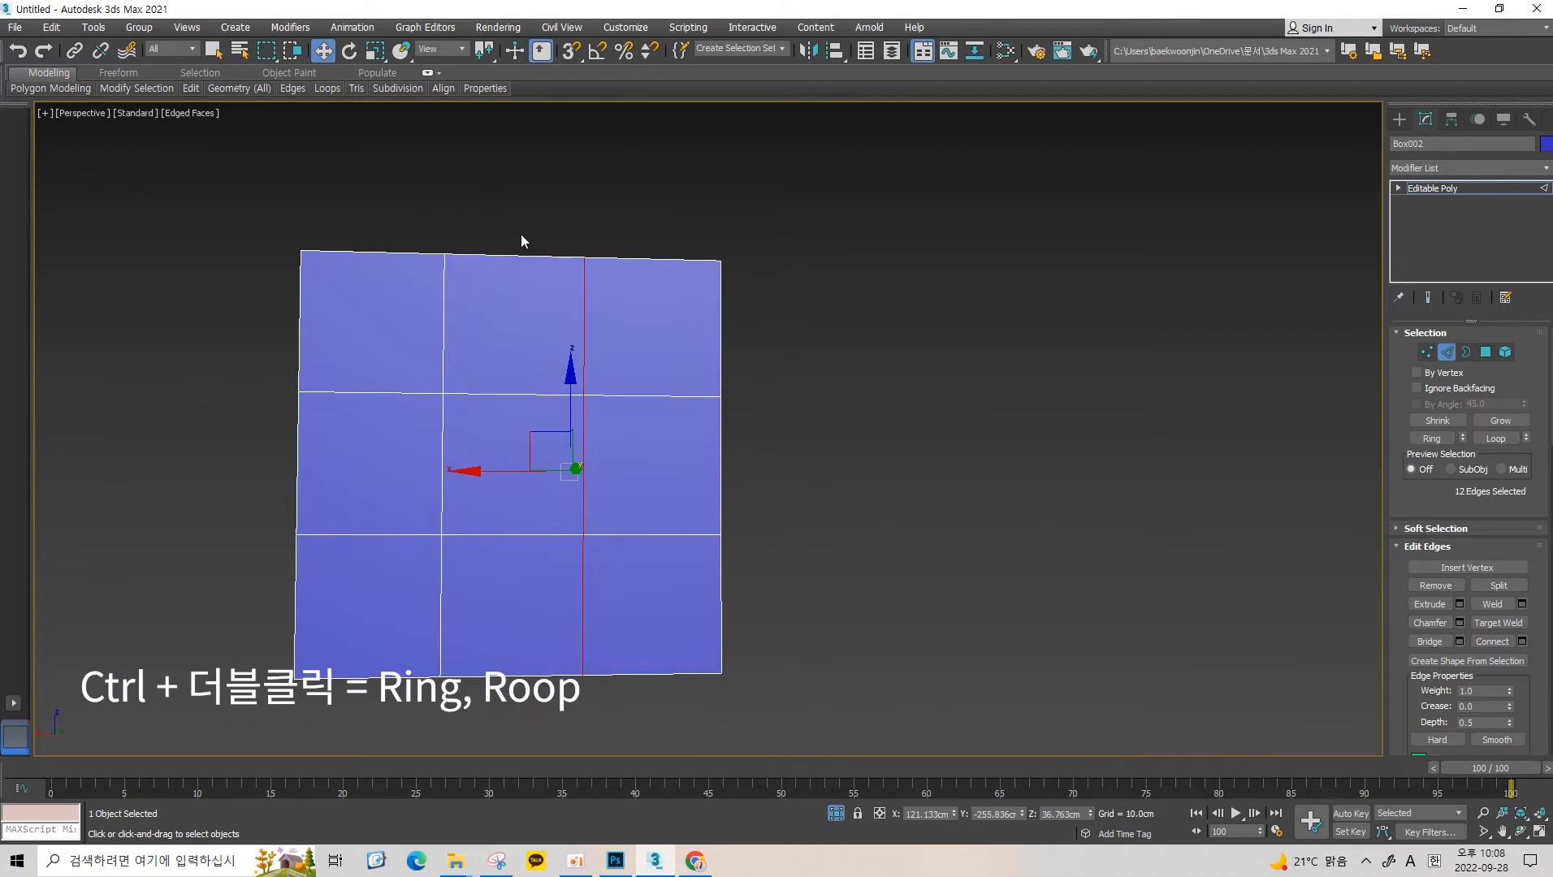
pyautogui.keyDown('alt'); pyautogui.moveTo(548, 556); pyautogui.dragTo(433, 358, button='middle'); pyautogui.keyUp('alt')
pyautogui.scroll(5, 433, 358)
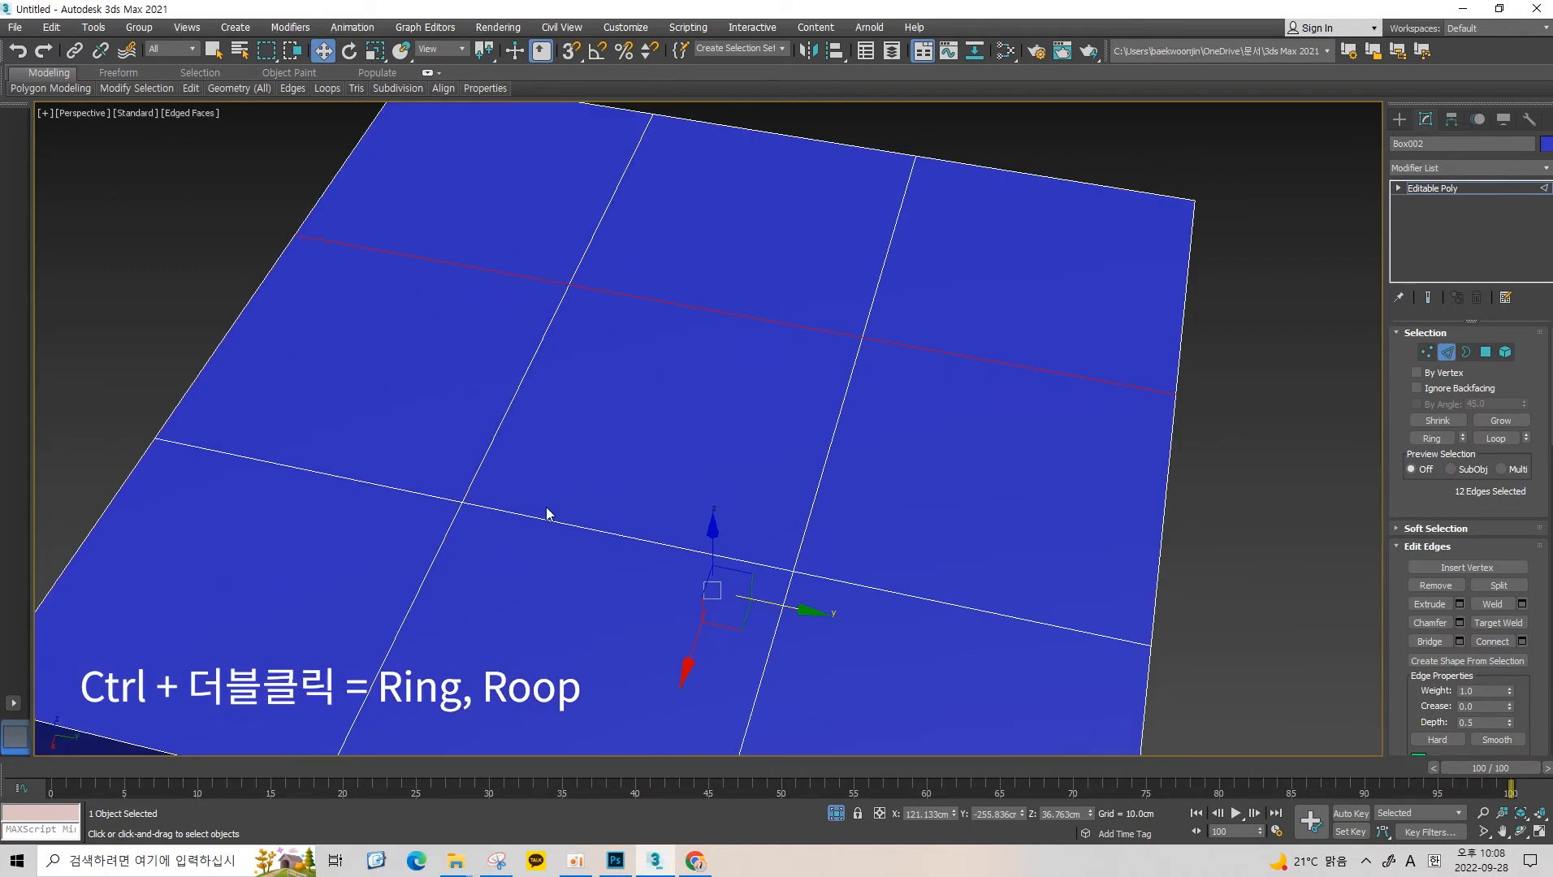
# Select a middle edge running the other way across the top face and extend the selection to its edge ring.
pyautogui.click(473, 475)
pyautogui.keyDown('alt'); pyautogui.moveTo(473, 475); pyautogui.dragTo(483, 334, button='middle'); pyautogui.keyUp('alt')
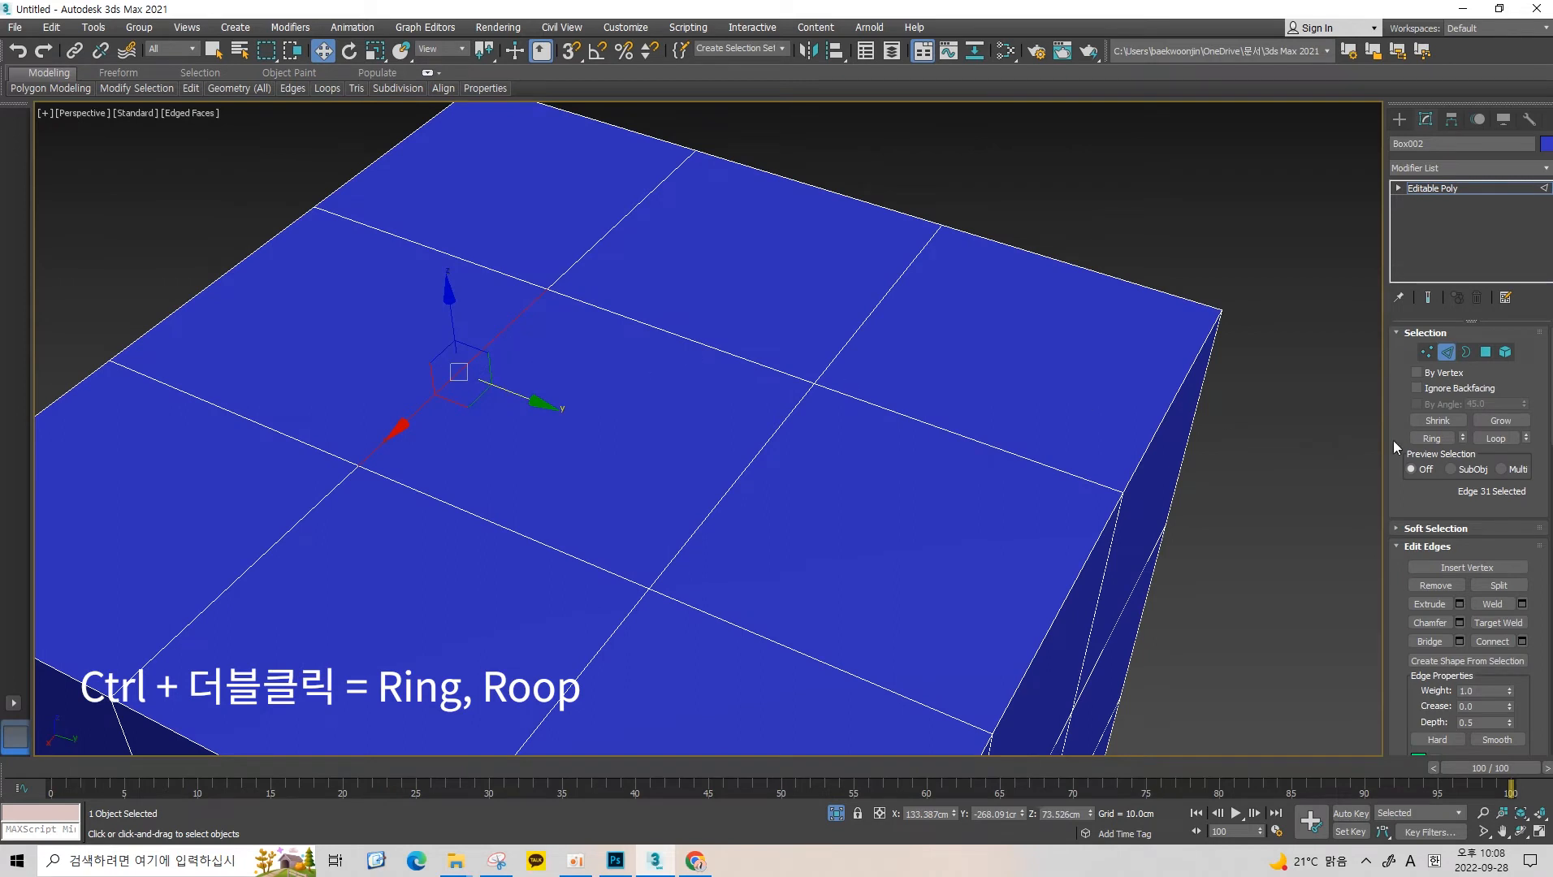
pyautogui.click(1432, 438)
pyautogui.keyDown('ctrl'); pyautogui.doubleClick(771, 439); pyautogui.keyUp('ctrl')
pyautogui.scroll(-4, 757, 394)
pyautogui.keyDown('alt'); pyautogui.moveTo(756, 394); pyautogui.dragTo(778, 337, button='middle'); pyautogui.keyUp('alt')
pyautogui.scroll(5, 664, 333)
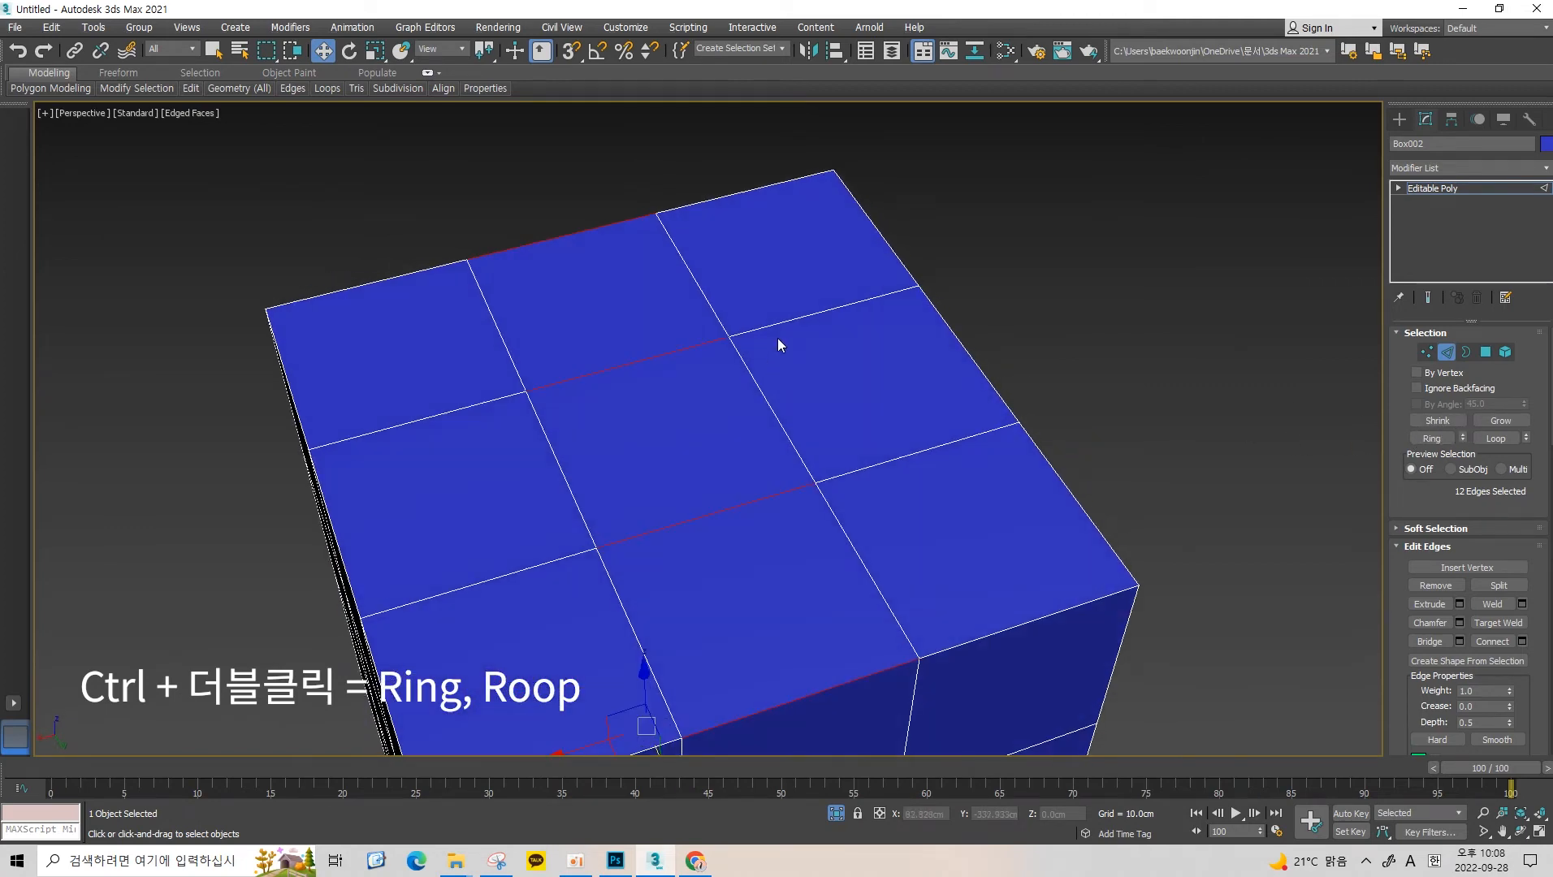
# Replace the ring with a single top-face edge and extend it along its line to a loop.
pyautogui.click(671, 354)
pyautogui.click(735, 337)
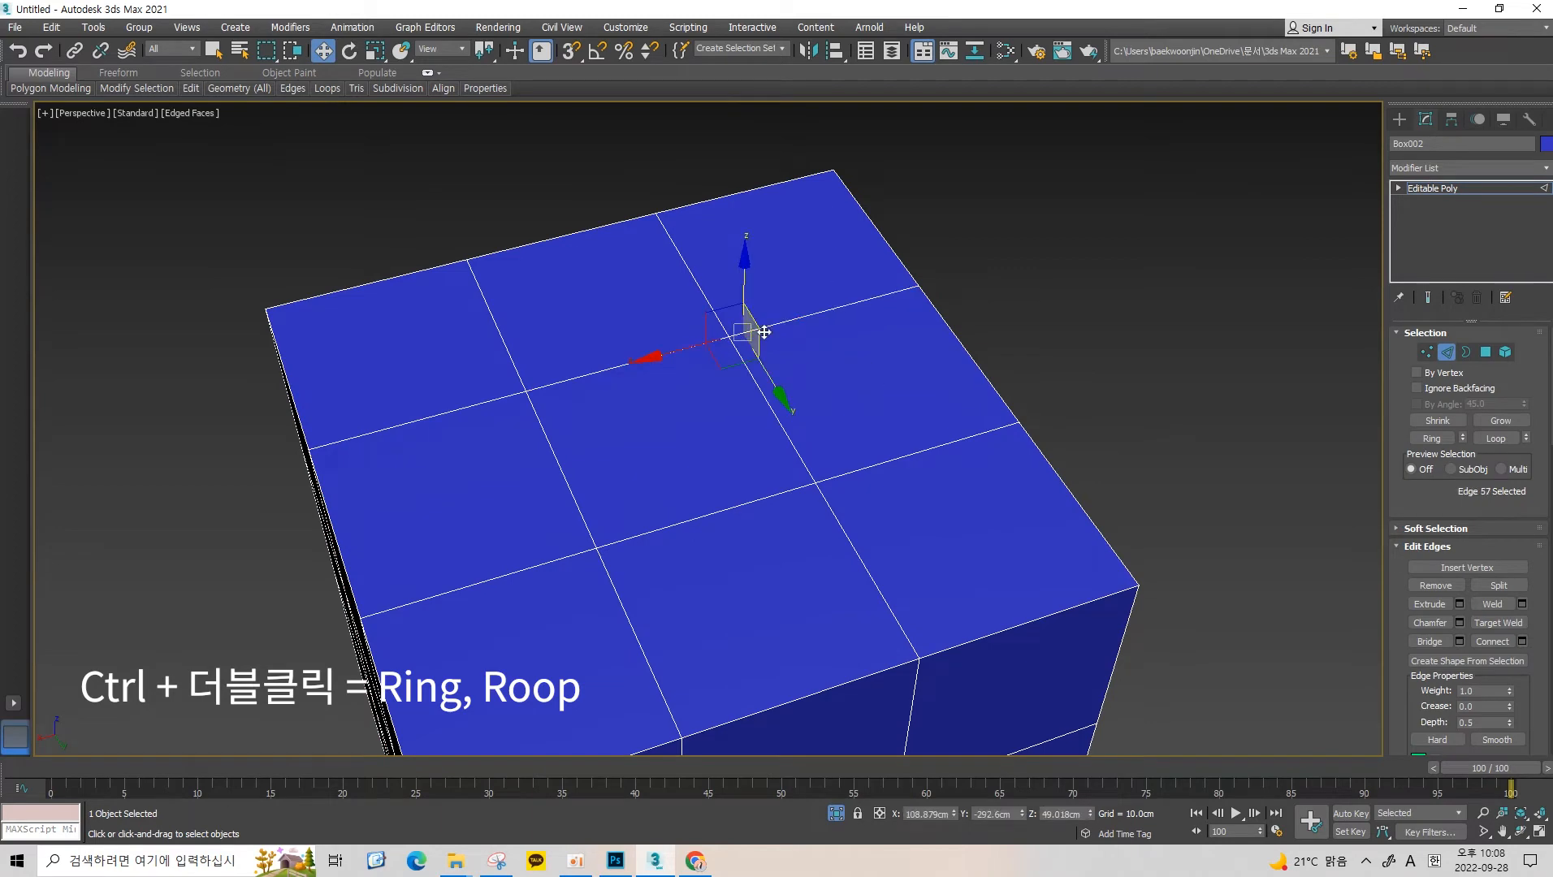
pyautogui.keyDown('alt'); pyautogui.moveTo(743, 337); pyautogui.dragTo(593, 338, button='middle'); pyautogui.keyUp('alt')
pyautogui.click(624, 288)
pyautogui.keyDown('ctrl'); pyautogui.doubleClick(685, 343); pyautogui.keyUp('ctrl')
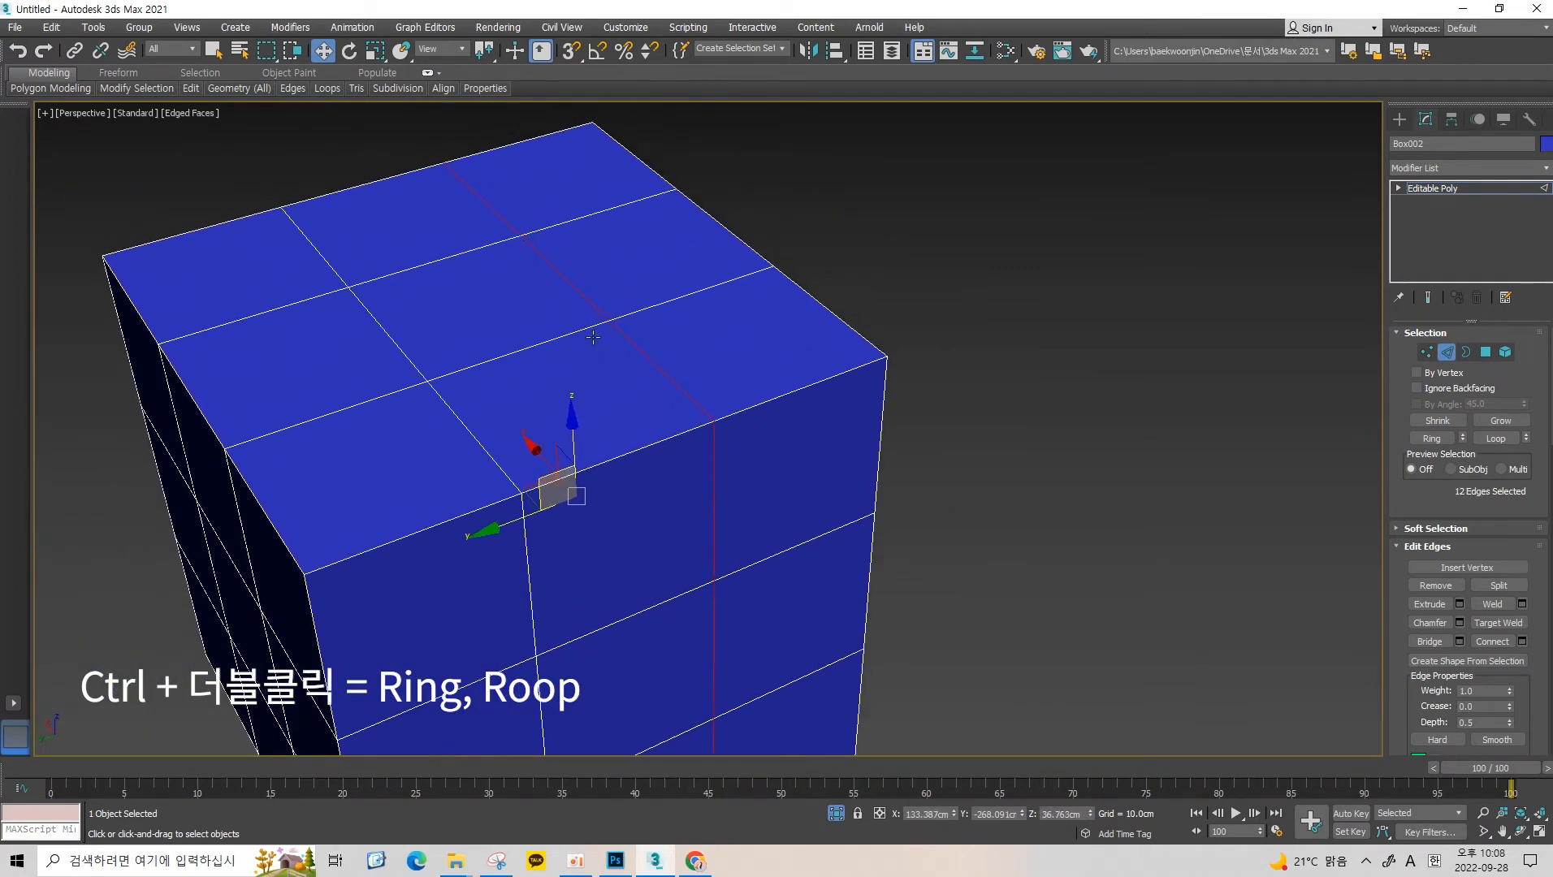
# Drop the loop selection and select the ring of parallel edges through the middle strip of the top face.
pyautogui.keyDown('alt'); pyautogui.moveTo(666, 487); pyautogui.dragTo(647, 384, button='middle'); pyautogui.keyUp('alt')
pyautogui.click(648, 383)
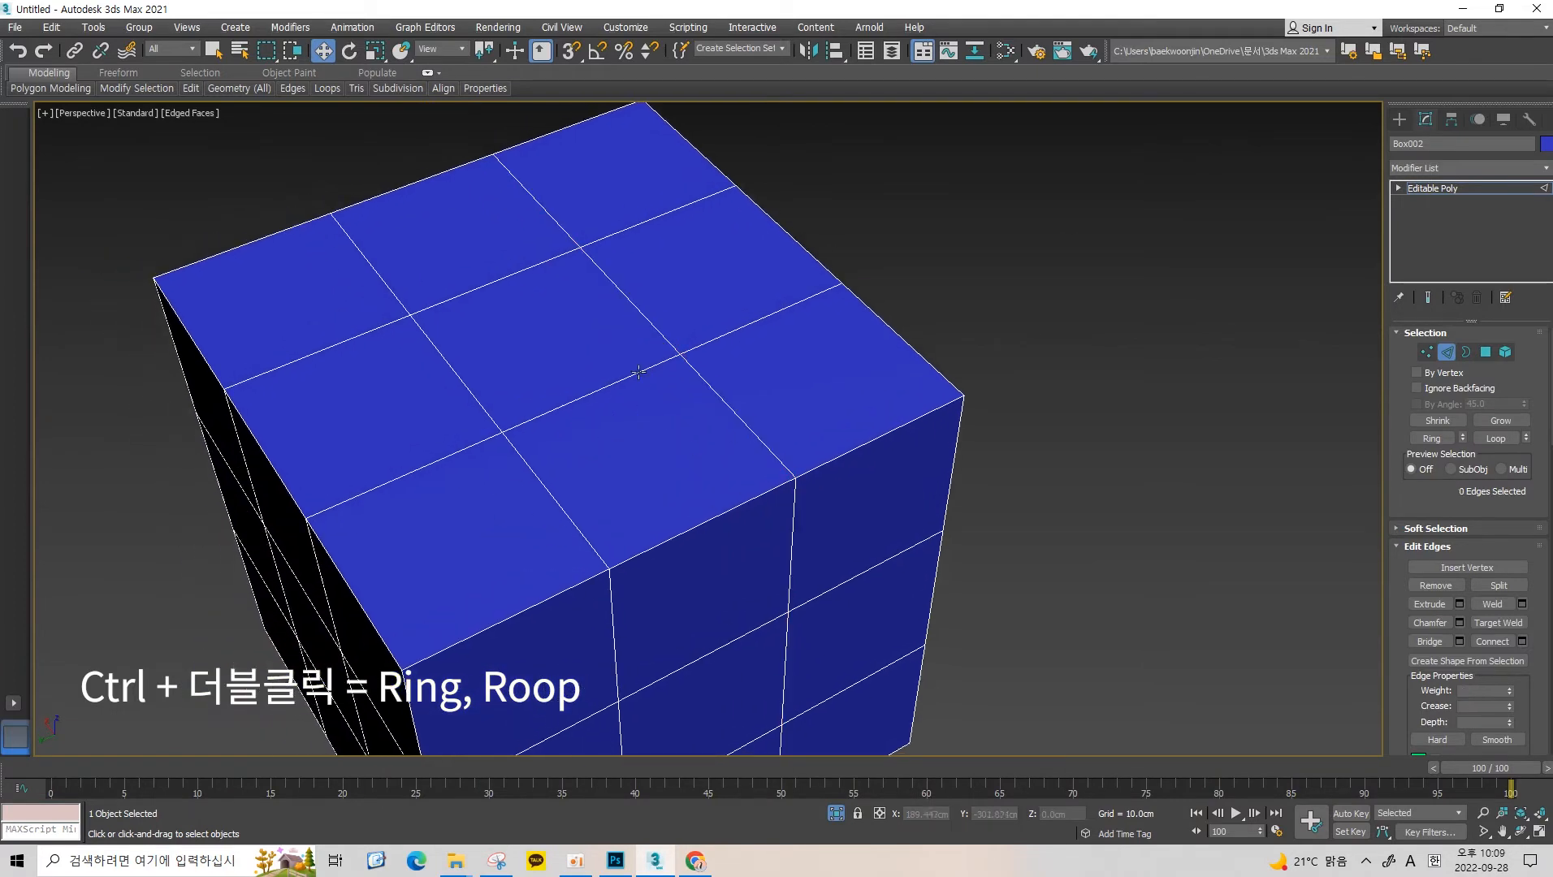
pyautogui.keyDown('ctrl'); pyautogui.doubleClick(503, 276); pyautogui.keyUp('ctrl')
pyautogui.scroll(-5, 531, 272)
pyautogui.keyDown('alt'); pyautogui.moveTo(530, 273); pyautogui.dragTo(1456, 446, button='middle'); pyautogui.keyUp('alt')
pyautogui.moveTo(673, 338); pyautogui.dragTo(877, 443, button='middle')
pyautogui.scroll(3, 857, 370)
pyautogui.keyDown('alt'); pyautogui.moveTo(674, 398); pyautogui.dragTo(742, 417, button='middle'); pyautogui.keyUp('alt')
pyautogui.scroll(3, 711, 375)
pyautogui.keyDown('alt'); pyautogui.moveTo(886, 418); pyautogui.dragTo(780, 407, button='middle'); pyautogui.keyUp('alt')
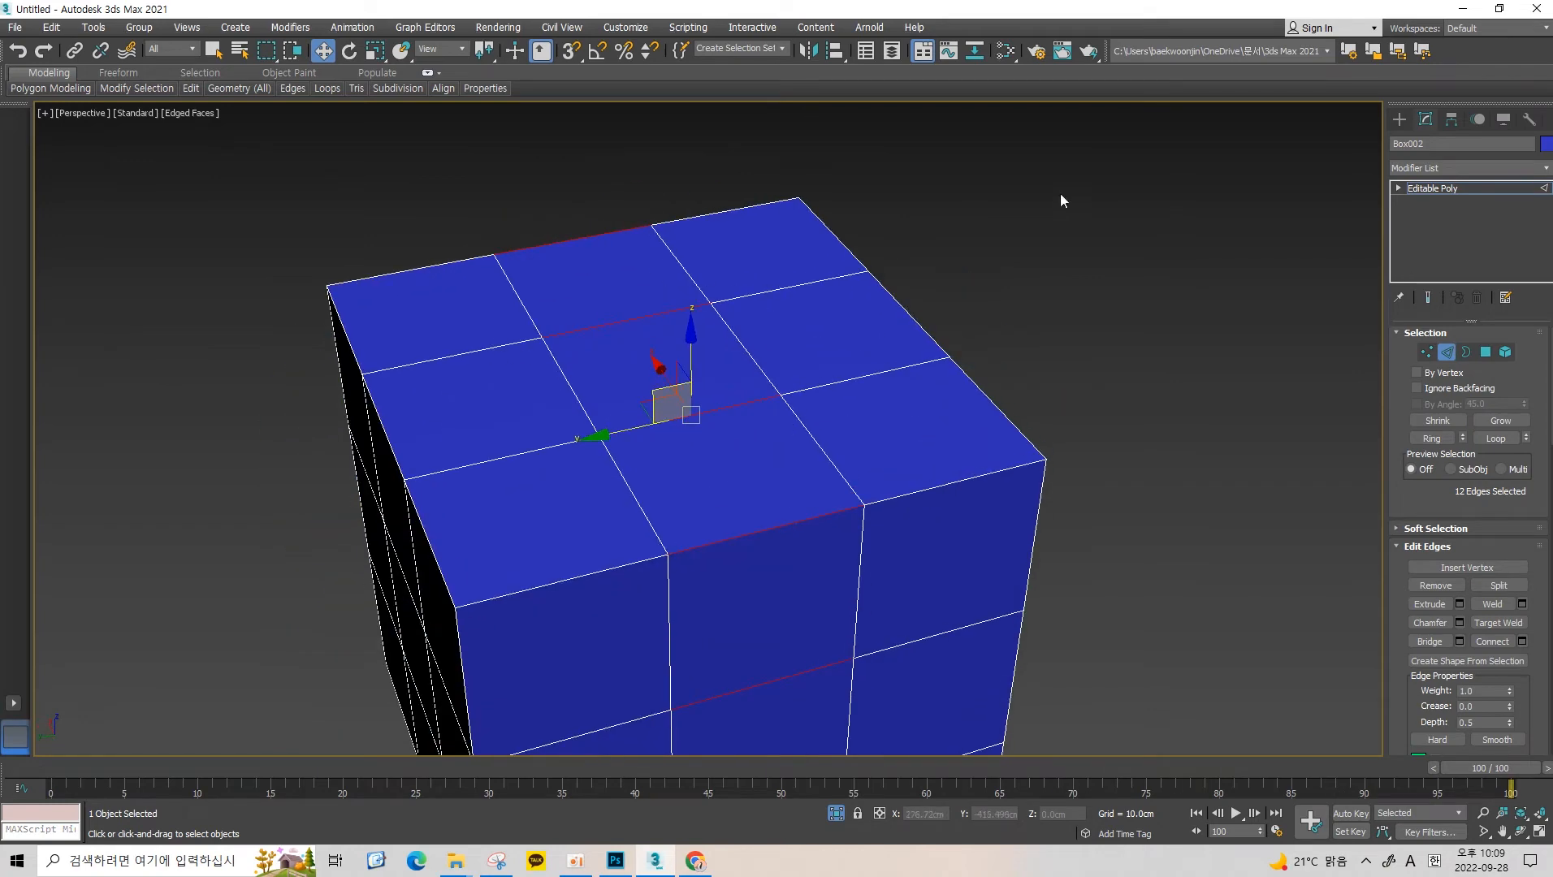
# Clear the edge selection on the box.
pyautogui.click(1060, 193)
pyautogui.scroll(-4, 981, 309)
pyautogui.keyDown('alt'); pyautogui.moveTo(981, 310); pyautogui.dragTo(965, 297, button='middle'); pyautogui.keyUp('alt')
pyautogui.hotkey('ctrl', 'a')
pyautogui.click(1226, 334)
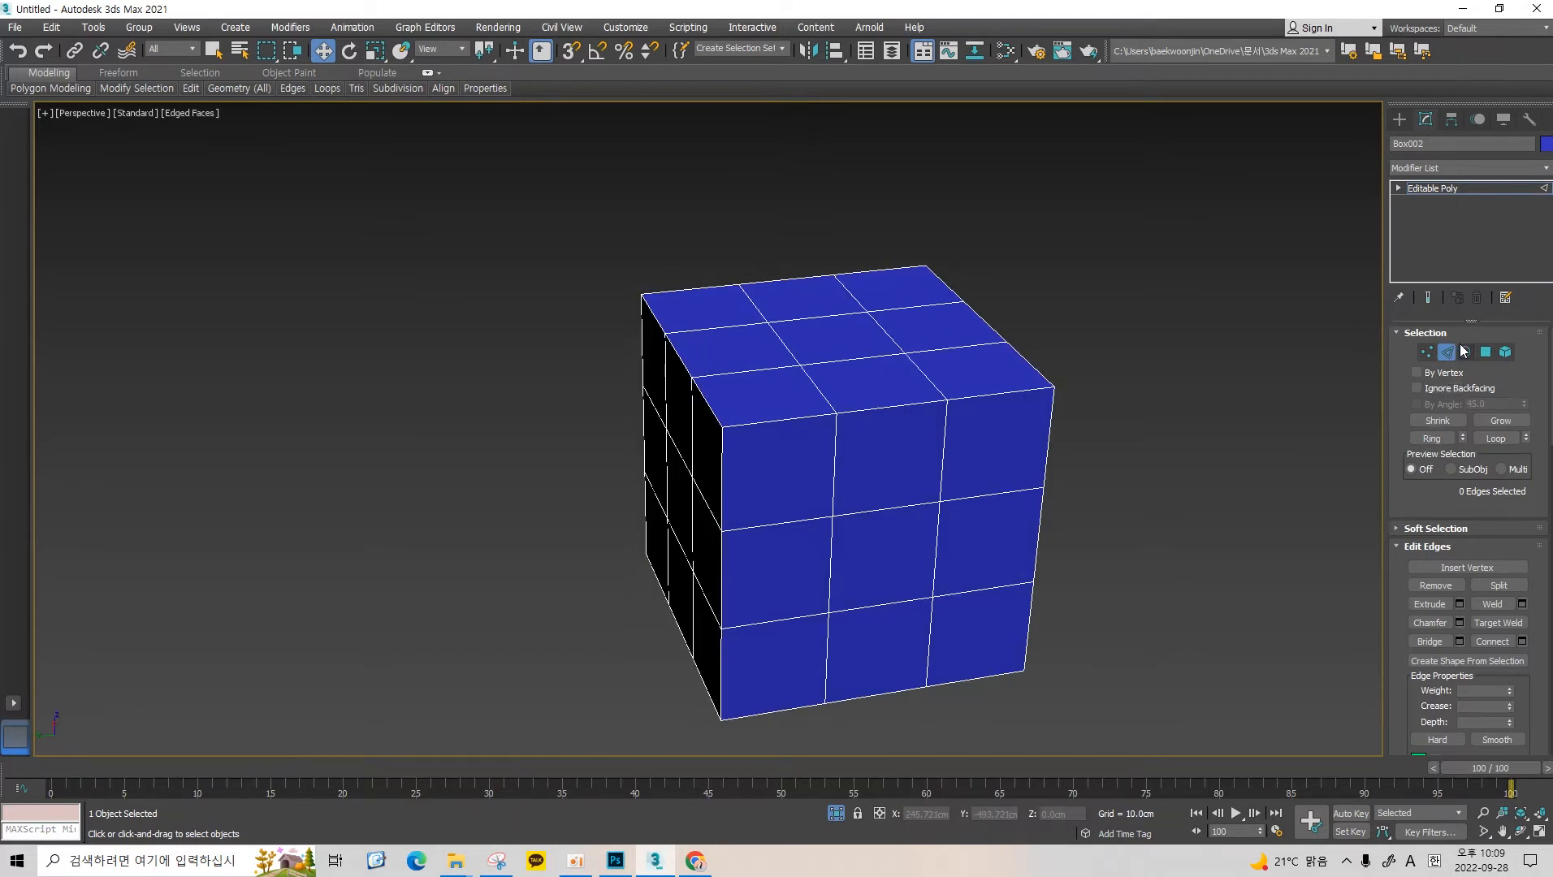
# Switch to the Border sub-object level and examine its Edit Borders and Edit Geometry options.
pyautogui.click(1465, 351)
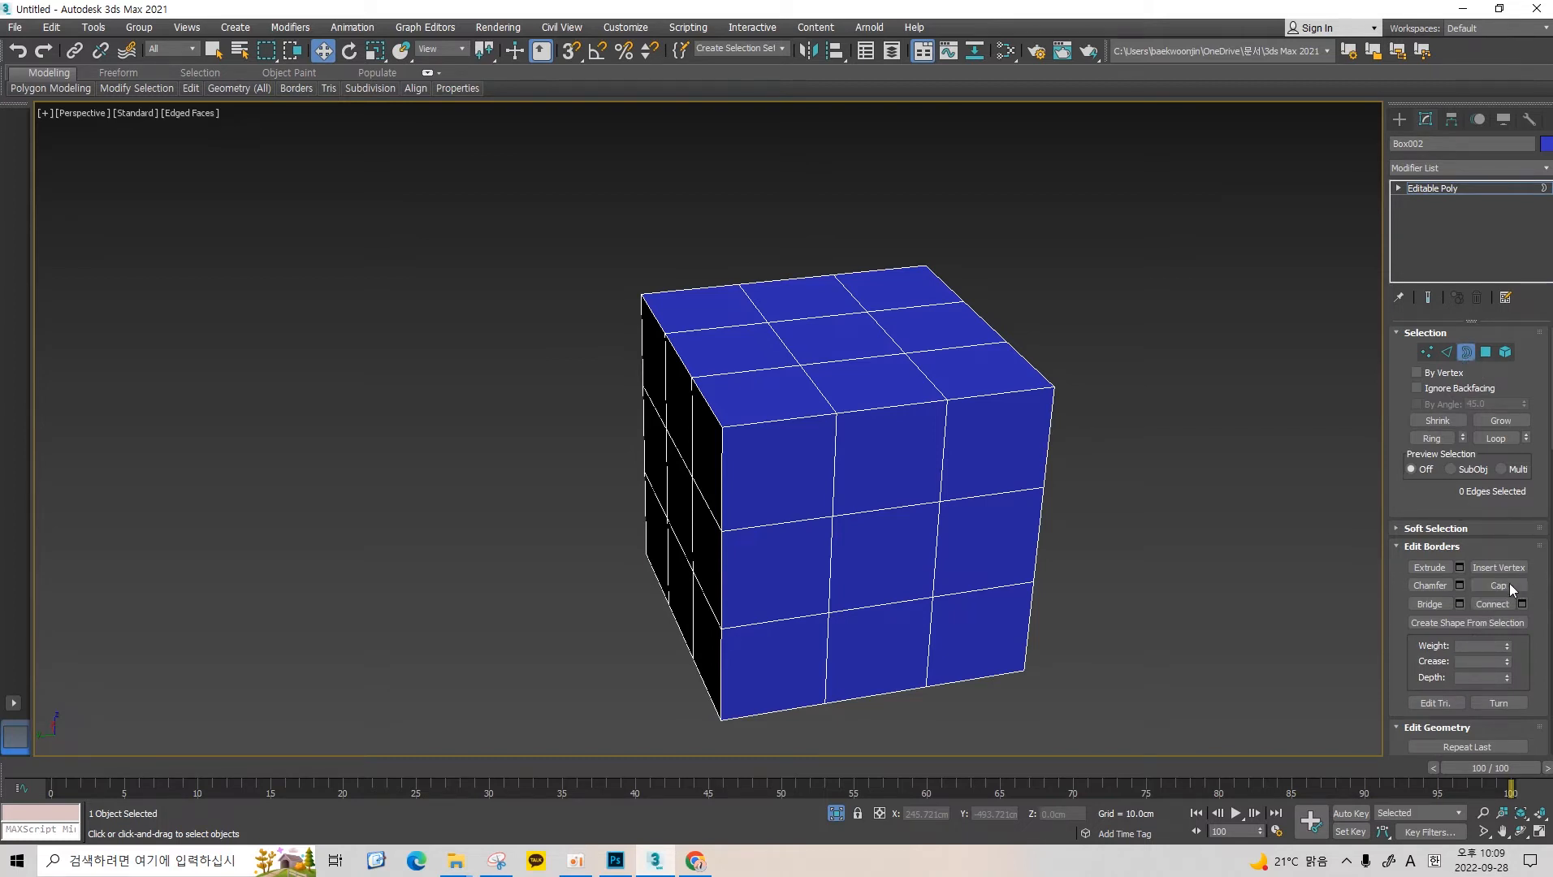
pyautogui.scroll(-5, 1516, 652)
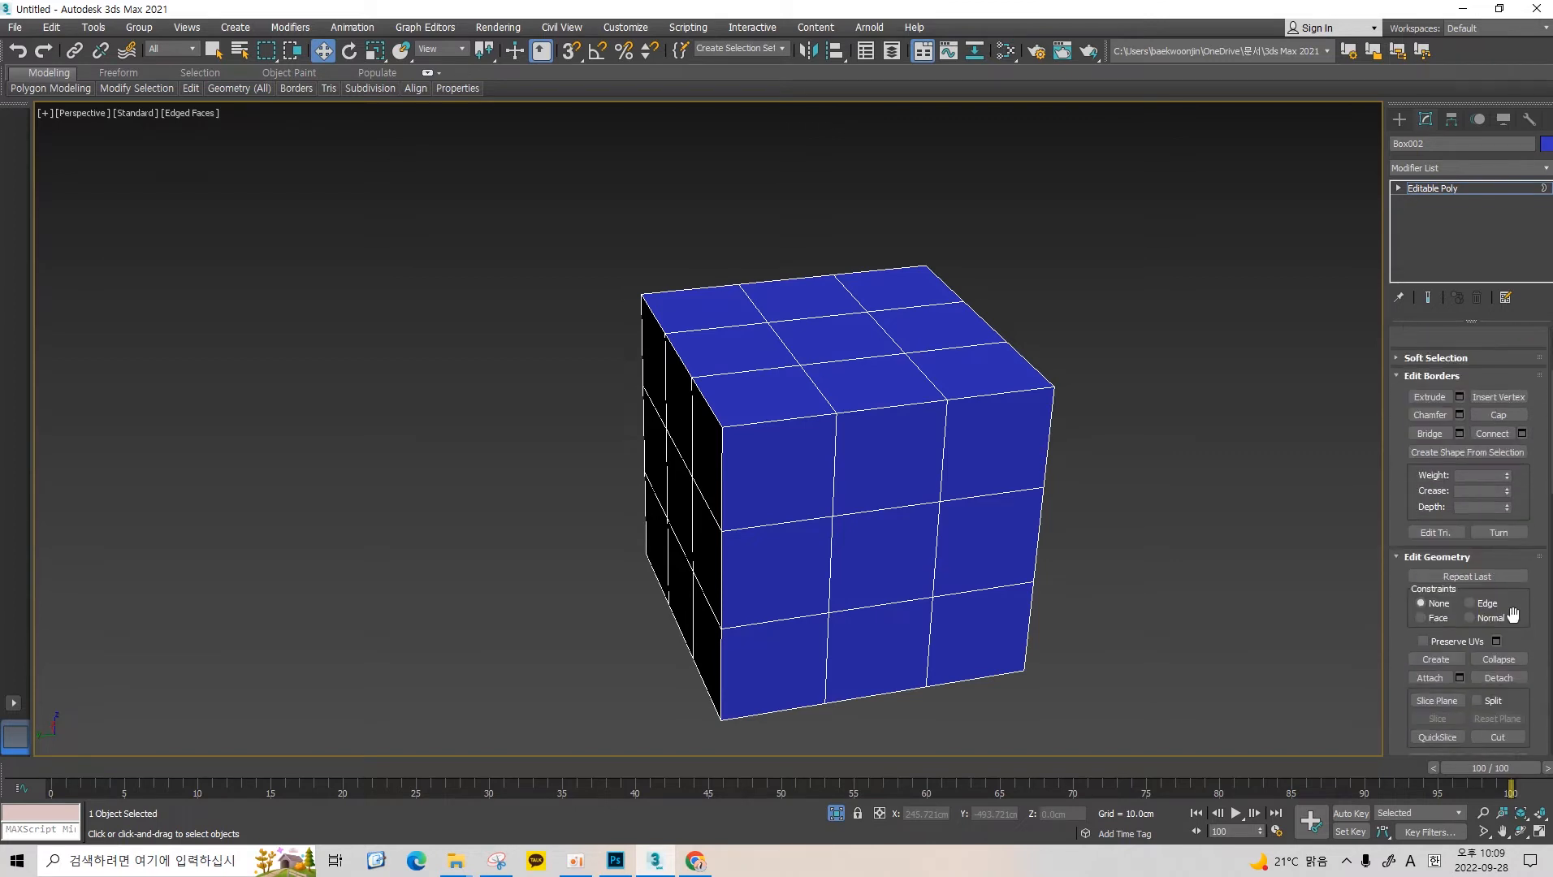
pyautogui.scroll(5, 1504, 594)
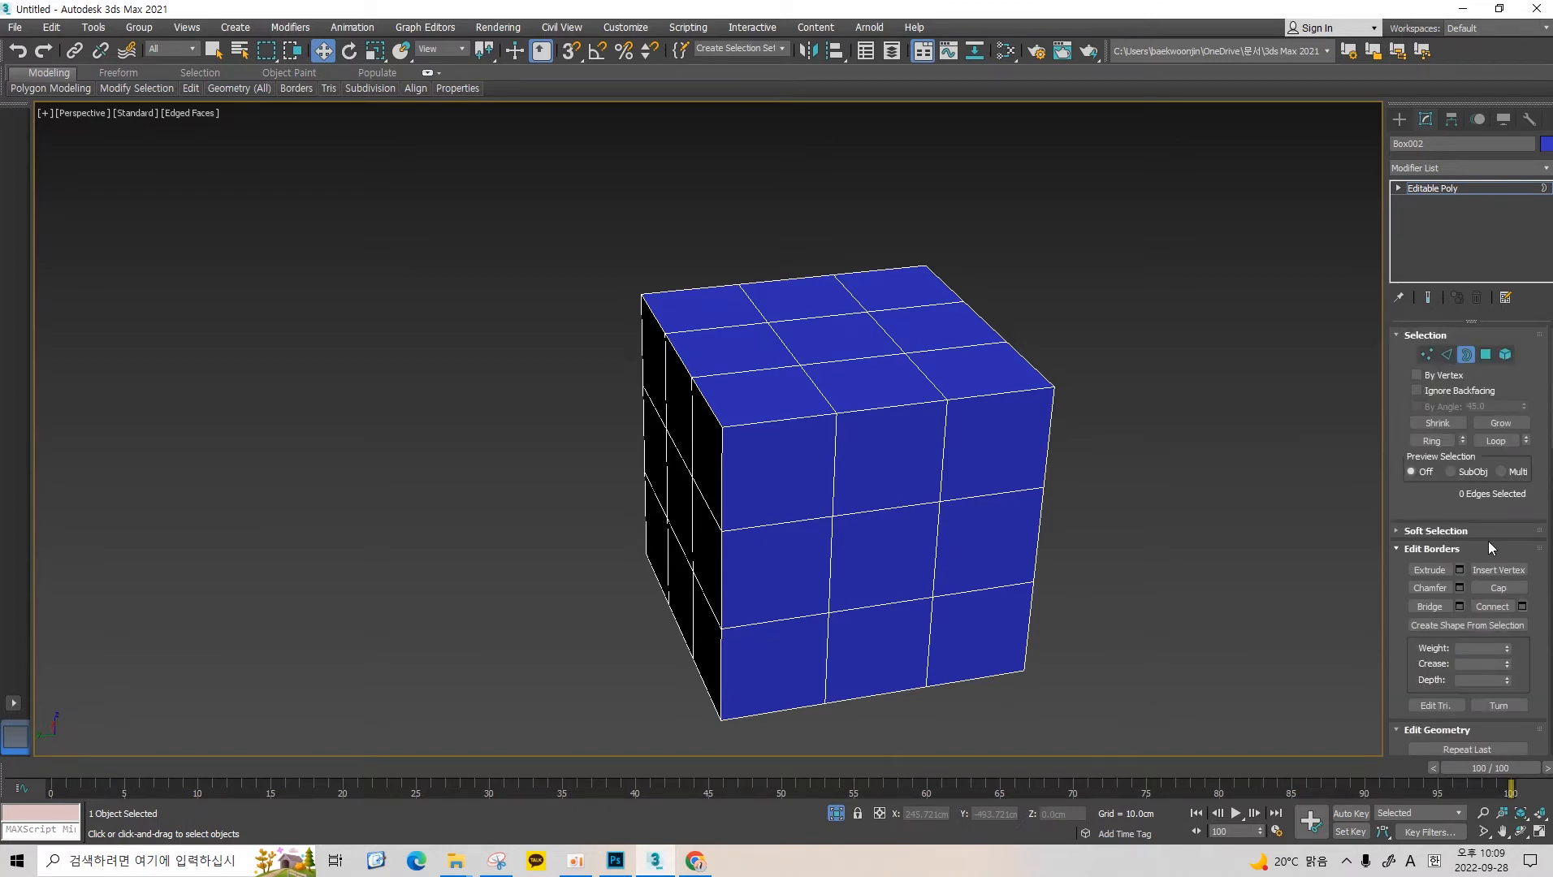
# Switch to the Polygon sub-object level and select the upper middle polygon on a side face of the box.
pyautogui.click(1487, 356)
pyautogui.moveTo(783, 339); pyautogui.dragTo(767, 324, button='middle')
pyautogui.scroll(3, 855, 438)
pyautogui.keyDown('alt'); pyautogui.moveTo(812, 479); pyautogui.dragTo(883, 416, button='middle'); pyautogui.keyUp('alt')
pyautogui.scroll(-3, 886, 473)
pyautogui.scroll(3, 884, 417)
pyautogui.click(892, 308)
pyautogui.moveTo(995, 321); pyautogui.dragTo(967, 382, button='middle')
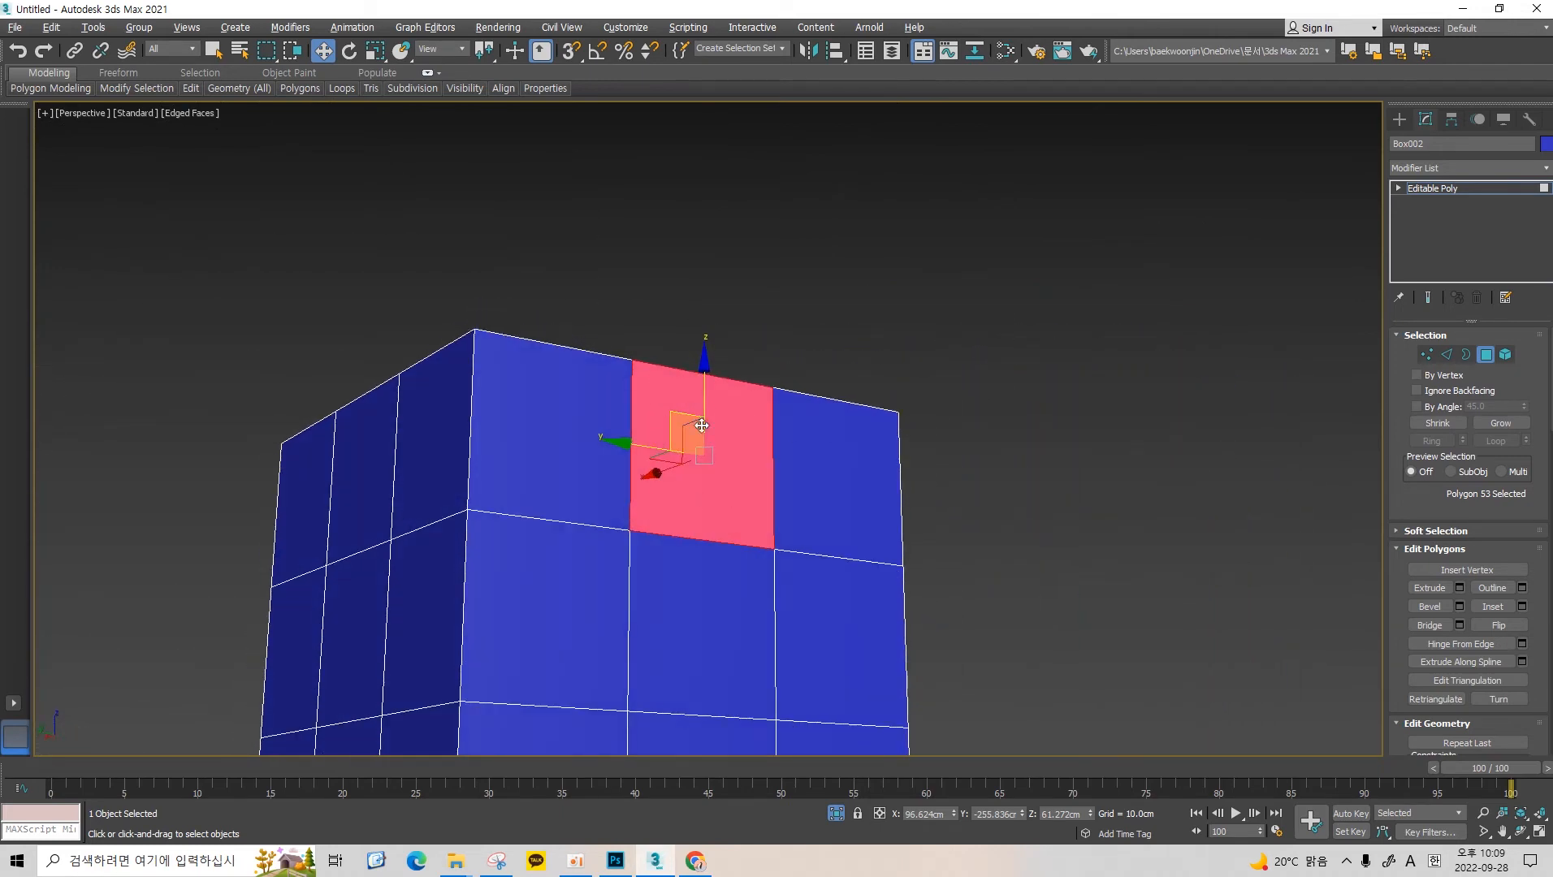
# Try moving the selected polygon outward along the X axis twice, undoing each move.
pyautogui.keyDown('alt'); pyautogui.moveTo(702, 424); pyautogui.dragTo(674, 435, button='middle'); pyautogui.keyUp('alt')
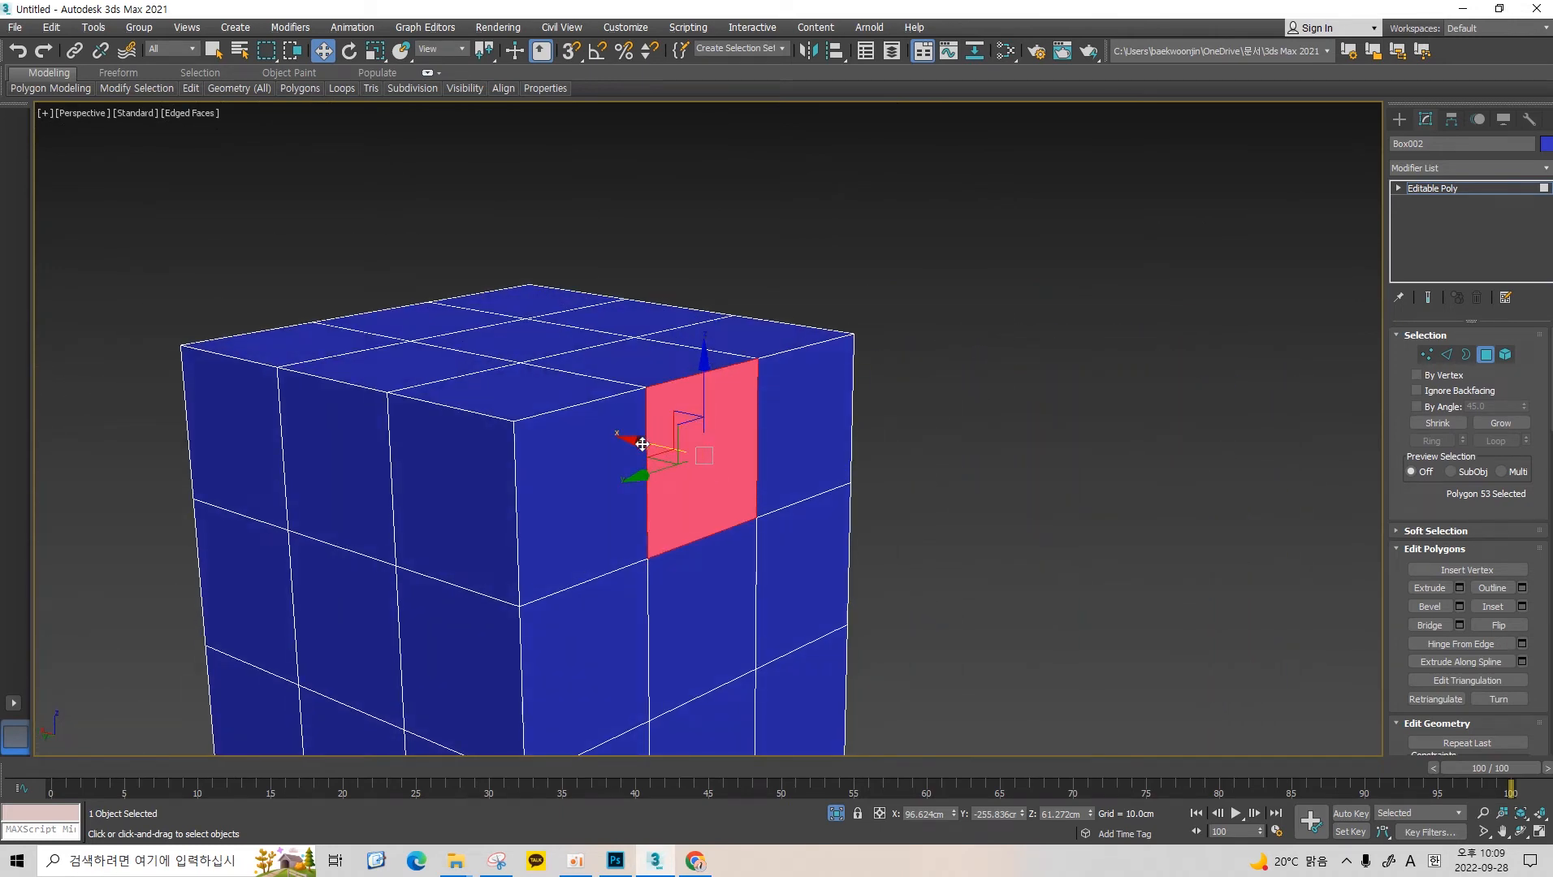
pyautogui.keyDown('alt'); pyautogui.moveTo(690, 463); pyautogui.dragTo(759, 443, button='middle'); pyautogui.keyUp('alt')
pyautogui.moveTo(666, 452); pyautogui.dragTo(996, 532)
pyautogui.hotkey('ctrl', 'z')
pyautogui.moveTo(687, 396); pyautogui.dragTo(743, 374, button='middle')
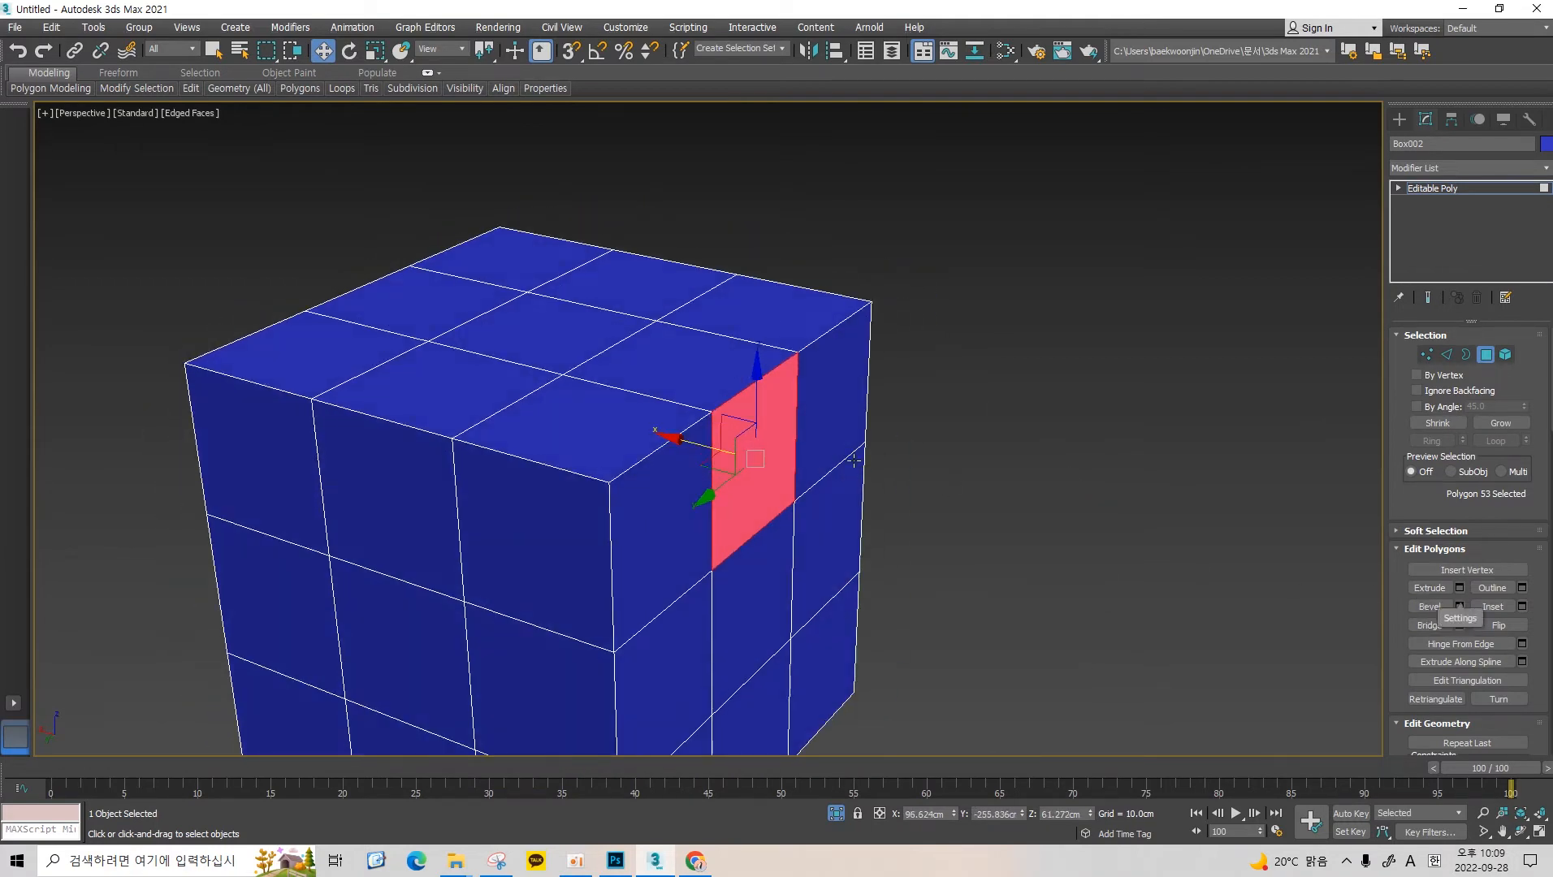
pyautogui.moveTo(854, 460); pyautogui.dragTo(835, 442, button='middle')
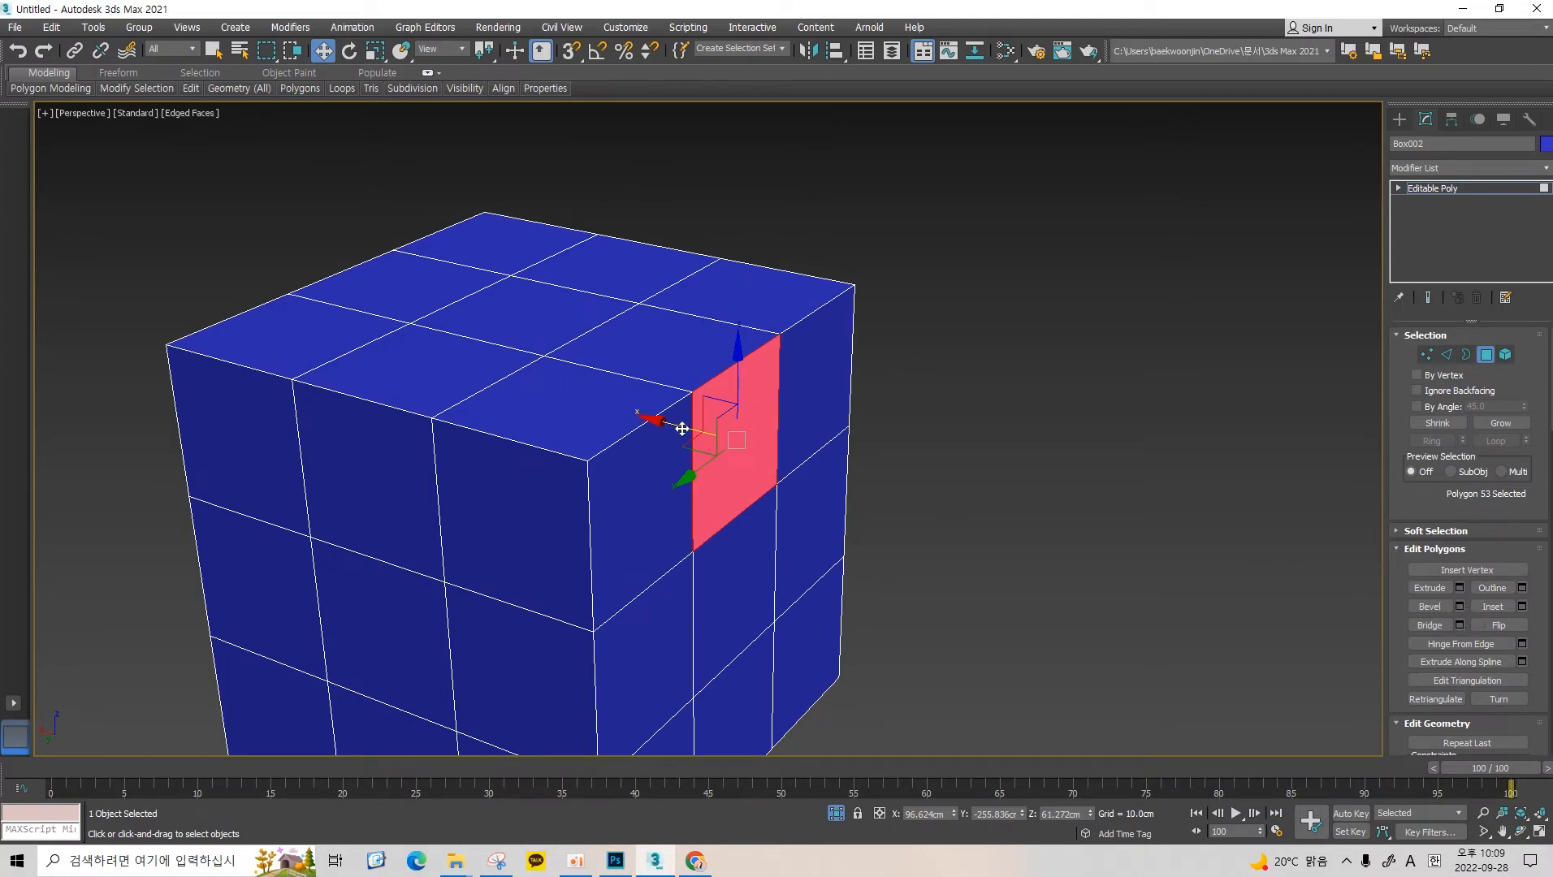
pyautogui.moveTo(679, 425); pyautogui.dragTo(1033, 506)
pyautogui.hotkey('ctrl', 'z')
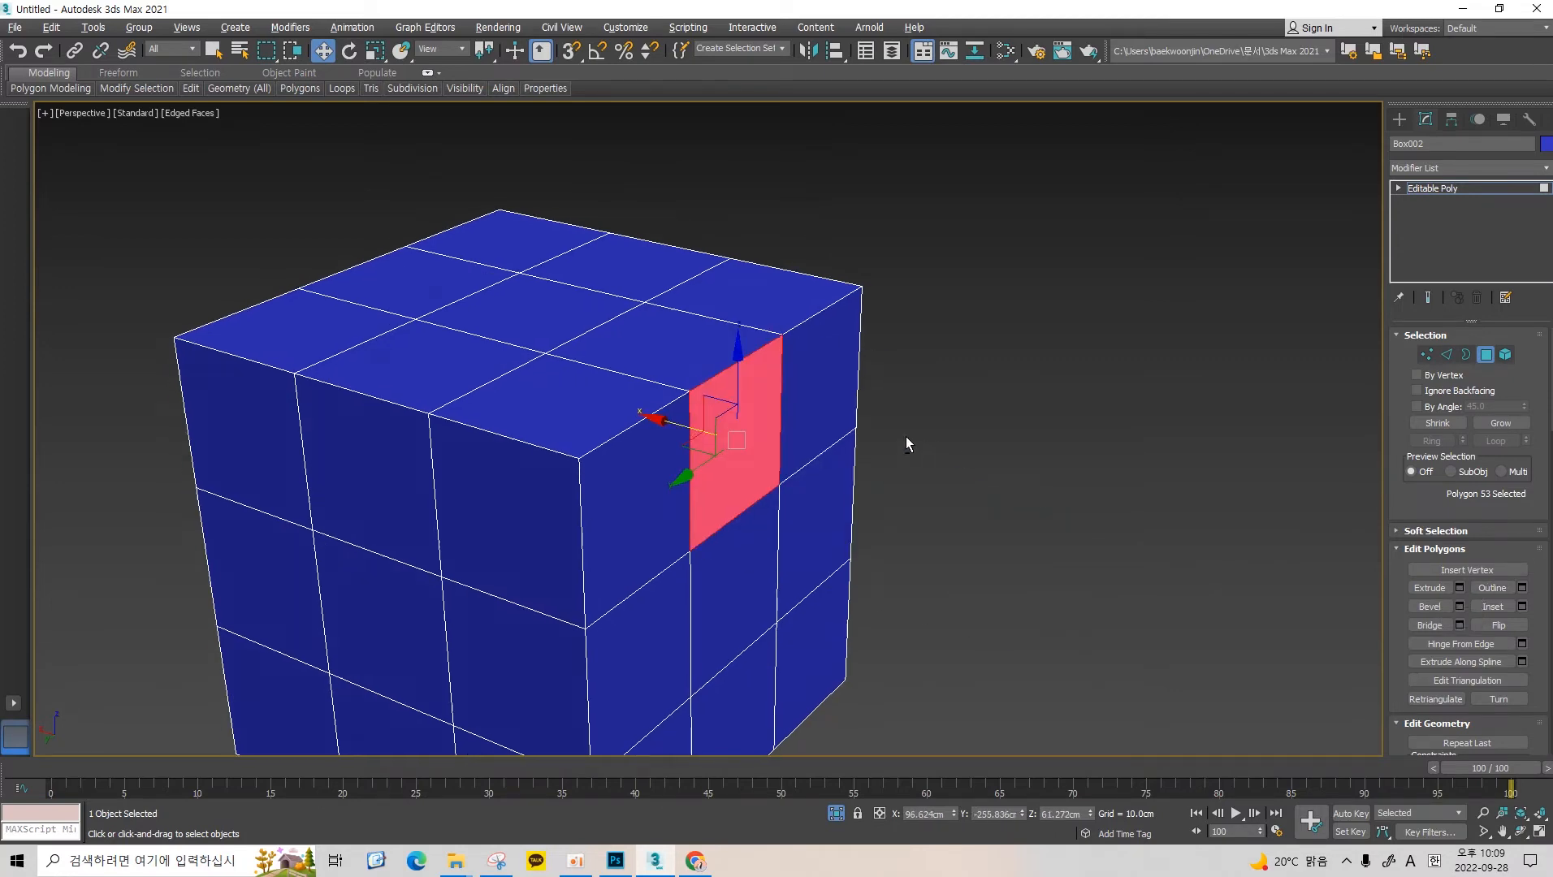
# Try extruding the selected polygon along the X axis with a Shift move, undoing each attempt.
pyautogui.keyDown('alt'); pyautogui.moveTo(909, 440); pyautogui.dragTo(798, 434, button='middle'); pyautogui.keyUp('alt')
pyautogui.keyDown('shift'); pyautogui.moveTo(812, 439); pyautogui.dragTo(399, 469); pyautogui.keyUp('shift')
pyautogui.keyDown('alt'); pyautogui.moveTo(399, 469); pyautogui.dragTo(634, 445, button='middle'); pyautogui.keyUp('alt')
pyautogui.hotkey('ctrl', 'z')
pyautogui.keyDown('alt'); pyautogui.moveTo(633, 446); pyautogui.dragTo(454, 453, button='middle'); pyautogui.keyUp('alt')
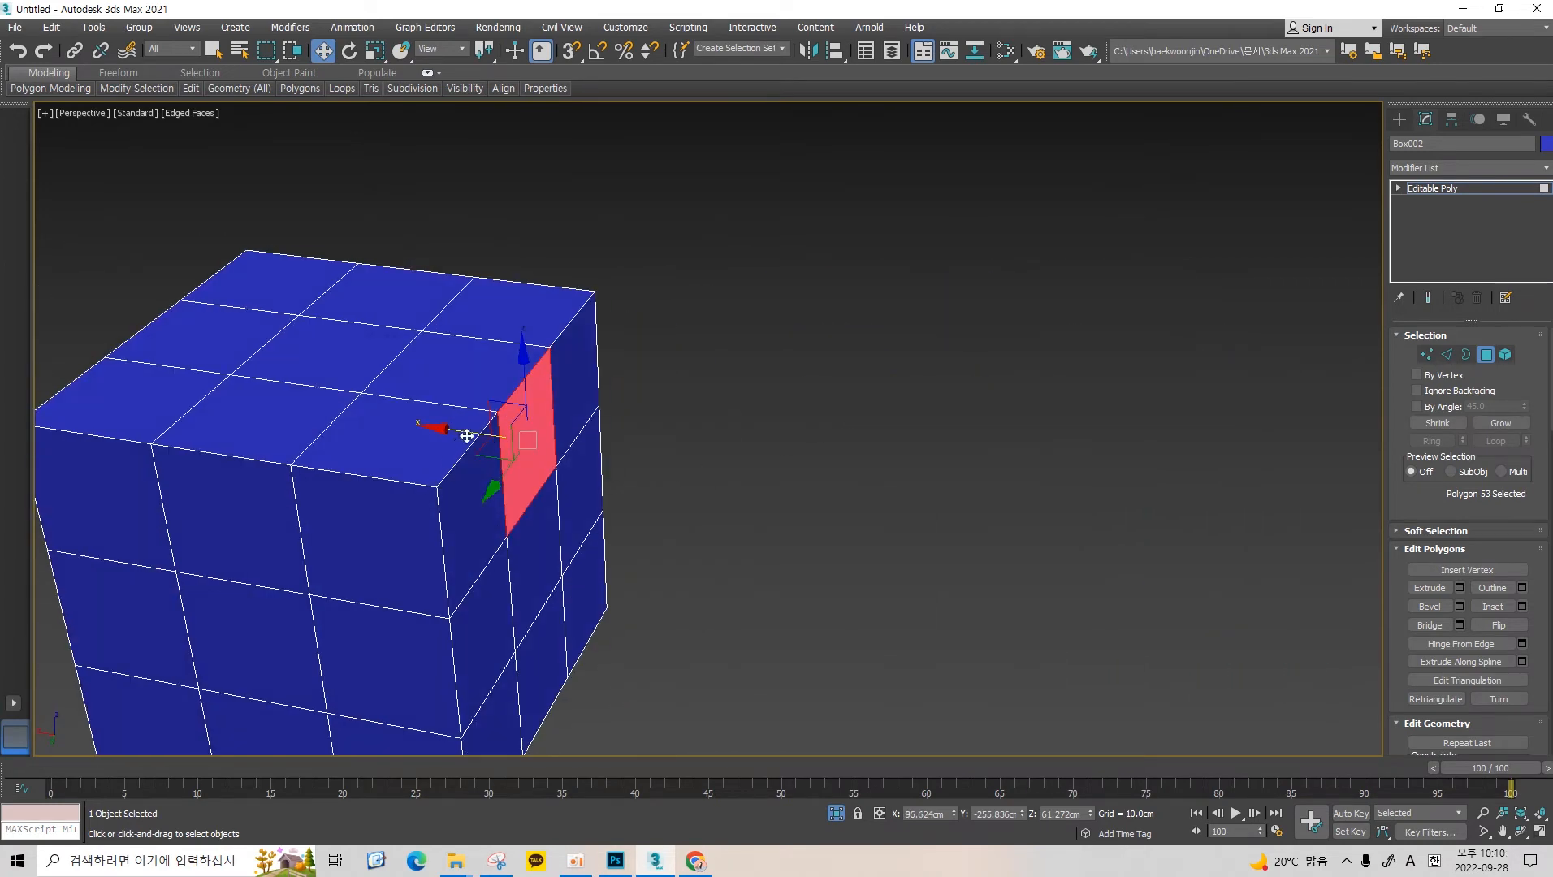
pyautogui.keyDown('alt'); pyautogui.moveTo(724, 437); pyautogui.dragTo(687, 453, button='middle'); pyautogui.keyUp('alt')
pyautogui.keyDown('shift'); pyautogui.moveTo(547, 429); pyautogui.dragTo(780, 471); pyautogui.keyUp('shift')
pyautogui.keyDown('alt'); pyautogui.moveTo(780, 471); pyautogui.dragTo(729, 286, button='middle'); pyautogui.keyUp('alt')
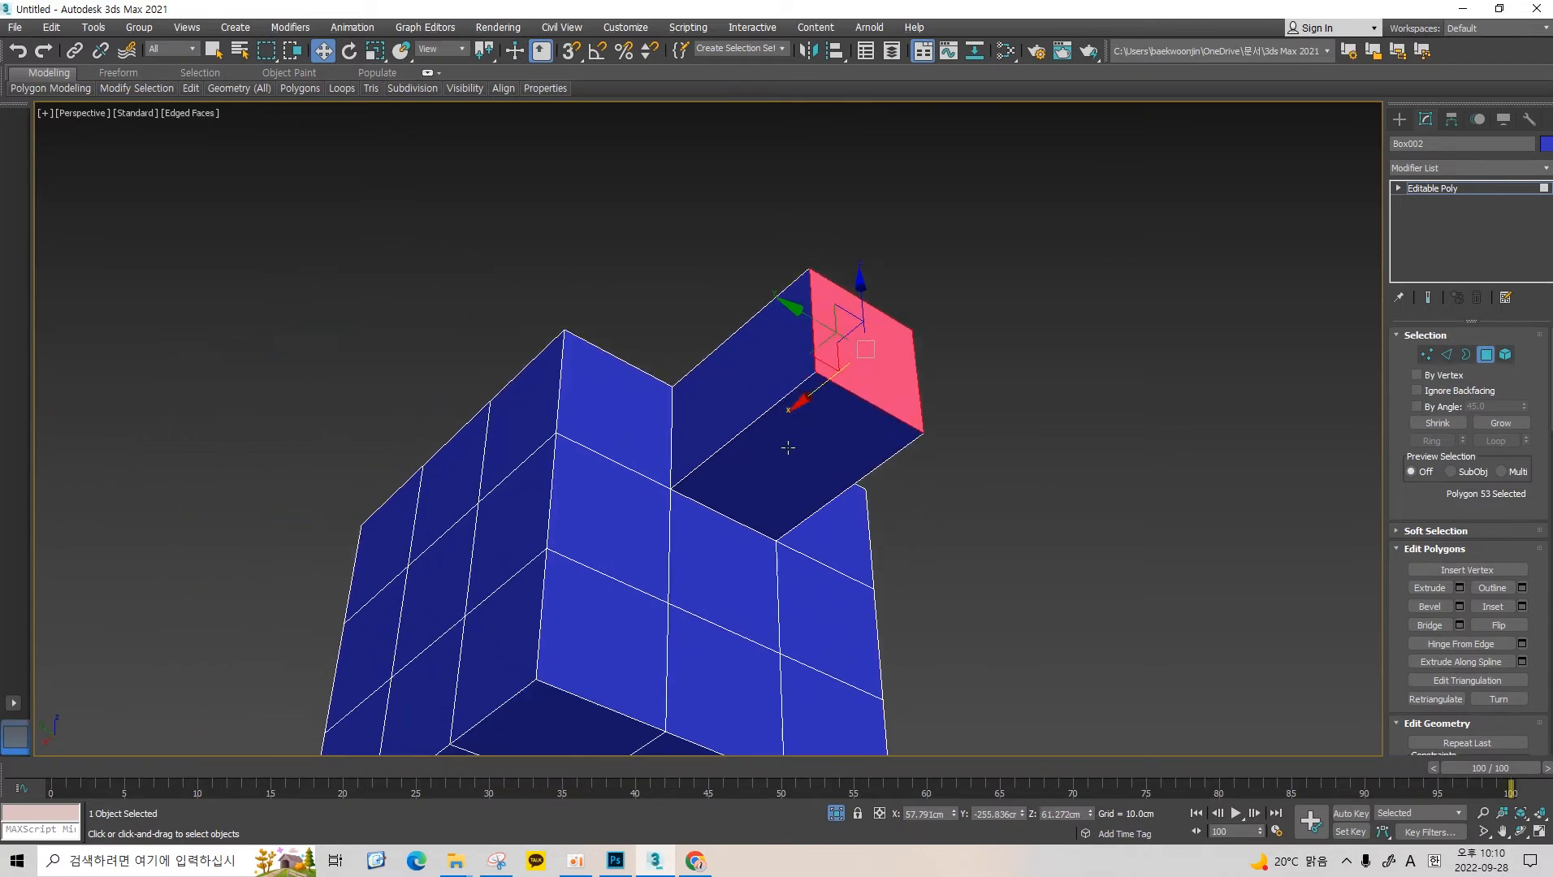
pyautogui.hotkey('ctrl', 'z')
# Extrude the polygon outward along X with Shift moves, starting with about 23 cm, to form a straight segmented arm.
pyautogui.scroll(3, 686, 484)
pyautogui.keyDown('shift'); pyautogui.moveTo(692, 491); pyautogui.dragTo(806, 408); pyautogui.keyUp('shift')
pyautogui.keyDown('alt'); pyautogui.moveTo(806, 409); pyautogui.dragTo(841, 568, button='middle'); pyautogui.keyUp('alt')
pyautogui.keyDown('shift'); pyautogui.moveTo(796, 406); pyautogui.dragTo(896, 438); pyautogui.keyUp('shift')
pyautogui.moveTo(896, 438); pyautogui.dragTo(725, 420, button='middle')
pyautogui.hotkey('ctrl', 'z')
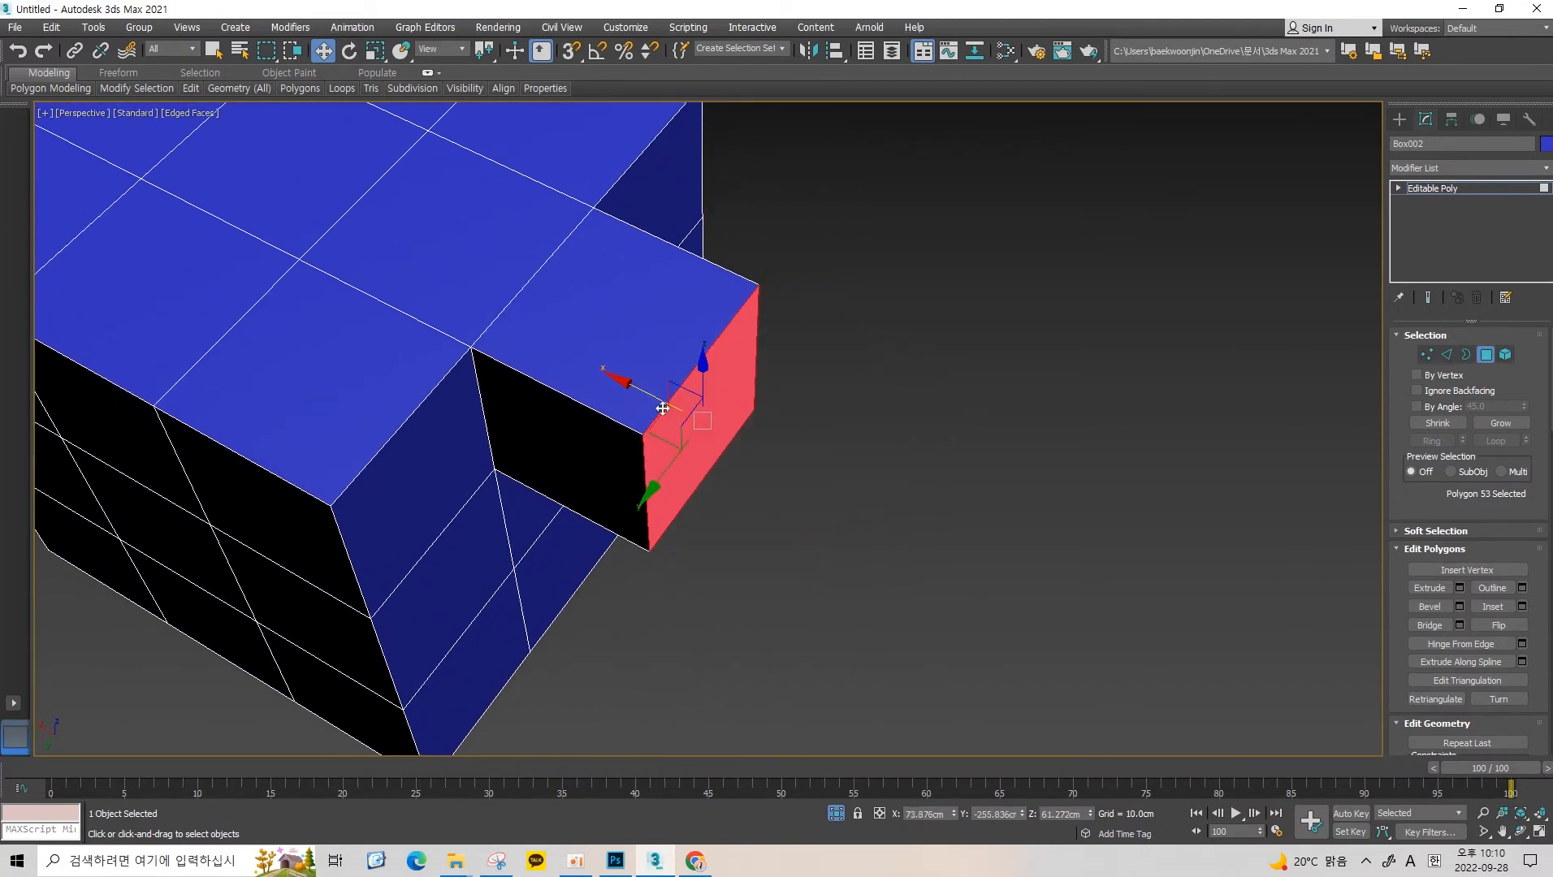
pyautogui.keyDown('shift'); pyautogui.moveTo(644, 396); pyautogui.dragTo(960, 514); pyautogui.keyUp('shift')
pyautogui.scroll(-2, 877, 506)
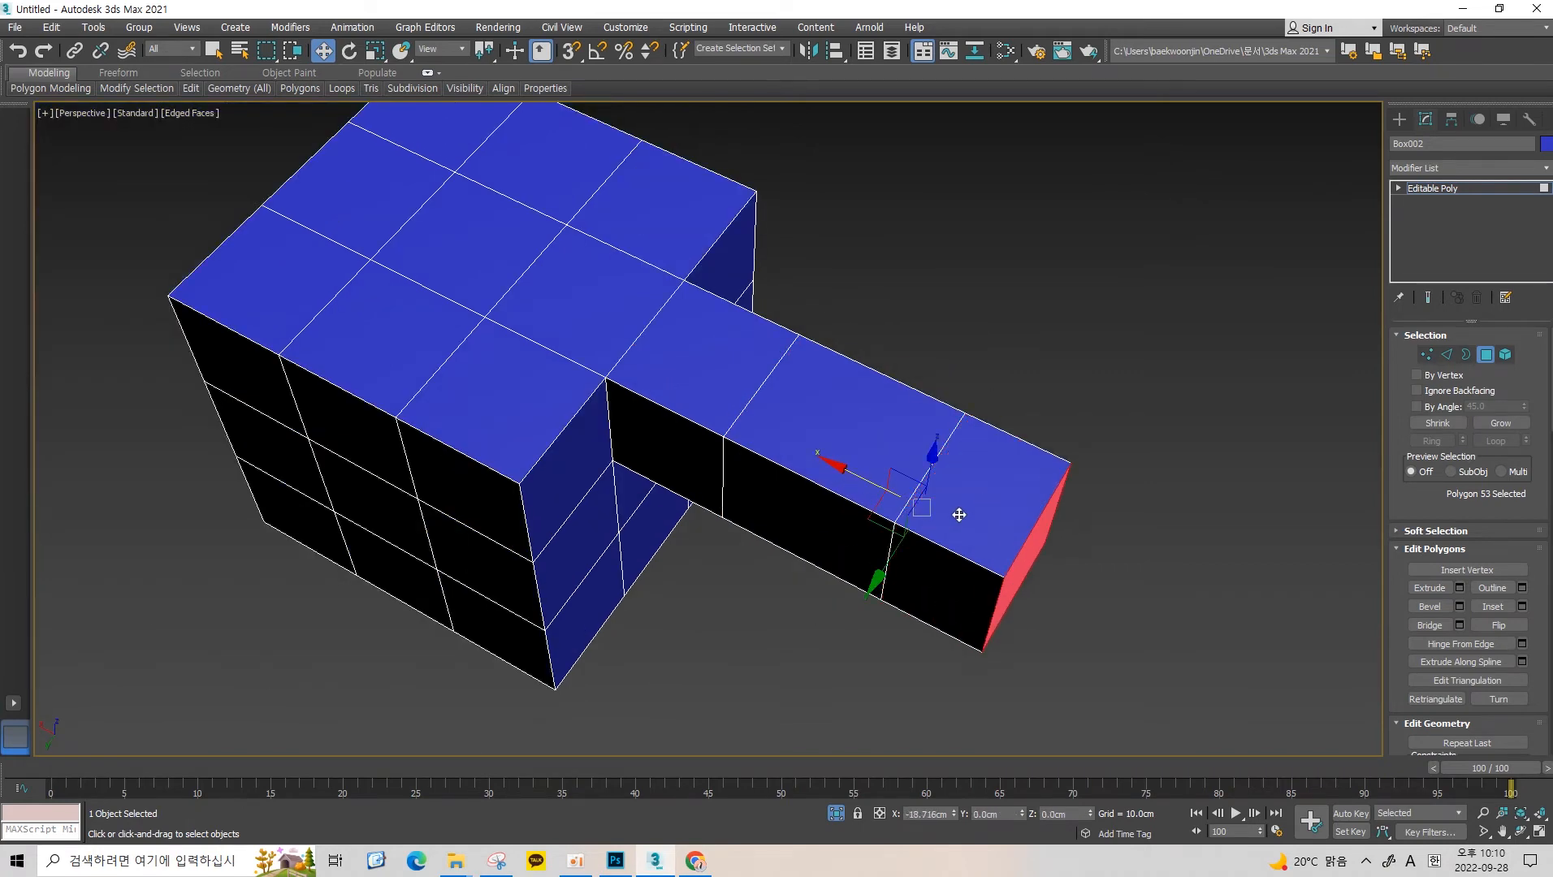
# Bend the arm by extruding its end face diagonally outward and down, adding another segment straight downward.
pyautogui.scroll(-3, 959, 508)
pyautogui.keyDown('alt'); pyautogui.moveTo(928, 429); pyautogui.dragTo(596, 341, button='middle'); pyautogui.keyUp('alt')
pyautogui.scroll(3, 642, 381)
pyautogui.moveTo(601, 316); pyautogui.dragTo(587, 390)
pyautogui.press('e')
pyautogui.press('w')
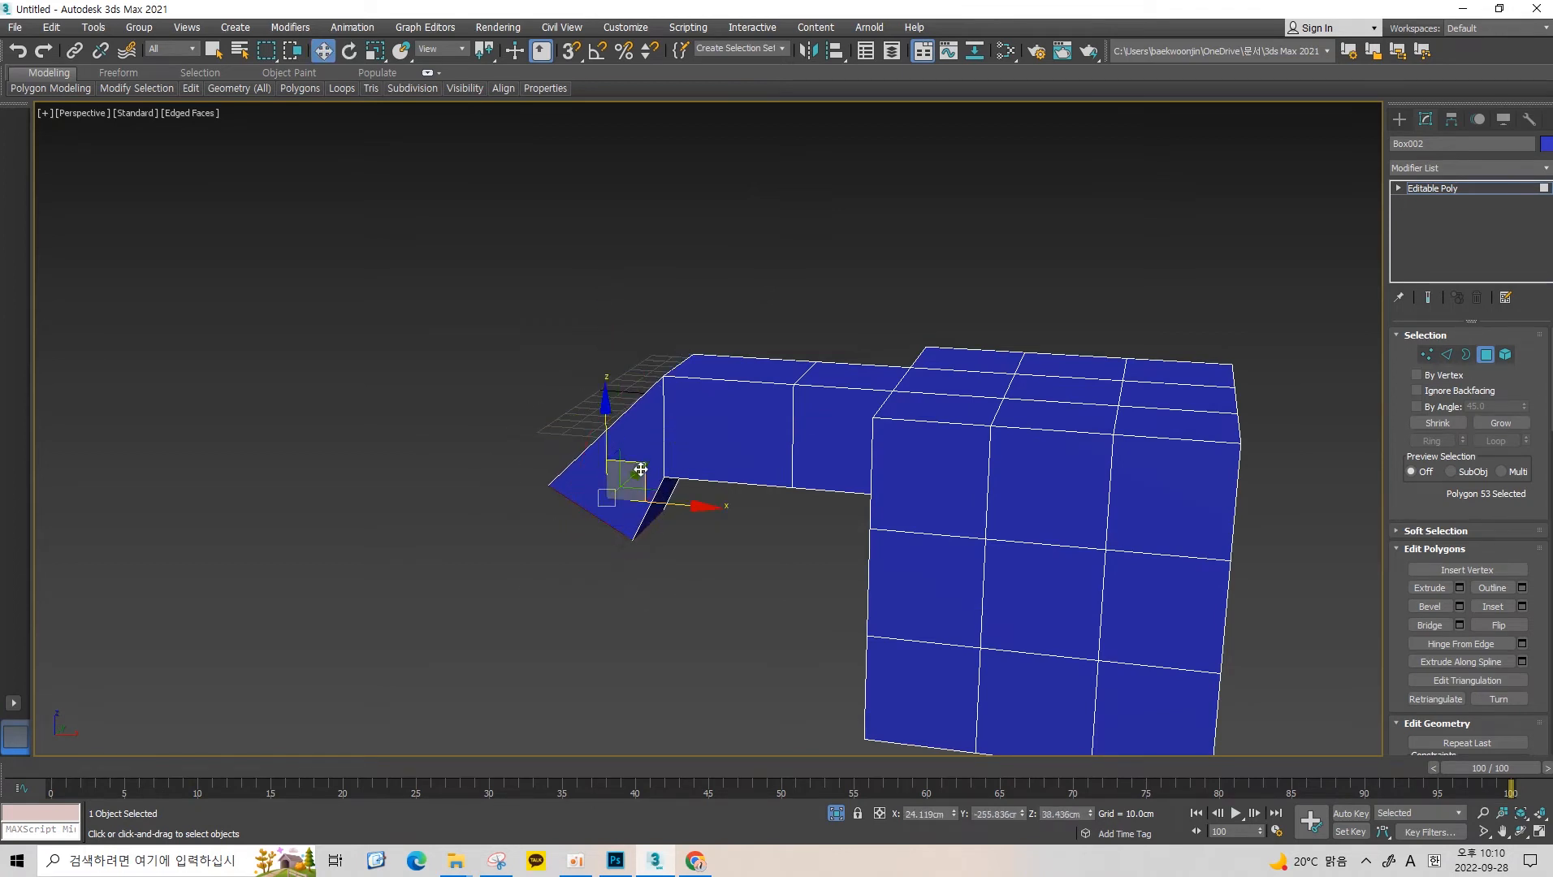
pyautogui.moveTo(608, 463); pyautogui.dragTo(592, 557)
pyautogui.keyDown('alt'); pyautogui.moveTo(592, 557); pyautogui.dragTo(676, 451, button='middle'); pyautogui.keyUp('alt')
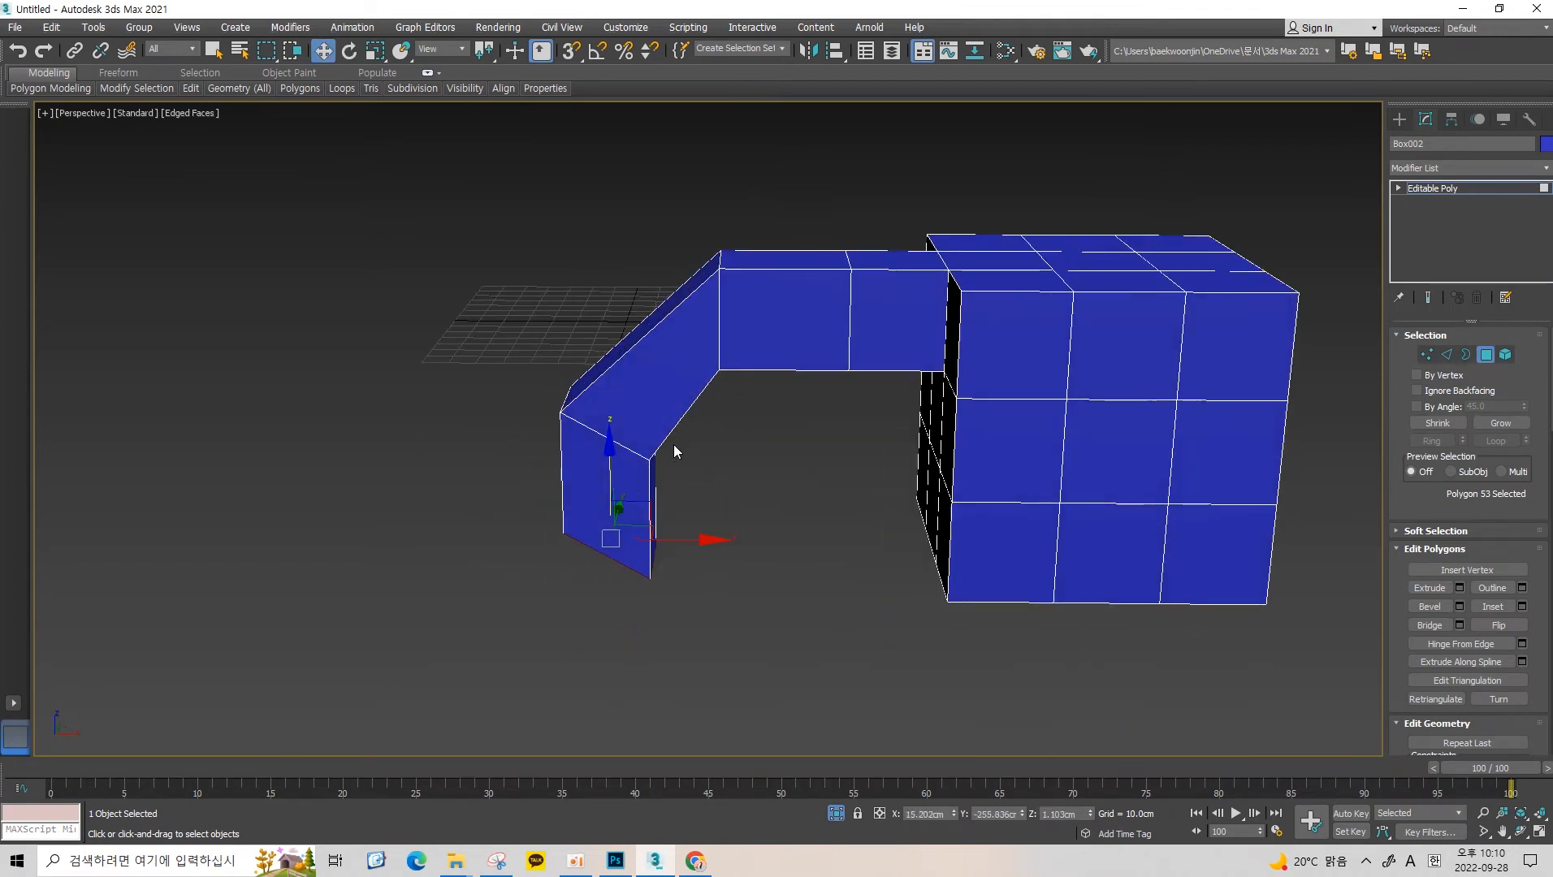
# Flatten the arm's lower end face by scaling it vertically, extrude it diagonally back toward the box and deselect it.
pyautogui.press('r')
pyautogui.moveTo(613, 419); pyautogui.dragTo(607, 648)
pyautogui.press('w')
pyautogui.keyDown('alt'); pyautogui.moveTo(710, 592); pyautogui.dragTo(626, 553, button='middle'); pyautogui.keyUp('alt')
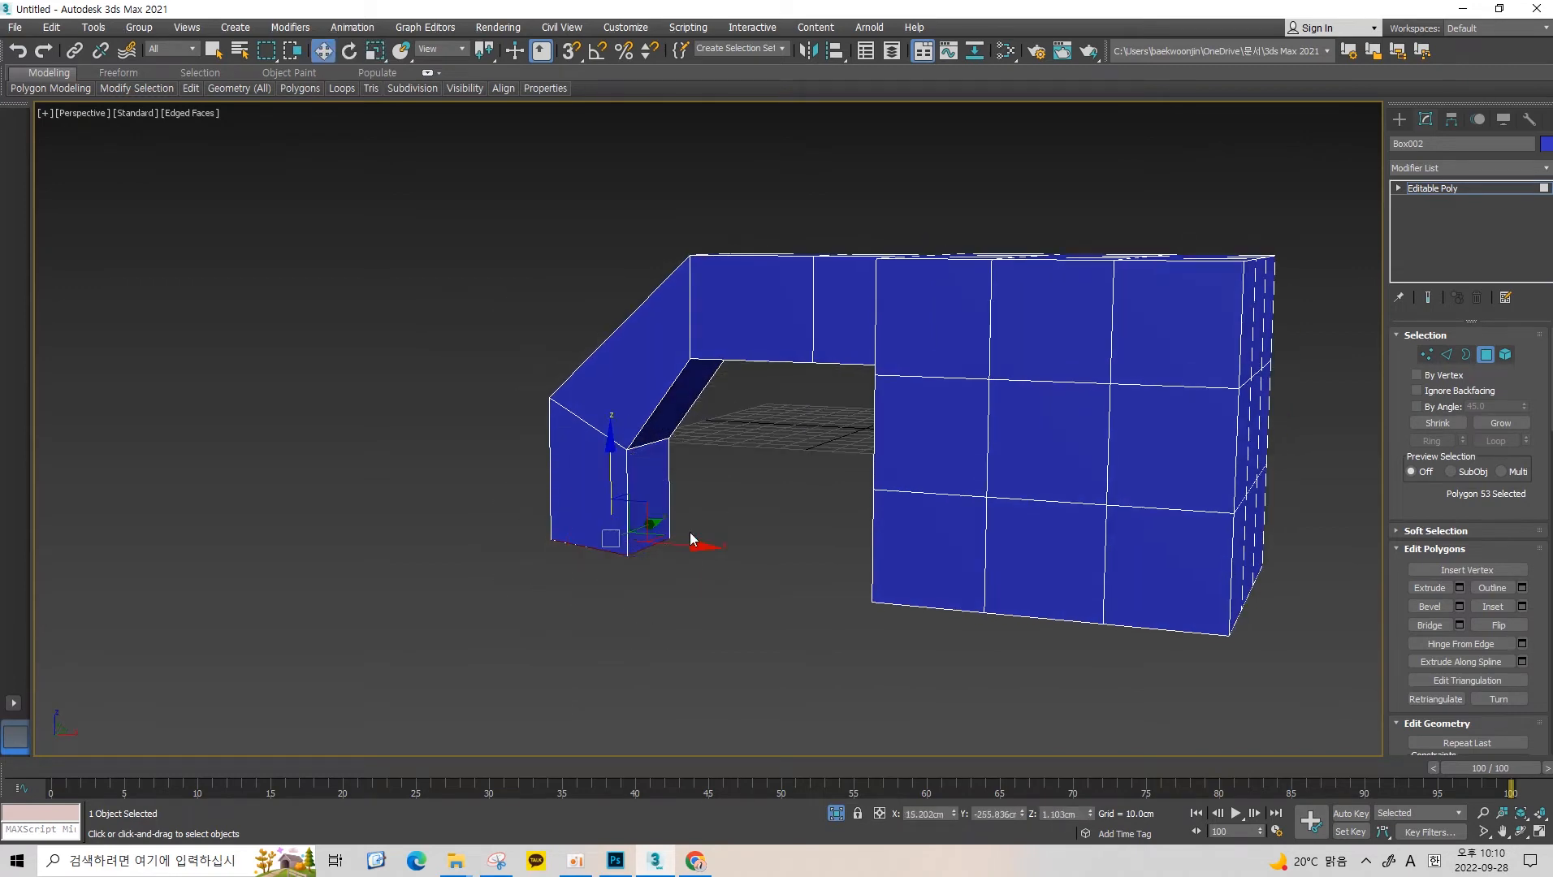
pyautogui.keyDown('shift'); pyautogui.moveTo(645, 513); pyautogui.dragTo(705, 612); pyautogui.keyUp('shift')
pyautogui.click(757, 474)
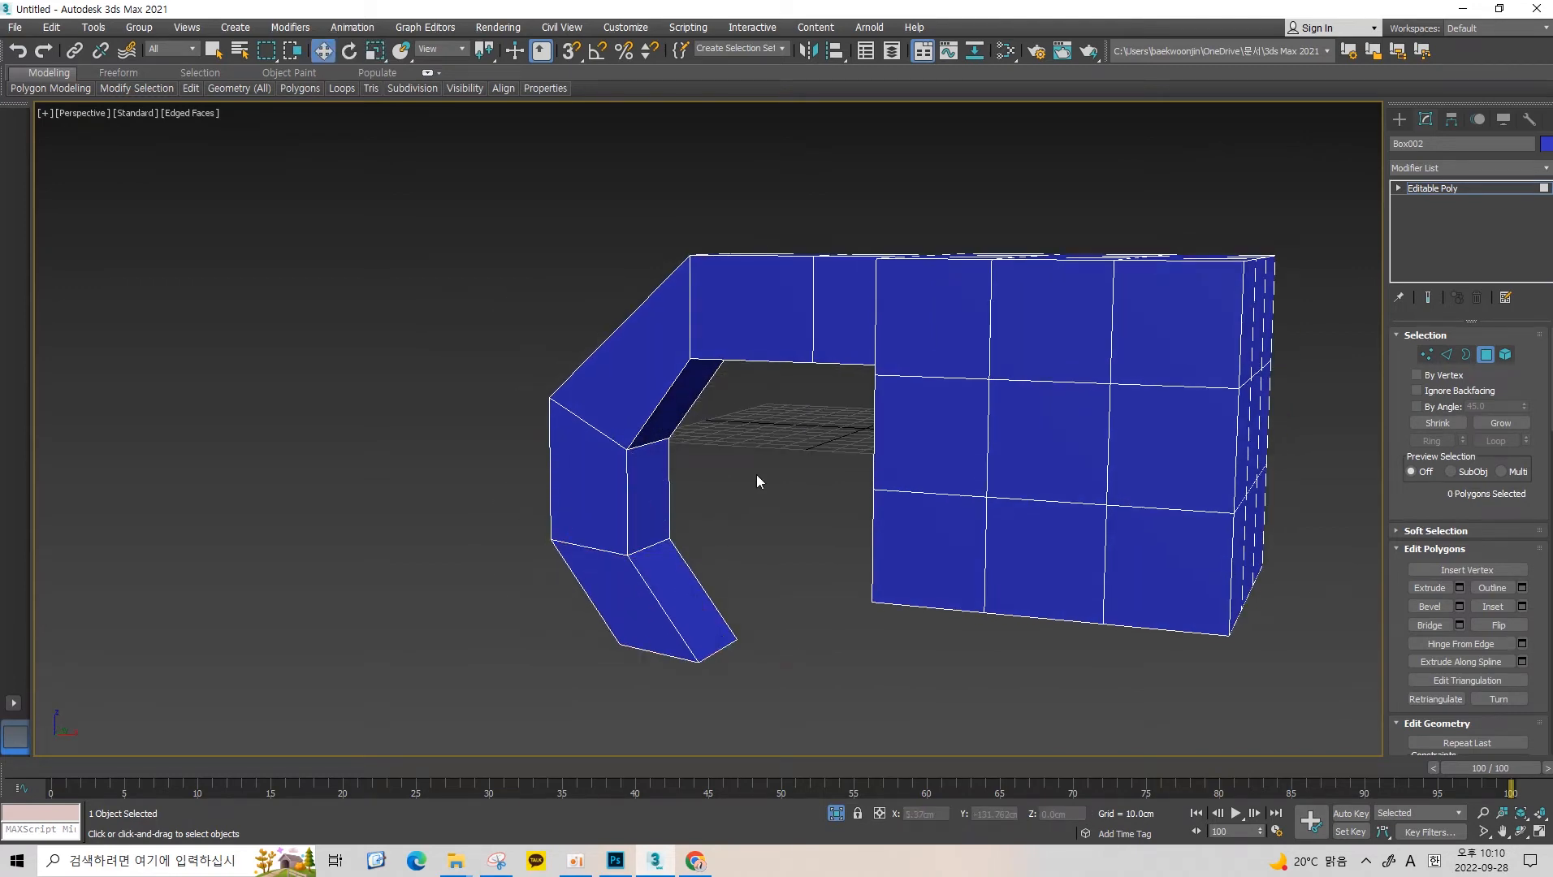
pyautogui.scroll(-4, 757, 474)
pyautogui.keyDown('alt'); pyautogui.moveTo(756, 475); pyautogui.dragTo(801, 464, button='middle'); pyautogui.keyUp('alt')
pyautogui.scroll(3, 802, 464)
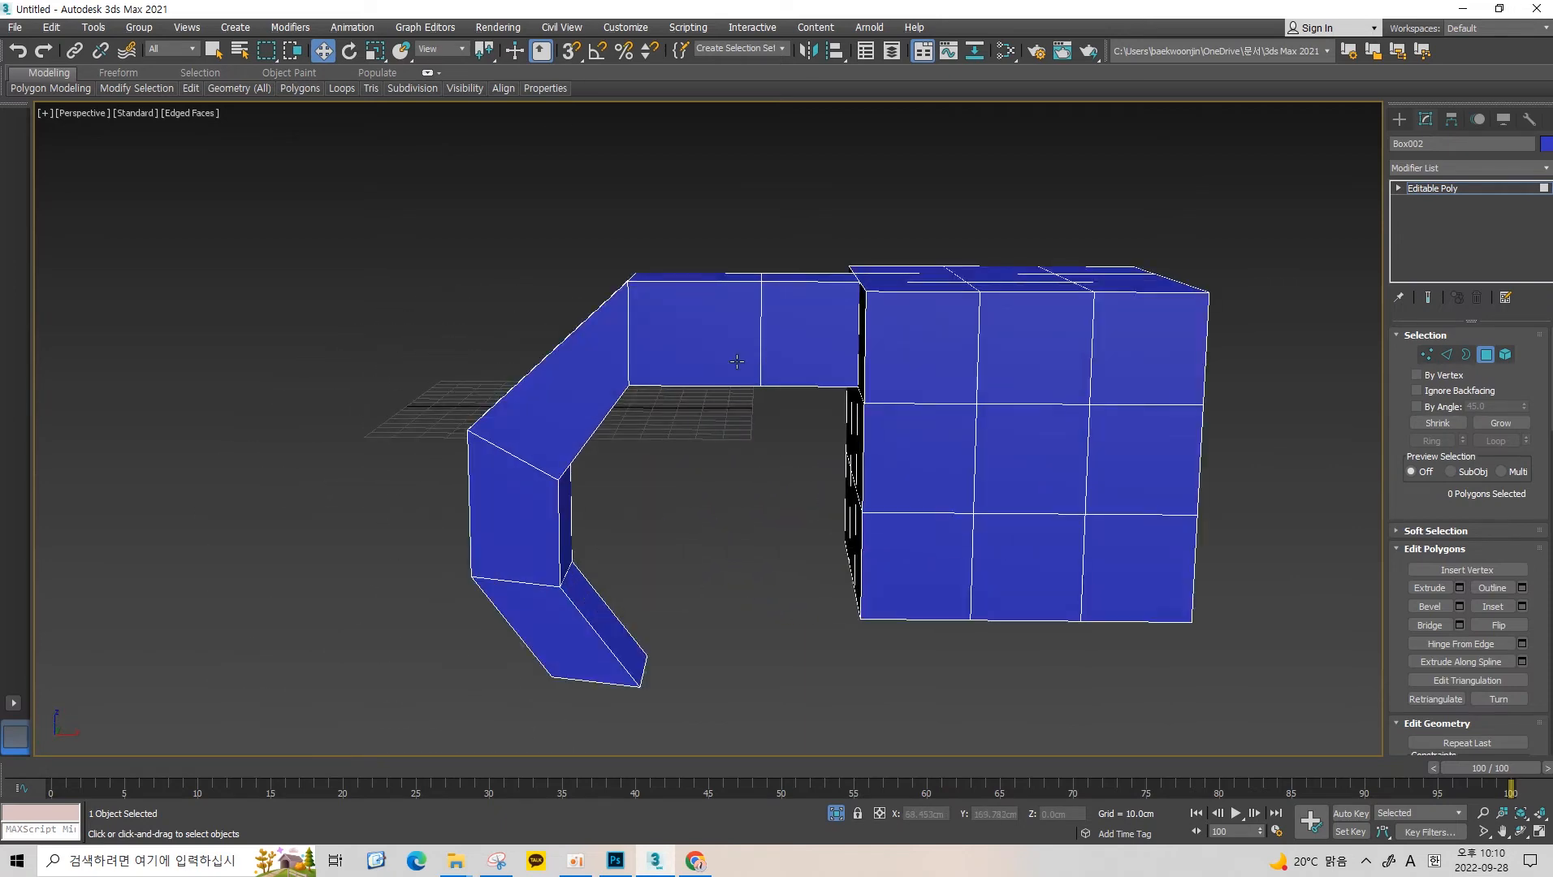
# Undo all the arm extrusions back to the plain box with its upper middle side polygon selected.
pyautogui.hotkey('ctrl', 'z')
pyautogui.hotkey('ctrl', 'z')
pyautogui.hotkey('ctrl', 'z')
pyautogui.hotkey('ctrl', 'z')
pyautogui.hotkey('ctrl', 'z')
pyautogui.hotkey('ctrl', 'z')
pyautogui.hotkey('ctrl', 'z')
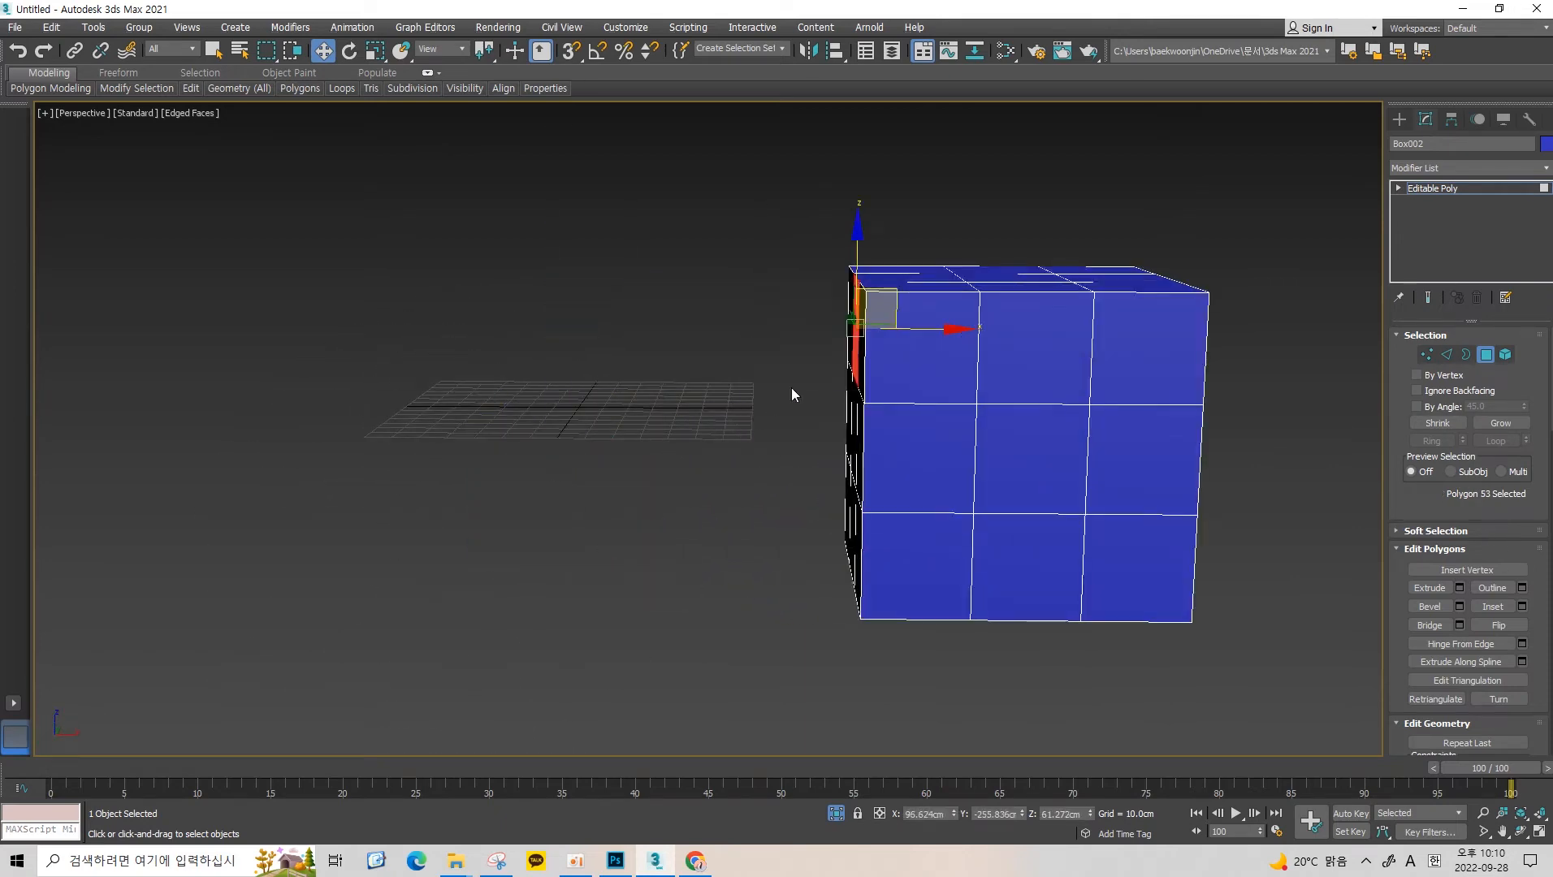
# Extrude the selected upper middle side polygon freehand outward with the Extrude tool to form an arm.
pyautogui.keyDown('alt'); pyautogui.moveTo(791, 395); pyautogui.dragTo(910, 451, button='middle'); pyautogui.keyUp('alt')
pyautogui.scroll(3, 739, 406)
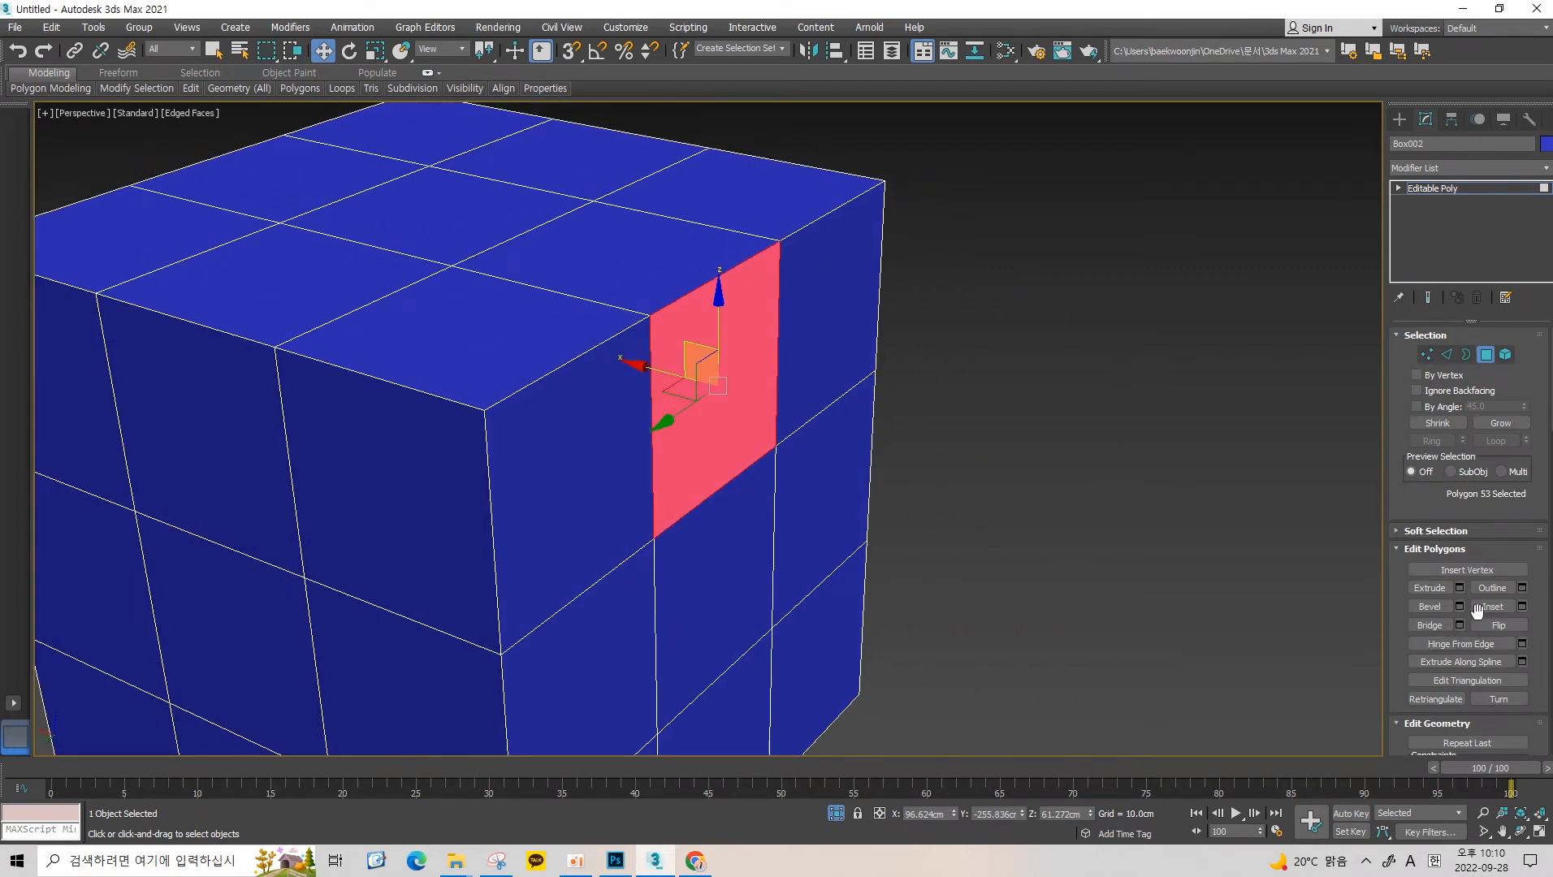
pyautogui.click(1437, 588)
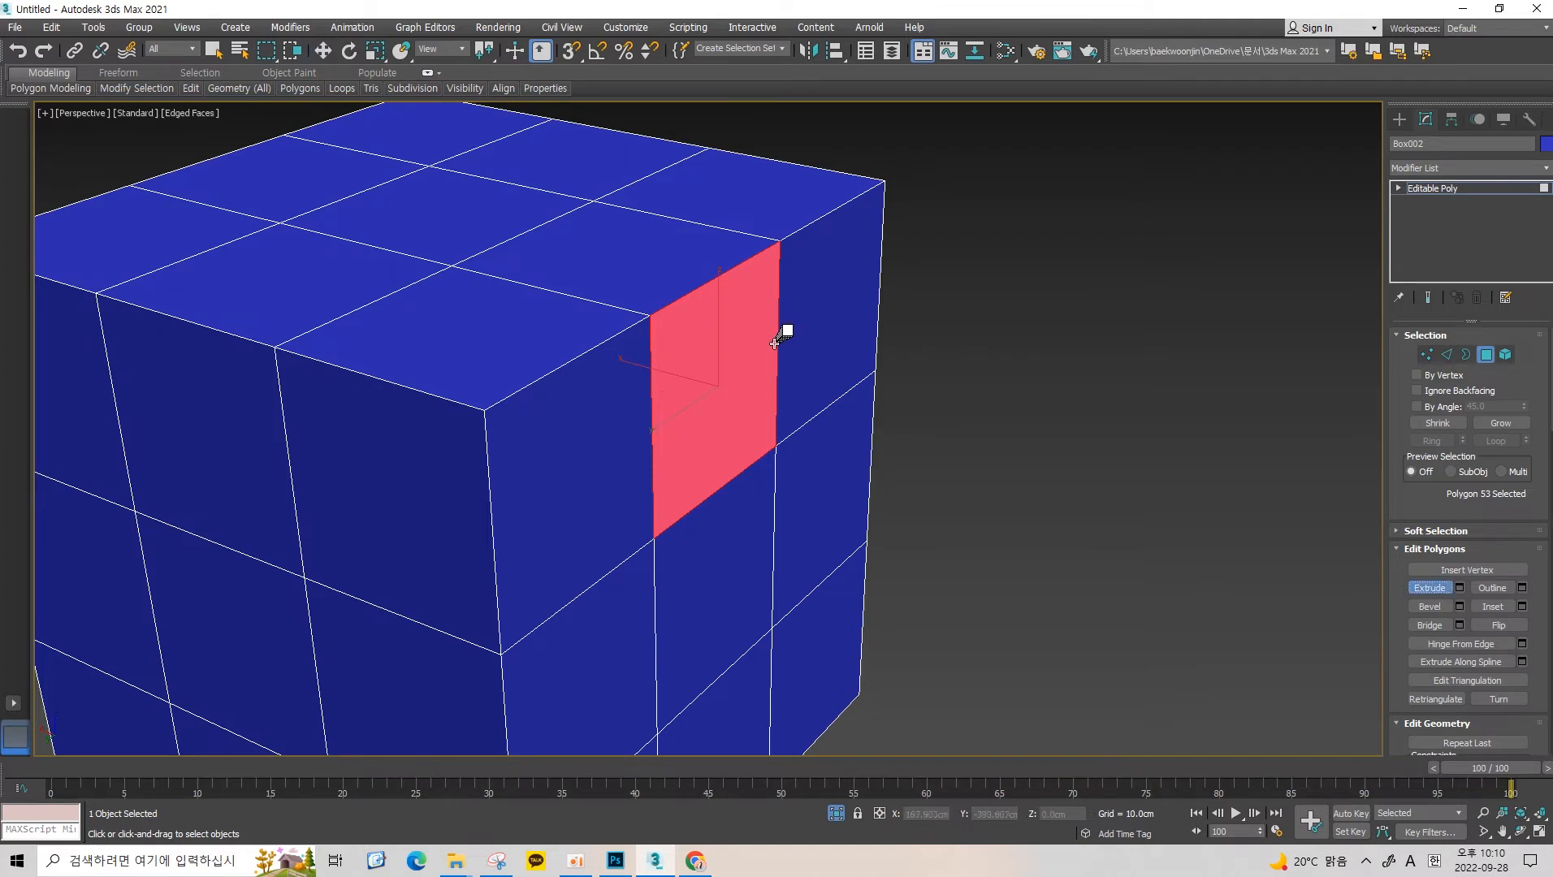
pyautogui.scroll(2, 829, 347)
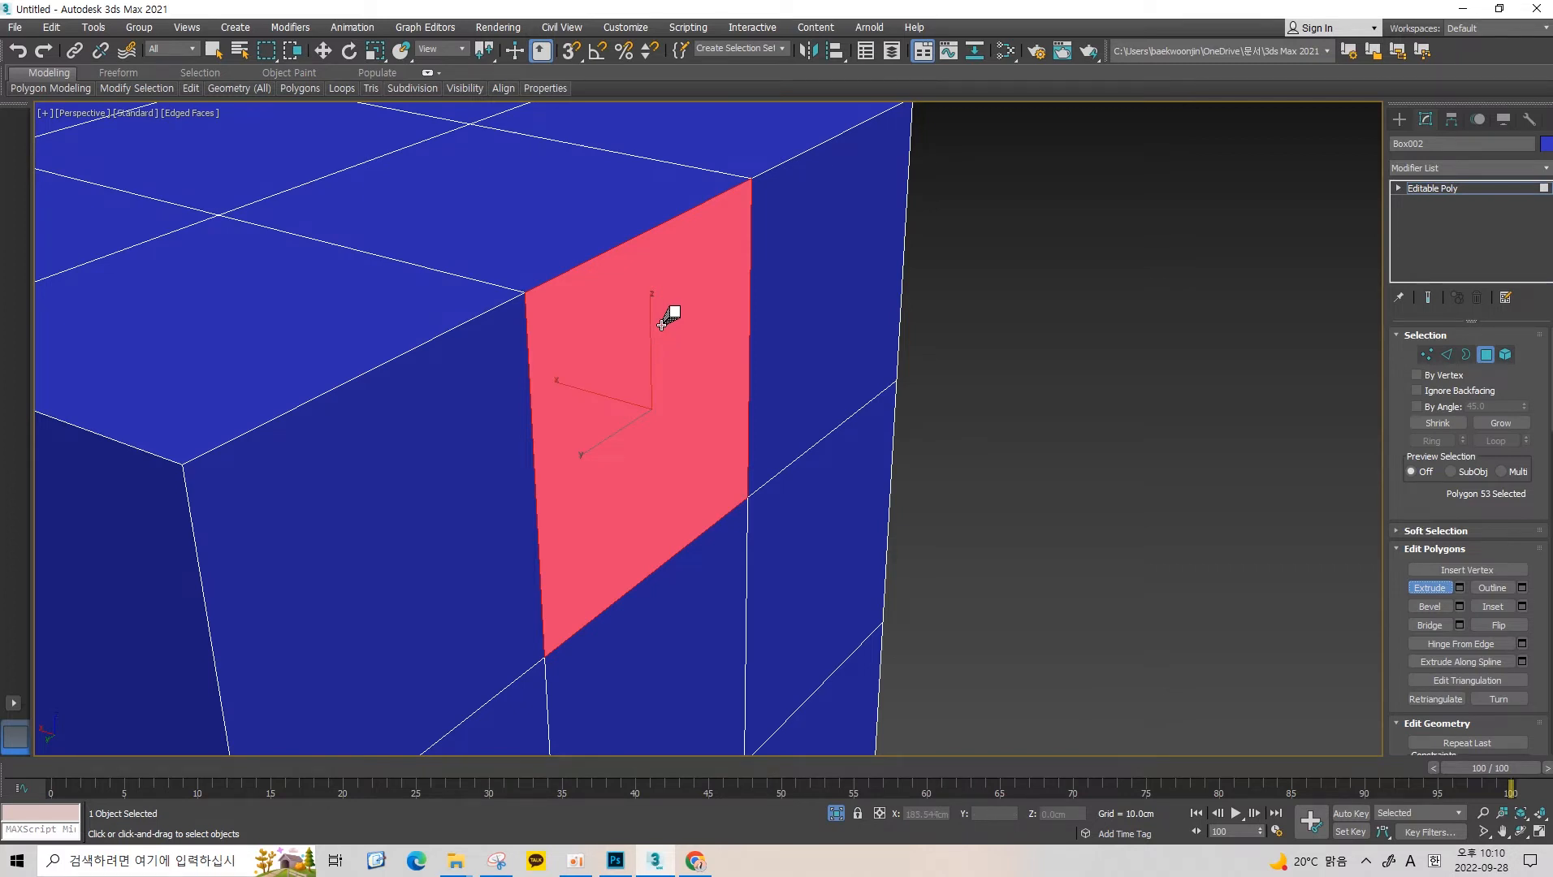
pyautogui.scroll(-2, 678, 346)
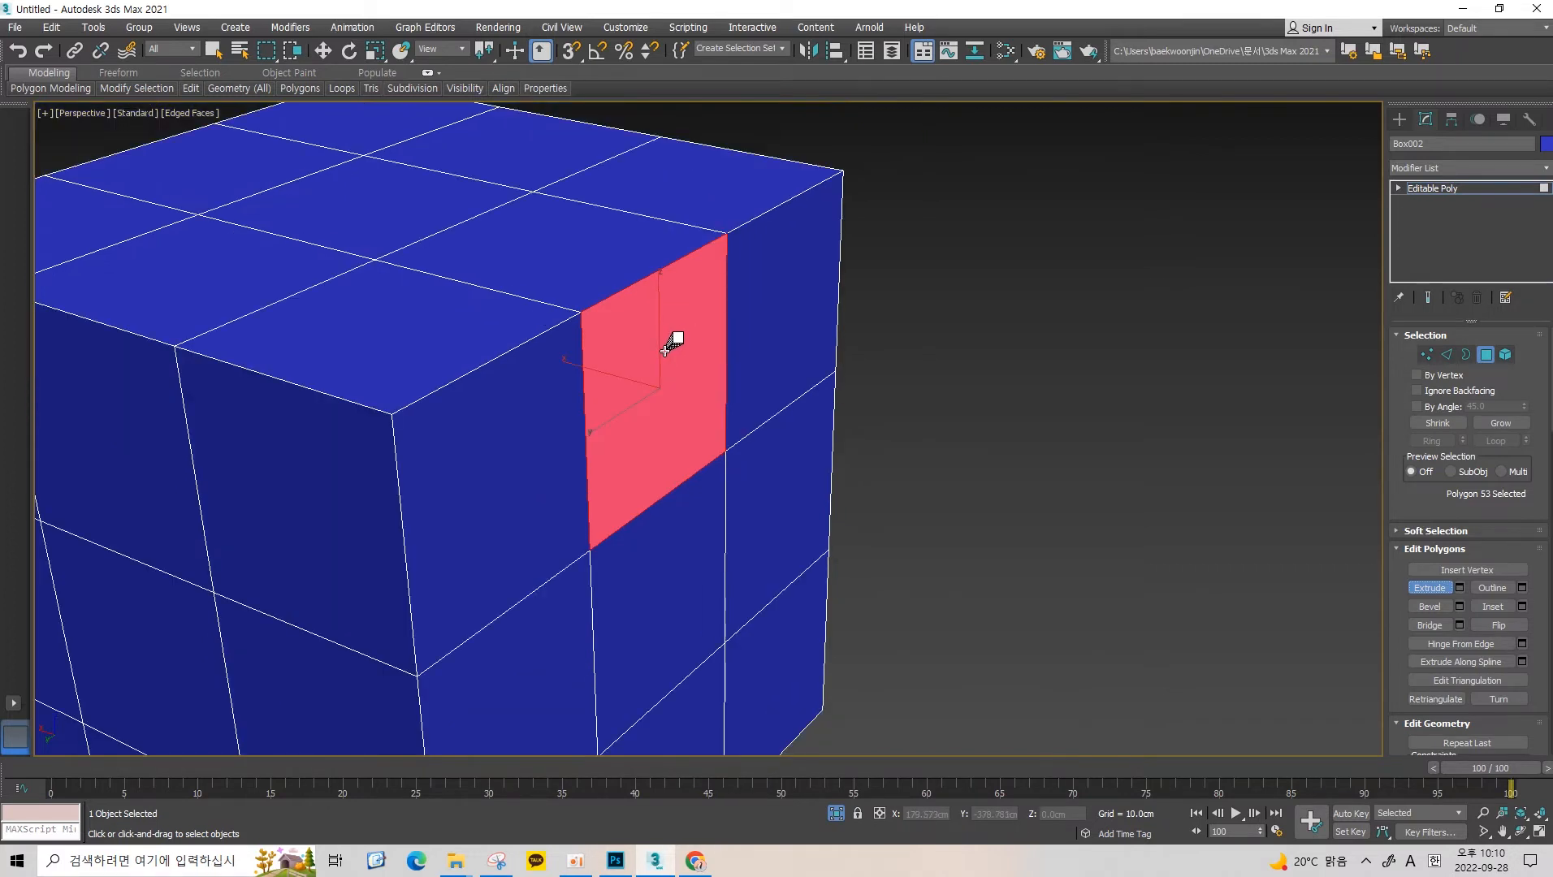
pyautogui.keyDown('alt'); pyautogui.moveTo(690, 376); pyautogui.dragTo(673, 378, button='middle'); pyautogui.keyUp('alt')
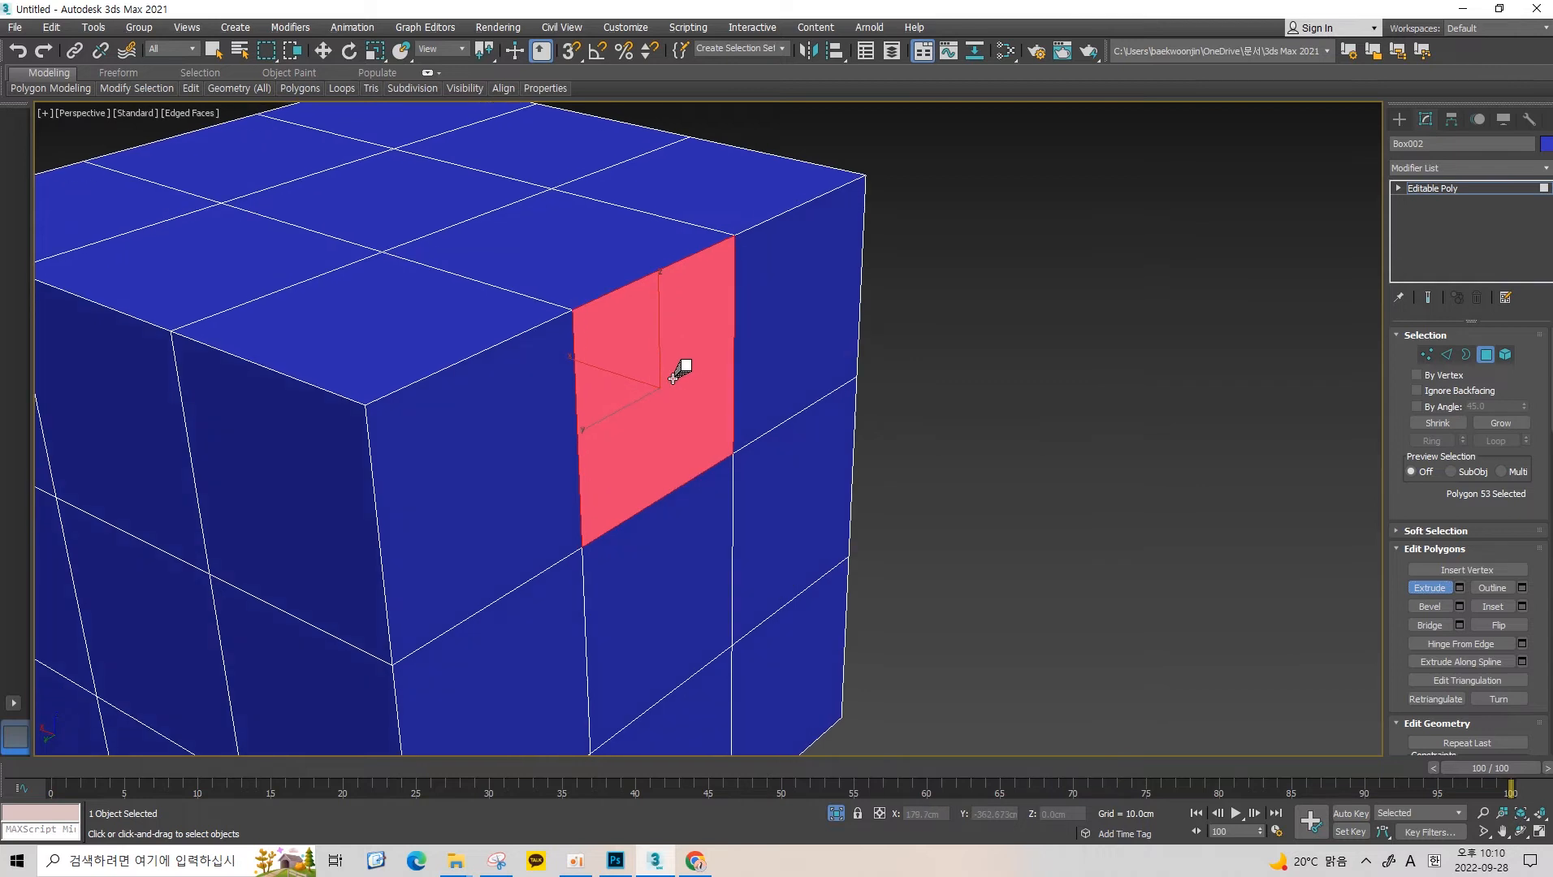
pyautogui.moveTo(678, 358); pyautogui.dragTo(600, 122)
pyautogui.scroll(-3, 569, 244)
pyautogui.scroll(-3, 590, 319)
pyautogui.moveTo(585, 203); pyautogui.dragTo(591, 233, button='middle')
pyautogui.moveTo(592, 233); pyautogui.dragTo(1492, 236)
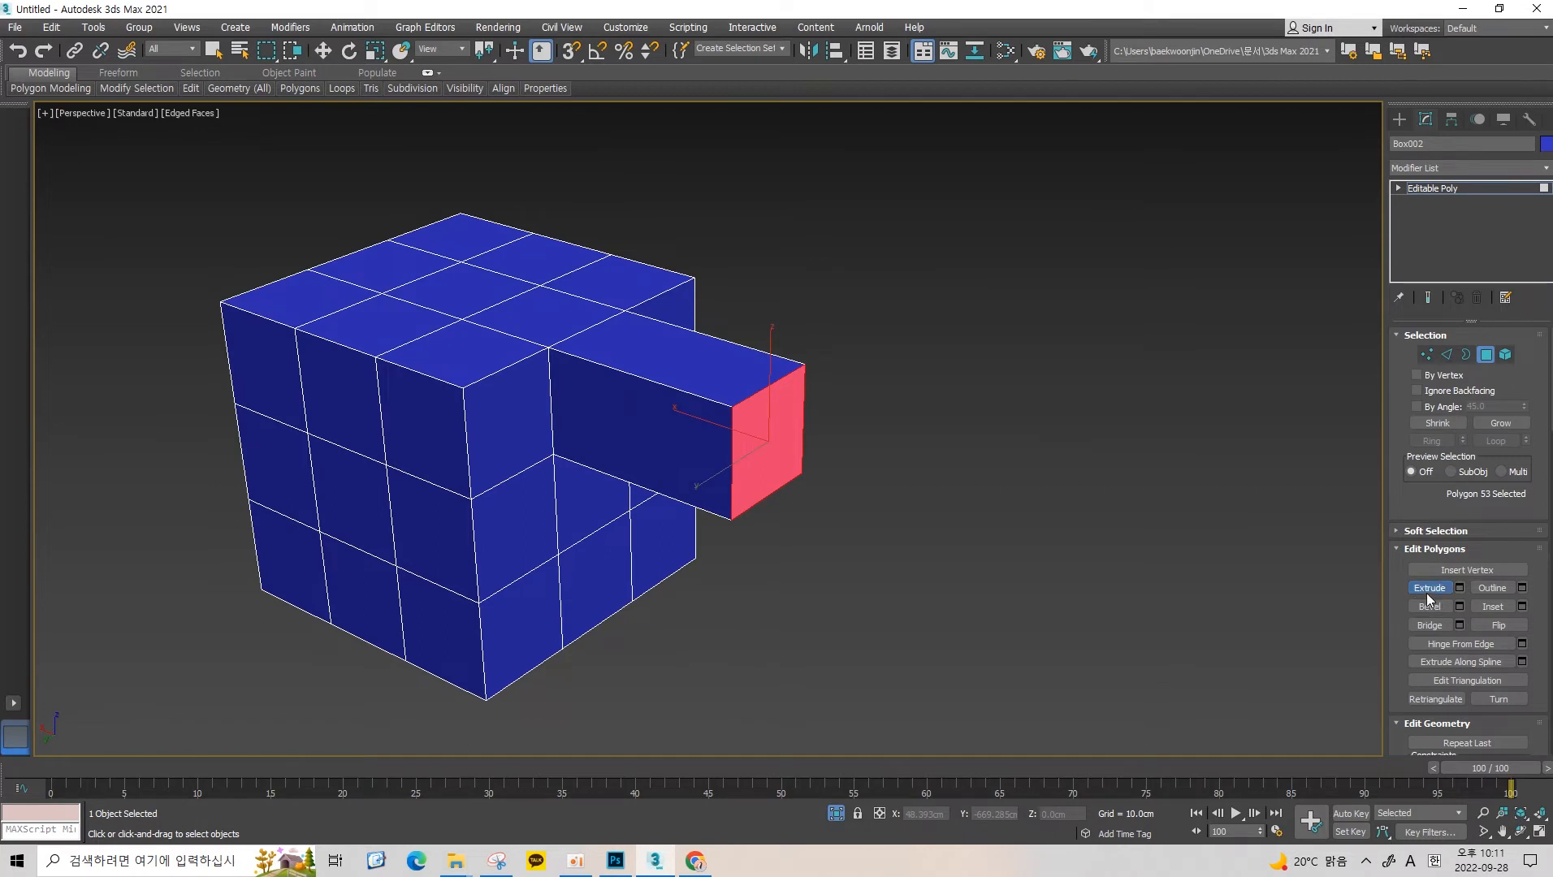
# Undo the extrusion, then repeat it freehand once more and undo it back to the plain box.
pyautogui.hotkey('ctrl', 'z')
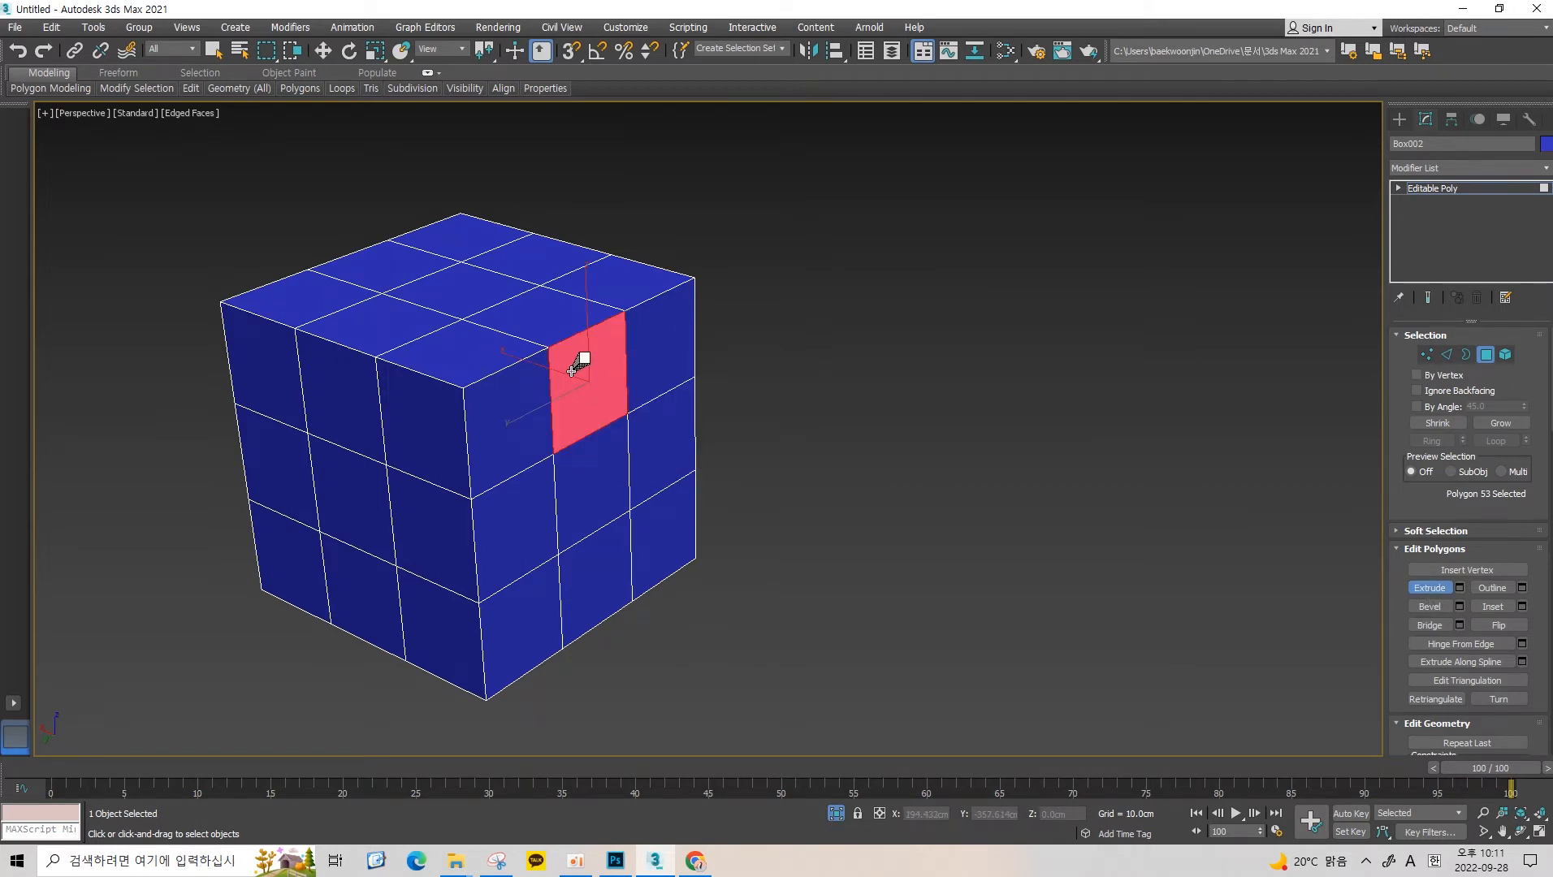
pyautogui.moveTo(572, 367); pyautogui.dragTo(611, 7)
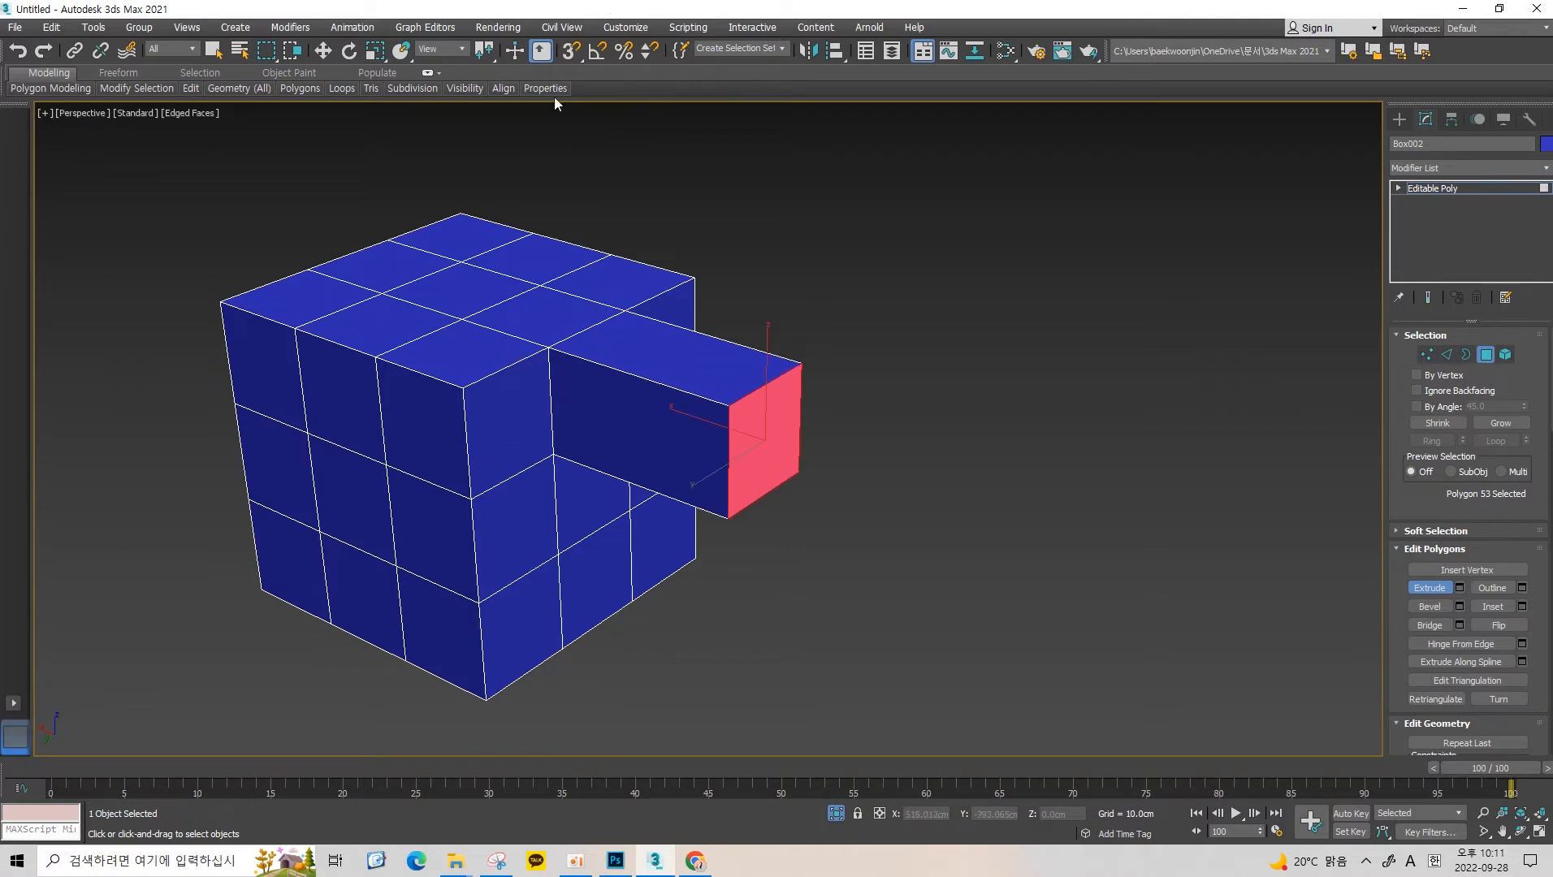
pyautogui.keyDown('alt'); pyautogui.moveTo(699, 309); pyautogui.dragTo(796, 345, button='middle'); pyautogui.keyUp('alt')
pyautogui.hotkey('ctrl', 'z')
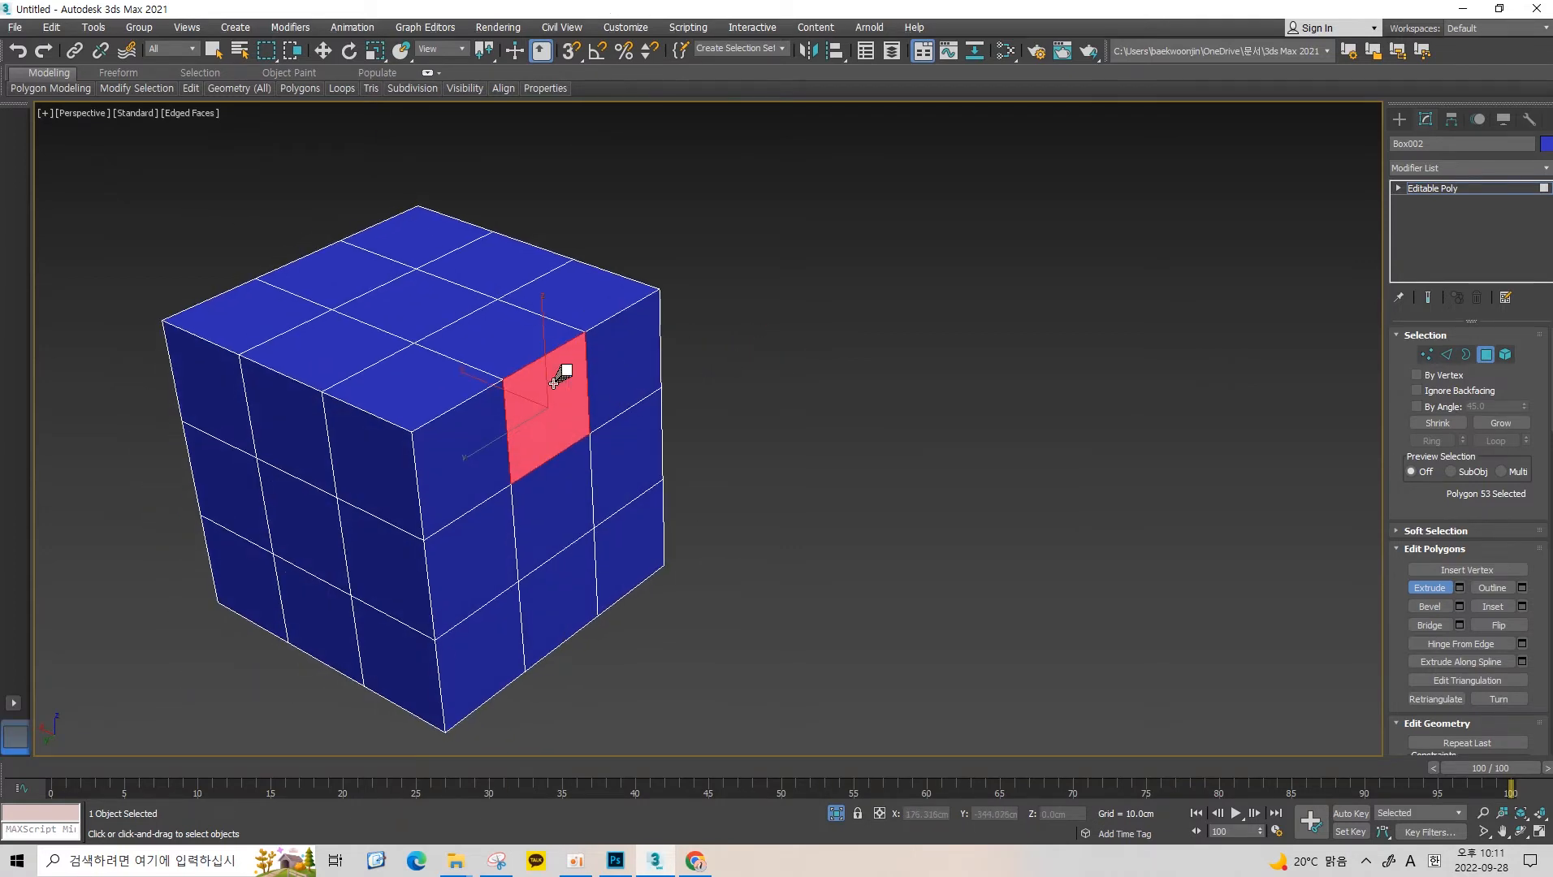
# Extrude the upper middle side polygon using the Extrude Polygons settings with a height of 73.449 cm.
pyautogui.scroll(4, 569, 382)
pyautogui.press('w')
pyautogui.keyDown('alt'); pyautogui.moveTo(674, 359); pyautogui.dragTo(698, 357, button='middle'); pyautogui.keyUp('alt')
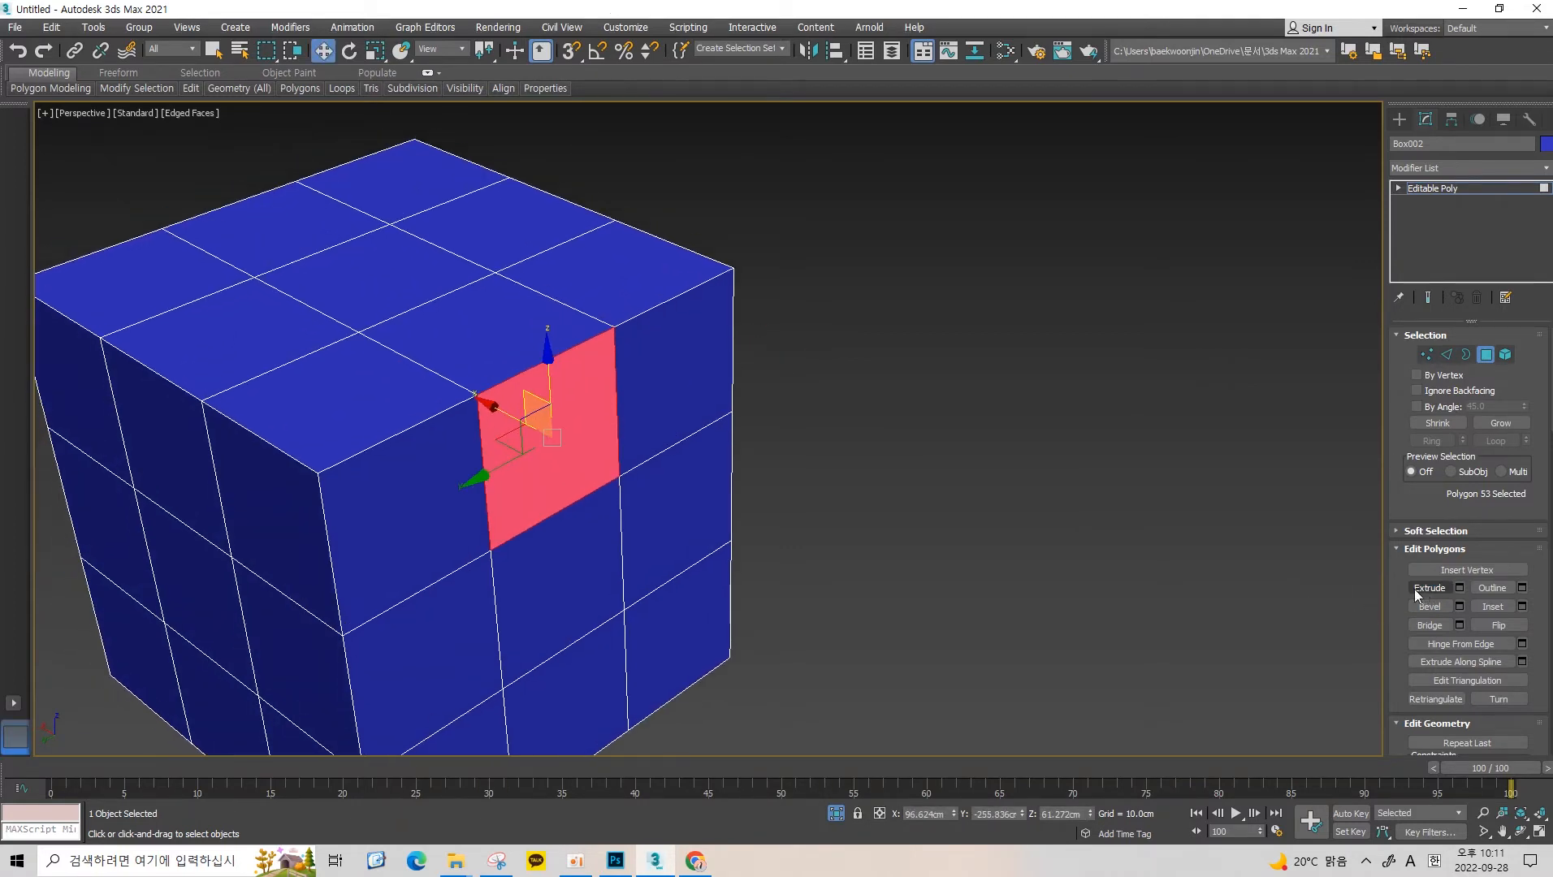
pyautogui.click(678, 382)
pyautogui.click(585, 410)
pyautogui.click(1460, 589)
pyautogui.scroll(4, 847, 398)
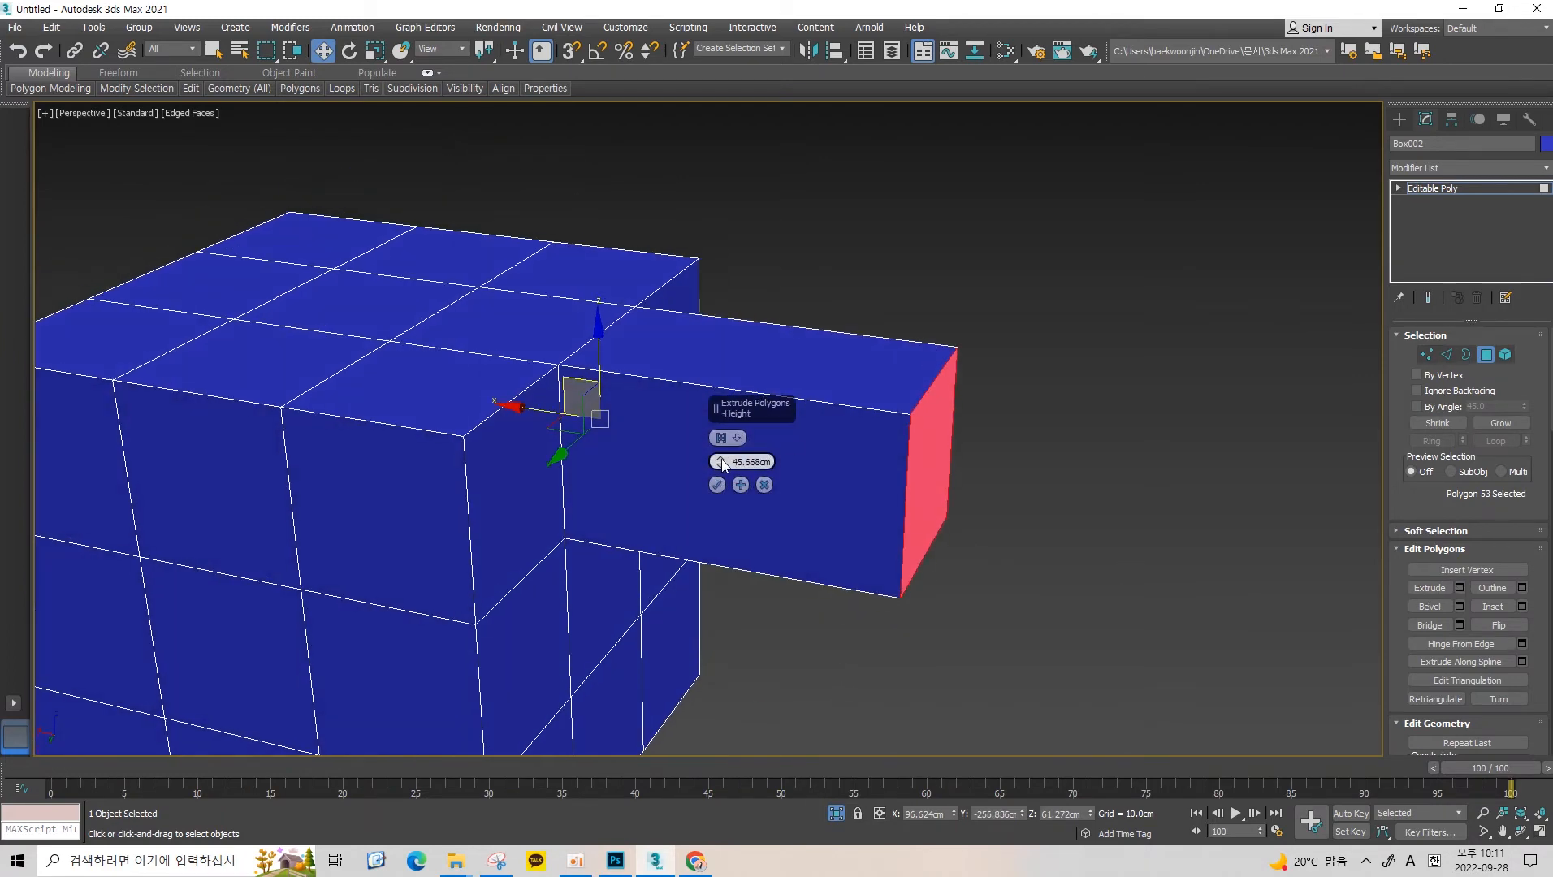
pyautogui.scroll(-3, 1048, 378)
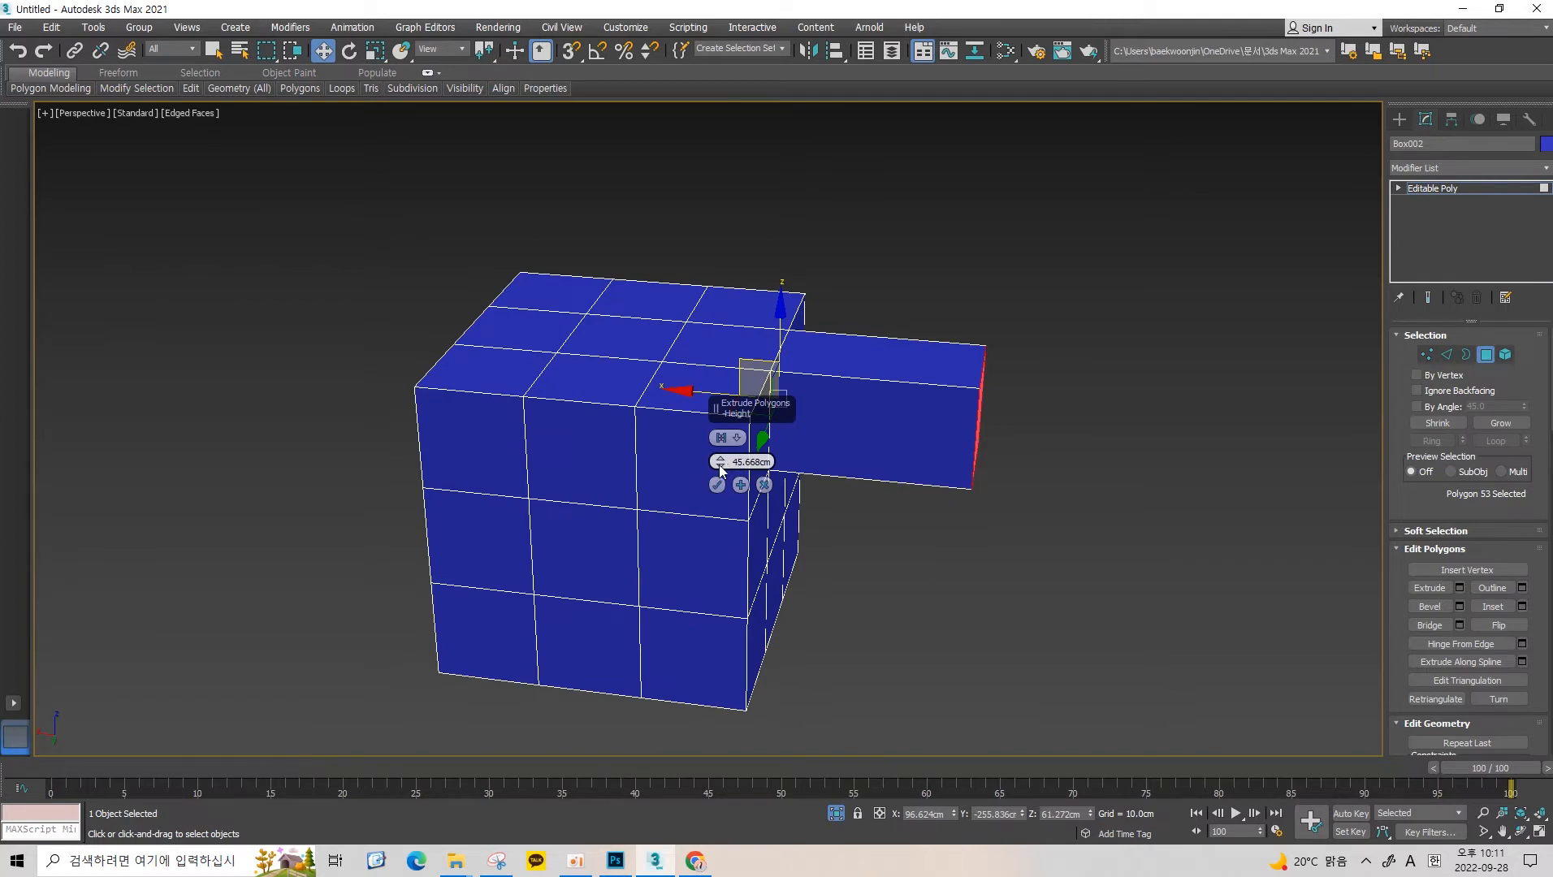
pyautogui.moveTo(720, 462); pyautogui.dragTo(755, 268)
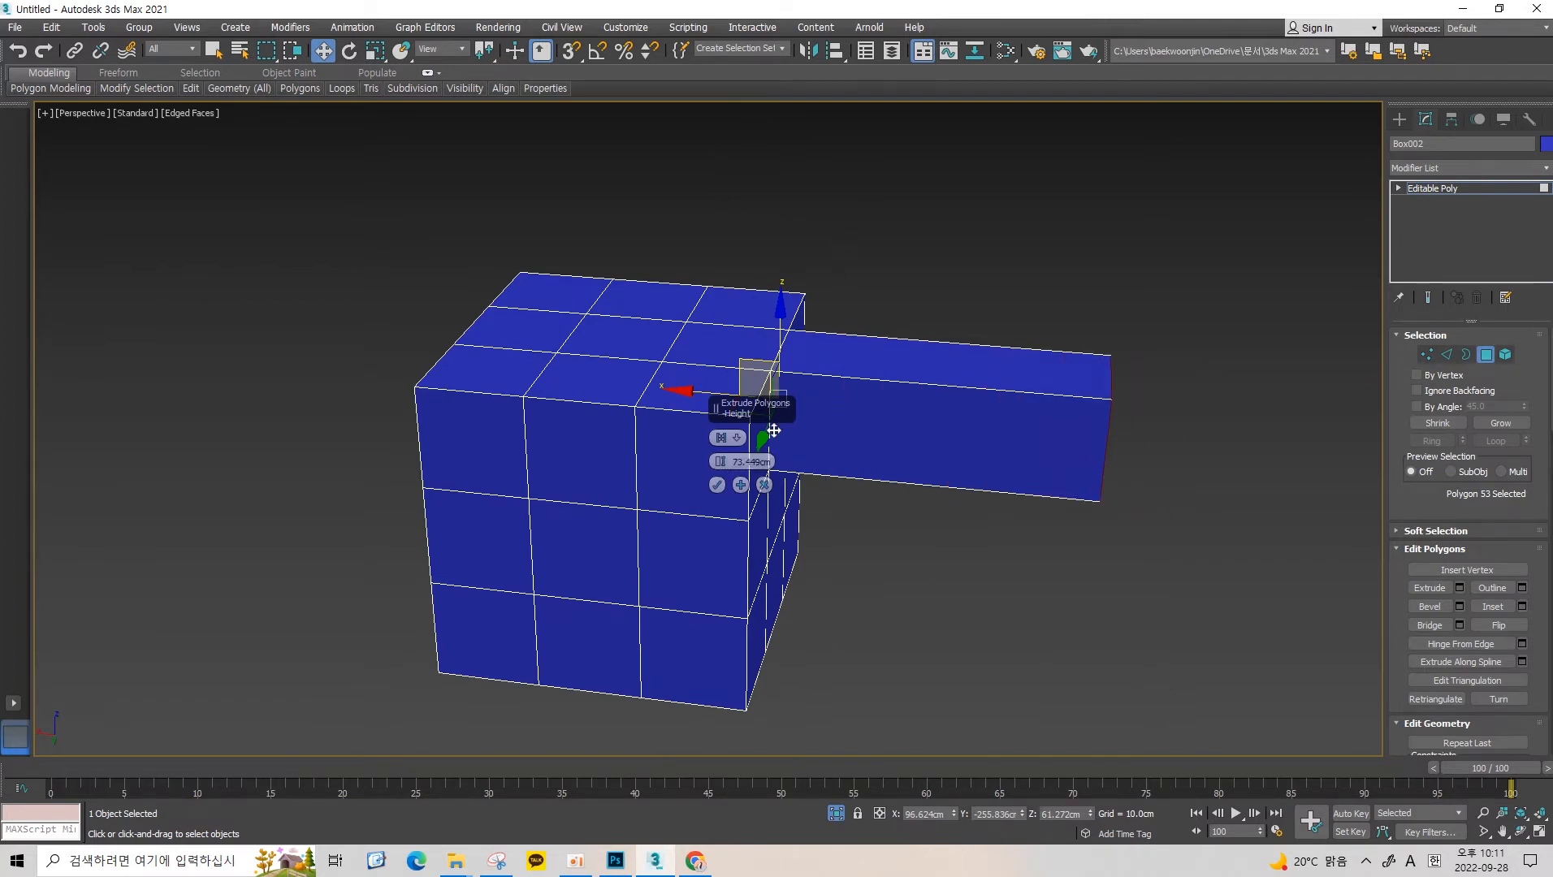
pyautogui.click(718, 485)
pyautogui.keyDown('alt'); pyautogui.moveTo(867, 392); pyautogui.dragTo(929, 426, button='middle'); pyautogui.keyUp('alt')
pyautogui.moveTo(1381, 601)
pyautogui.keyDown('alt'); pyautogui.mouseDown(button='middle')
pyautogui.moveTo(1161, 510)
pyautogui.moveTo(1365, 575)
pyautogui.mouseUp(button='middle'); pyautogui.keyUp('alt')
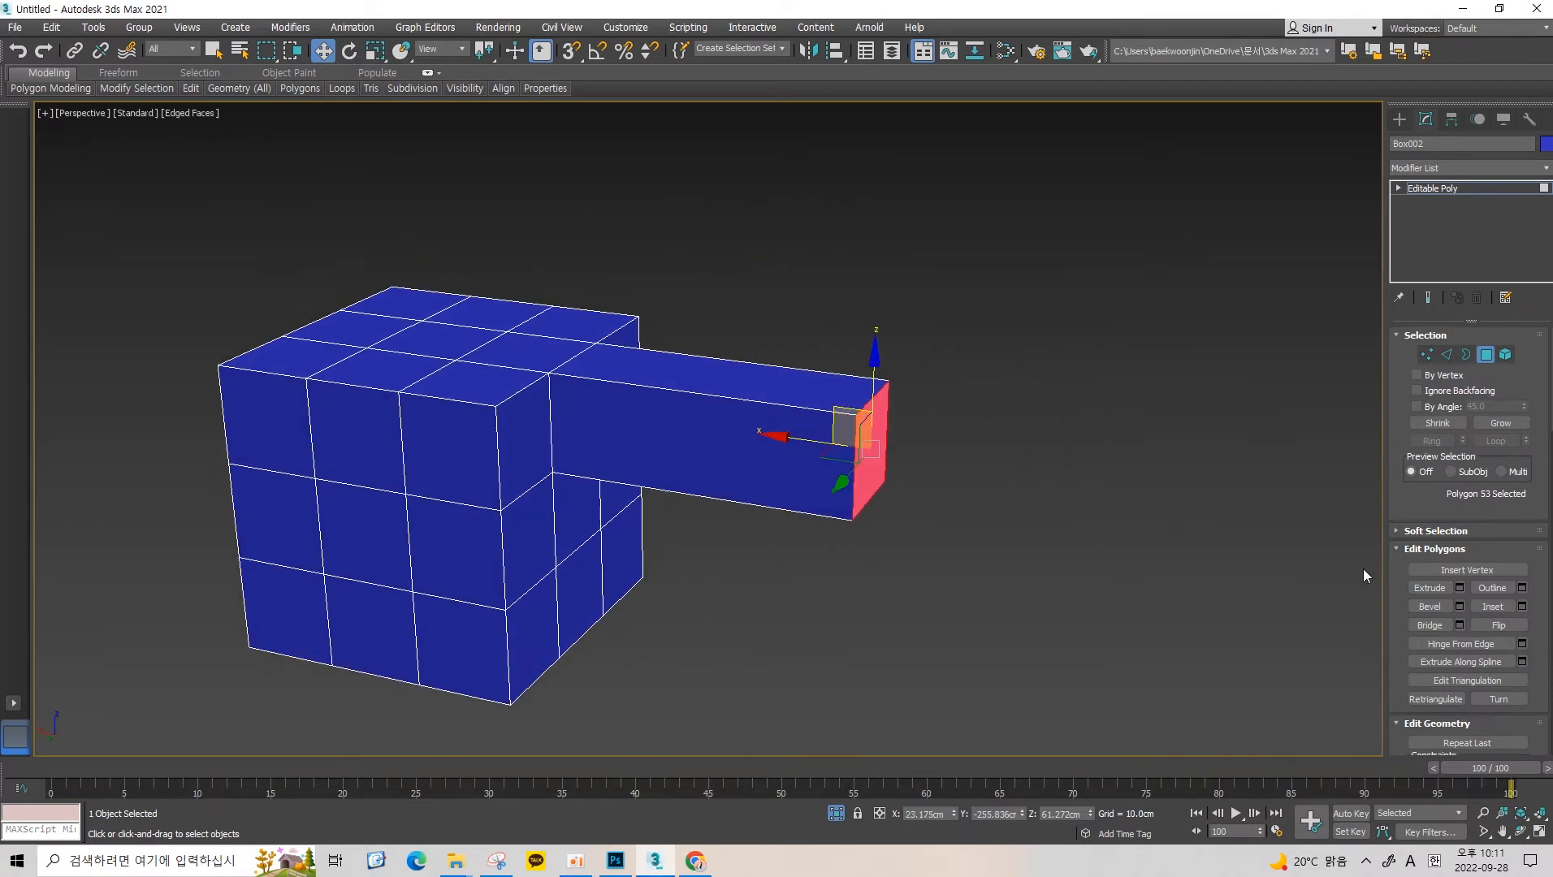
# Add a second segment to the arm by extruding its end polygon another 73.449 cm through the Extrude settings.
pyautogui.click(1460, 588)
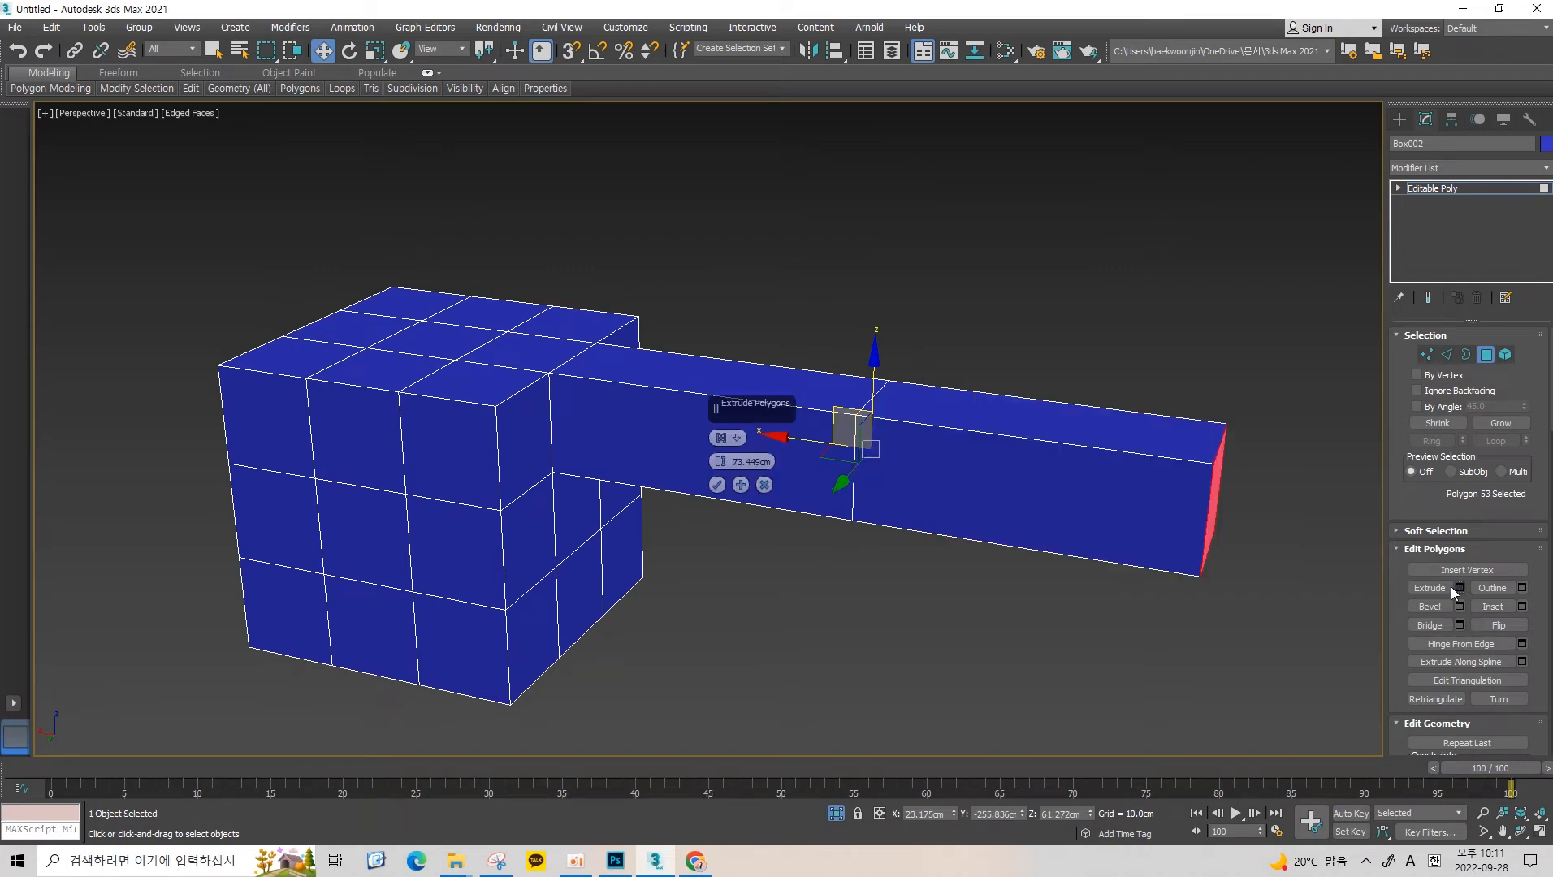
pyautogui.keyDown('alt'); pyautogui.moveTo(966, 440); pyautogui.dragTo(630, 383, button='middle'); pyautogui.keyUp('alt')
pyautogui.click(718, 486)
pyautogui.moveTo(630, 383); pyautogui.dragTo(773, 380, button='middle')
# Extrude the arm's end polygon freehand with the Extrude tool, adding a third segment about 62 cm long.
pyautogui.click(1439, 590)
pyautogui.scroll(3, 561, 440)
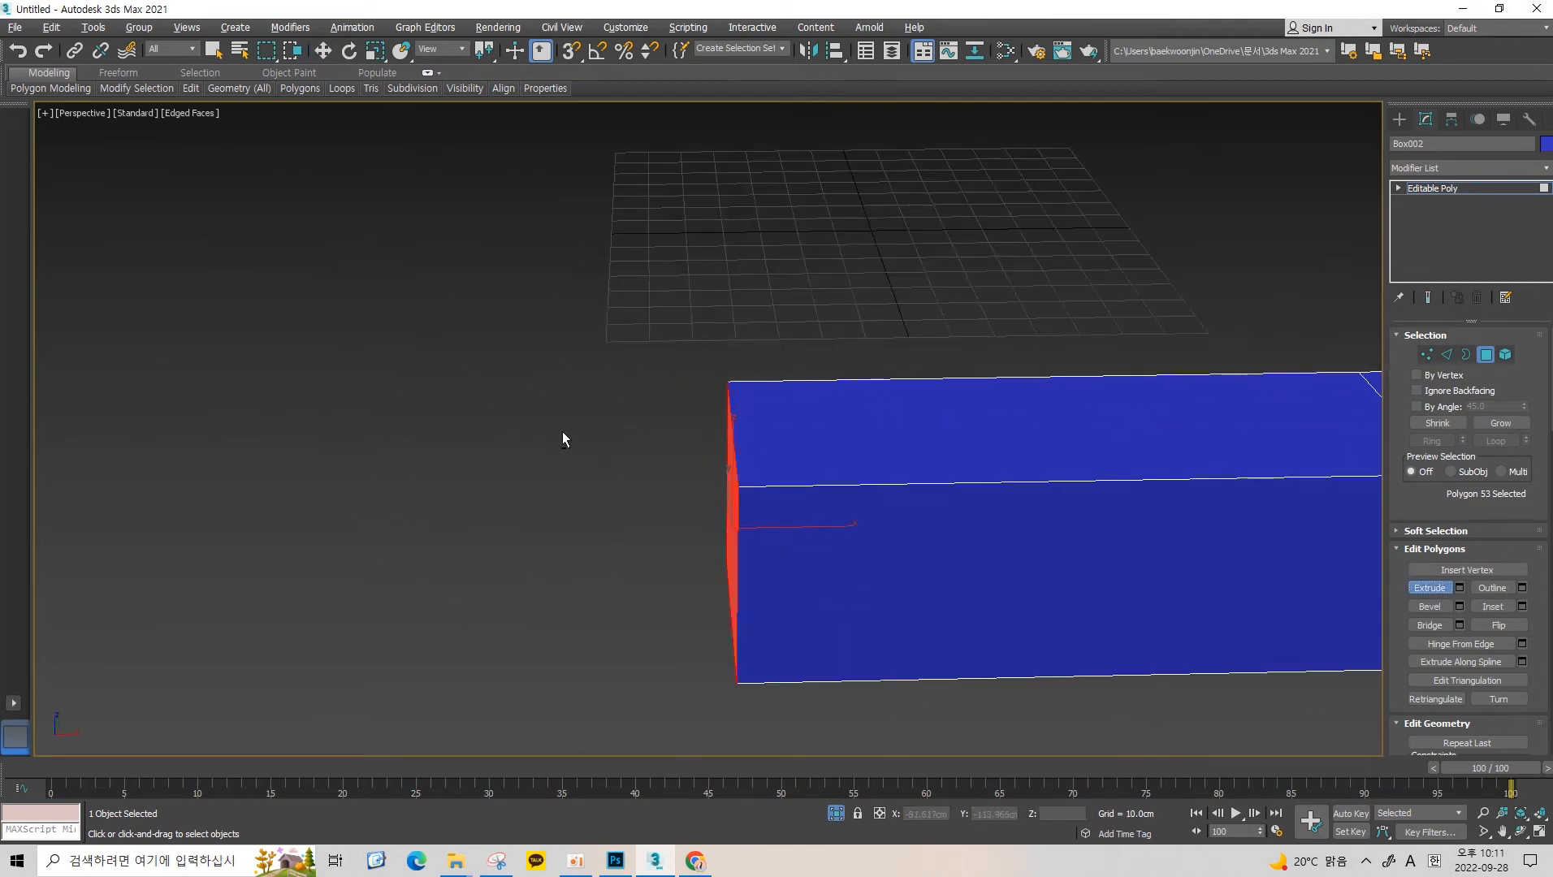
pyautogui.keyDown('alt'); pyautogui.moveTo(565, 440); pyautogui.dragTo(716, 463, button='middle'); pyautogui.keyUp('alt')
pyautogui.moveTo(776, 507); pyautogui.dragTo(754, 79)
pyautogui.scroll(-5, 732, 141)
pyautogui.keyDown('alt'); pyautogui.moveTo(727, 154); pyautogui.dragTo(619, 391, button='middle'); pyautogui.keyUp('alt')
pyautogui.scroll(1, 619, 392)
pyautogui.keyDown('alt'); pyautogui.moveTo(619, 392); pyautogui.dragTo(947, 365, button='middle'); pyautogui.keyUp('alt')
pyautogui.scroll(1, 697, 404)
pyautogui.moveTo(552, 382); pyautogui.dragTo(822, 437, button='middle')
pyautogui.scroll(1, 831, 422)
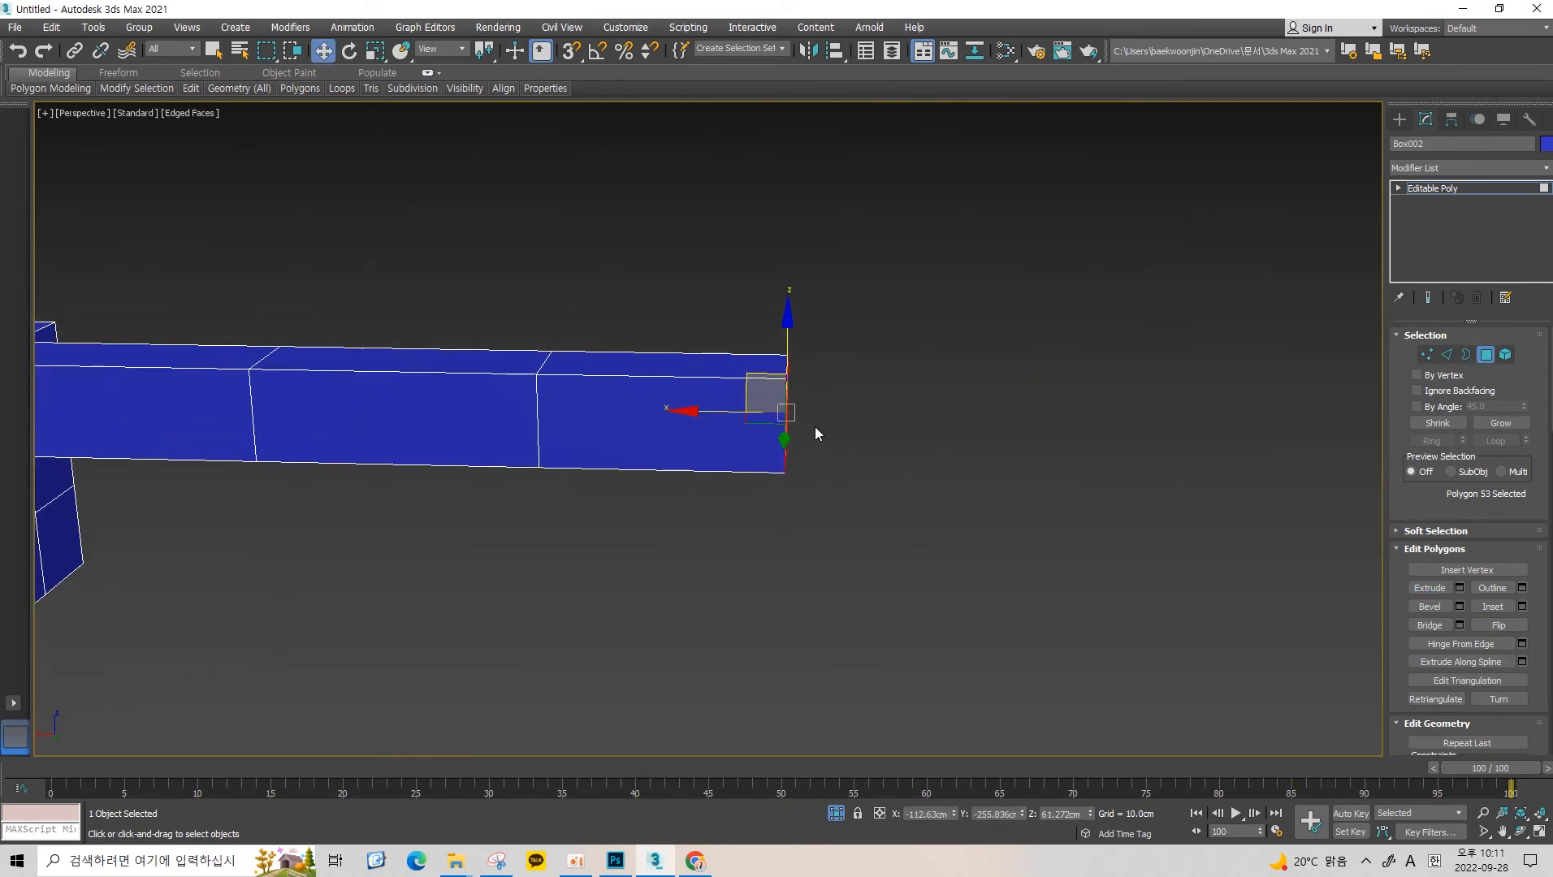
# Delete the polygons of the arm's two outer segments, keeping only the first segment with an open end.
pyautogui.moveTo(814, 426); pyautogui.dragTo(975, 413, button='middle')
pyautogui.moveTo(1058, 293); pyautogui.dragTo(683, 627)
pyautogui.moveTo(701, 411); pyautogui.dragTo(850, 411, button='middle')
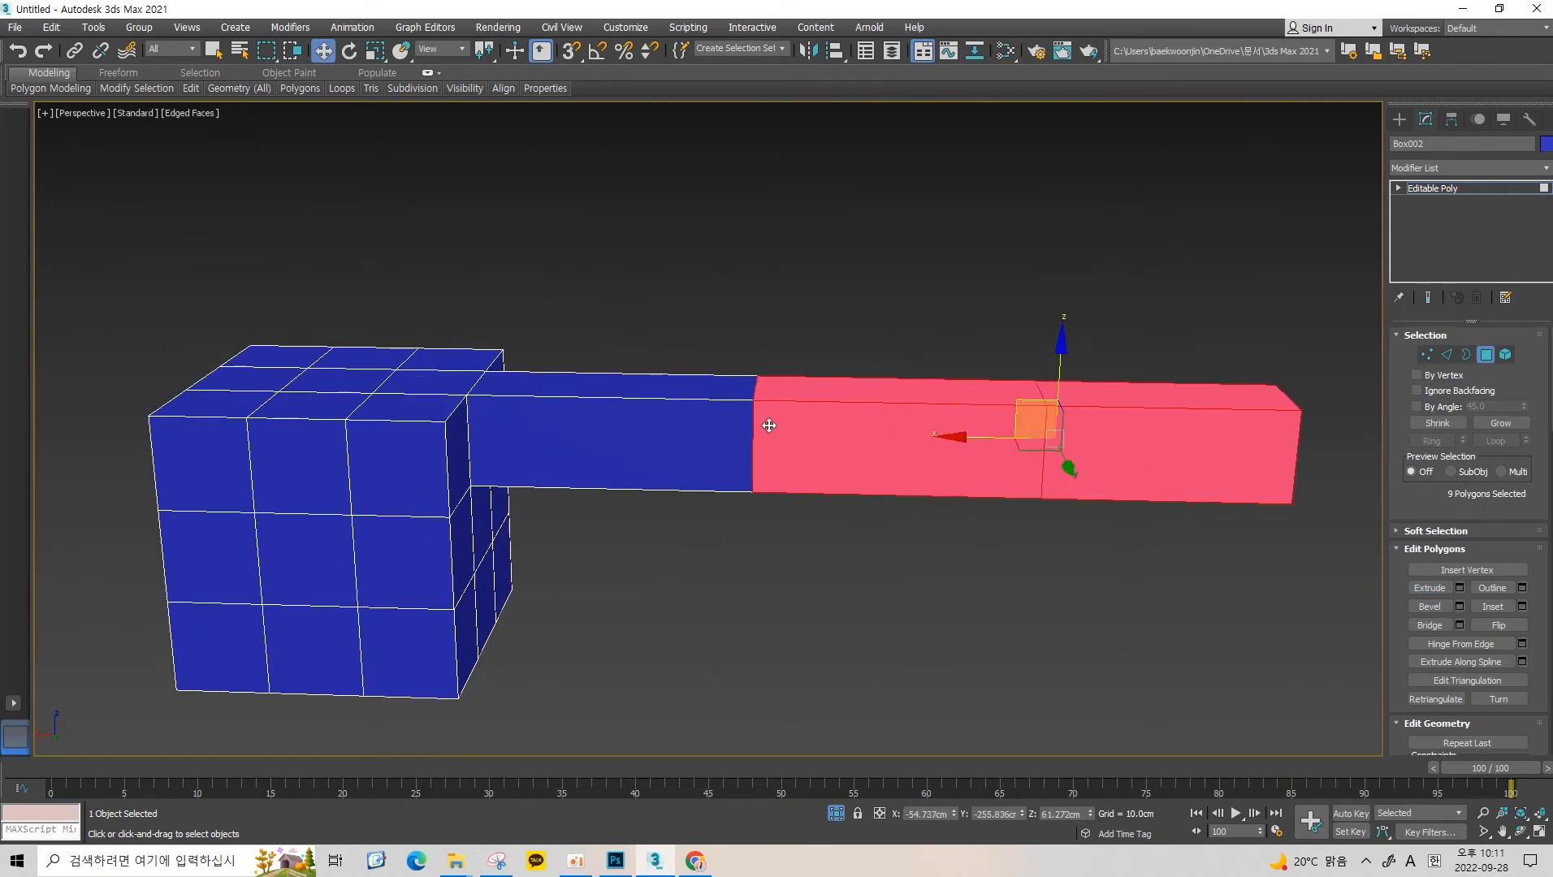
pyautogui.press('Delete')
pyautogui.scroll(3, 769, 425)
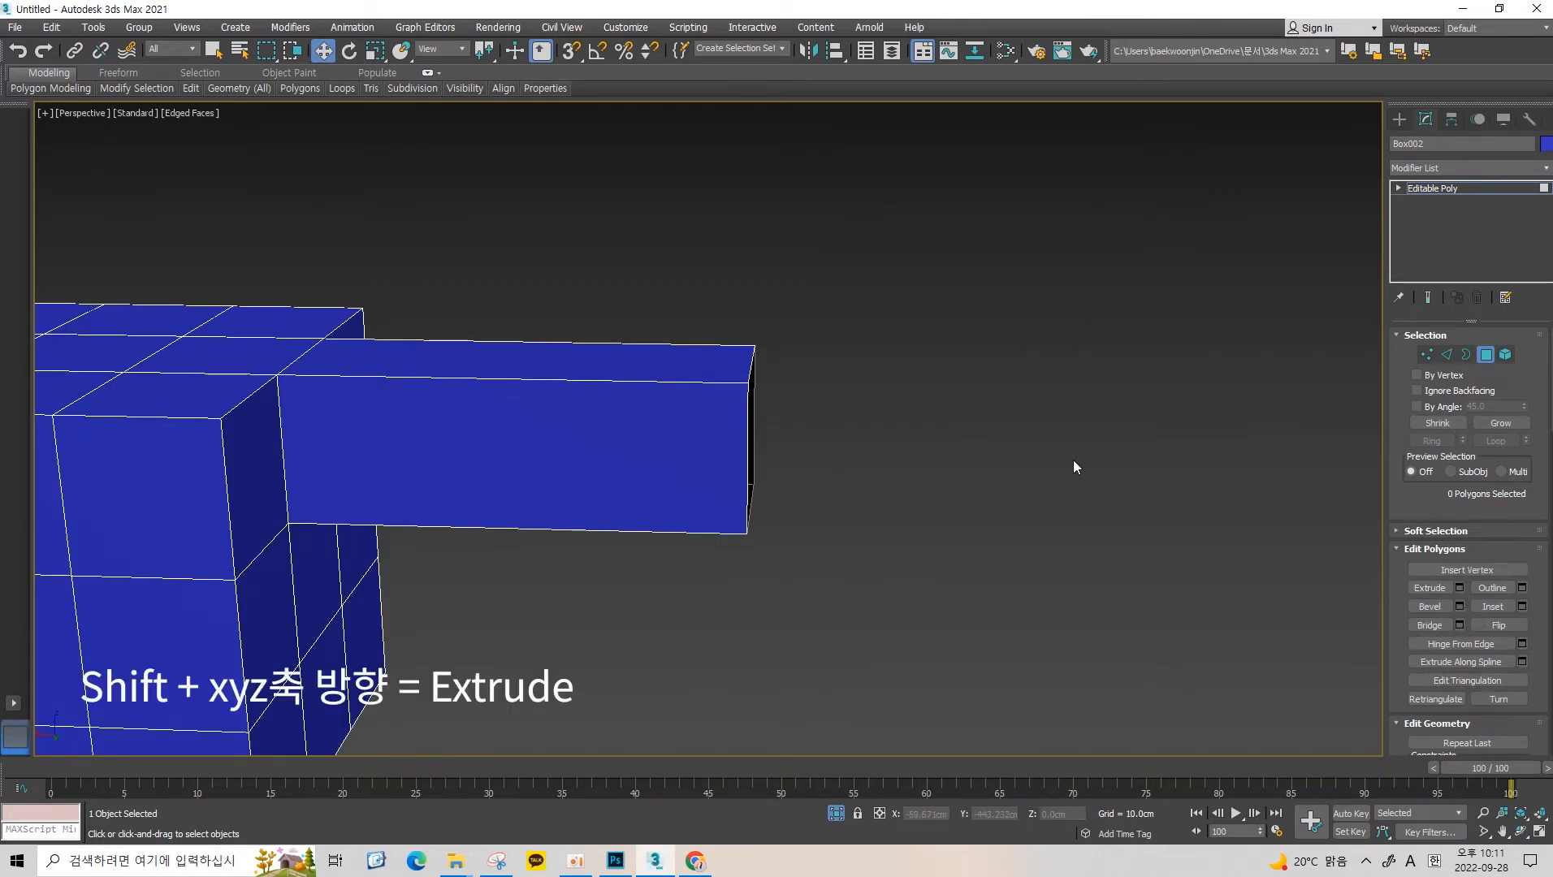
# Cap the open border at the arm's end and select the new end polygon.
pyautogui.keyDown('alt'); pyautogui.moveTo(1074, 466); pyautogui.dragTo(649, 426, button='middle'); pyautogui.keyUp('alt')
pyautogui.press('3')
pyautogui.click(649, 386)
pyautogui.click(1492, 594)
pyautogui.press('4')
pyautogui.click(650, 427)
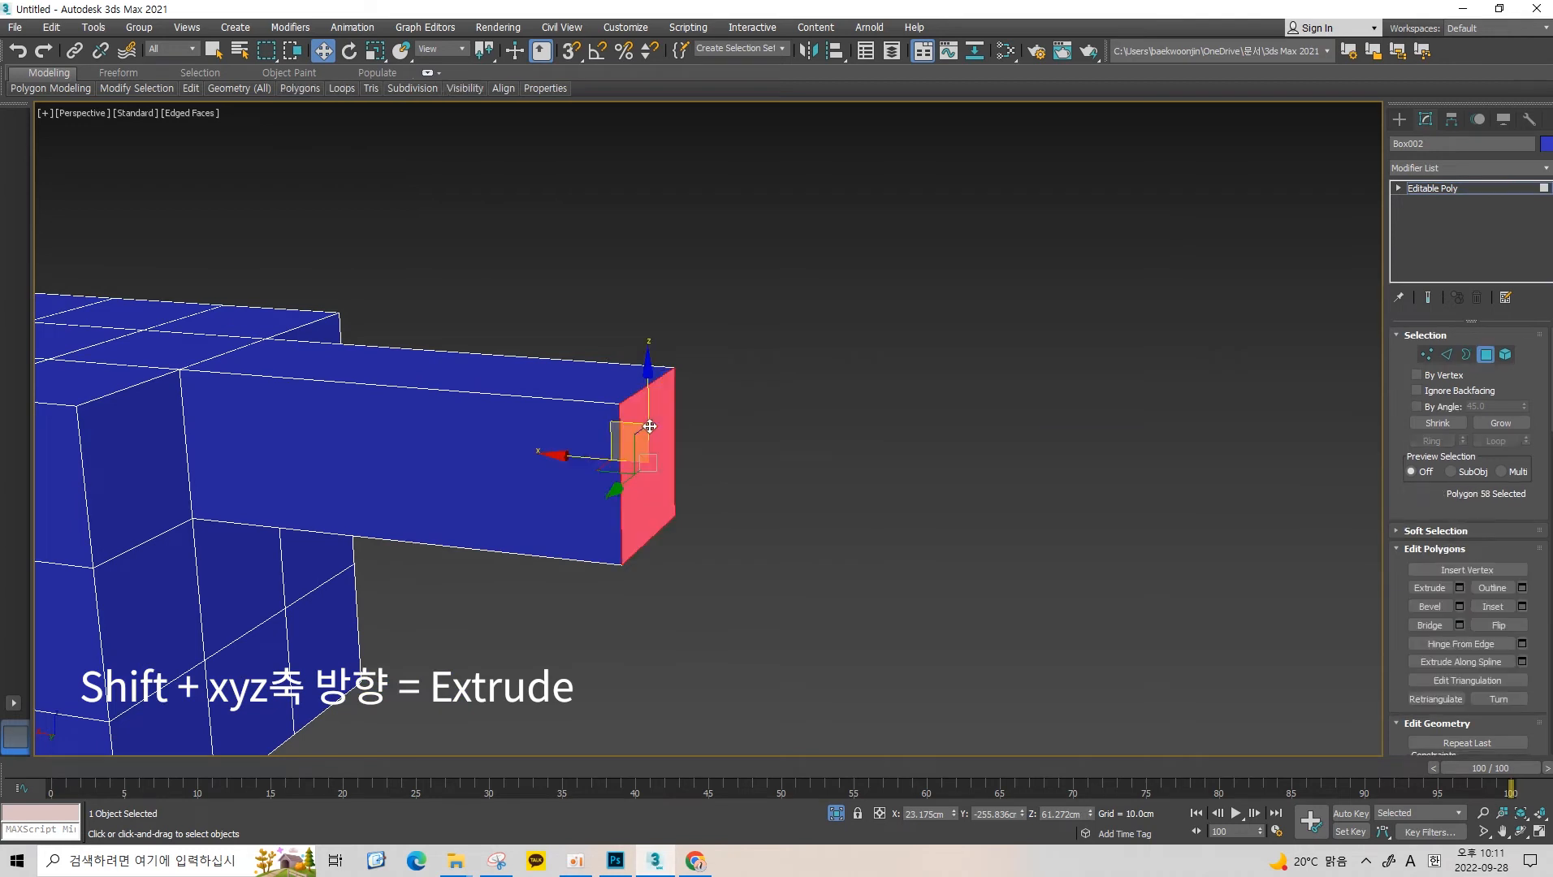
# Extrude the arm's end polygon along X with Shift moves, adding two segments about 73 cm long in total.
pyautogui.keyDown('alt'); pyautogui.moveTo(710, 475); pyautogui.dragTo(718, 482, button='middle'); pyautogui.keyUp('alt')
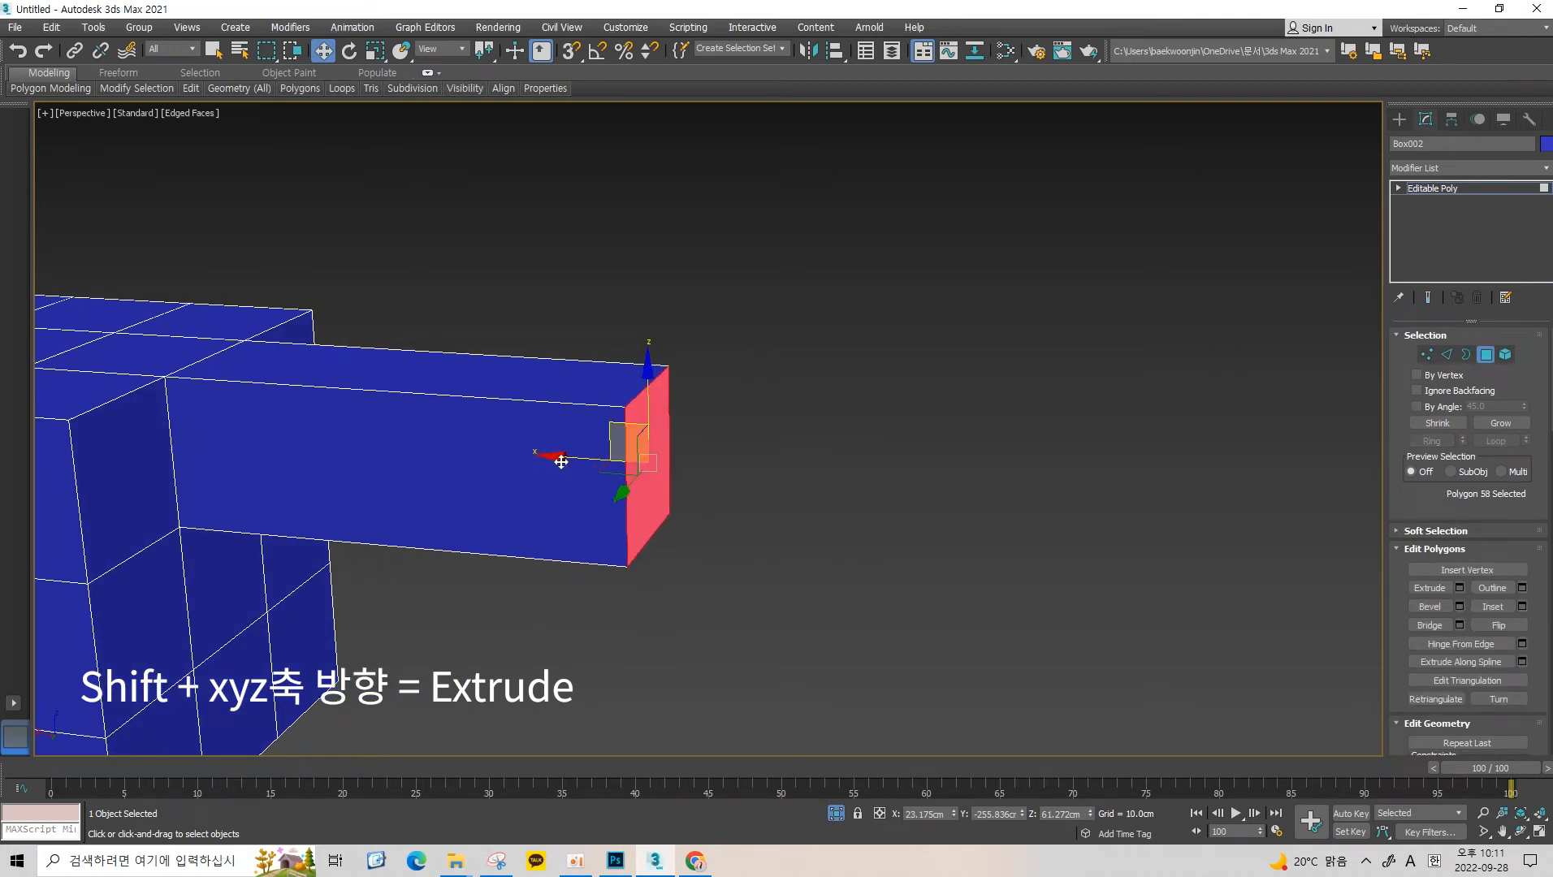
pyautogui.keyDown('alt'); pyautogui.moveTo(638, 369); pyautogui.dragTo(575, 475, button='middle'); pyautogui.keyUp('alt')
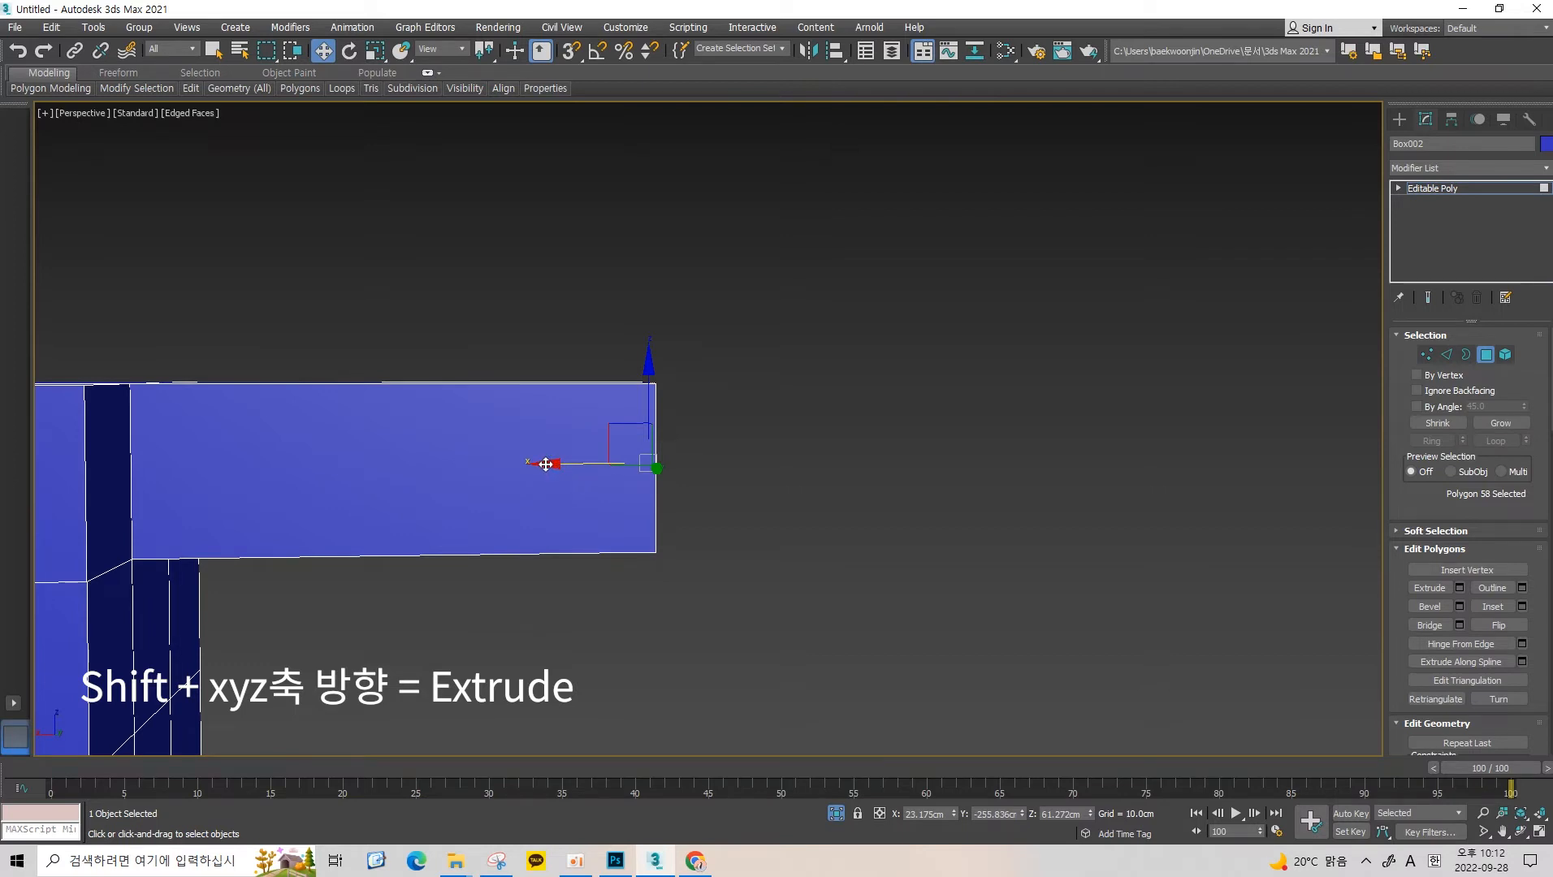
pyautogui.keyDown('shift'); pyautogui.moveTo(546, 464); pyautogui.dragTo(898, 470); pyautogui.keyUp('shift')
pyautogui.keyDown('alt'); pyautogui.moveTo(898, 470); pyautogui.dragTo(787, 507, button='middle'); pyautogui.keyUp('alt')
pyautogui.hotkey('ctrl', 'z')
pyautogui.keyDown('shift'); pyautogui.moveTo(566, 451); pyautogui.dragTo(904, 455); pyautogui.keyUp('shift')
pyautogui.moveTo(903, 456); pyautogui.dragTo(705, 461, button='middle')
pyautogui.keyDown('shift'); pyautogui.moveTo(646, 454); pyautogui.dragTo(781, 454); pyautogui.keyUp('shift')
pyautogui.scroll(-2, 780, 455)
pyautogui.keyDown('alt'); pyautogui.moveTo(781, 454); pyautogui.dragTo(824, 445, button='middle'); pyautogui.keyUp('alt')
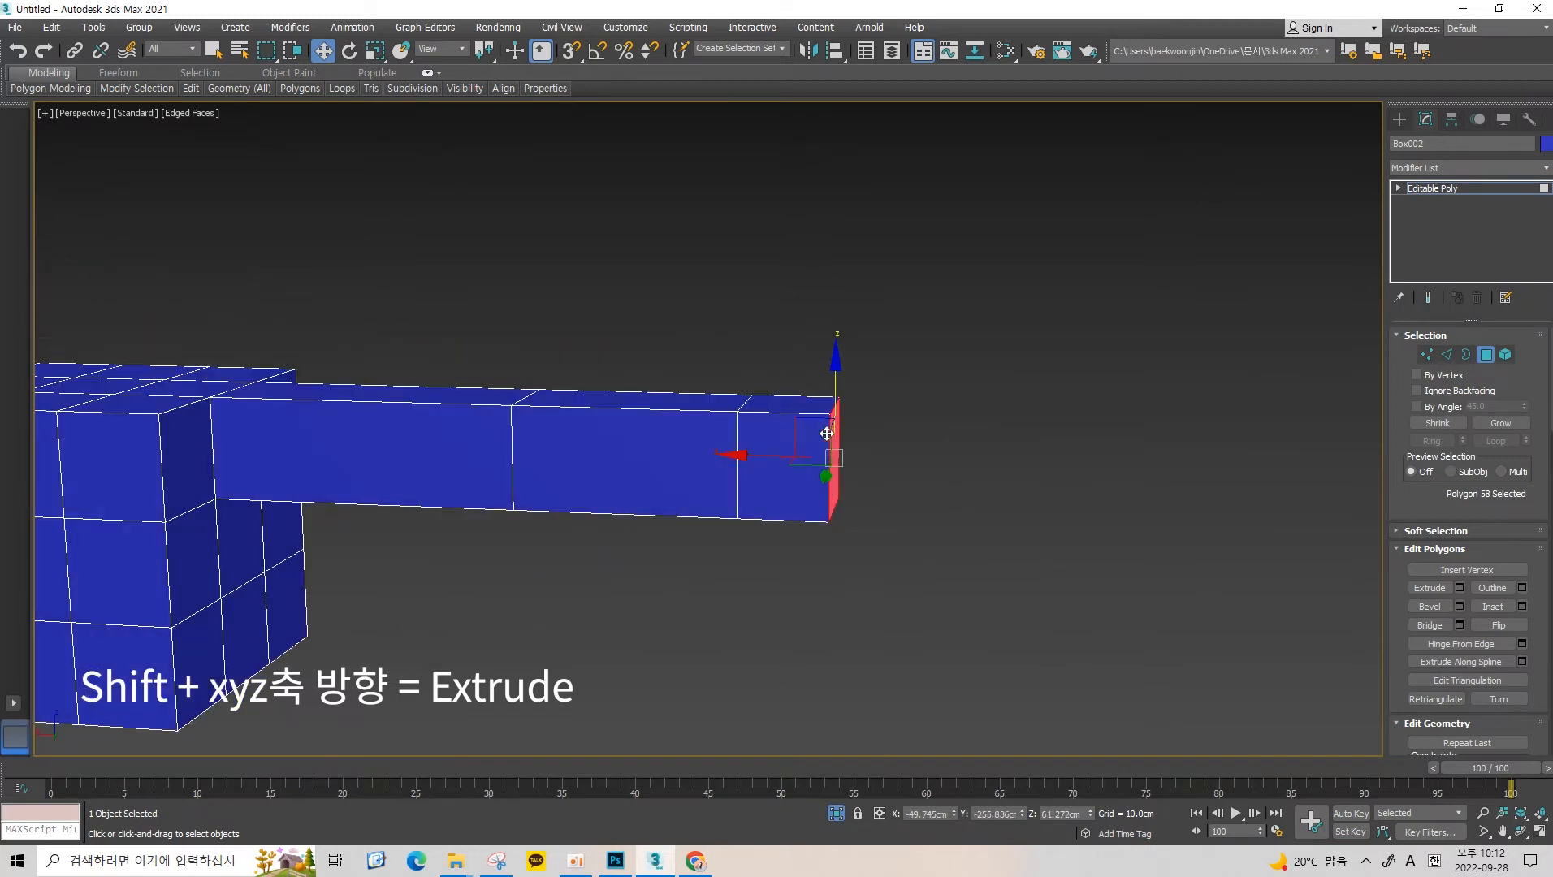
# Bend the arm by extruding its end face diagonally downward with a Shift move and adding angled segments with Shift rotation.
pyautogui.keyDown('shift'); pyautogui.moveTo(824, 445); pyautogui.dragTo(913, 571); pyautogui.keyUp('shift')
pyautogui.keyDown('alt'); pyautogui.moveTo(913, 571); pyautogui.dragTo(880, 617, button='middle'); pyautogui.keyUp('alt')
pyautogui.press('e')
pyautogui.moveTo(930, 480)
pyautogui.keyDown('shift'); pyautogui.mouseDown()
pyautogui.moveTo(895, 447)
pyautogui.moveTo(958, 533)
pyautogui.mouseUp(); pyautogui.keyUp('shift')
pyautogui.click(875, 435)
pyautogui.keyDown('alt'); pyautogui.moveTo(1072, 487); pyautogui.dragTo(809, 550, button='middle'); pyautogui.keyUp('alt')
pyautogui.press('w')
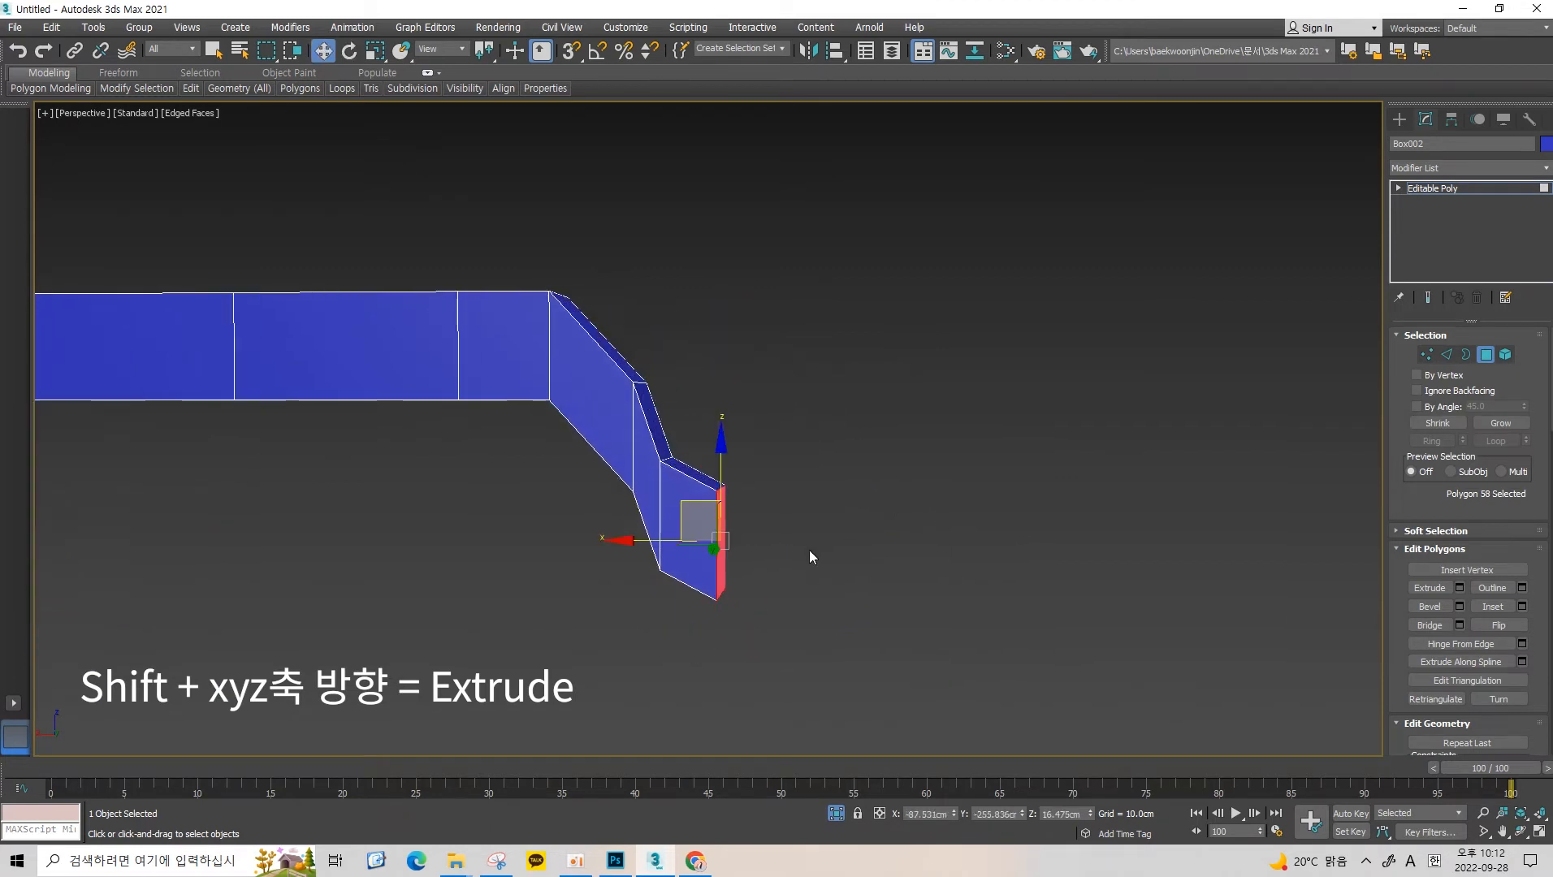
# Extrude the bent arm's end face straight along X in two segments, the first about 43 cm long.
pyautogui.keyDown('shift'); pyautogui.moveTo(647, 541); pyautogui.dragTo(831, 542); pyautogui.keyUp('shift')
pyautogui.keyDown('alt'); pyautogui.moveTo(832, 543); pyautogui.dragTo(853, 561, button='middle'); pyautogui.keyUp('alt')
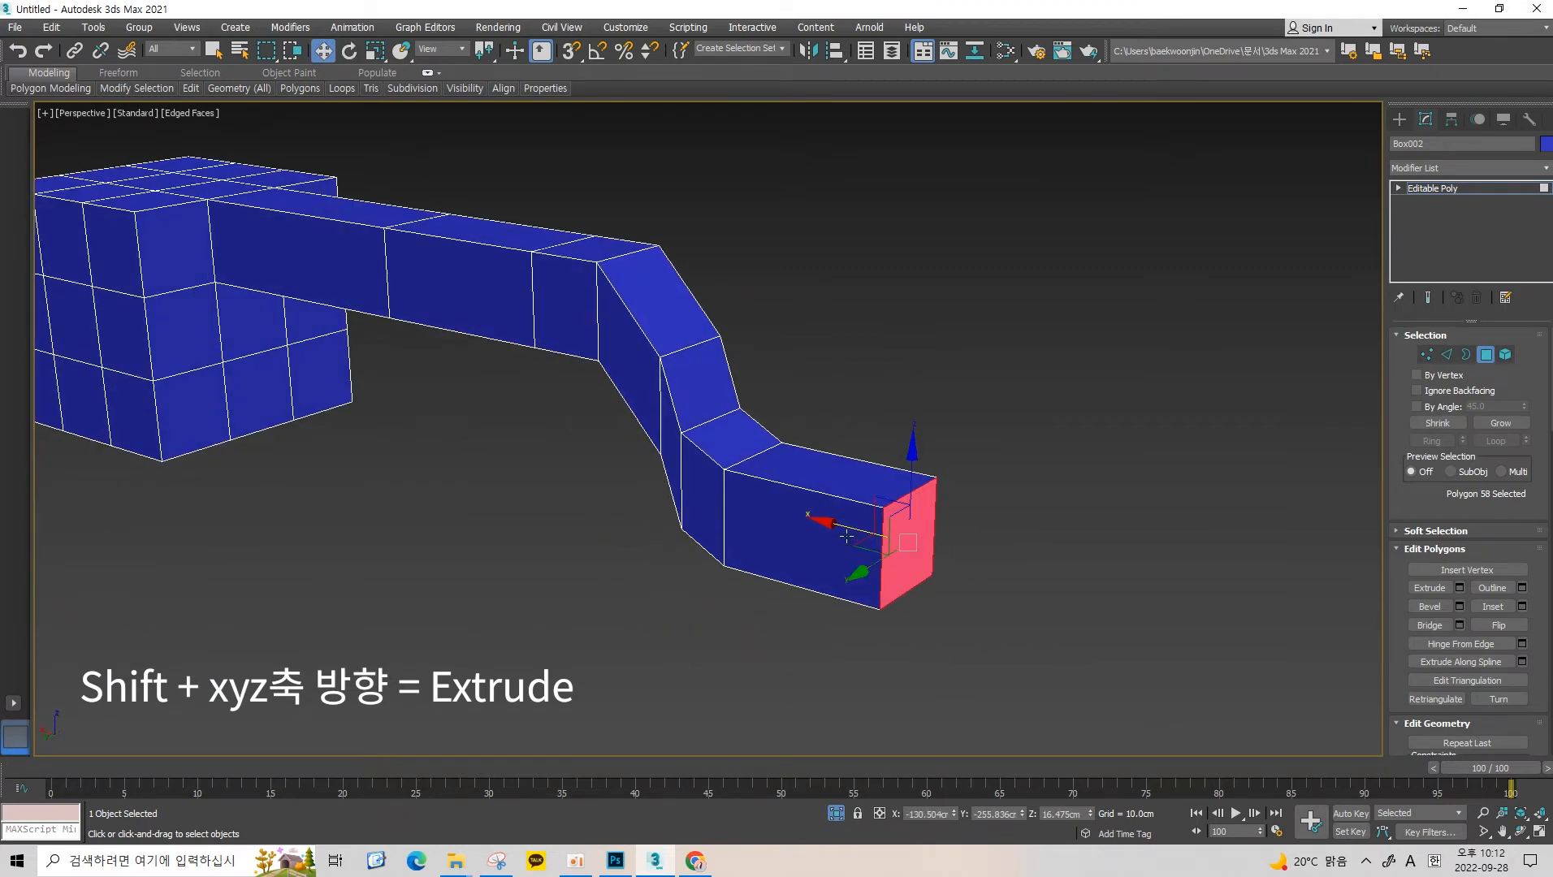
pyautogui.keyDown('shift'); pyautogui.moveTo(848, 536); pyautogui.dragTo(940, 541); pyautogui.keyUp('shift')
pyautogui.keyDown('alt'); pyautogui.moveTo(940, 541); pyautogui.dragTo(959, 505, button='middle'); pyautogui.keyUp('alt')
# Delete all polygons of the arm beyond its first straight segment.
pyautogui.moveTo(1022, 366); pyautogui.dragTo(641, 608)
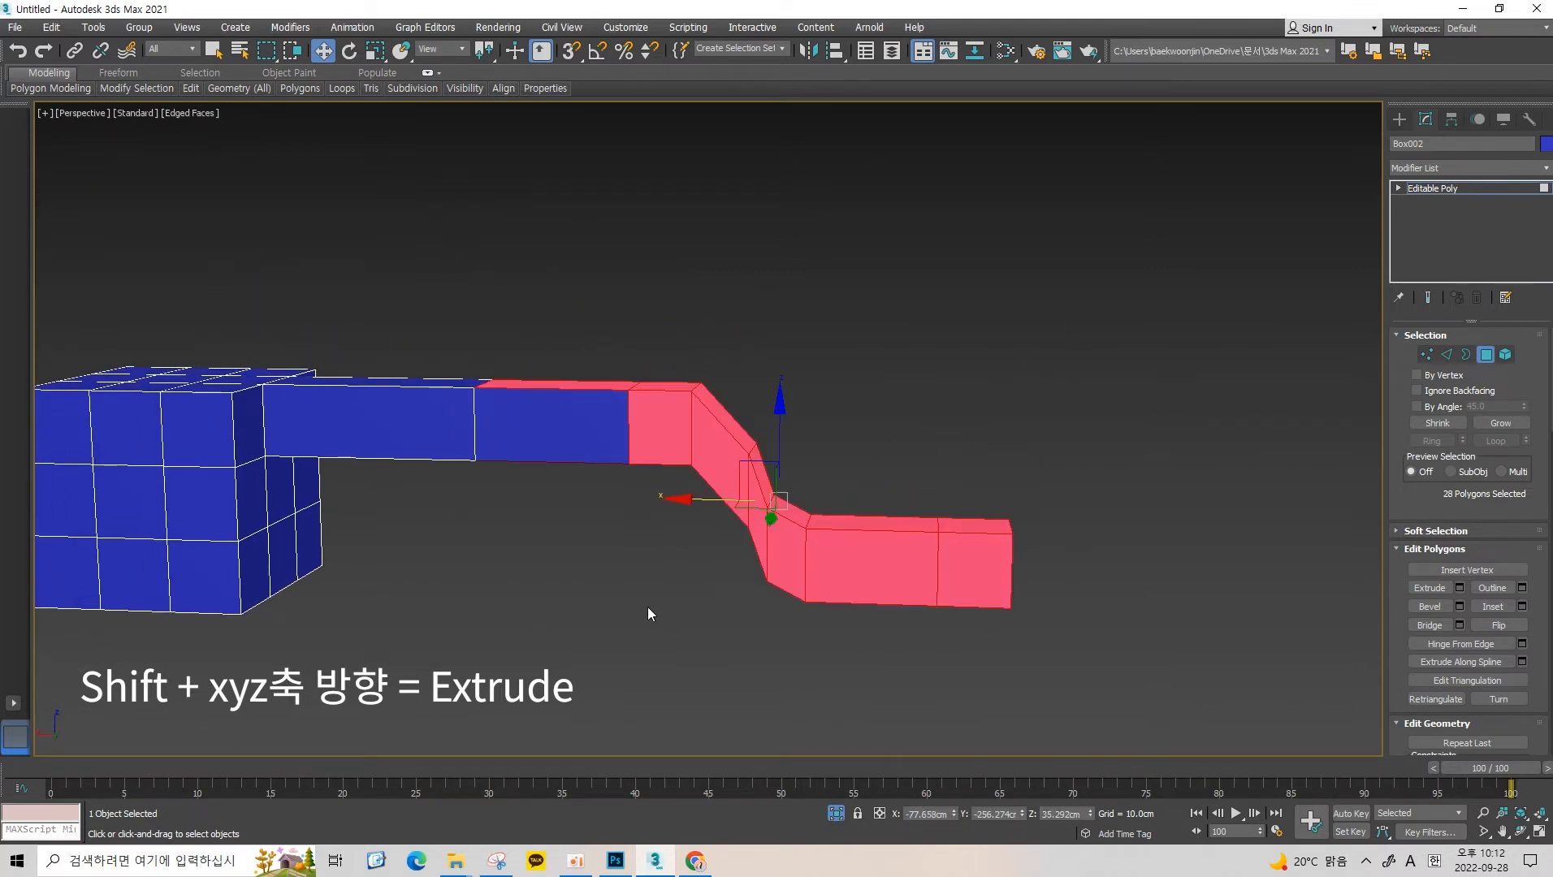
pyautogui.moveTo(596, 670); pyautogui.dragTo(594, 669)
pyautogui.press('Delete')
pyautogui.moveTo(536, 419); pyautogui.dragTo(589, 393, button='middle')
pyautogui.scroll(5, 589, 393)
pyautogui.scroll(-3, 671, 429)
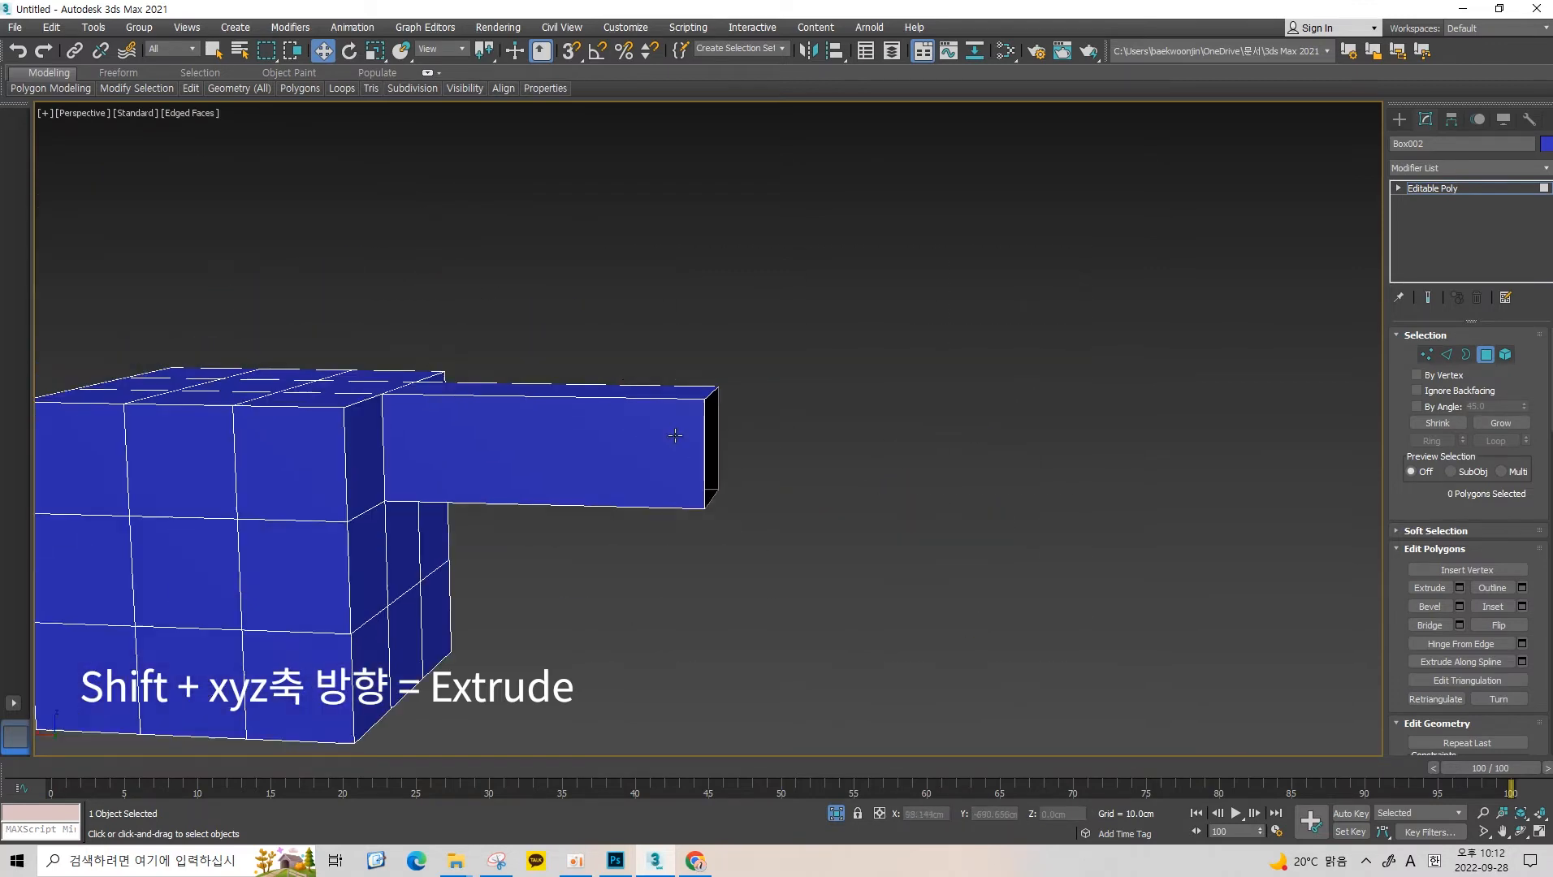
# Test polygon-level selection on the arm's side face and on the hole at its open end.
pyautogui.keyDown('alt'); pyautogui.moveTo(671, 429); pyautogui.dragTo(631, 443, button='middle'); pyautogui.keyUp('alt')
pyautogui.click(631, 443)
pyautogui.scroll(2, 652, 467)
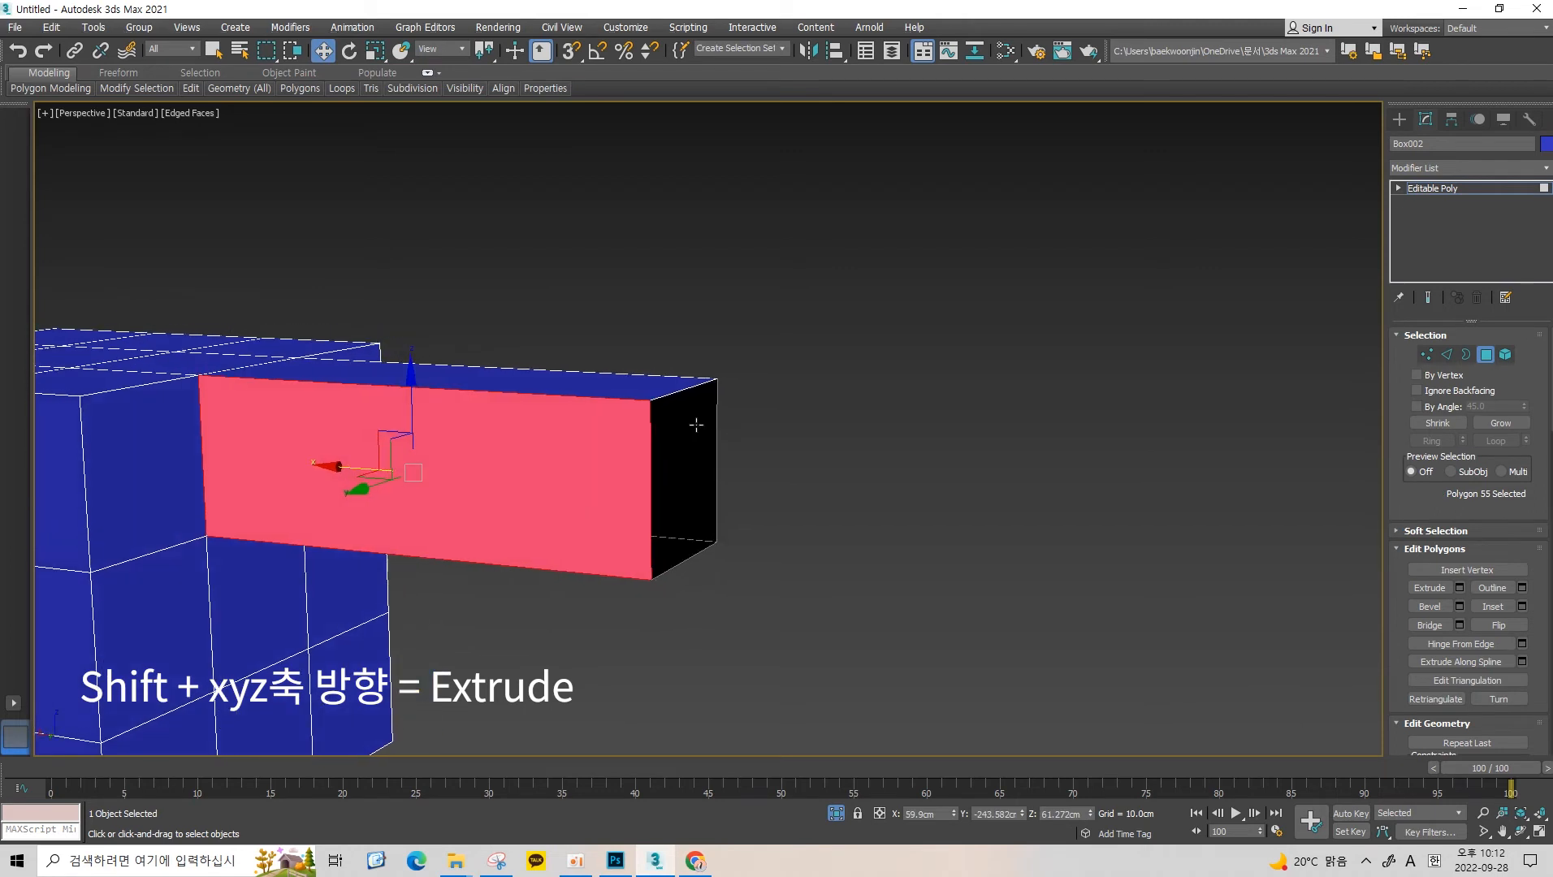
pyautogui.scroll(2, 694, 423)
pyautogui.click(722, 400)
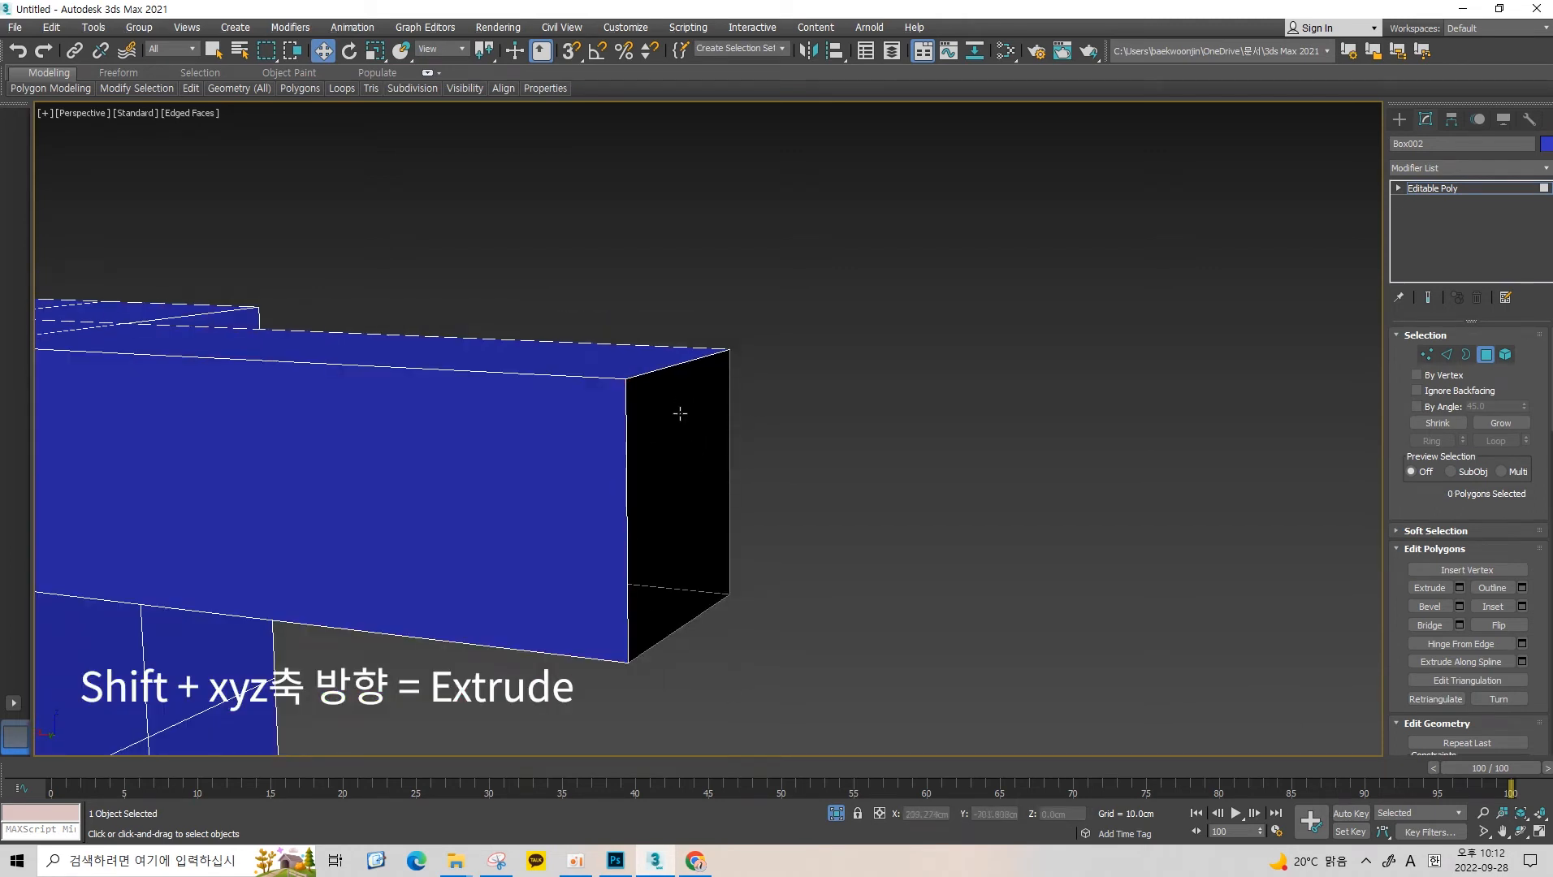
pyautogui.keyDown('alt'); pyautogui.moveTo(735, 418); pyautogui.dragTo(691, 427, button='middle'); pyautogui.keyUp('alt')
pyautogui.scroll(-3, 653, 421)
pyautogui.click(625, 422)
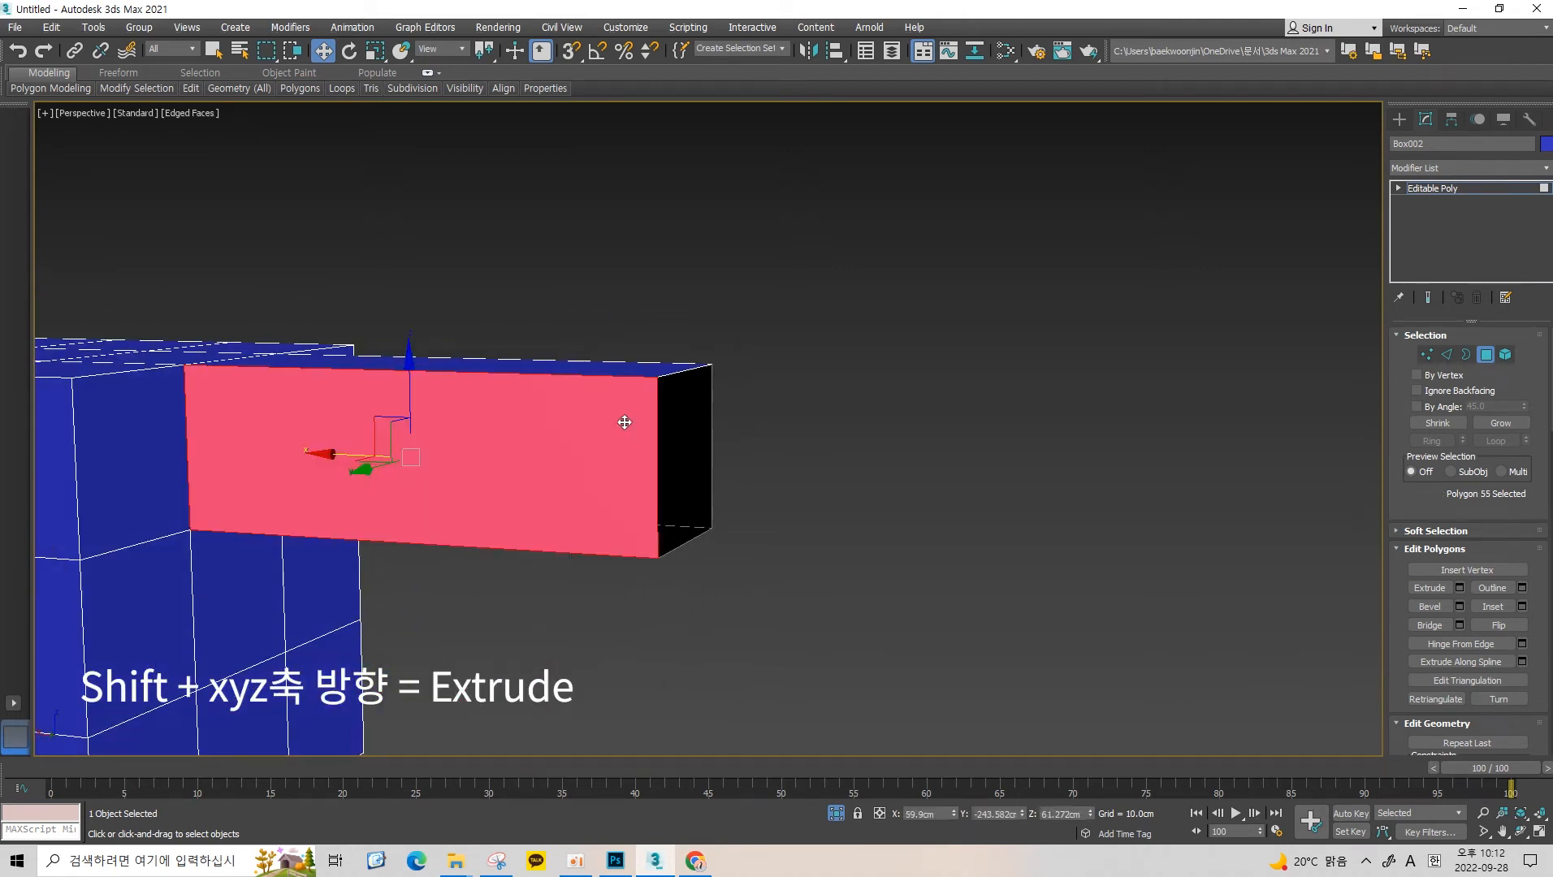
pyautogui.click(690, 409)
pyautogui.click(623, 424)
pyautogui.scroll(2, 699, 422)
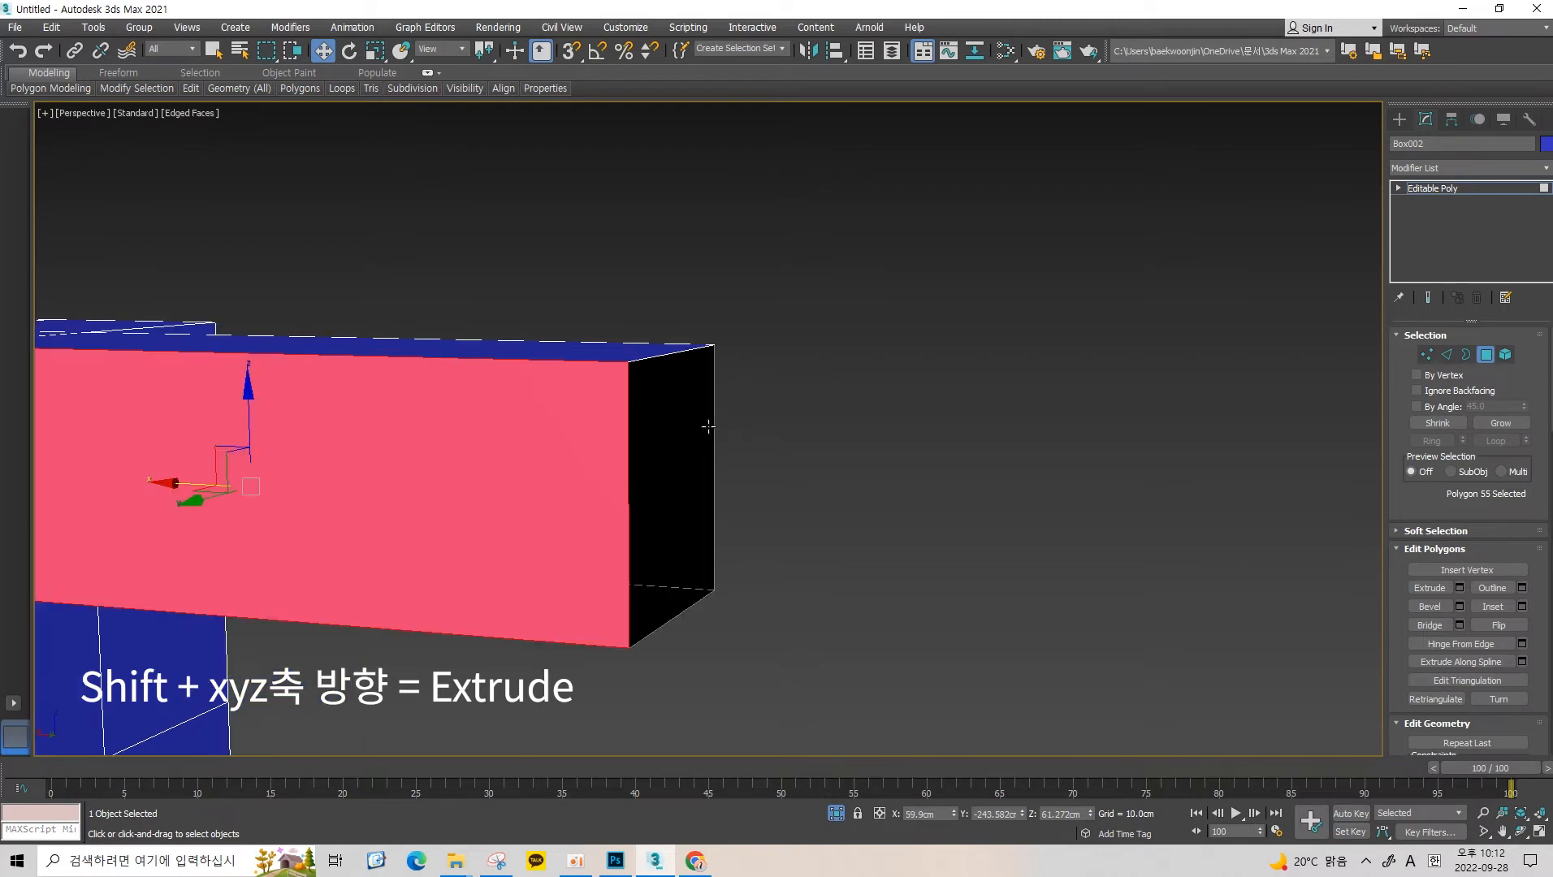
pyautogui.click(662, 404)
pyautogui.scroll(-3, 674, 407)
pyautogui.keyDown('alt'); pyautogui.moveTo(674, 407); pyautogui.dragTo(615, 425, button='middle'); pyautogui.keyUp('alt')
pyautogui.scroll(3, 614, 425)
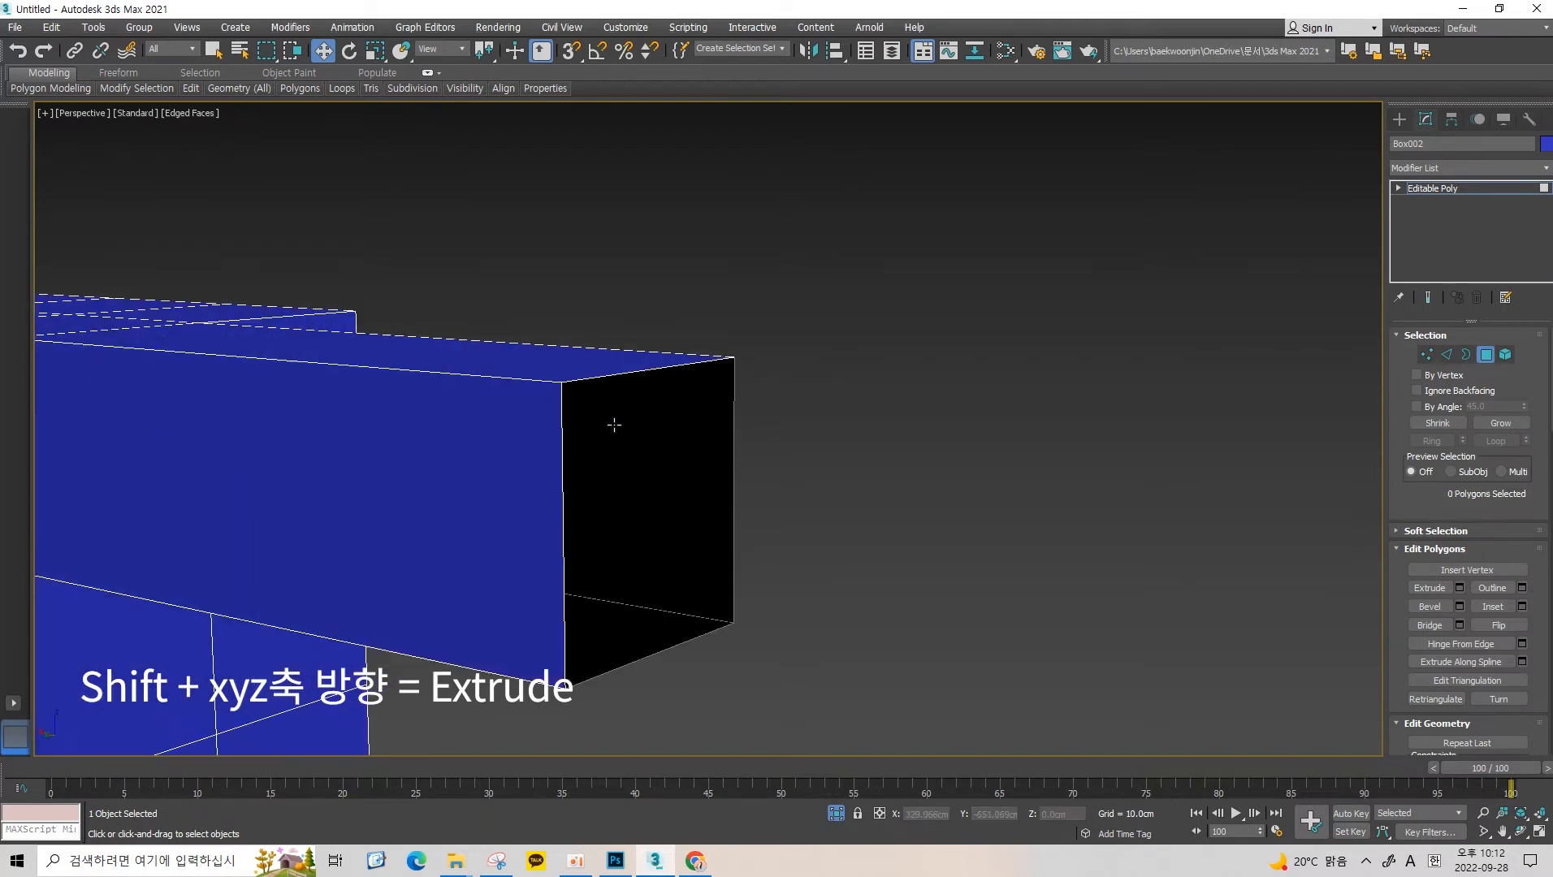
# Select the arm's open border at Border level and extrude it along X with Shift moves of about 44 cm and 31 cm.
pyautogui.click(1467, 354)
pyautogui.moveTo(739, 428)
pyautogui.keyDown('alt'); pyautogui.mouseDown(button='middle')
pyautogui.moveTo(823, 423)
pyautogui.moveTo(730, 452)
pyautogui.mouseUp(button='middle'); pyautogui.keyUp('alt')
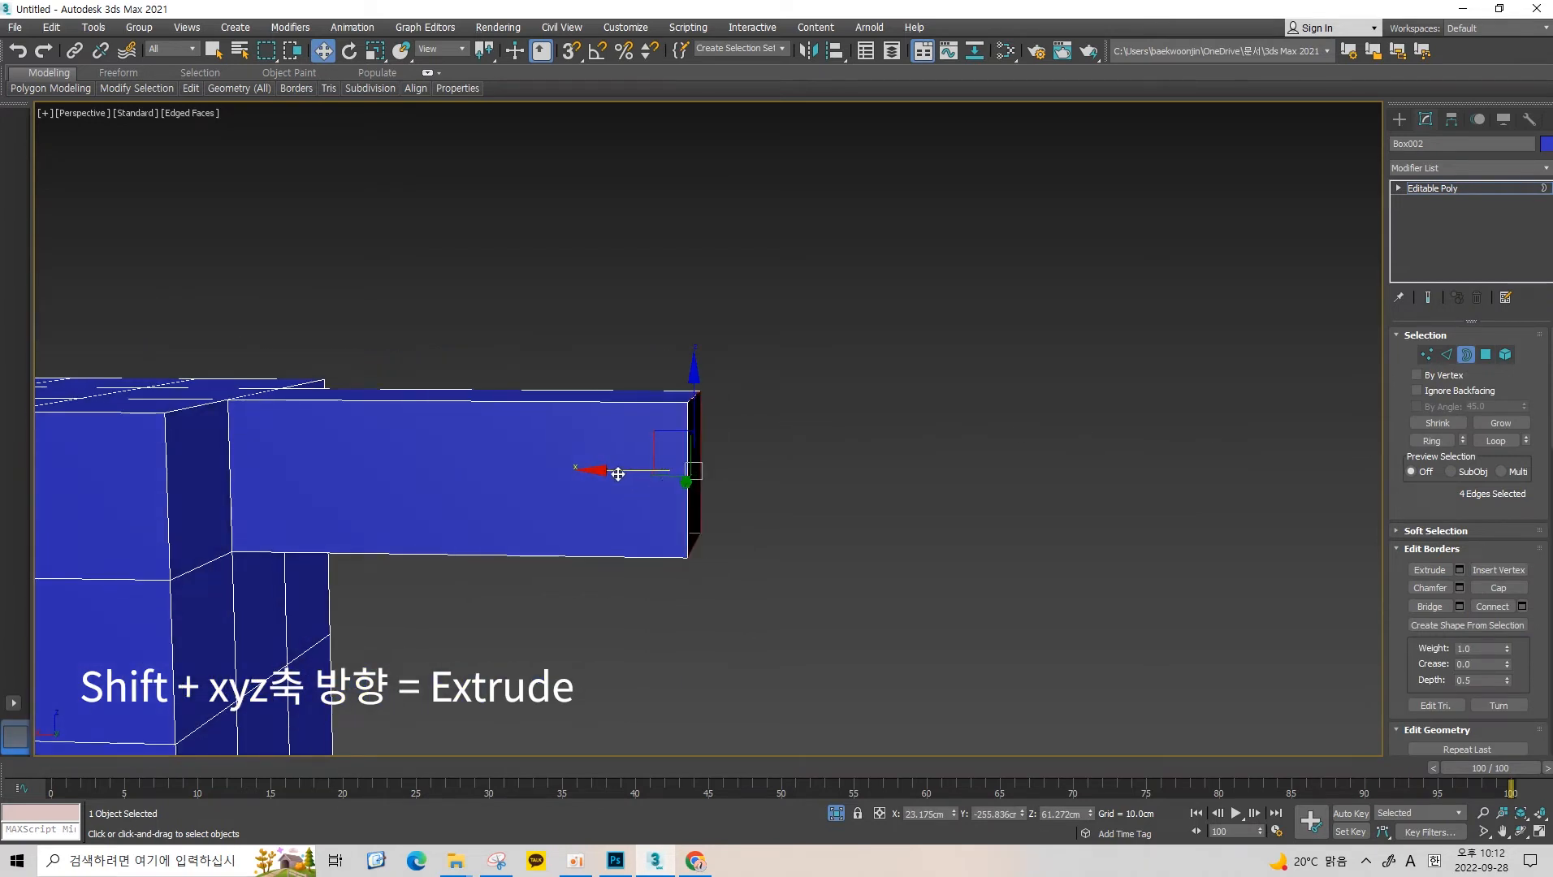
pyautogui.keyDown('shift'); pyautogui.moveTo(619, 474); pyautogui.dragTo(902, 469); pyautogui.keyUp('shift')
pyautogui.keyDown('alt'); pyautogui.moveTo(912, 444); pyautogui.dragTo(702, 477, button='middle'); pyautogui.keyUp('alt')
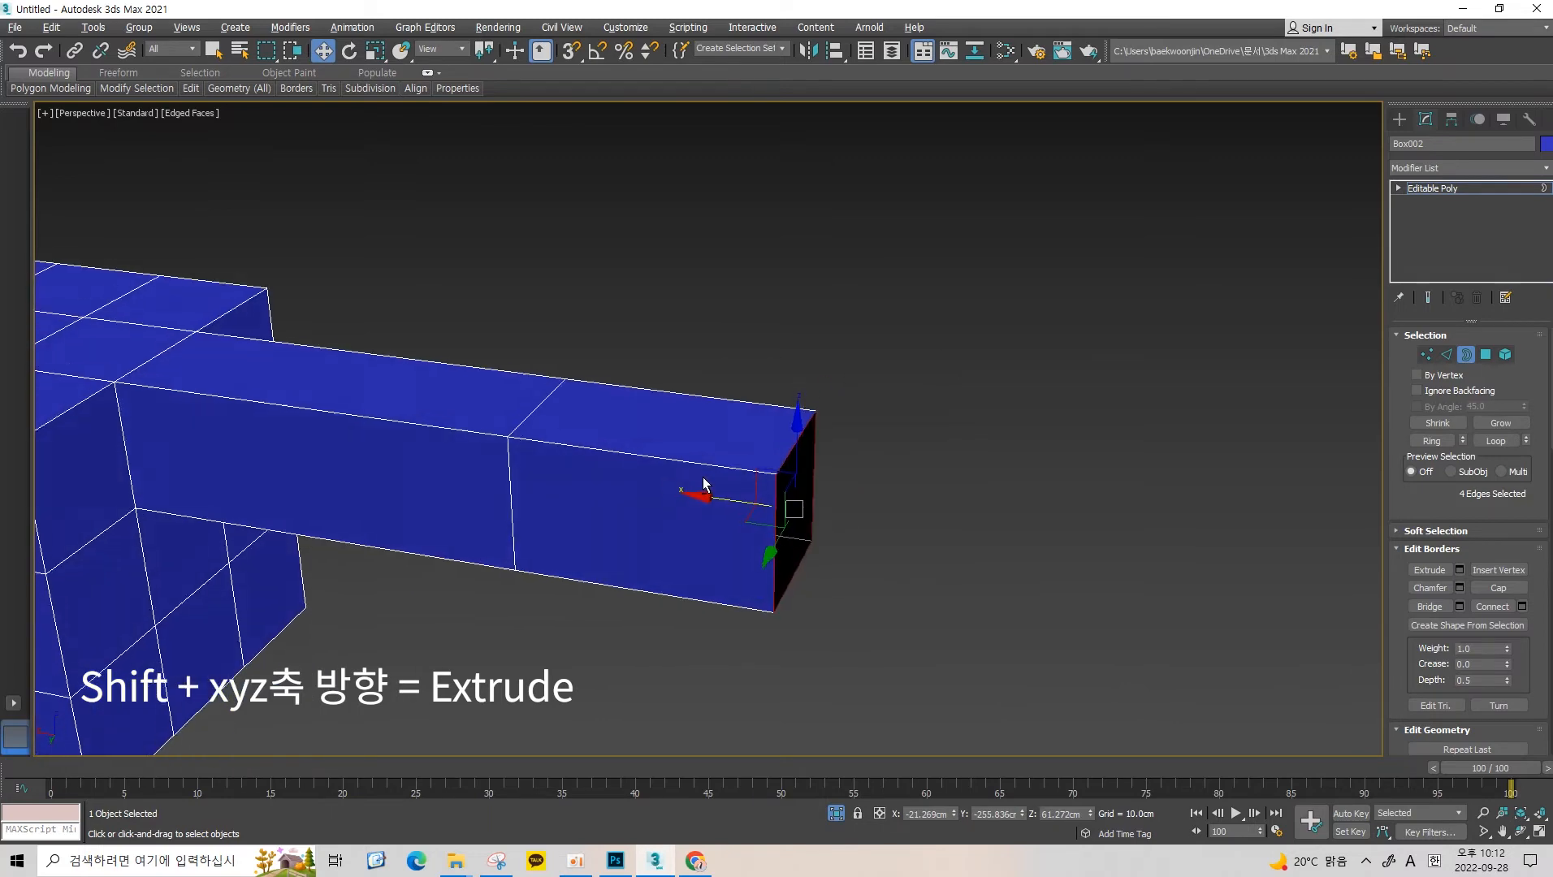
pyautogui.keyDown('shift'); pyautogui.moveTo(728, 496); pyautogui.dragTo(919, 496); pyautogui.keyUp('shift')
pyautogui.moveTo(919, 496); pyautogui.dragTo(681, 488, button='middle')
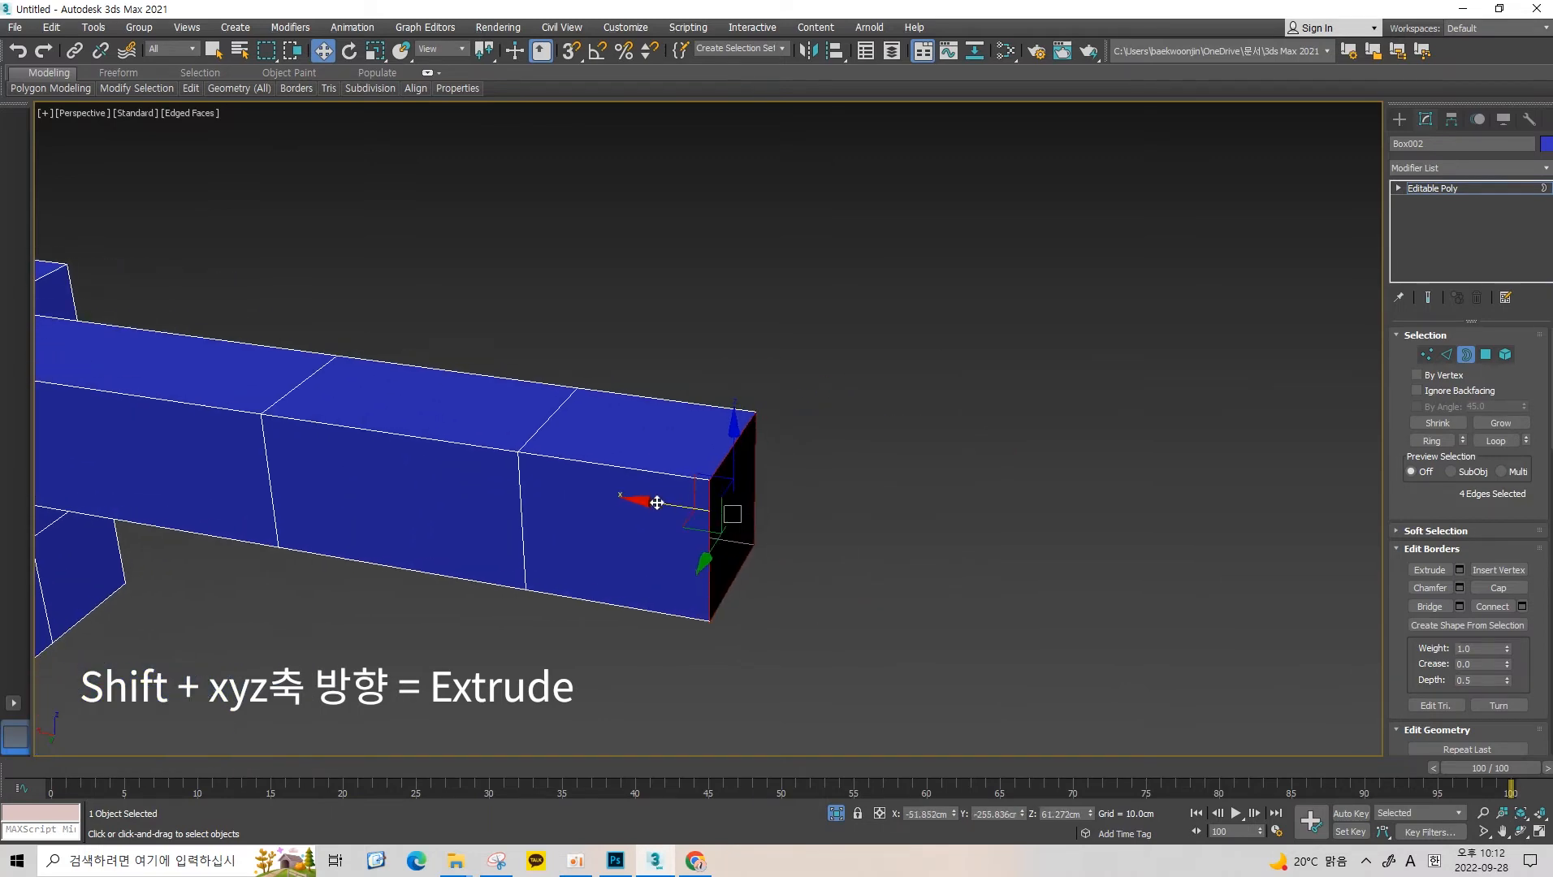
# Extrude the arm's open border along X with two more Shift moves of about 37 cm and 31 cm.
pyautogui.keyDown('shift'); pyautogui.moveTo(656, 503); pyautogui.dragTo(895, 503); pyautogui.keyUp('shift')
pyautogui.scroll(-3, 895, 503)
pyautogui.keyDown('alt'); pyautogui.moveTo(895, 502); pyautogui.dragTo(749, 471, button='middle'); pyautogui.keyUp('alt')
pyautogui.scroll(1, 828, 473)
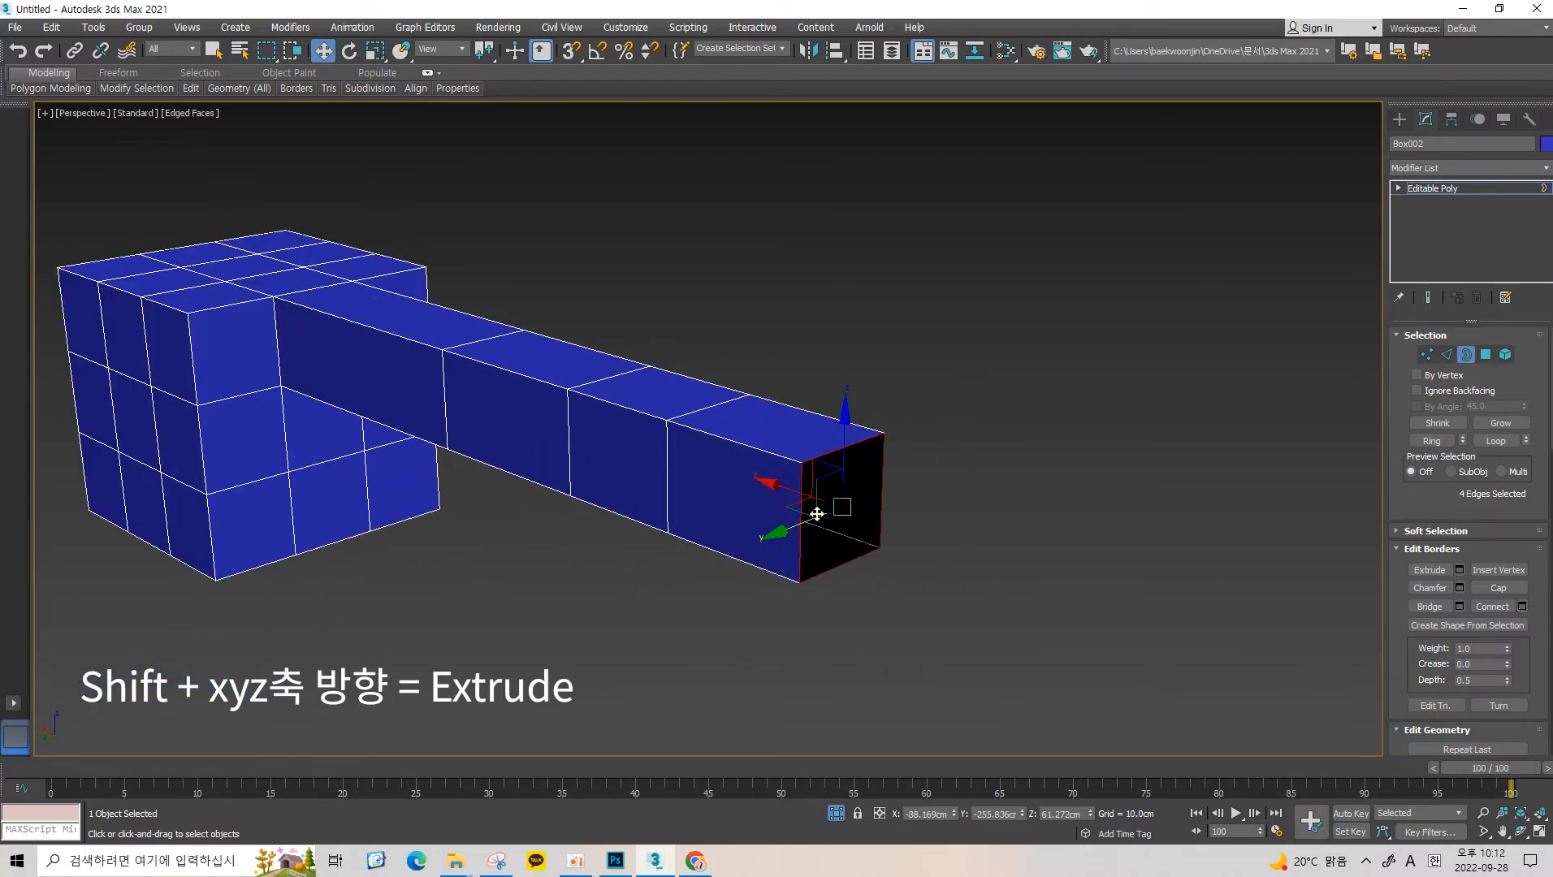
pyautogui.scroll(2, 816, 514)
pyautogui.scroll(-2, 831, 431)
pyautogui.keyDown('alt'); pyautogui.moveTo(830, 433); pyautogui.dragTo(901, 457, button='middle'); pyautogui.keyUp('alt')
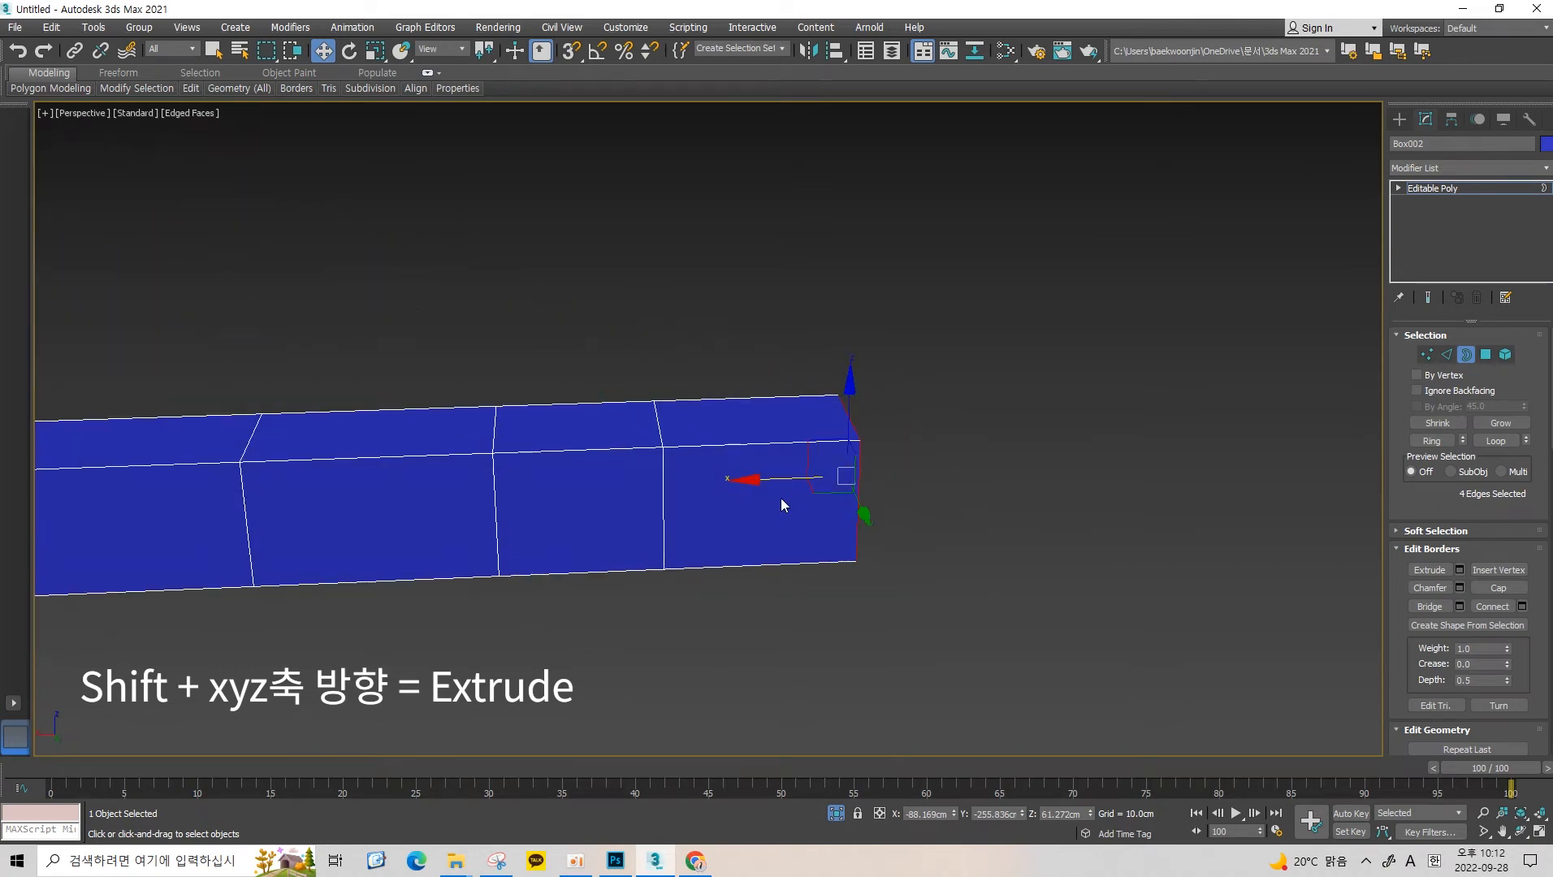
pyautogui.scroll(-2, 780, 487)
pyautogui.keyDown('shift'); pyautogui.moveTo(779, 483); pyautogui.dragTo(885, 475); pyautogui.keyUp('shift')
pyautogui.keyDown('alt'); pyautogui.moveTo(886, 479); pyautogui.dragTo(950, 471, button='middle'); pyautogui.keyUp('alt')
pyautogui.scroll(-3, 856, 508)
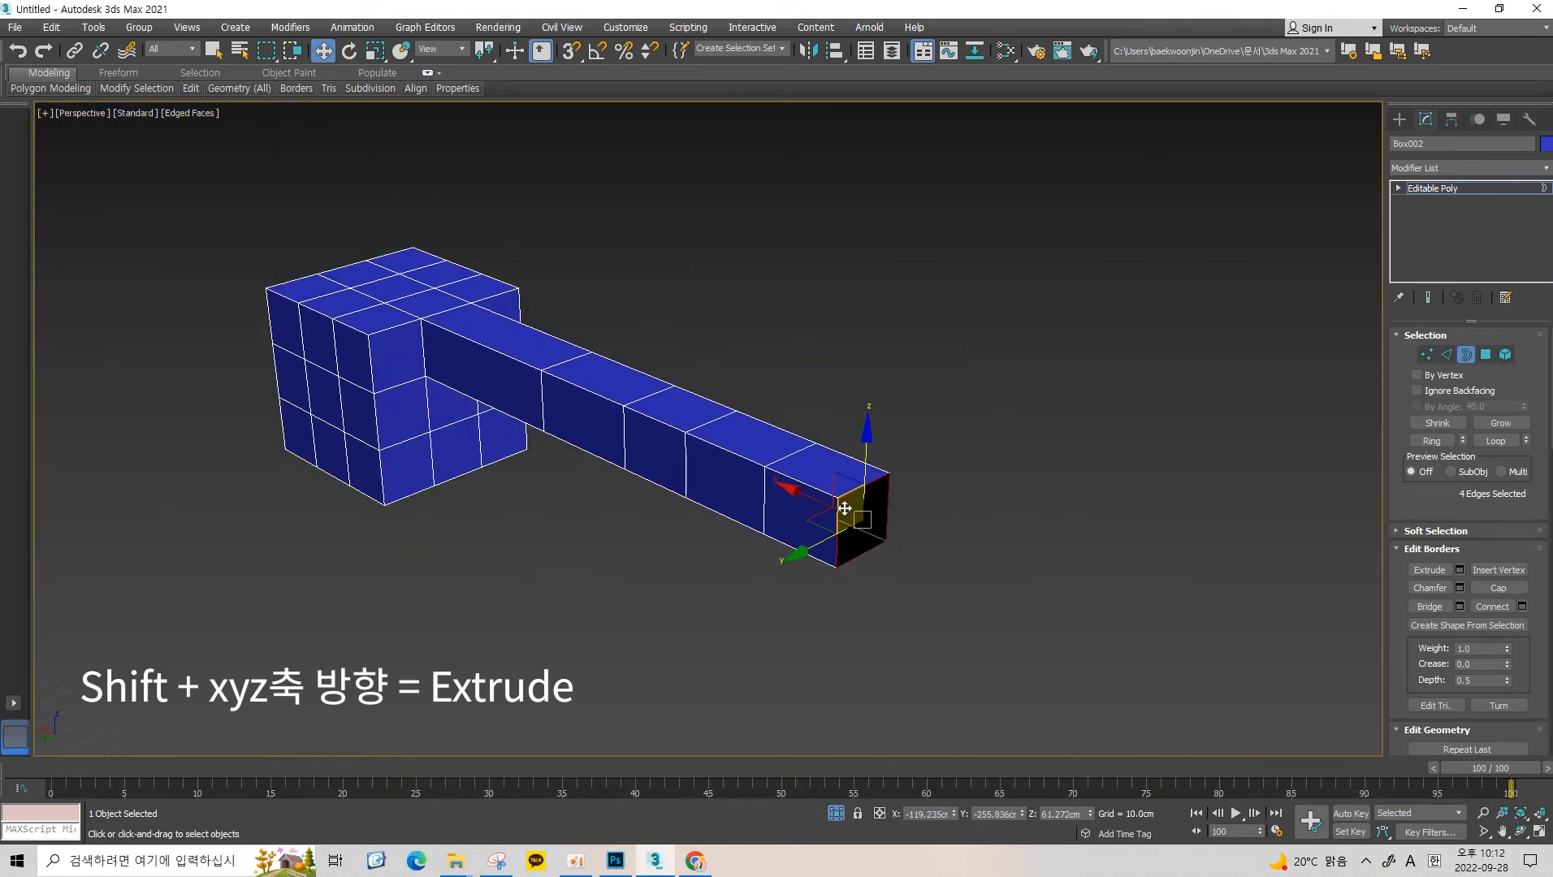
# Cap the open border at the far end of the lengthened arm.
pyautogui.keyDown('alt'); pyautogui.moveTo(856, 508); pyautogui.dragTo(858, 486, button='middle'); pyautogui.keyUp('alt')
pyautogui.scroll(2, 858, 487)
pyautogui.click(1499, 588)
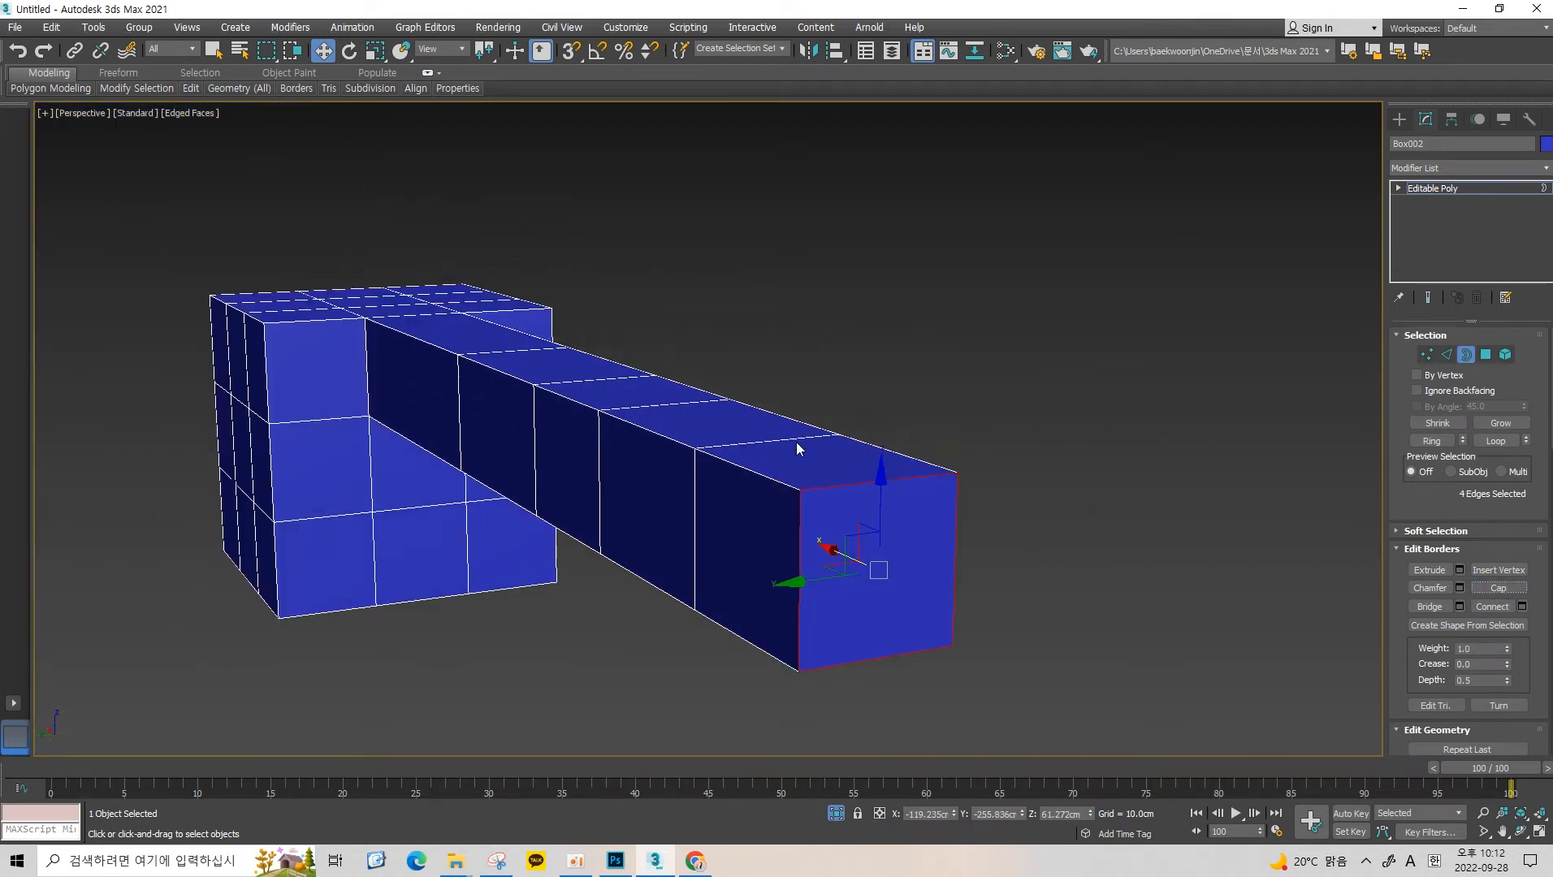
pyautogui.keyDown('alt'); pyautogui.moveTo(797, 444); pyautogui.dragTo(692, 389, button='middle'); pyautogui.keyUp('alt')
pyautogui.scroll(2, 691, 389)
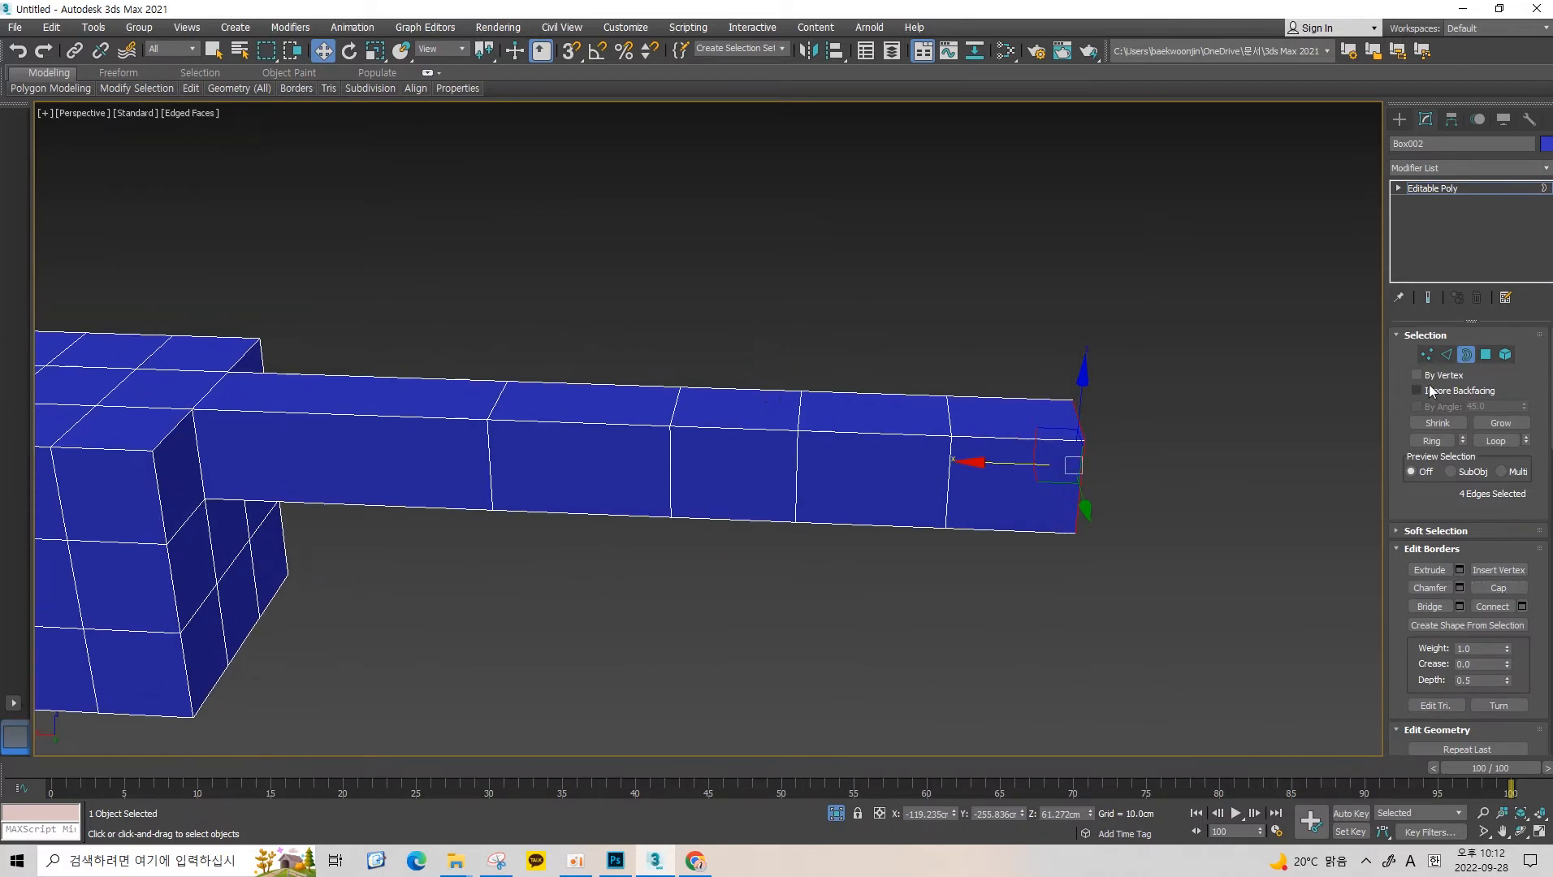
# Delete all polygons of the arm beyond its first segment at Polygon level.
pyautogui.moveTo(1138, 323); pyautogui.dragTo(1033, 377, button='middle')
pyautogui.keyDown('alt'); pyautogui.moveTo(1032, 377); pyautogui.dragTo(989, 403, button='middle'); pyautogui.keyUp('alt')
pyautogui.press('4')
pyautogui.moveTo(1154, 350); pyautogui.dragTo(574, 687)
pyautogui.moveTo(800, 415); pyautogui.dragTo(1021, 414, button='middle')
pyautogui.click(1129, 376)
pyautogui.moveTo(1271, 341); pyautogui.dragTo(1220, 375, button='middle')
pyautogui.moveTo(1316, 341); pyautogui.dragTo(843, 681)
pyautogui.press('Delete')
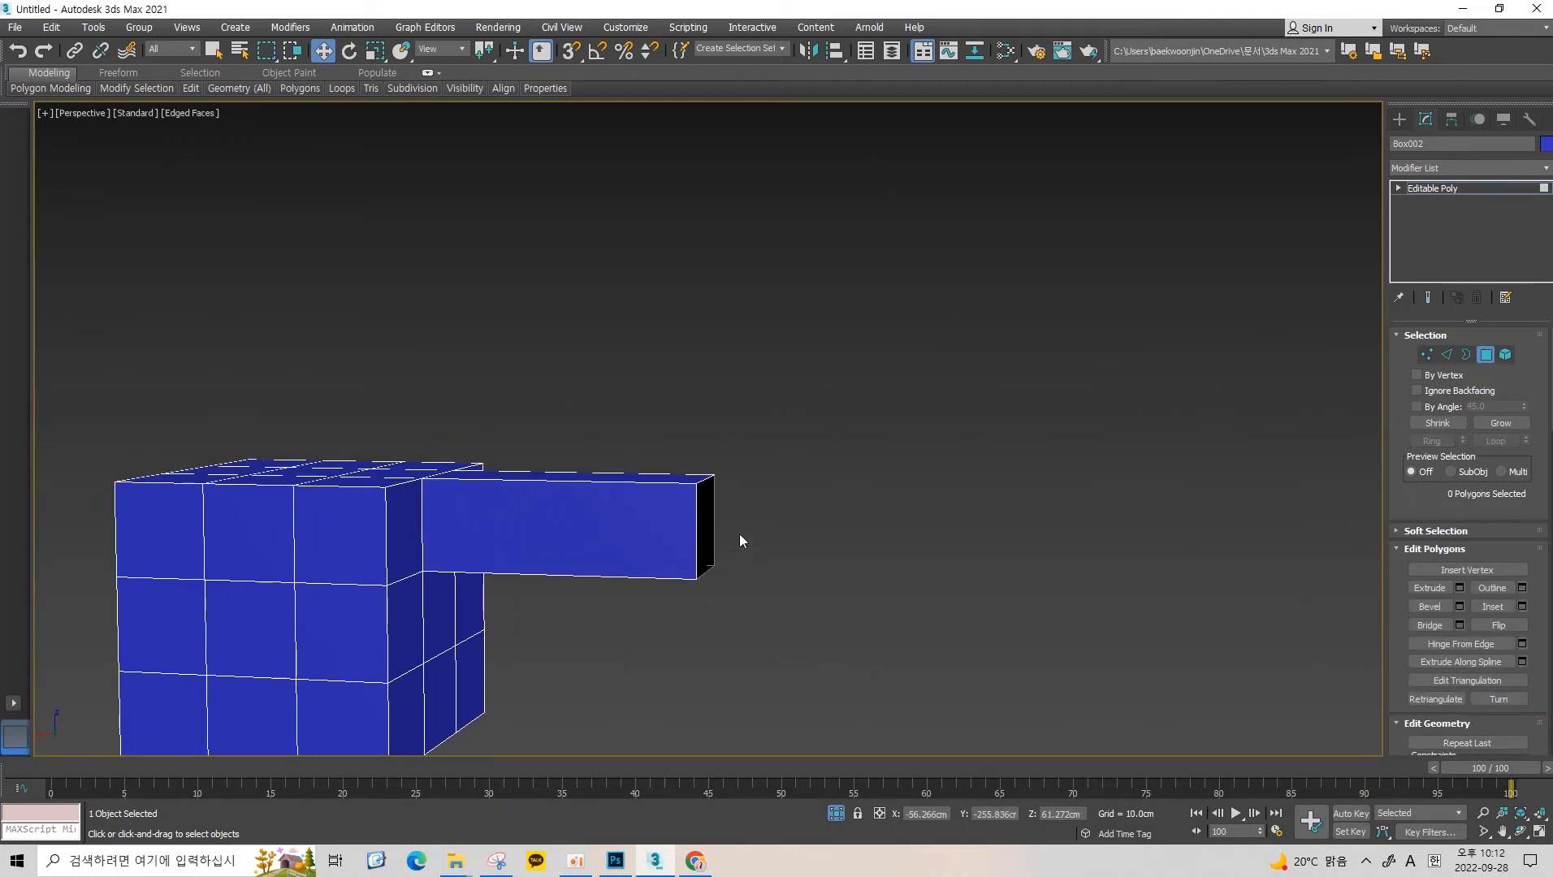
# Cap the shortened arm's open border and select the new end polygon at Polygon level.
pyautogui.scroll(3, 645, 462)
pyautogui.press('3')
pyautogui.click(665, 447)
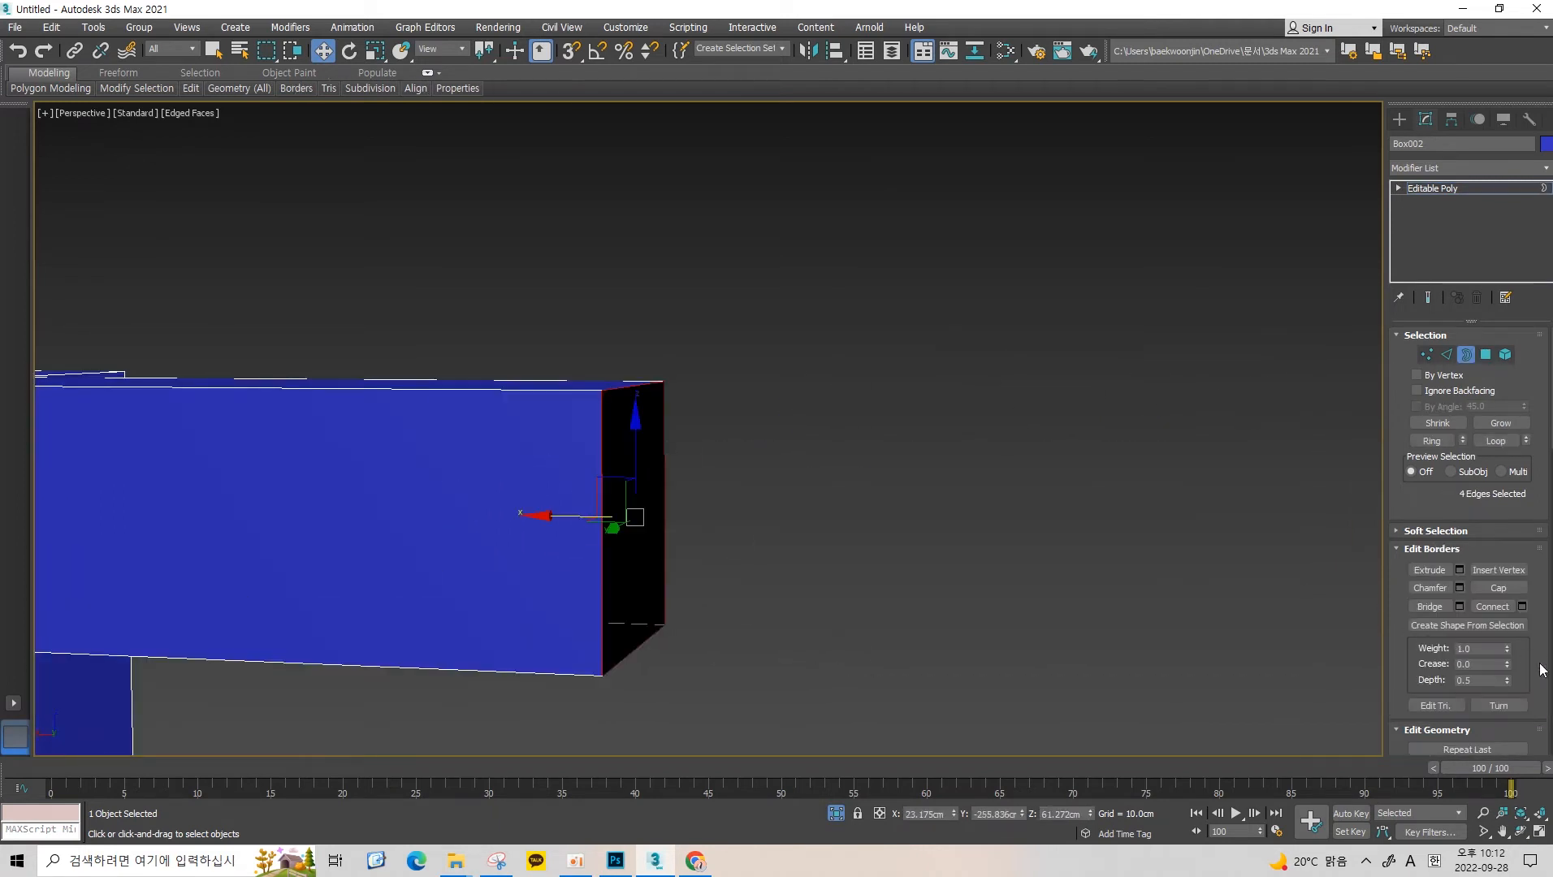
pyautogui.click(1499, 590)
pyautogui.scroll(-3, 708, 428)
pyautogui.scroll(3, 743, 425)
pyautogui.press('4')
pyautogui.click(742, 440)
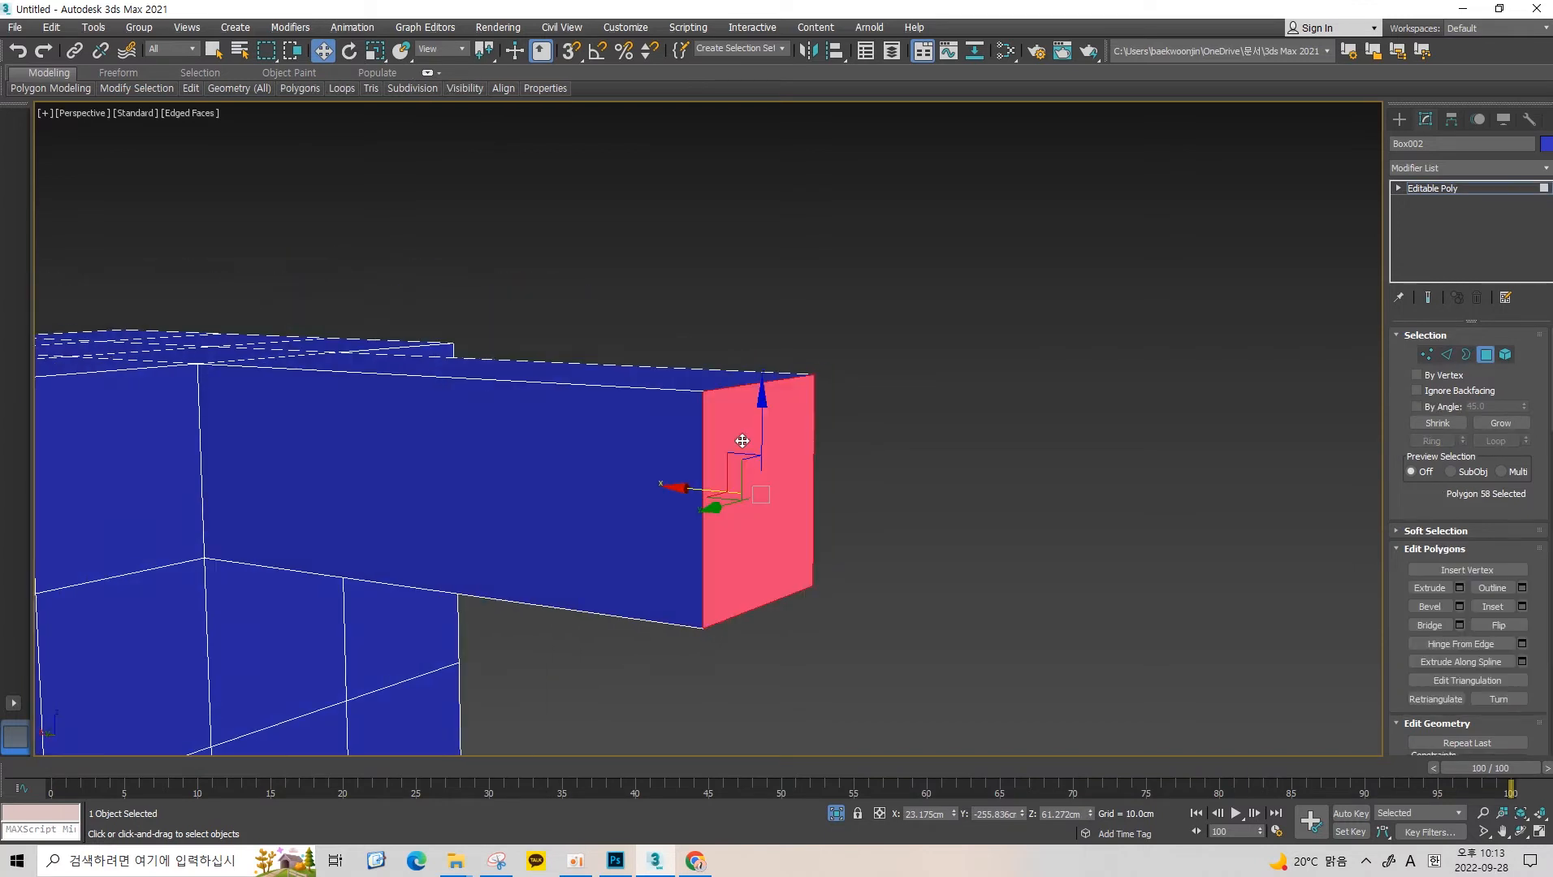
pyautogui.moveTo(980, 484); pyautogui.dragTo(951, 470, button='middle')
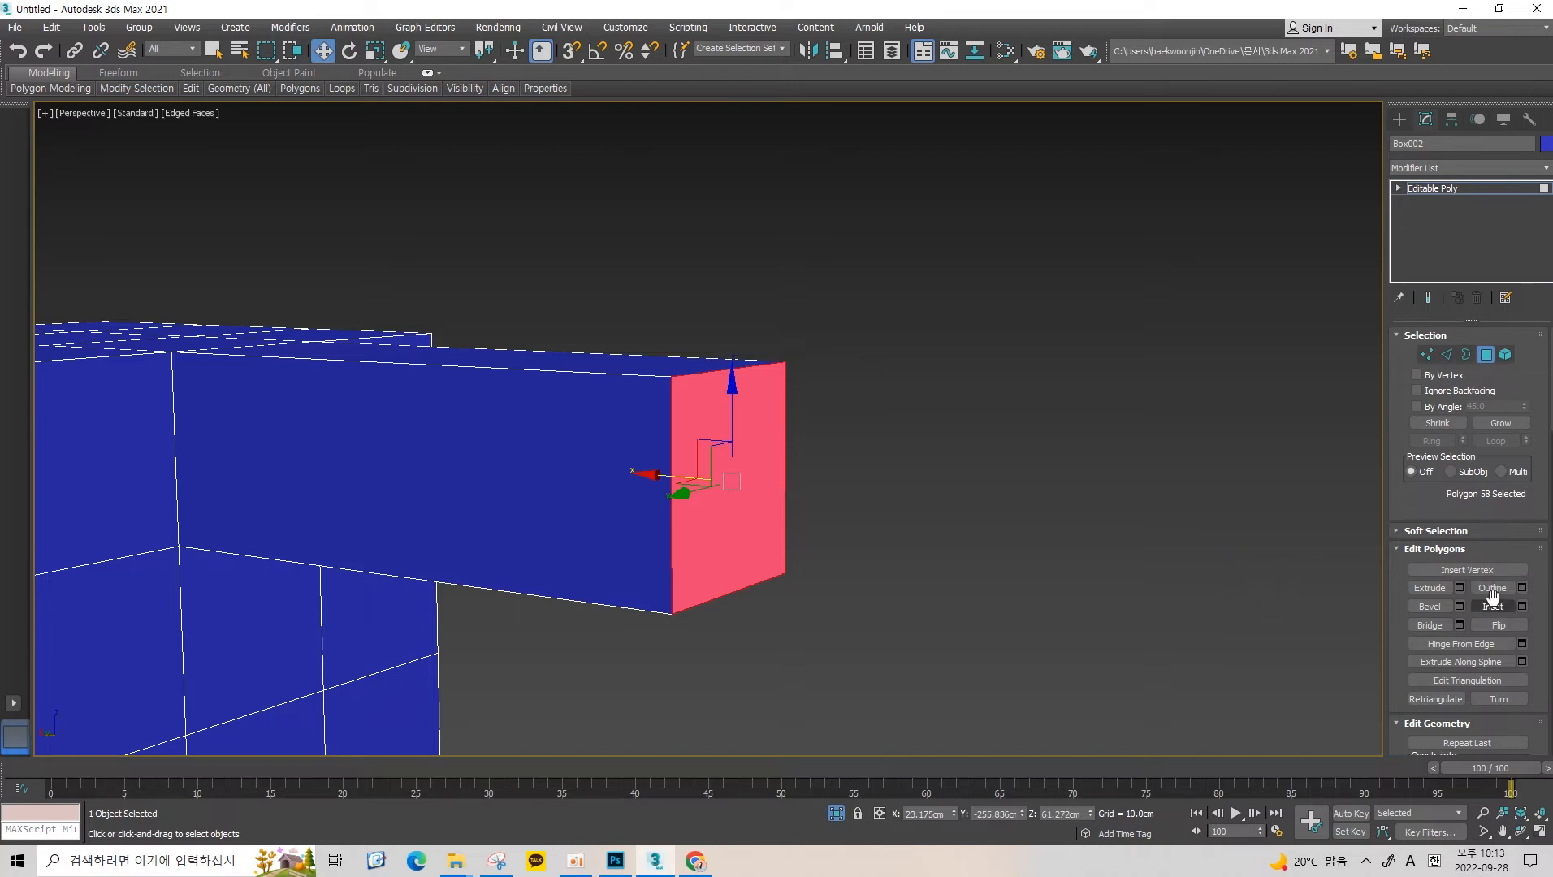
pyautogui.scroll(-3, 1458, 644)
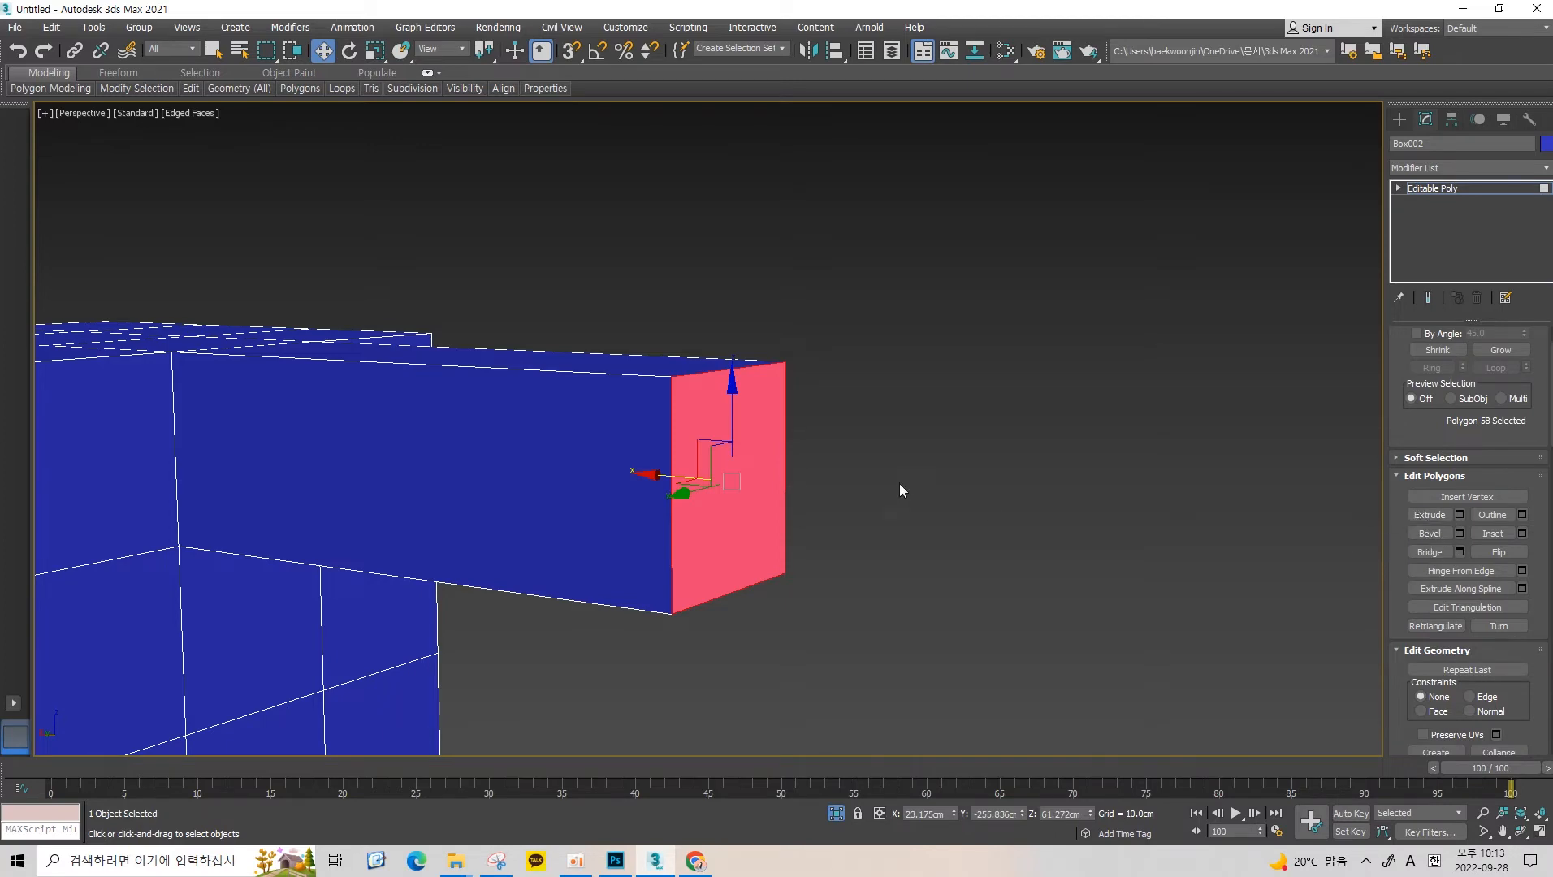
# Try the Outline settings on the arm's end polygon, enlarging it by about 24 cm, and cancel.
pyautogui.keyDown('alt'); pyautogui.moveTo(899, 483); pyautogui.dragTo(1053, 509, button='middle'); pyautogui.keyUp('alt')
pyautogui.keyDown('alt'); pyautogui.moveTo(763, 458); pyautogui.dragTo(900, 460, button='middle'); pyautogui.keyUp('alt')
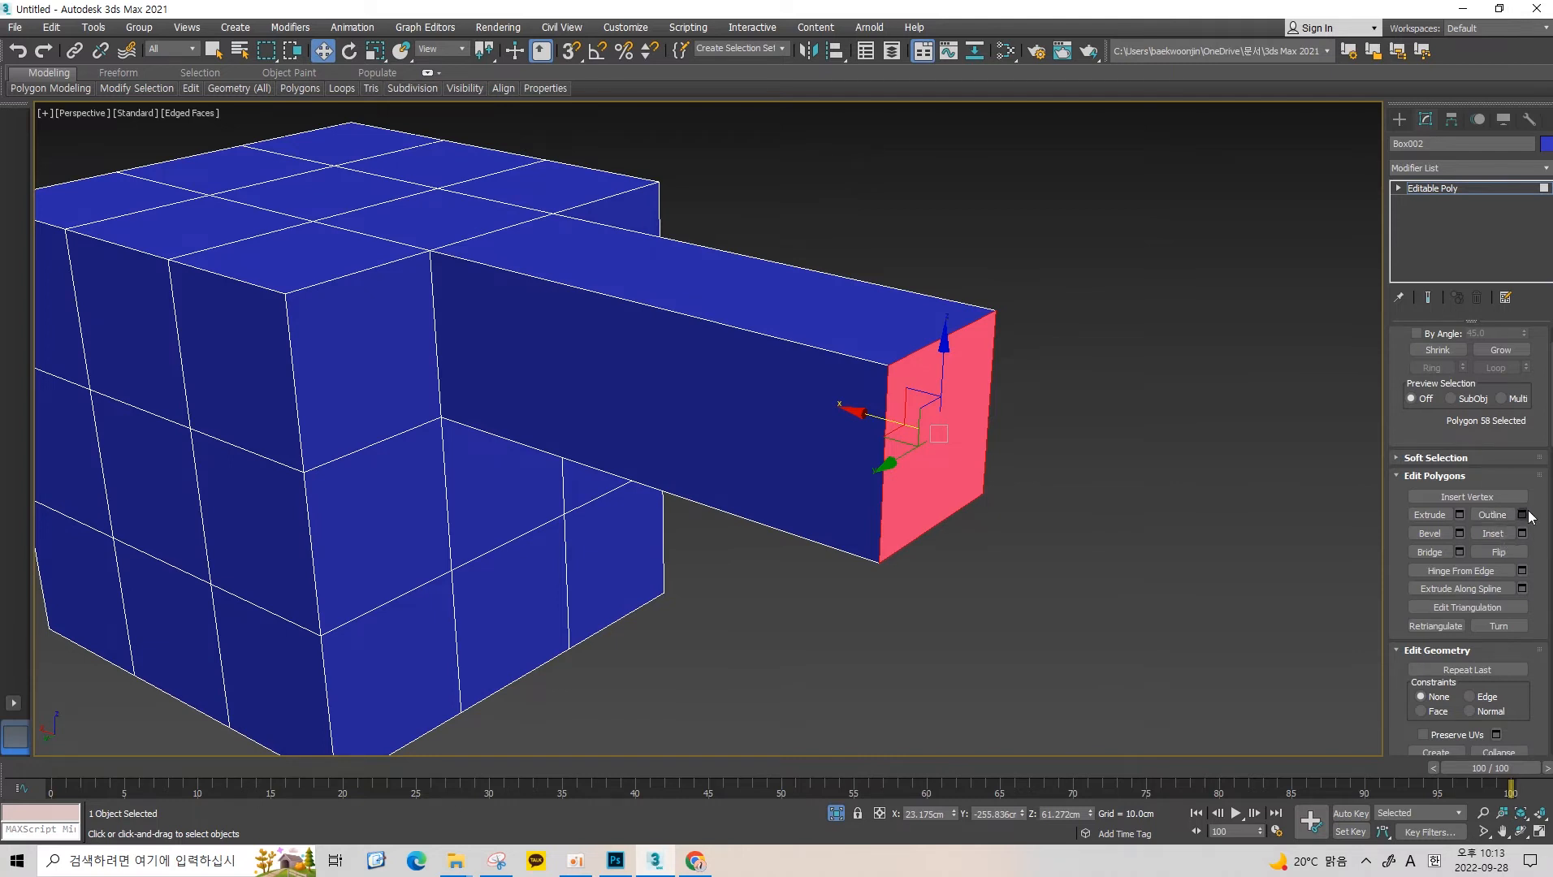
pyautogui.click(1523, 515)
pyautogui.moveTo(719, 438); pyautogui.dragTo(850, 294)
pyautogui.moveTo(850, 294); pyautogui.dragTo(822, 304, button='middle')
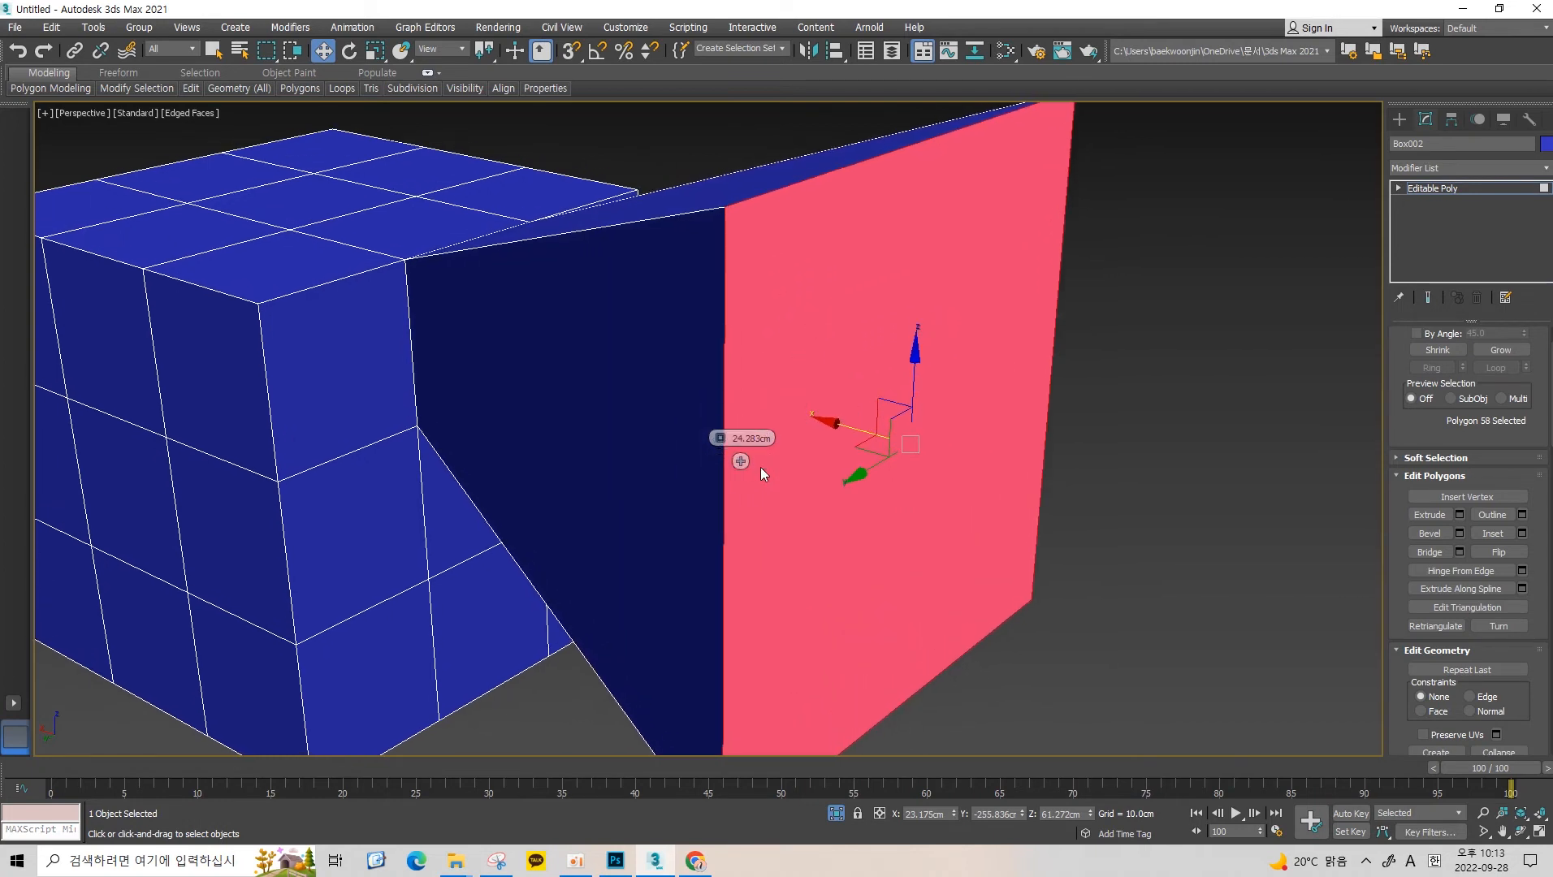
pyautogui.click(762, 466)
pyautogui.click(787, 435)
pyautogui.click(876, 433)
# Try scaling the arm's end polygon uniformly, undo the scaling and return to the Move tool.
pyautogui.press('r')
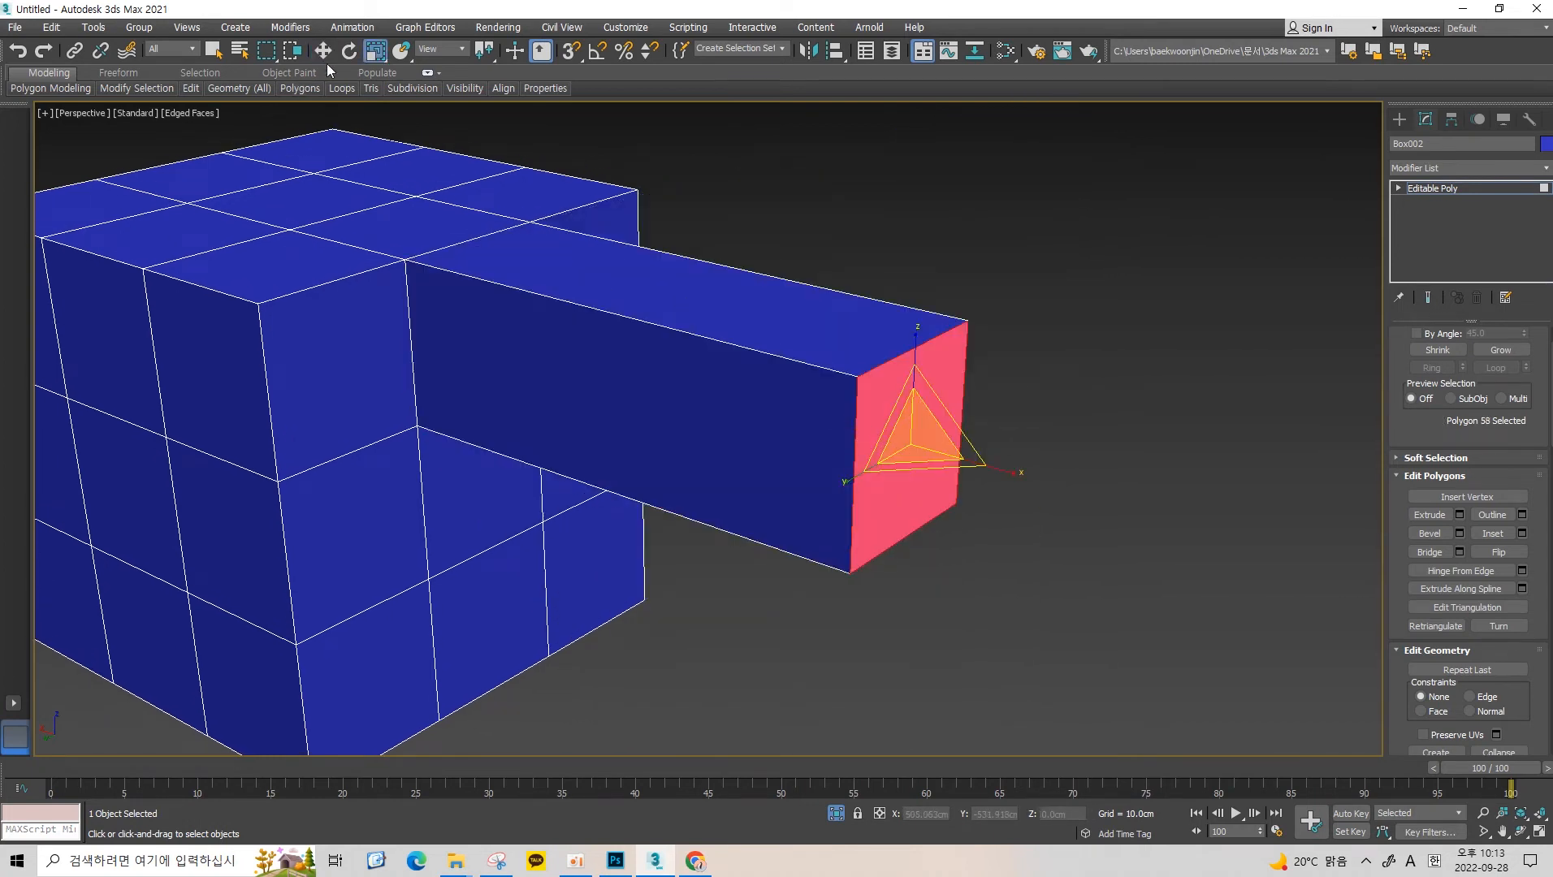
pyautogui.moveTo(890, 423); pyautogui.dragTo(888, 294)
pyautogui.hotkey('ctrl', 'z')
pyautogui.press('w')
pyautogui.moveTo(1083, 489)
pyautogui.mouseDown(button='middle')
pyautogui.moveTo(1091, 528)
pyautogui.moveTo(1093, 512)
pyautogui.mouseUp(button='middle')
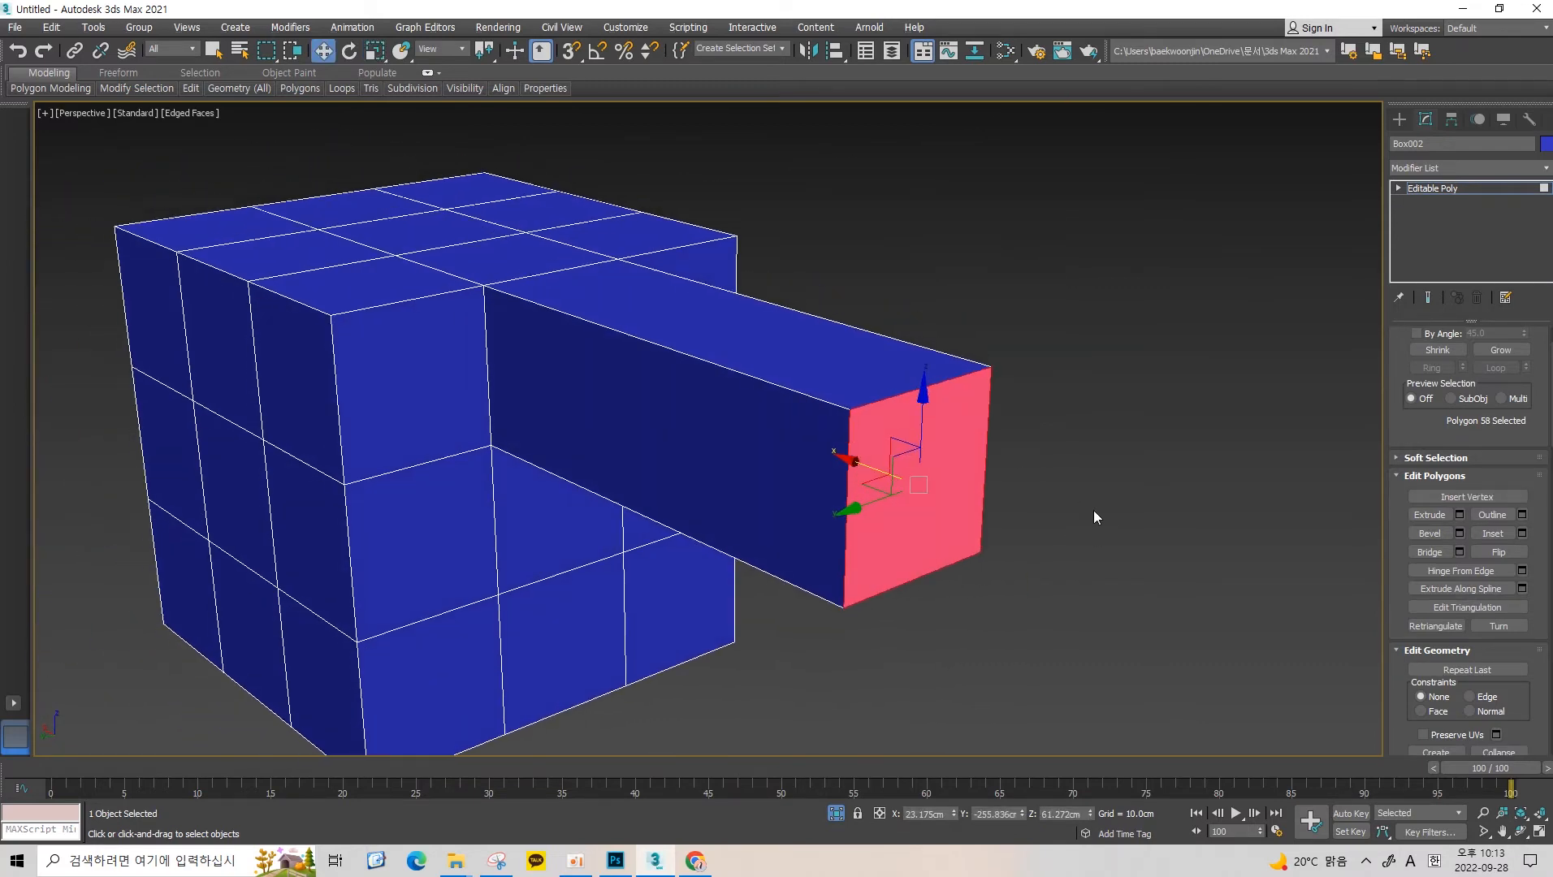
# Preview a Bevel on the arm's end polygon with 10 cm height and -1 cm outline, and cancel it.
pyautogui.click(1460, 533)
pyautogui.keyDown('alt'); pyautogui.moveTo(918, 486); pyautogui.dragTo(839, 411, button='middle'); pyautogui.keyUp('alt')
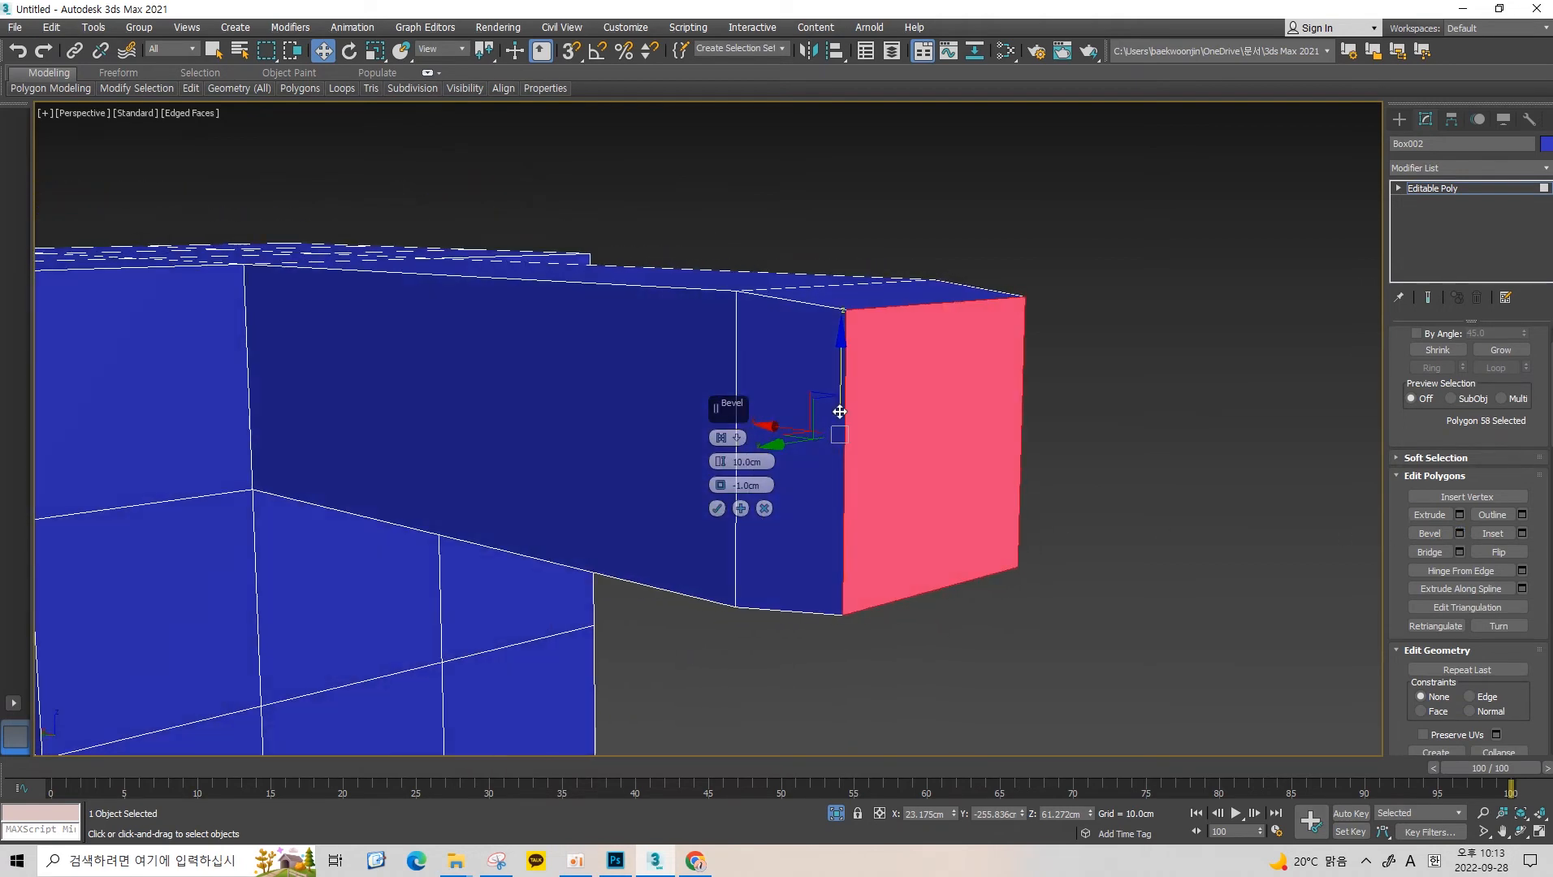
pyautogui.keyDown('alt'); pyautogui.moveTo(963, 432); pyautogui.dragTo(788, 475, button='middle'); pyautogui.keyUp('alt')
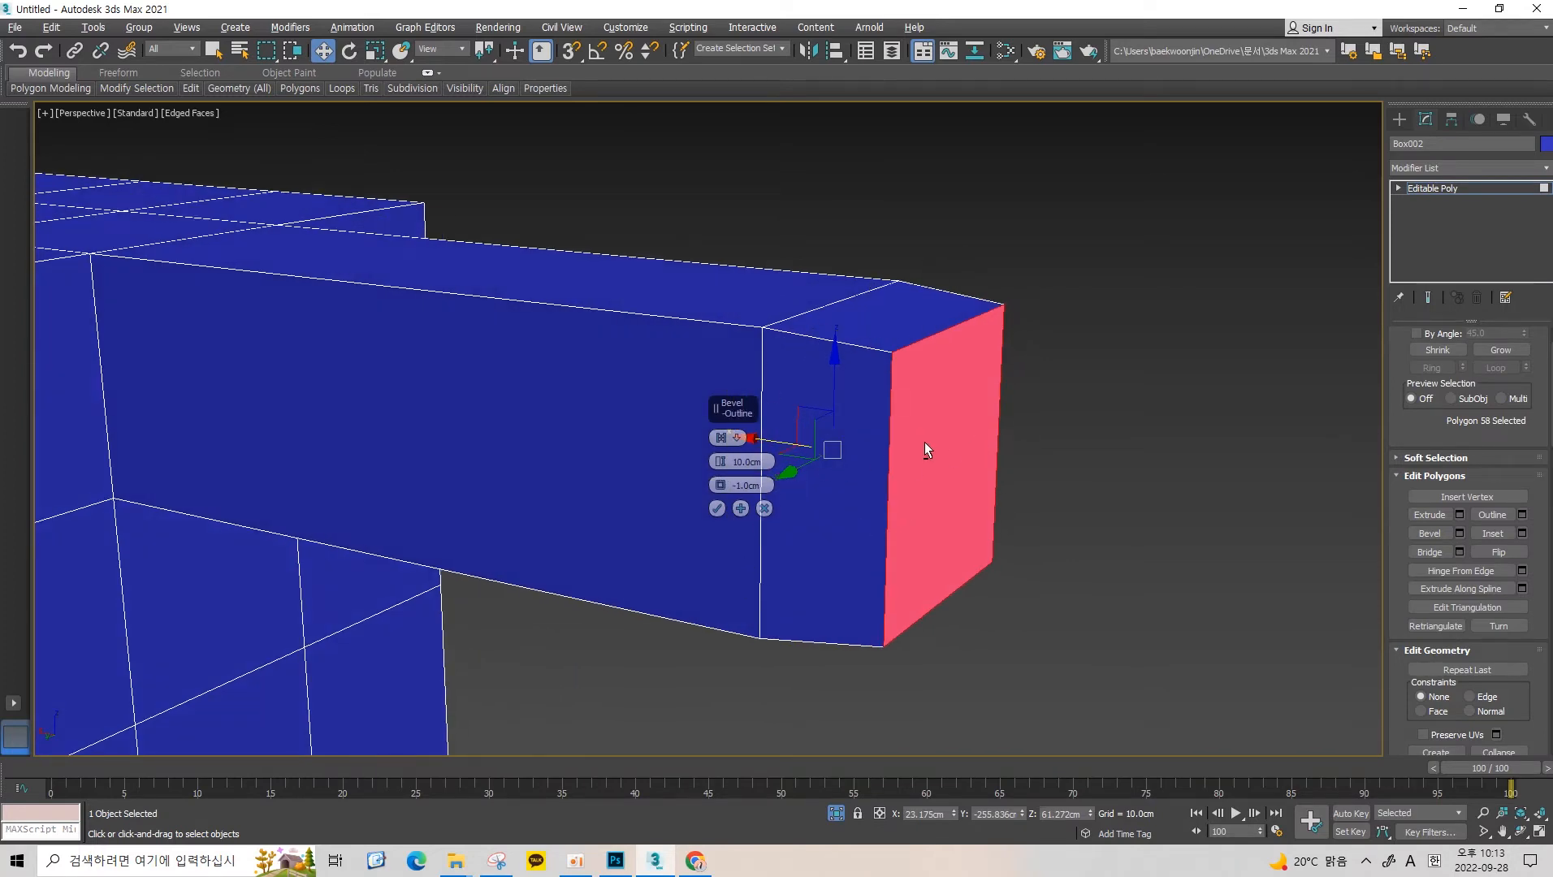
pyautogui.keyDown('alt'); pyautogui.moveTo(930, 443); pyautogui.dragTo(932, 381, button='middle'); pyautogui.keyUp('alt')
pyautogui.click(763, 508)
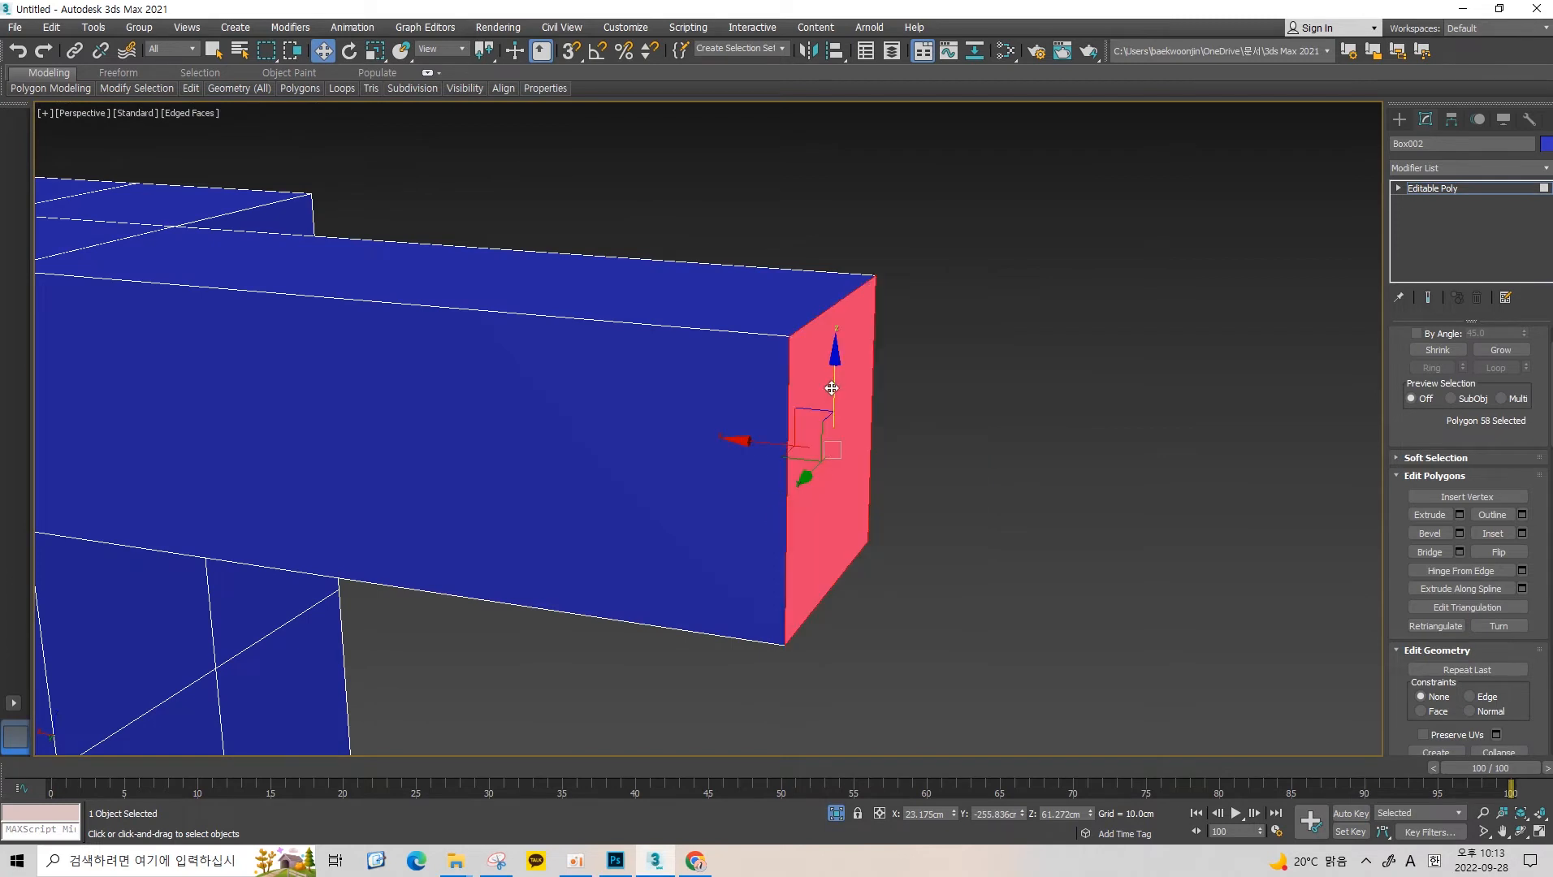
# Try imitating the bevel by extruding the arm's end polygon about 12 cm along X and scaling it down uniformly.
pyautogui.keyDown('alt'); pyautogui.moveTo(765, 443); pyautogui.dragTo(891, 461, button='middle'); pyautogui.keyUp('alt')
pyautogui.press('r')
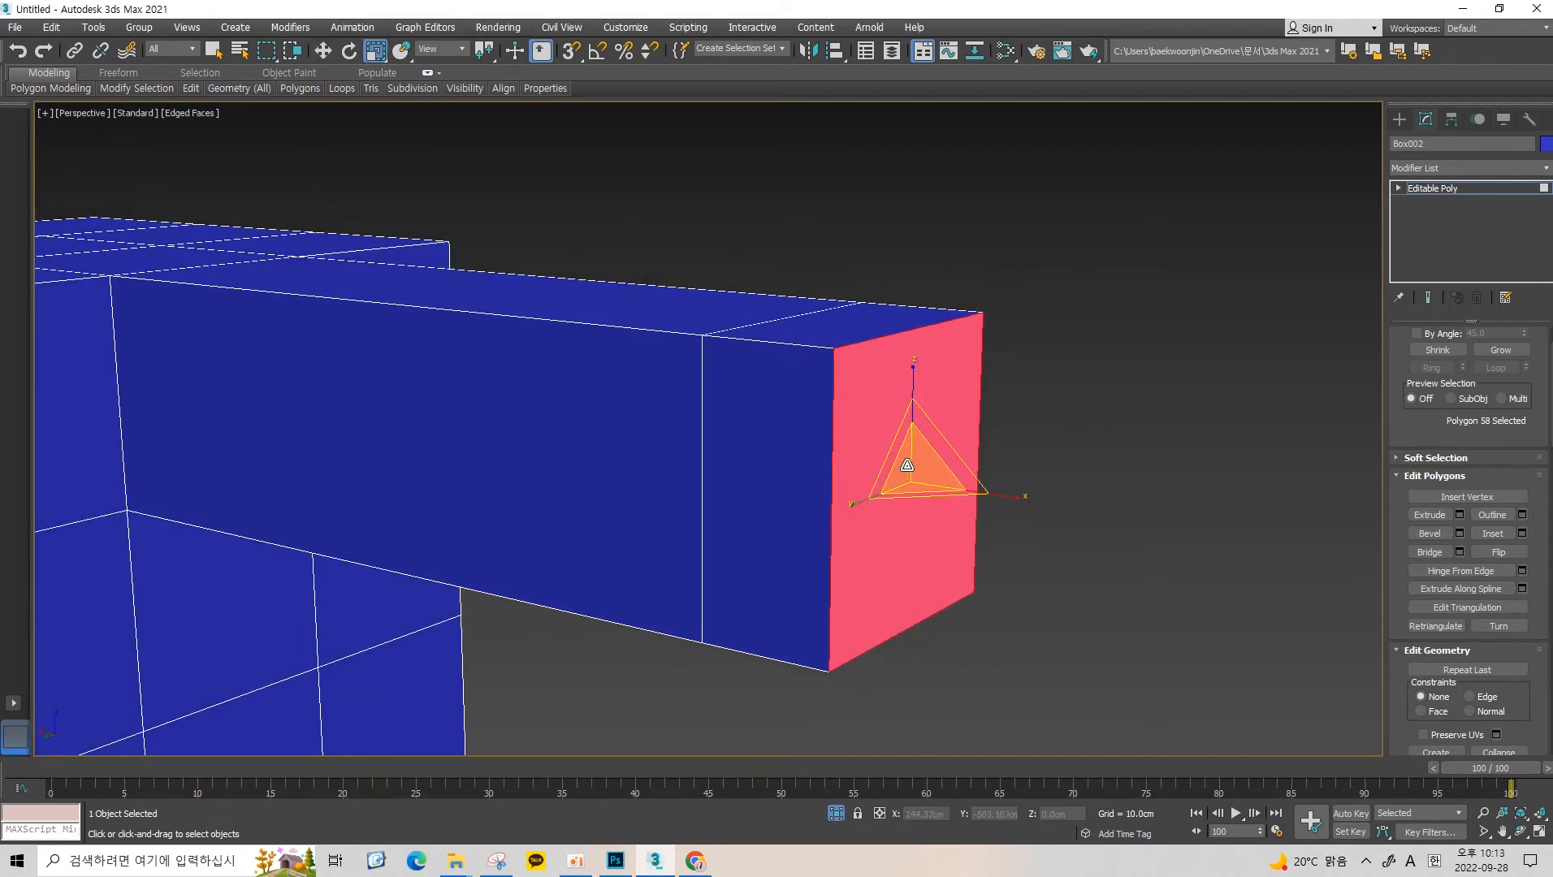
pyautogui.moveTo(913, 469); pyautogui.dragTo(932, 517)
pyautogui.press('w')
pyautogui.keyDown('alt'); pyautogui.moveTo(932, 516); pyautogui.dragTo(918, 392, button='middle'); pyautogui.keyUp('alt')
pyautogui.scroll(5, 918, 391)
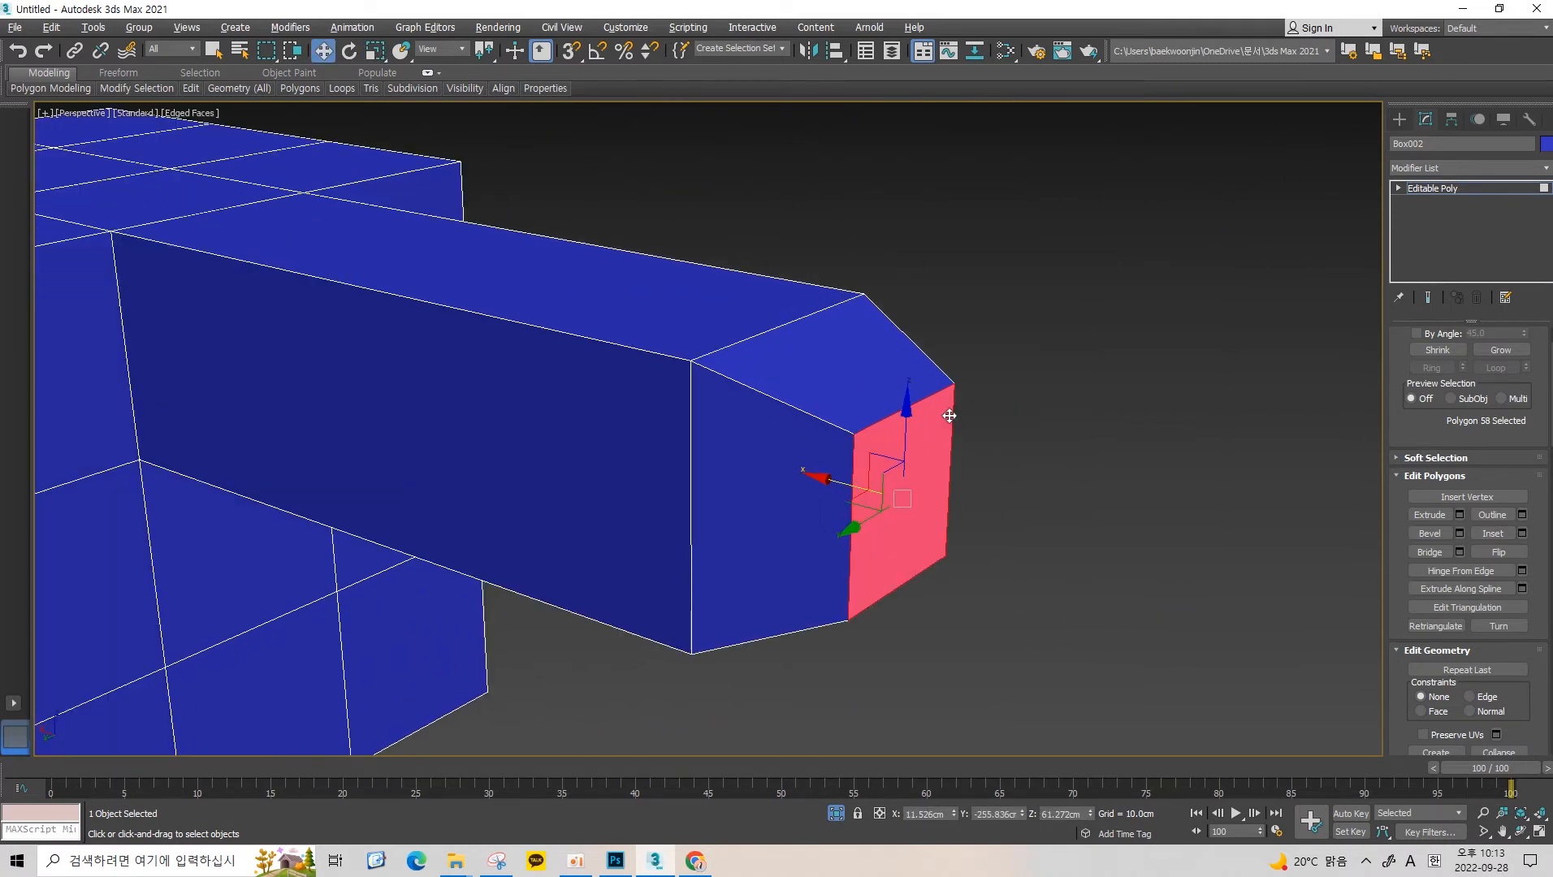
pyautogui.moveTo(1205, 498); pyautogui.dragTo(1222, 465, button='middle')
pyautogui.keyDown('alt'); pyautogui.moveTo(1096, 444); pyautogui.dragTo(890, 394, button='middle'); pyautogui.keyUp('alt')
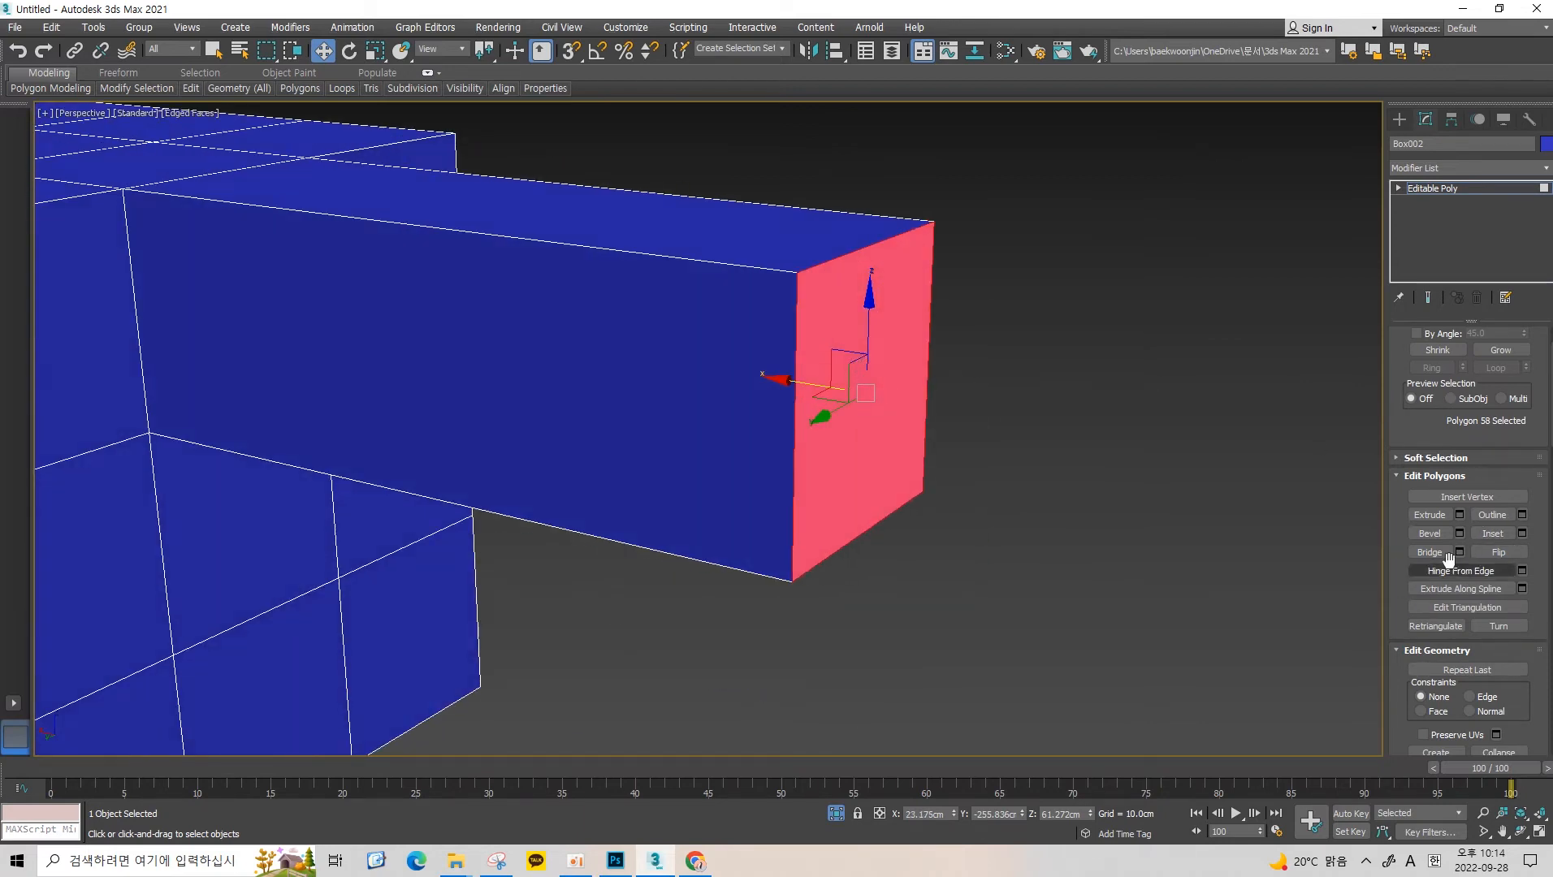
# Preview a 62.357 cm Extrude on the arm's end polygon, test clearing the selection while its settings are open, and cancel.
pyautogui.keyDown('alt'); pyautogui.moveTo(1110, 424); pyautogui.dragTo(1093, 443, button='middle'); pyautogui.keyUp('alt')
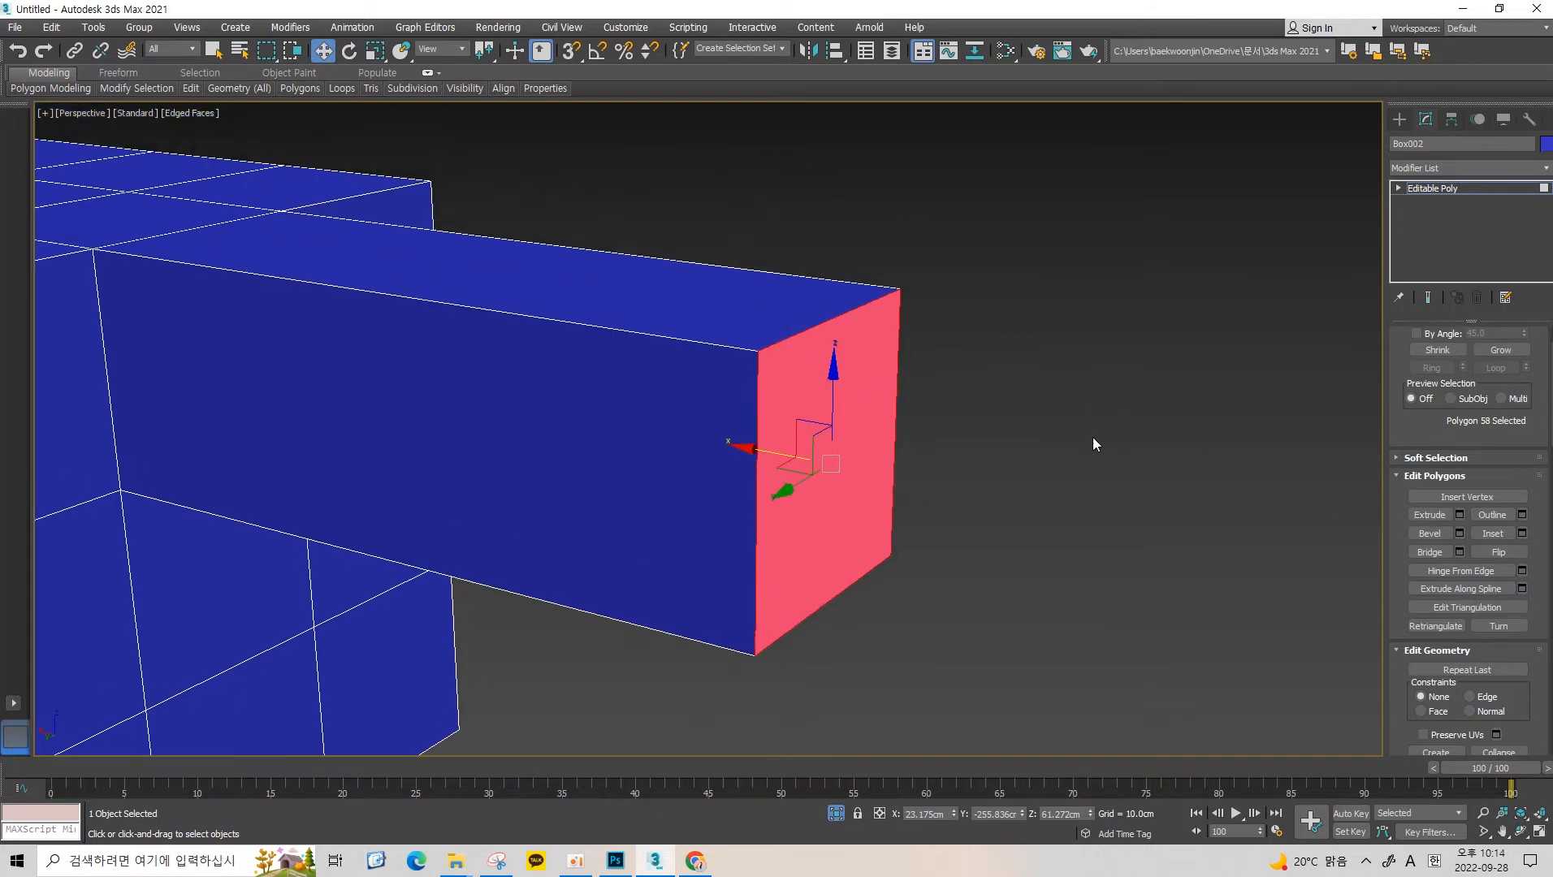
pyautogui.click(1460, 514)
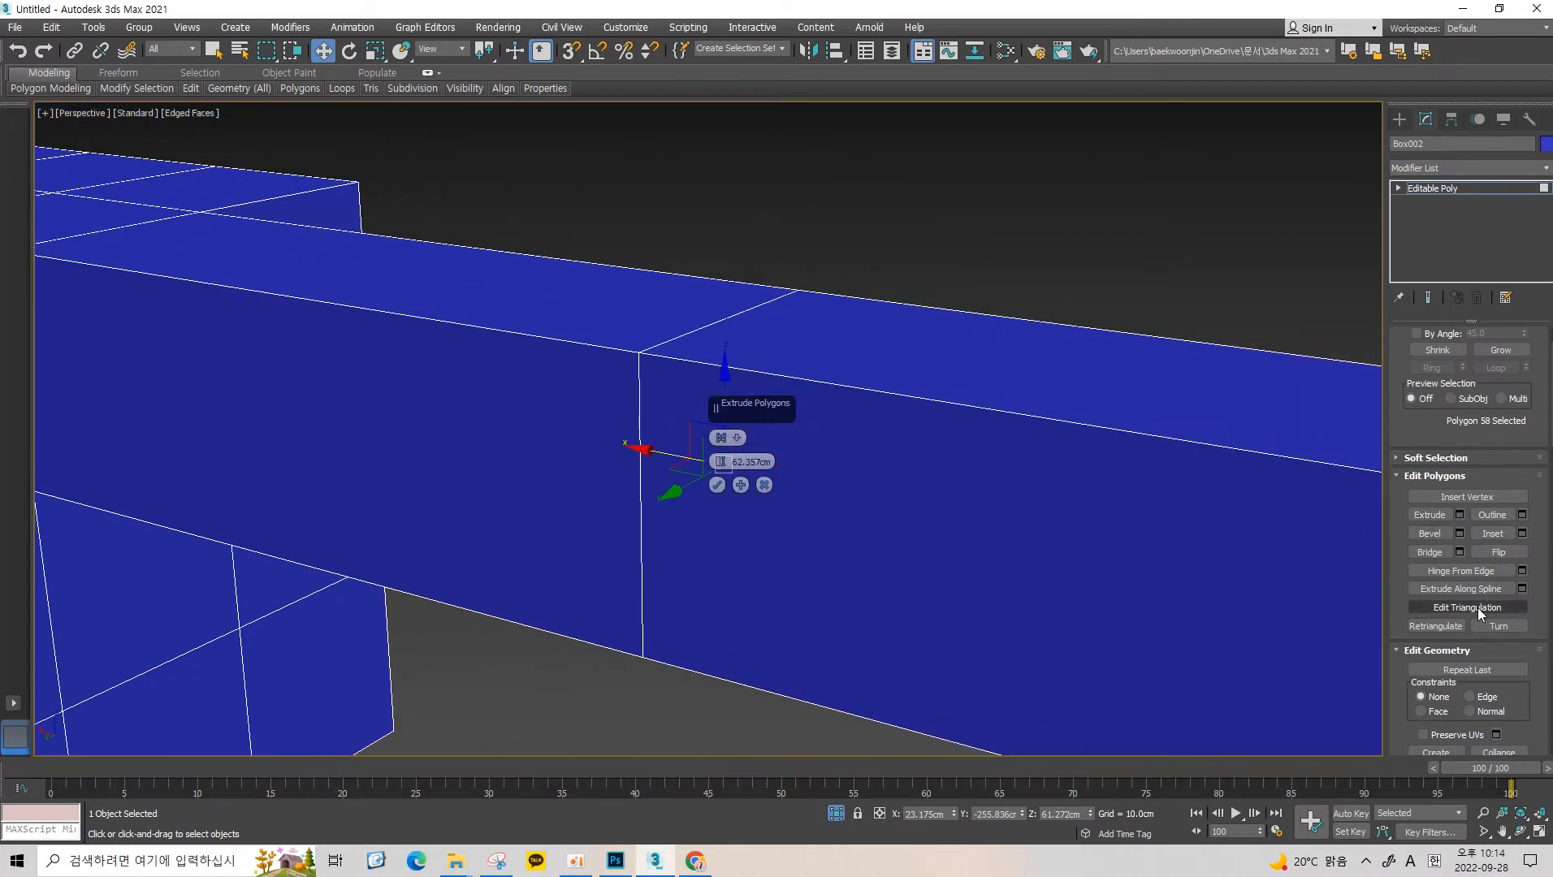
pyautogui.scroll(-6, 1242, 461)
pyautogui.click(910, 420)
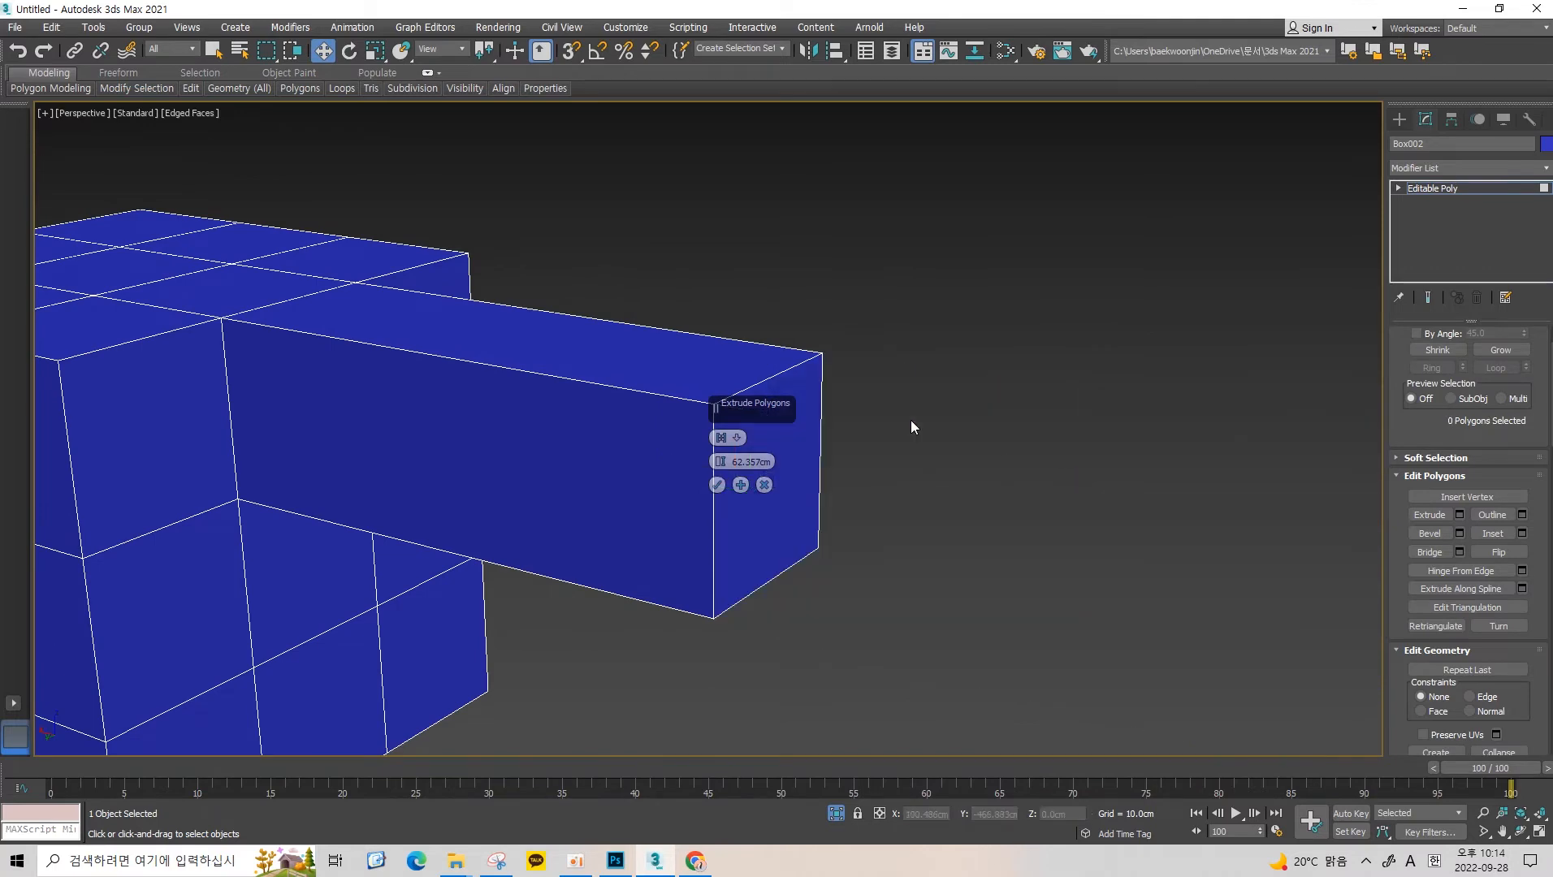
pyautogui.scroll(3, 975, 454)
pyautogui.click(995, 406)
pyautogui.scroll(-2, 792, 433)
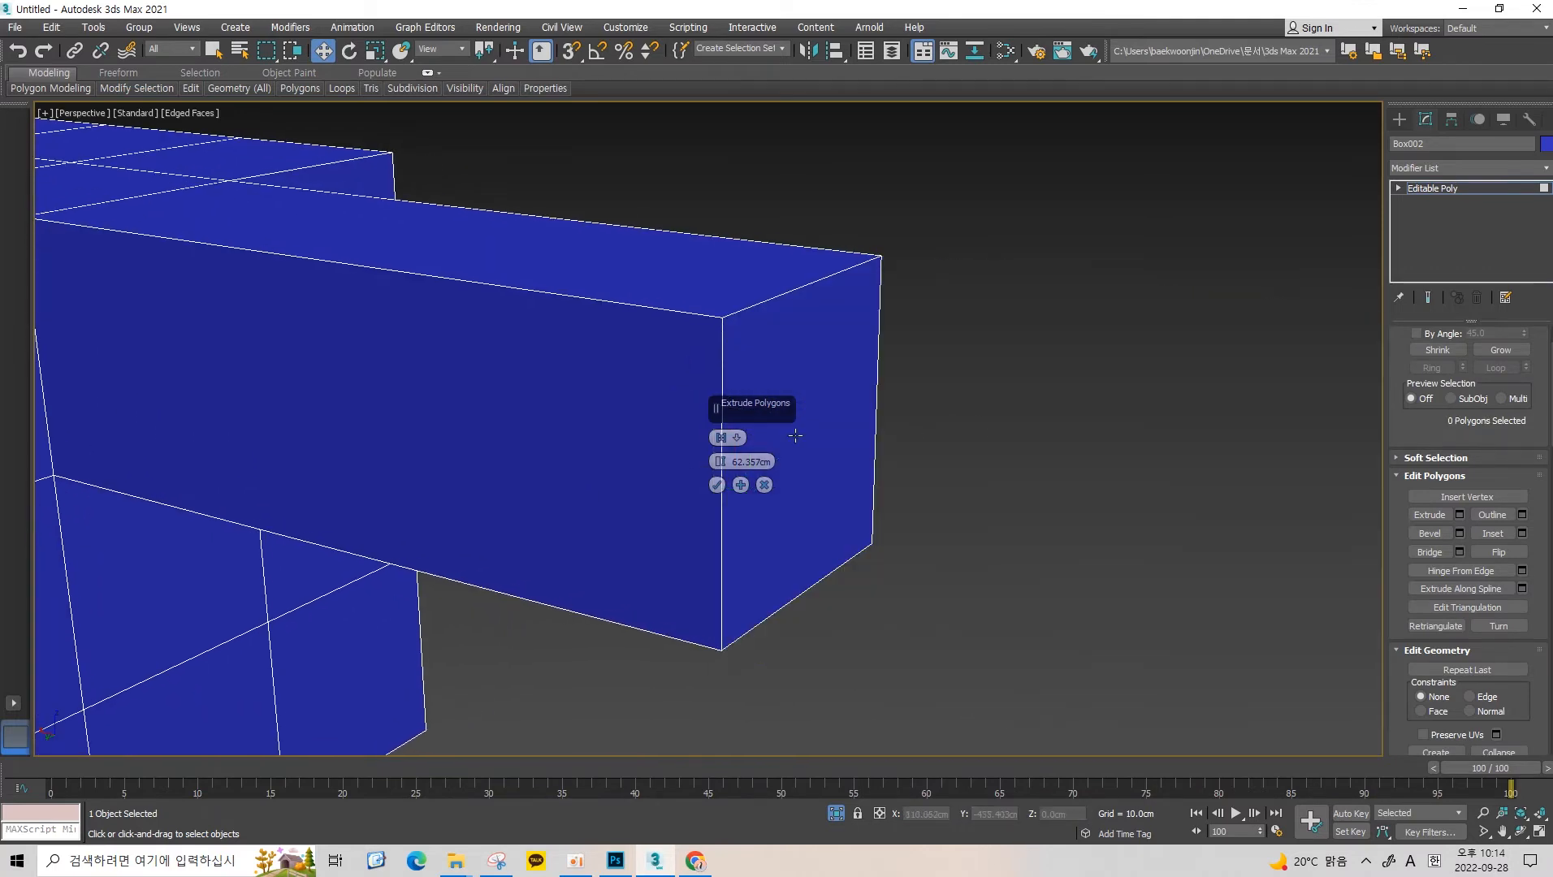
pyautogui.click(764, 485)
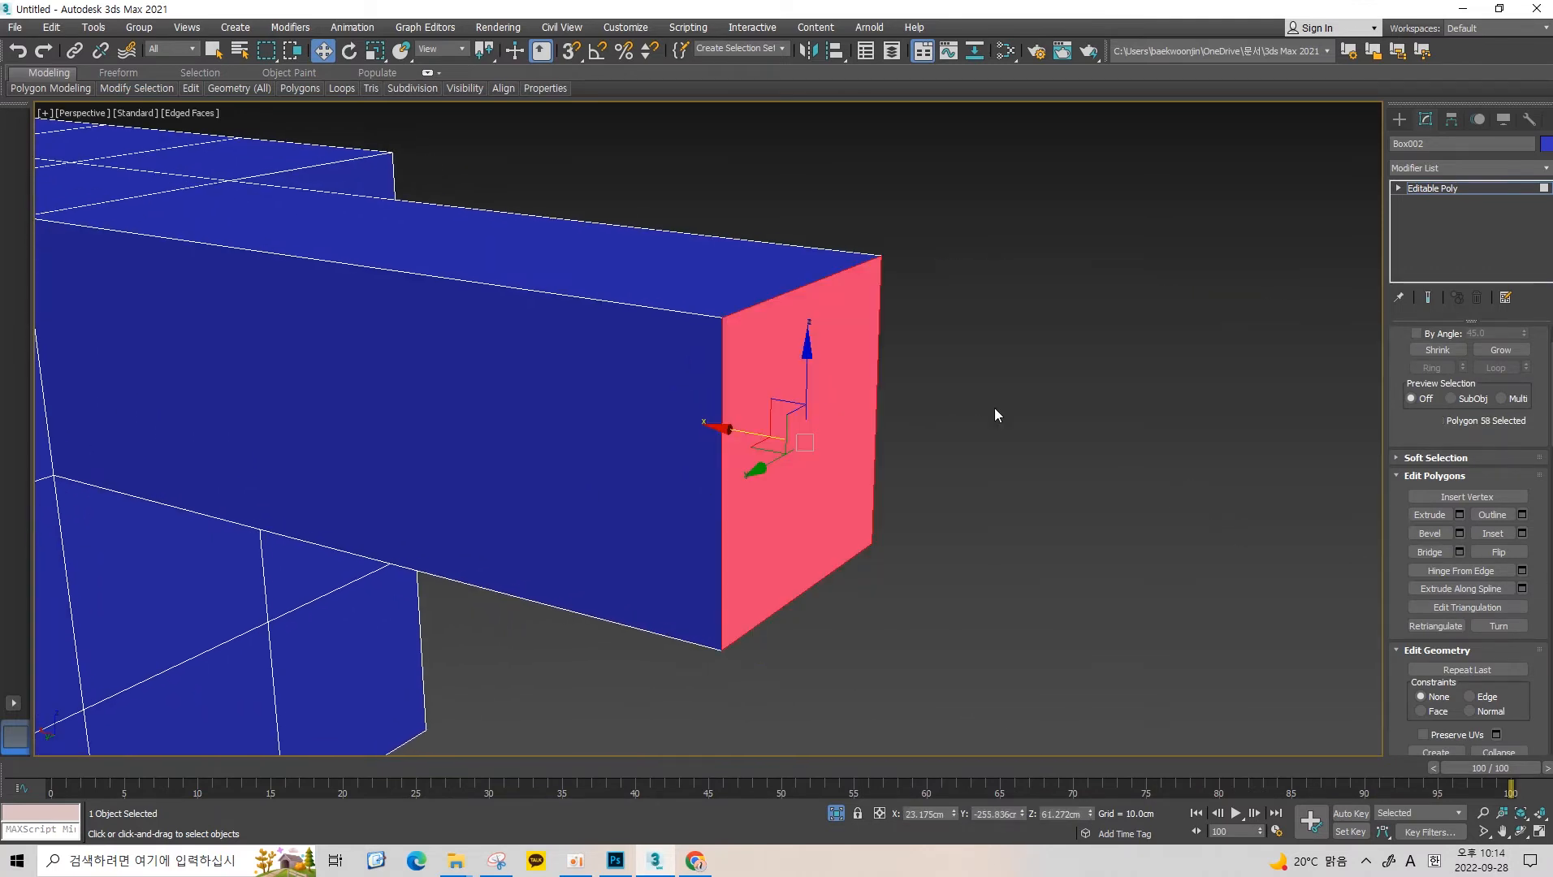
pyautogui.scroll(-3, 993, 408)
pyautogui.keyDown('alt'); pyautogui.moveTo(976, 467); pyautogui.dragTo(934, 455, button='middle'); pyautogui.keyUp('alt')
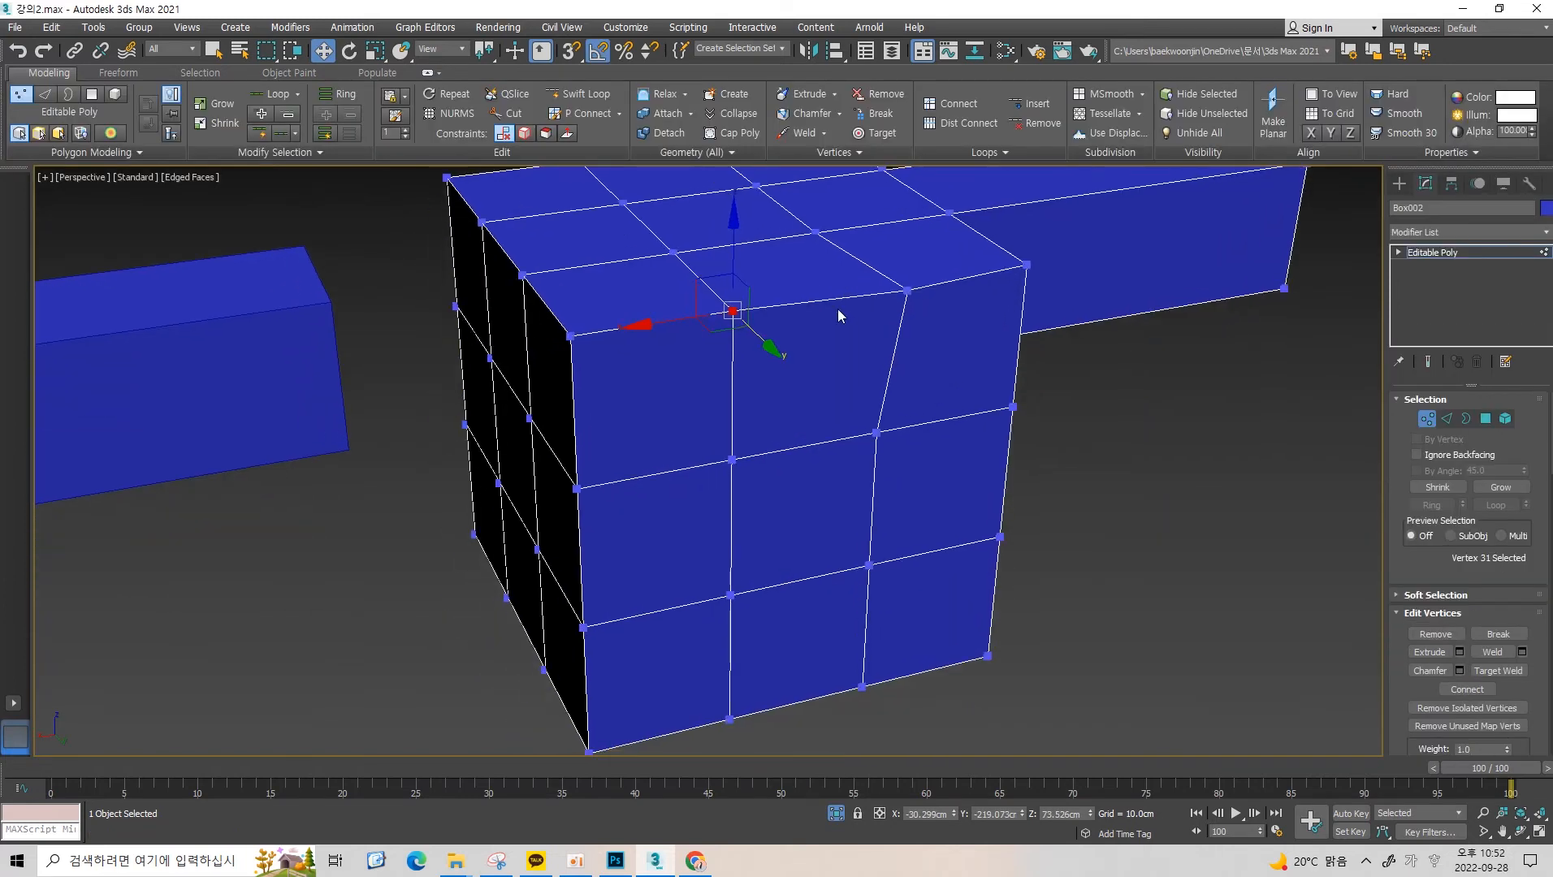
# Test polygon-level selection on the upper middle polygon of the box's front face in 강의2.max.
pyautogui.moveTo(838, 308); pyautogui.dragTo(801, 358, button='middle')
pyautogui.scroll(2, 818, 365)
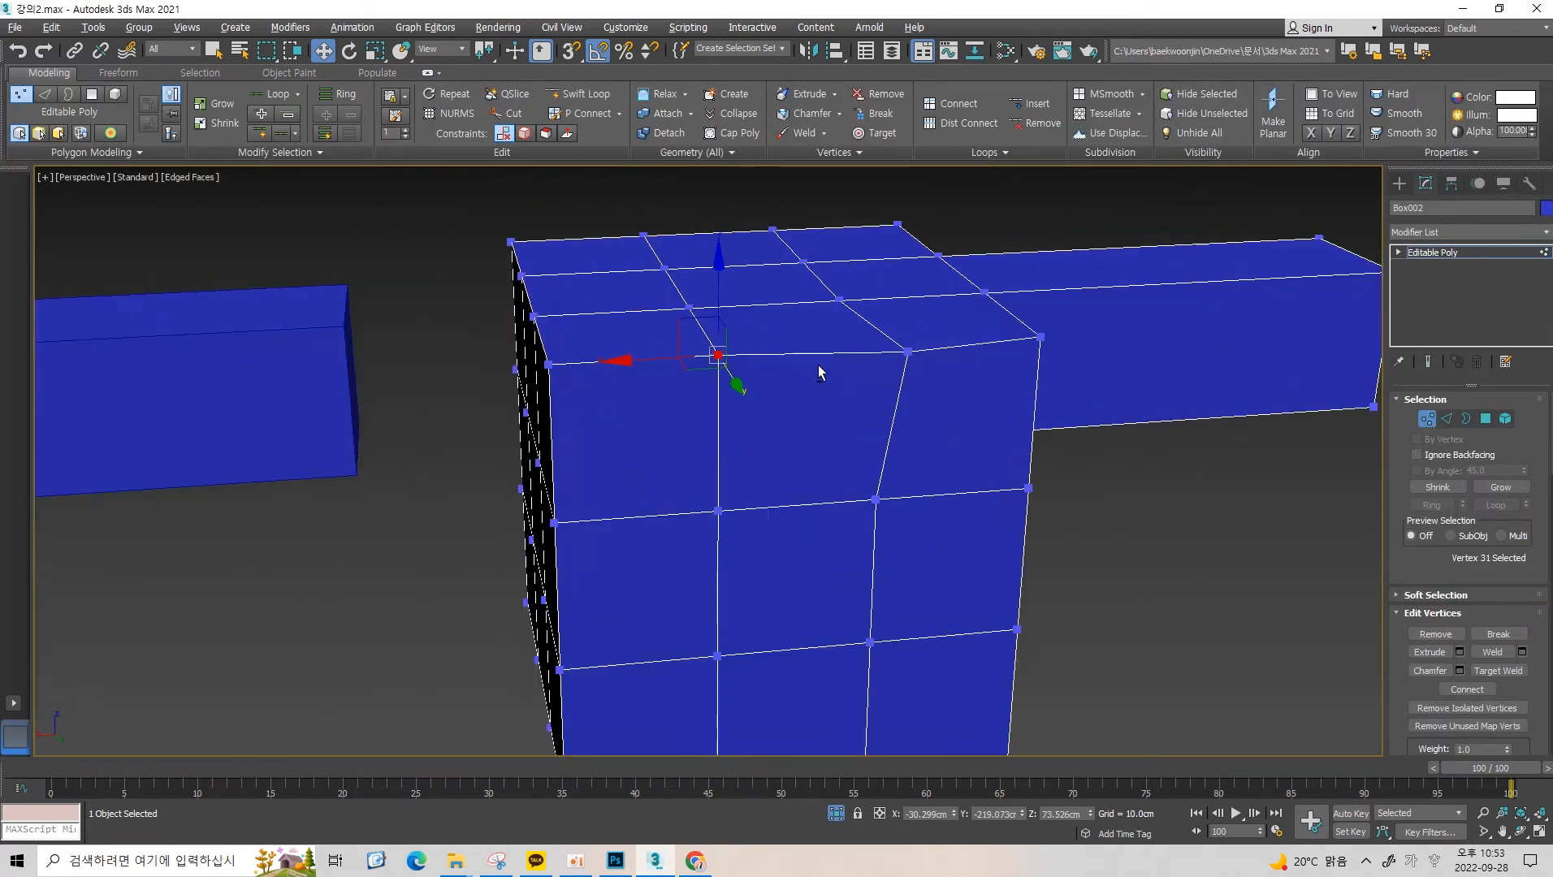
pyautogui.scroll(-2, 818, 366)
pyautogui.press('4')
pyautogui.click(821, 399)
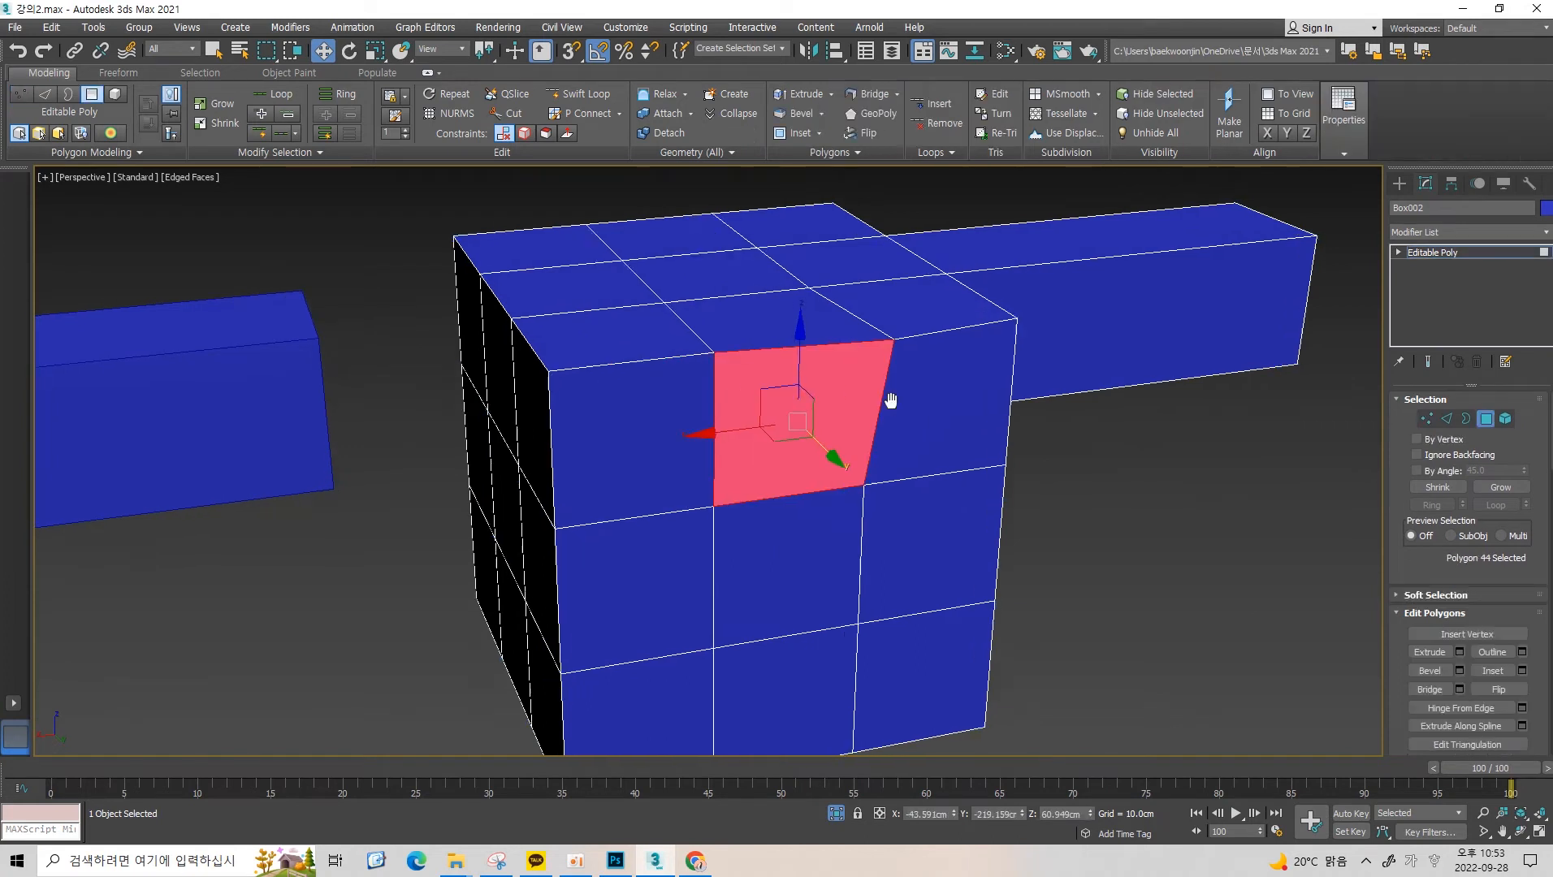
pyautogui.click(780, 323)
# Select the middle segment of the box's top front edge at Edge level and add its neighbouring corner segment.
pyautogui.press('2')
pyautogui.moveTo(770, 340); pyautogui.dragTo(790, 381, button='middle')
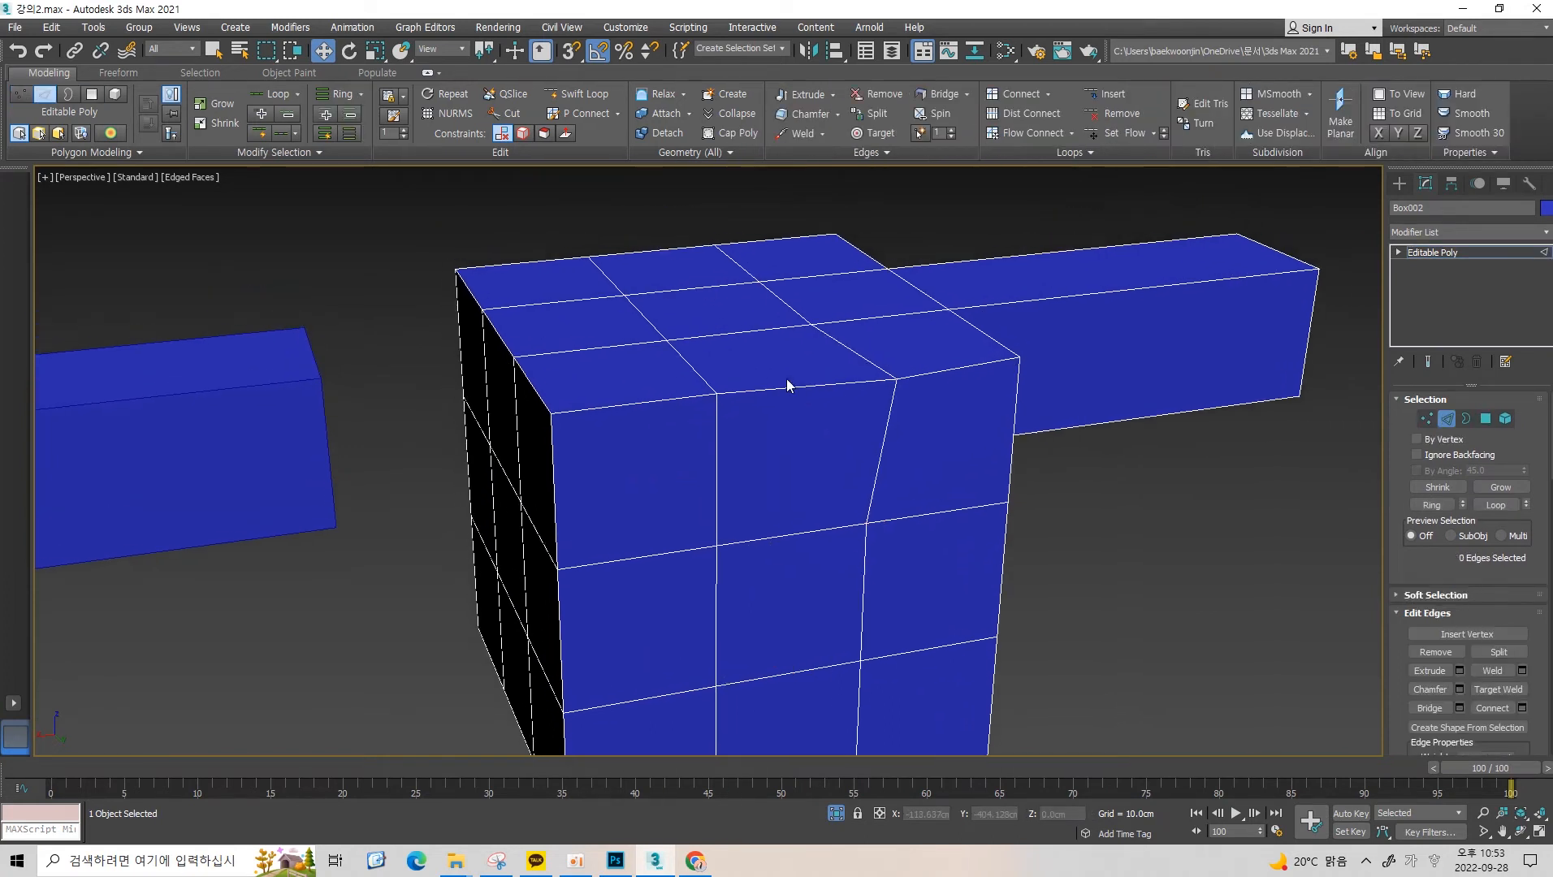
pyautogui.click(789, 387)
pyautogui.keyDown('ctrl'); pyautogui.click(642, 405); pyautogui.keyUp('ctrl')
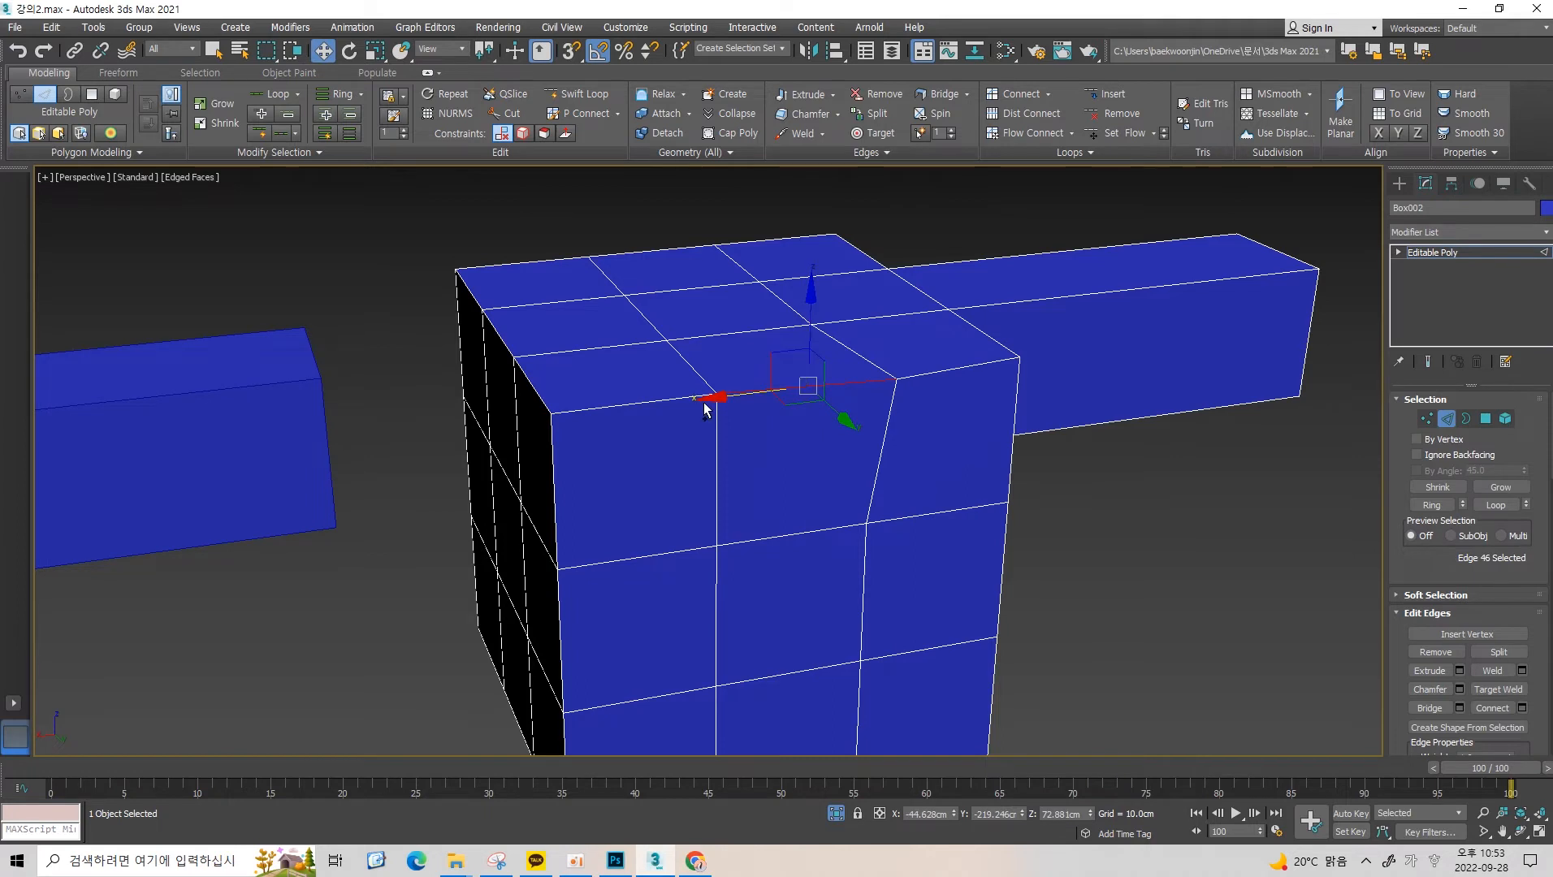
pyautogui.moveTo(779, 417); pyautogui.dragTo(779, 450, button='middle')
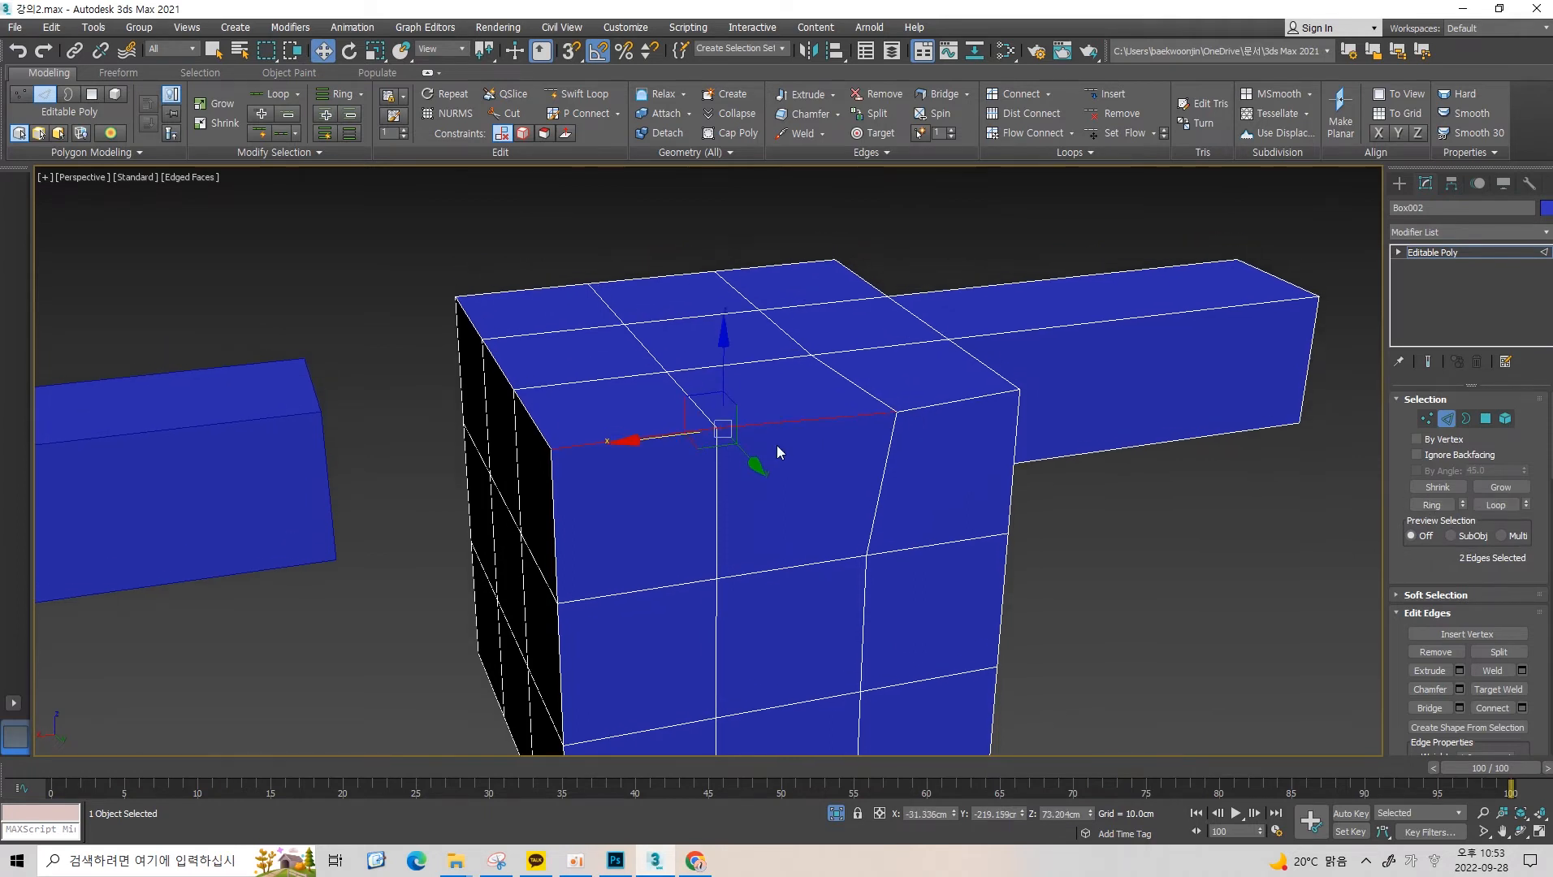
# Test loop selection by extending from one segment of the box's top front edge to its neighbour, and clear the selection.
pyautogui.click(780, 450)
pyautogui.click(786, 424)
pyautogui.keyDown('shift'); pyautogui.click(690, 432); pyautogui.keyUp('shift')
pyautogui.keyDown('alt'); pyautogui.moveTo(690, 431); pyautogui.dragTo(753, 425, button='middle'); pyautogui.keyUp('alt')
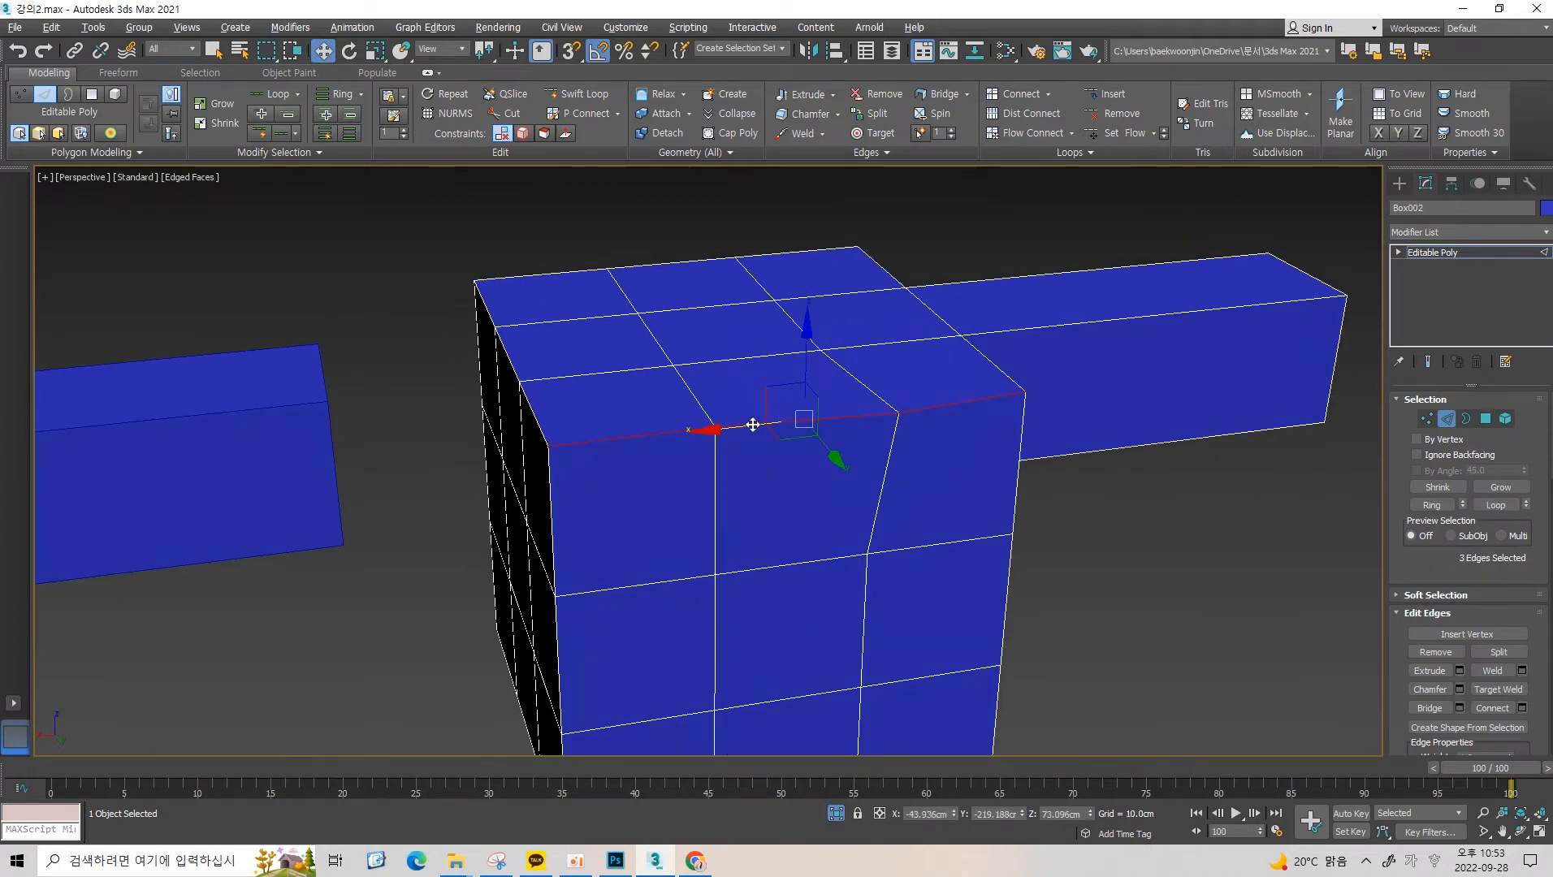
pyautogui.click(705, 413)
pyautogui.keyDown('shift'); pyautogui.click(714, 439); pyautogui.keyUp('shift')
pyautogui.click(782, 417)
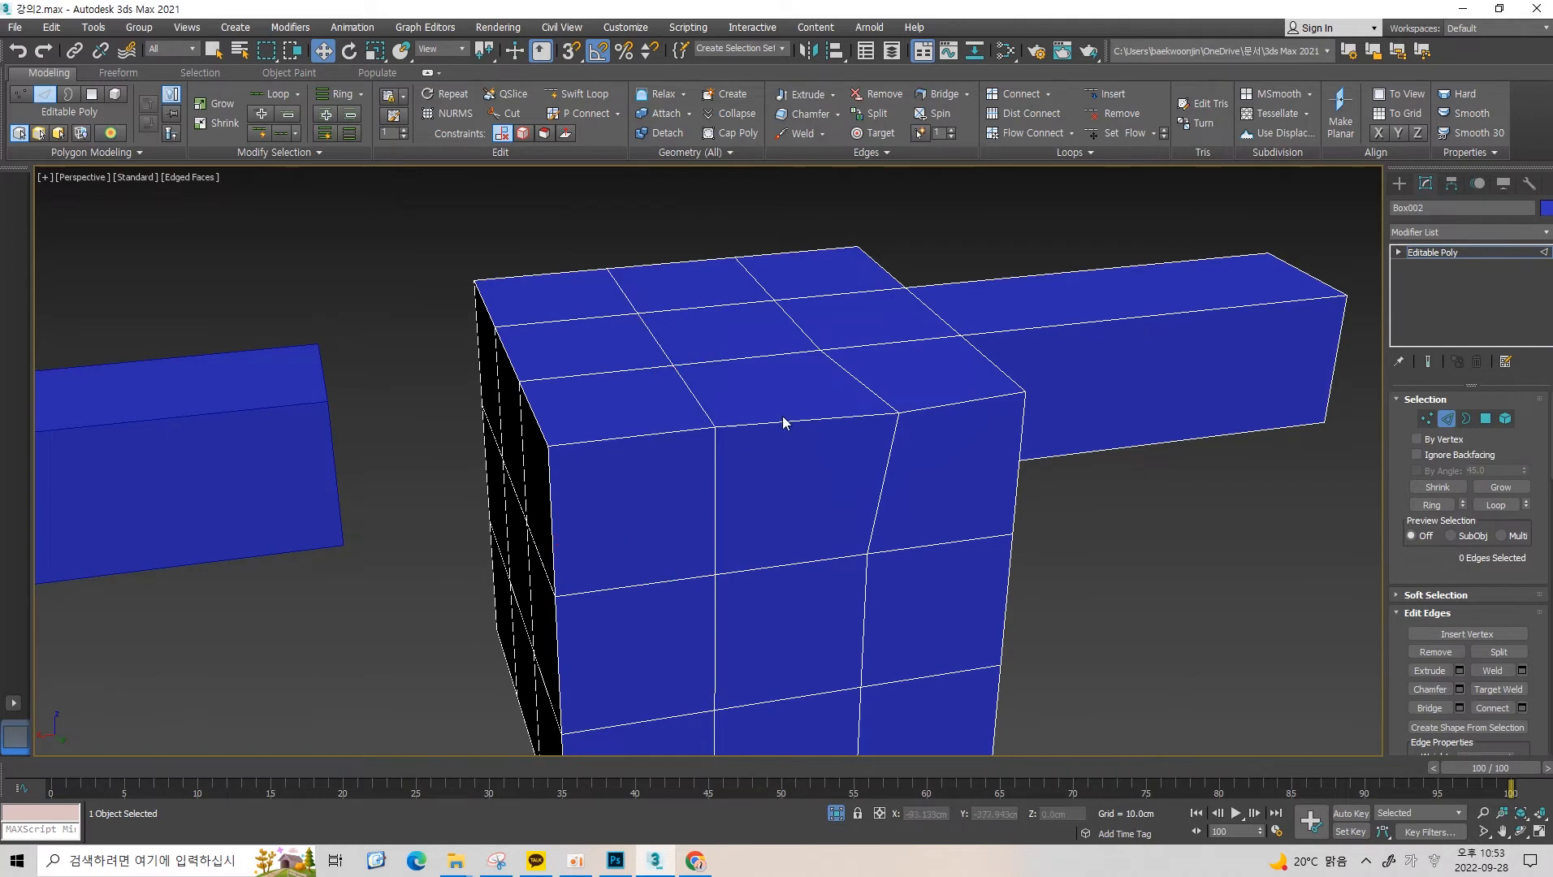
# Select the middle segment of the box's top front edge and try a Ring selection from it.
pyautogui.click(798, 421)
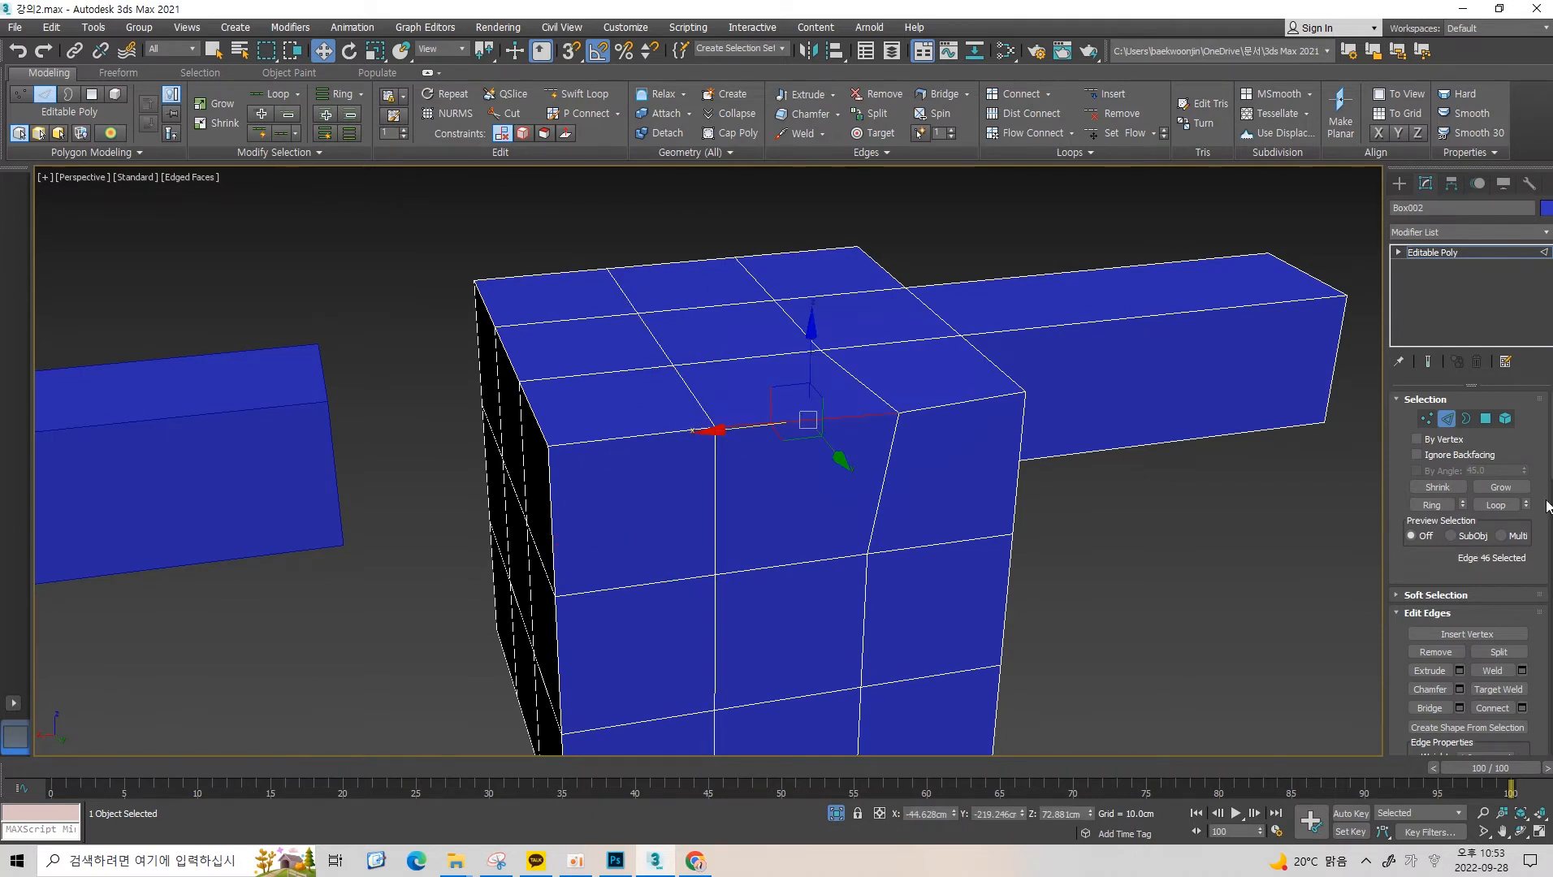
pyautogui.click(1432, 506)
pyautogui.click(867, 413)
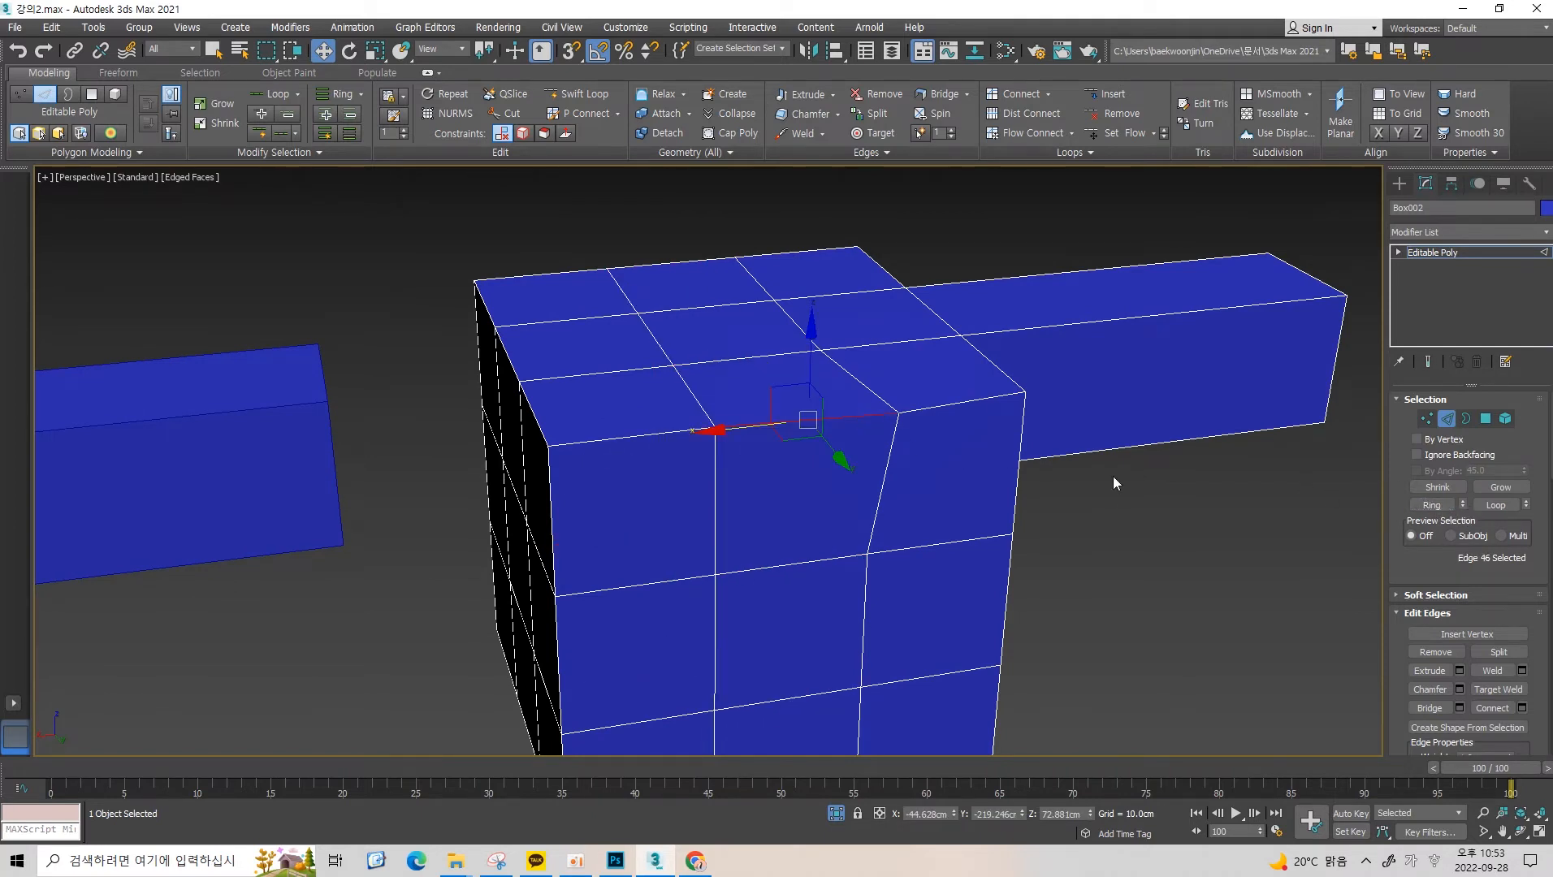
# Apply a Loop selection from the middle segment of the box's top front edge.
pyautogui.click(1495, 505)
pyautogui.keyDown('alt'); pyautogui.moveTo(983, 418); pyautogui.dragTo(772, 370, button='middle'); pyautogui.keyUp('alt')
pyautogui.click(735, 360)
# At Vertex level, test neighbour and loop selection from the left inner vertex of the box's top front edge toward the vertex behind it.
pyautogui.press('1')
pyautogui.click(760, 388)
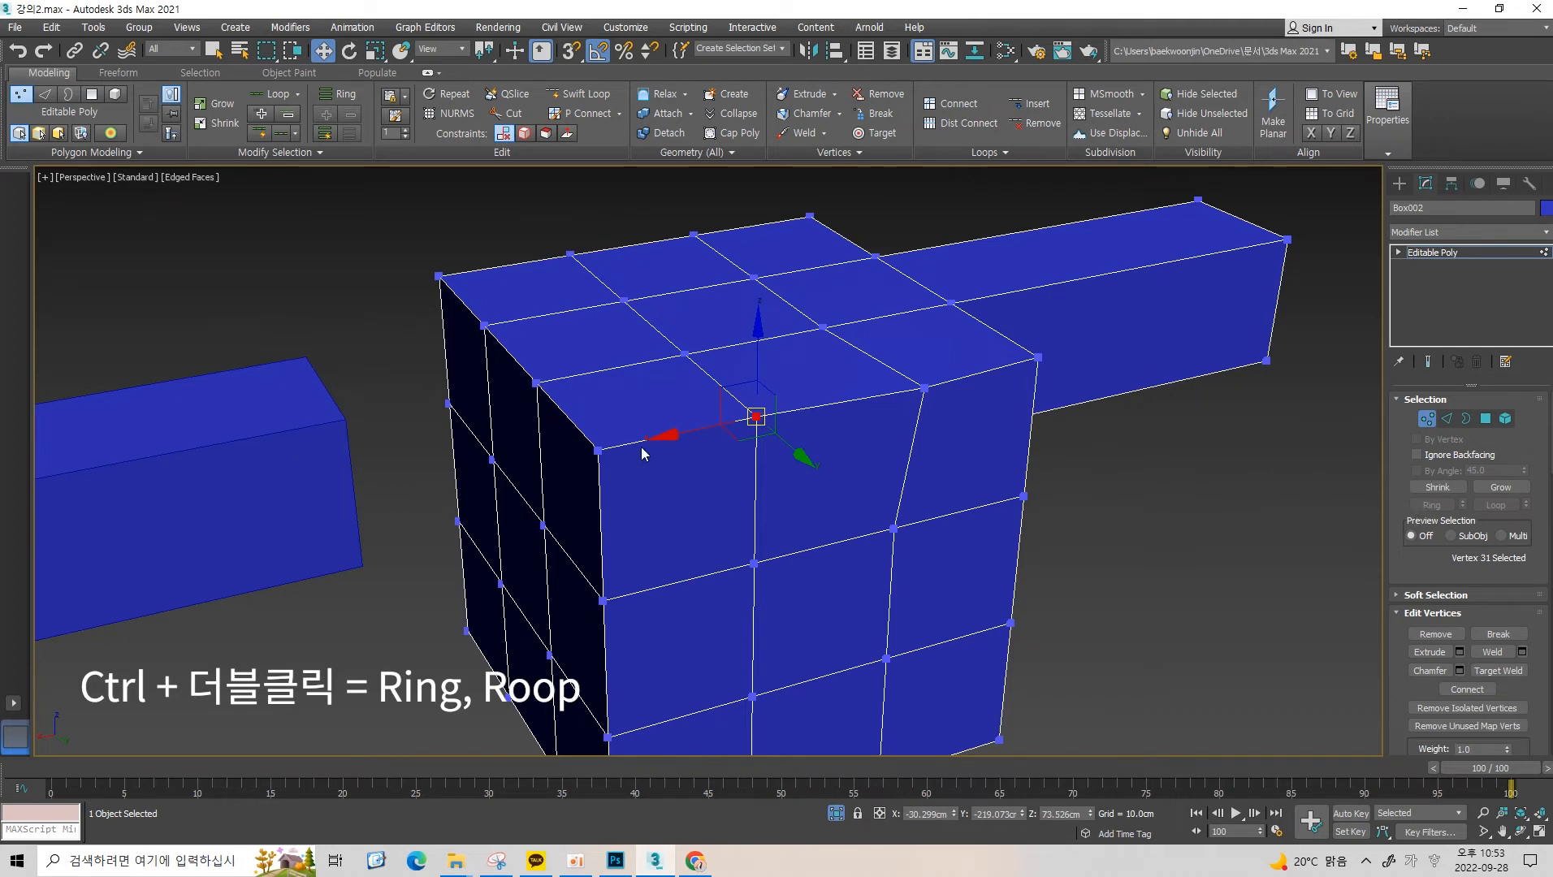
pyautogui.click(684, 355)
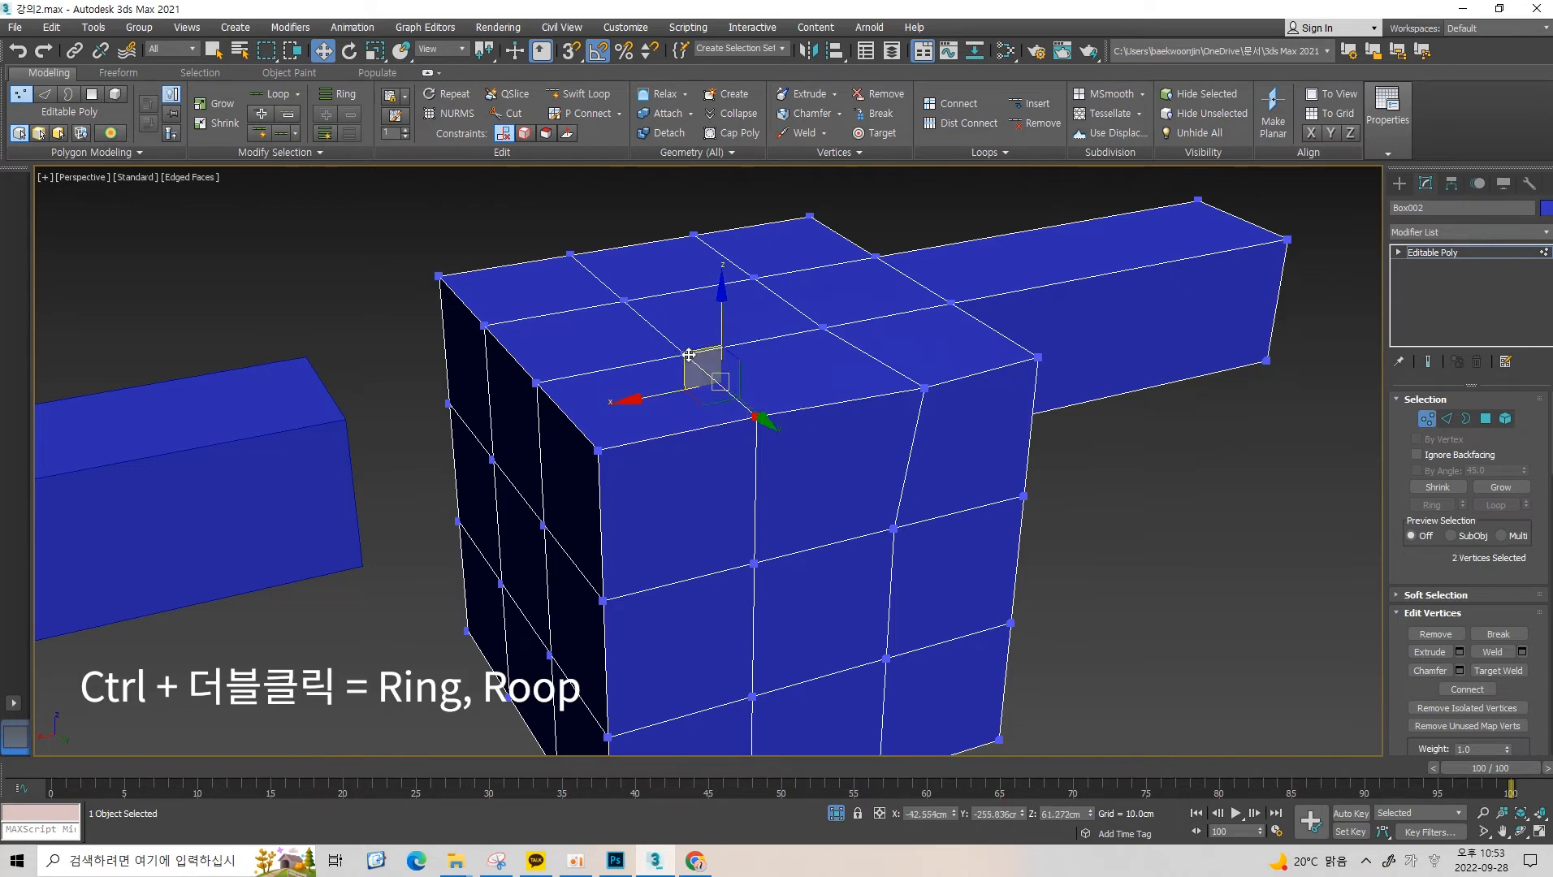
pyautogui.click(755, 415)
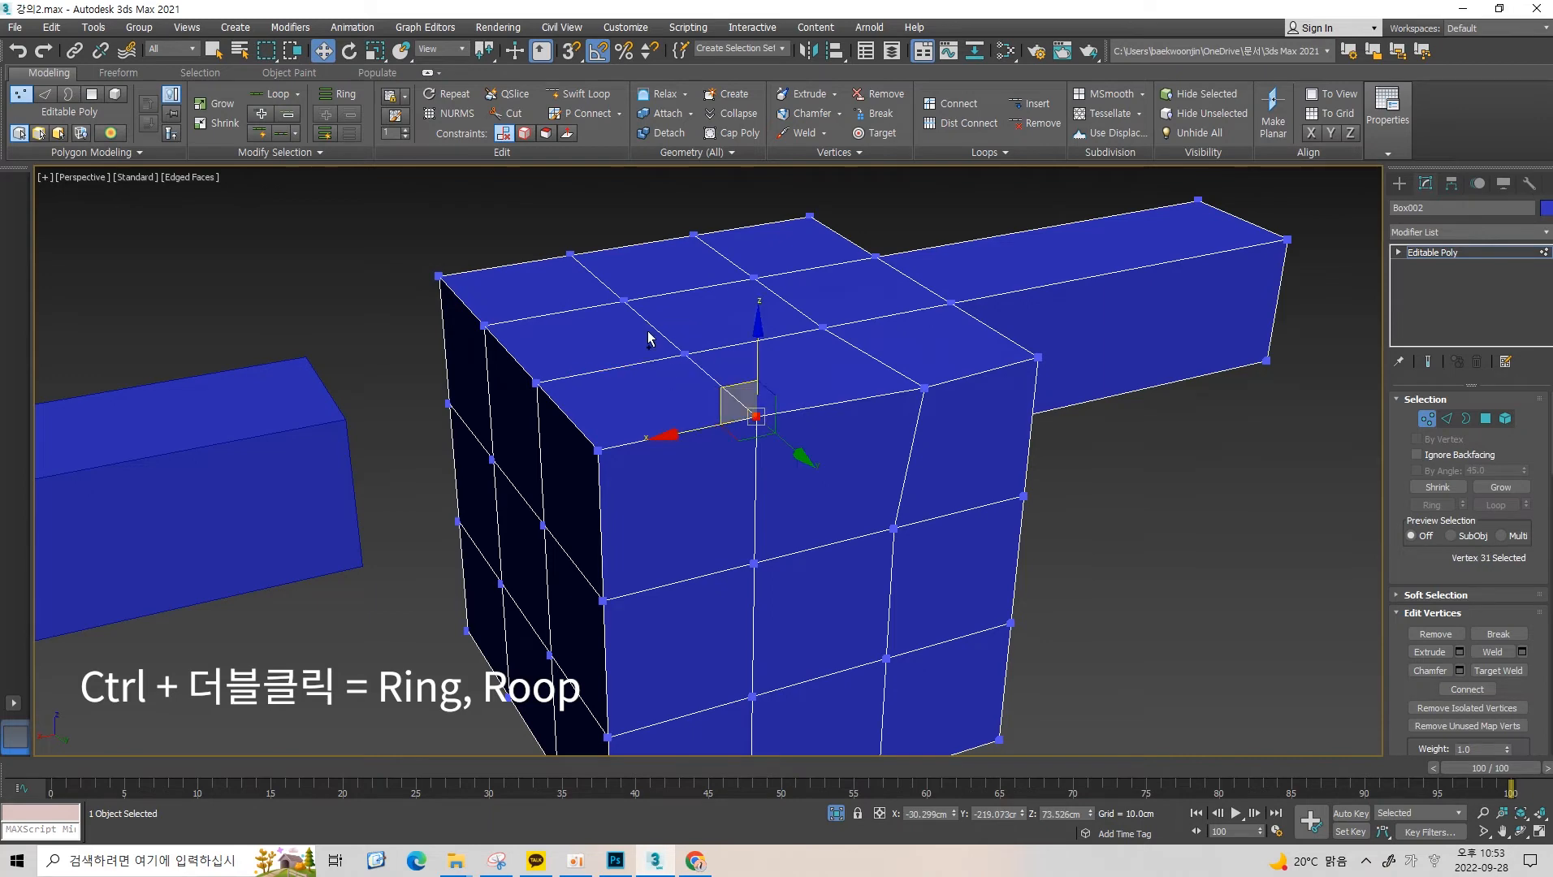
pyautogui.keyDown('ctrl'); pyautogui.doubleClick(686, 351); pyautogui.keyUp('ctrl')
pyautogui.moveTo(686, 351)
pyautogui.keyDown('alt'); pyautogui.mouseDown(button='middle')
pyautogui.moveTo(600, 305)
pyautogui.moveTo(630, 234)
pyautogui.moveTo(665, 374)
pyautogui.mouseUp(button='middle'); pyautogui.keyUp('alt')
pyautogui.scroll(5, 666, 373)
pyautogui.click(719, 440)
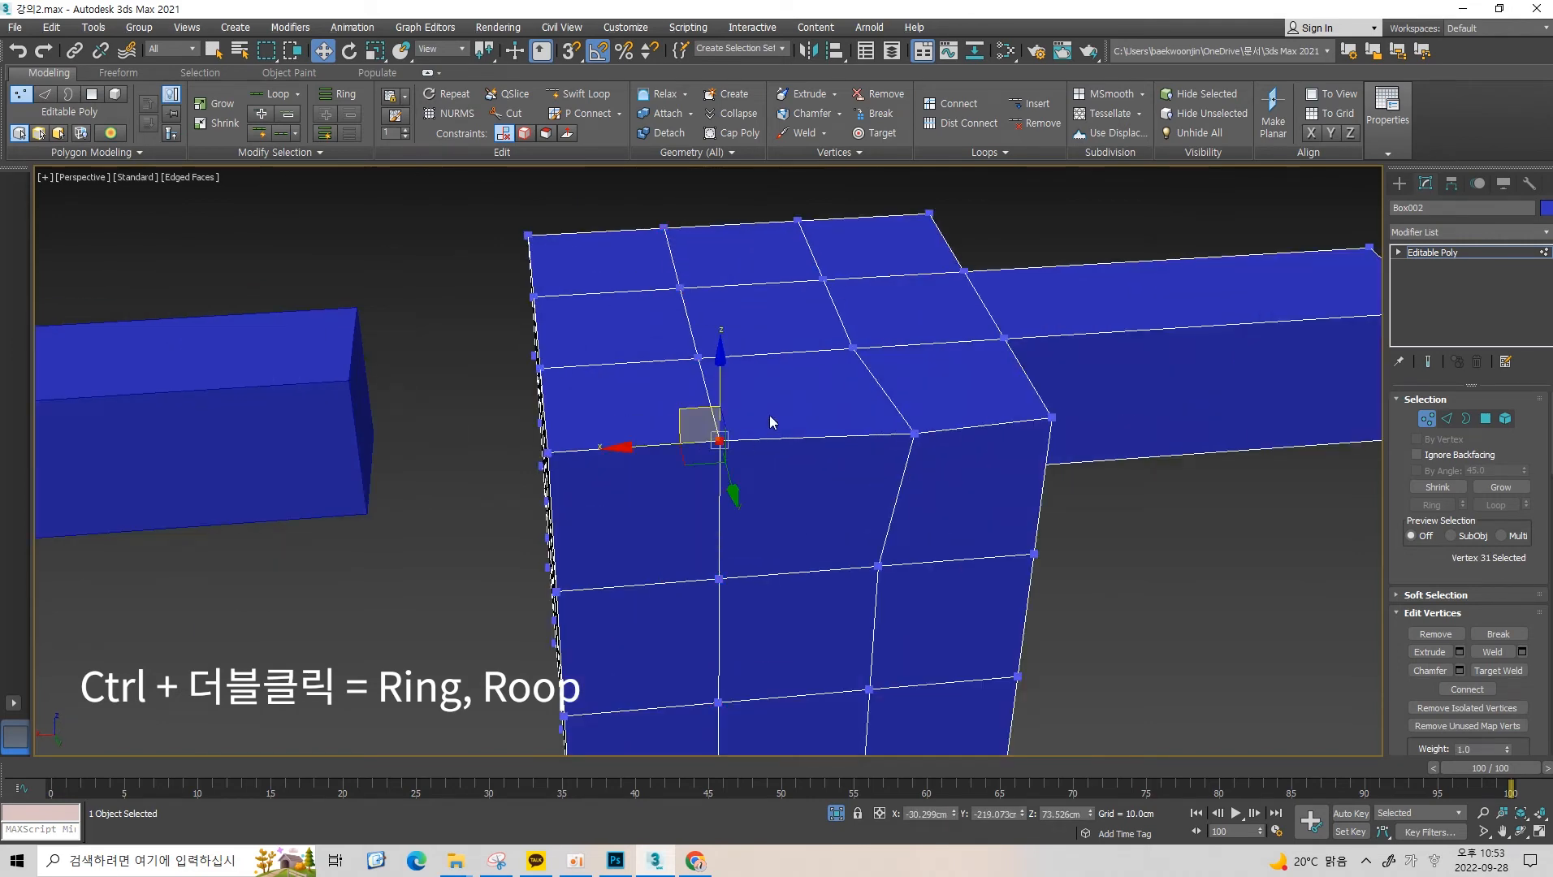
# Test a vertex loop along the box's top front edge and reselect its left inner vertex.
pyautogui.keyDown('alt'); pyautogui.moveTo(770, 422); pyautogui.dragTo(793, 373, button='middle'); pyautogui.keyUp('alt')
pyautogui.keyDown('ctrl'); pyautogui.doubleClick(842, 413); pyautogui.keyUp('ctrl')
pyautogui.click(660, 399)
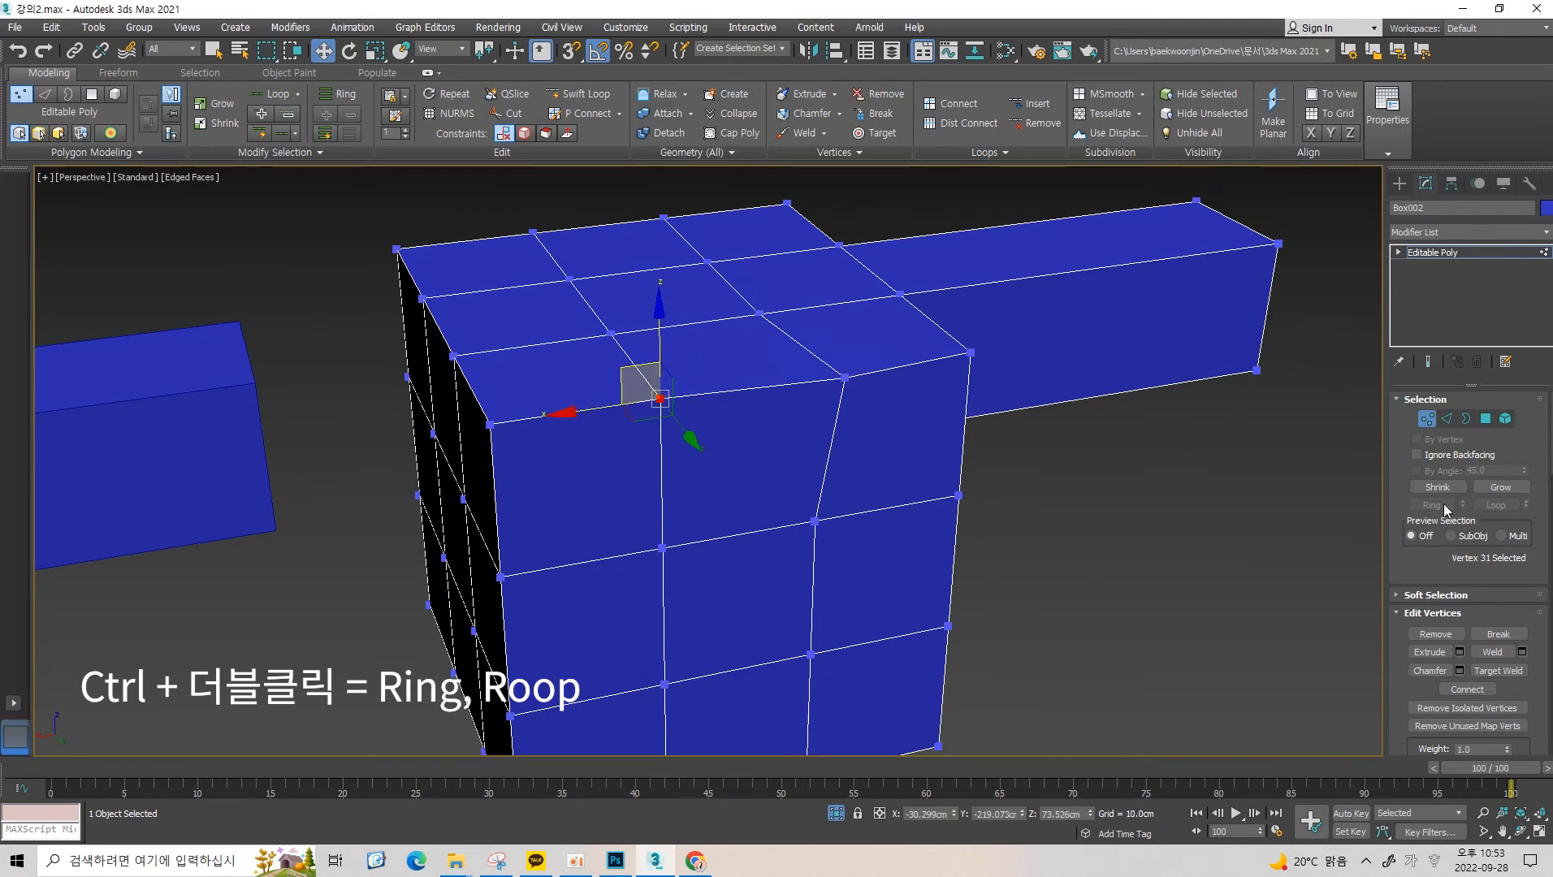
# Select the vertex loop running over the top face and down the front face from the top front edge's left inner vertex.
pyautogui.scroll(5, 638, 350)
pyautogui.click(611, 309)
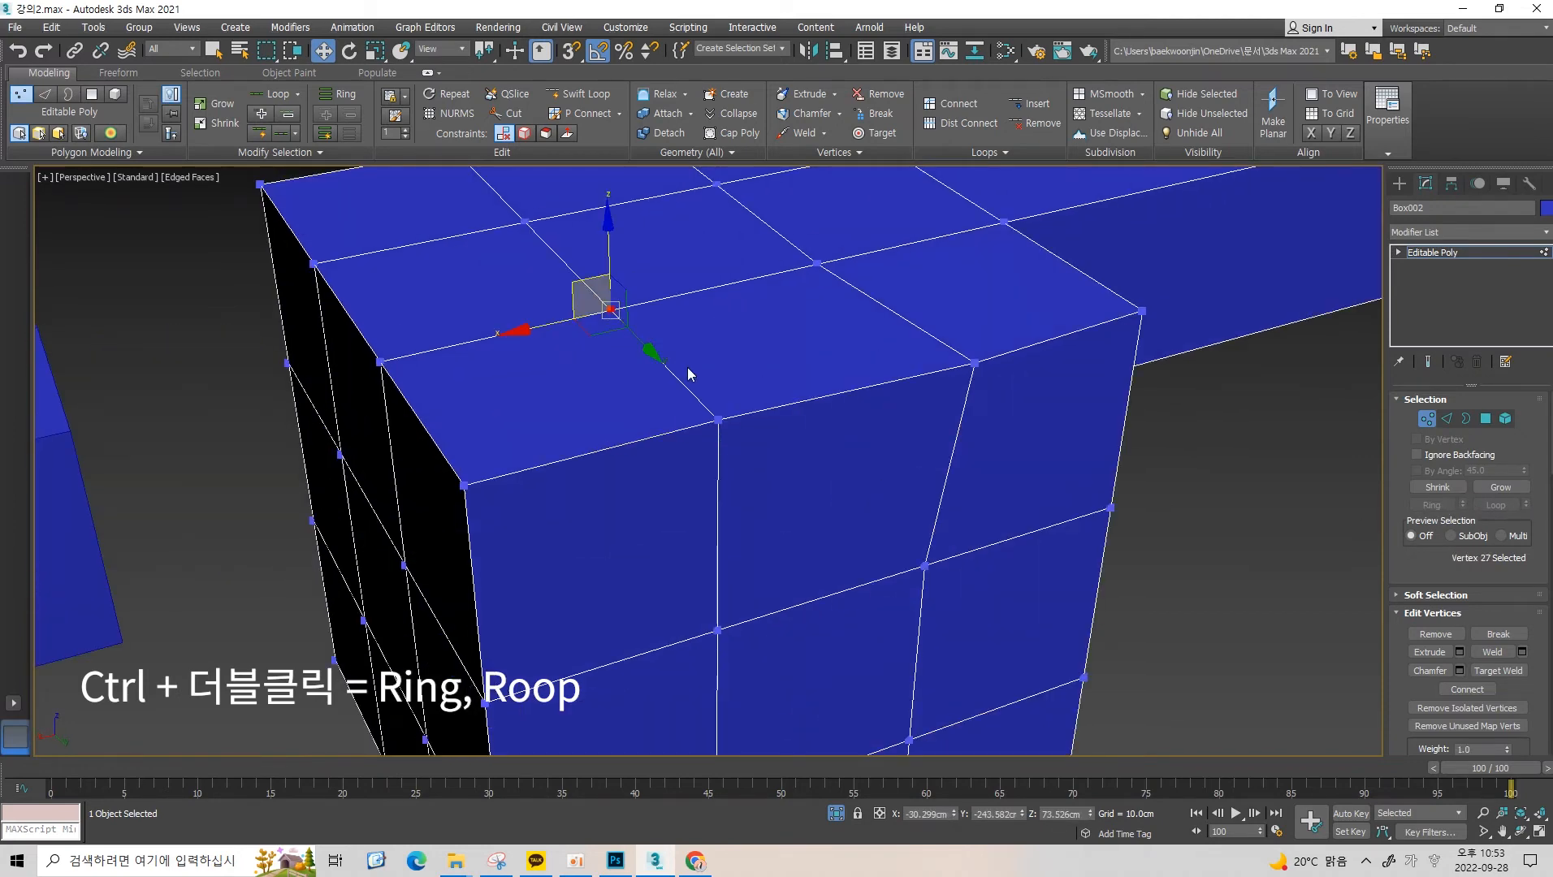
pyautogui.click(718, 419)
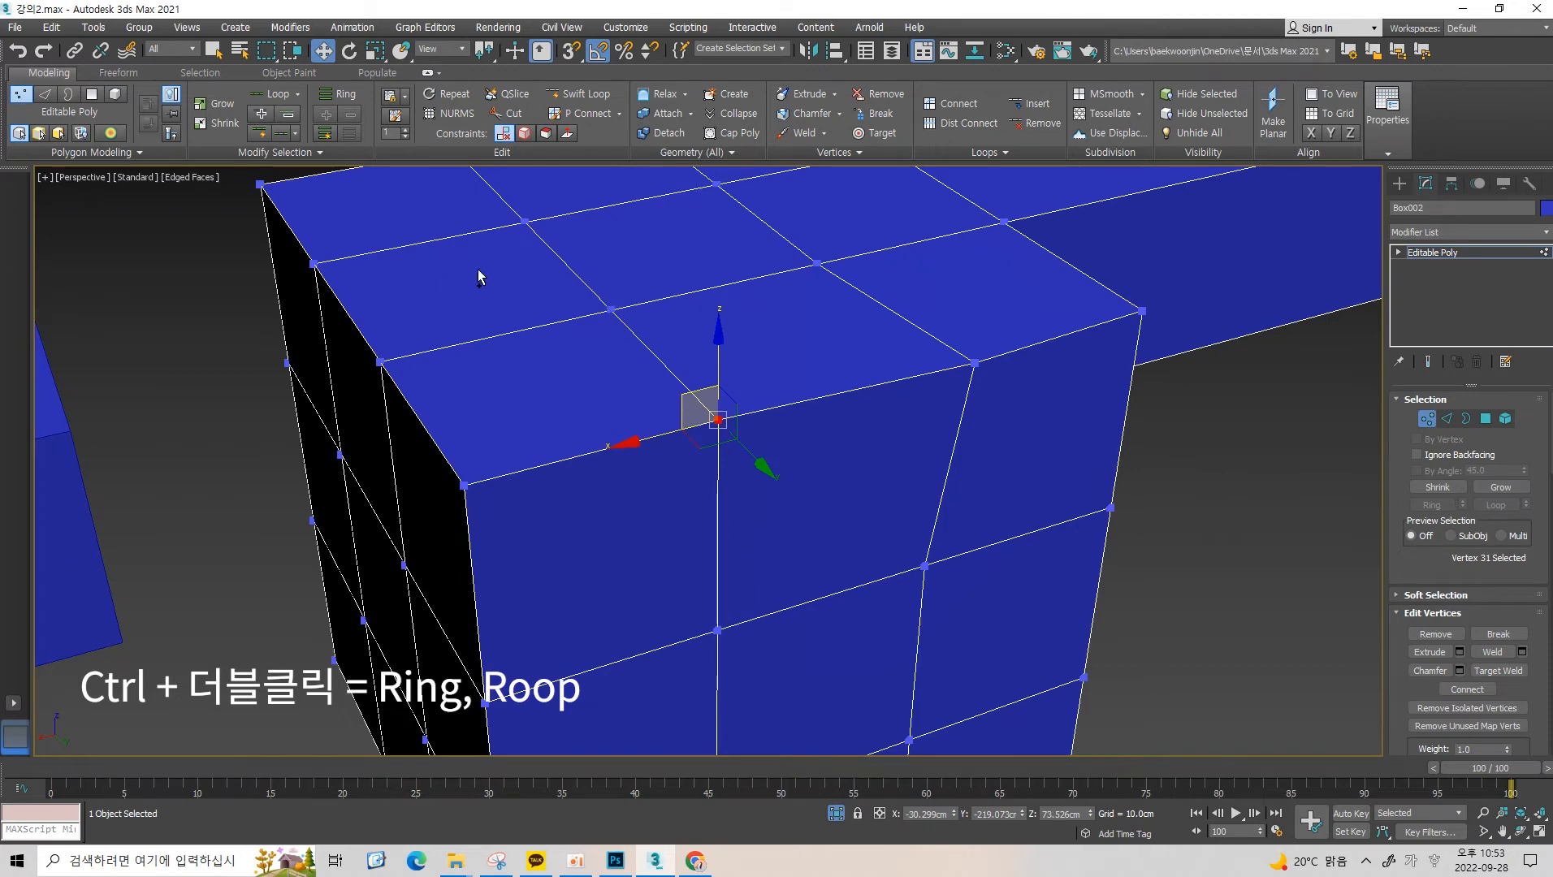
pyautogui.keyDown('ctrl'); pyautogui.doubleClick(611, 309); pyautogui.keyUp('ctrl')
pyautogui.scroll(-5, 612, 311)
pyautogui.keyDown('alt'); pyautogui.moveTo(612, 312); pyautogui.dragTo(621, 391, button='middle'); pyautogui.keyUp('alt')
pyautogui.scroll(4, 621, 391)
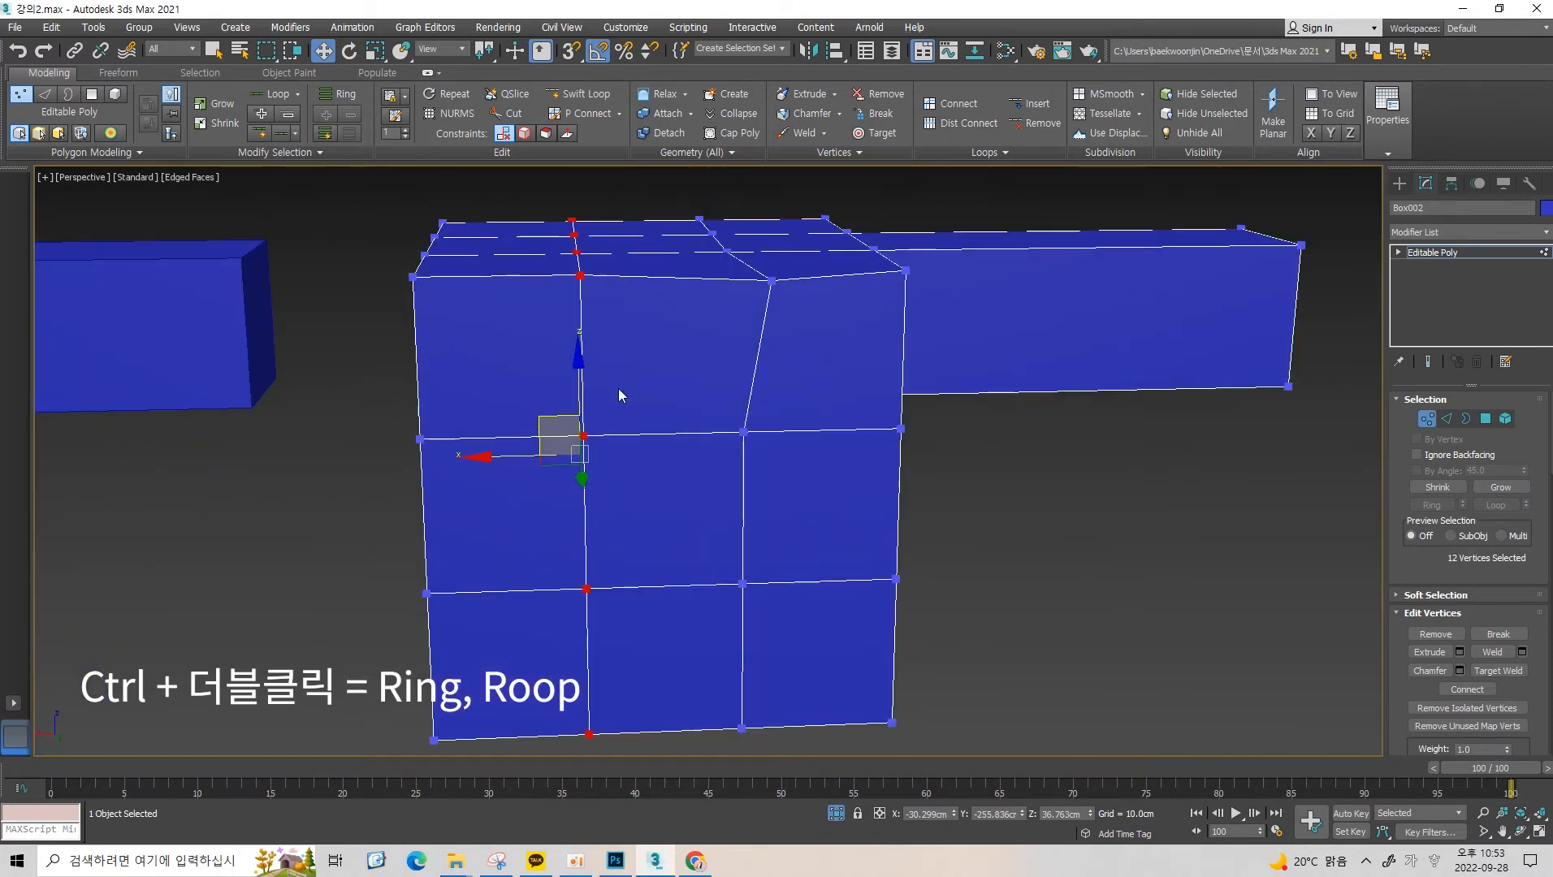
# Select the horizontal vertex loop around the box along the front face's upper inner row.
pyautogui.click(610, 420)
pyautogui.click(585, 436)
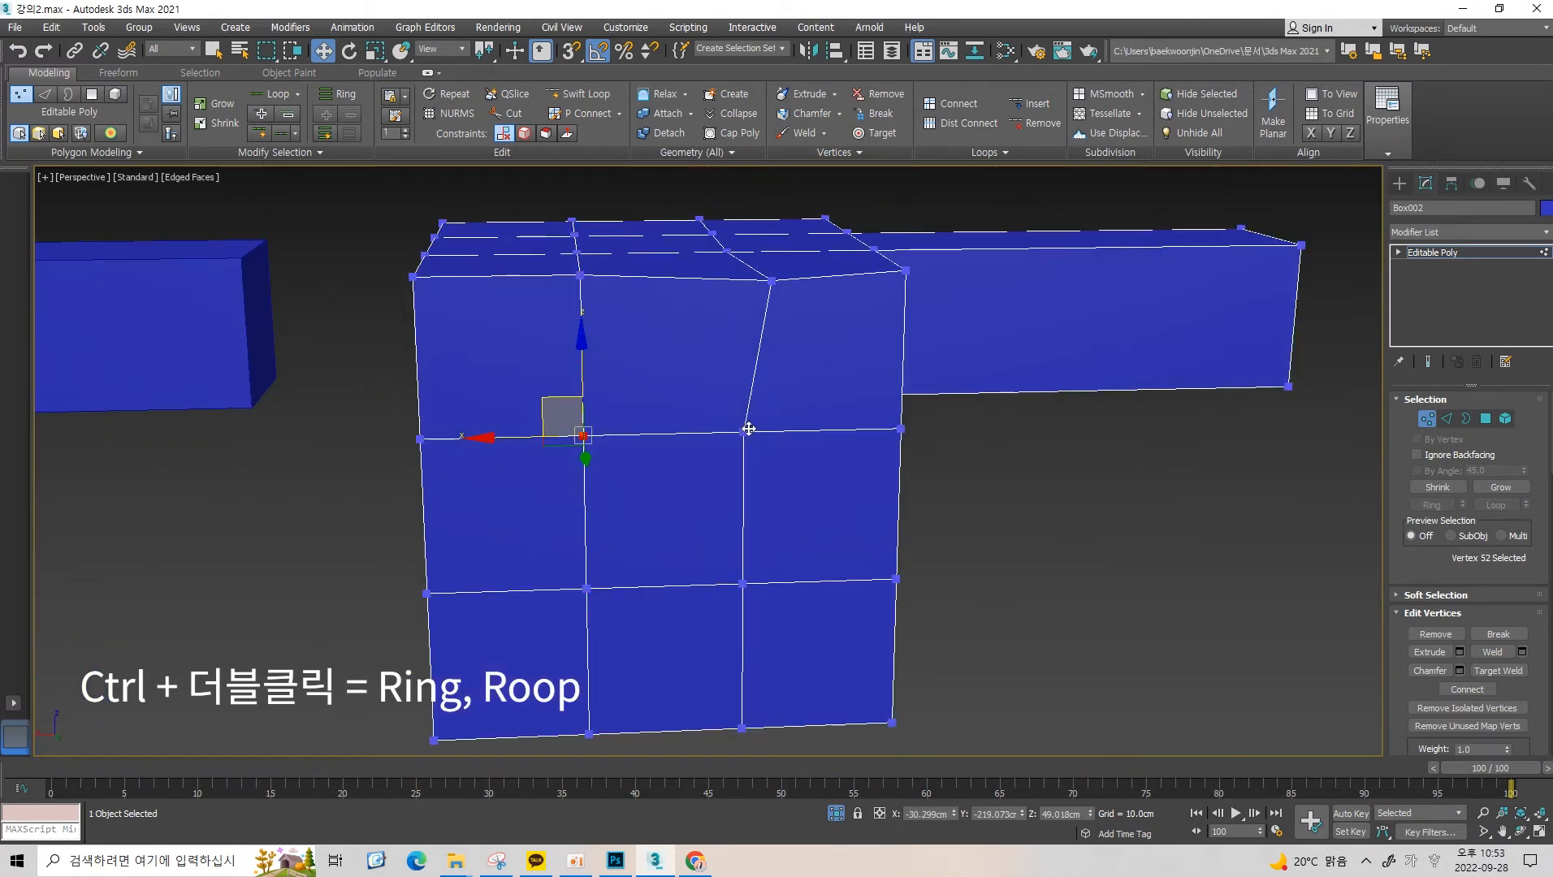
pyautogui.keyDown('ctrl'); pyautogui.doubleClick(749, 429); pyautogui.keyUp('ctrl')
pyautogui.keyDown('alt'); pyautogui.moveTo(746, 430); pyautogui.dragTo(839, 348, button='middle'); pyautogui.keyUp('alt')
pyautogui.keyDown('alt'); pyautogui.moveTo(442, 323); pyautogui.dragTo(830, 368, button='middle'); pyautogui.keyUp('alt')
pyautogui.keyDown('alt'); pyautogui.moveTo(539, 385); pyautogui.dragTo(780, 410, button='middle'); pyautogui.keyUp('alt')
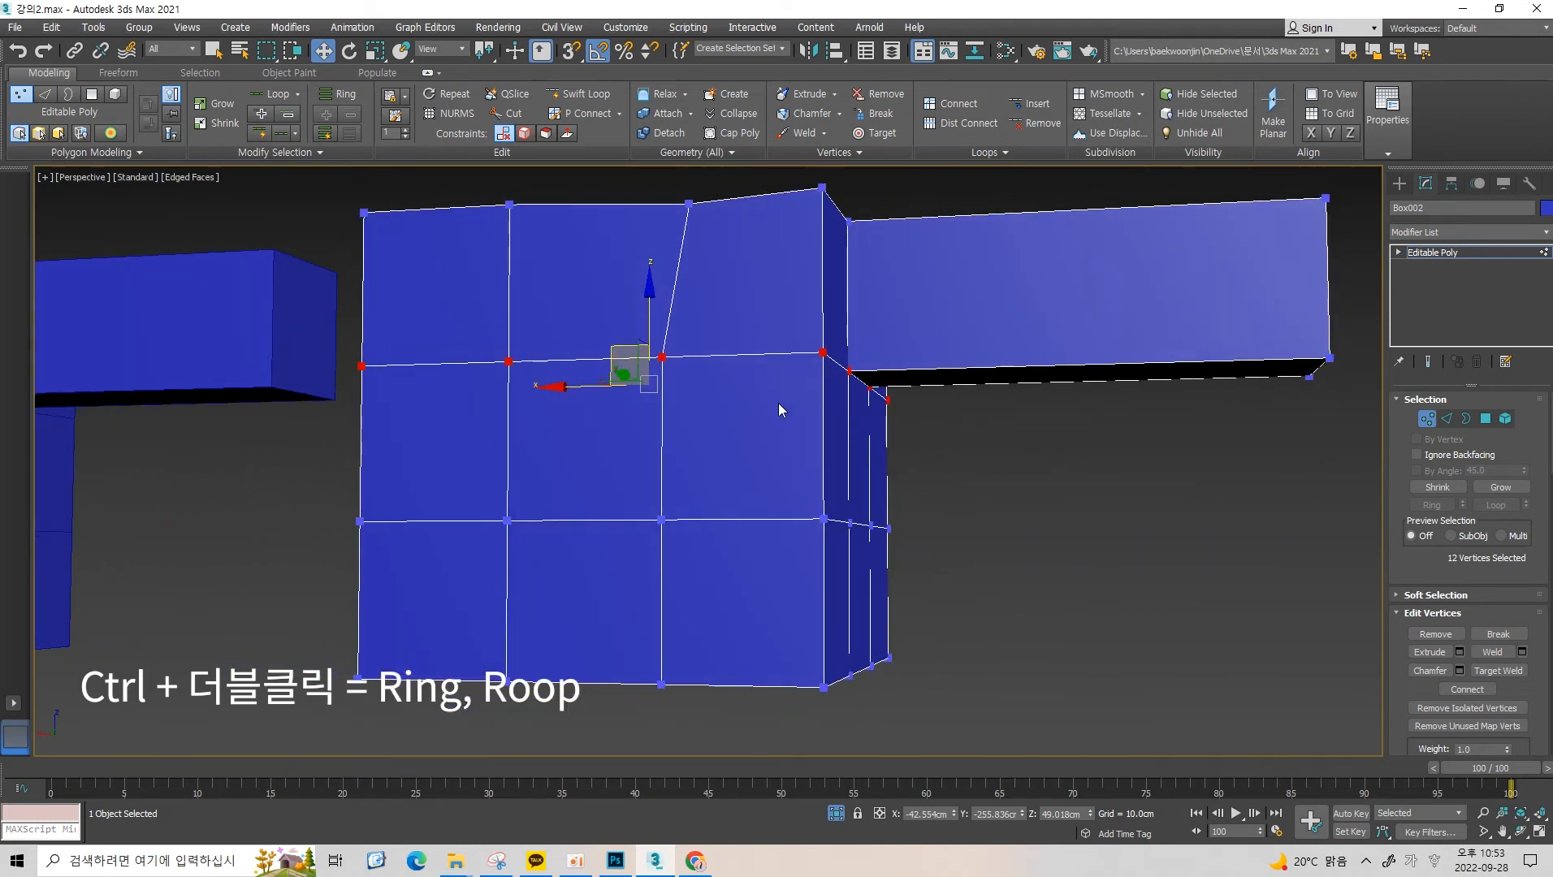
# Try a vertex loop between non-adjacent vertices and cut a diagonal edge across the front face's middle-row right polygon.
pyautogui.click(823, 353)
pyautogui.keyDown('ctrl'); pyautogui.doubleClick(662, 520); pyautogui.keyUp('ctrl')
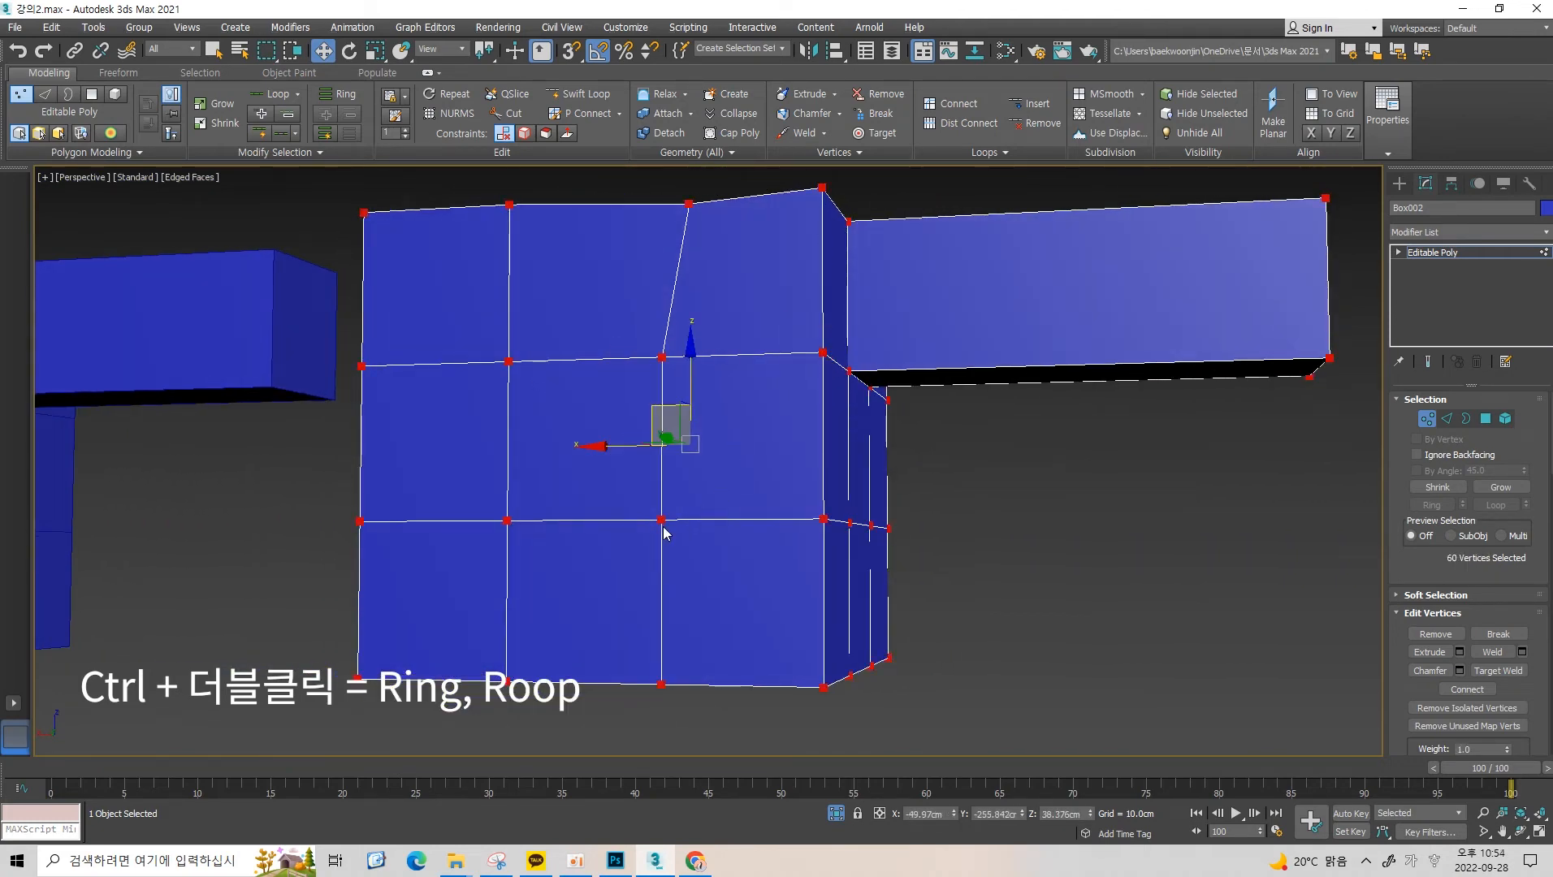
pyautogui.click(748, 354)
pyautogui.scroll(2, 755, 361)
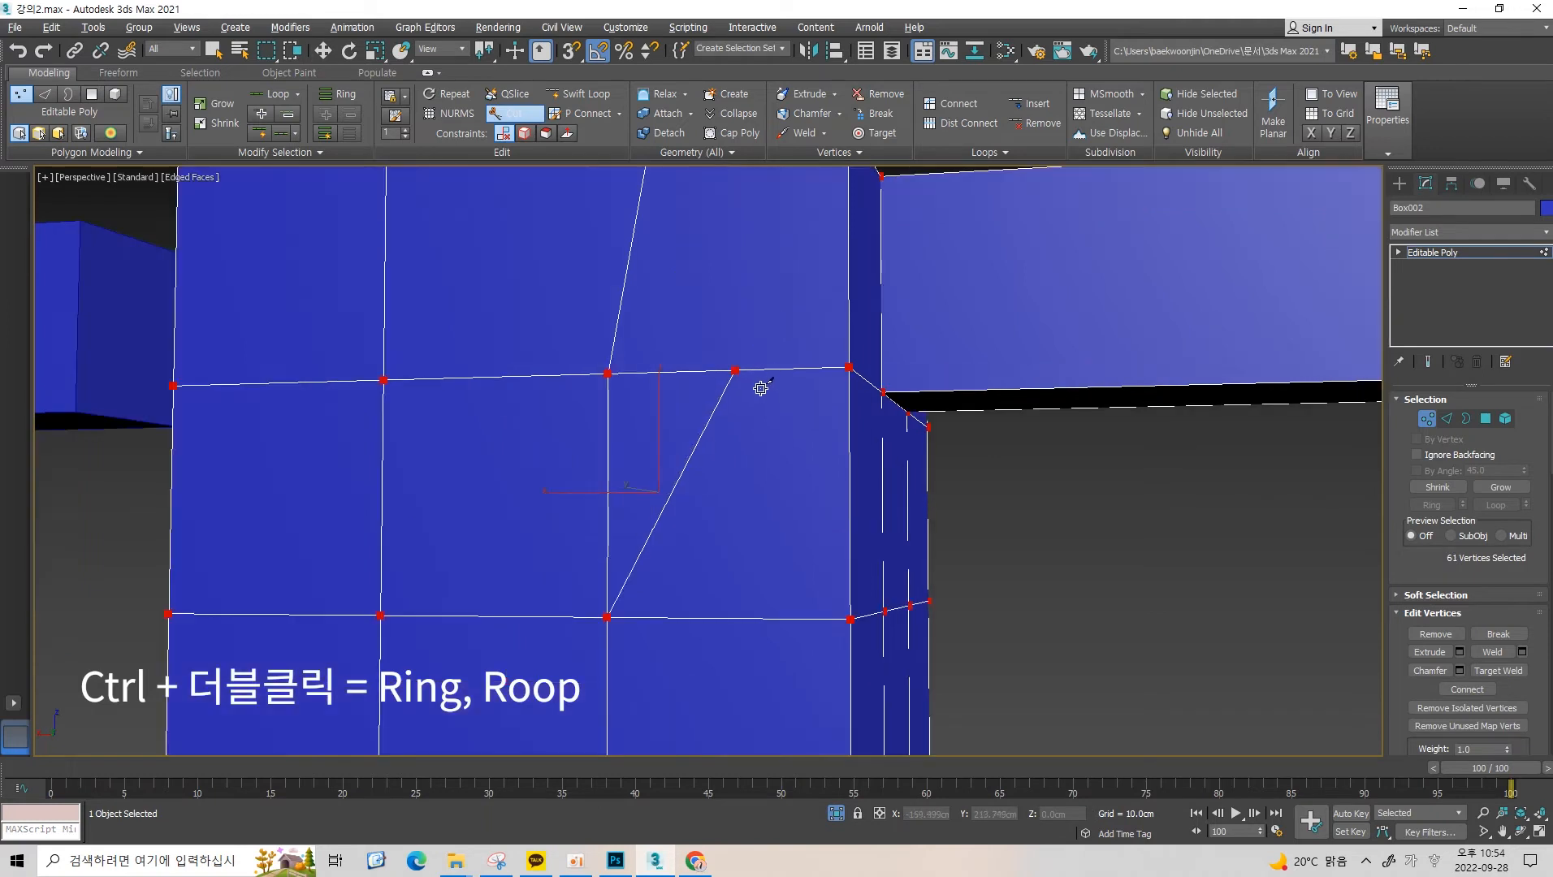
pyautogui.keyDown('alt'); pyautogui.moveTo(729, 375); pyautogui.dragTo(722, 279, button='middle'); pyautogui.keyUp('alt')
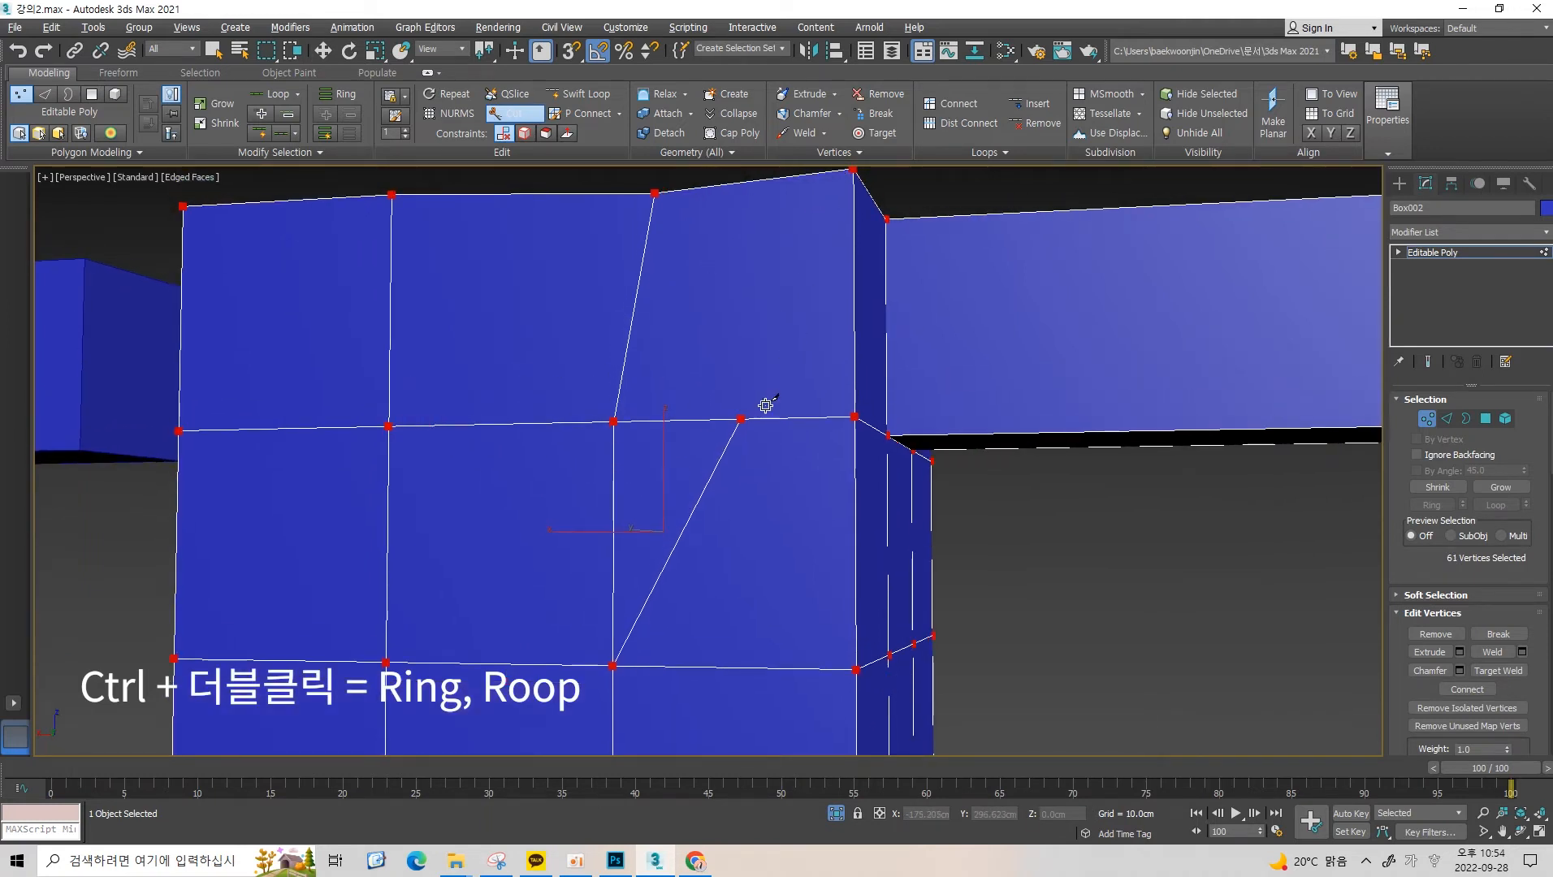
pyautogui.rightClick(782, 436)
# Test vertex loop selection around the box's right corner along the row interrupted by the diagonal cut.
pyautogui.click(854, 418)
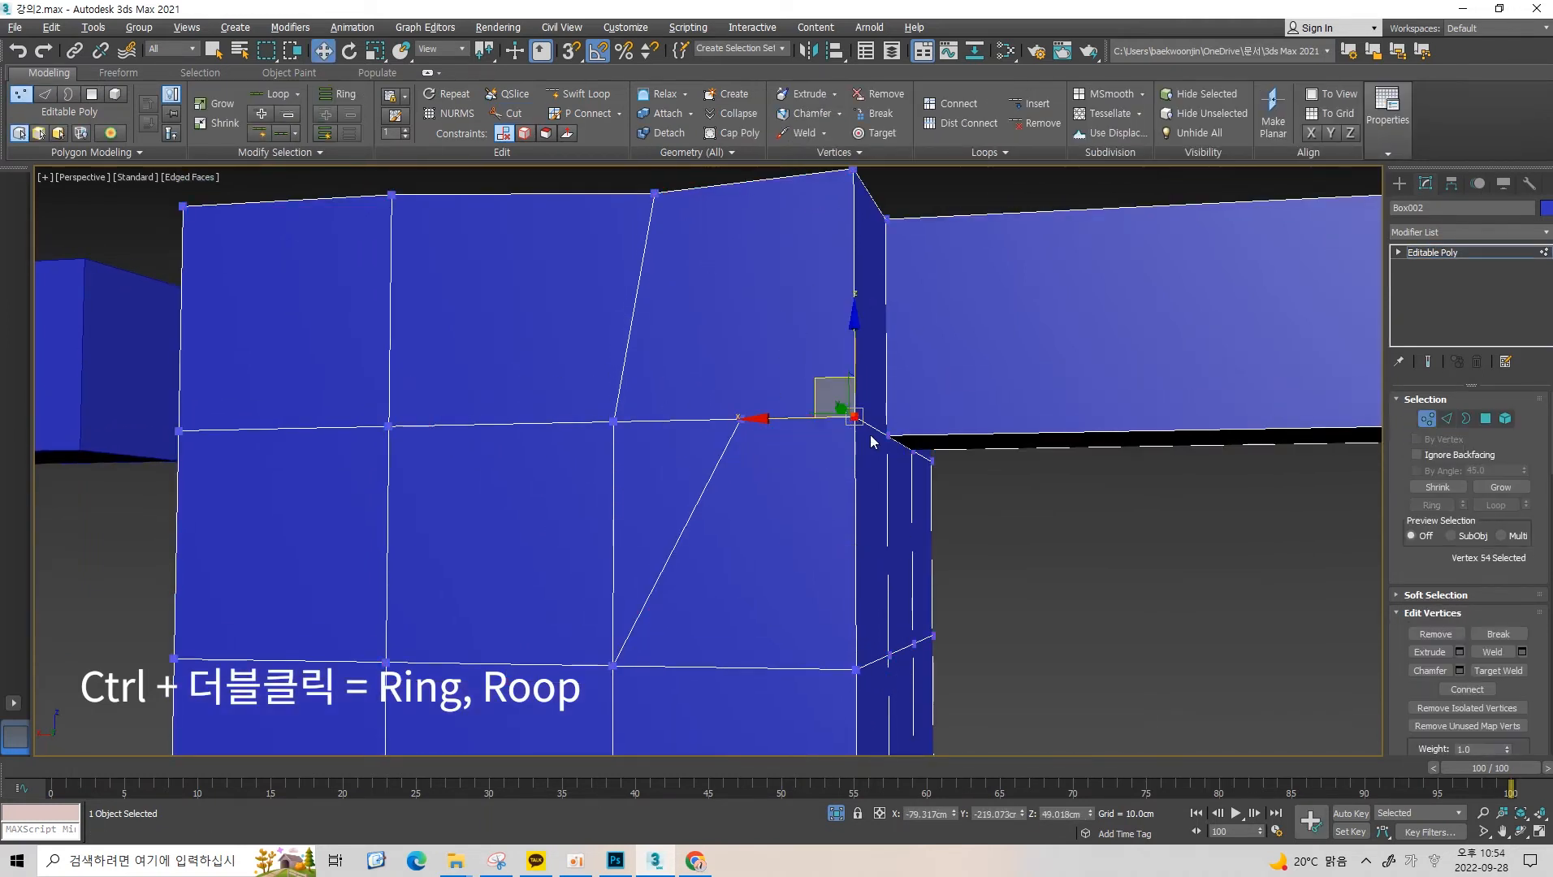
pyautogui.keyDown('ctrl'); pyautogui.click(888, 436); pyautogui.keyUp('ctrl')
pyautogui.keyDown('alt'); pyautogui.moveTo(761, 442); pyautogui.dragTo(808, 424, button='middle'); pyautogui.keyUp('alt')
pyautogui.click(872, 421)
pyautogui.scroll(-3, 435, 357)
pyautogui.keyDown('alt'); pyautogui.moveTo(435, 358); pyautogui.dragTo(869, 434, button='middle'); pyautogui.keyUp('alt')
# Select the side edge beside the front right corner at Edge level and apply Loop along the cut row.
pyautogui.press('2')
pyautogui.click(861, 460)
pyautogui.press('2')
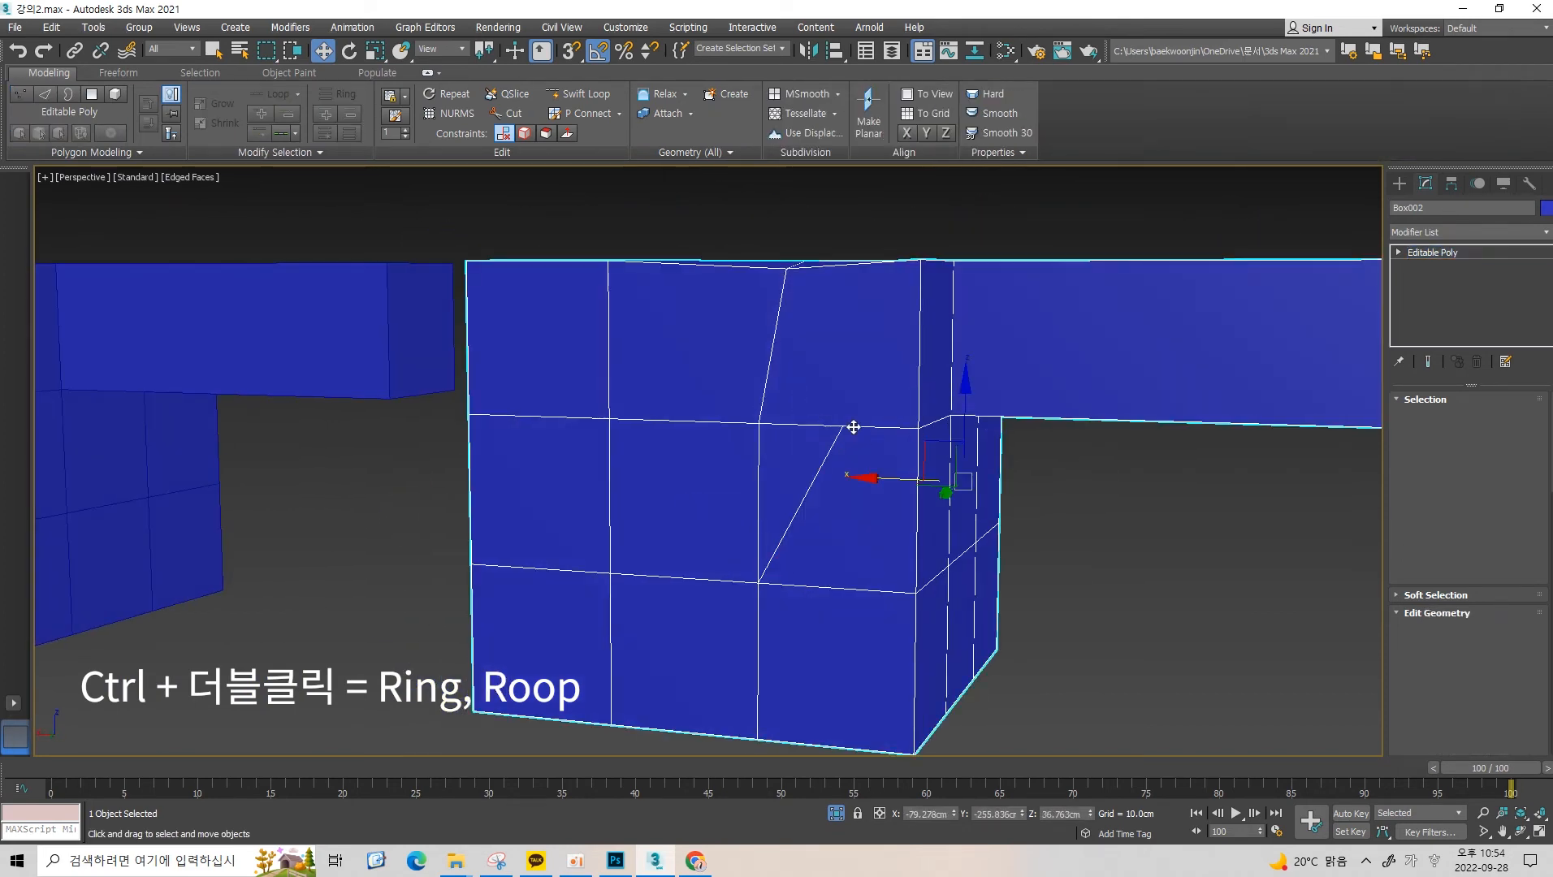
pyautogui.scroll(4, 836, 419)
pyautogui.press('2')
pyautogui.click(912, 415)
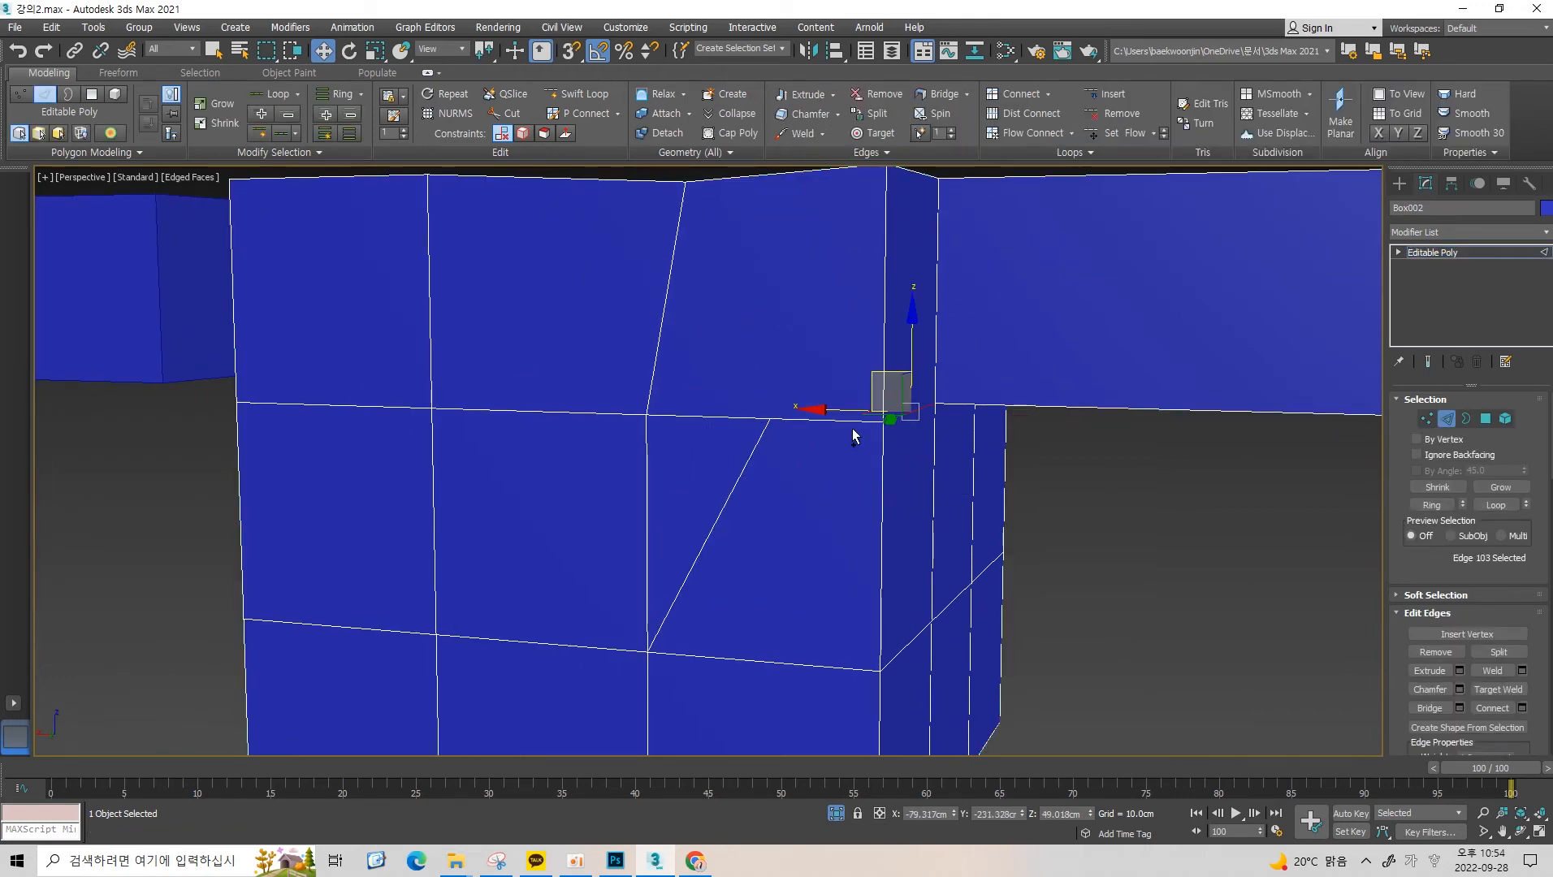
pyautogui.click(1489, 510)
pyautogui.scroll(-3, 914, 434)
pyautogui.keyDown('alt'); pyautogui.moveTo(903, 433); pyautogui.dragTo(895, 375, button='middle'); pyautogui.keyUp('alt')
pyautogui.keyDown('alt'); pyautogui.moveTo(807, 414); pyautogui.dragTo(824, 441, button='middle'); pyautogui.keyUp('alt')
pyautogui.scroll(3, 823, 440)
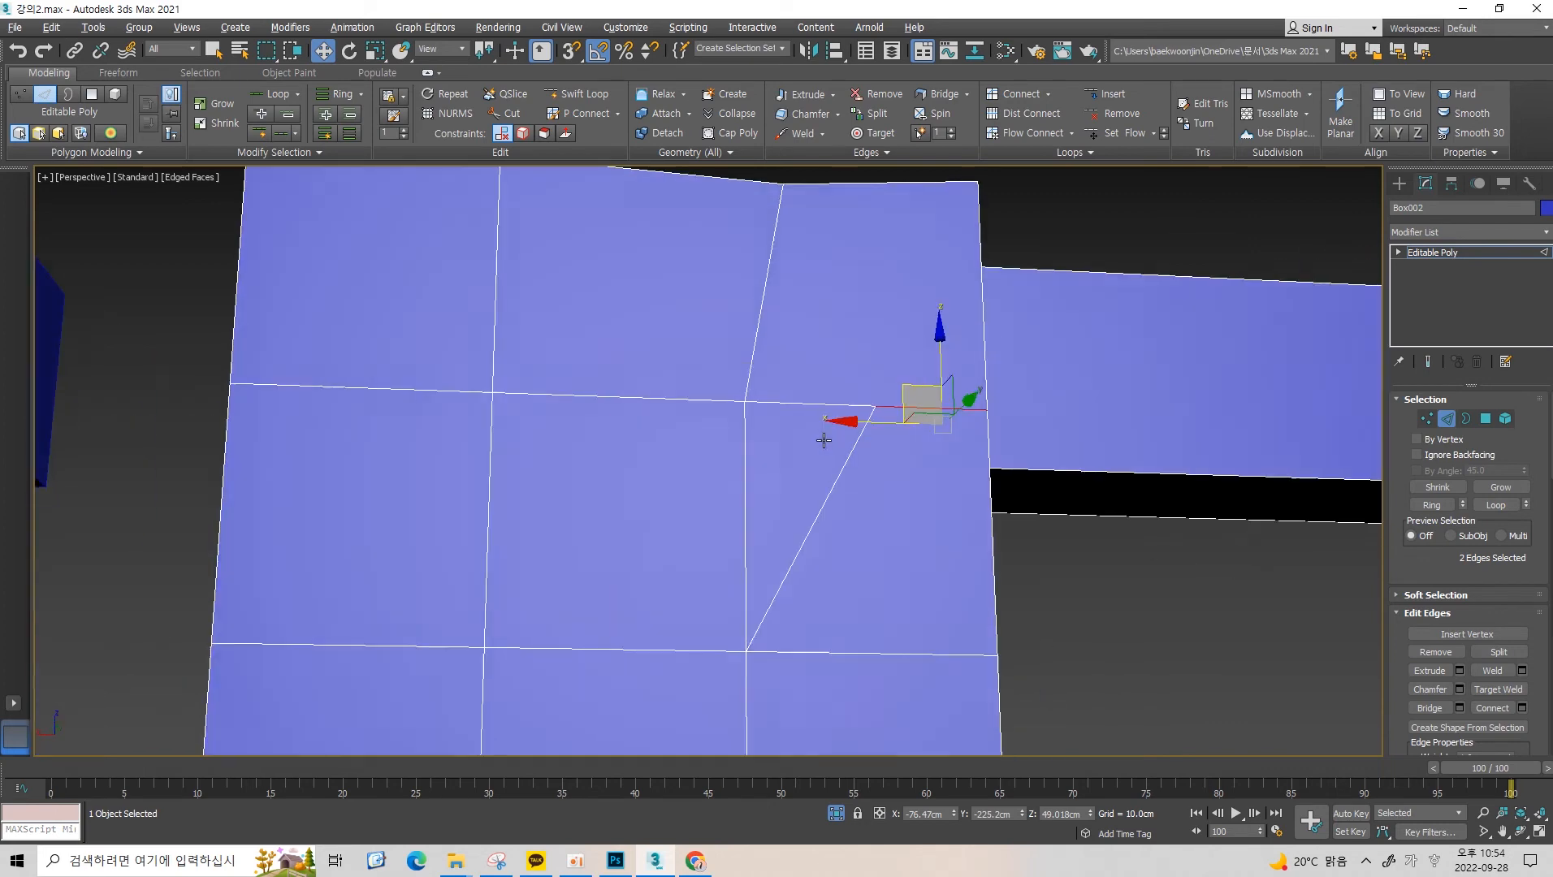
# Undo the diagonal cut and apply Loop from the right segment of the front face's upper horizontal edge row.
pyautogui.click(864, 428)
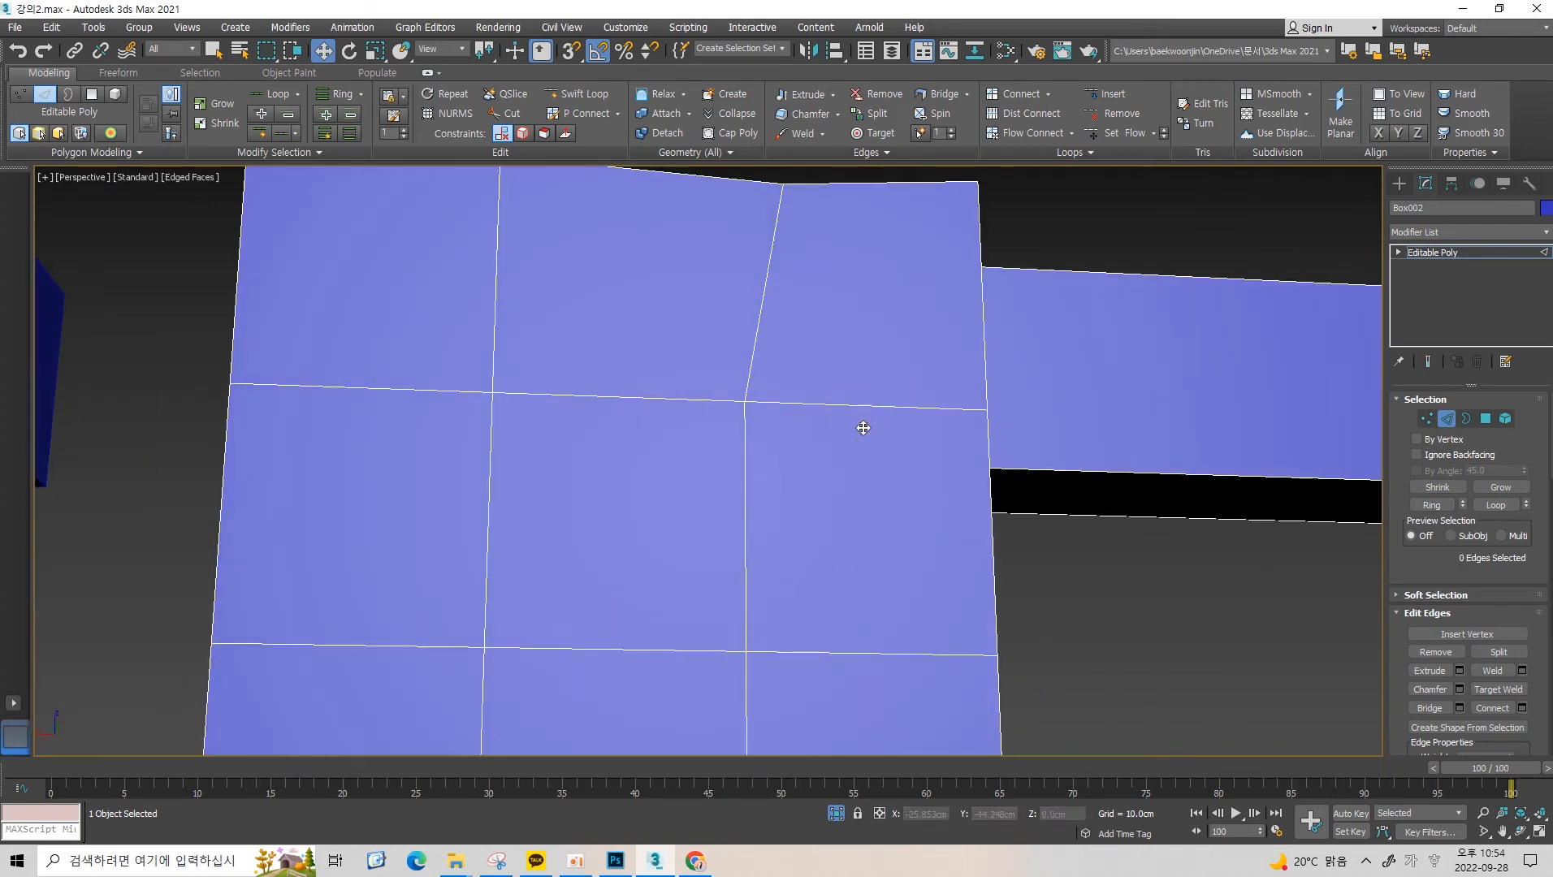
pyautogui.click(903, 416)
pyautogui.keyDown('alt'); pyautogui.moveTo(1020, 402); pyautogui.dragTo(1056, 415, button='middle'); pyautogui.keyUp('alt')
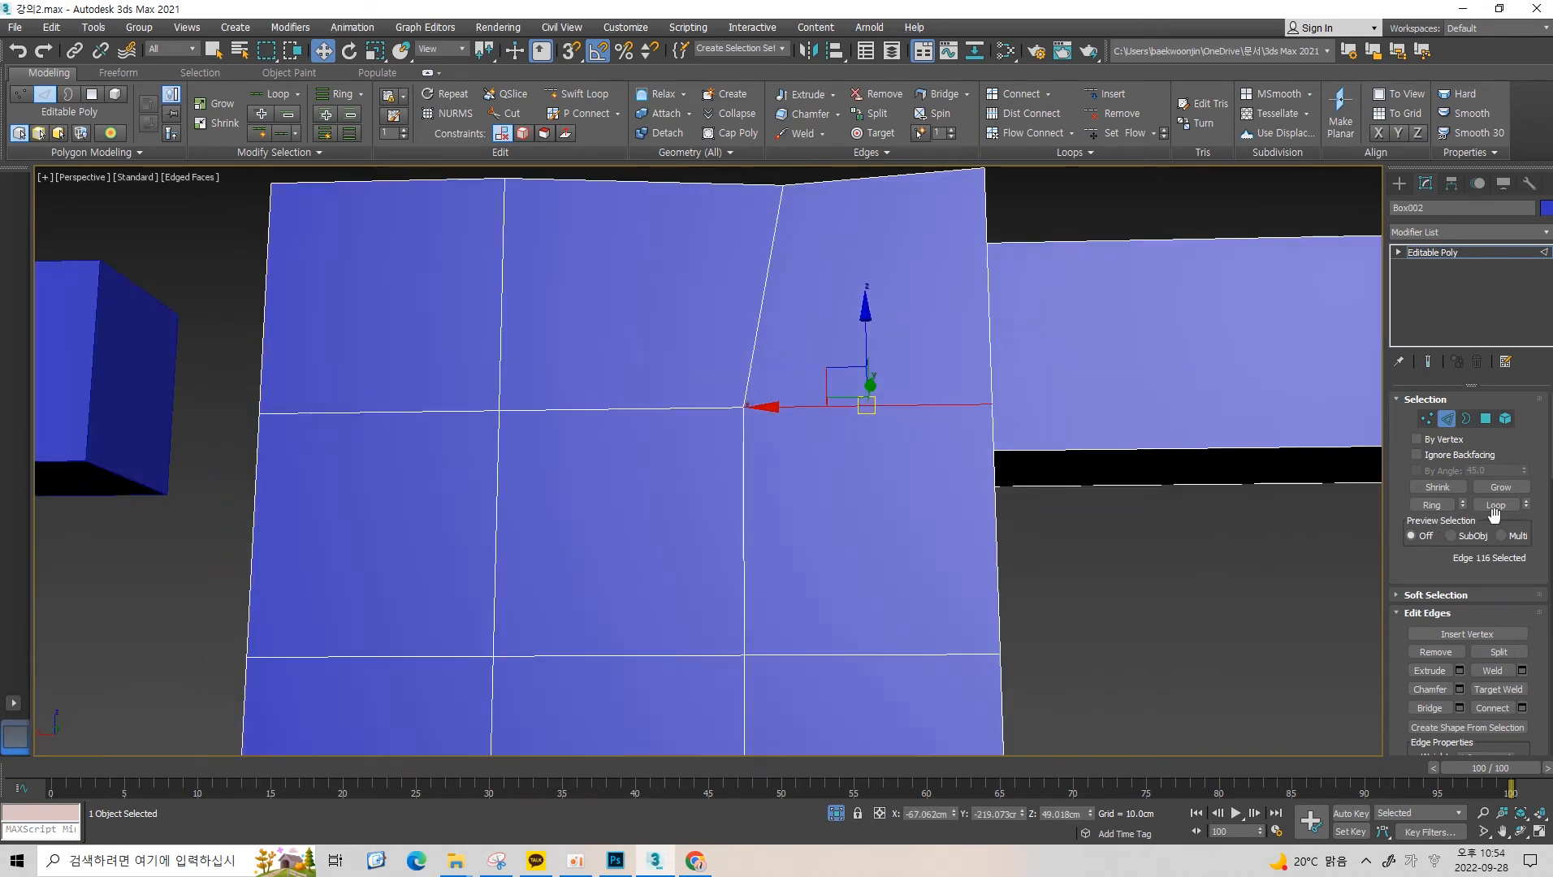
pyautogui.click(1496, 506)
pyautogui.keyDown('alt'); pyautogui.moveTo(902, 434); pyautogui.dragTo(828, 390, button='middle'); pyautogui.keyUp('alt')
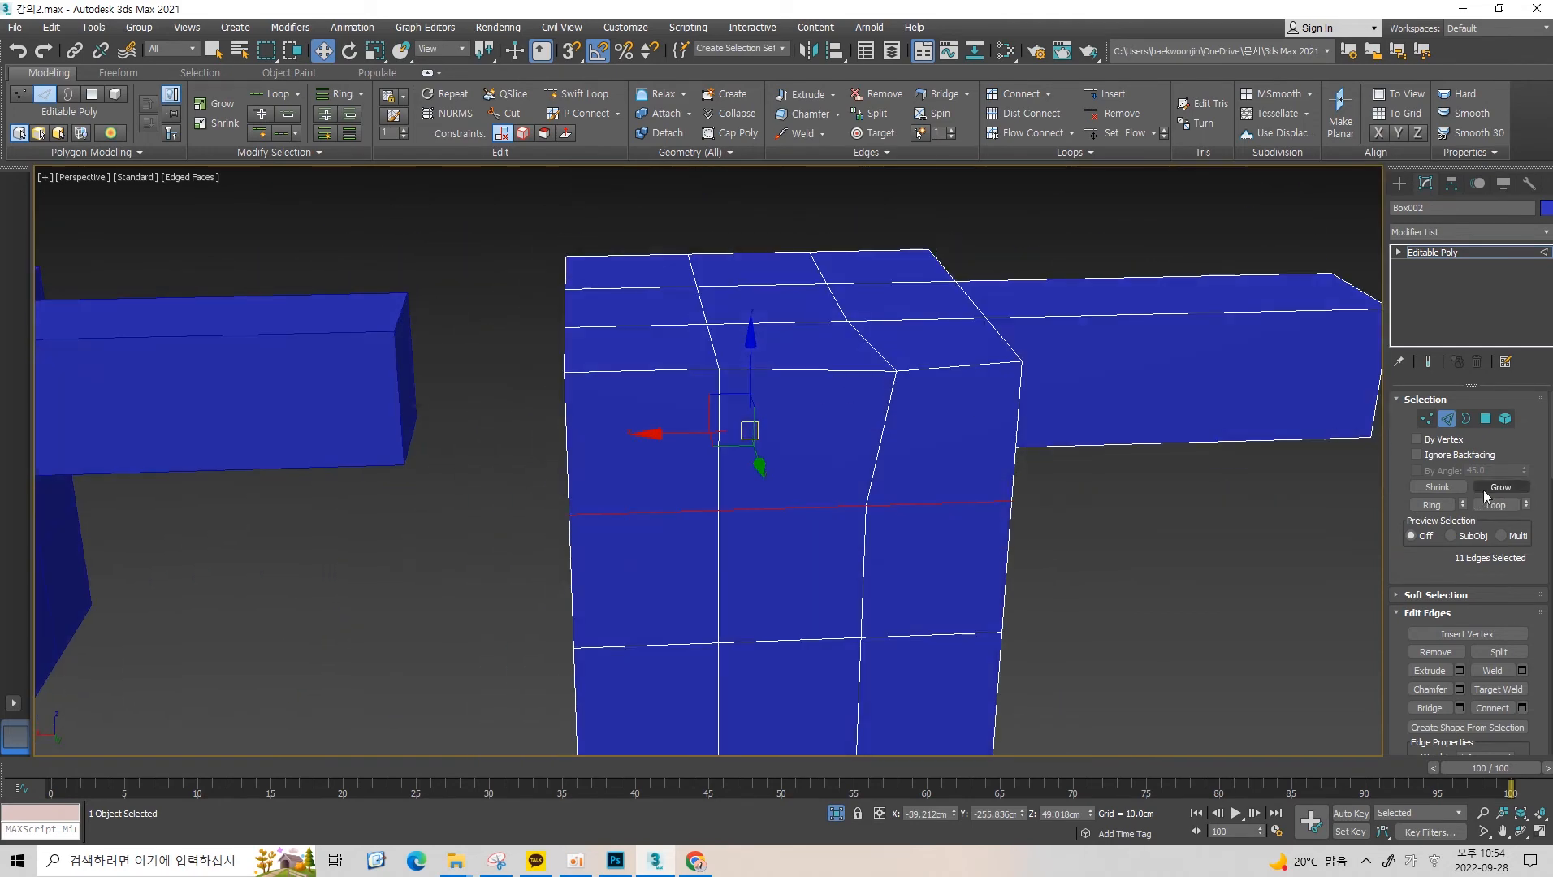
# At Polygon level, select the front face's upper middle polygon and extend it into a loop through the adjacent top polygon.
pyautogui.press('1')
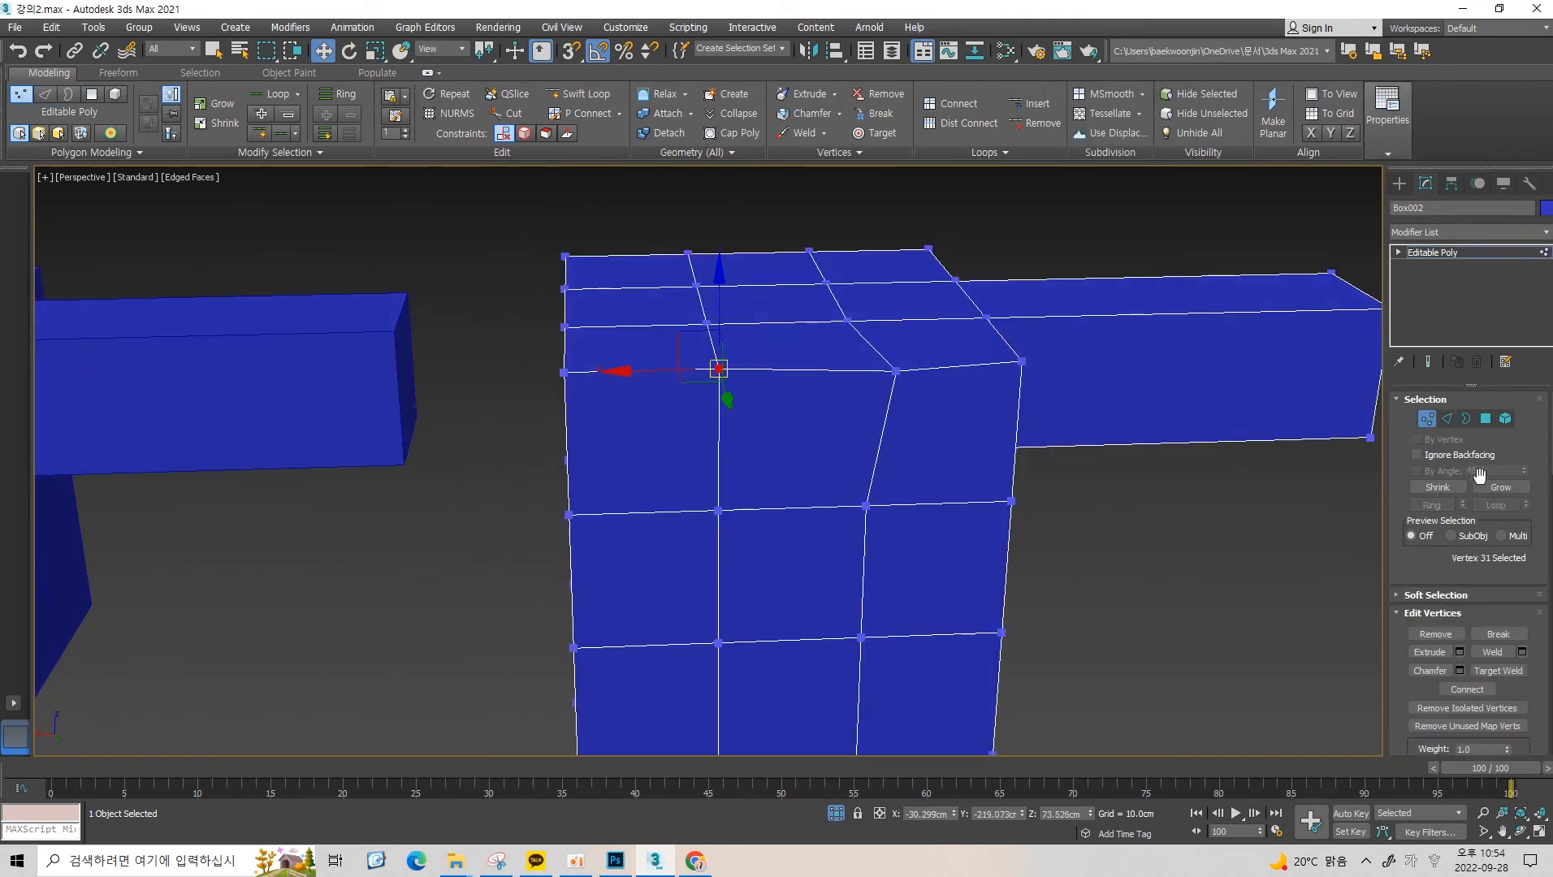
pyautogui.press('2')
pyautogui.keyDown('alt'); pyautogui.moveTo(717, 405); pyautogui.dragTo(716, 394, button='middle'); pyautogui.keyUp('alt')
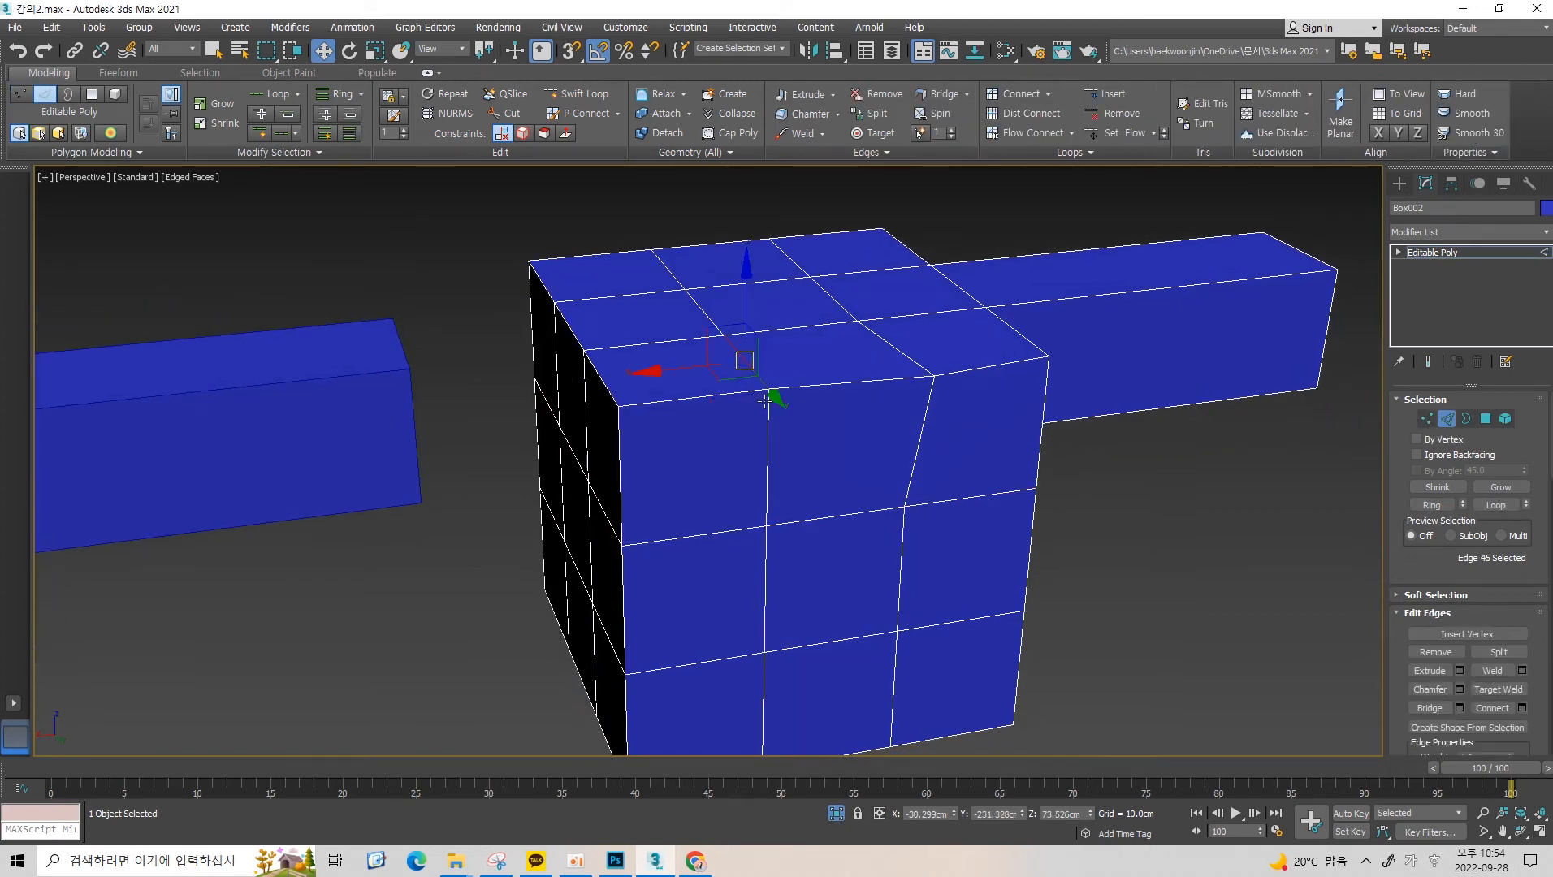
pyautogui.press('1')
pyautogui.moveTo(823, 397); pyautogui.dragTo(816, 354, button='middle')
pyautogui.press('4')
pyautogui.click(792, 405)
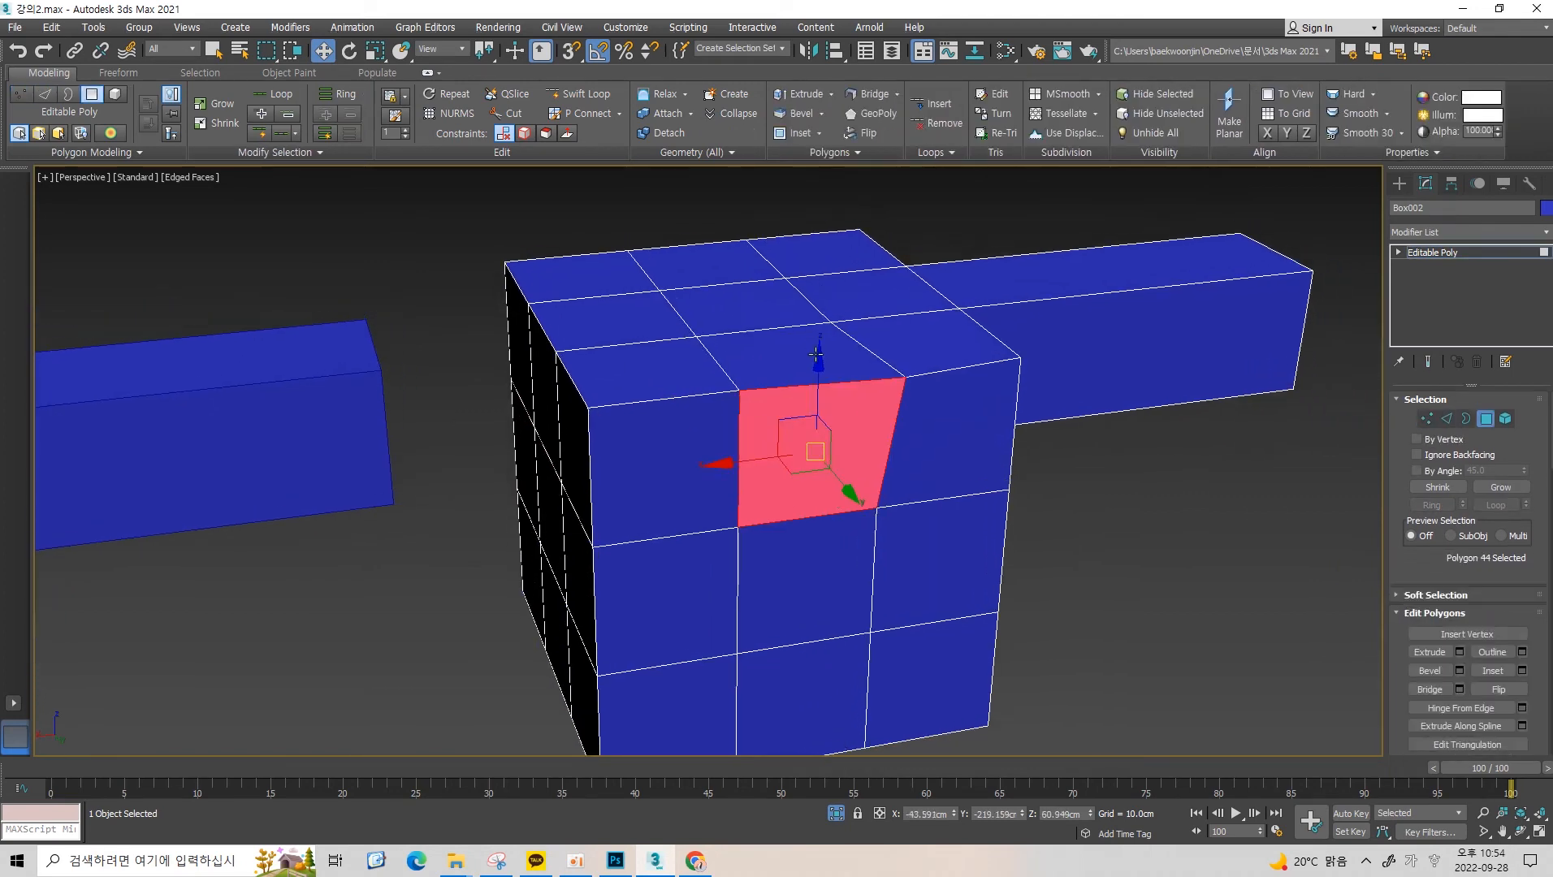
pyautogui.scroll(2, 785, 379)
pyautogui.moveTo(841, 423); pyautogui.dragTo(823, 347, button='middle')
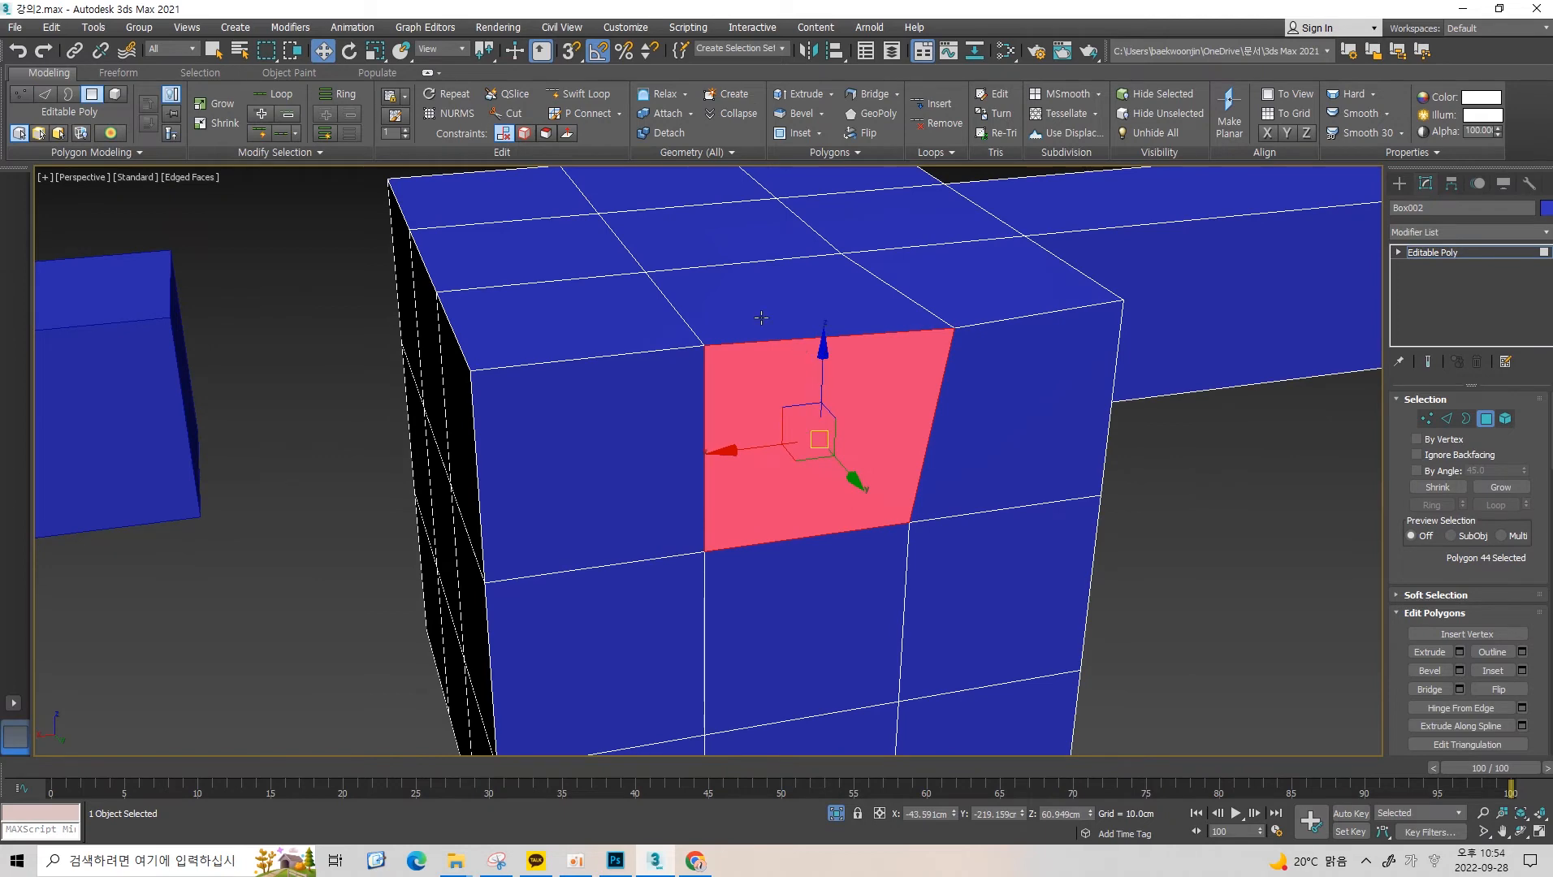
pyautogui.keyDown('shift'); pyautogui.click(791, 307); pyautogui.keyUp('shift')
pyautogui.scroll(-2, 772, 313)
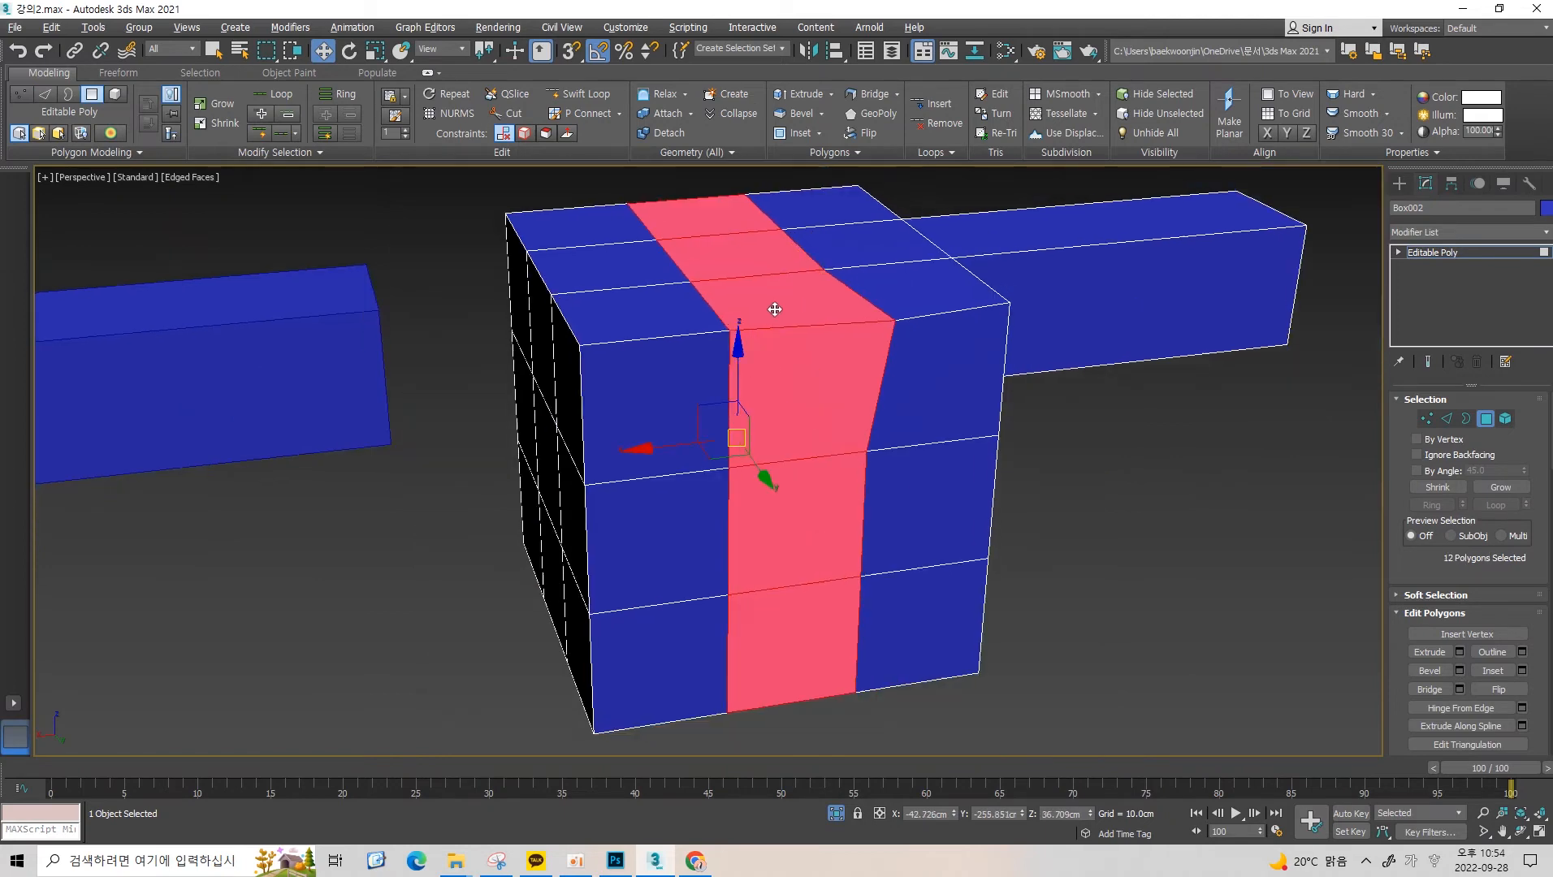
# Select the top face's front middle polygon and extend it into a loop through its left neighbour.
pyautogui.keyDown('alt'); pyautogui.moveTo(759, 322); pyautogui.dragTo(728, 329, button='middle'); pyautogui.keyUp('alt')
pyautogui.click(727, 329)
pyautogui.scroll(3, 654, 368)
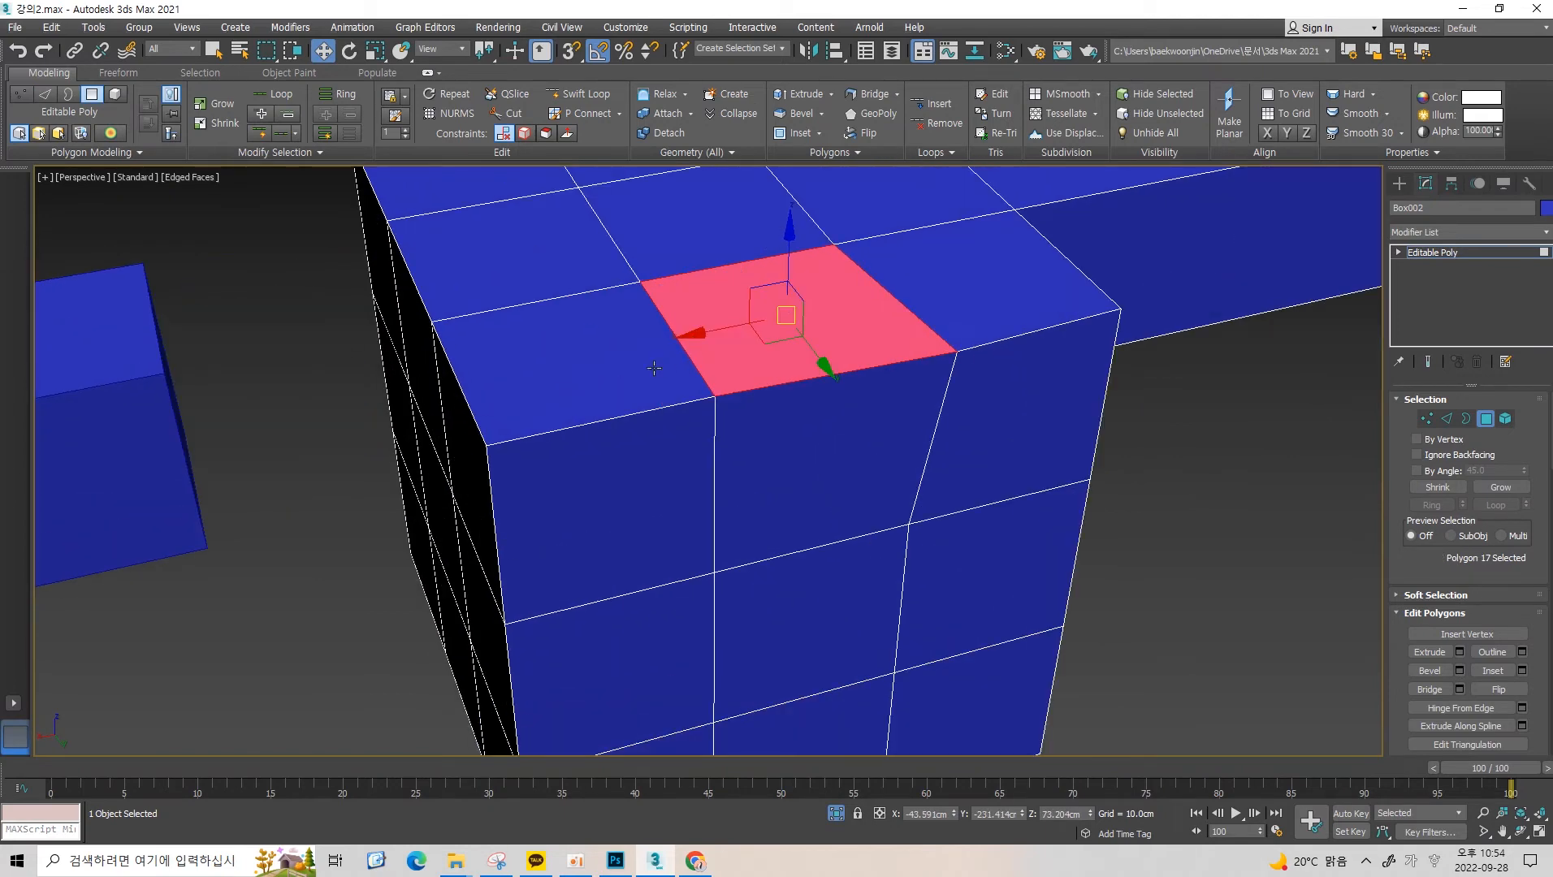
pyautogui.scroll(-3, 611, 376)
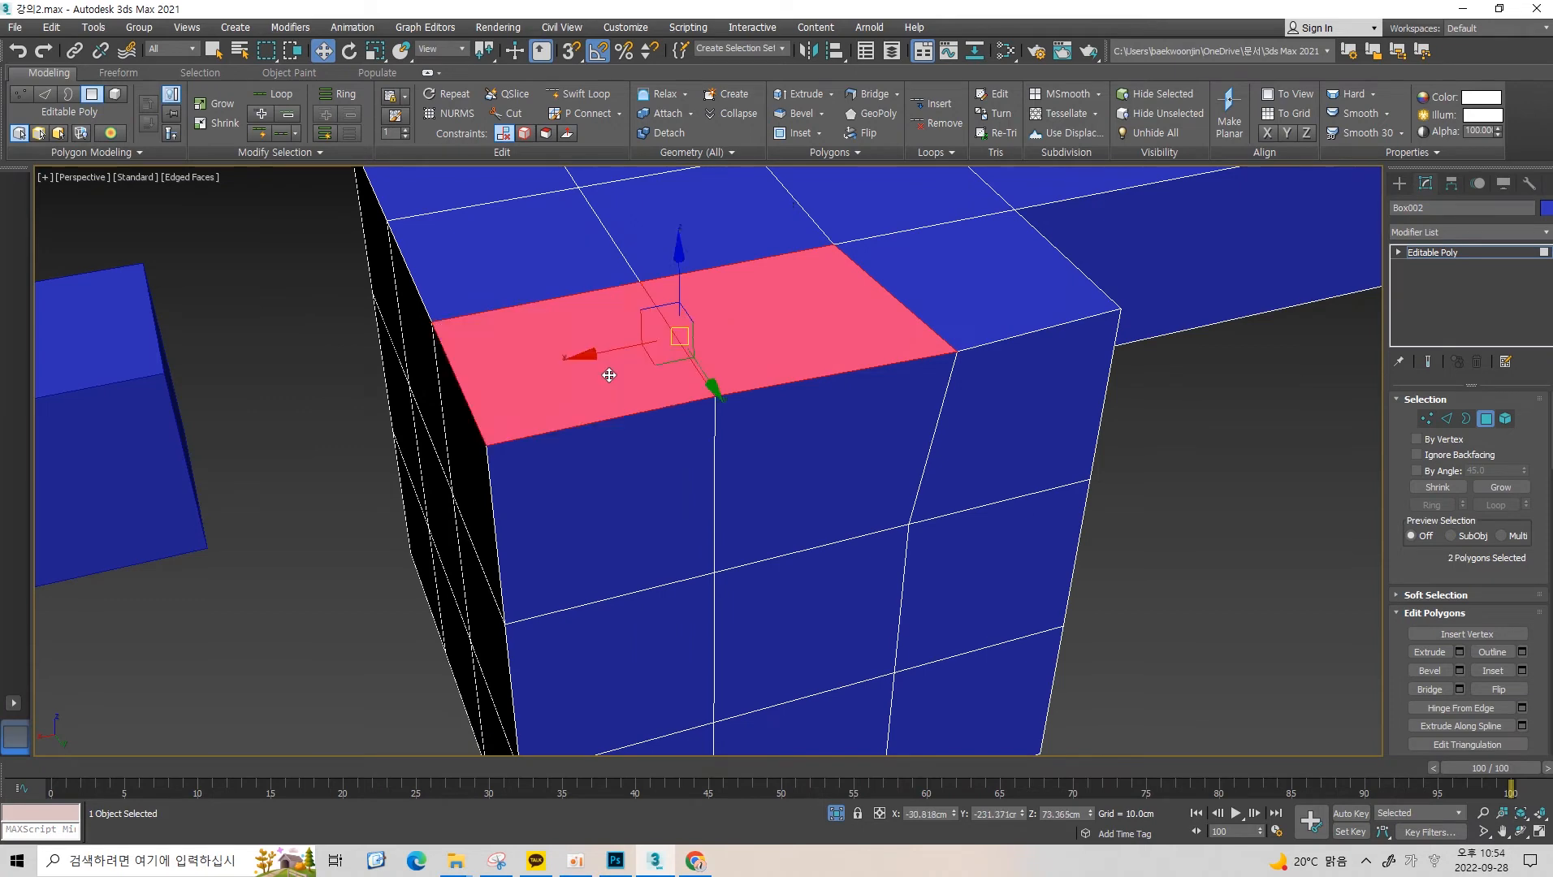
pyautogui.keyDown('shift'); pyautogui.click(608, 373); pyautogui.keyUp('shift')
pyautogui.keyDown('alt'); pyautogui.moveTo(608, 372); pyautogui.dragTo(625, 322, button='middle'); pyautogui.keyUp('alt')
# Select vertical polygon loops through the middle column and the right column of the box's front face.
pyautogui.click(779, 360)
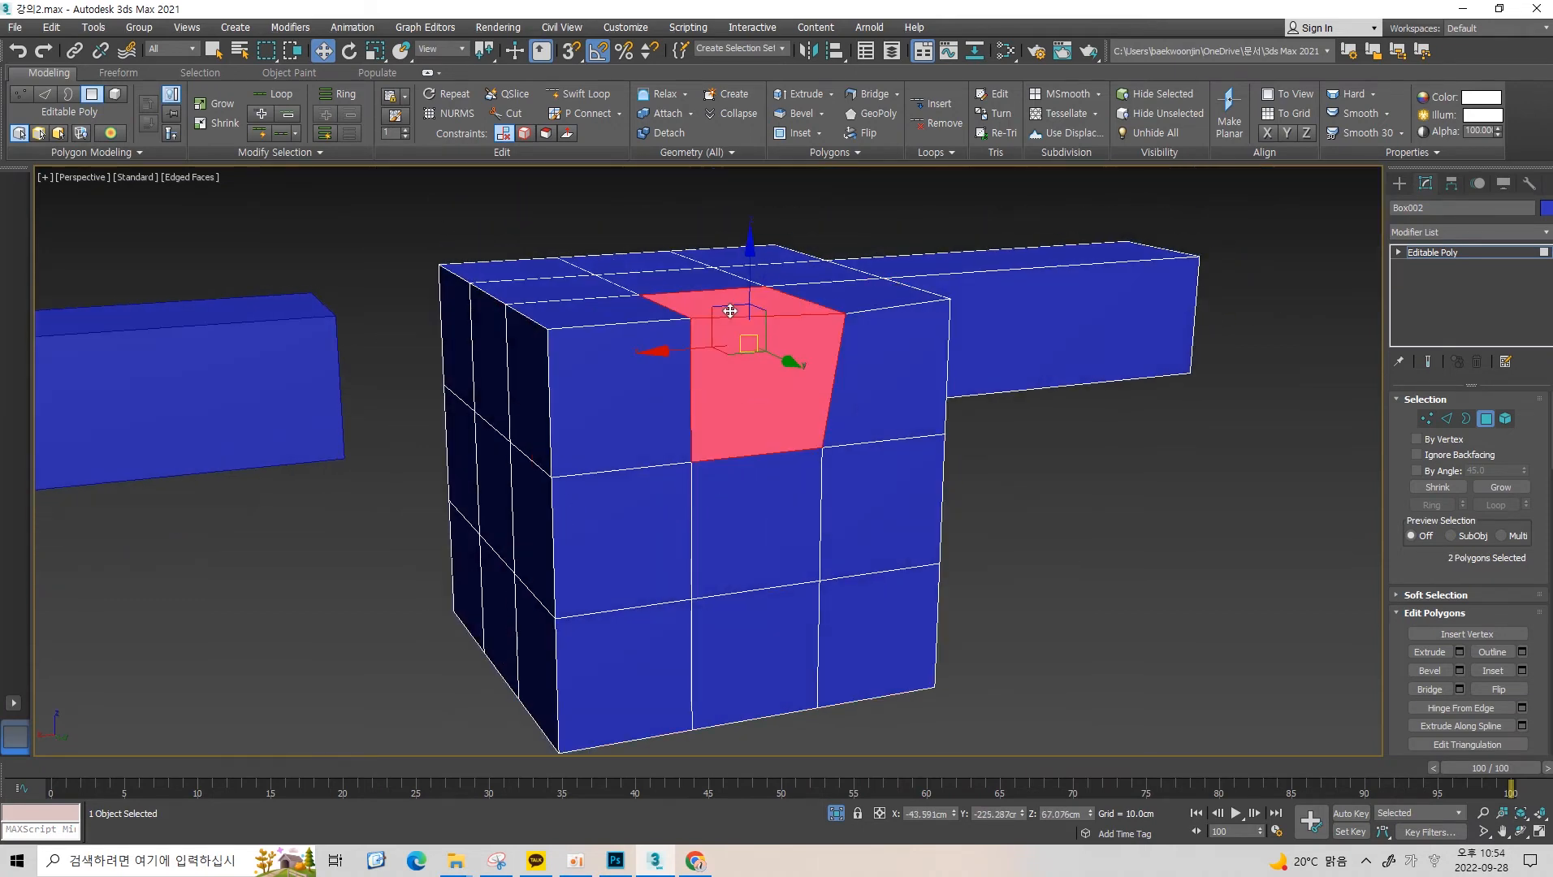
pyautogui.keyDown('shift'); pyautogui.click(756, 520); pyautogui.keyUp('shift')
pyautogui.keyDown('alt'); pyautogui.moveTo(755, 520); pyautogui.dragTo(731, 454, button='middle'); pyautogui.keyUp('alt')
pyautogui.click(714, 268)
pyautogui.keyDown('shift'); pyautogui.click(747, 373); pyautogui.keyUp('shift')
pyautogui.keyDown('alt'); pyautogui.moveTo(747, 373); pyautogui.dragTo(743, 439, button='middle'); pyautogui.keyUp('alt')
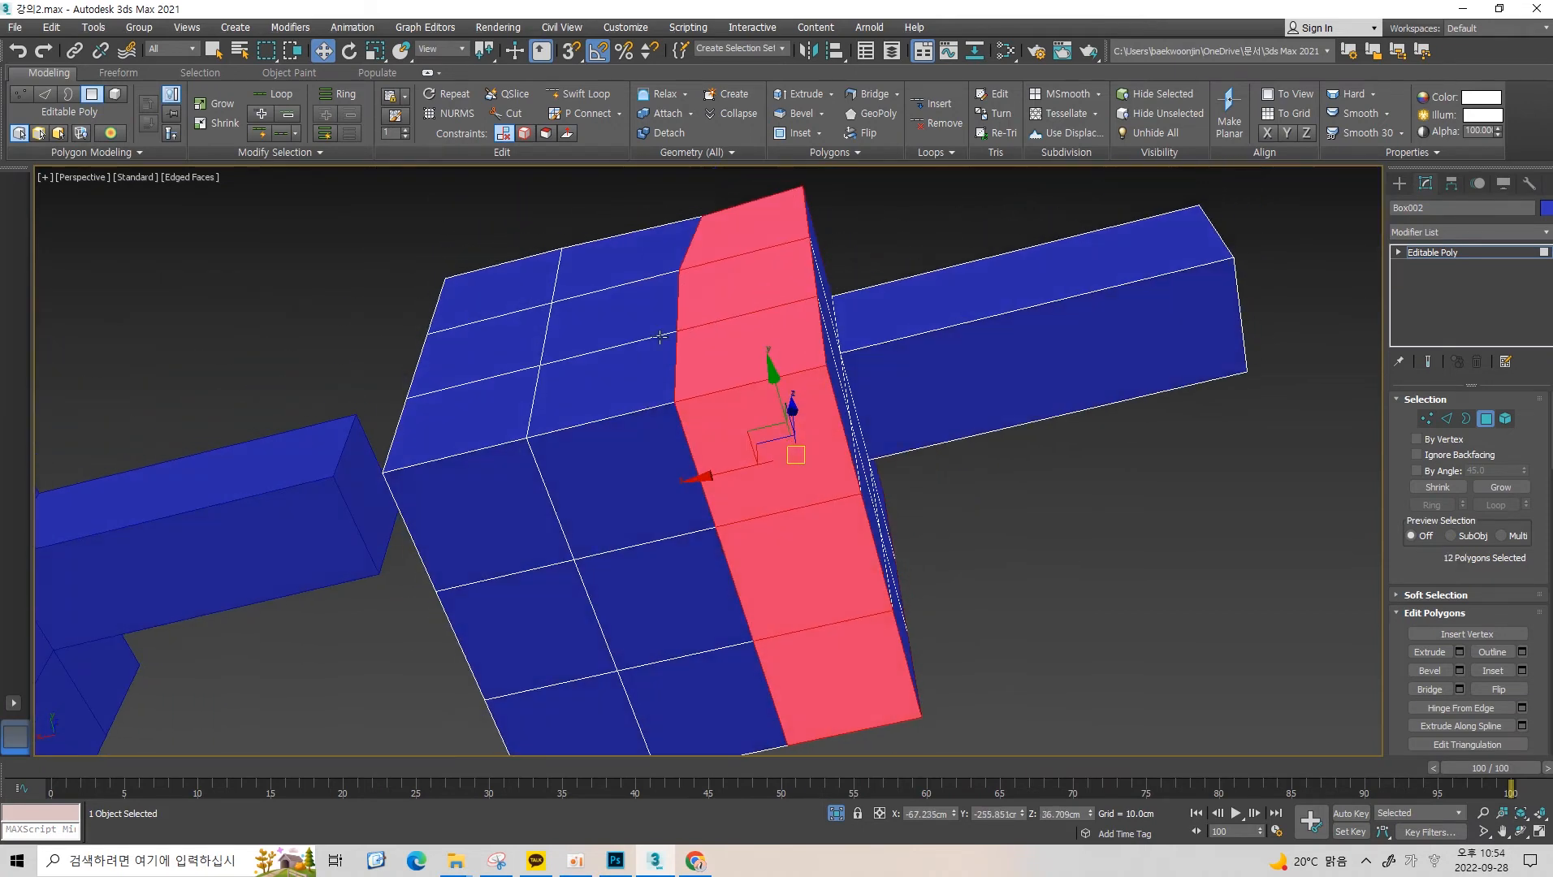
# Test another polygon loop from neighbouring polygons and select the front face's lower left corner polygon.
pyautogui.click(605, 382)
pyautogui.keyDown('shift'); pyautogui.click(642, 382); pyautogui.keyUp('shift')
pyautogui.keyDown('alt'); pyautogui.moveTo(642, 382); pyautogui.dragTo(711, 372, button='middle'); pyautogui.keyUp('alt')
pyautogui.click(690, 402)
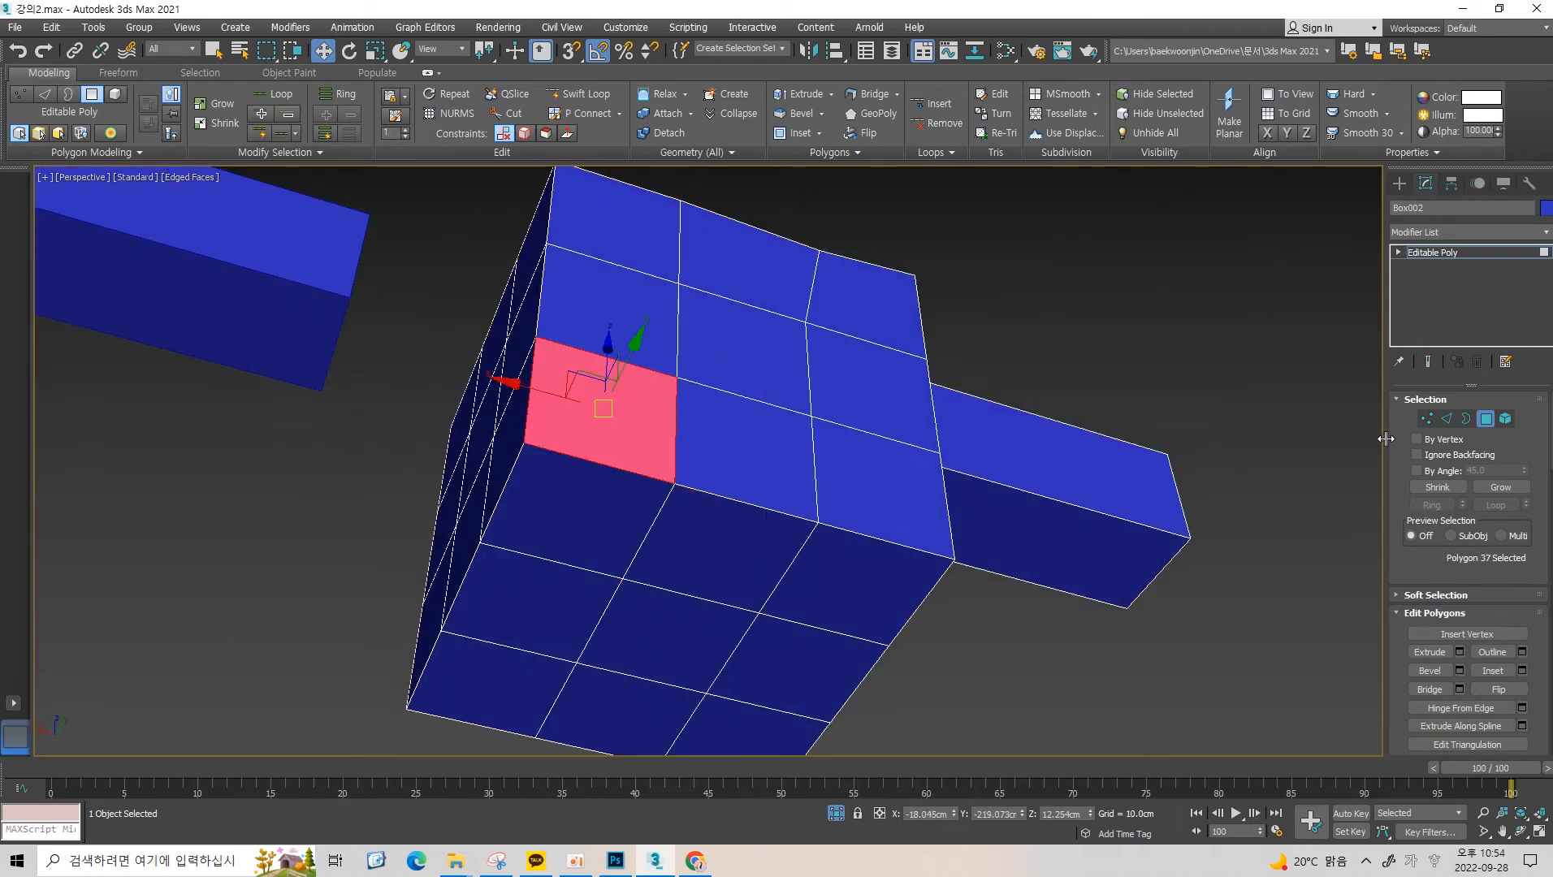
# Select the polygon loop running along the front row of the top face and down the box's sides.
pyautogui.moveTo(1021, 319); pyautogui.dragTo(1042, 369, button='middle')
pyautogui.keyDown('alt'); pyautogui.moveTo(934, 240); pyautogui.dragTo(634, 333, button='middle'); pyautogui.keyUp('alt')
pyautogui.click(794, 372)
pyautogui.keyDown('shift'); pyautogui.click(708, 373); pyautogui.keyUp('shift')
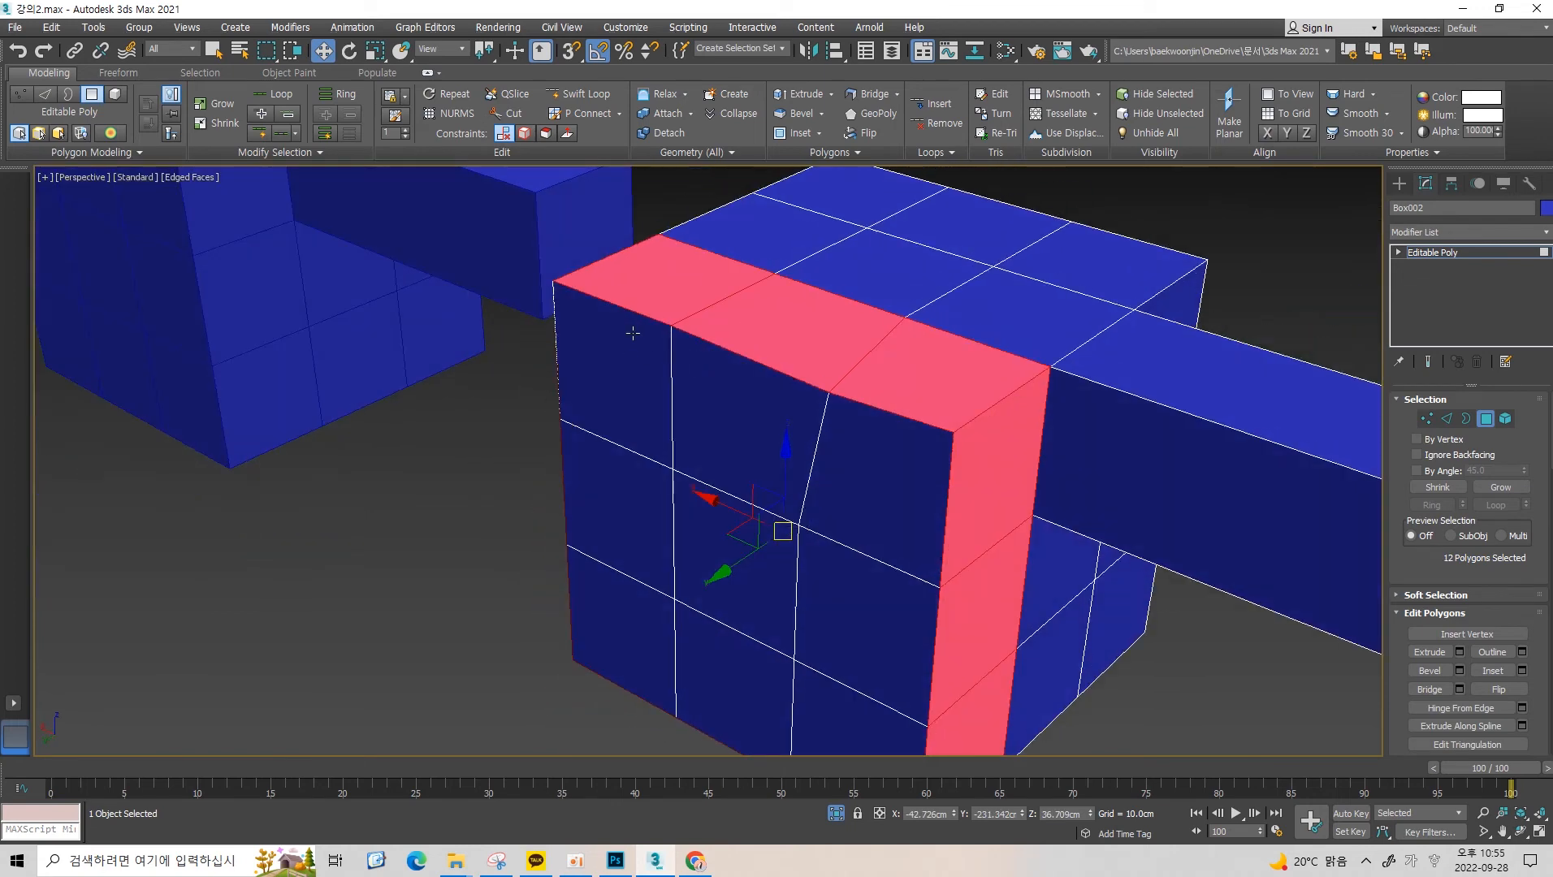
# Test further polygon loops on the box from two pairs of adjacent polygons.
pyautogui.moveTo(743, 371); pyautogui.dragTo(677, 334, button='middle')
pyautogui.scroll(-5, 854, 413)
pyautogui.keyDown('alt'); pyautogui.moveTo(855, 413); pyautogui.dragTo(821, 390, button='middle'); pyautogui.keyUp('alt')
pyautogui.scroll(5, 788, 374)
pyautogui.click(820, 333)
pyautogui.keyDown('shift'); pyautogui.click(805, 393); pyautogui.keyUp('shift')
pyautogui.click(660, 335)
pyautogui.keyDown('shift'); pyautogui.click(654, 393); pyautogui.keyUp('shift')
# Select the top face's front left corner polygon and extend it into a loop through the adjoining side polygon.
pyautogui.keyDown('alt'); pyautogui.moveTo(712, 381); pyautogui.dragTo(774, 383, button='middle'); pyautogui.keyUp('alt')
pyautogui.click(773, 358)
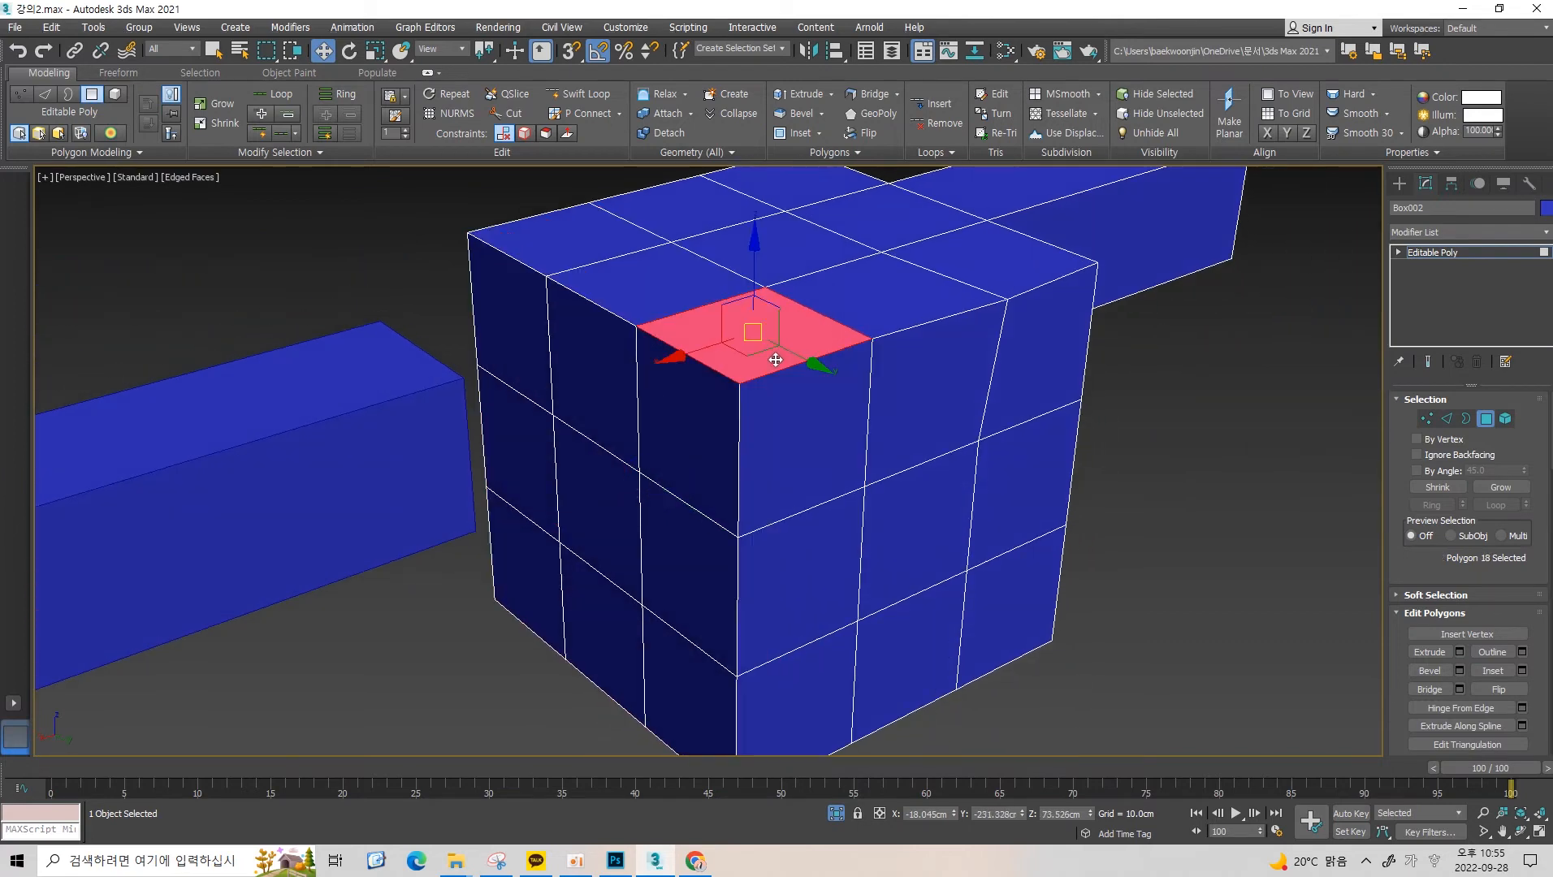
pyautogui.keyDown('shift'); pyautogui.click(676, 392); pyautogui.keyUp('shift')
pyautogui.keyDown('alt'); pyautogui.moveTo(677, 395); pyautogui.dragTo(735, 390, button='middle'); pyautogui.keyUp('alt')
# Select the top face's front middle polygon and extend it into a loop down the front face's middle column.
pyautogui.click(905, 390)
pyautogui.keyDown('alt'); pyautogui.moveTo(908, 395); pyautogui.dragTo(793, 352, button='middle'); pyautogui.keyUp('alt')
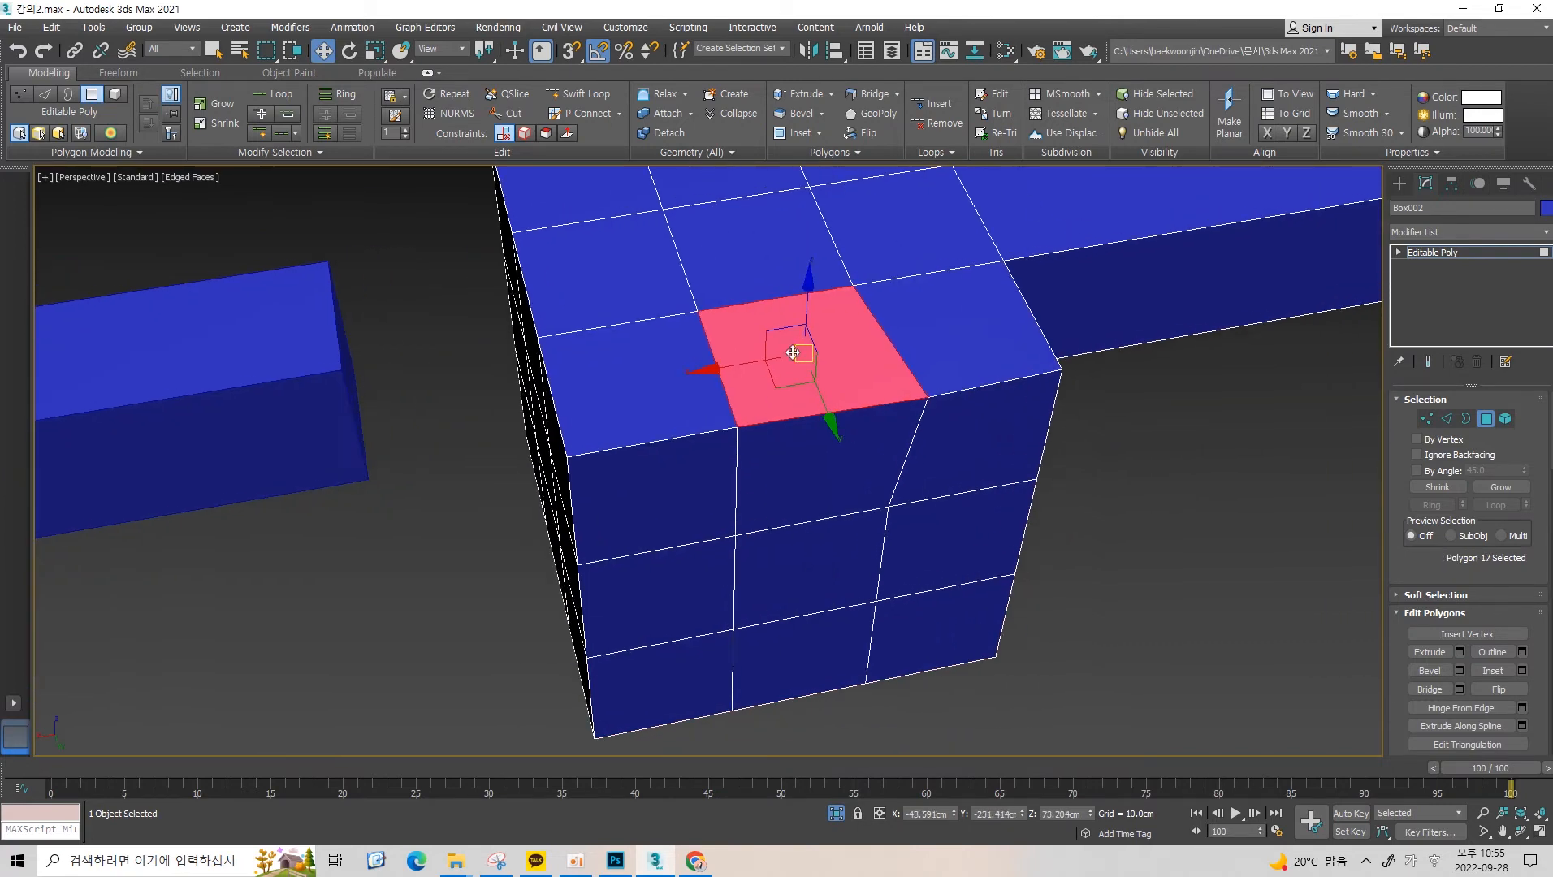
pyautogui.keyDown('shift'); pyautogui.click(836, 453); pyautogui.keyUp('shift')
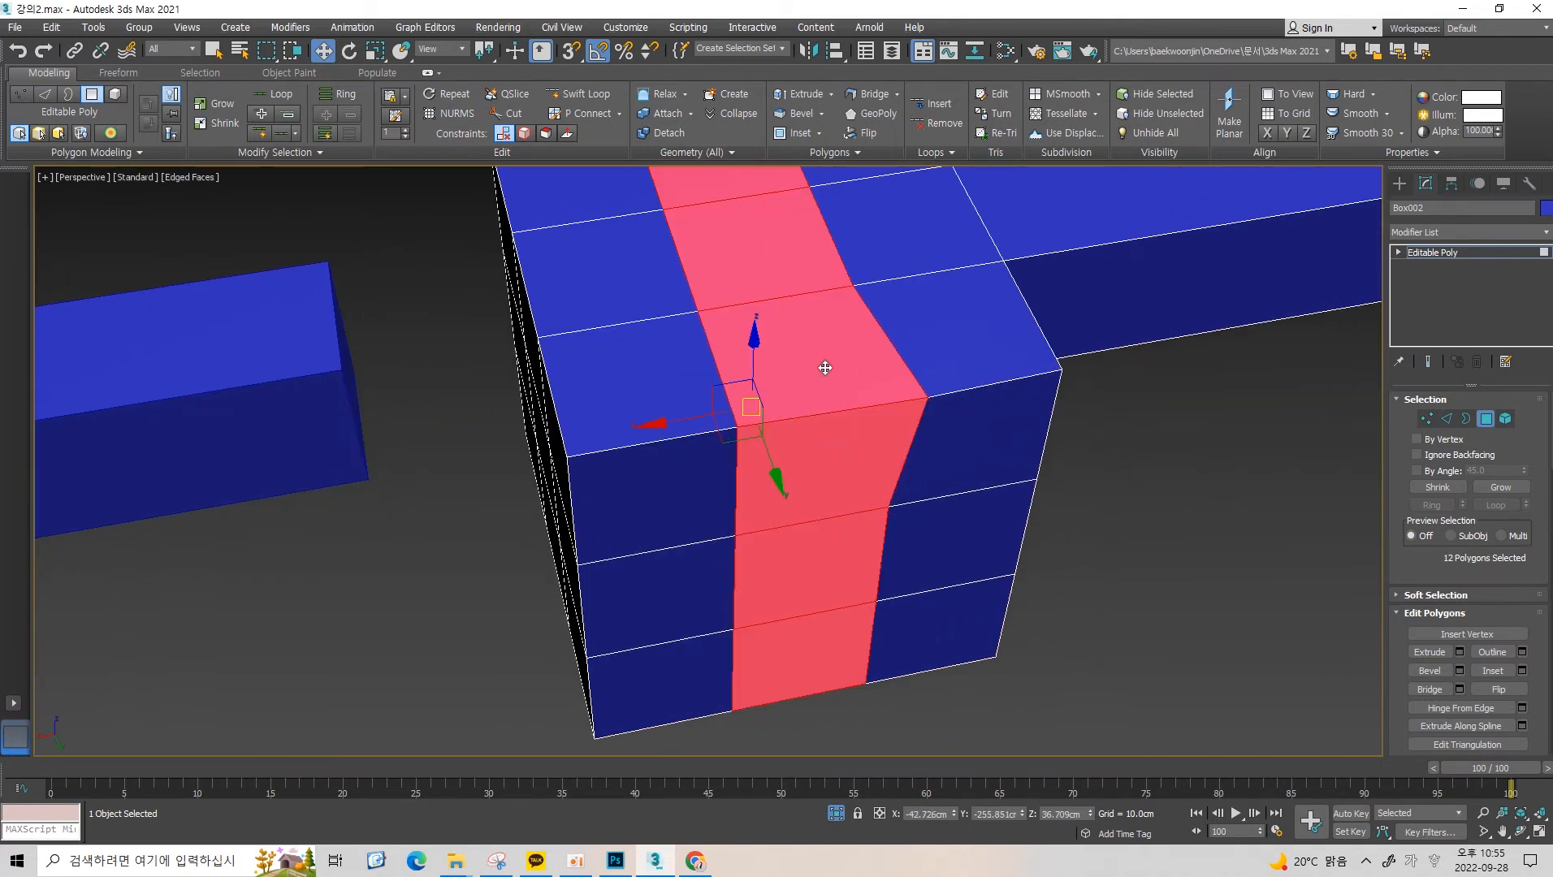
pyautogui.keyDown('alt'); pyautogui.moveTo(801, 311); pyautogui.dragTo(759, 329, button='middle'); pyautogui.keyUp('alt')
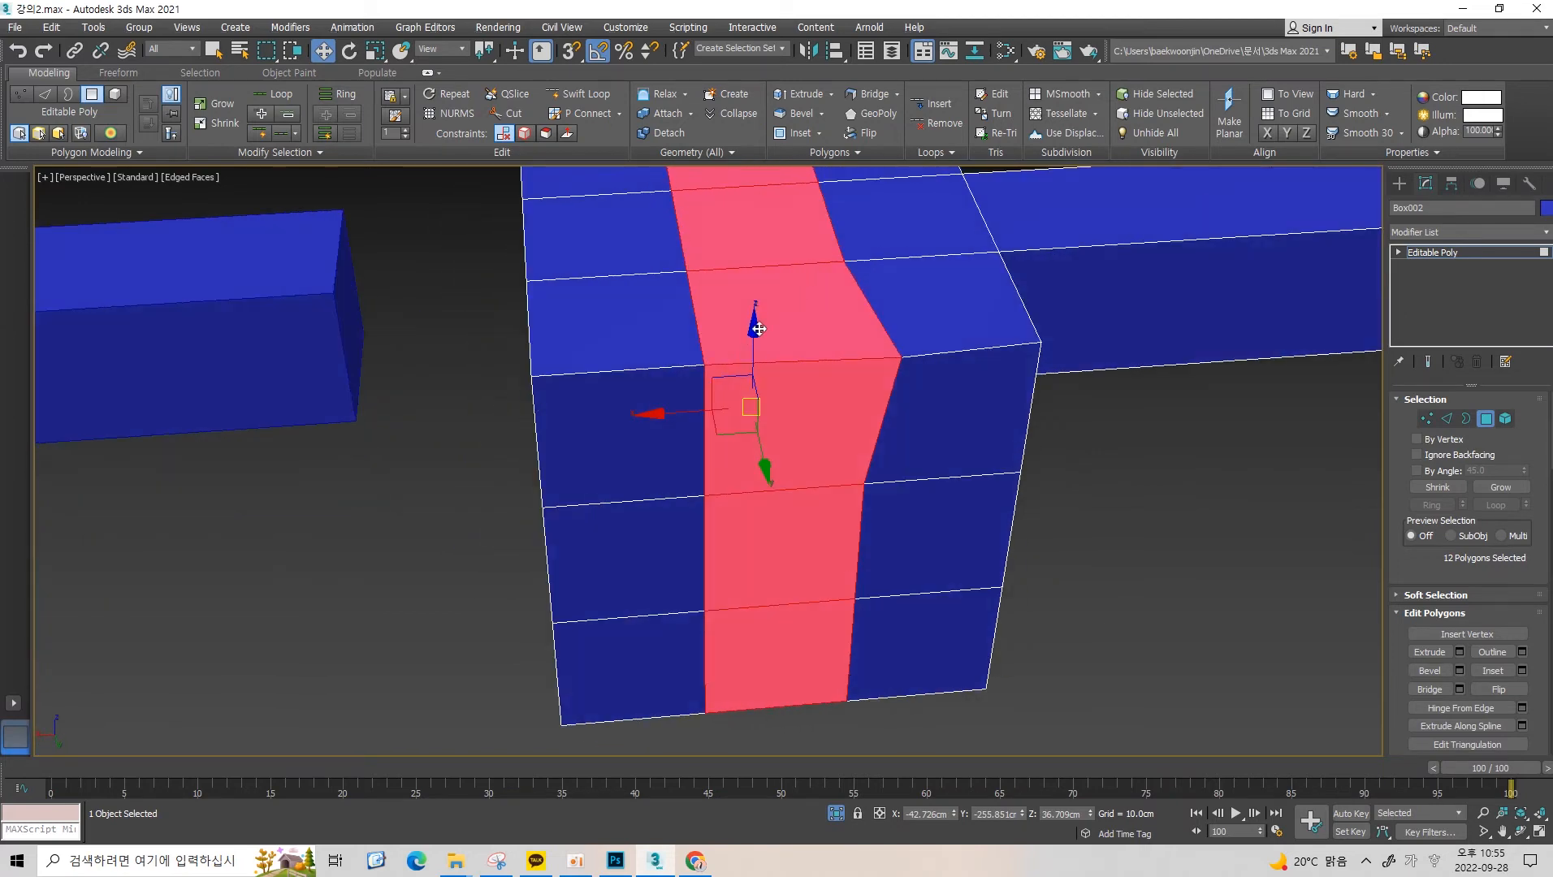
# Select the front face's upper middle polygon, then the polygon loop running over the top face and down the front face's middle column.
pyautogui.click(801, 417)
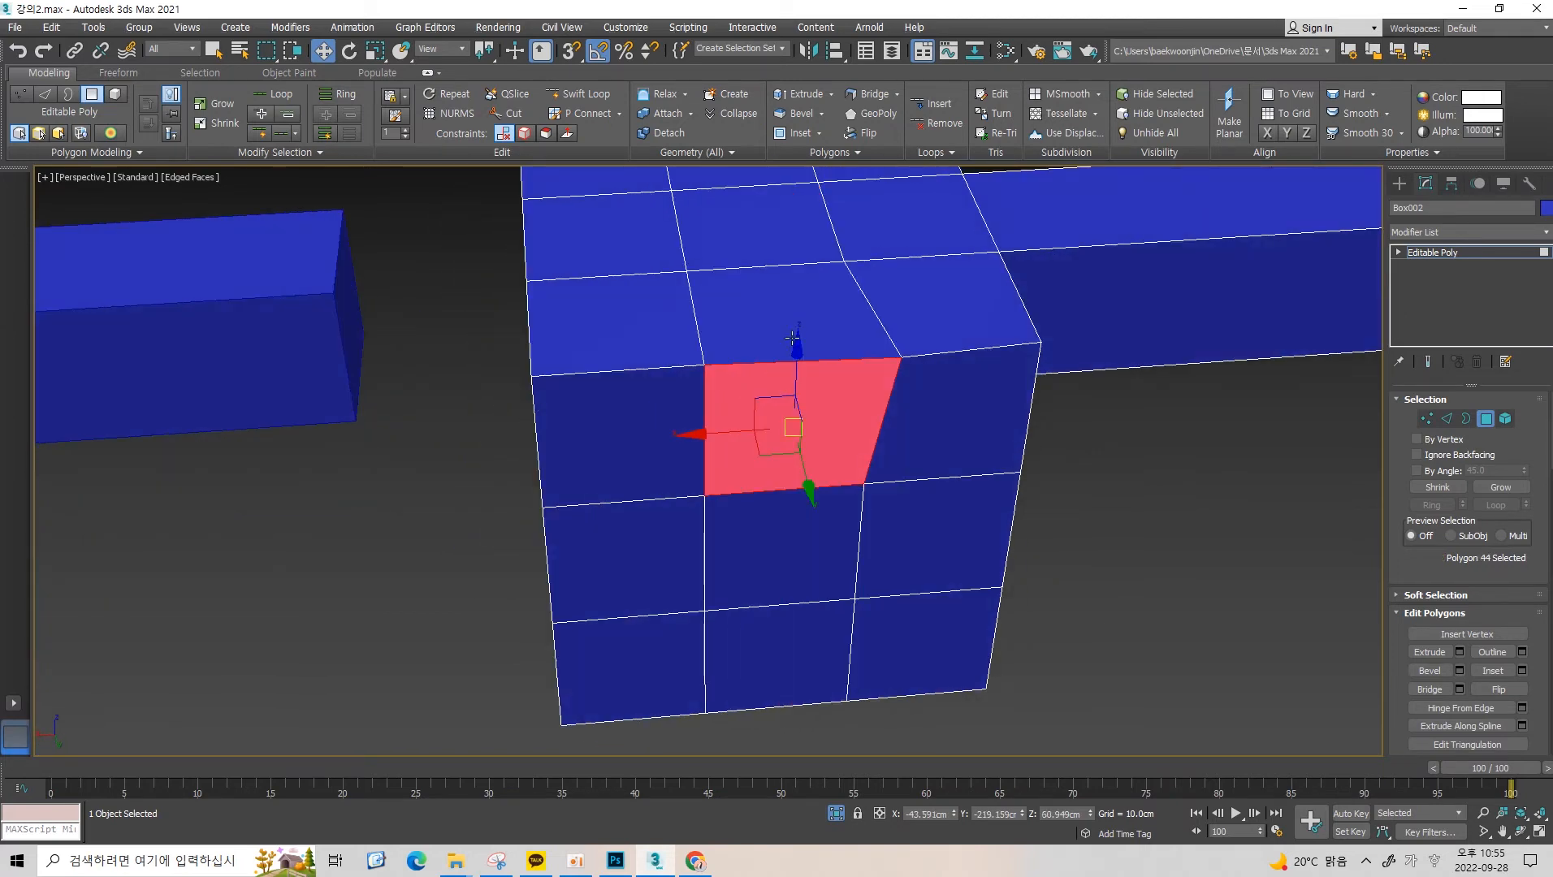
pyautogui.keyDown('alt'); pyautogui.moveTo(832, 511); pyautogui.dragTo(839, 429, button='middle'); pyautogui.keyUp('alt')
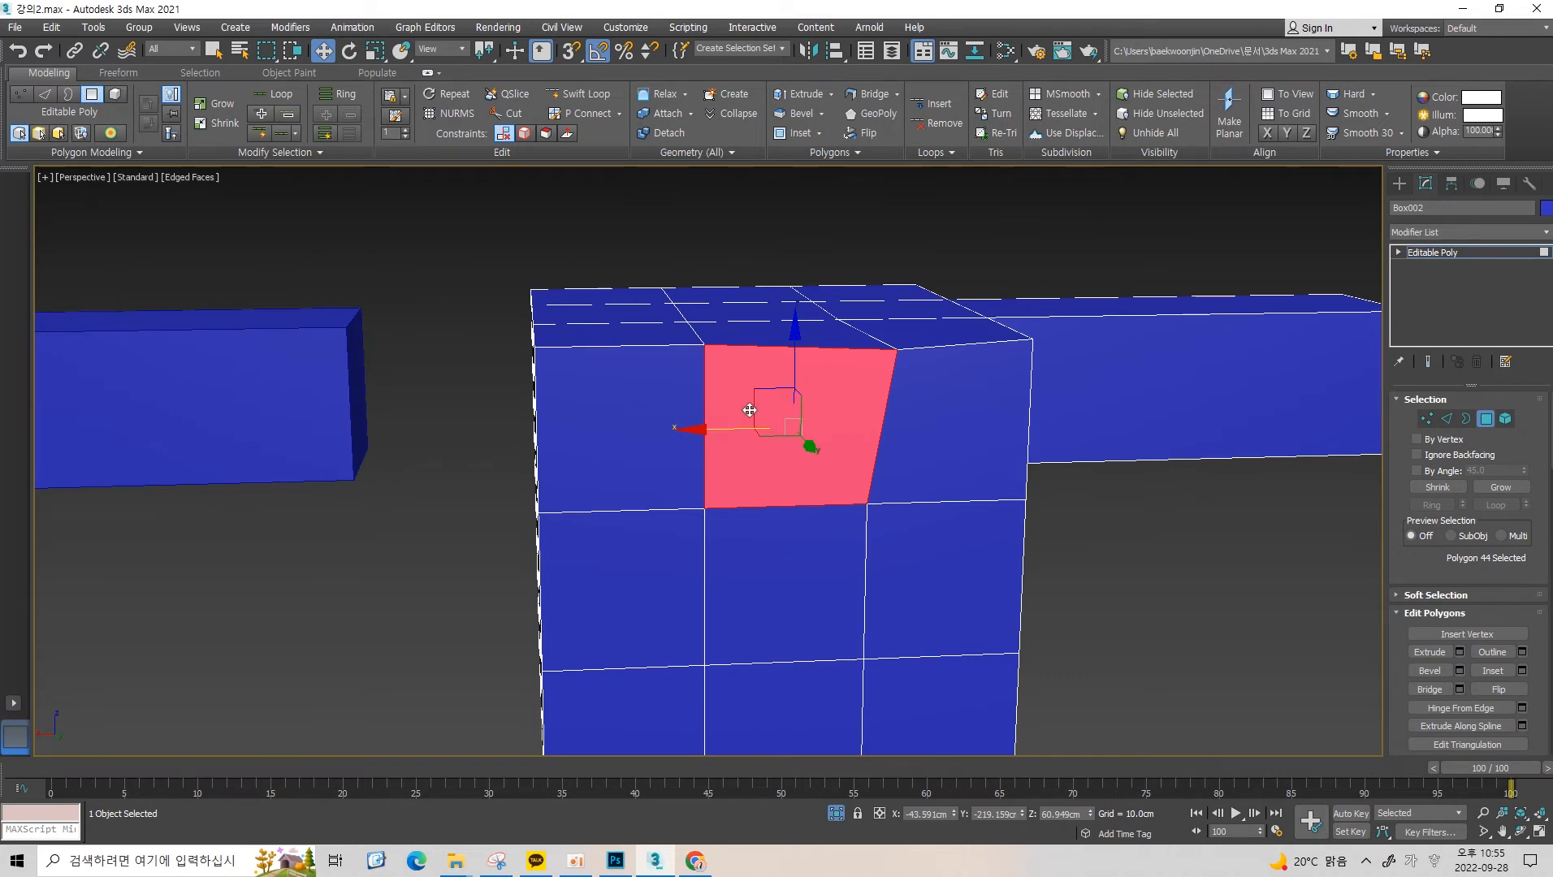
pyautogui.moveTo(784, 426); pyautogui.dragTo(819, 418, button='middle')
pyautogui.click(818, 335)
pyautogui.keyDown('shift'); pyautogui.click(833, 402); pyautogui.keyUp('shift')
pyautogui.moveTo(828, 344); pyautogui.dragTo(812, 396, button='middle')
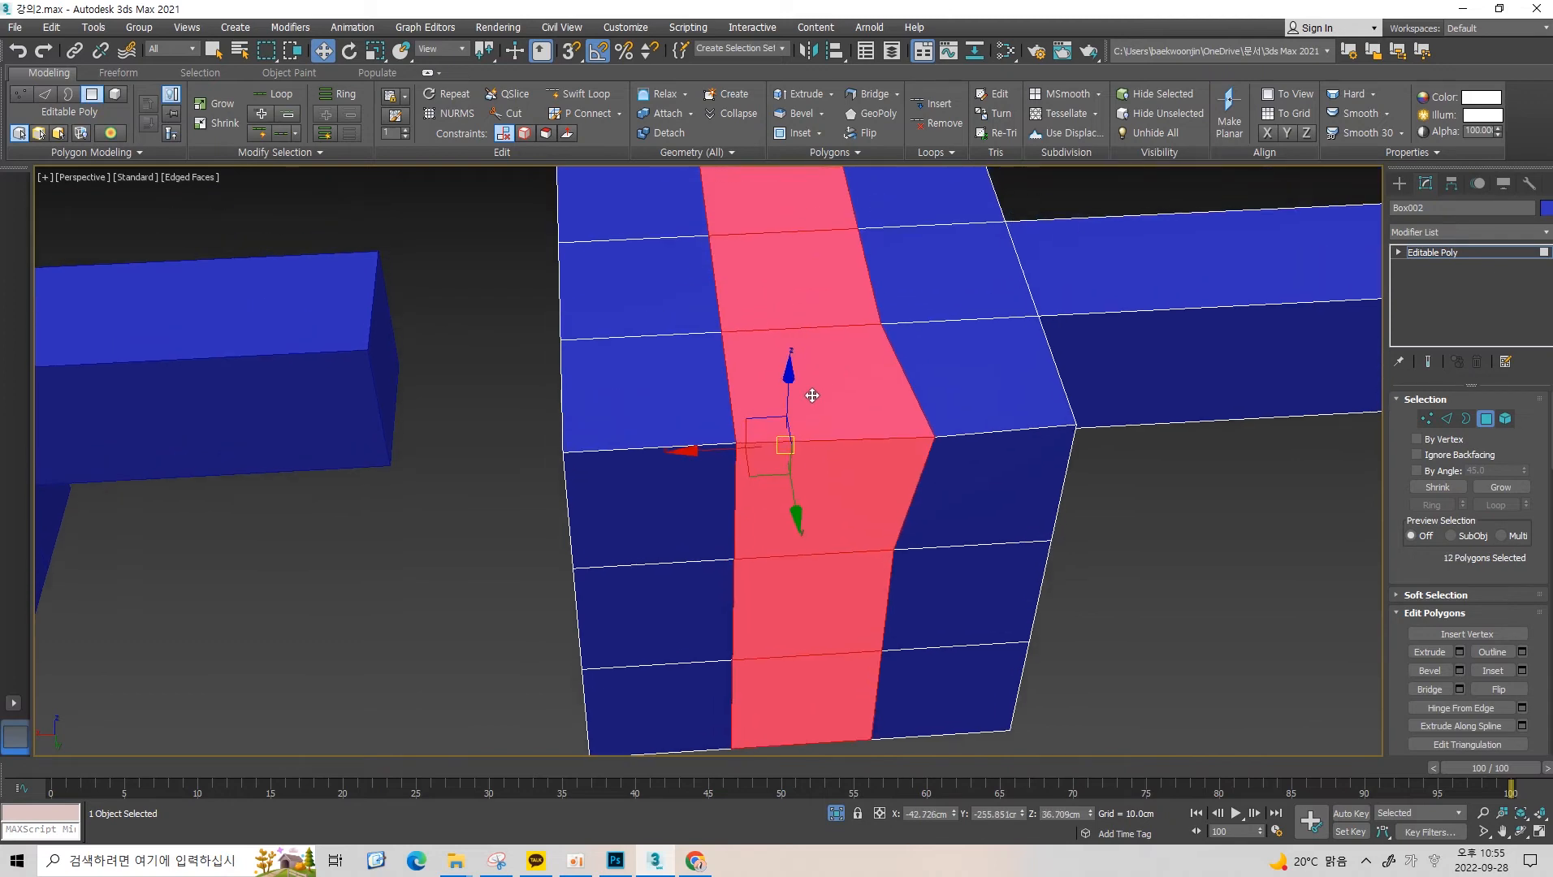
# Extend the top face's front middle polygon into a loop along the front row, then into a loop down the front face's middle column.
pyautogui.click(797, 388)
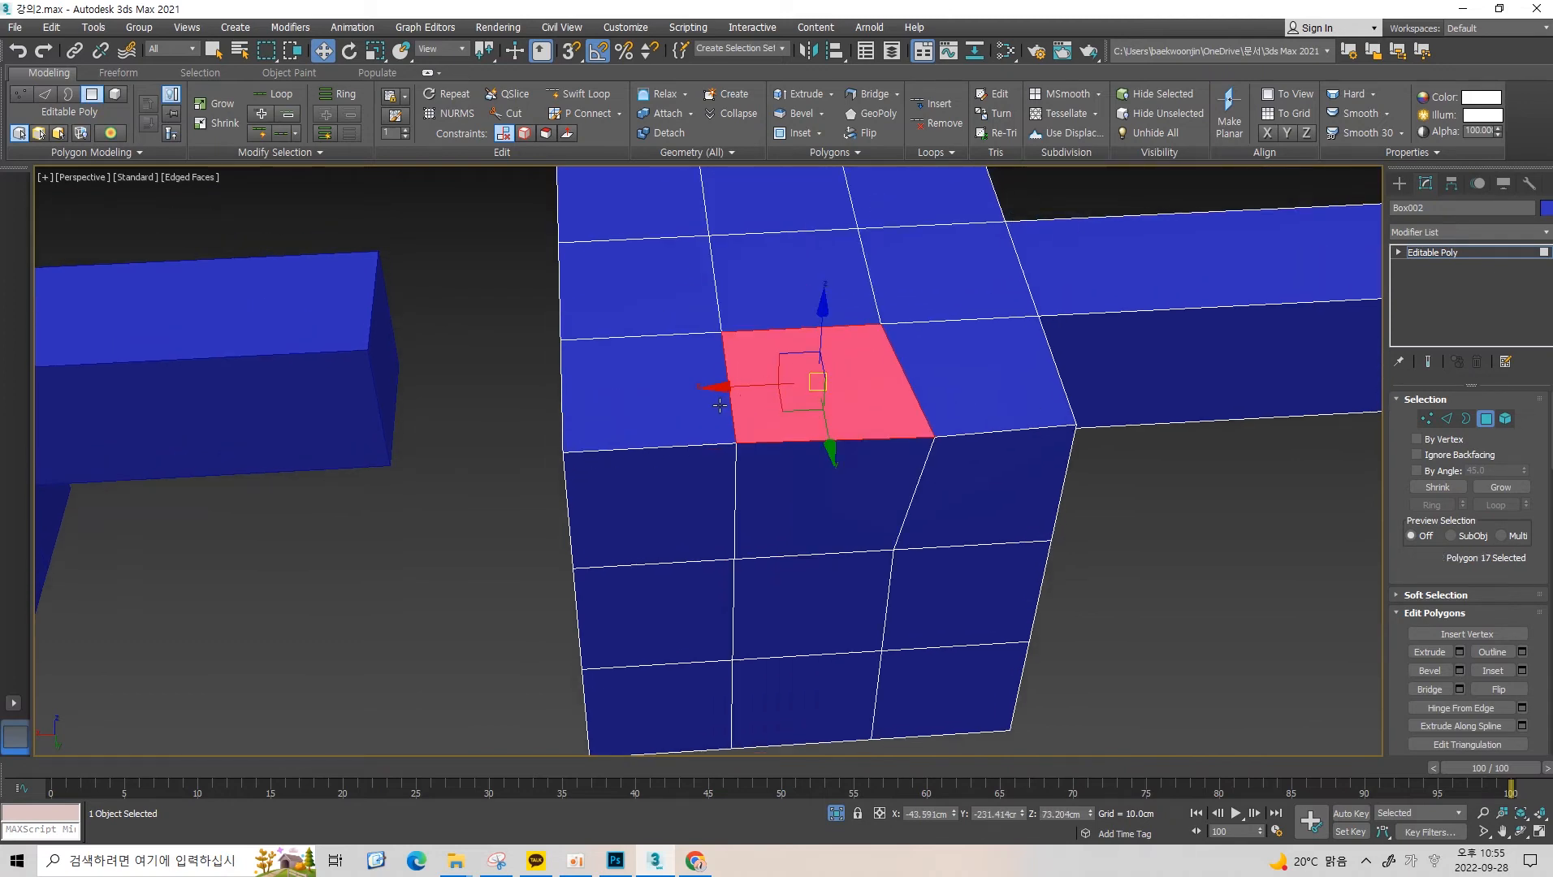
pyautogui.keyDown('alt'); pyautogui.moveTo(720, 405); pyautogui.dragTo(796, 361, button='middle'); pyautogui.keyUp('alt')
pyautogui.scroll(3, 745, 373)
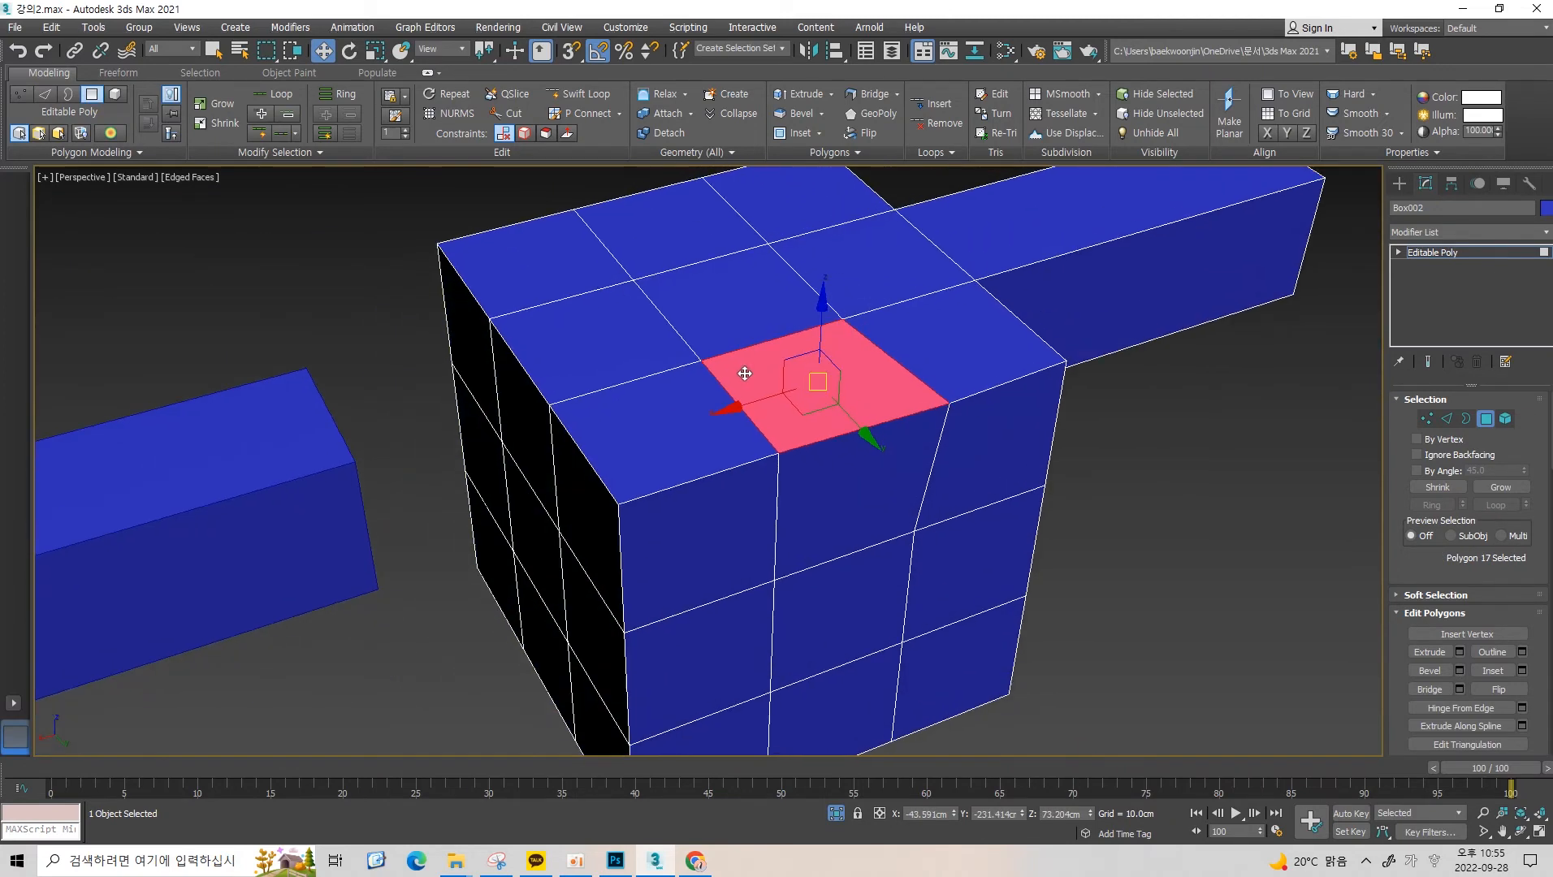
pyautogui.keyDown('shift'); pyautogui.click(701, 416); pyautogui.keyUp('shift')
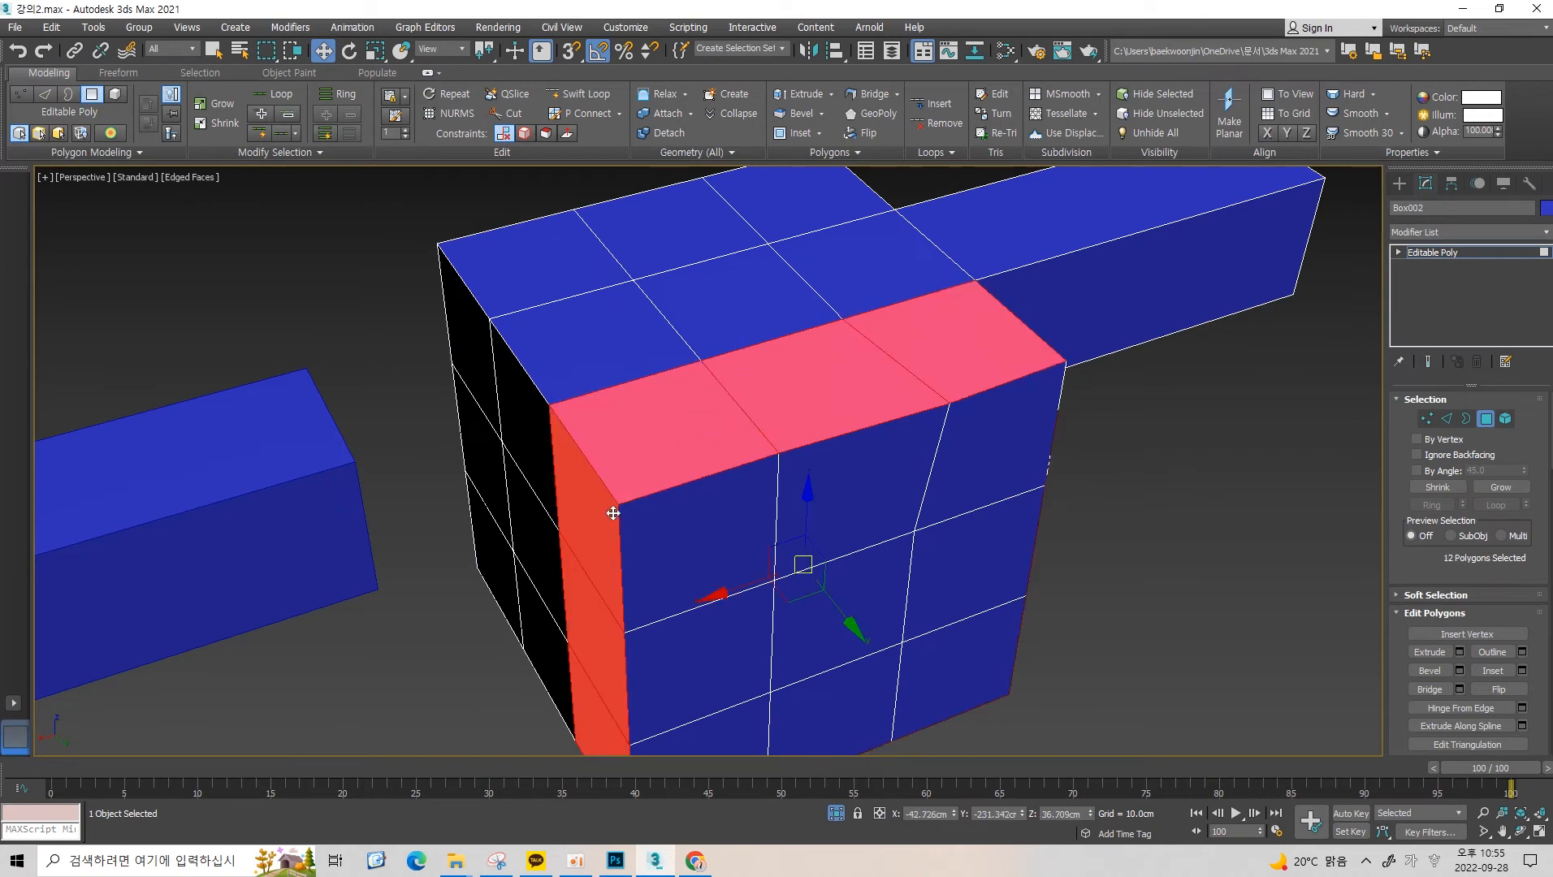
pyautogui.click(806, 394)
pyautogui.keyDown('shift'); pyautogui.click(822, 448); pyautogui.keyUp('shift')
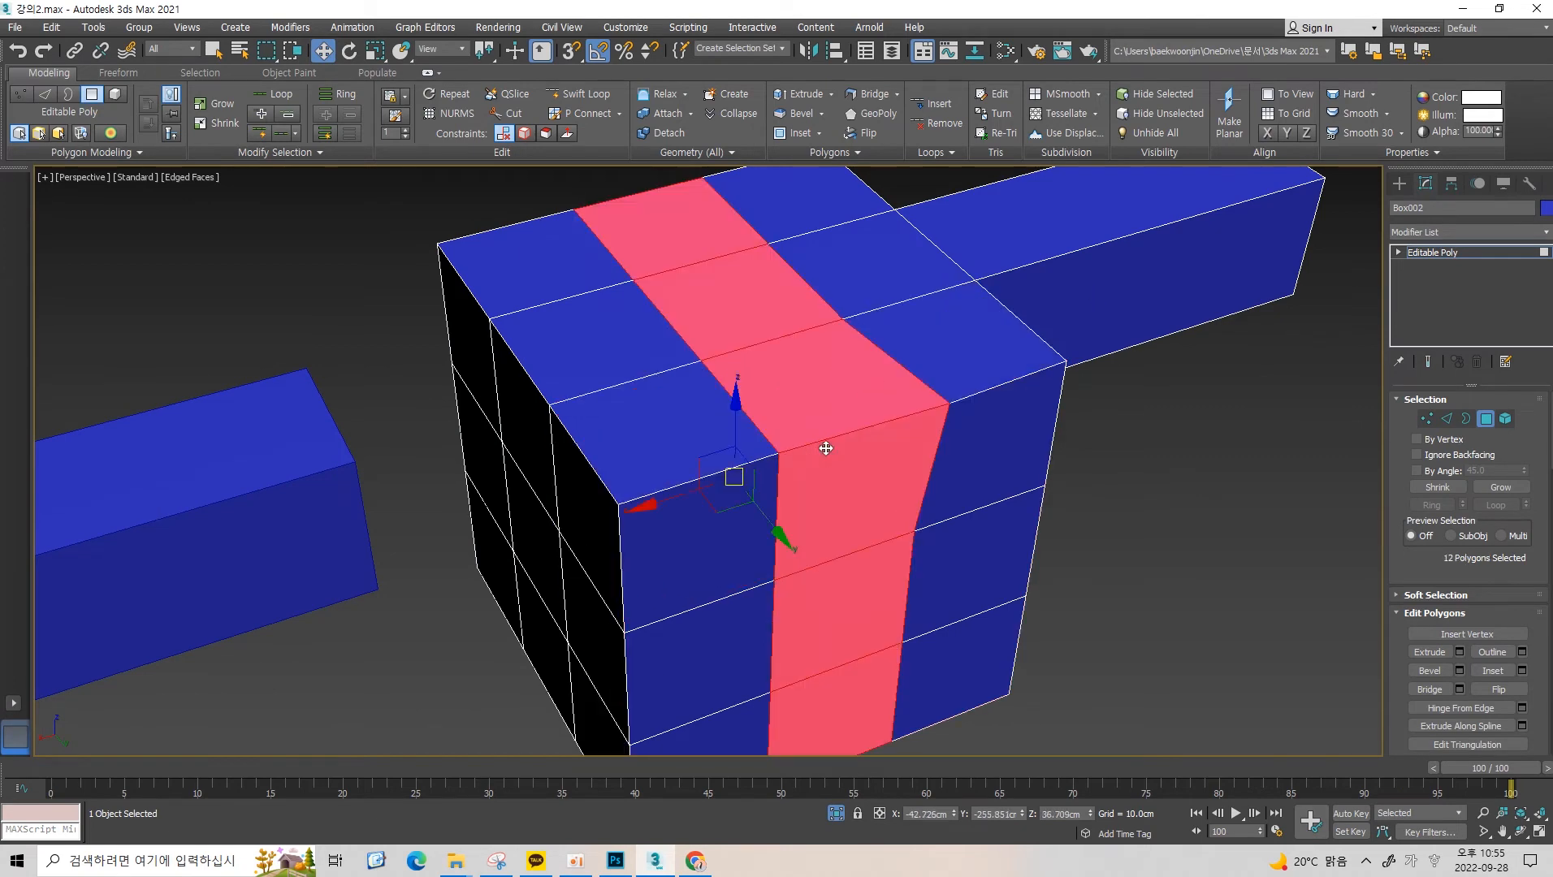
# Select the top face's front middle and front left polygons together, then only the top face's centre polygon.
pyautogui.keyDown('alt'); pyautogui.moveTo(821, 448); pyautogui.dragTo(779, 391, button='middle'); pyautogui.keyUp('alt')
pyautogui.click(718, 361)
pyautogui.keyDown('shift'); pyautogui.click(650, 378); pyautogui.keyUp('shift')
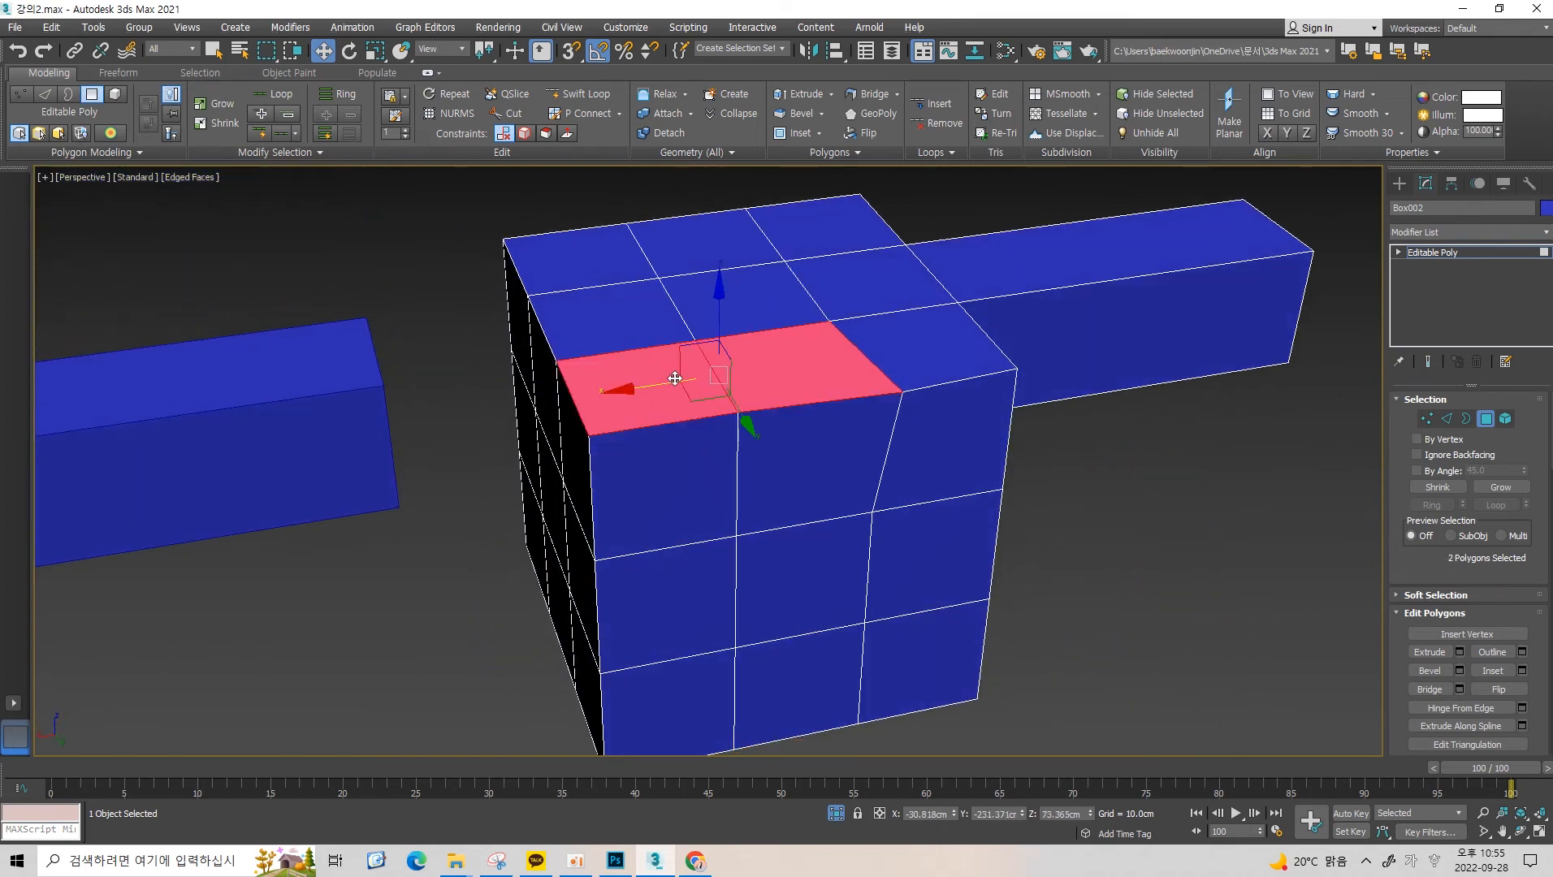
pyautogui.keyDown('alt'); pyautogui.moveTo(812, 400); pyautogui.dragTo(778, 416, button='middle'); pyautogui.keyUp('alt')
pyautogui.click(791, 320)
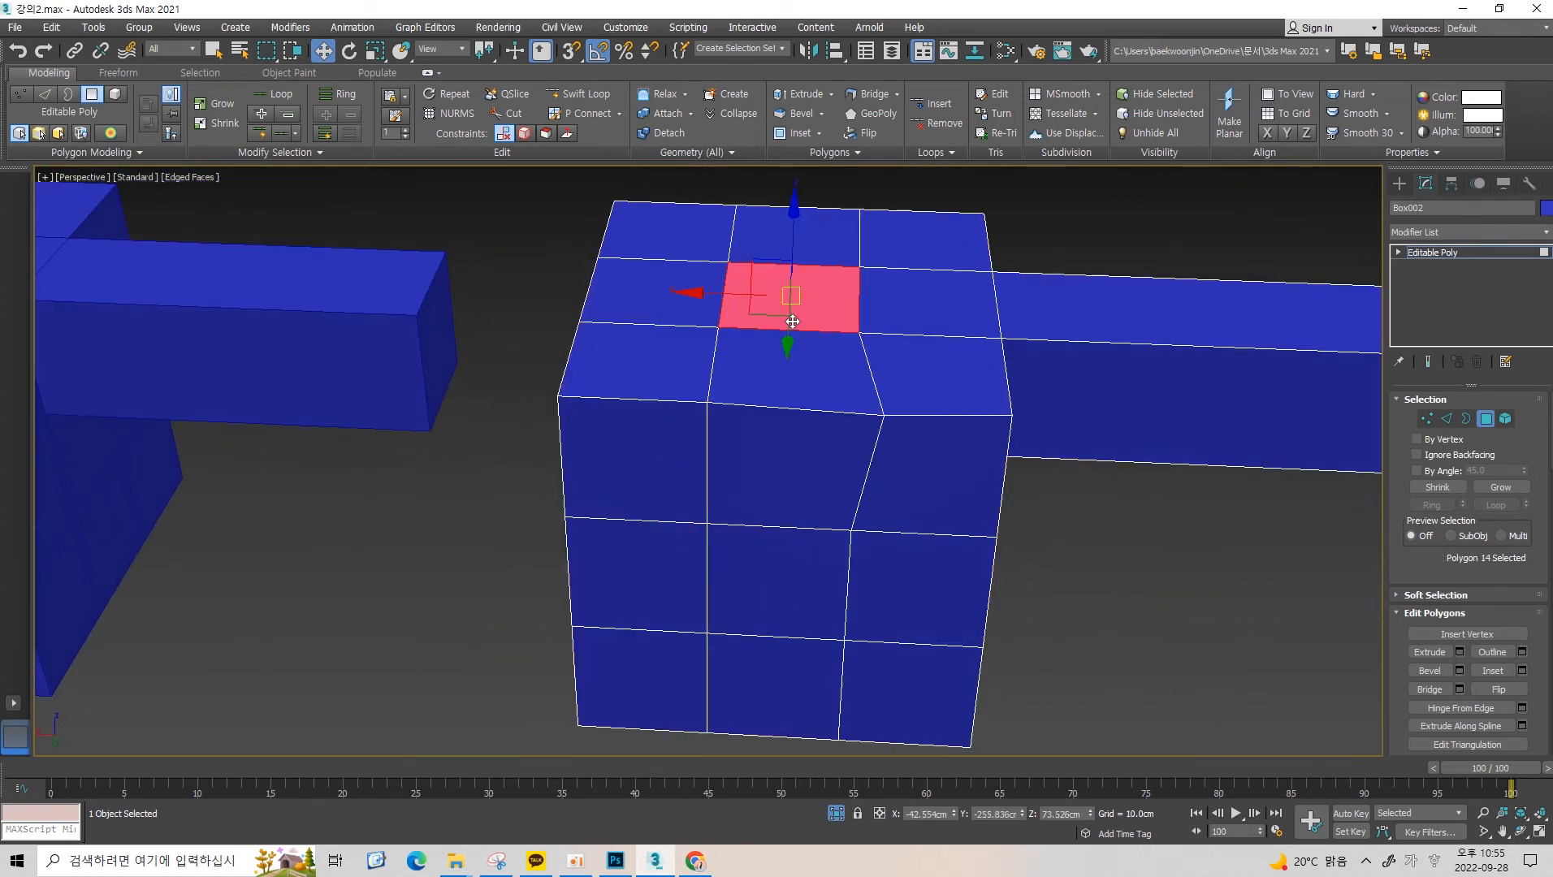
pyautogui.keyDown('alt'); pyautogui.moveTo(729, 358); pyautogui.dragTo(769, 388, button='middle'); pyautogui.keyUp('alt')
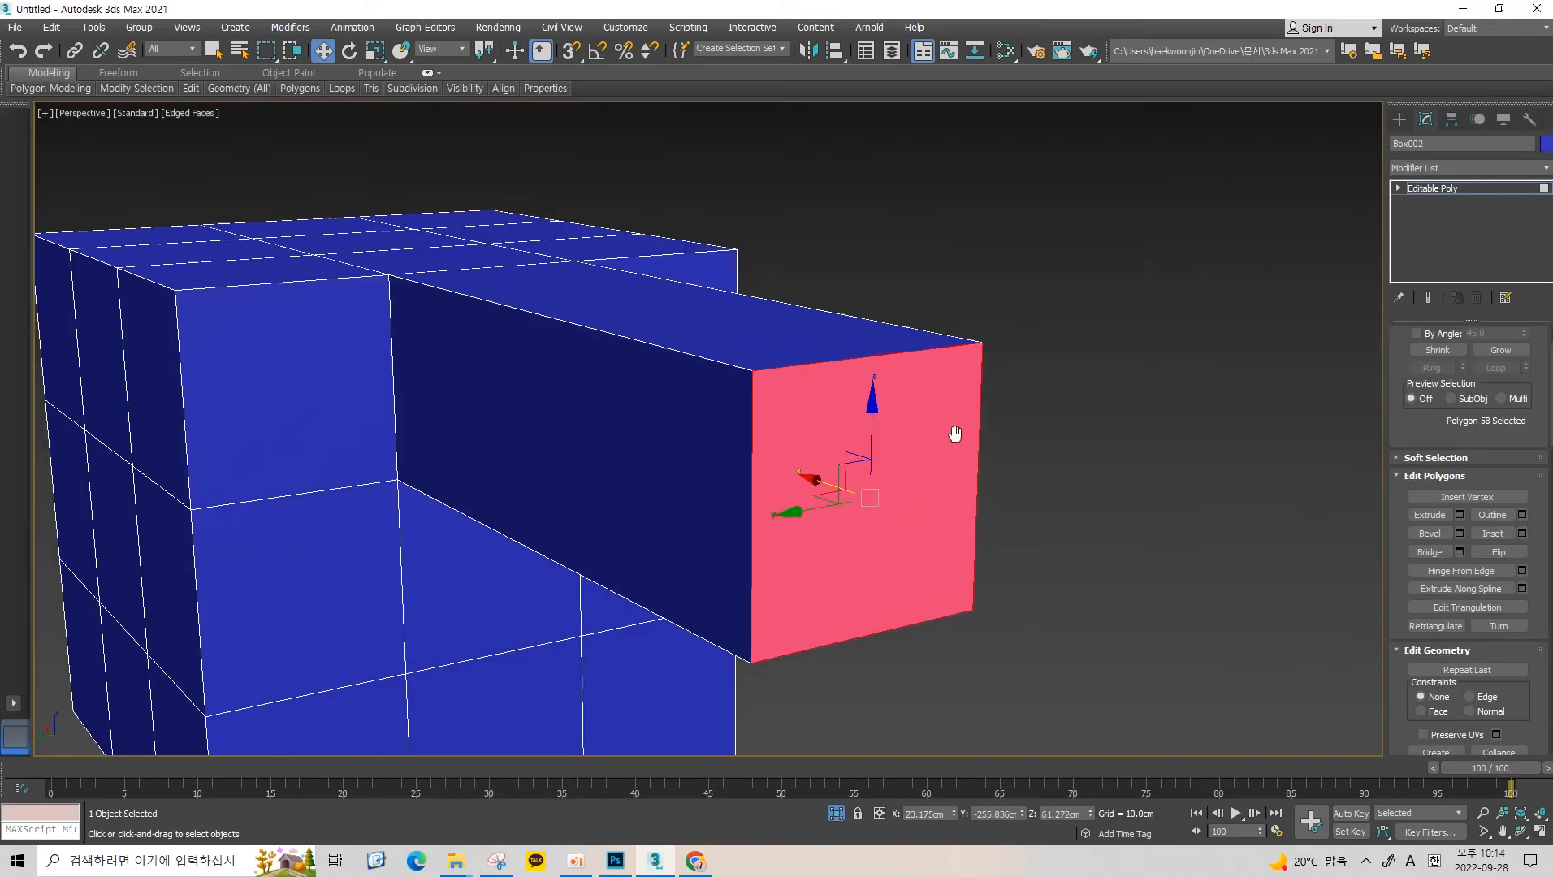
# Try extending the protruding arm's end polygon outward by one segment and scaling that end polygon.
pyautogui.scroll(-3, 954, 429)
pyautogui.scroll(5, 985, 400)
pyautogui.scroll(-3, 959, 395)
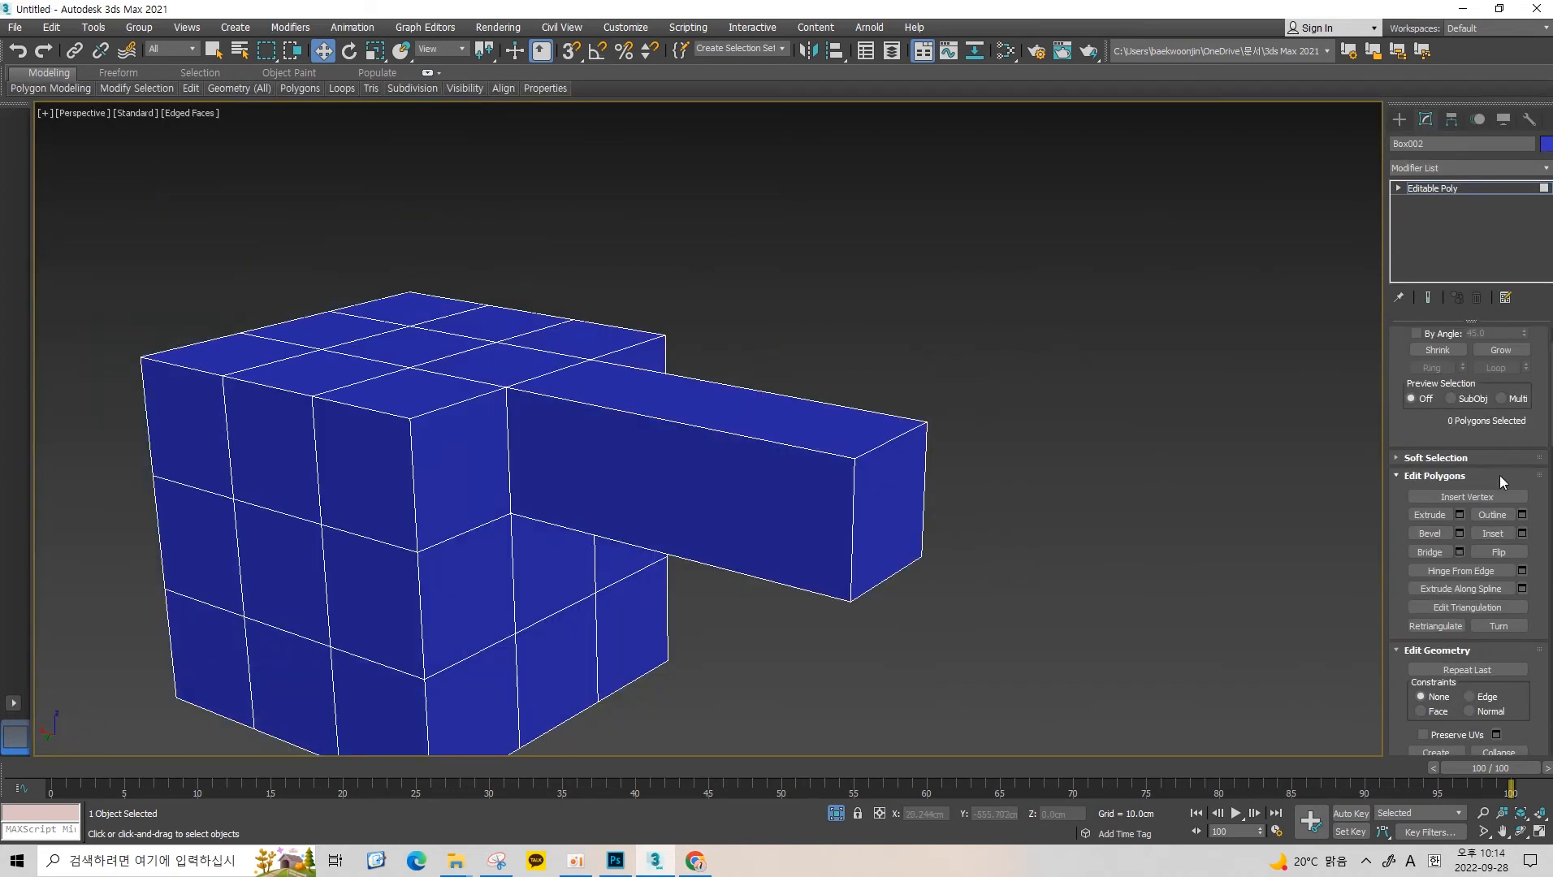
pyautogui.scroll(2, 1499, 476)
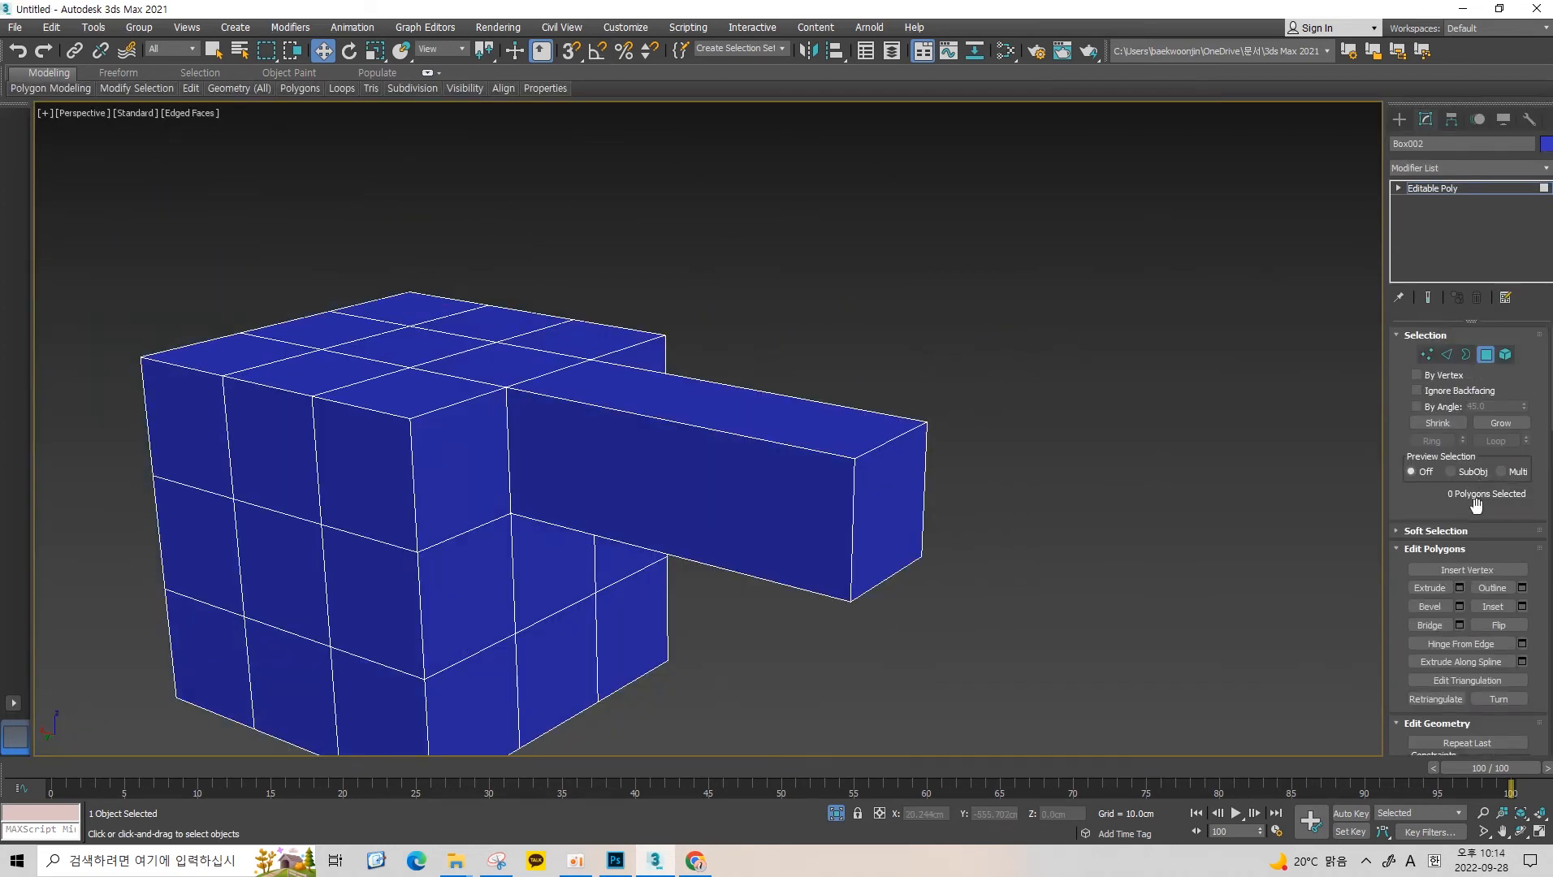
pyautogui.click(900, 504)
pyautogui.keyDown('alt'); pyautogui.moveTo(900, 504); pyautogui.dragTo(735, 480, button='middle'); pyautogui.keyUp('alt')
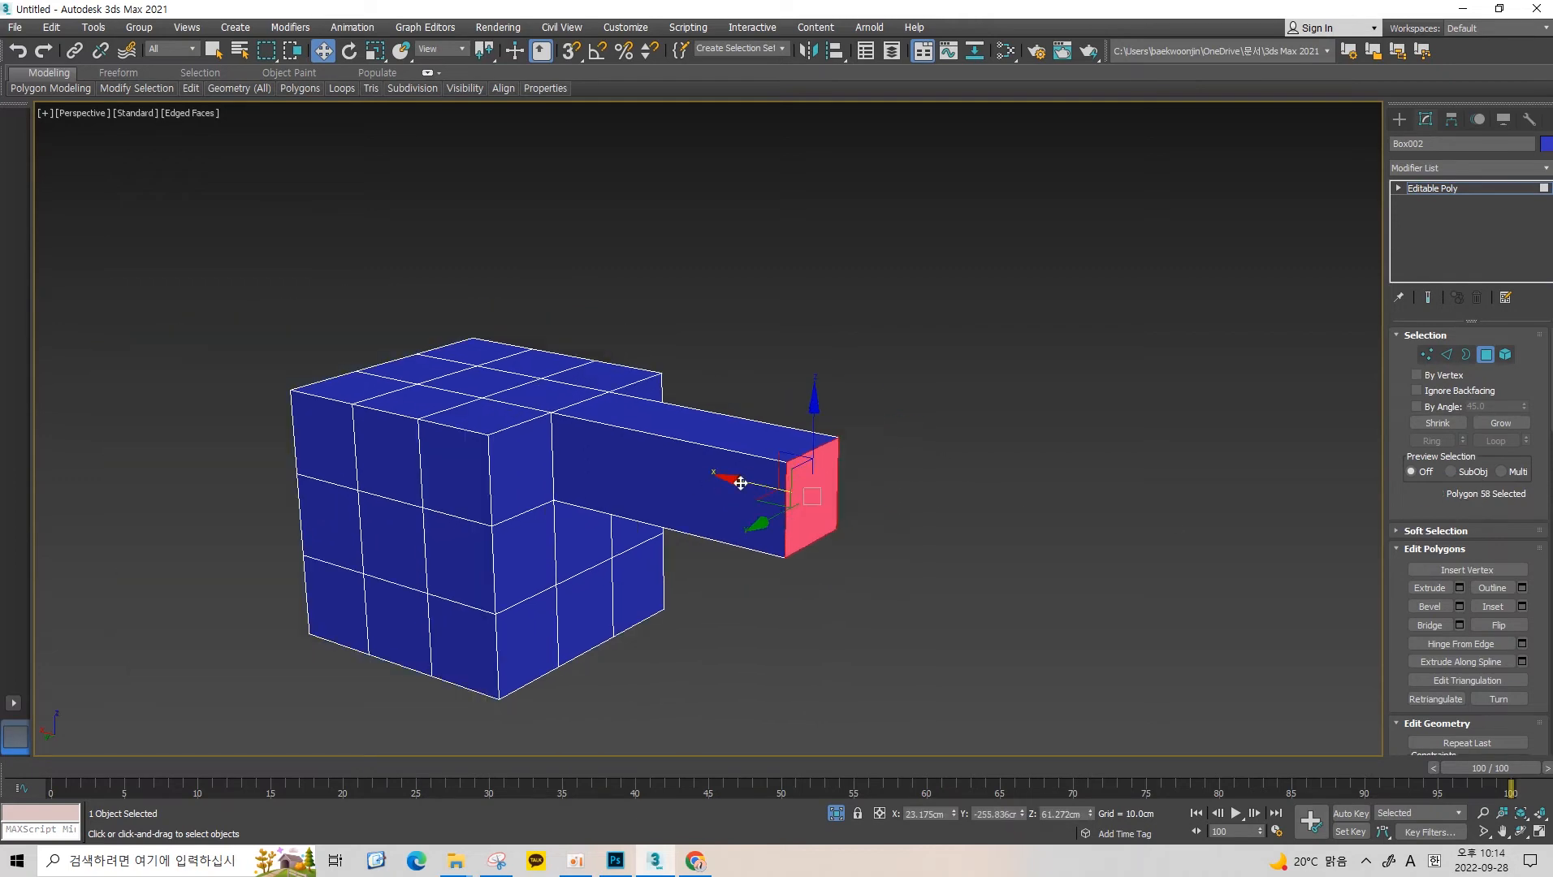
pyautogui.keyDown('alt'); pyautogui.moveTo(873, 519); pyautogui.dragTo(948, 518, button='middle'); pyautogui.keyUp('alt')
pyautogui.press('r')
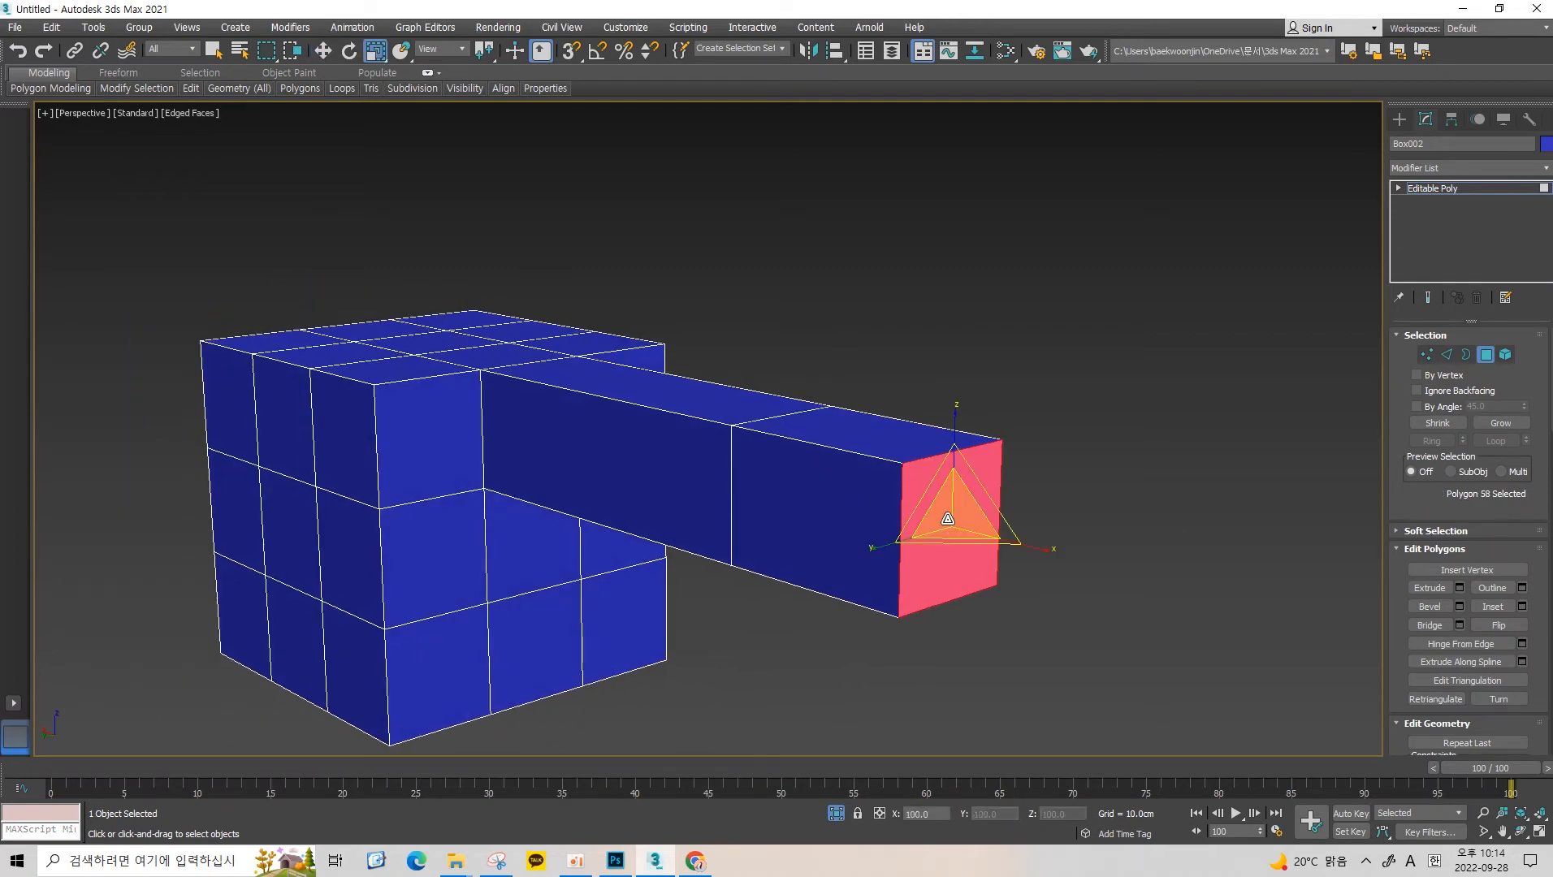
pyautogui.moveTo(943, 519); pyautogui.dragTo(1051, 433)
# Undo the scaling and the added segment on the arm's end polygon.
pyautogui.press('w')
pyautogui.press('e')
pyautogui.hotkey('ctrl', 'z')
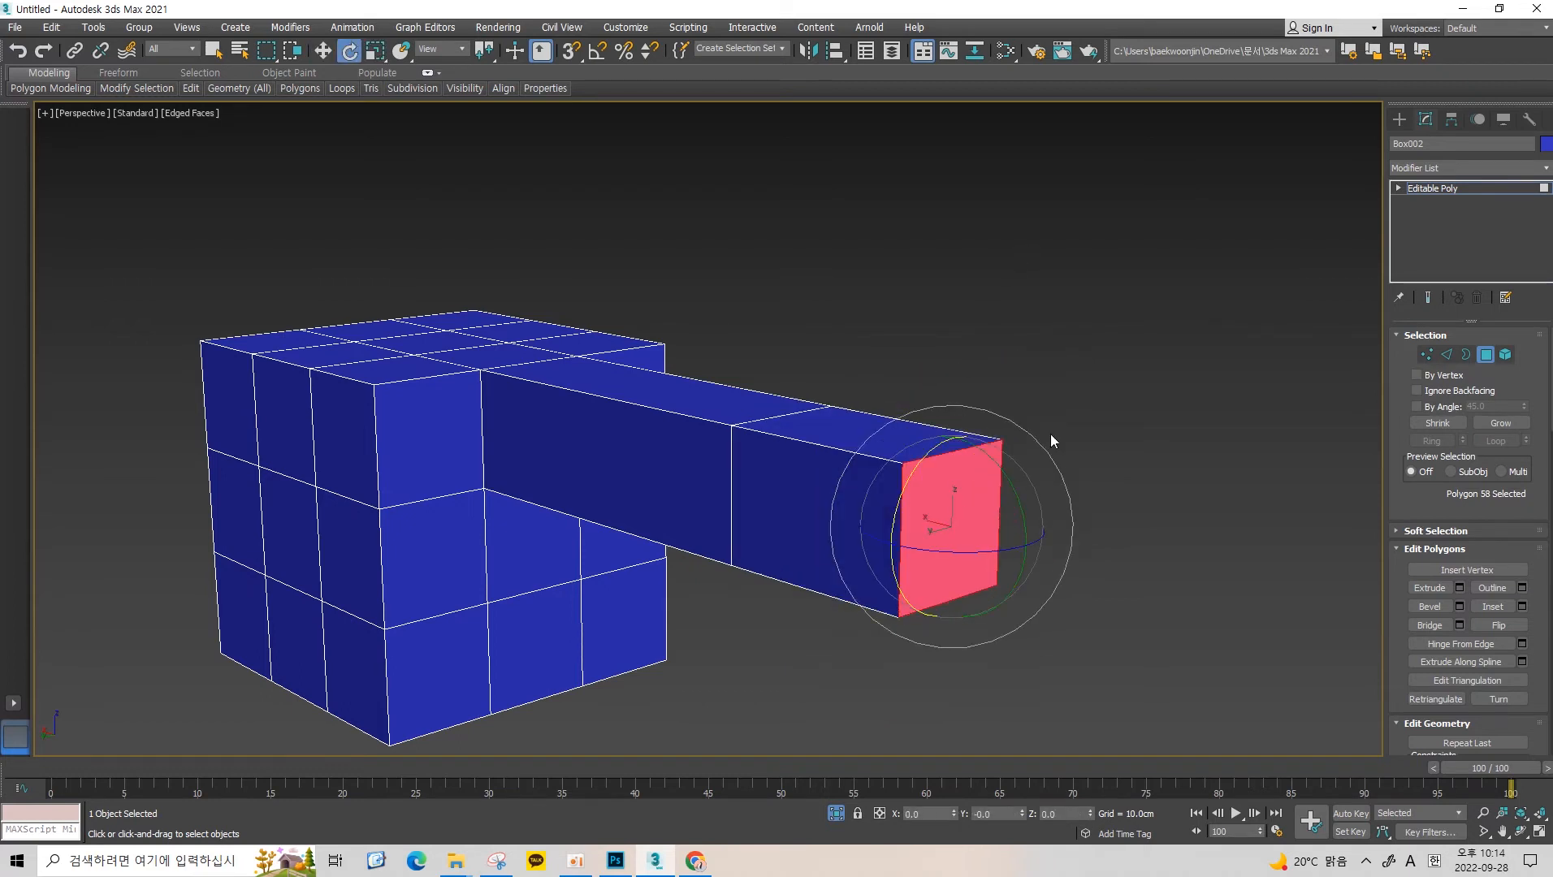
pyautogui.press('w')
pyautogui.moveTo(993, 477); pyautogui.dragTo(1030, 412, button='middle')
pyautogui.hotkey('ctrl', 'z')
pyautogui.hotkey('ctrl', 'z')
pyautogui.keyDown('alt'); pyautogui.moveTo(842, 402); pyautogui.dragTo(849, 412, button='middle'); pyautogui.keyUp('alt')
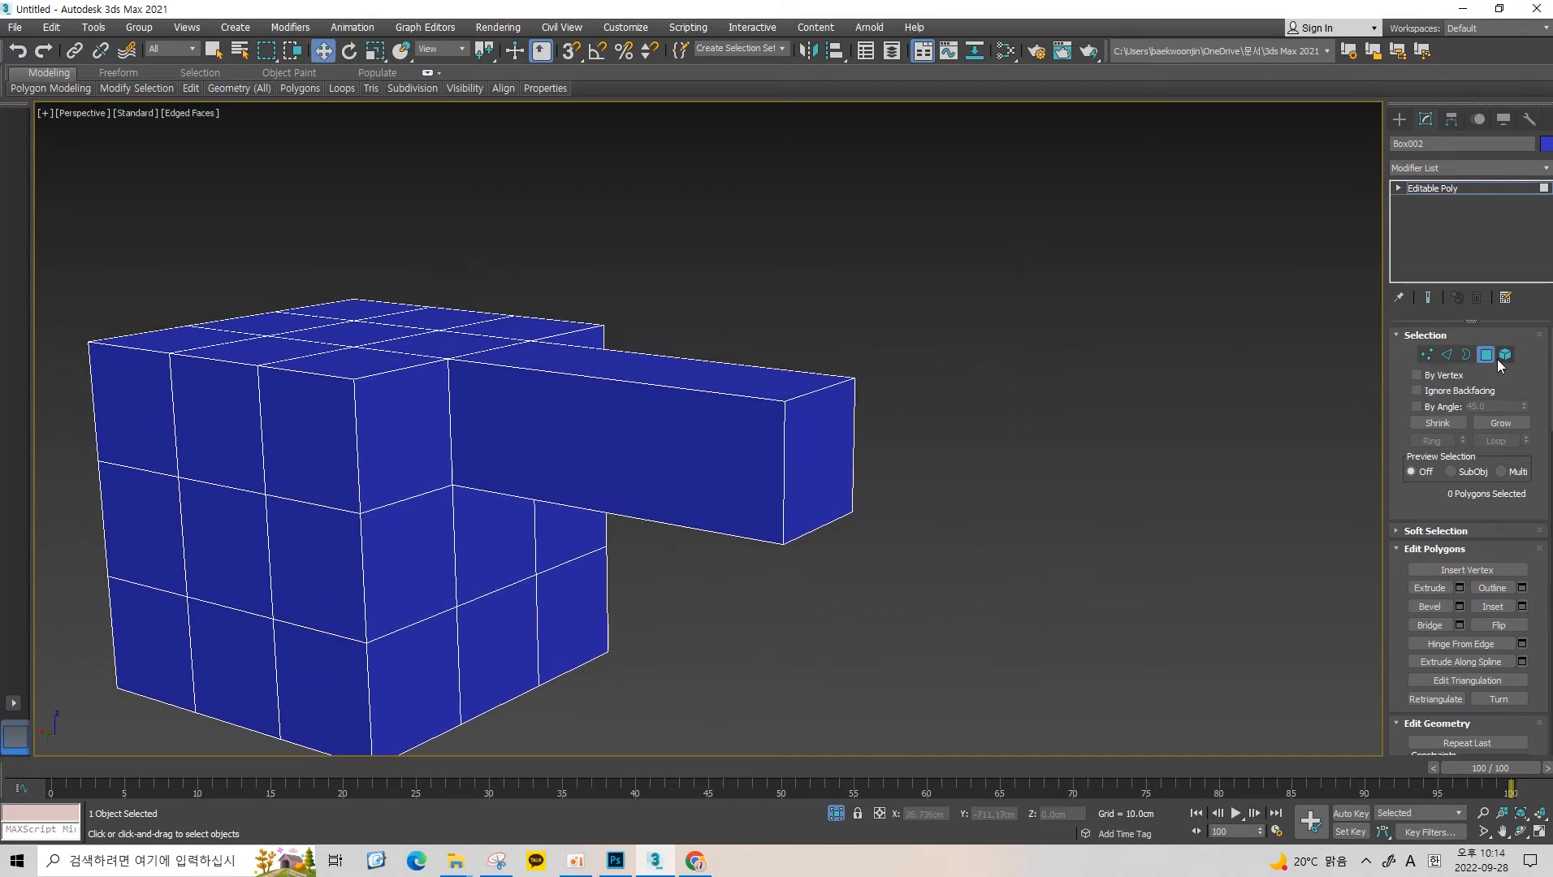
# Switch to Element level and select the whole box with its arm as one element.
pyautogui.click(1505, 355)
pyautogui.keyDown('alt'); pyautogui.moveTo(958, 366); pyautogui.dragTo(891, 429, button='middle'); pyautogui.keyUp('alt')
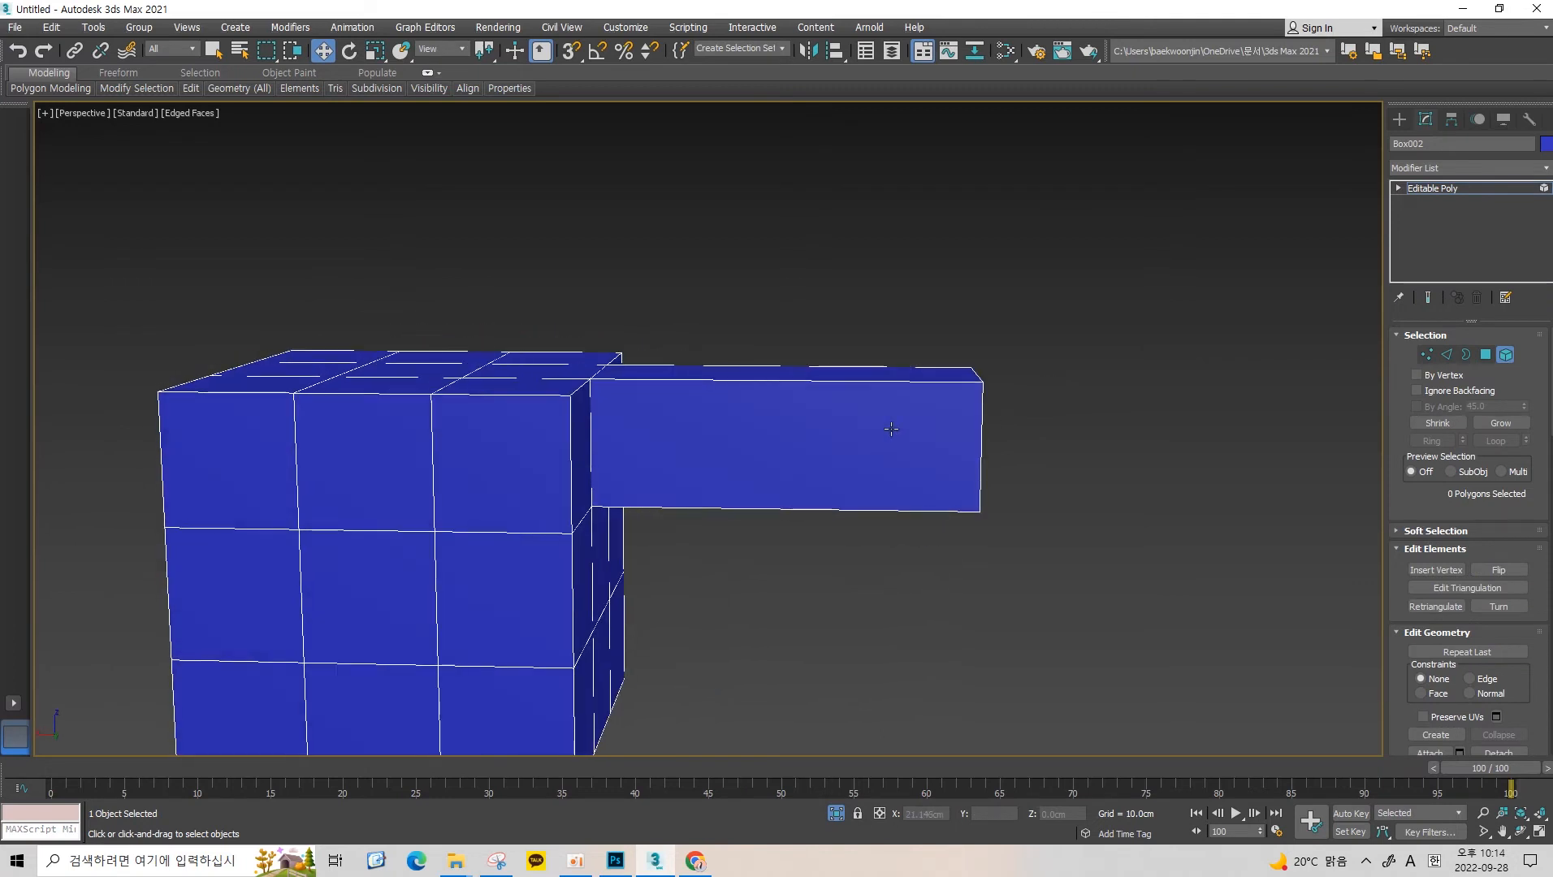
pyautogui.click(891, 431)
pyautogui.click(1096, 295)
pyautogui.click(951, 424)
pyautogui.moveTo(1183, 463); pyautogui.dragTo(1168, 457, button='middle')
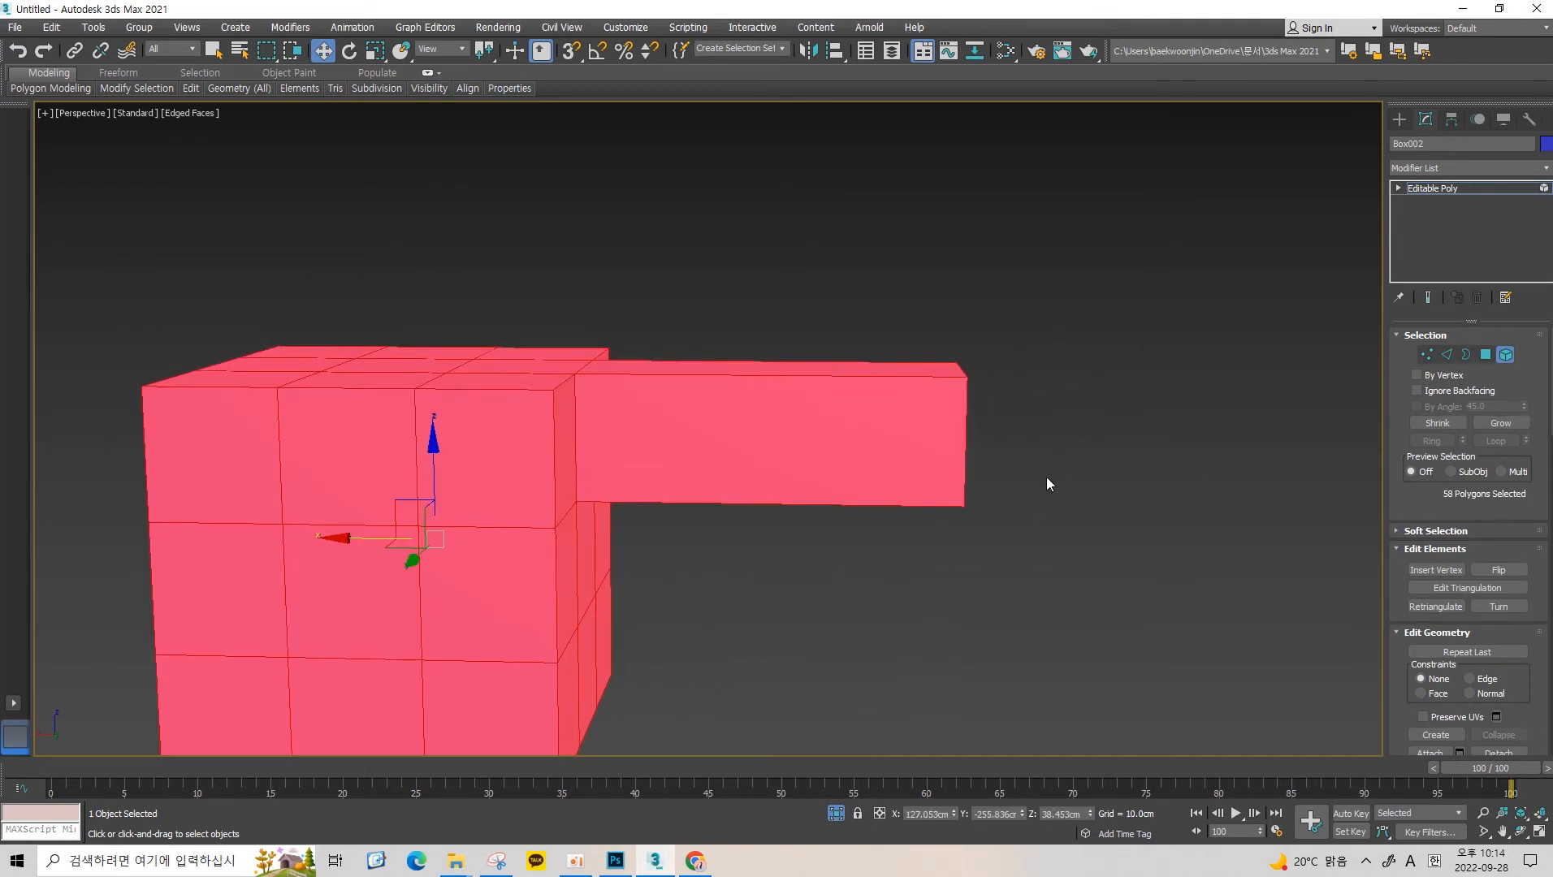
# Leave Element level and clone the box with its arm along the X axis beside the original.
pyautogui.press('5')
pyautogui.scroll(-6, 879, 512)
pyautogui.scroll(2, 878, 510)
pyautogui.moveTo(712, 554); pyautogui.dragTo(692, 502, button='middle')
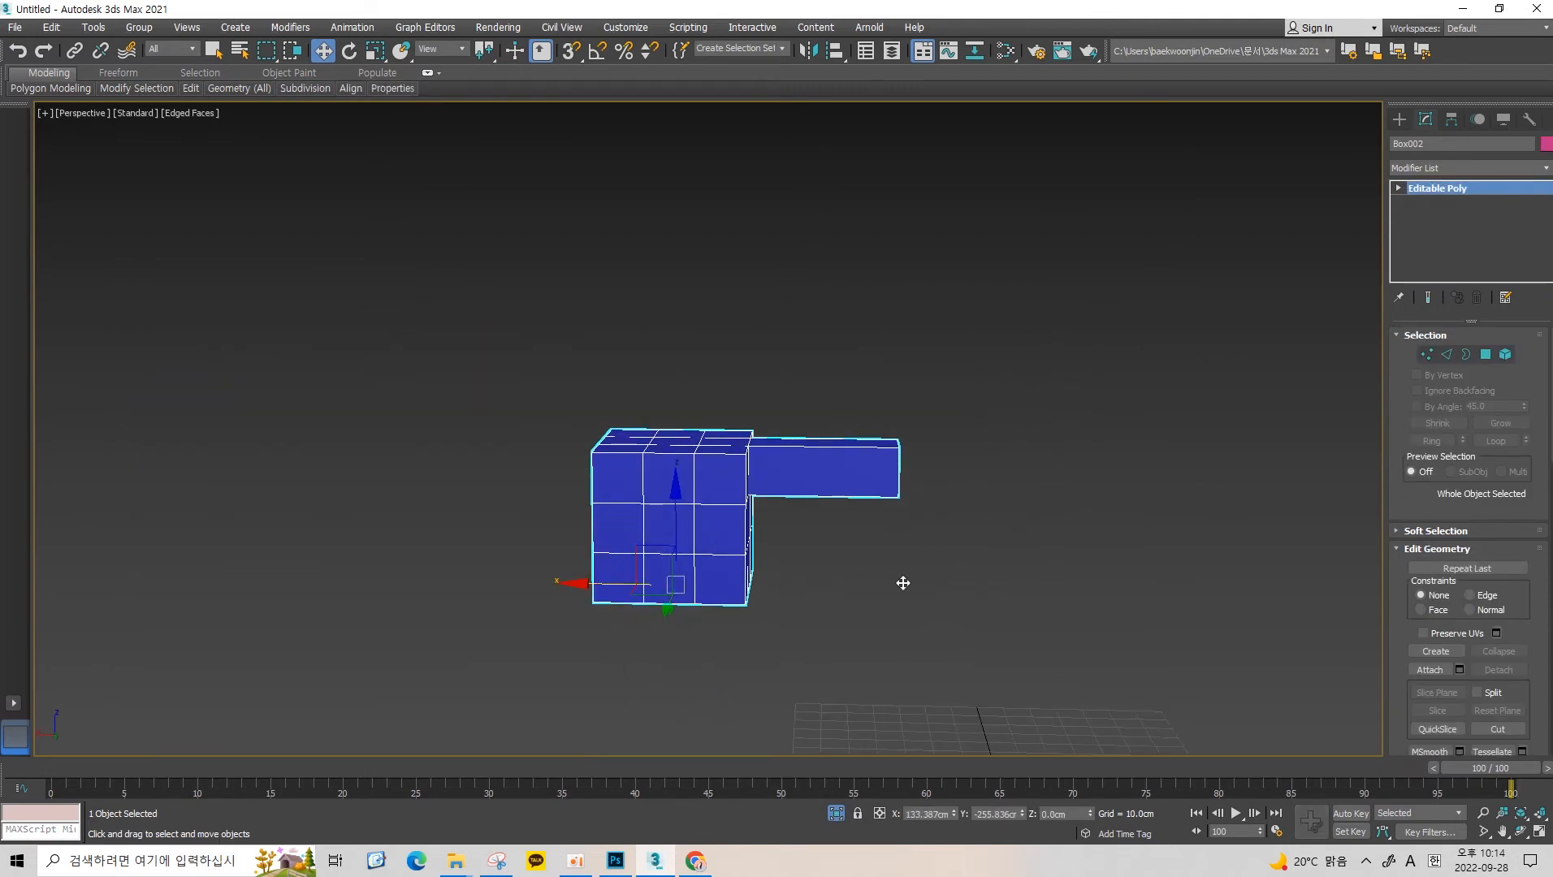
pyautogui.keyDown('shift'); pyautogui.moveTo(650, 583); pyautogui.dragTo(1009, 590); pyautogui.keyUp('shift')
pyautogui.click(792, 497)
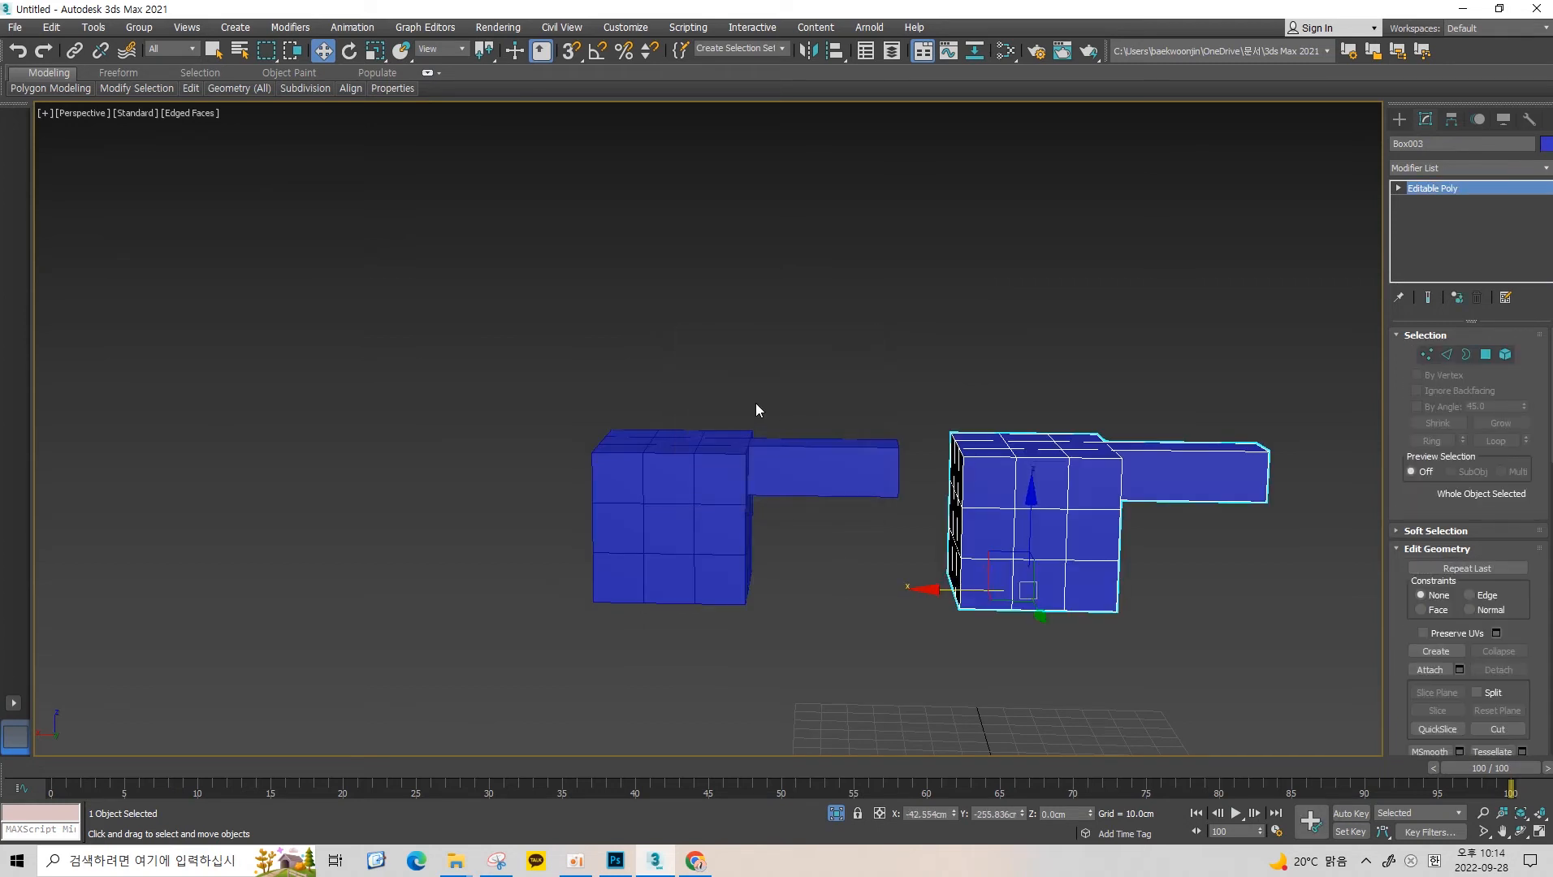
pyautogui.moveTo(756, 404); pyautogui.dragTo(693, 407, button='middle')
pyautogui.click(878, 352)
pyautogui.moveTo(800, 350); pyautogui.dragTo(1110, 443)
pyautogui.click(1079, 381)
pyautogui.scroll(3, 1084, 381)
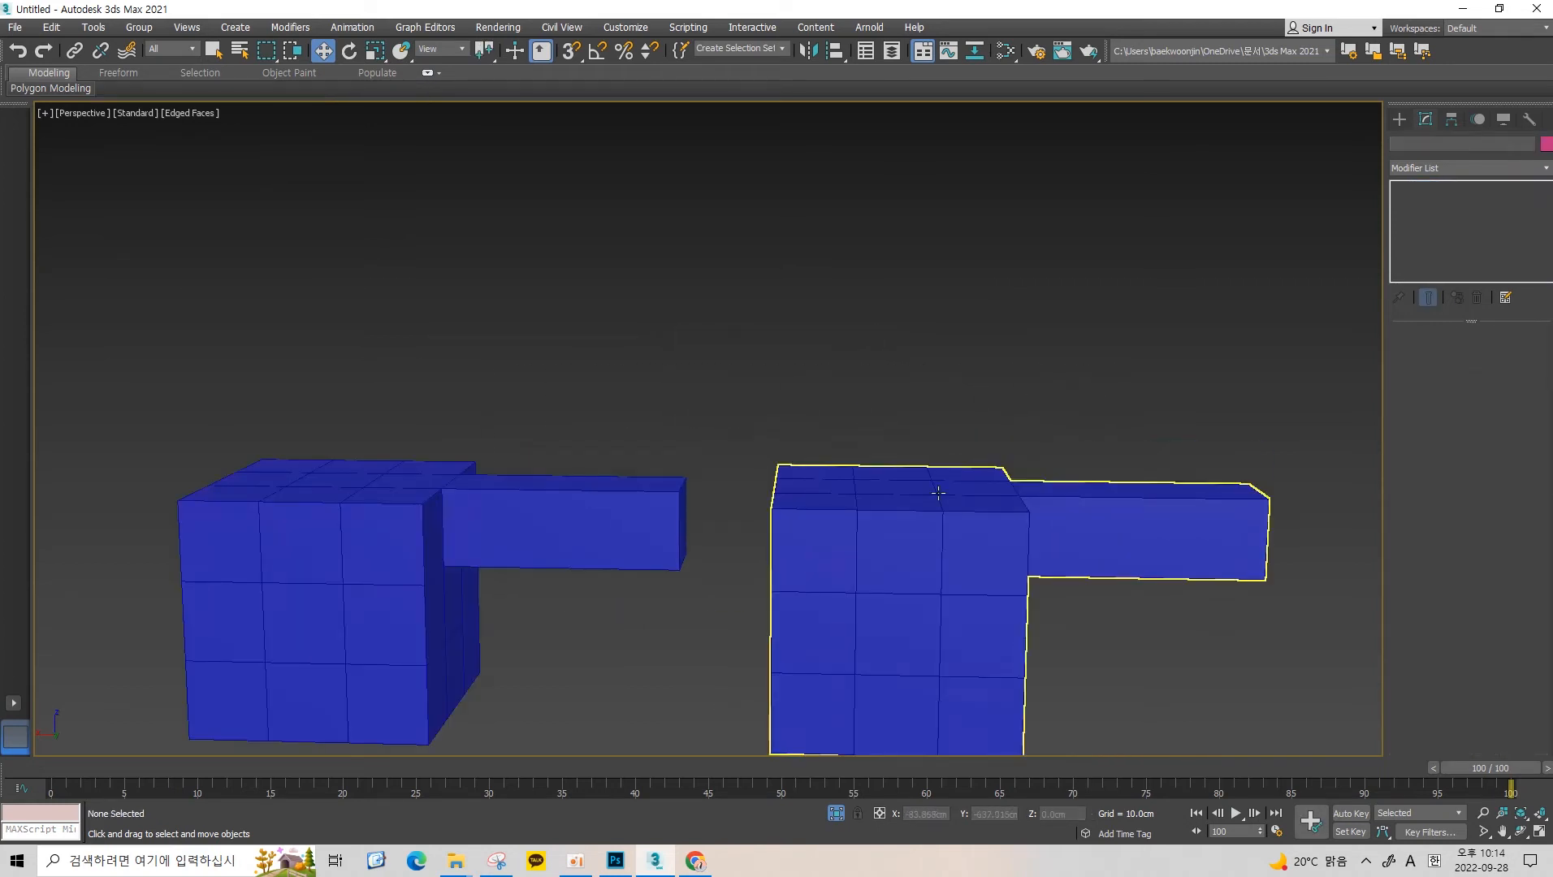
pyautogui.moveTo(938, 493); pyautogui.dragTo(999, 347, button='middle')
pyautogui.moveTo(1075, 291); pyautogui.dragTo(650, 394)
pyautogui.click(647, 251)
# Select the original box and attach the cloned box to it as a single Editable Poly object.
pyautogui.click(641, 386)
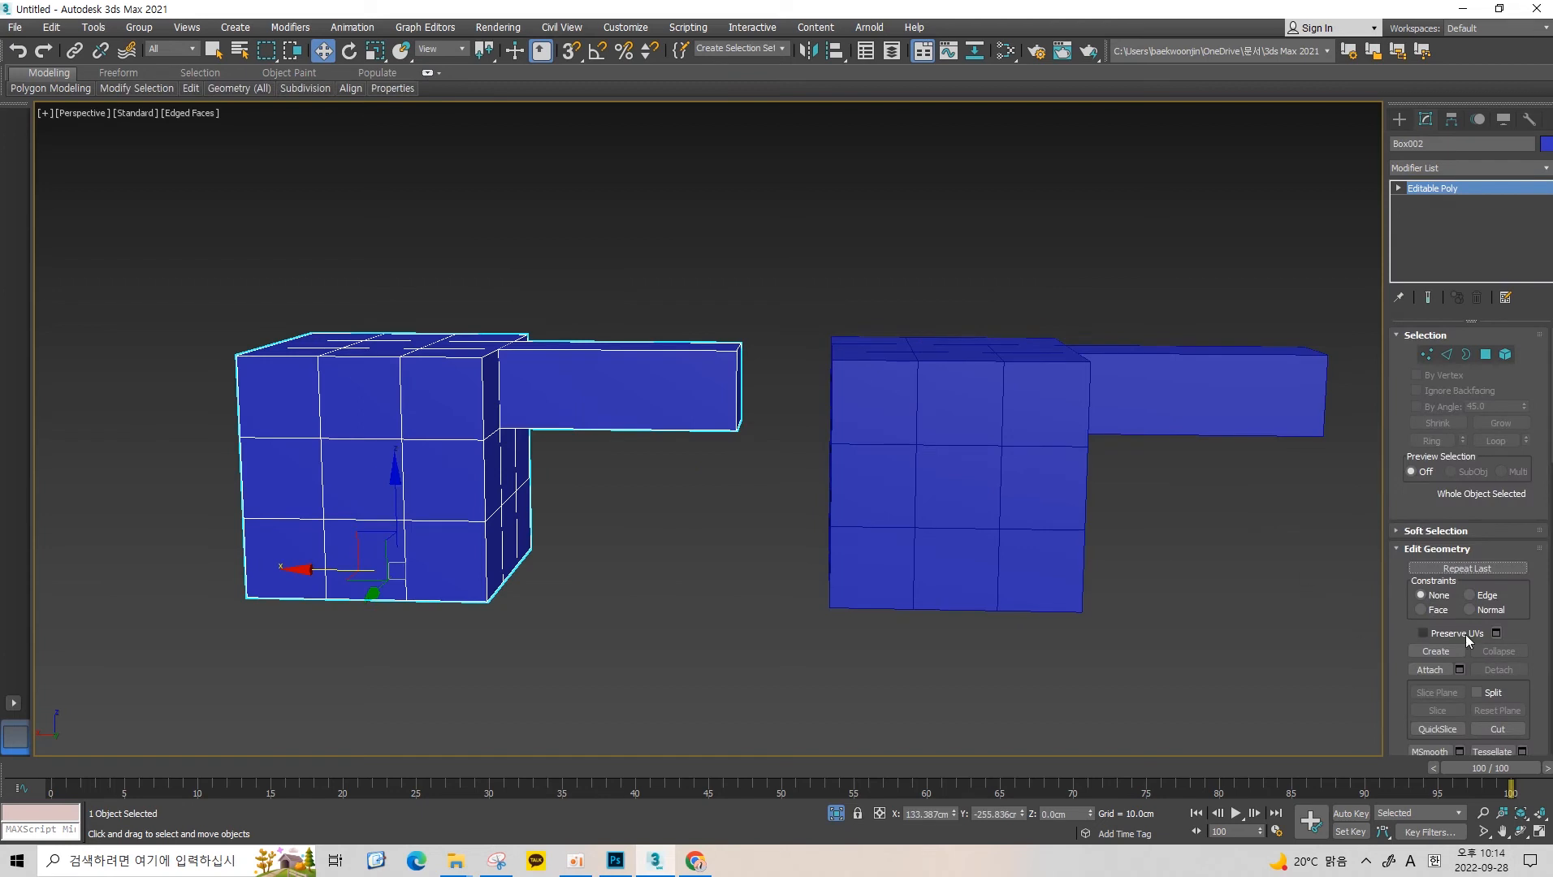
pyautogui.scroll(-1, 1465, 634)
pyautogui.click(1429, 623)
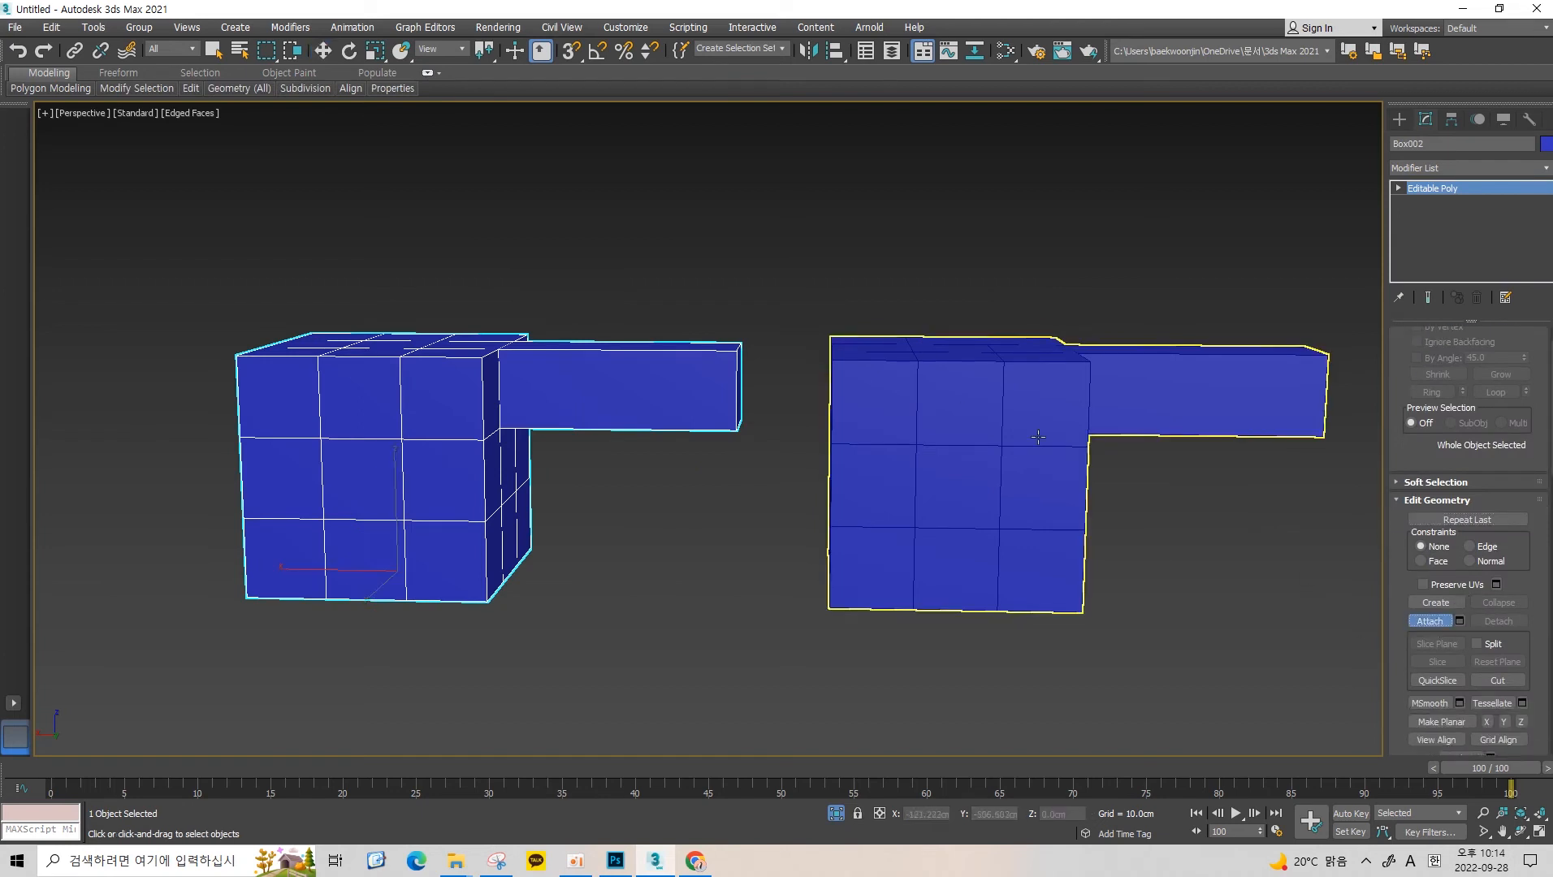
pyautogui.click(914, 414)
pyautogui.press('w')
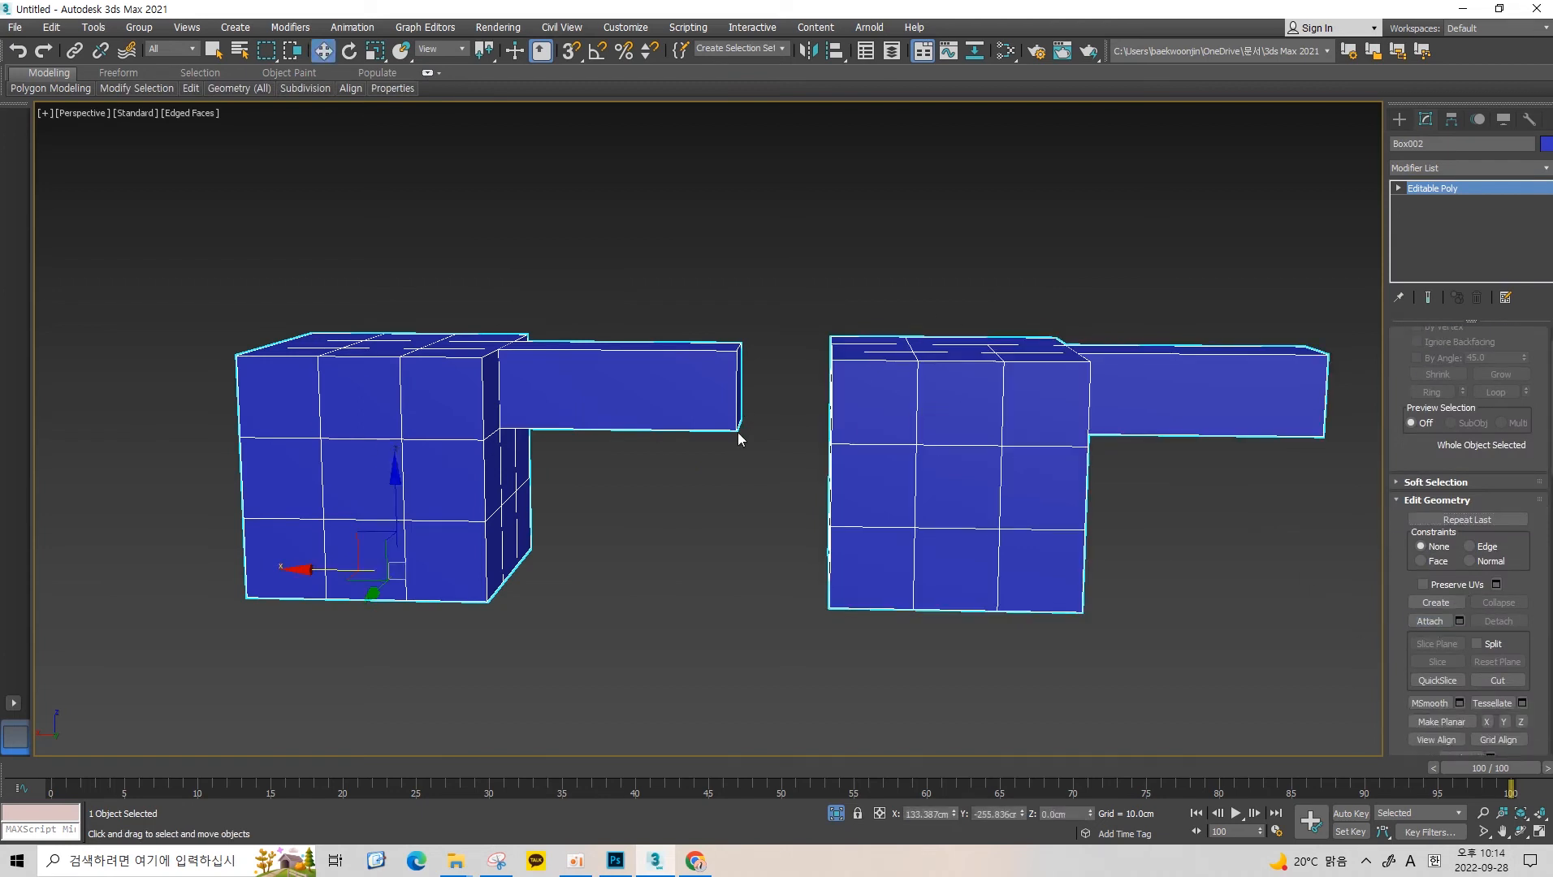
# Examine the attached object from several angles to check that both boxes are selected as one object.
pyautogui.click(679, 536)
pyautogui.click(351, 414)
pyautogui.scroll(3, 793, 433)
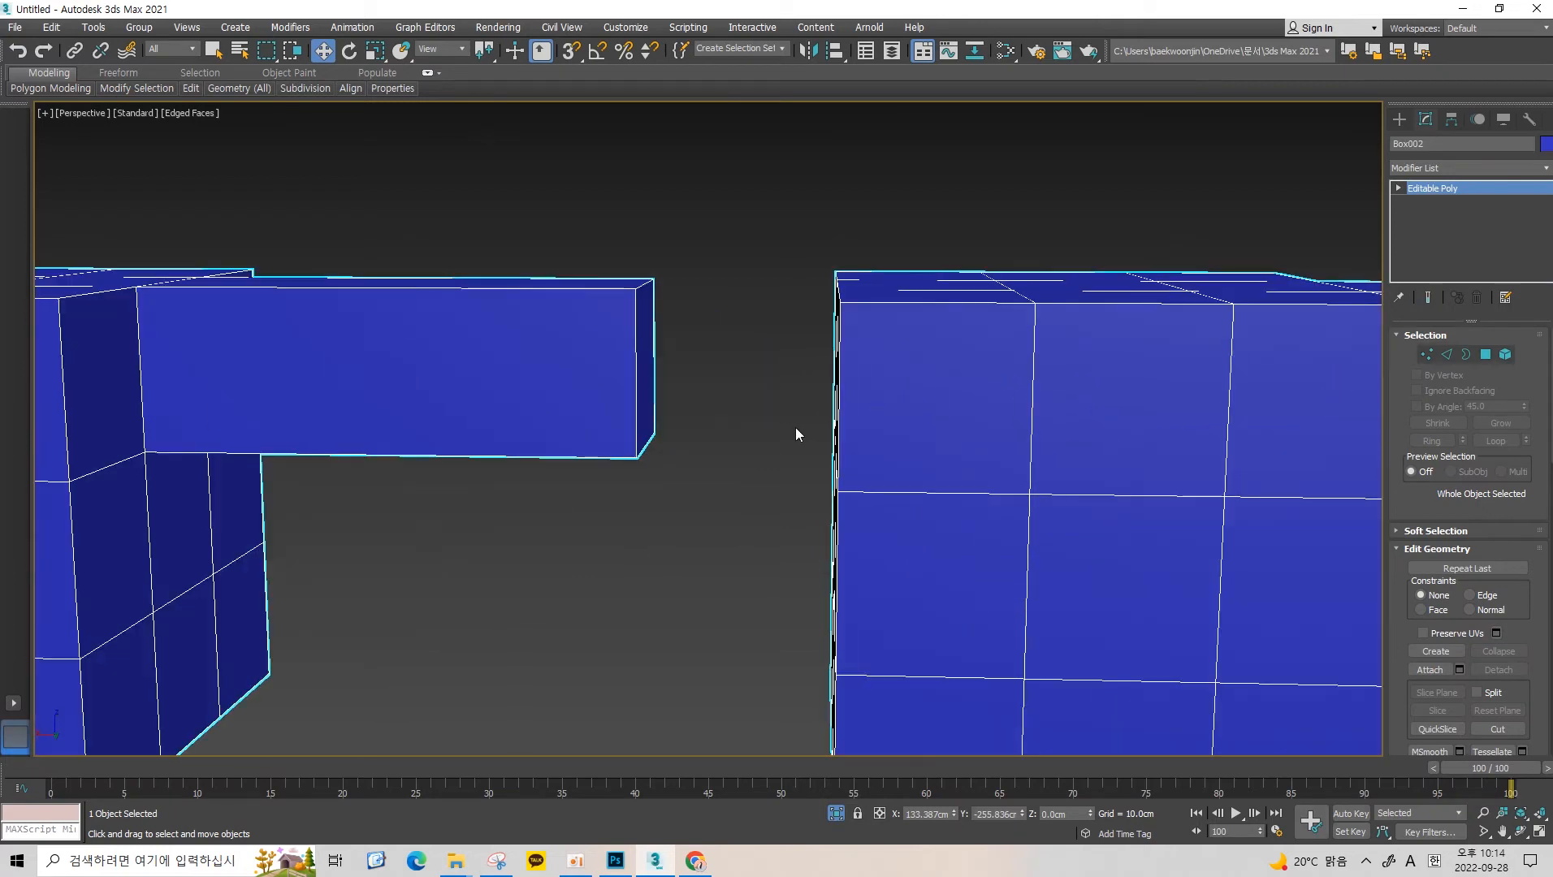
pyautogui.scroll(4, 655, 424)
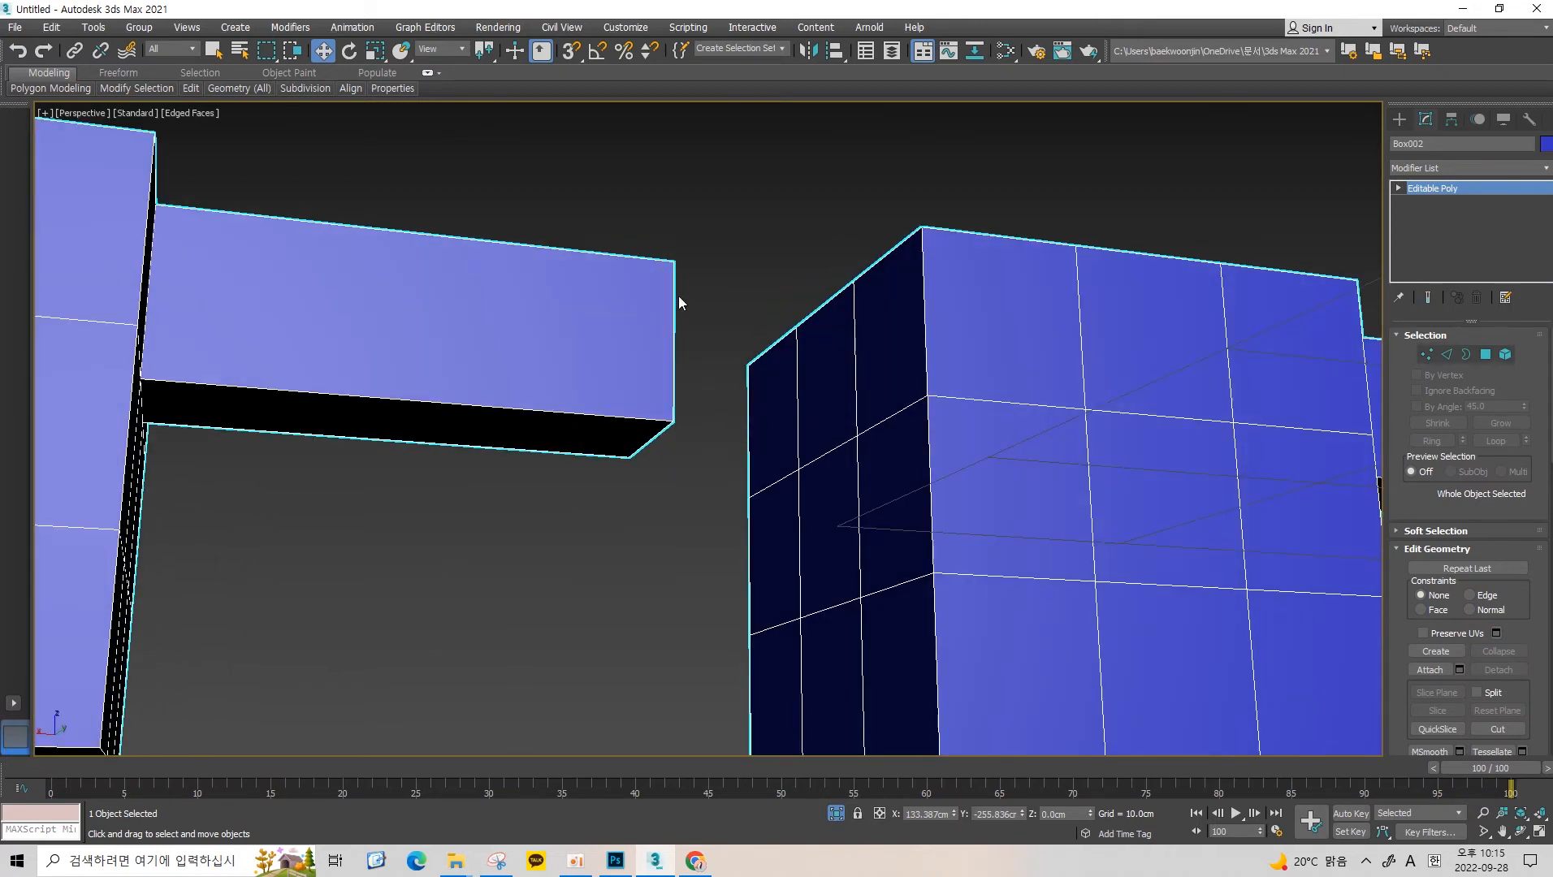
pyautogui.scroll(-1, 847, 303)
pyautogui.scroll(-4, 869, 347)
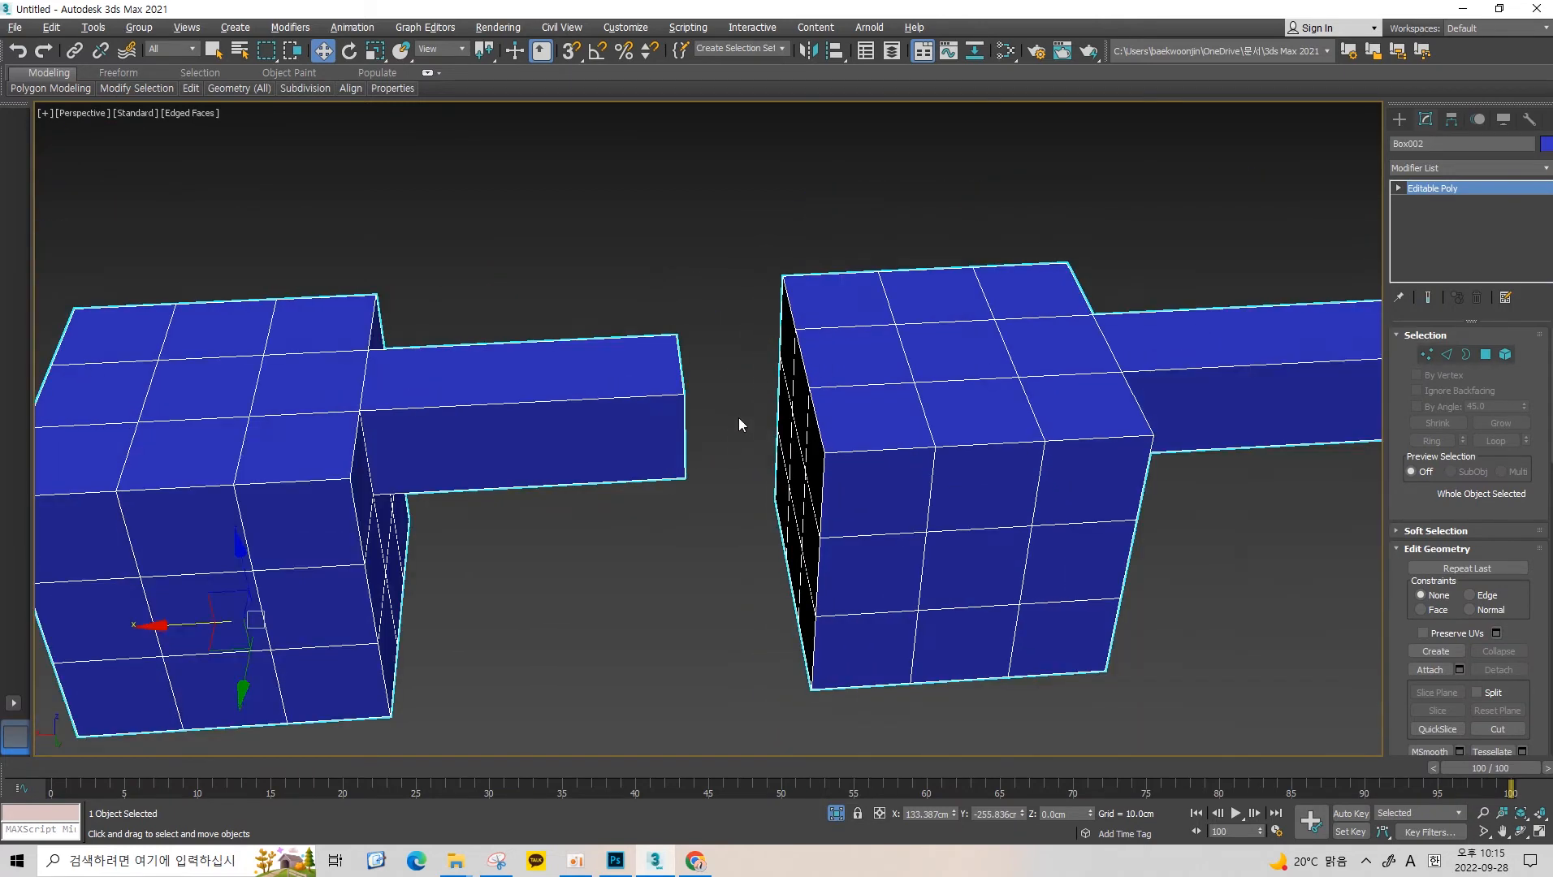
pyautogui.click(748, 289)
pyautogui.moveTo(747, 355); pyautogui.dragTo(849, 381, button='middle')
pyautogui.click(826, 364)
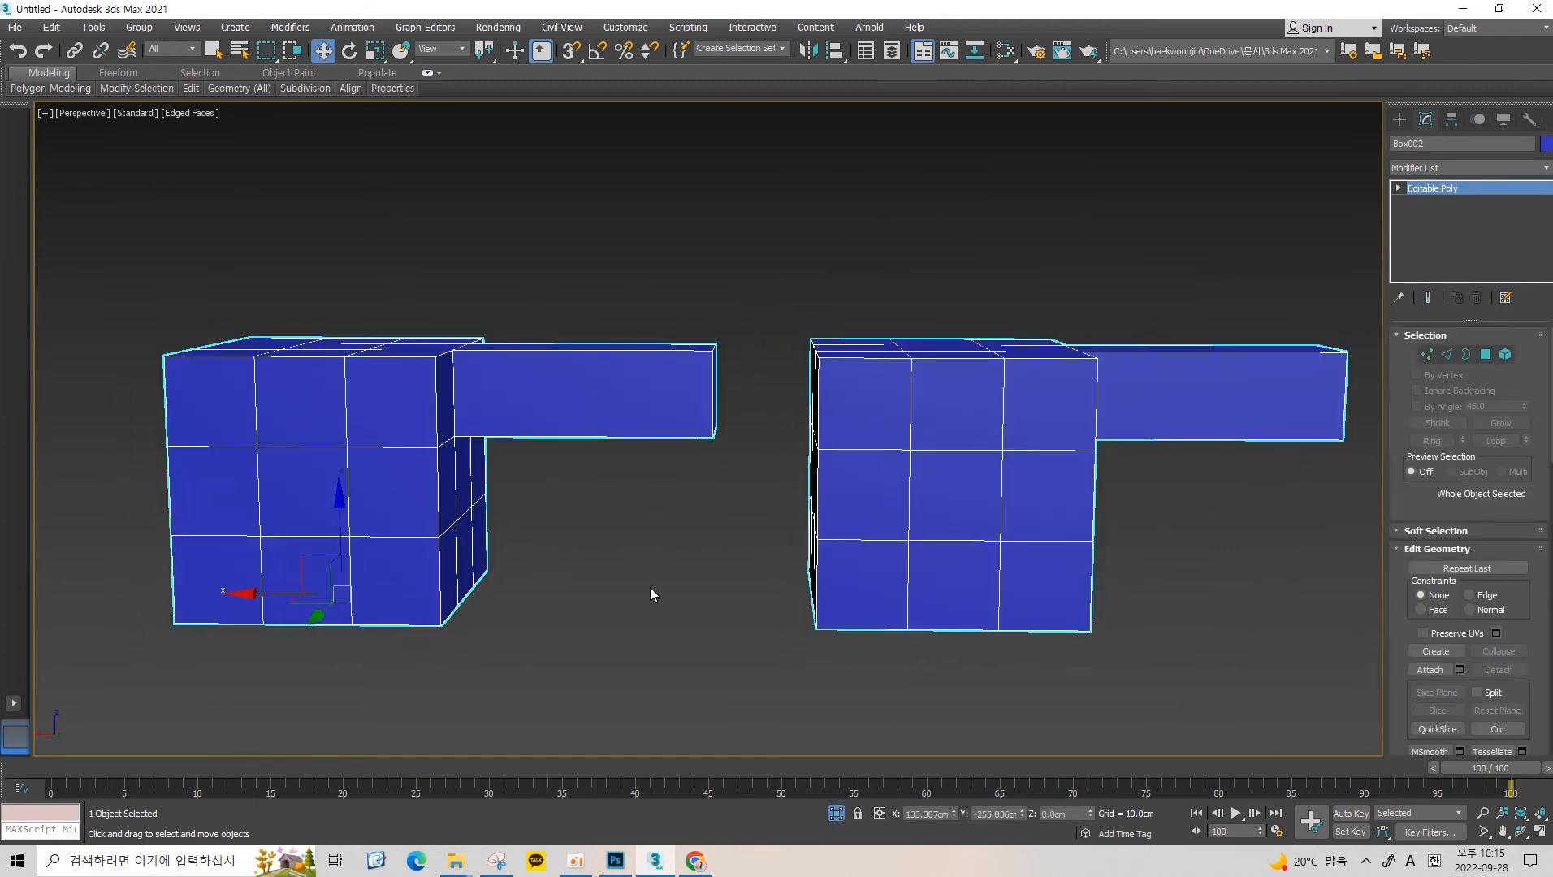
pyautogui.moveTo(973, 443); pyautogui.dragTo(797, 514, button='middle')
pyautogui.click(798, 513)
pyautogui.click(1086, 433)
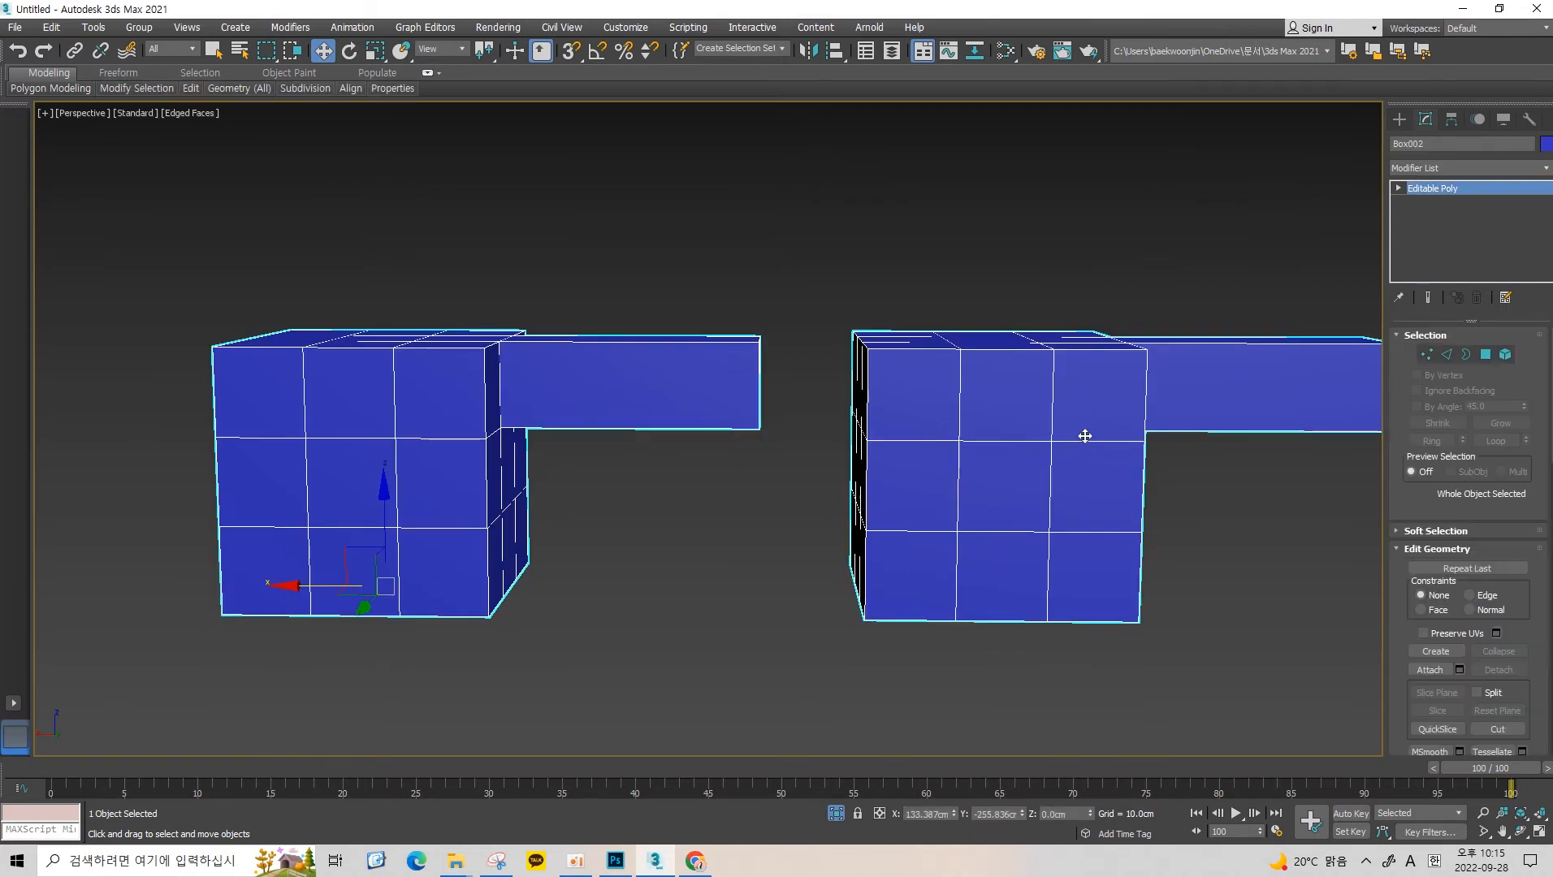
pyautogui.moveTo(1086, 434); pyautogui.dragTo(916, 464, button='middle')
pyautogui.moveTo(558, 420); pyautogui.dragTo(850, 406, button='middle')
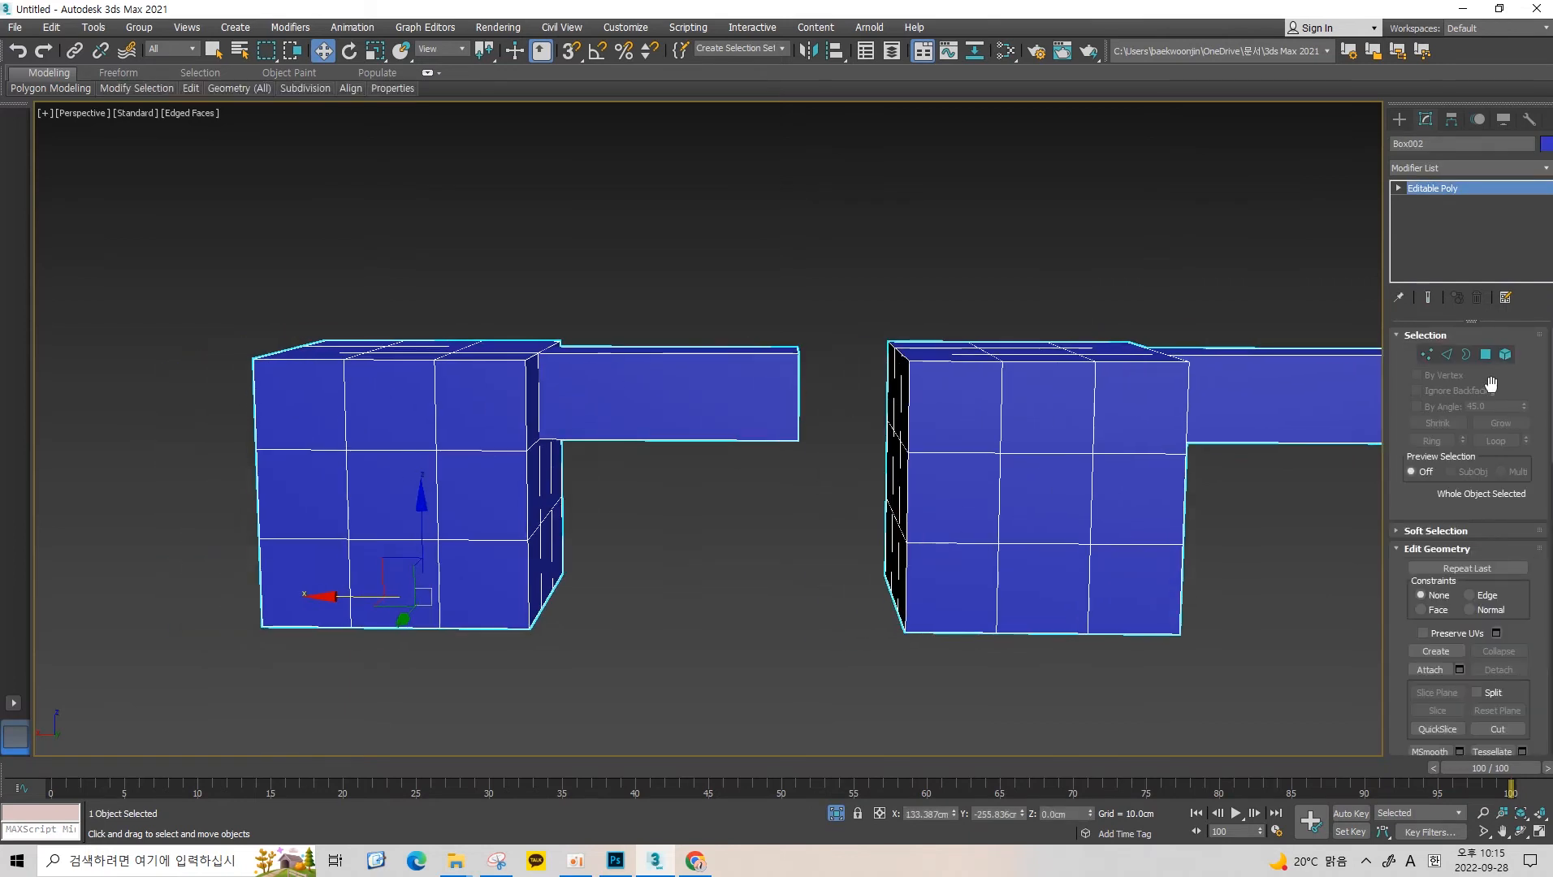
# Switch to Element level and select only the original box with its arm within the attached object.
pyautogui.click(1506, 357)
pyautogui.click(795, 286)
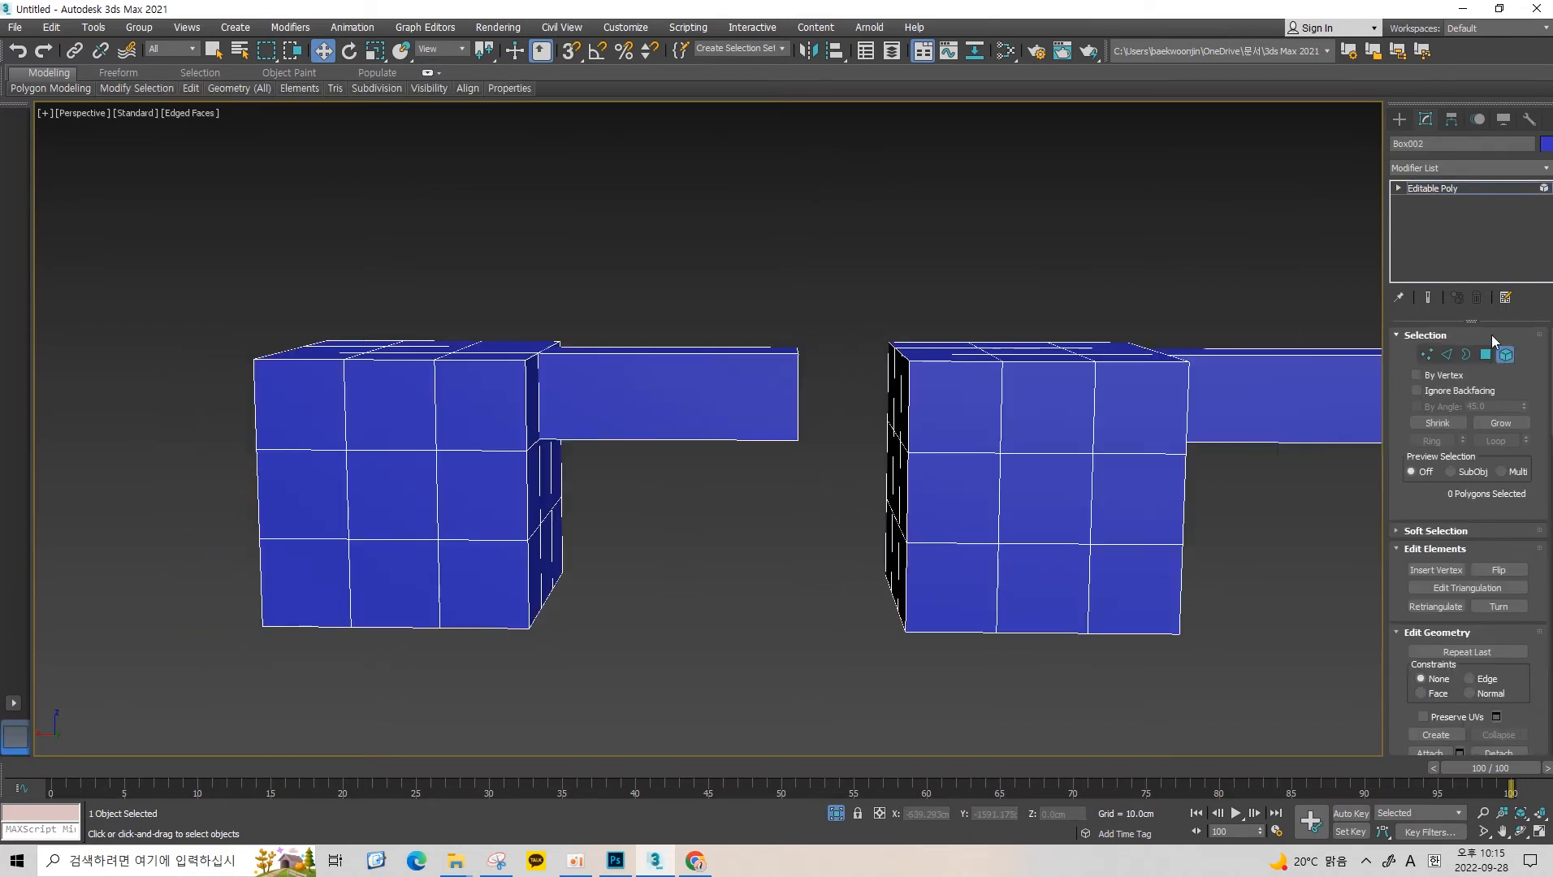
pyautogui.click(618, 387)
pyautogui.moveTo(618, 385); pyautogui.dragTo(775, 329, button='middle')
pyautogui.click(711, 301)
pyautogui.click(811, 340)
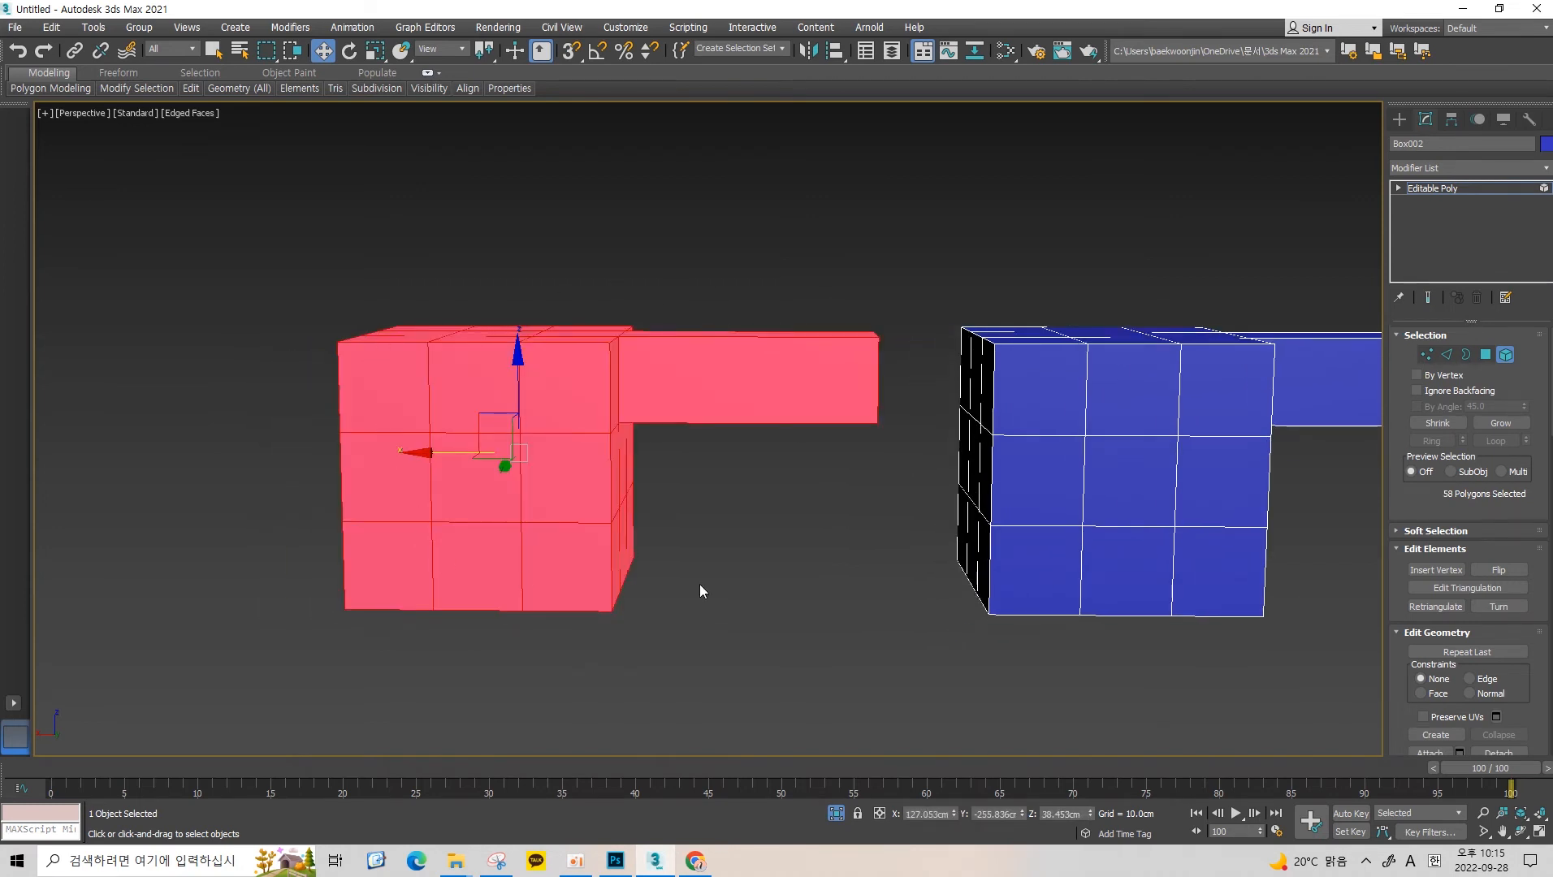
pyautogui.moveTo(531, 312); pyautogui.dragTo(560, 357, button='middle')
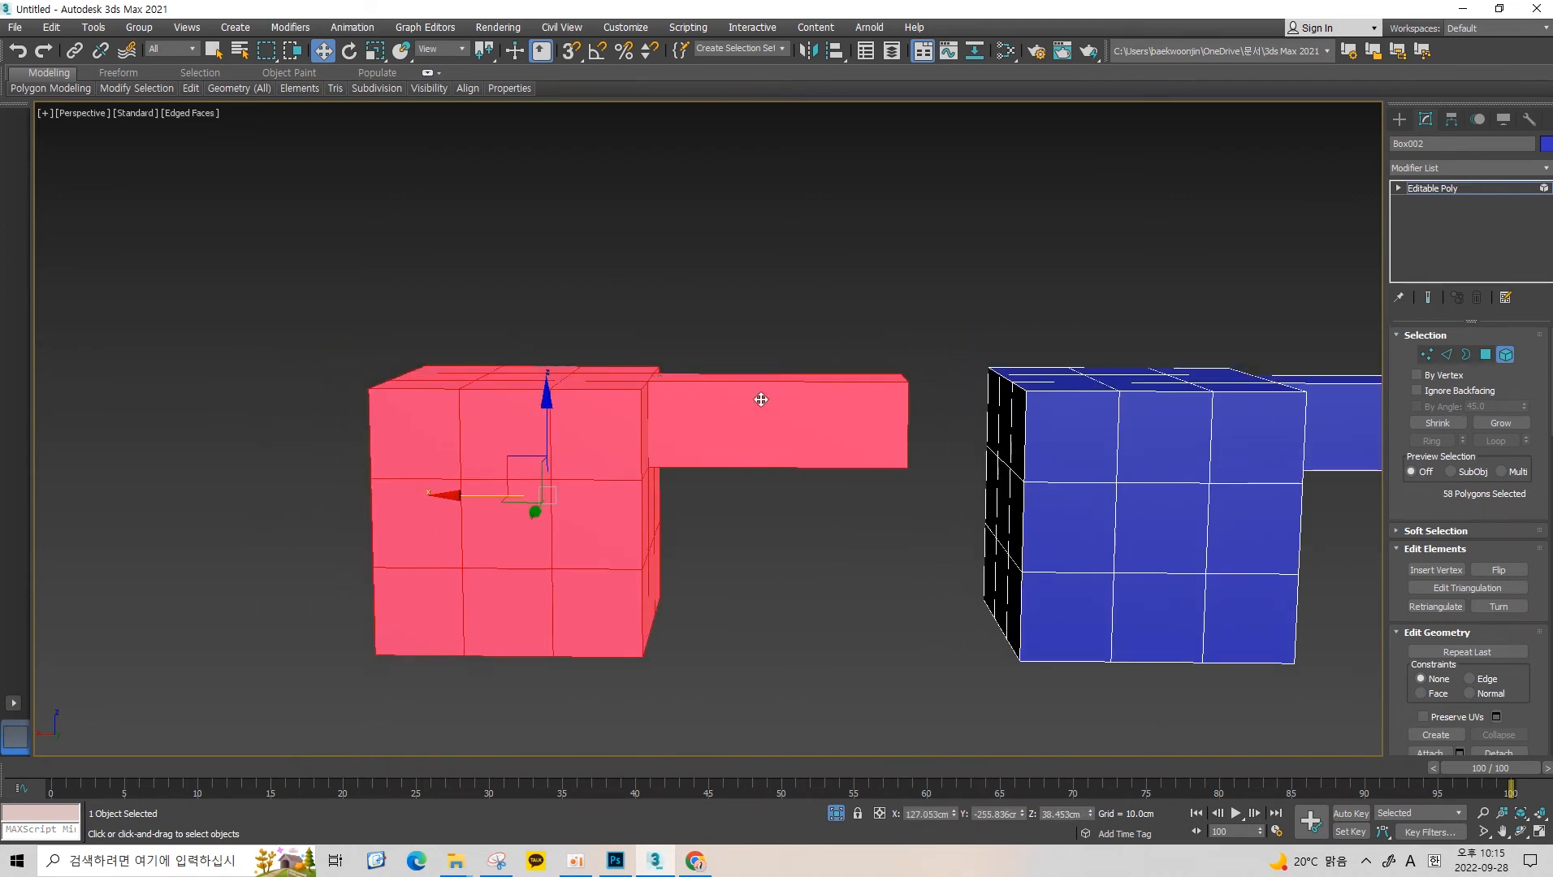
pyautogui.keyDown('alt'); pyautogui.moveTo(761, 399); pyautogui.dragTo(553, 492, button='middle'); pyautogui.keyUp('alt')
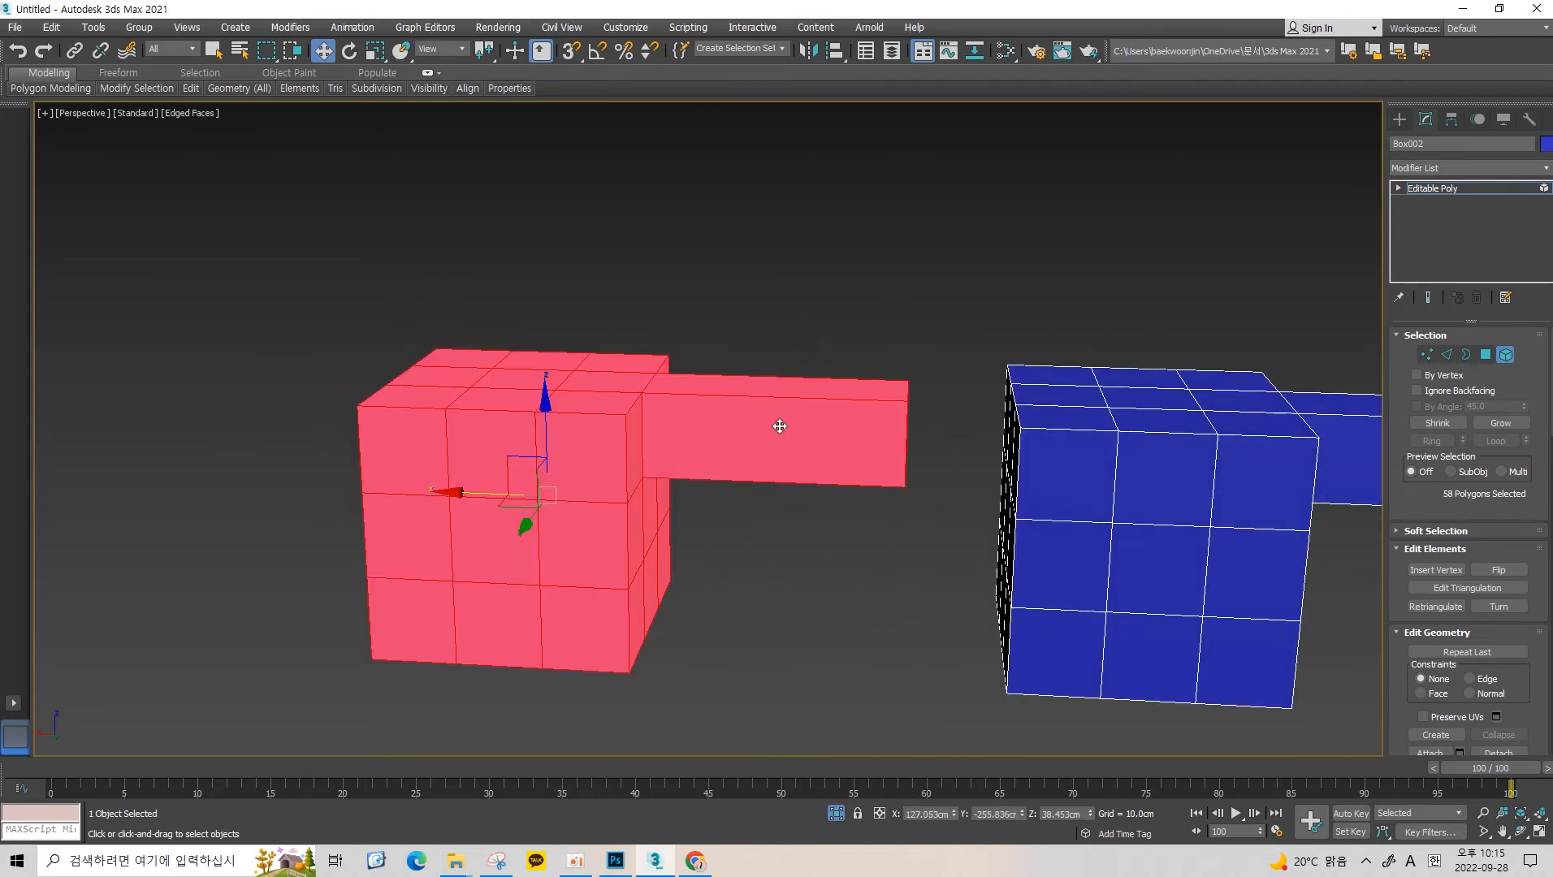
pyautogui.keyDown('alt'); pyautogui.moveTo(777, 424); pyautogui.dragTo(635, 489, button='middle'); pyautogui.keyUp('alt')
pyautogui.scroll(-2, 616, 502)
pyautogui.scroll(-2, 615, 502)
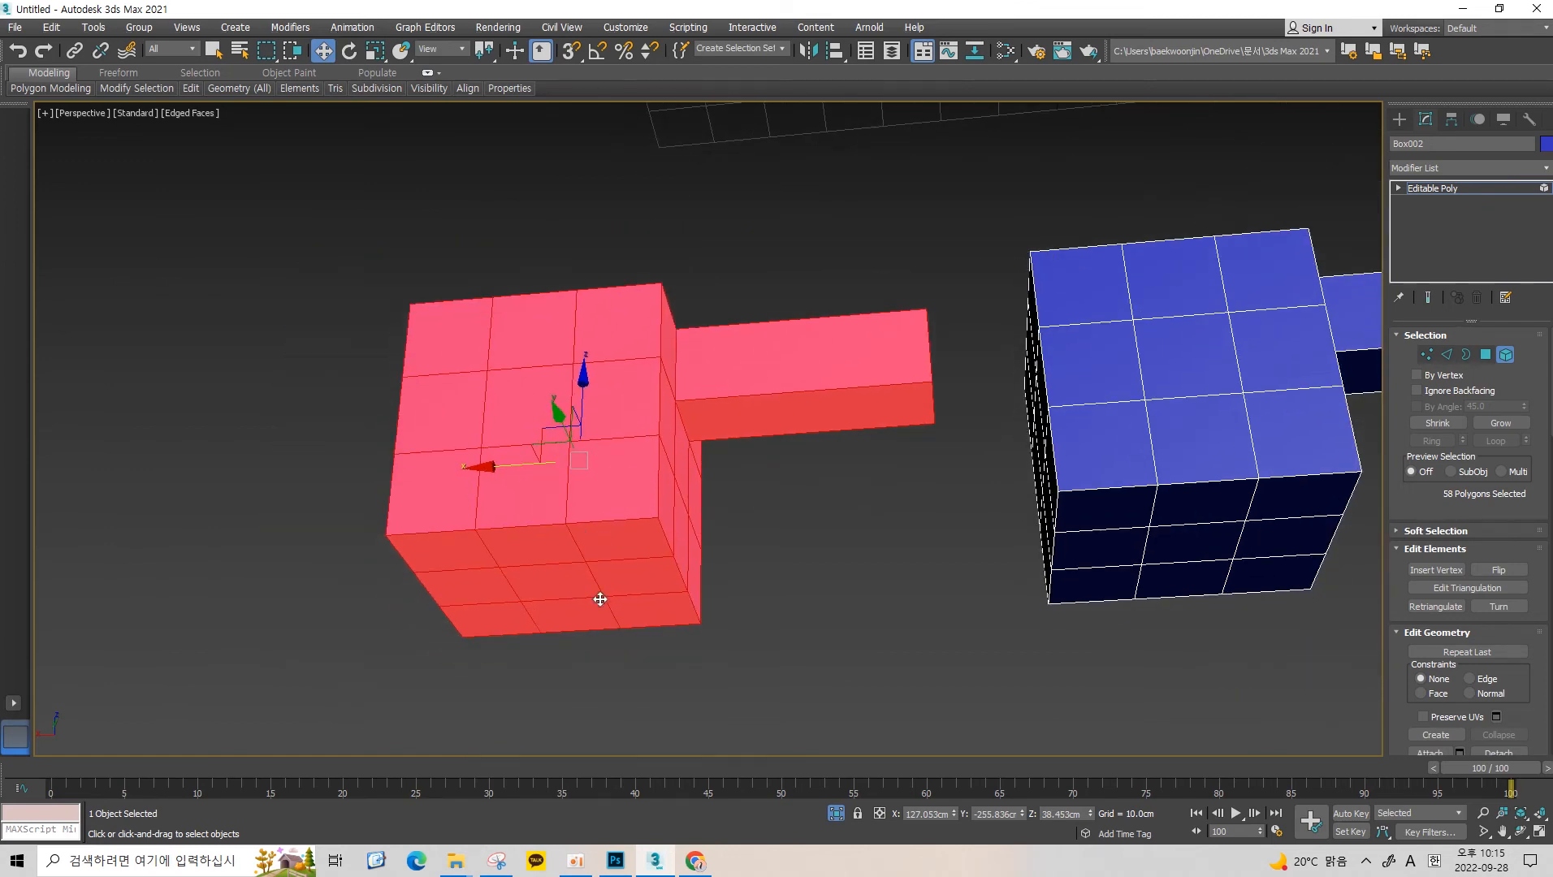
# At Element level, select the left box with its arm and detach it from the attached object as a separate object.
pyautogui.click(800, 487)
pyautogui.click(1113, 455)
pyautogui.moveTo(1129, 412); pyautogui.dragTo(1079, 430, button='middle')
pyautogui.press('5')
pyautogui.scroll(-2, 975, 455)
pyautogui.press('5')
pyautogui.click(650, 431)
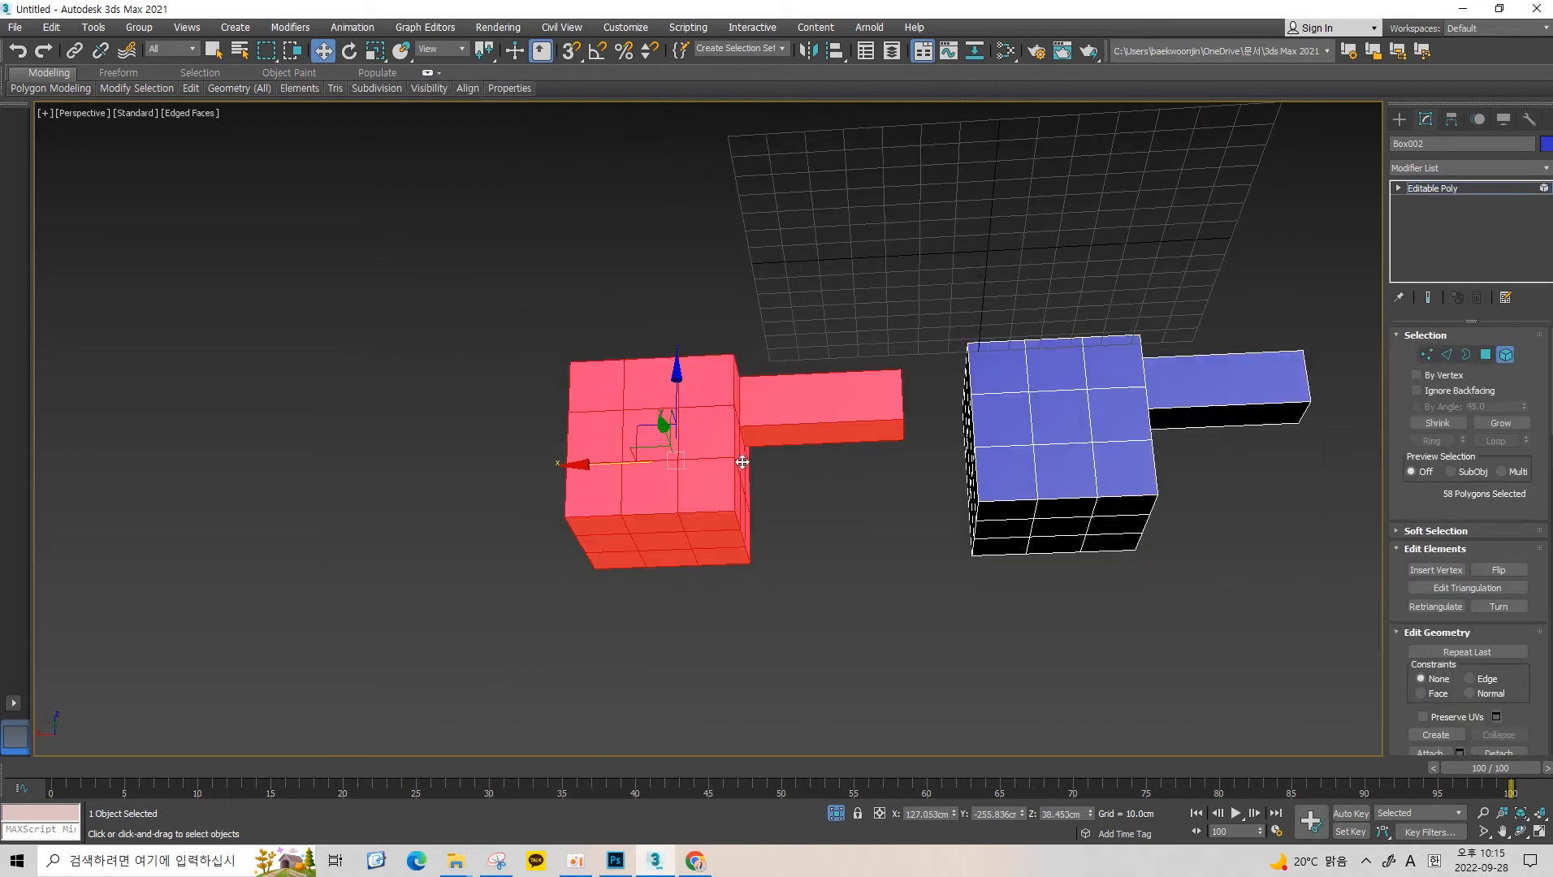
pyautogui.hotkey('alt', 'd')
pyautogui.click(818, 439)
pyautogui.press('5')
pyautogui.scroll(2, 687, 483)
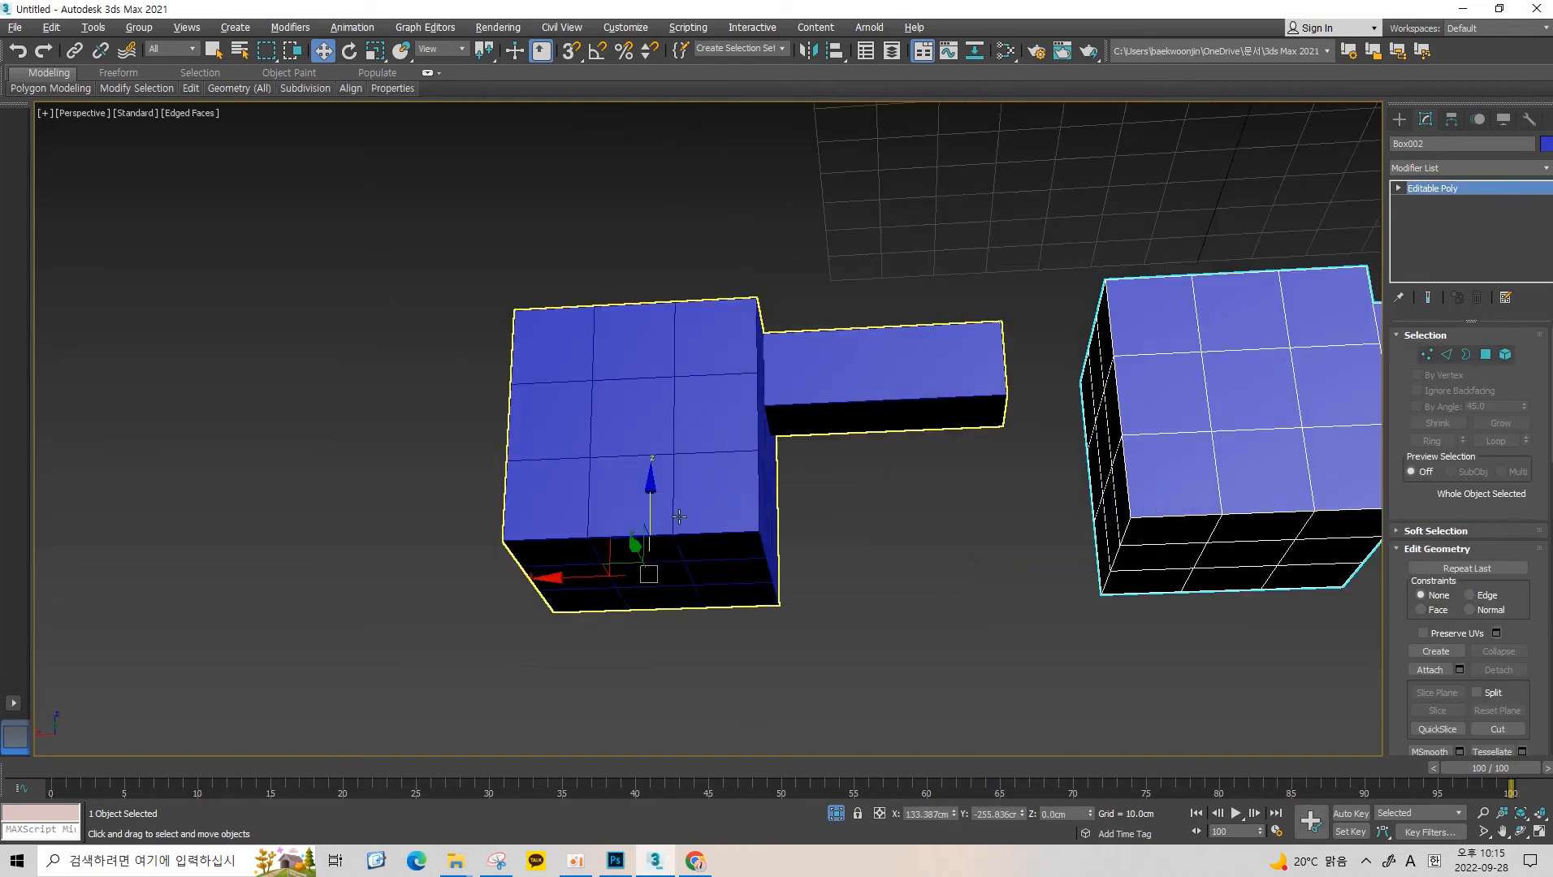
# Clone the detached box with its arm so that the copy overlaps the front of the original.
pyautogui.moveTo(668, 562)
pyautogui.keyDown('shift'); pyautogui.mouseDown()
pyautogui.moveTo(735, 657)
pyautogui.moveTo(741, 597)
pyautogui.moveTo(220, 616)
pyautogui.moveTo(249, 621)
pyautogui.mouseUp(); pyautogui.keyUp('shift')
pyautogui.click(781, 499)
pyautogui.hotkey('ctrl', 'z')
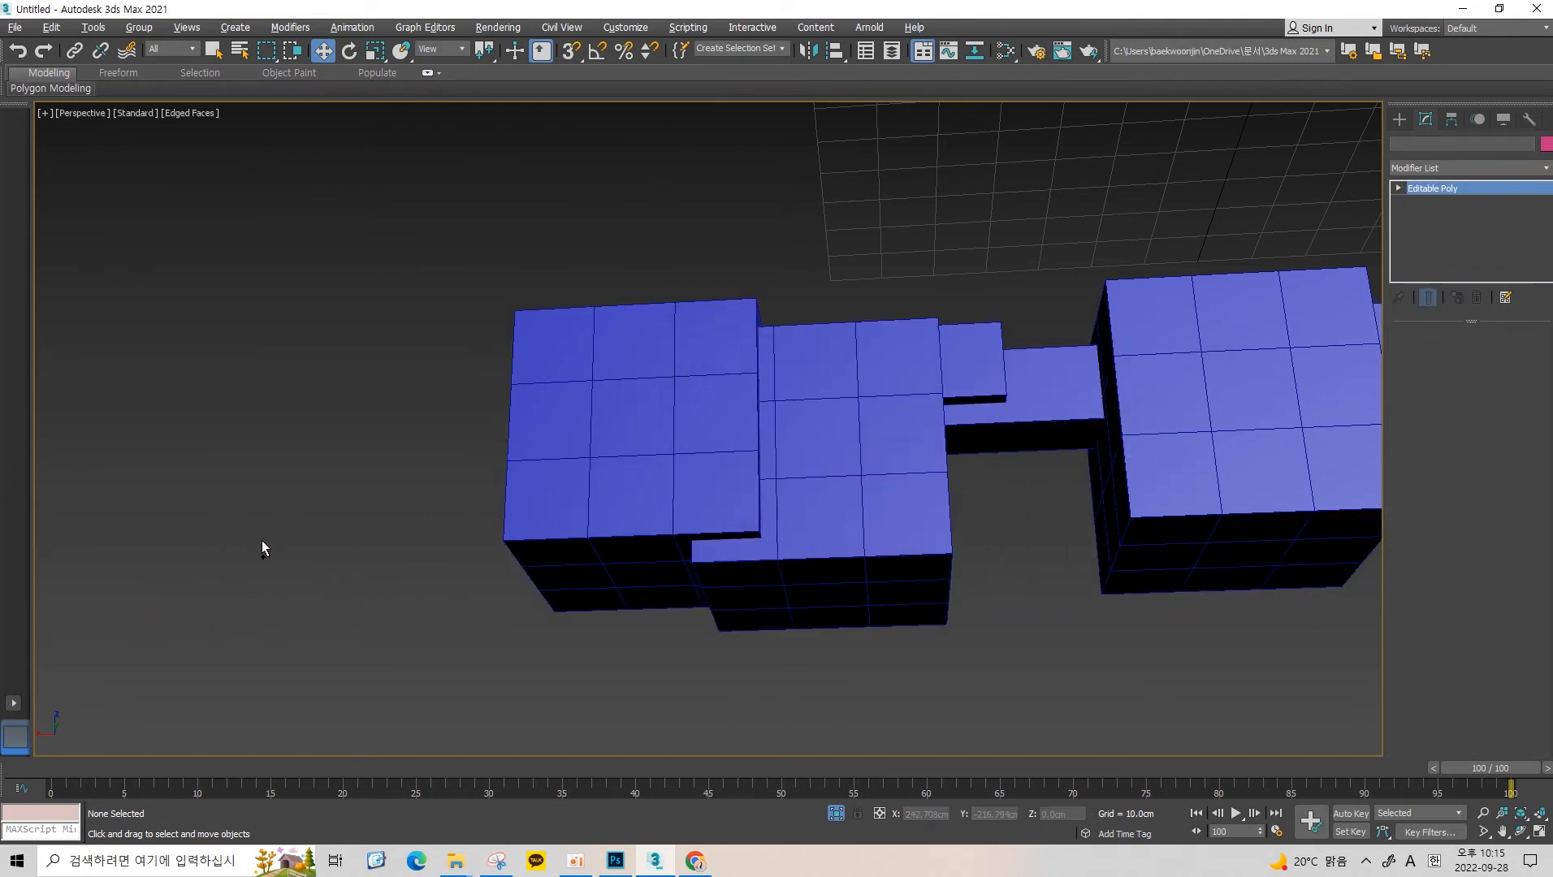
pyautogui.moveTo(276, 525); pyautogui.dragTo(271, 591)
pyautogui.click(830, 268)
pyautogui.keyDown('alt'); pyautogui.moveTo(830, 275); pyautogui.dragTo(770, 556, button='middle'); pyautogui.keyUp('alt')
# Attach the overlapping copy to the detached box to make them a single Editable Poly object.
pyautogui.click(759, 455)
pyautogui.scroll(4, 760, 455)
pyautogui.keyDown('alt'); pyautogui.moveTo(836, 463); pyautogui.dragTo(772, 371, button='middle'); pyautogui.keyUp('alt')
pyautogui.hotkey('alt', 'a')
pyautogui.click(879, 515)
pyautogui.press('w')
pyautogui.click(756, 309)
pyautogui.click(724, 414)
# Examine the overlap of the two attached boxes at Vertex level by selecting the neighbouring vertices on either side of it.
pyautogui.keyDown('alt'); pyautogui.moveTo(725, 454); pyautogui.dragTo(714, 409, button='middle'); pyautogui.keyUp('alt')
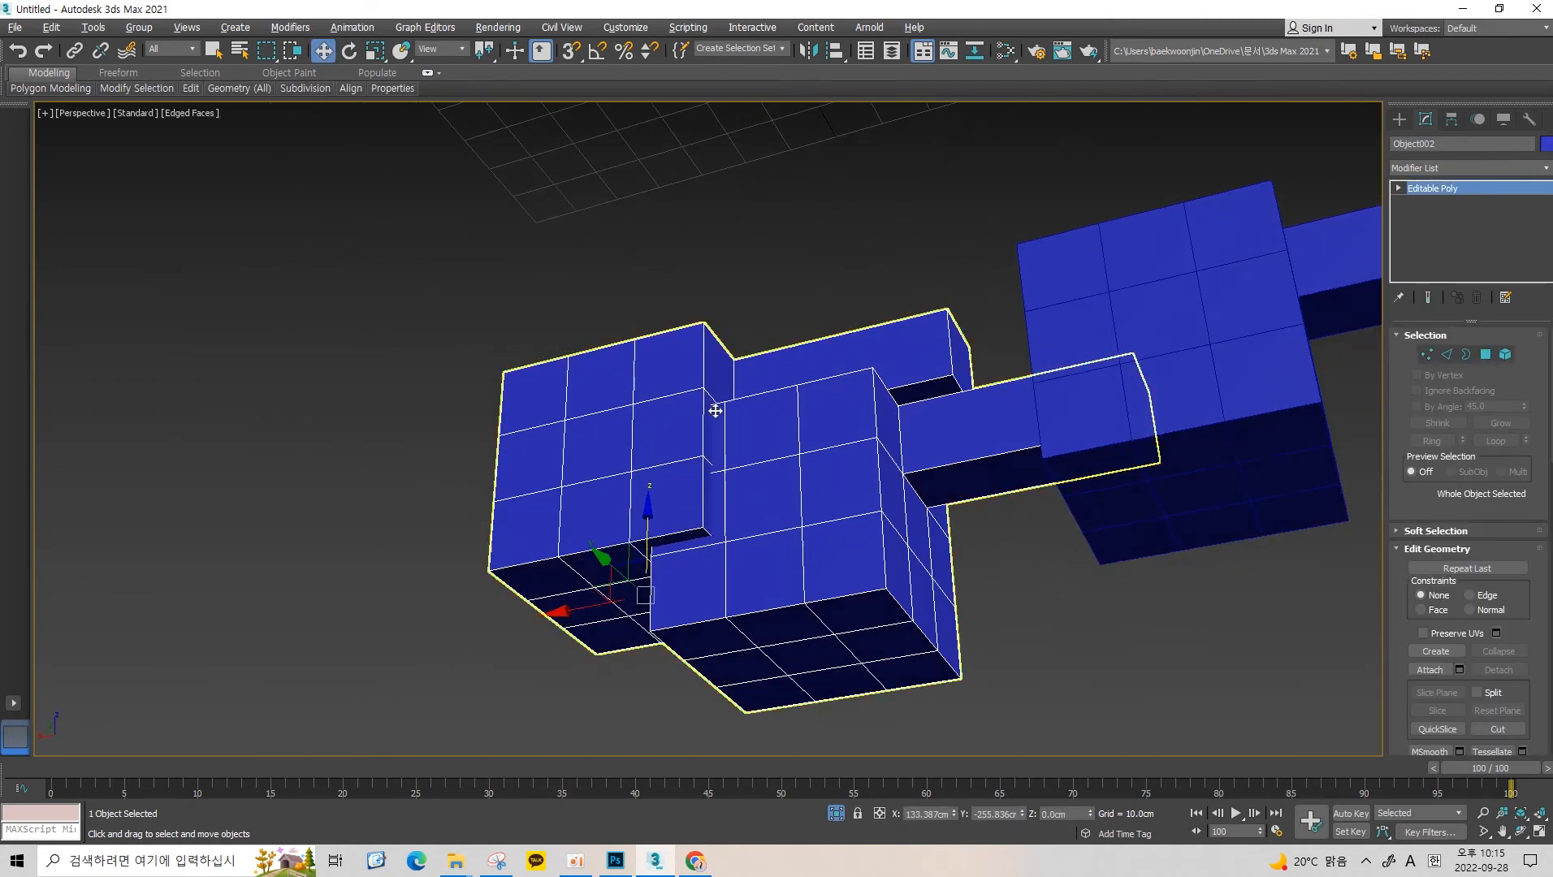
pyautogui.scroll(6, 741, 493)
pyautogui.keyDown('alt'); pyautogui.moveTo(743, 500); pyautogui.dragTo(760, 489, button='middle'); pyautogui.keyUp('alt')
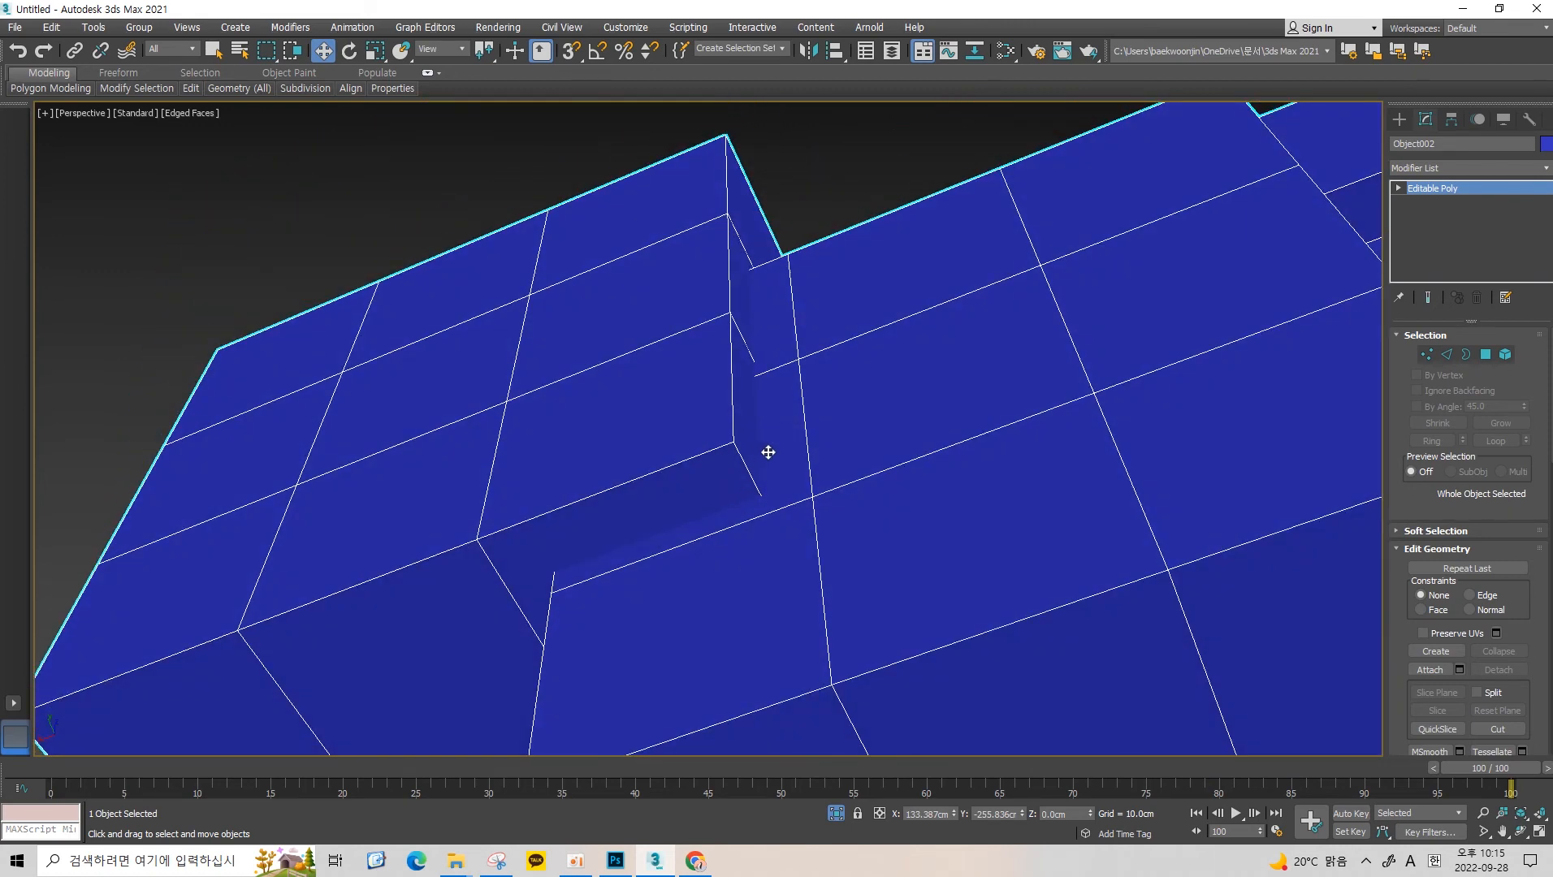
pyautogui.scroll(-8, 733, 462)
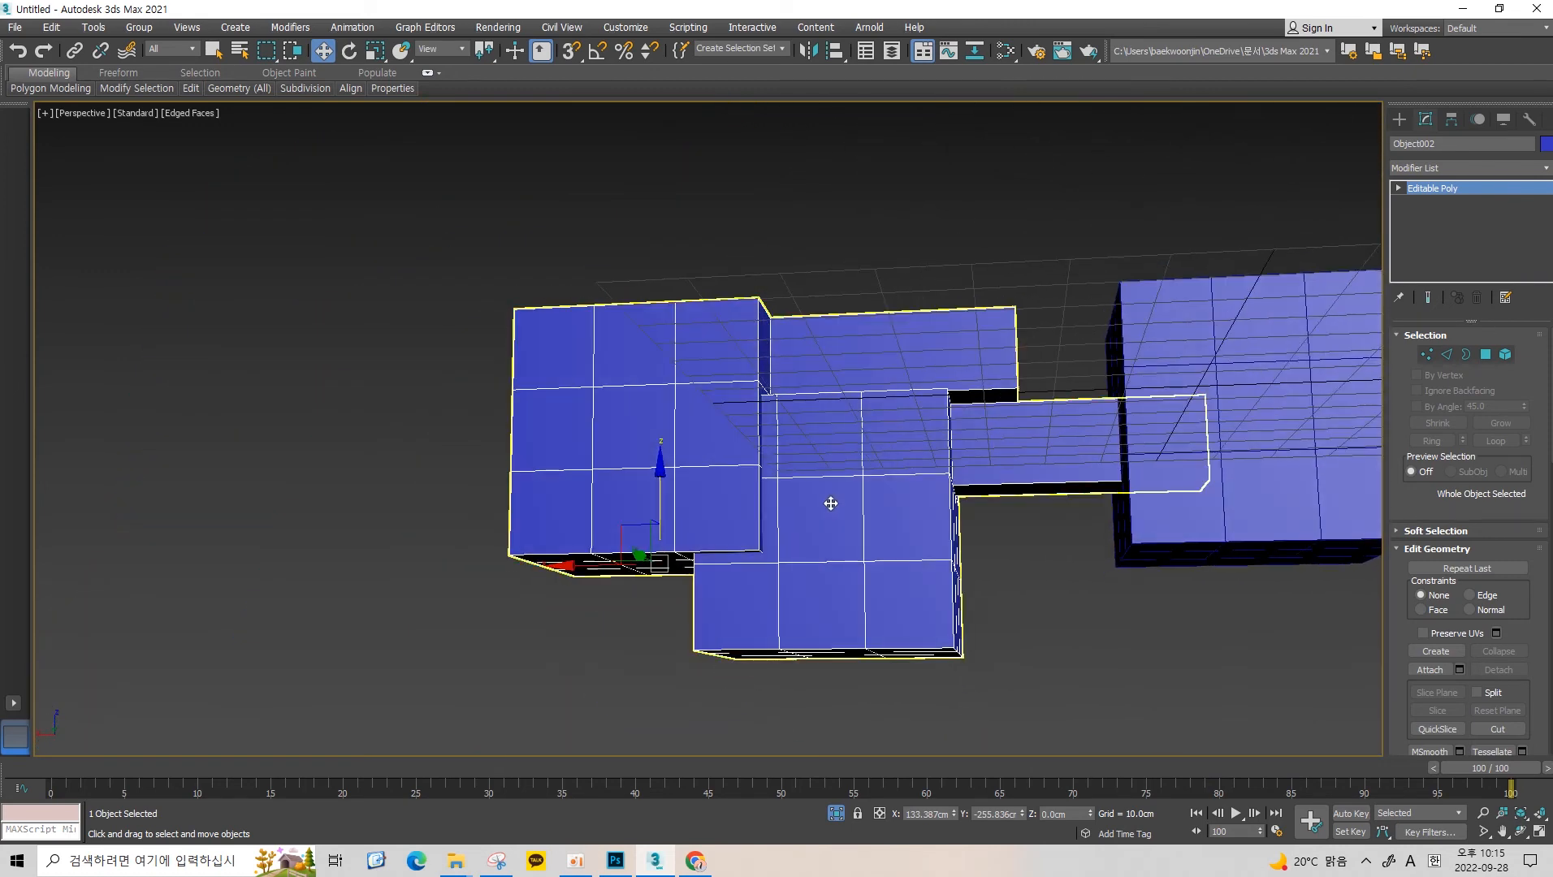
pyautogui.scroll(6, 831, 503)
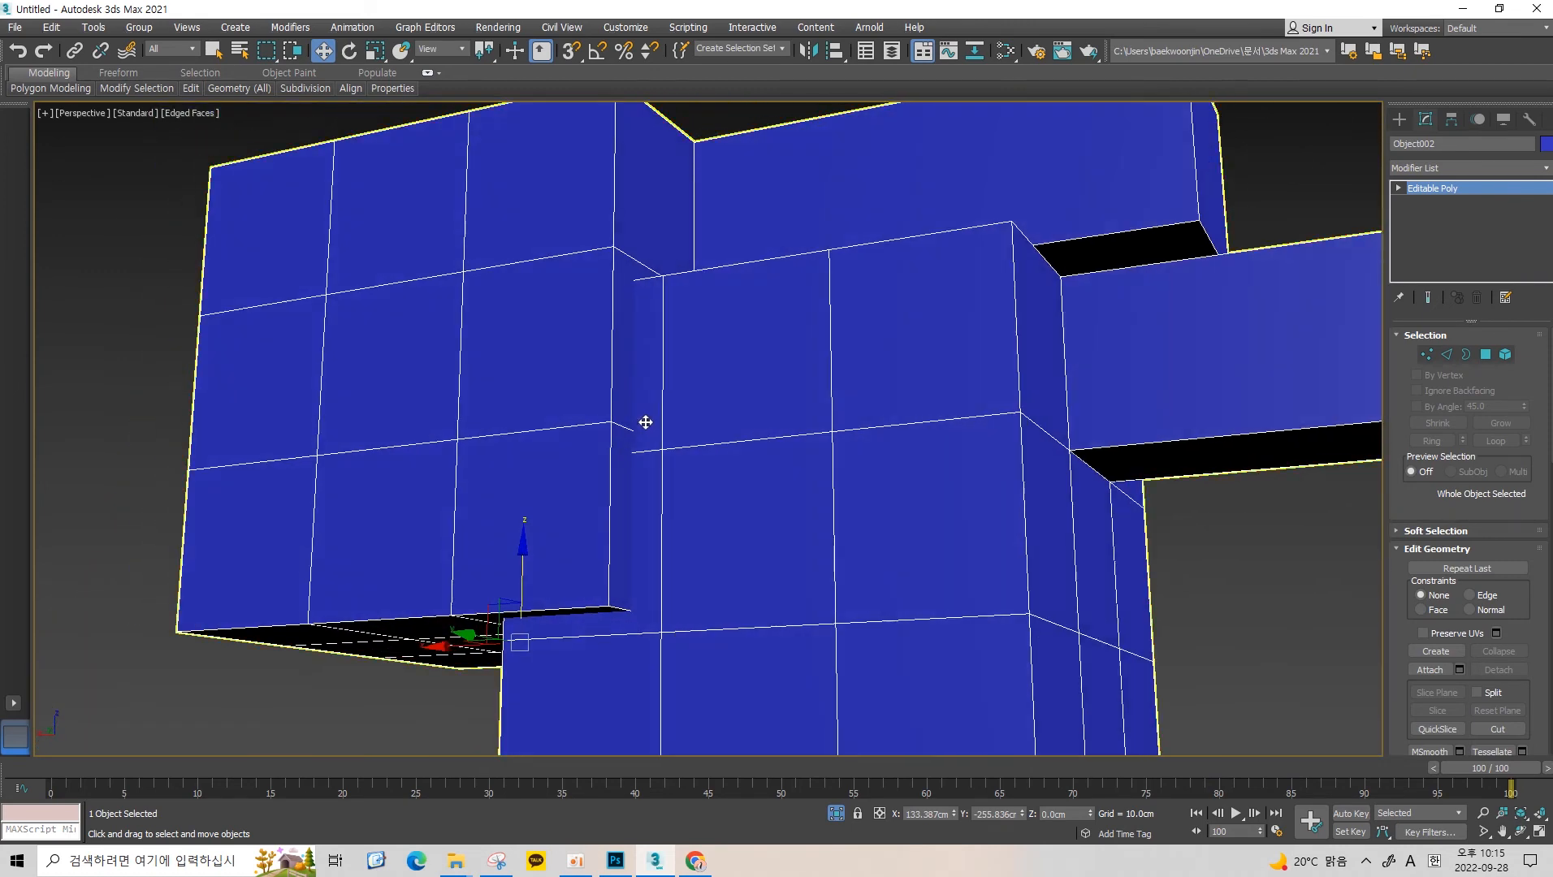
pyautogui.press('1')
pyautogui.click(594, 421)
pyautogui.keyDown('ctrl'); pyautogui.click(669, 464); pyautogui.keyUp('ctrl')
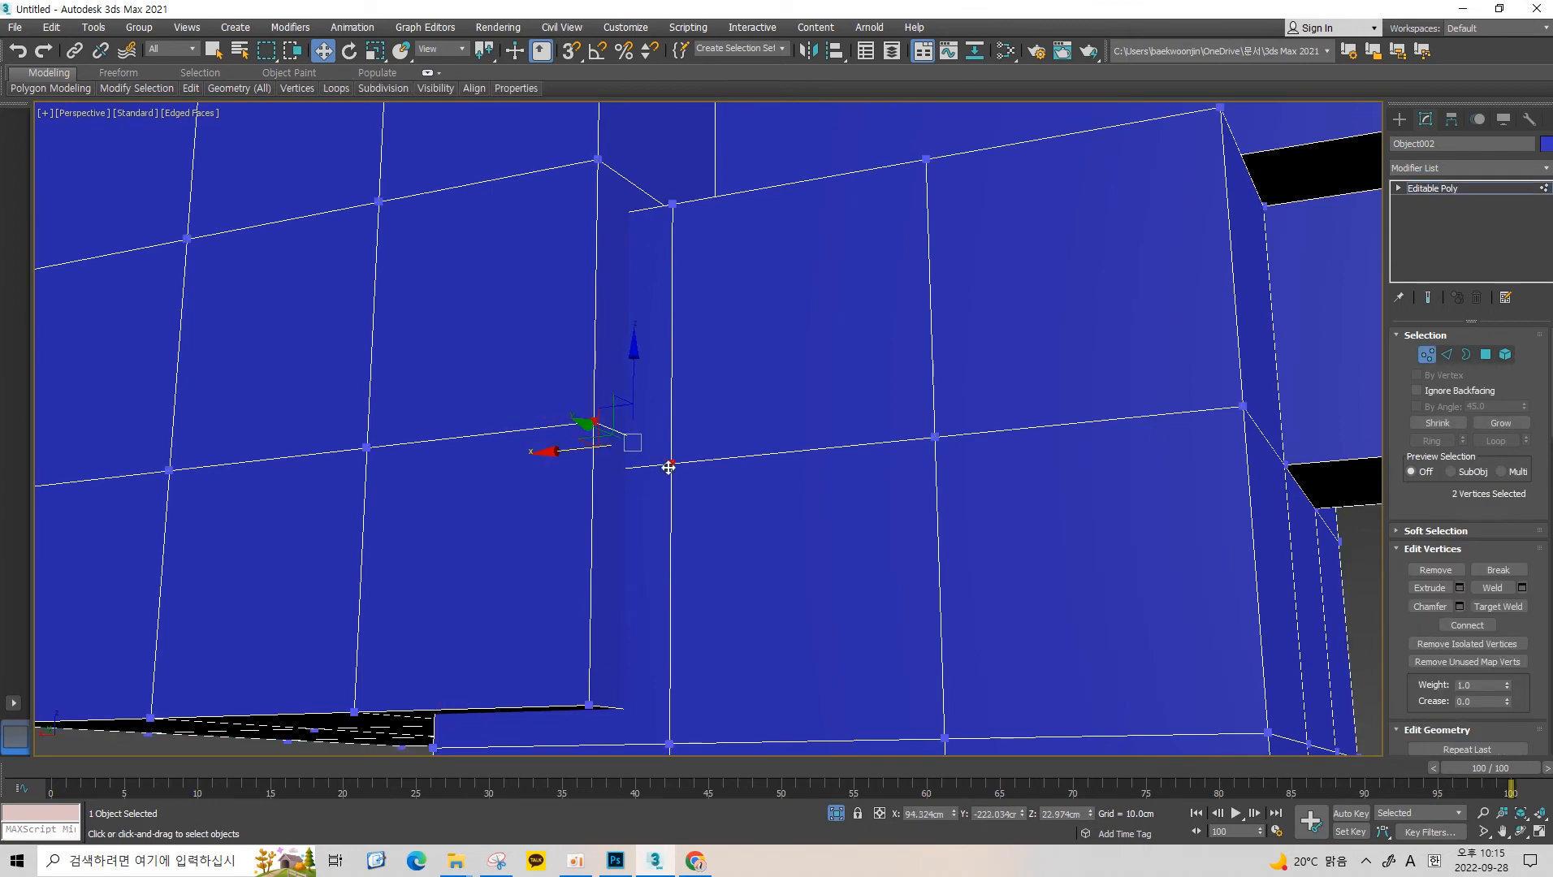
pyautogui.click(669, 467)
pyautogui.keyDown('ctrl'); pyautogui.click(593, 421); pyautogui.keyUp('ctrl')
pyautogui.keyDown('alt'); pyautogui.moveTo(669, 431); pyautogui.dragTo(668, 402, button='middle'); pyautogui.keyUp('alt')
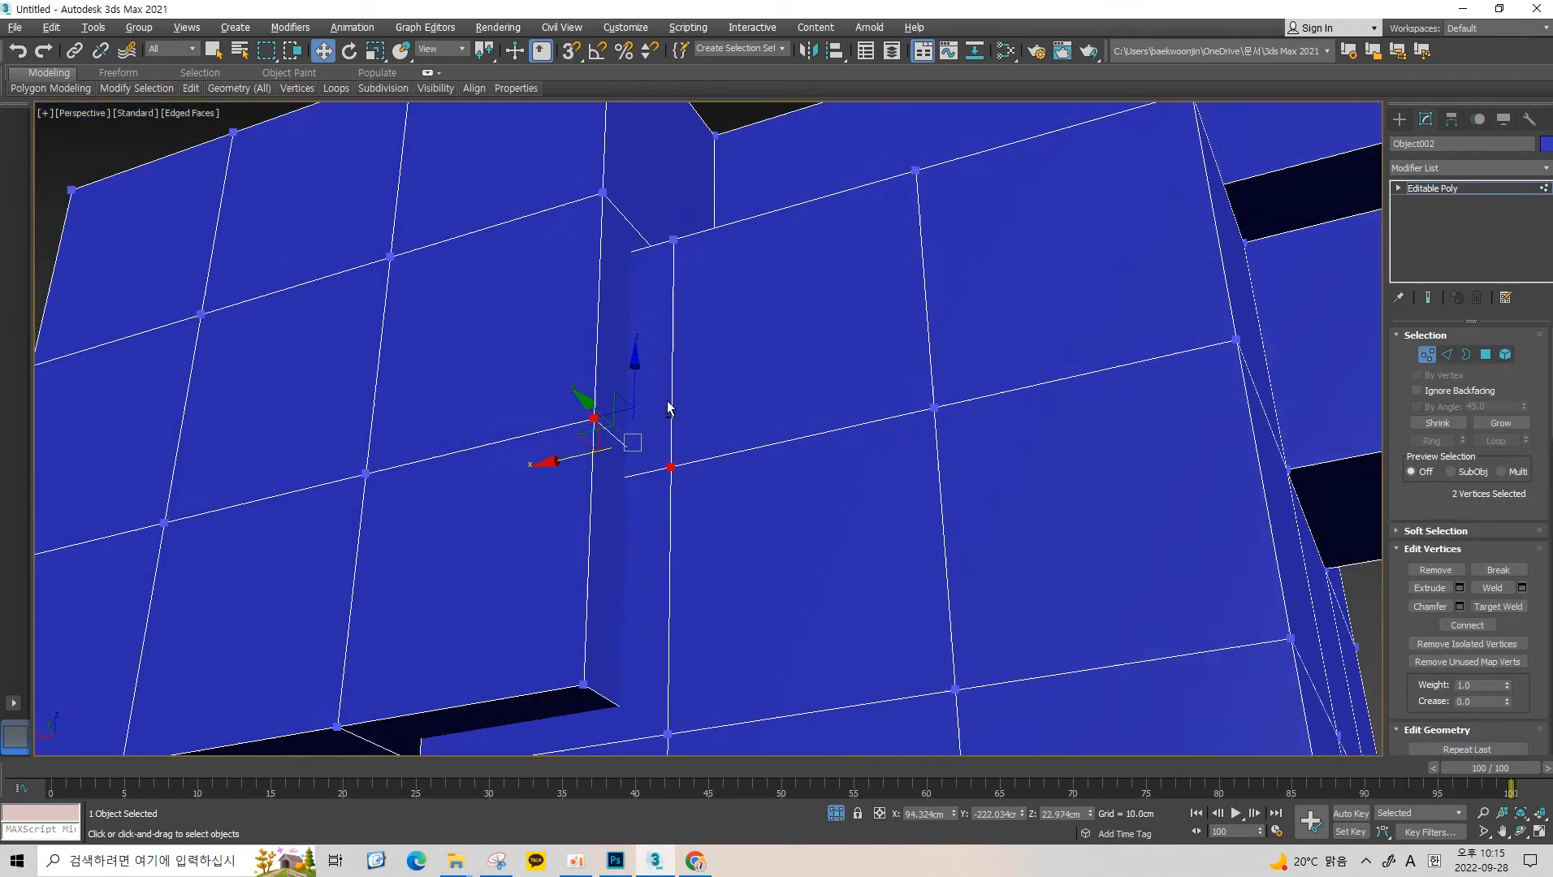
pyautogui.click(594, 419)
# Leave Vertex level and select the rear left box with its arm as an element.
pyautogui.moveTo(745, 502); pyautogui.dragTo(759, 333, button='middle')
pyautogui.scroll(-5, 748, 367)
pyautogui.scroll(3, 759, 353)
pyautogui.press('1')
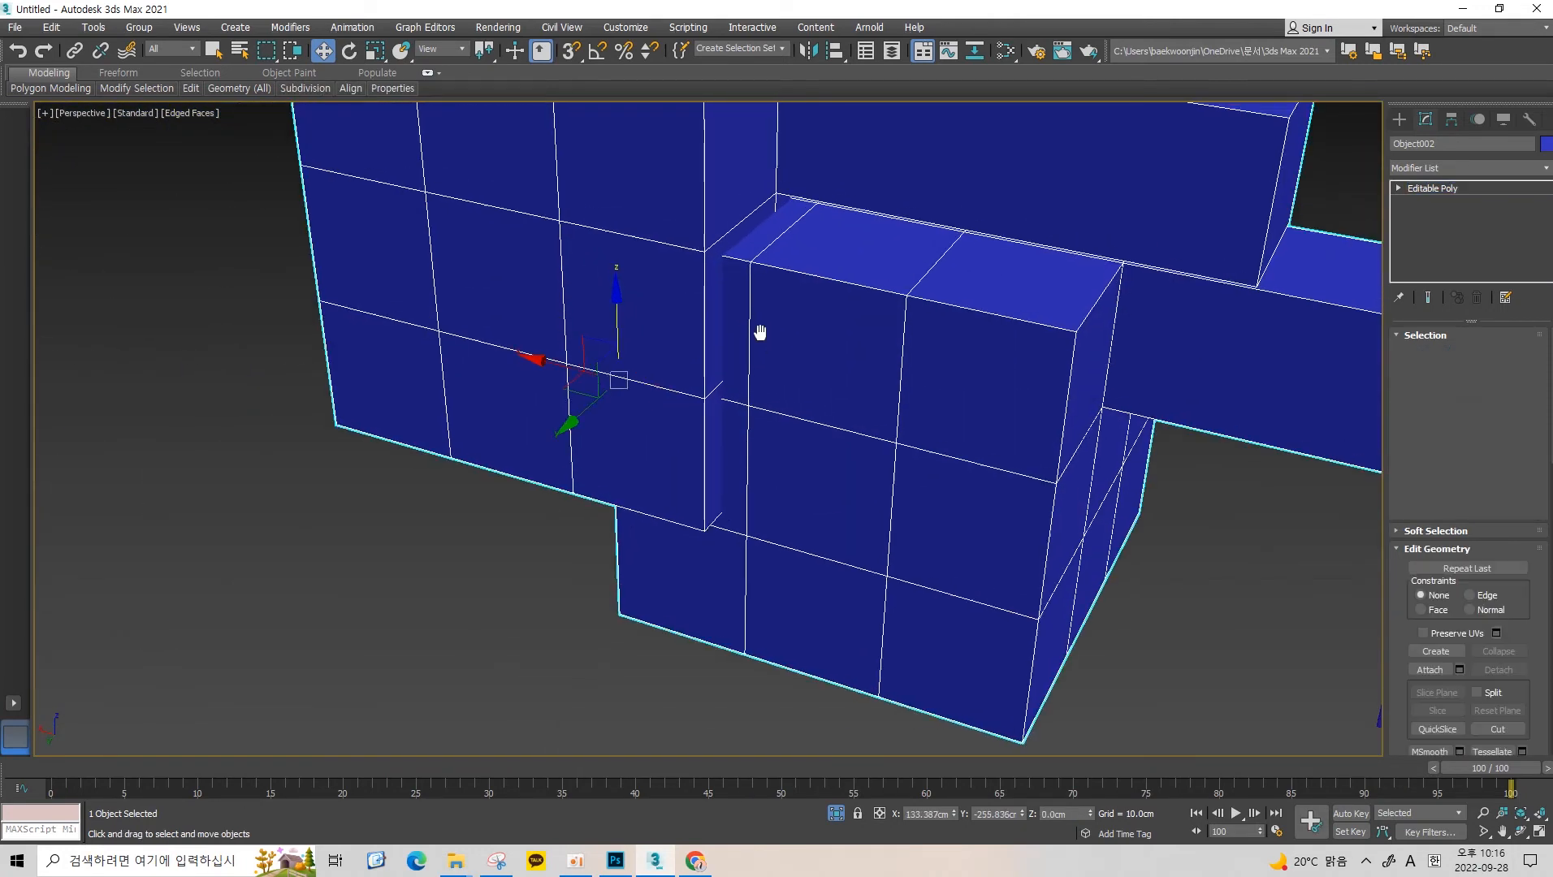
pyautogui.scroll(-4, 745, 351)
pyautogui.keyDown('alt'); pyautogui.moveTo(710, 405); pyautogui.dragTo(836, 316, button='middle'); pyautogui.keyUp('alt')
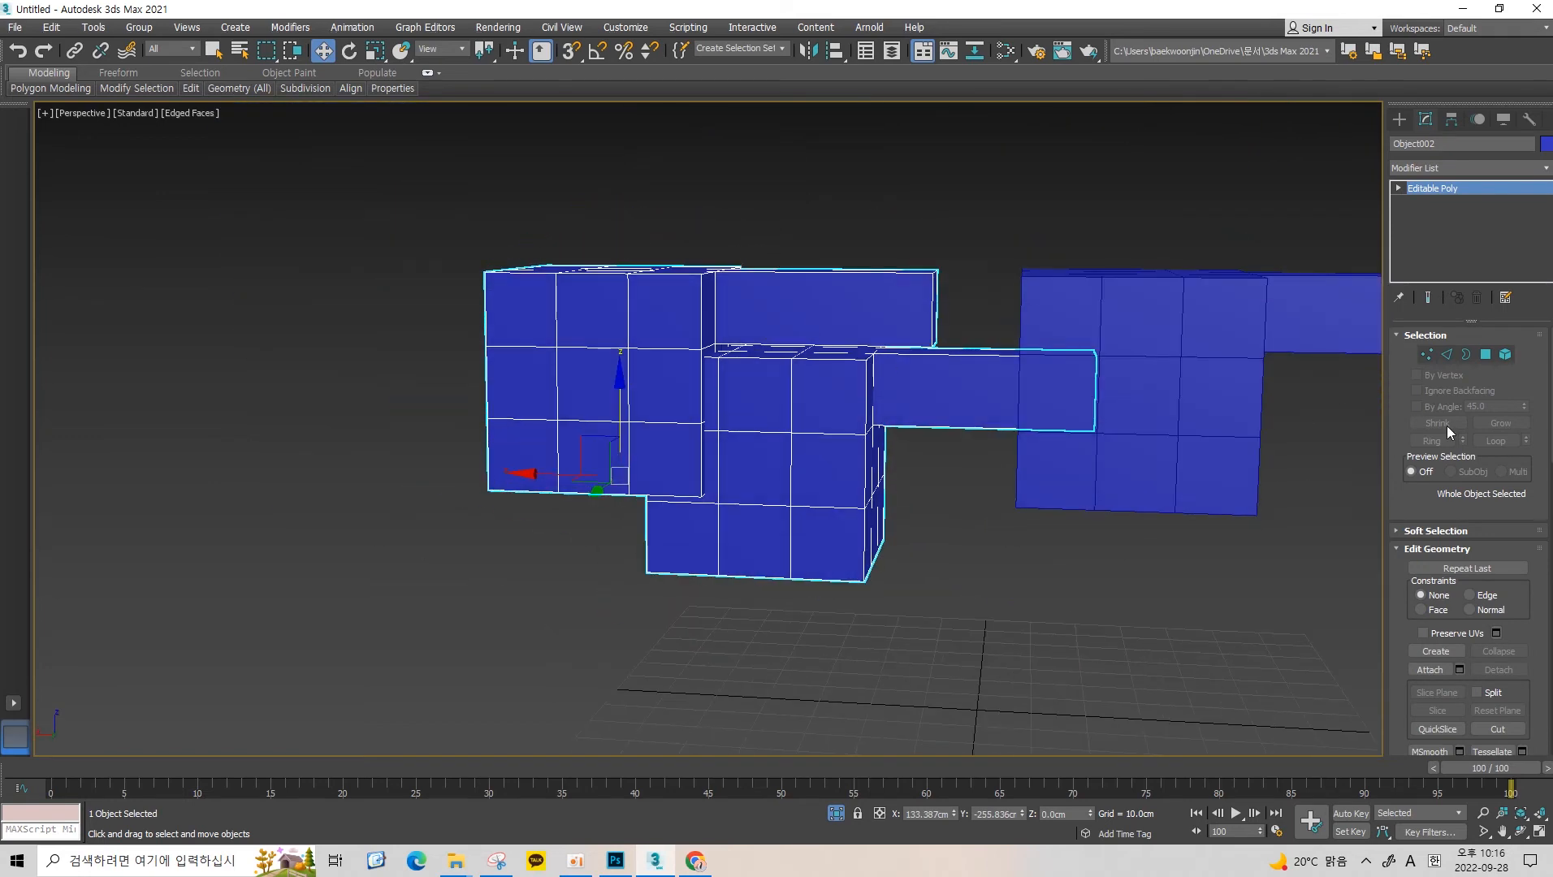
pyautogui.click(1503, 361)
pyautogui.click(601, 382)
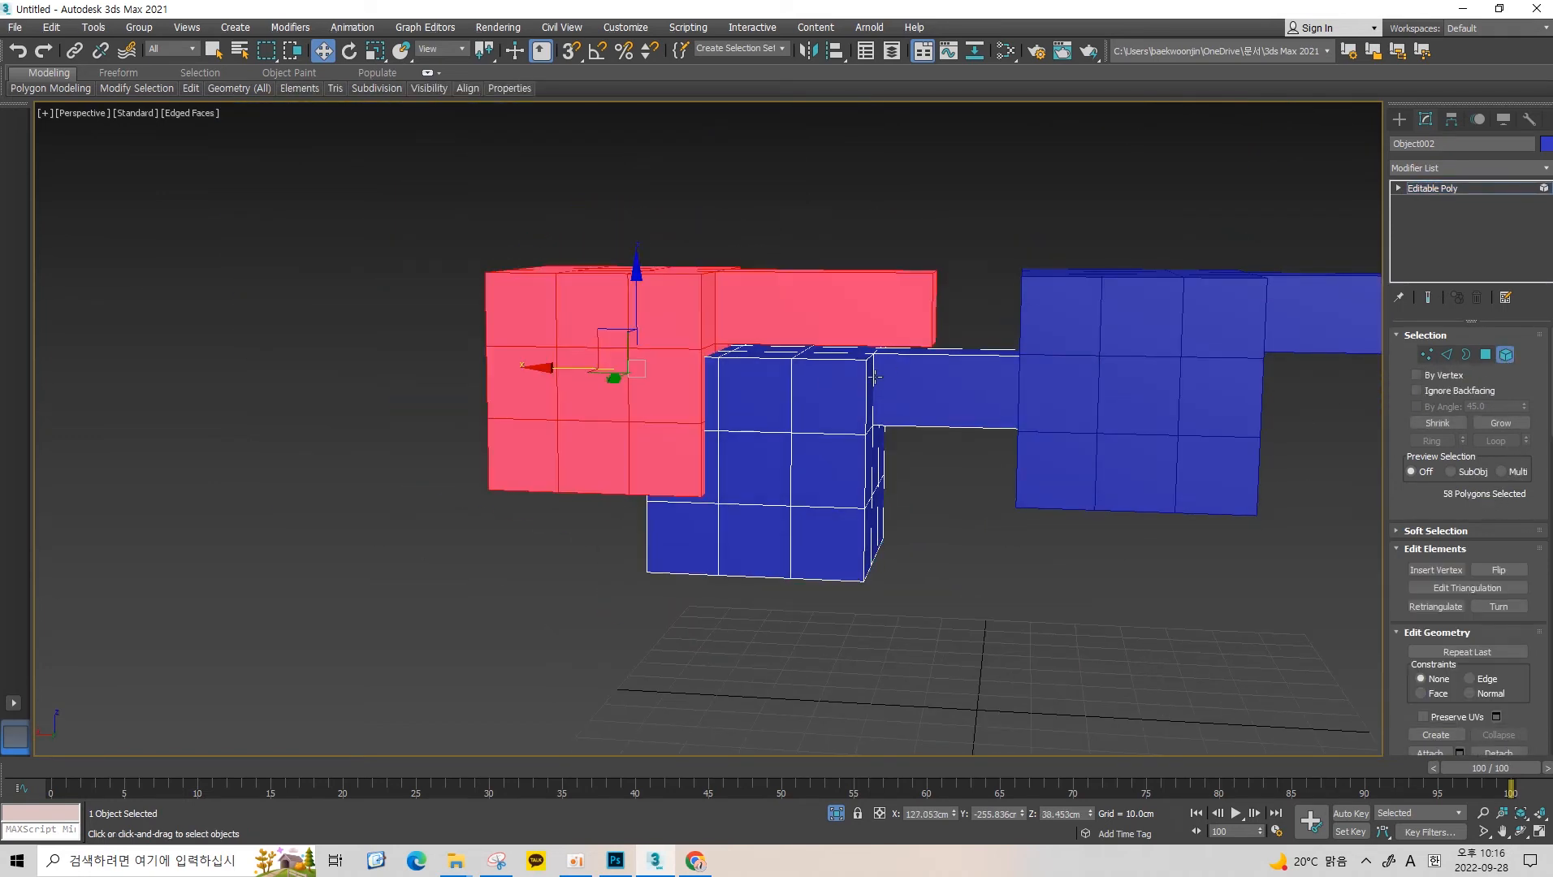
pyautogui.keyDown('alt'); pyautogui.moveTo(601, 382); pyautogui.dragTo(772, 426, button='middle'); pyautogui.keyUp('alt')
# Select the overlapping front box as an element, detach it as a separate object and leave Element level.
pyautogui.click(785, 424)
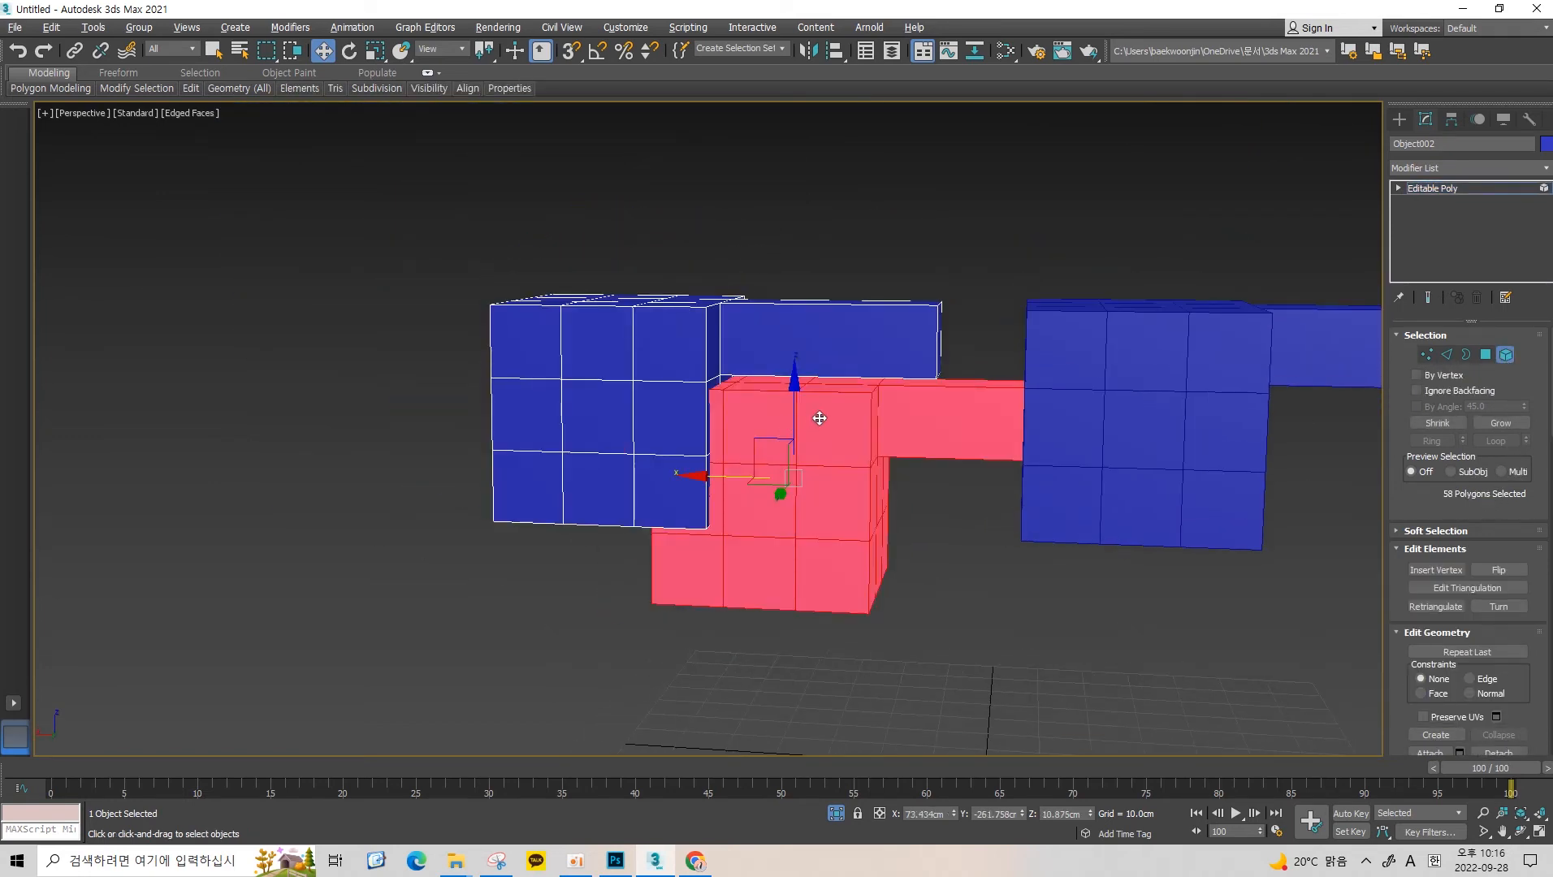
pyautogui.scroll(-10, 1492, 674)
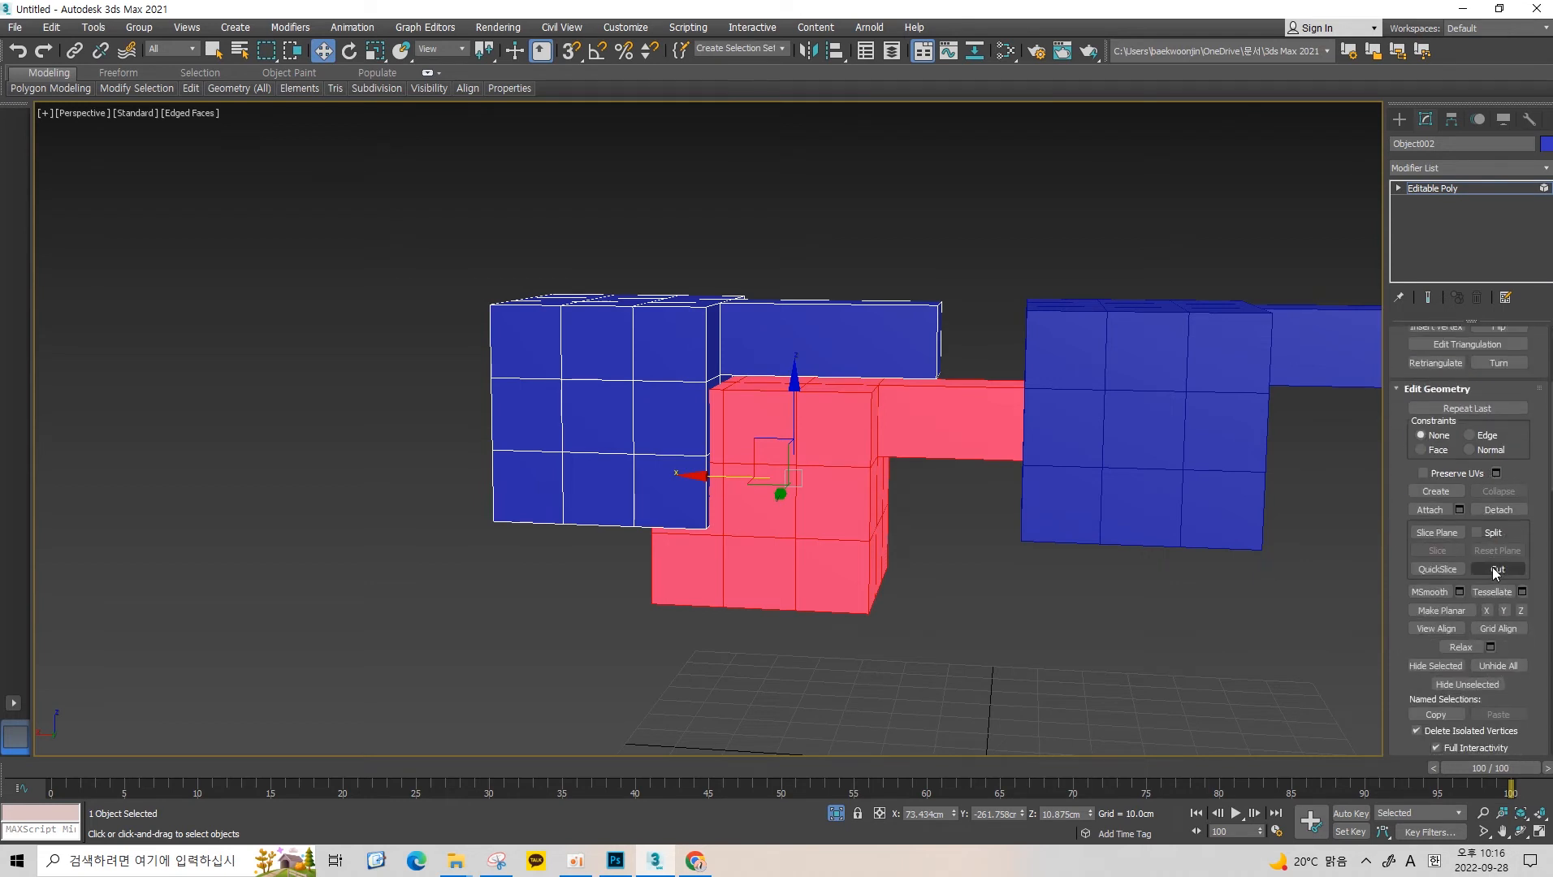
pyautogui.scroll(-1, 1492, 567)
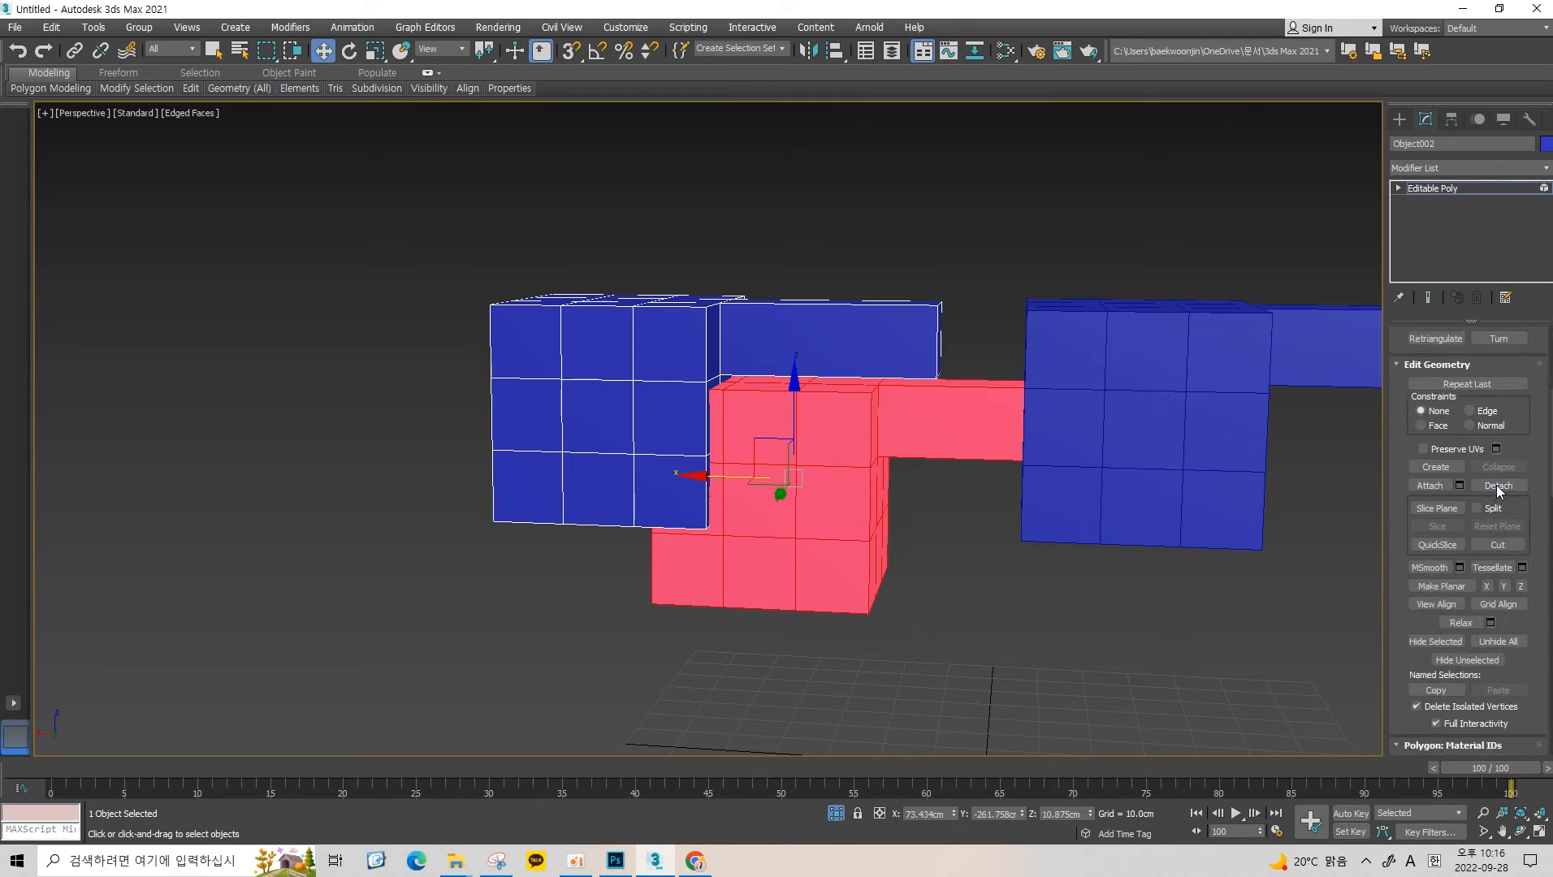
pyautogui.click(1498, 486)
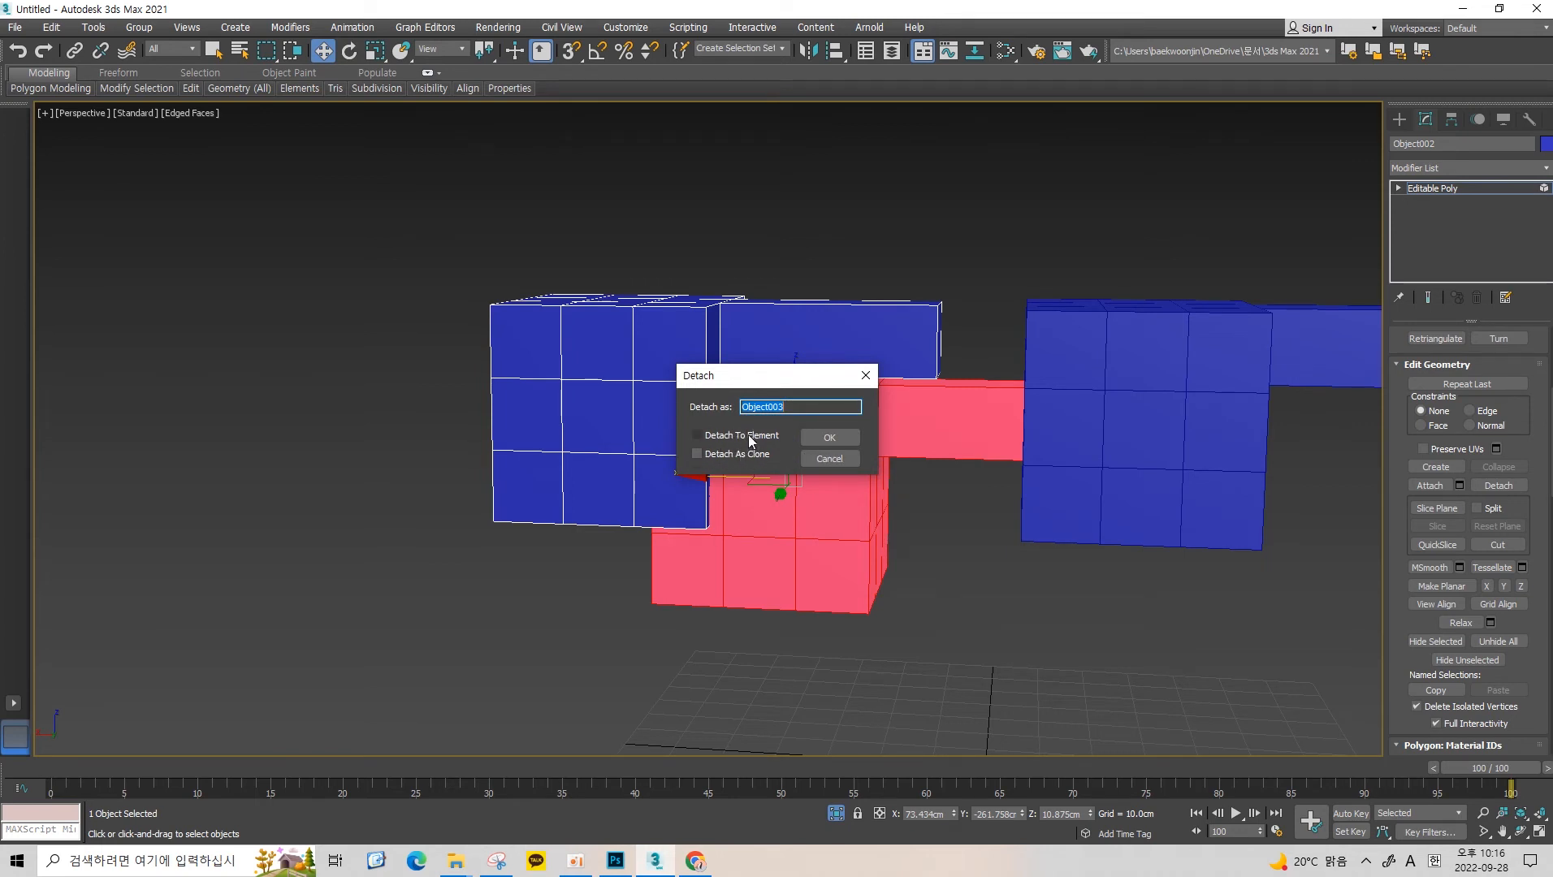
pyautogui.click(828, 437)
pyautogui.press('5')
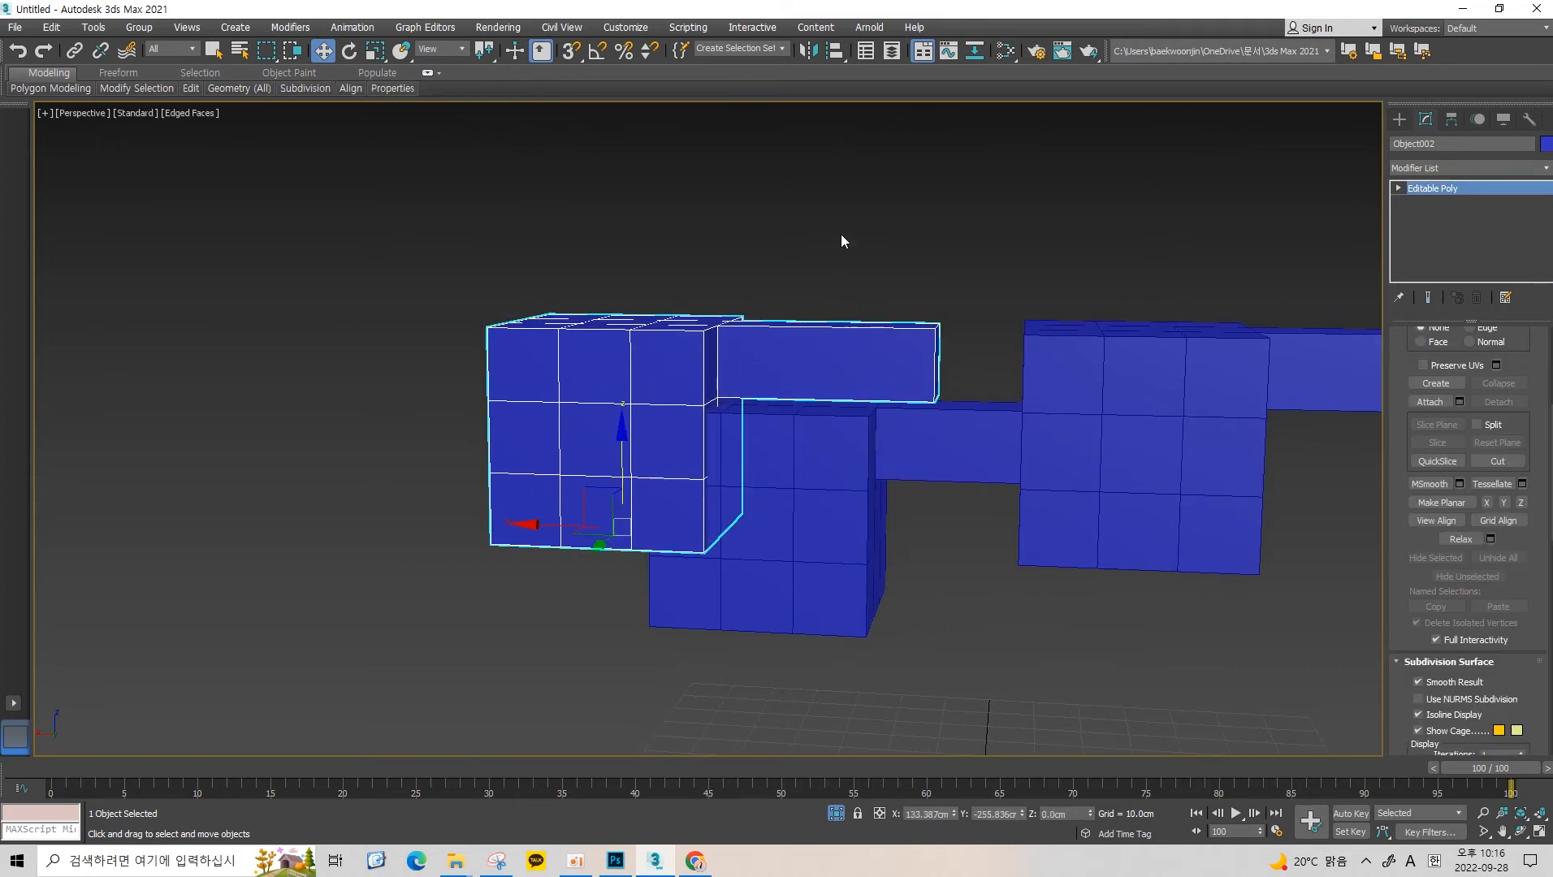
# Select the rear and front overlapping boxes in turn to check whether they are separate objects, then clear the selection.
pyautogui.click(841, 234)
pyautogui.click(654, 399)
pyautogui.keyDown('ctrl'); pyautogui.click(839, 468); pyautogui.keyUp('ctrl')
pyautogui.click(601, 423)
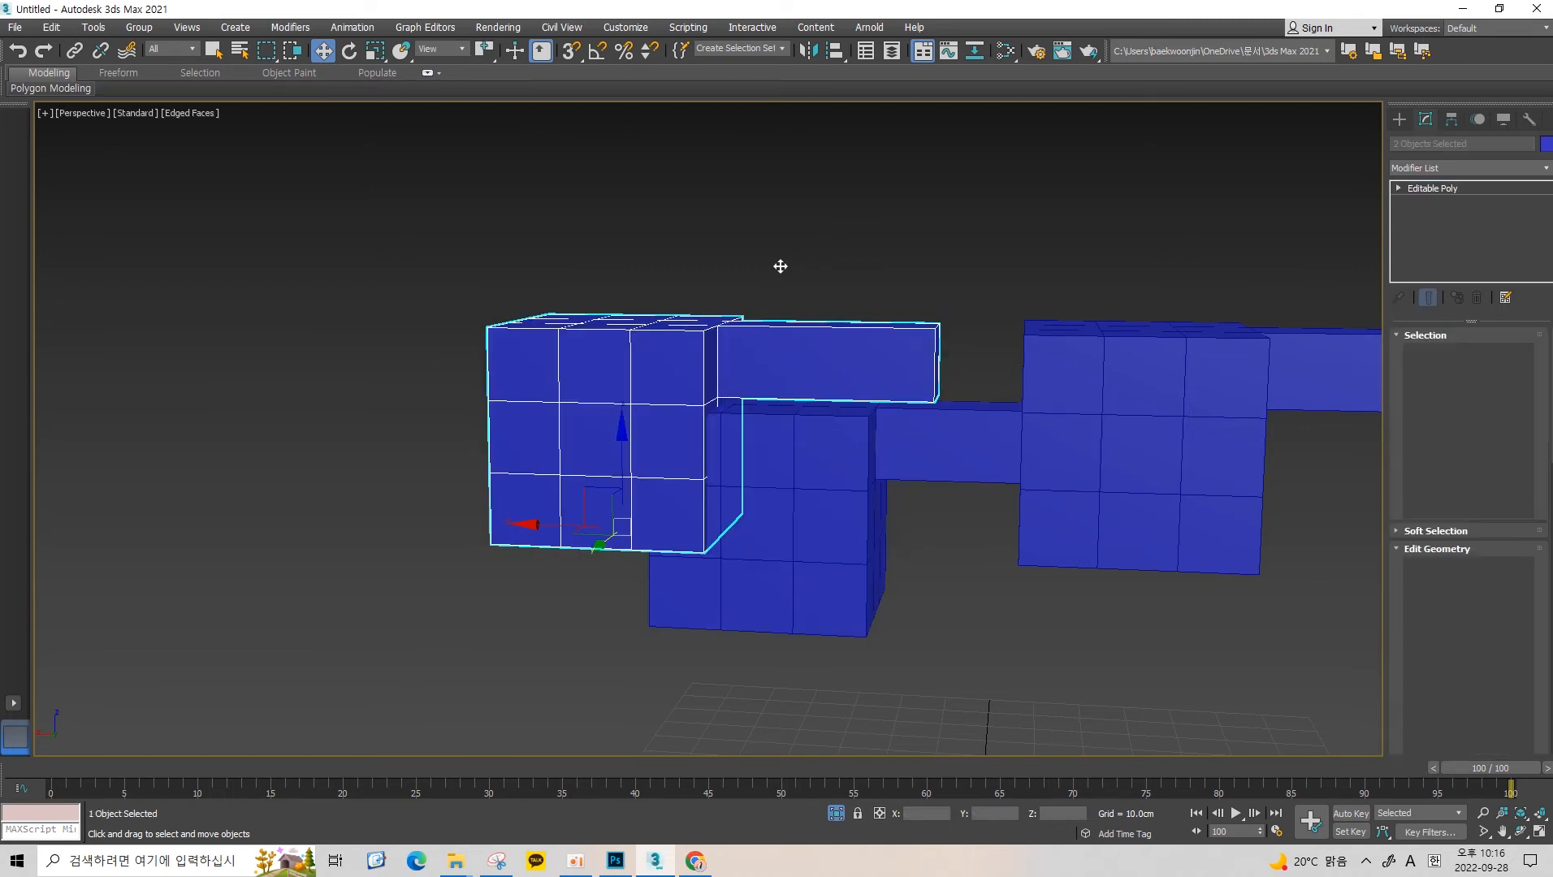
pyautogui.click(780, 263)
pyautogui.click(745, 437)
pyautogui.click(781, 433)
pyautogui.click(613, 353)
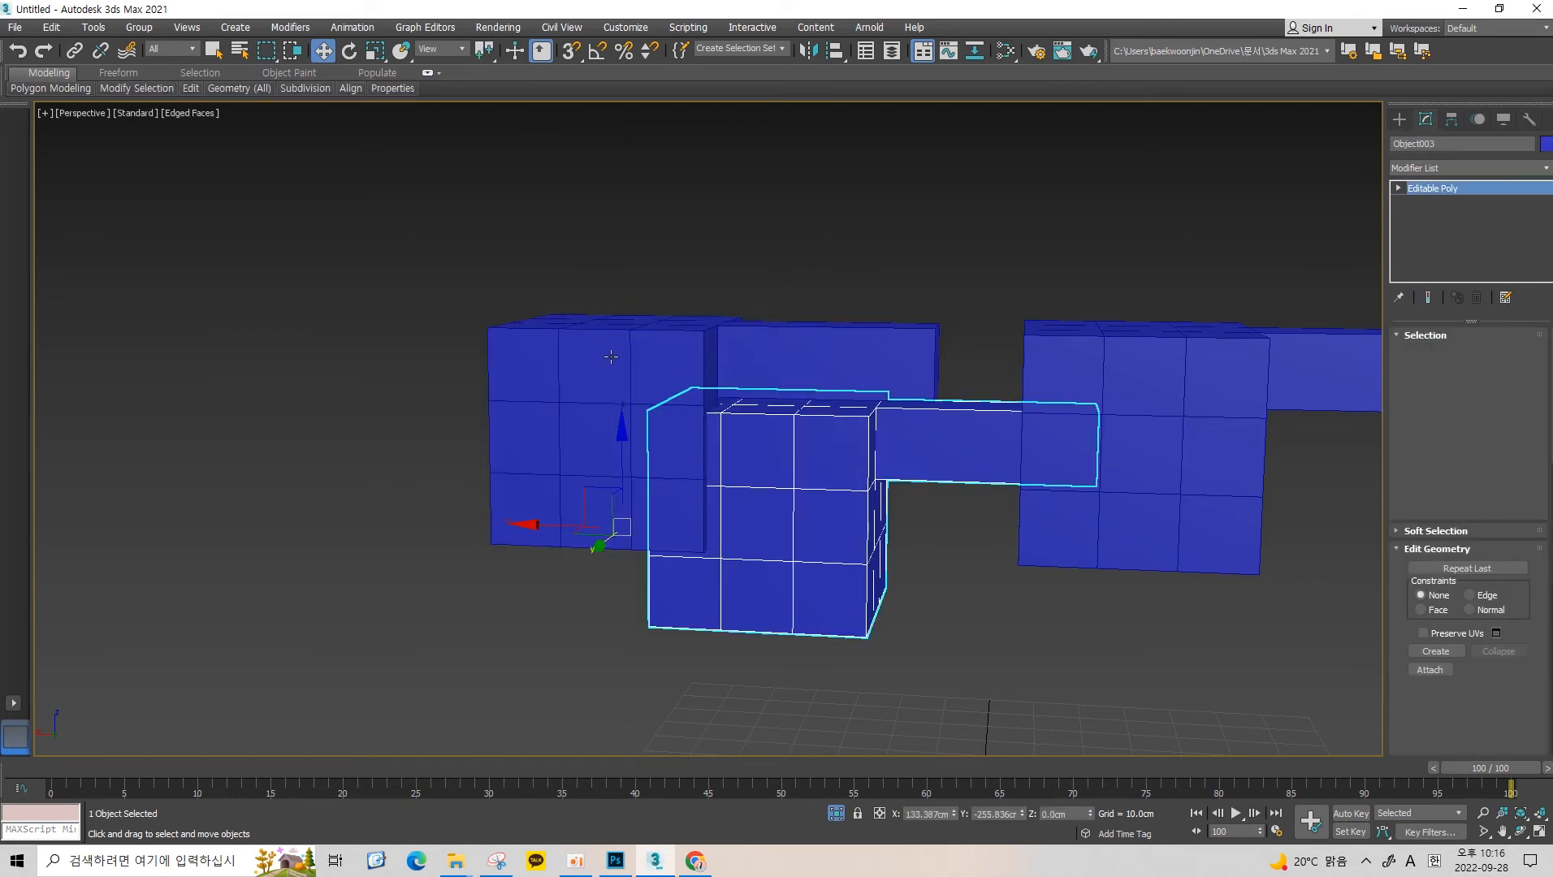
pyautogui.click(783, 449)
pyautogui.click(736, 434)
pyautogui.moveTo(818, 463); pyautogui.dragTo(772, 476, button='middle')
pyautogui.click(768, 476)
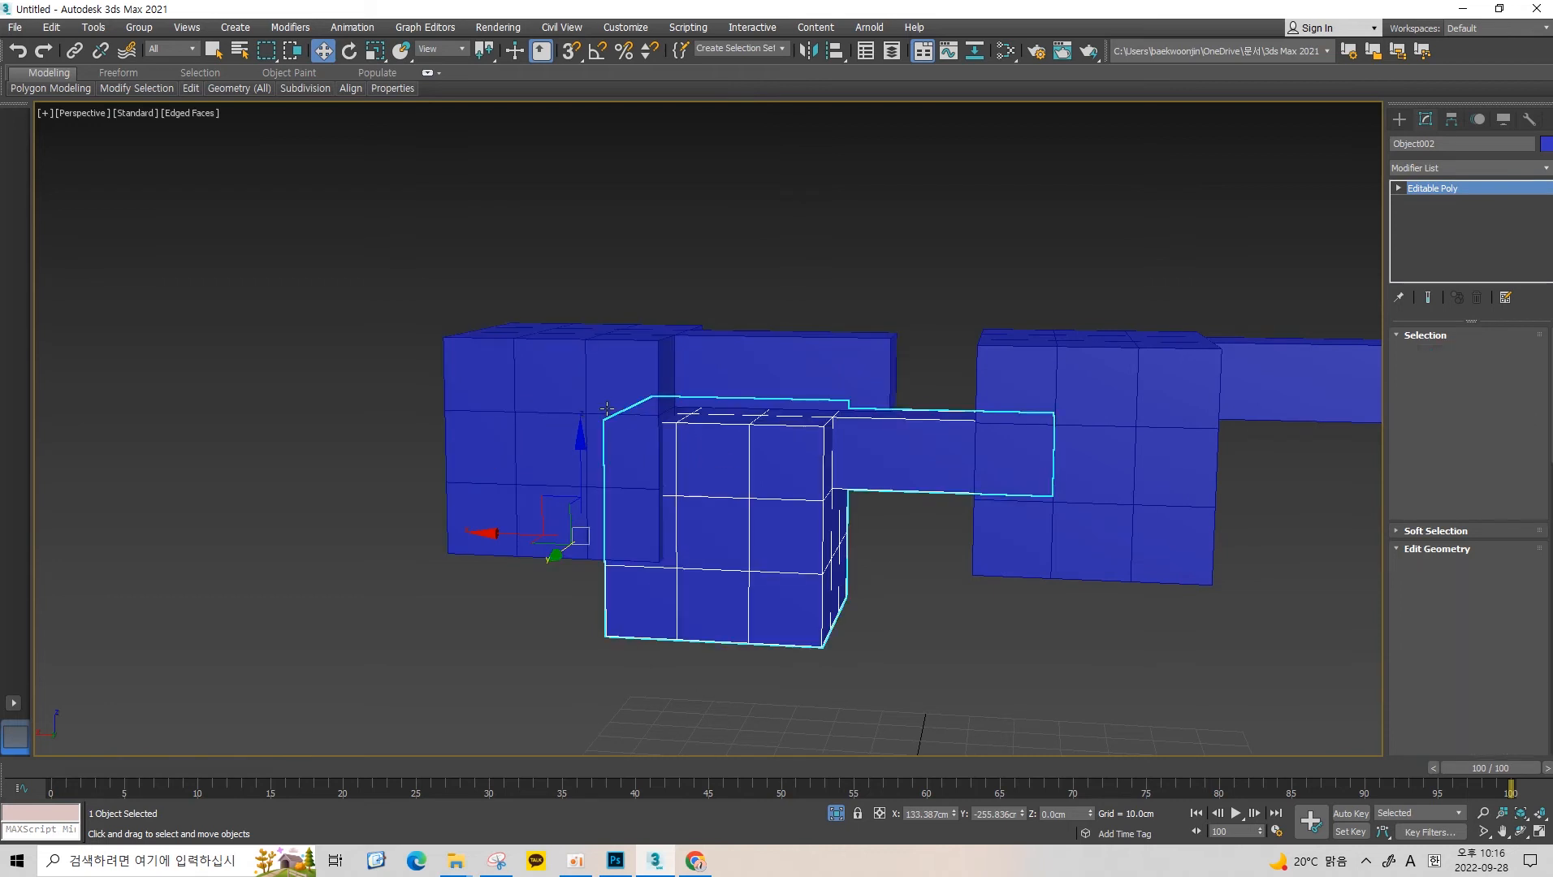
pyautogui.click(759, 376)
pyautogui.click(749, 453)
pyautogui.moveTo(740, 380); pyautogui.dragTo(768, 365, button='middle')
pyautogui.click(1088, 251)
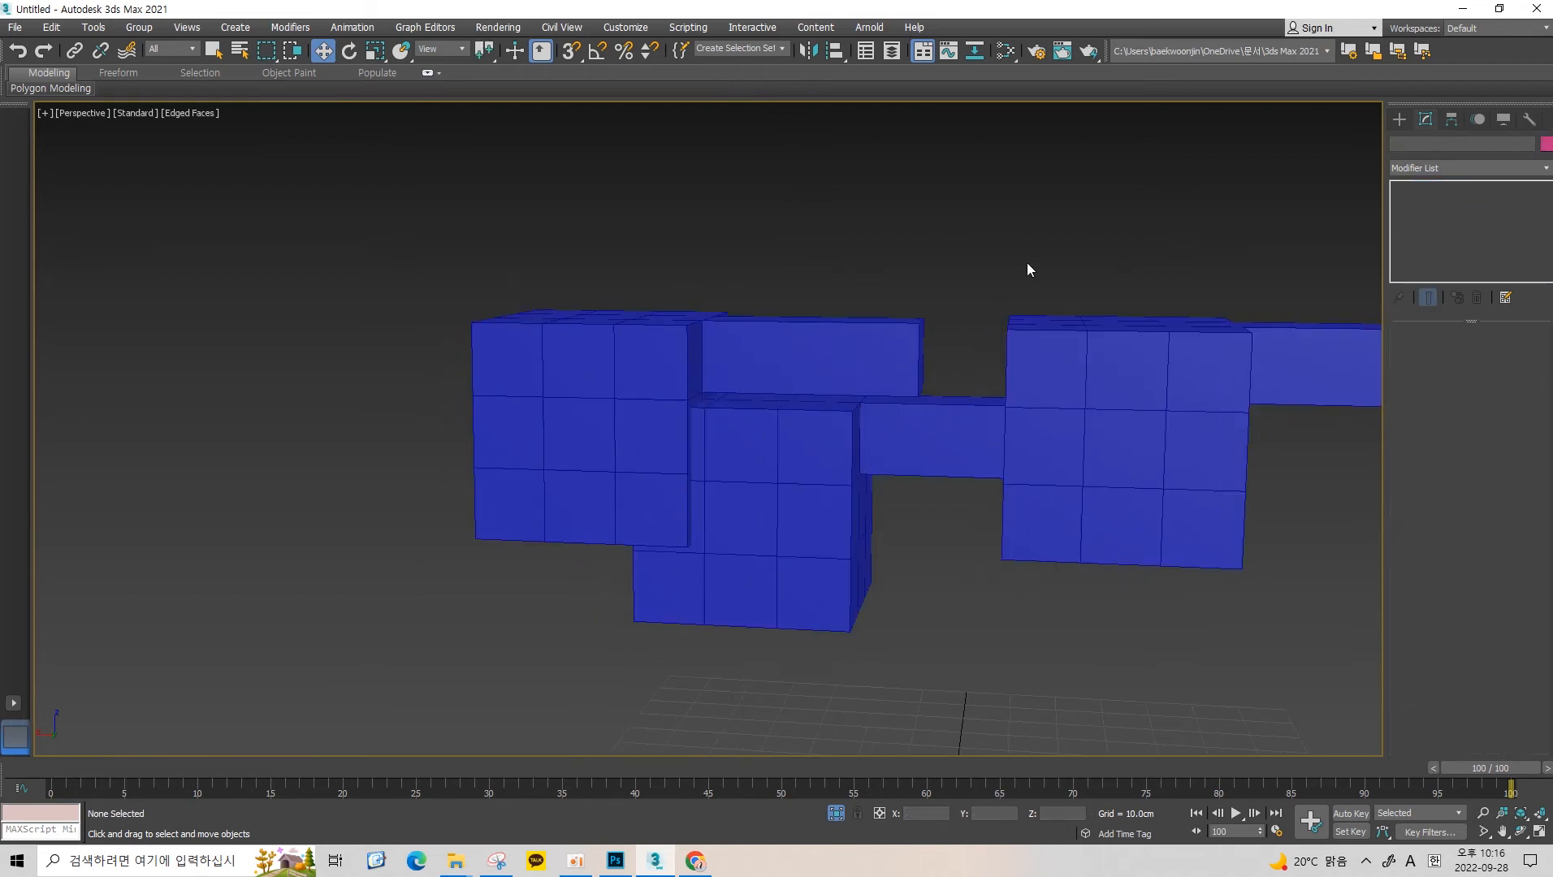
# Select the right-hand box and review its Edit Elements and Edit Geometry options at Element level.
pyautogui.click(1007, 367)
pyautogui.moveTo(1007, 367); pyautogui.dragTo(968, 379, button='middle')
pyautogui.click(1506, 354)
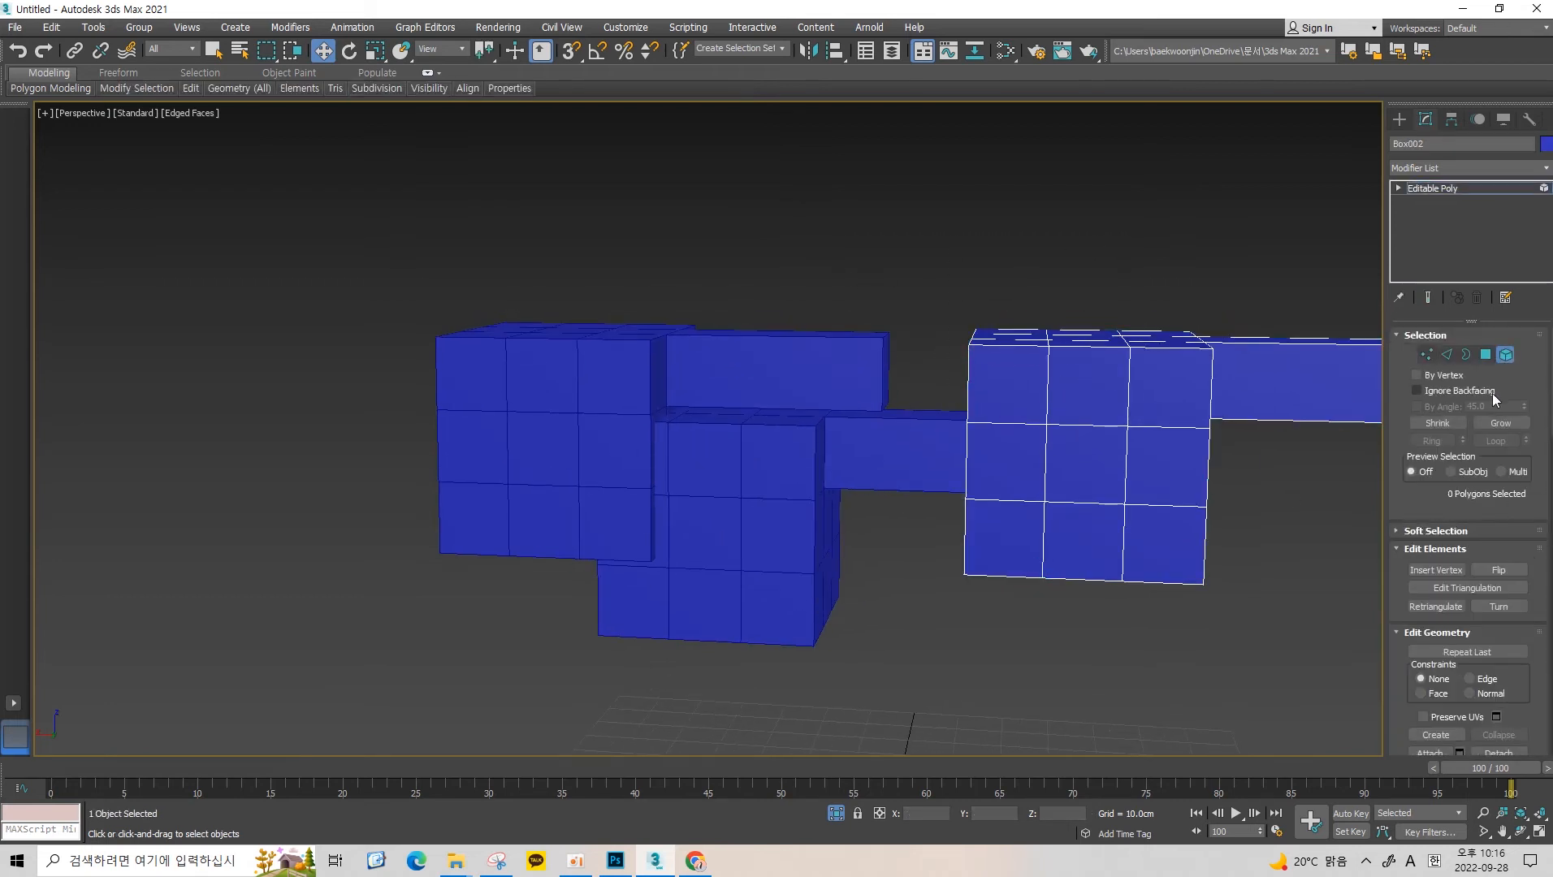
pyautogui.scroll(-2, 1476, 679)
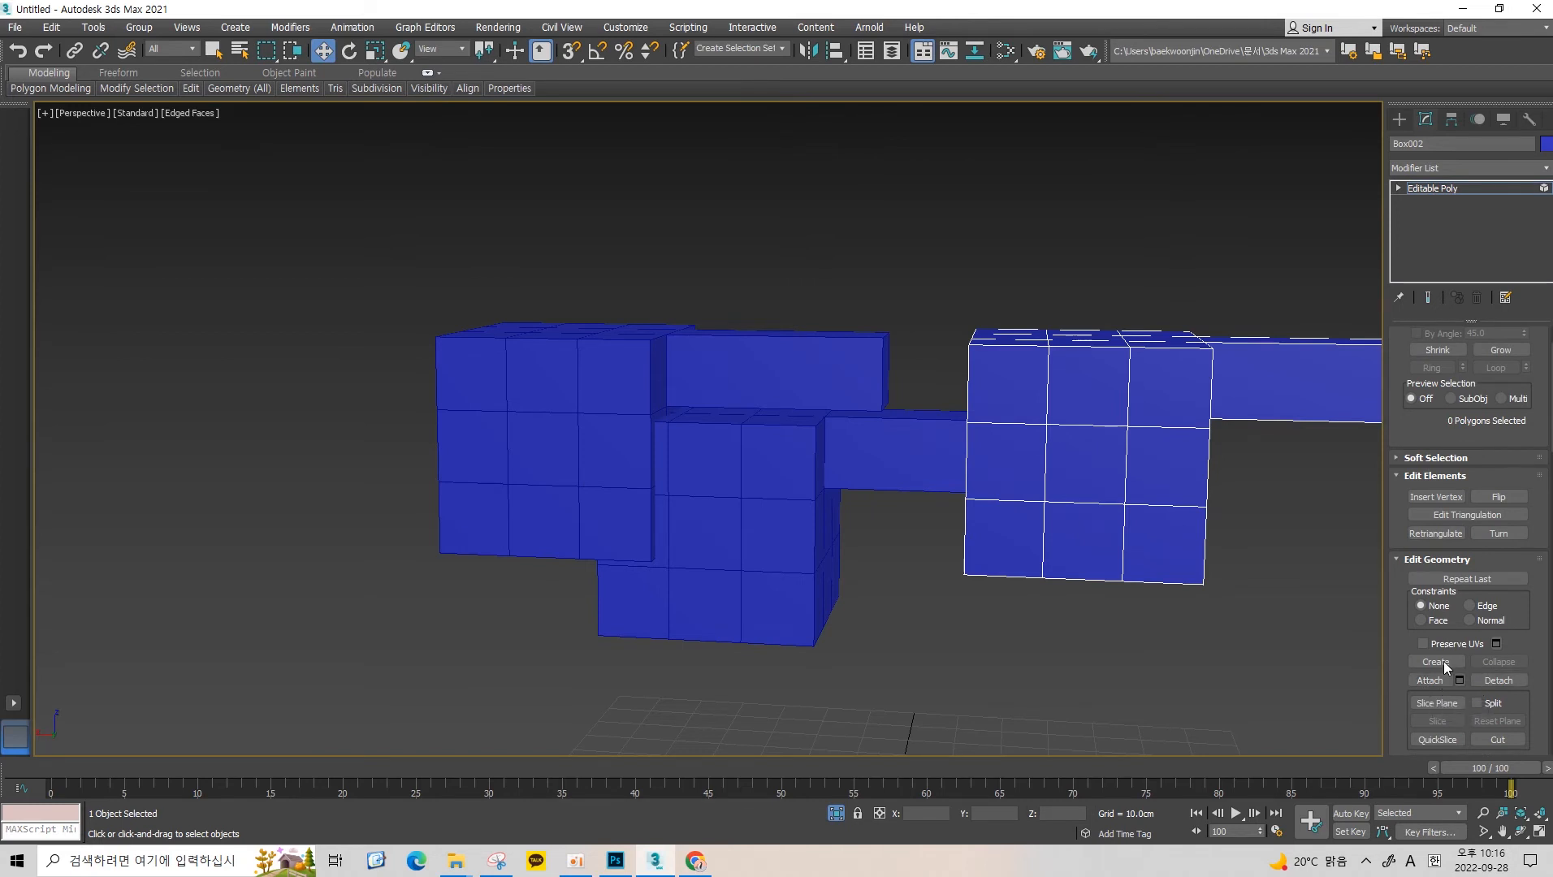
pyautogui.scroll(-6, 1444, 661)
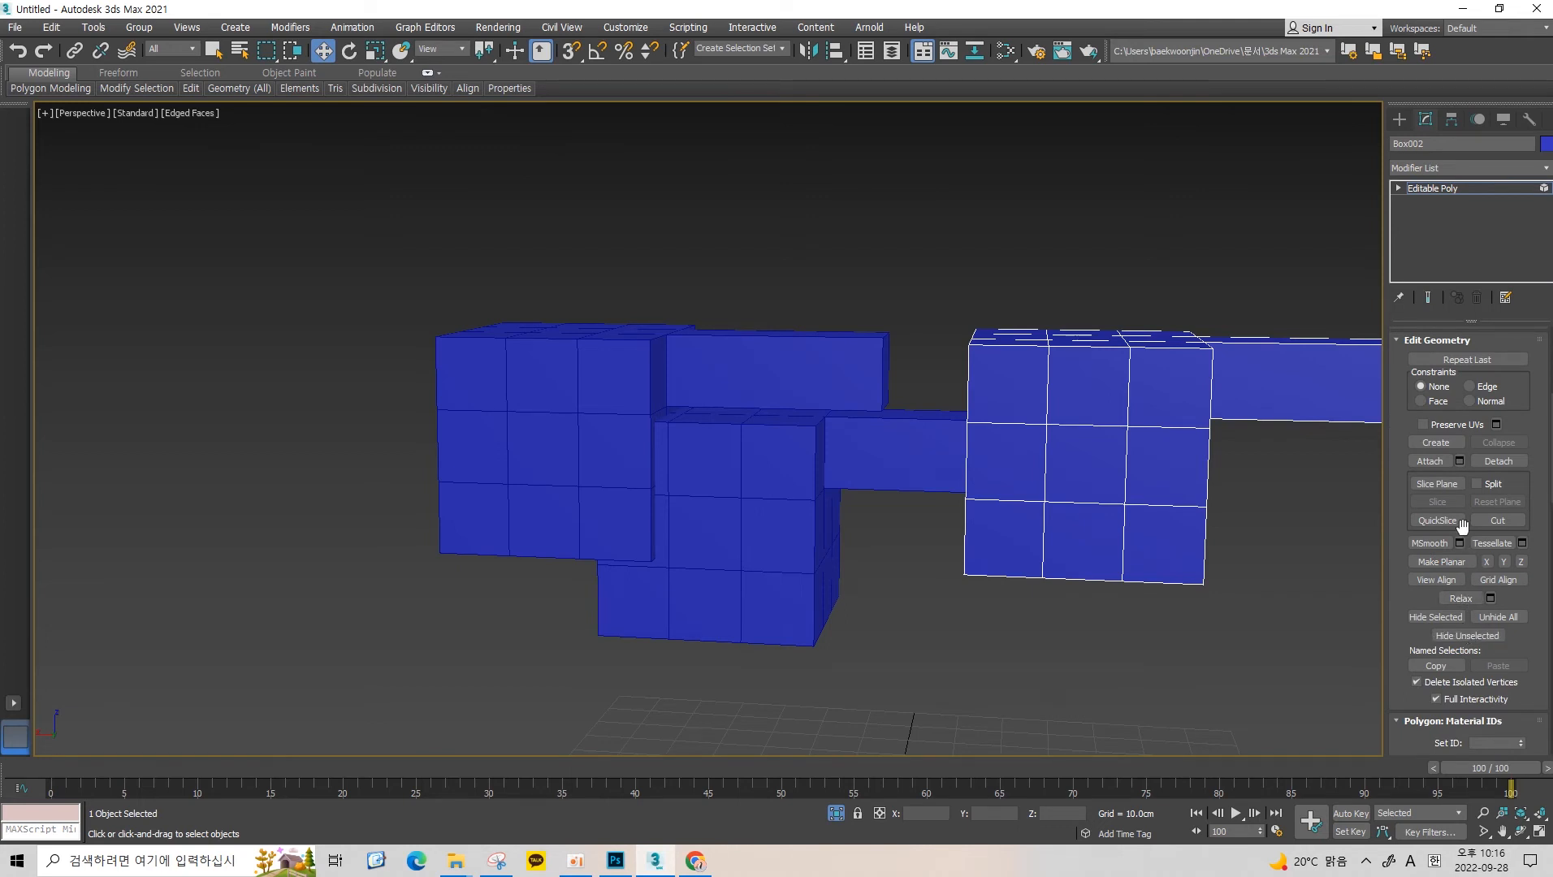
pyautogui.scroll(-10, 1463, 524)
pyautogui.scroll(12, 1461, 523)
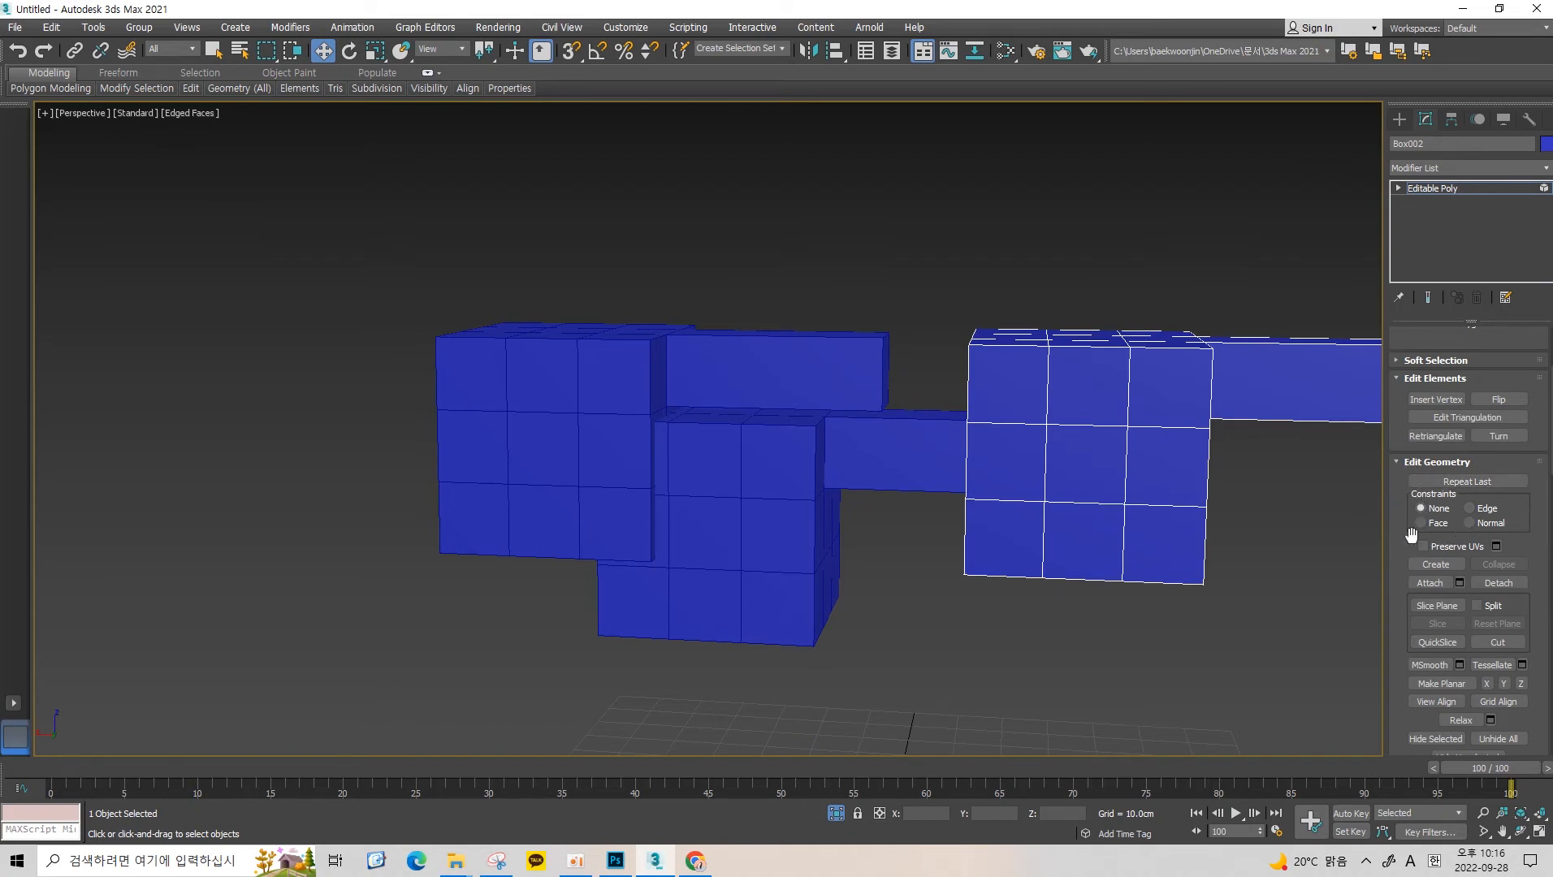
# Leave Element level and select a vertex on the top front edge of the right-hand box at Vertex level.
pyautogui.moveTo(1040, 496); pyautogui.dragTo(833, 479, button='middle')
pyautogui.press('5')
pyautogui.moveTo(1007, 398); pyautogui.dragTo(845, 462, button='middle')
pyautogui.press('z')
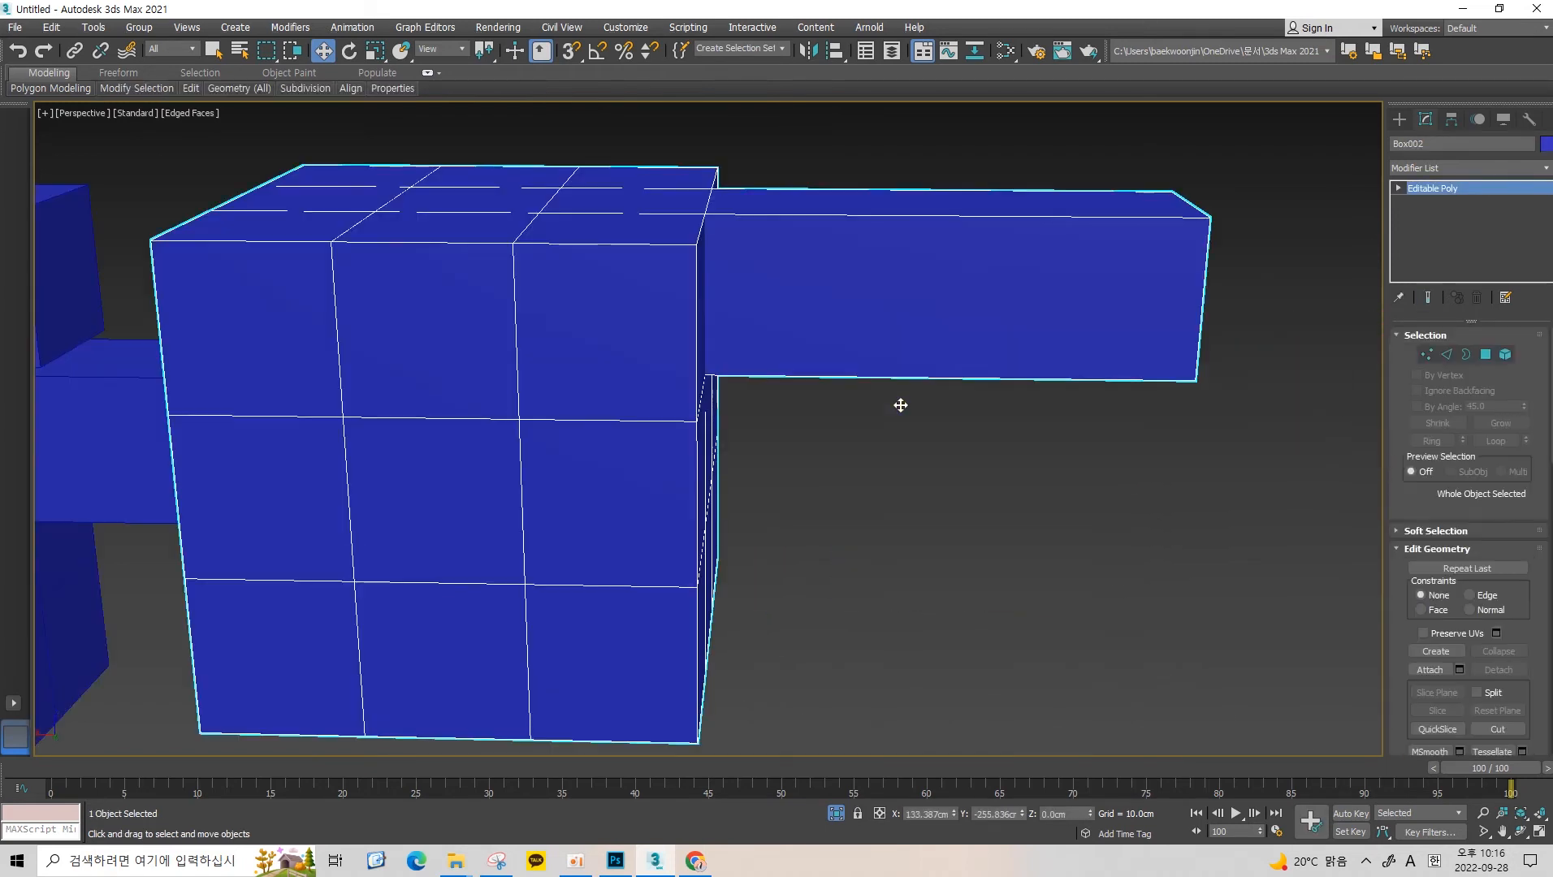
pyautogui.scroll(-3, 738, 428)
pyautogui.moveTo(743, 431); pyautogui.dragTo(864, 429, button='middle')
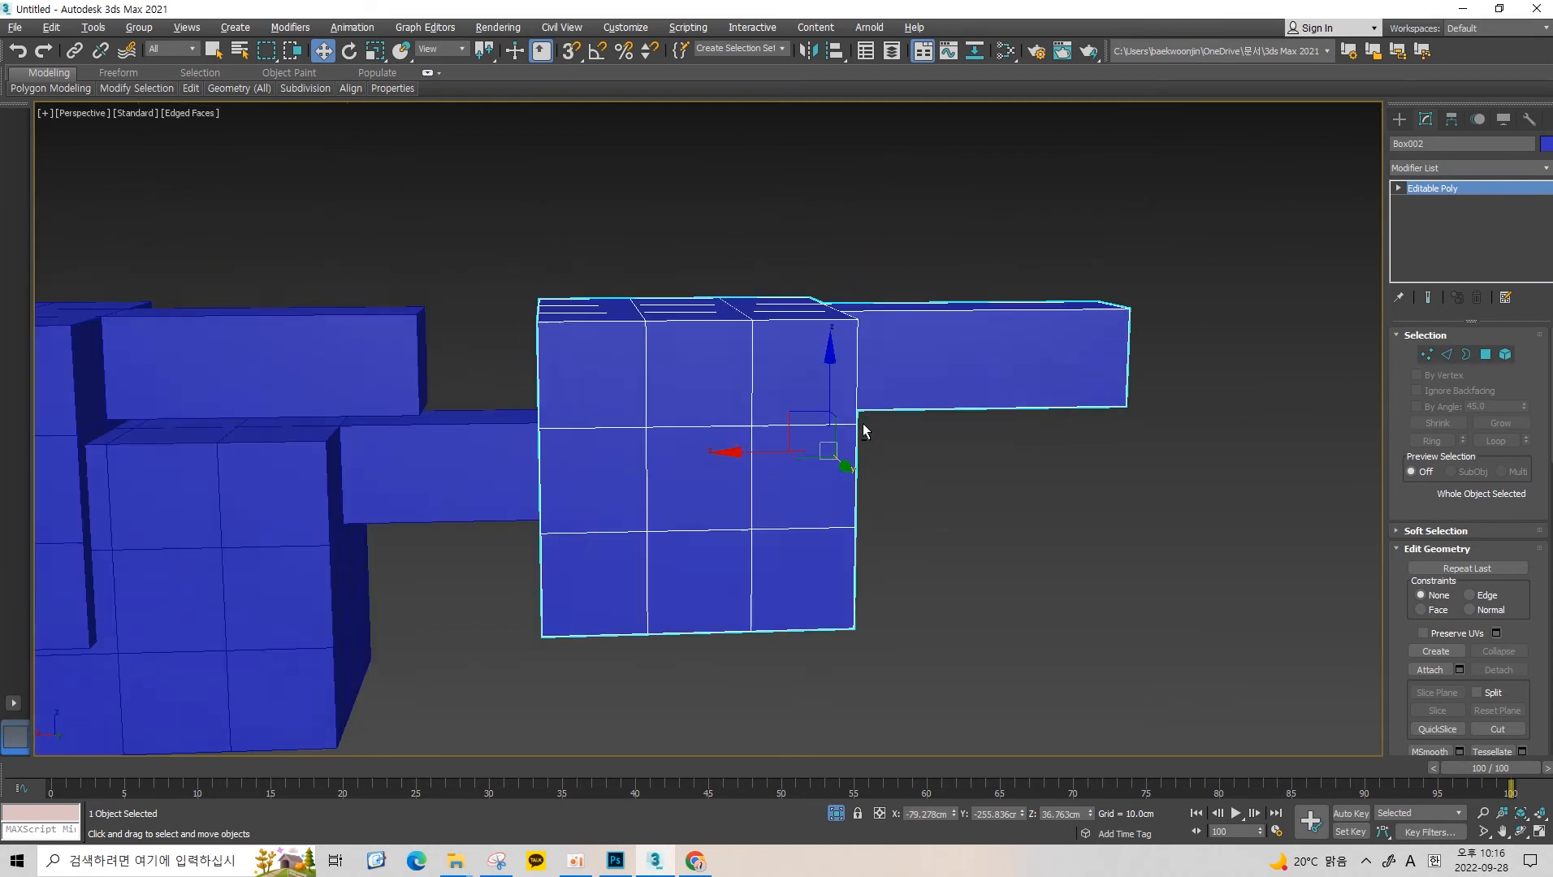
pyautogui.scroll(3, 894, 430)
pyautogui.moveTo(717, 287); pyautogui.dragTo(791, 421, button='middle')
pyautogui.scroll(3, 700, 322)
pyautogui.press('1')
pyautogui.click(663, 315)
# Set the Edit Geometry constraint for the selected vertex to Edge.
pyautogui.scroll(-2, 731, 309)
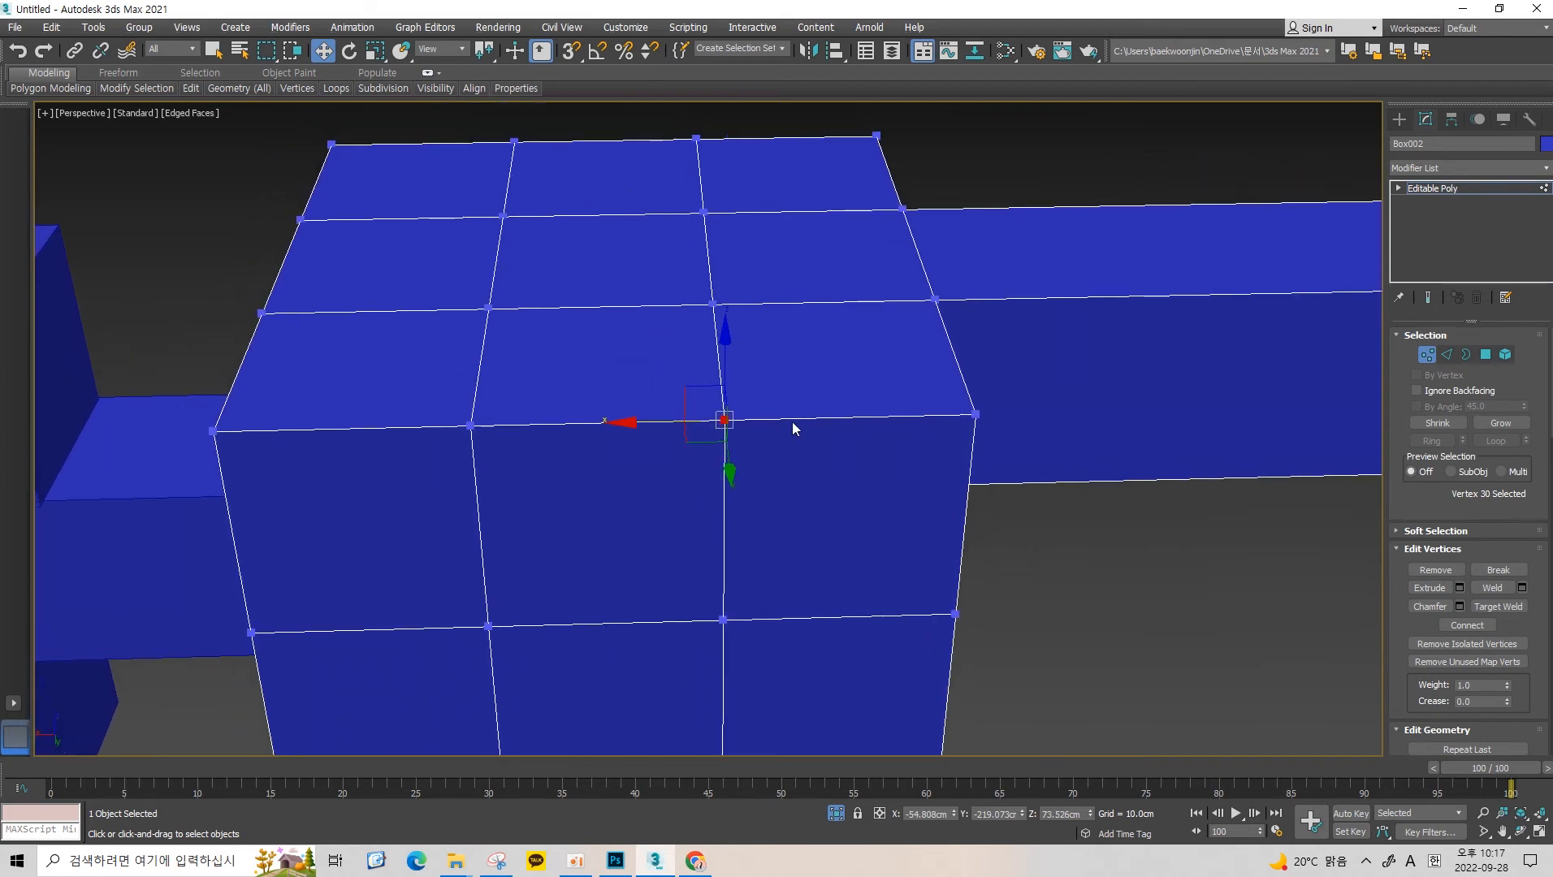
pyautogui.scroll(-3, 1454, 591)
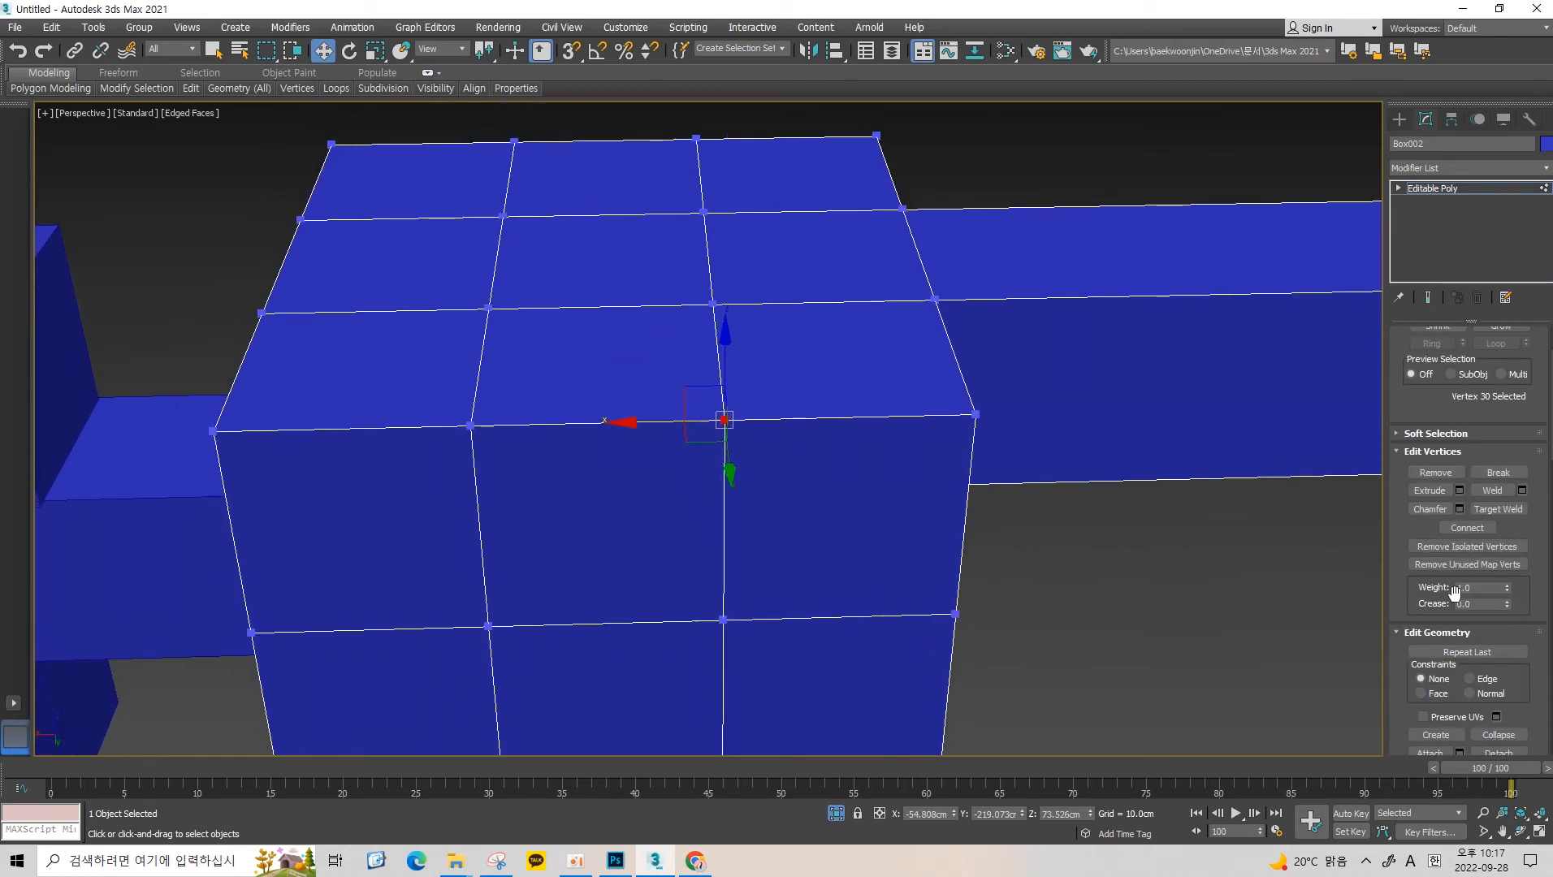
pyautogui.scroll(-2, 1478, 682)
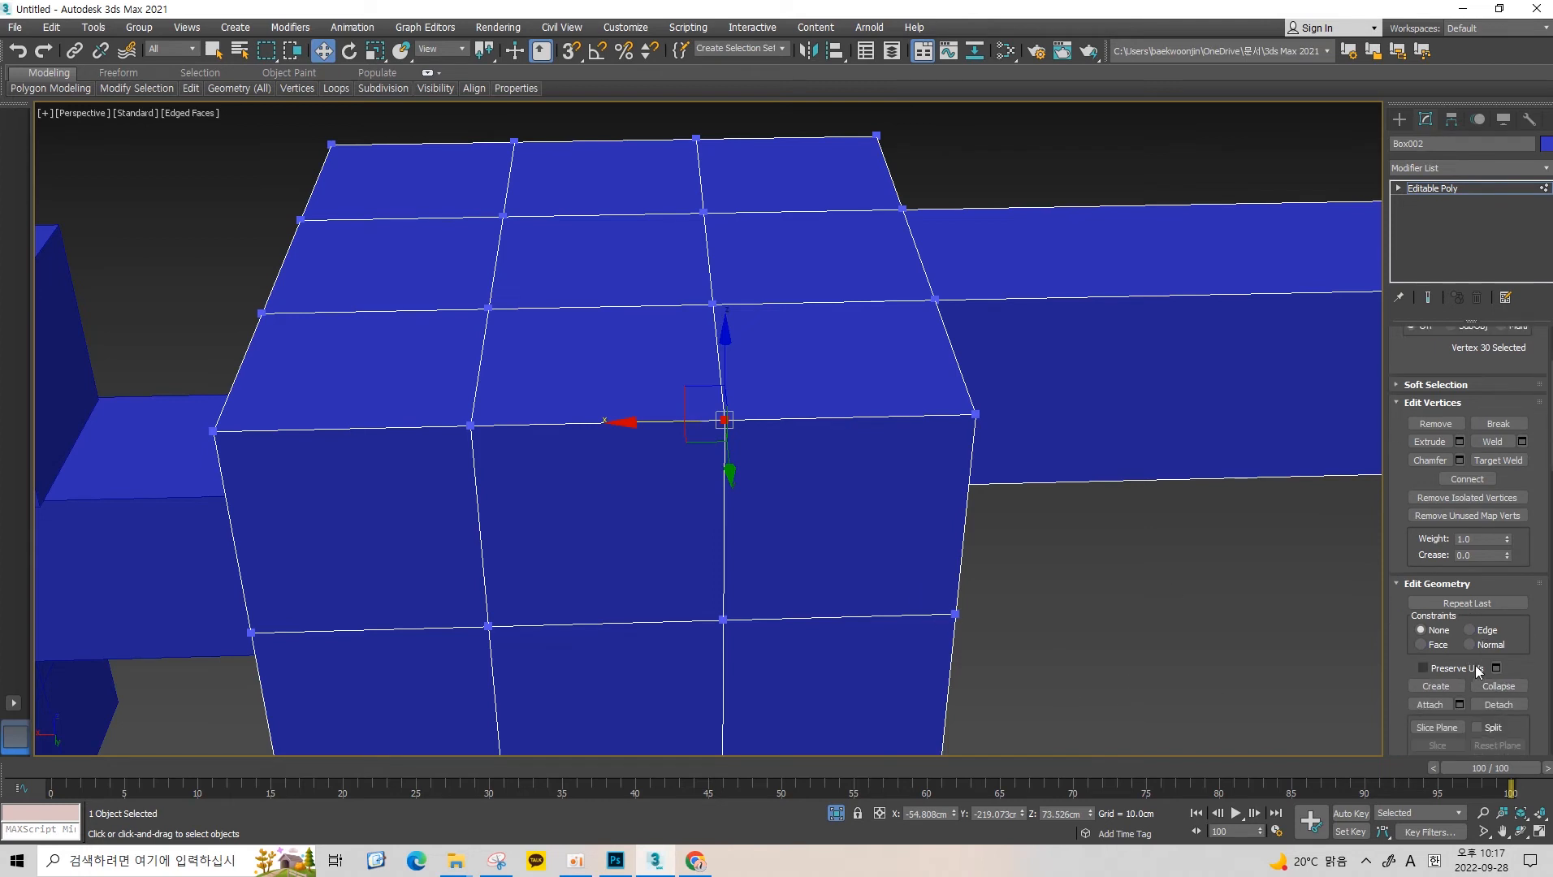
pyautogui.scroll(-3, 1476, 650)
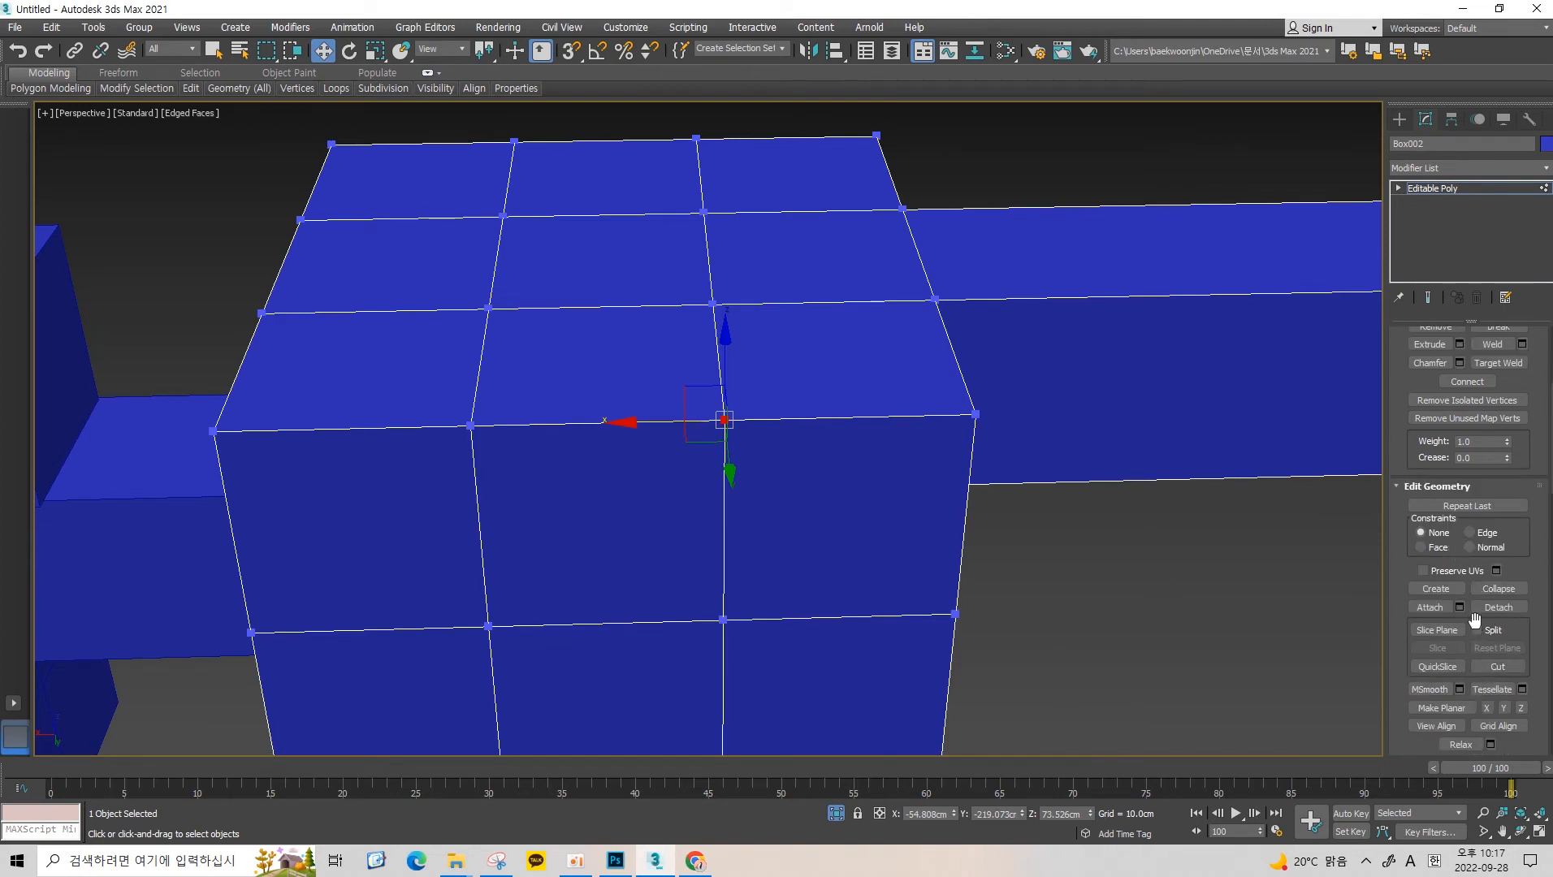
pyautogui.click(1470, 532)
# Move the selected vertex down along the box's vertical front edge to a Z height of about 54.7 cm.
pyautogui.moveTo(676, 468)
pyautogui.keyDown('alt'); pyautogui.mouseDown(button='middle')
pyautogui.moveTo(693, 402)
pyautogui.moveTo(739, 427)
pyautogui.moveTo(738, 406)
pyautogui.moveTo(697, 445)
pyautogui.mouseUp(button='middle'); pyautogui.keyUp('alt')
pyautogui.press('z')
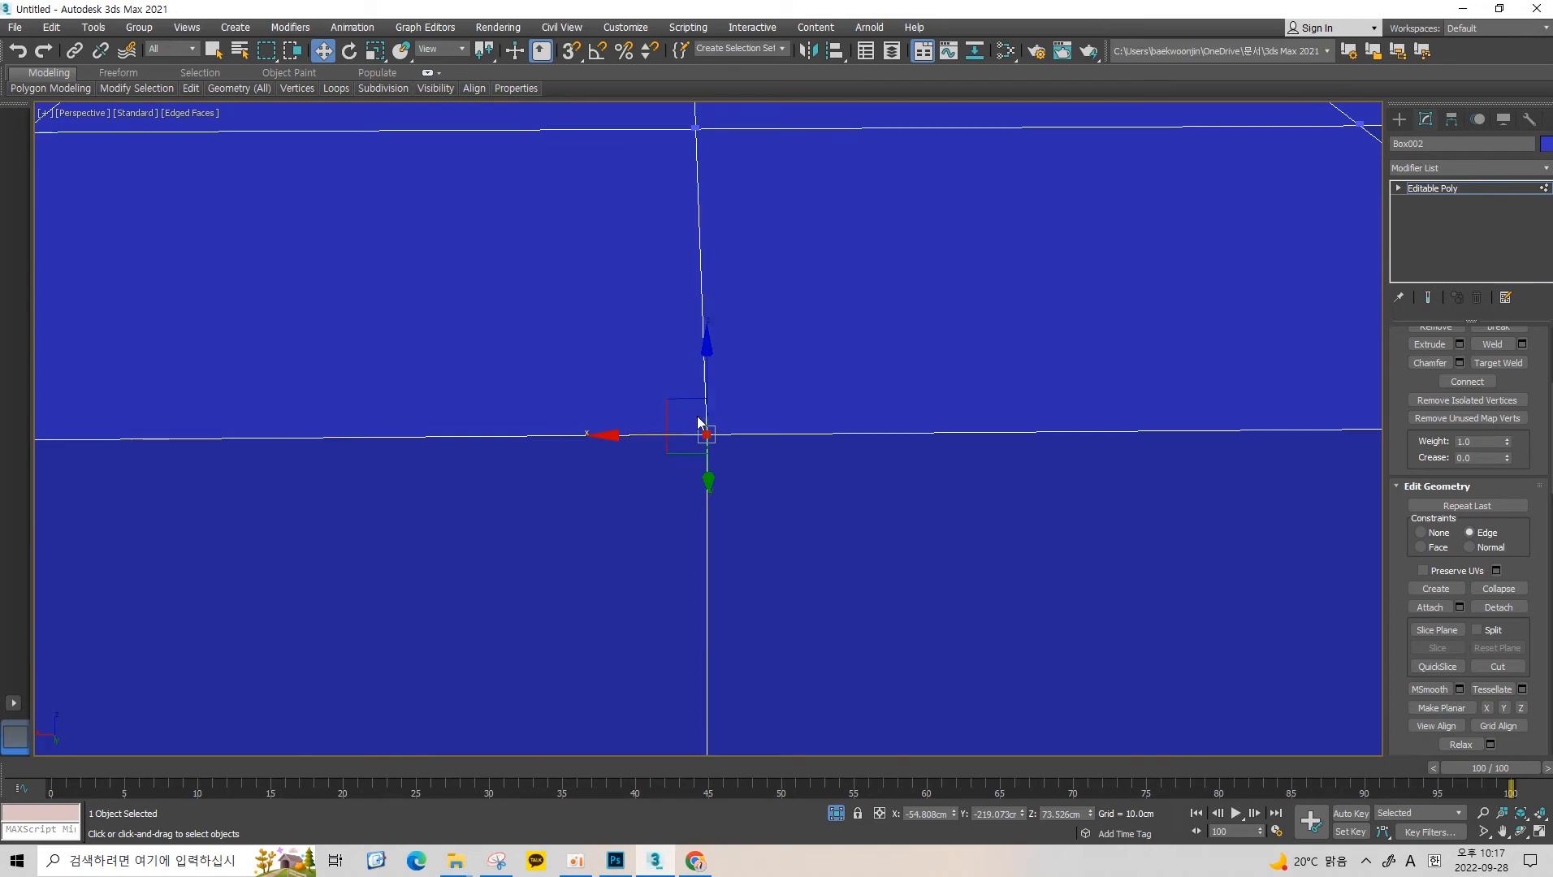
pyautogui.scroll(-2, 430, 441)
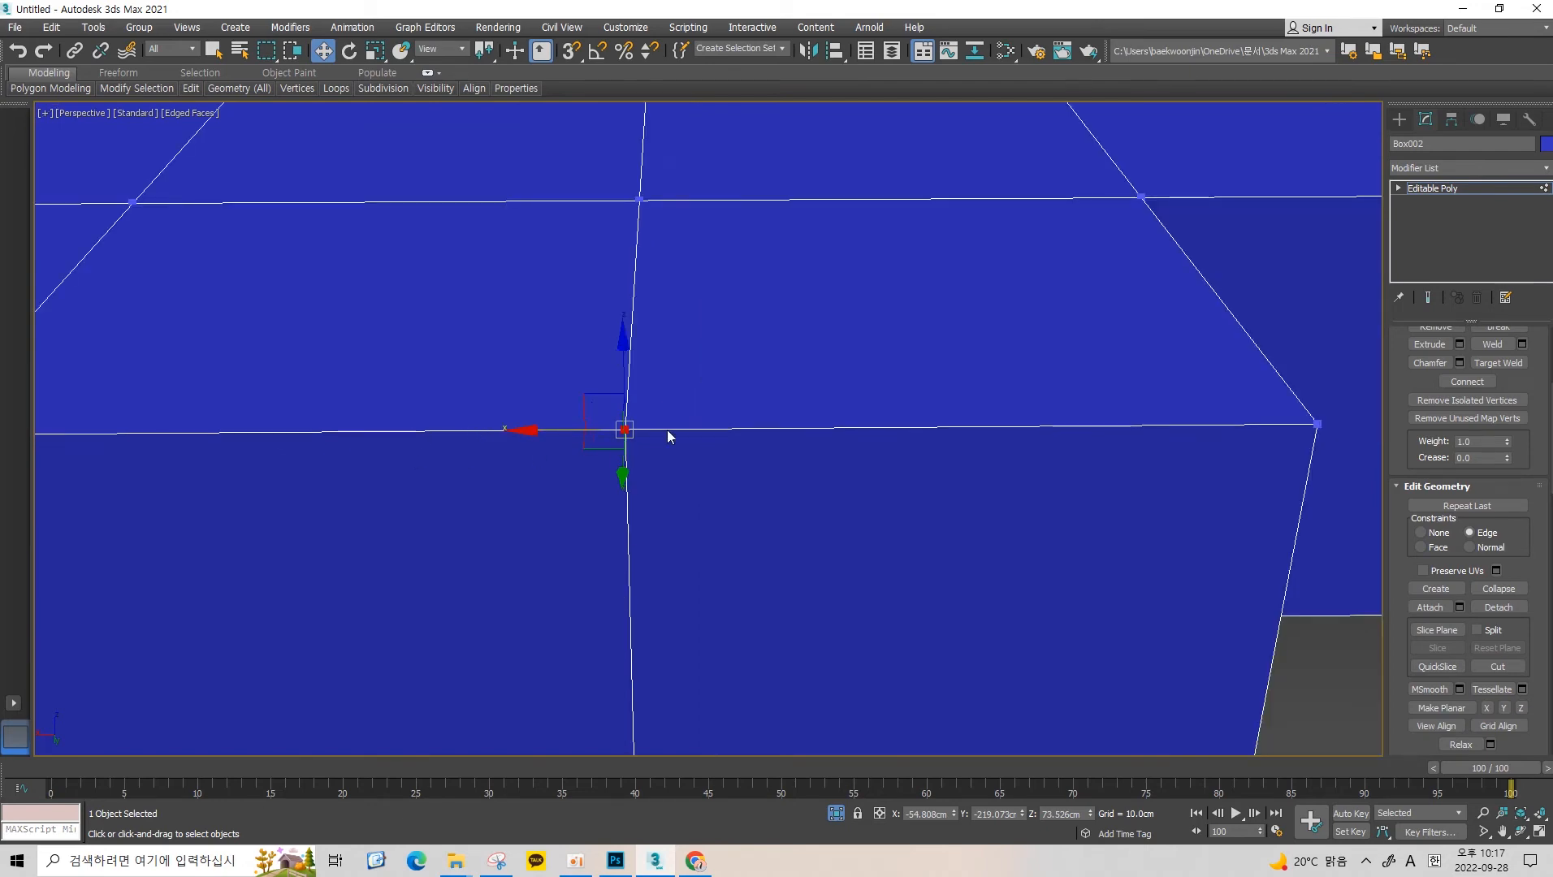
pyautogui.keyDown('alt'); pyautogui.moveTo(669, 433); pyautogui.dragTo(704, 319, button='middle'); pyautogui.keyUp('alt')
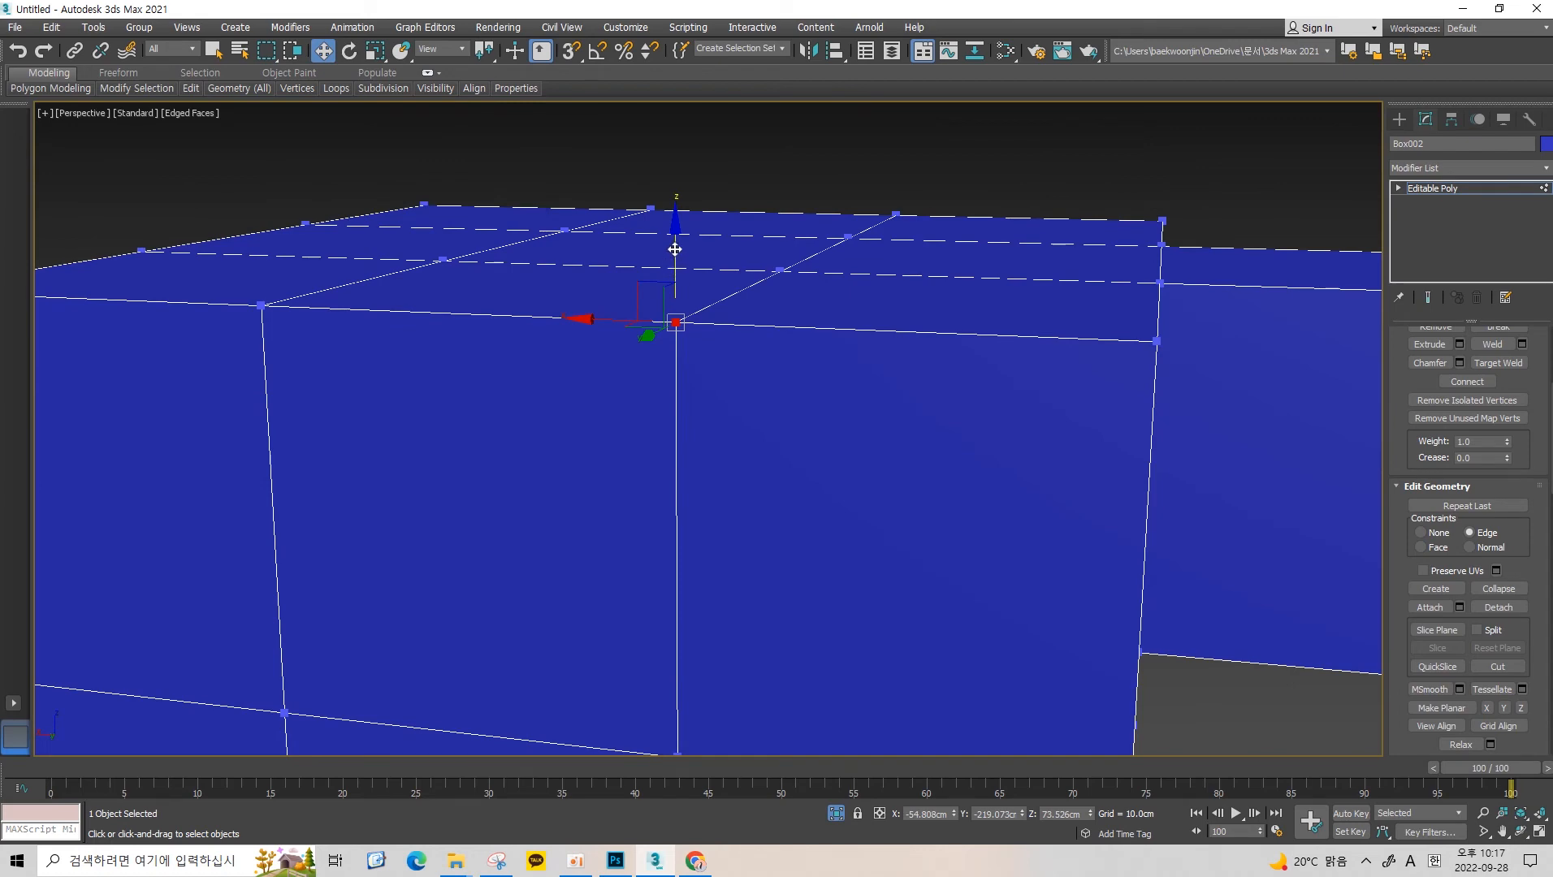
pyautogui.moveTo(675, 250); pyautogui.dragTo(675, 555)
pyautogui.moveTo(676, 555)
pyautogui.keyDown('alt'); pyautogui.mouseDown(button='middle')
pyautogui.moveTo(634, 520)
pyautogui.moveTo(652, 544)
pyautogui.mouseUp(button='middle'); pyautogui.keyUp('alt')
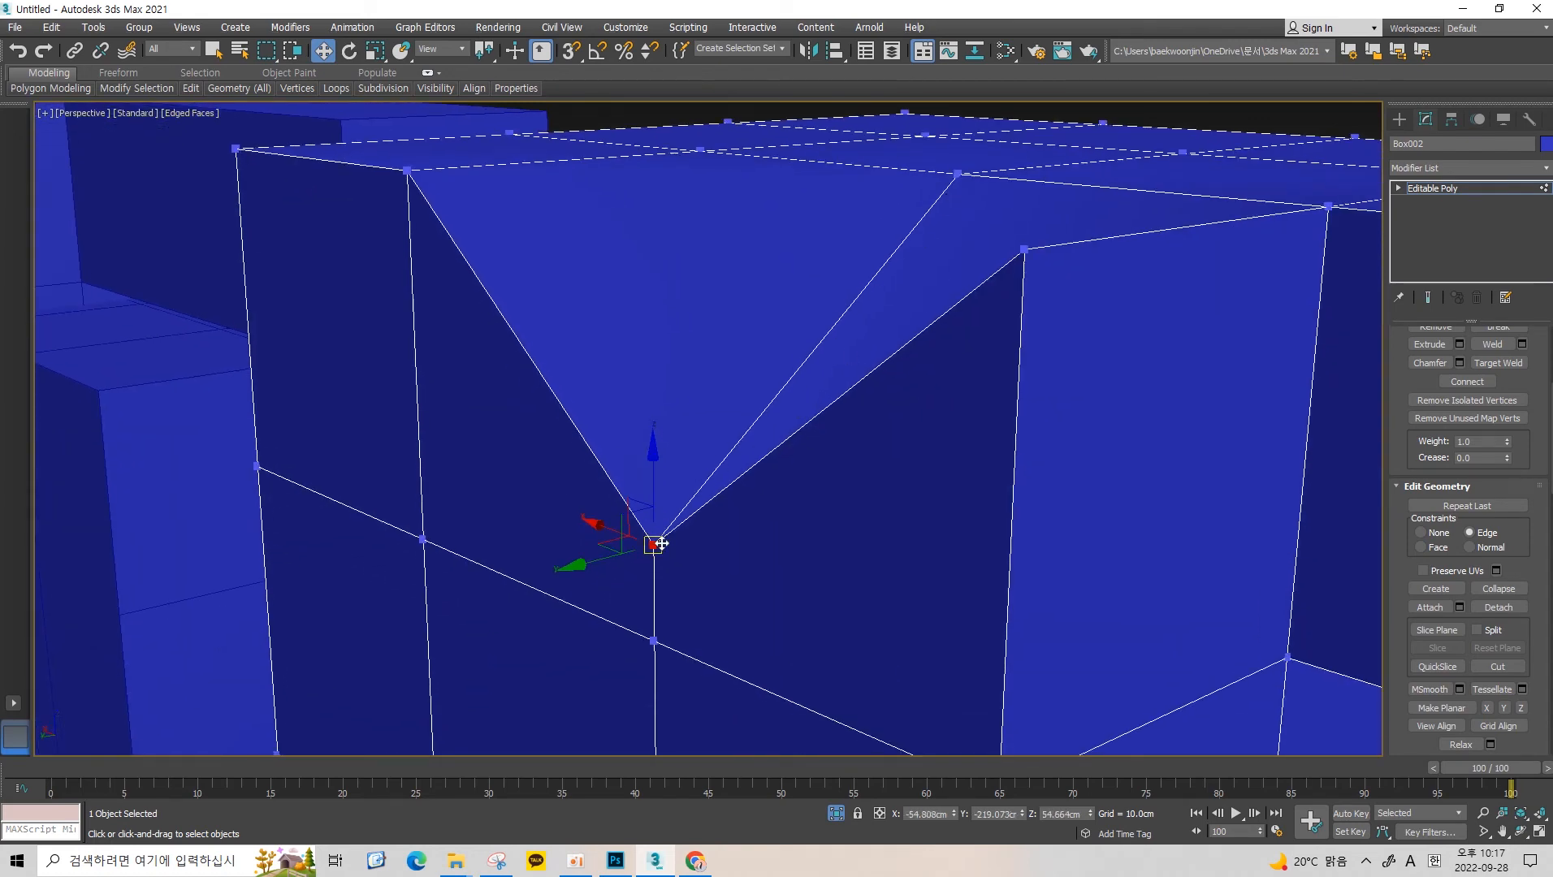
# Try sliding the lowered vertex along its connected edges in several directions under the Edge constraint, undoing each move.
pyautogui.moveTo(658, 542); pyautogui.dragTo(815, 272)
pyautogui.hotkey('ctrl', 'z')
pyautogui.keyDown('alt'); pyautogui.moveTo(796, 349); pyautogui.dragTo(677, 532, button='middle'); pyautogui.keyUp('alt')
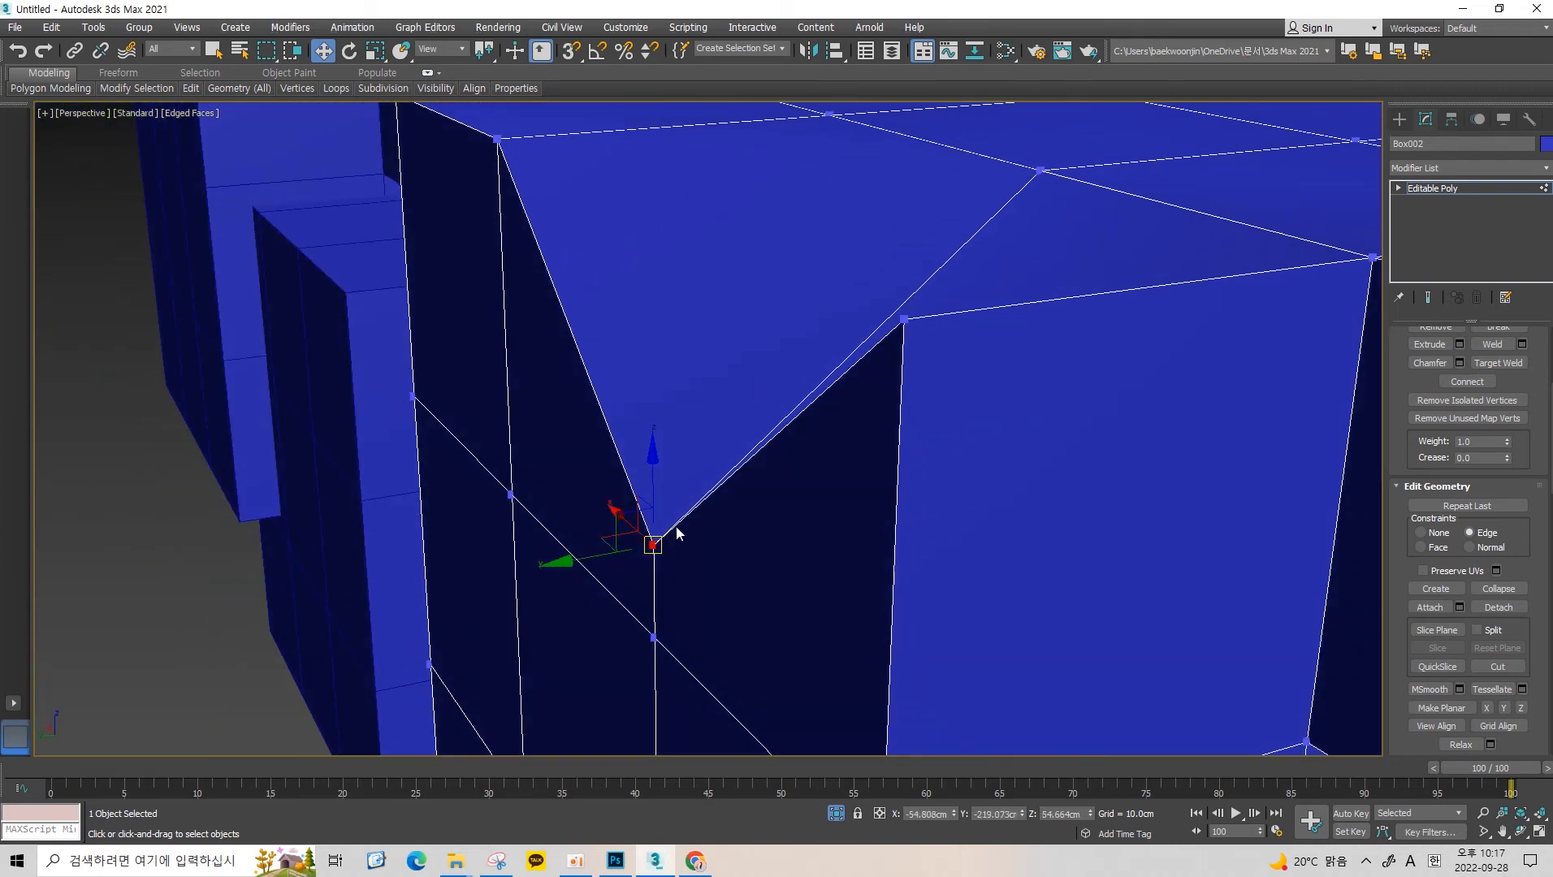
pyautogui.moveTo(638, 539); pyautogui.dragTo(45, 286)
pyautogui.hotkey('ctrl', 'z')
pyautogui.moveTo(642, 538); pyautogui.dragTo(552, 335)
pyautogui.hotkey('ctrl', 'z')
pyautogui.moveTo(650, 541); pyautogui.dragTo(350, 181)
pyautogui.hotkey('ctrl', 'z')
# Try sliding the vertex to the neighbouring front corner and along the edge across the box's top, undoing both moves.
pyautogui.keyDown('alt'); pyautogui.moveTo(476, 215); pyautogui.dragTo(739, 299, button='middle'); pyautogui.keyUp('alt')
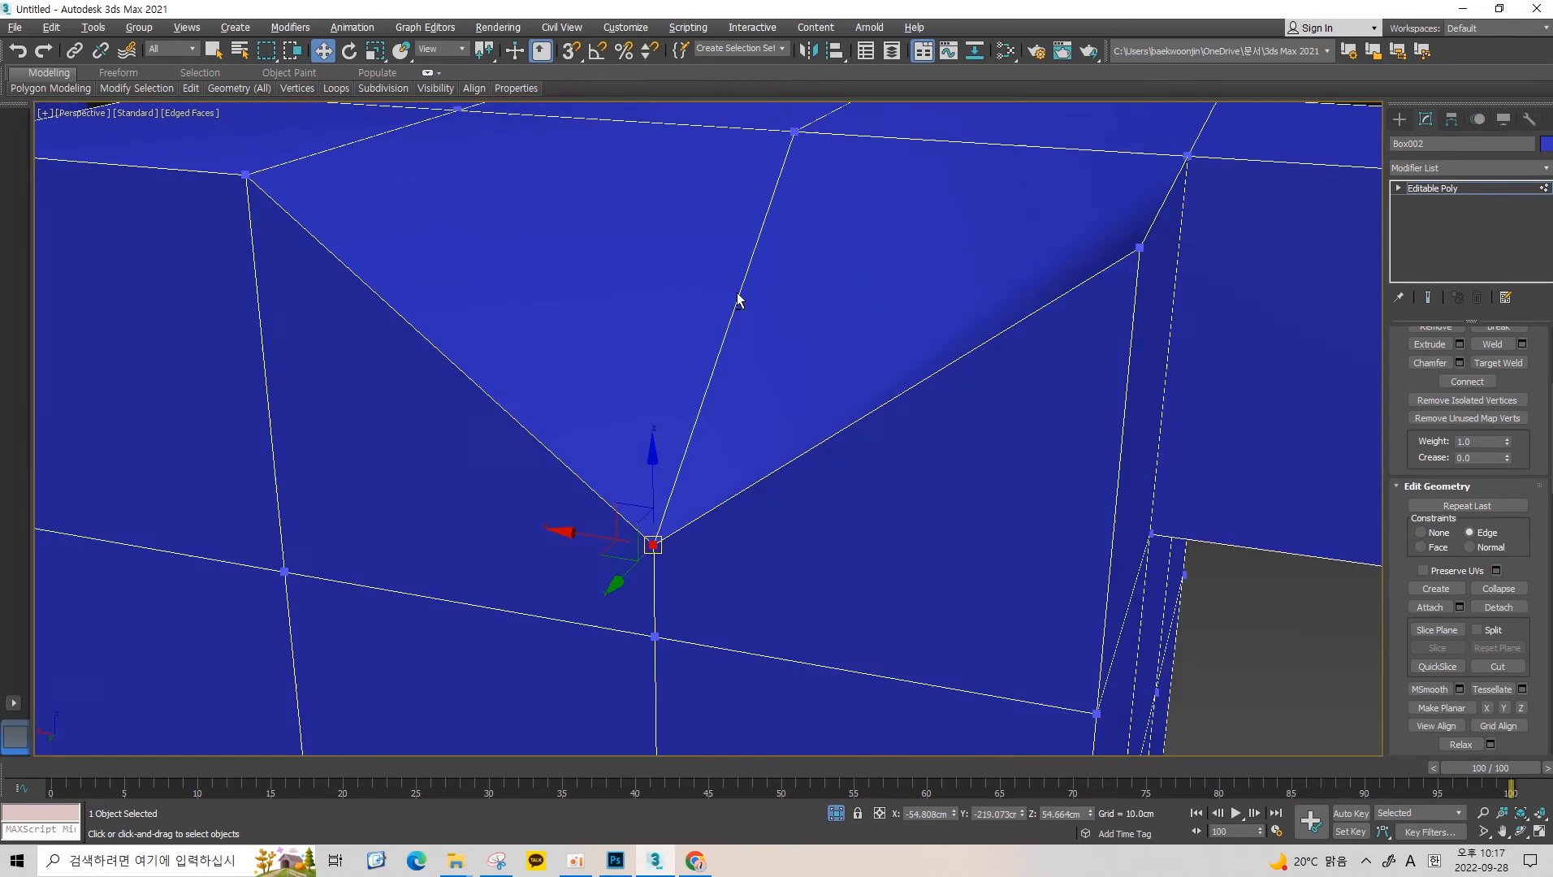
pyautogui.moveTo(658, 546); pyautogui.dragTo(1102, 259)
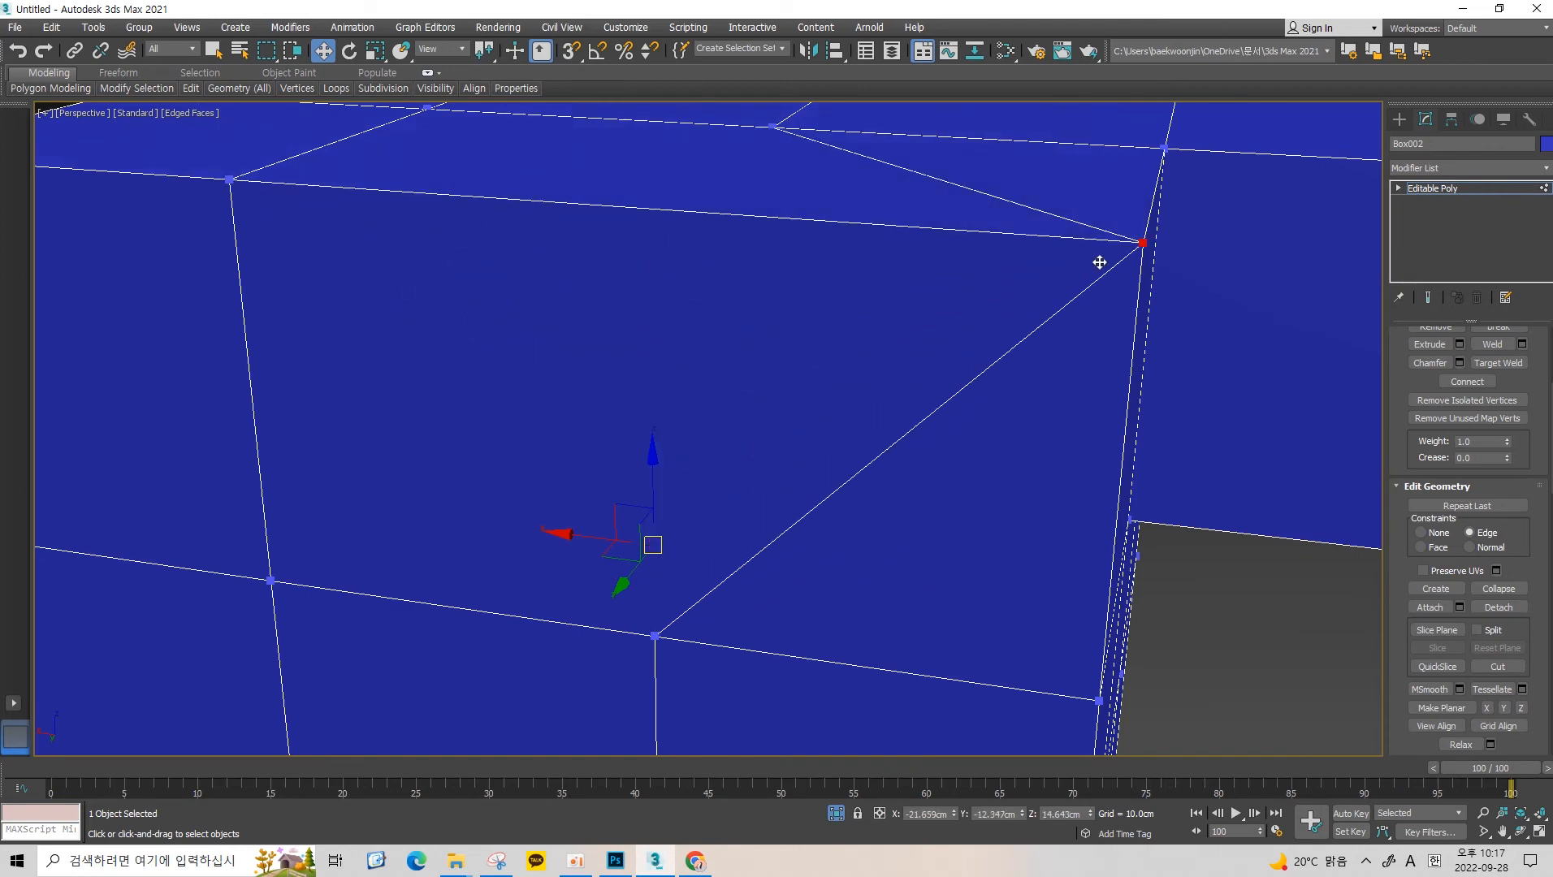
pyautogui.hotkey('ctrl', 'z')
pyautogui.moveTo(653, 543); pyautogui.dragTo(749, 118)
pyautogui.hotkey('ctrl', 'z')
pyautogui.keyDown('alt'); pyautogui.moveTo(721, 243); pyautogui.dragTo(637, 416, button='middle'); pyautogui.keyUp('alt')
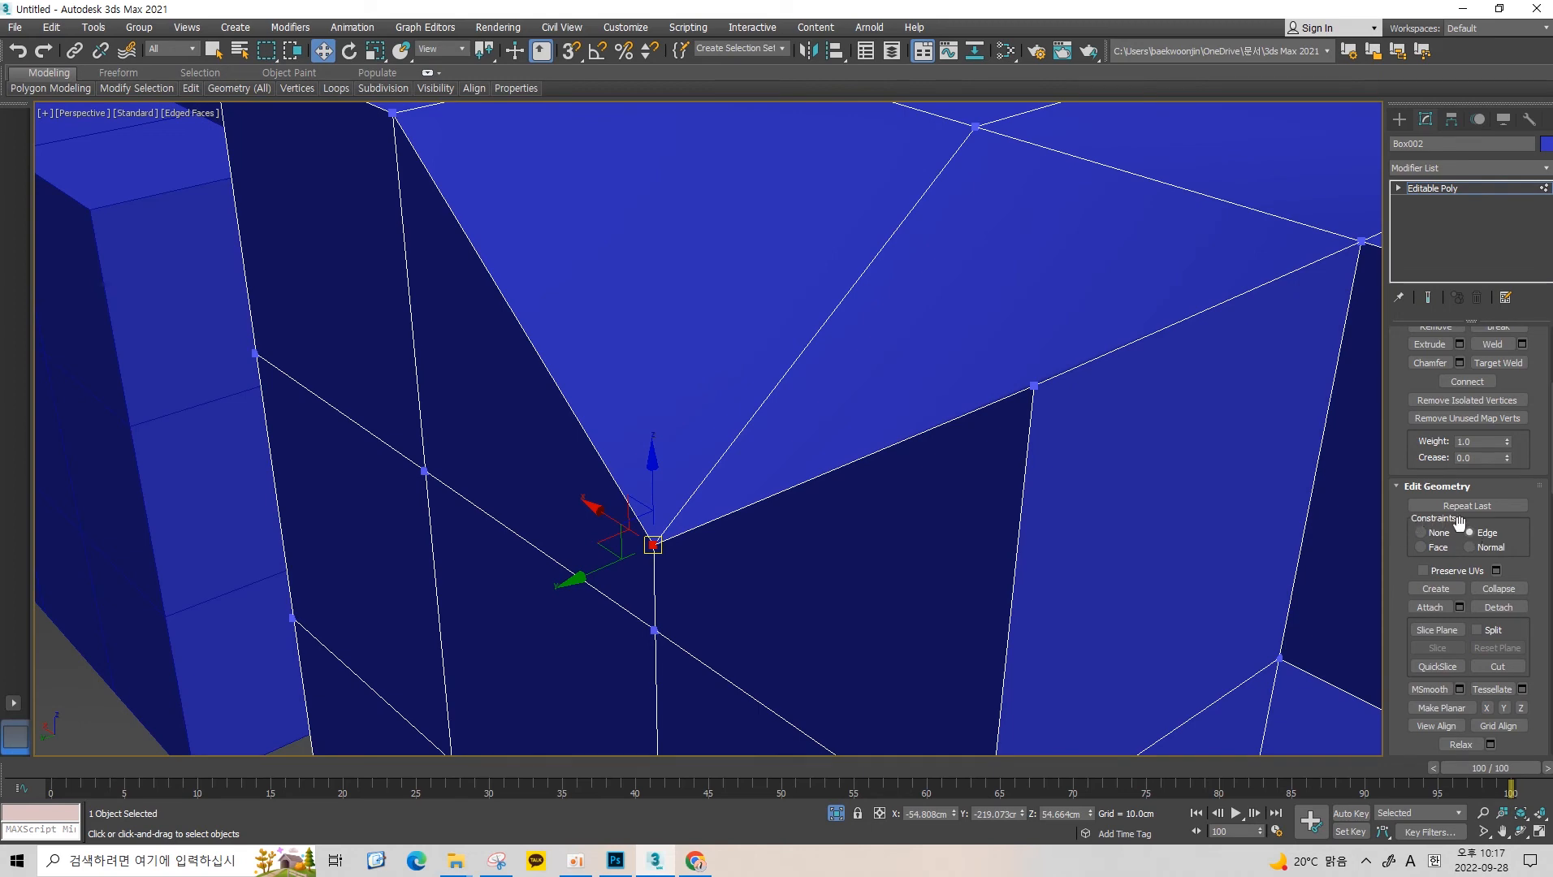
pyautogui.keyDown('alt'); pyautogui.moveTo(804, 438); pyautogui.dragTo(656, 527, button='middle'); pyautogui.keyUp('alt')
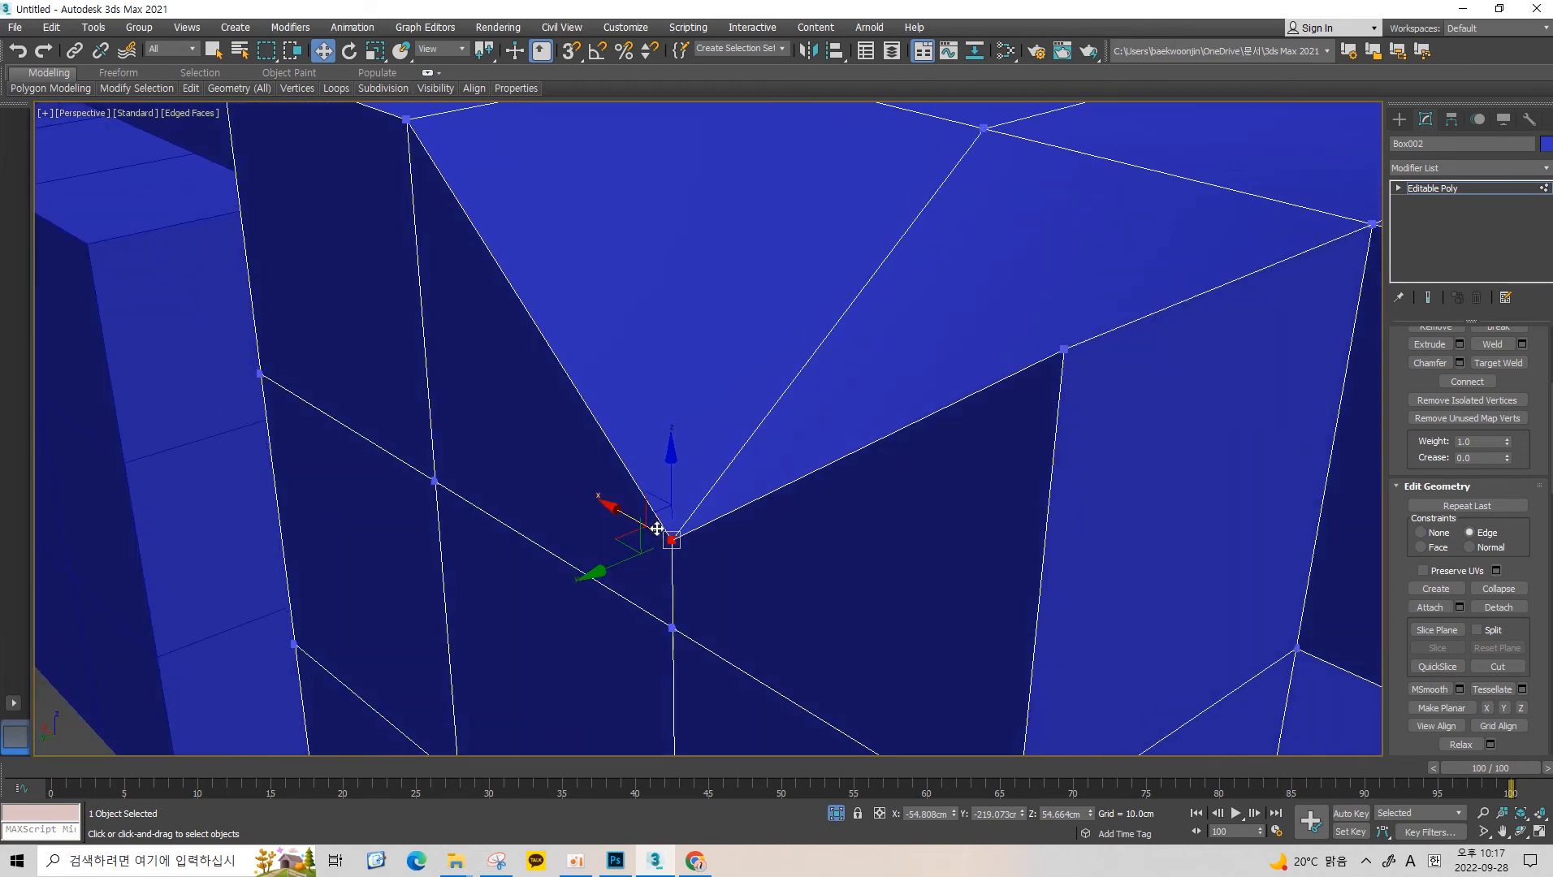
# Slide the vertex back up its vertical edge to the box's top front edge, at a Z height of about 73.5 cm.
pyautogui.moveTo(674, 530); pyautogui.dragTo(901, 221)
pyautogui.hotkey('ctrl', 'z')
pyautogui.moveTo(668, 541)
pyautogui.keyDown('alt'); pyautogui.mouseDown(button='middle')
pyautogui.moveTo(724, 527)
pyautogui.moveTo(695, 550)
pyautogui.mouseUp(button='middle'); pyautogui.keyUp('alt')
pyautogui.moveTo(685, 543); pyautogui.dragTo(991, 283)
pyautogui.scroll(-5, 922, 344)
pyautogui.keyDown('alt'); pyautogui.moveTo(922, 343); pyautogui.dragTo(900, 523, button='middle'); pyautogui.keyUp('alt')
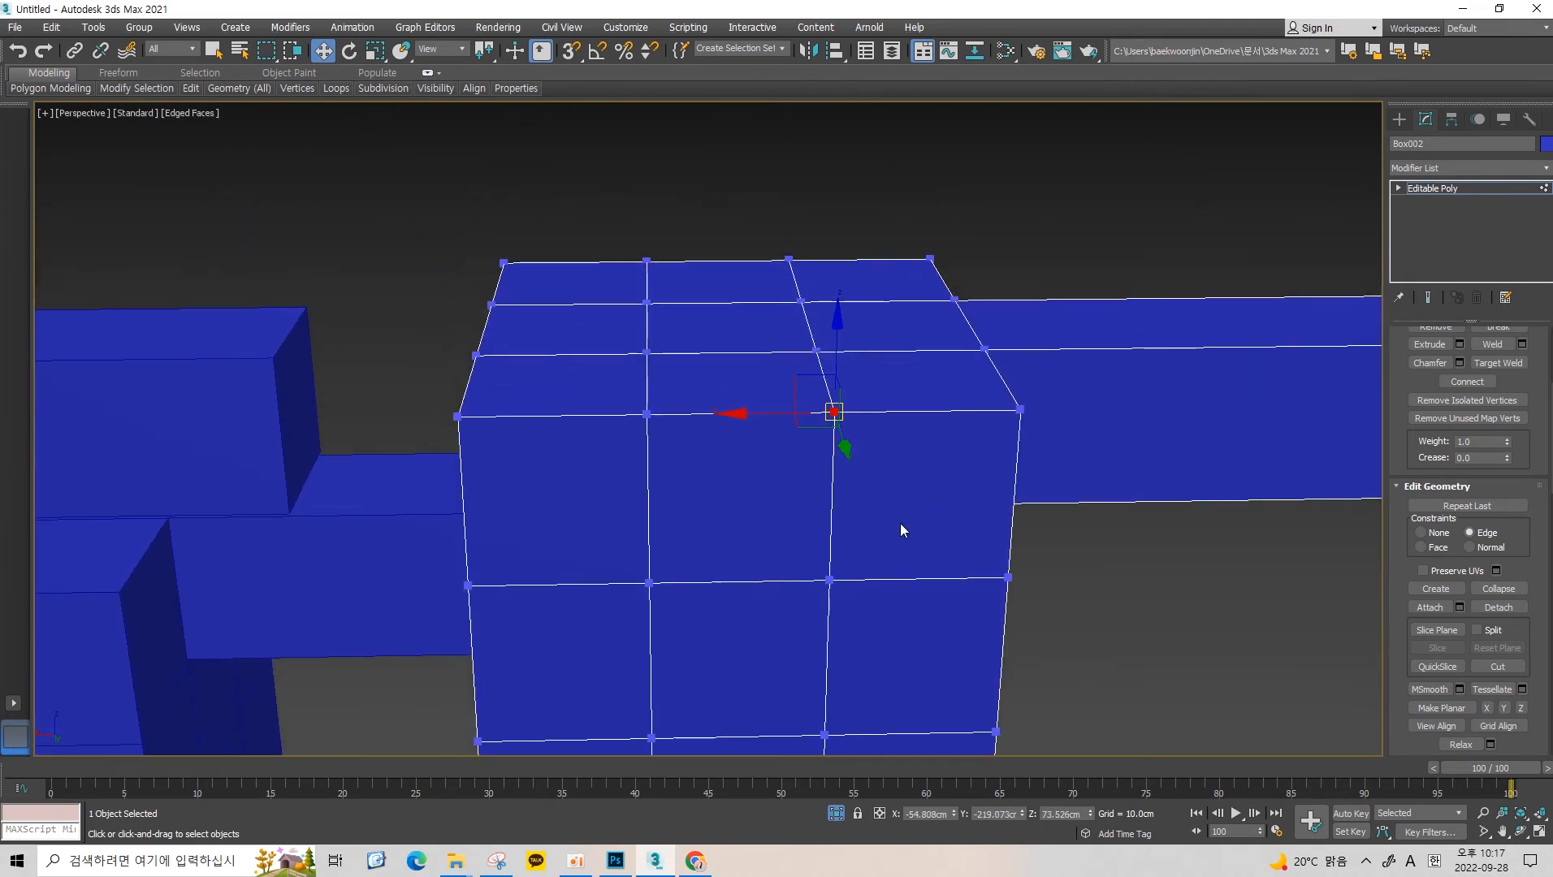
# Set the constraint to None and move the vertex freely off its edges to about Y -229.3 cm and Z 67.8 cm.
pyautogui.keyDown('alt'); pyautogui.moveTo(1013, 239); pyautogui.dragTo(788, 382, button='middle'); pyautogui.keyUp('alt')
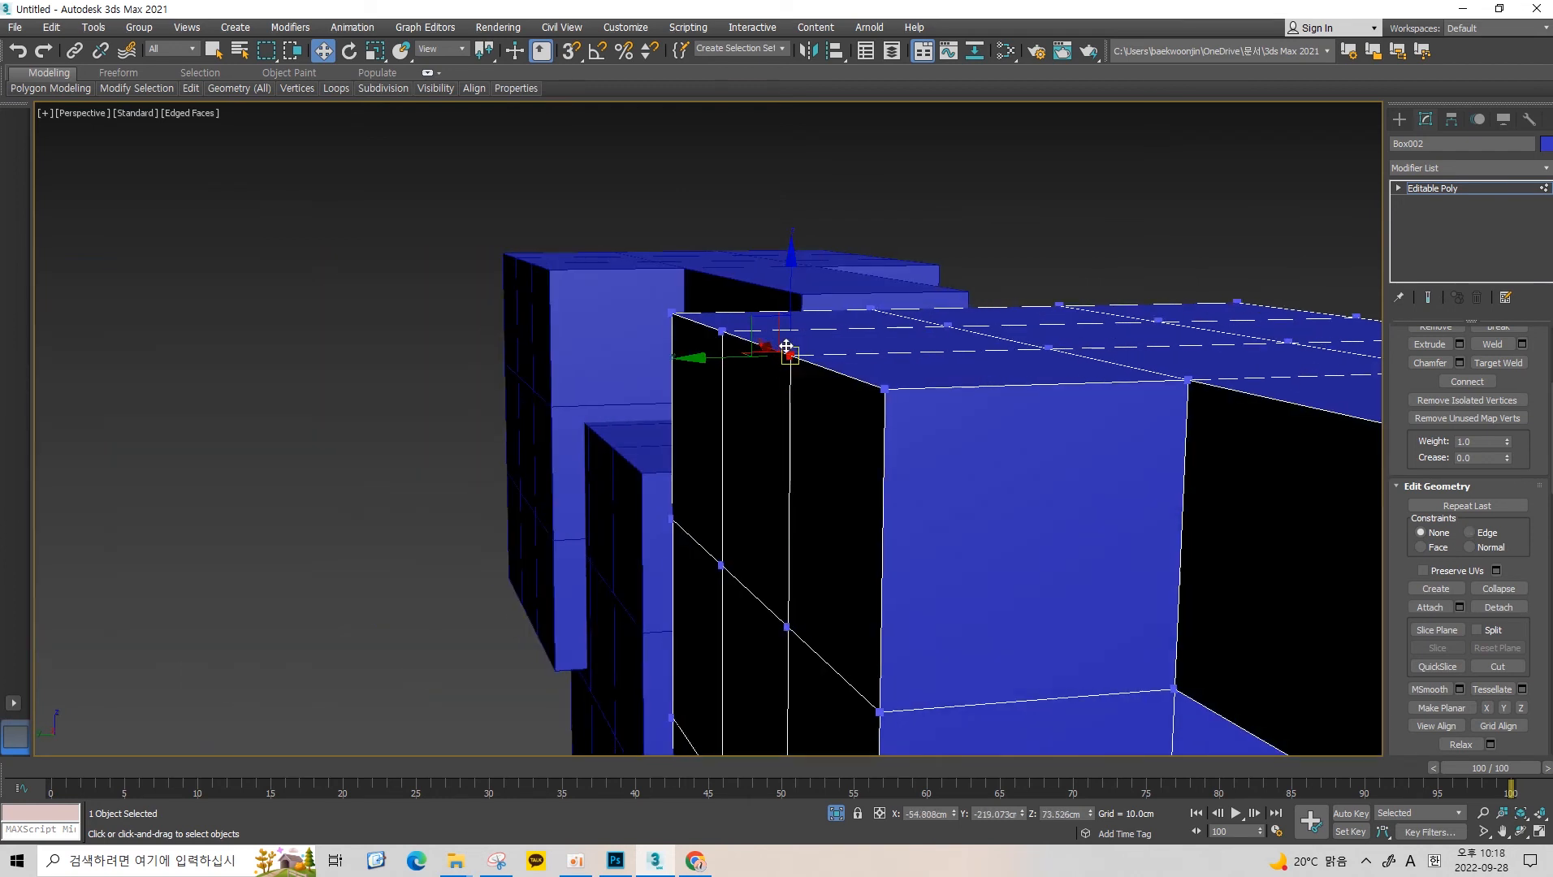
pyautogui.scroll(4, 893, 402)
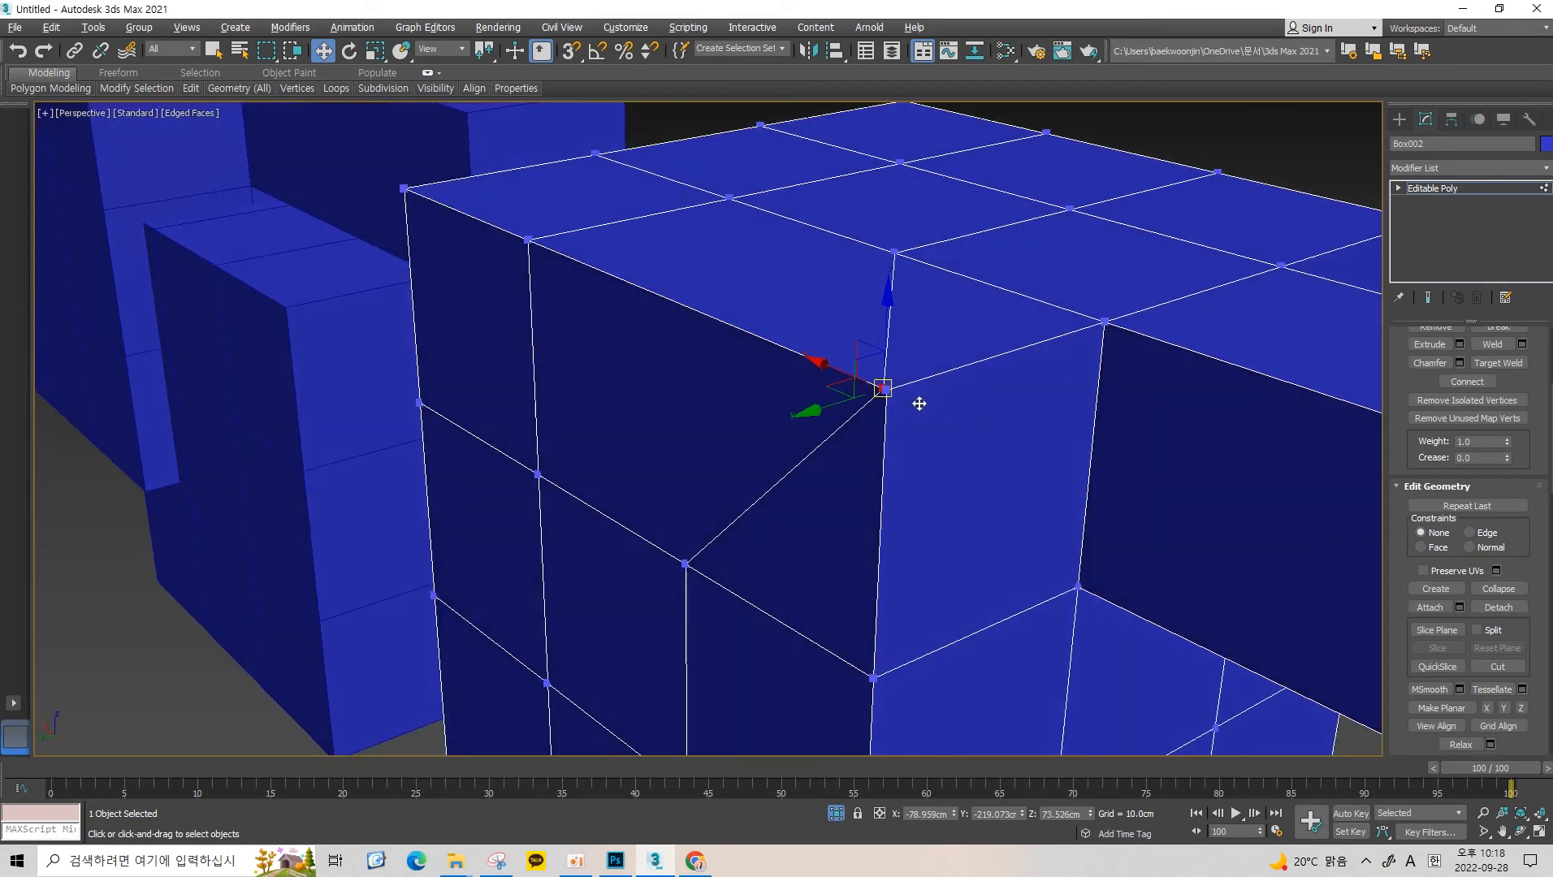
pyautogui.moveTo(447, 226); pyautogui.dragTo(699, 241)
pyautogui.scroll(-3, 721, 232)
pyautogui.keyDown('alt'); pyautogui.moveTo(722, 233); pyautogui.dragTo(725, 309, button='middle'); pyautogui.keyUp('alt')
pyautogui.scroll(3, 784, 273)
pyautogui.moveTo(589, 427); pyautogui.dragTo(639, 342, button='middle')
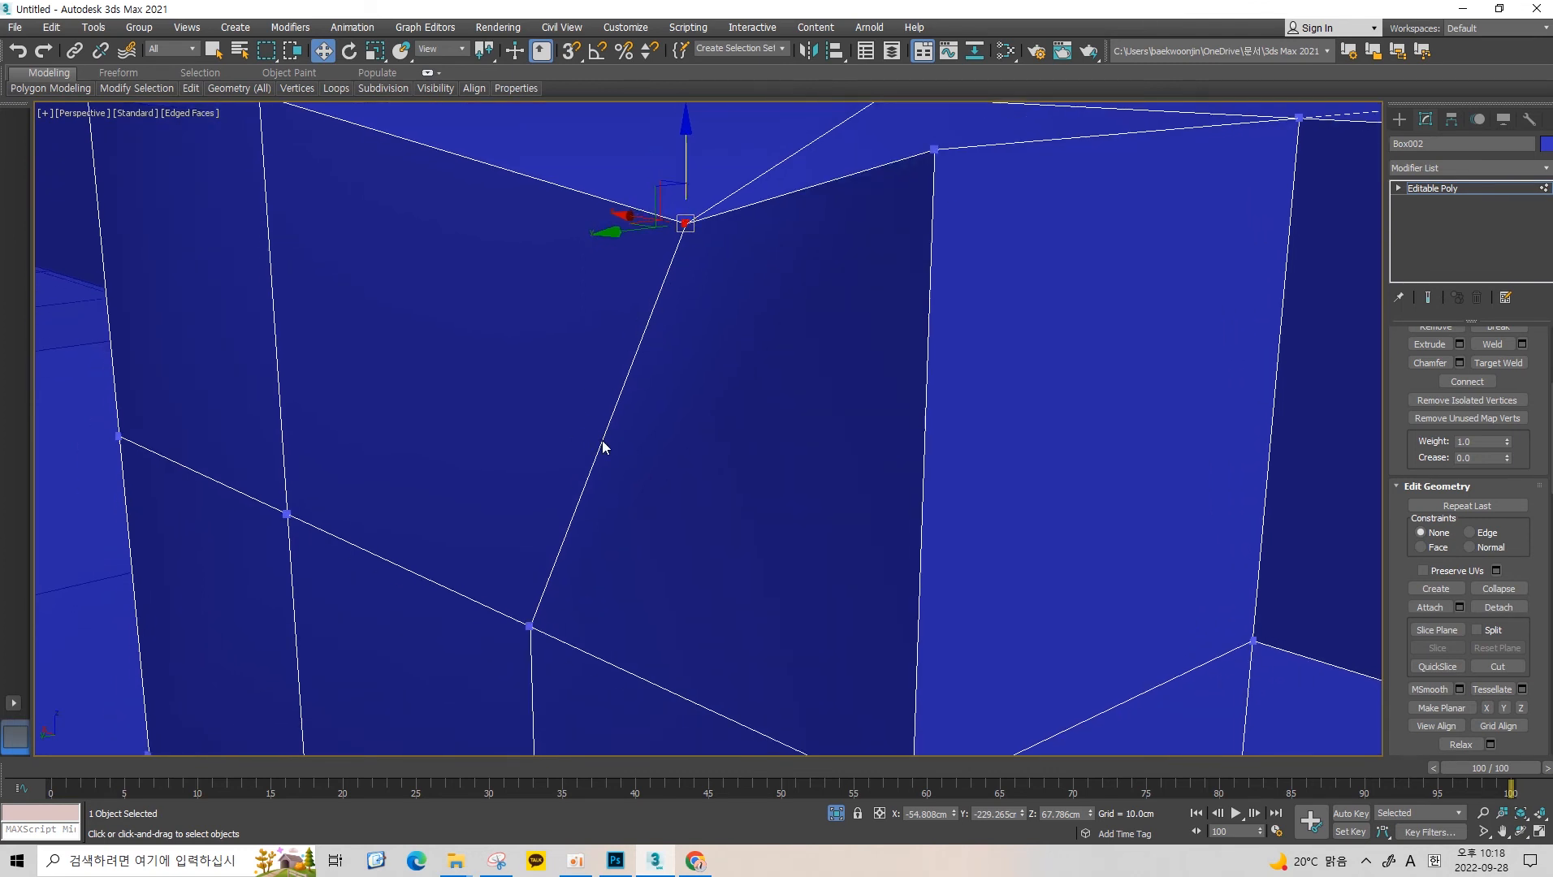
pyautogui.keyDown('alt'); pyautogui.moveTo(675, 266); pyautogui.dragTo(677, 205, button='middle'); pyautogui.keyUp('alt')
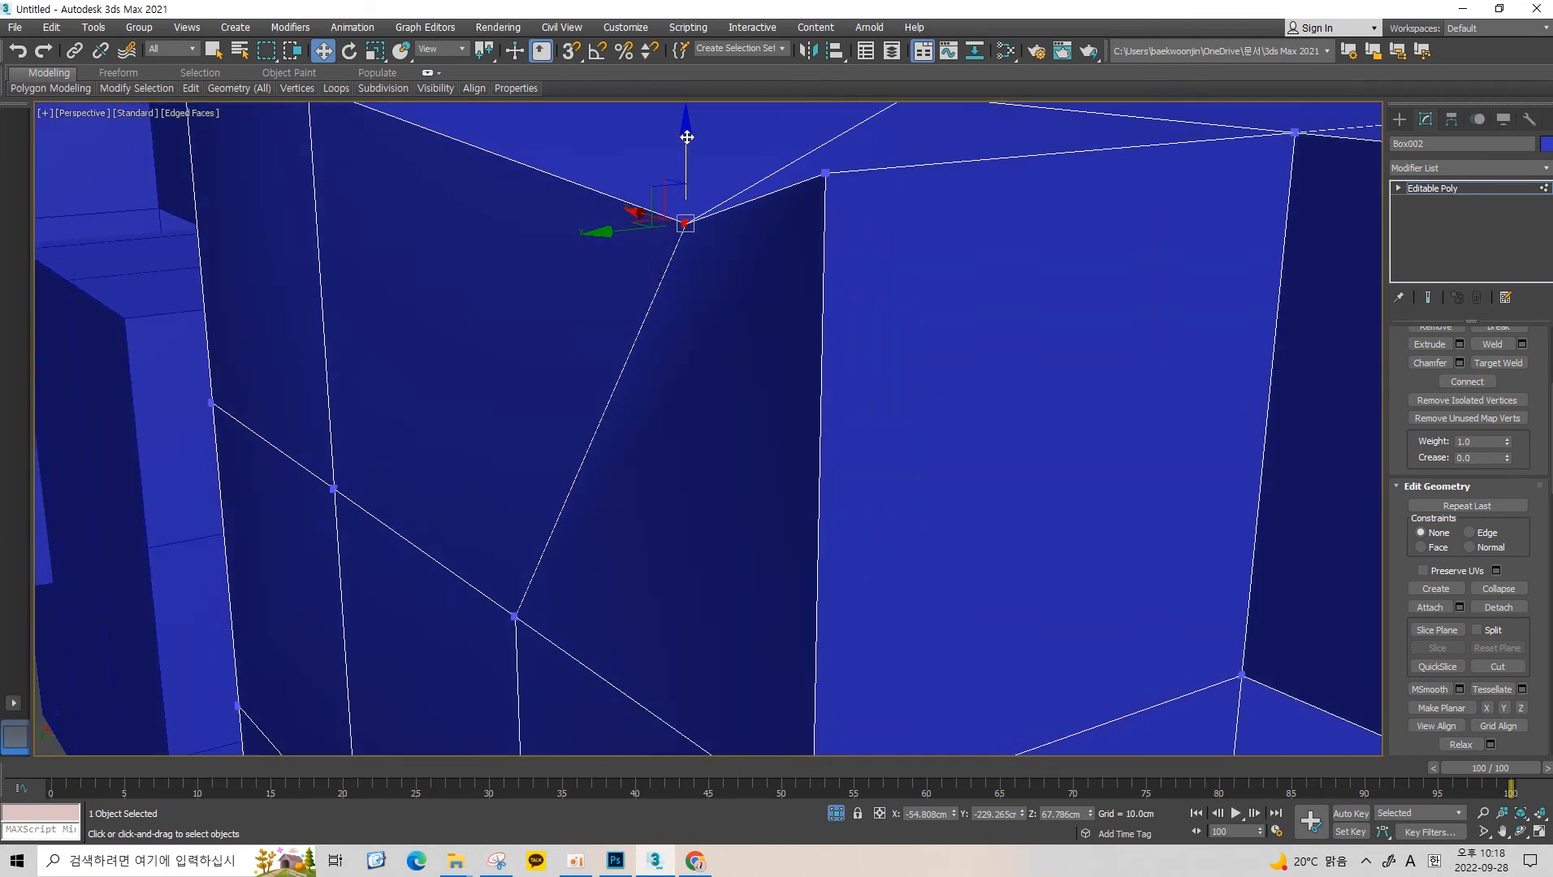
# Try moving the unconstrained vertex down along Z and sideways along Y.
pyautogui.moveTo(686, 138); pyautogui.dragTo(528, 424)
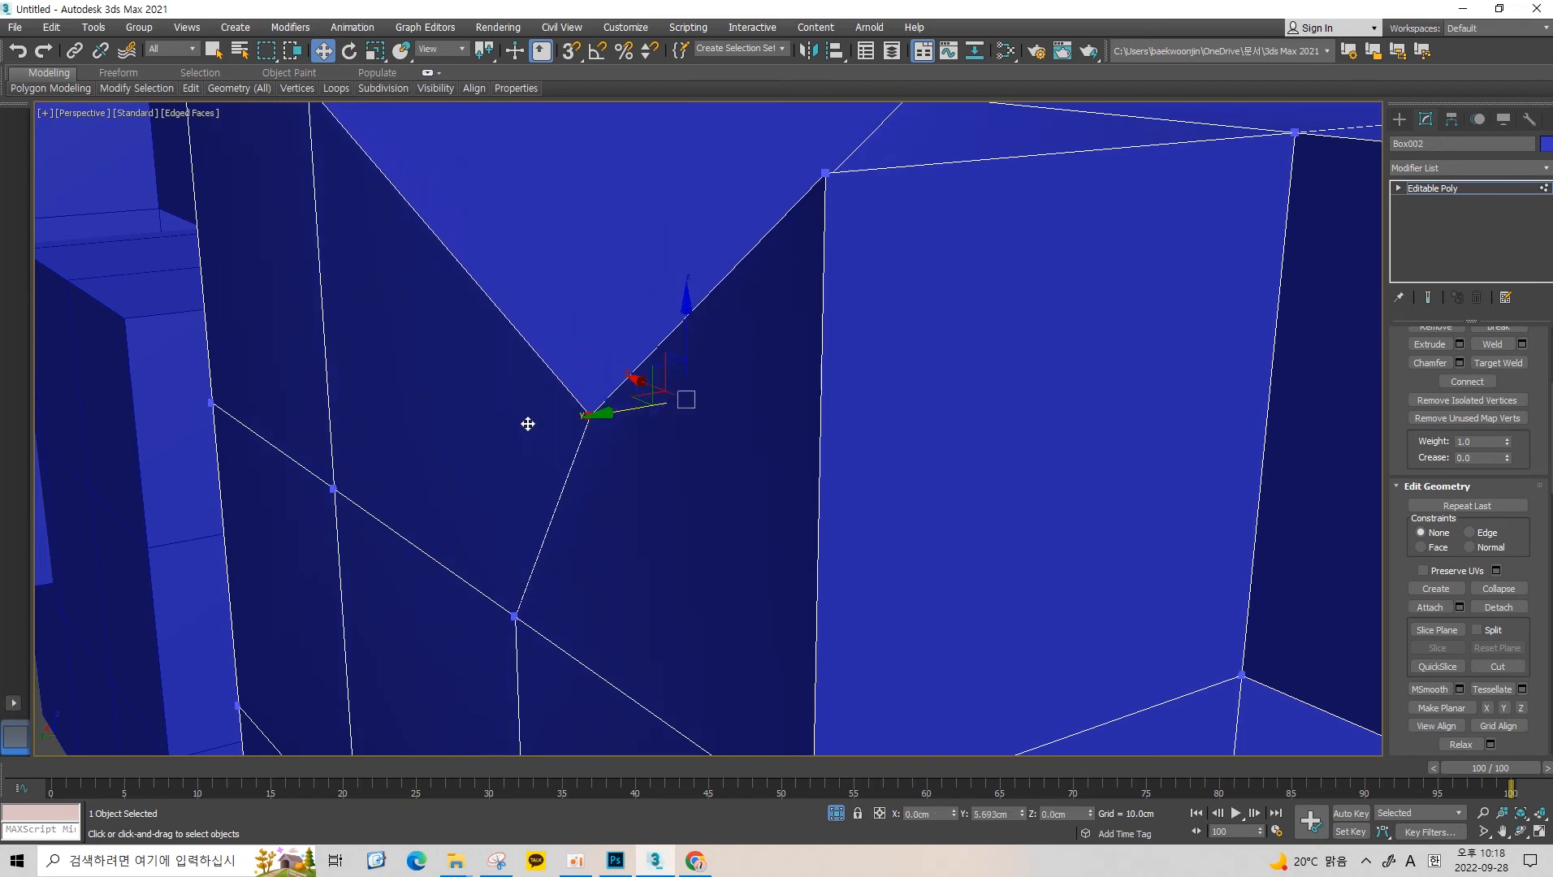
pyautogui.keyDown('alt'); pyautogui.moveTo(528, 424); pyautogui.dragTo(780, 382, button='middle'); pyautogui.keyUp('alt')
pyautogui.moveTo(686, 432); pyautogui.dragTo(653, 421)
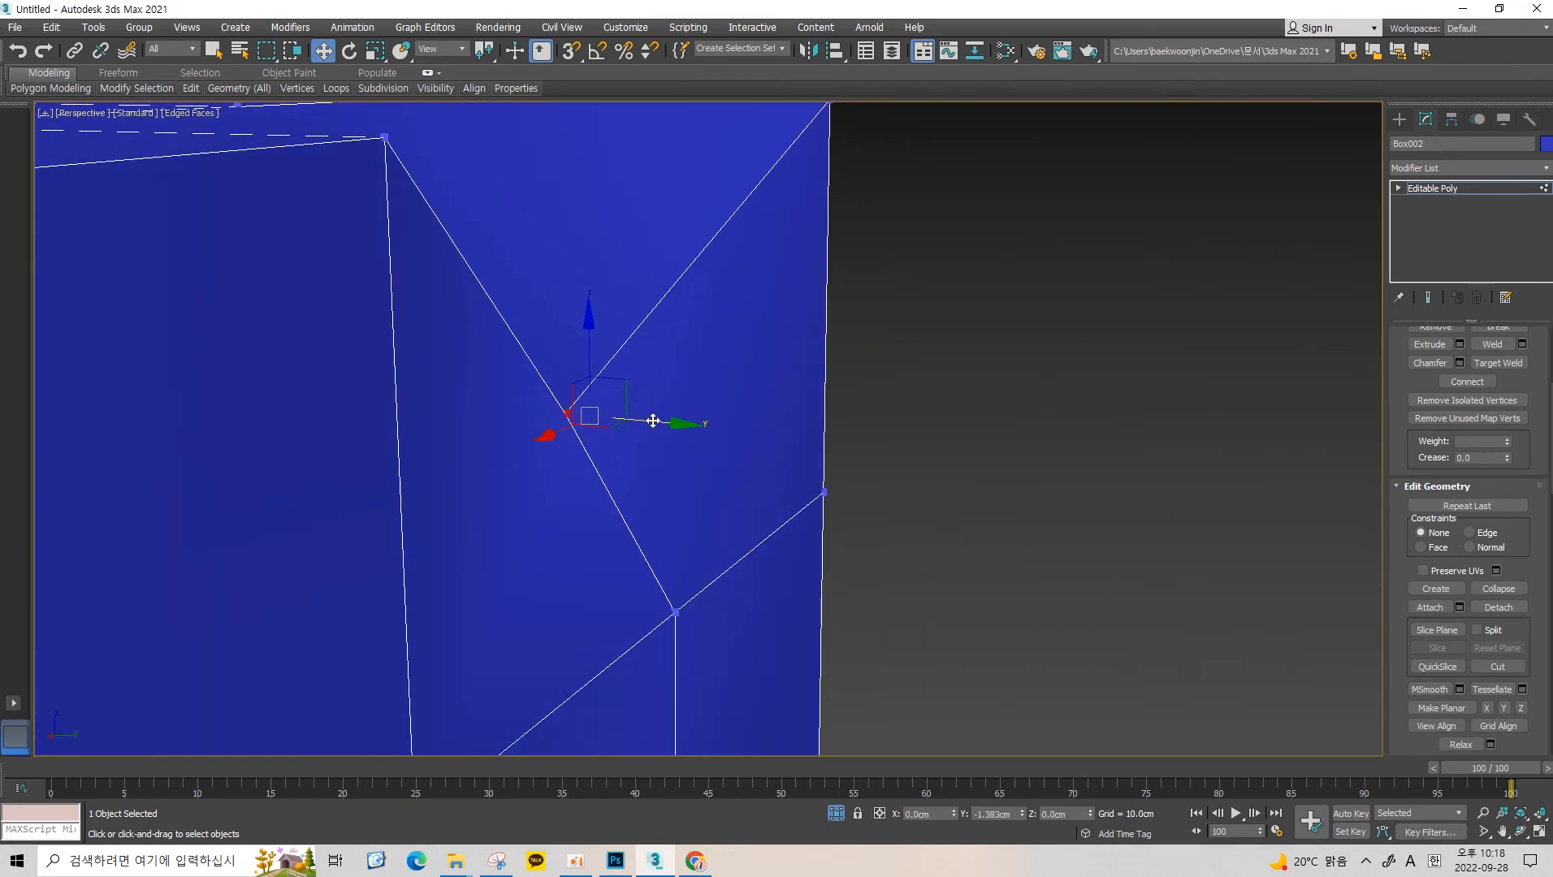
pyautogui.keyDown('alt'); pyautogui.moveTo(653, 420); pyautogui.dragTo(630, 333, button='middle'); pyautogui.keyUp('alt')
# Set the constraint to Edge and slide the vertex down its slanted edge to about Y -223.5 cm and Z 57.1 cm.
pyautogui.click(1478, 536)
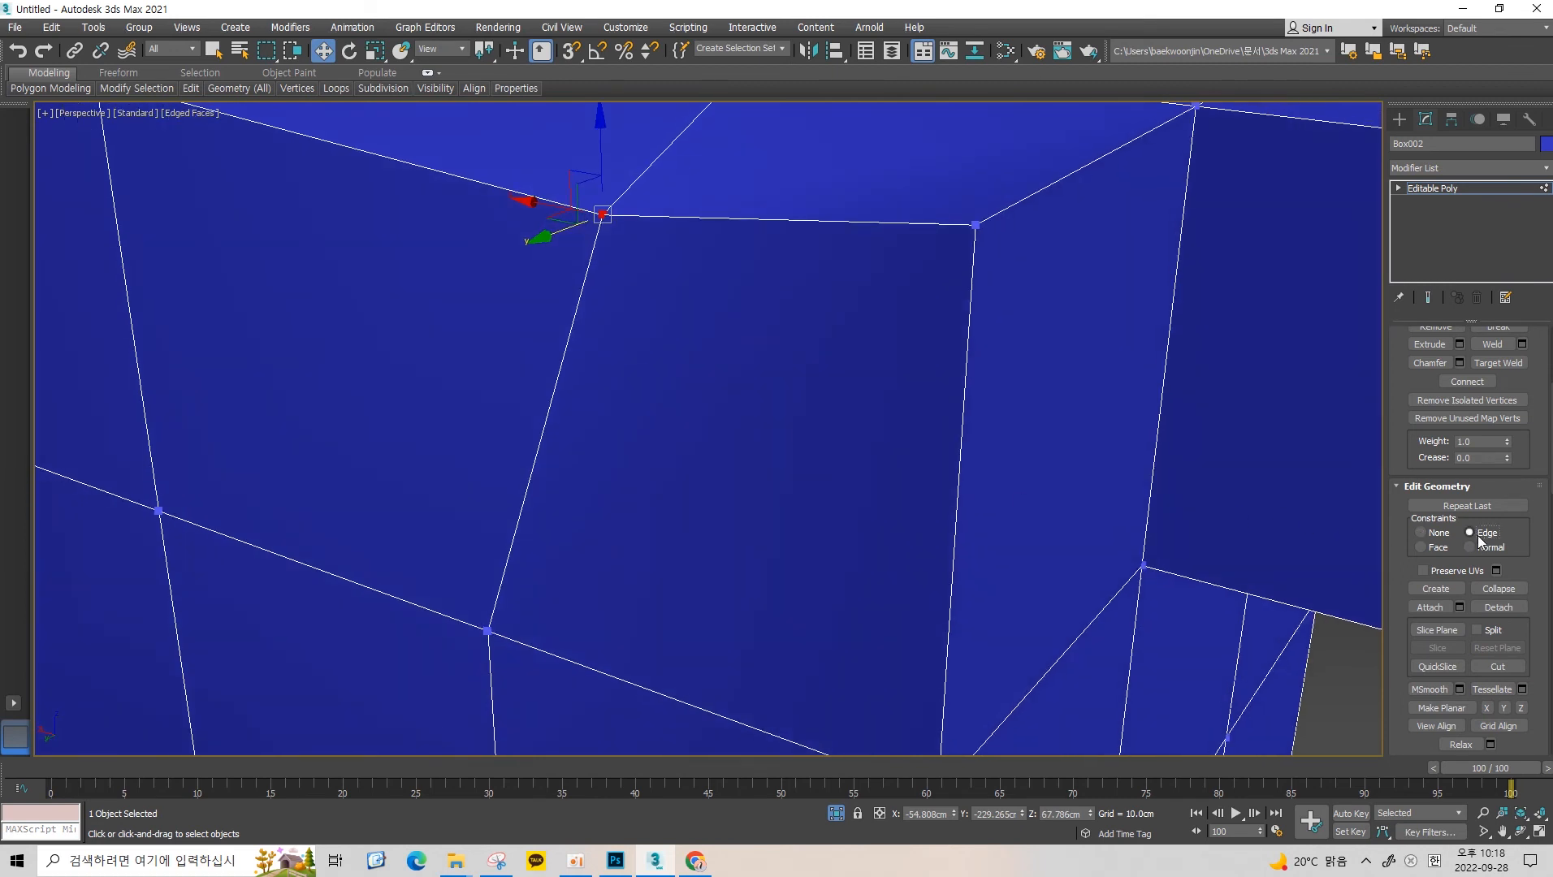
pyautogui.keyDown('alt'); pyautogui.moveTo(519, 317); pyautogui.dragTo(655, 226, button='middle'); pyautogui.keyUp('alt')
pyautogui.moveTo(659, 226); pyautogui.dragTo(559, 448)
pyautogui.scroll(-5, 650, 393)
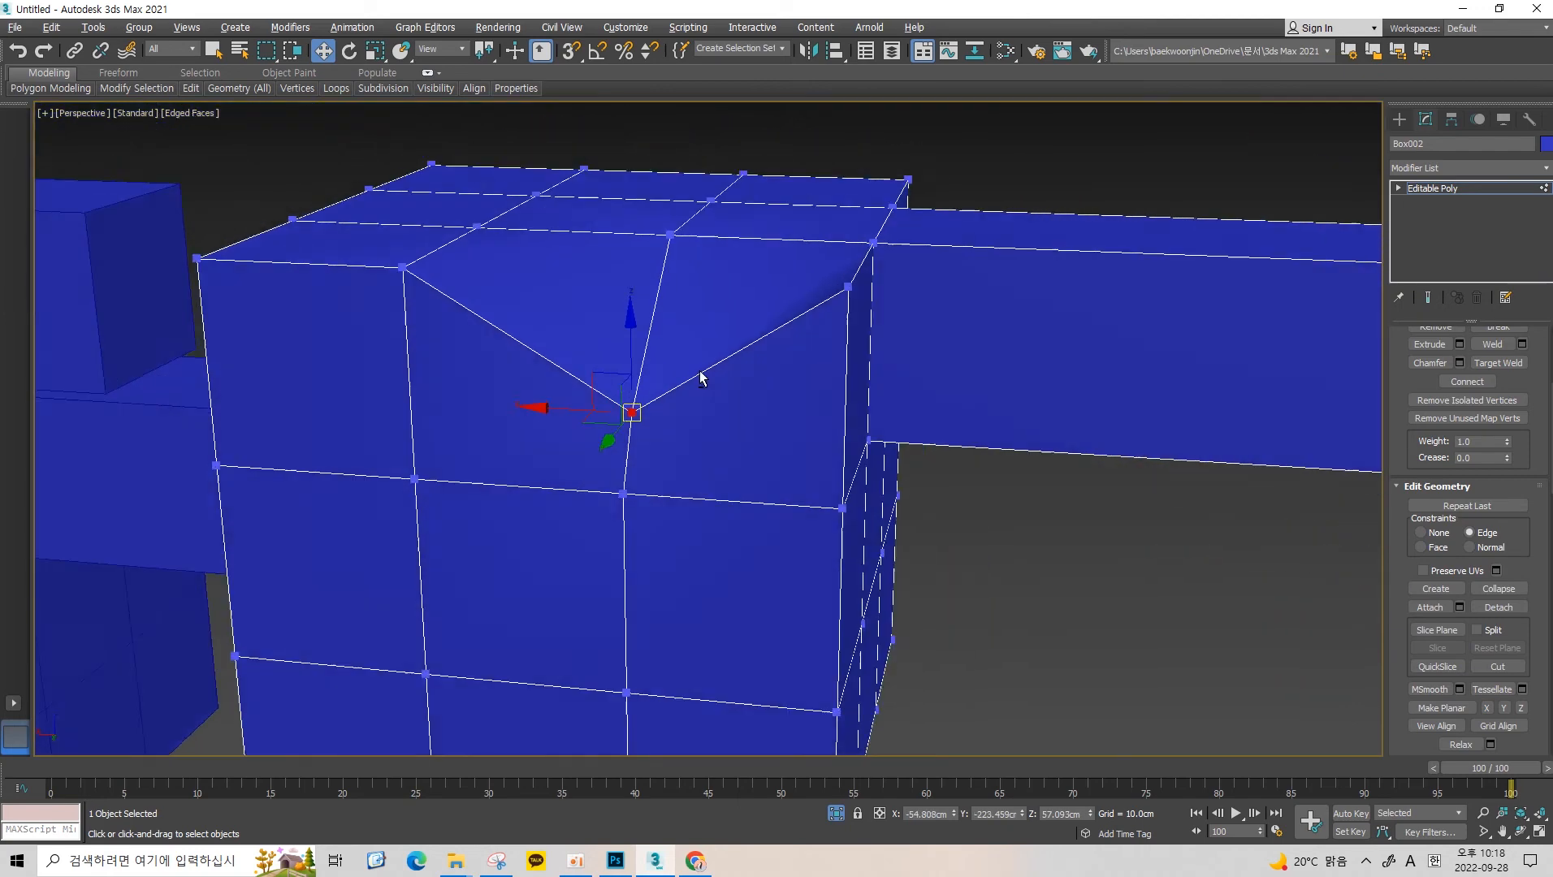
pyautogui.keyDown('alt'); pyautogui.moveTo(704, 375); pyautogui.dragTo(631, 354, button='middle'); pyautogui.keyUp('alt')
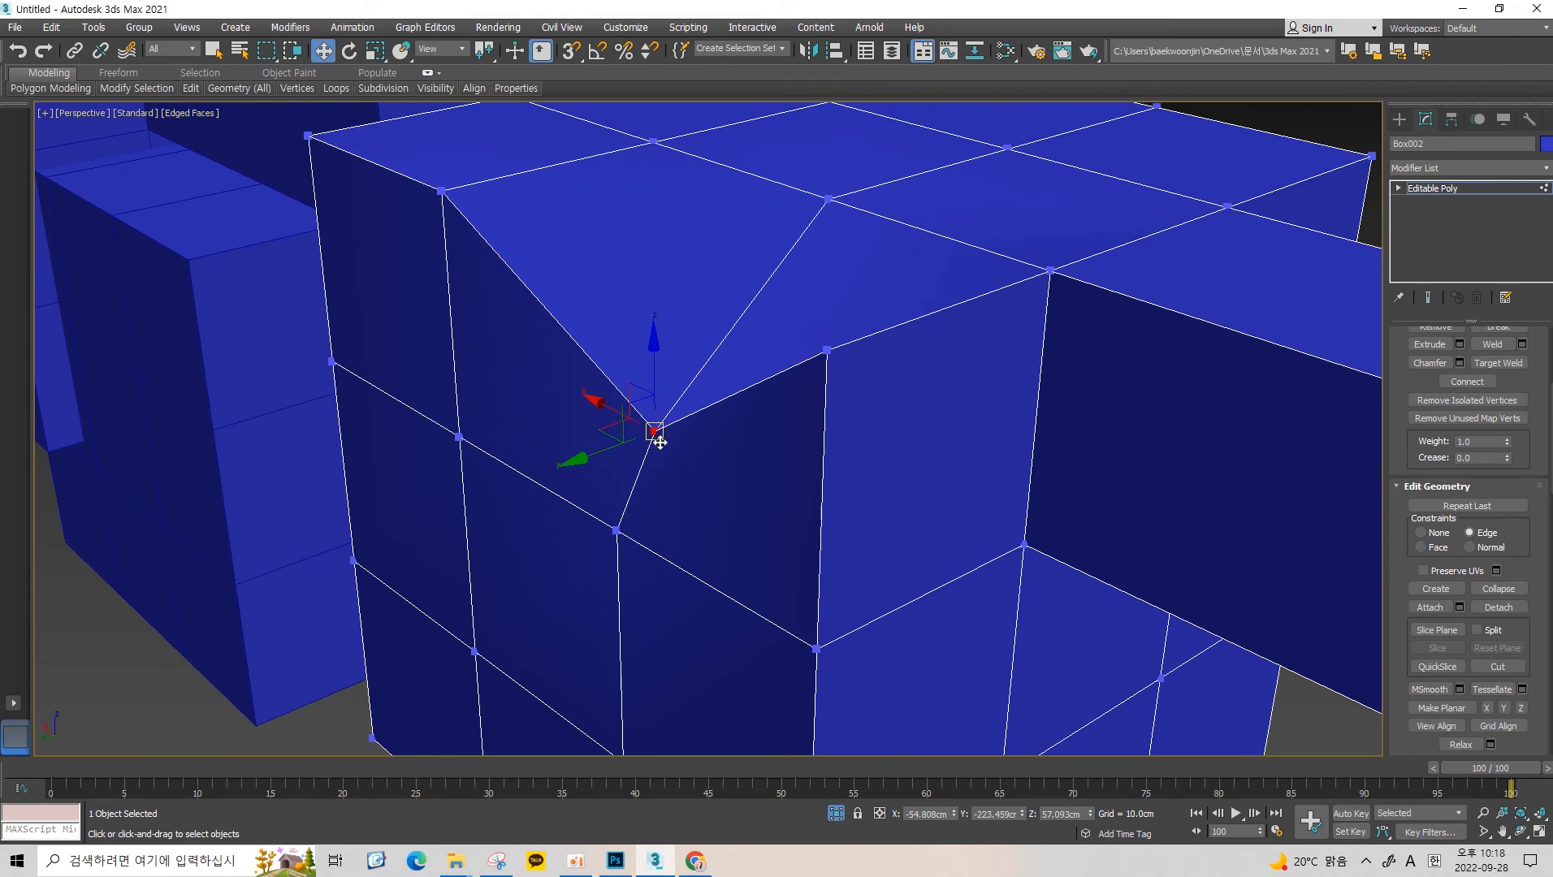
# Slide the vertex back up along its connected edges to the top front edge, at about X -59.0 cm and Z 72.2 cm.
pyautogui.keyDown('alt'); pyautogui.moveTo(660, 440); pyautogui.dragTo(744, 384, button='middle'); pyautogui.keyUp('alt')
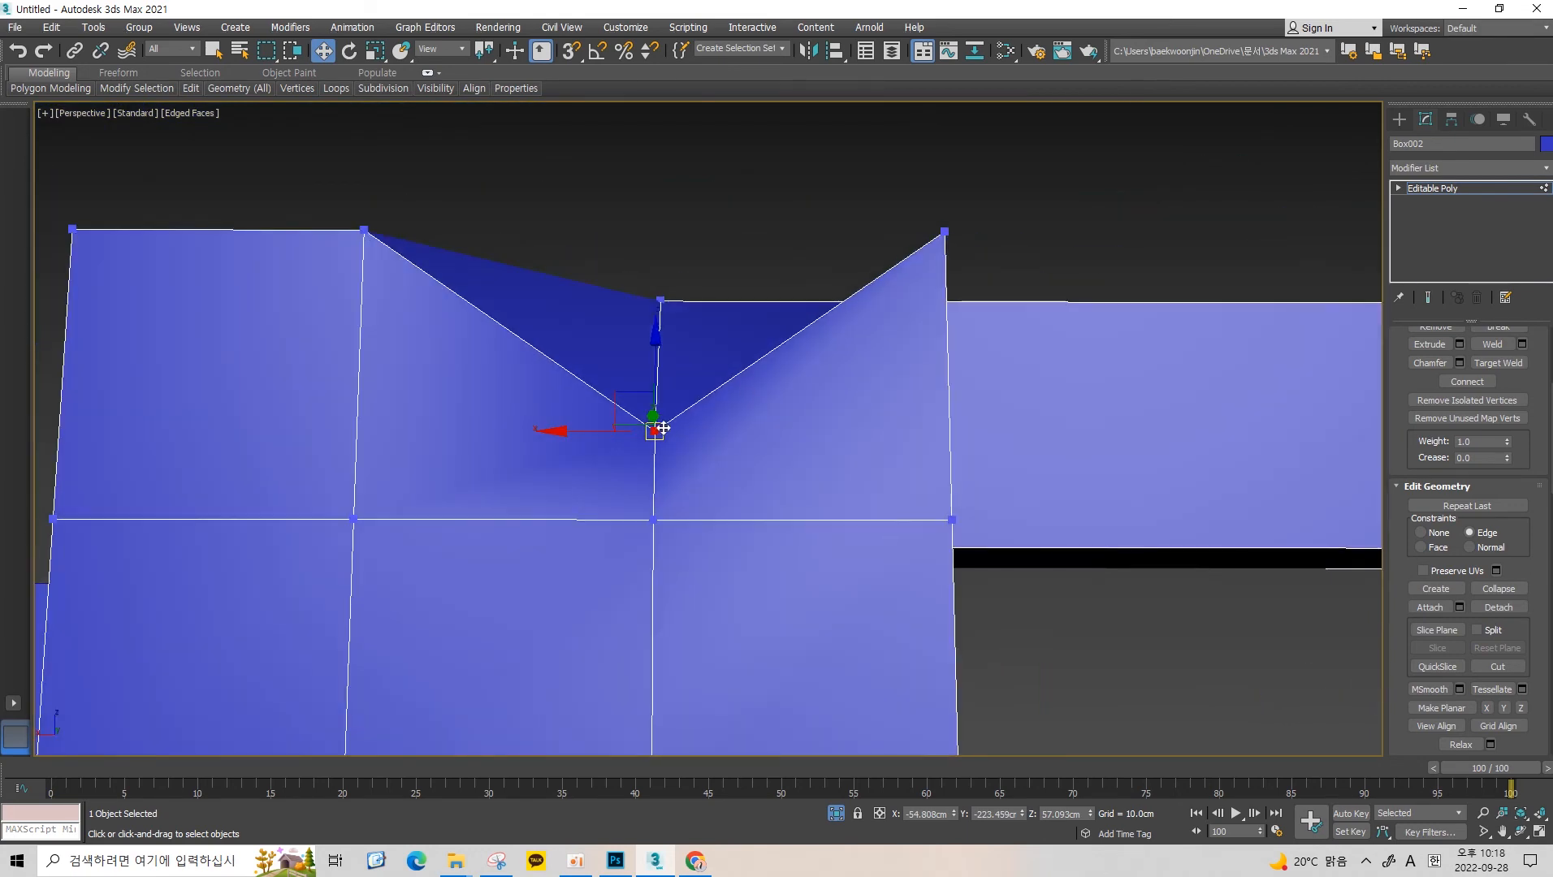
pyautogui.moveTo(663, 428); pyautogui.dragTo(539, 258)
pyautogui.keyDown('alt'); pyautogui.moveTo(618, 253); pyautogui.dragTo(549, 291, button='middle'); pyautogui.keyUp('alt')
pyautogui.moveTo(538, 257); pyautogui.dragTo(684, 199)
pyautogui.keyDown('alt'); pyautogui.moveTo(684, 199); pyautogui.dragTo(555, 295, button='middle'); pyautogui.keyUp('alt')
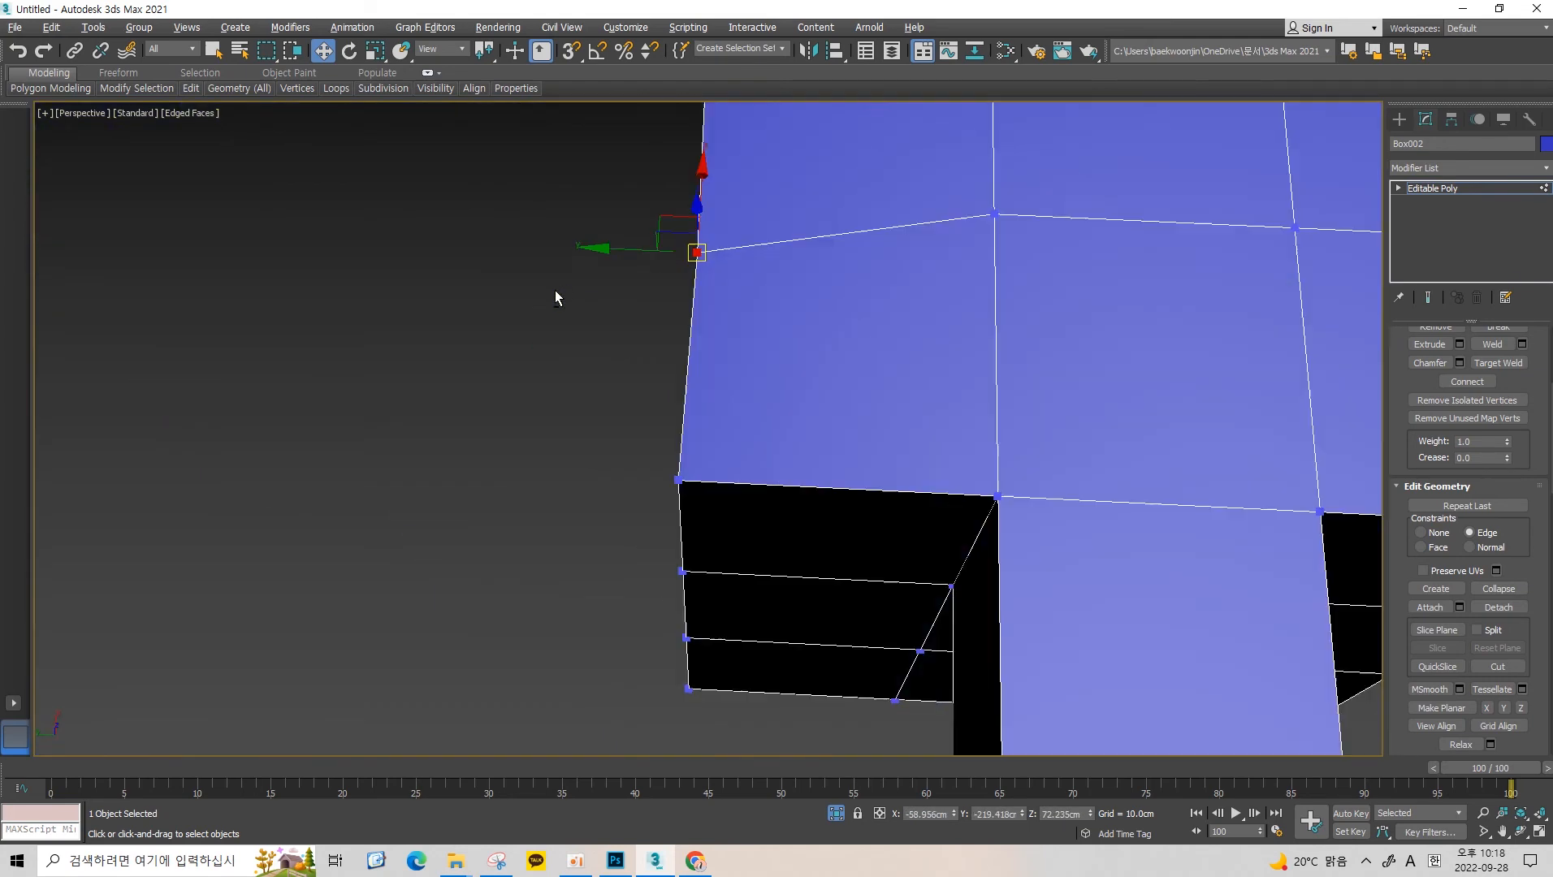
# Try sliding the vertex inward along its connected edge across the box's top, to about Y -229.8 cm.
pyautogui.moveTo(700, 254); pyautogui.dragTo(834, 231)
pyautogui.moveTo(848, 236); pyautogui.dragTo(776, 364, button='middle')
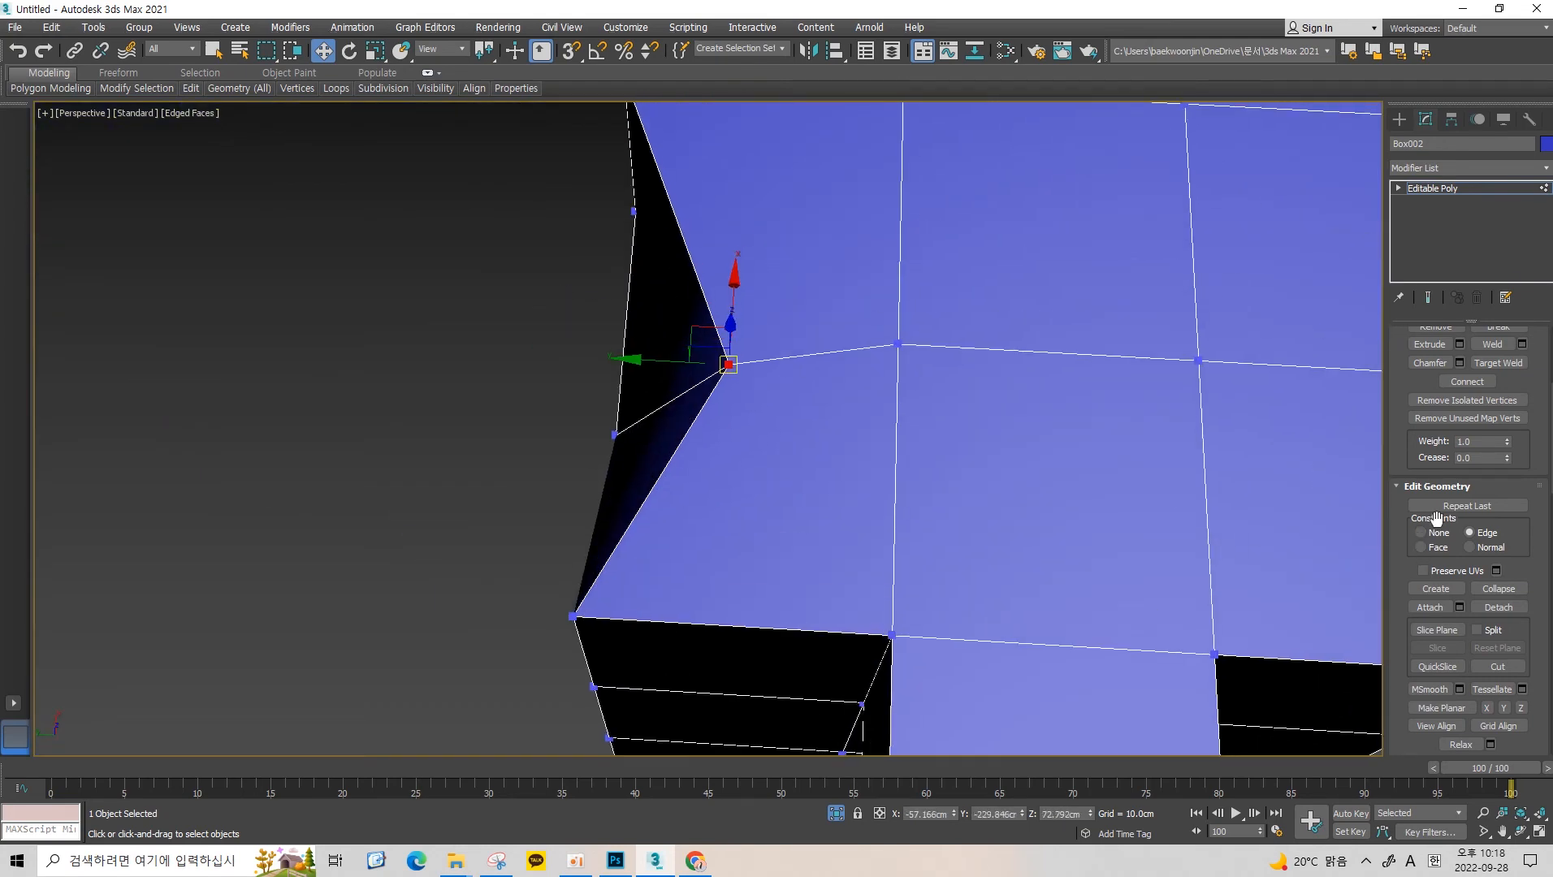
pyautogui.scroll(-3, 854, 454)
pyautogui.keyDown('alt'); pyautogui.moveTo(855, 454); pyautogui.dragTo(836, 423, button='middle'); pyautogui.keyUp('alt')
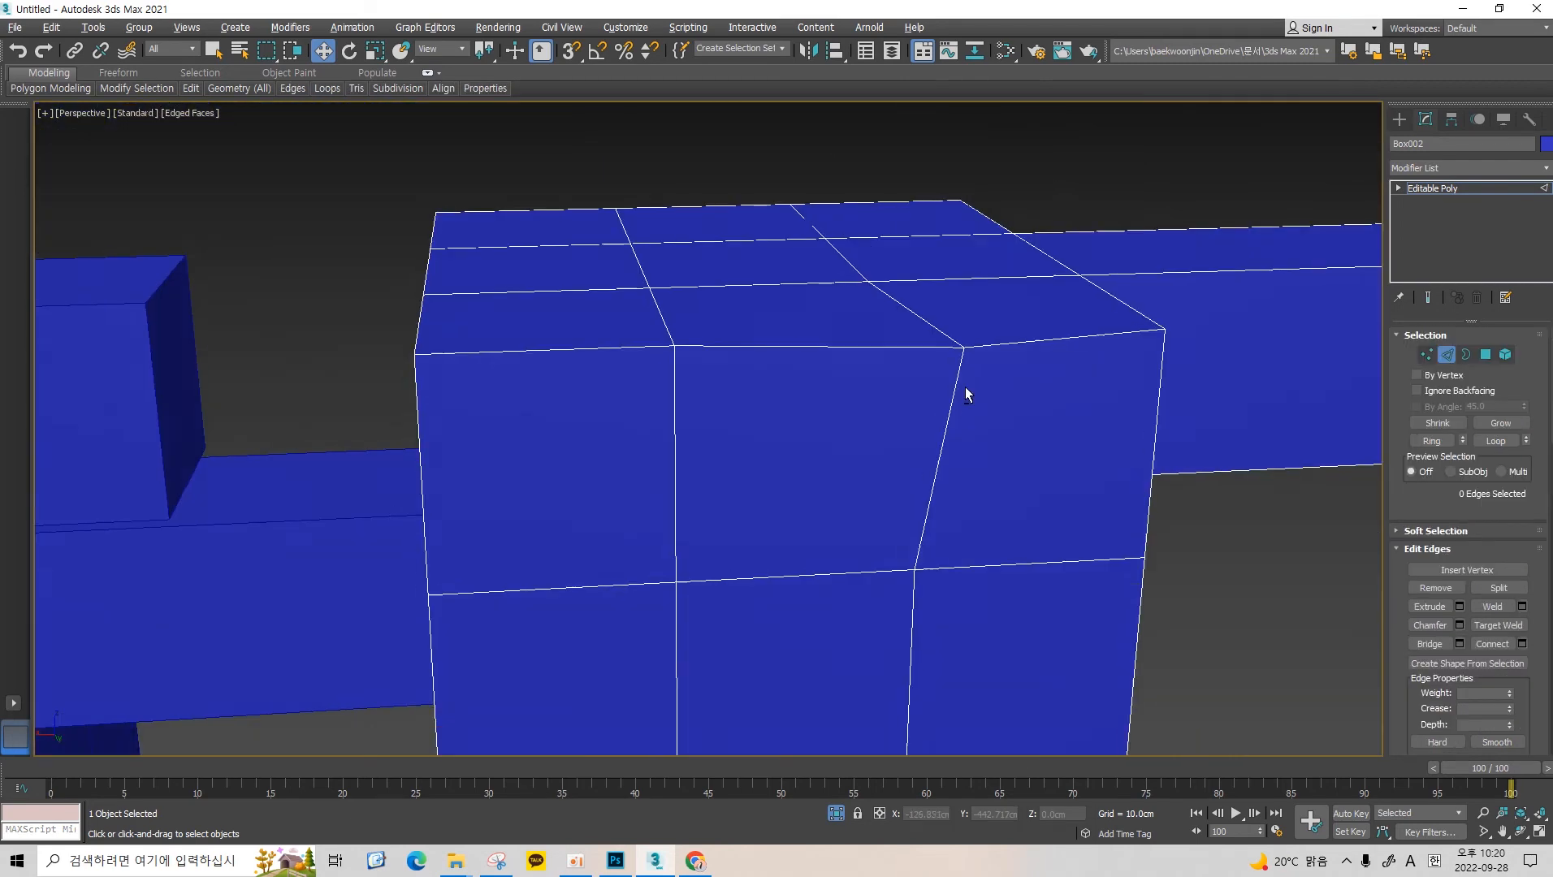
# Select the slanted upper front edge at Edge level, and the front face's upper-right polygon at Polygon level.
pyautogui.keyDown('alt'); pyautogui.moveTo(966, 395); pyautogui.dragTo(911, 402, button='middle'); pyautogui.keyUp('alt')
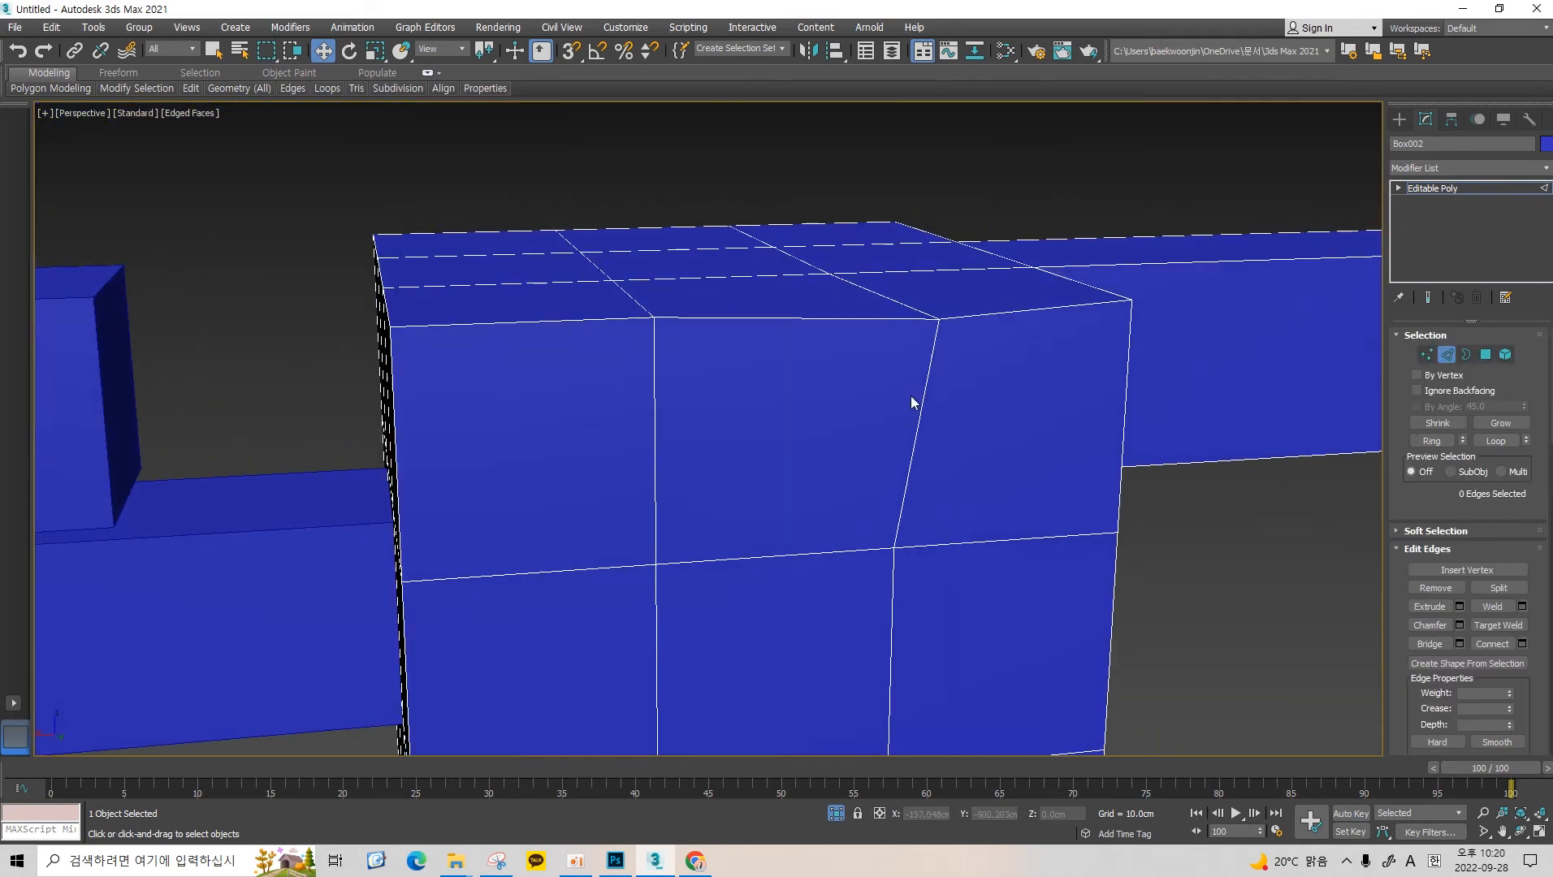
pyautogui.click(935, 358)
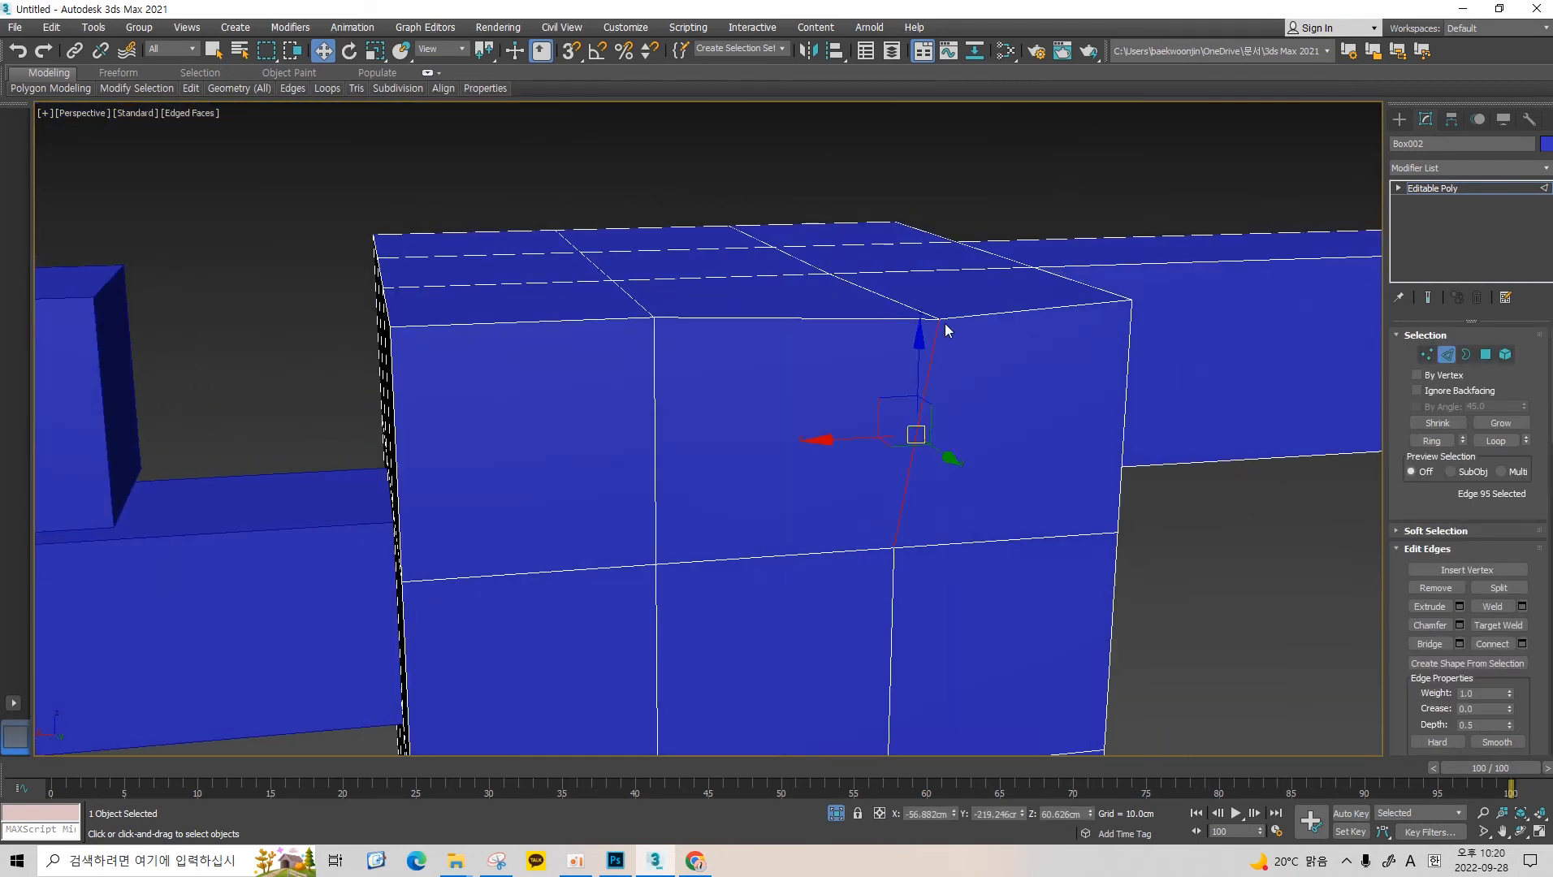
pyautogui.click(1486, 354)
pyautogui.keyDown('alt'); pyautogui.moveTo(510, 388); pyautogui.dragTo(871, 316, button='middle'); pyautogui.keyUp('alt')
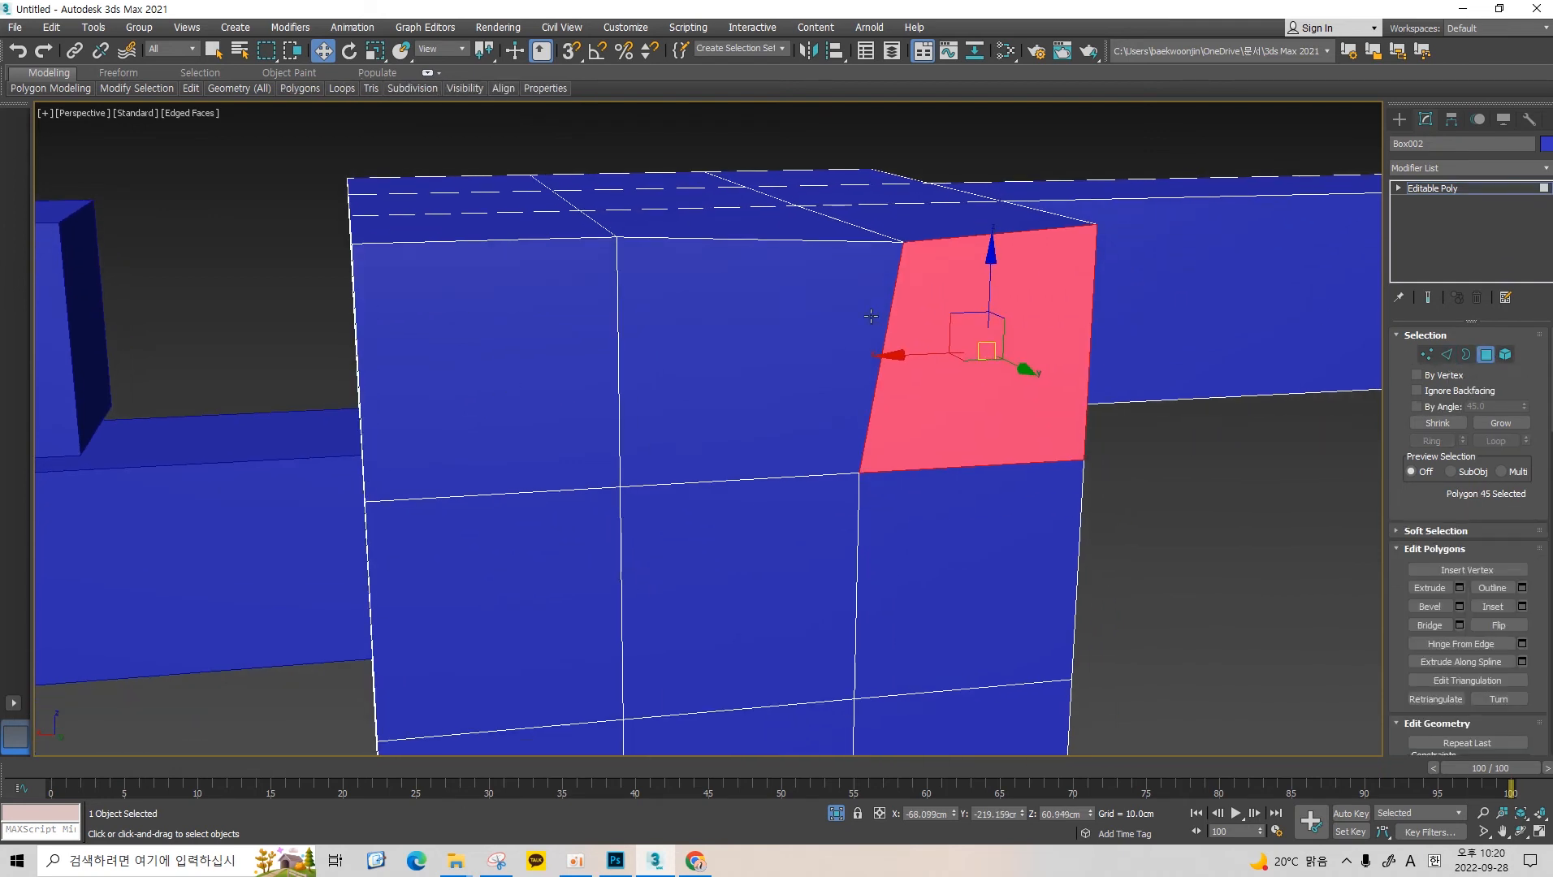
# Delete the upper middle, centre and middle-right polygons from the box's front face.
pyautogui.click(682, 338)
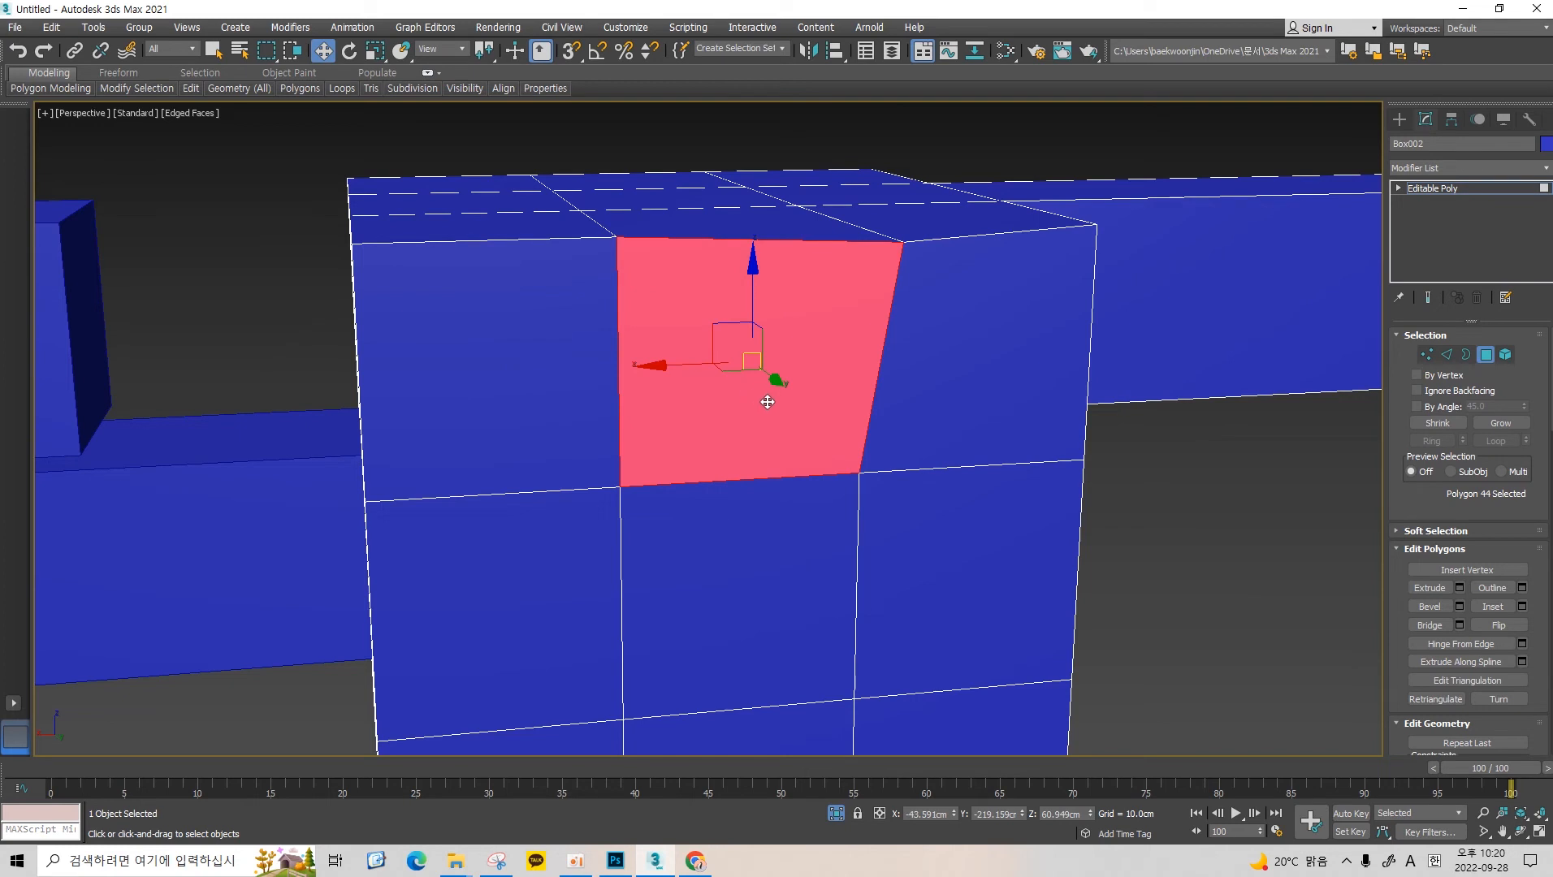
pyautogui.press('Delete')
pyautogui.click(728, 528)
pyautogui.press('Delete')
pyautogui.click(926, 520)
pyautogui.press('Delete')
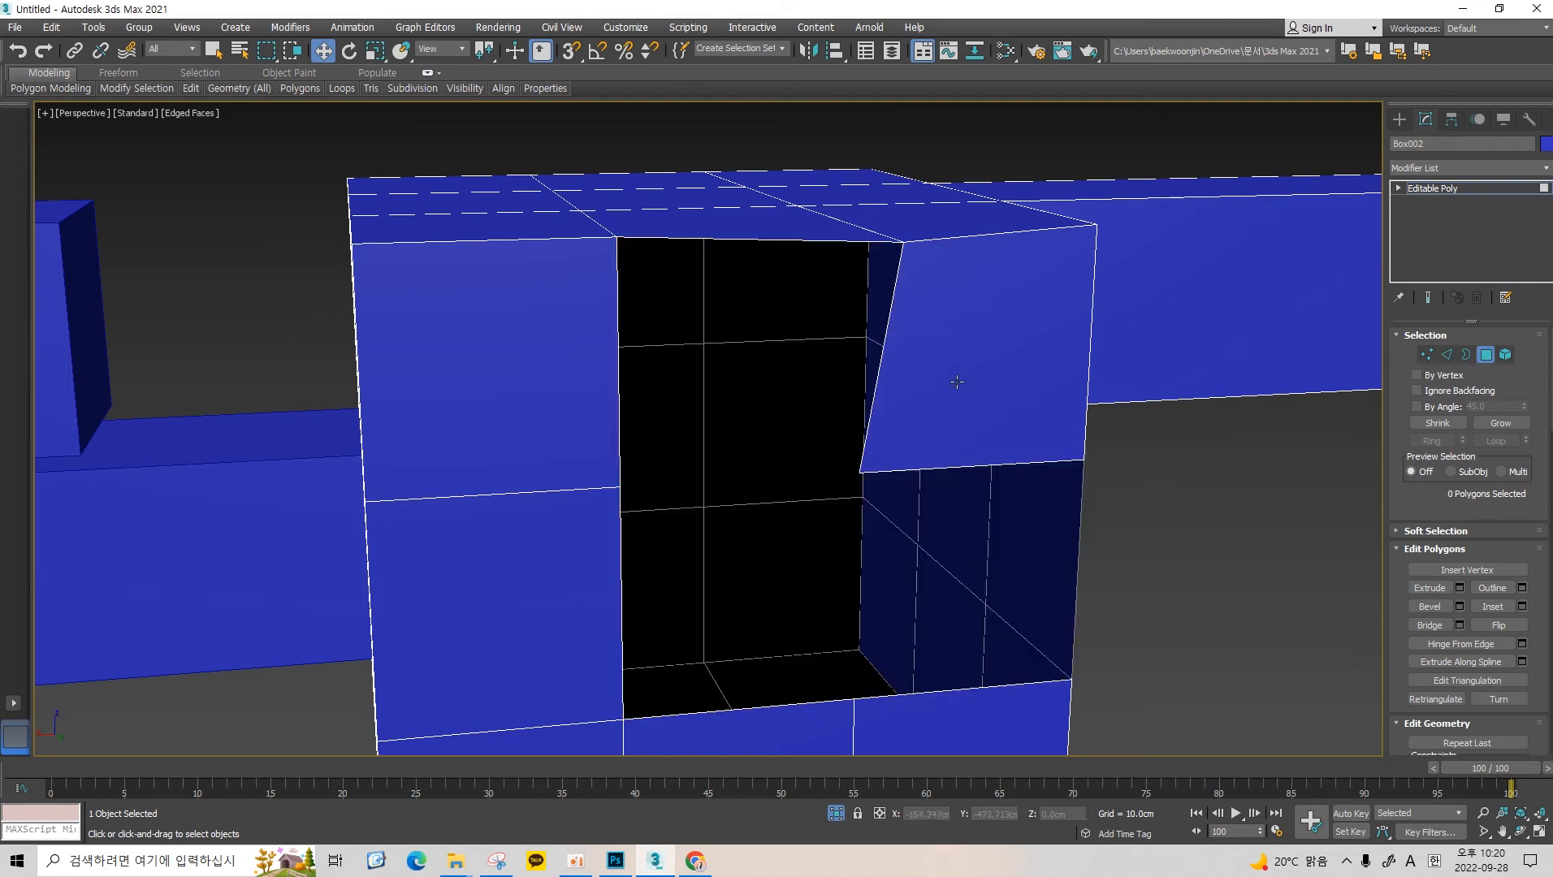
# Delete the upper-right, upper-left and middle-left polygons from the box's front face.
pyautogui.click(961, 382)
pyautogui.press('Delete')
pyautogui.click(527, 443)
pyautogui.press('Delete')
pyautogui.click(506, 576)
pyautogui.press('Delete')
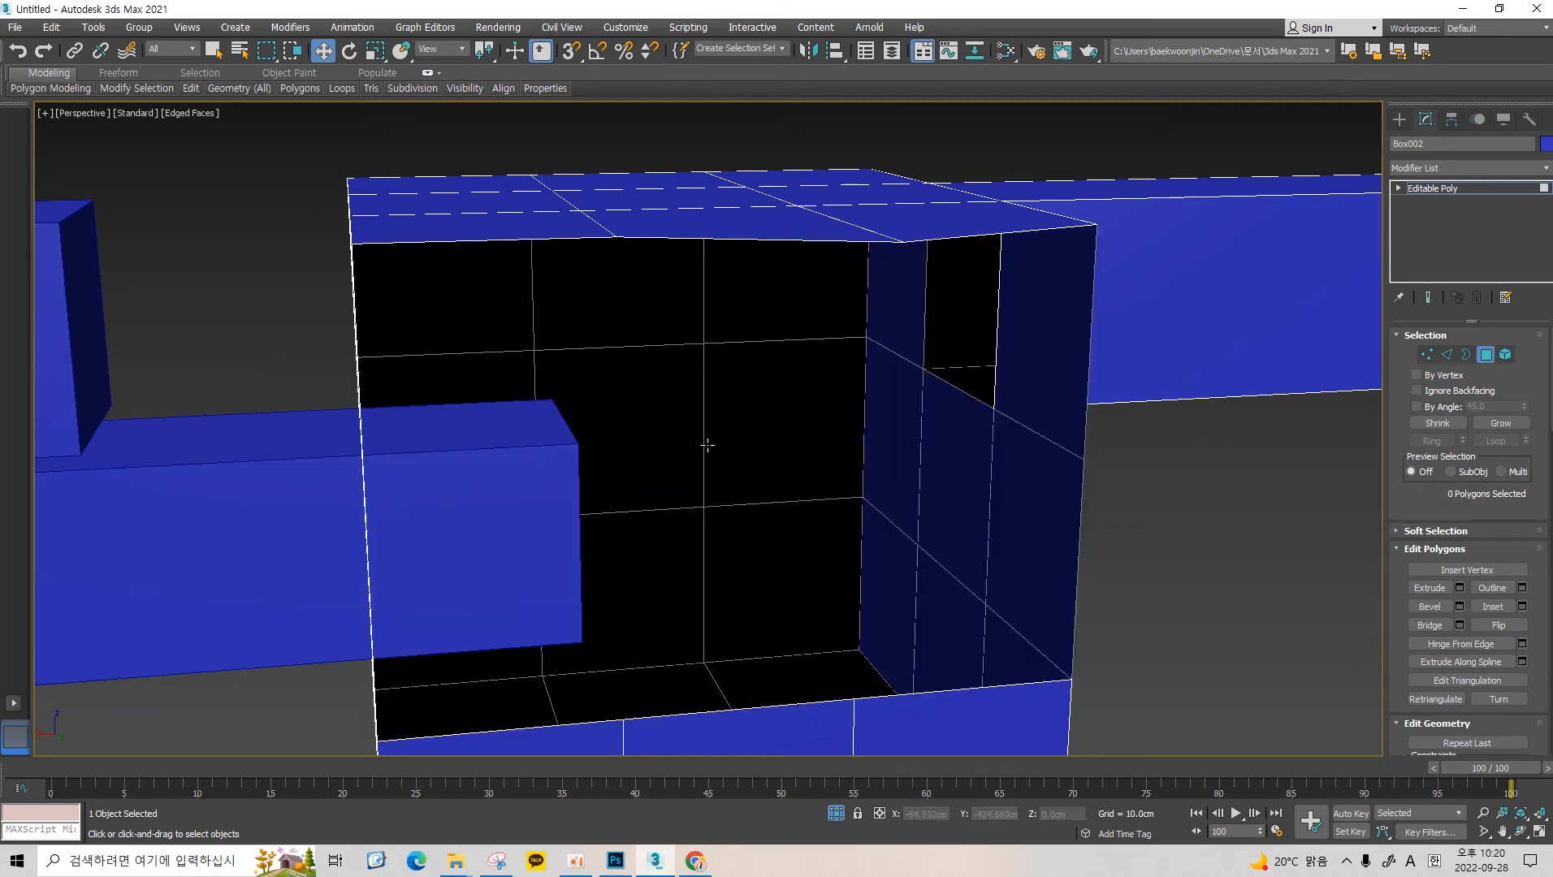
# Delete the three bottom-row polygons from the box's front face.
pyautogui.scroll(5, 707, 446)
pyautogui.click(733, 614)
pyautogui.press('Delete')
pyautogui.click(929, 544)
pyautogui.press('Delete')
pyautogui.click(578, 590)
pyautogui.press('Delete')
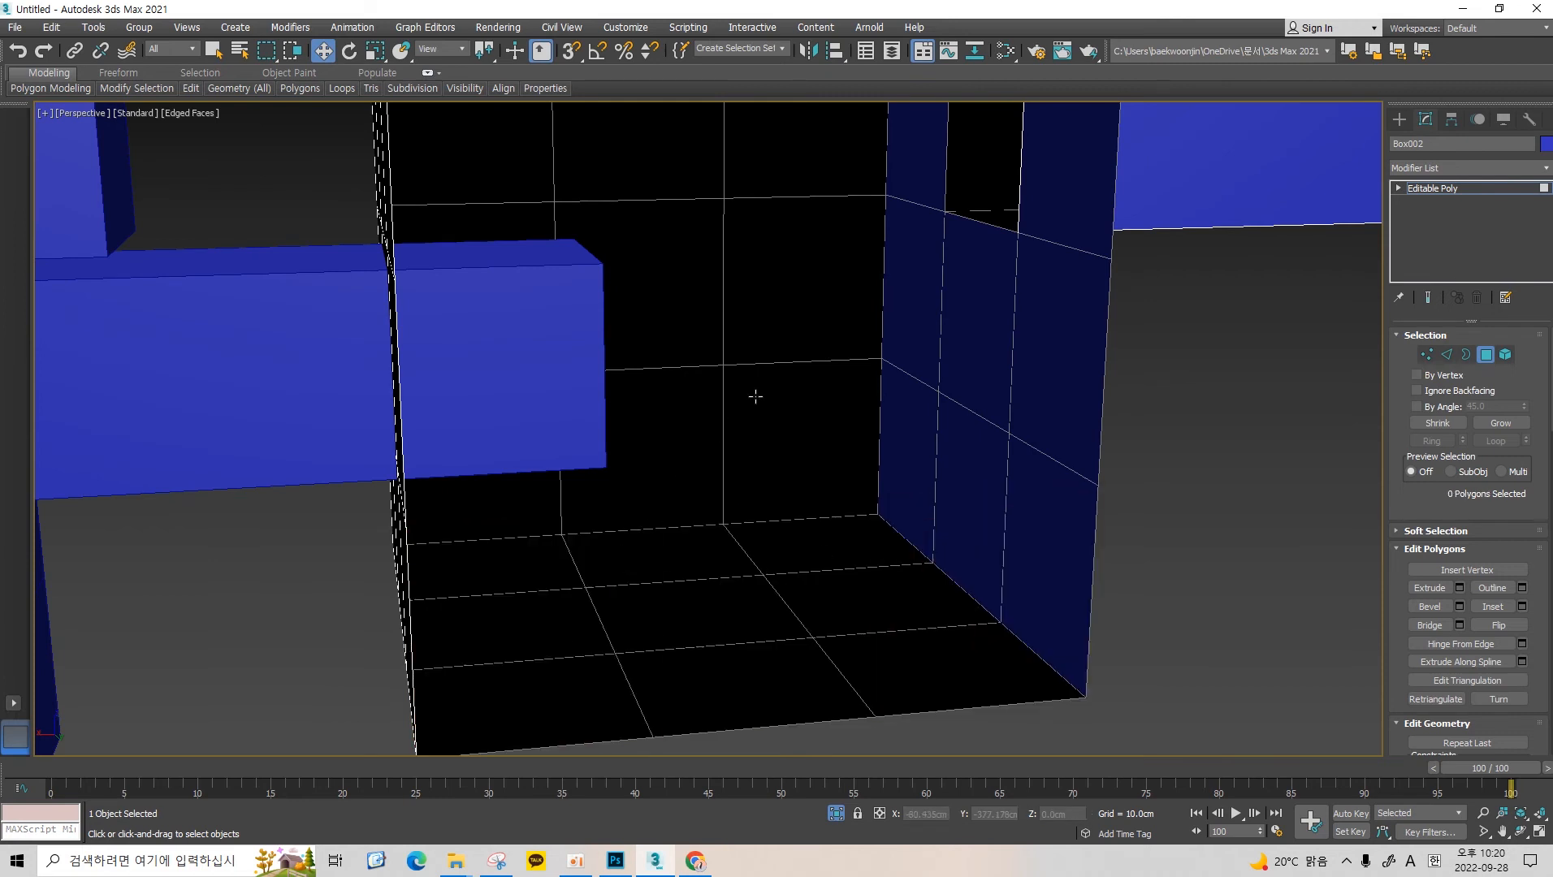
# Undo all the polygon deletions on the box's front face.
pyautogui.moveTo(756, 396); pyautogui.dragTo(757, 456, button='middle')
pyautogui.hotkey('ctrl', 'z')
pyautogui.hotkey('ctrl', 'z')
pyautogui.hotkey('ctrl', 'z')
pyautogui.hotkey('ctrl', 'z')
pyautogui.hotkey('ctrl', 'z')
pyautogui.hotkey('ctrl', 'z')
pyautogui.hotkey('ctrl', 'z')
pyautogui.hotkey('ctrl', 'z')
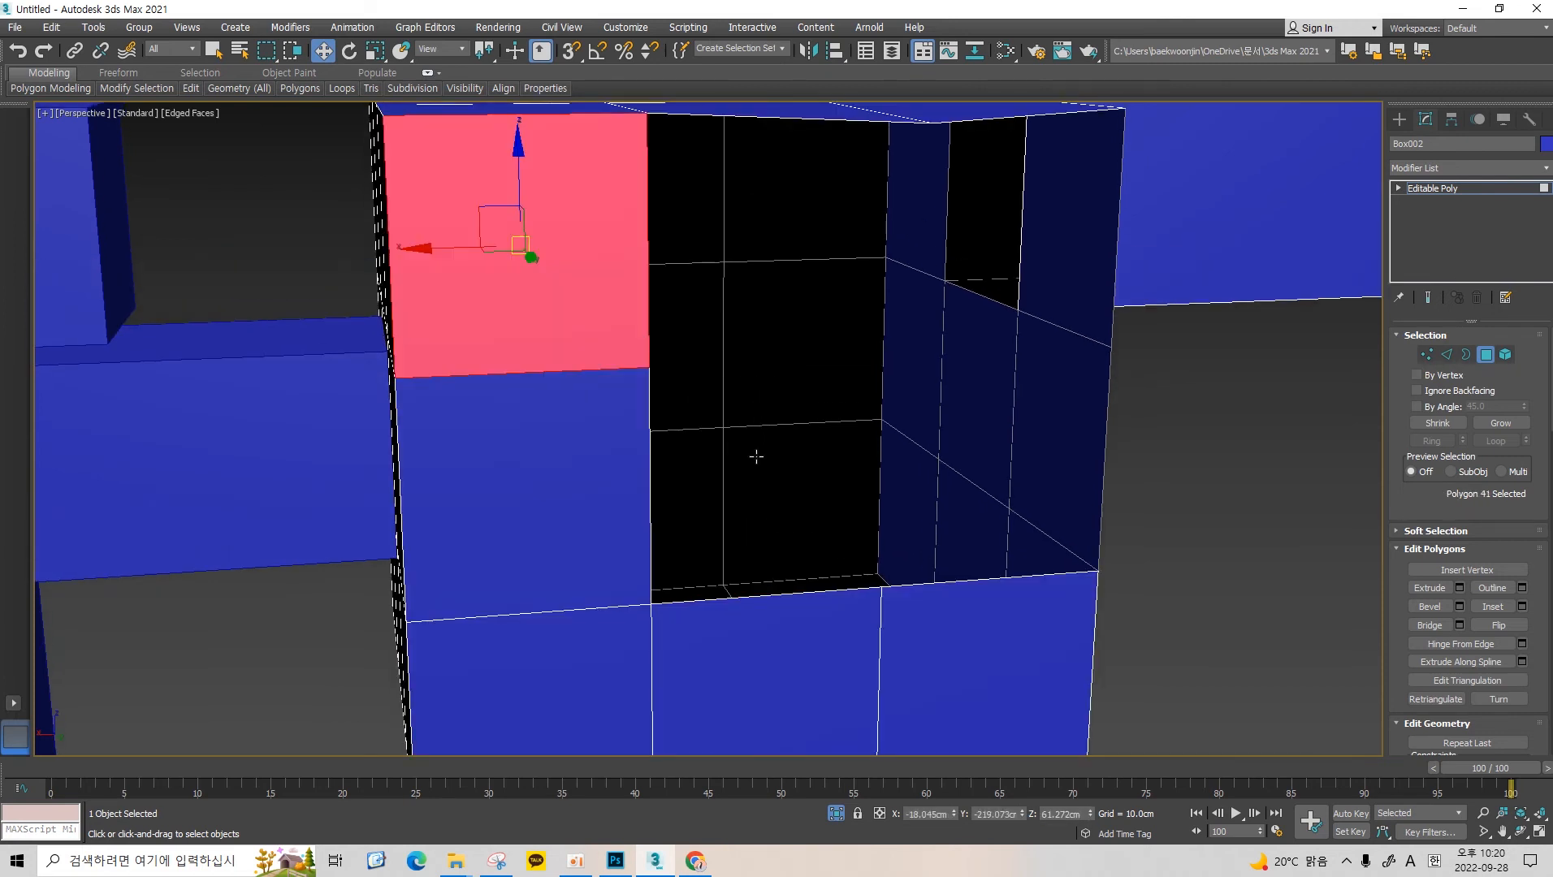
pyautogui.hotkey('ctrl', 'z')
pyautogui.hotkey('ctrl', 'z')
pyautogui.hotkey('ctrl', 'z')
pyautogui.hotkey('ctrl', 'z')
pyautogui.hotkey('ctrl', 'z')
pyautogui.moveTo(760, 404); pyautogui.dragTo(772, 532, button='middle')
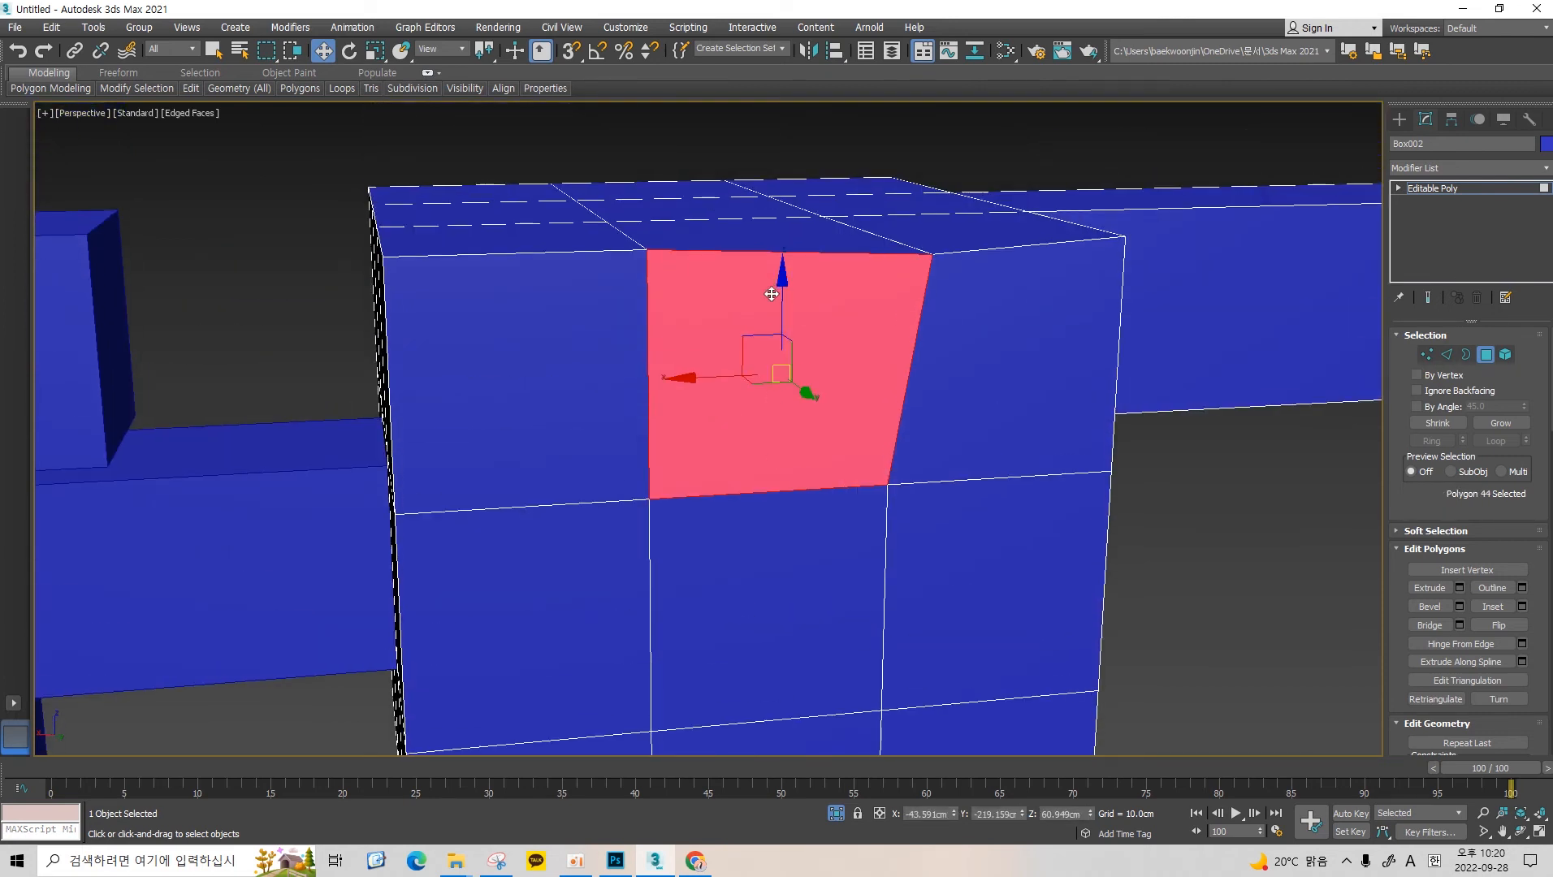
# Select individual polygons on the box's top and front faces, and try deleting the upper middle front polygon.
pyautogui.keyDown('alt'); pyautogui.moveTo(867, 341); pyautogui.dragTo(941, 342, button='middle'); pyautogui.keyUp('alt')
pyautogui.click(941, 343)
pyautogui.click(749, 213)
pyautogui.keyDown('ctrl'); pyautogui.click(823, 333); pyautogui.keyUp('ctrl')
pyautogui.click(768, 210)
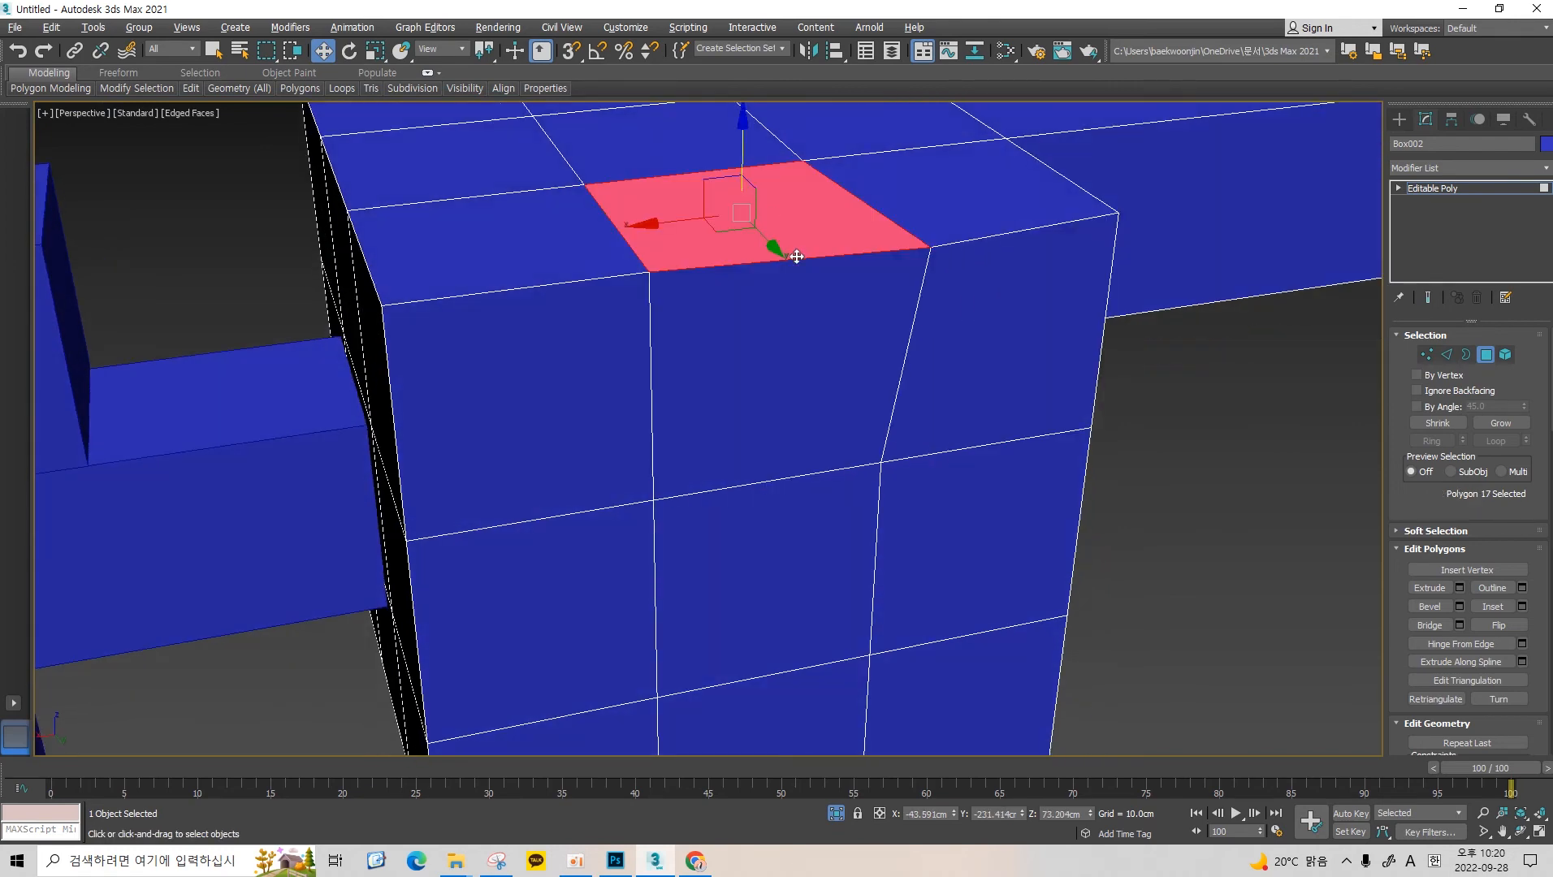
pyautogui.click(828, 322)
pyautogui.press('Delete')
pyautogui.hotkey('ctrl', 'z')
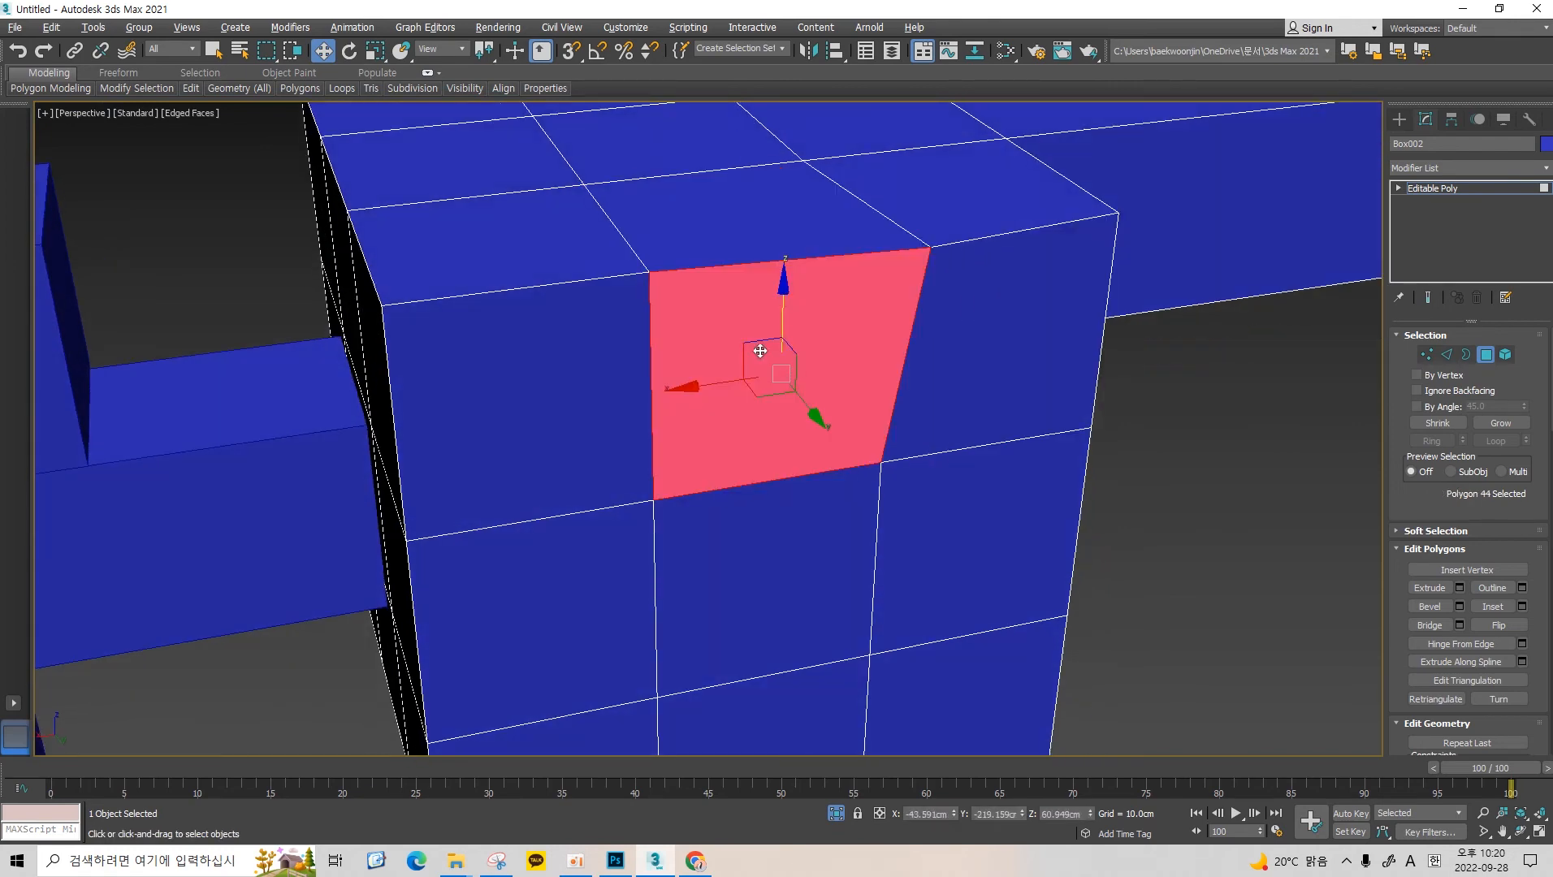
# Try removing the slanted upper front edge on its own at Edge level, and undo the removal.
pyautogui.keyDown('alt'); pyautogui.moveTo(762, 347); pyautogui.dragTo(763, 342, button='middle'); pyautogui.keyUp('alt')
pyautogui.press('1')
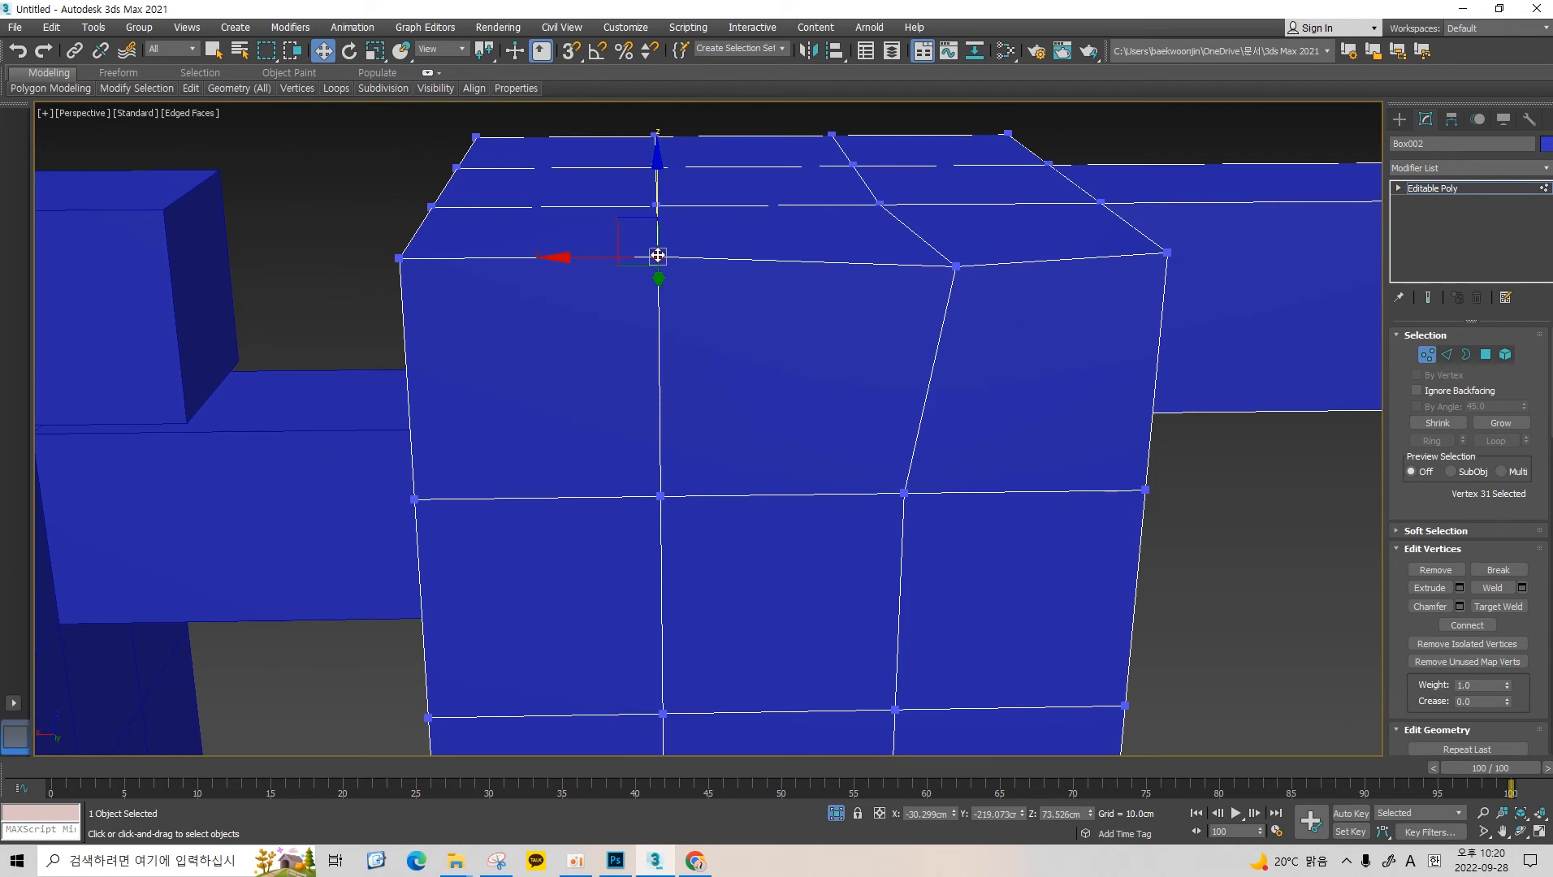
pyautogui.press('2')
pyautogui.click(938, 317)
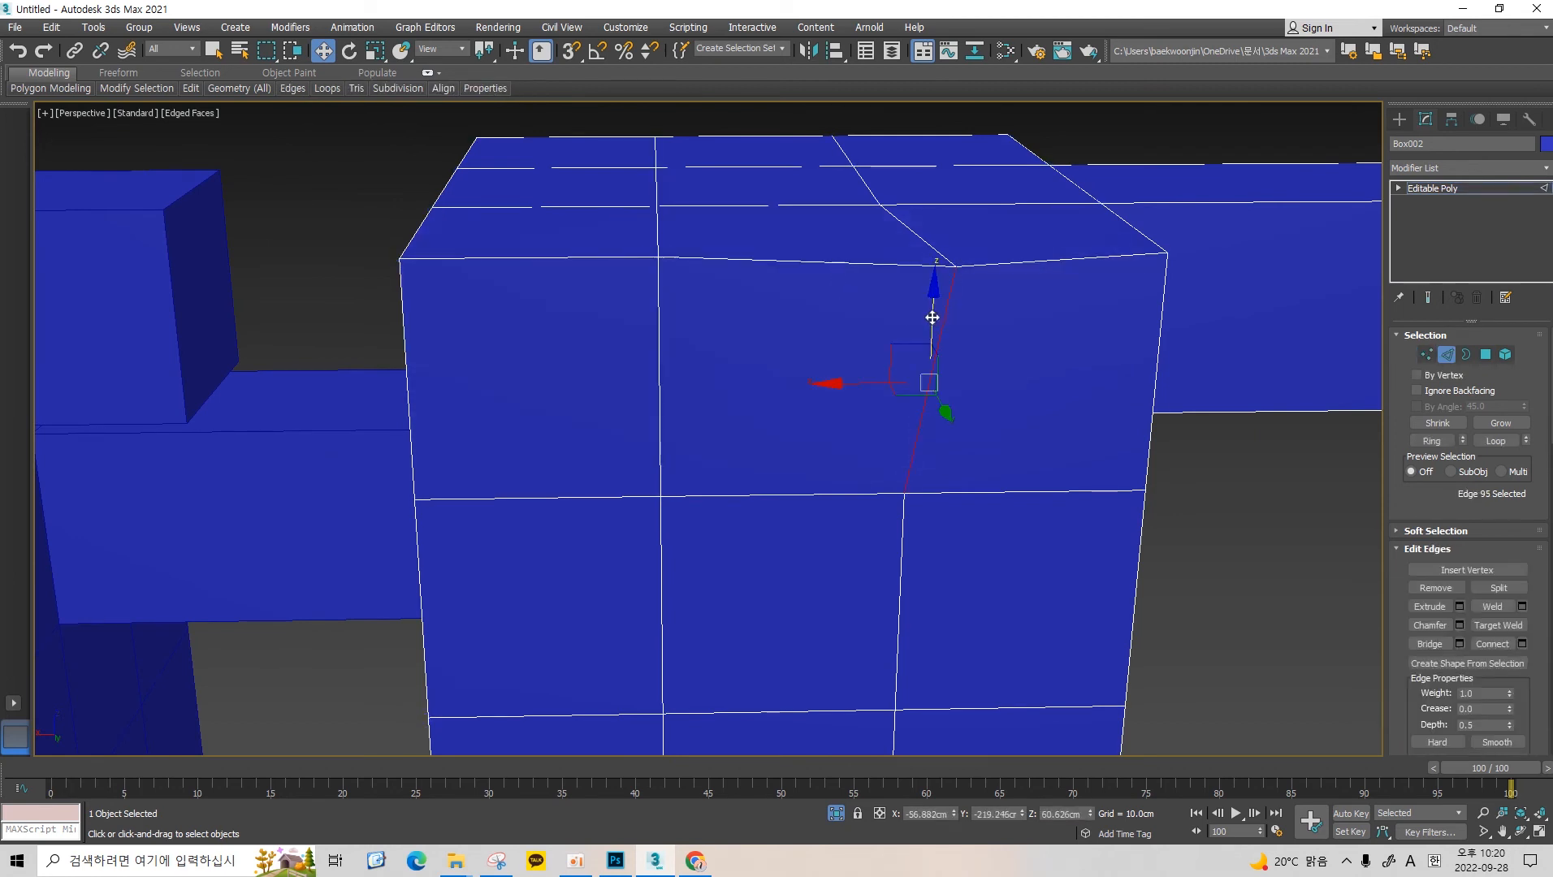
pyautogui.press('BackSpace')
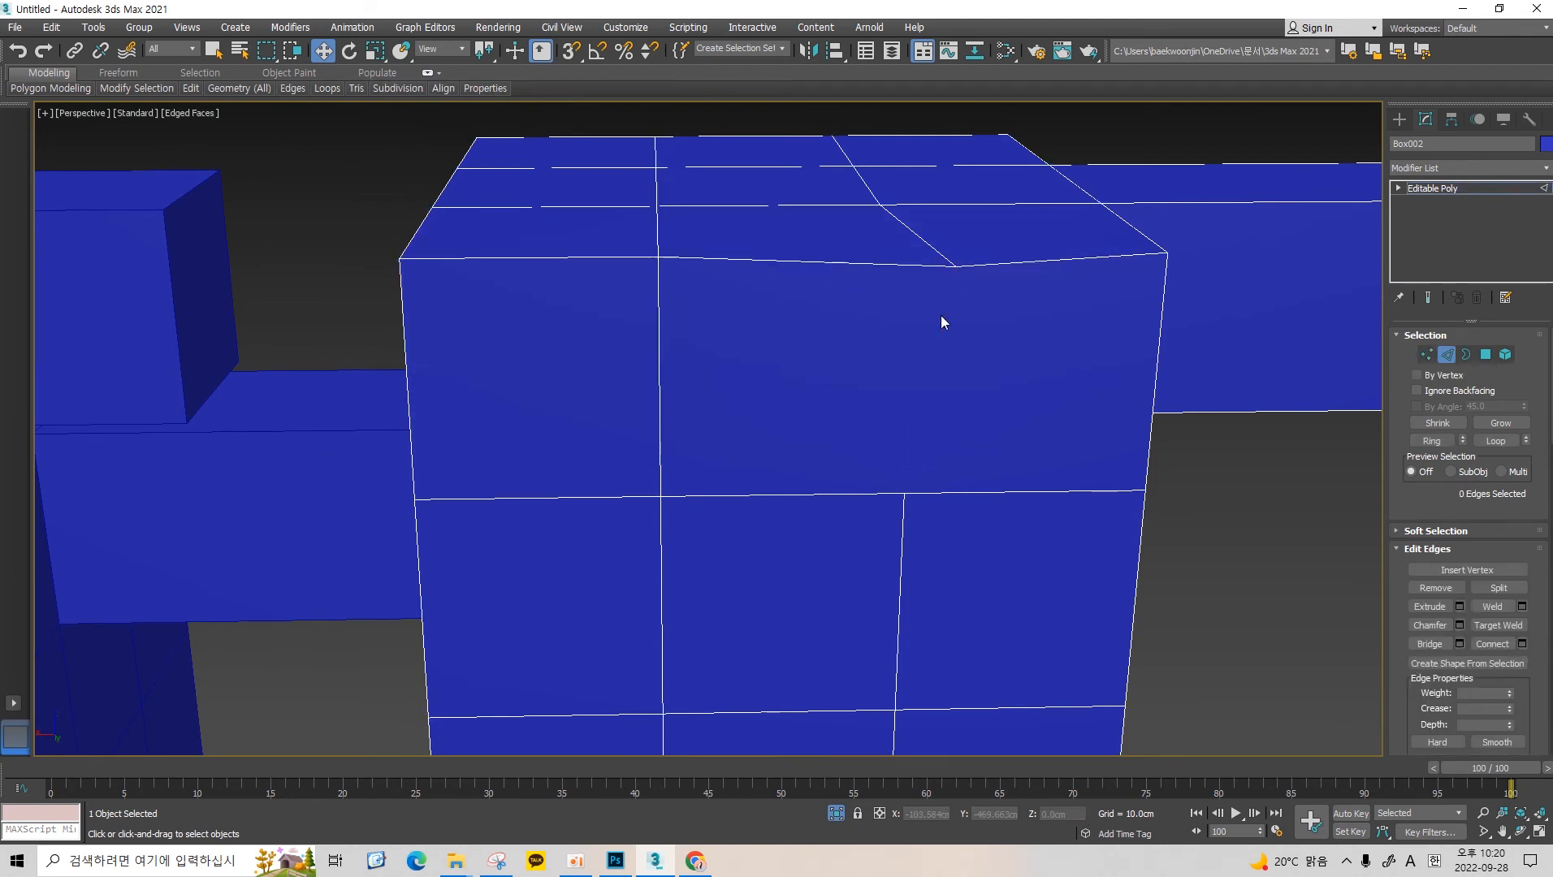
pyautogui.moveTo(942, 322); pyautogui.dragTo(860, 357, button='middle')
pyautogui.hotkey('ctrl', 'z')
# Select the slanted upper front edge and the edge directly below it, and remove both together with their vertices.
pyautogui.click(859, 413)
pyautogui.click(858, 413)
pyautogui.keyDown('ctrl'); pyautogui.click(870, 341); pyautogui.keyUp('ctrl')
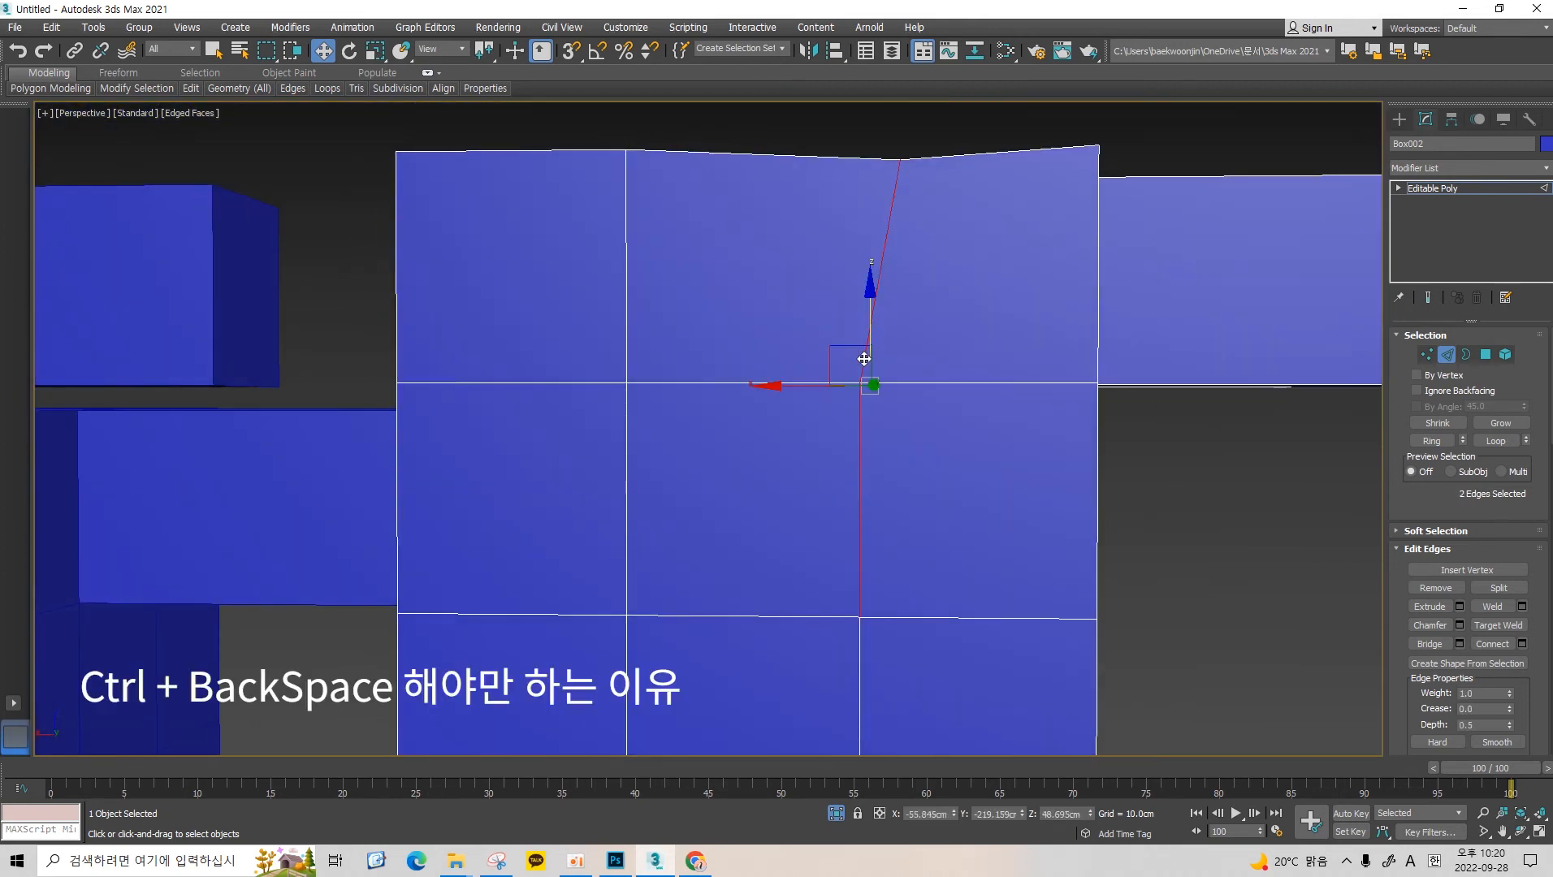
pyautogui.click(864, 359)
pyautogui.keyDown('ctrl'); pyautogui.click(859, 408); pyautogui.keyUp('ctrl')
pyautogui.press('BackSpace')
pyautogui.hotkey('ctrl', 'z')
pyautogui.hotkey('ctrl', 'BackSpace')
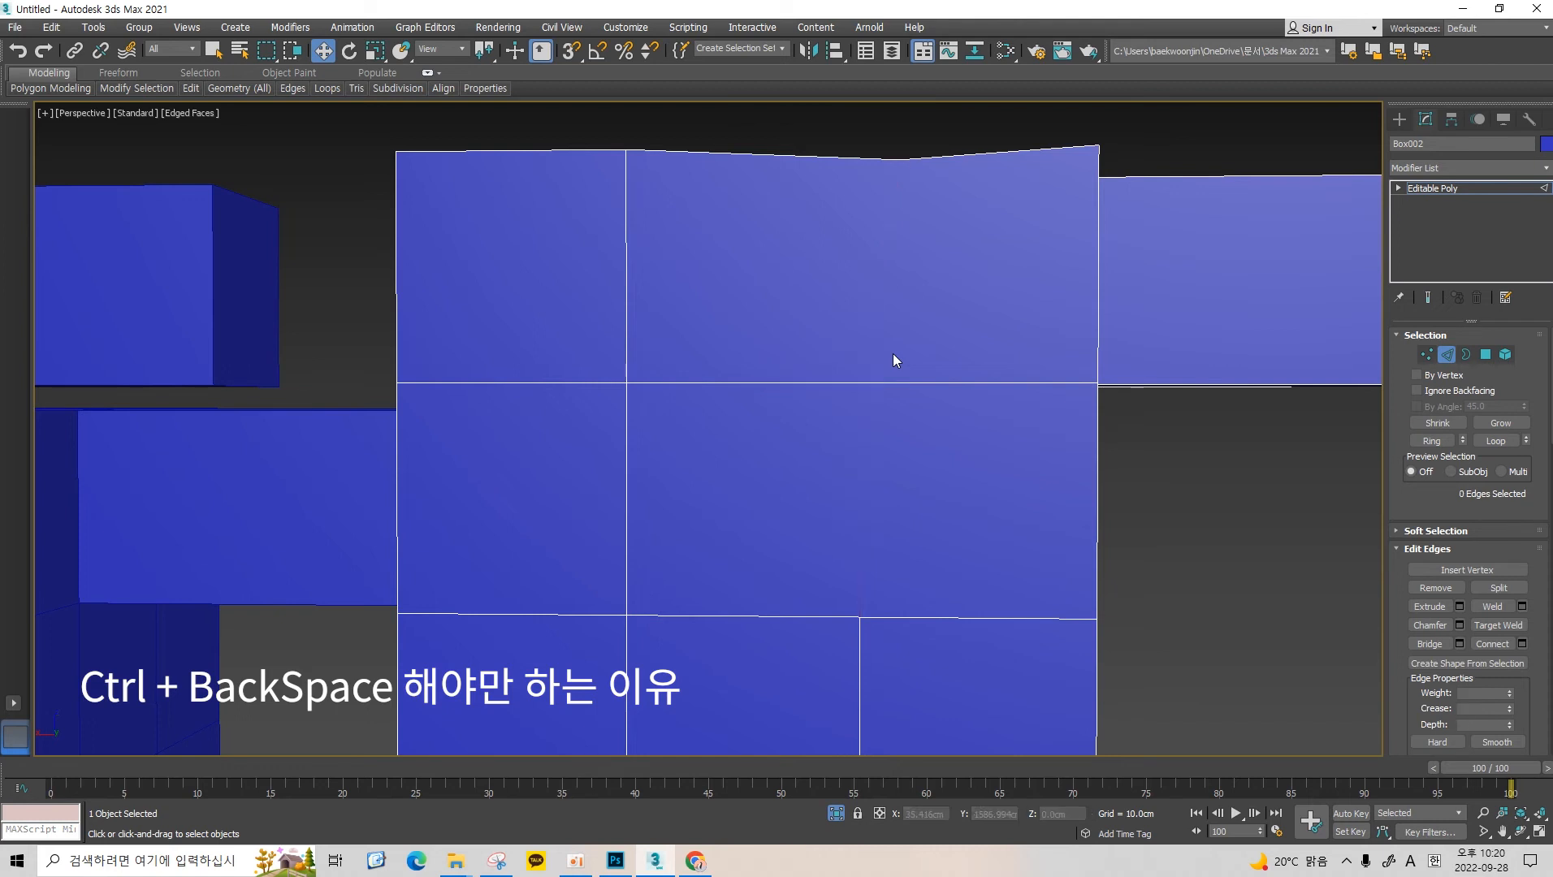
# At Vertex level, select the leftover vertex in the middle of the front face's upper horizontal edge.
pyautogui.press('F4')
pyautogui.press('F4')
pyautogui.moveTo(869, 357); pyautogui.dragTo(891, 298, button='middle')
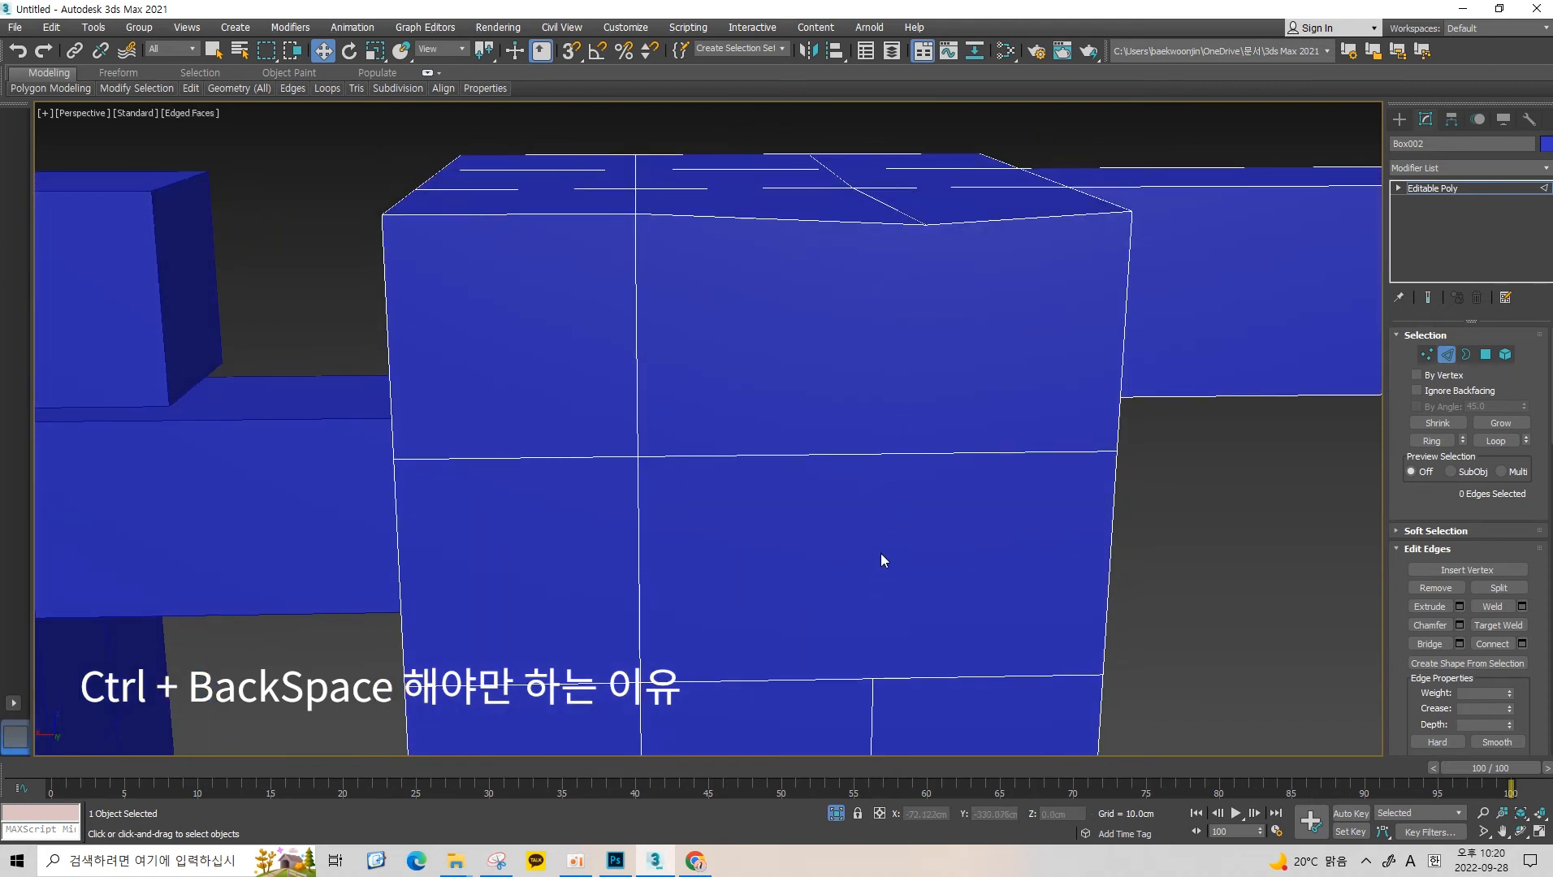
pyautogui.moveTo(880, 554); pyautogui.dragTo(866, 396, button='middle')
pyautogui.scroll(2, 837, 392)
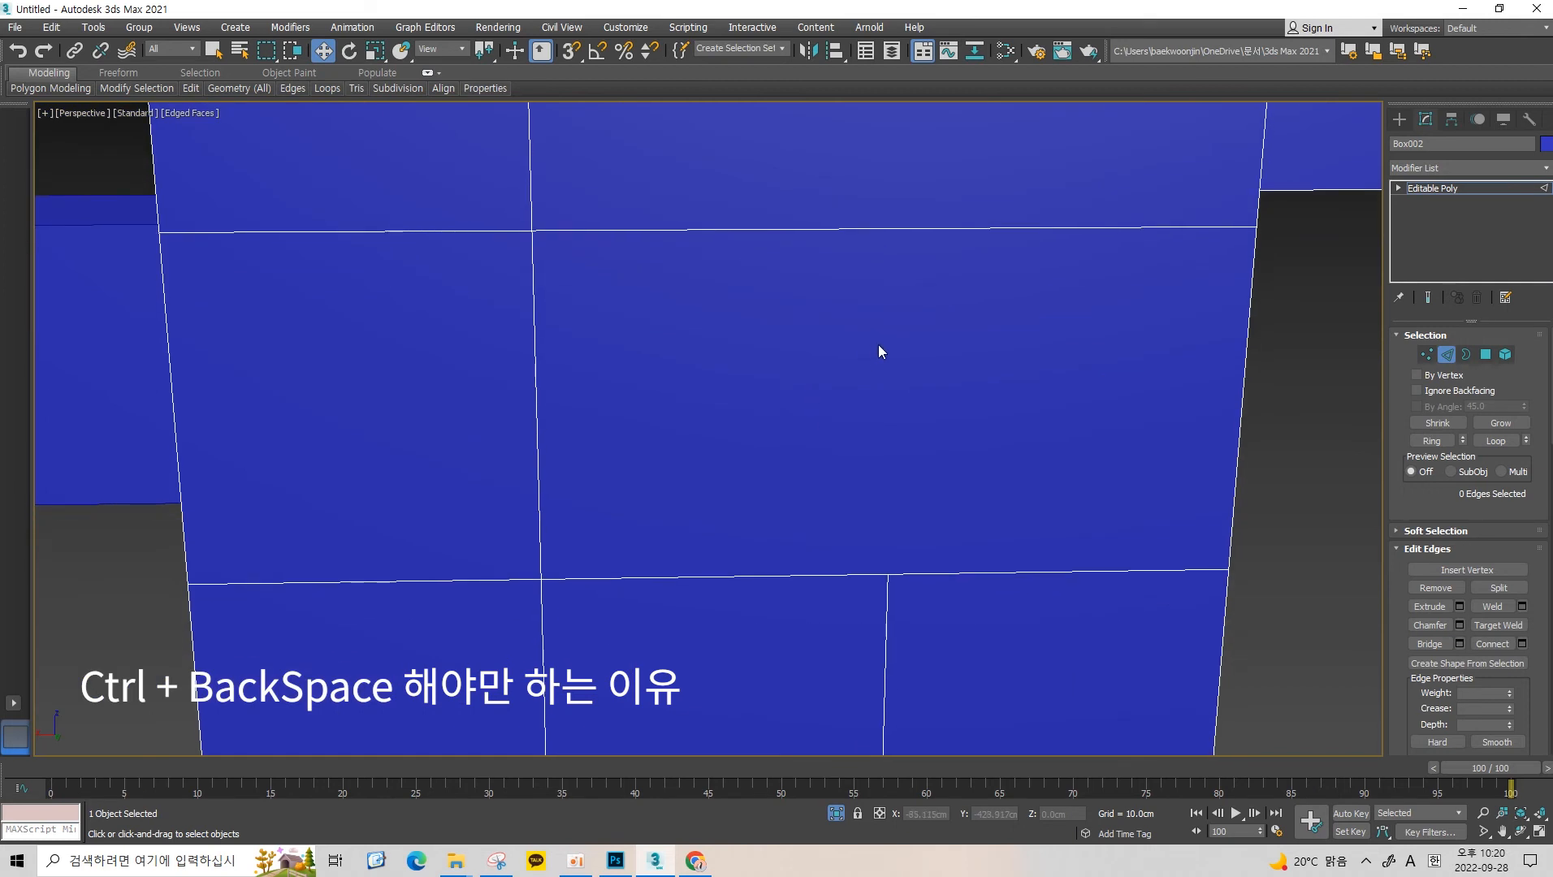
pyautogui.press('1')
pyautogui.moveTo(928, 240); pyautogui.dragTo(861, 447, button='middle')
pyautogui.click(864, 438)
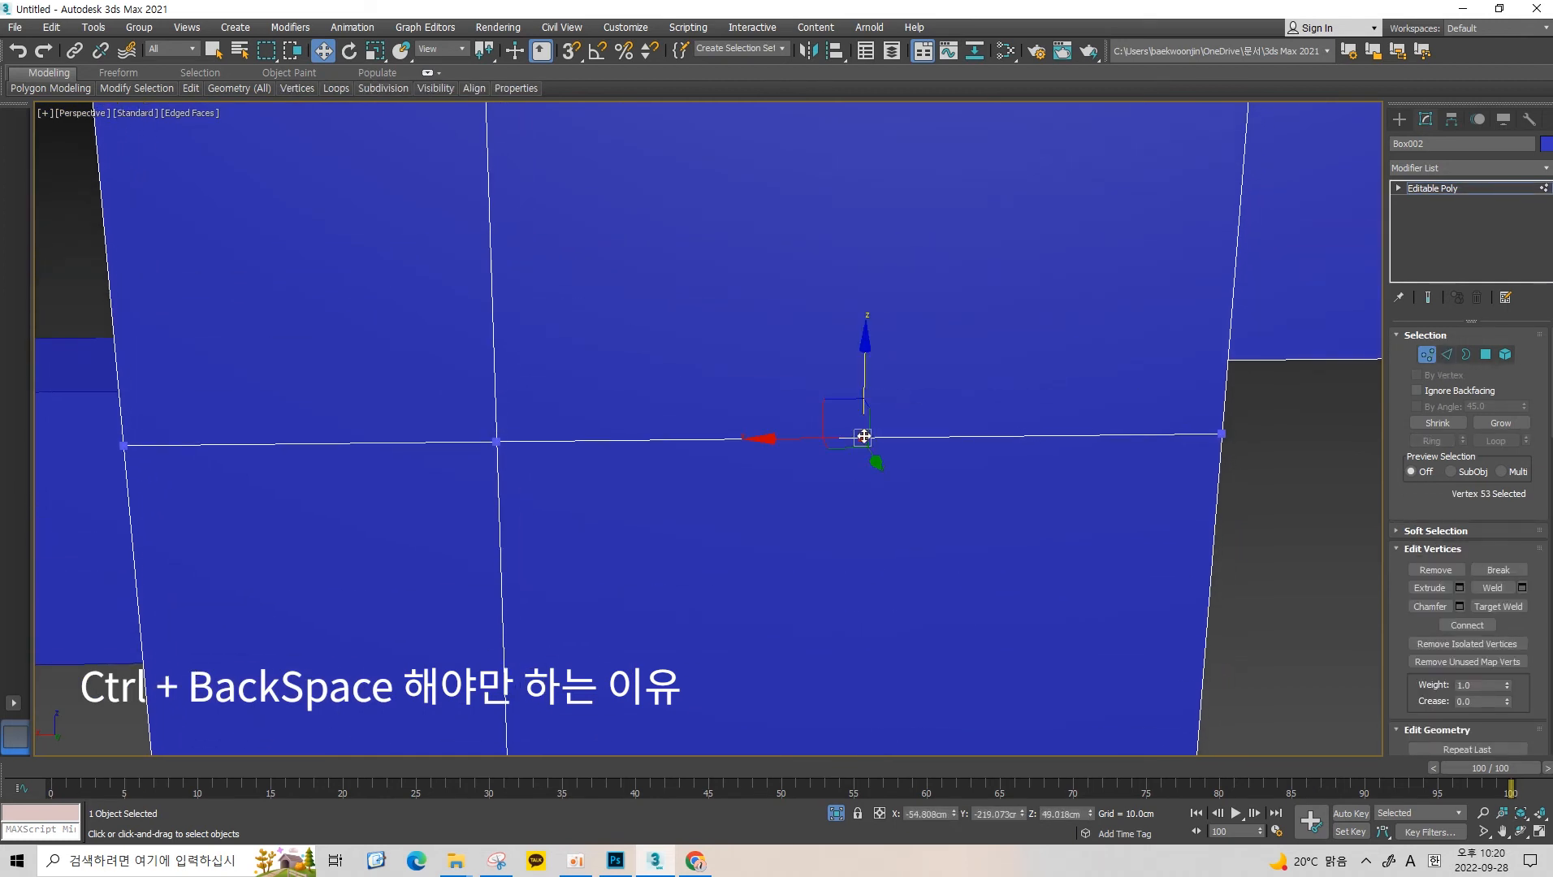
pyautogui.moveTo(952, 289); pyautogui.dragTo(918, 334, button='middle')
pyautogui.scroll(-2, 916, 325)
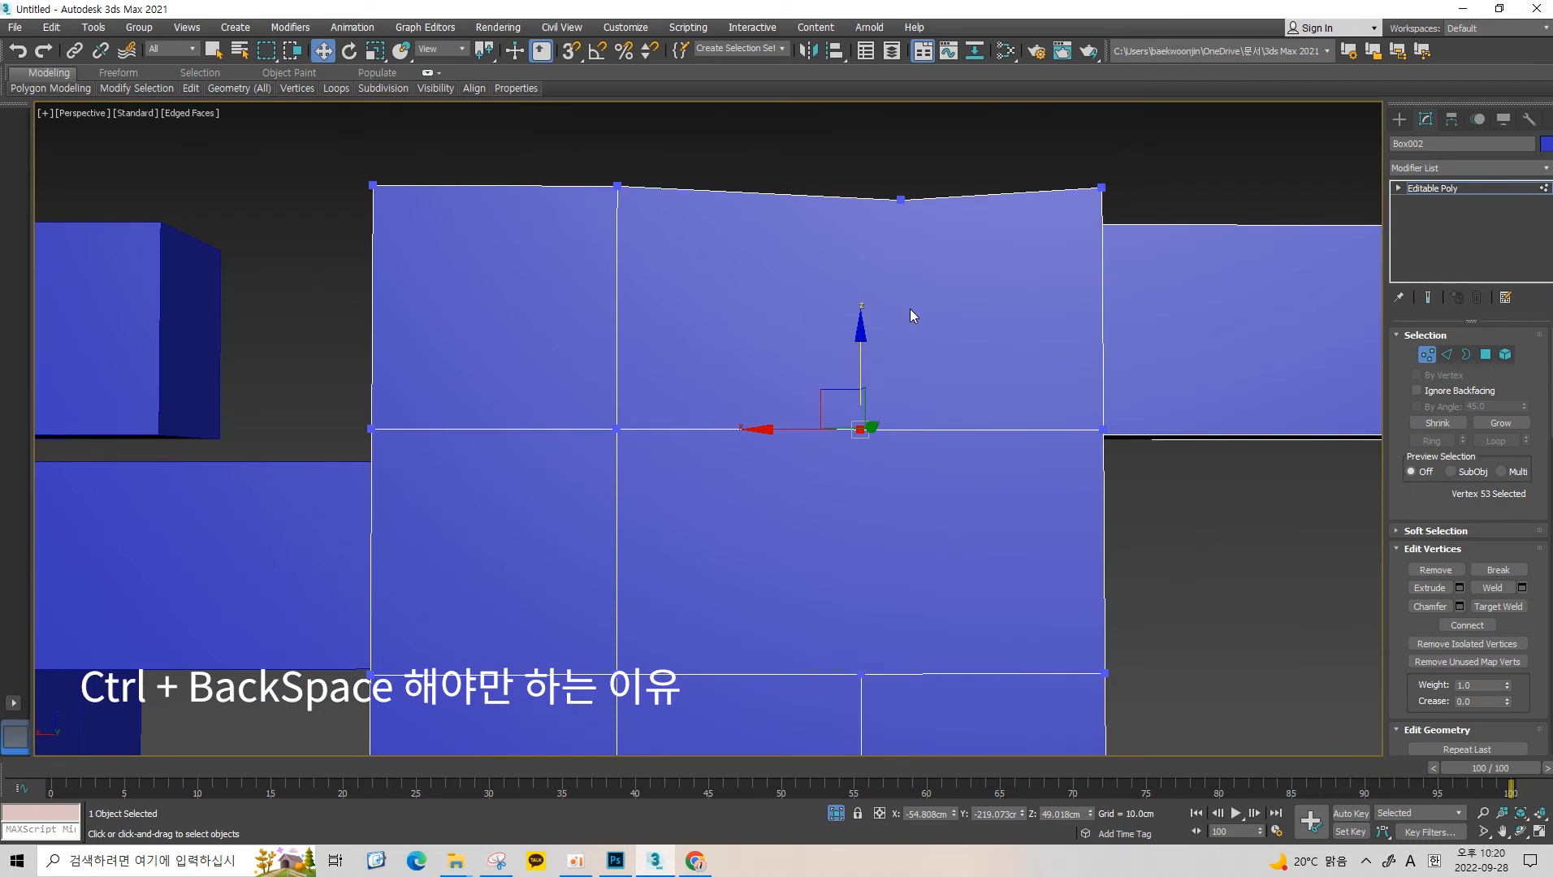
# Try removing the top front vertex at the upper end of the left inner vertical edge, and undo the removal.
pyautogui.keyDown('alt'); pyautogui.moveTo(718, 374); pyautogui.dragTo(601, 367, button='middle'); pyautogui.keyUp('alt')
pyautogui.click(614, 186)
pyautogui.keyDown('alt'); pyautogui.moveTo(613, 186); pyautogui.dragTo(710, 288, button='middle'); pyautogui.keyUp('alt')
pyautogui.press('BackSpace')
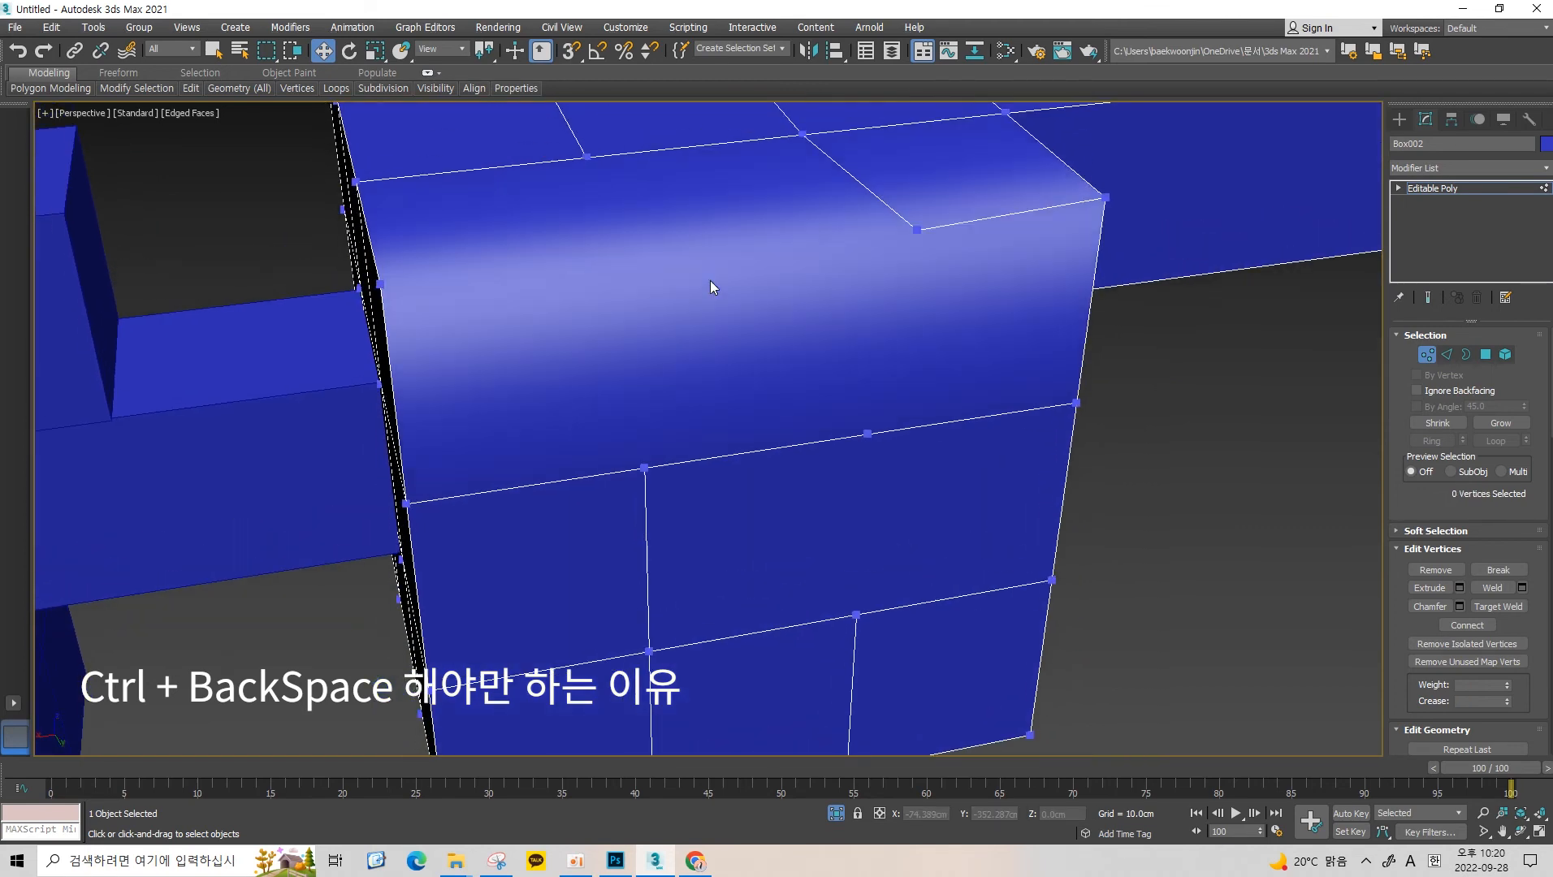
pyautogui.hotkey('ctrl', 'z')
# Try twice to remove the vertex where the inner vertical edge crosses the upper horizontal edge, undoing each removal.
pyautogui.click(645, 468)
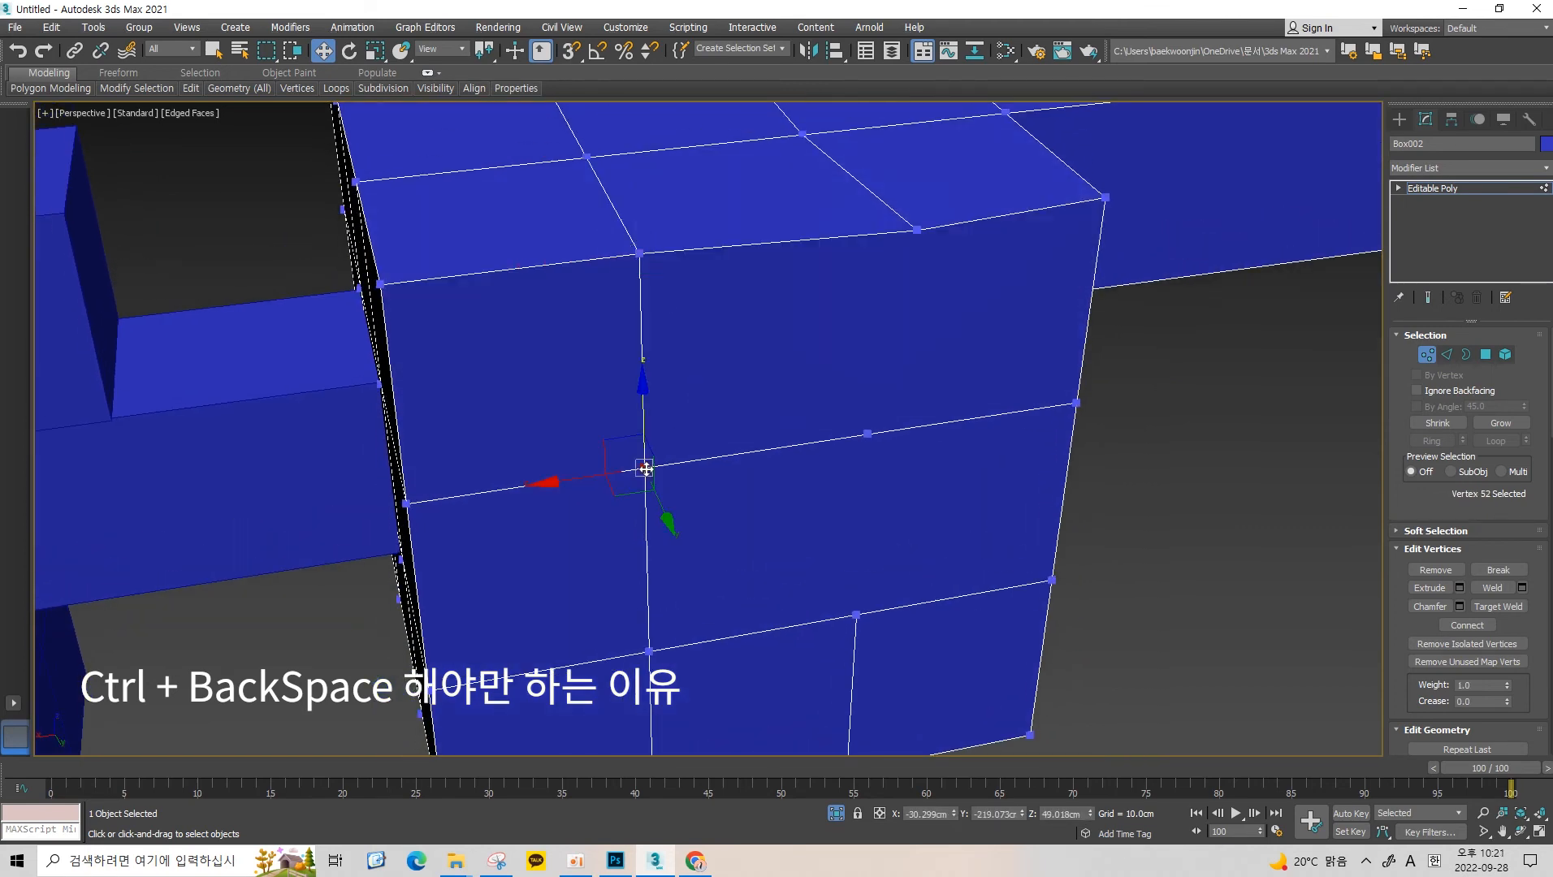
pyautogui.press('BackSpace')
pyautogui.hotkey('ctrl', 'z')
pyautogui.moveTo(645, 465)
pyautogui.keyDown('alt'); pyautogui.mouseDown(button='middle')
pyautogui.moveTo(659, 367)
pyautogui.moveTo(655, 488)
pyautogui.mouseUp(button='middle'); pyautogui.keyUp('alt')
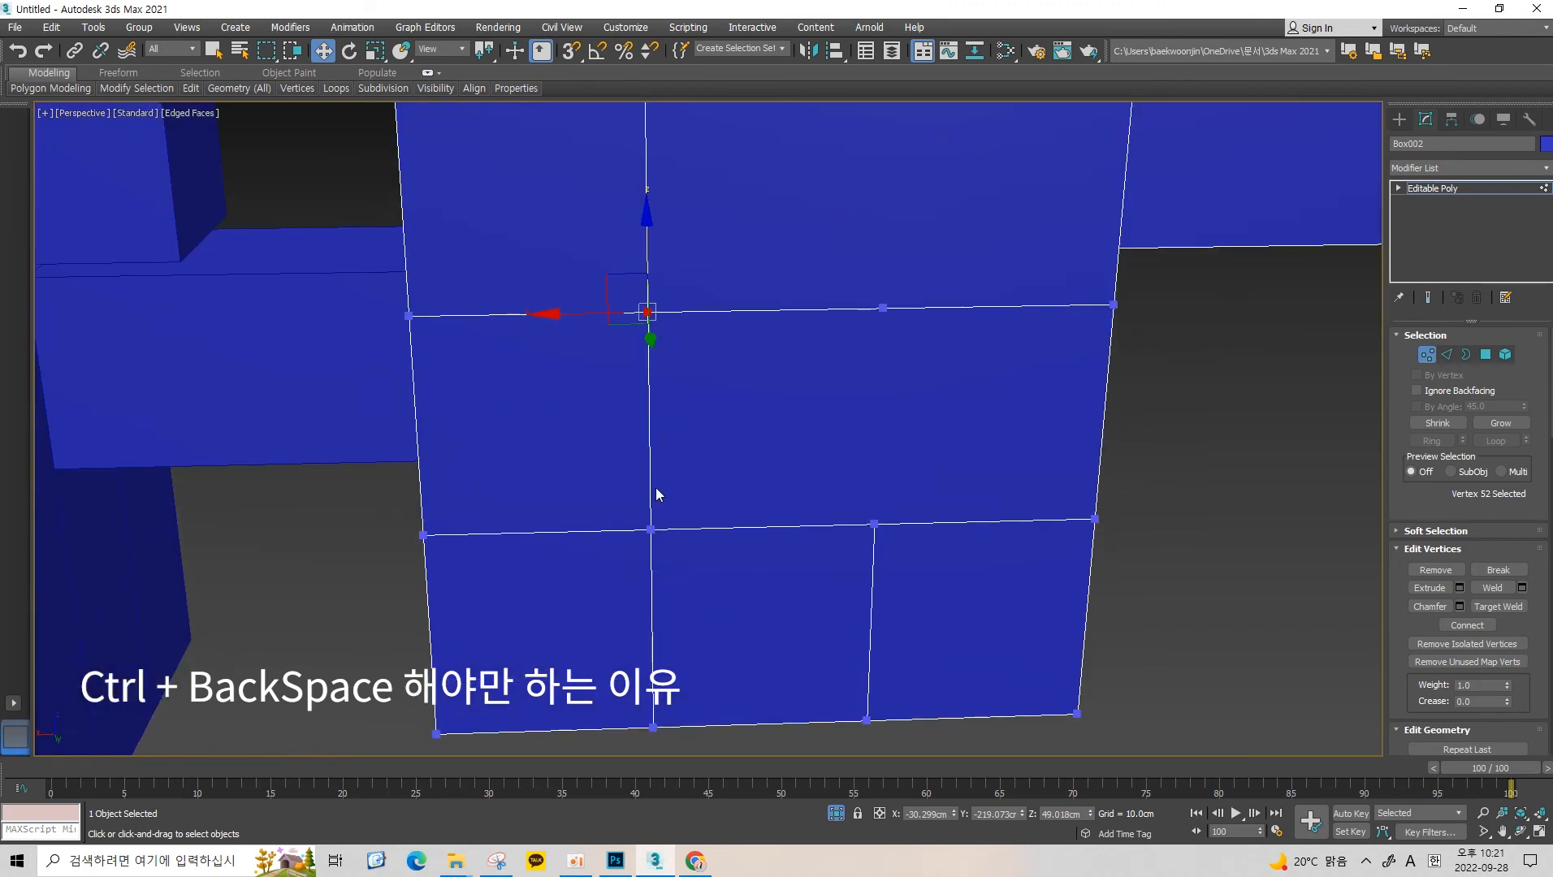
pyautogui.press('BackSpace')
pyautogui.hotkey('ctrl', 'z')
# Try removing the vertex where the inner vertical edge crosses the lower horizontal edge, and undo the removal.
pyautogui.click(654, 524)
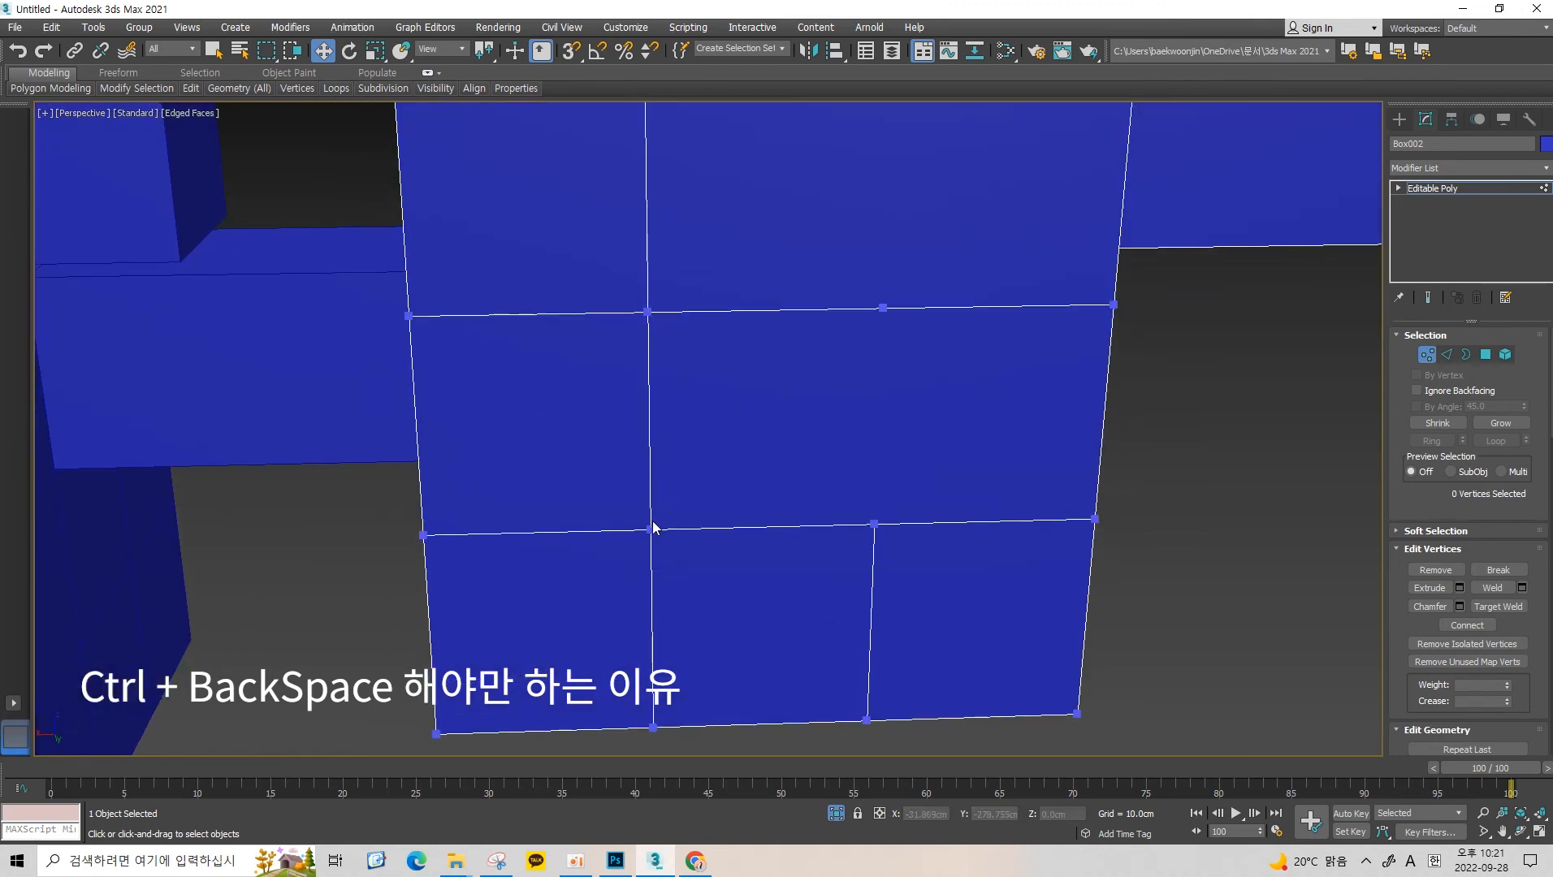
pyautogui.click(652, 528)
pyautogui.keyDown('alt'); pyautogui.moveTo(653, 529); pyautogui.dragTo(688, 492, button='middle'); pyautogui.keyUp('alt')
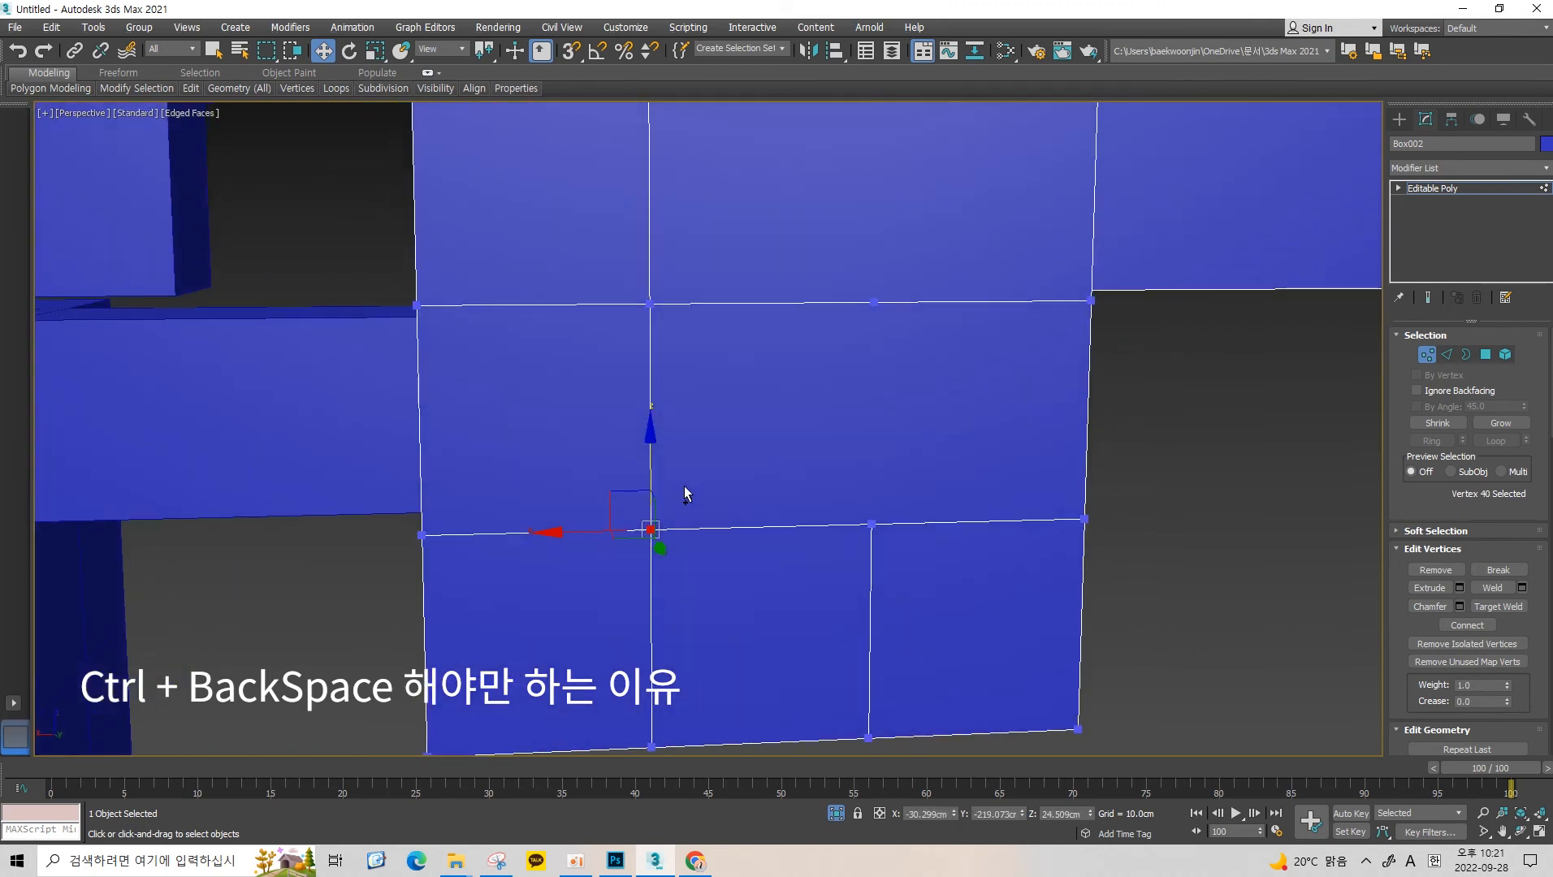
pyautogui.press('BackSpace')
pyautogui.hotkey('ctrl', 'z')
pyautogui.keyDown('alt'); pyautogui.moveTo(679, 496); pyautogui.dragTo(719, 441, button='middle'); pyautogui.keyUp('alt')
# Try removing the upper crossing vertex again and the top front vertex above it, undoing each removal.
pyautogui.keyDown('alt'); pyautogui.moveTo(852, 435); pyautogui.dragTo(884, 385, button='middle'); pyautogui.keyUp('alt')
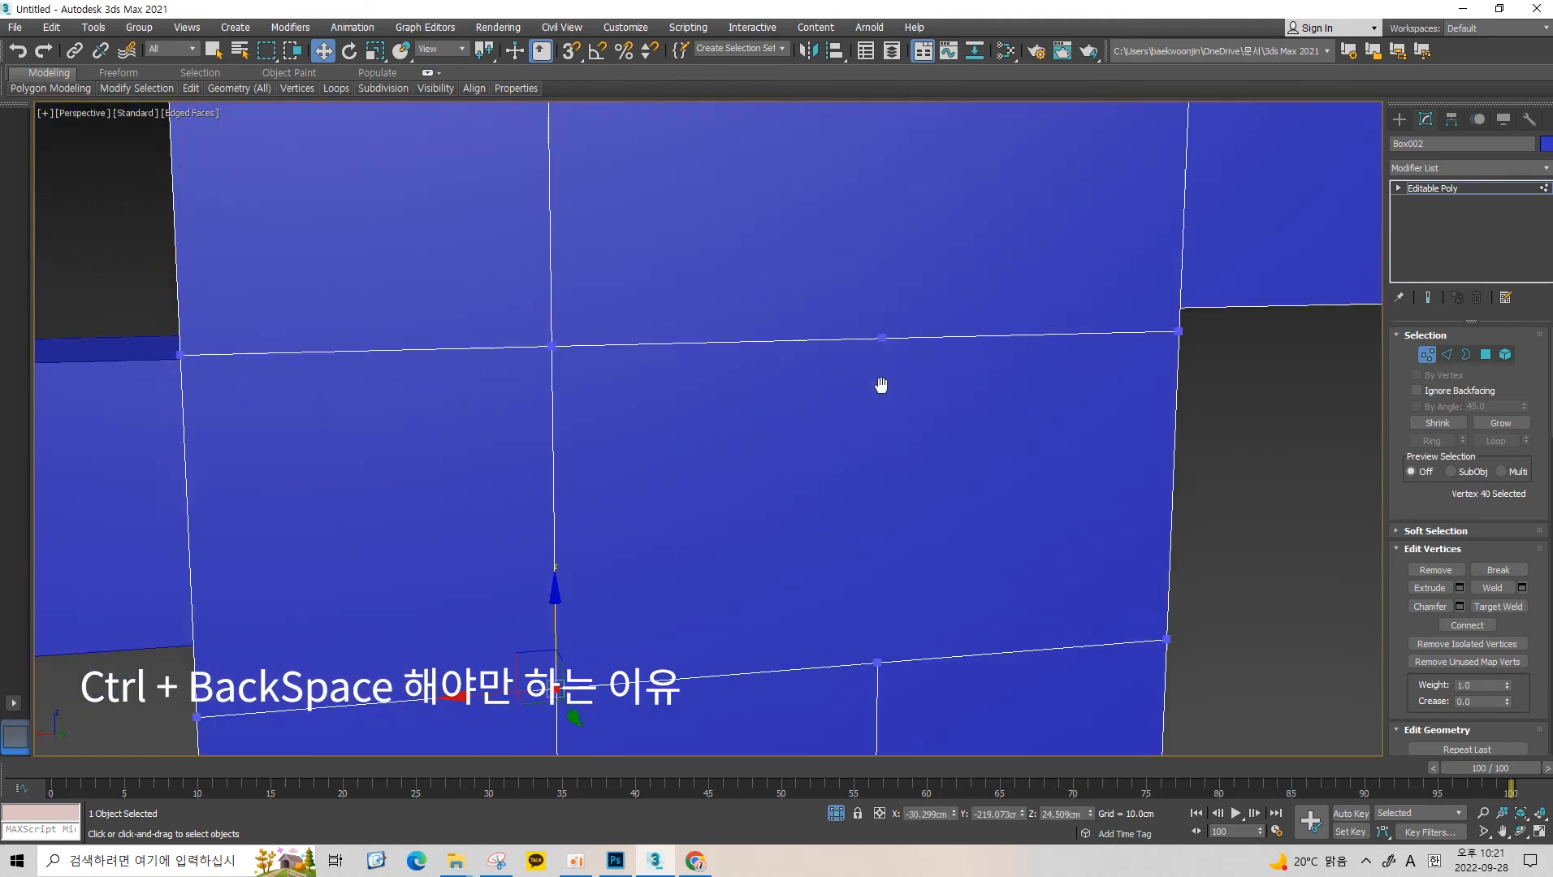
pyautogui.click(551, 355)
pyautogui.press('BackSpace')
pyautogui.hotkey('ctrl', 'z')
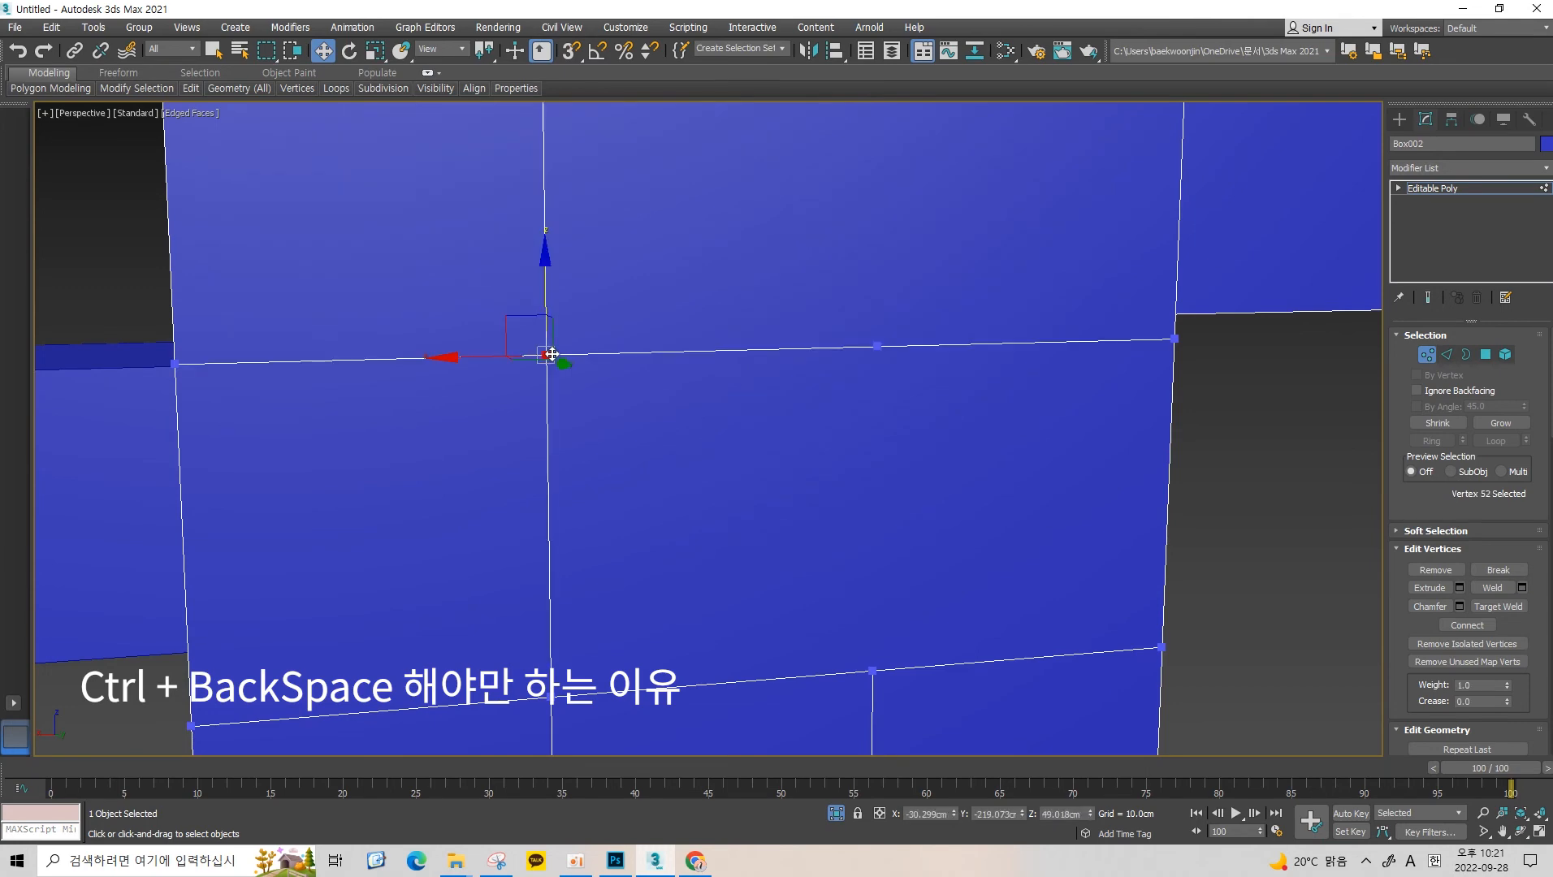
pyautogui.keyDown('alt'); pyautogui.moveTo(552, 355); pyautogui.dragTo(567, 394, button='middle'); pyautogui.keyUp('alt')
pyautogui.click(565, 393)
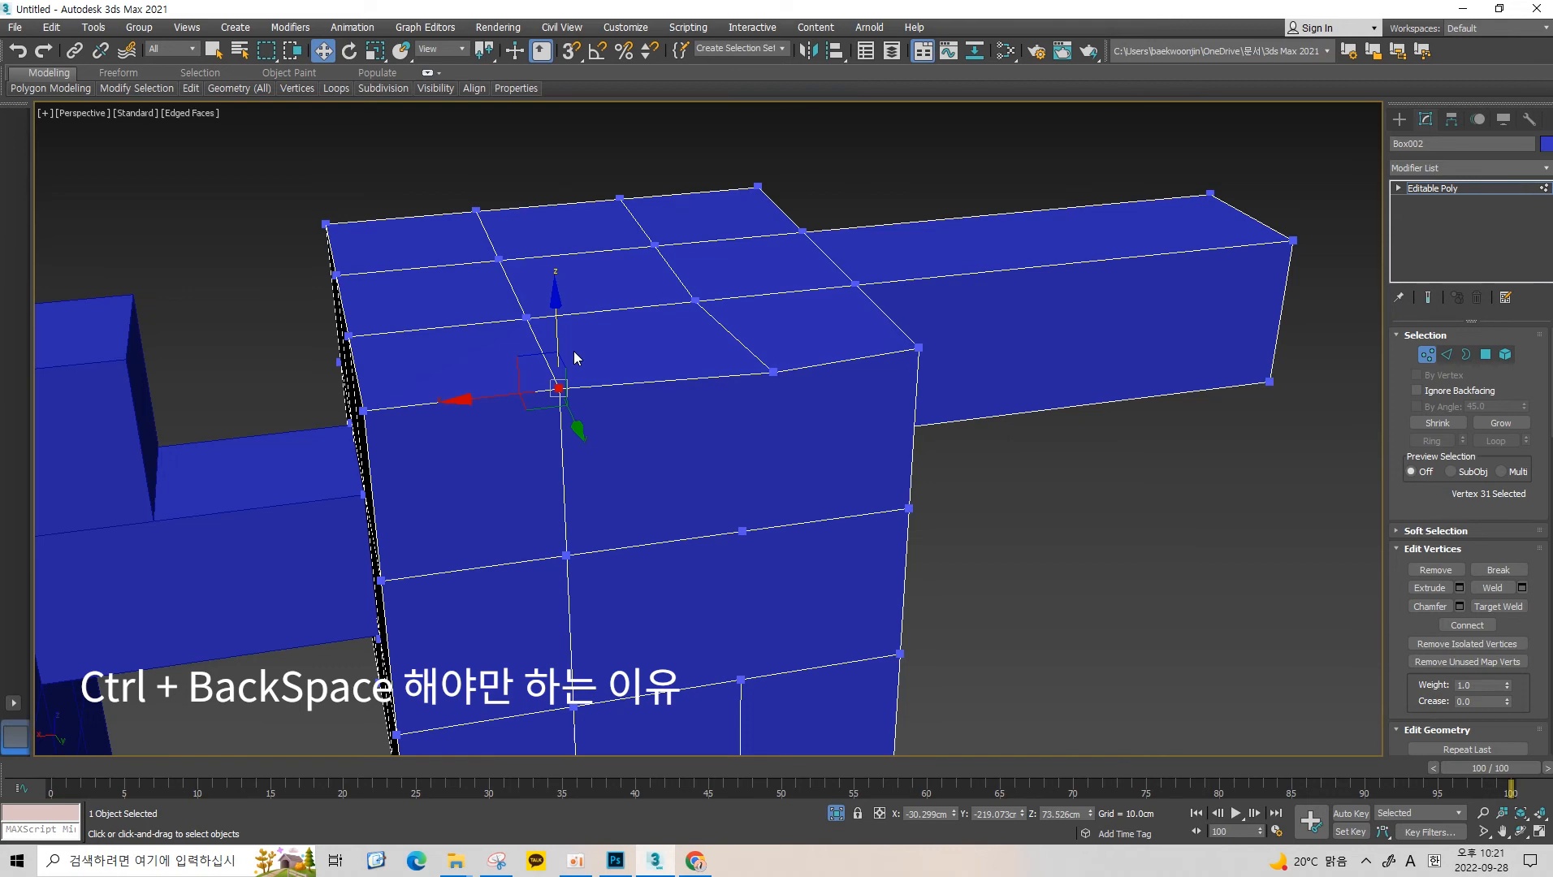
pyautogui.press('BackSpace')
pyautogui.hotkey('ctrl', 'z')
pyautogui.keyDown('alt'); pyautogui.moveTo(574, 351); pyautogui.dragTo(659, 364, button='middle'); pyautogui.keyUp('alt')
# Try removing the leftover vertex on the front face's upper horizontal edge, and undo the removal.
pyautogui.scroll(3, 696, 417)
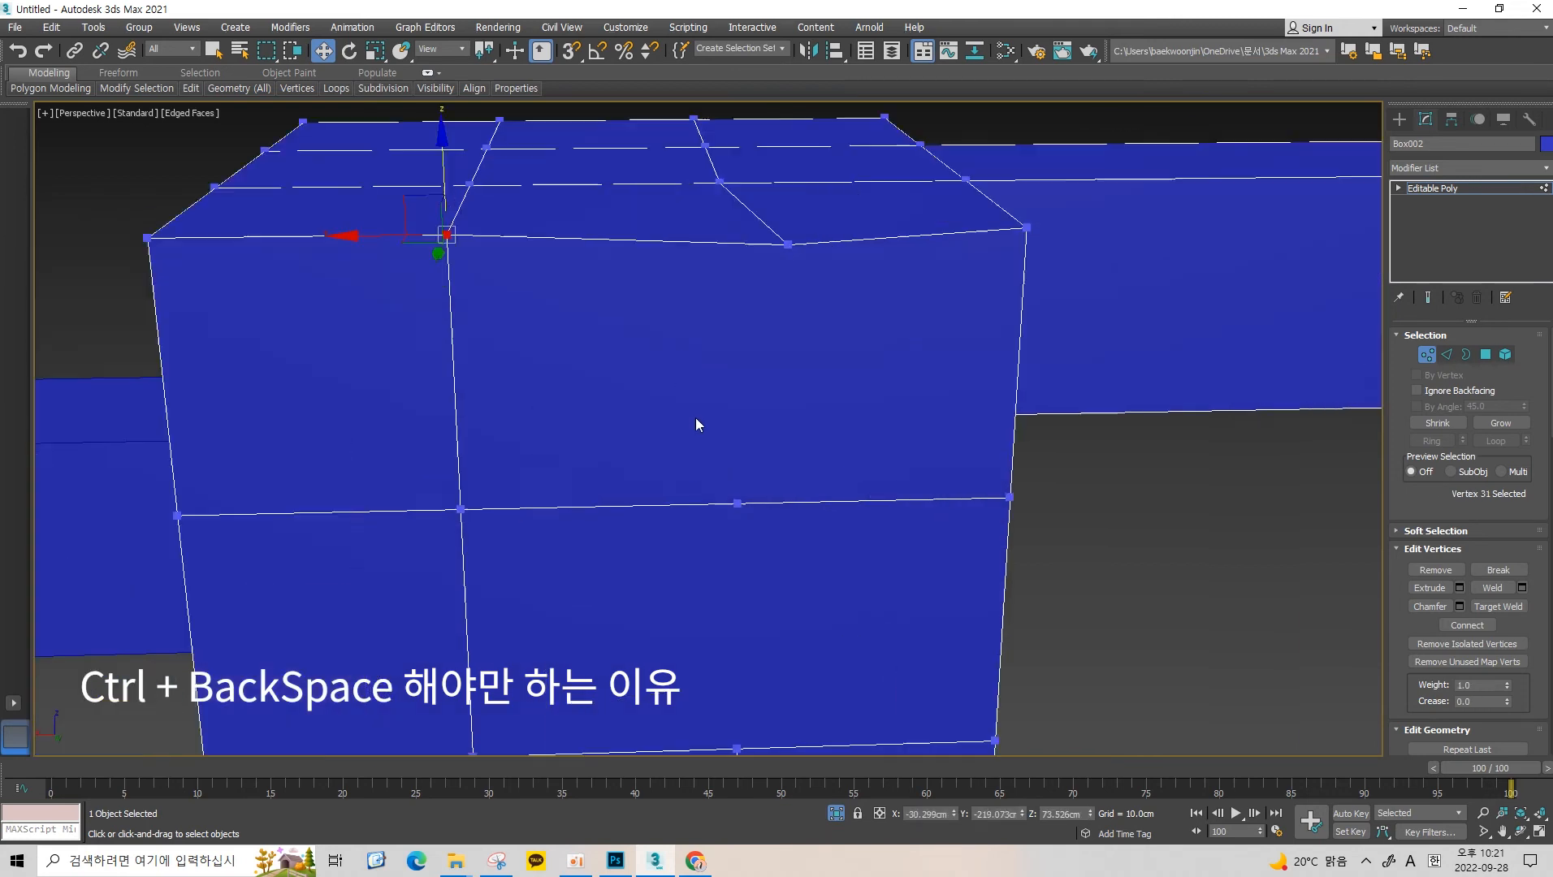
pyautogui.moveTo(696, 423); pyautogui.dragTo(768, 345, button='middle')
pyautogui.click(733, 424)
pyautogui.scroll(2, 732, 388)
pyautogui.scroll(-4, 734, 383)
pyautogui.scroll(2, 736, 390)
pyautogui.click(777, 163)
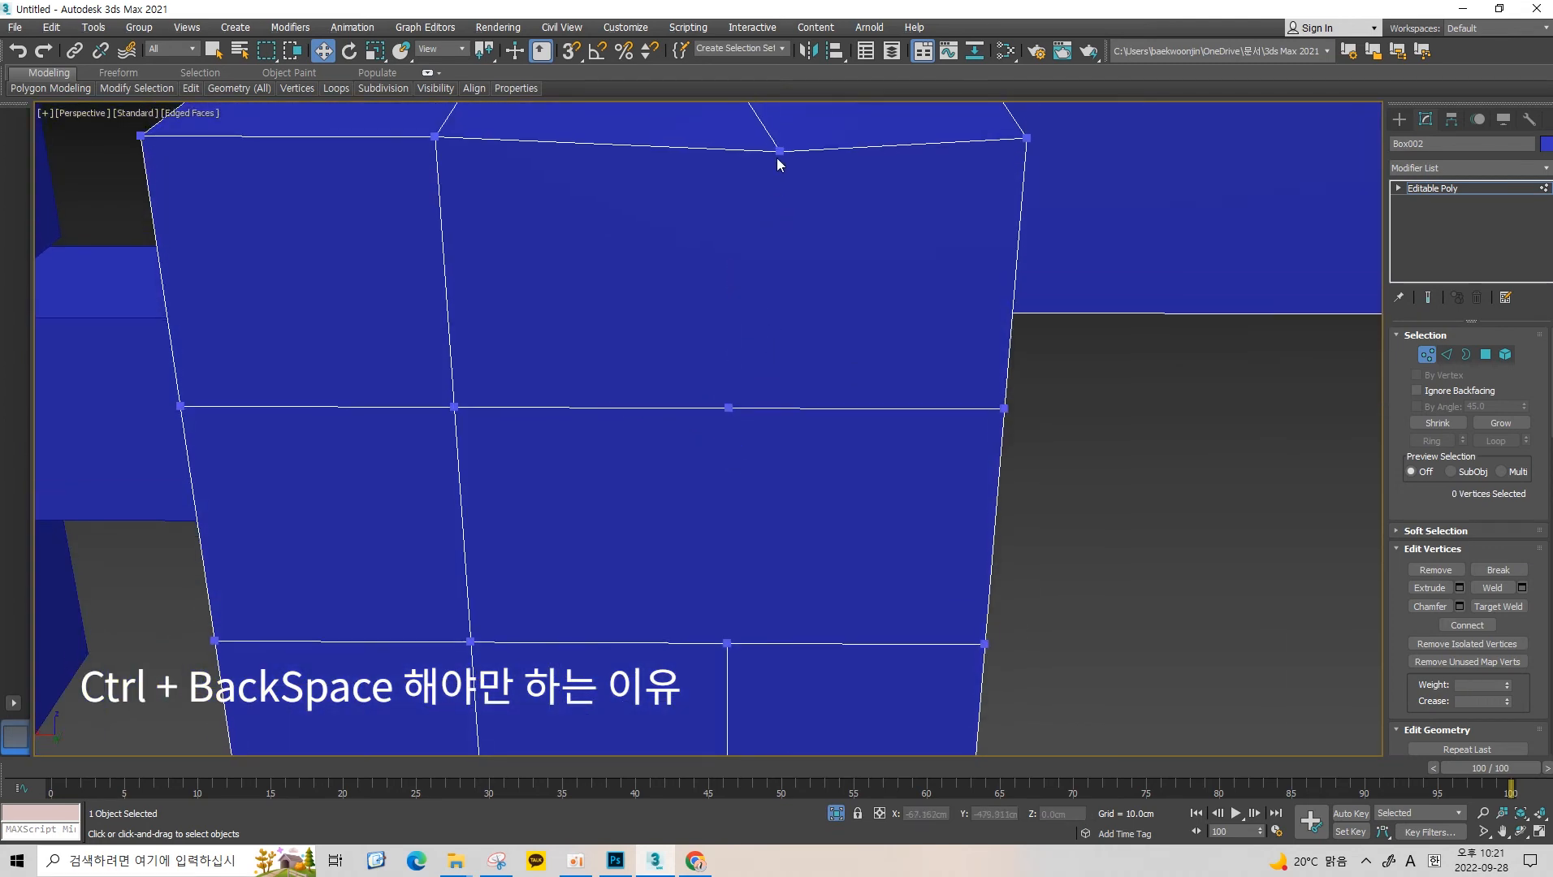
pyautogui.click(780, 150)
pyautogui.click(729, 408)
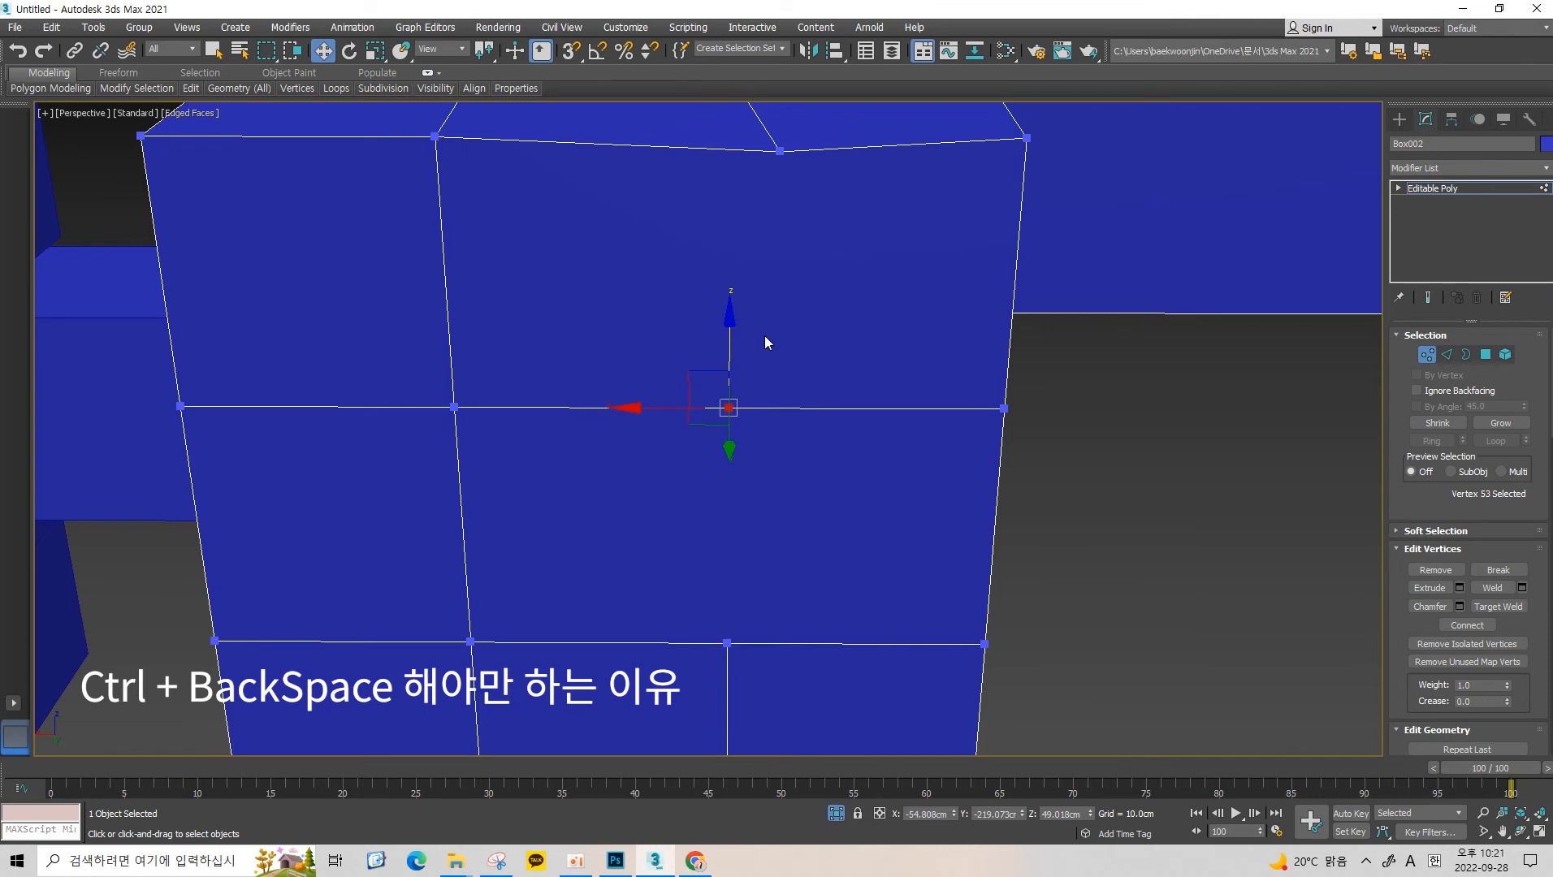
pyautogui.press('BackSpace')
pyautogui.hotkey('ctrl', 'z')
# Try connecting the dipped top front vertex to the leftover vertex below it, and undo the connection.
pyautogui.click(782, 157)
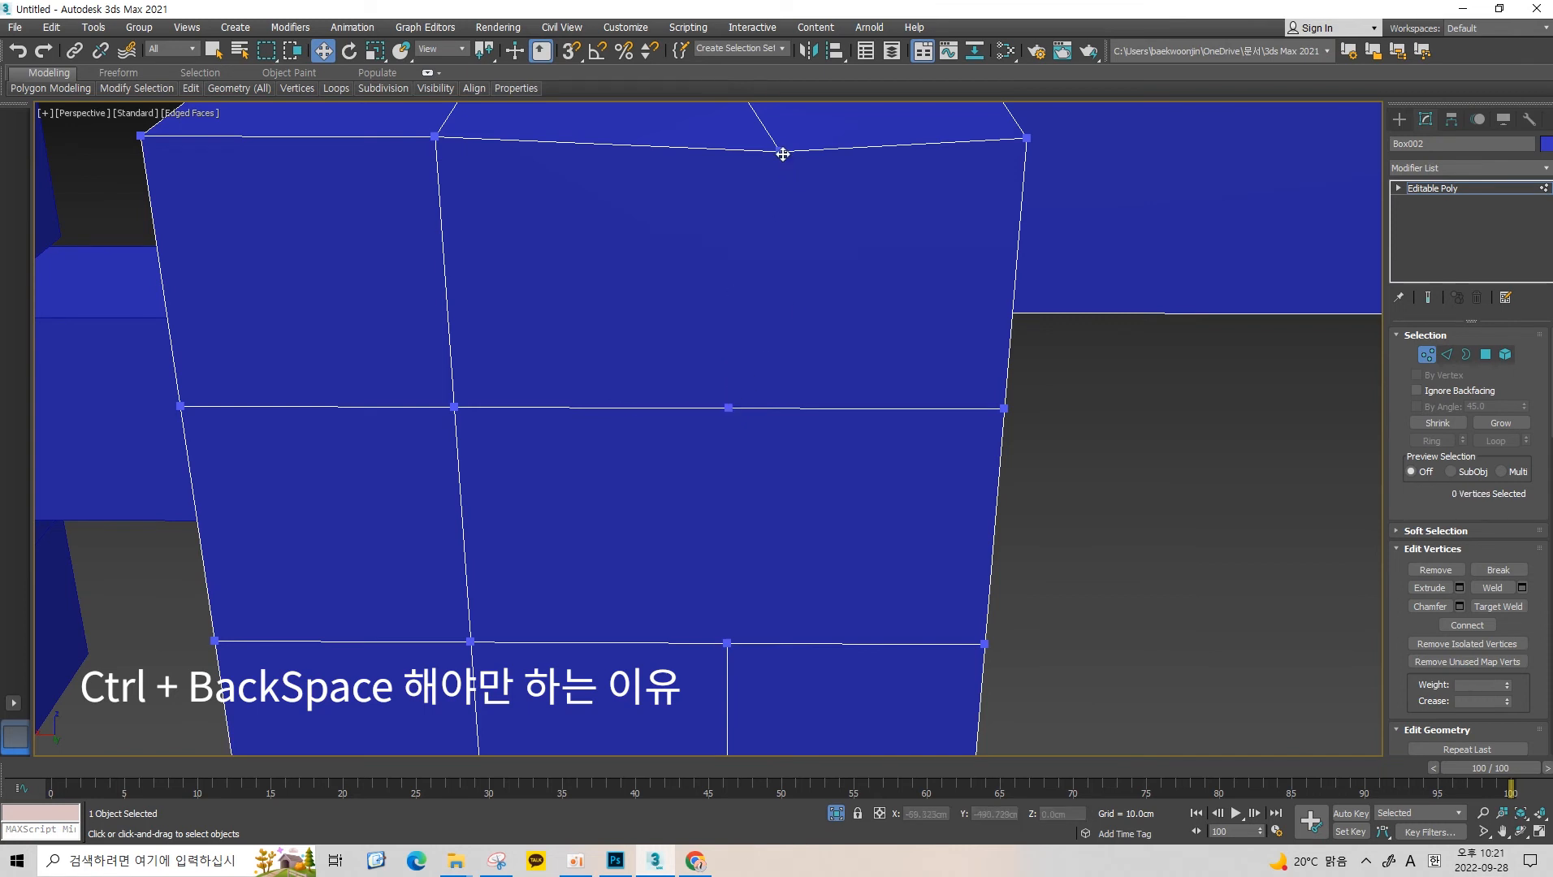
pyautogui.click(782, 154)
pyautogui.keyDown('ctrl'); pyautogui.click(731, 410); pyautogui.keyUp('ctrl')
pyautogui.hotkey('ctrl', 'shift', 'e')
pyautogui.moveTo(796, 342); pyautogui.dragTo(864, 329, button='middle')
pyautogui.hotkey('ctrl', 'z')
pyautogui.hotkey('ctrl', 'z')
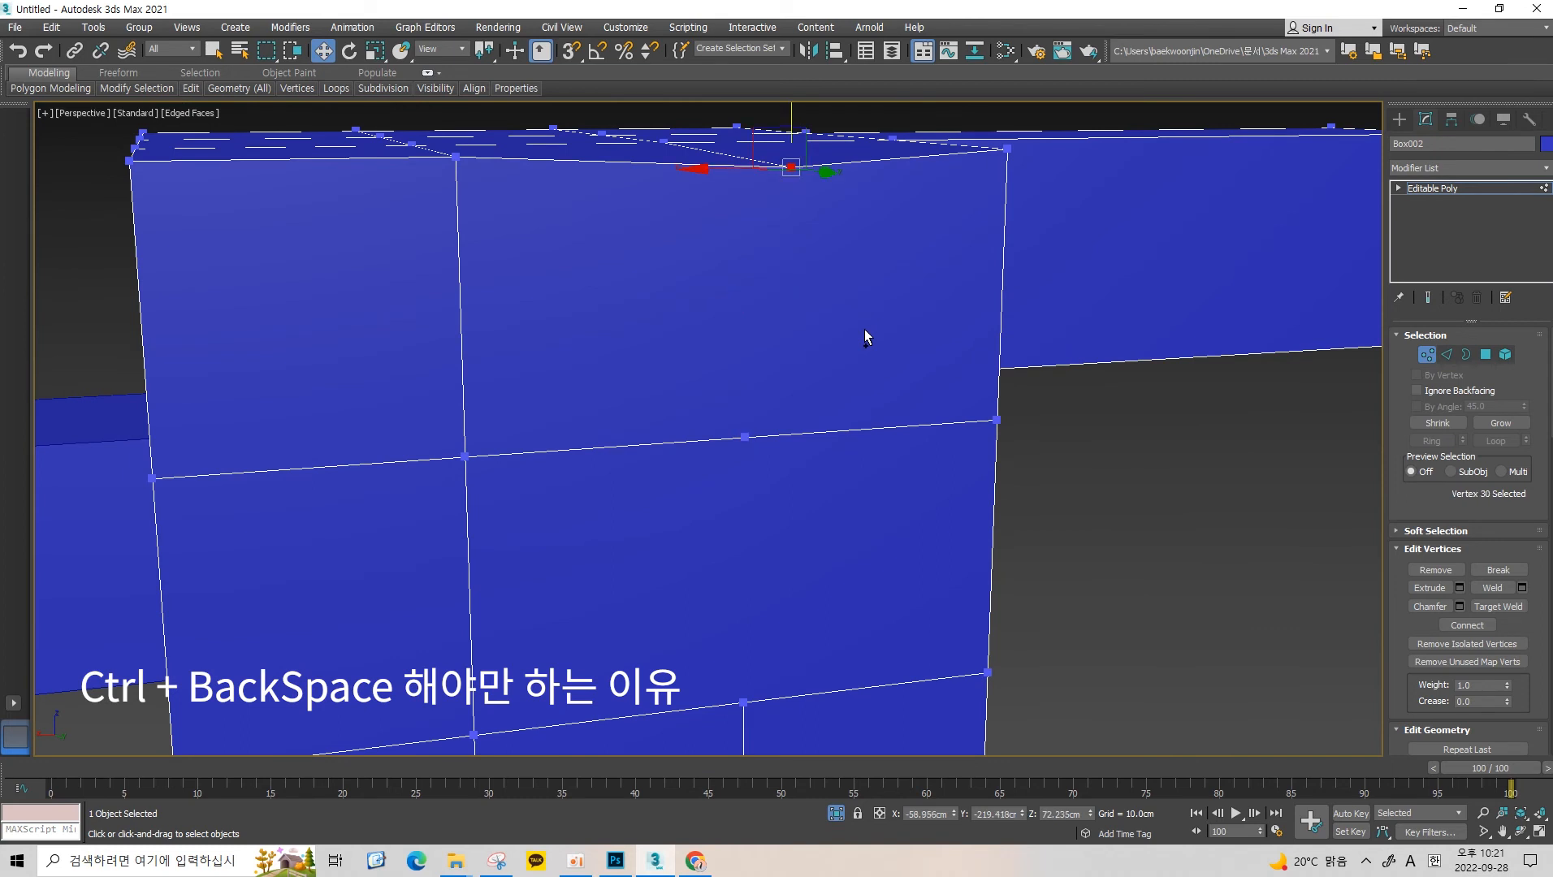
# Connect the dipped top front vertex to the leftover vertex, and that vertex to the one directly below it.
pyautogui.keyDown('ctrl'); pyautogui.click(744, 436); pyautogui.keyUp('ctrl')
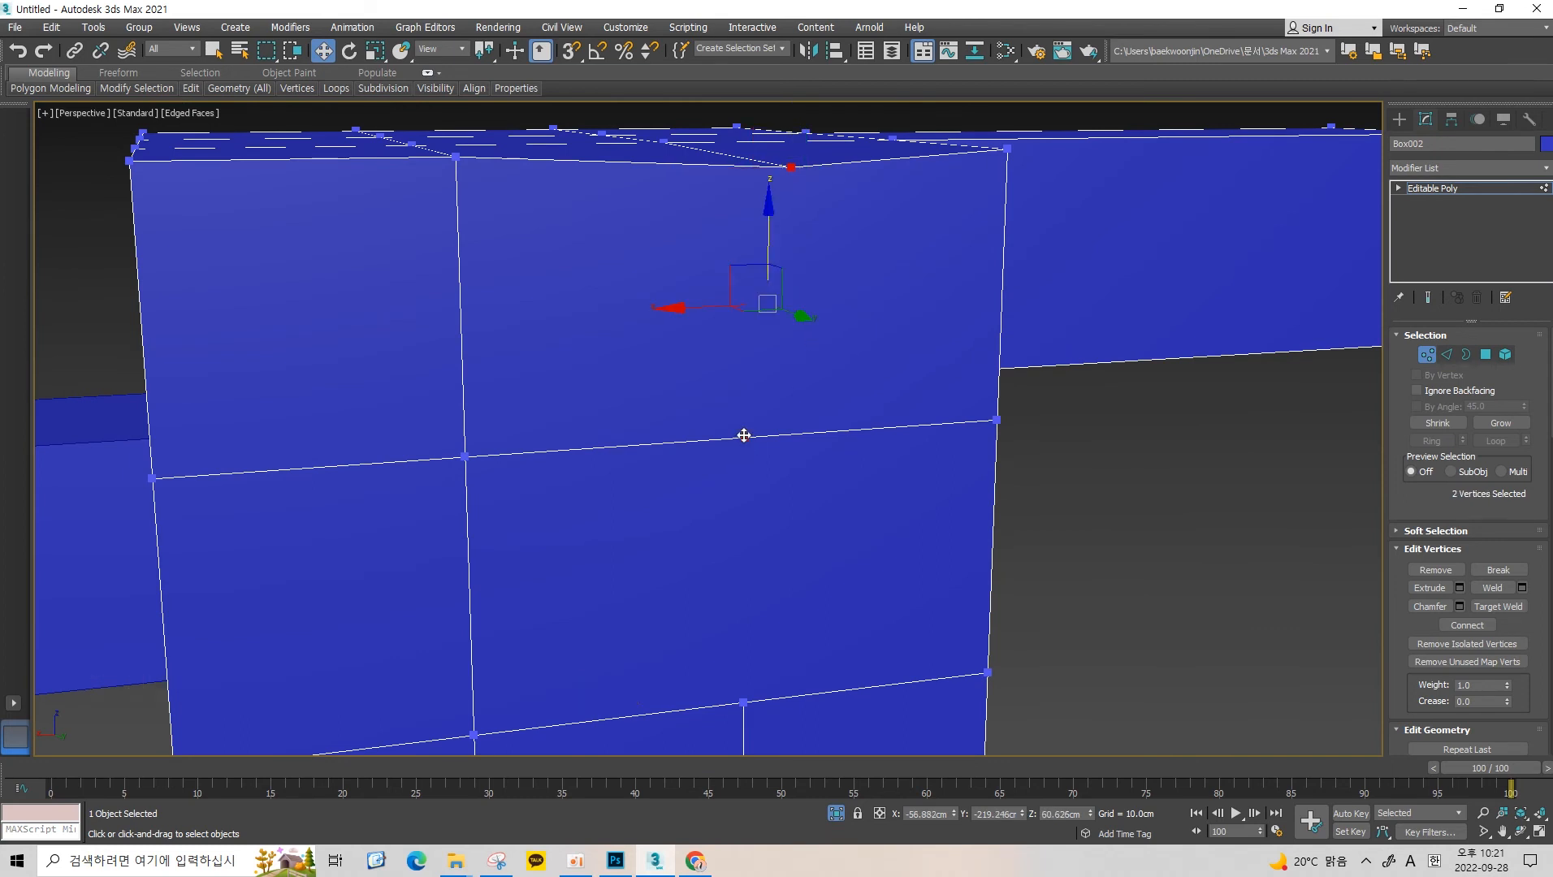
pyautogui.hotkey('ctrl', 'shift', 'e')
pyautogui.moveTo(742, 433); pyautogui.dragTo(774, 389, button='middle')
pyautogui.click(743, 376)
pyautogui.keyDown('ctrl'); pyautogui.click(741, 644); pyautogui.keyUp('ctrl')
pyautogui.hotkey('ctrl', 'shift', 'e')
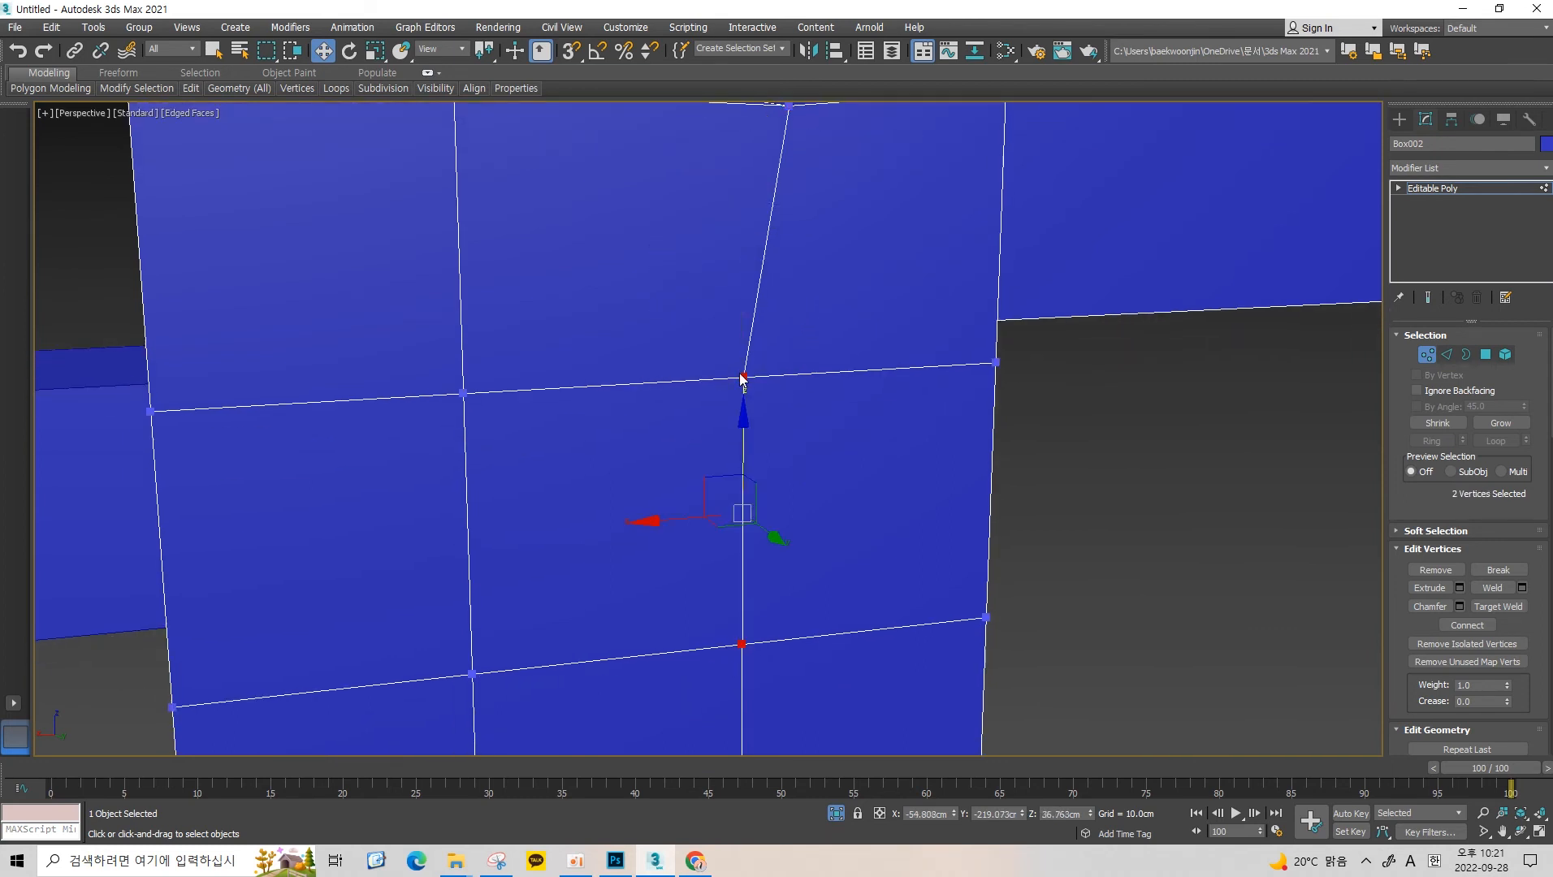
# At Edge level, select the two new connecting edges on the front face and remove them without their vertices.
pyautogui.click(742, 375)
pyautogui.click(782, 436)
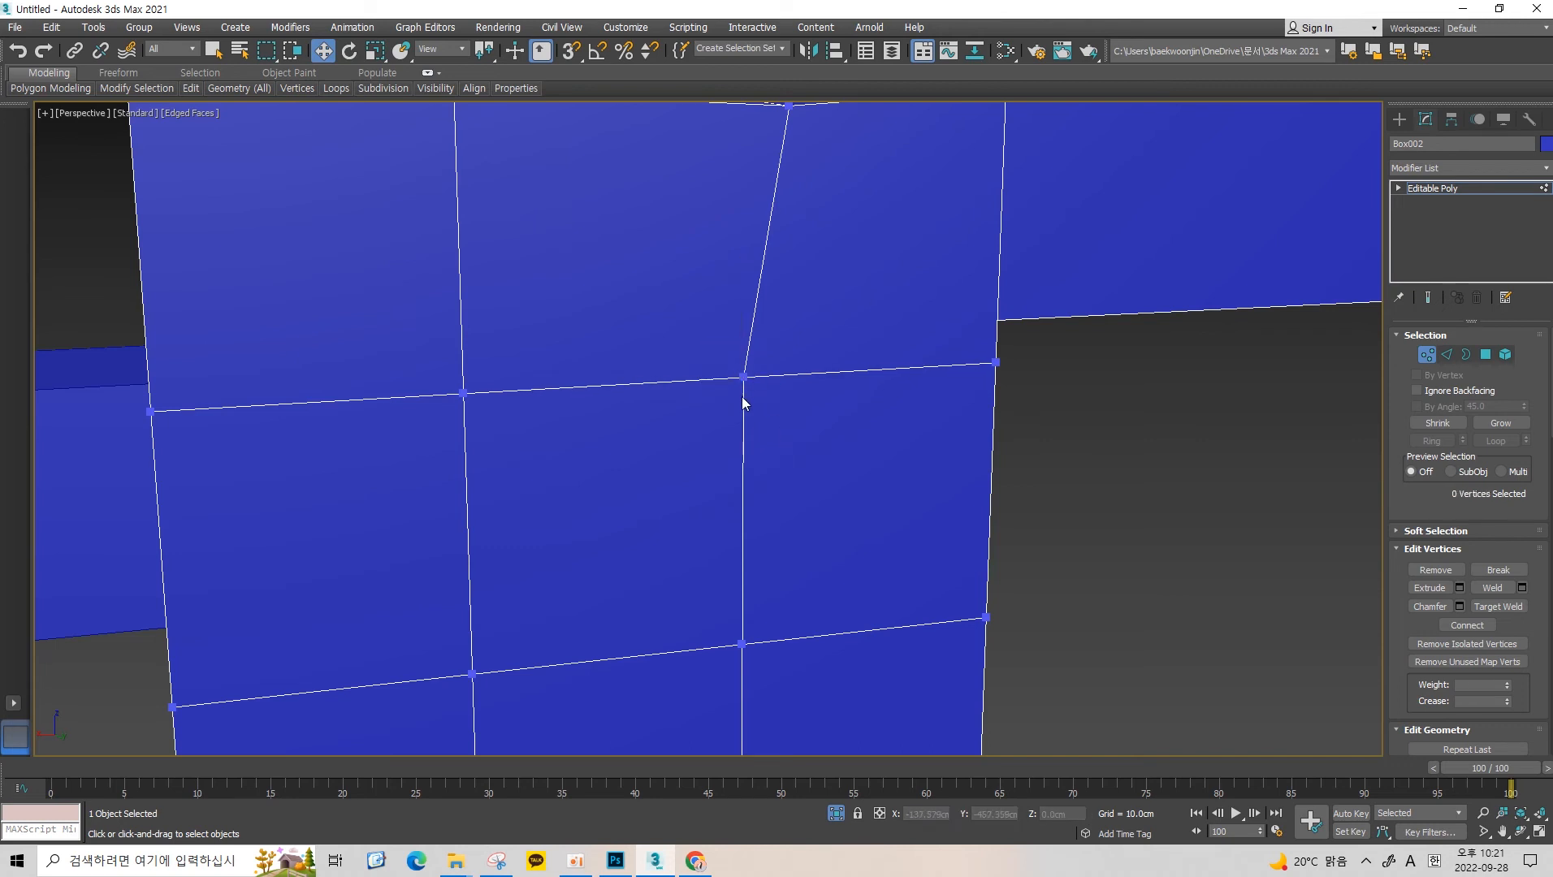
pyautogui.press('2')
pyautogui.click(742, 410)
pyautogui.keyDown('ctrl'); pyautogui.click(753, 323); pyautogui.keyUp('ctrl')
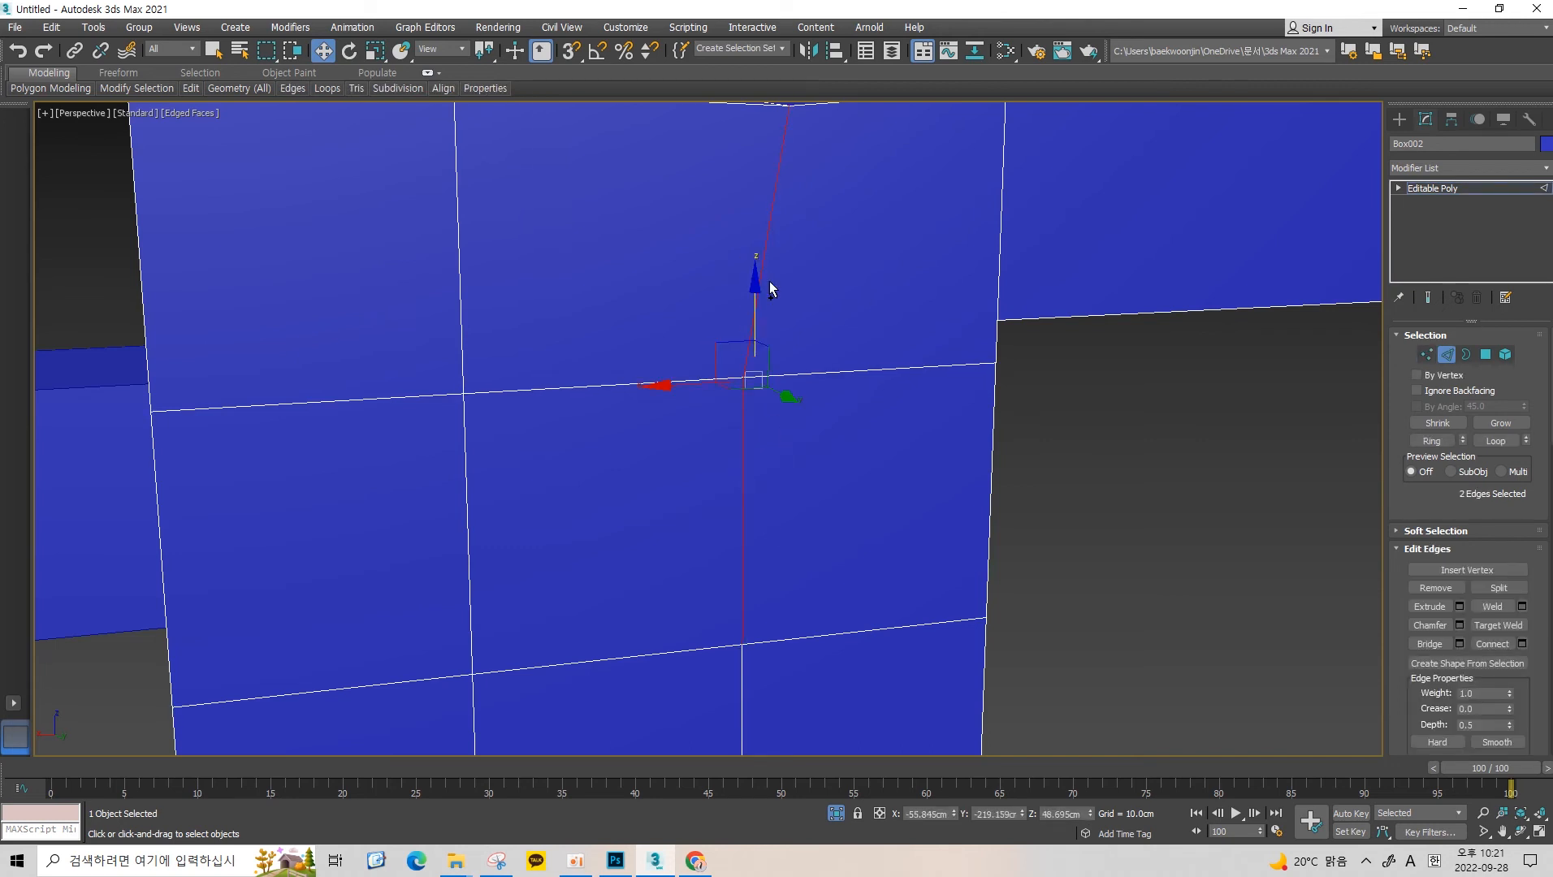
pyautogui.hotkey('ctrl', 'BackSpace')
pyautogui.press('1')
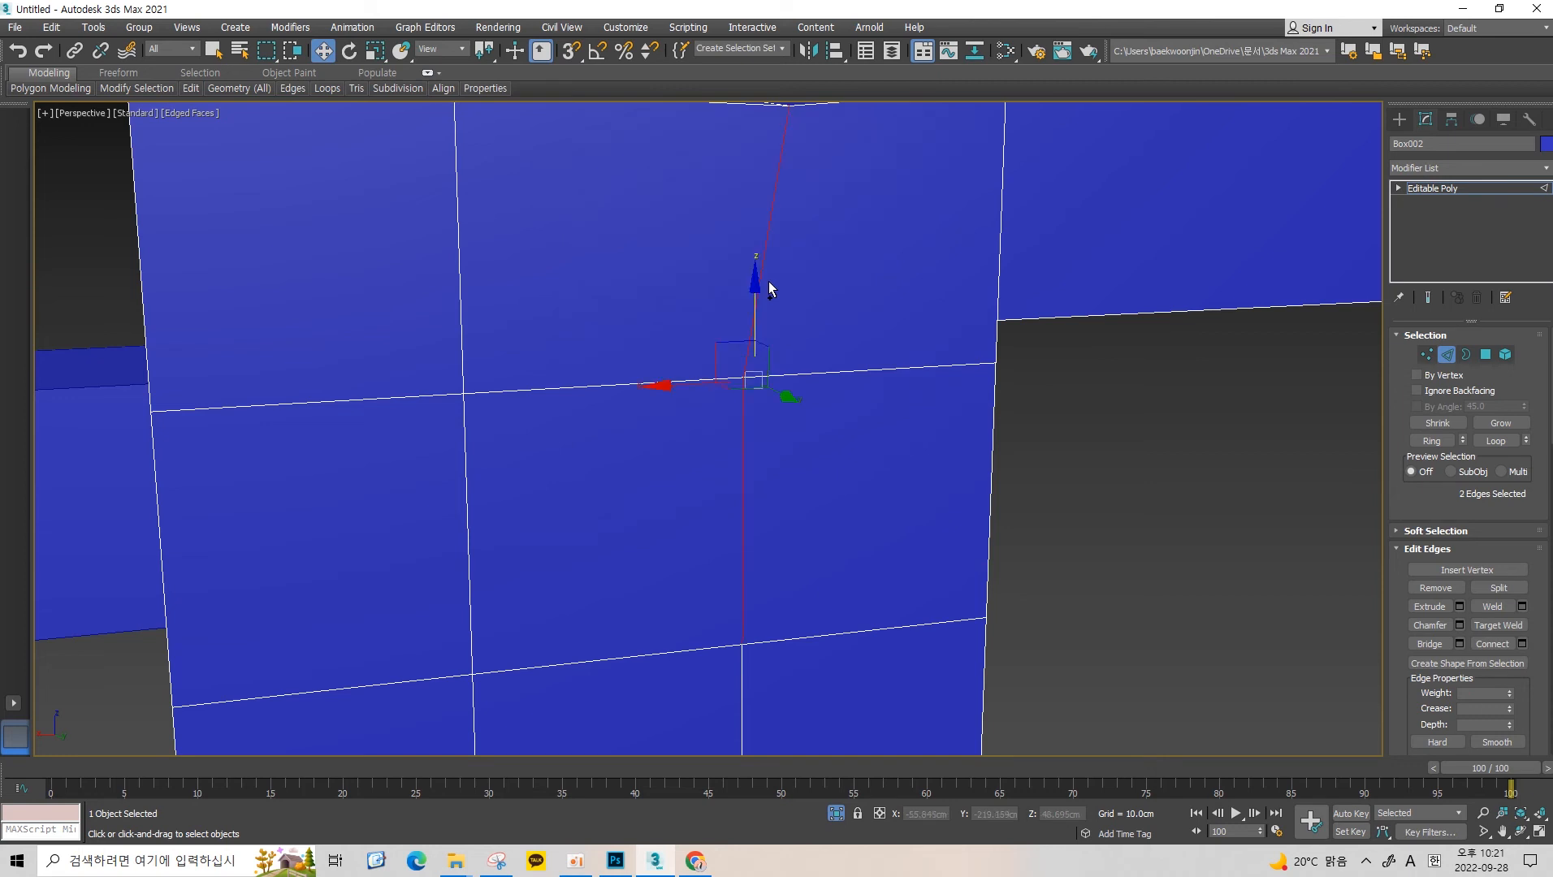
# At Vertex level, select the leftover vertex on the upper horizontal edge and remove it.
pyautogui.click(769, 282)
pyautogui.click(743, 377)
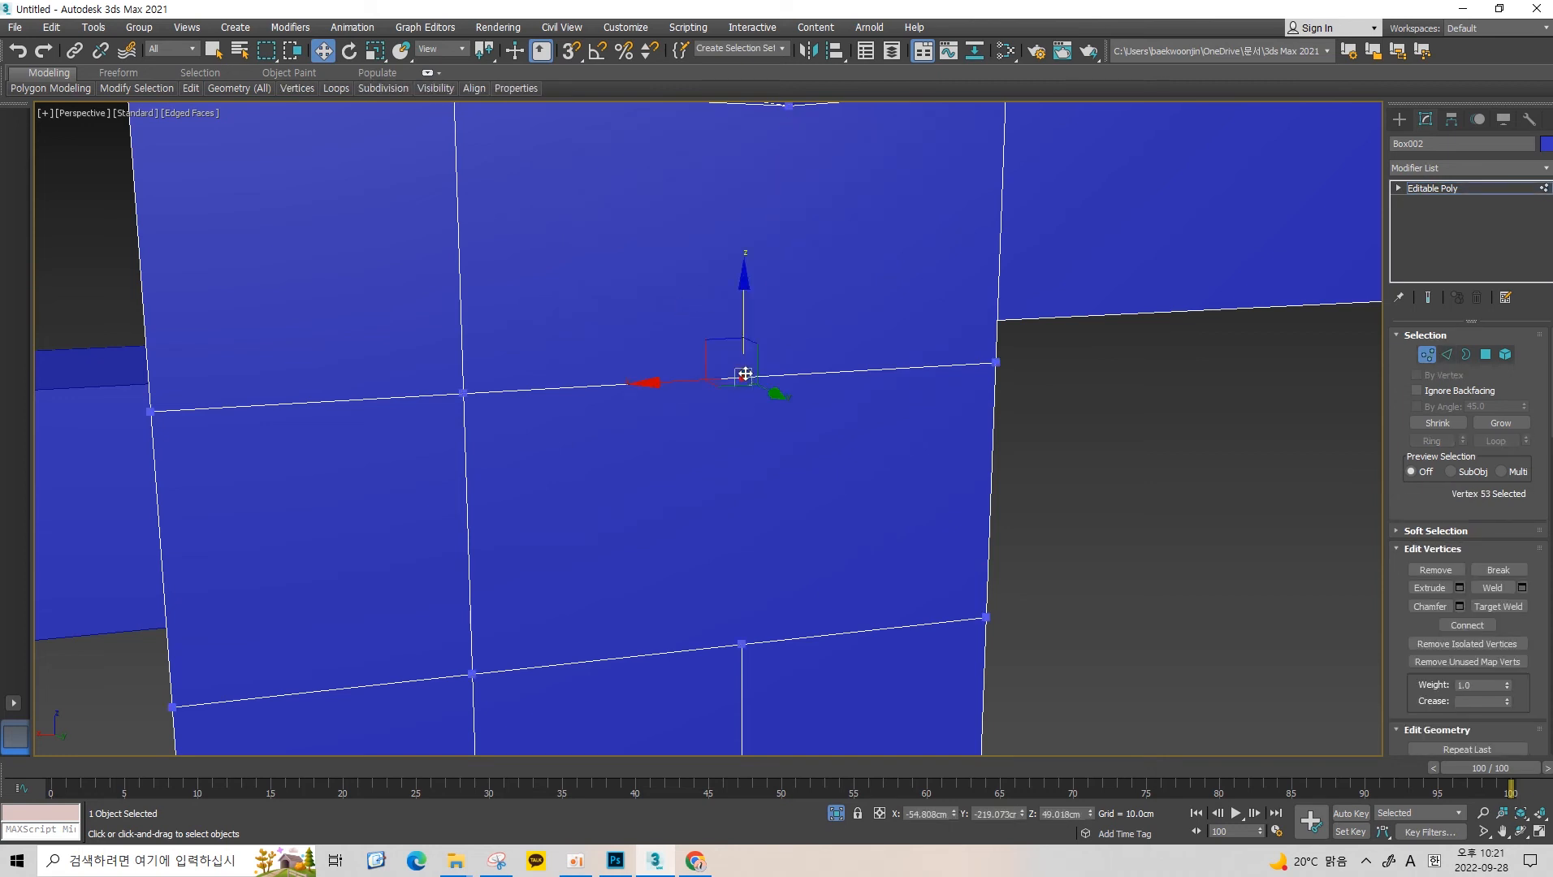
pyautogui.keyDown('alt'); pyautogui.moveTo(765, 302); pyautogui.dragTo(720, 372, button='middle'); pyautogui.keyUp('alt')
pyautogui.click(721, 367)
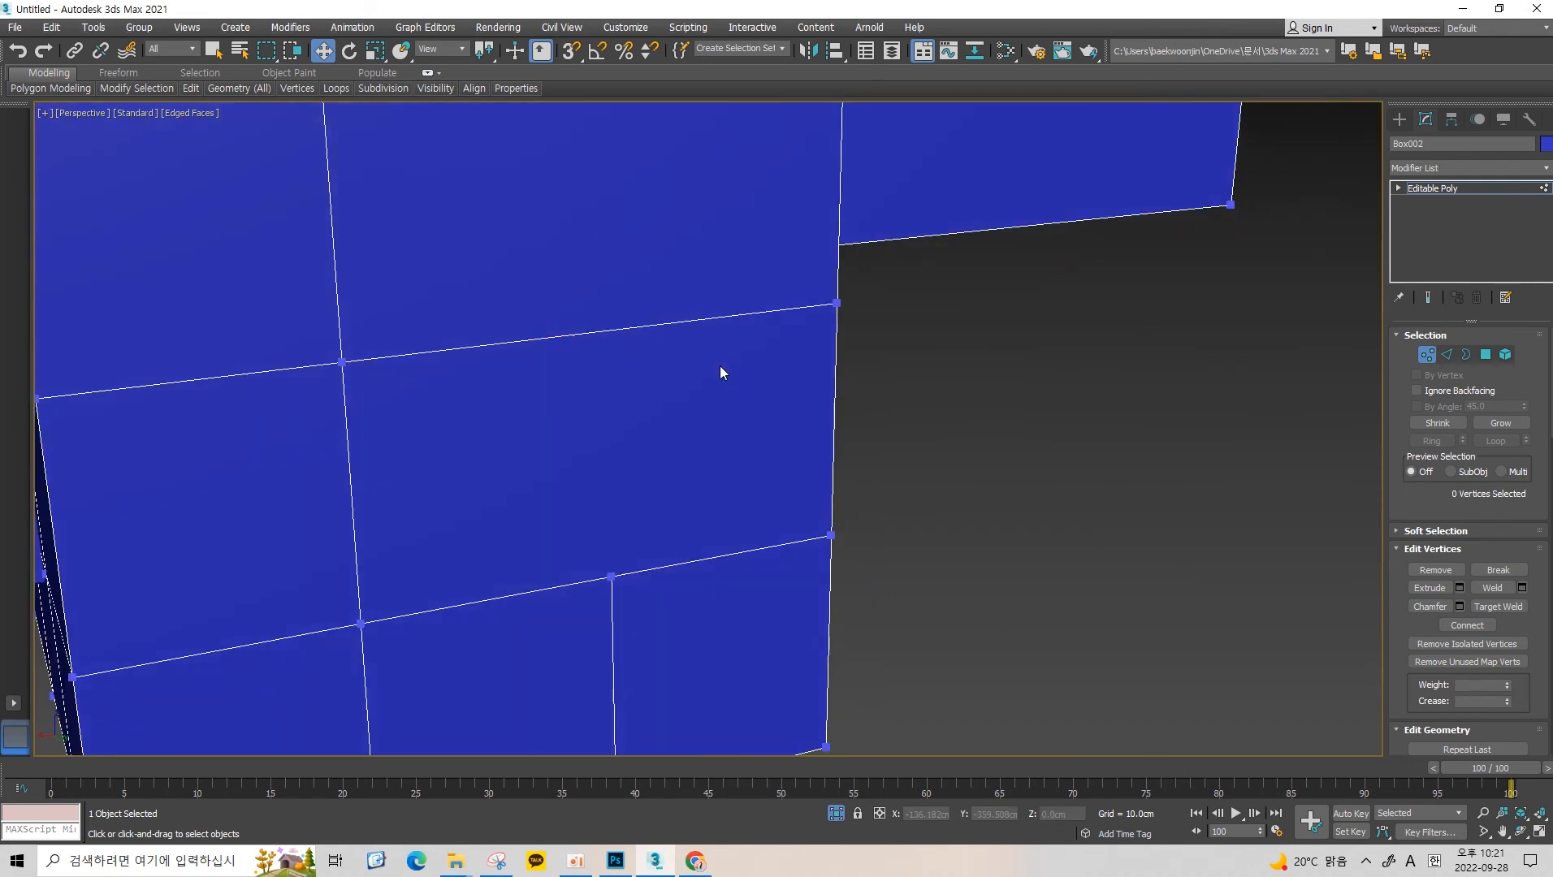
# At Edge level, select the middle segment of the box's top front edge.
pyautogui.scroll(-6, 761, 447)
pyautogui.scroll(5, 677, 394)
pyautogui.keyDown('alt'); pyautogui.moveTo(677, 394); pyautogui.dragTo(666, 319, button='middle'); pyautogui.keyUp('alt')
pyautogui.press('2')
pyautogui.click(632, 216)
pyautogui.click(617, 241)
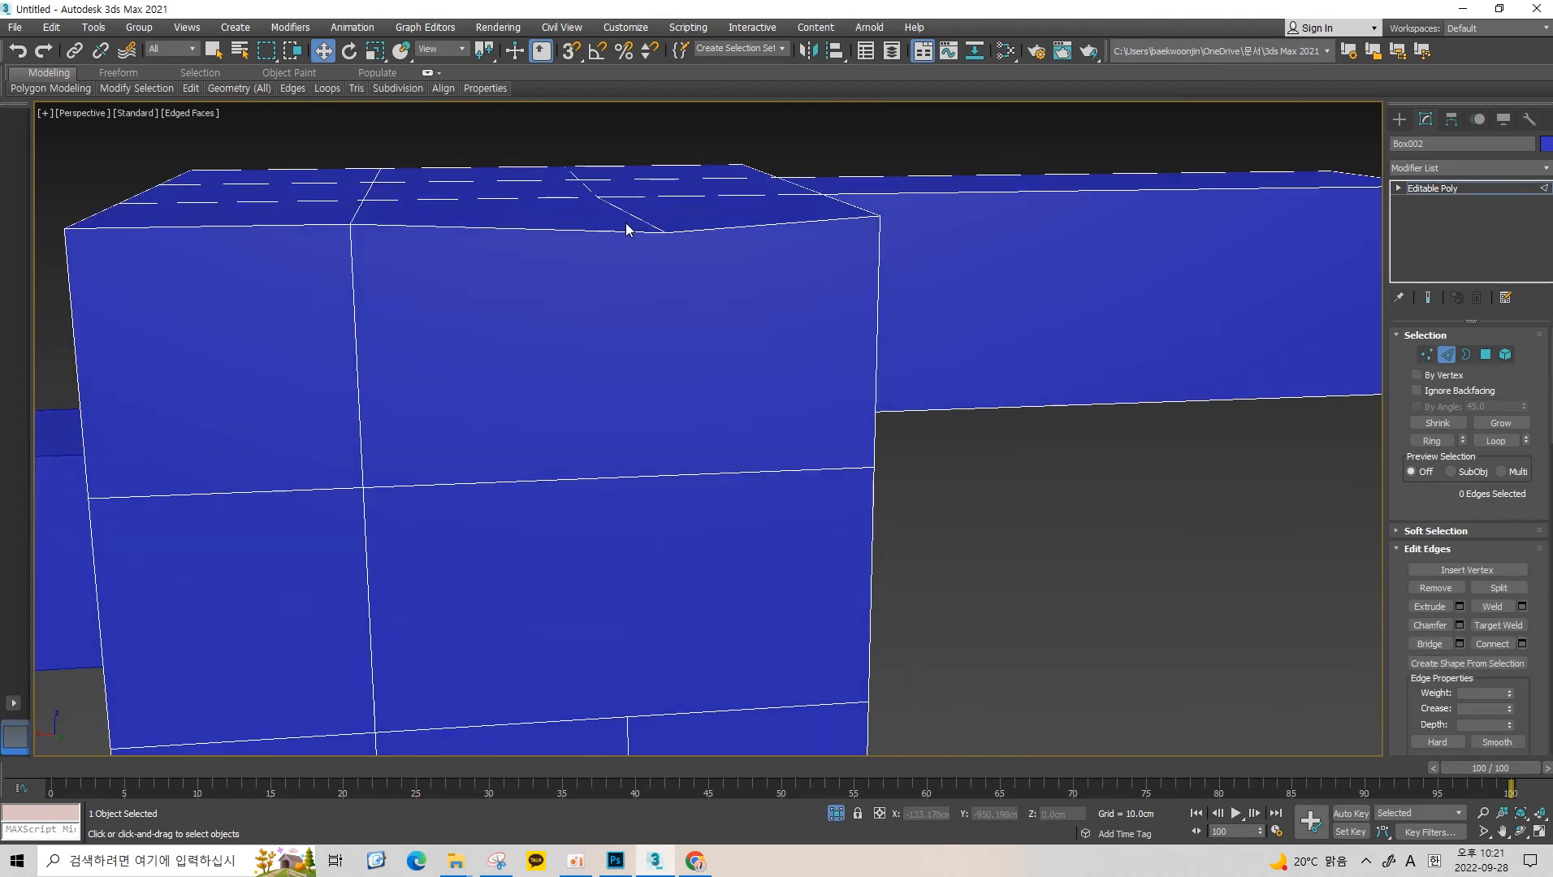
pyautogui.click(616, 232)
pyautogui.keyDown('alt'); pyautogui.moveTo(561, 249); pyautogui.dragTo(593, 298, button='middle'); pyautogui.keyUp('alt')
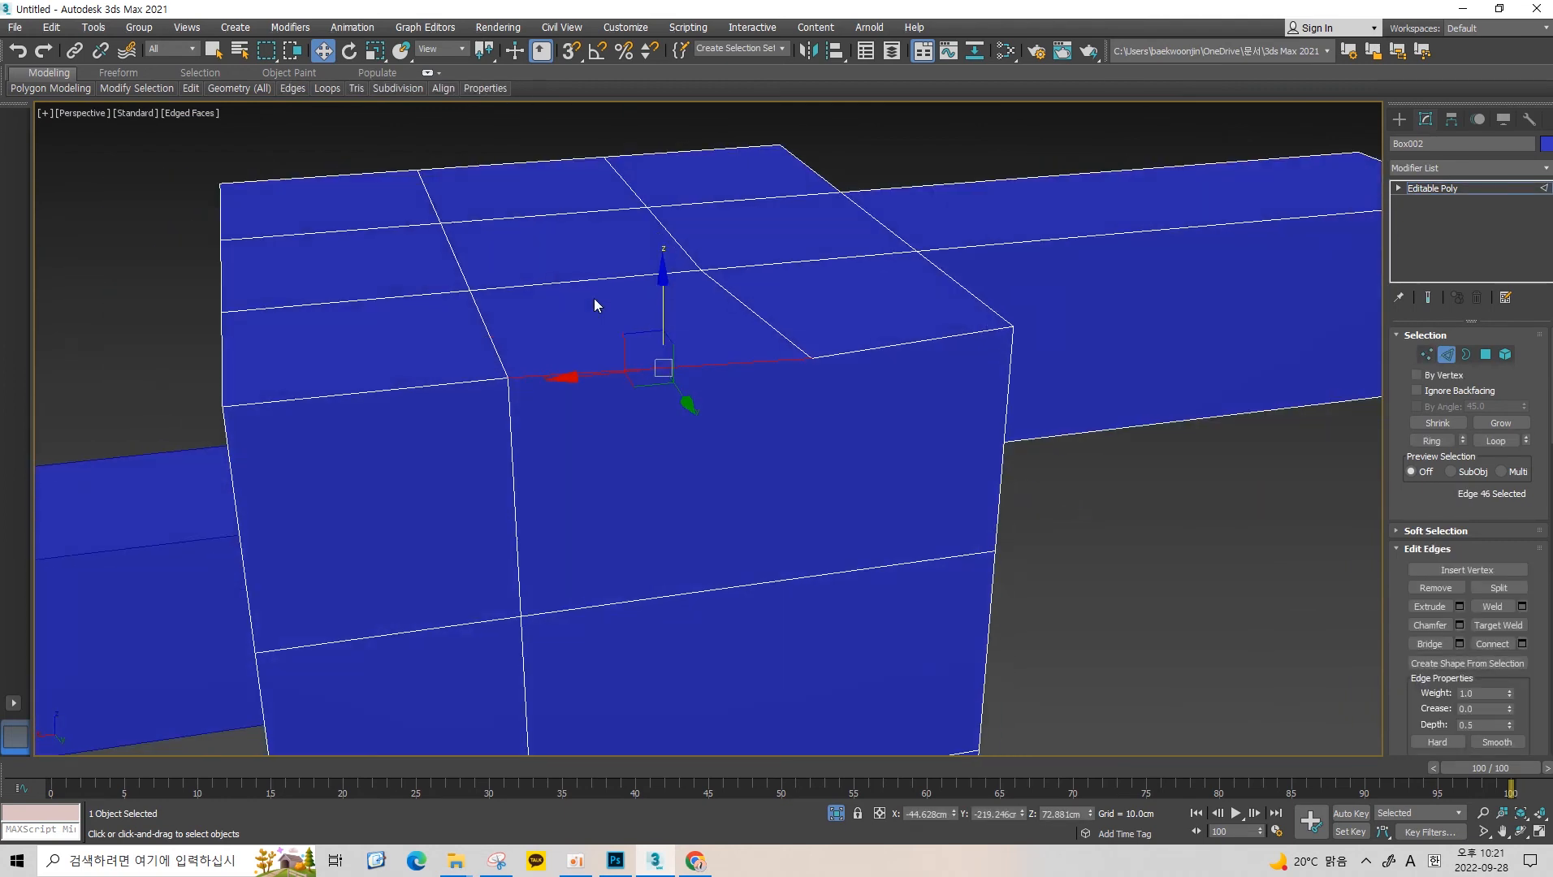
# Select the dipped top front vertex at Vertex level, and return to whole-object selection.
pyautogui.press('1')
pyautogui.moveTo(736, 409); pyautogui.dragTo(715, 307, button='middle')
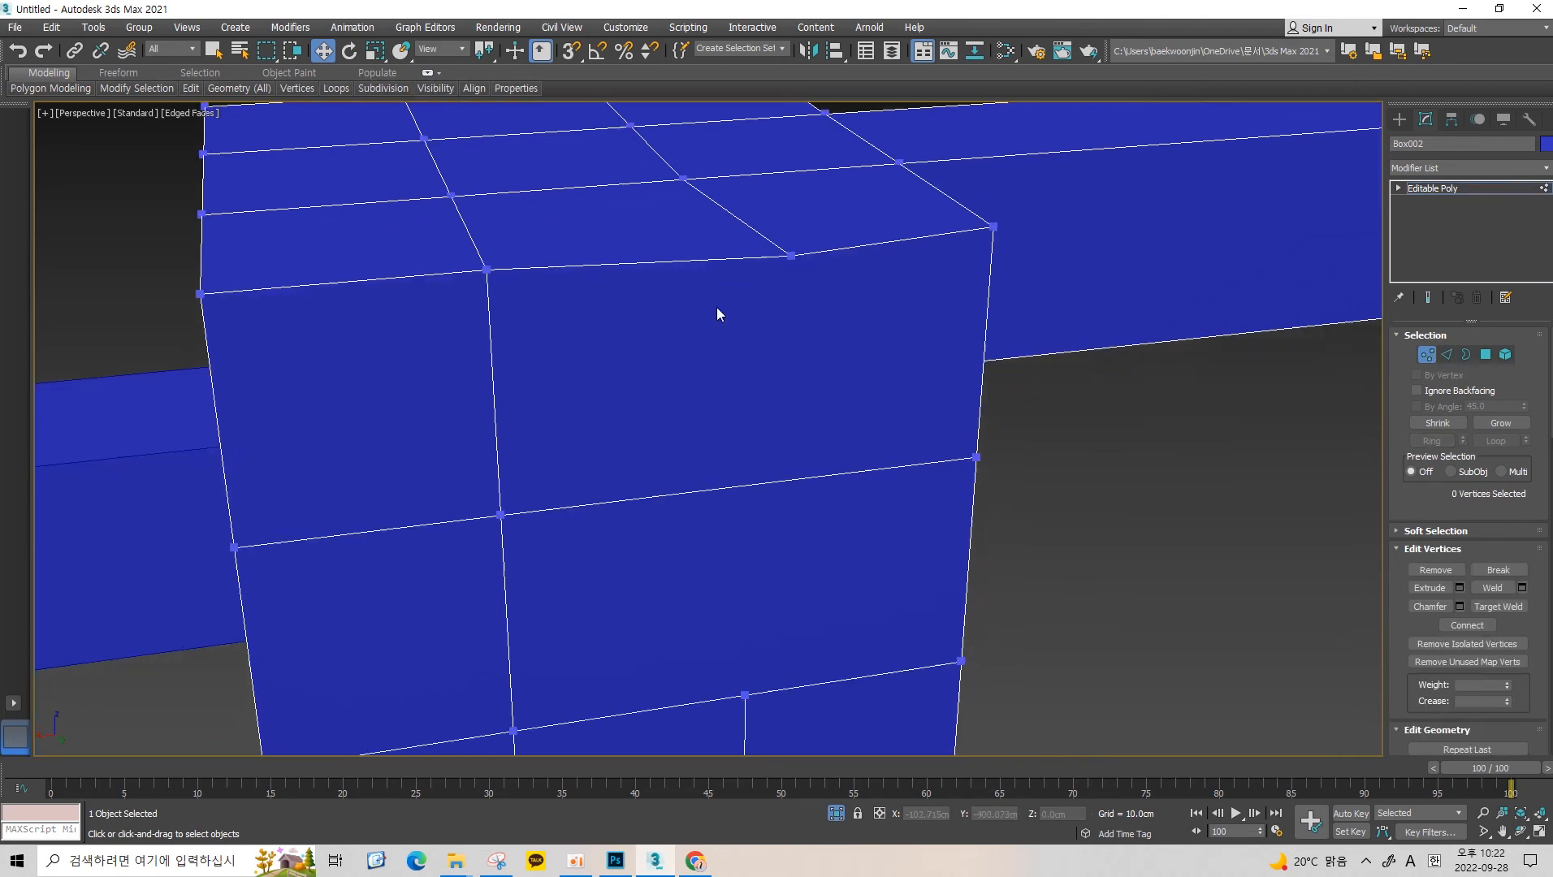
pyautogui.click(790, 256)
pyautogui.keyDown('alt'); pyautogui.moveTo(794, 599); pyautogui.dragTo(745, 471, button='middle'); pyautogui.keyUp('alt')
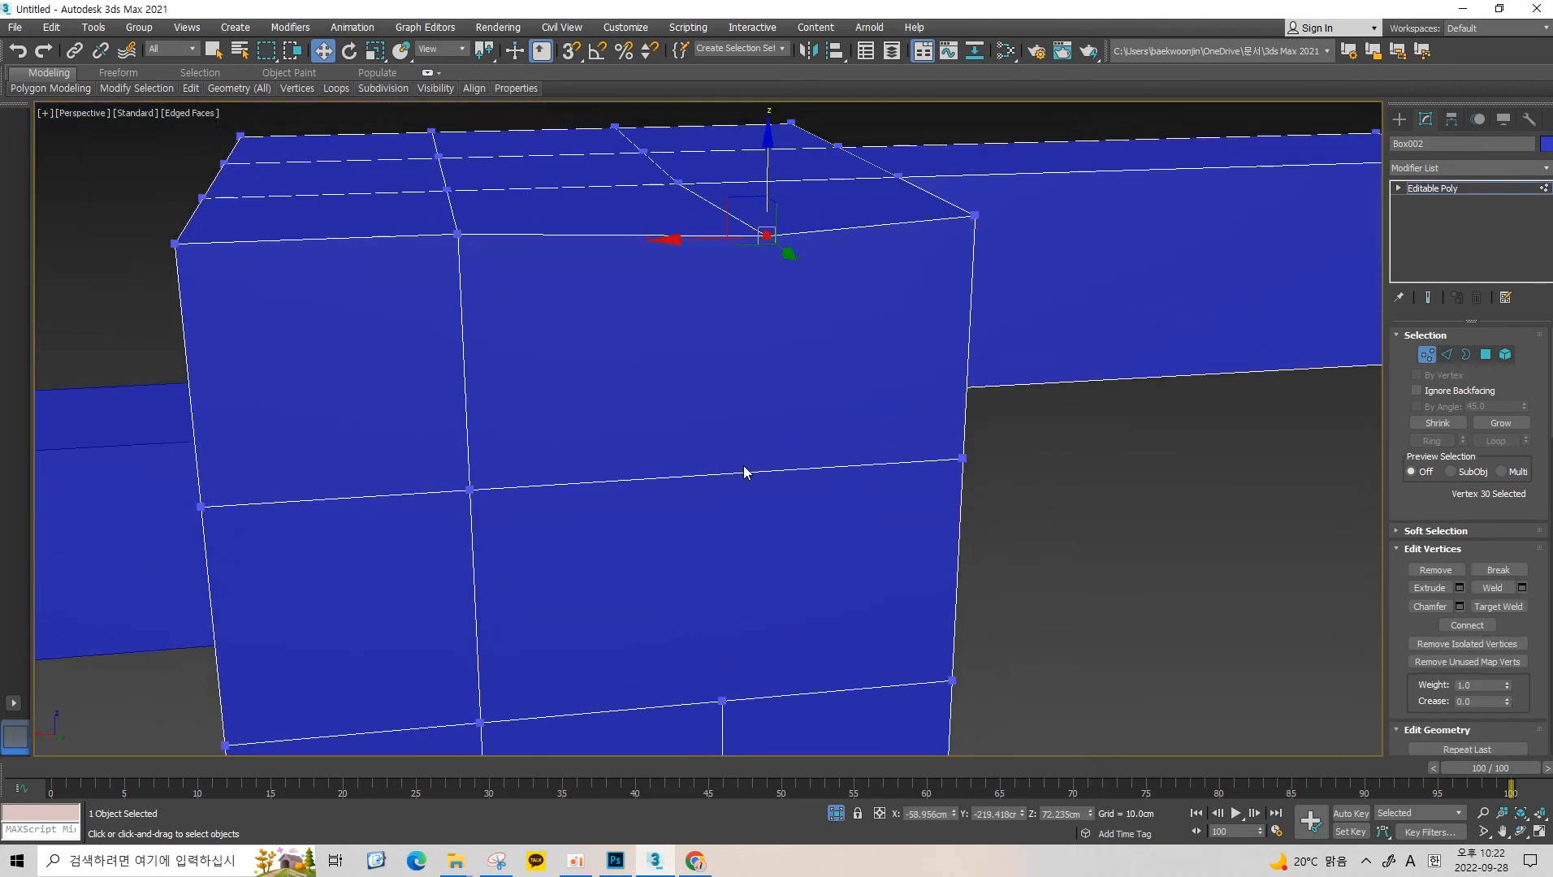
pyautogui.scroll(-3, 723, 455)
pyautogui.press('1')
pyautogui.keyDown('alt'); pyautogui.moveTo(717, 404); pyautogui.dragTo(859, 333, button='middle'); pyautogui.keyUp('alt')
pyautogui.scroll(2, 792, 345)
pyautogui.moveTo(828, 261)
pyautogui.keyDown('alt'); pyautogui.mouseDown(button='middle')
pyautogui.moveTo(846, 201)
pyautogui.moveTo(839, 257)
pyautogui.moveTo(804, 269)
pyautogui.mouseUp(button='middle'); pyautogui.keyUp('alt')
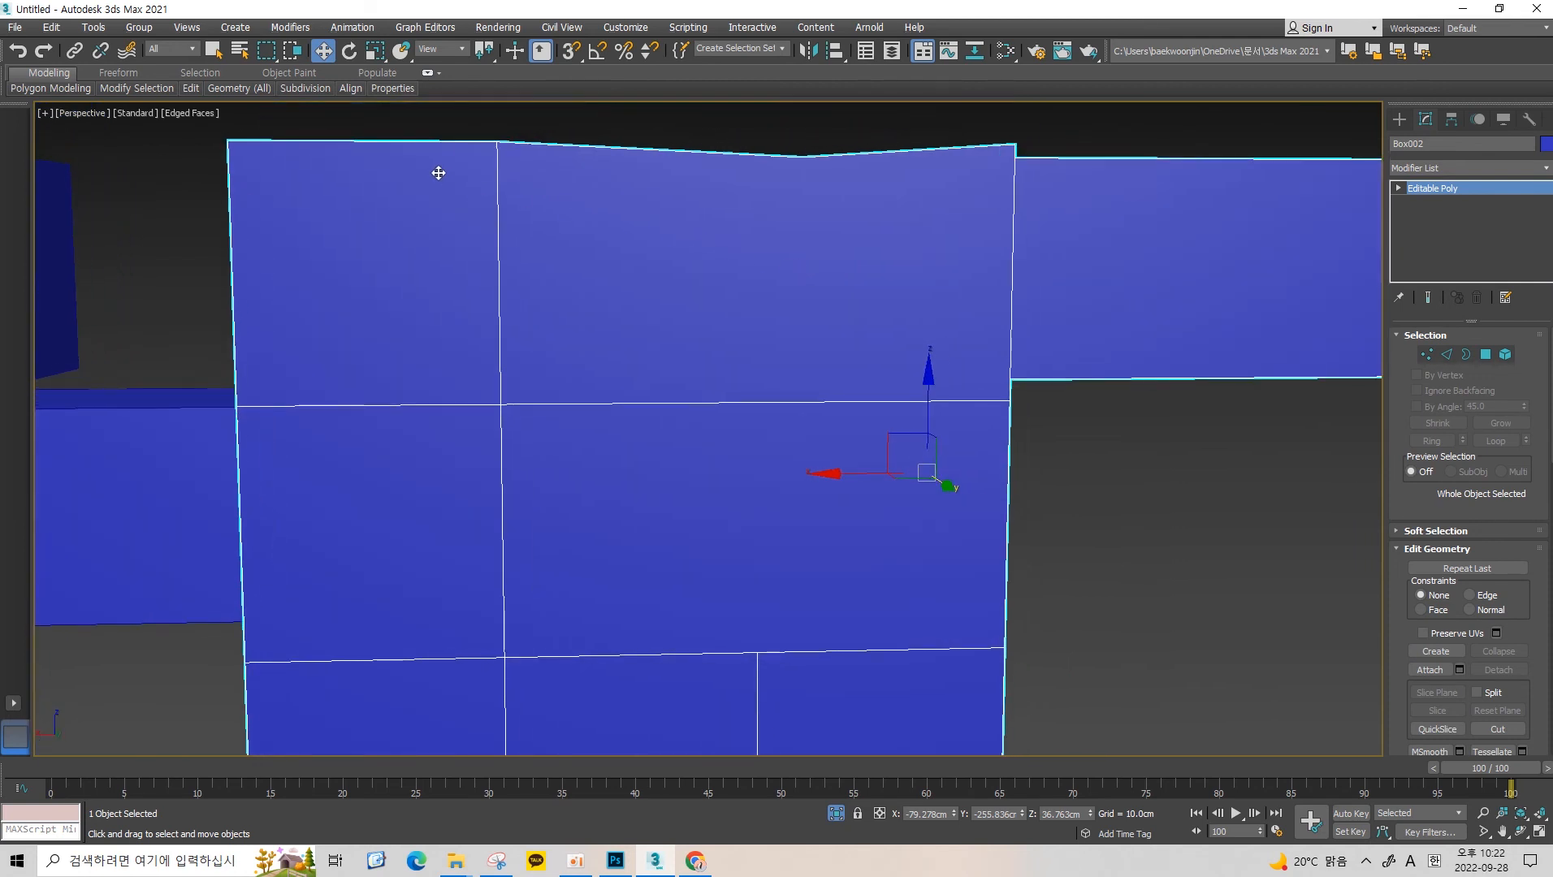
# Expand the collapsed modeling ribbon so that its full set of polygon tools is shown.
pyautogui.moveTo(130, 87)
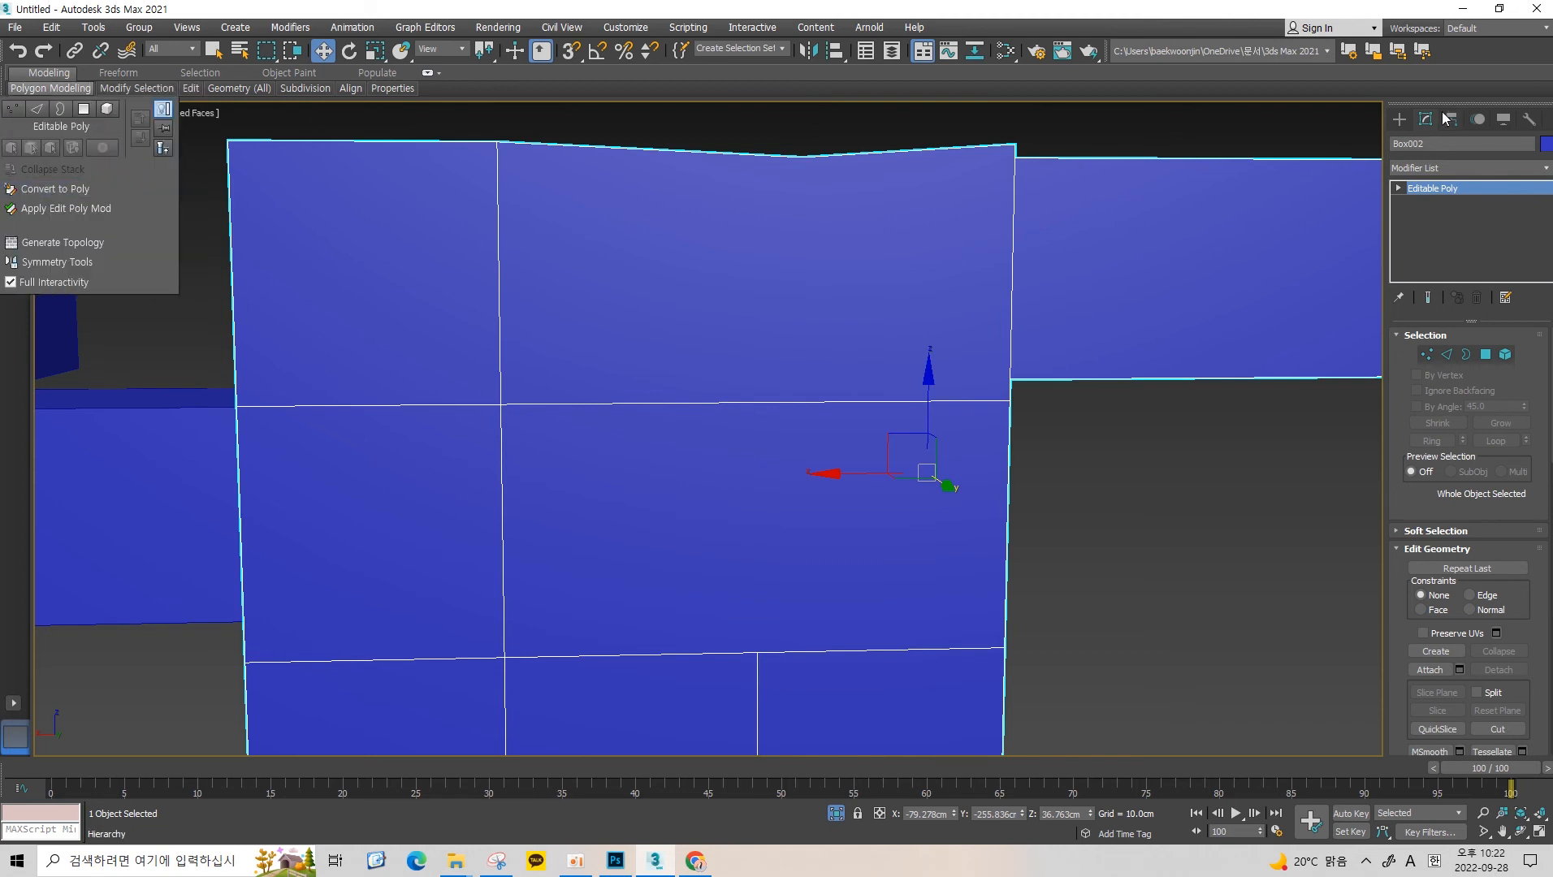
pyautogui.click(429, 74)
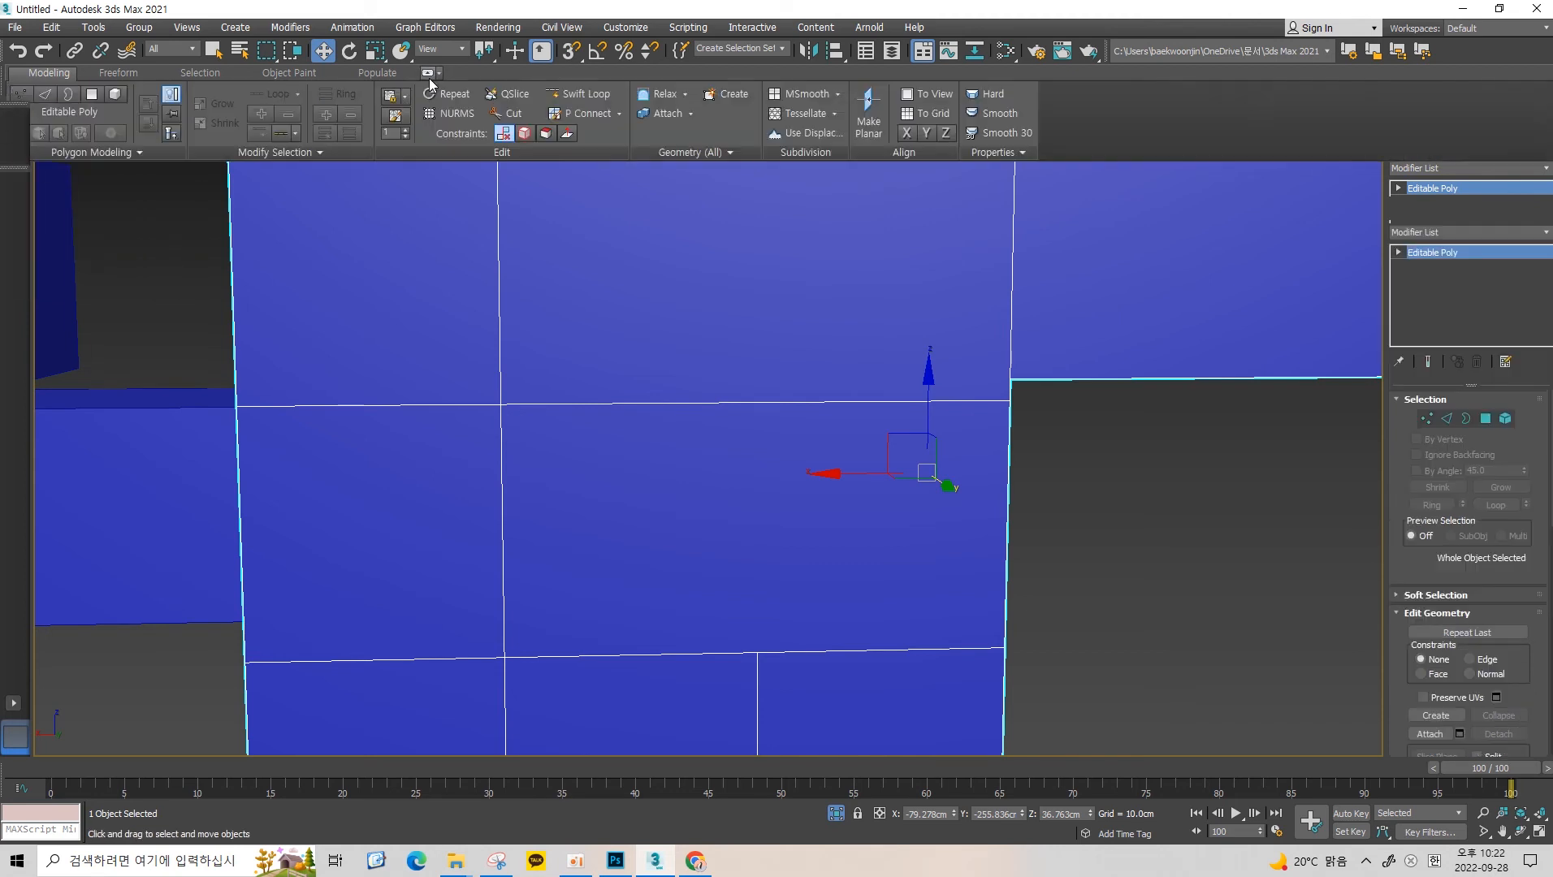
pyautogui.click(428, 74)
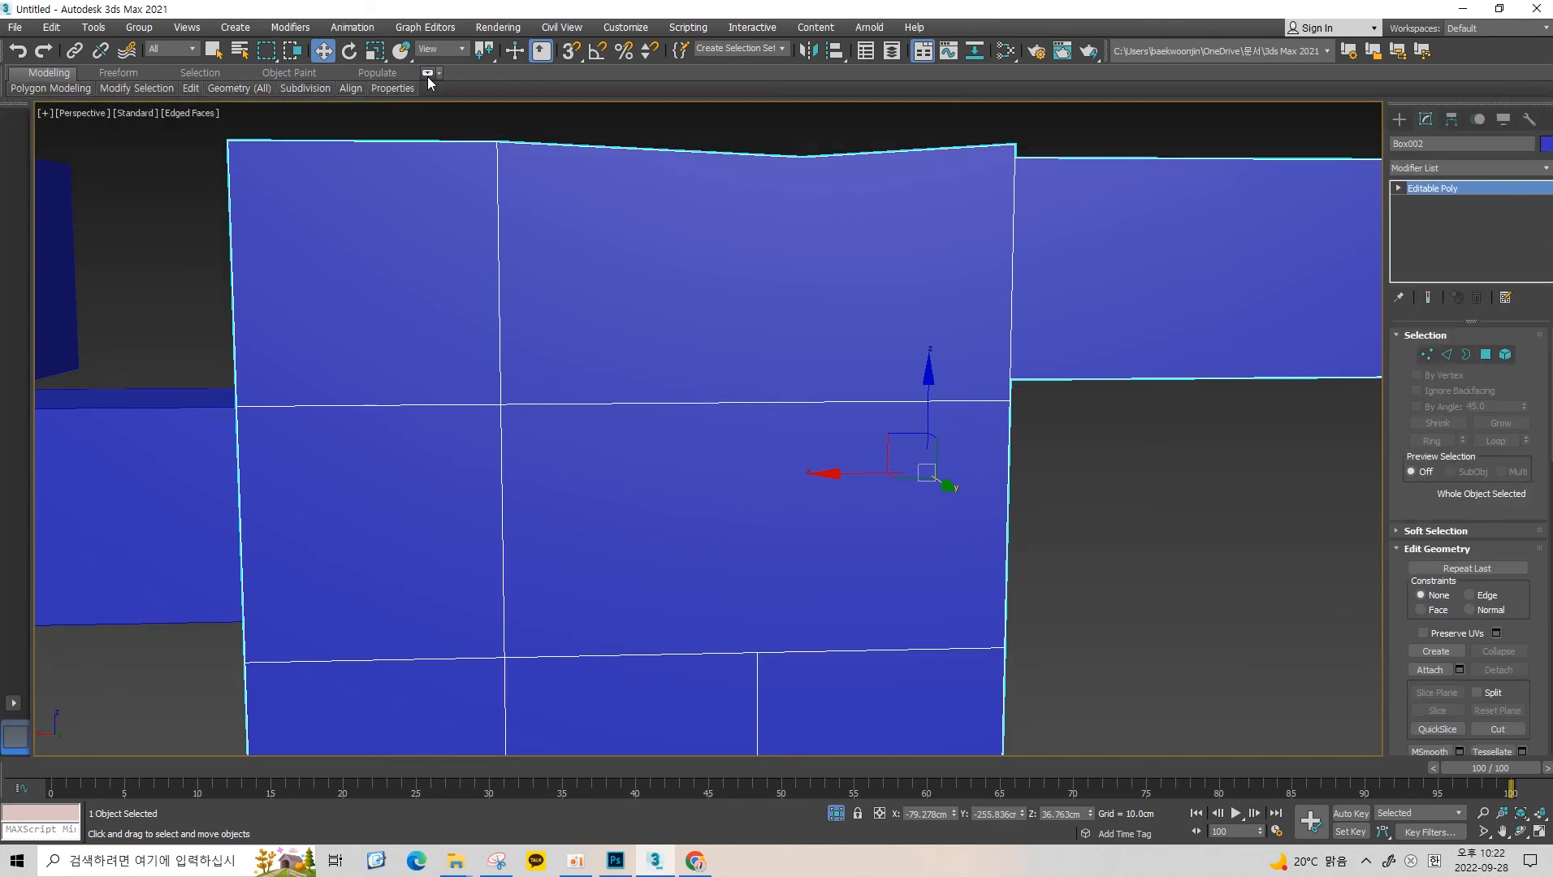
pyautogui.click(429, 74)
pyautogui.click(429, 74)
pyautogui.click(429, 74)
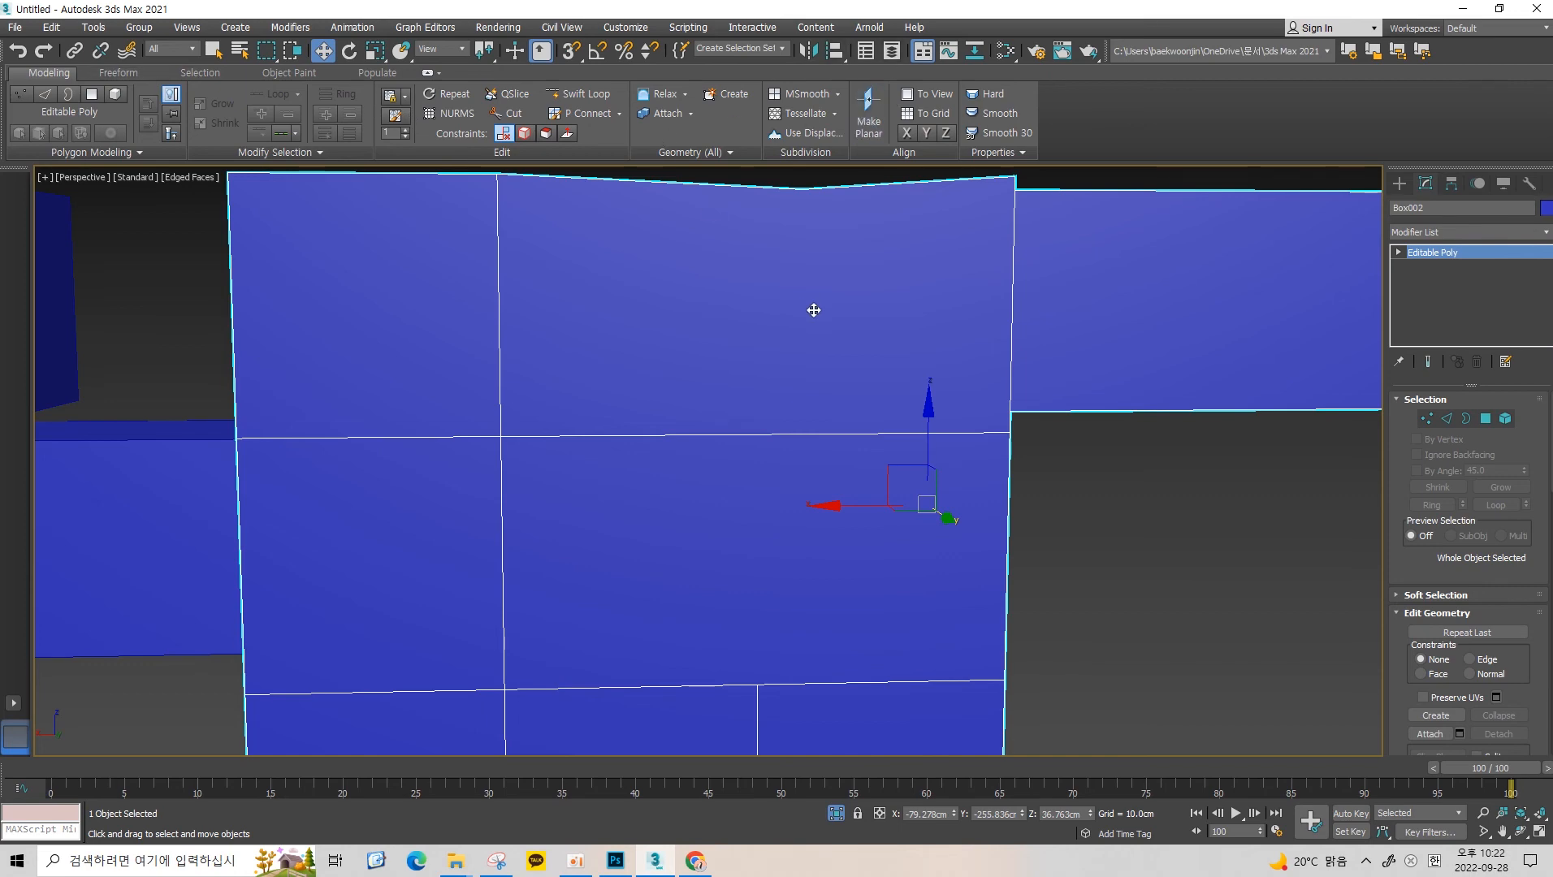
# Activate the Cut tool on the box, ready to cut from its dipped top front vertex.
pyautogui.keyDown('alt'); pyautogui.moveTo(815, 312); pyautogui.dragTo(768, 316, button='middle'); pyautogui.keyUp('alt')
pyautogui.scroll(-3, 822, 349)
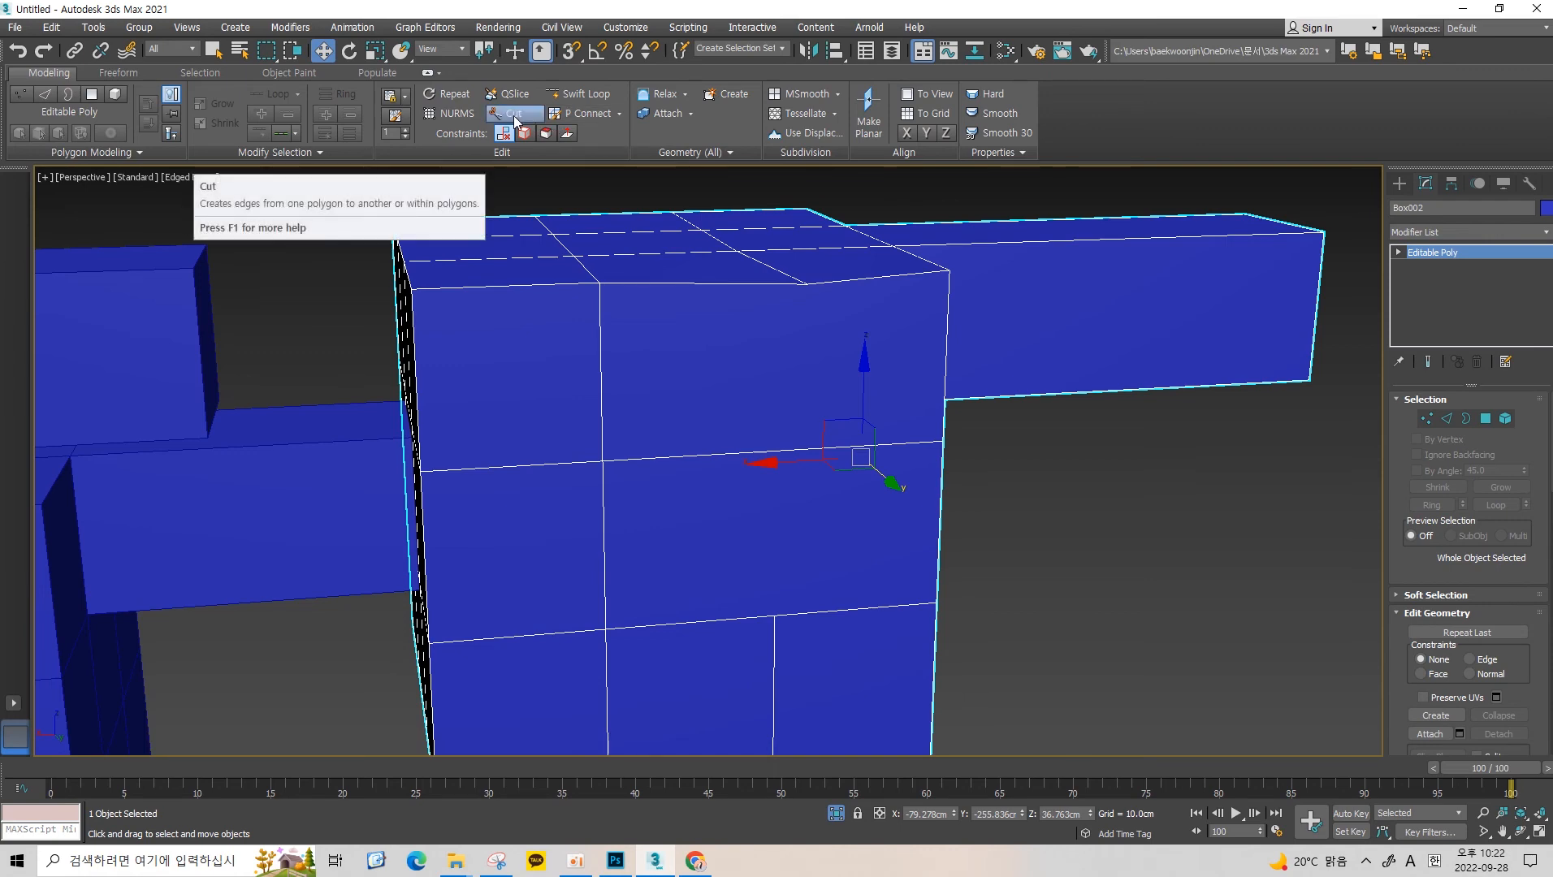
pyautogui.click(514, 123)
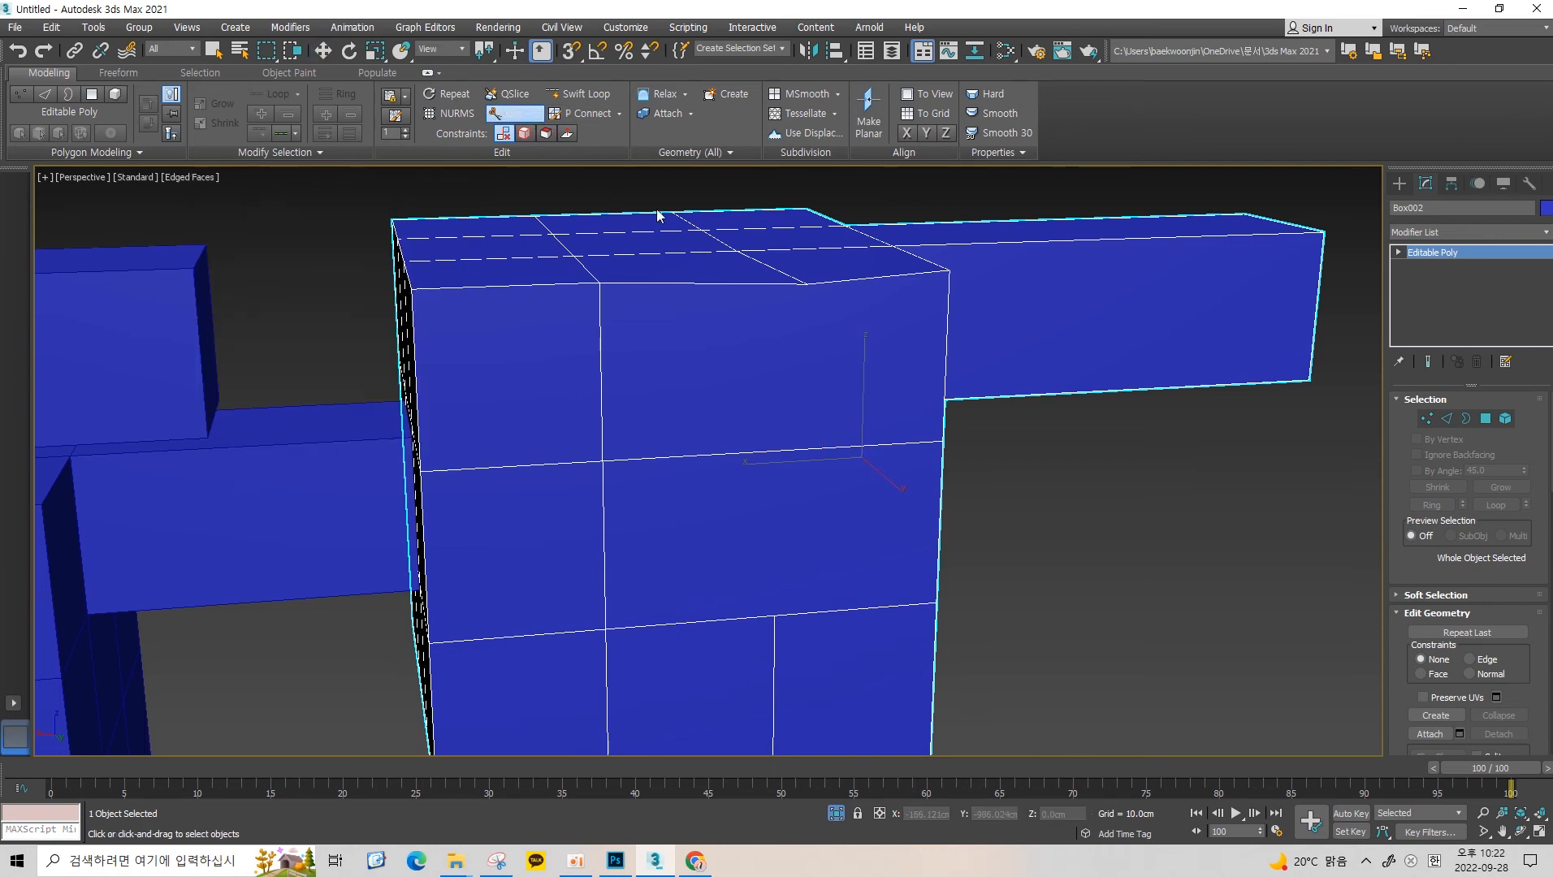
pyautogui.moveTo(721, 302)
pyautogui.keyDown('alt'); pyautogui.mouseDown(button='middle')
pyautogui.moveTo(700, 279)
pyautogui.moveTo(721, 277)
pyautogui.moveTo(729, 297)
pyautogui.mouseUp(button='middle'); pyautogui.keyUp('alt')
pyautogui.scroll(2, 700, 279)
pyautogui.scroll(-2, 713, 267)
pyautogui.scroll(2, 722, 277)
pyautogui.scroll(2, 754, 278)
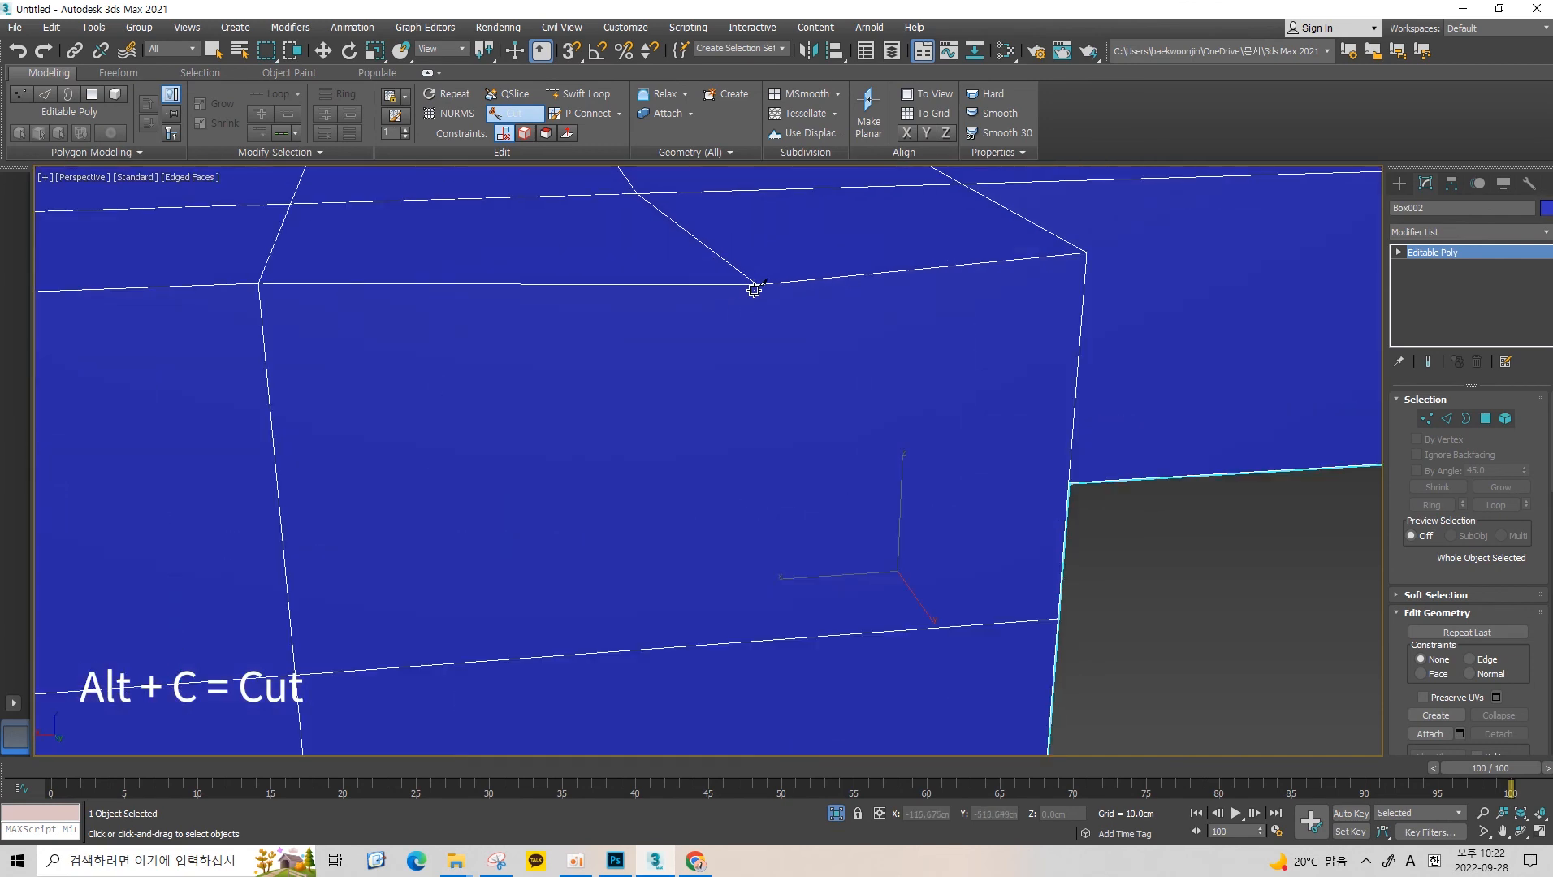
# Try cutting new edges from the dipped top front vertex across the front face, and undo the cut.
pyautogui.click(755, 285)
pyautogui.scroll(-2, 739, 544)
pyautogui.keyDown('alt'); pyautogui.moveTo(738, 544); pyautogui.dragTo(721, 593, button='middle'); pyautogui.keyUp('alt')
pyautogui.click(710, 615)
pyautogui.scroll(-2, 715, 572)
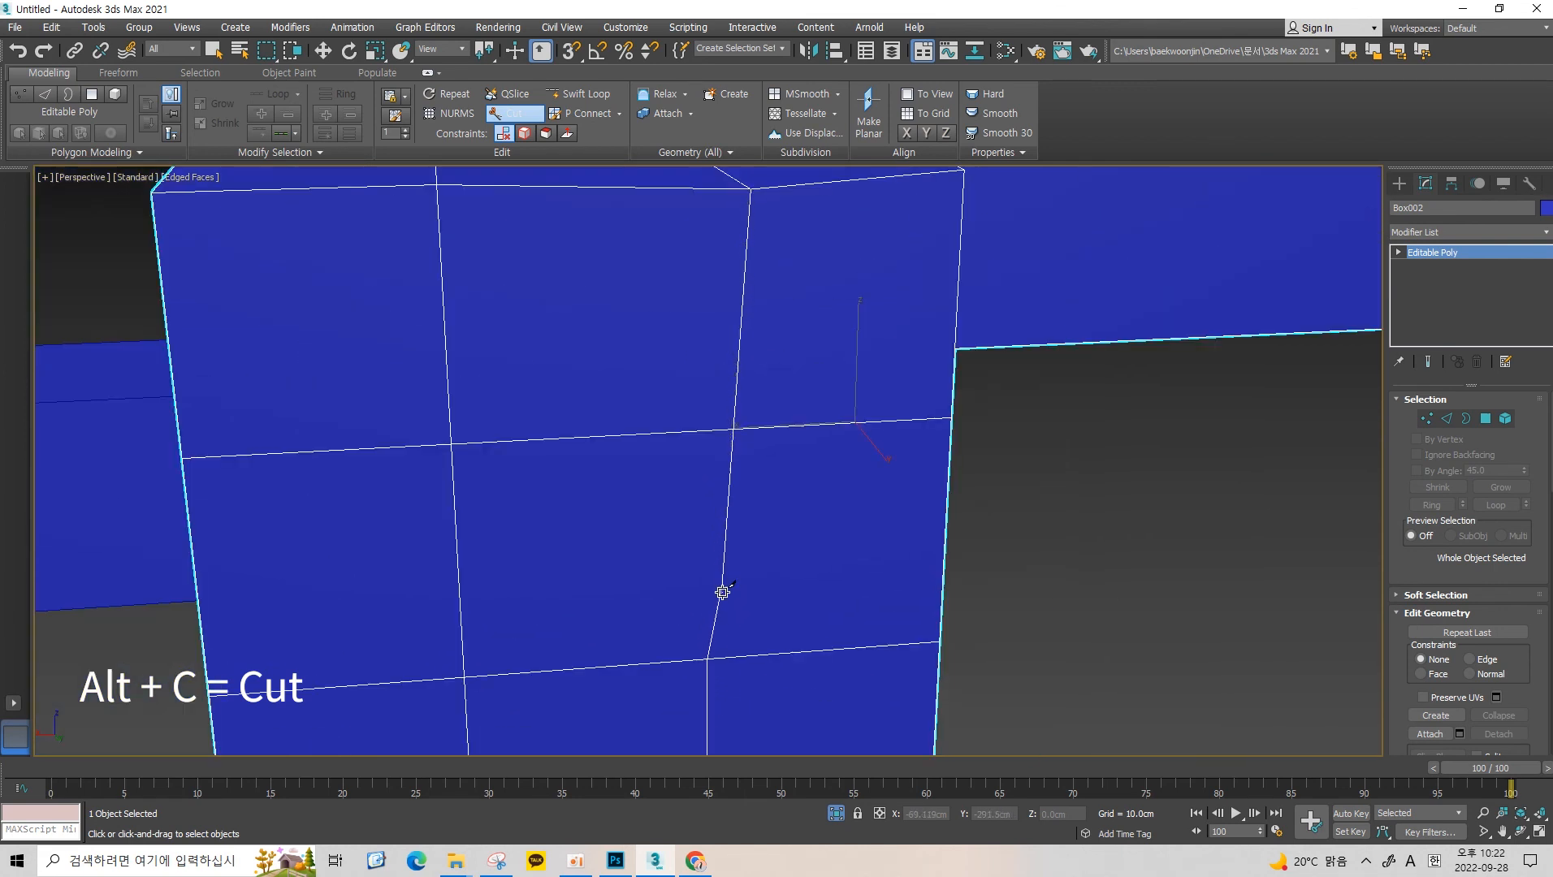
pyautogui.keyDown('alt'); pyautogui.moveTo(729, 503); pyautogui.dragTo(738, 585, button='middle'); pyautogui.keyUp('alt')
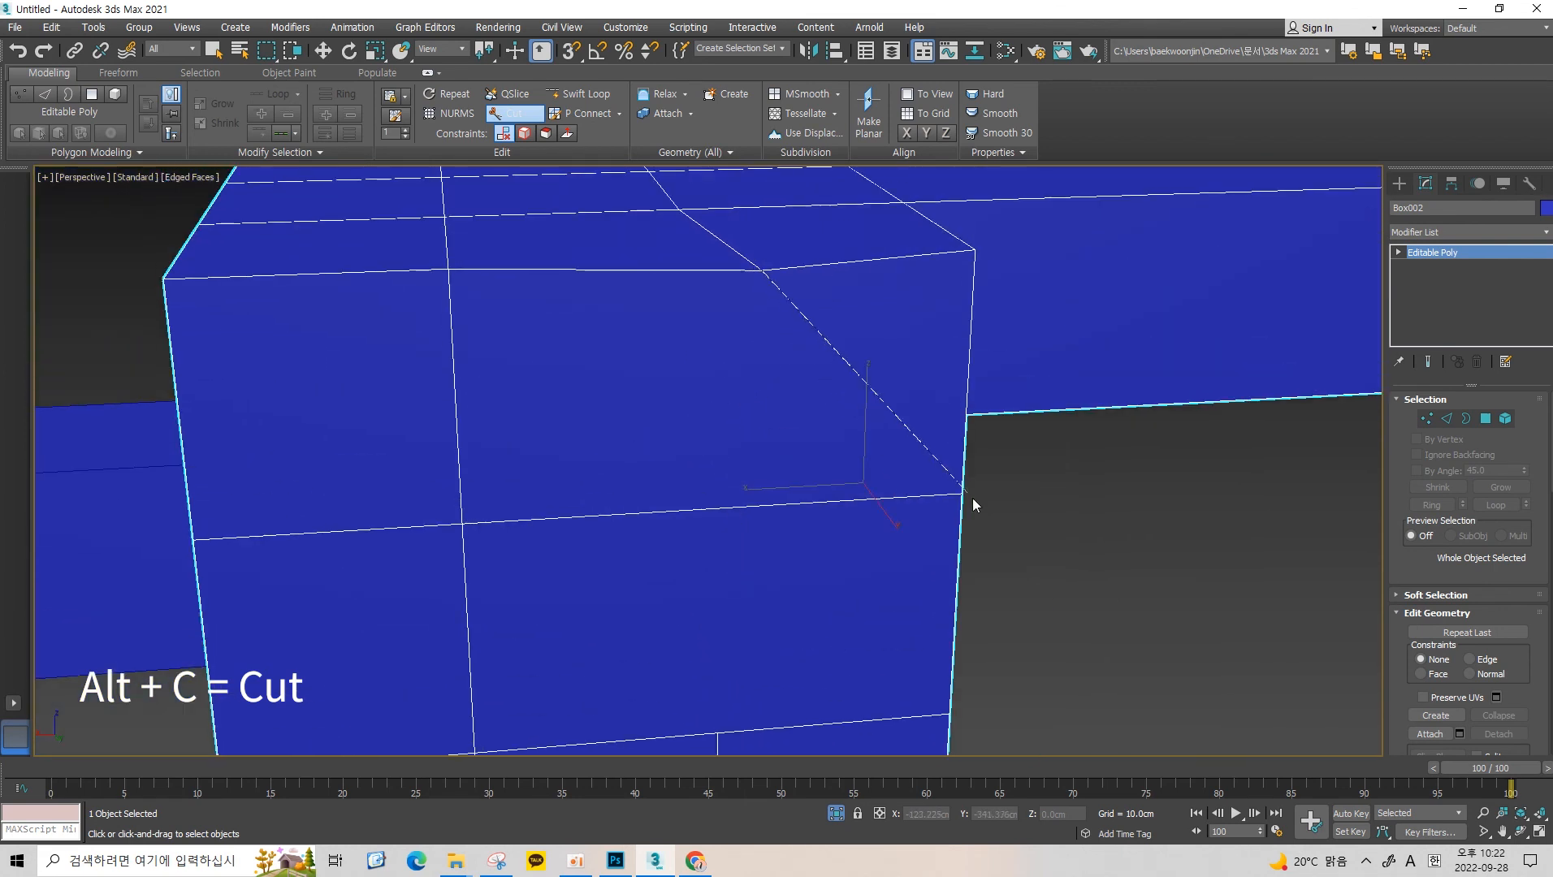
pyautogui.click(758, 363)
pyautogui.moveTo(757, 363); pyautogui.dragTo(730, 367, button='middle')
pyautogui.hotkey('ctrl', 'z')
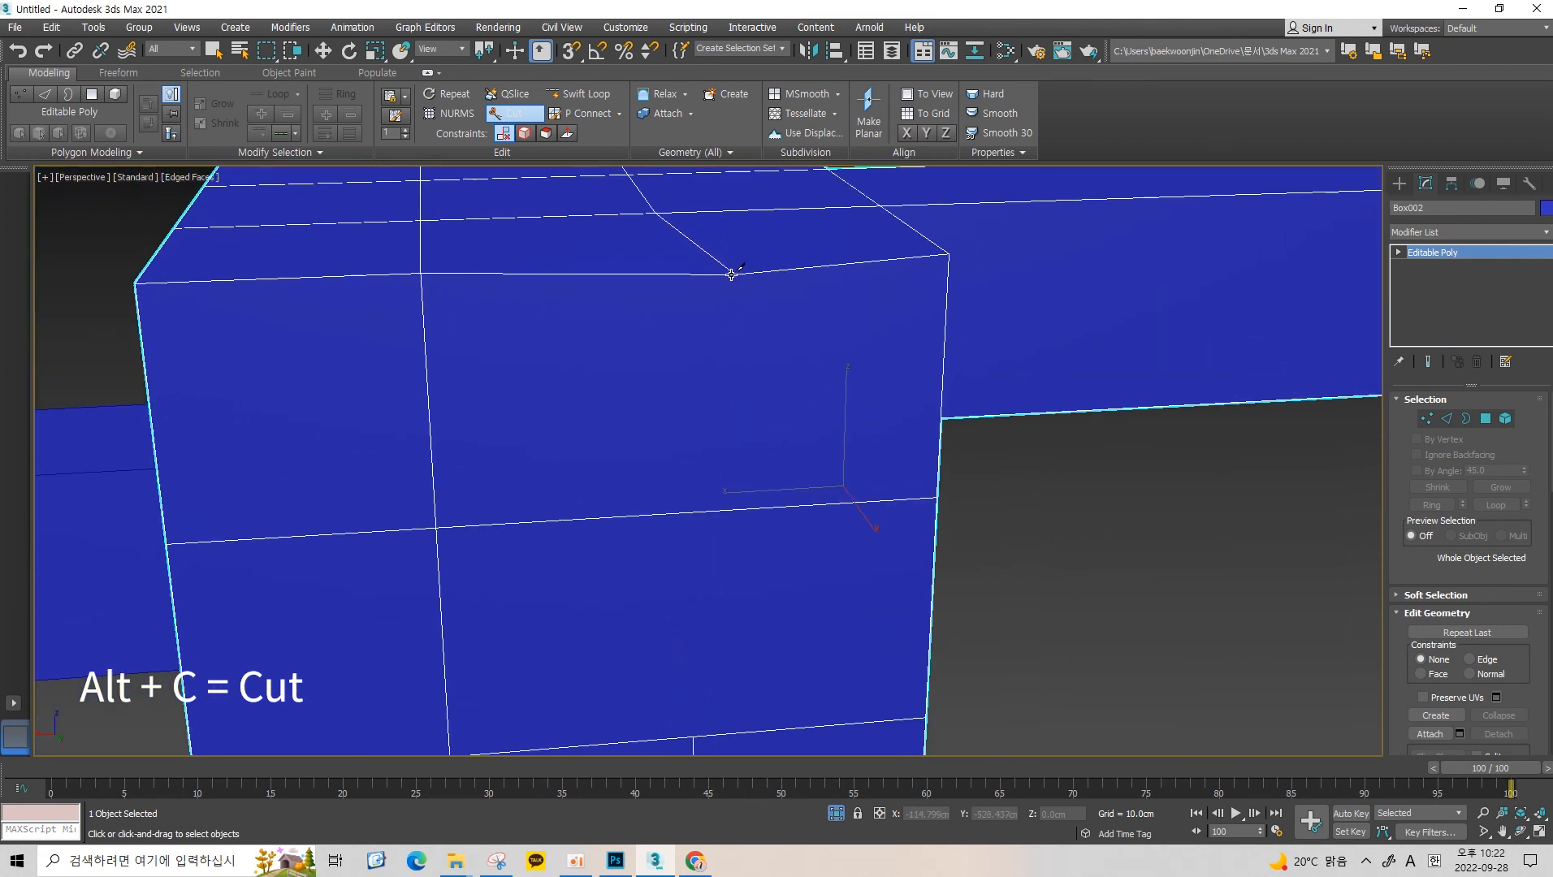
pyautogui.keyDown('alt'); pyautogui.moveTo(926, 492); pyautogui.dragTo(901, 486, button='middle'); pyautogui.keyUp('alt')
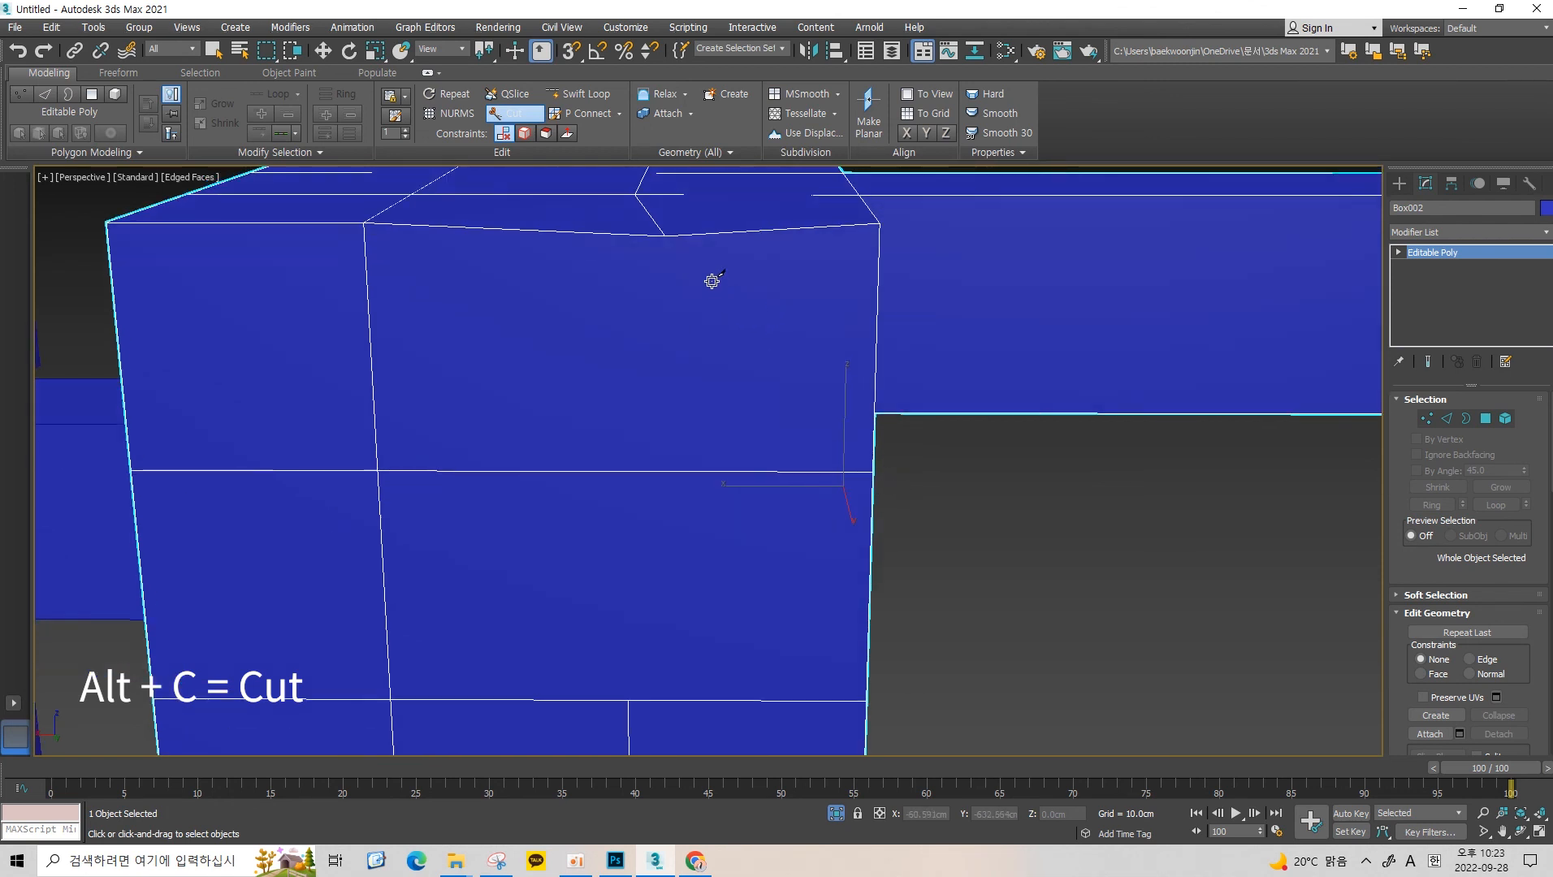
pyautogui.moveTo(711, 277); pyautogui.dragTo(734, 340, button='middle')
pyautogui.scroll(2, 679, 260)
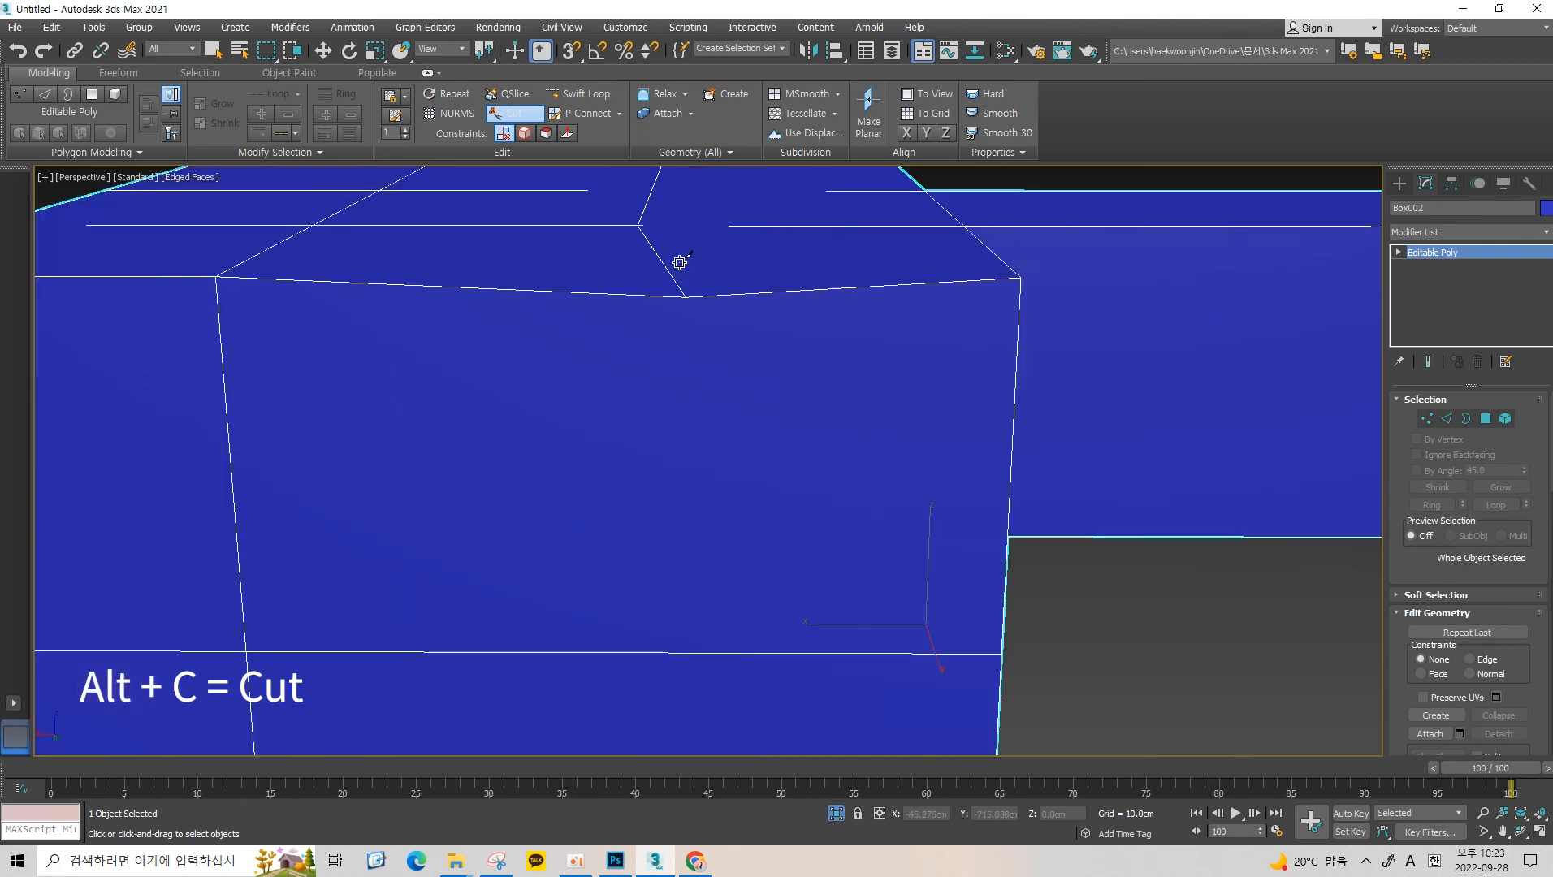
pyautogui.scroll(-2, 679, 277)
pyautogui.moveTo(679, 277); pyautogui.dragTo(763, 319, button='middle')
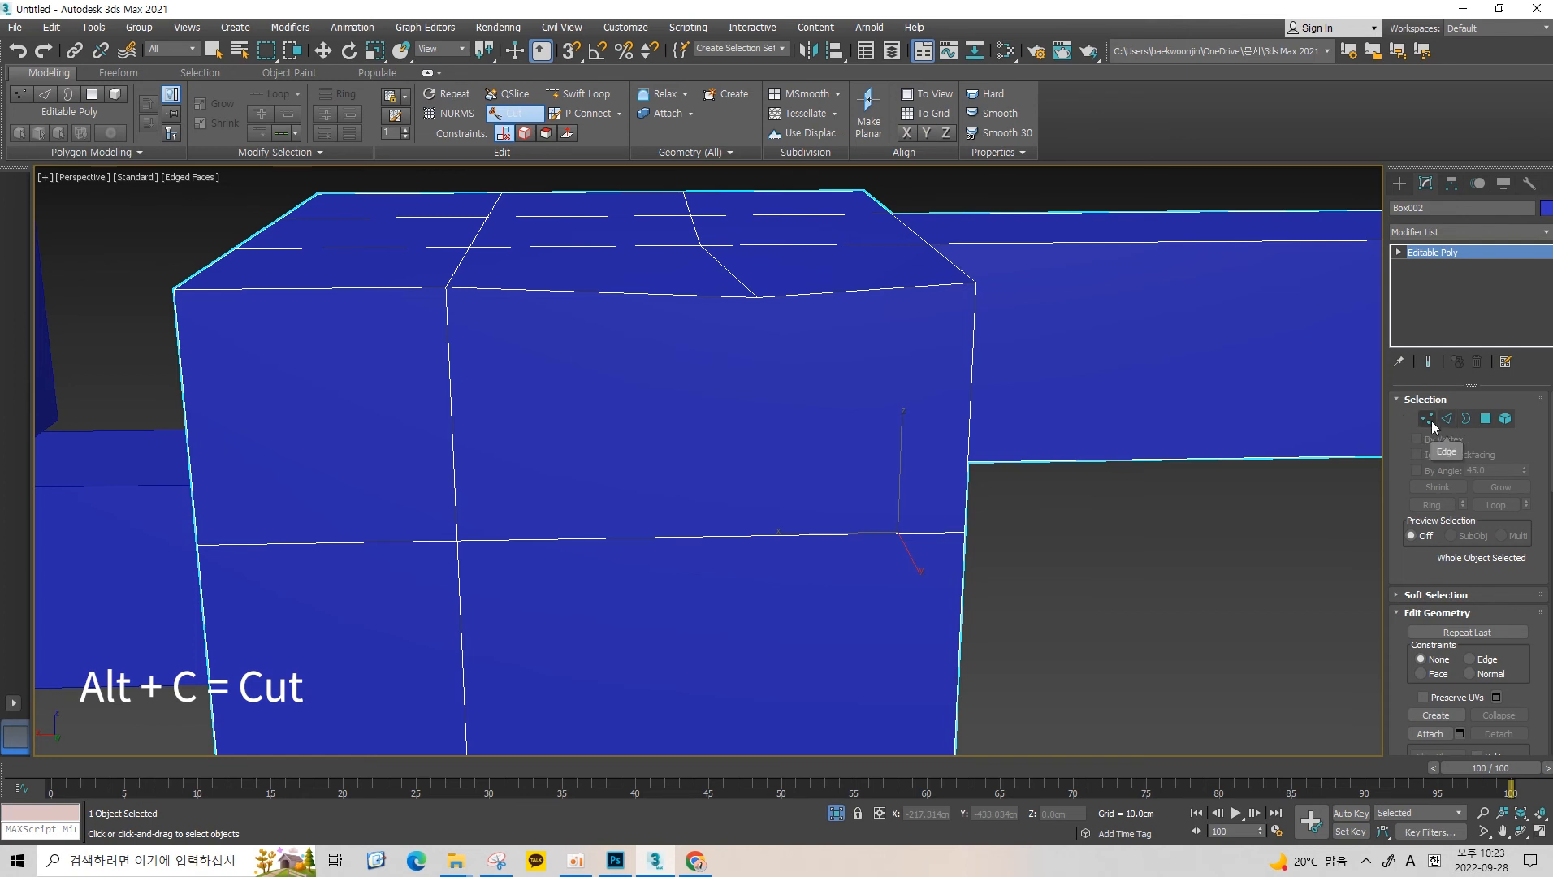
pyautogui.moveTo(850, 367); pyautogui.dragTo(826, 404, button='middle')
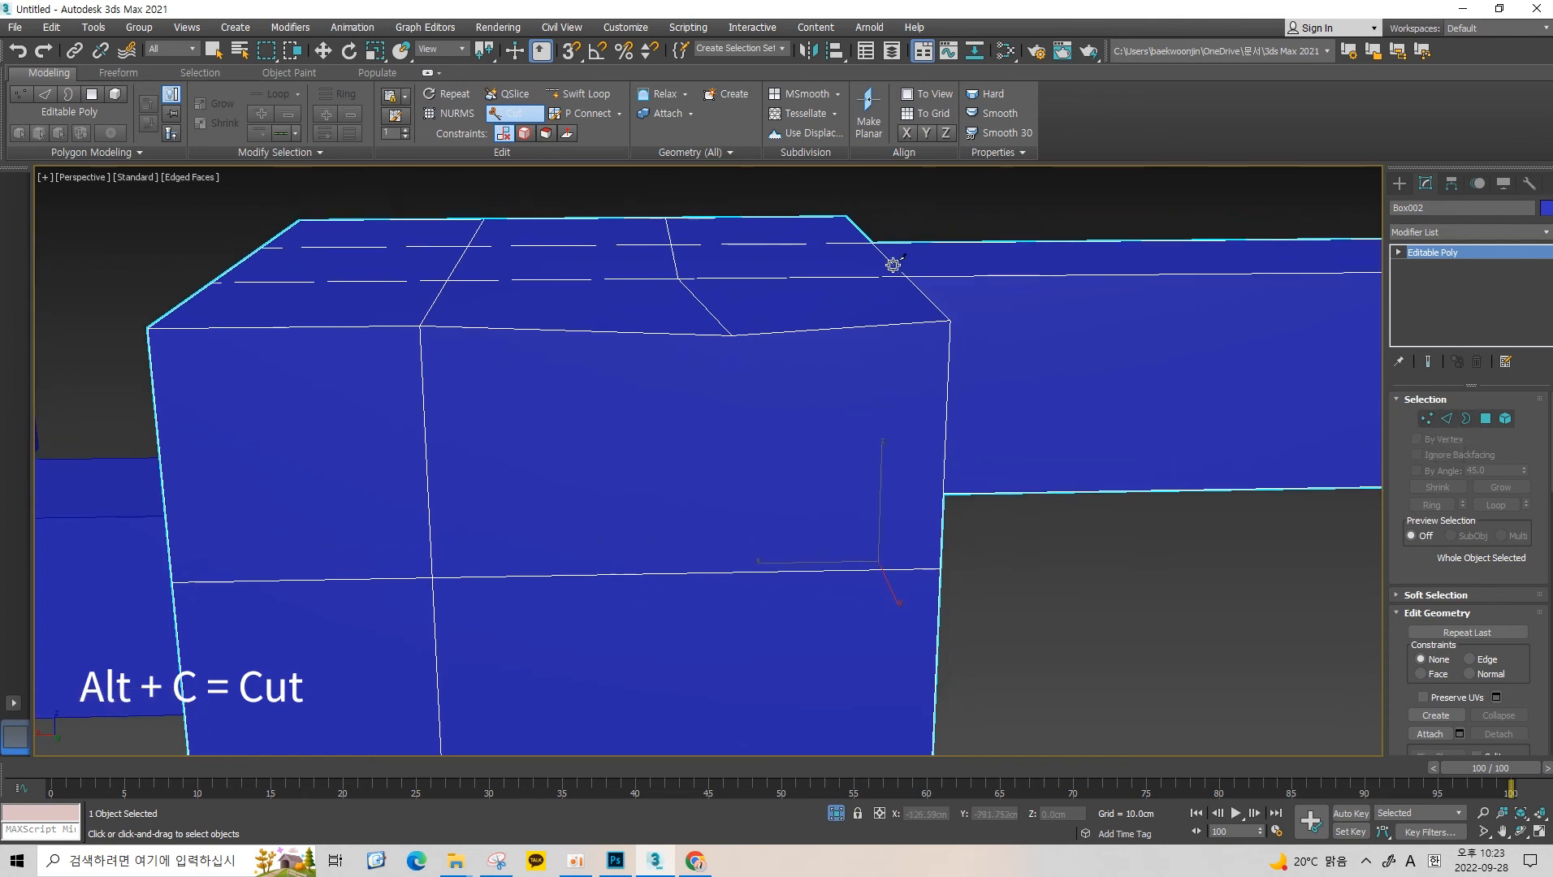
pyautogui.press('F4')
pyautogui.press('F4')
pyautogui.moveTo(697, 359); pyautogui.dragTo(713, 342, button='middle')
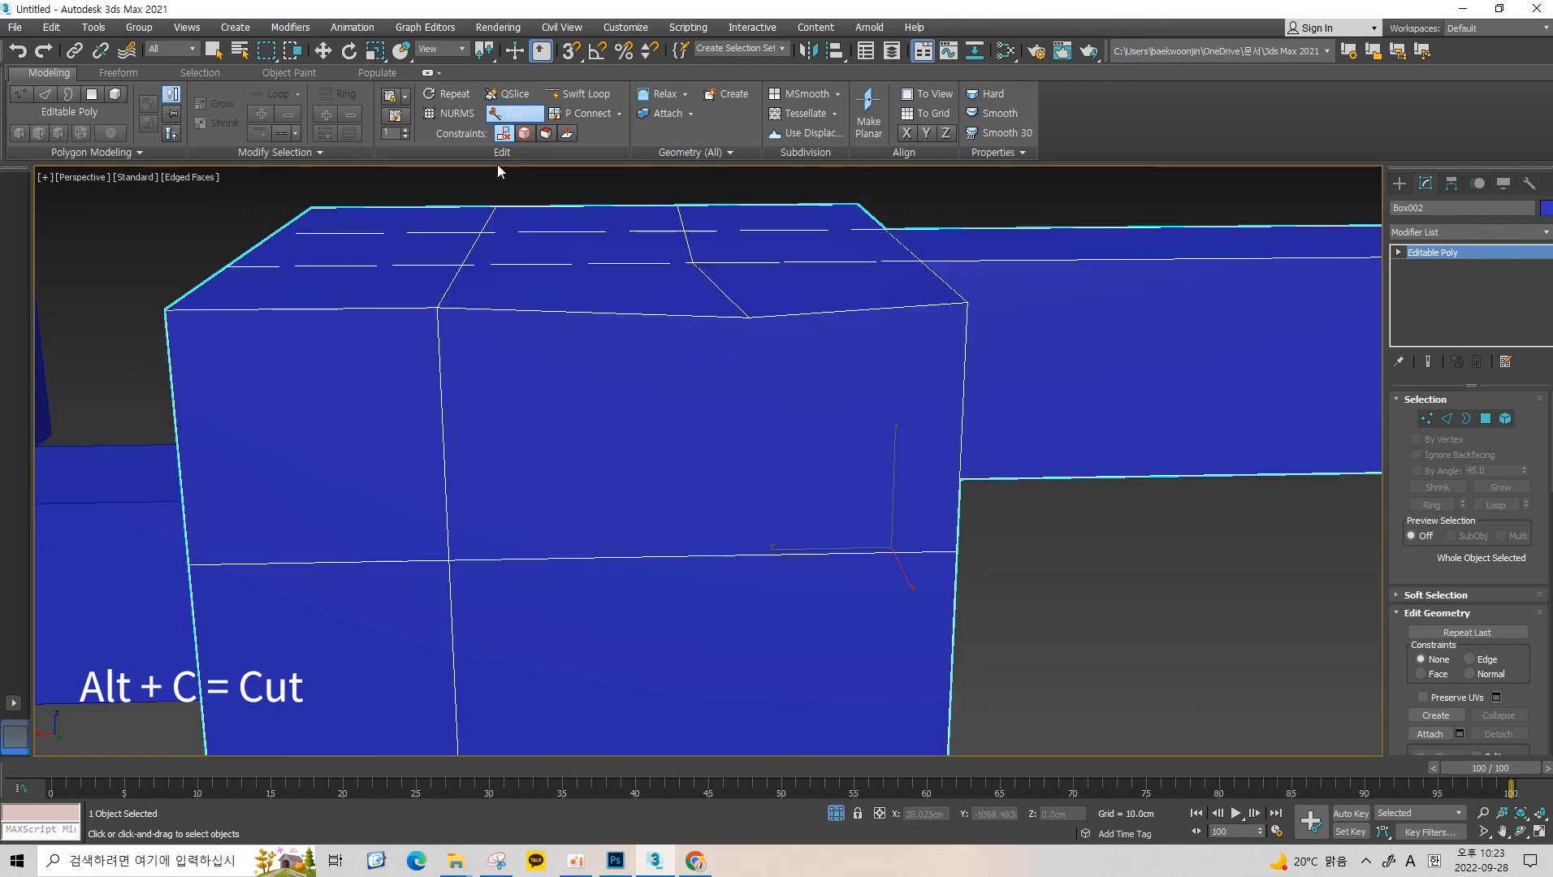
# Cut a diagonal edge from the dipped top front vertex to the right corner vertex of the front face's upper horizontal edge.
pyautogui.scroll(5, 790, 325)
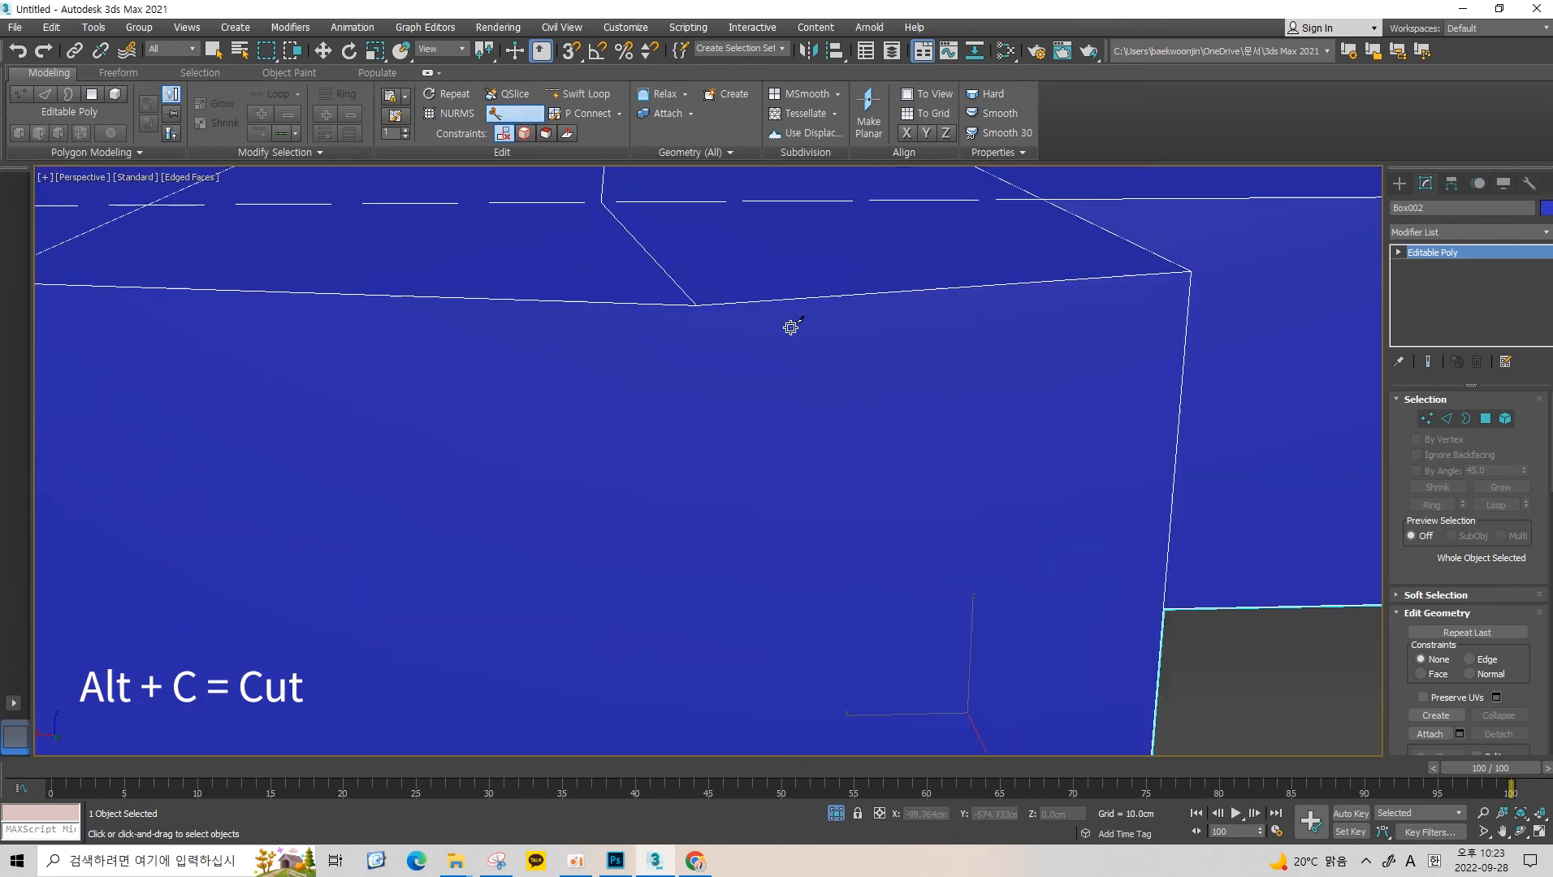
pyautogui.scroll(3, 697, 297)
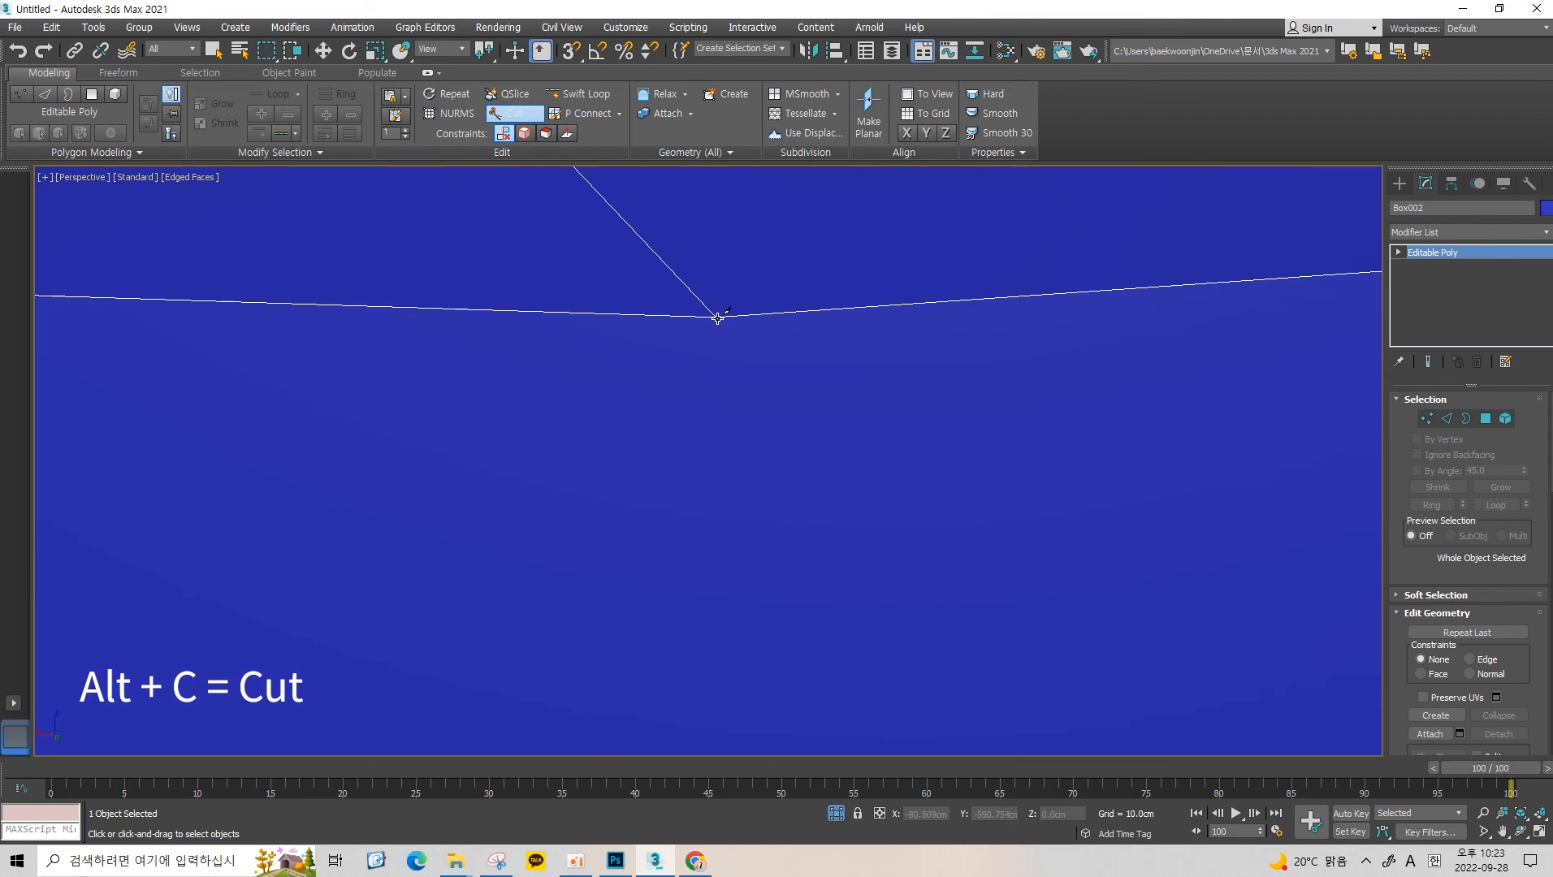
pyautogui.click(717, 319)
pyautogui.scroll(-3, 804, 431)
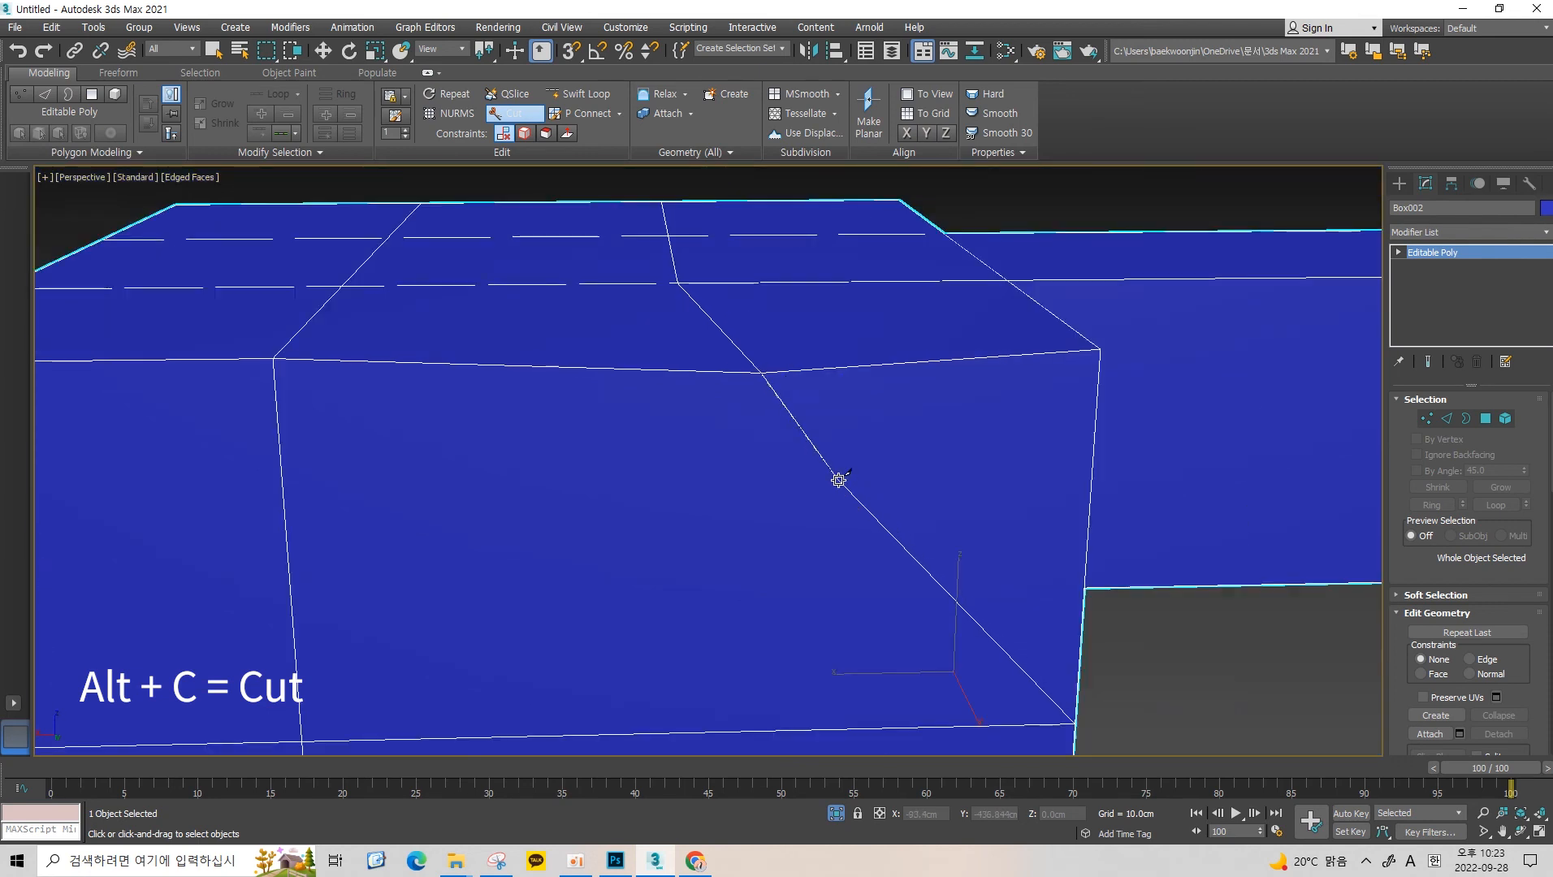
pyautogui.moveTo(839, 478); pyautogui.dragTo(669, 354, button='middle')
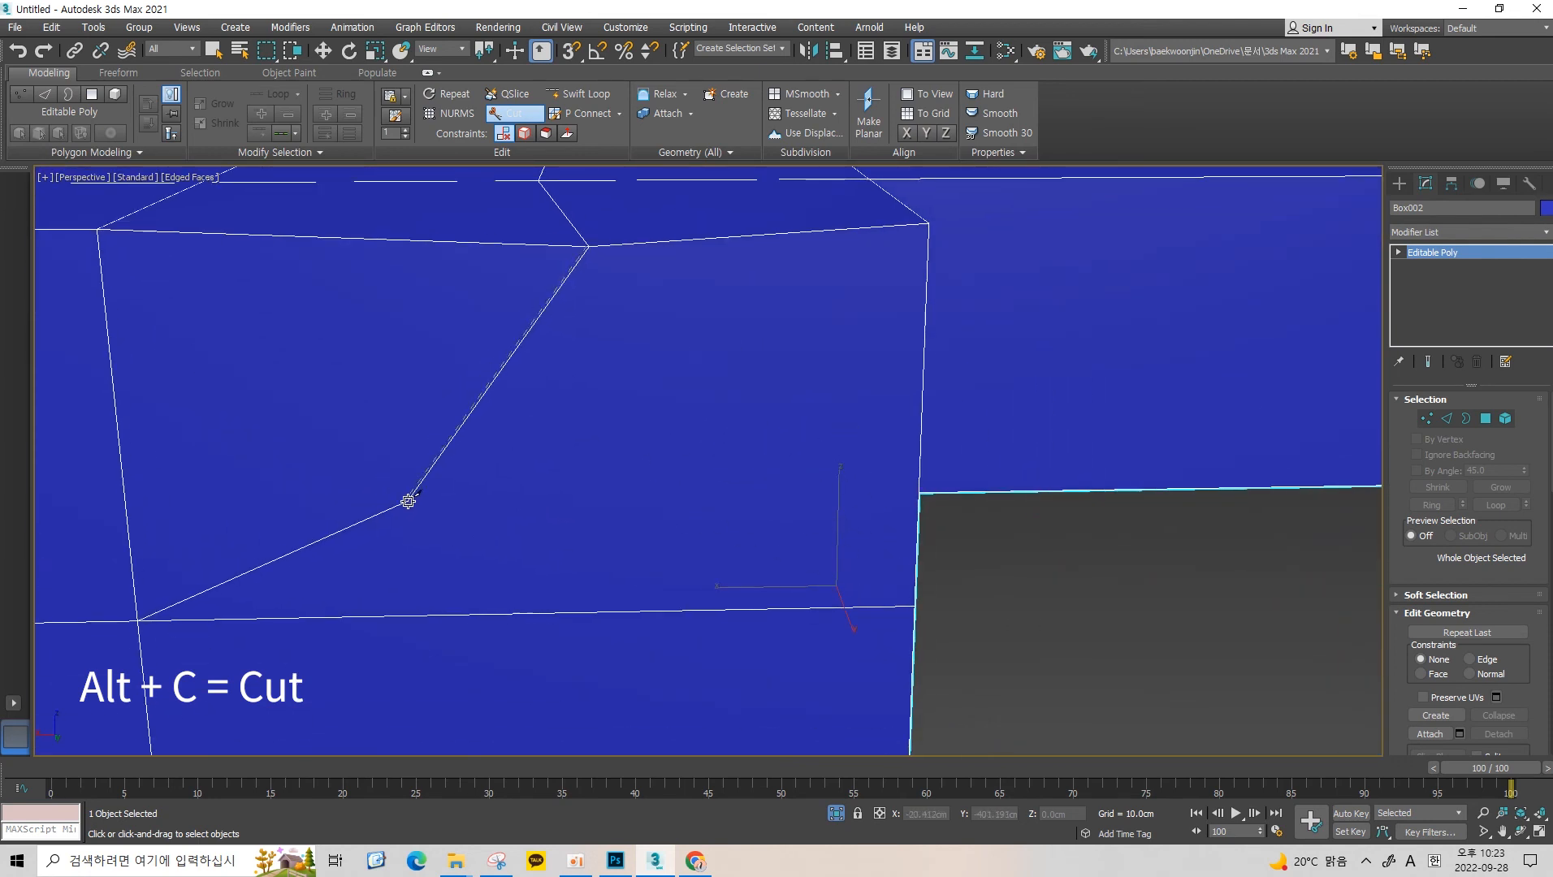
pyautogui.moveTo(790, 458); pyautogui.dragTo(708, 443, button='middle')
pyautogui.moveTo(769, 503); pyautogui.dragTo(700, 431, button='middle')
pyautogui.scroll(3, 738, 462)
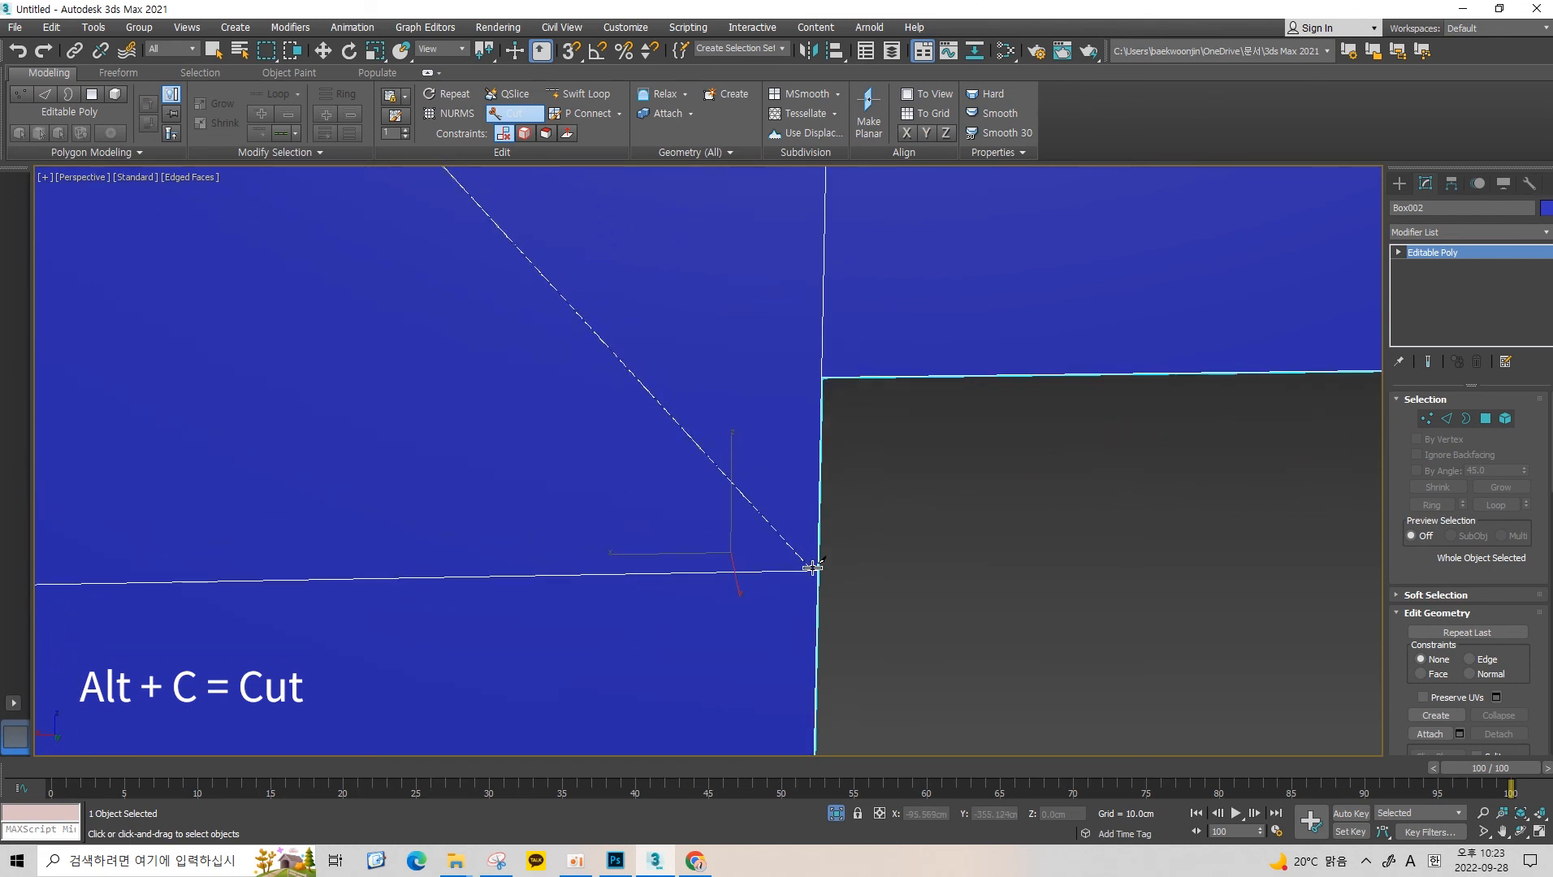
pyautogui.keyDown('alt'); pyautogui.moveTo(814, 566); pyautogui.dragTo(639, 489, button='middle'); pyautogui.keyUp('alt')
pyautogui.click(418, 512)
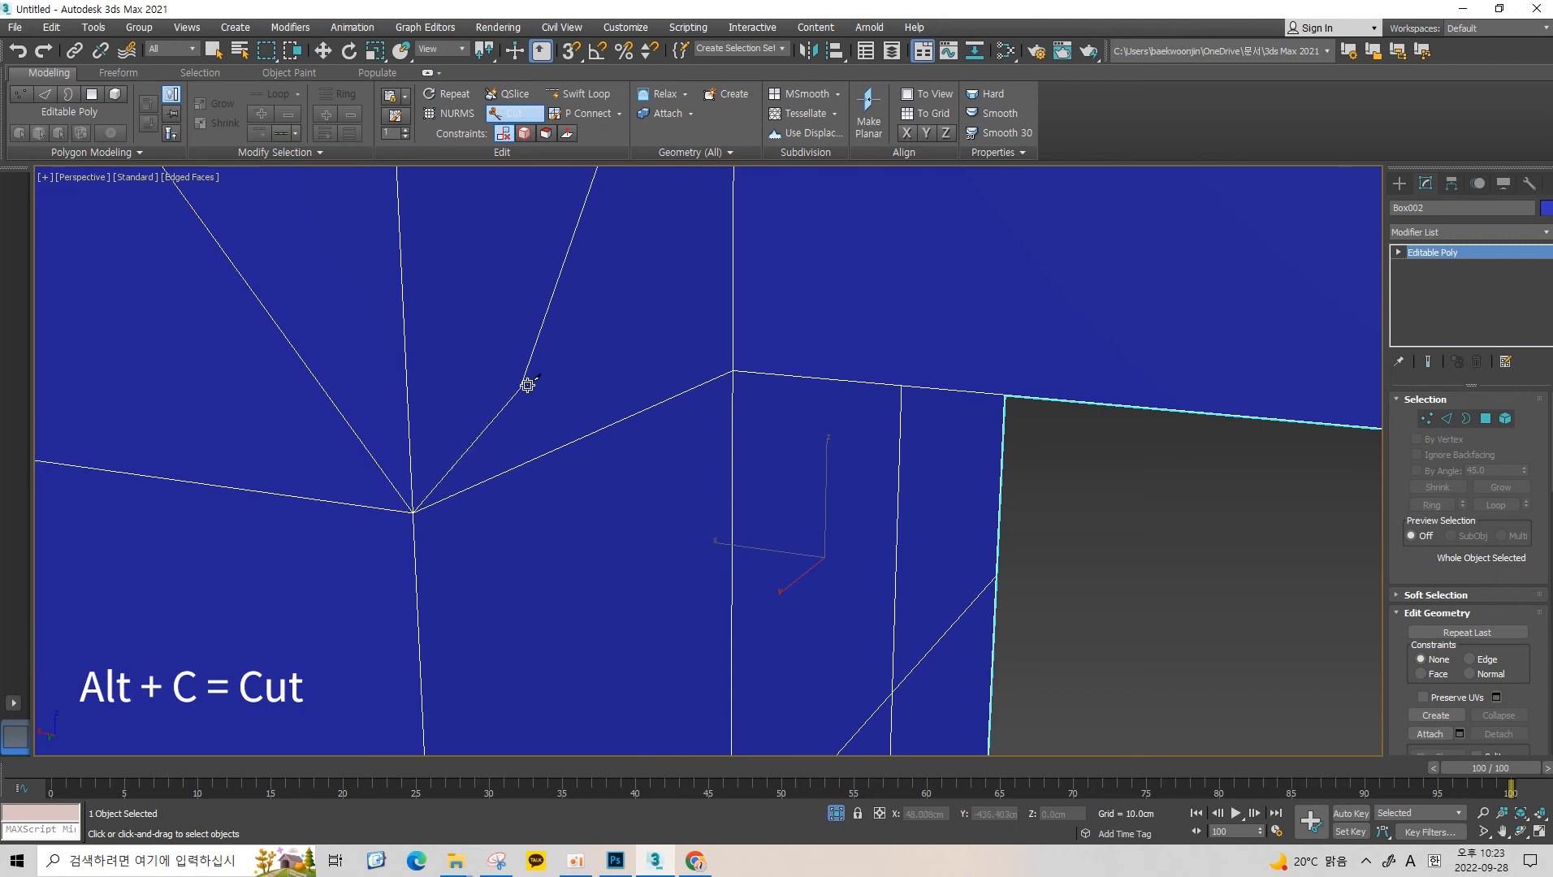
pyautogui.keyDown('alt'); pyautogui.moveTo(528, 385); pyautogui.dragTo(610, 423, button='middle'); pyautogui.keyUp('alt')
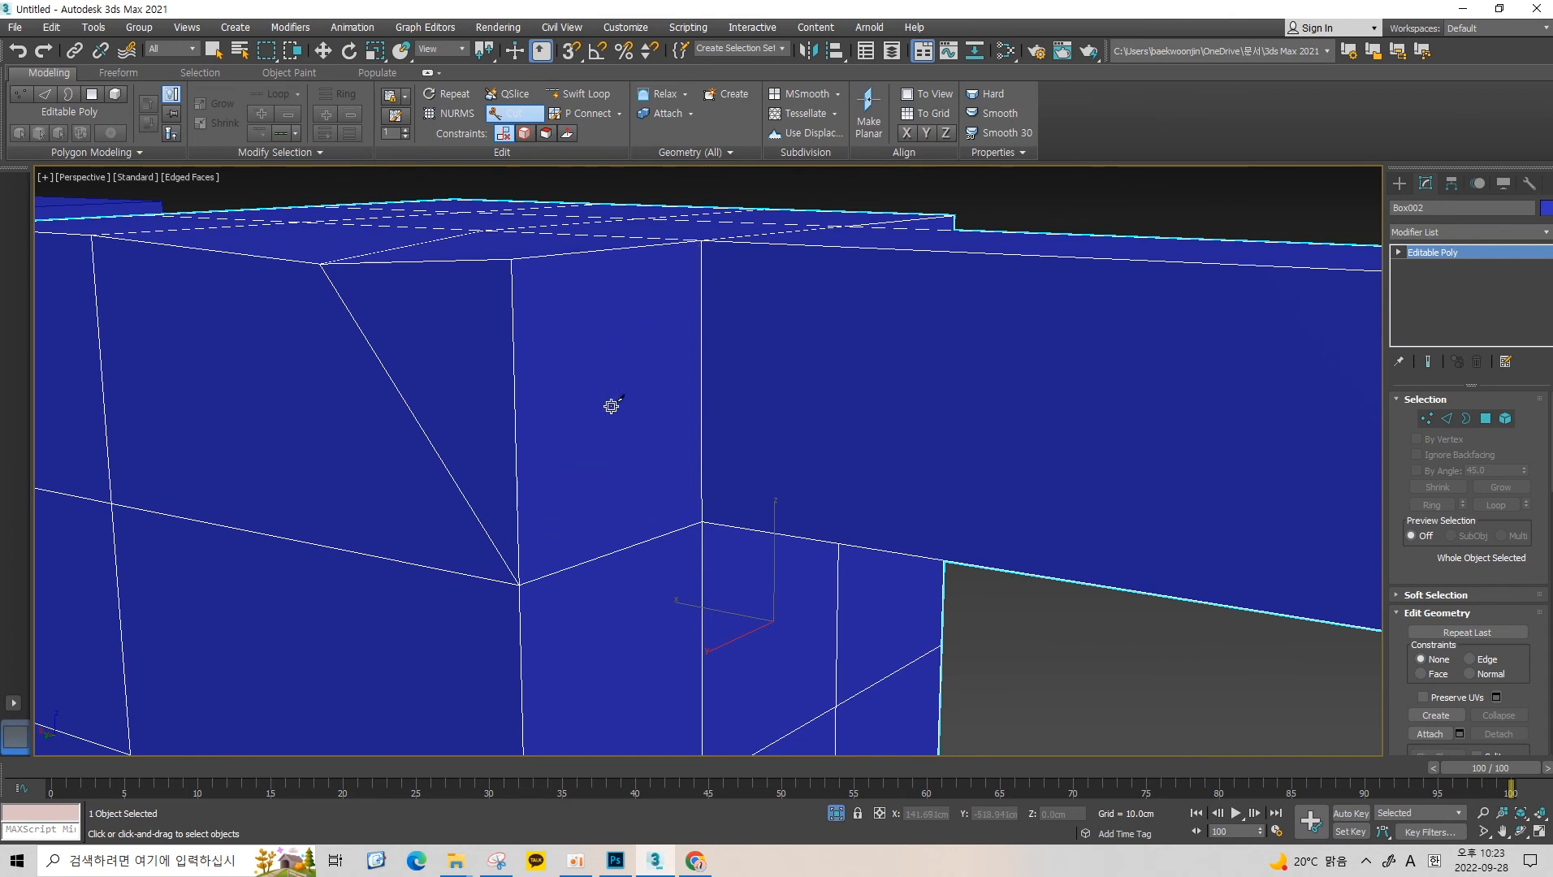
# Cut a second diagonal from the neighbouring top front vertex down to a new point midway along the middle segment's lower edge.
pyautogui.scroll(-5, 611, 406)
pyautogui.scroll(5, 630, 411)
pyautogui.keyDown('alt'); pyautogui.moveTo(559, 314); pyautogui.dragTo(478, 385, button='middle'); pyautogui.keyUp('alt')
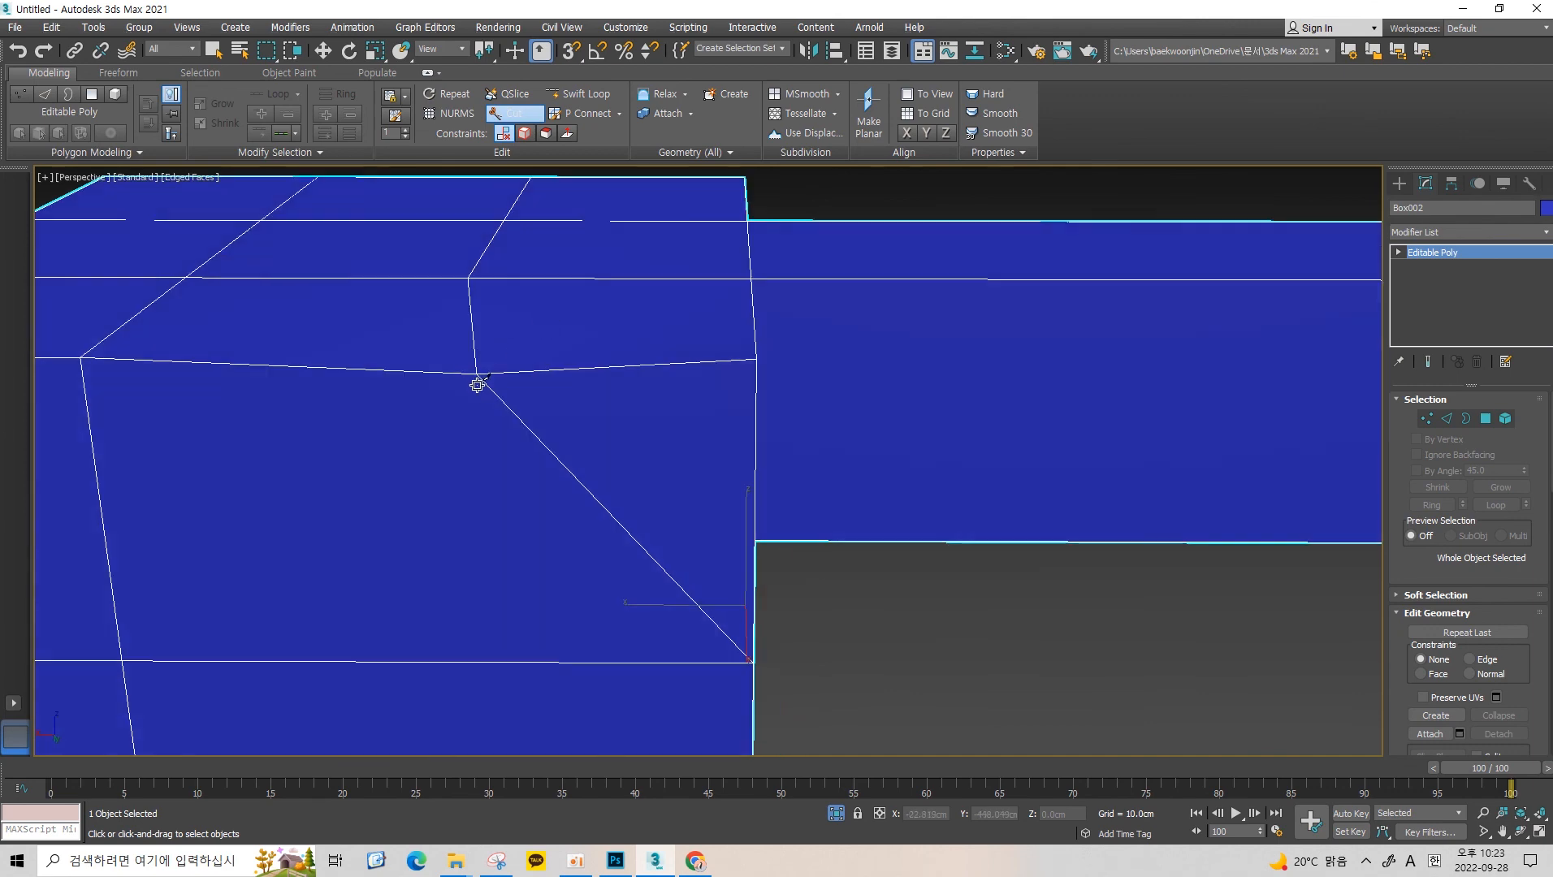
pyautogui.keyDown('alt'); pyautogui.moveTo(724, 654); pyautogui.dragTo(638, 271, button='middle'); pyautogui.keyUp('alt')
pyautogui.click(512, 114)
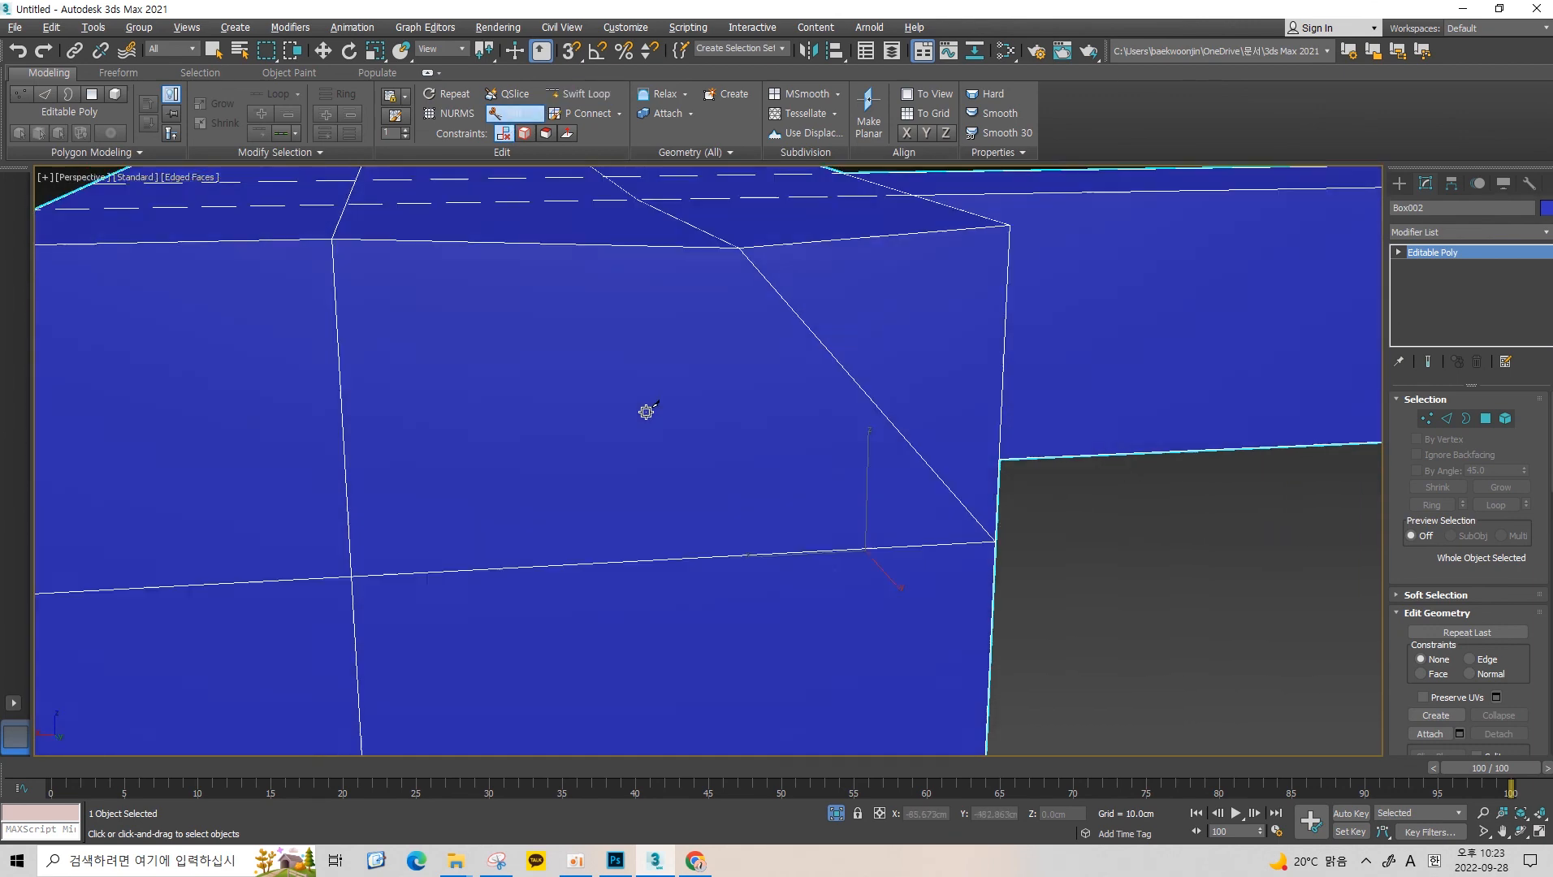
pyautogui.scroll(-4, 739, 405)
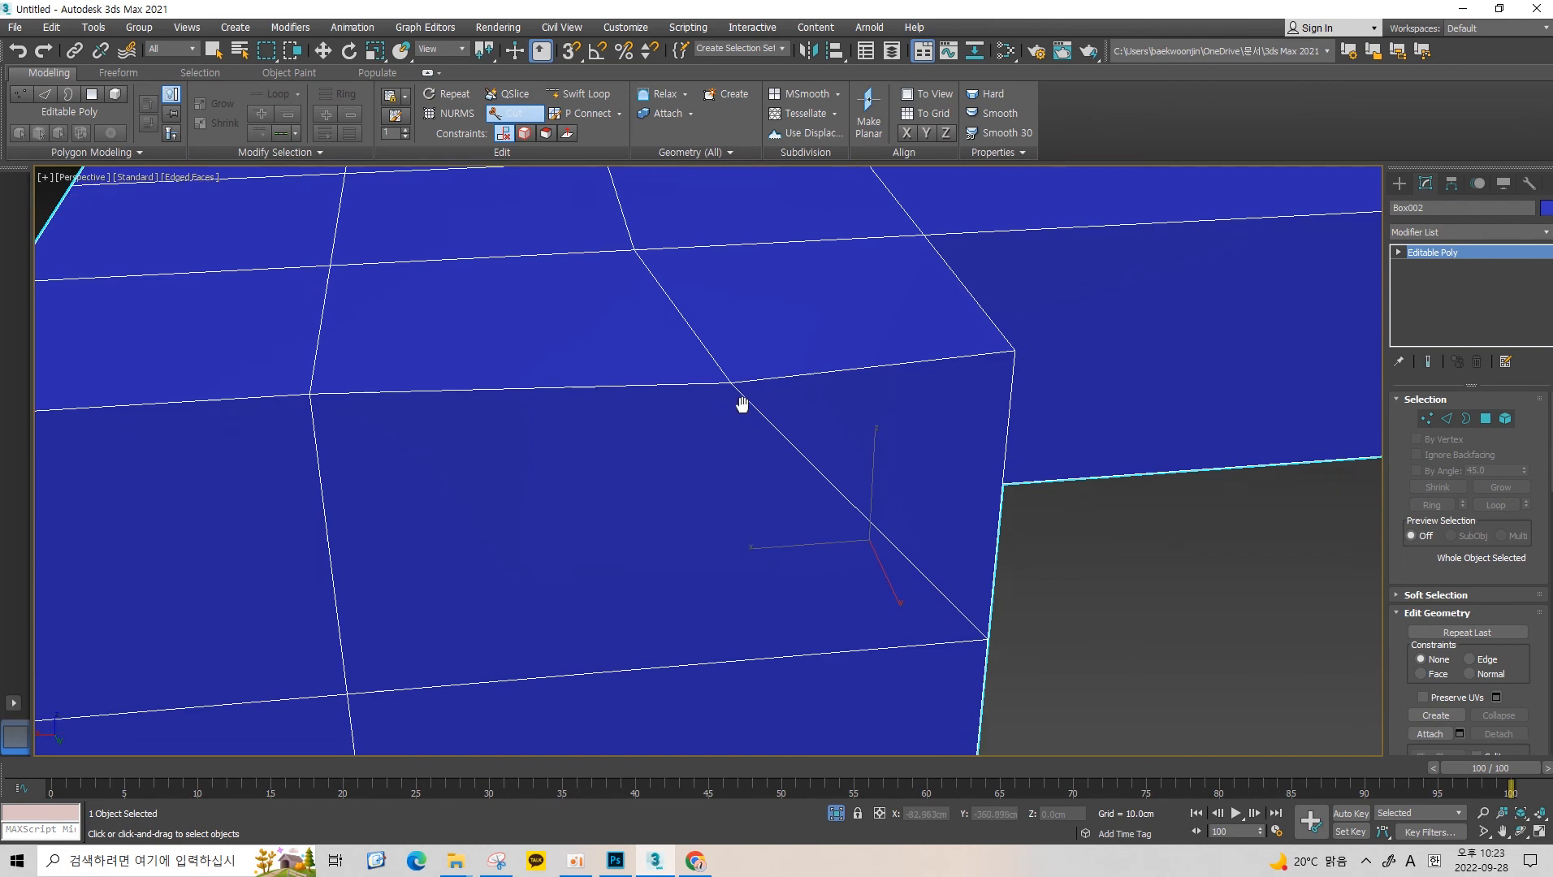
pyautogui.scroll(-3, 608, 334)
pyautogui.scroll(5, 609, 334)
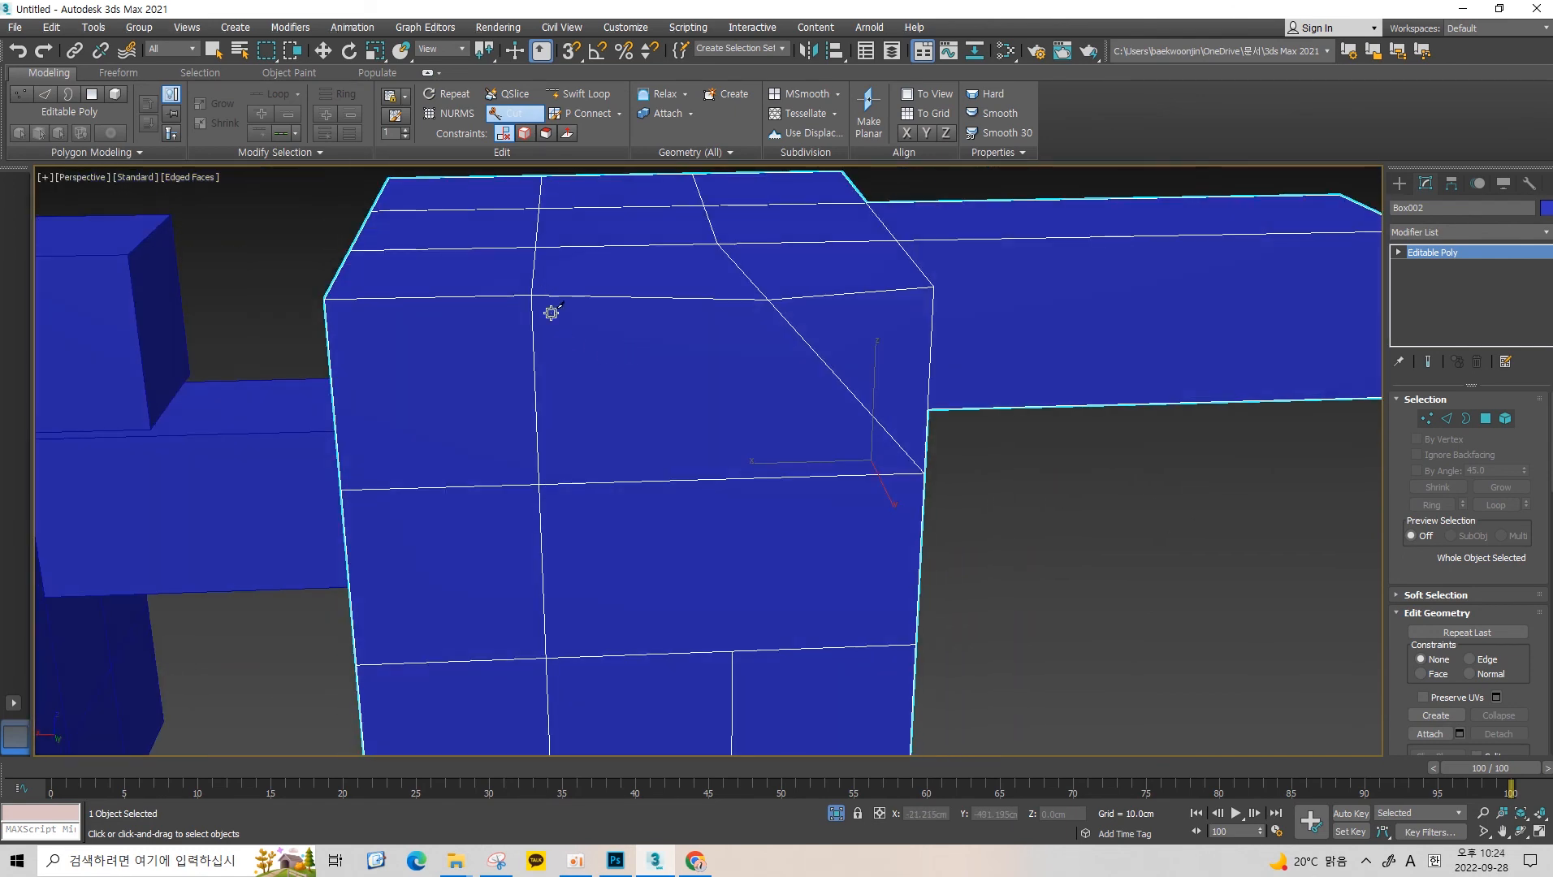
pyautogui.keyDown('alt'); pyautogui.moveTo(551, 313); pyautogui.dragTo(532, 355, button='middle'); pyautogui.keyUp('alt')
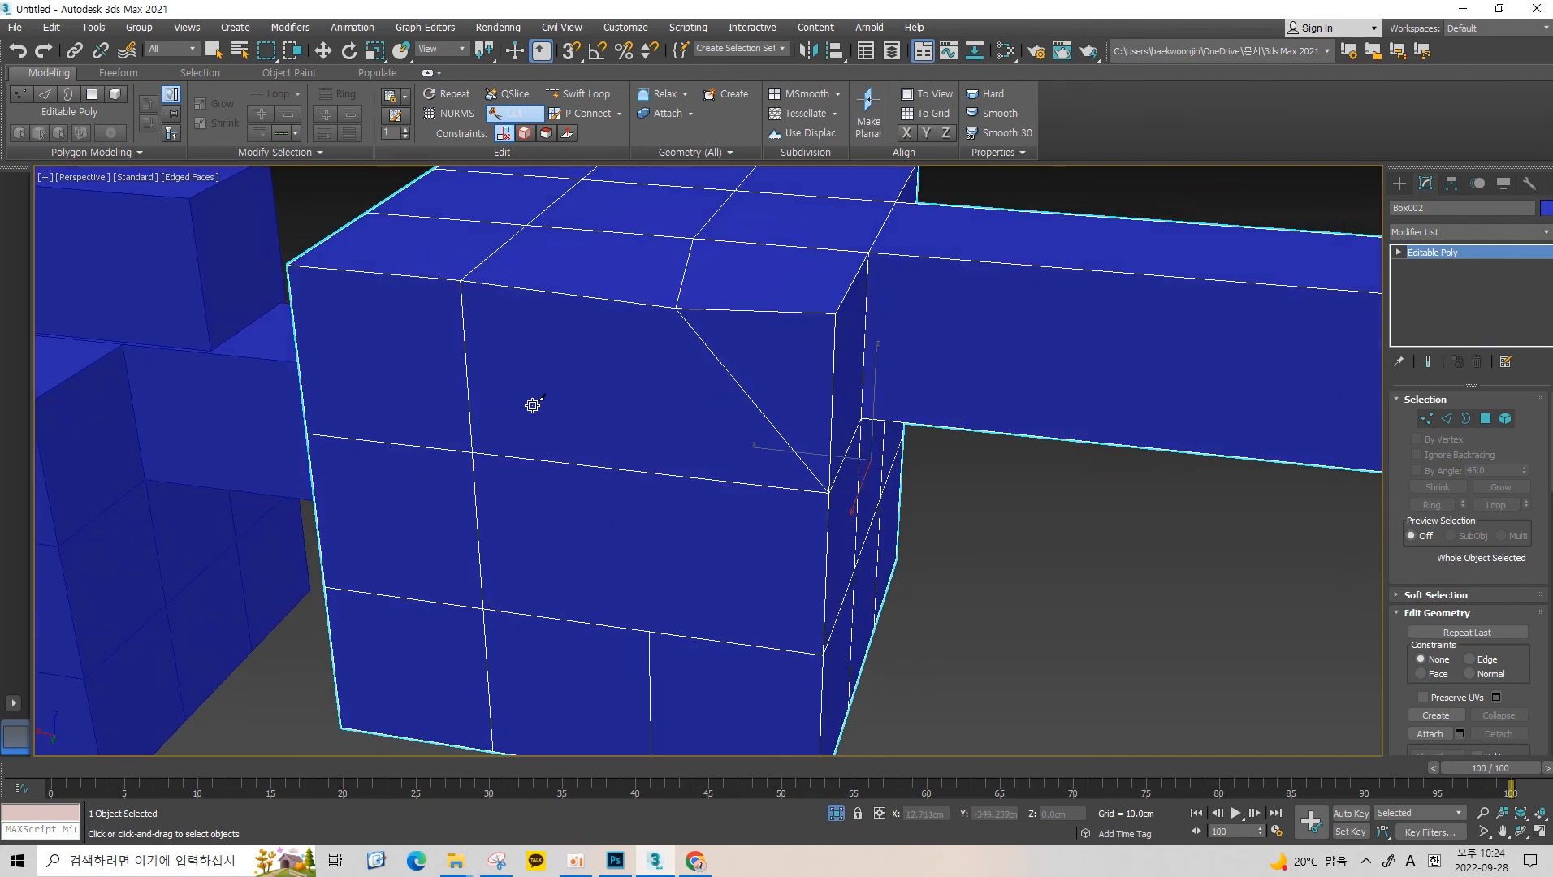
pyautogui.keyDown('alt'); pyautogui.moveTo(588, 453); pyautogui.dragTo(493, 276, button='middle'); pyautogui.keyUp('alt')
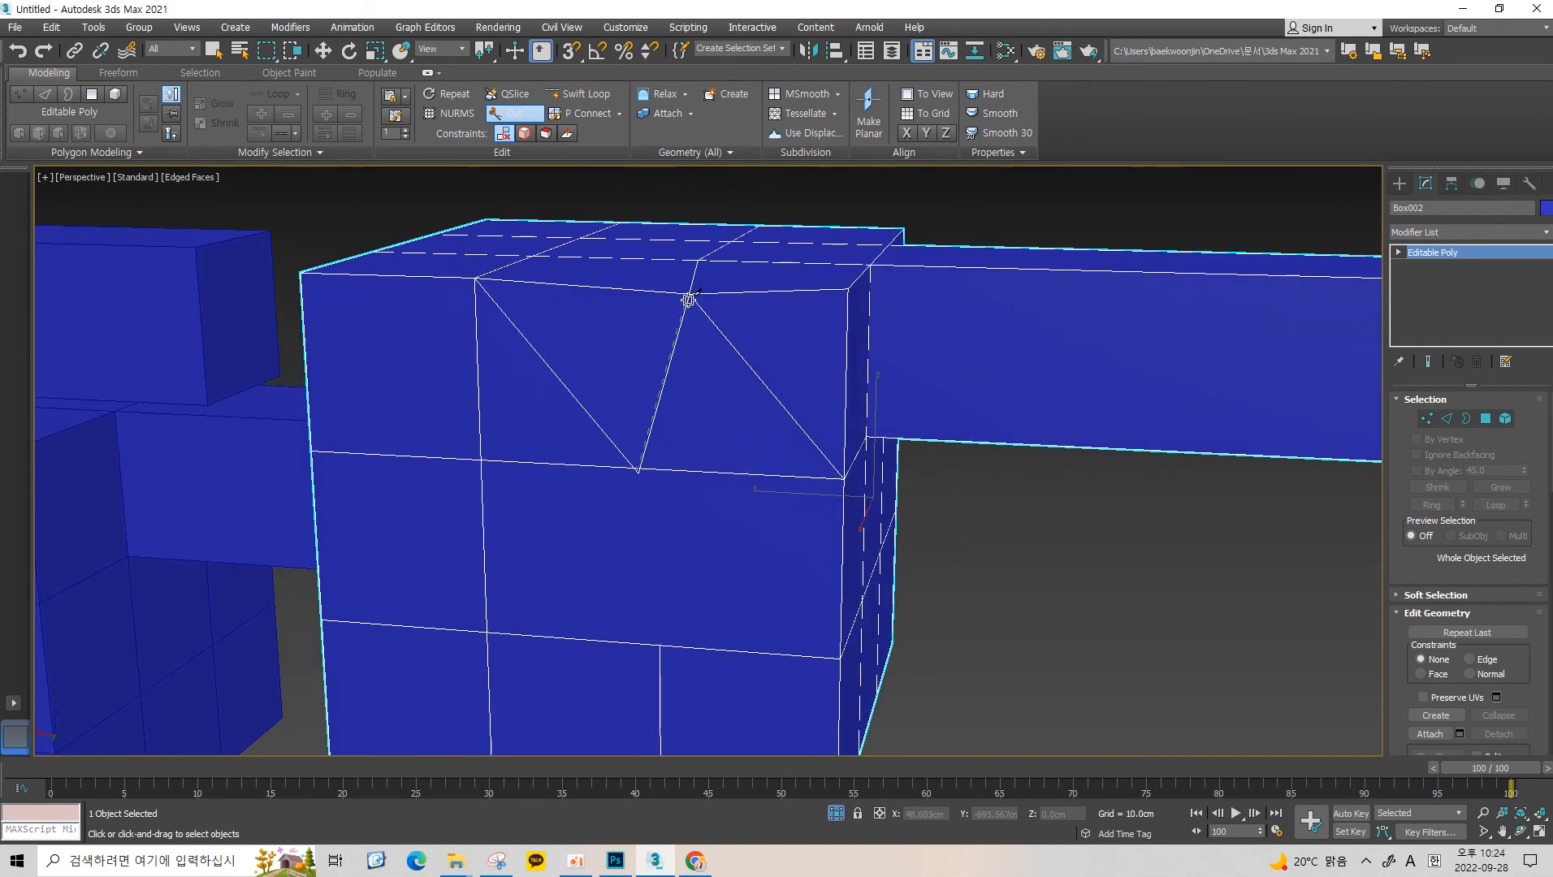
# Cut from that new point to the vertex below and to the dipped top vertex, and end the Cut tool.
pyautogui.keyDown('alt'); pyautogui.moveTo(640, 546); pyautogui.dragTo(508, 355, button='middle'); pyautogui.keyUp('alt')
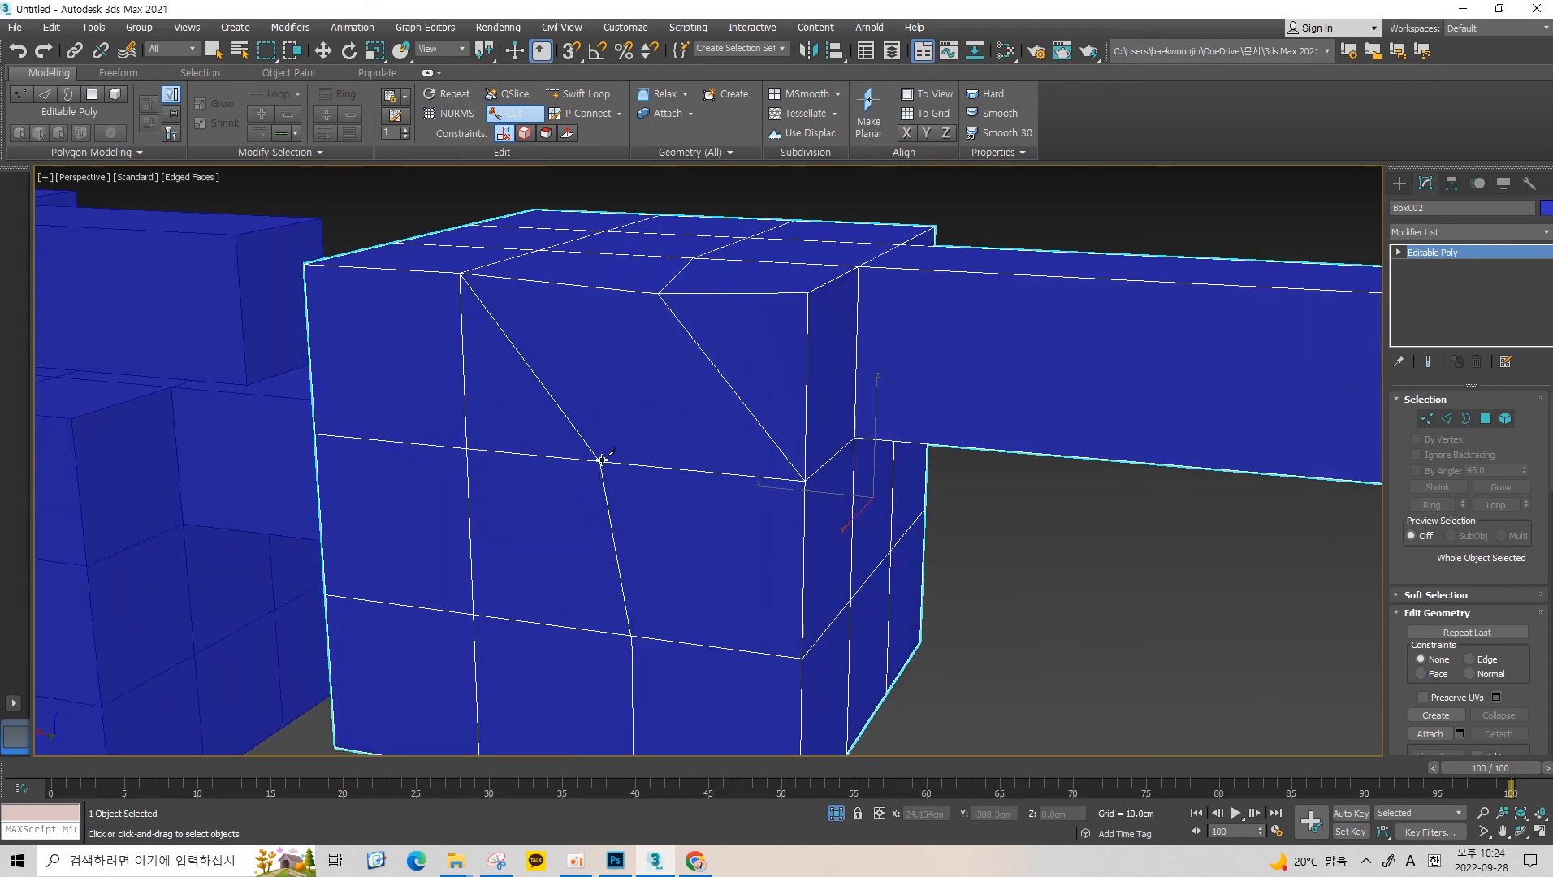
pyautogui.keyDown('alt'); pyautogui.moveTo(658, 293); pyautogui.dragTo(582, 336, button='middle'); pyautogui.keyUp('alt')
pyautogui.press('w')
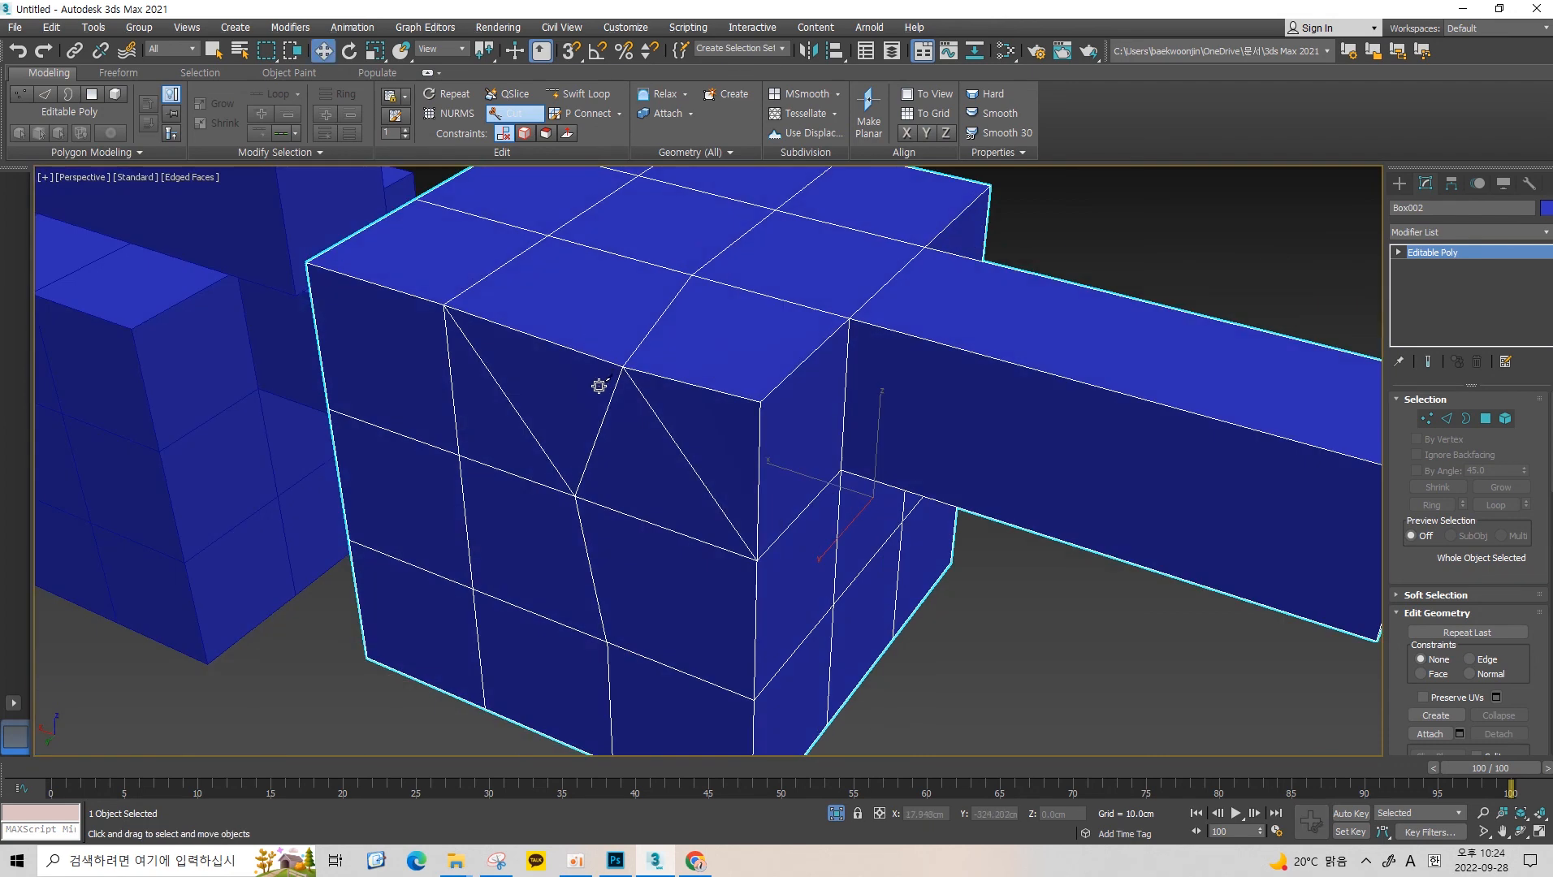
# At Polygon level, delete the triangular front face left of the dipped vertex and the top polygon directly behind it.
pyautogui.press('4')
pyautogui.click(571, 367)
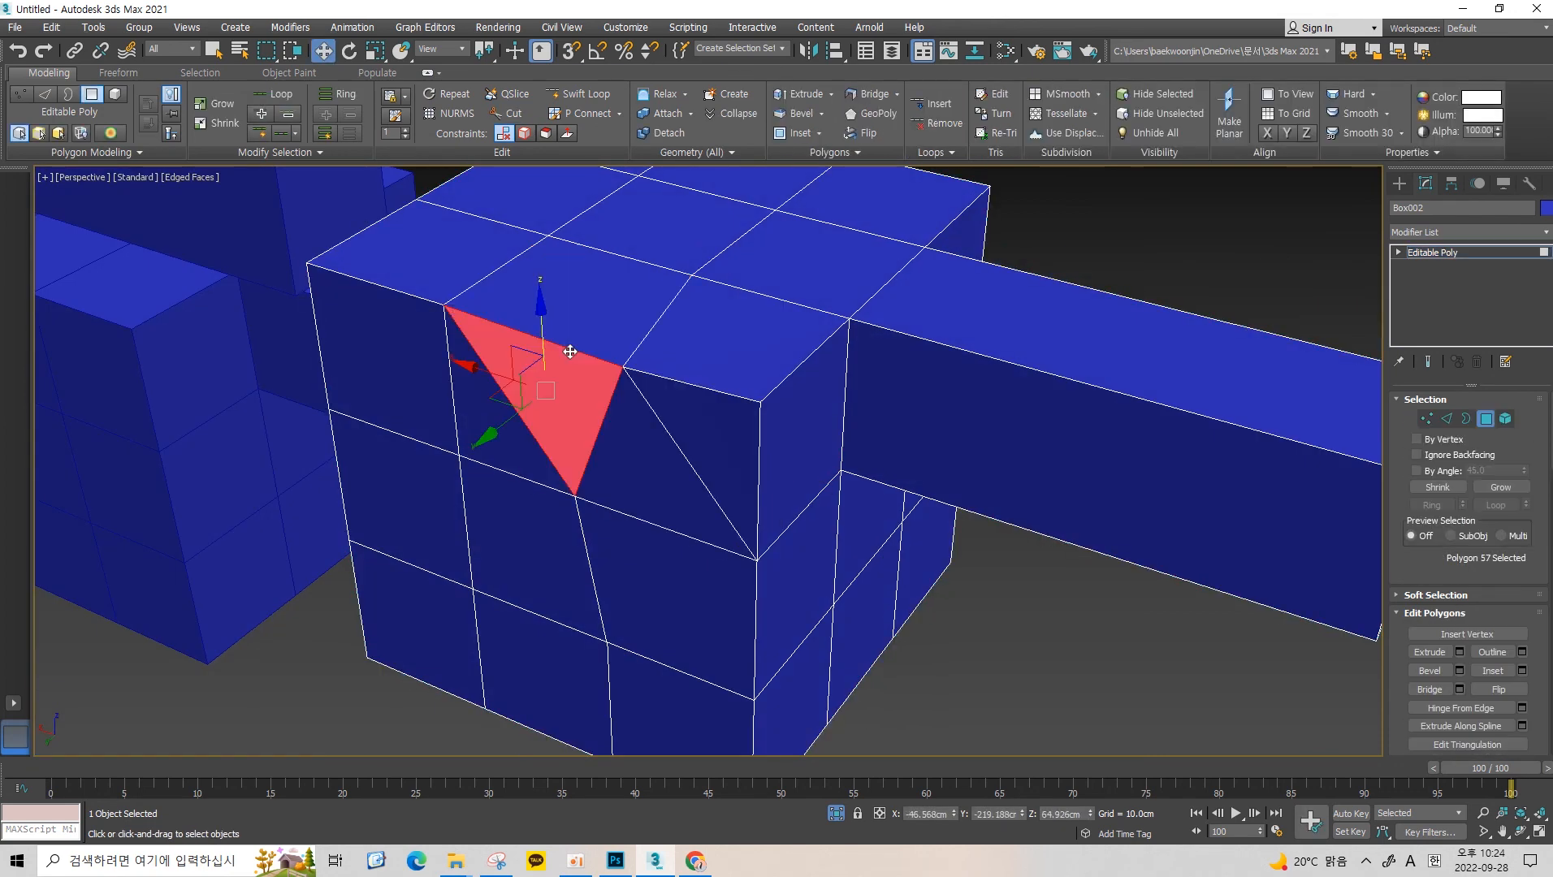
pyautogui.keyDown('ctrl'); pyautogui.click(615, 289); pyautogui.keyUp('ctrl')
pyautogui.press('Delete')
pyautogui.keyDown('alt'); pyautogui.moveTo(786, 275); pyautogui.dragTo(730, 351, button='middle'); pyautogui.keyUp('alt')
pyautogui.scroll(3, 730, 351)
pyautogui.scroll(-3, 839, 298)
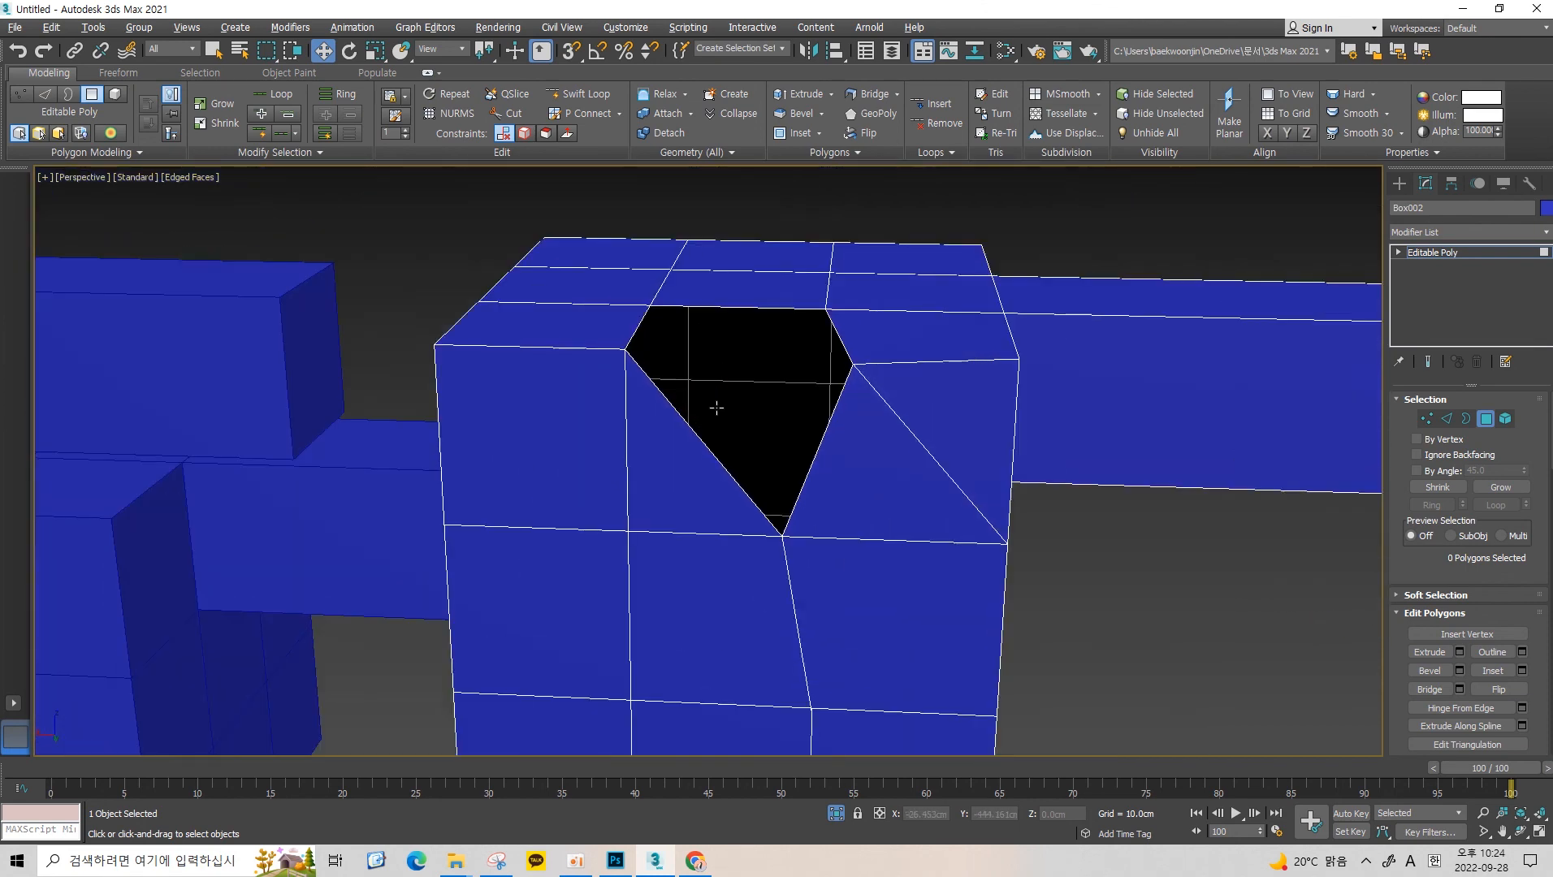
# Try extending the opening's left slanted edge inward as a new strip at Edge level.
pyautogui.keyDown('alt'); pyautogui.moveTo(718, 406); pyautogui.dragTo(804, 329, button='middle'); pyautogui.keyUp('alt')
pyautogui.click(638, 388)
pyautogui.press('Delete')
pyautogui.press('2')
pyautogui.click(632, 409)
pyautogui.scroll(3, 892, 306)
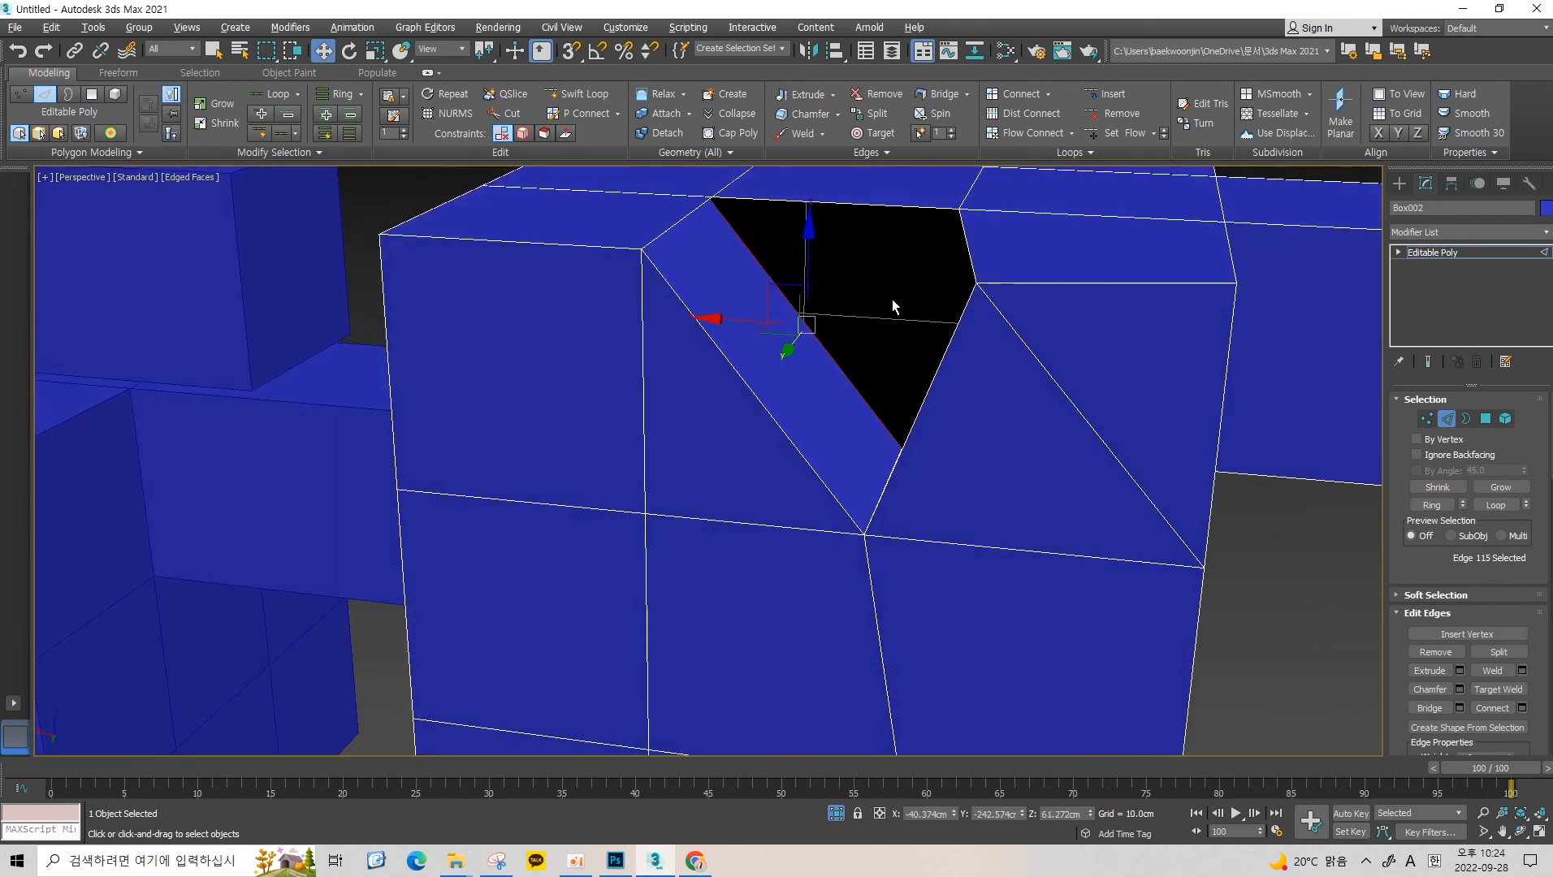
pyautogui.keyDown('alt'); pyautogui.moveTo(892, 300); pyautogui.dragTo(975, 398, button='middle'); pyautogui.keyUp('alt')
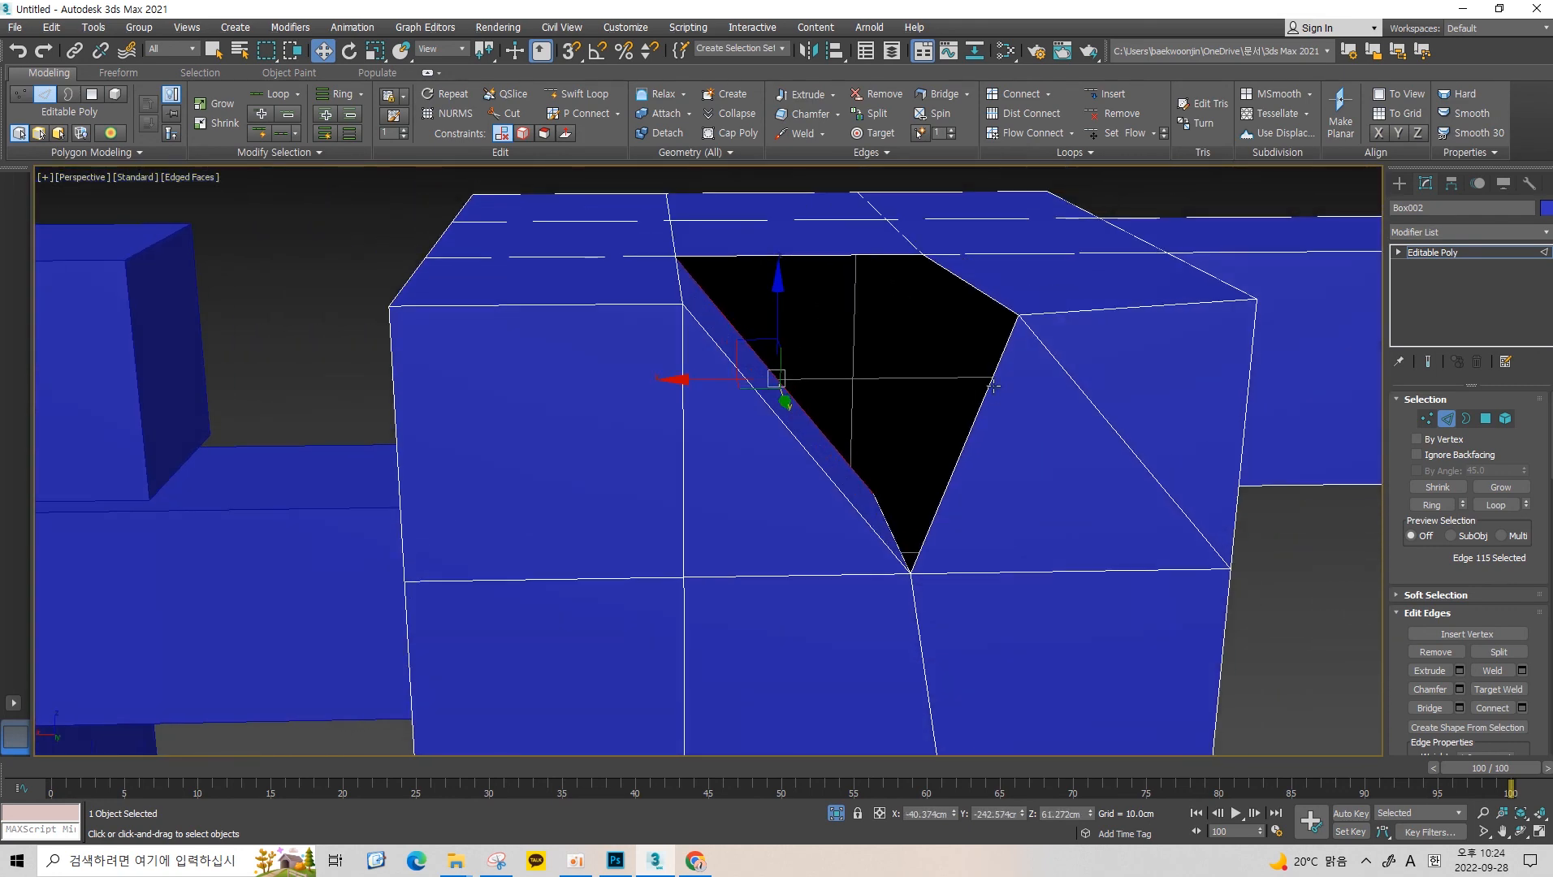
# Select both slanted edges of the opening and extend them inward as copies to form new wall faces.
pyautogui.click(991, 389)
pyautogui.keyDown('ctrl'); pyautogui.click(813, 460); pyautogui.keyUp('ctrl')
pyautogui.keyDown('alt'); pyautogui.moveTo(813, 460); pyautogui.dragTo(760, 404, button='middle'); pyautogui.keyUp('alt')
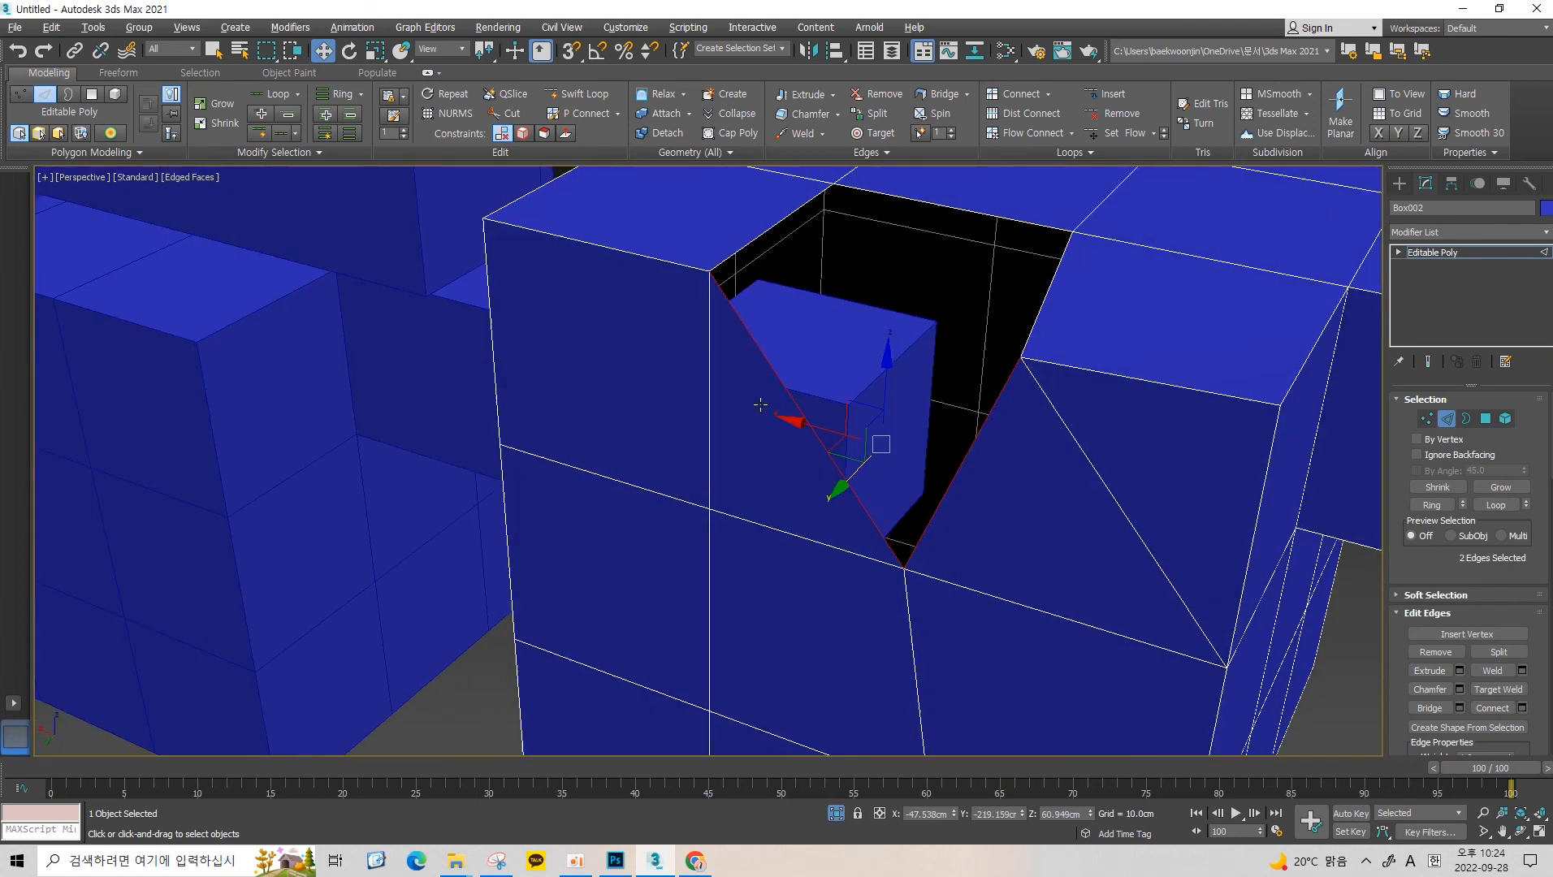
pyautogui.keyDown('shift'); pyautogui.moveTo(845, 481); pyautogui.dragTo(953, 360); pyautogui.keyUp('shift')
pyautogui.keyDown('alt'); pyautogui.moveTo(953, 360); pyautogui.dragTo(587, 156, button='middle'); pyautogui.keyUp('alt')
pyautogui.scroll(-6, 780, 301)
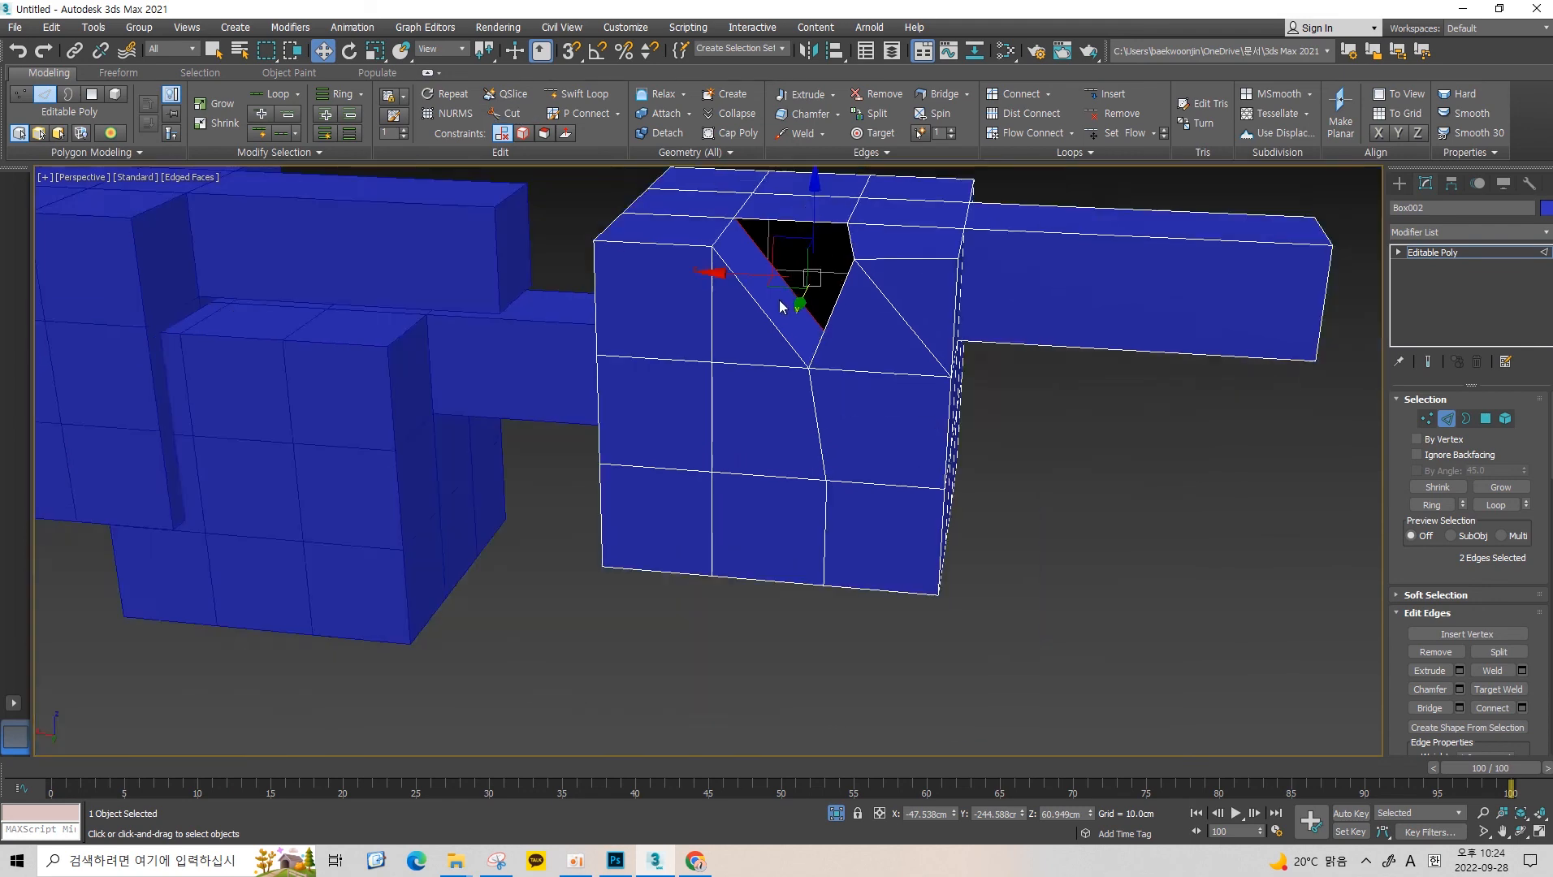
# Cut a diagonal edge across the front face's right middle polygon, from its upper horizontal edge to its lower one.
pyautogui.keyDown('alt'); pyautogui.moveTo(780, 301); pyautogui.dragTo(626, 154, button='middle'); pyautogui.keyUp('alt')
pyautogui.click(511, 117)
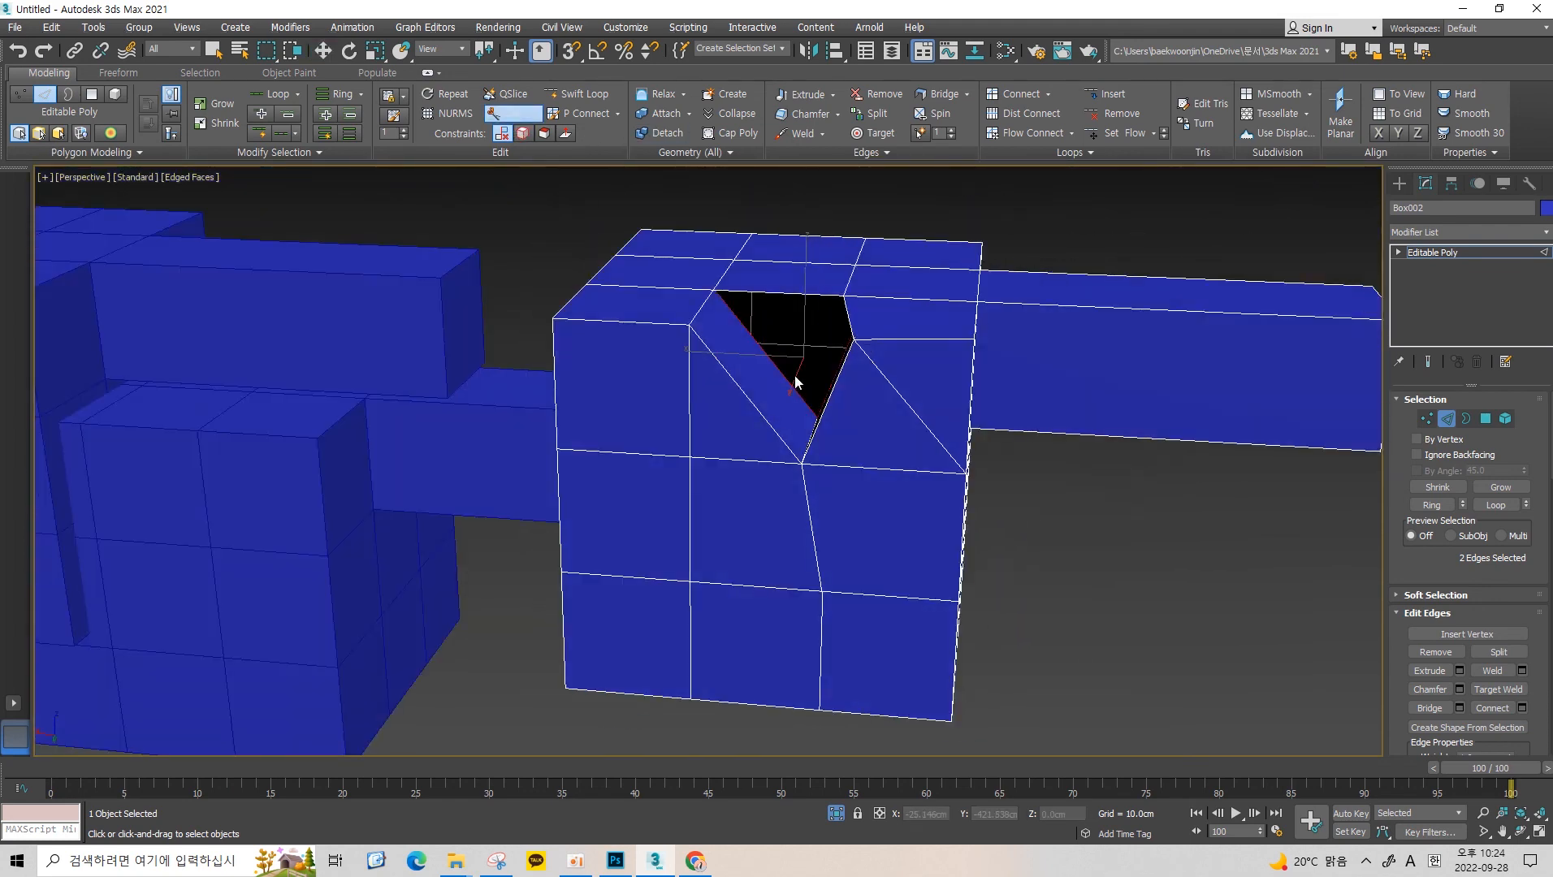
pyautogui.scroll(6, 771, 444)
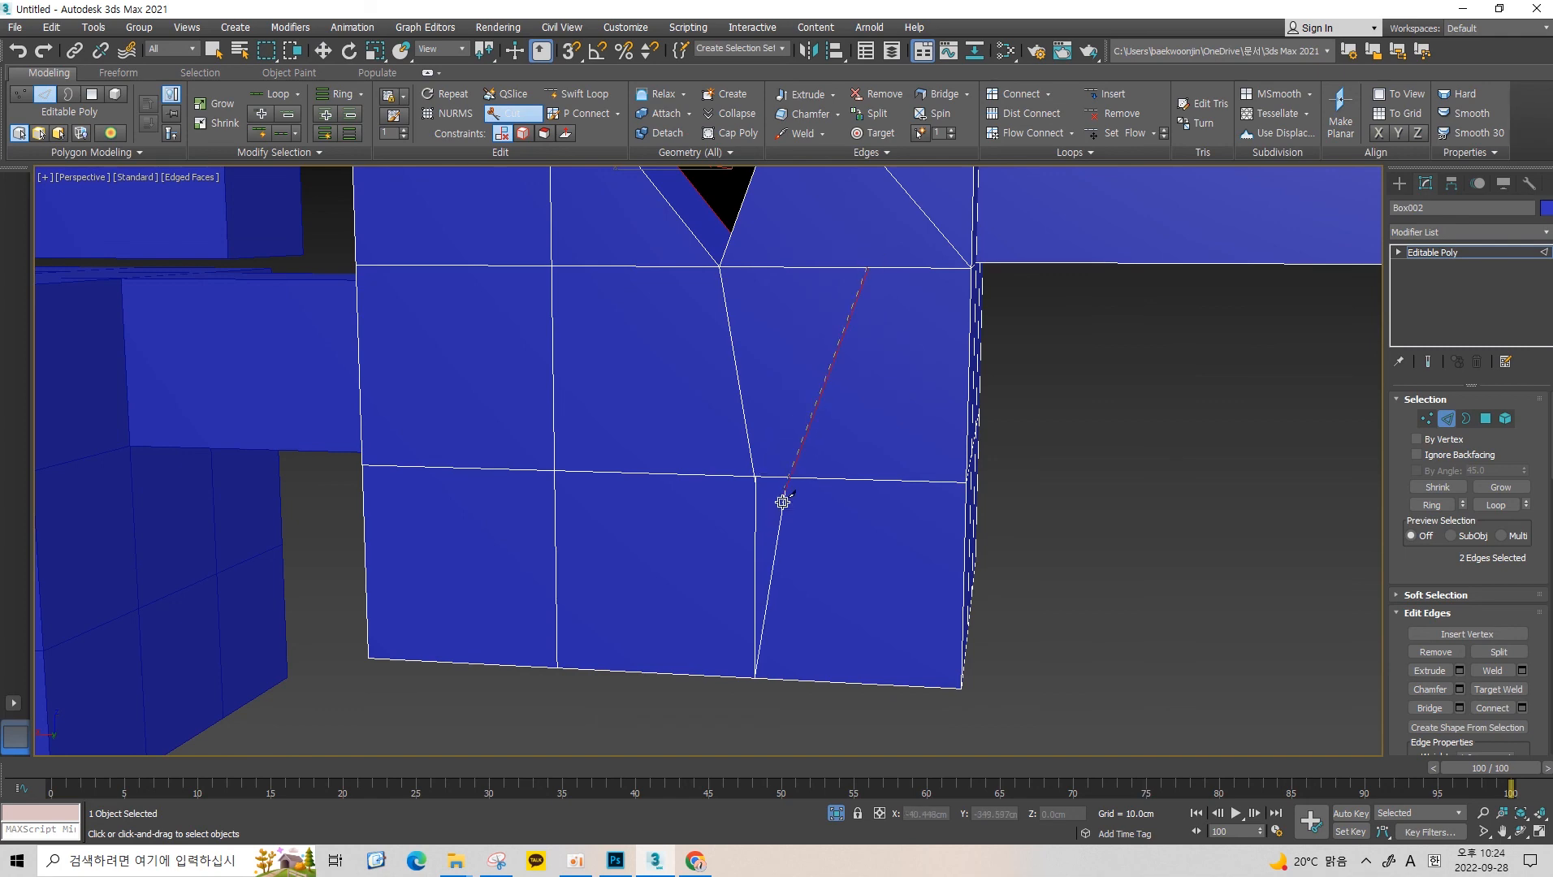
pyautogui.click(774, 477)
pyautogui.scroll(-2, 845, 422)
pyautogui.scroll(5, 849, 406)
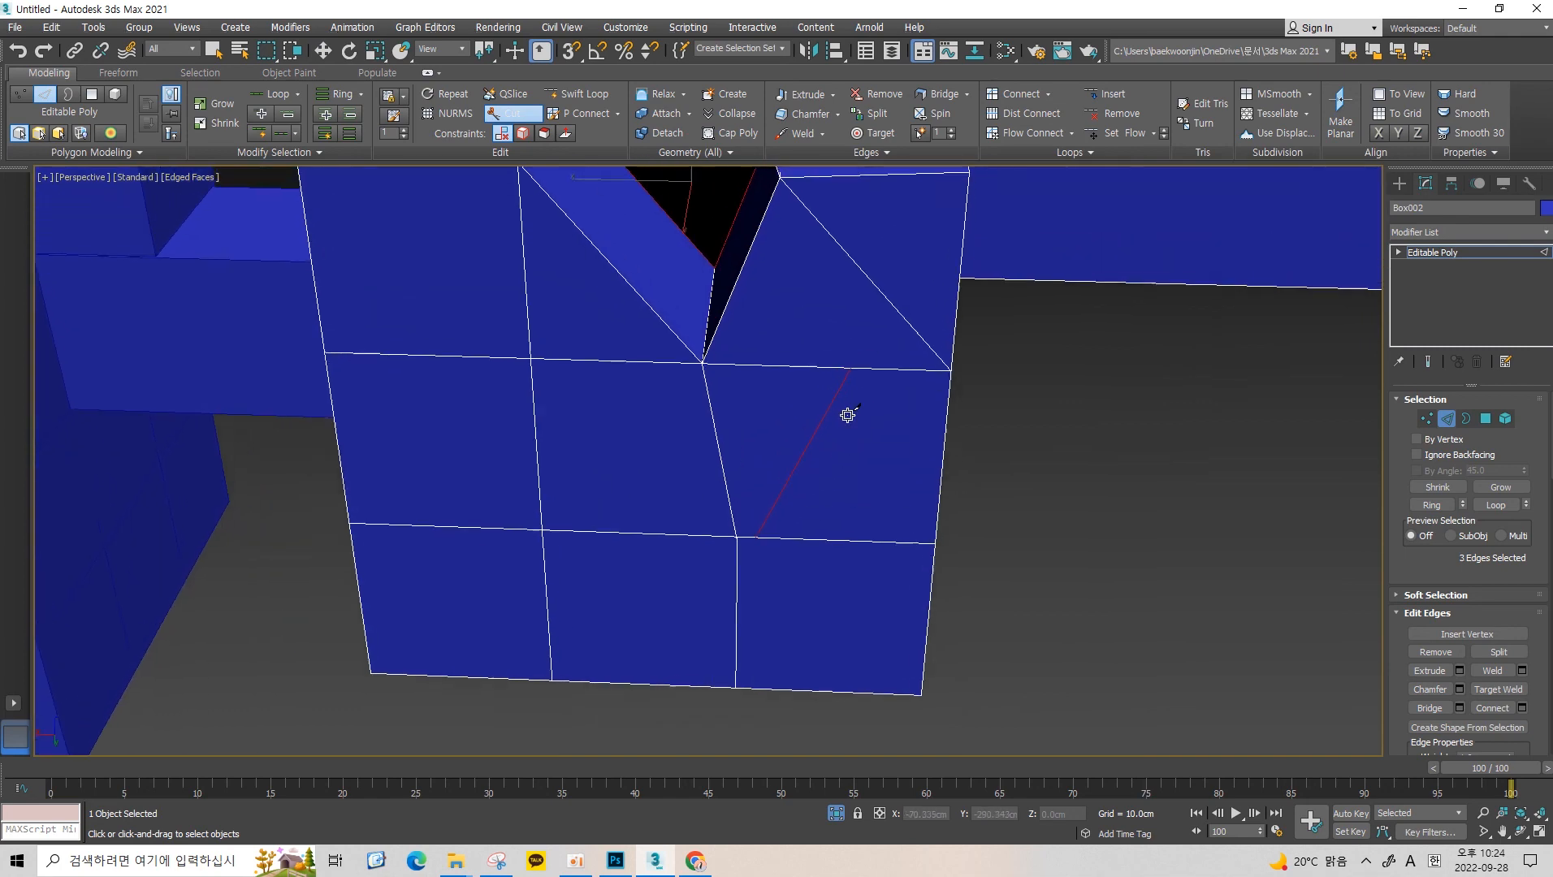
# Finish cutting and, at Vertex level, select the vertex where the diagonal cut meets the front face's upper horizontal edge.
pyautogui.press('w')
pyautogui.press('1')
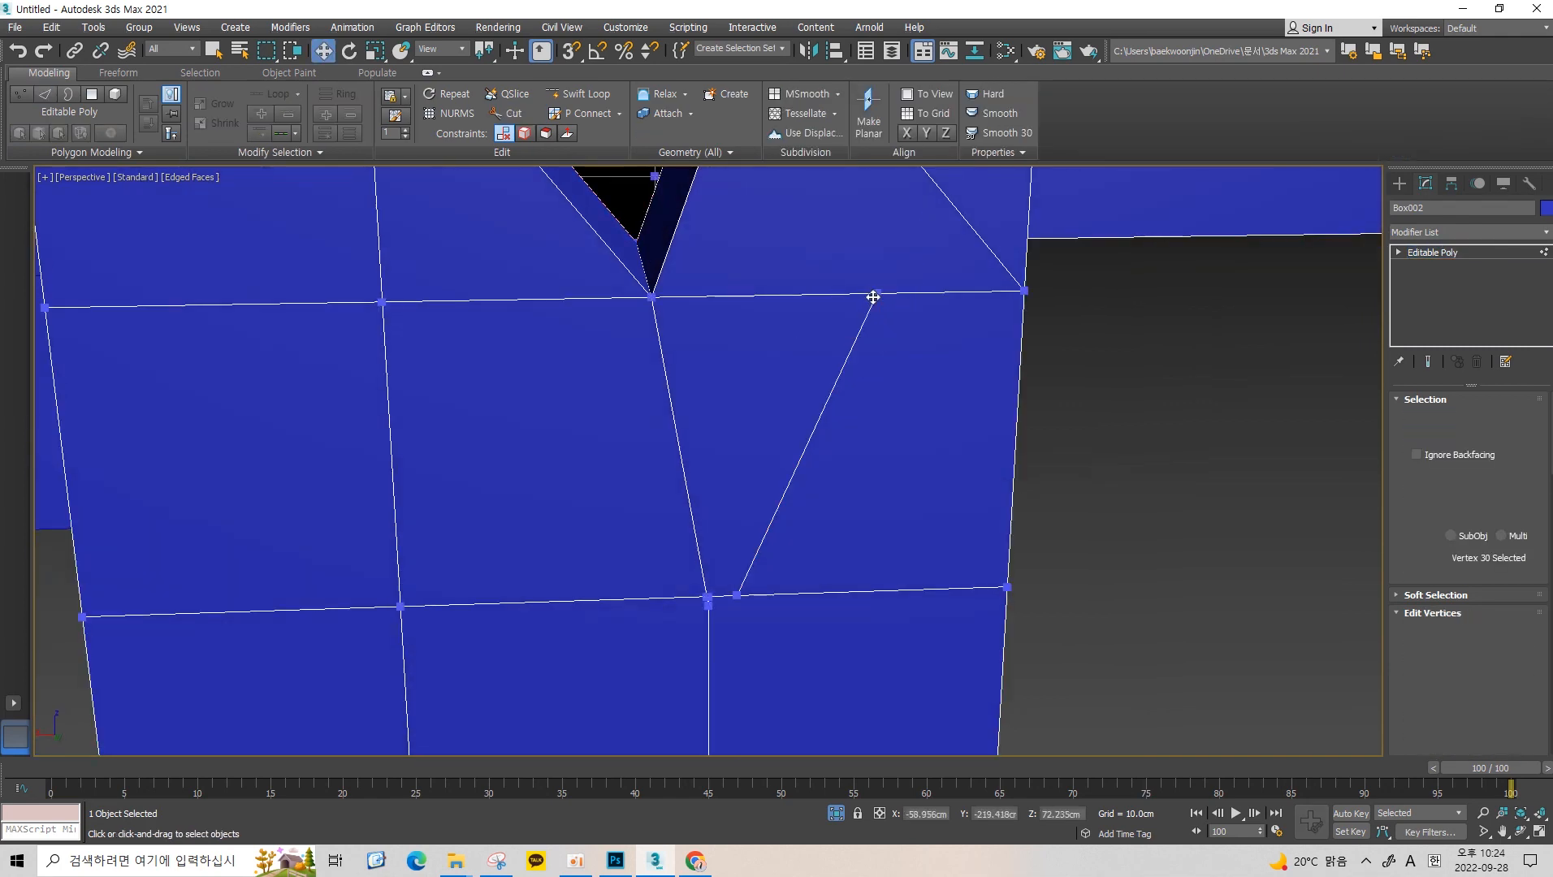
pyautogui.click(880, 294)
pyautogui.moveTo(880, 295)
pyautogui.keyDown('alt'); pyautogui.mouseDown(button='middle')
pyautogui.moveTo(854, 411)
pyautogui.moveTo(814, 364)
pyautogui.moveTo(871, 330)
pyautogui.moveTo(836, 371)
pyautogui.moveTo(812, 347)
pyautogui.mouseUp(button='middle'); pyautogui.keyUp('alt')
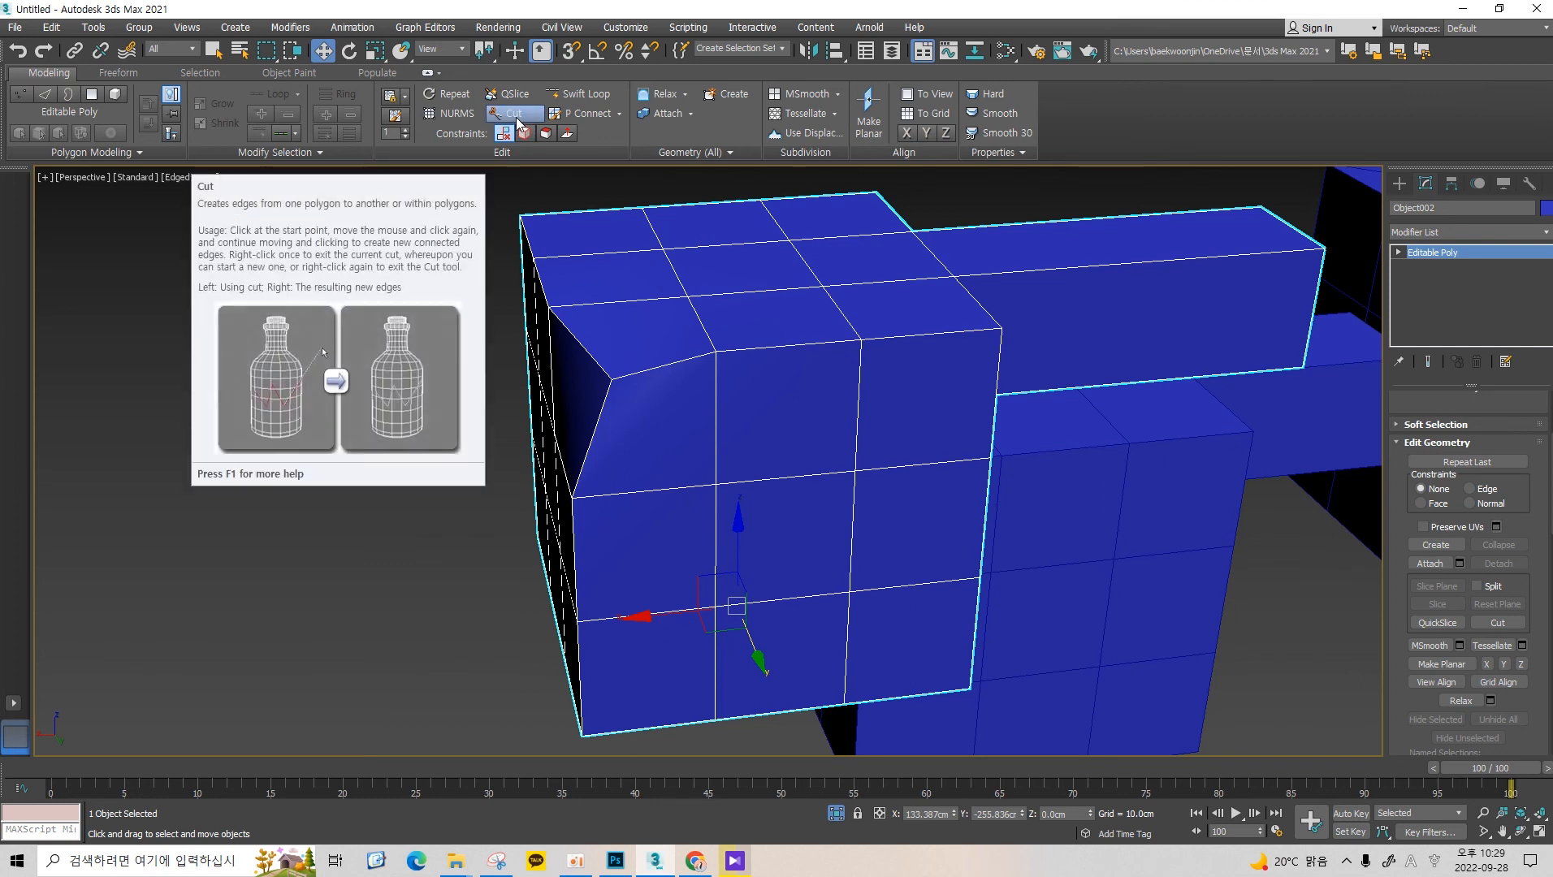
# Activate Swift Loop on the box with the notched corner and preview loop placements across its top, front and underside.
pyautogui.click(604, 103)
pyautogui.moveTo(682, 210); pyautogui.dragTo(694, 319, button='middle')
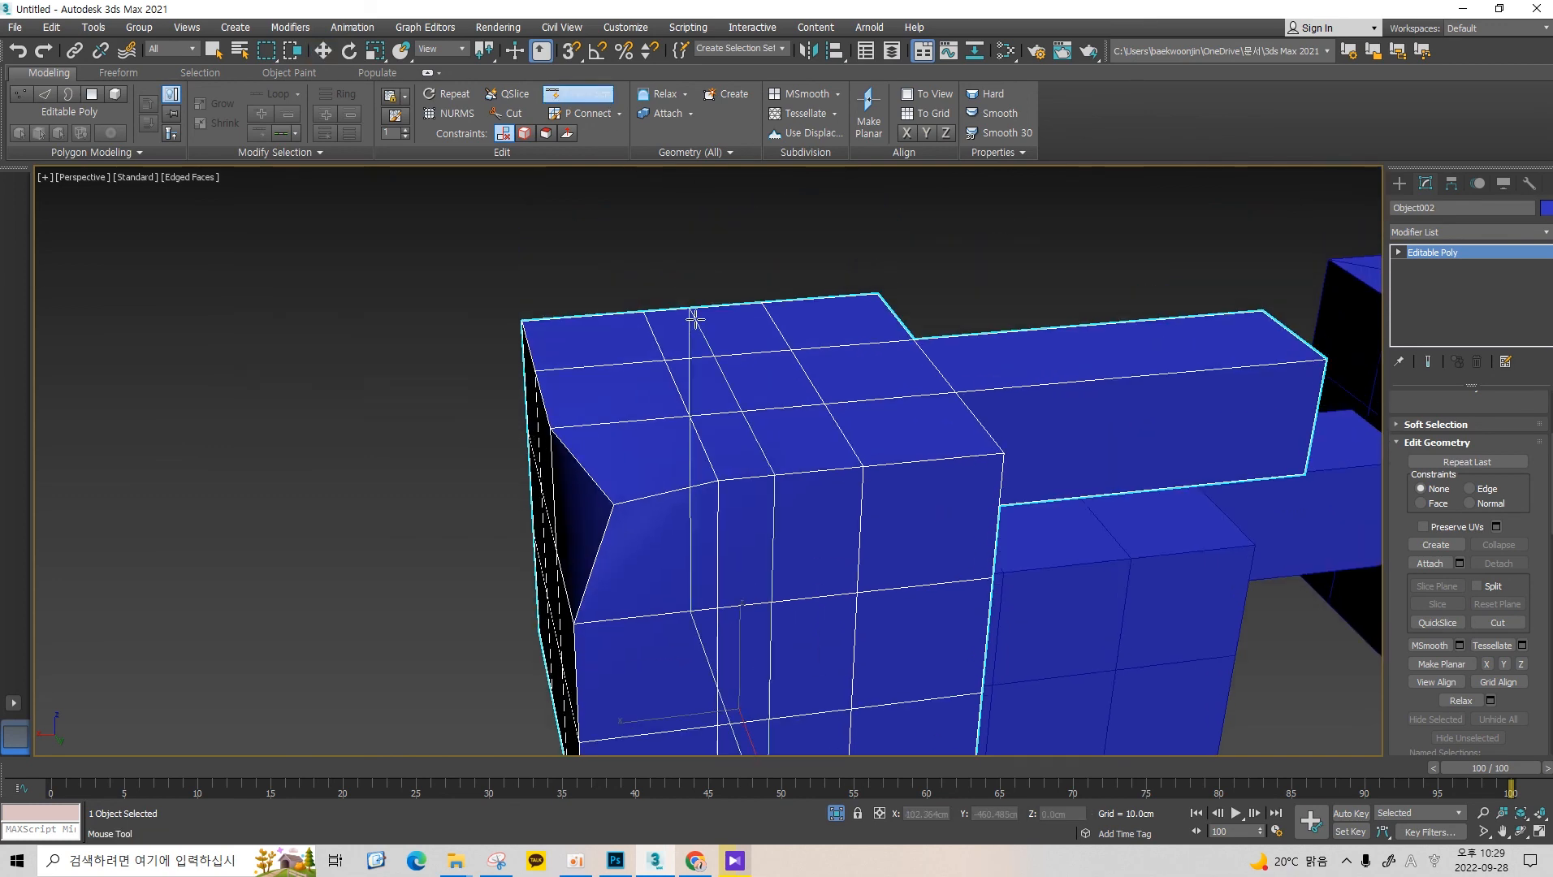
pyautogui.keyDown('alt'); pyautogui.moveTo(754, 367); pyautogui.dragTo(711, 347, button='middle'); pyautogui.keyUp('alt')
pyautogui.keyDown('alt'); pyautogui.moveTo(703, 410); pyautogui.dragTo(856, 360, button='middle'); pyautogui.keyUp('alt')
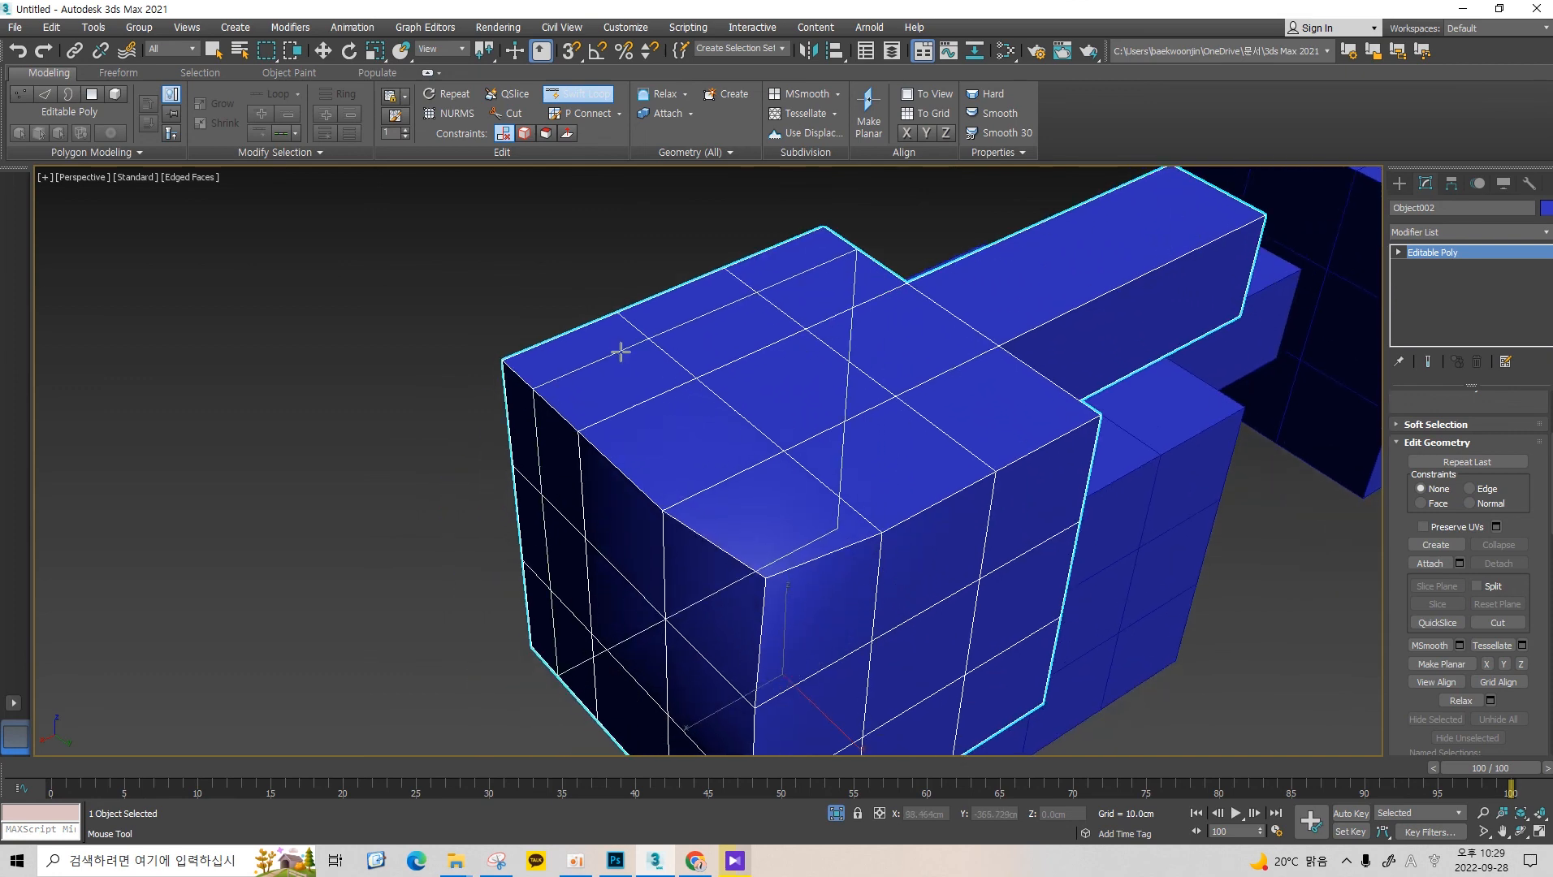
pyautogui.keyDown('alt'); pyautogui.moveTo(634, 358); pyautogui.dragTo(732, 333, button='middle'); pyautogui.keyUp('alt')
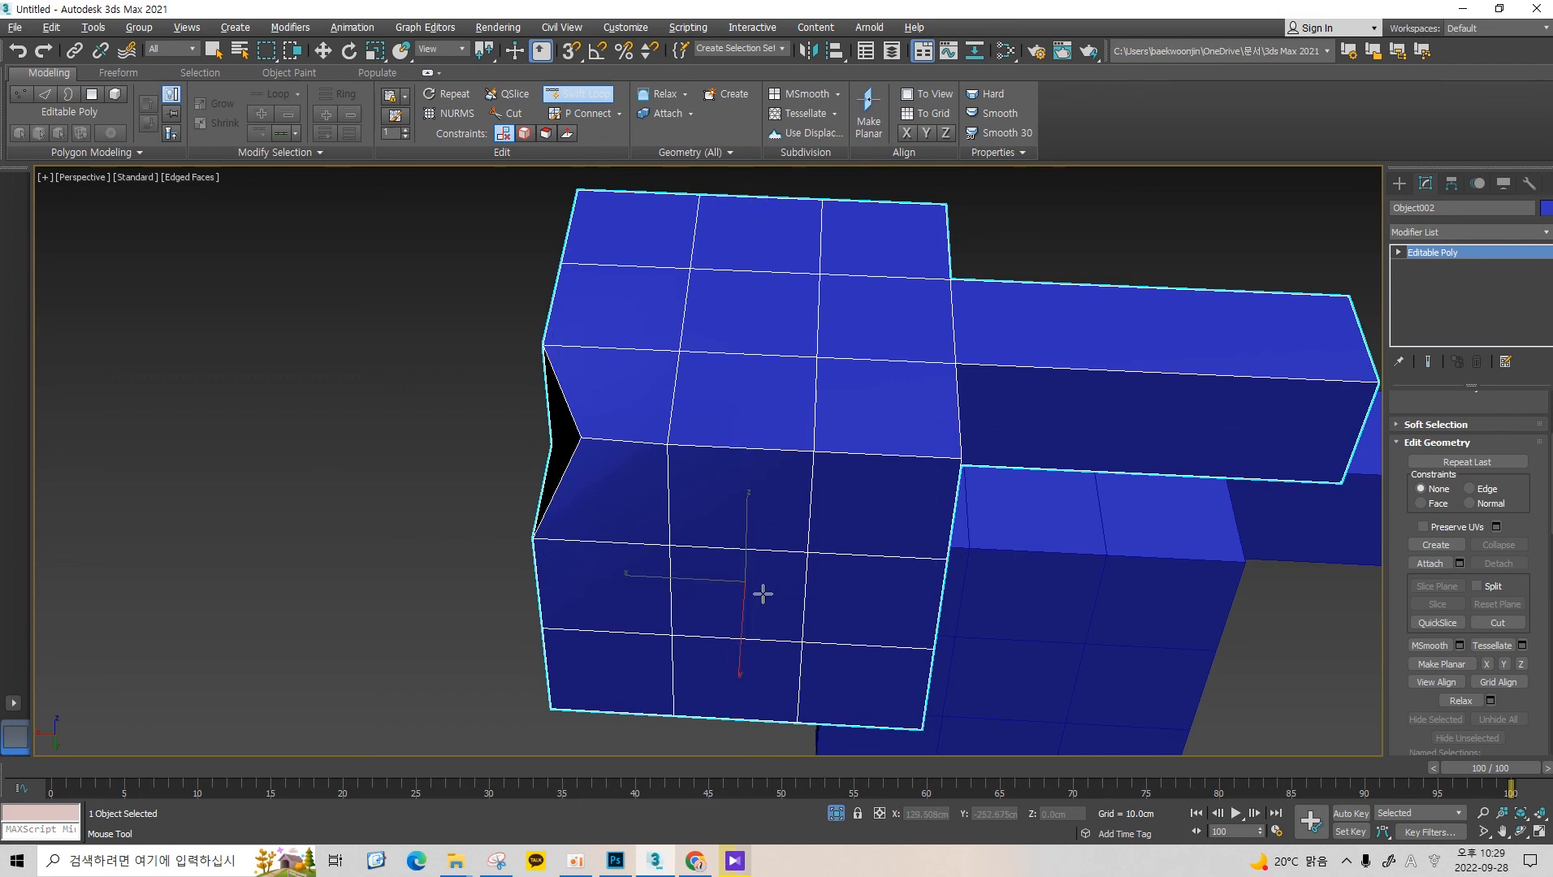
pyautogui.keyDown('alt'); pyautogui.moveTo(763, 593); pyautogui.dragTo(753, 451, button='middle'); pyautogui.keyUp('alt')
pyautogui.keyDown('alt'); pyautogui.moveTo(747, 281); pyautogui.dragTo(749, 219, button='middle'); pyautogui.keyUp('alt')
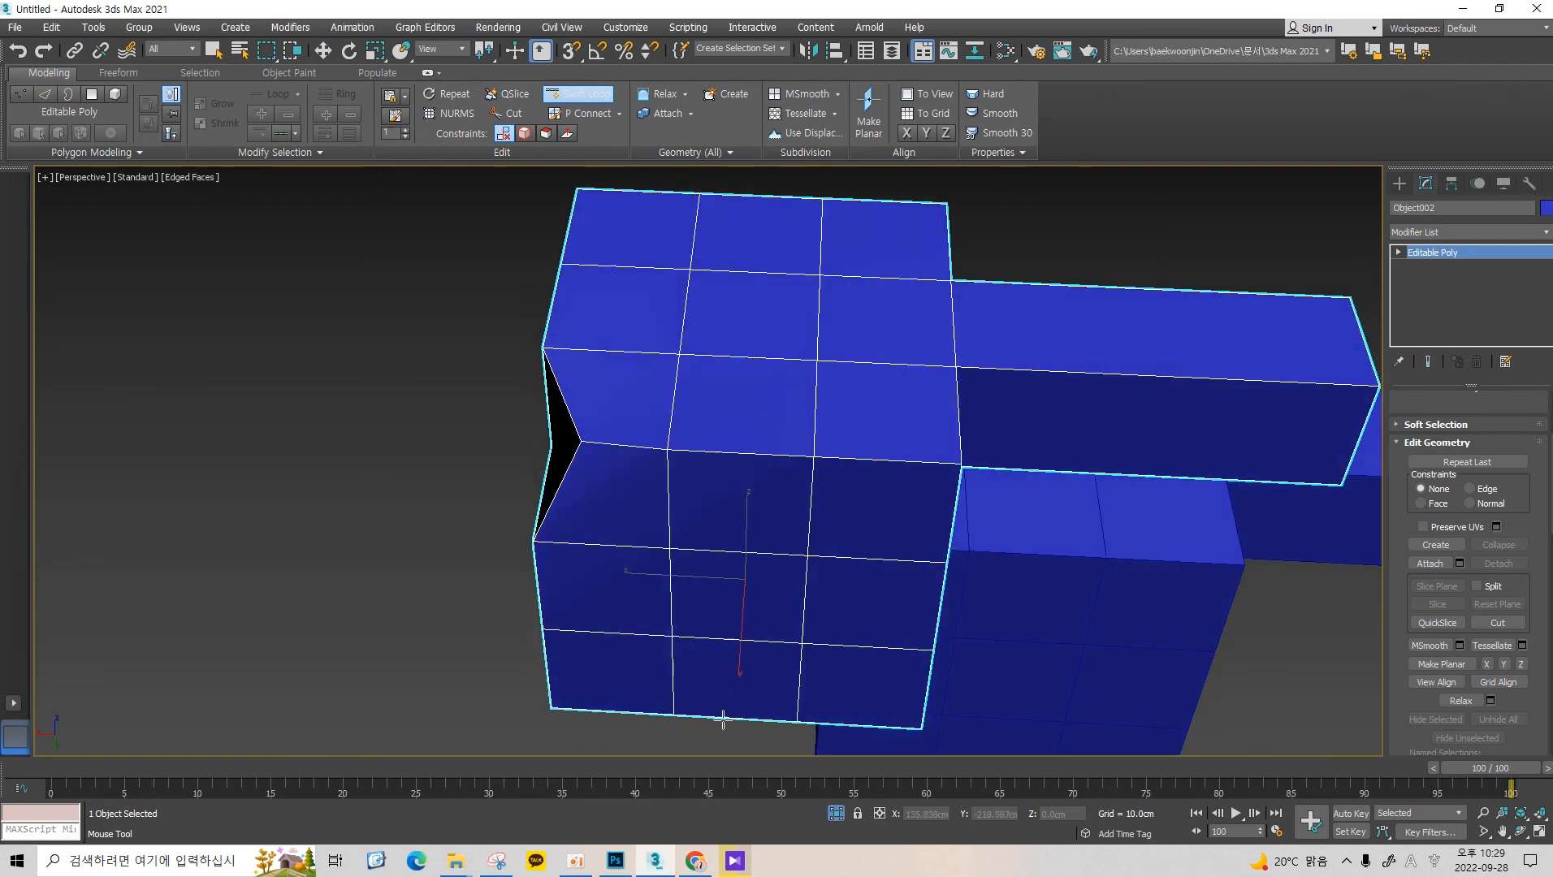
pyautogui.moveTo(744, 517)
pyautogui.keyDown('alt'); pyautogui.mouseDown(button='middle')
pyautogui.moveTo(745, 361)
pyautogui.moveTo(740, 503)
pyautogui.mouseUp(button='middle'); pyautogui.keyUp('alt')
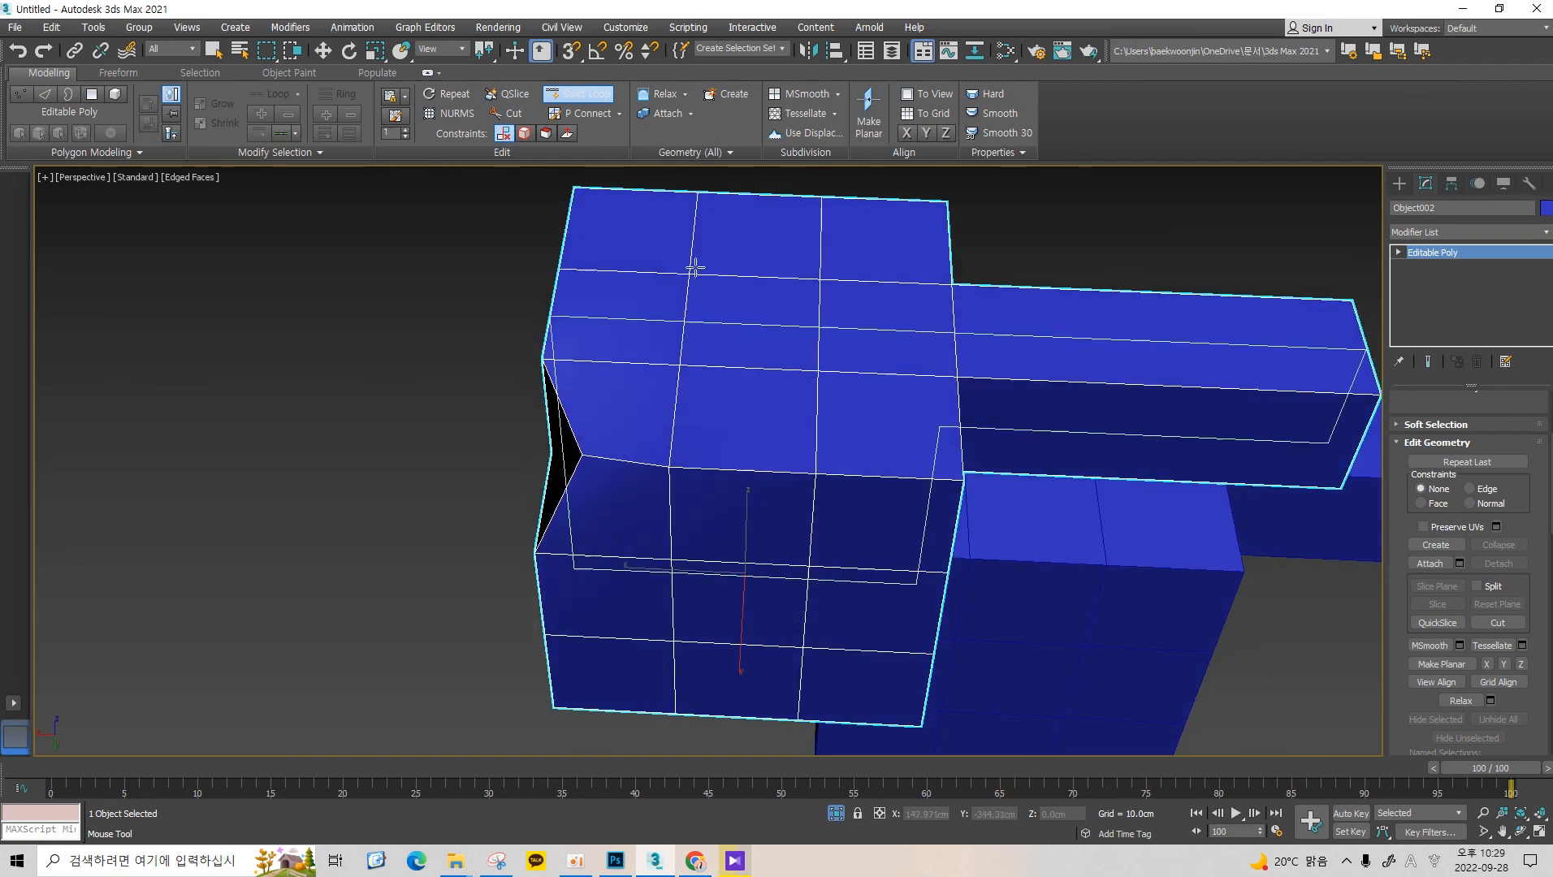
pyautogui.click(582, 96)
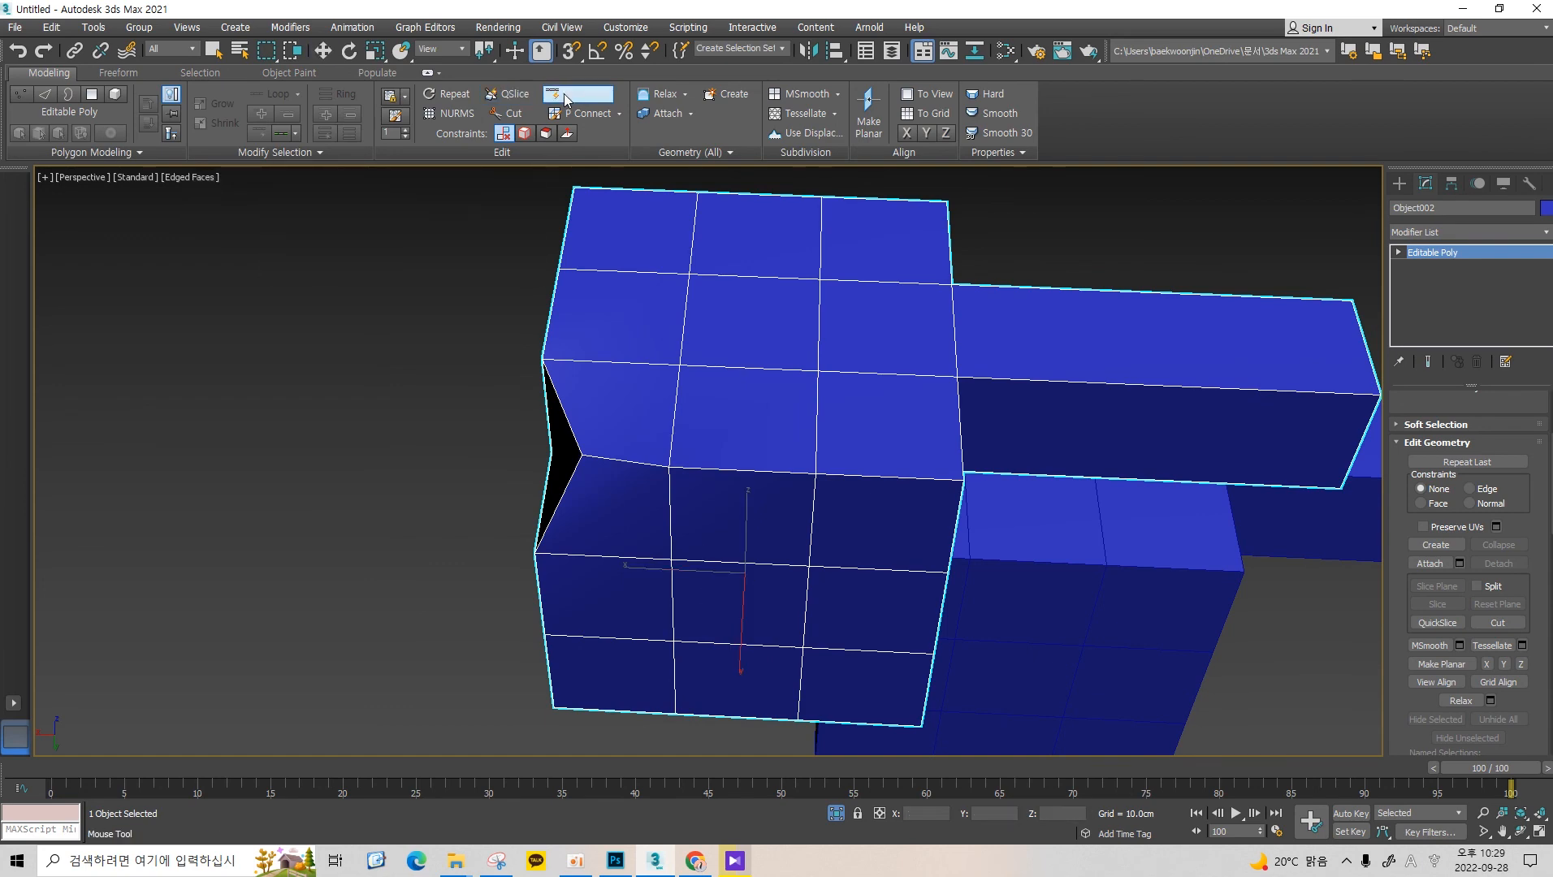
pyautogui.keyDown('alt'); pyautogui.moveTo(756, 270); pyautogui.dragTo(842, 240, button='middle'); pyautogui.keyUp('alt')
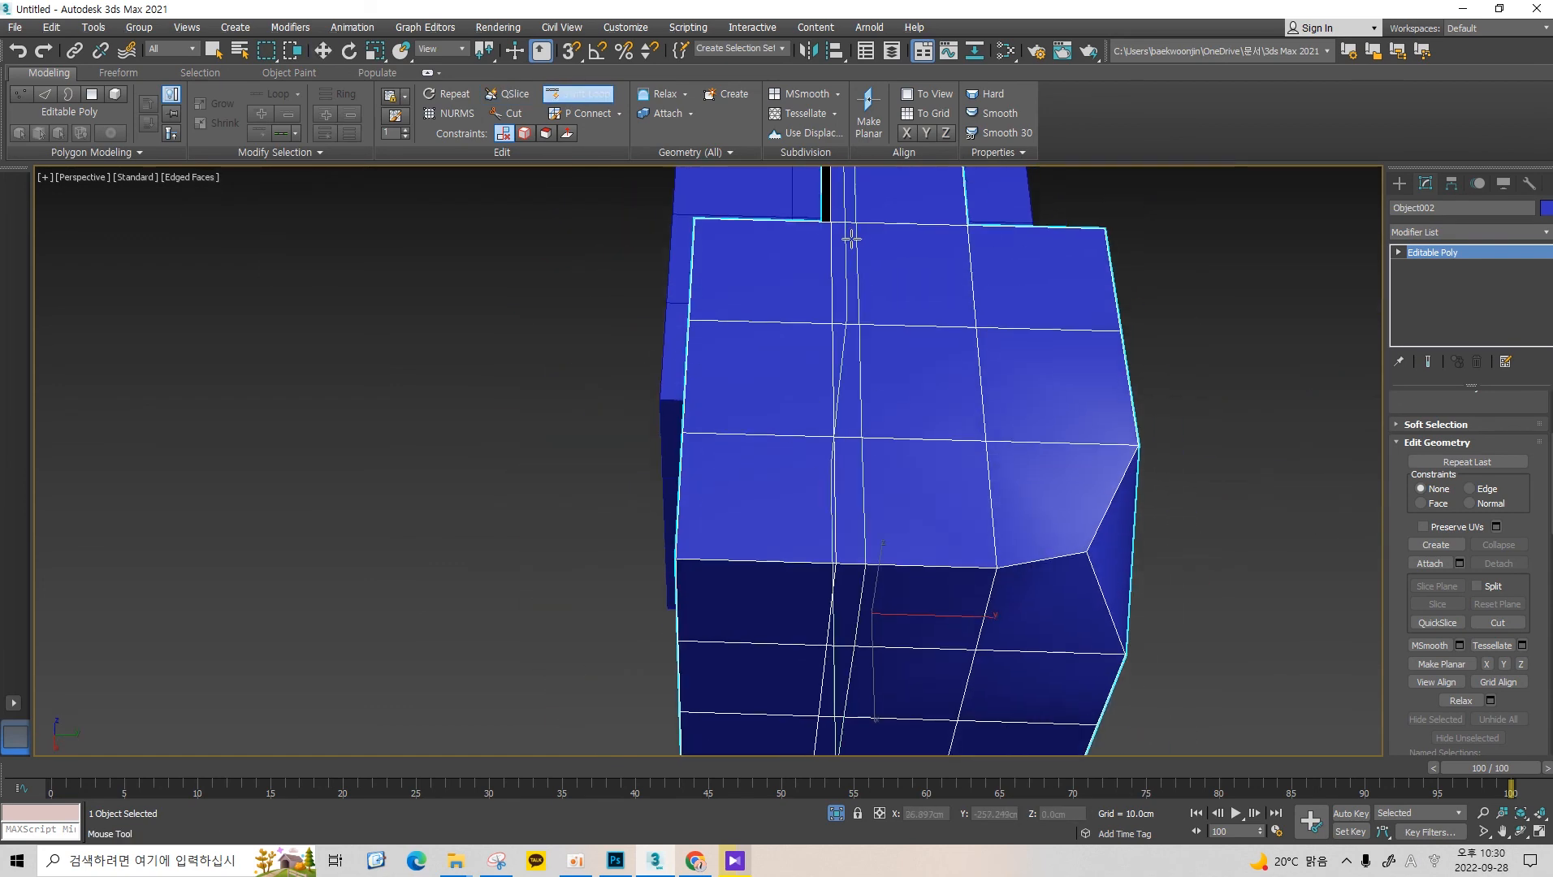
pyautogui.keyDown('alt'); pyautogui.moveTo(756, 339); pyautogui.dragTo(582, 399, button='middle'); pyautogui.keyUp('alt')
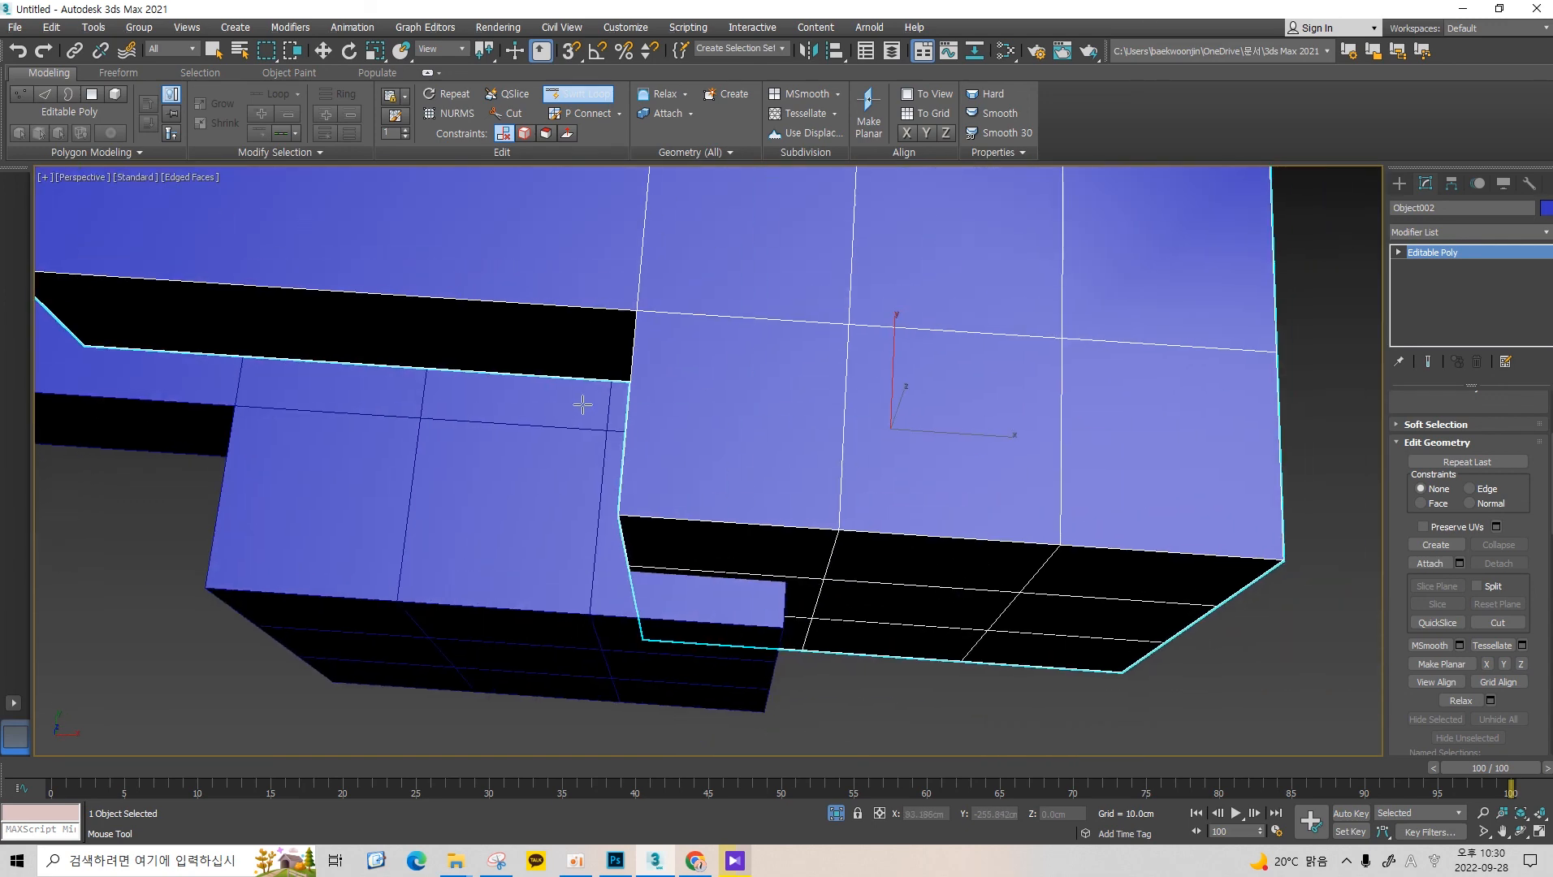
pyautogui.keyDown('alt'); pyautogui.moveTo(741, 375); pyautogui.dragTo(494, 303, button='middle'); pyautogui.keyUp('alt')
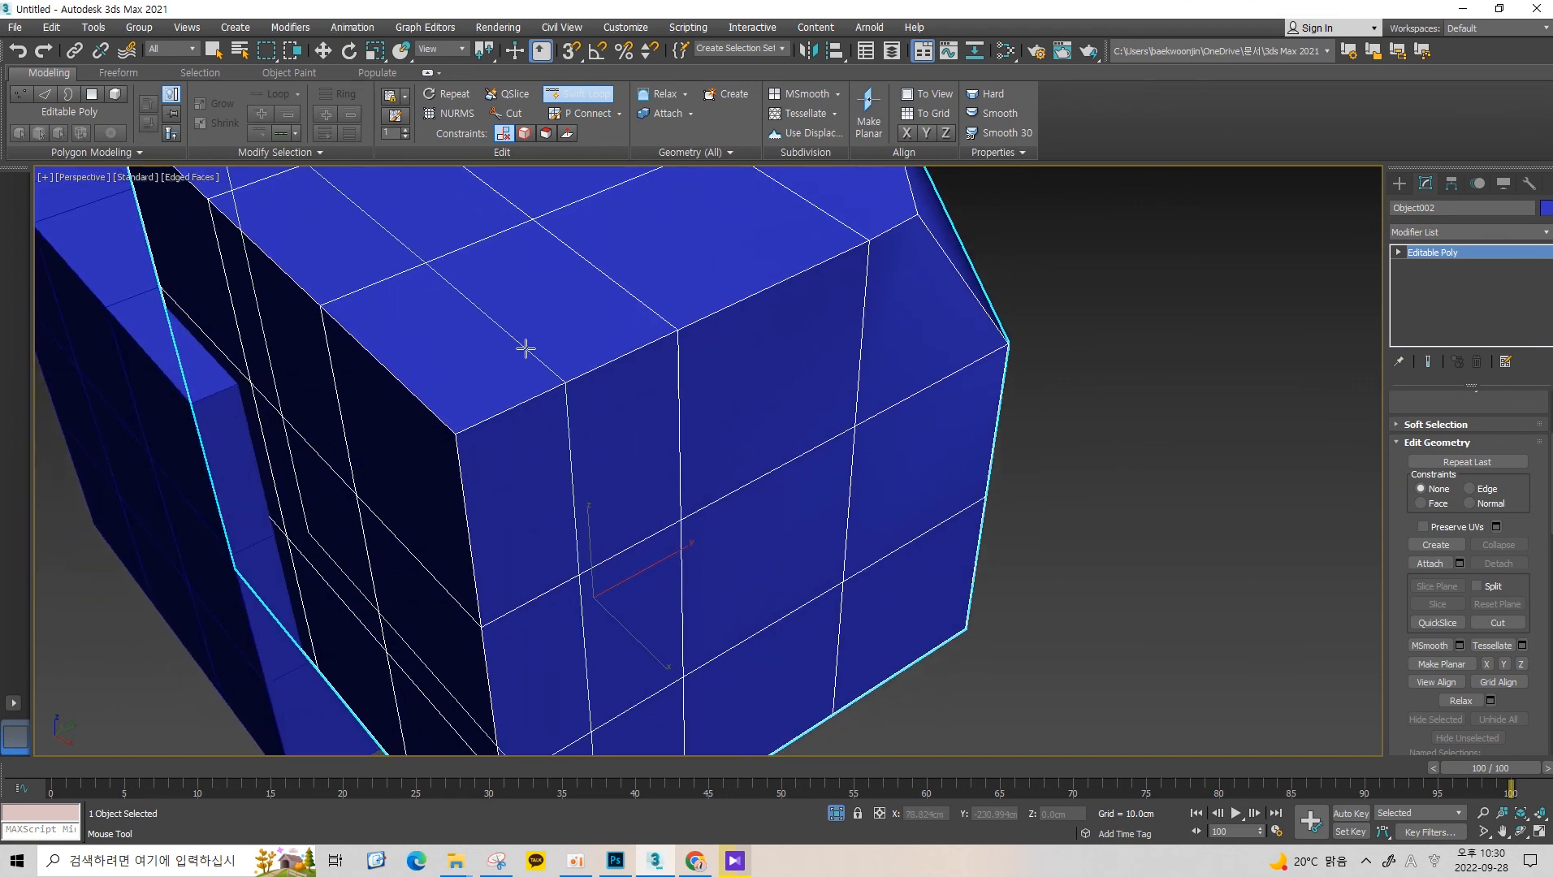
# Try inserting an edge loop through the box's outer column of polygons opposite the notched corner with Swift Loop.
pyautogui.click(526, 349)
pyautogui.scroll(-3, 503, 350)
pyautogui.keyDown('alt'); pyautogui.moveTo(482, 353); pyautogui.dragTo(463, 329, button='middle'); pyautogui.keyUp('alt')
pyautogui.keyDown('alt'); pyautogui.moveTo(453, 556); pyautogui.dragTo(503, 336, button='middle'); pyautogui.keyUp('alt')
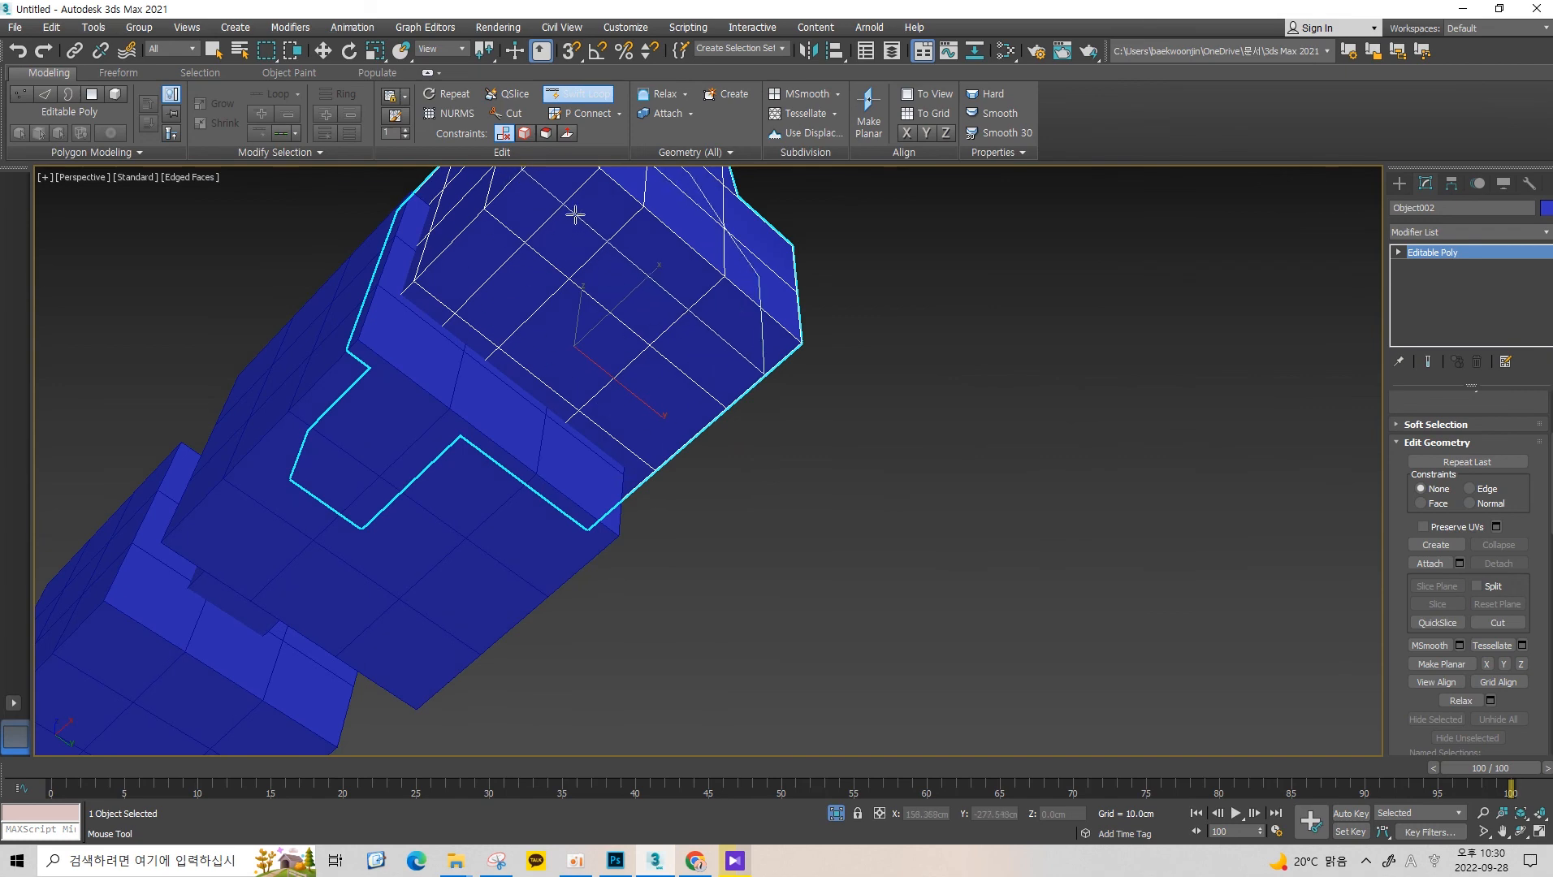
pyautogui.keyDown('alt'); pyautogui.moveTo(572, 215); pyautogui.dragTo(726, 415, button='middle'); pyautogui.keyUp('alt')
pyautogui.keyDown('alt'); pyautogui.moveTo(675, 221); pyautogui.dragTo(567, 282, button='middle'); pyautogui.keyUp('alt')
pyautogui.scroll(-4, 596, 358)
pyautogui.scroll(4, 508, 355)
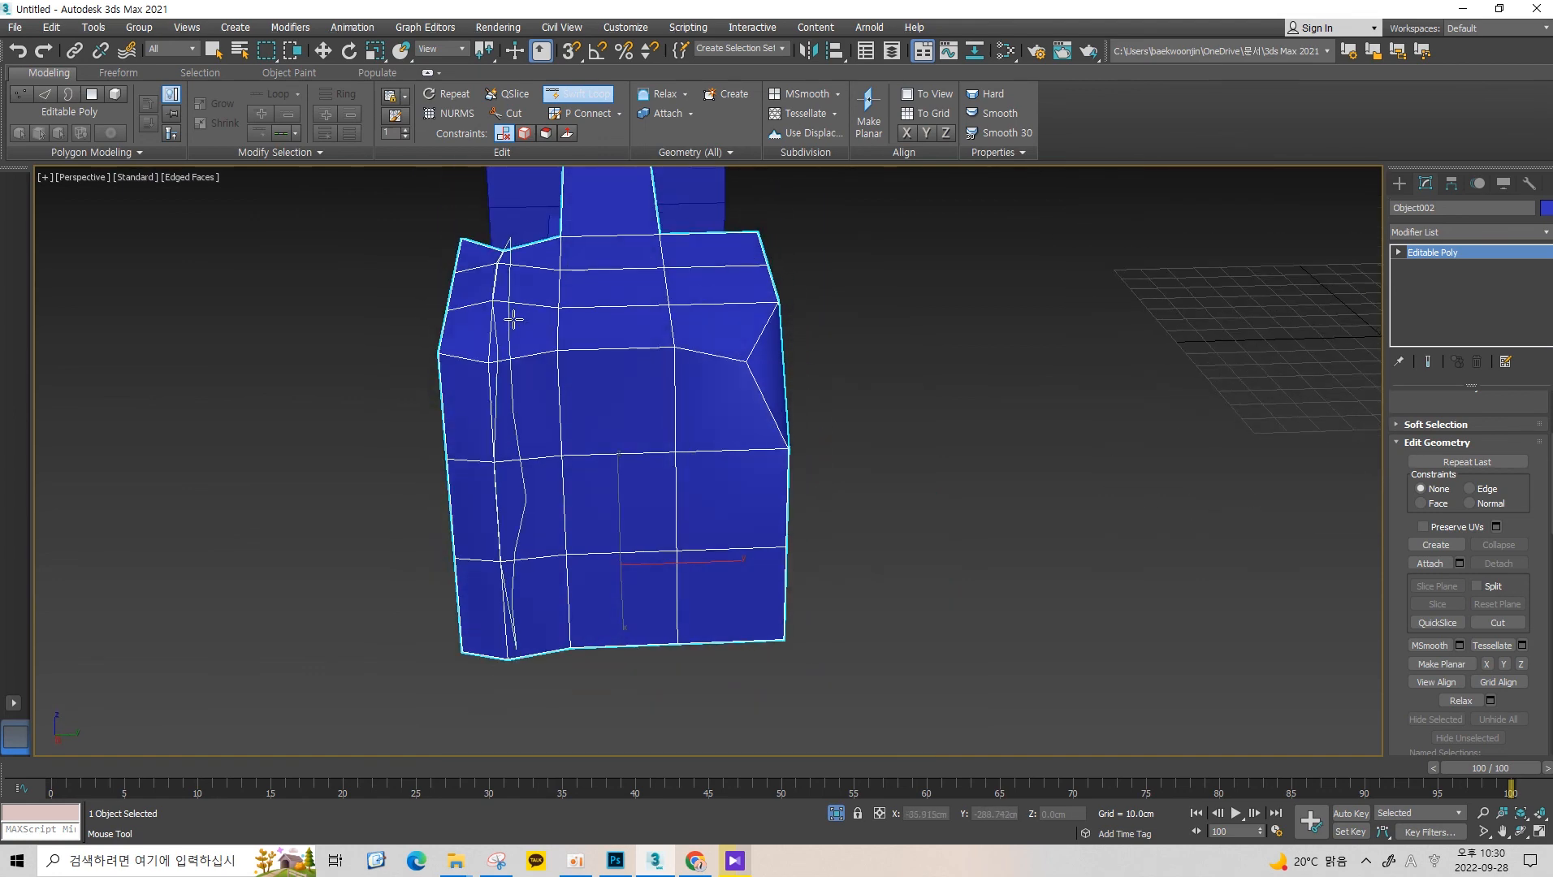
pyautogui.hotkey('ctrl', 'z')
# Insert several edge loops in both directions across the notched box's top and front faces with Swift Loop.
pyautogui.keyDown('alt'); pyautogui.moveTo(514, 319); pyautogui.dragTo(619, 242, button='middle'); pyautogui.keyUp('alt')
pyautogui.keyDown('alt'); pyautogui.moveTo(711, 284); pyautogui.dragTo(606, 382, button='middle'); pyautogui.keyUp('alt')
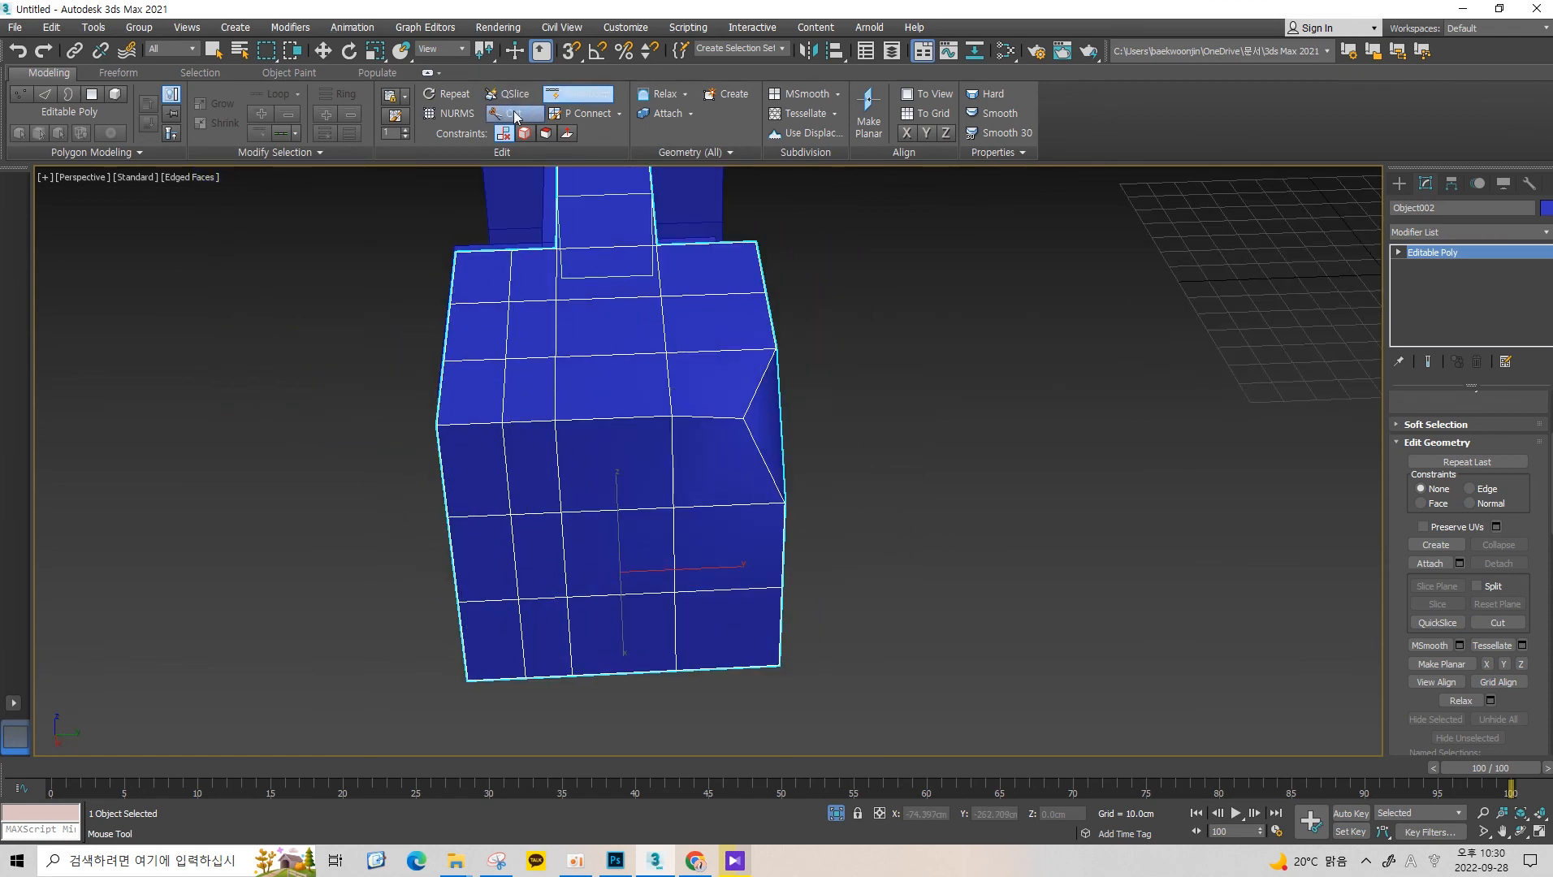
pyautogui.moveTo(631, 236); pyautogui.dragTo(647, 258, button='middle')
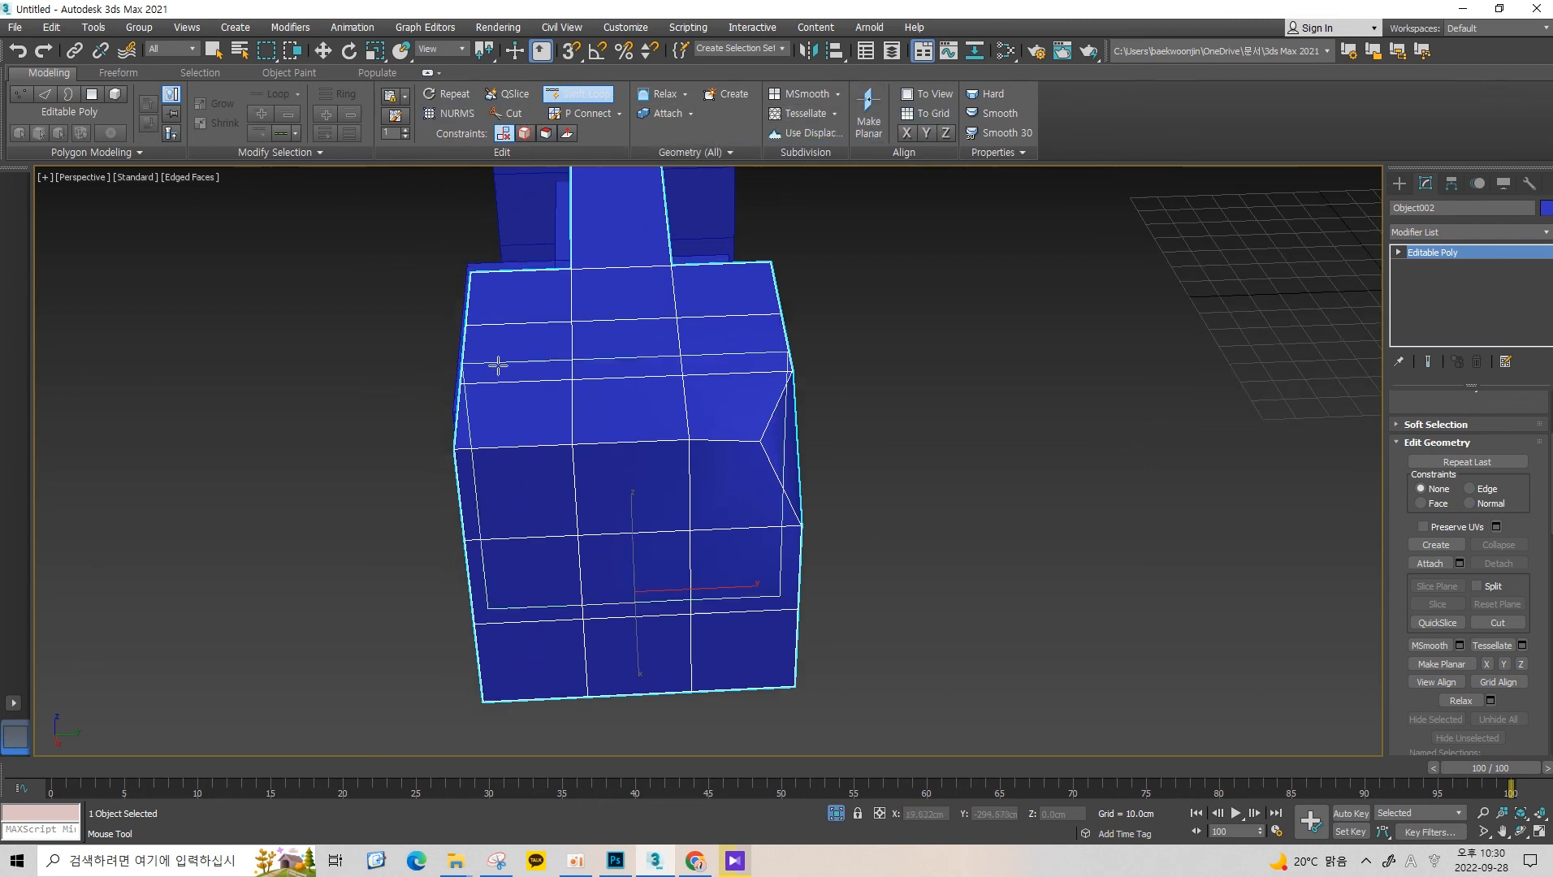
pyautogui.keyDown('alt'); pyautogui.moveTo(514, 421); pyautogui.dragTo(650, 331, button='middle'); pyautogui.keyUp('alt')
pyautogui.click(631, 348)
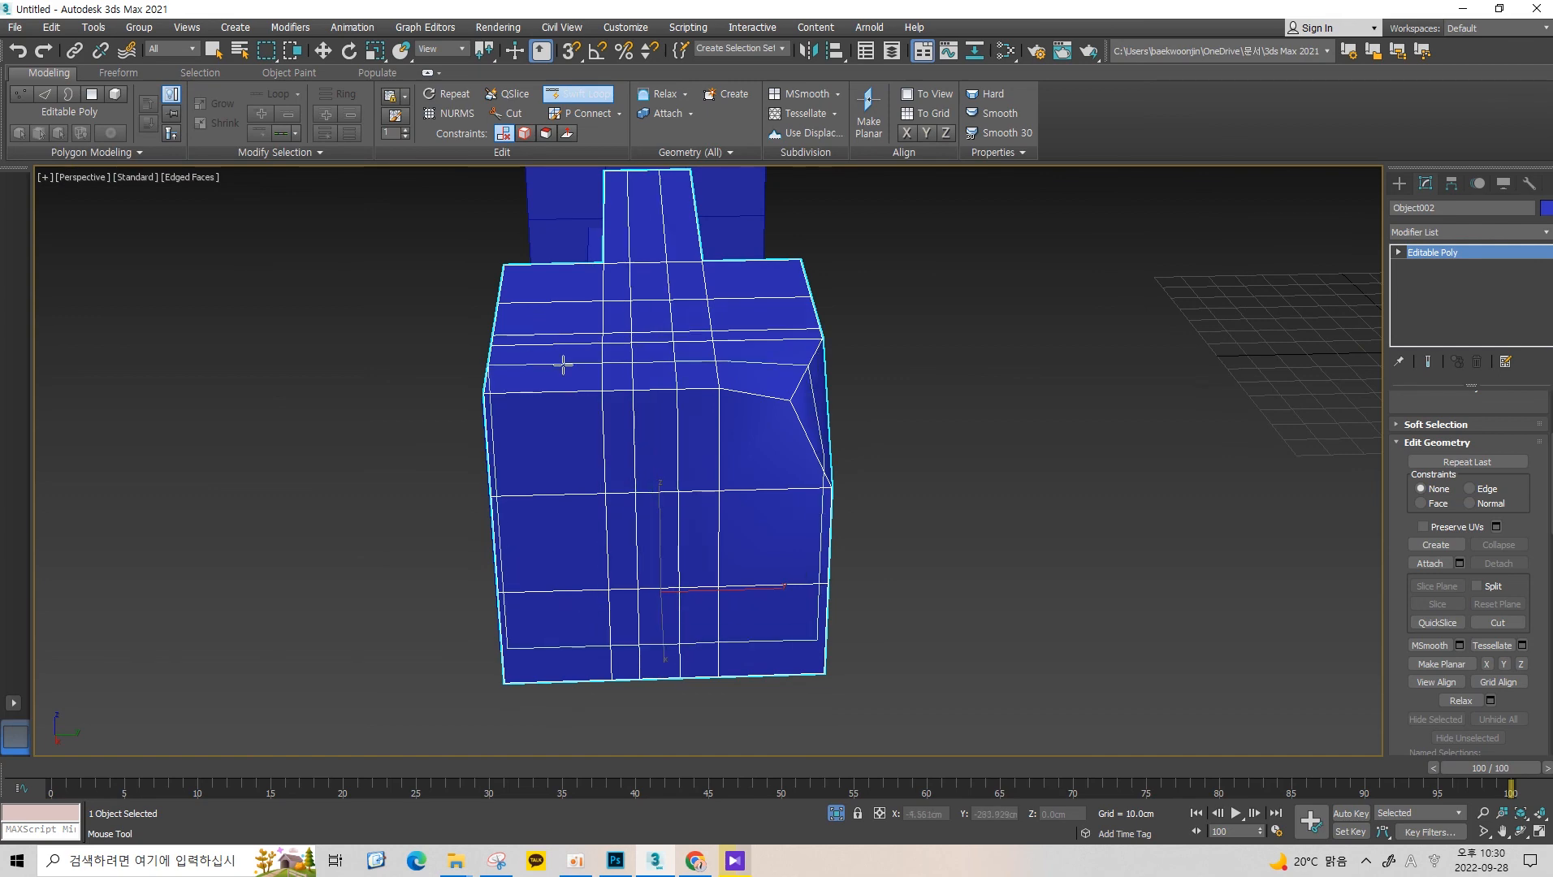
pyautogui.click(559, 381)
pyautogui.click(533, 376)
pyautogui.click(521, 379)
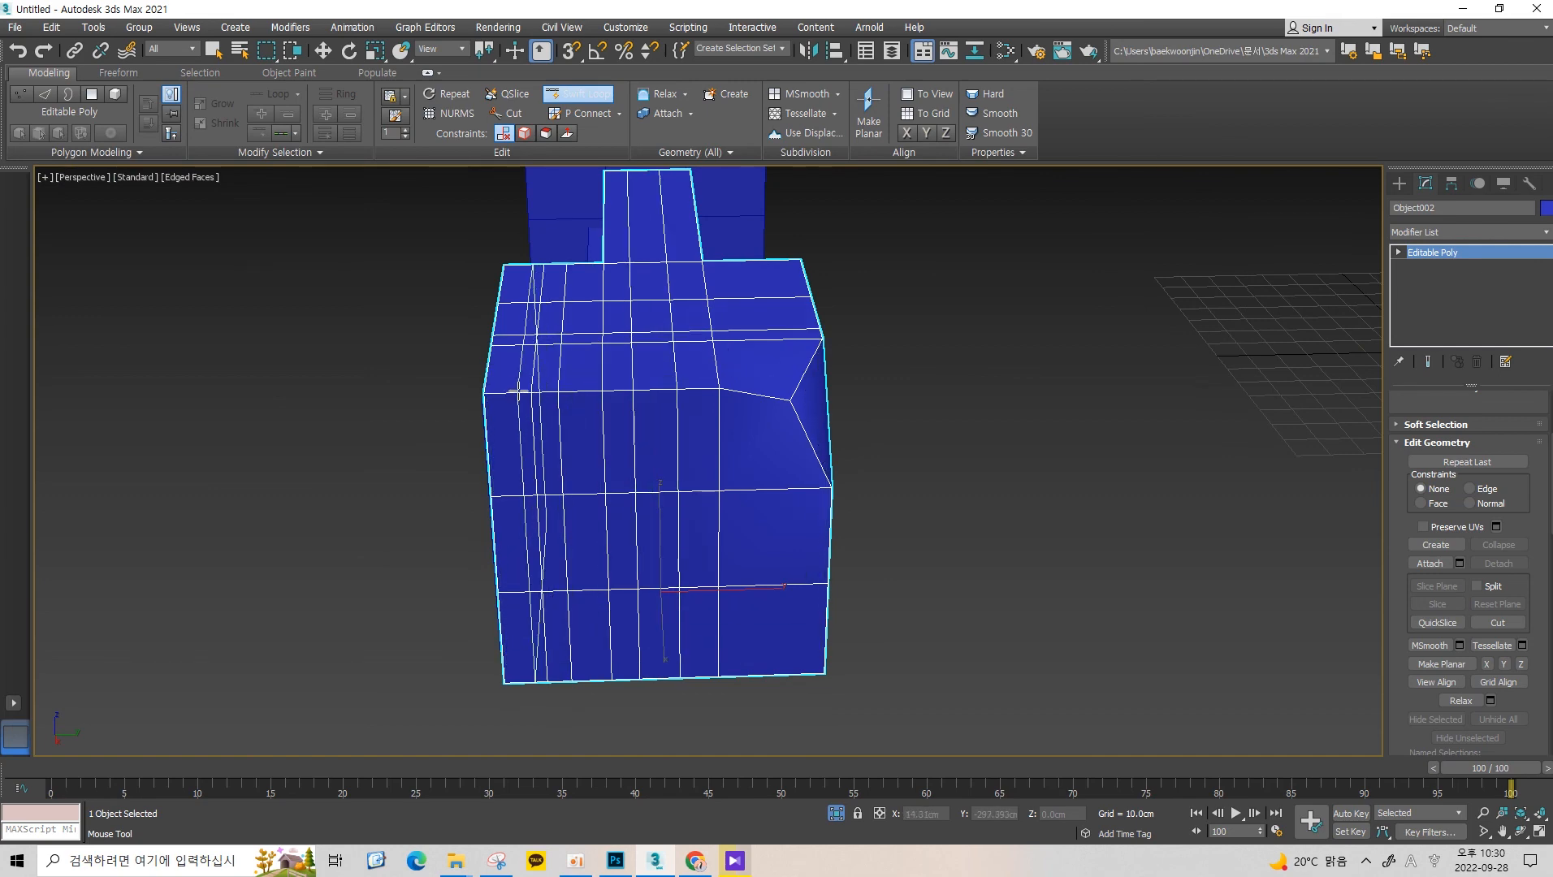
pyautogui.click(721, 361)
pyautogui.click(742, 390)
# Insert several crosswise edge loops around the arm extending from the notched box.
pyautogui.keyDown('alt'); pyautogui.moveTo(742, 391); pyautogui.dragTo(613, 388, button='middle'); pyautogui.keyUp('alt')
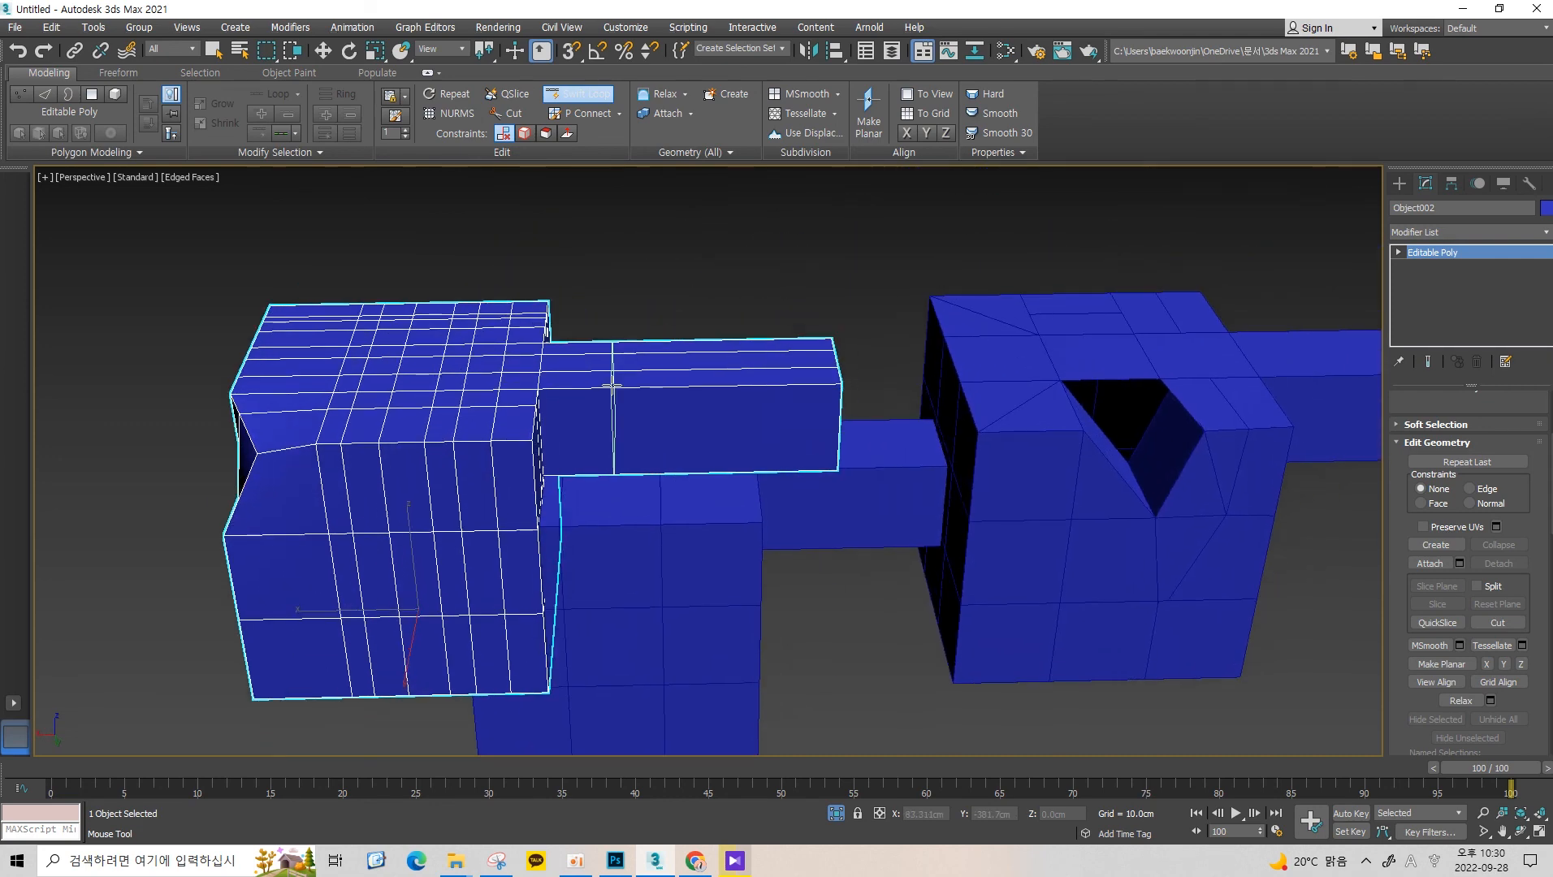
pyautogui.keyDown('alt'); pyautogui.moveTo(813, 367); pyautogui.dragTo(684, 384, button='middle'); pyautogui.keyUp('alt')
pyautogui.scroll(-3, 562, 332)
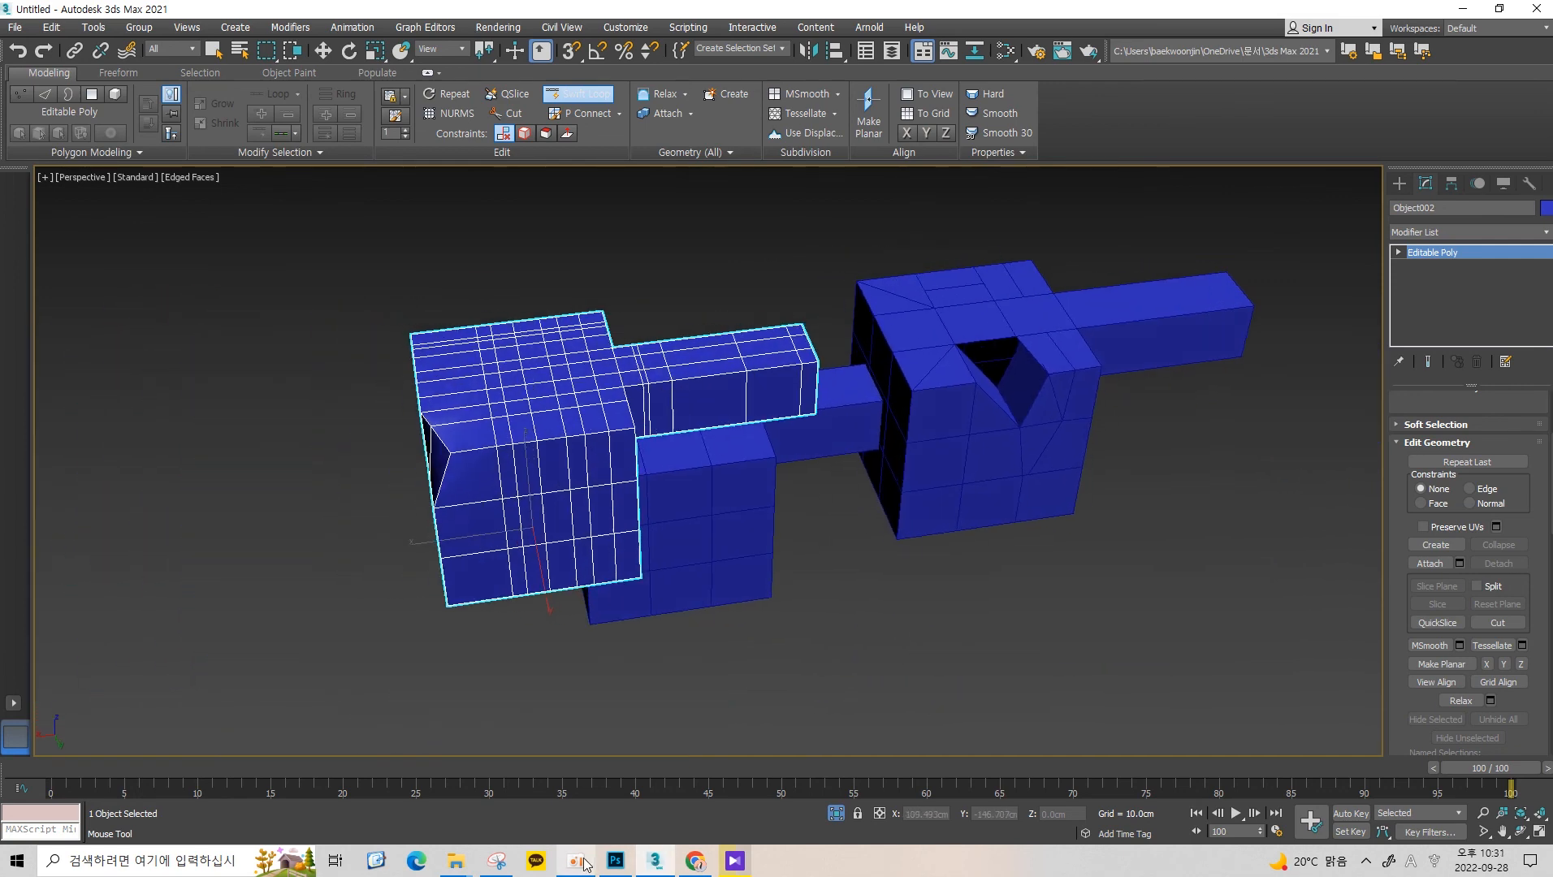
pyautogui.keyDown('alt'); pyautogui.moveTo(685, 382); pyautogui.dragTo(753, 362, button='middle'); pyautogui.keyUp('alt')
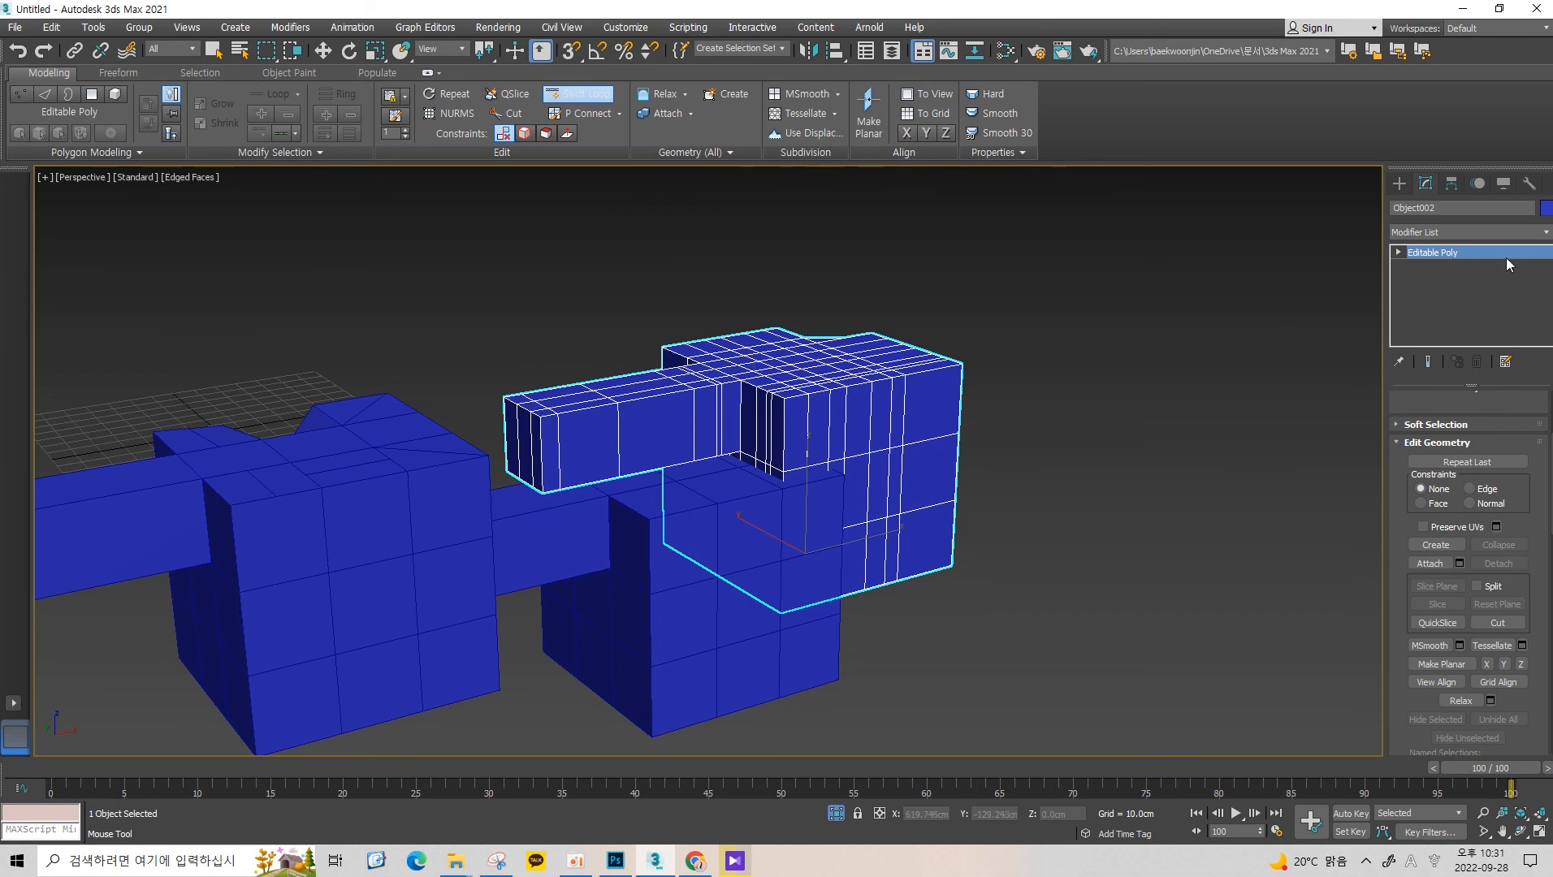
pyautogui.click(1400, 183)
pyautogui.click(1422, 185)
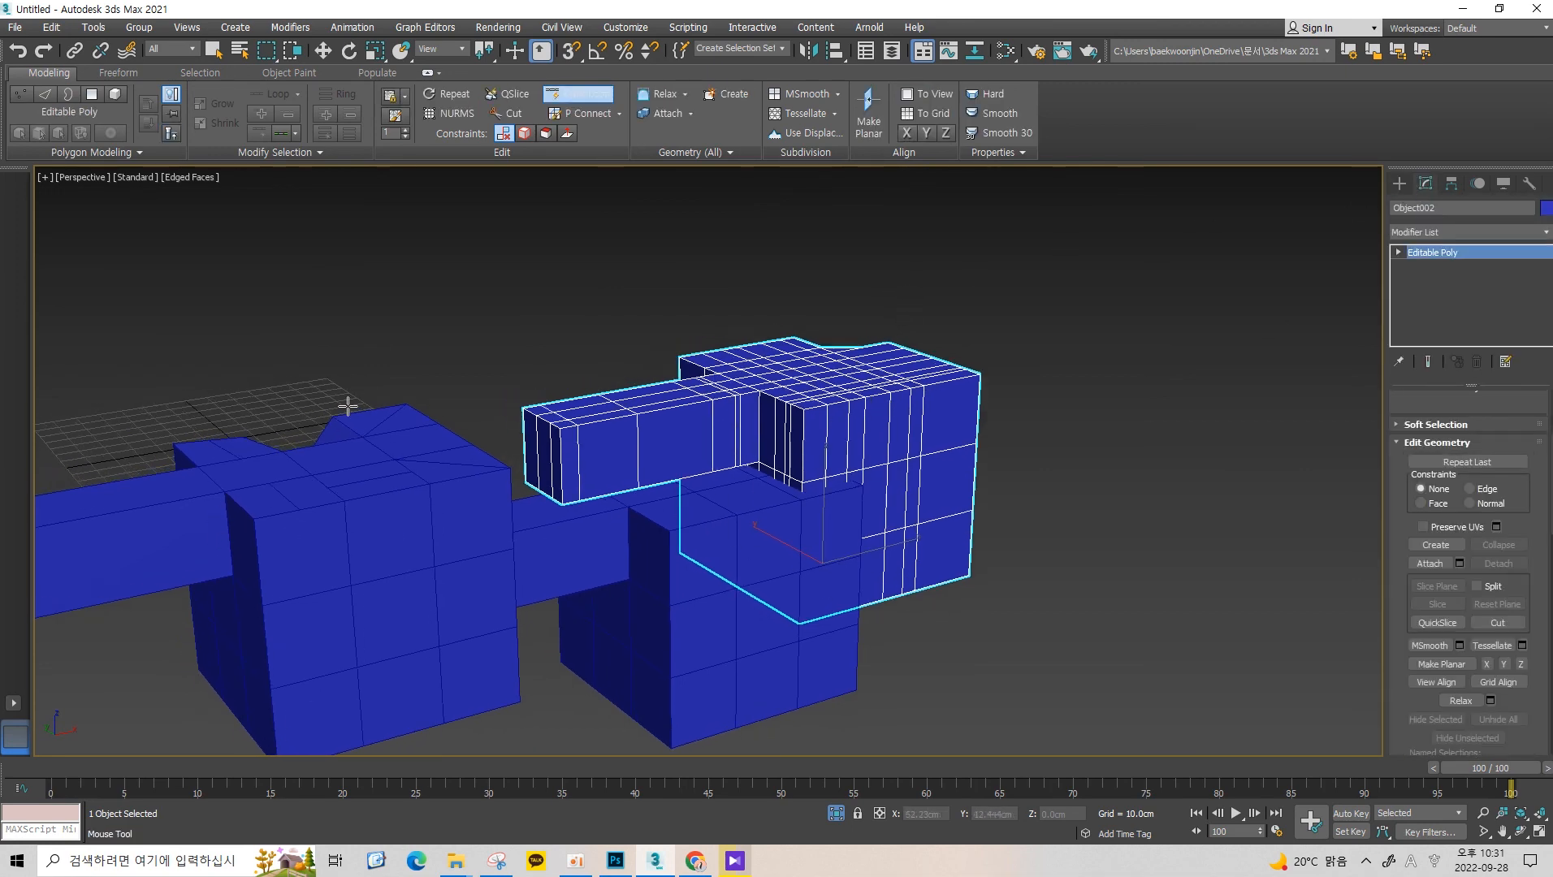
pyautogui.moveTo(346, 406); pyautogui.dragTo(1125, 302, button='middle')
pyautogui.moveTo(1013, 342); pyautogui.dragTo(602, 385, button='middle')
pyautogui.hotkey('alt', 'x')
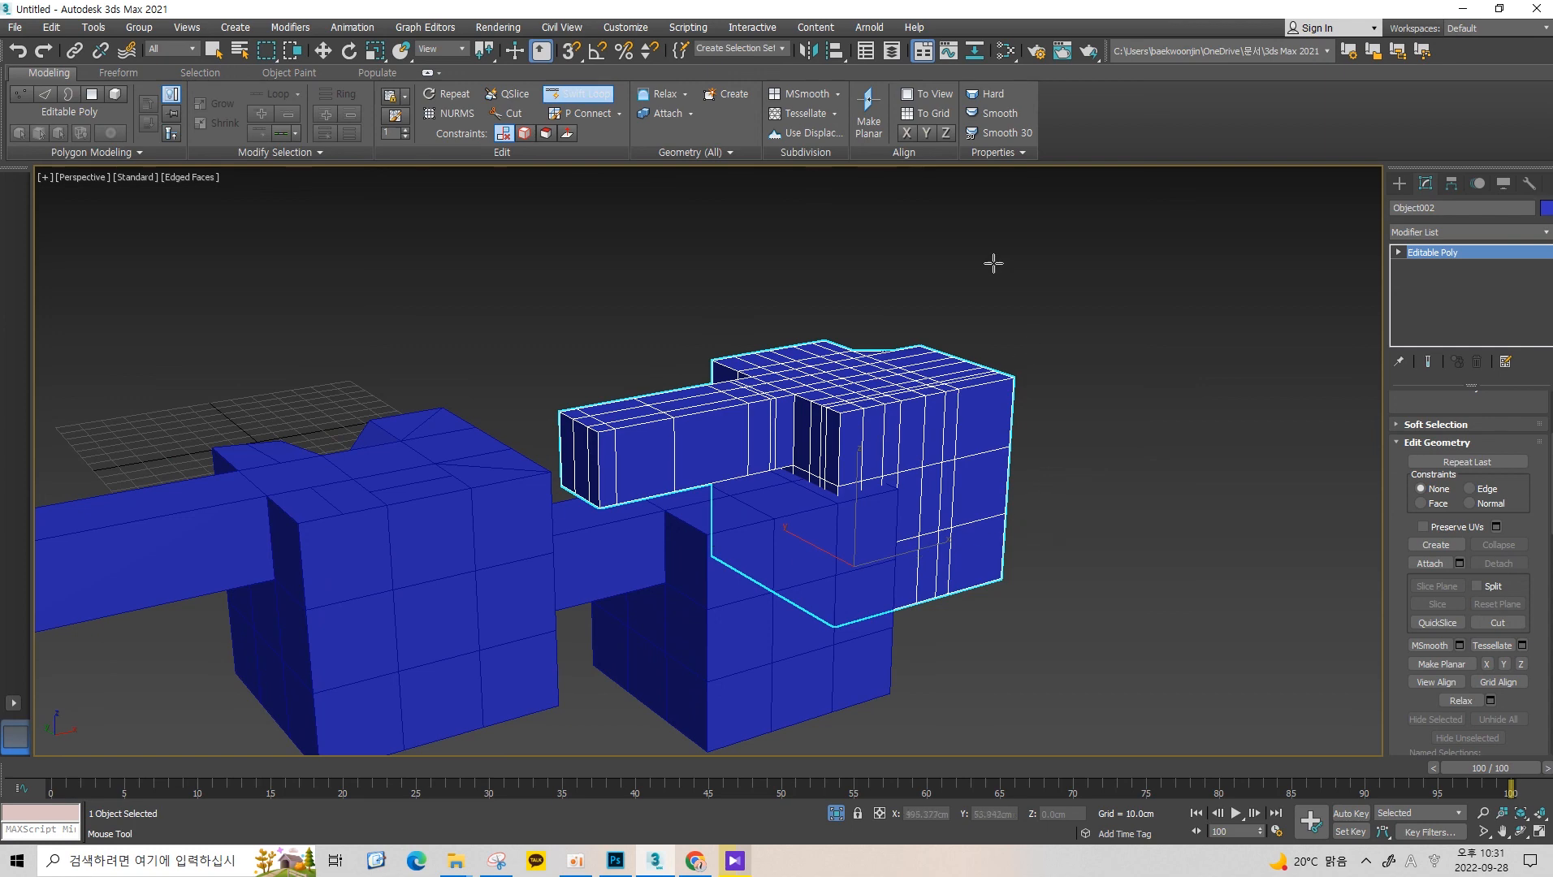
pyautogui.keyDown('alt'); pyautogui.moveTo(989, 333); pyautogui.dragTo(857, 437, button='middle'); pyautogui.keyUp('alt')
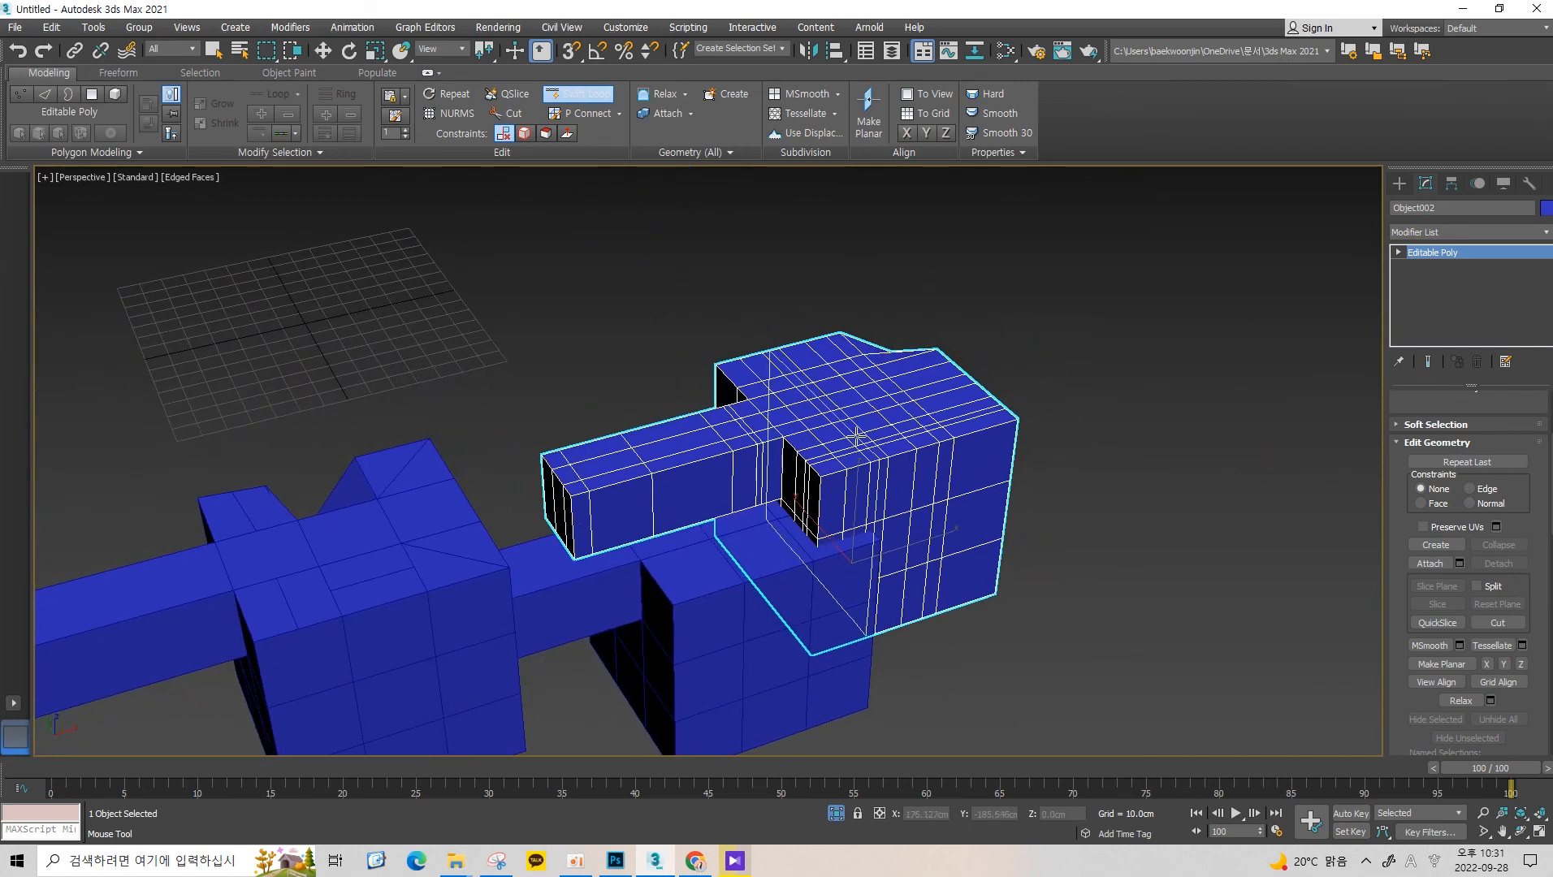